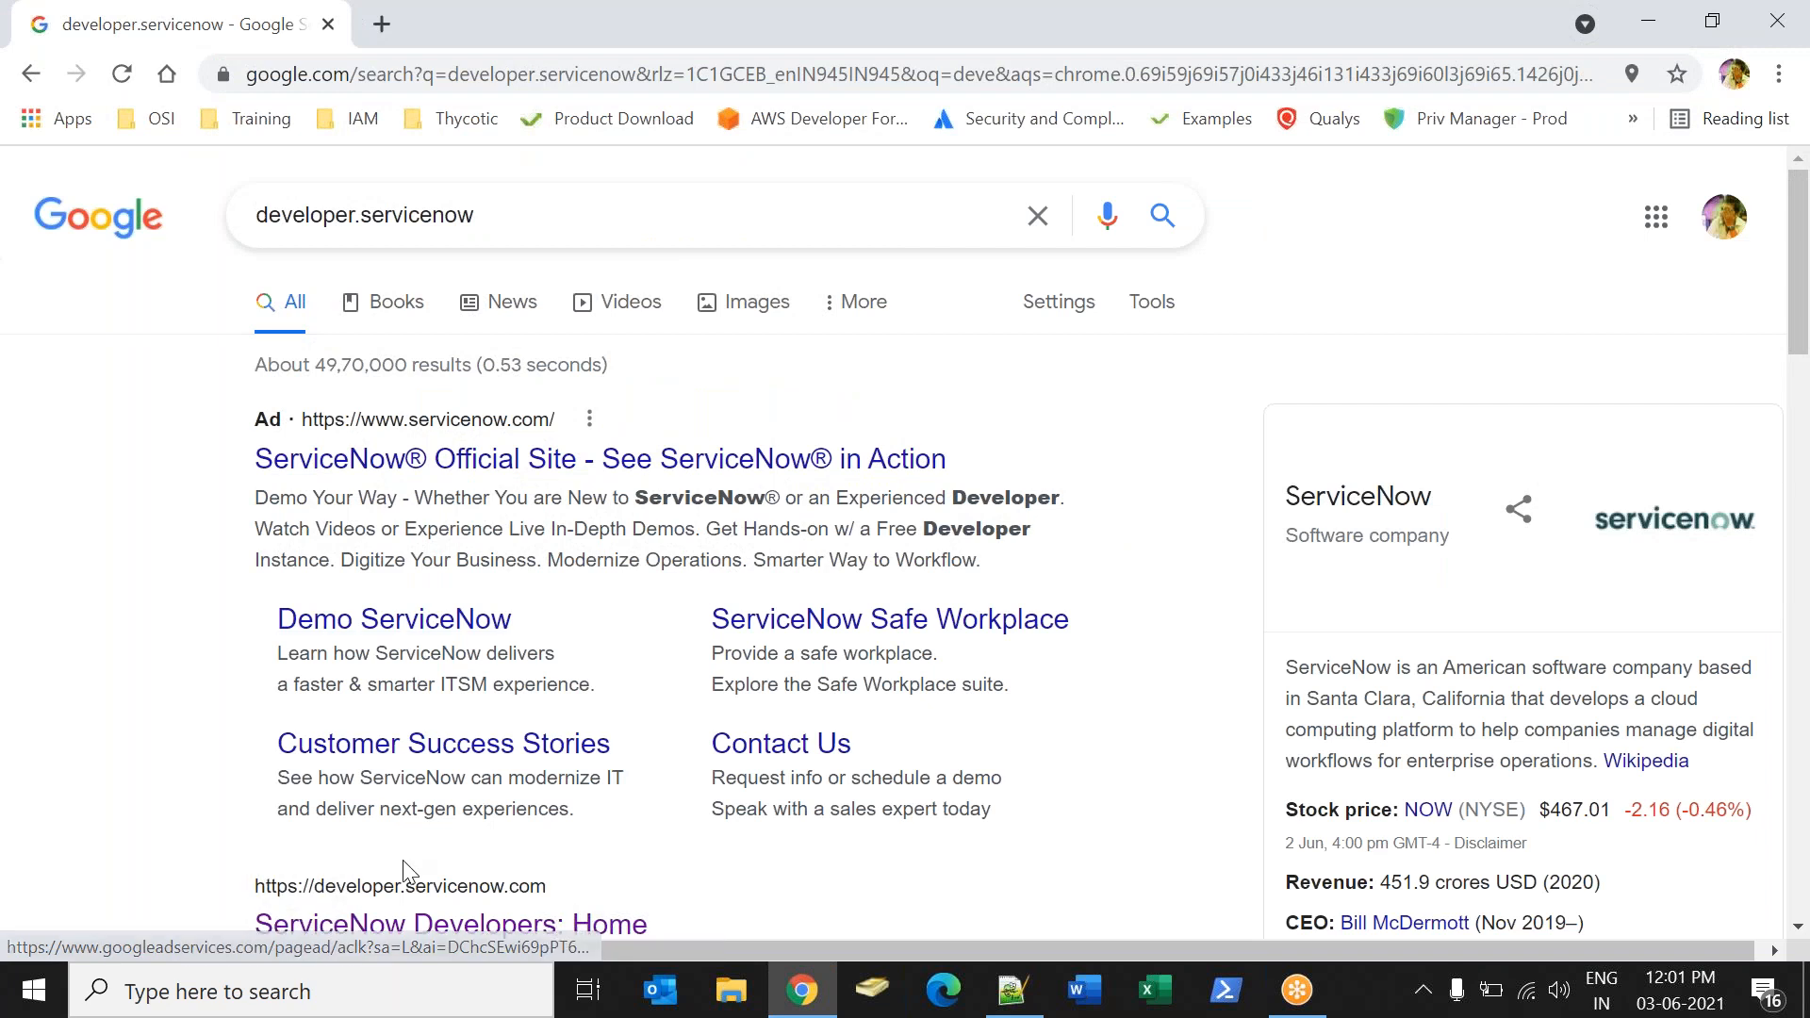
Open the ServiceNow Developers site and sign in with the account's saved e-mail and password.
click(388, 922)
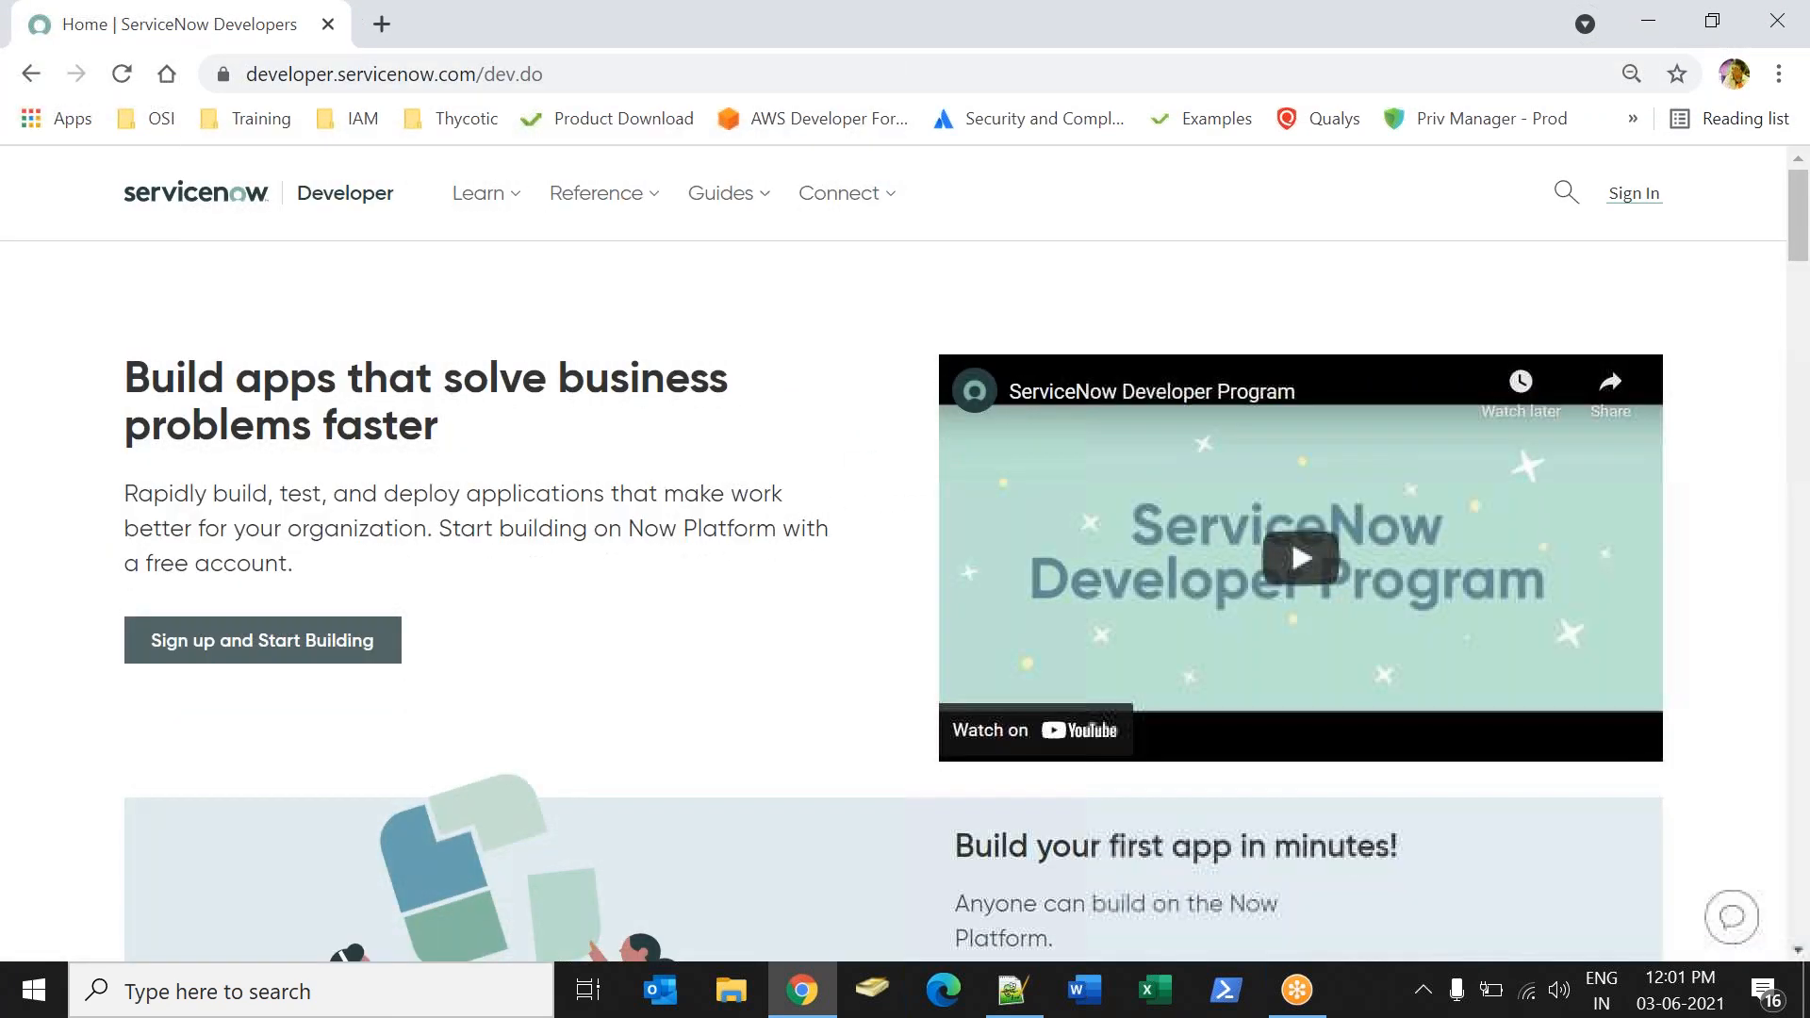
click(1634, 196)
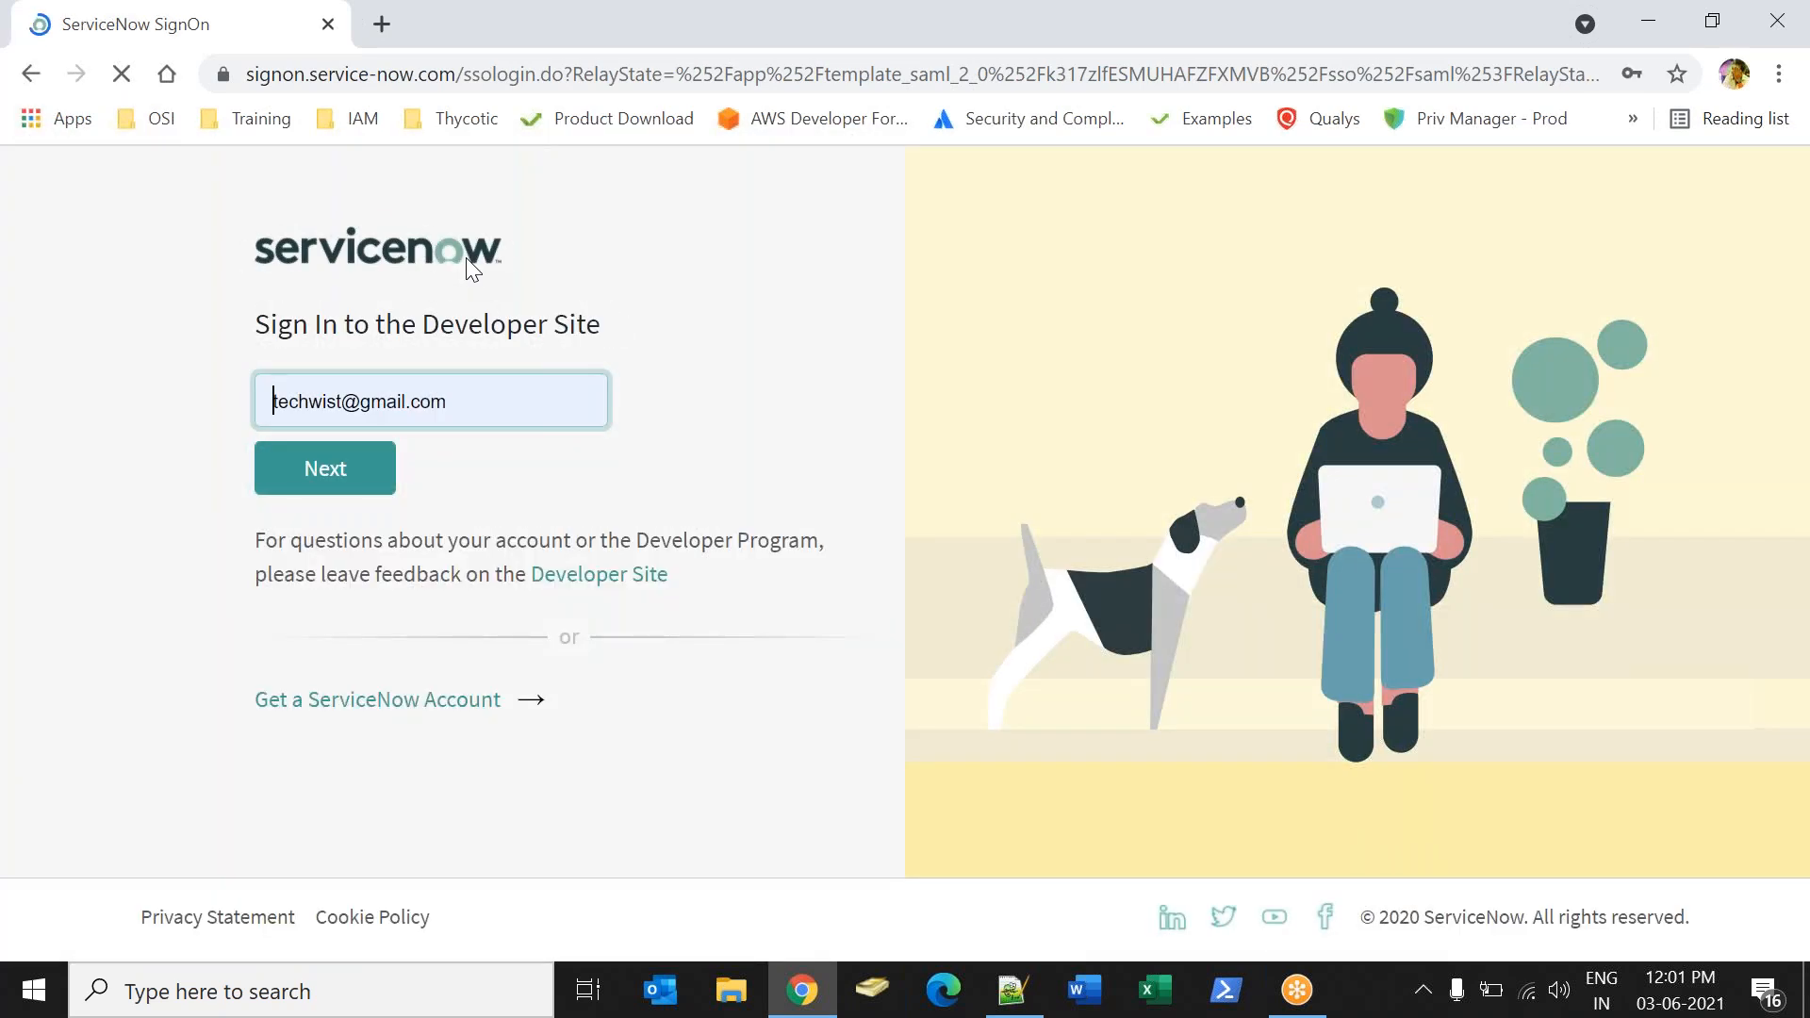
click(446, 406)
click(377, 545)
click(354, 487)
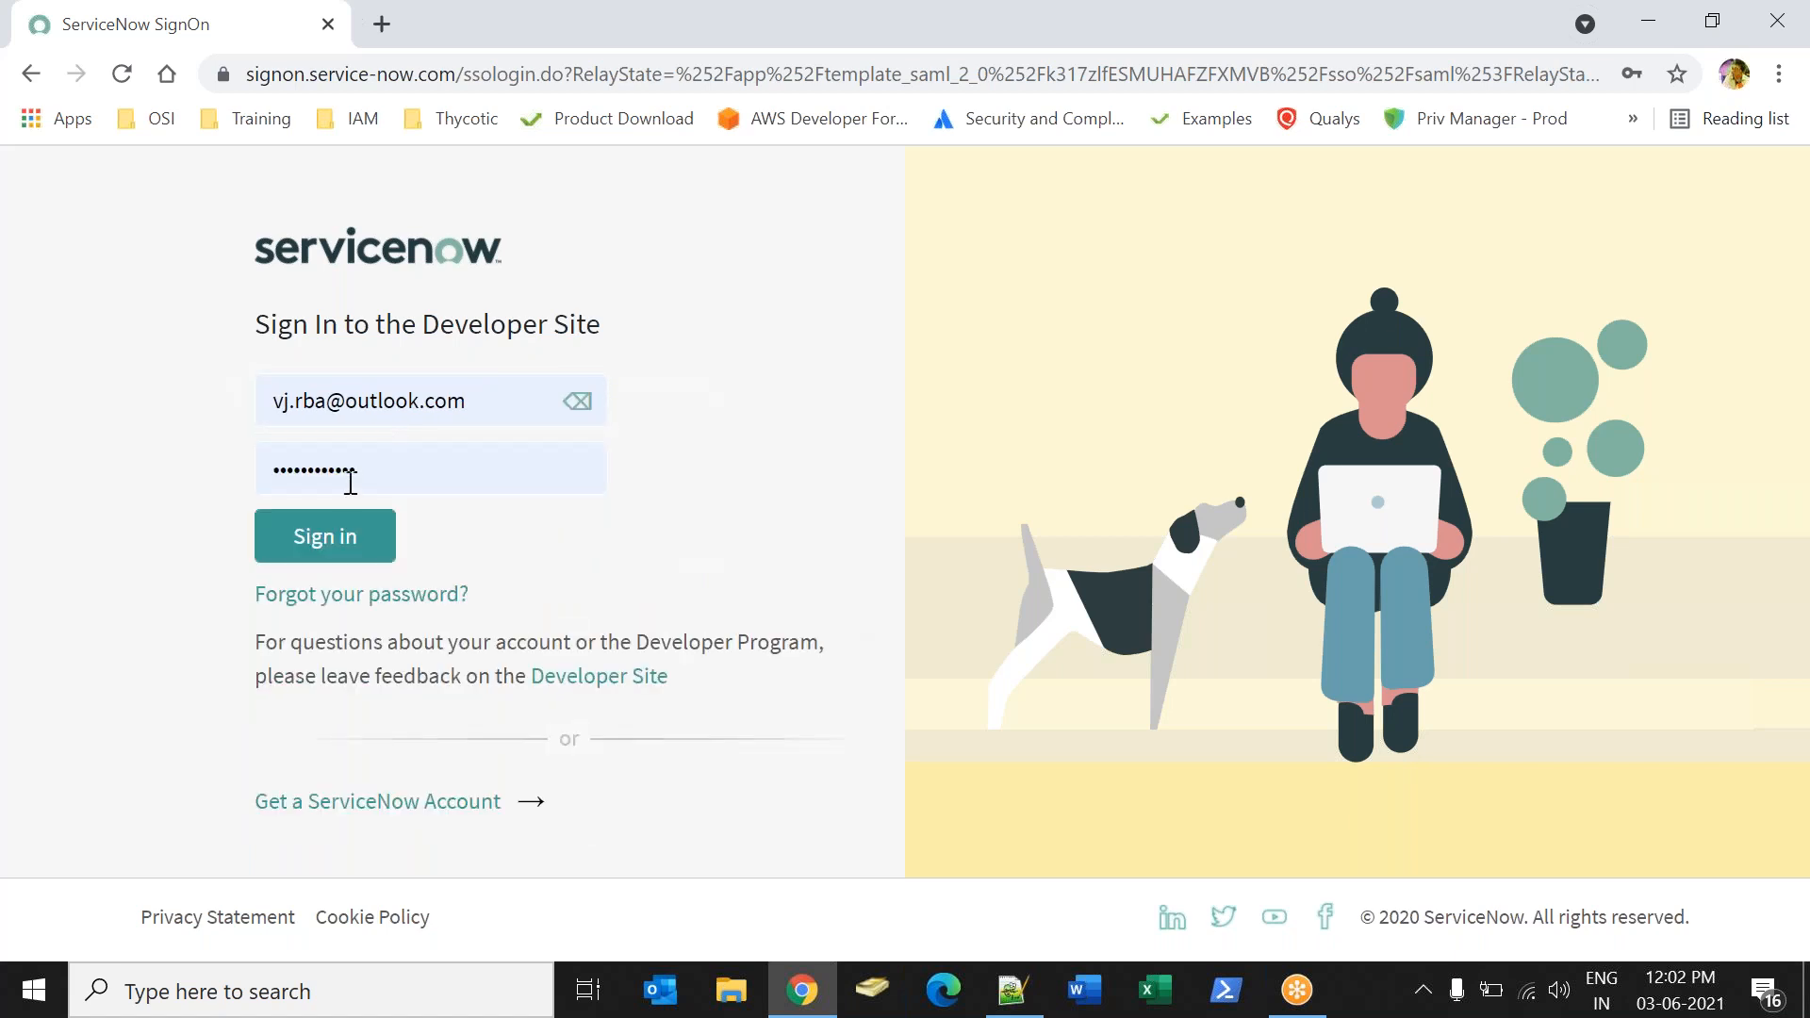
click(335, 533)
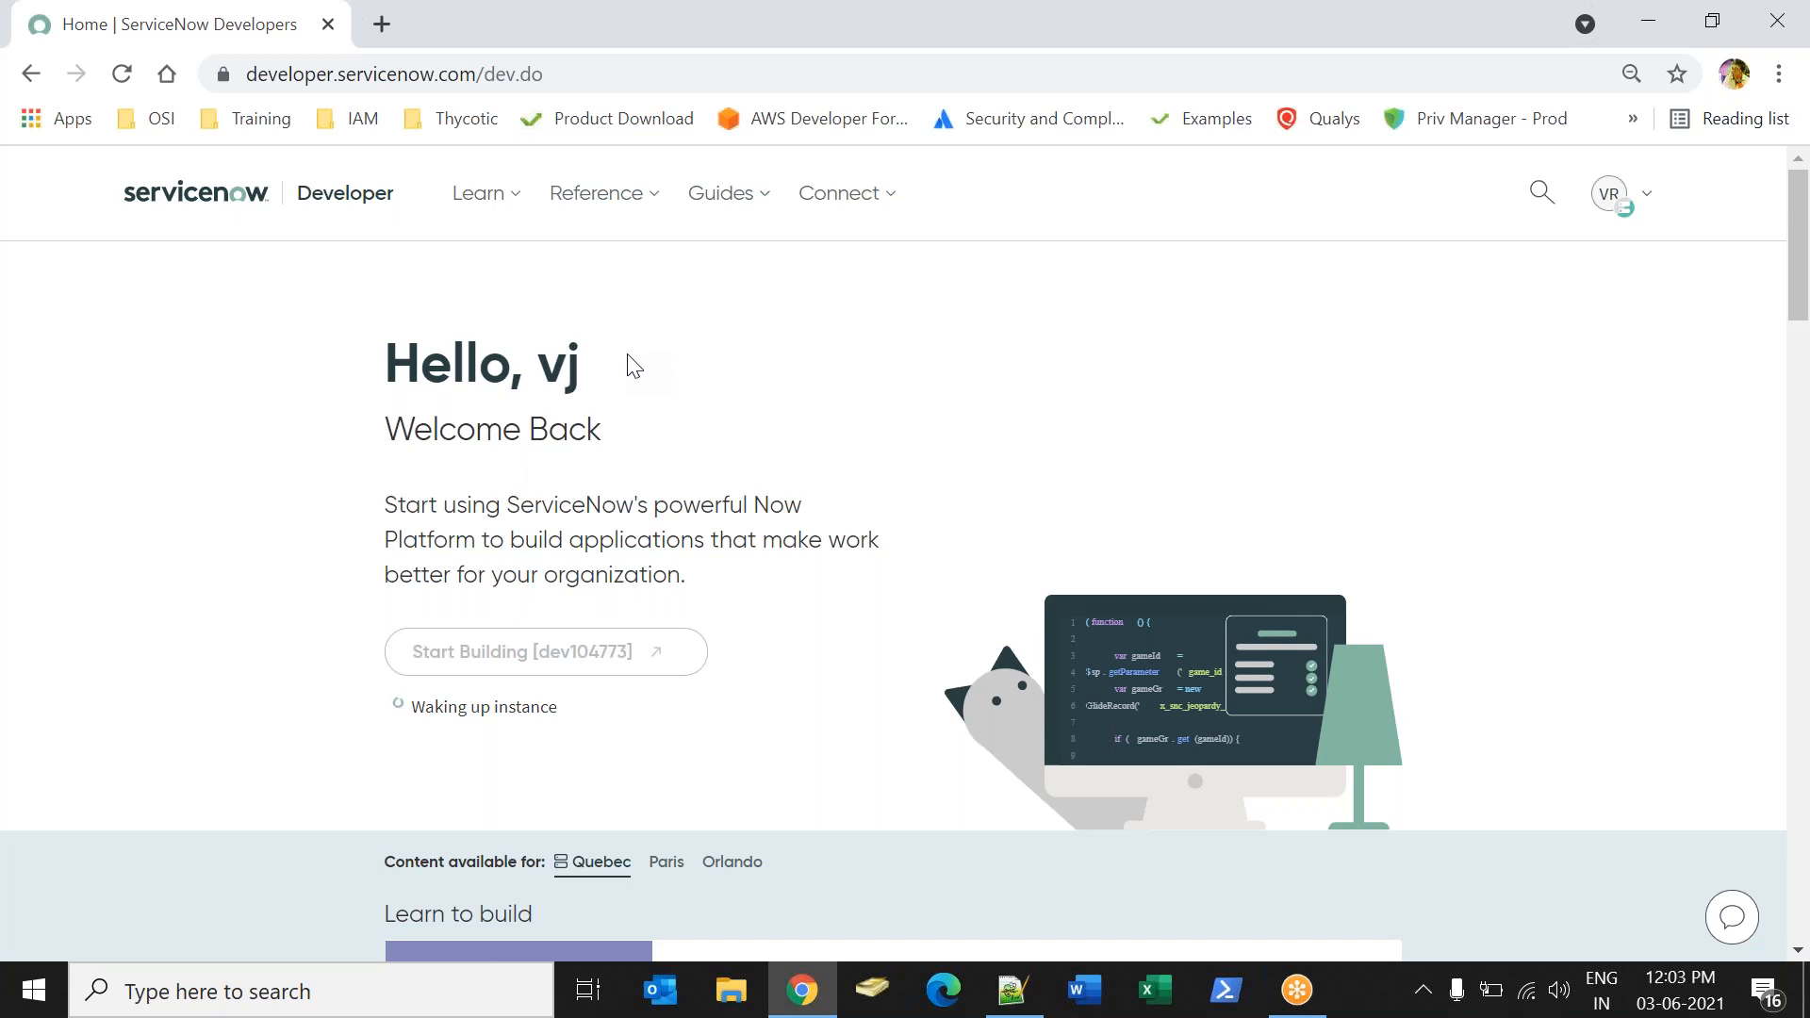
click(122, 74)
triple_click(314, 441)
double_click(314, 443)
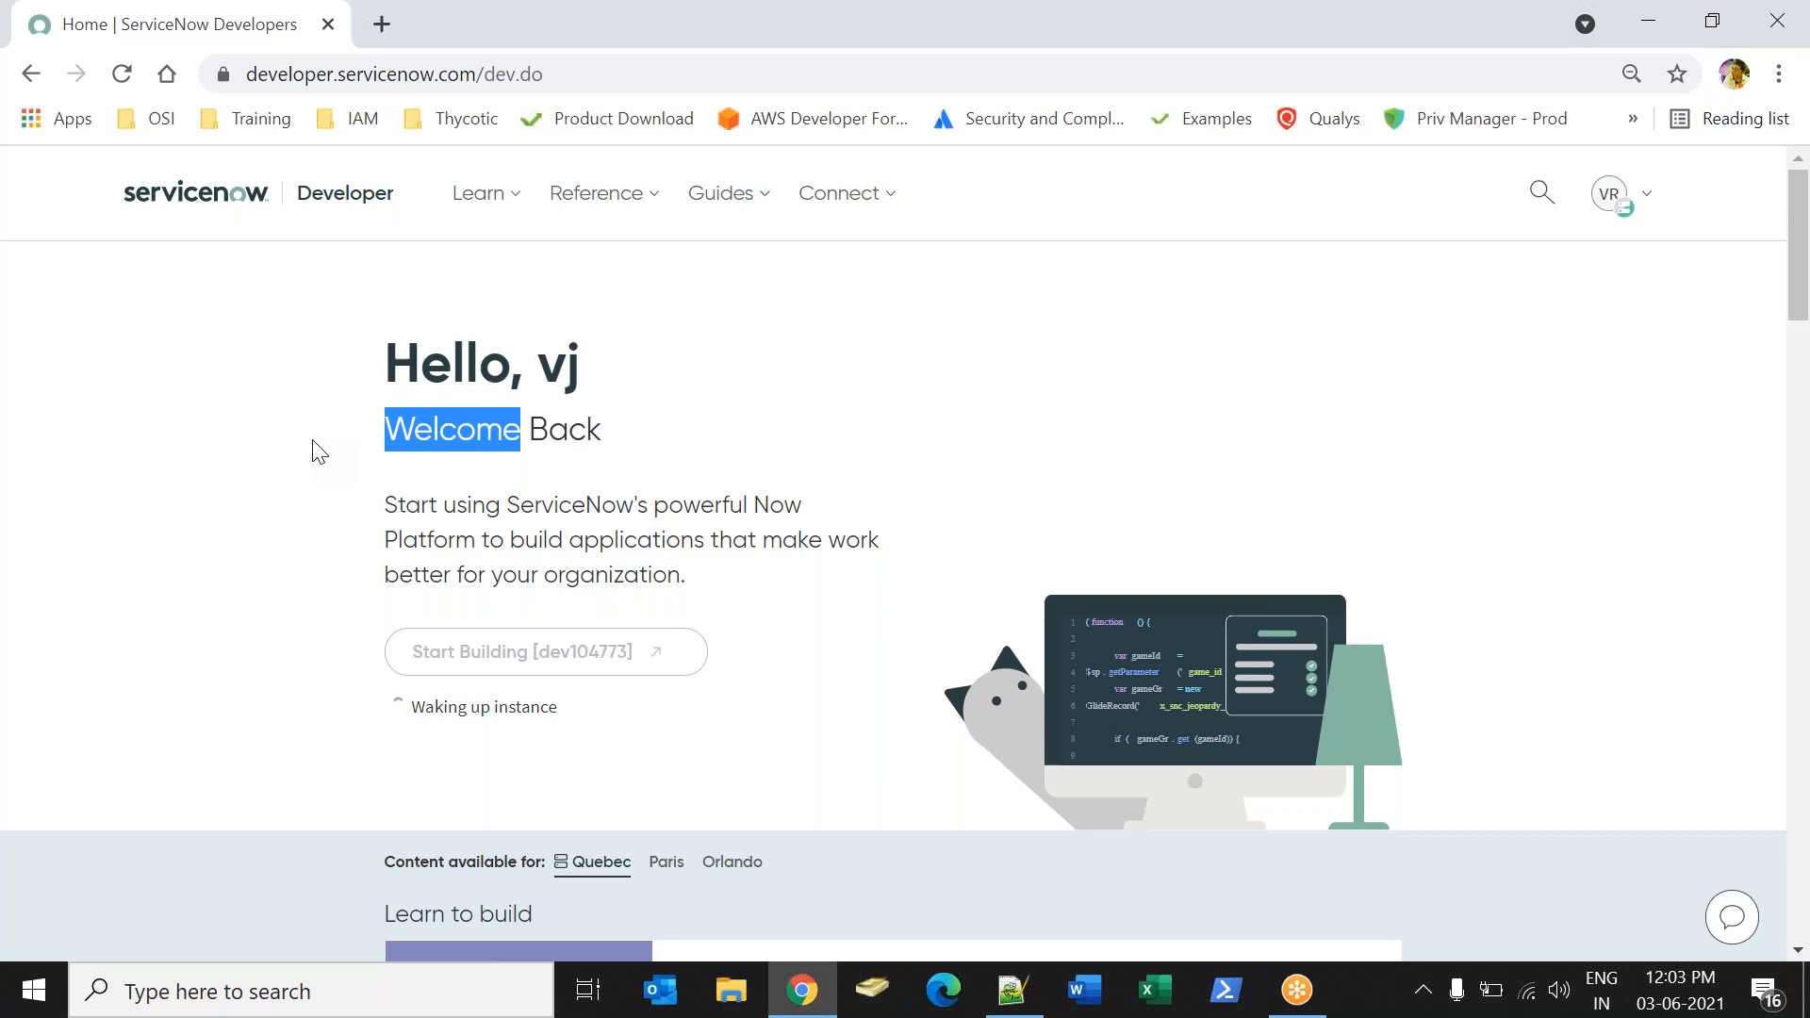
click(817, 456)
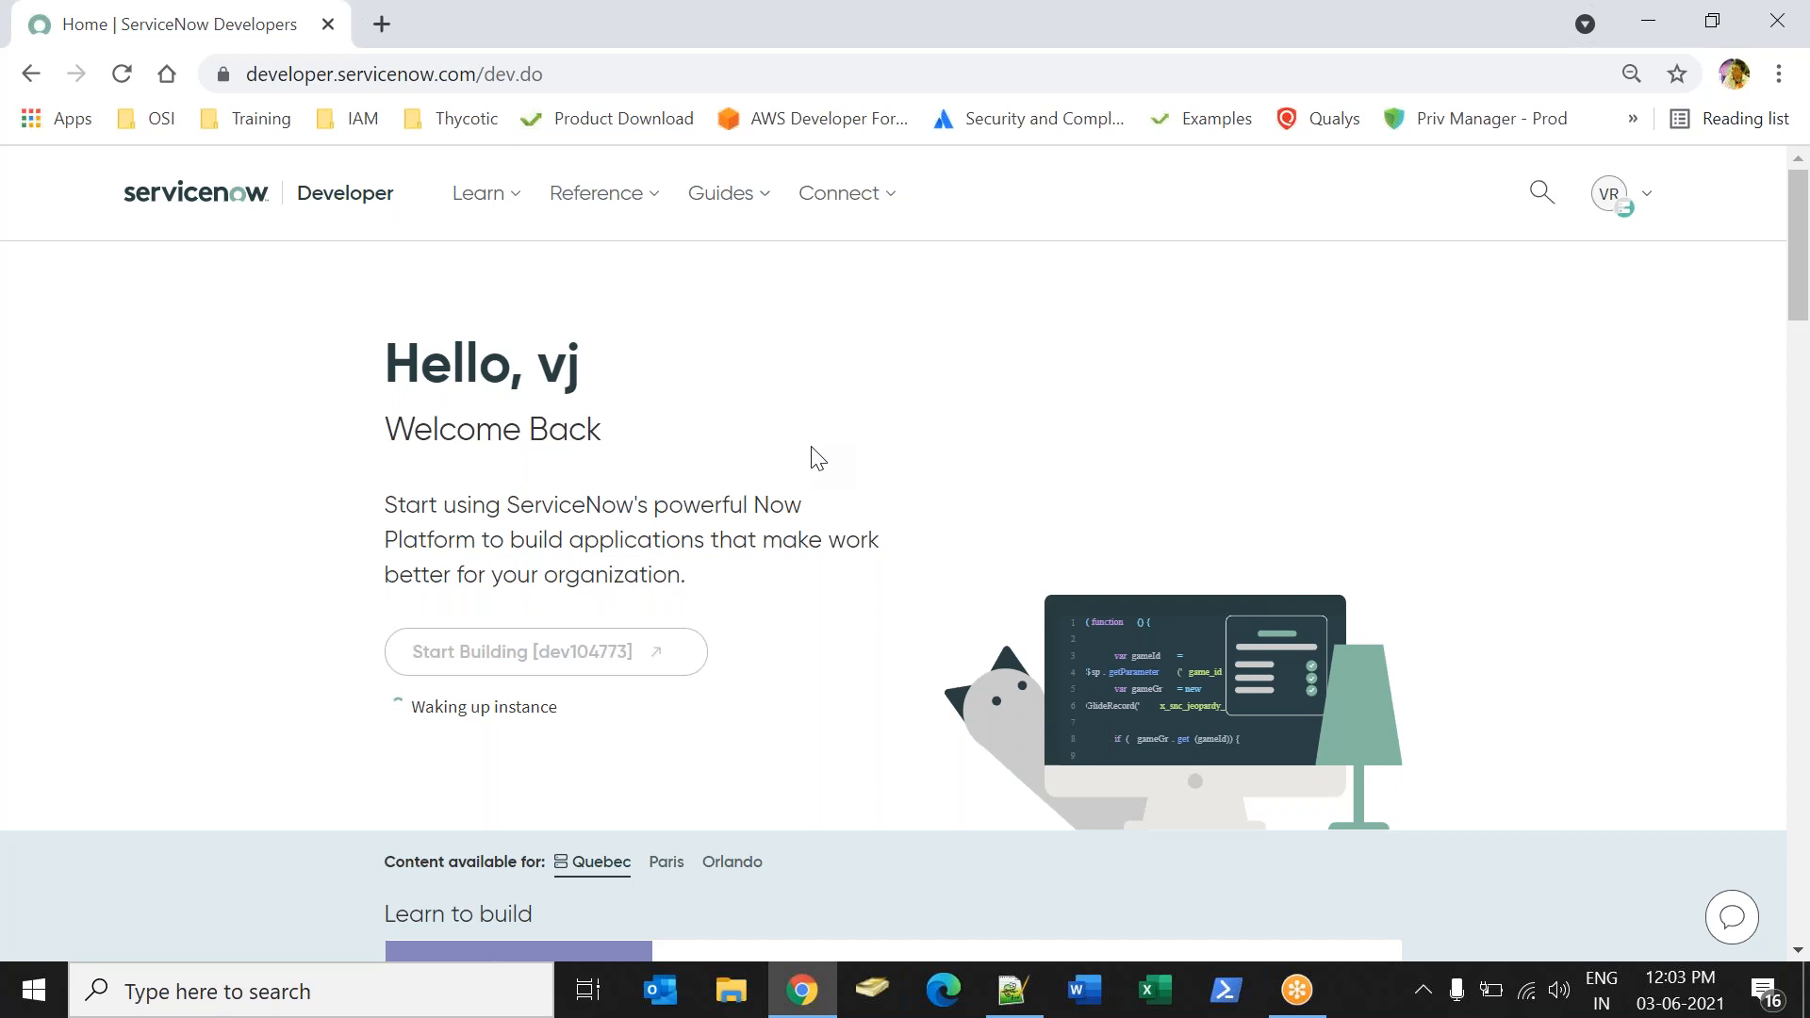
triple_click(814, 464)
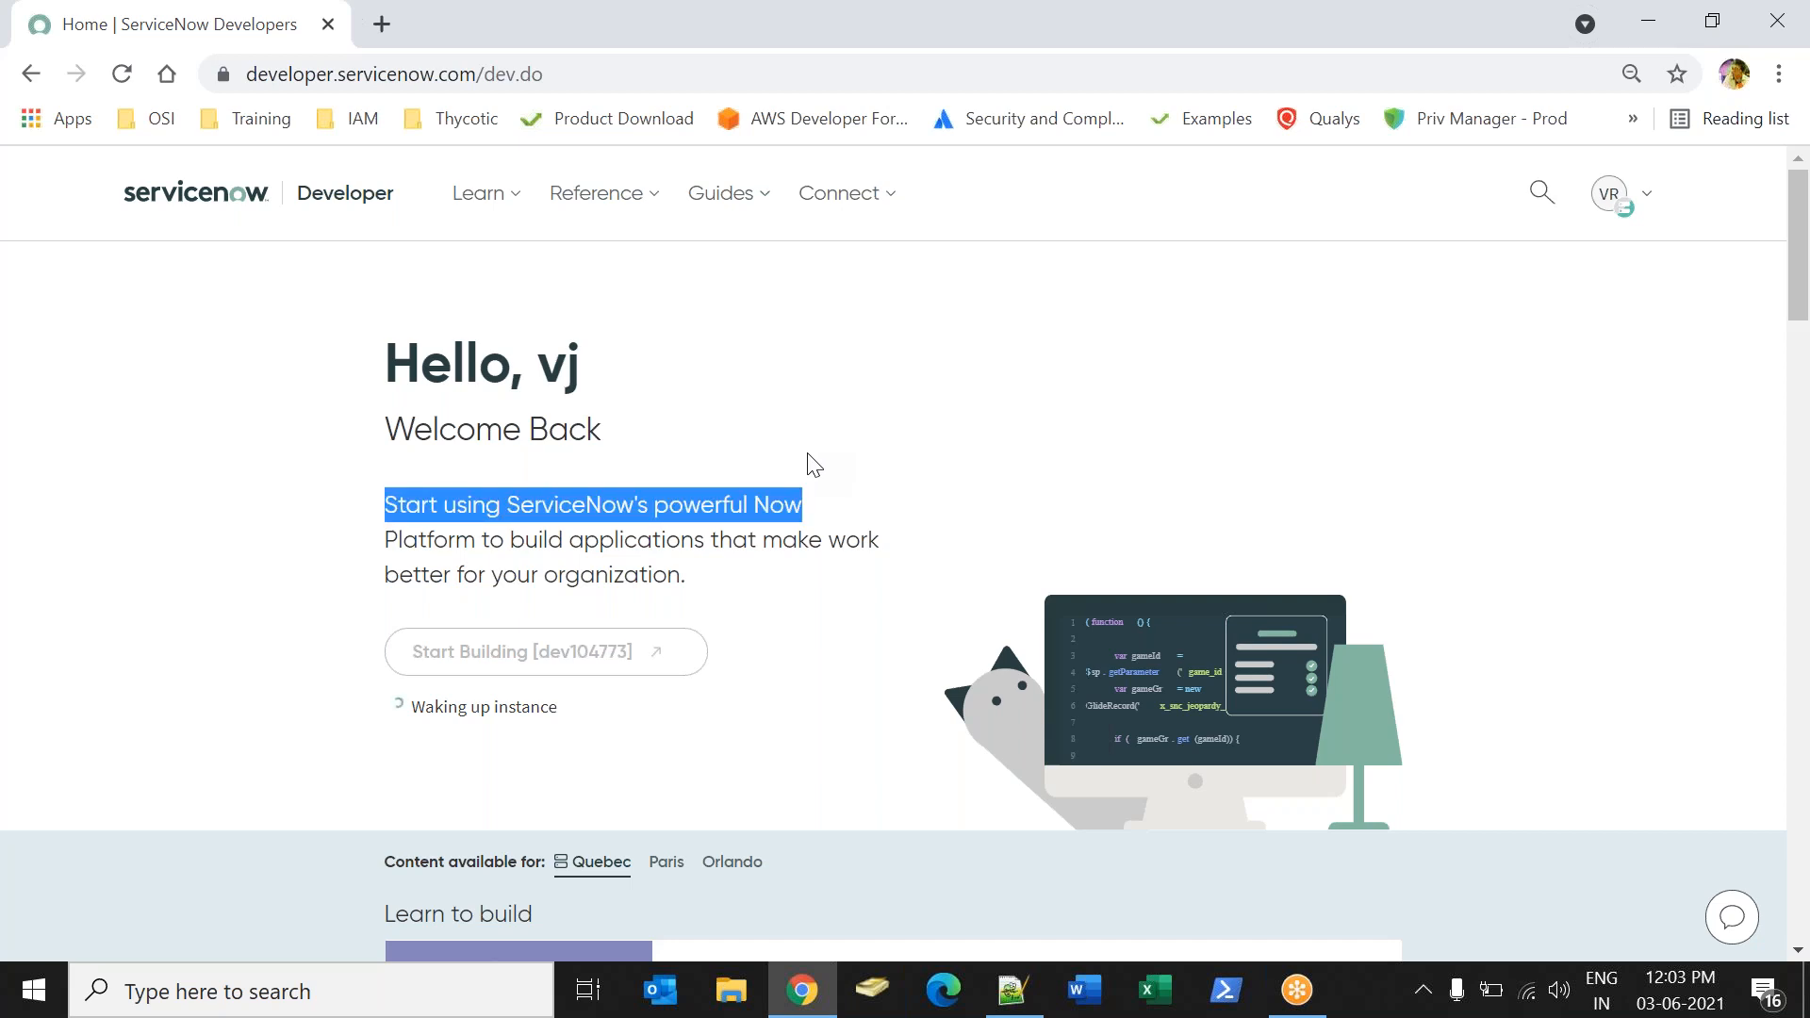
click(813, 465)
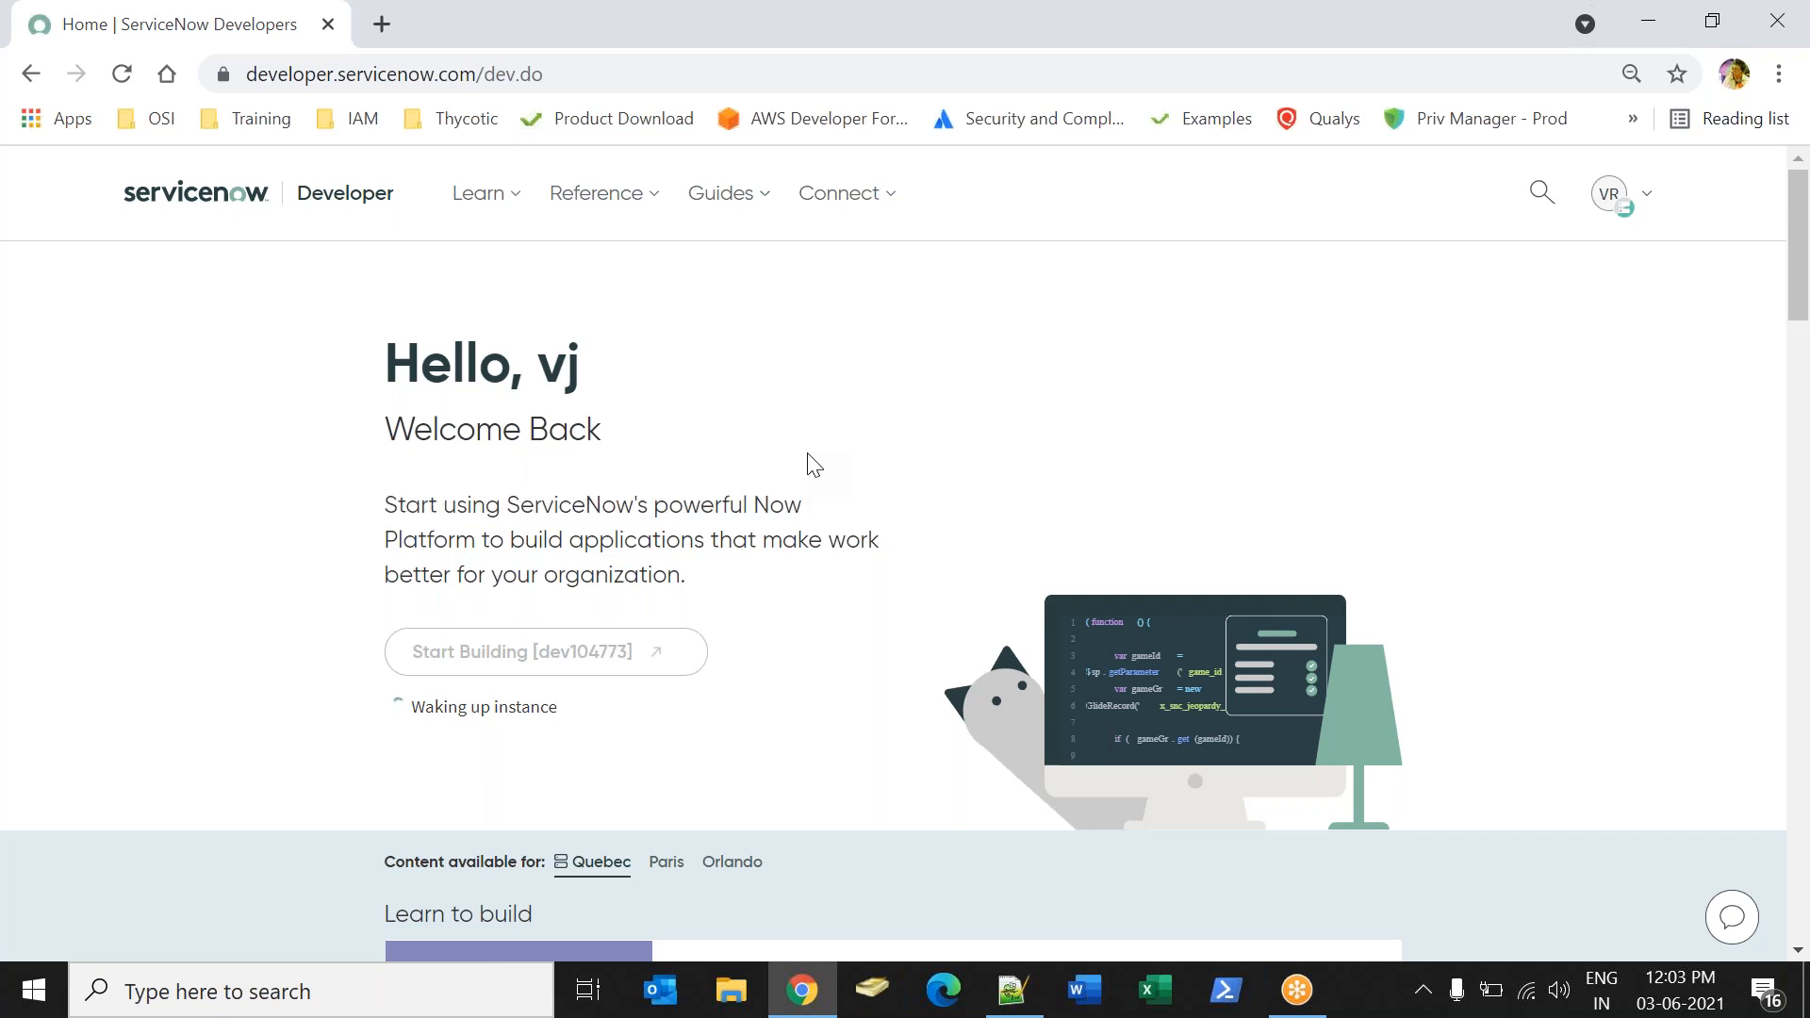
Reload the developer home page until the instance is awake, and open instance dev104773 with Start Building.
click(122, 75)
click(121, 74)
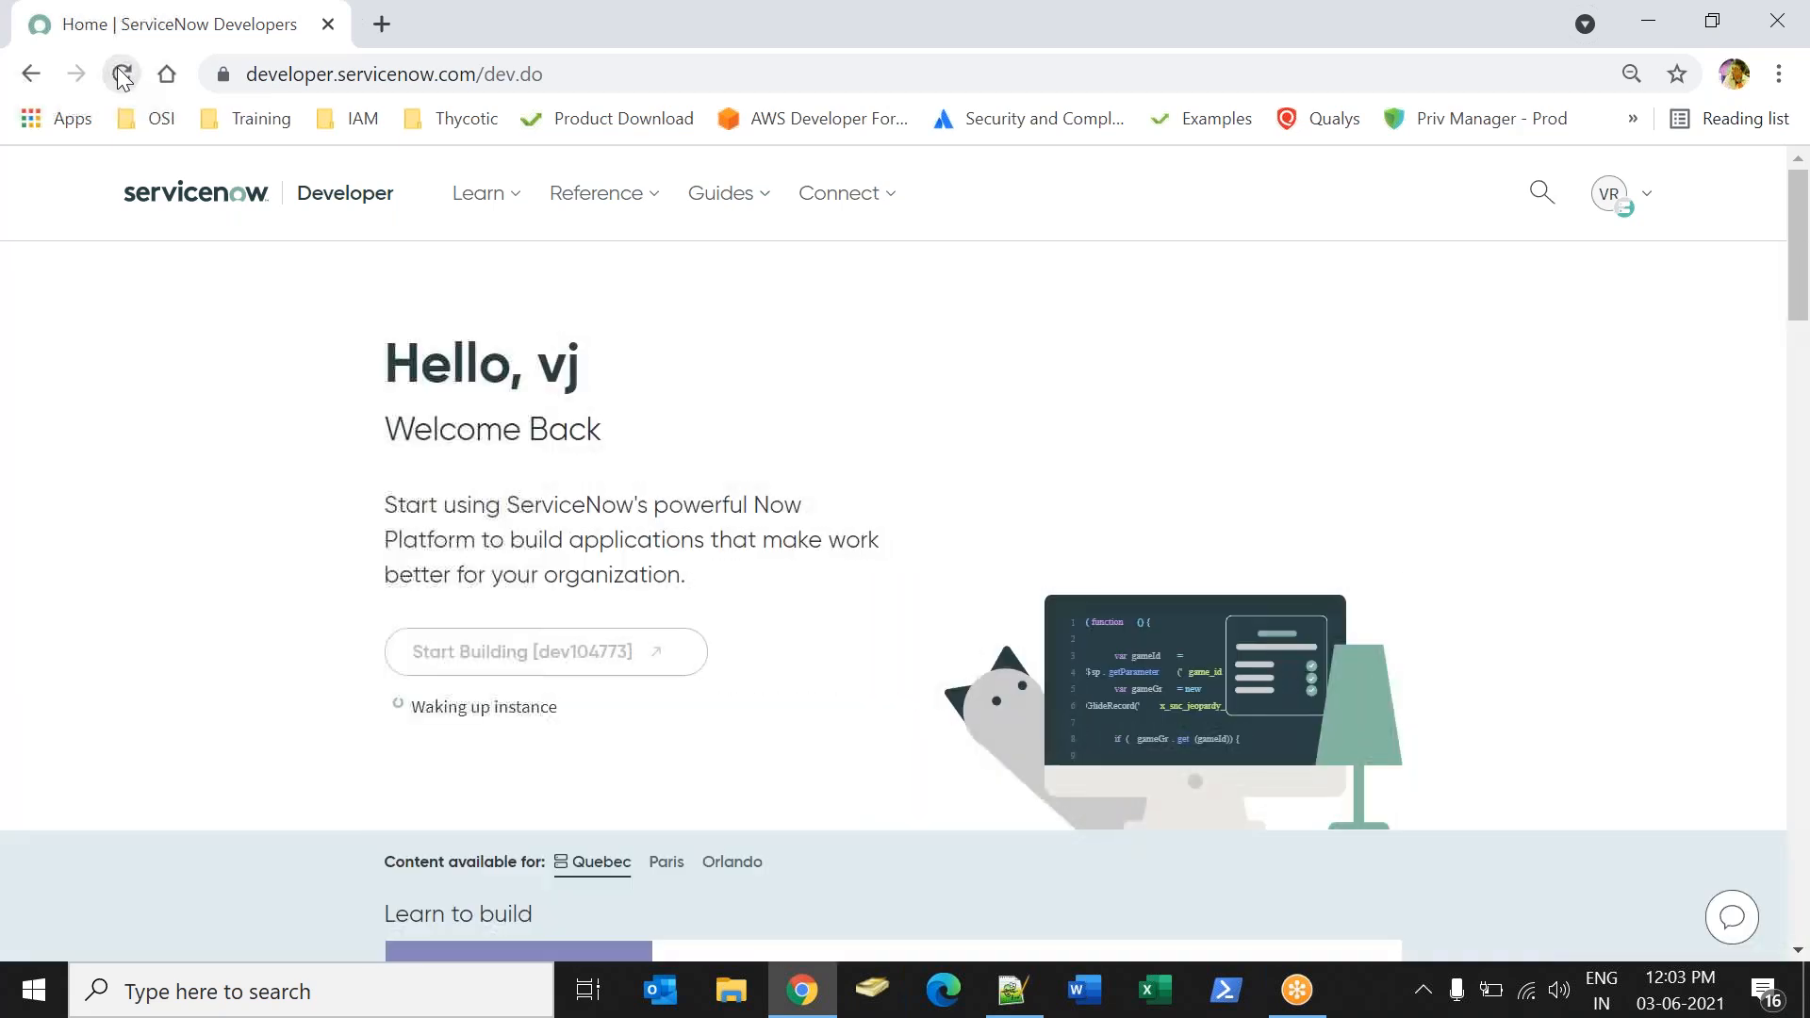
click(122, 75)
click(121, 75)
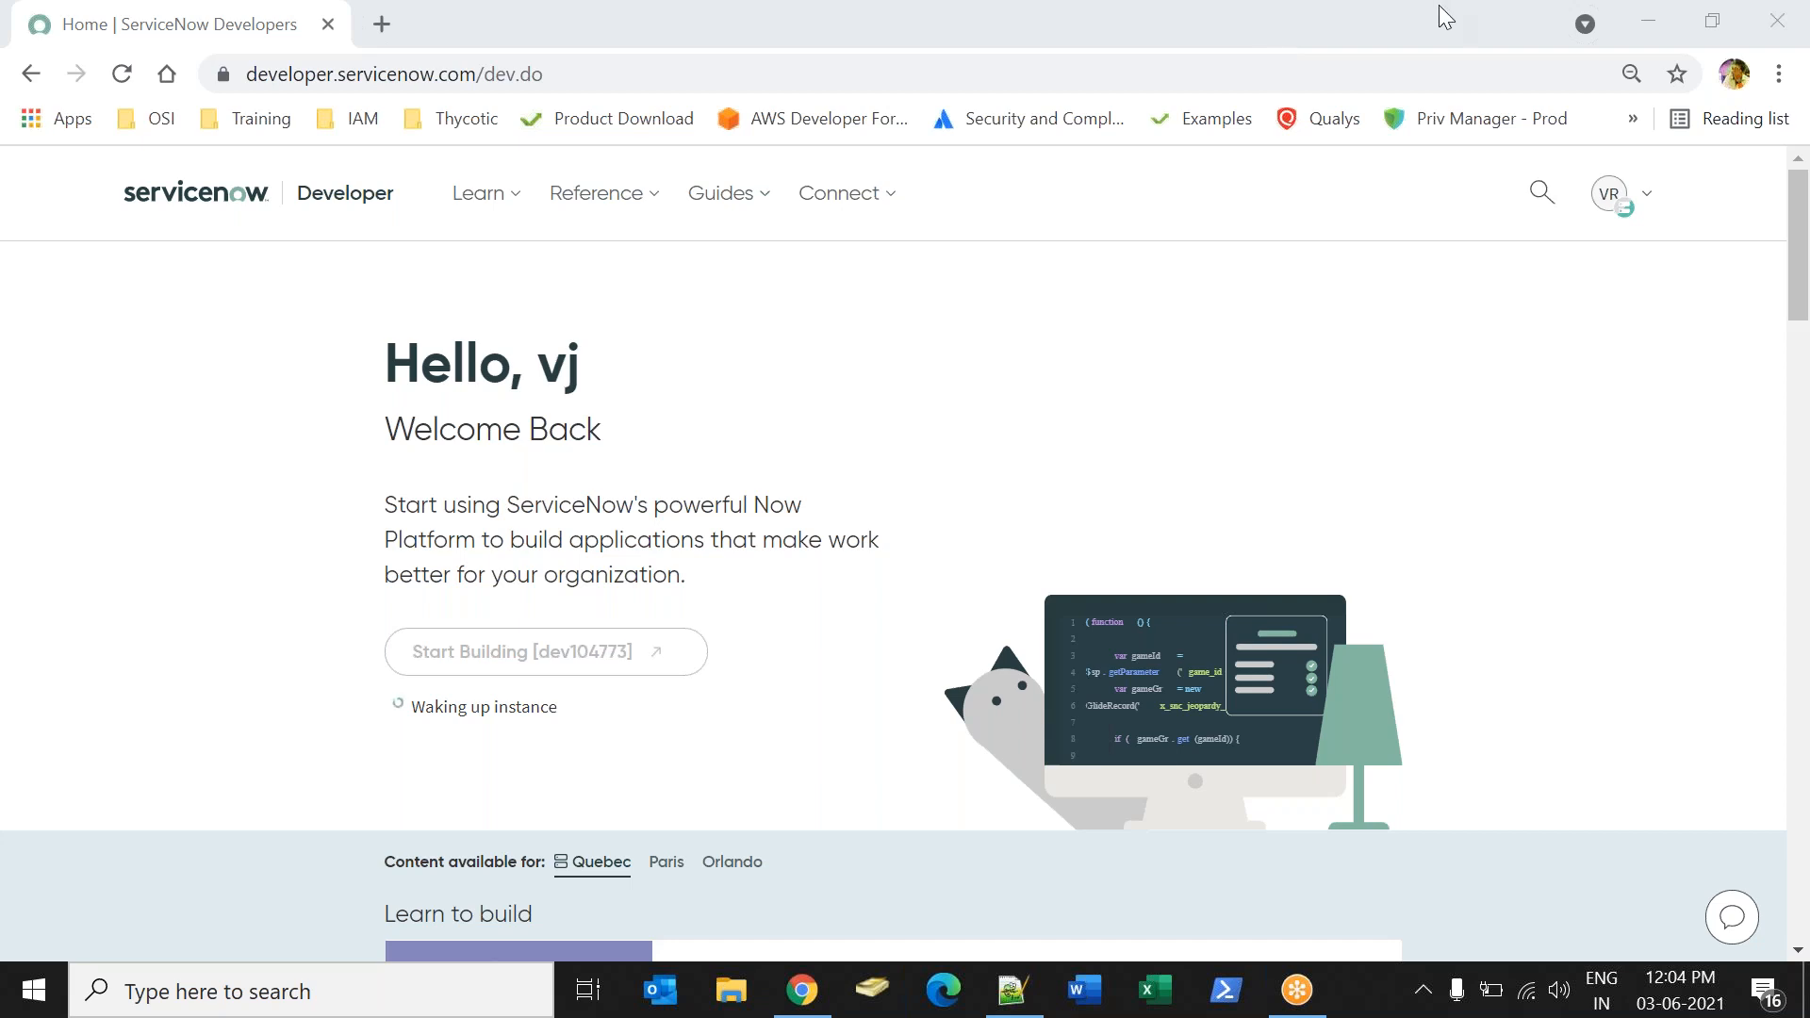
click(122, 74)
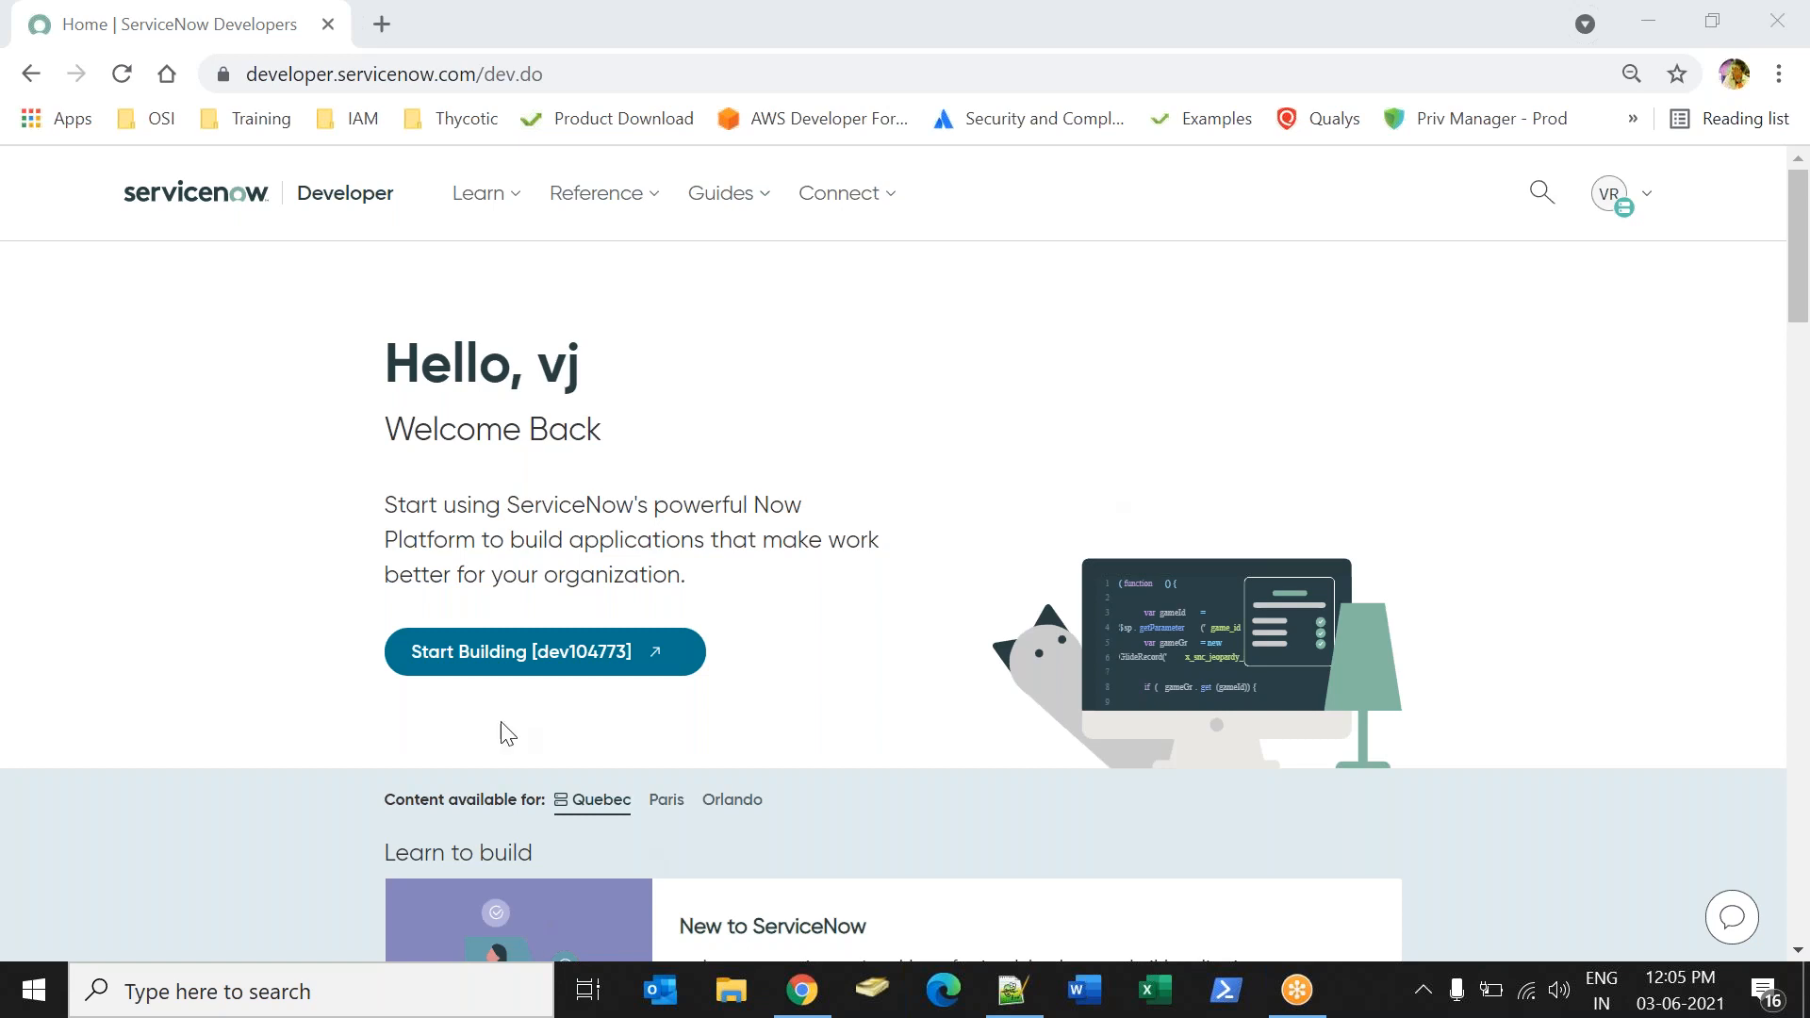
click(517, 667)
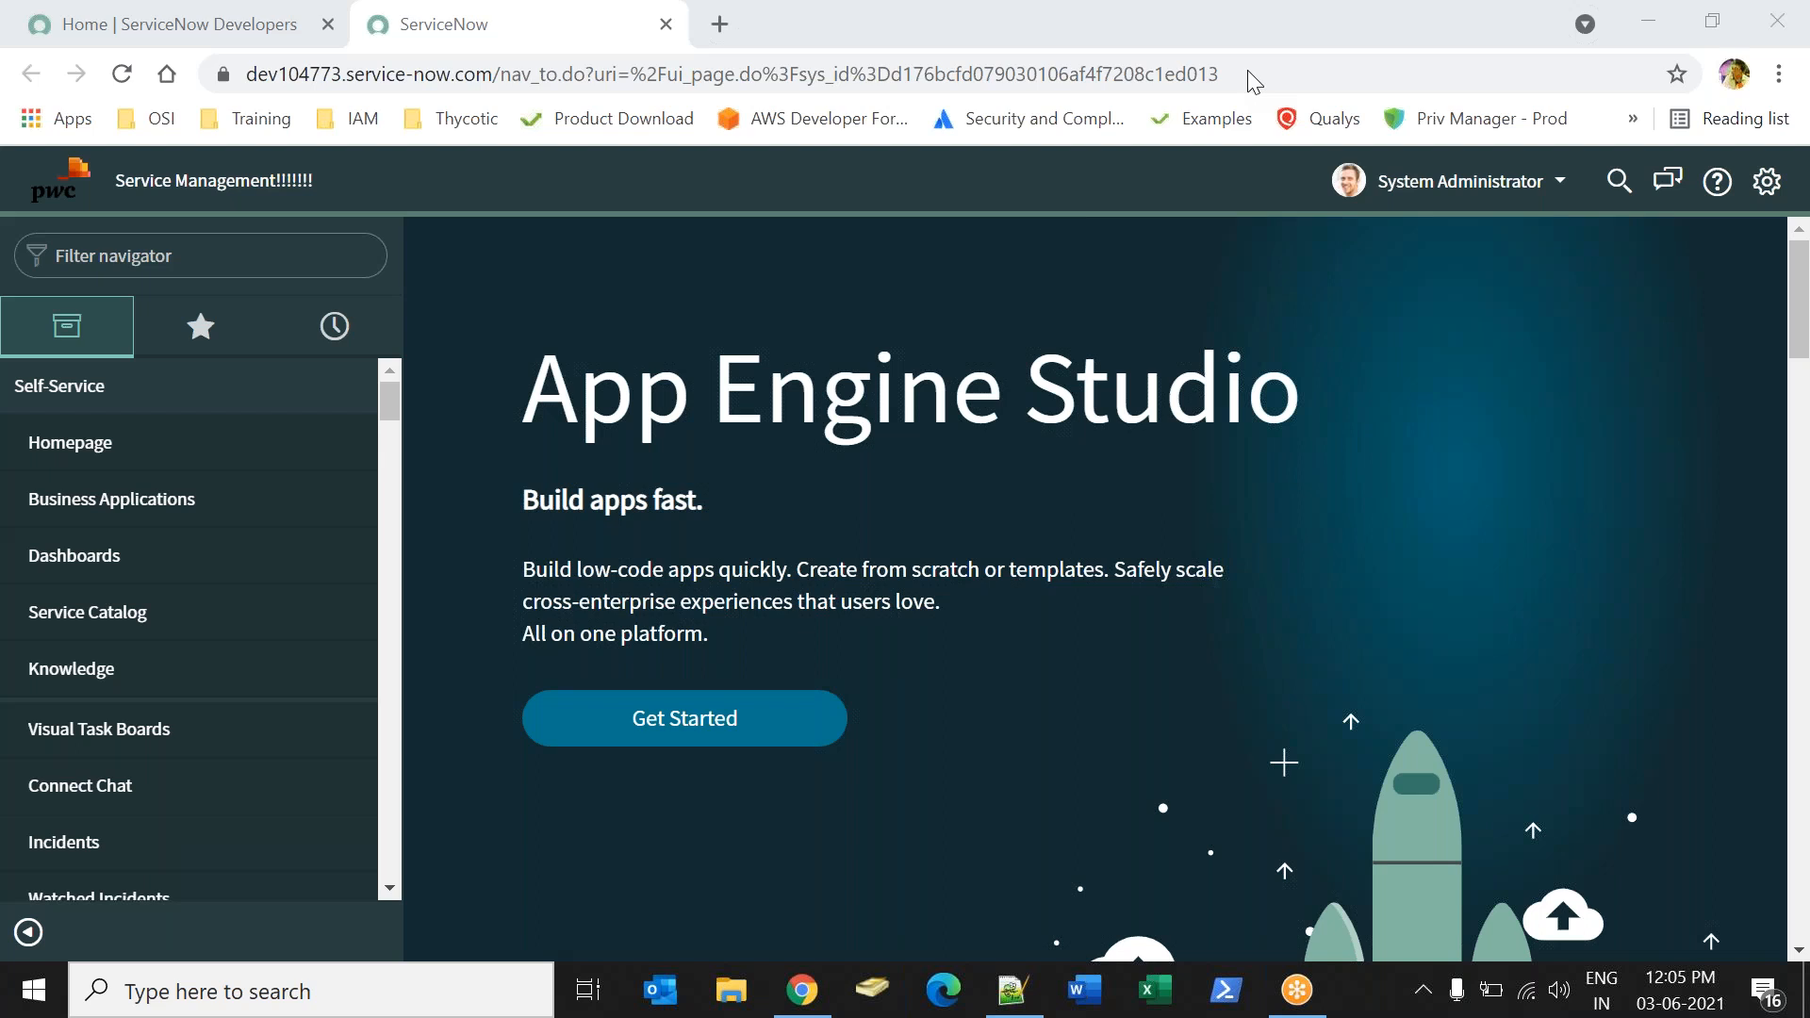
Collapse the Self-Service section in the navigator, and dismiss the create-a-dashboard banner on the instance home page.
click(88, 387)
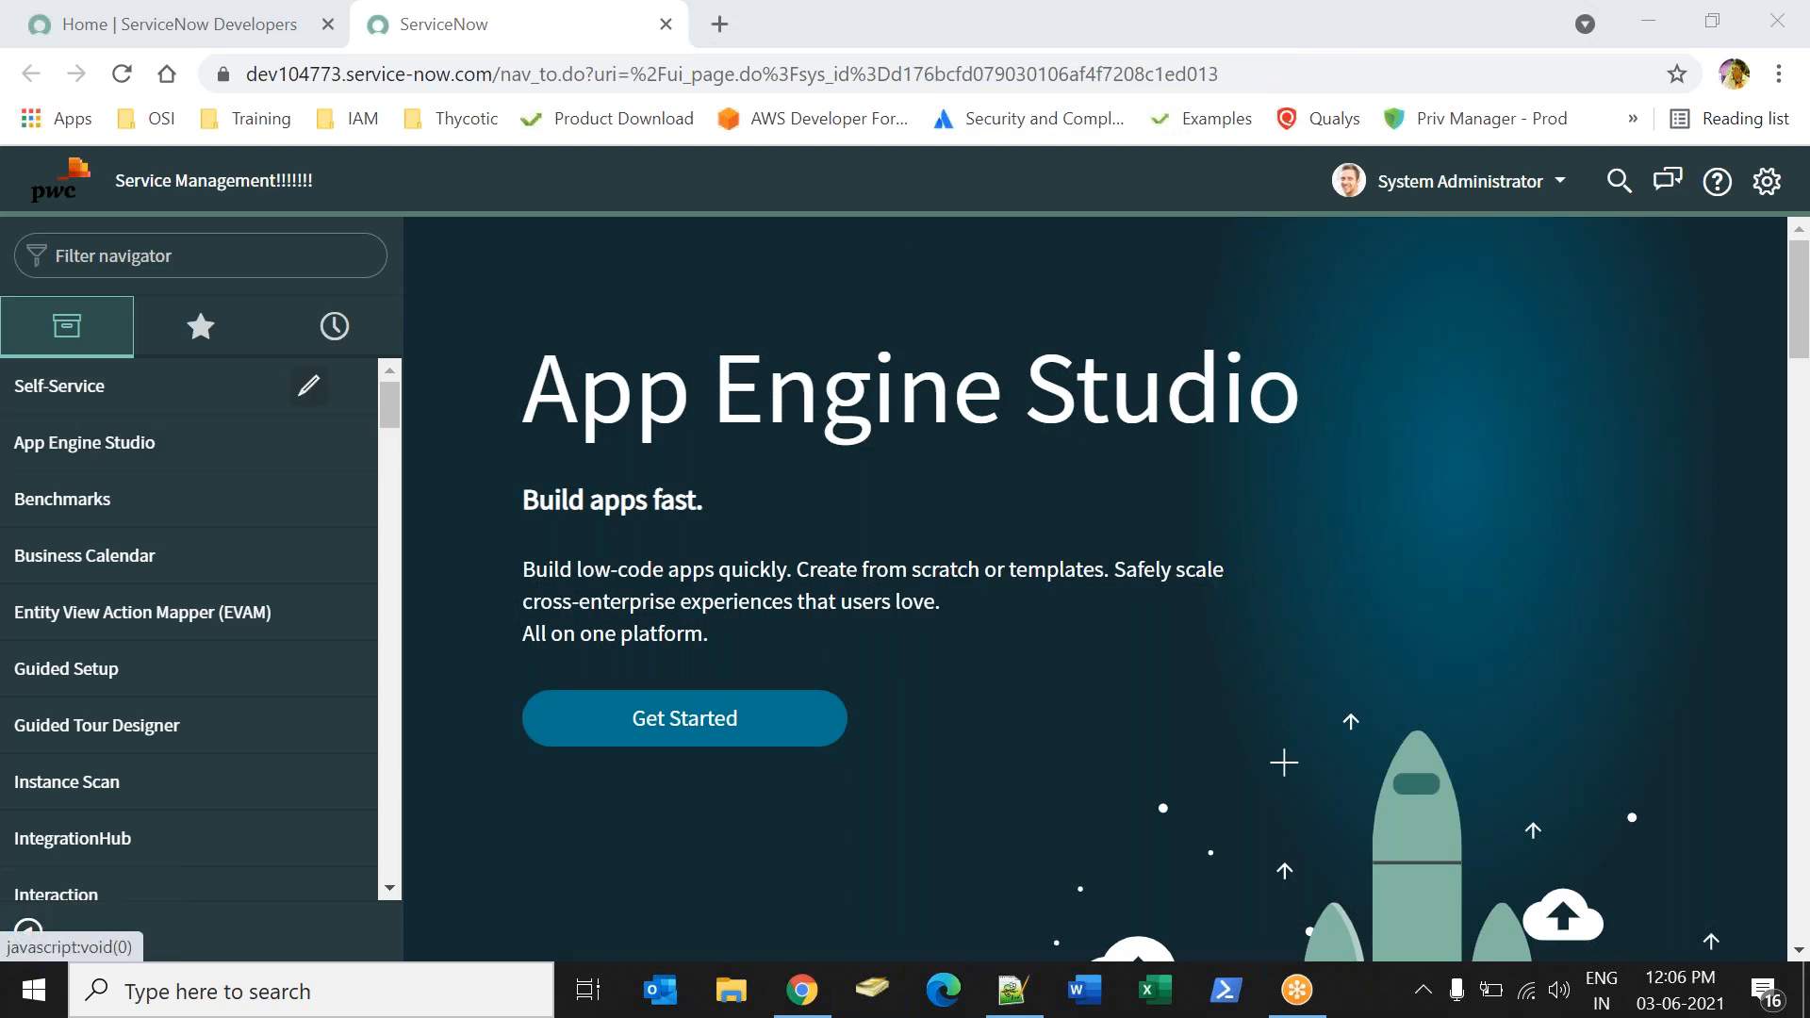
click(70, 191)
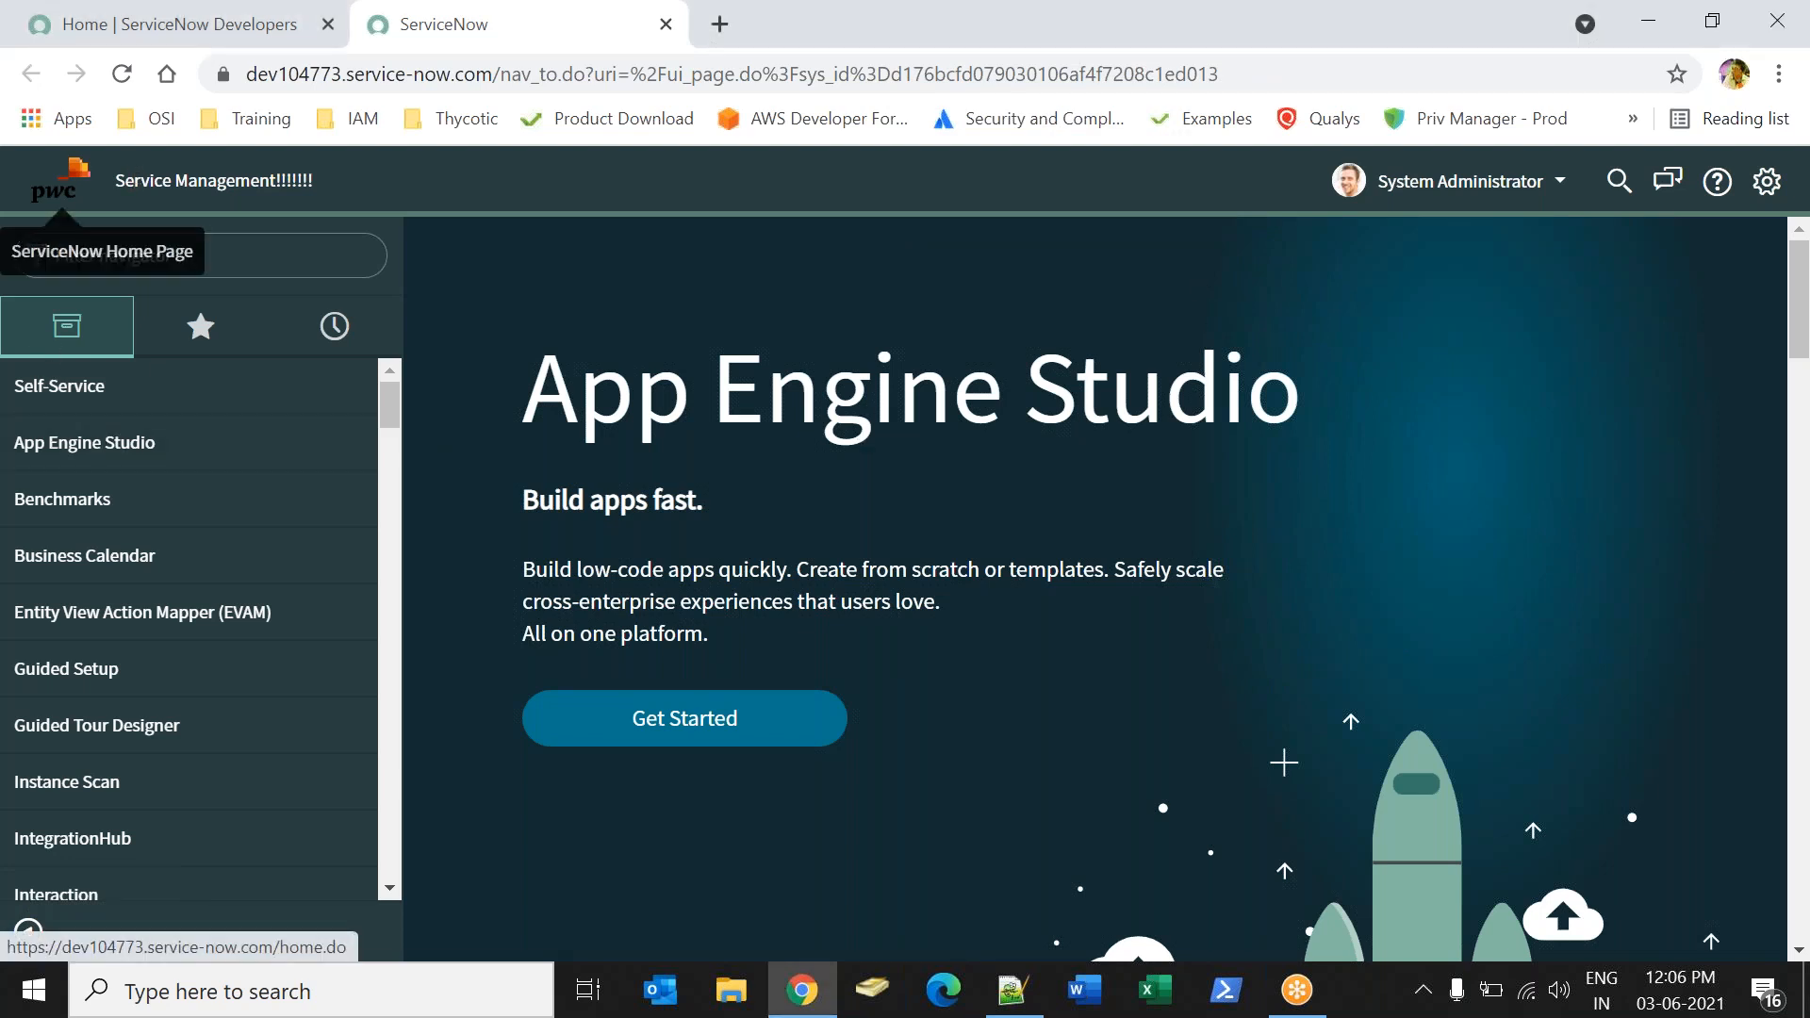
key(XF86AudioRaiseVolume)
key(XF86AudioRaiseVolume)
key(XF86AudioRaiseVolume)
key(XF86AudioRaiseVolume)
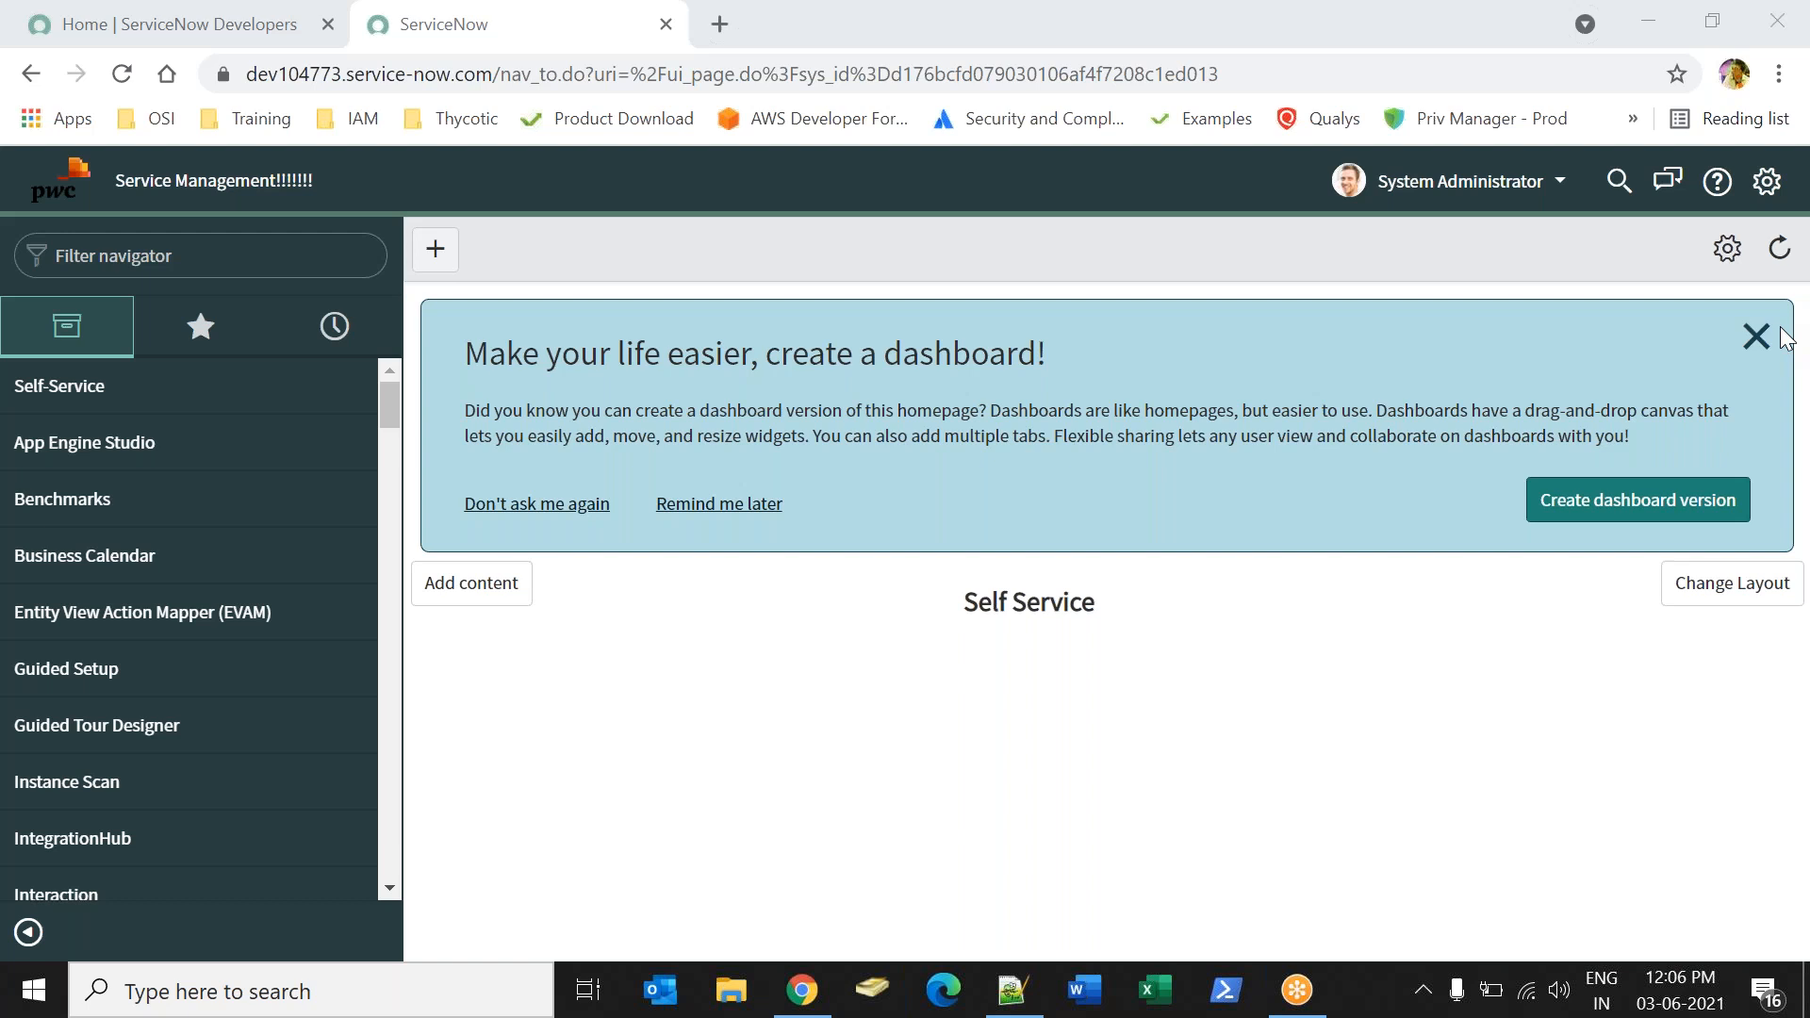
click(1755, 338)
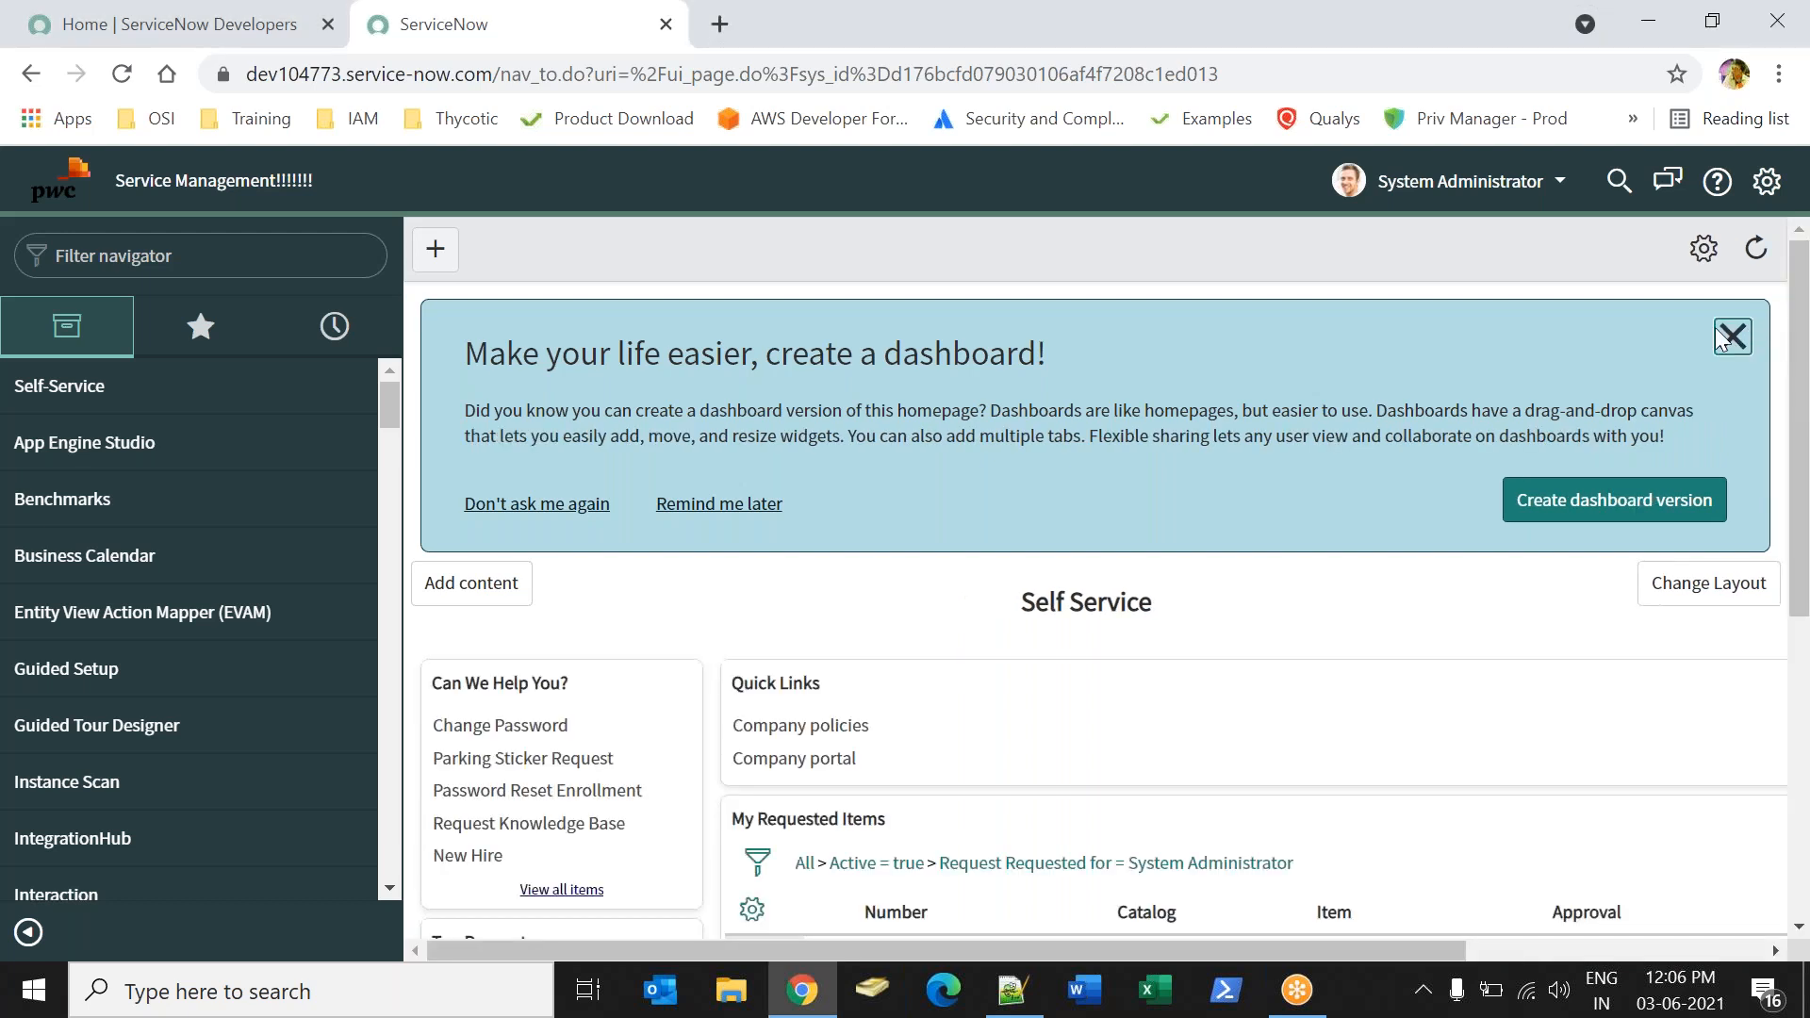
click(1732, 344)
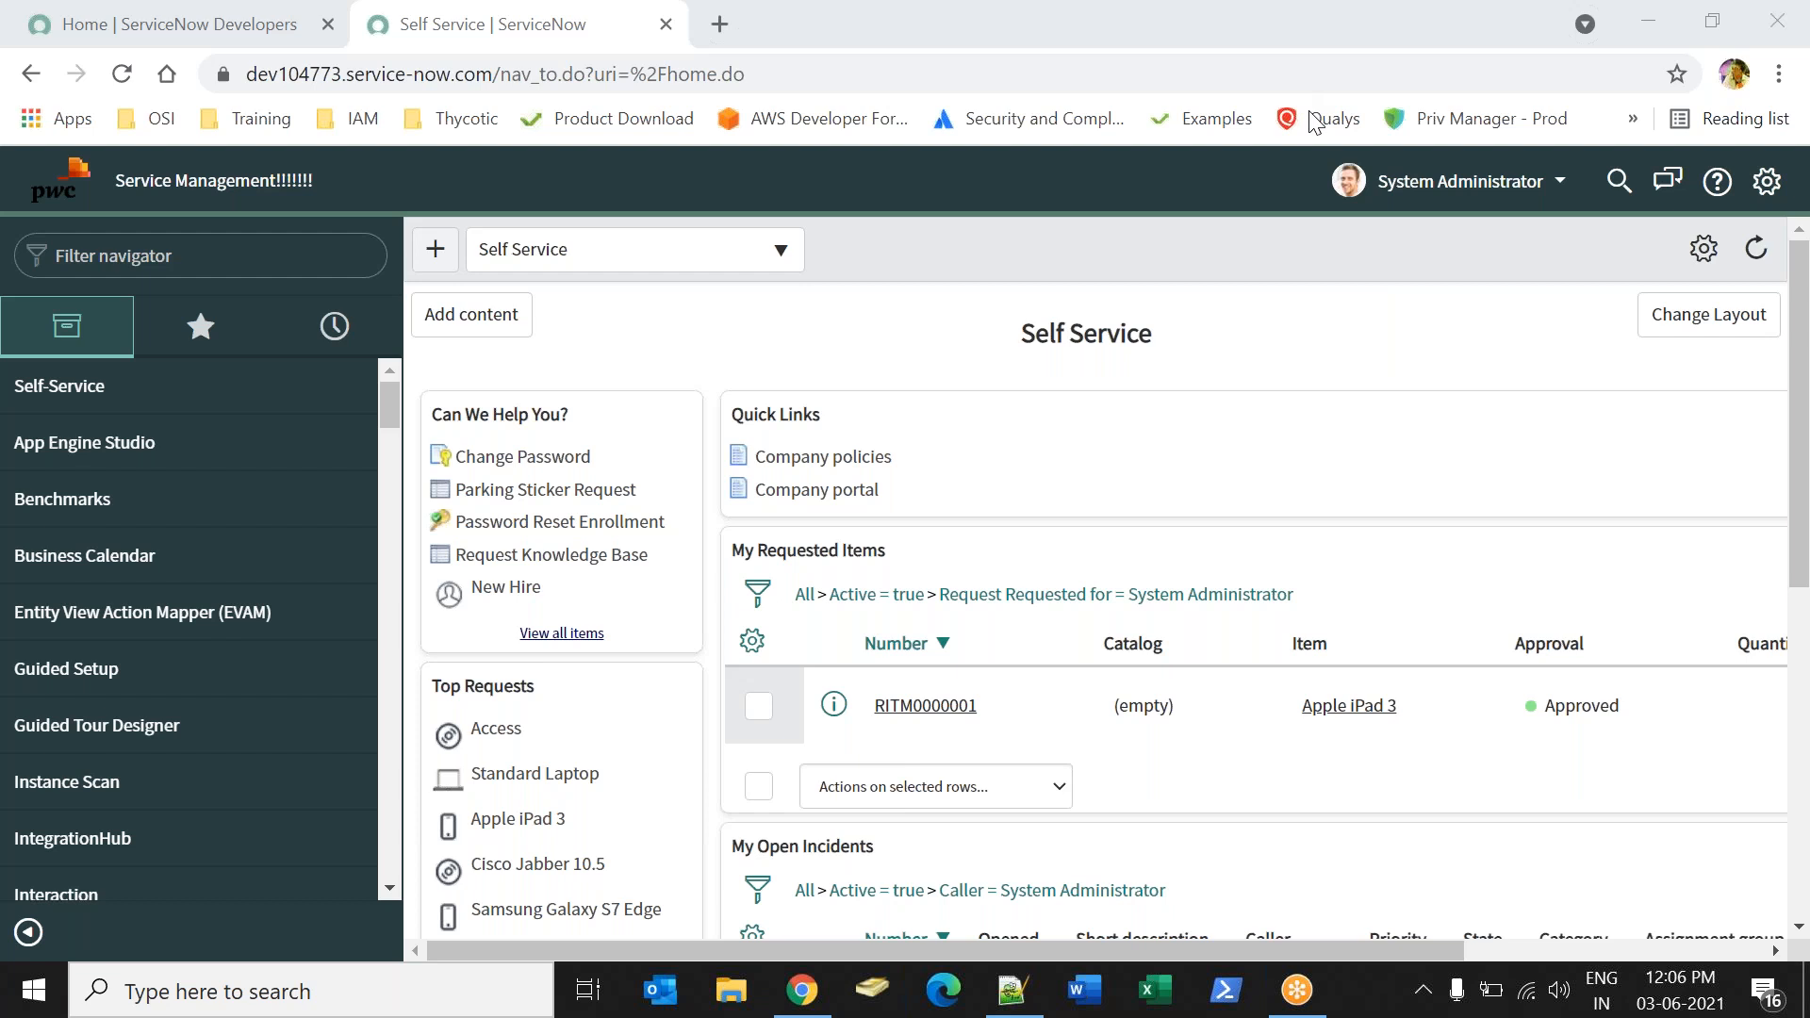
key(XF86AudioRaiseVolume)
key(XF86AudioRaiseVolume)
Launch Word by running winword and create a blank document.
key(super+r)
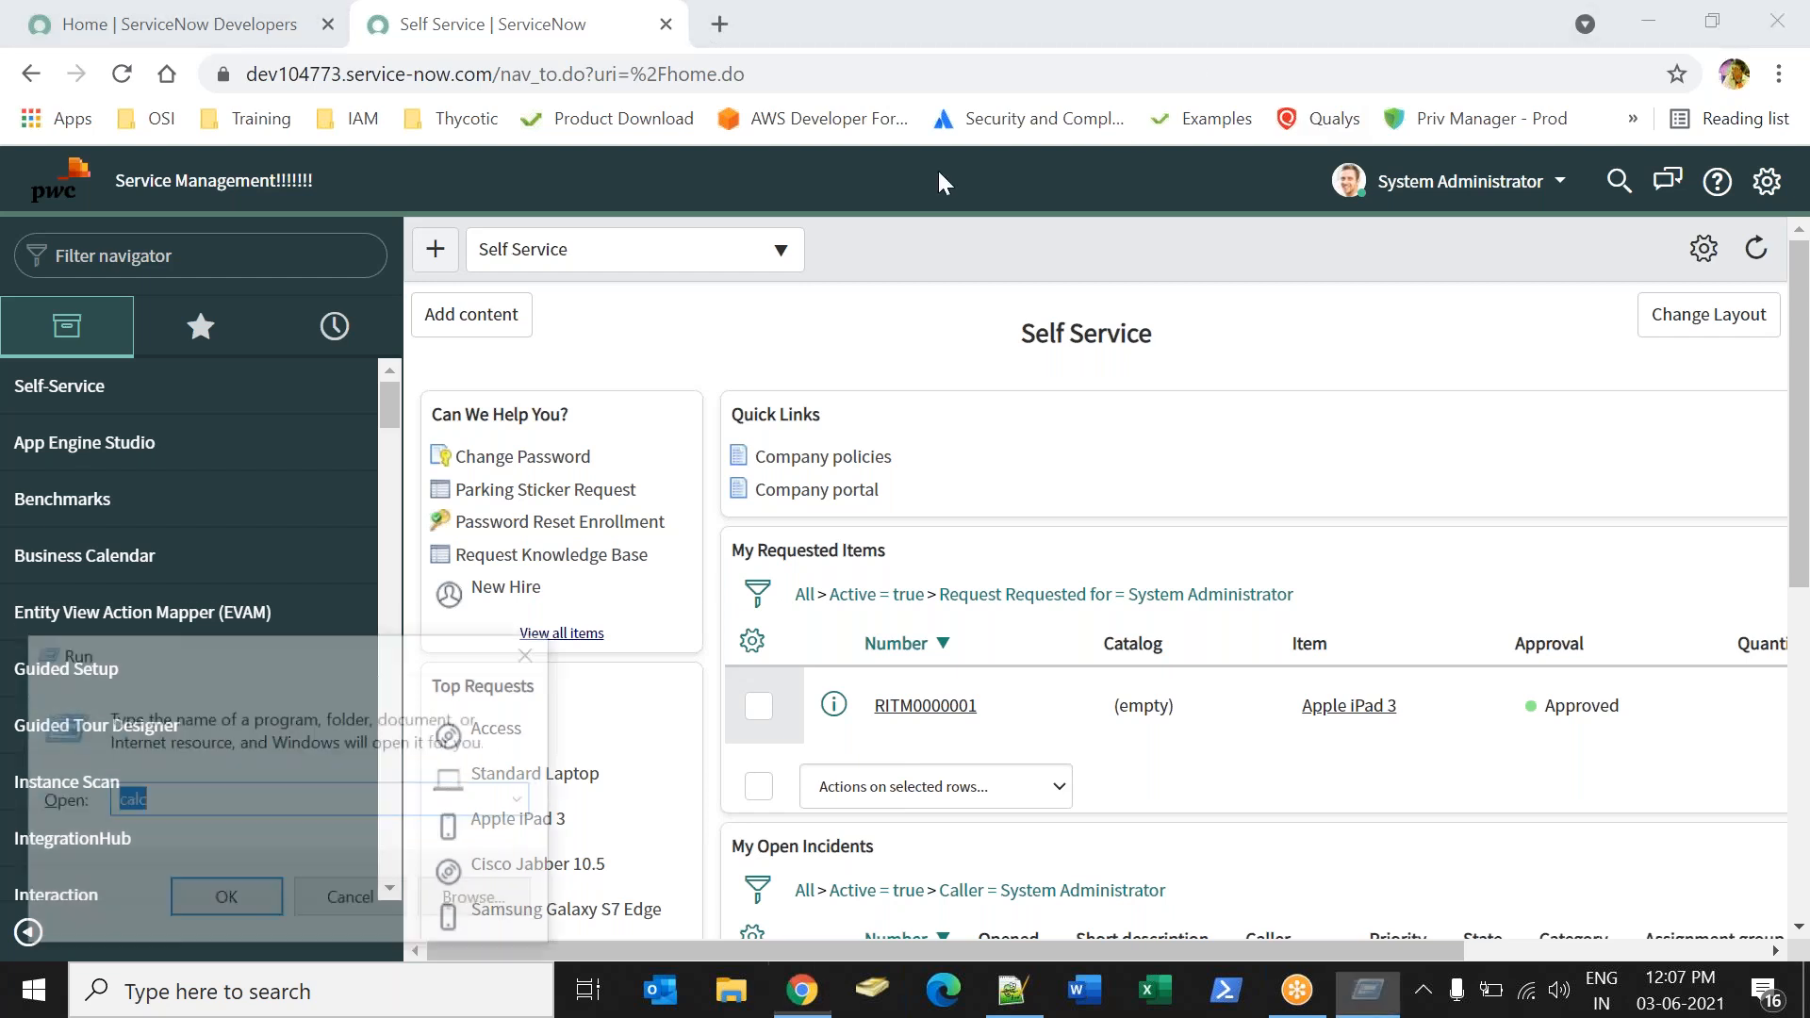
text(winword)
key(Return)
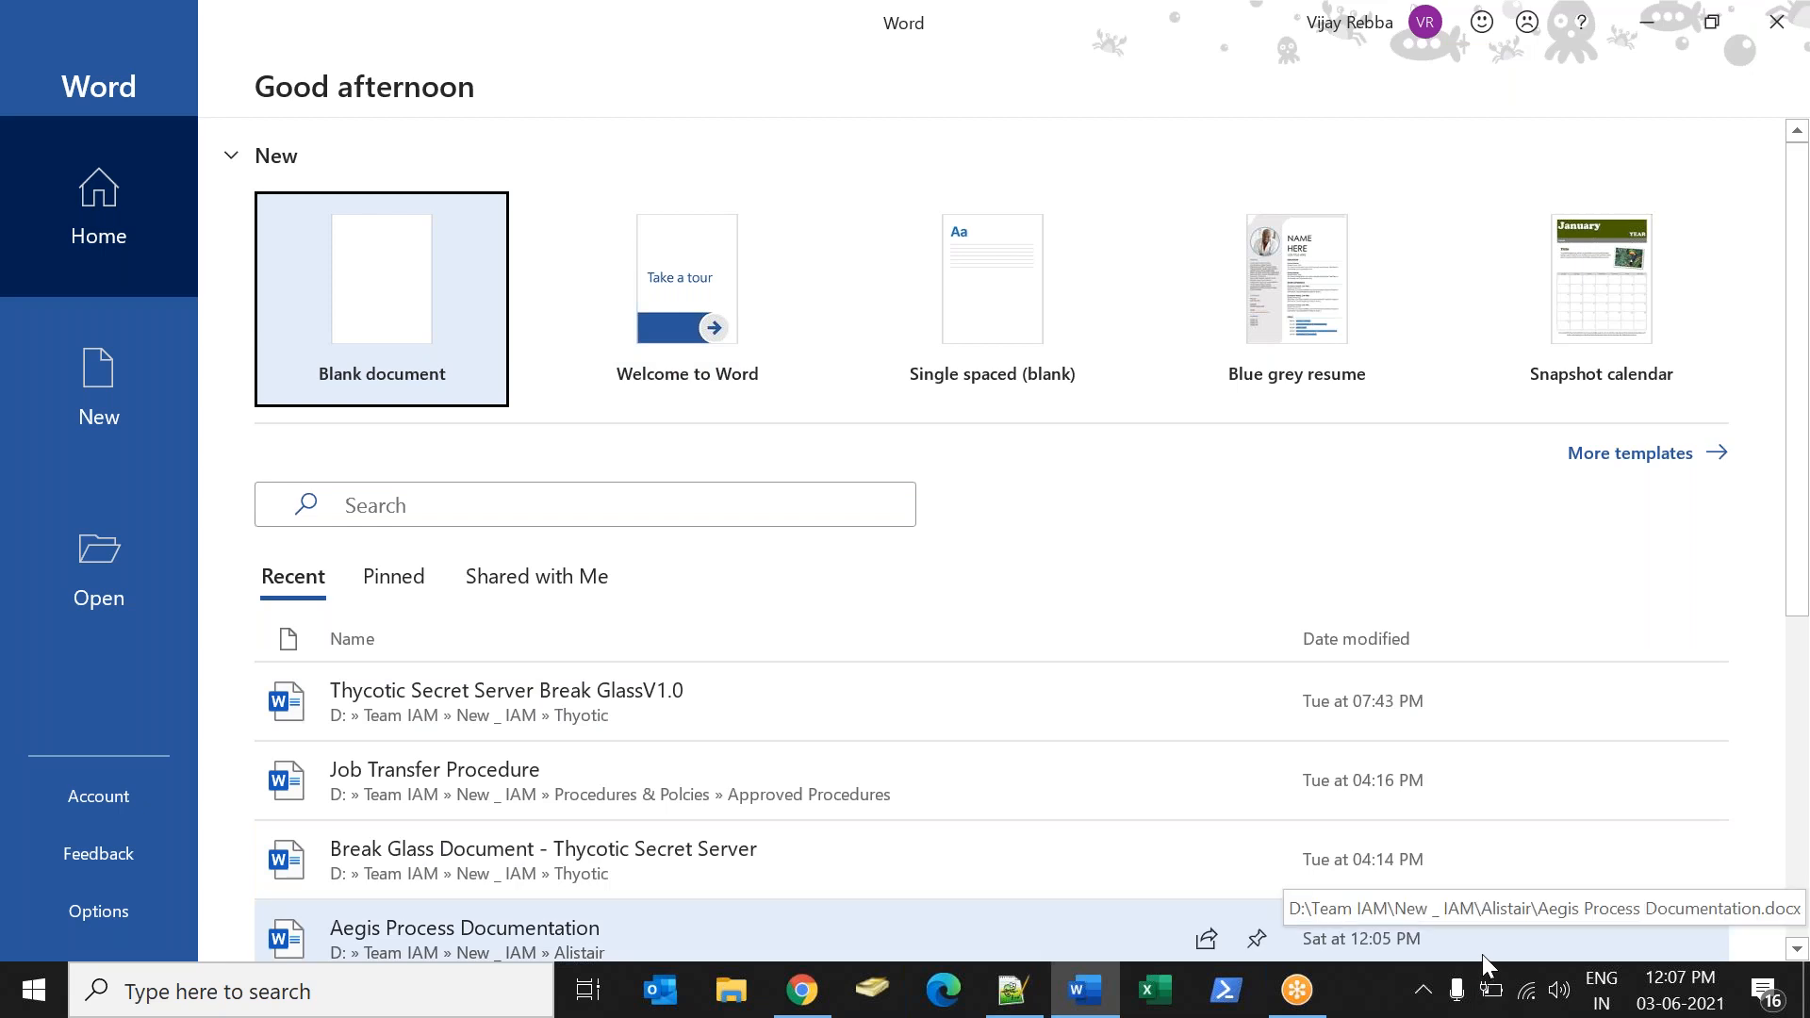
click(444, 332)
Switch to ServiceNow in Chrome, filter the navigator by "student" and open the listed record in Student Informations.
click(802, 990)
click(96, 269)
text(student)
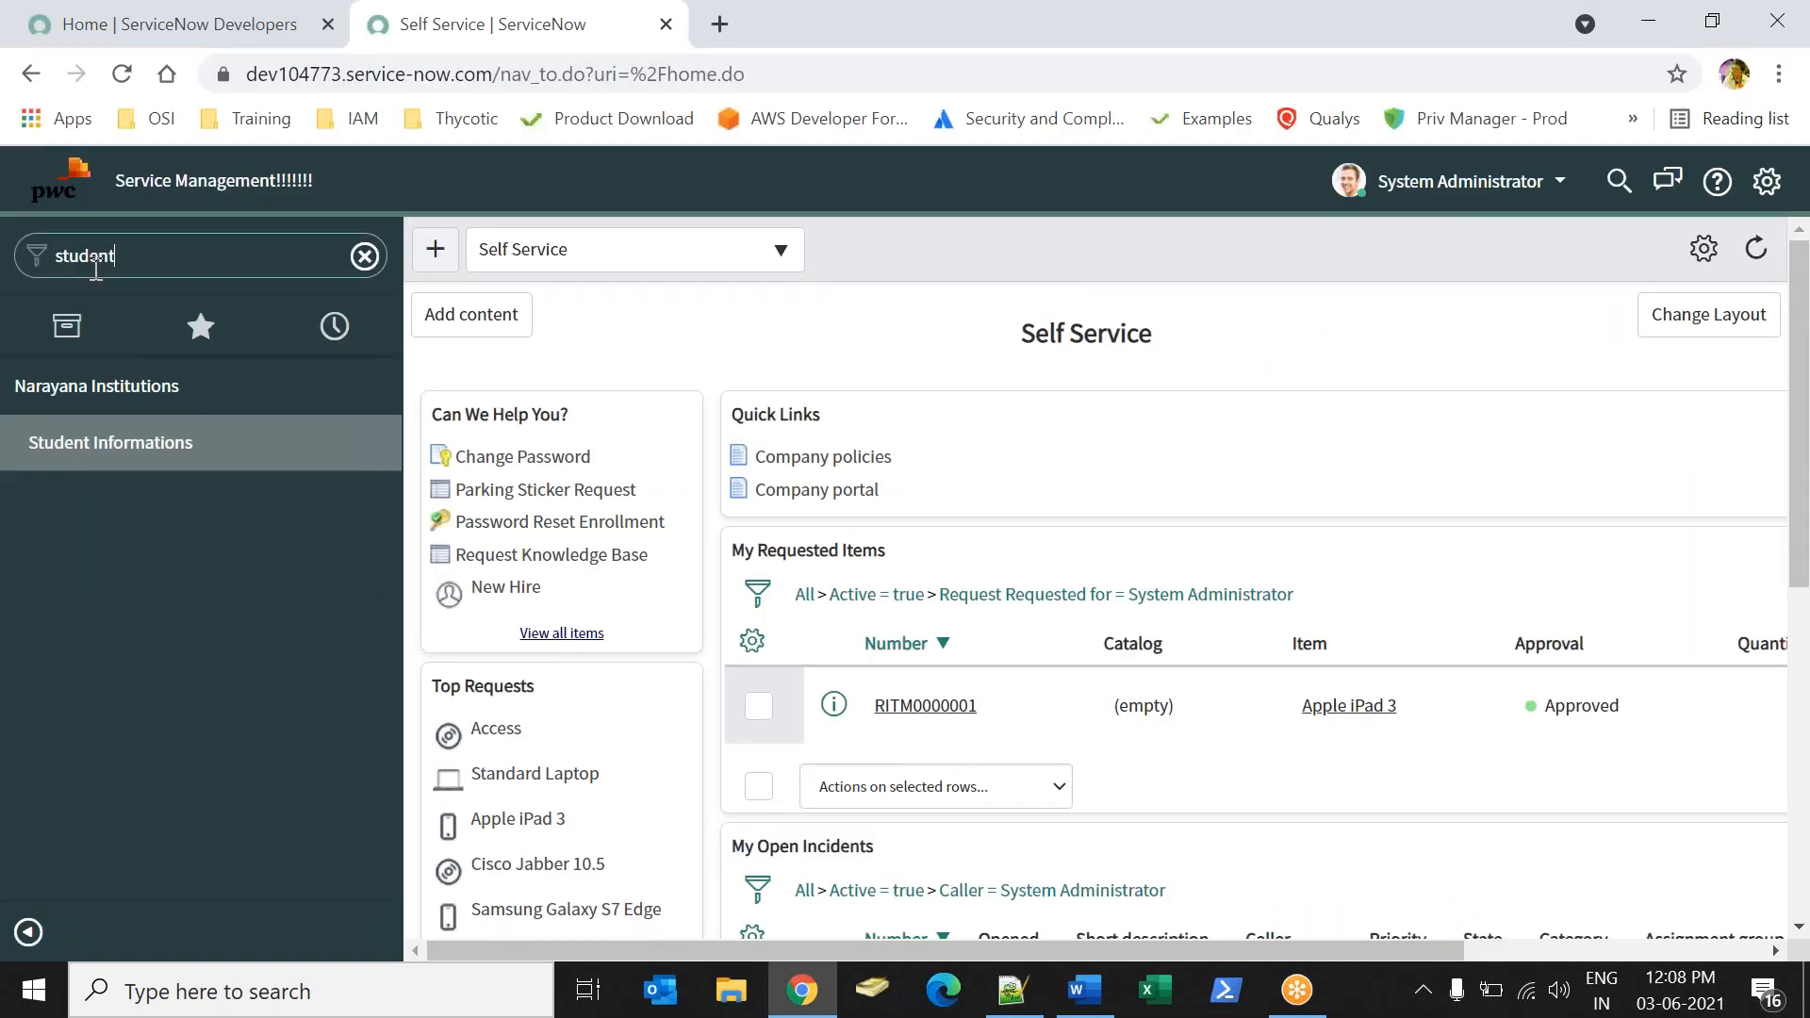
click(99, 442)
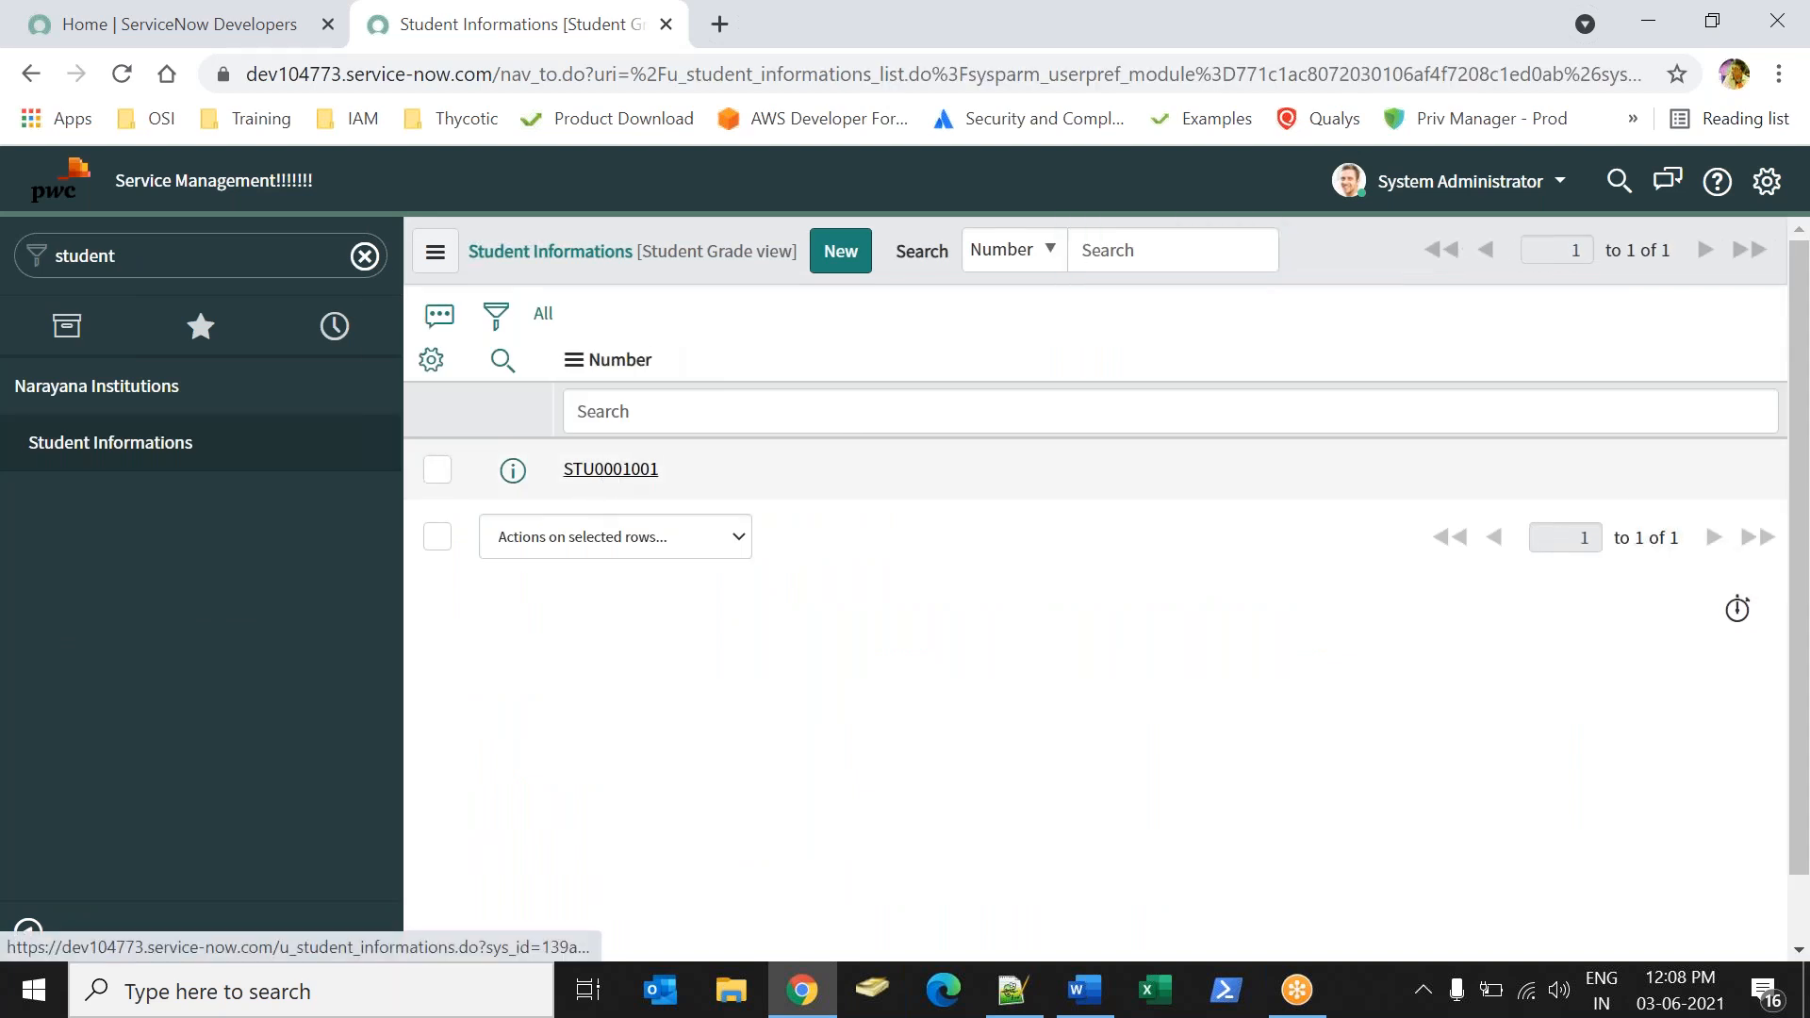
click(611, 469)
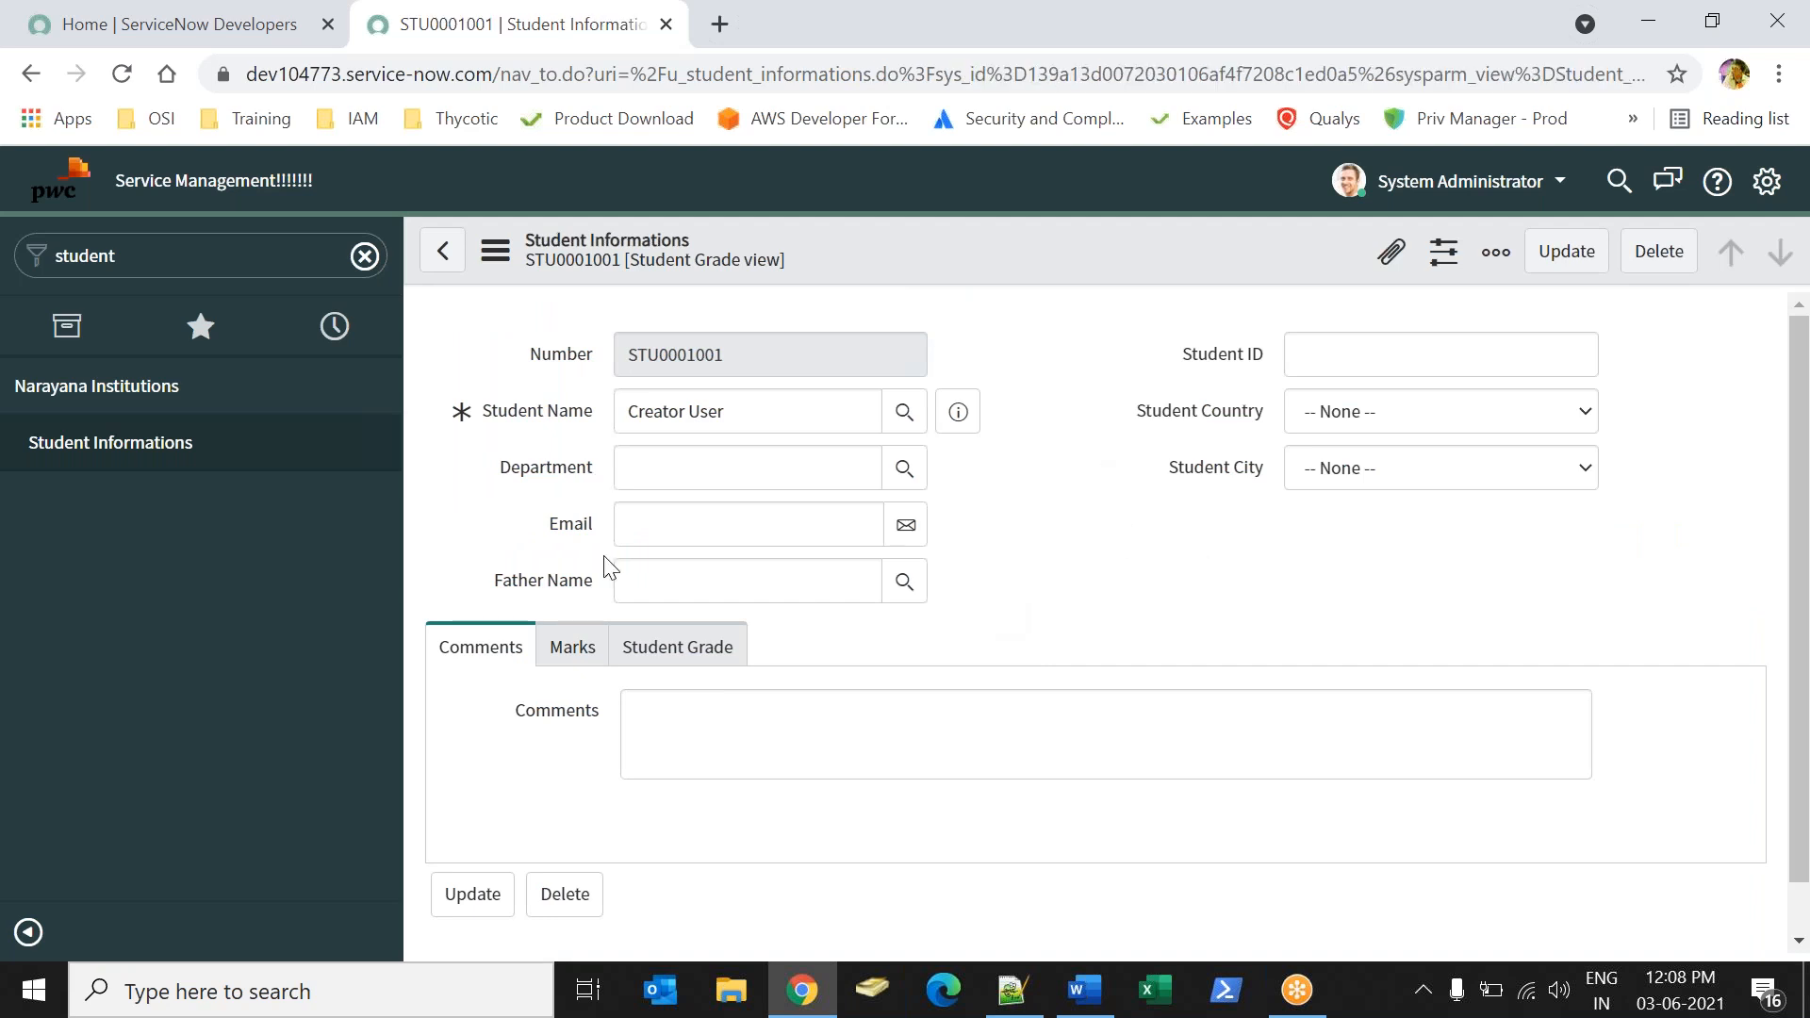
Switch to the blank Word document and write the topic lines "Views" and "Dot walings".
key(alt+Tab)
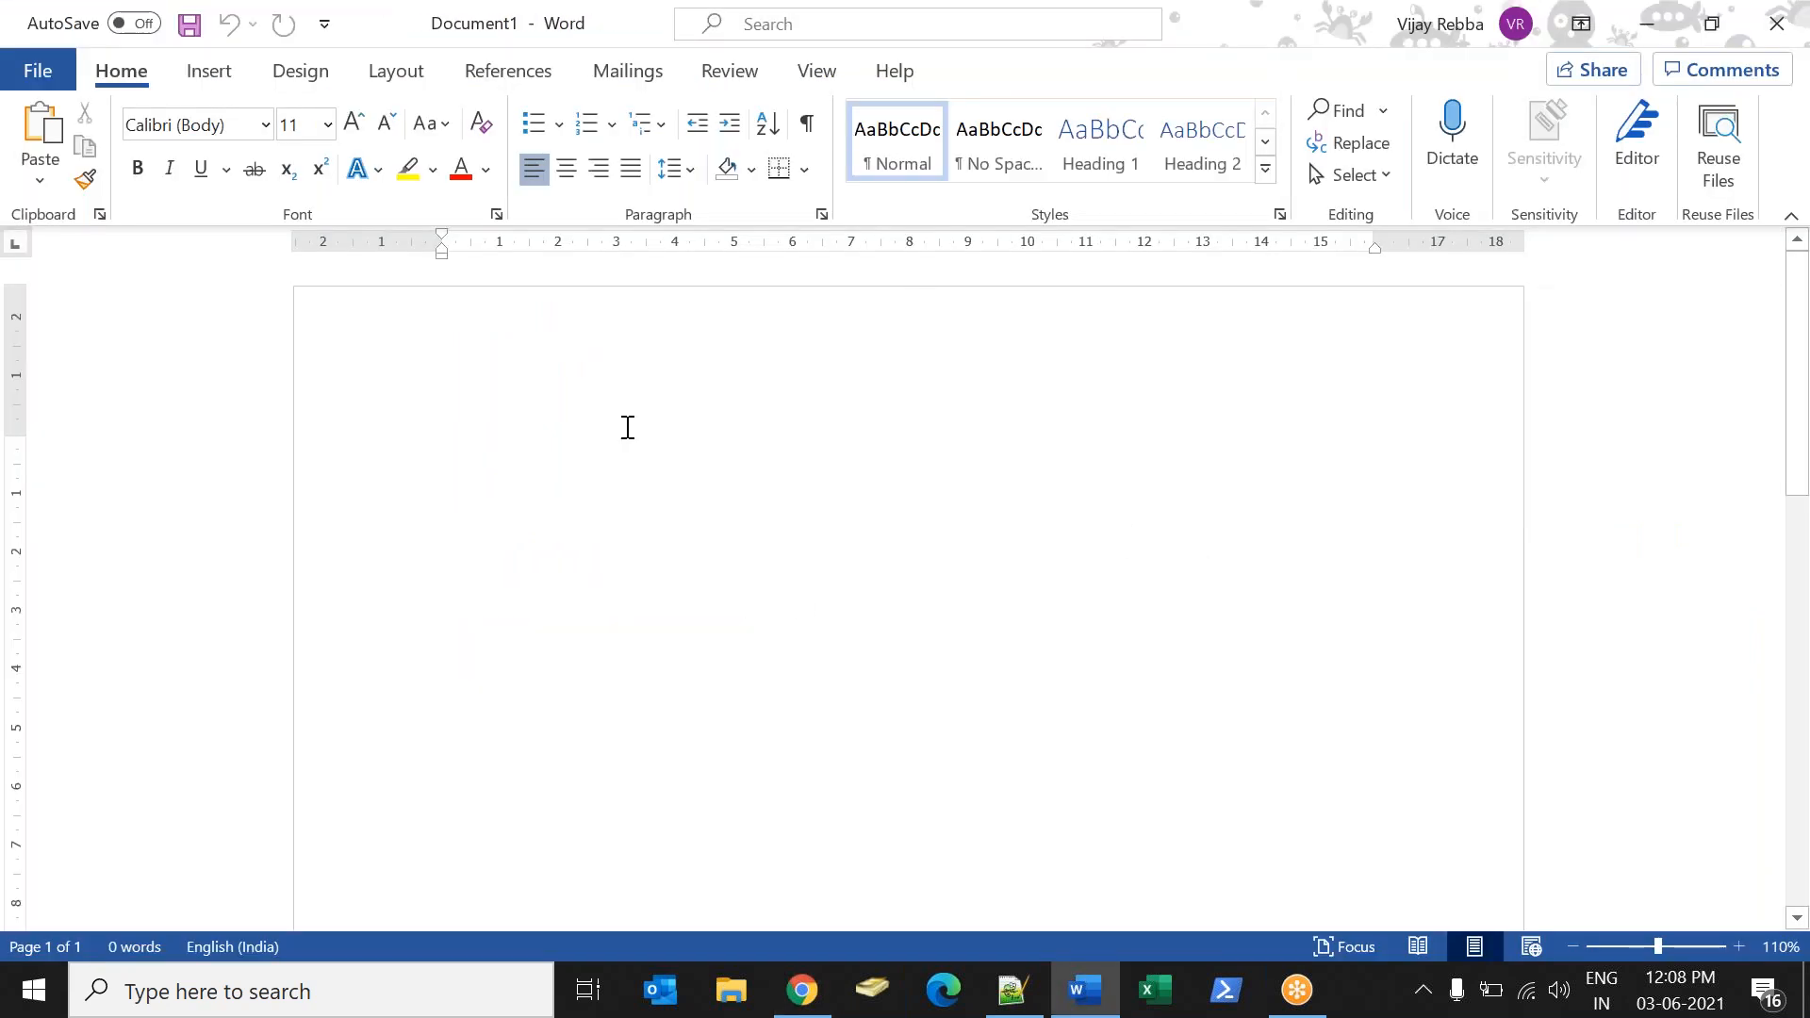
text(Views)
key(Return)
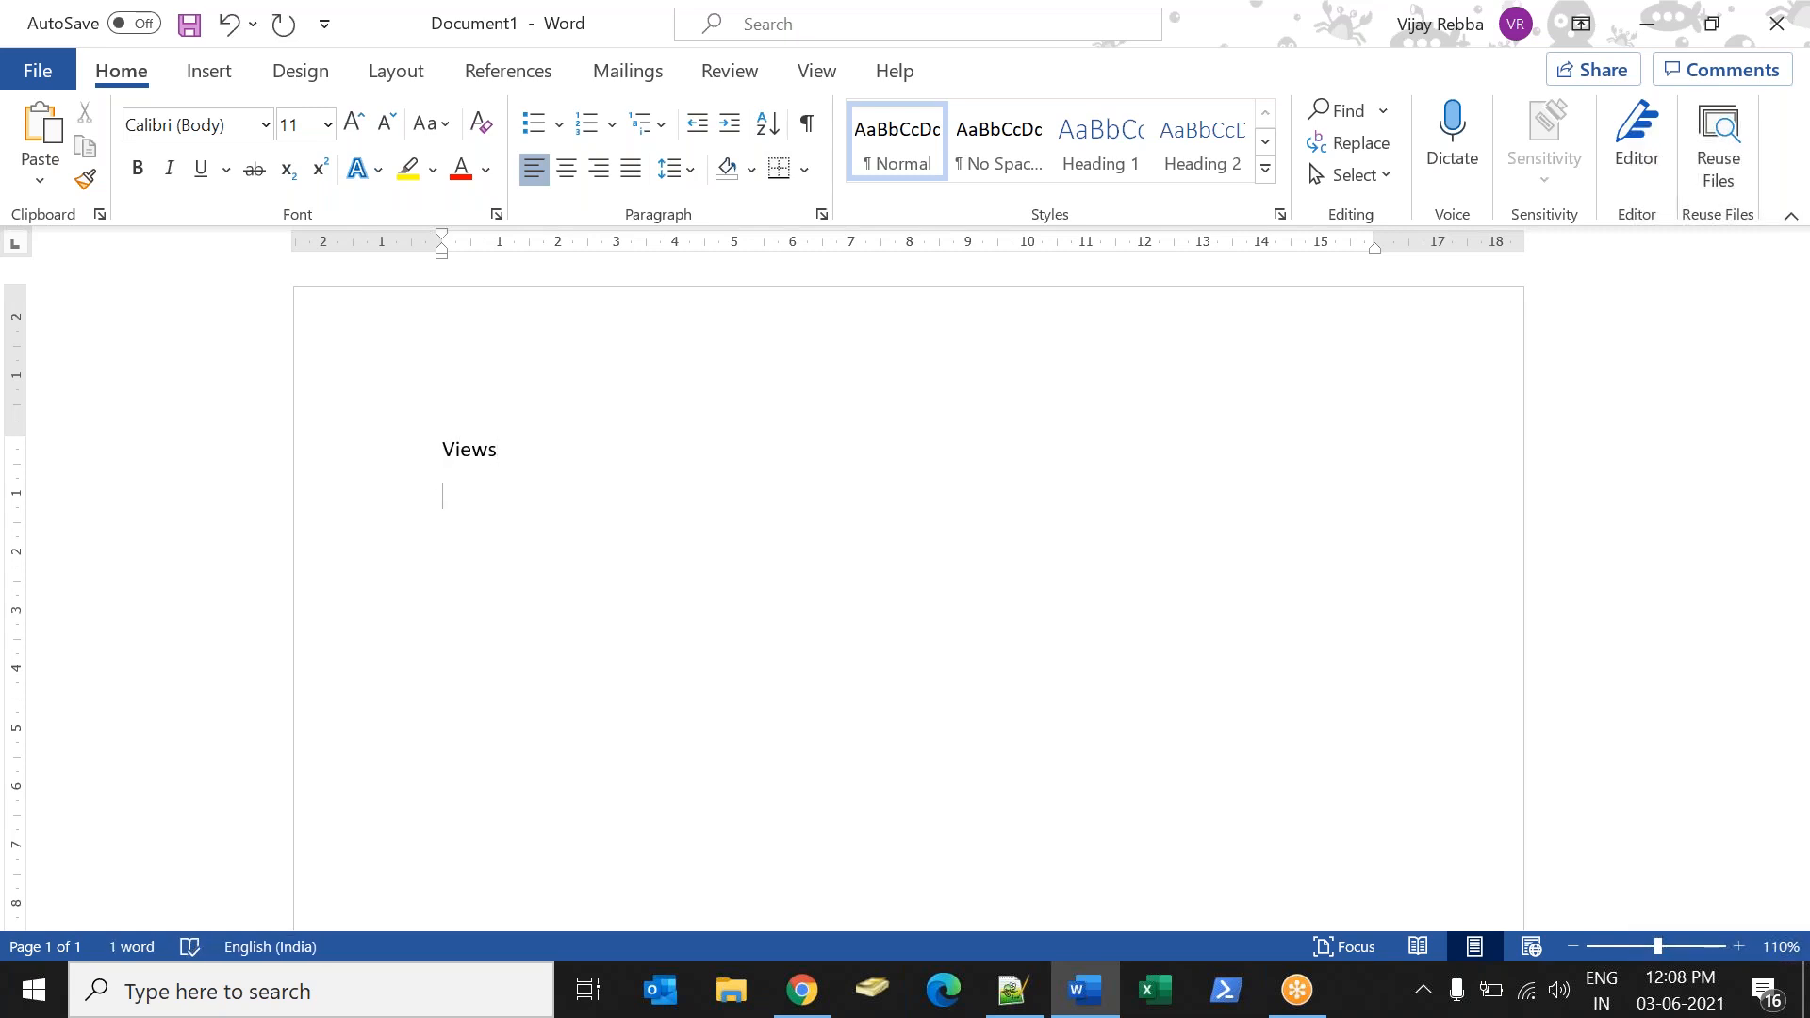
text(Dot wakk)
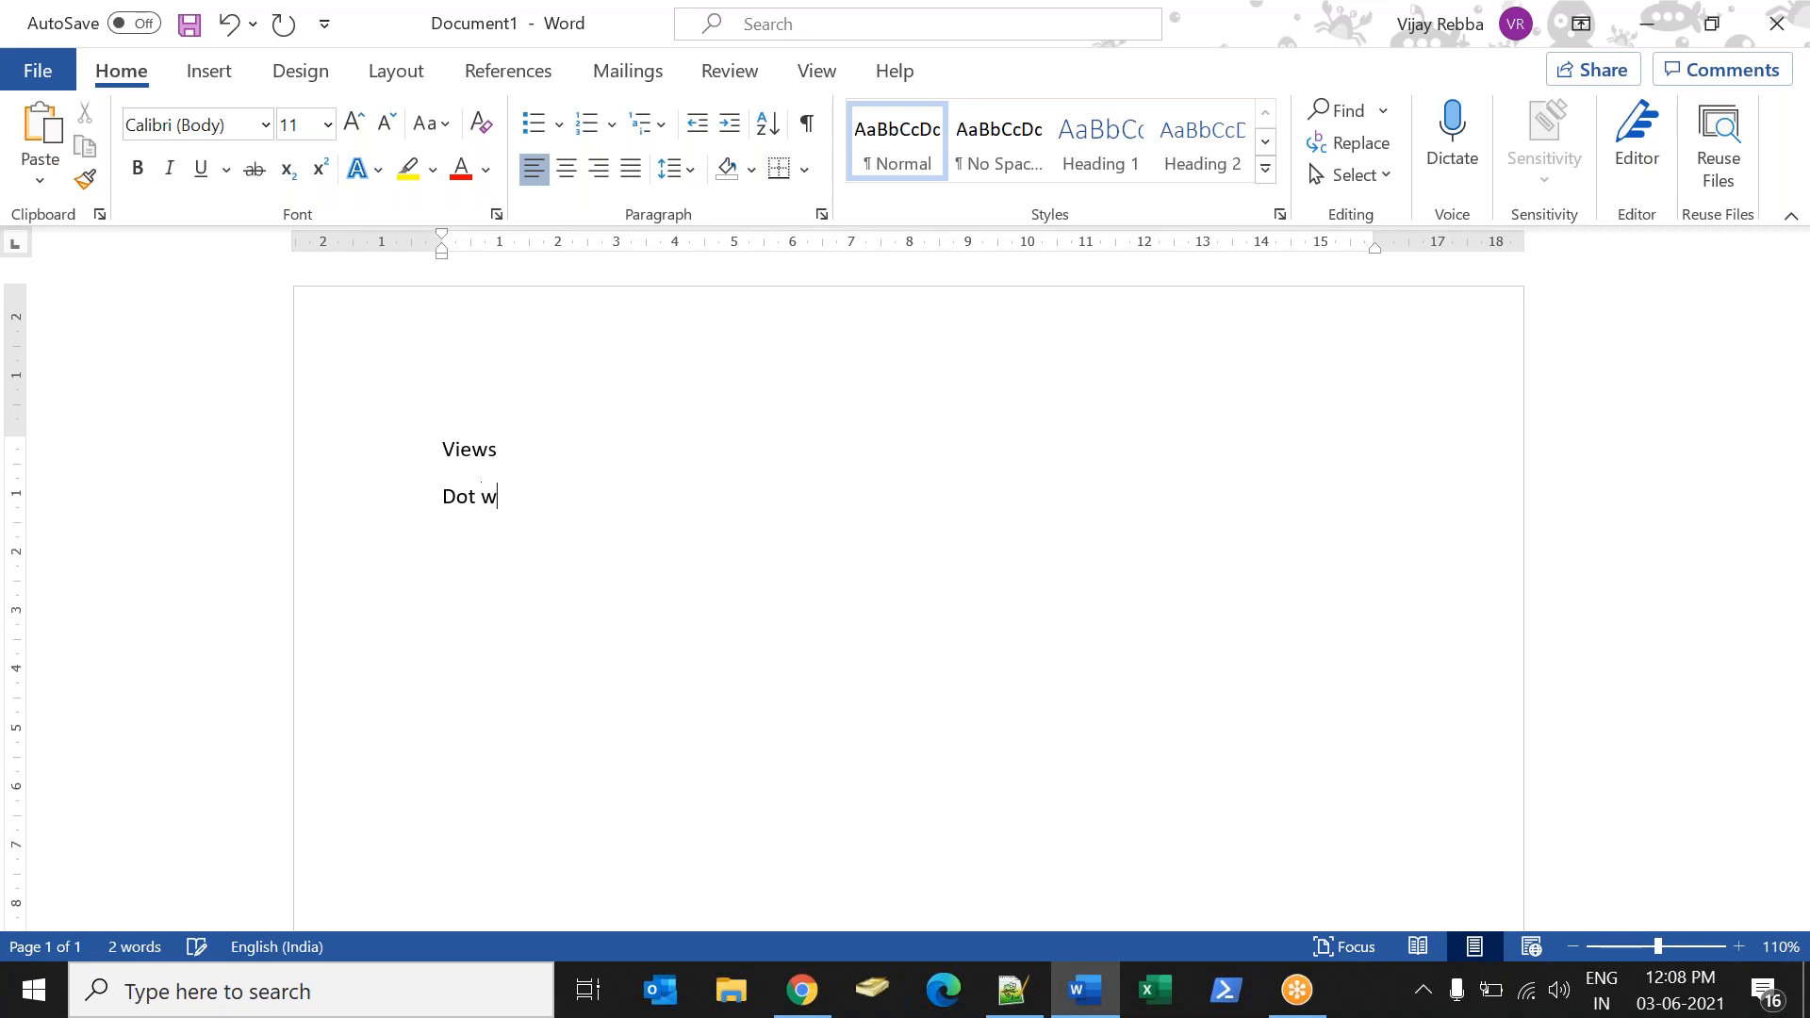
key(BackSpace)
key(BackSpace)
text(lings)
key(Return)
key(alt+Tab)
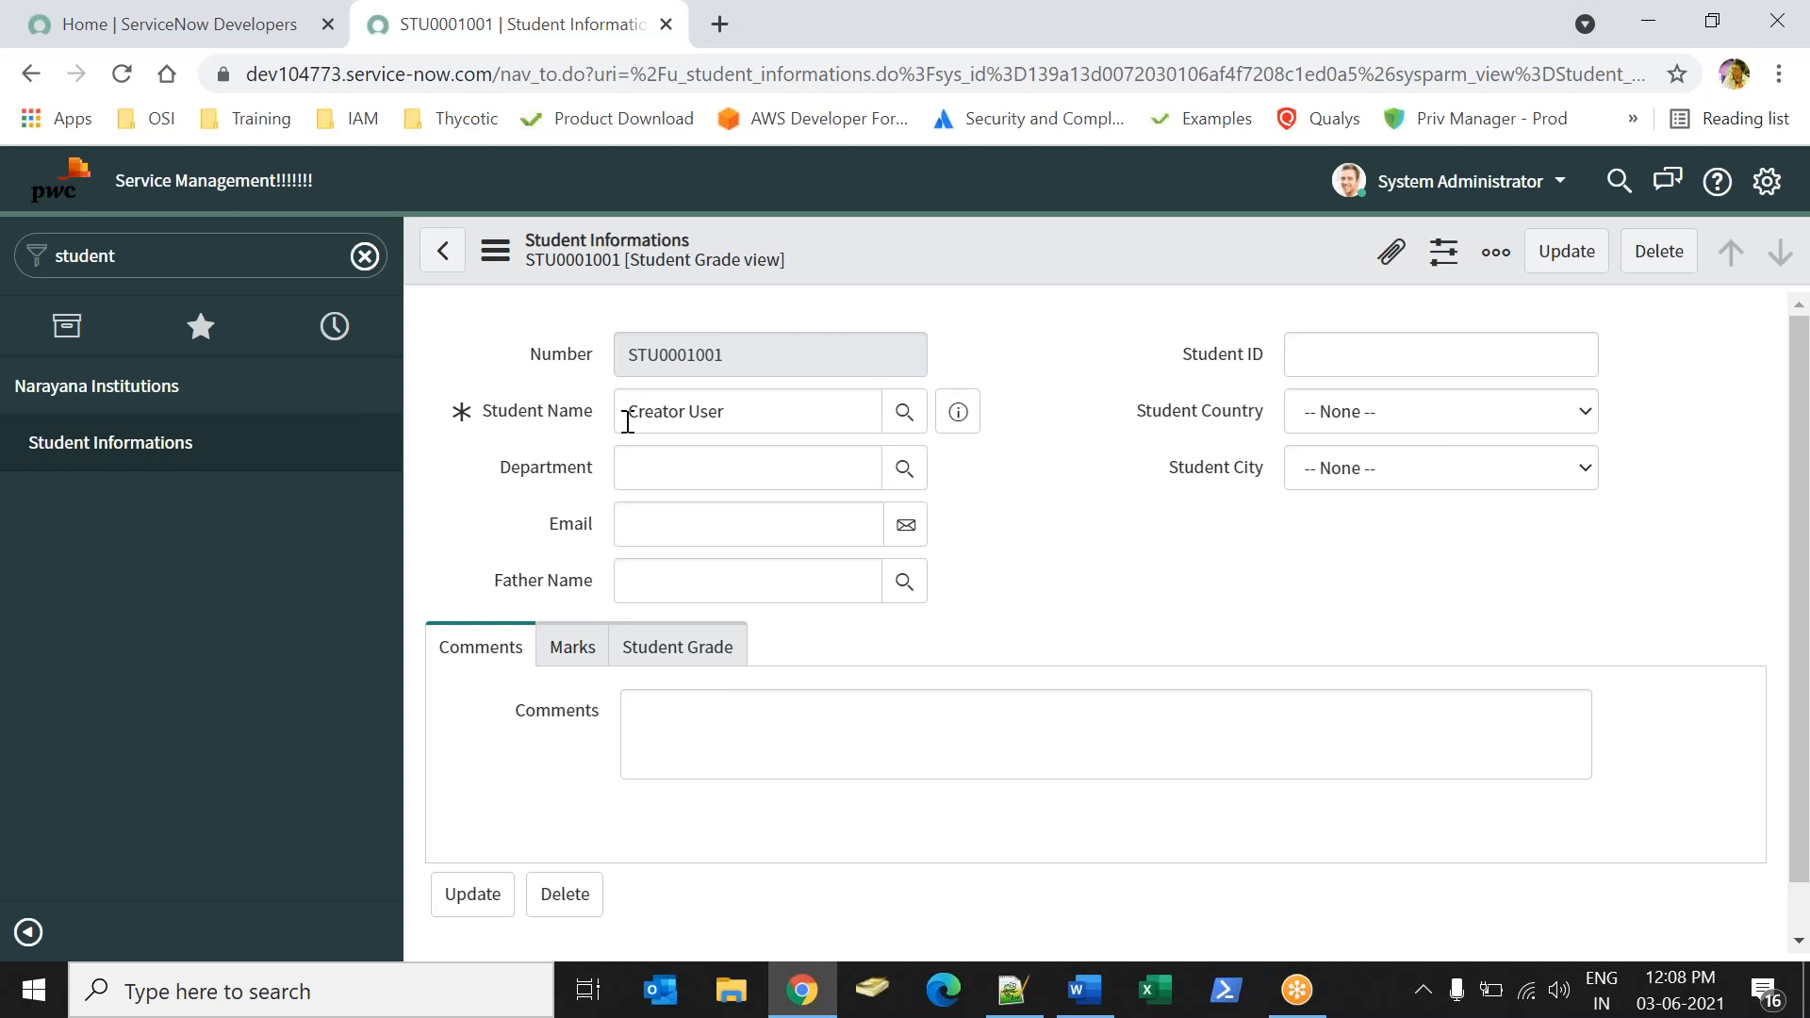
Add the lines "#usecase:" and "Wanted to change the color of Filed" below the topics in the Word document.
click(1085, 990)
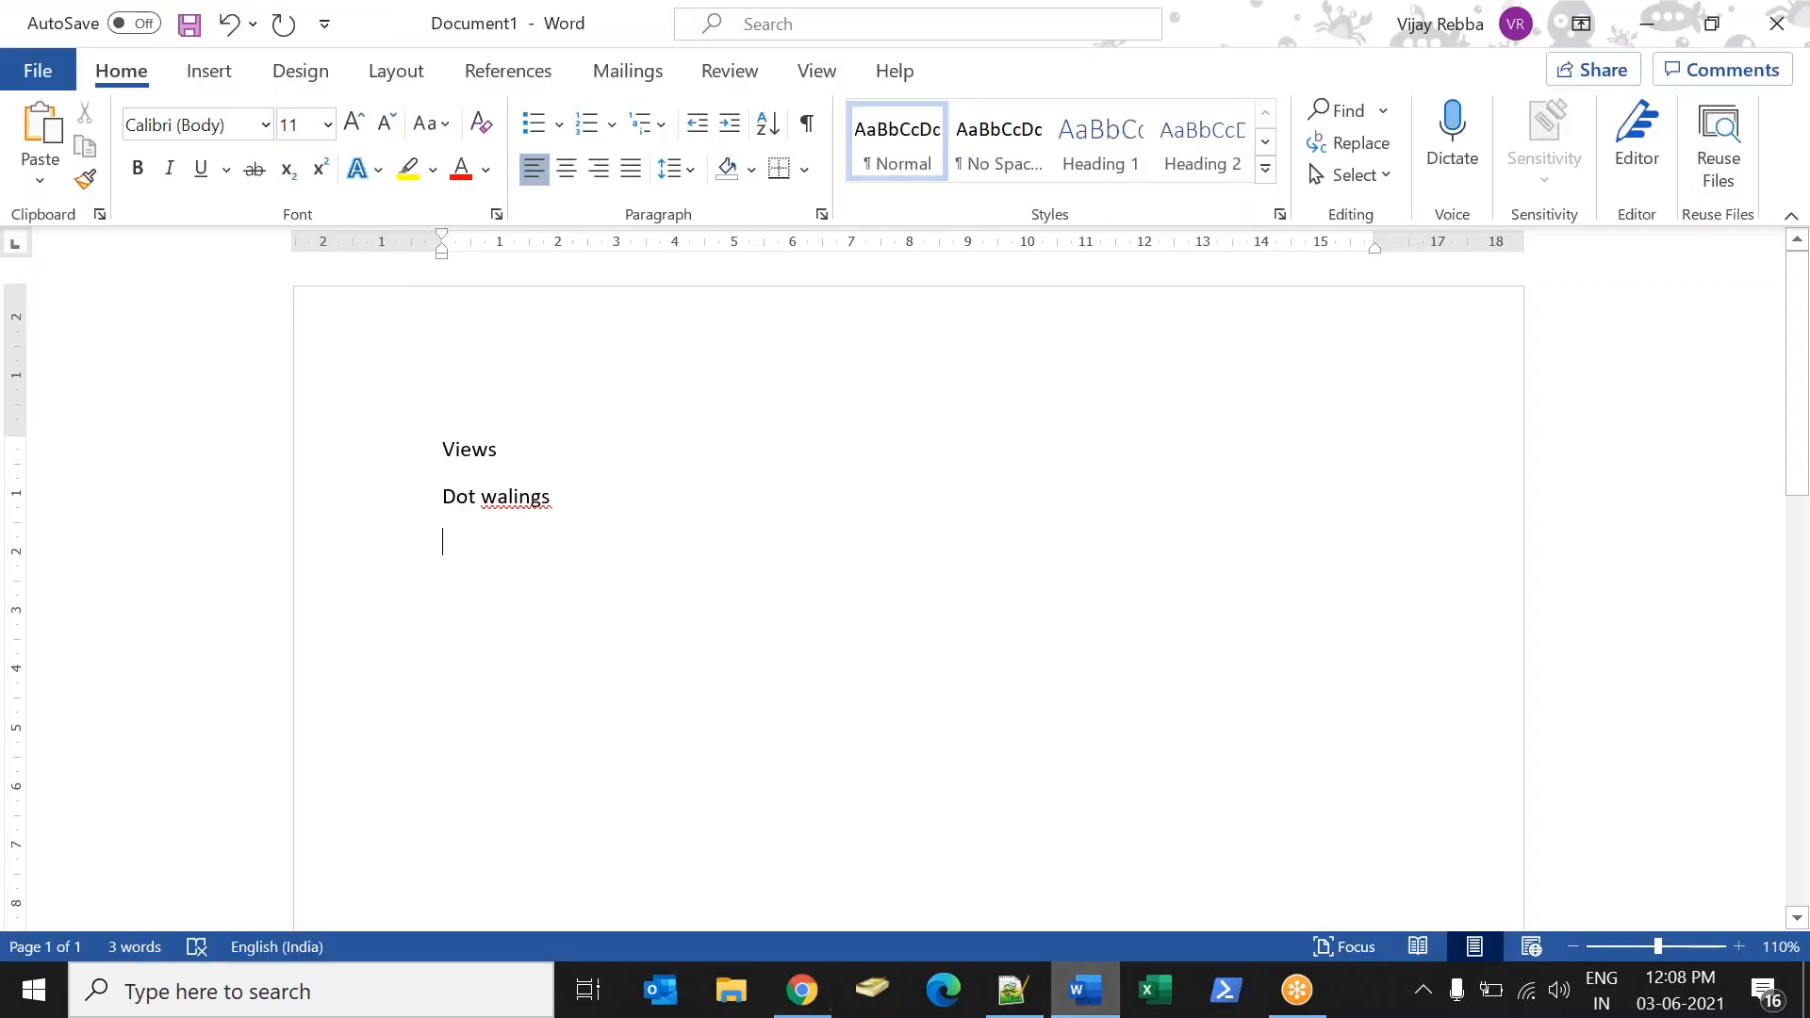
text(#usecase:)
key(Return)
text(wanted to cna)
key(BackSpace)
key(BackSpace)
text(hange the color of)
key(alt+Tab)
Switch to the ServiceNow student record and highlight the value of the Student Name field.
key(alt+Tab)
text(Field)
key(alt+Tab)
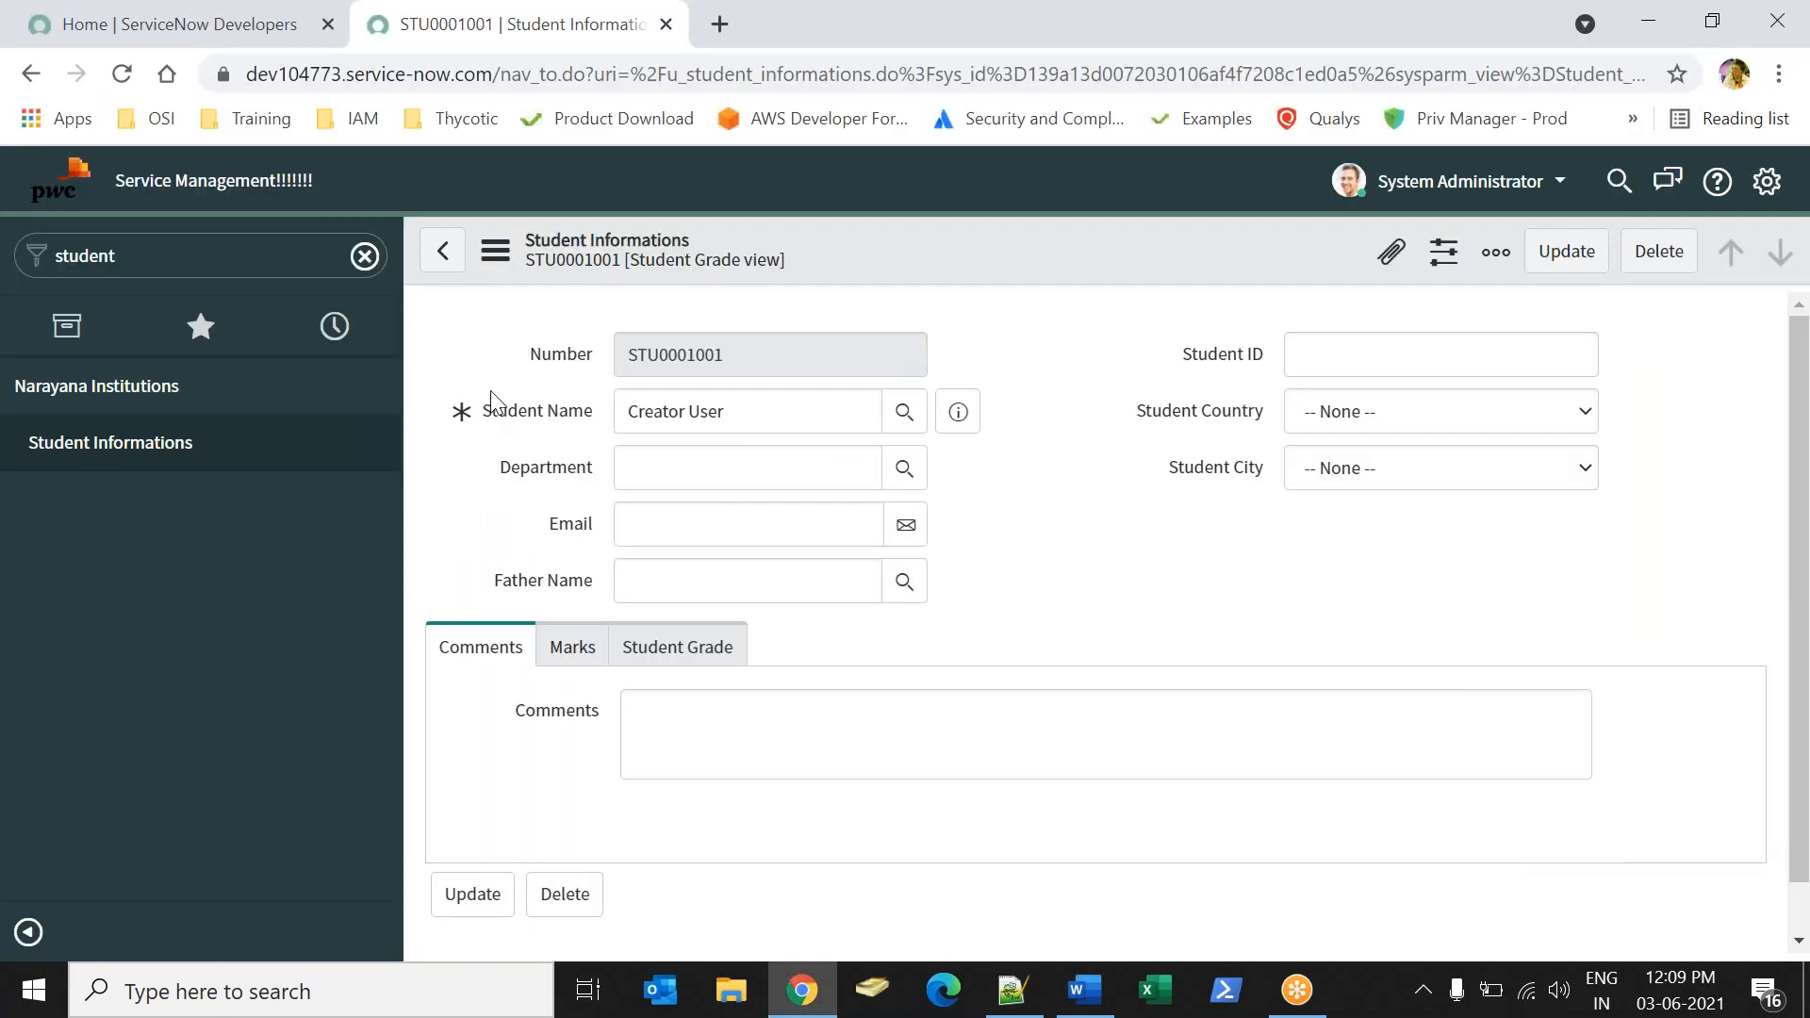
click(855, 424)
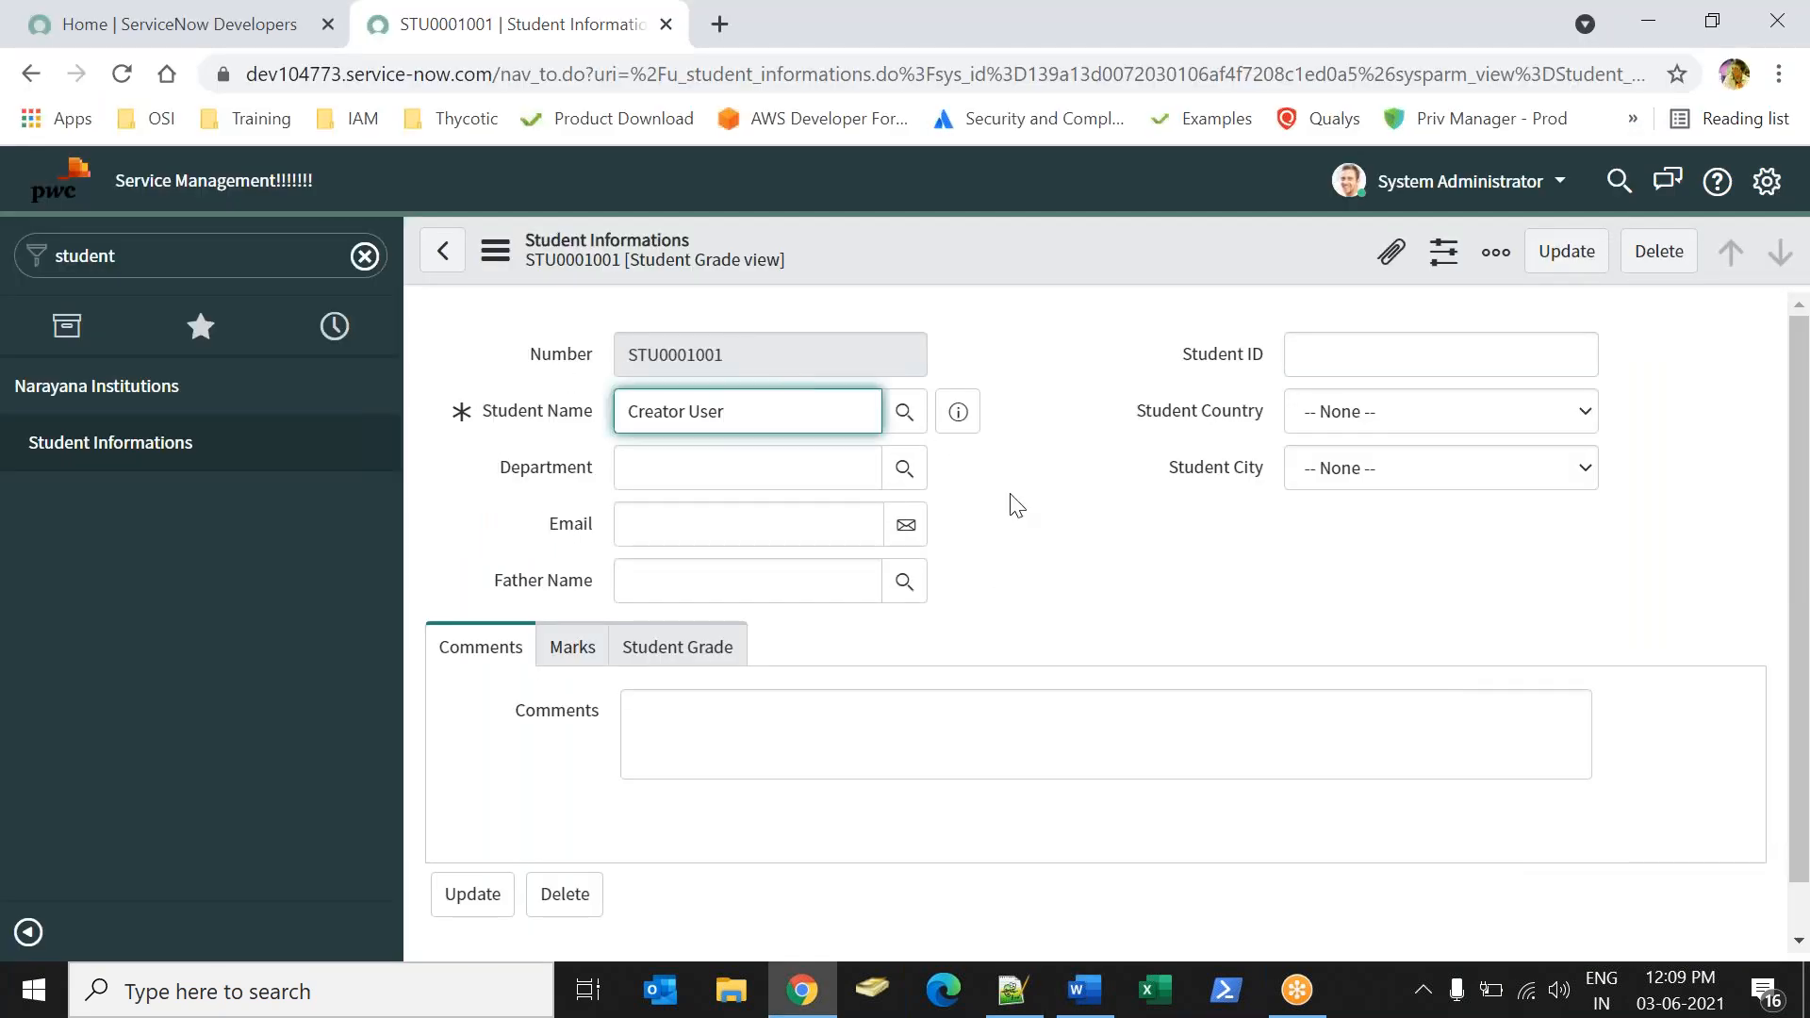
drag(776, 416, 642, 379)
click(801, 428)
key(alt+Tab)
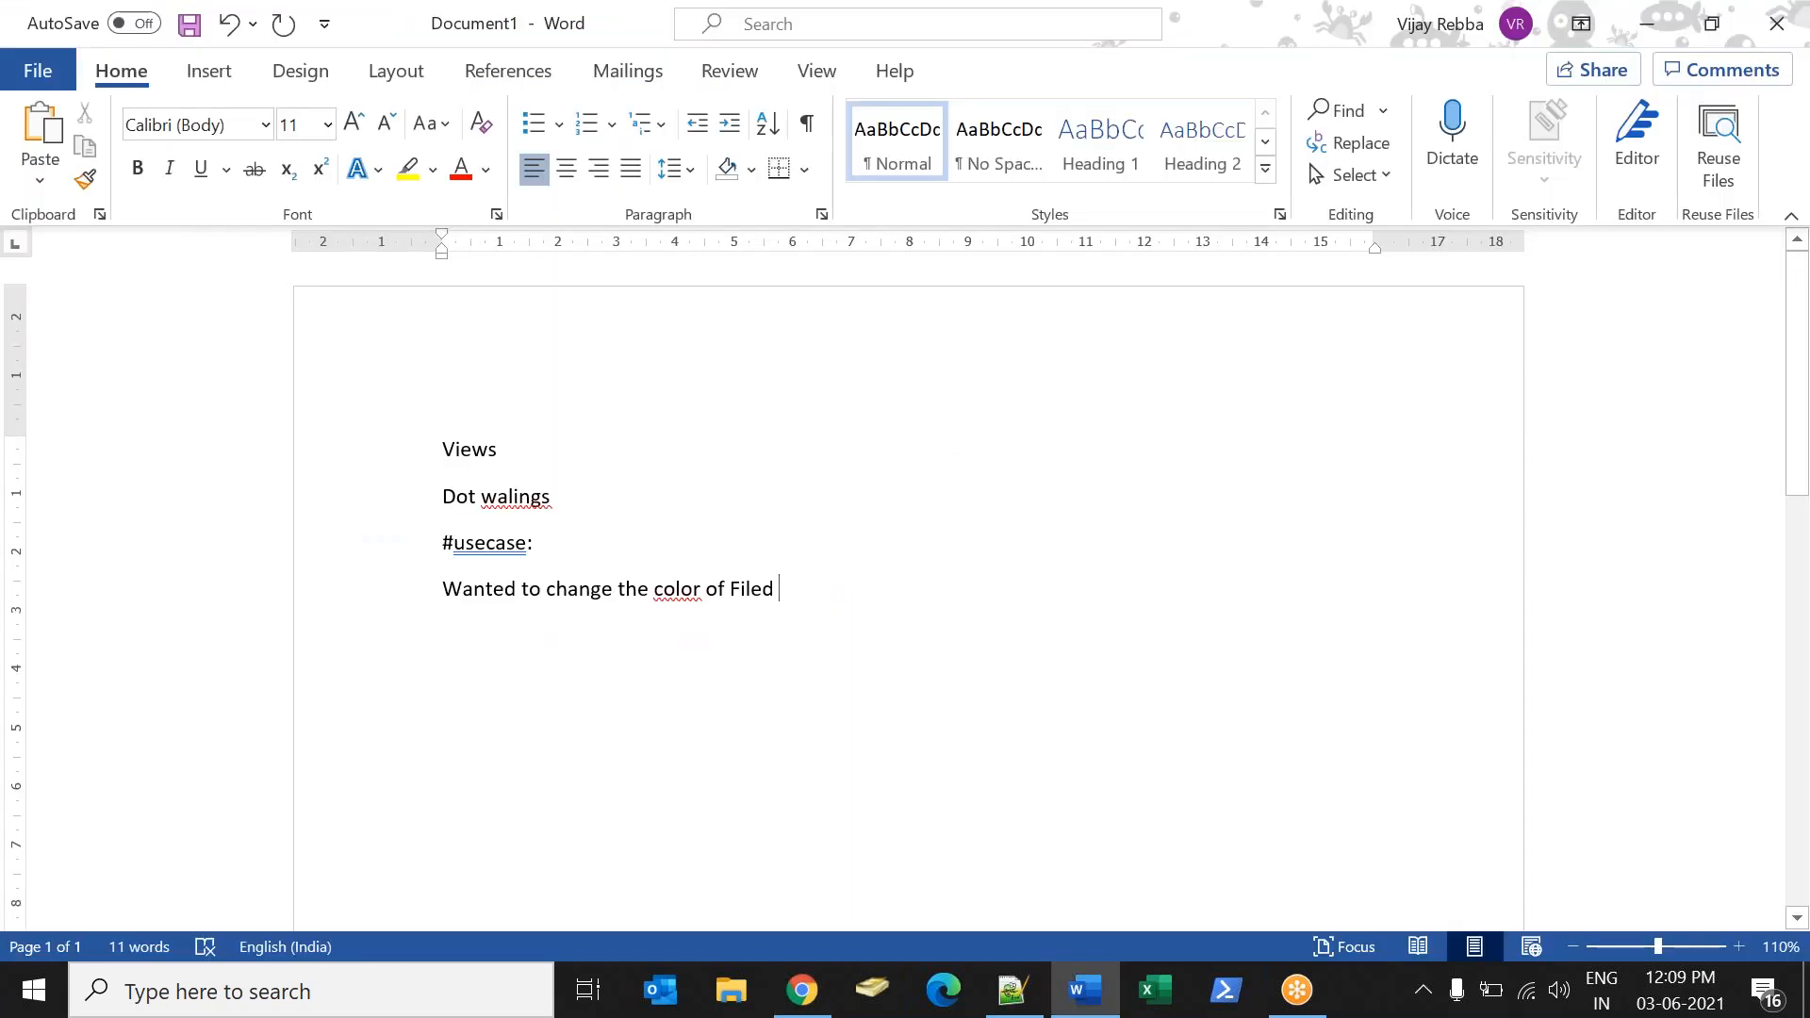
key(alt+Tab)
drag(784, 409, 622, 404)
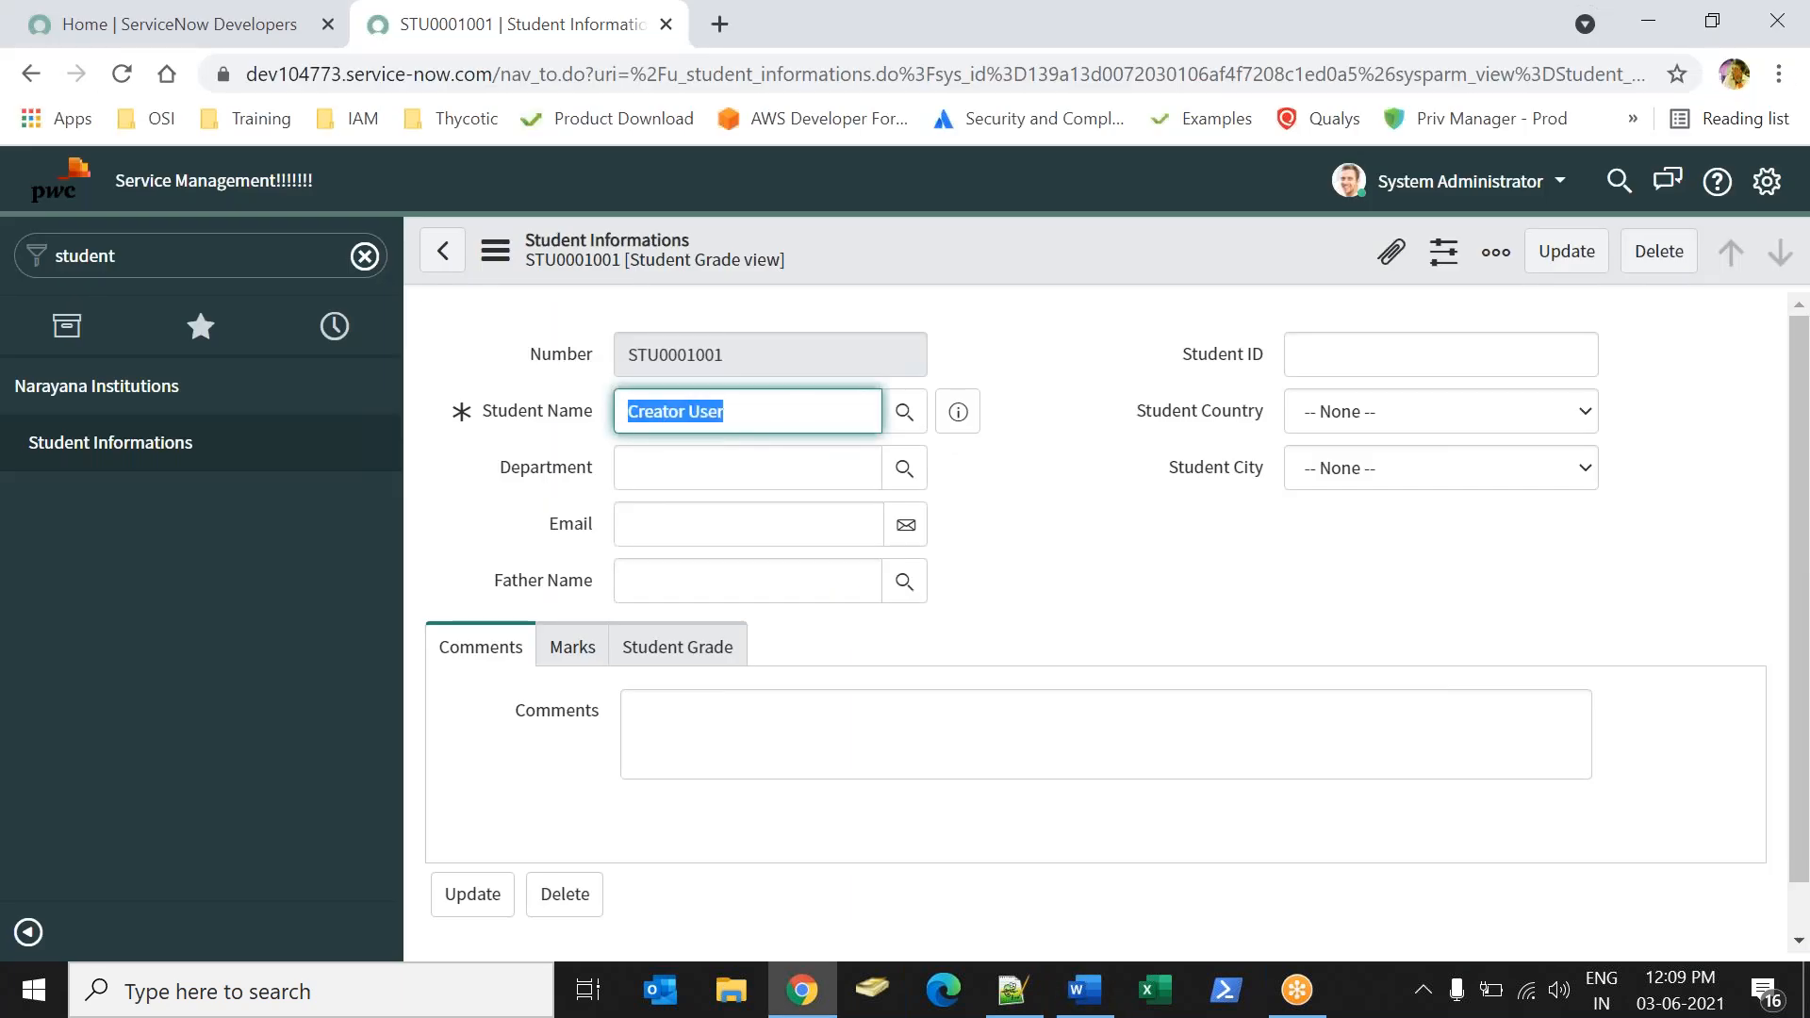
Switch back to Word and add the lines "Change the font color" and "Change the font size" to the use case.
key(alt+Tab)
key(alt+Tab)
key(alt+Tab)
key(Return)
text(Change the font color)
key(Return)
text(Change the font siz)
key(BackSpace)
text(ze)
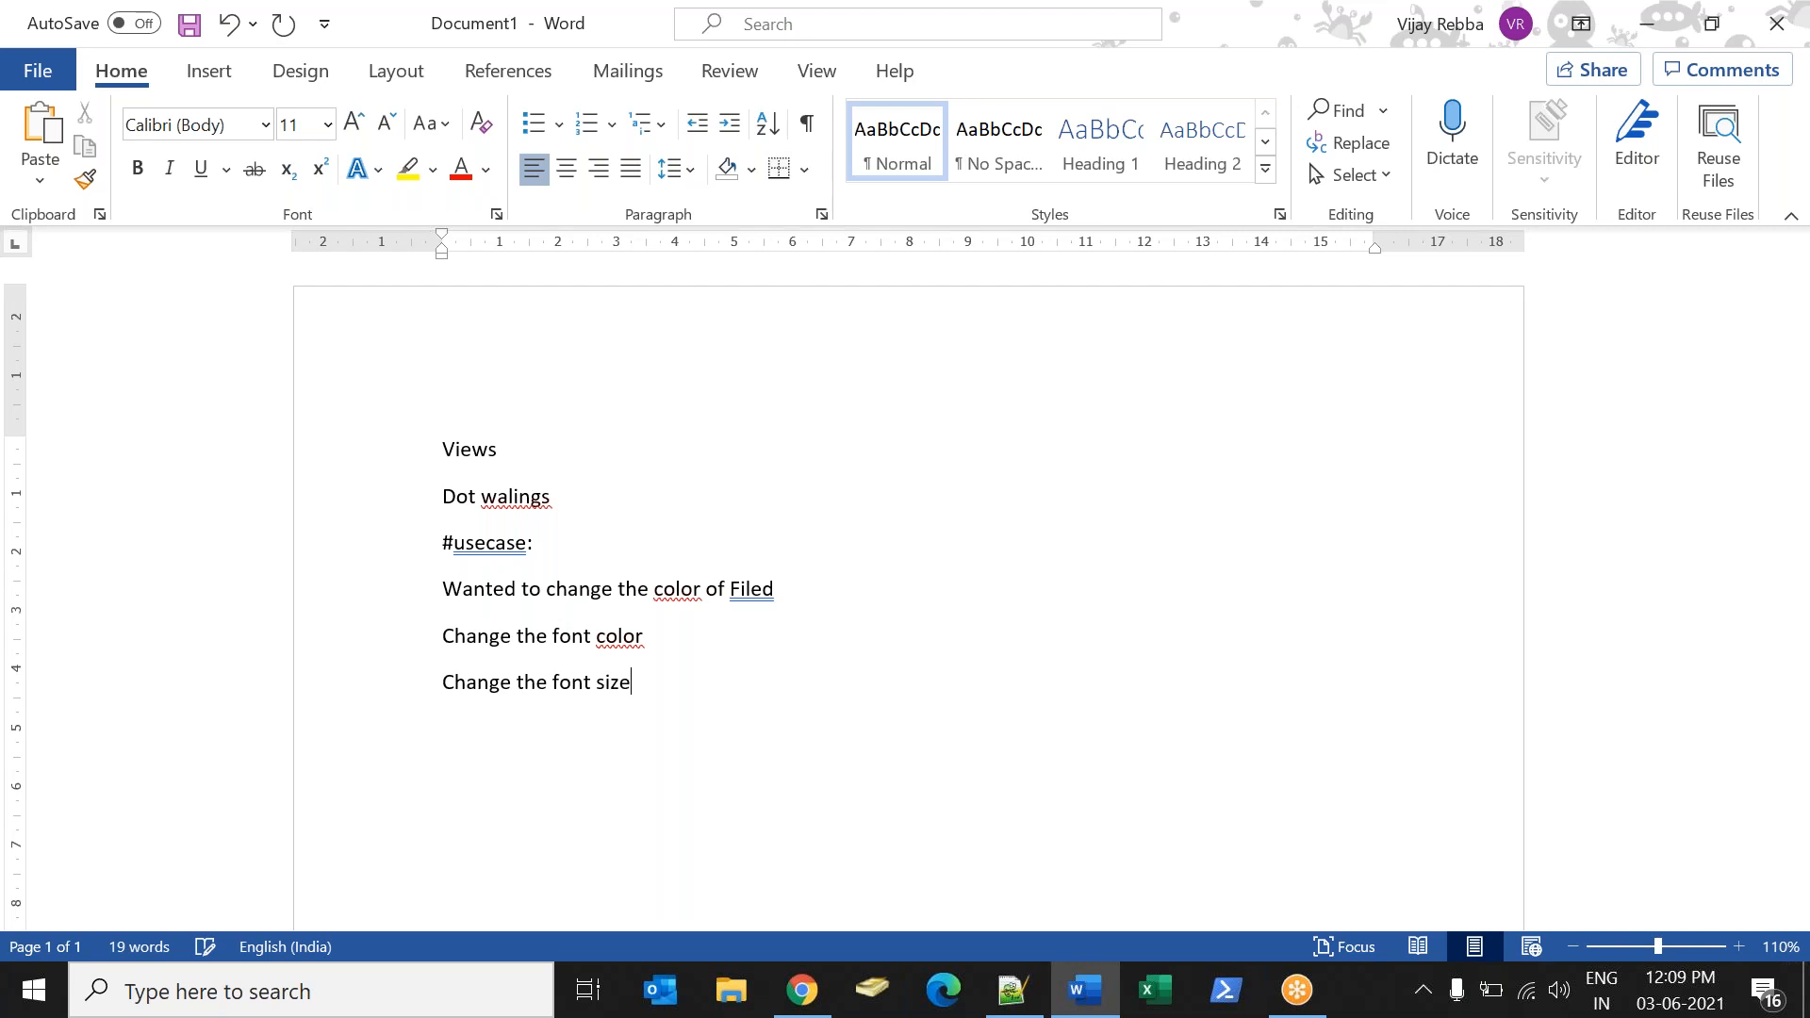
Add the line "Styles:" at the end of the Word notes and return to the ServiceNow student record.
key(Return)
text(Stylles:)
click(1244, 50)
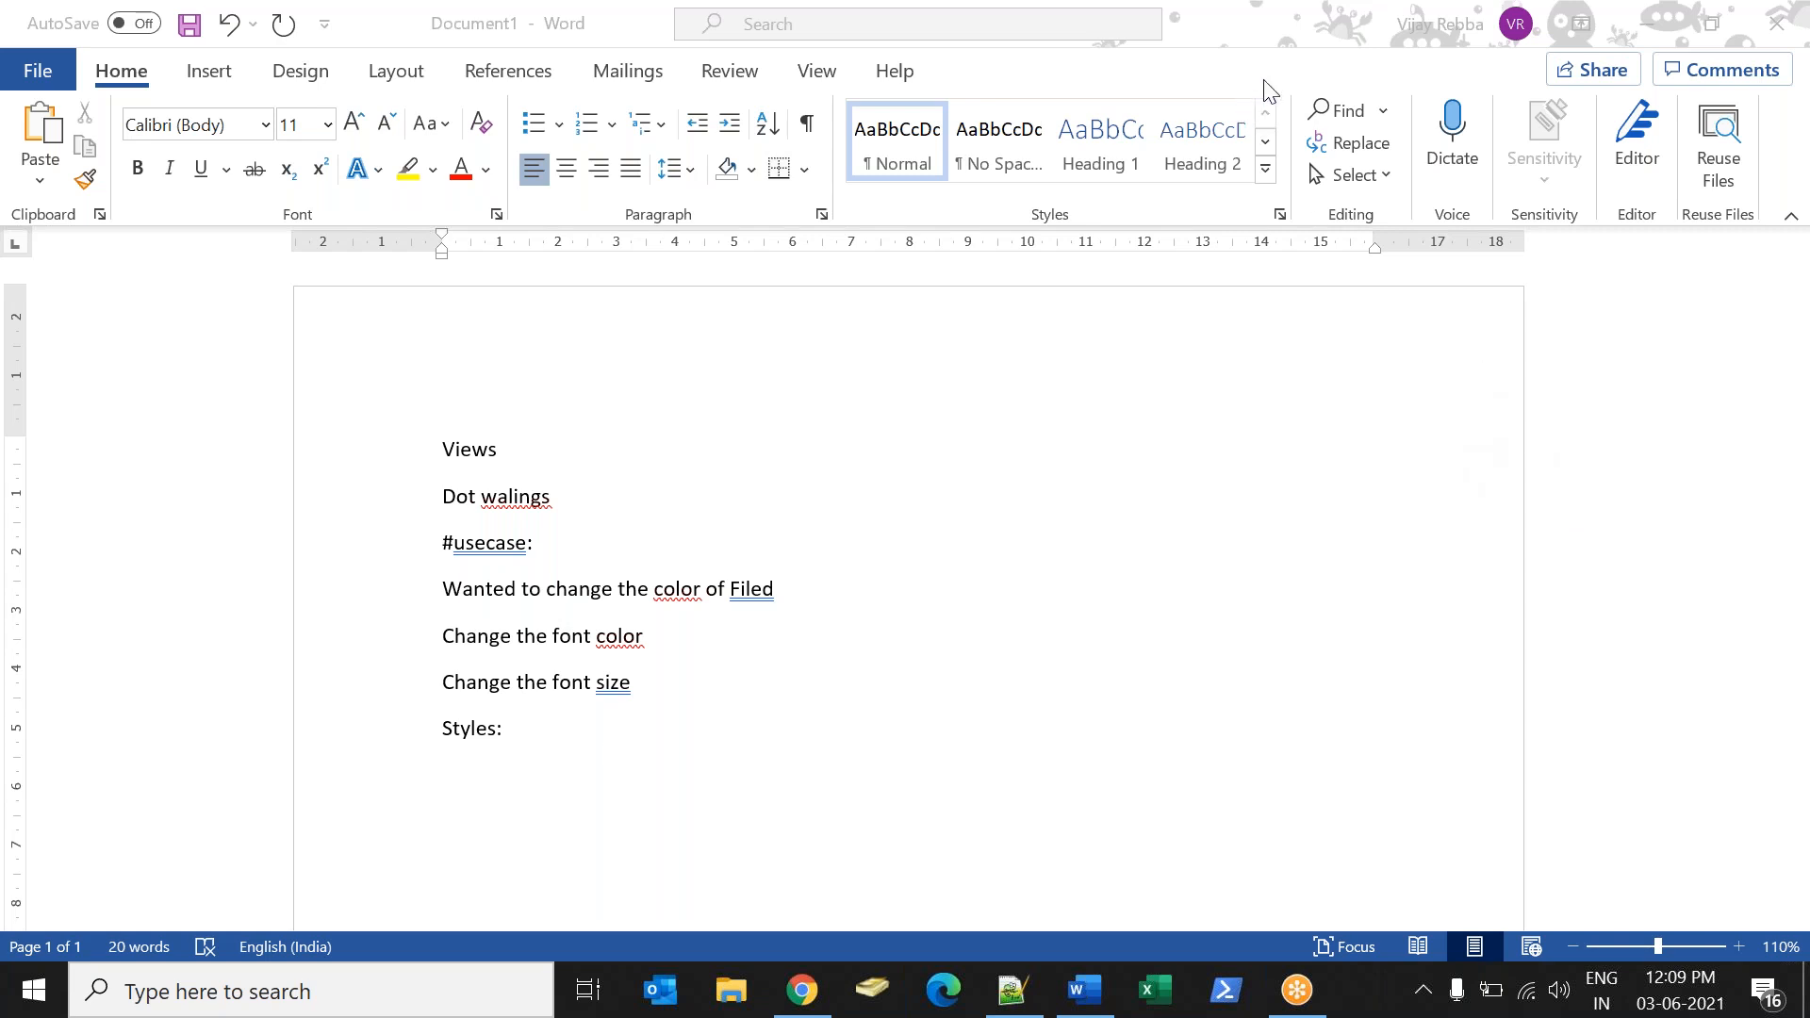
key(alt+Tab)
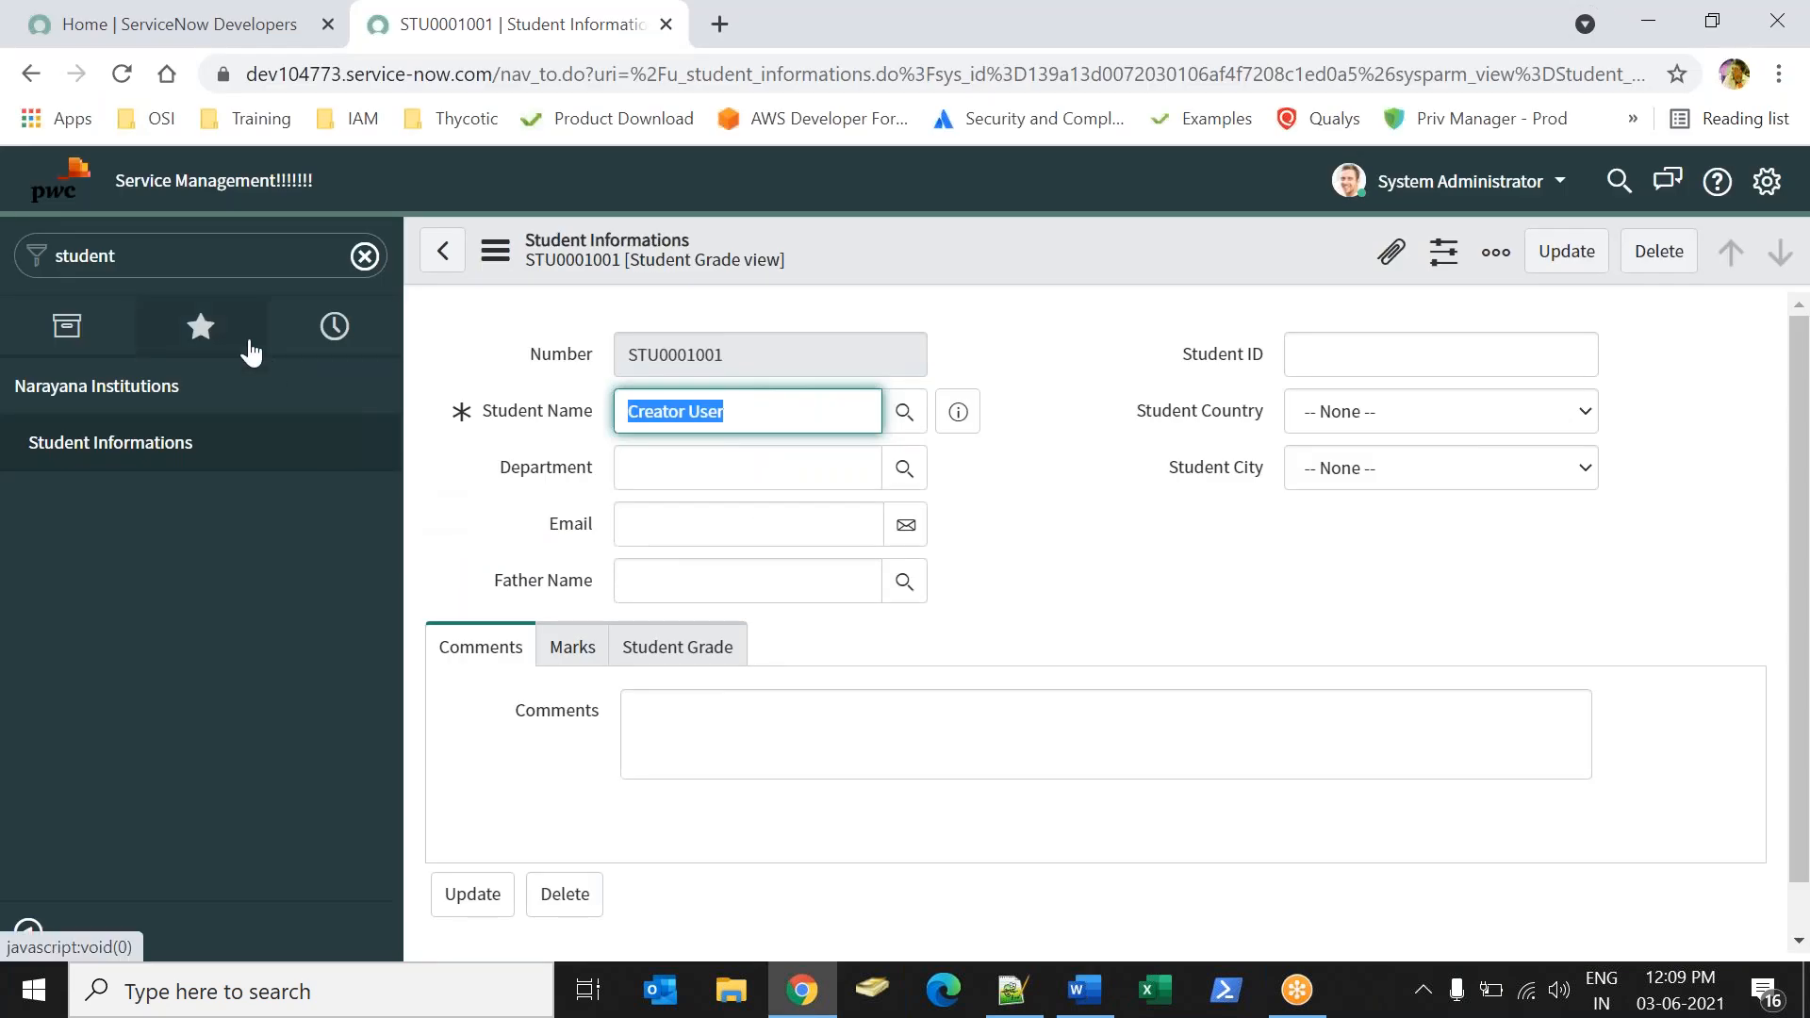
Find Field Styles by filtering the navigator for "style", open its list and start a new style record.
double_click(87, 256)
key(BackSpace)
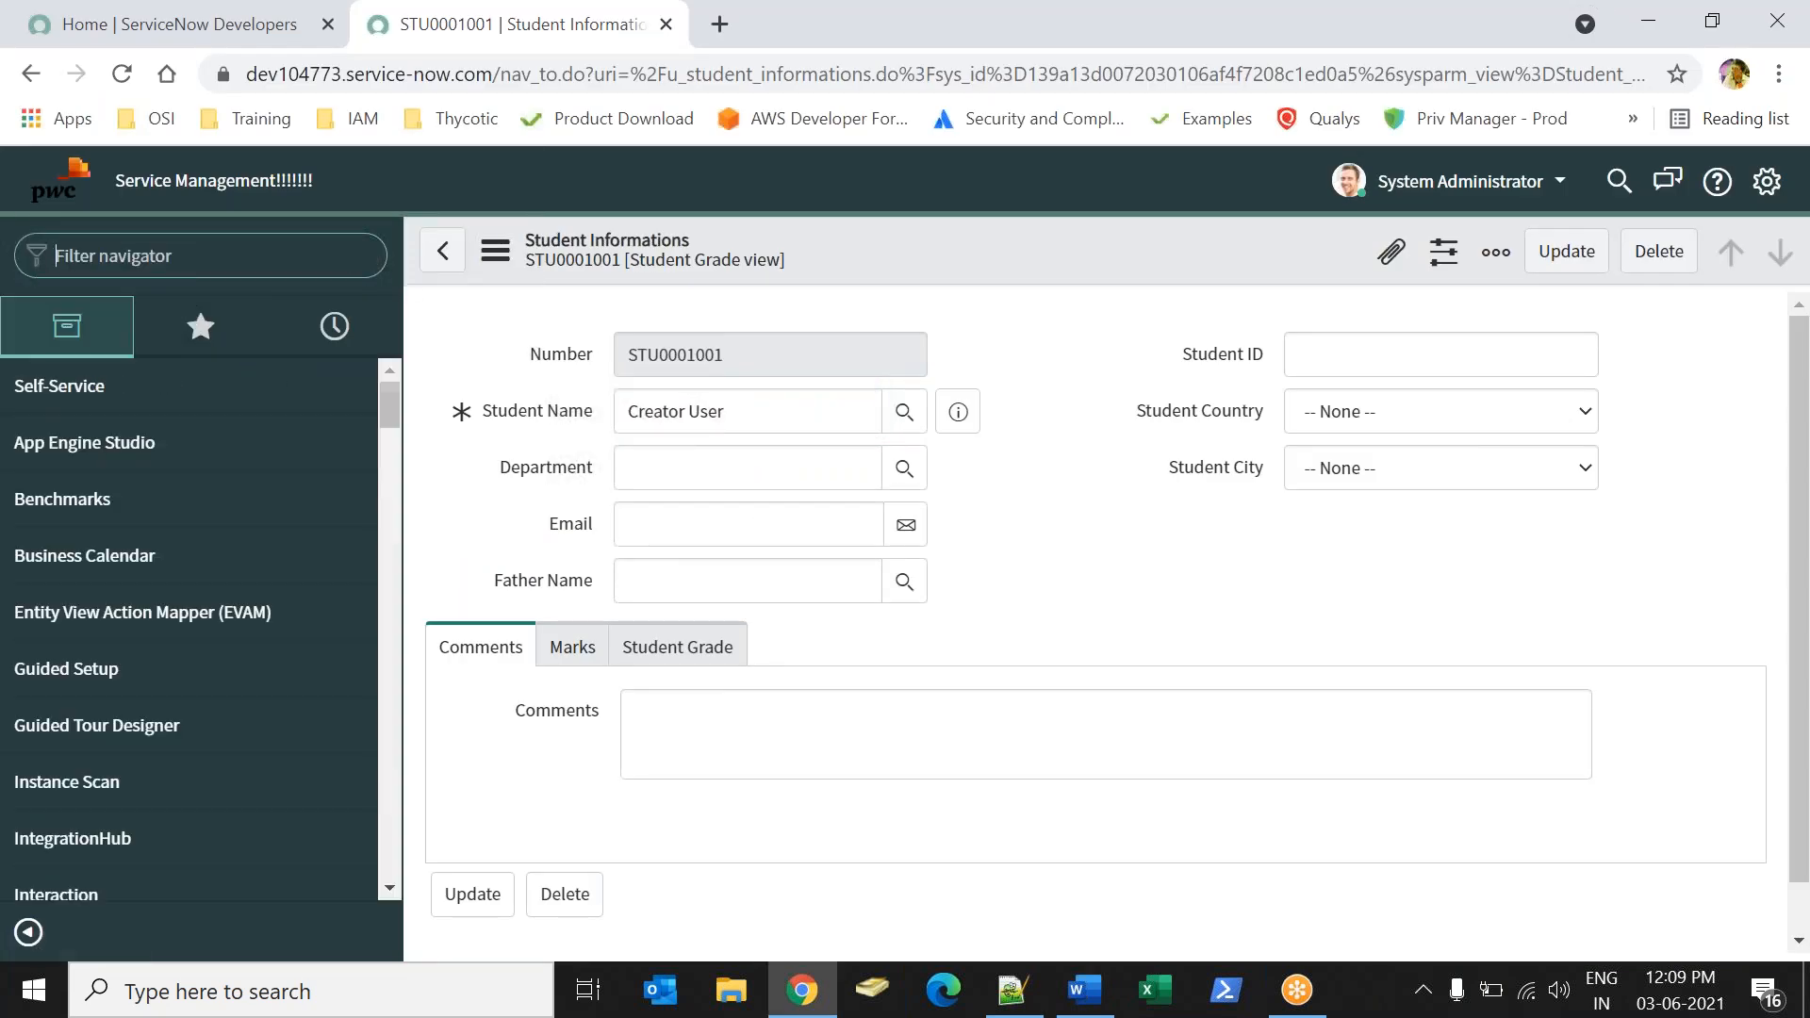
text(style)
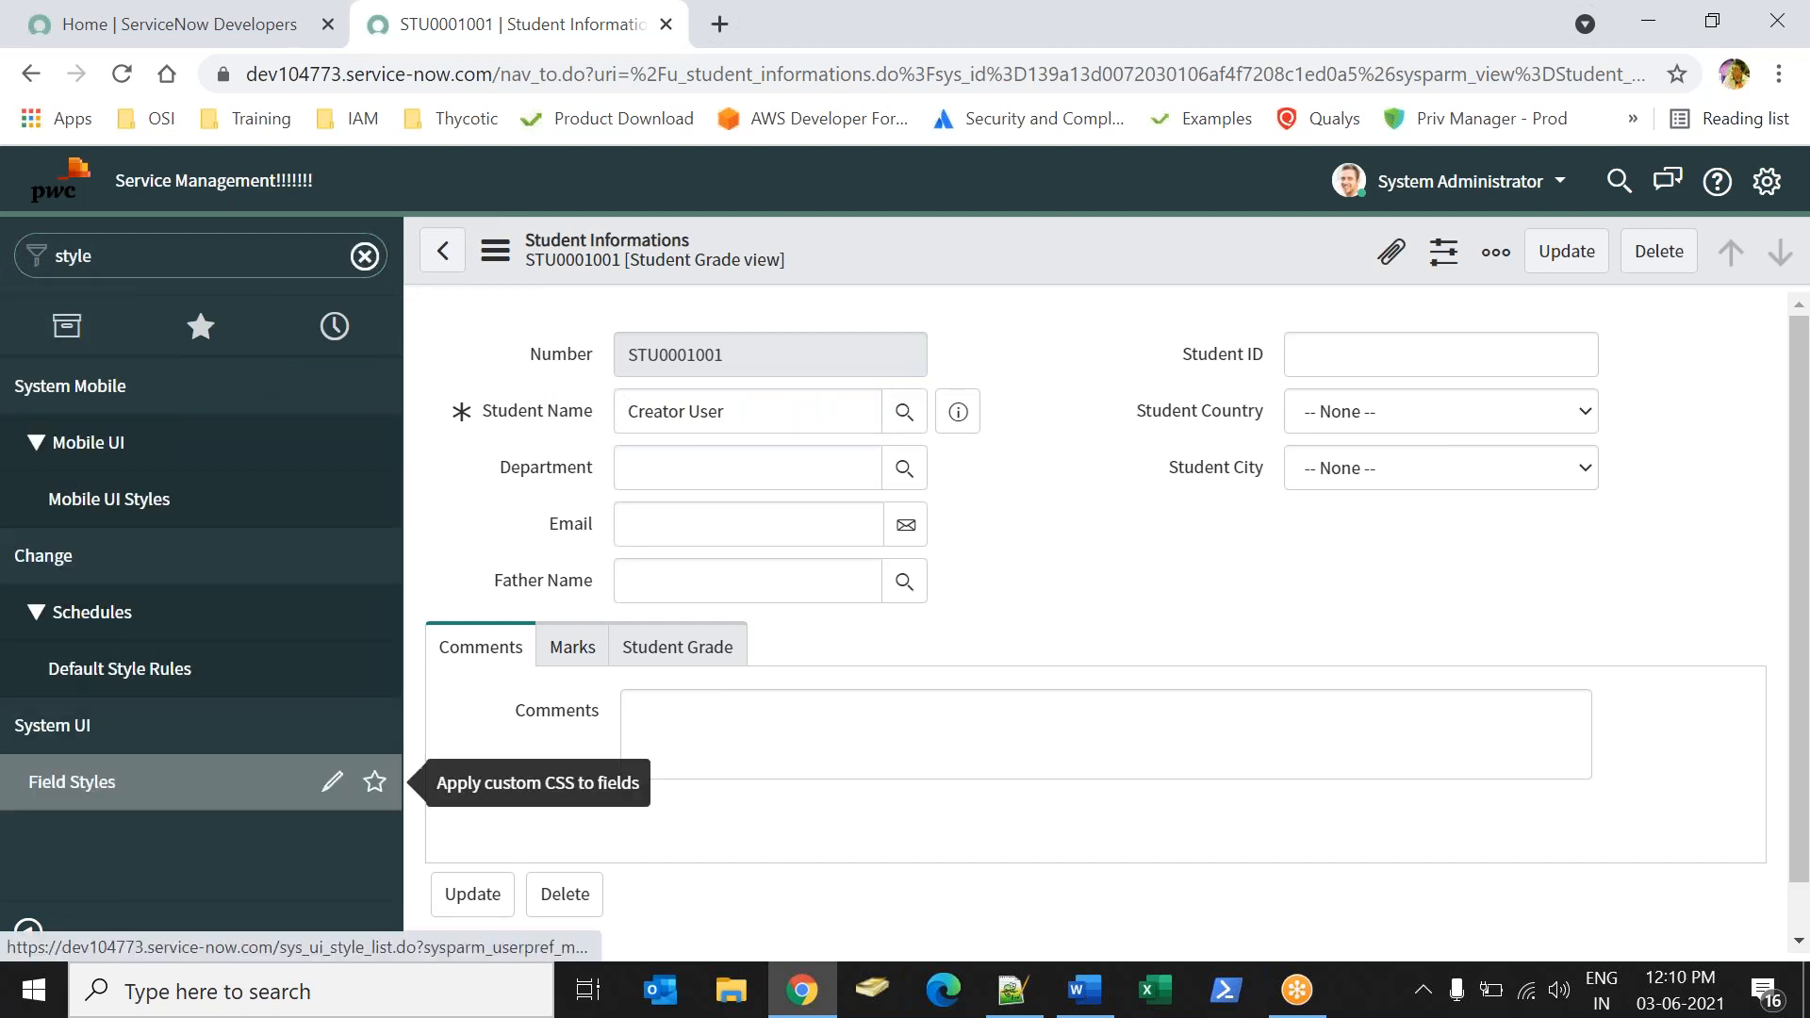
click(71, 781)
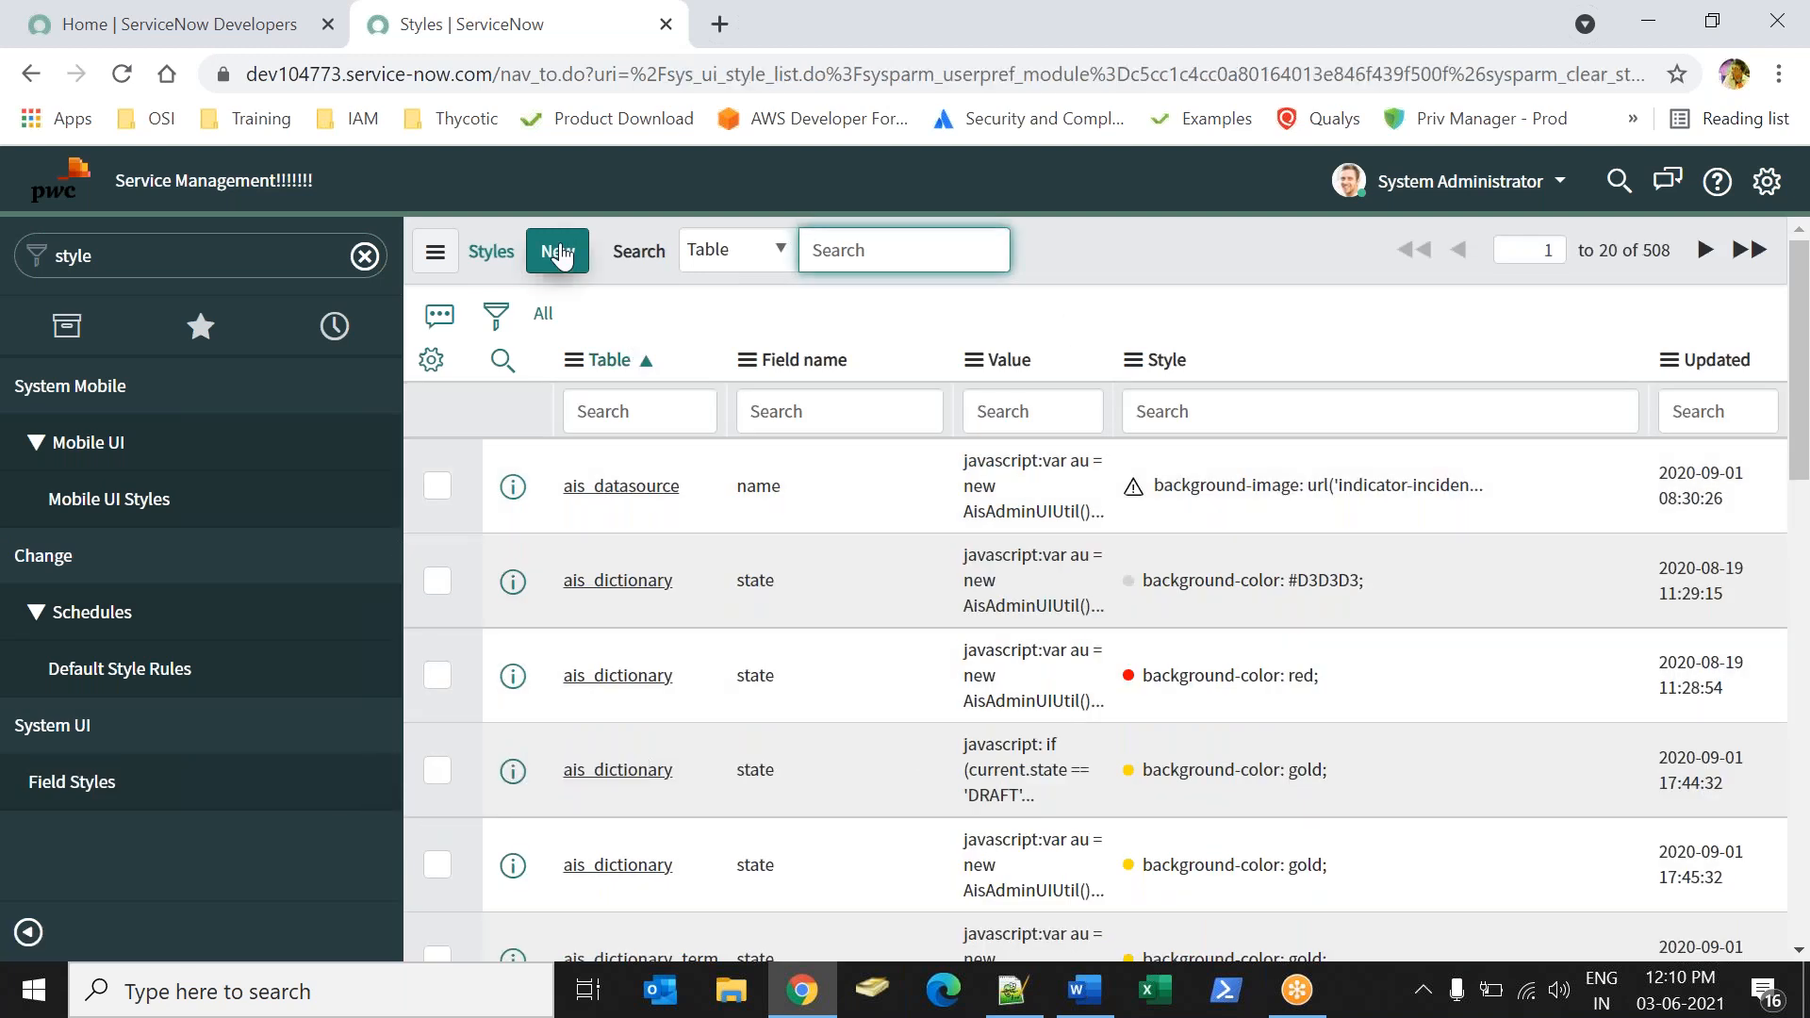
click(553, 256)
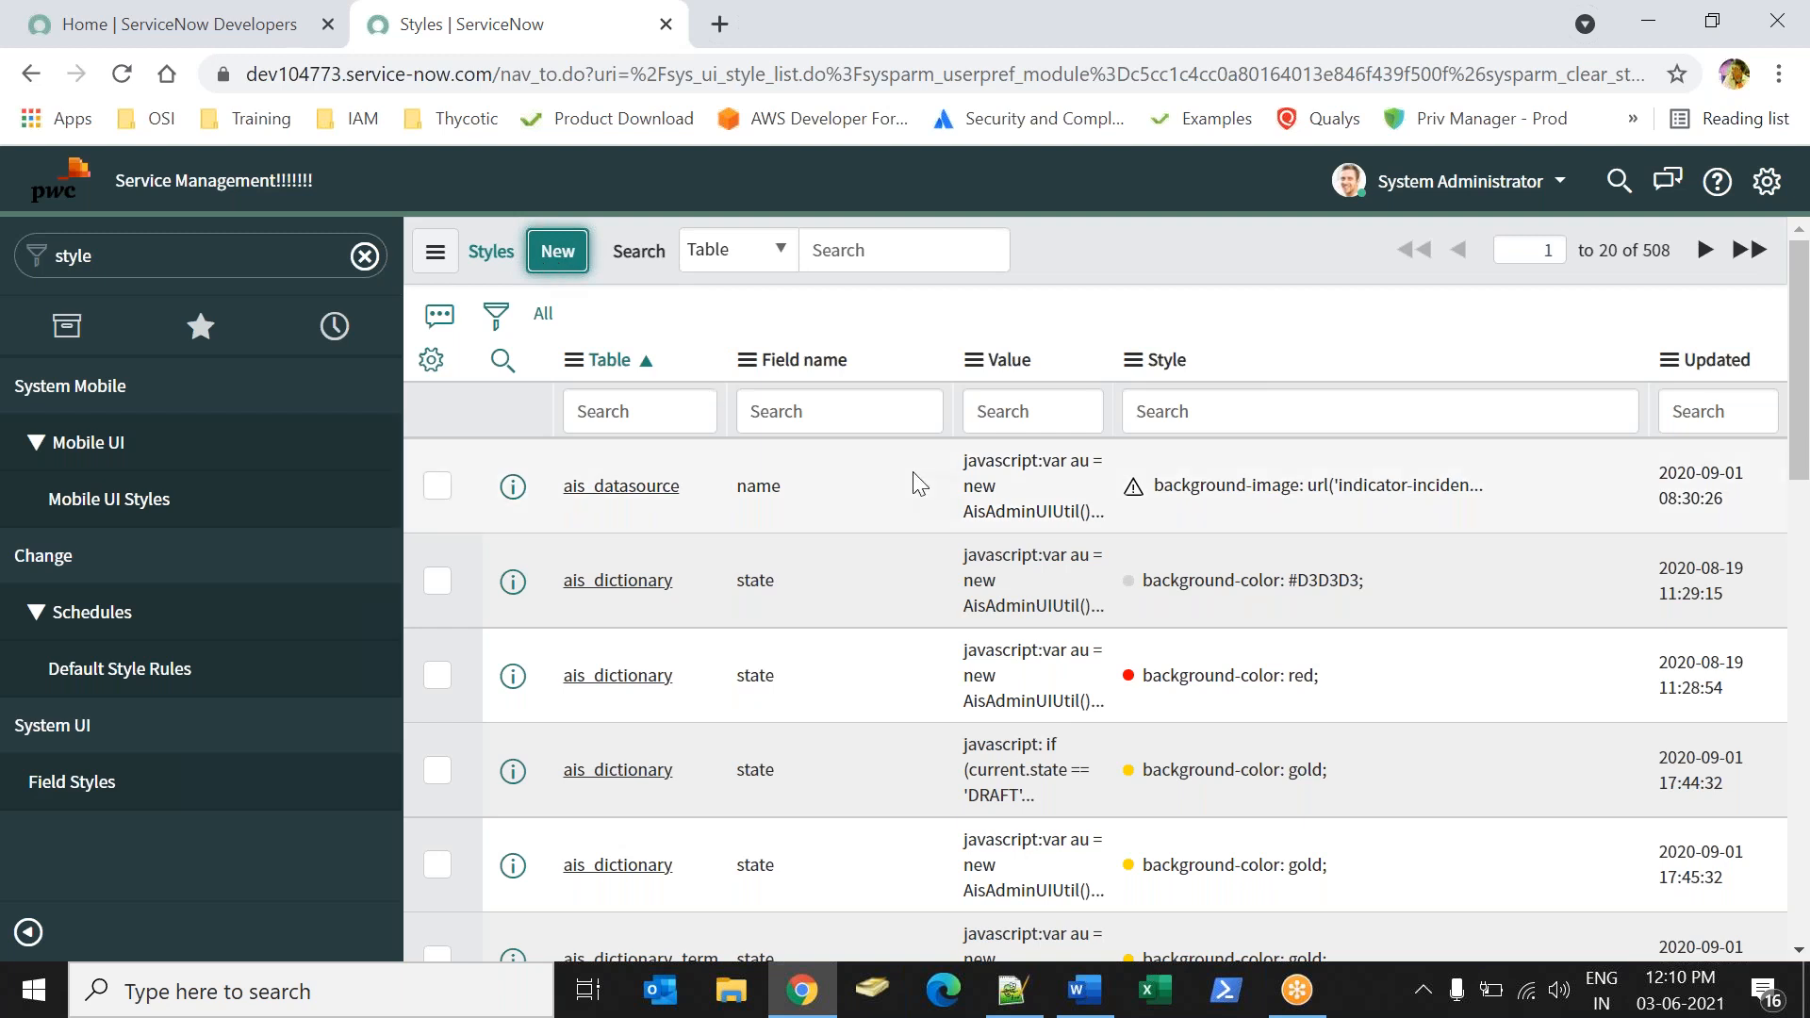
Open the existing ais_datasource style in a separate tab to examine its CSS, and return to the new style record.
middle_click(632, 500)
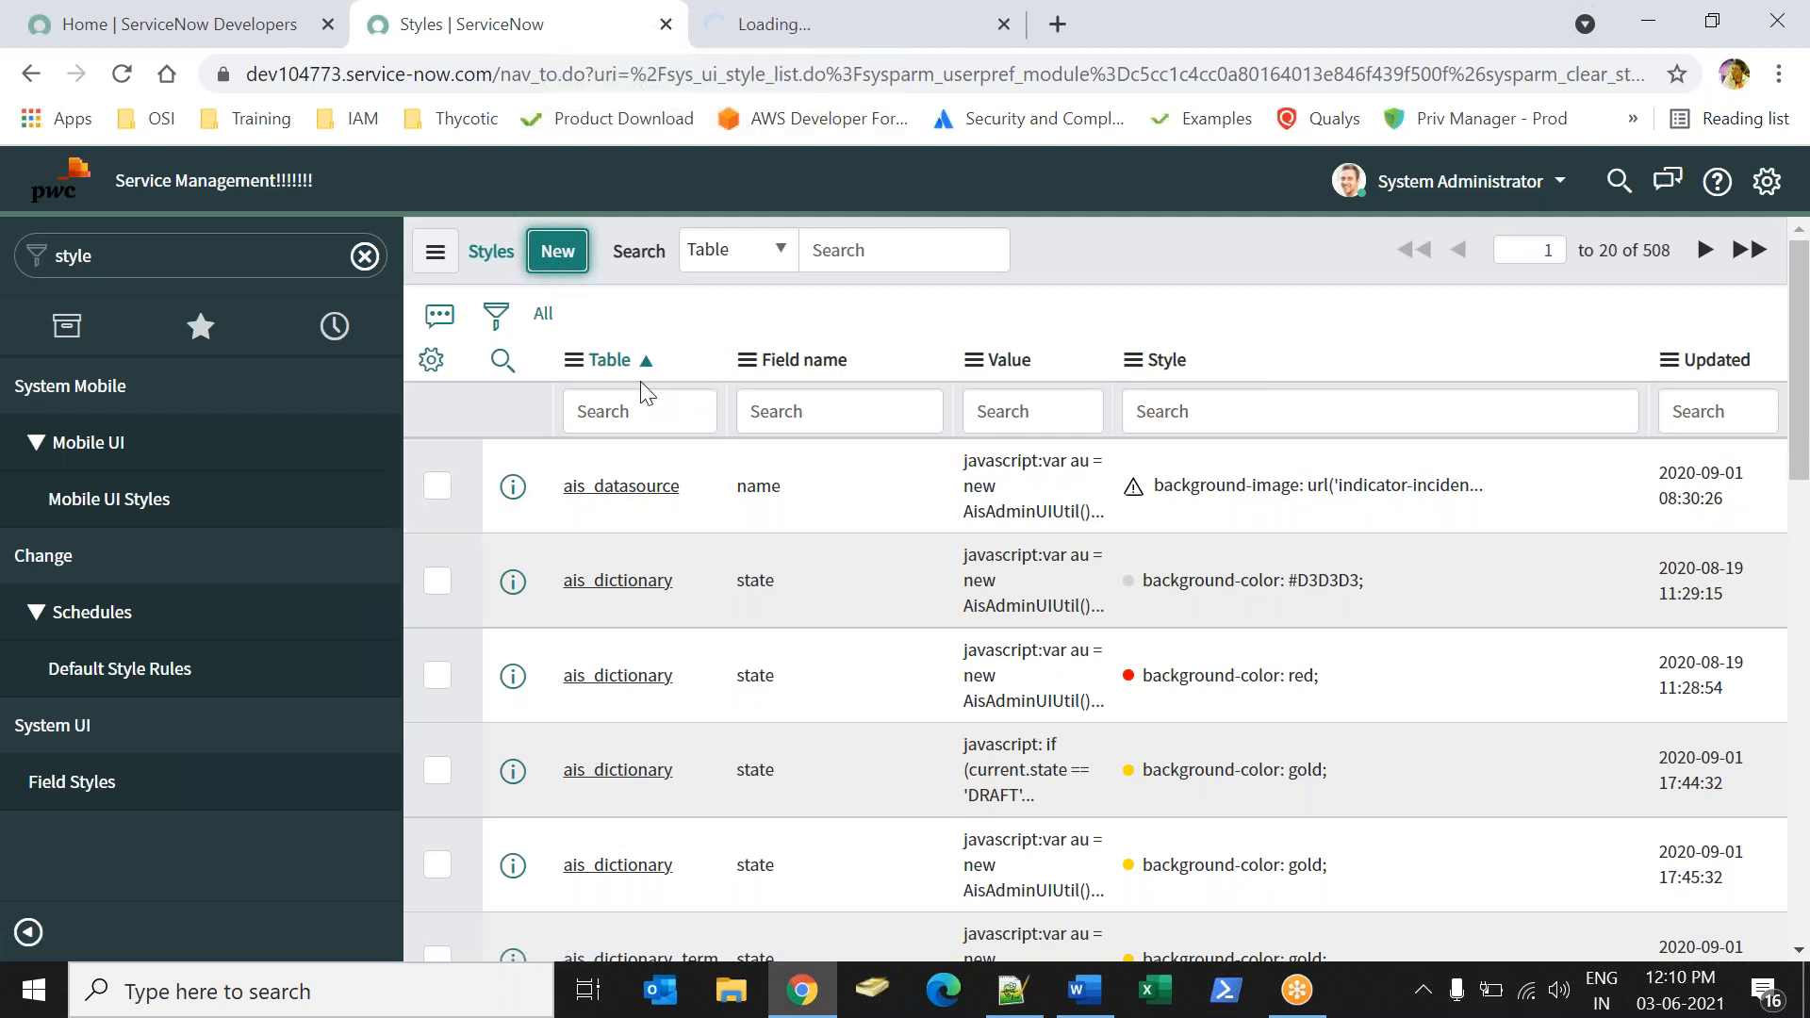
click(783, 42)
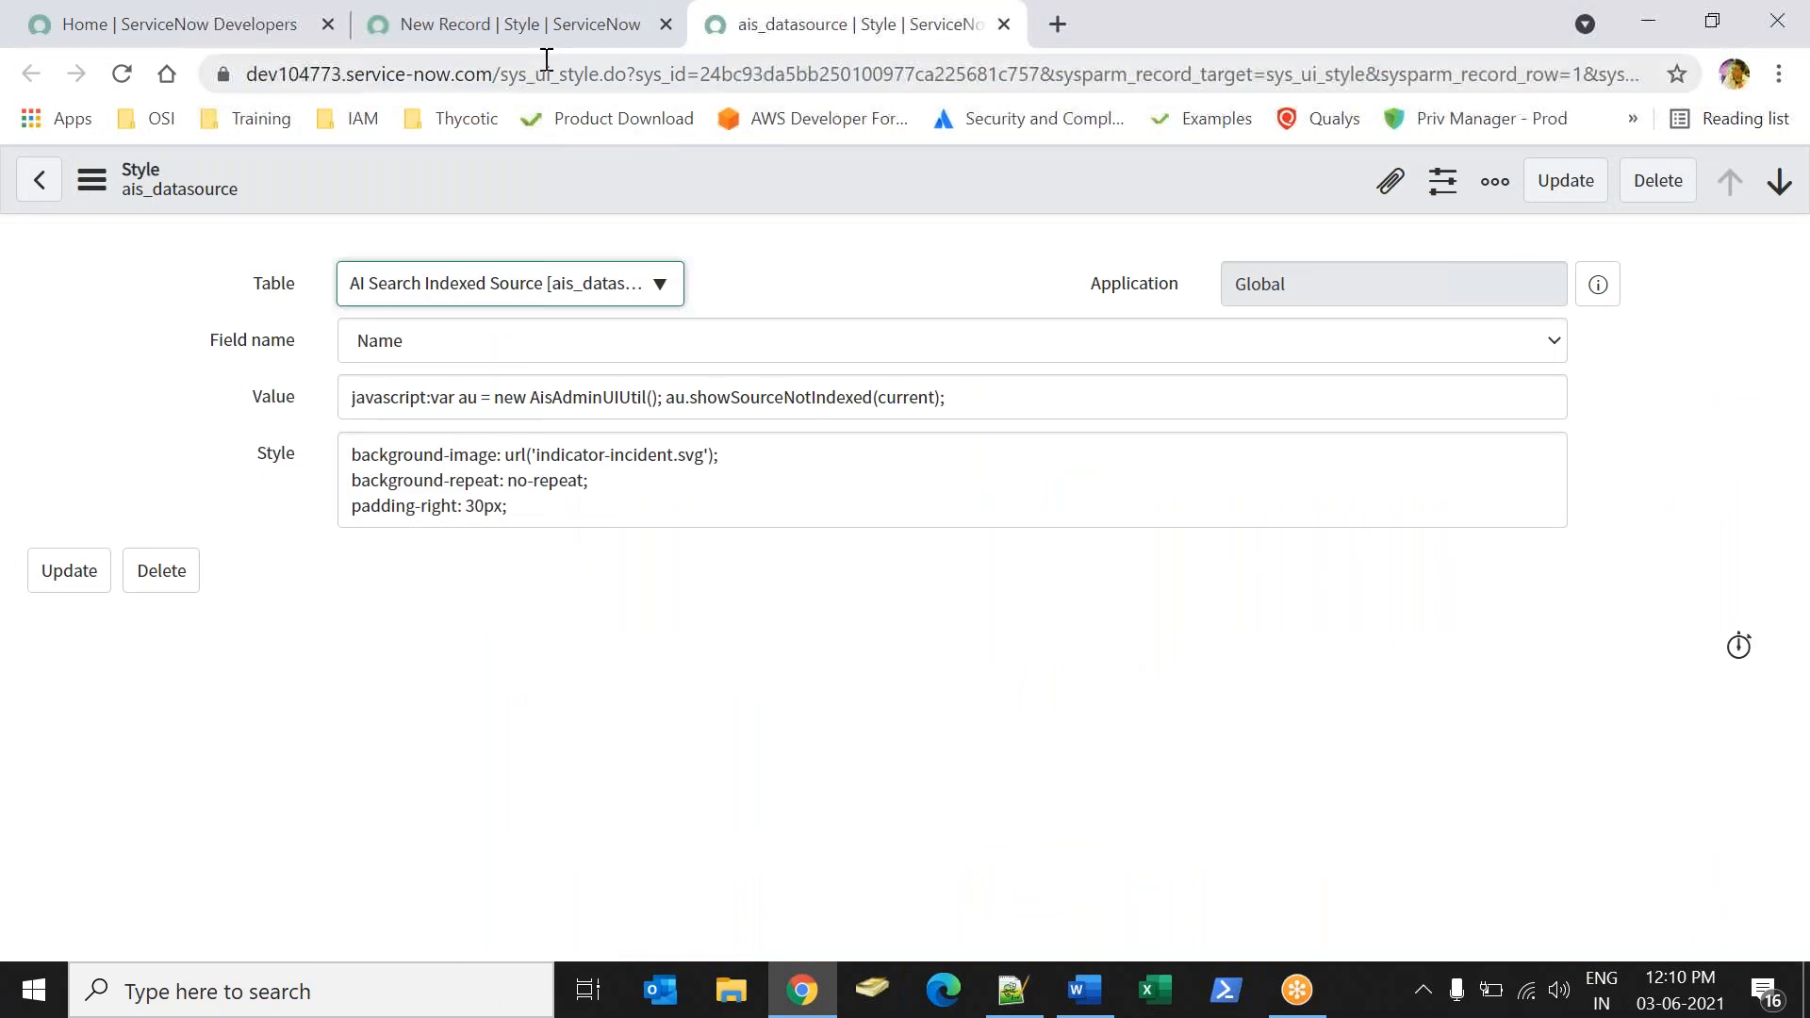
click(488, 37)
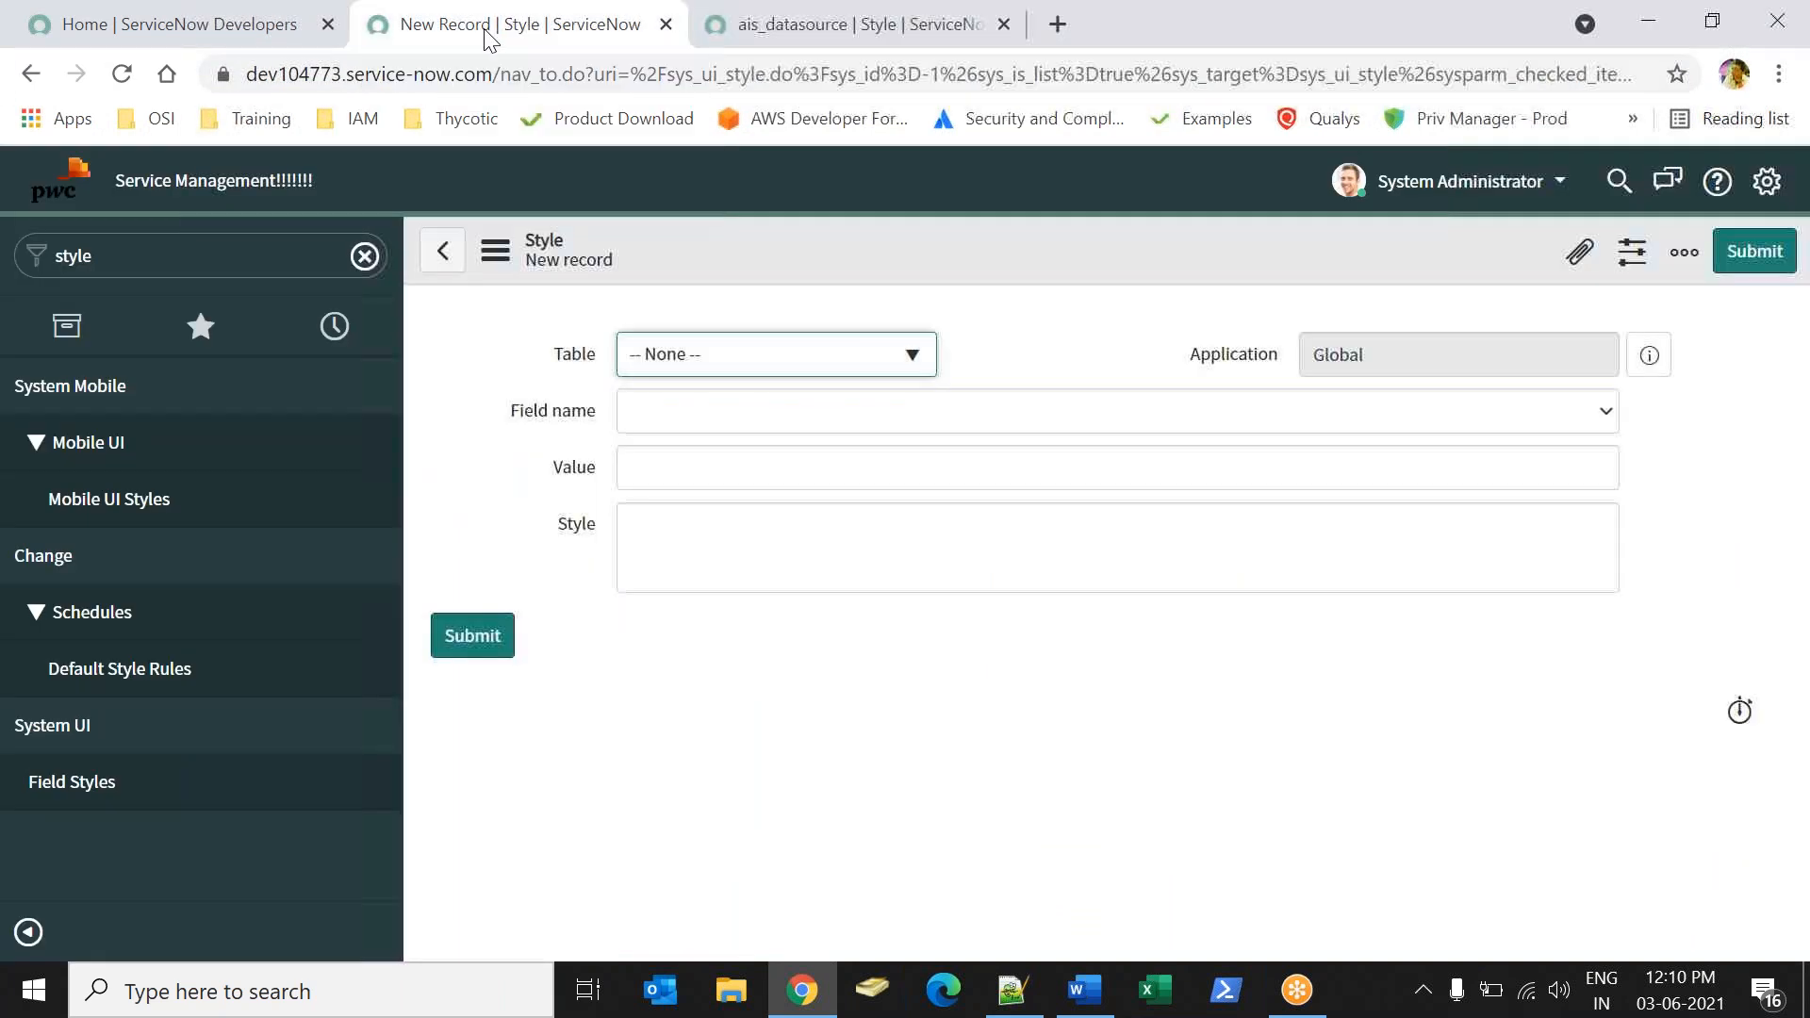
Set the new style's table to Student Information [u_student_information] and its field name to Name.
click(790, 354)
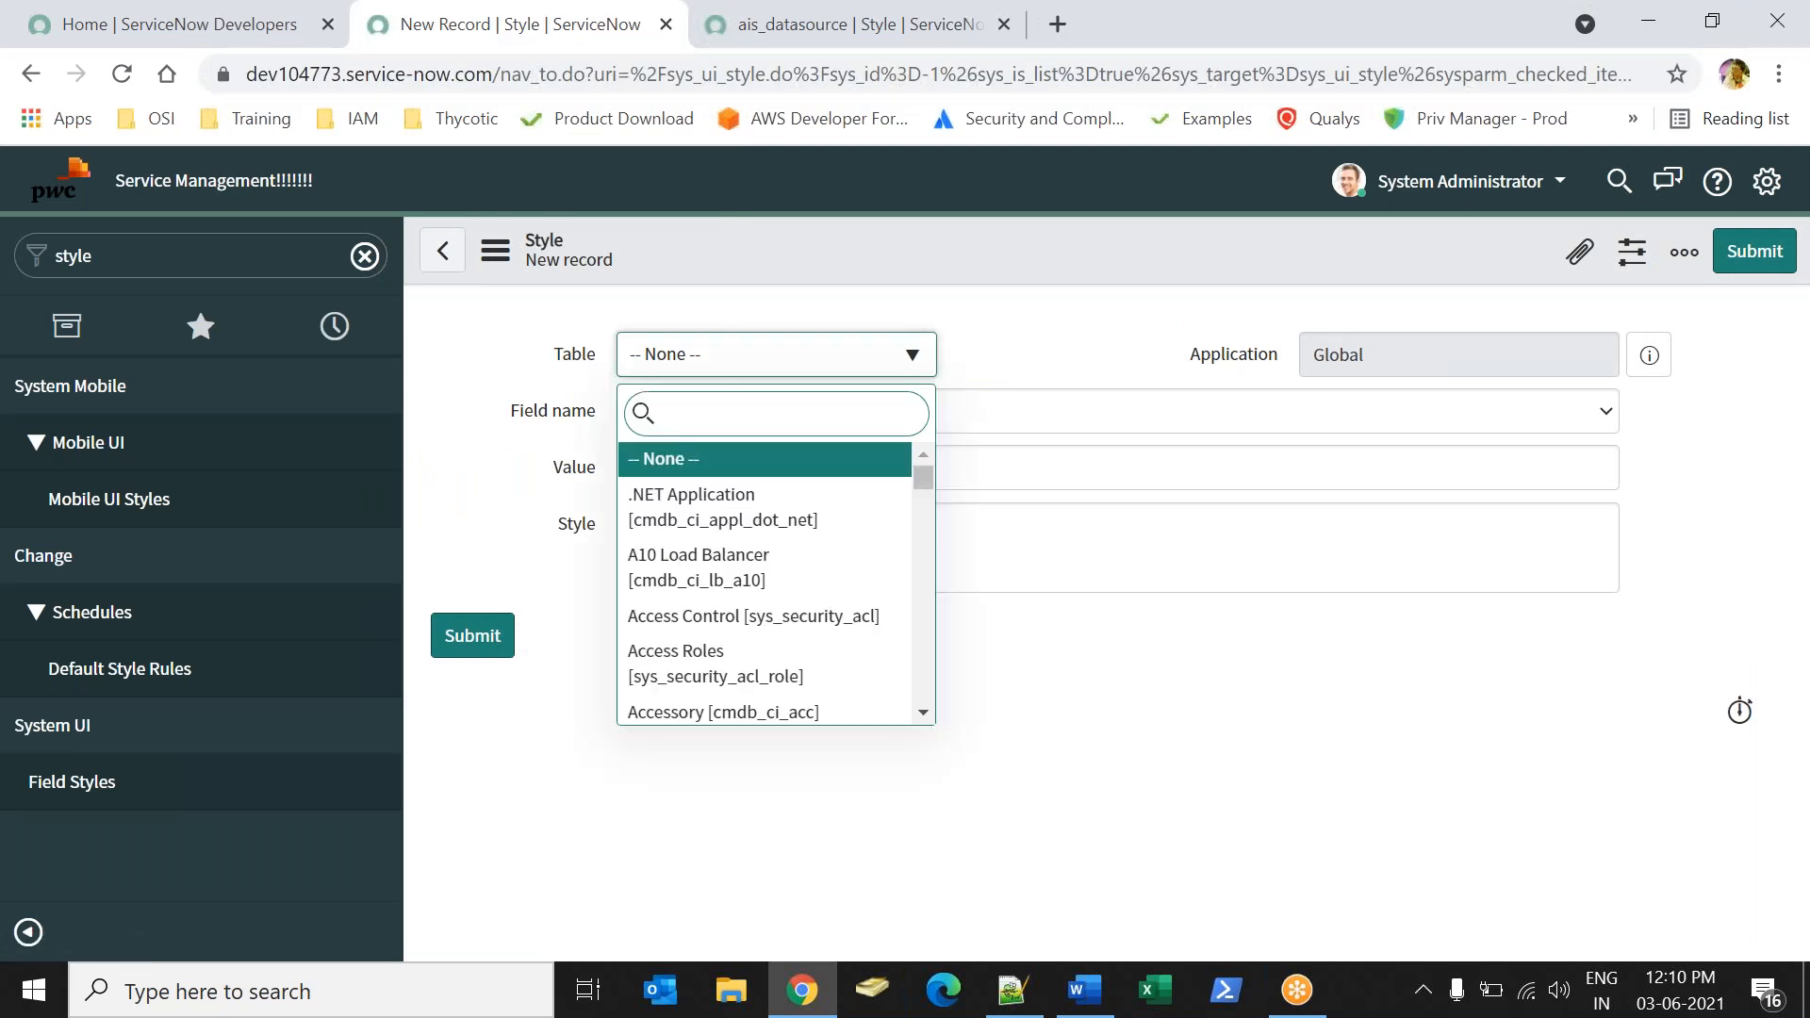
text(stude)
click(721, 476)
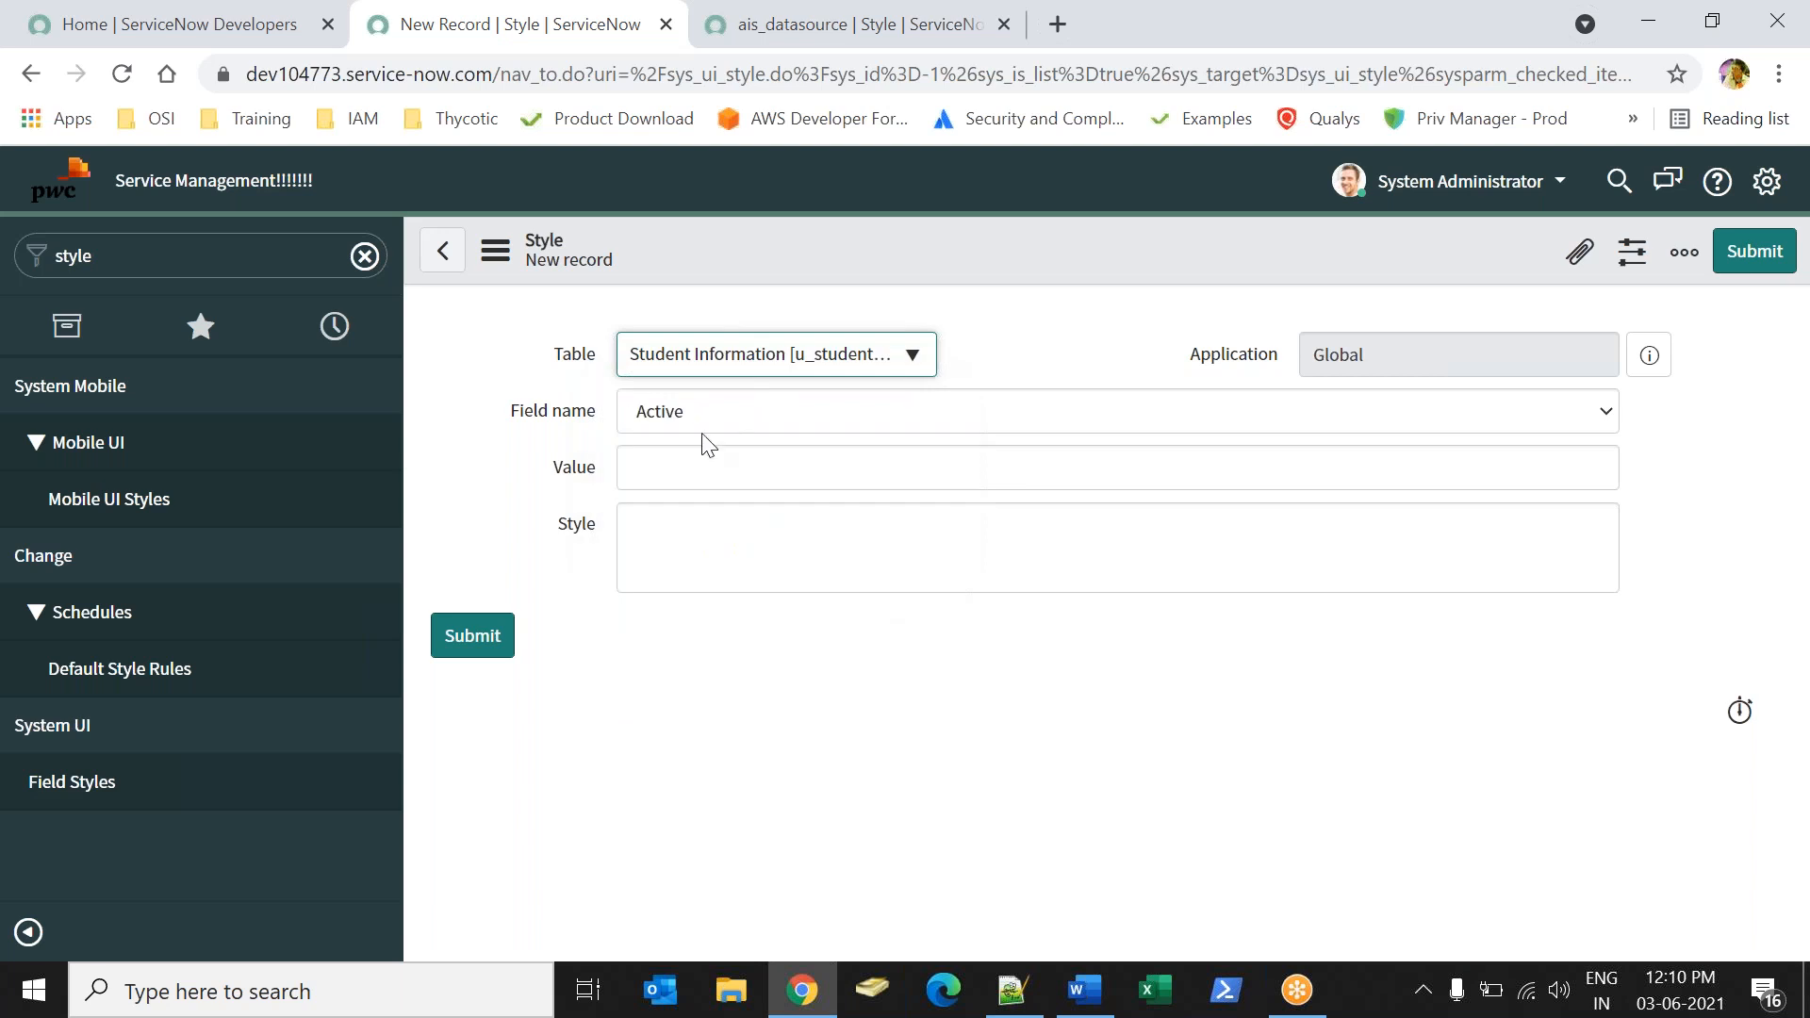
click(724, 424)
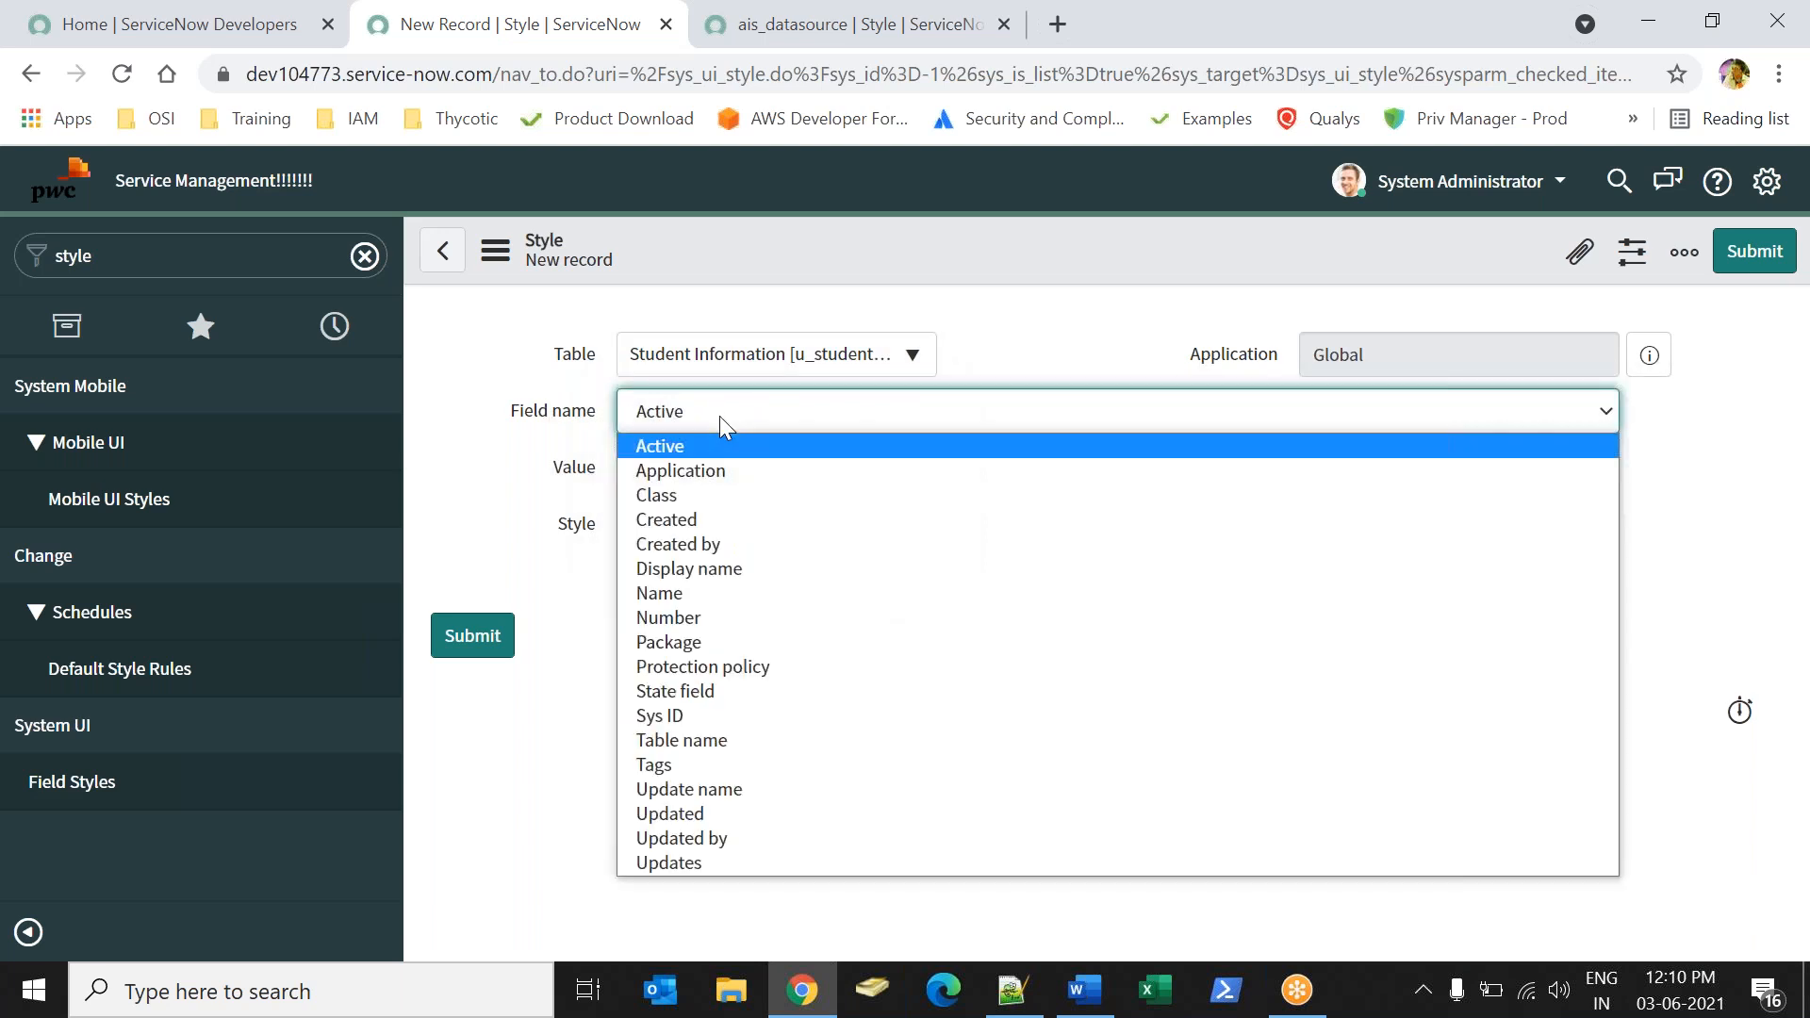
key(s)
key(s)
key(t)
key(t)
key(s)
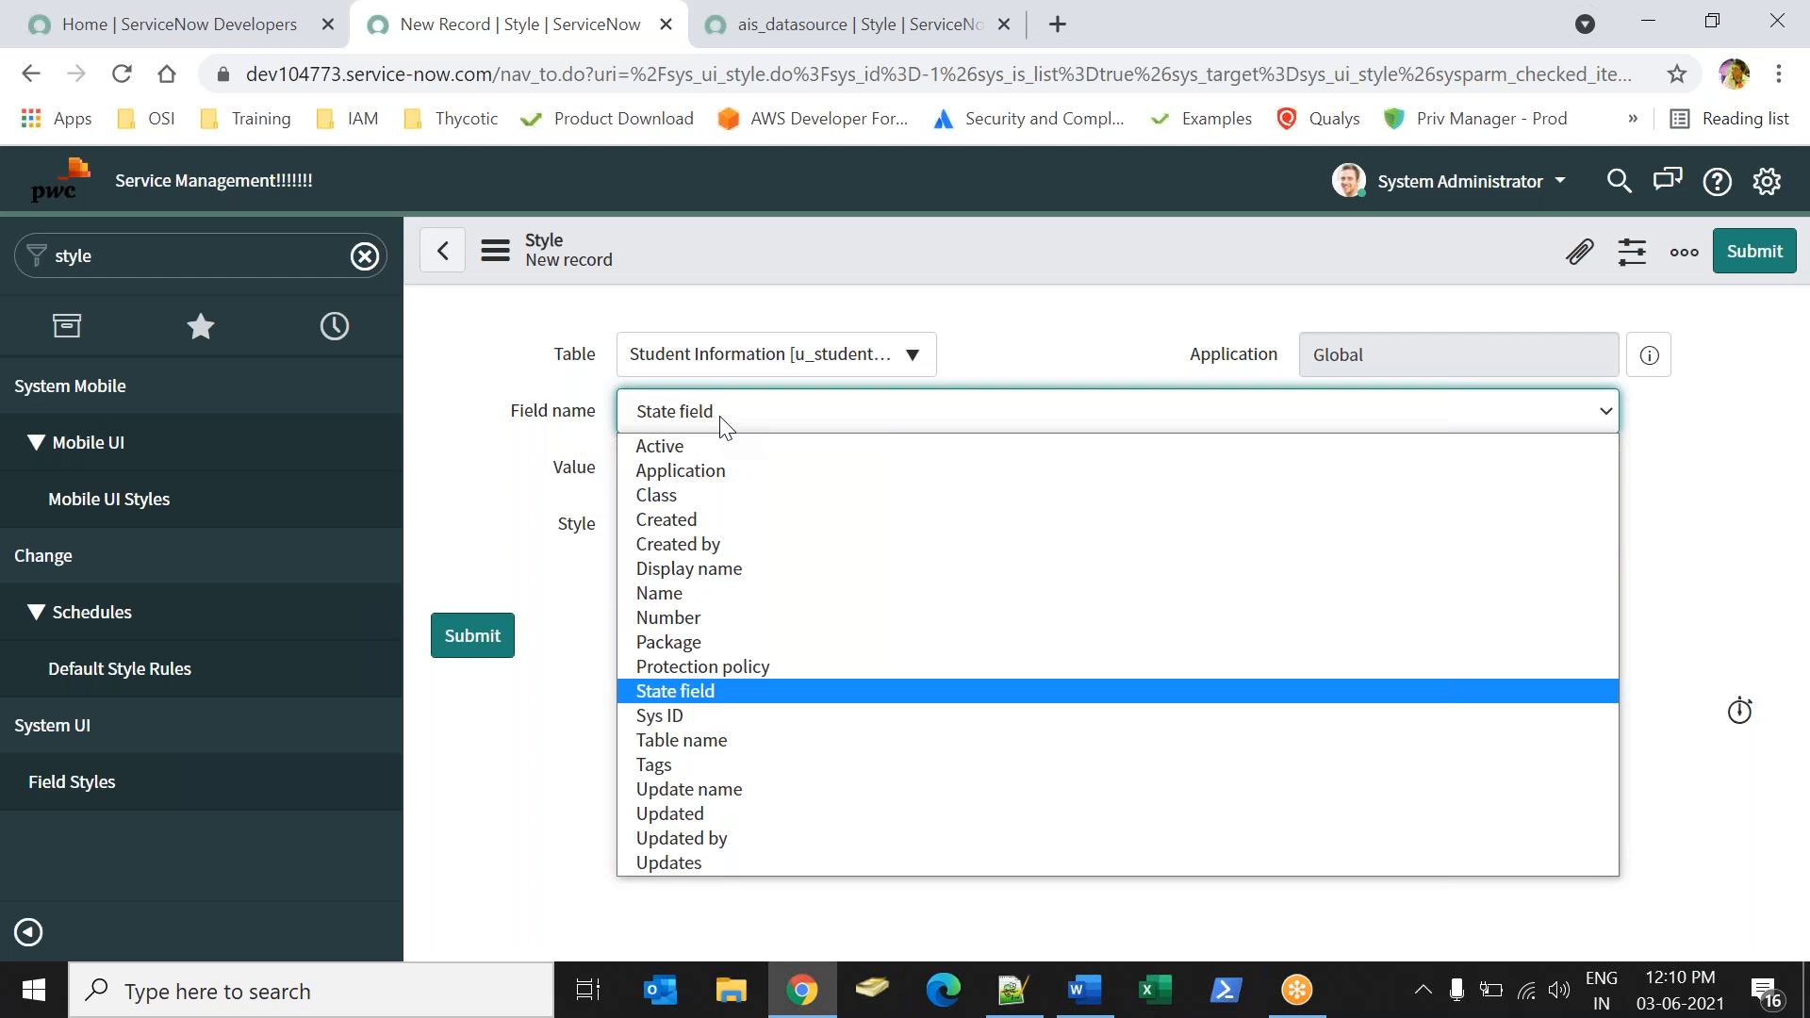
key(Down)
key(Down)
key(Down)
key(Down)
key(Down)
key(Down)
key(Down)
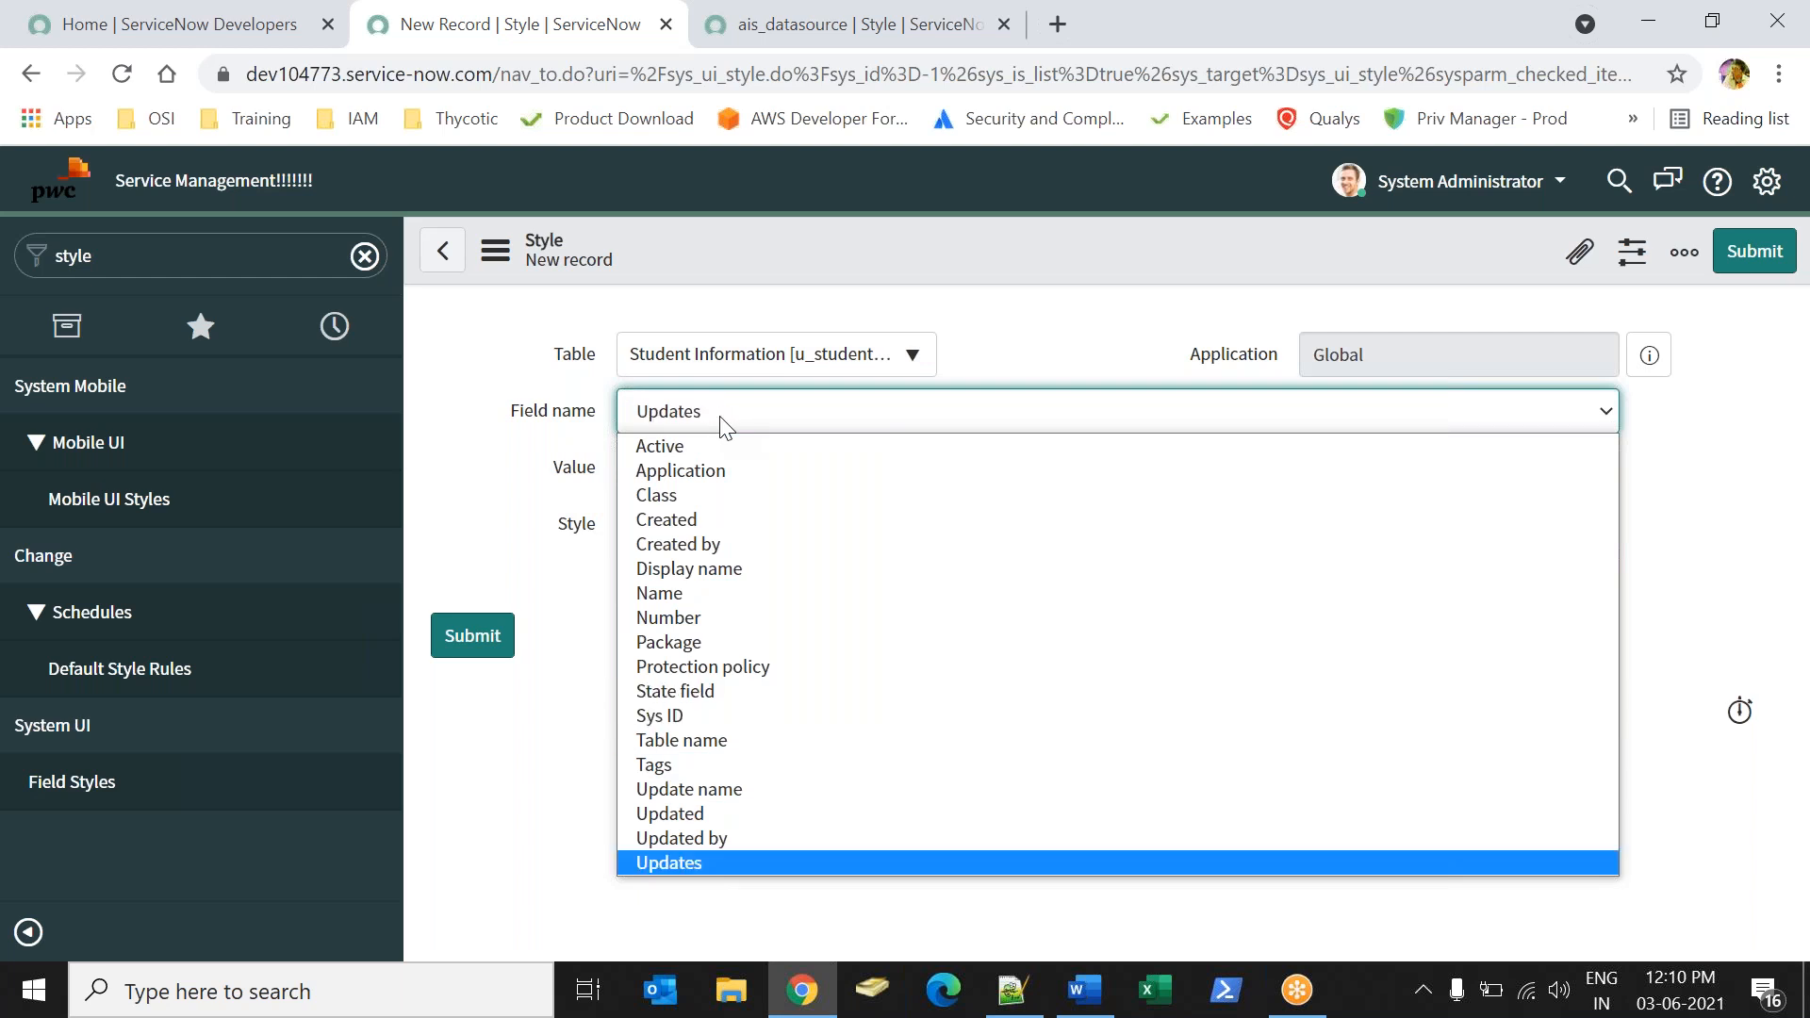
key(n)
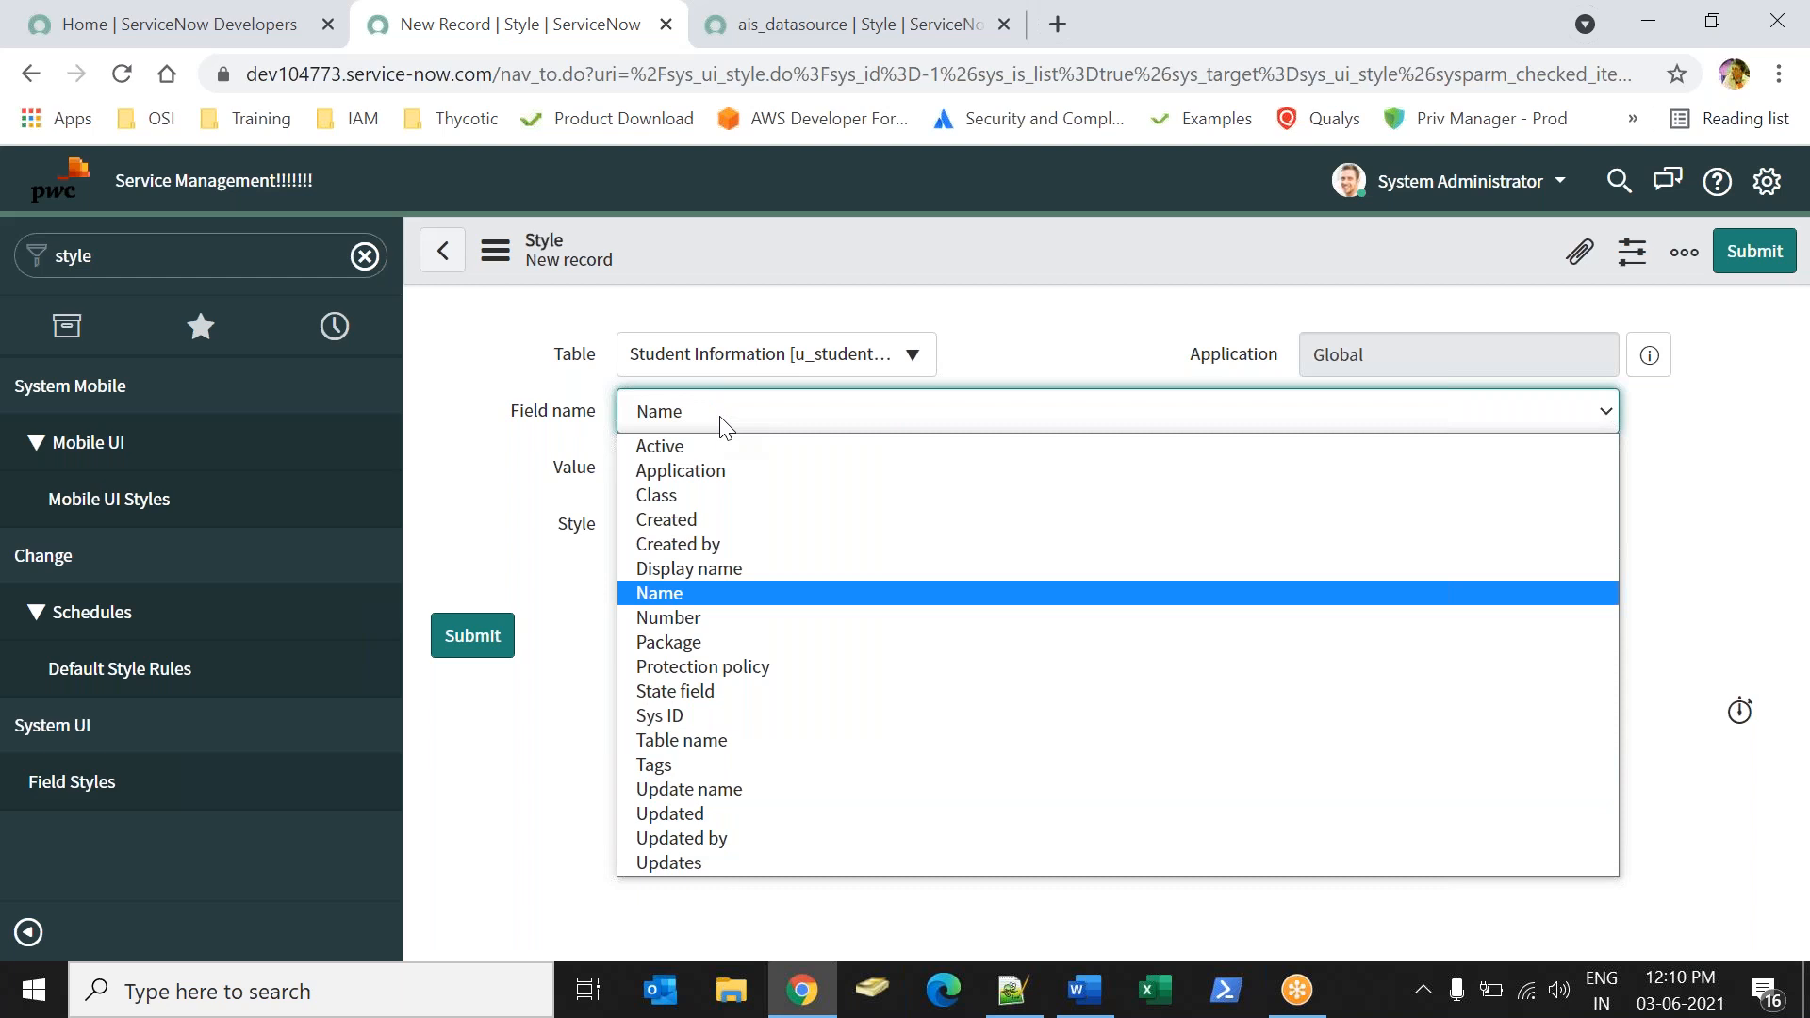
key(Return)
Look up the student module in the navigator to check its name, and clear the filter.
click(205, 259)
text(studen)
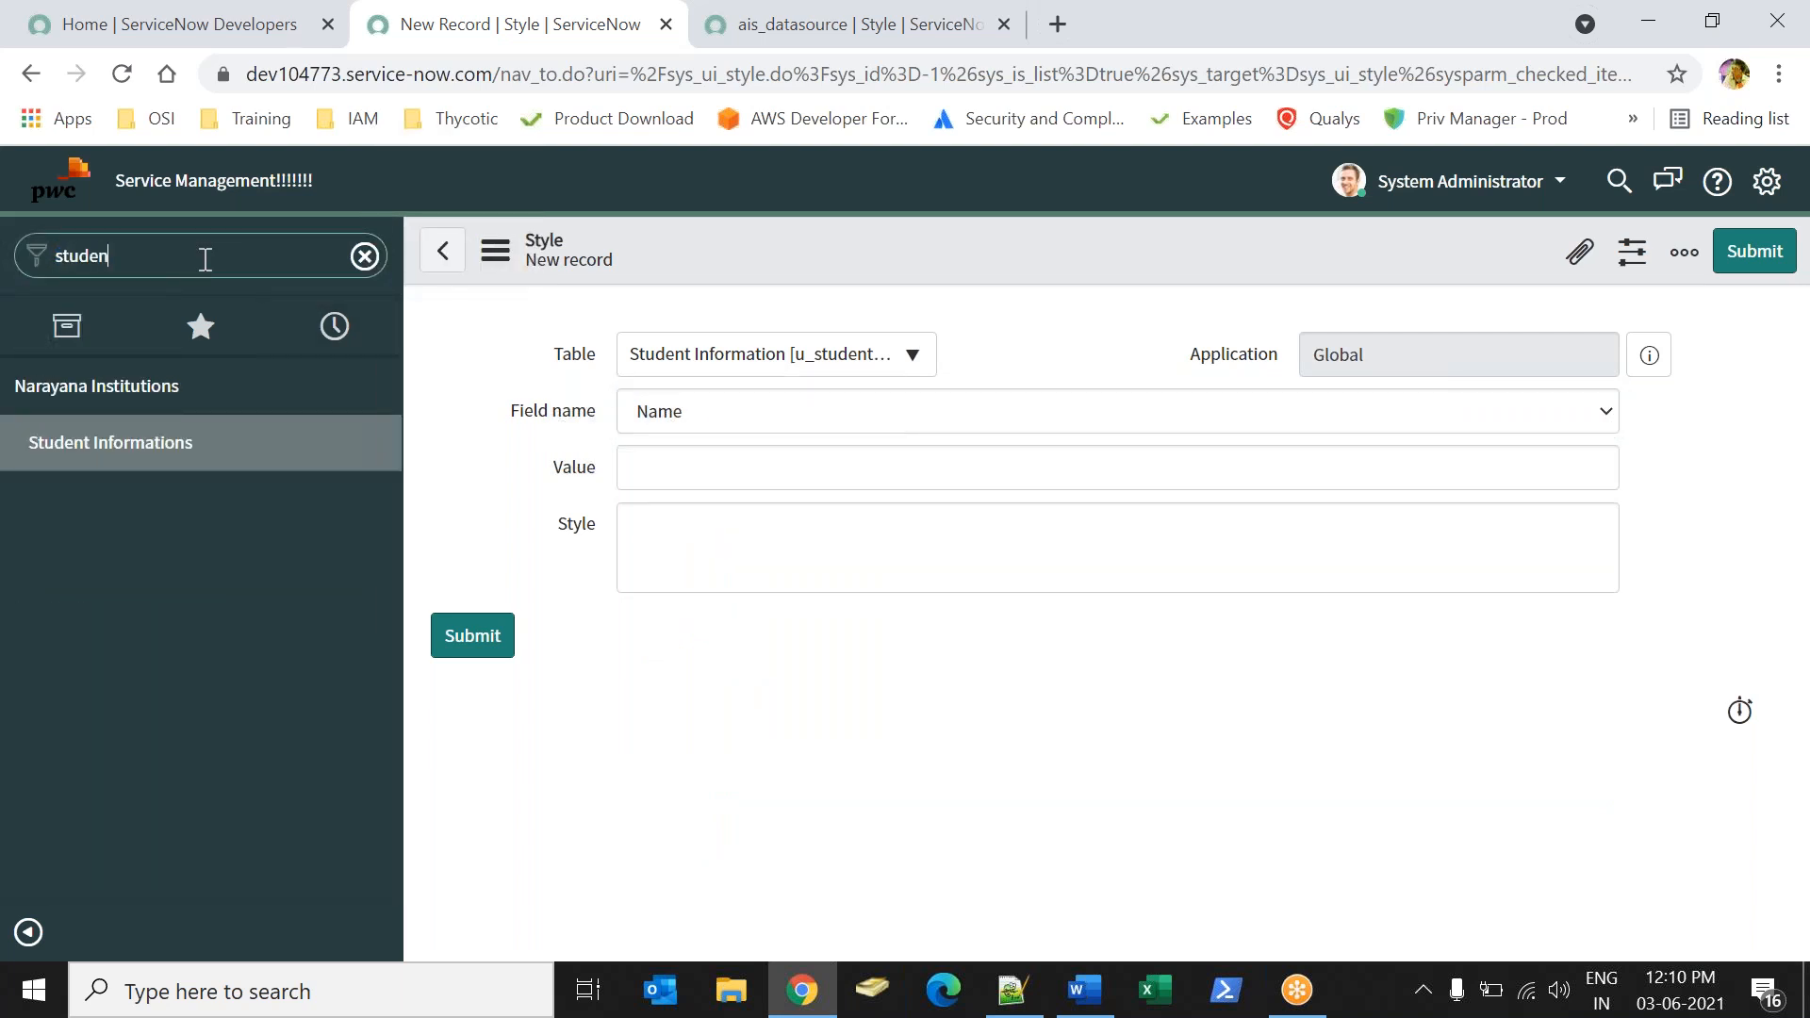
key(ctrl+a)
key(BackSpace)
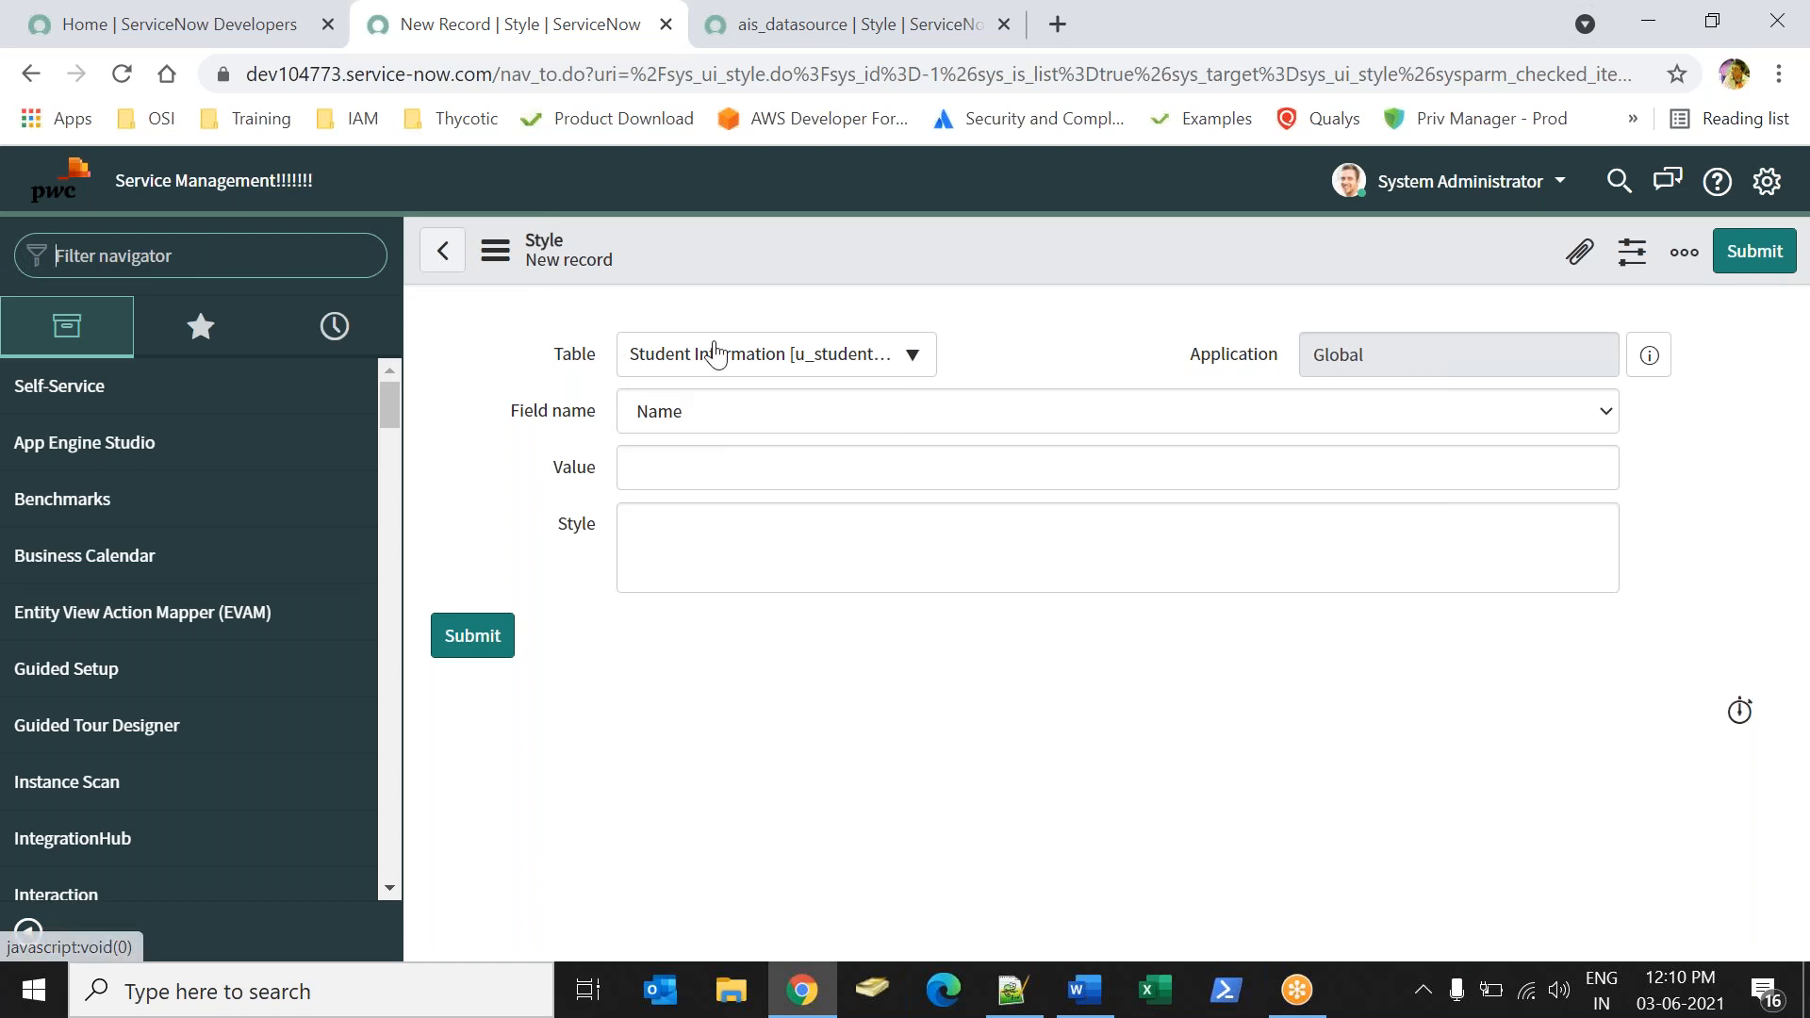
Change the new style's table to Student Informations [u_student_informations].
click(716, 356)
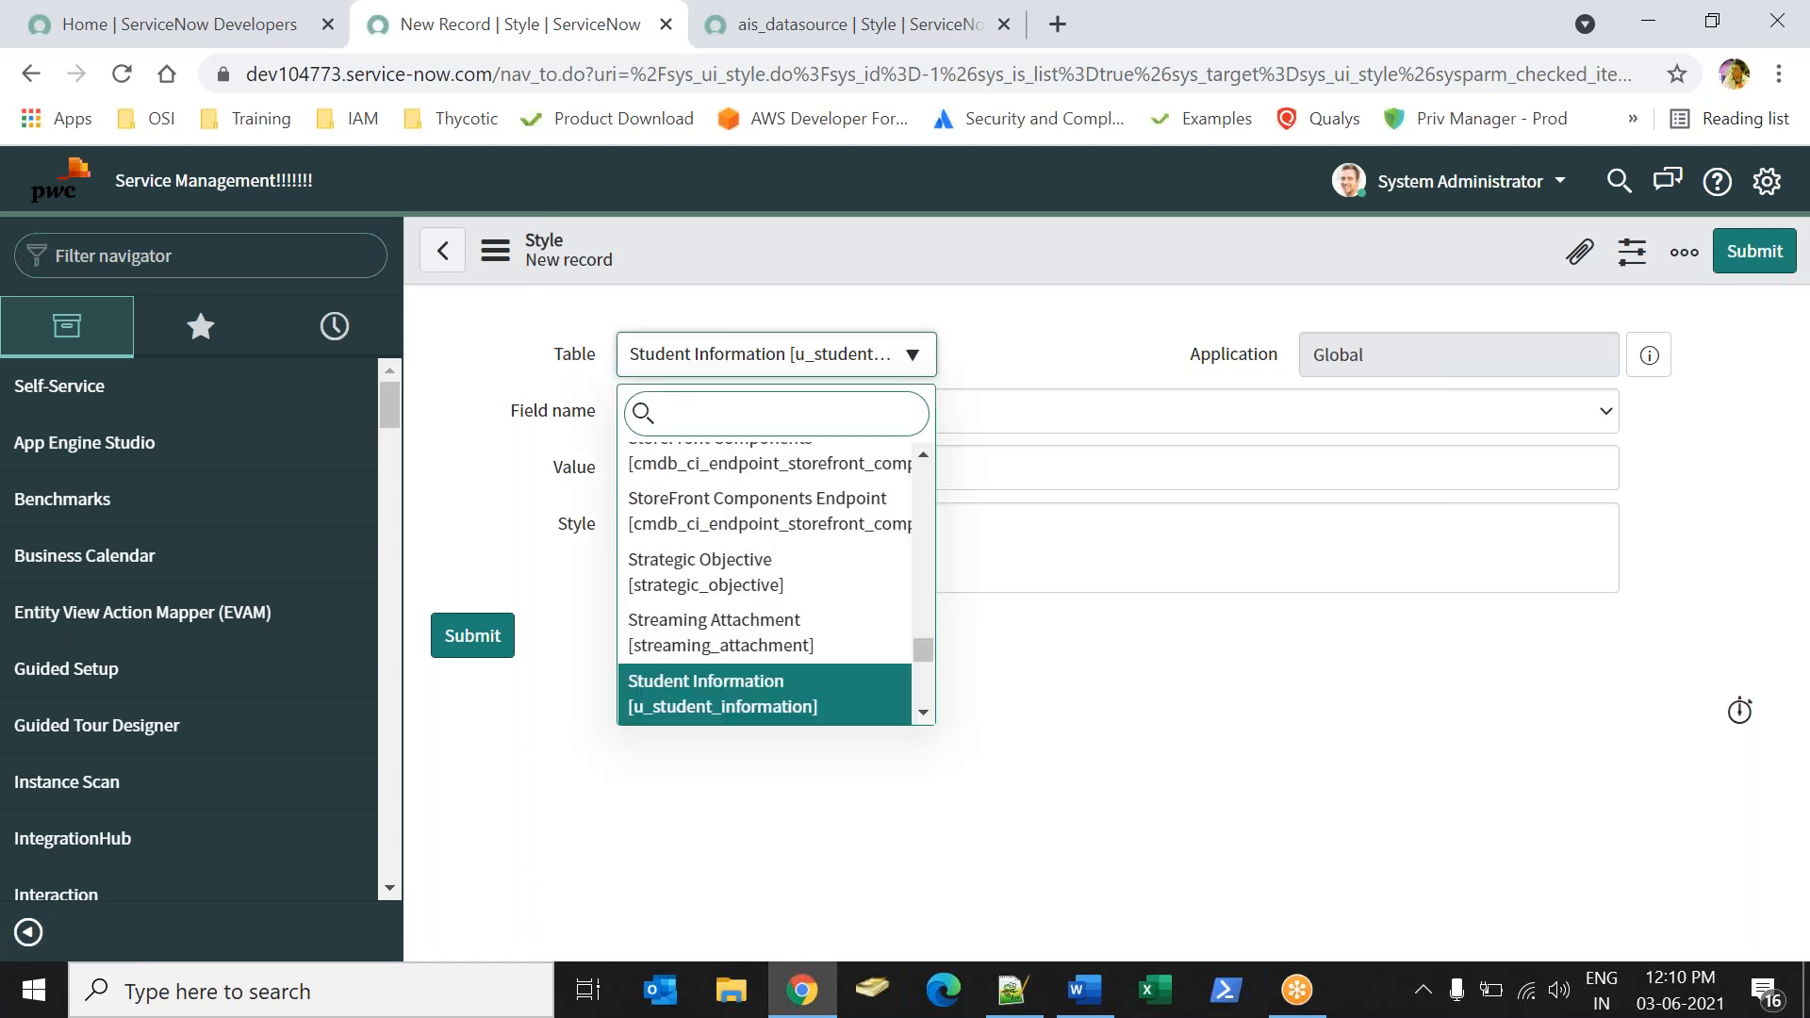
text(styd)
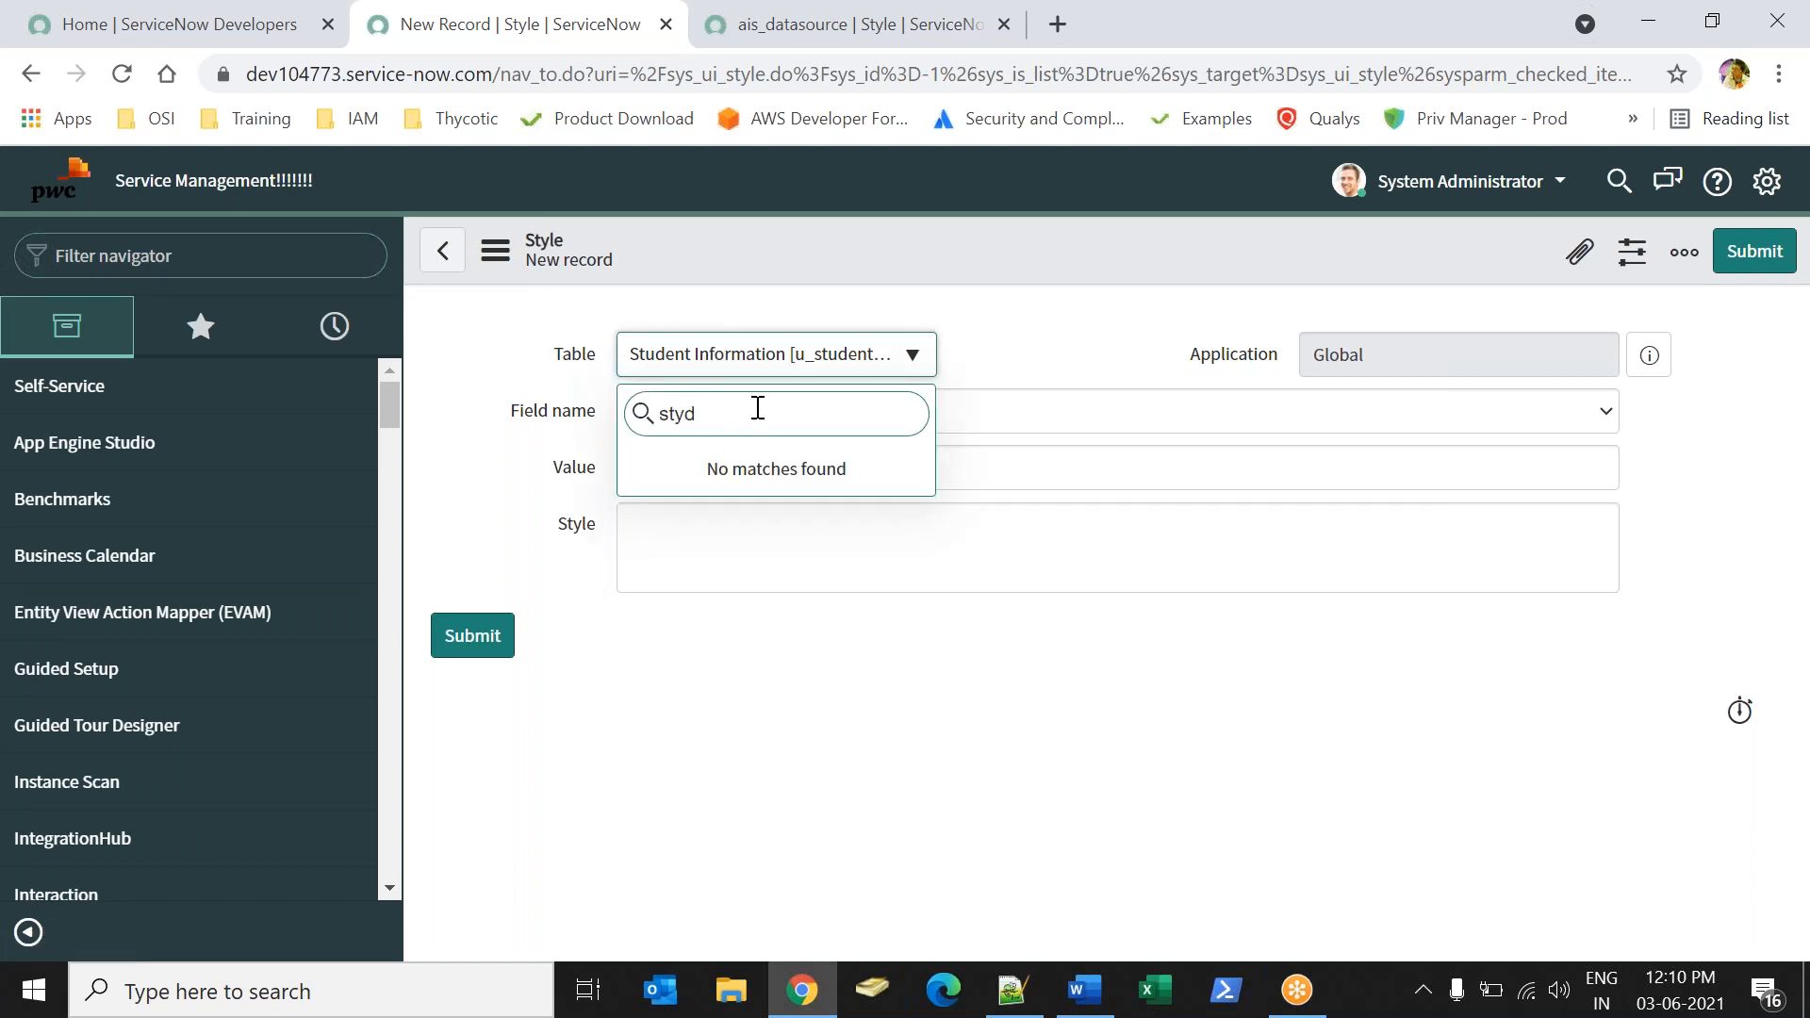
key(BackSpace)
key(BackSpace)
text(ude)
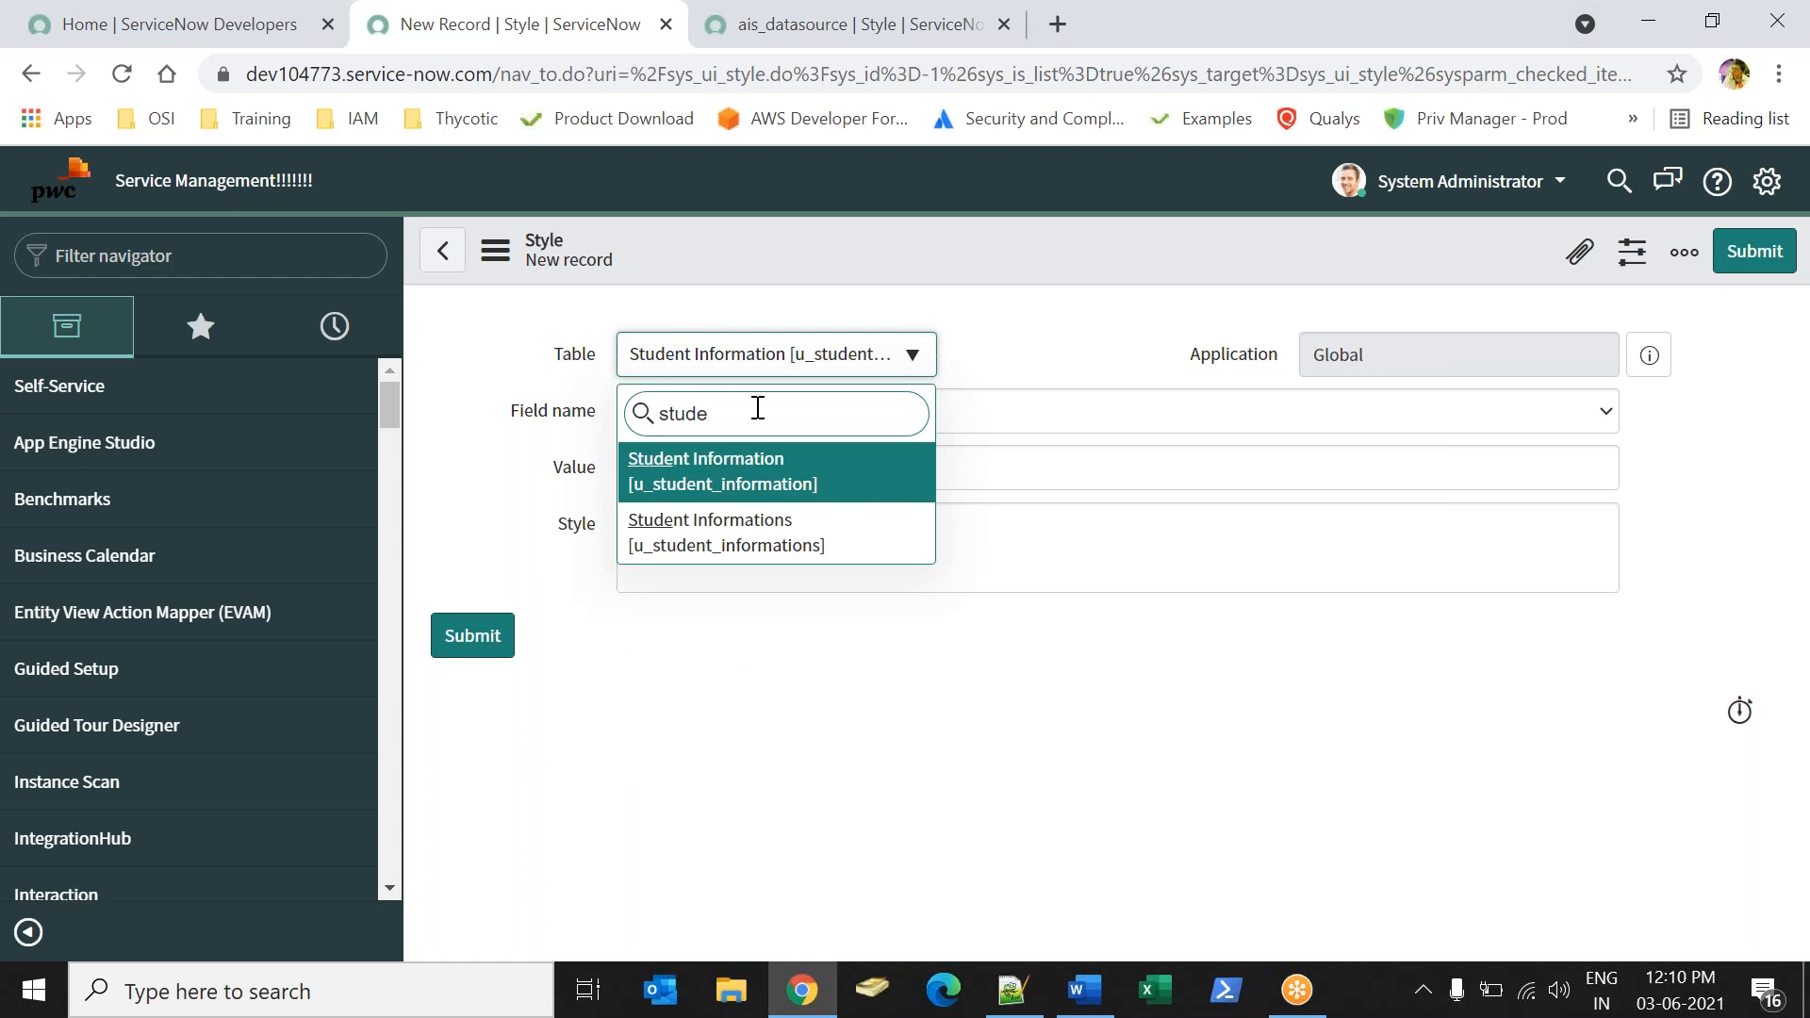
click(790, 533)
Set the style's field name to Student Name and place the cursor in the empty Style field.
click(708, 417)
text(st)
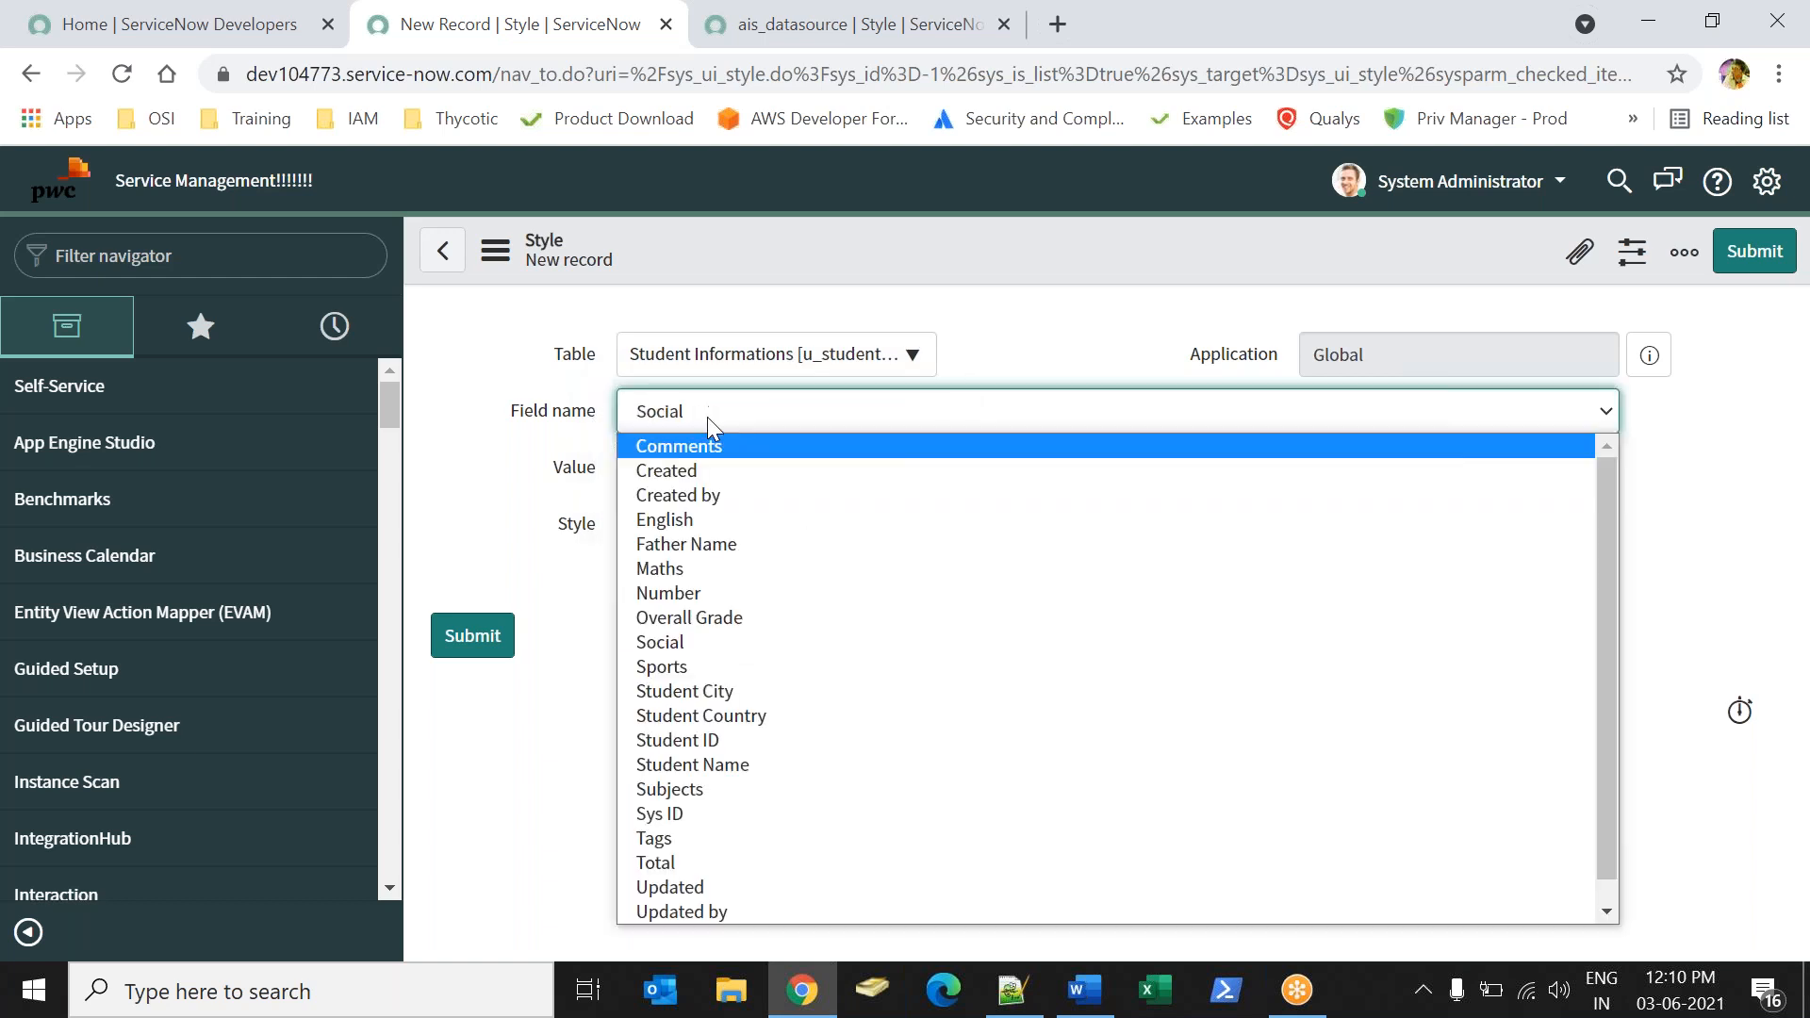
key(Down)
key(Down)
key(Down)
key(Return)
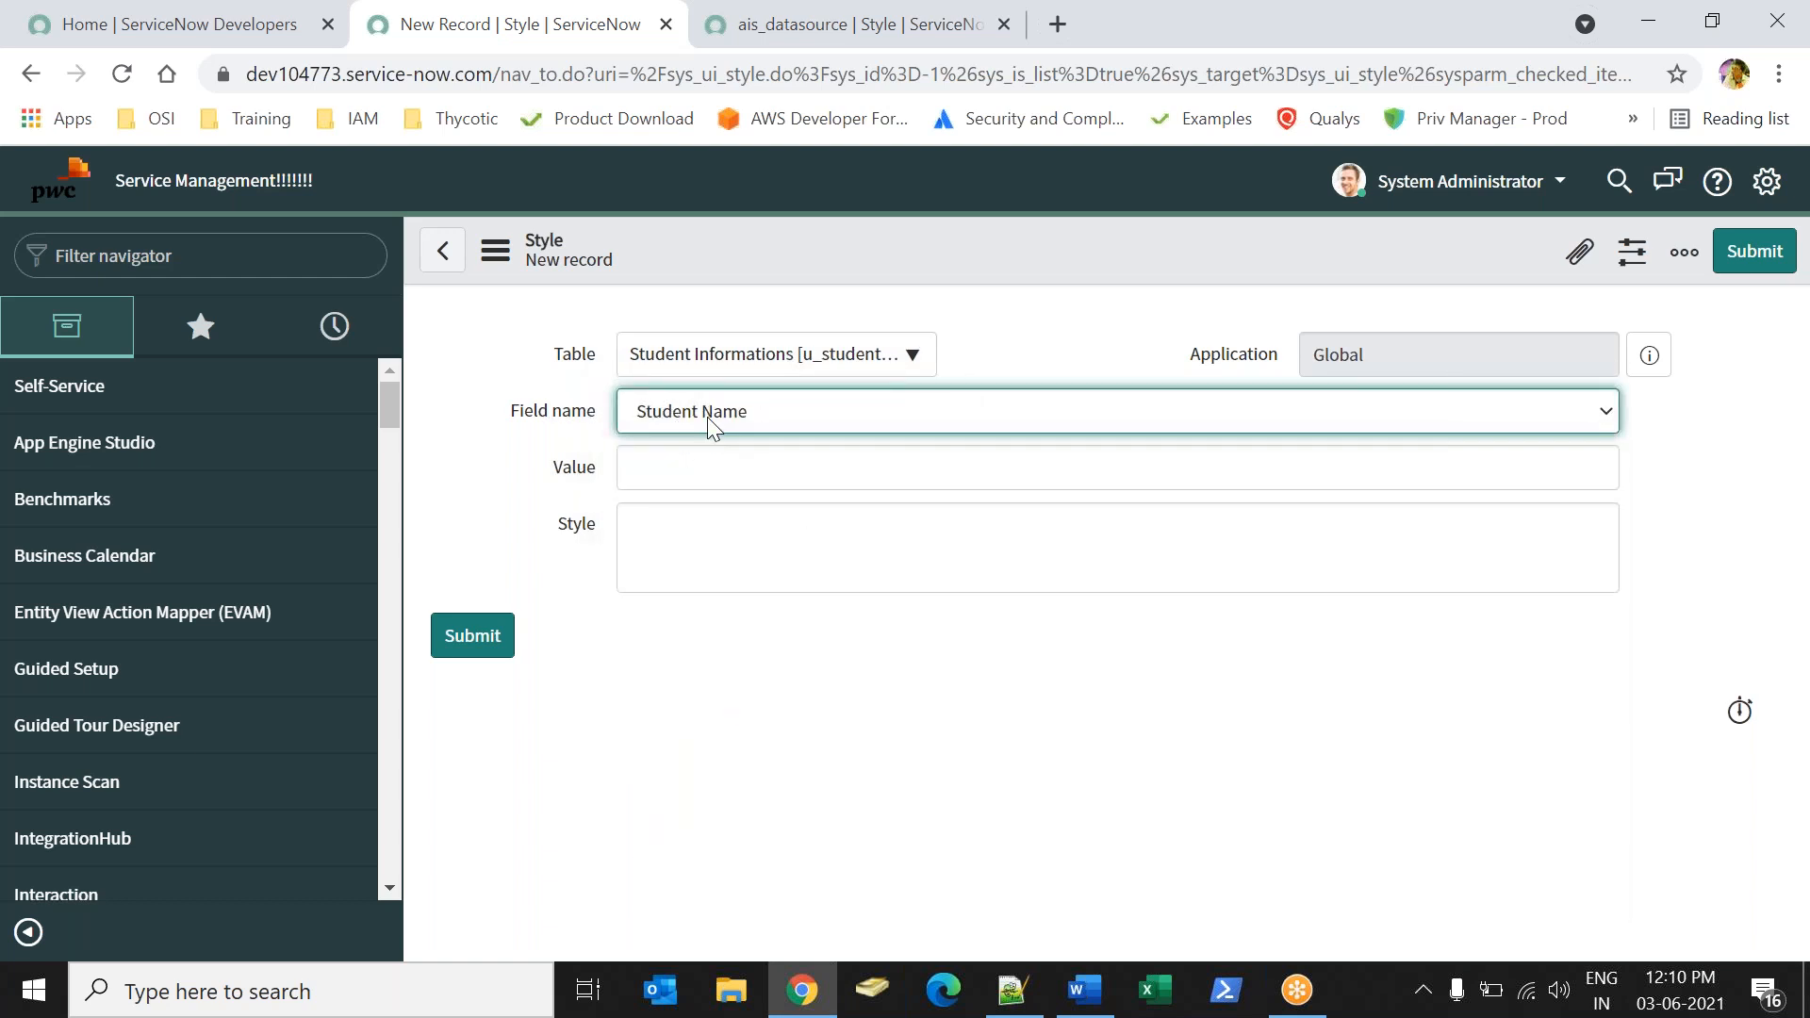
click(702, 557)
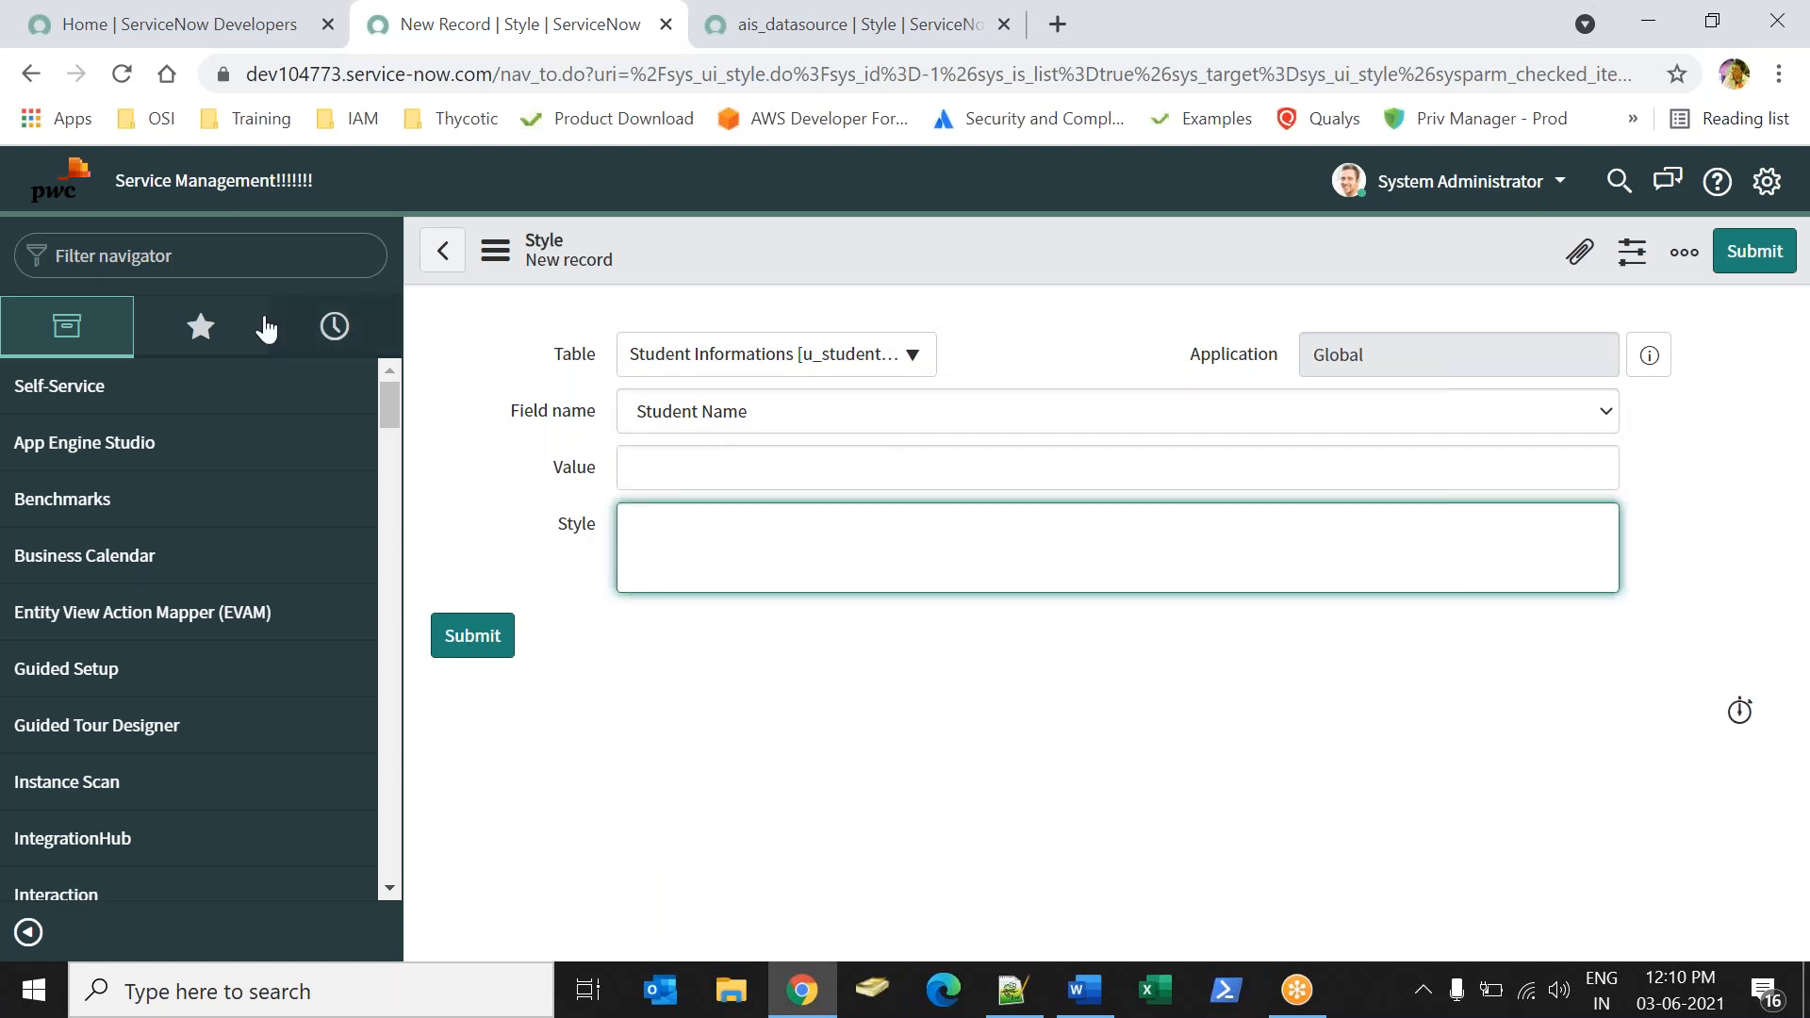
Leave the new style record without saving it and go to the instance's home page.
click(77, 188)
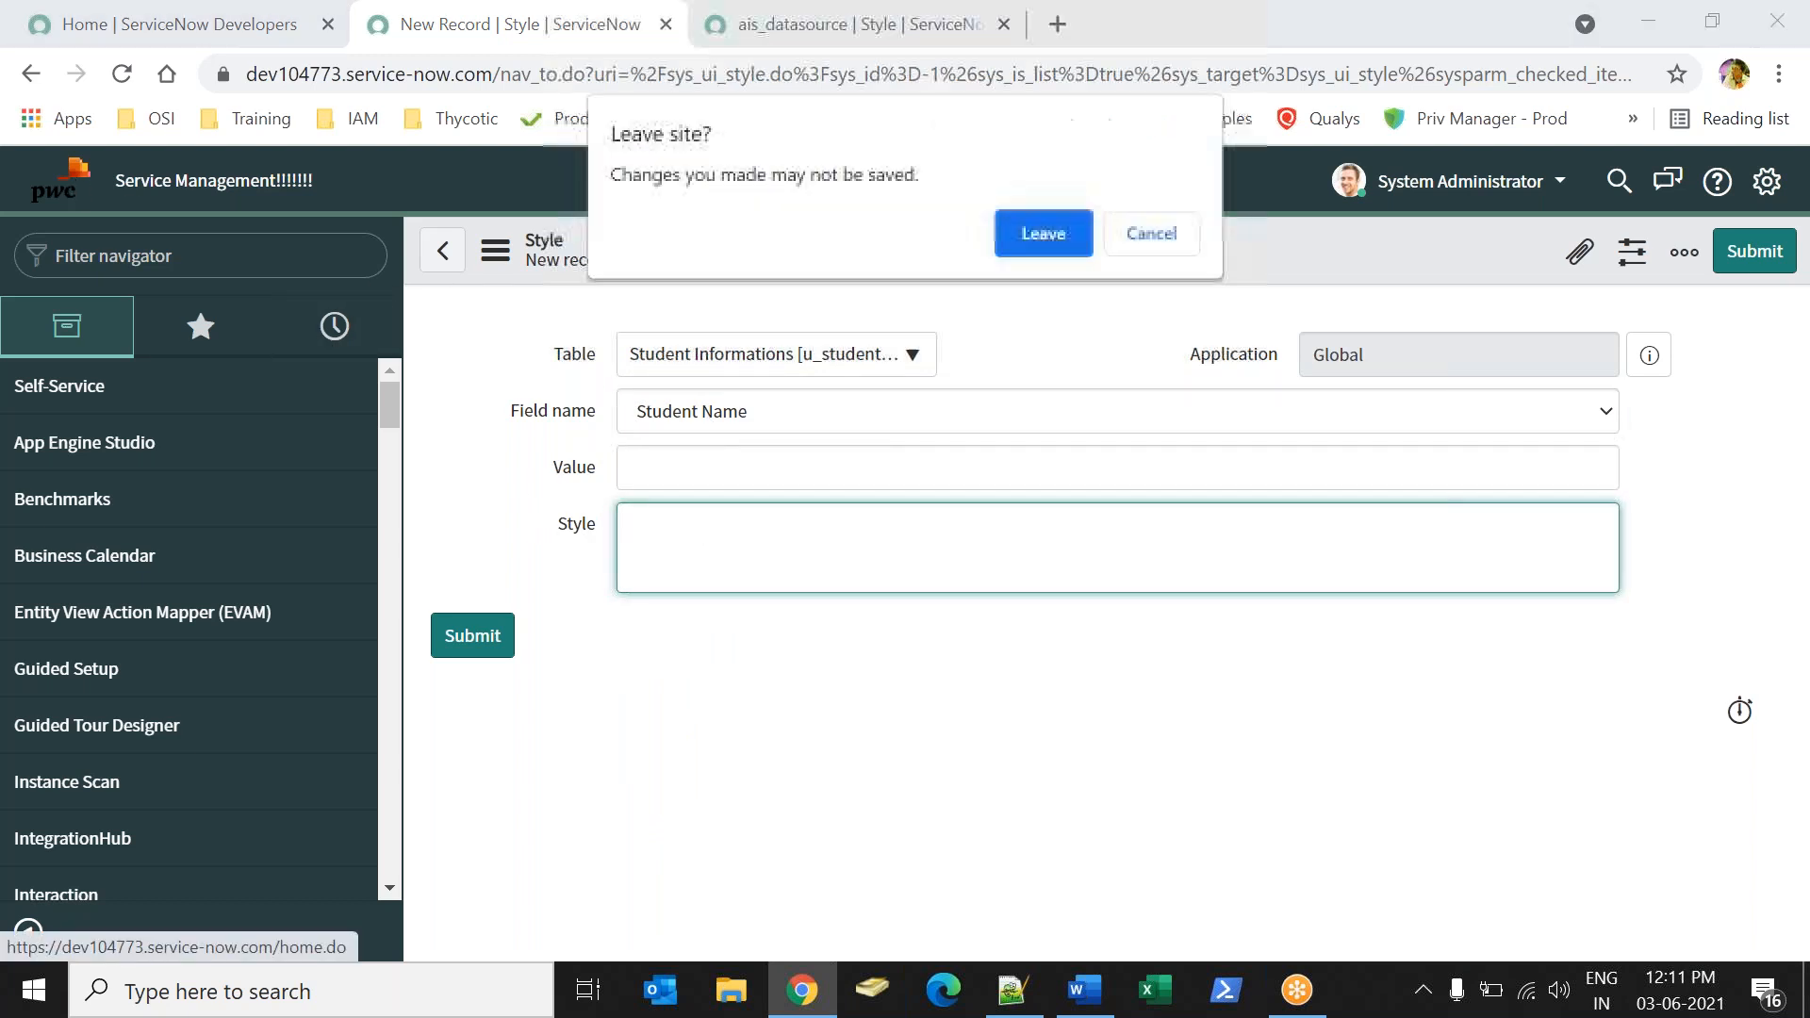
click(1058, 234)
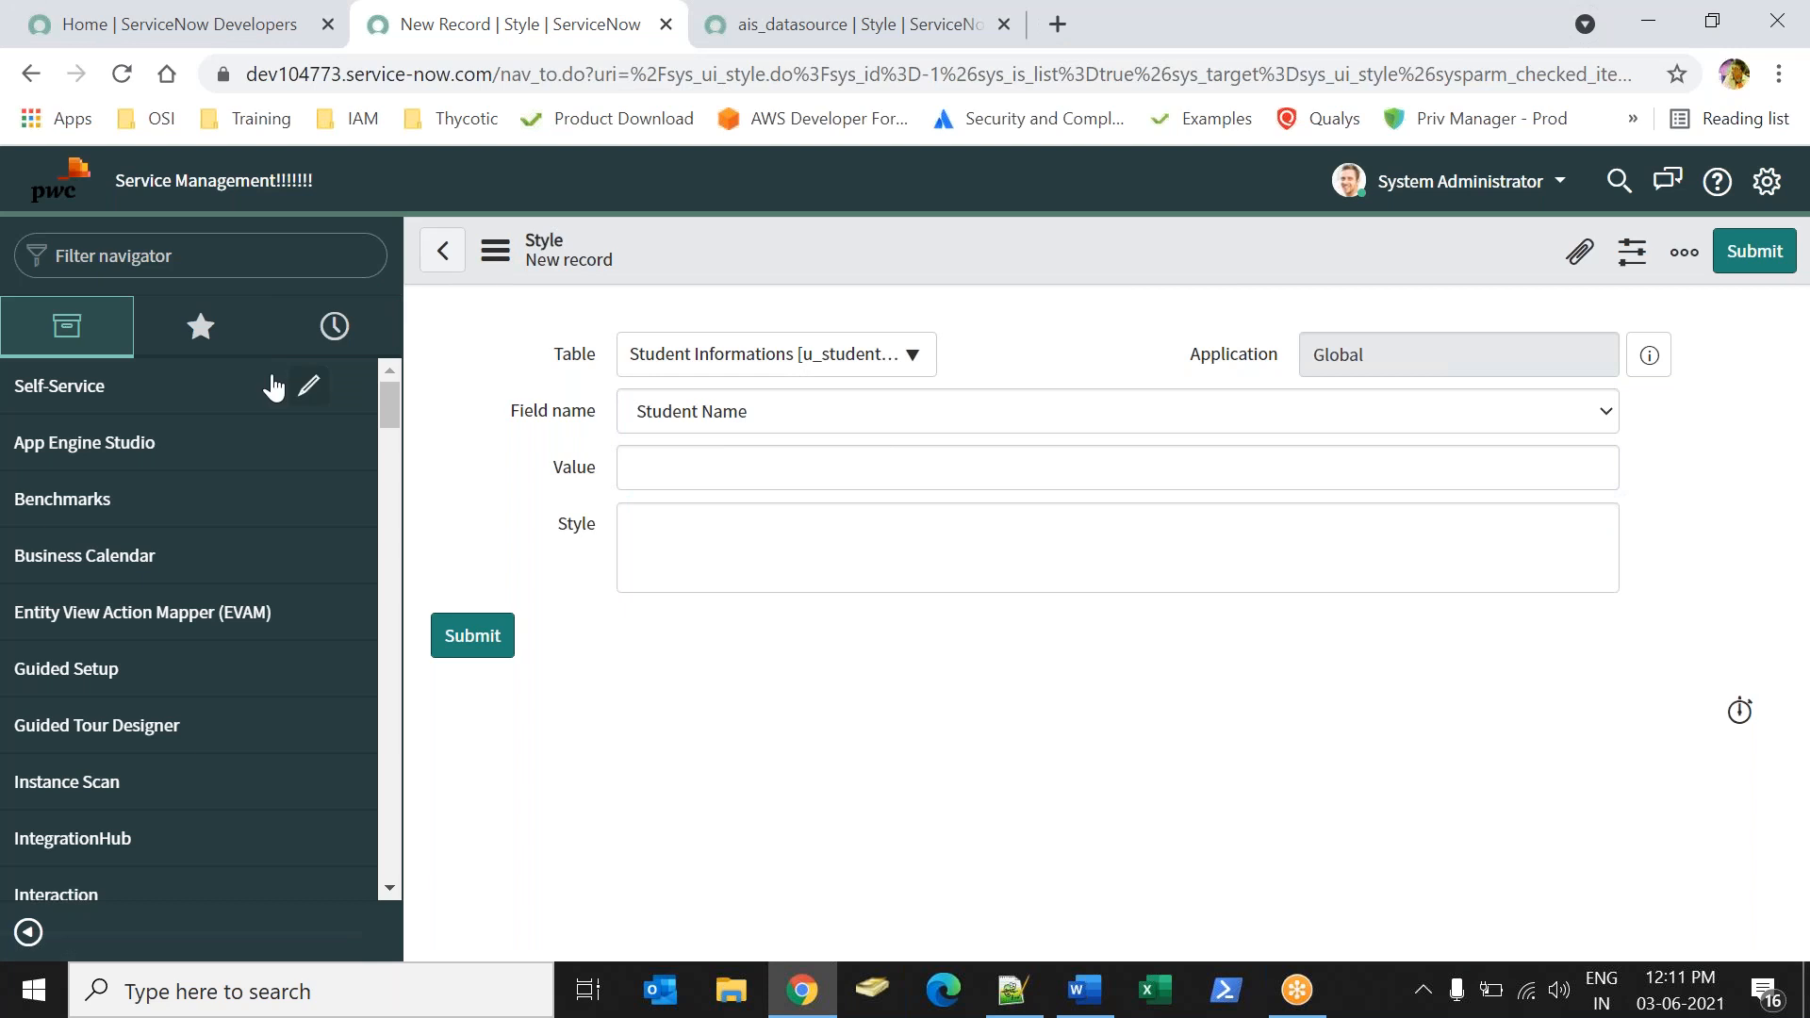
click(226, 262)
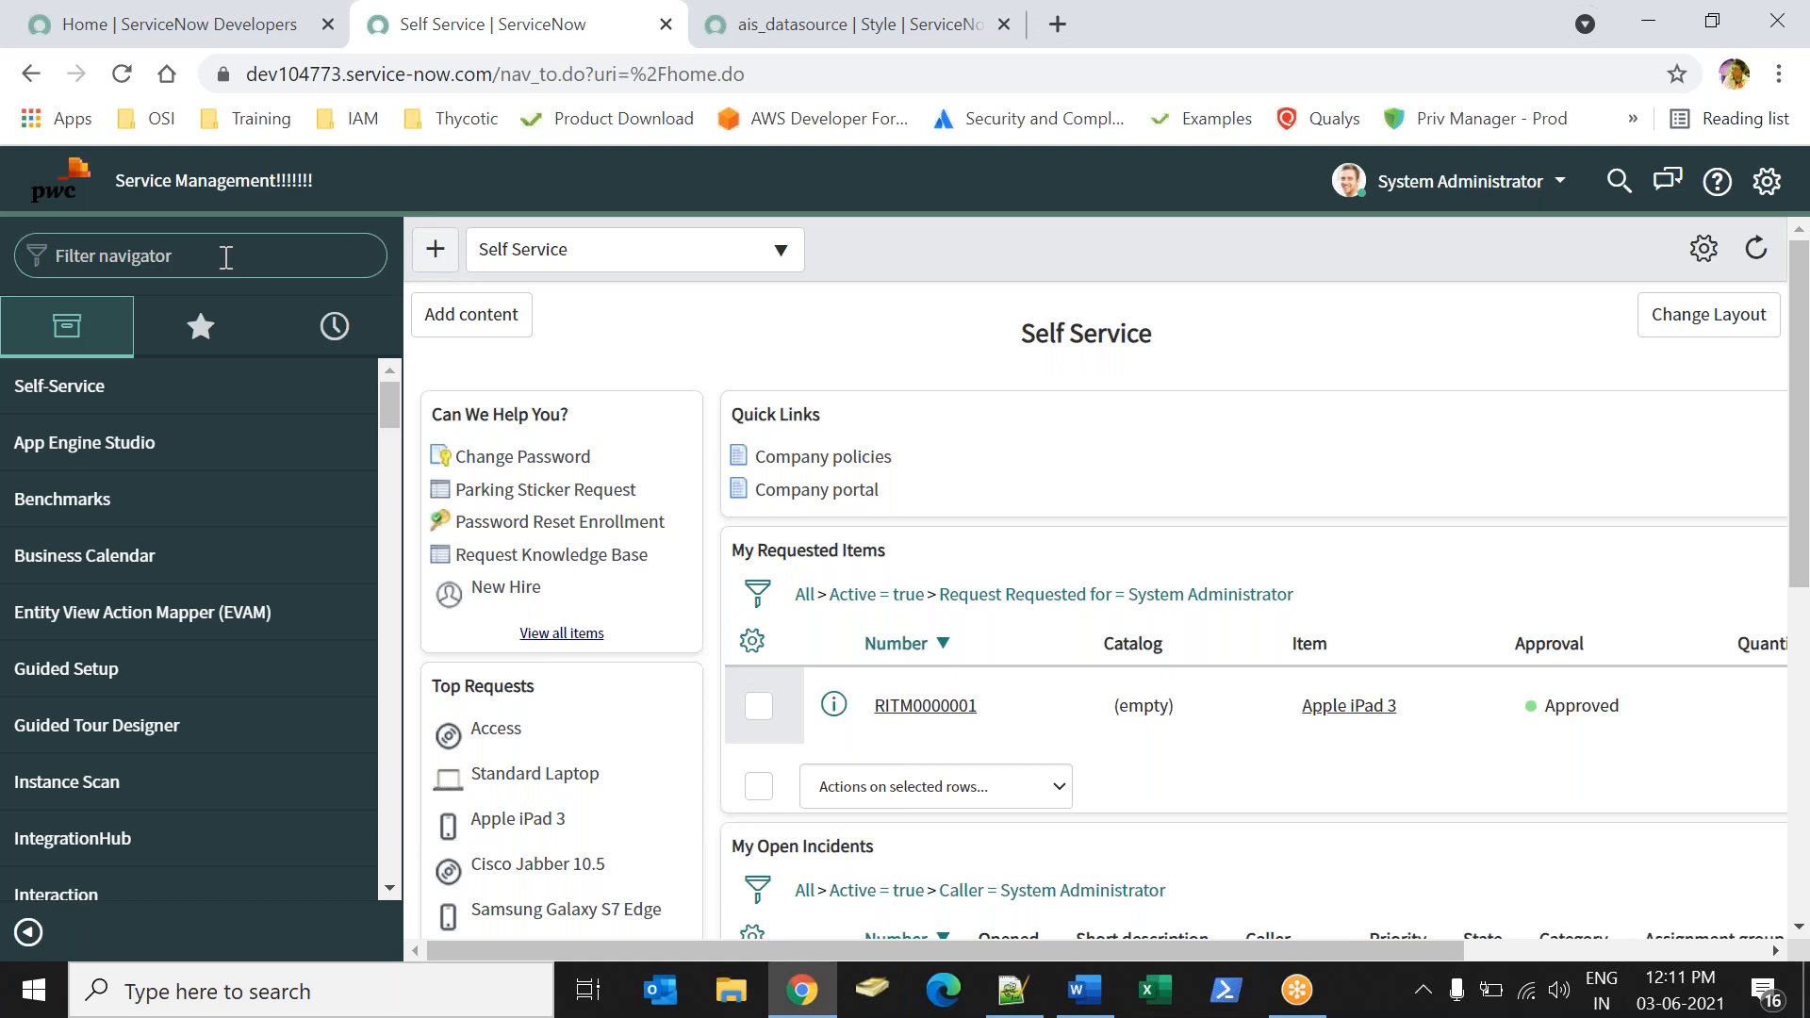
click(200, 30)
click(417, 27)
Find Student Informations in the navigator and open the existing student record from its list.
text(stude)
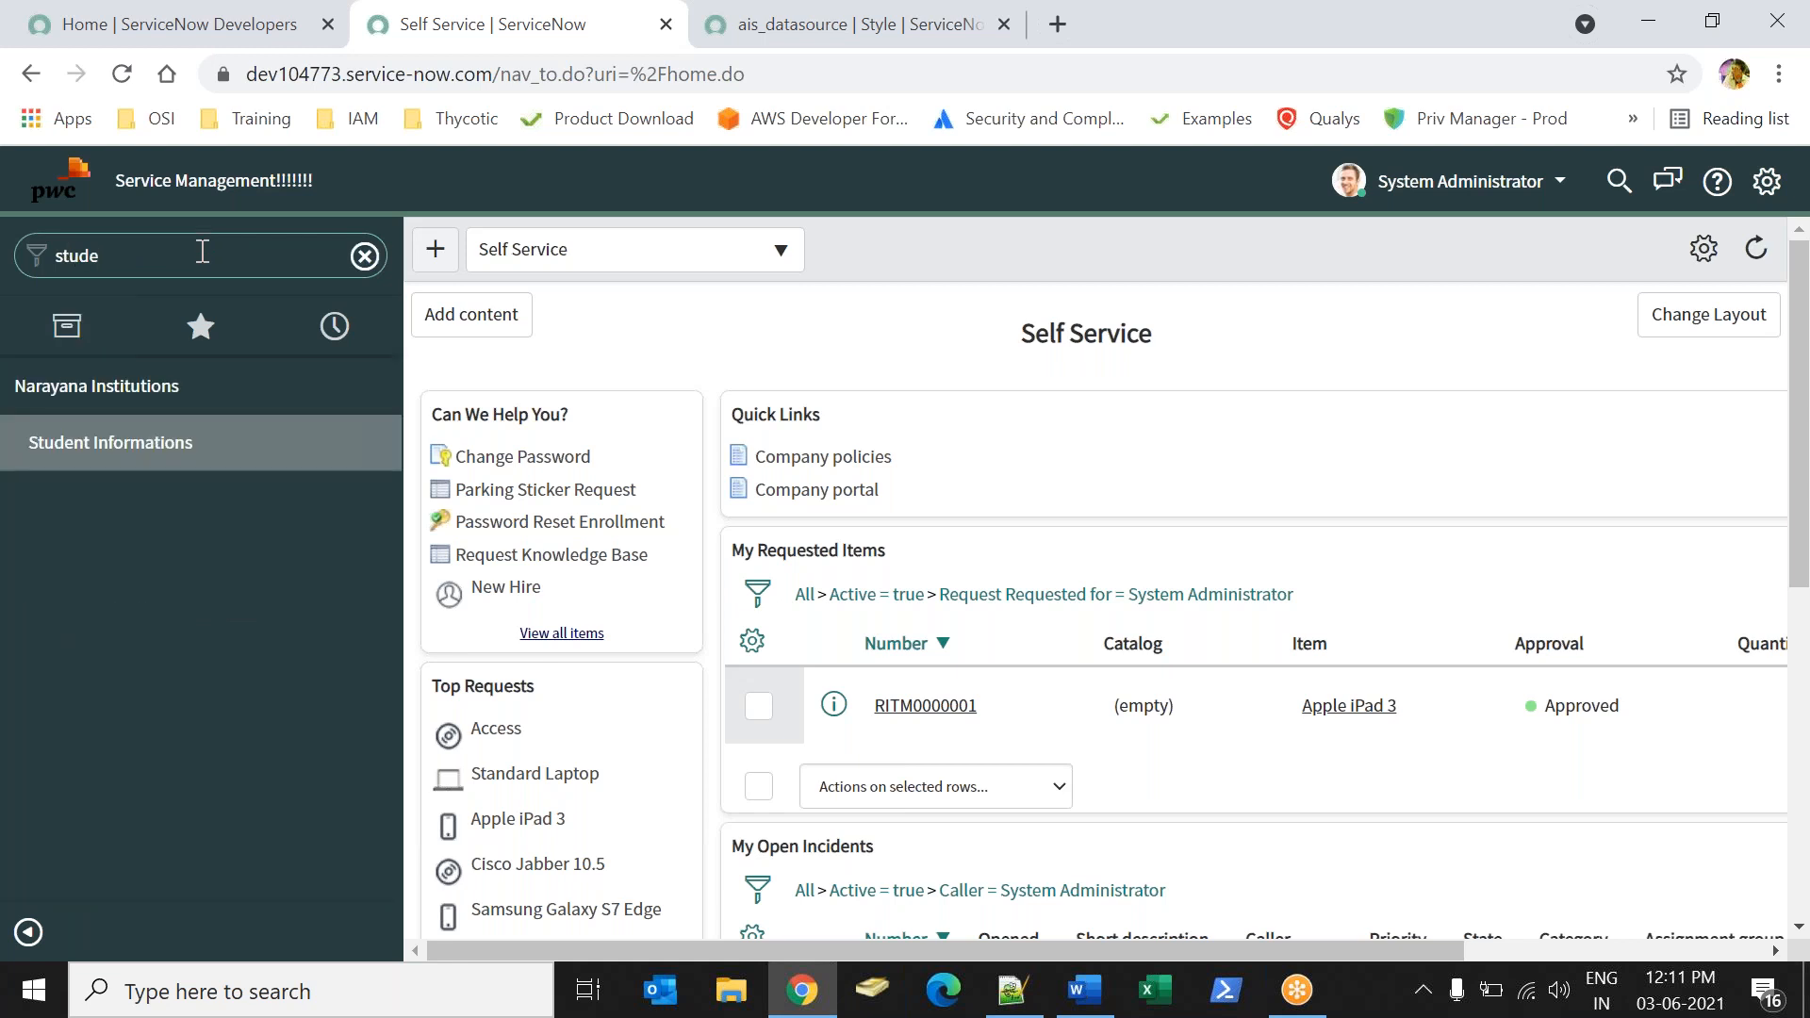
click(137, 443)
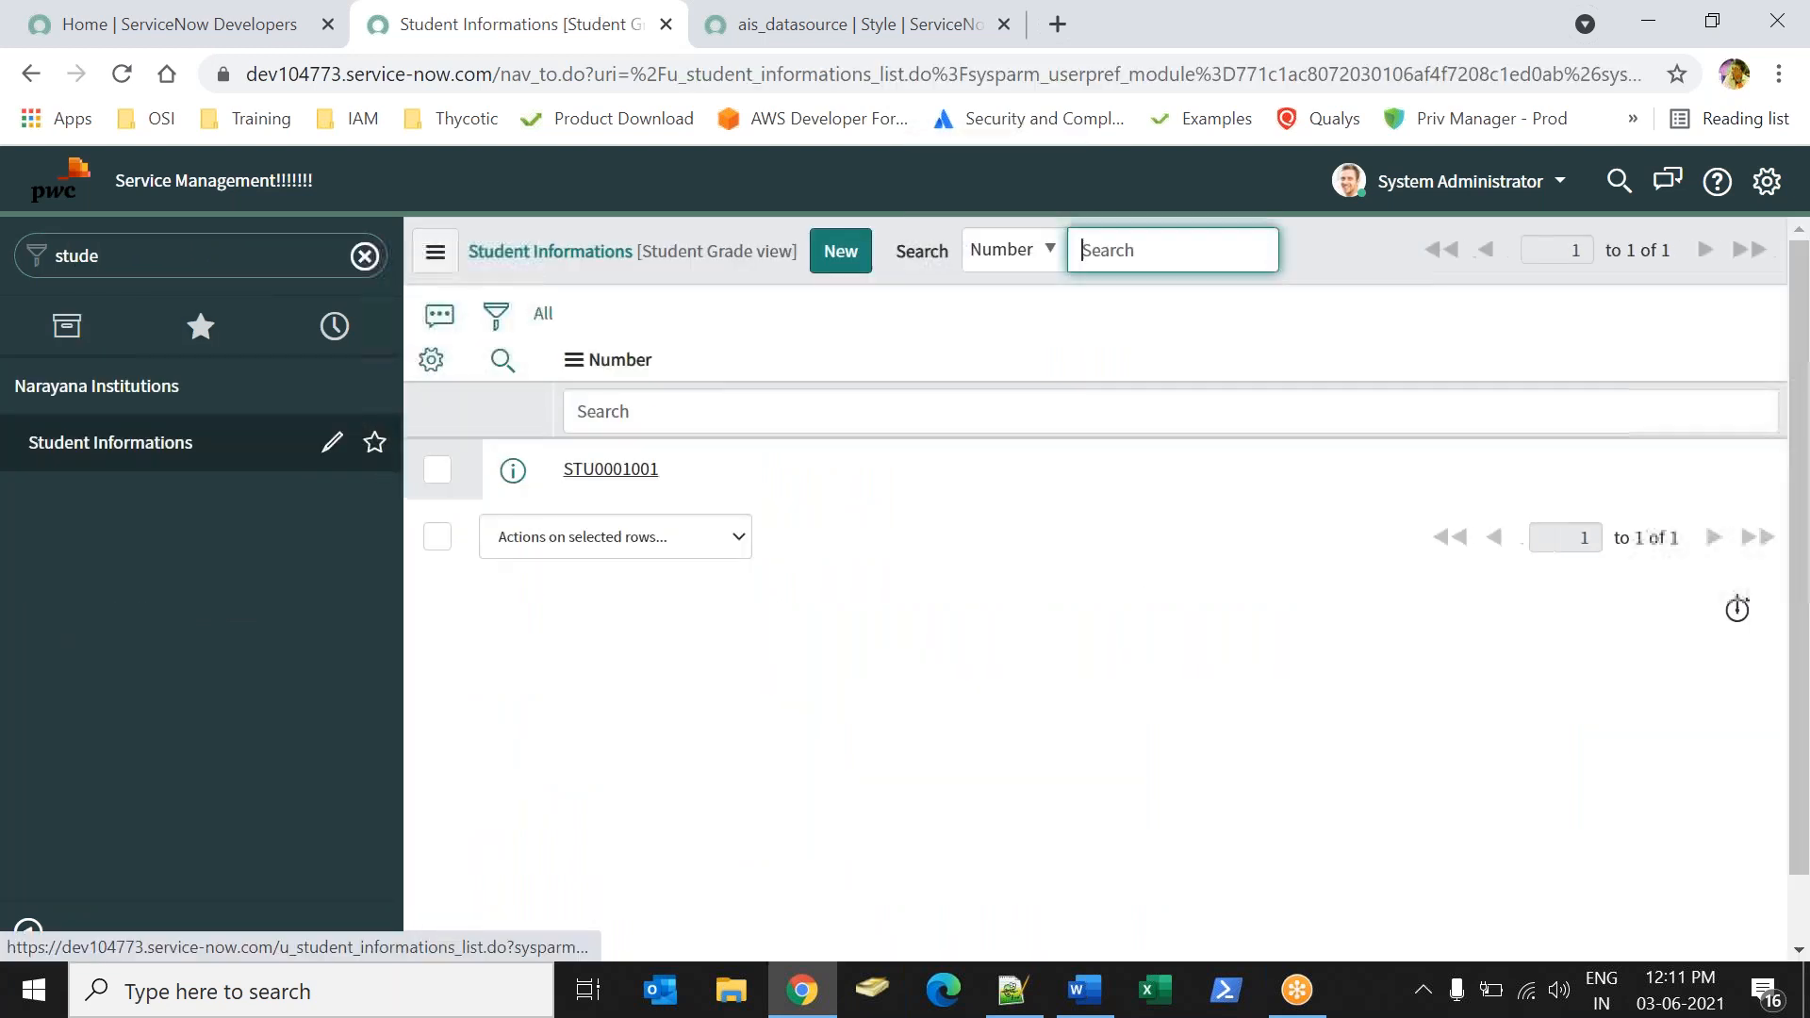
click(611, 469)
click(1058, 498)
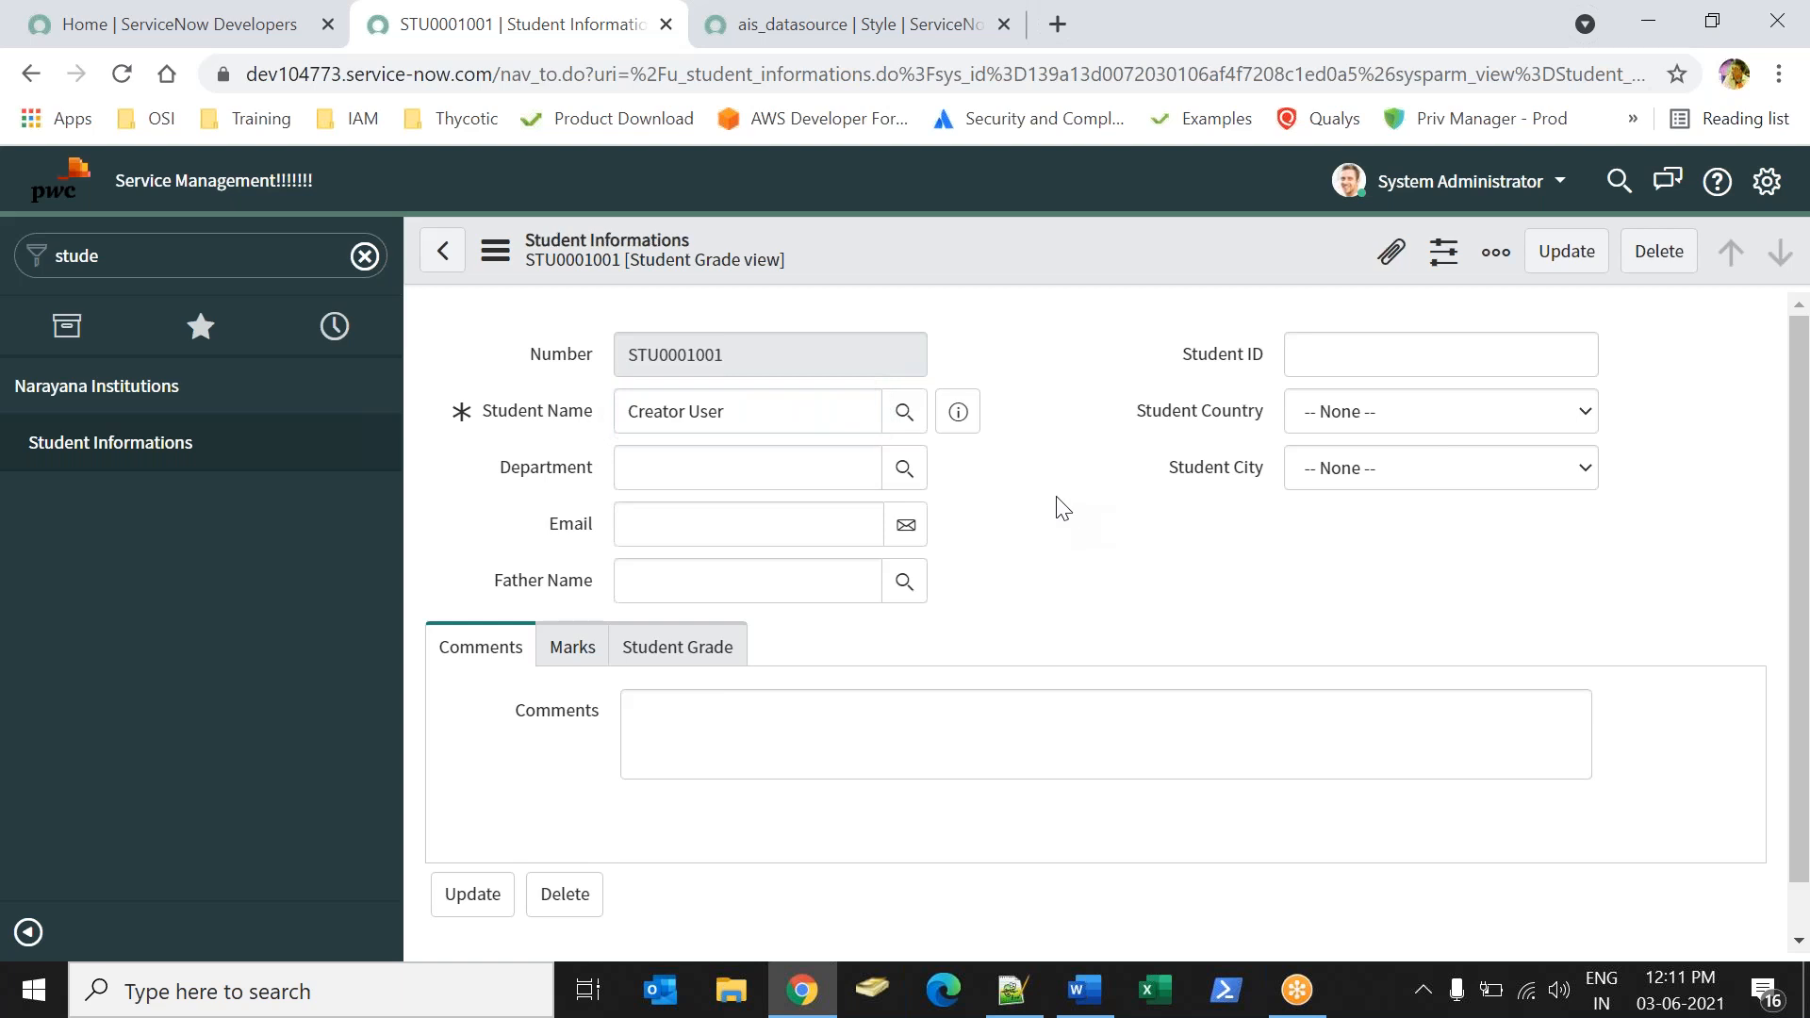
Open the style configuration for the Student Name field and start a new style record for it.
right_click(562, 415)
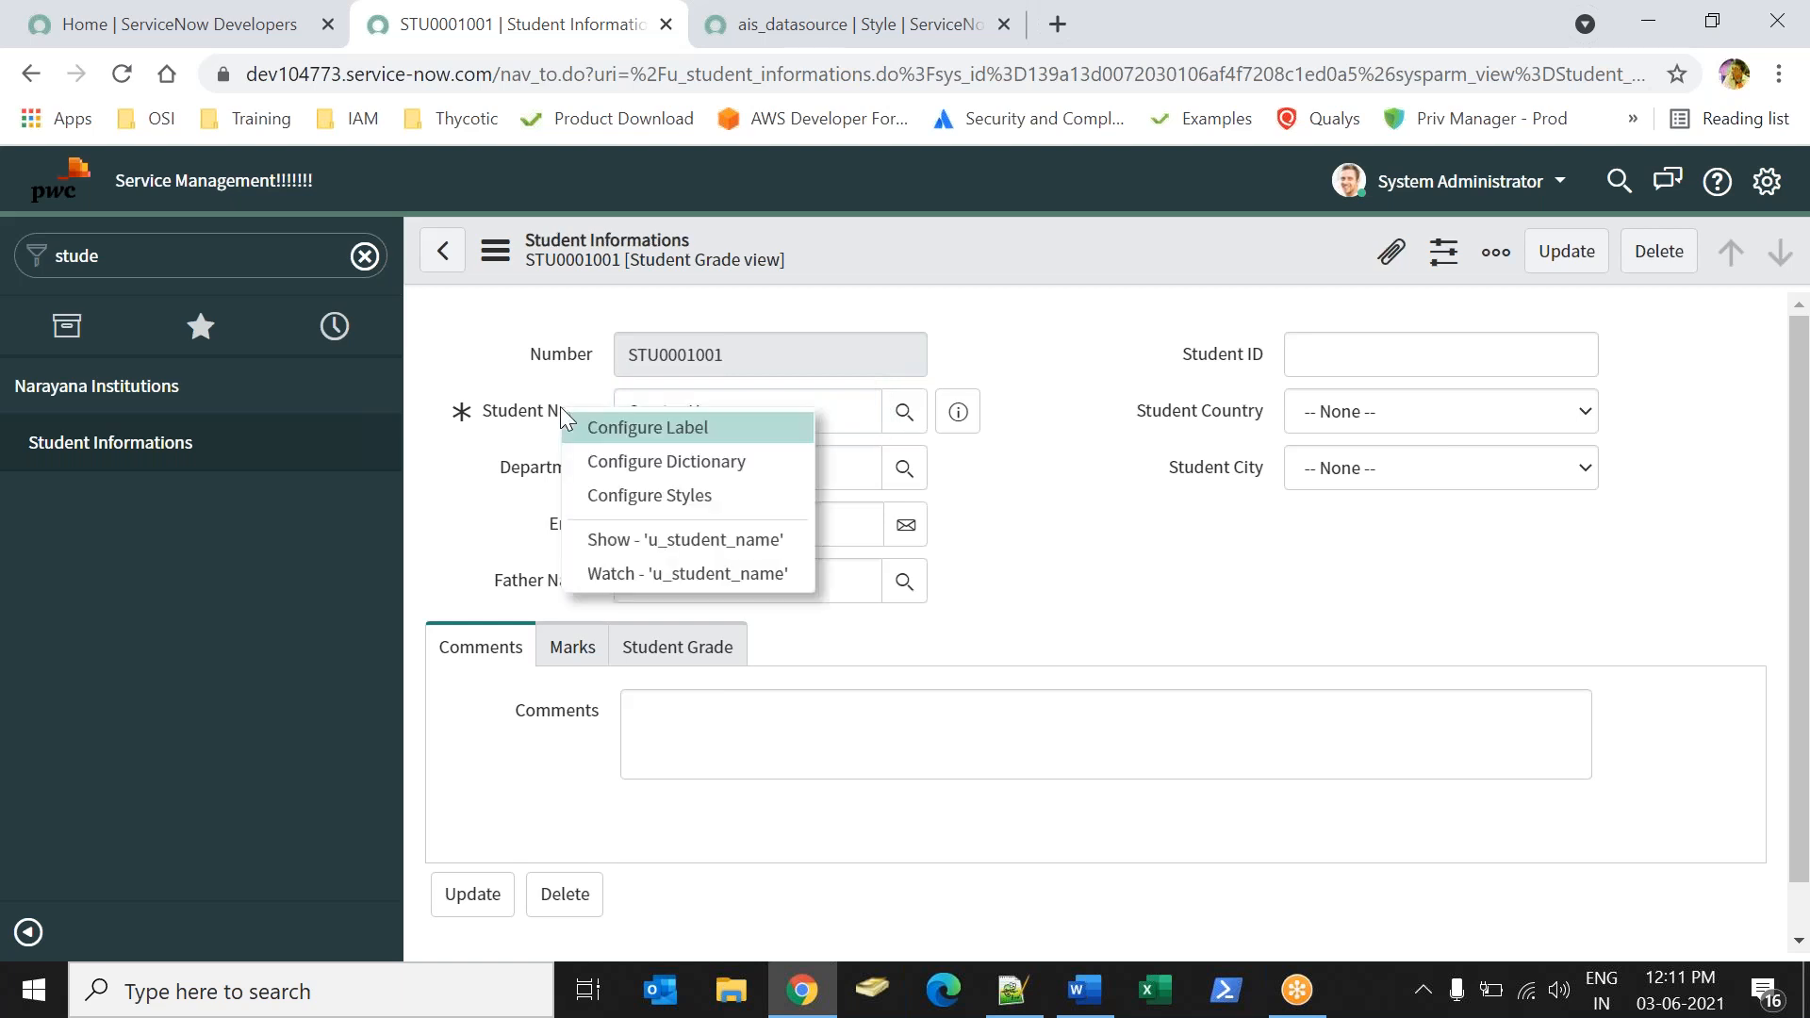
click(673, 493)
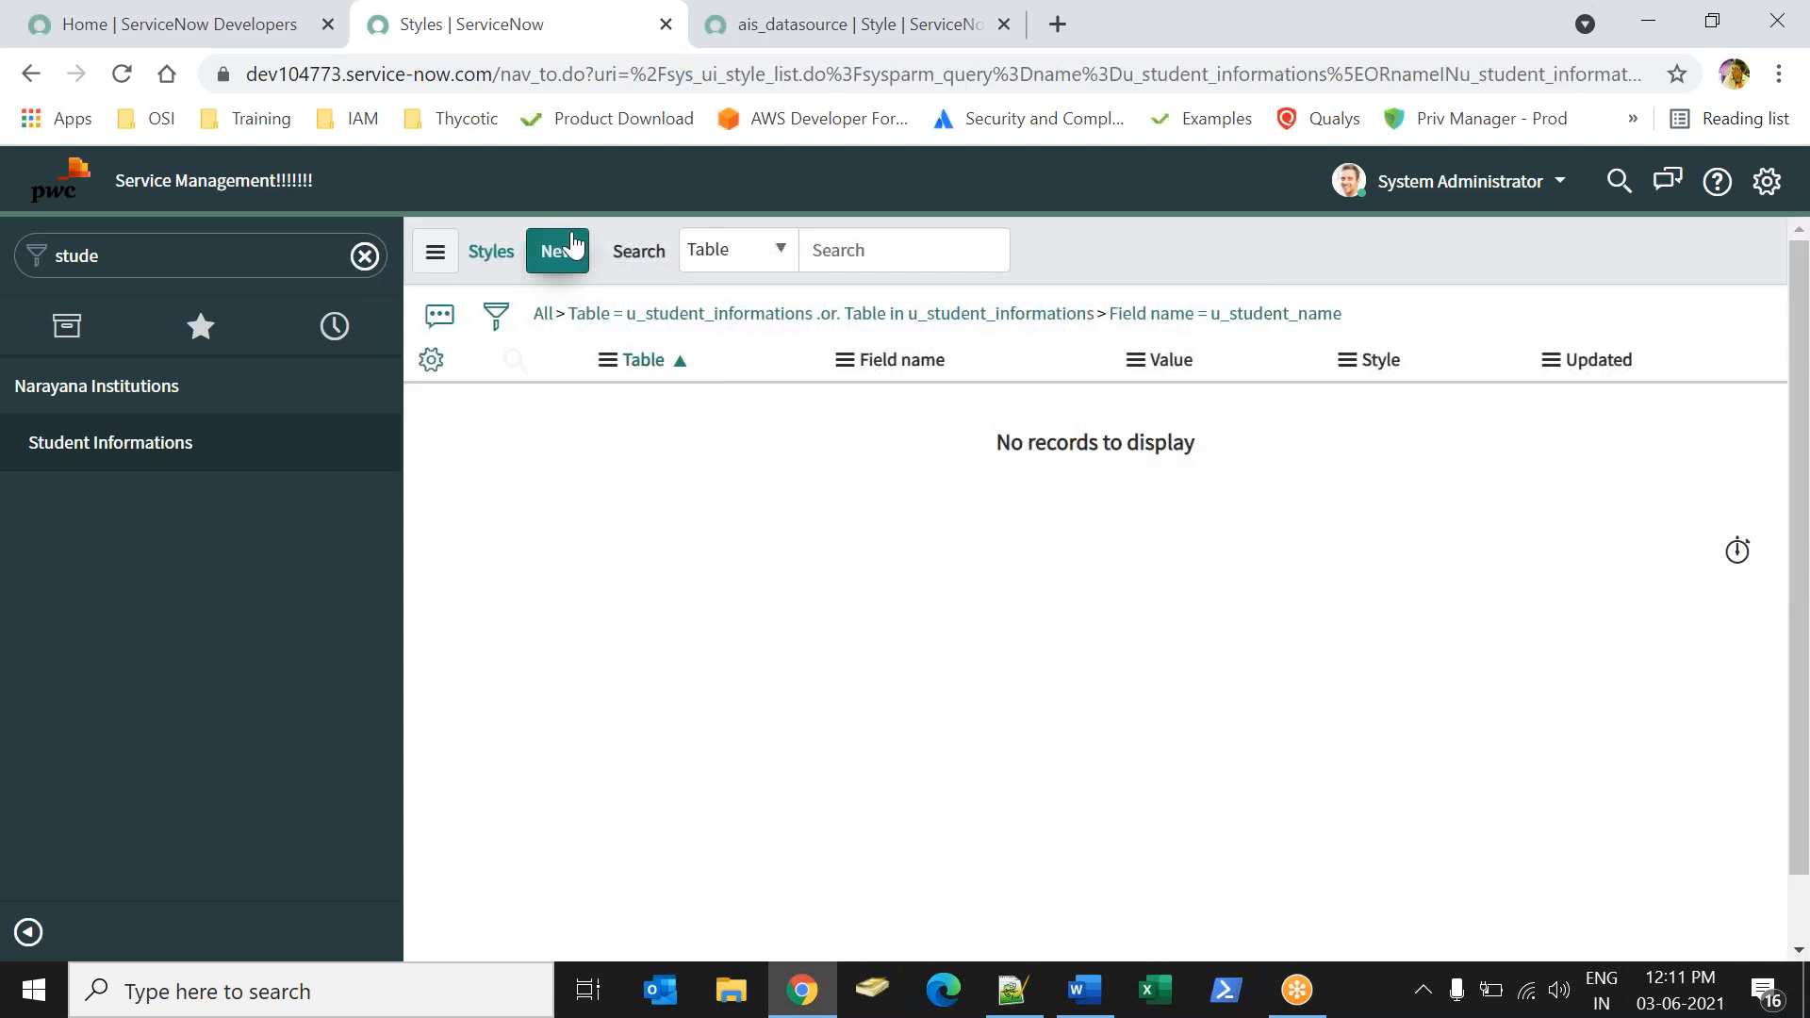
click(574, 247)
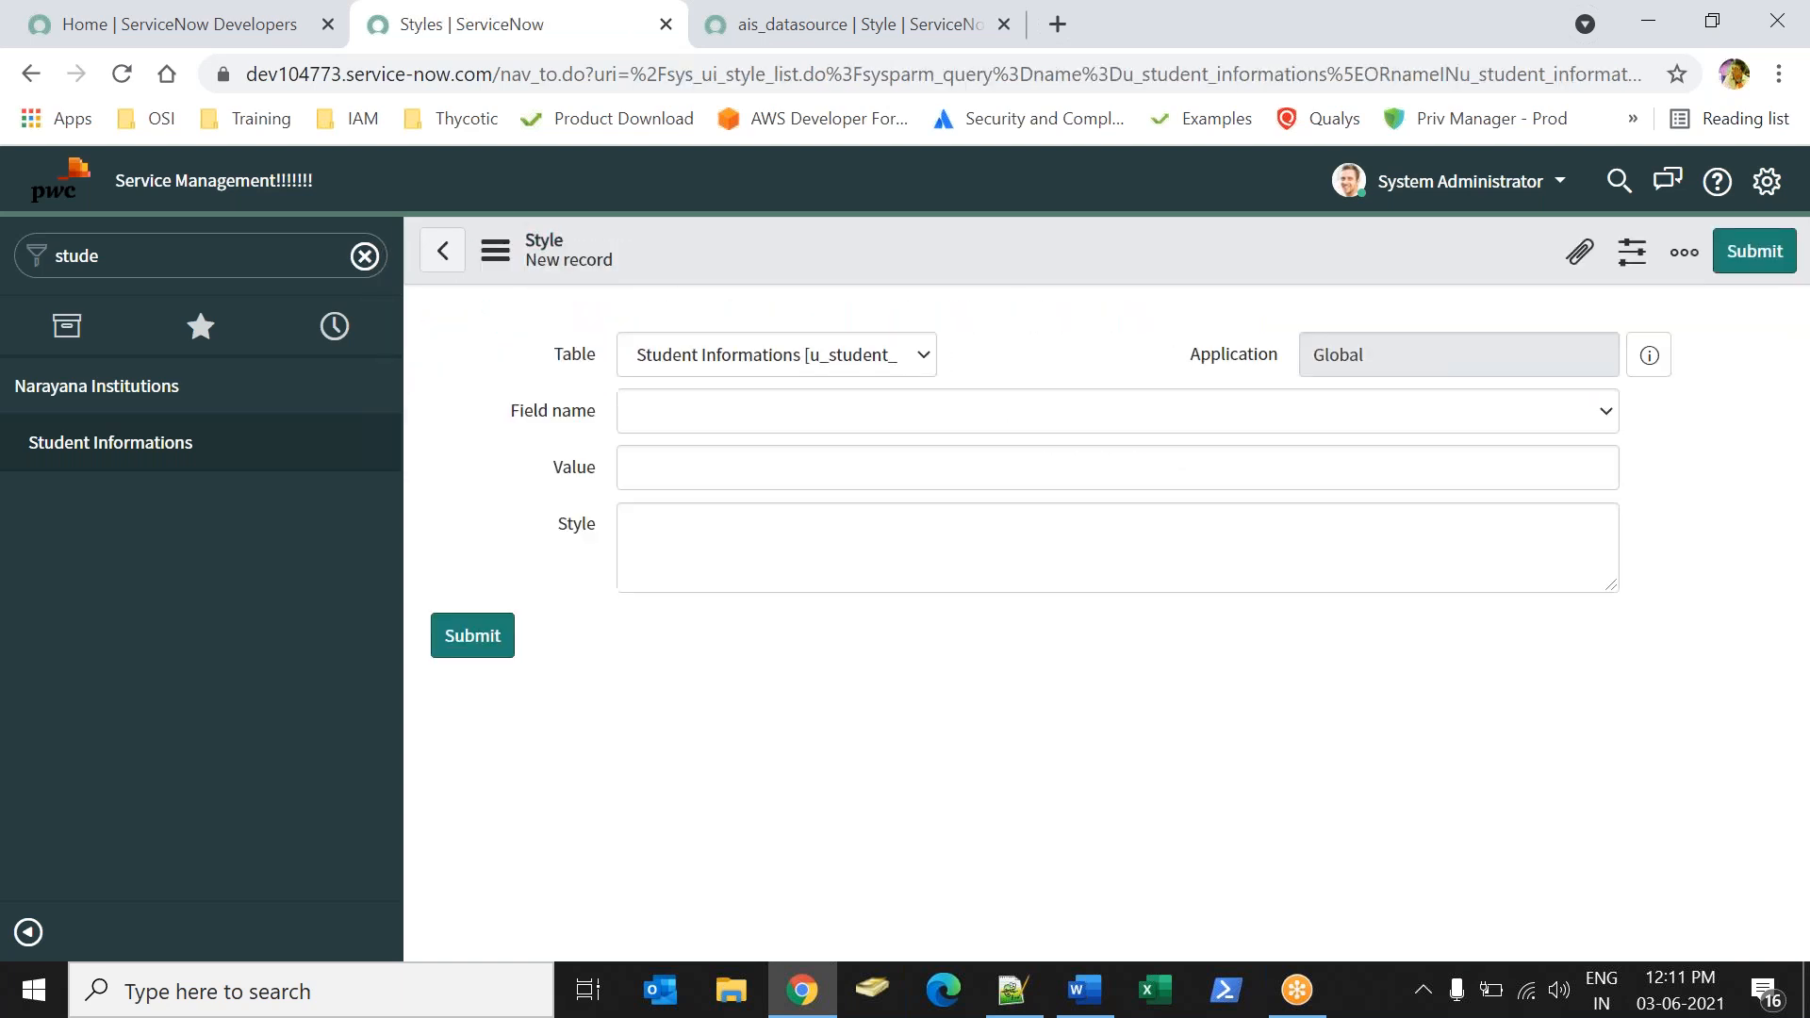
click(875, 577)
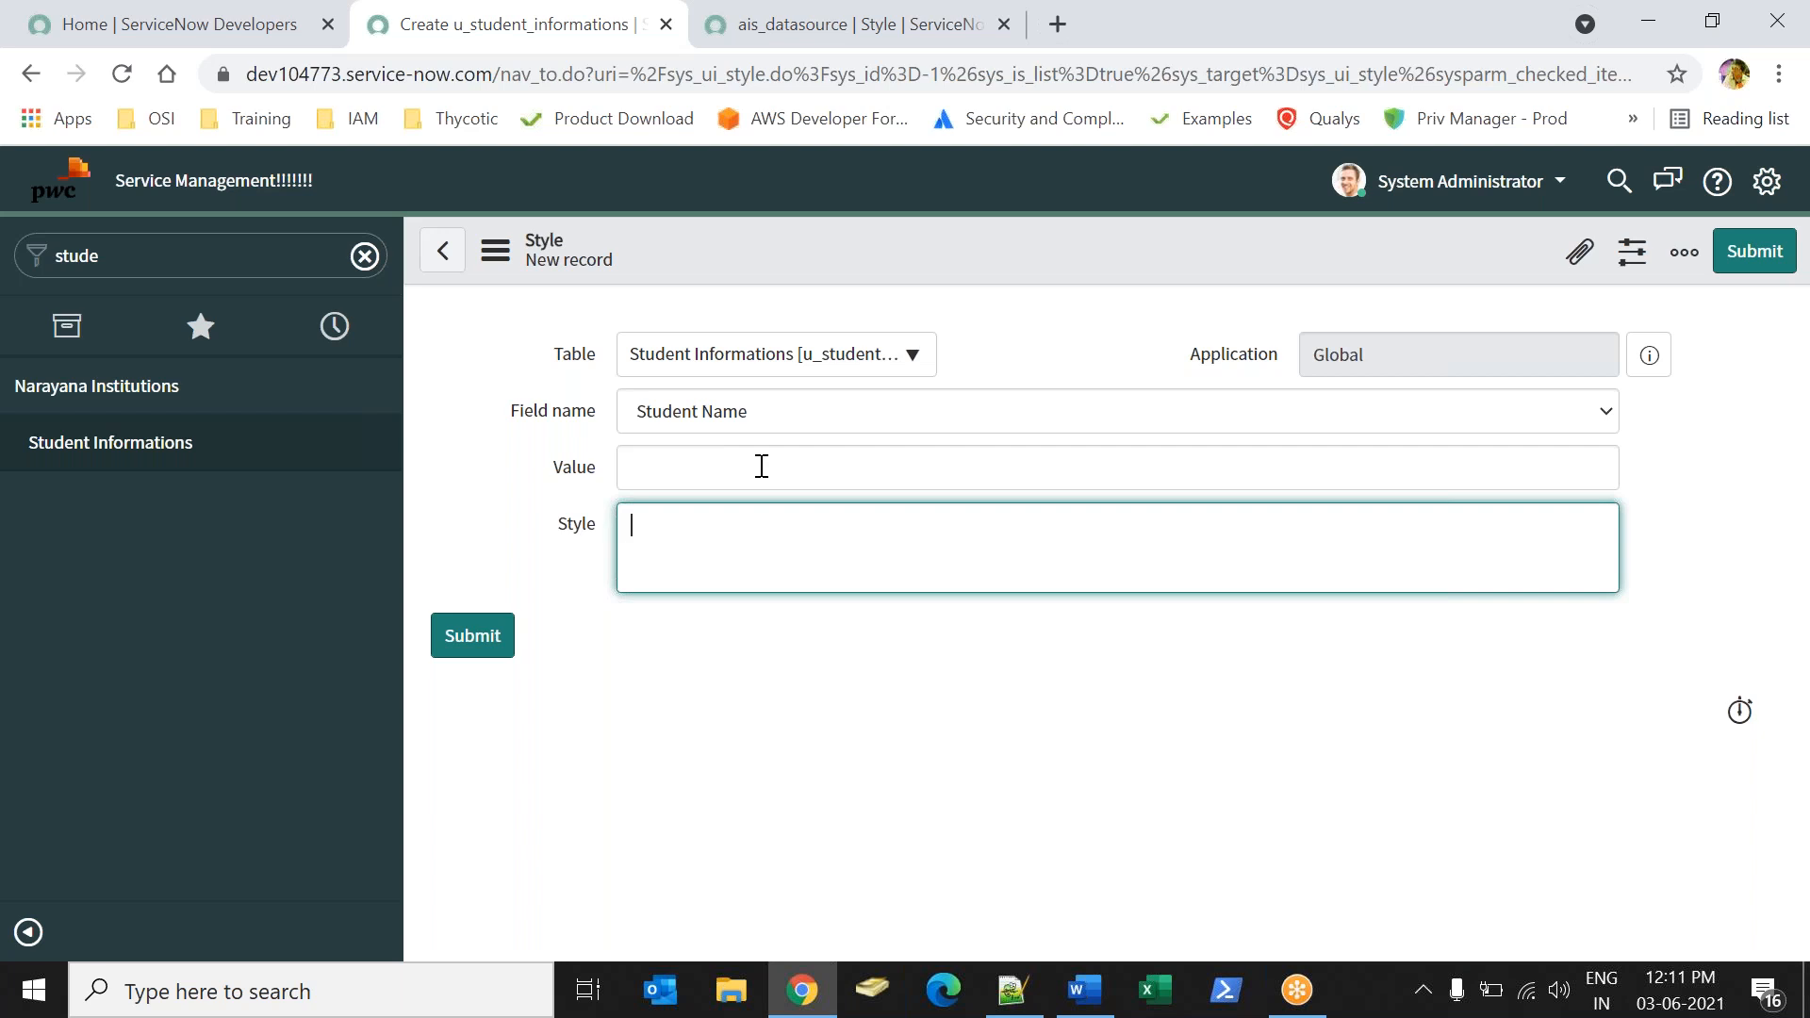
Switch to Word, add a "CSS properties :" line below "Styles:" and return to the new ServiceNow style record.
key(Return)
key(Return)
text(S)
key(BackSpace)
text(CSS prip)
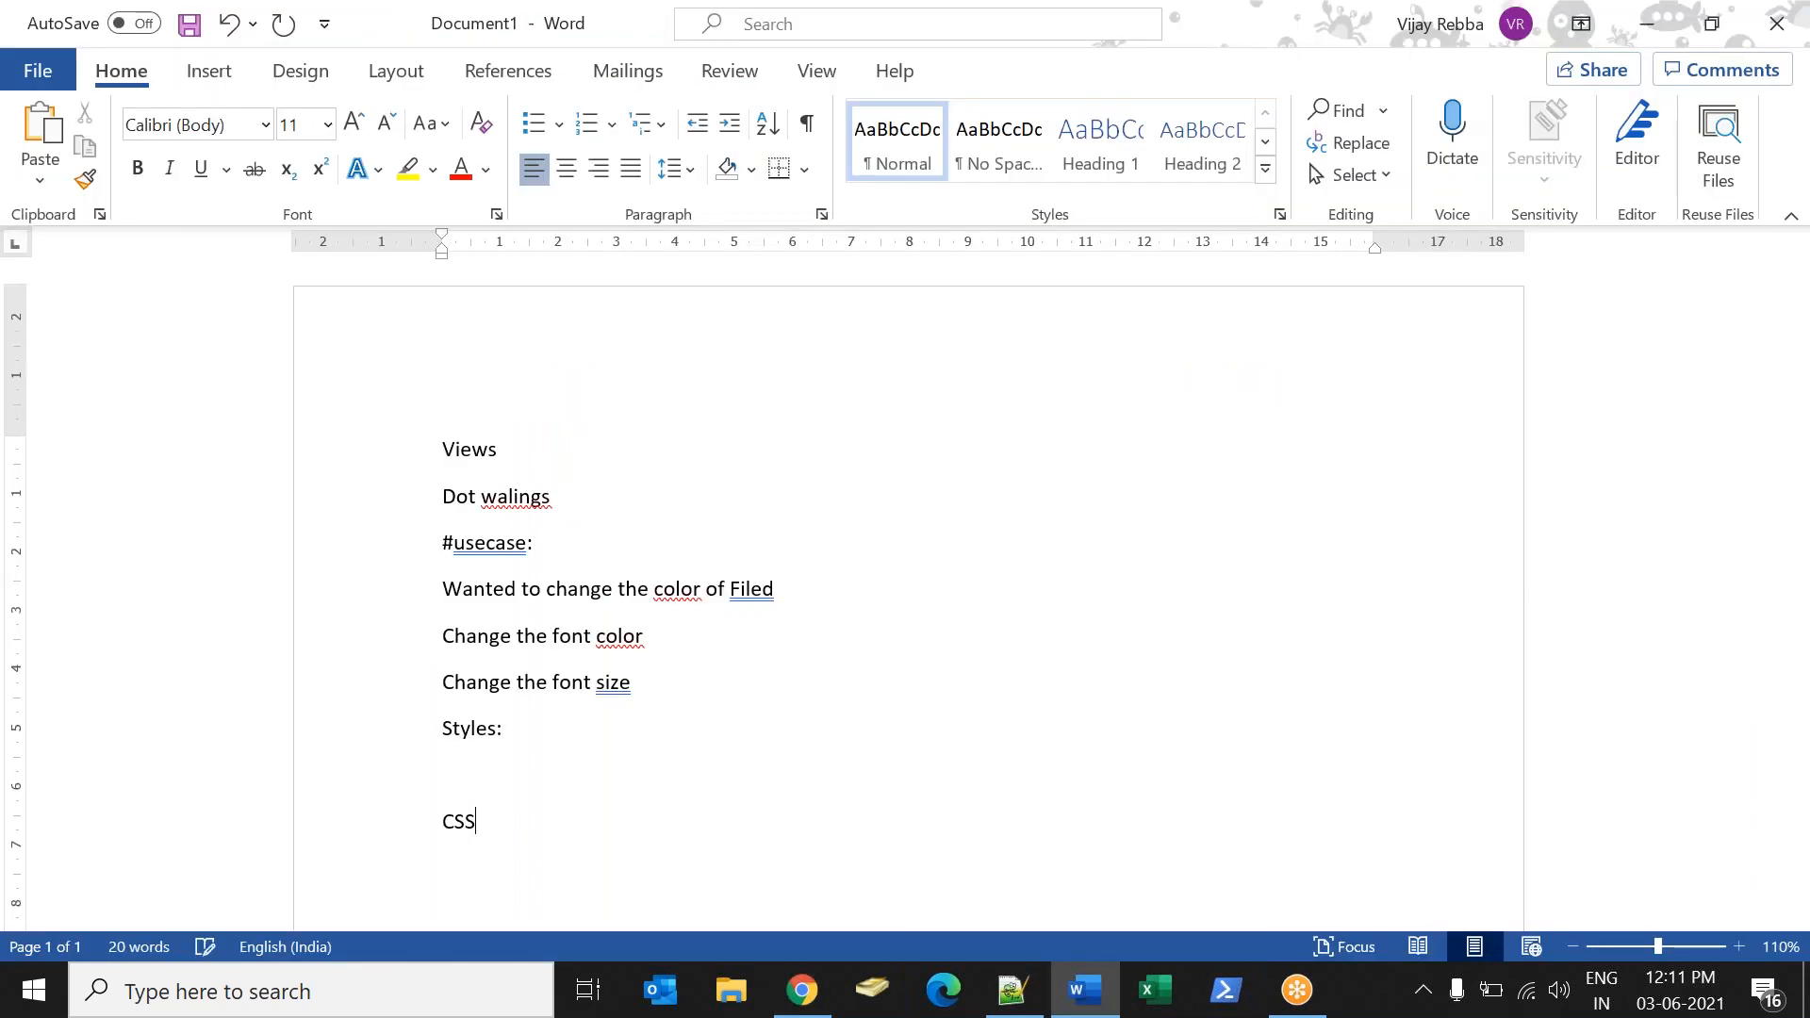
key(BackSpace)
text(o)
key(BackSpace)
key(BackSpace)
text(oerties :)
key(alt+Tab)
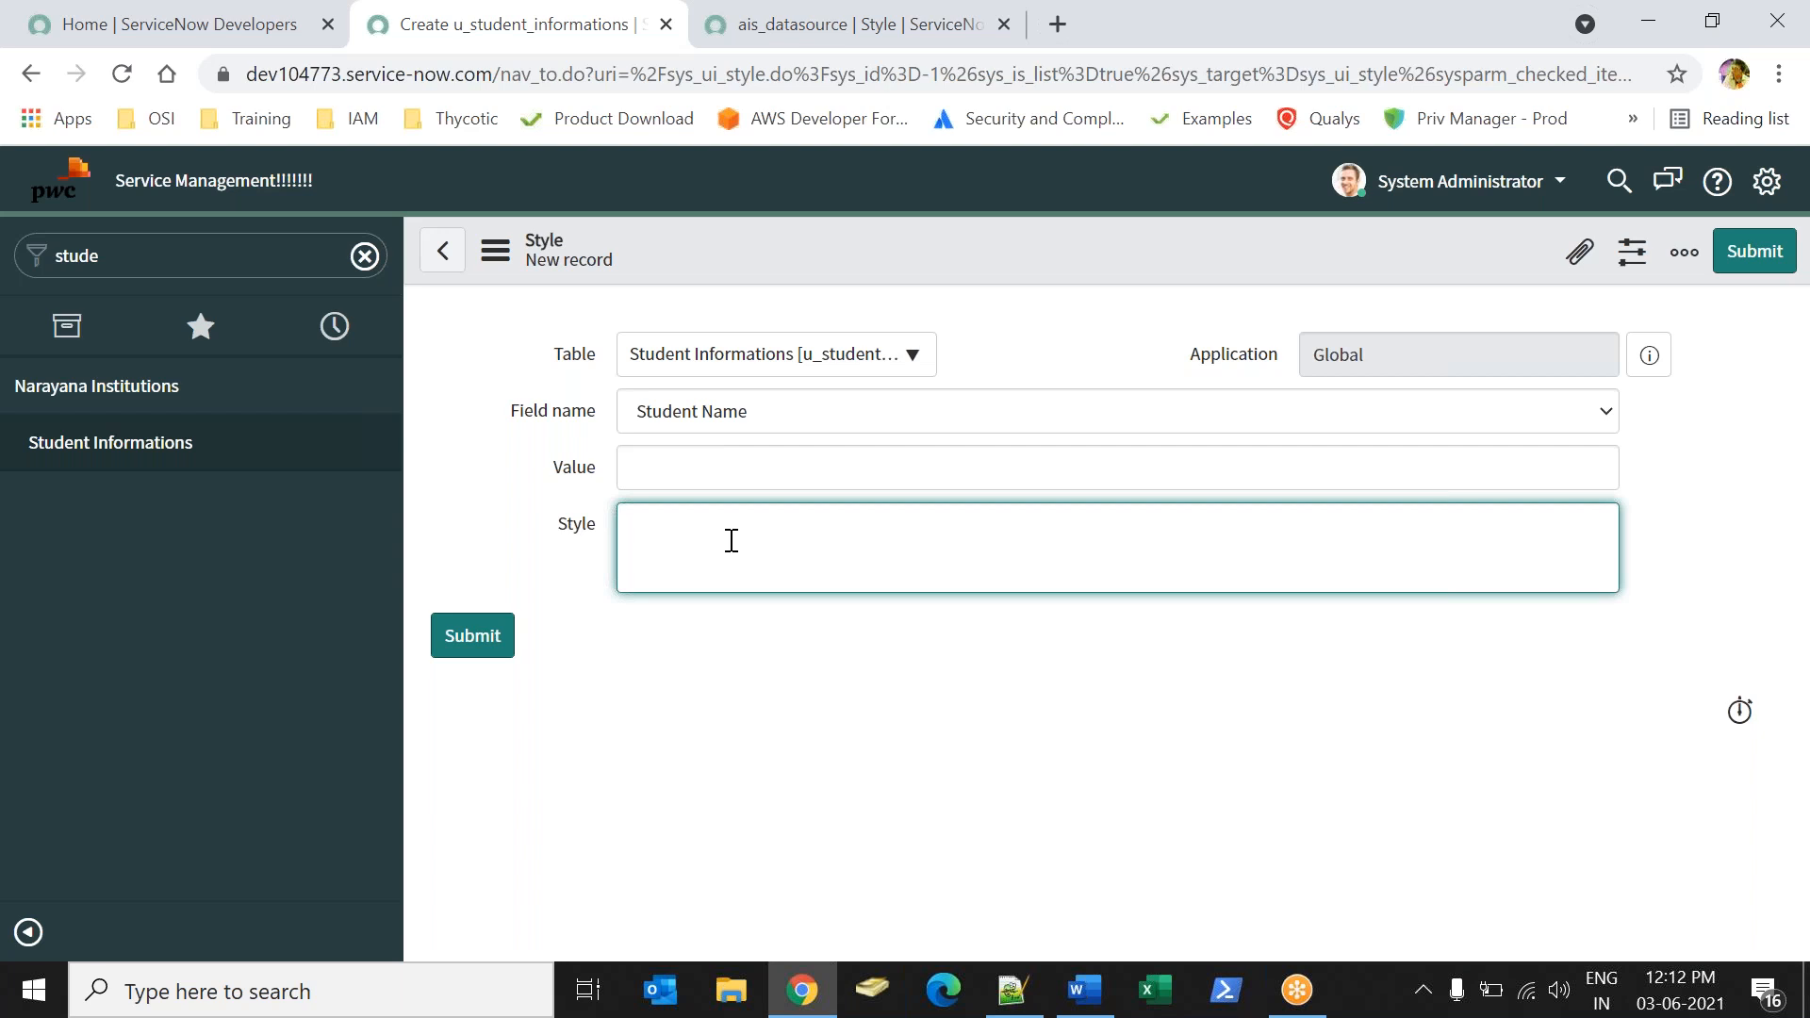
Enter a green background-color declaration as the CSS style for the Student Name field.
text(background-color: Gree)
Search Google for "rgb color" in the browser tab that holds the ais_datasource style.
click(739, 38)
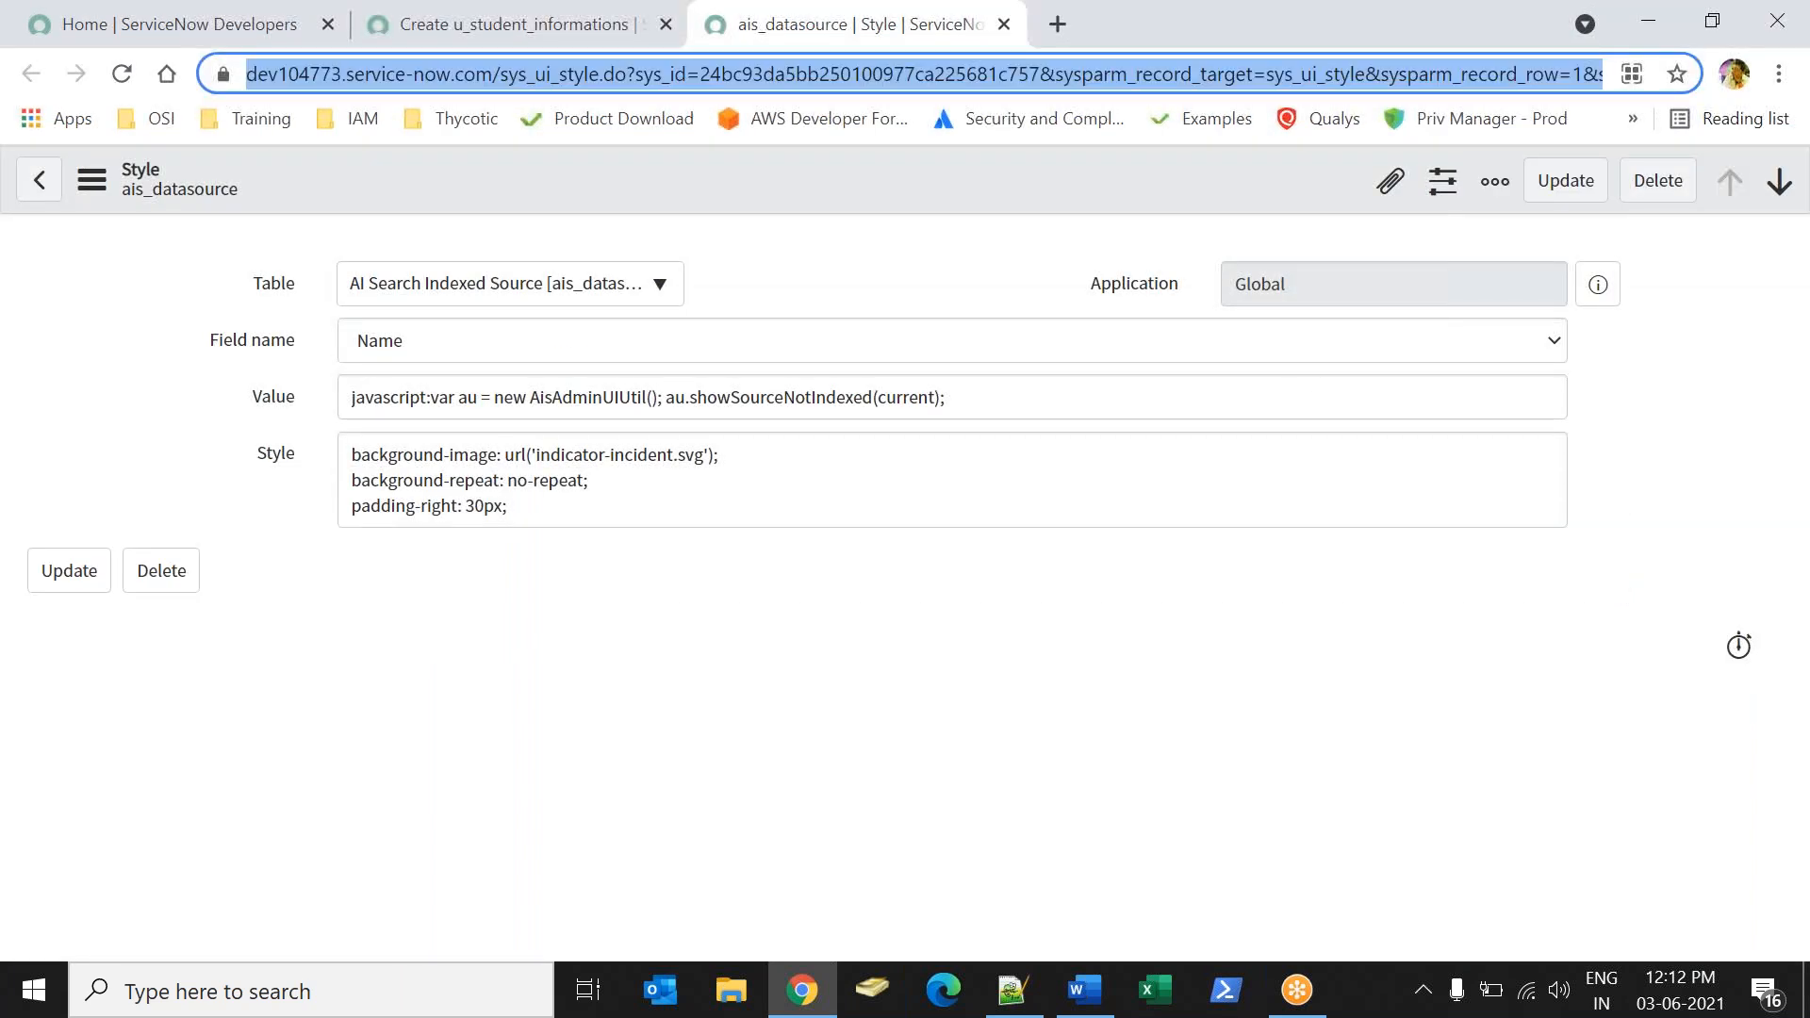
text(rbg c)
key(Down)
key(Return)
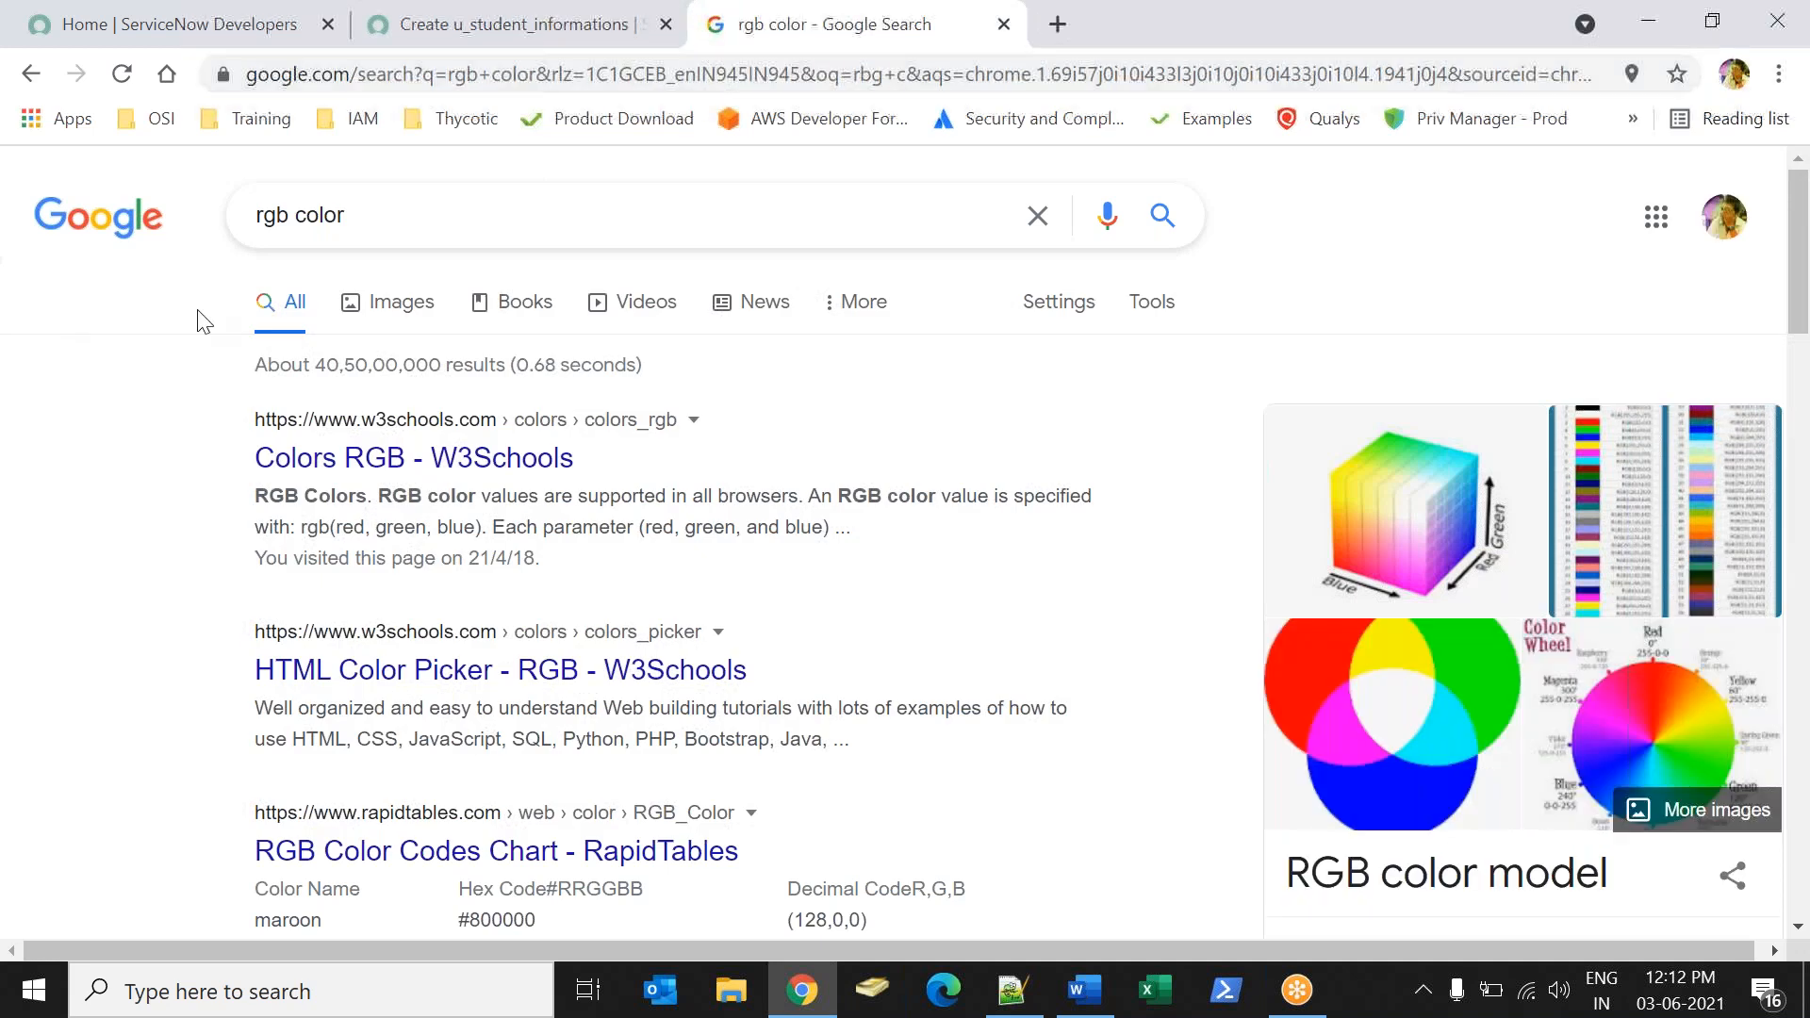
Open the W3Schools HTML Color Picker search result and copy the hex code #00ffbf from its hue table.
click(481, 672)
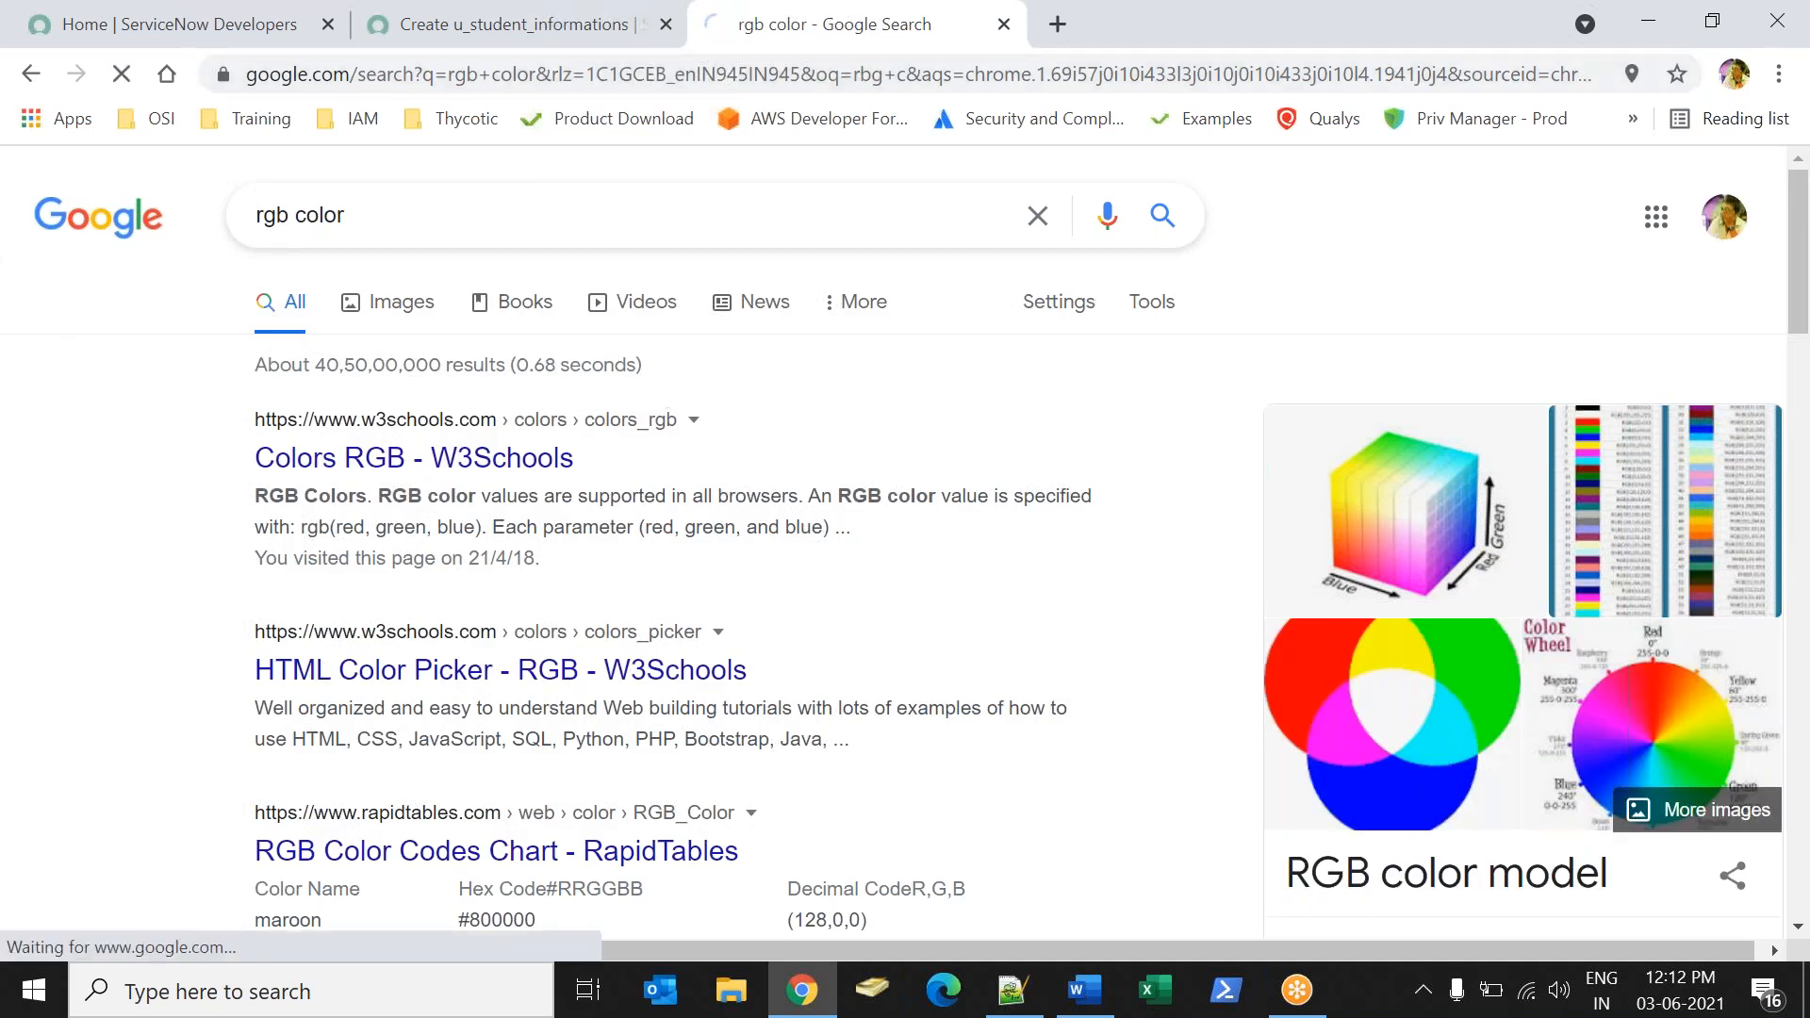
drag(1803, 236, 1808, 394)
drag(714, 345, 987, 800)
click(975, 755)
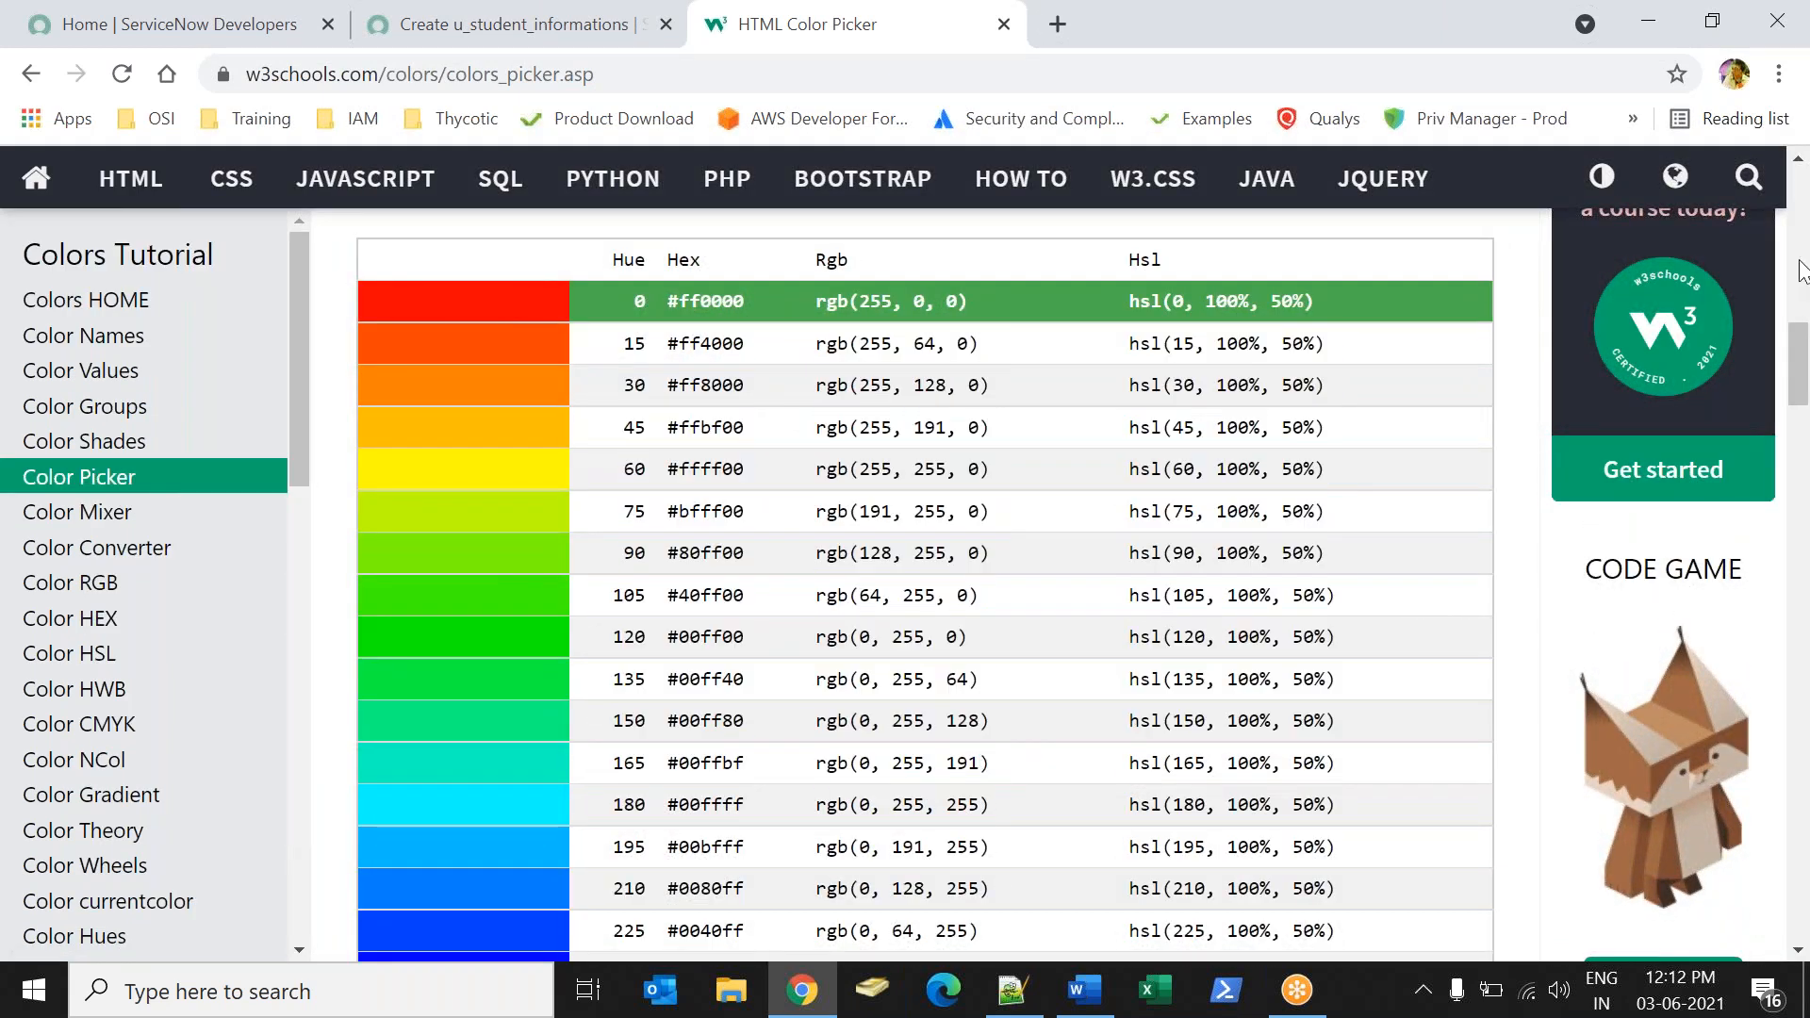
drag(1806, 366, 1725, 343)
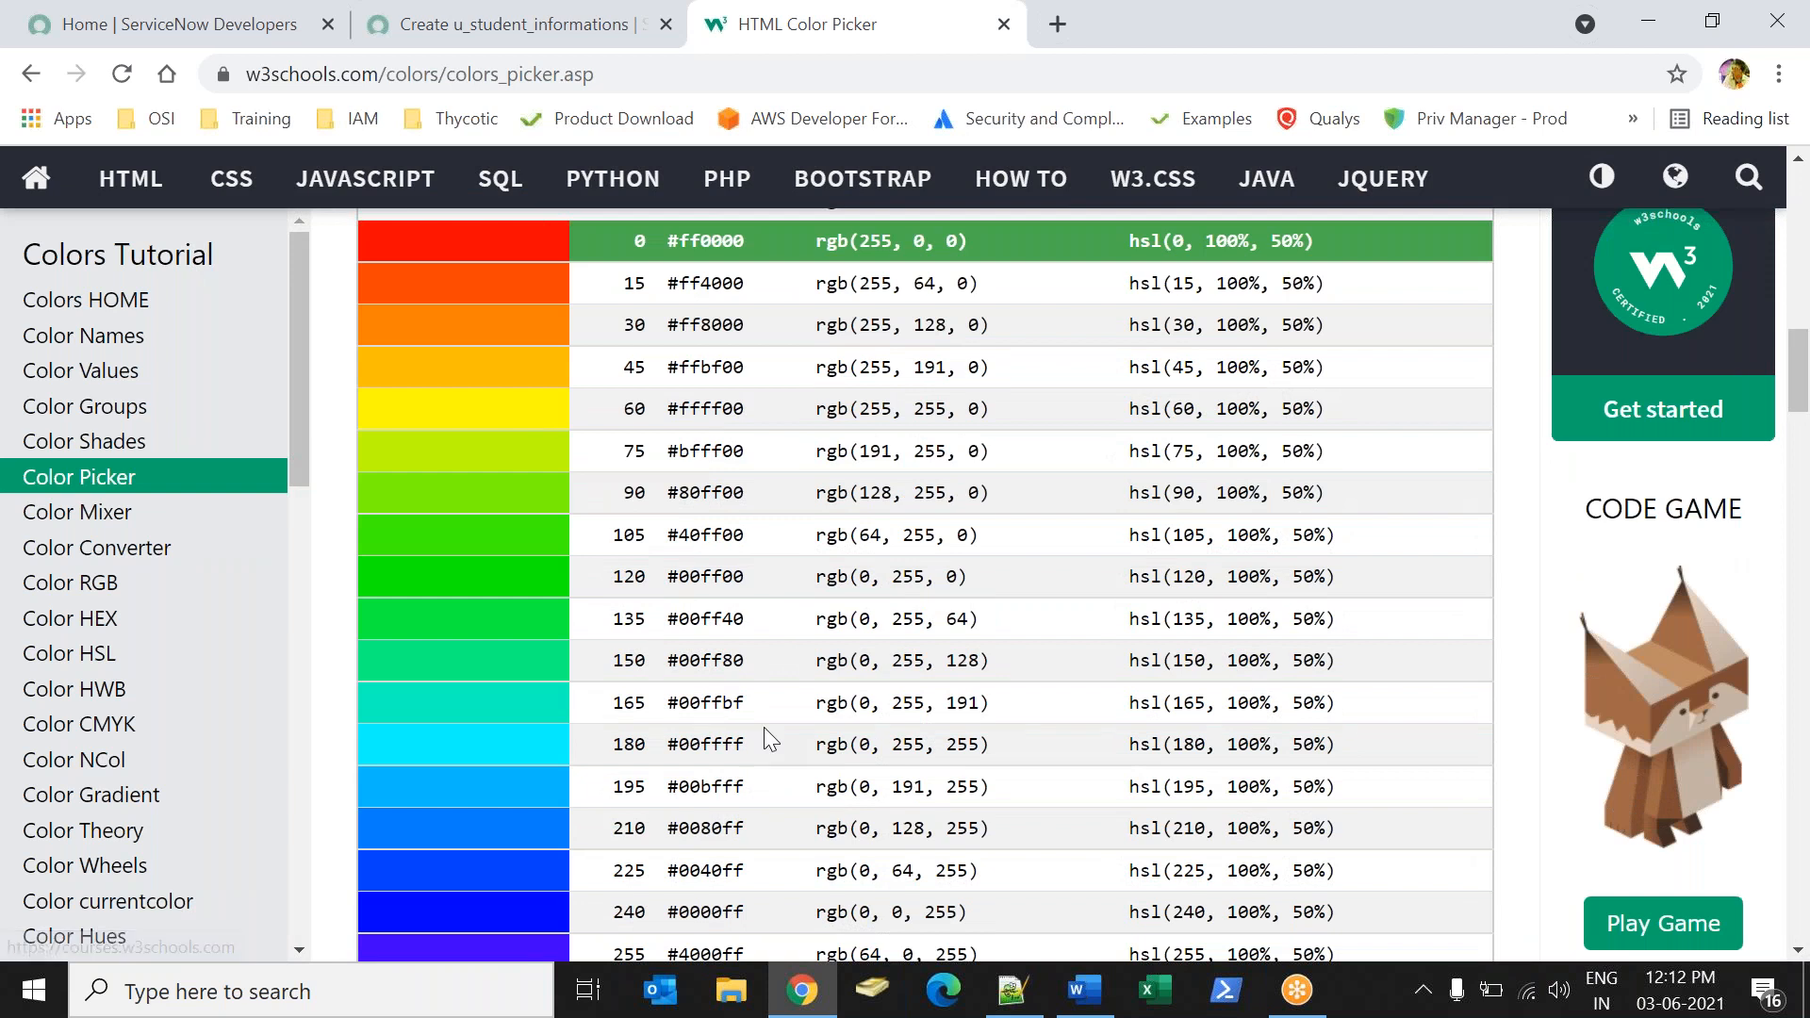
drag(665, 707, 770, 707)
key(ctrl+c)
Complete the new Student Name style in ServiceNow as "background-color: #00ffbf;" and submit the record.
click(424, 9)
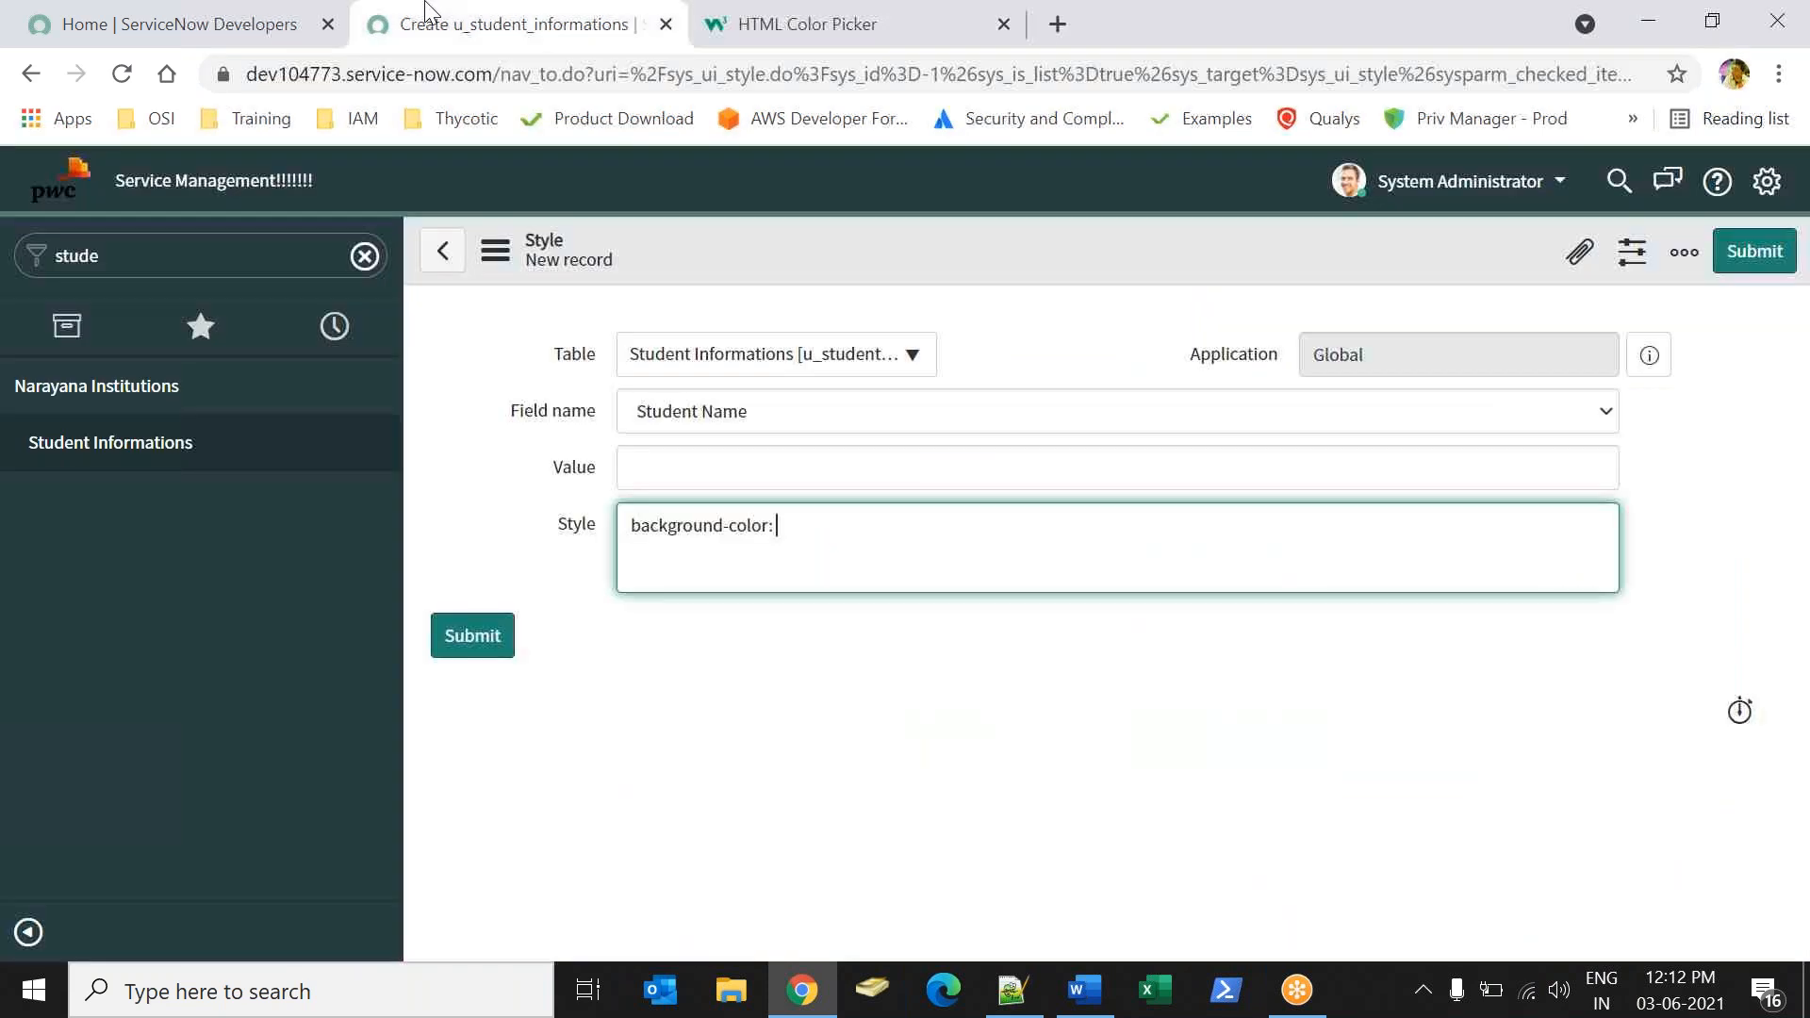
key(ctrl+v)
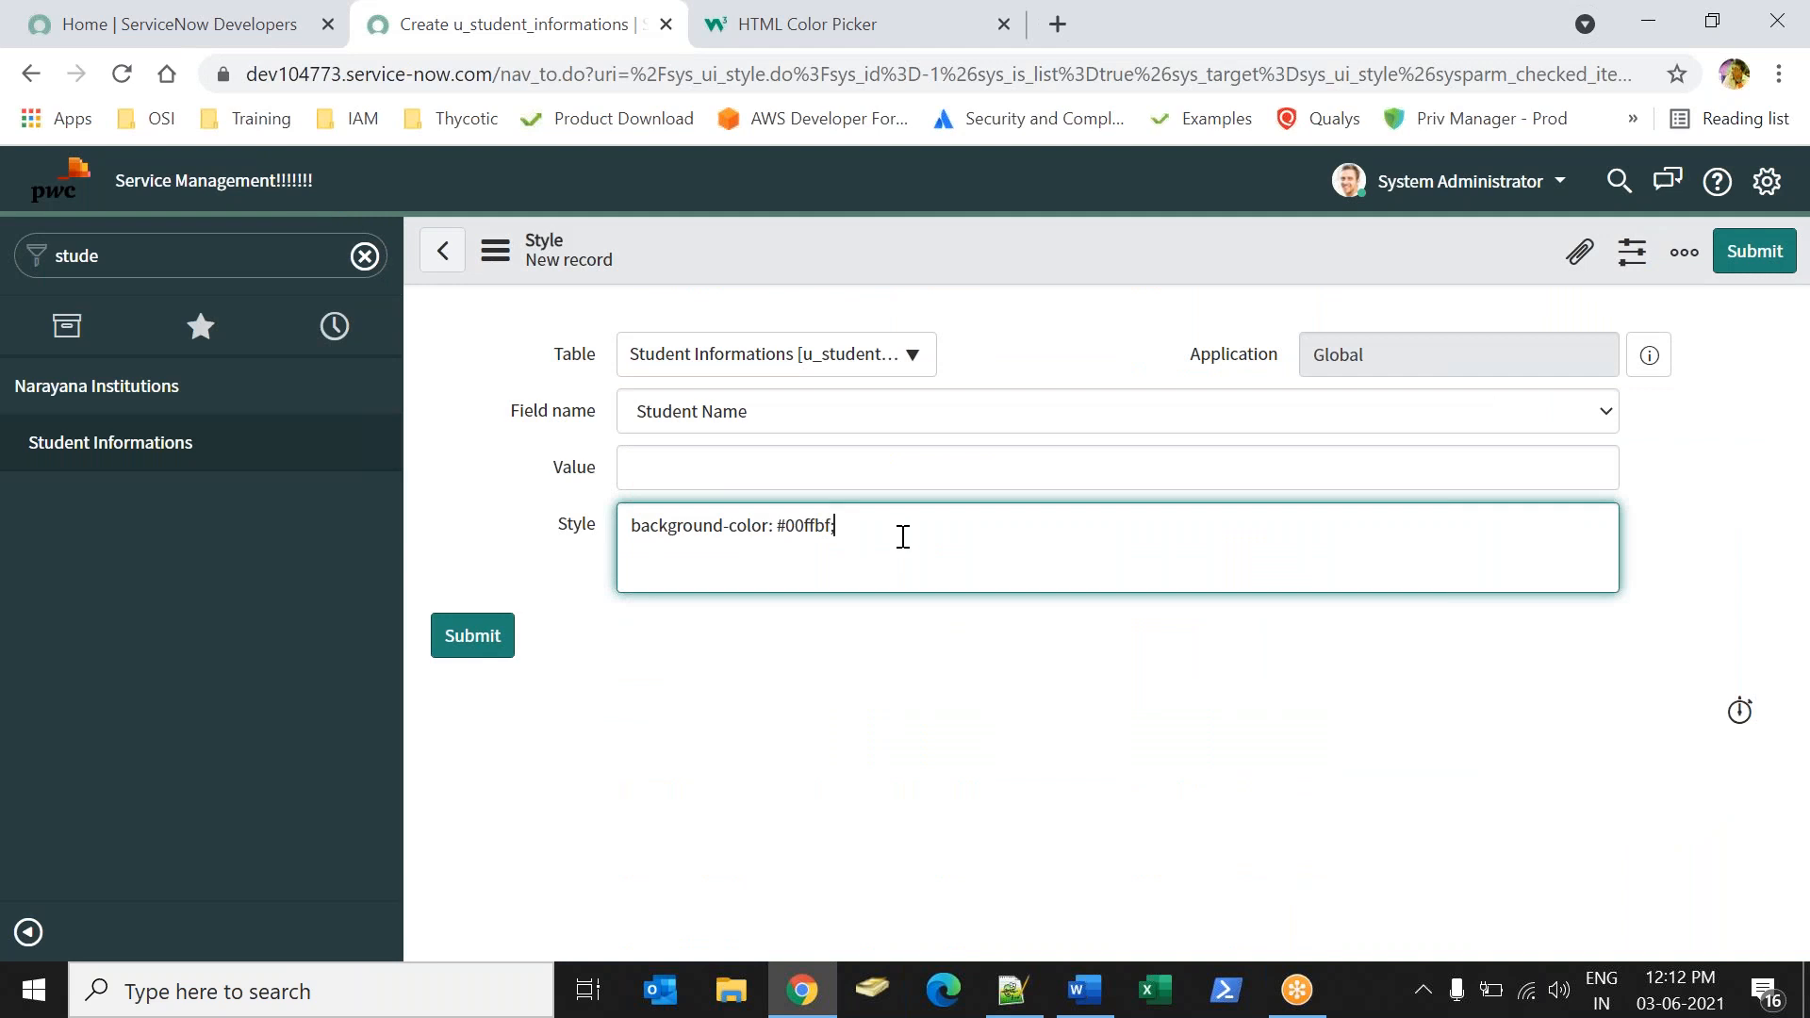
click(1754, 251)
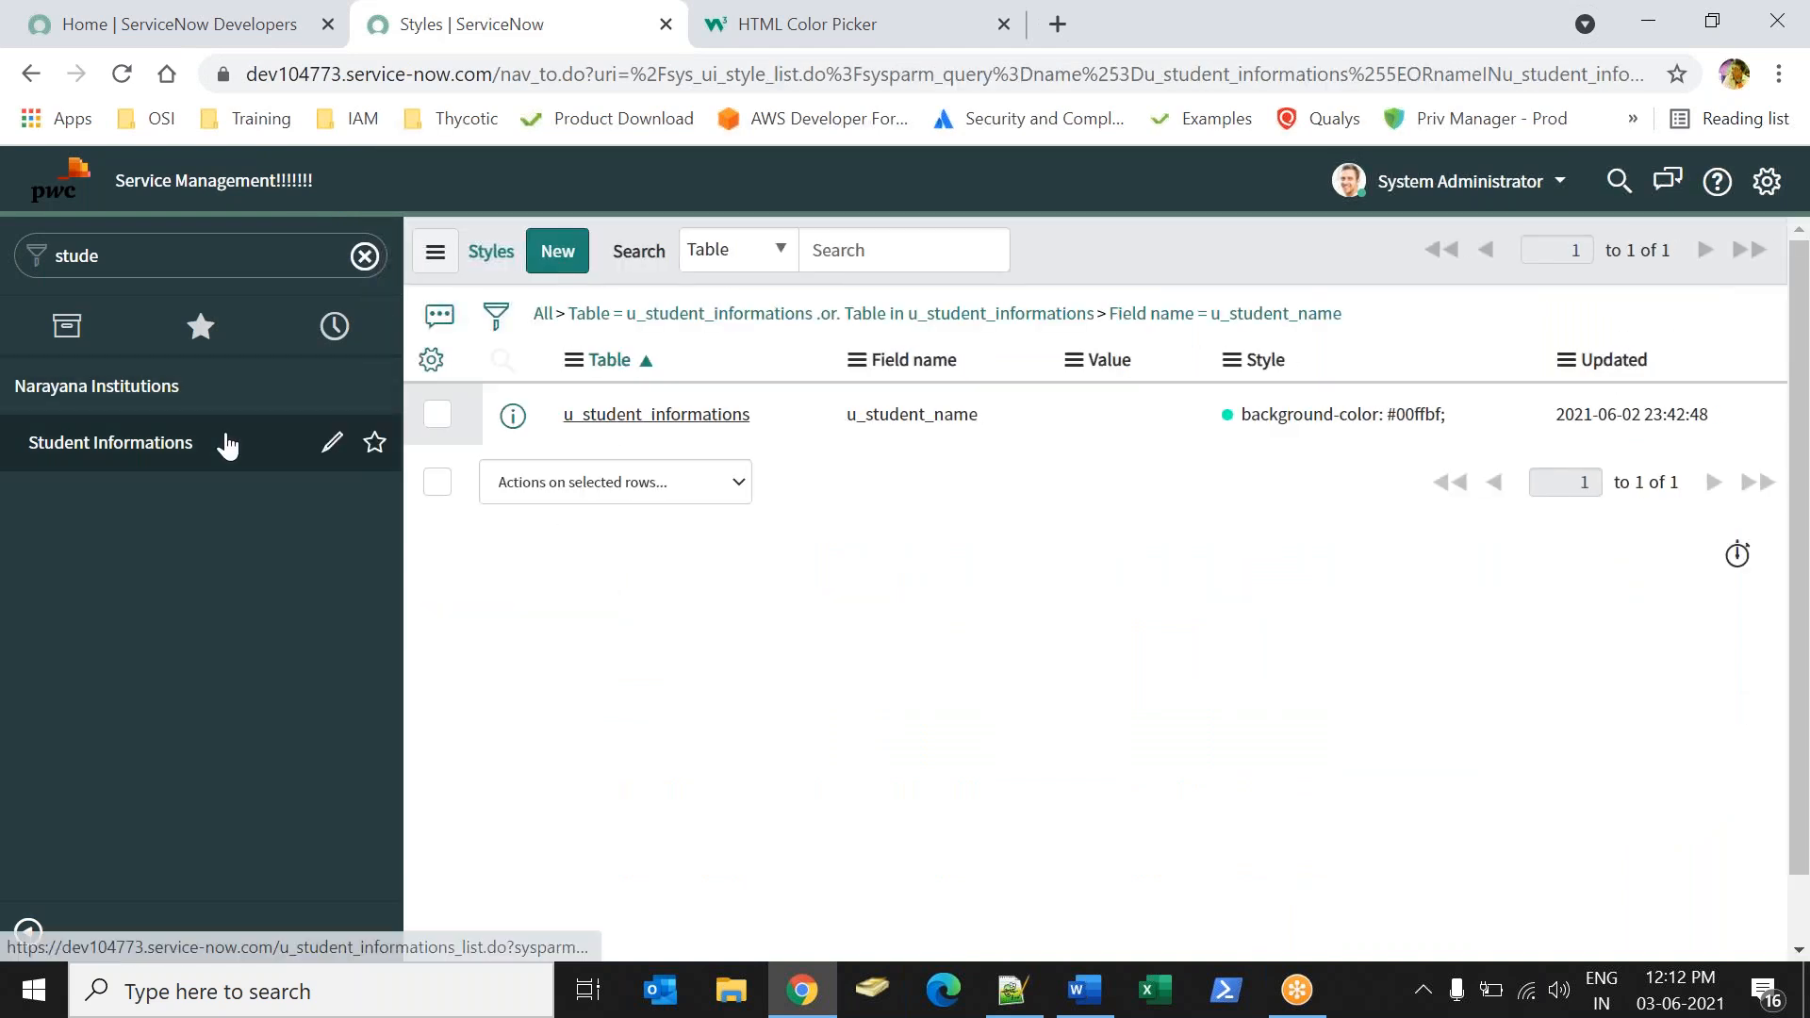
Open the existing Student Informations record and check the background color of its Student Name field.
click(127, 445)
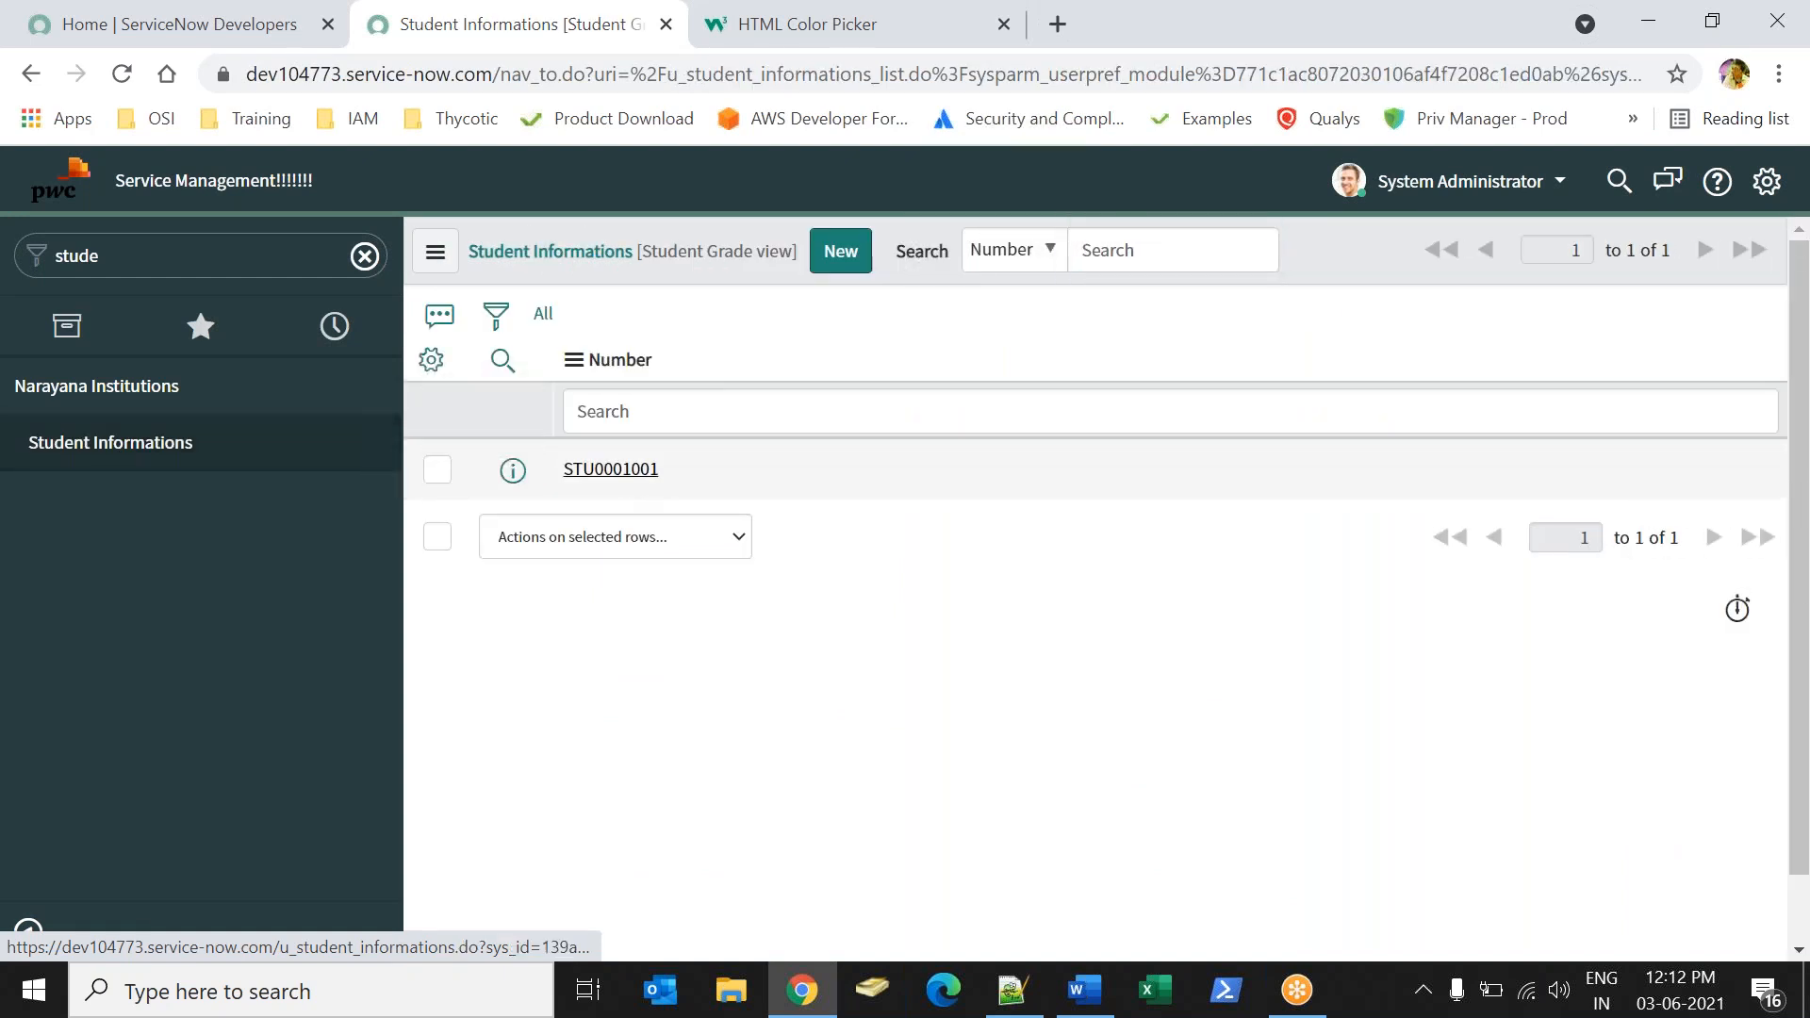
click(611, 468)
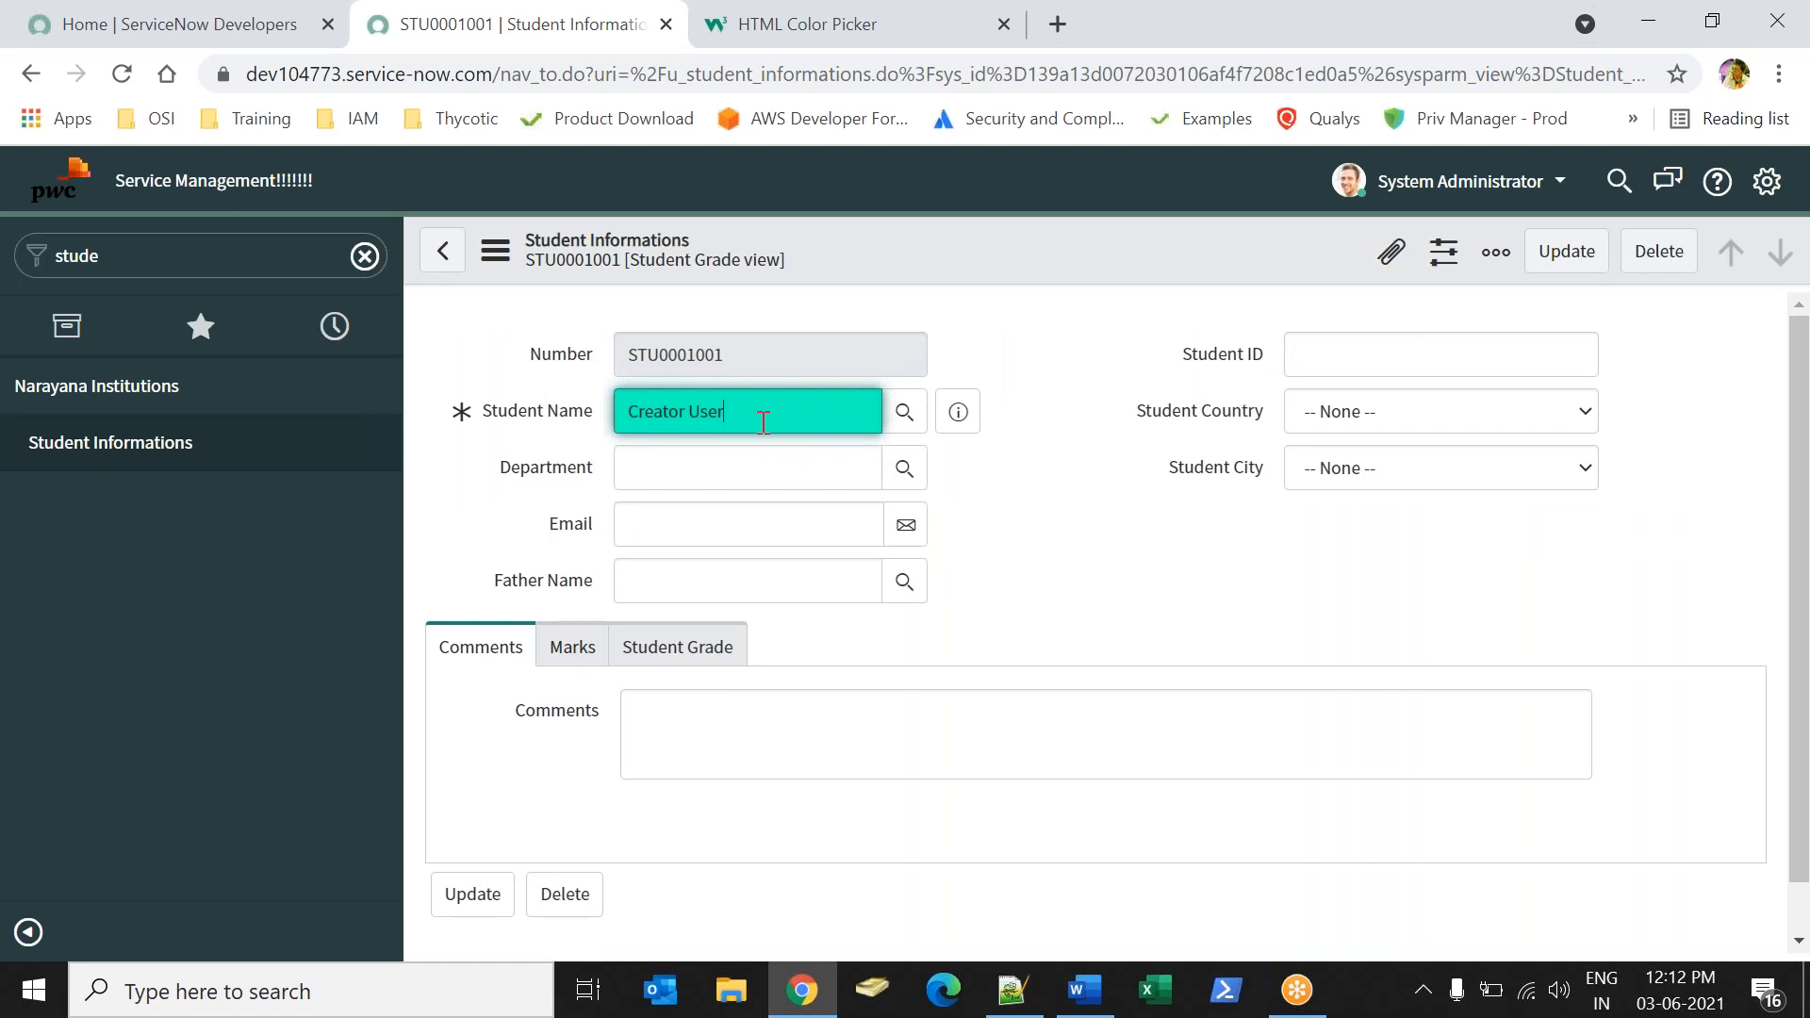
drag(768, 413, 553, 407)
click(780, 416)
Switch to Word and add the line "Font will caliculated on Pixe" below "CSS properties:".
key(alt+Tab)
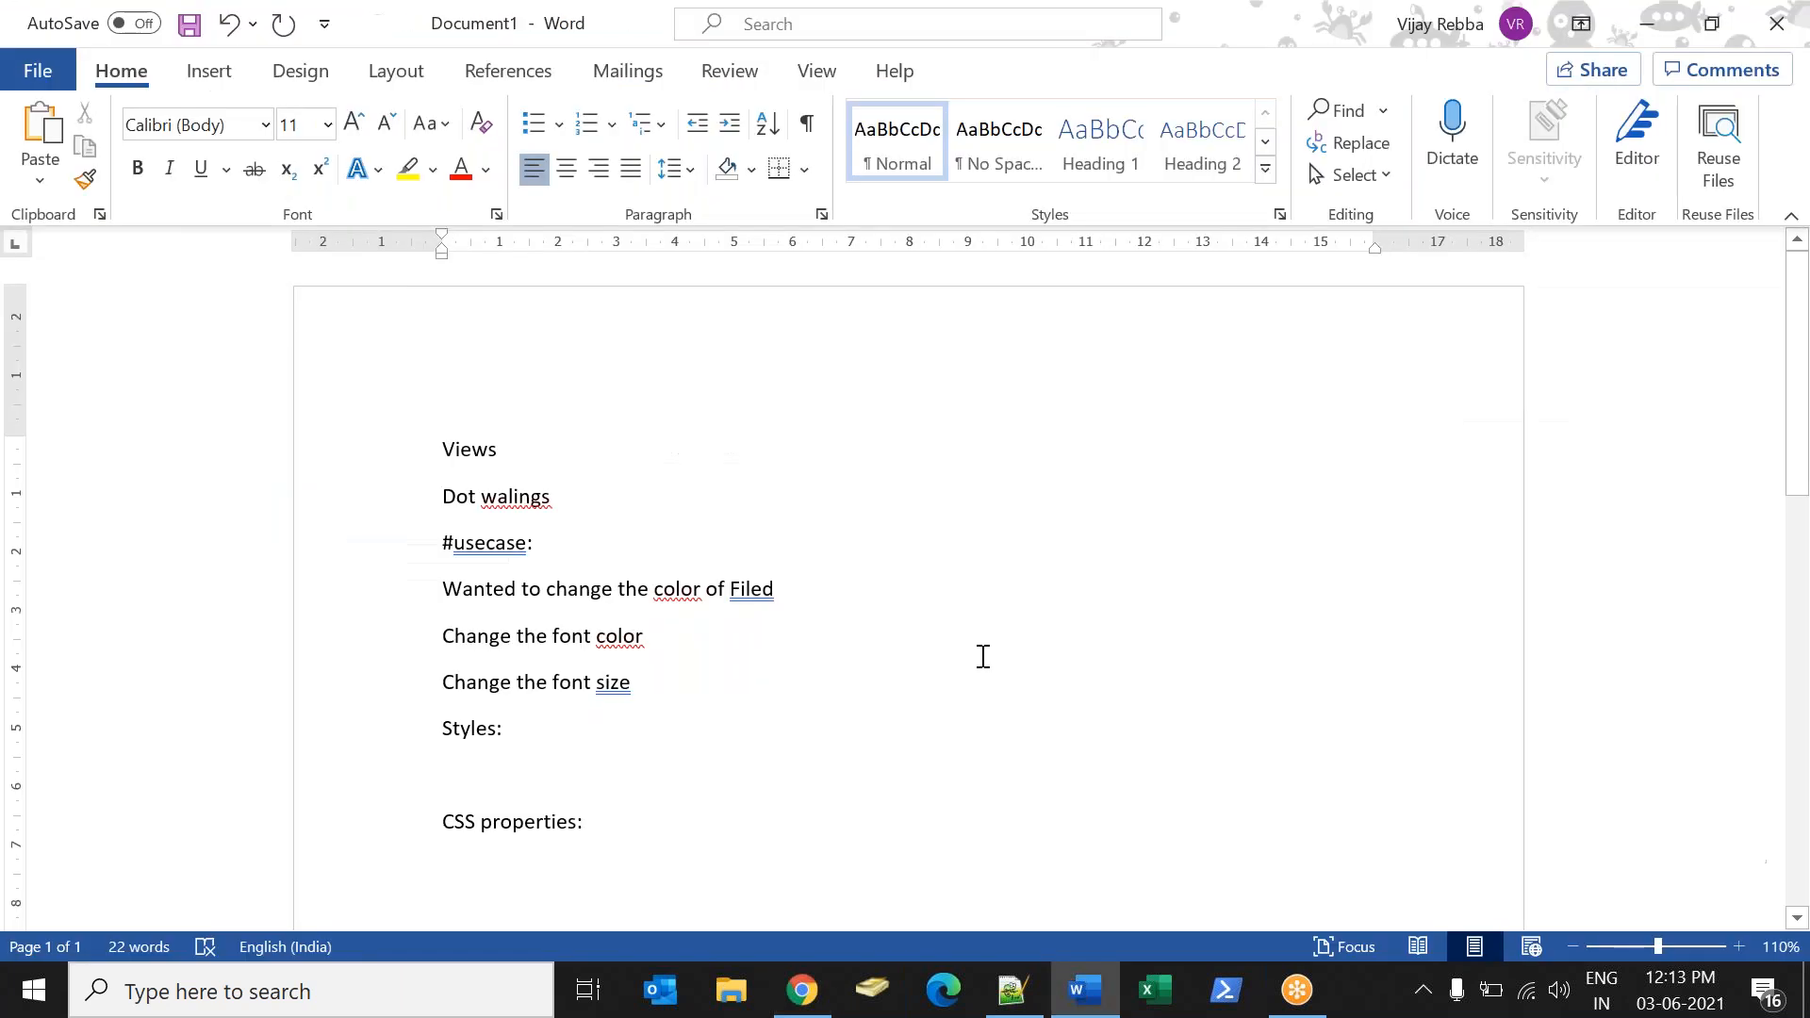
text(fint)
key(BackSpace)
key(BackSpace)
key(BackSpace)
key(BackSpace)
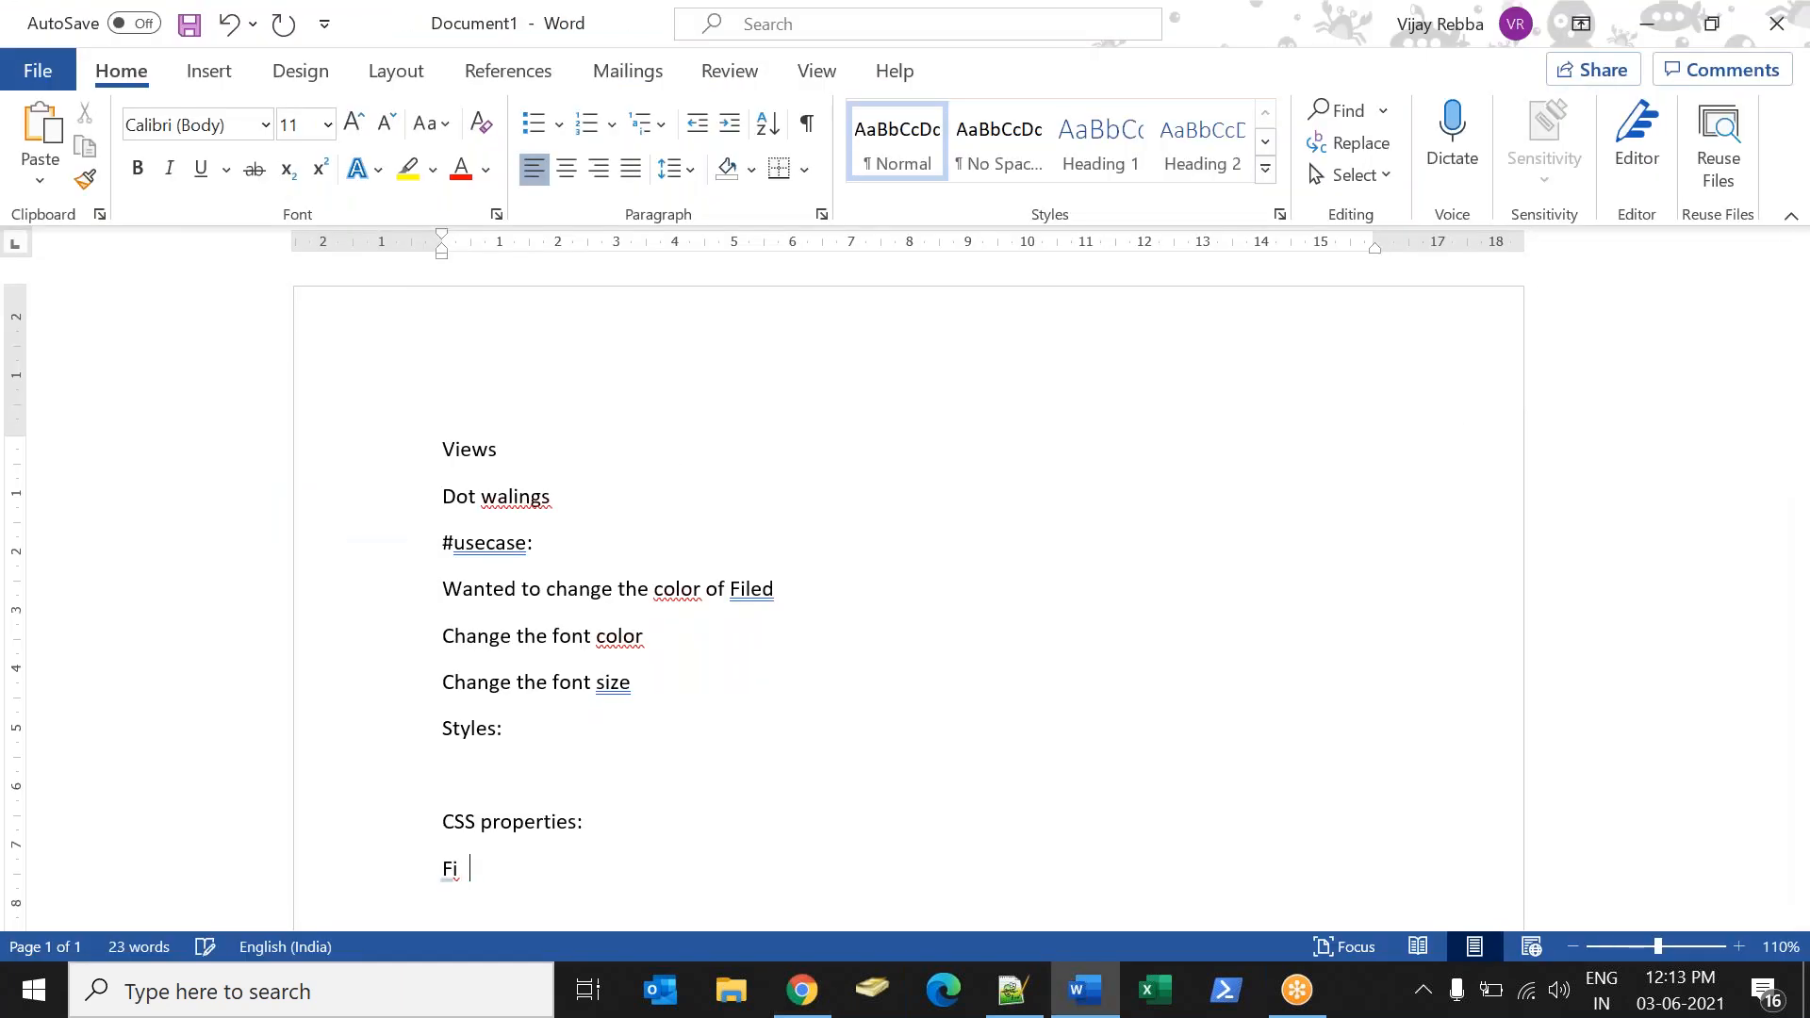
text(ont will ca)
text(licrae din)
key(BackSpace)
key(BackSpace)
key(BackSpace)
key(BackSpace)
key(BackSpace)
key(BackSpace)
key(BackSpace)
text(ulated on Pixel:)
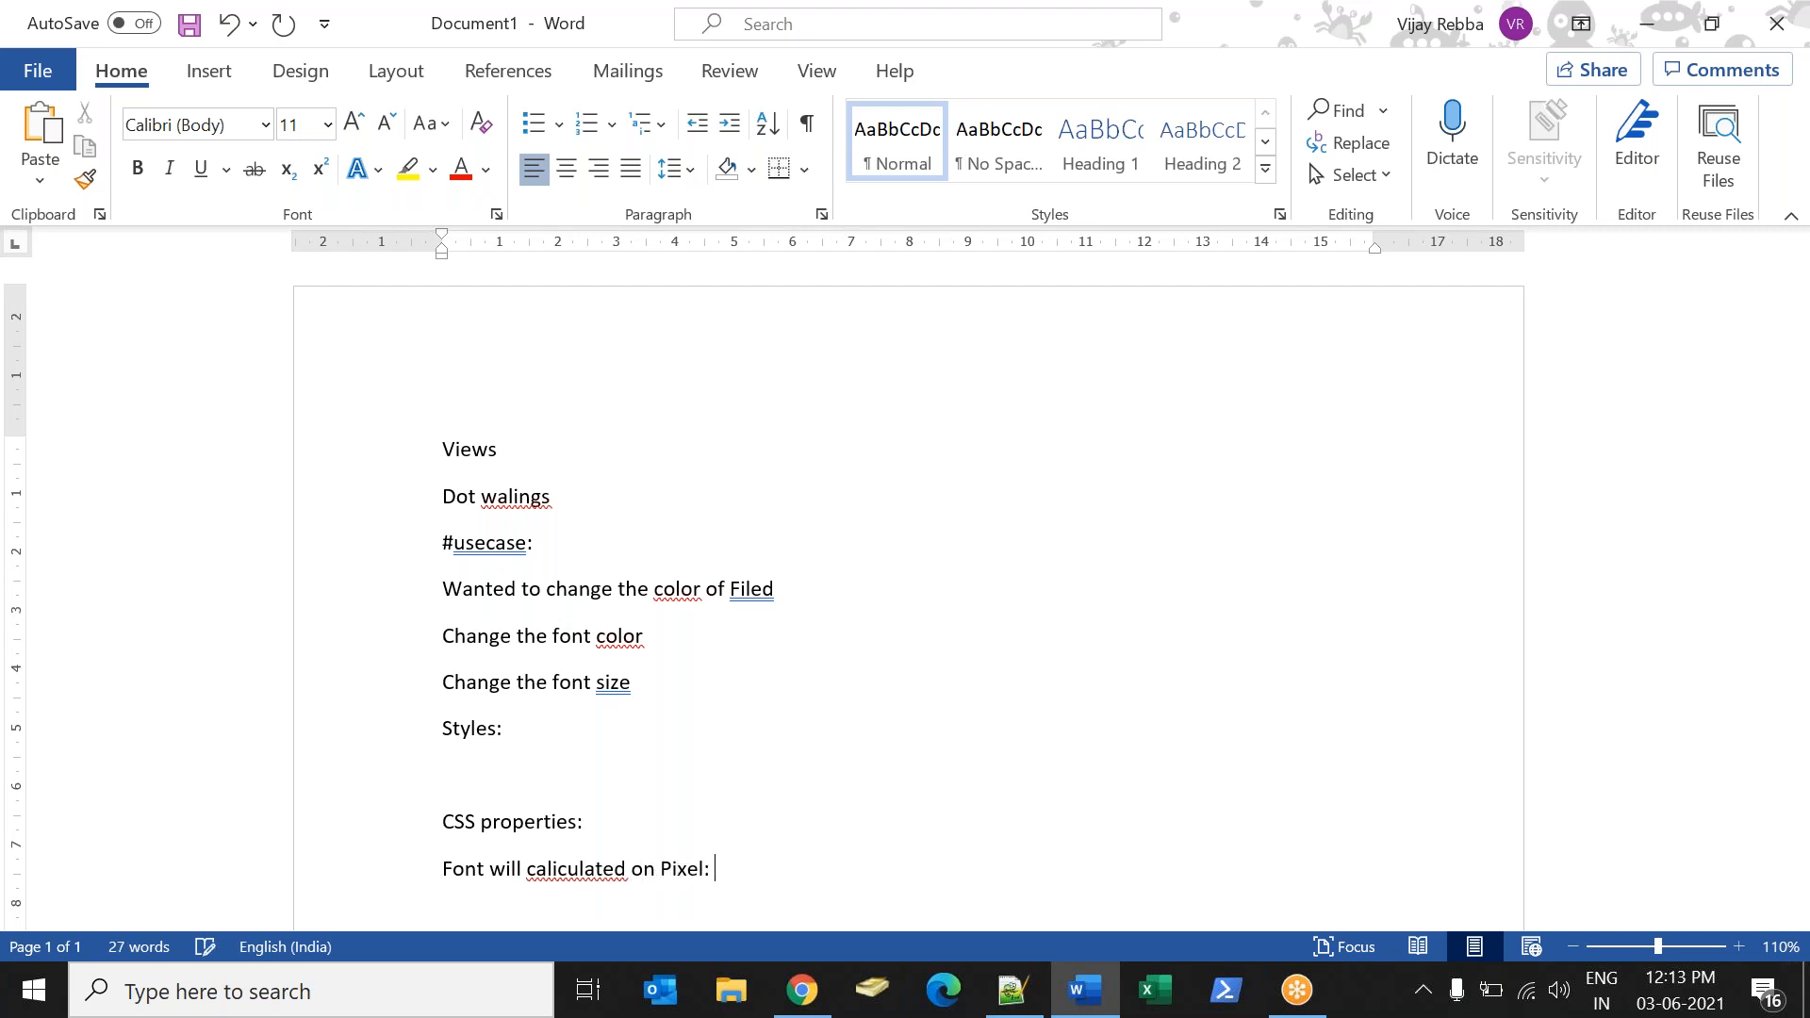
Return to ServiceNow, add "font-size:24px;" on a new line of the Student Name field's style and update the record.
key(alt+Tab)
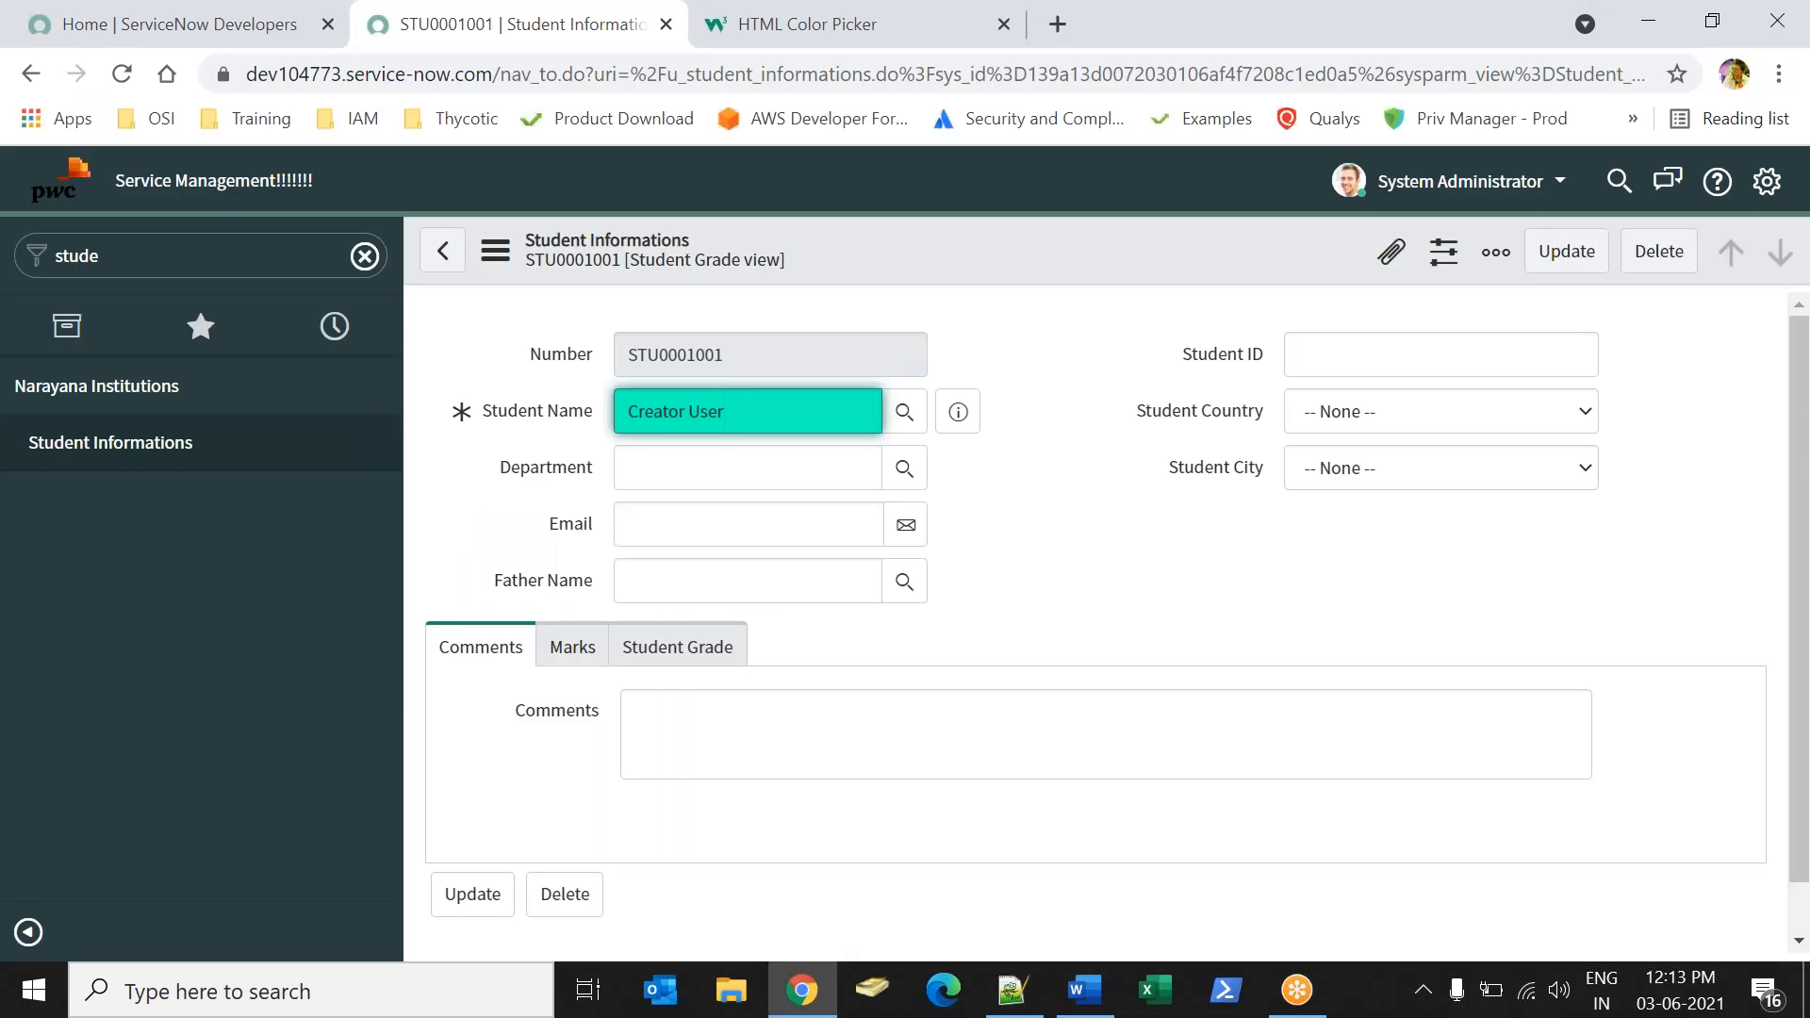
right_click(535, 412)
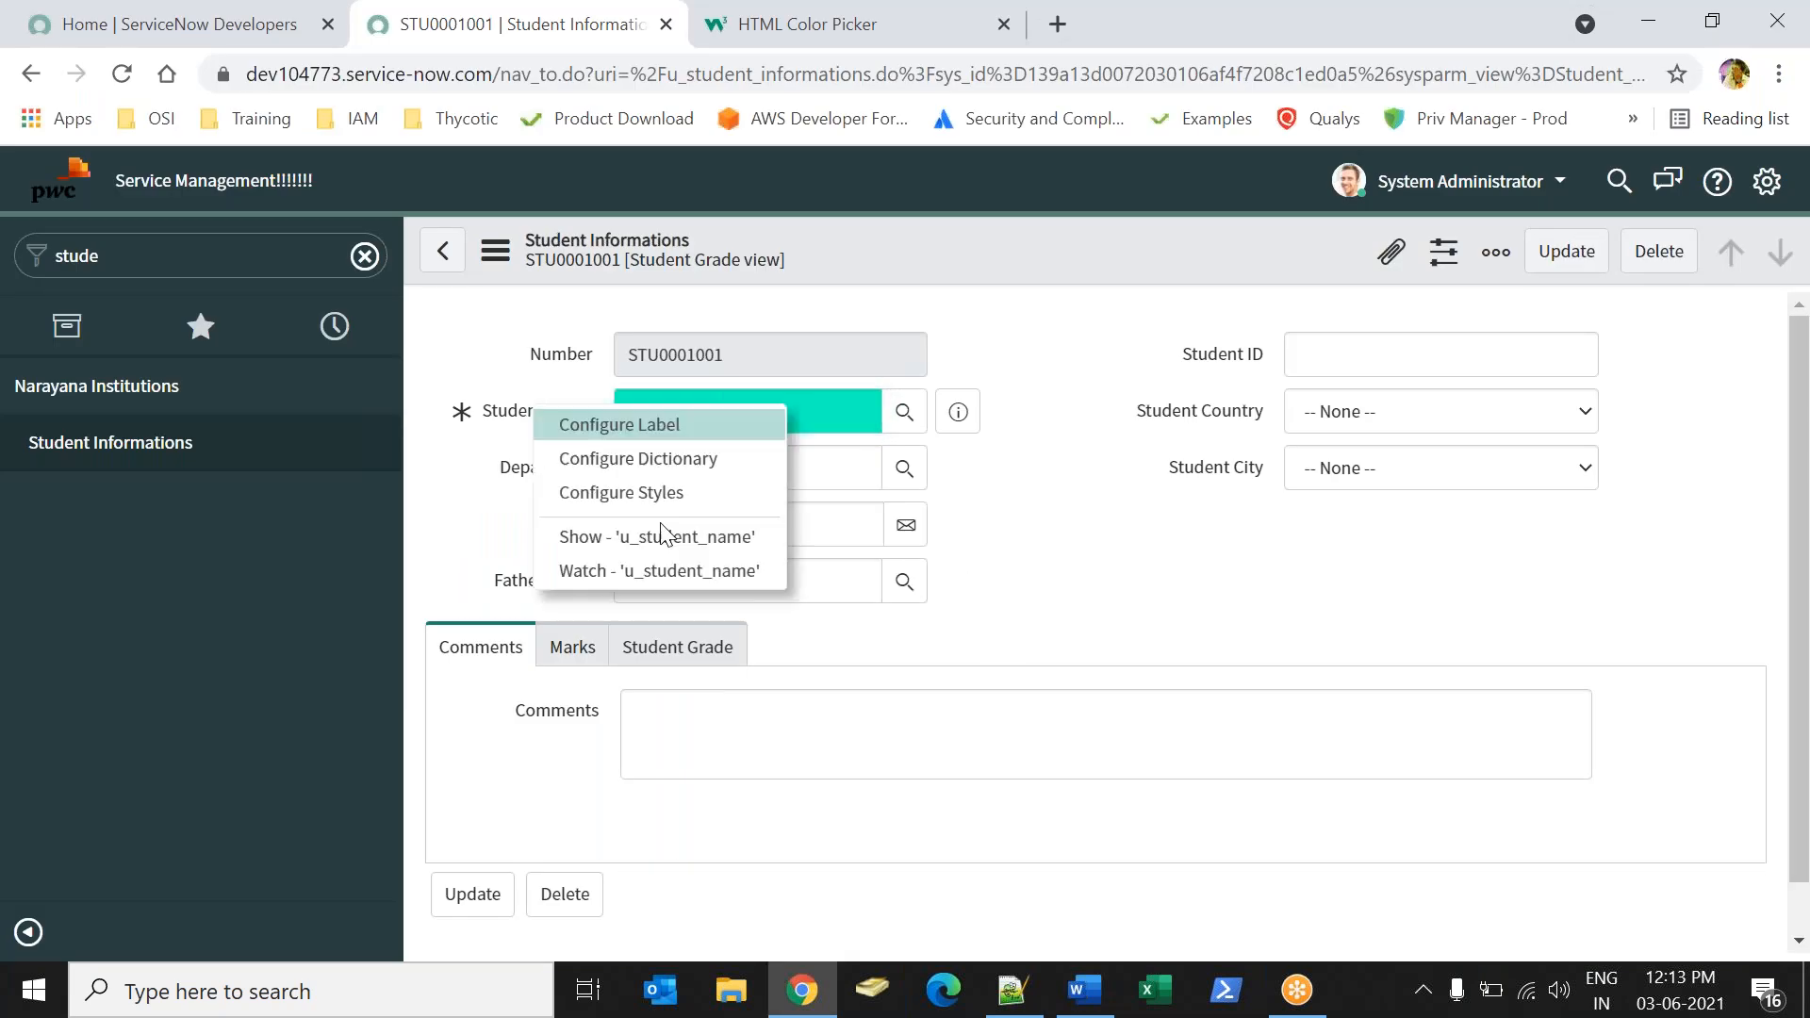
click(620, 478)
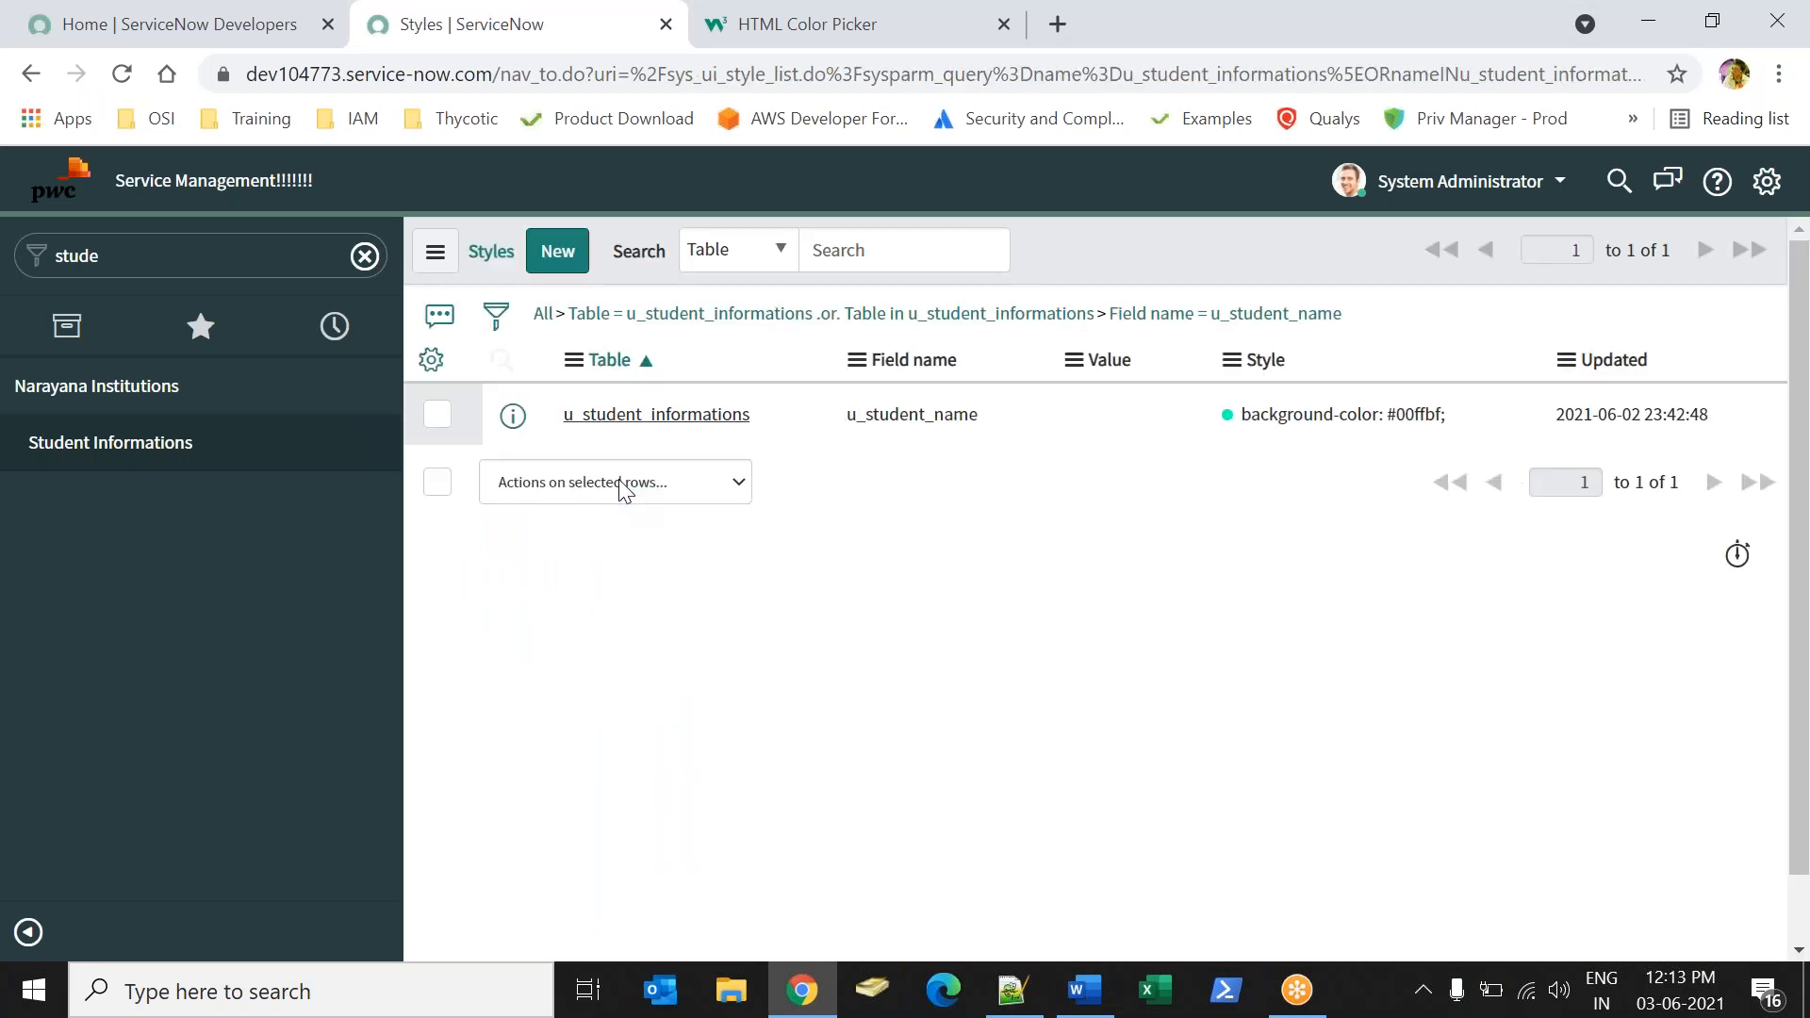
click(702, 417)
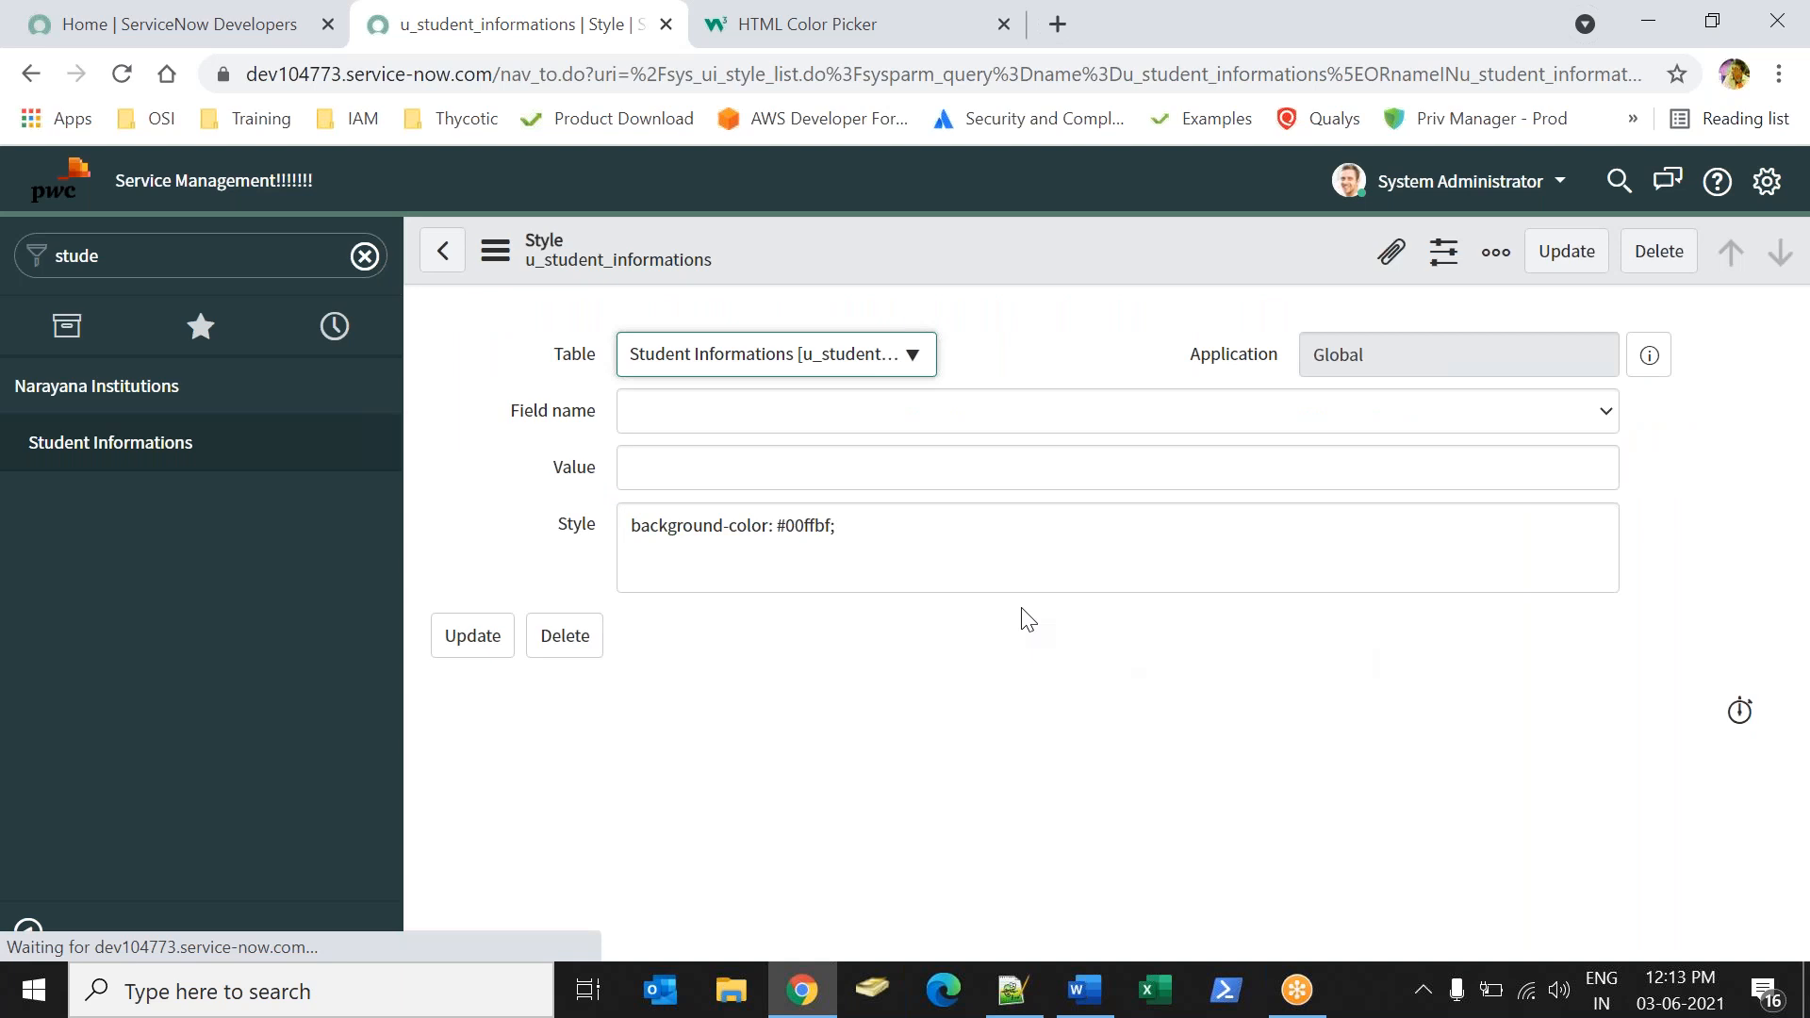
click(970, 555)
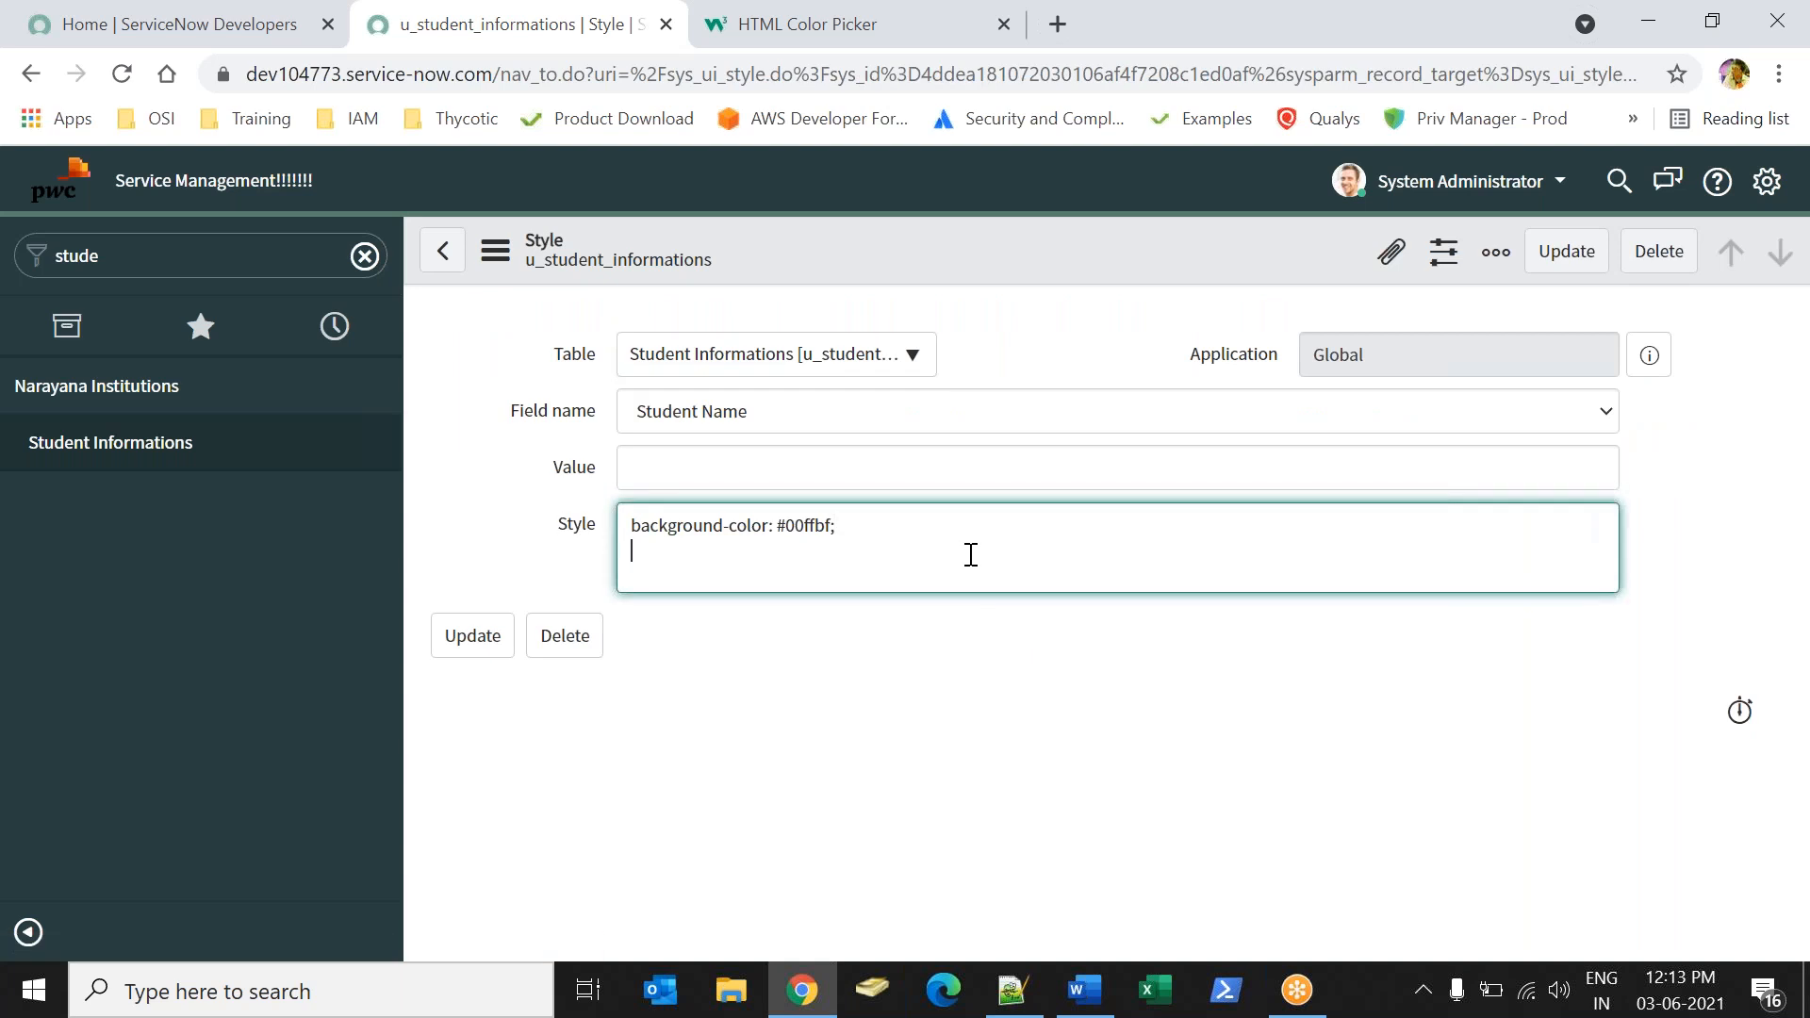
text(fn)
text(ont)
text(-size)
text(:24px)
click(1566, 251)
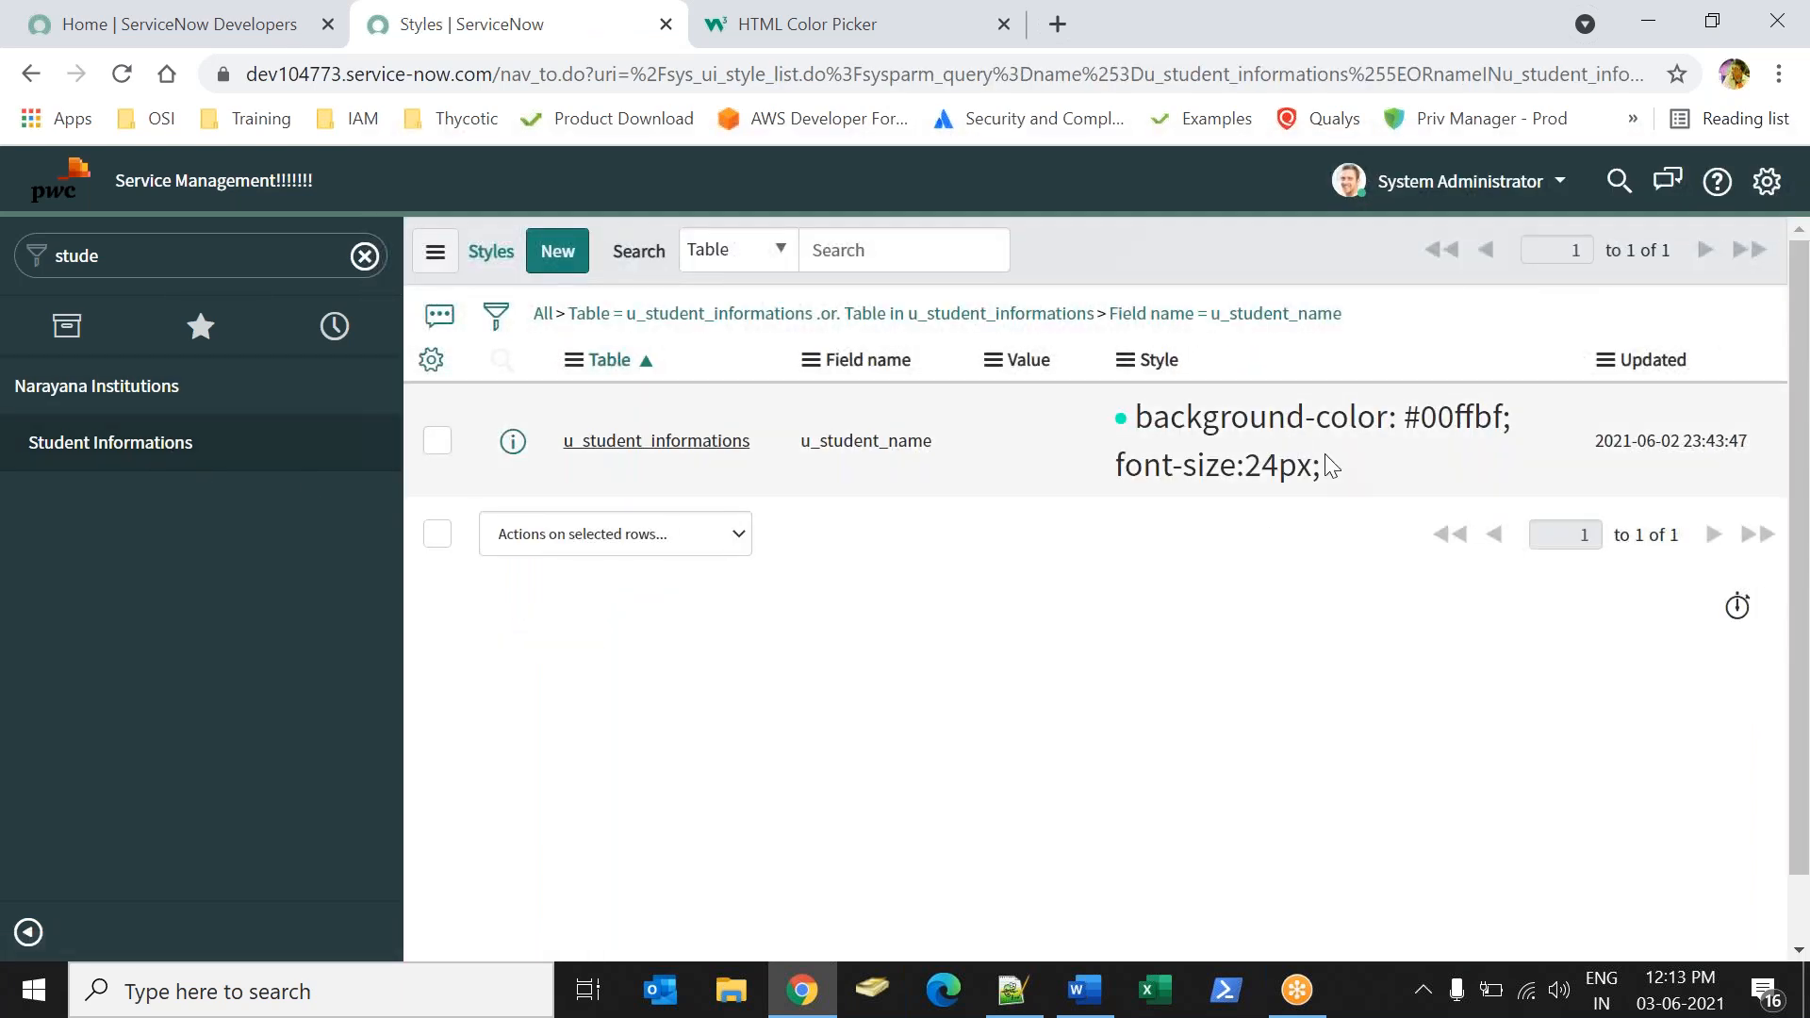
Review the saved style declarations, and reopen the student record to check the Student Name field's font size.
drag(1326, 454, 1122, 418)
click(183, 469)
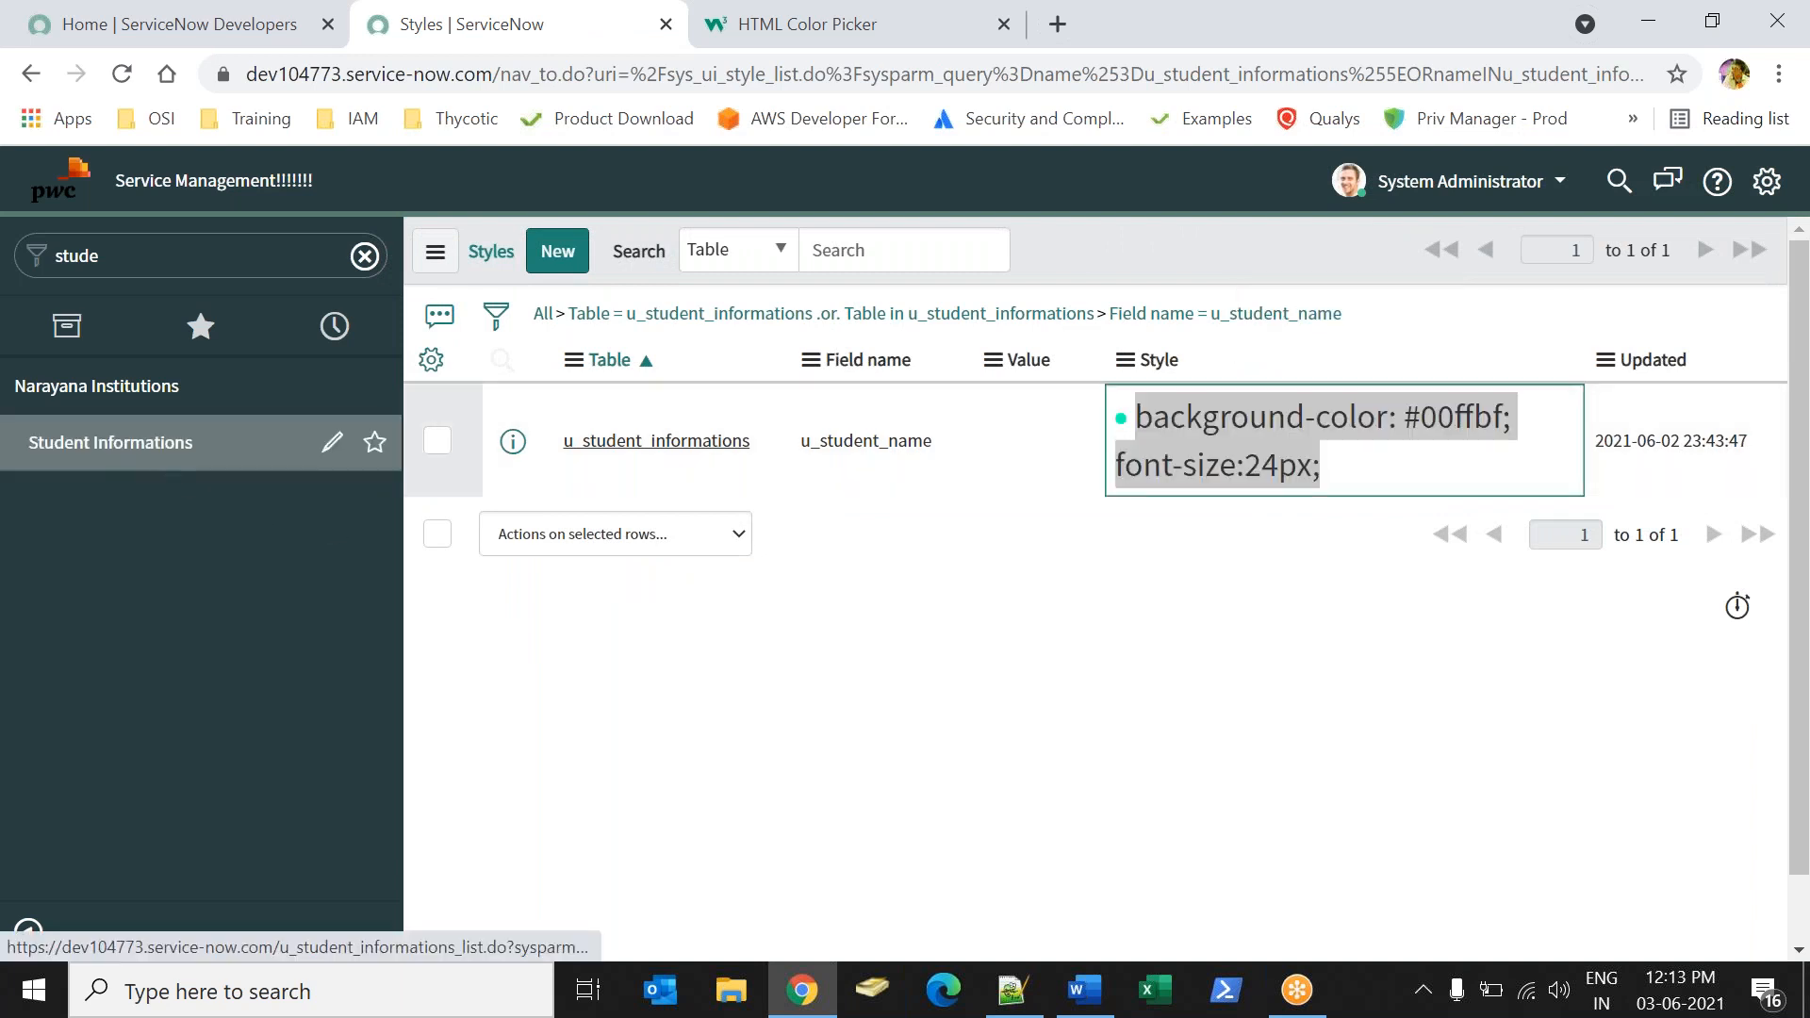
click(602, 472)
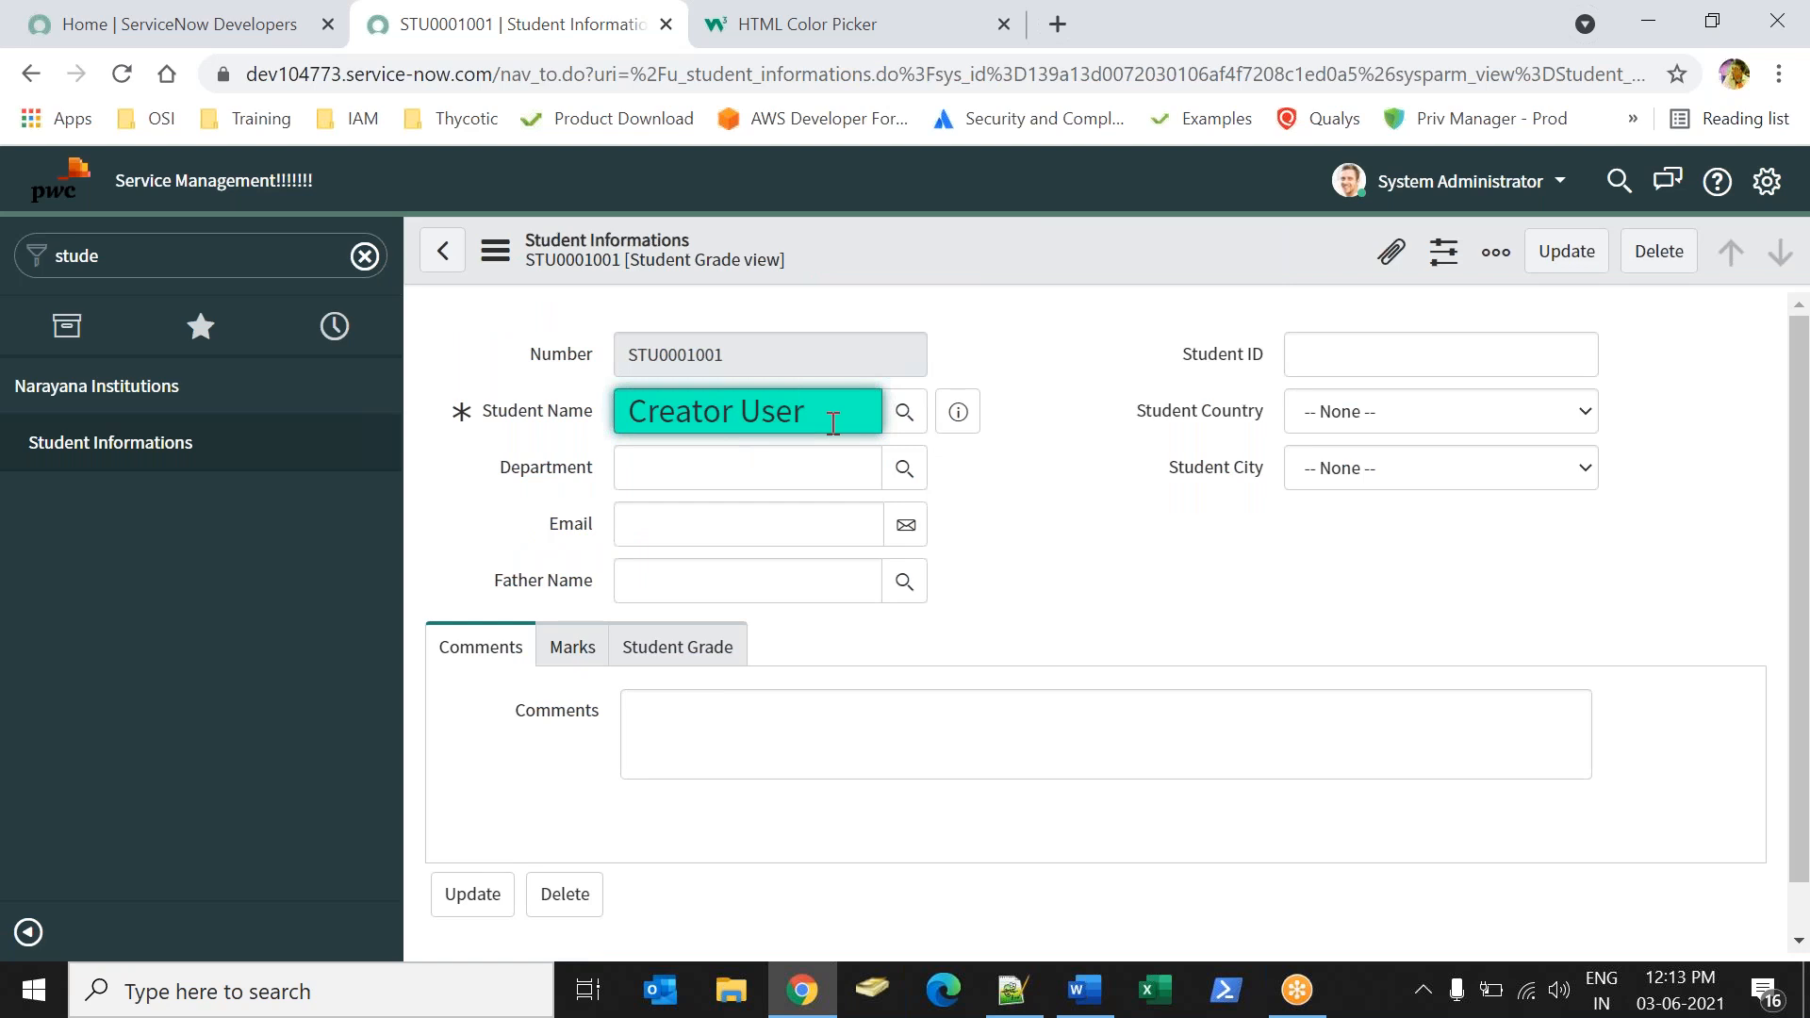
Reopen the Student Name field's style record and set the font size to 18px.
right_click(528, 408)
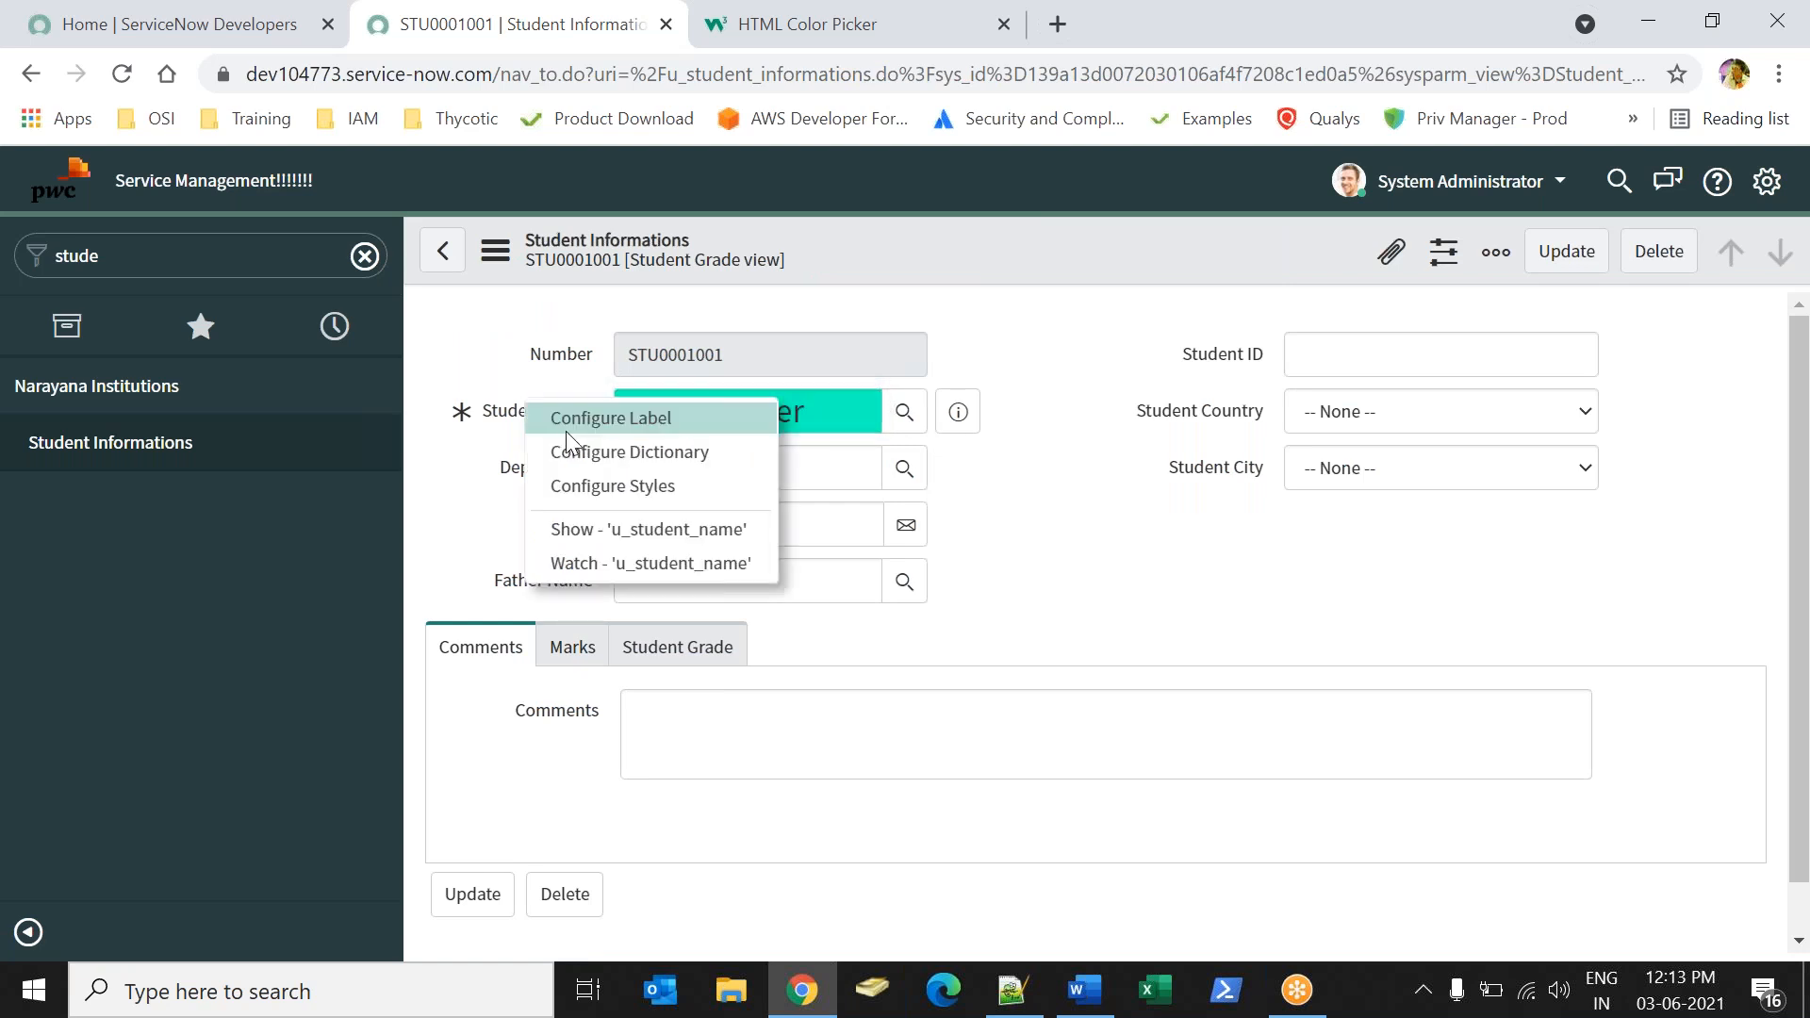
click(571, 481)
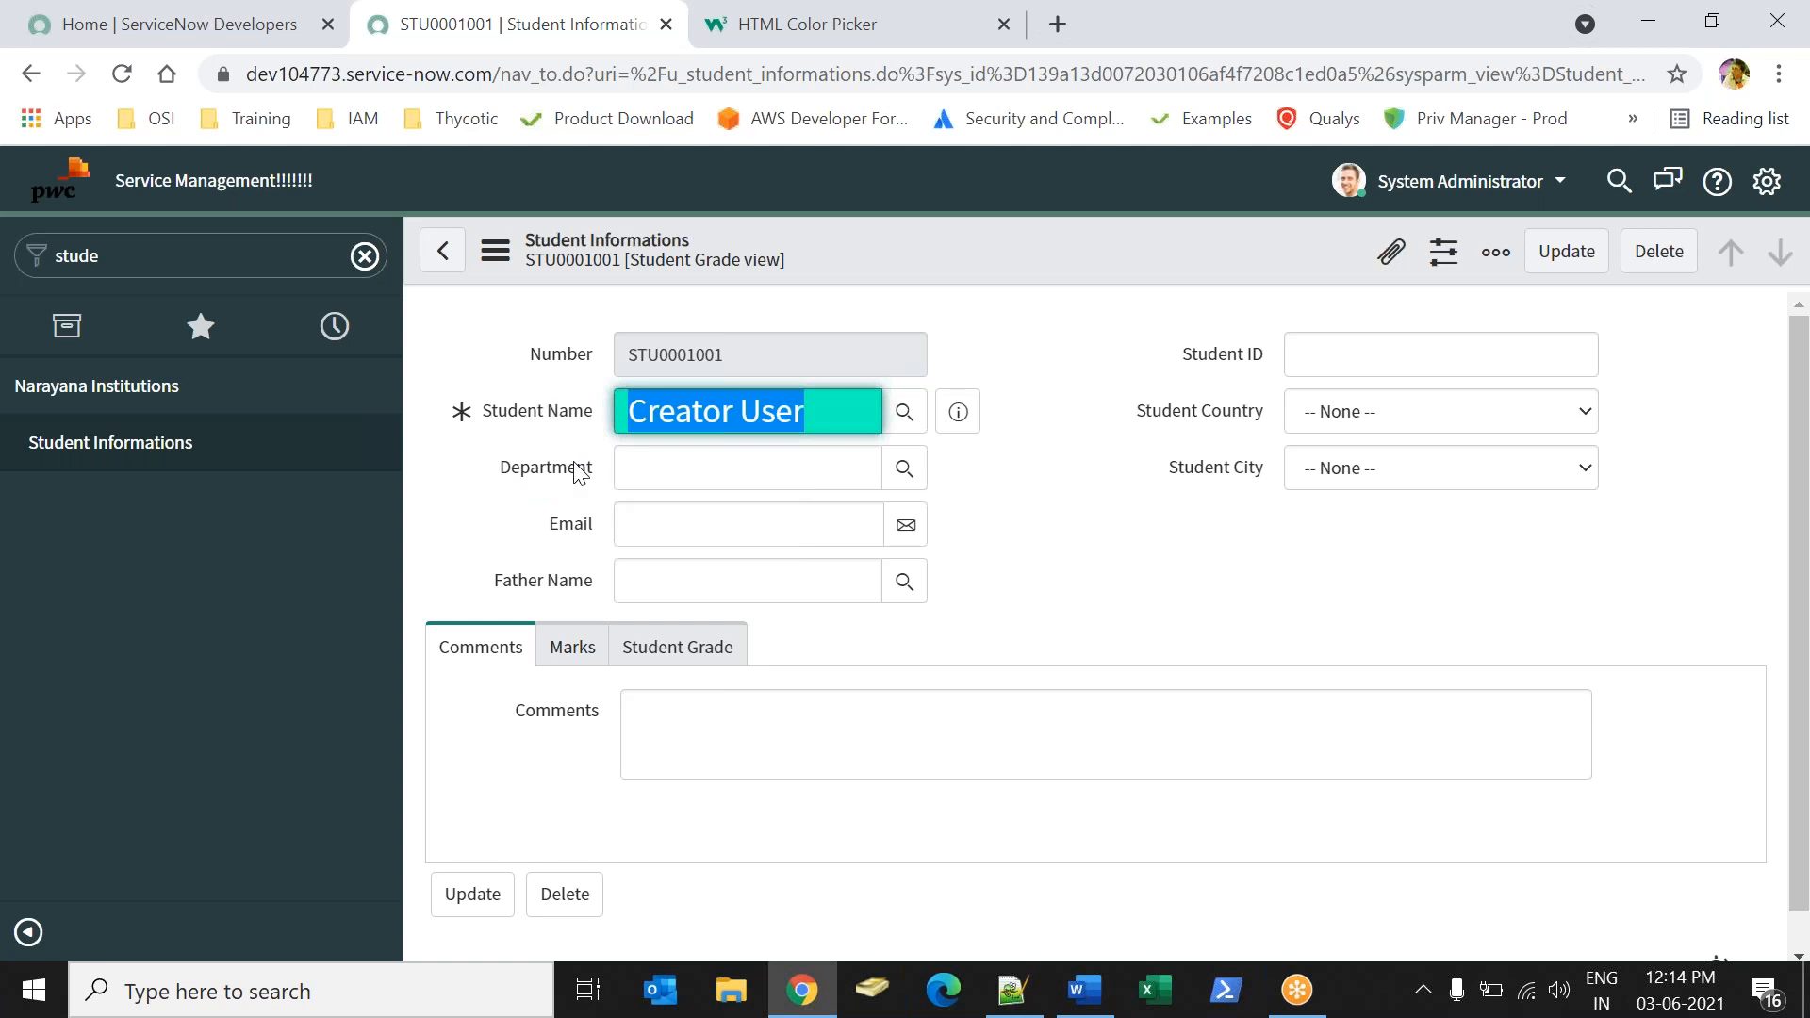
right_click(539, 424)
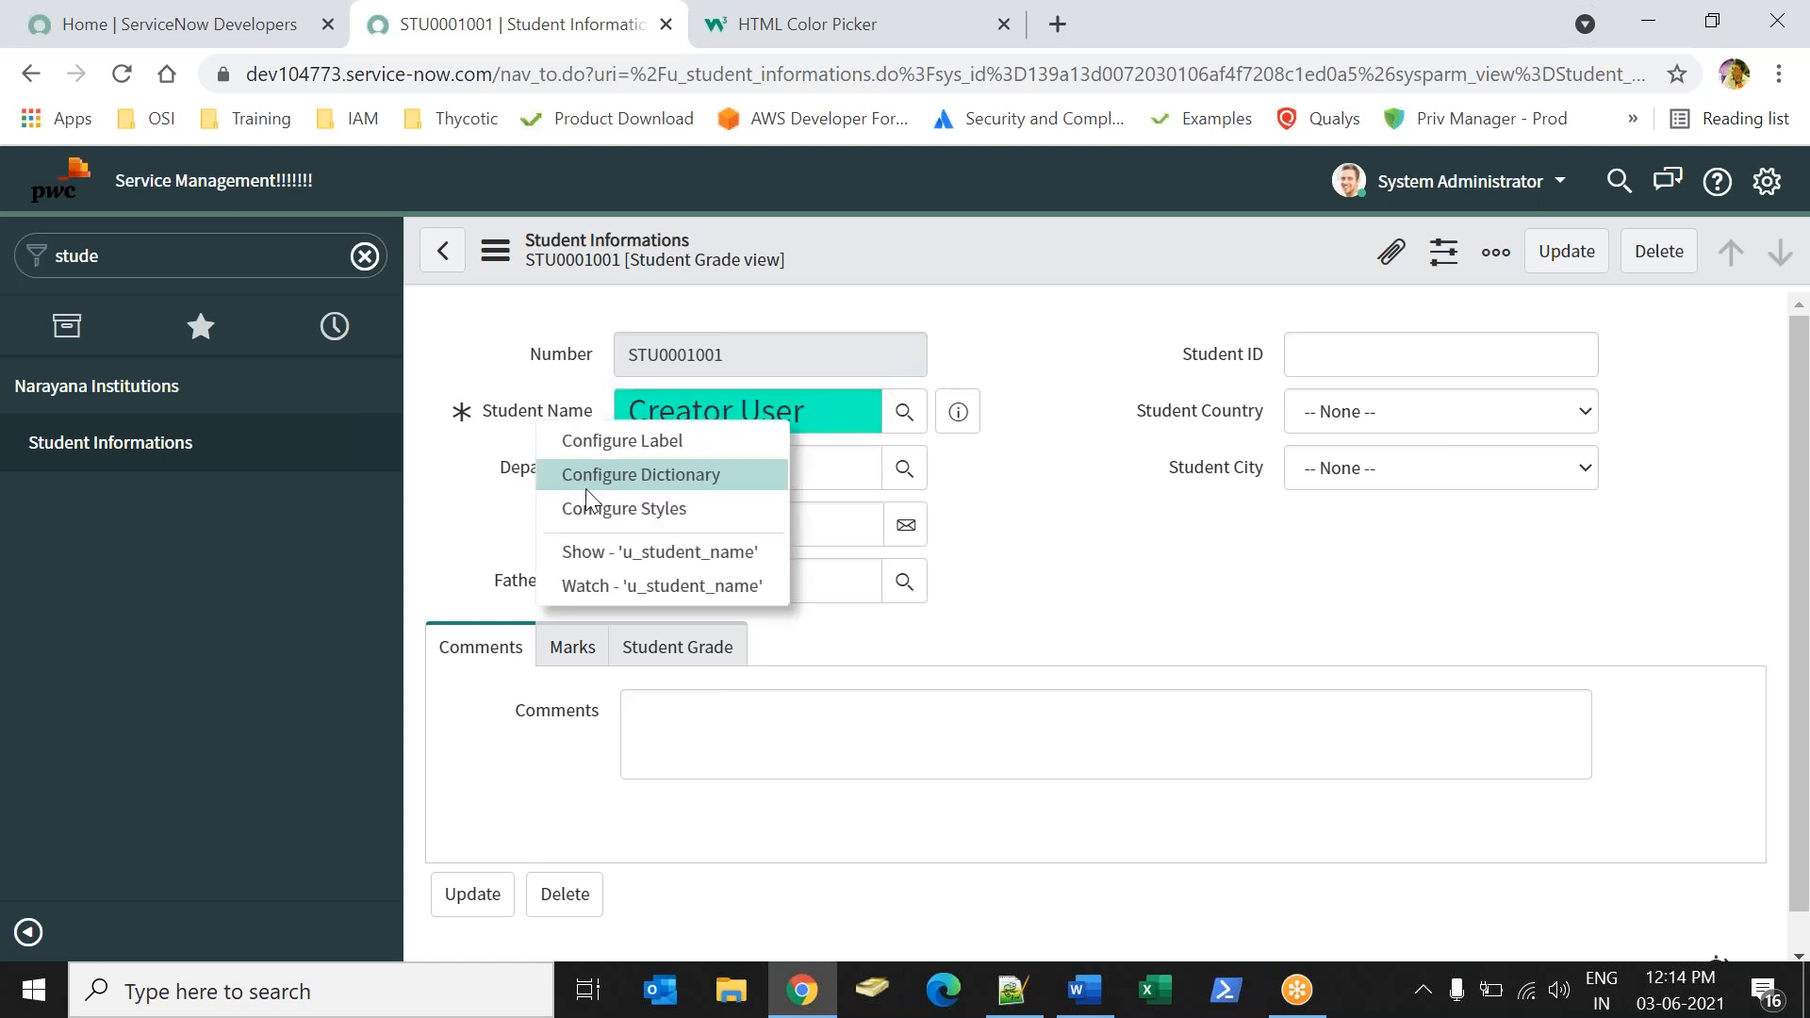
click(592, 507)
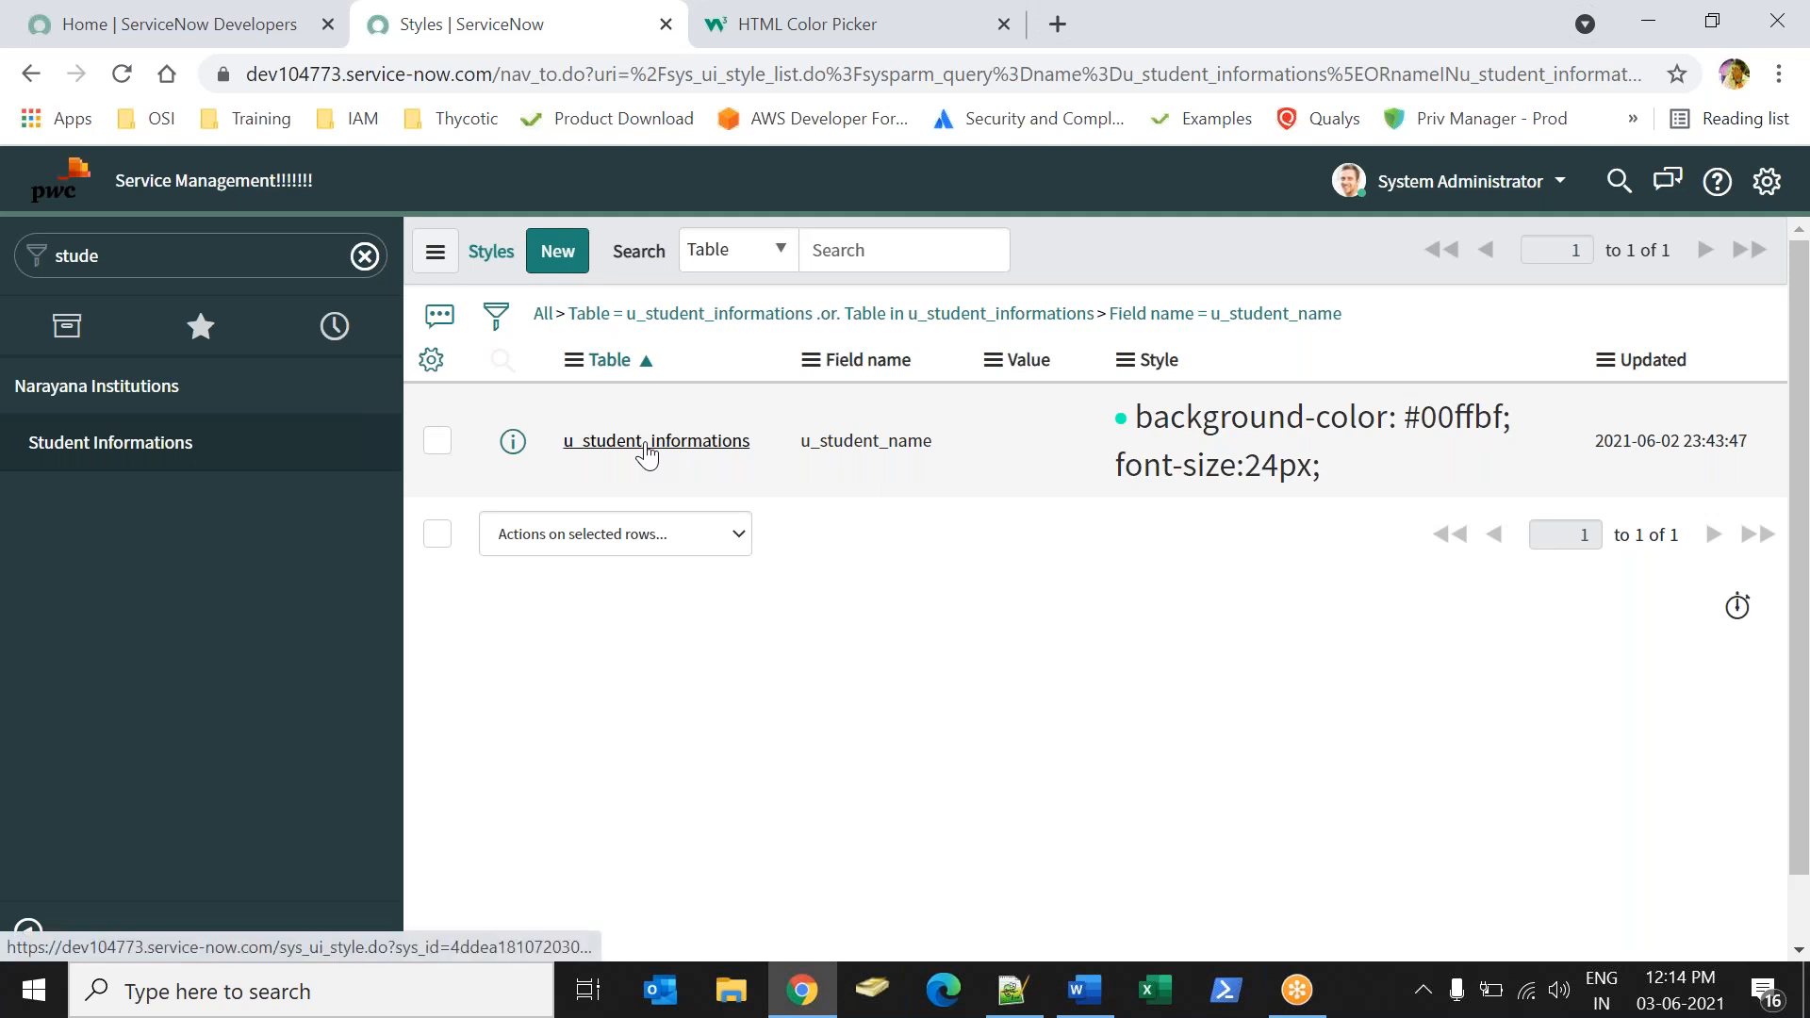
click(647, 444)
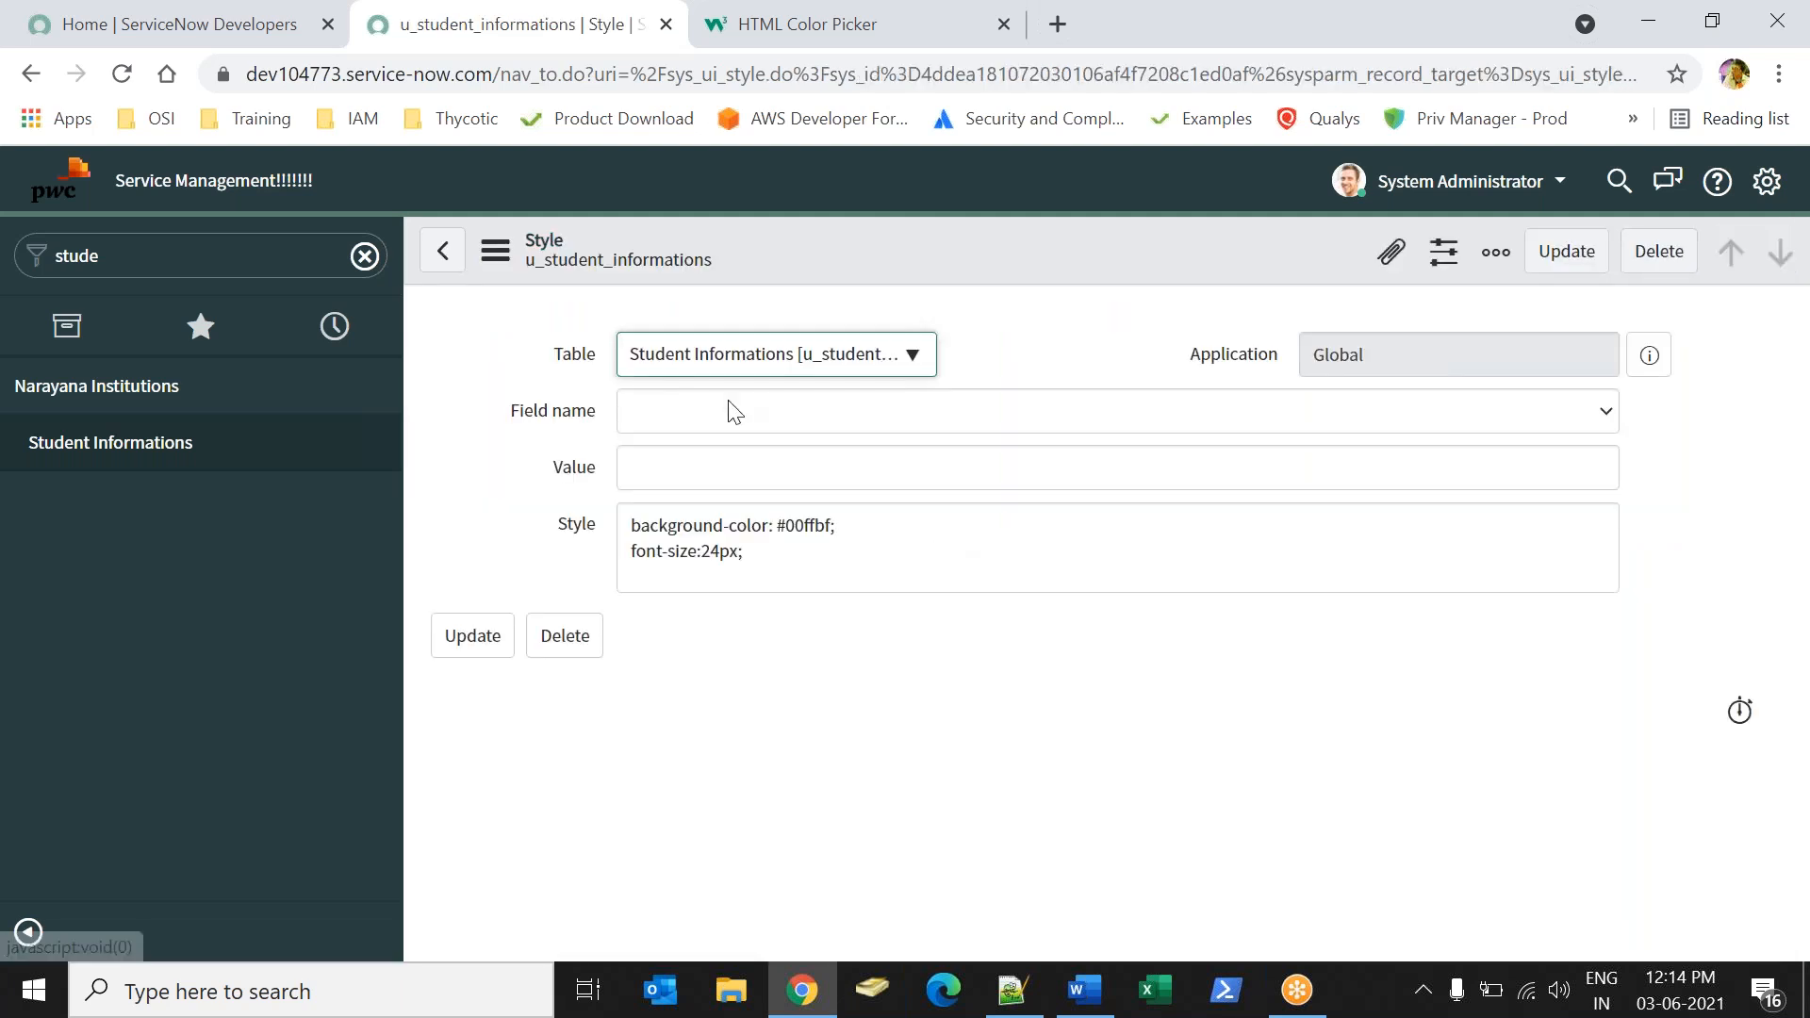
click(719, 551)
key(BackSpace)
key(BackSpace)
text(18)
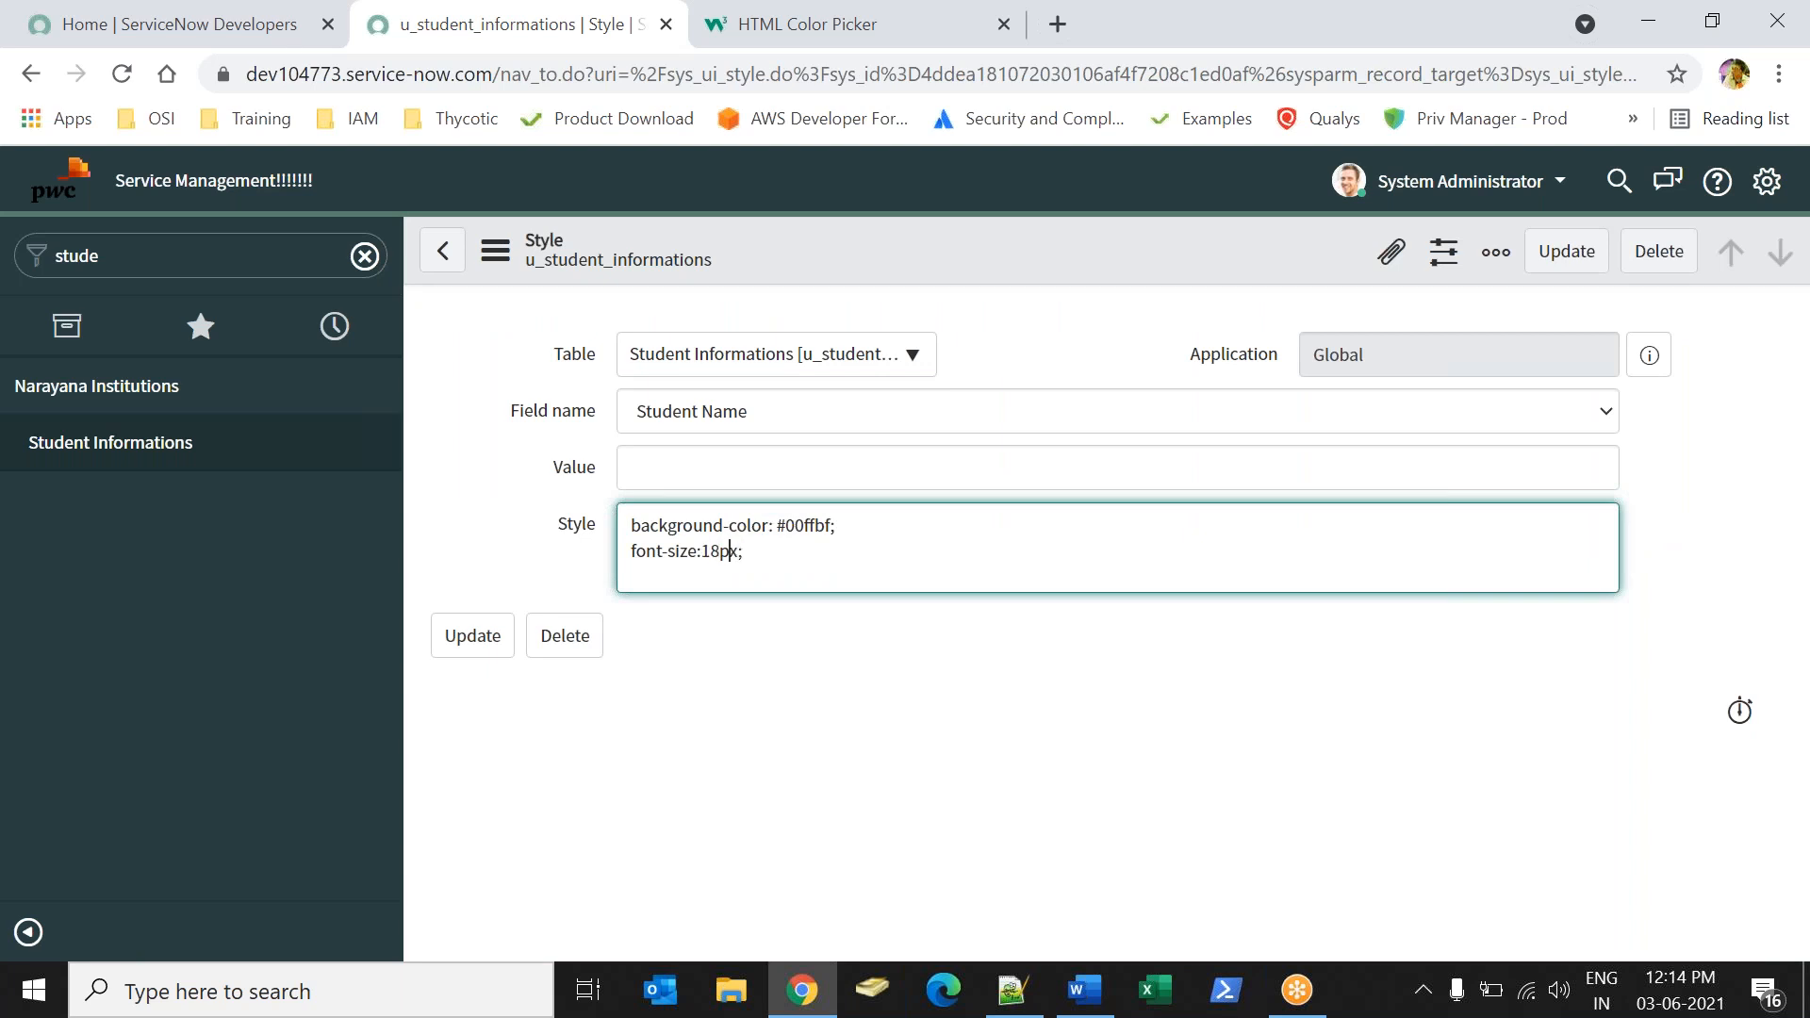
Add "color: red;" as a new line of the Student Name style and update the record.
key(Return)
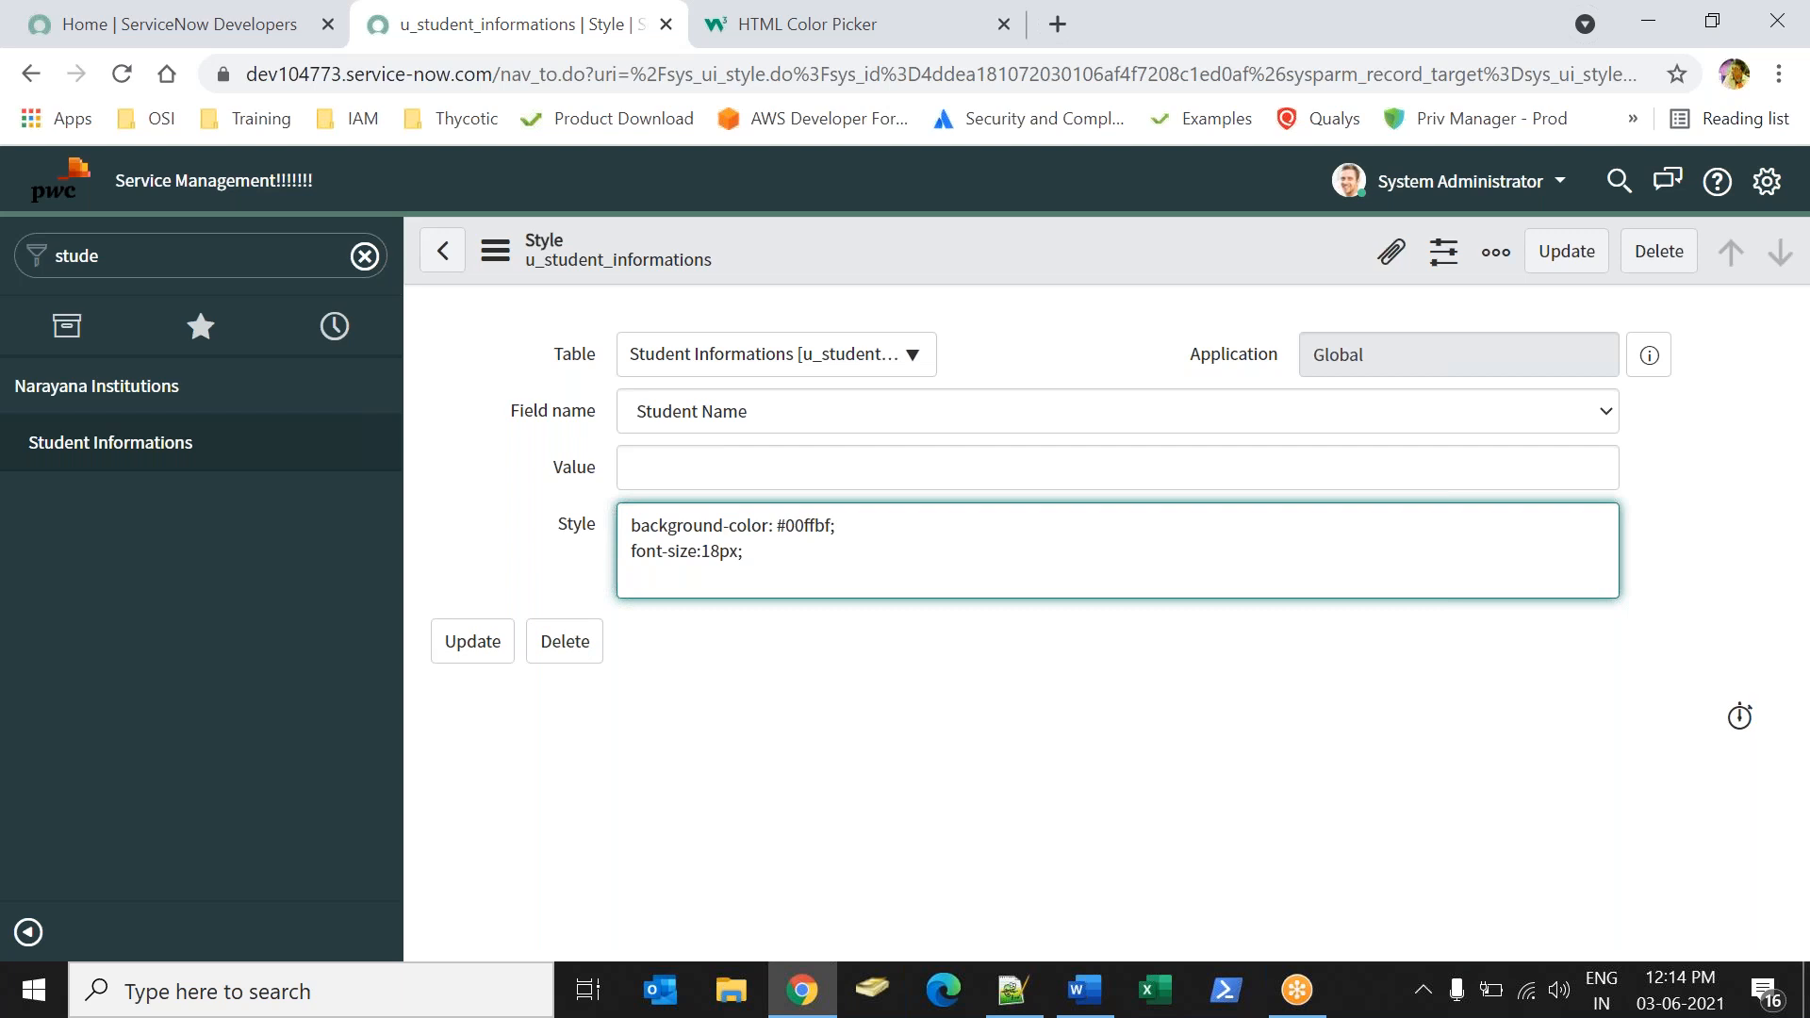
text(color)
text(Red)
key(BackSpace)
key(BackSpace)
key(BackSpace)
text(red)
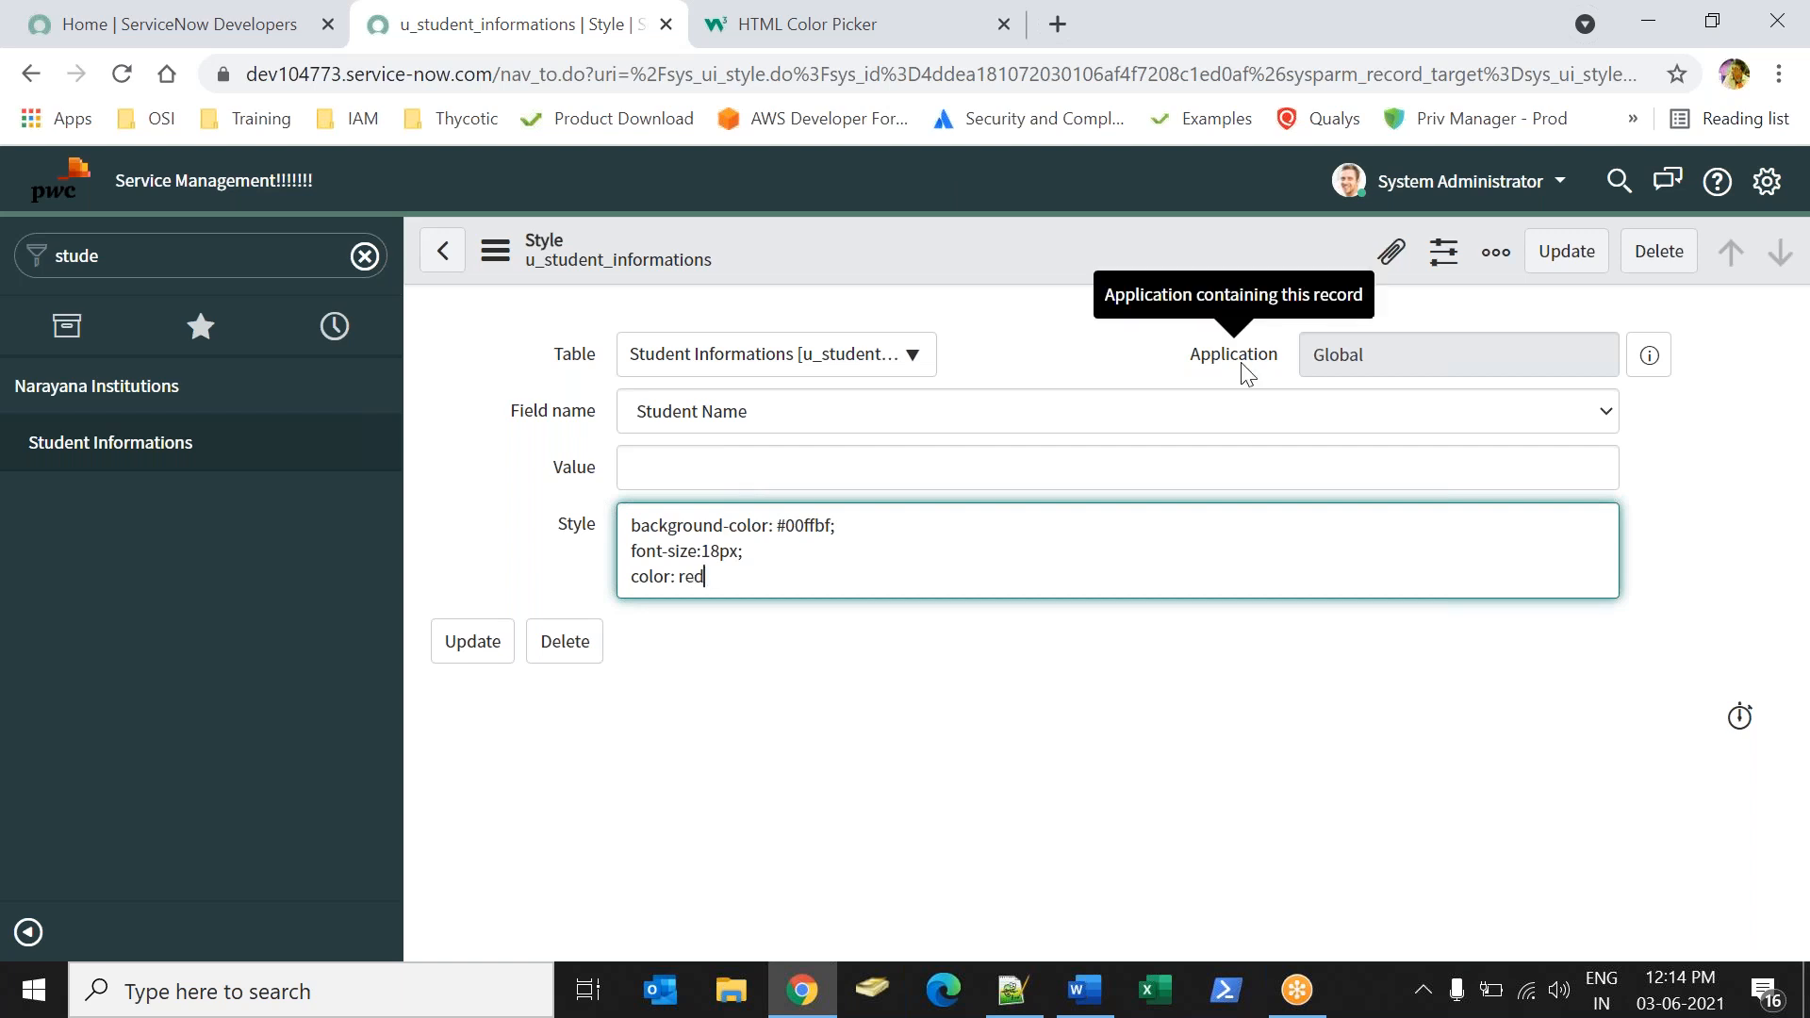
text(;)
click(1567, 251)
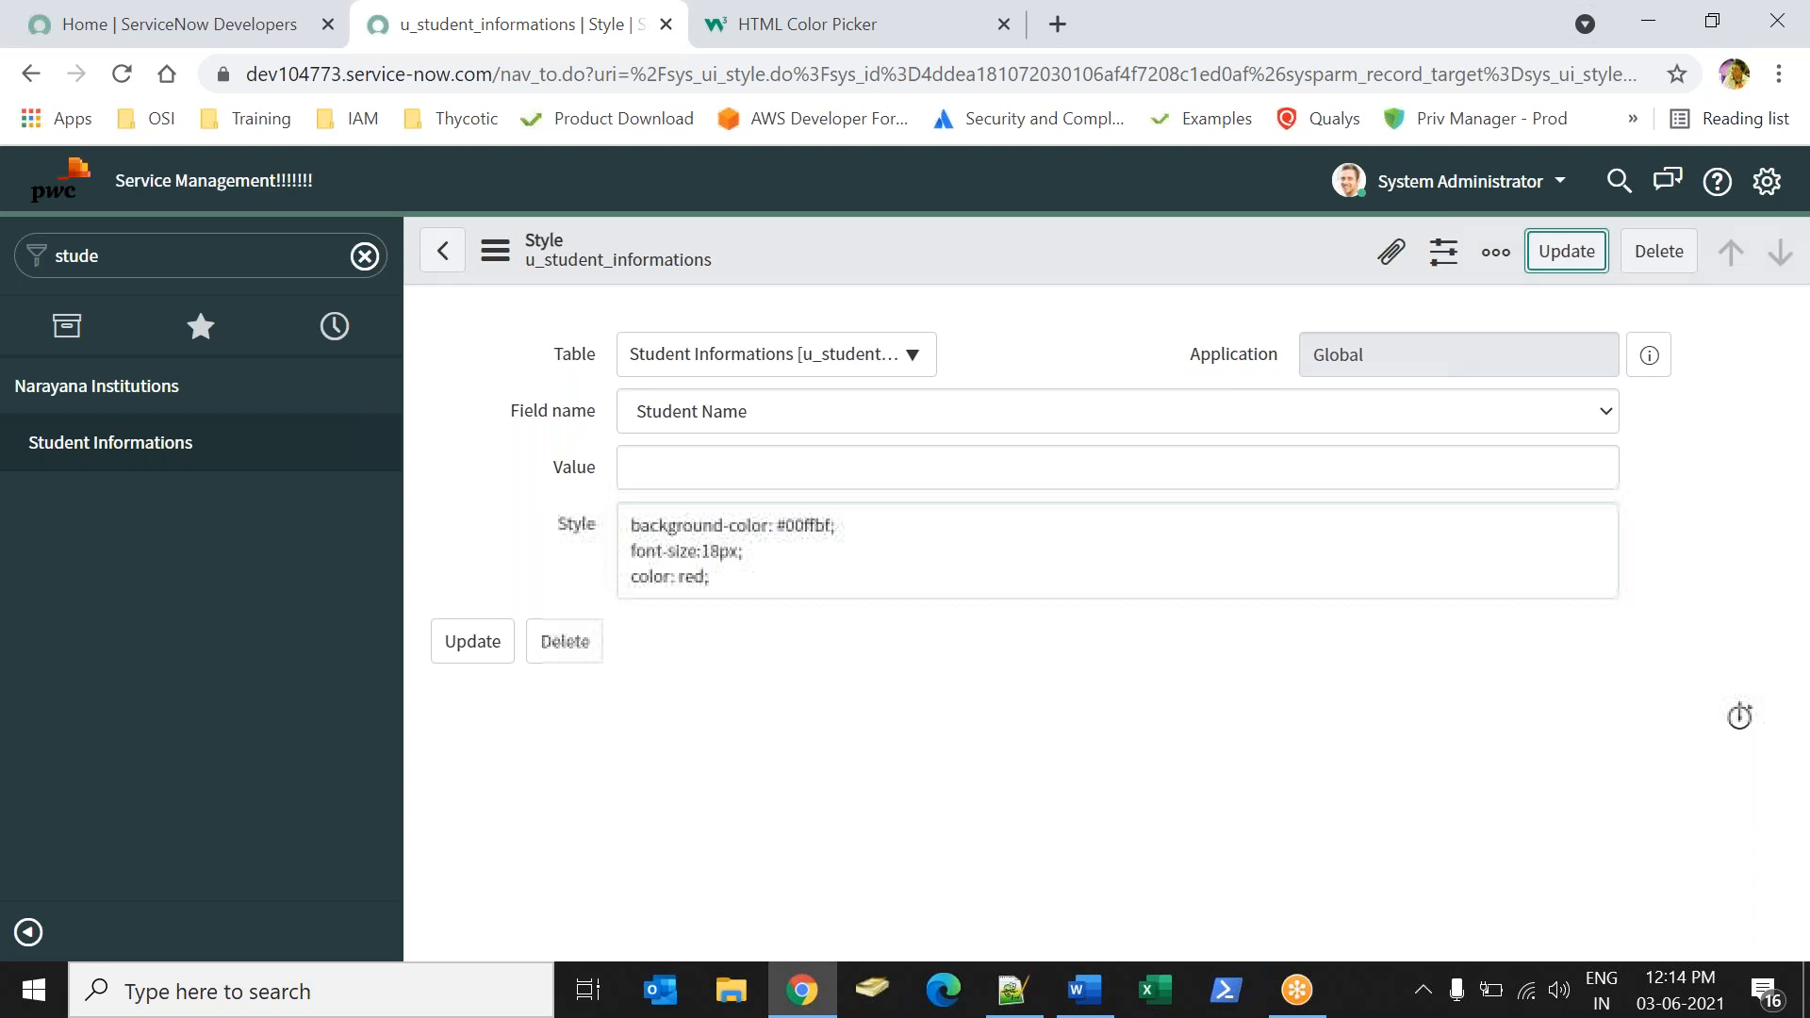
Open the student record from Student Informations and check the font color and size of the Student Name field.
click(144, 464)
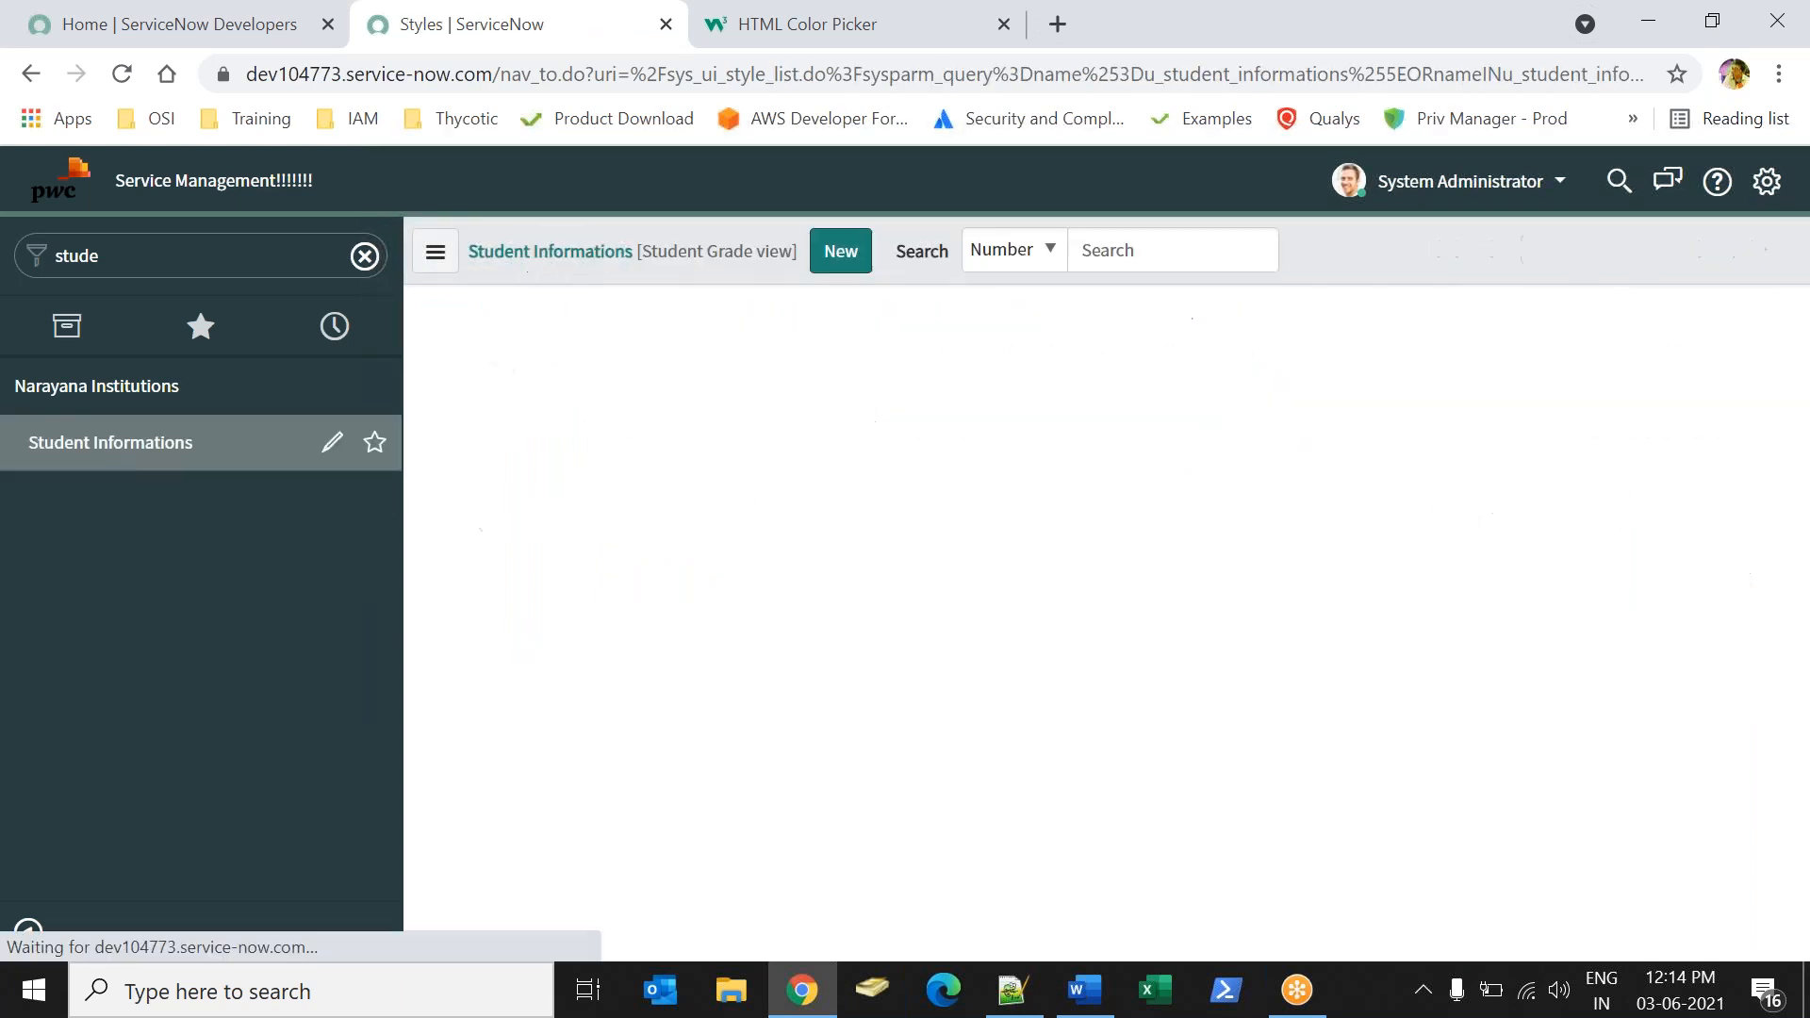
click(609, 469)
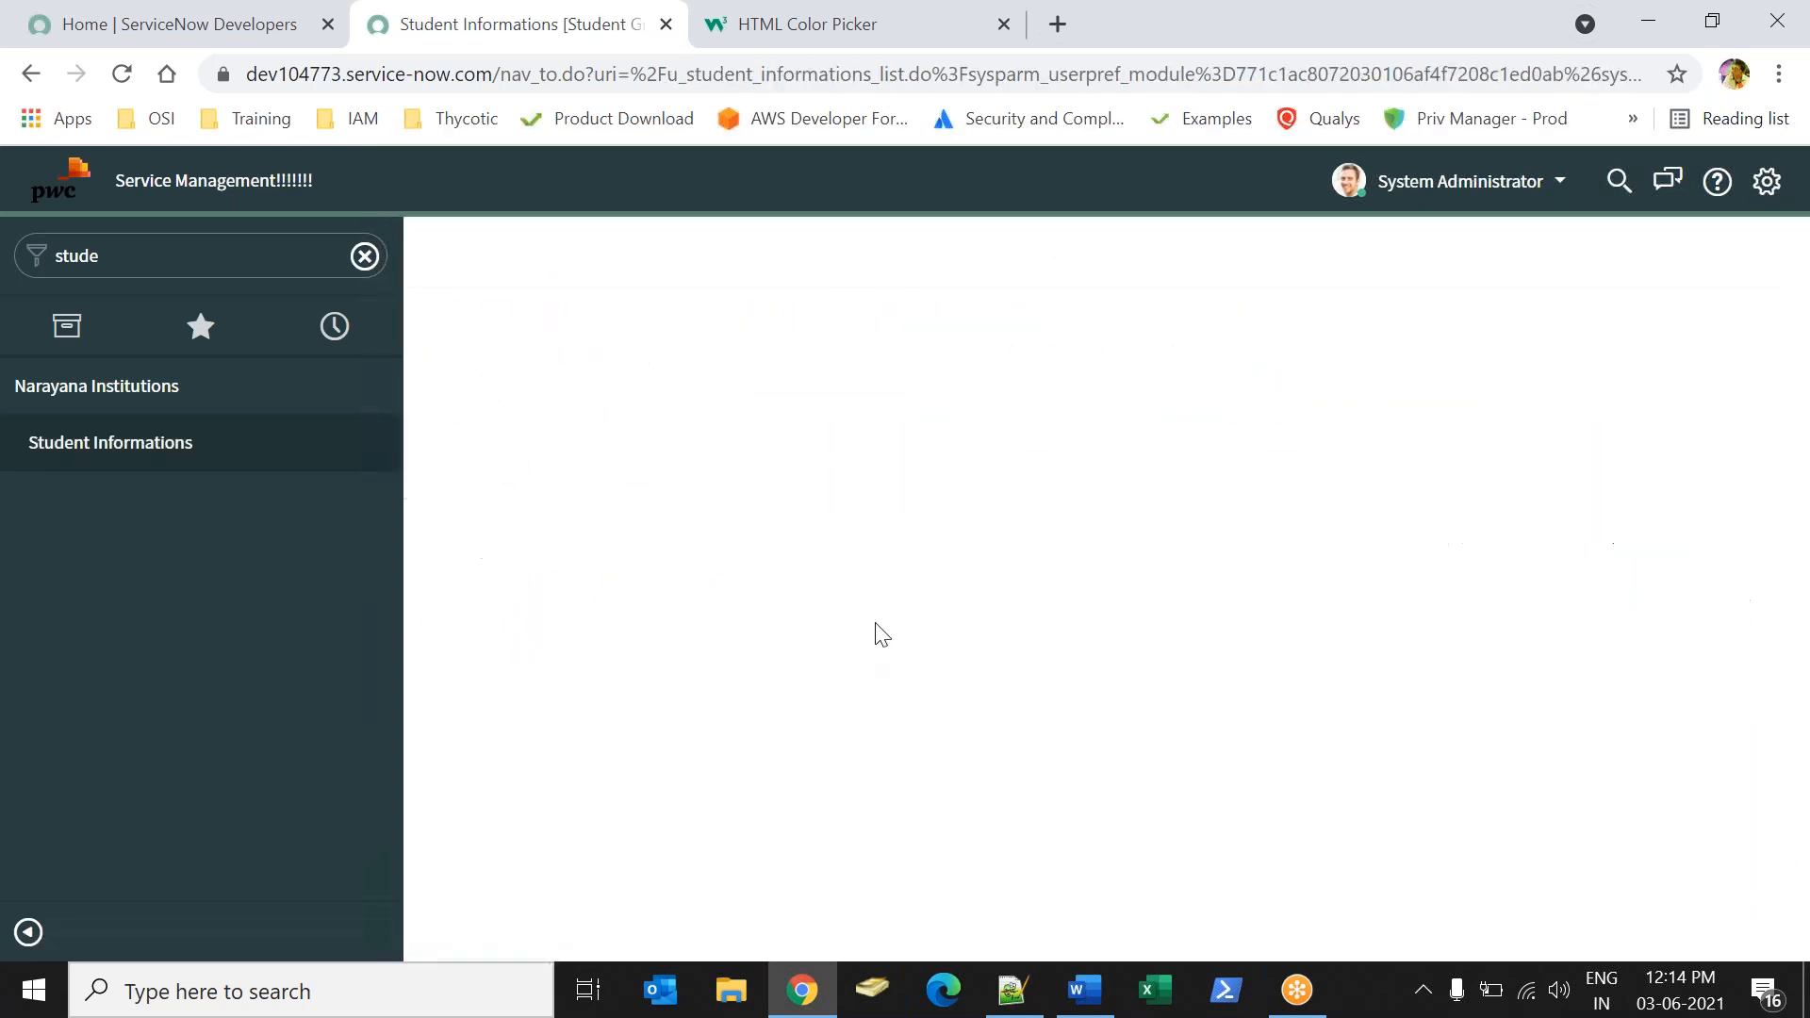
click(797, 439)
click(805, 417)
click(1052, 515)
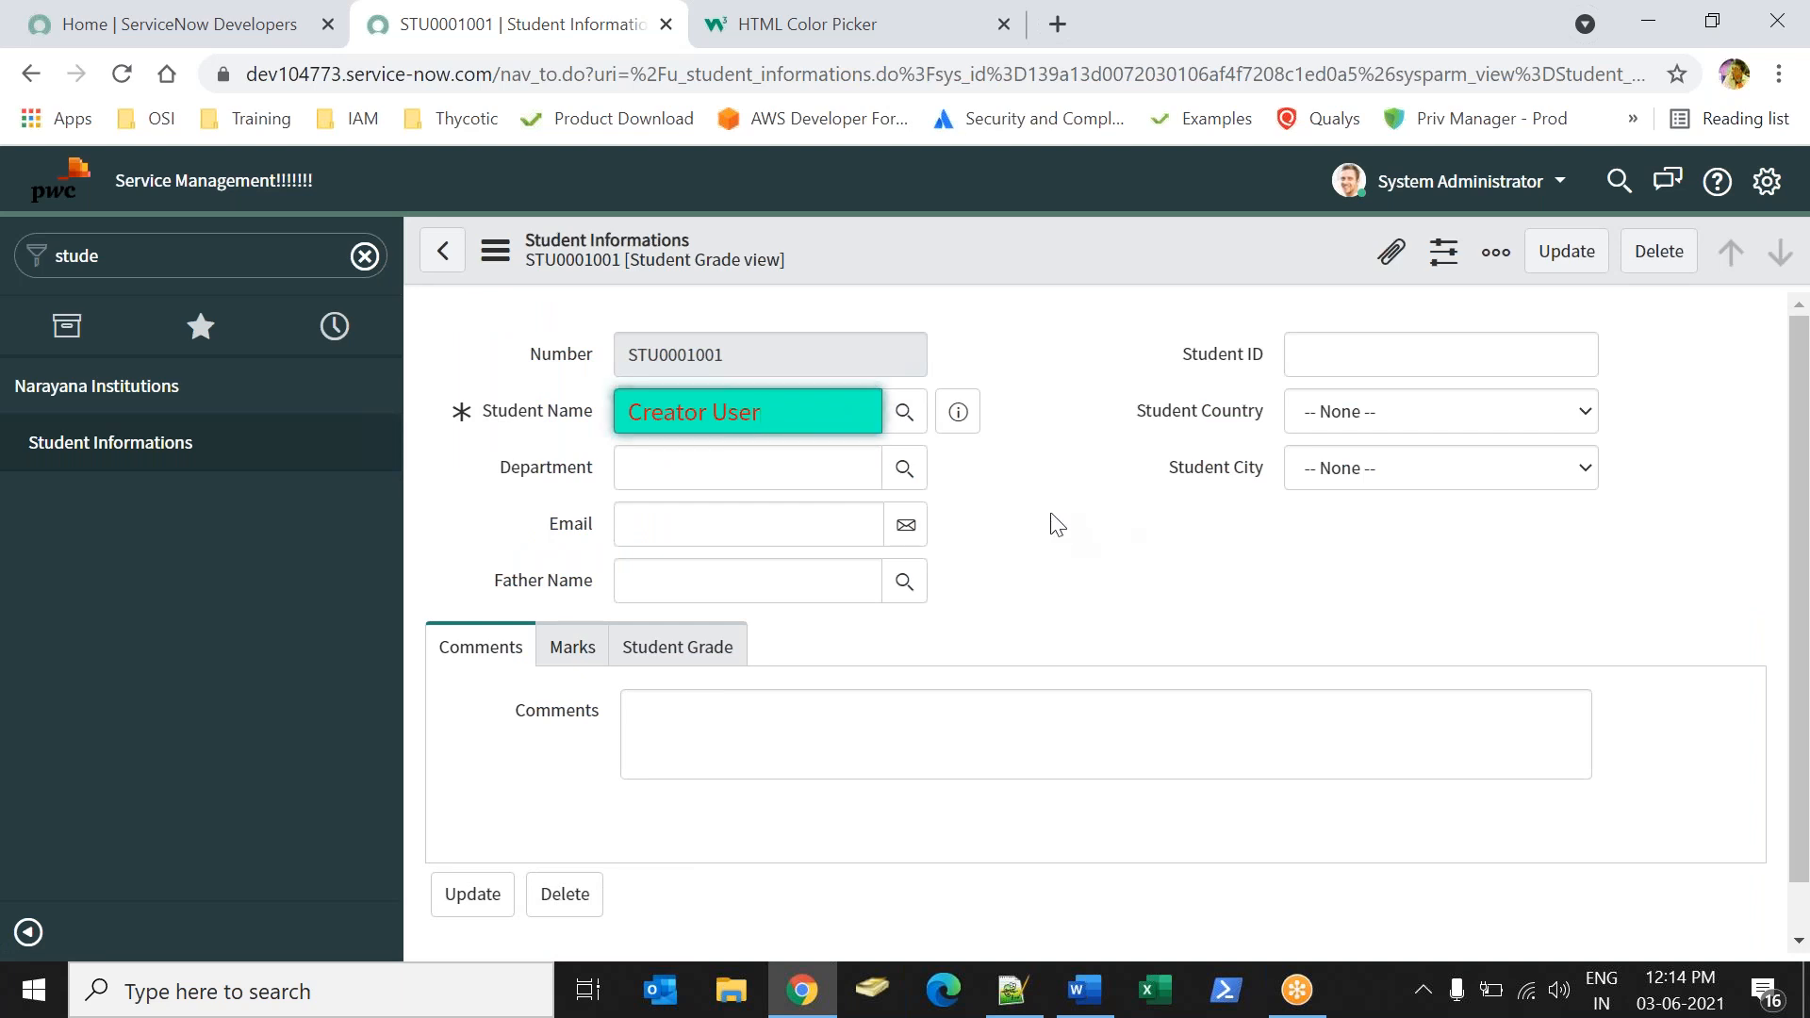
triple_click(746, 430)
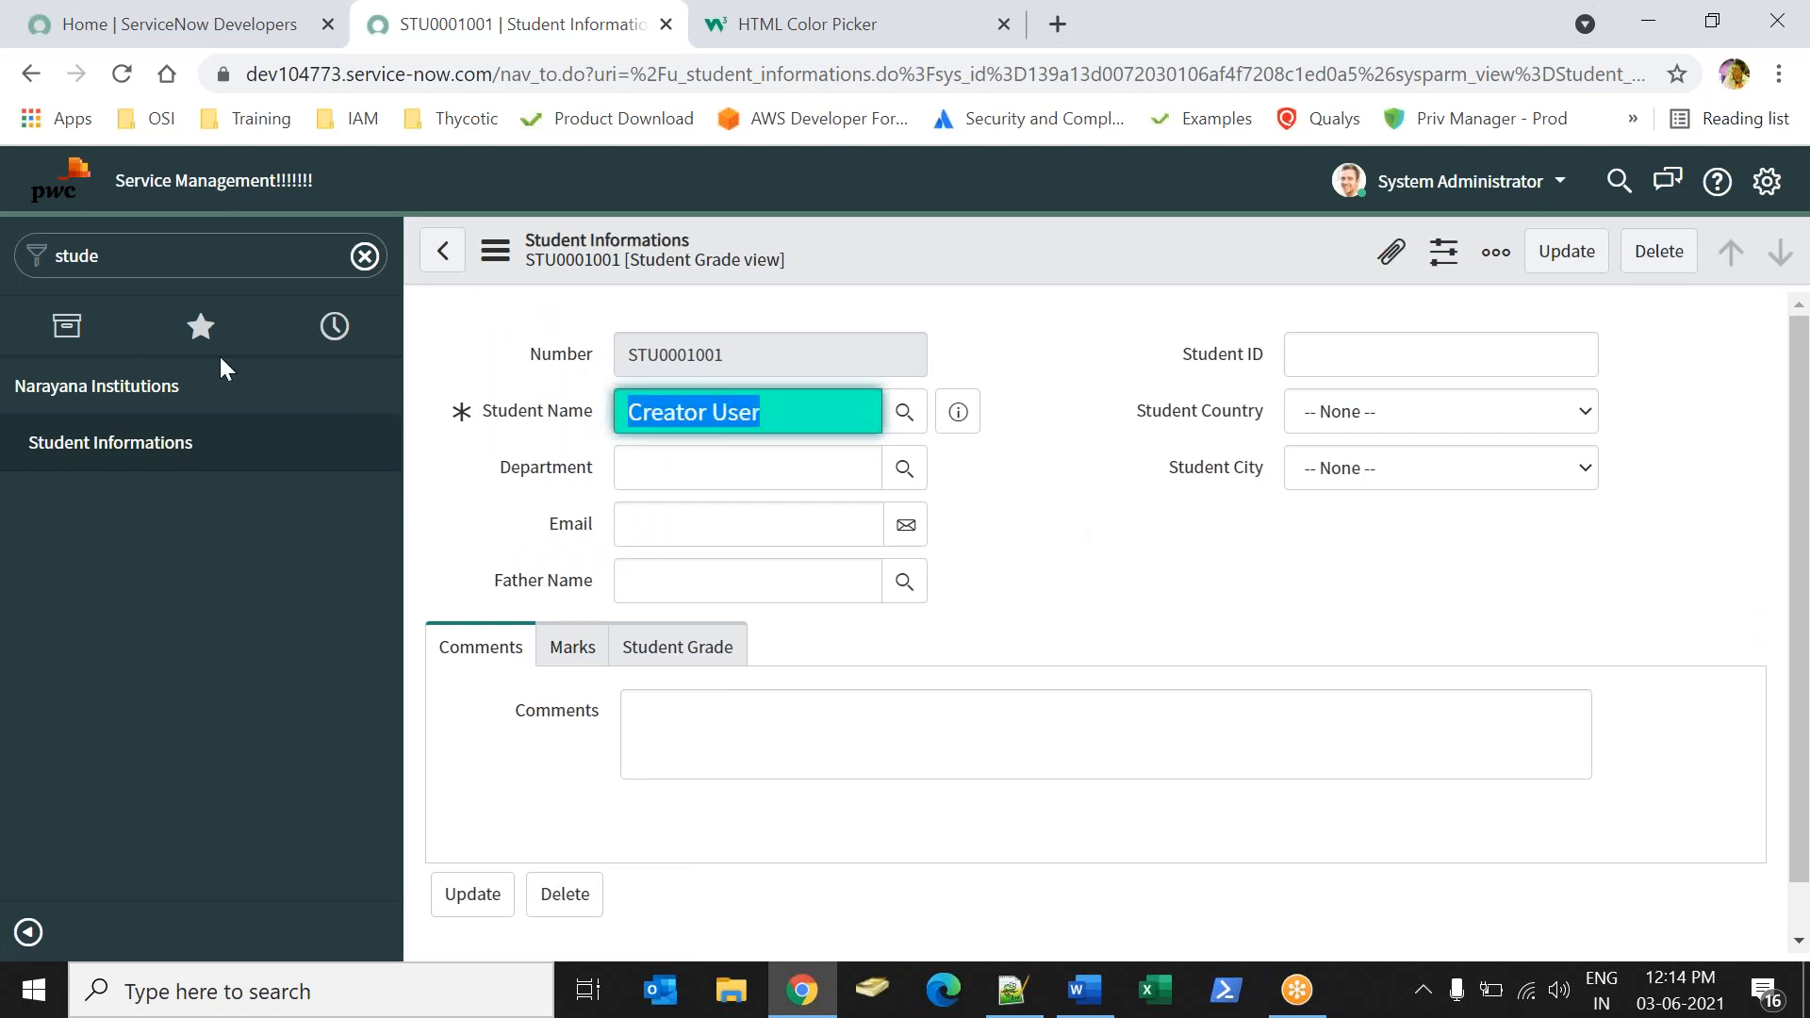
click(1010, 521)
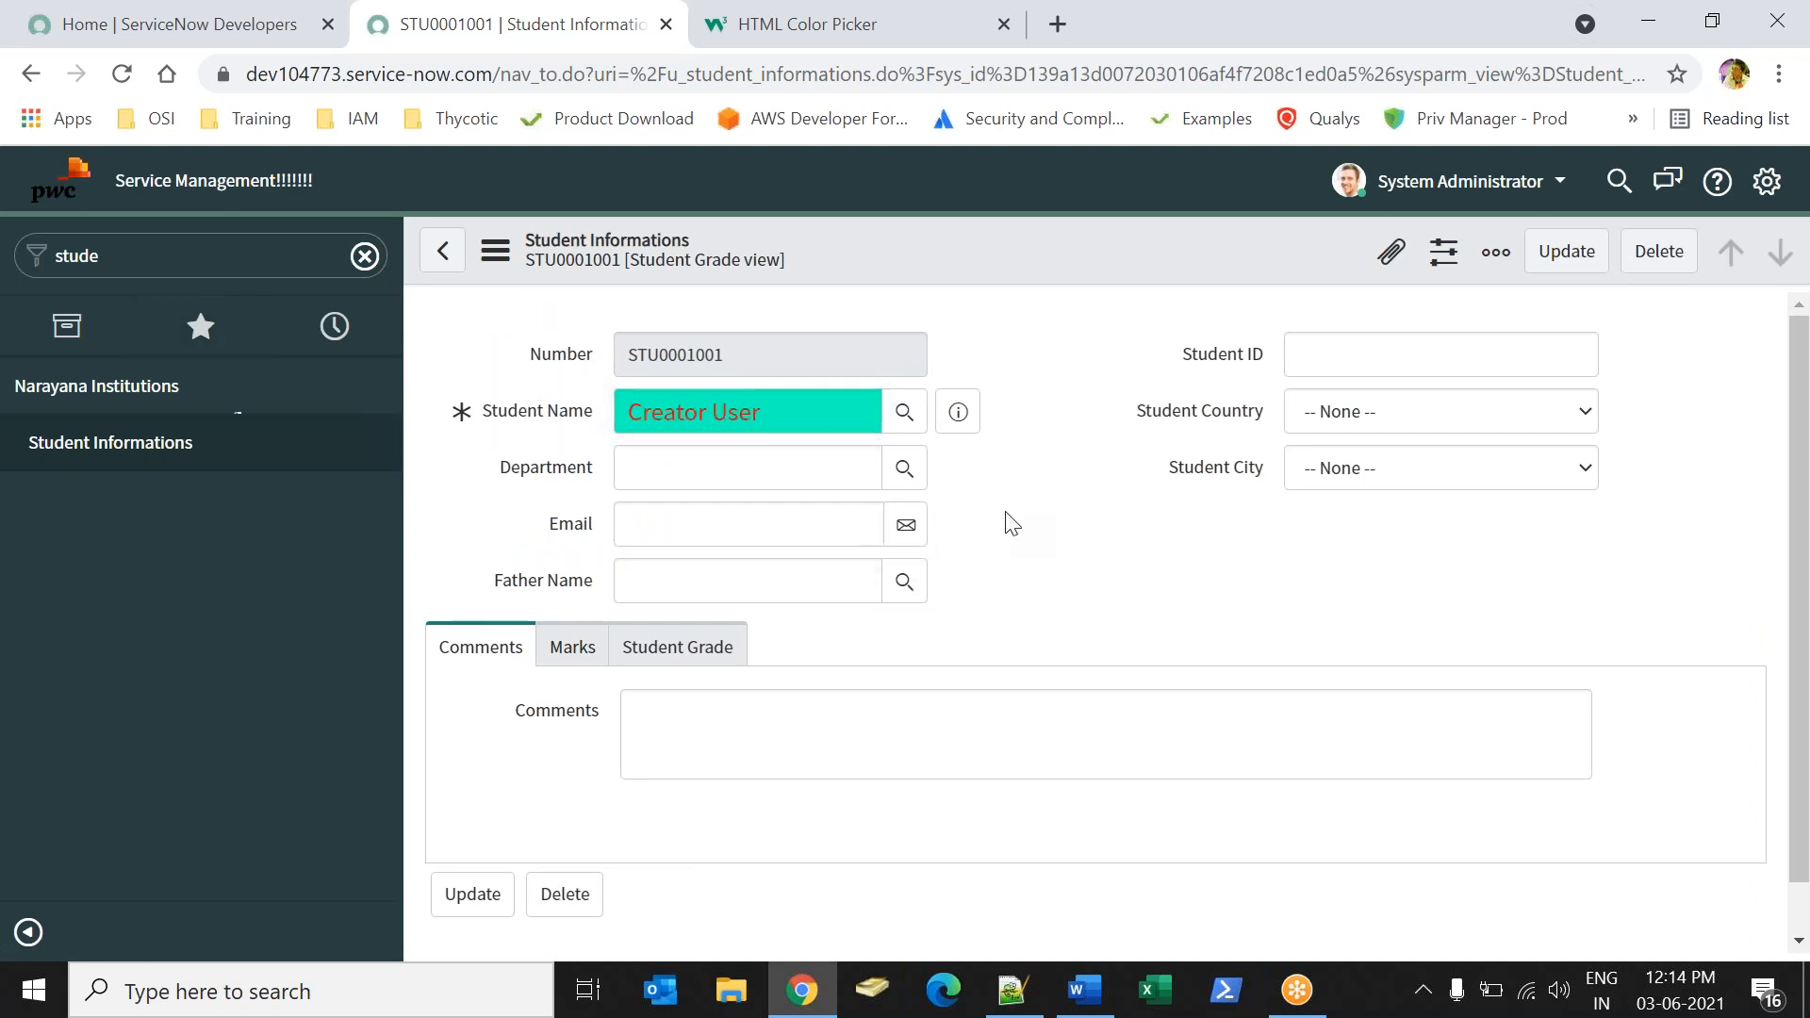
Open the list of styles configured for the Student Name field from the student record.
right_click(547, 416)
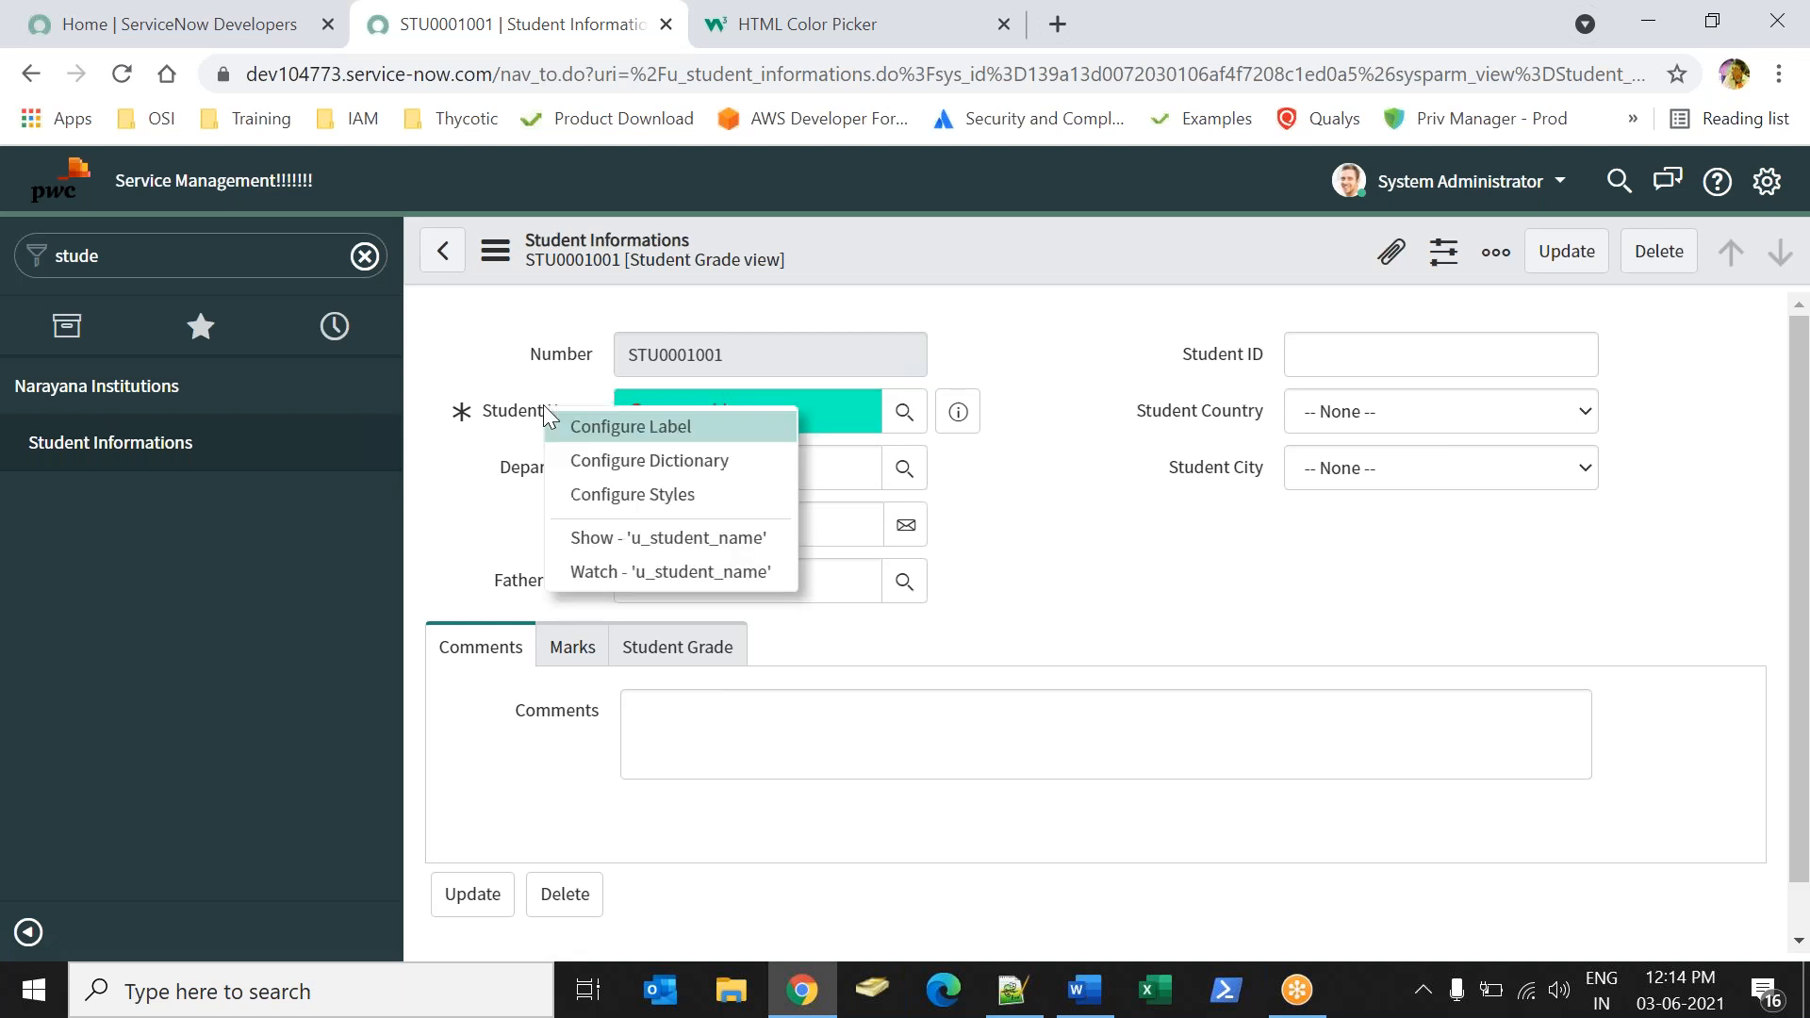
click(632, 498)
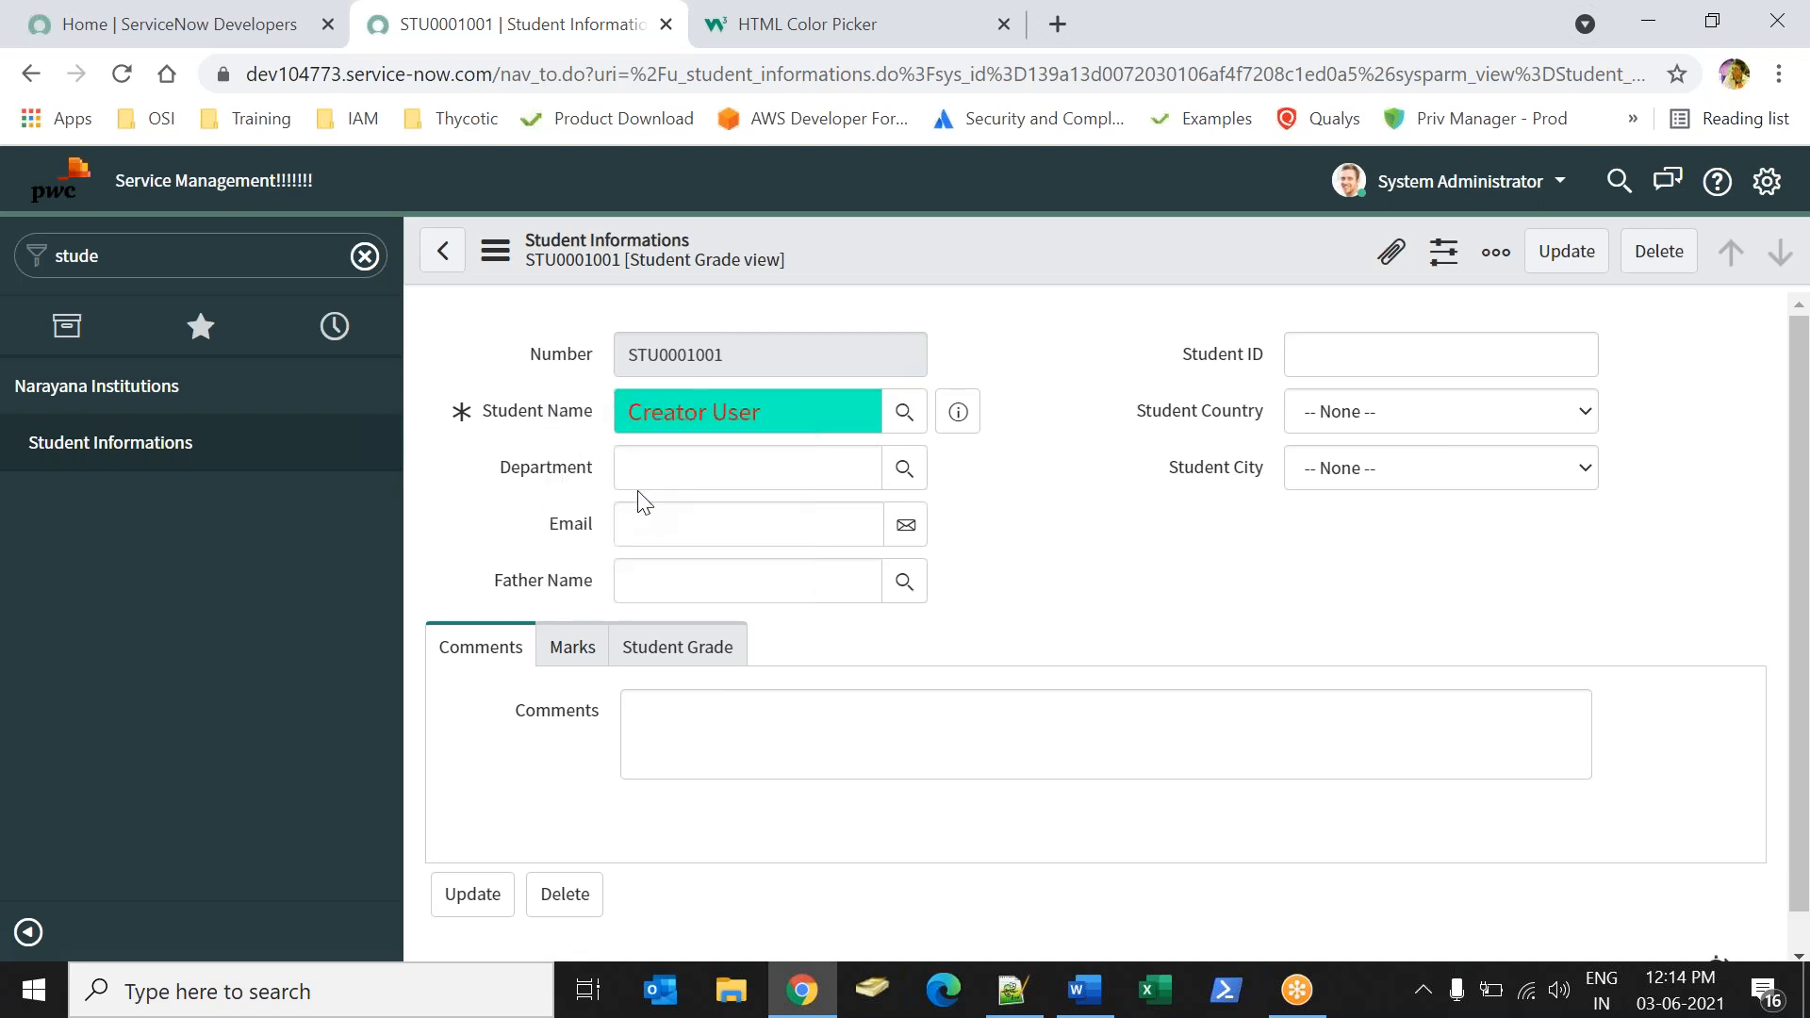
click(266, 261)
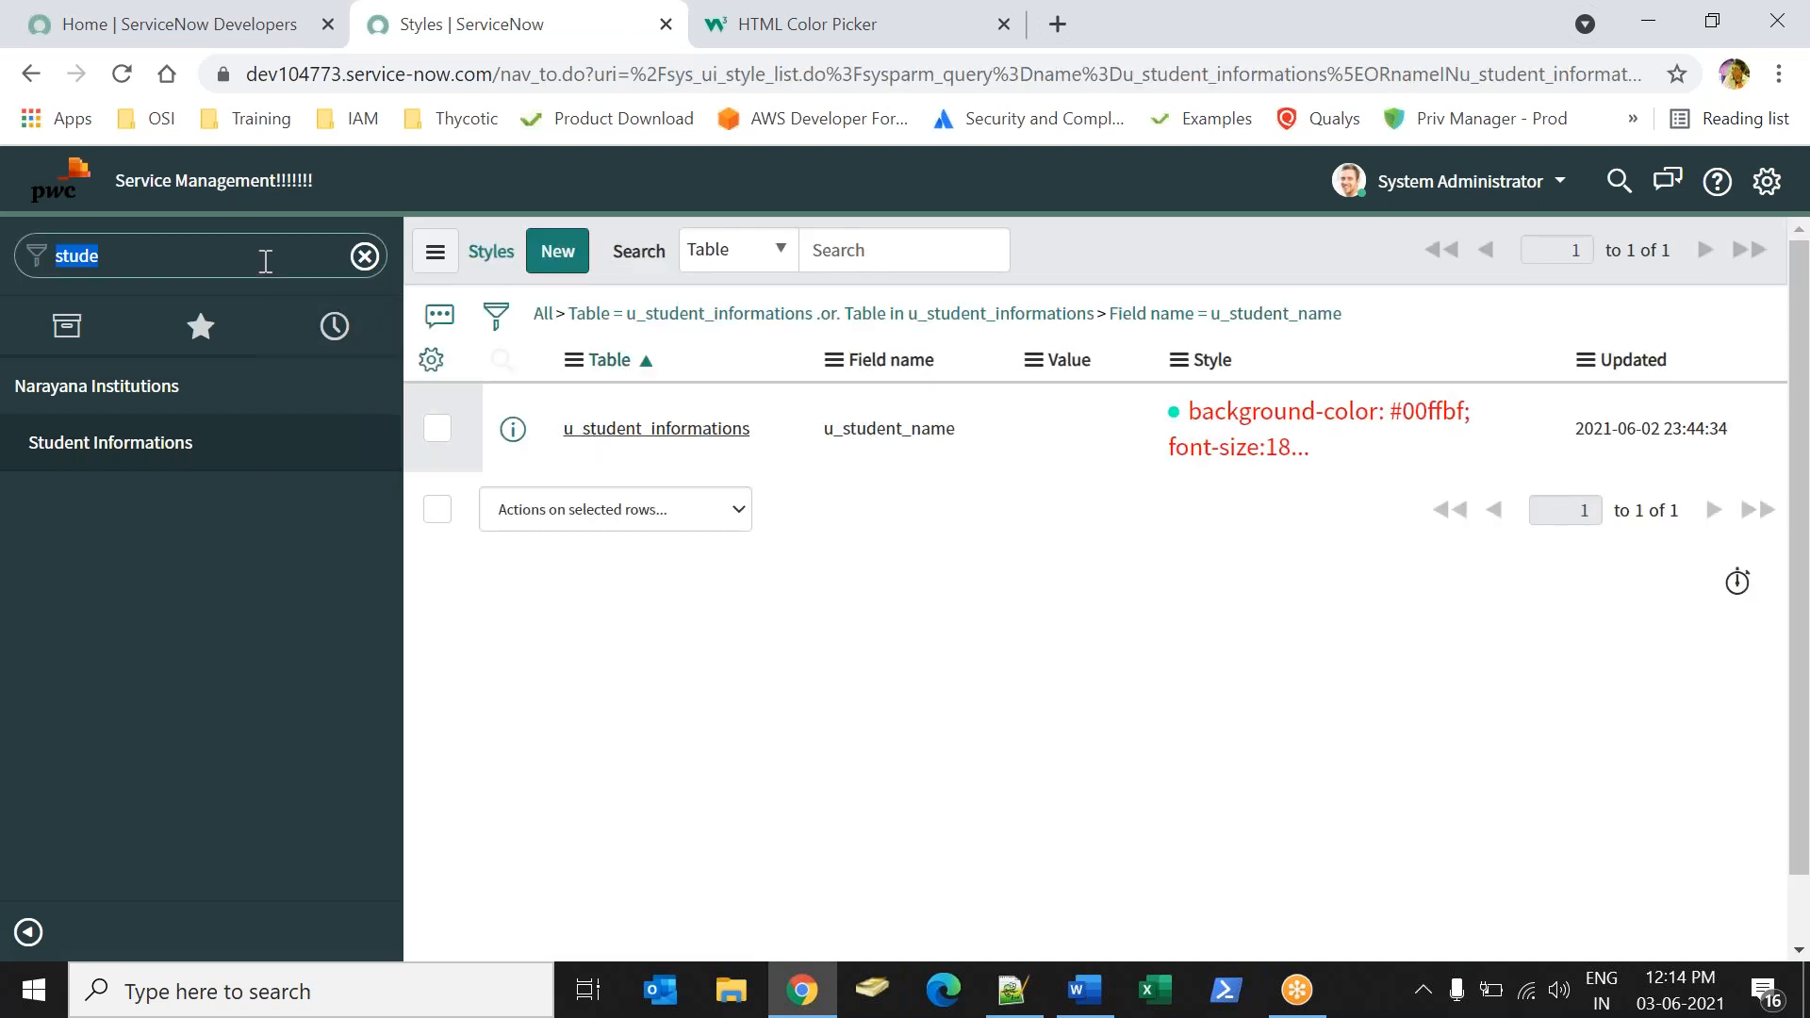
Return to the homepage and open the full Incident table using incident.list in the navigator.
click(78, 173)
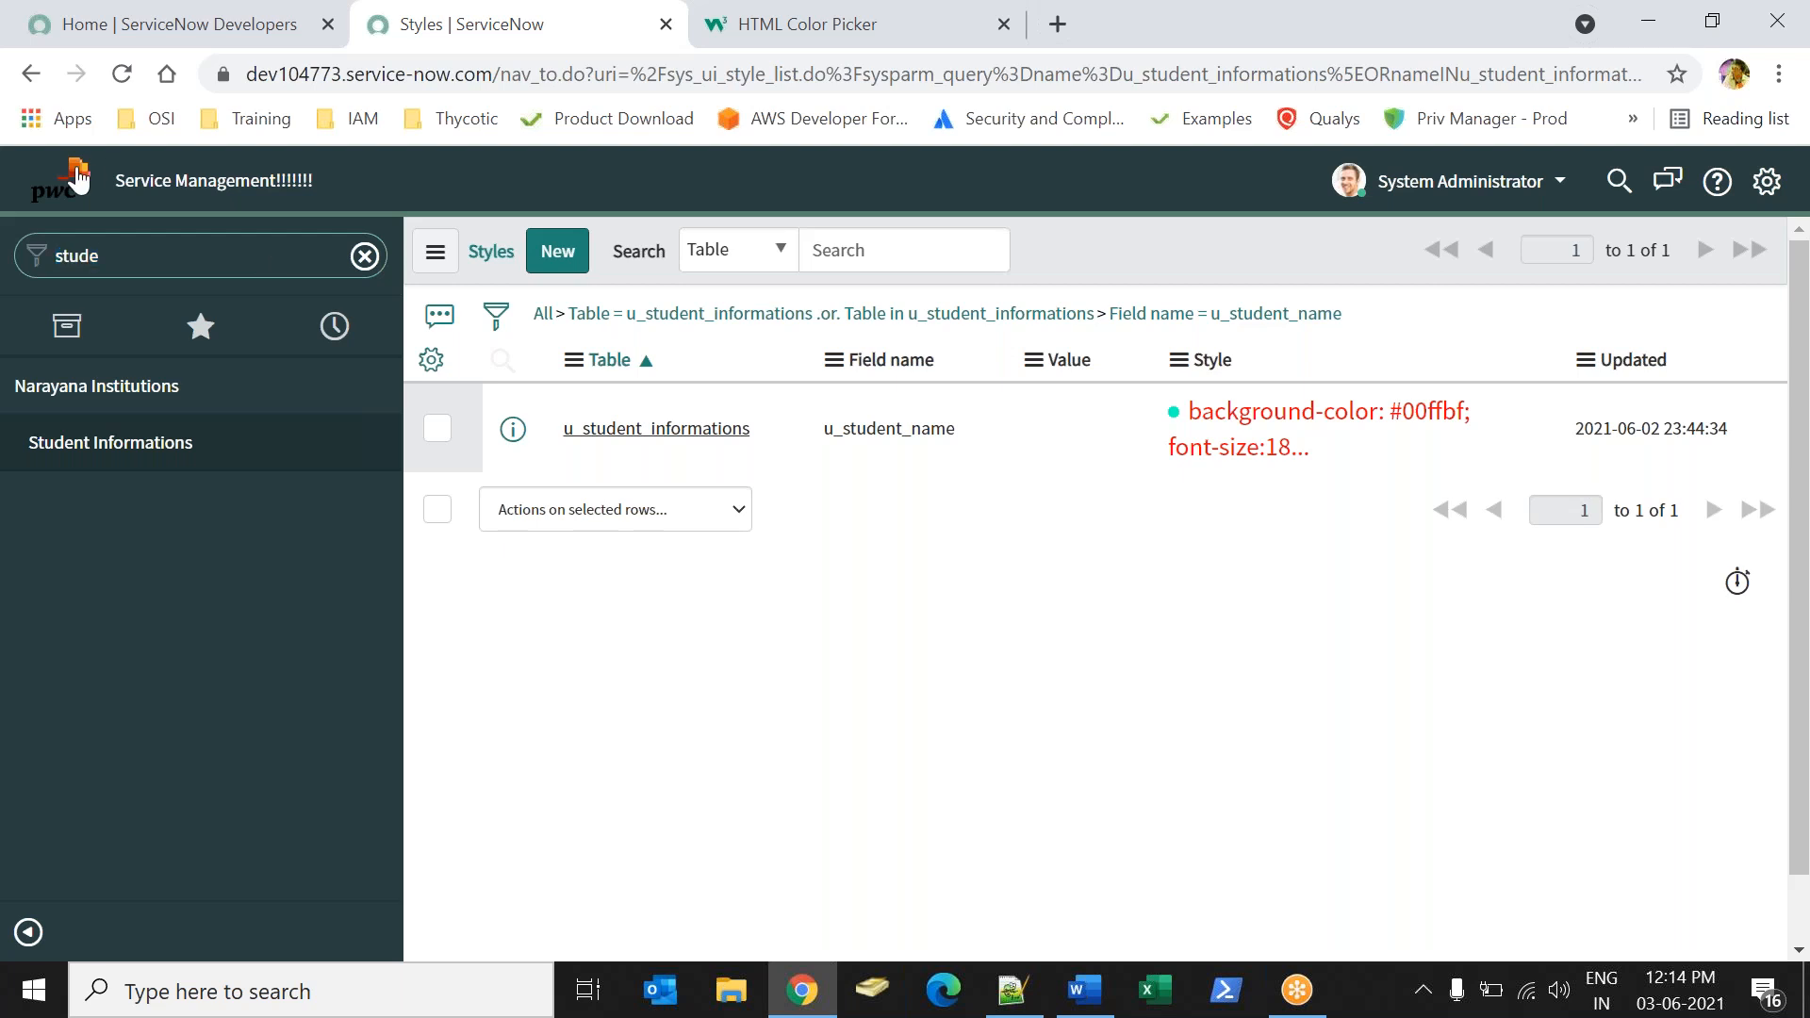
click(249, 256)
text(incident.li)
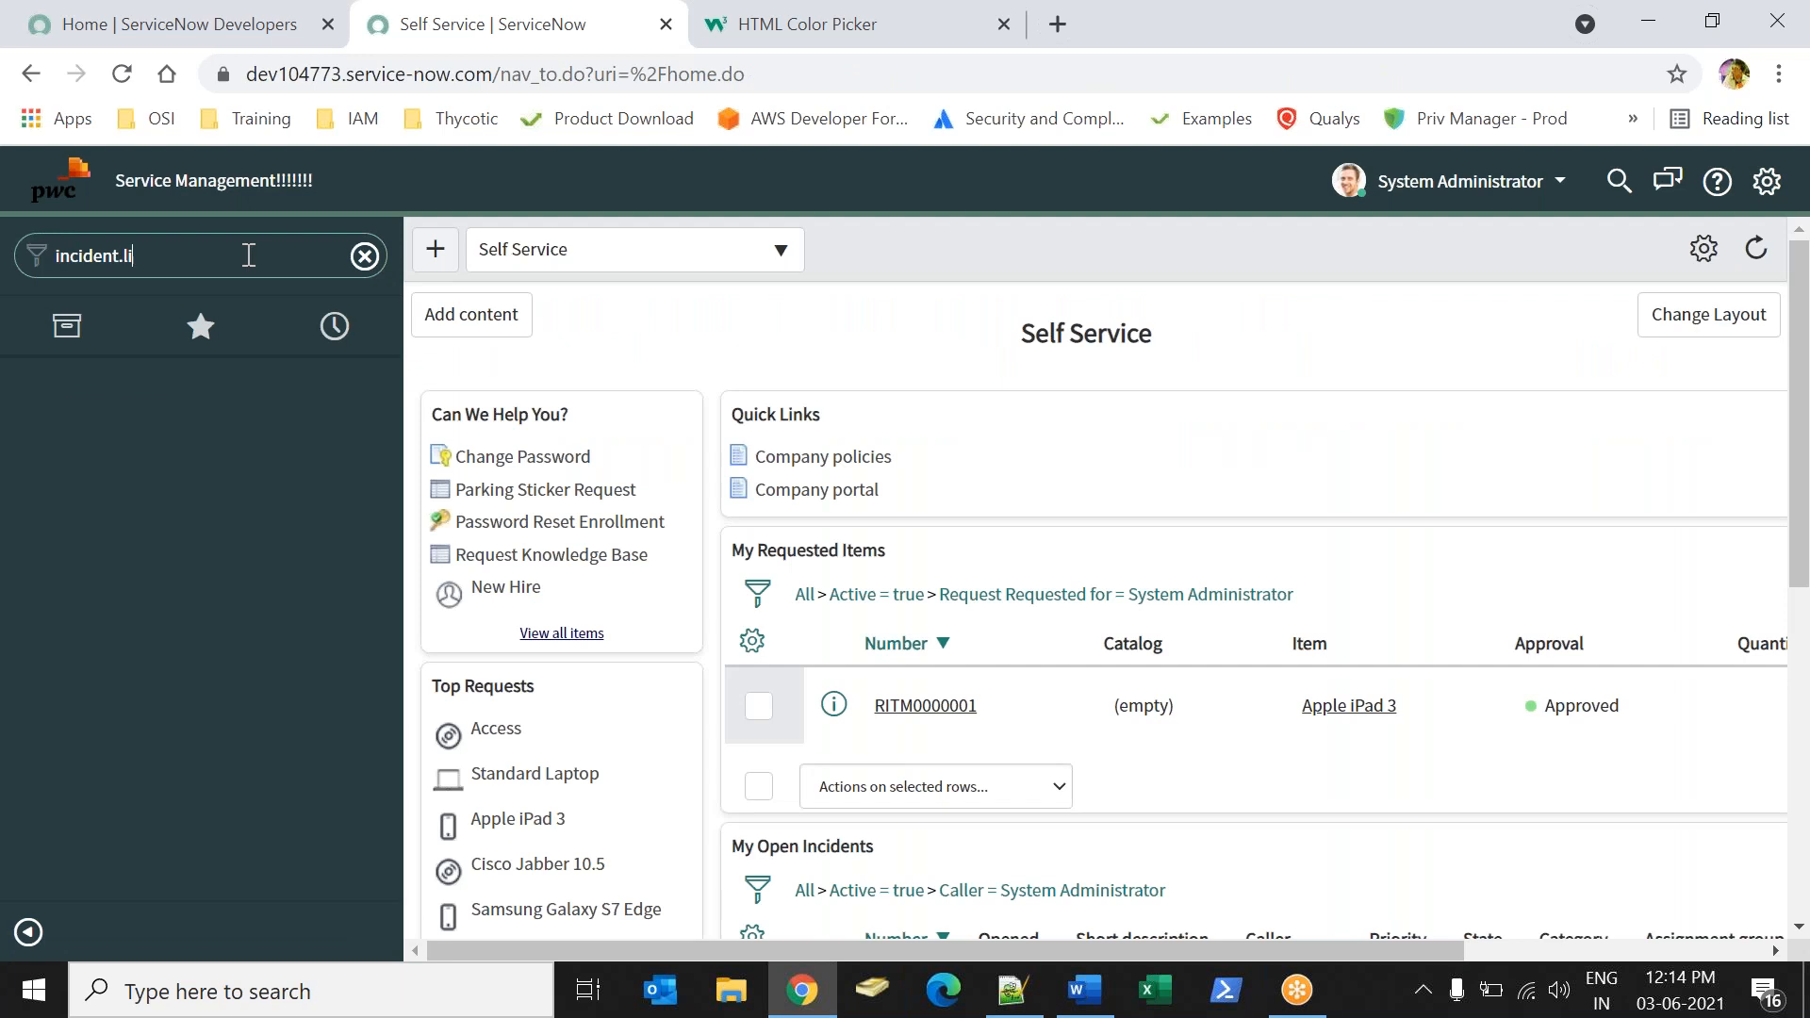
key(Return)
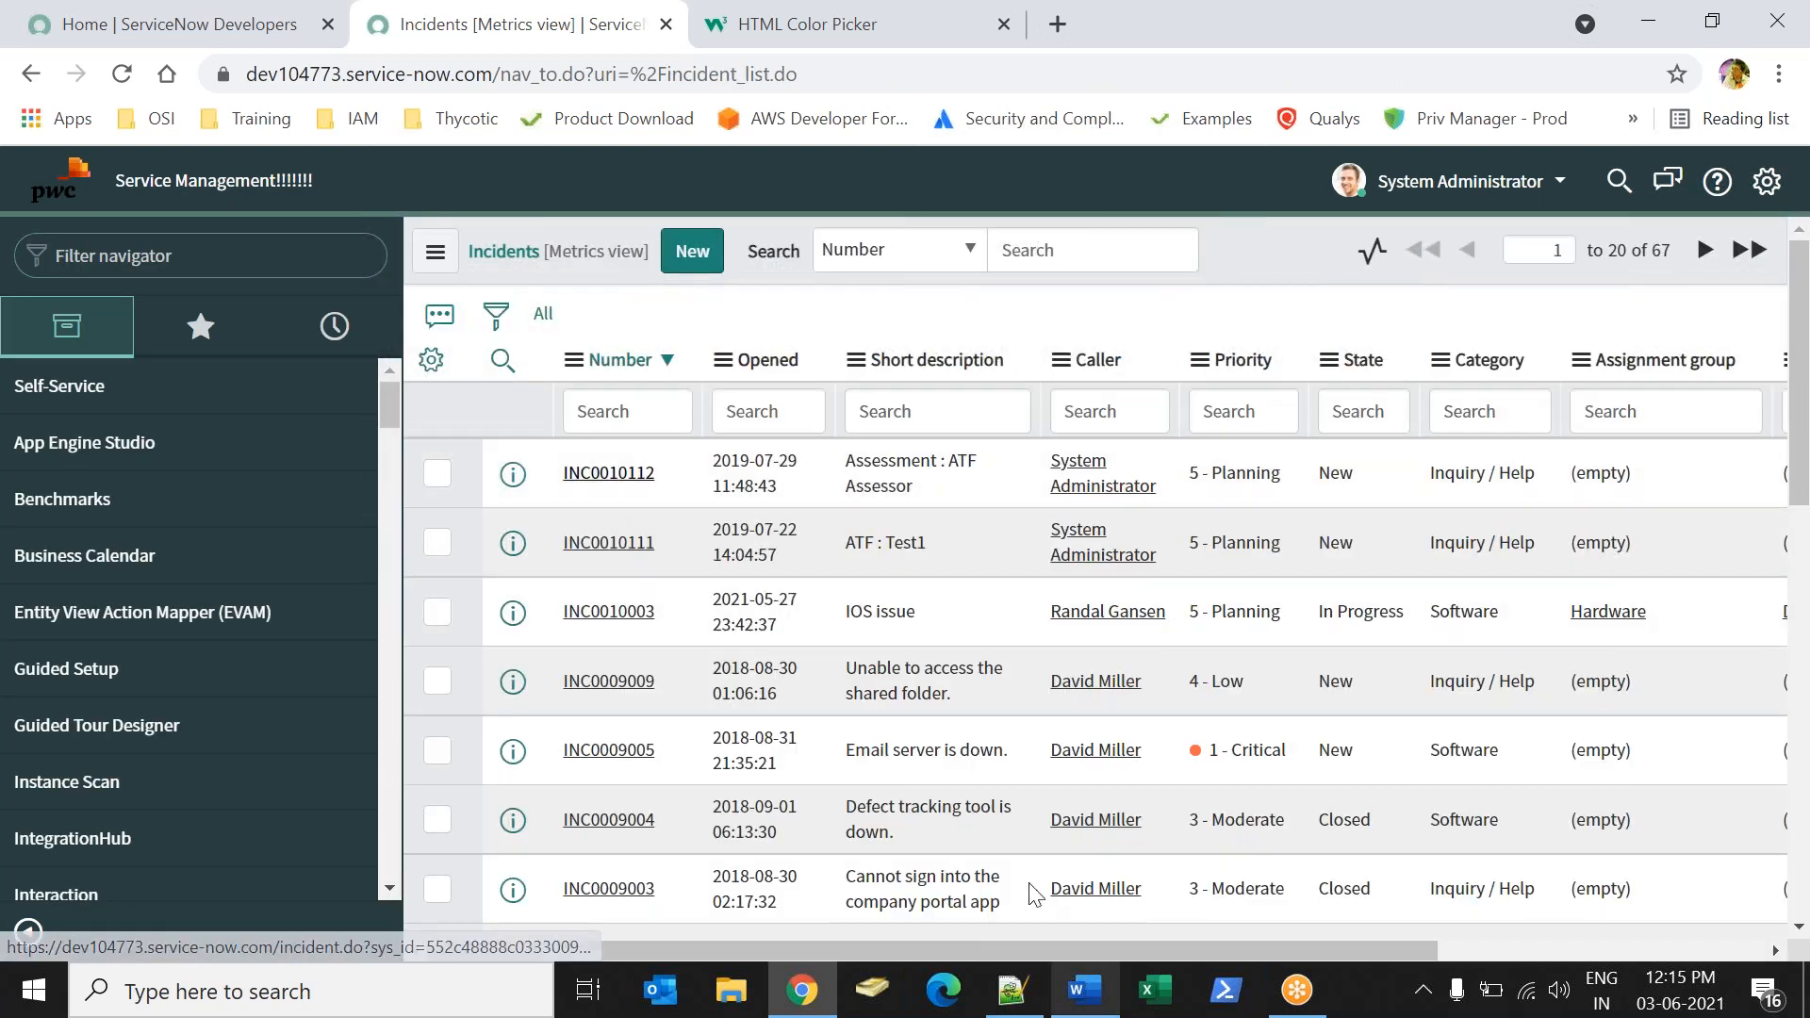
Switch to the Word notes, add the line "Due Date:", and return to the incident list in Chrome.
key(alt+Tab)
text(Due e)
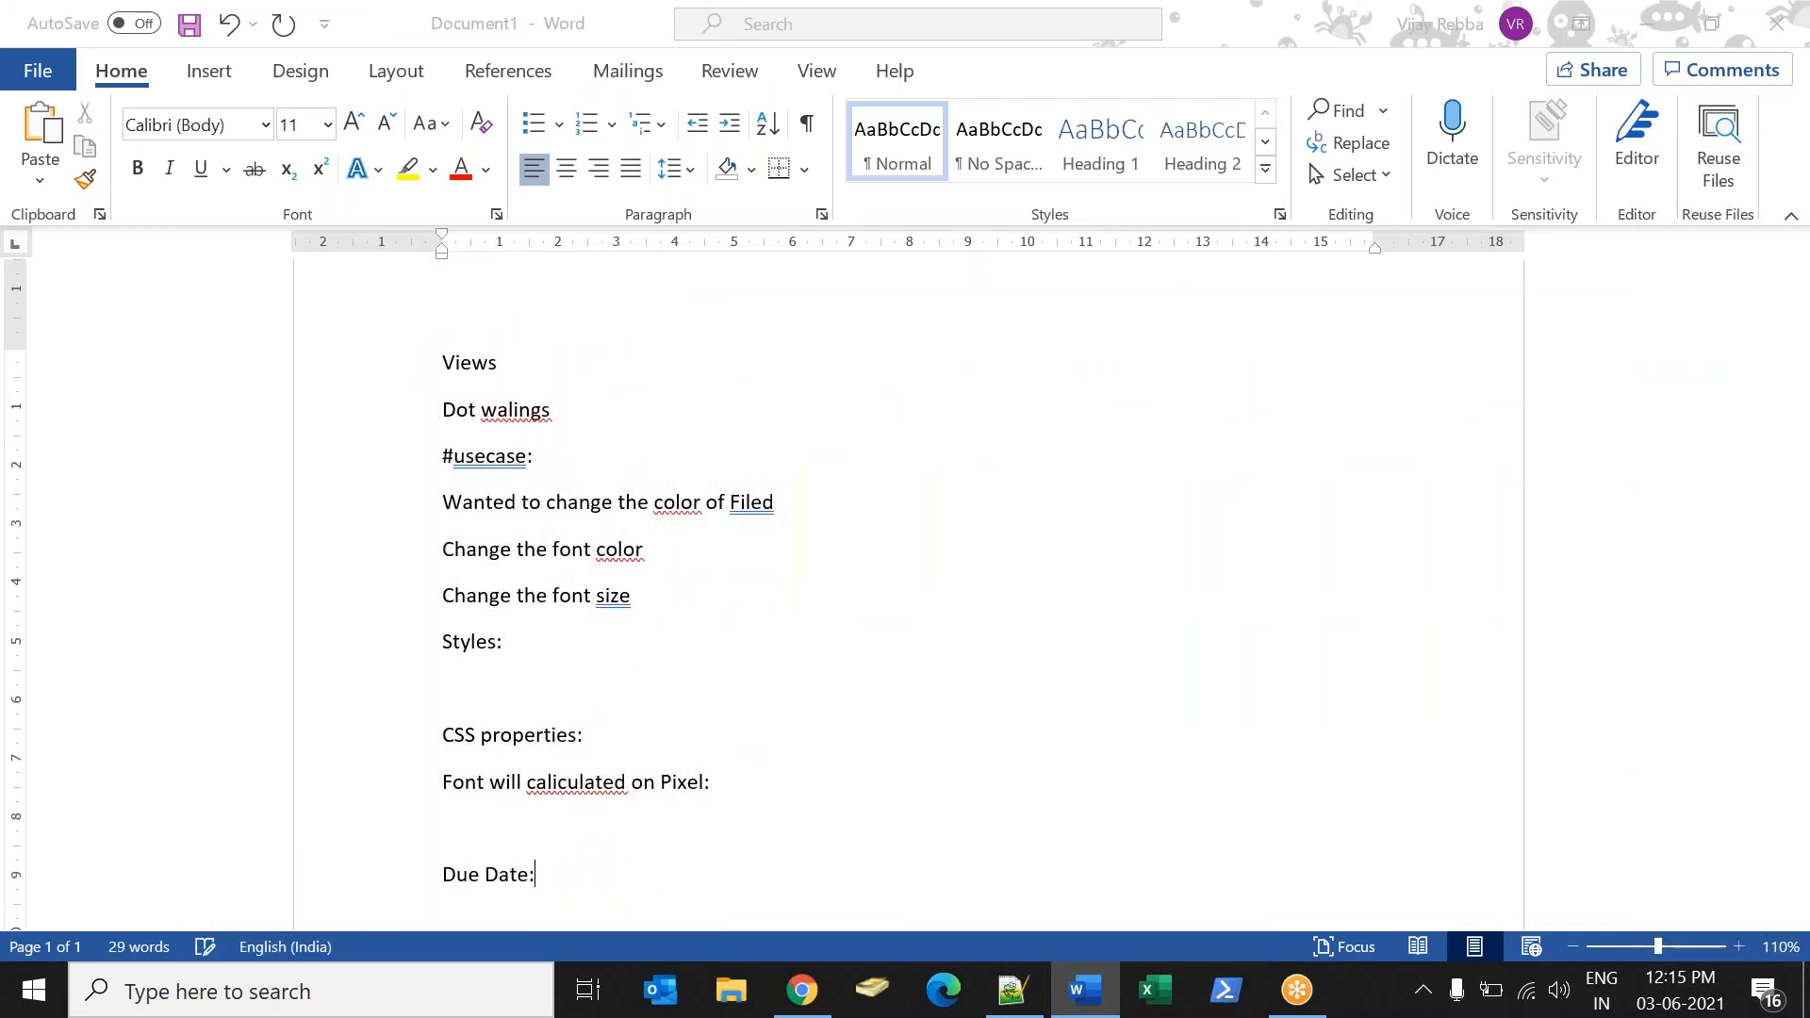
key(alt+Tab)
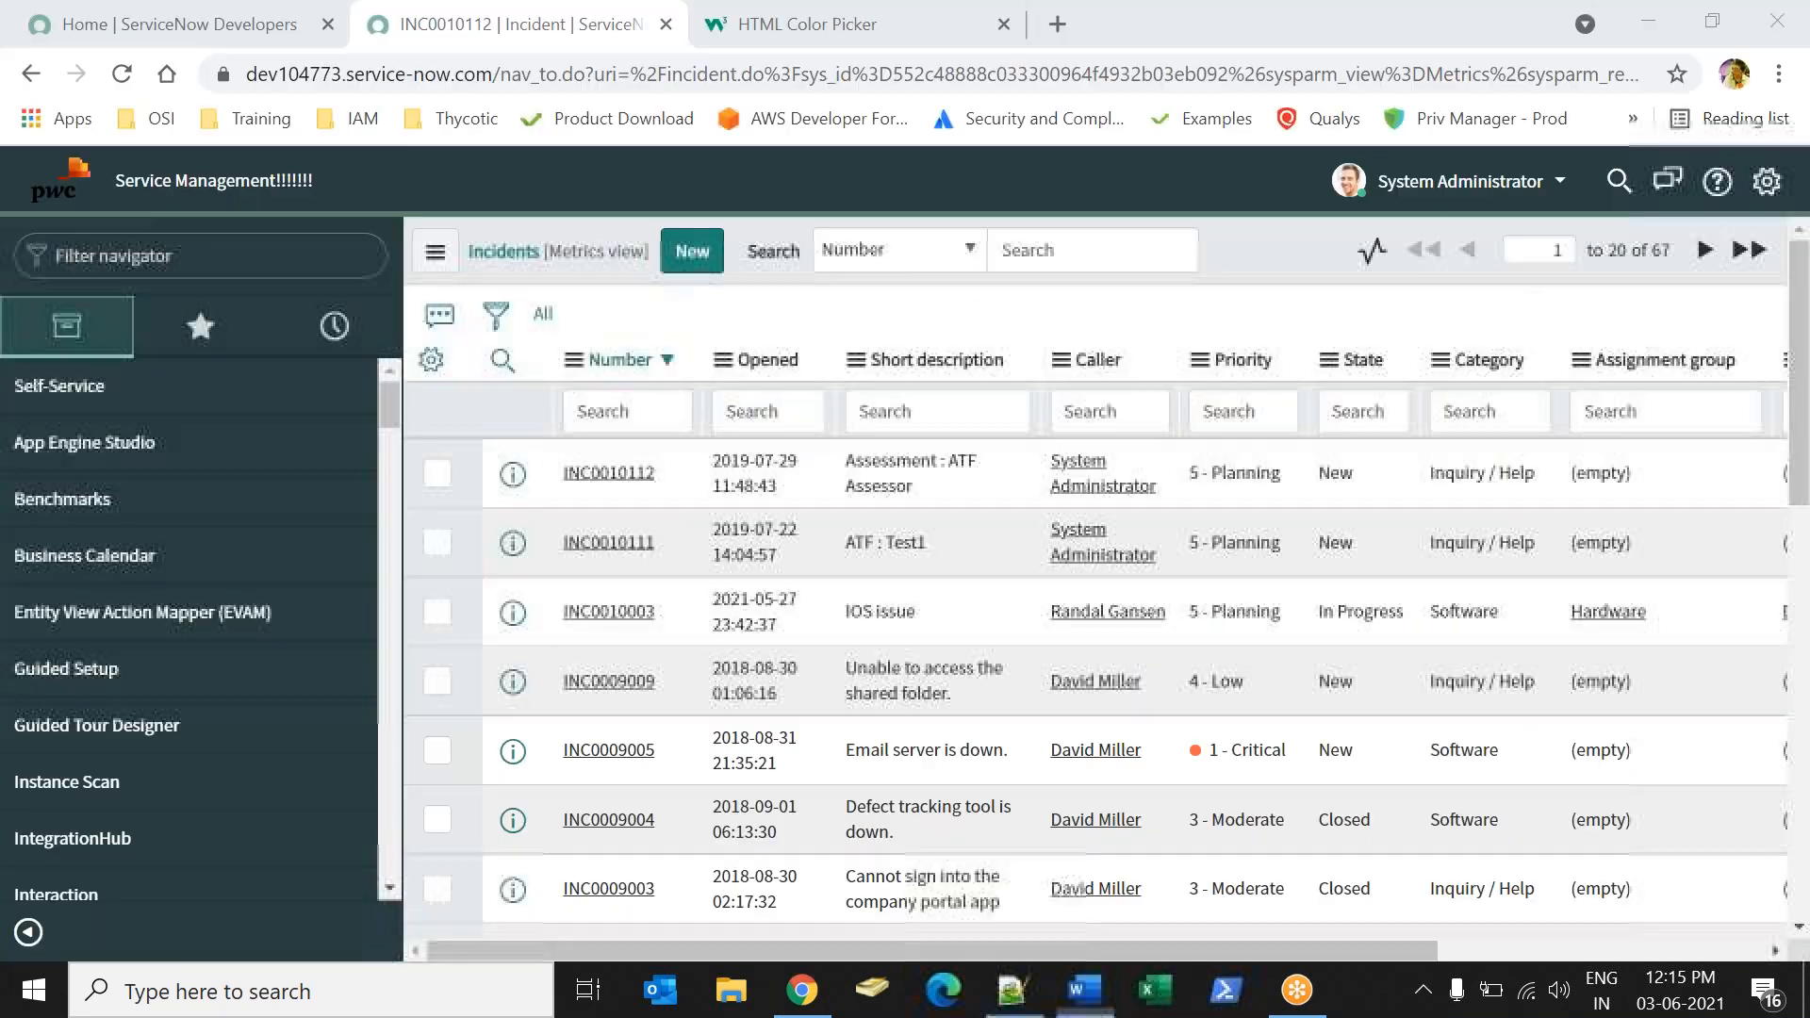
Open incident INC0010112 and switch its form from the Metrics view to the Default view.
click(603, 473)
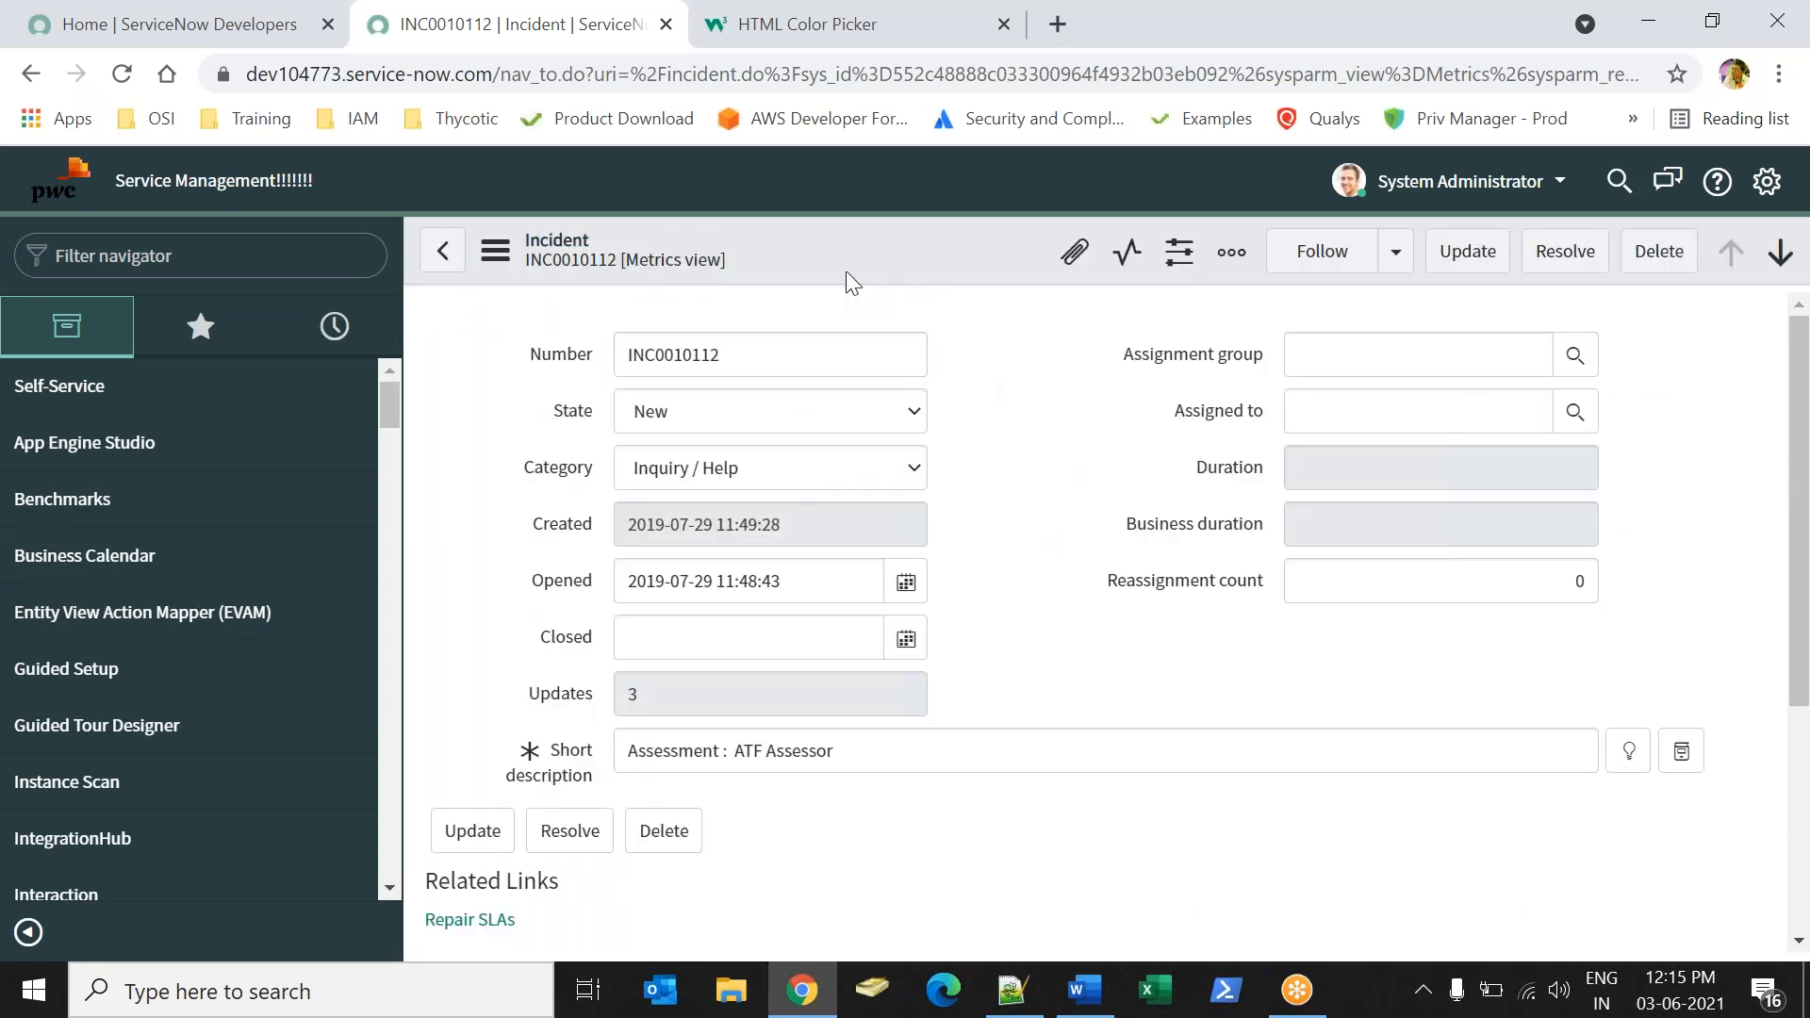
click(682, 234)
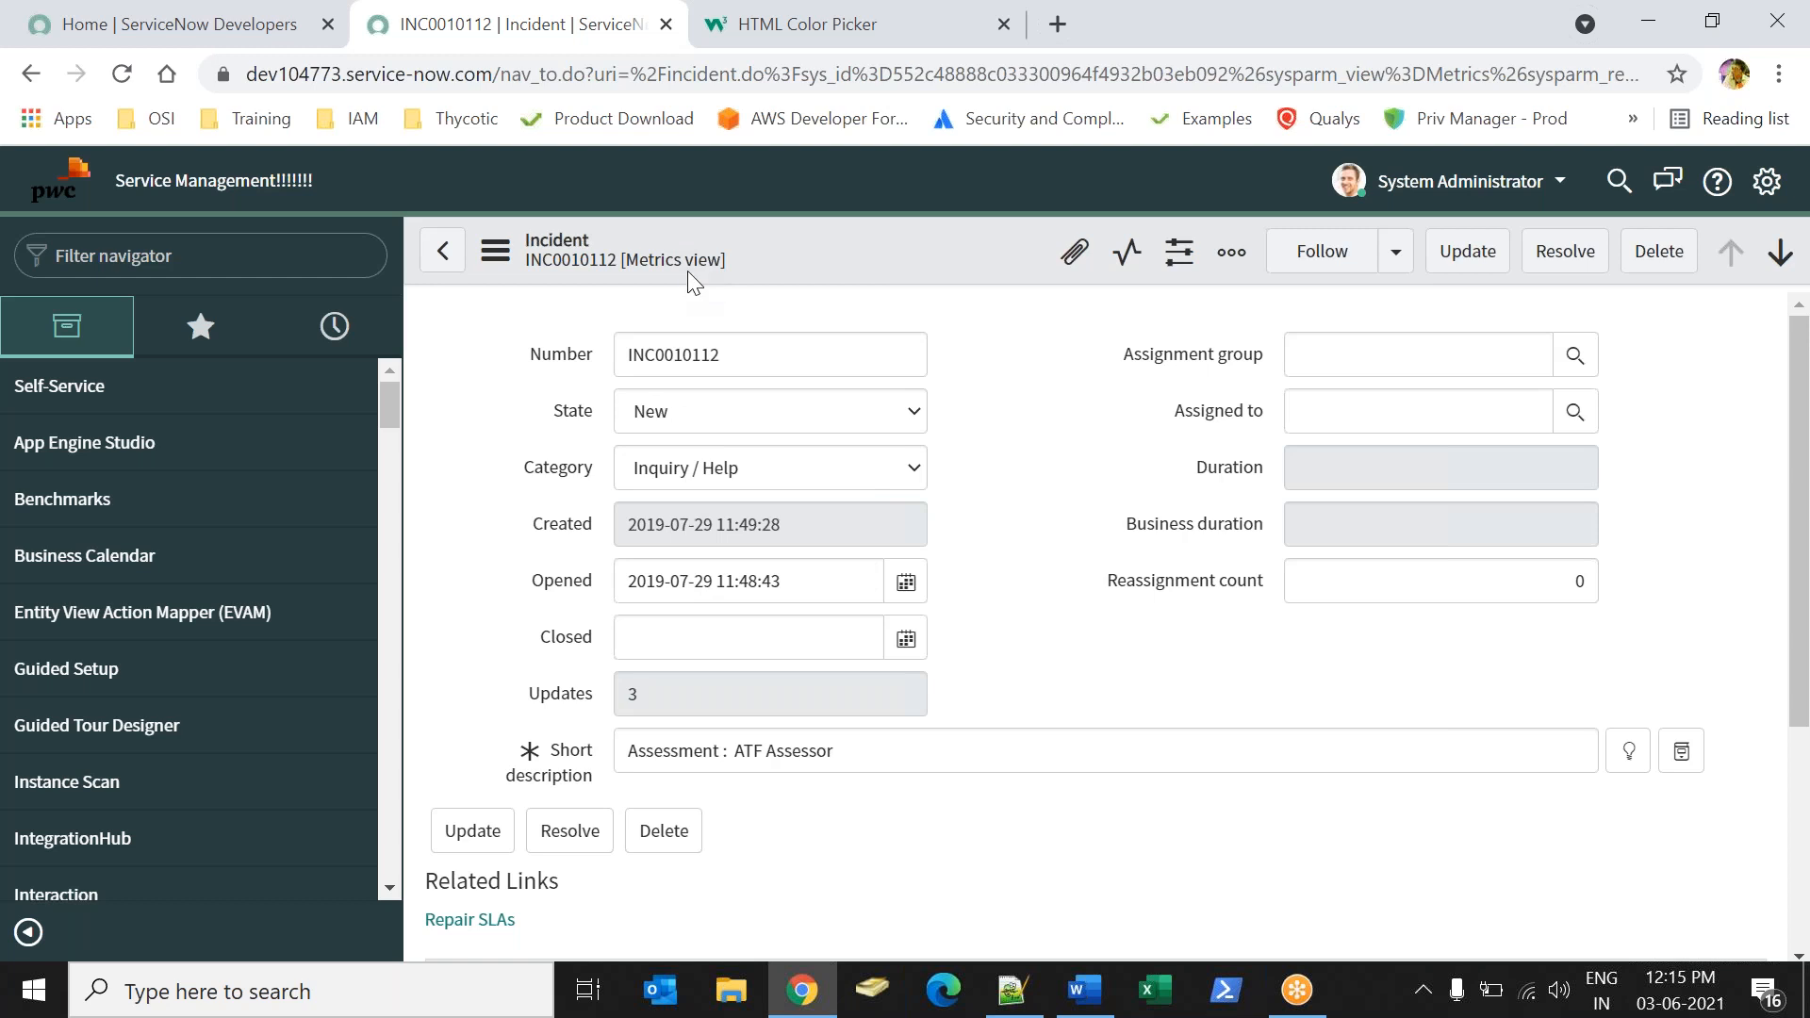
click(688, 270)
click(733, 321)
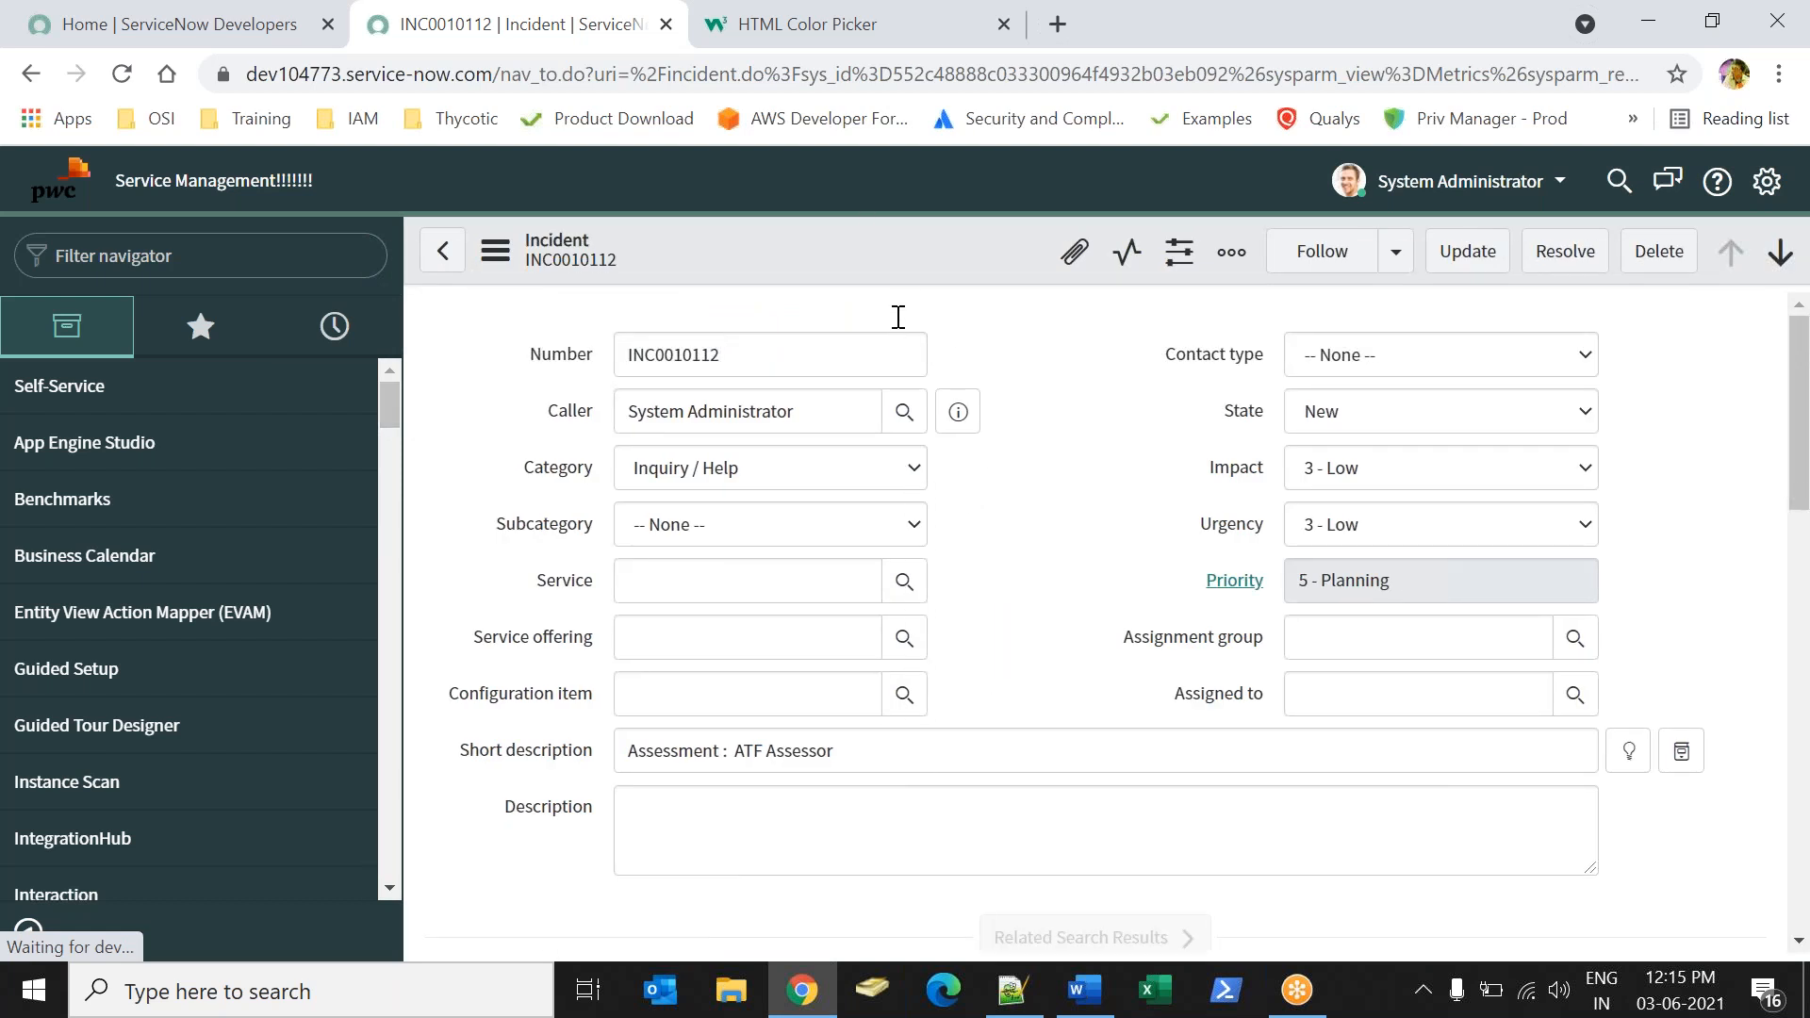
Open the layout configuration of the Incident form and add Due date to the selected fields.
right_click(945, 256)
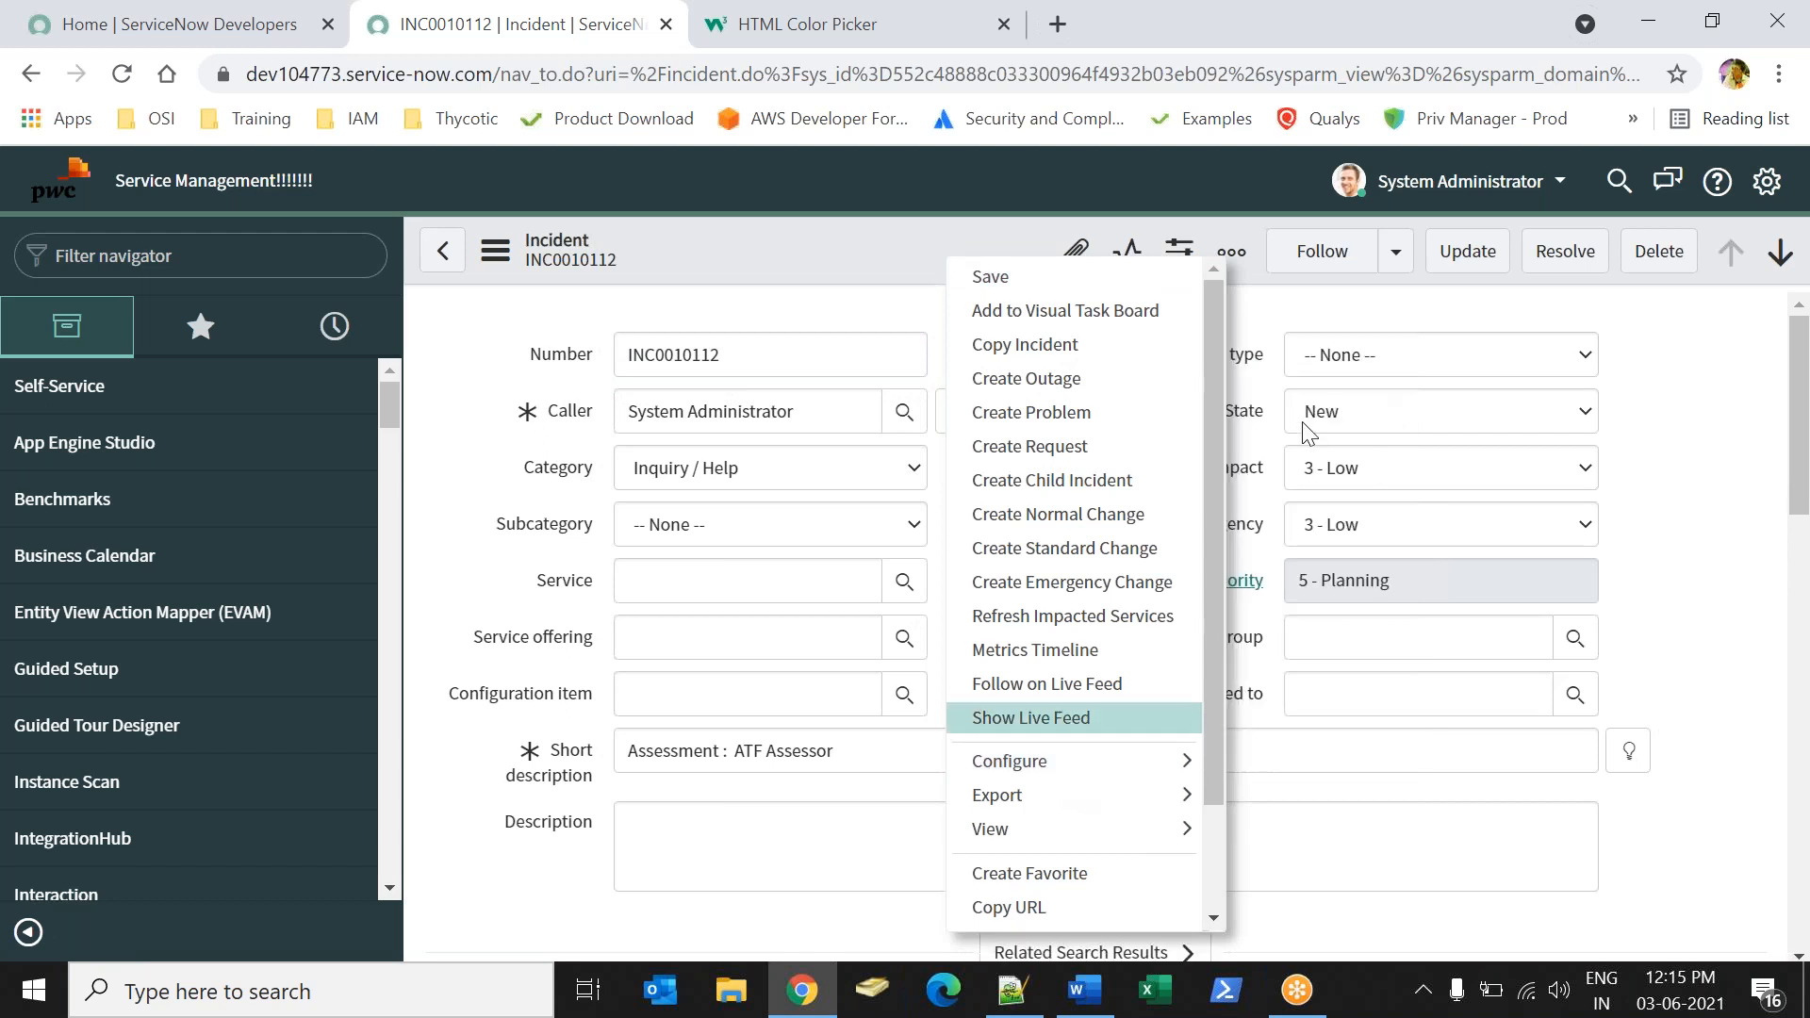
mouse_move(1117, 769)
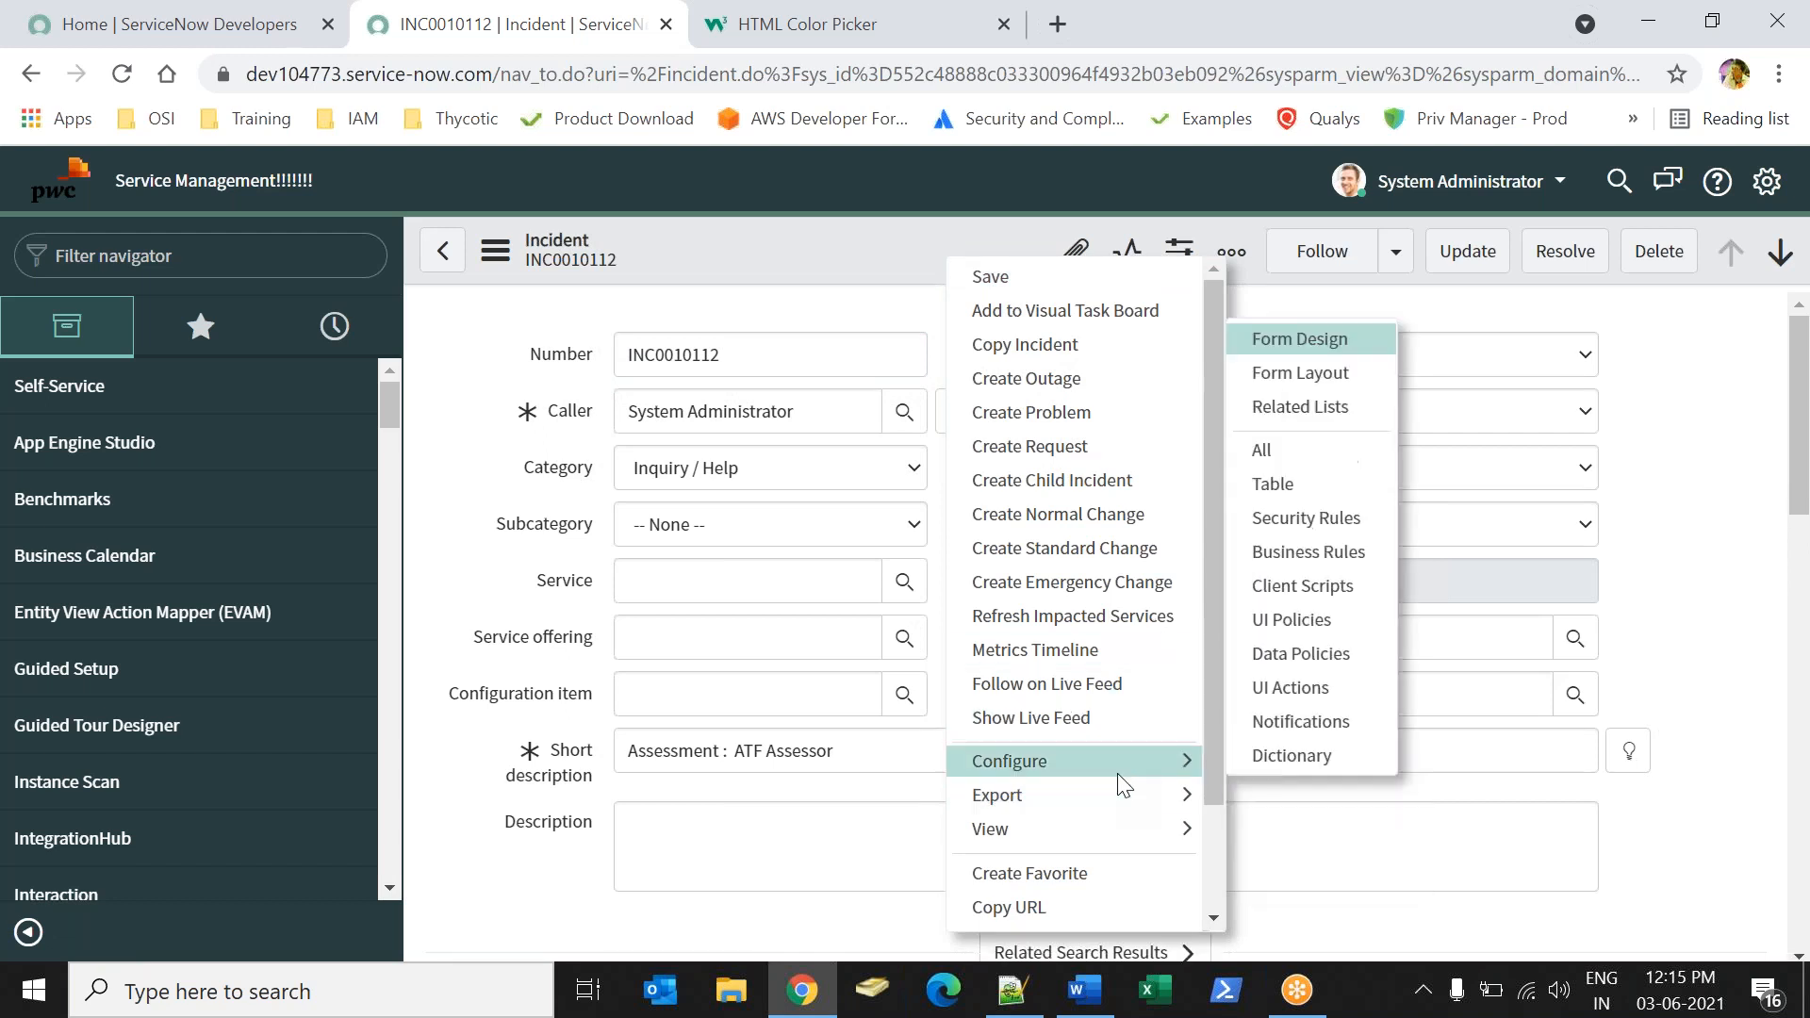
click(1285, 377)
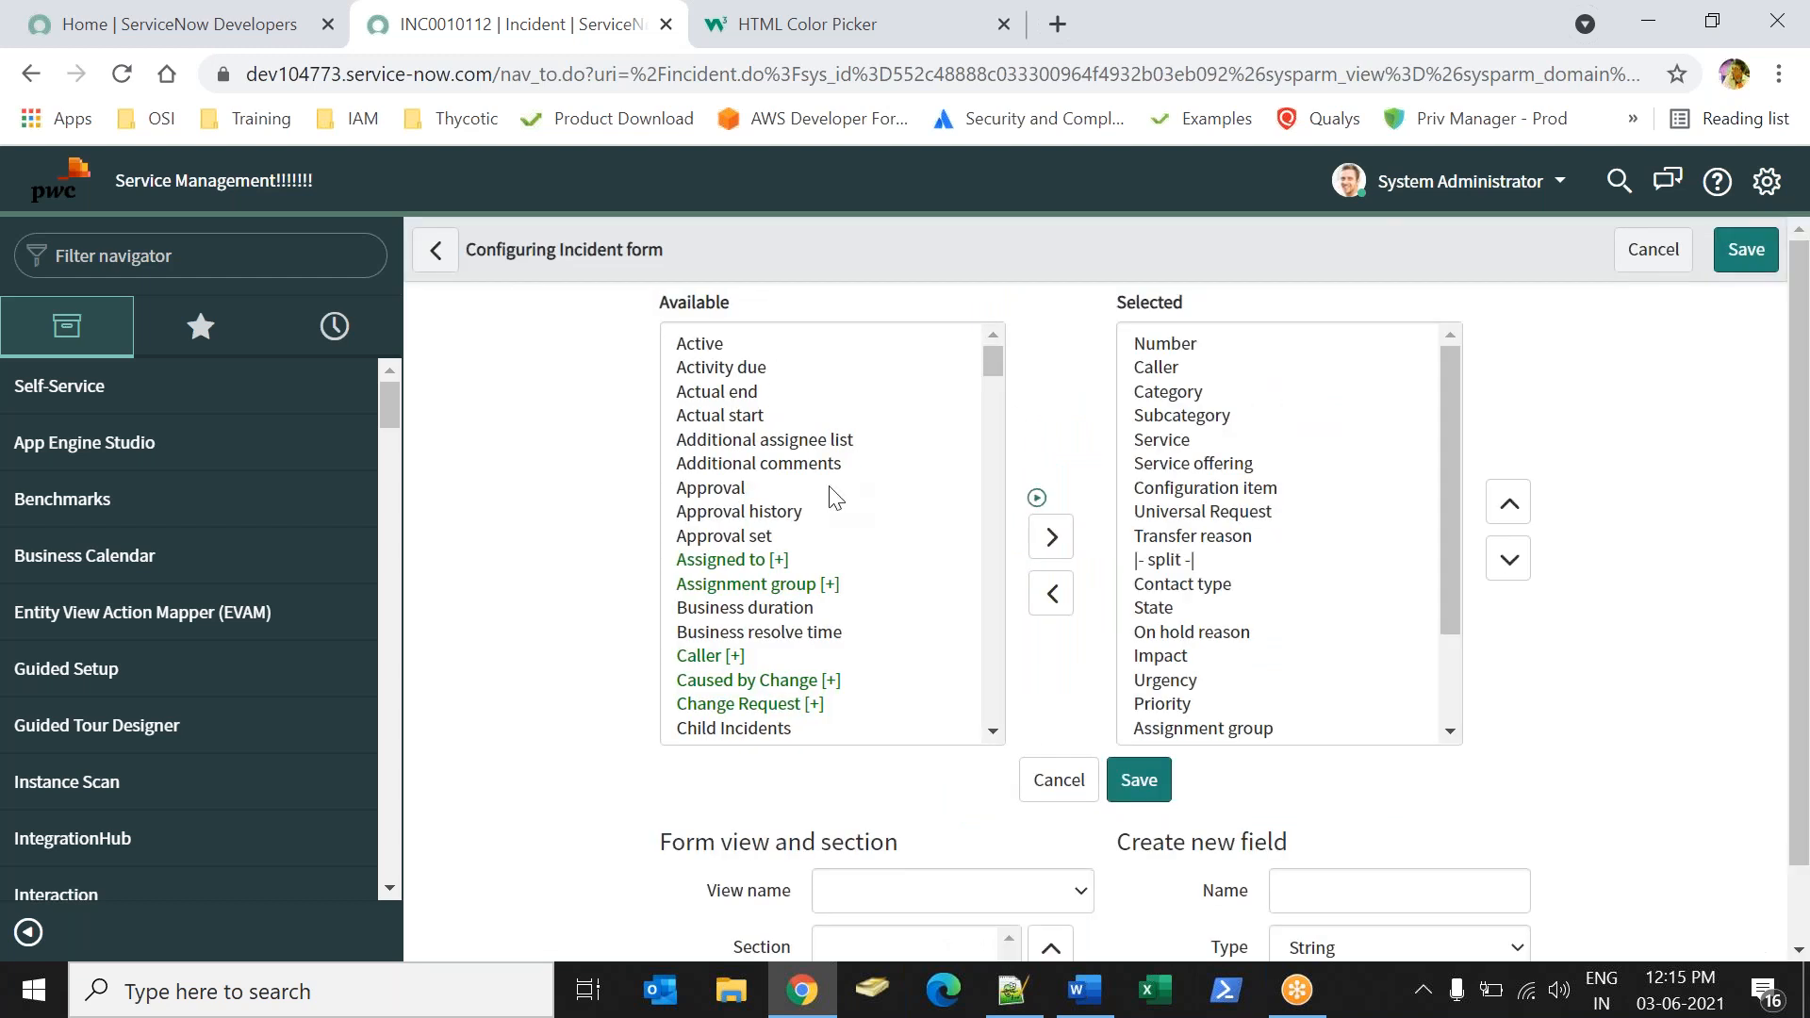
click(748, 494)
key(d)
key(u)
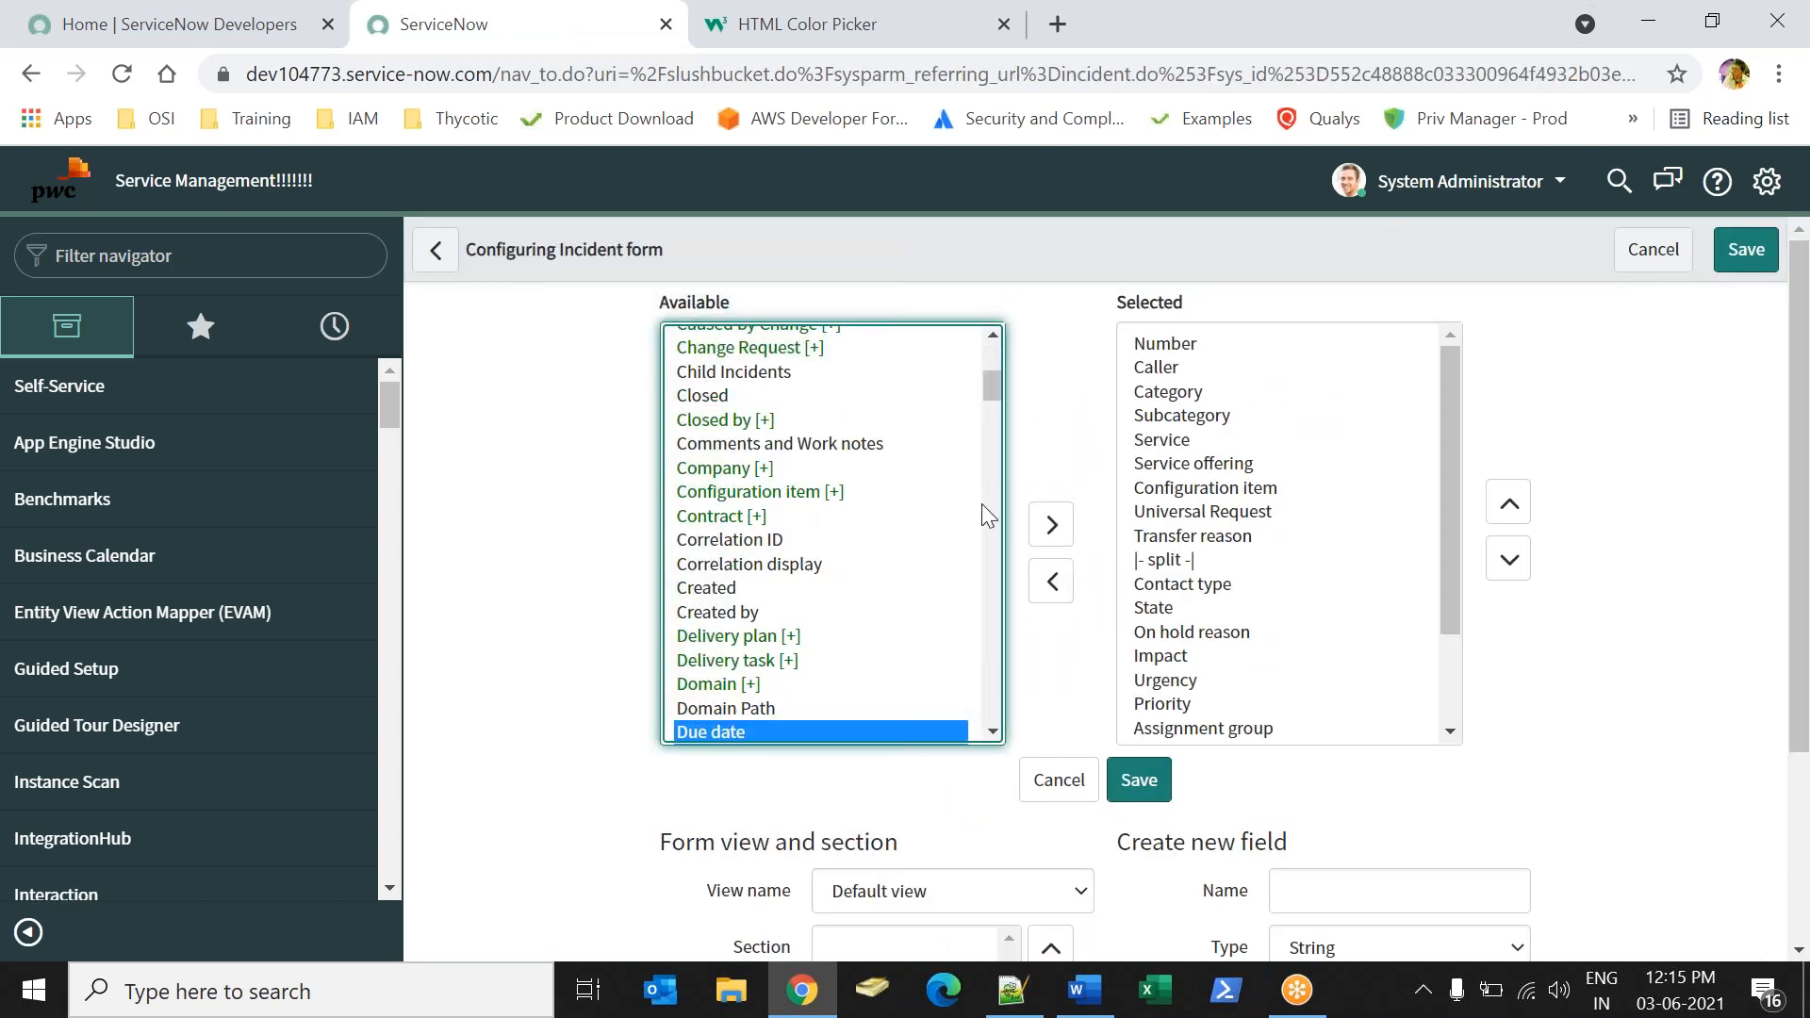
click(738, 725)
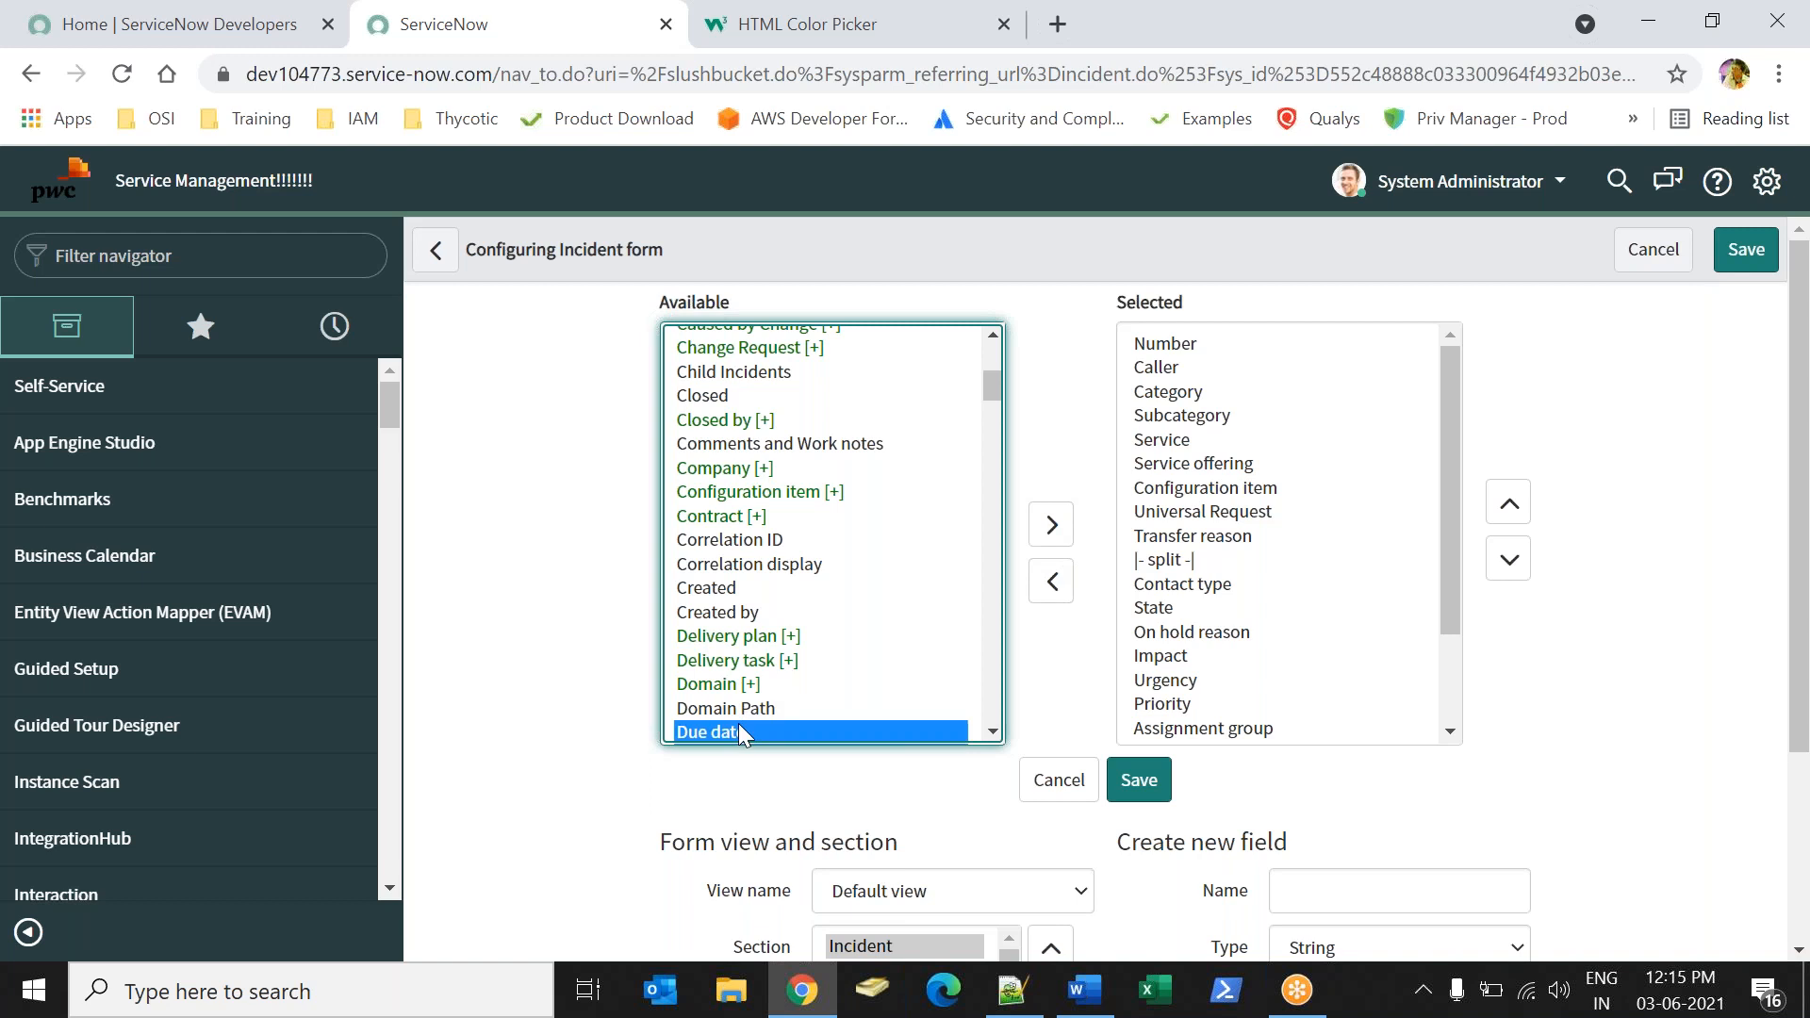
click(1052, 529)
Reposition Due date directly below Priority in the selected fields and save the Incident form layout.
click(1510, 504)
click(1510, 505)
click(1510, 505)
click(1510, 505)
click(1511, 509)
click(1512, 509)
click(1512, 510)
click(1511, 510)
click(1512, 510)
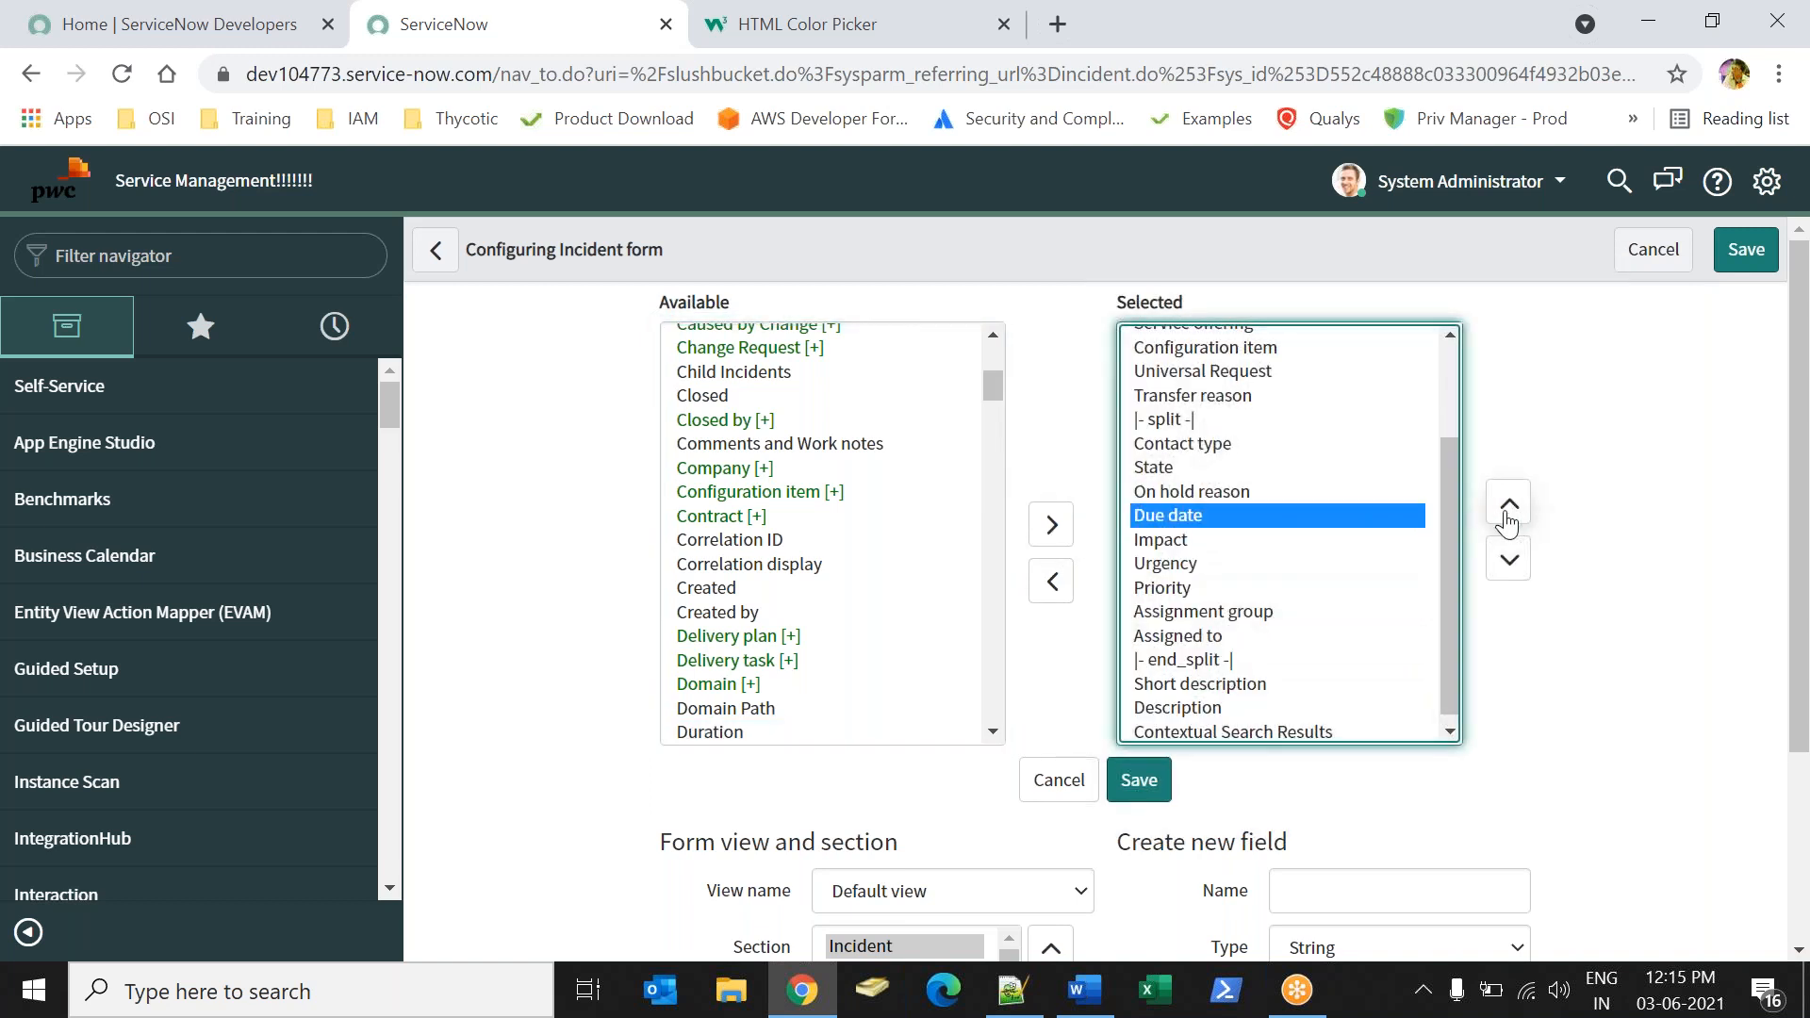
click(1510, 560)
click(1510, 561)
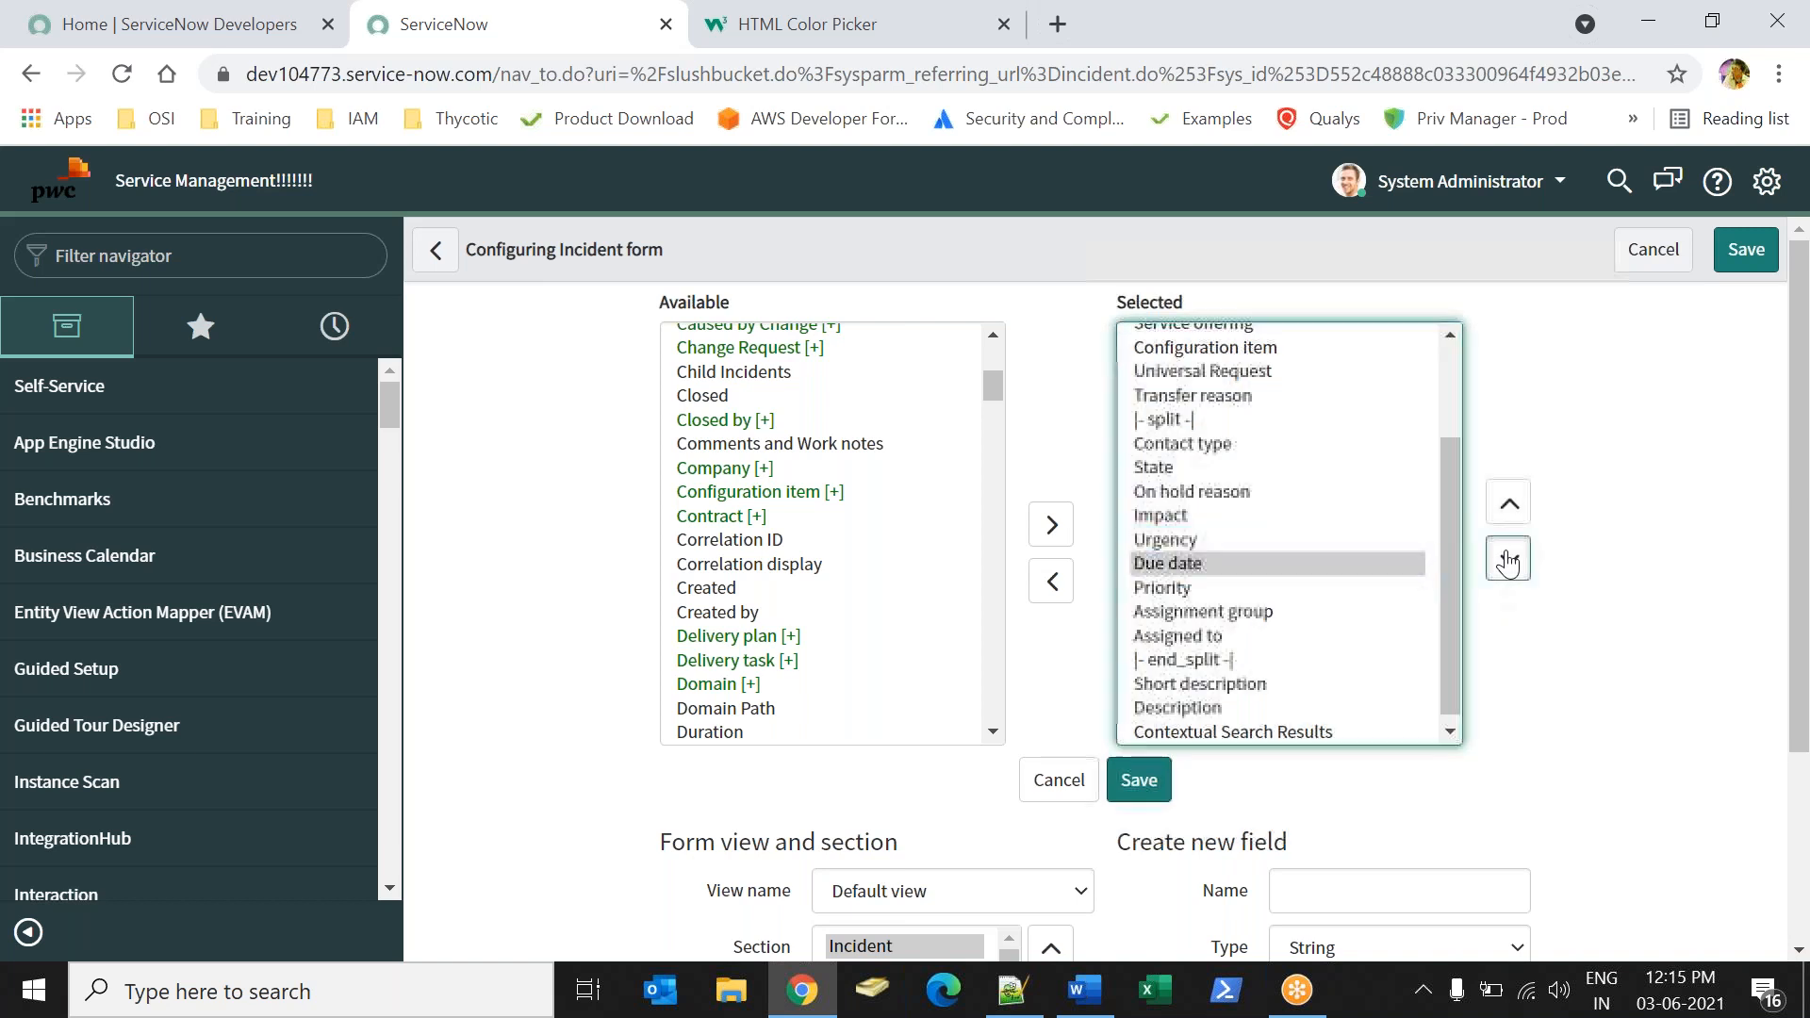
click(1509, 560)
click(1134, 779)
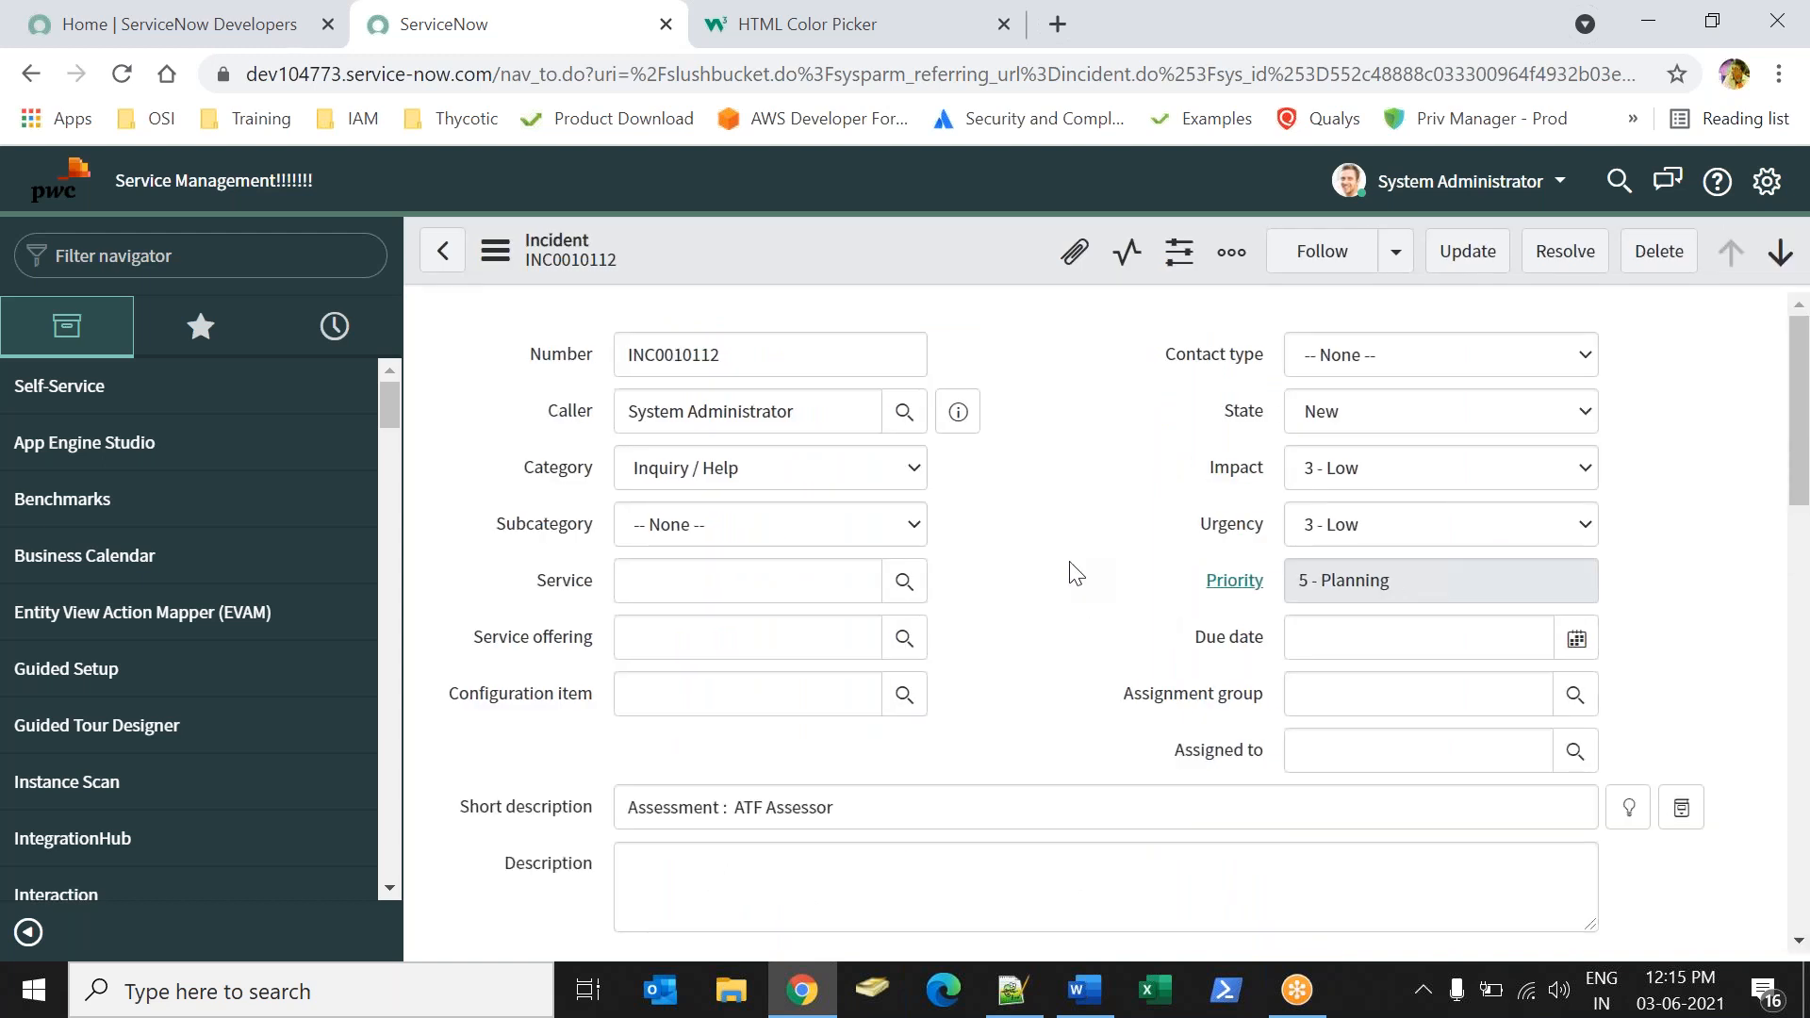
drag(1196, 637, 1273, 637)
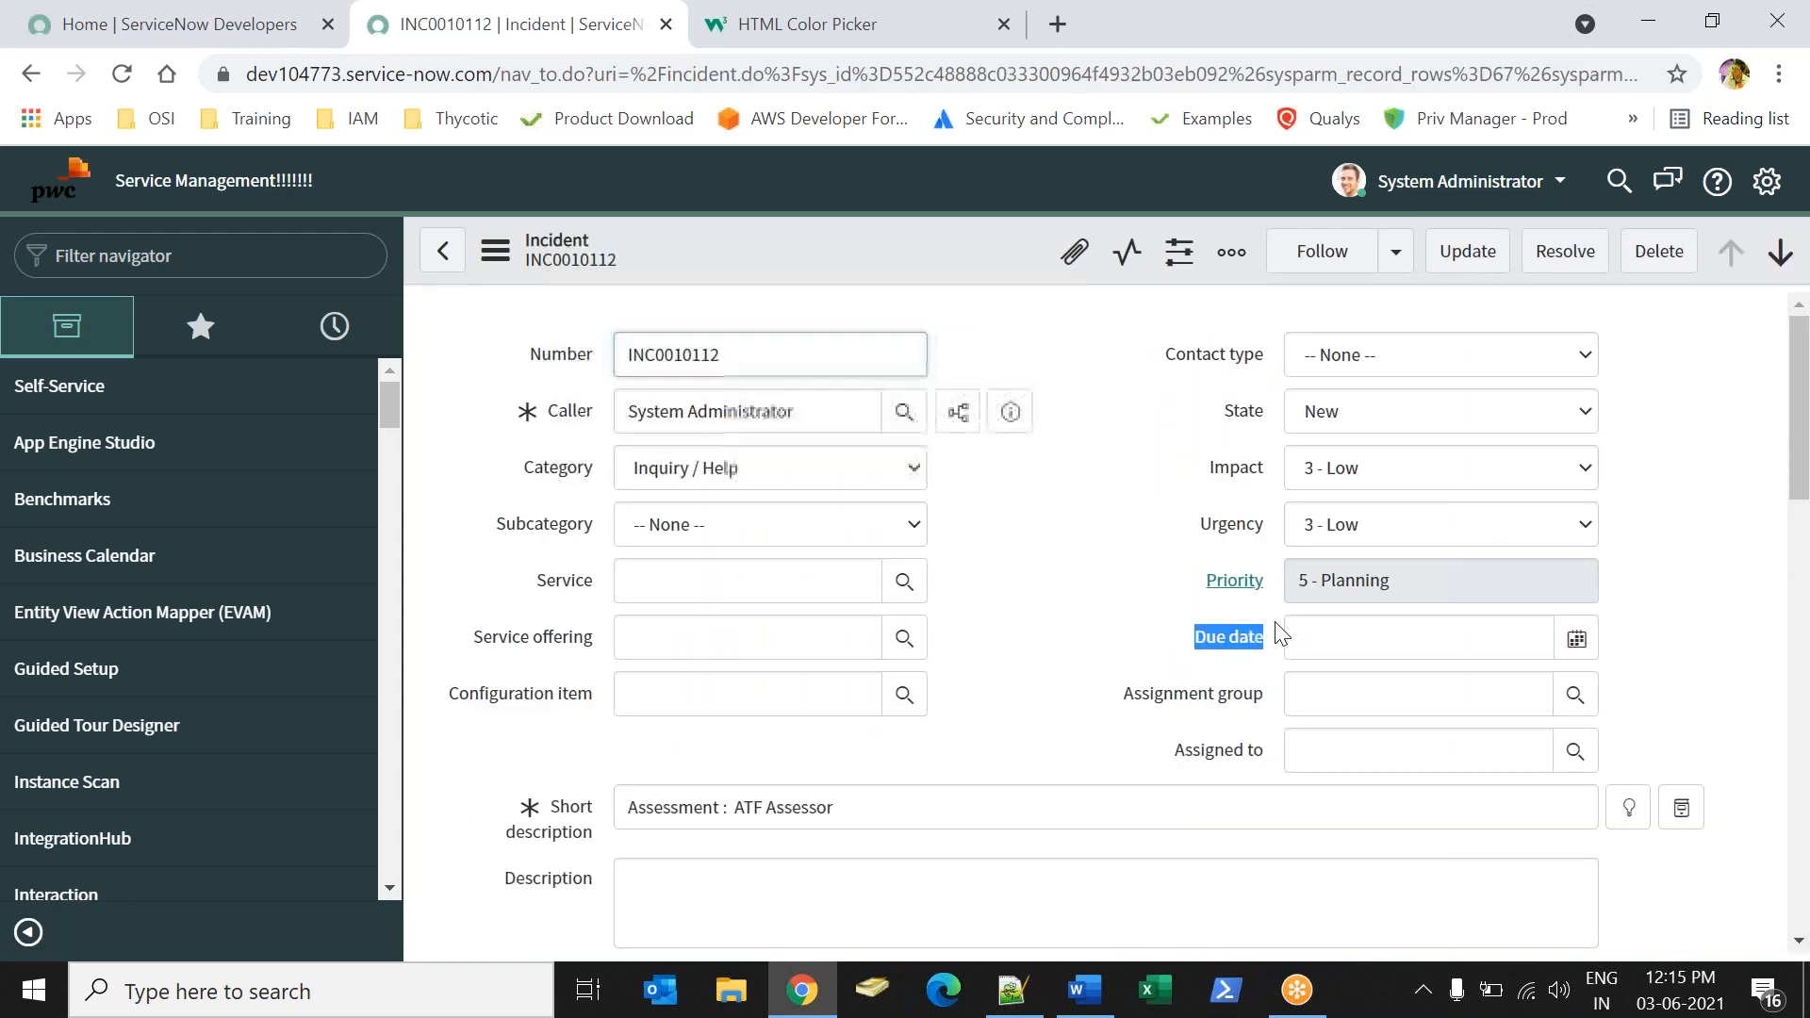
click(1576, 641)
click(1343, 768)
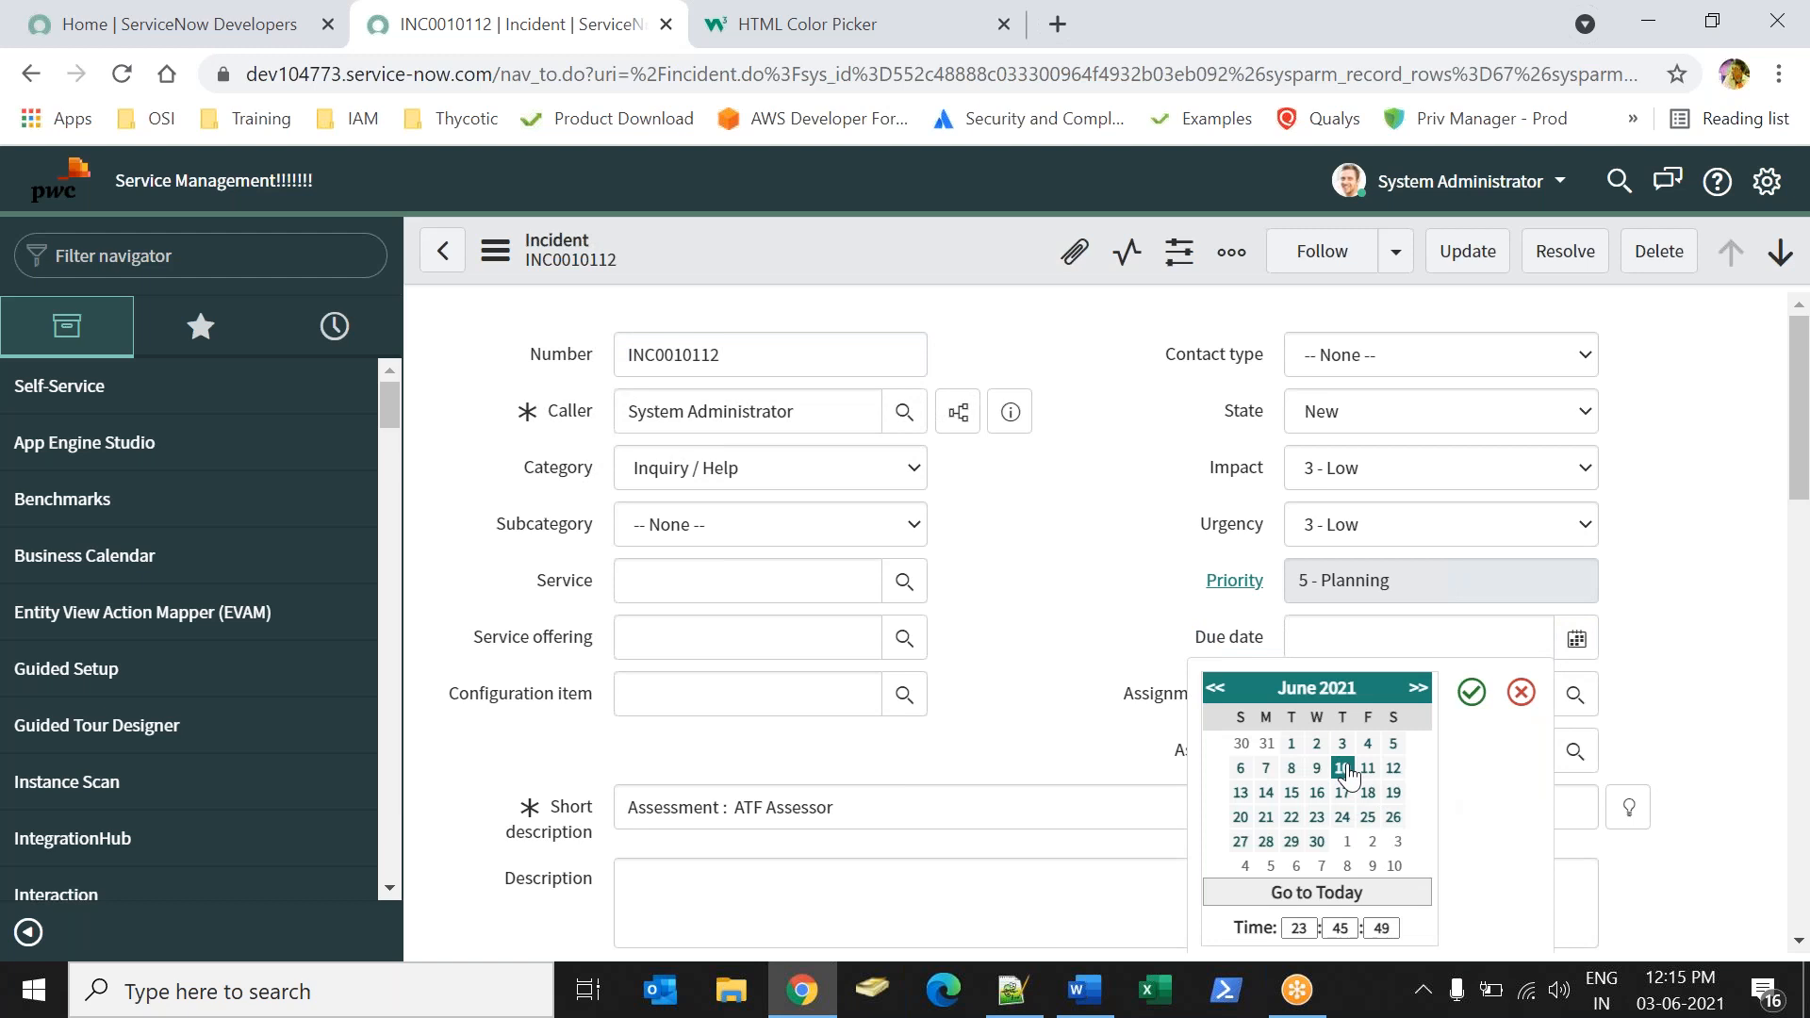
click(1474, 695)
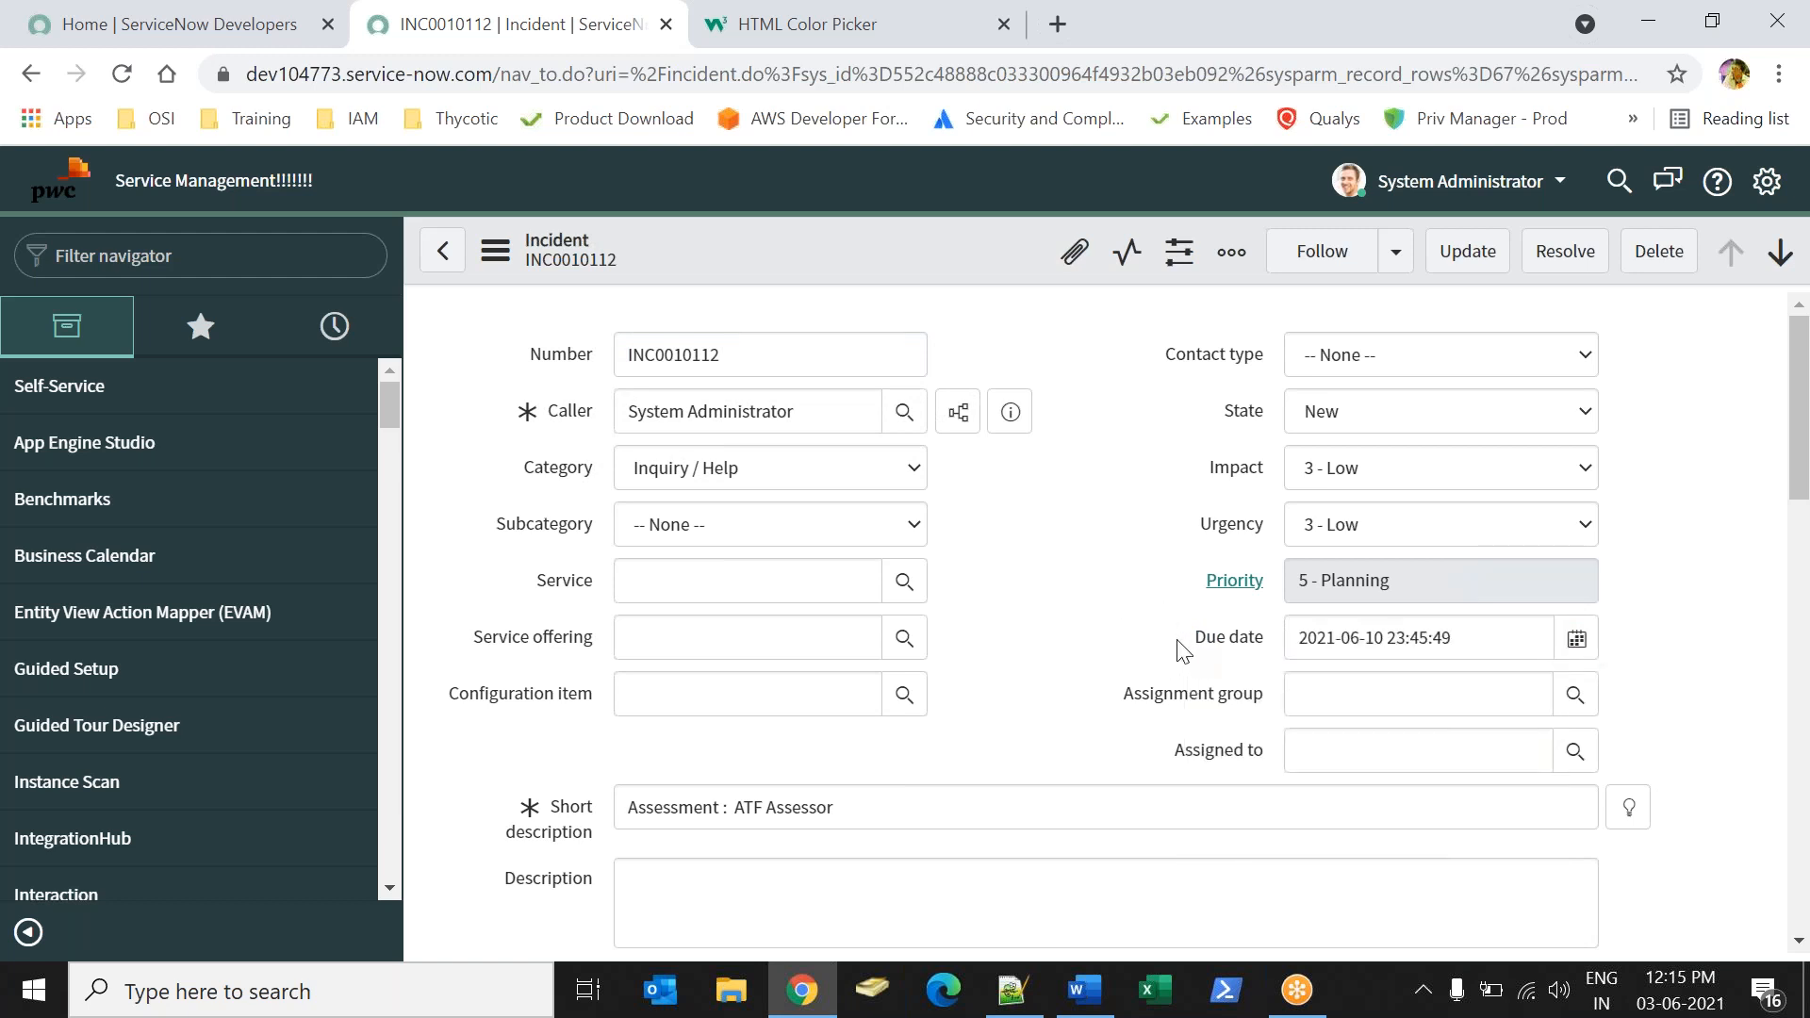
drag(1184, 649, 1473, 639)
click(1363, 640)
drag(1204, 637, 1327, 638)
click(1483, 647)
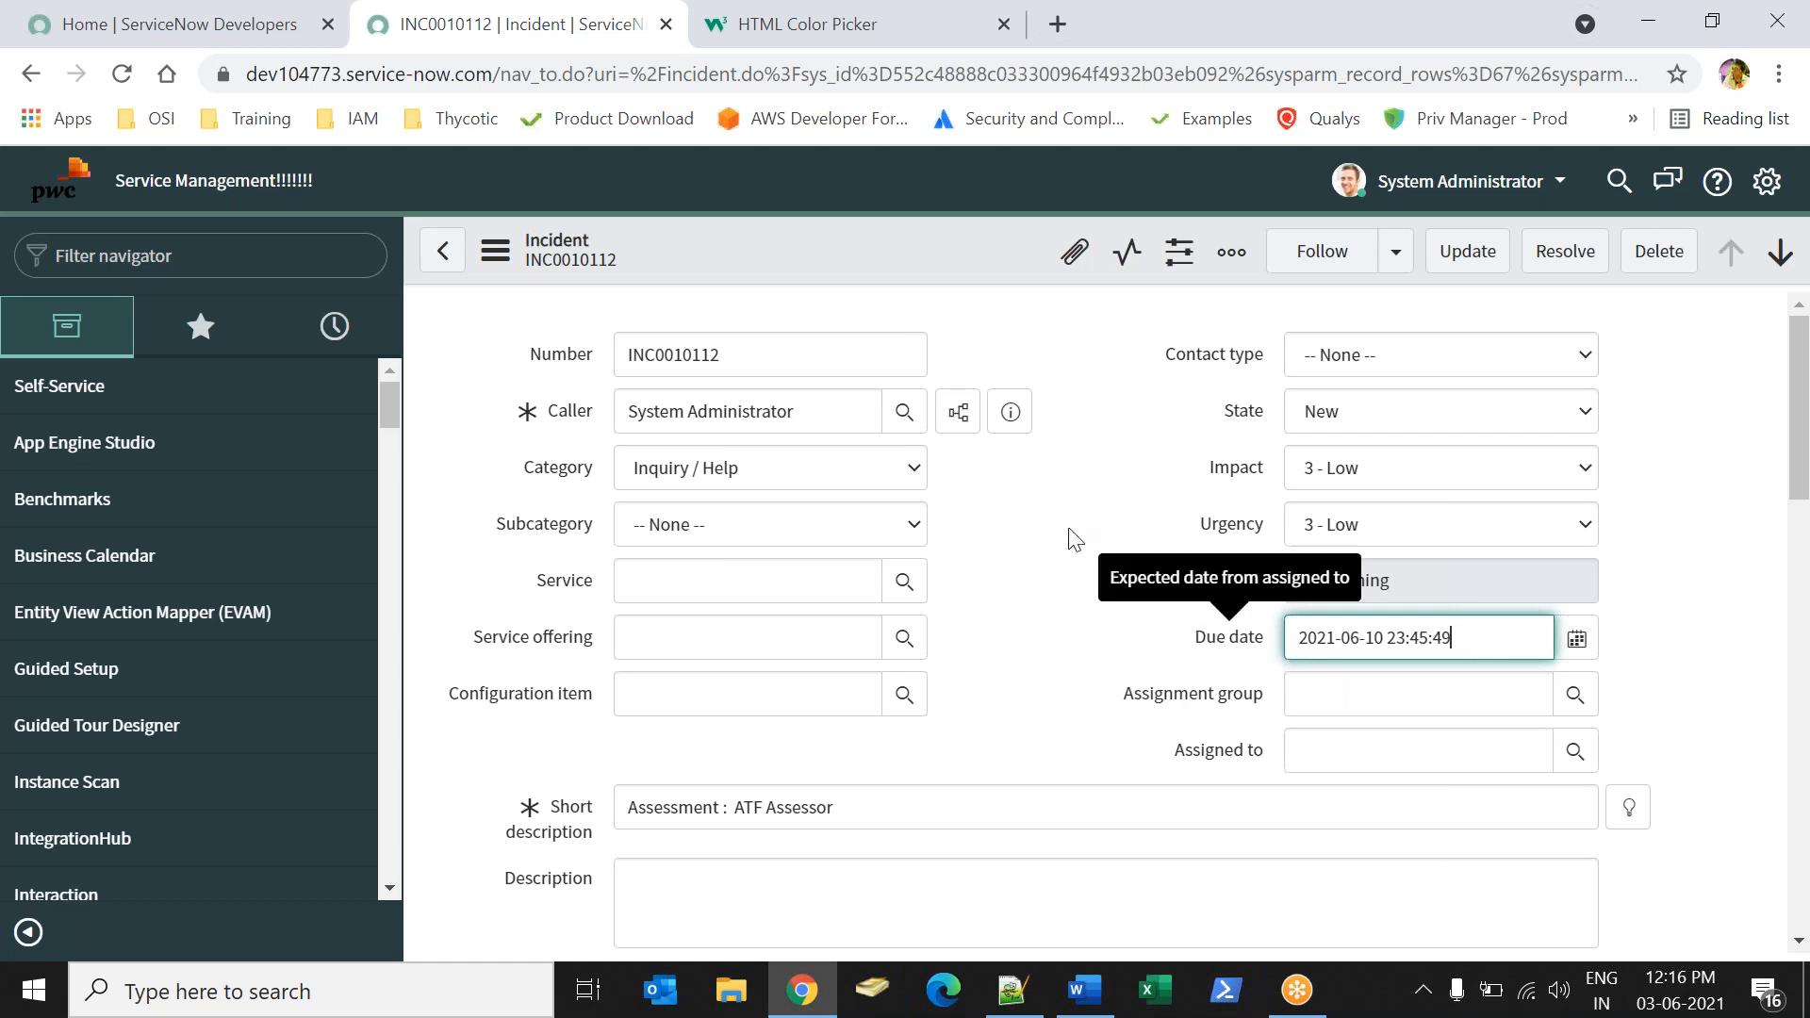
Leave the incident unsaved and start a new style record for its Due date field with the value "if due is today".
right_click(1211, 624)
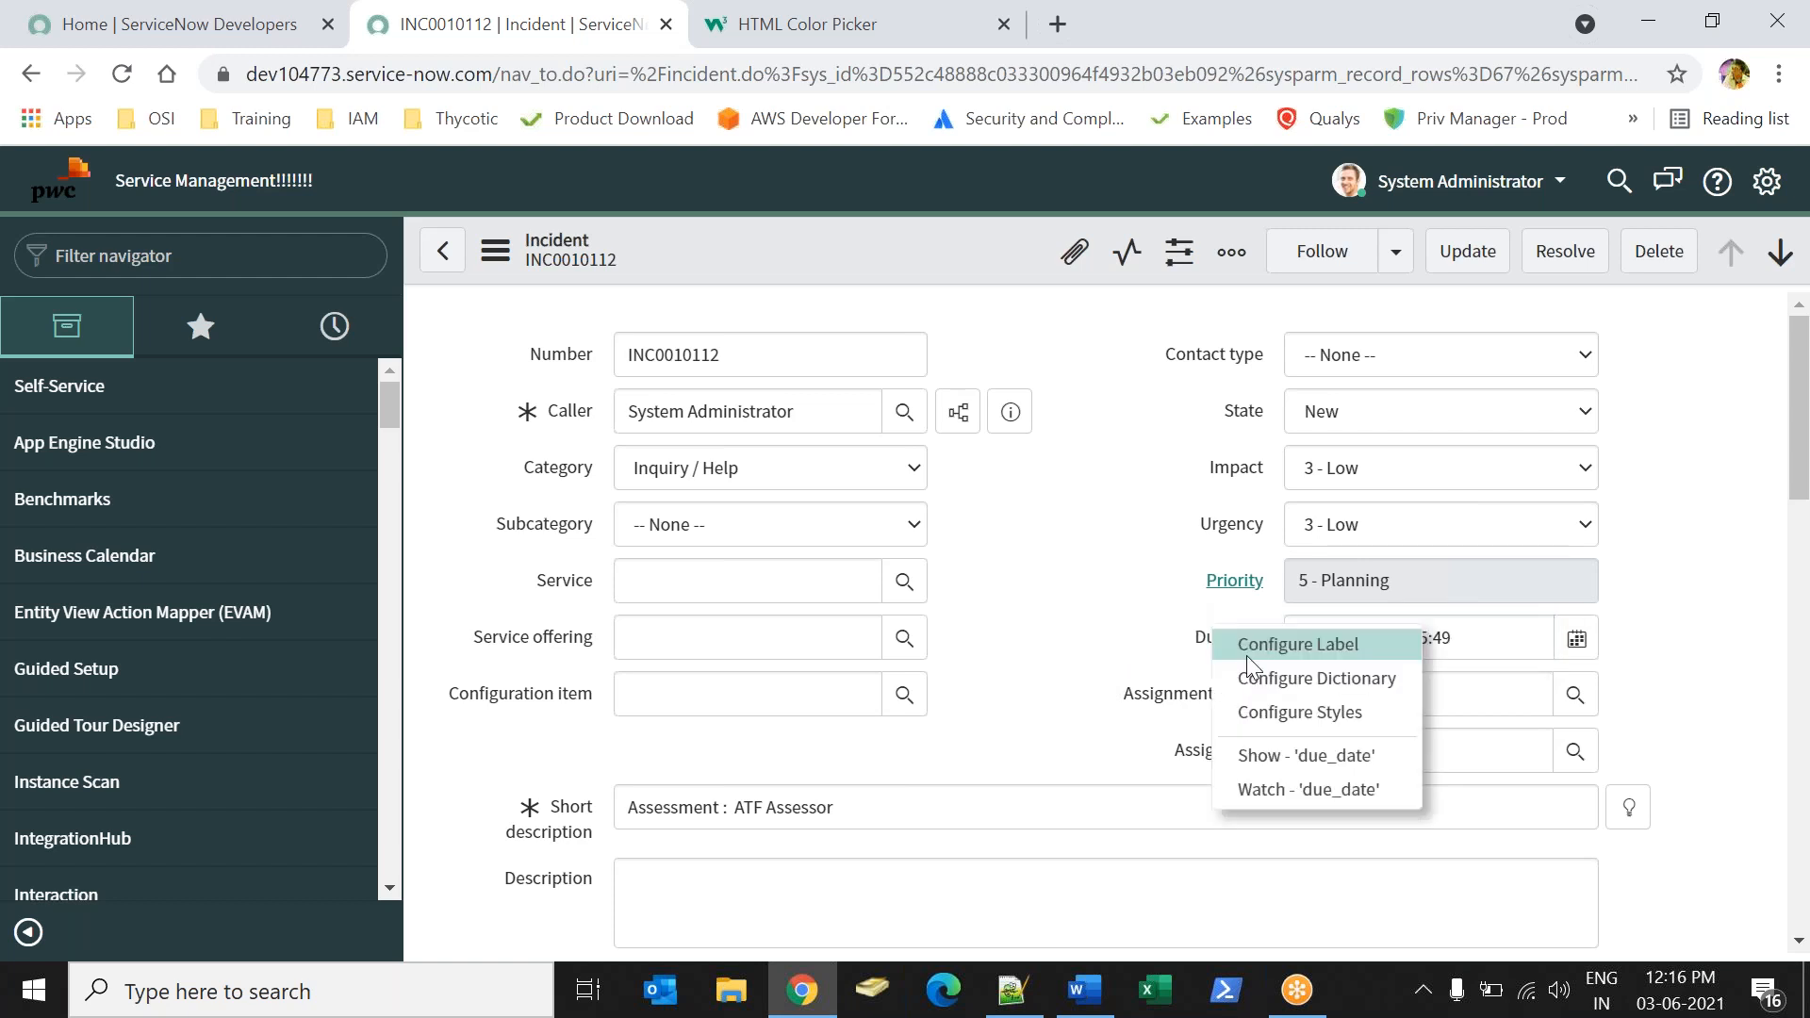
click(1287, 721)
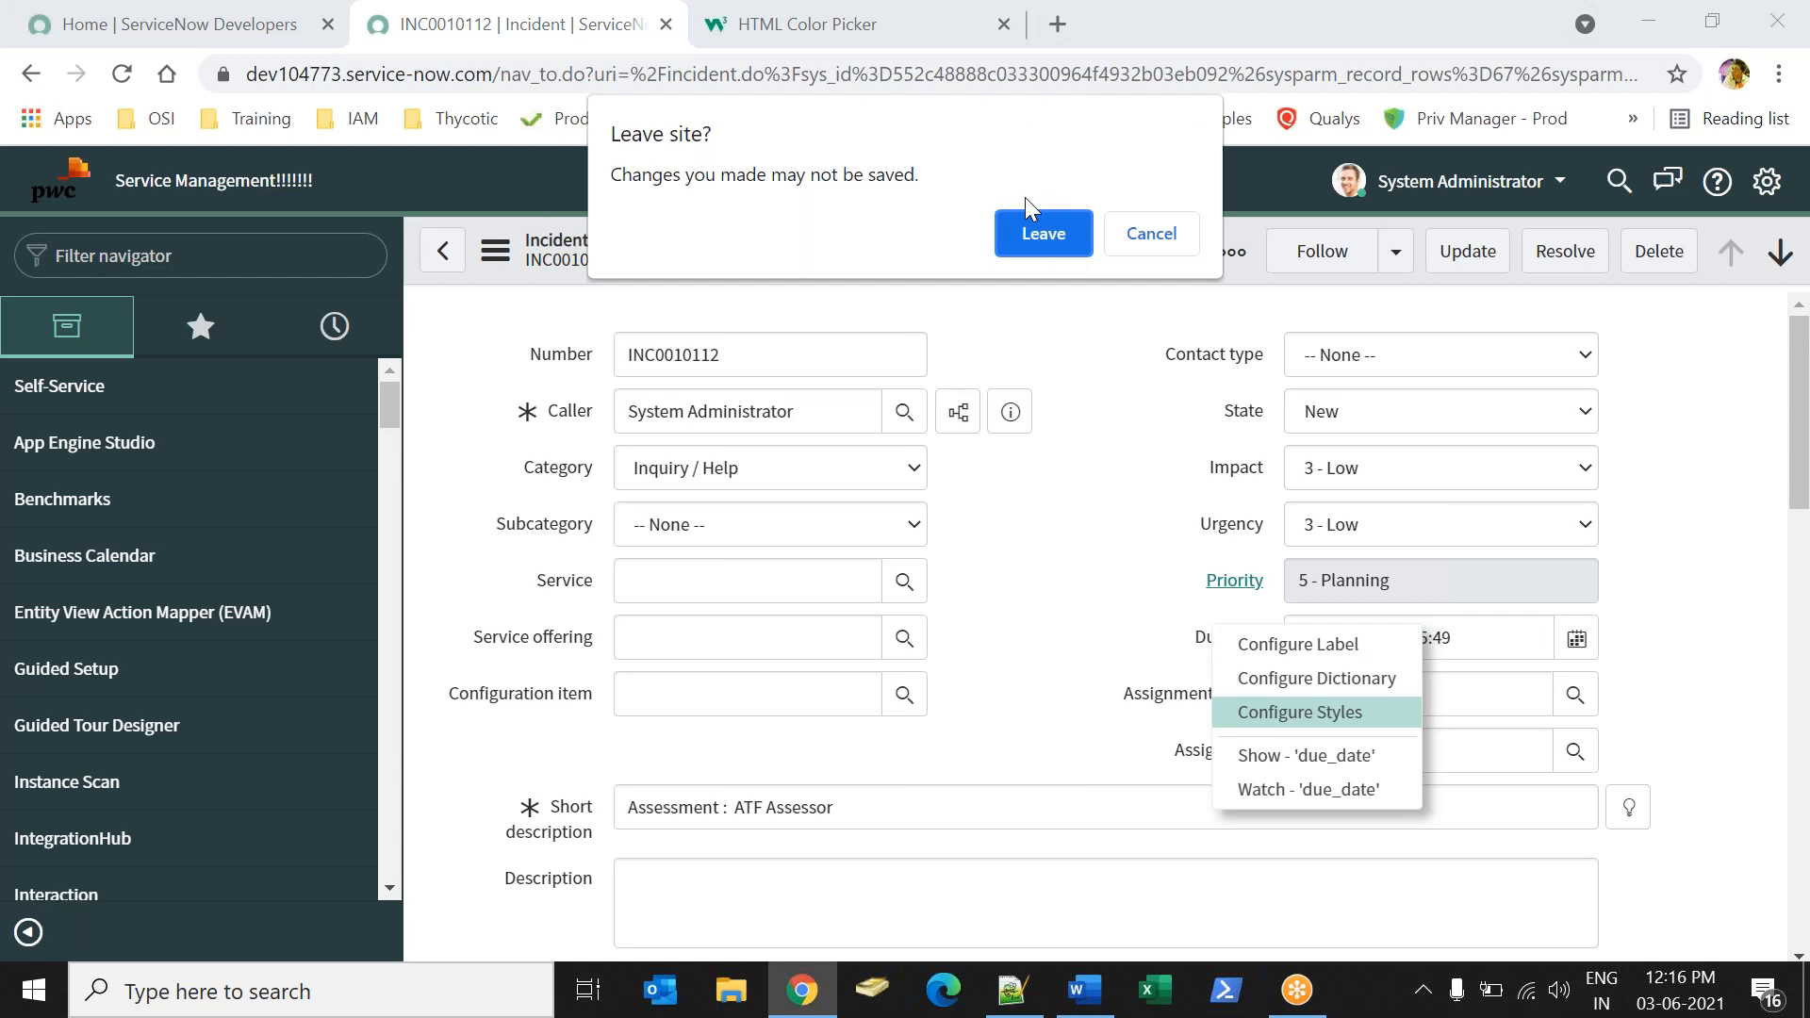
click(1048, 238)
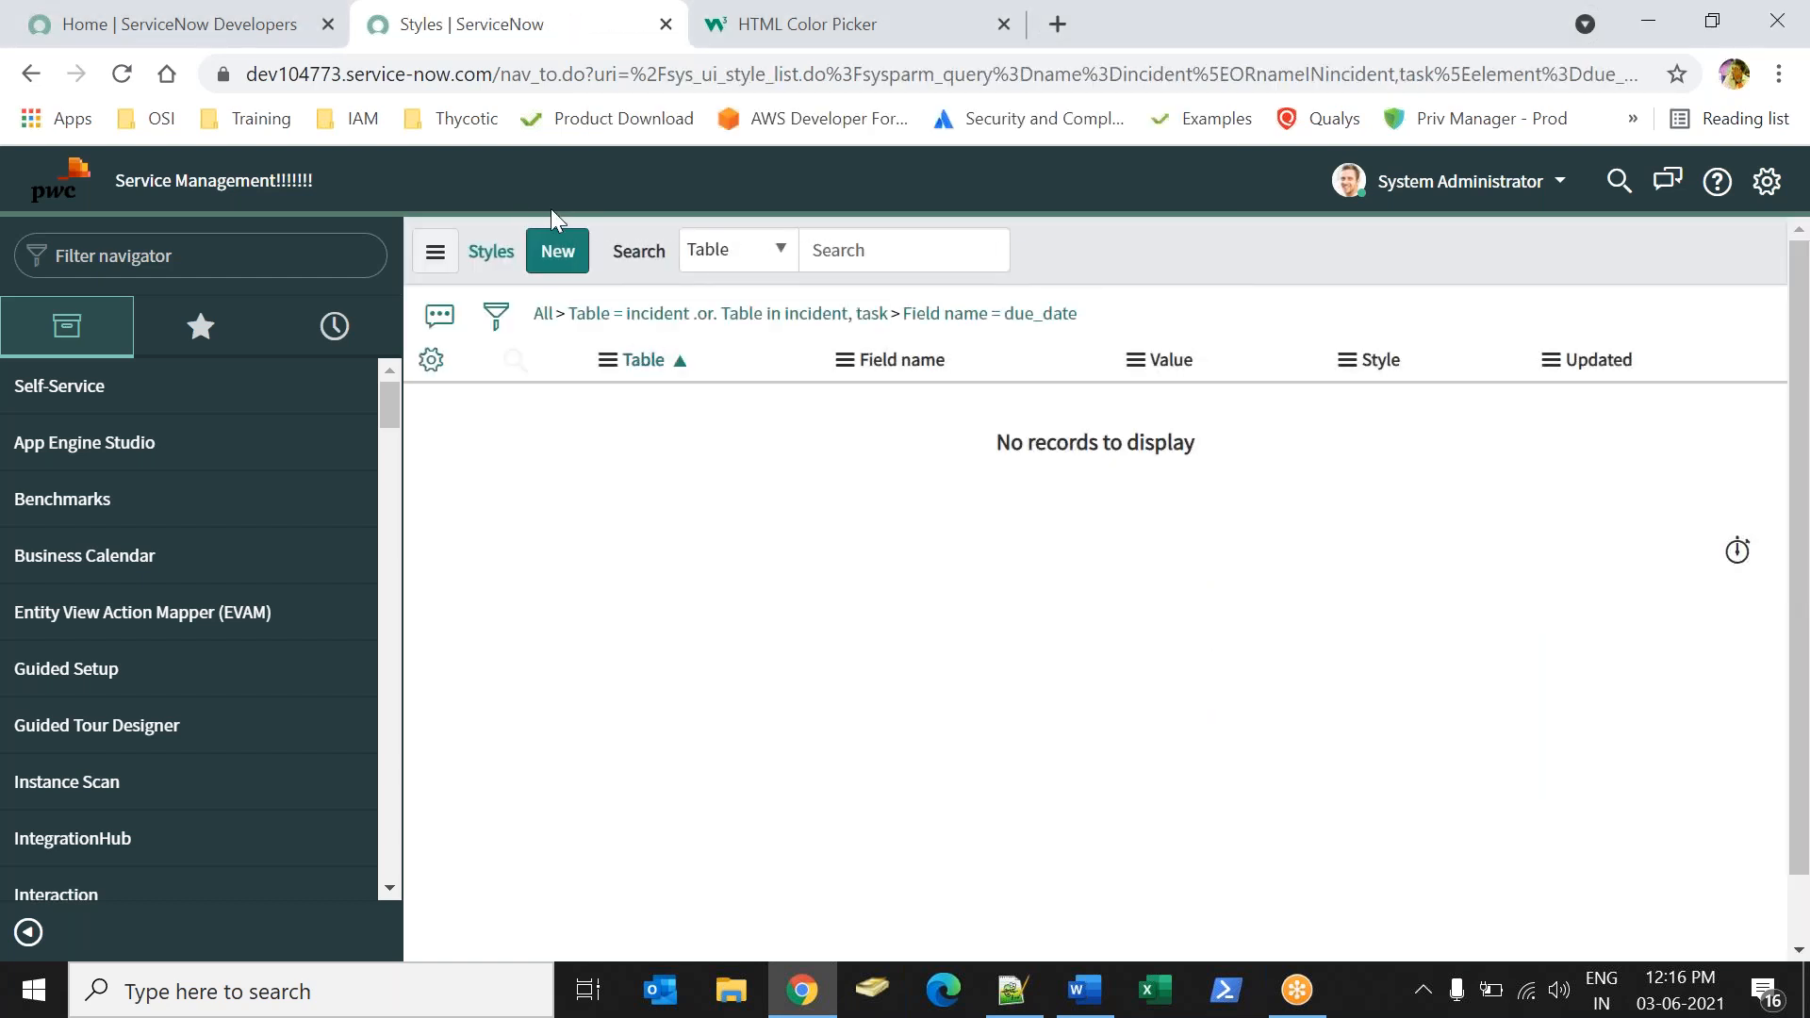
click(557, 251)
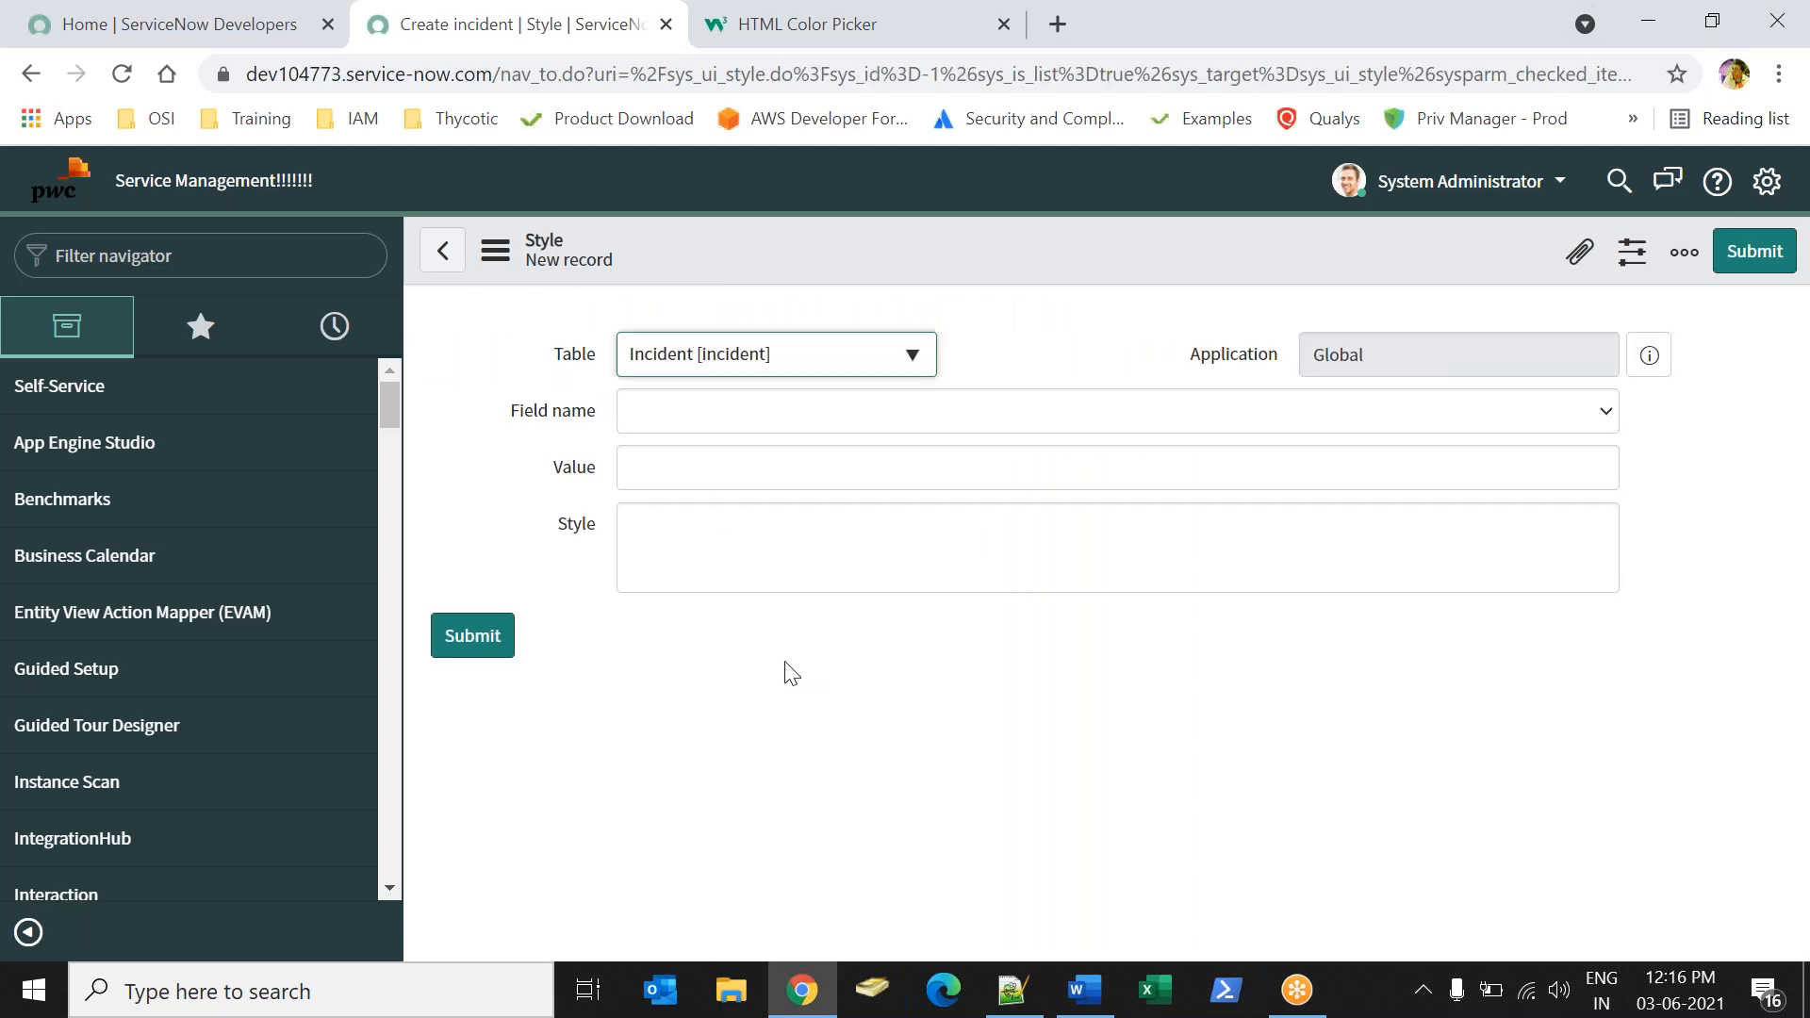
click(797, 459)
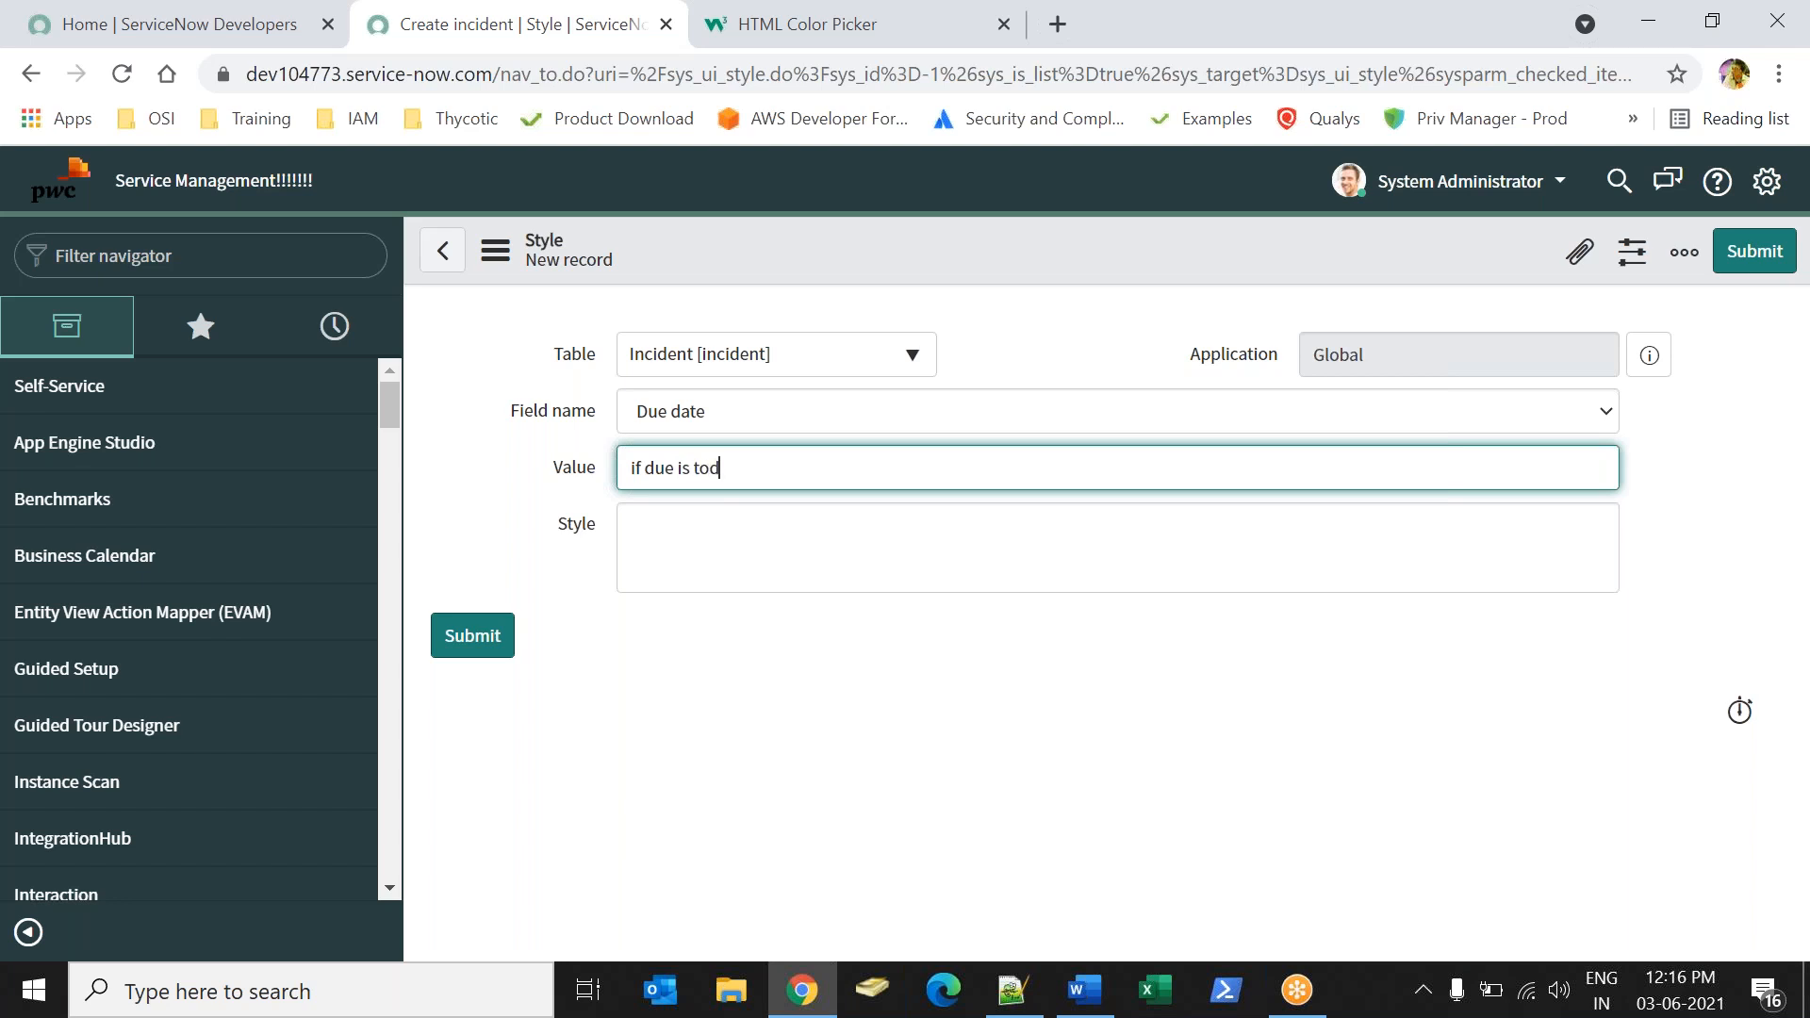
Enter "color" as the style, clear it, and abandon the new style record by returning to the homepage.
click(726, 533)
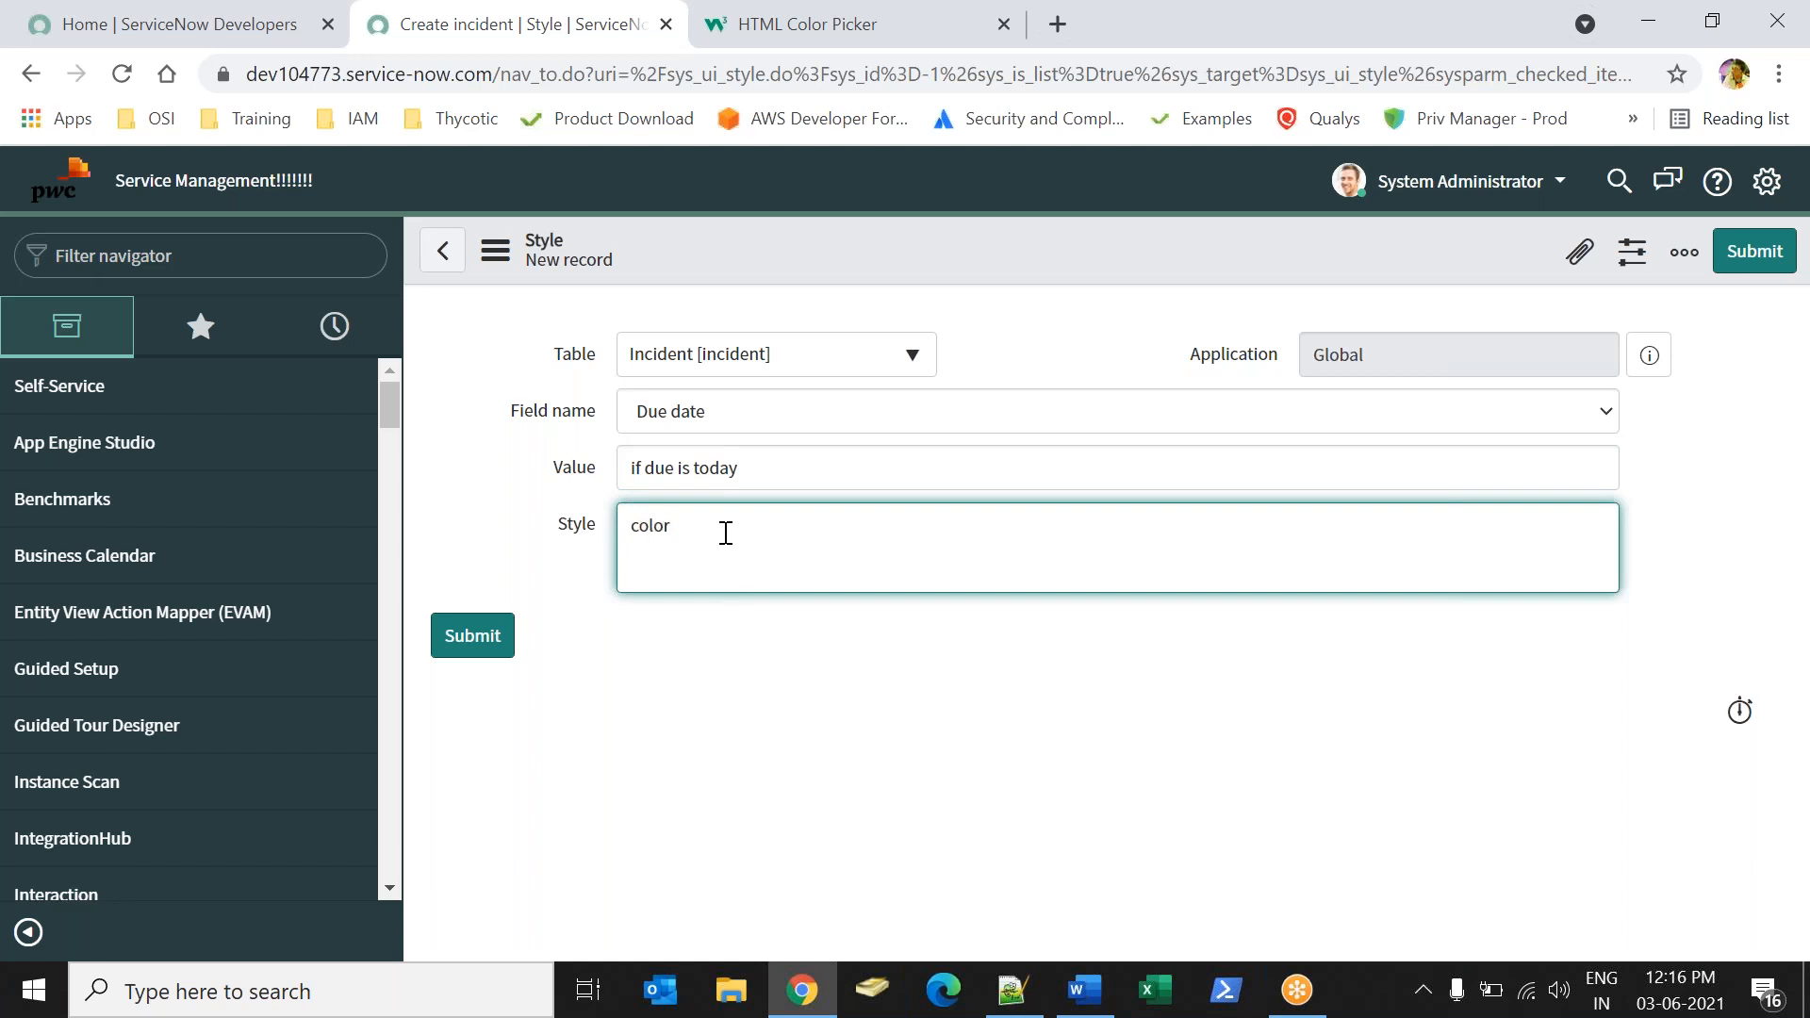
key(BackSpace)
key(BackSpace)
key(BackSpace)
key(BackSpace)
key(BackSpace)
key(BackSpace)
click(53, 178)
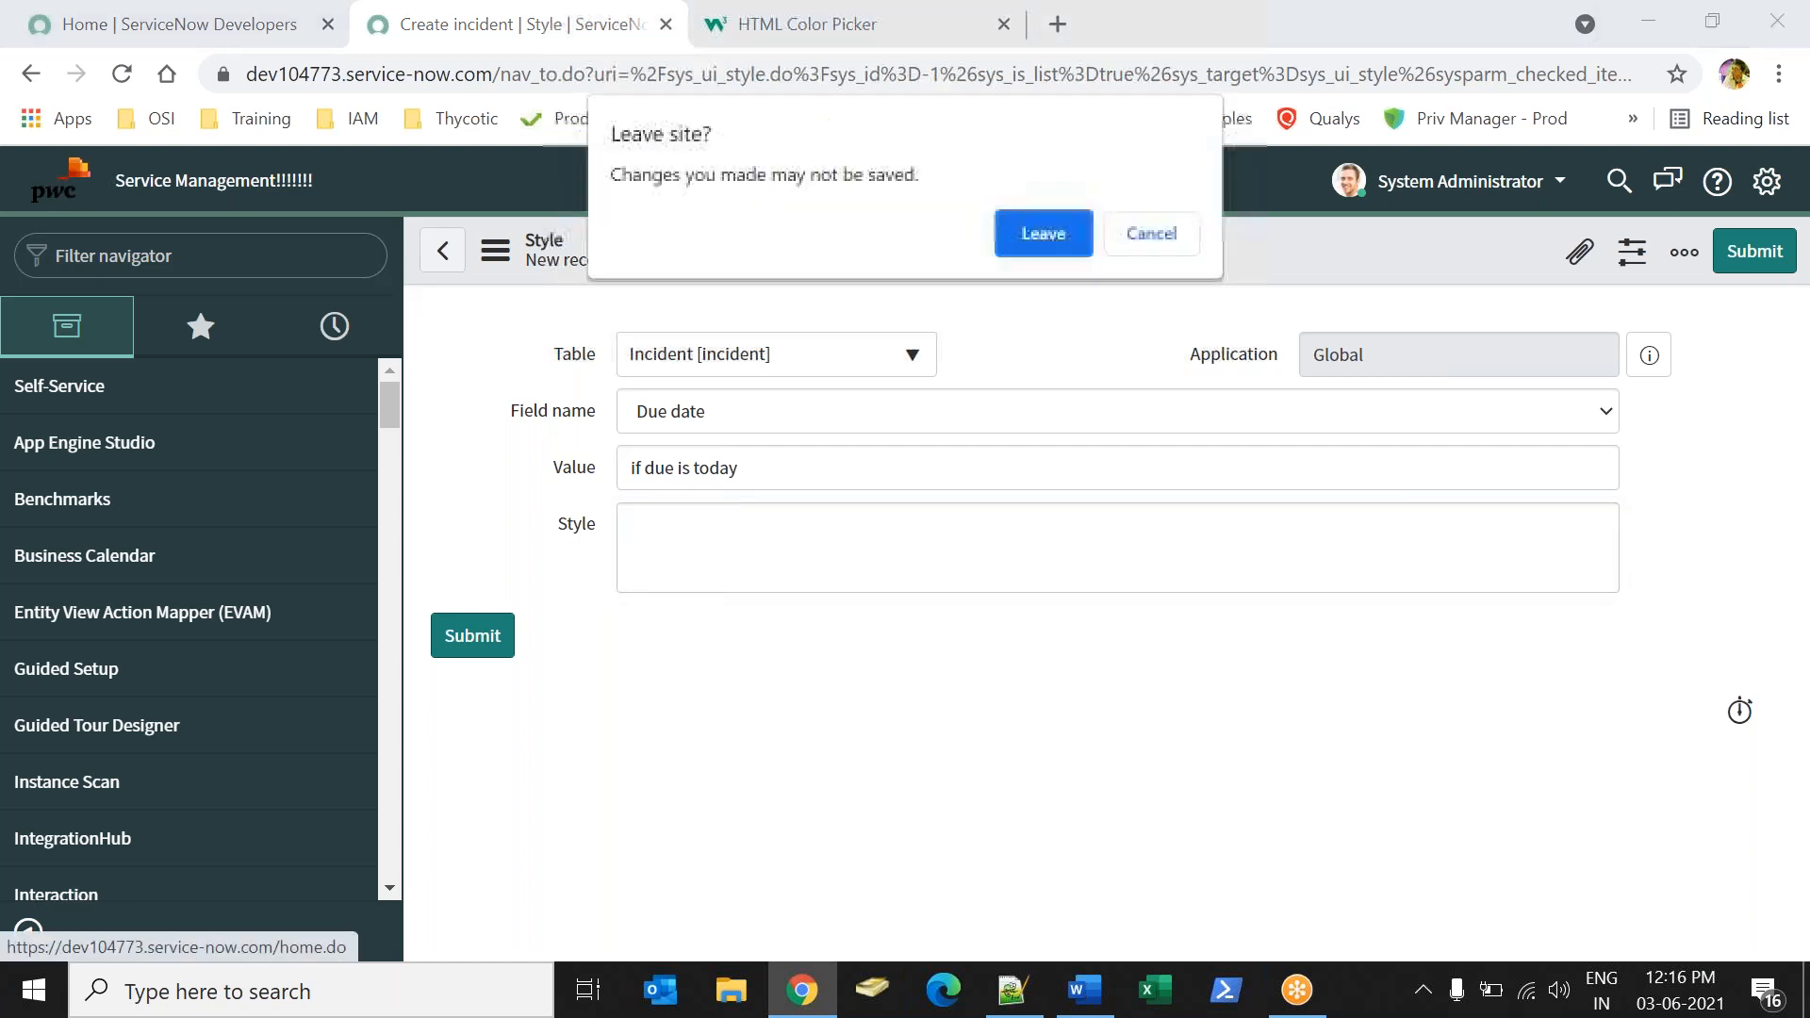
click(1055, 234)
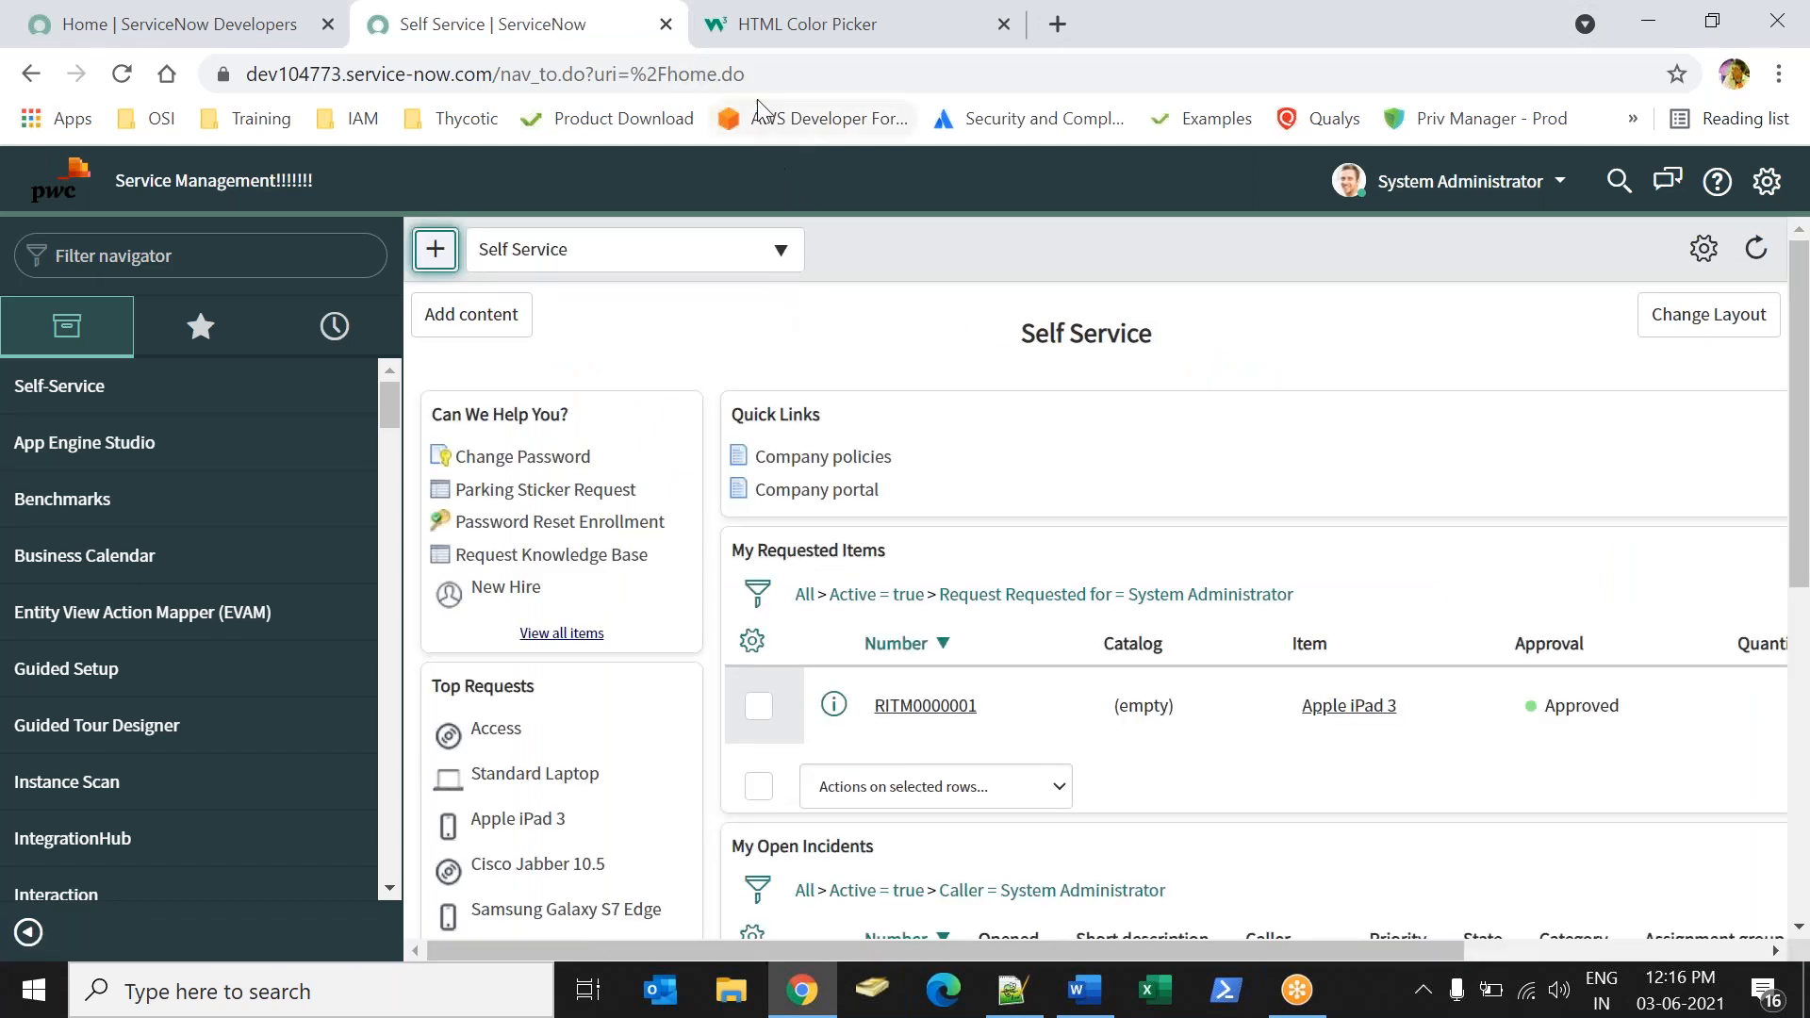
Search Google for "css properties list pdf" from the color picker page and open Hostinger's CSS cheat sheet in a new tab.
click(752, 39)
click(686, 71)
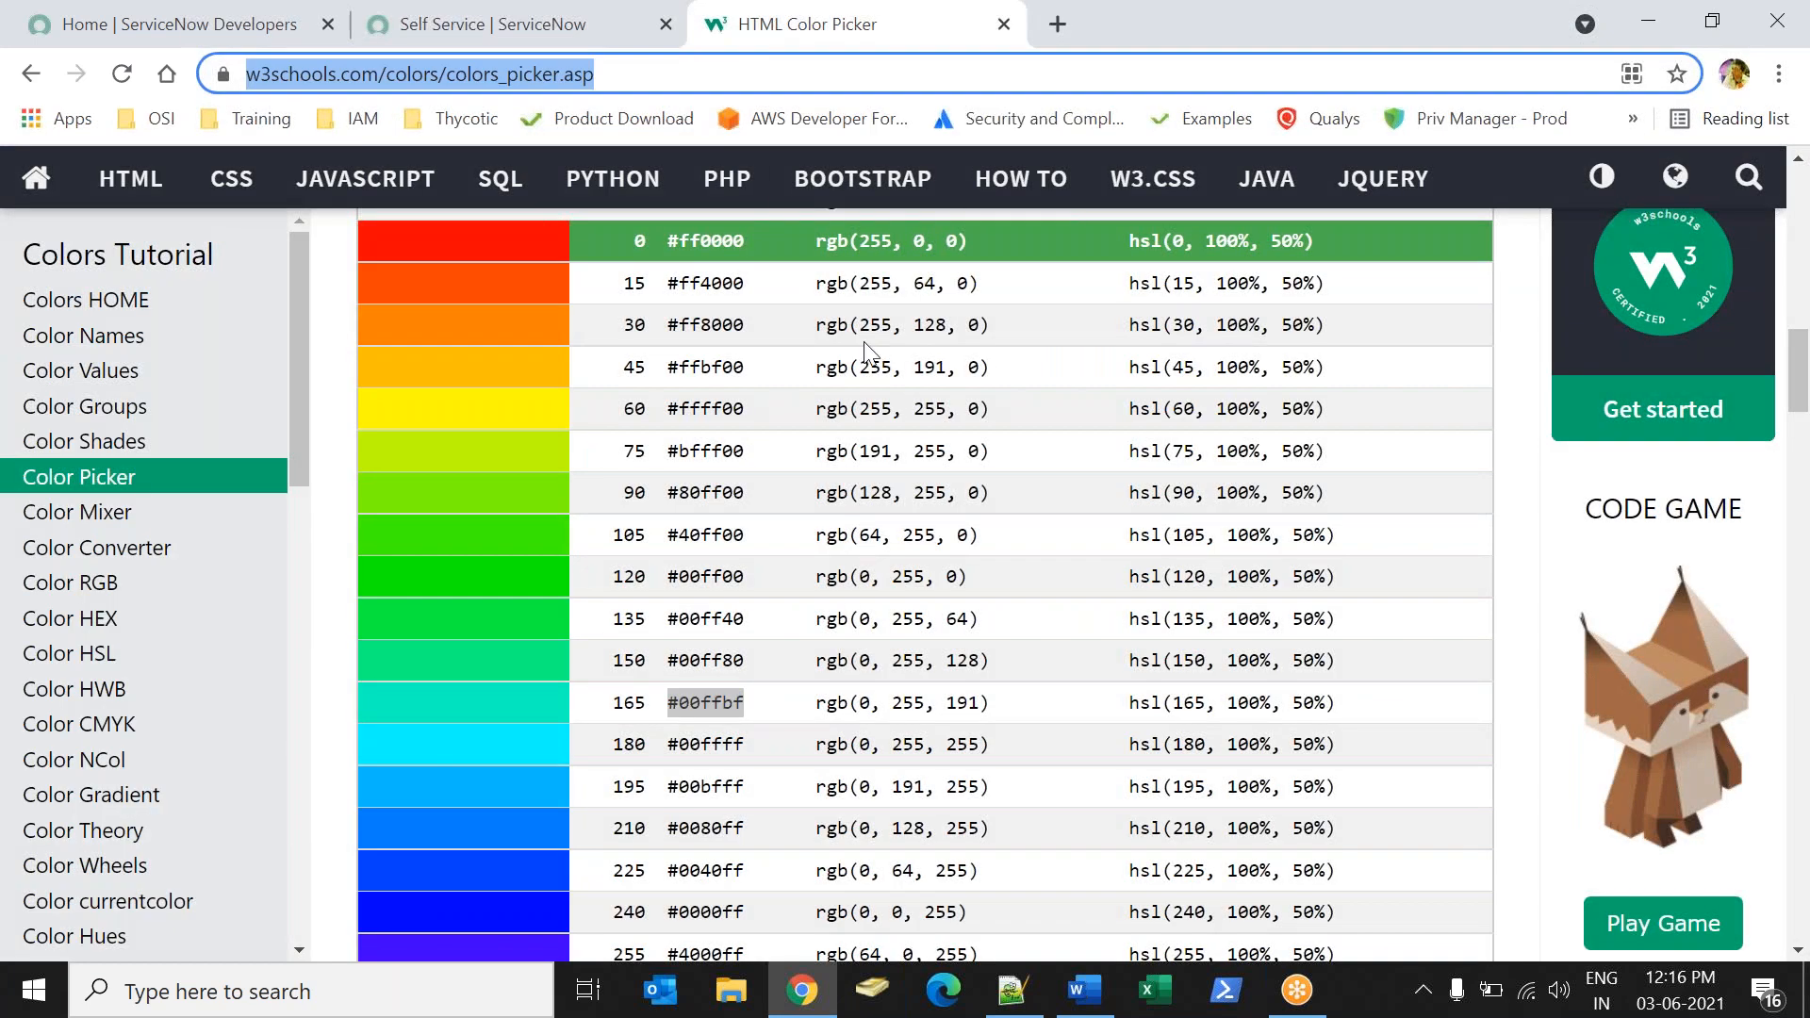
text(css)
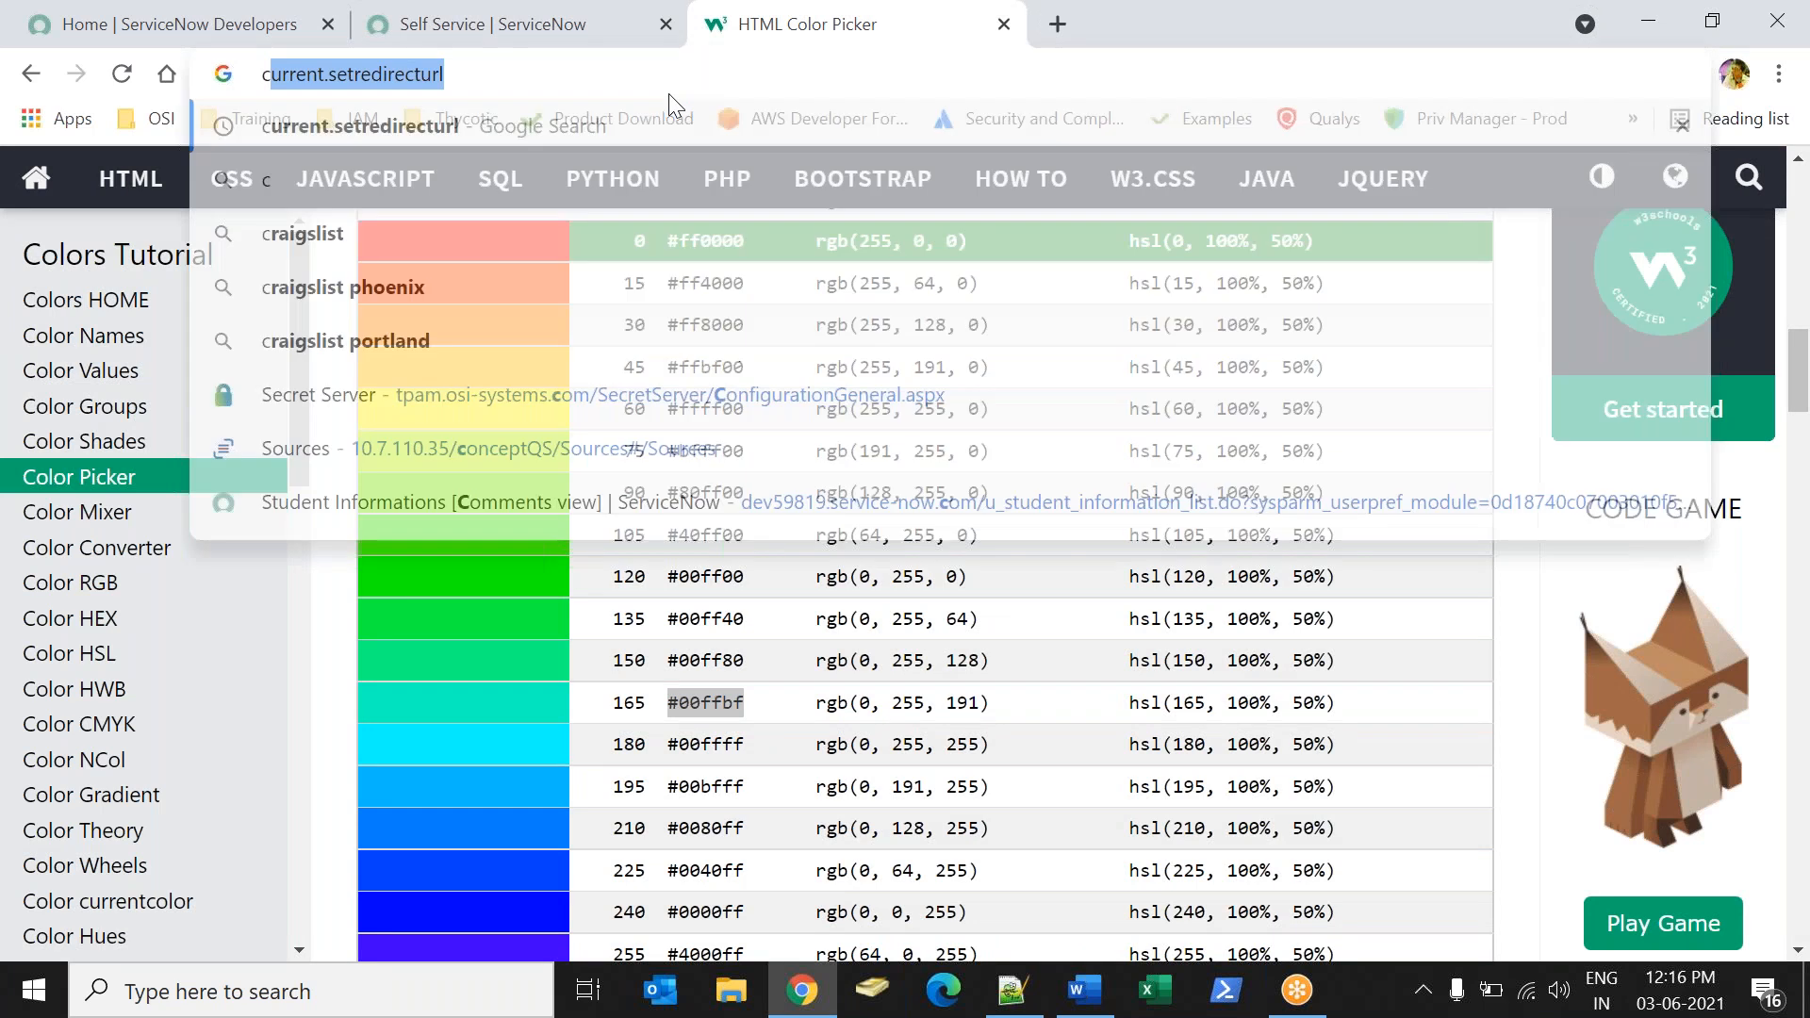
text( pro)
key(Down)
text(pd)
key(Down)
key(Down)
key(Return)
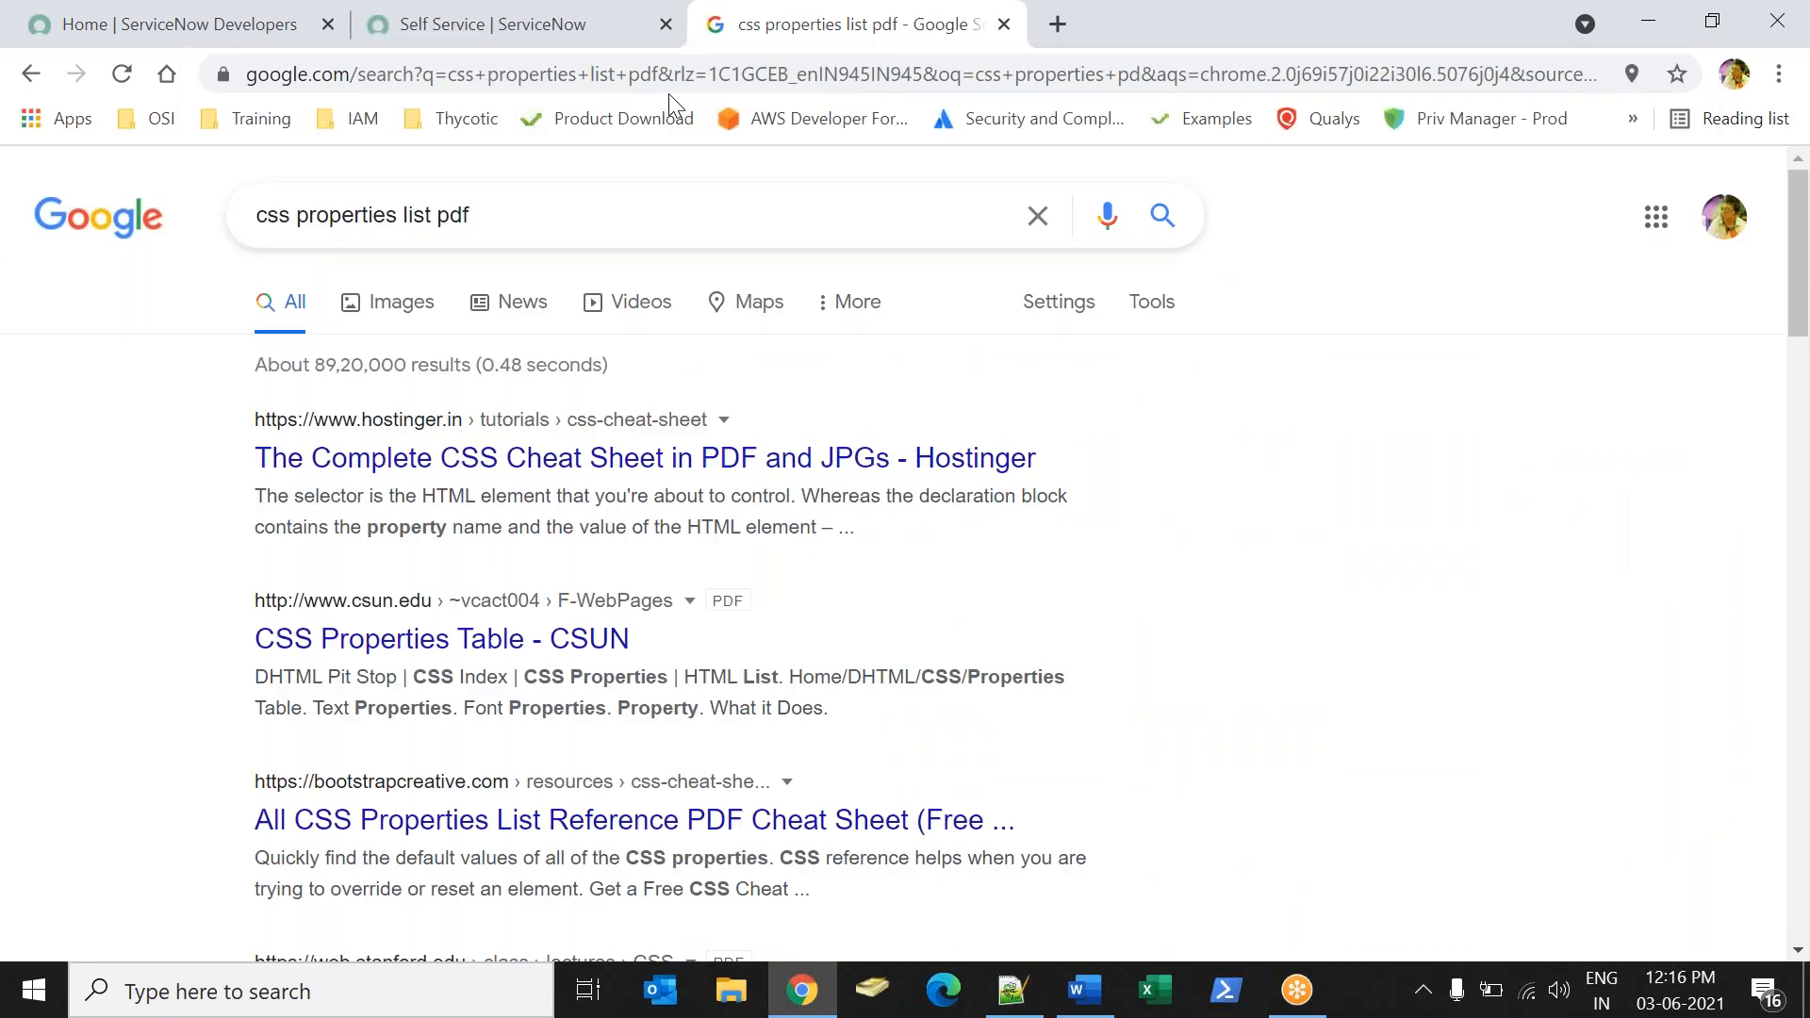
middle_click(570, 454)
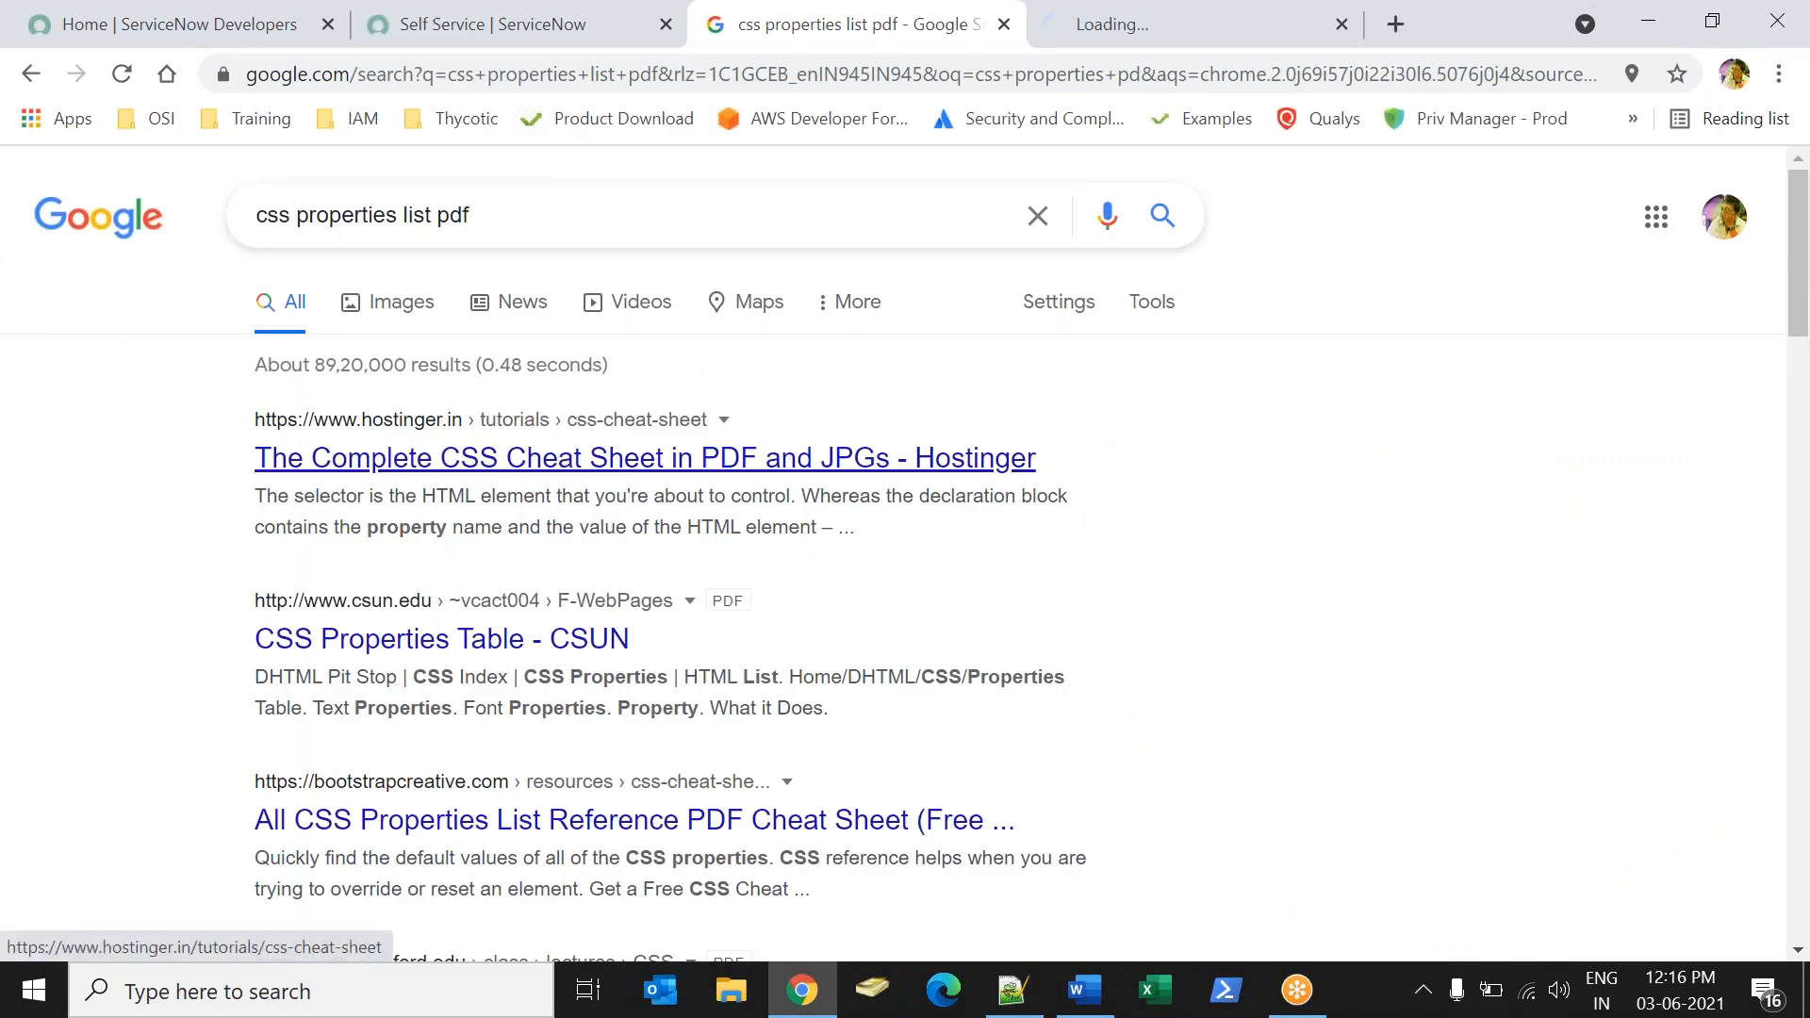
Skim Hostinger's CSS cheat sheet page, dismiss its promotional pop-ups, and close the page.
click(1062, 37)
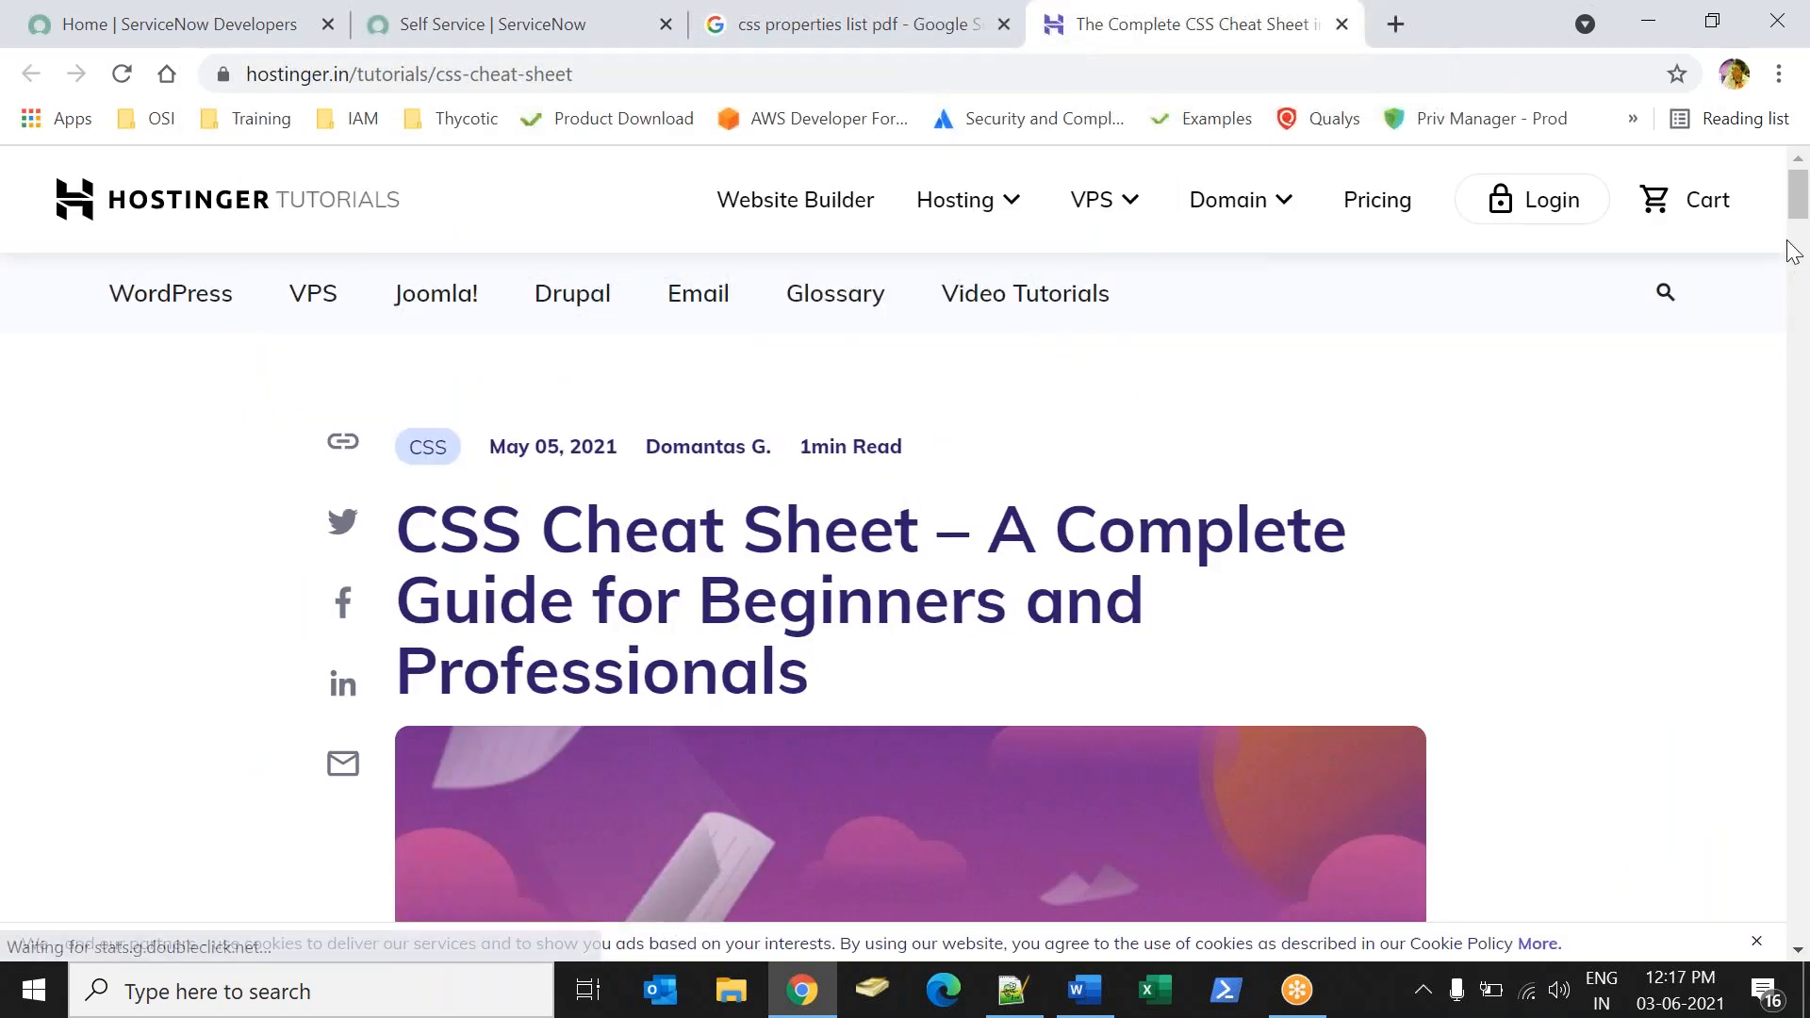
drag(1797, 203, 1804, 919)
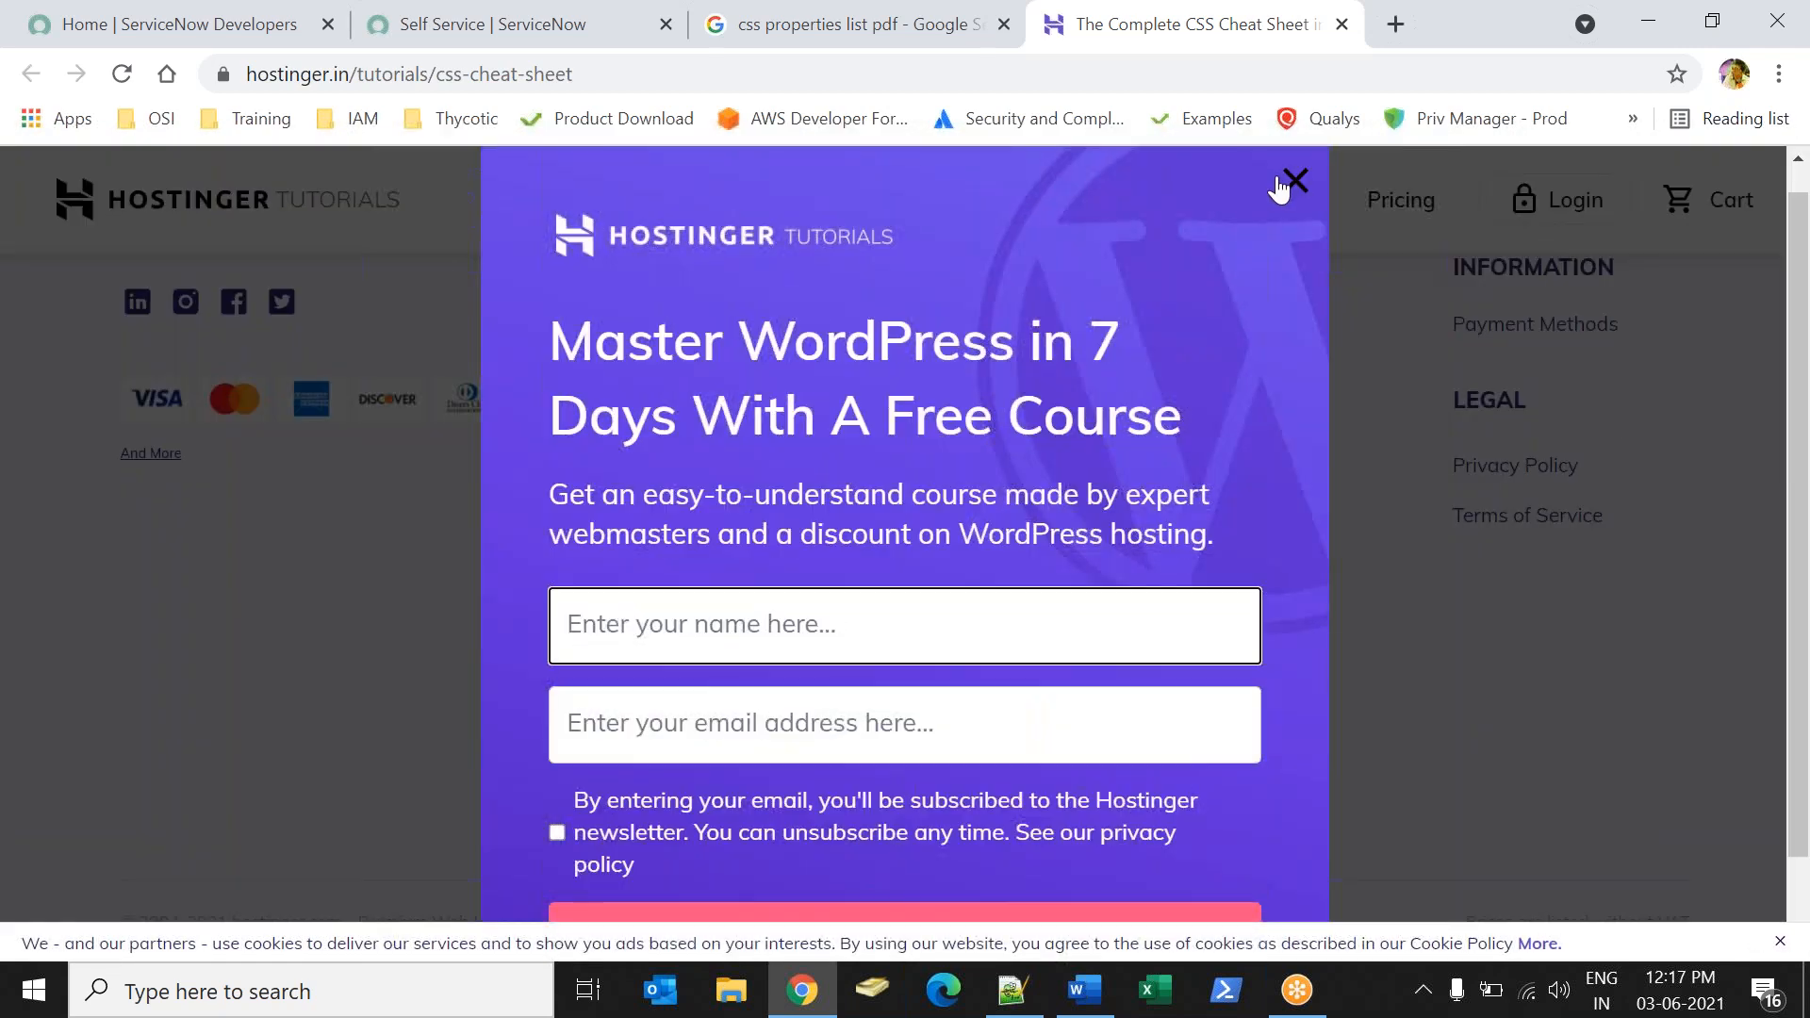
click(1290, 183)
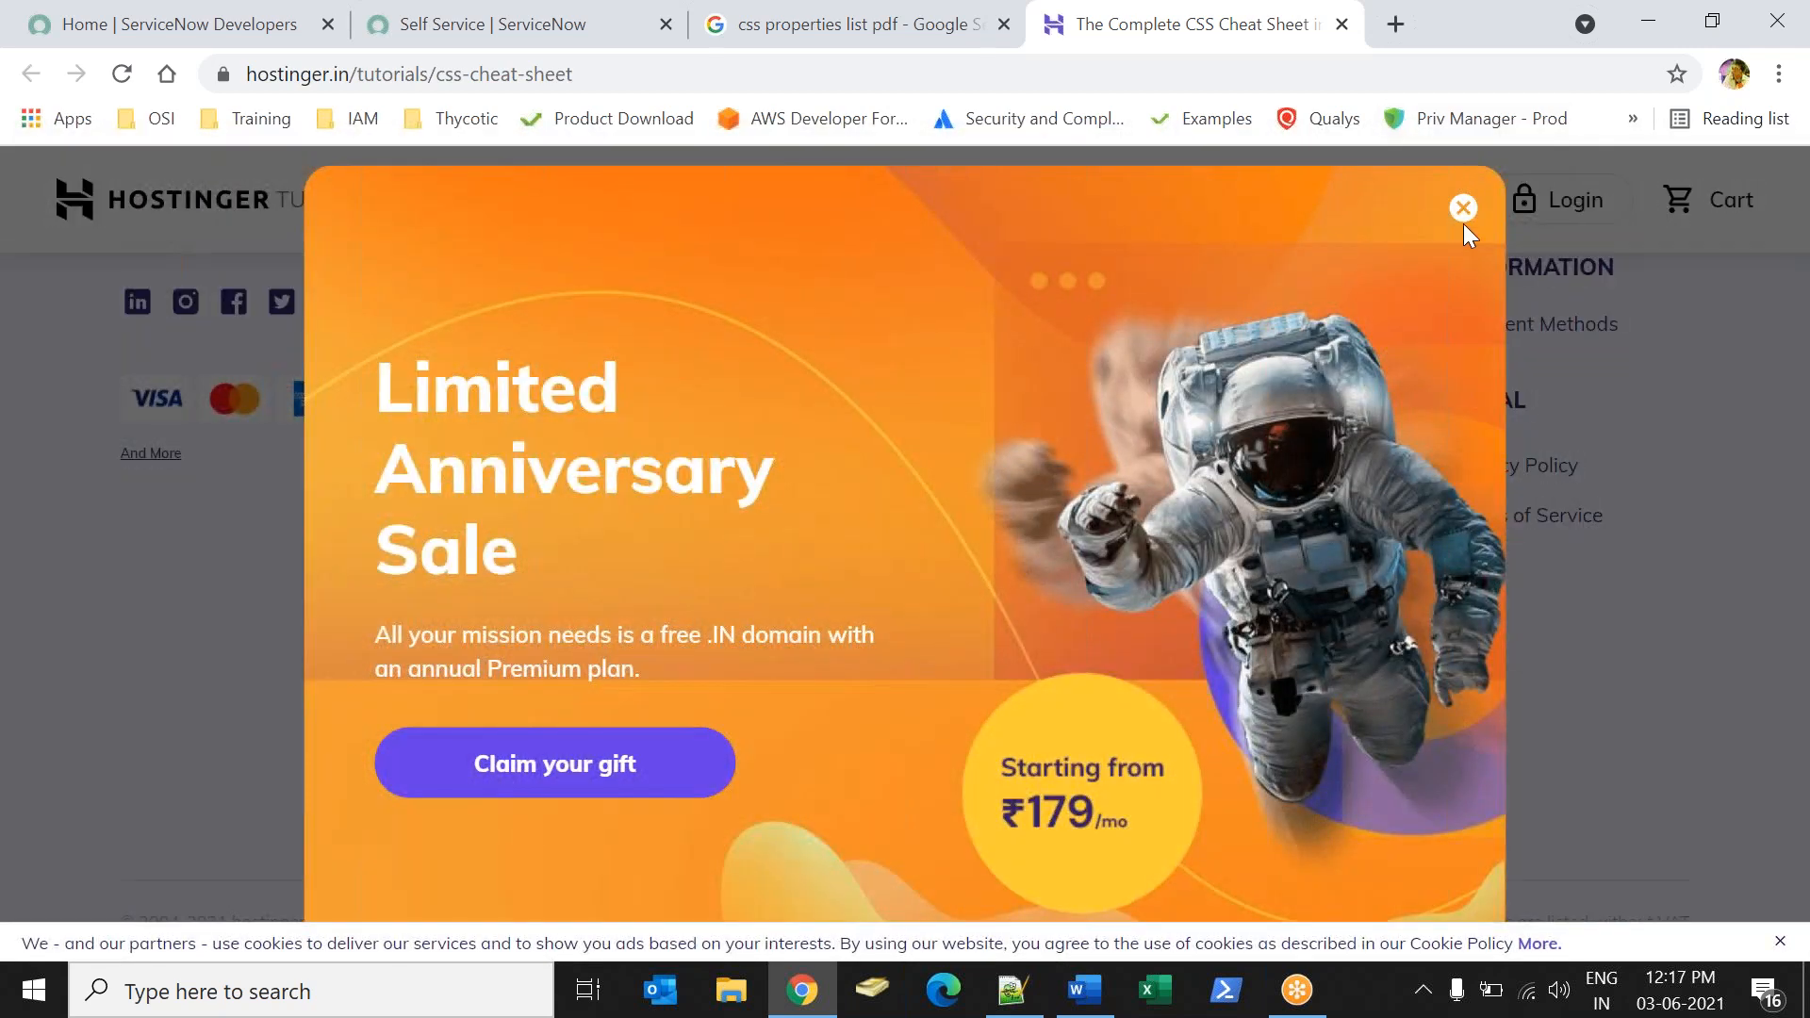
click(1464, 209)
drag(1804, 919, 1743, 186)
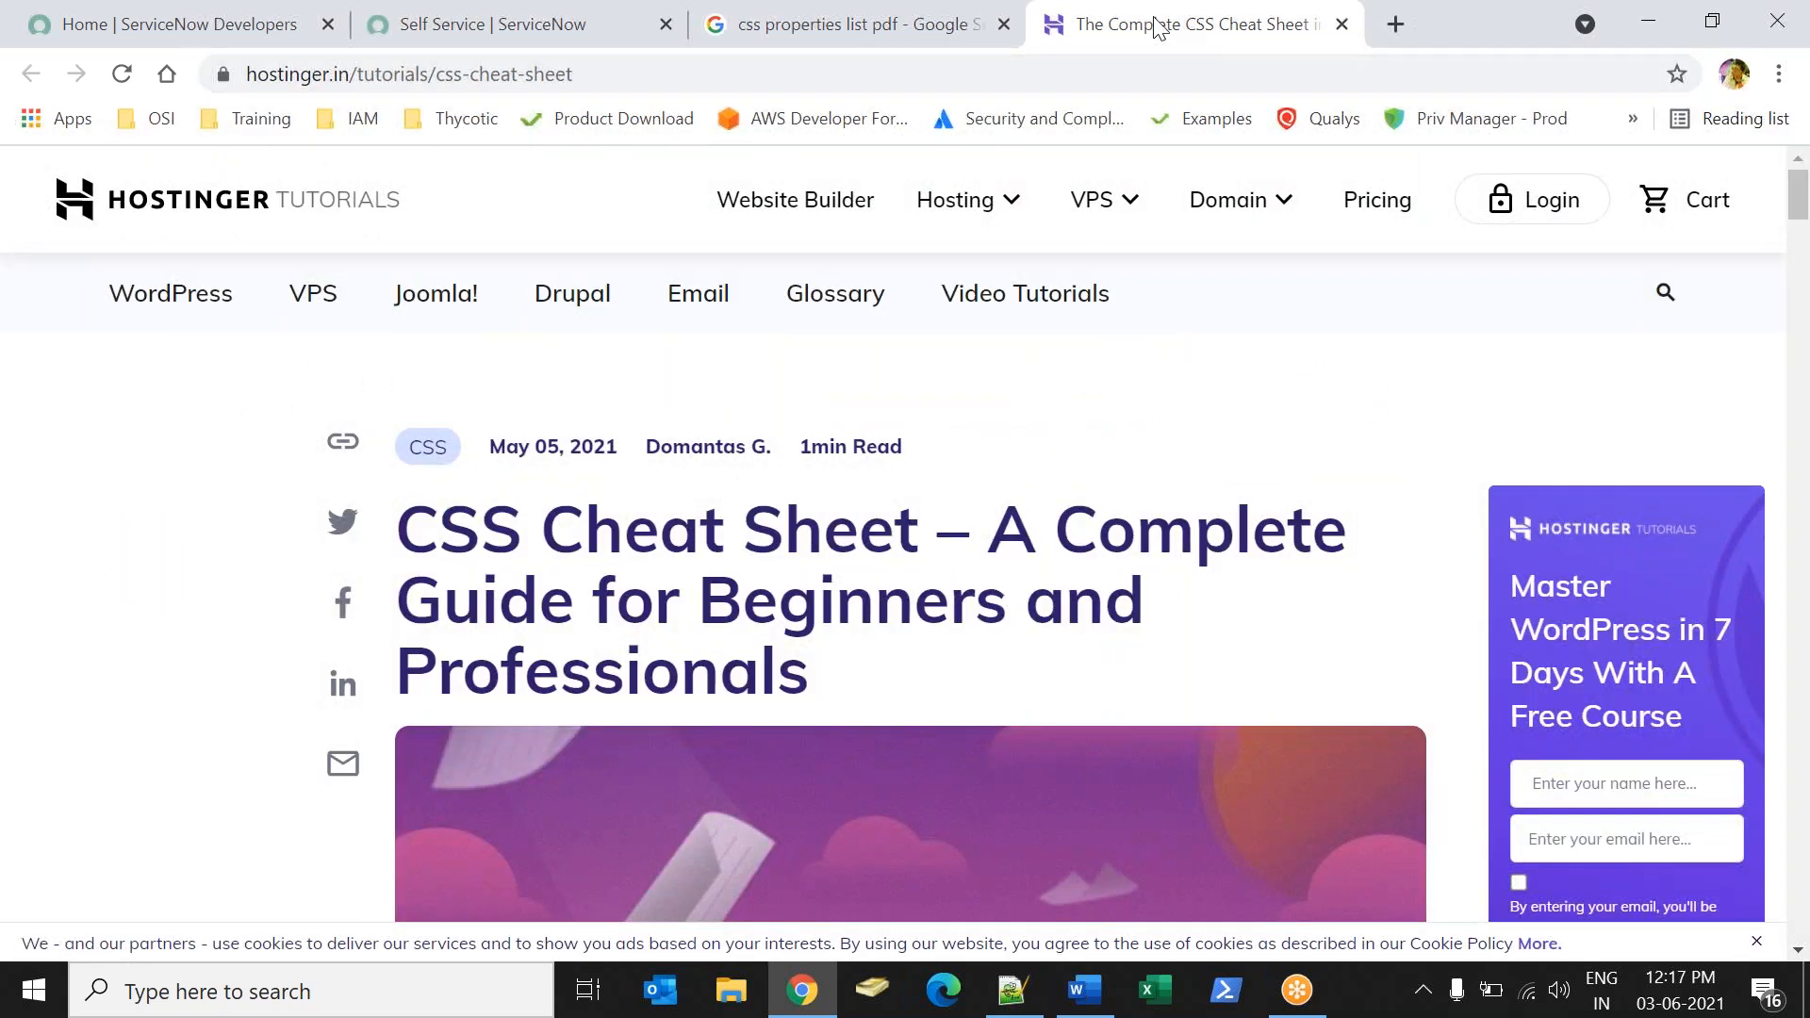
right_click(1105, 42)
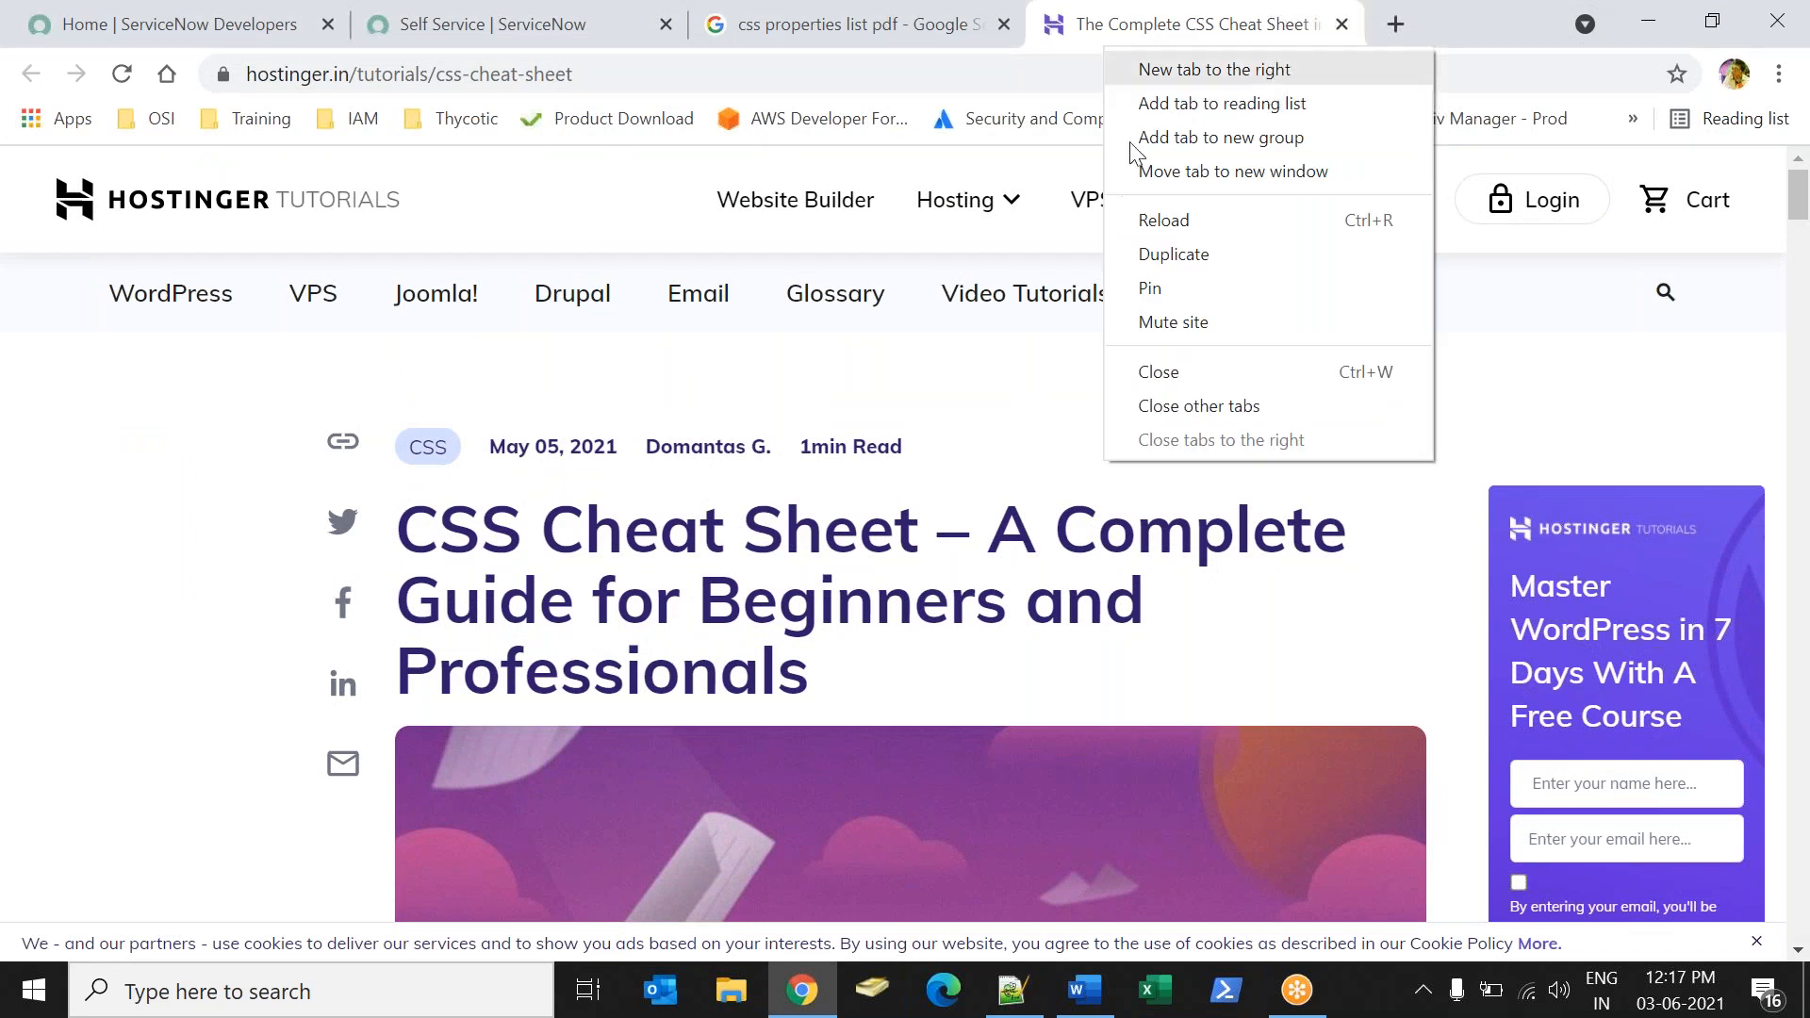
click(1170, 374)
Open the CSUN CSS Properties Table PDF, look through its pages up to page 4, and return to the ServiceNow homepage.
click(410, 816)
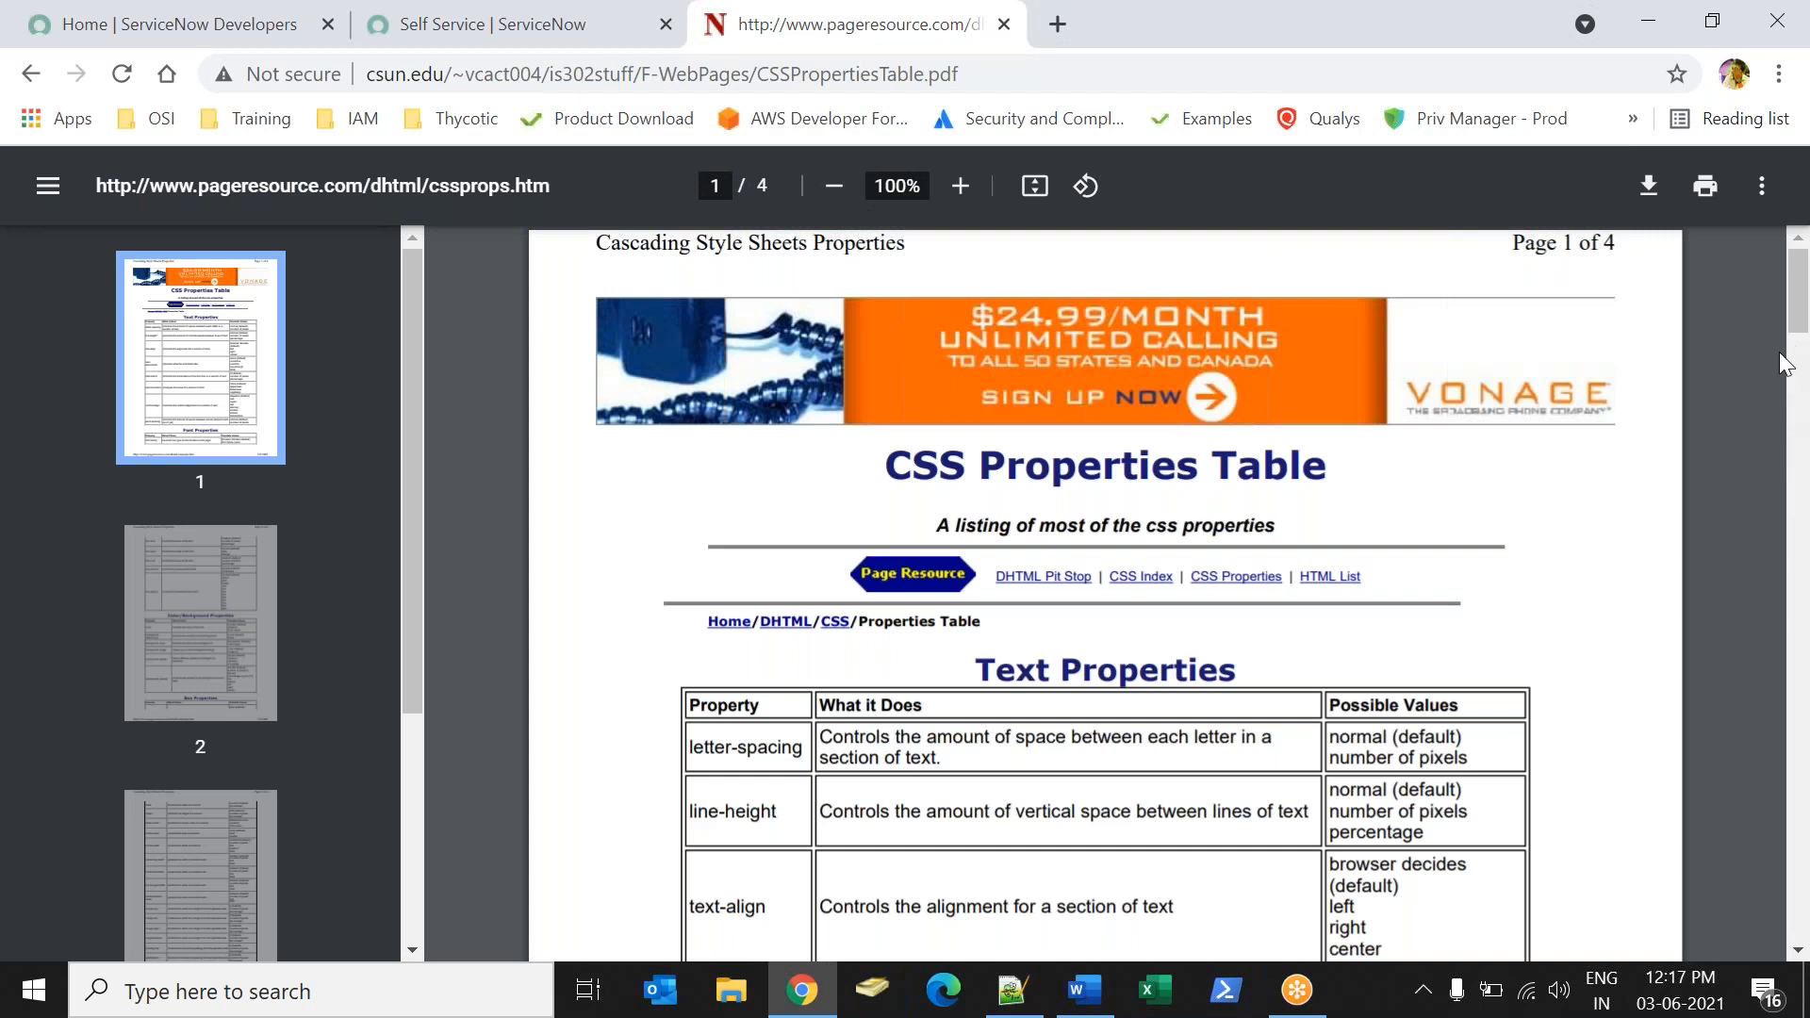
click(930, 83)
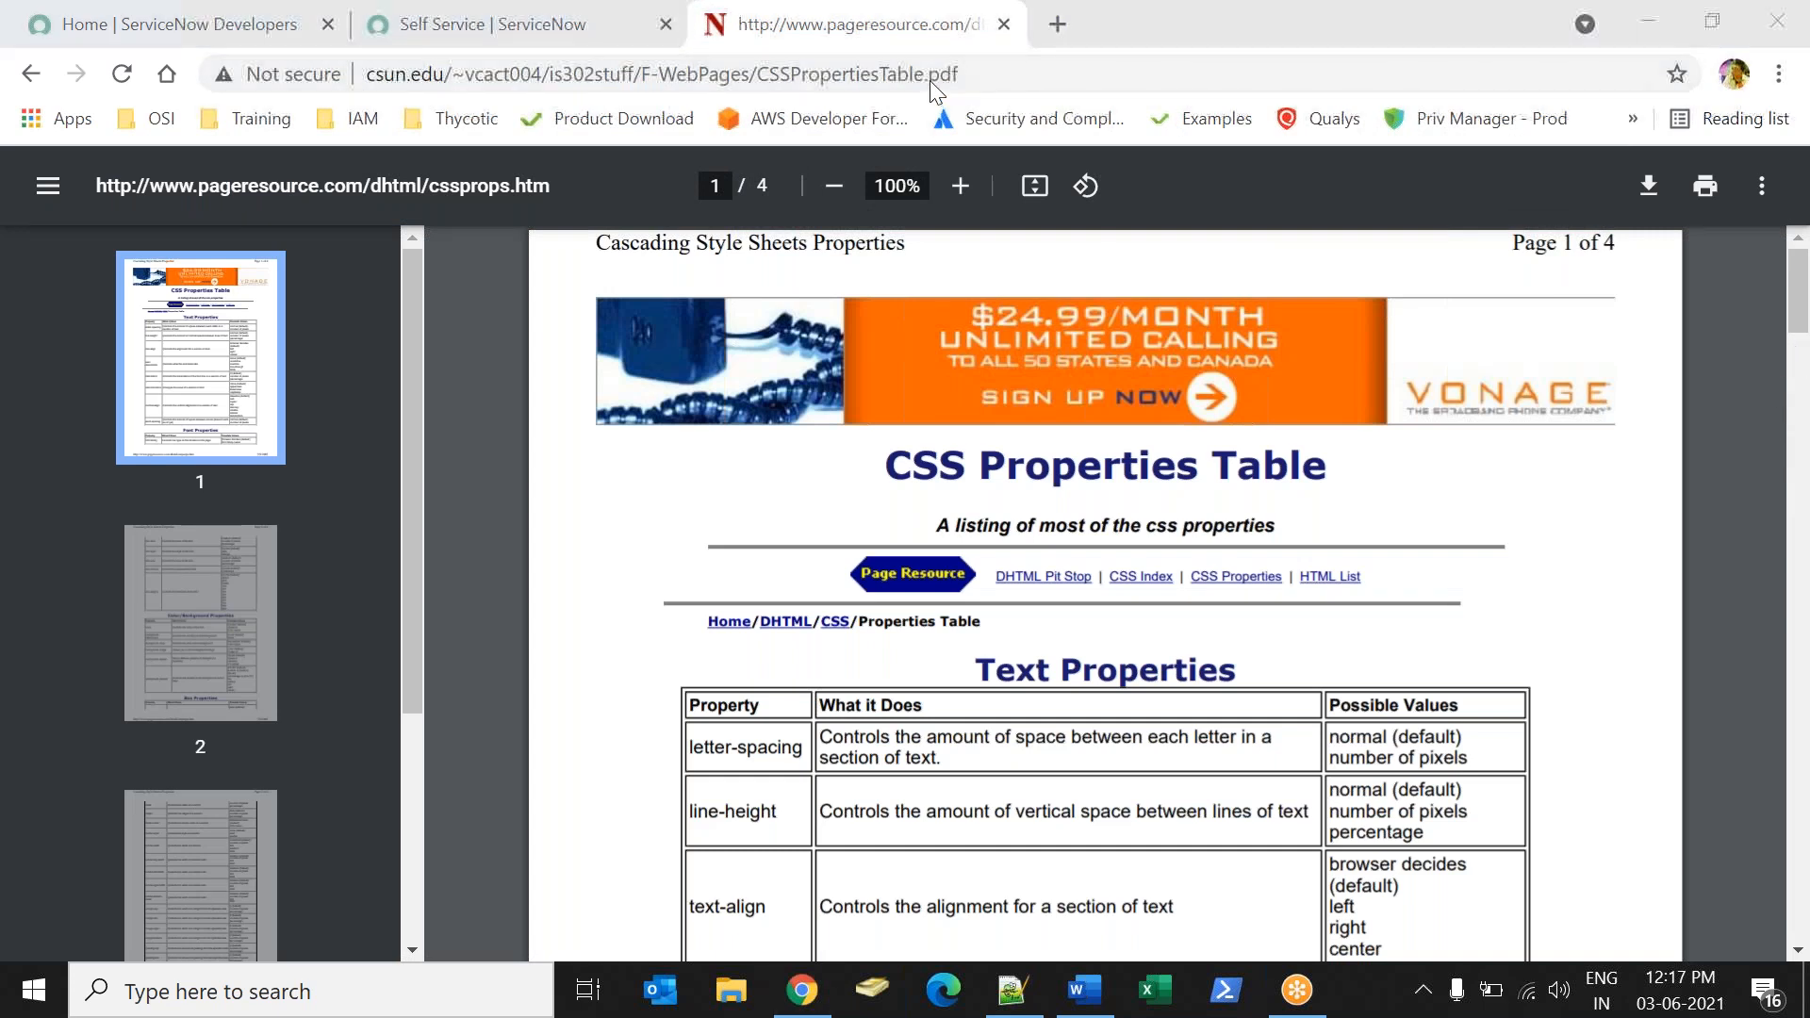
click(1229, 42)
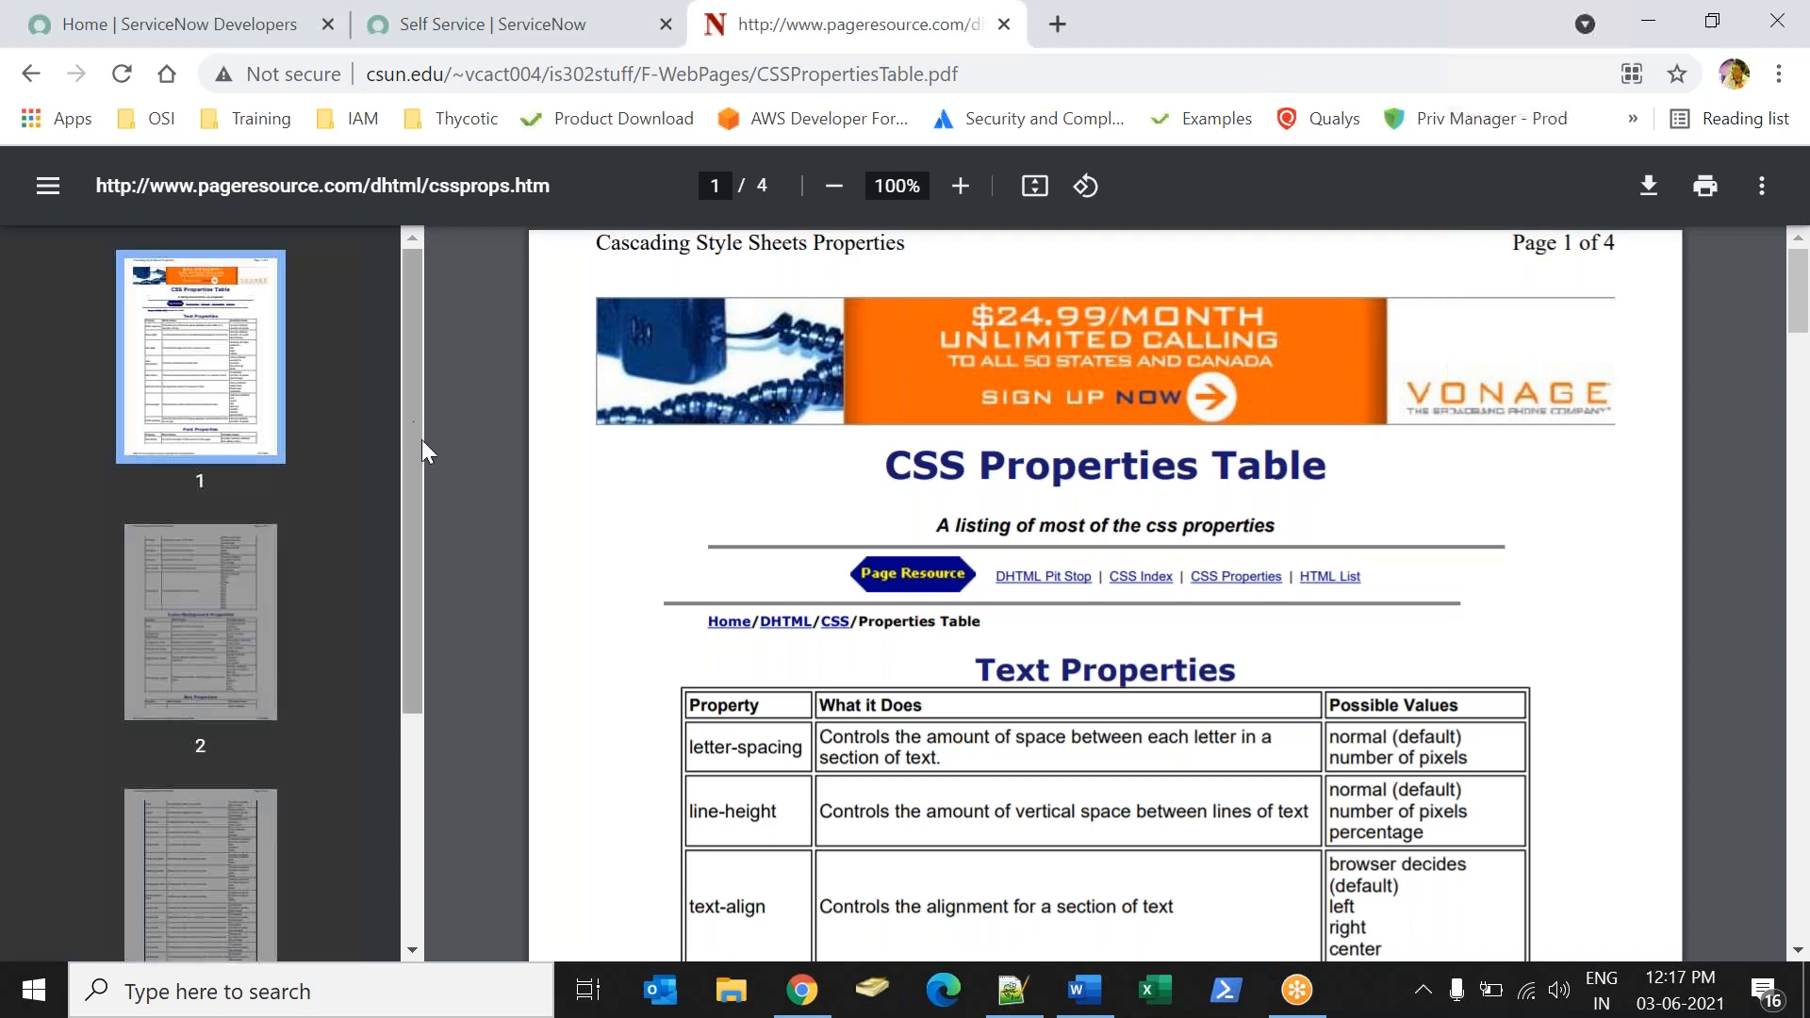
drag(417, 424, 537, 817)
click(242, 437)
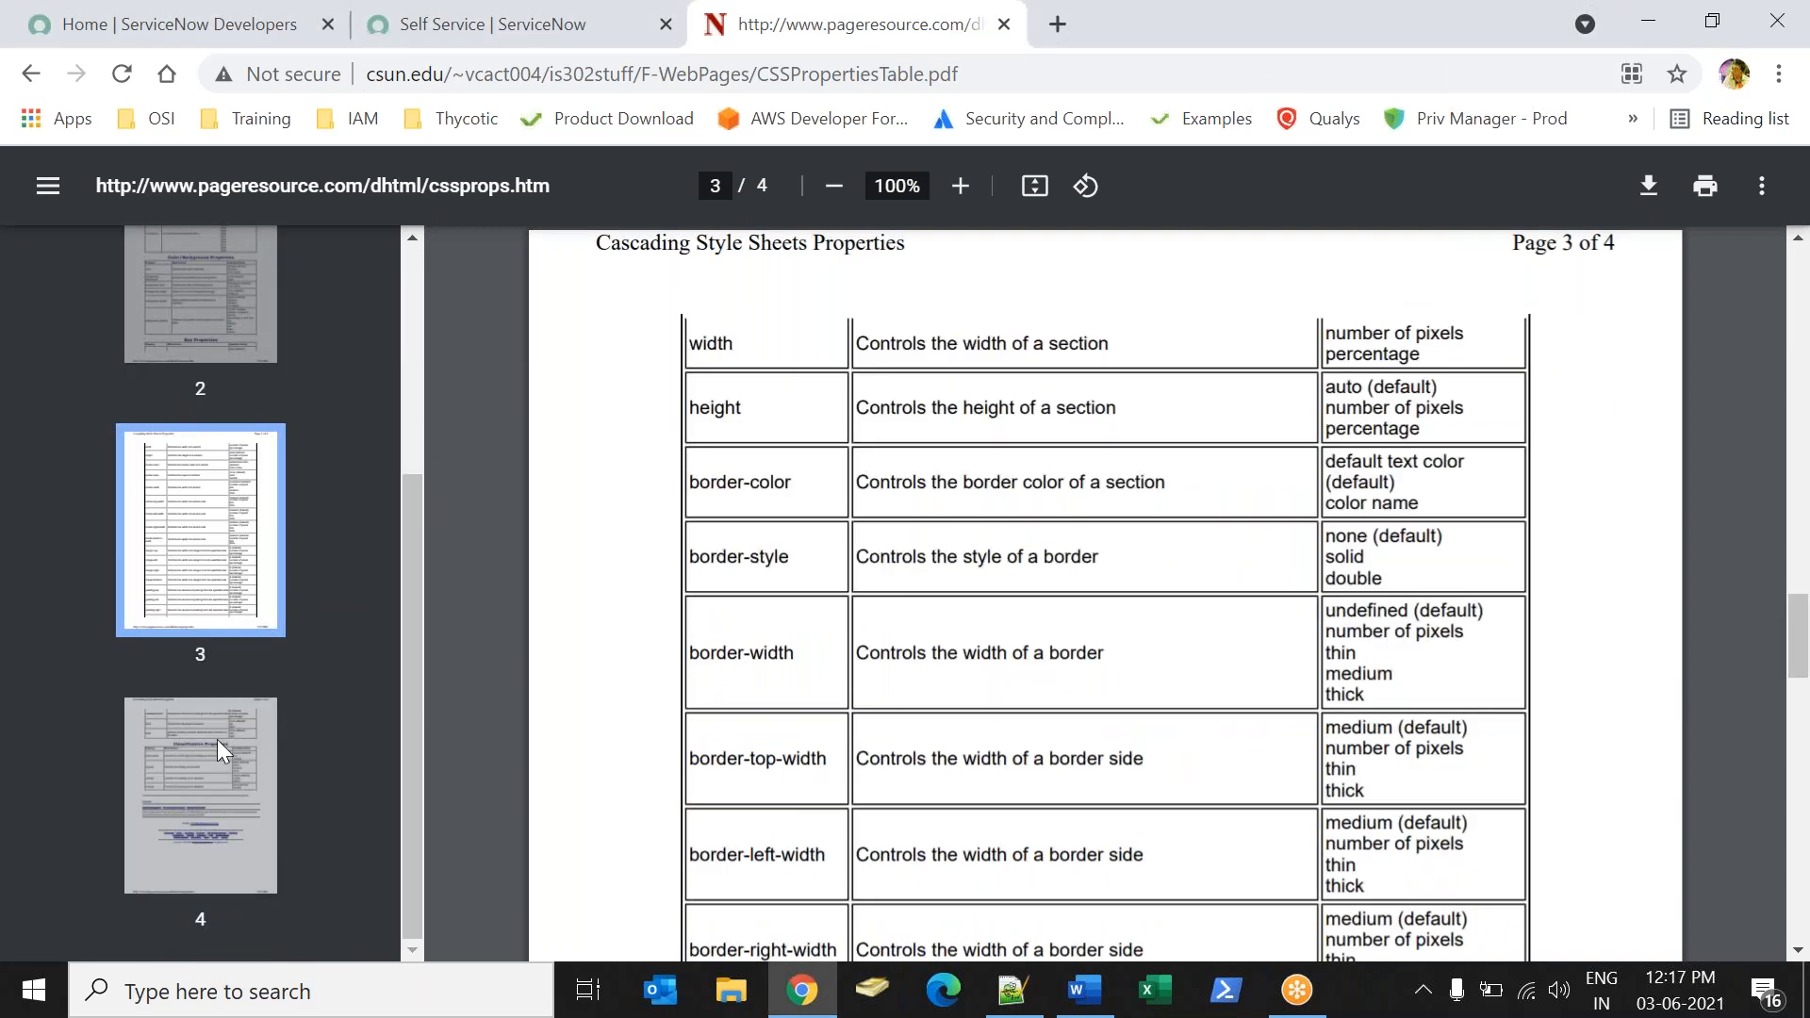
click(218, 745)
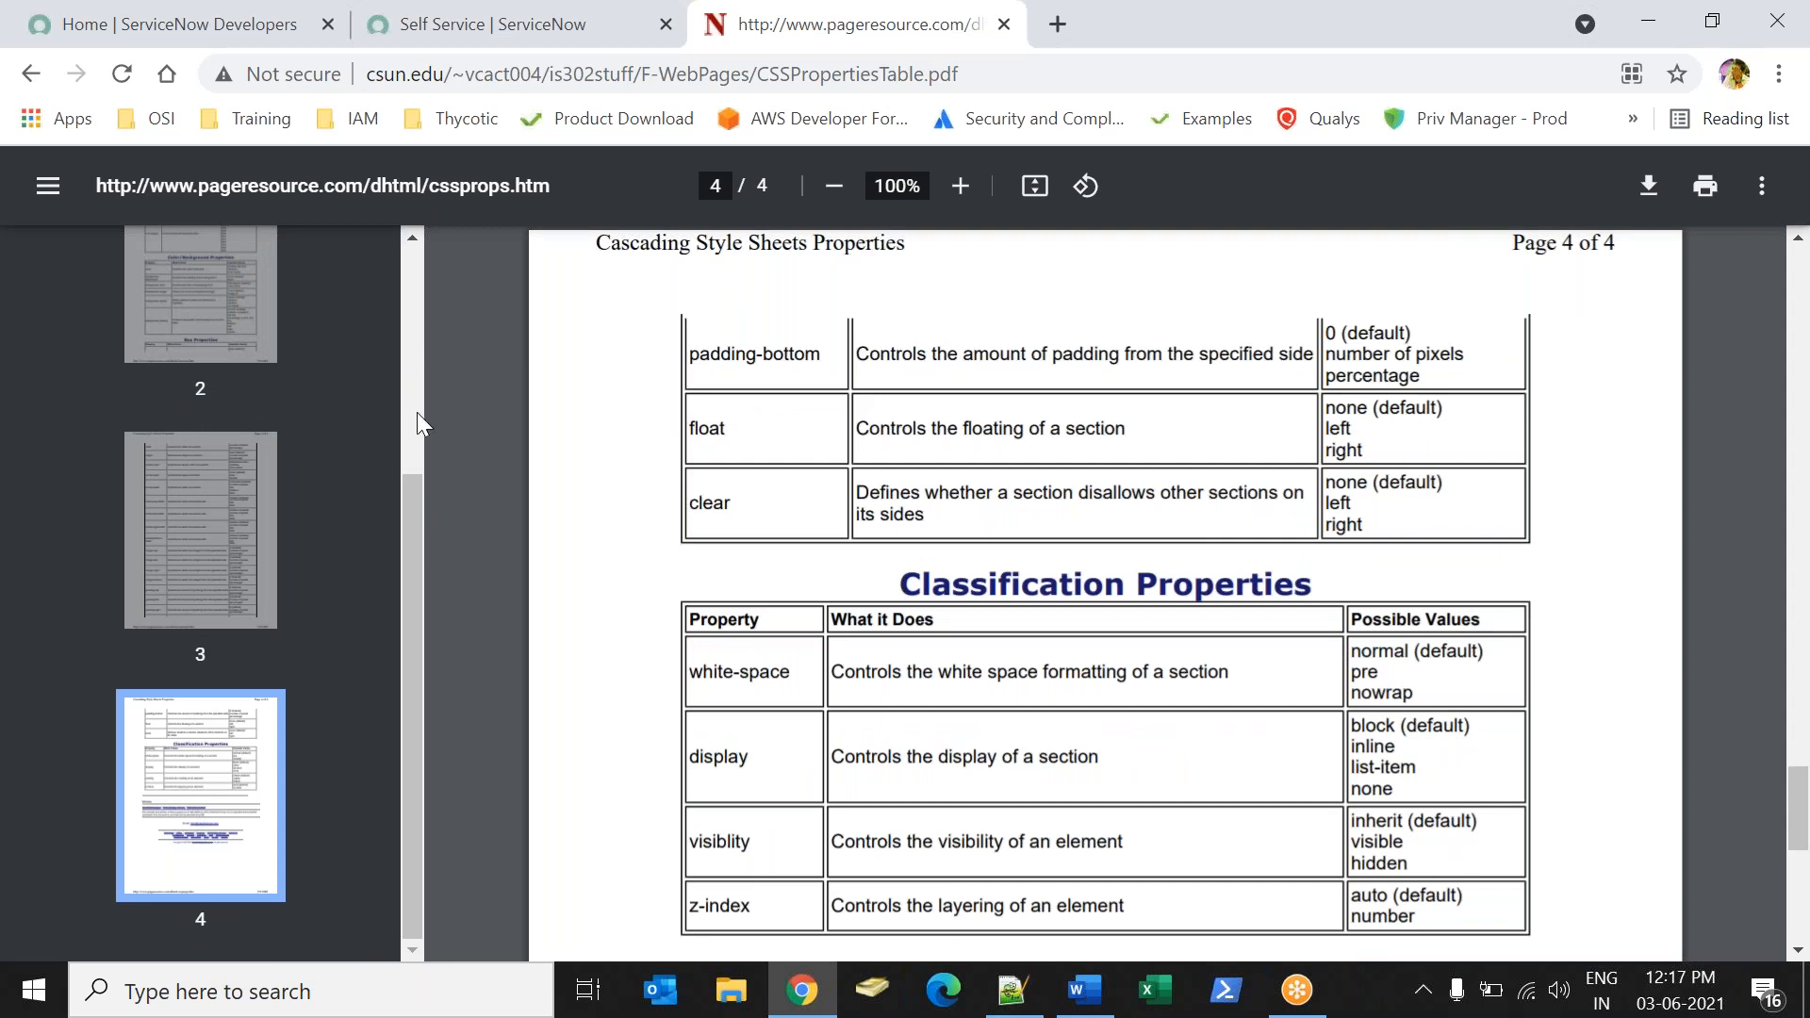
click(496, 34)
click(253, 236)
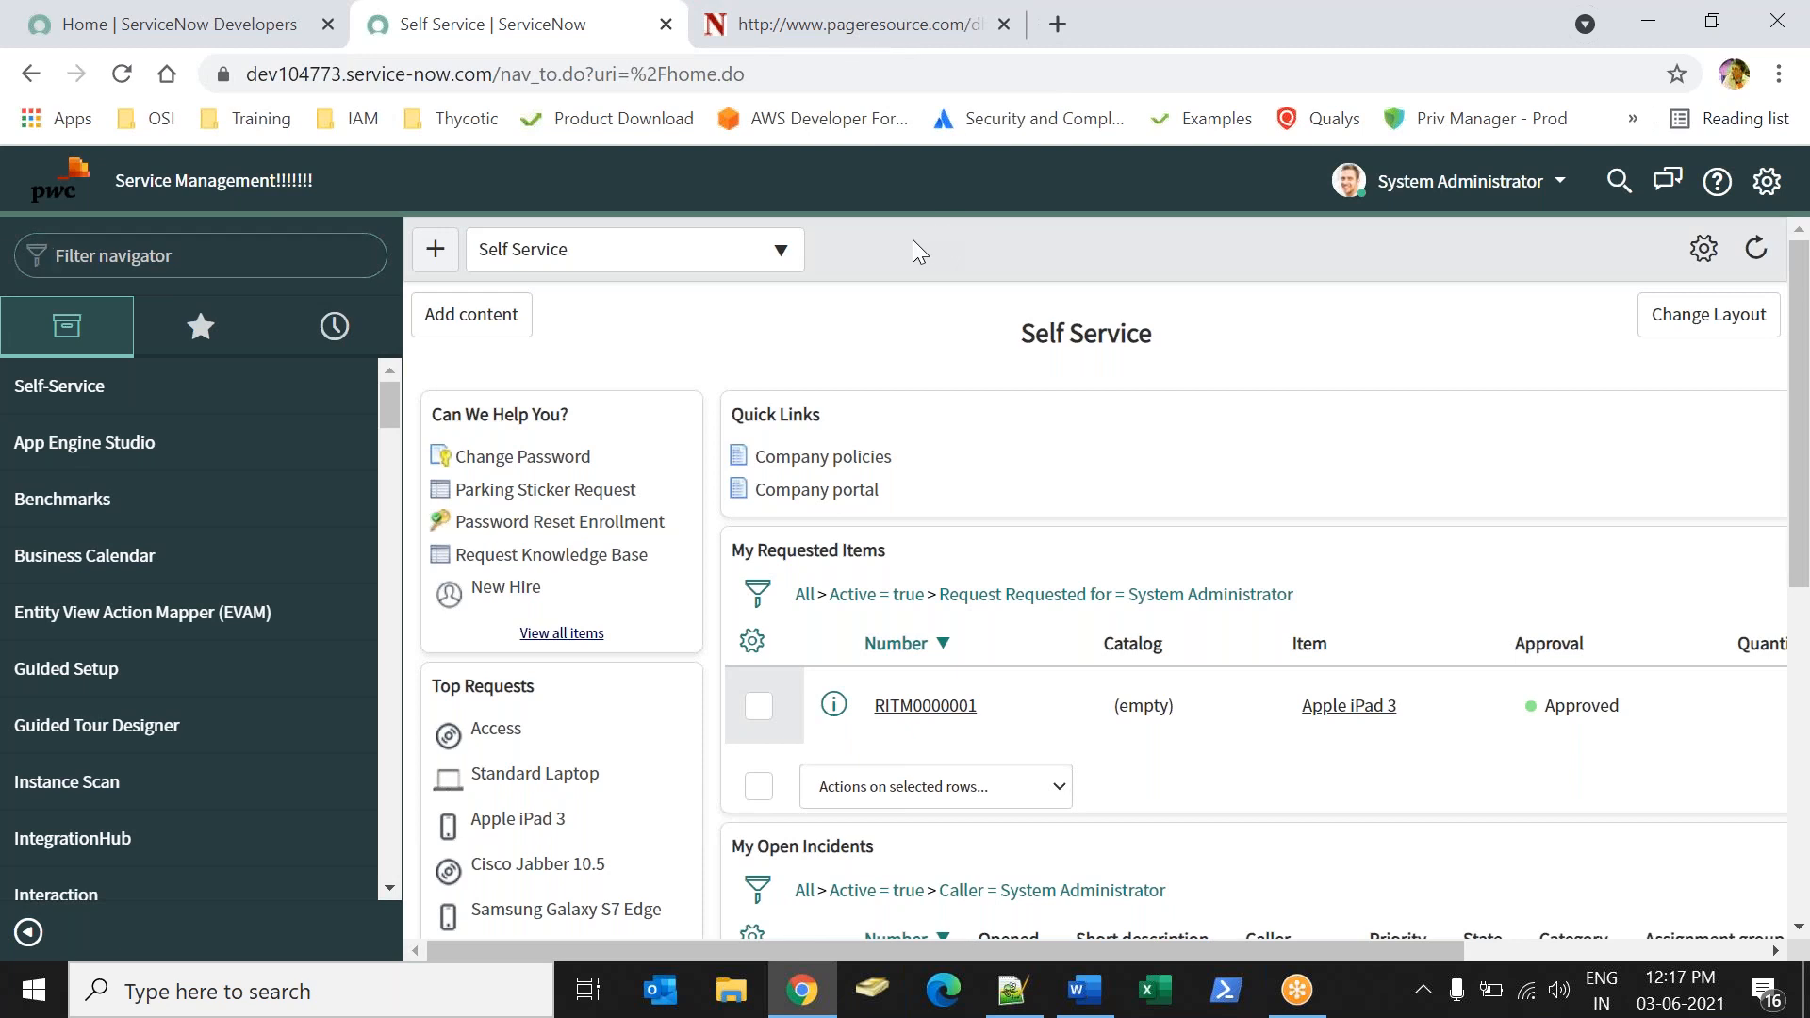
In the Word notes, turn the asterisk row under "Due Date:" into a dotted divider line and add blank lines below it.
click(1075, 1000)
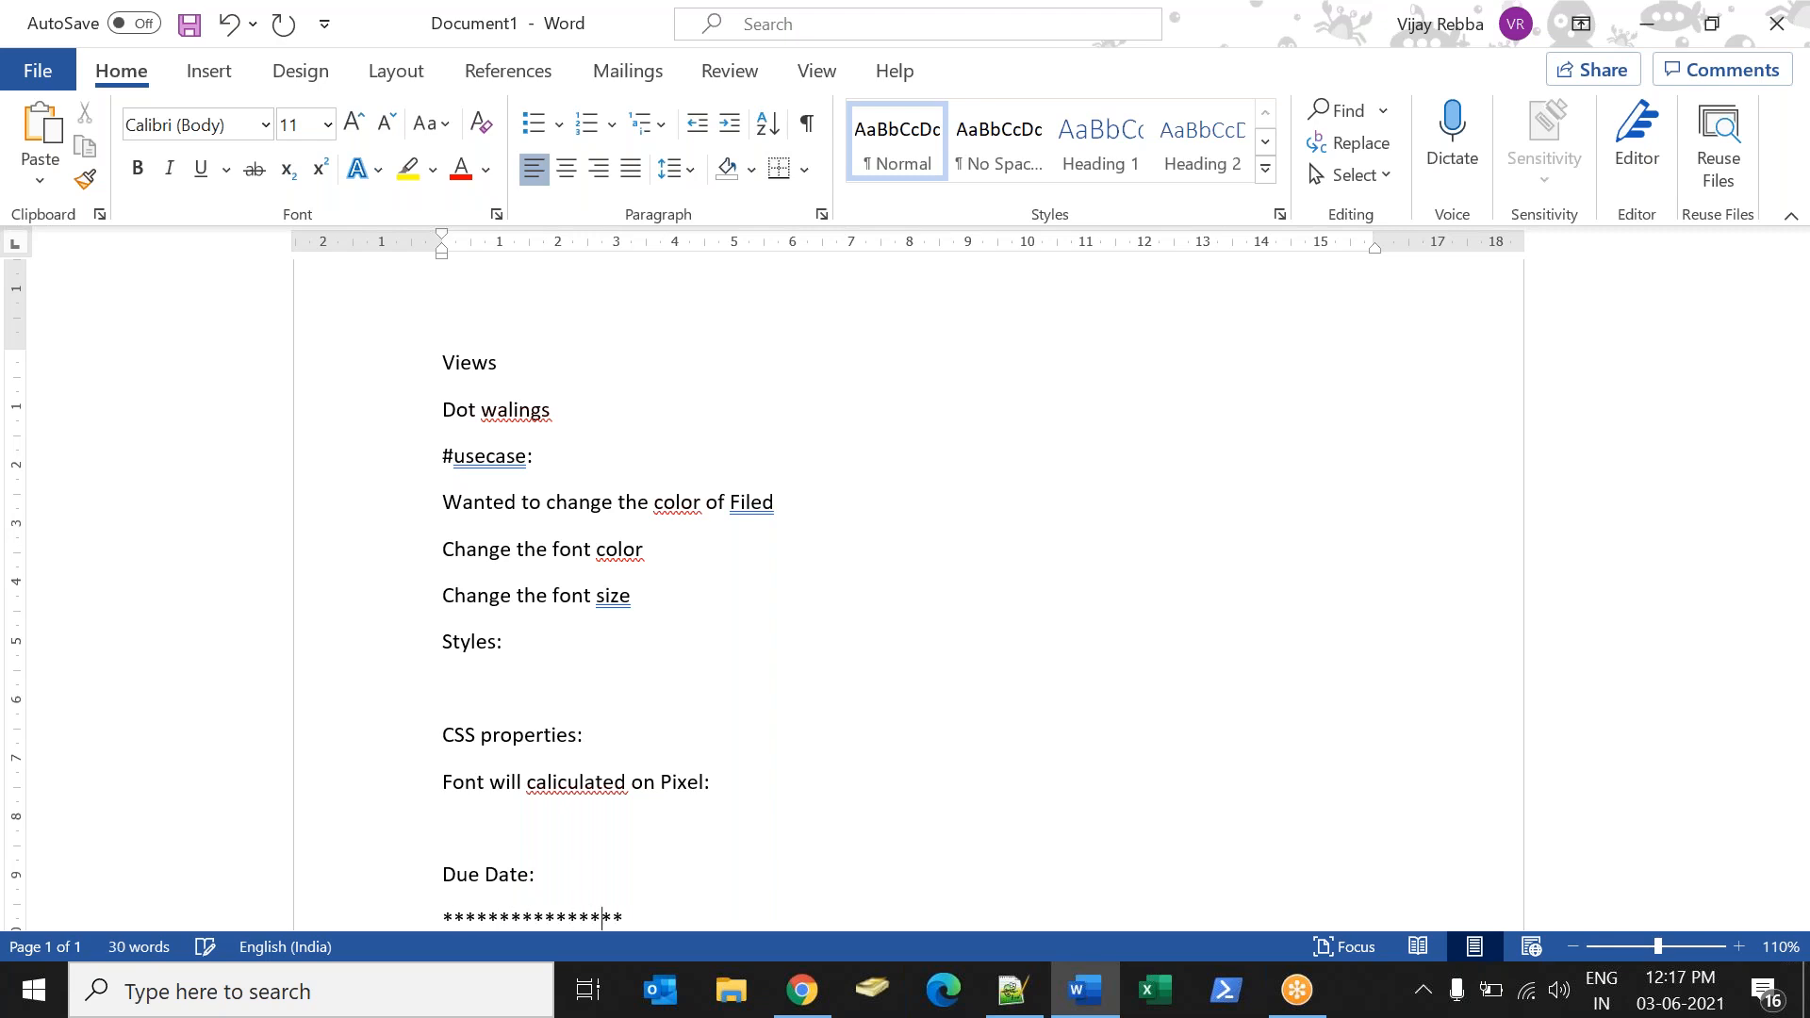
key(Return)
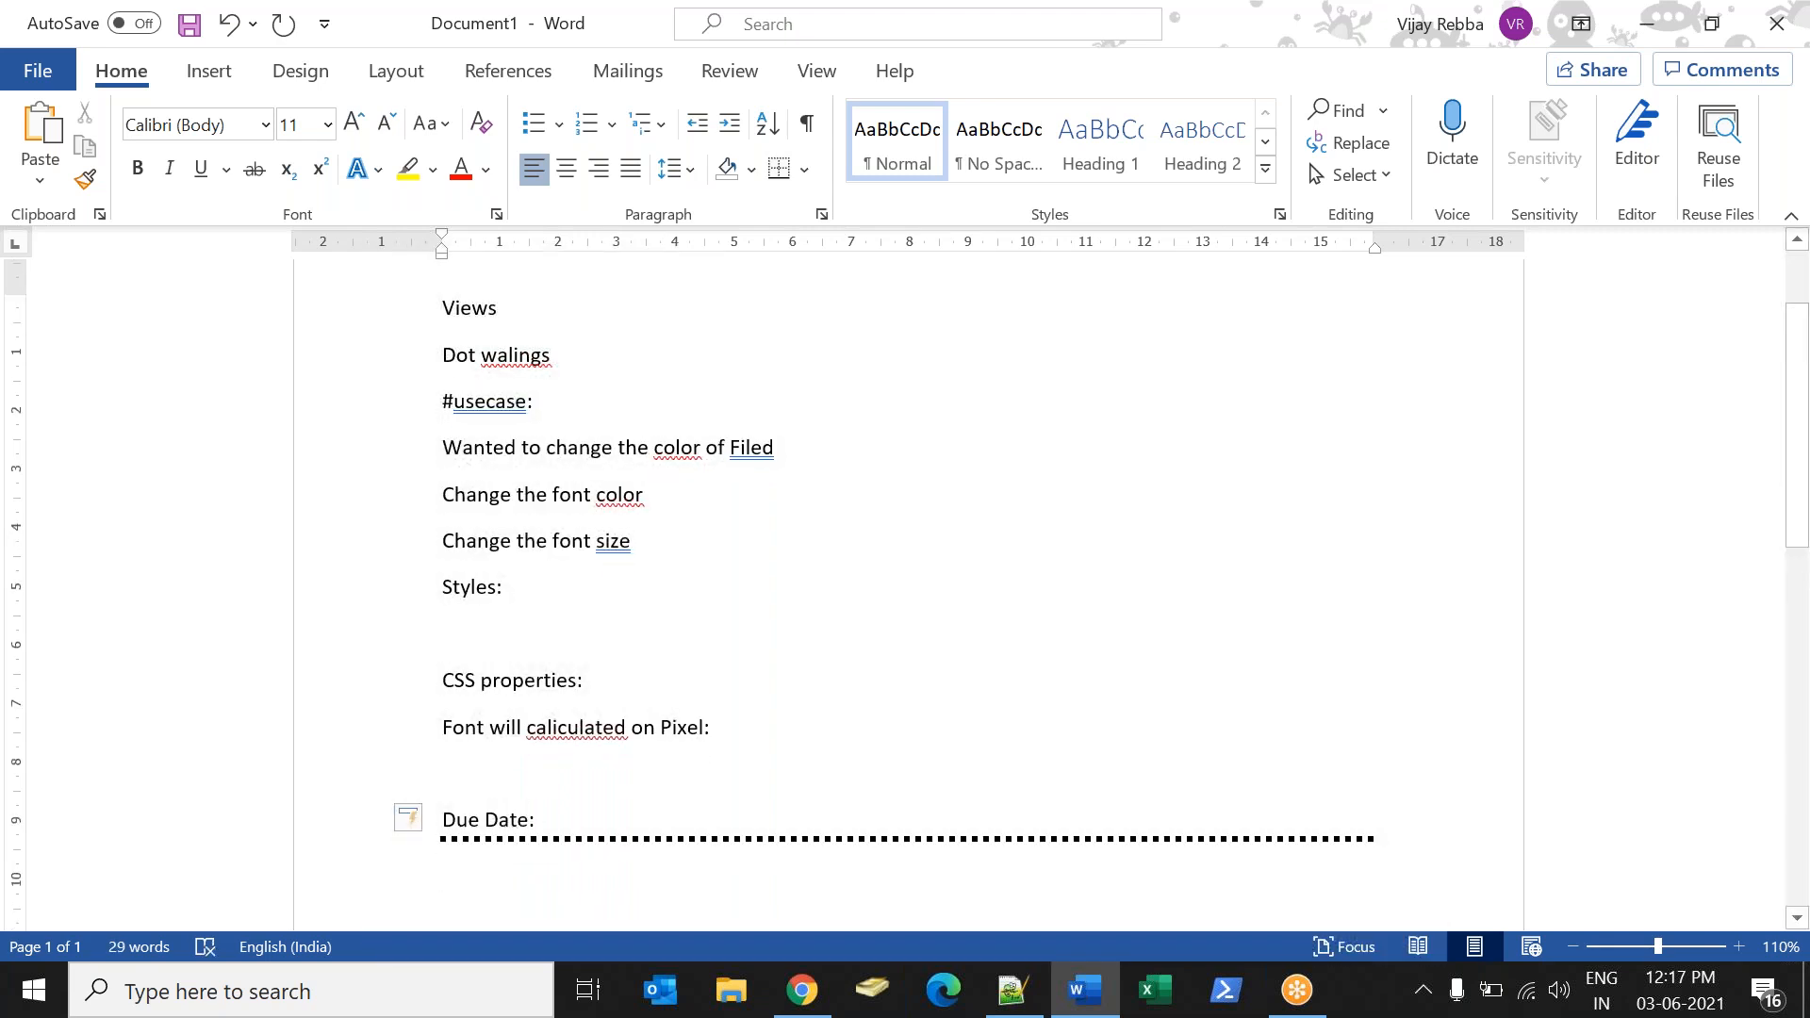
key(alt+Tab)
key(alt+Tab)
key(alt+Tab)
key(alt+Tab)
key(Return)
key(Return)
key(Return)
key(Return)
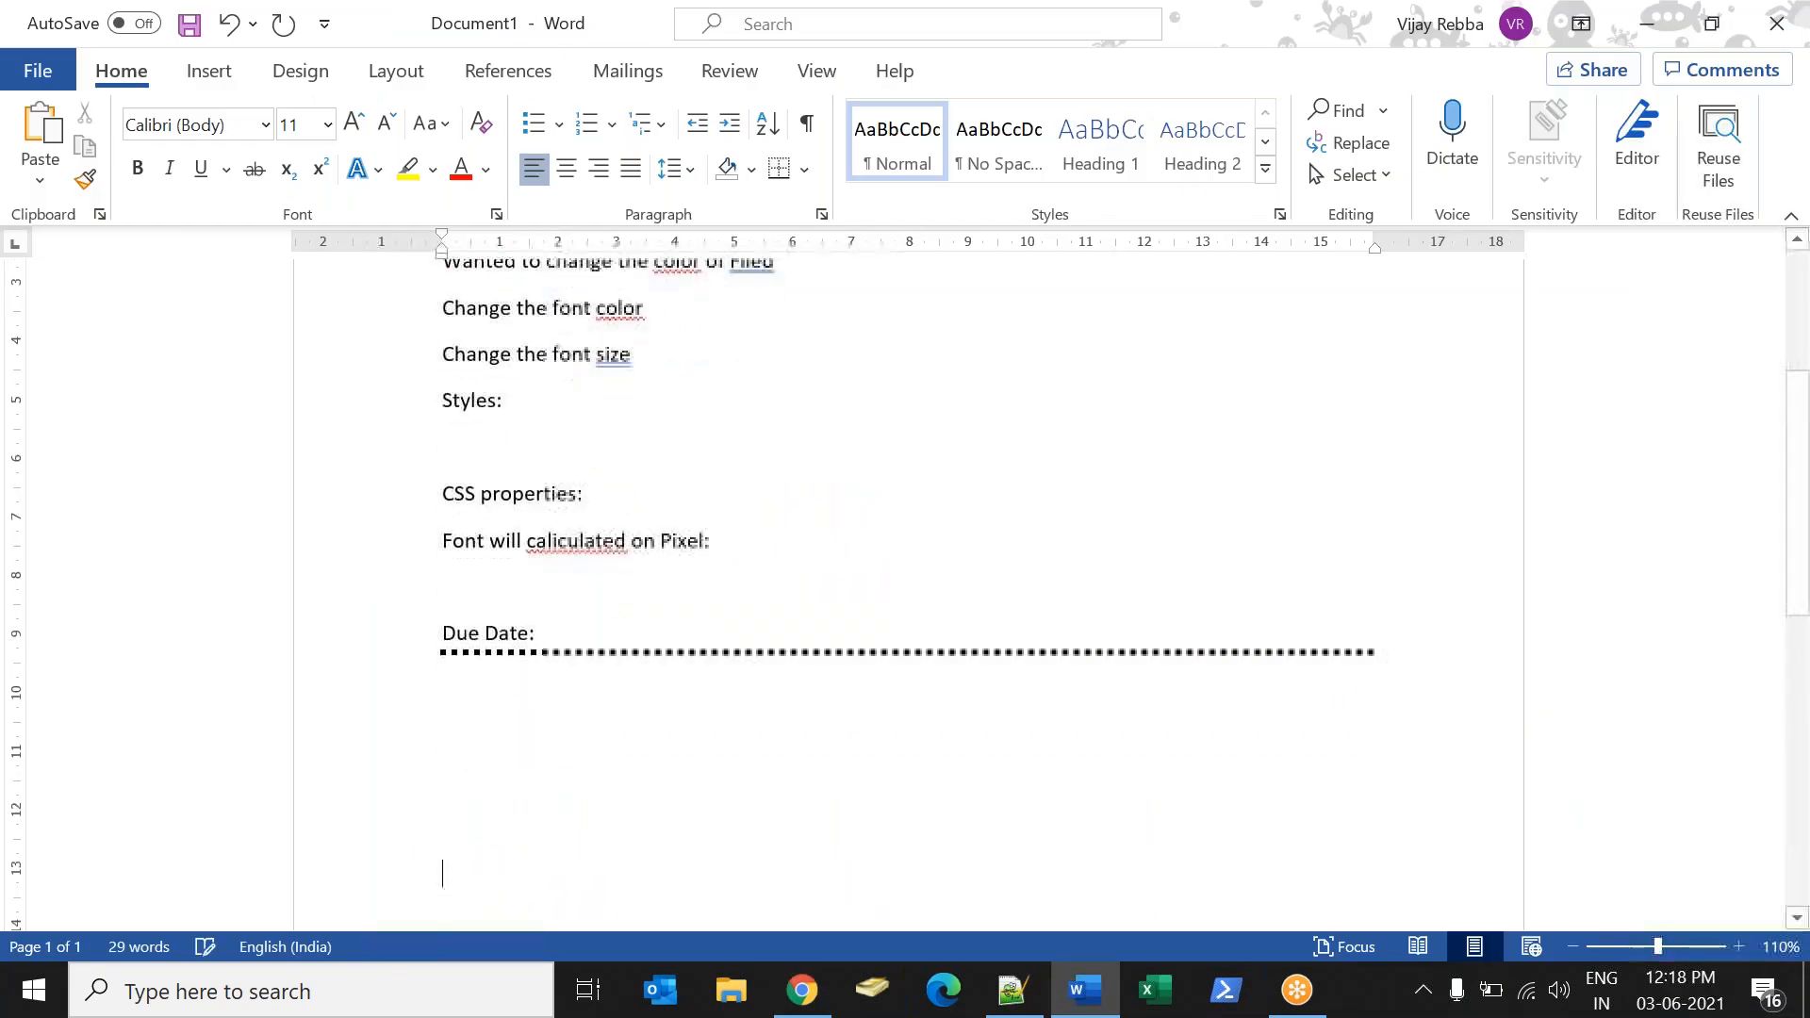
Back in ServiceNow, filter the navigator for "student in" and open record STU0001001 from Student Informations.
key(alt+Tab)
click(134, 264)
text(student in)
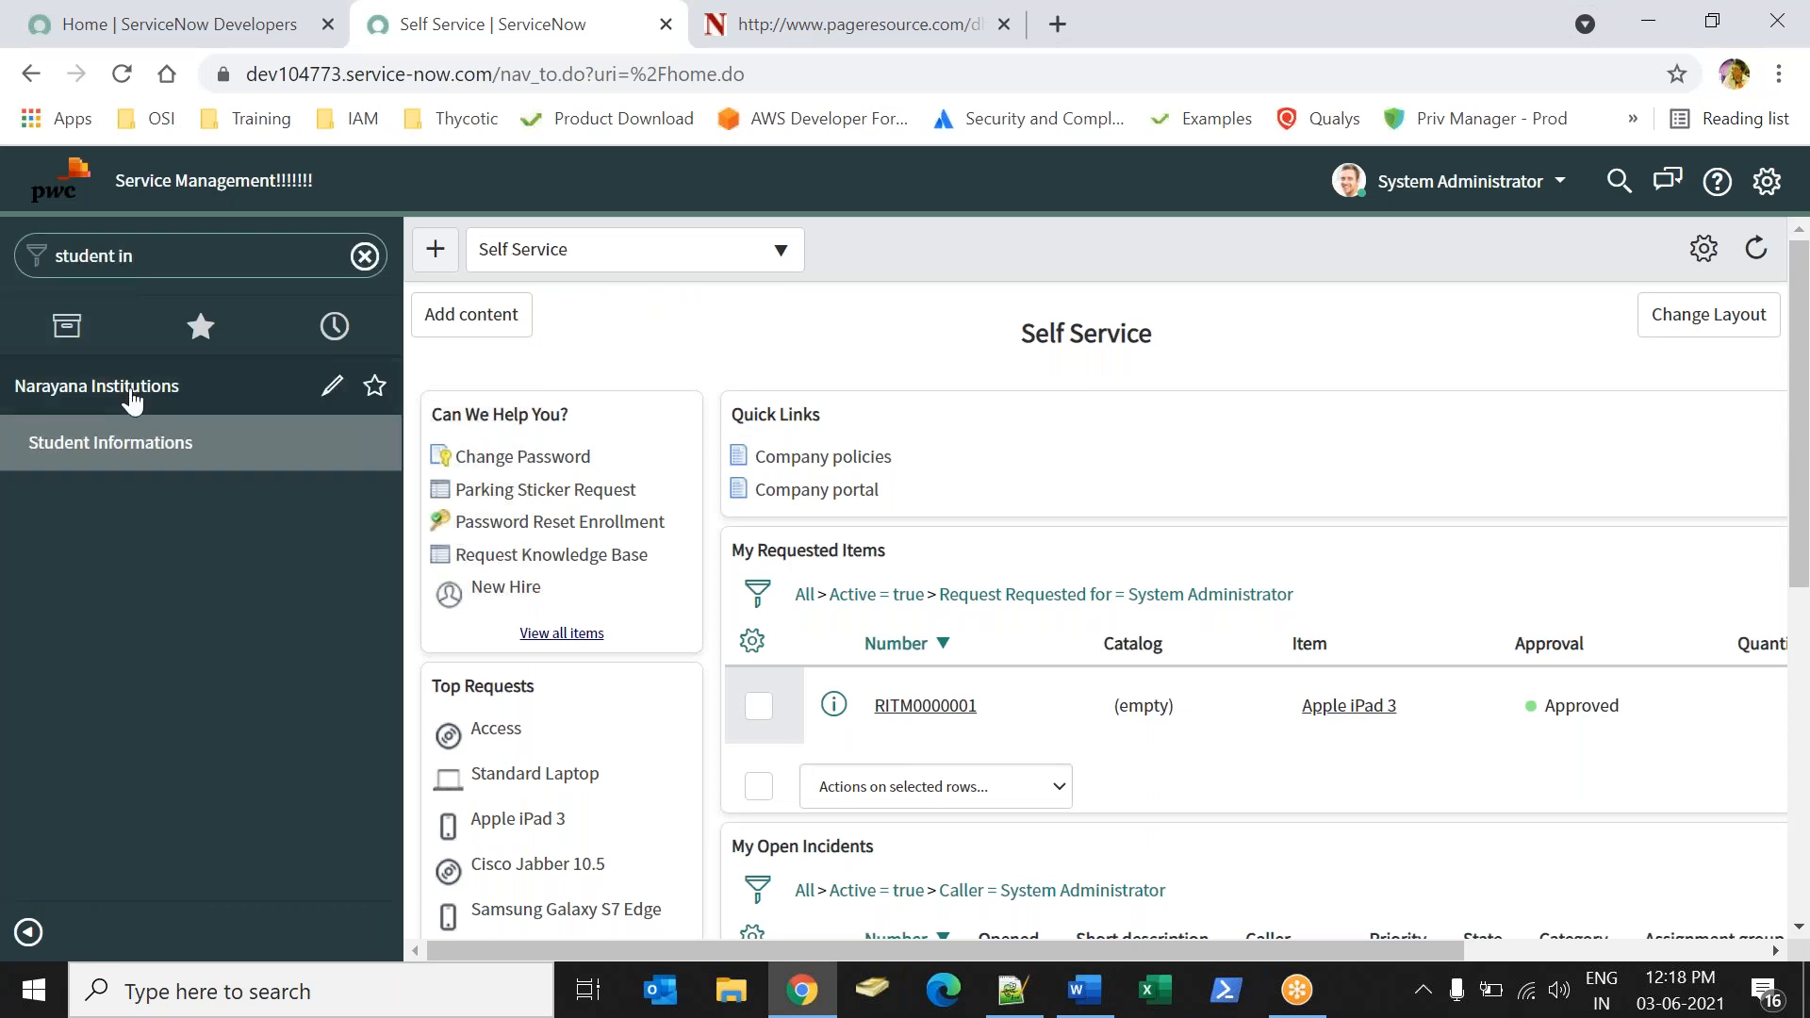
click(109, 445)
click(609, 471)
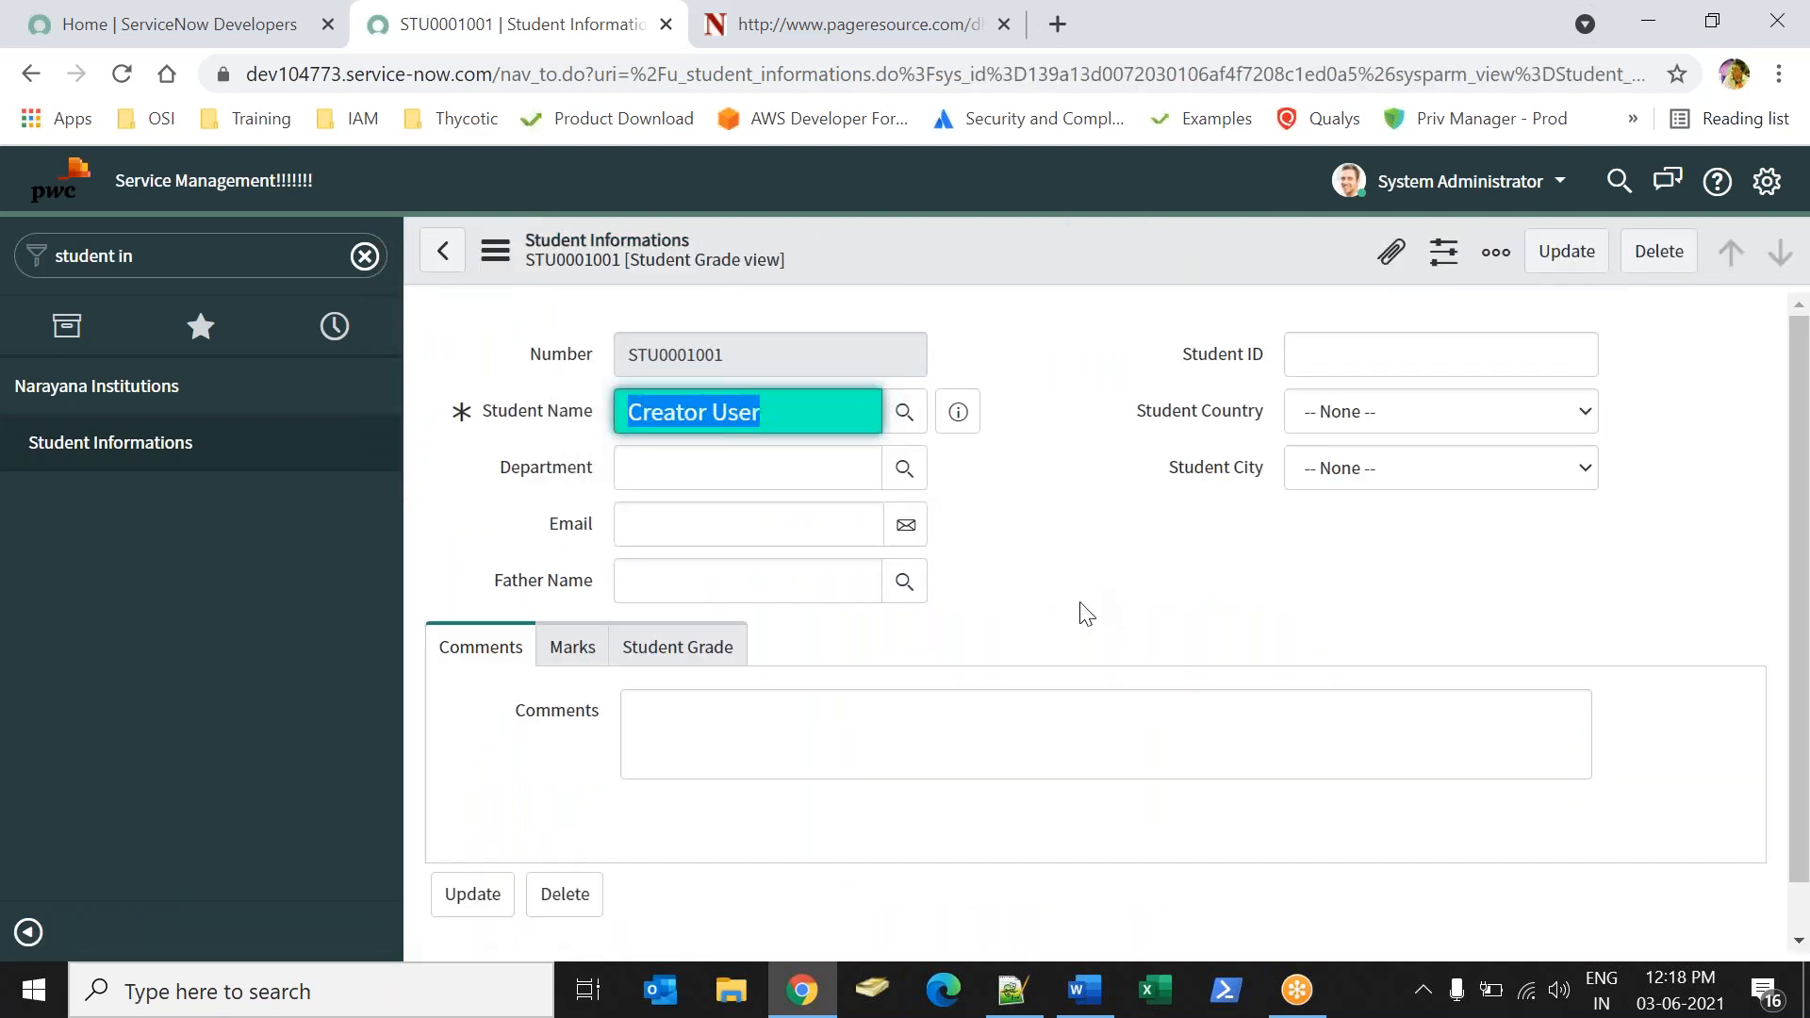
Open the dictionary entry of the Subjects field in the Student Grade section and show its choices.
click(677, 651)
click(796, 709)
click(1182, 776)
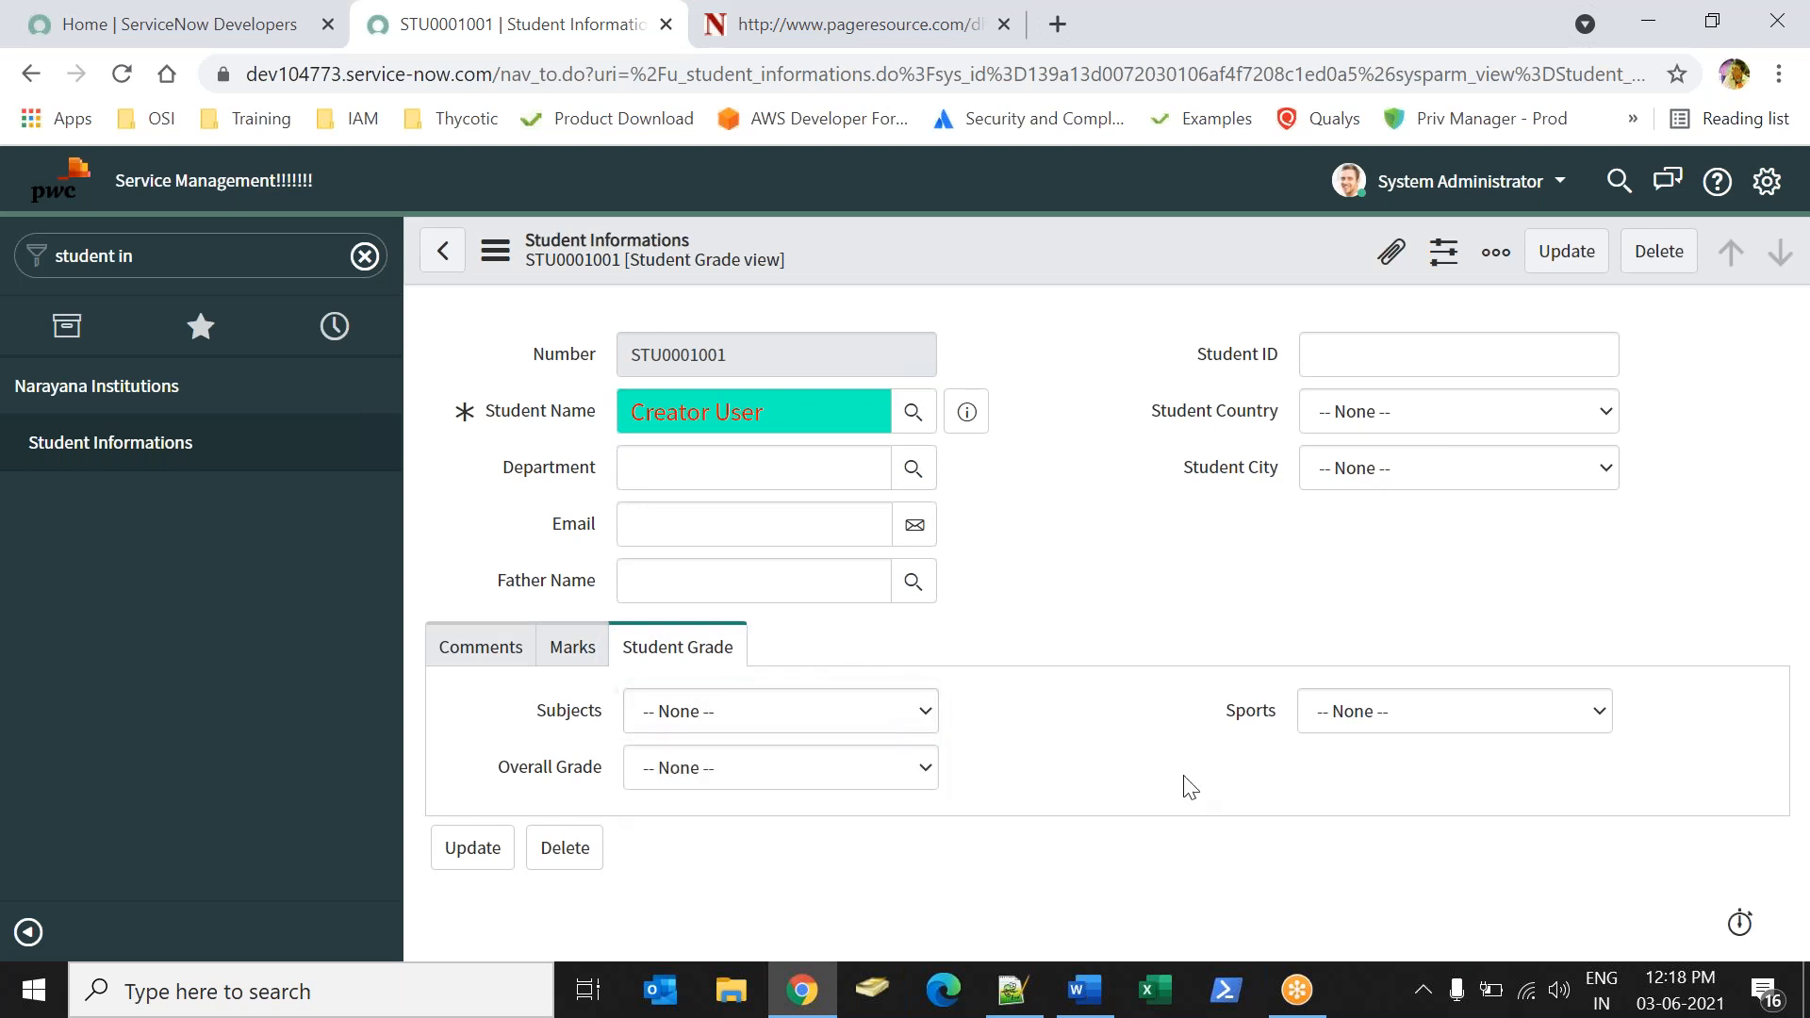
right_click(588, 710)
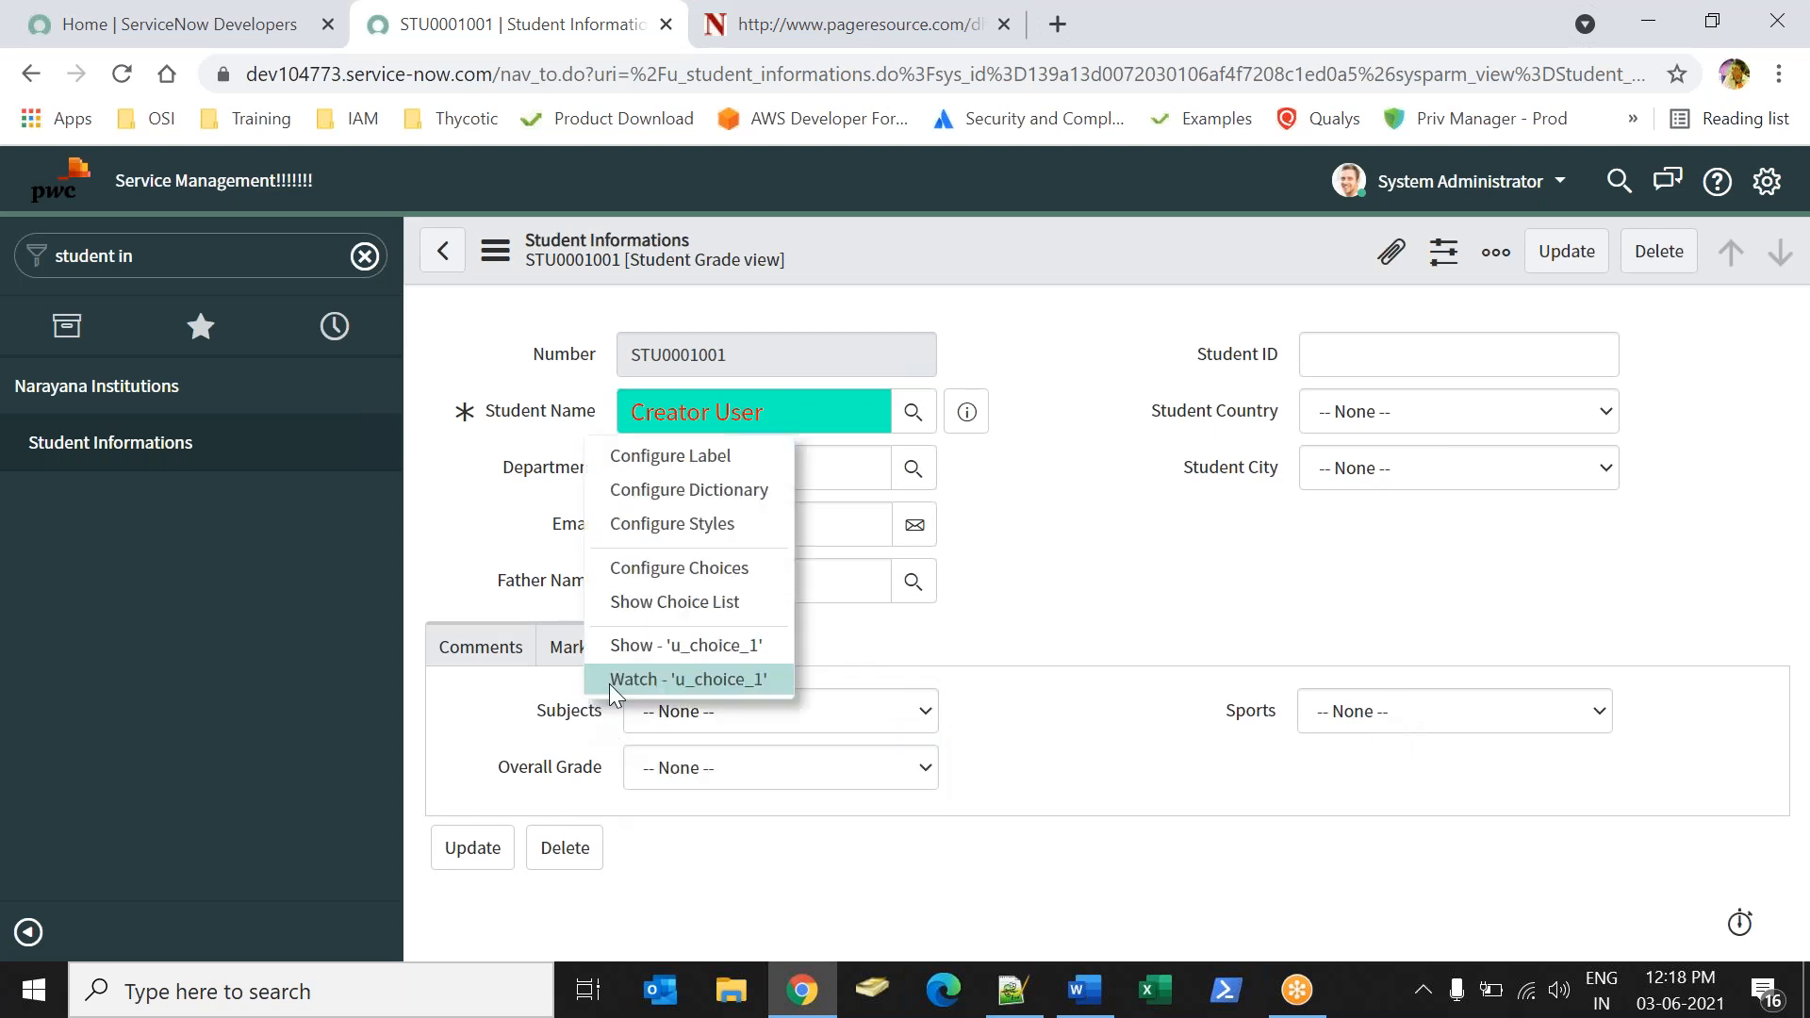
click(696, 492)
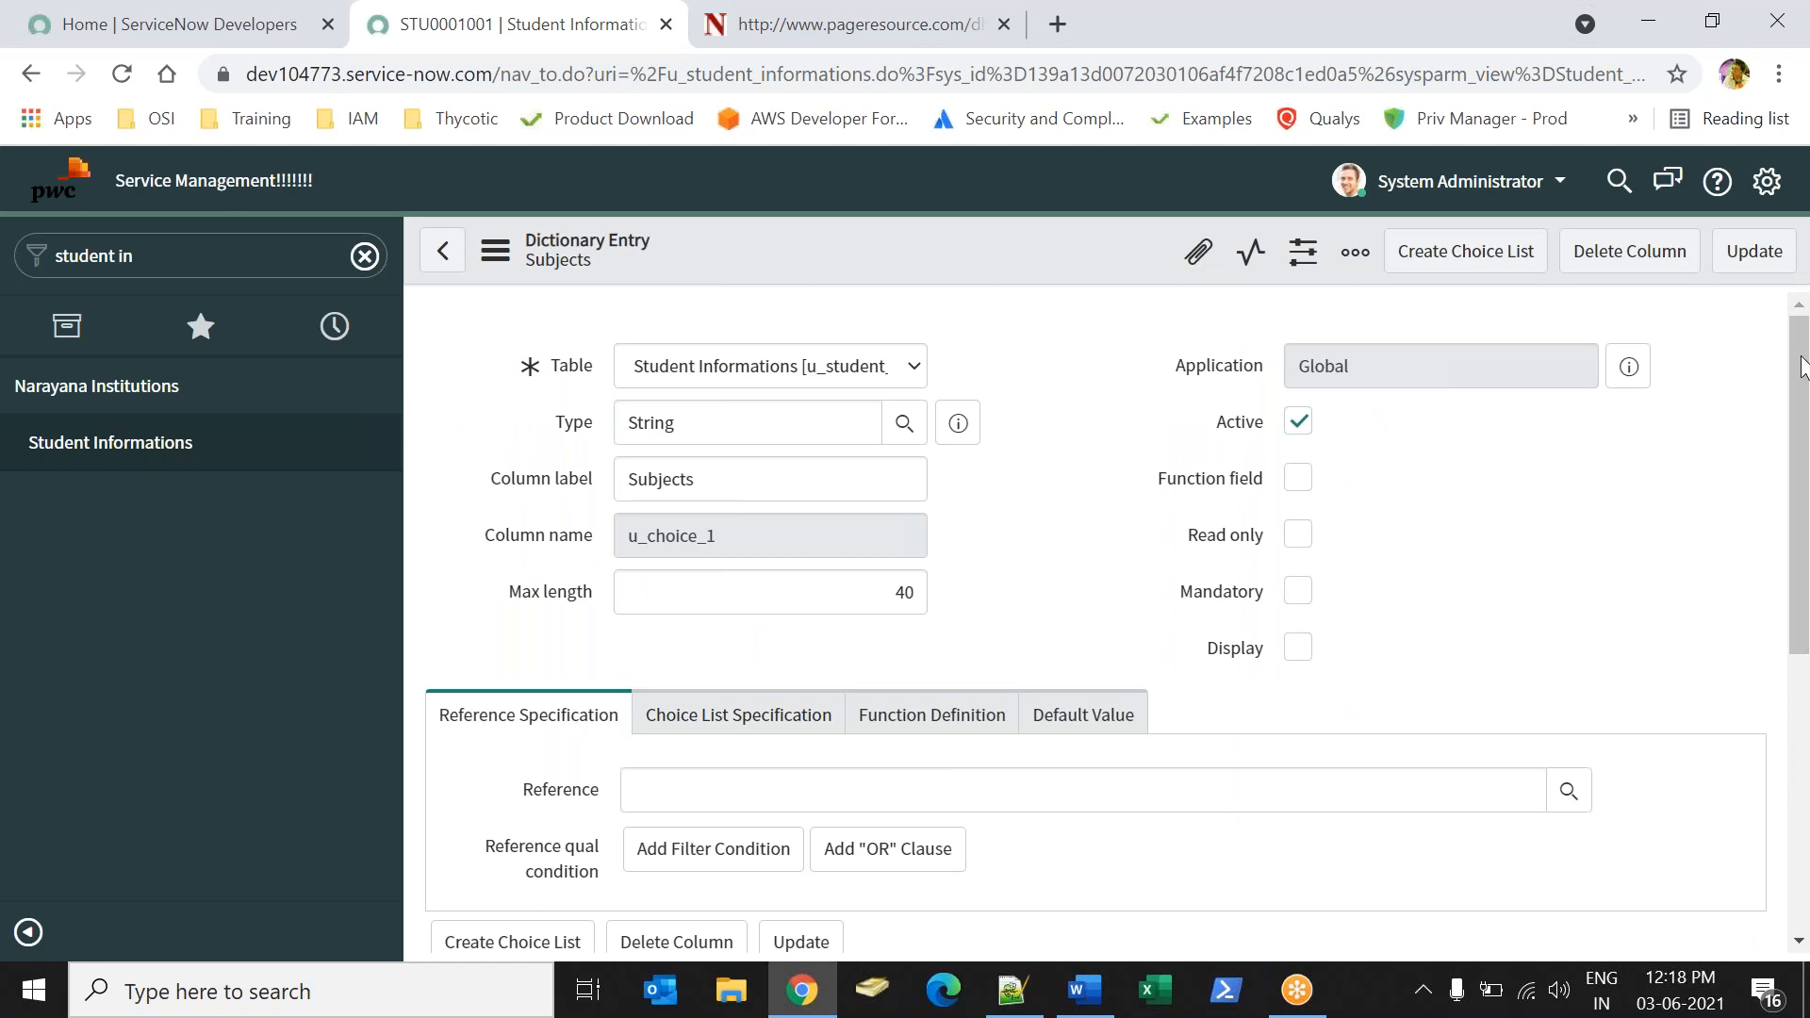
drag(1802, 373, 1804, 716)
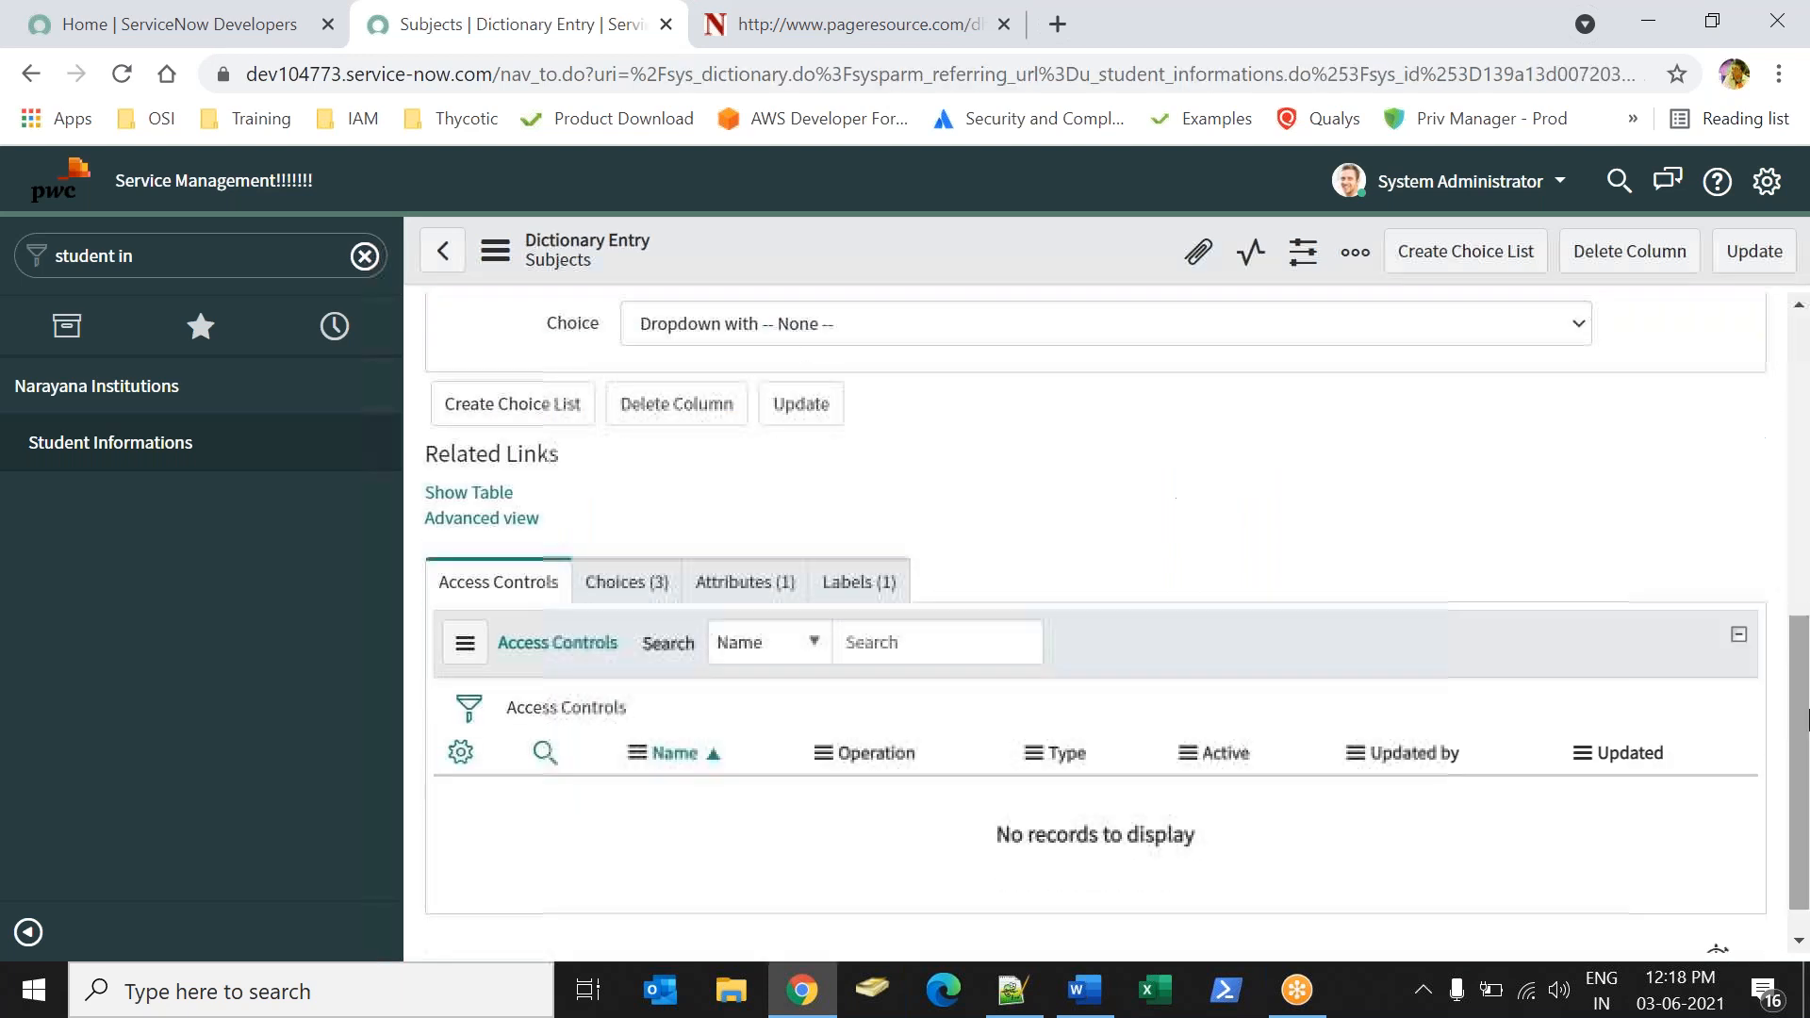
click(610, 594)
Enter "Grade A" in the first Subjects choice's label to copy it, and relabel the second choice "Grade B".
click(713, 813)
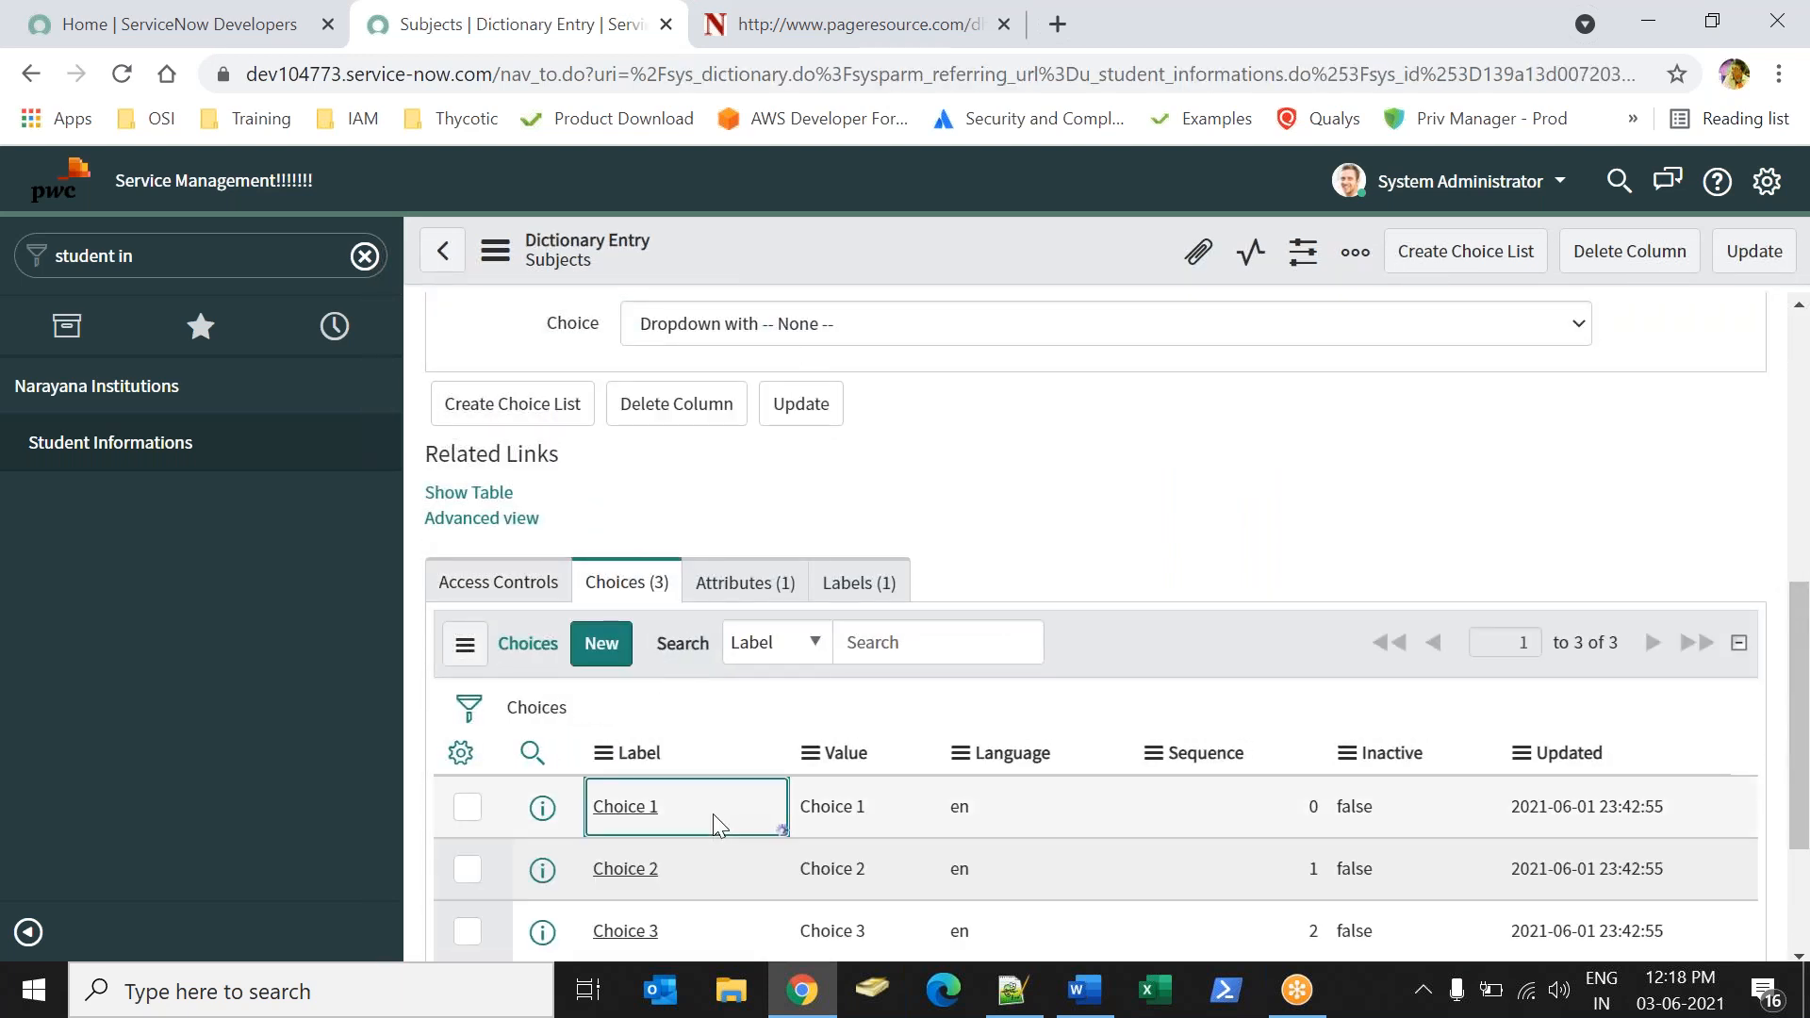
text(Greade)
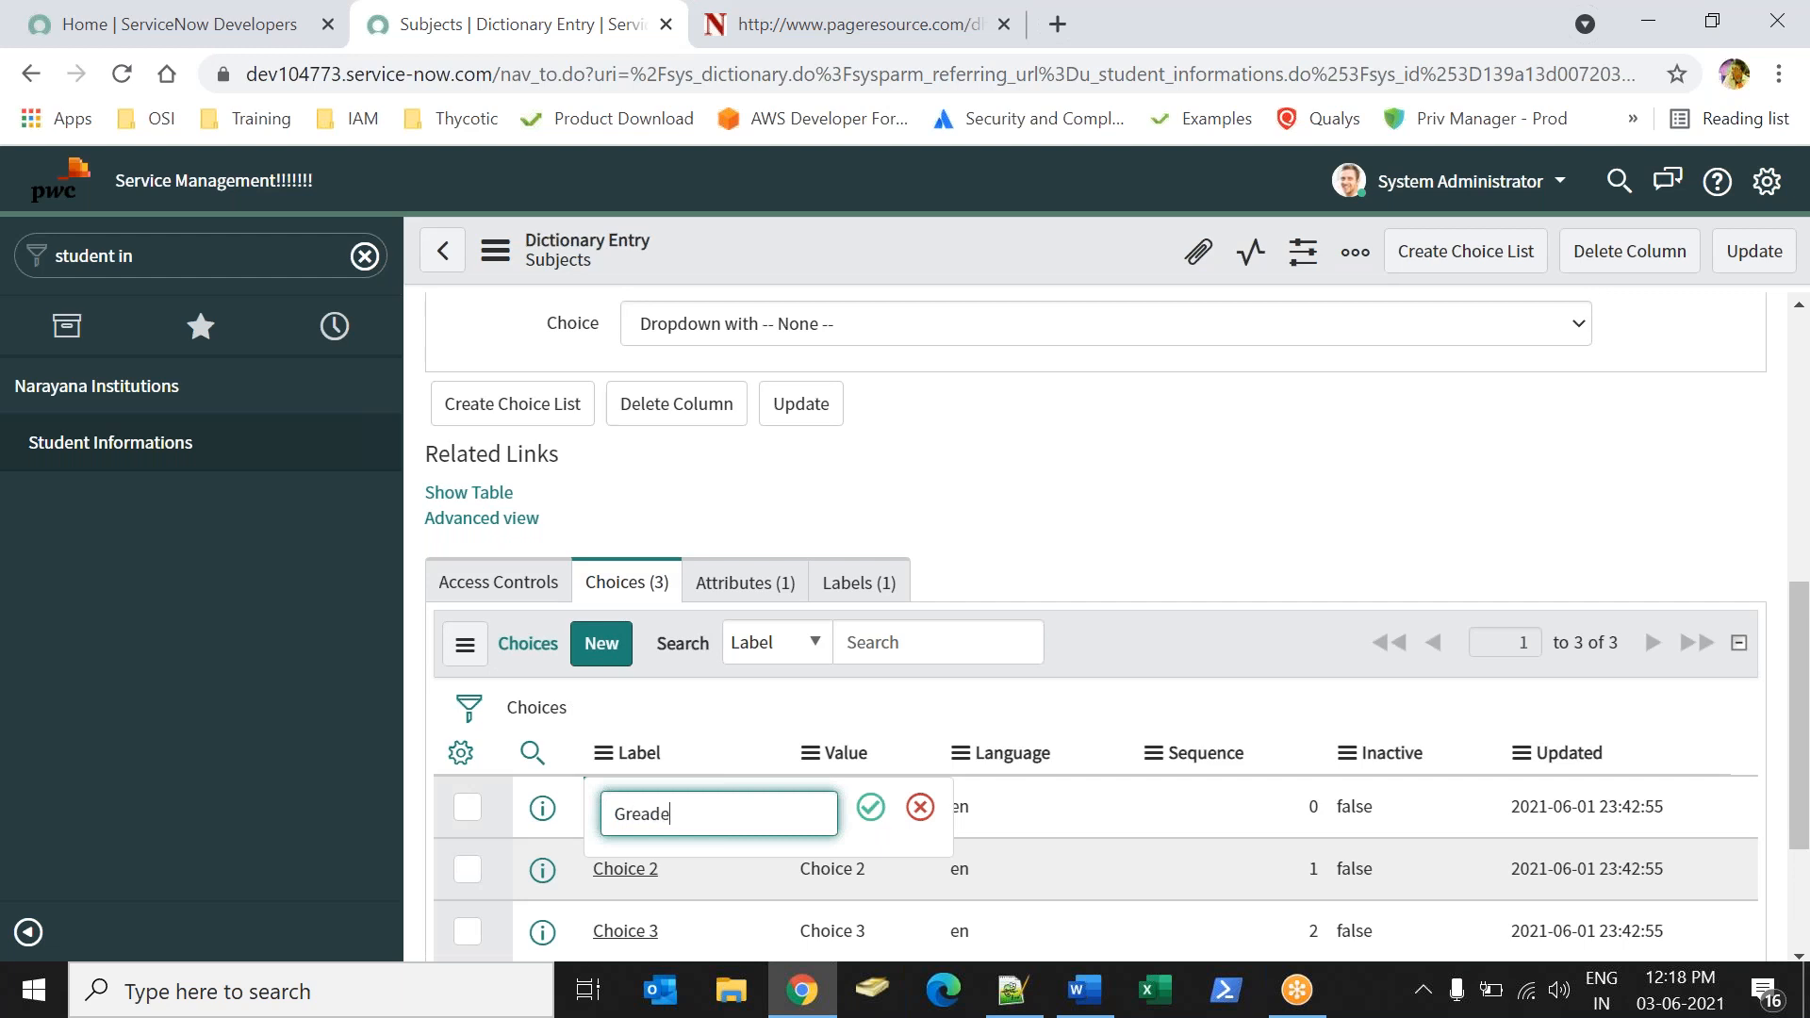
key(BackSpace)
key(BackSpace)
key(BackSpace)
text(de)
key(ctrl+a)
key(BackSpace)
text(Grade A)
key(ctrl+a)
click(702, 885)
double_click(701, 885)
key(ctrl+c)
text(B)
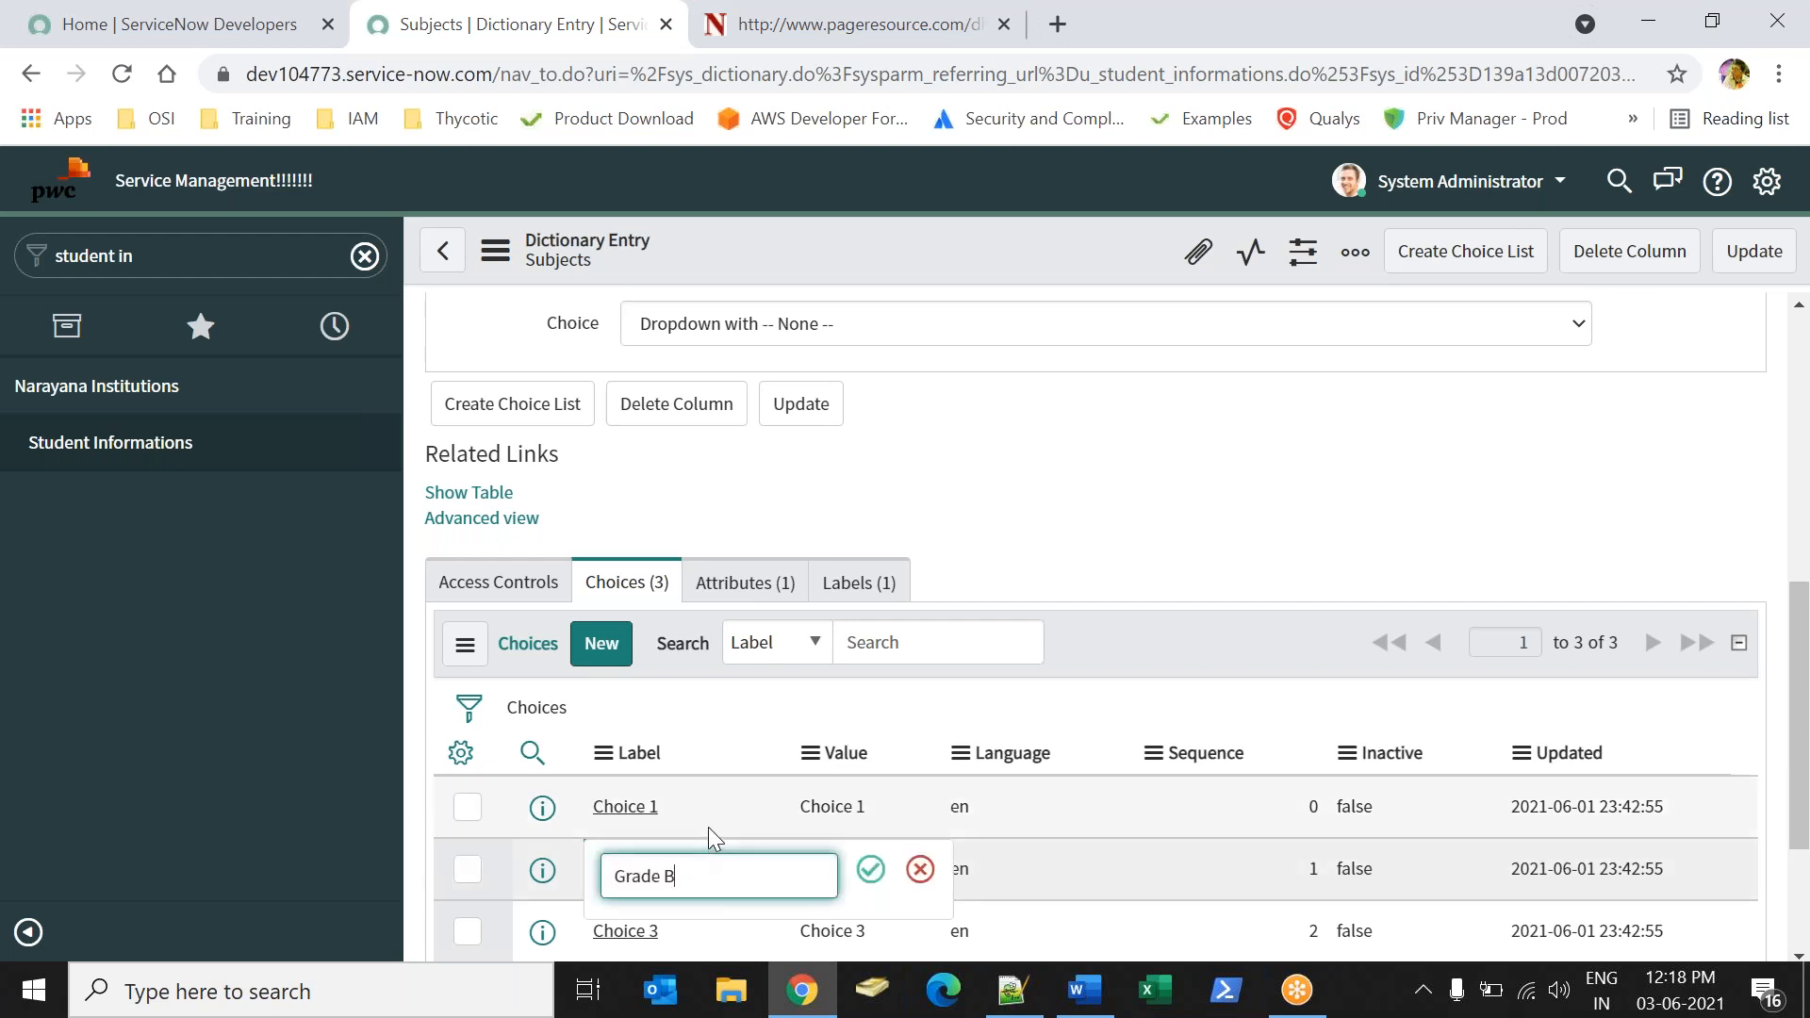
click(870, 869)
Relabel the first Subjects choice "Grade A" and the third one "Grade C".
click(712, 817)
double_click(712, 817)
key(ctrl+v)
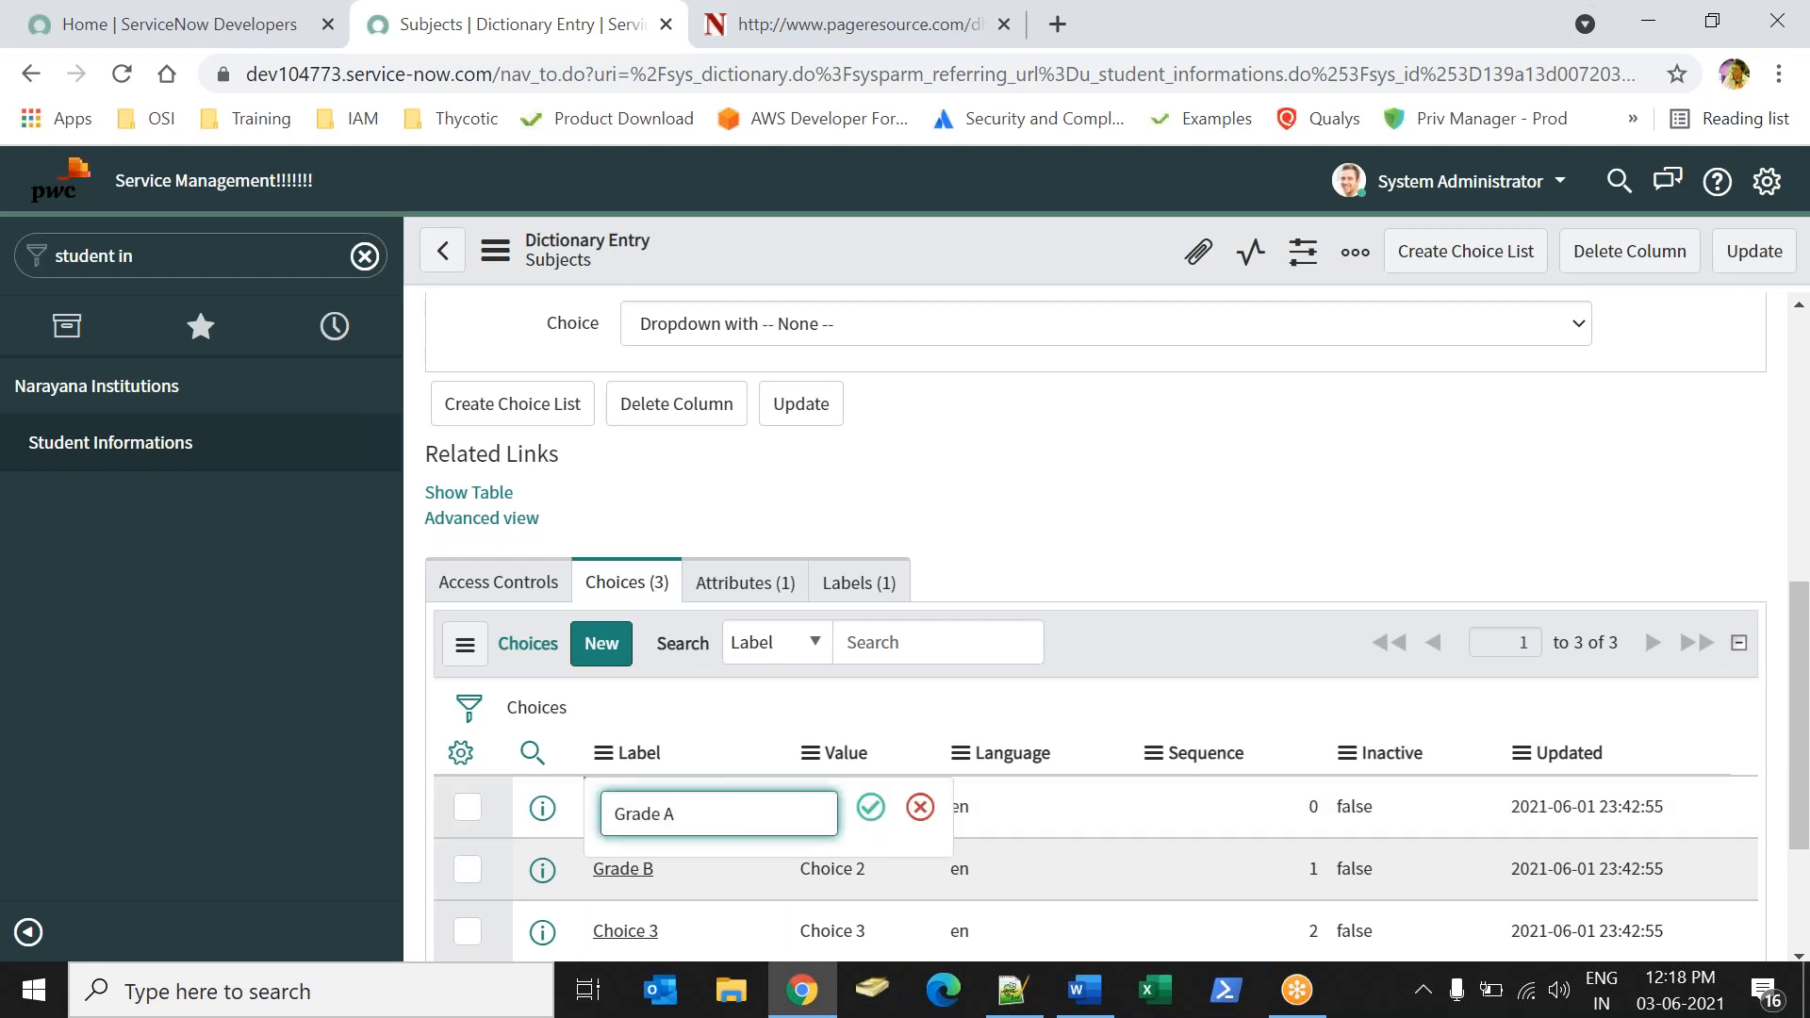
key(Return)
click(704, 925)
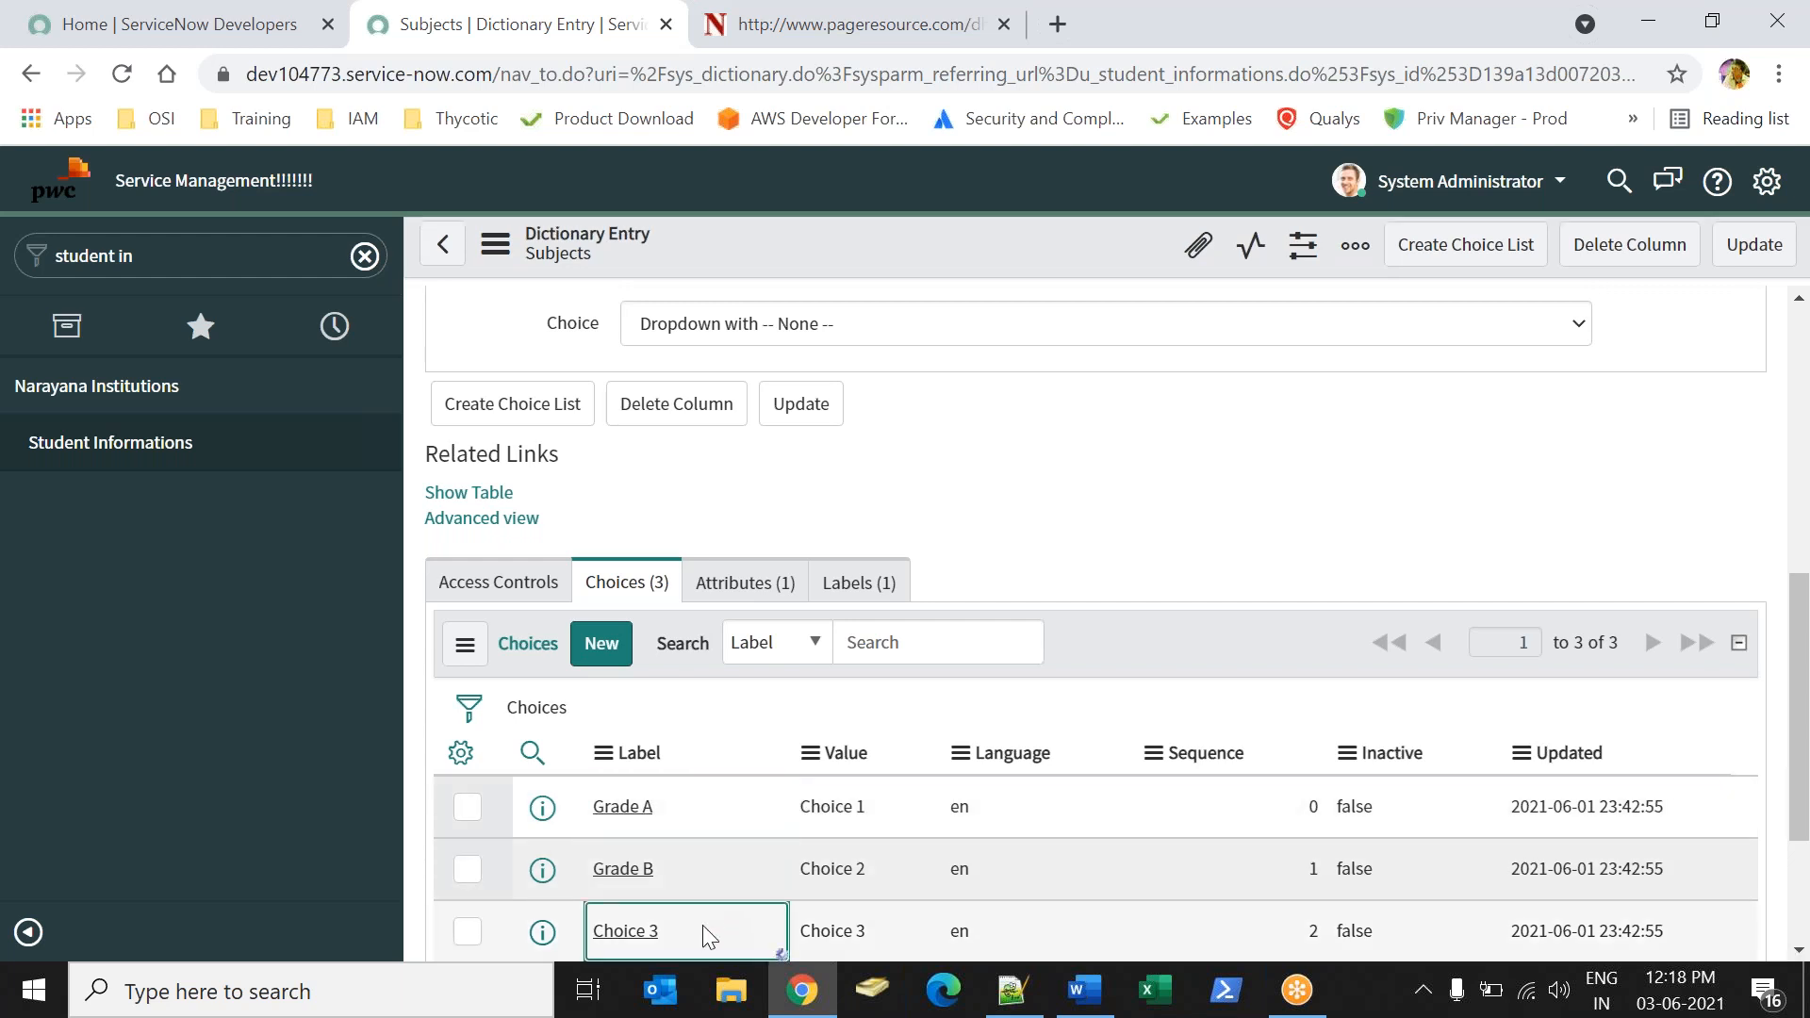
double_click(703, 933)
text(Grade)
key(Return)
Set the values of the Grade A, Grade B and Grade C choices to 10, 20 and 30, and save the Subjects dictionary entry.
click(899, 799)
double_click(901, 806)
text(10)
key(Return)
click(887, 875)
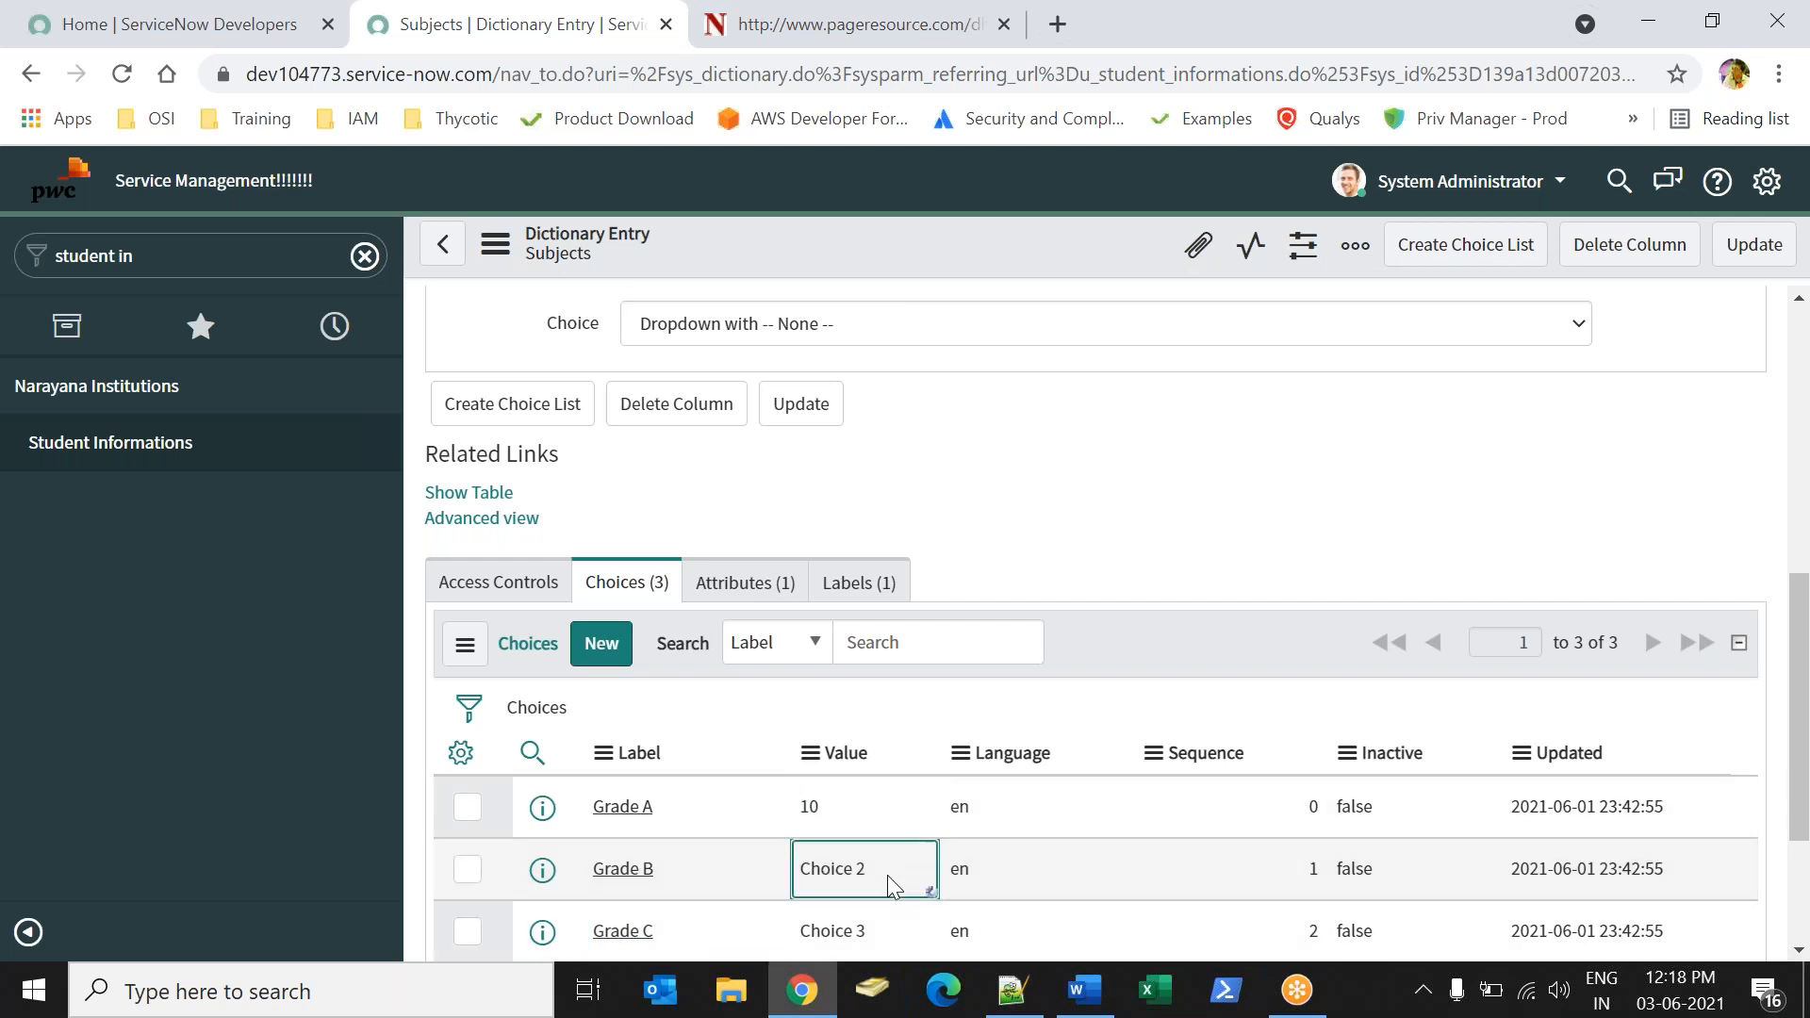
double_click(886, 875)
text(20)
key(Return)
click(899, 925)
double_click(899, 925)
text(30)
key(Return)
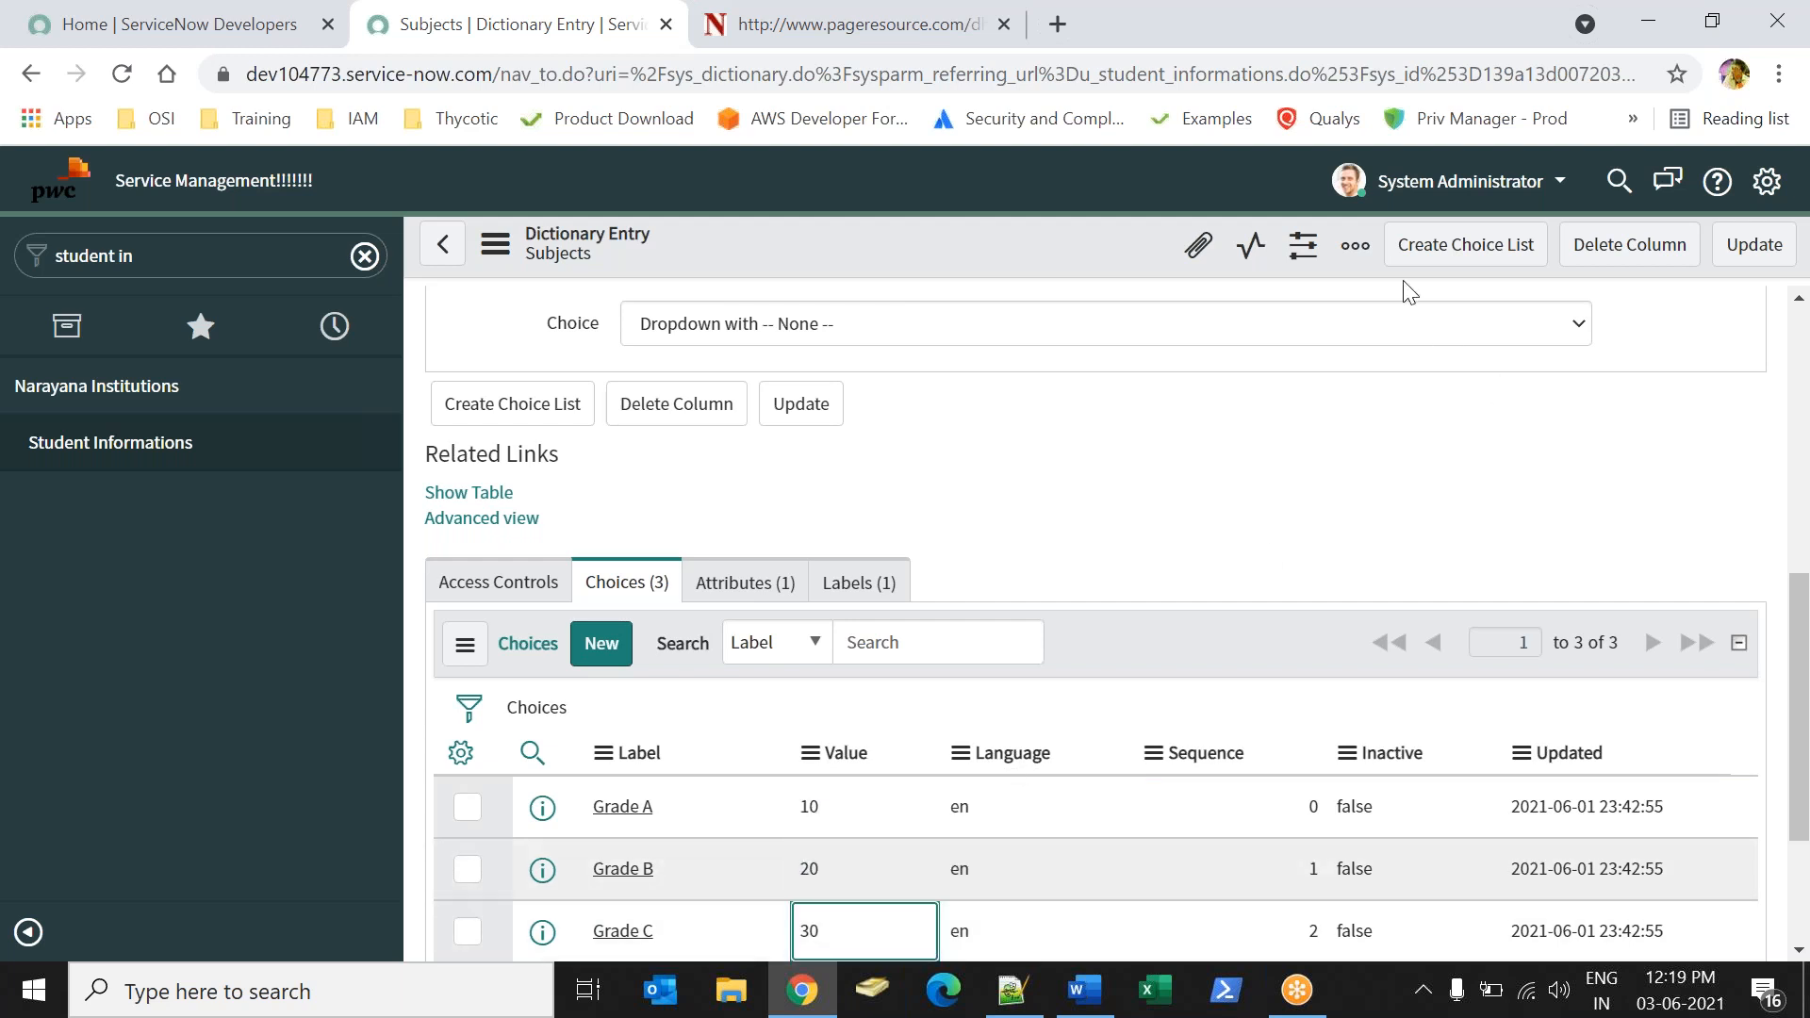
click(1754, 245)
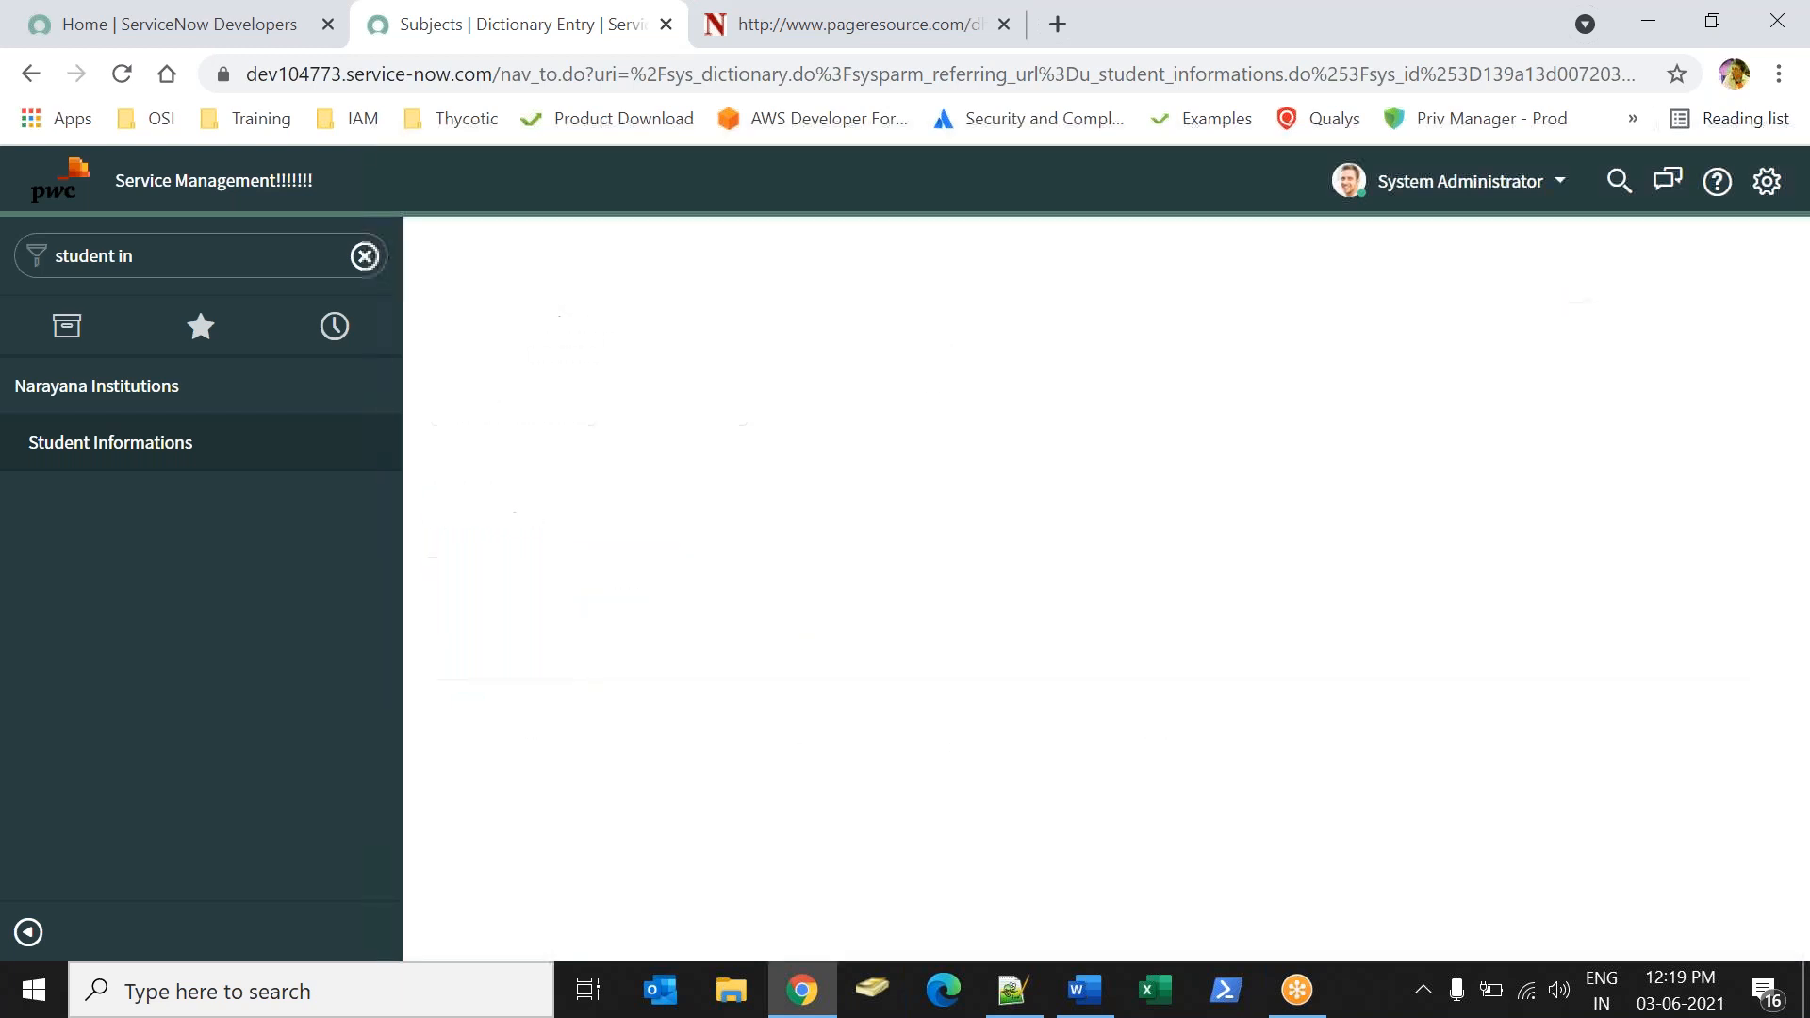
Open the dictionary entry of the Sports field from the Student Grade section and bring up its choices.
click(764, 731)
click(1136, 700)
right_click(1226, 714)
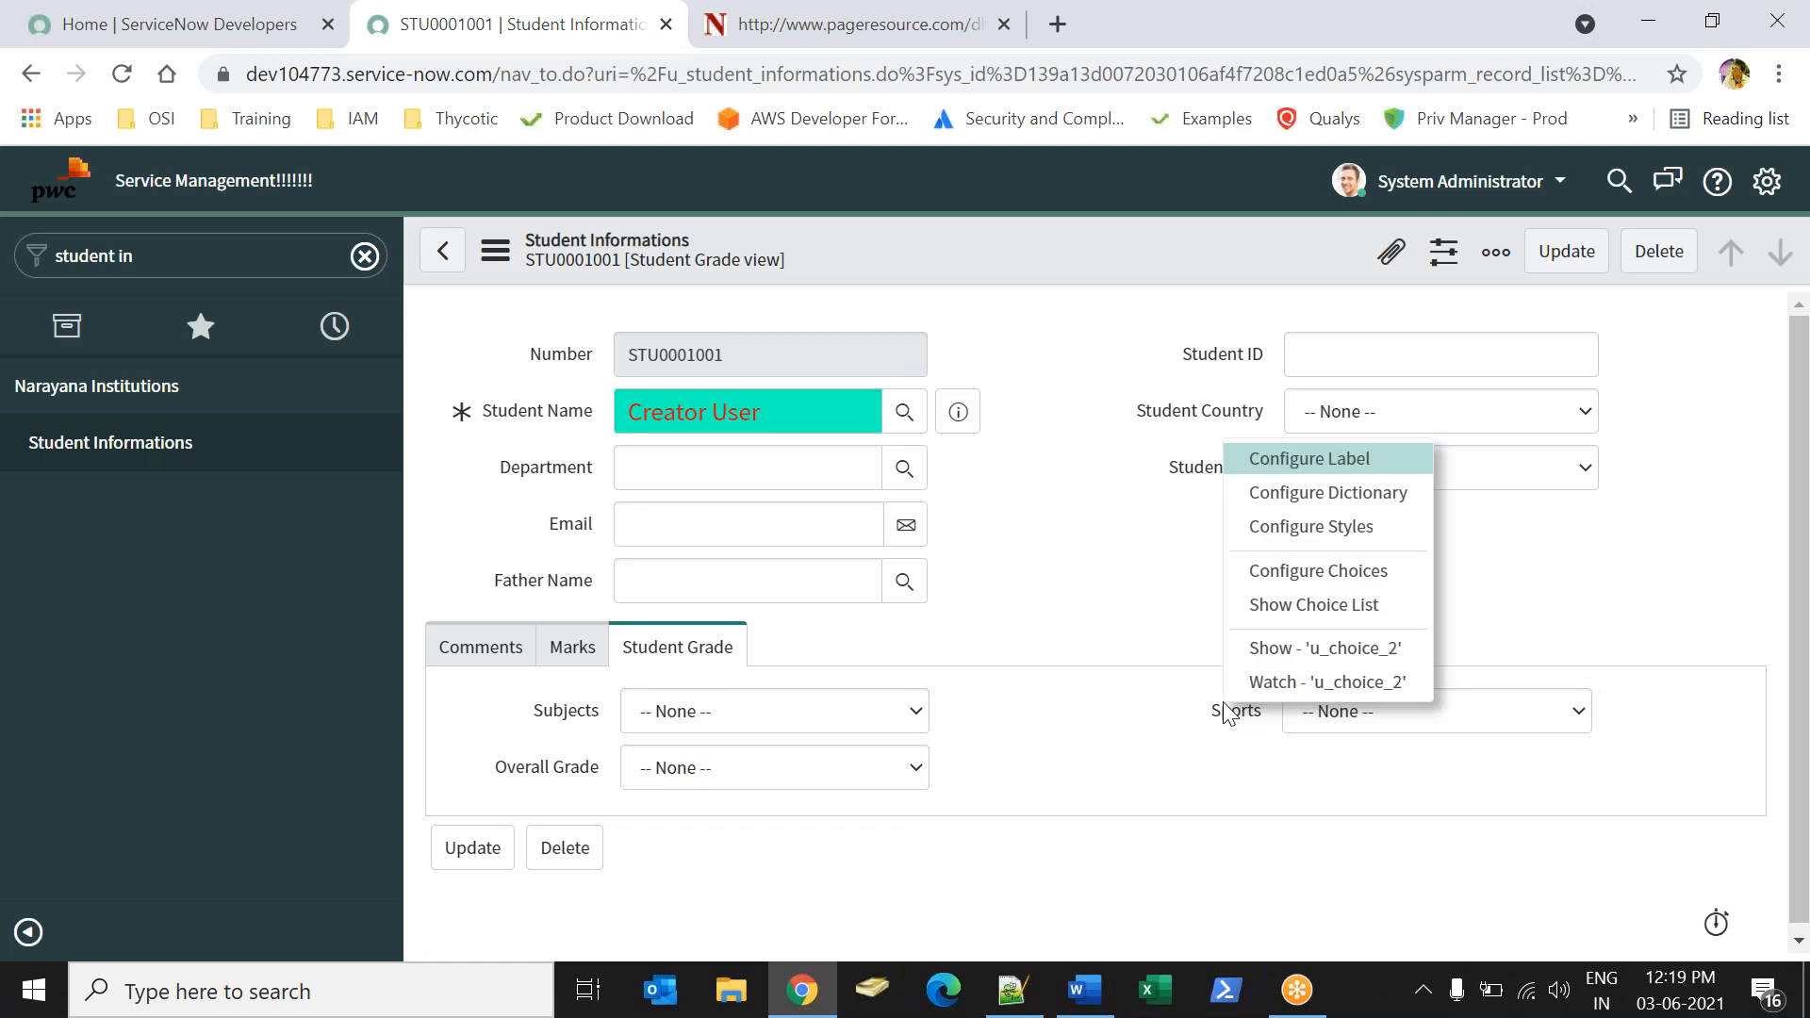
click(1327, 493)
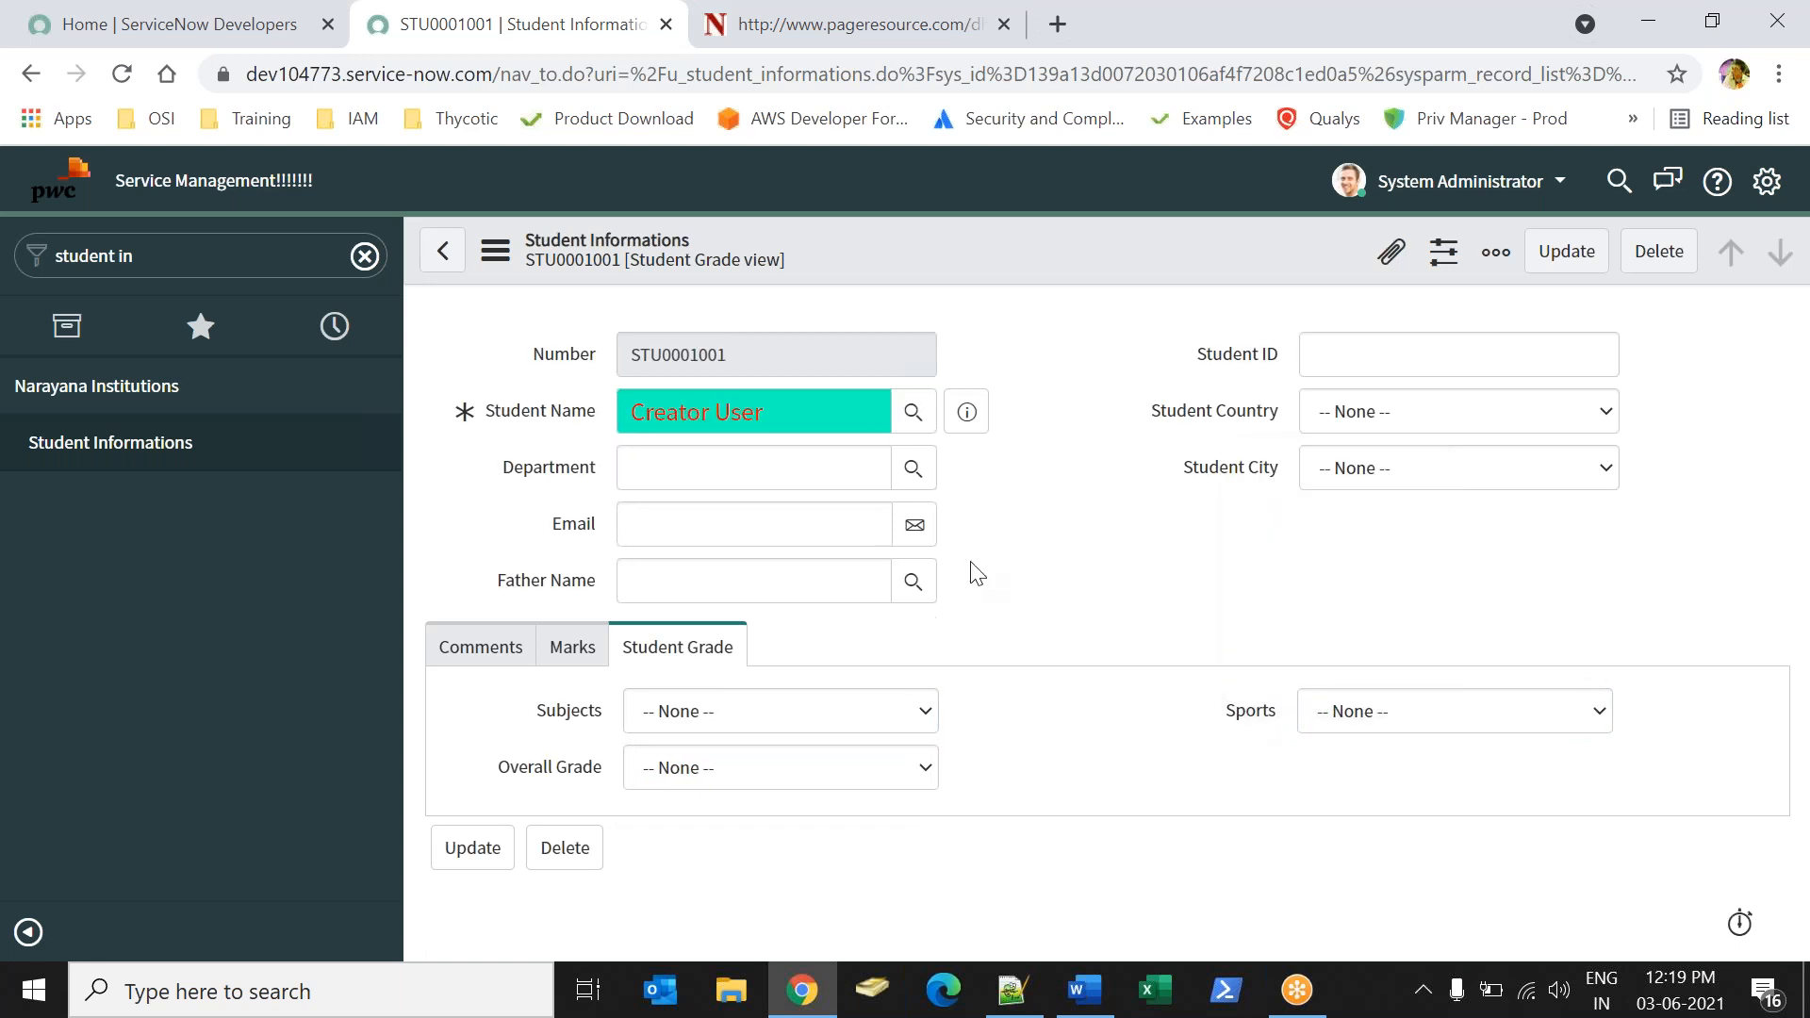
scroll(1791, 438, down, 5)
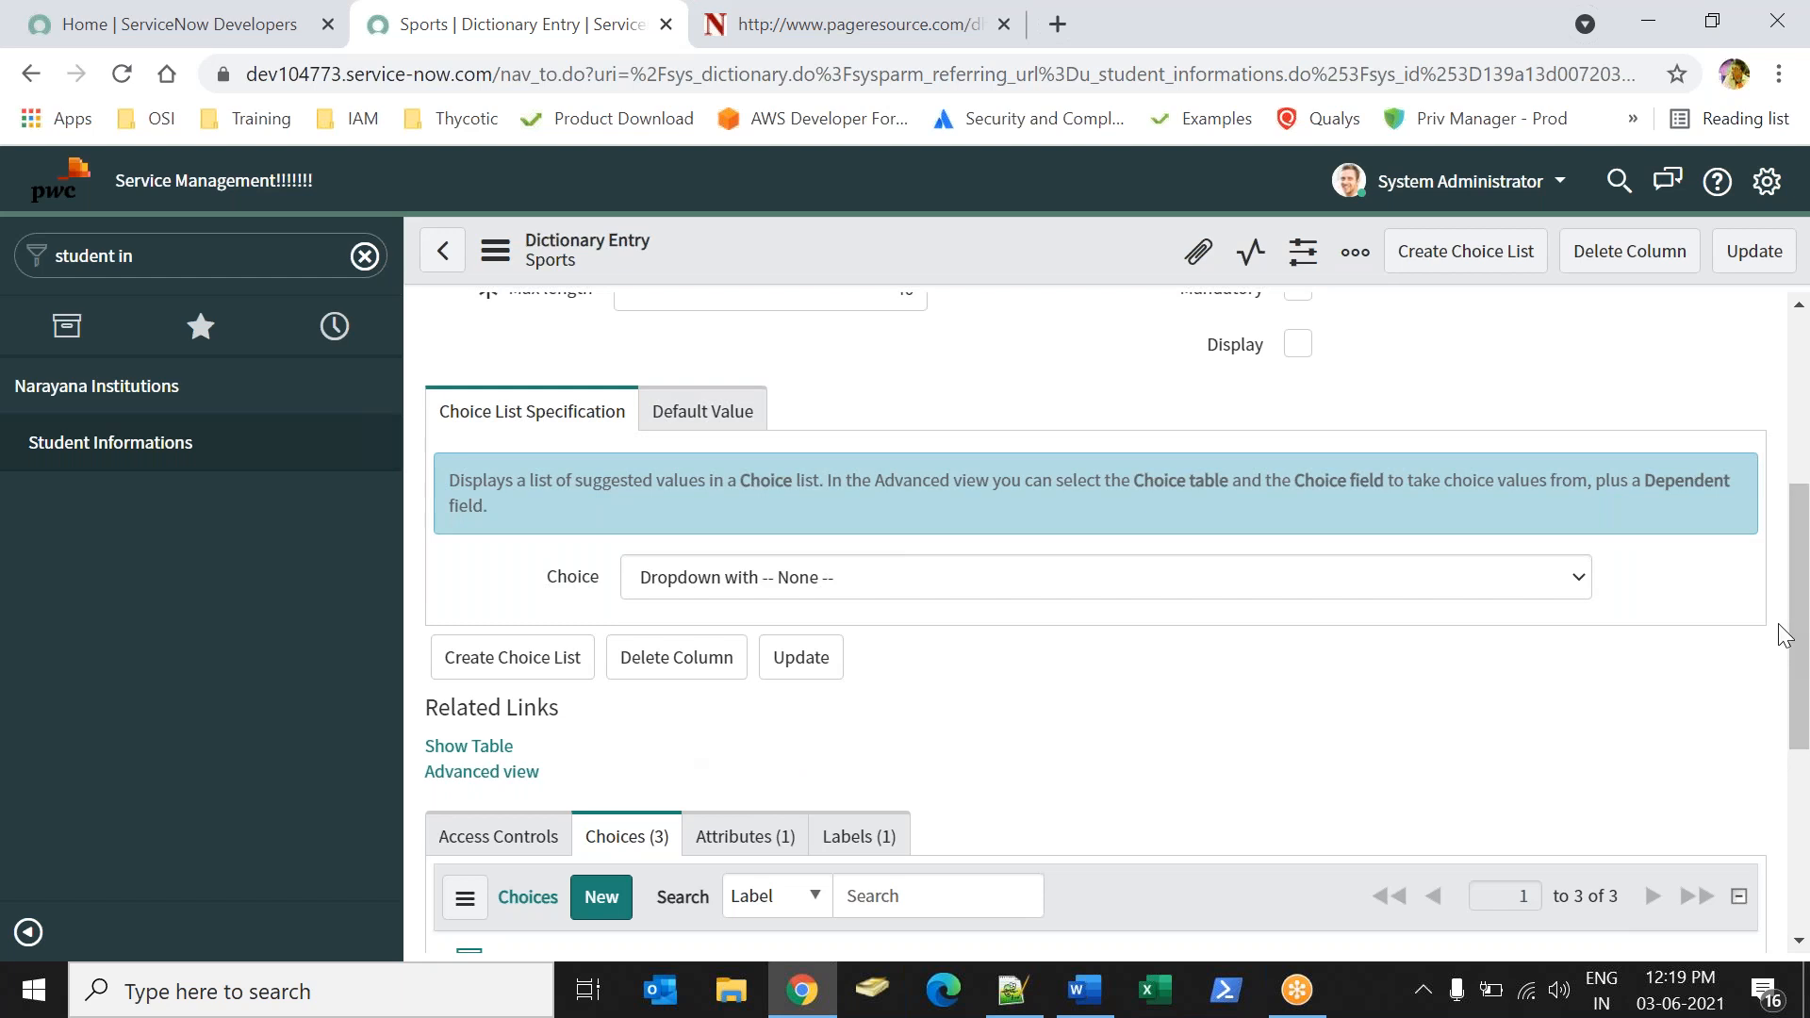
scroll(1782, 637, down, 5)
Relabel the first two Sports choices "Grade A" and "Grade B".
click(675, 555)
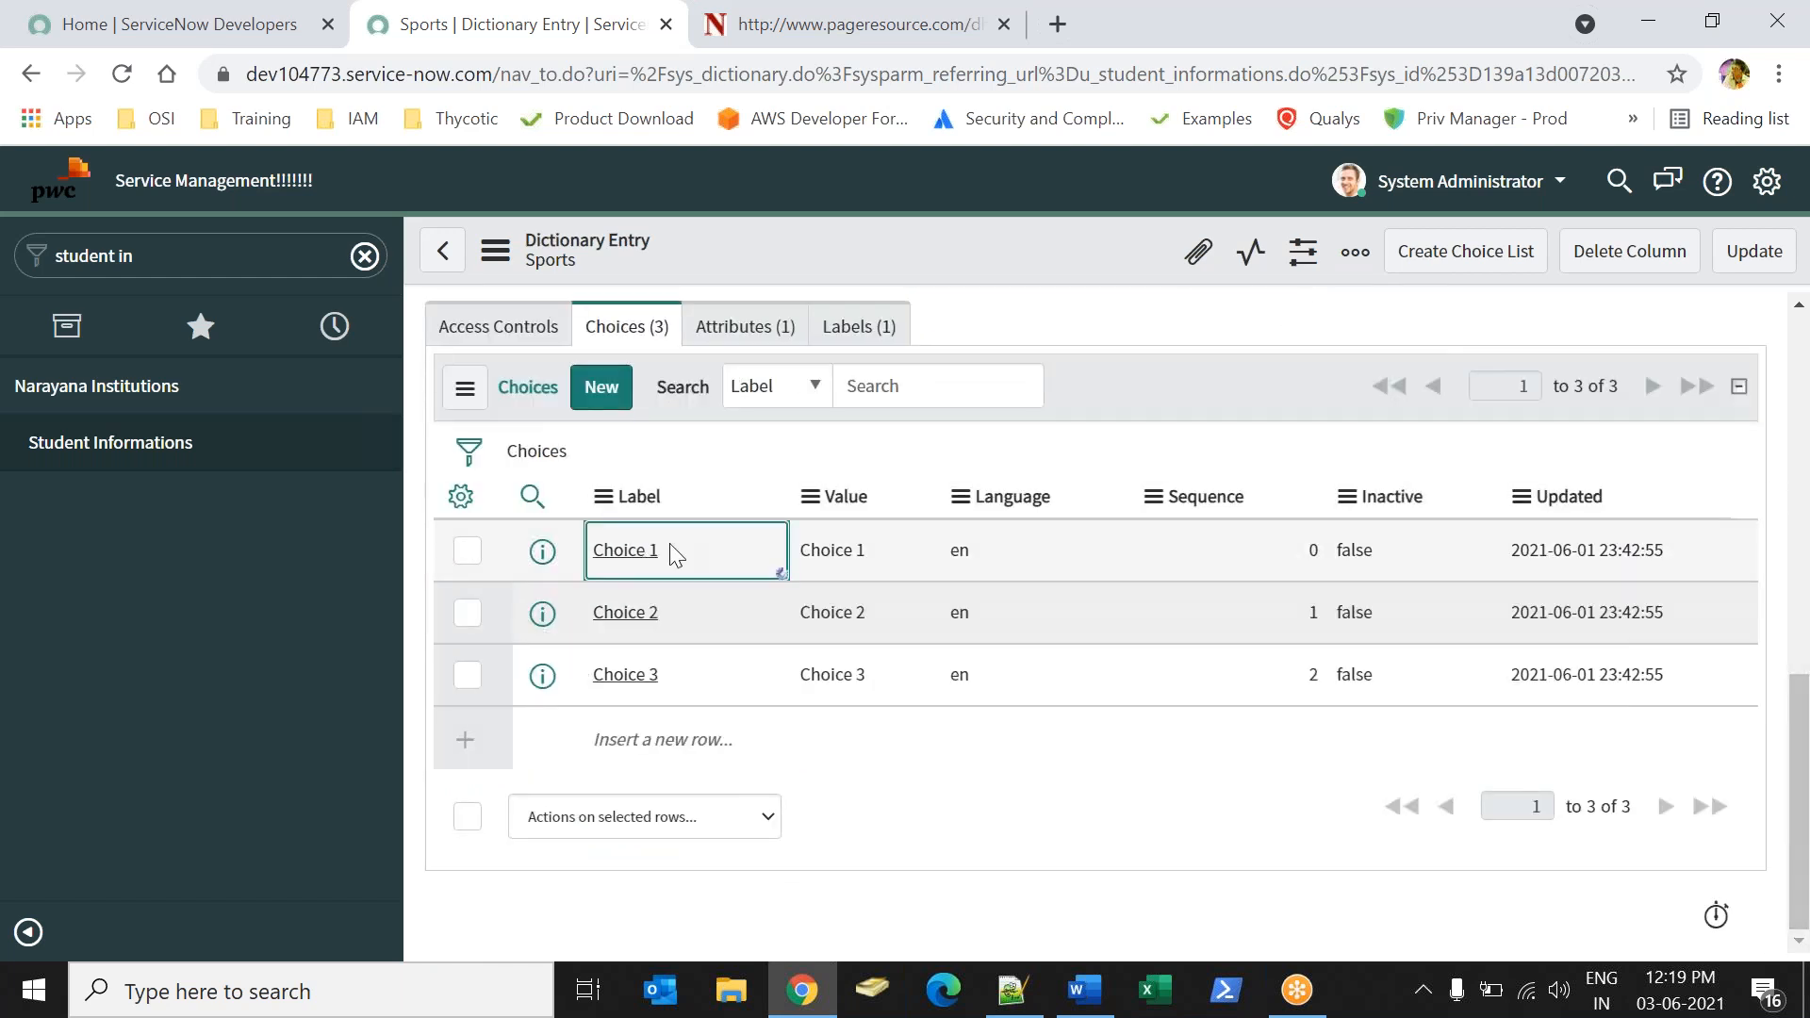
text(Grade A)
key(Return)
click(682, 614)
text(Grade A)
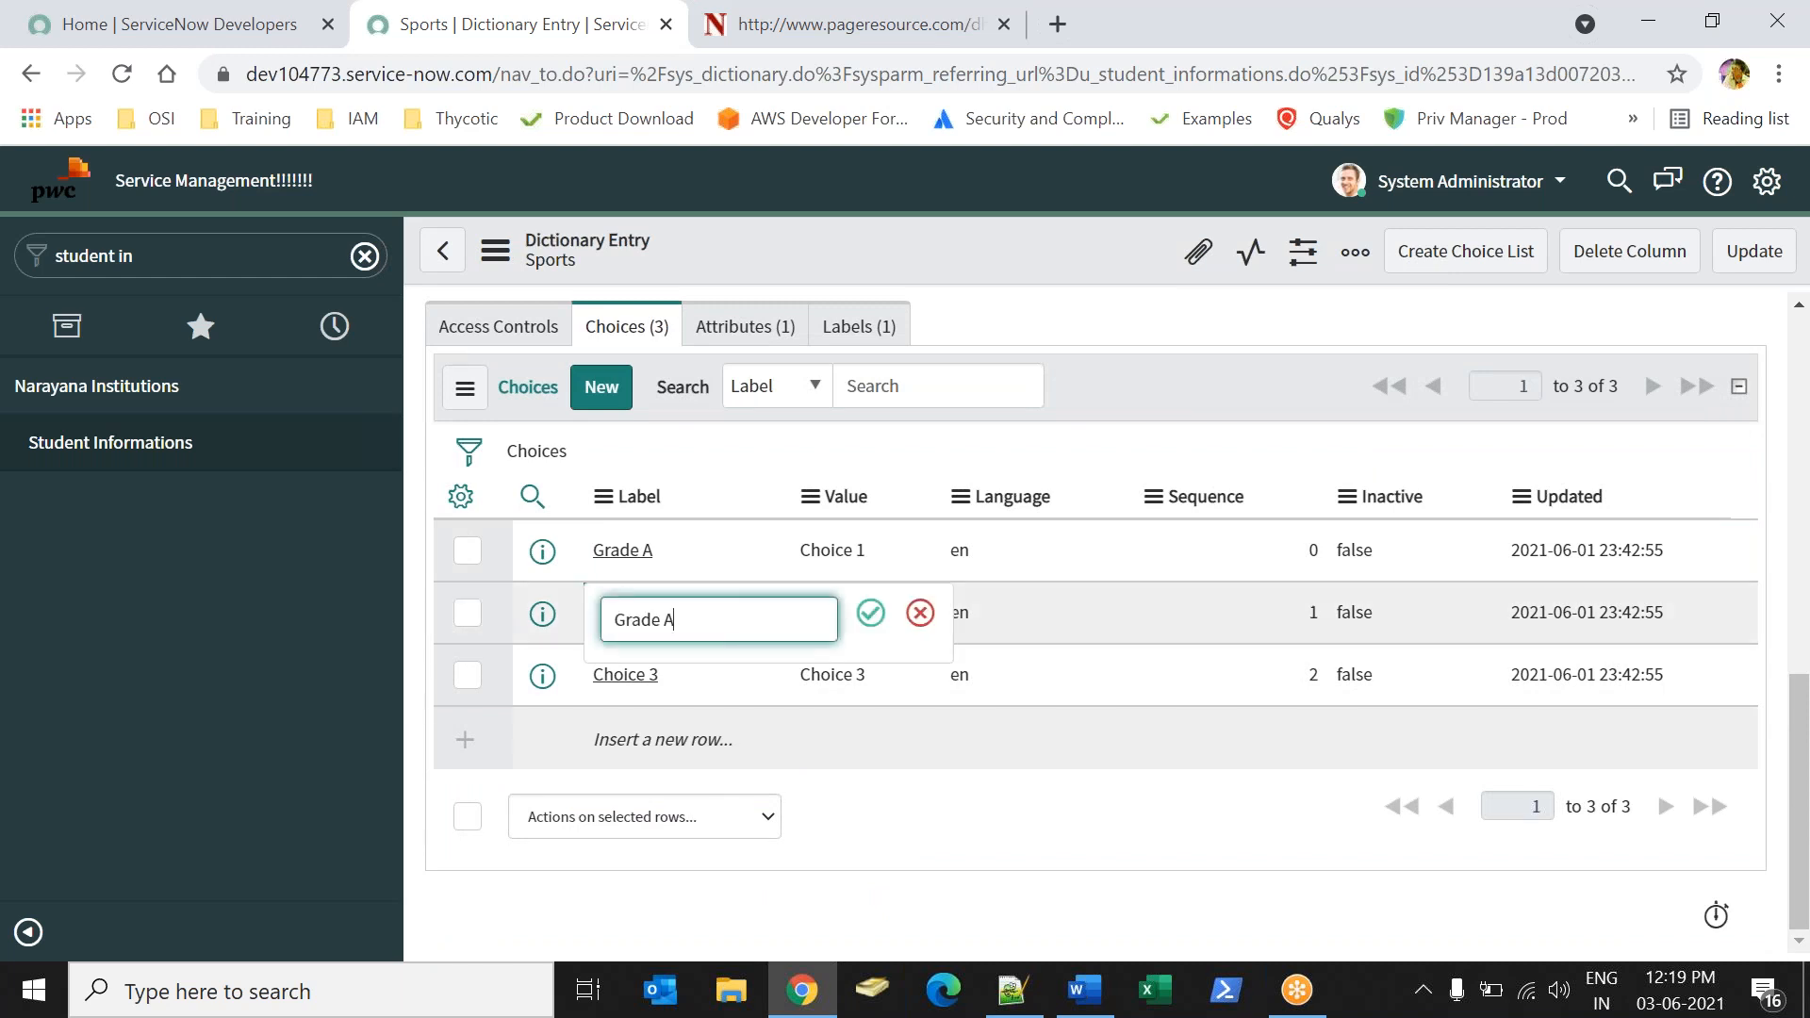
text( B)
key(Return)
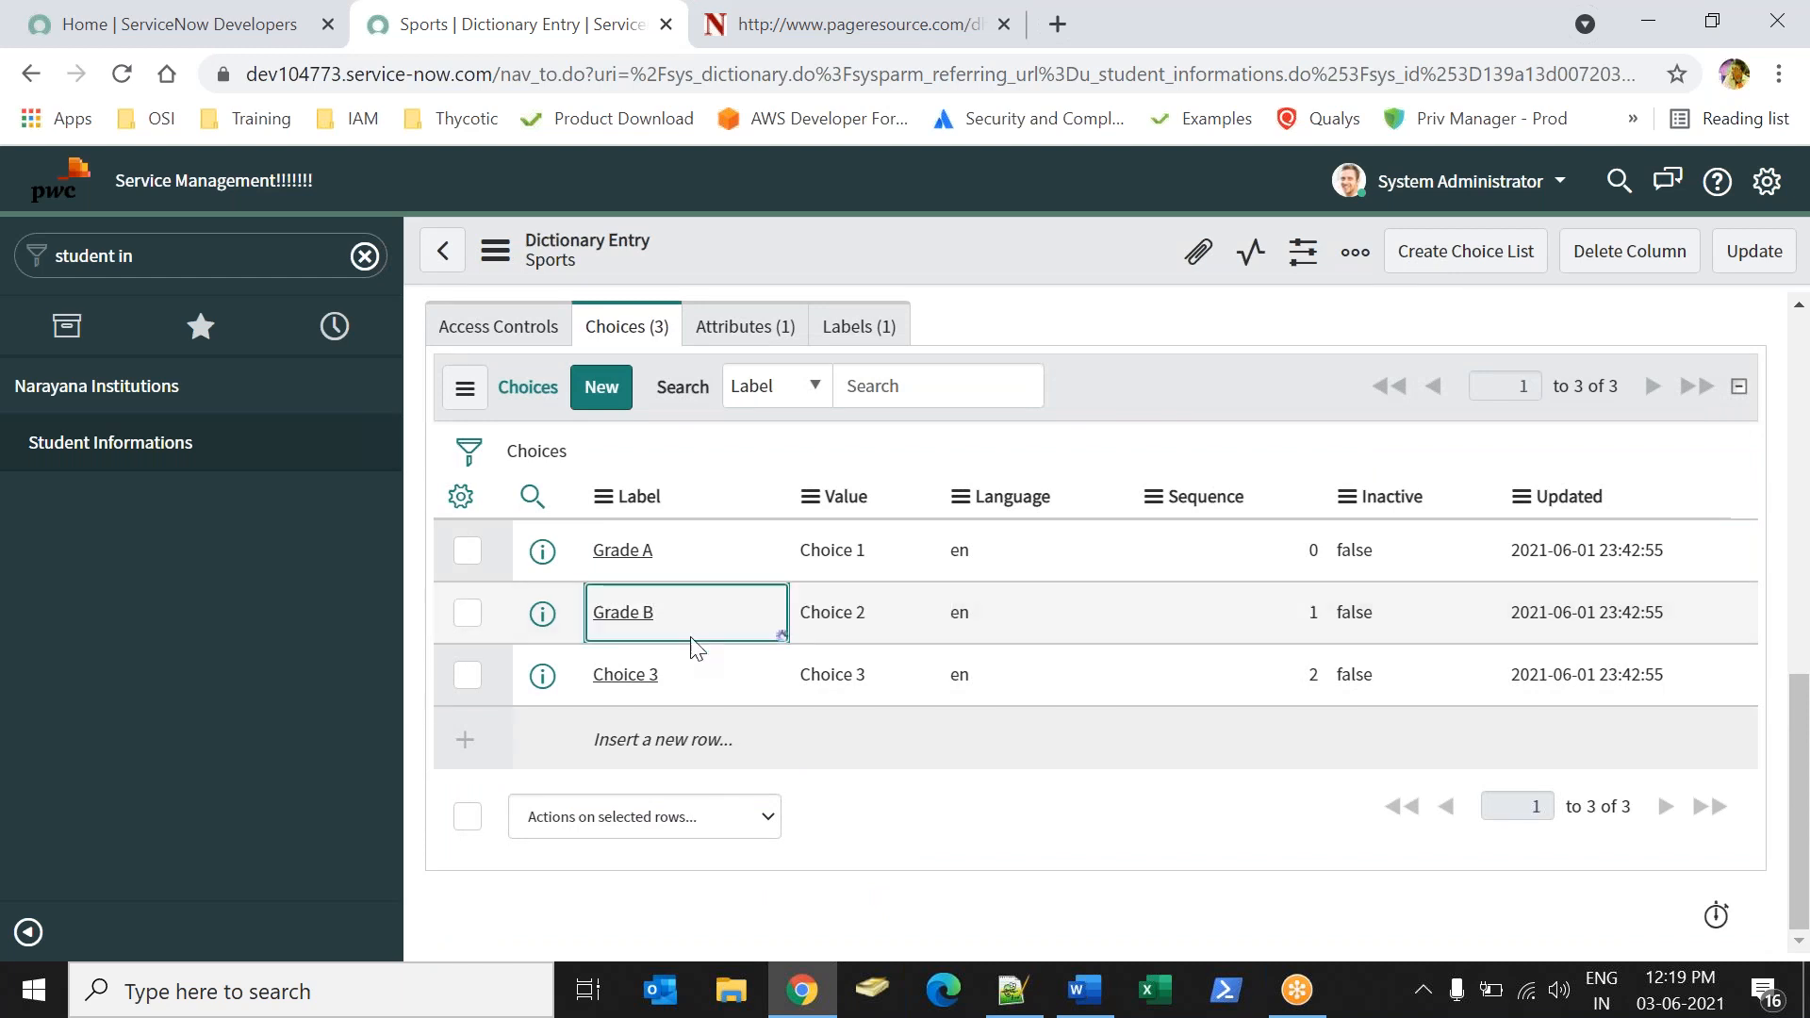
Relabel the third Sports choice "Grade C".
click(694, 676)
key(Return)
text(Grade A)
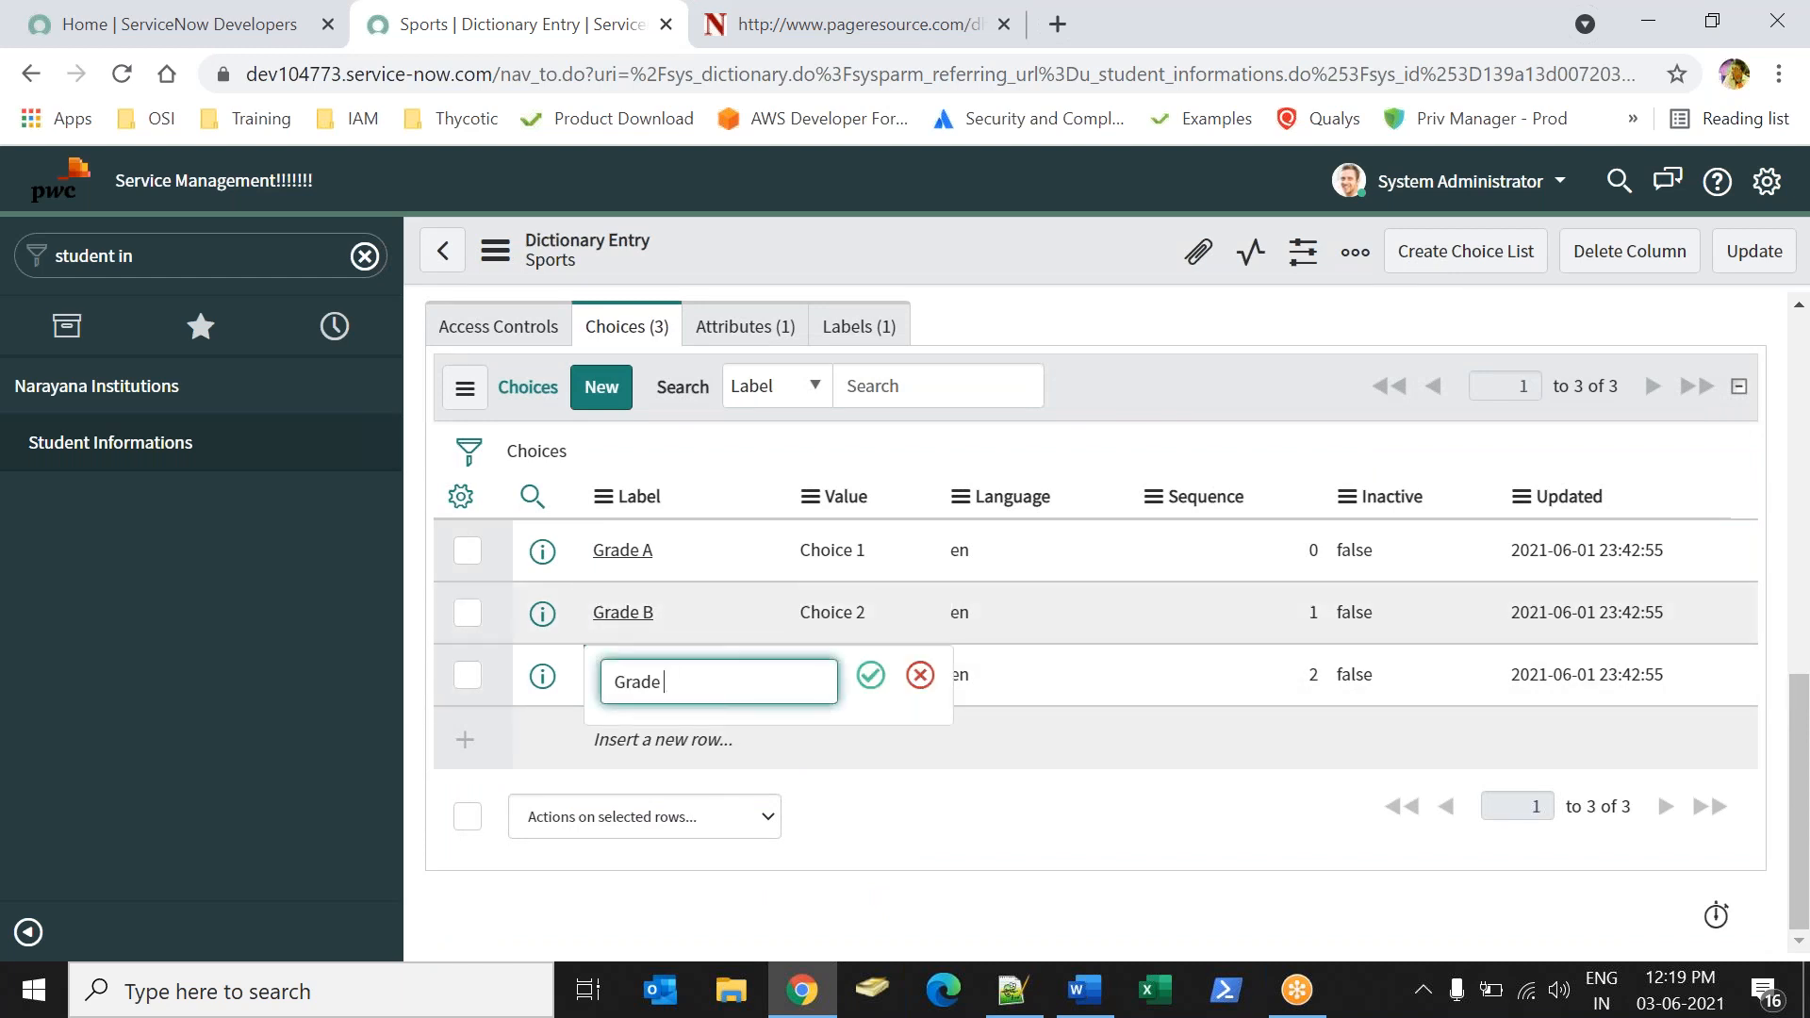
key(Return)
Set the values of the Sports choices Grade A, Grade B and Grade C to 10, 20 and 30, and save the dictionary entry.
click(884, 556)
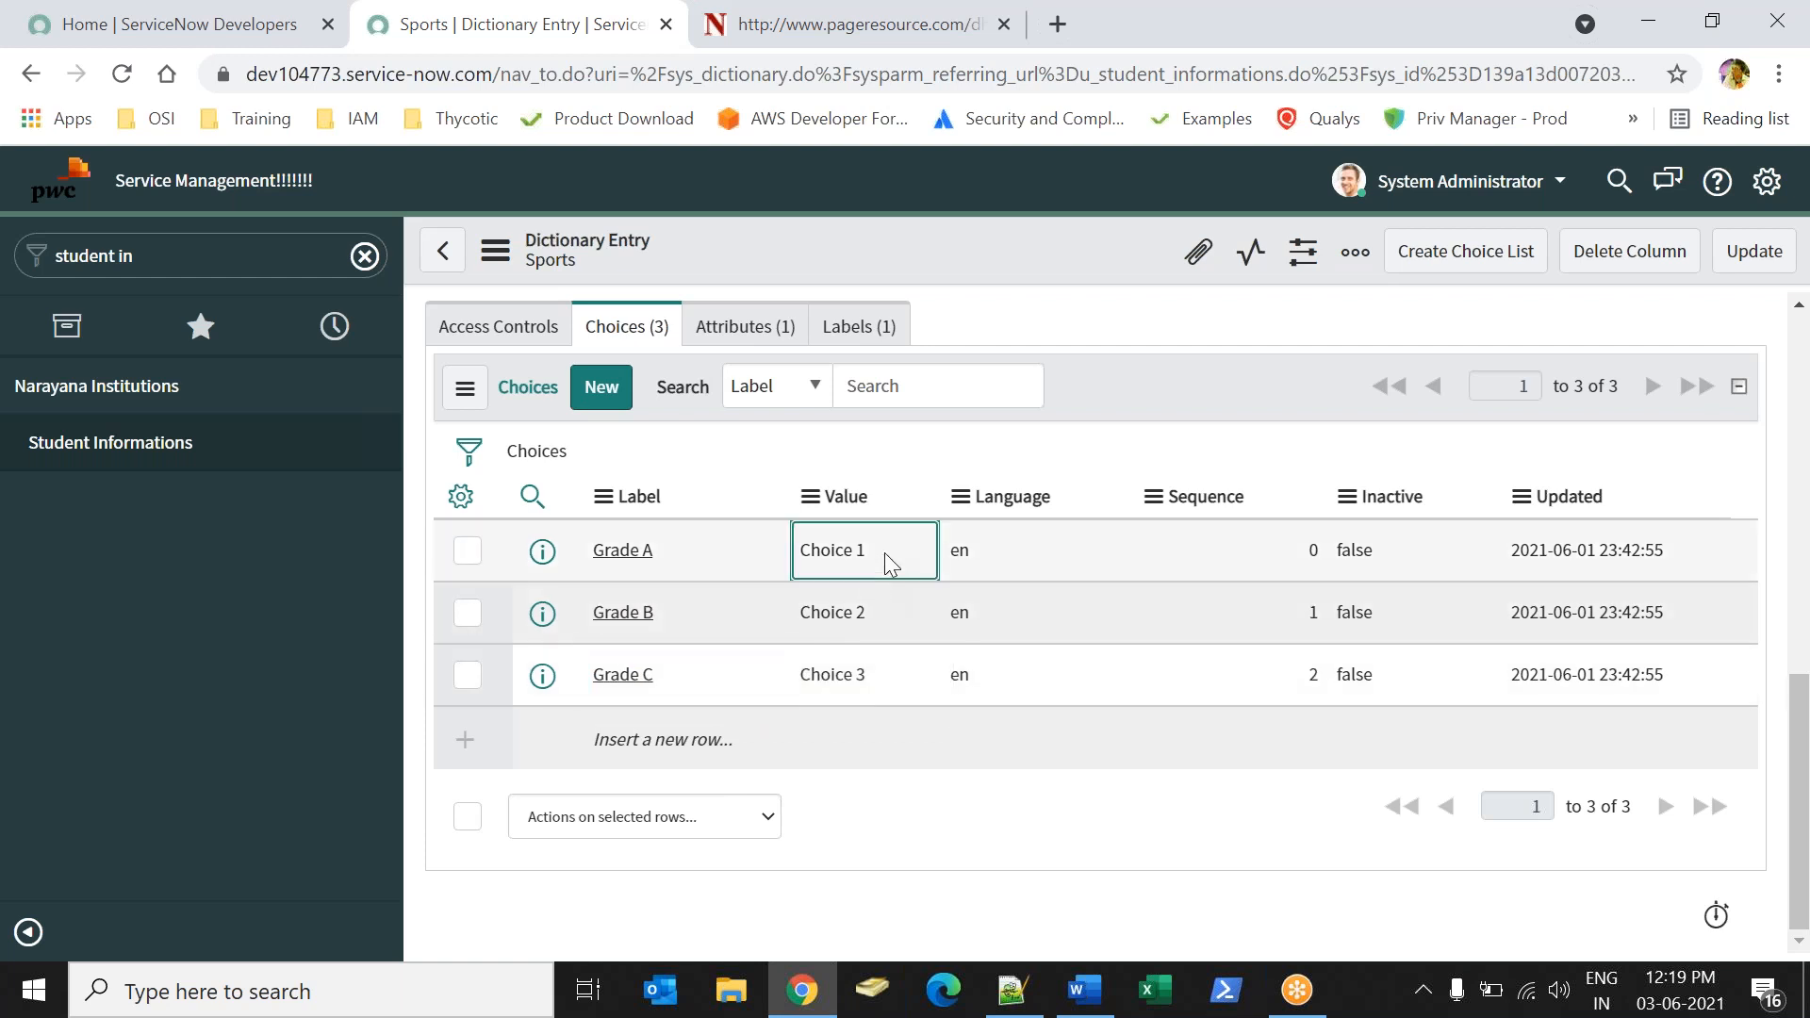
text(10)
key(Return)
click(880, 614)
key(Return)
text(20)
key(Return)
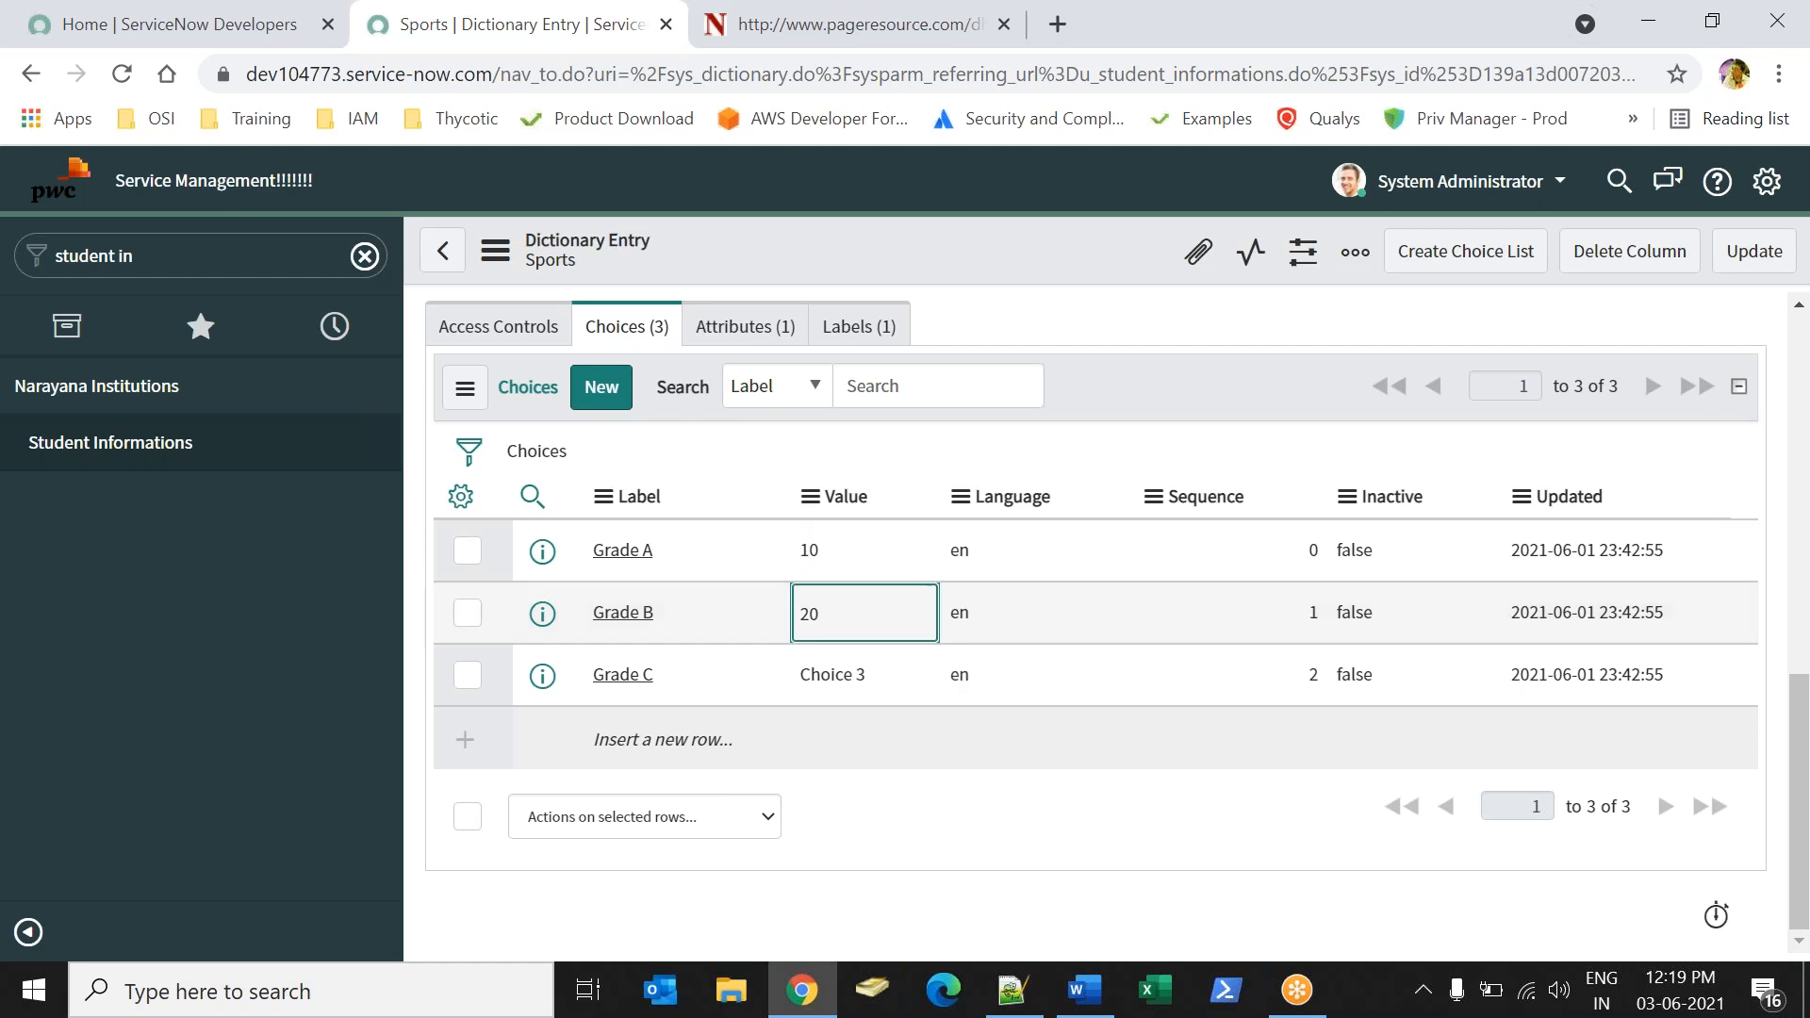
click(900, 689)
key(Return)
text(30)
key(Return)
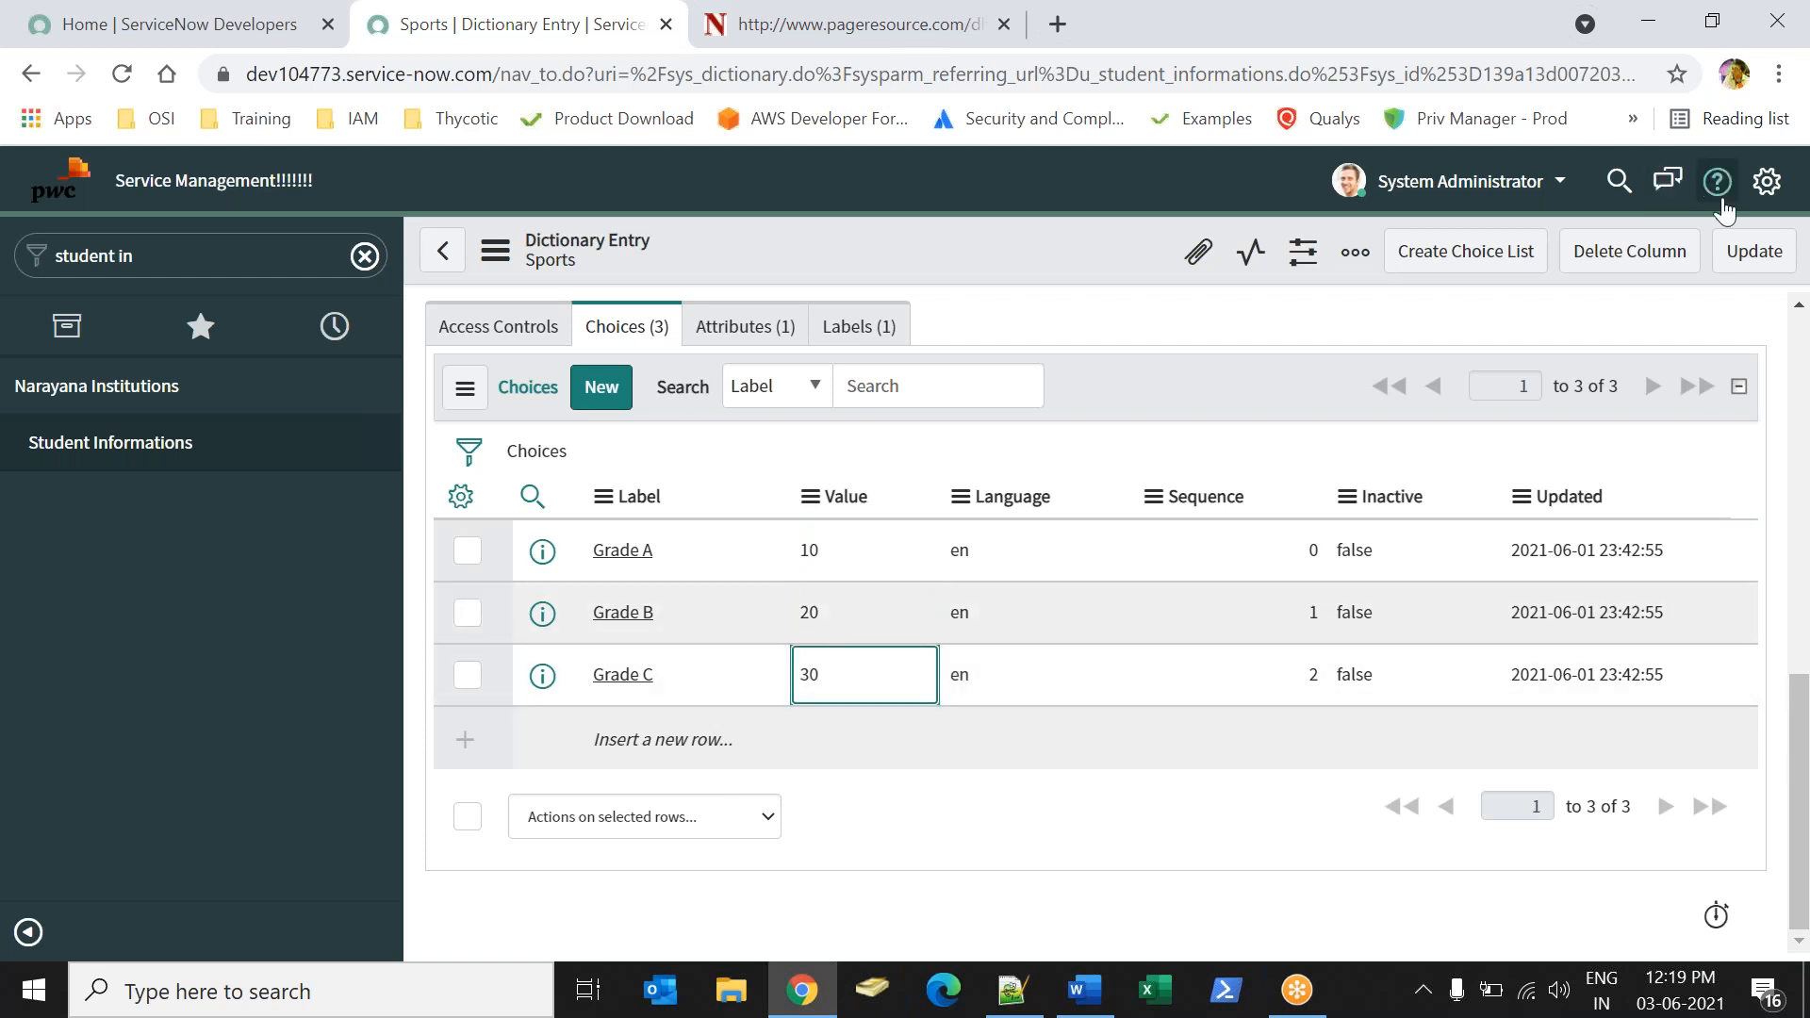
click(1747, 256)
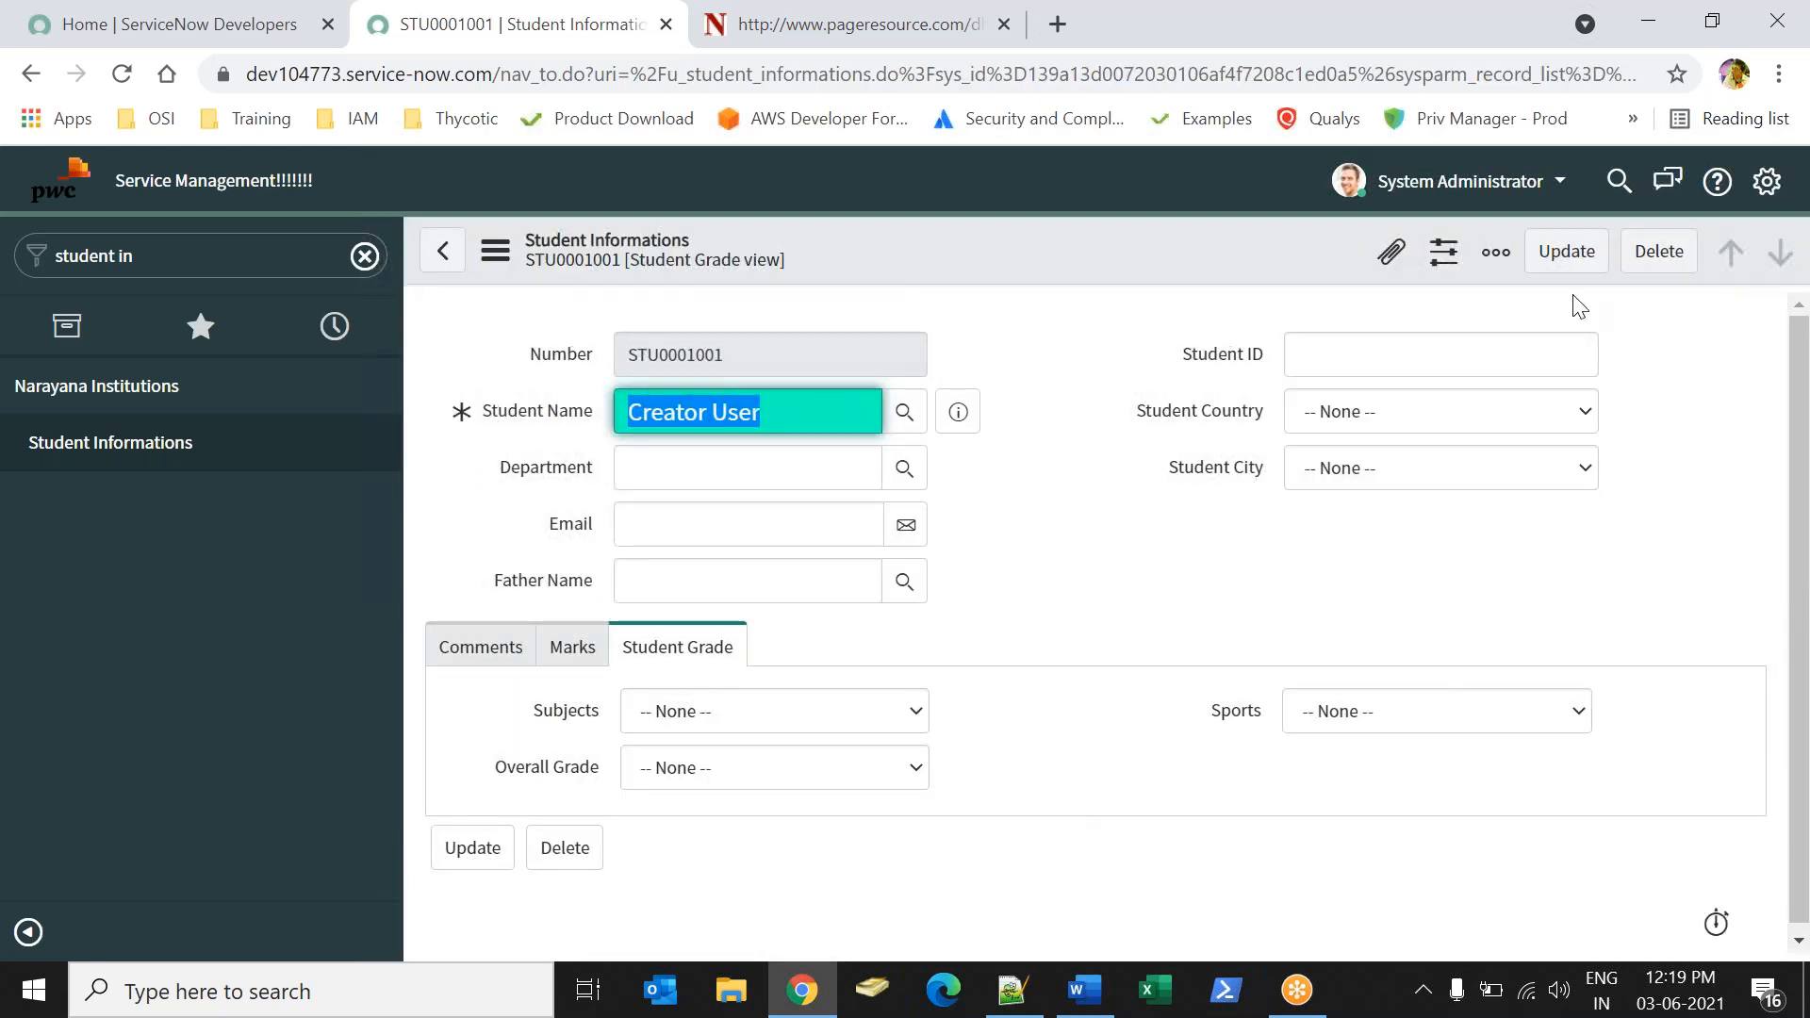
Open the dictionary entry of the Overall Grade field from the Student Grade section and bring up its choices.
click(1405, 719)
click(1101, 754)
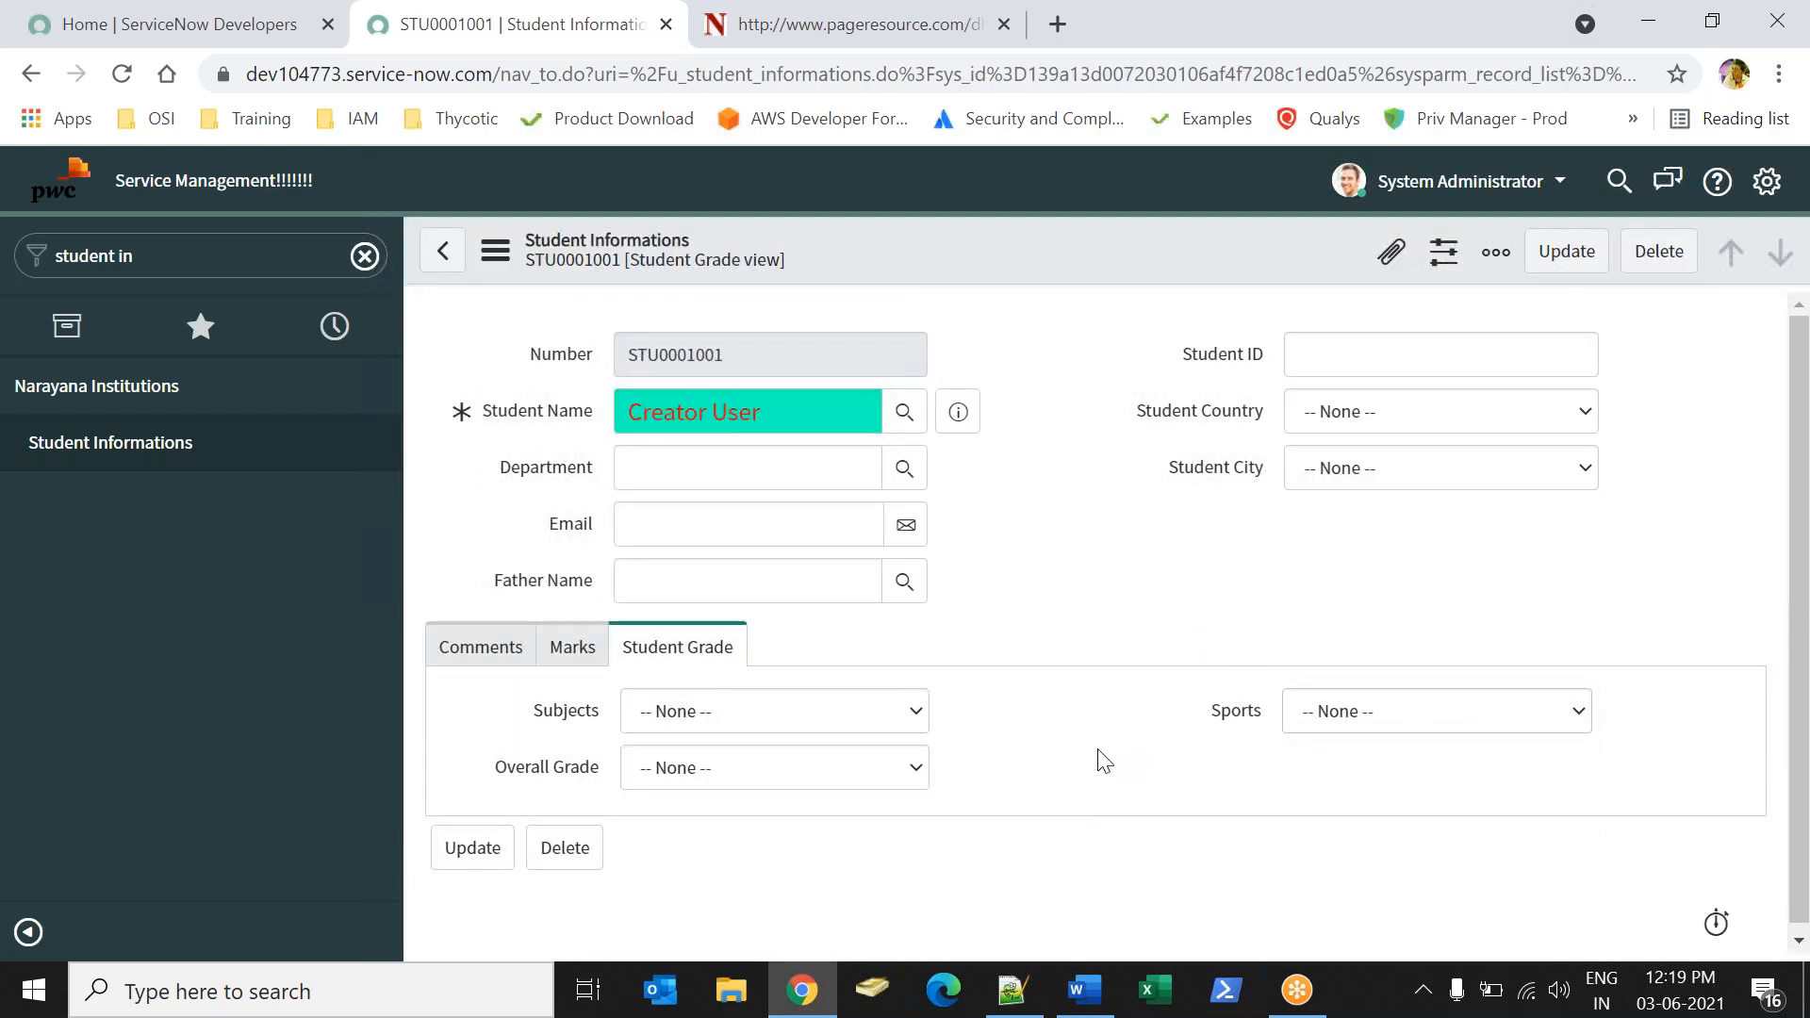
right_click(617, 712)
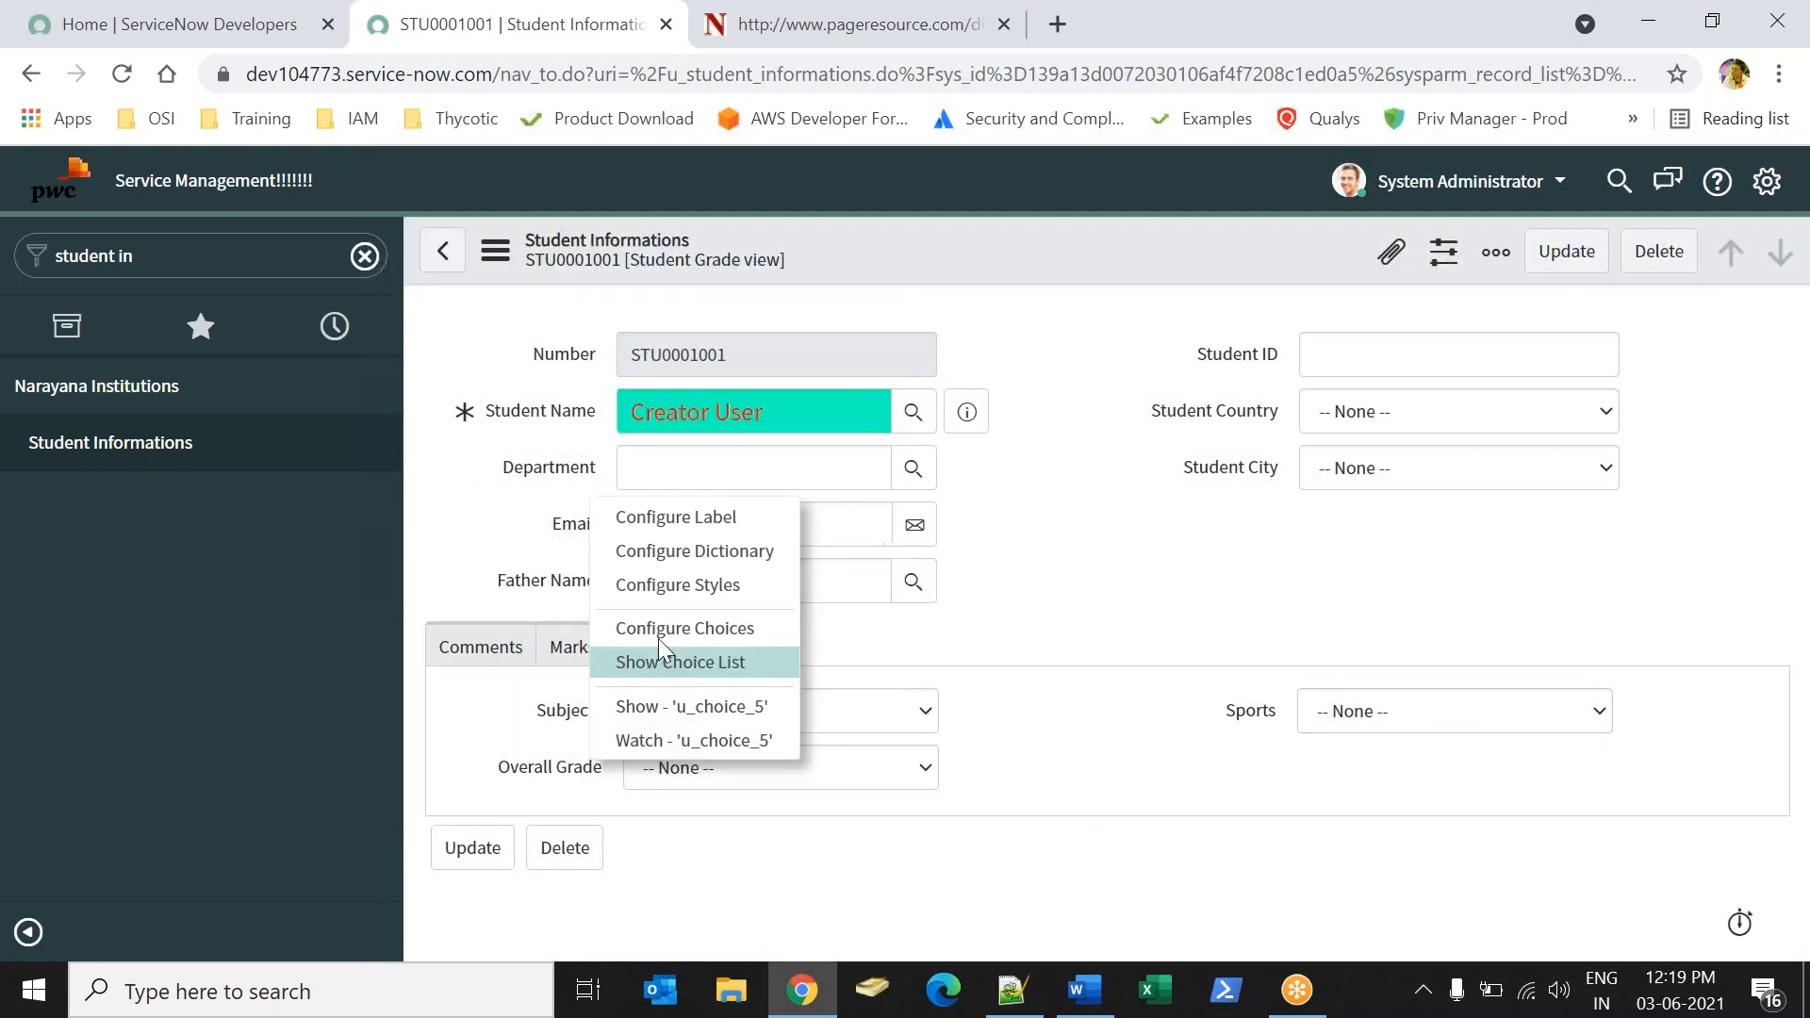
click(1058, 570)
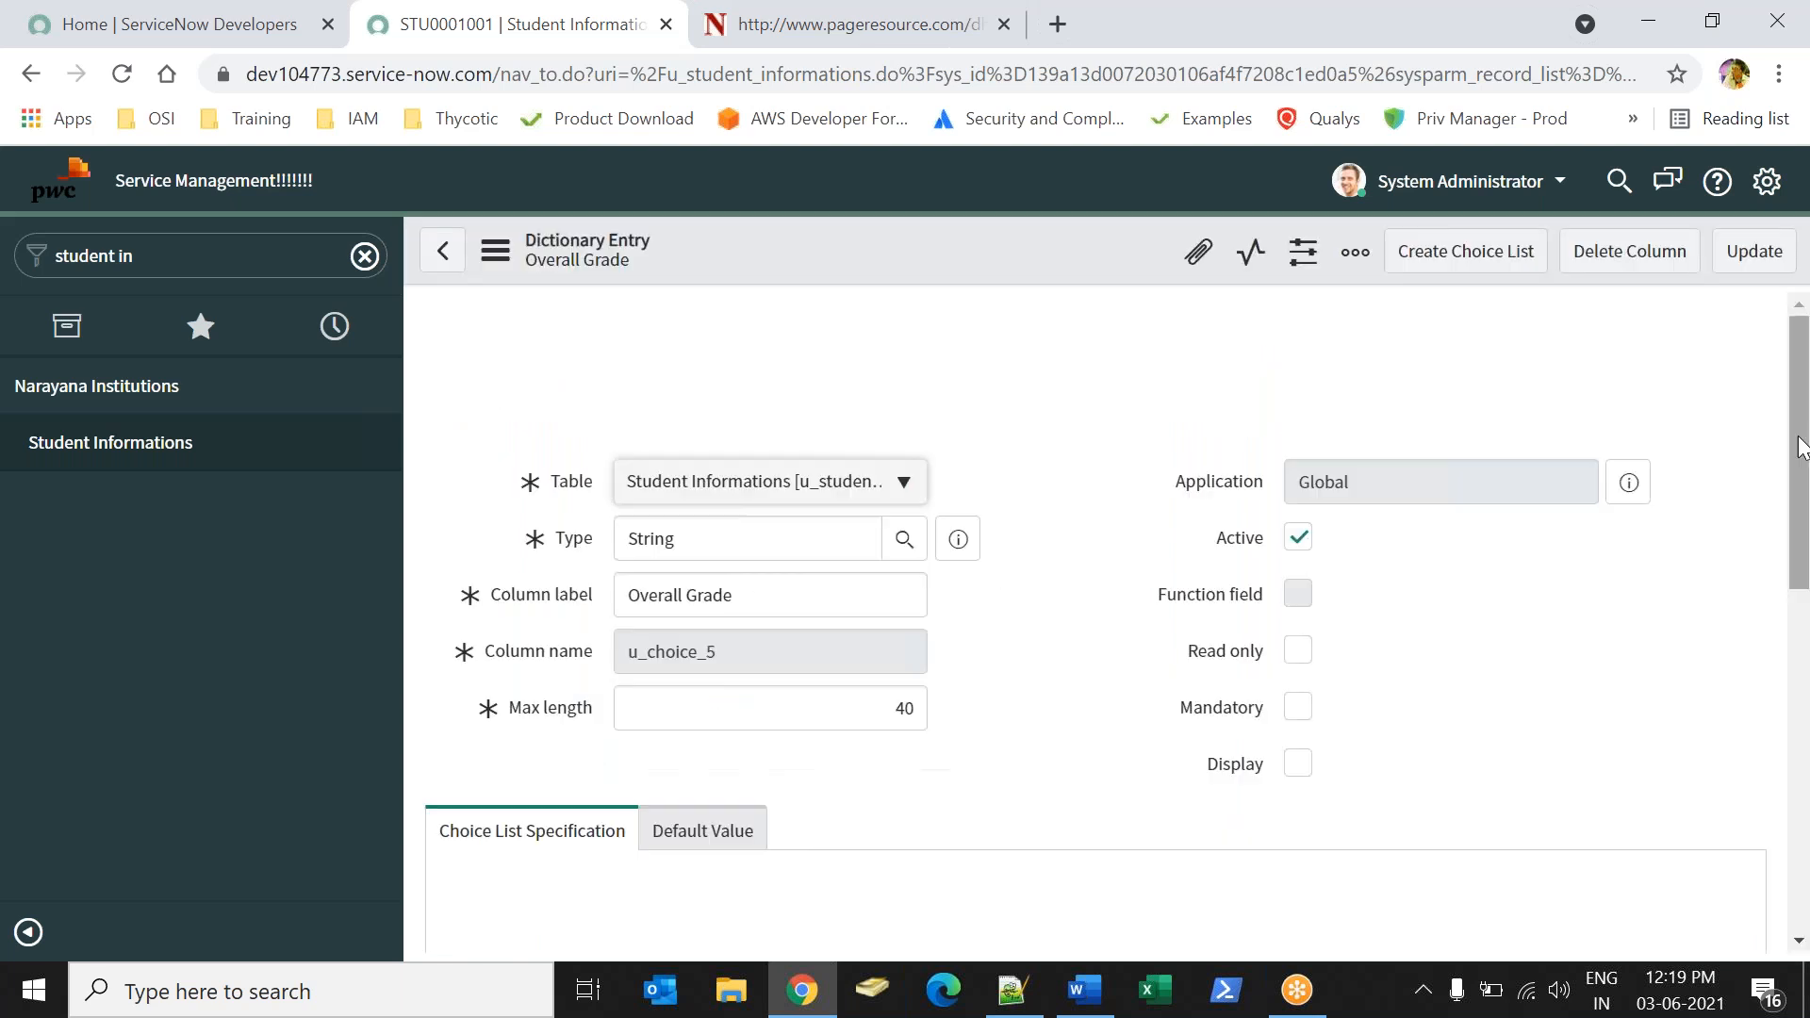
scroll(1752, 512, down, 6)
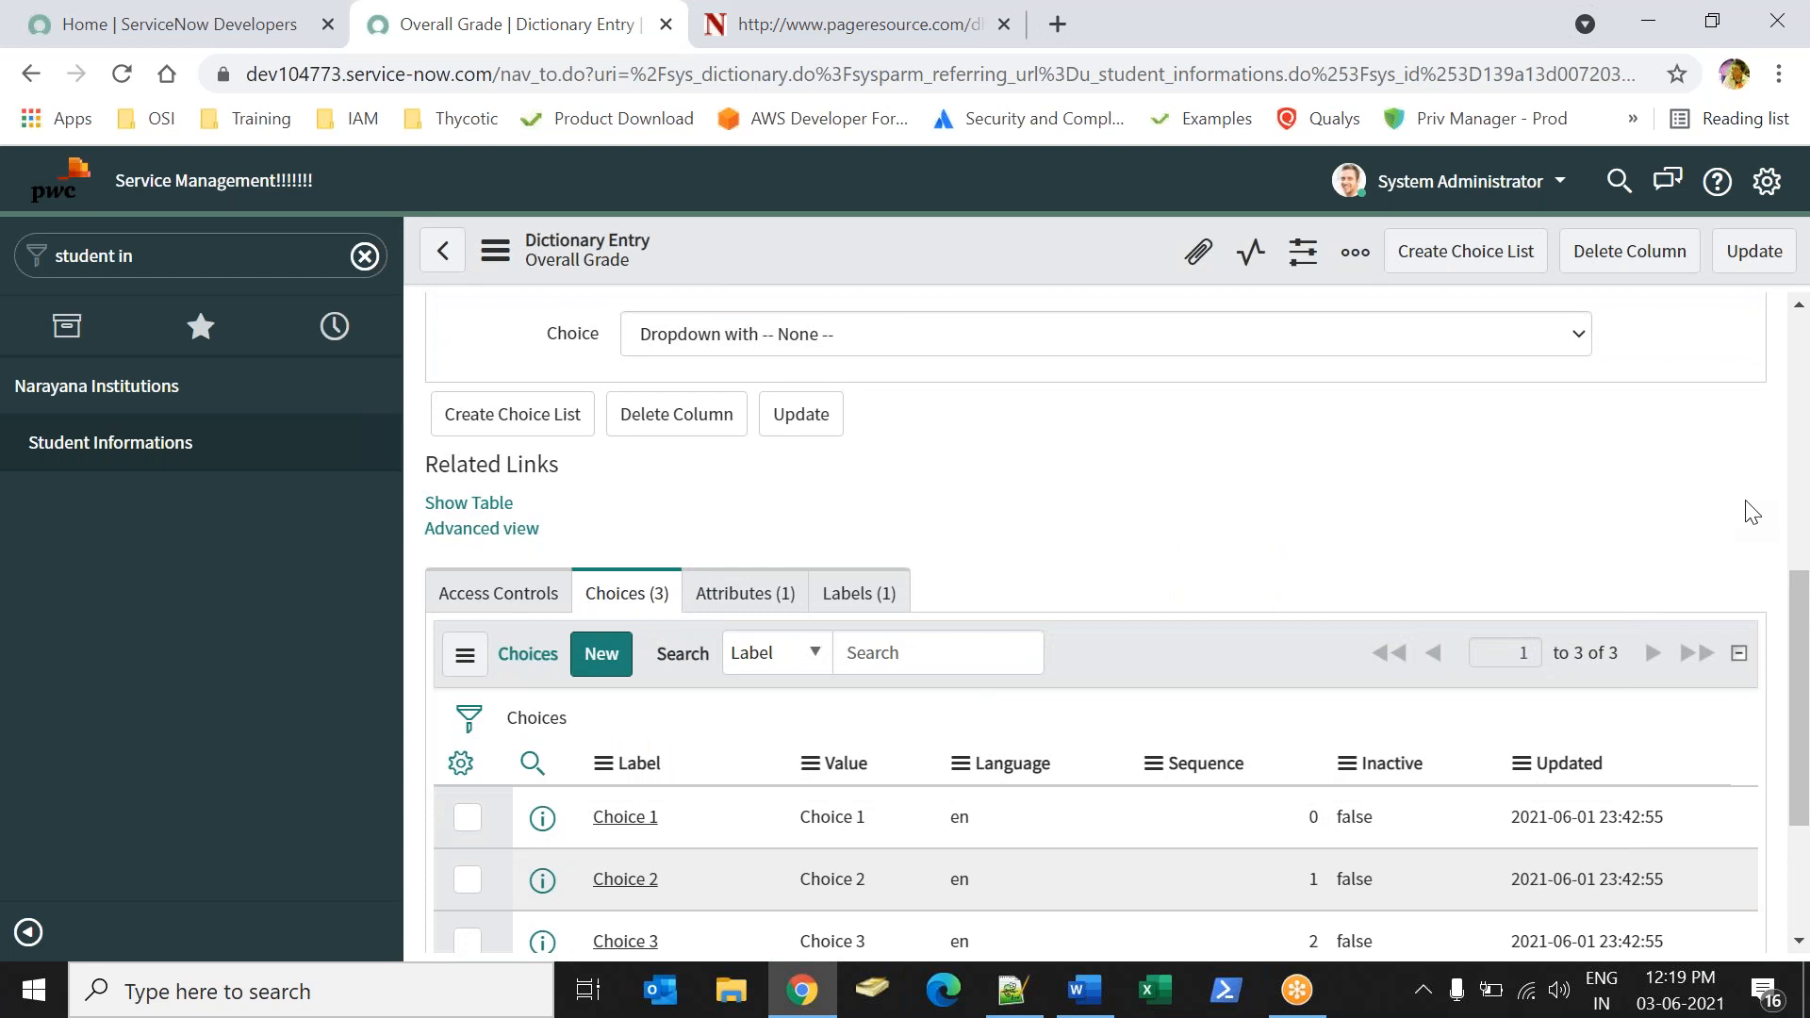
scroll(1132, 566, down, 3)
Relabel the three Overall Grade choices "Grade A", "Grade B" and "Grade C".
click(663, 604)
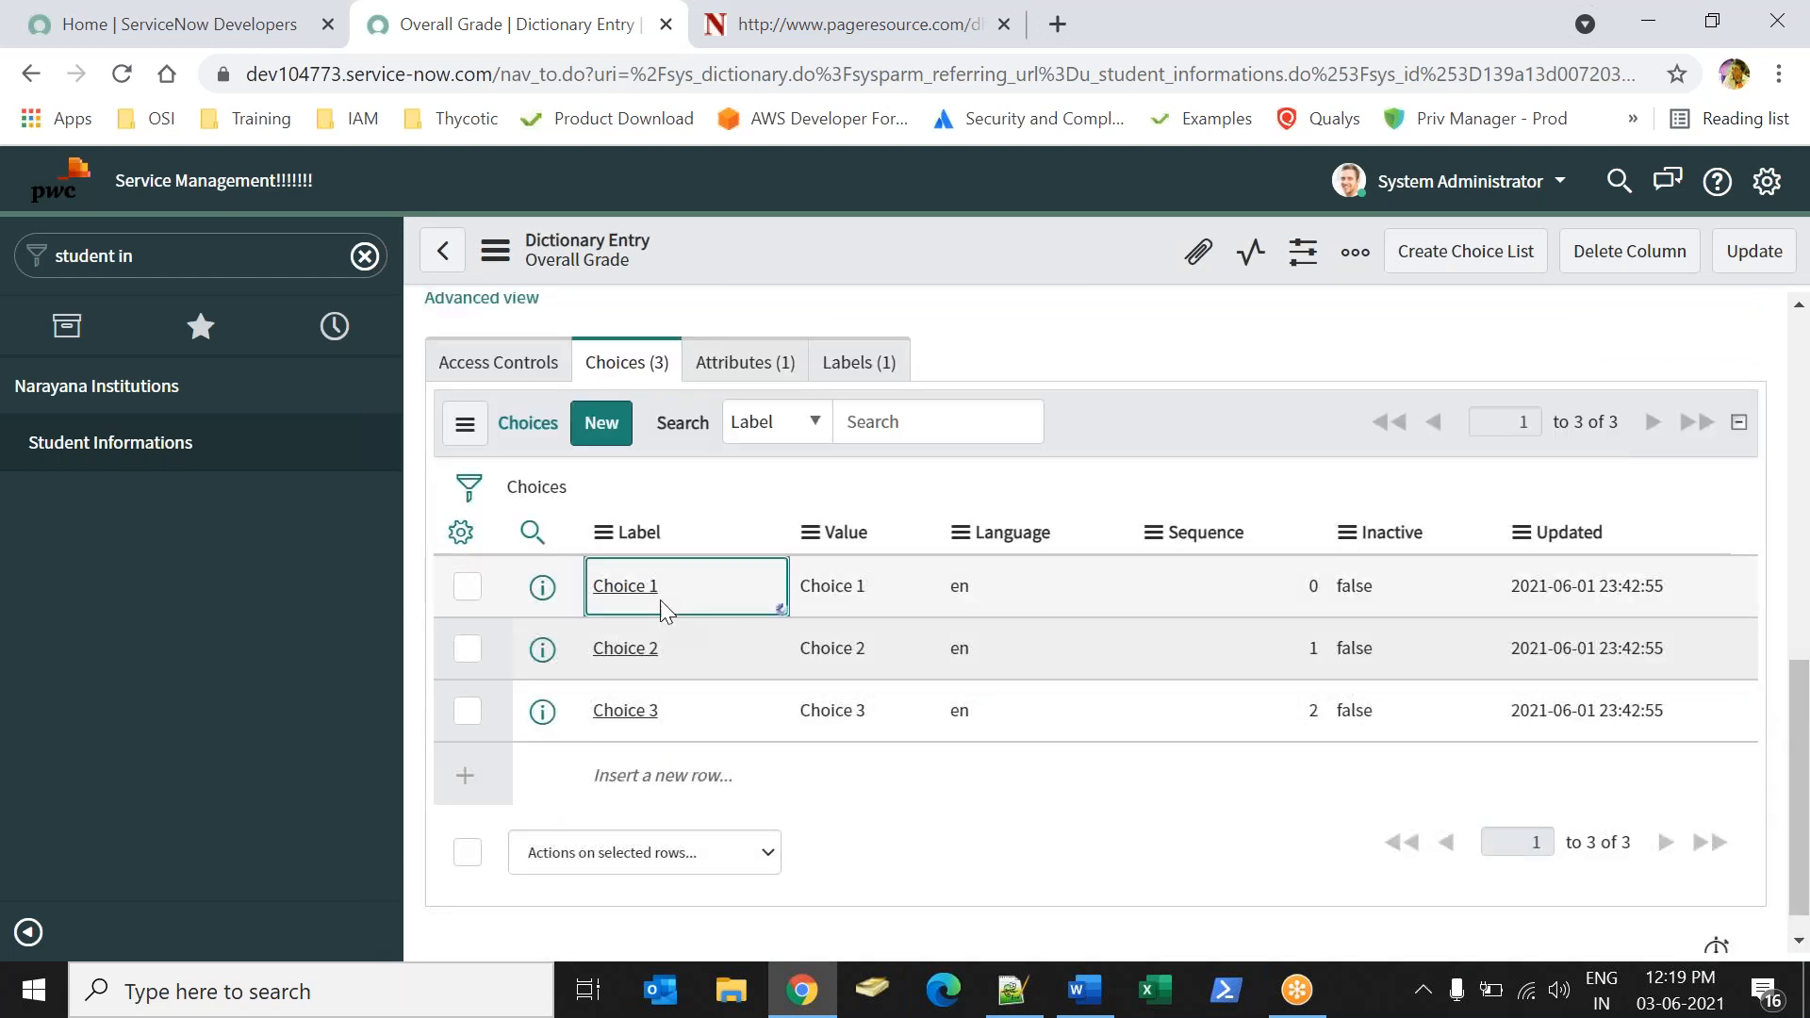
text(Grade A)
key(Return)
click(705, 639)
click(705, 639)
text(Grade A)
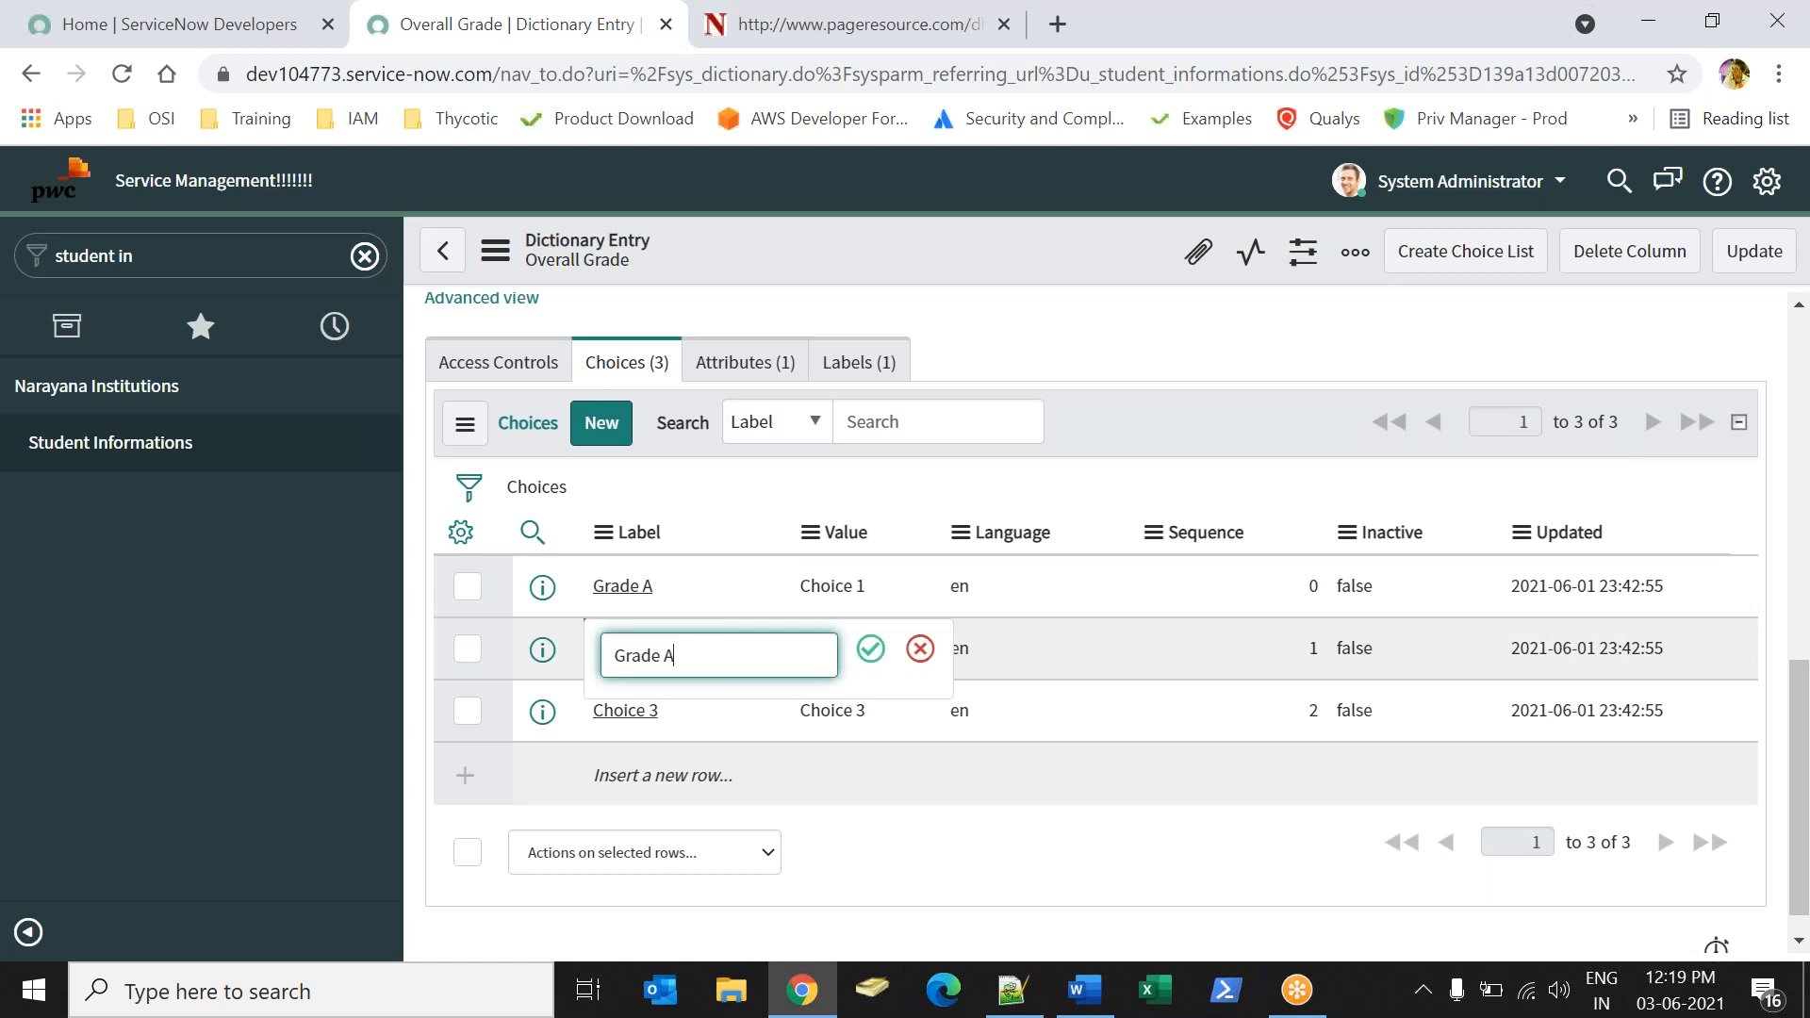
text(B)
key(Return)
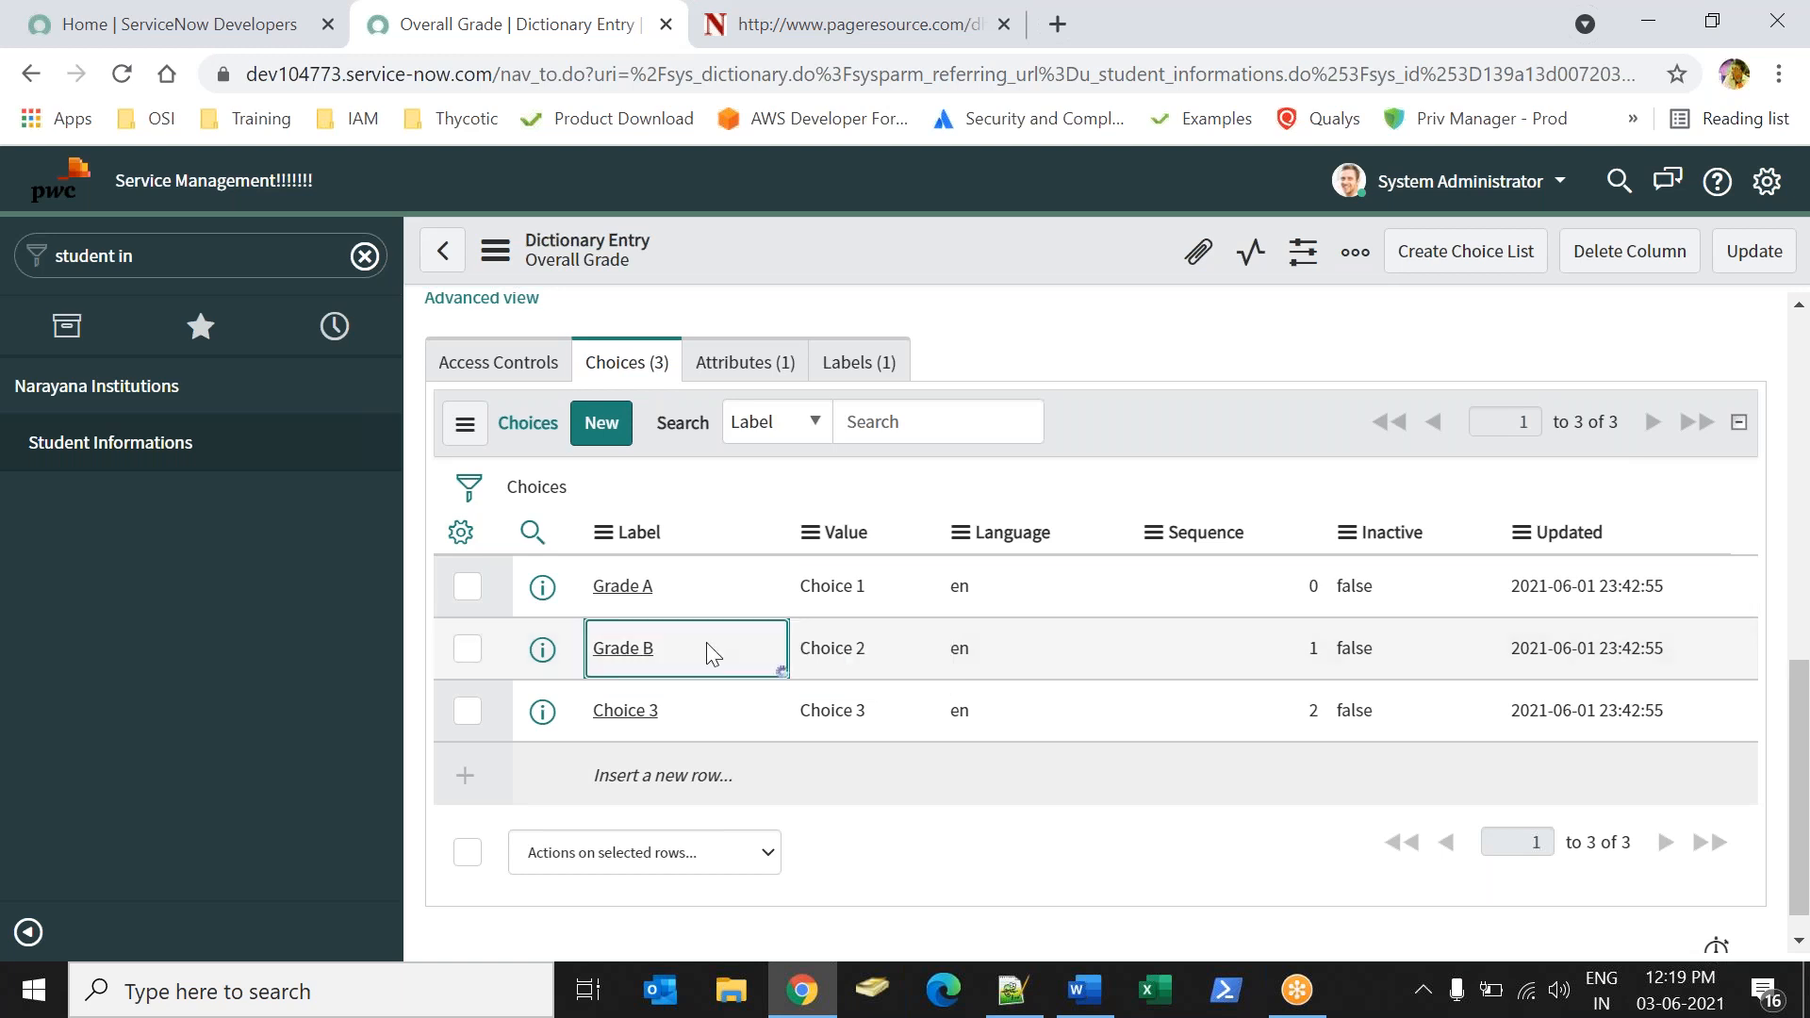
click(712, 718)
click(707, 712)
text(Grade A)
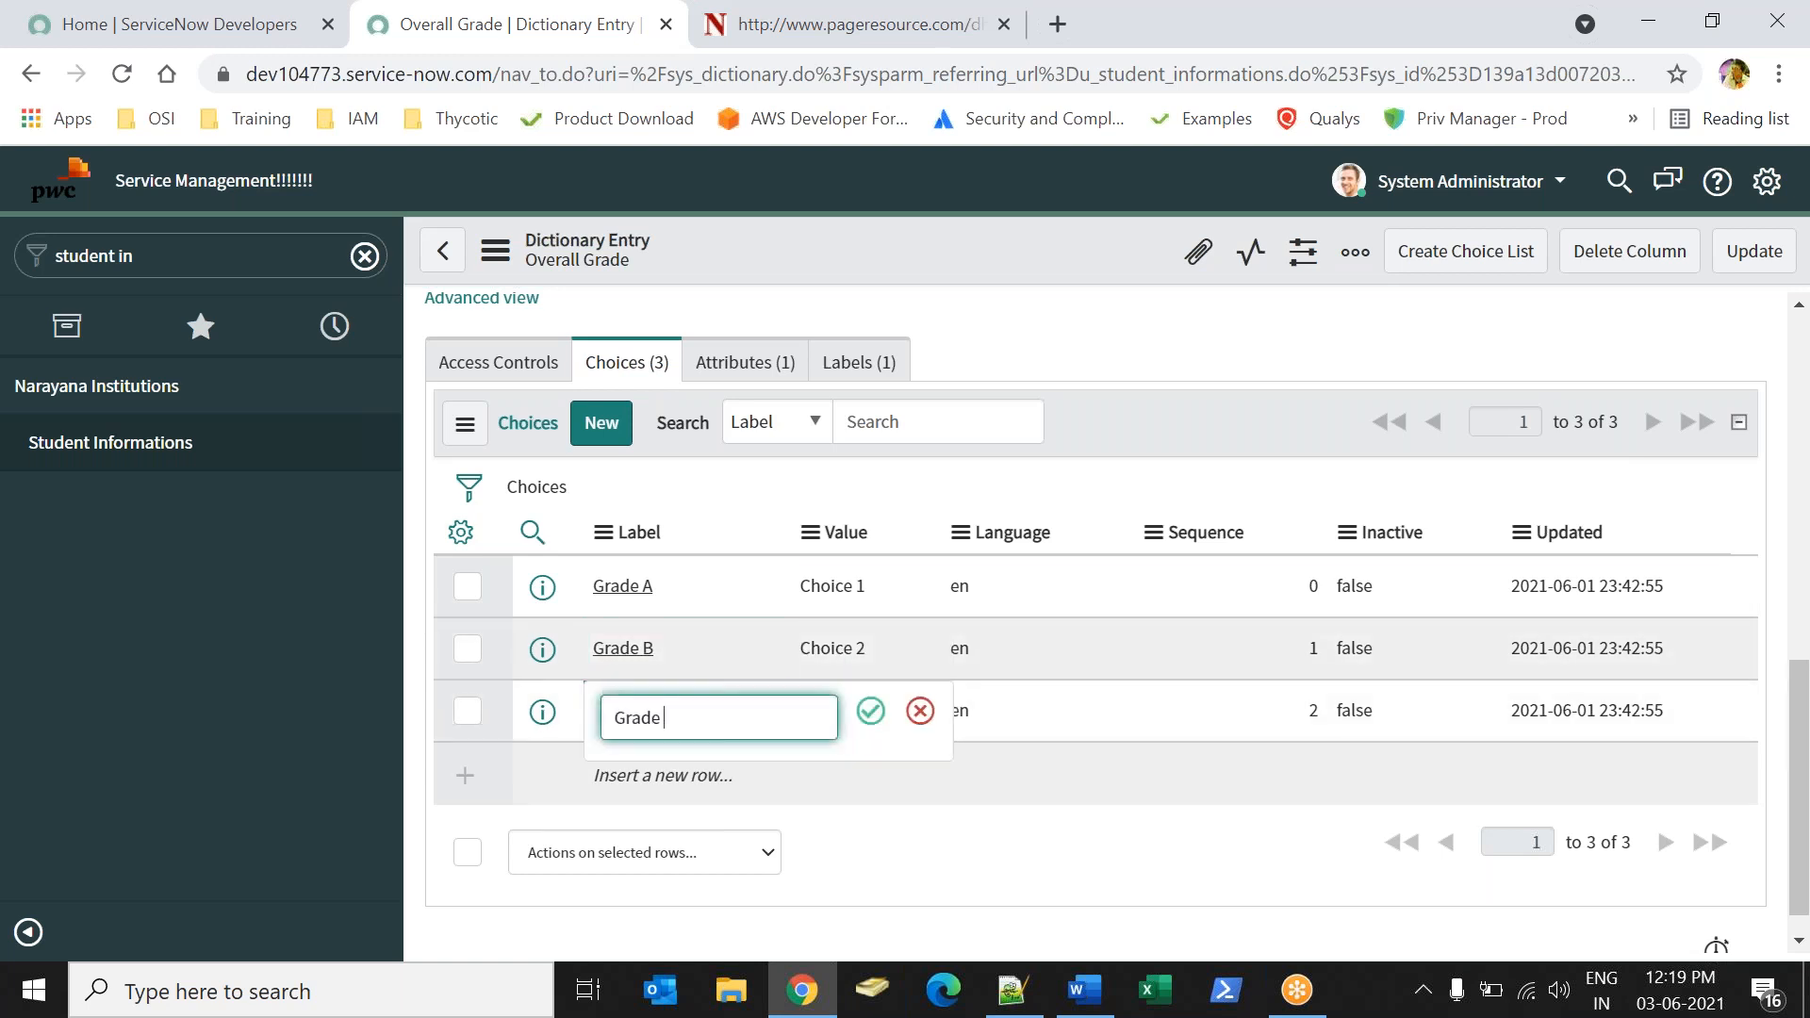
key(Return)
Set the values of the Overall Grade choices Grade A, Grade B and Grade C to 10, 20 and 30, and save the dictionary entry.
click(885, 609)
text(10)
key(Return)
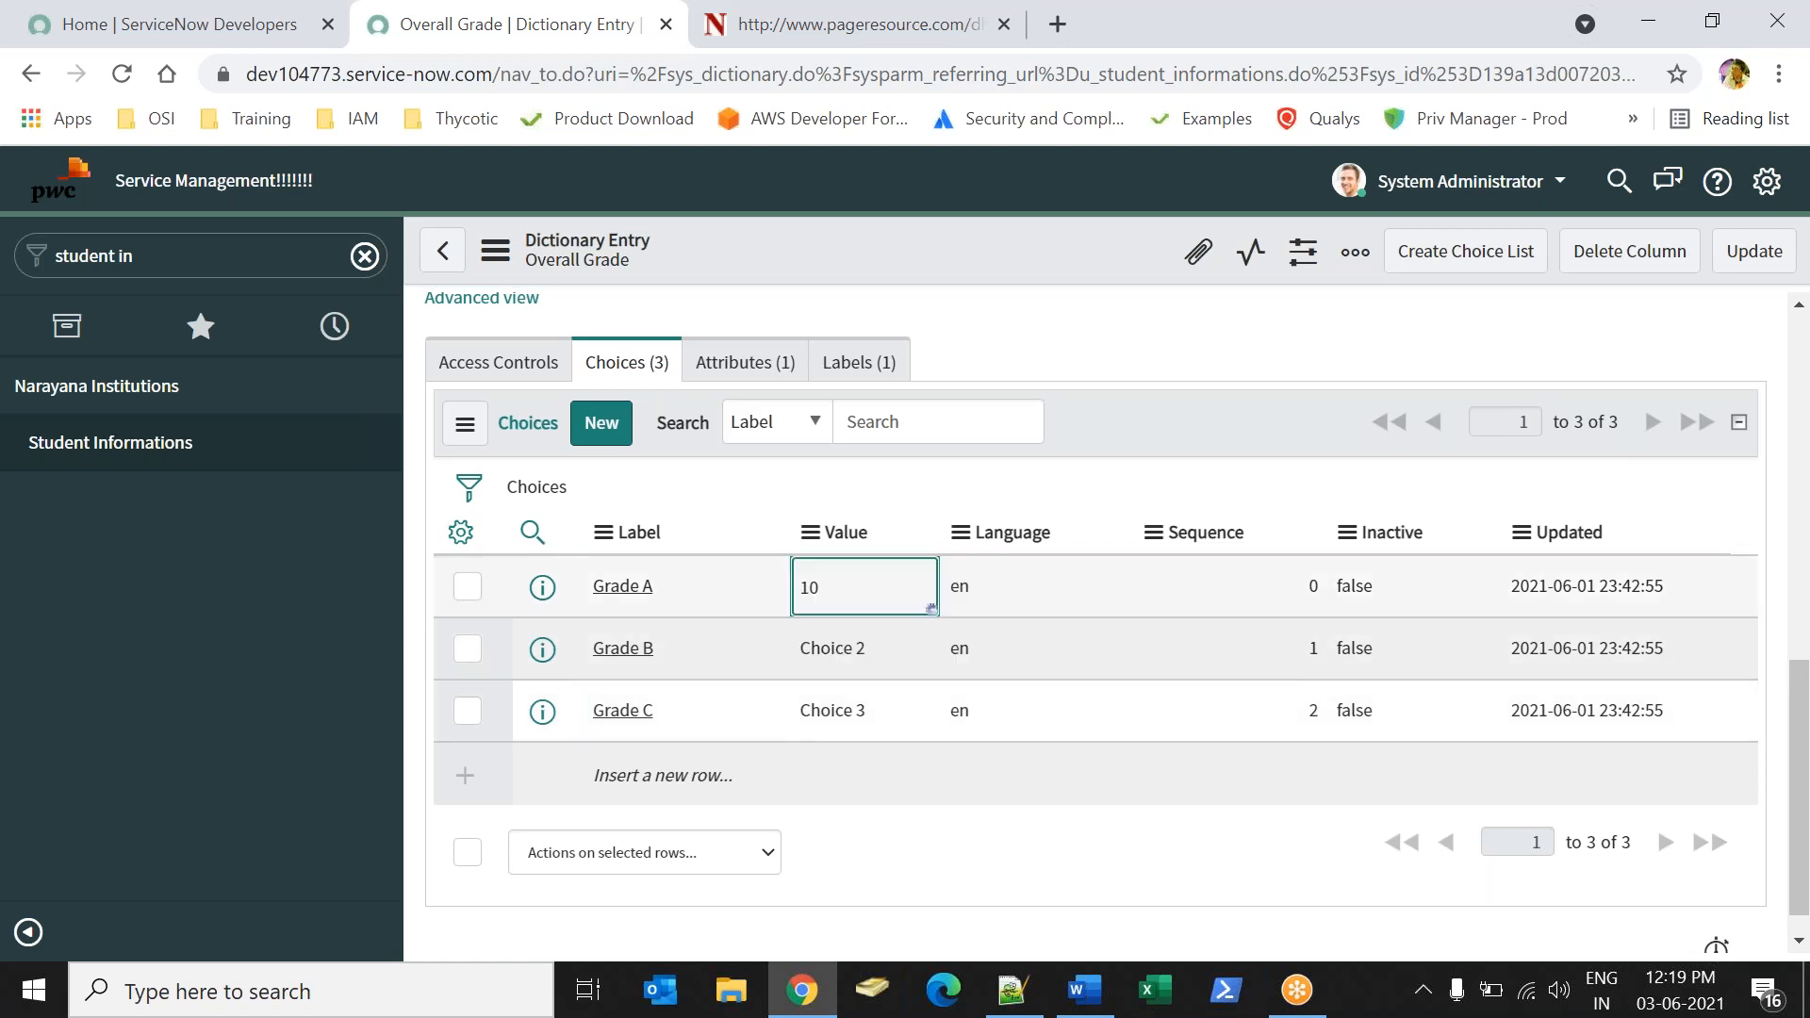
click(887, 660)
click(886, 660)
text(20)
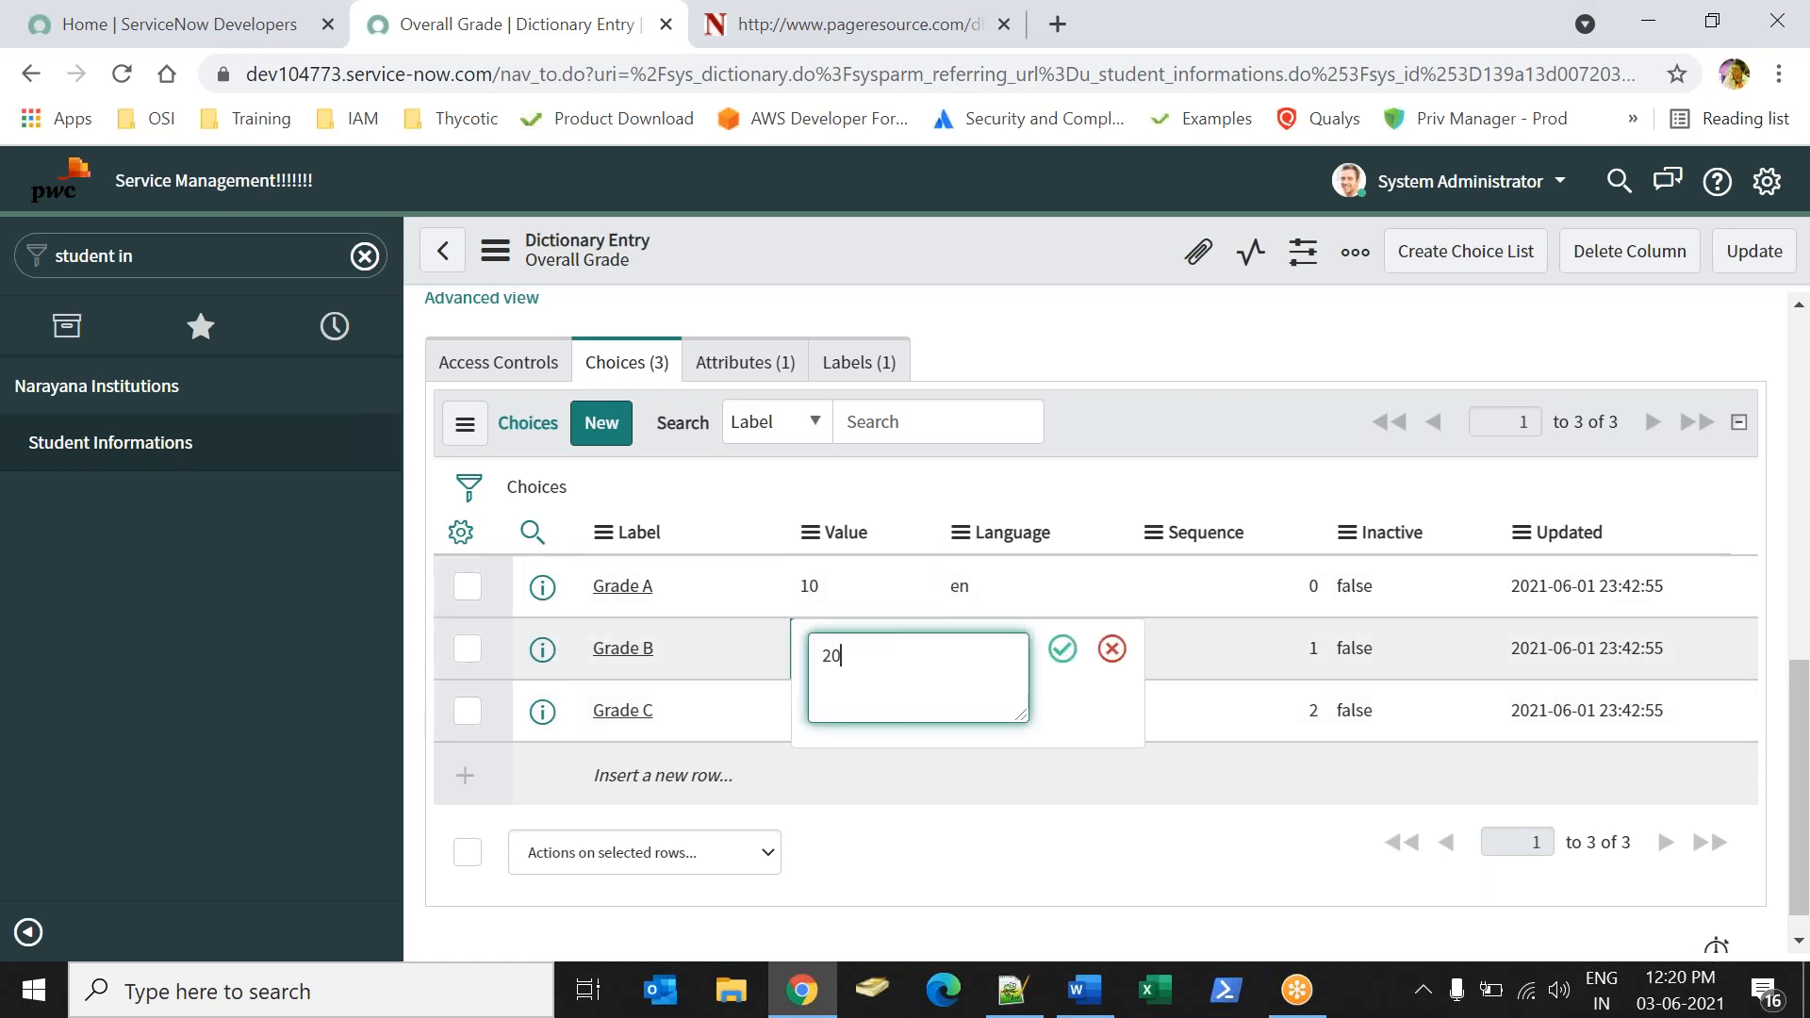
key(Return)
click(885, 721)
click(884, 721)
text(30)
key(Return)
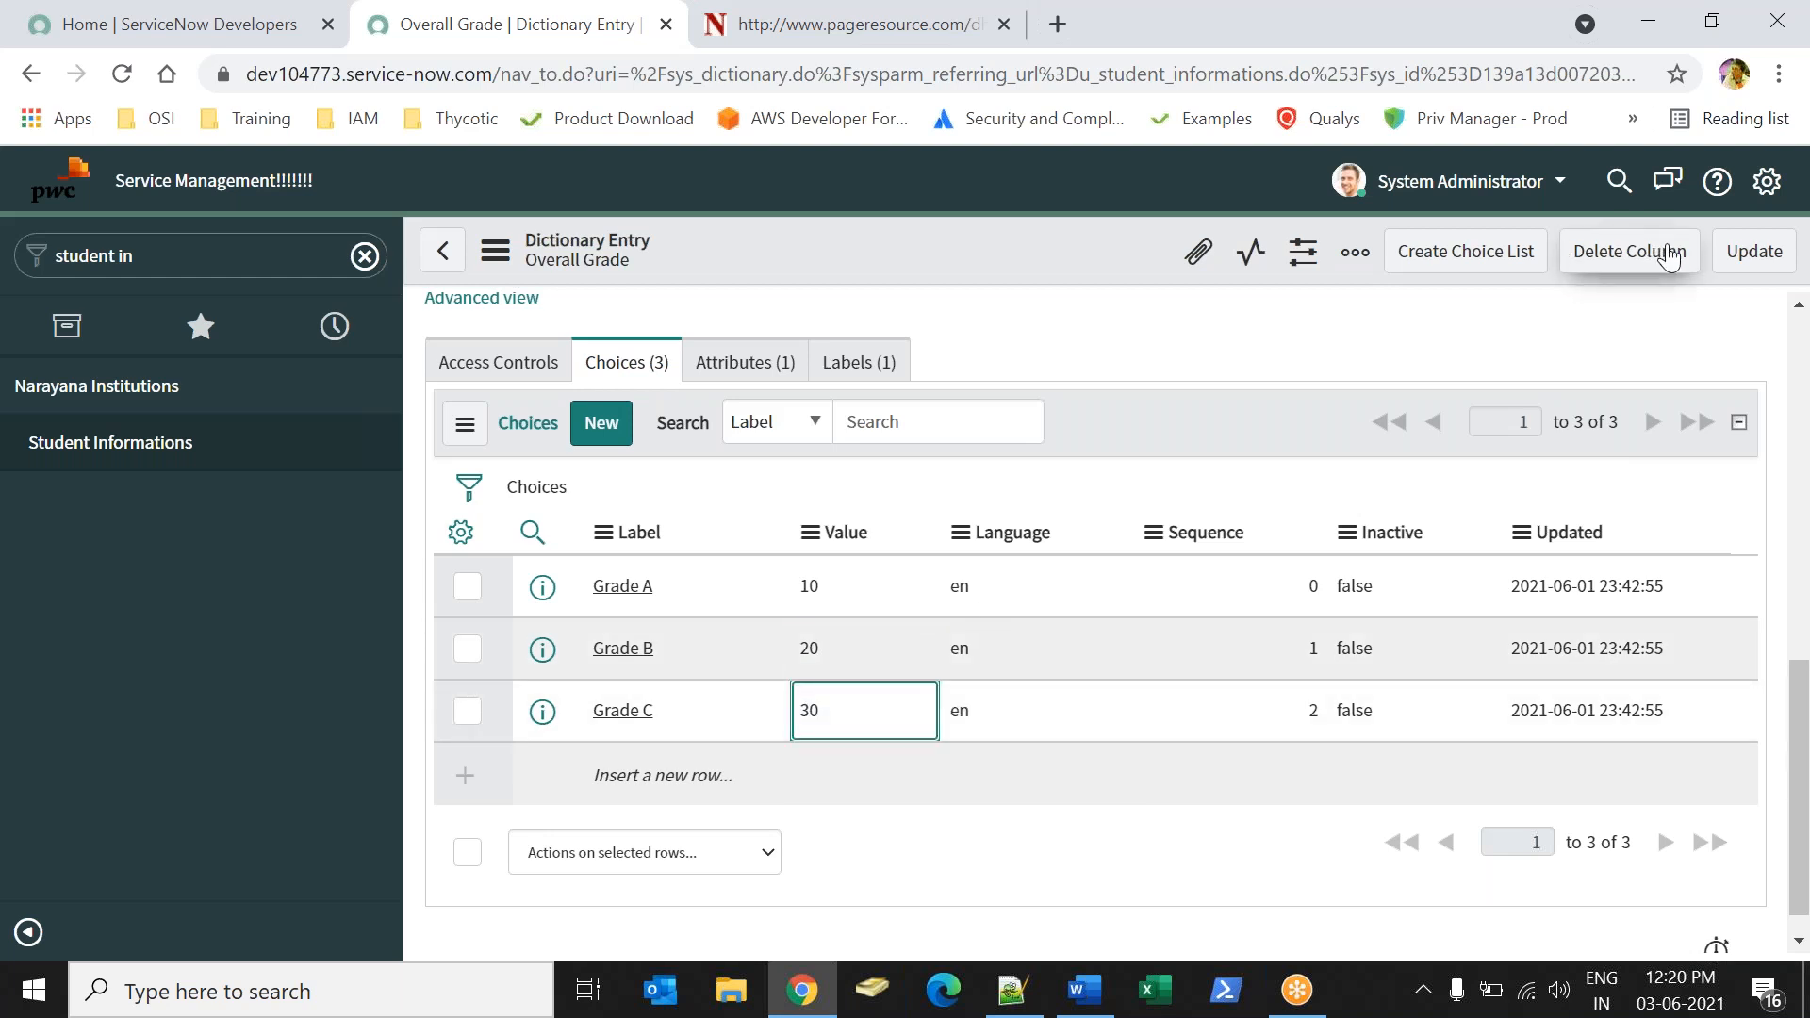
click(1735, 253)
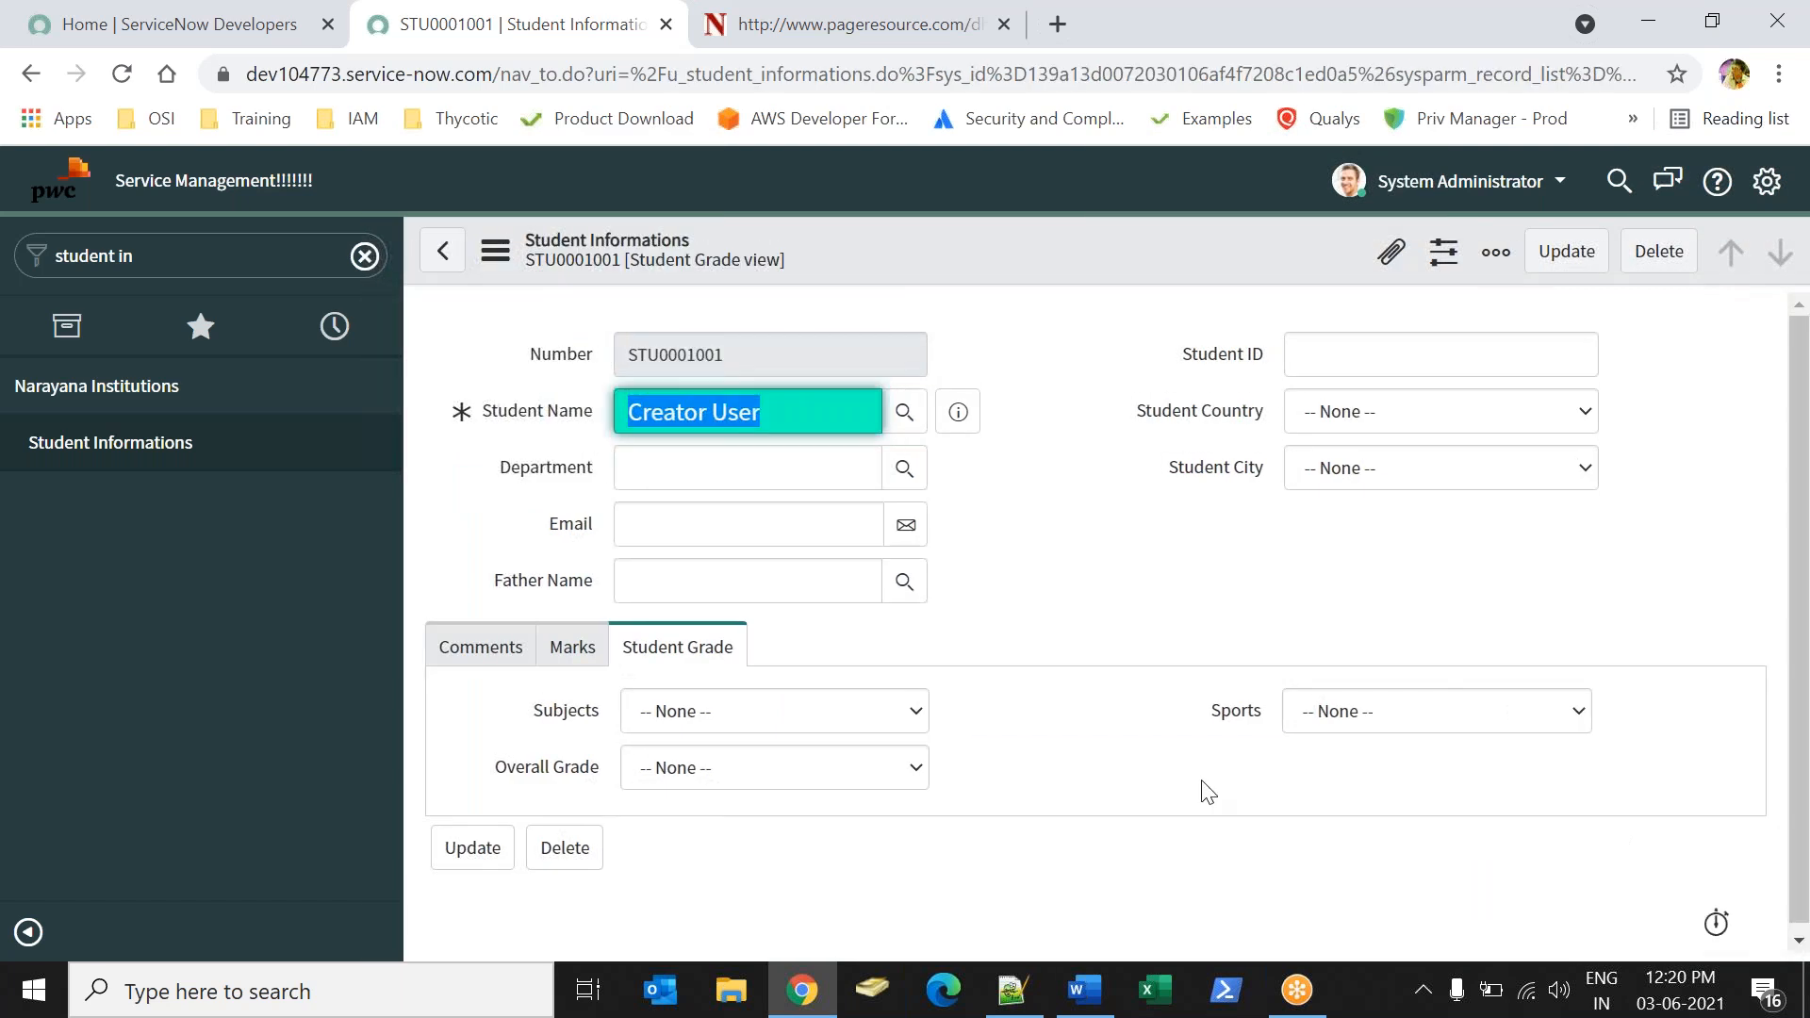
Check the options offered by the Subjects, Sports and Overall Grade fields on the student form.
click(832, 714)
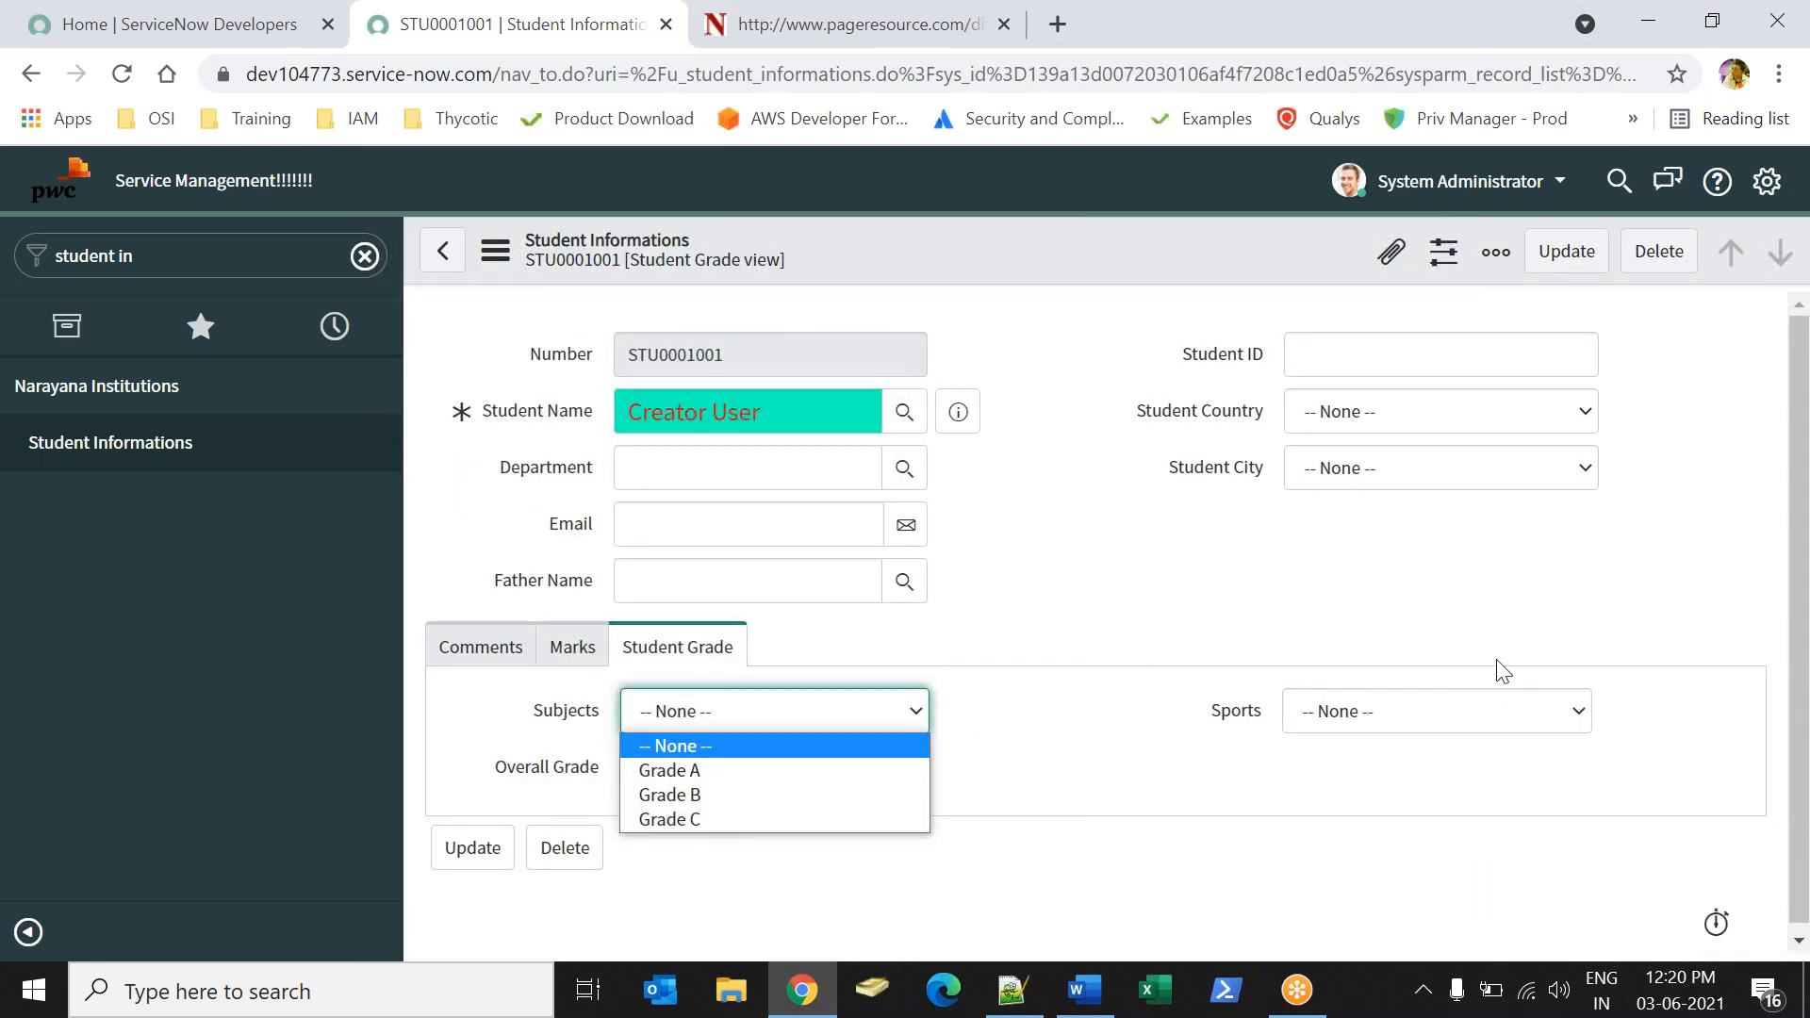
click(1434, 721)
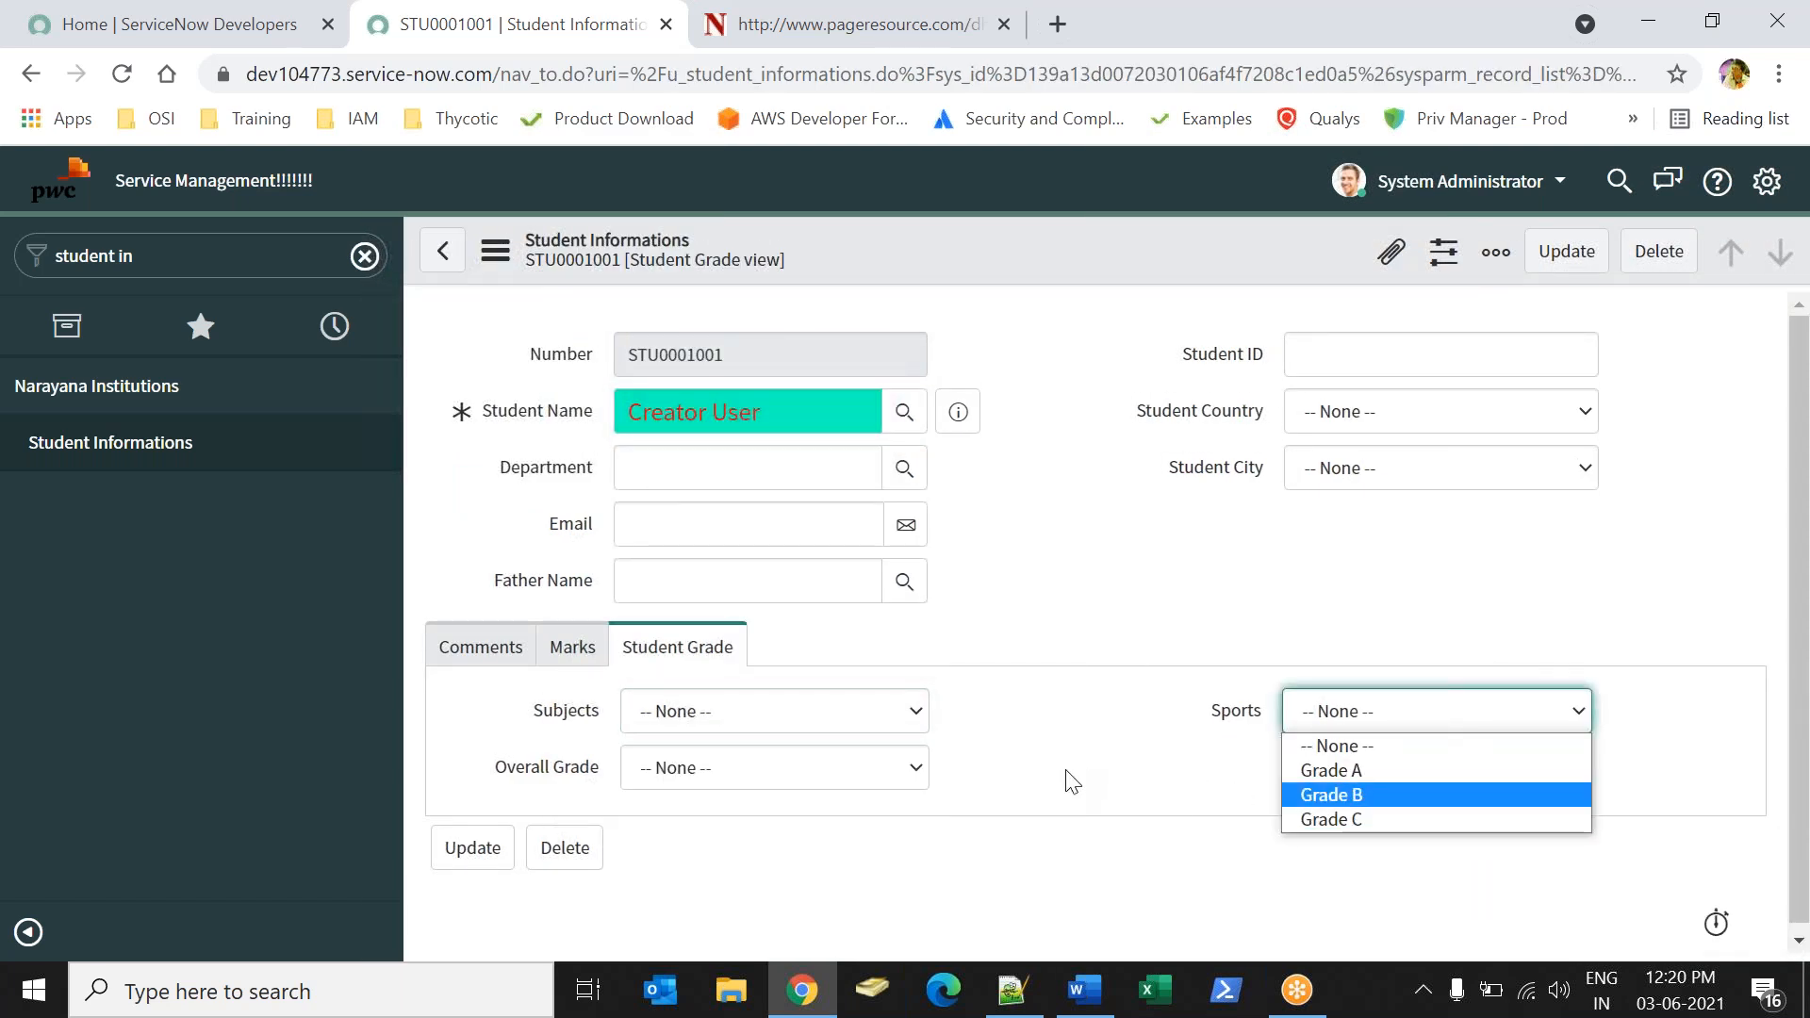
click(724, 769)
click(1204, 798)
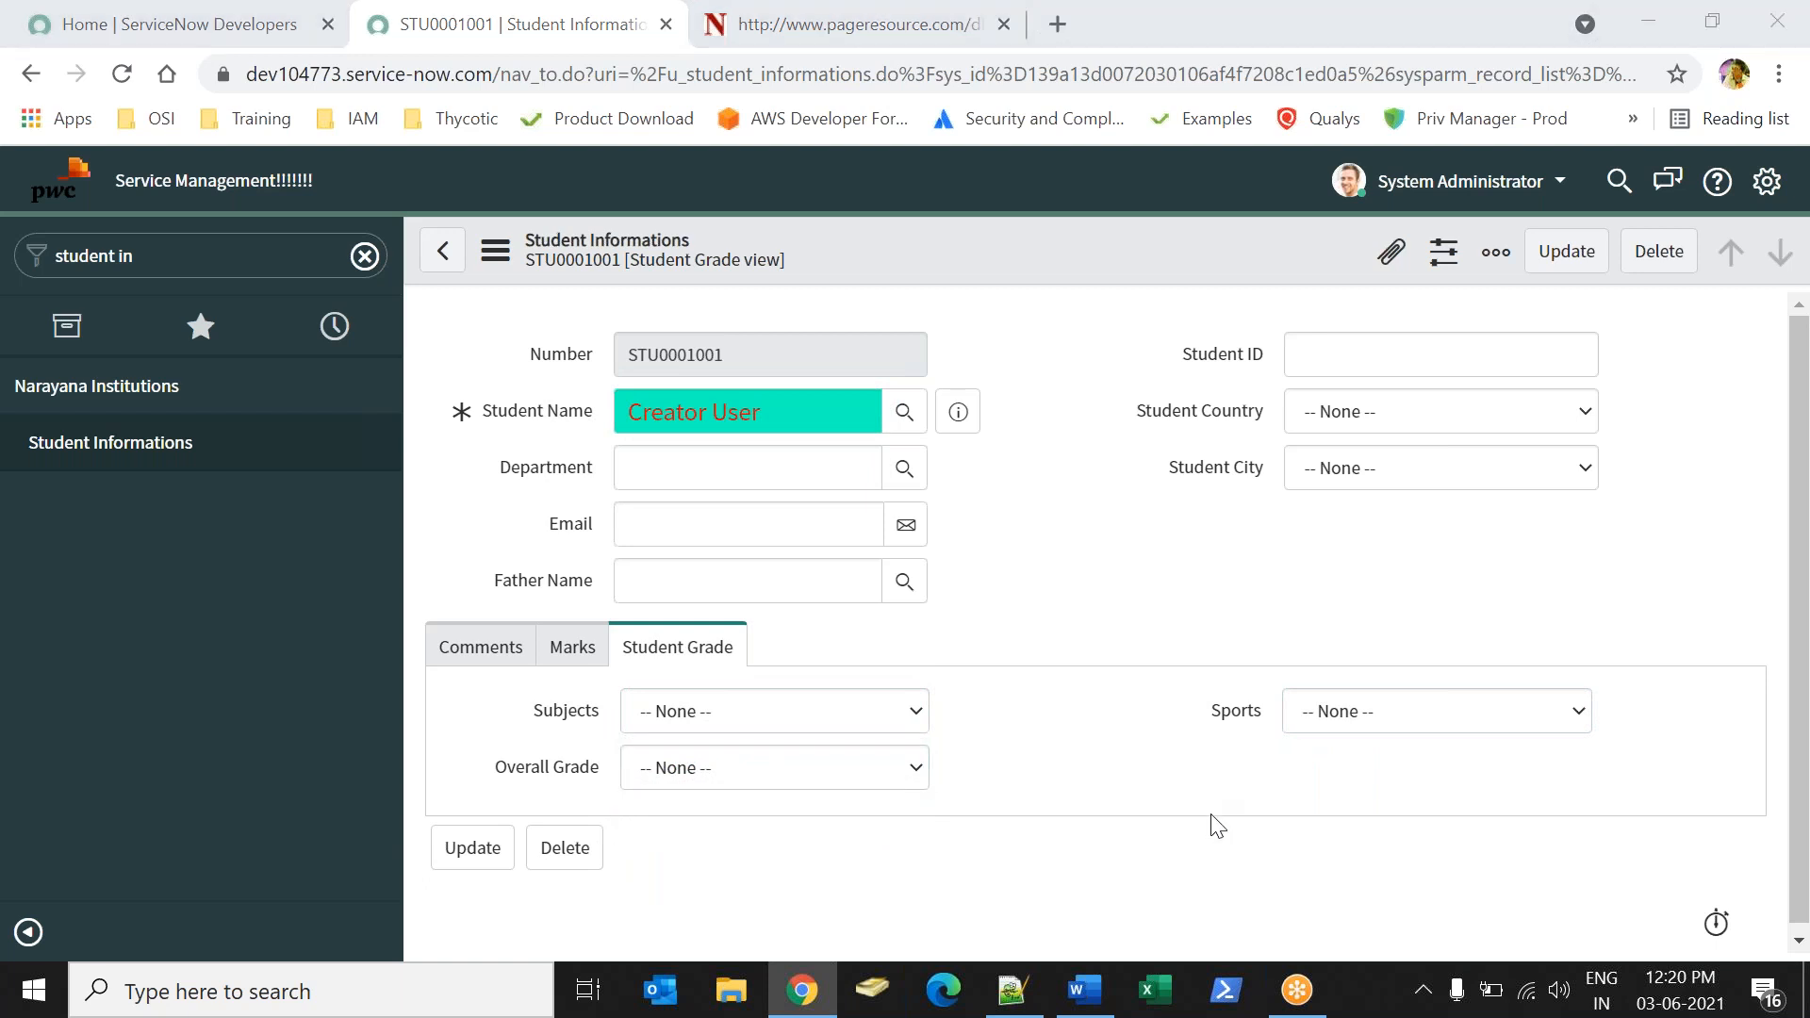
Switch to the Word document and write "I have three choice fields:" below the dotted line.
key(alt+Tab)
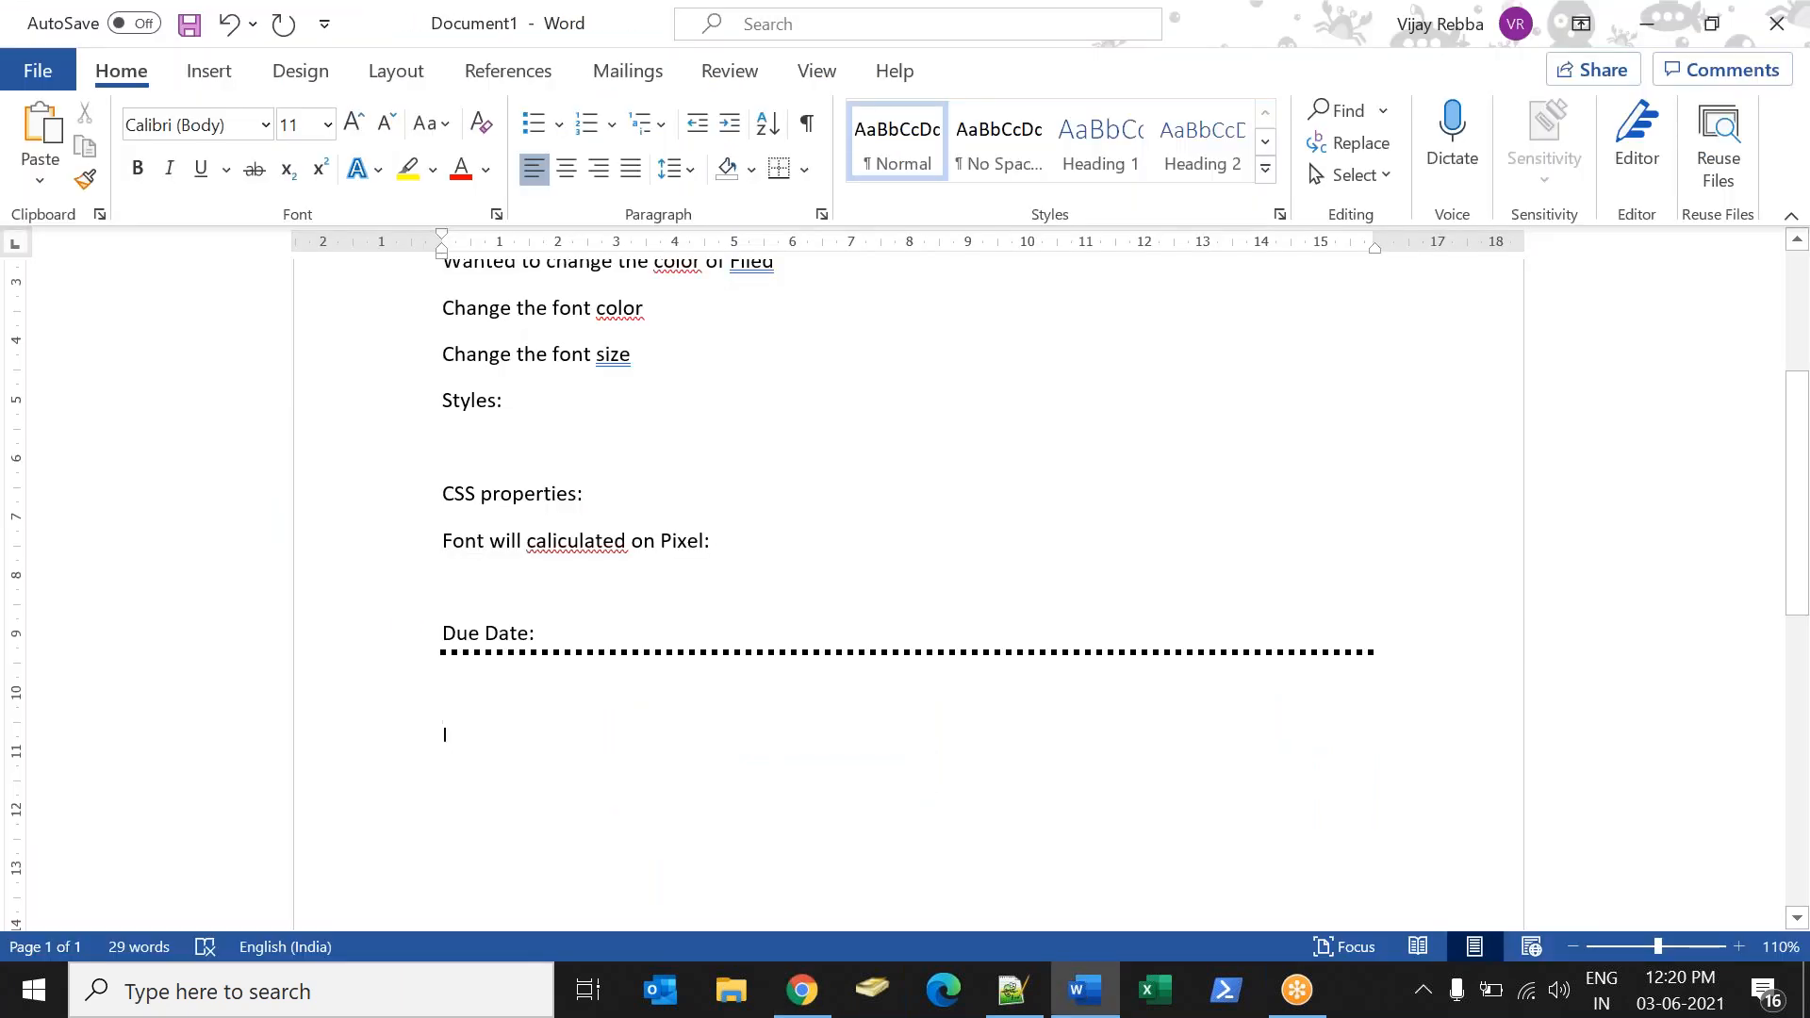
text(I have three choirce)
key(BackSpace)
text(e)
key(BackSpace)
key(BackSpace)
text(ce fields:)
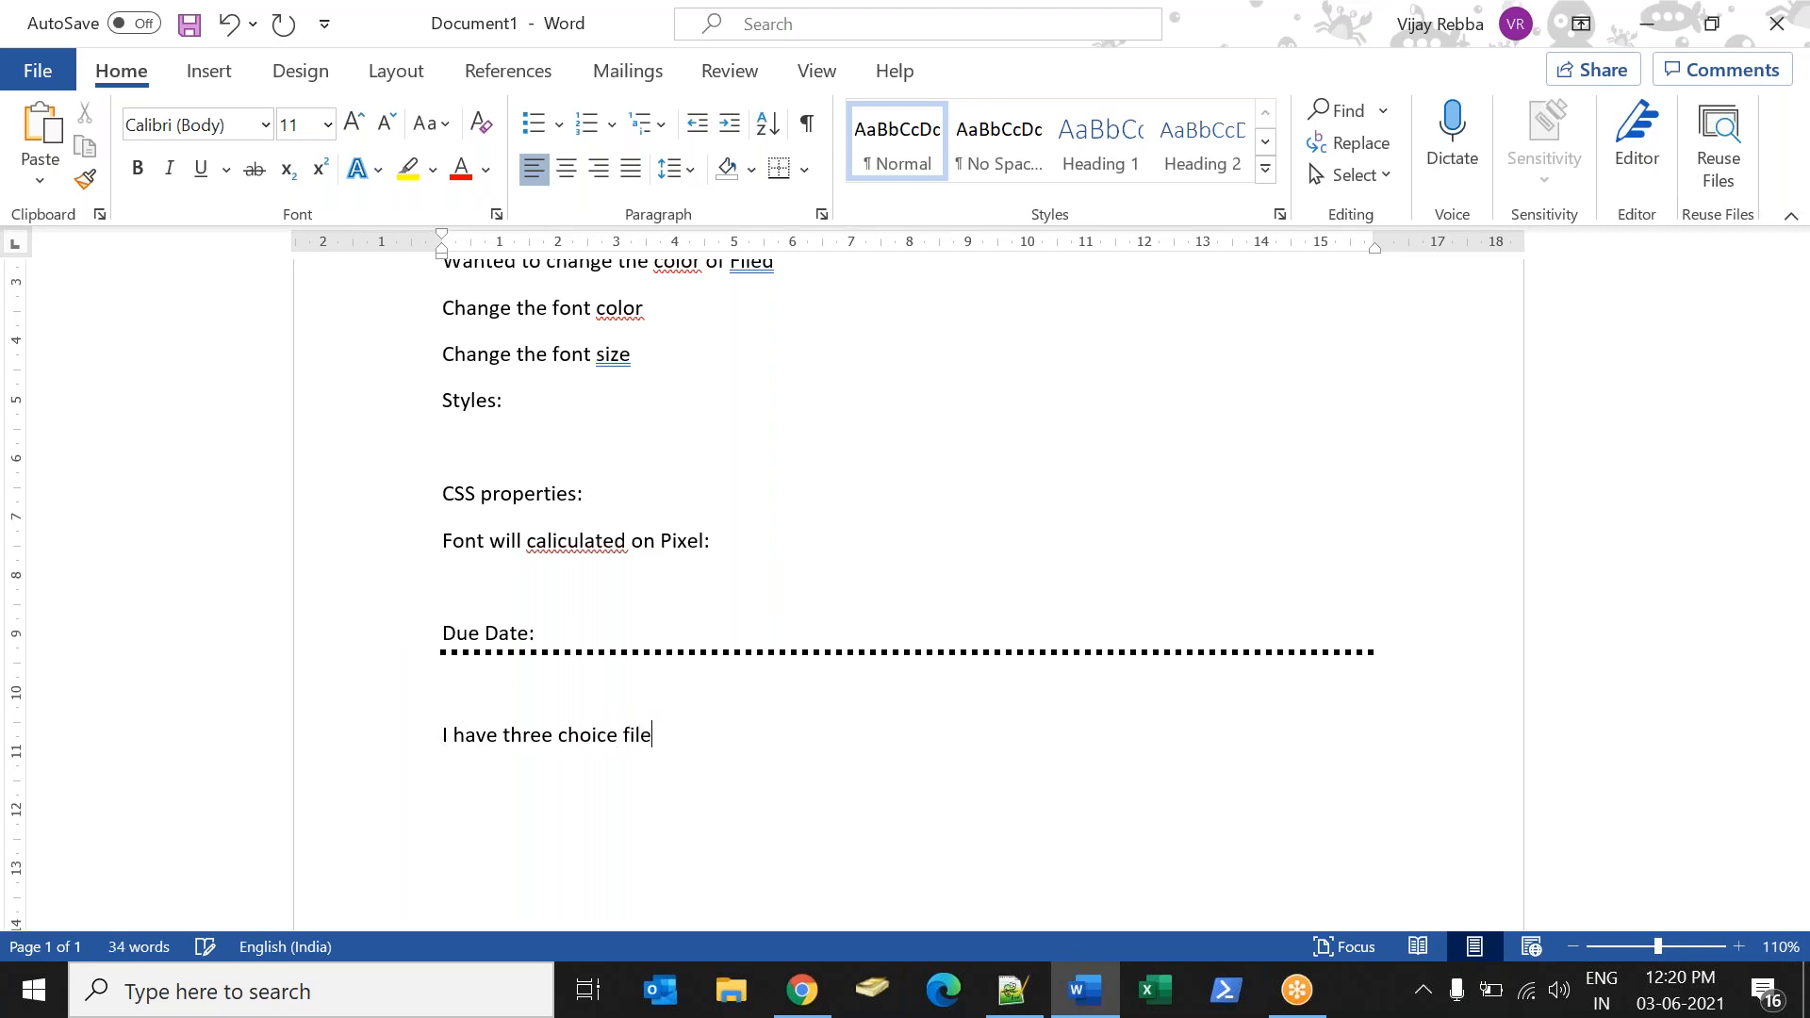
List the fields Subject, Sports and OverAll Grade on separate lines, followed by a blank line.
key(Return)
text(Subject )
text(Sports)
key(Return)
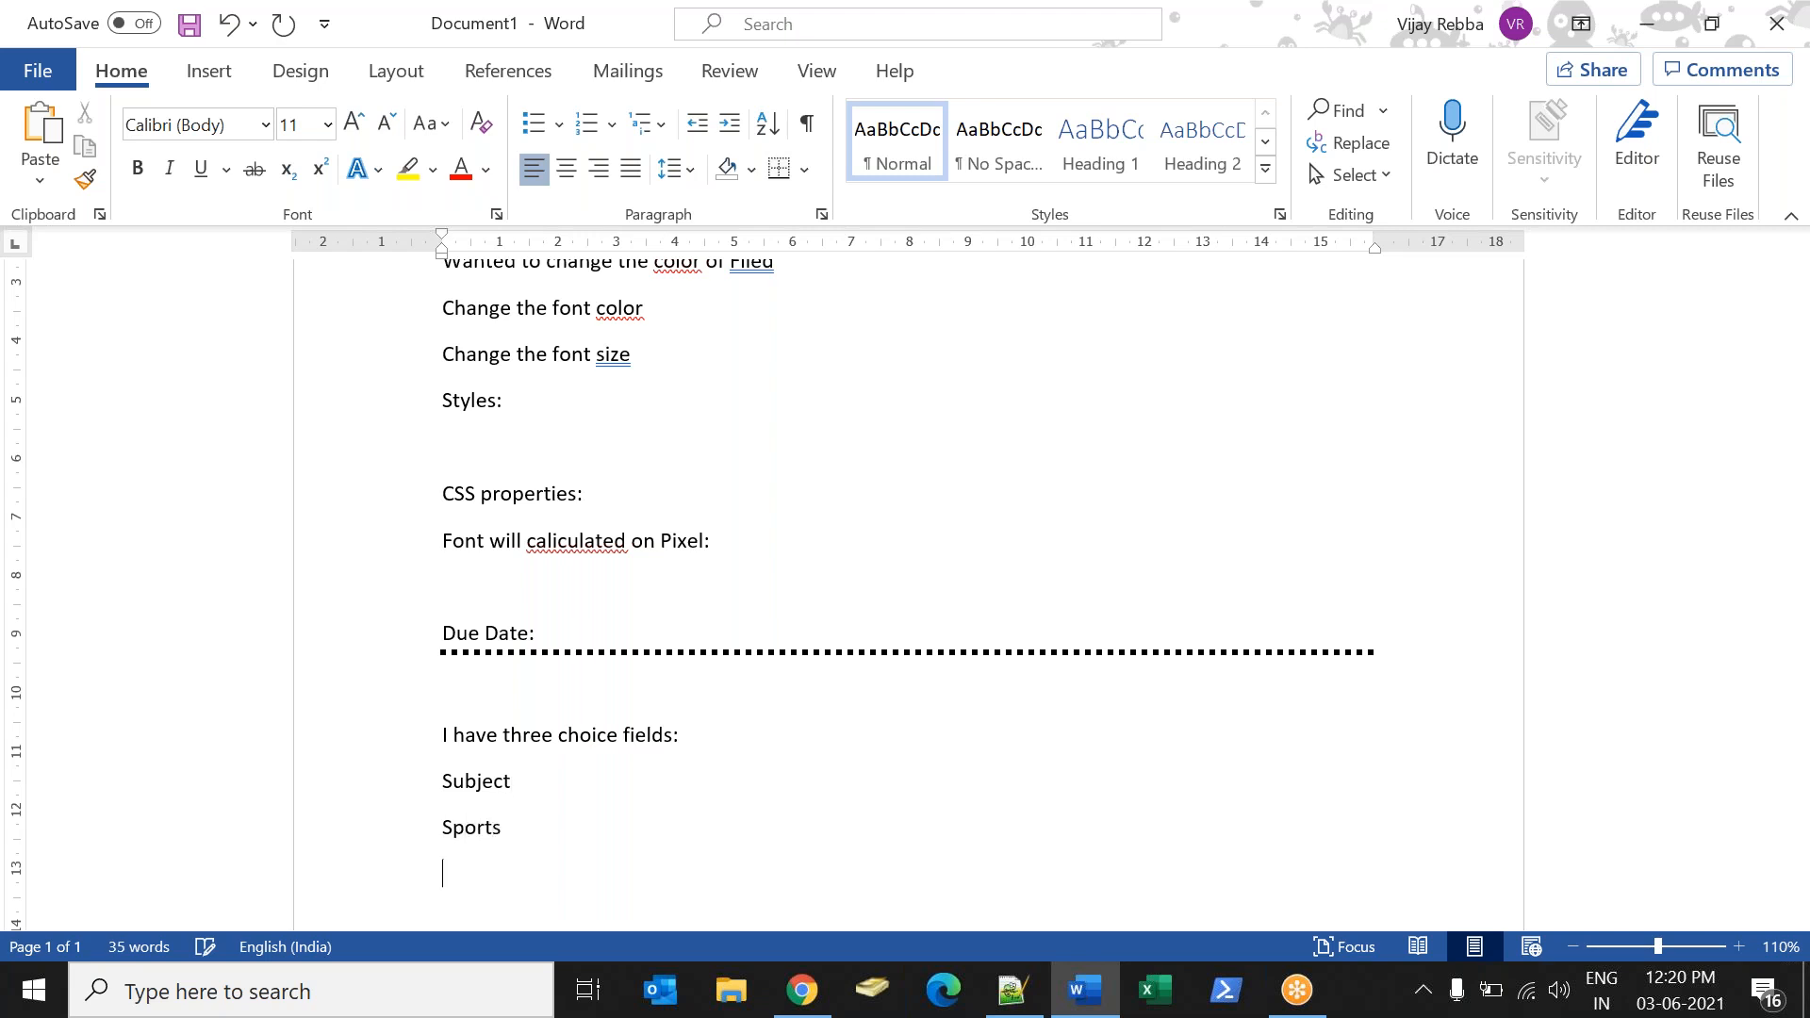
text(OverAll Grade)
key(Return)
key(Return)
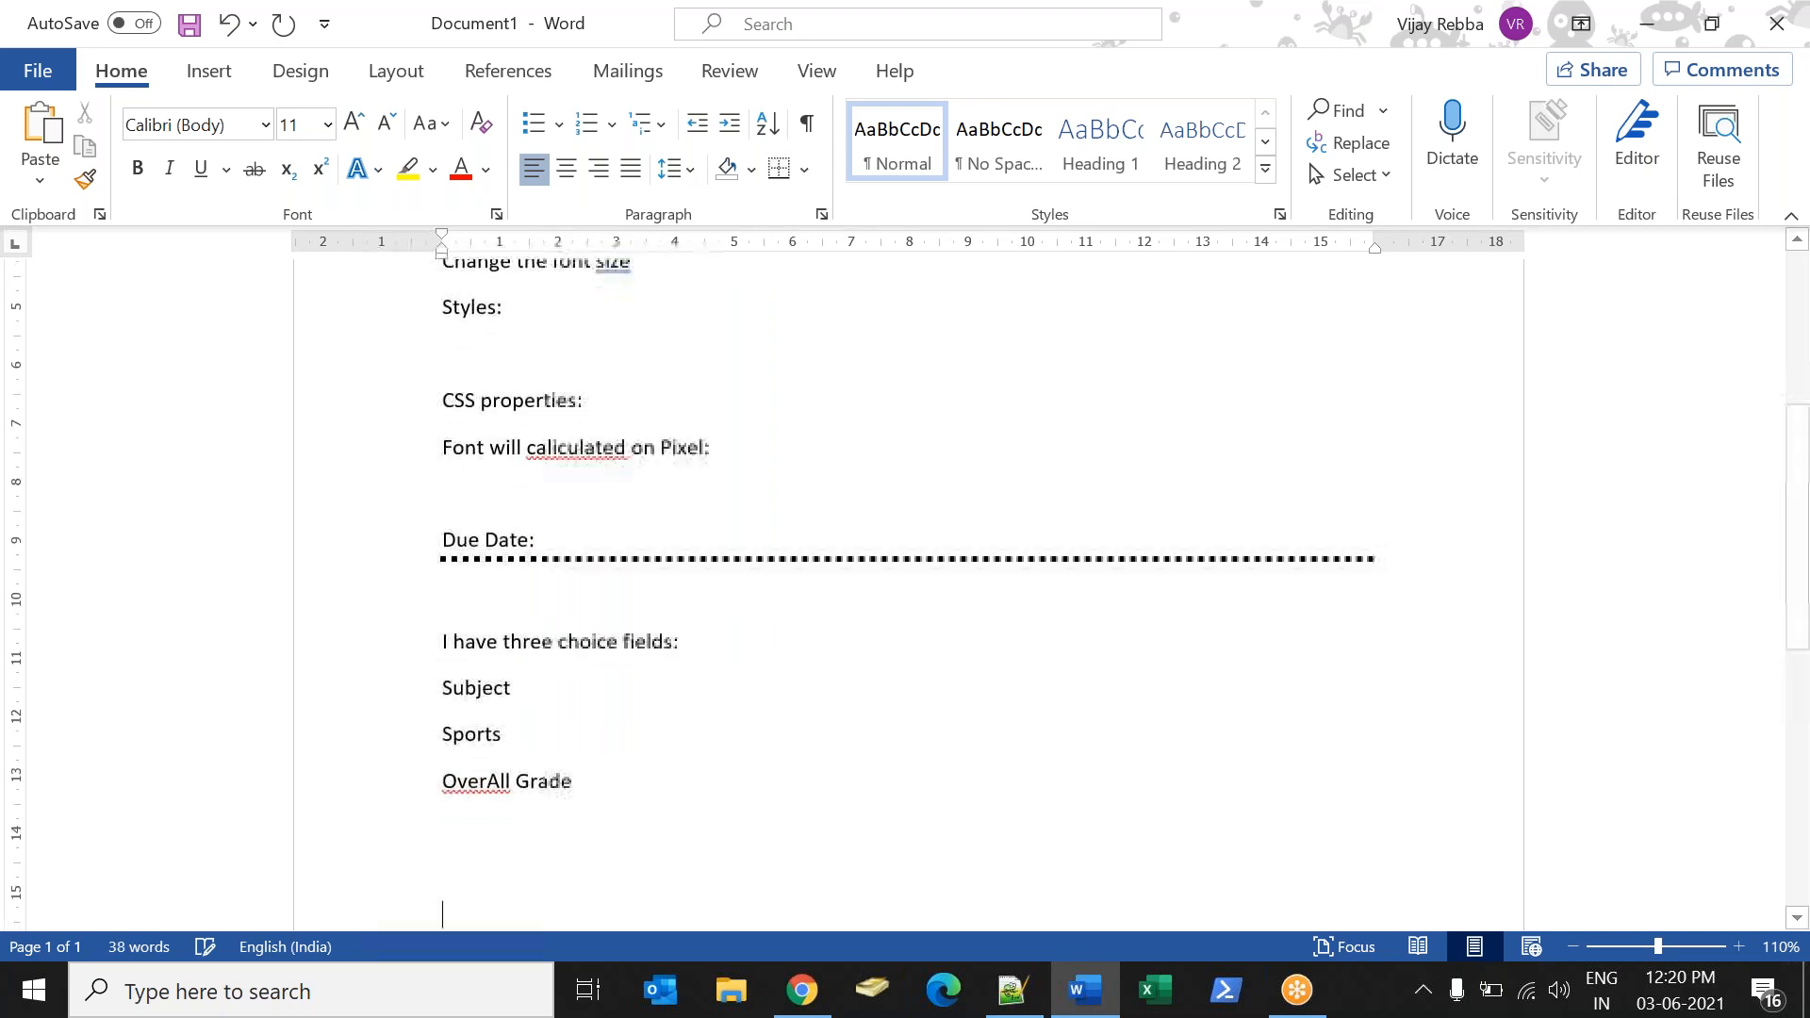
Begin the grading rule below the field list with "If a person got Grade A Subj".
text(If a perso)
key(BackSpace)
key(BackSpace)
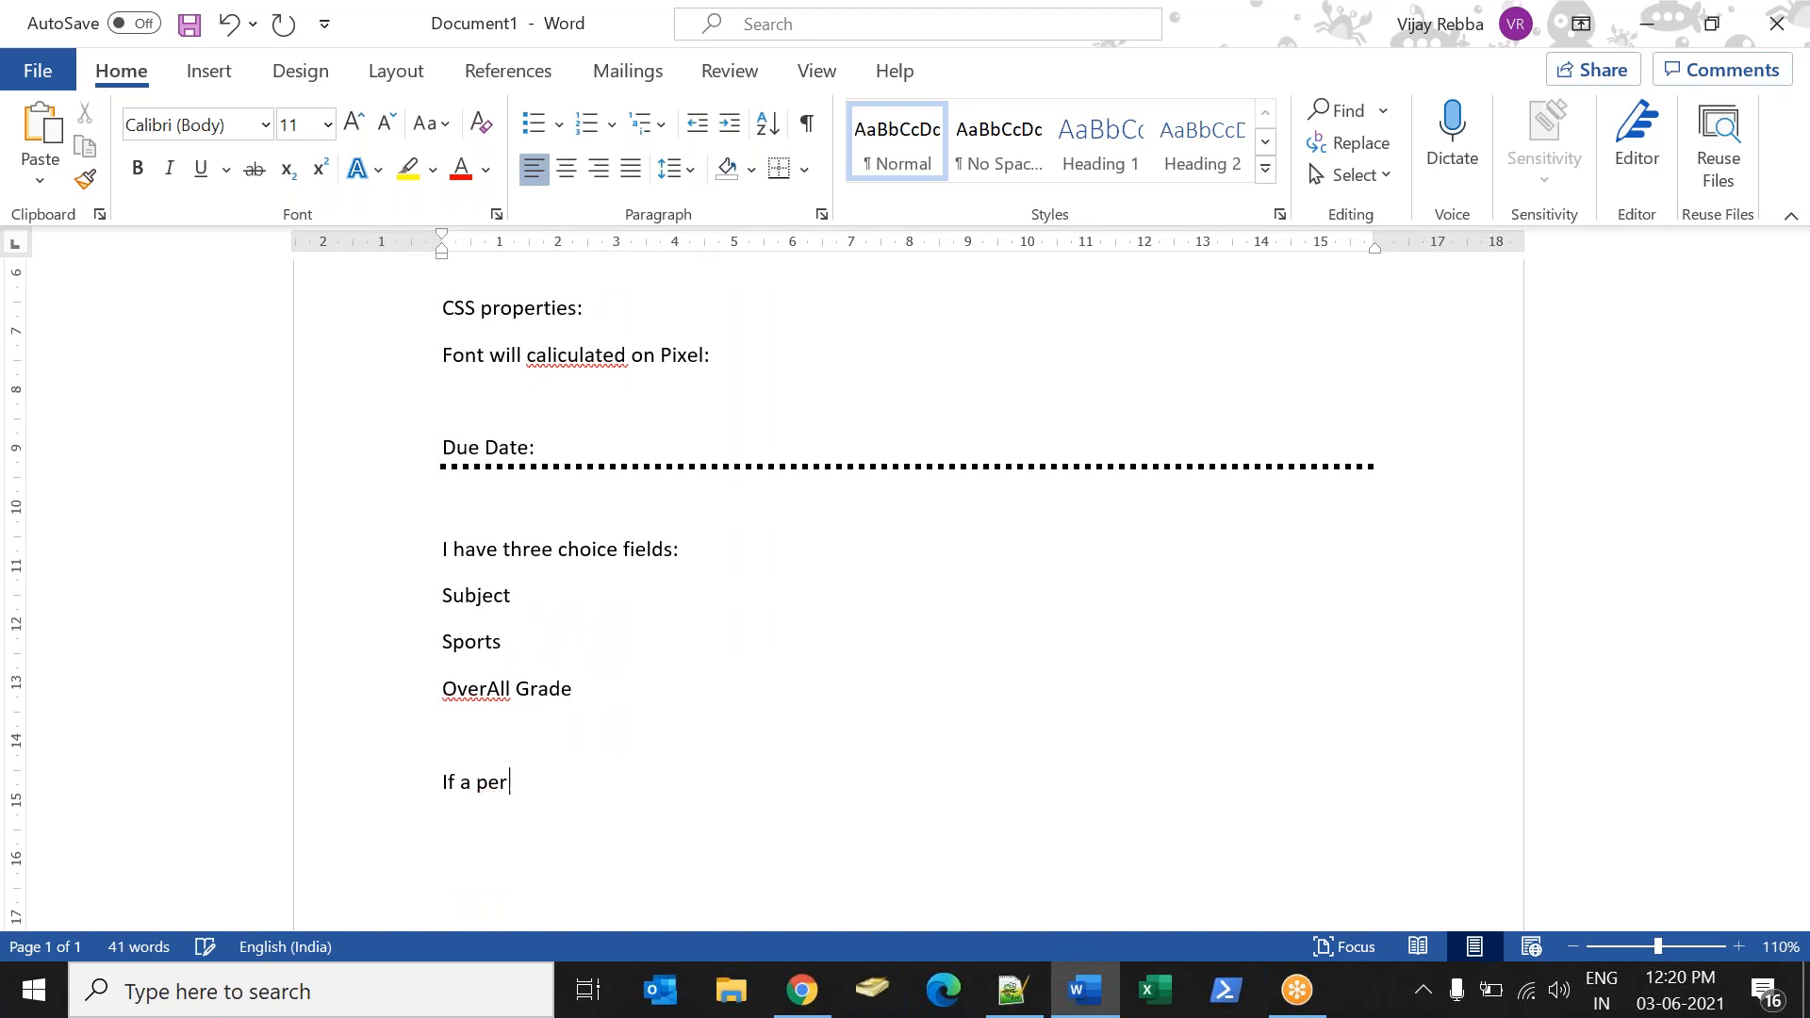
key(BackSpace)
text(son ha)
key(BackSpace)
key(BackSpace)
text(gotGrad)
key(BackSpace)
key(BackSpace)
key(BackSpace)
key(BackSpace)
text(Grad)
key(BackSpace)
key(BackSpace)
key(BackSpace)
text(rade A Spor)
key(BackSpace)
key(BackSpace)
key(BackSpace)
key(BackSpace)
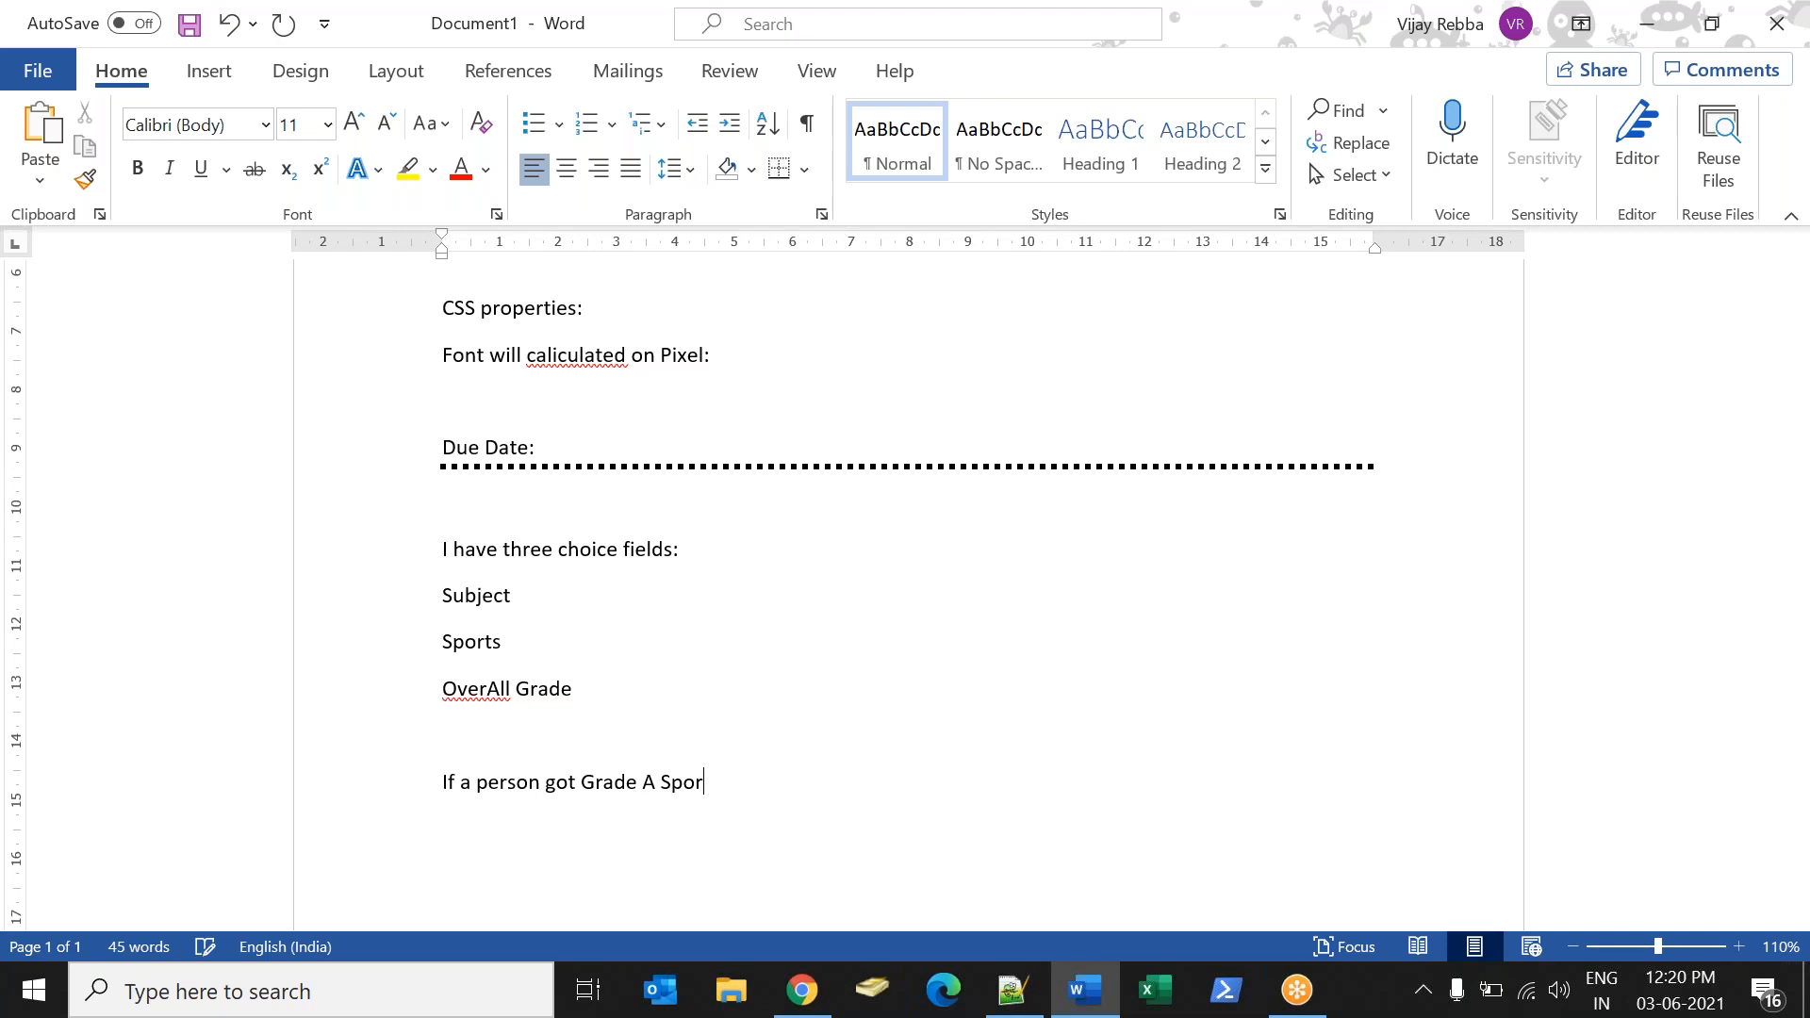
text(uj)
key(BackSpace)
text(bj and Gradb)
text(A)
Complete the rule sentence with "and Grade A in Sports his over all grade should be Grade A".
key(BackSpace)
key(BackSpace)
text(in Sports hi)
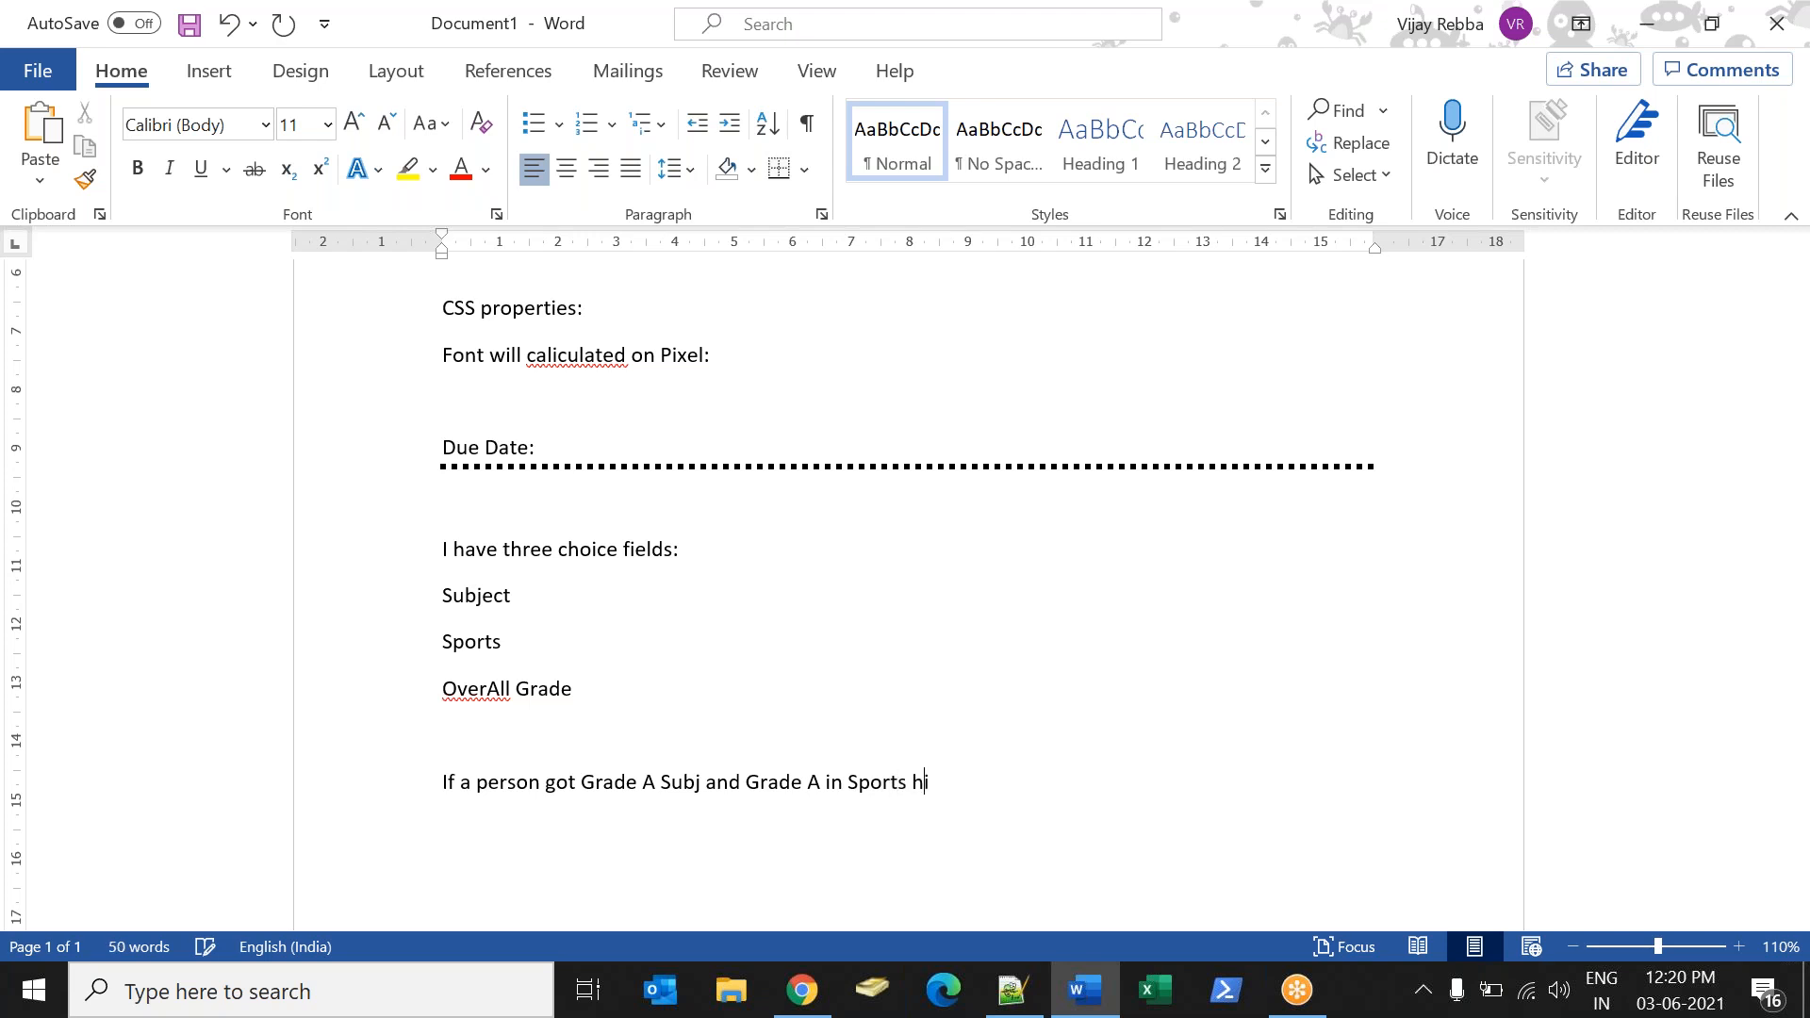
text(s over all groups)
text( sh)
key(BackSpace)
key(BackSpace)
key(BackSpace)
key(BackSpace)
key(BackSpace)
key(BackSpace)
text(de should be Grade A)
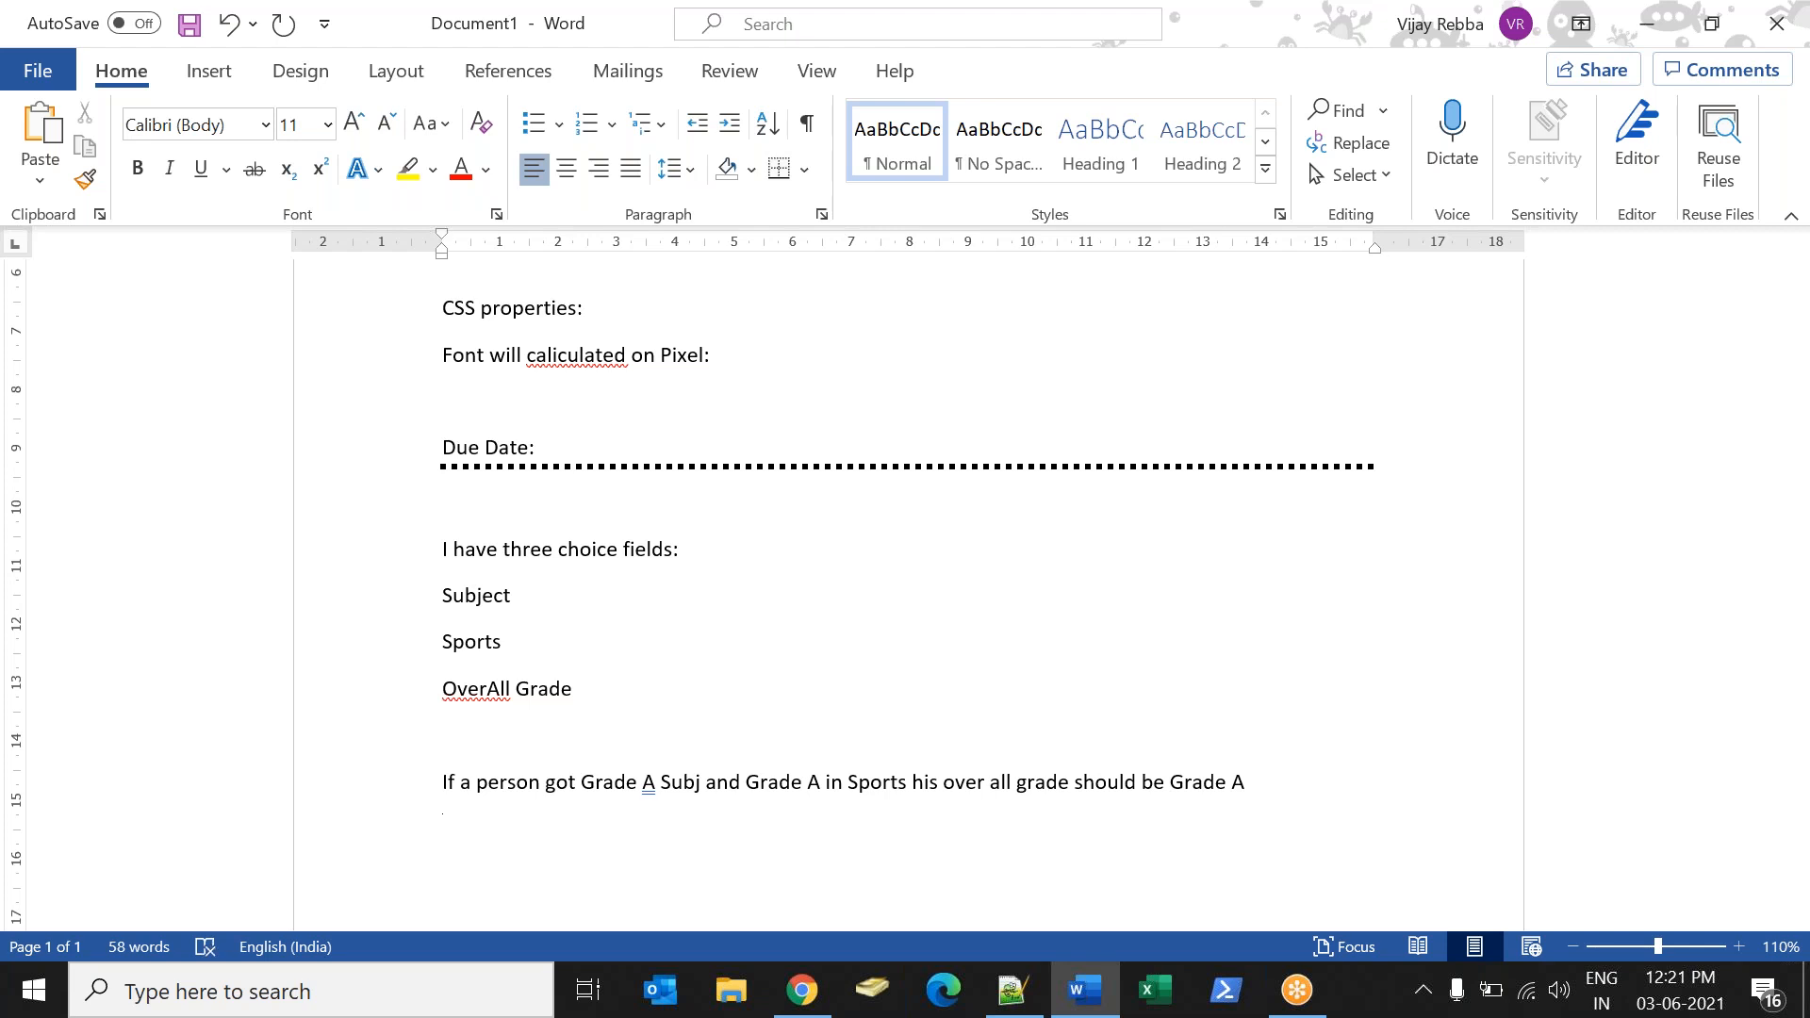
Add the rule "Grade B + Grade B = Grade B" on the line below the sentence.
key(Return)
key(Return)
key(Return)
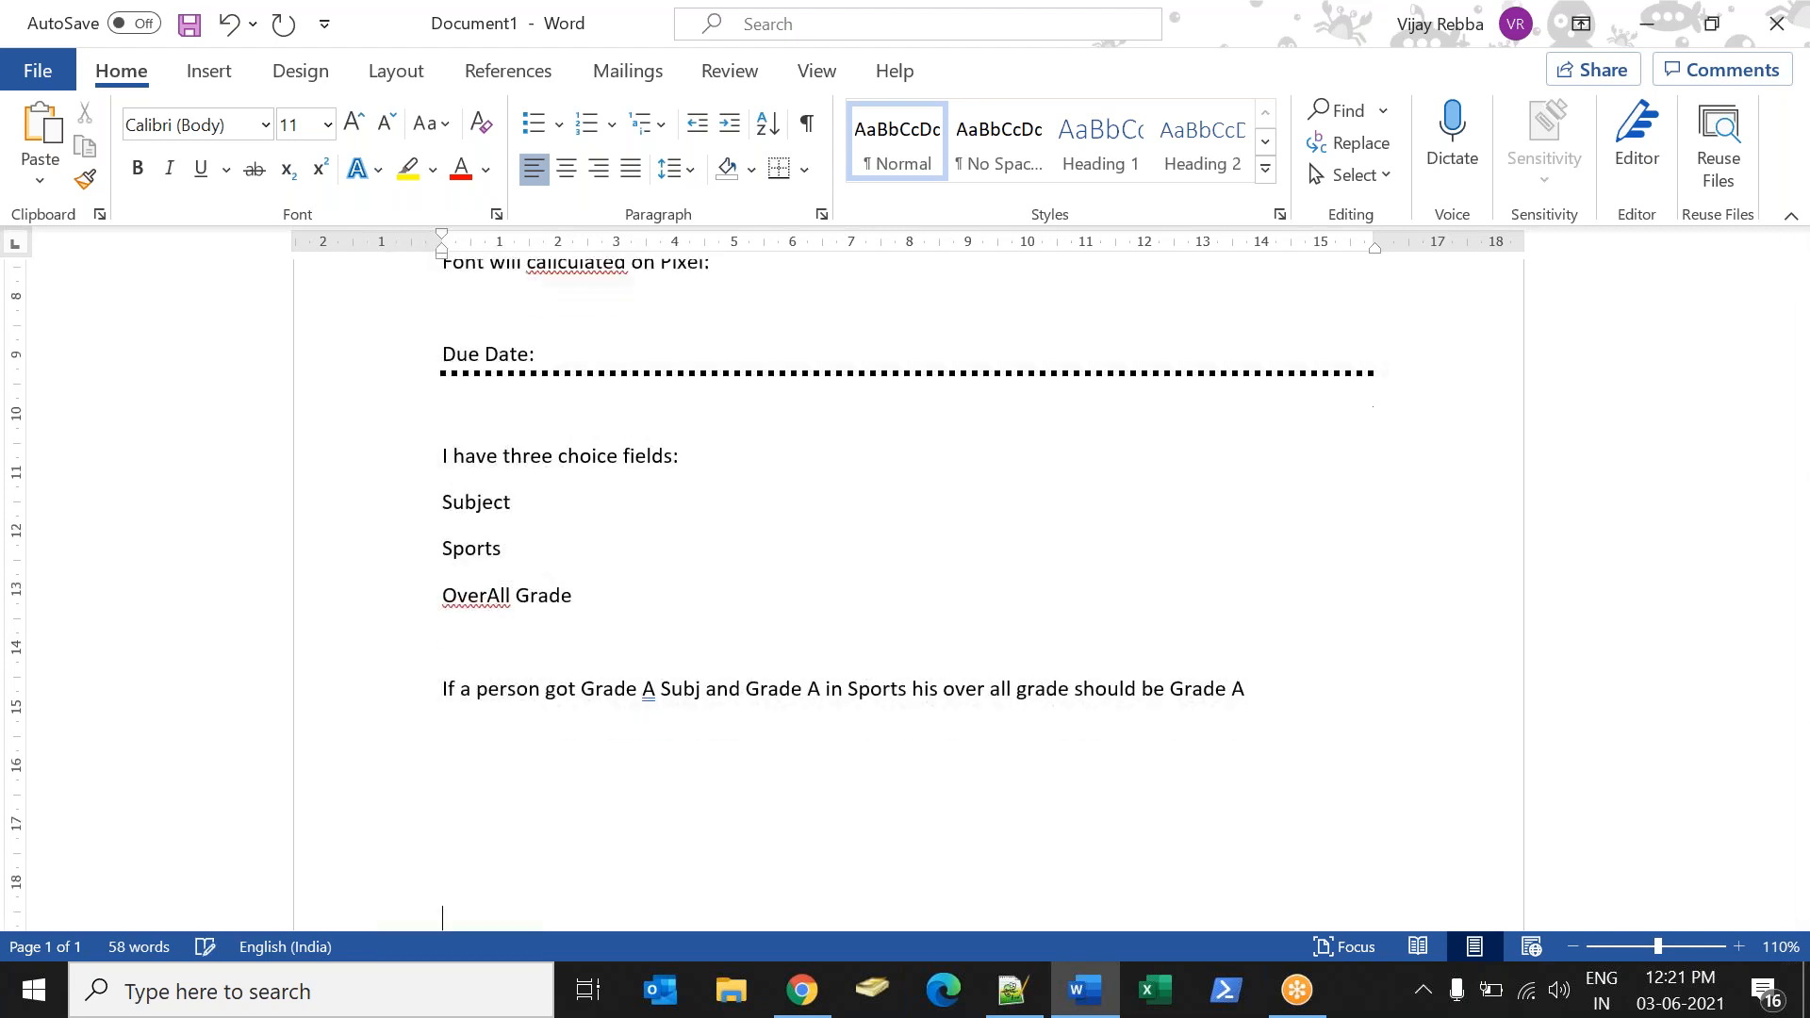
key(Up)
key(Up)
key(Up)
key(Up)
key(Up)
text(Grade B)
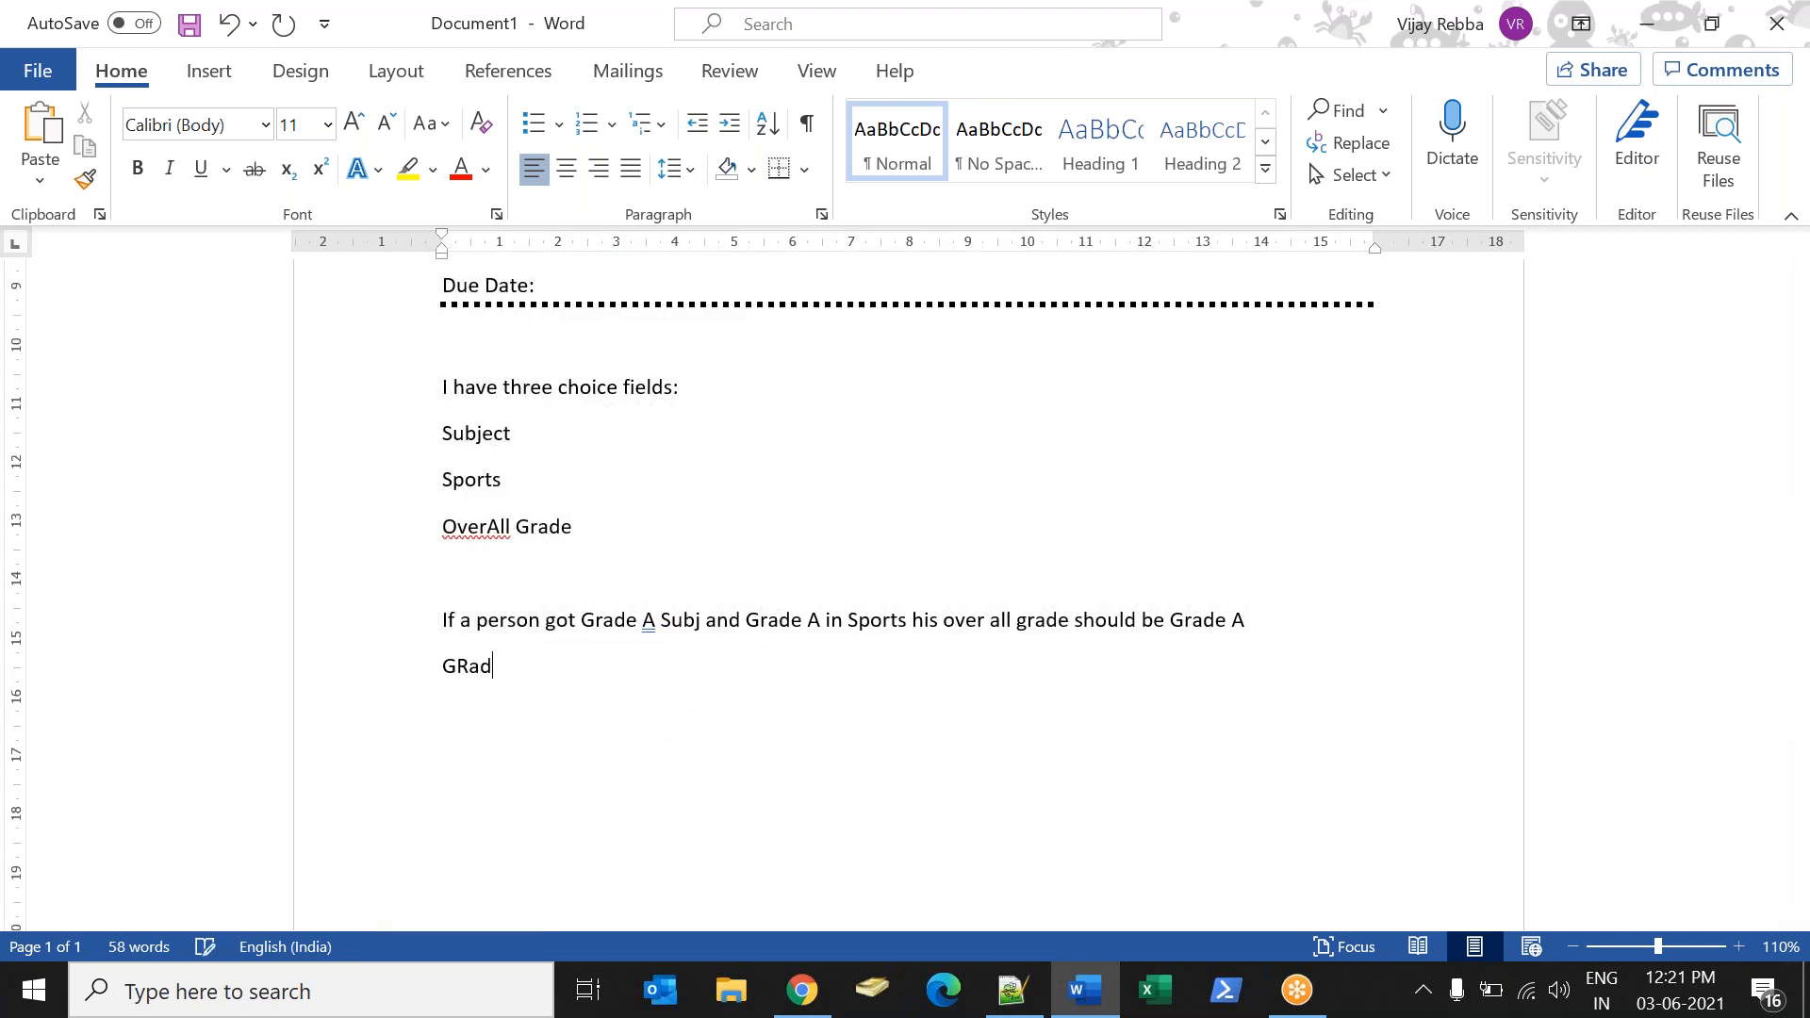
text( + Grade B = Grade B)
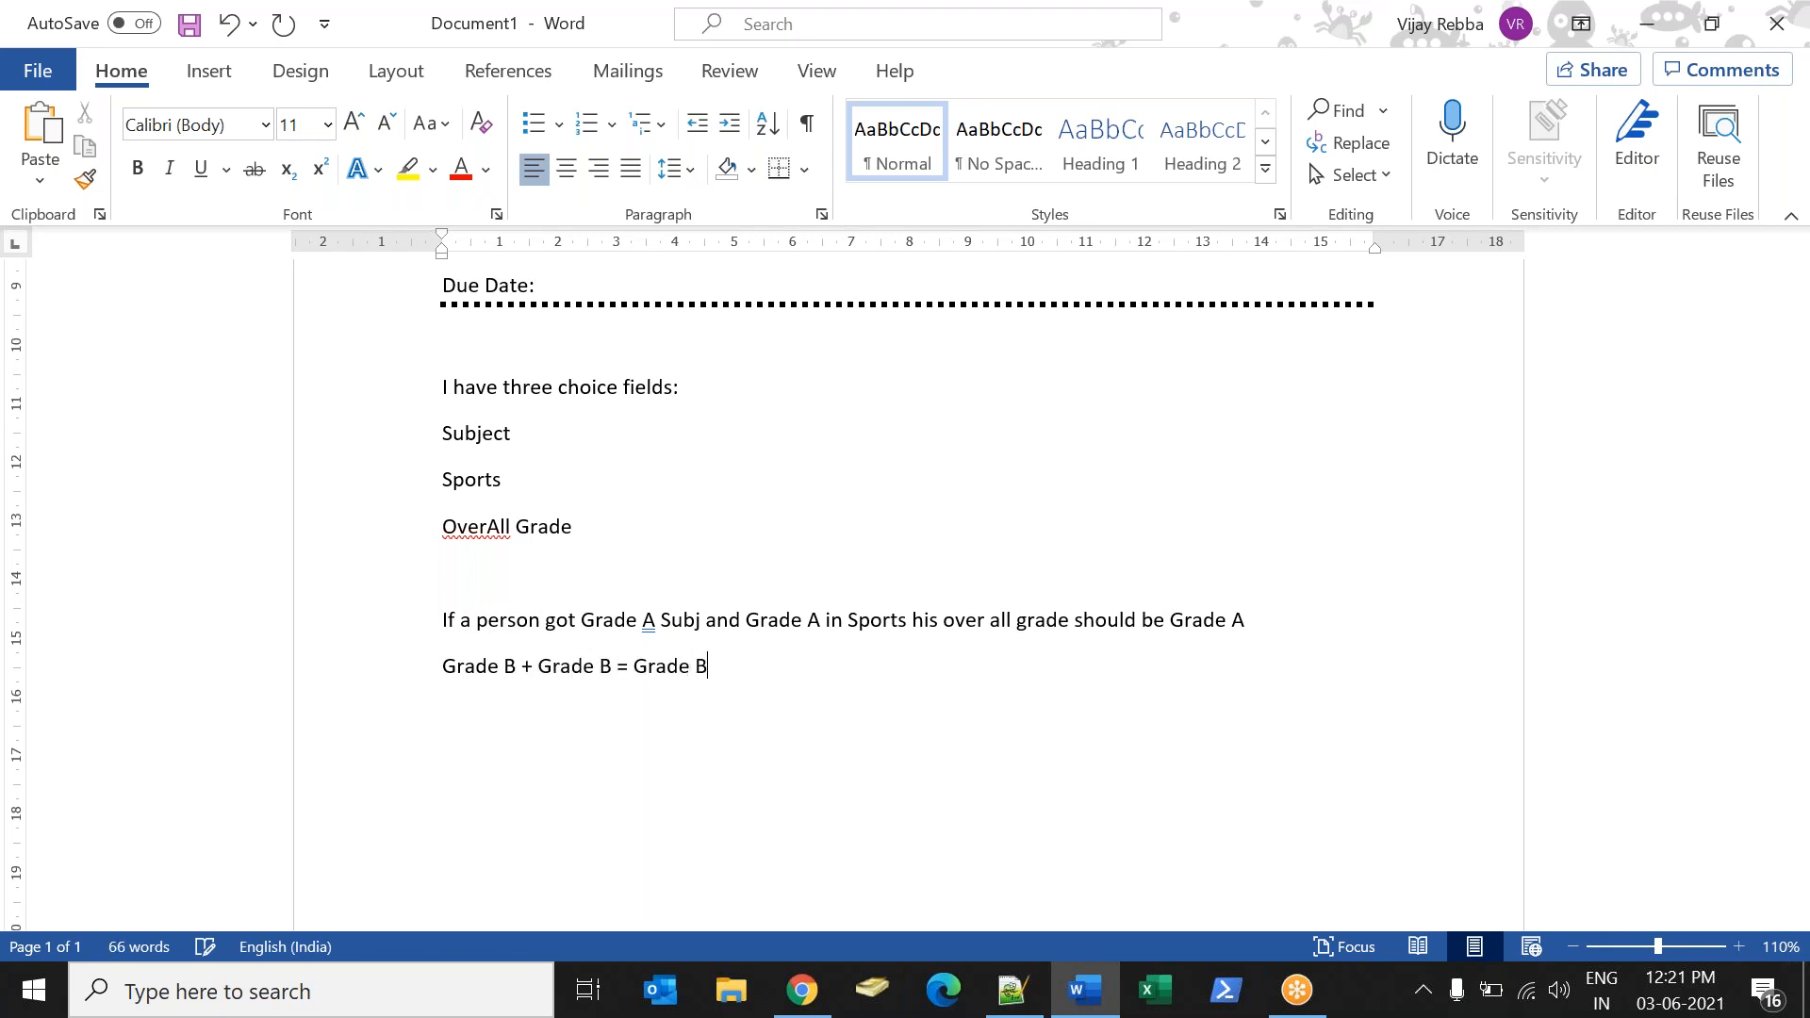
text(Grade C + Grade C )
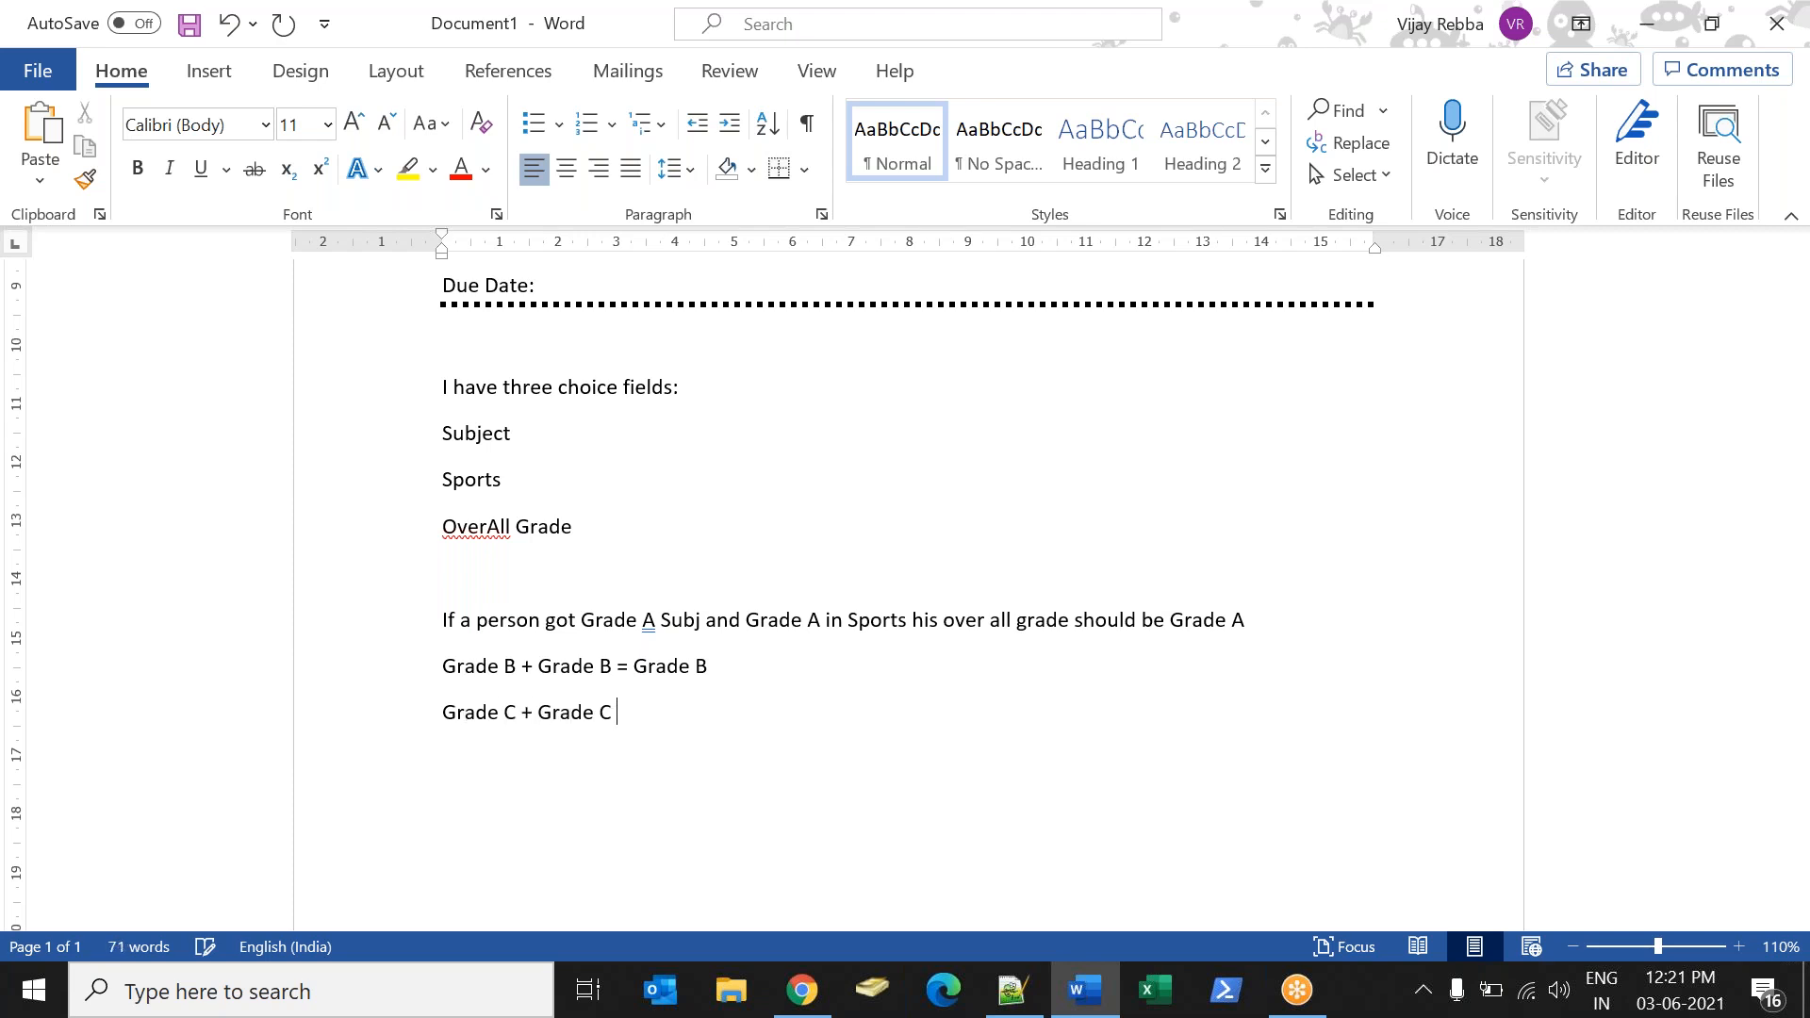
text(= Grac)
text(e)
Add the rule "Grade C + Grade C = Grade C" on a new line.
key(BackSpace)
key(BackSpace)
key(BackSpace)
text(de C)
text(Grade A)
text( + GRade)
text( B)
text( = Grade)
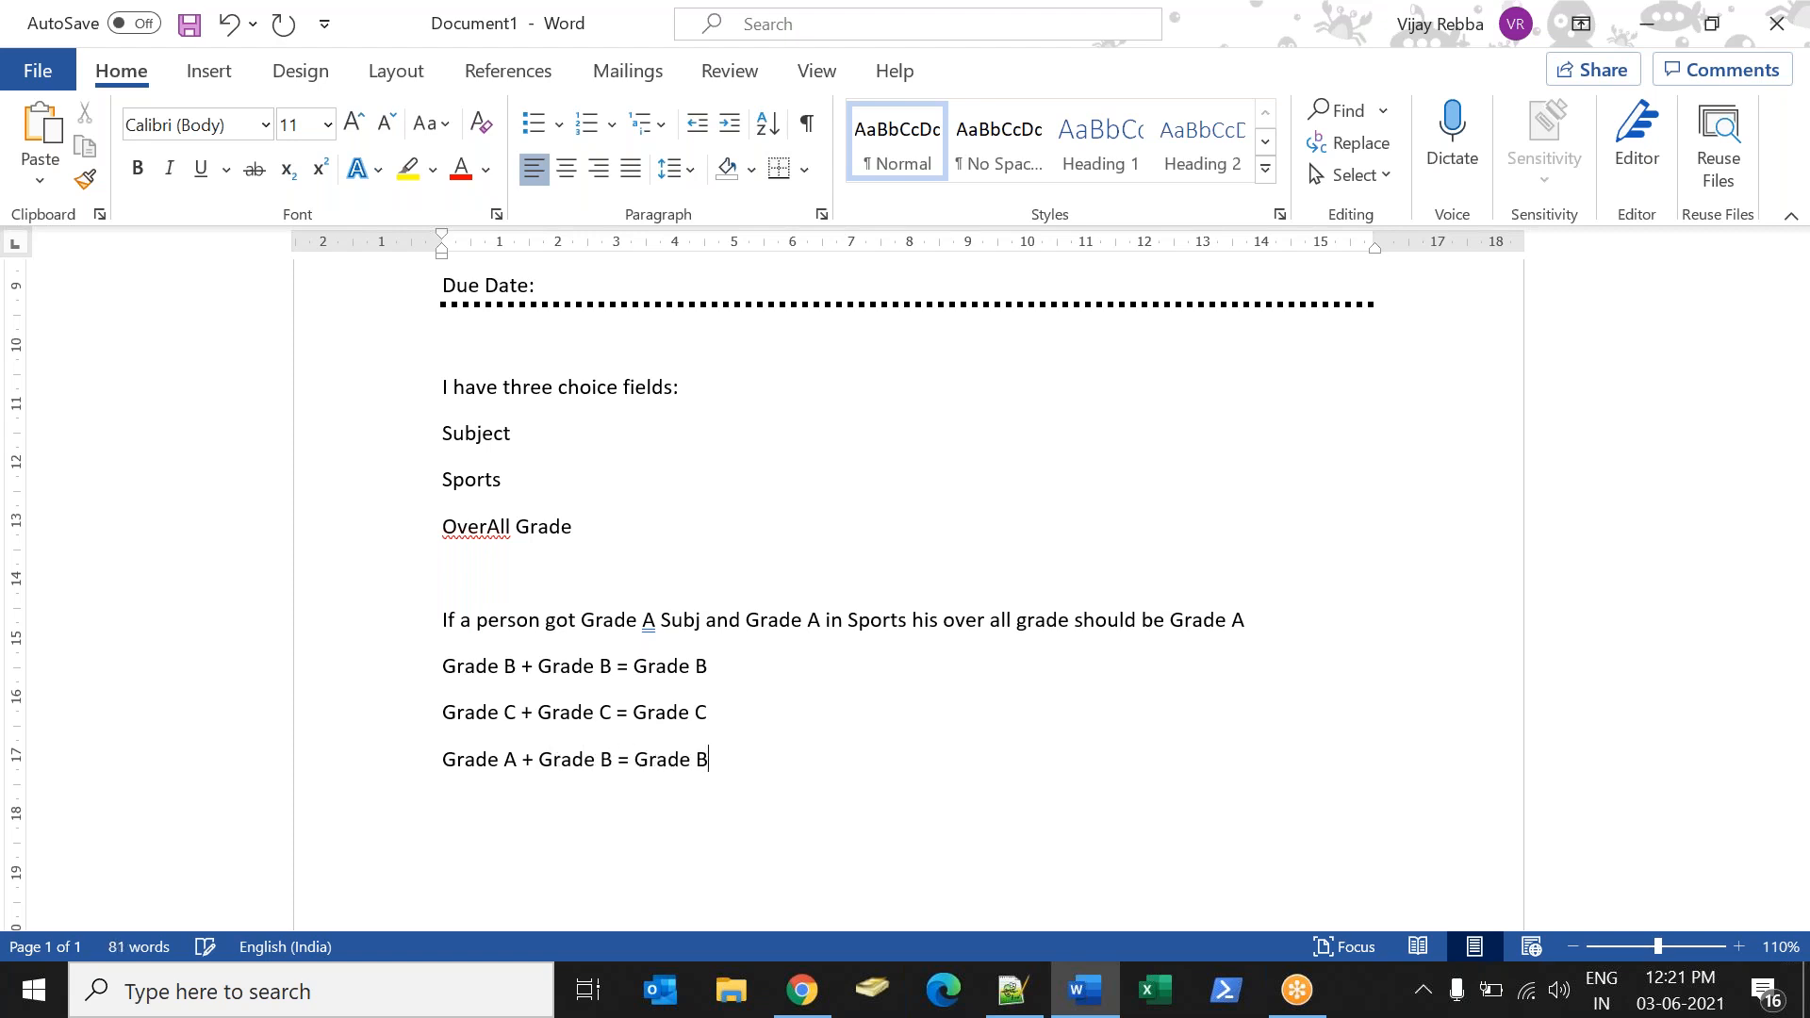
text(GRade C)
Add the line "Grade C+ Grade A + Grade B" below the previous rule.
key(BackSpace)
text(C+ Grade A + Grade B)
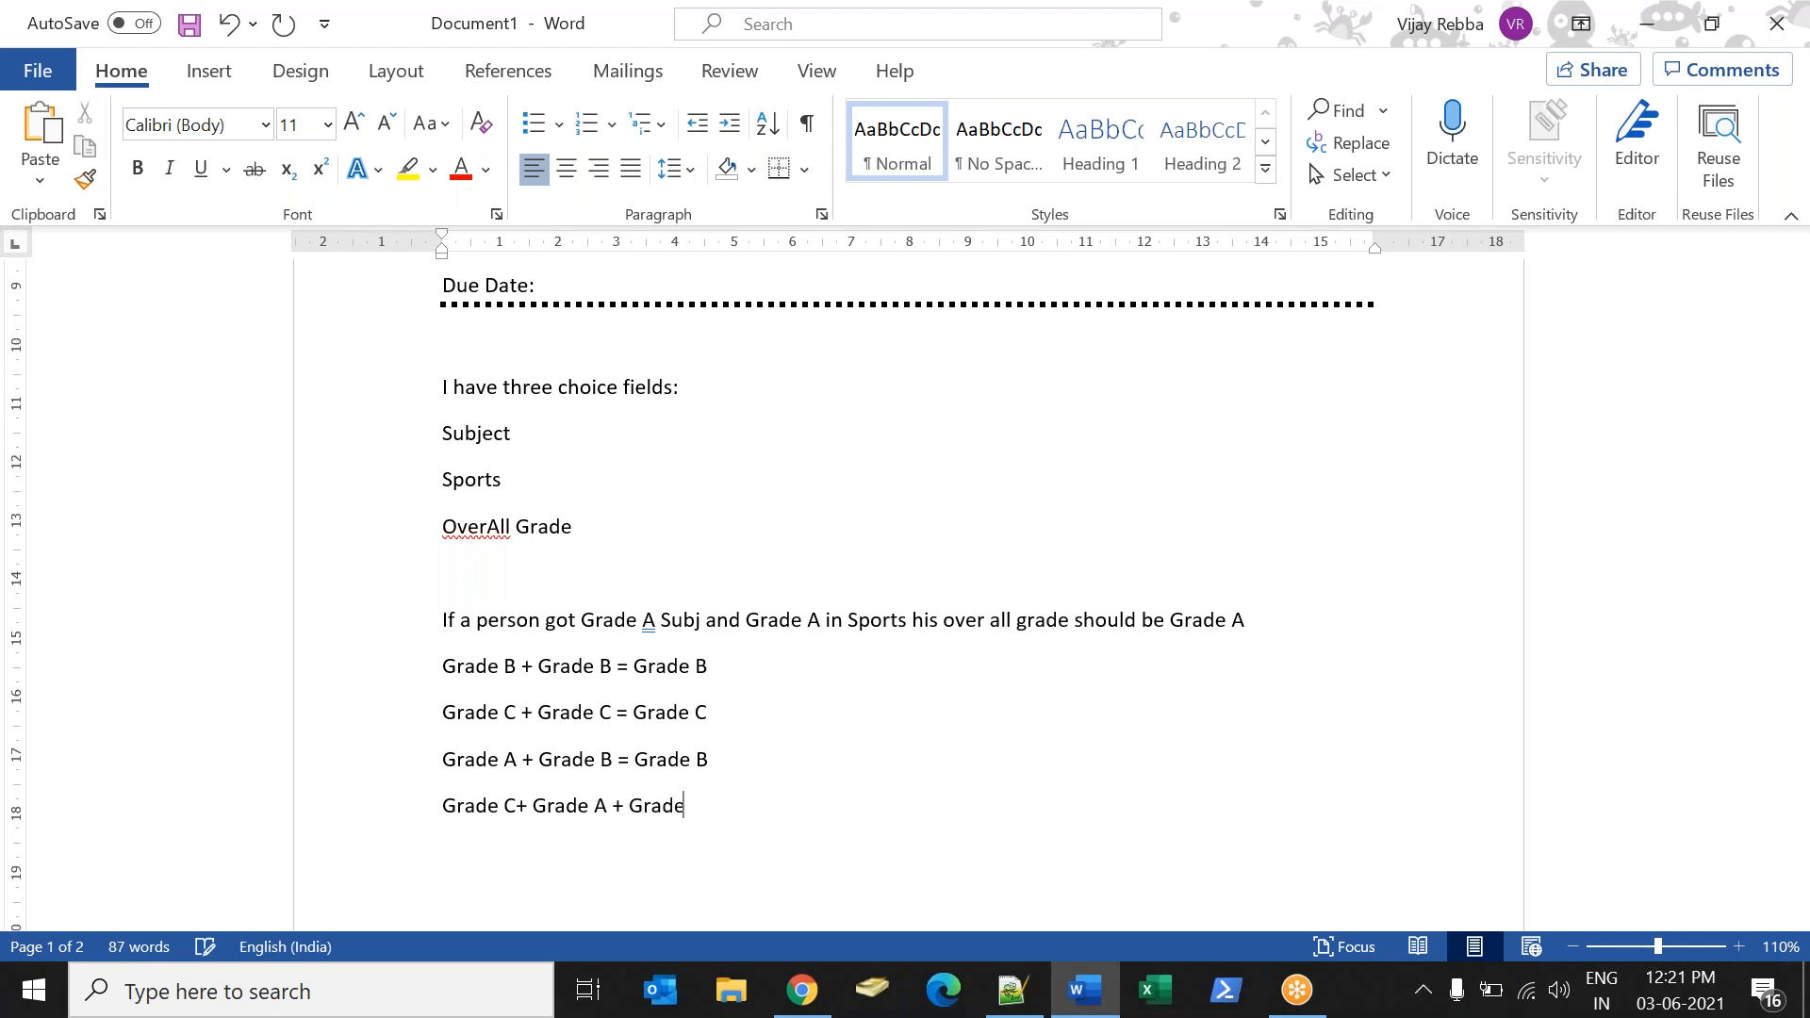
Add the rule "Grade B + Grade C = Grade C" as the last line of the list.
key(Return)
text(Grade B  + Grade C = Grade C)
key(Return)
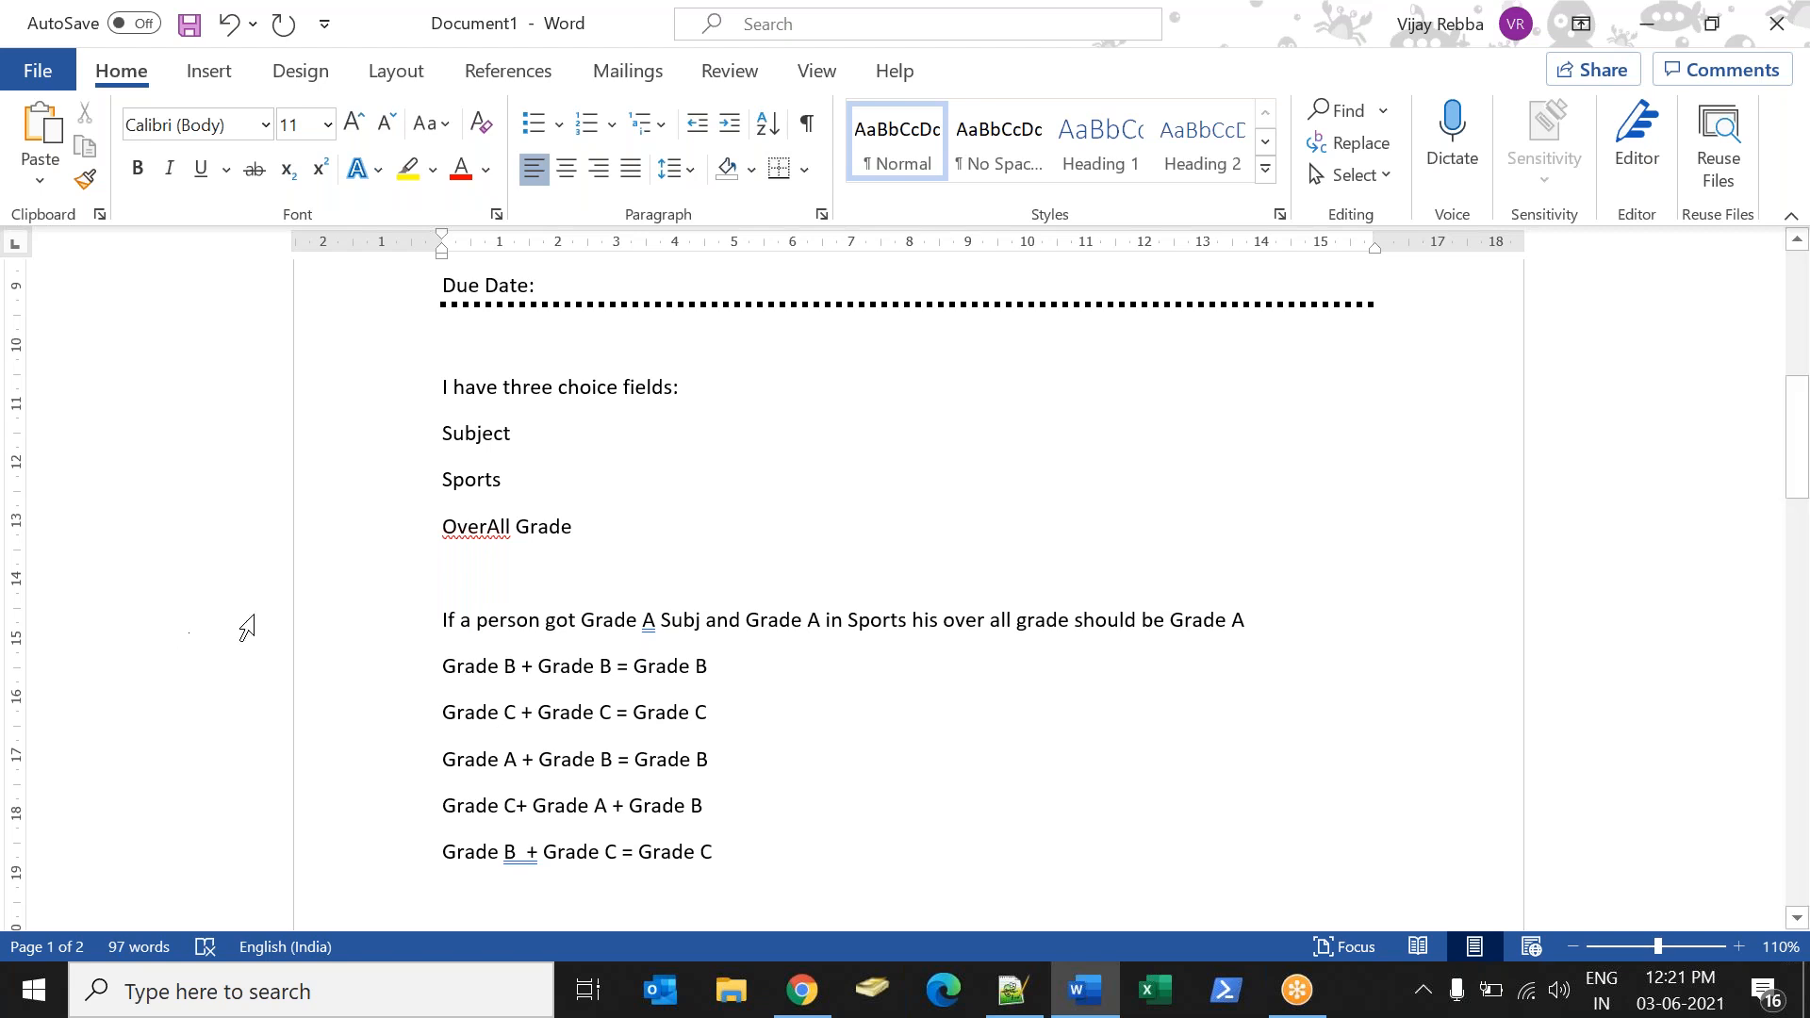
Review the grade-combination rules for B with B, C with C and A with B, including the resulting grade of each.
drag(444, 666, 715, 666)
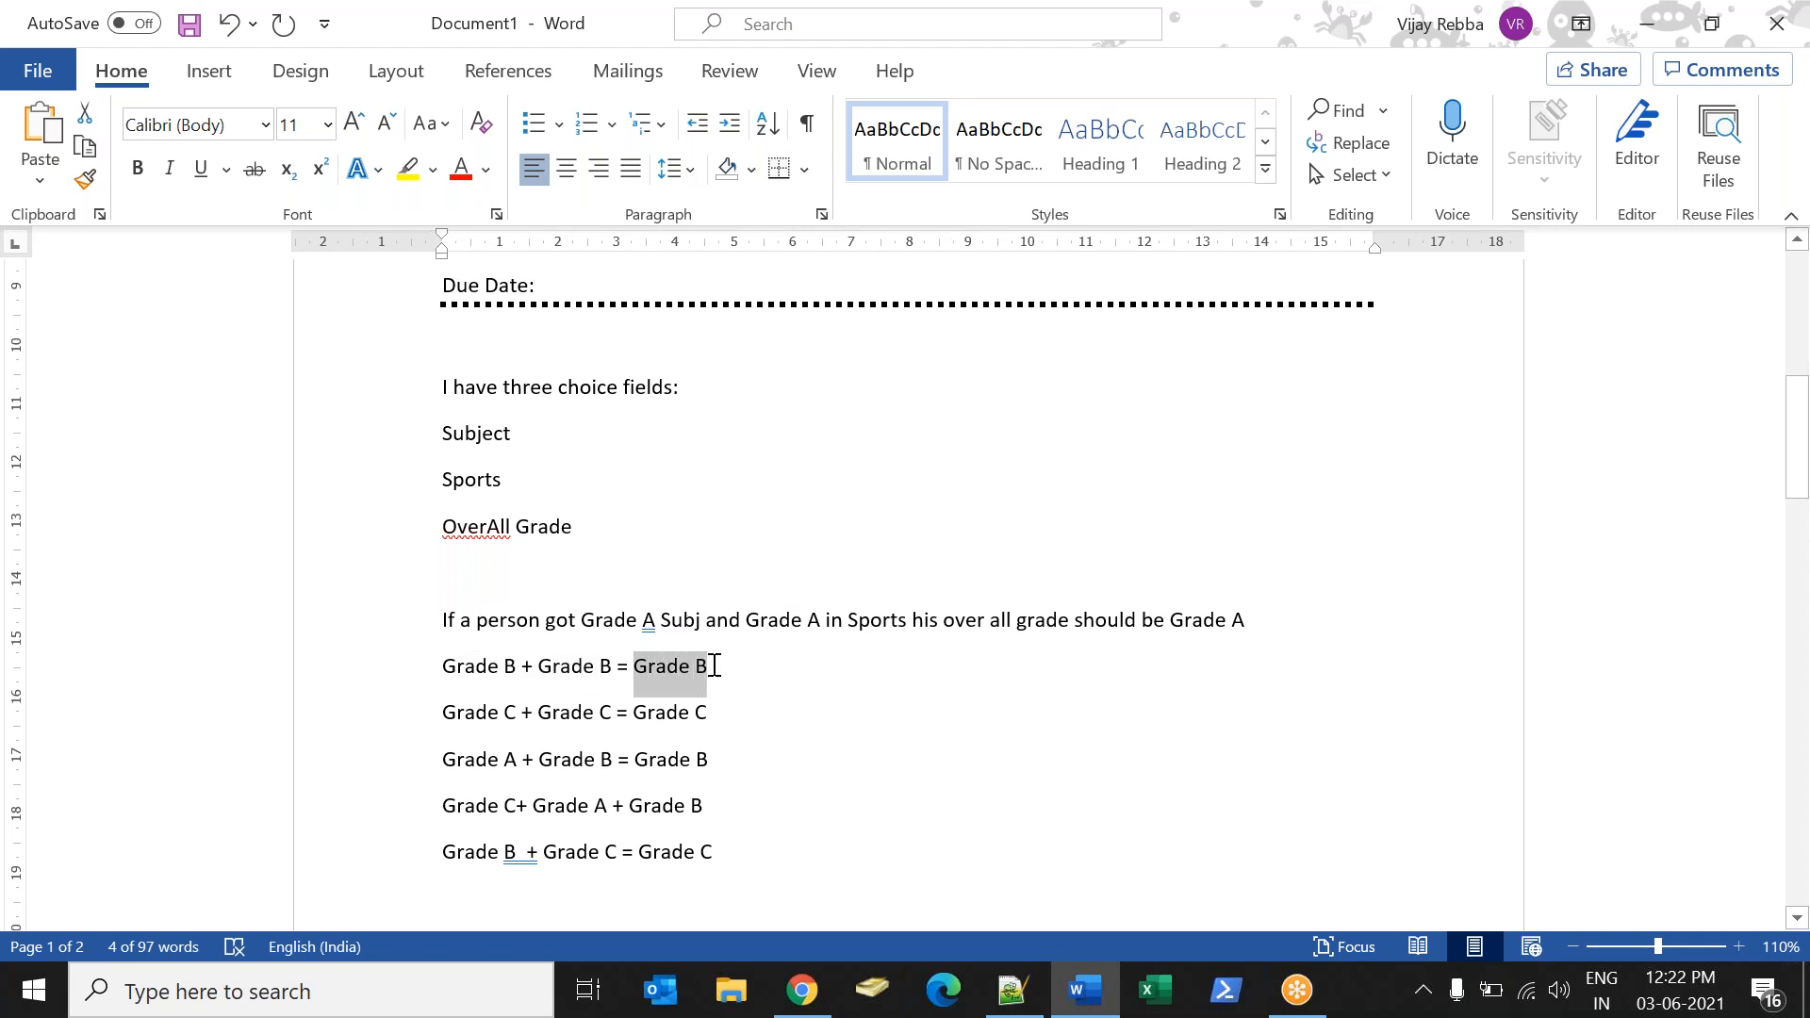
drag(446, 712, 592, 714)
drag(713, 718, 650, 717)
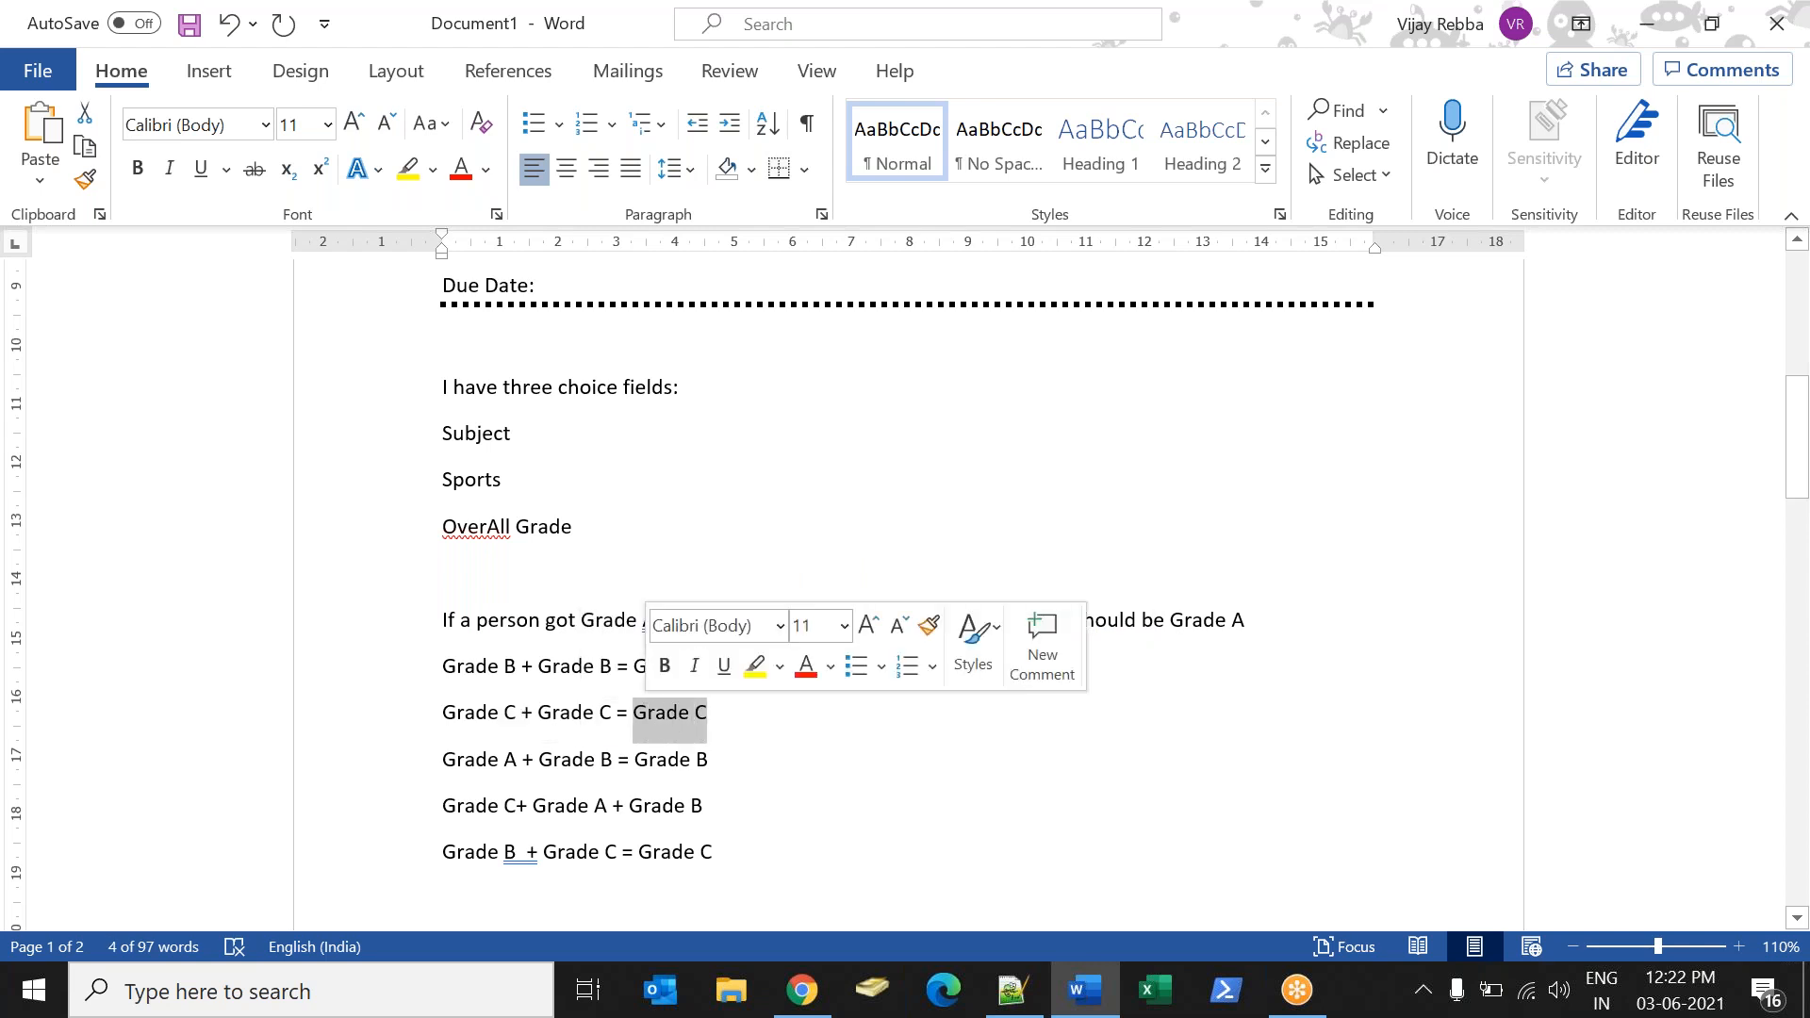
click(407, 762)
click(603, 778)
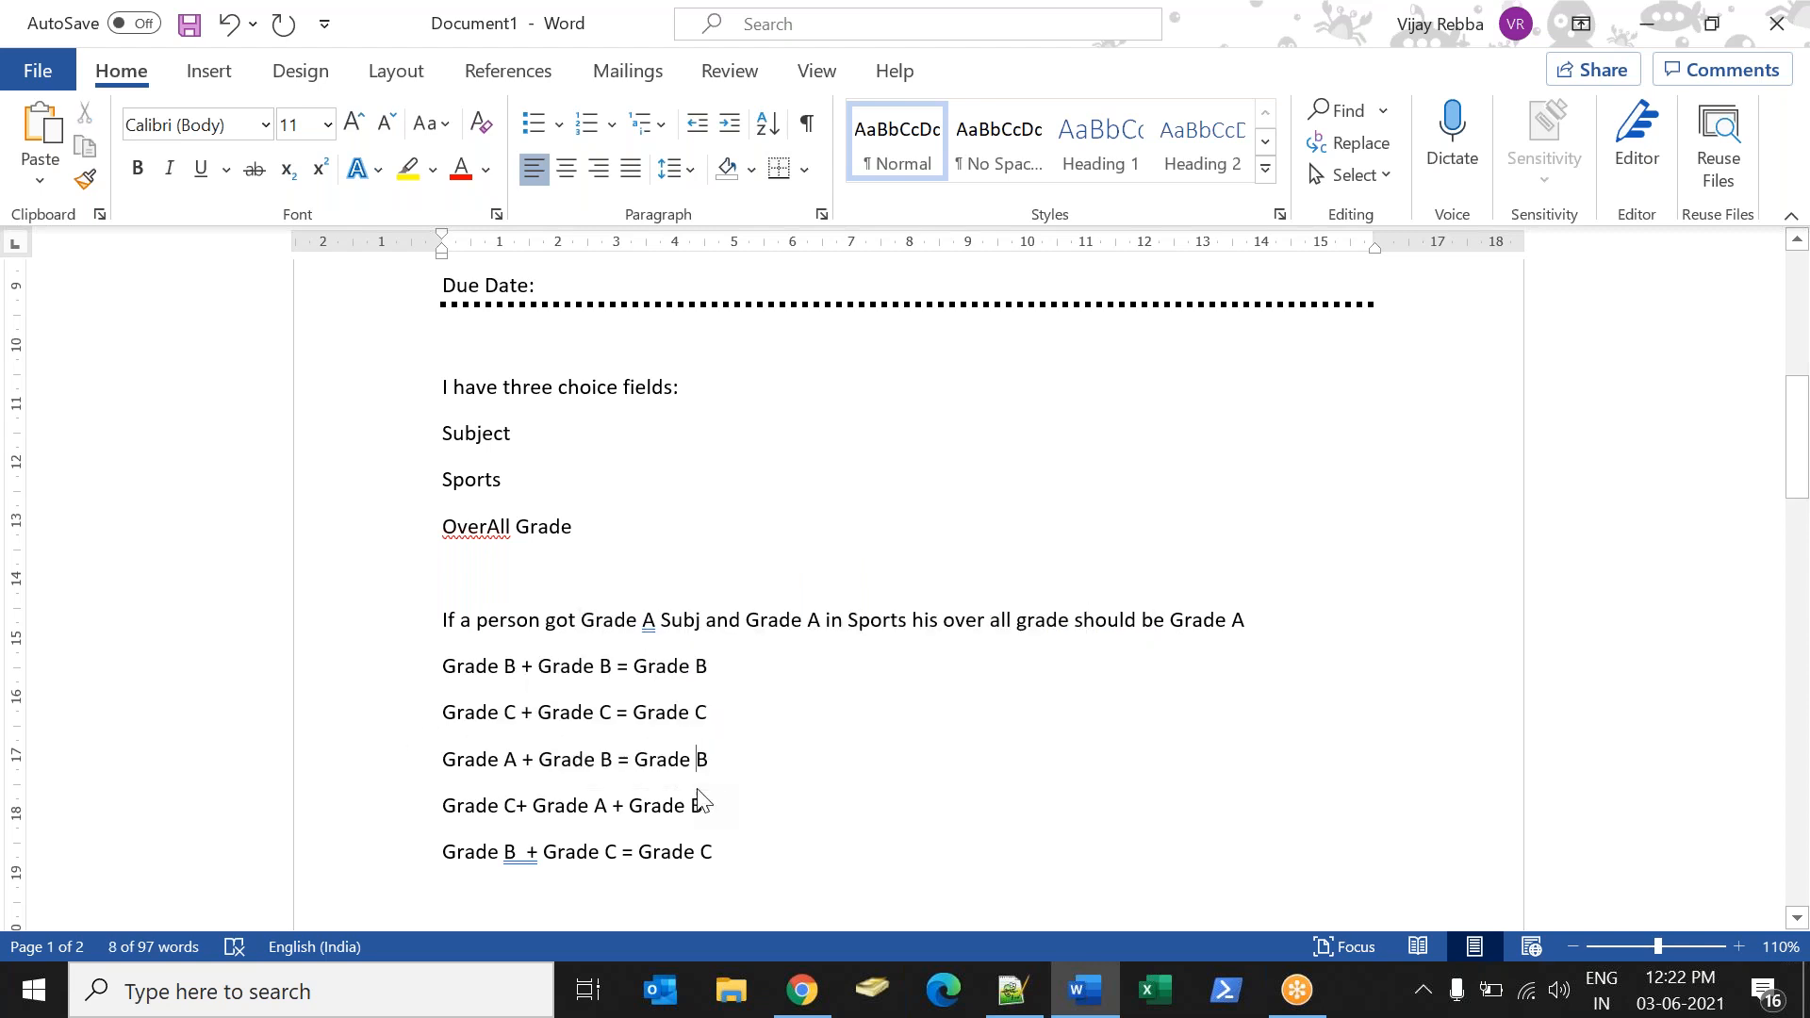
drag(709, 760, 633, 760)
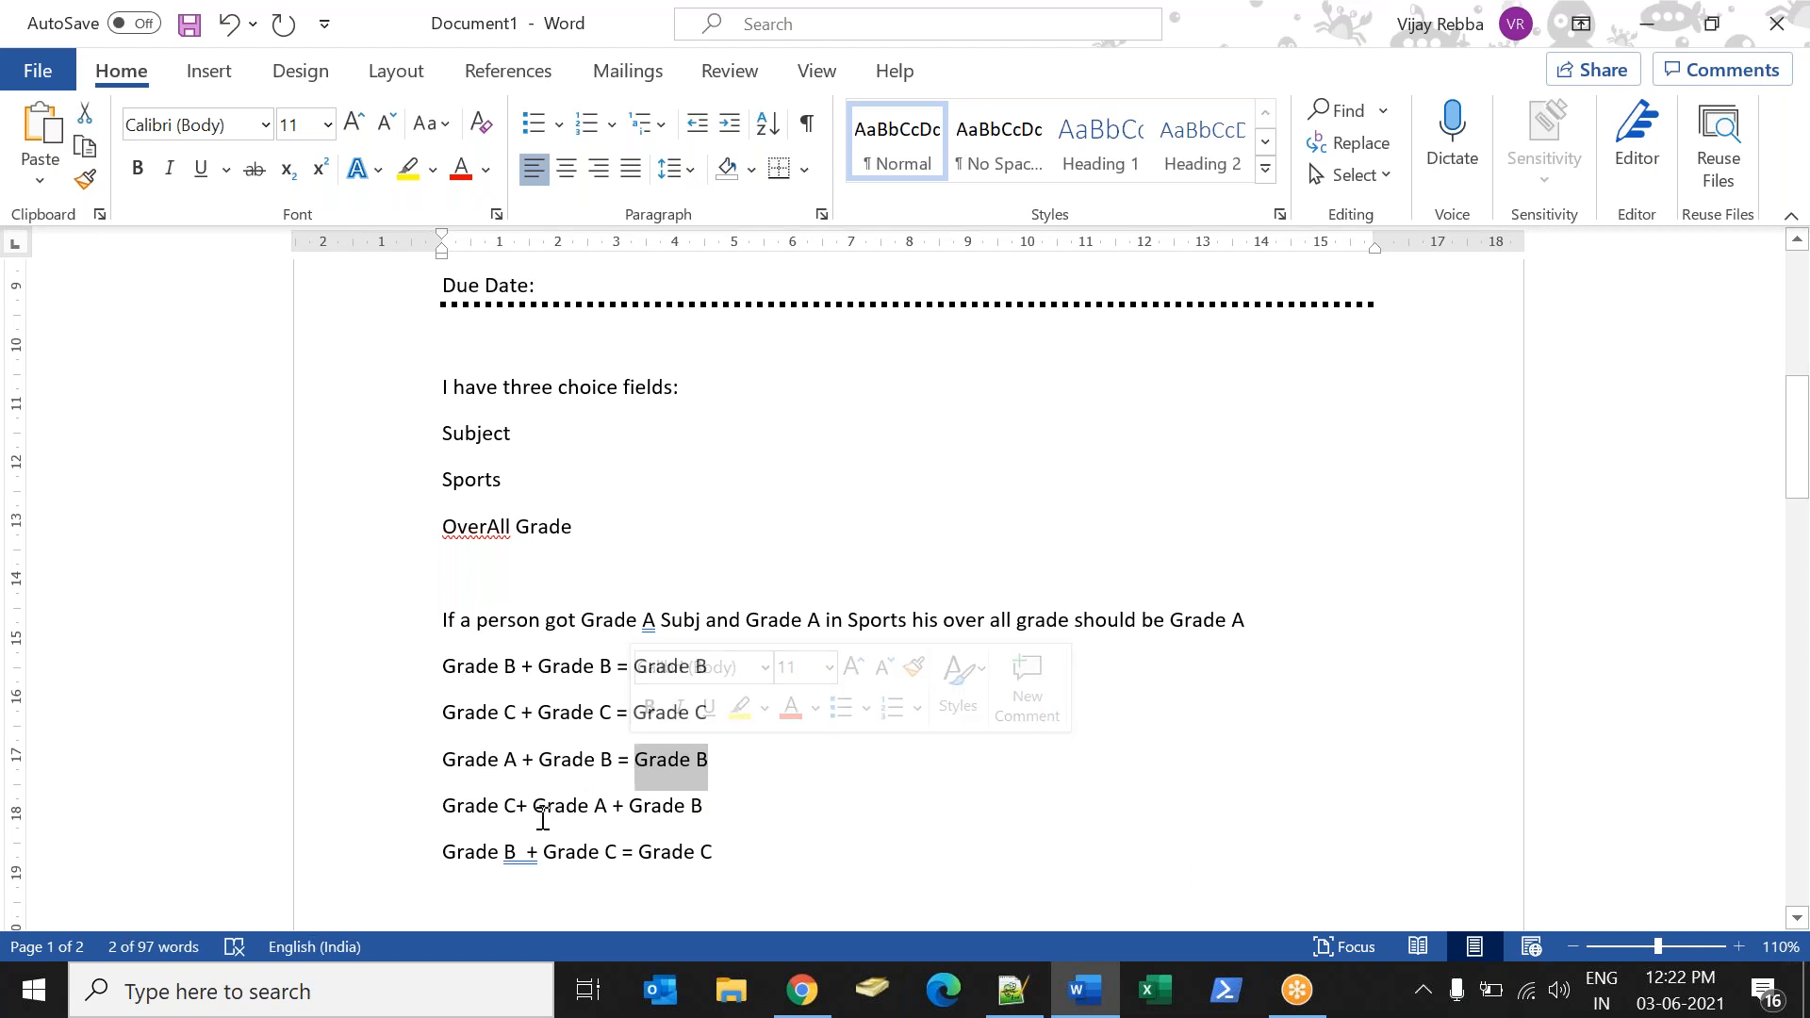
Switch to the ServiceNow student record in Chrome and set both Subjects and Sports to Grade A.
click(801, 990)
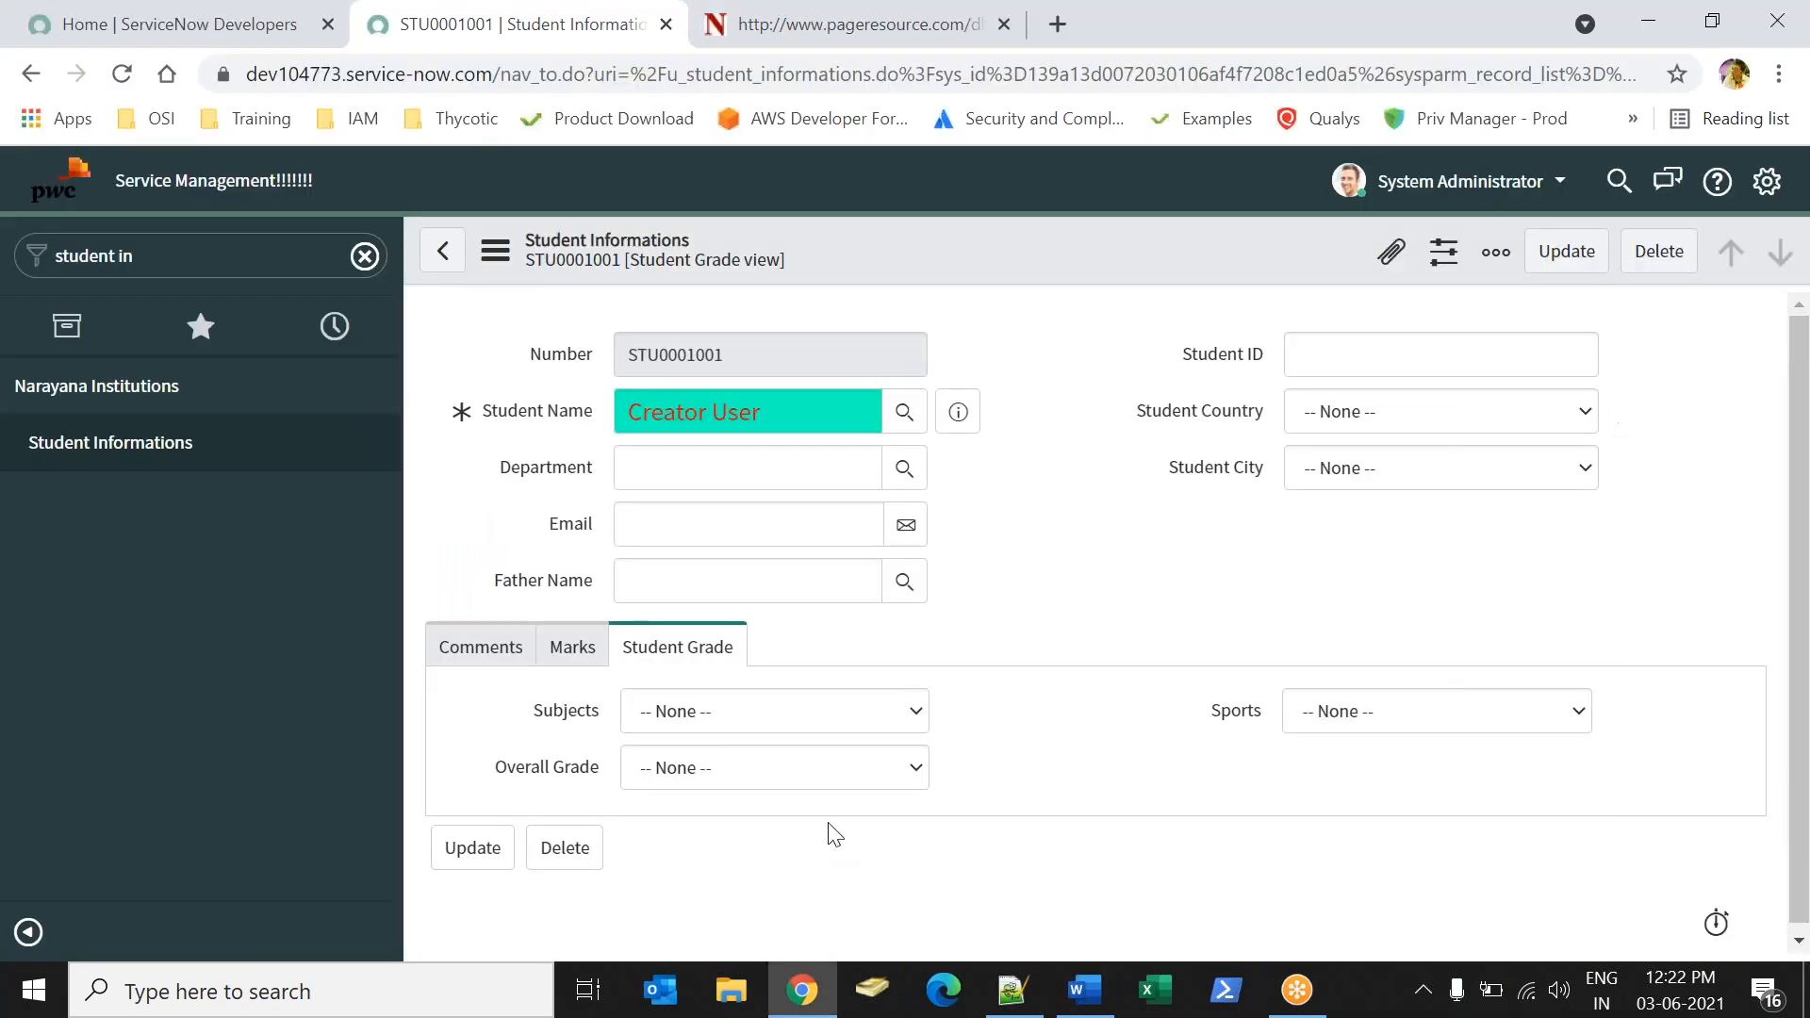
click(724, 727)
click(700, 792)
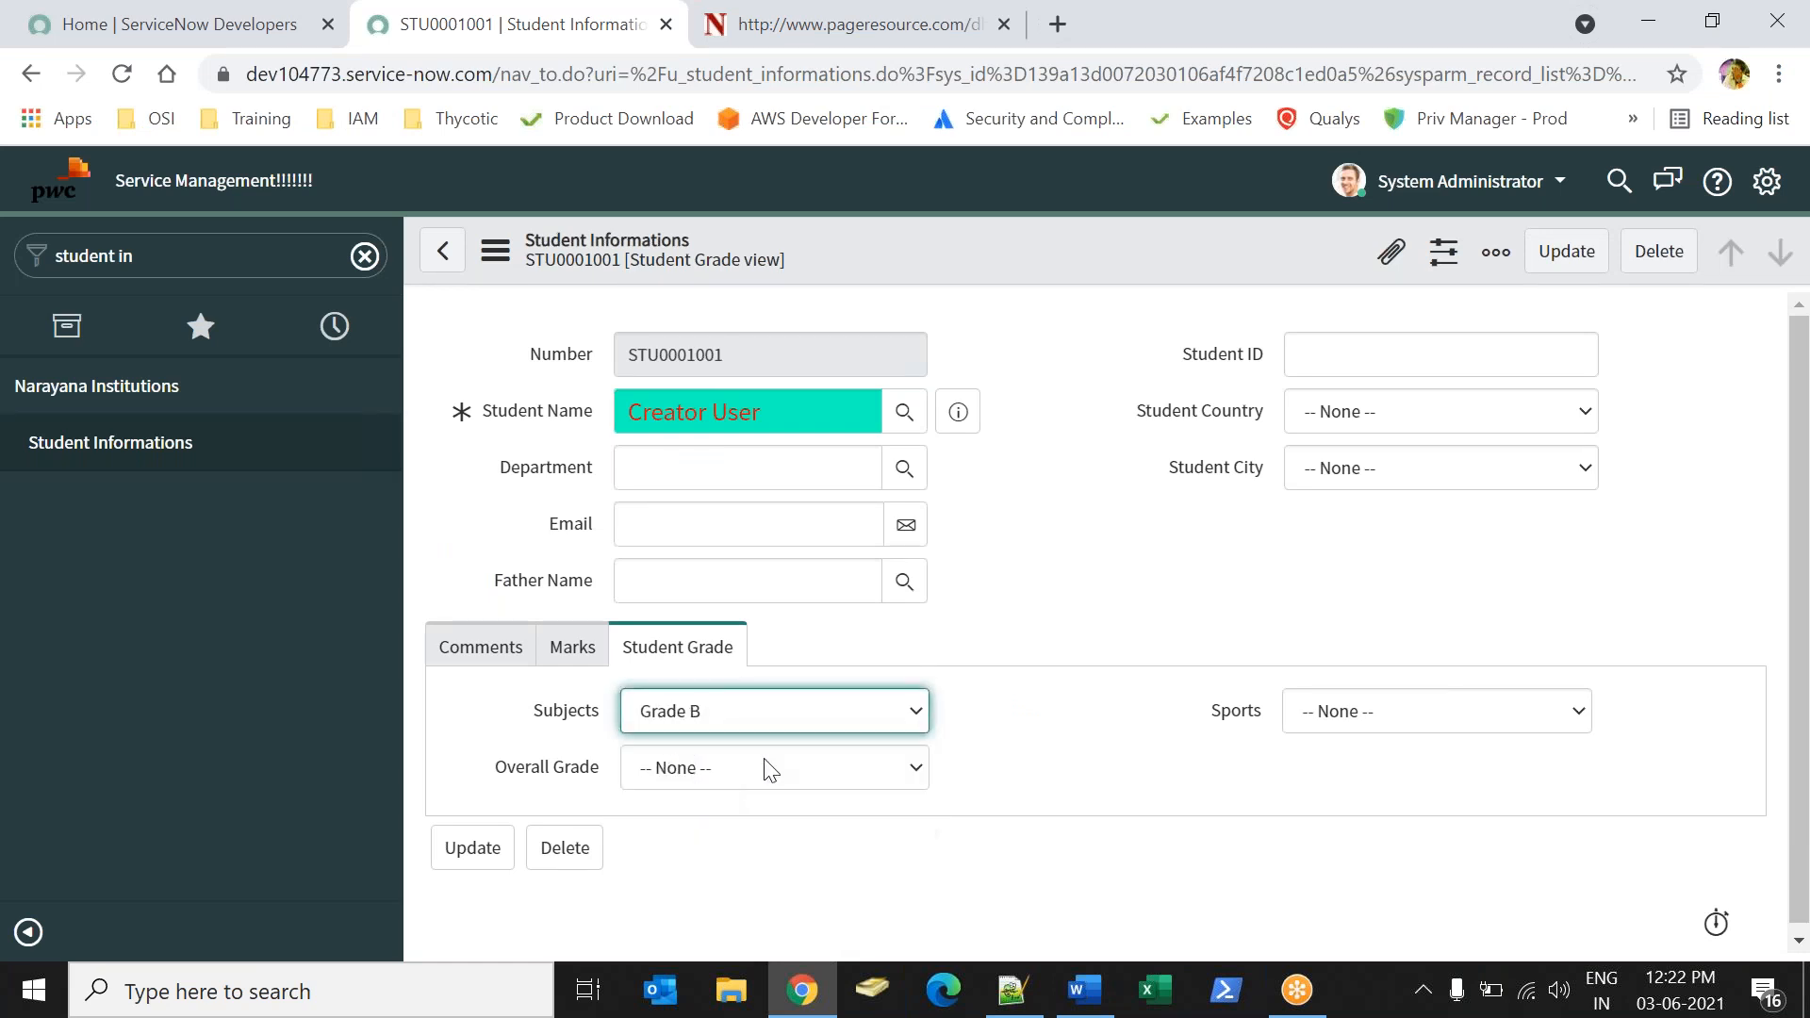
click(878, 714)
click(796, 770)
click(1475, 713)
click(1391, 775)
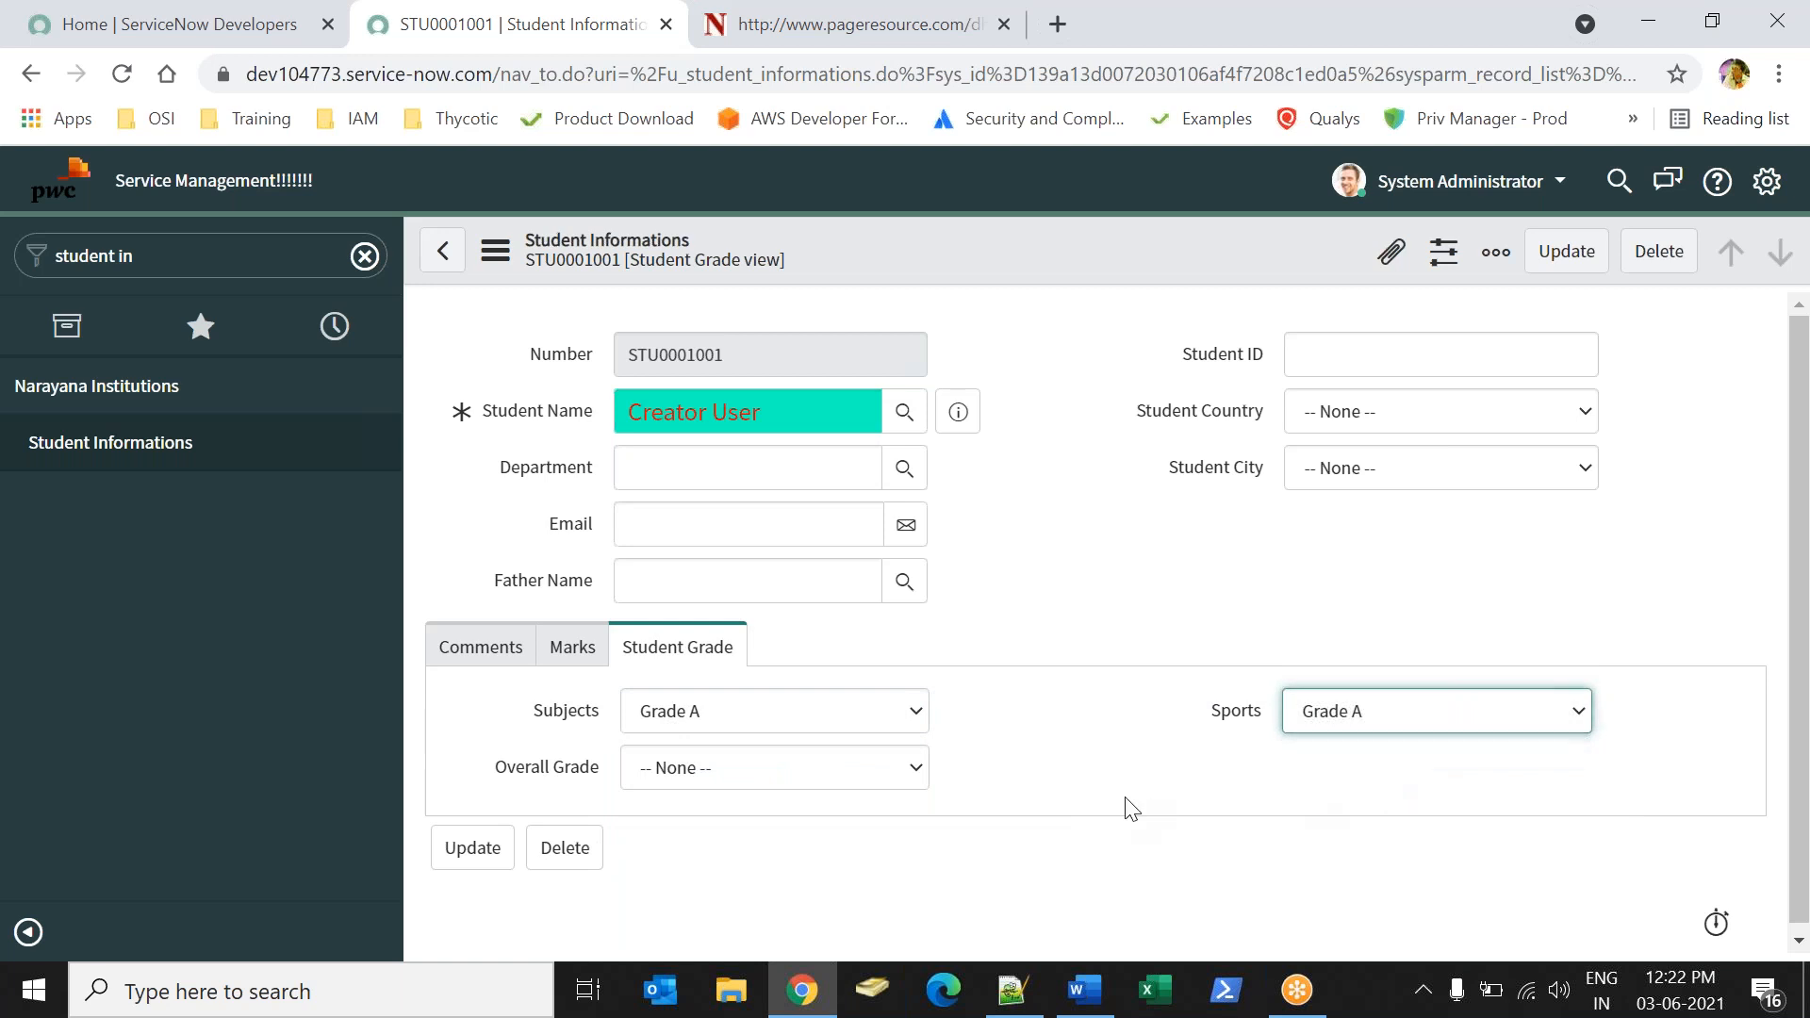
Set the Overall Grade field of the student record to Grade A.
drag(495, 786, 651, 769)
click(707, 766)
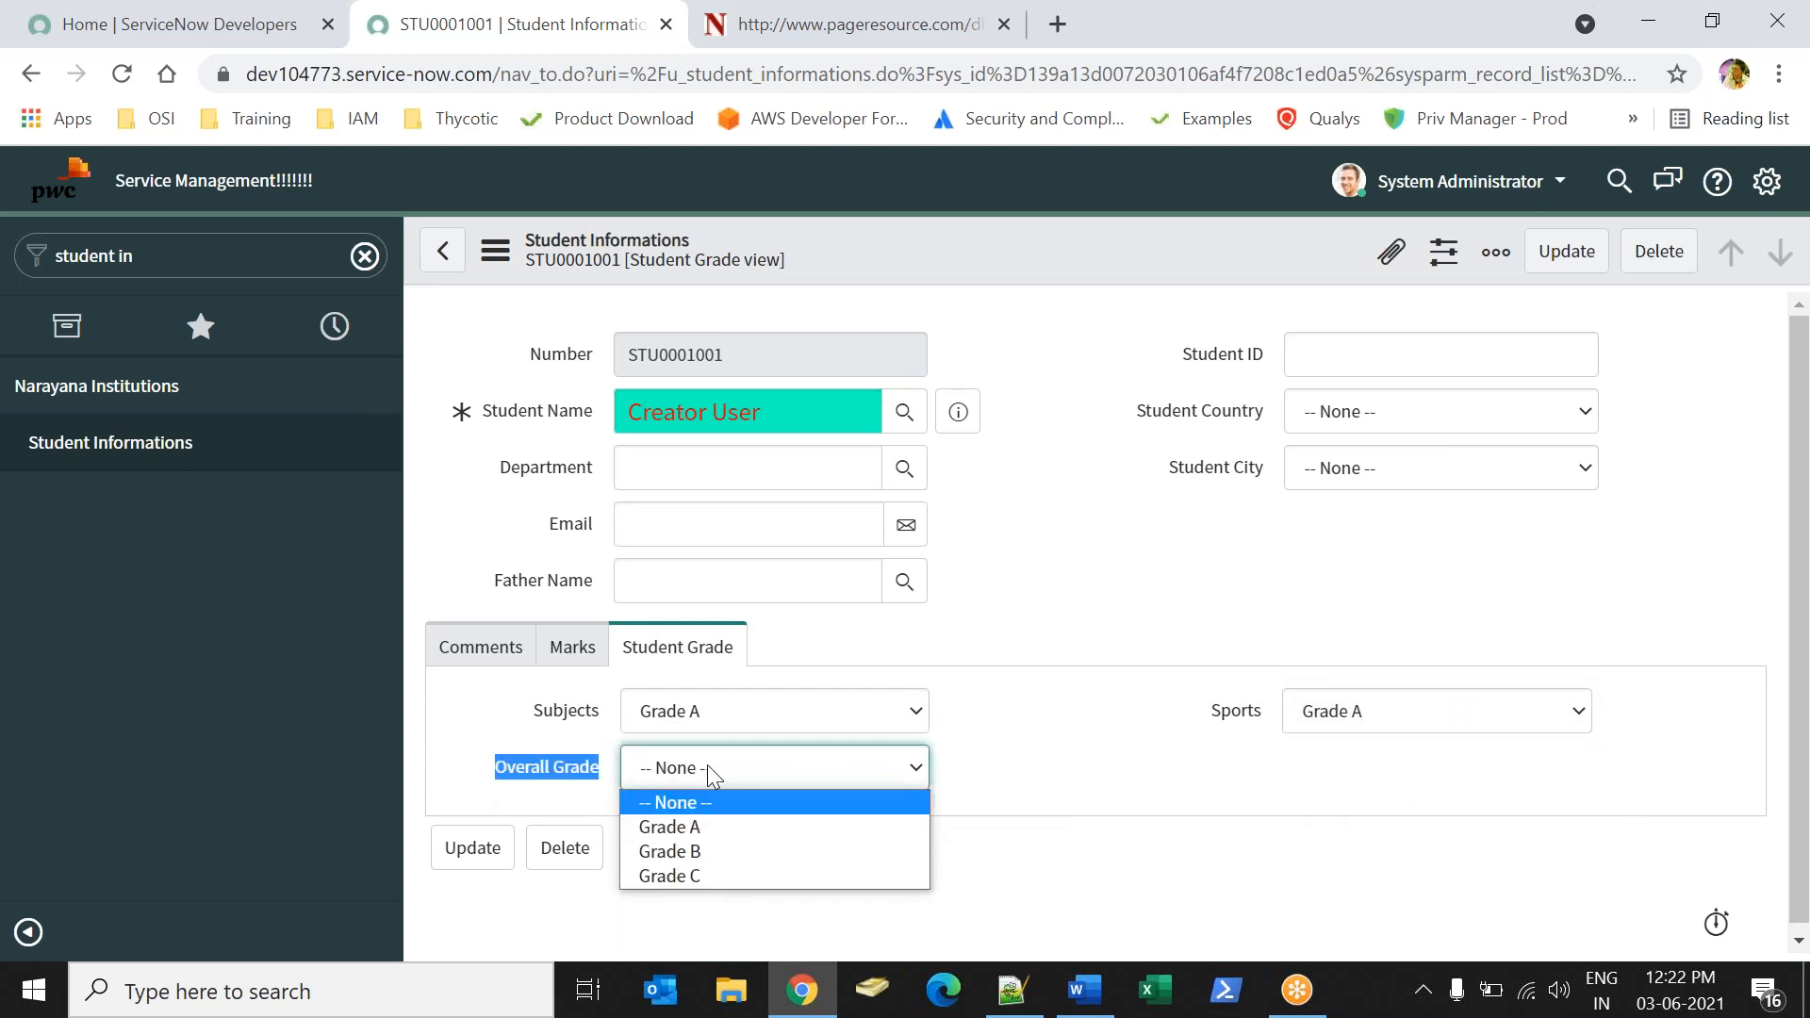
click(698, 830)
click(1073, 856)
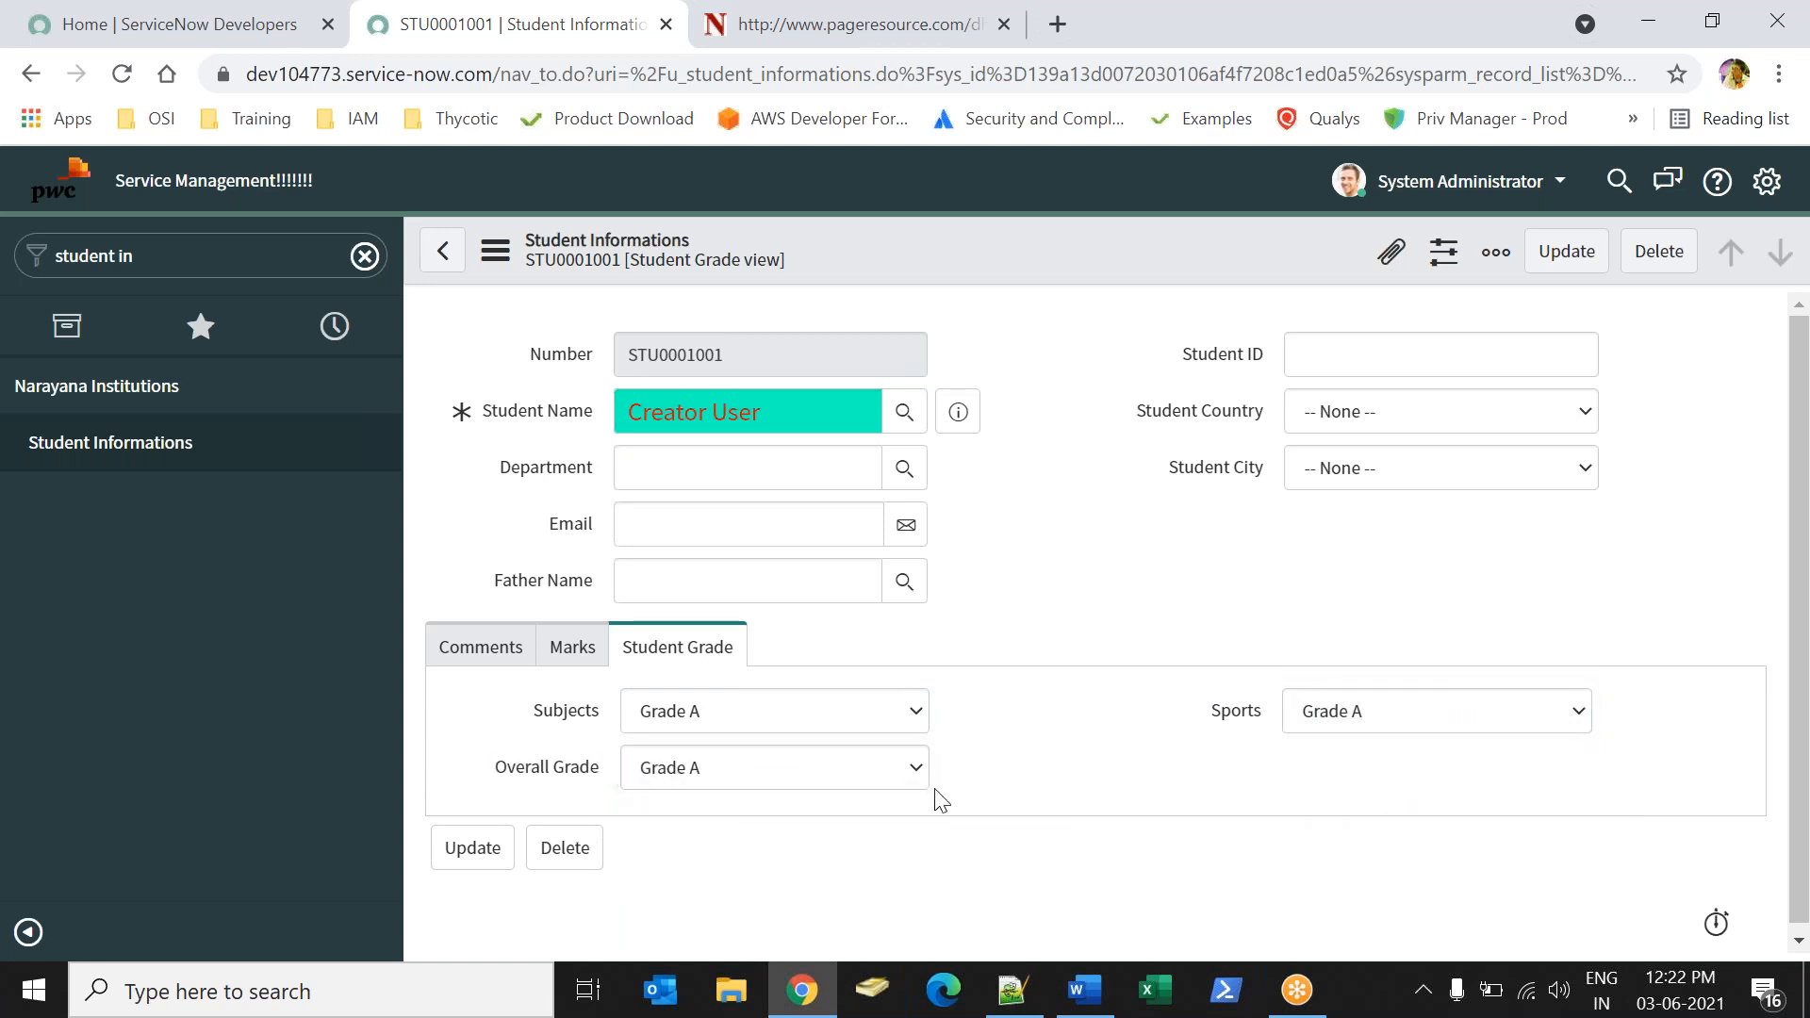
Change the student record's grades to Grade B for Subjects and Grade C for Sports.
click(754, 709)
click(699, 794)
click(1354, 720)
click(1329, 818)
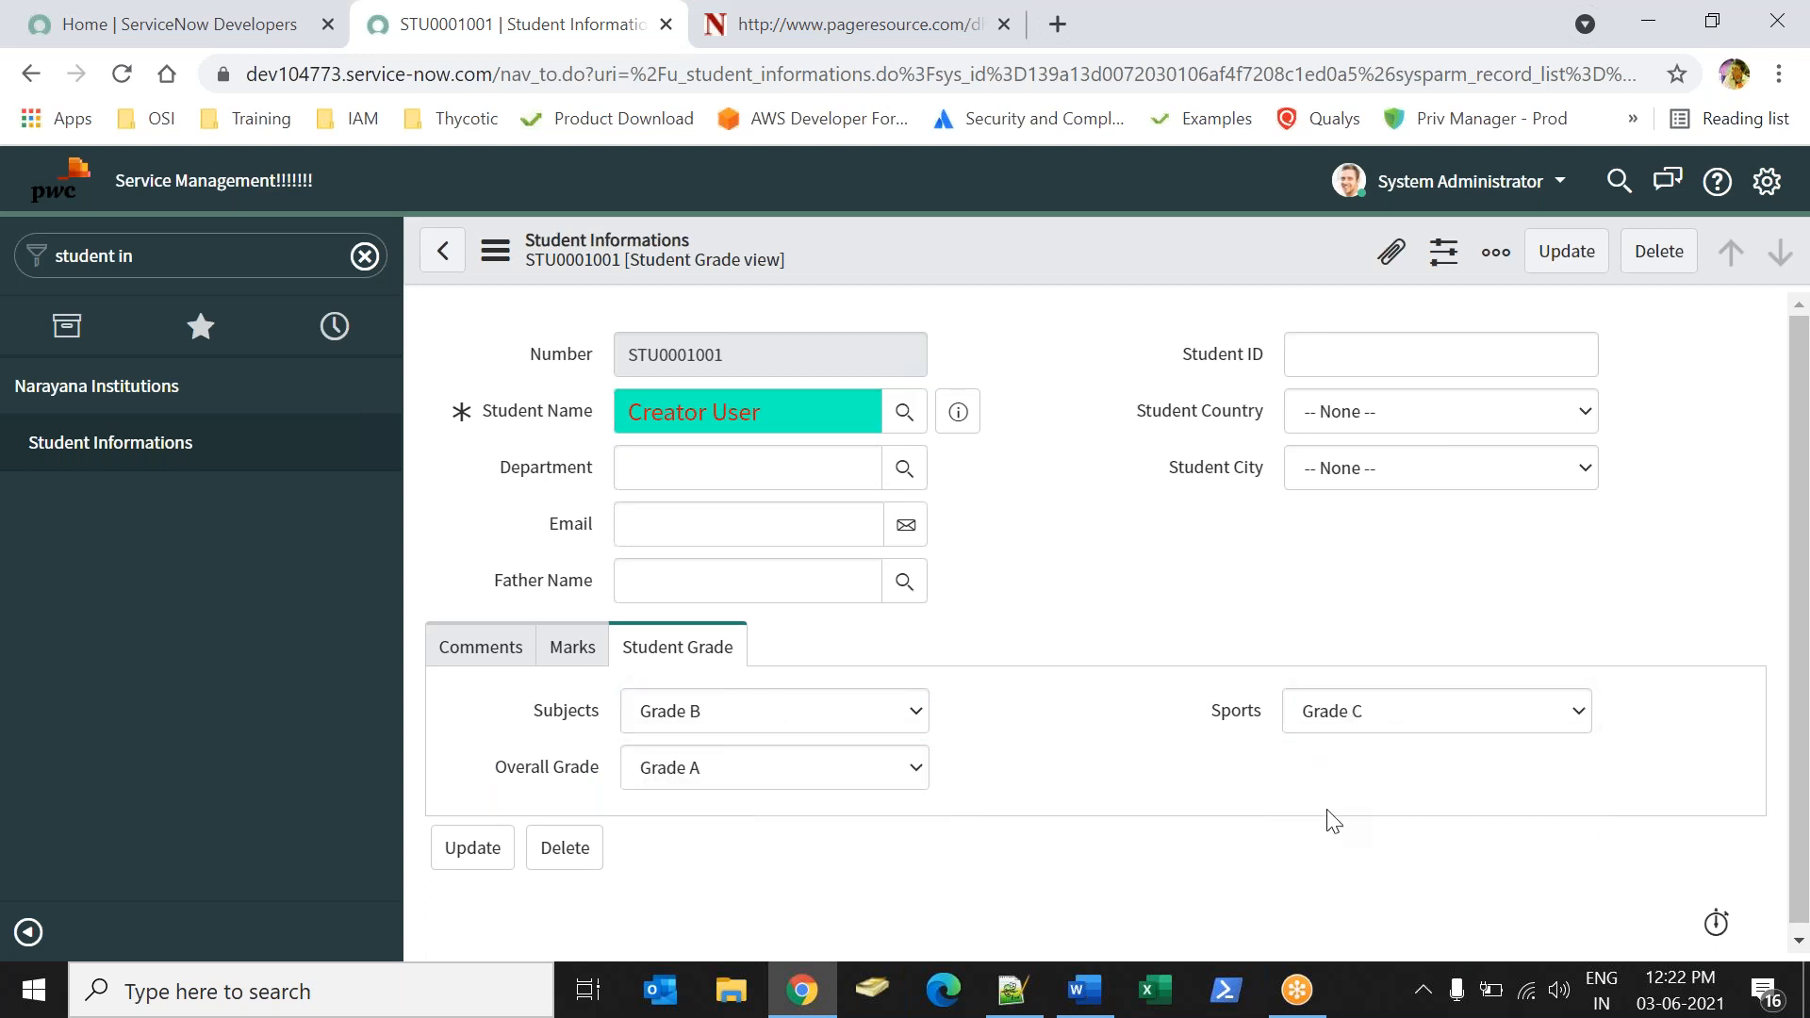
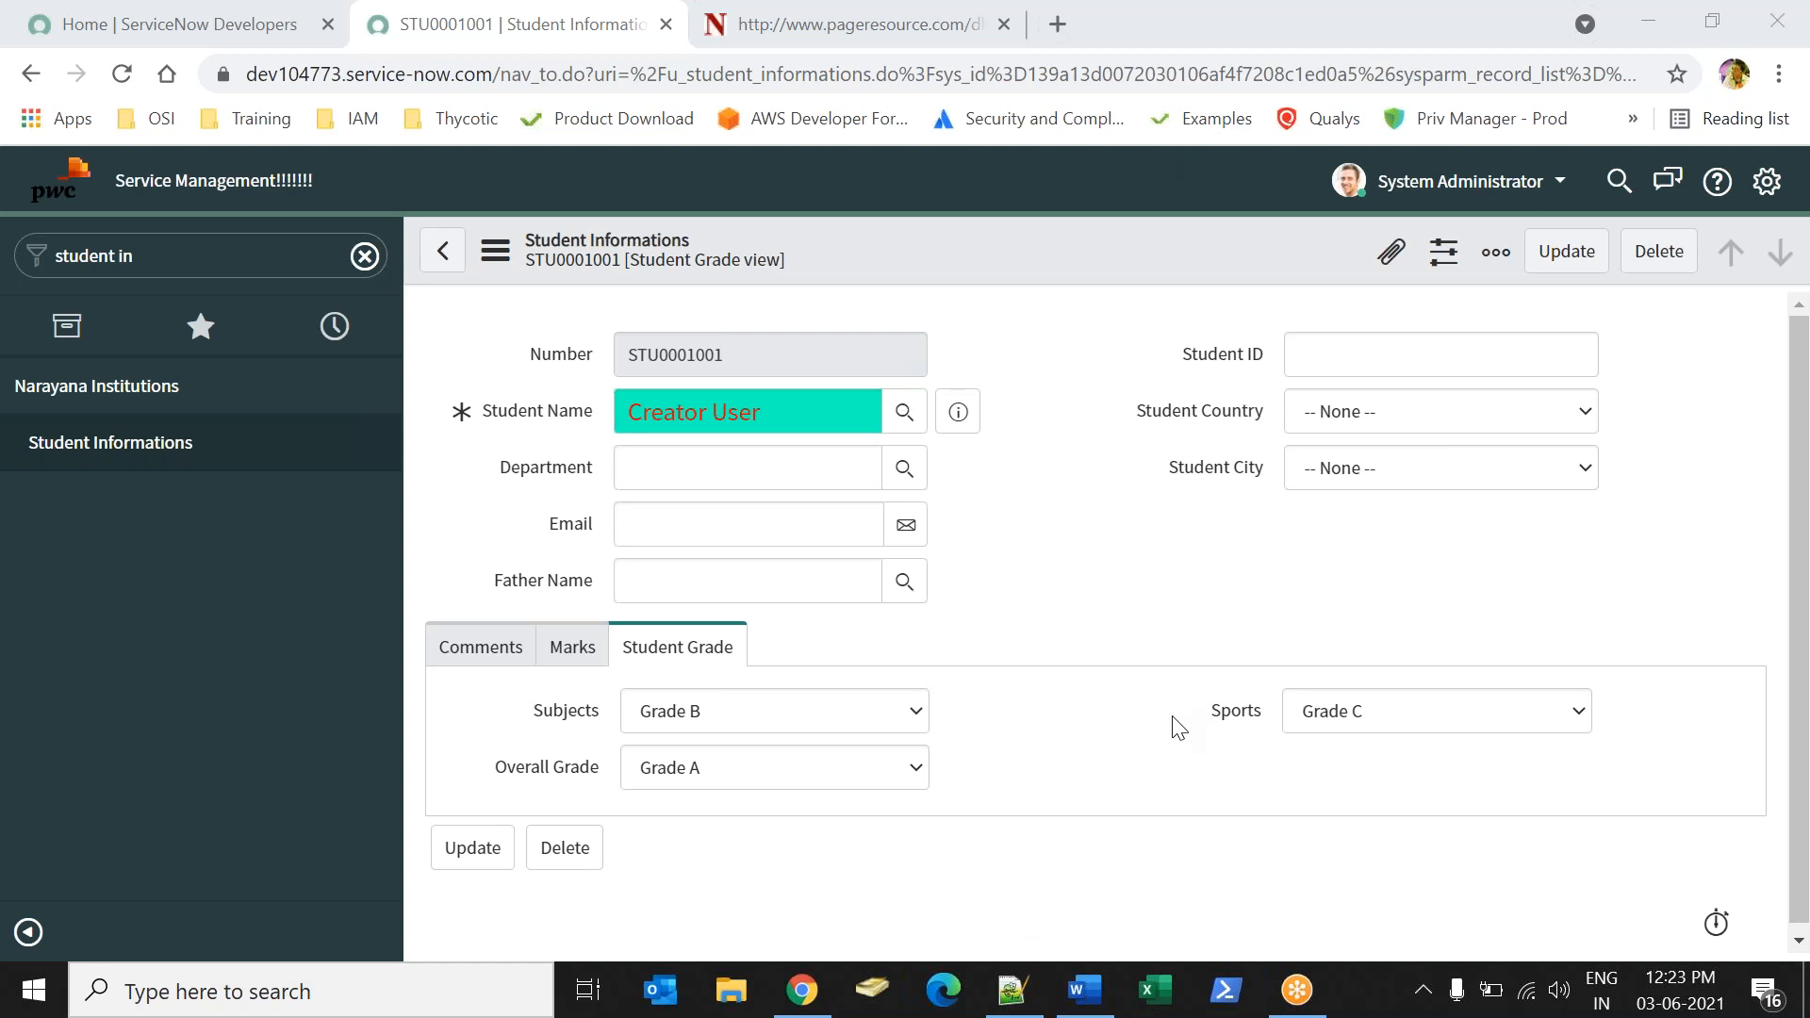
Set Student Country to India and Student City to Hyderabad on the ServiceNow student record.
key(alt+Tab)
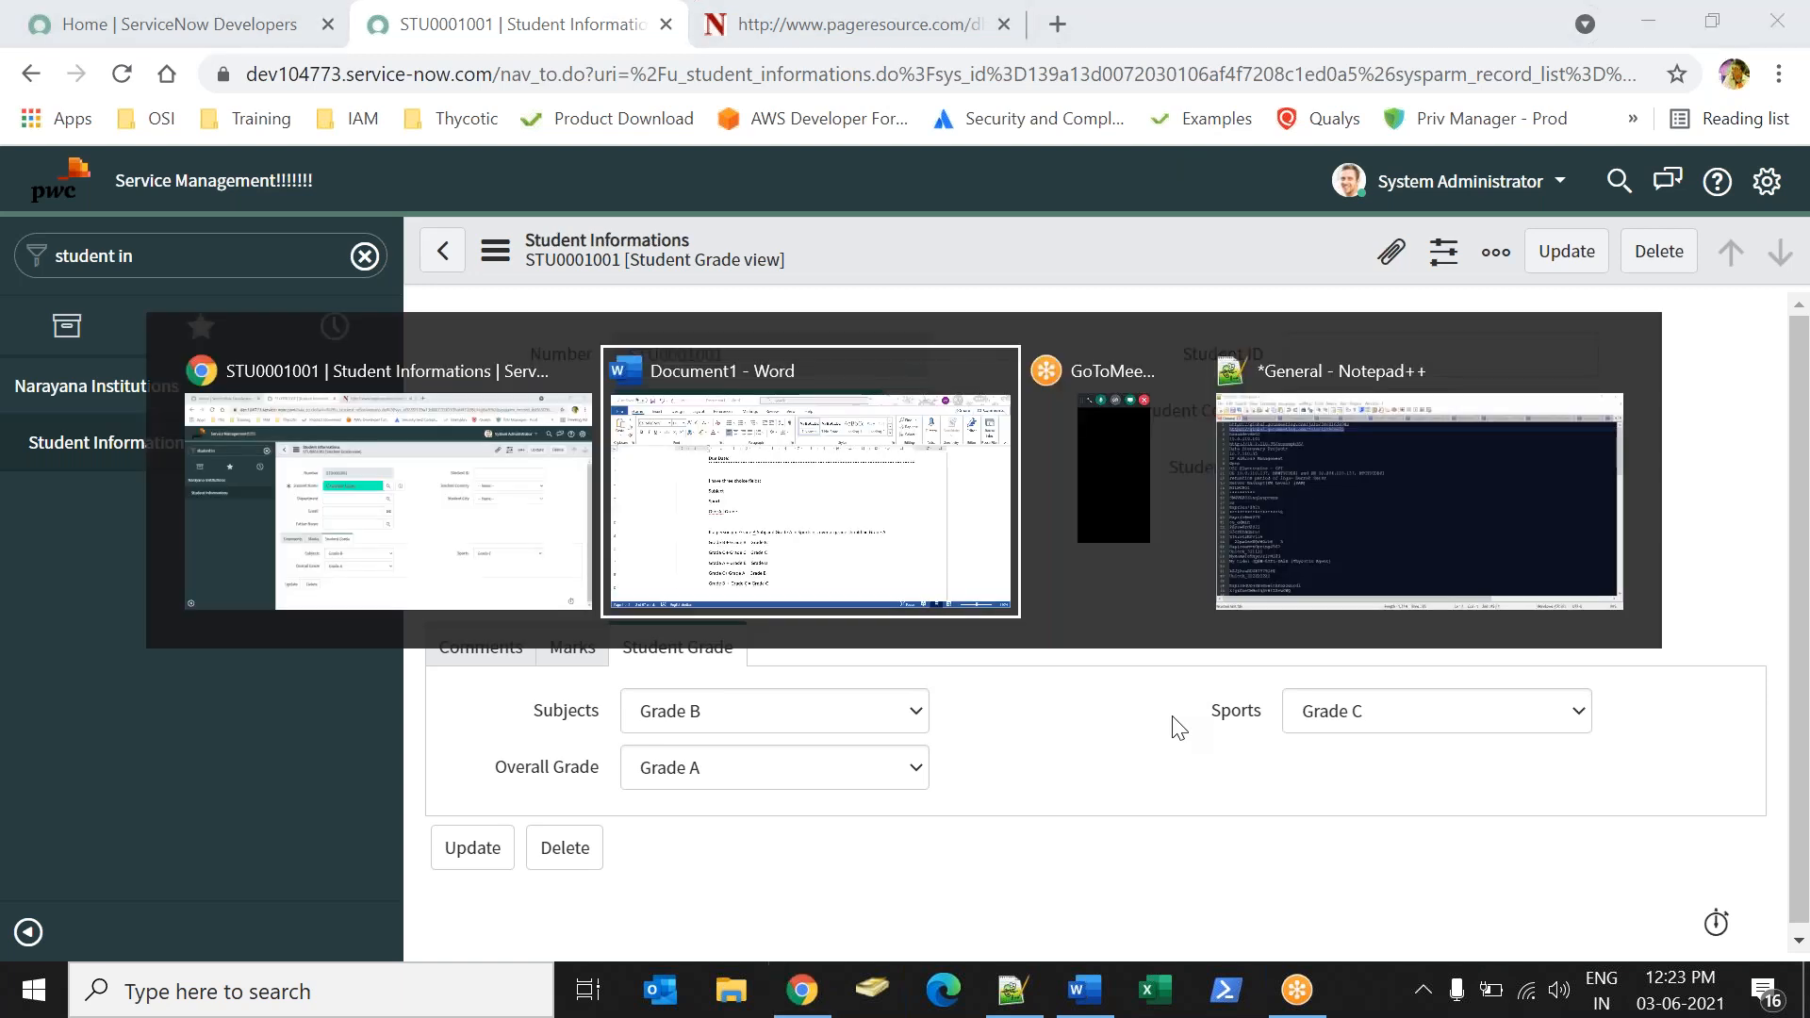
click(802, 989)
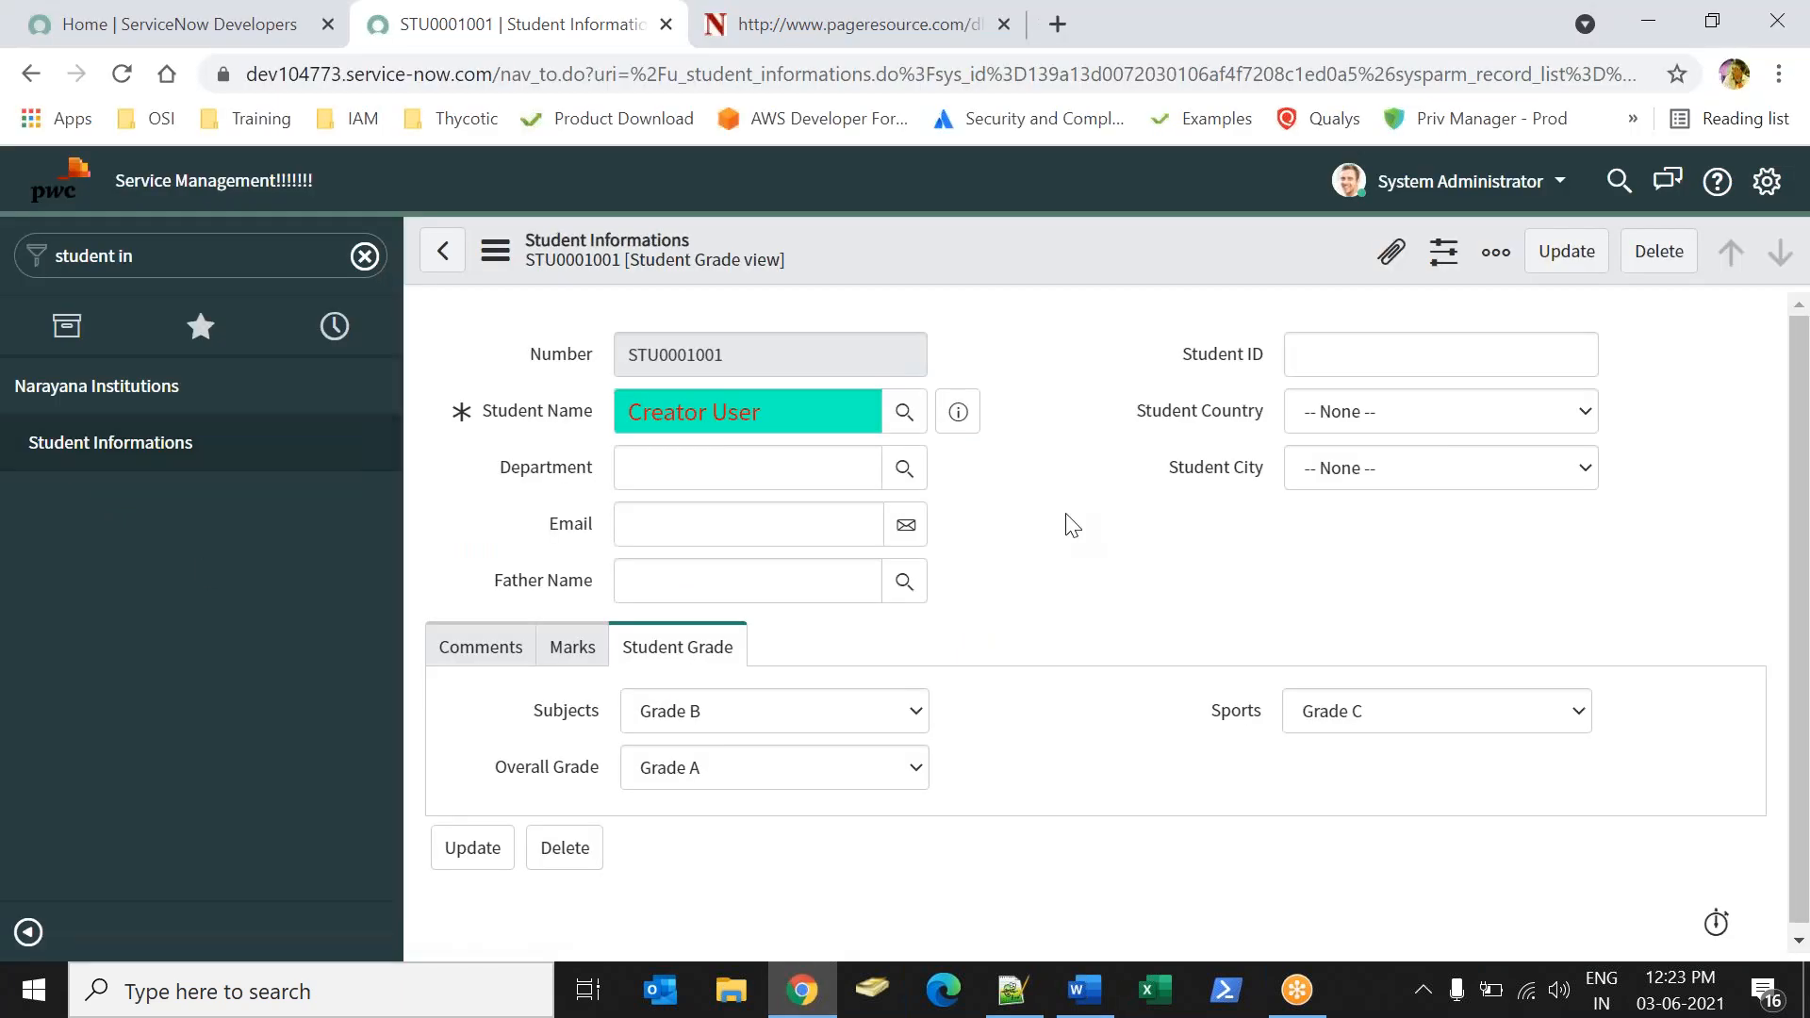
click(1372, 416)
click(1344, 469)
click(1365, 470)
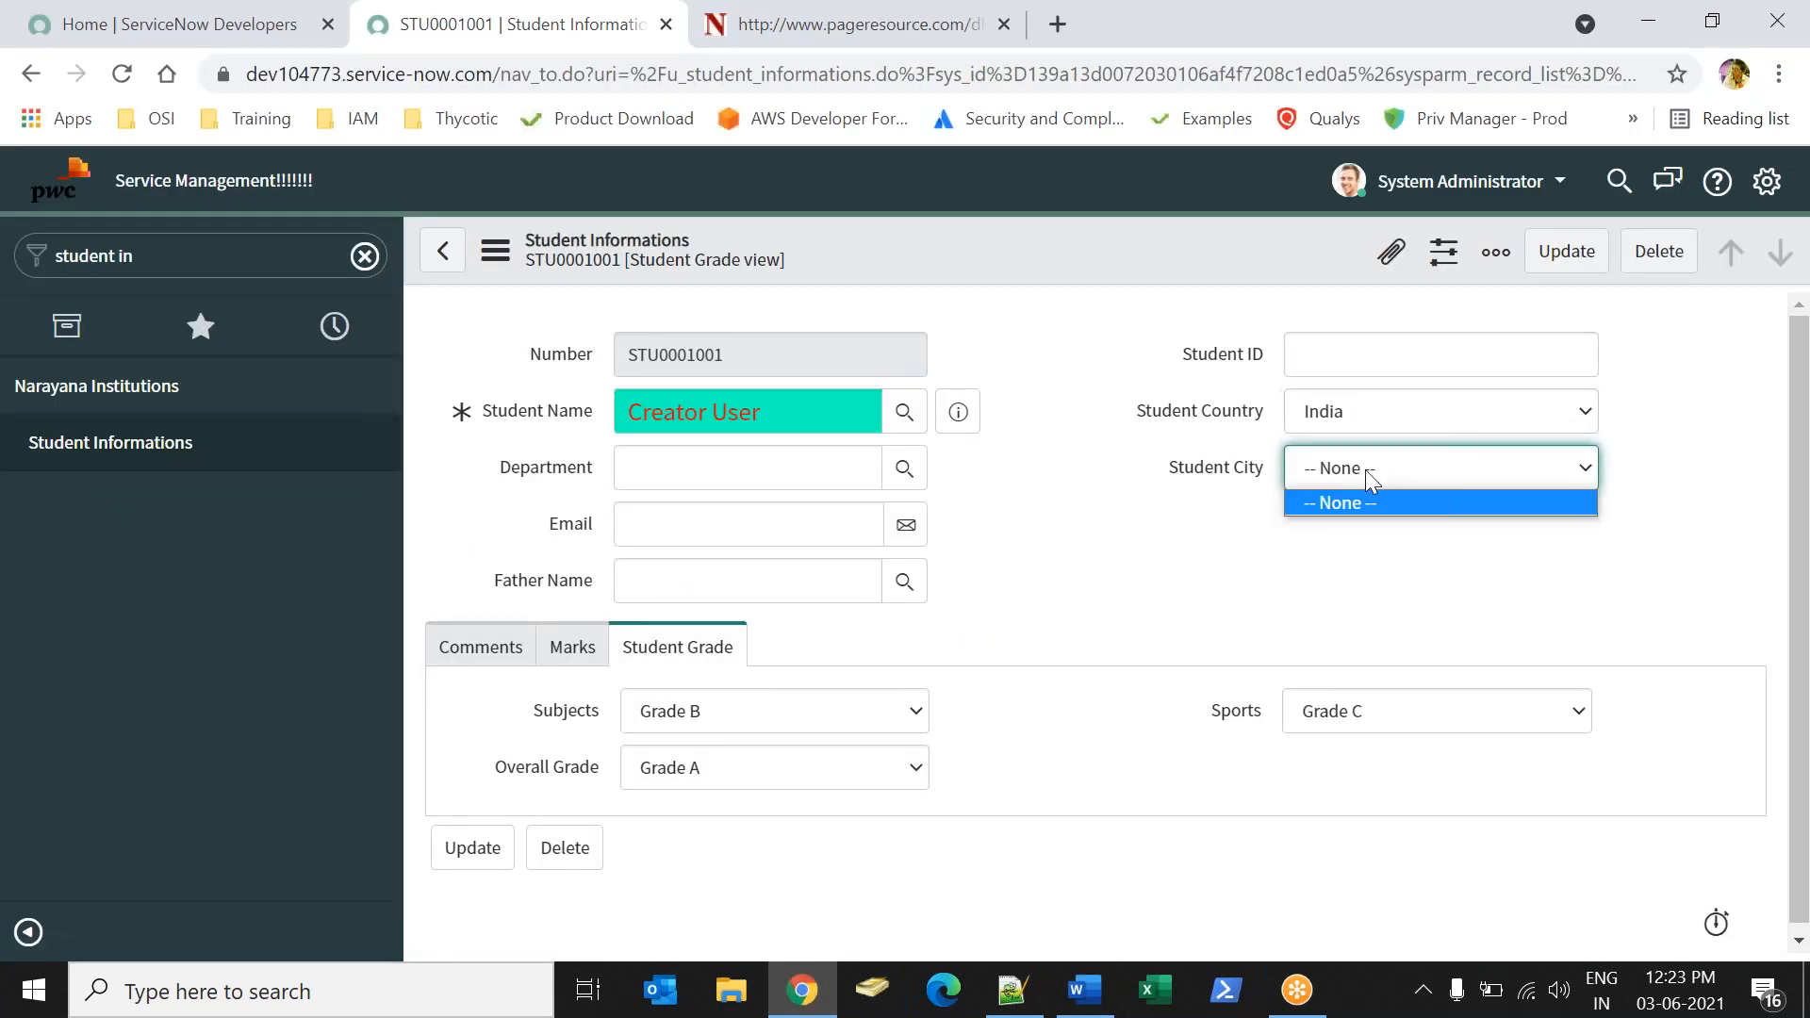
click(1349, 487)
click(1346, 528)
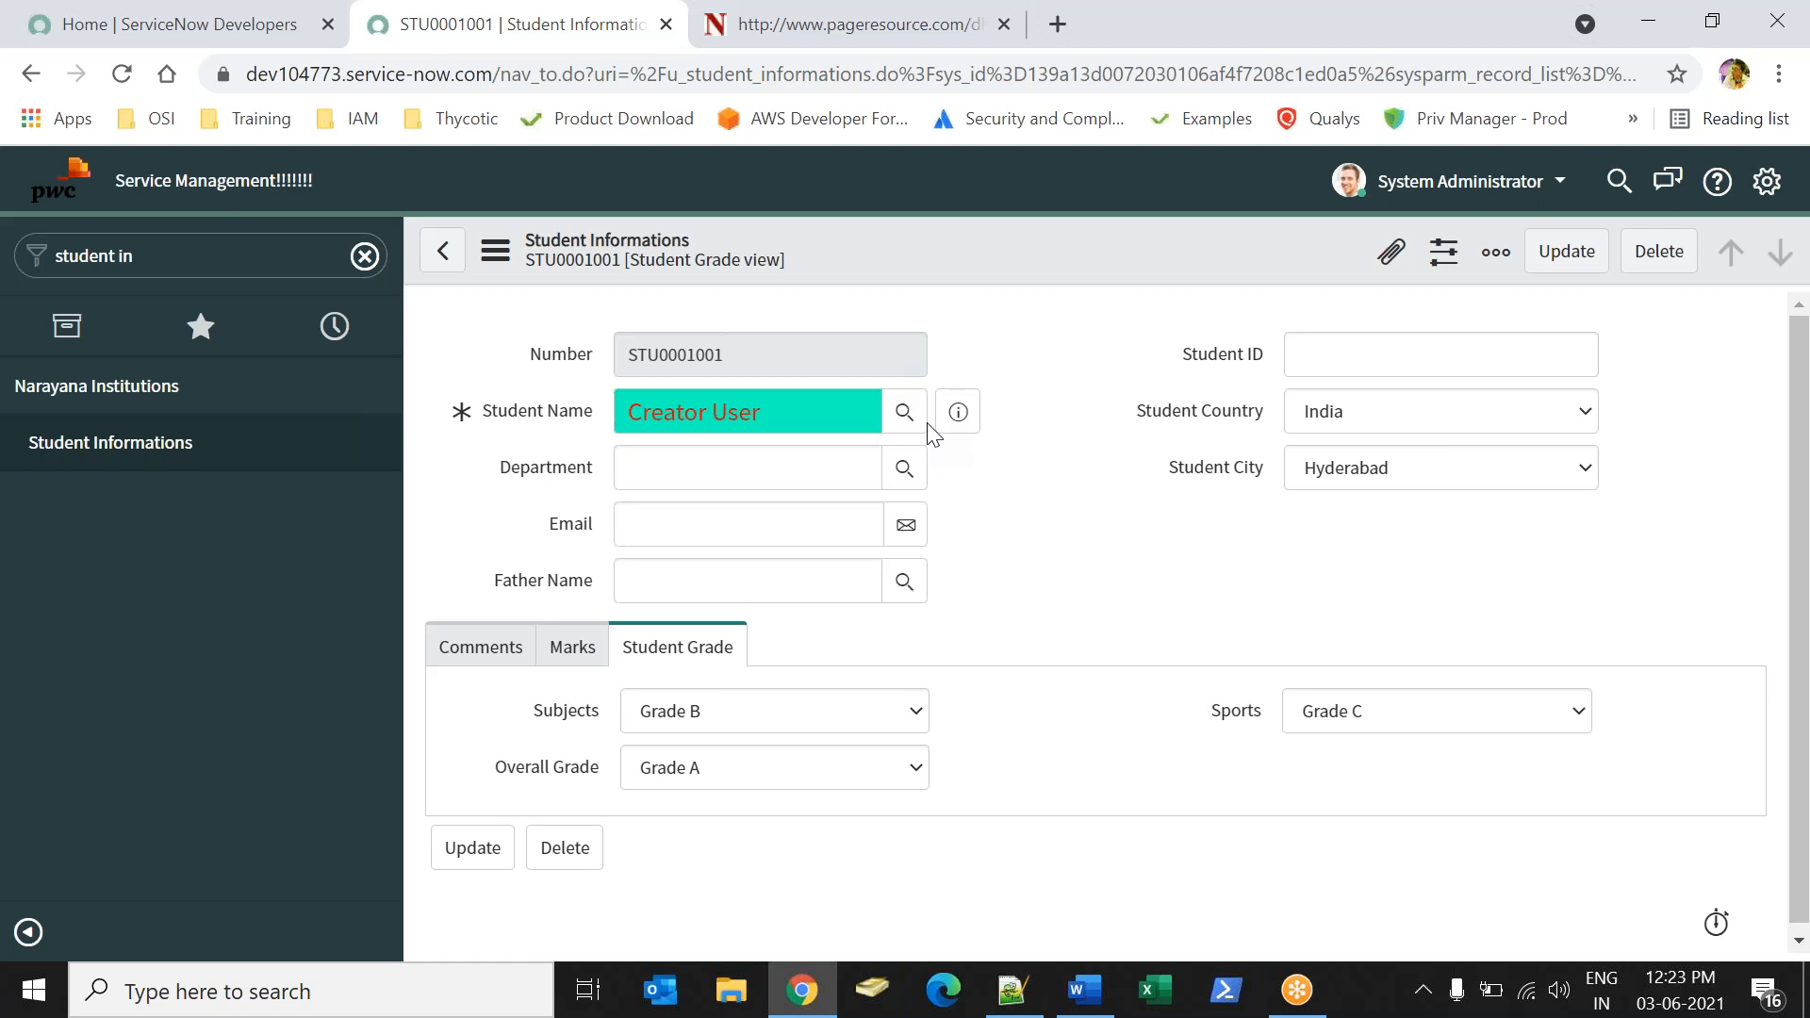
click(1248, 54)
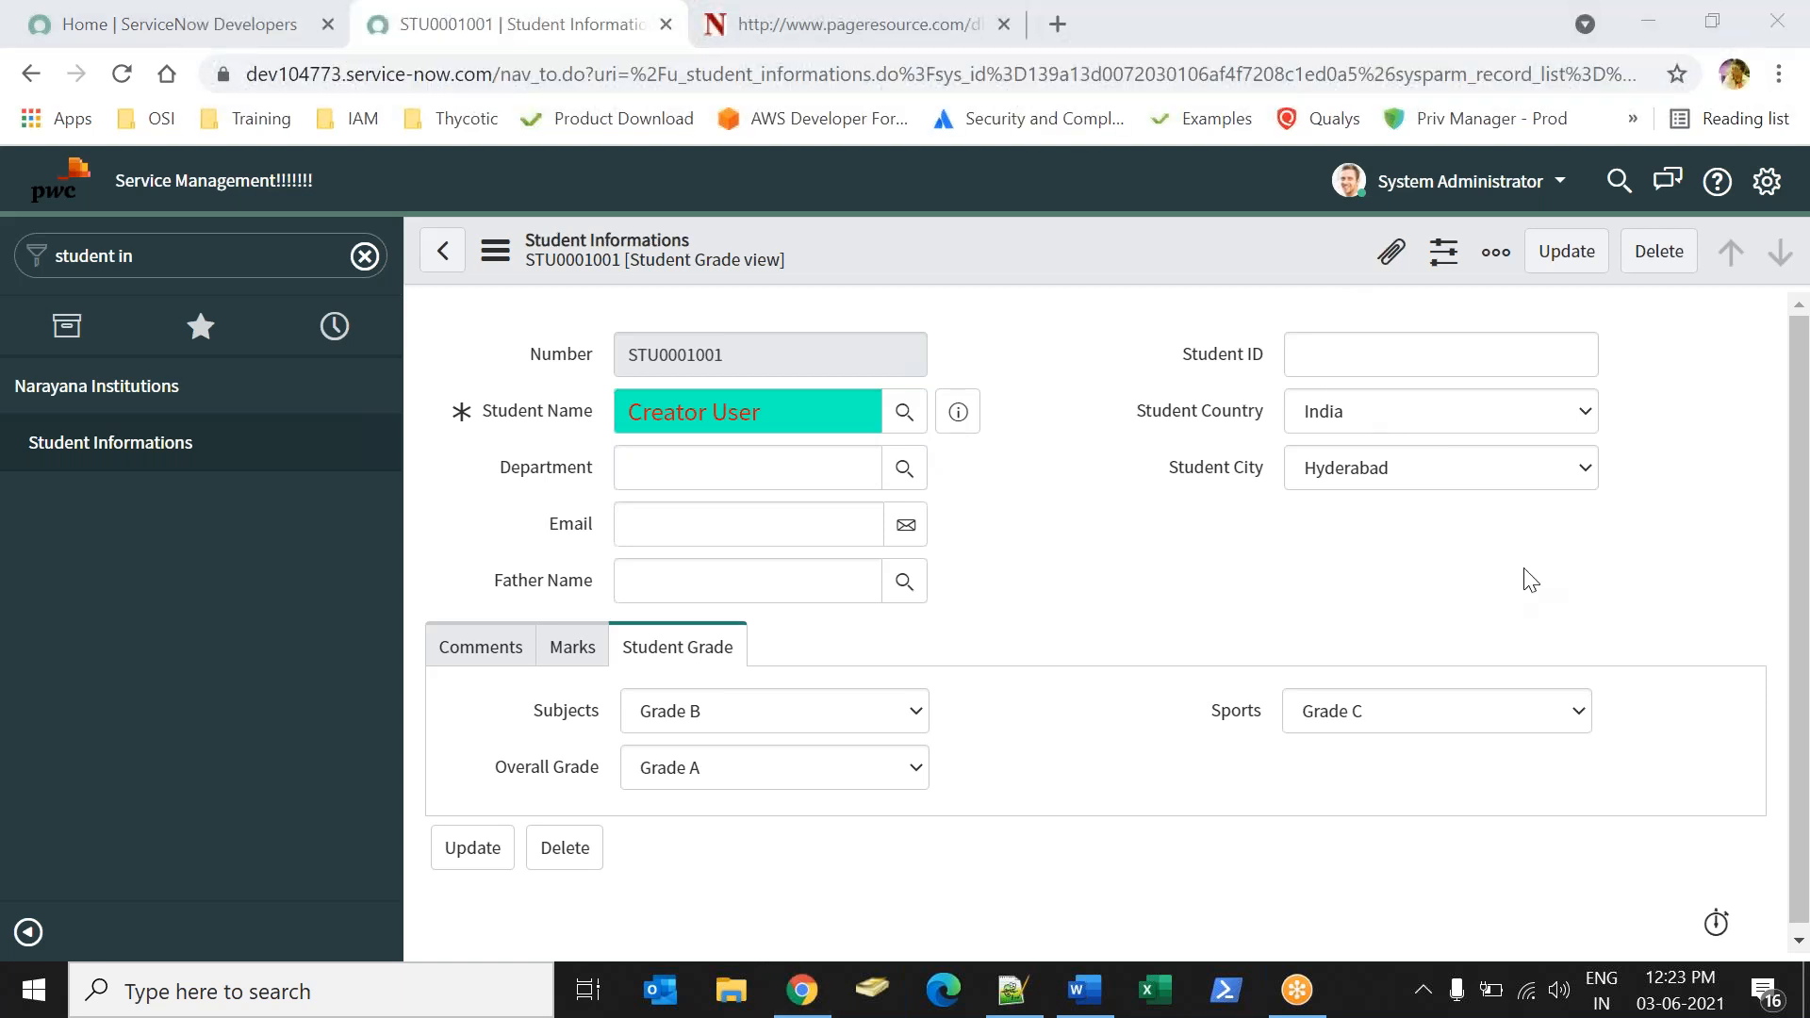
Change Student Country to USA and check which choices Student City offers for it.
click(1128, 582)
click(1313, 424)
click(1328, 498)
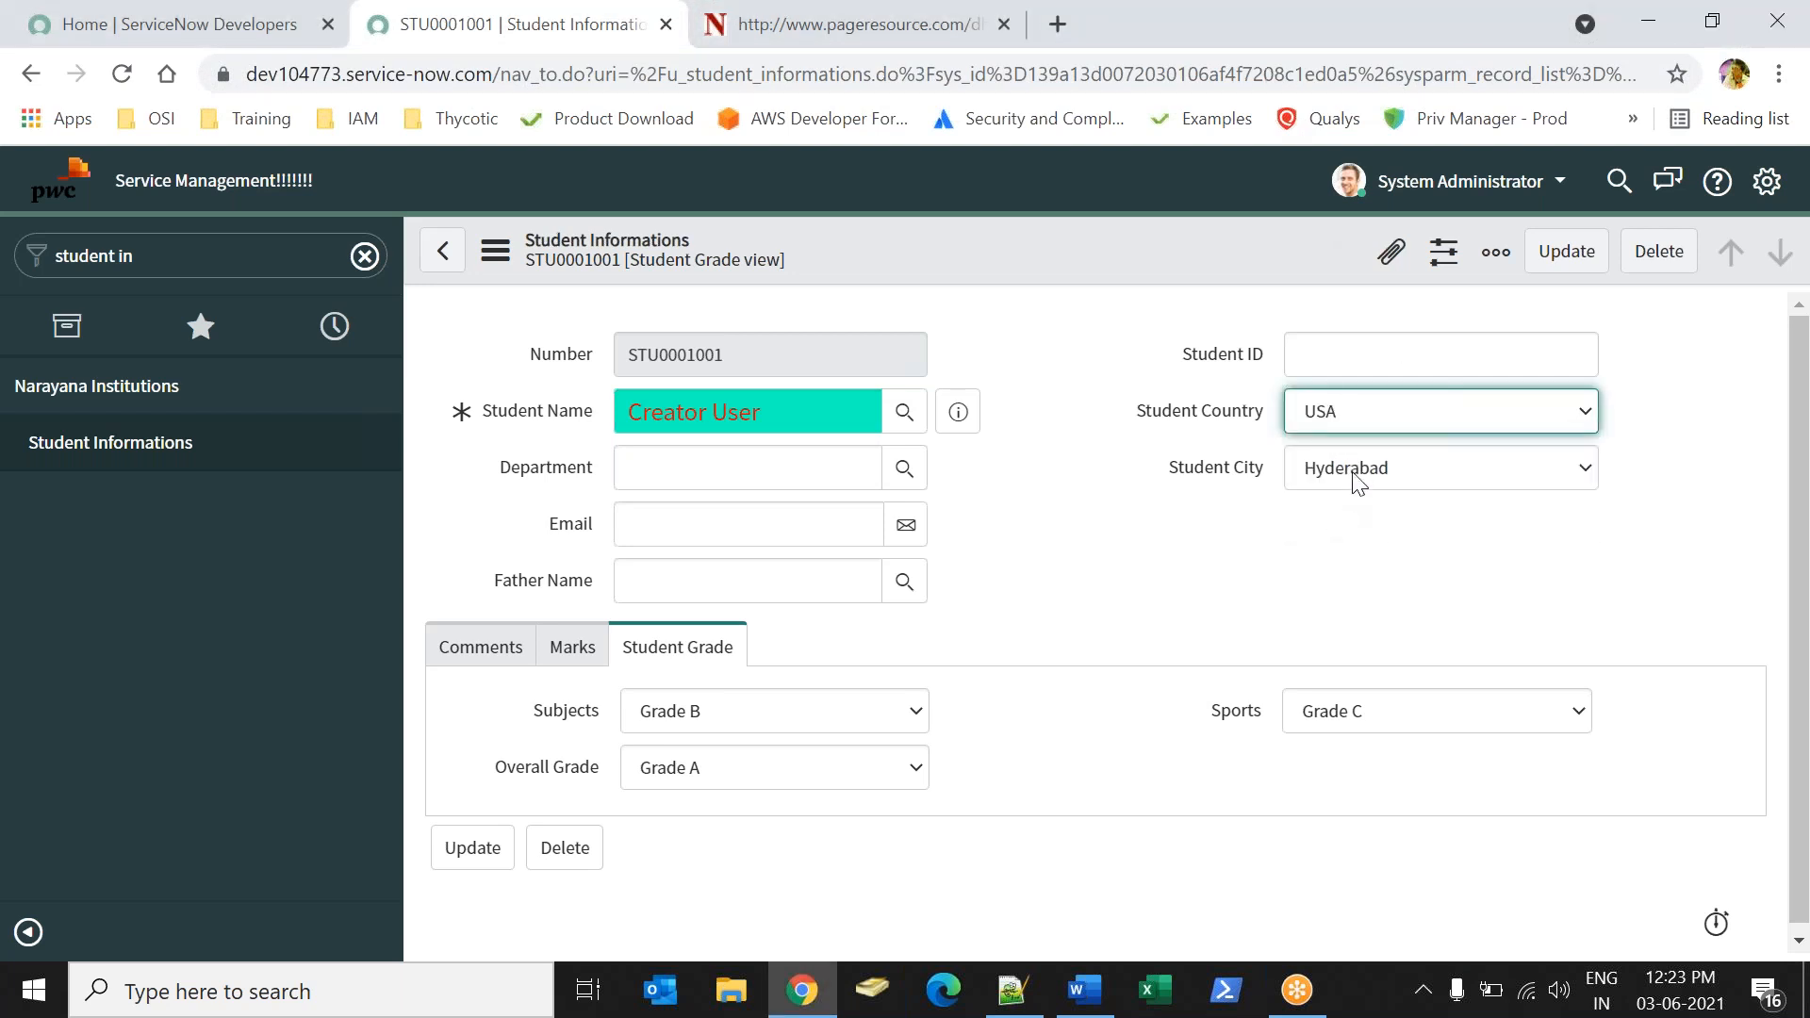
click(1353, 473)
click(1250, 519)
drag(1180, 415, 1249, 439)
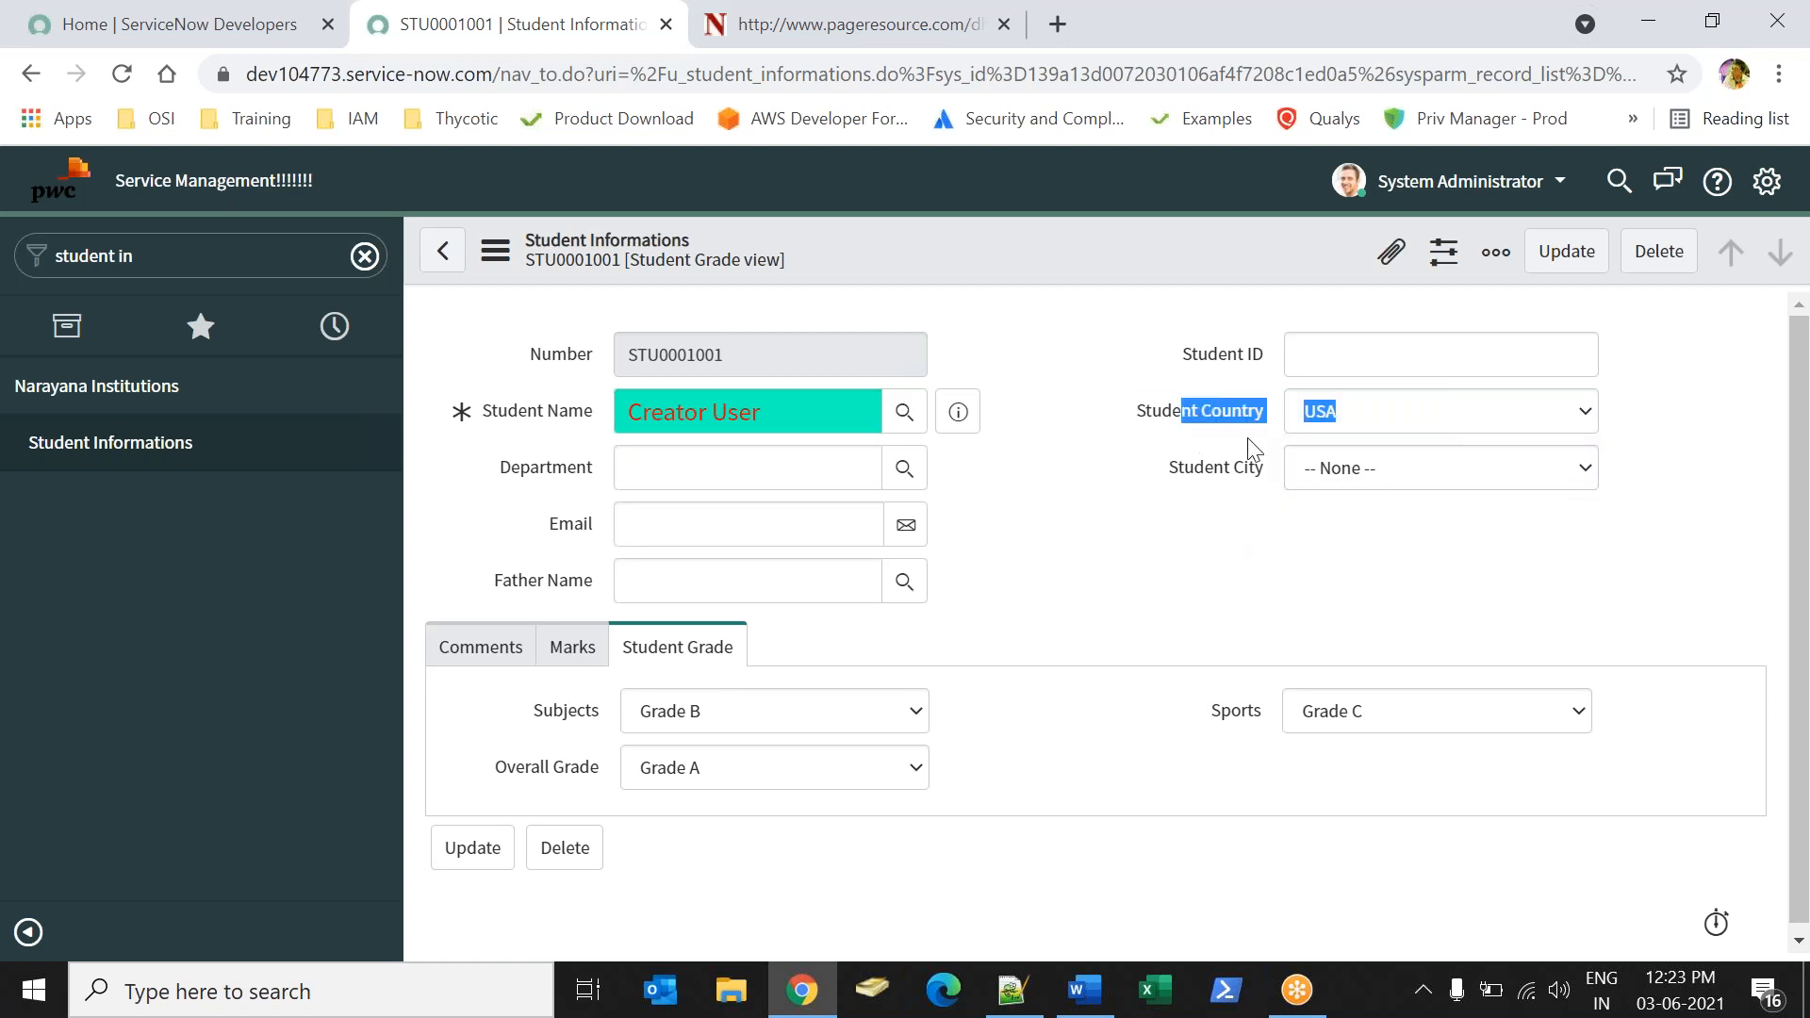
click(1358, 466)
click(1183, 579)
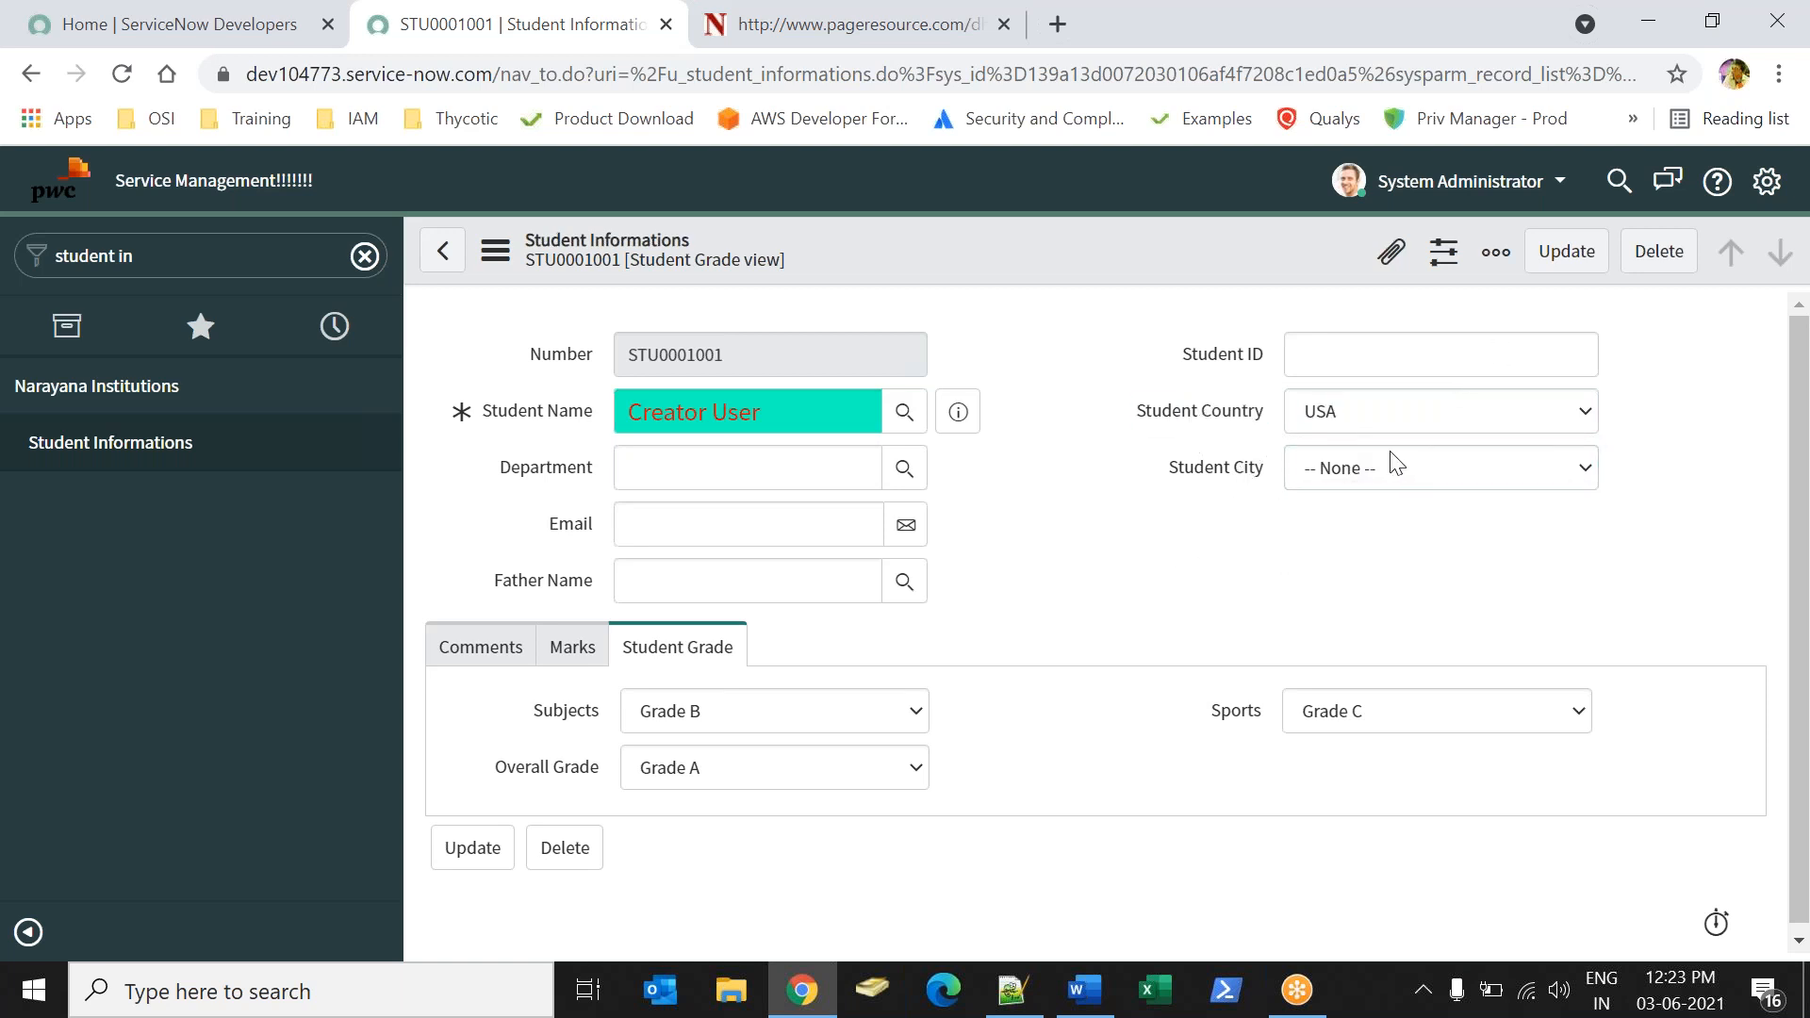
click(1260, 43)
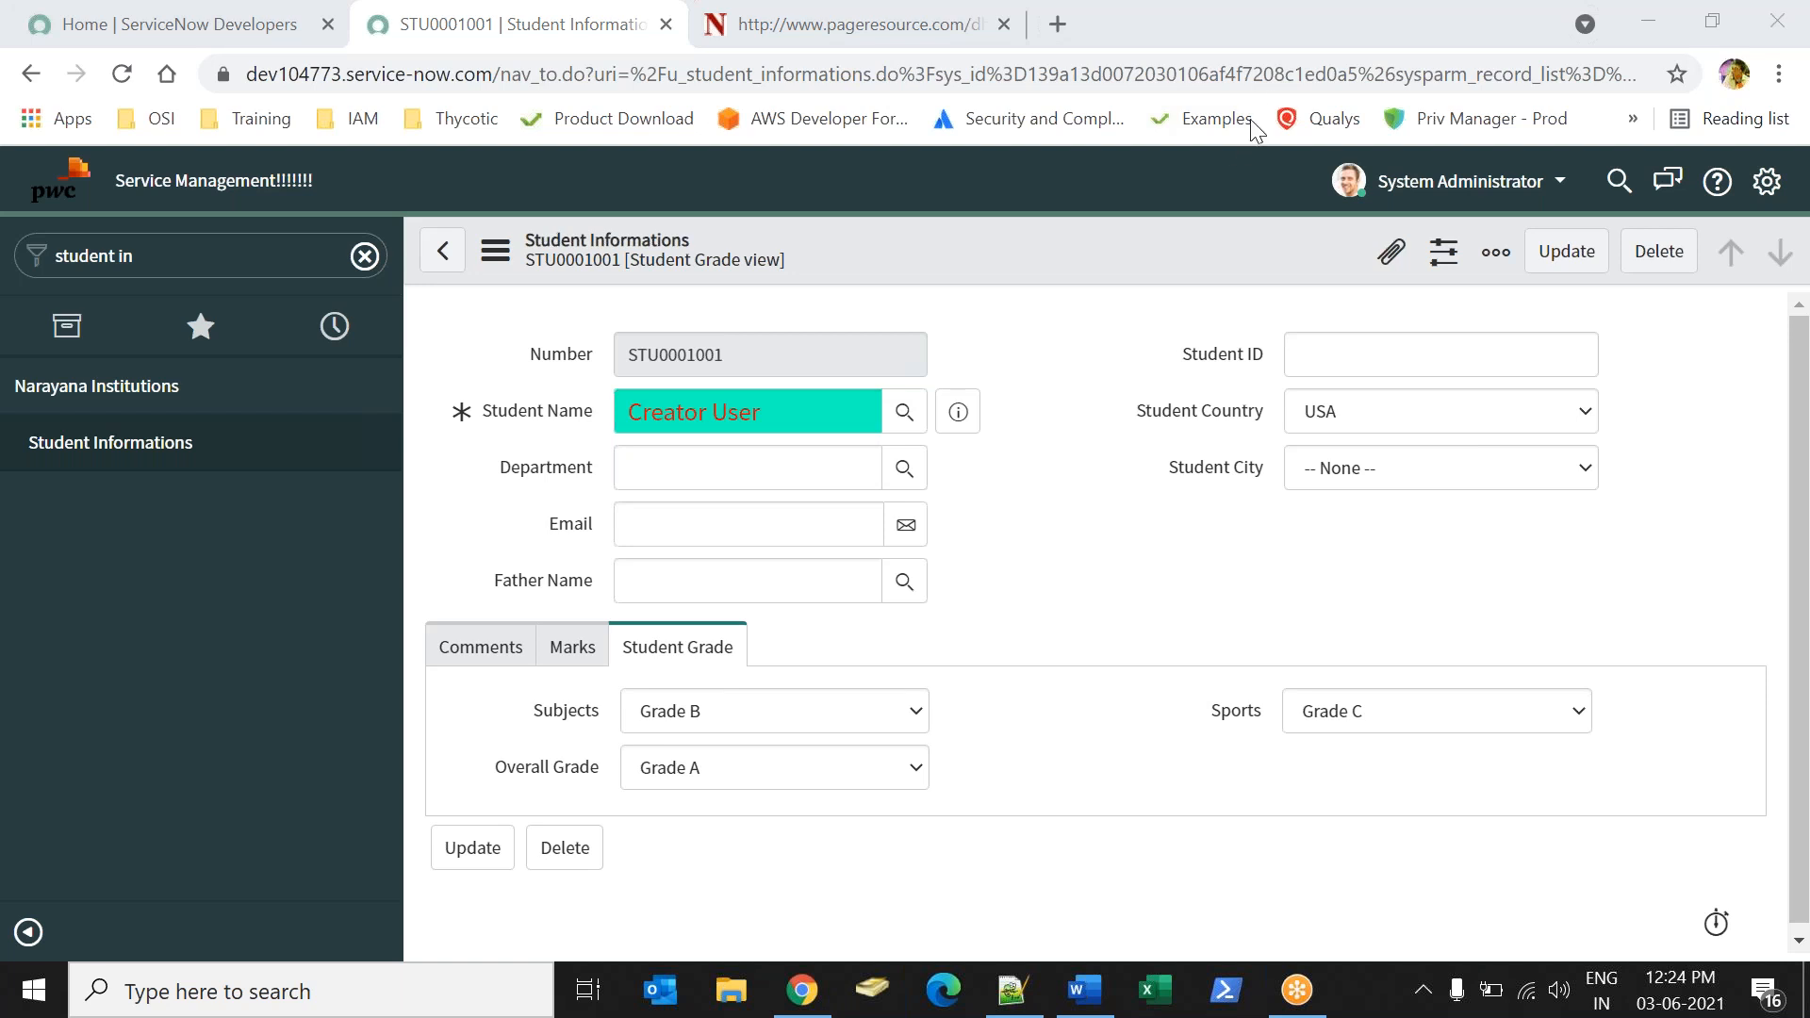
Switch to the Word notes and insert a dotted separator line below OverAll Grade.
click(1085, 990)
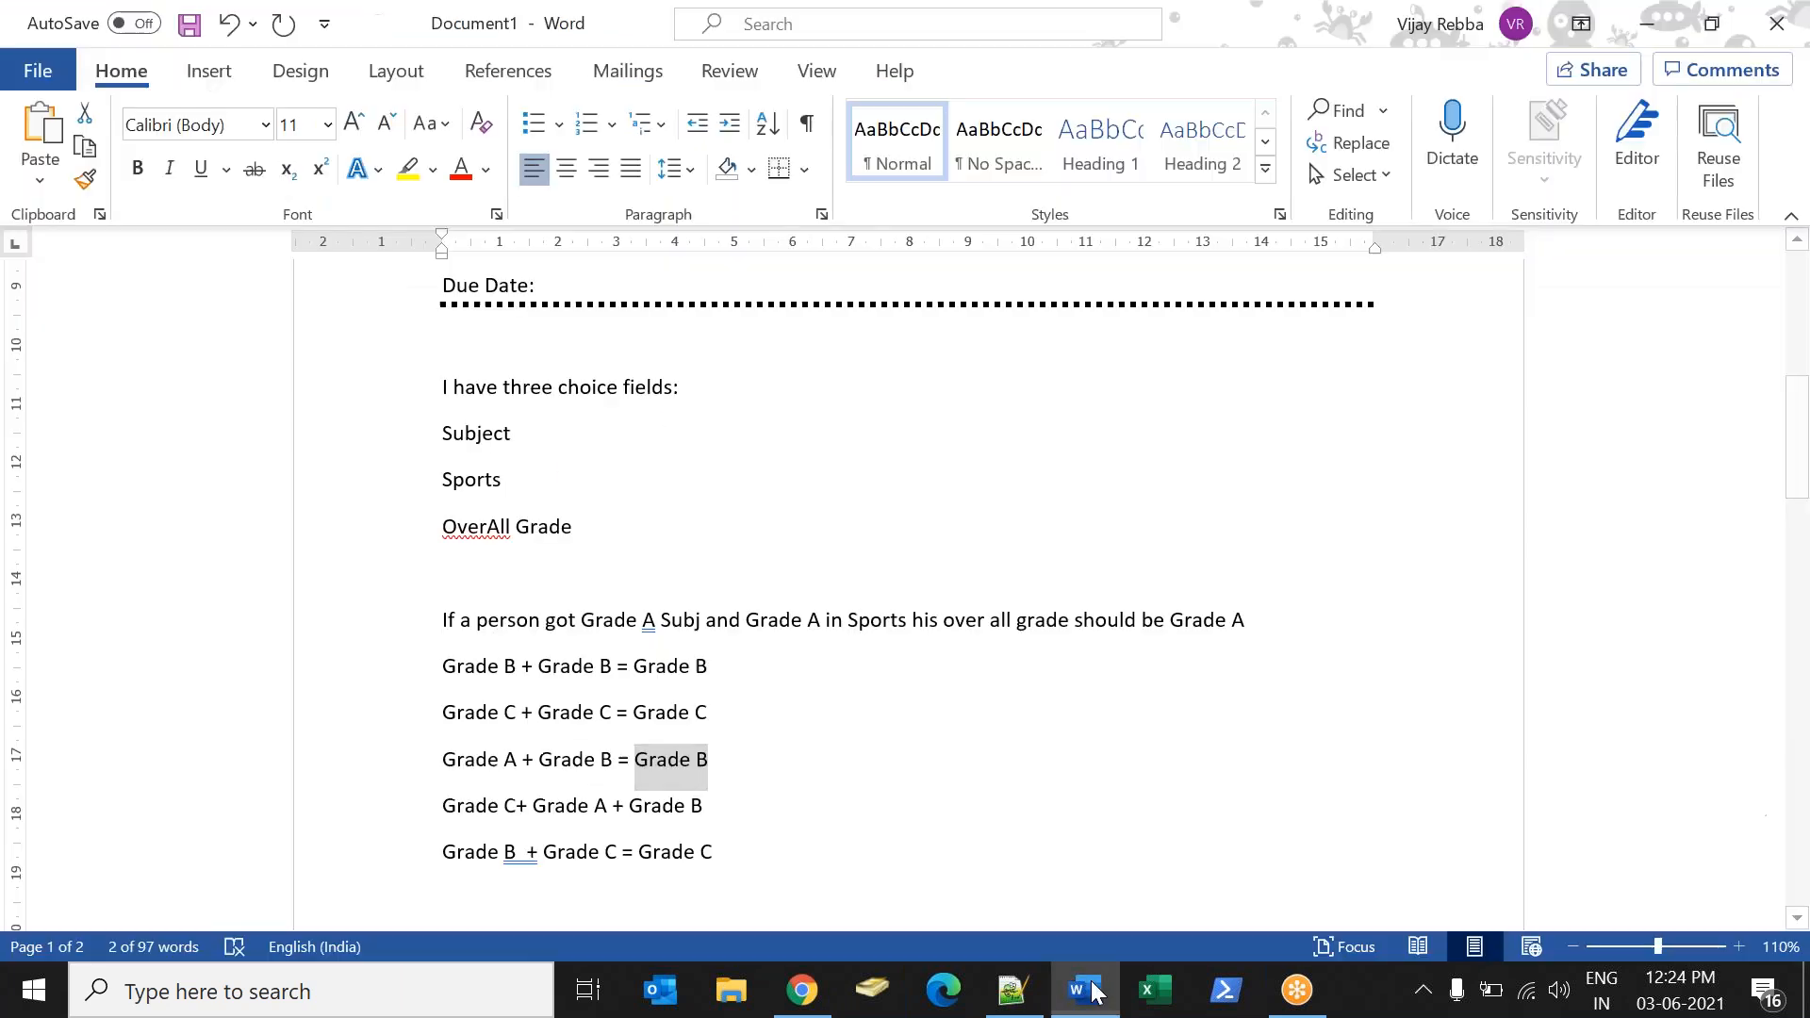
click(933, 851)
click(642, 555)
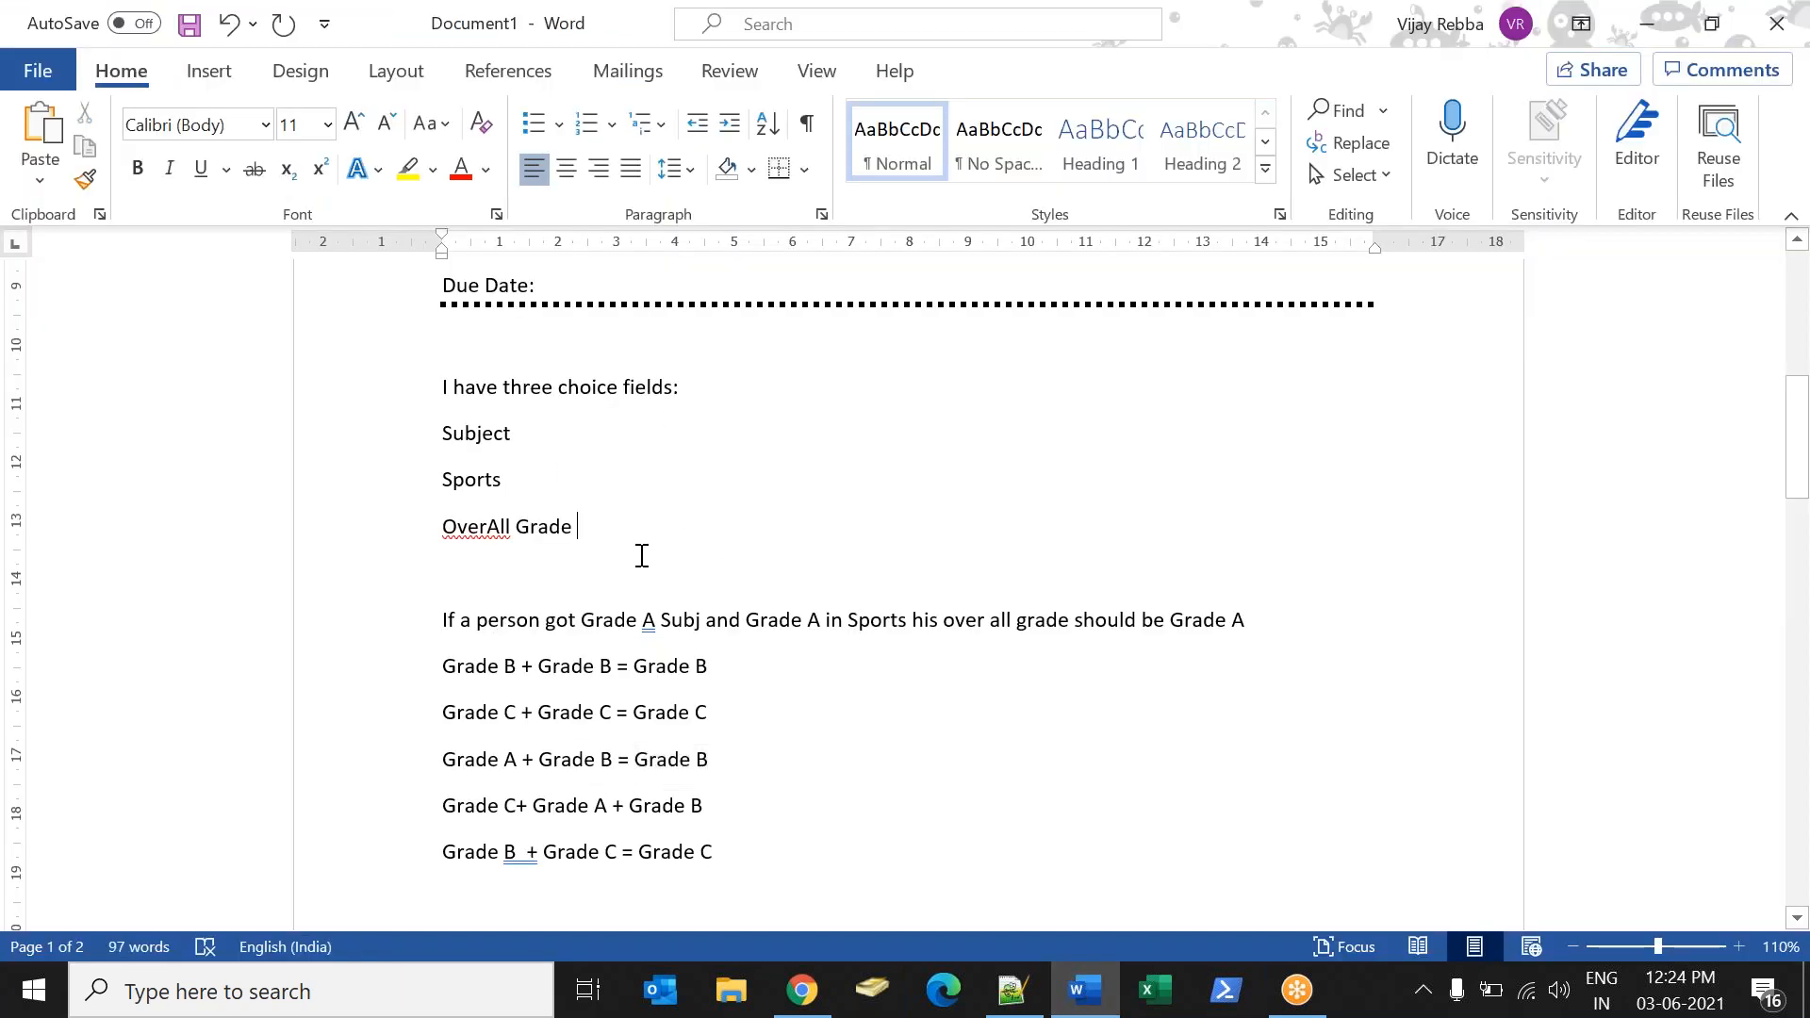
key(Return)
text(*****************)
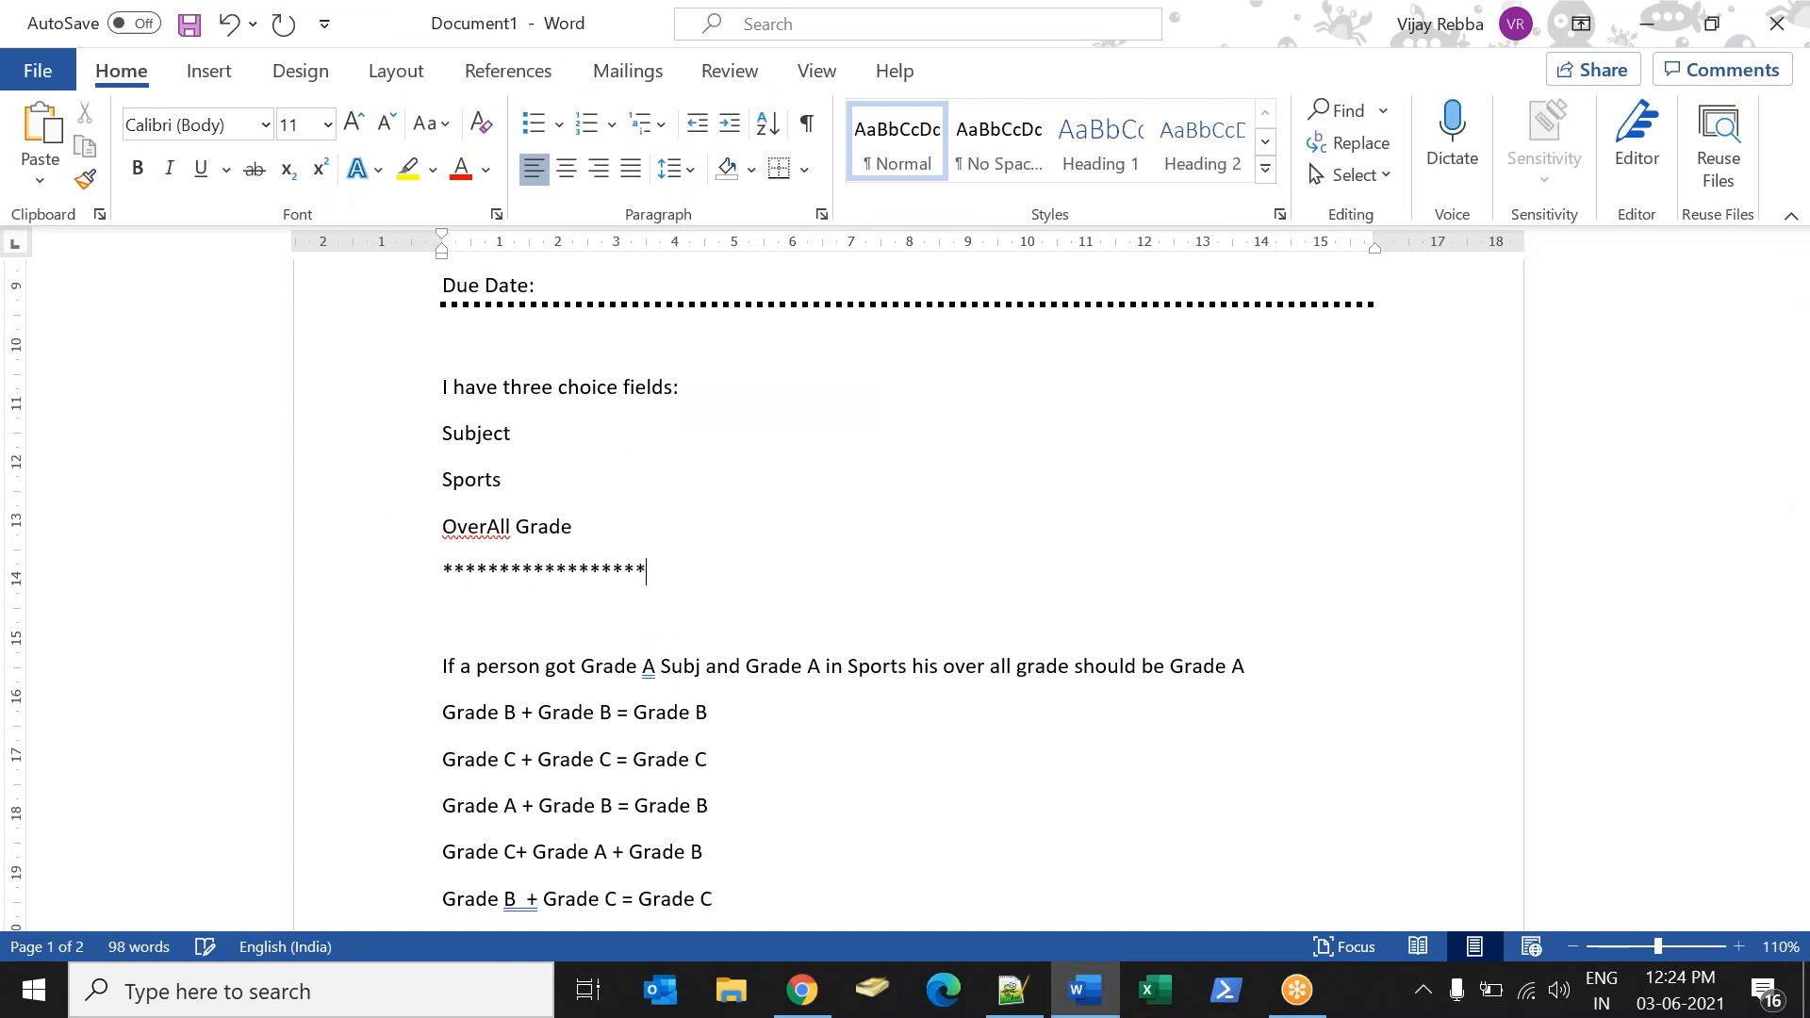
key(Return)
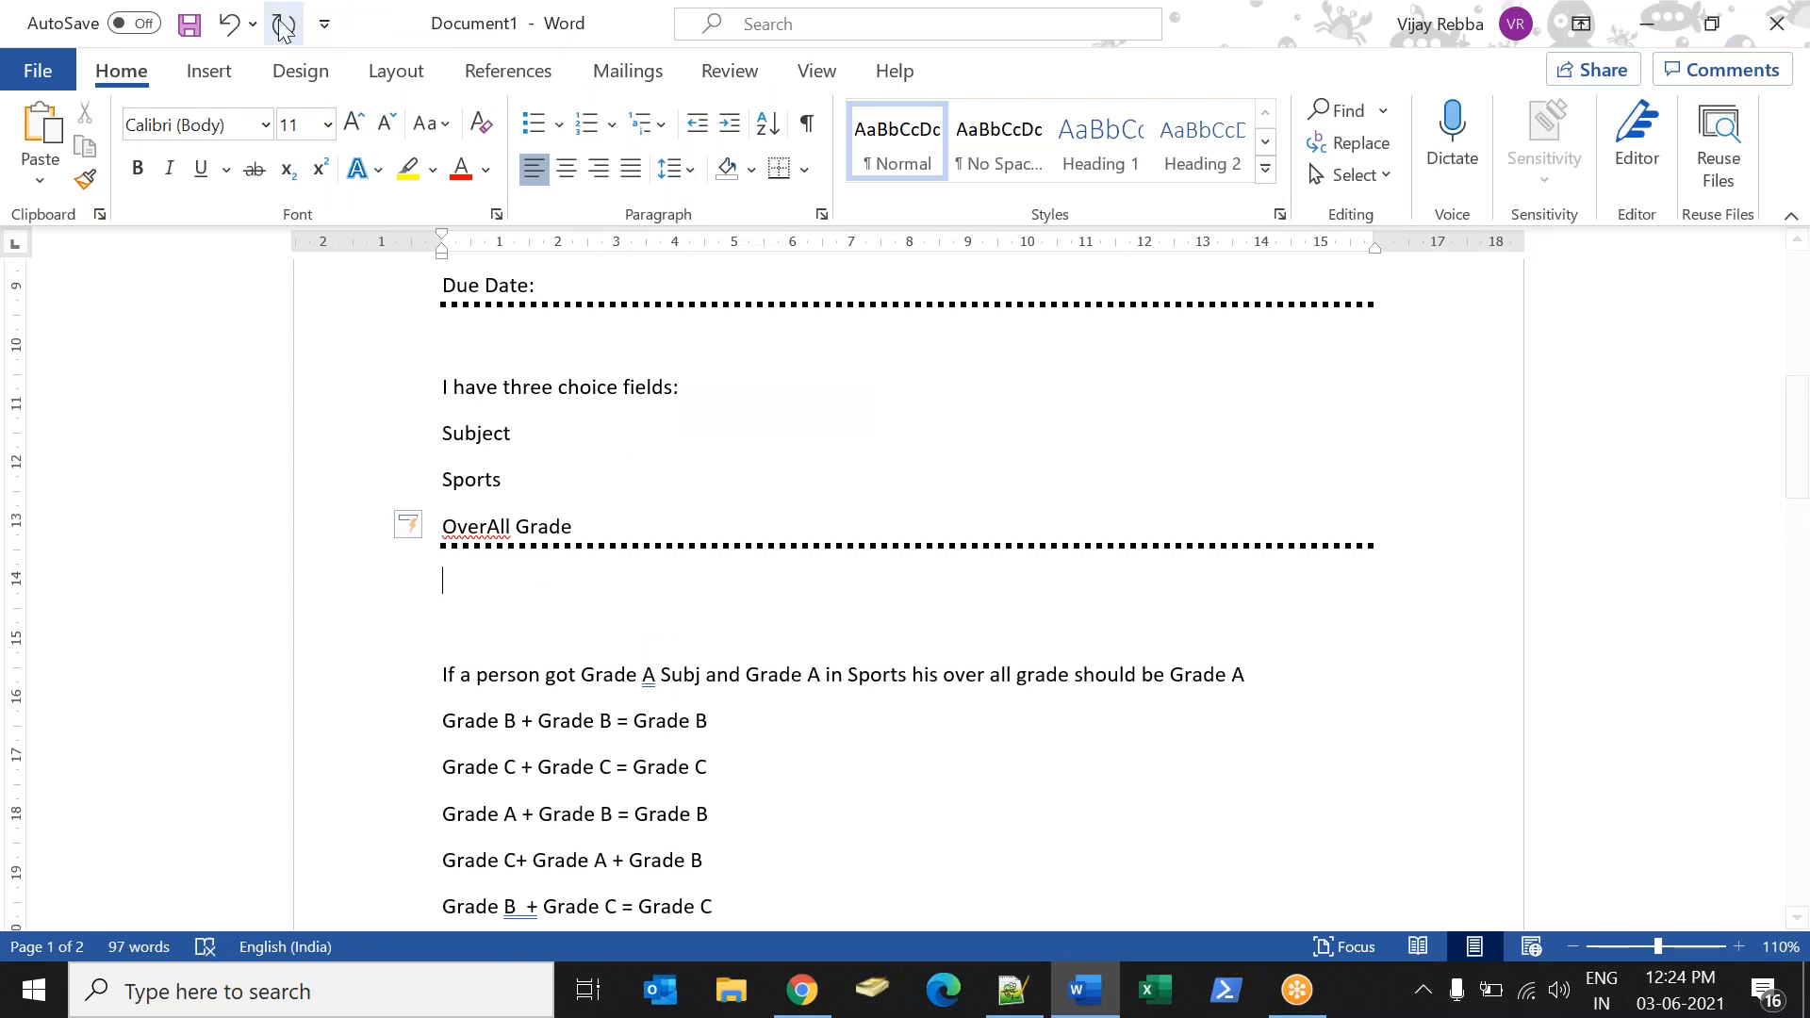
Switch to the student record in Chrome, set Student Country to India and check the Student City choices.
key(alt+Tab)
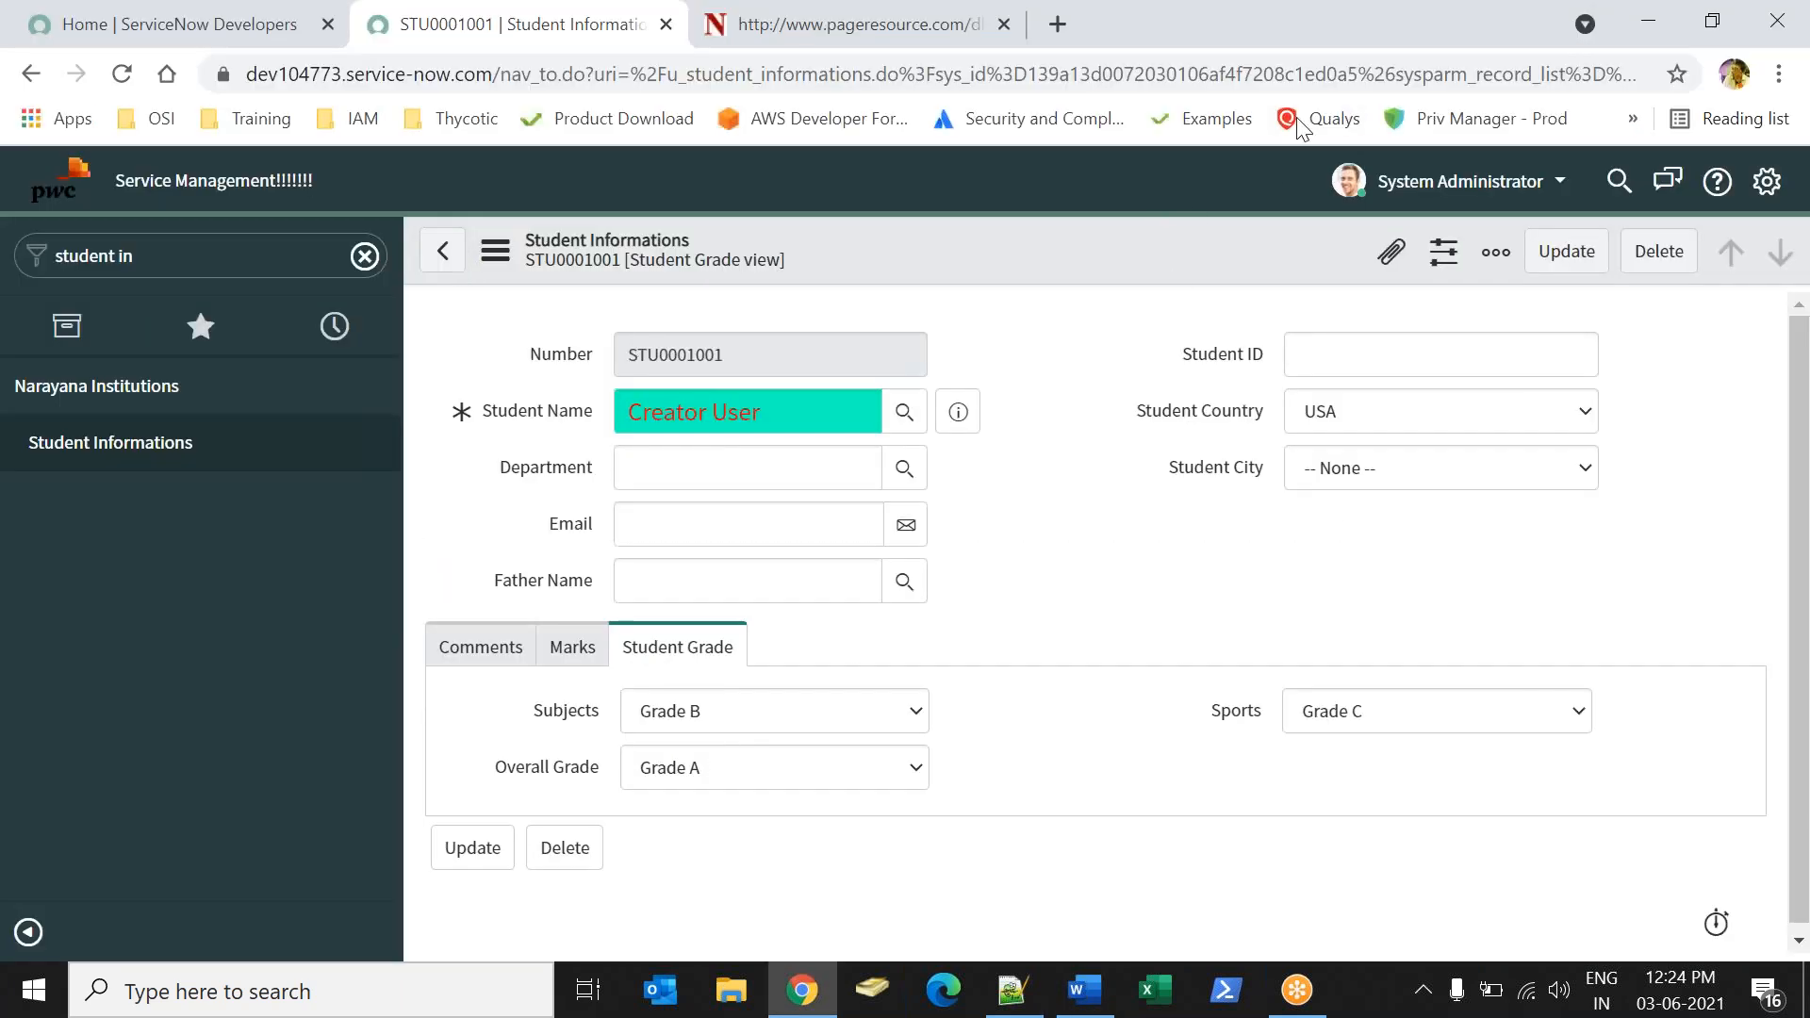
click(1316, 420)
click(1316, 468)
click(1356, 473)
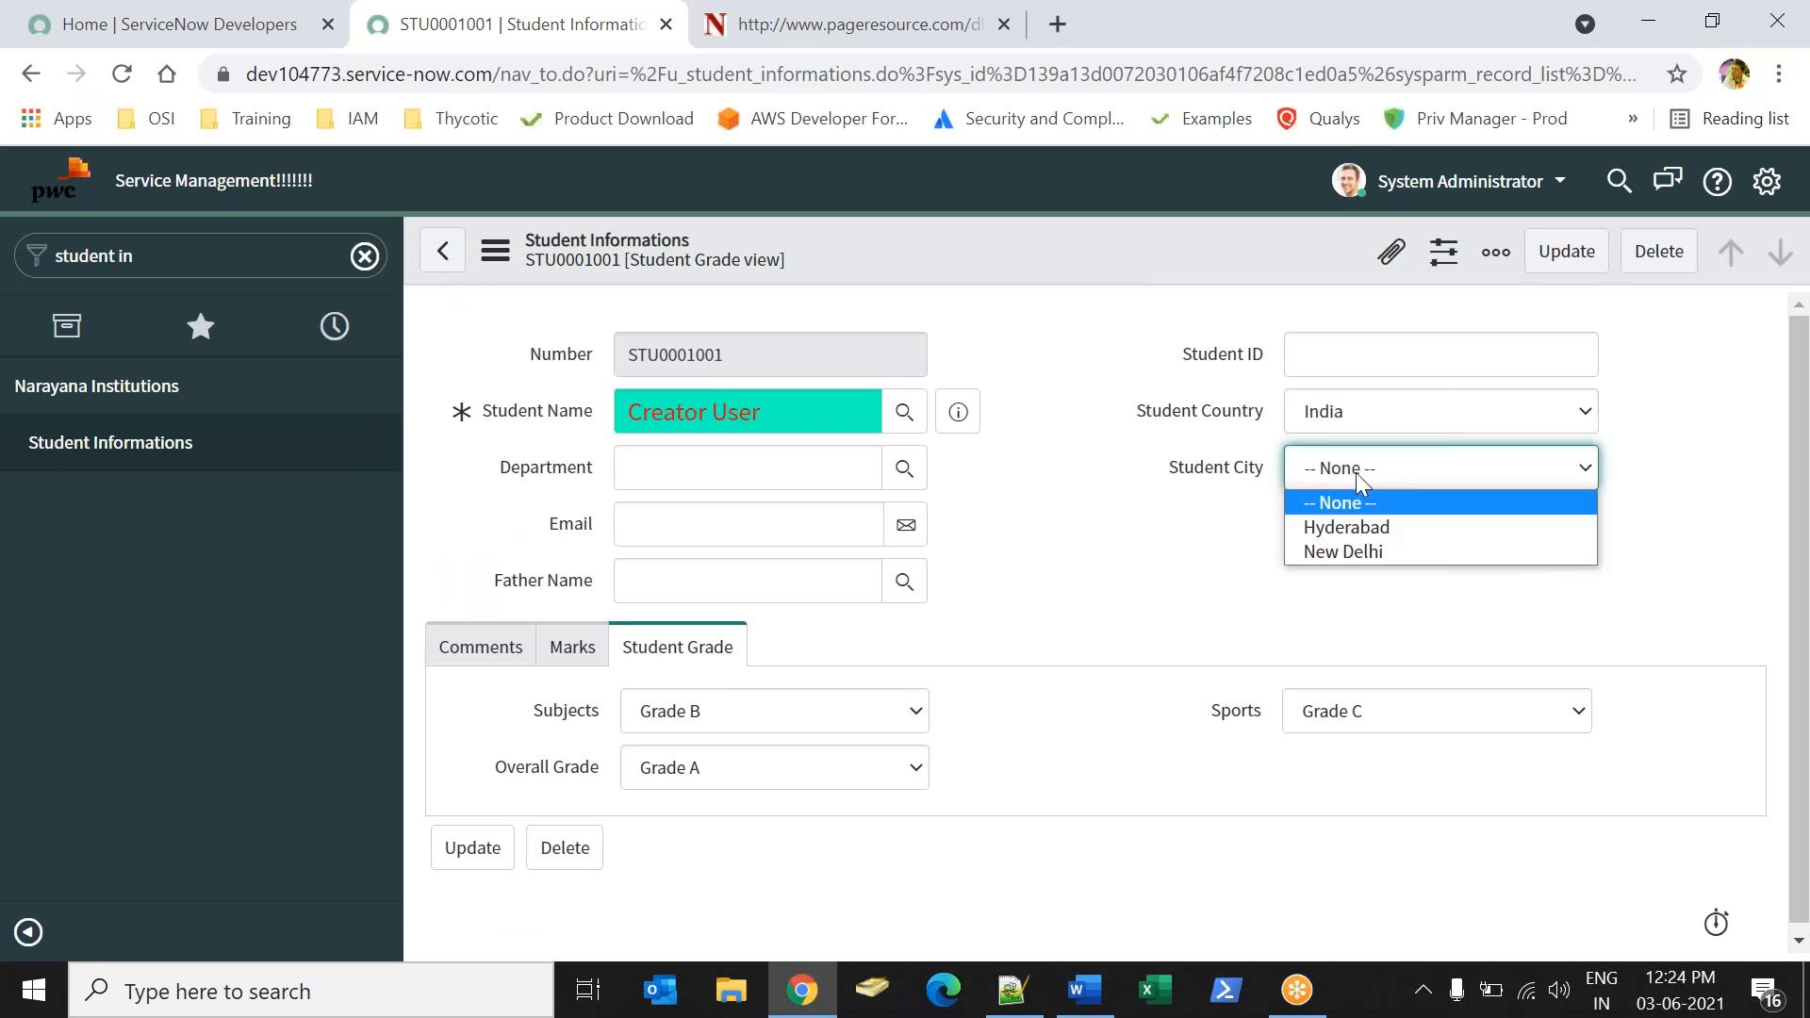
click(1334, 502)
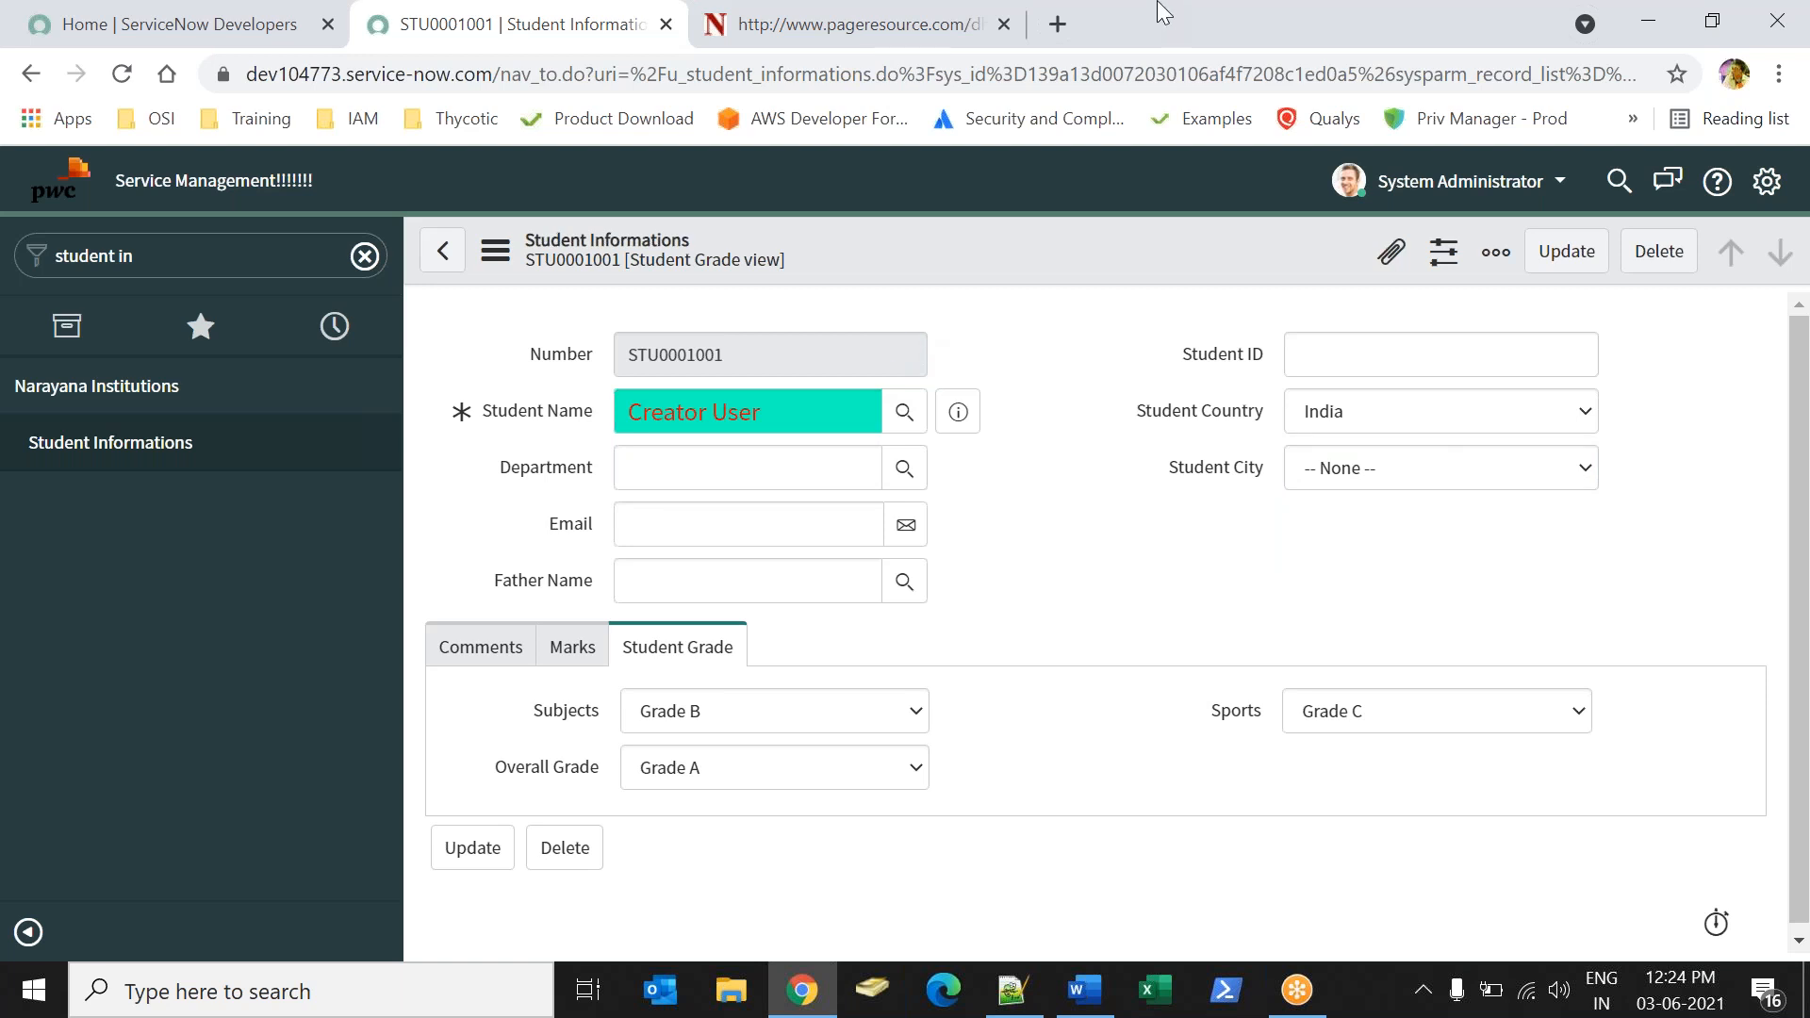
click(1253, 54)
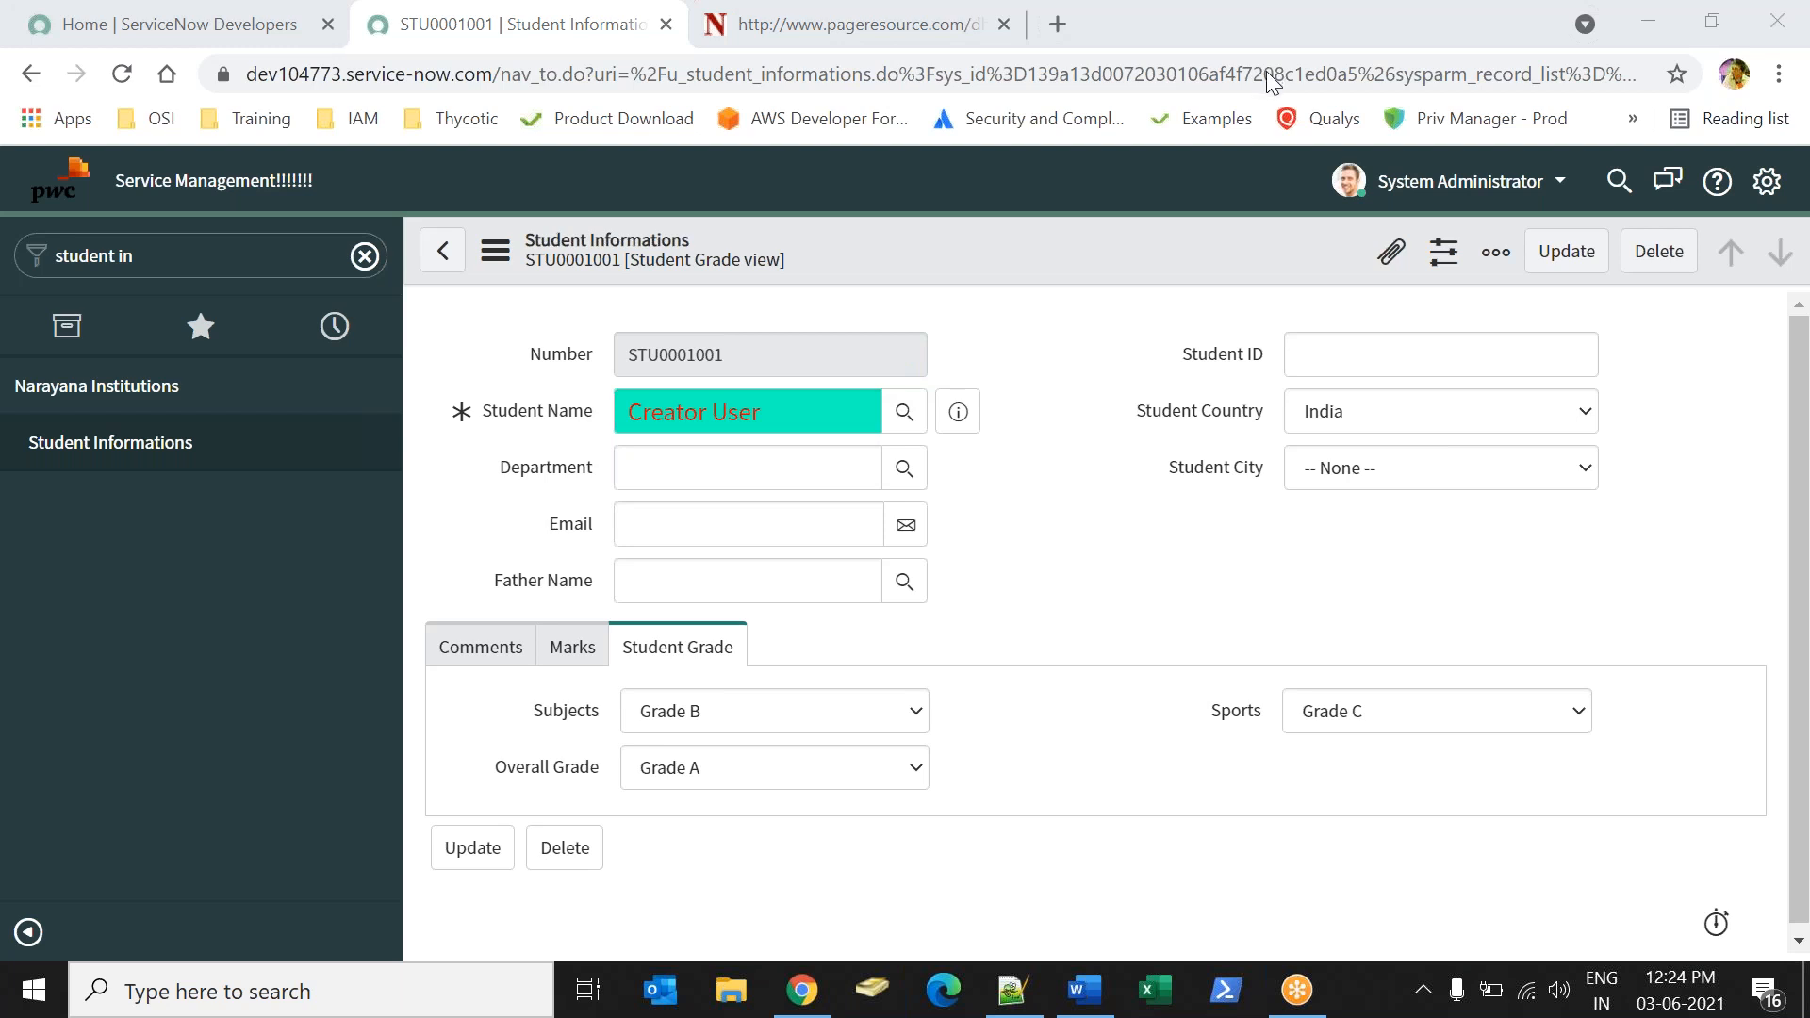
click(1249, 87)
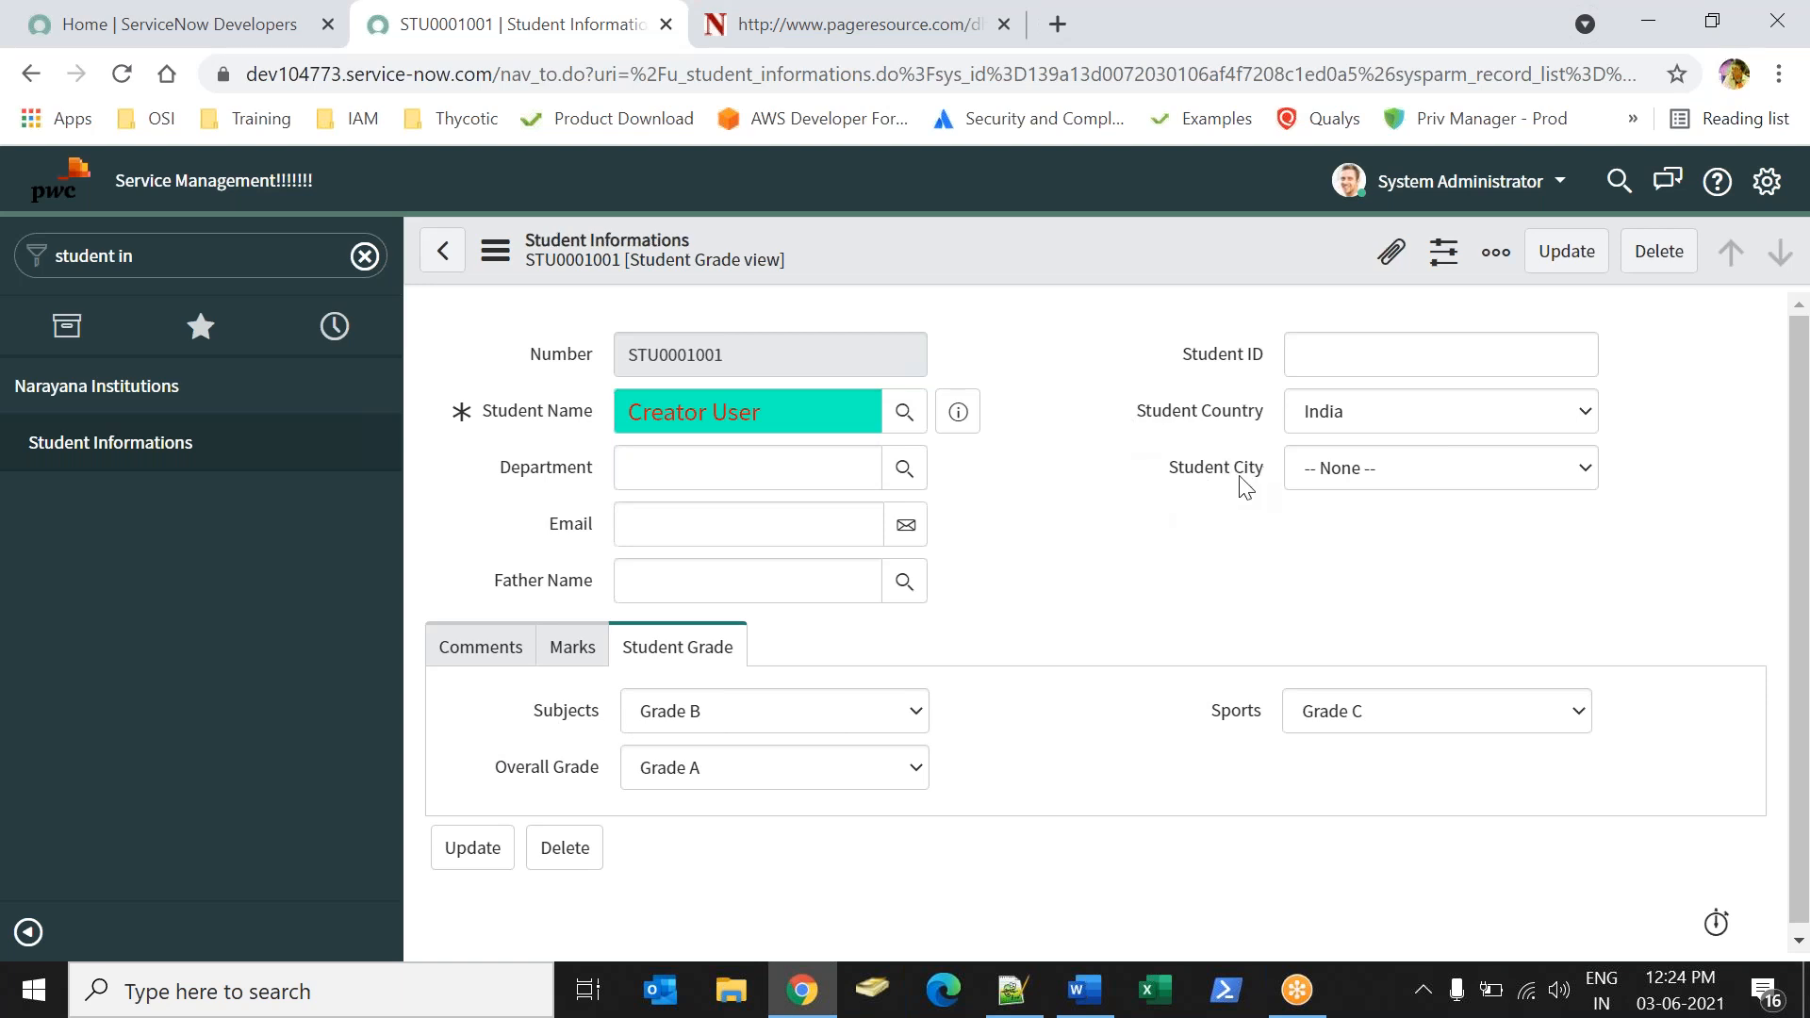
Open the dictionary entry of the Student City field, leaving the student record without saving.
drag(1160, 418, 1265, 420)
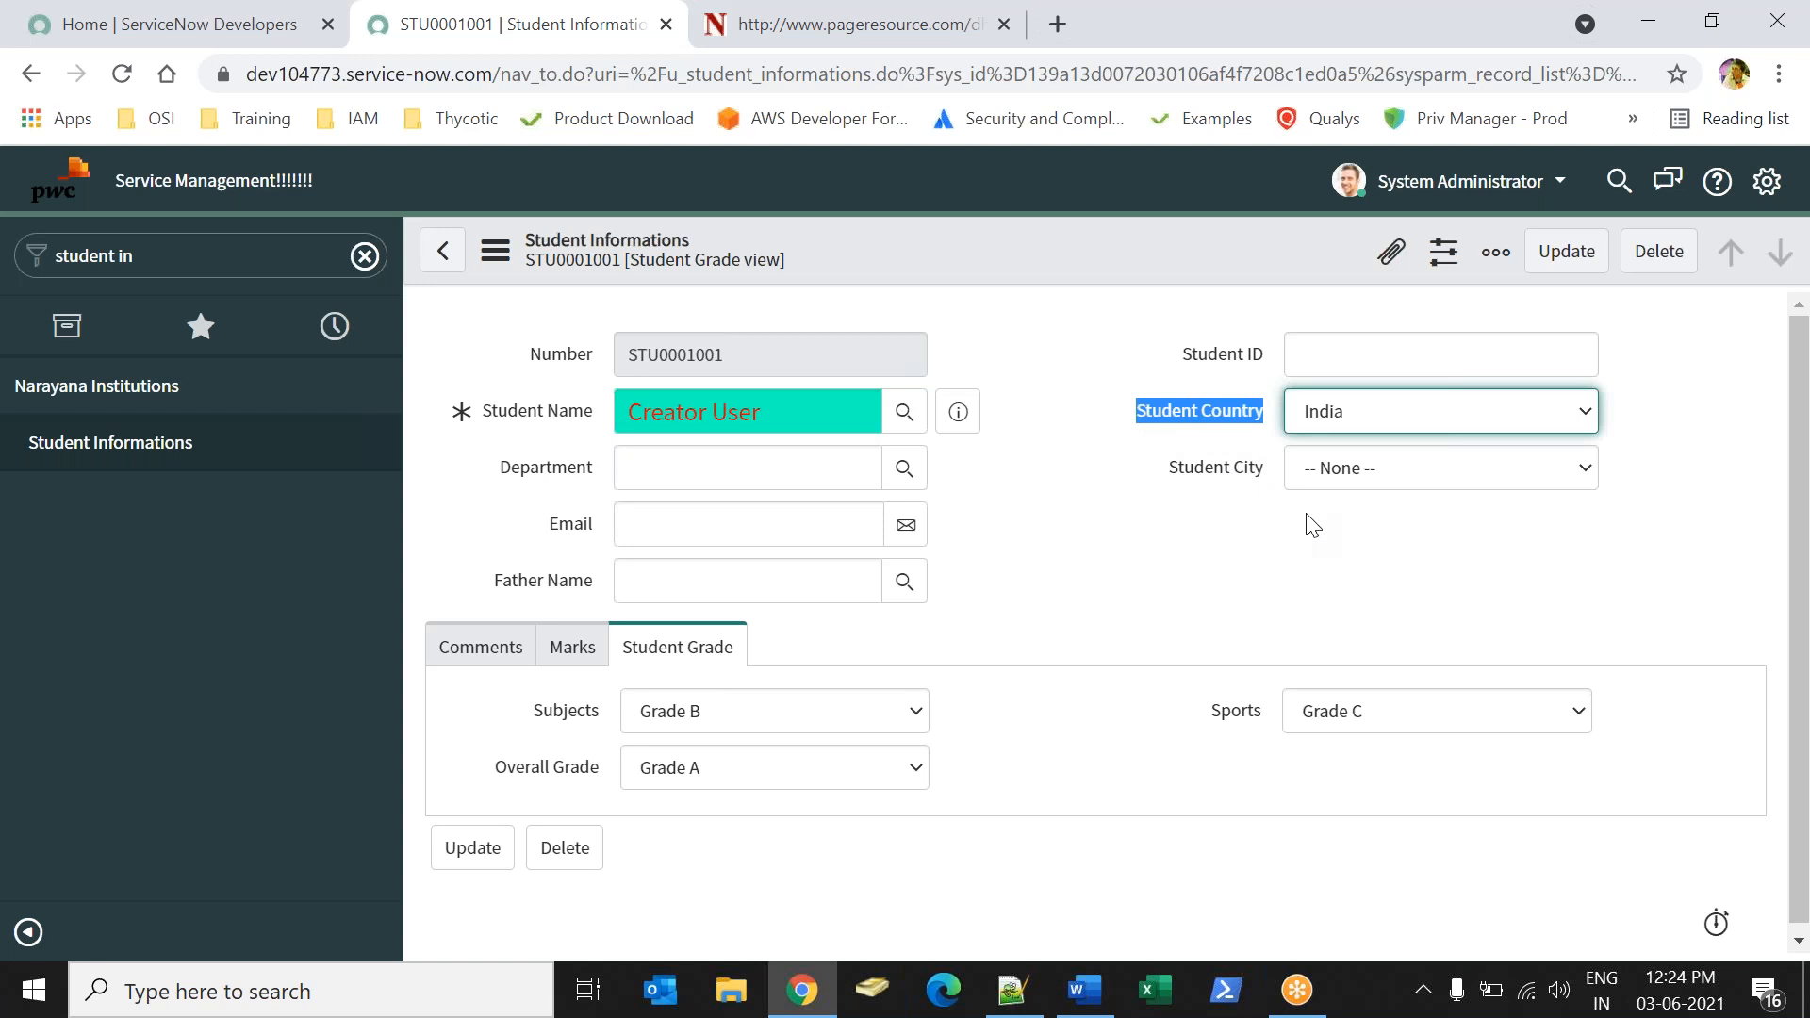
drag(1169, 469, 1265, 472)
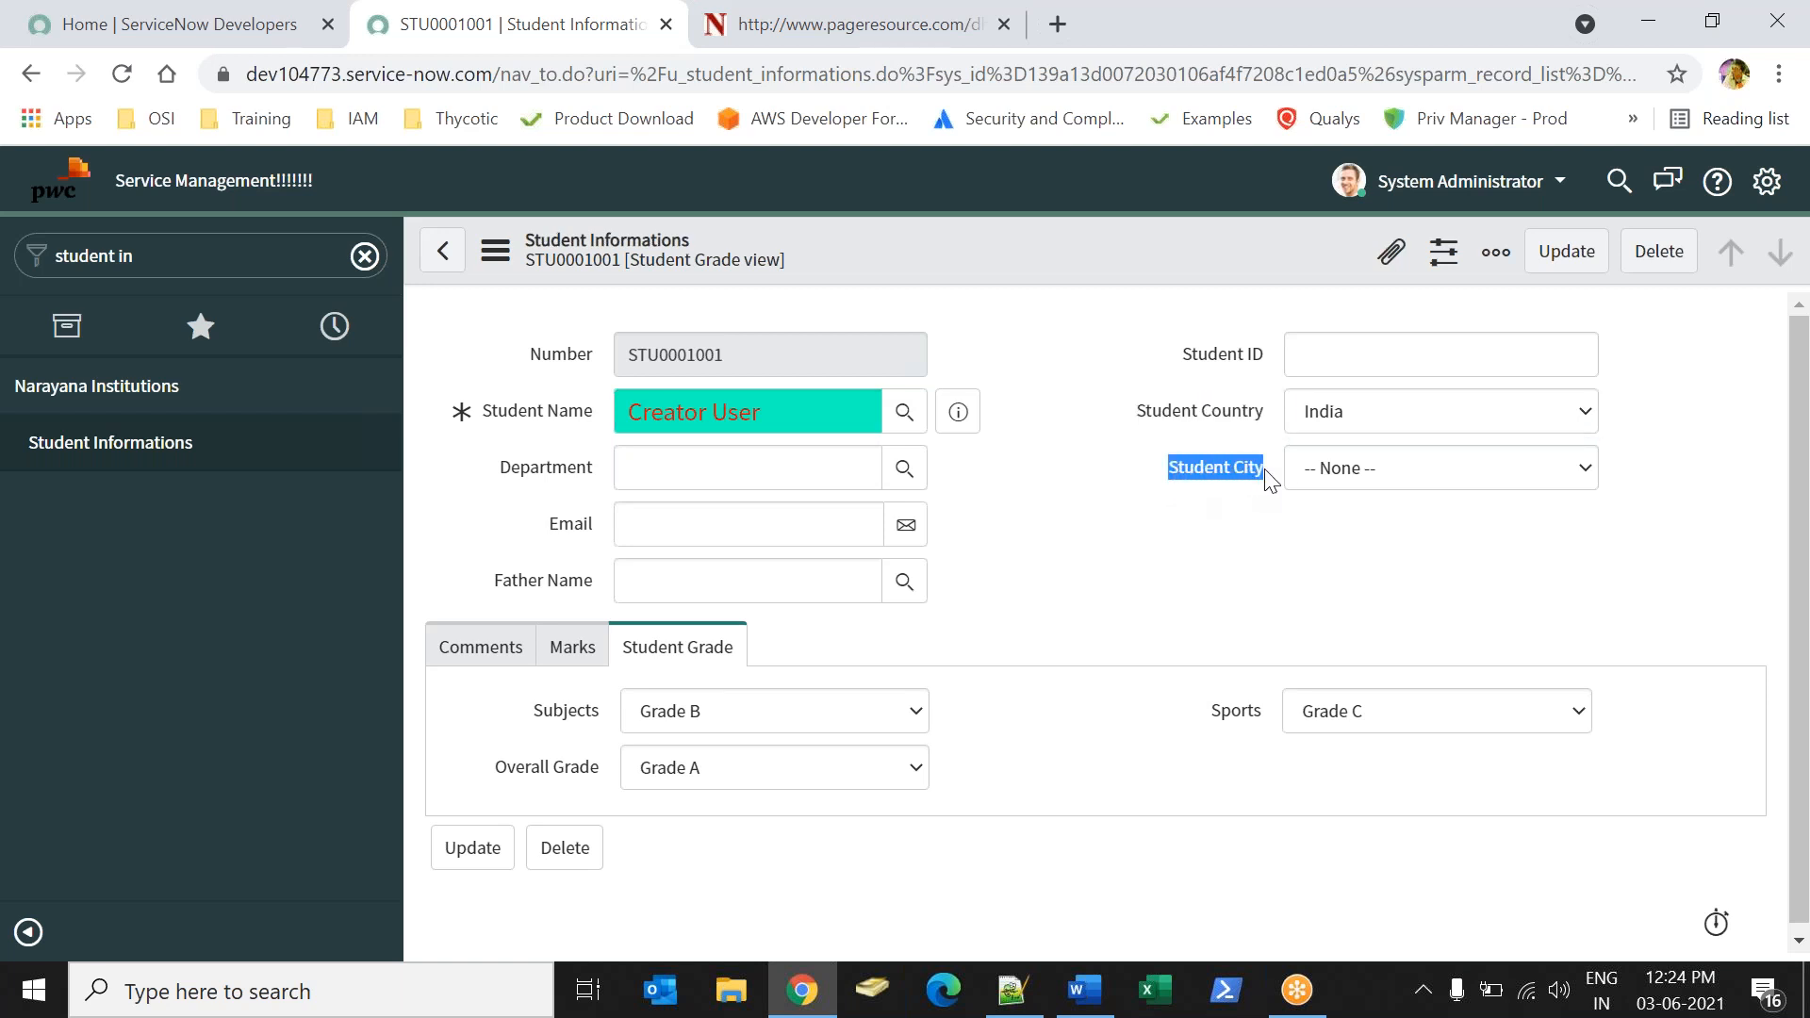
right_click(1254, 466)
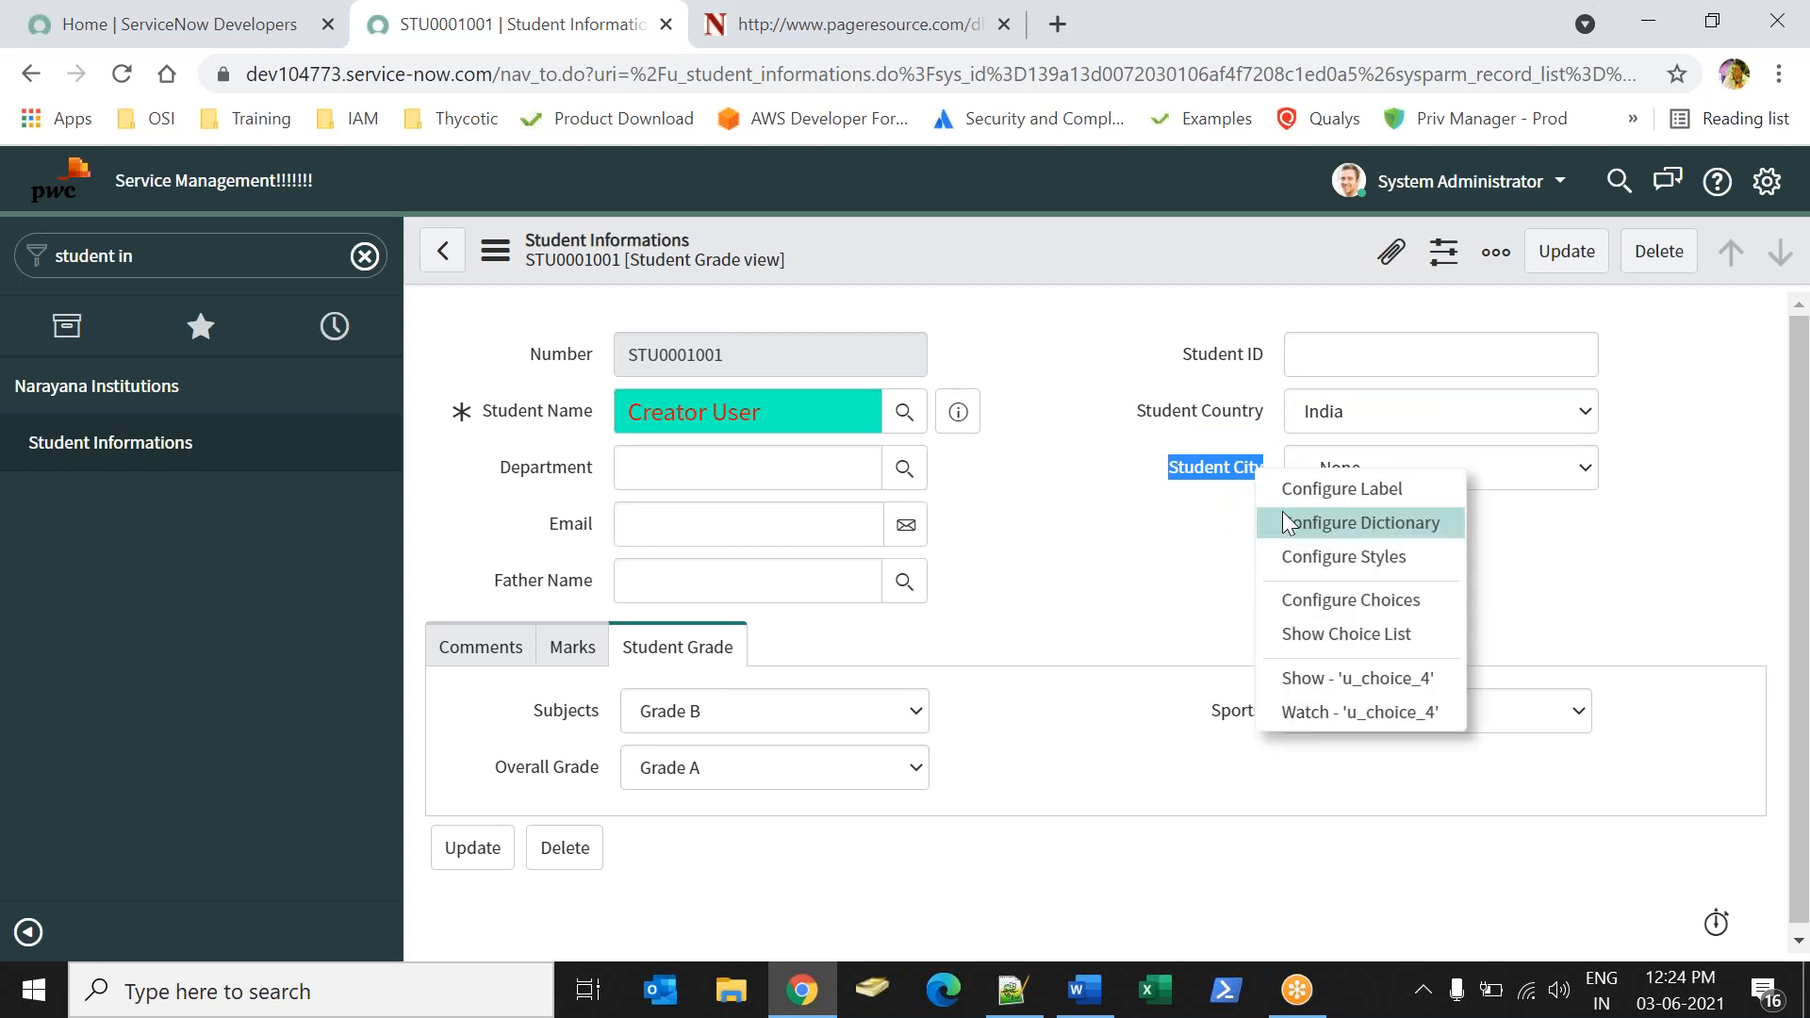
click(1290, 516)
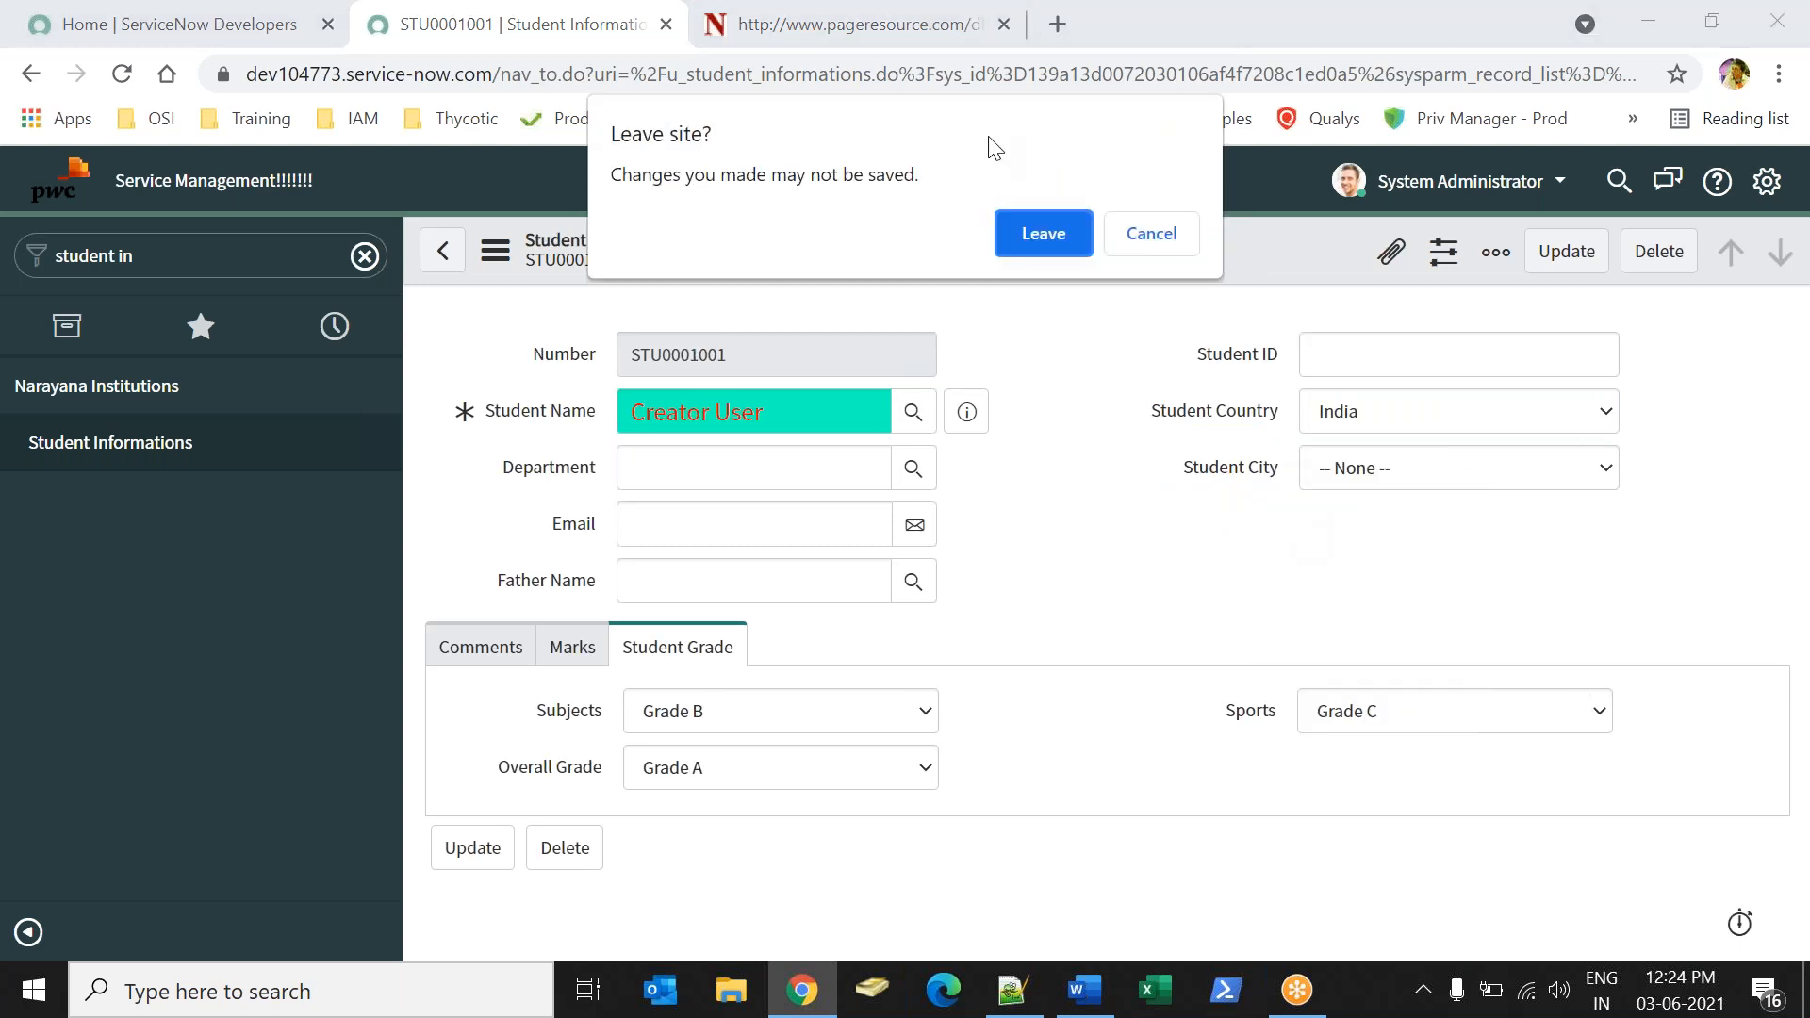
click(1039, 232)
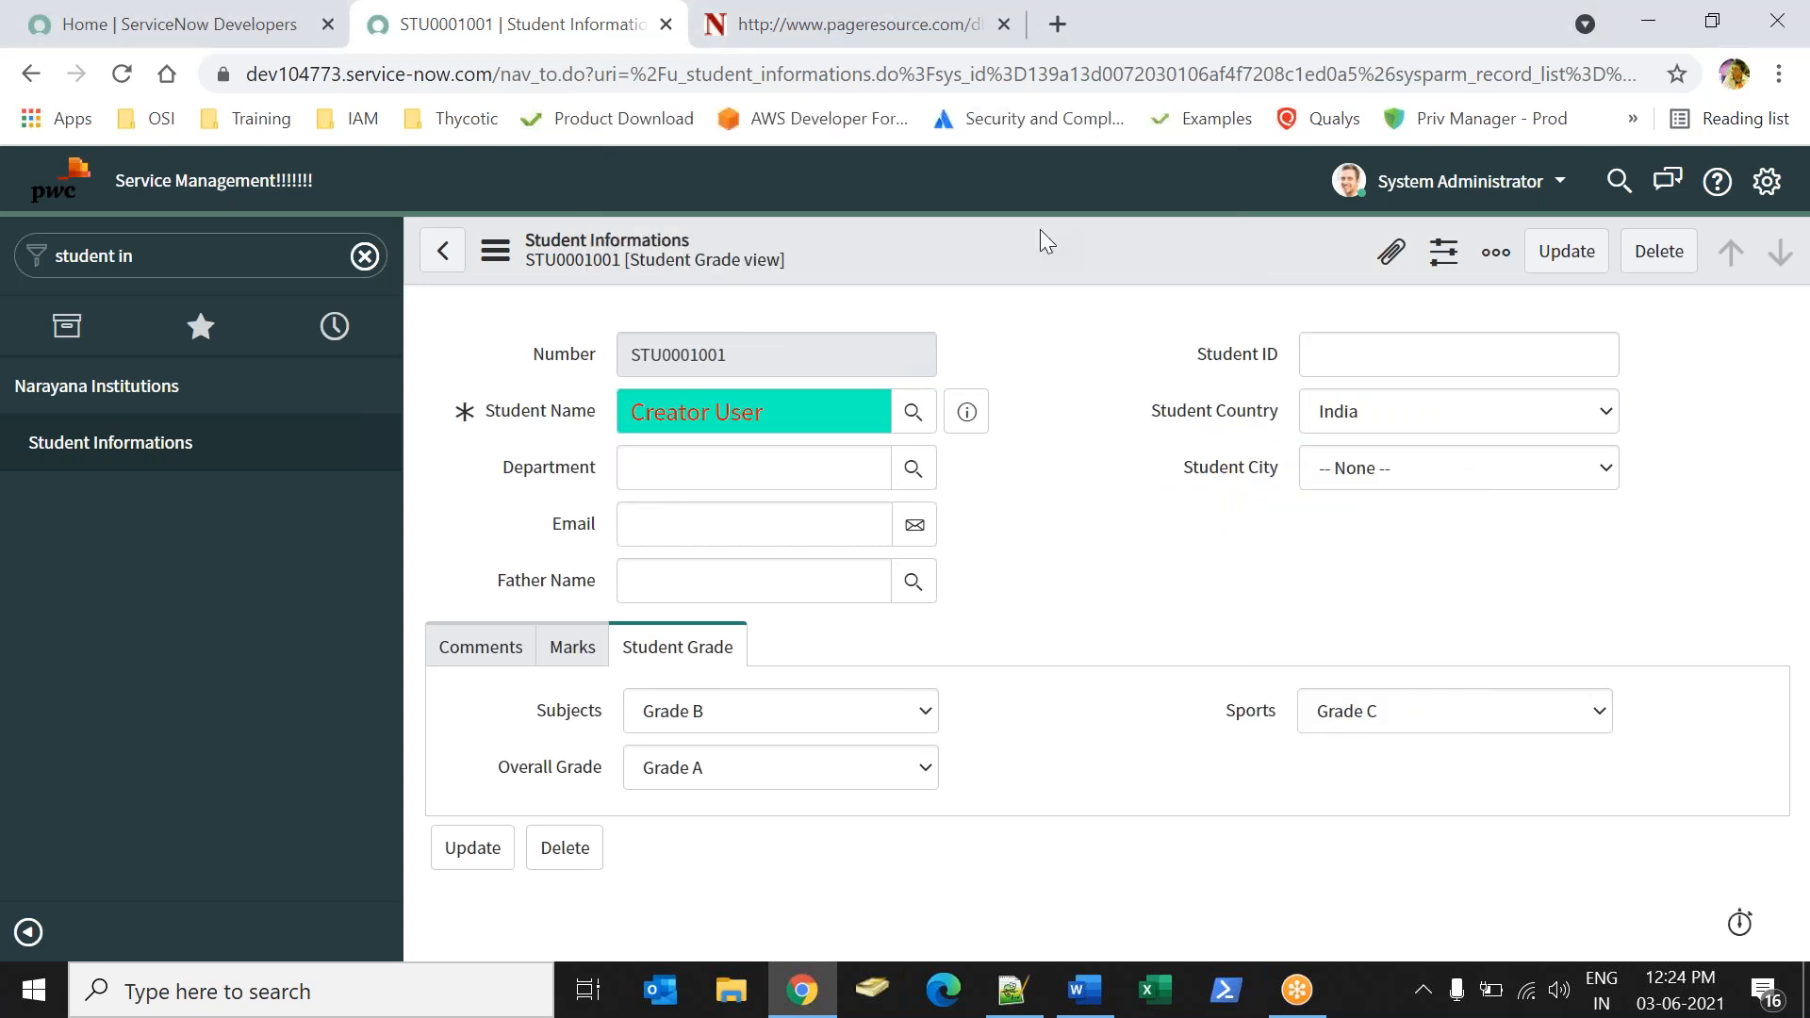
double_click(1124, 549)
Examine the Student City dictionary entry's choices and their dependent values.
scroll(1801, 405, down, 1)
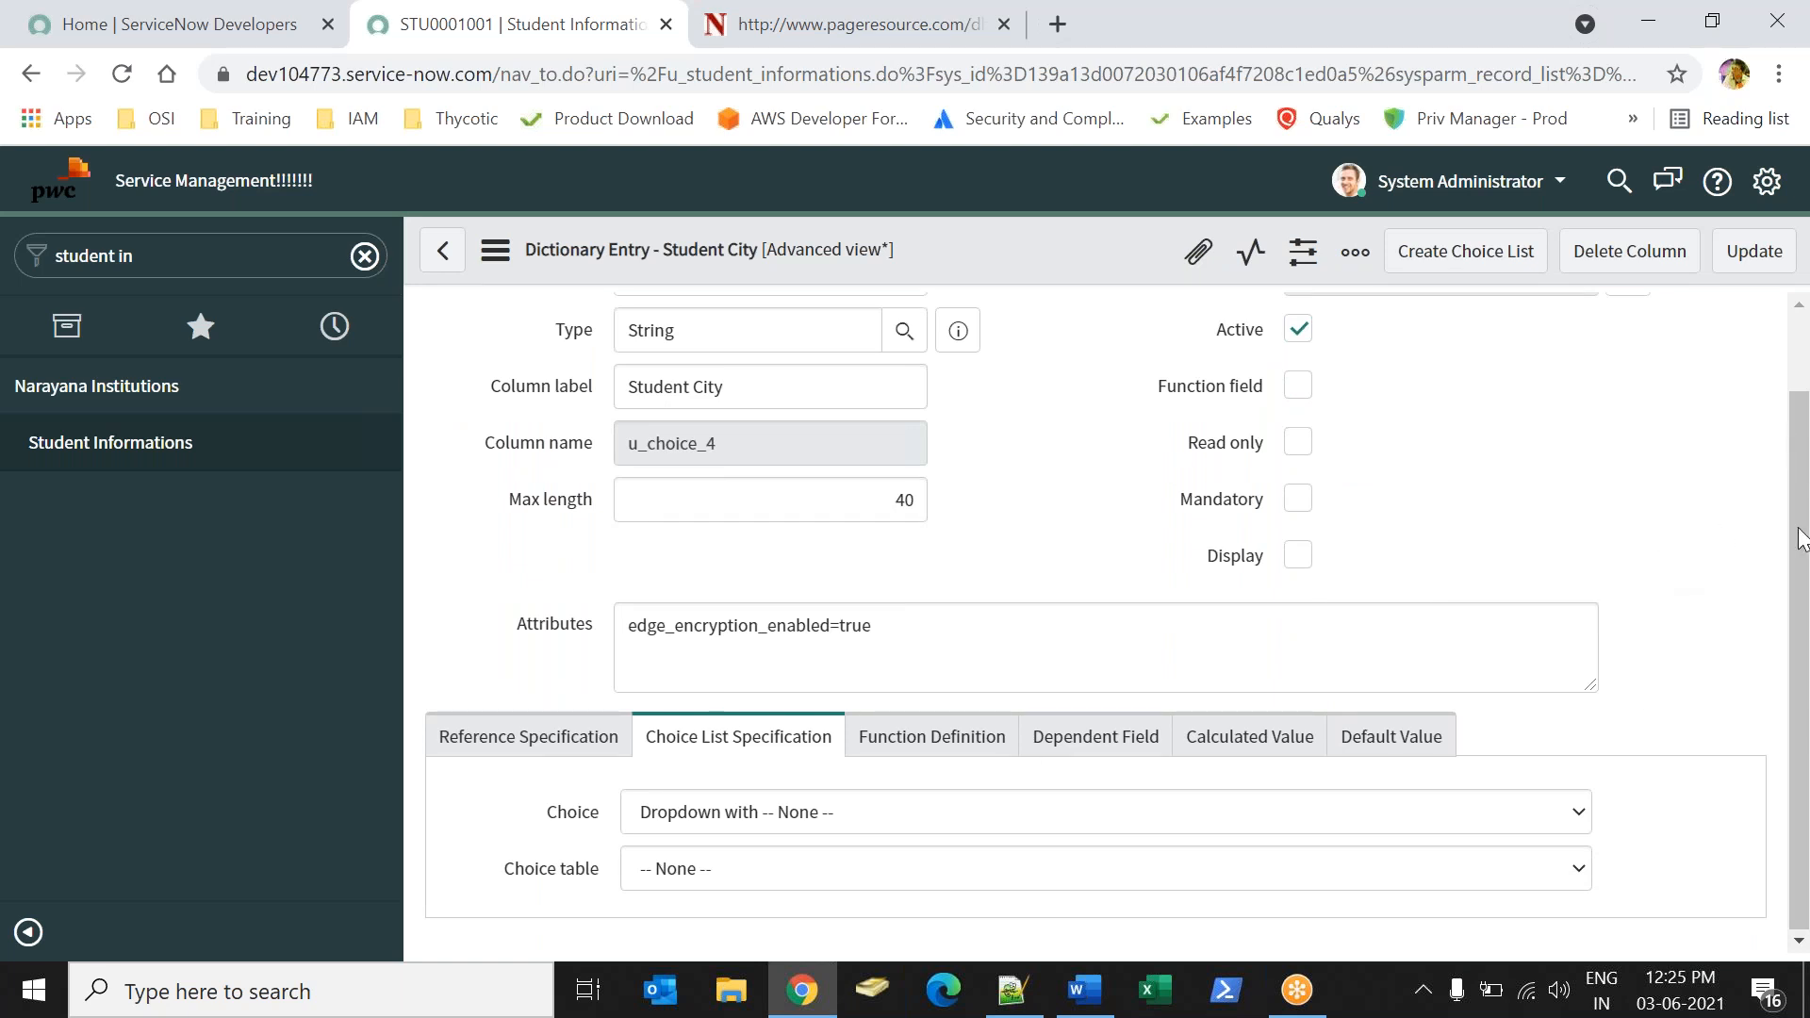
scroll(1801, 540, up, 1)
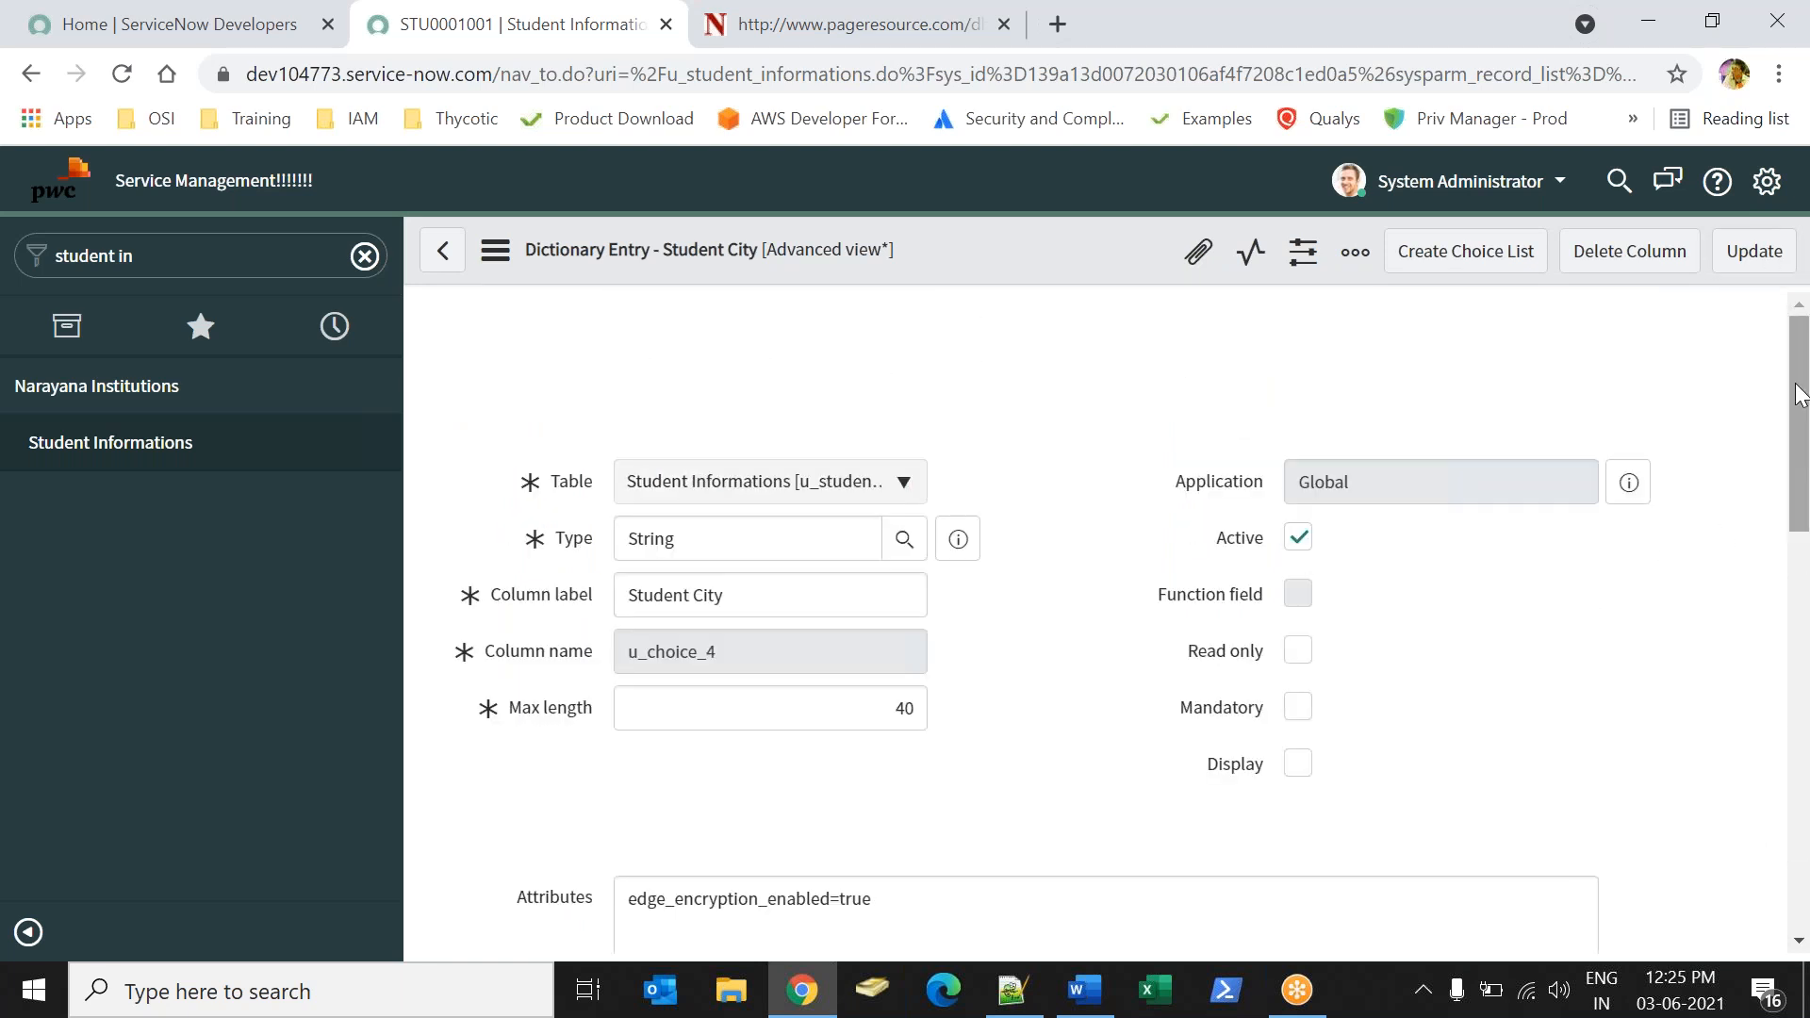
drag(1799, 396, 1804, 757)
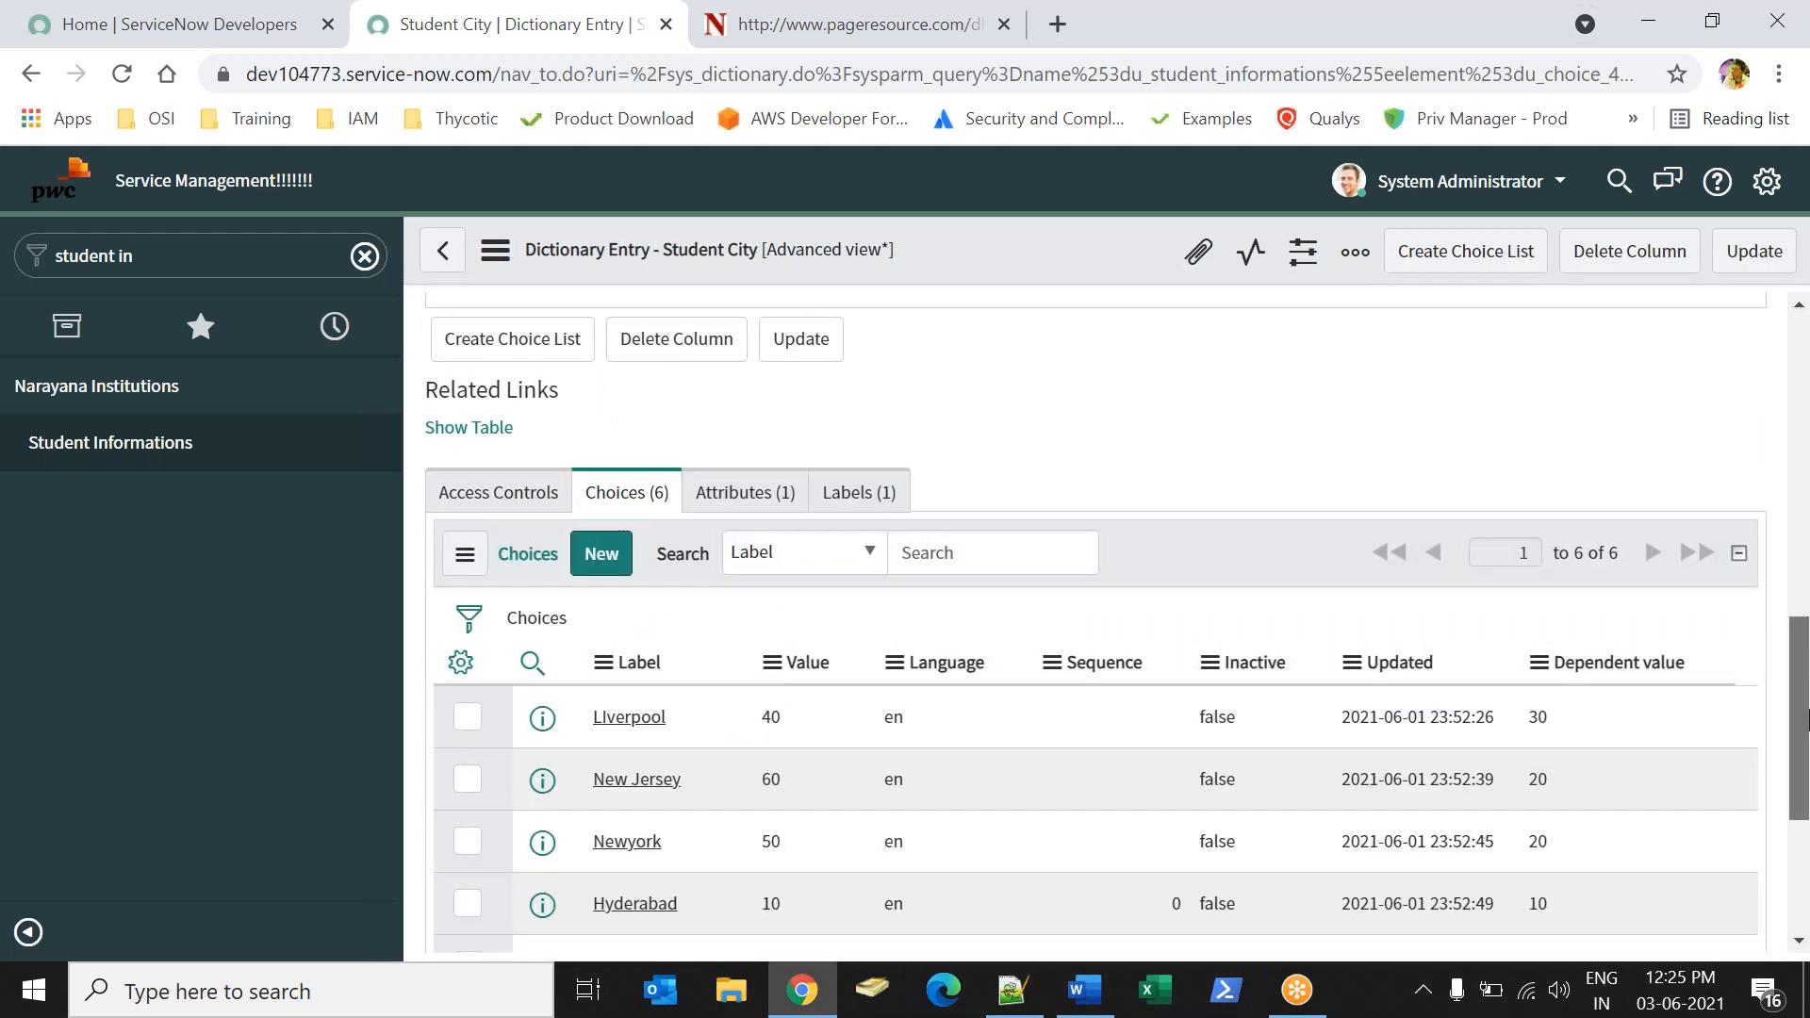
scroll(1621, 655, down, 4)
click(1594, 364)
drag(1729, 321, 1560, 308)
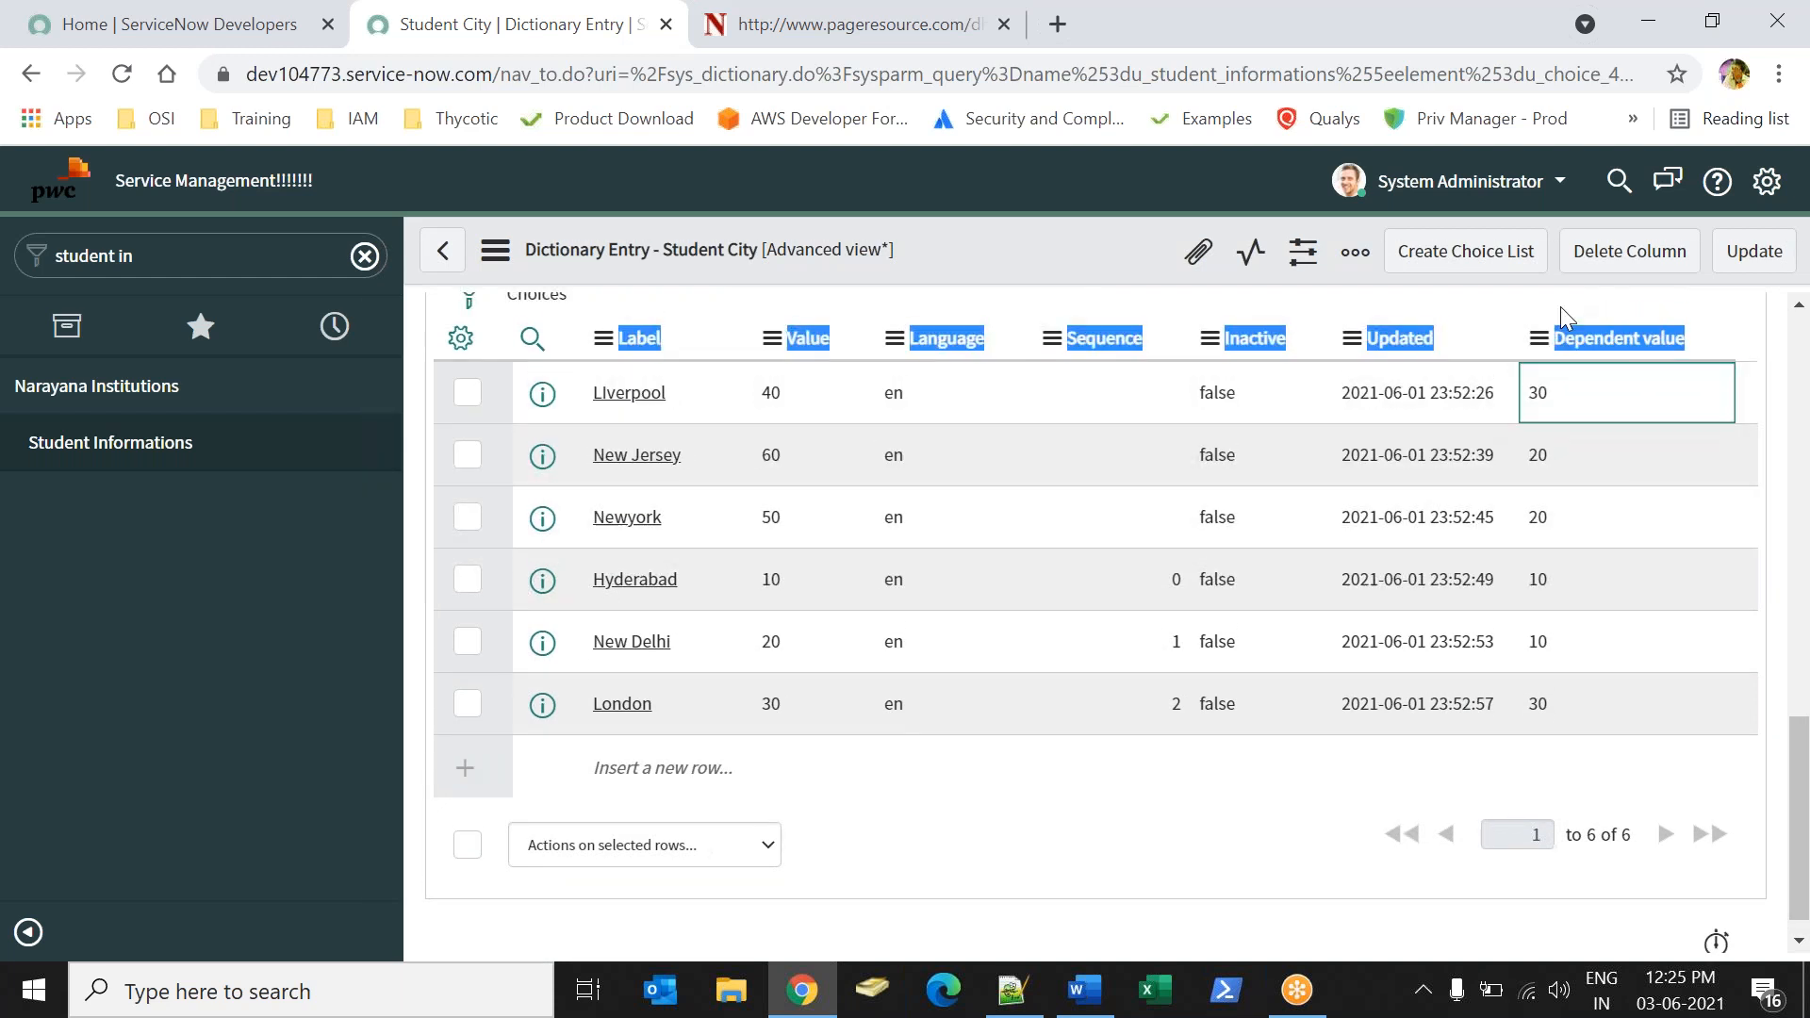
Return to the student record and review the Overall Grade choices alongside the Subjects and Sports fields.
click(145, 442)
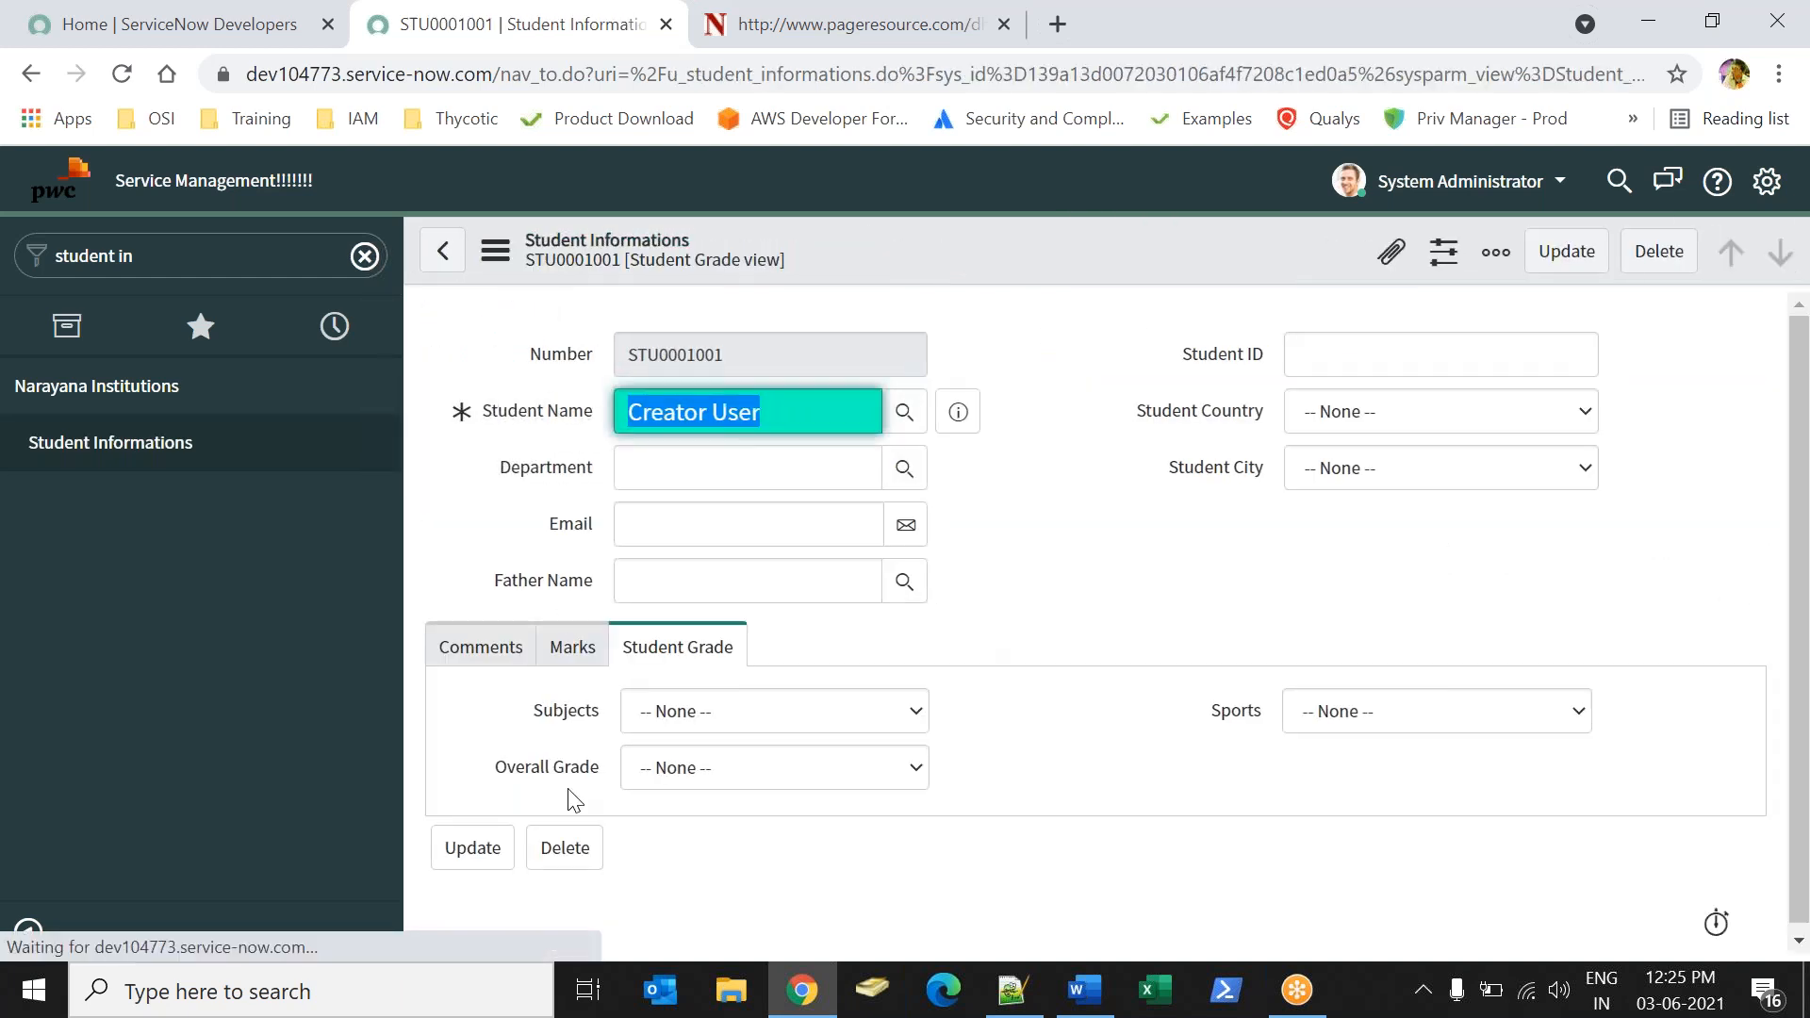
click(717, 779)
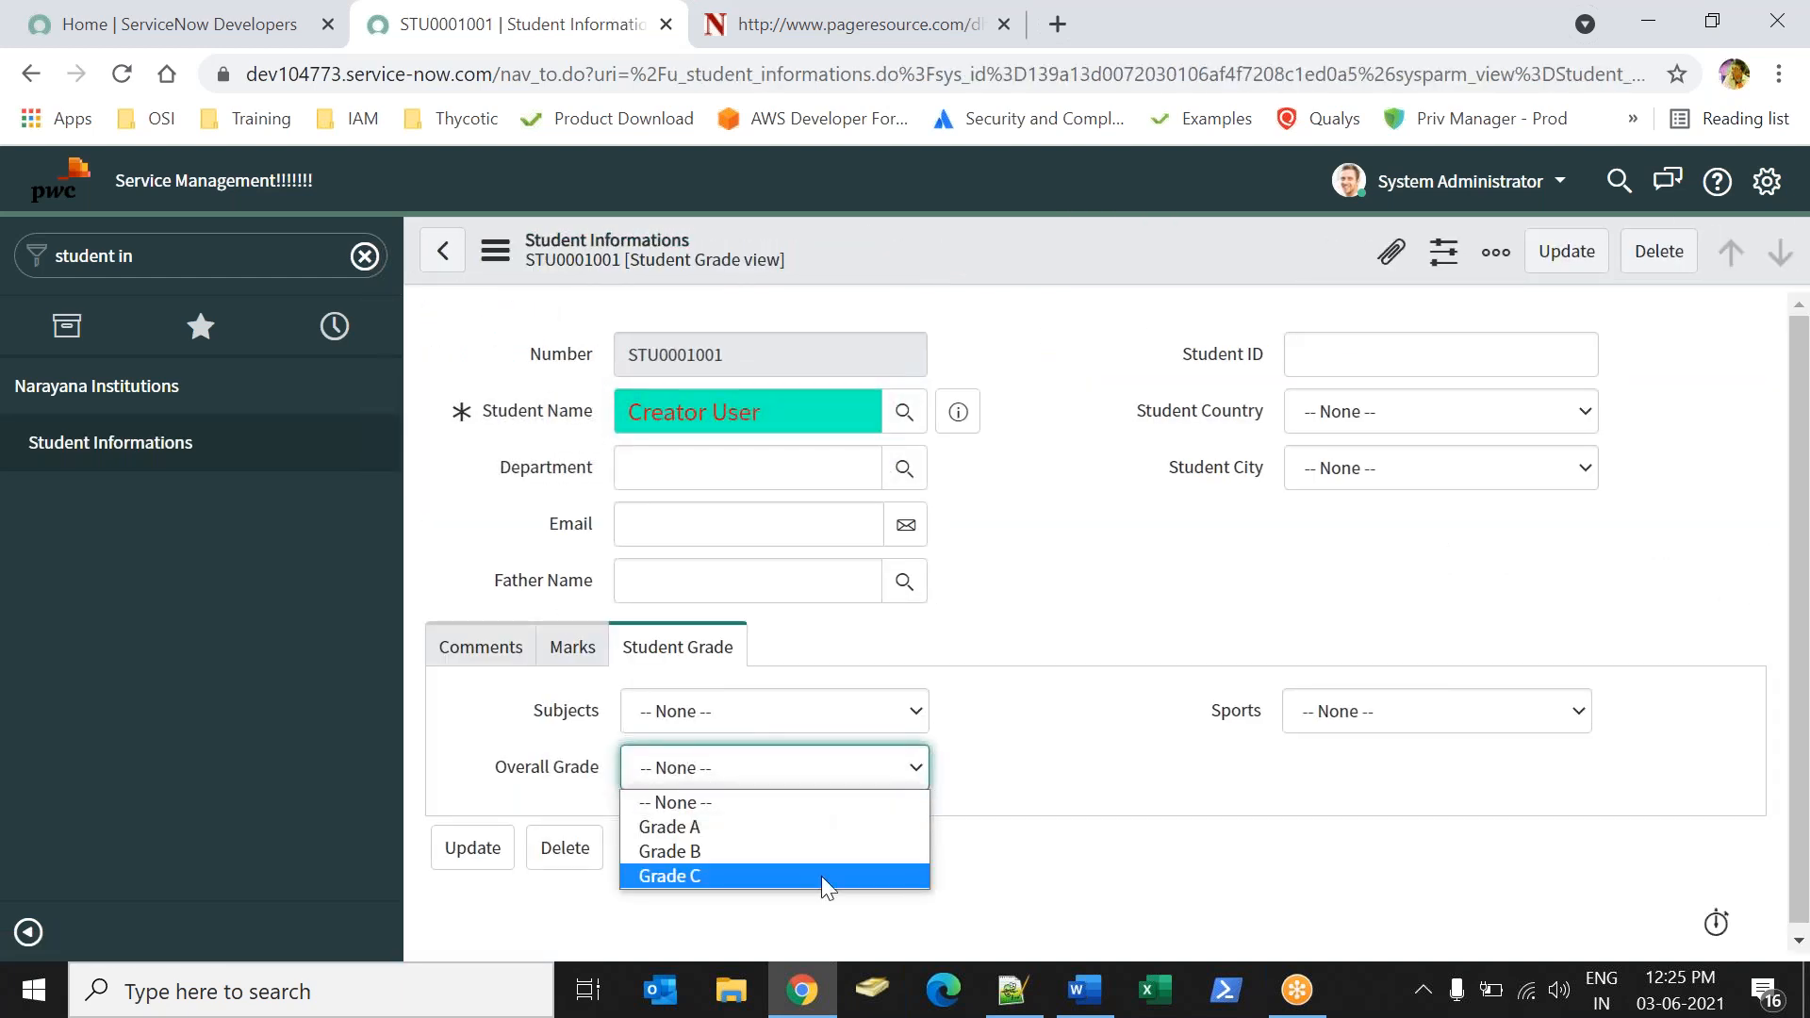
click(1069, 886)
drag(534, 714, 577, 719)
click(1214, 709)
click(1216, 769)
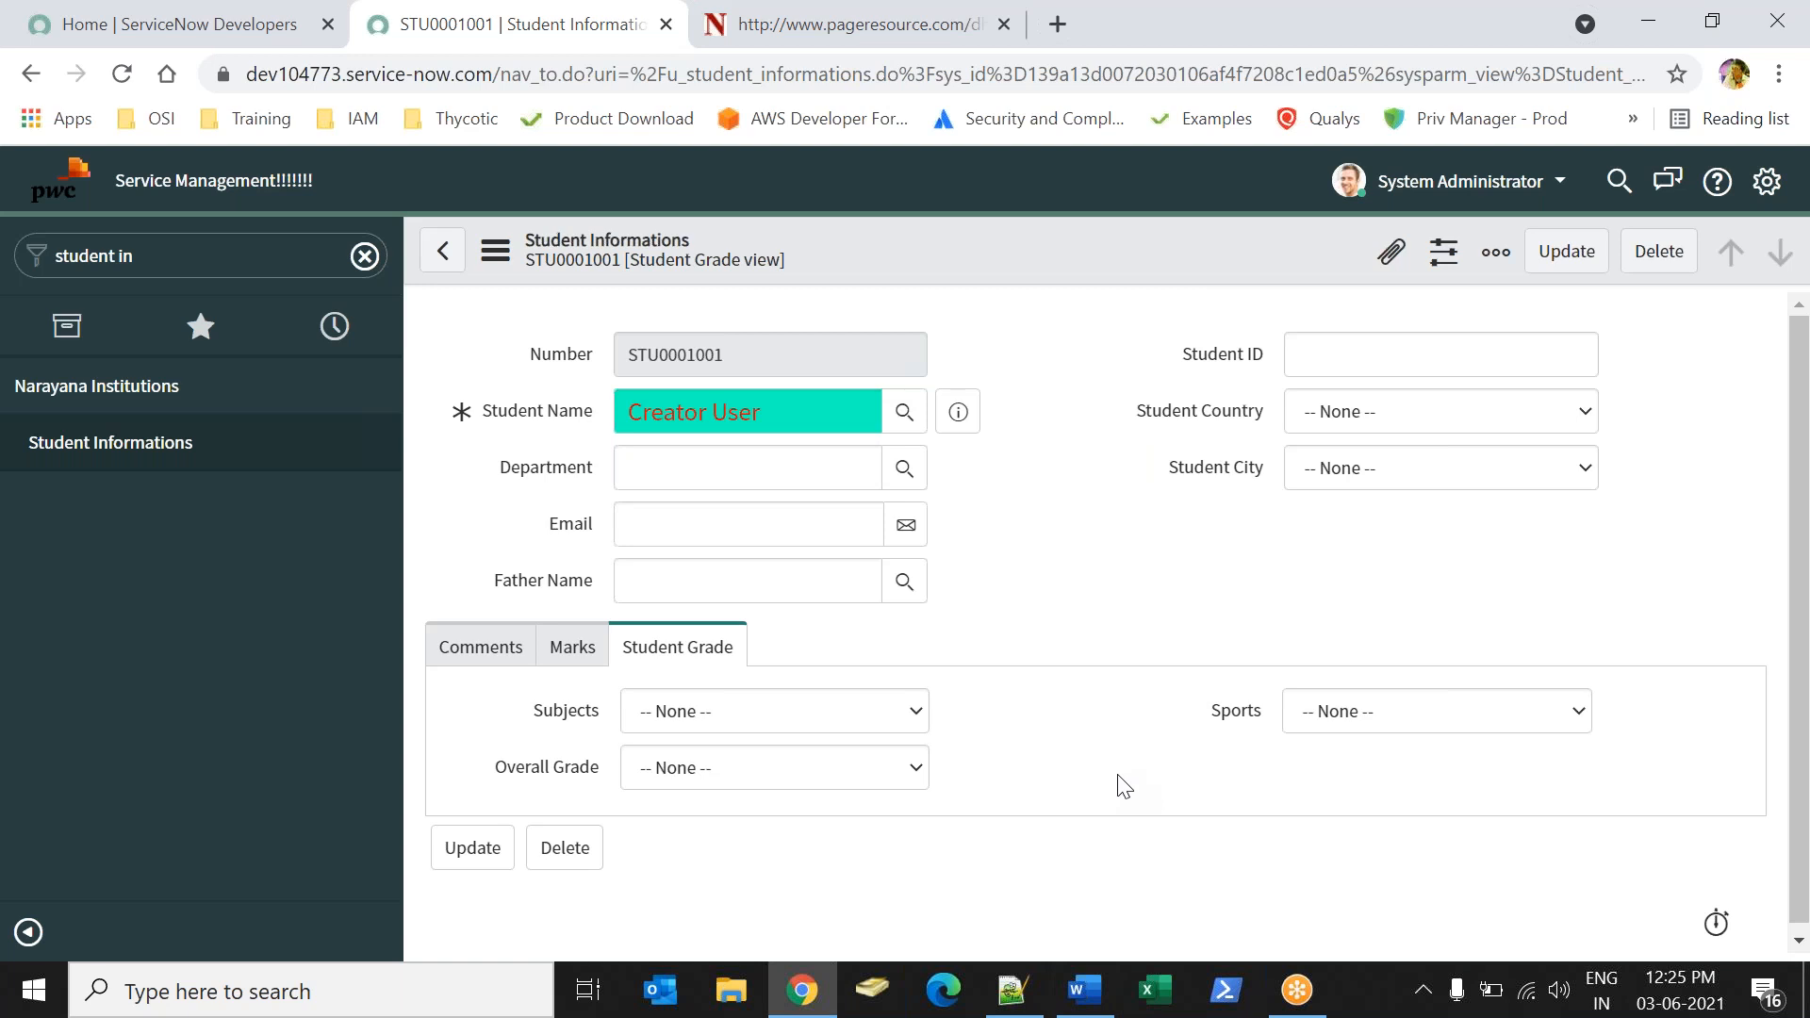
Switch to the Word notes and add the heading "Data Look up Definitions:" below the grade rules.
key(alt+Tab)
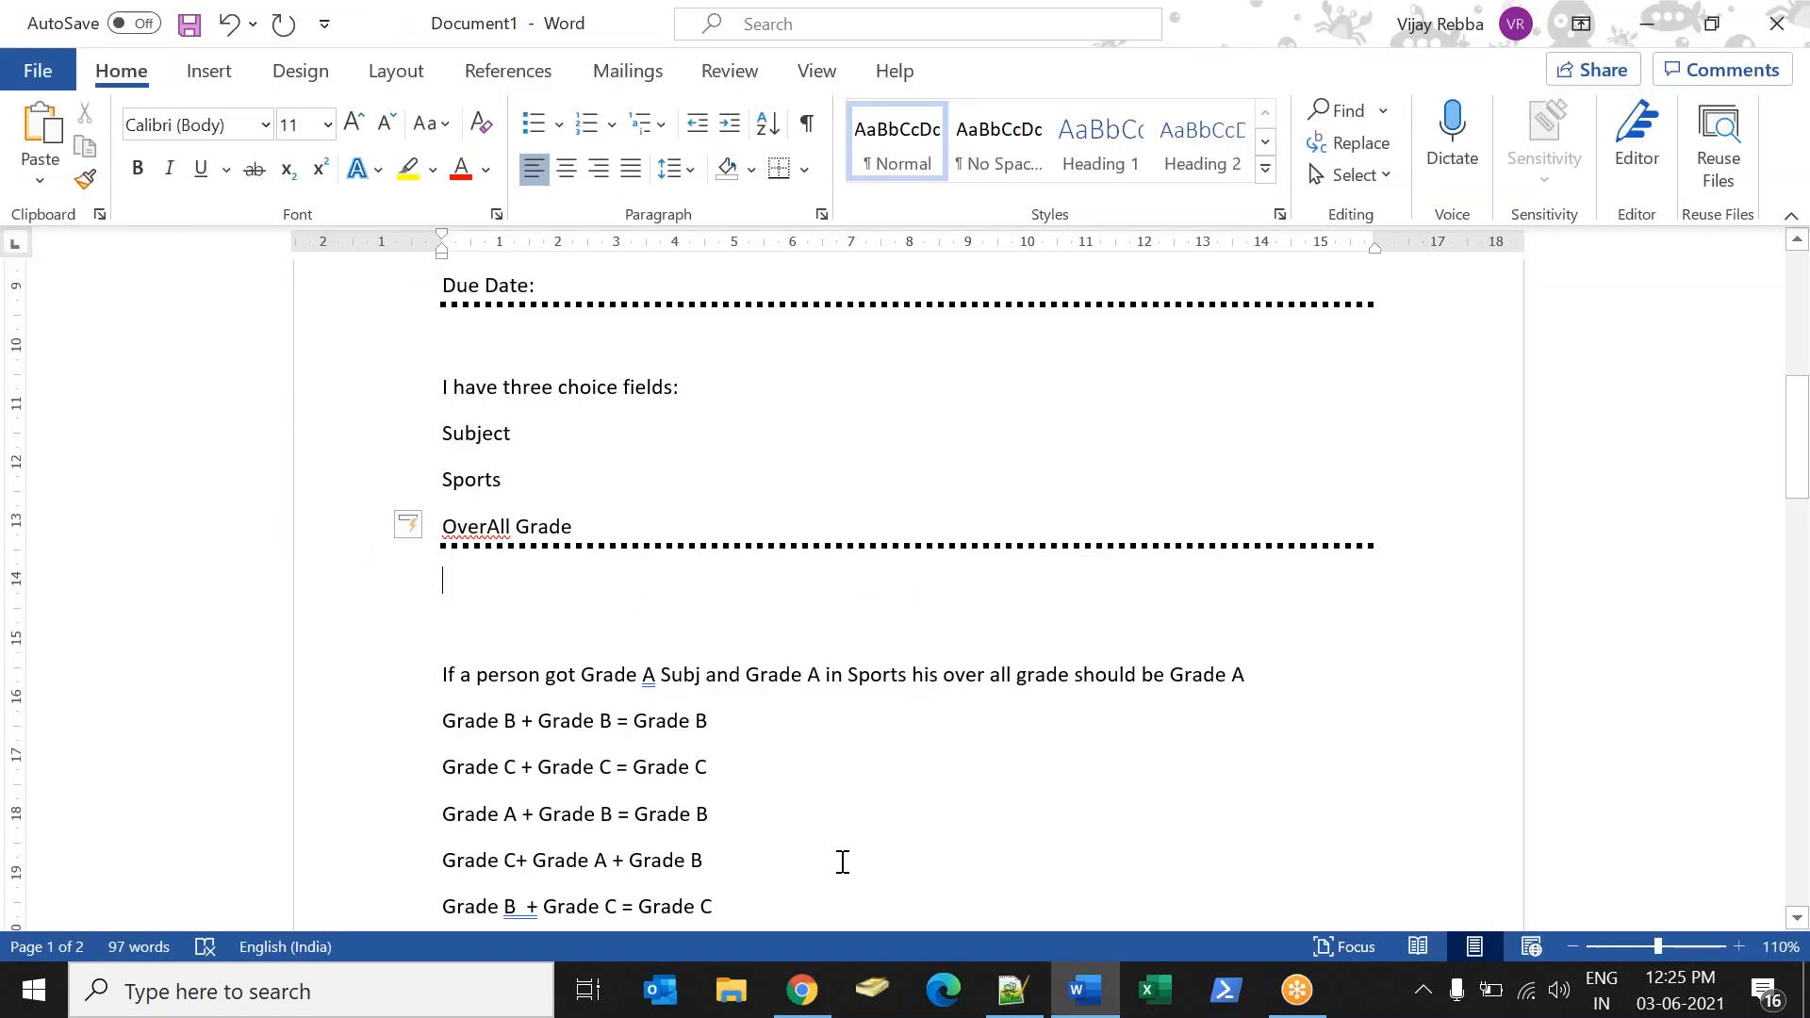
key(Down)
key(Down)
key(Down)
key(Down)
key(Down)
key(Down)
key(Down)
key(Down)
key(Down)
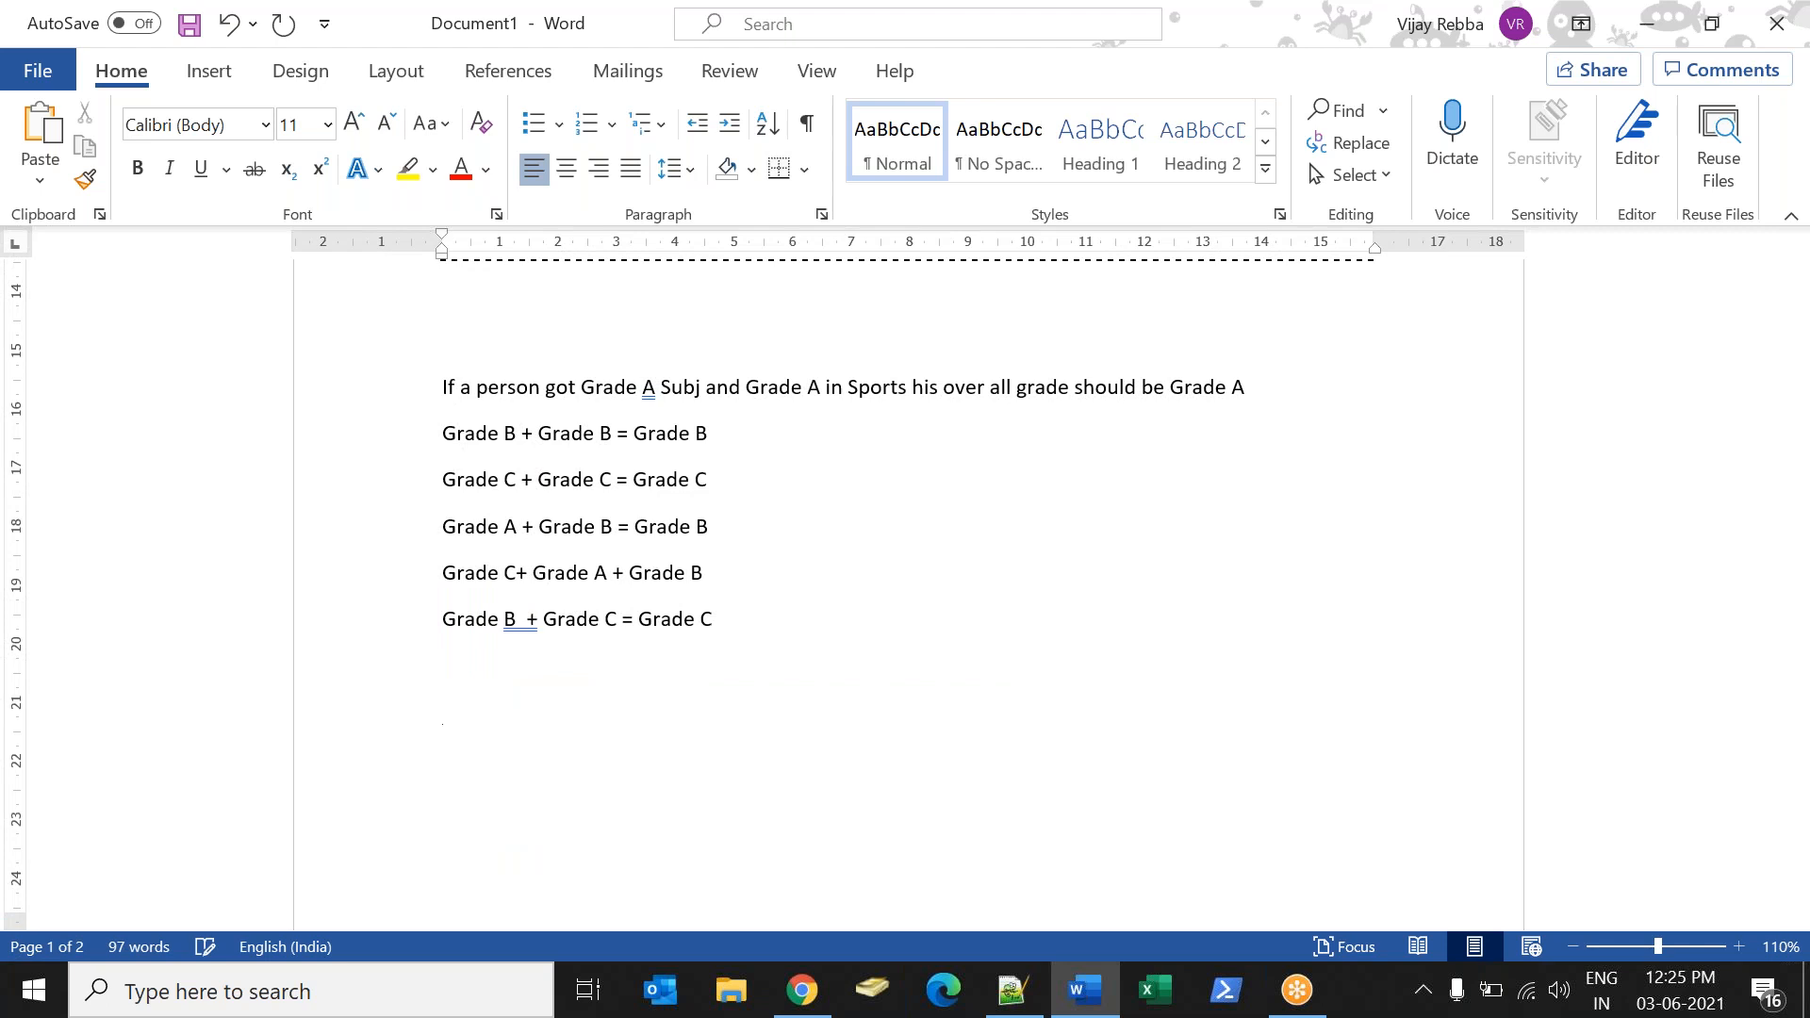
text(Data Look up Definations)
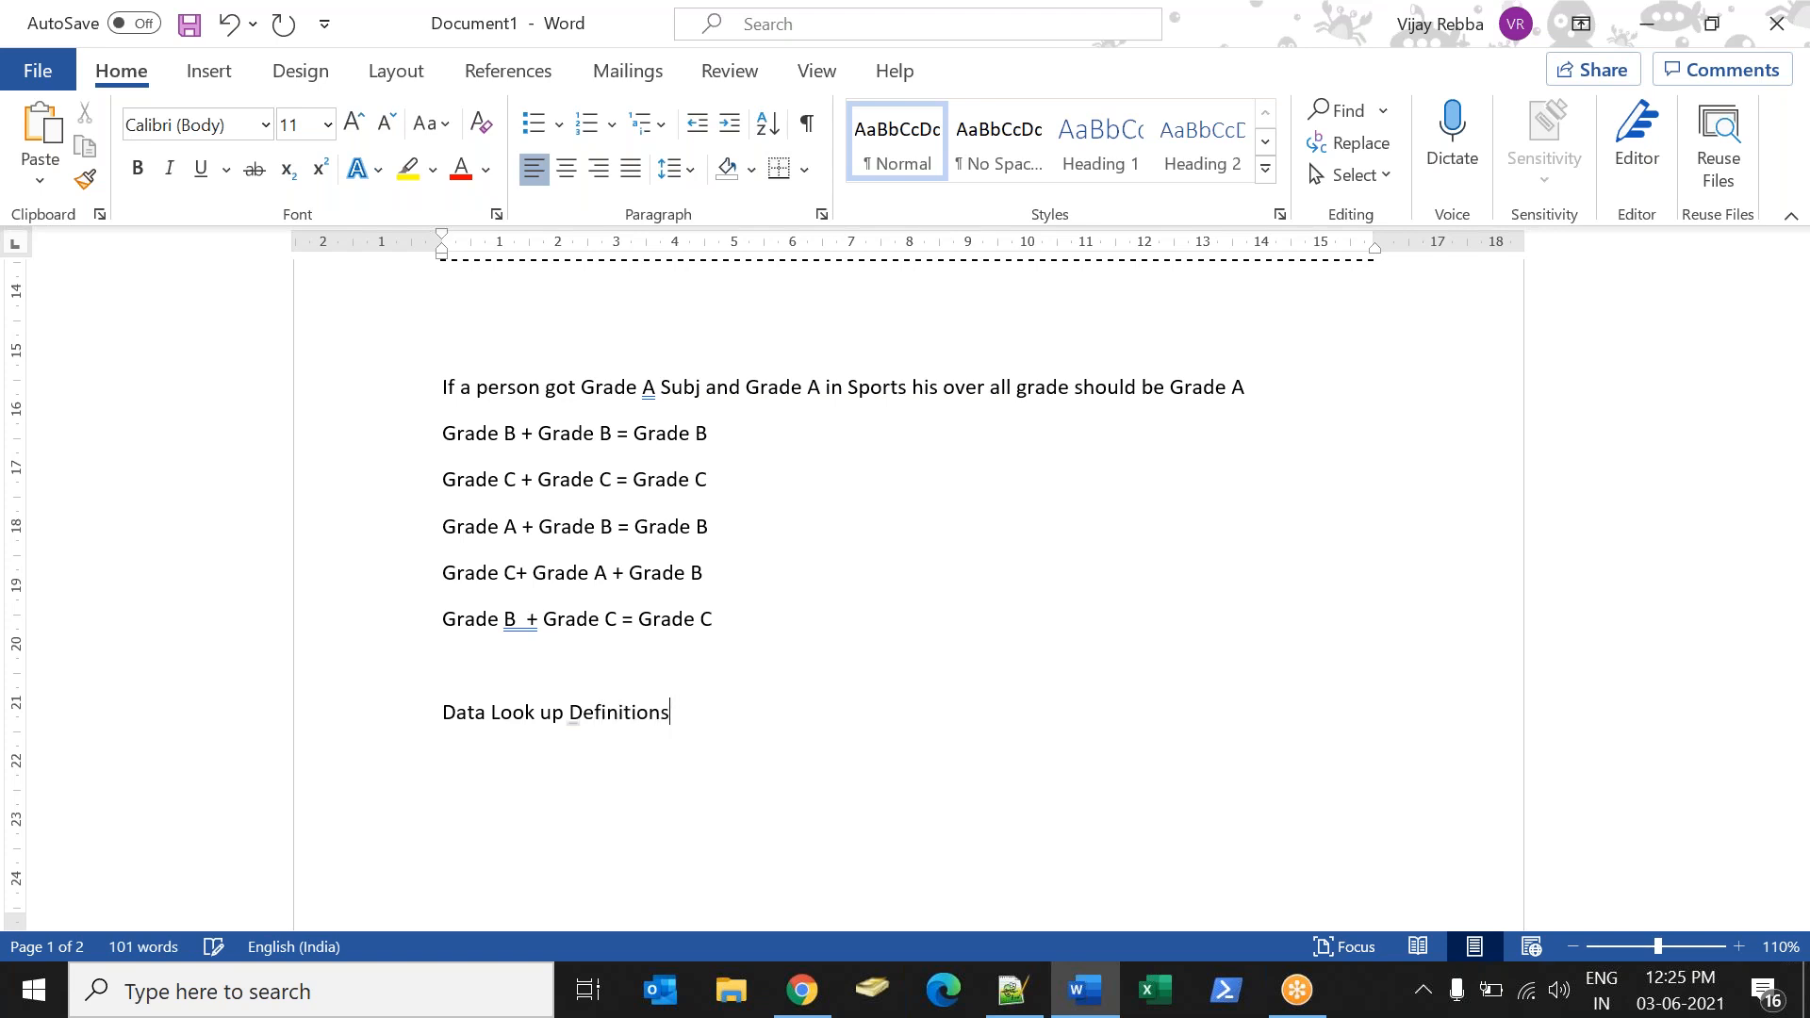
text(:)
Start a numbered list under the heading with "Source data Ready" as item 1) and begin item 2).
text(1) S)
text(urc)
key(BackSpace)
key(BackSpace)
key(BackSpace)
text(ource data R)
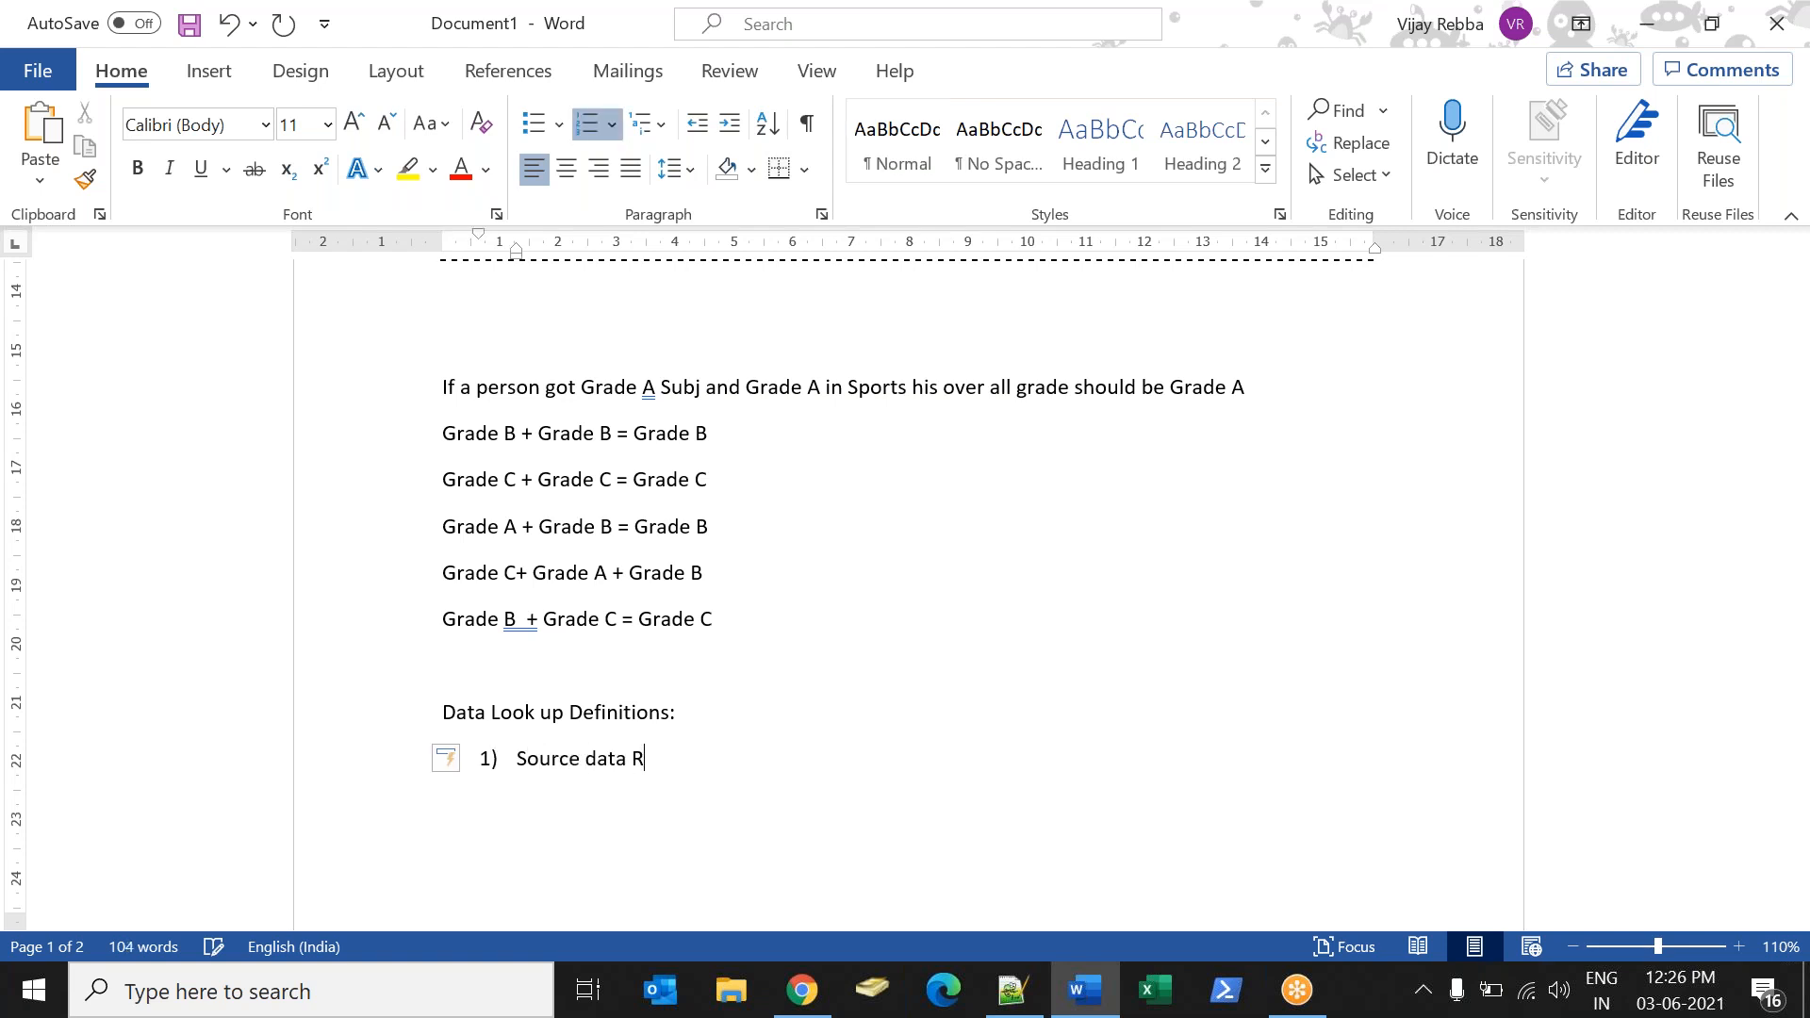
text(eady)
key(Return)
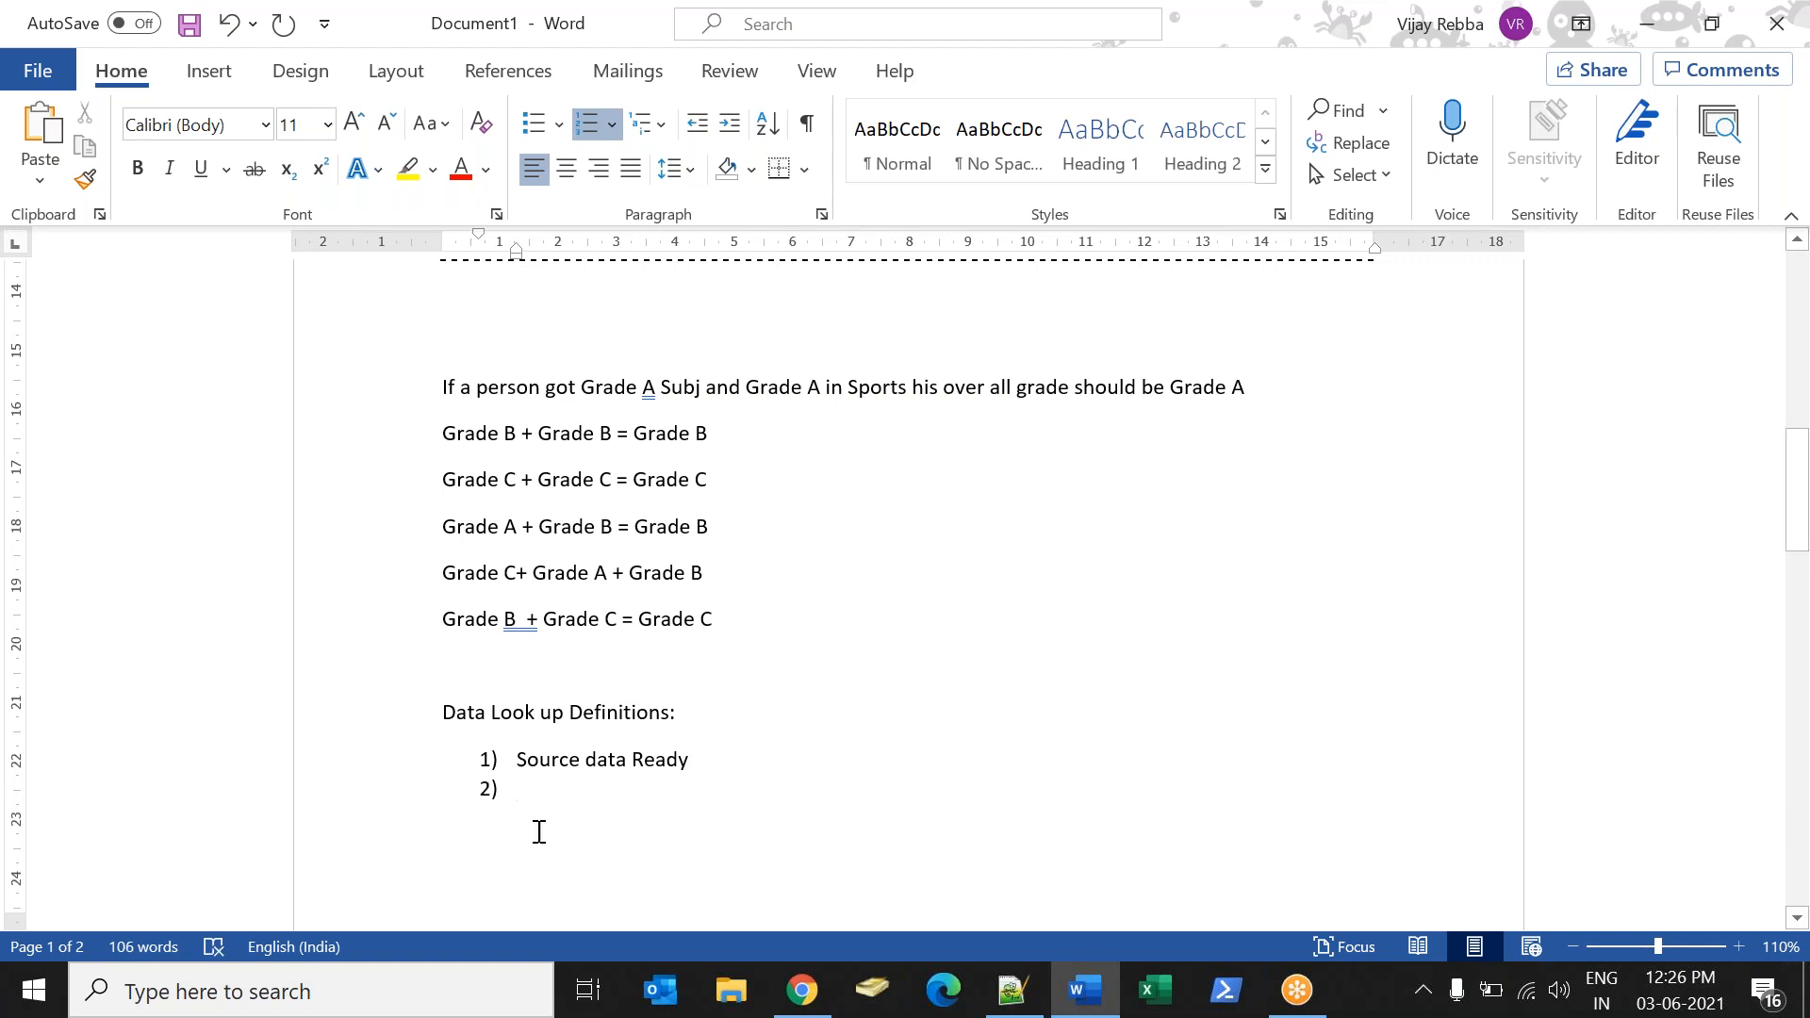
Switch to the ServiceNow student record, review the Subjects grade choices, and return to the Word notes.
key(alt+Tab)
drag(535, 709, 623, 722)
click(715, 706)
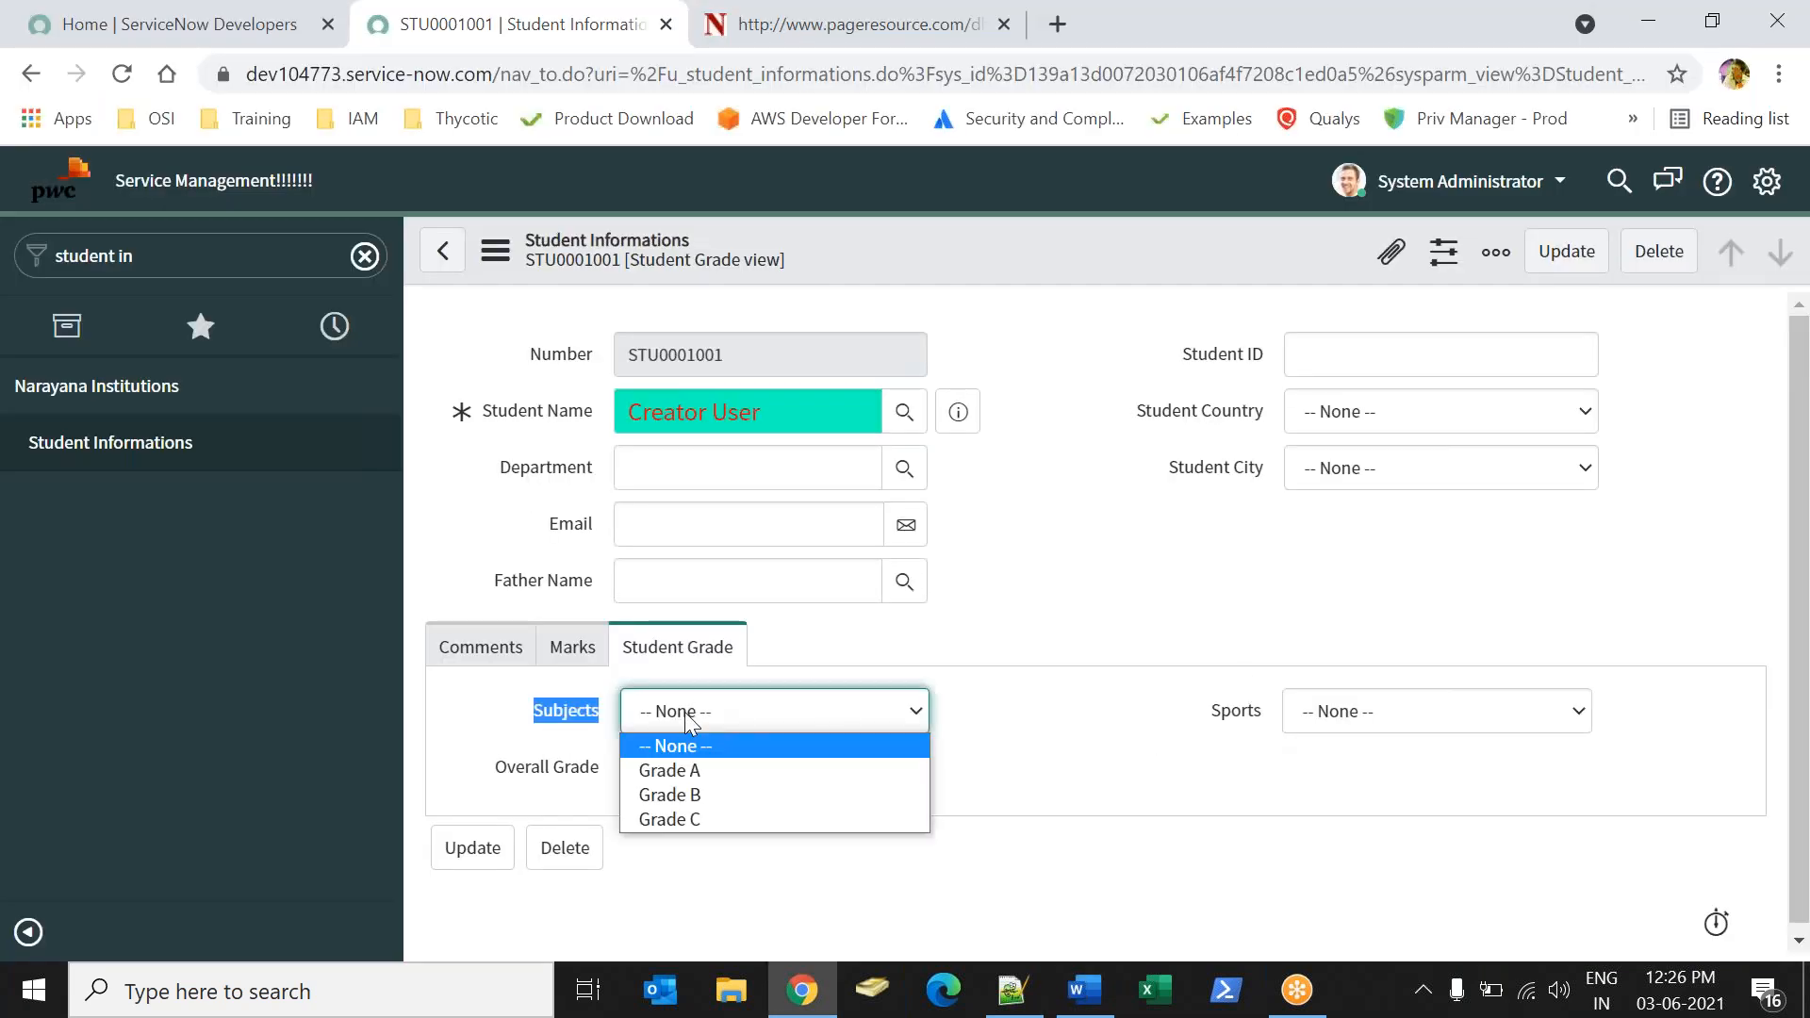
click(1196, 807)
key(alt+Tab)
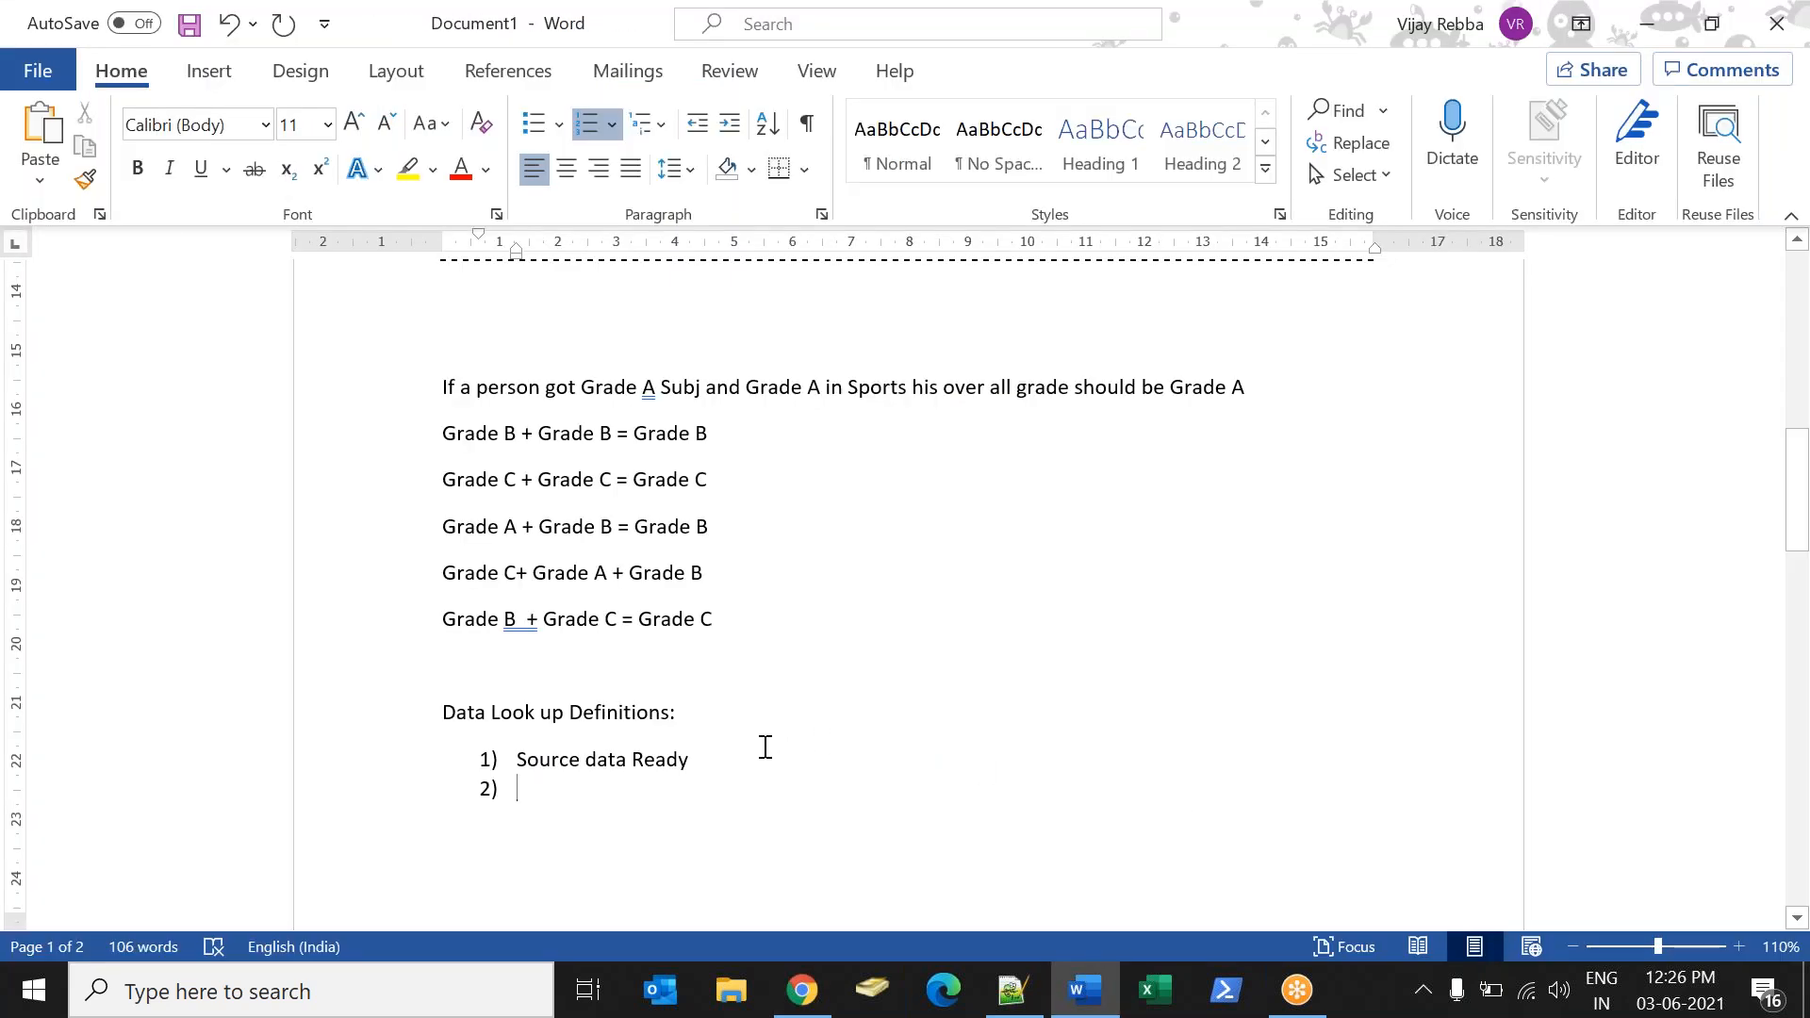
Enter "Create Matcher table" as item 2) under Data Look up Definitions.
text(No)
key(BackSpace)
key(BackSpace)
text(create Matcher a)
key(BackSpace)
text(table)
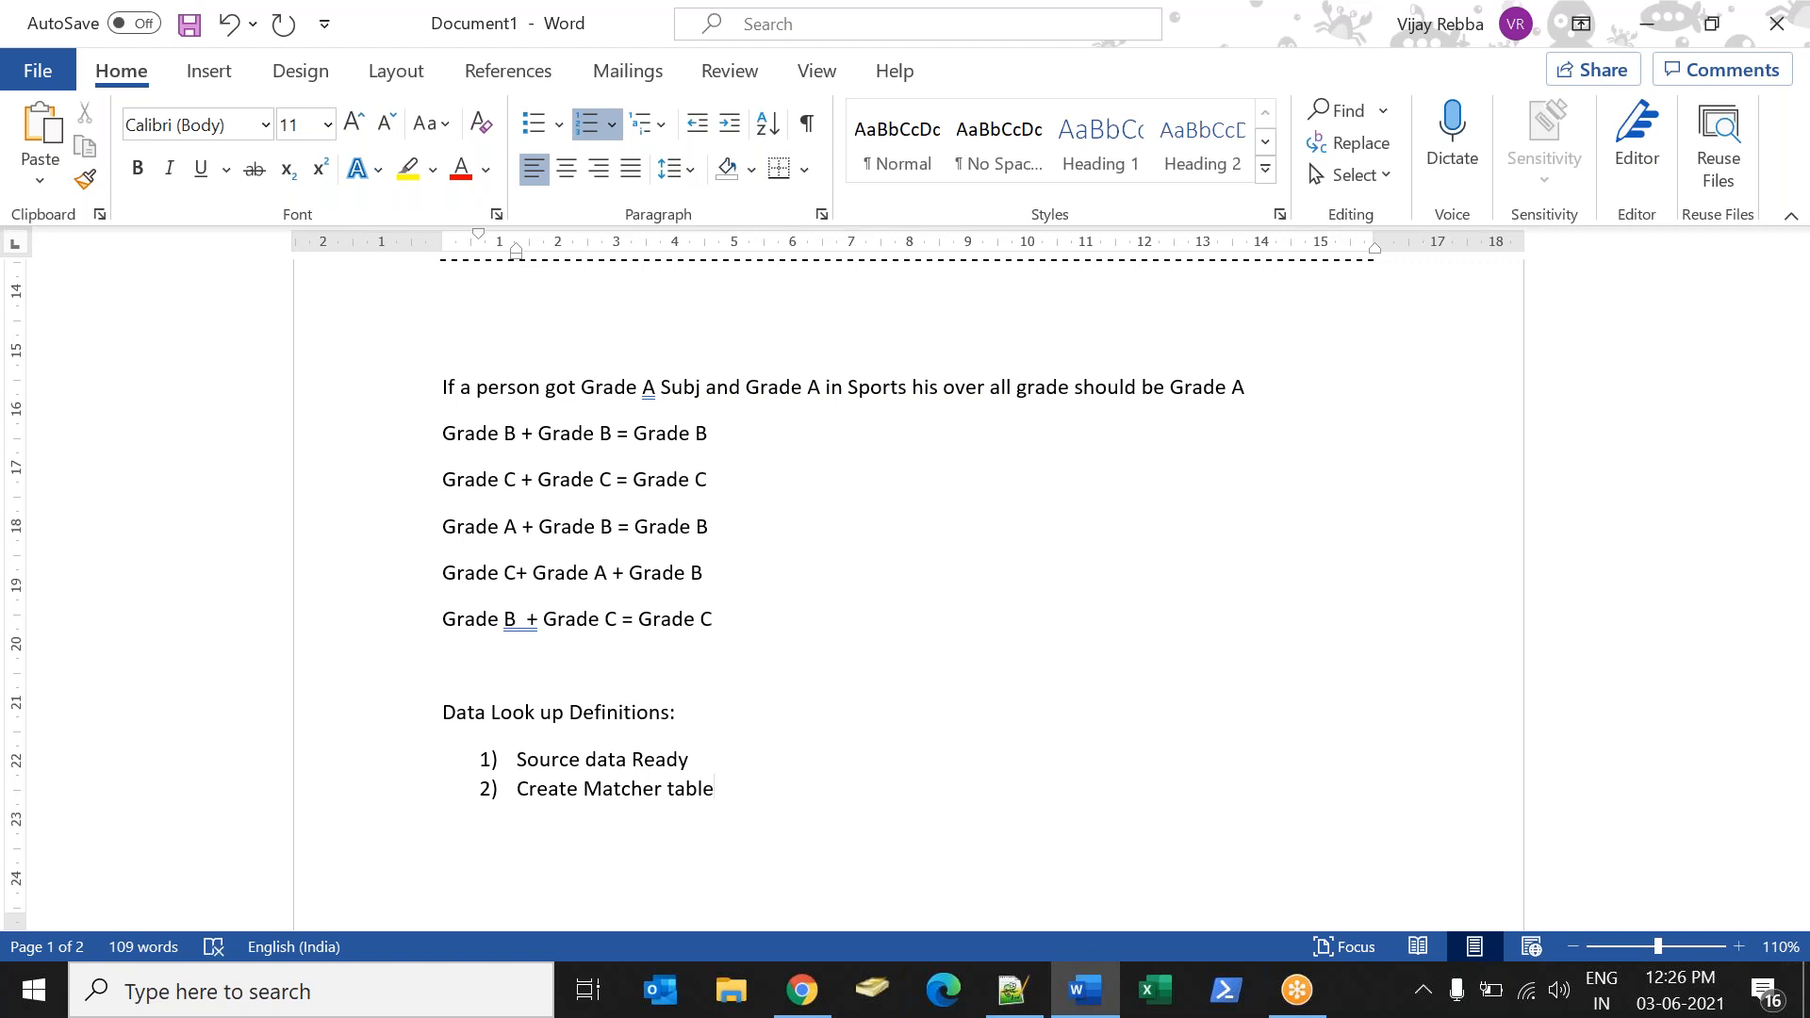
Review the grade combination rules listed above the heading, from Grade B + Grade B down to the Grade C and Grade A line.
drag(436, 432, 647, 437)
click(477, 436)
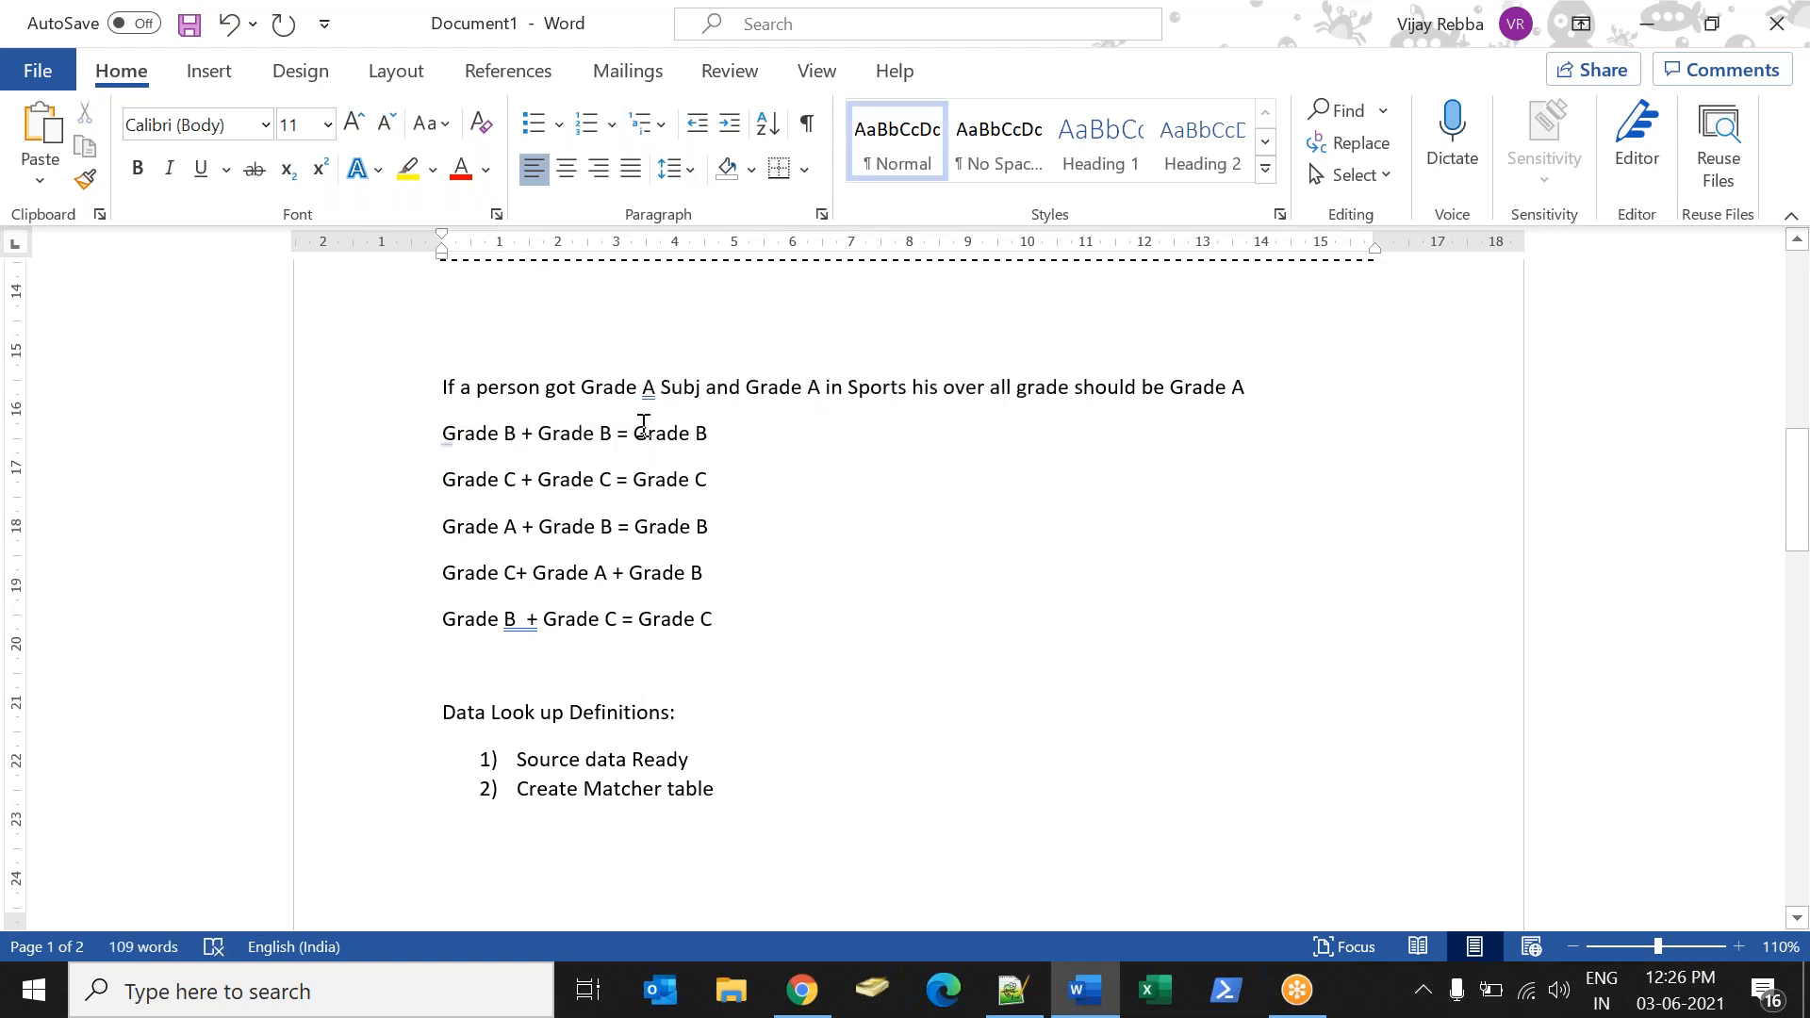
drag(632, 433, 719, 435)
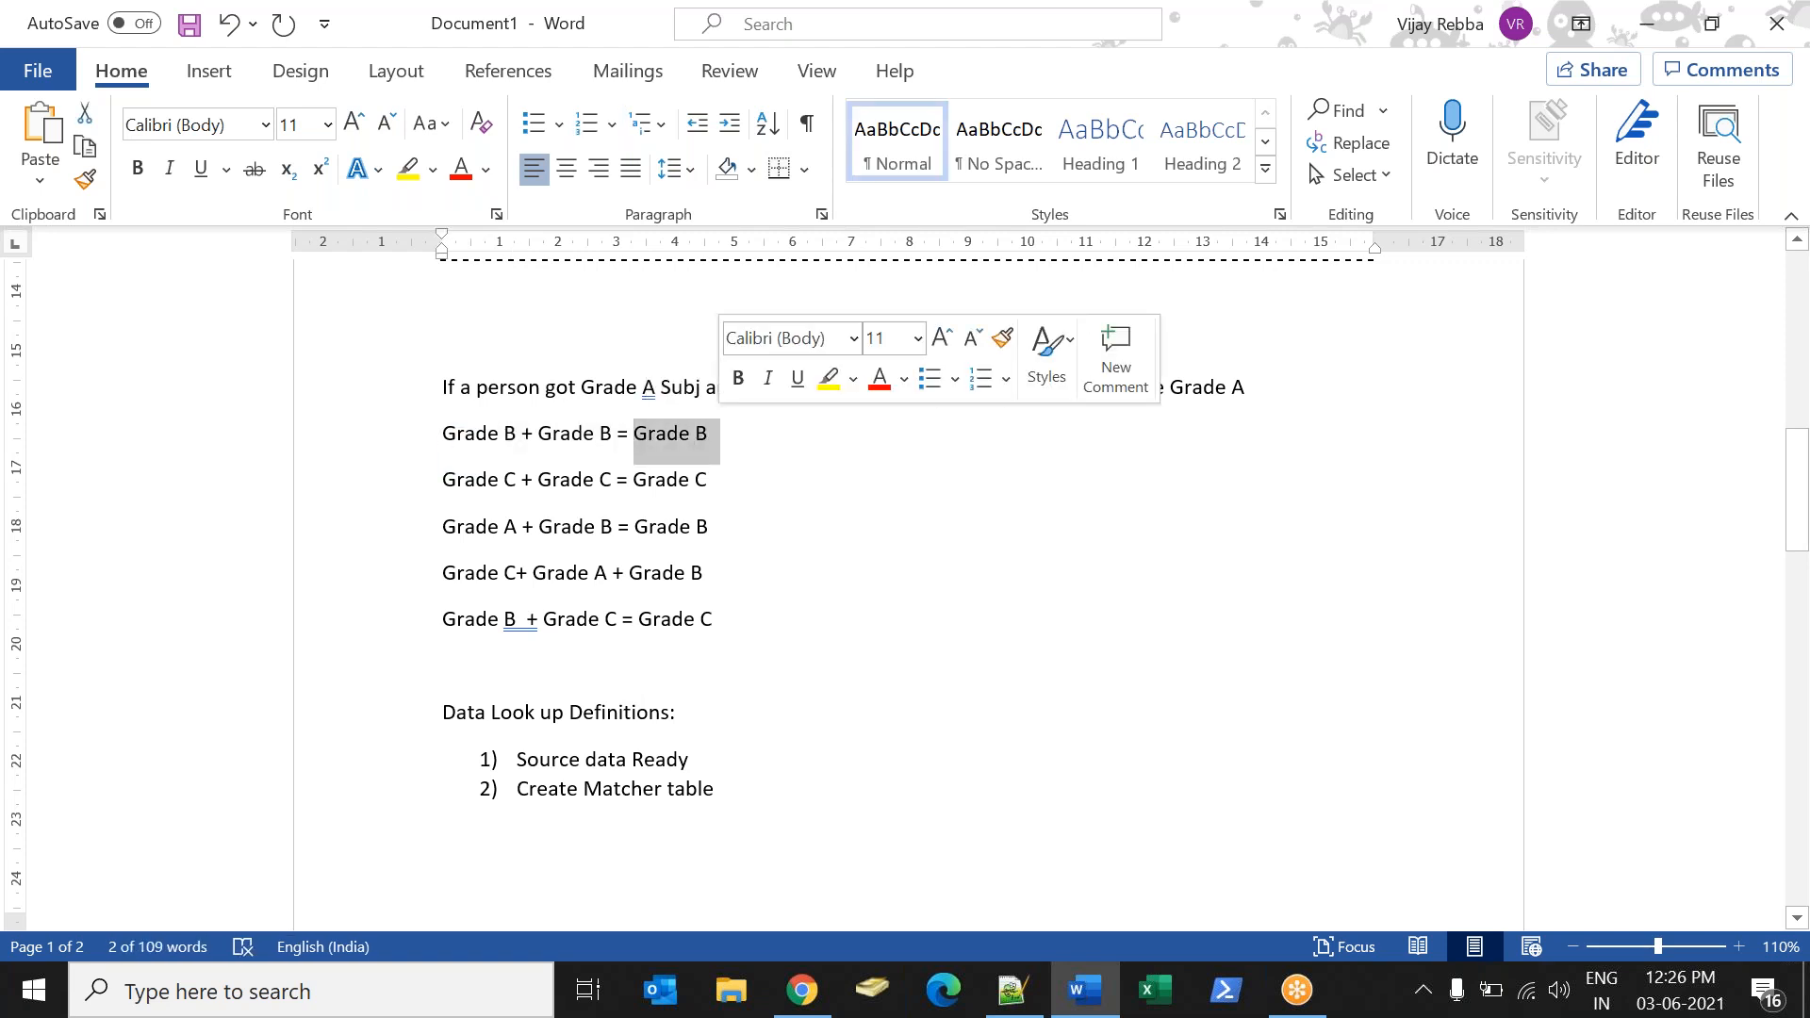
drag(437, 477, 707, 476)
drag(456, 527, 558, 528)
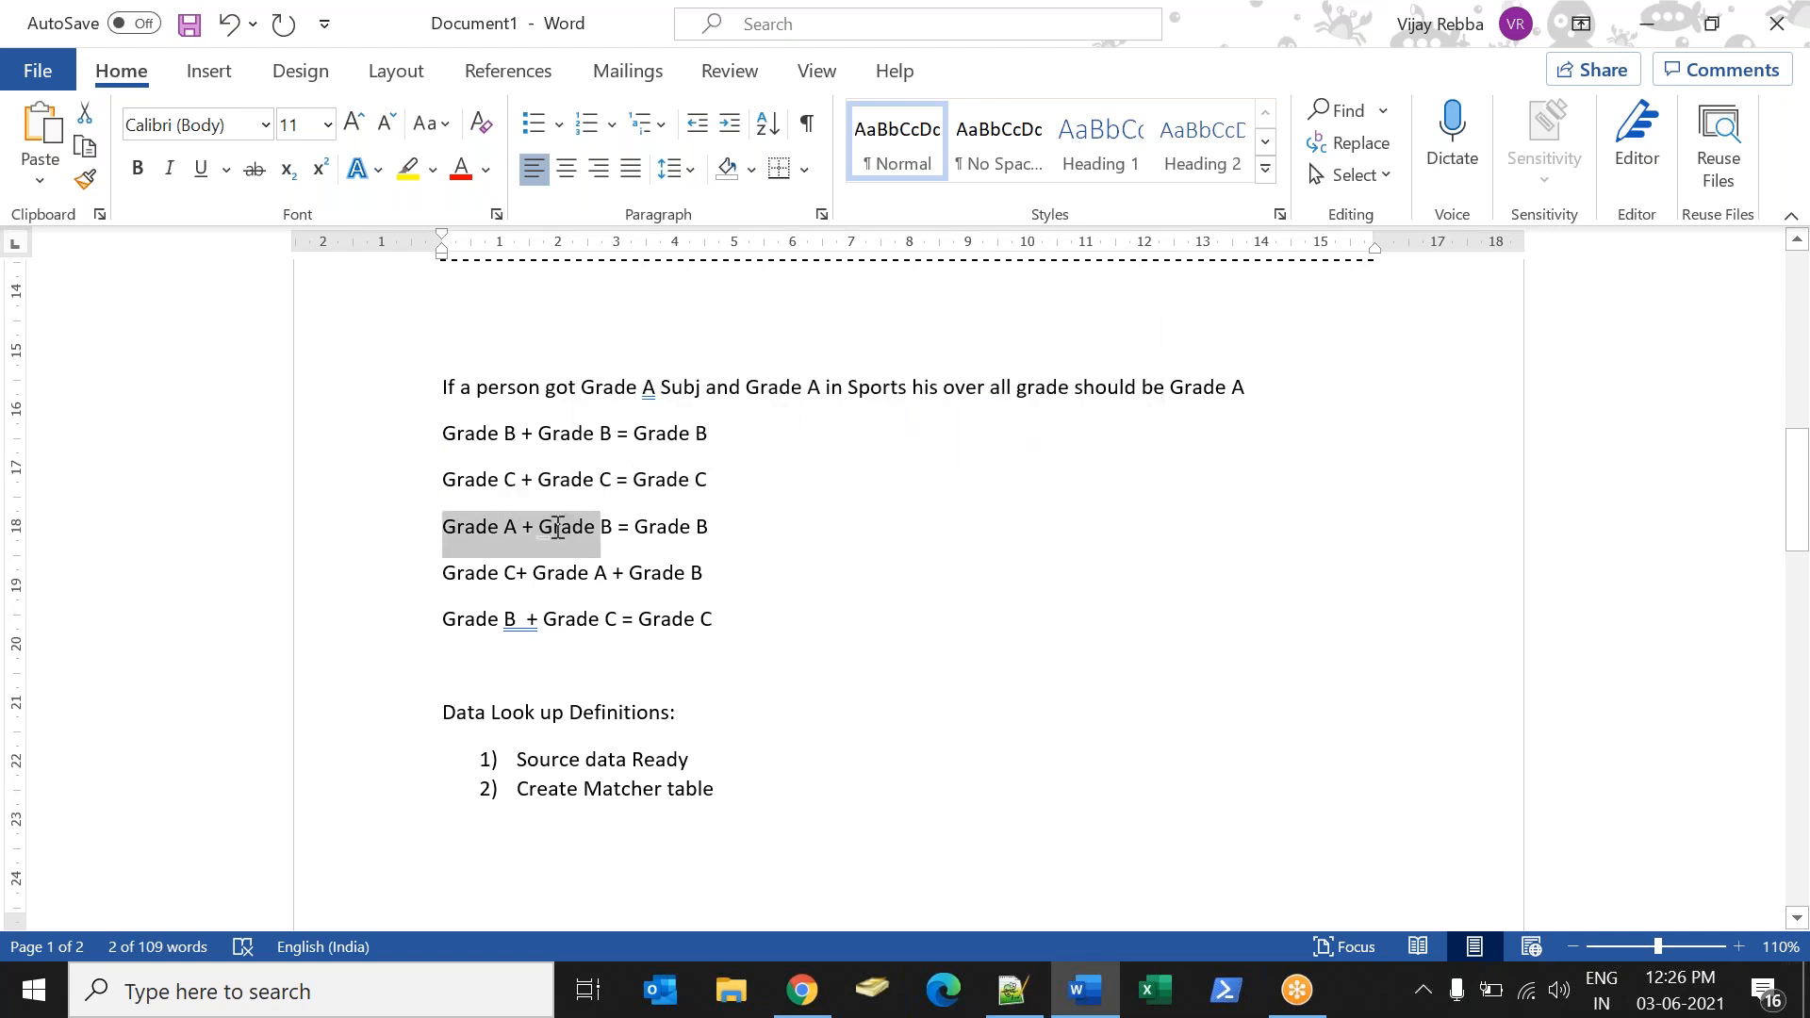
drag(443, 573, 516, 574)
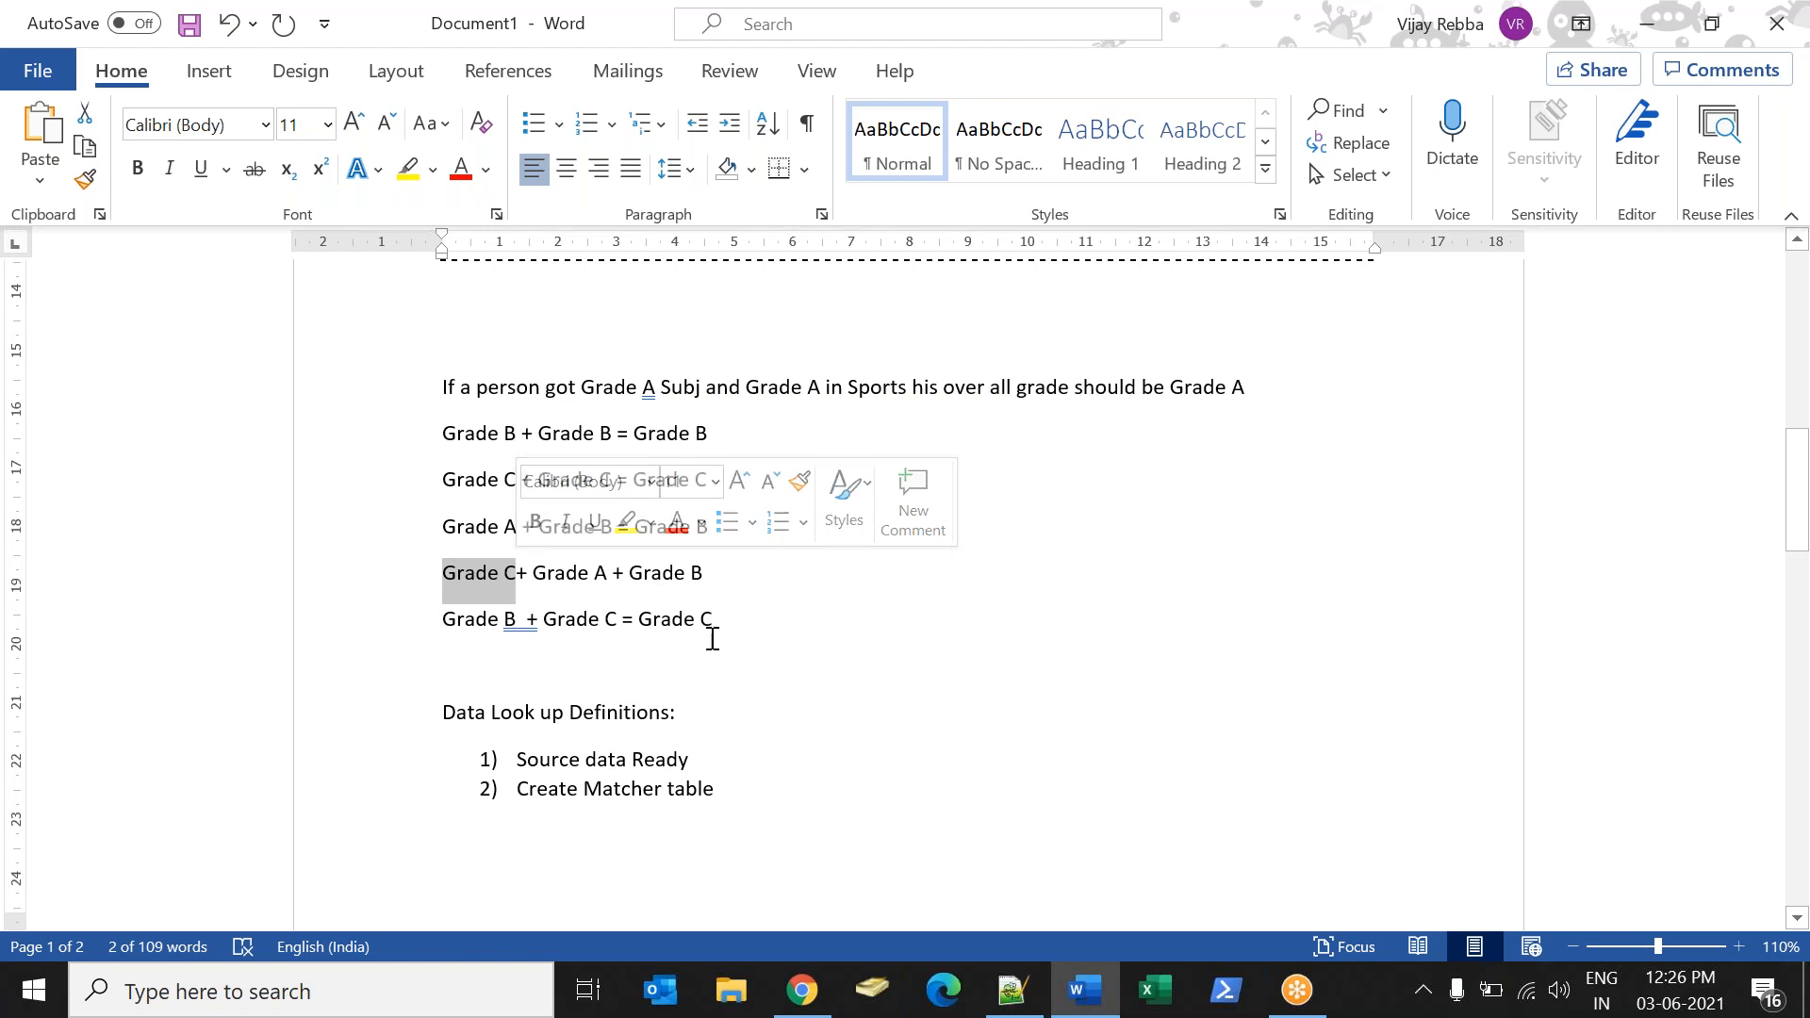
Append "( This table must be extended with DL_matcher table)" to item 2).
click(764, 795)
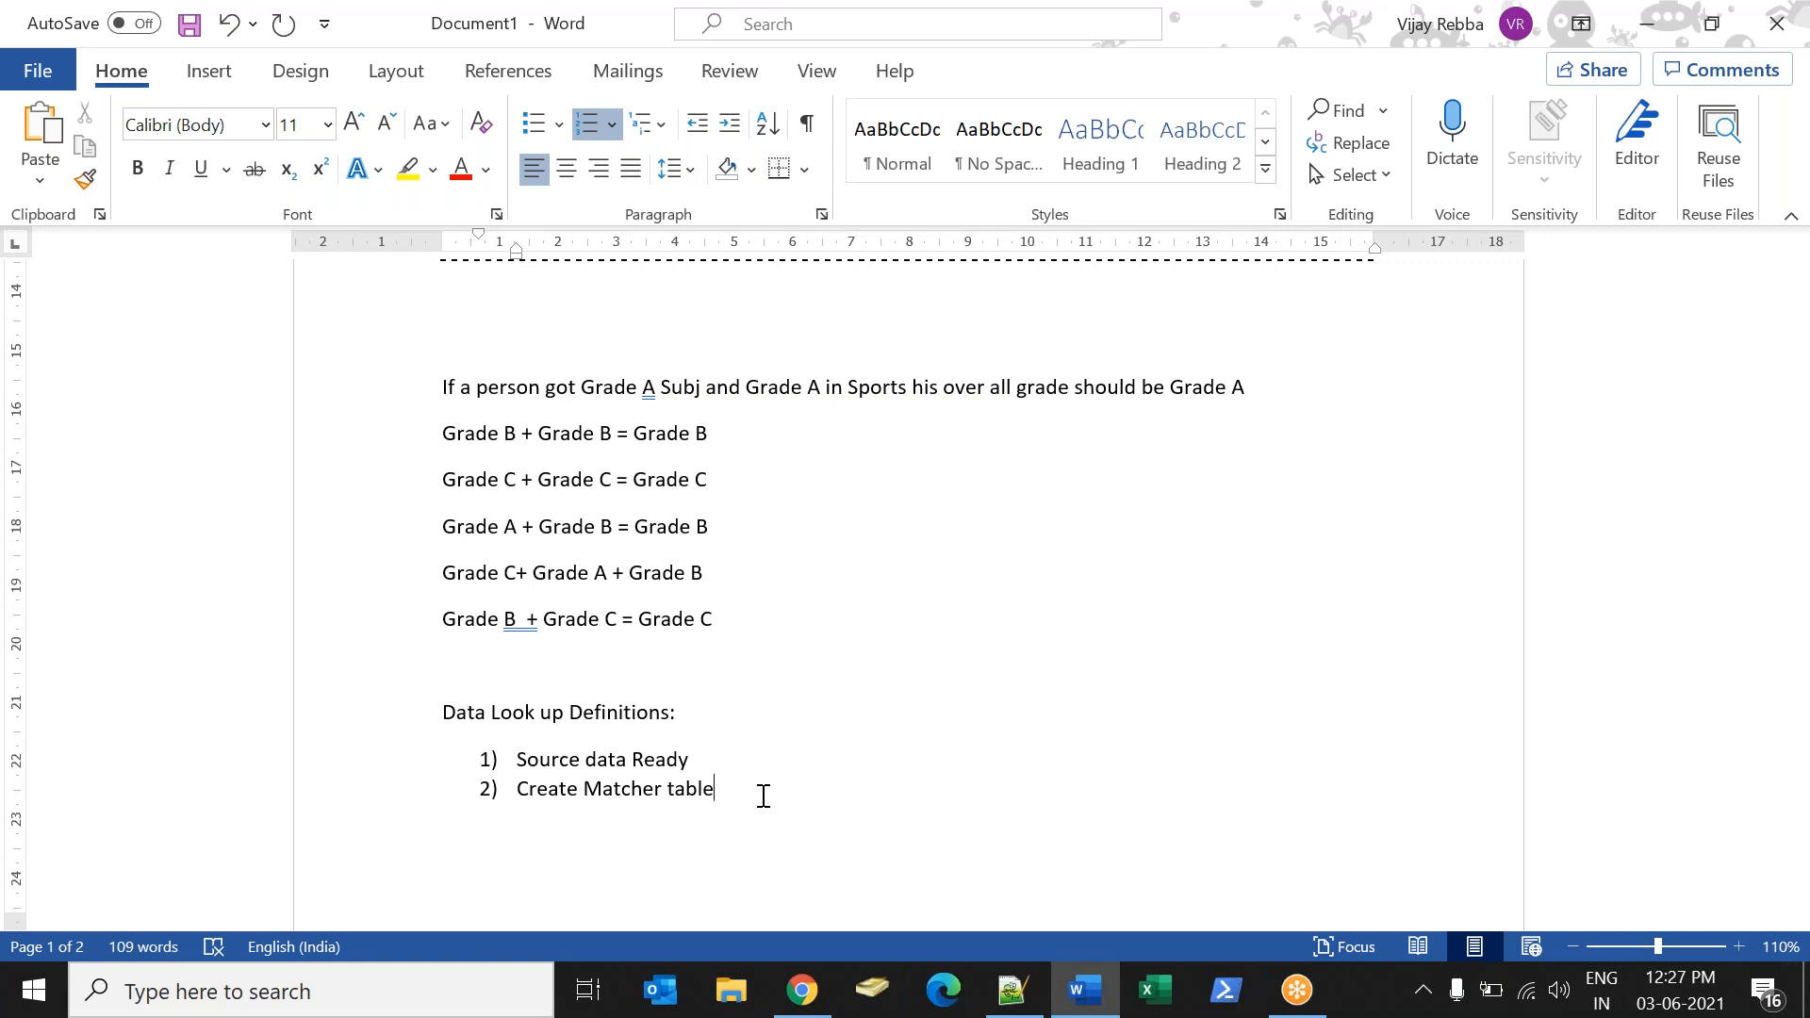
text(( This tabke)
key(BackSpace)
key(BackSpace)
key(BackSpace)
text(le must be exte)
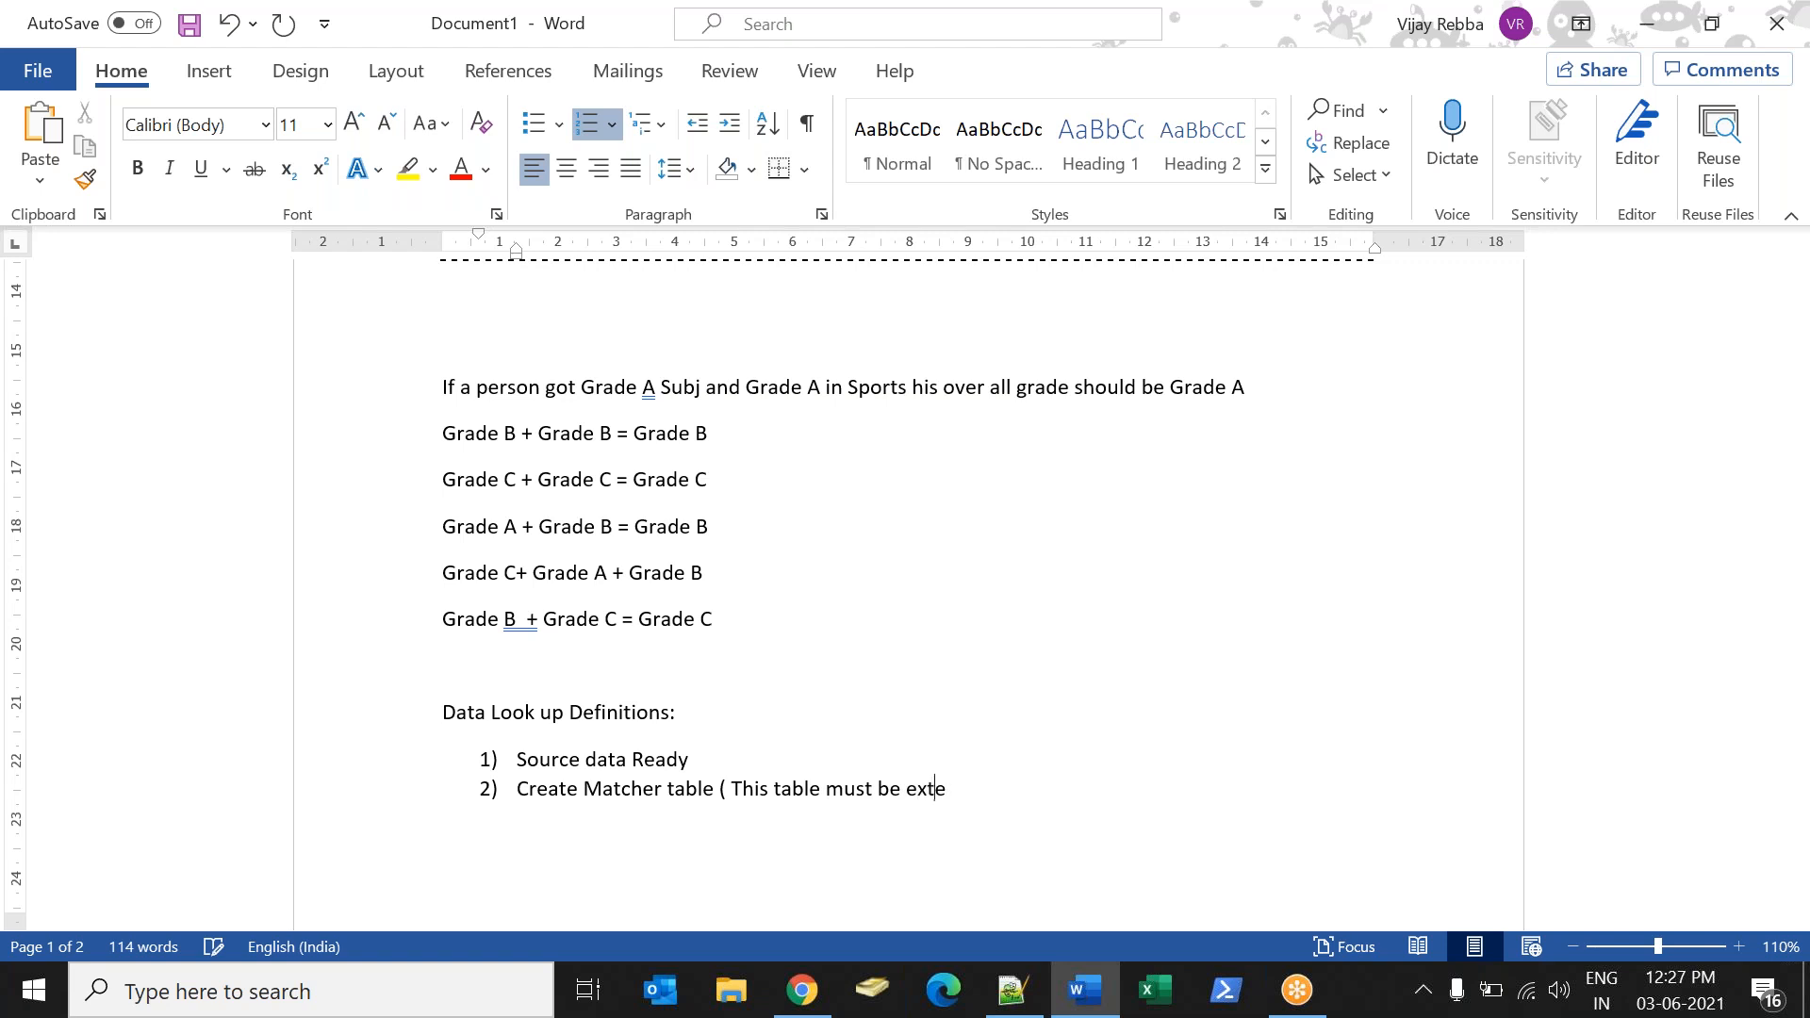
text(nded with DL_match)
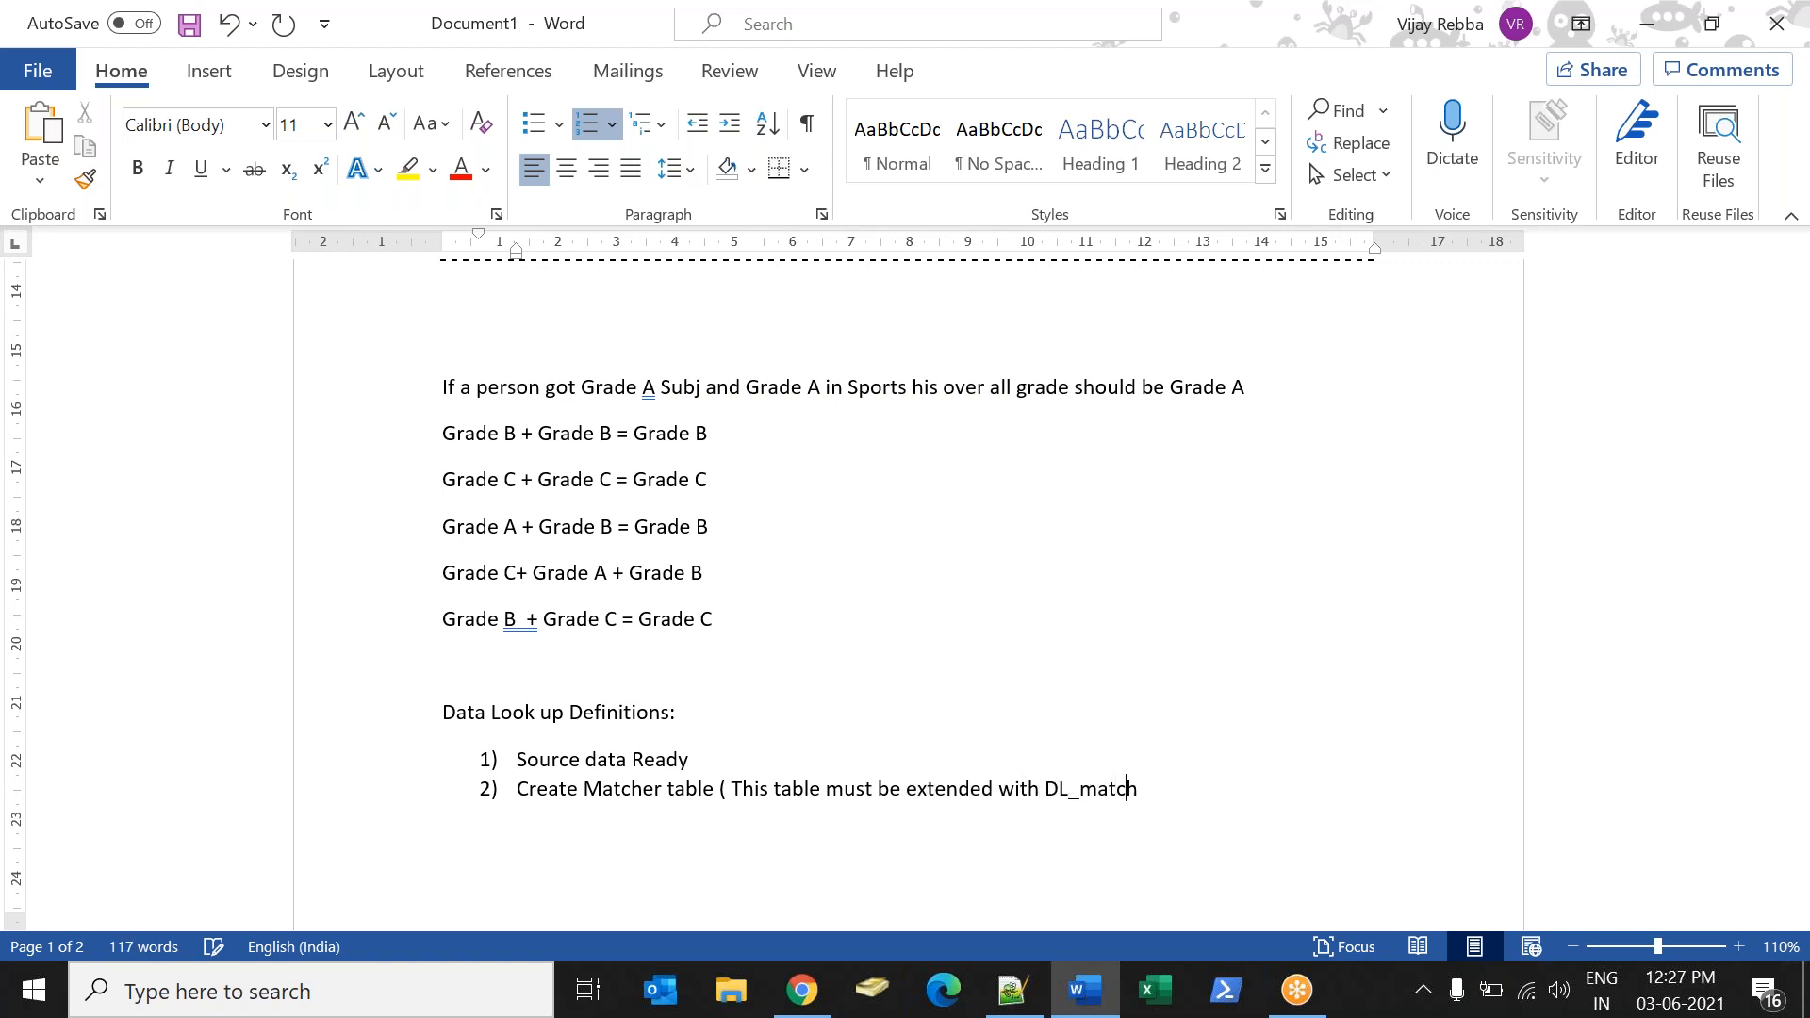
text(er table))
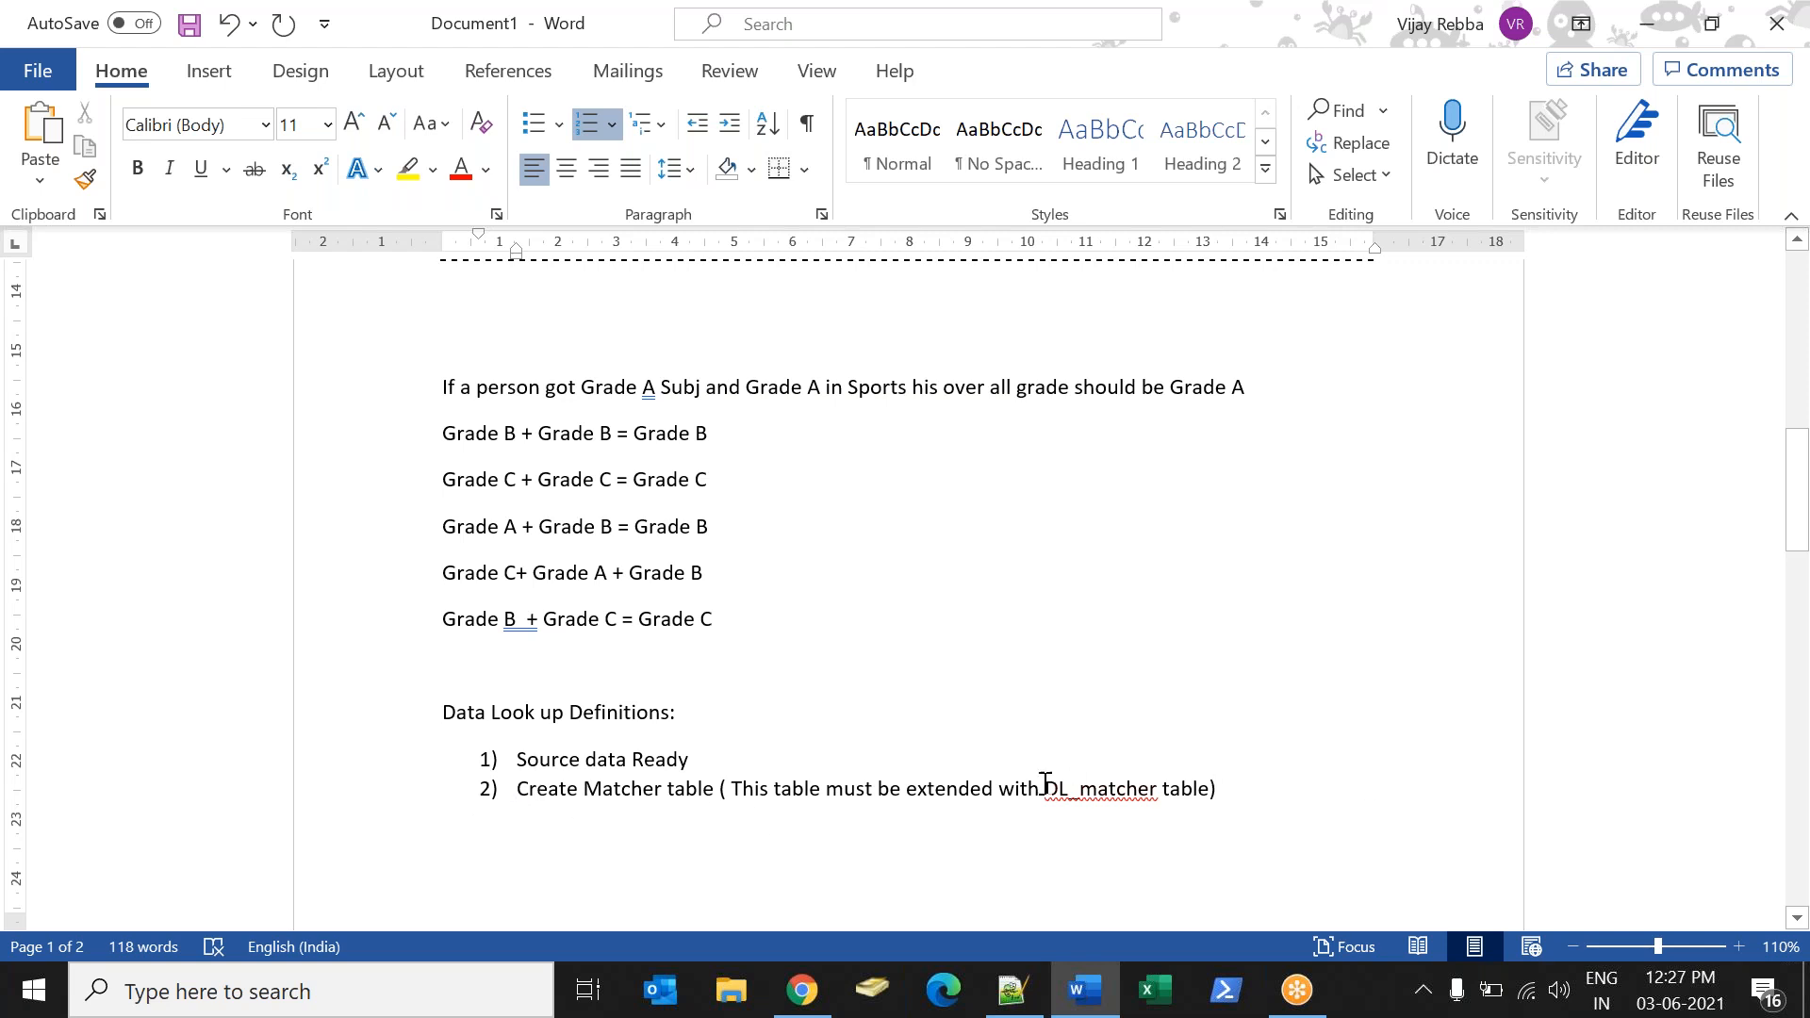
Continue item 2) with the condition ", if you don't extend this table with DL_matcher".
drag(1050, 789, 1151, 788)
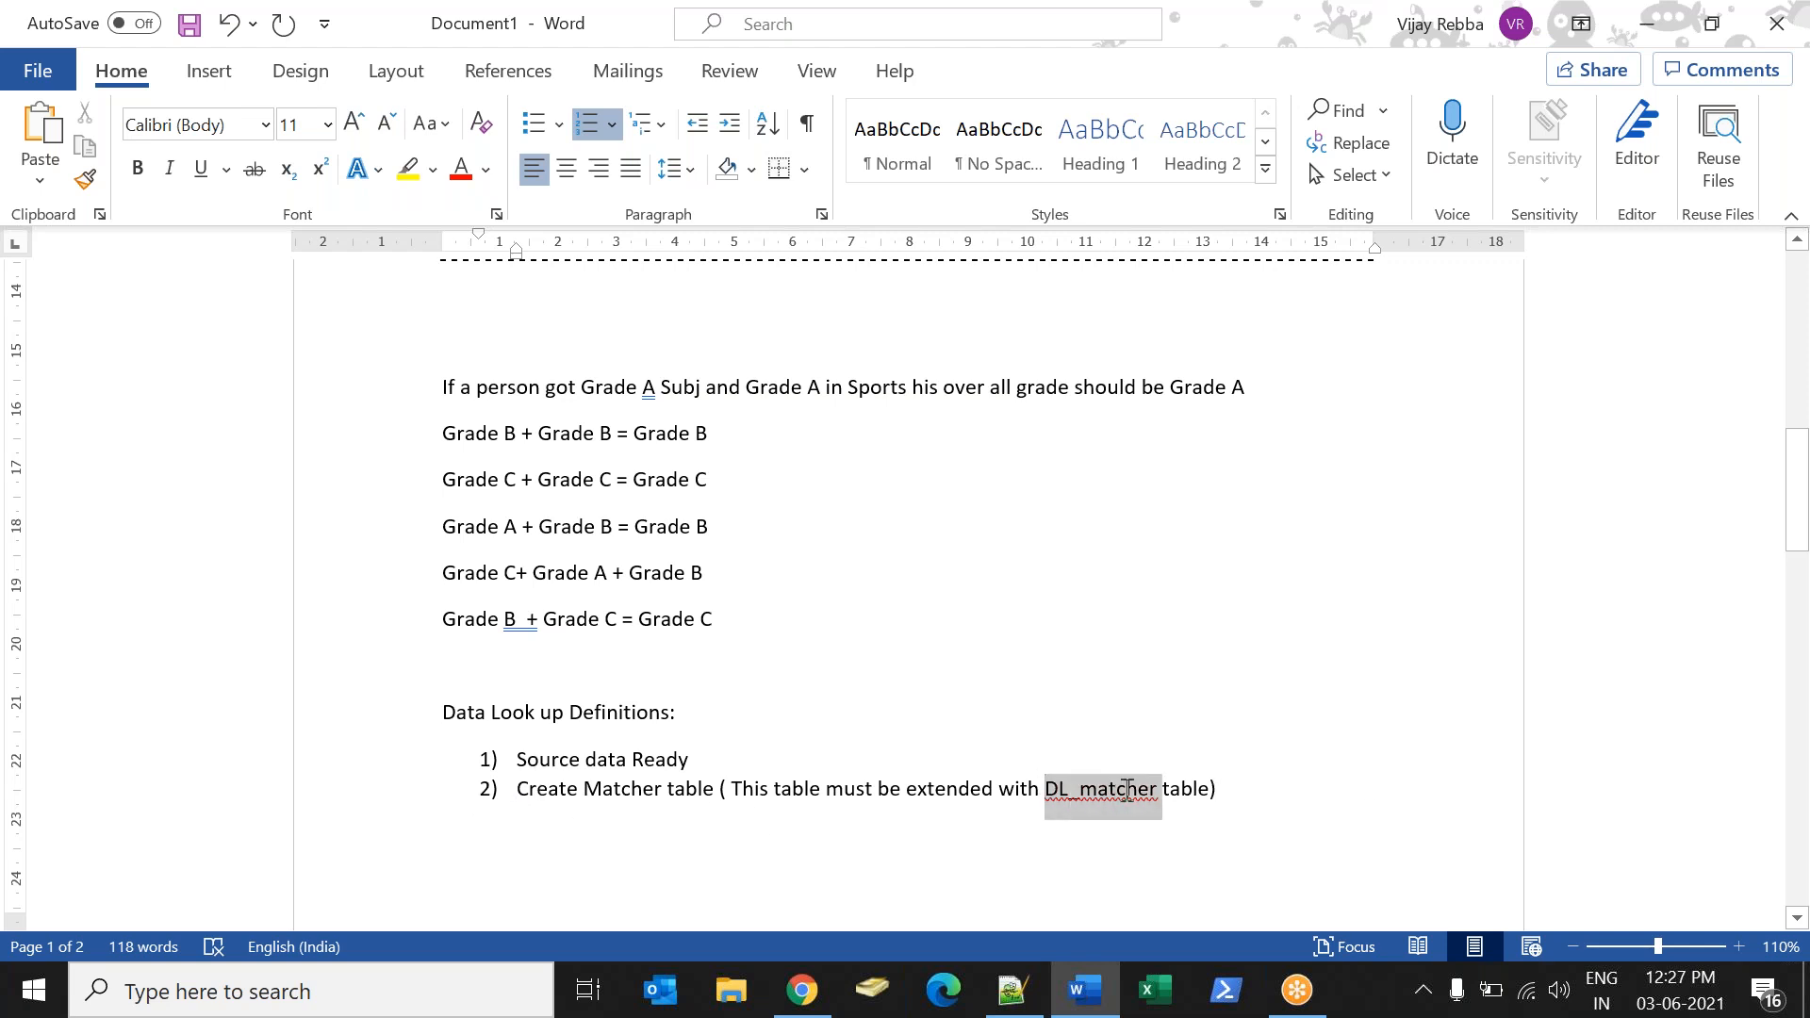
click(1291, 802)
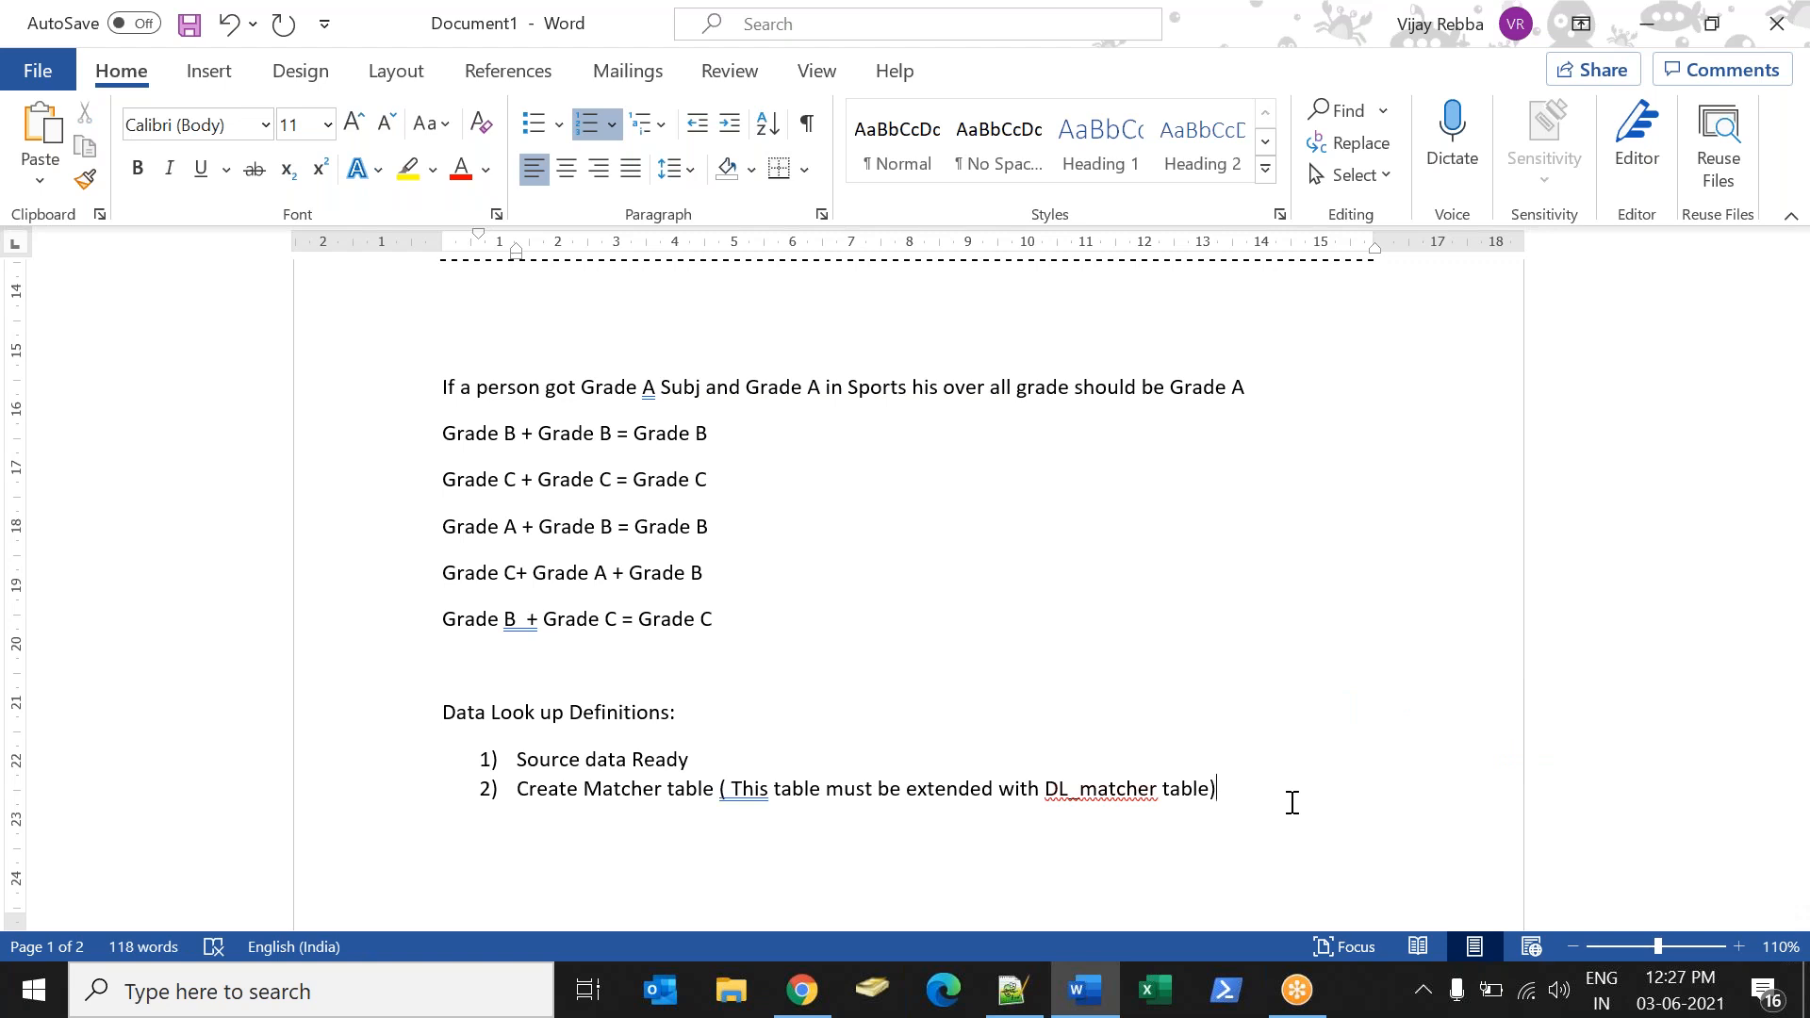
text(, if you d)
text(on't extend t)
text(his table )
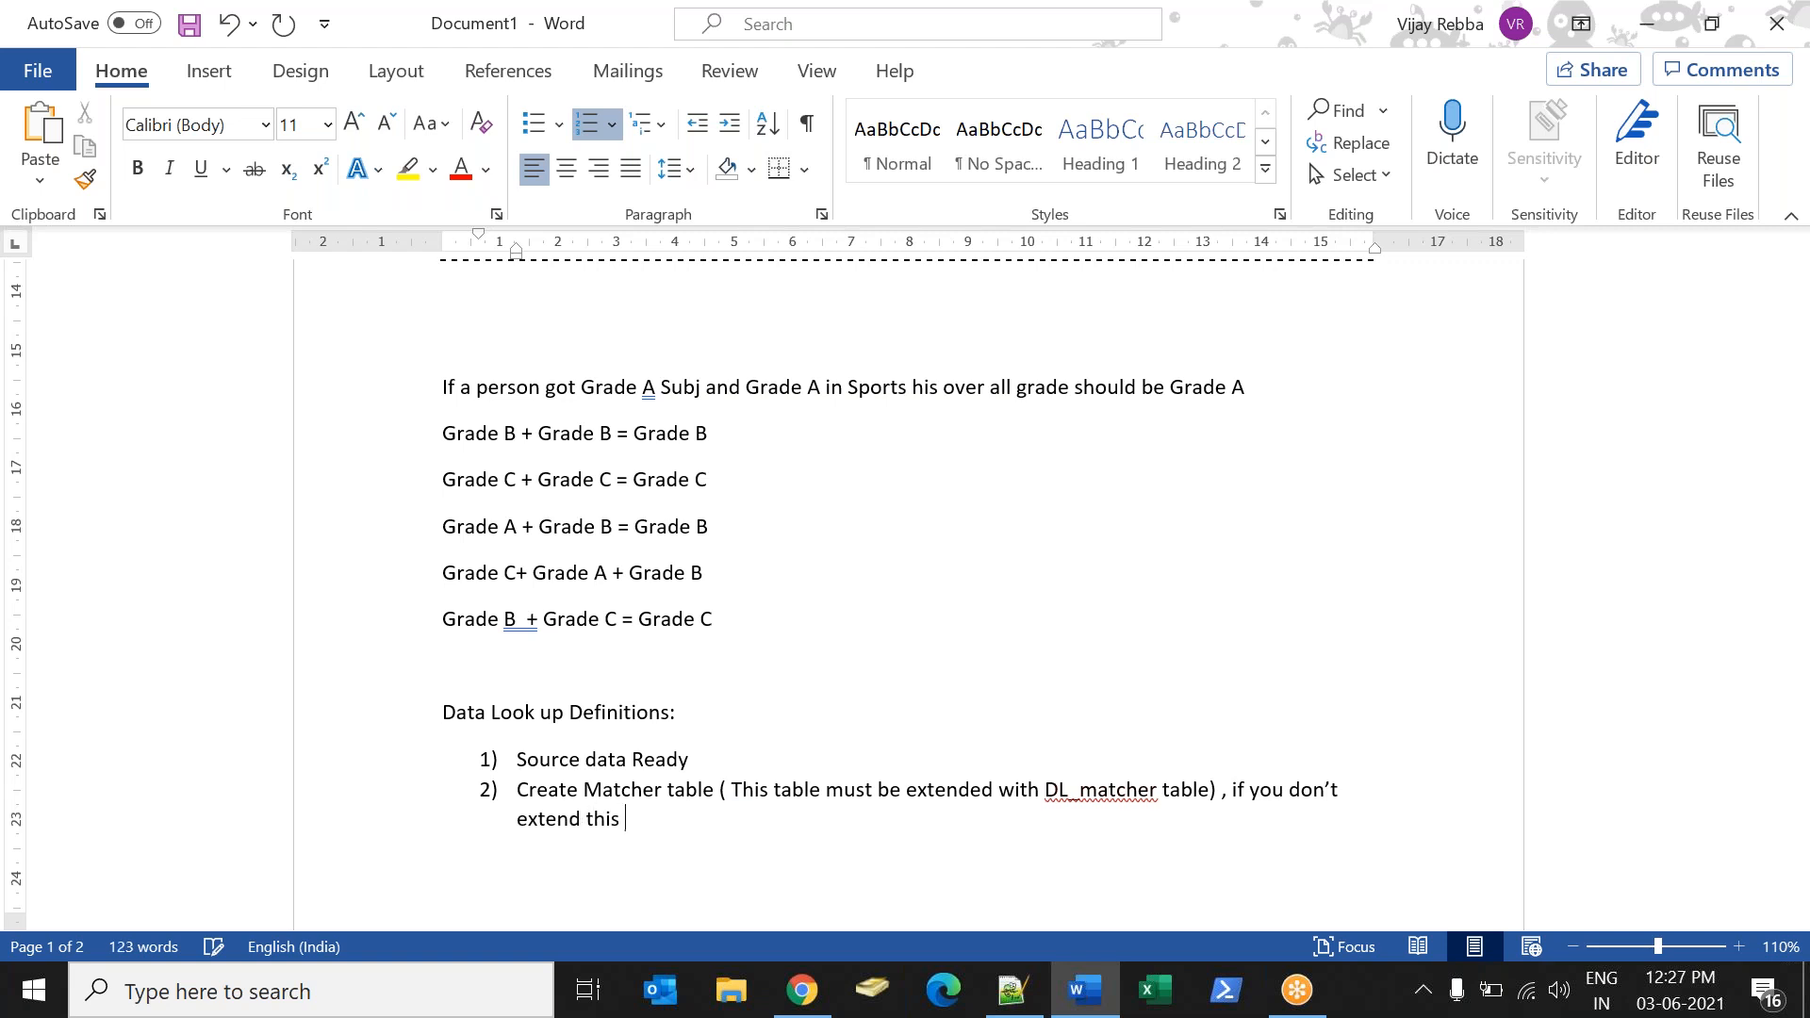
text(with DK)
key(BackSpace)
text(L_matcher )
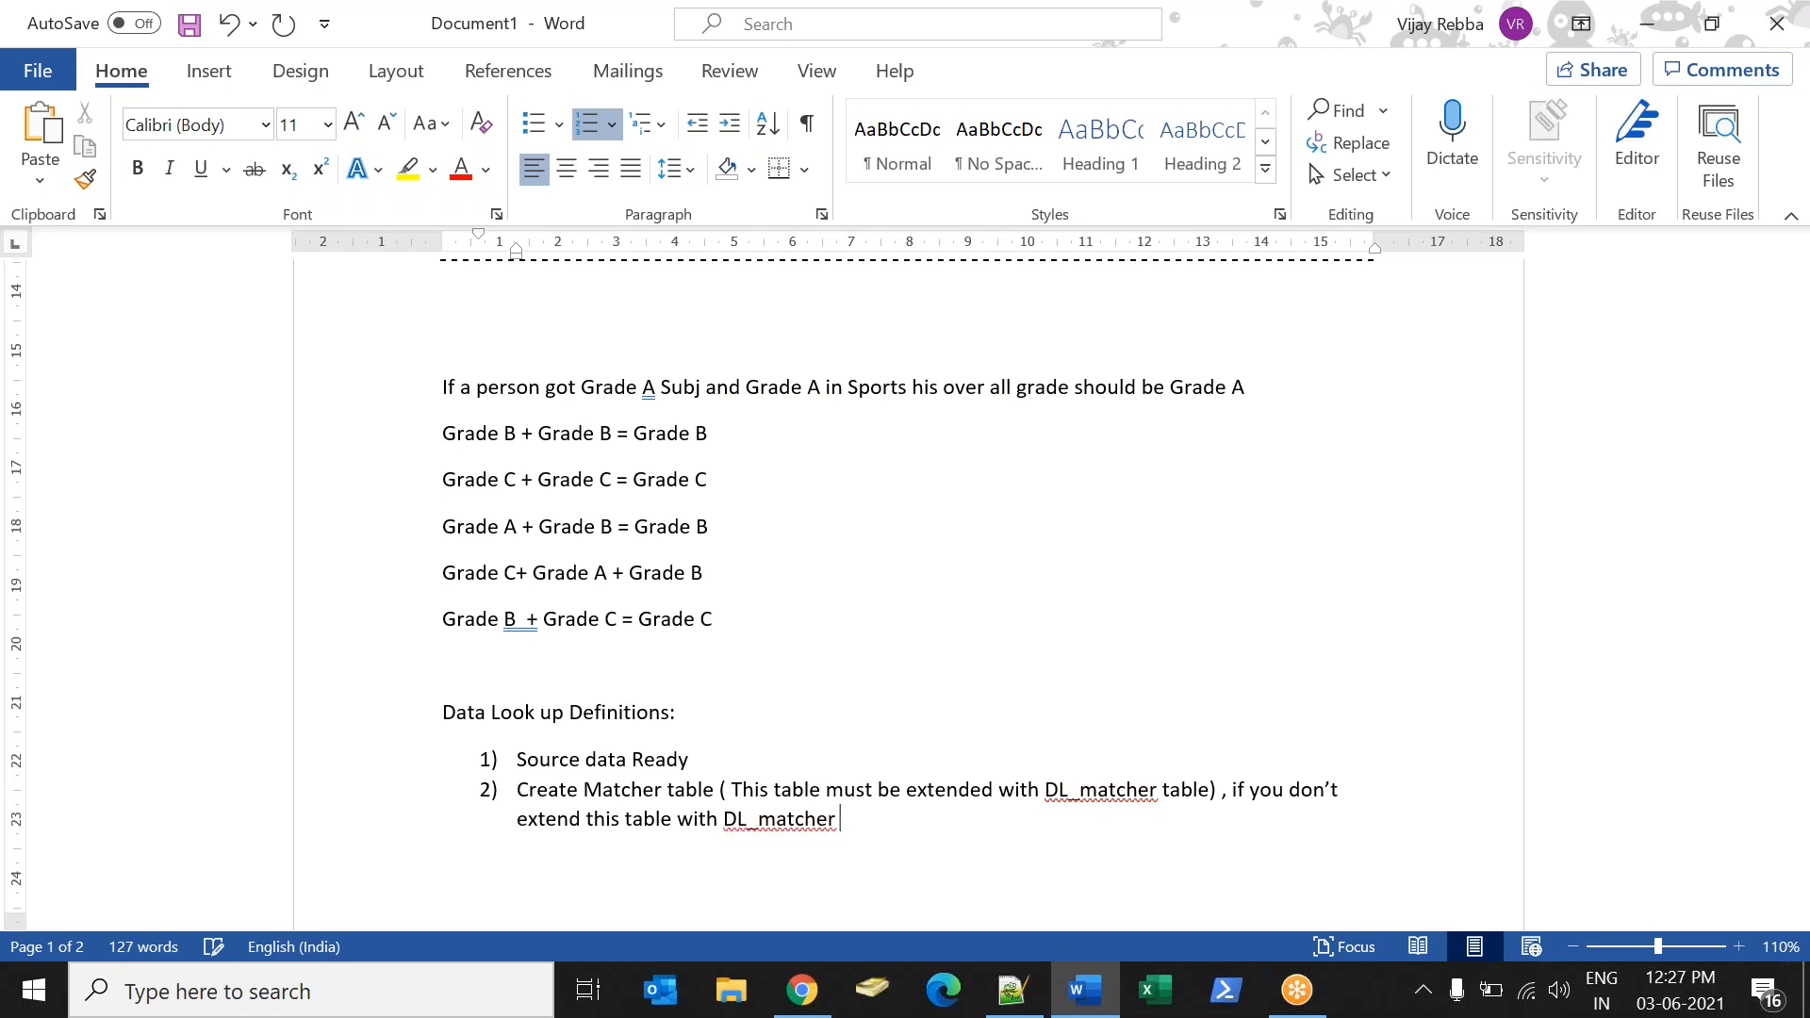
text(Your matc)
text(er)
Complete item 2) with "Your matcher table wont be visible in Data look up Definition." and begin item 3).
key(BackSpace)
key(BackSpace)
text(her table wondt)
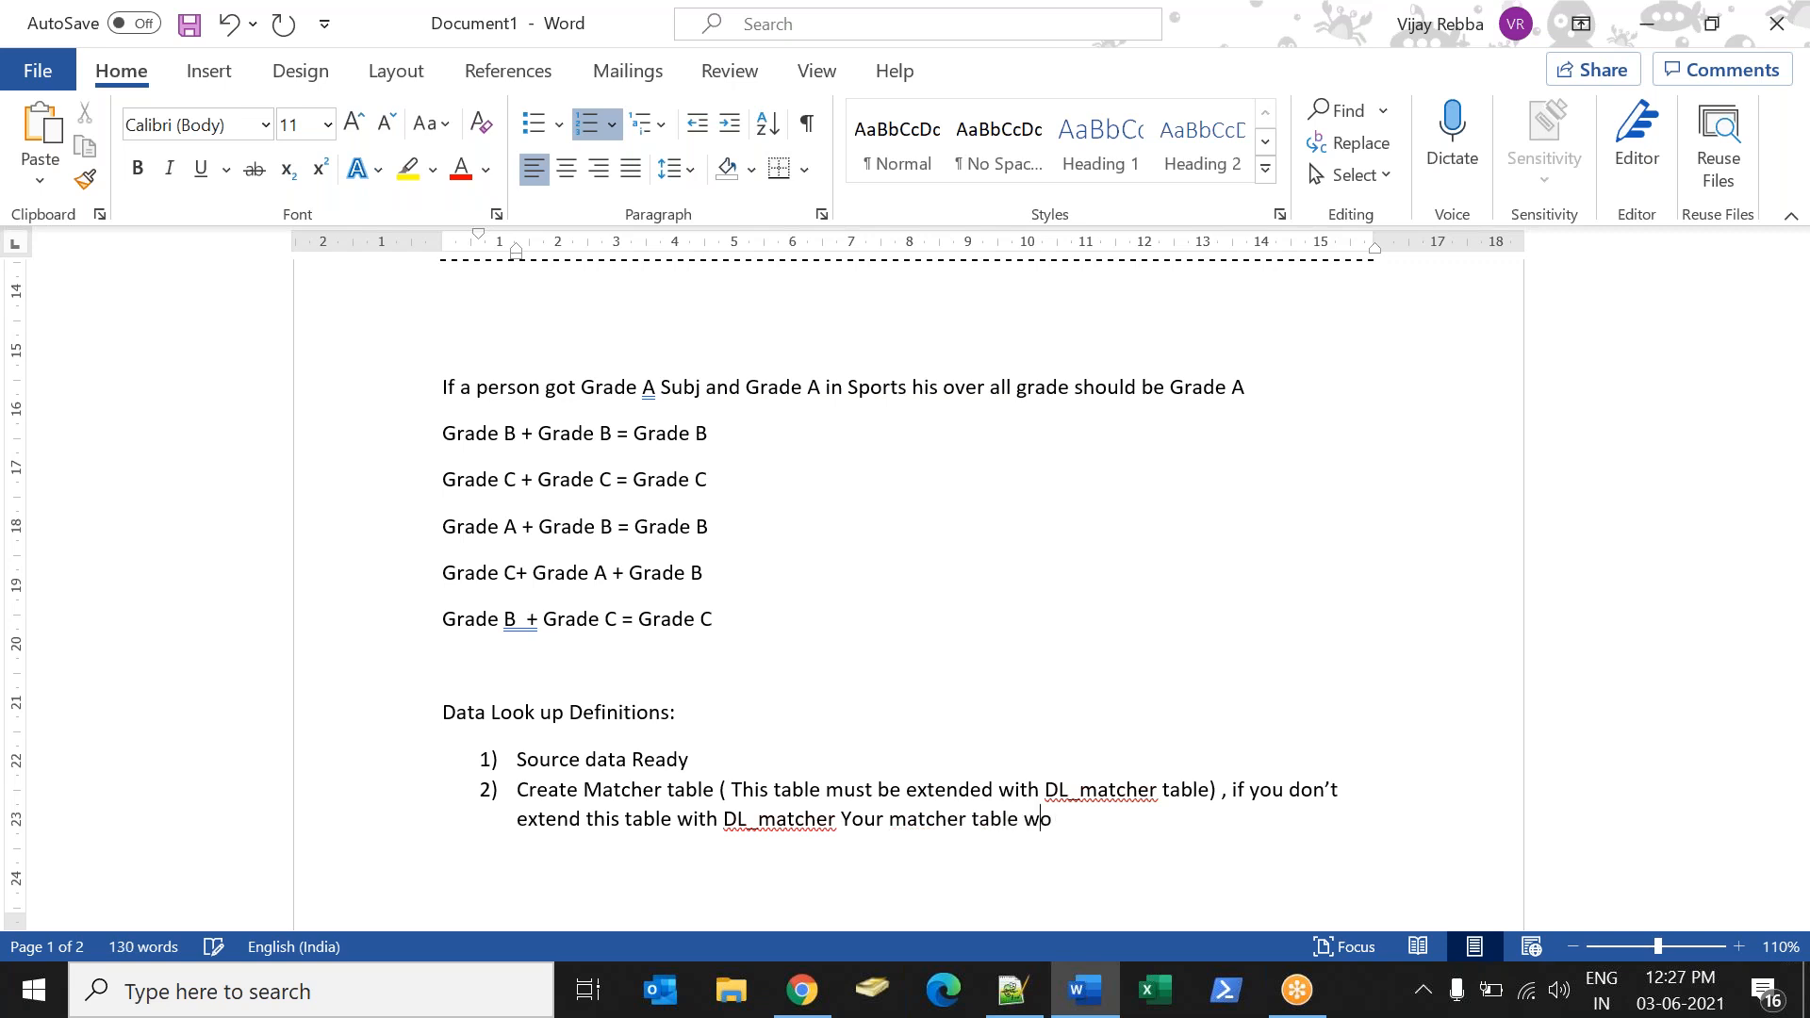
key(BackSpace)
key(BackSpace)
key(BackSpace)
text(t be visible in Data look u)
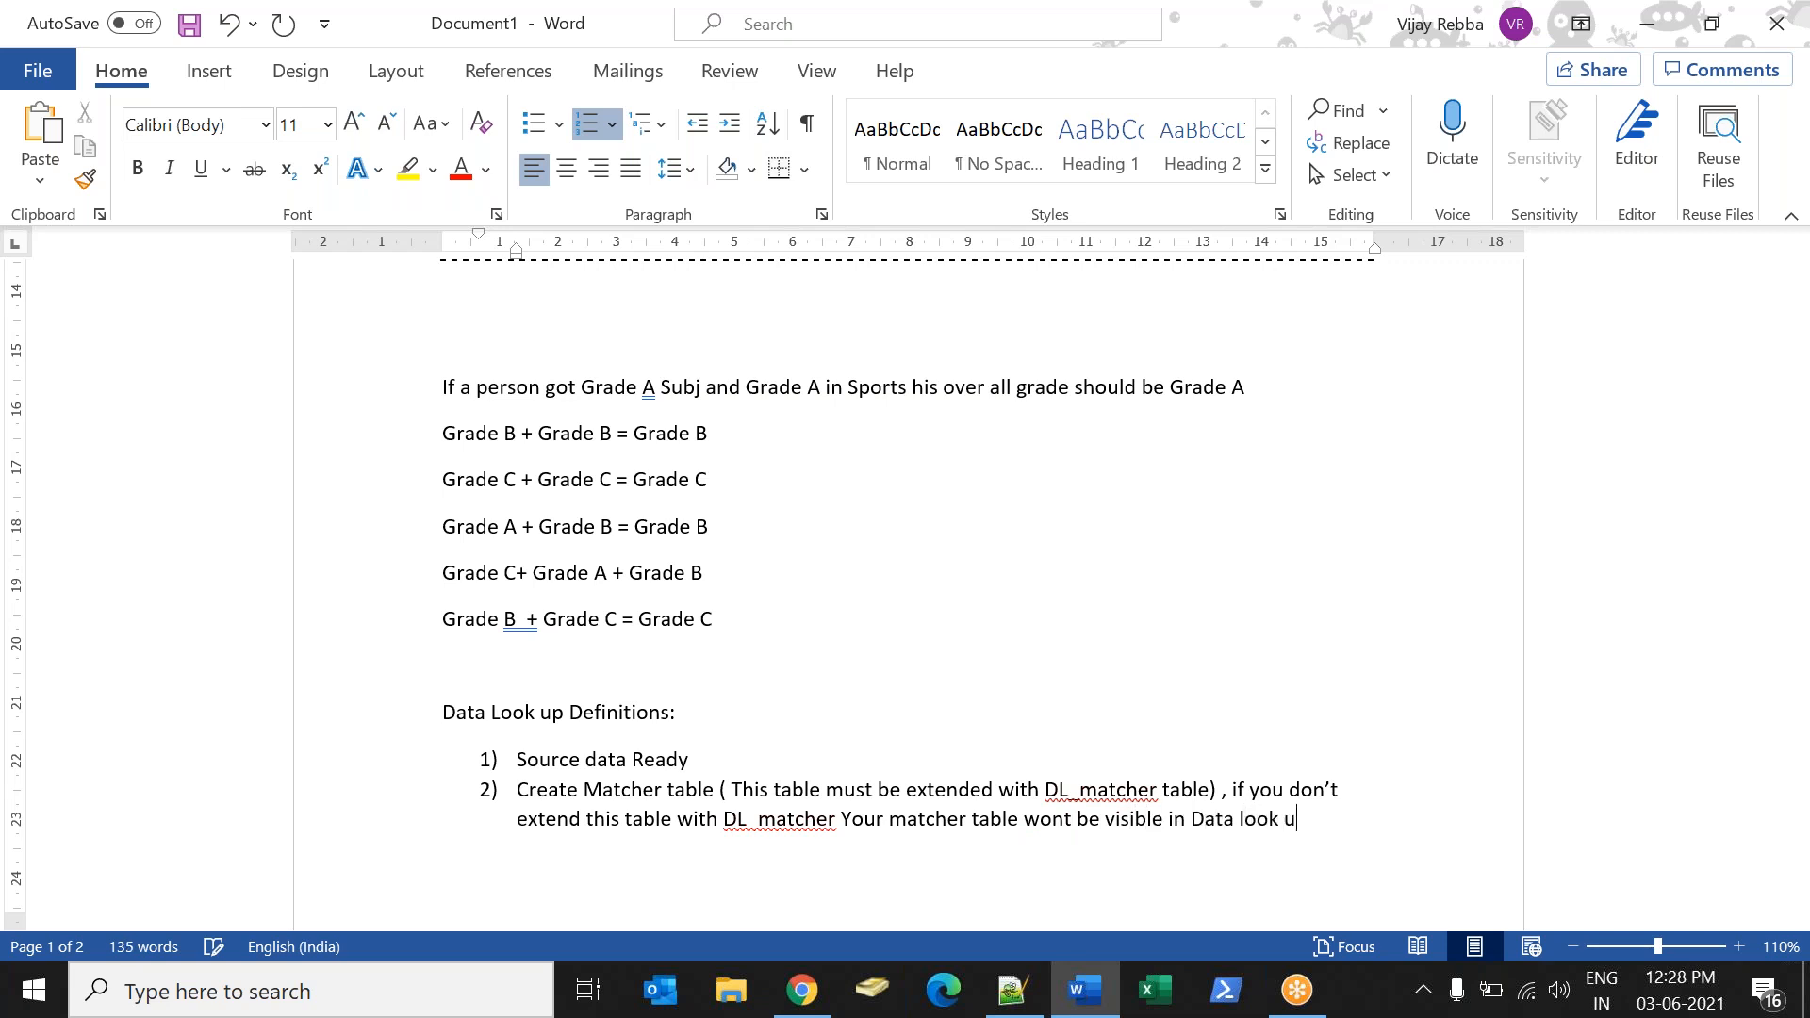
text(p Defination)
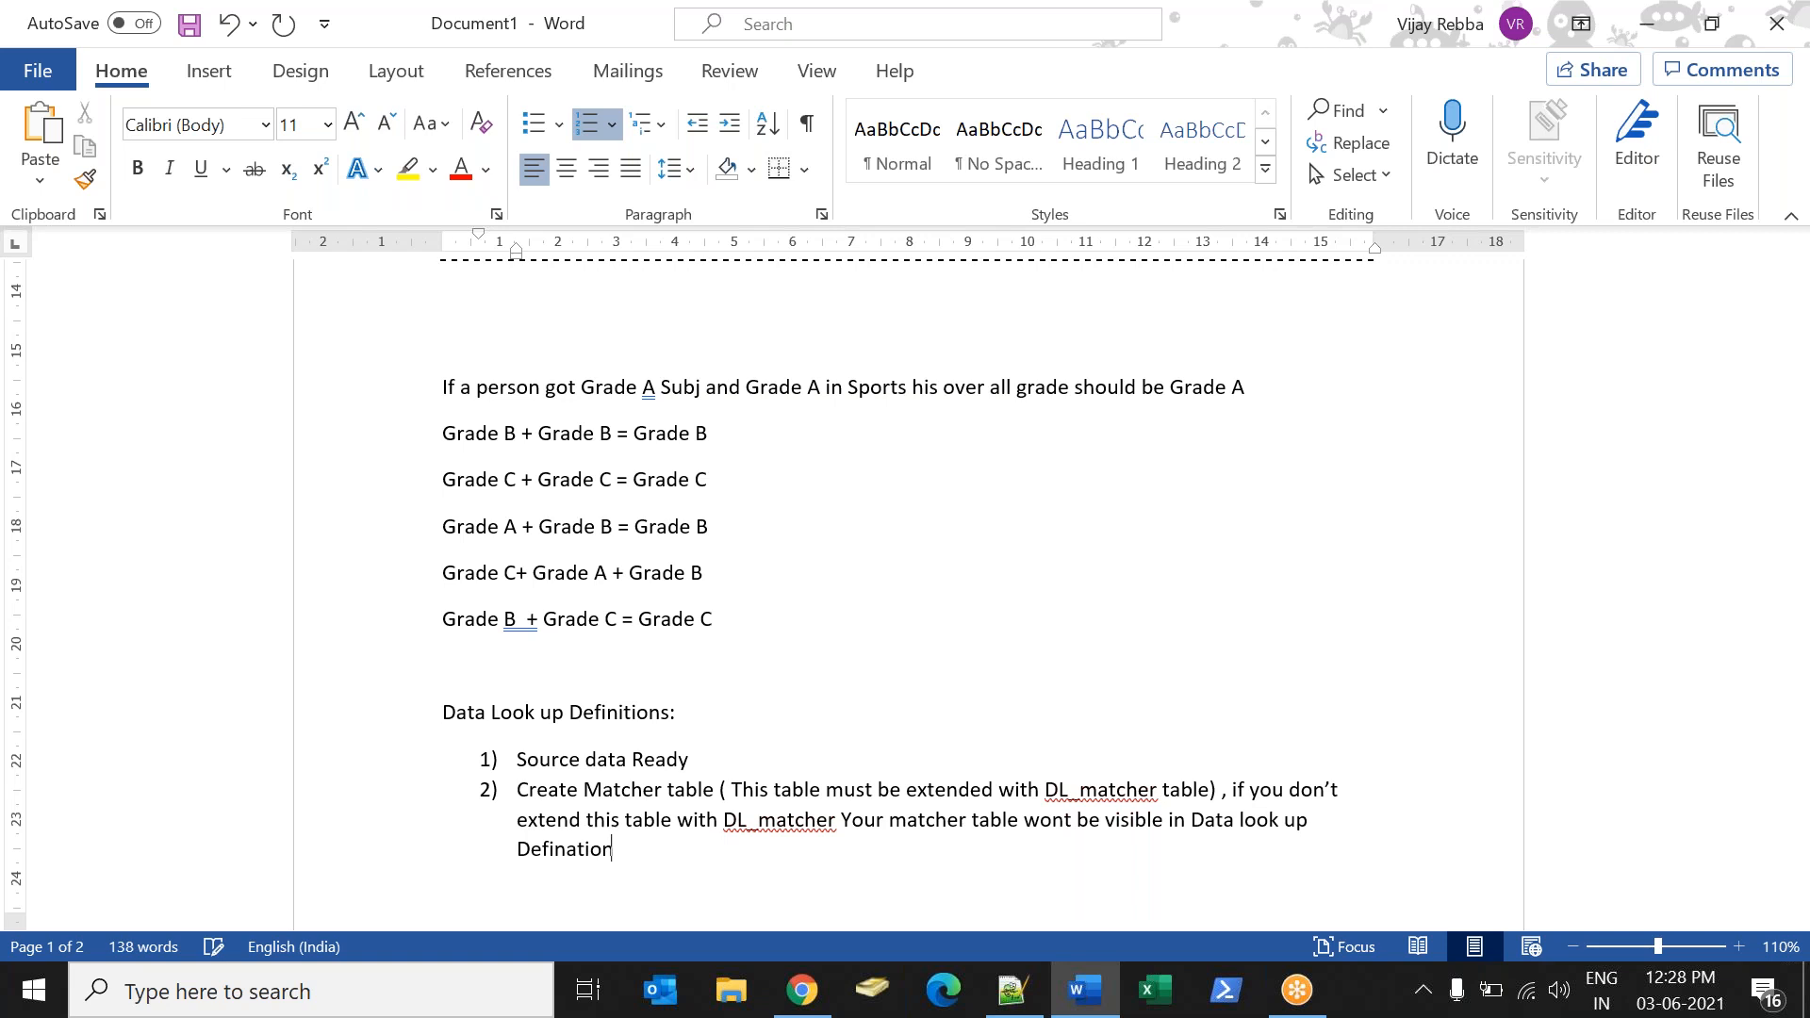
key(BackSpace)
key(Return)
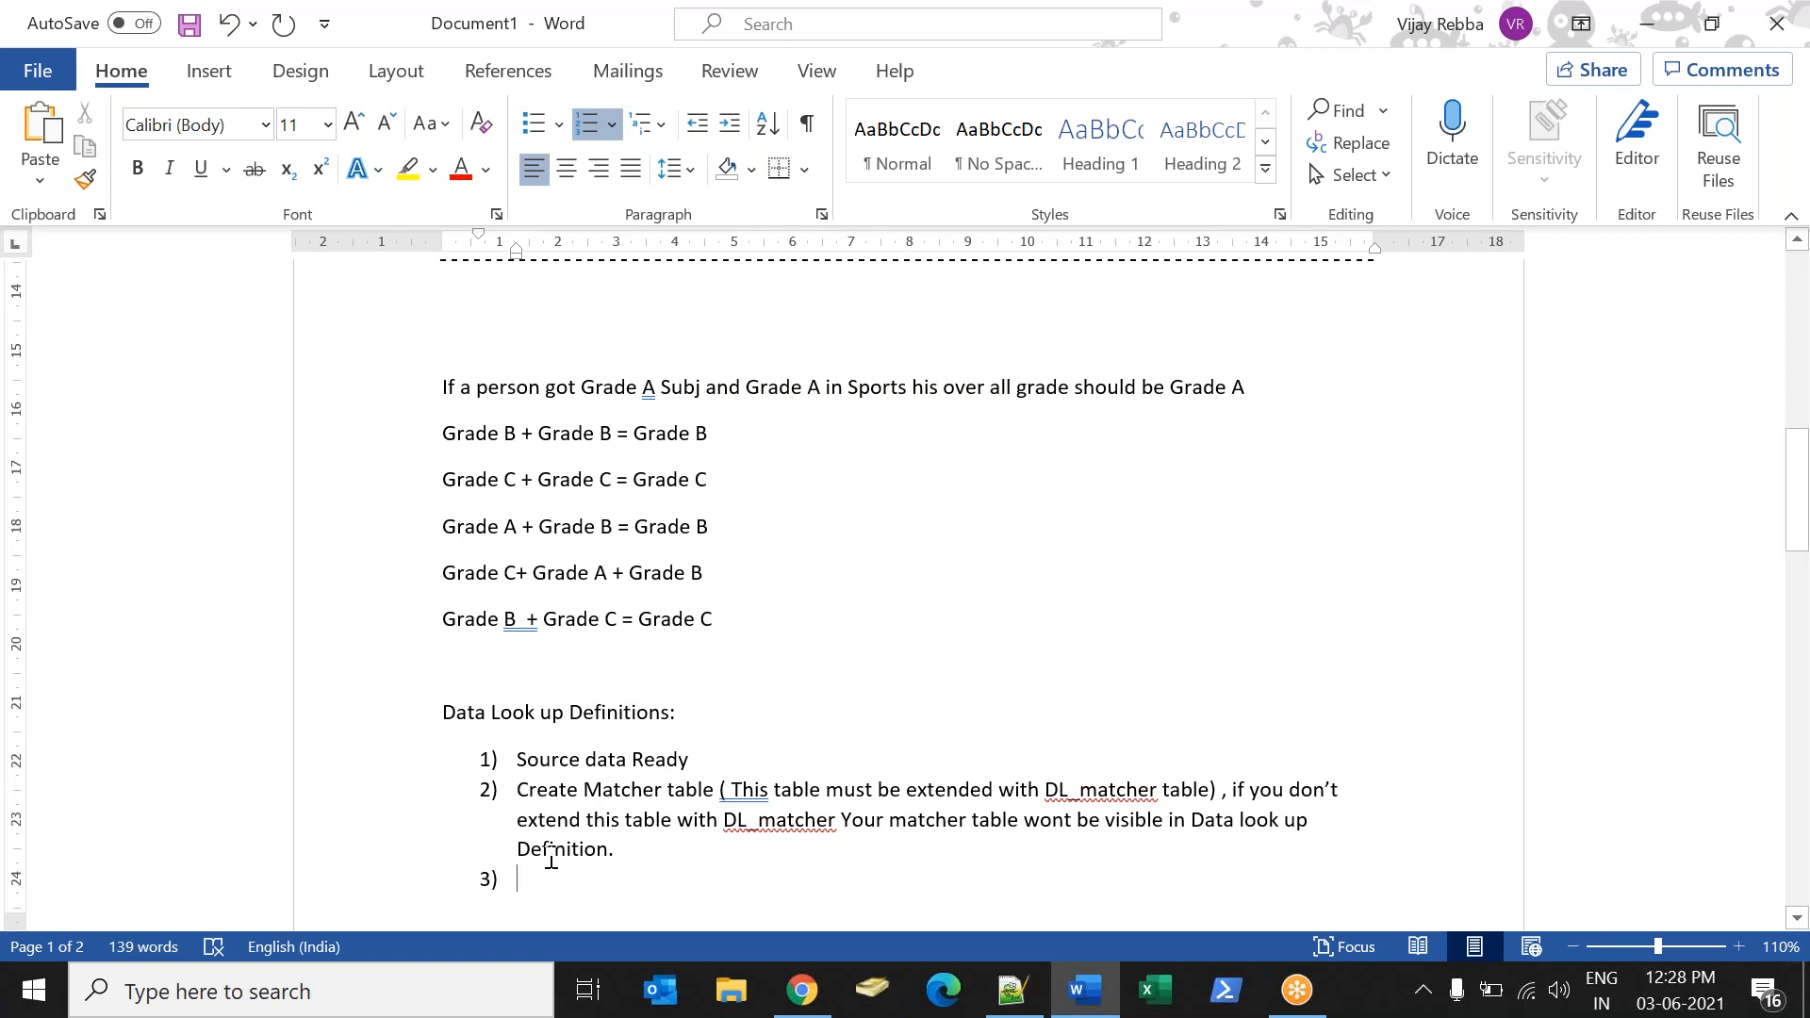
Review the first two list items and enter "Data Look up Definition" as item 3).
drag(524, 754, 727, 804)
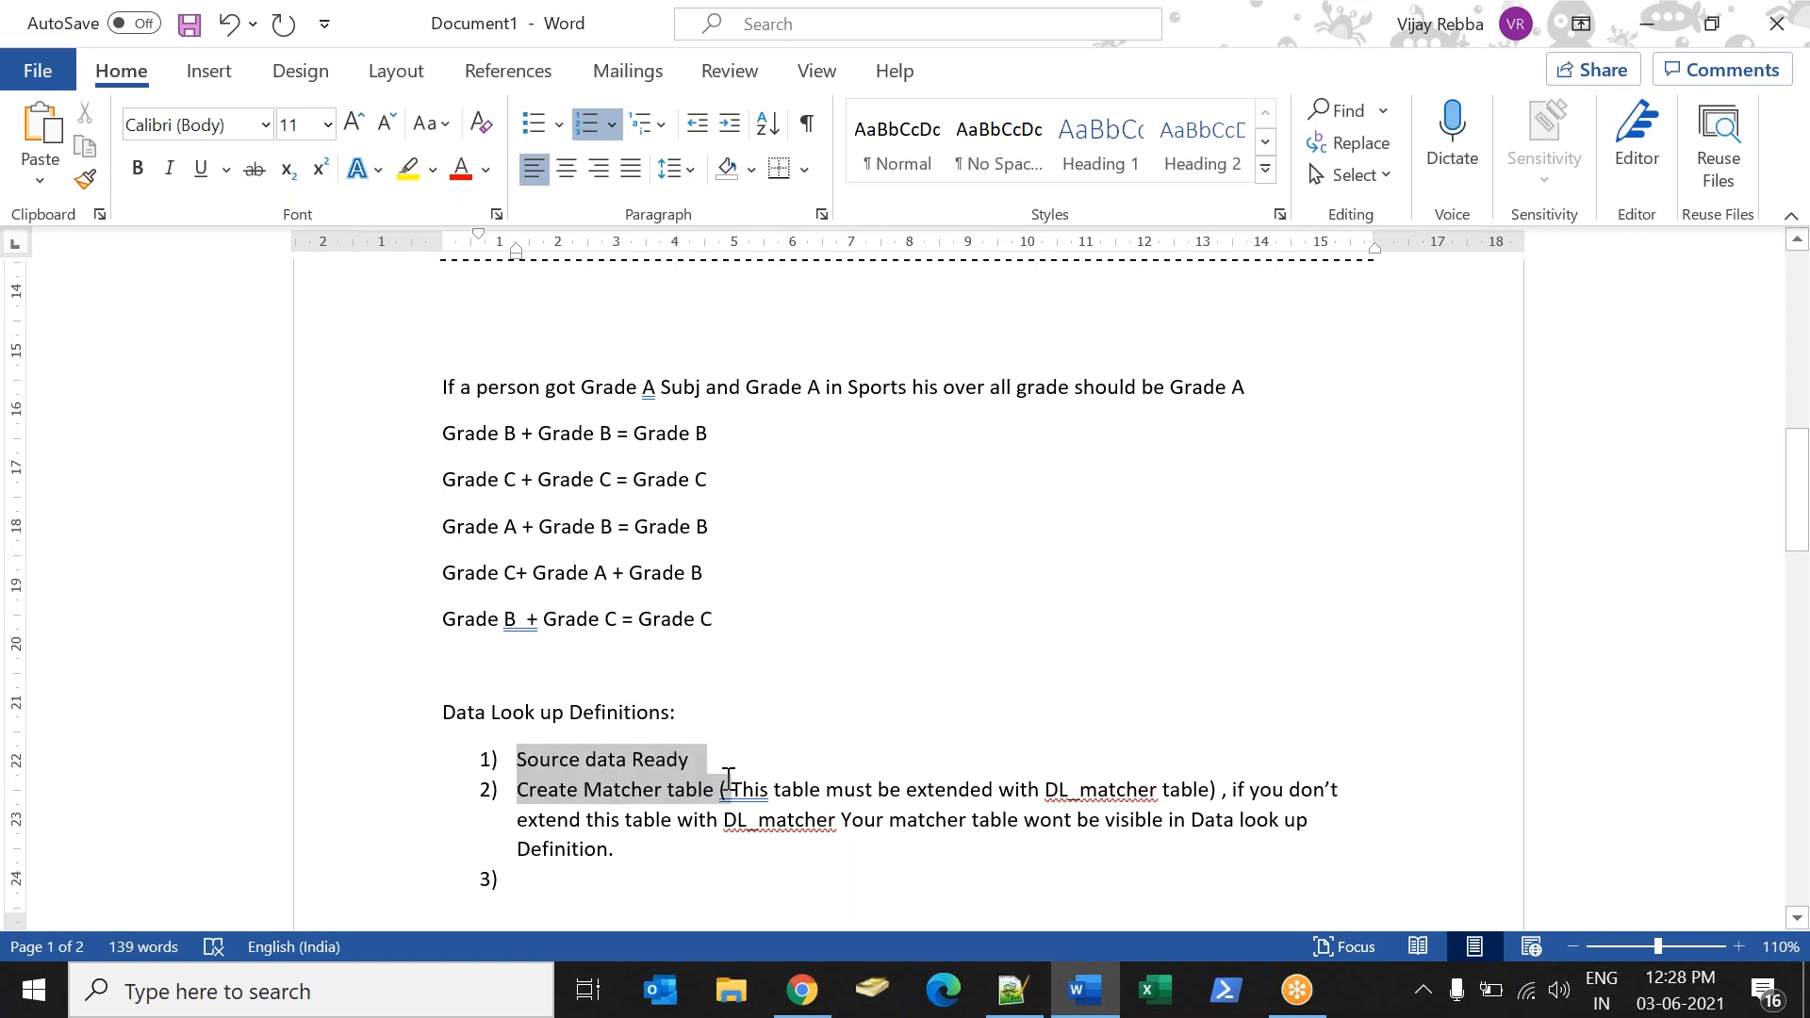
click(530, 812)
drag(518, 790, 665, 792)
click(600, 894)
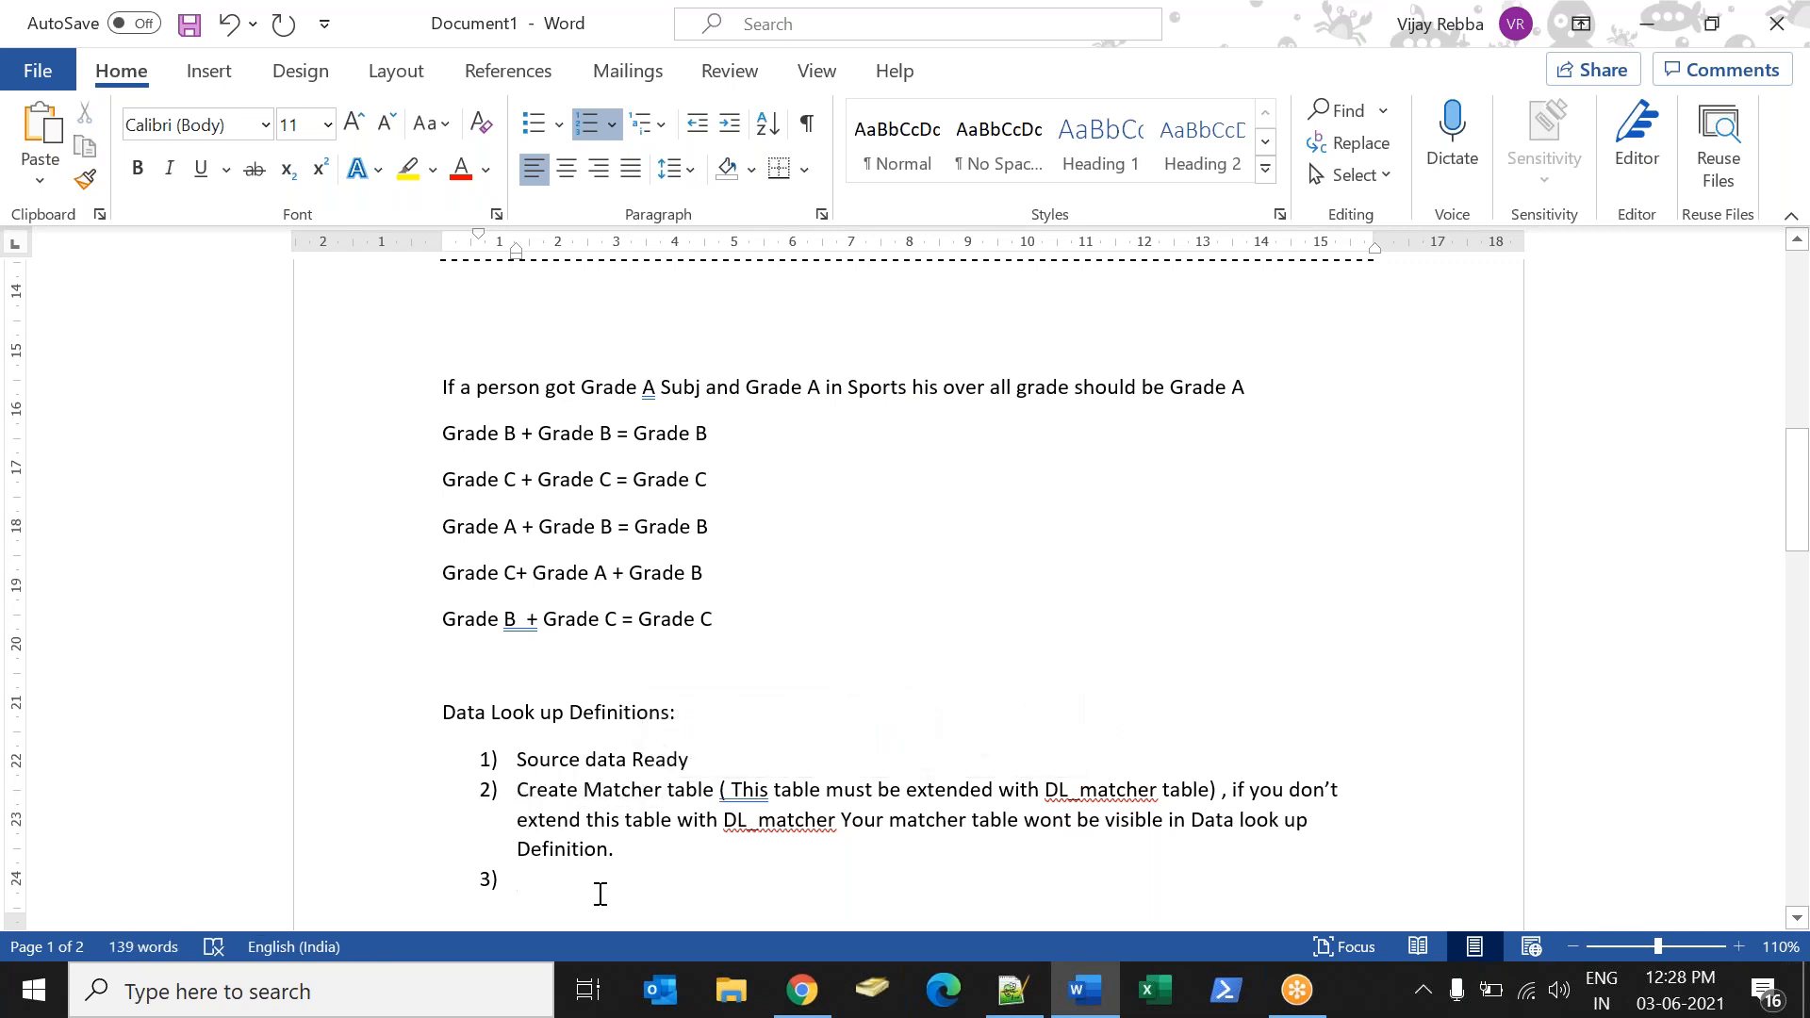
text(Data L)
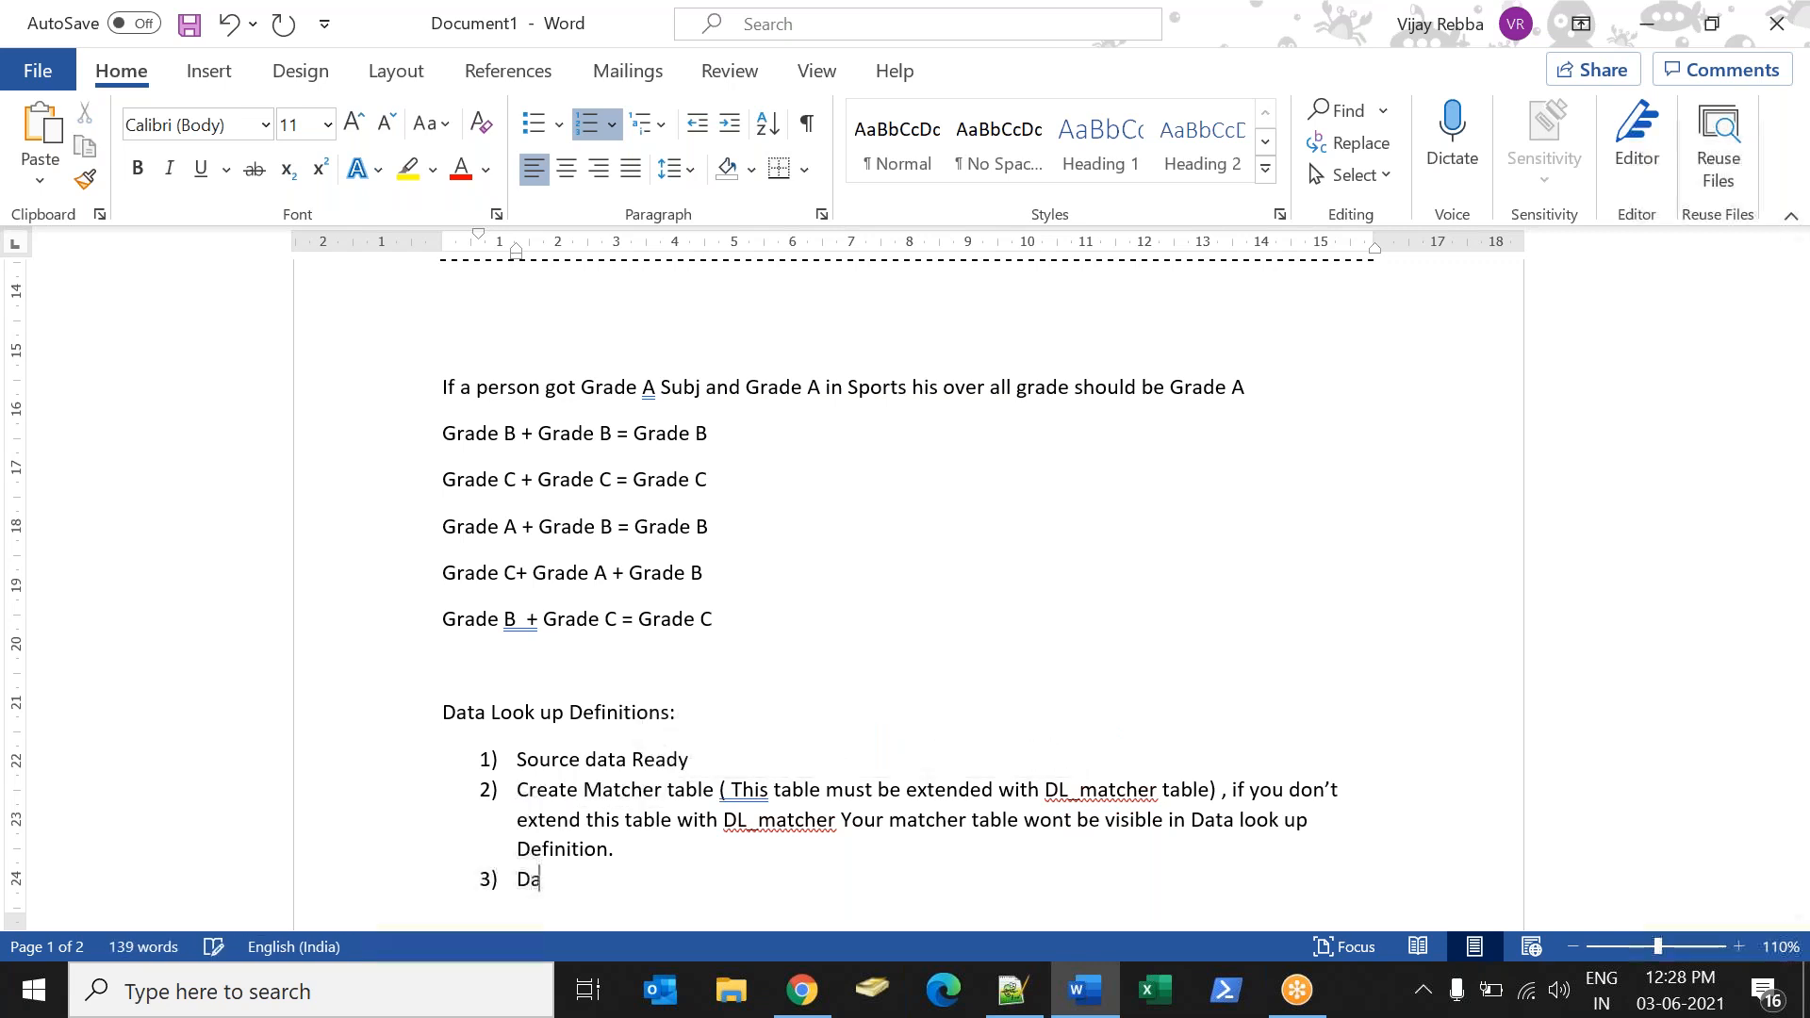
text(Definition)
key(BackSpace)
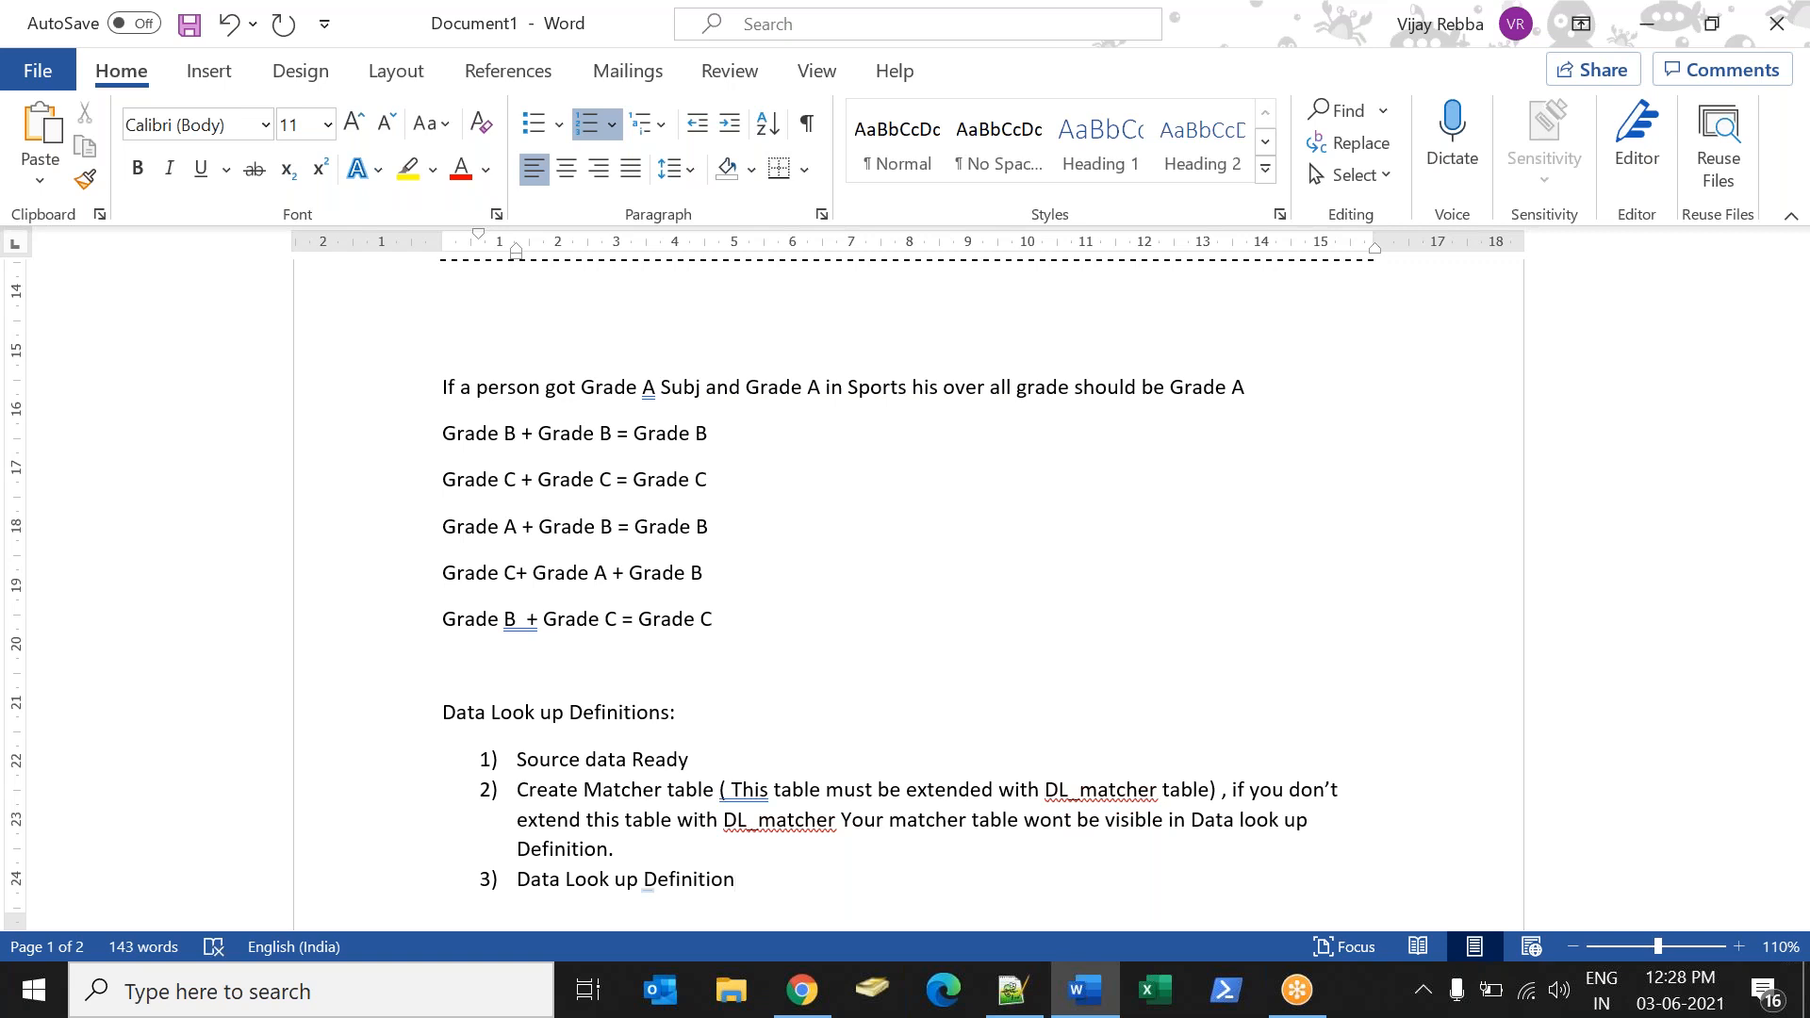
Append "(Mathcer filed and setter fields)" to item 3), leaving no extra list line below it.
key(Return)
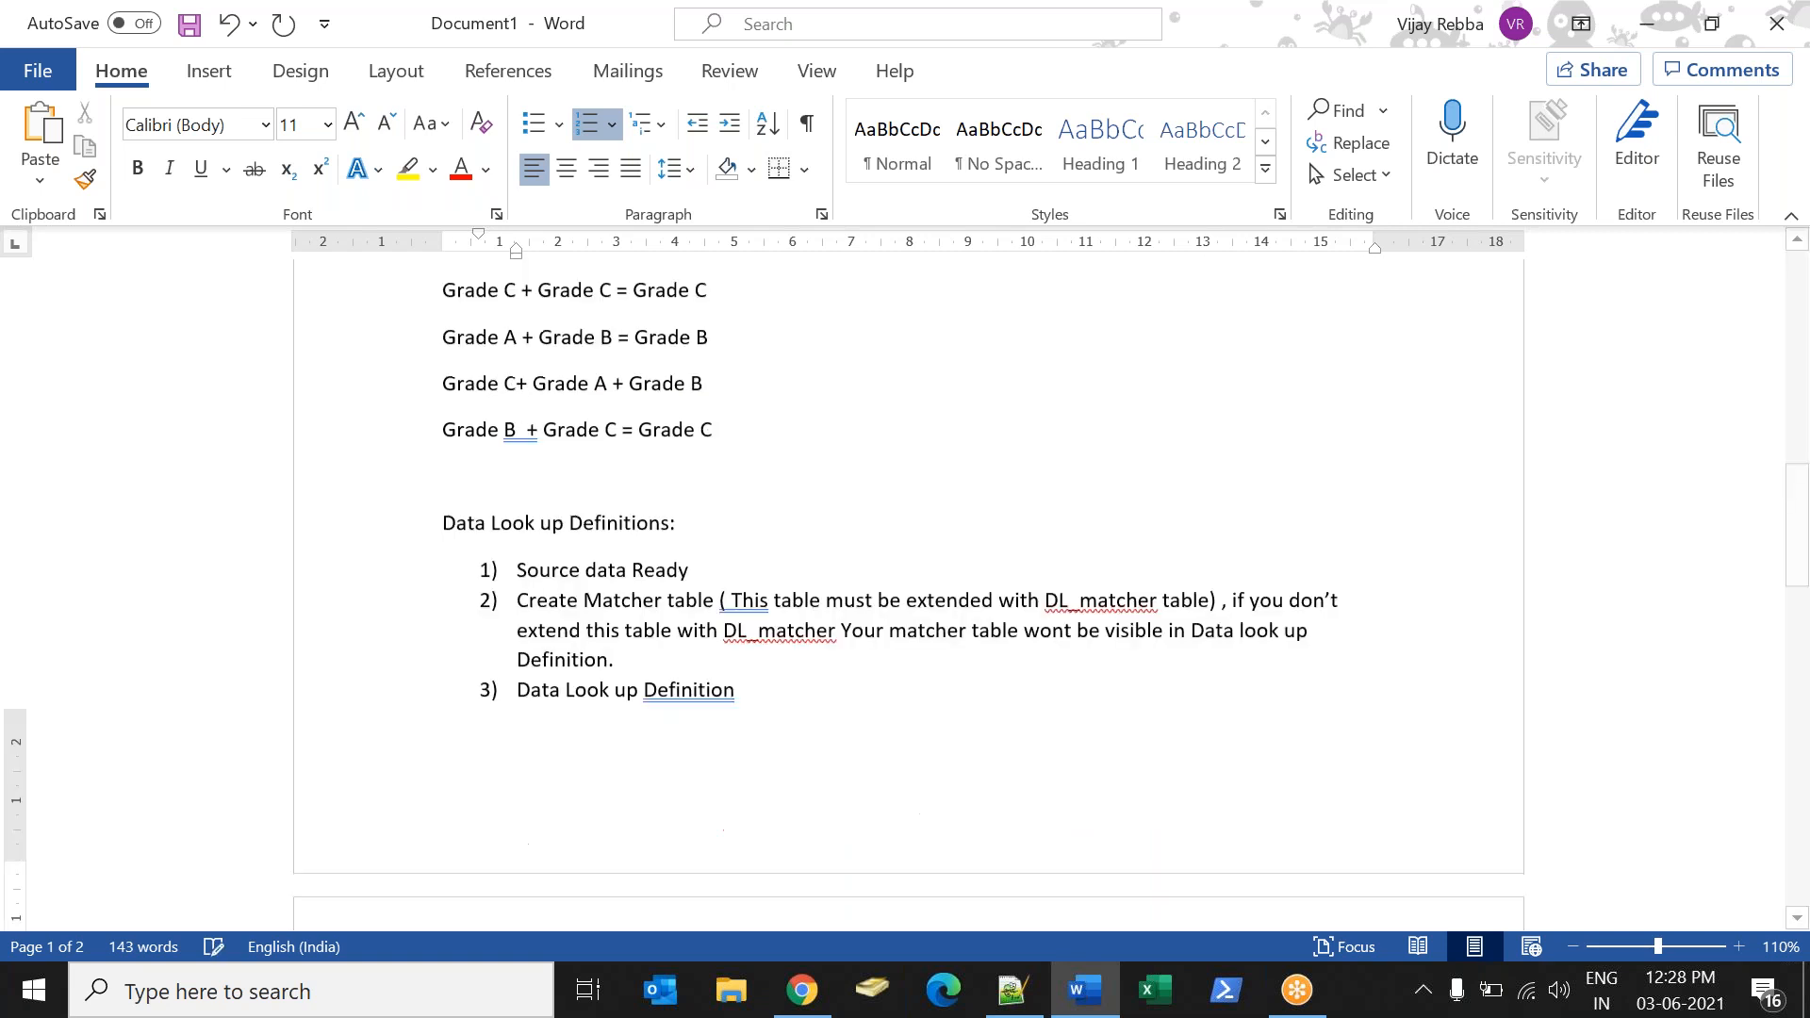
key(BackSpace)
key(BackSpace)
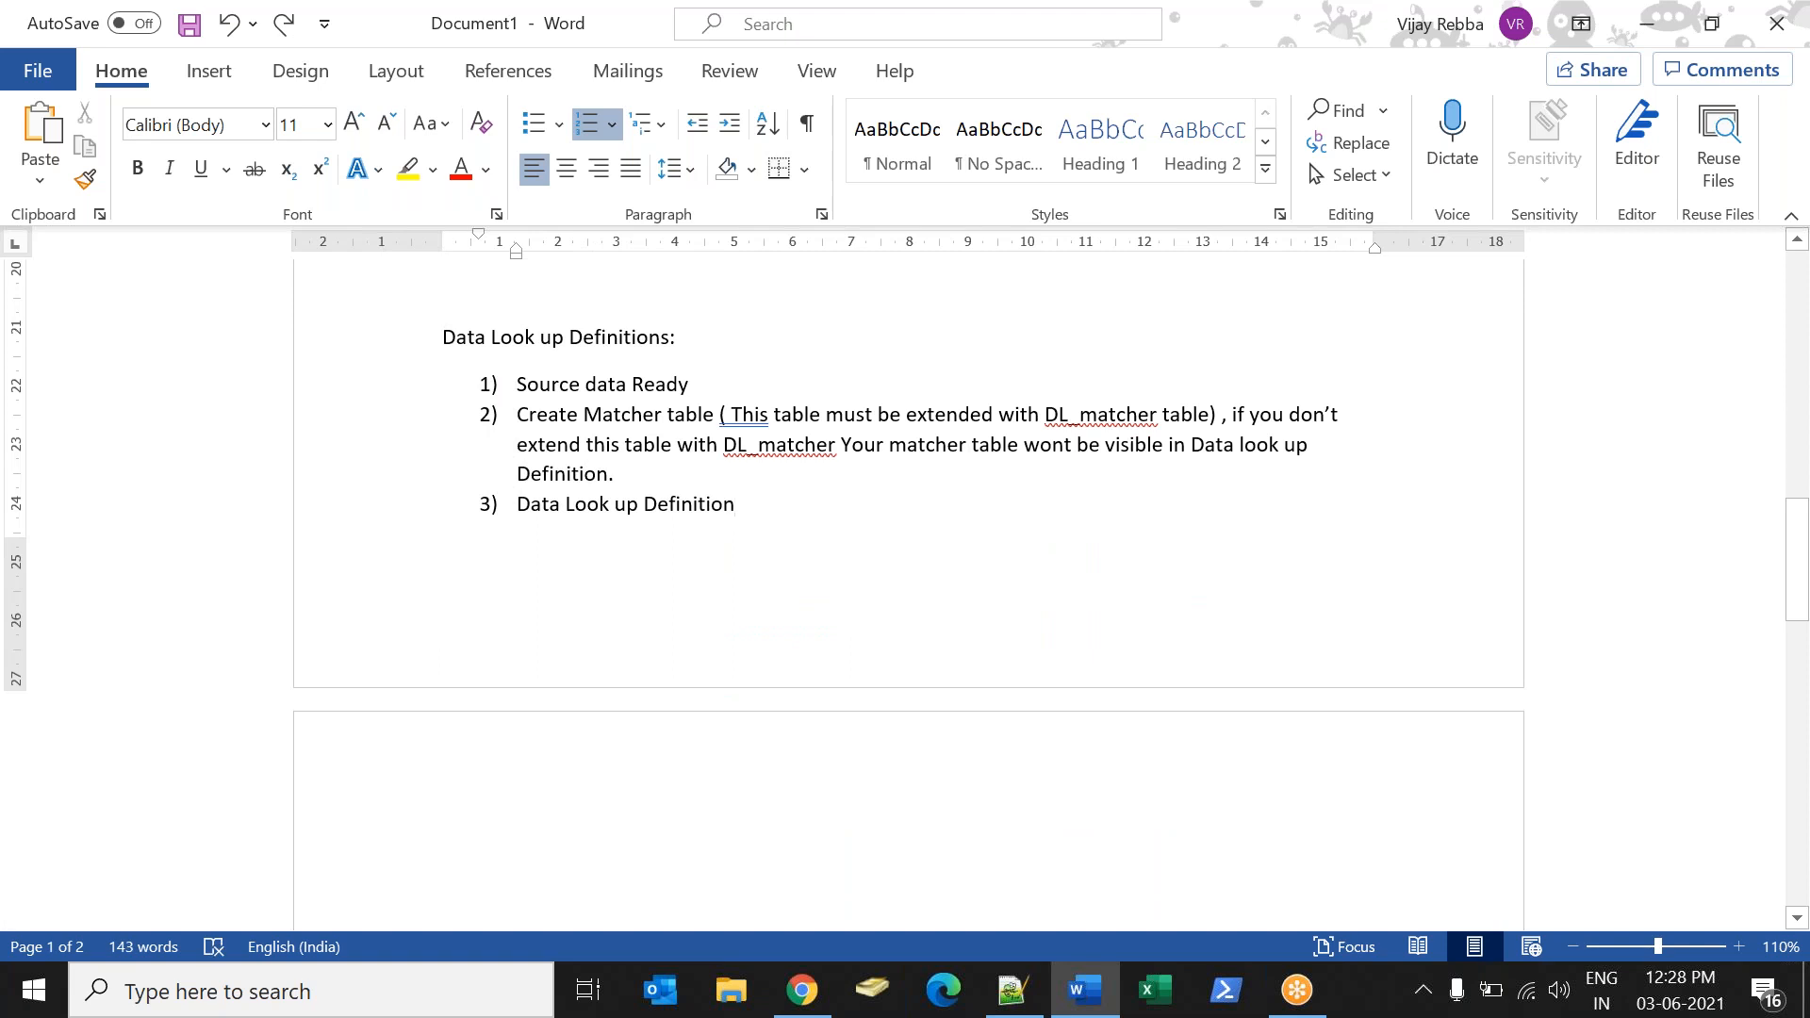
text((Mathcer filed and setter fileds))
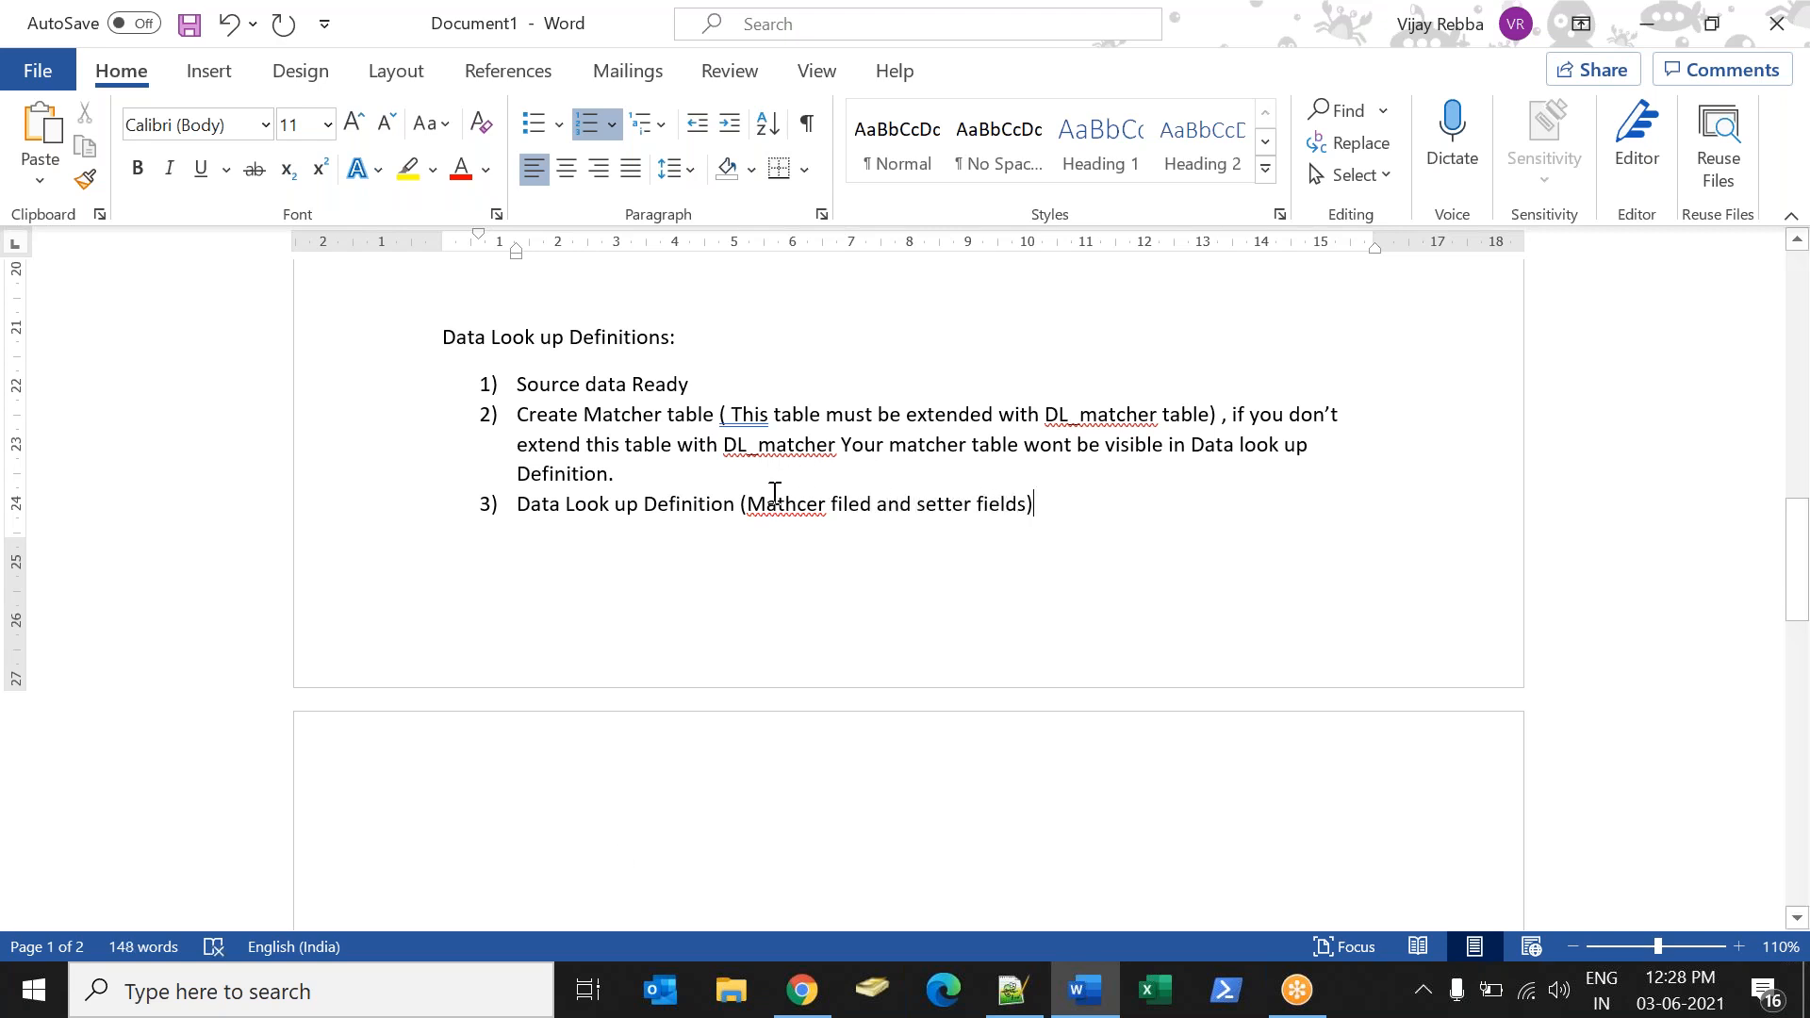
Review the three Data Look up Definitions items, from source data and matcher table to the matcher and setter fields.
drag(748, 505, 982, 506)
drag(518, 506, 1051, 553)
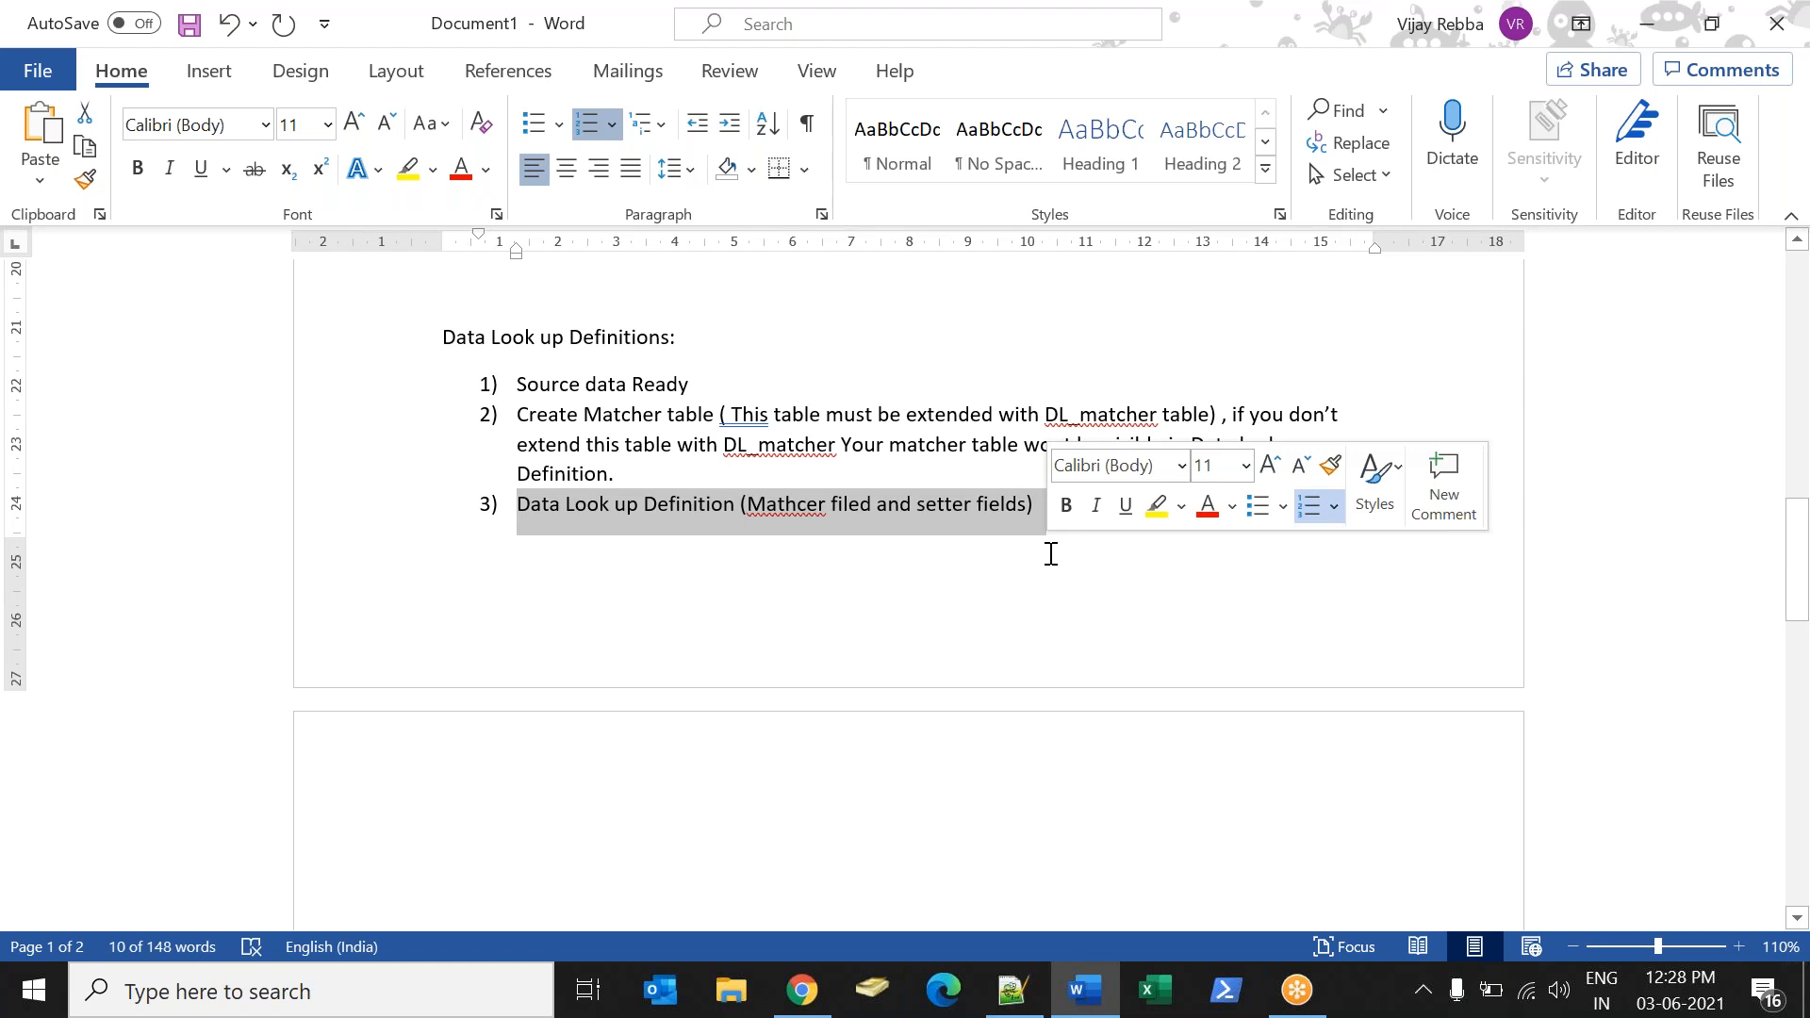
click(1050, 554)
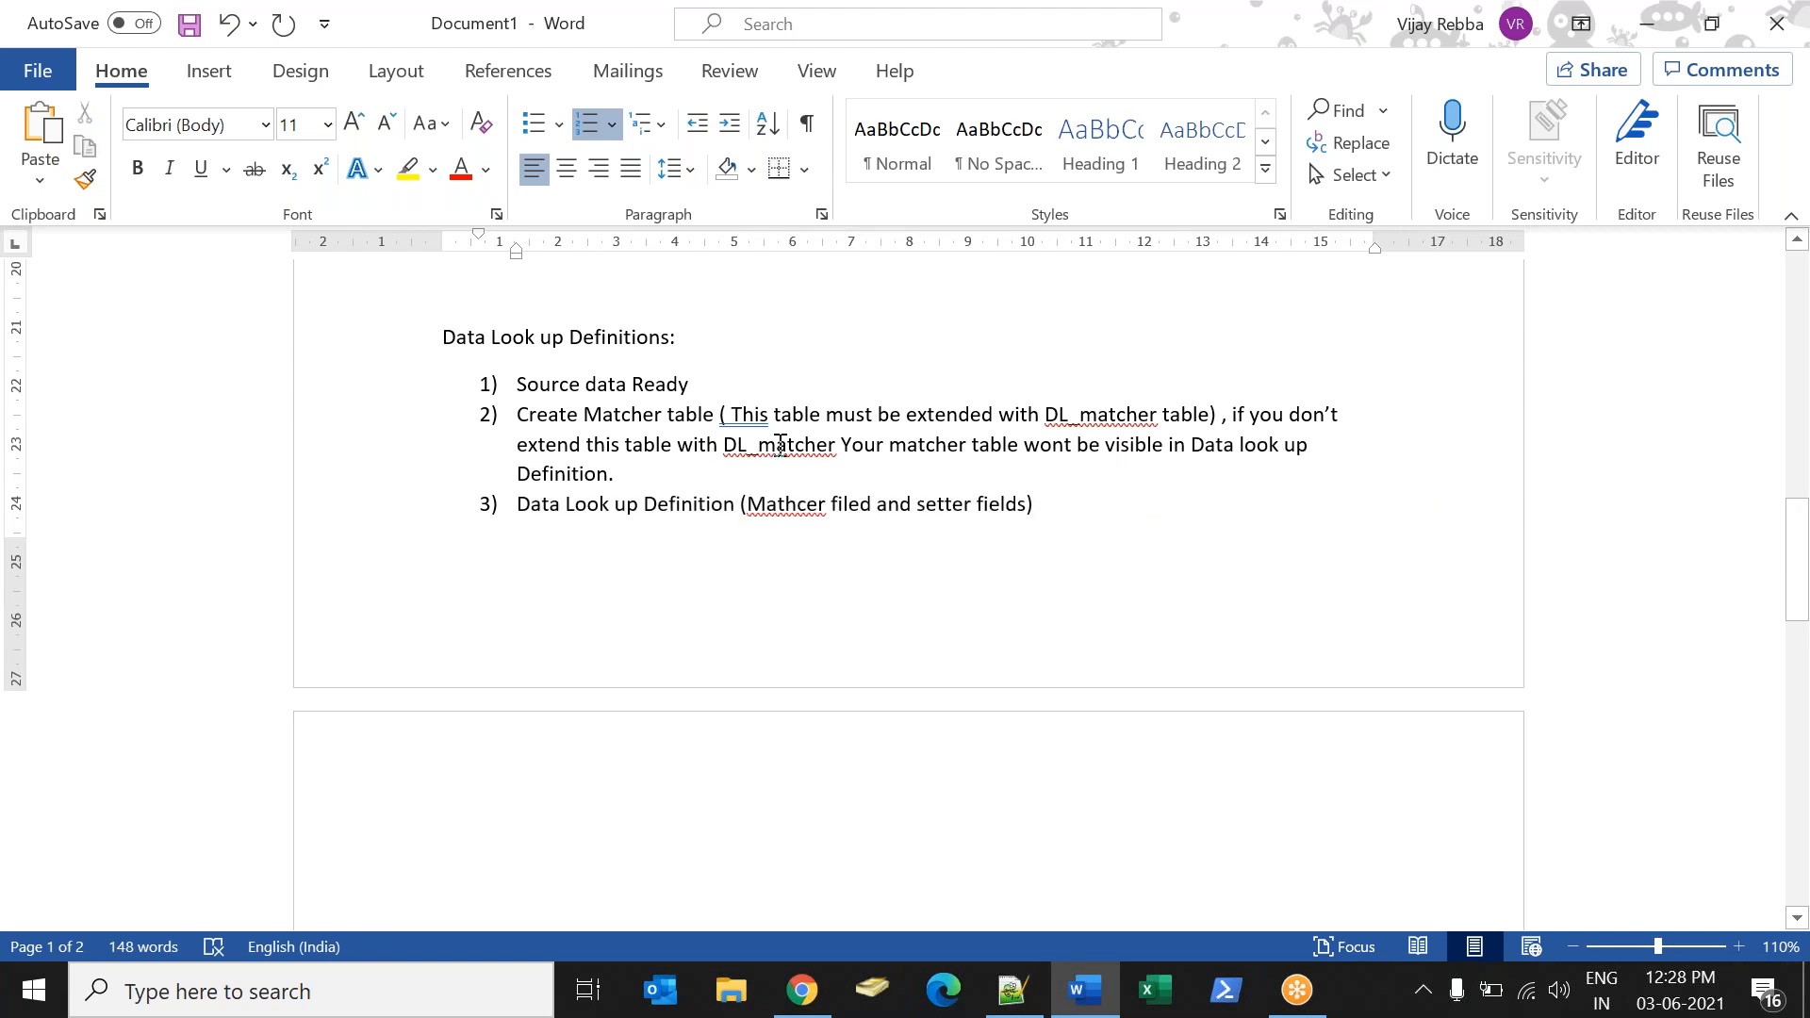
drag(706, 383, 543, 373)
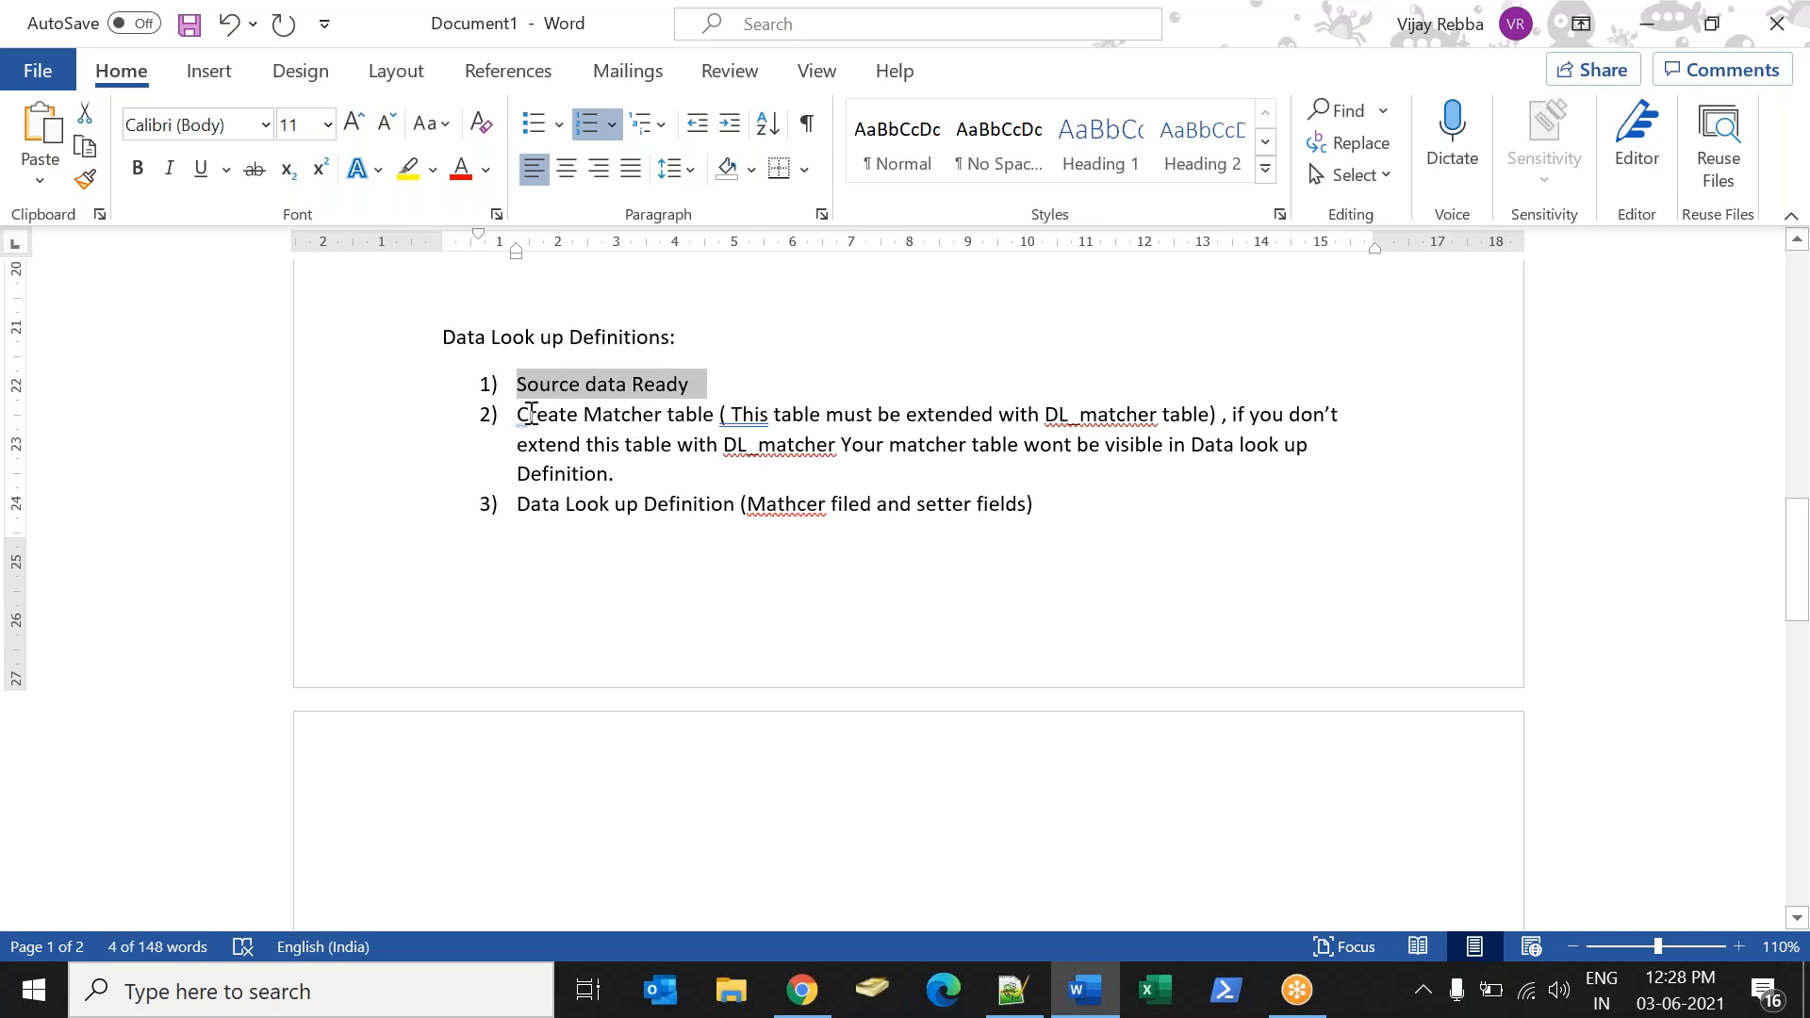
drag(520, 414, 628, 473)
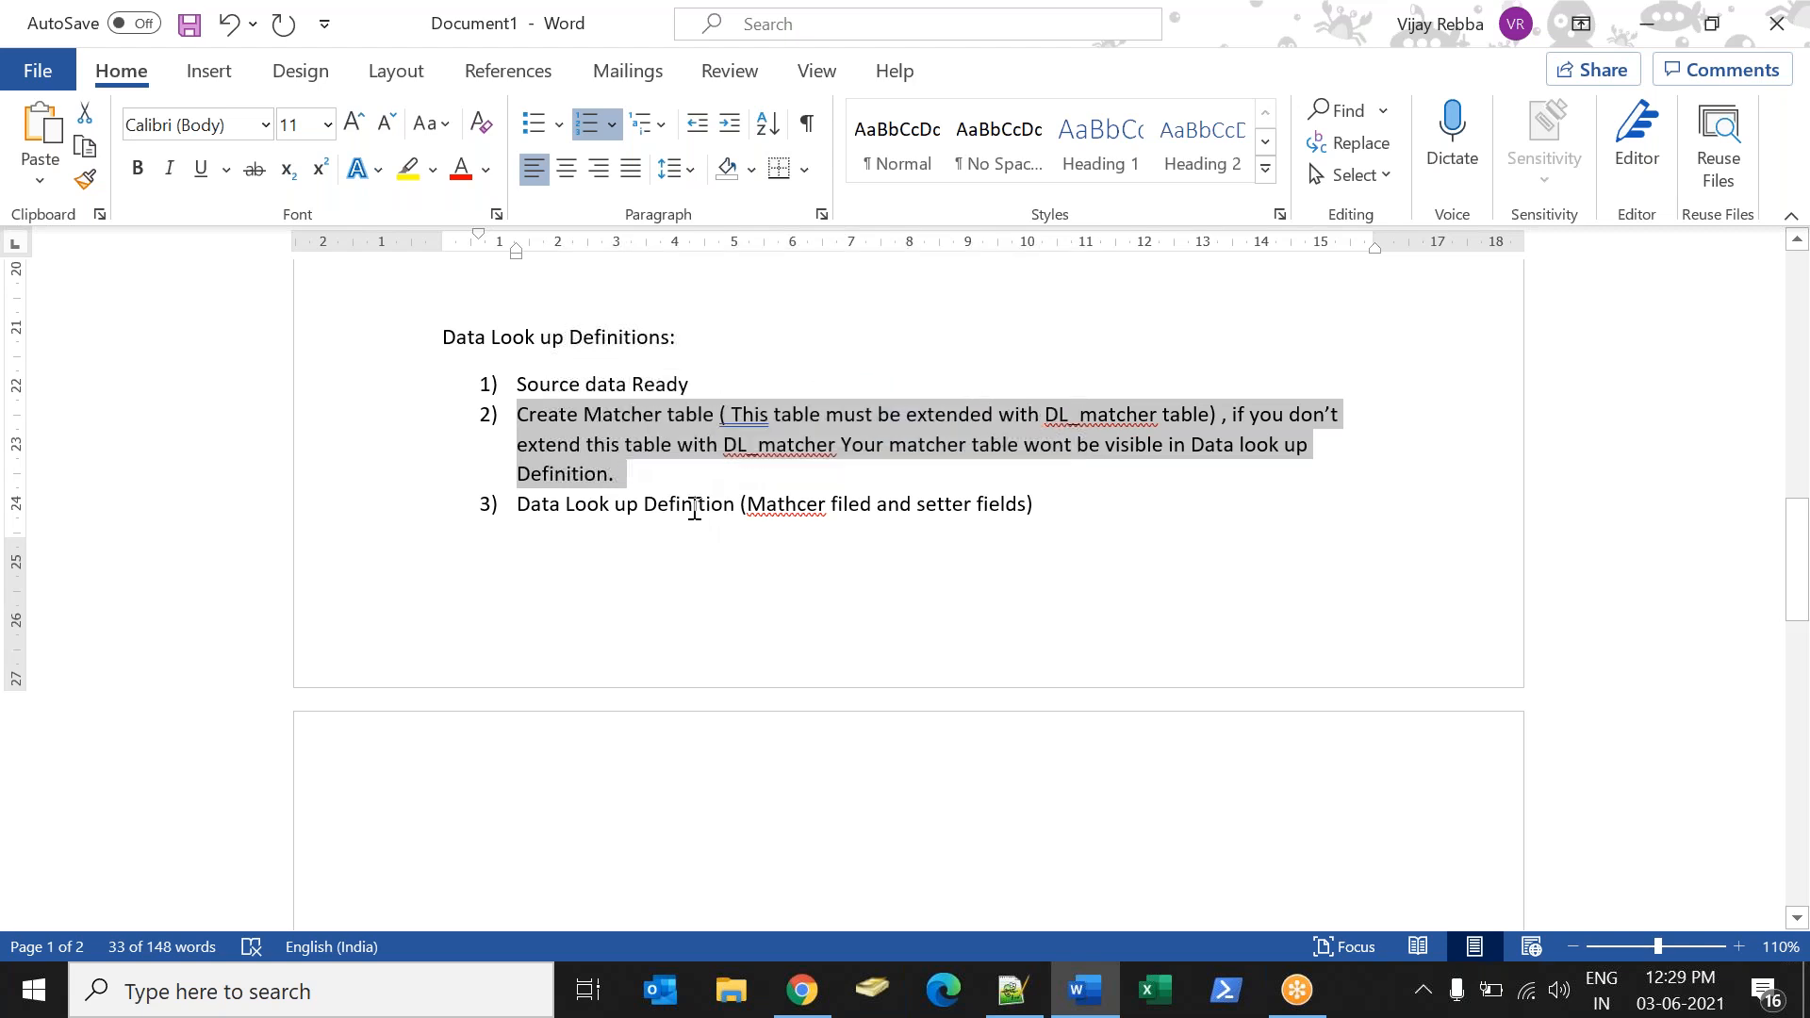
Switch to ServiceNow, search the navigator for "table", and open a new table record from System Definition's Tables.
key(alt+Tab)
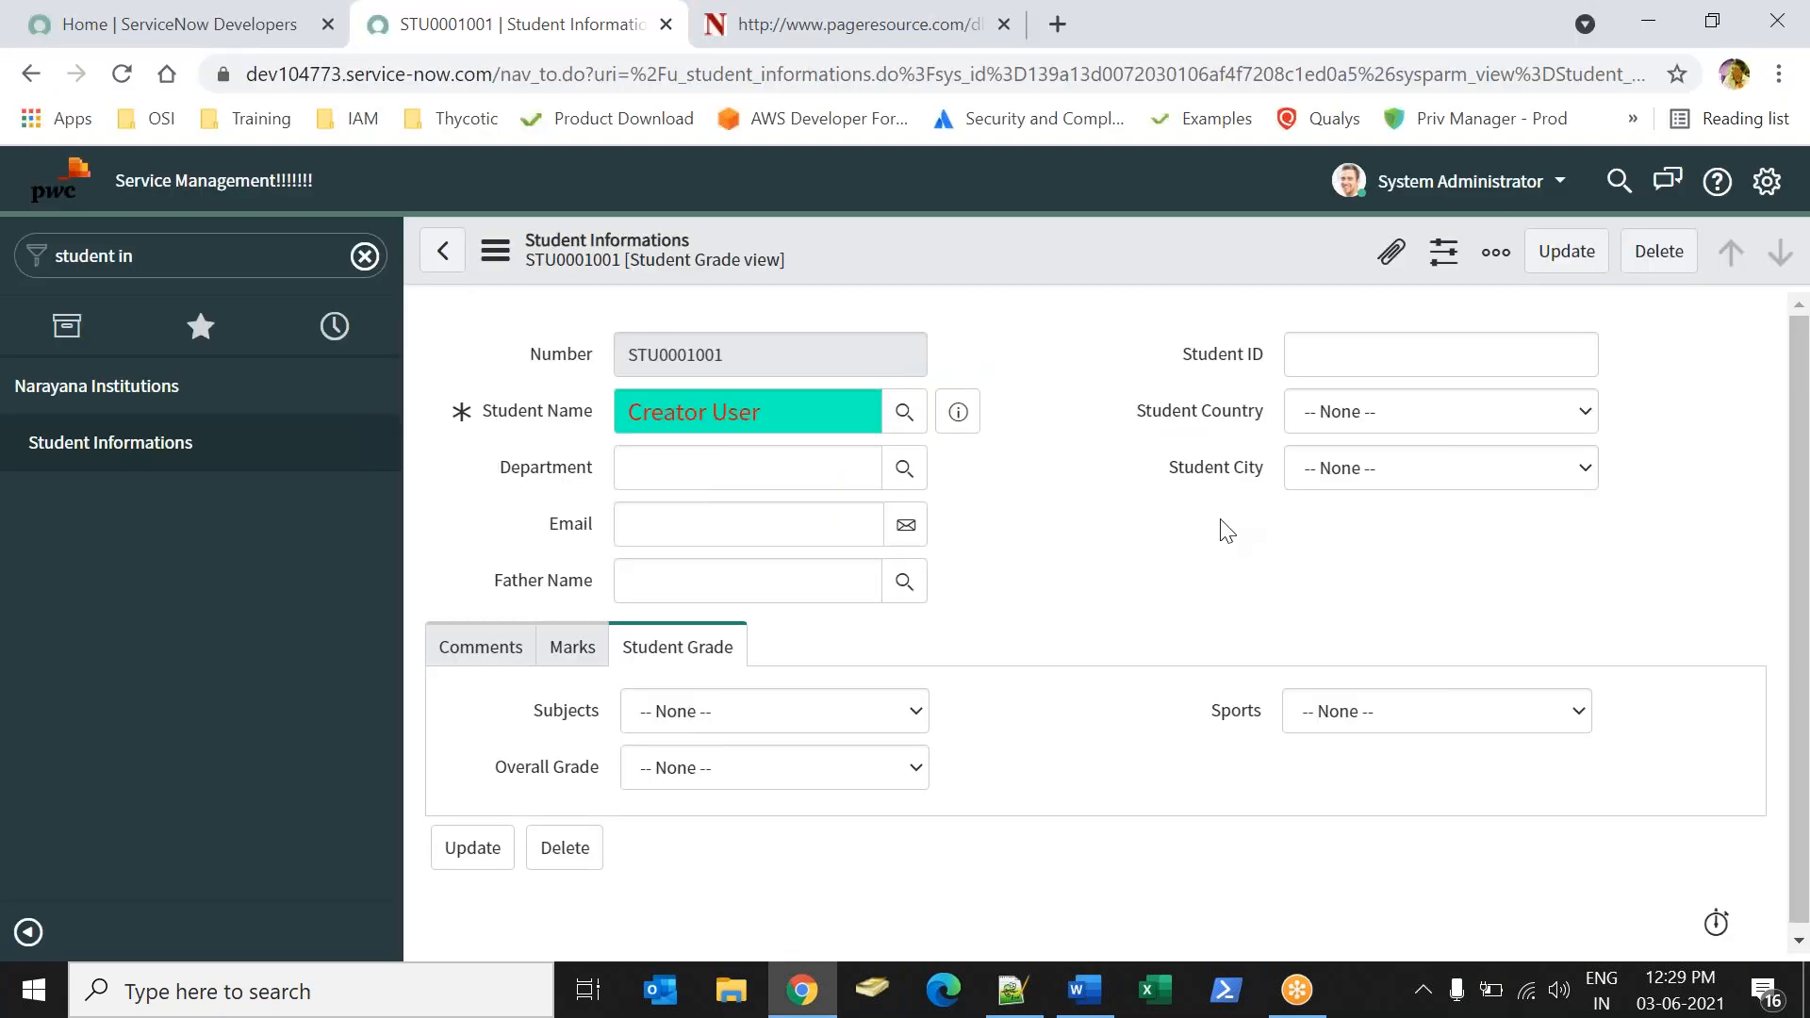
click(250, 271)
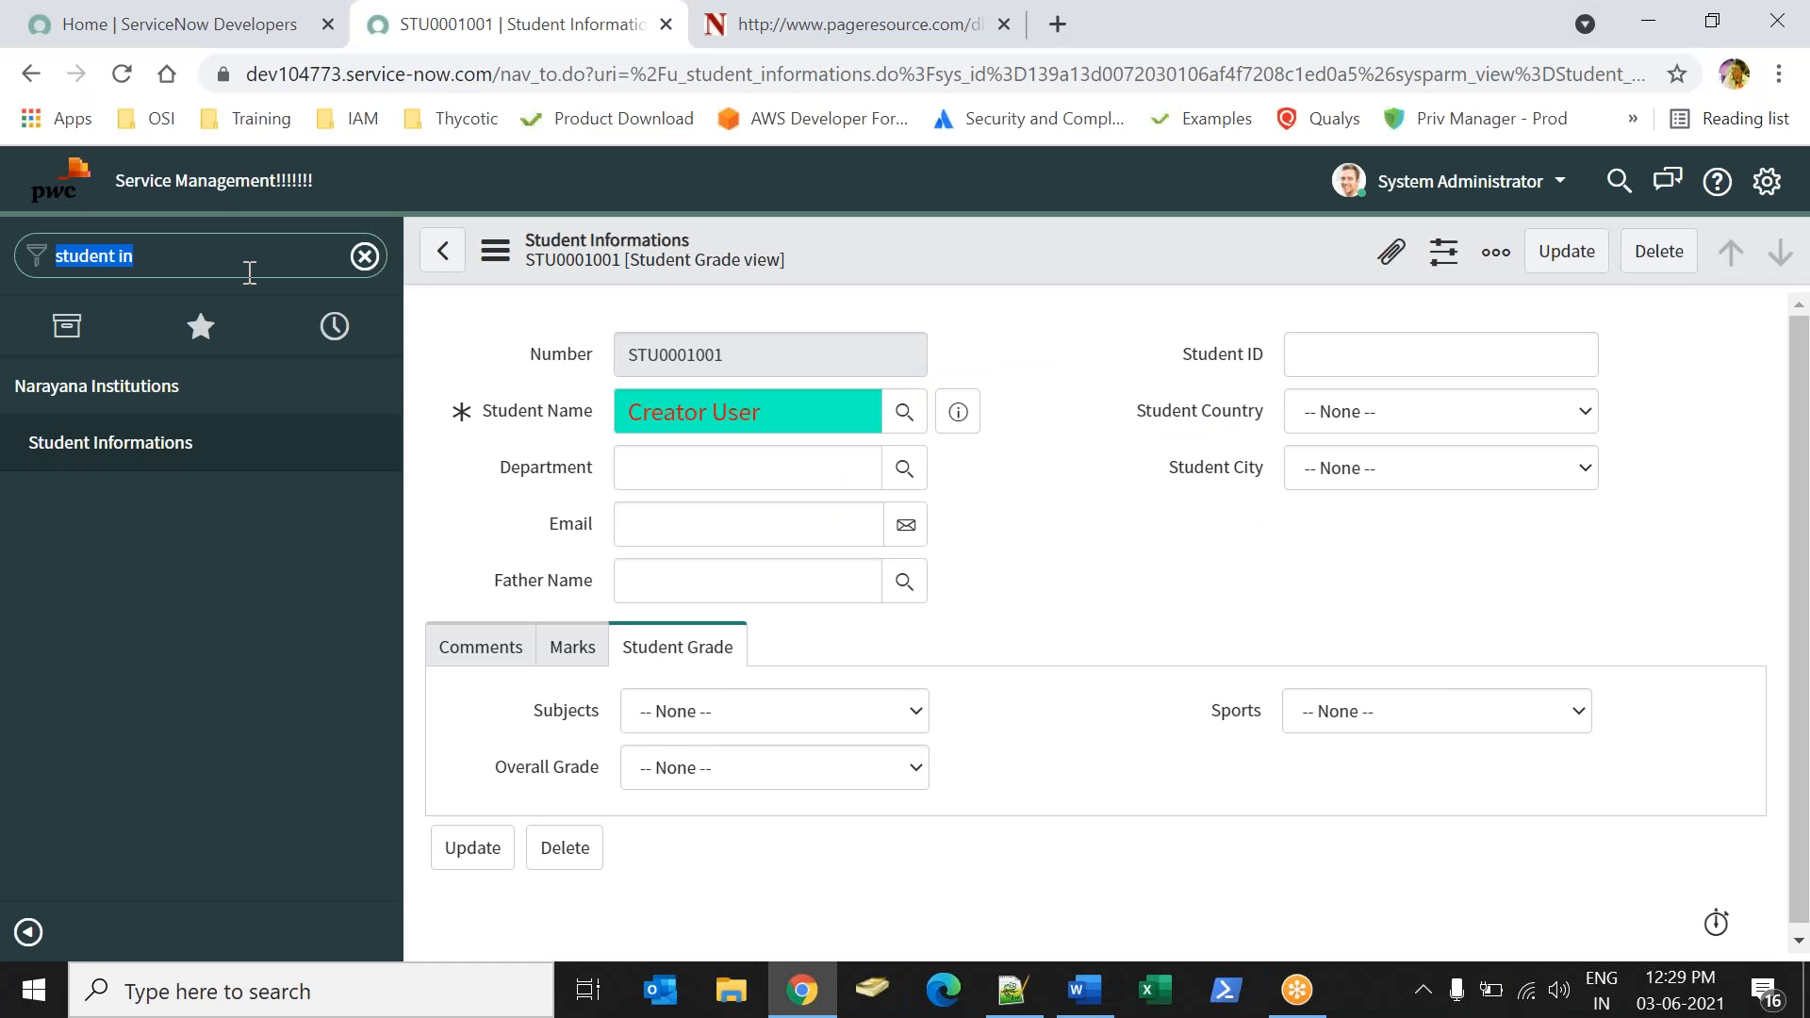
text(table)
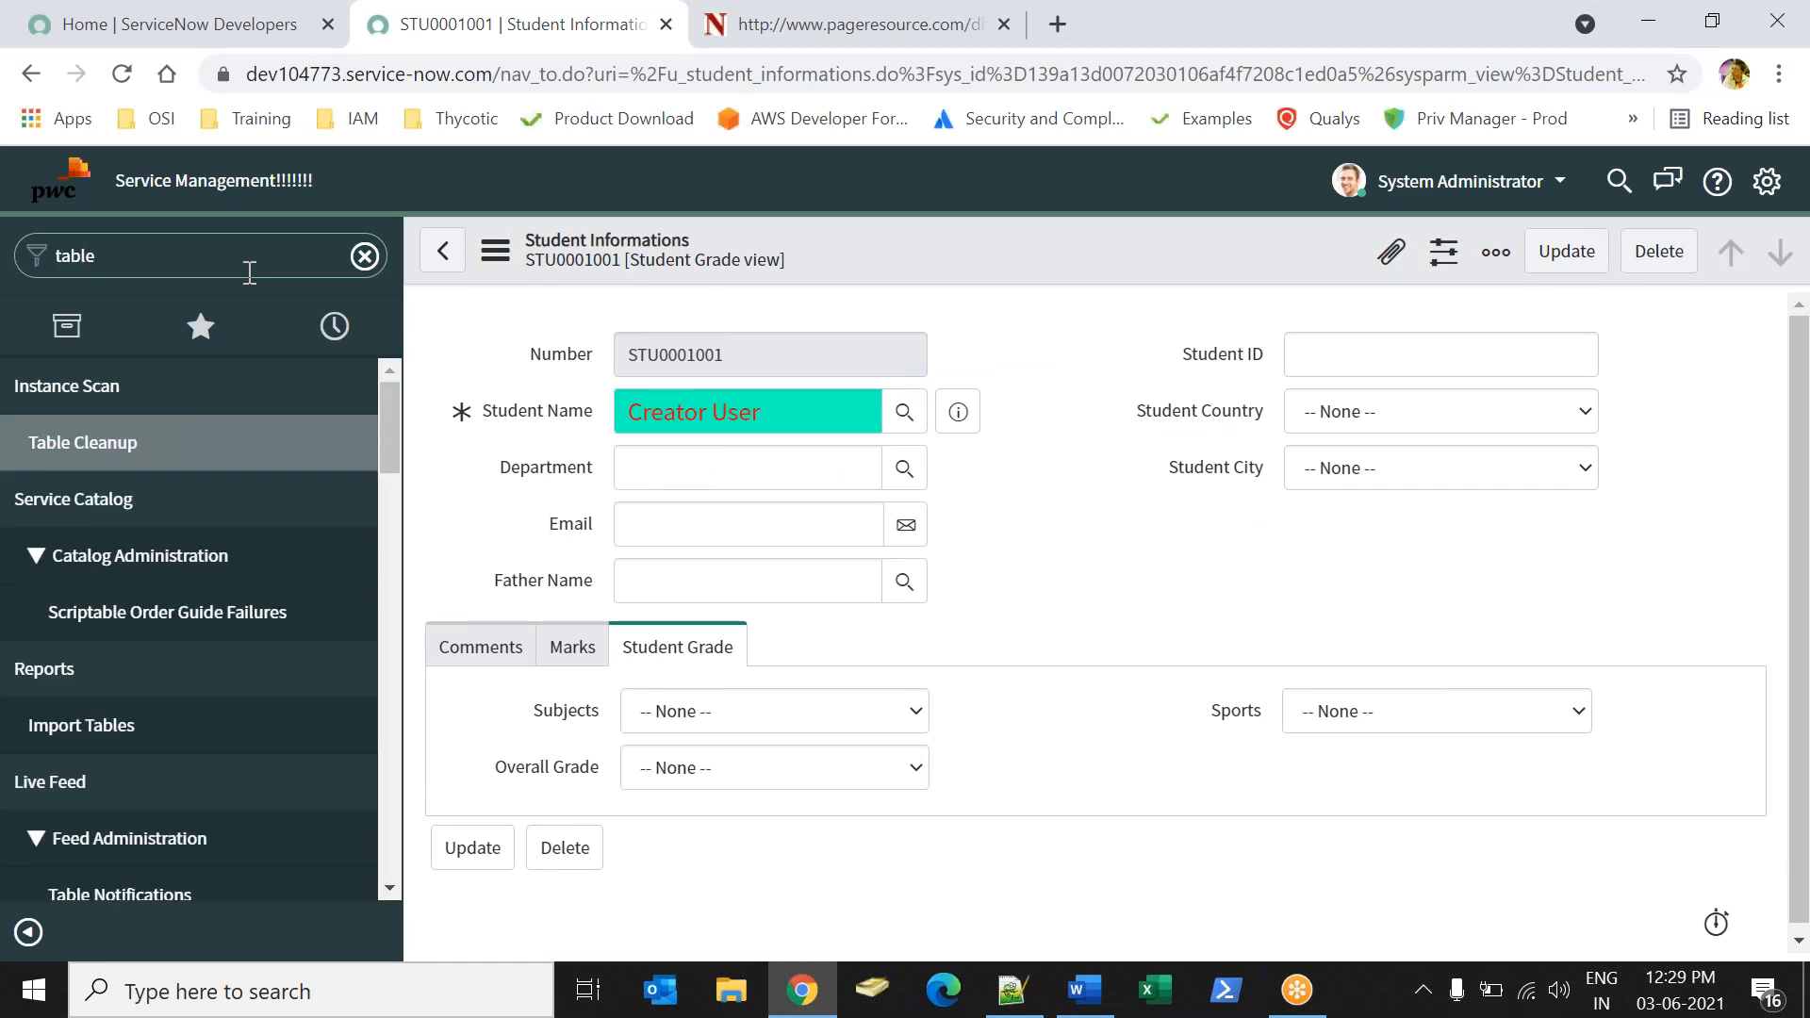
drag(399, 415, 417, 632)
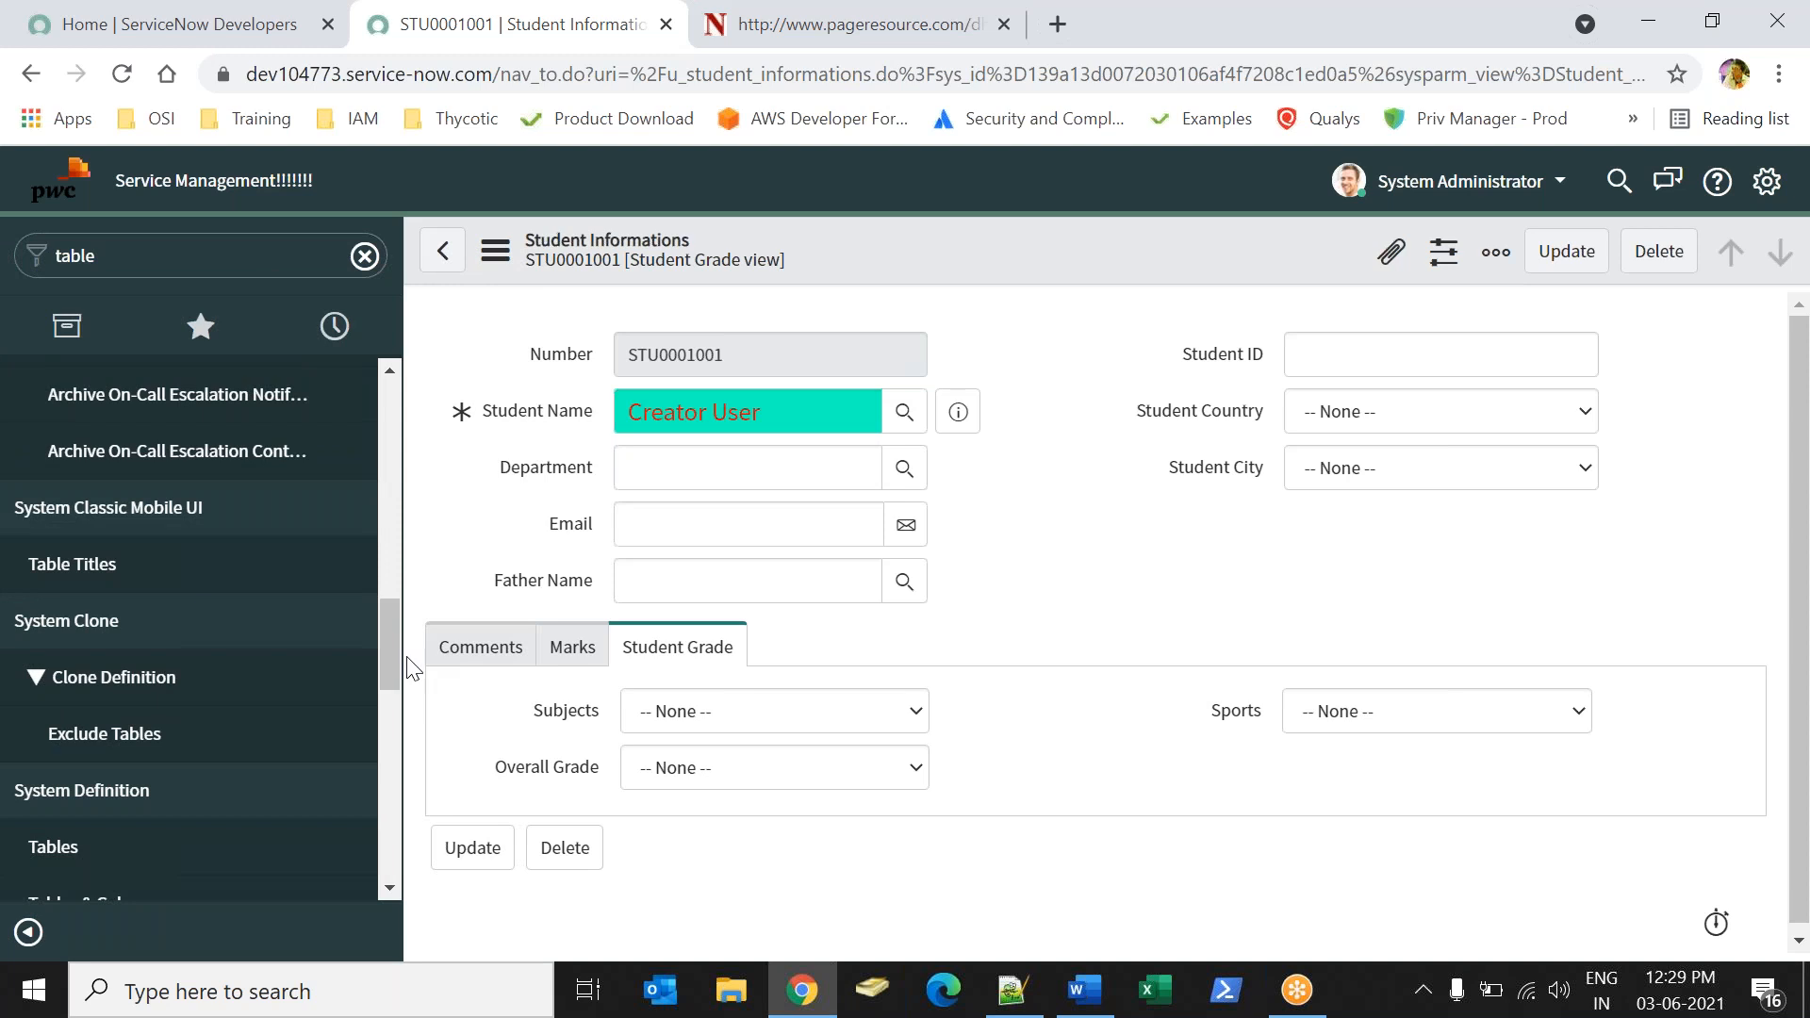
click(184, 847)
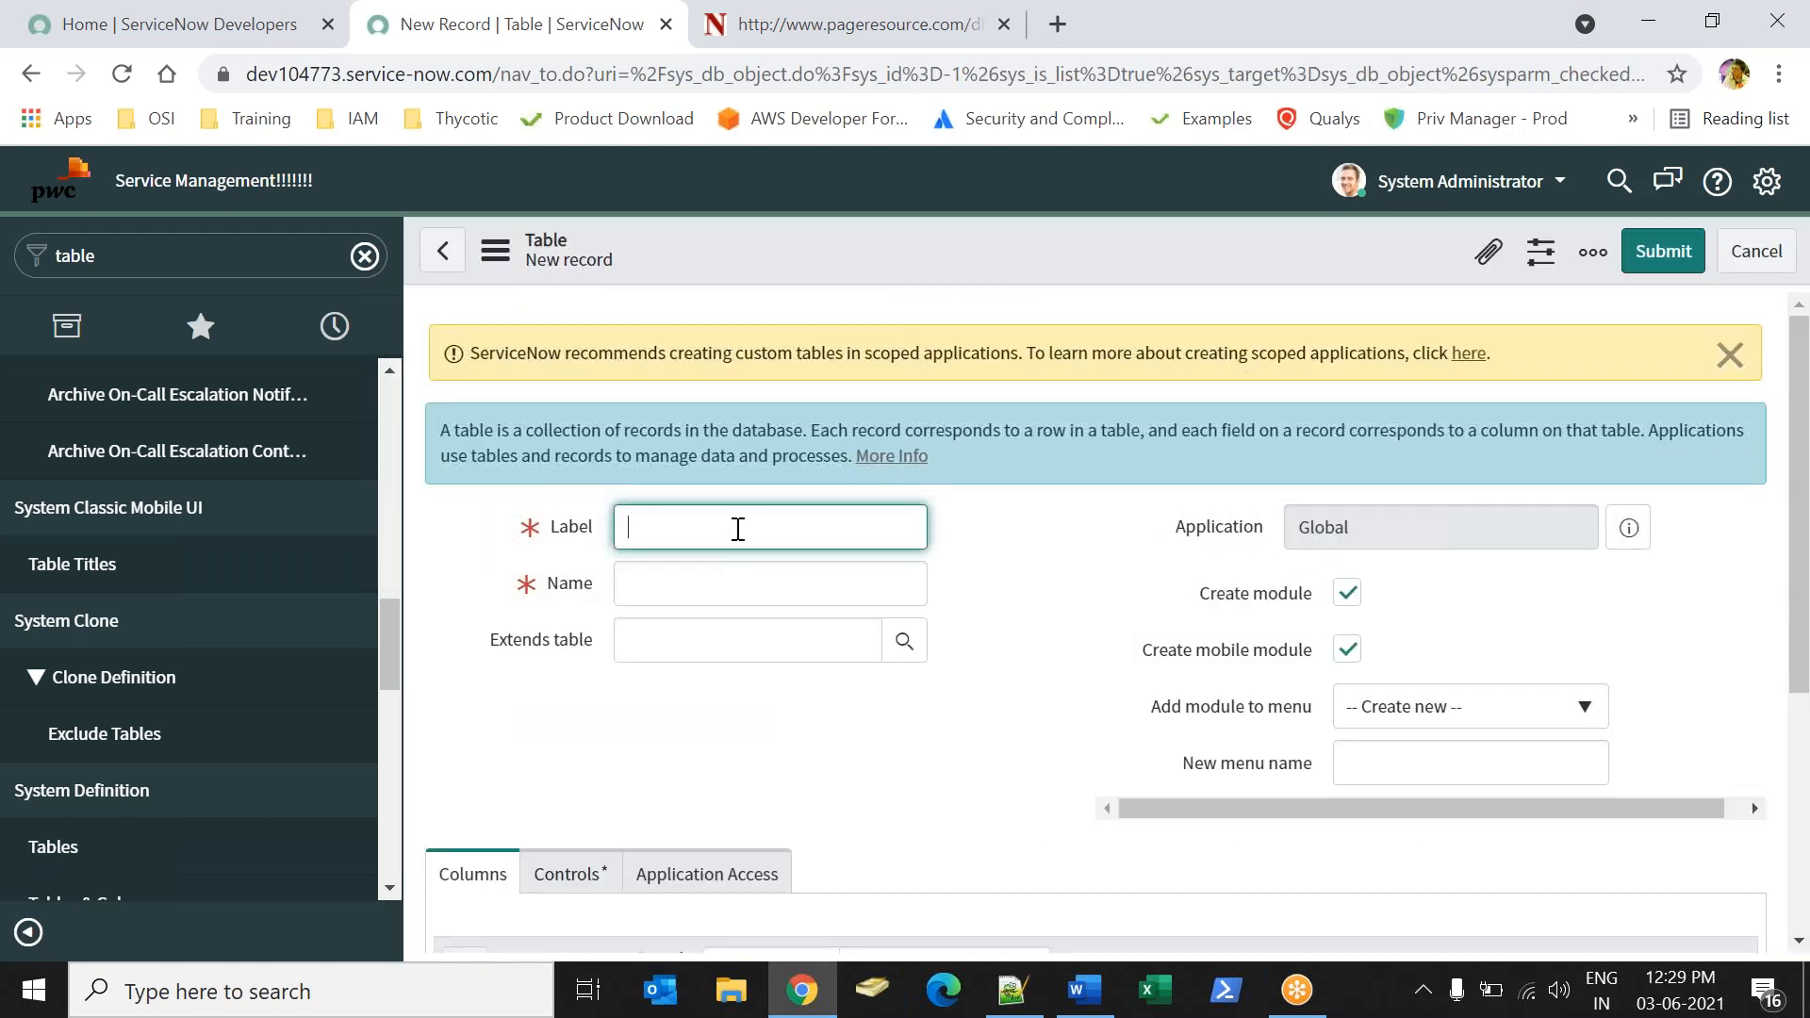
Label the new table MatcherTable and make it extend Data Lookup Matcher Rules.
text(D)
text(Matcher)
text(Tab)
text(le)
click(720, 733)
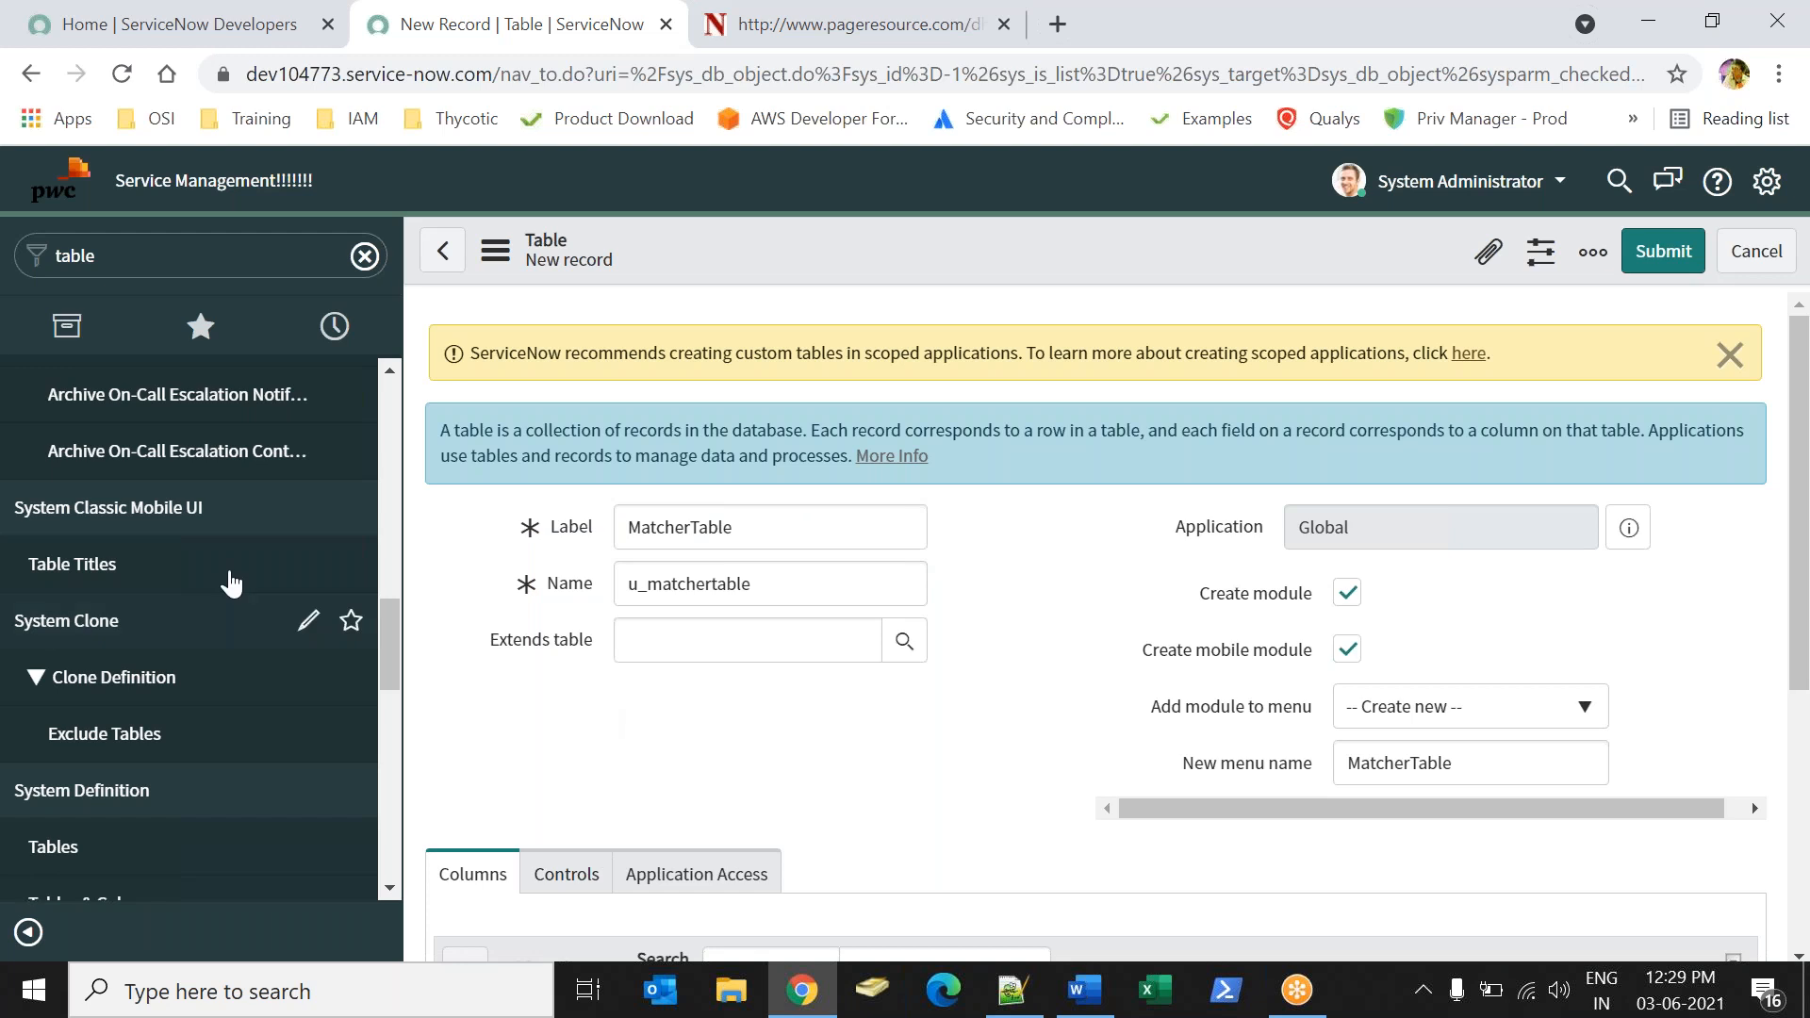
click(675, 650)
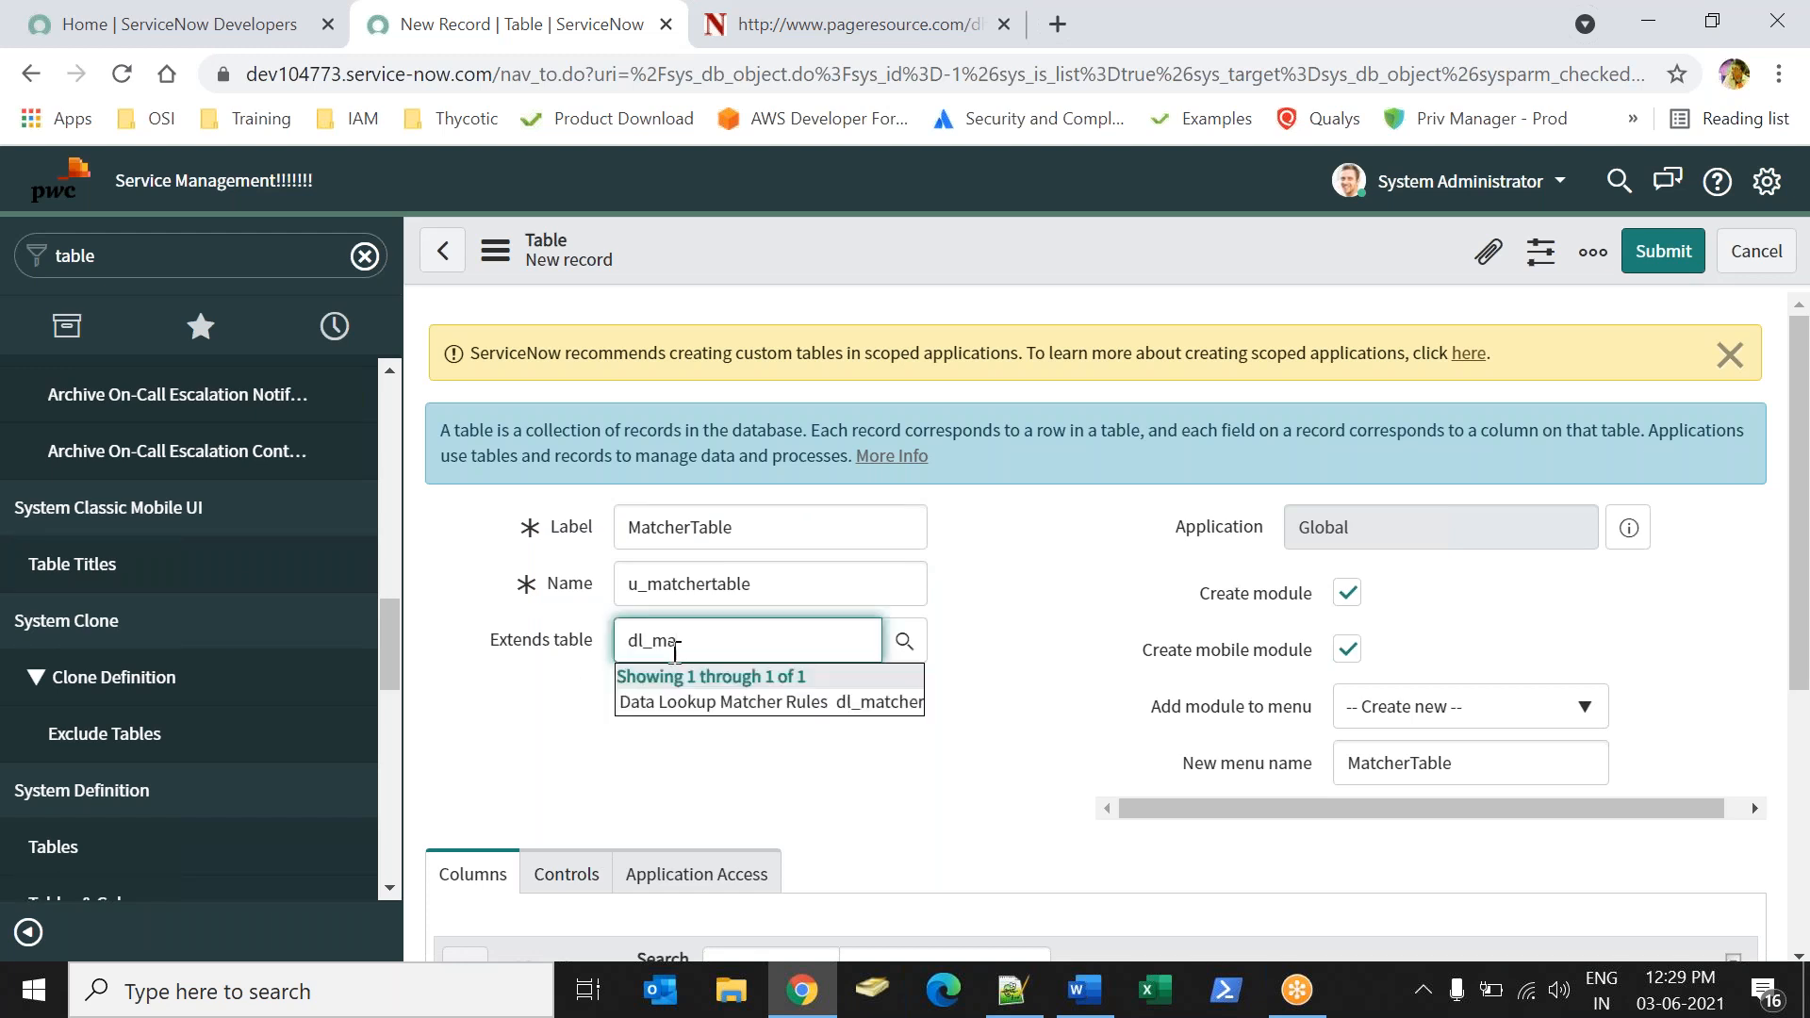
key(Return)
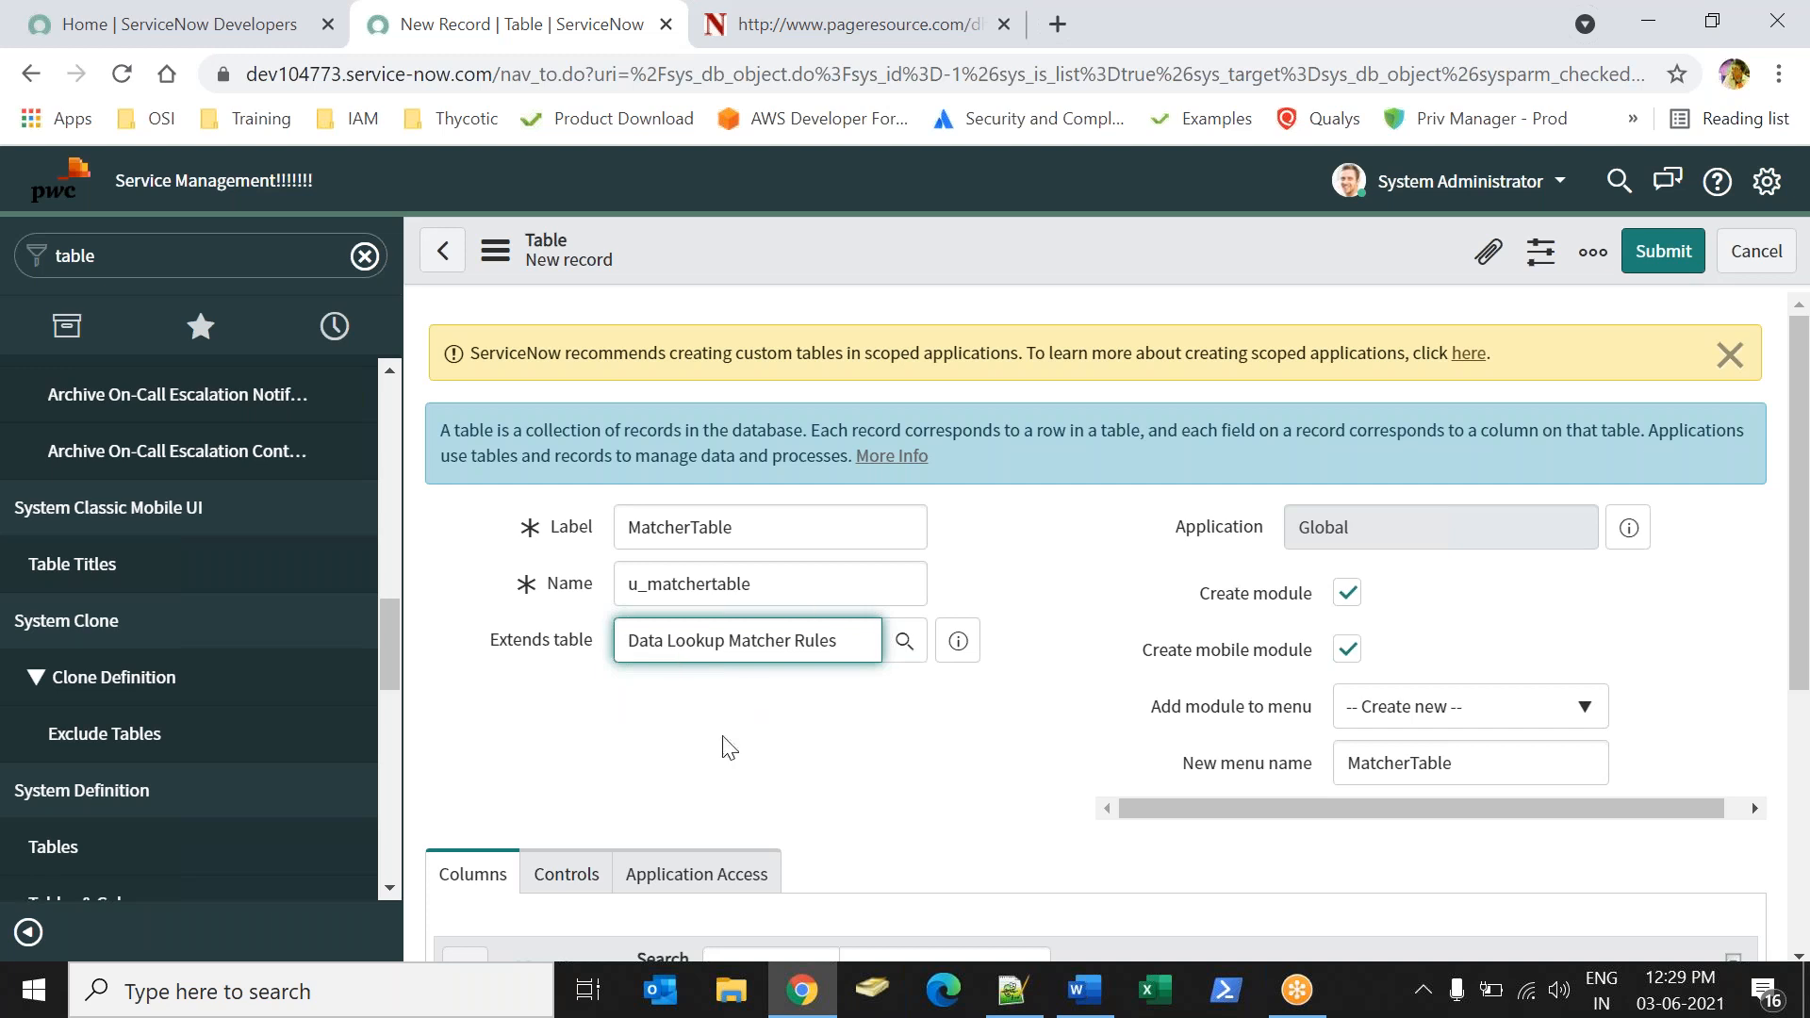
Turn off module creation for MatcherTable, check its control settings, and save the table record.
drag(1801, 455, 1806, 521)
click(1351, 471)
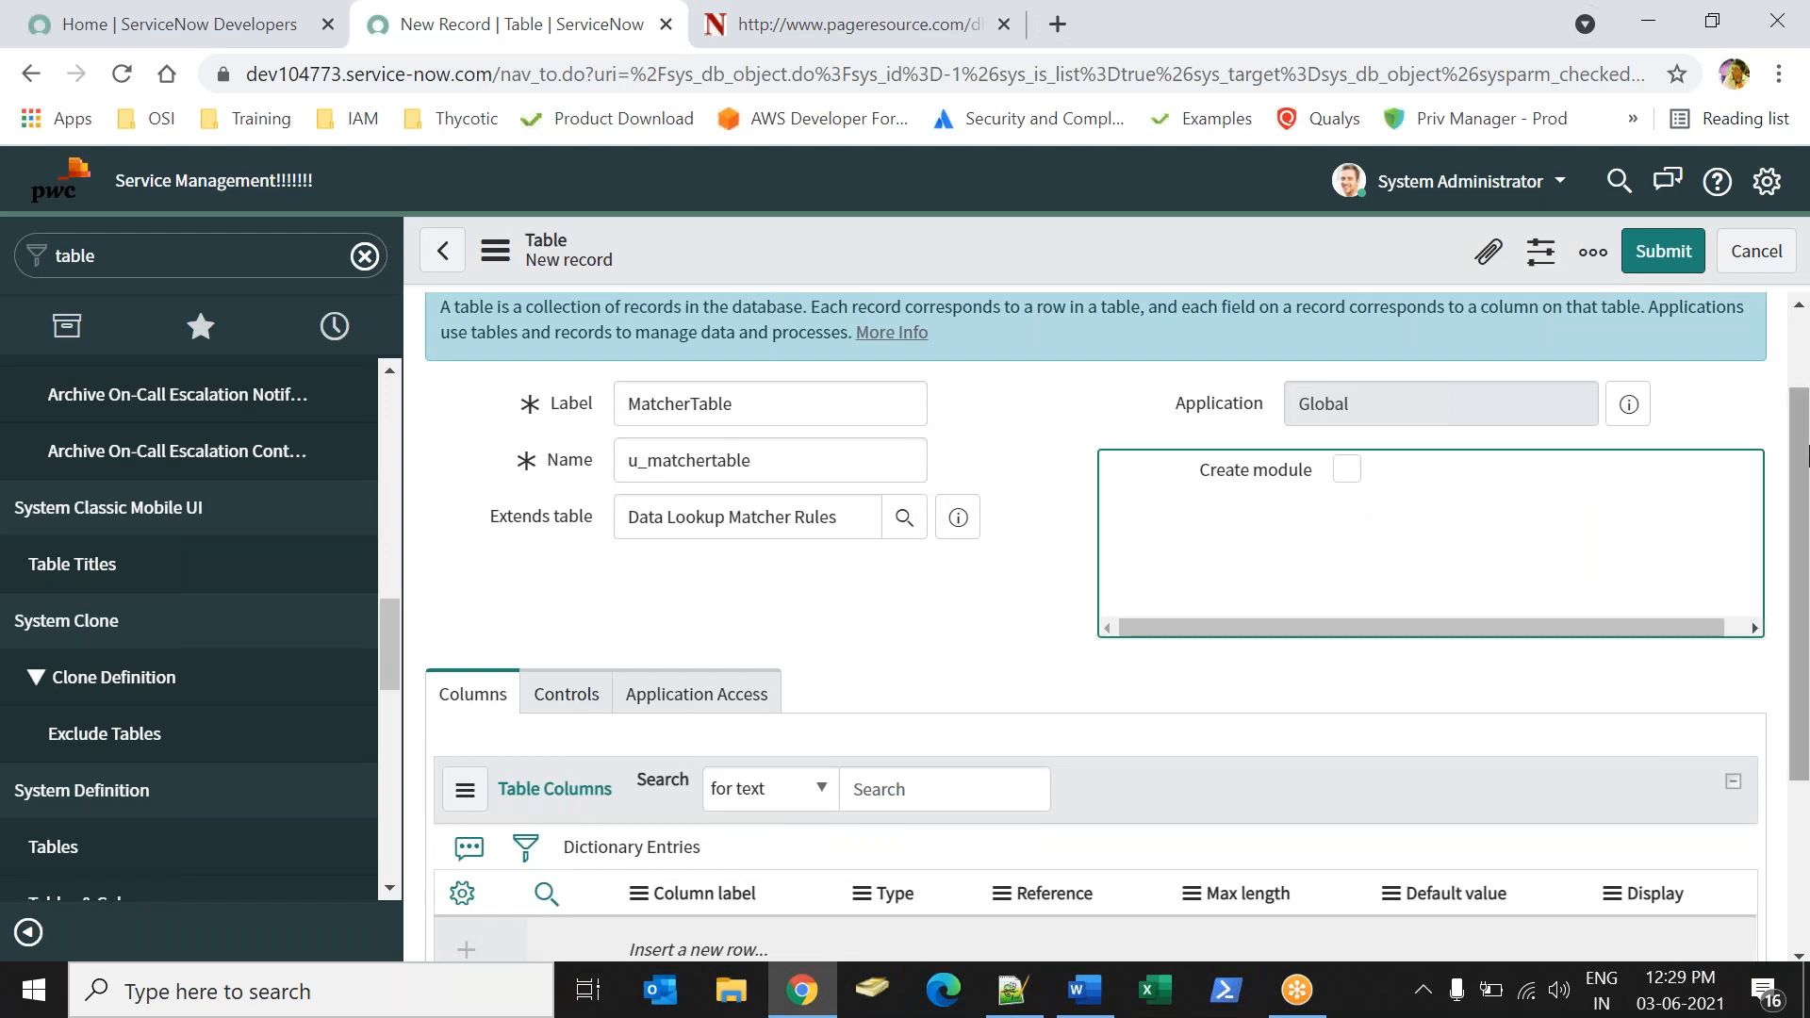
drag(1803, 462, 1806, 580)
click(524, 504)
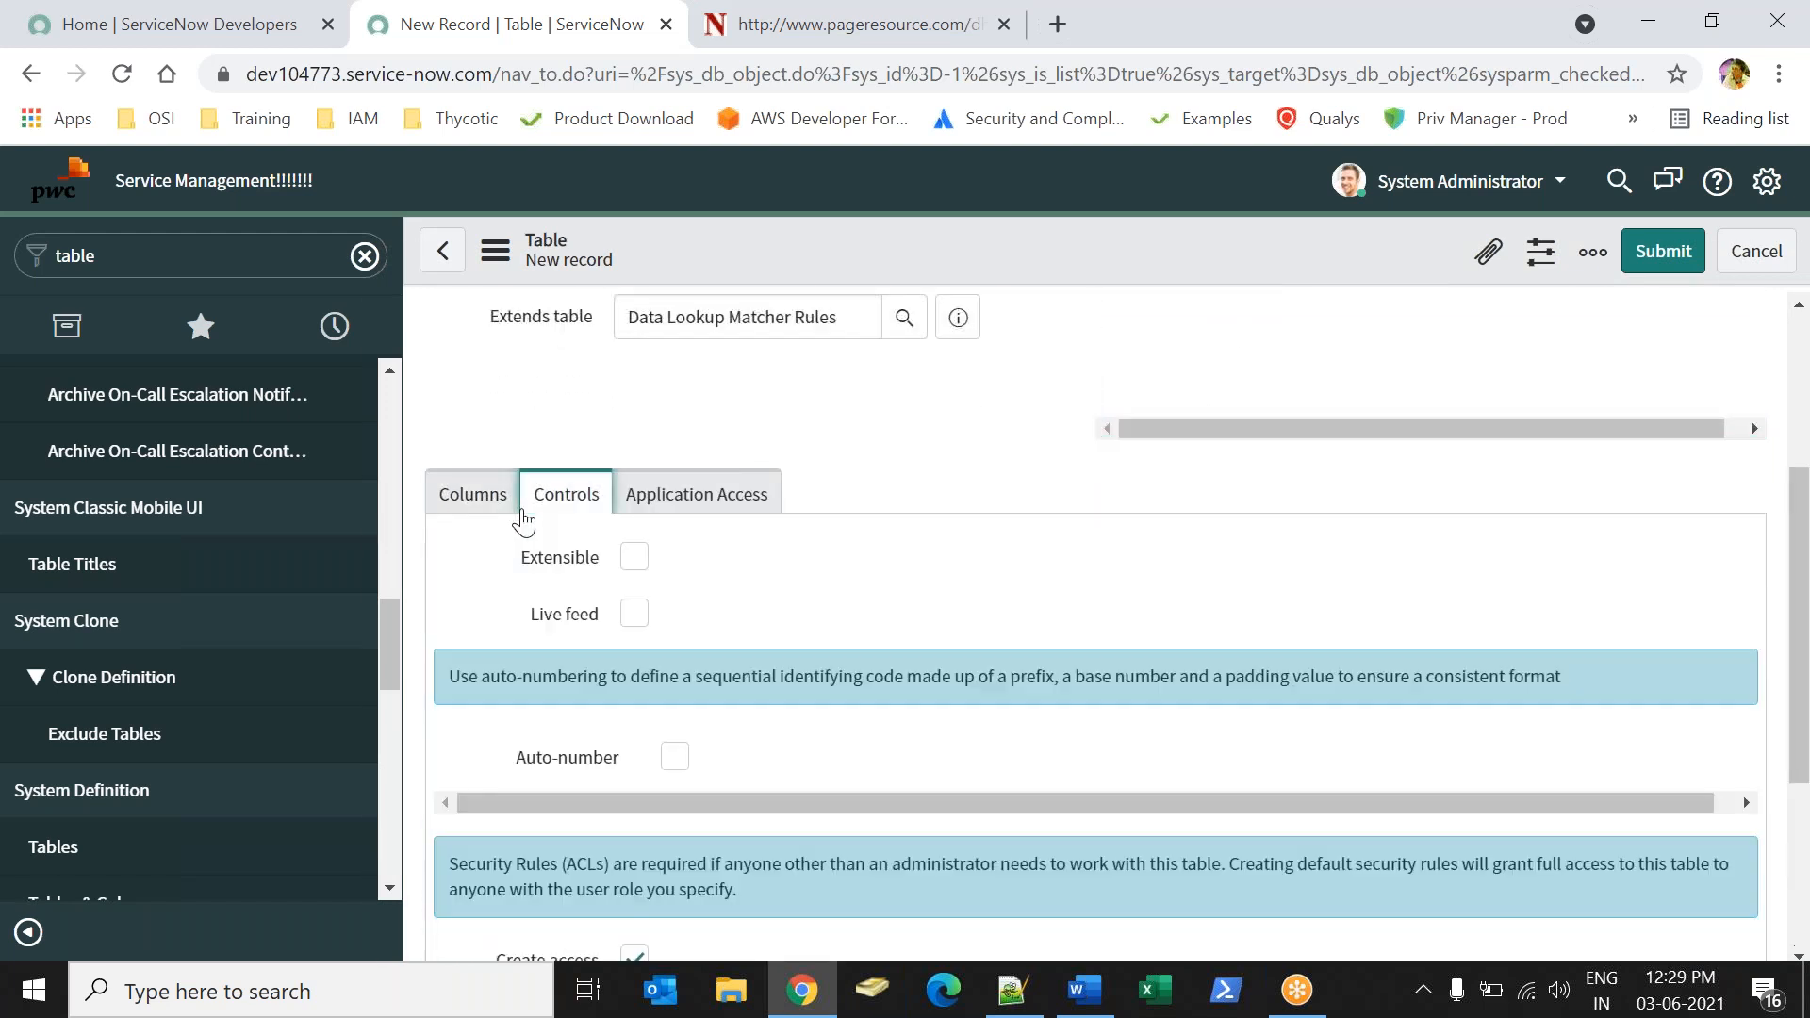
right_click(1099, 249)
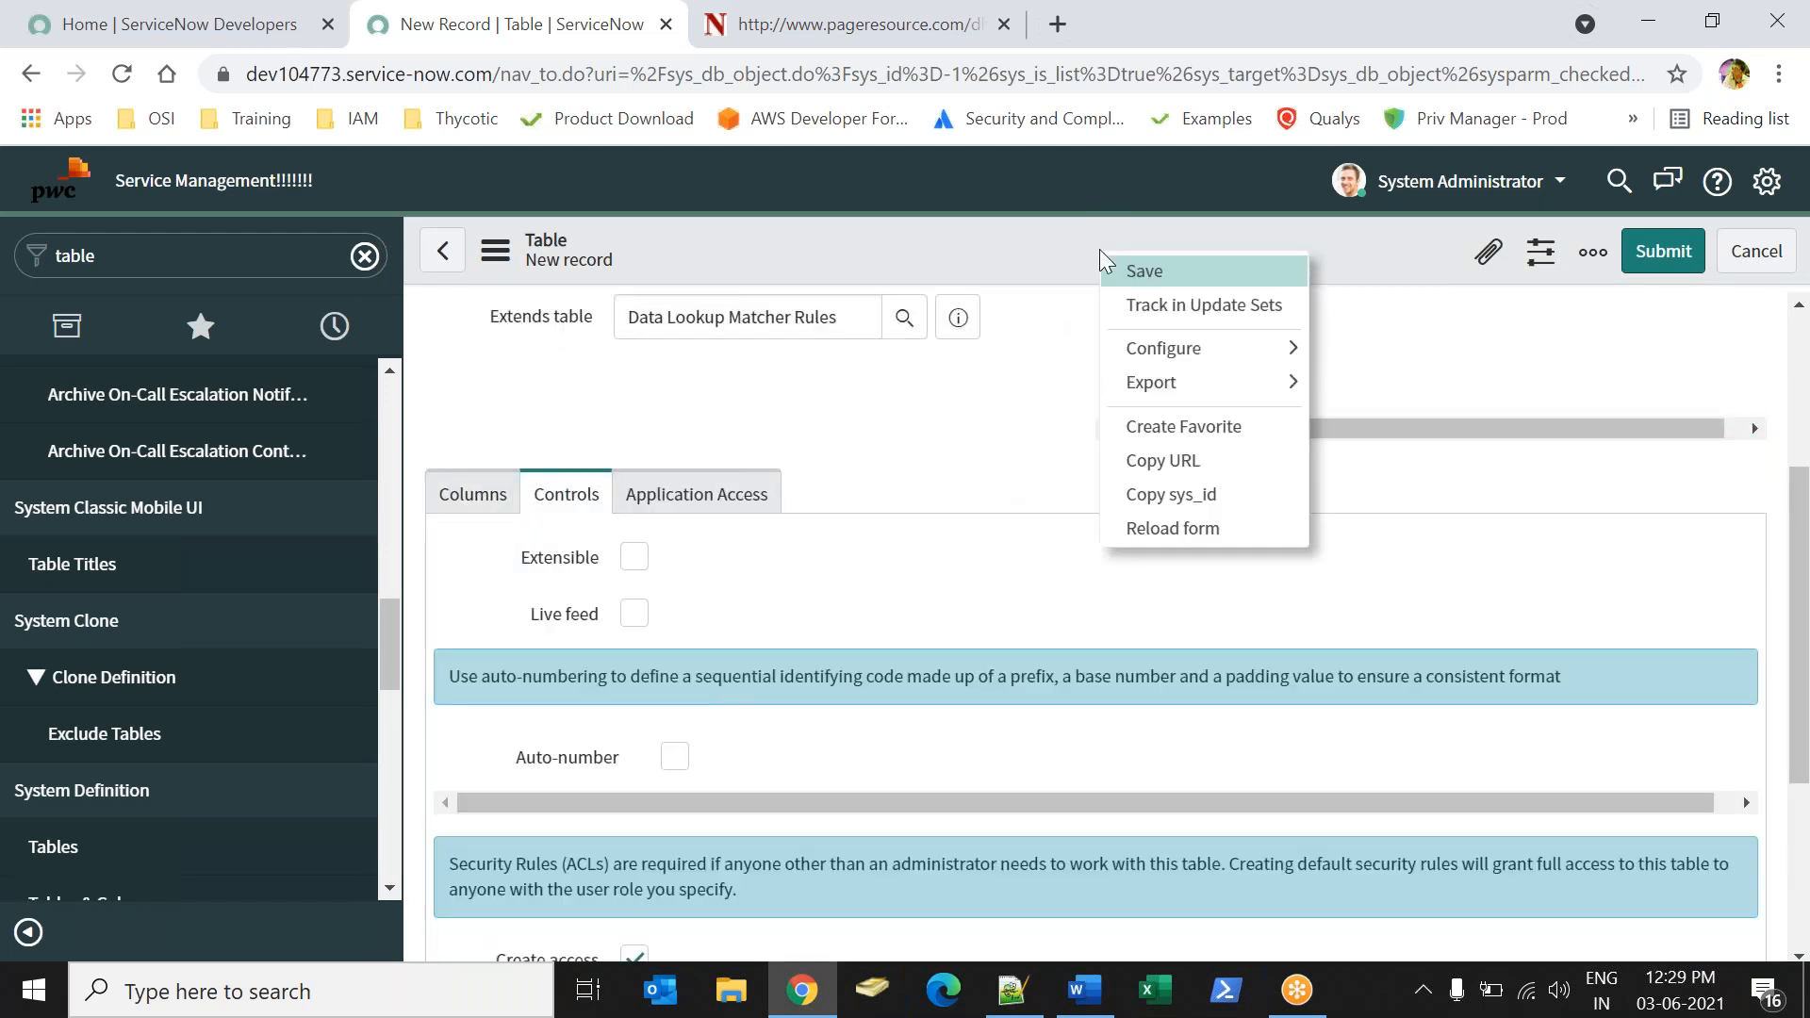
click(1136, 271)
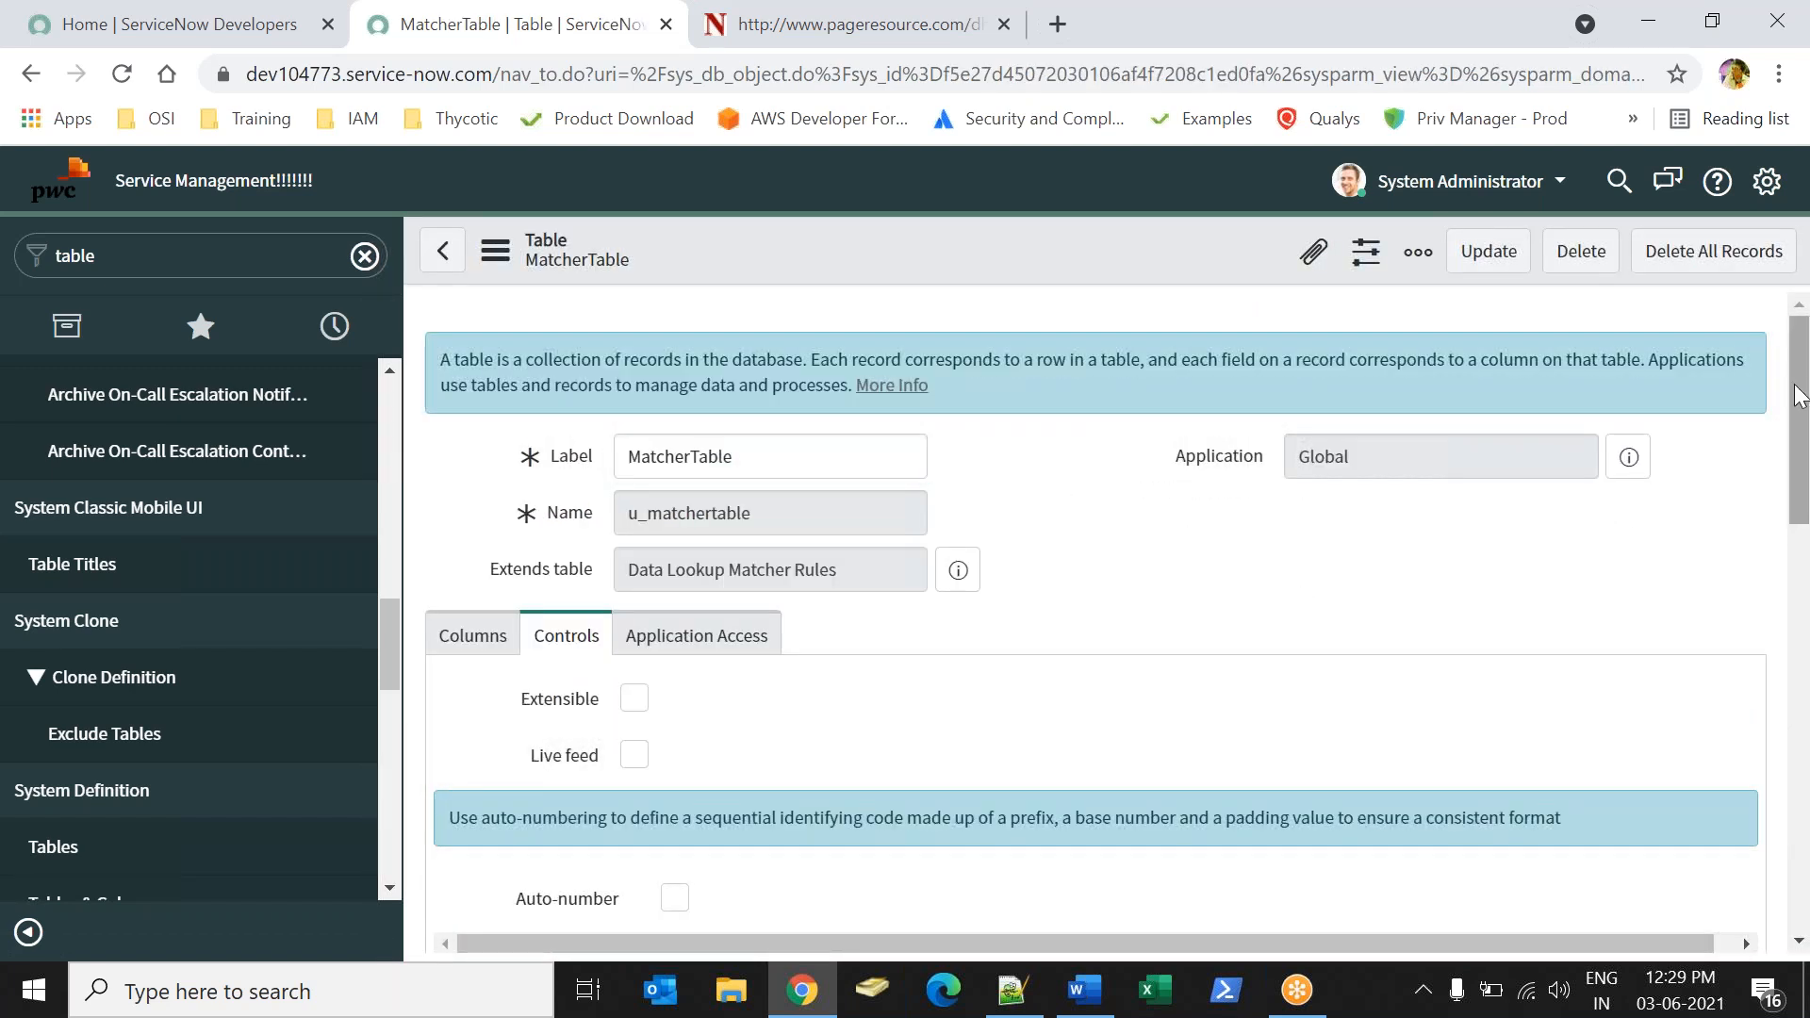
Open MatcherTable in Form Design and add three new Choice fields to its form section.
scroll(521, 509, down, 10)
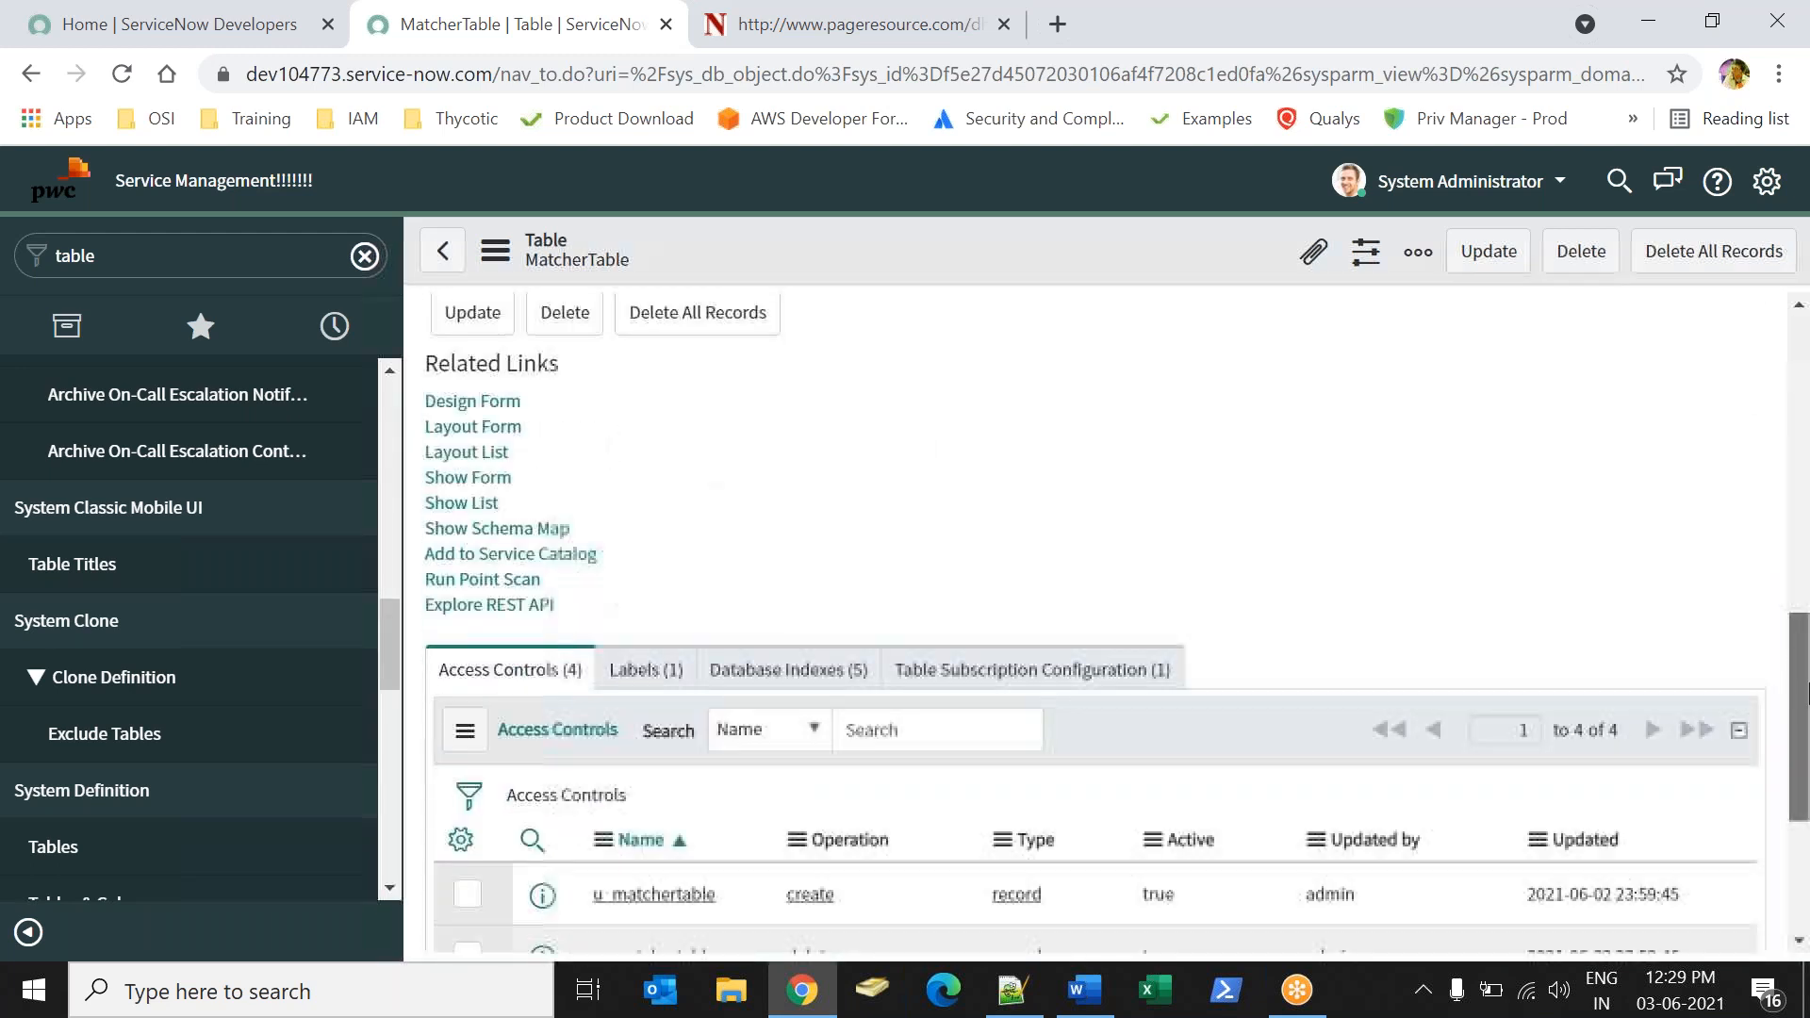
click(488, 396)
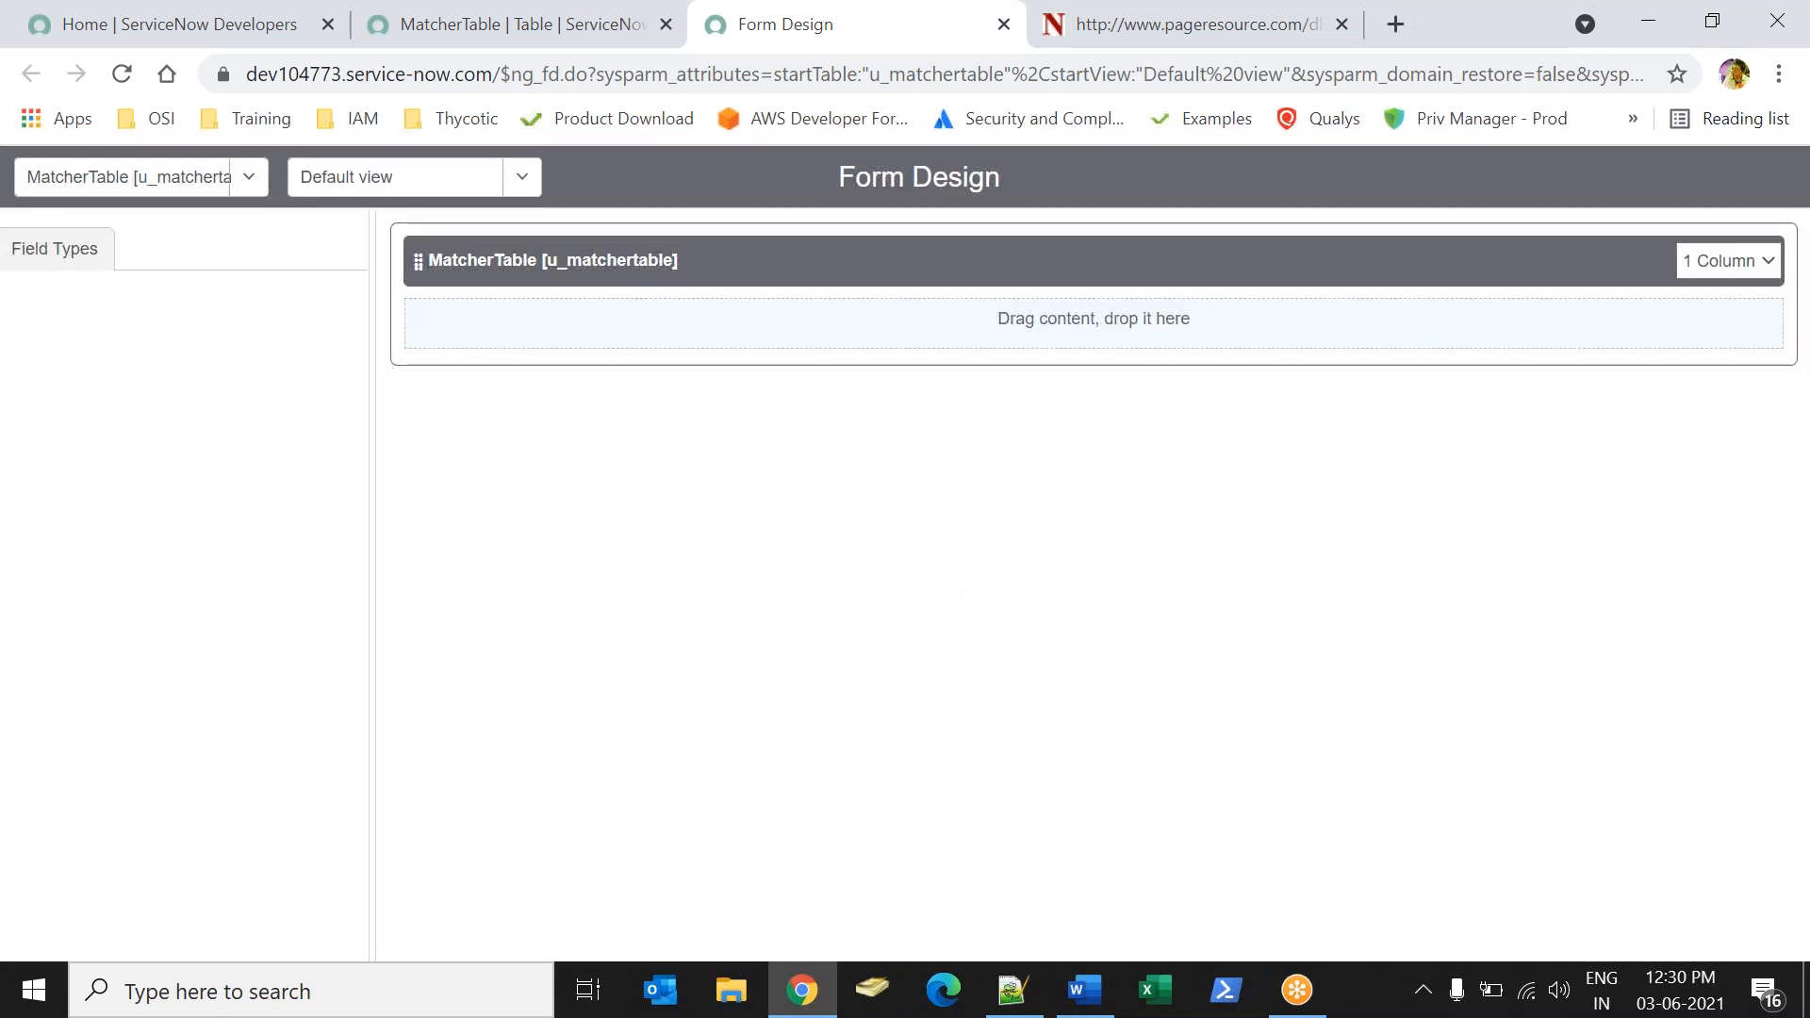
click(184, 267)
click(171, 295)
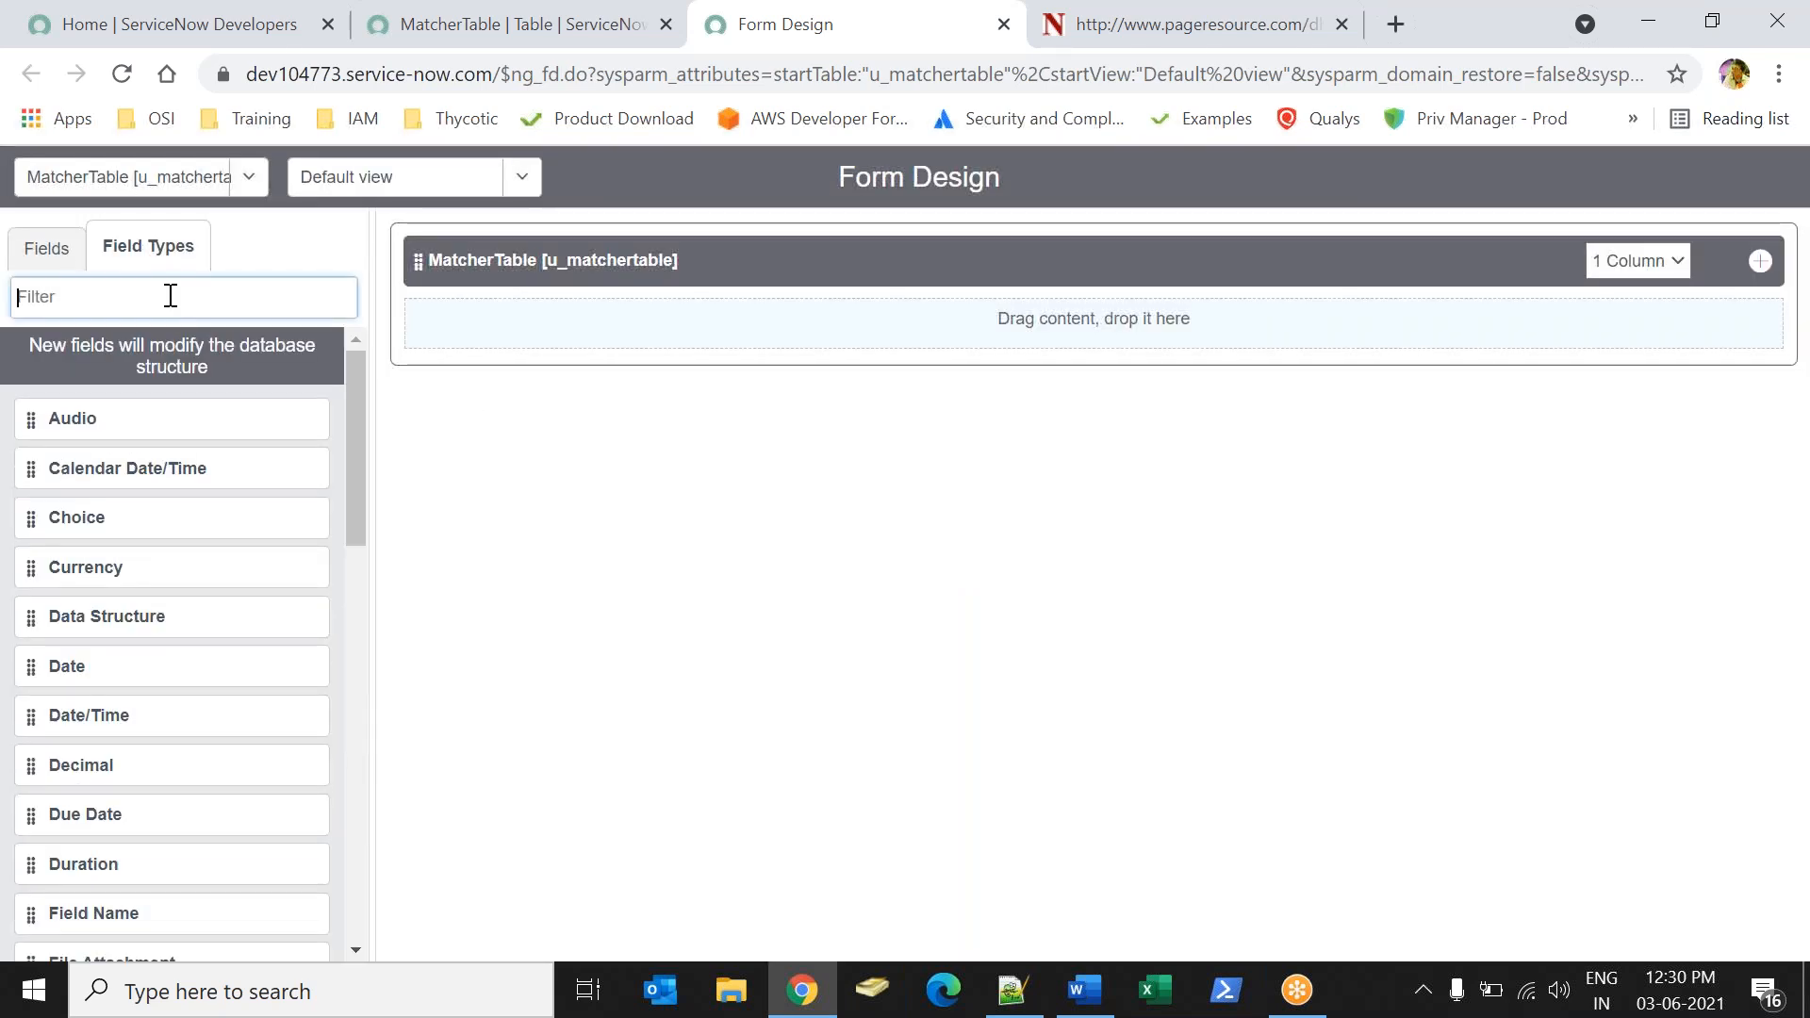
text(choi)
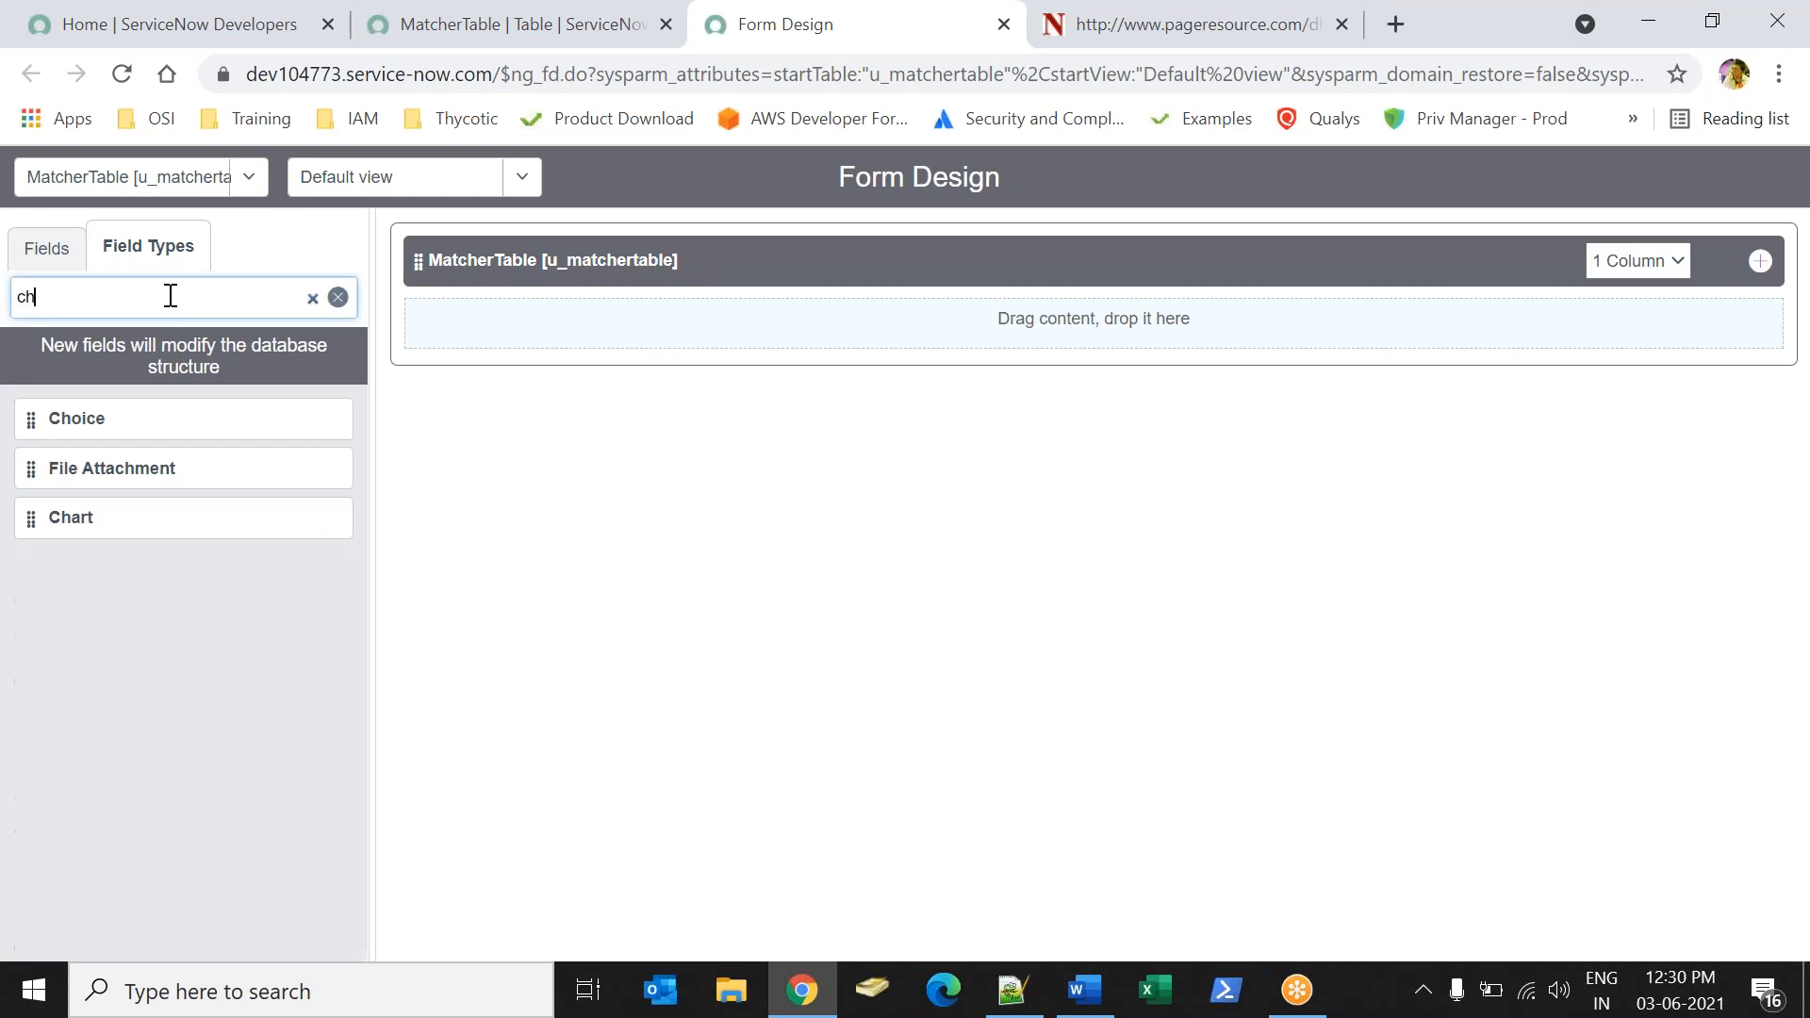
drag(117, 425, 556, 325)
drag(186, 416, 525, 405)
drag(268, 429, 576, 440)
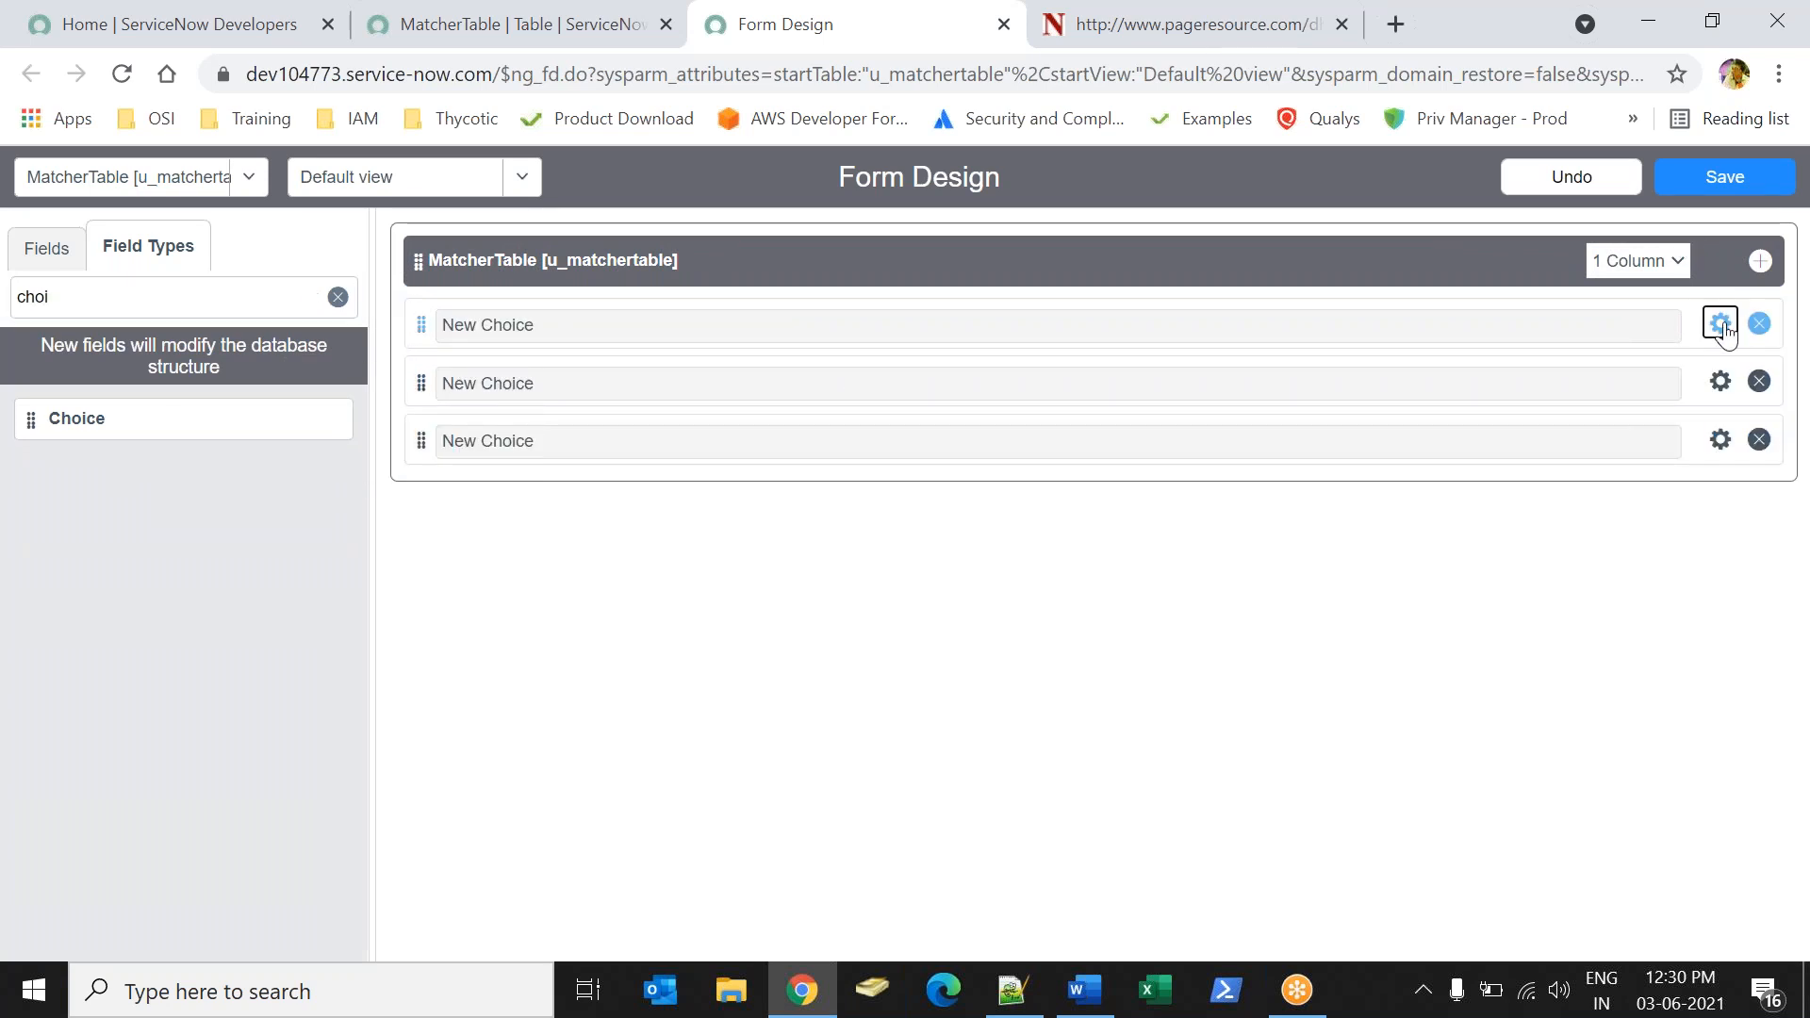
Label the first new choice field Sports and rename its first choice Grade A.
click(1719, 323)
text(Sports)
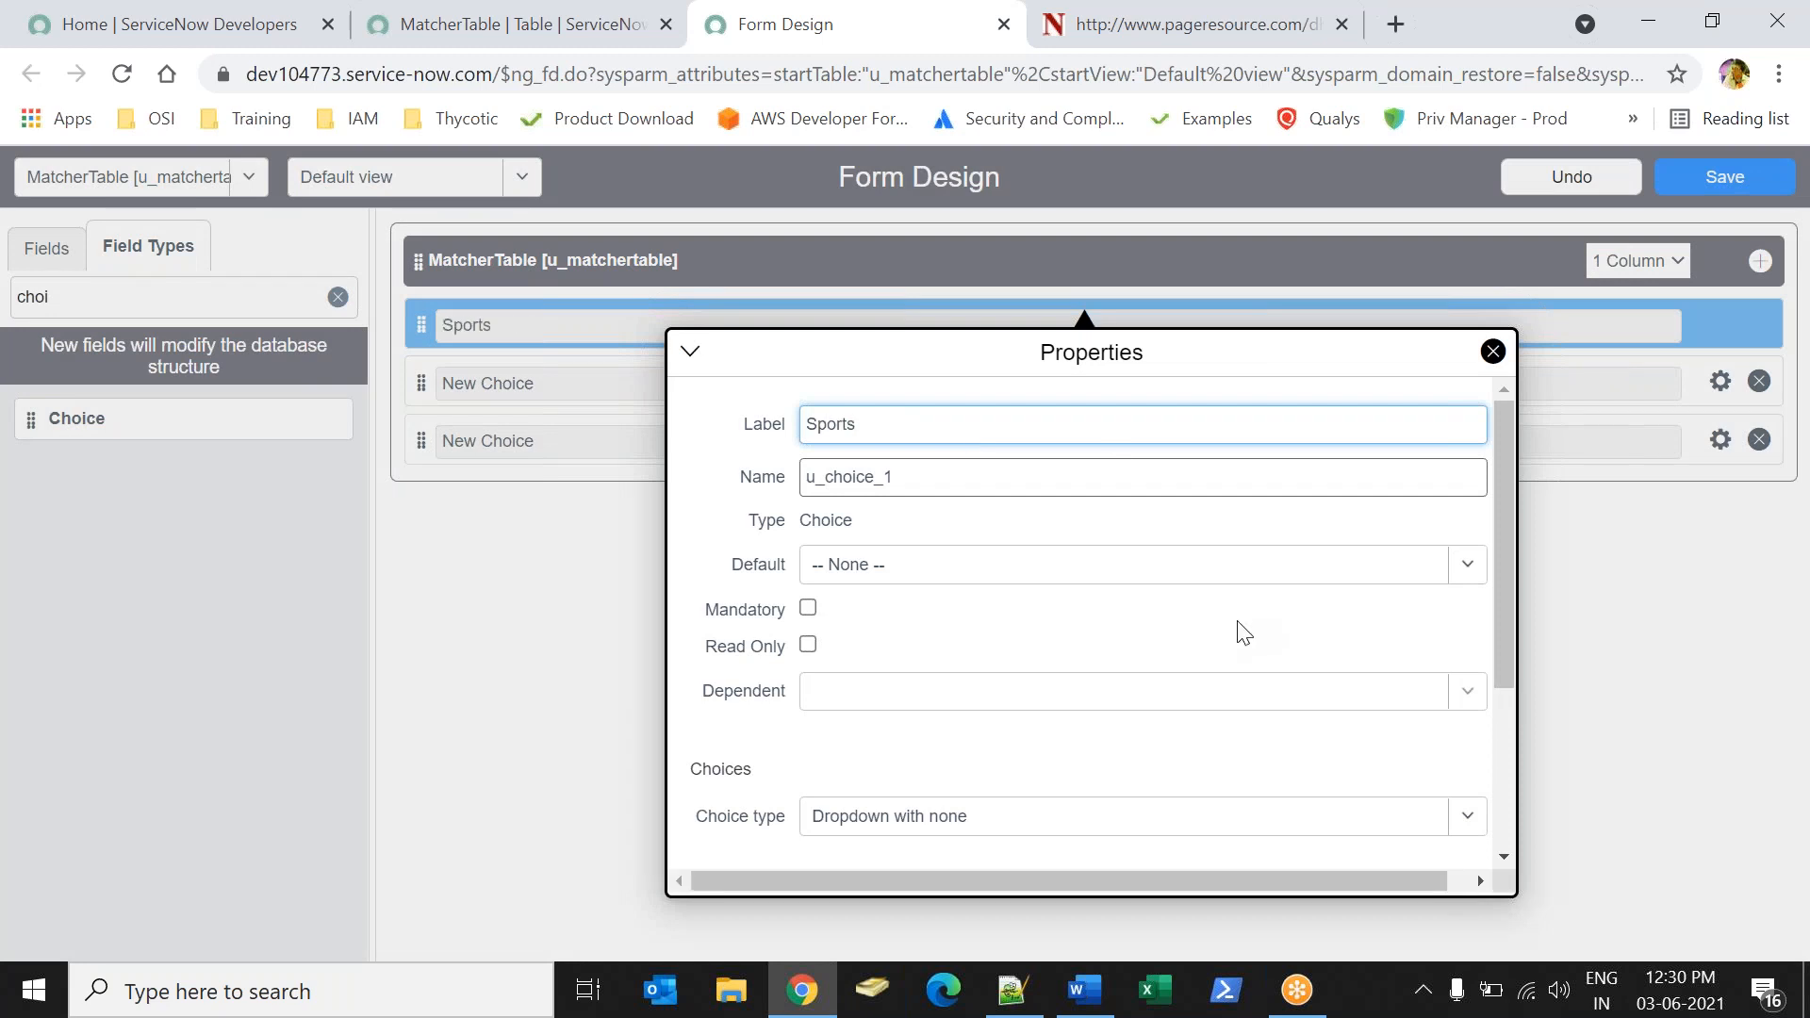
scroll(1508, 518, down, 1)
drag(1509, 519, 1573, 740)
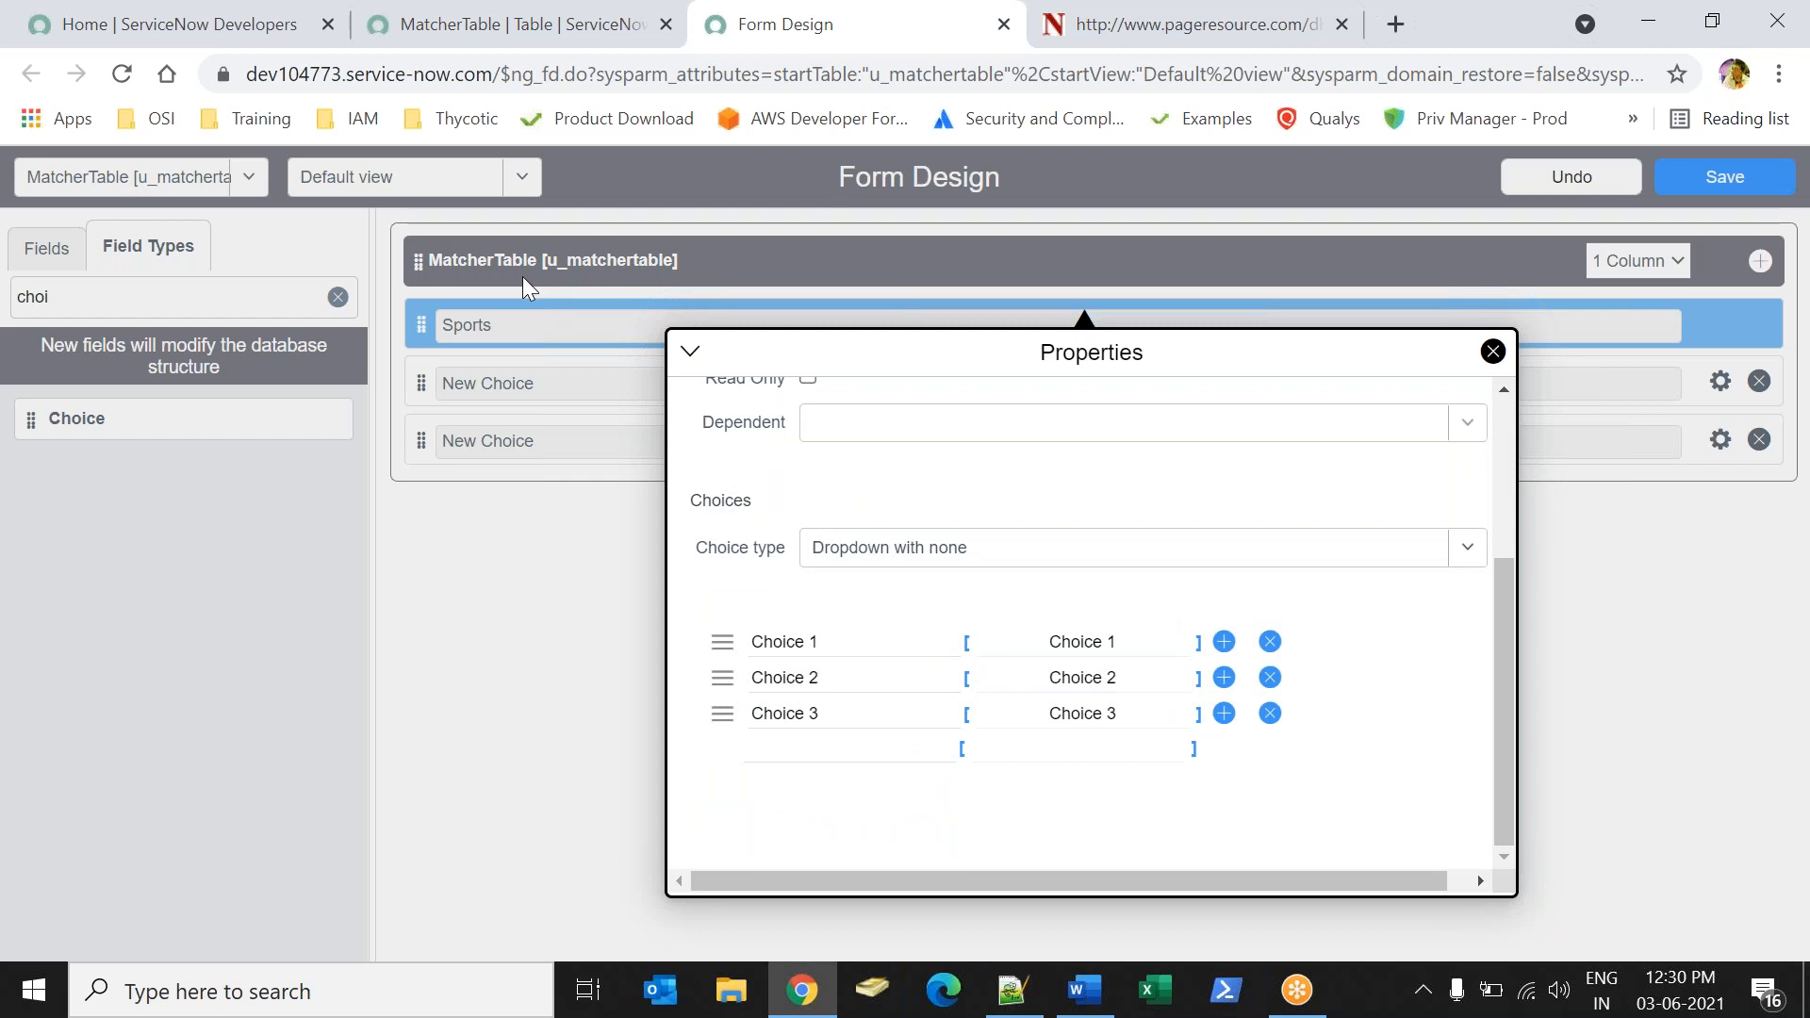
click(882, 648)
key(ctrl+a)
text(Grade A)
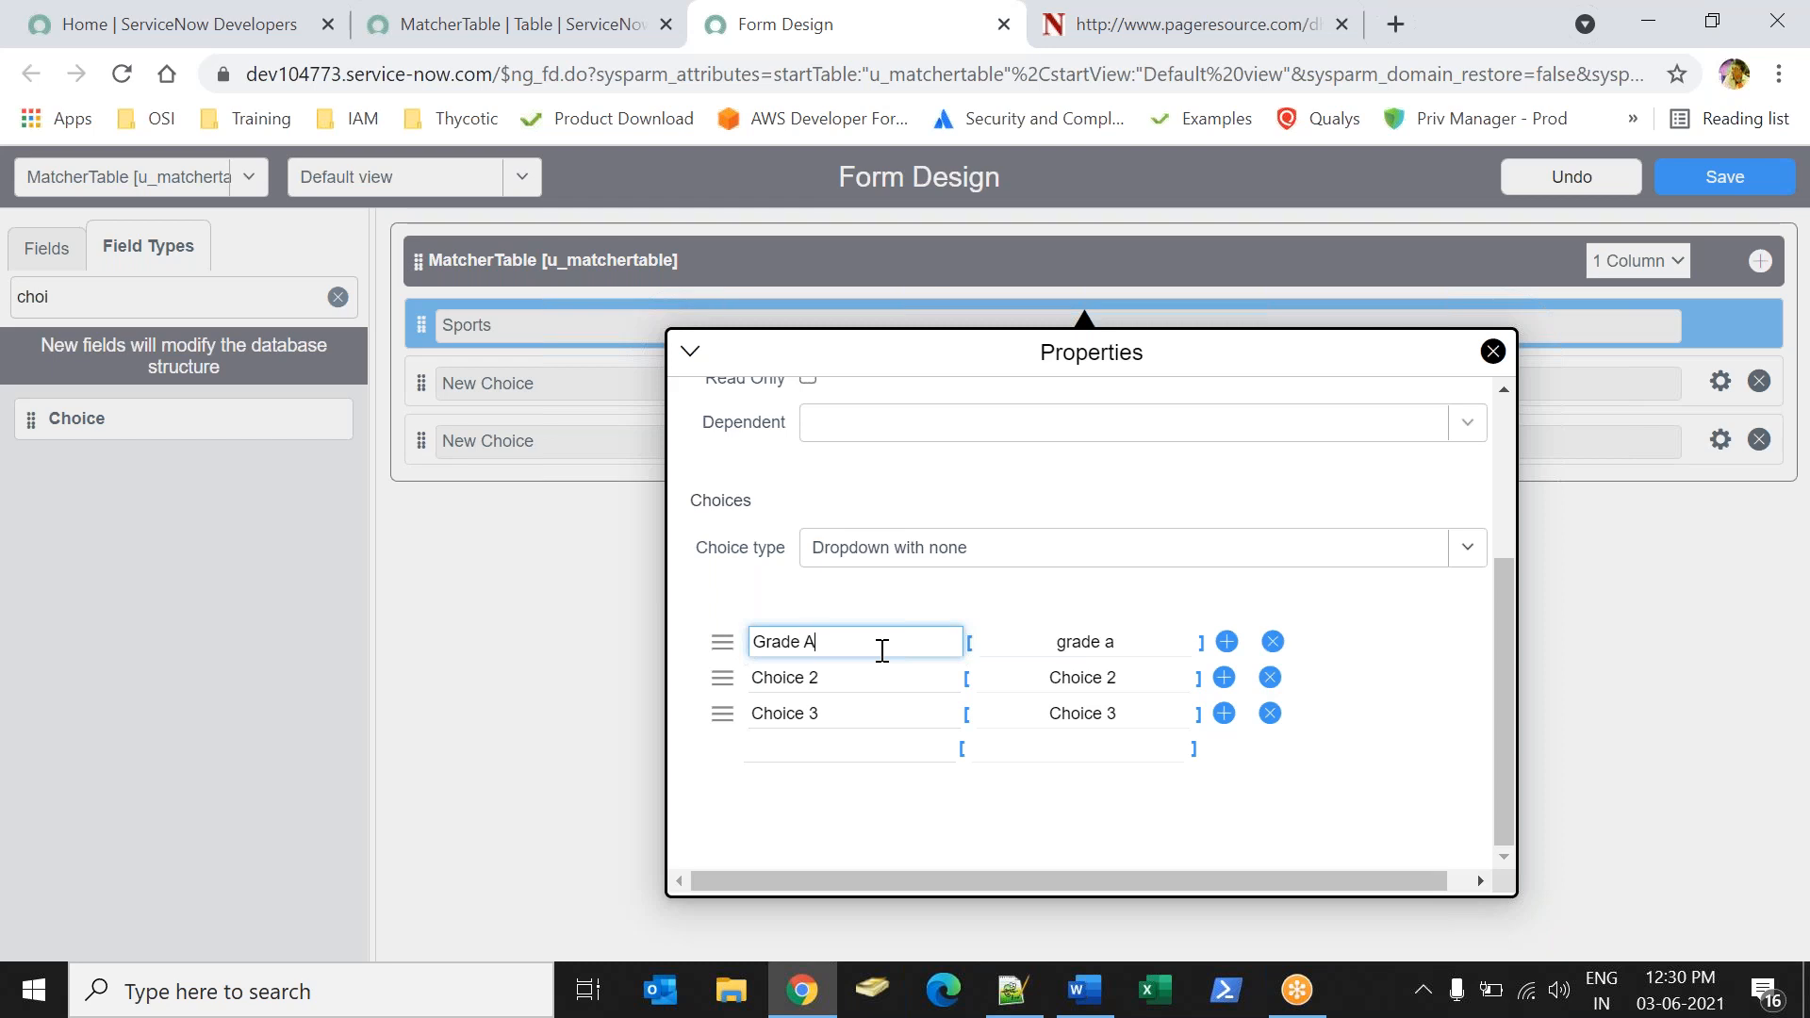
Rename the Sports field's second and third choices Grade B and Grade C.
key(ctrl+a)
click(872, 665)
key(ctrl+a)
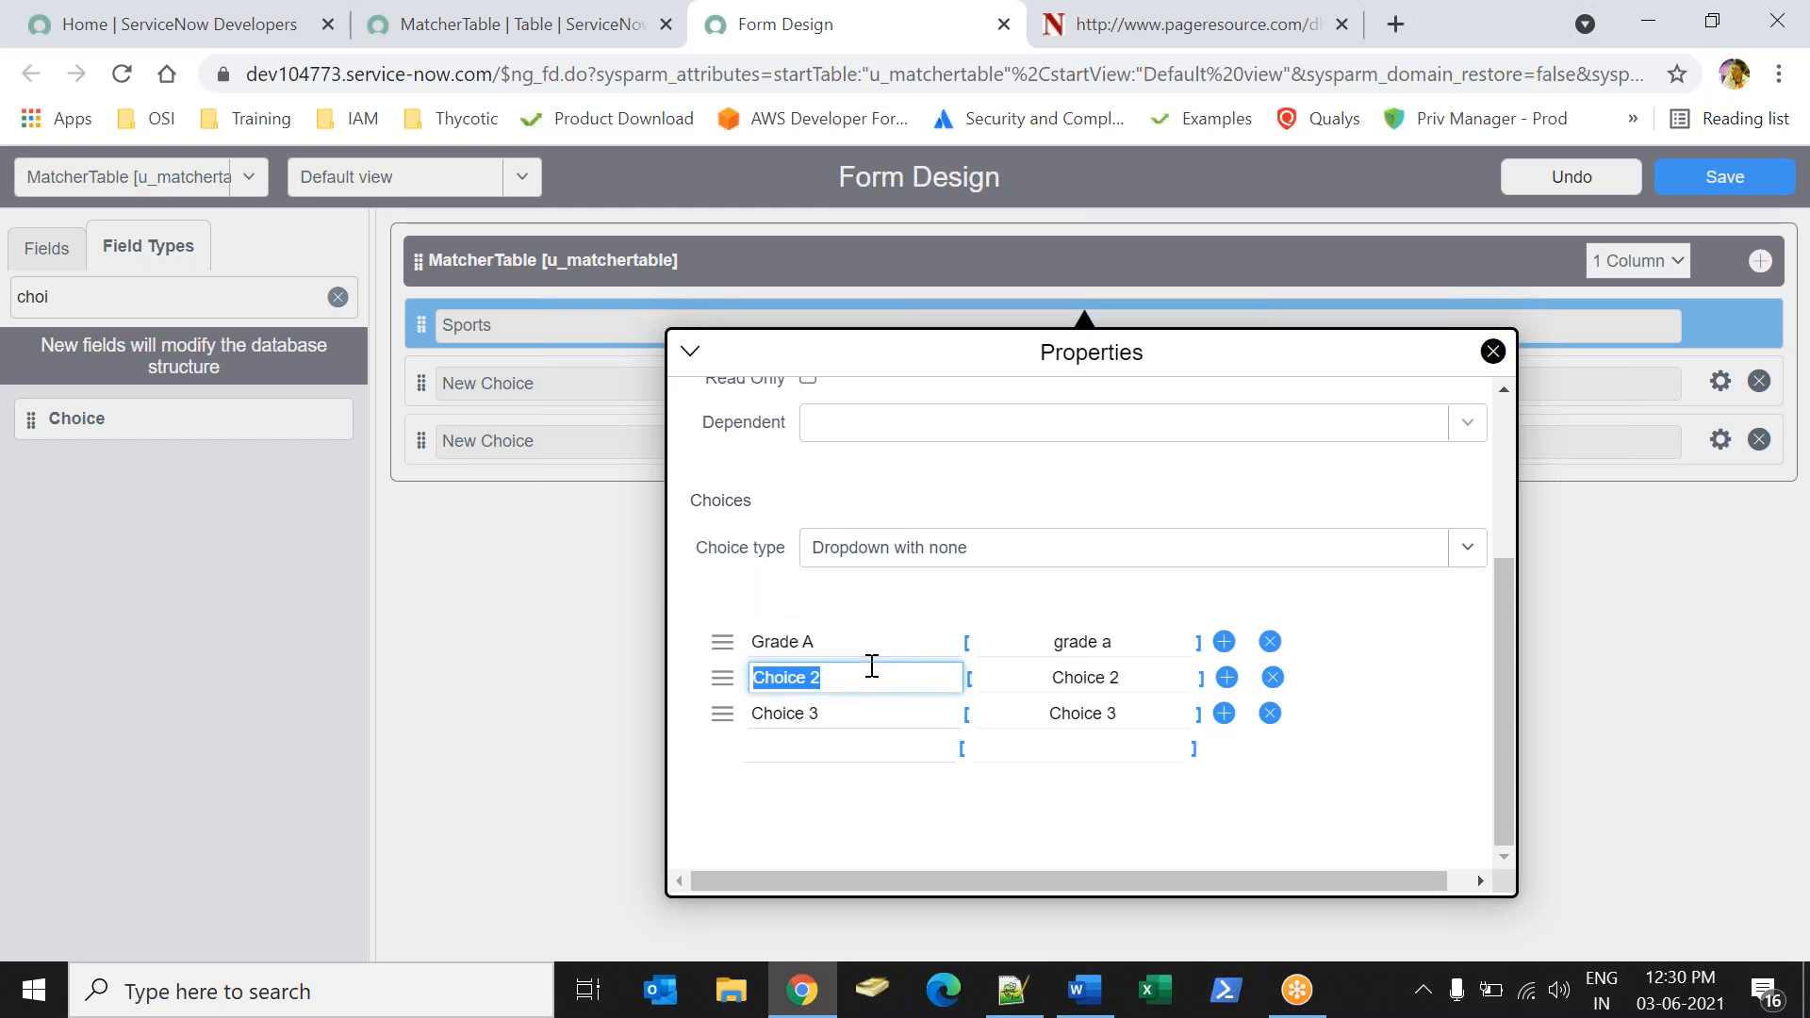
text(Grade B)
click(834, 723)
key(ctrl+a)
text(Fra)
key(BackSpace)
key(BackSpace)
key(BackSpace)
text(Grade C)
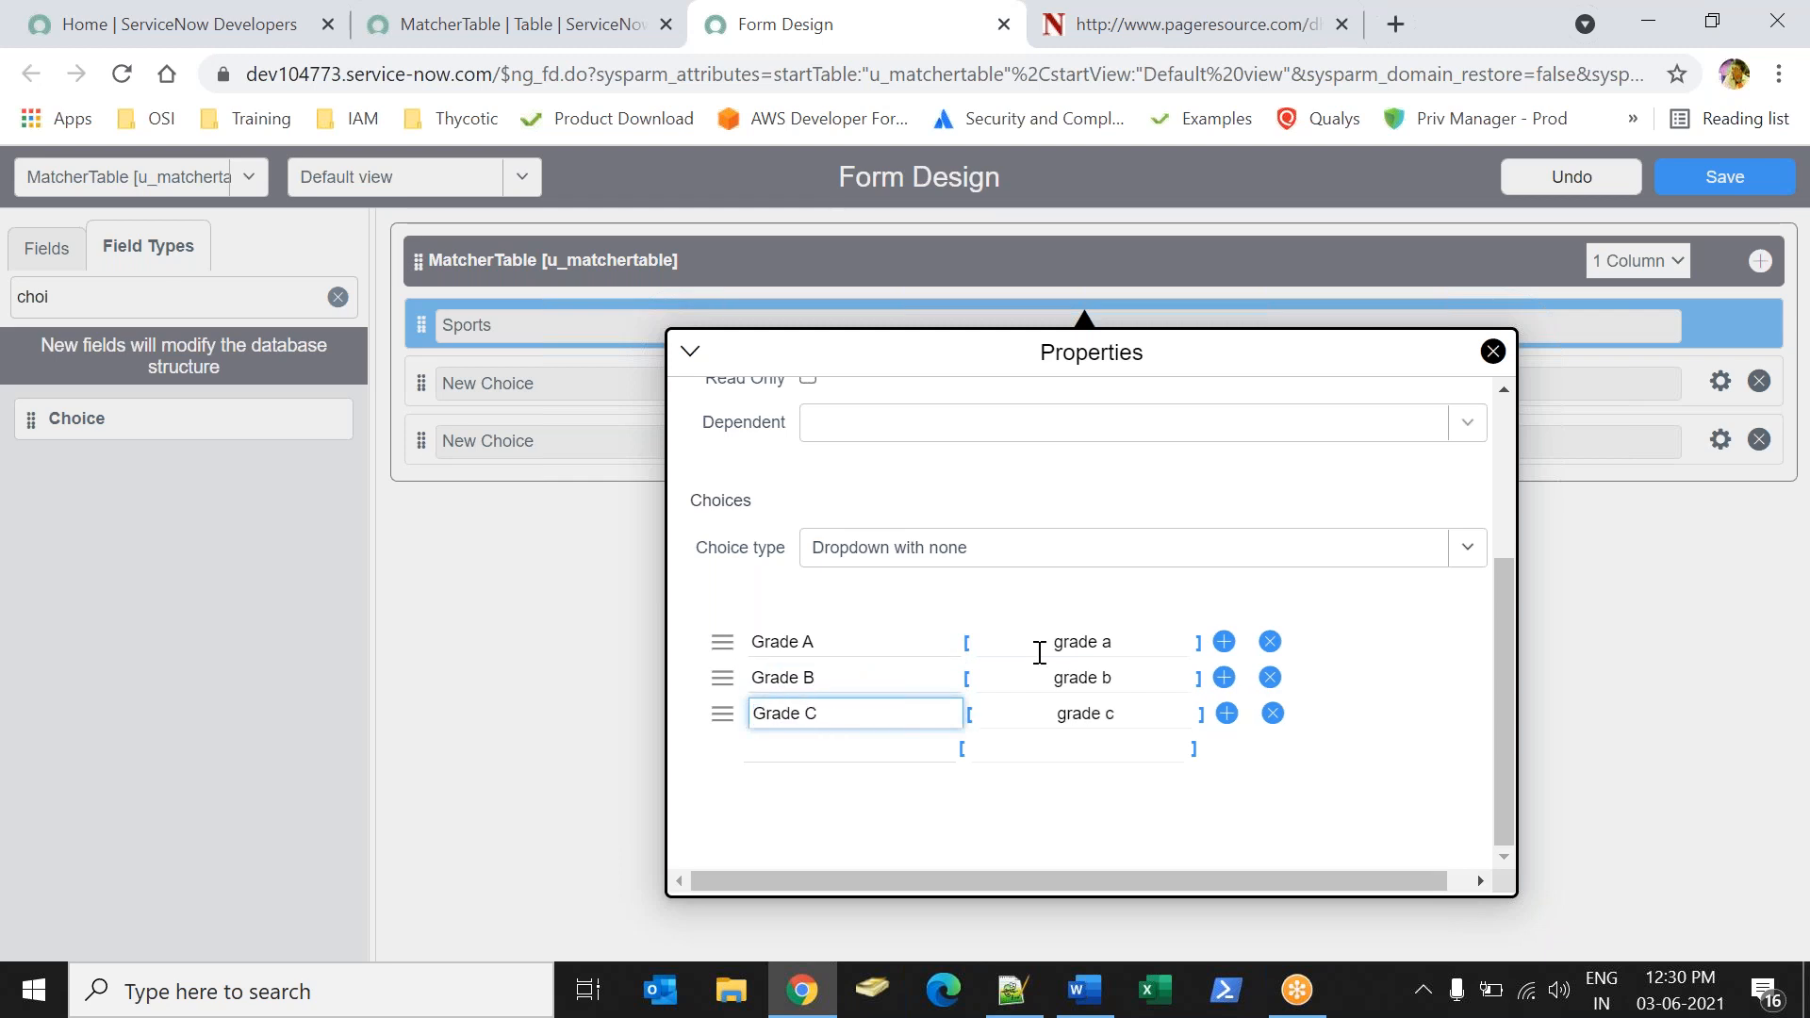
Set the Sports choice values to 10 for Grade A, 20 for Grade B and 30 for Grade C, and close the properties.
click(1132, 636)
key(ctrl+a)
text(10)
click(1122, 675)
key(ctrl+a)
text(20)
click(1122, 709)
key(ctrl+a)
text(30)
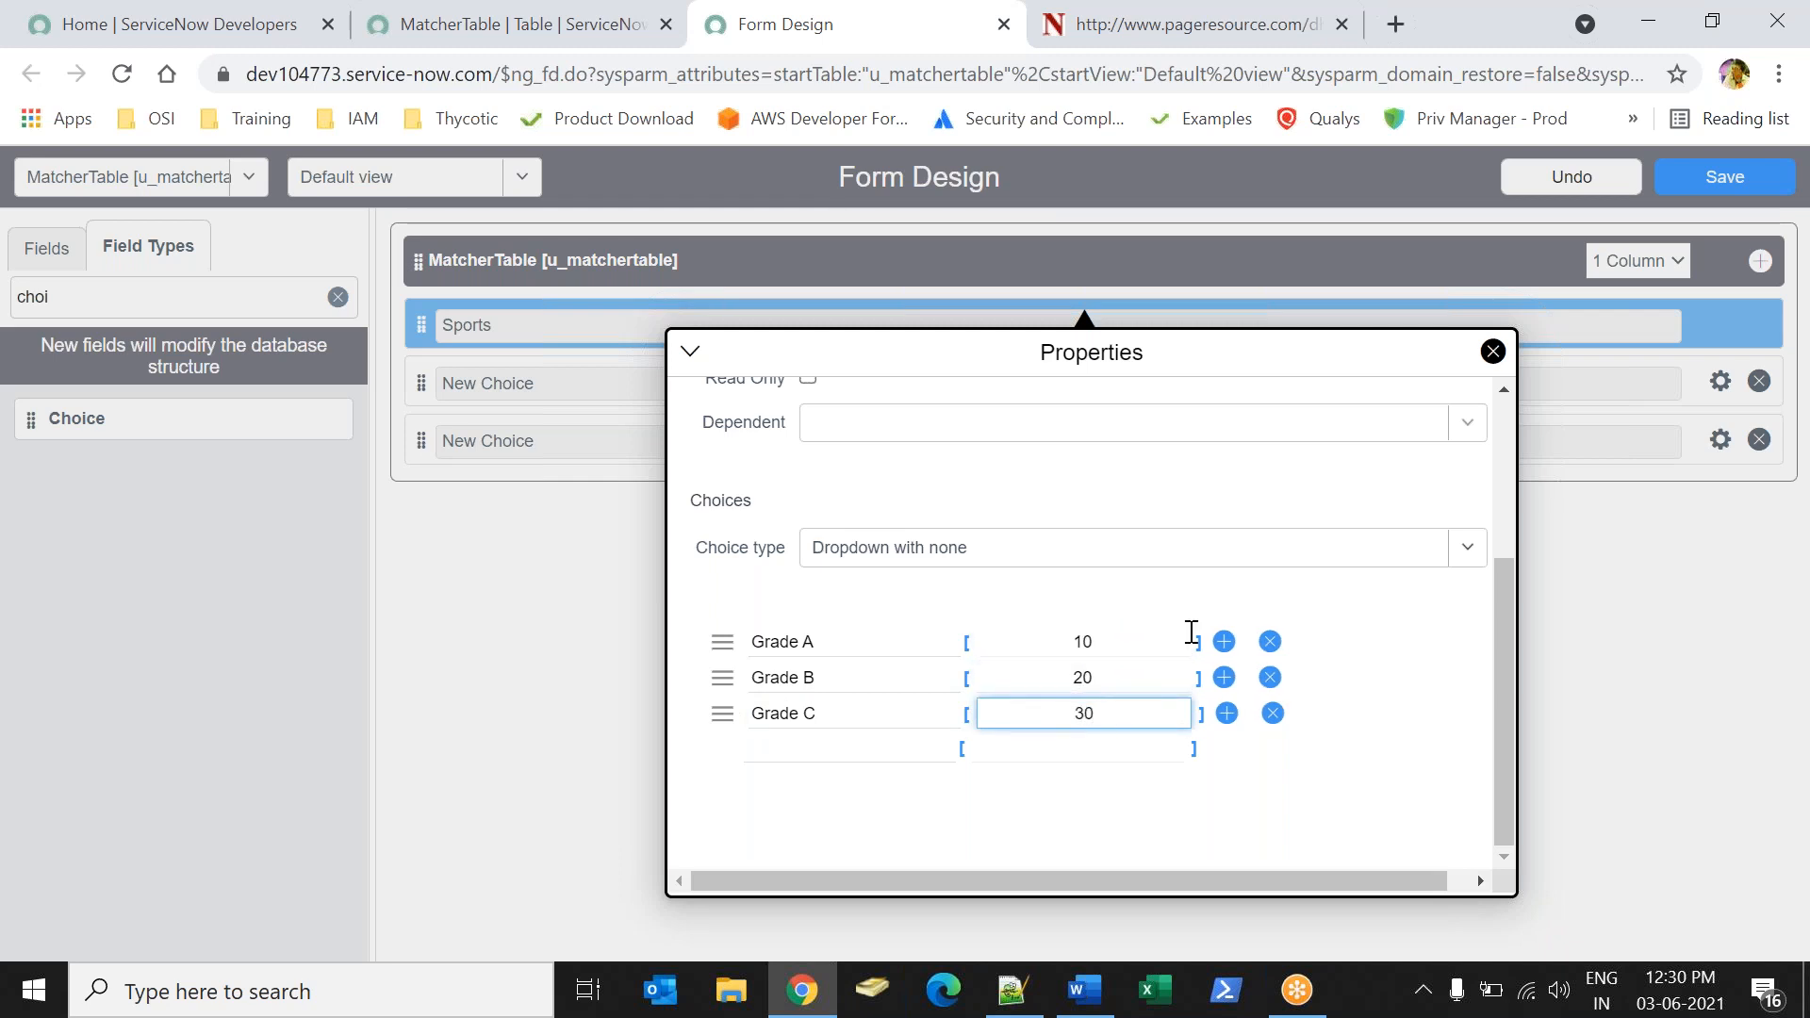
click(1493, 352)
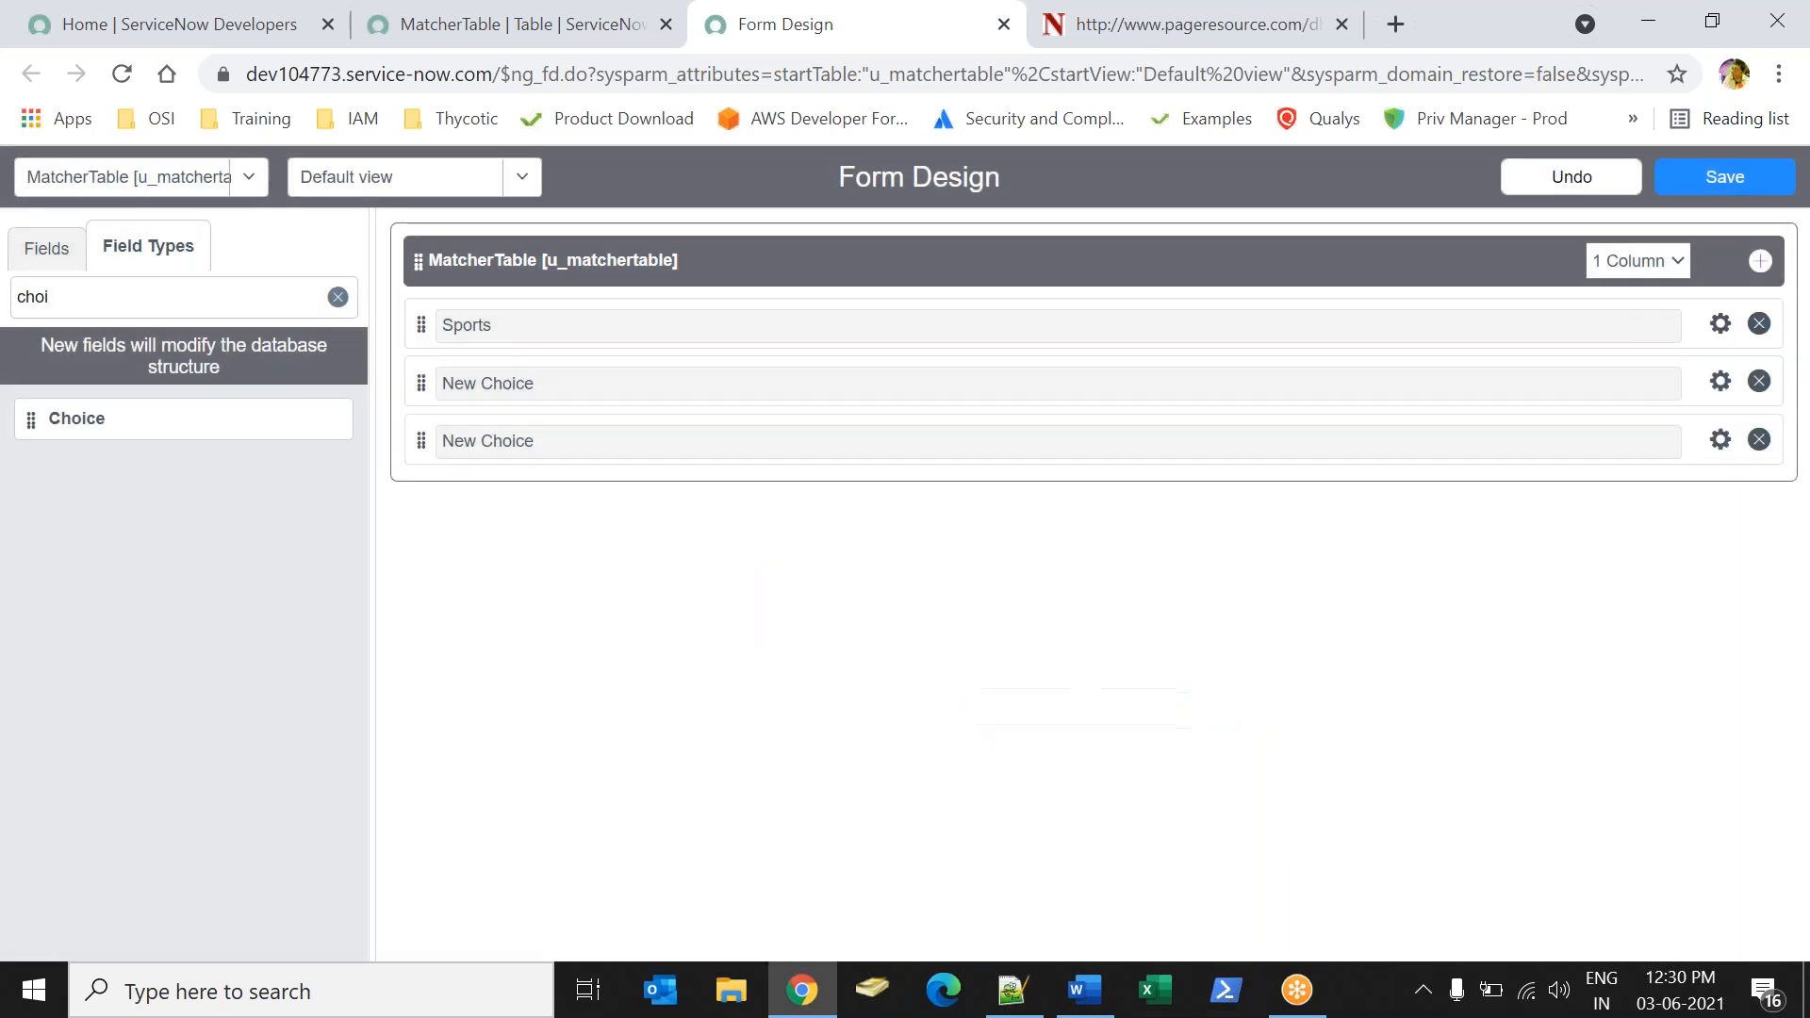
Label the second choice field Subjects and rename its first choice Grade A.
click(1721, 381)
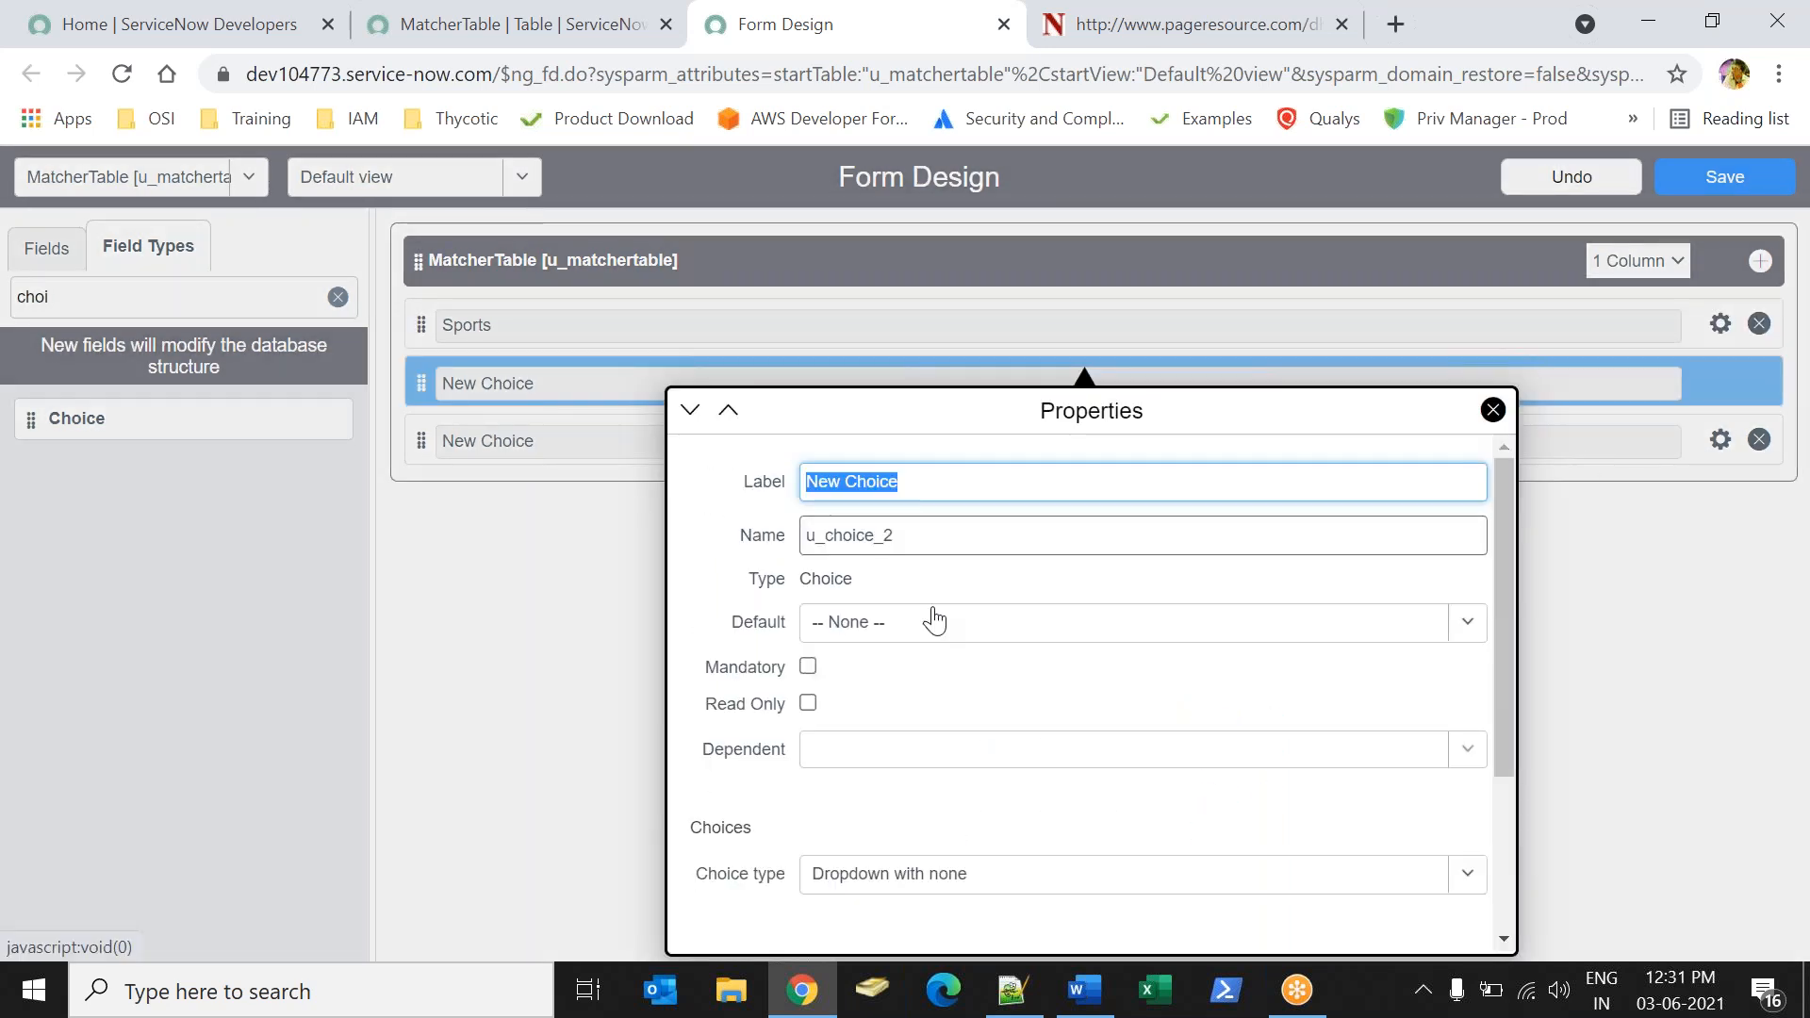
text(Subjects)
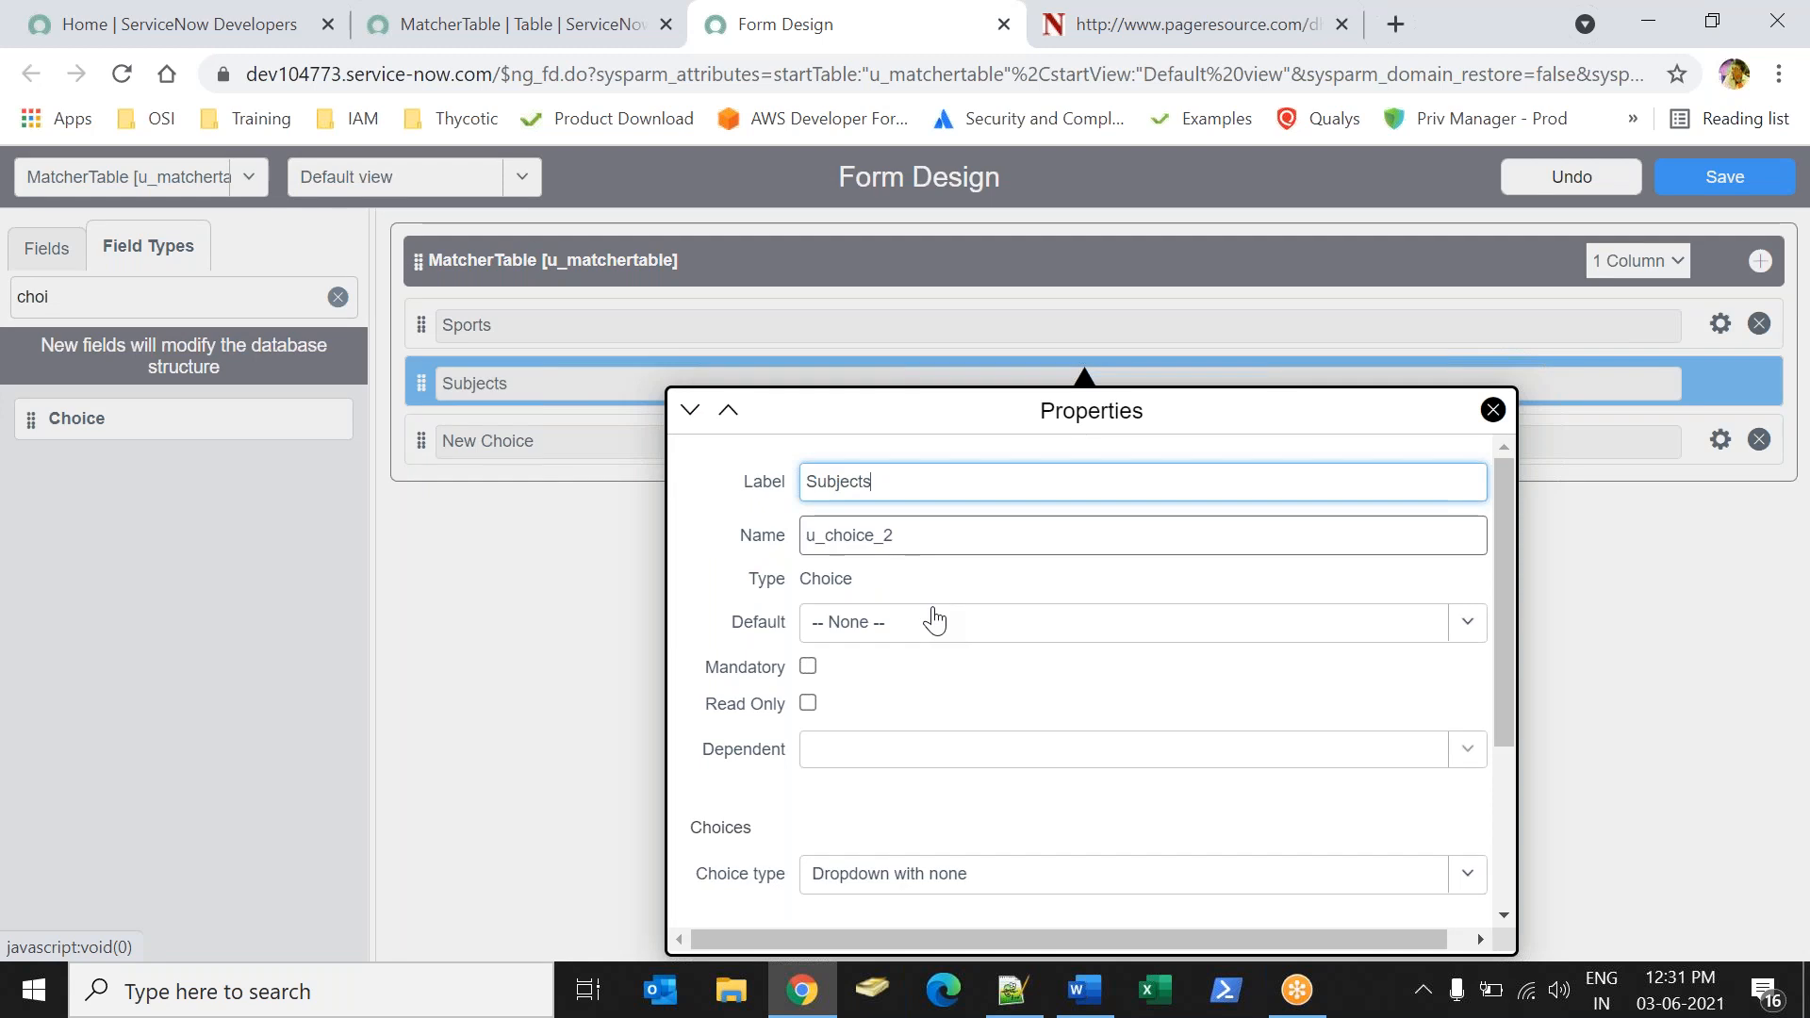
drag(1504, 486, 1504, 596)
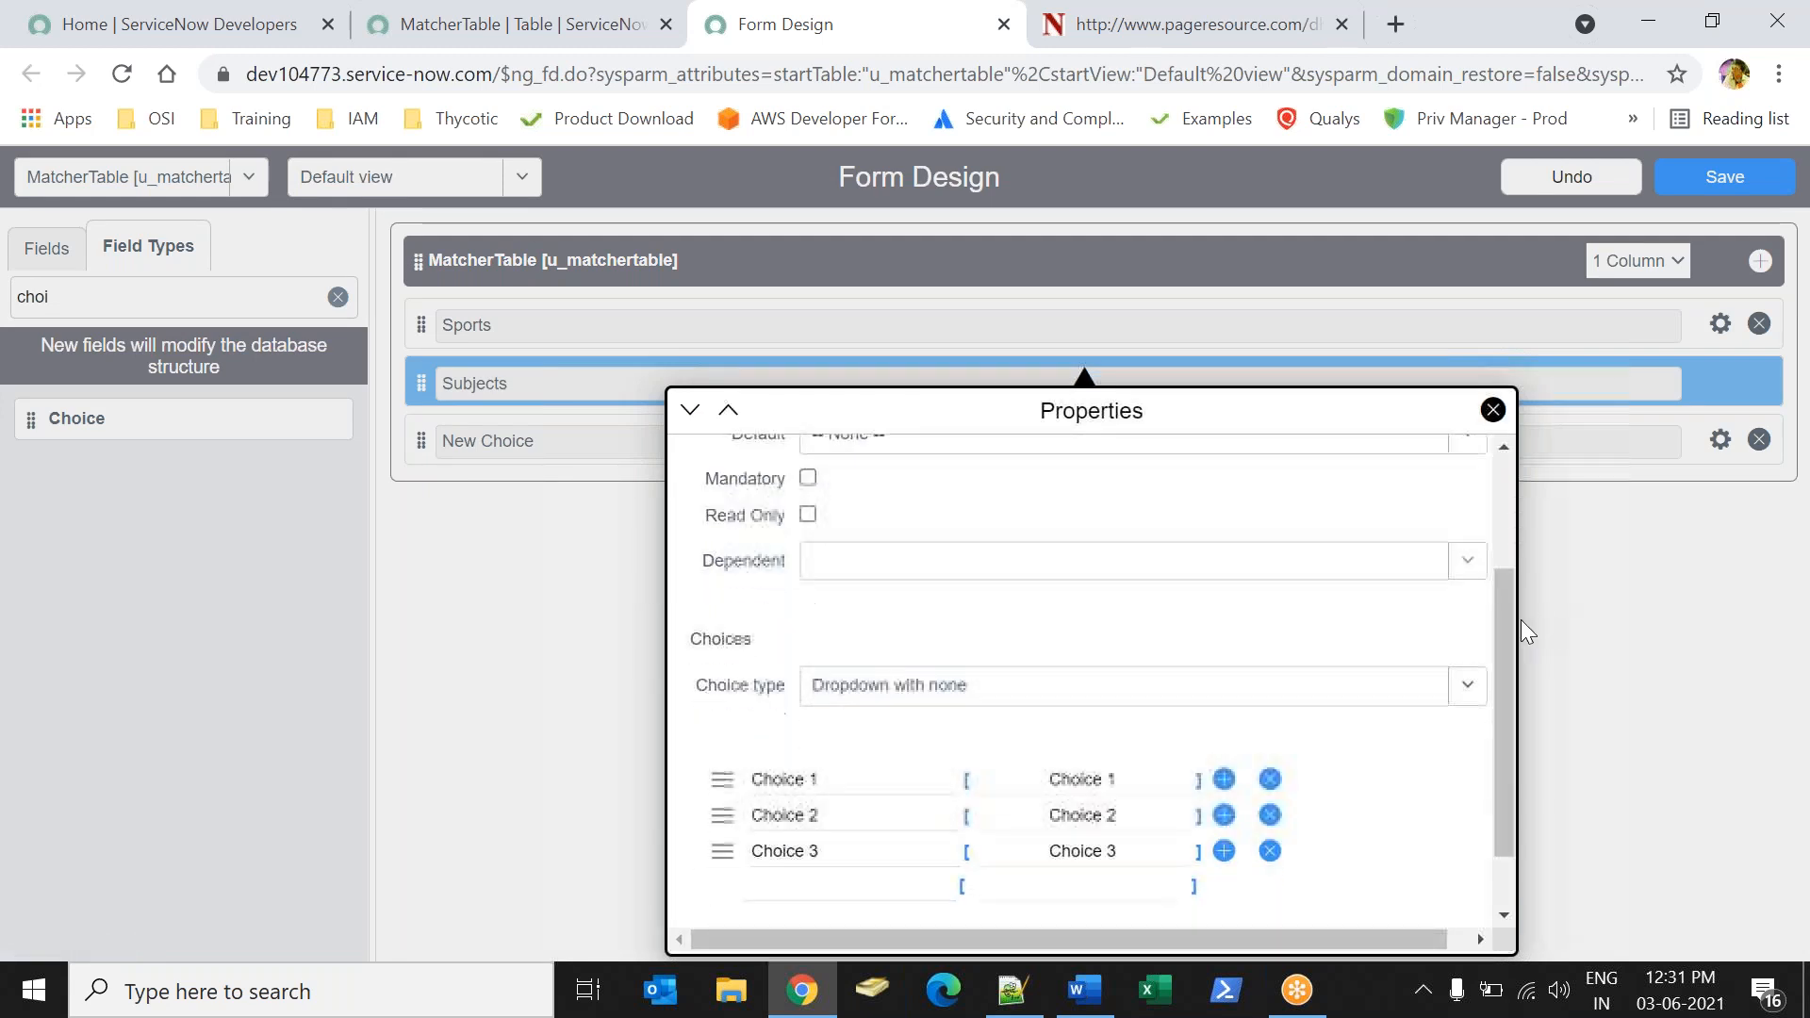
click(849, 787)
key(ctrl+a)
text(Grad)
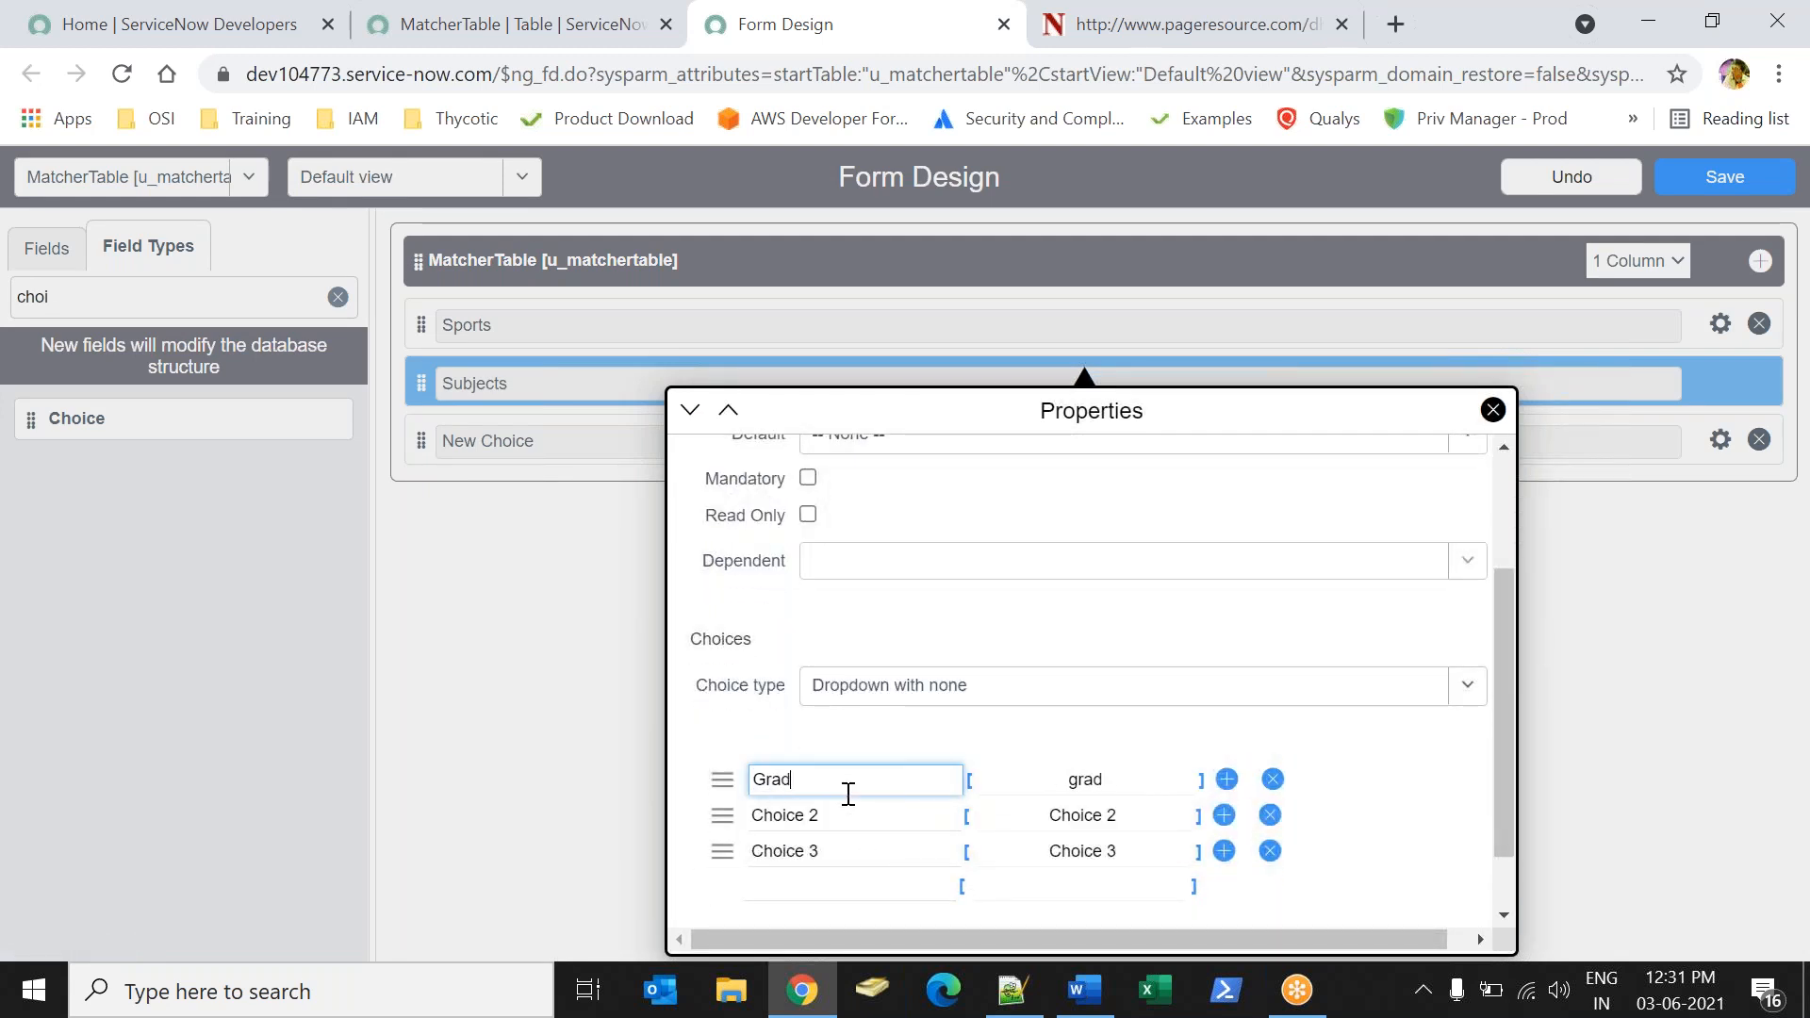
text(e A)
Rename the Subjects field's second and third choices Grade B and Grade C.
click(848, 813)
key(ctrl+a)
text(Grade B)
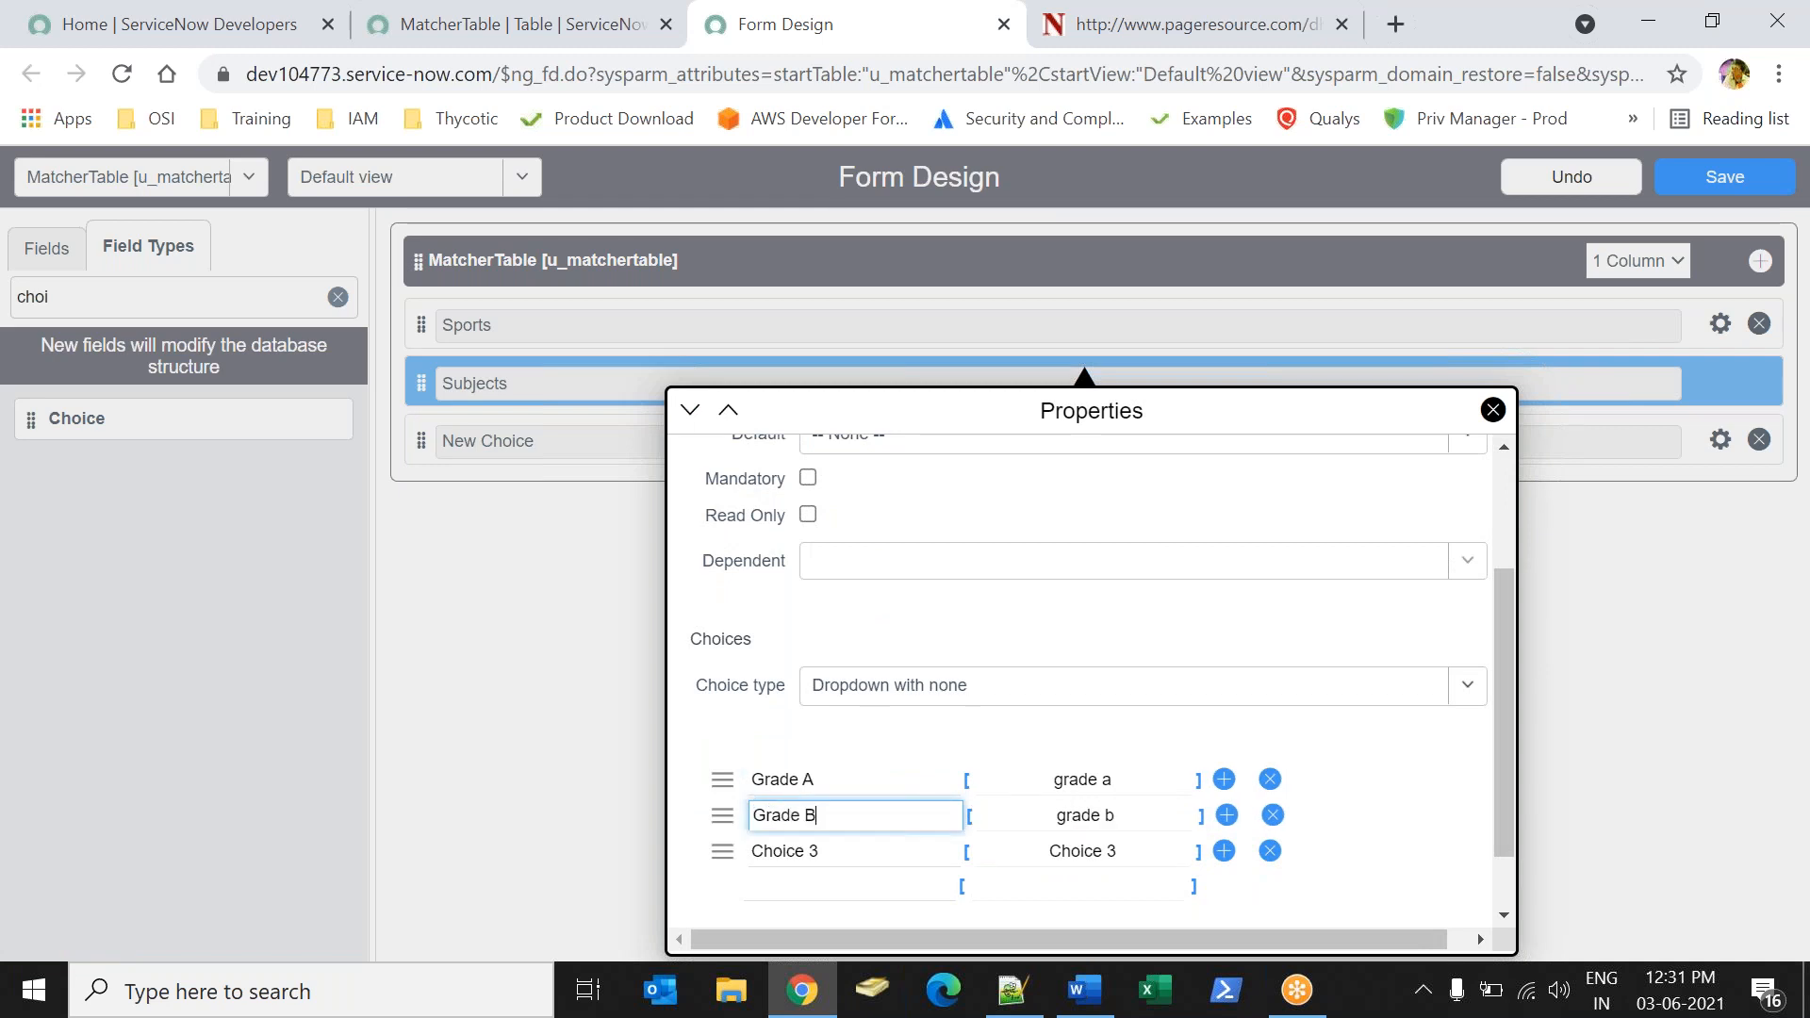
click(835, 850)
key(ctrl+a)
key(BackSpace)
text(G)
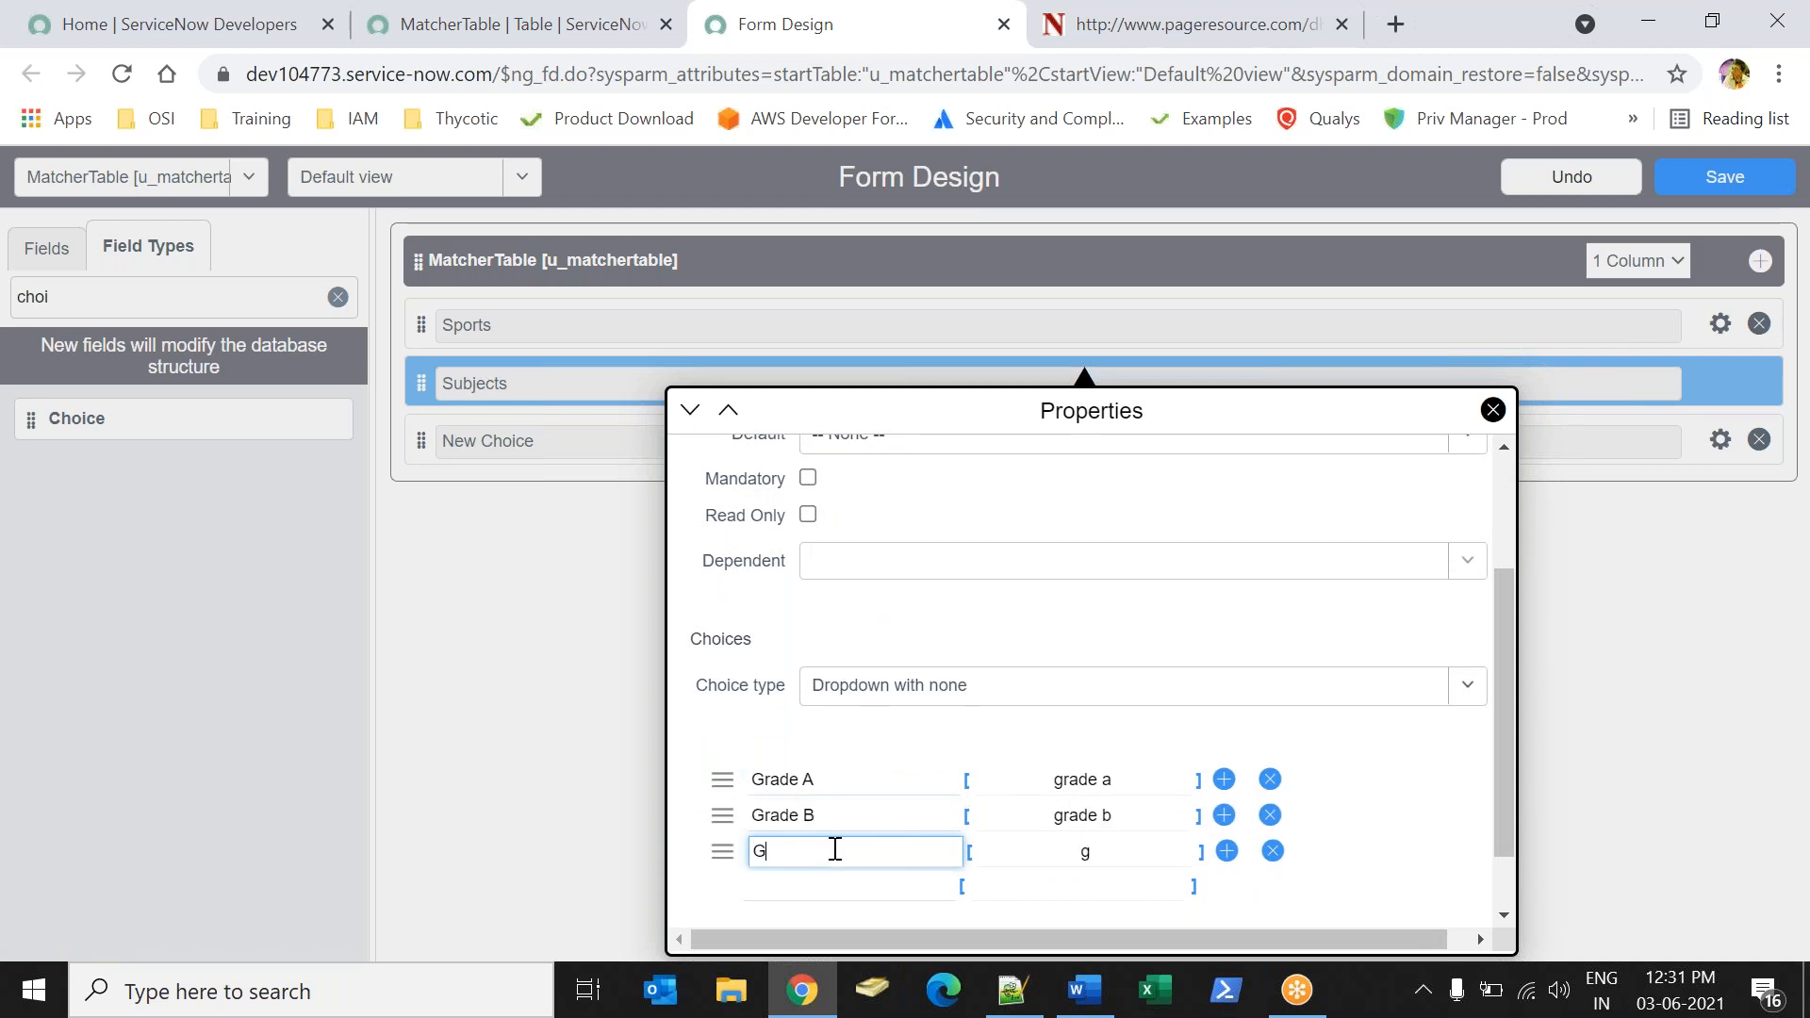
text(rade C)
Set the Subjects choice values to 10 for Grade A, 20 for Grade B and 30 for Grade C, and close the properties.
click(1089, 781)
key(ctrl+a)
text(1)
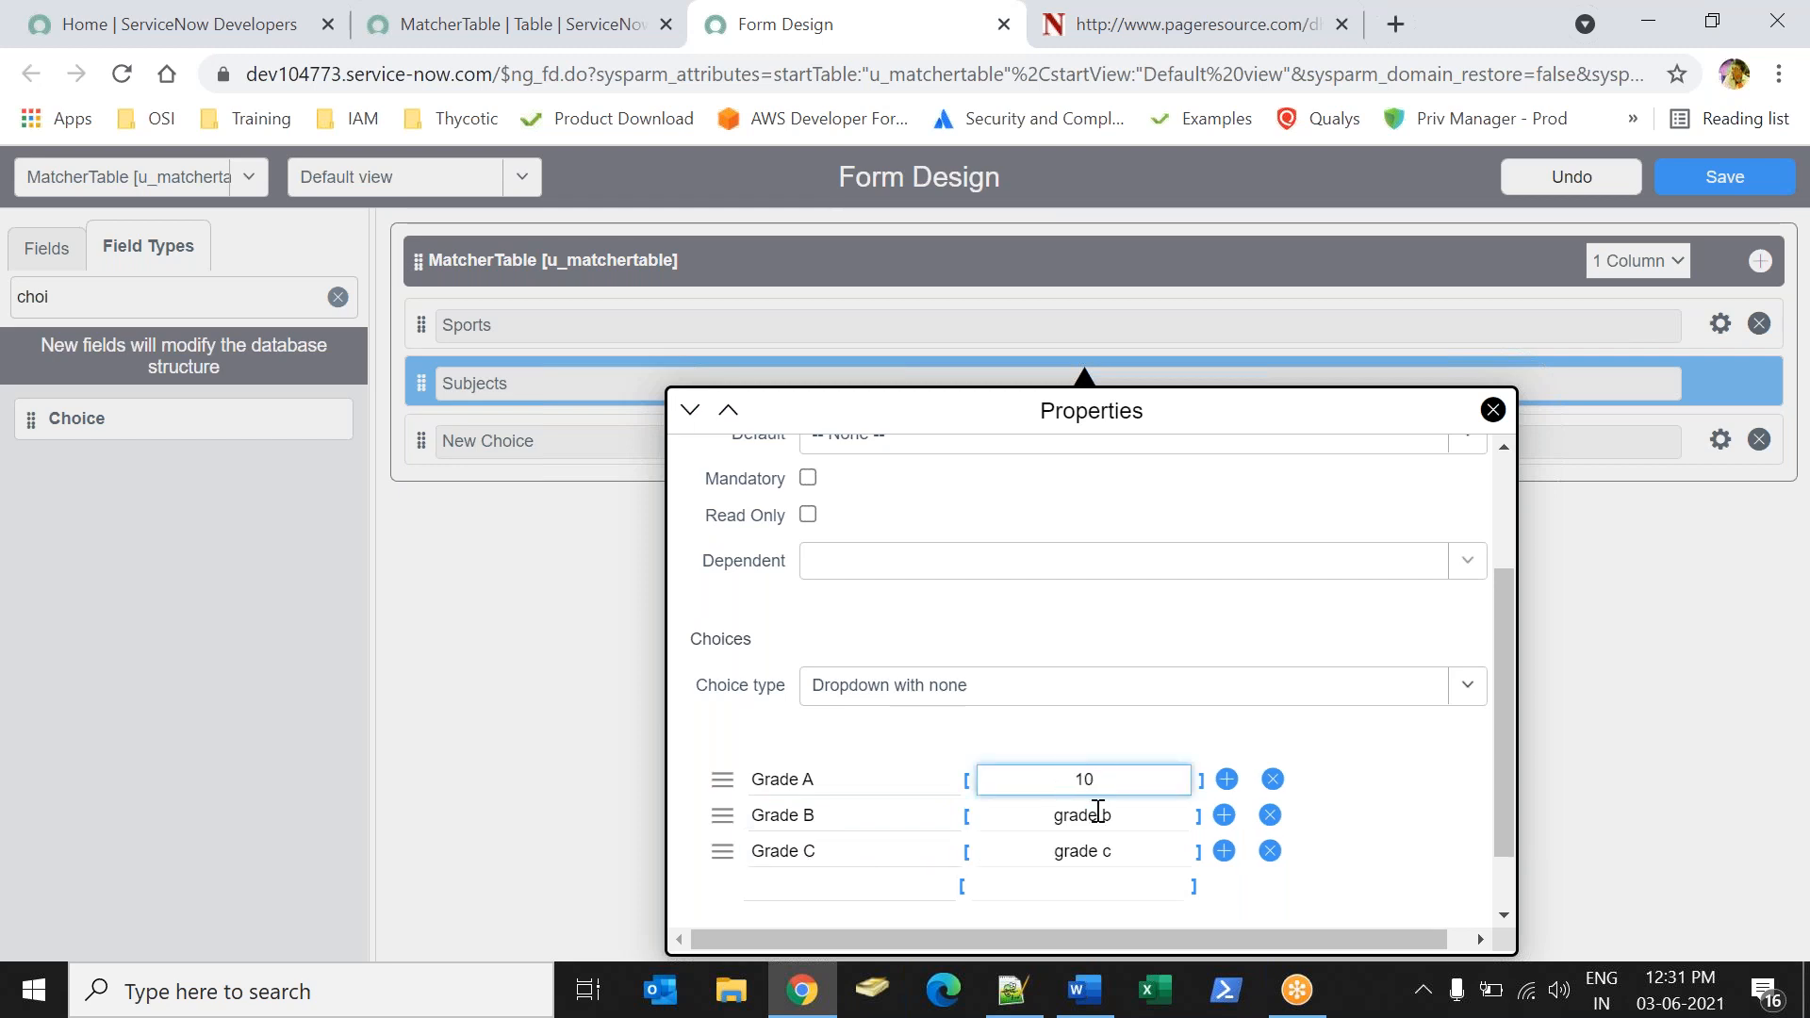
click(1096, 815)
key(ctrl+a)
text(20)
click(1096, 842)
key(ctrl+a)
text(30)
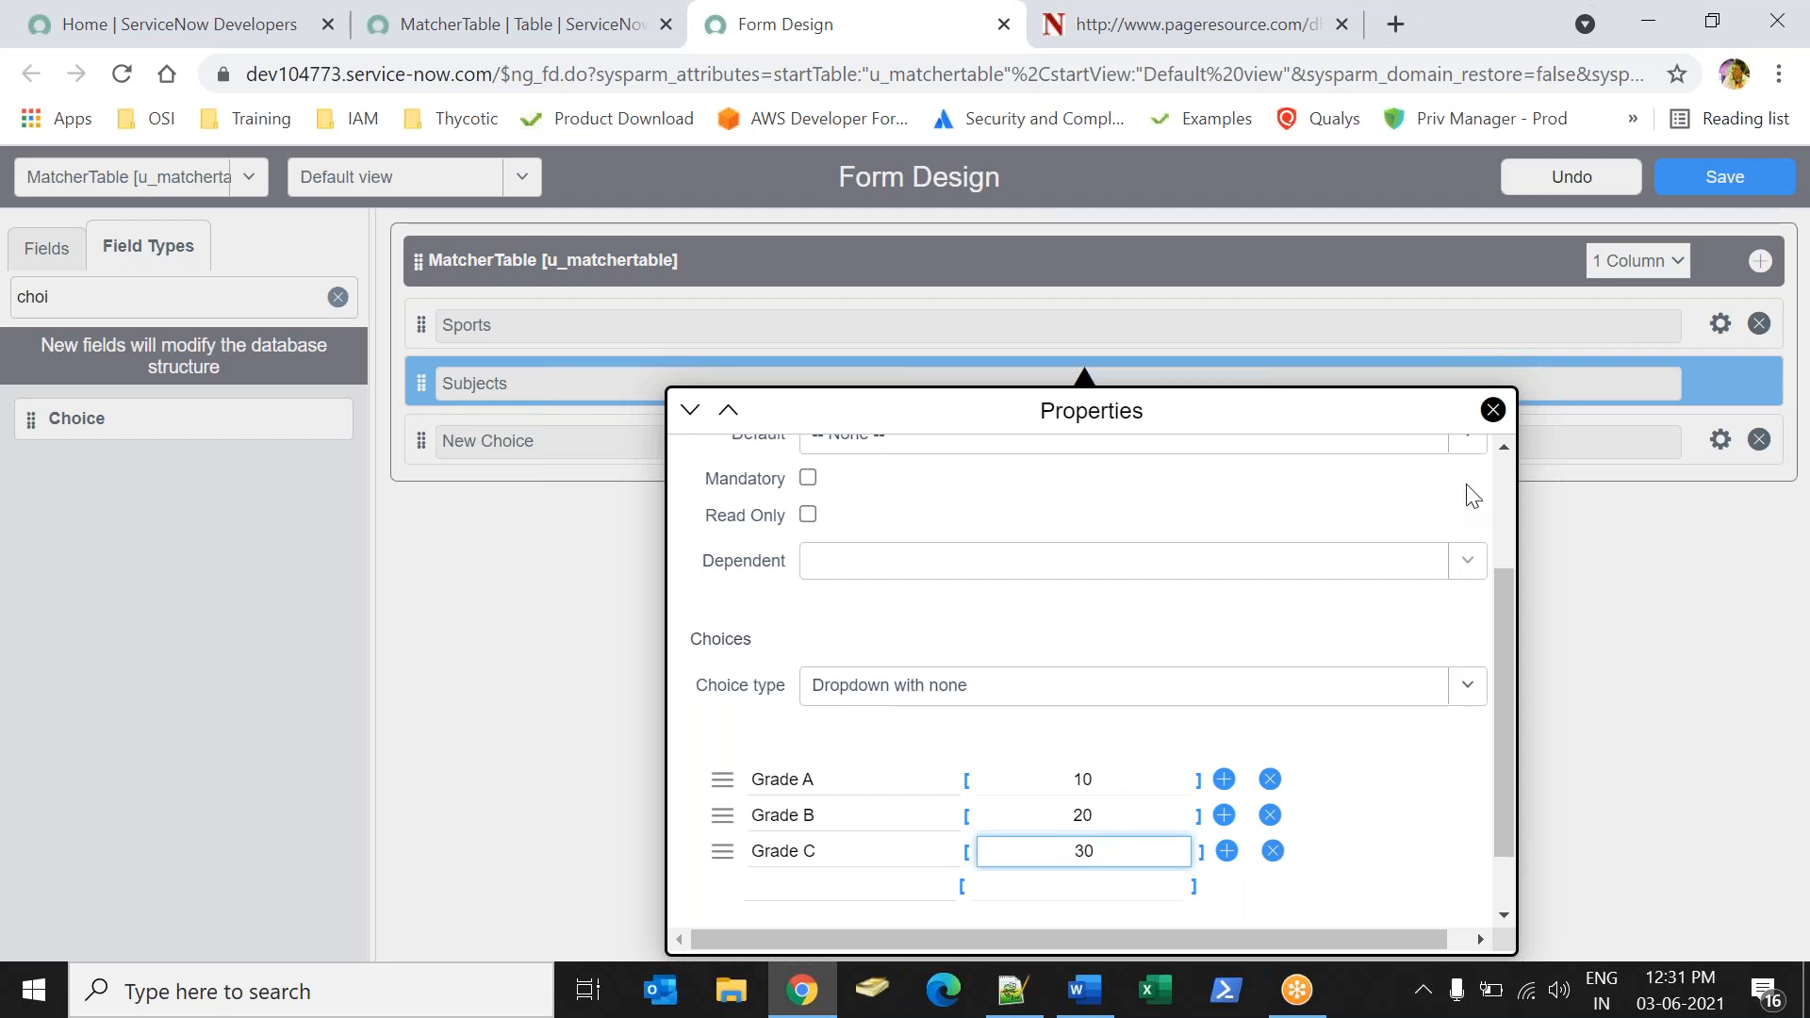
click(1494, 411)
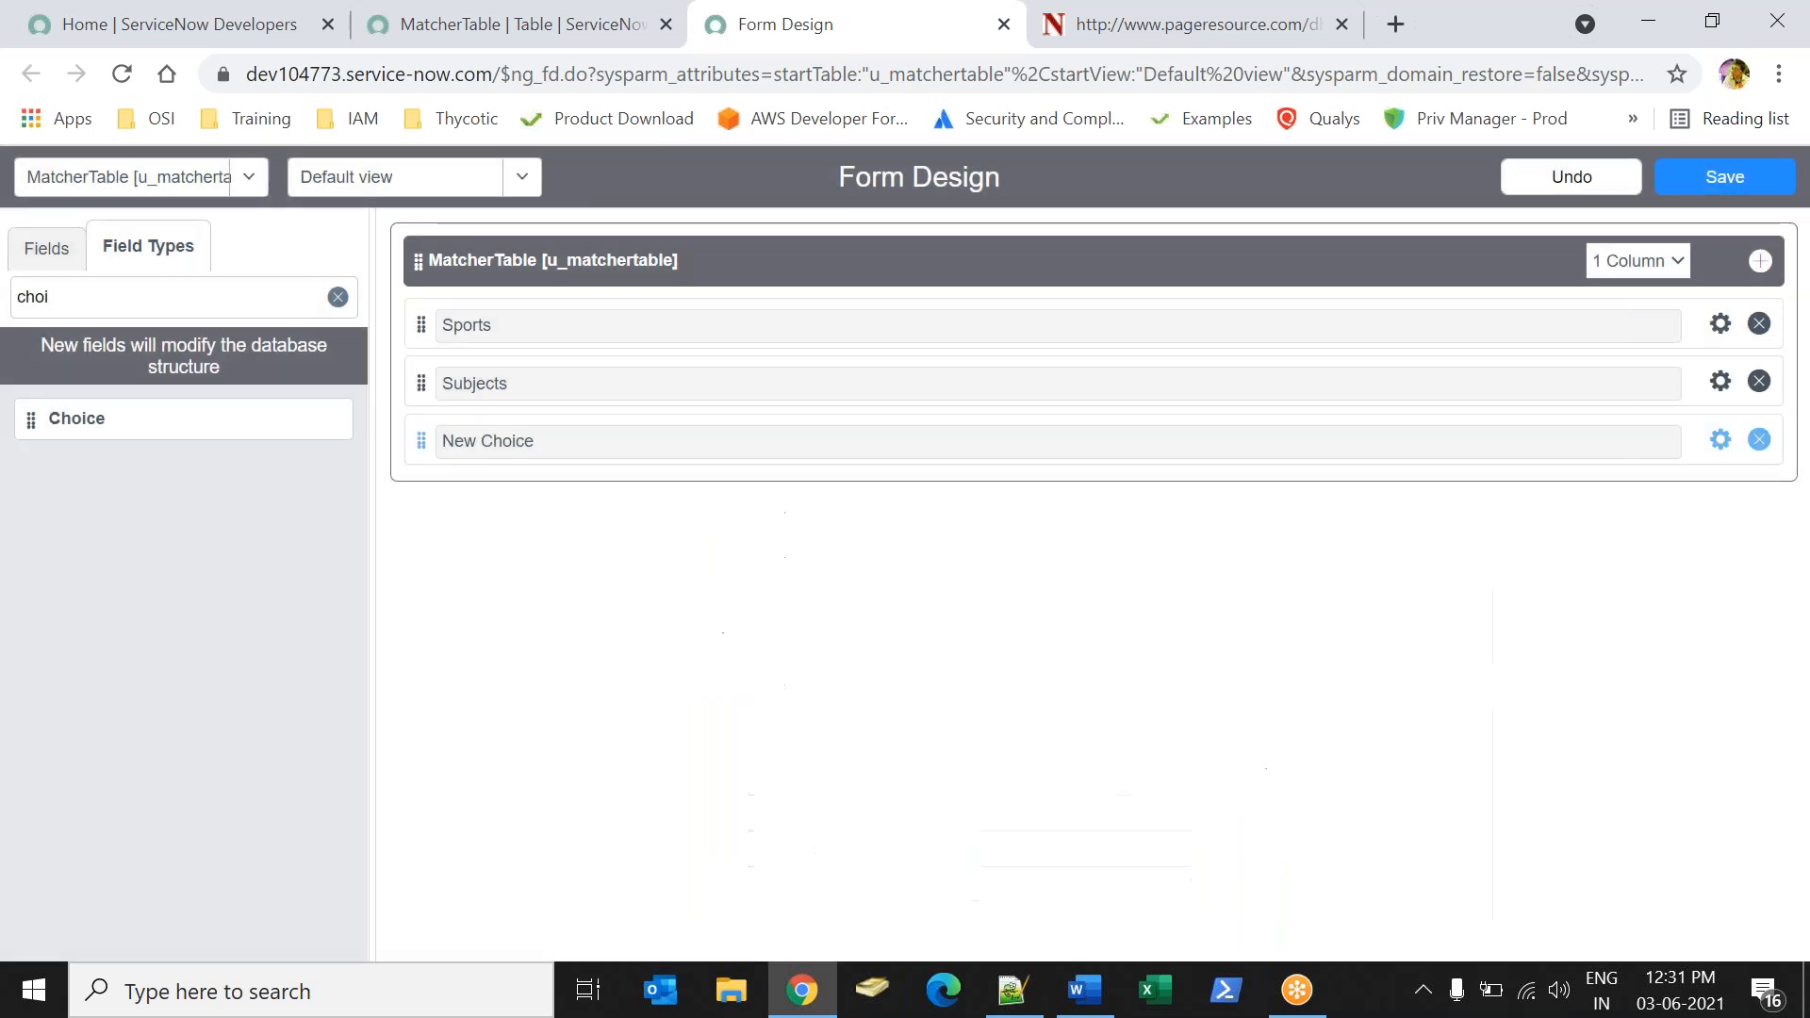
Label the third choice field OverAll Grade and rename its first choice Grade A.
click(1721, 440)
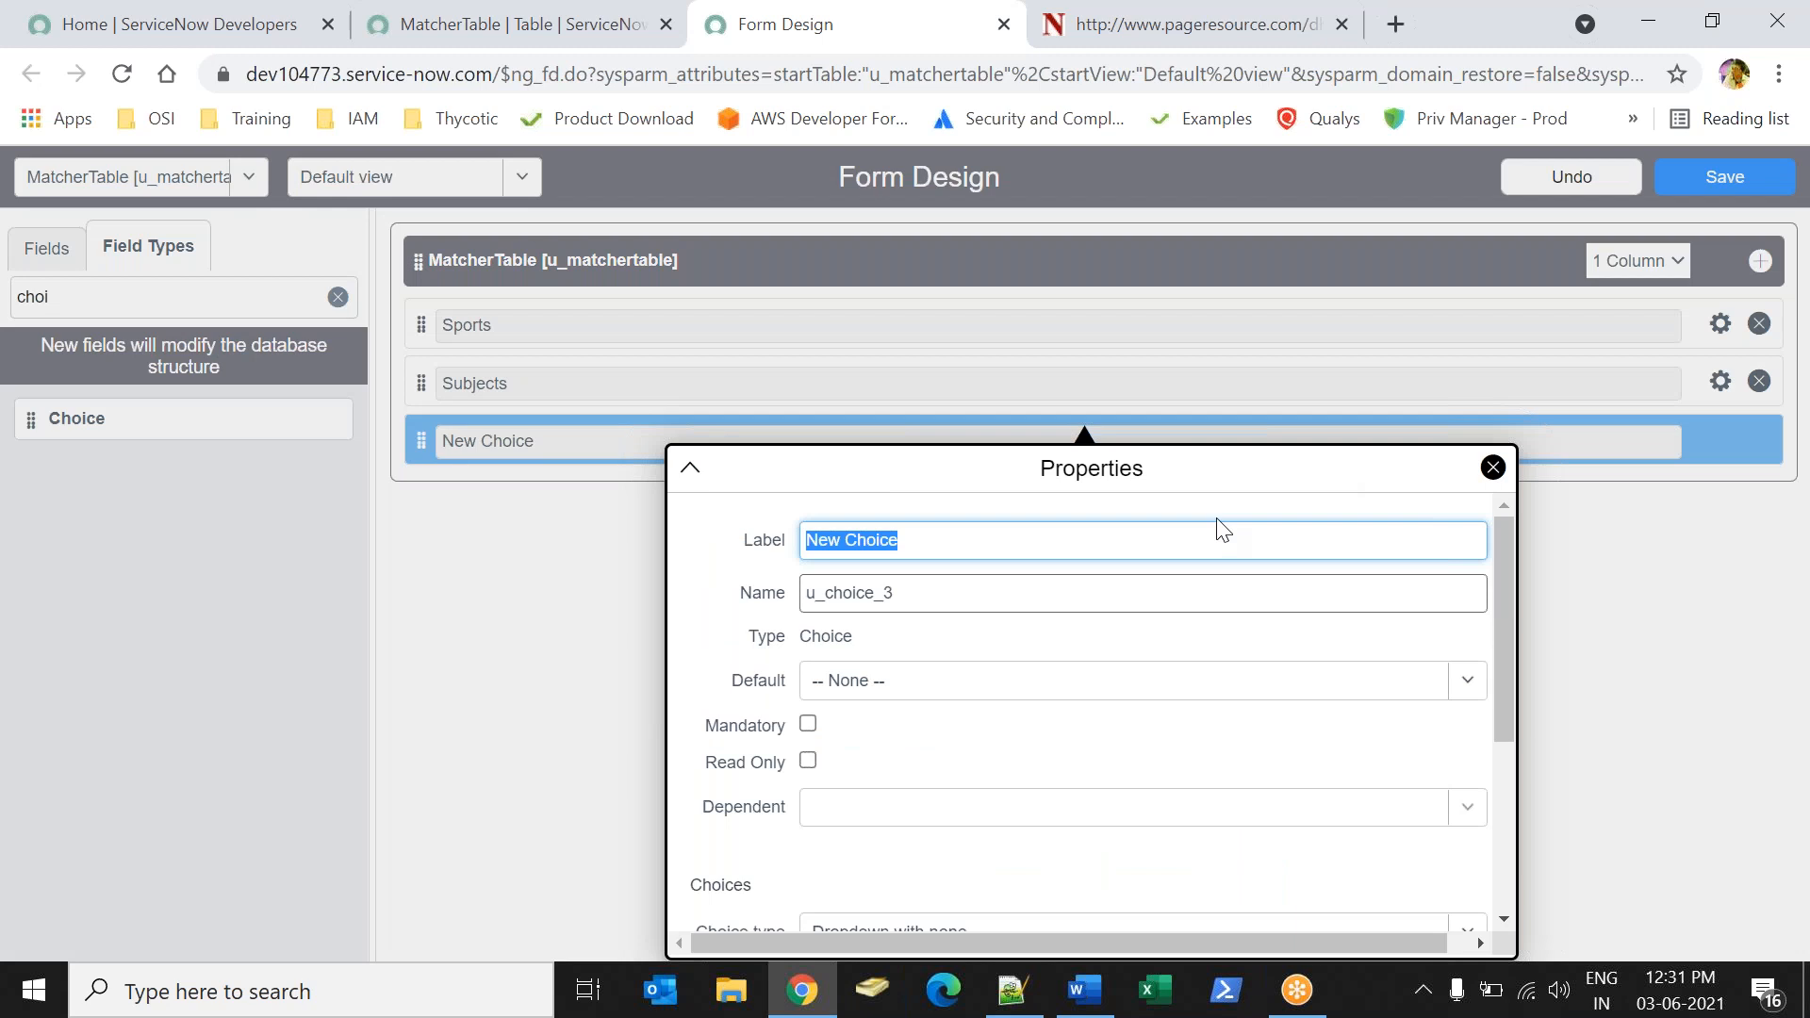
text(OverAll Grade)
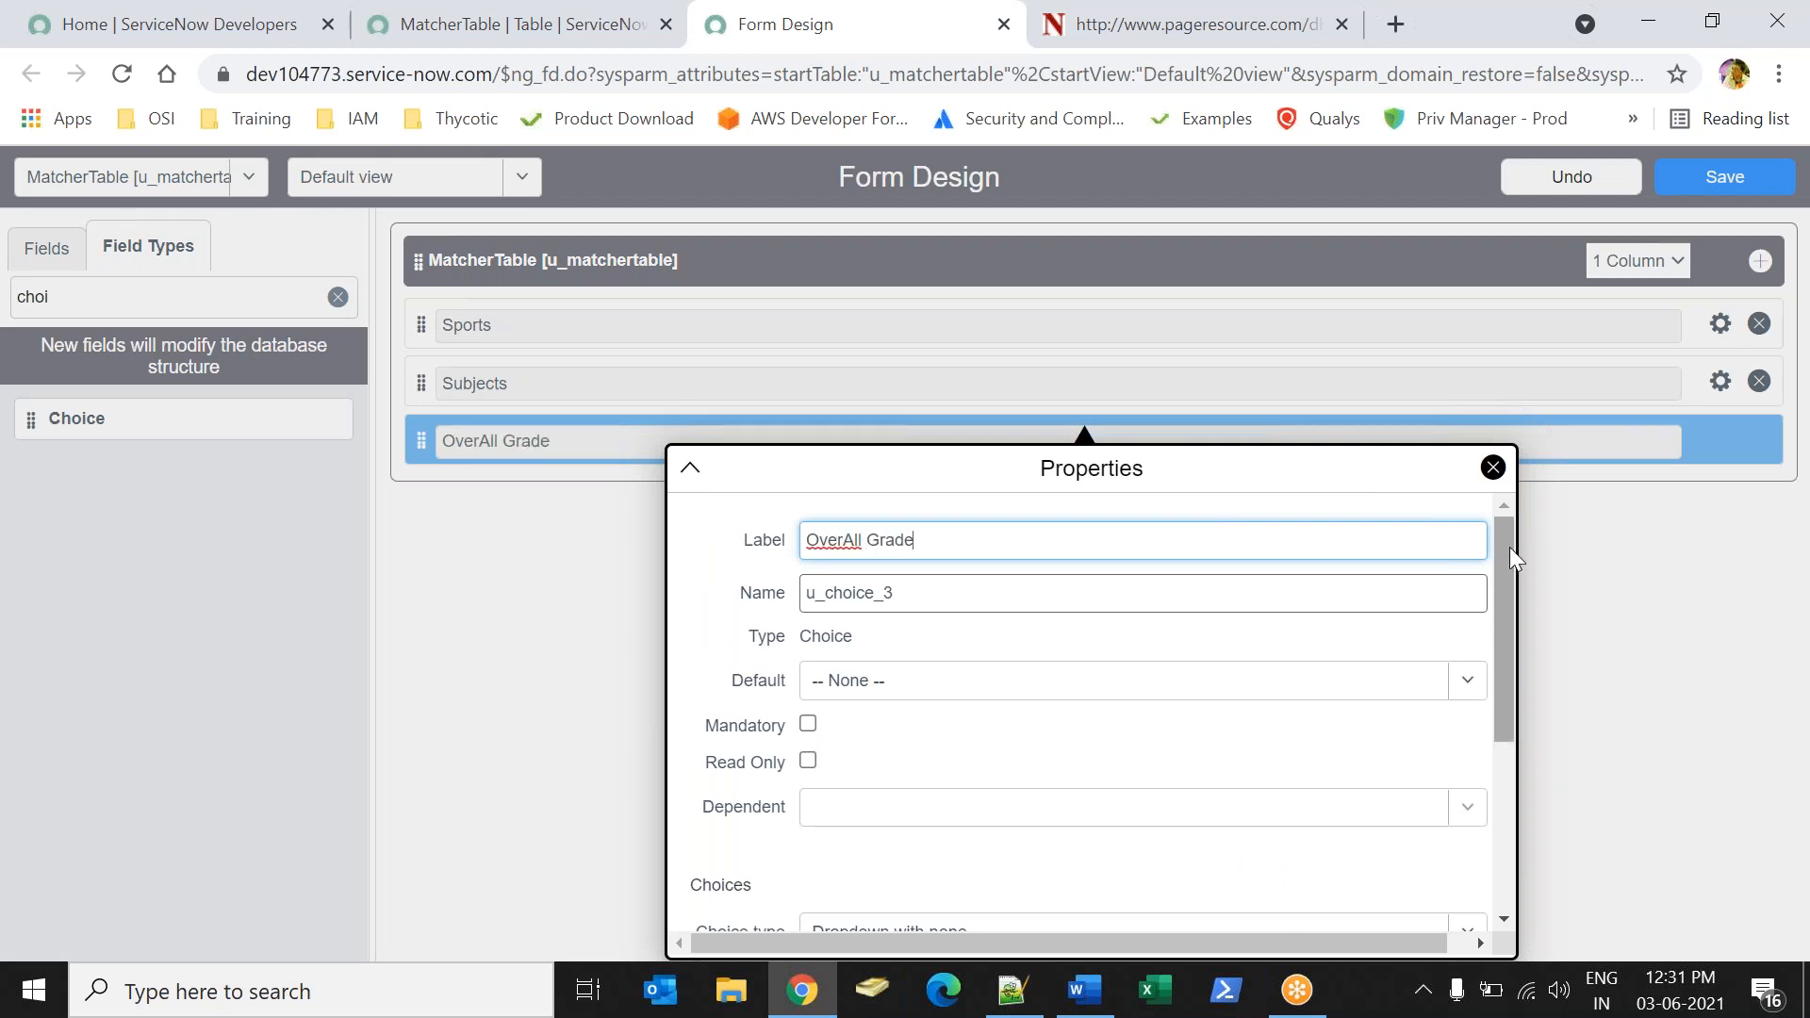
drag(1508, 547, 1525, 705)
triple_click(932, 725)
text(Grade A)
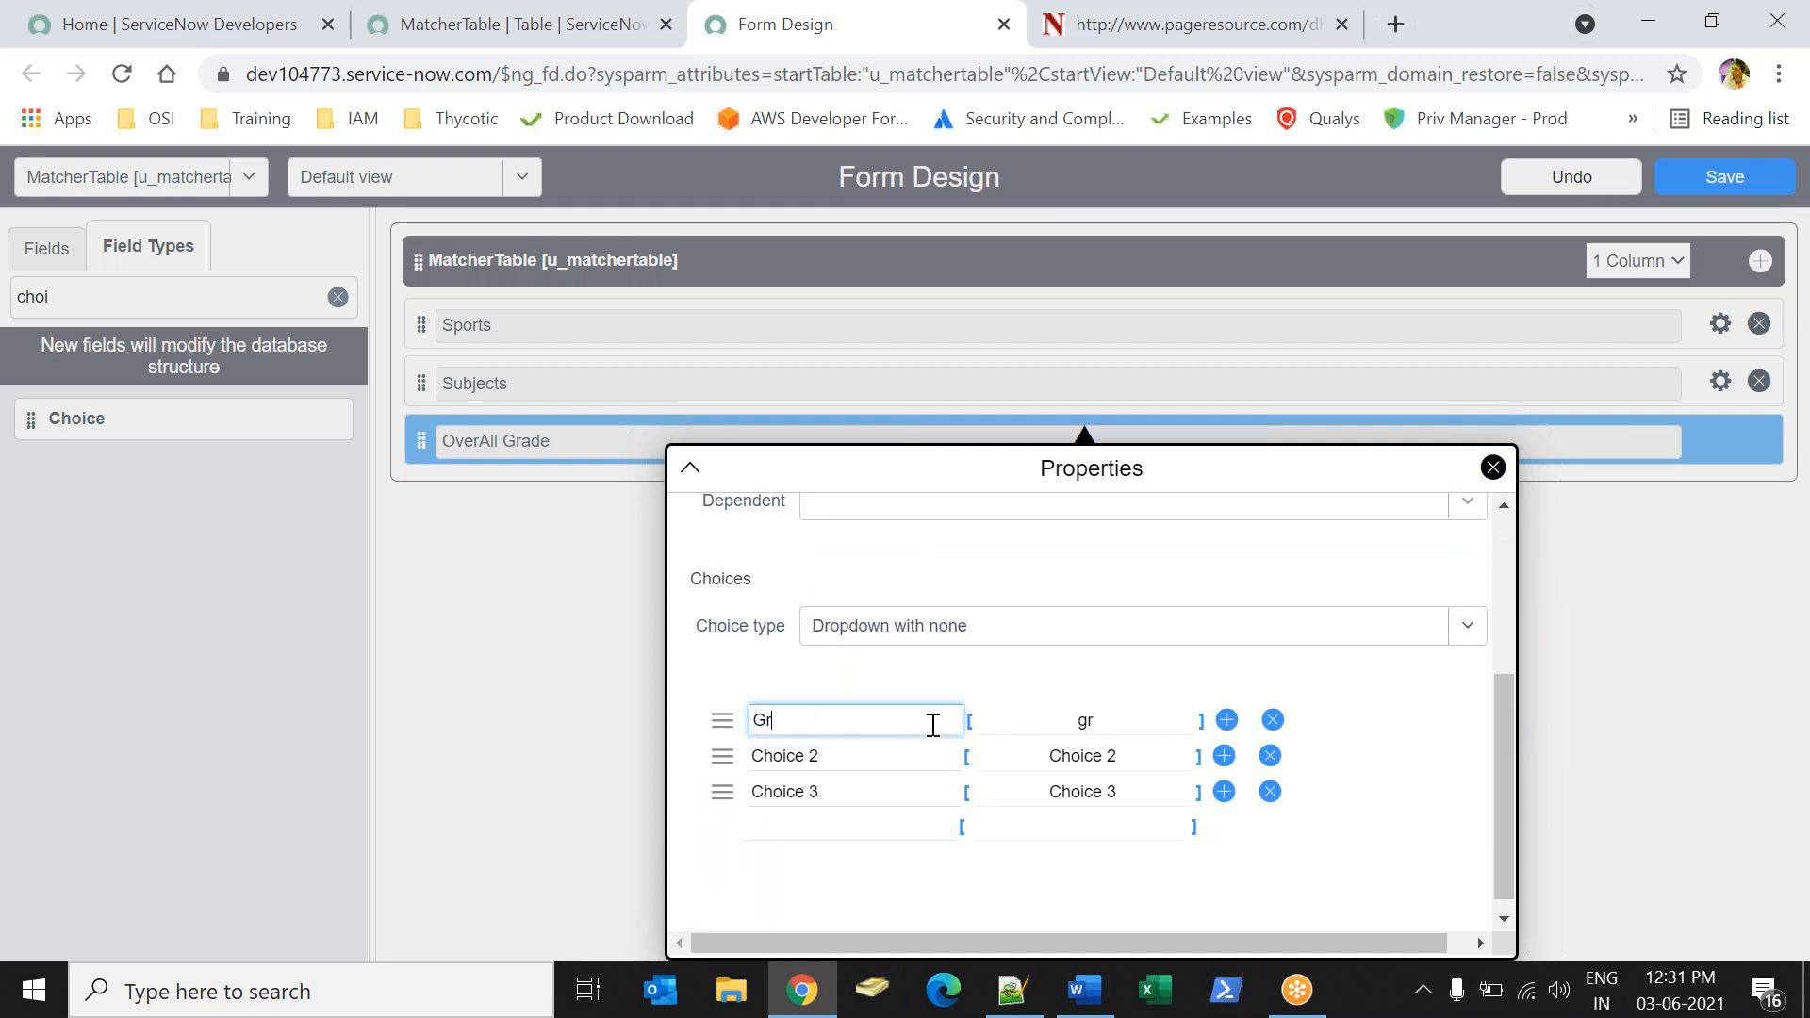
Rename the OverAll Grade field's second and third choices Grade B and Grade C.
click(892, 754)
triple_click(893, 754)
text(Grade B)
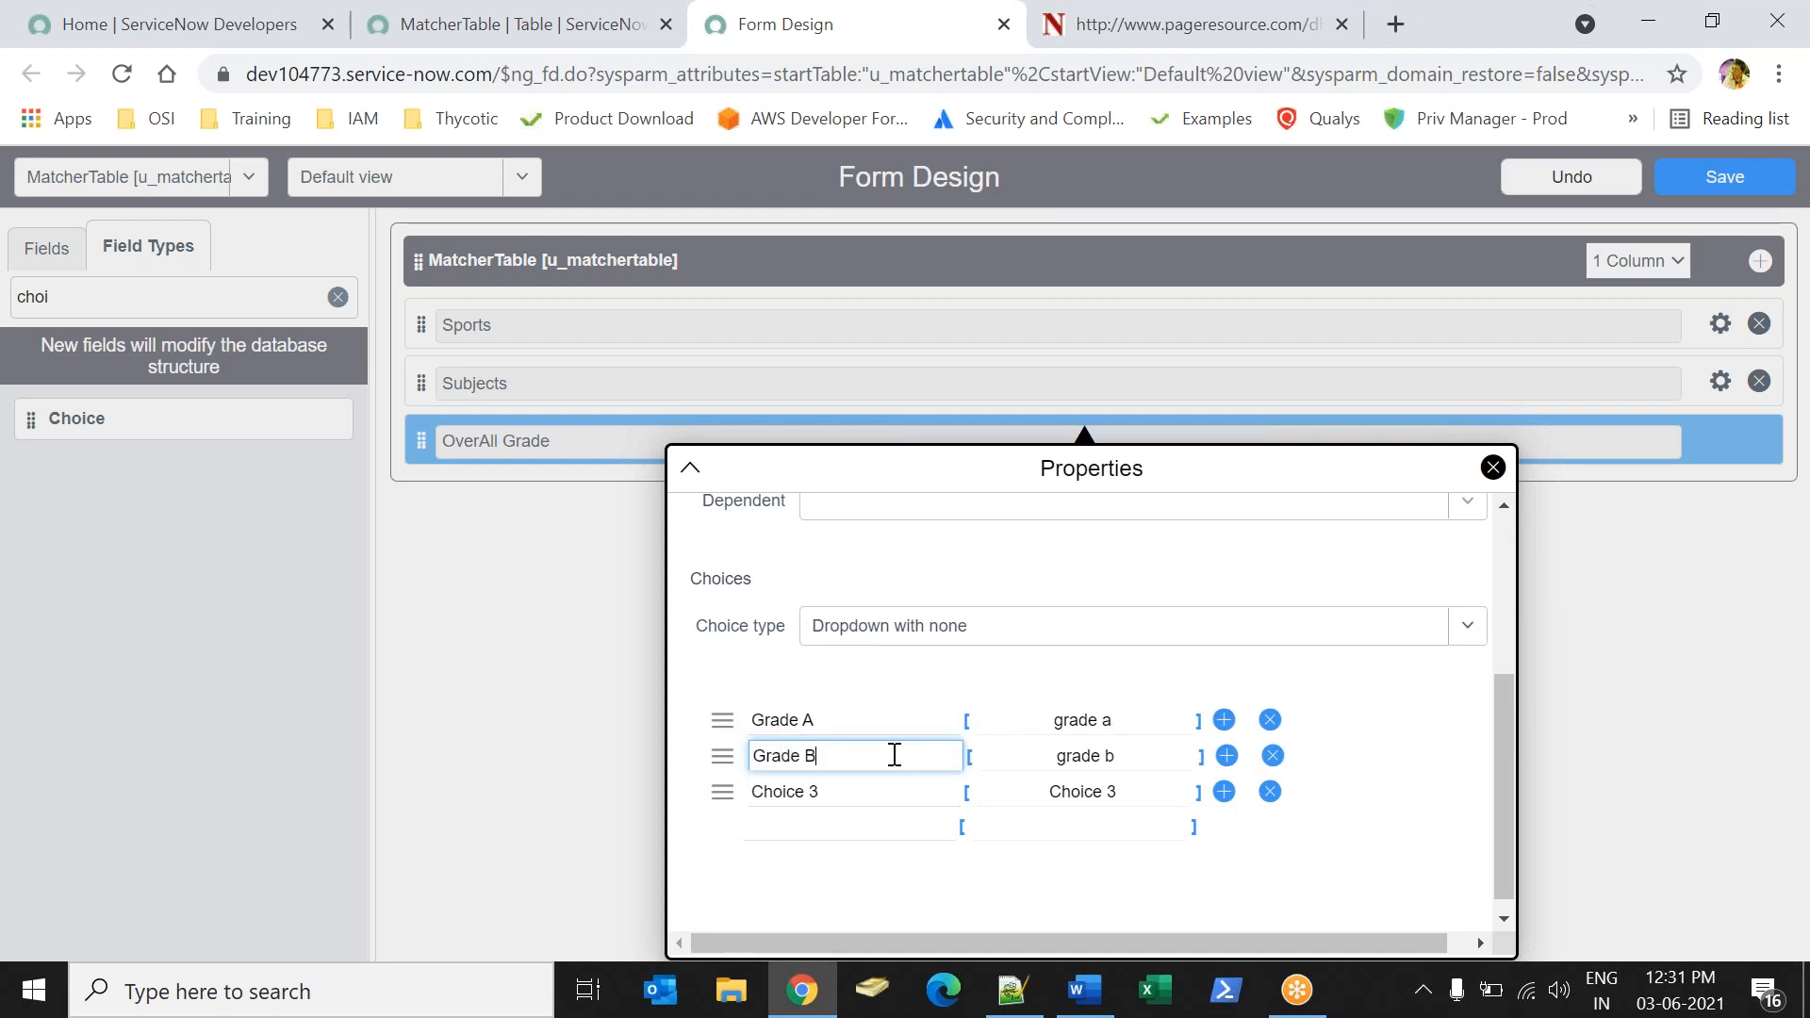
triple_click(853, 790)
text(Grade C)
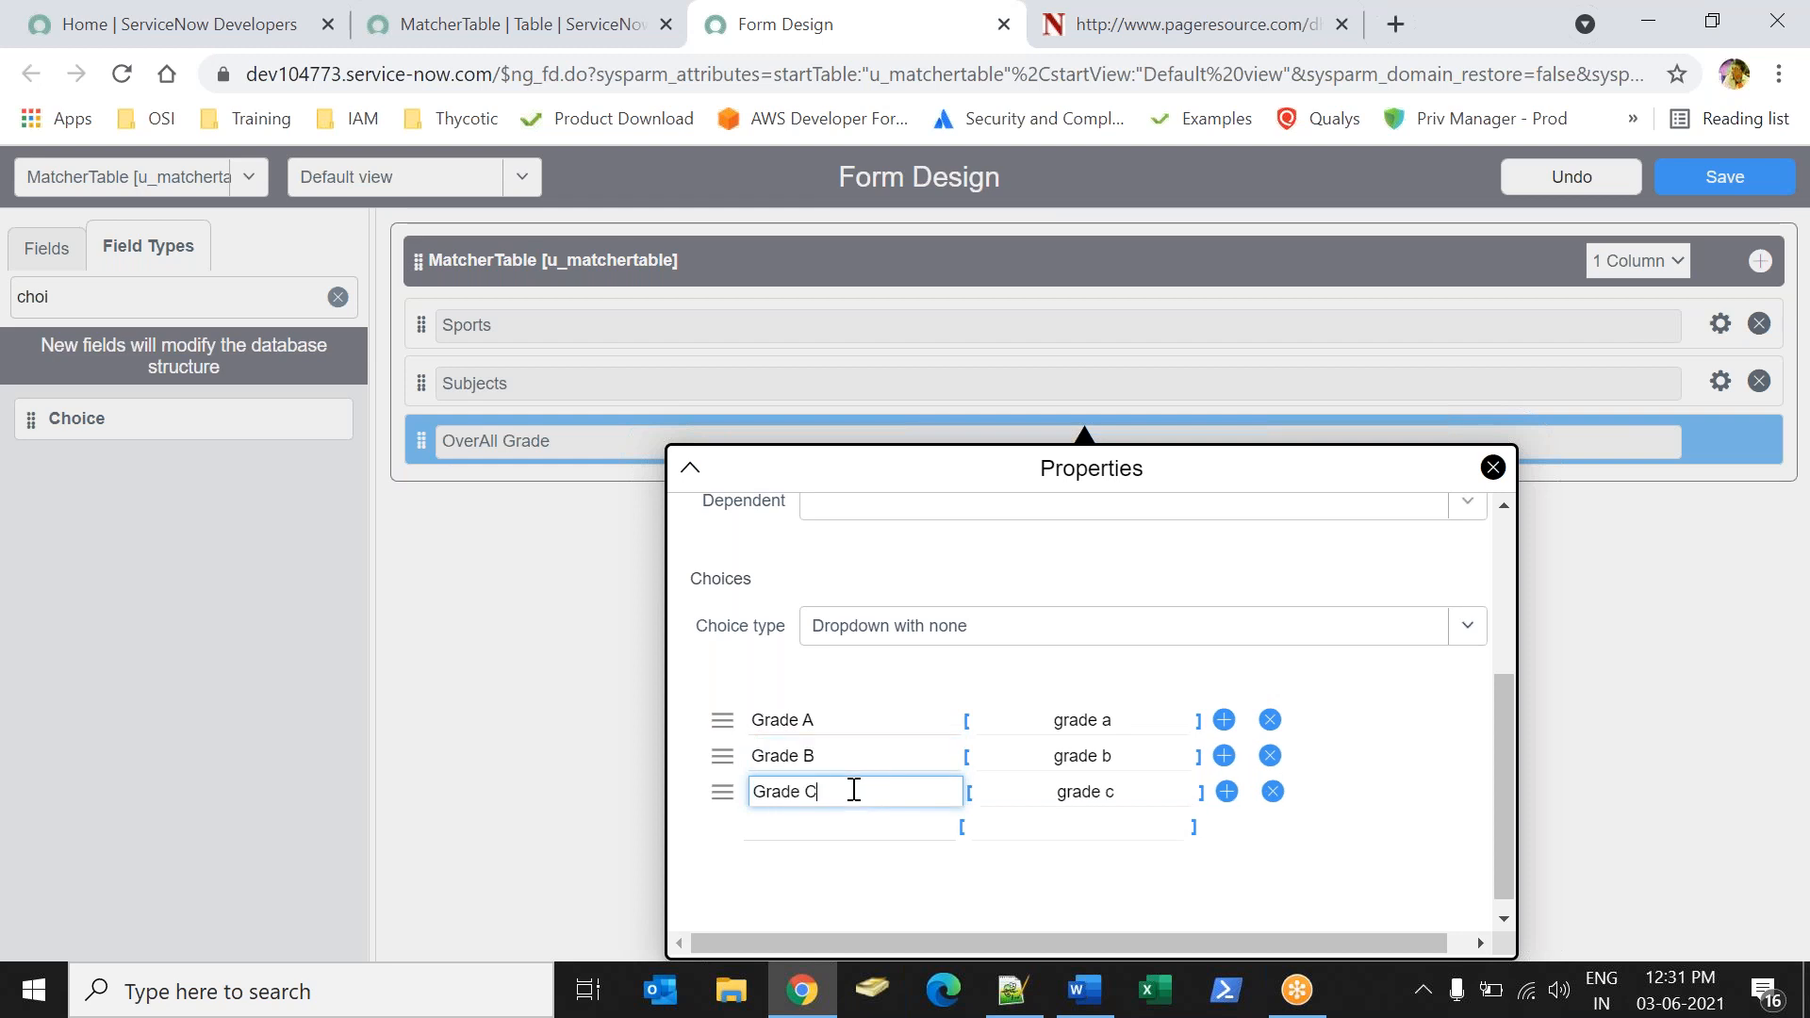
Set the OverAll Grade choice values to 10, 20 and 30 for Grades A, B and C, and close the properties.
triple_click(1138, 730)
click(1128, 750)
key(ctrl+a)
text(20)
click(1121, 787)
key(ctrl+a)
text(3)
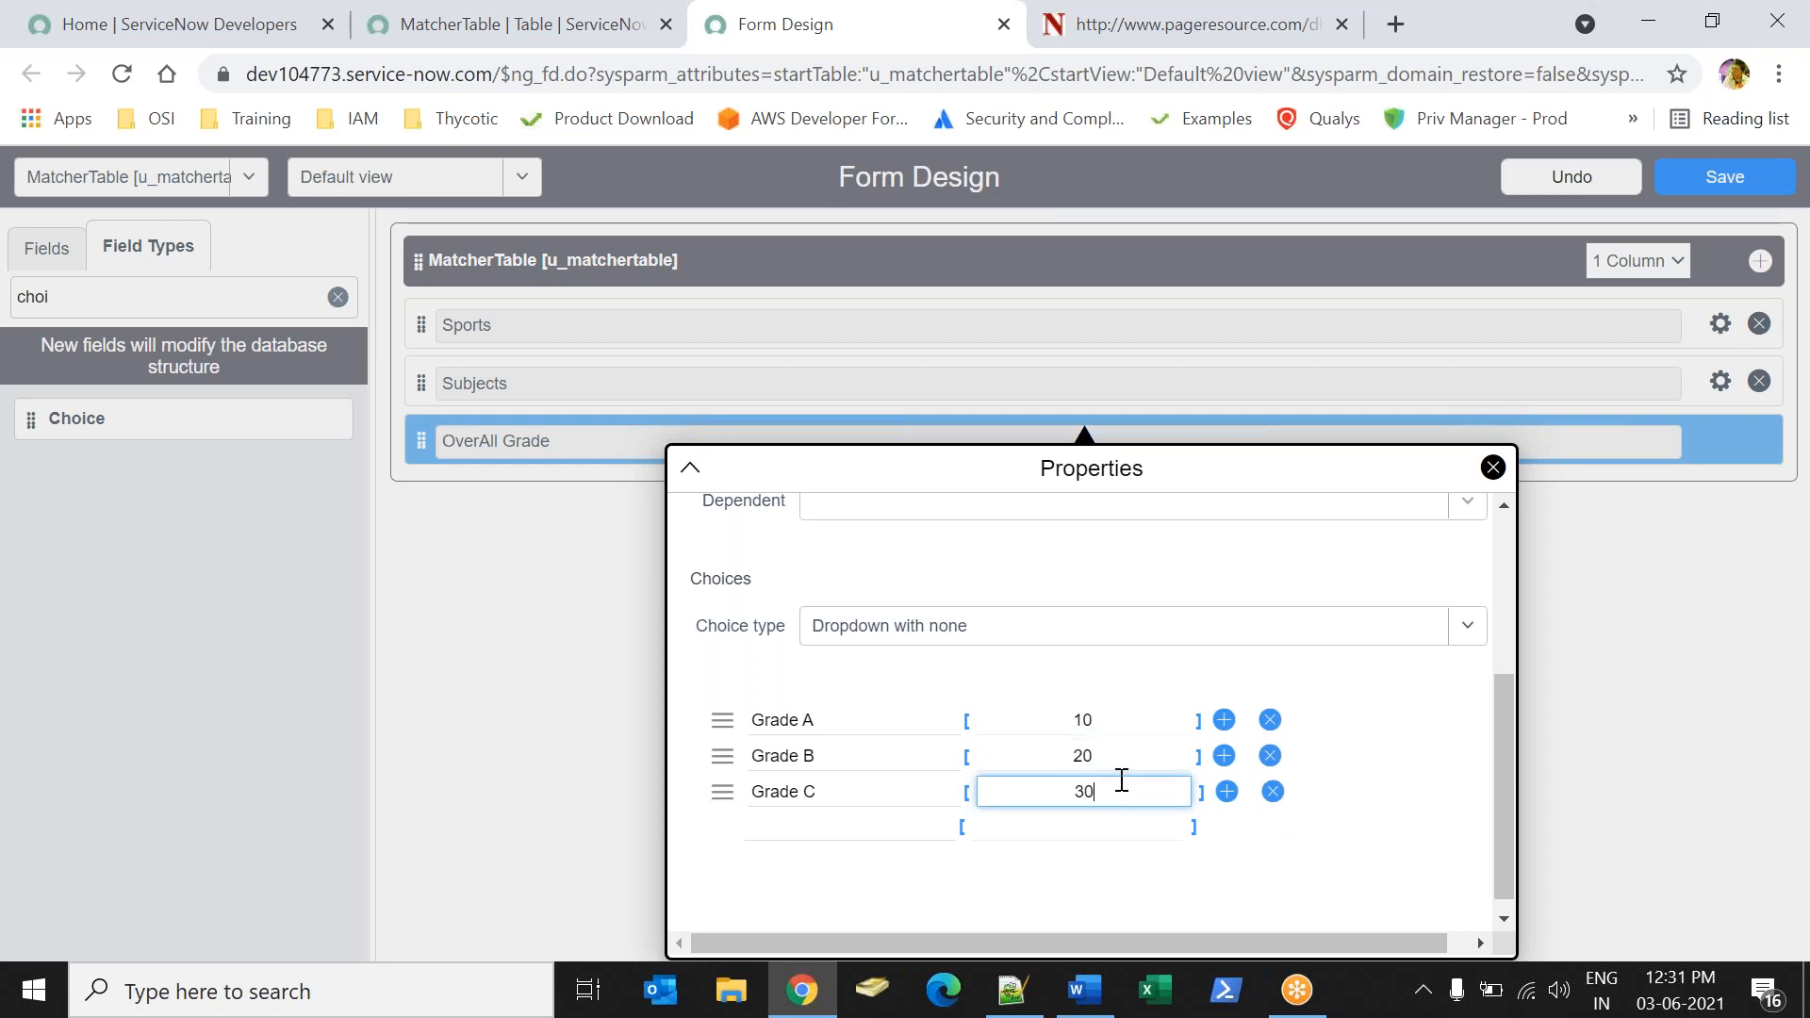
click(1492, 466)
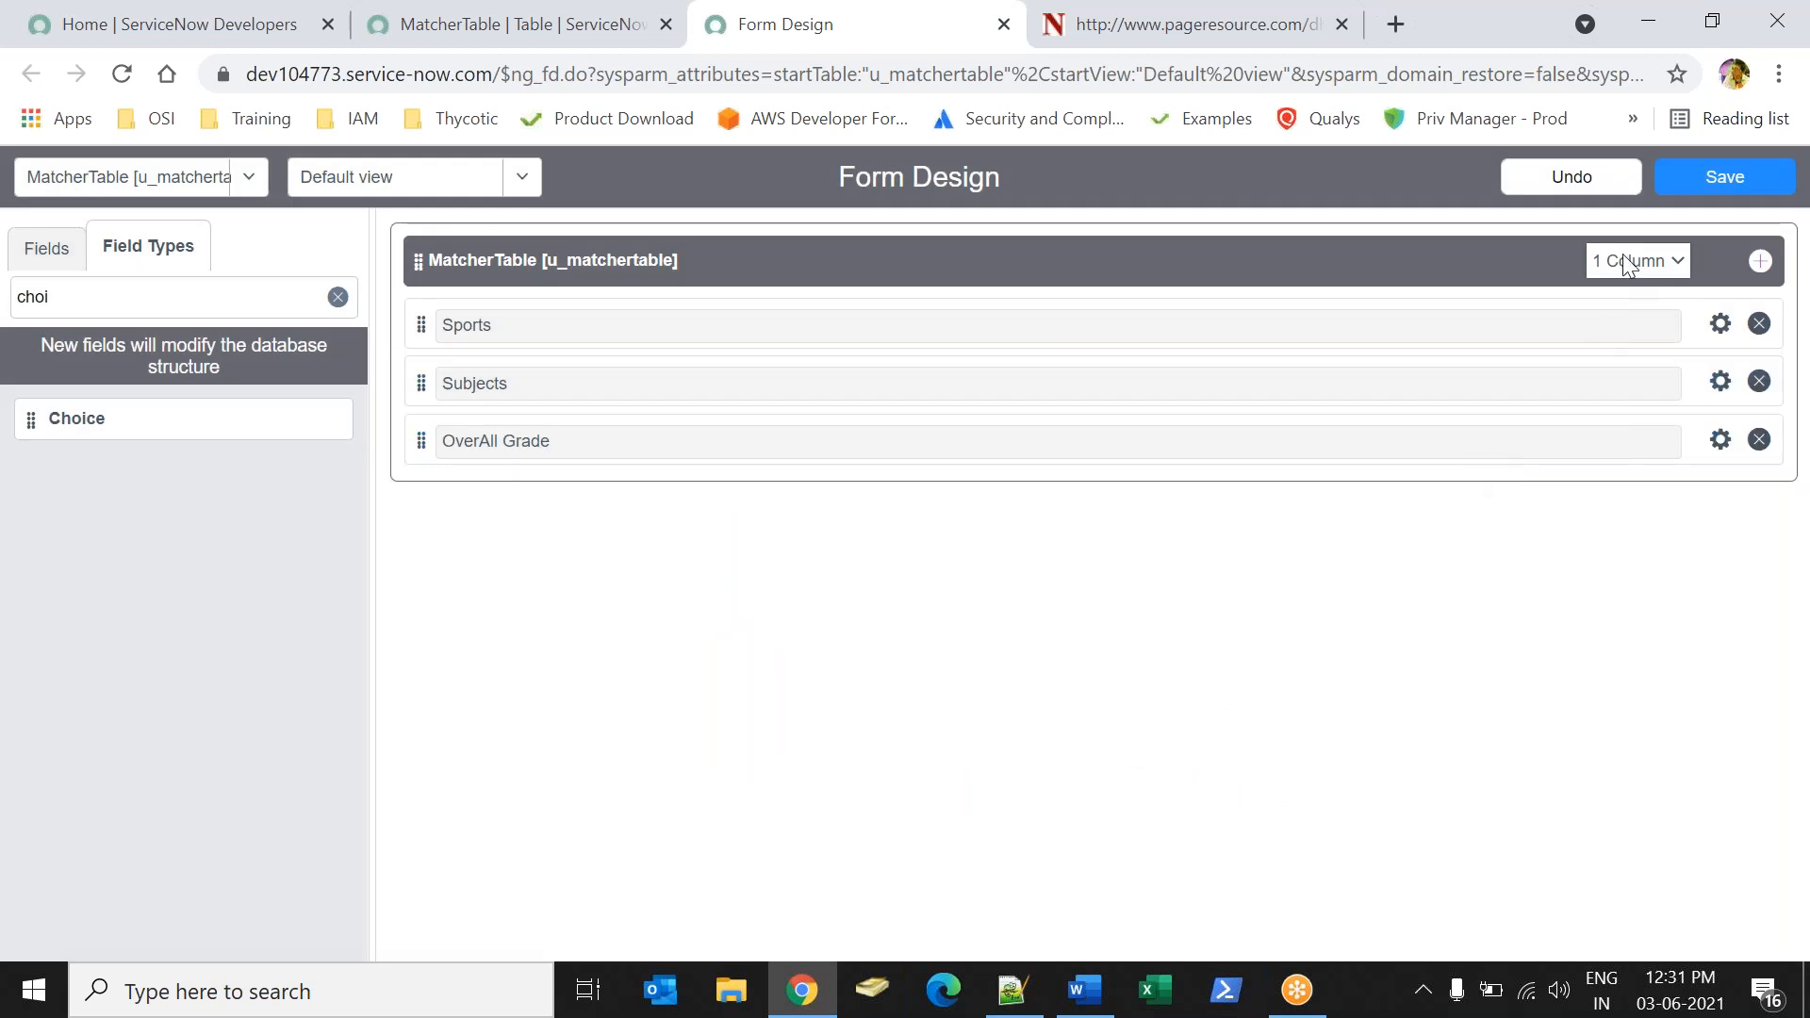
Save the MatcherTable form design, close the designer, and show the table's record list.
click(1688, 179)
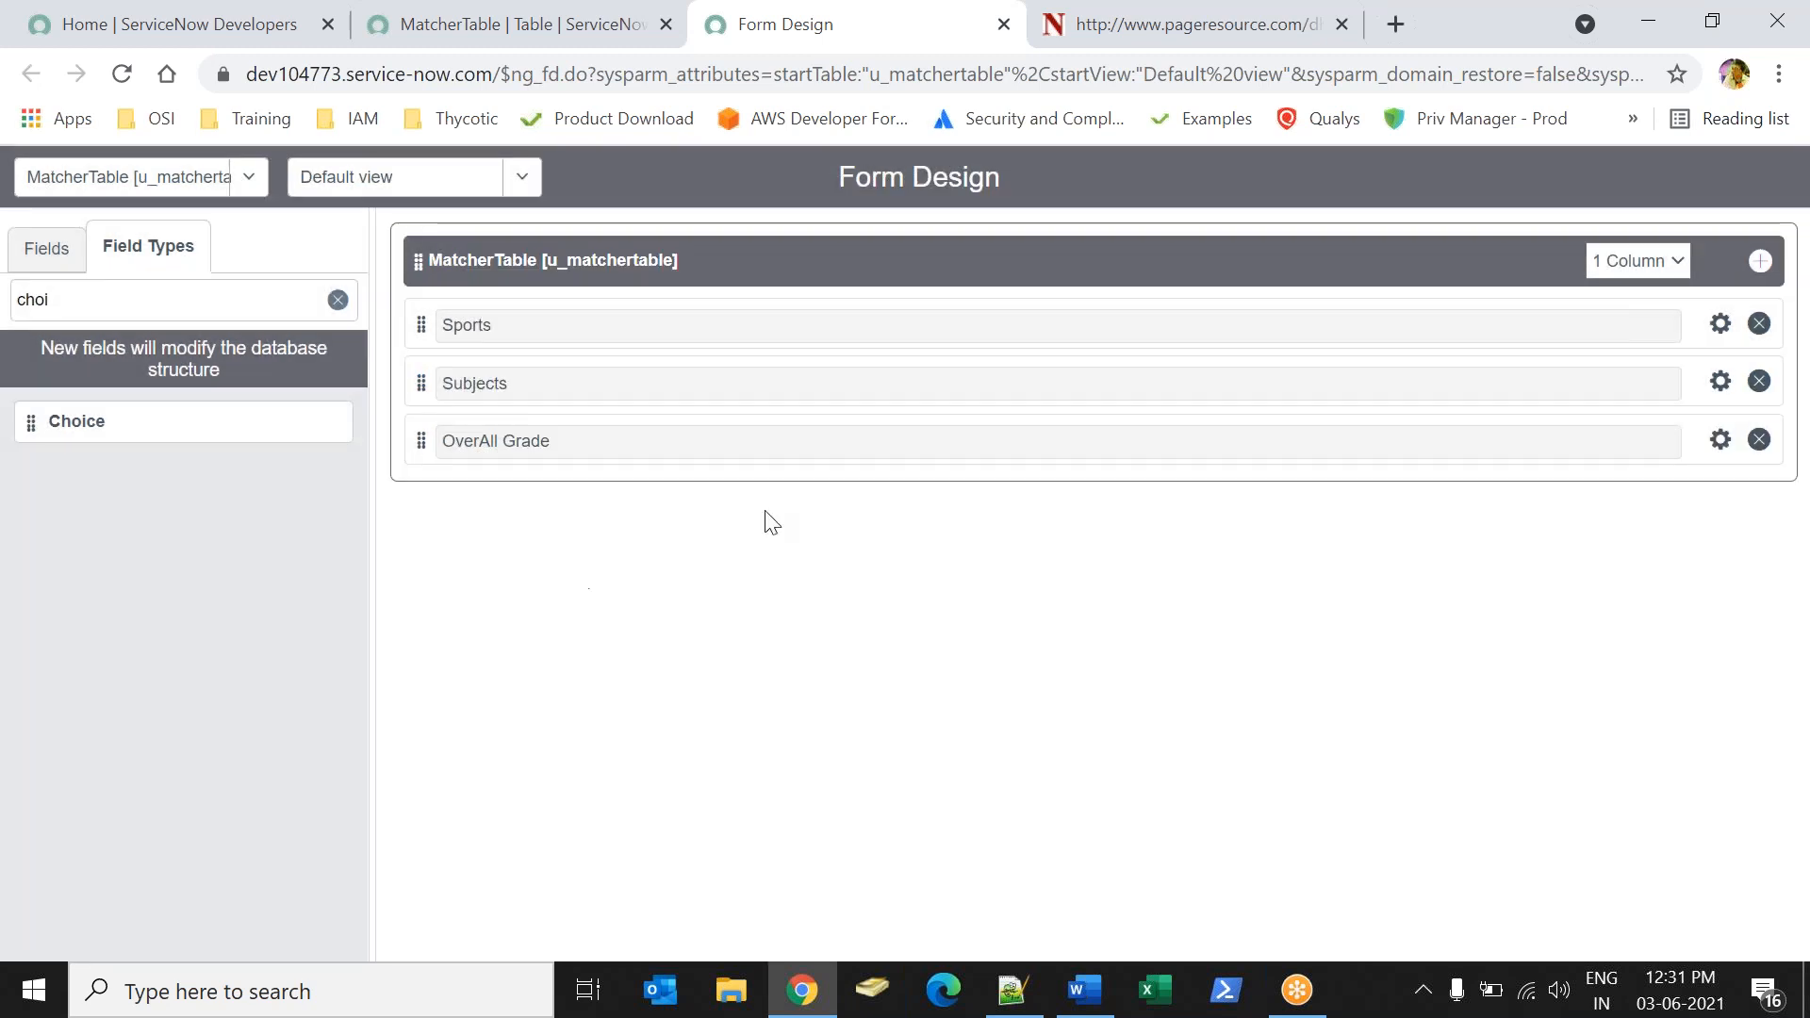
right_click(845, 38)
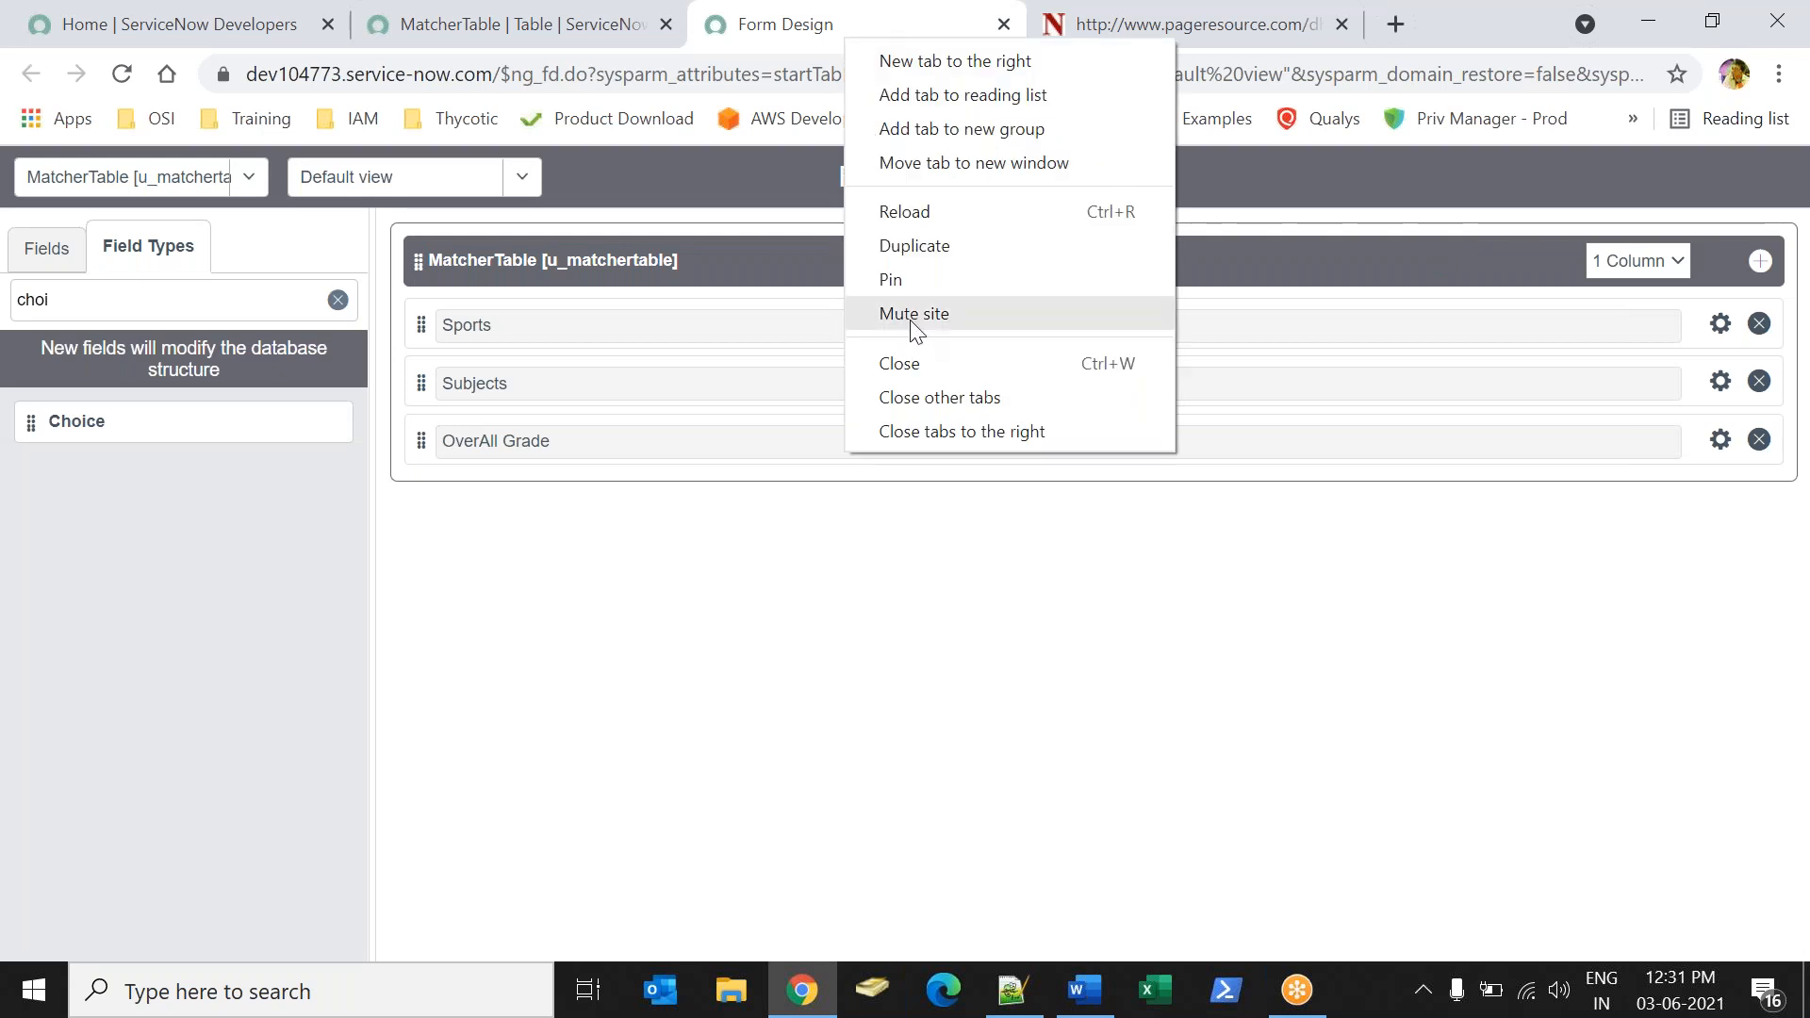
click(901, 361)
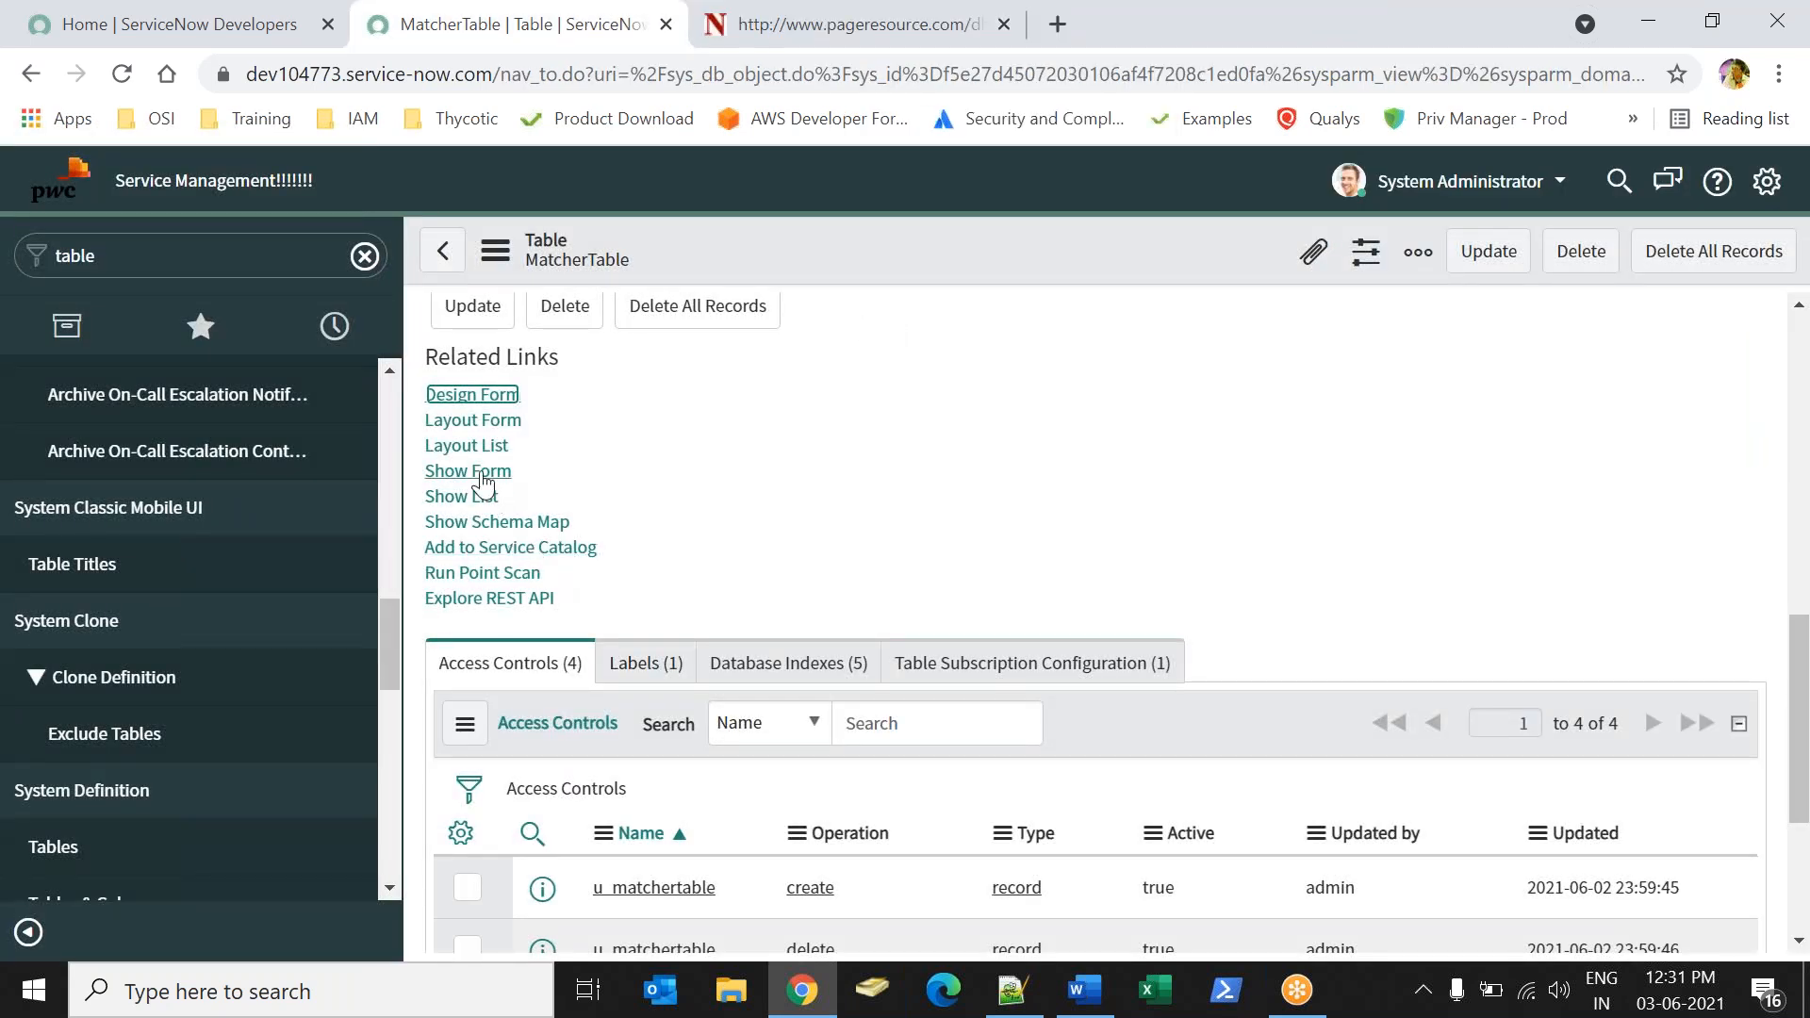
click(461, 496)
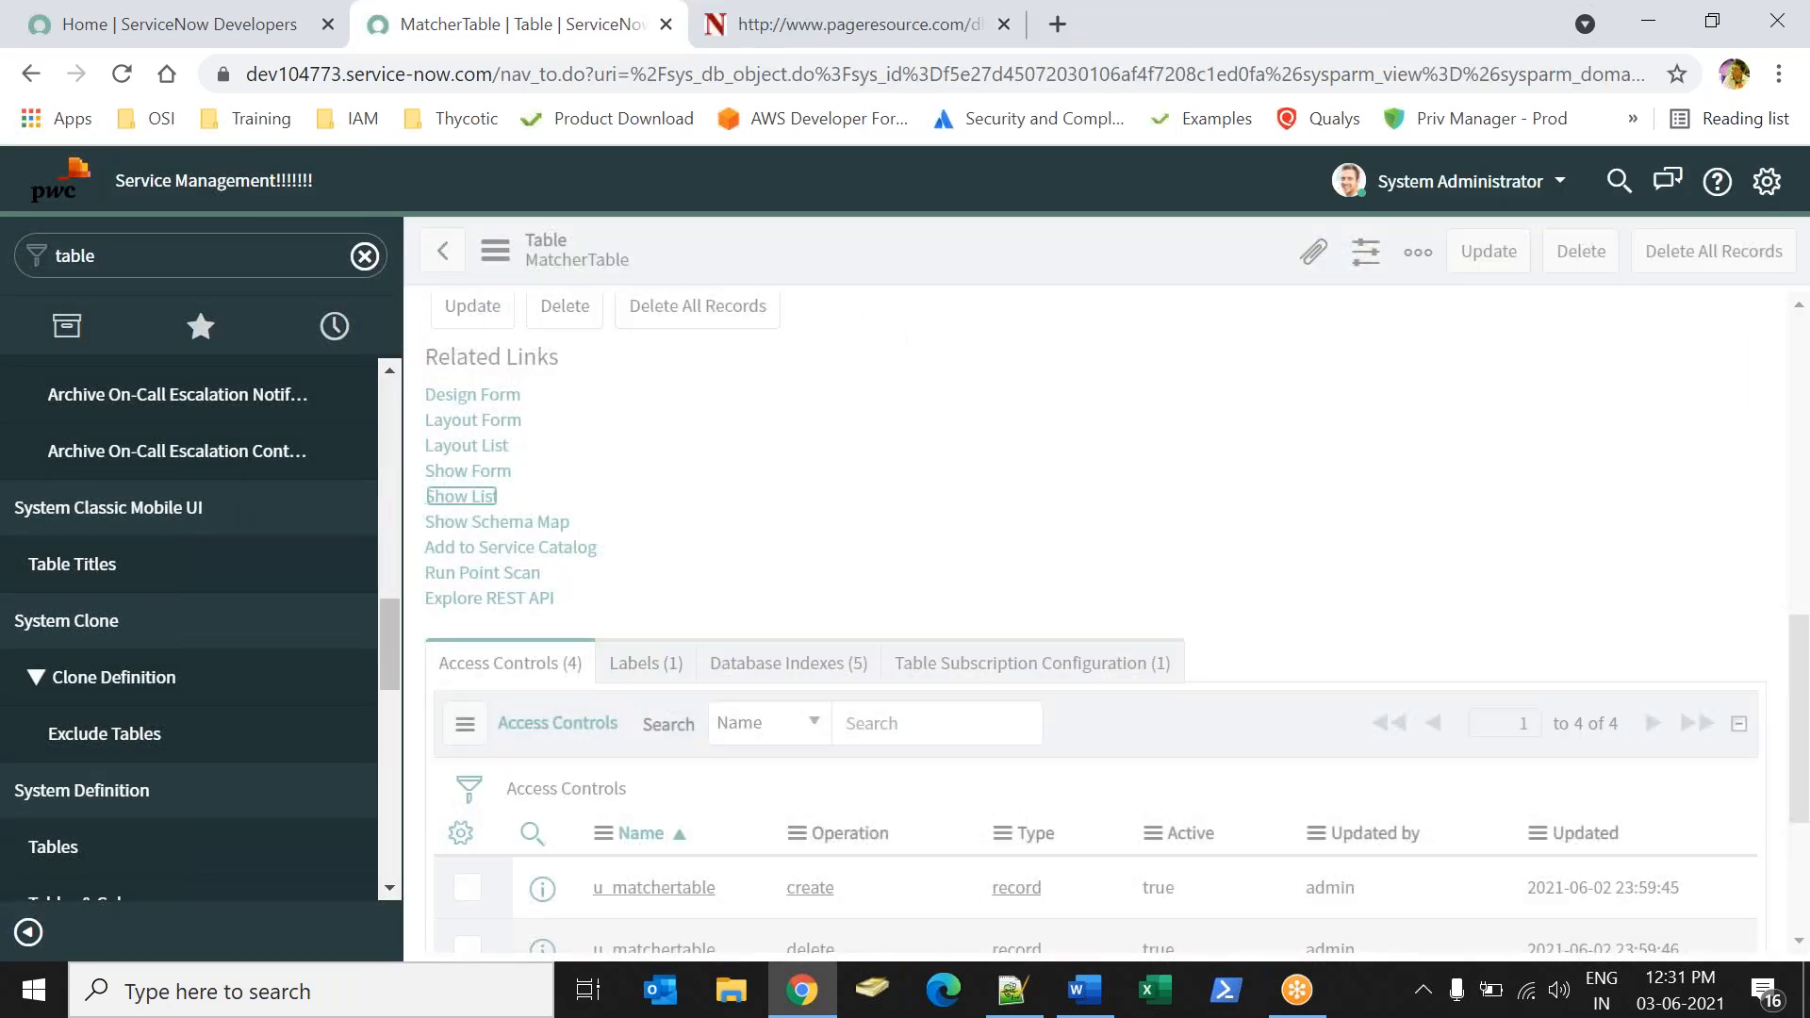
Create a MatcherTable record with Sports, Subjects and OverAll Grade all set to Grade A.
click(624, 257)
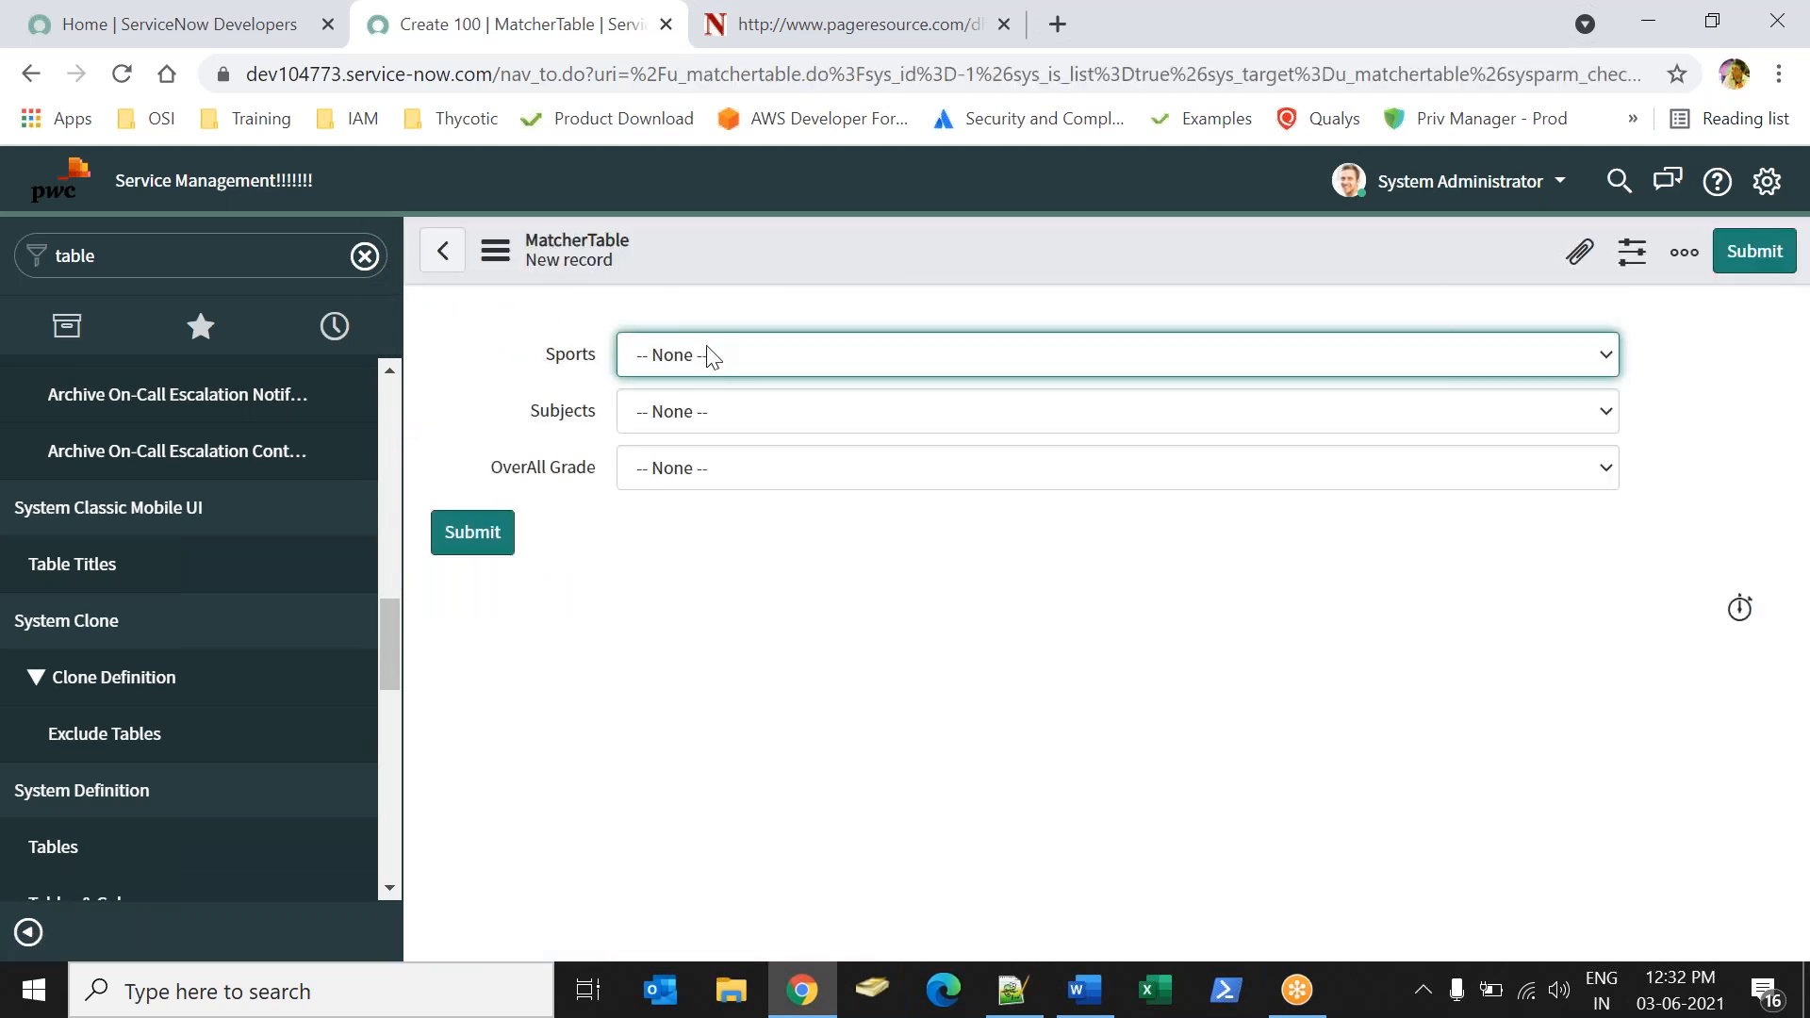
click(709, 356)
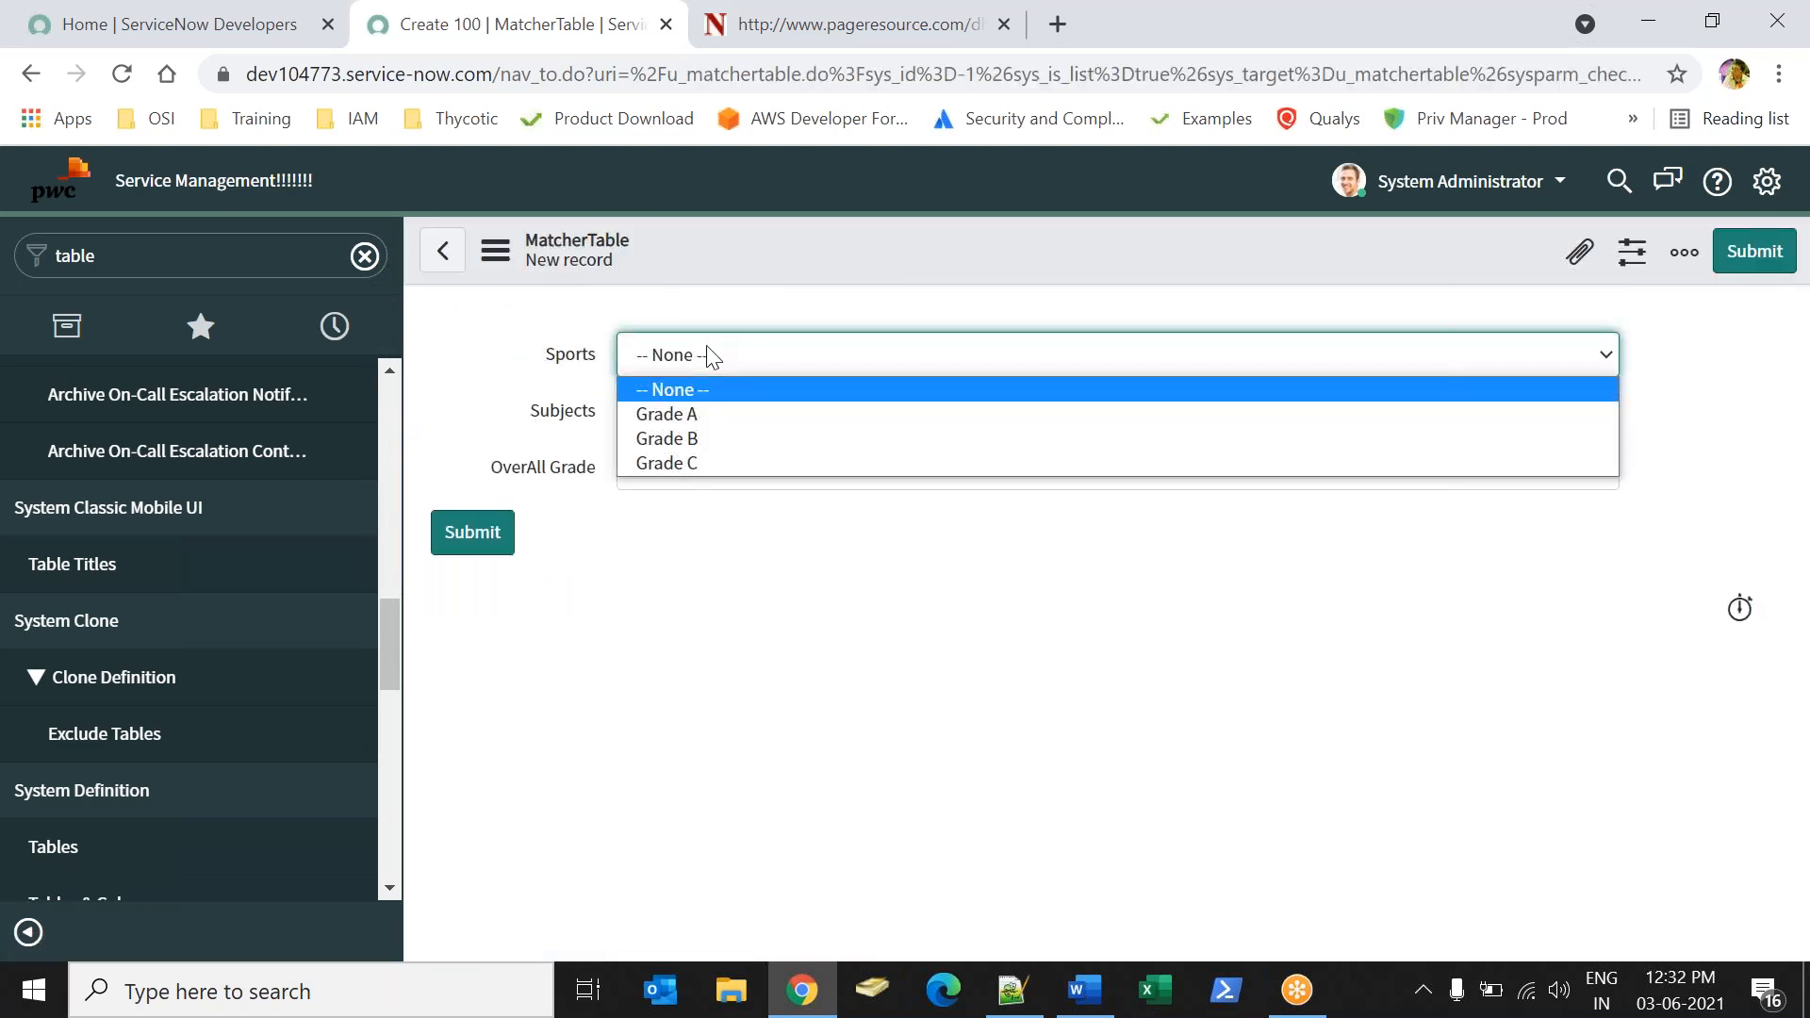
click(665, 416)
click(693, 422)
click(666, 467)
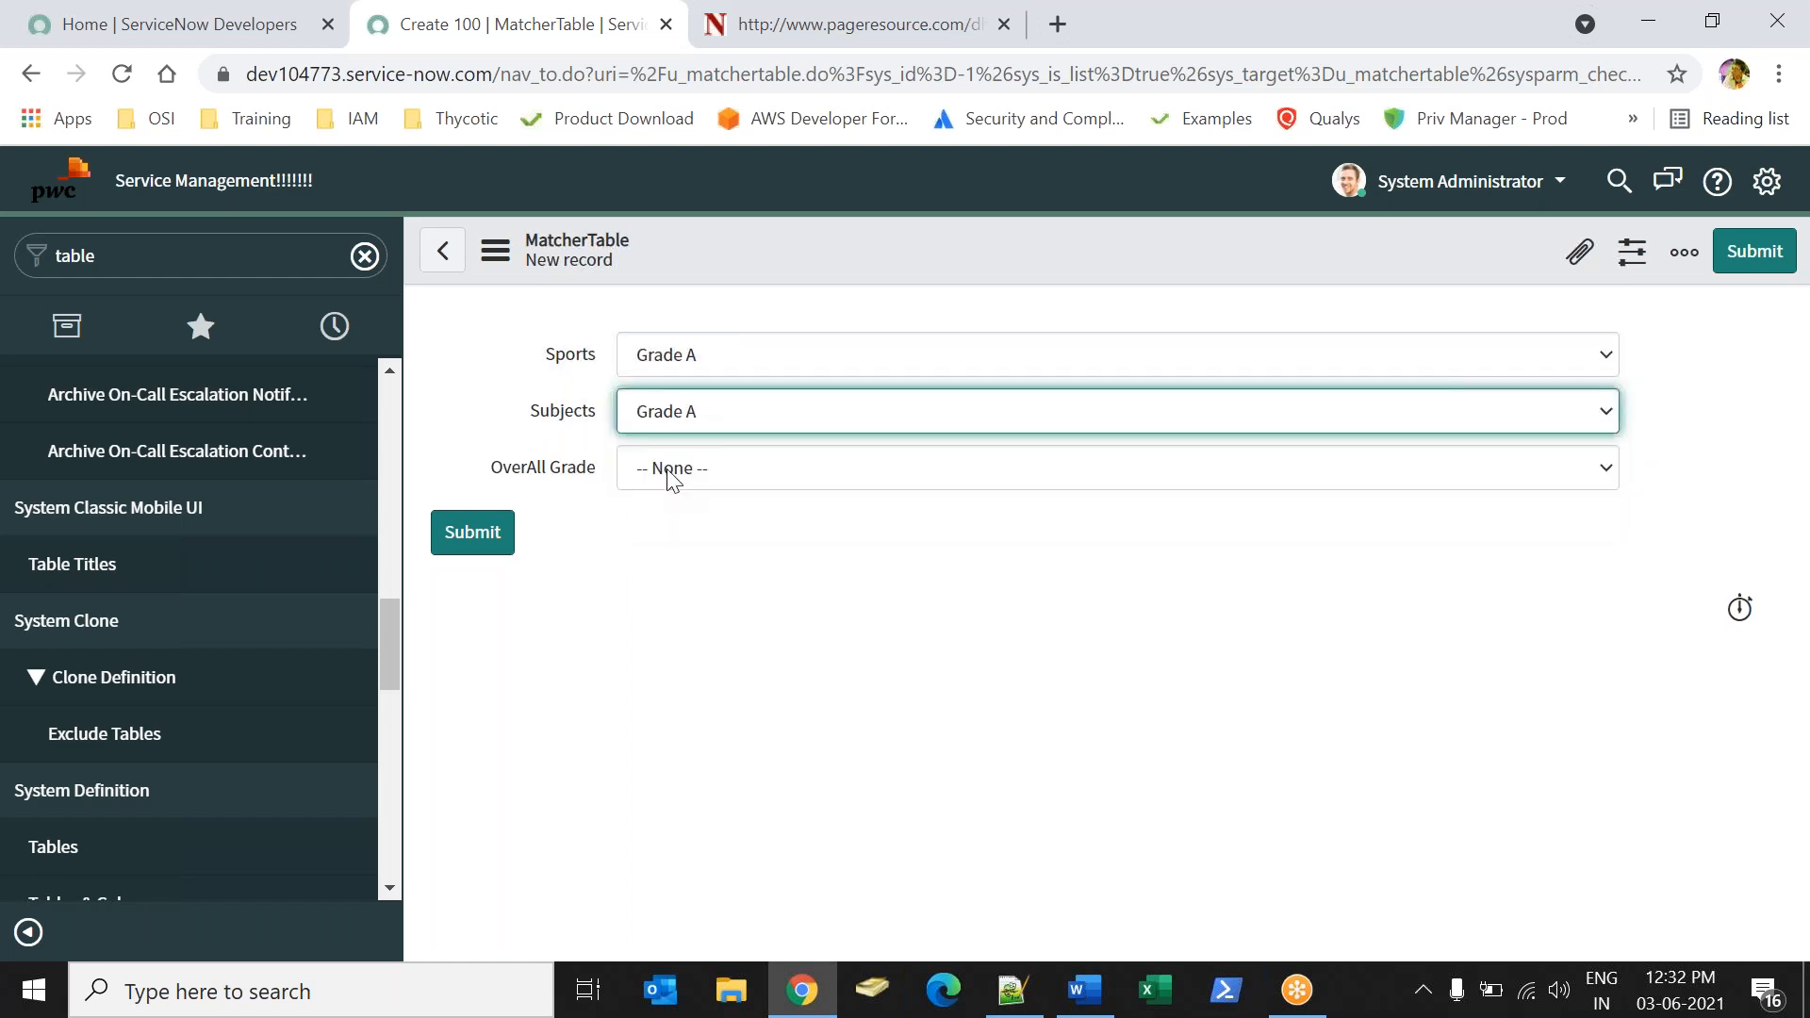
click(672, 471)
click(670, 526)
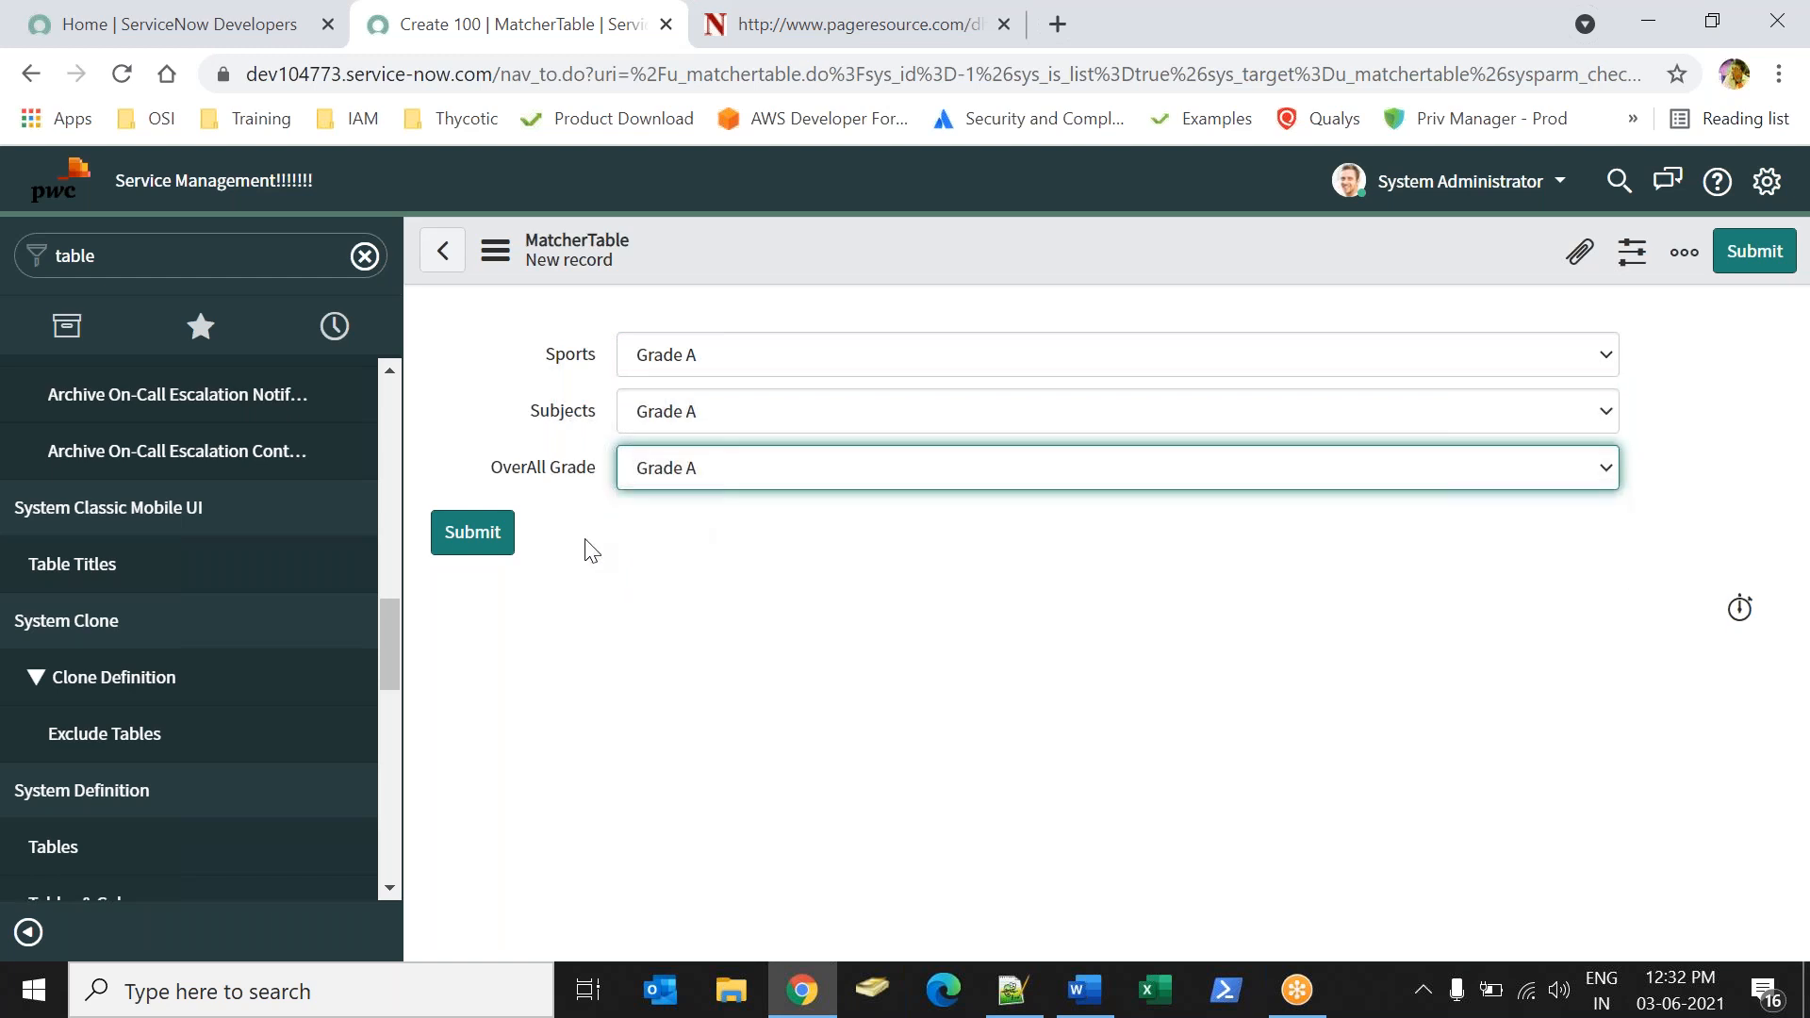
click(507, 551)
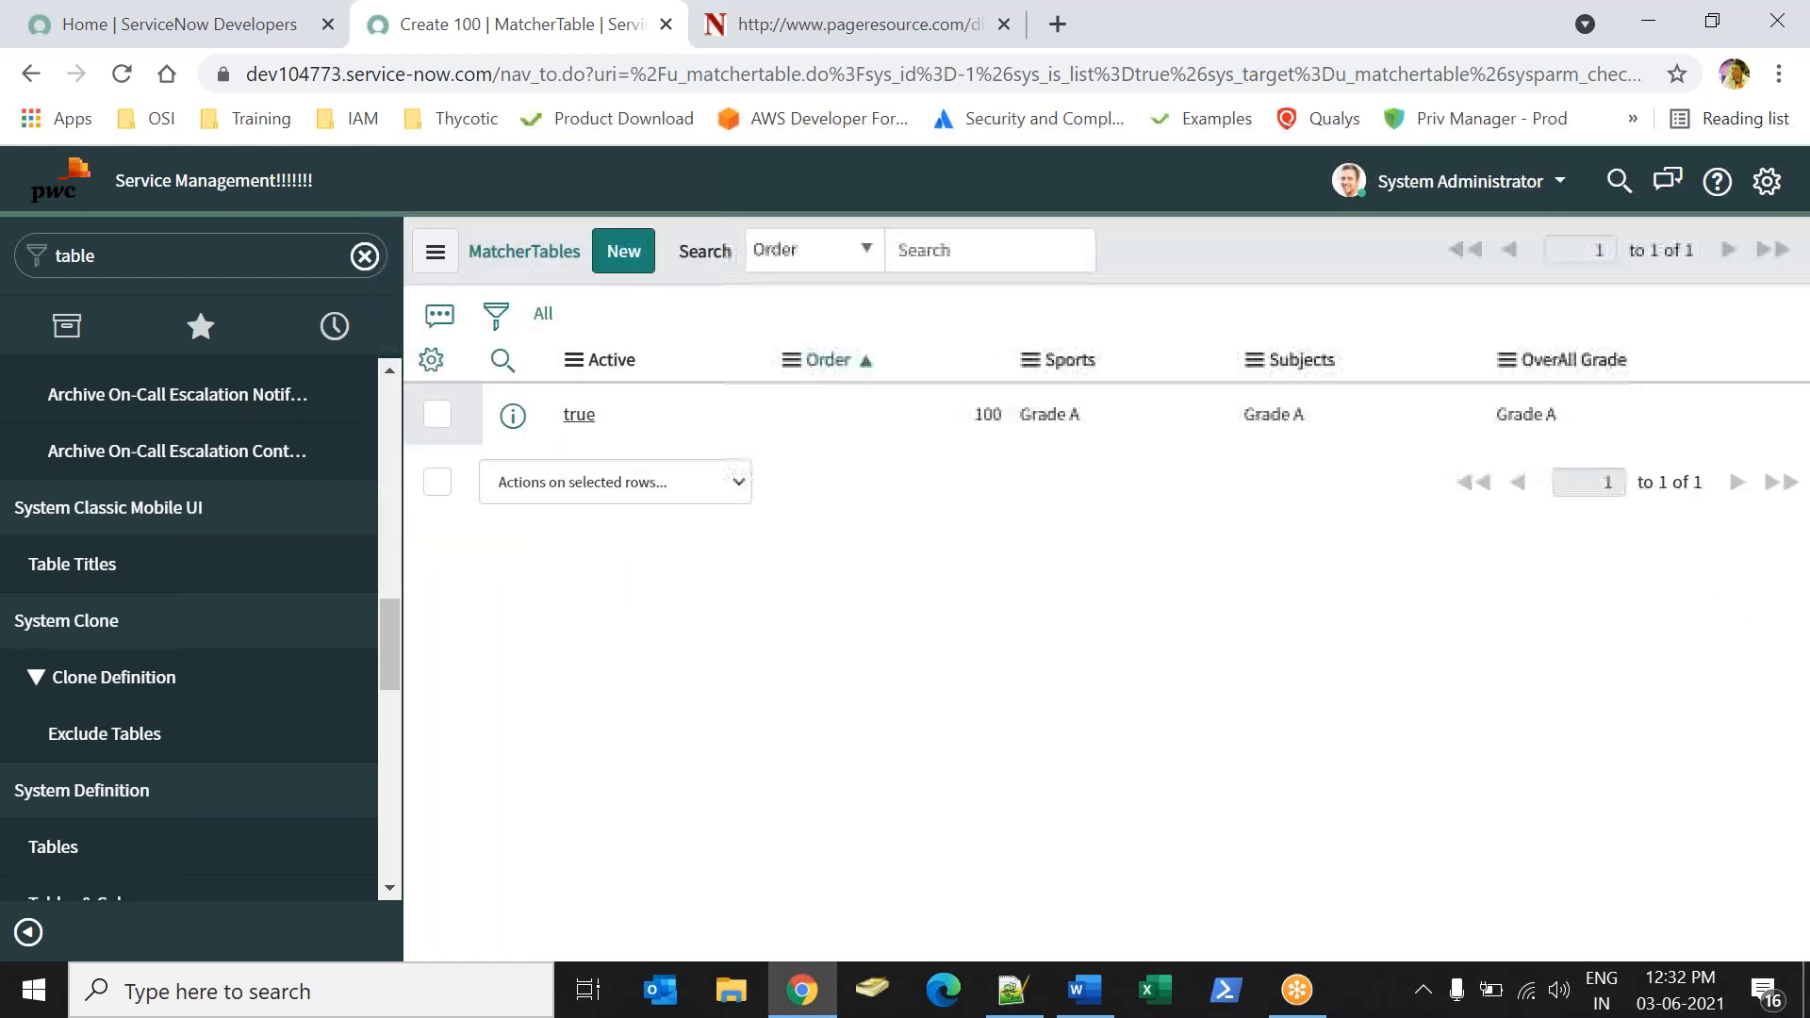
Personalize the MatcherTables list by removing the Active and Order columns, keeping only Sports, Subjects and OverAll Grade.
click(431, 359)
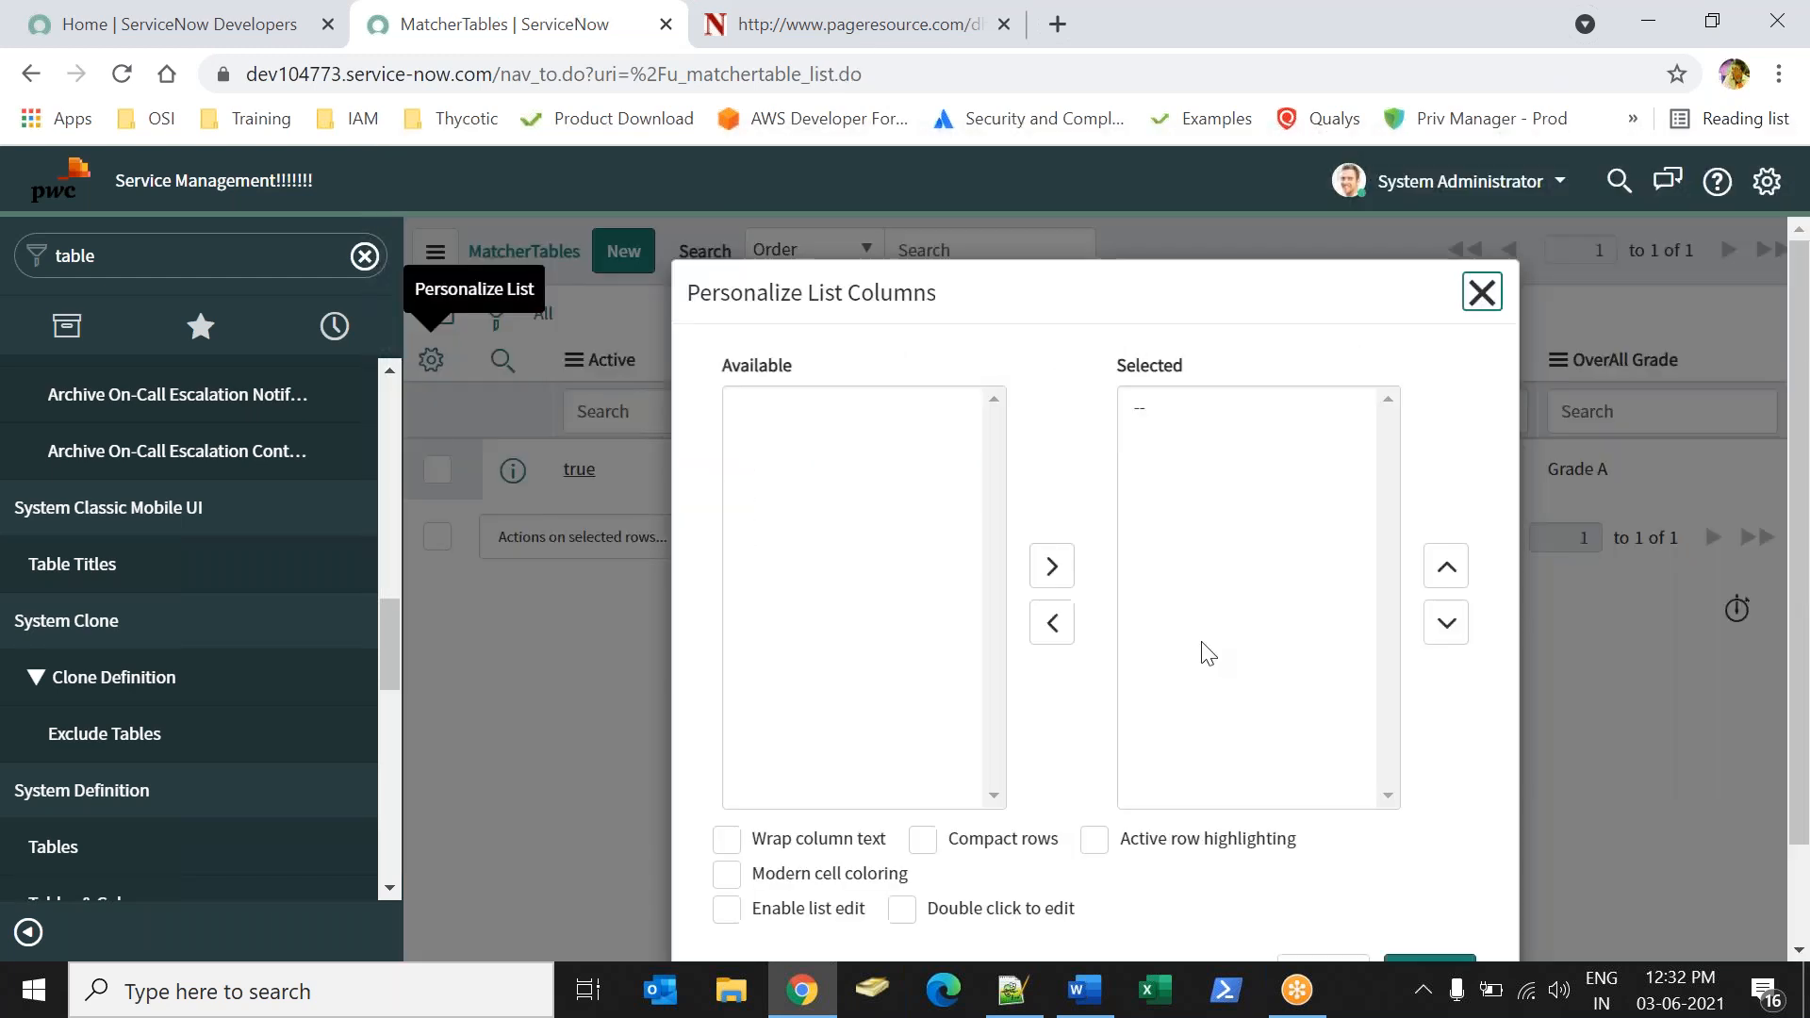
double_click(1184, 411)
click(1185, 411)
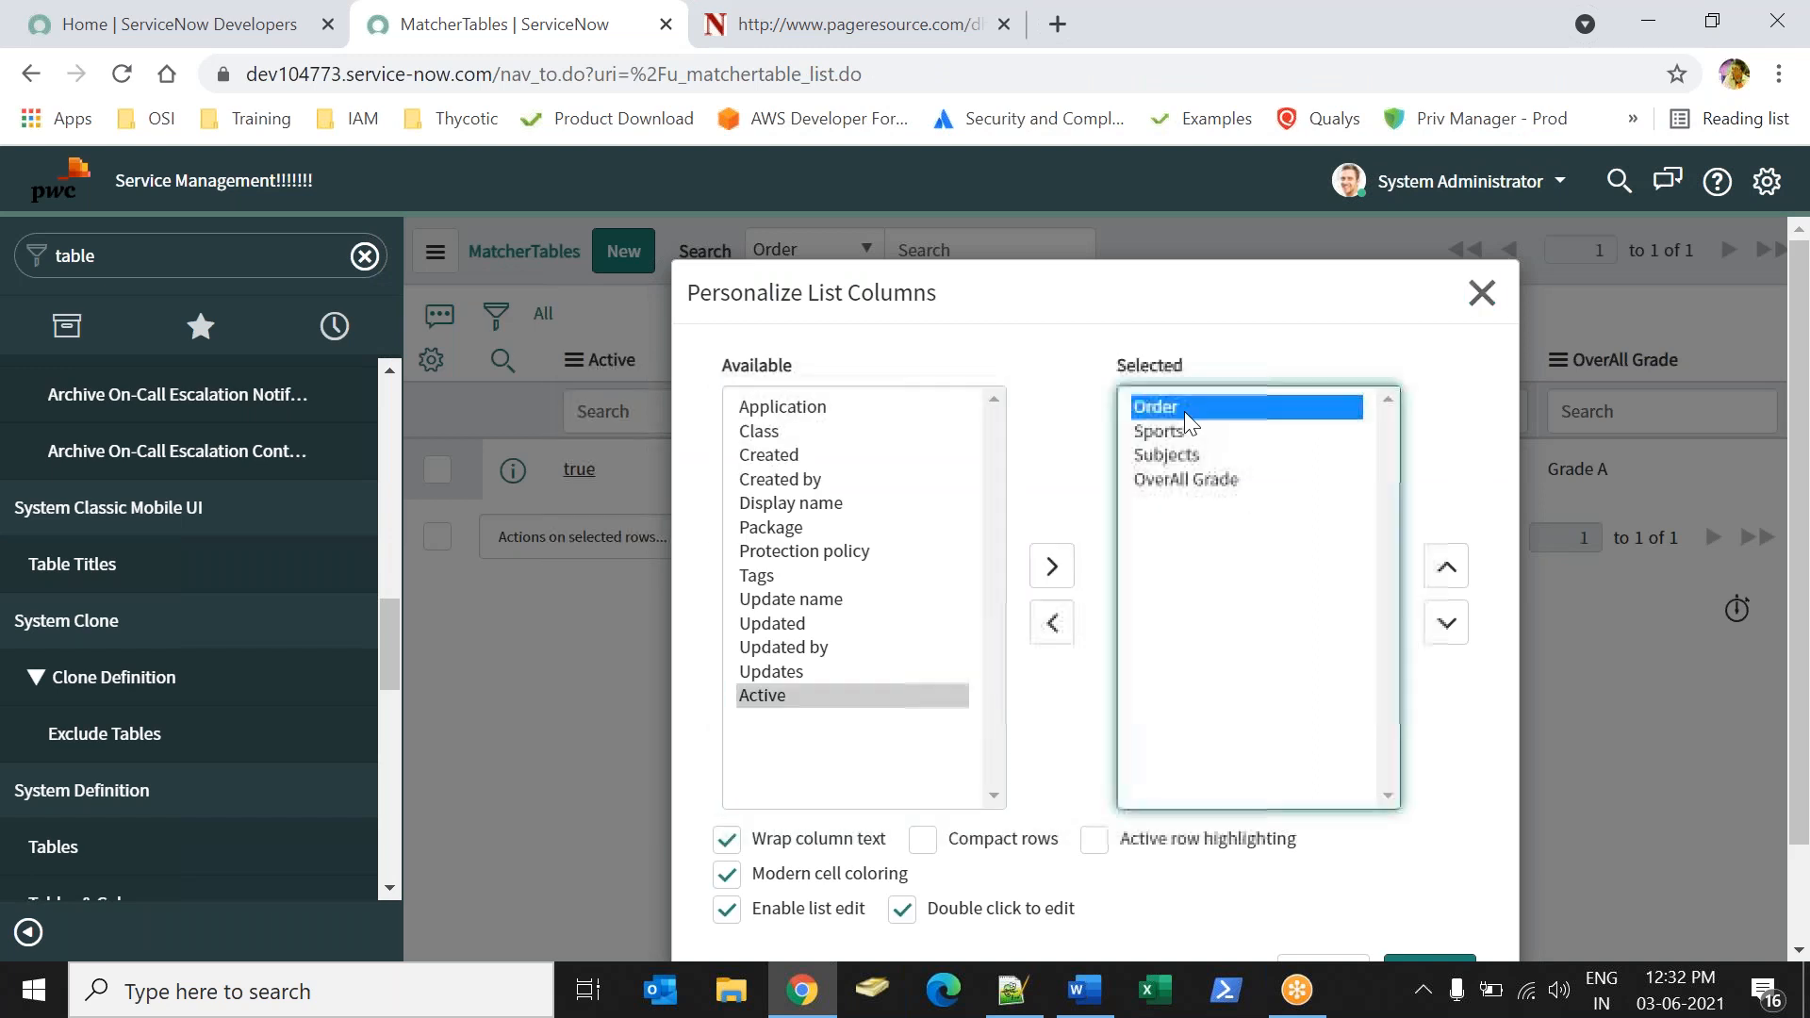
double_click(1167, 408)
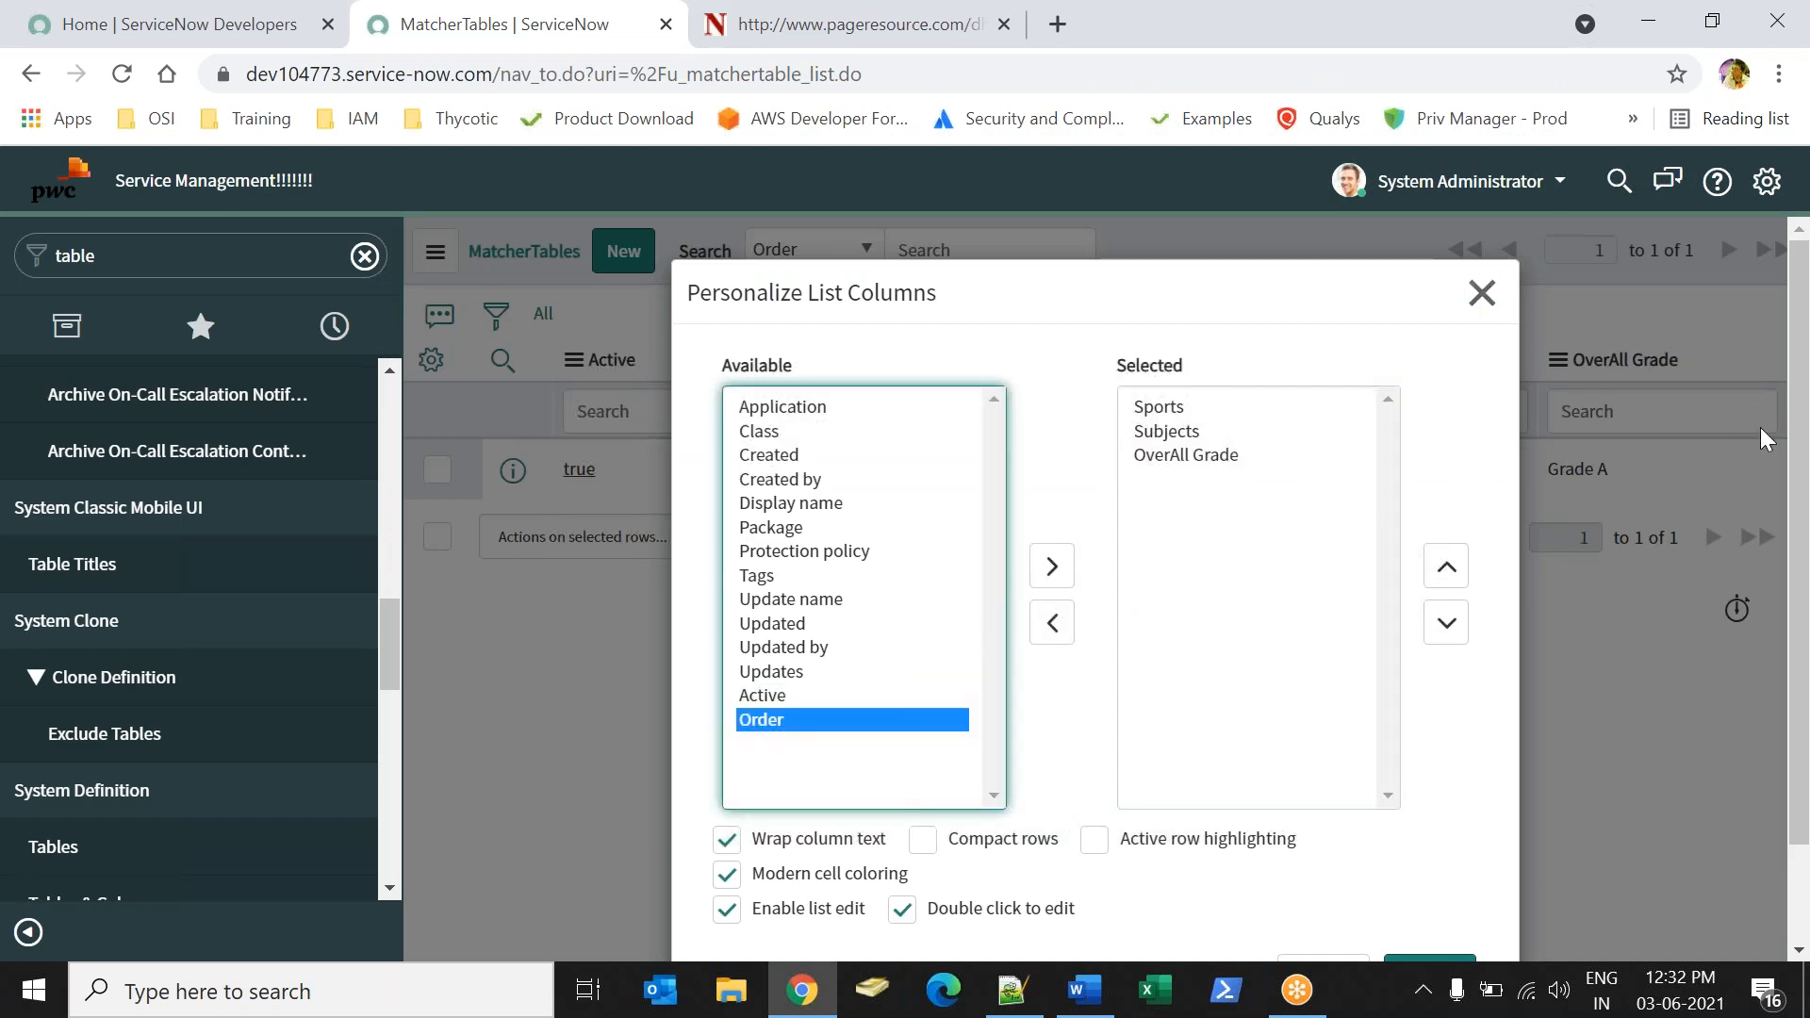
scroll(1807, 523, down, 2)
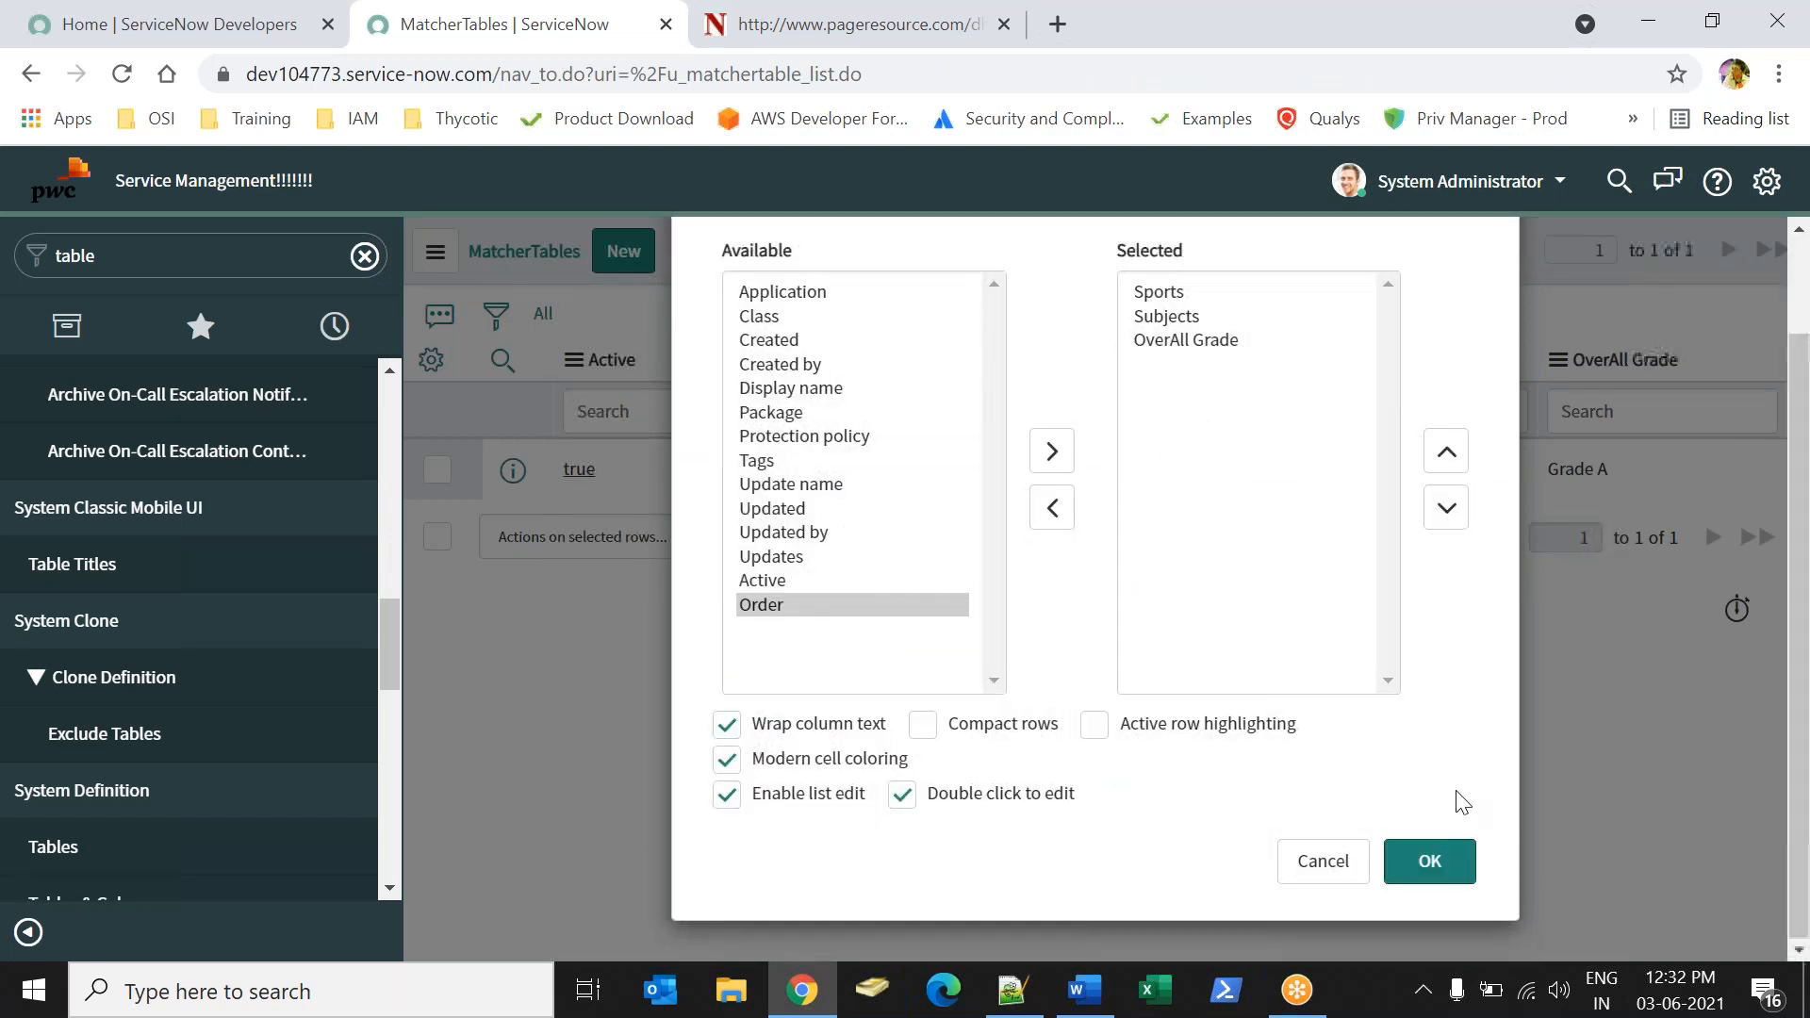
click(1450, 861)
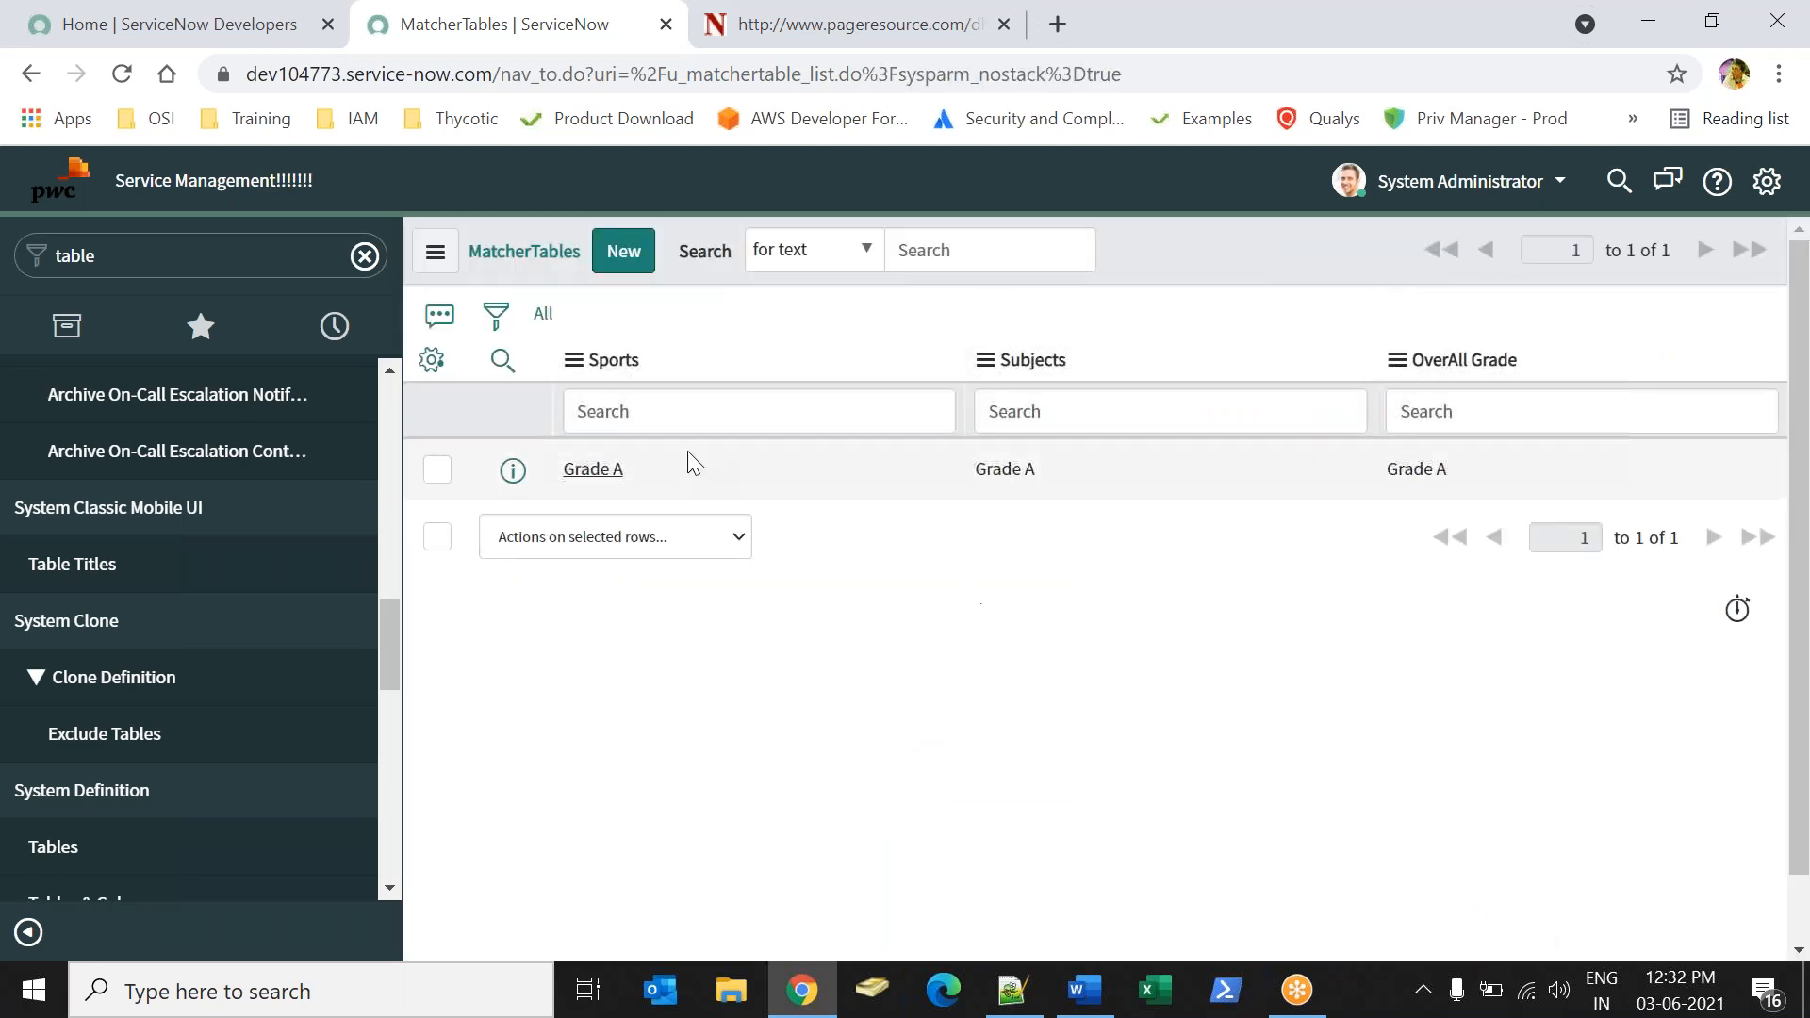
Add a MatcherTable record with Grade B for Sports, Subjects and OverAll Grade.
drag(641, 469, 601, 468)
drag(1464, 461, 1389, 470)
click(603, 257)
click(694, 359)
key(Down)
key(Return)
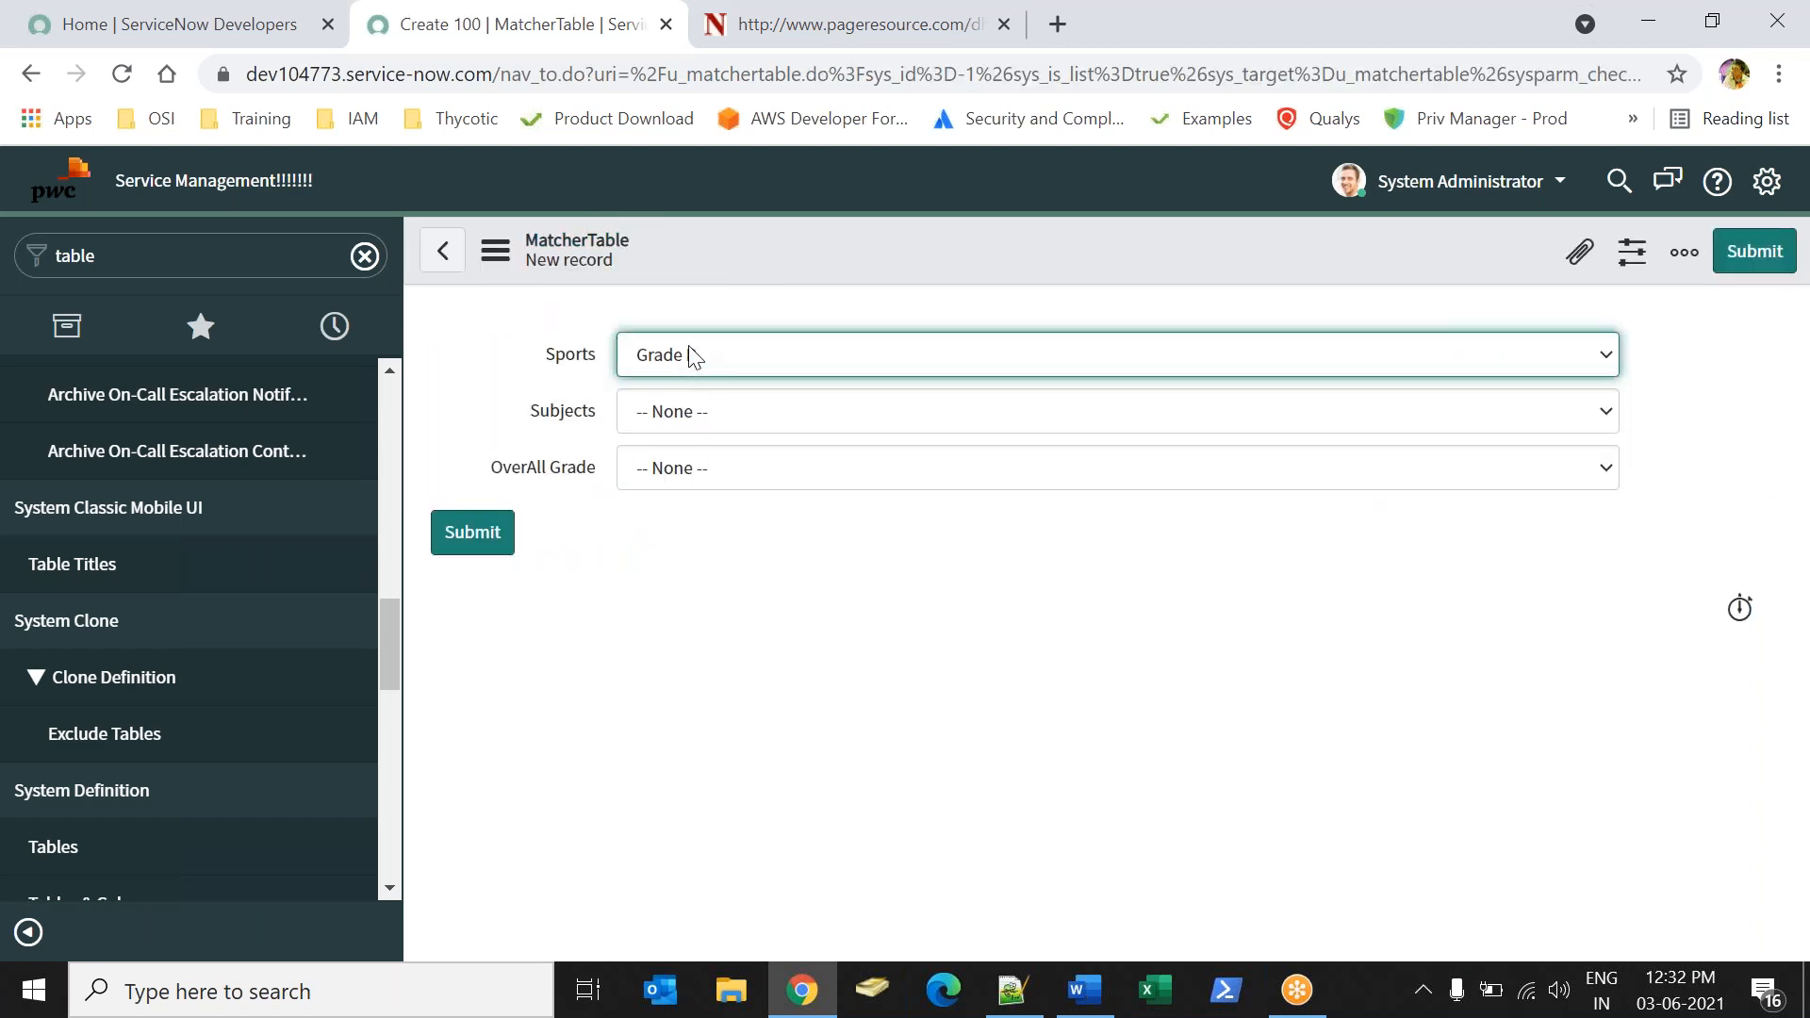
click(697, 424)
click(692, 494)
click(728, 468)
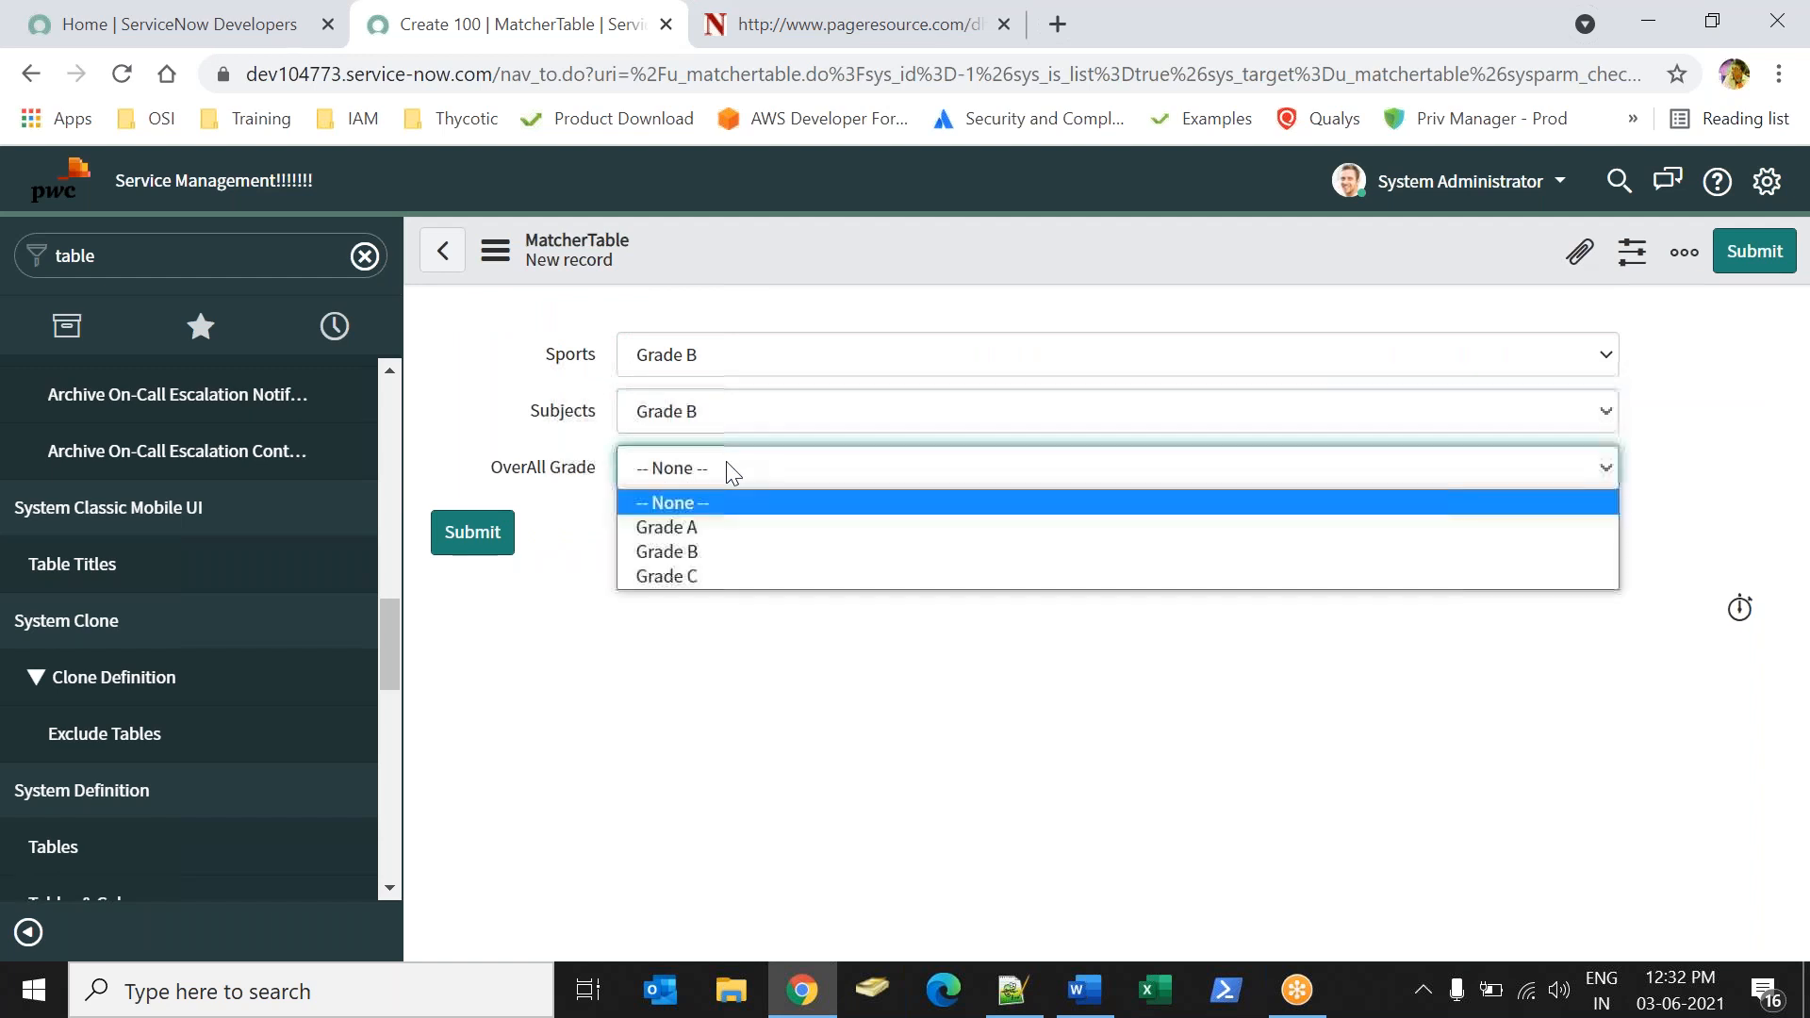
click(684, 552)
click(490, 538)
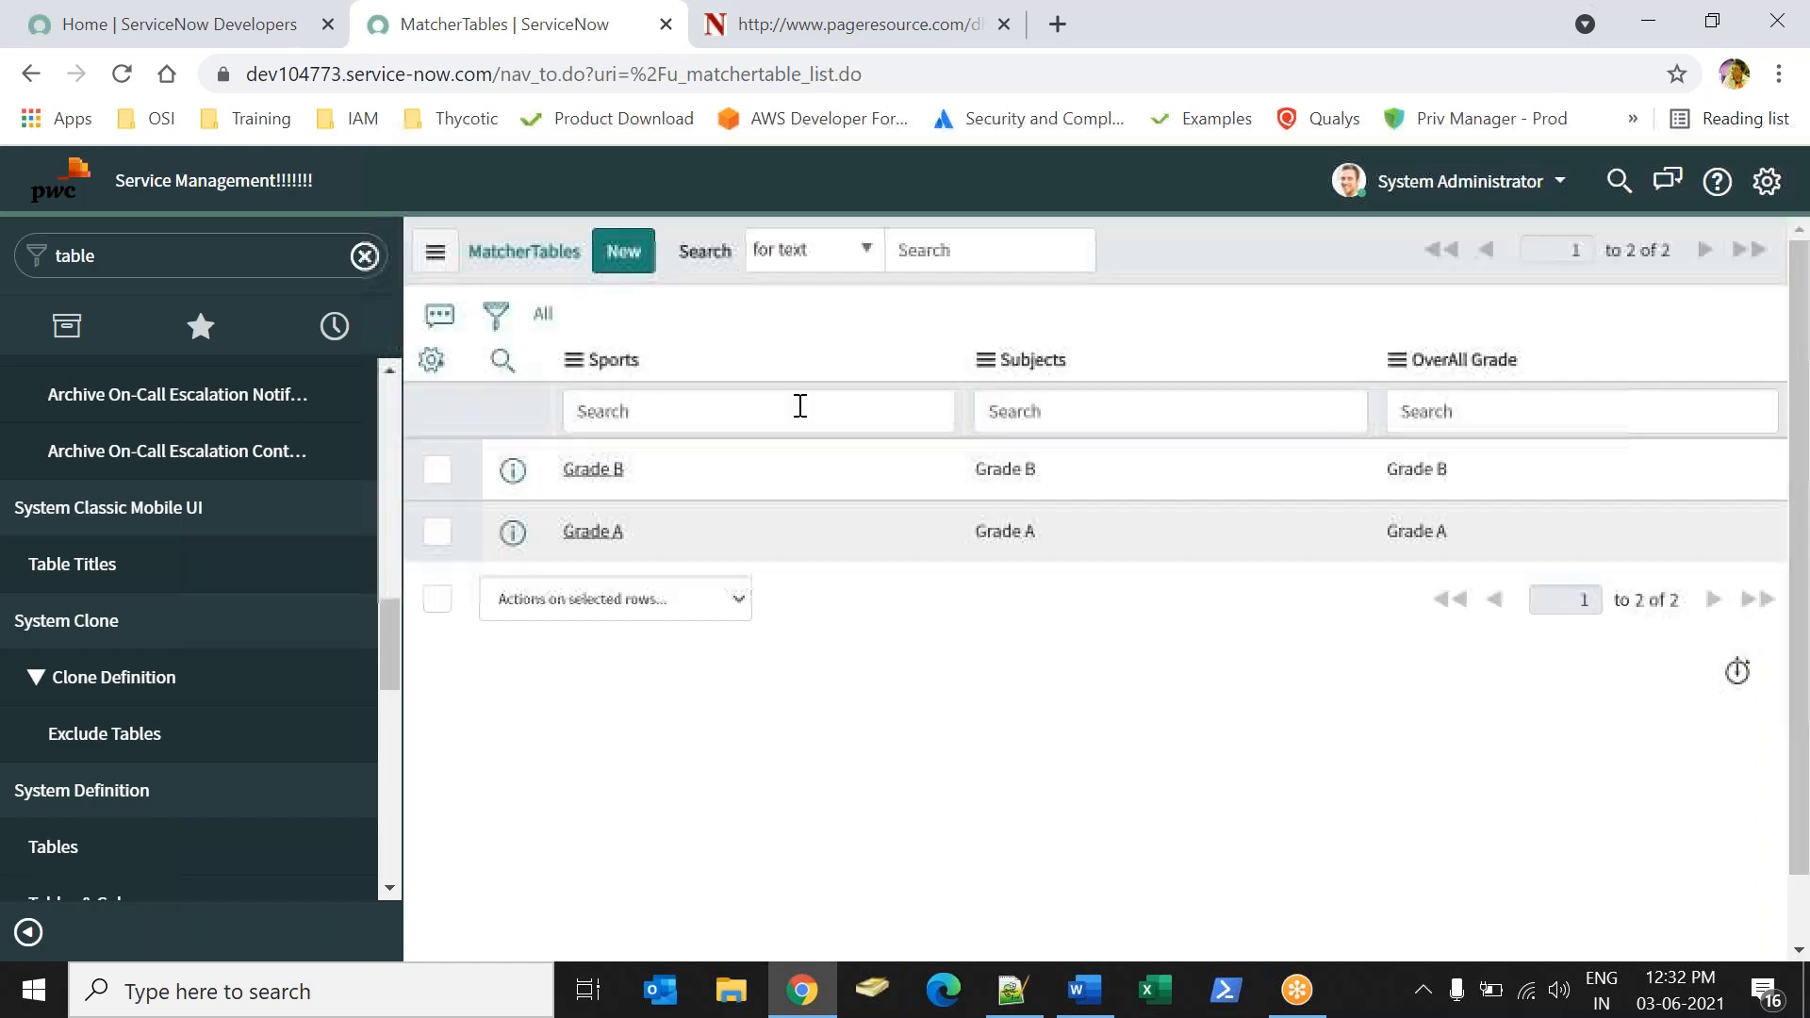
Add a MatcherTable record with Grade C for Sports, Subjects and OverAll Grade.
click(623, 250)
click(707, 369)
click(694, 459)
click(706, 419)
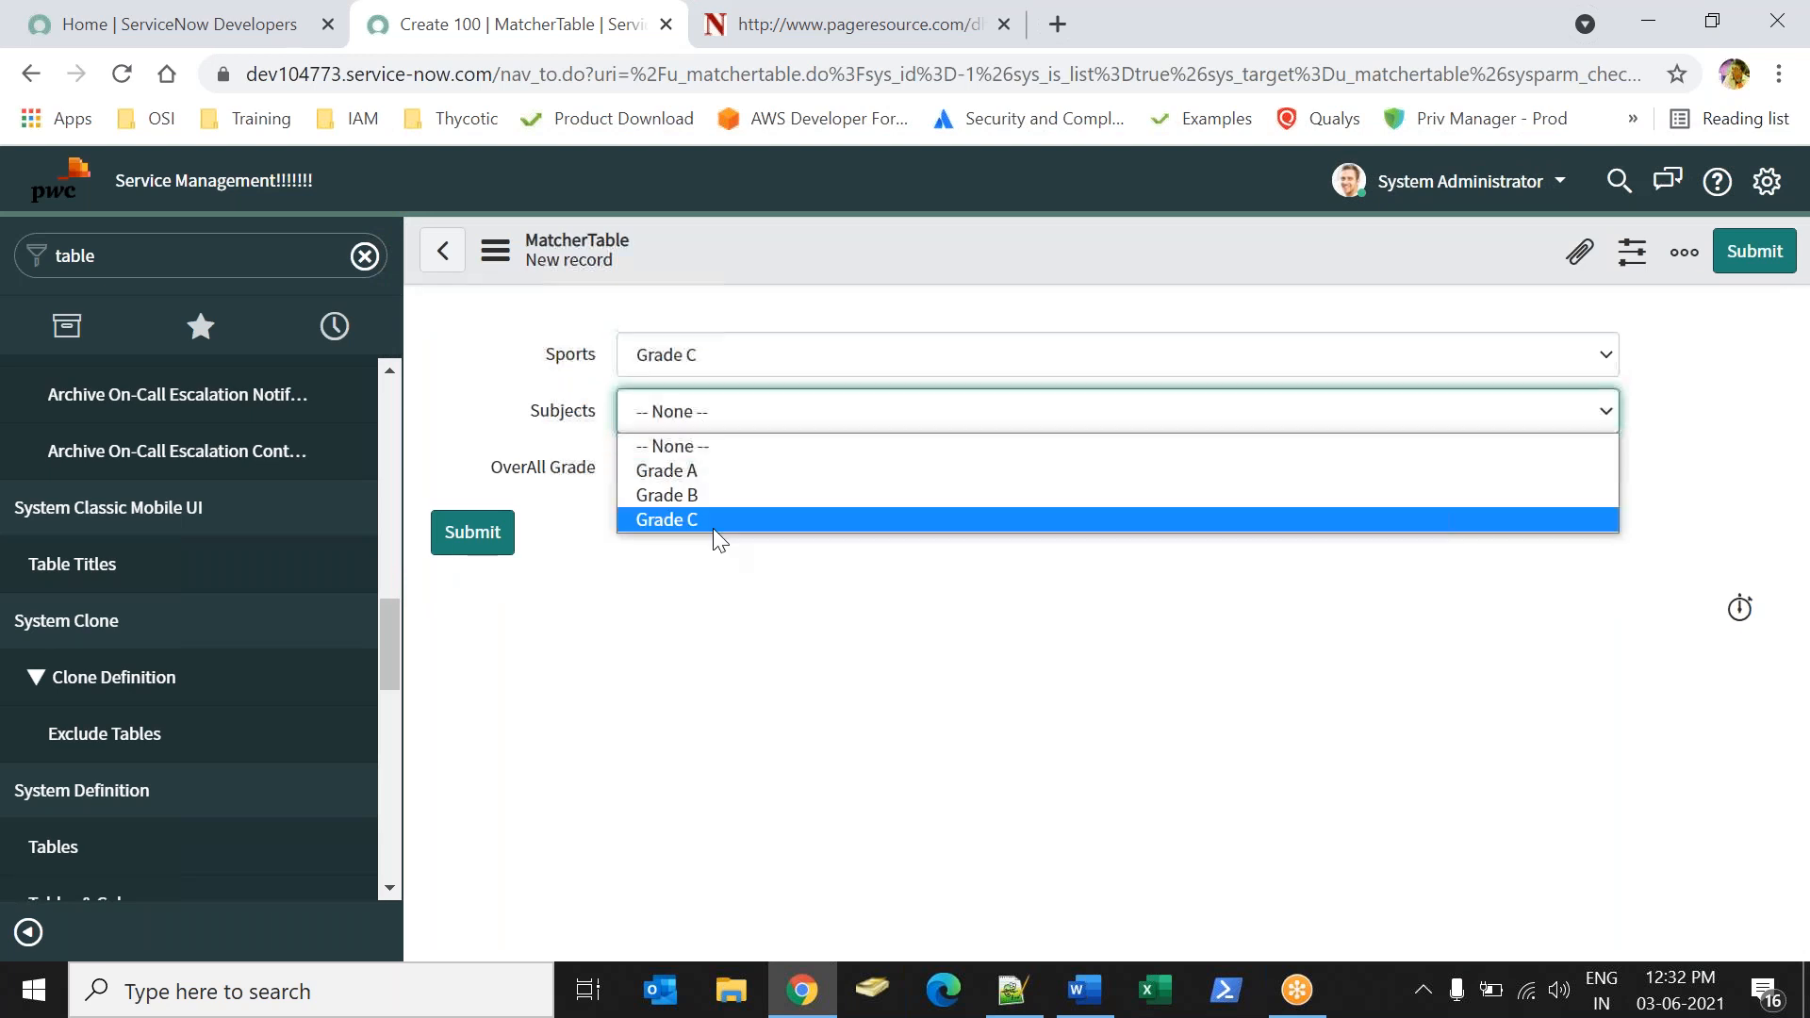
click(720, 521)
click(718, 468)
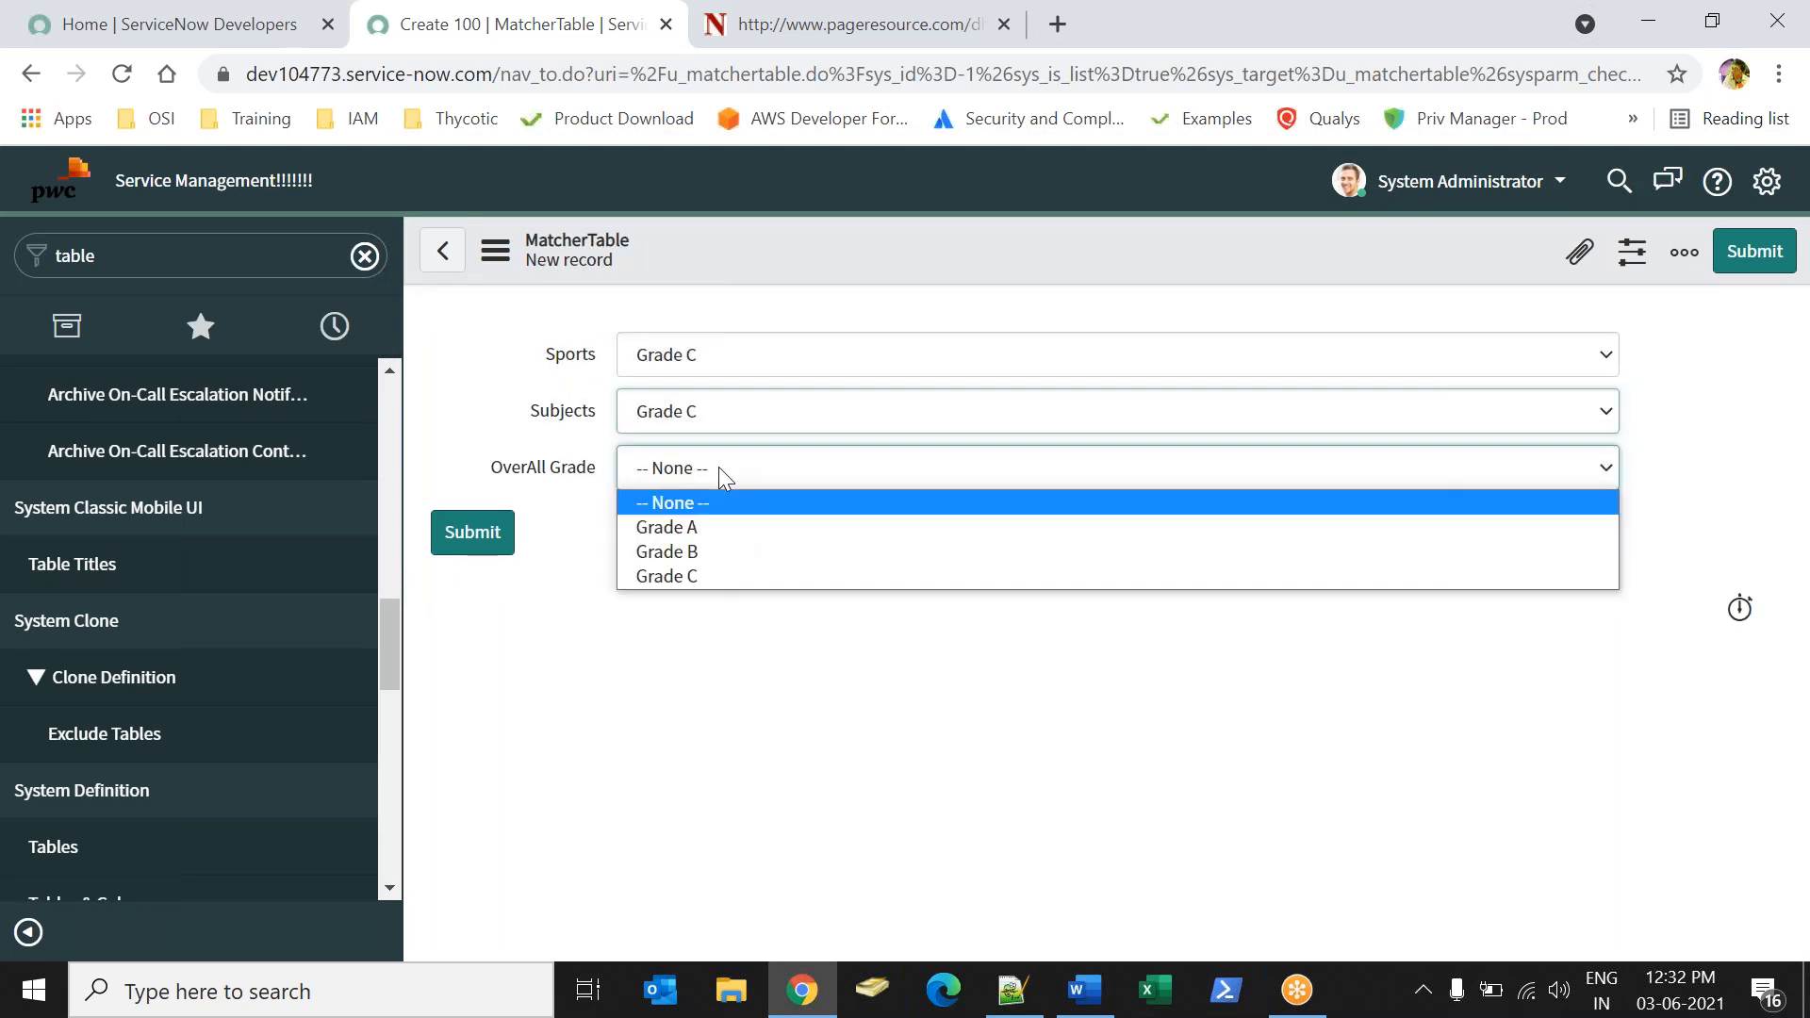
click(699, 574)
click(505, 551)
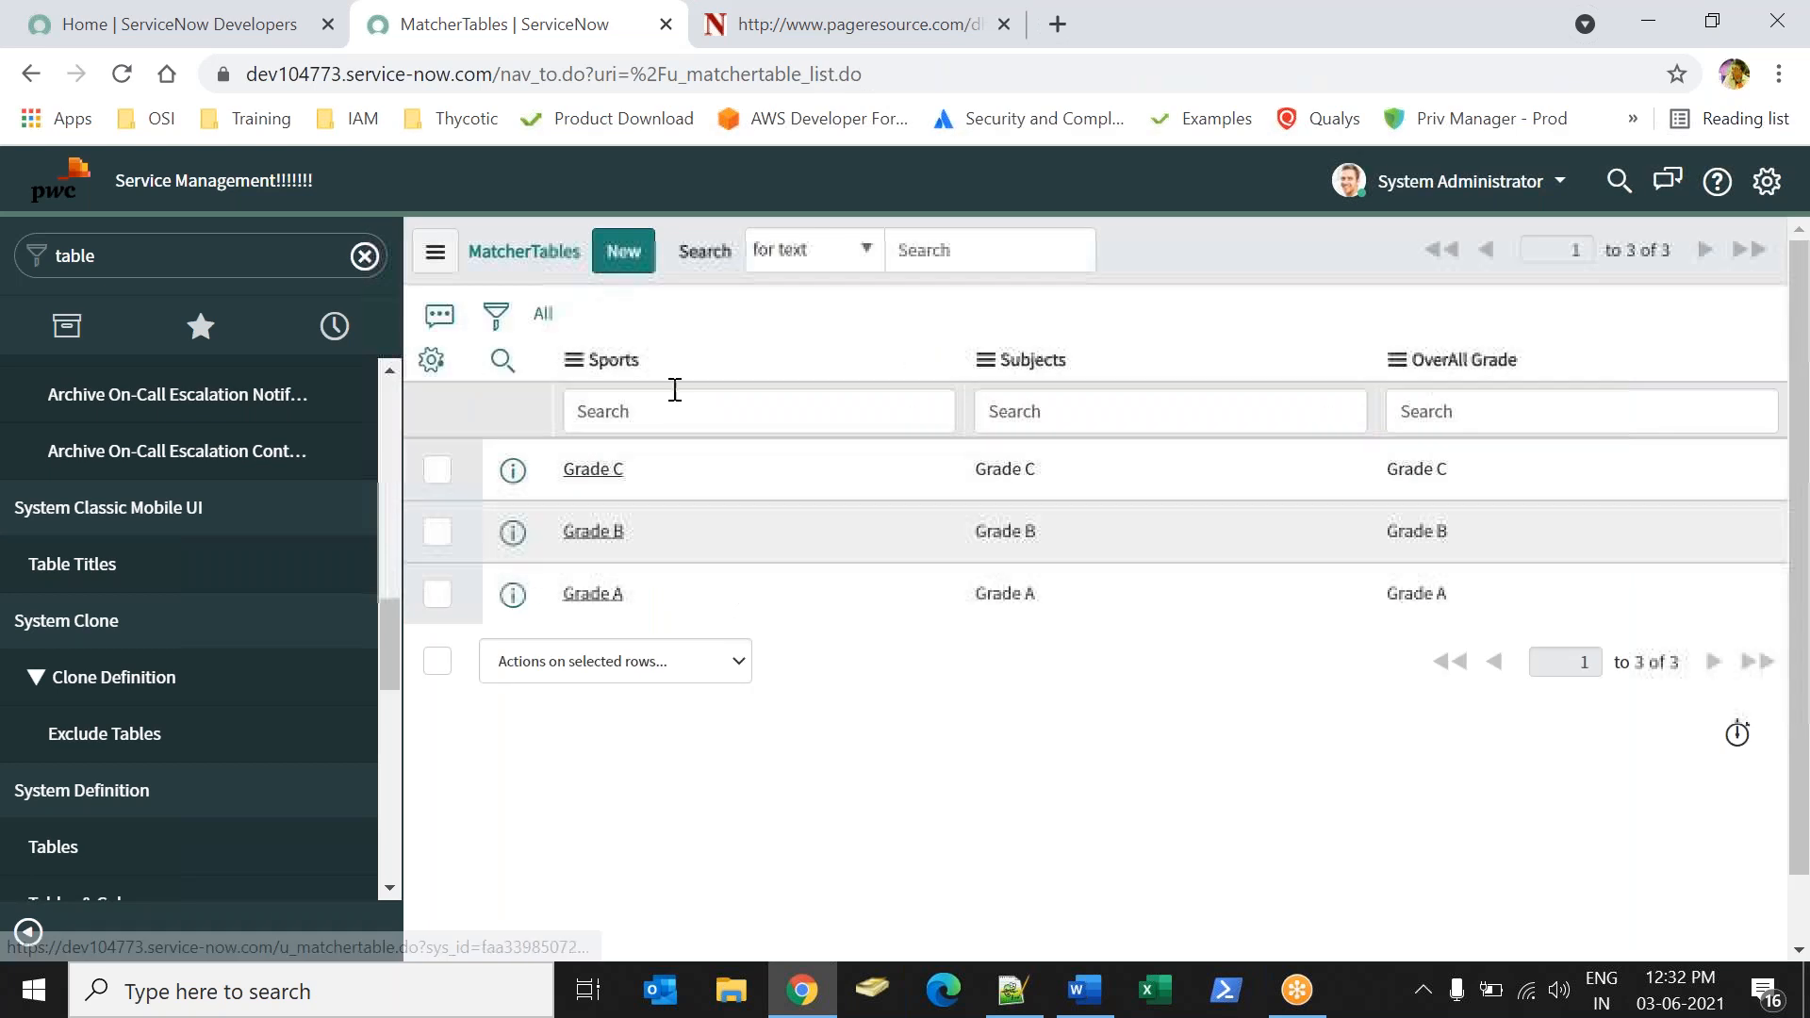
Create a MatcherTable record with Sports Grade A, Subjects Grade B and OverAll Grade Grade B.
click(624, 253)
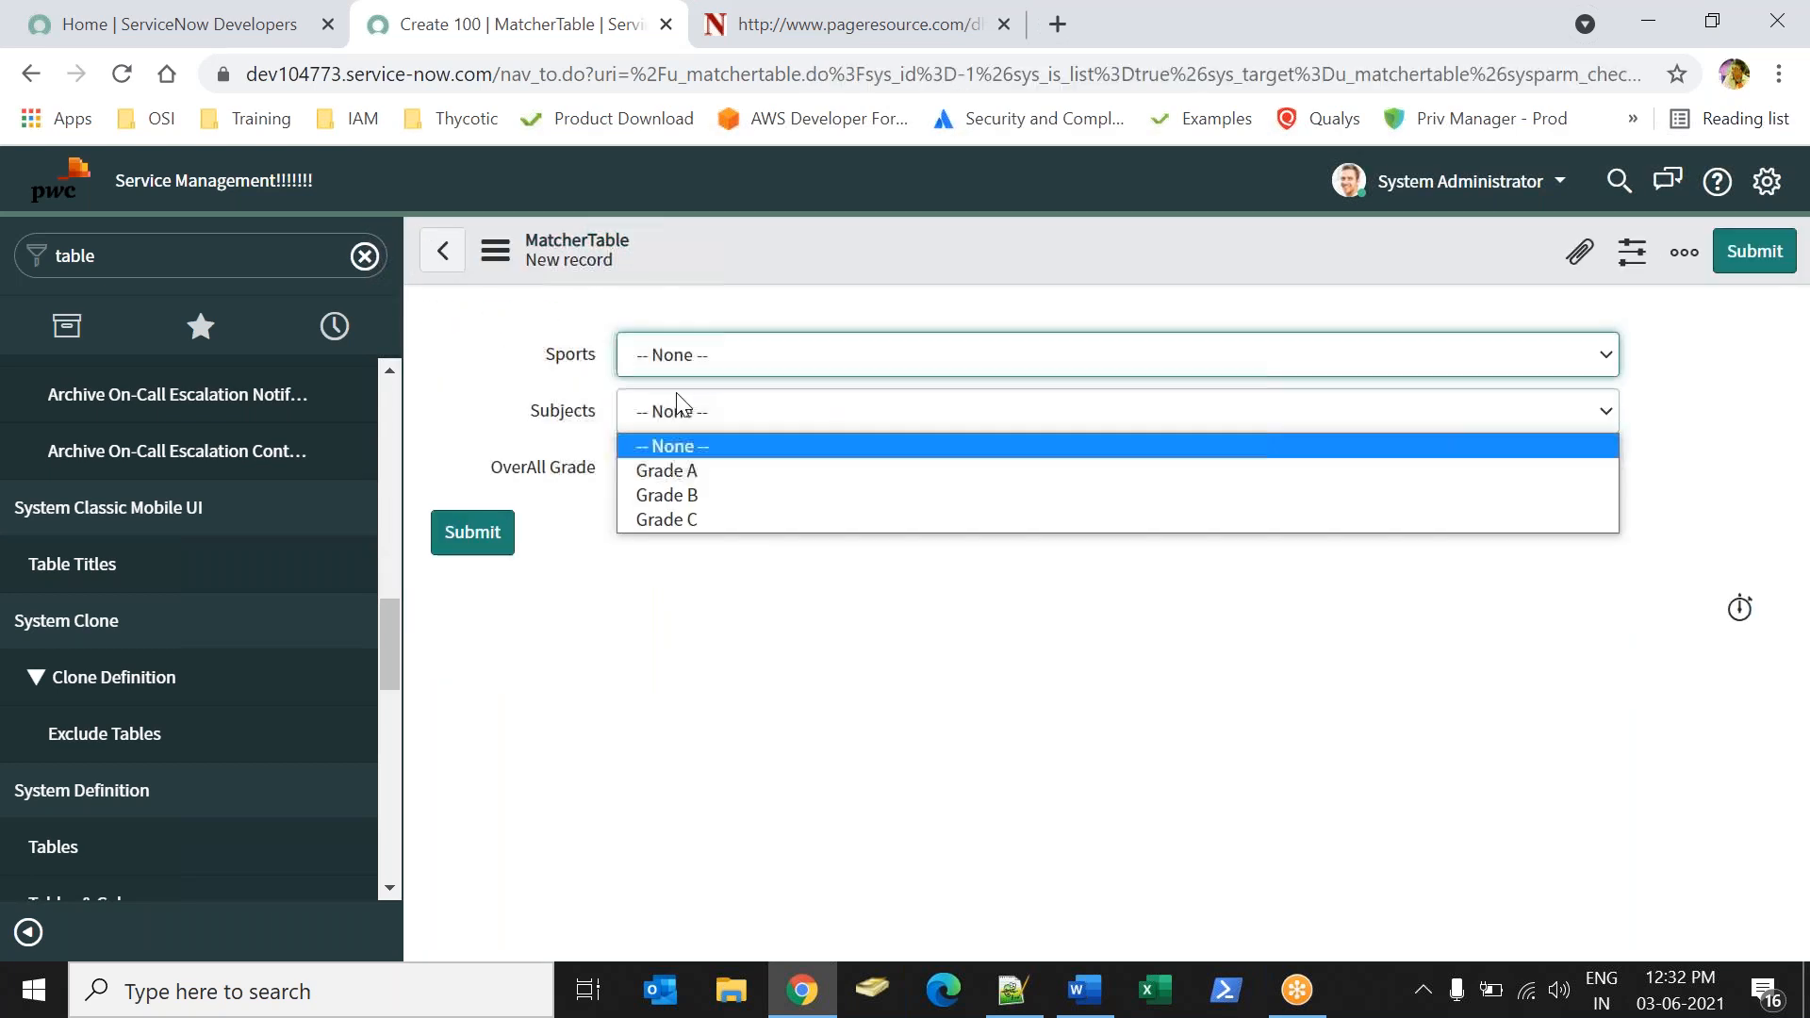
click(676, 359)
click(677, 411)
click(695, 411)
click(696, 493)
click(698, 483)
click(691, 549)
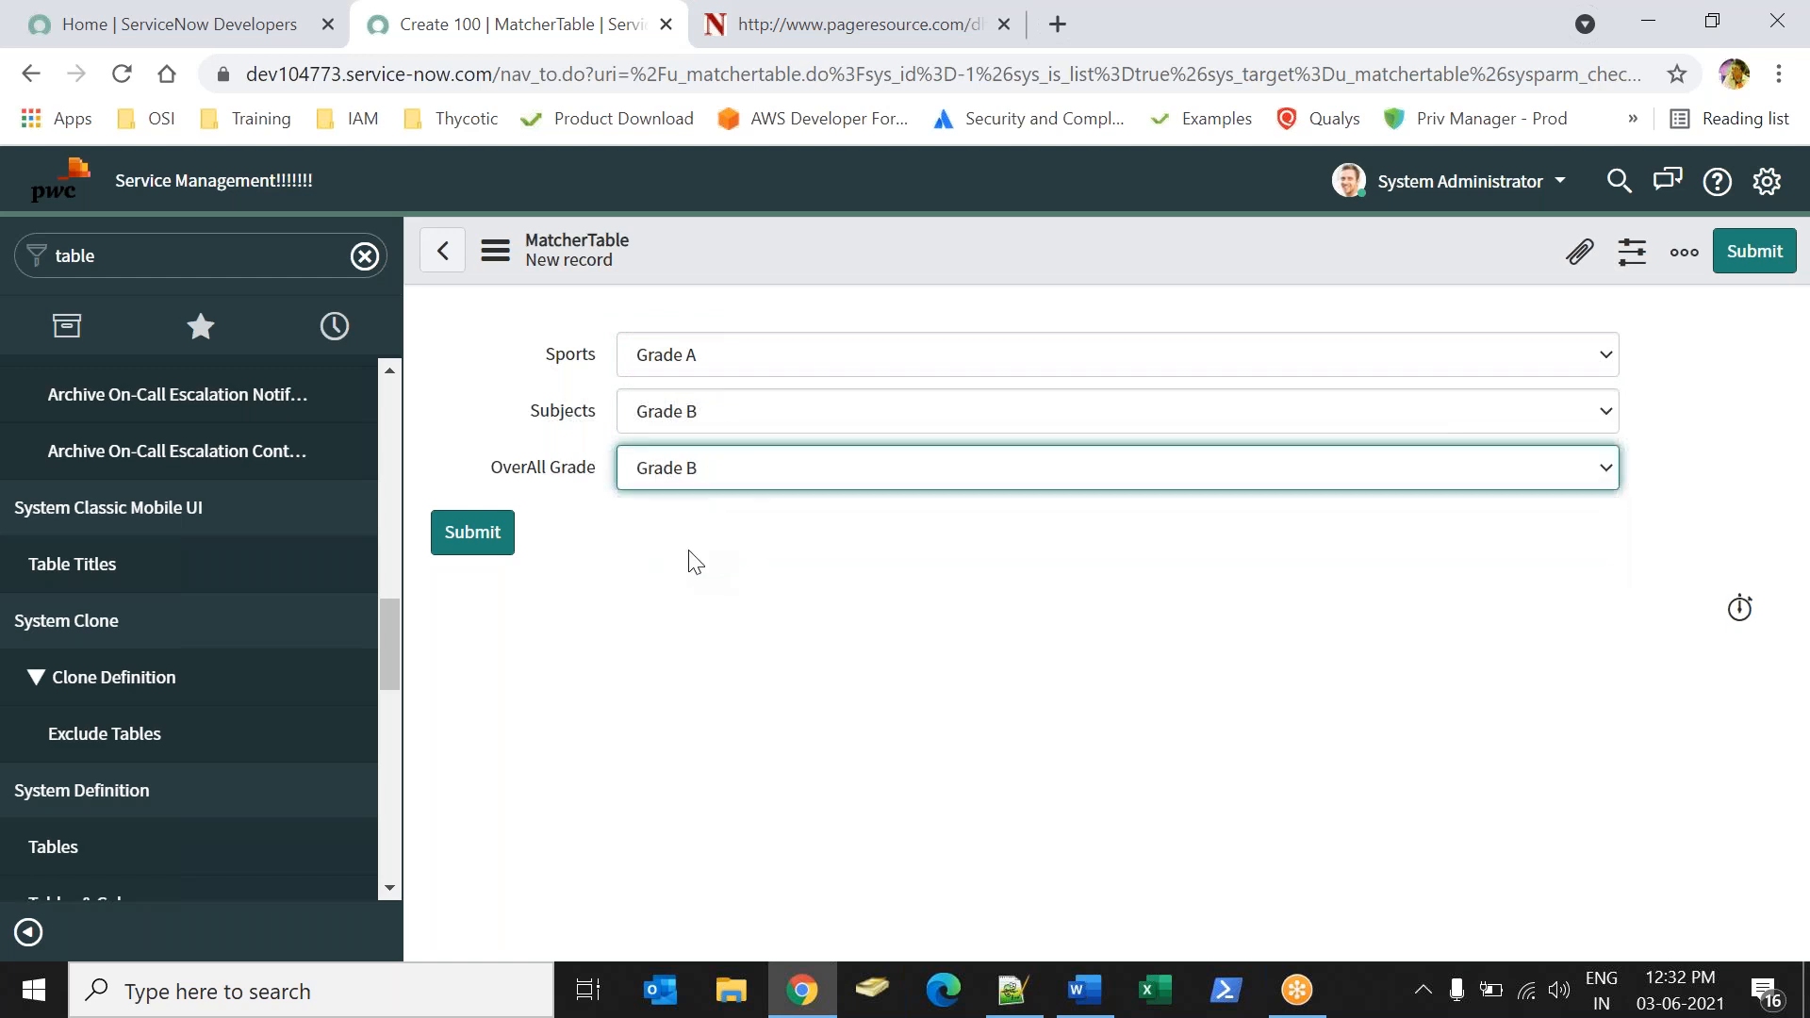
click(483, 531)
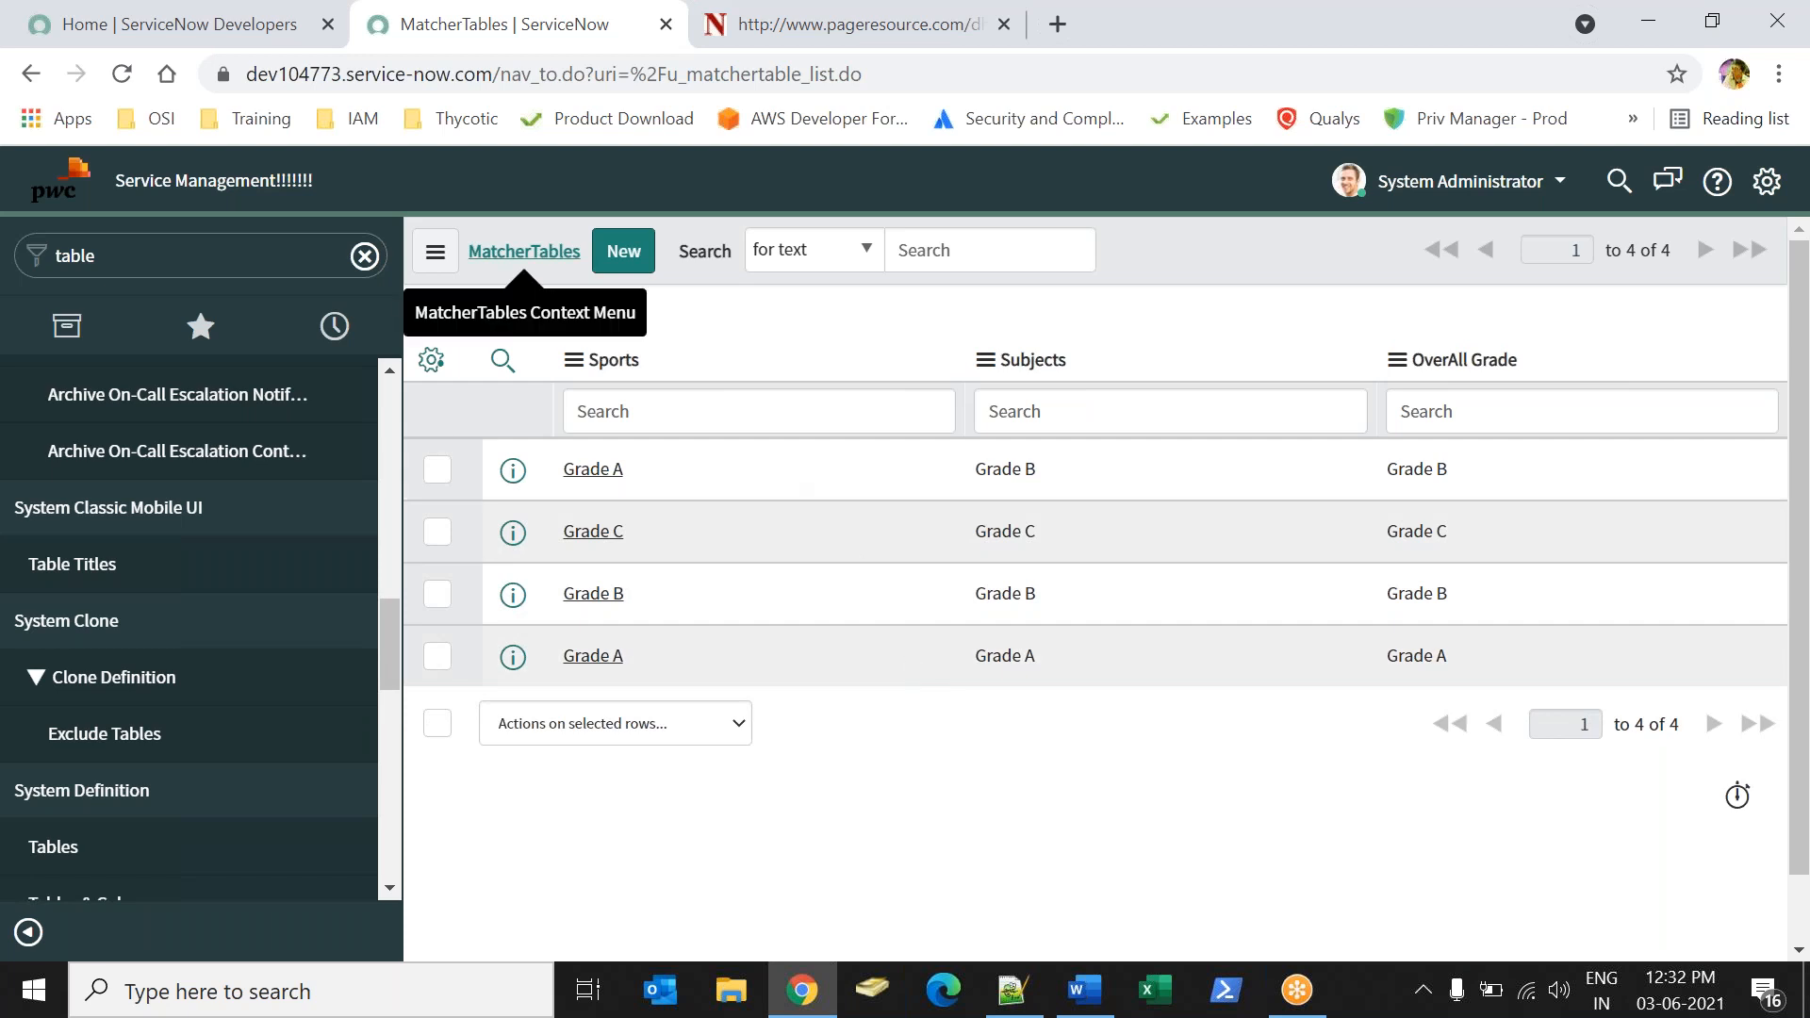
Switch to the Word notes to check the third point on the Data Look up Definition, and return to ServiceNow.
click(525, 251)
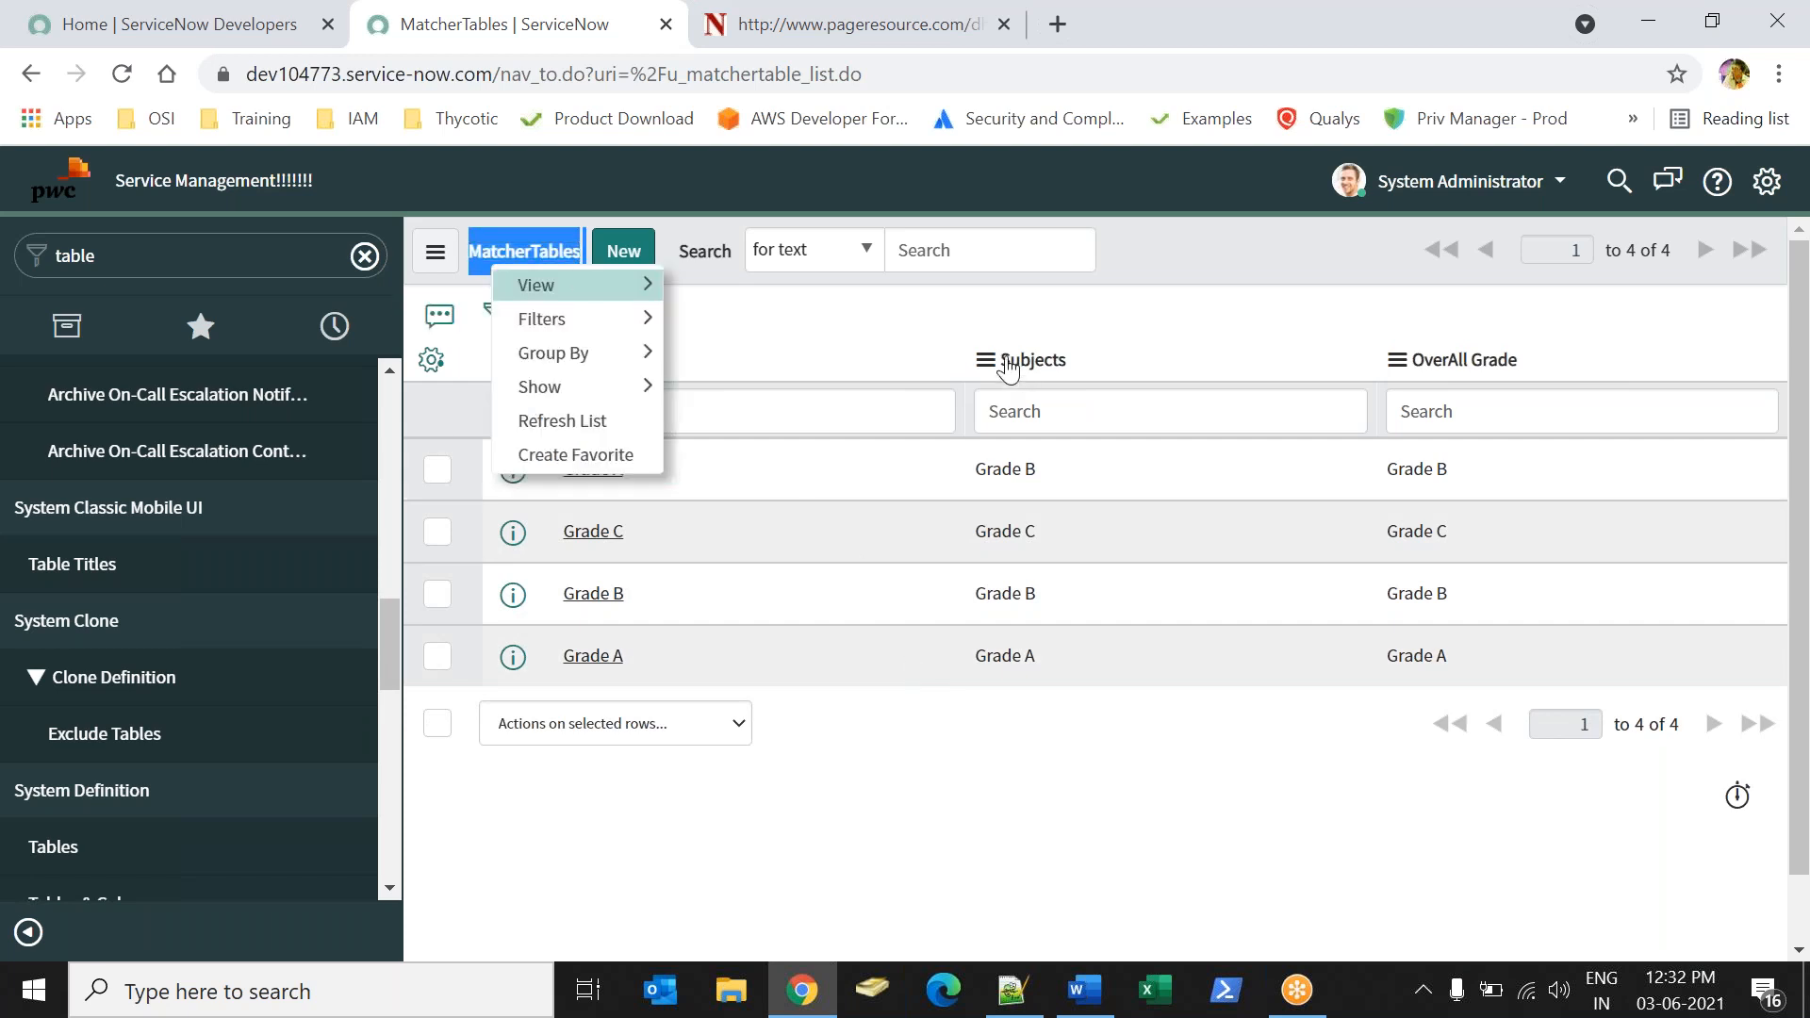
click(940, 324)
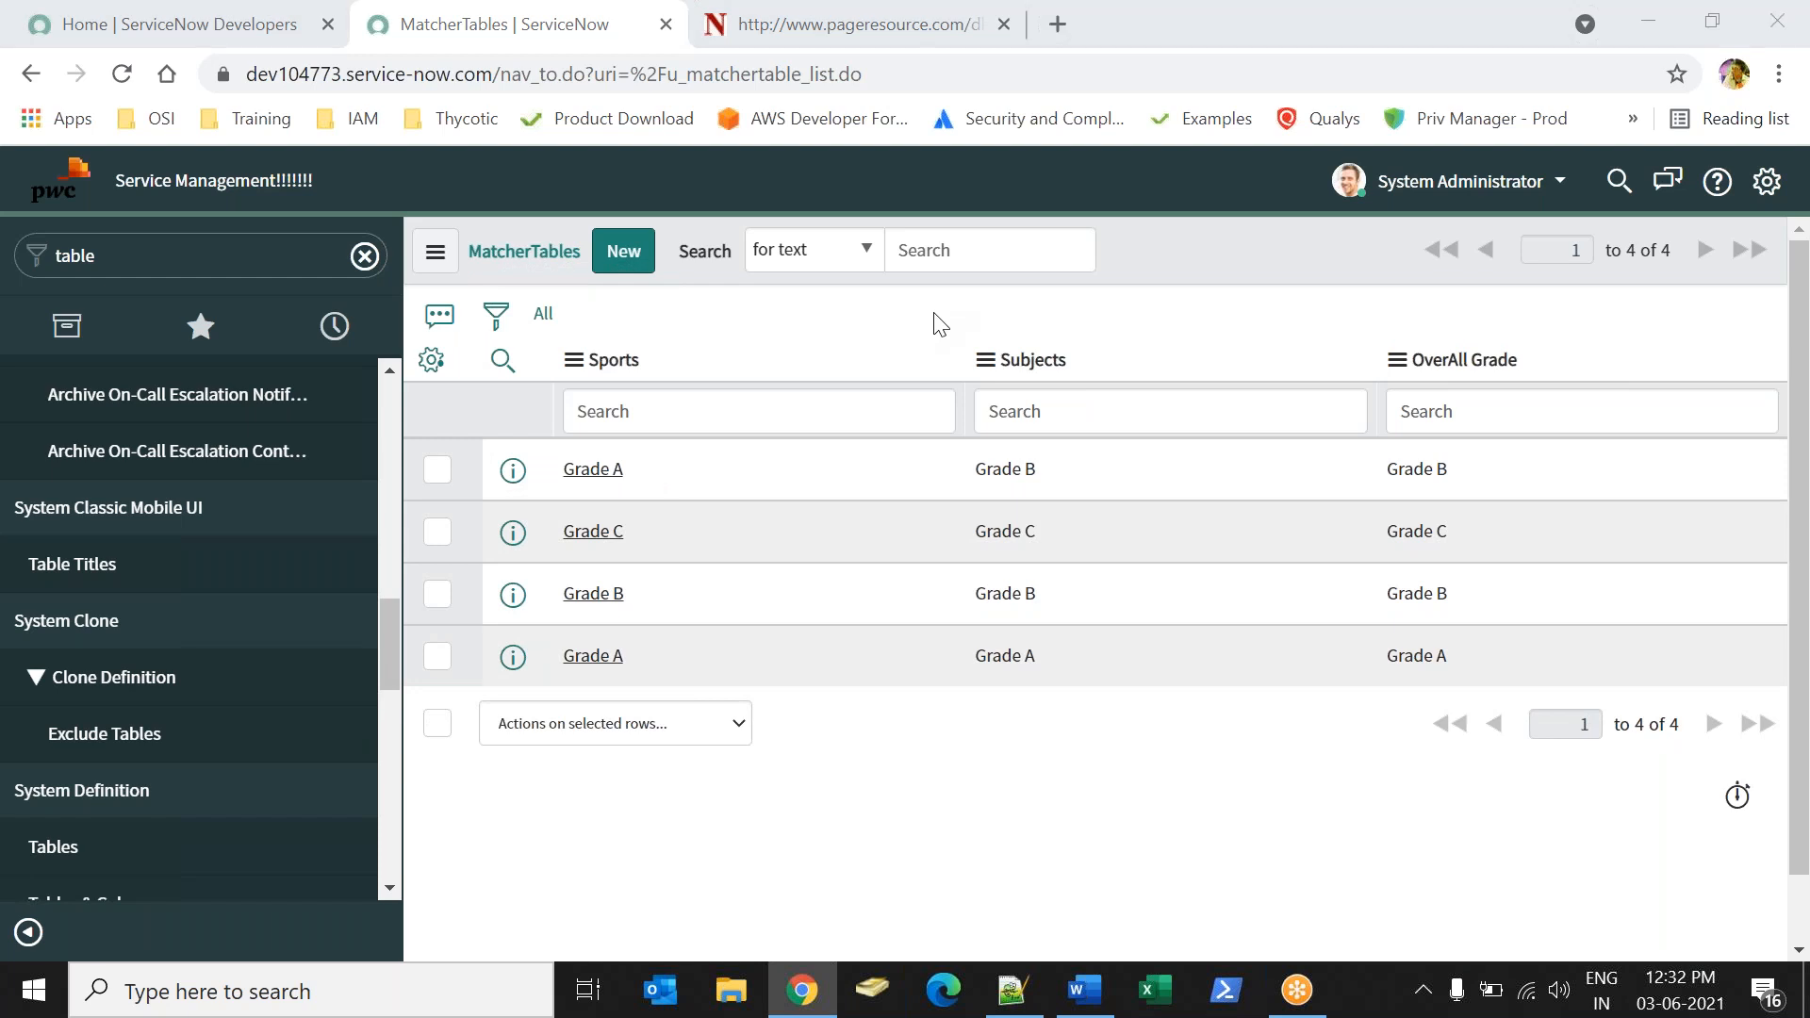
key(alt+Tab)
drag(517, 512, 780, 529)
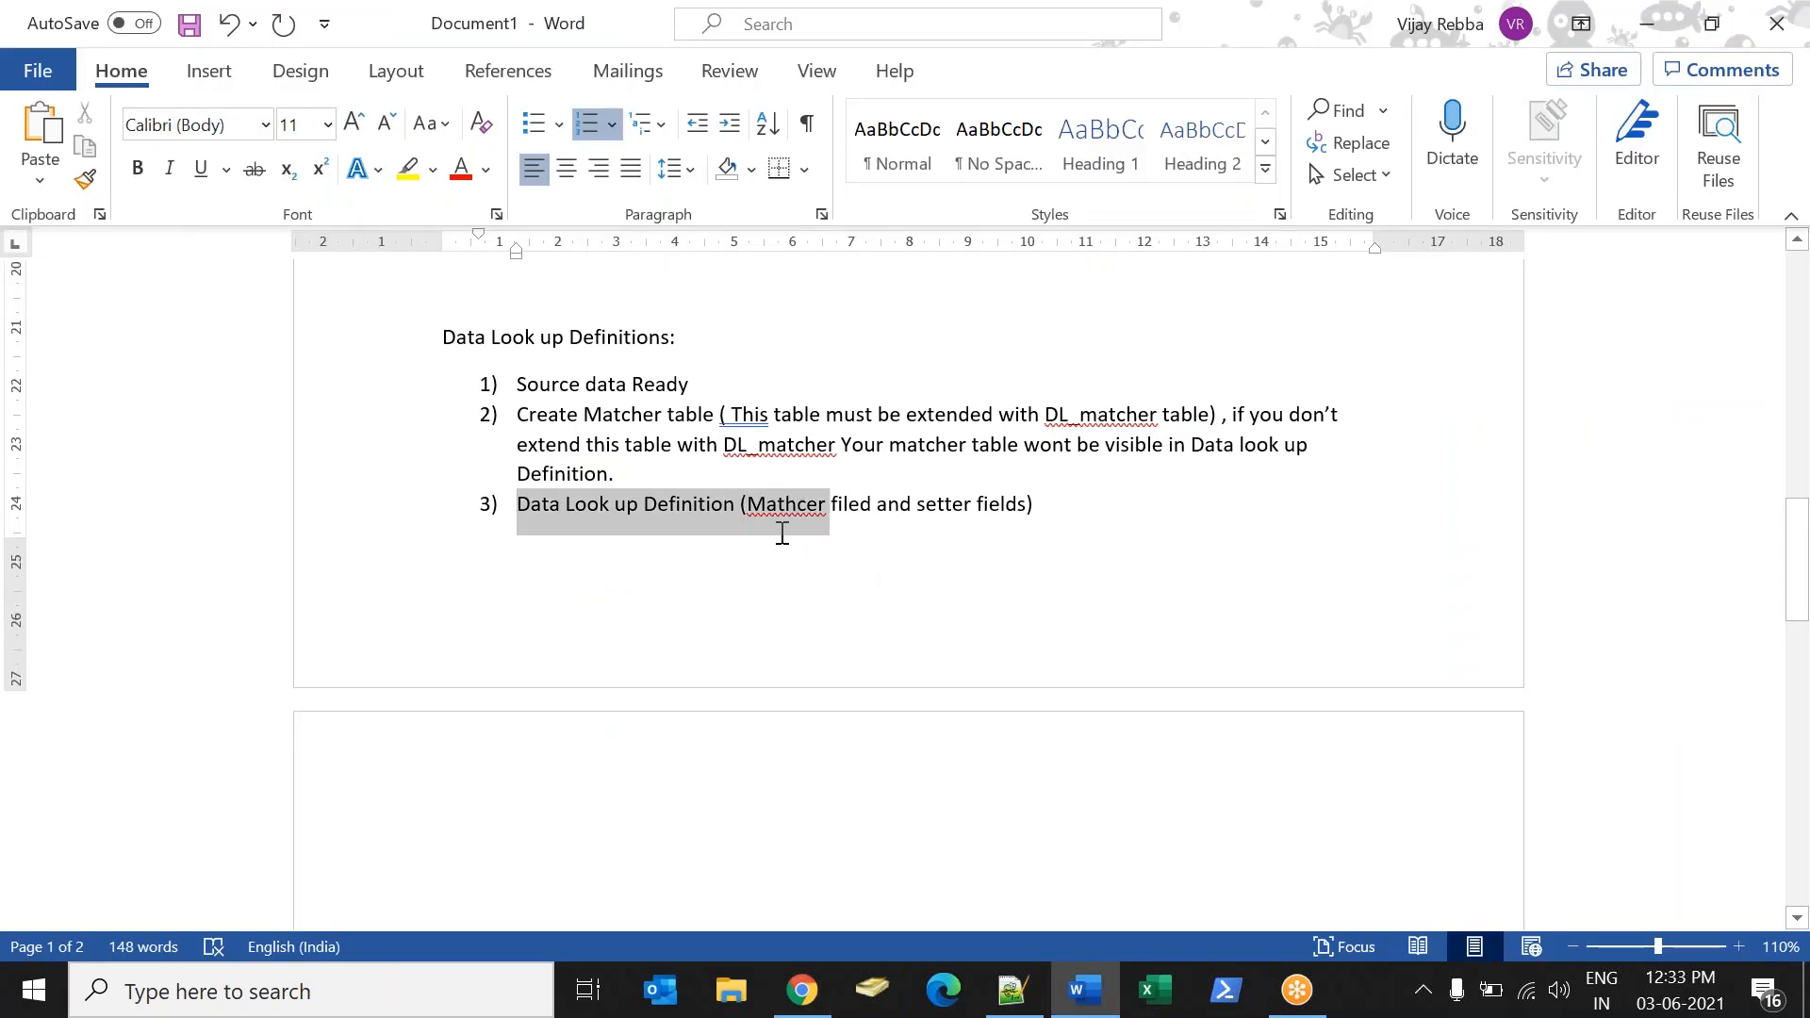
key(alt+Tab)
Find Data Lookup Definitions in the navigator and start a new record of type Data Lookup Rule.
click(161, 243)
text(data look)
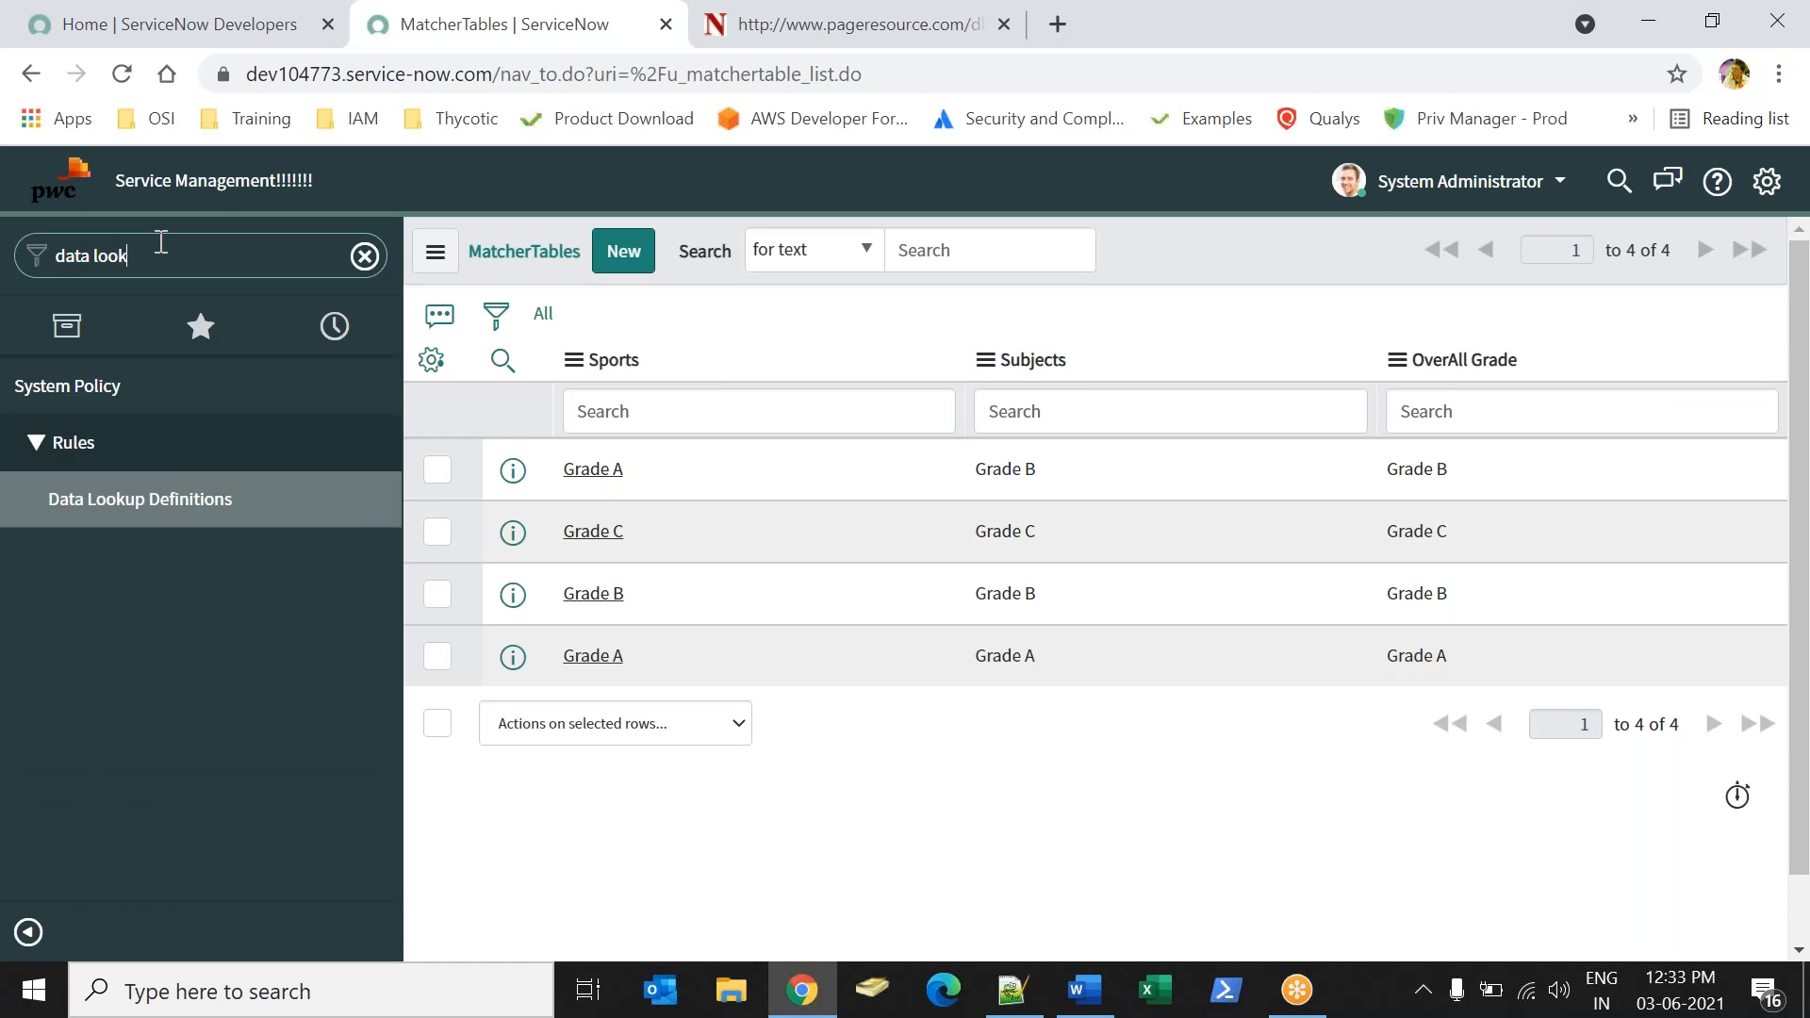
click(149, 498)
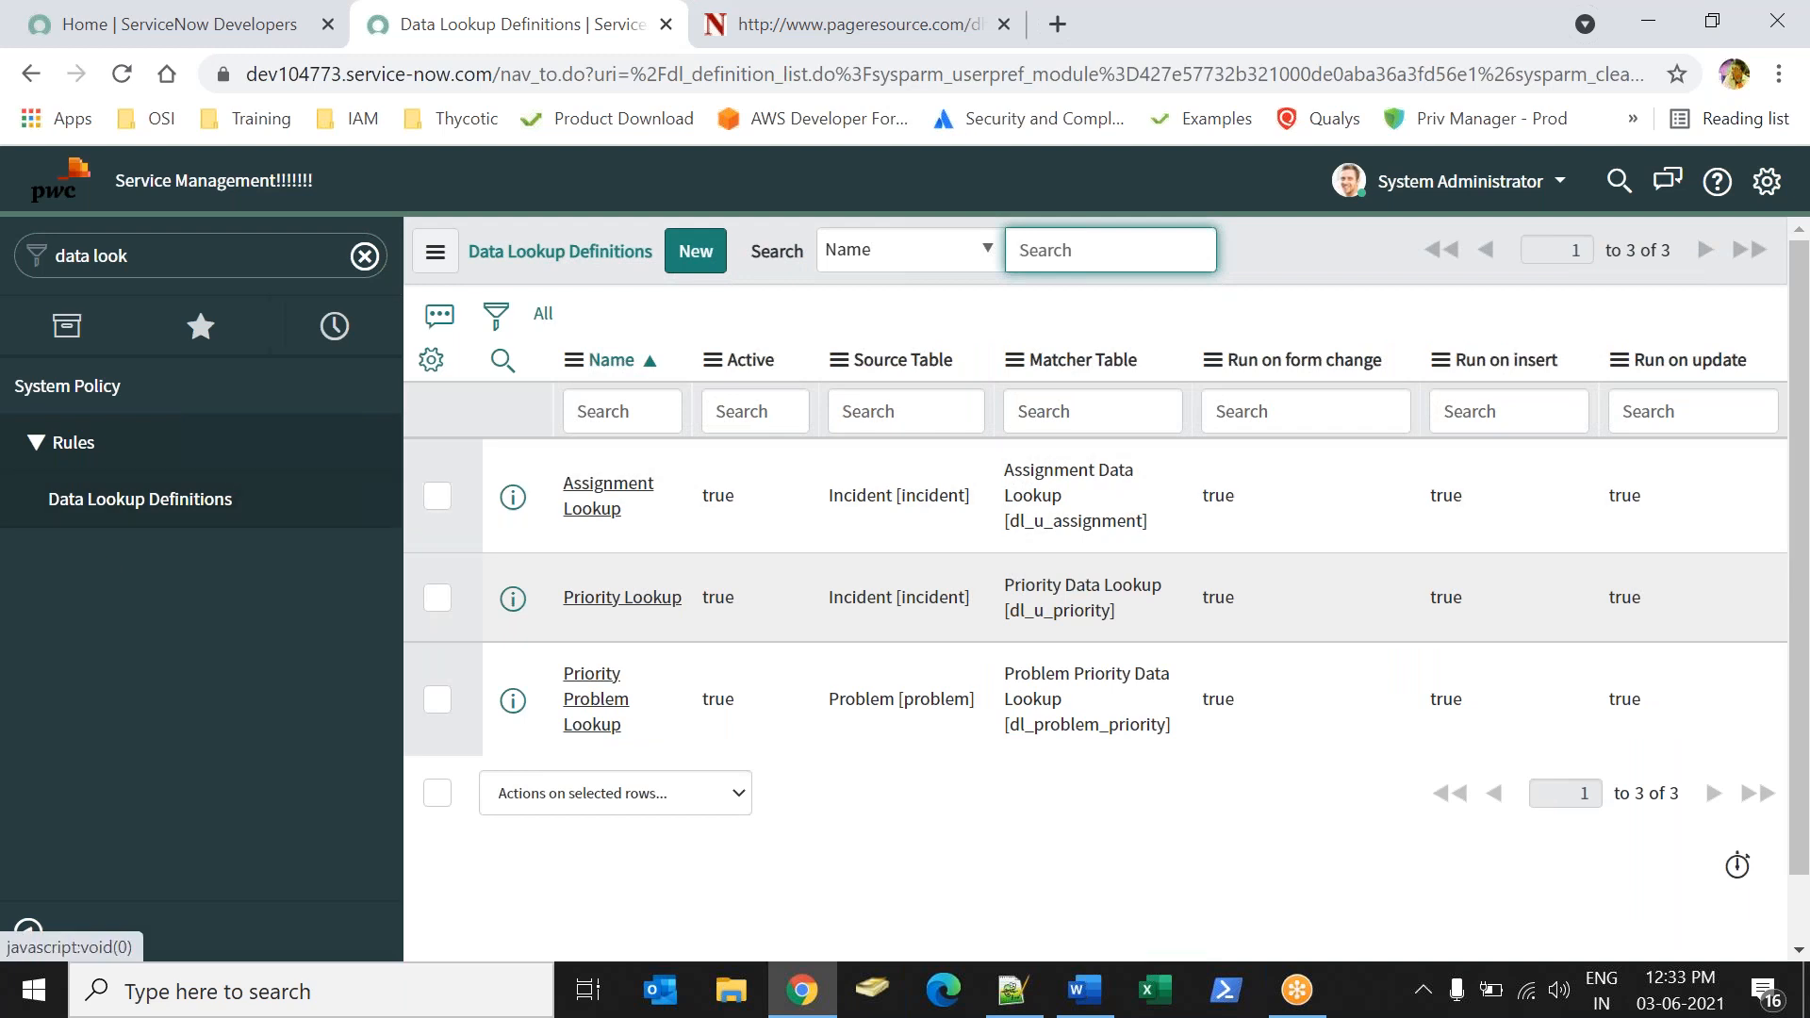
click(715, 257)
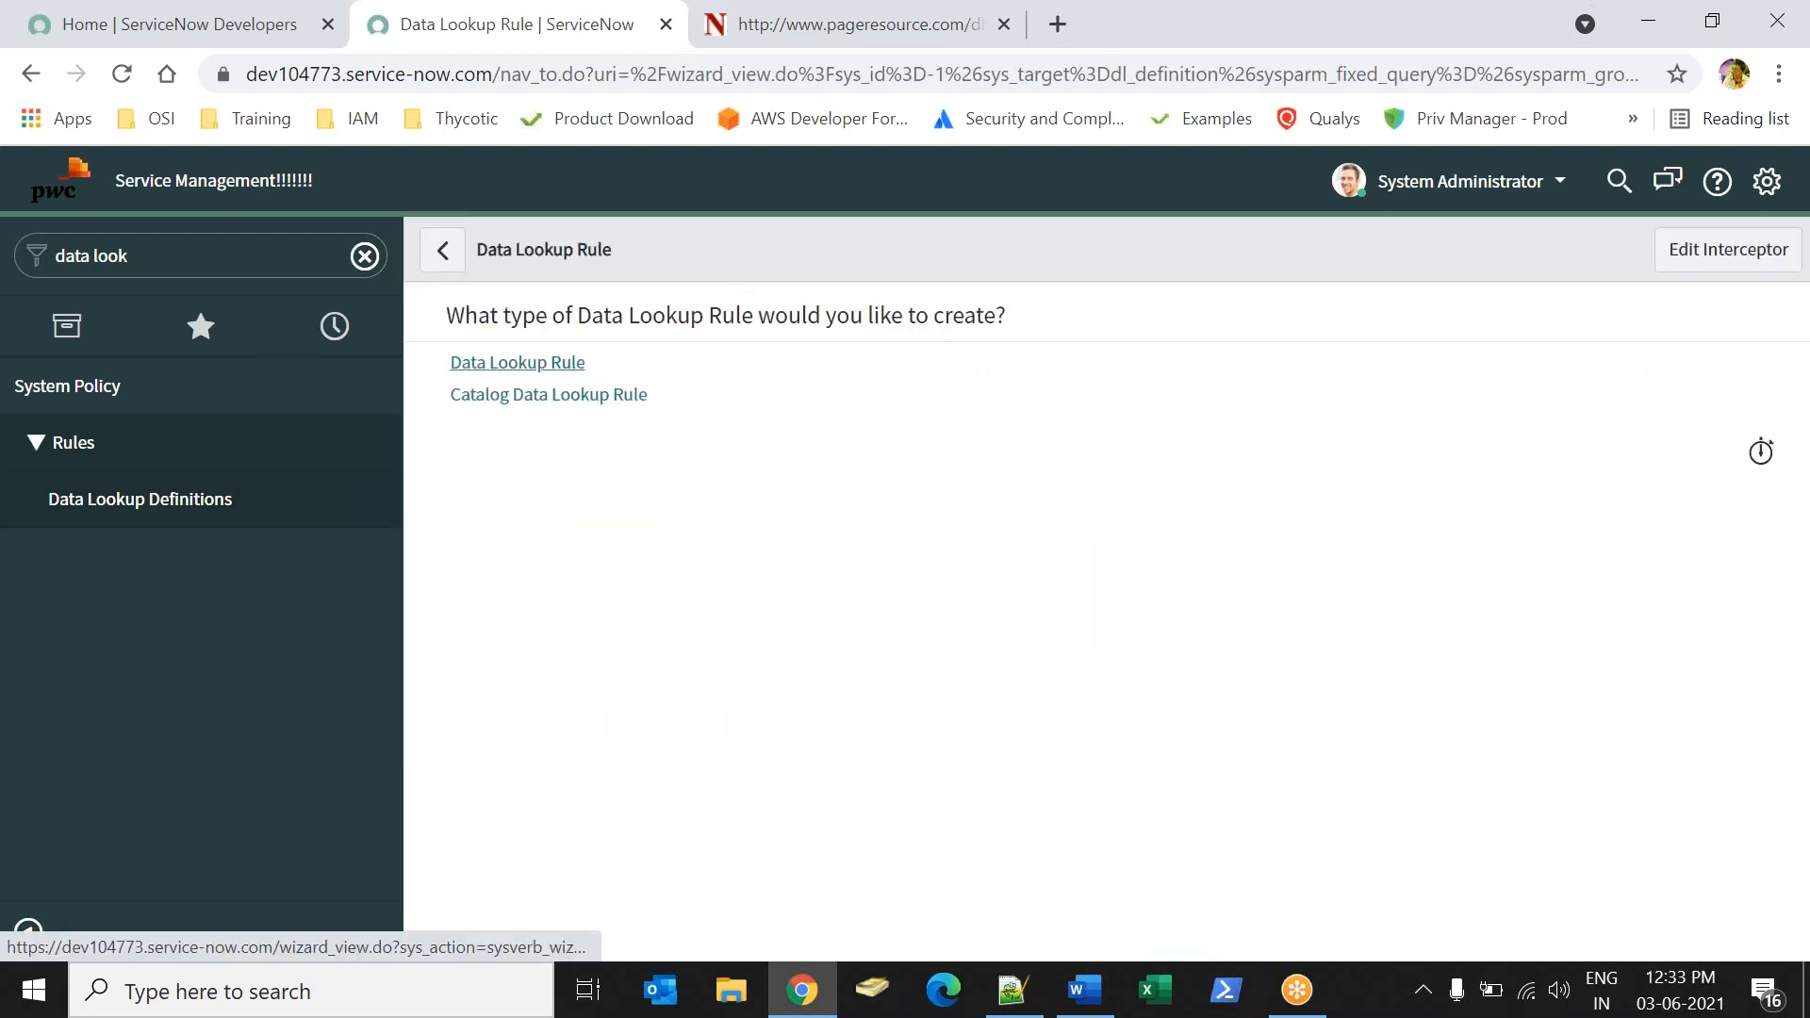
click(518, 362)
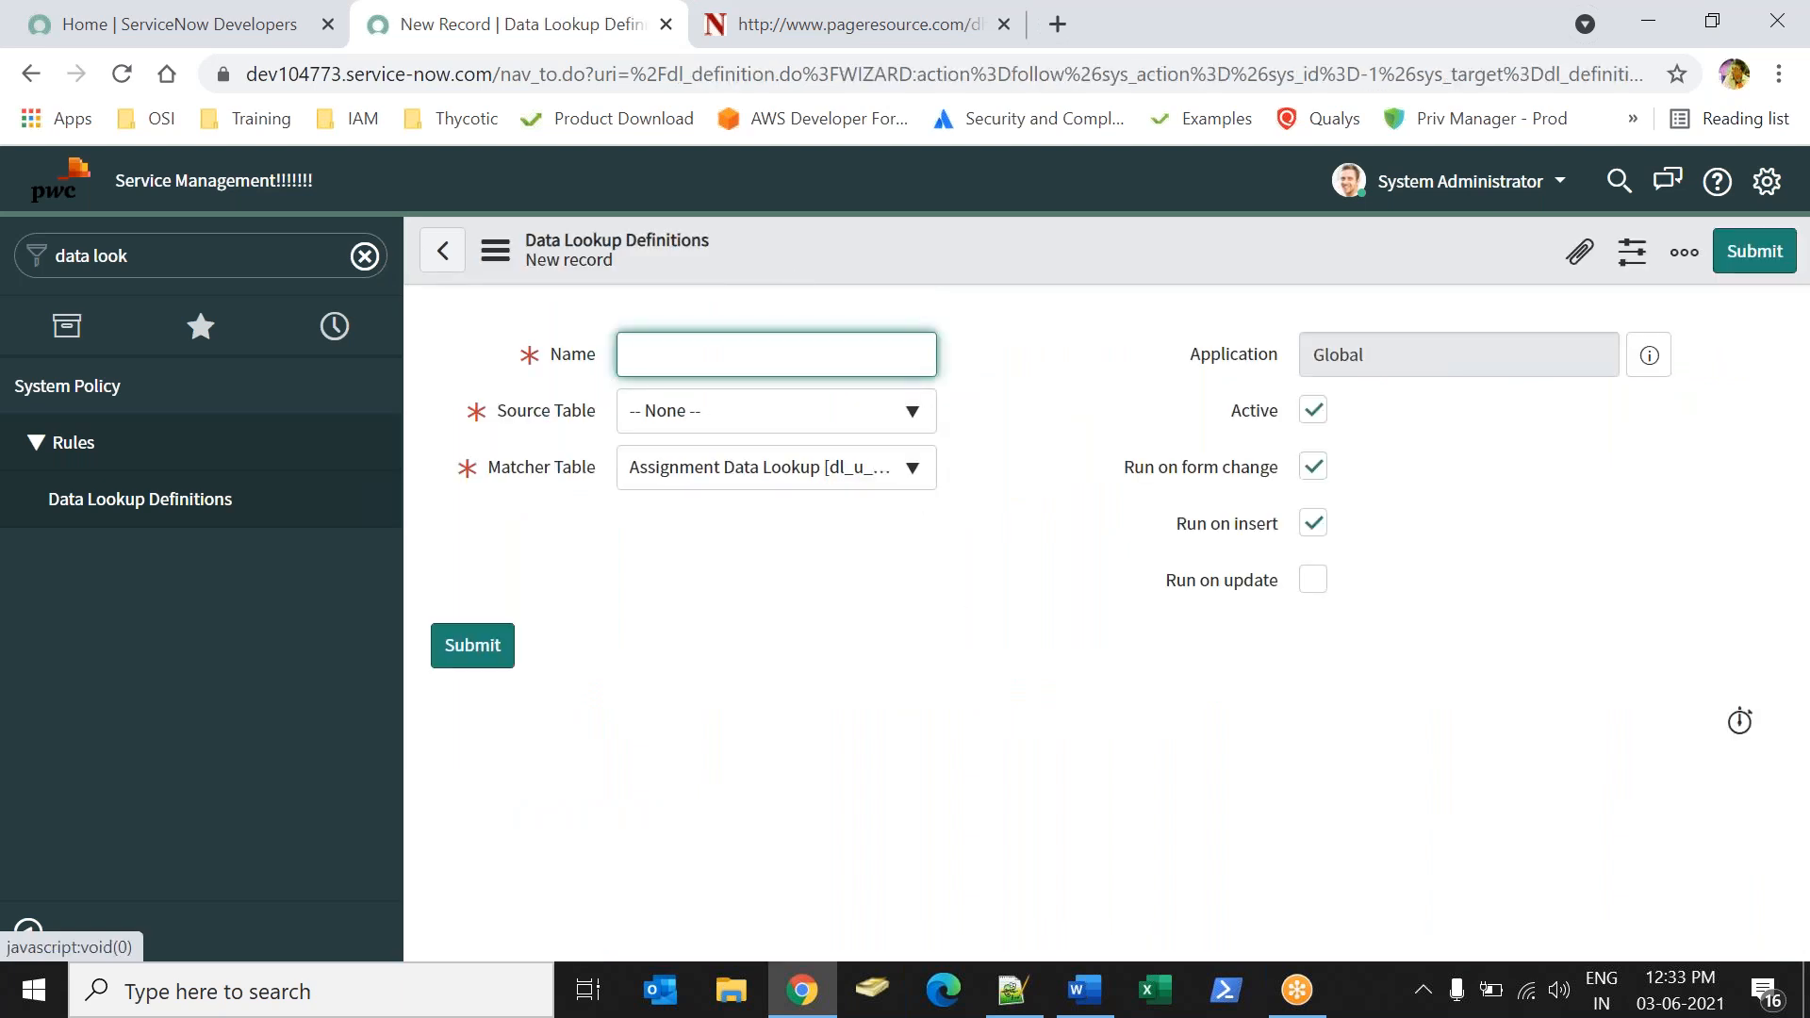
Name the definition Narayana Data Lookup and set its source table to Student Informations.
click(714, 364)
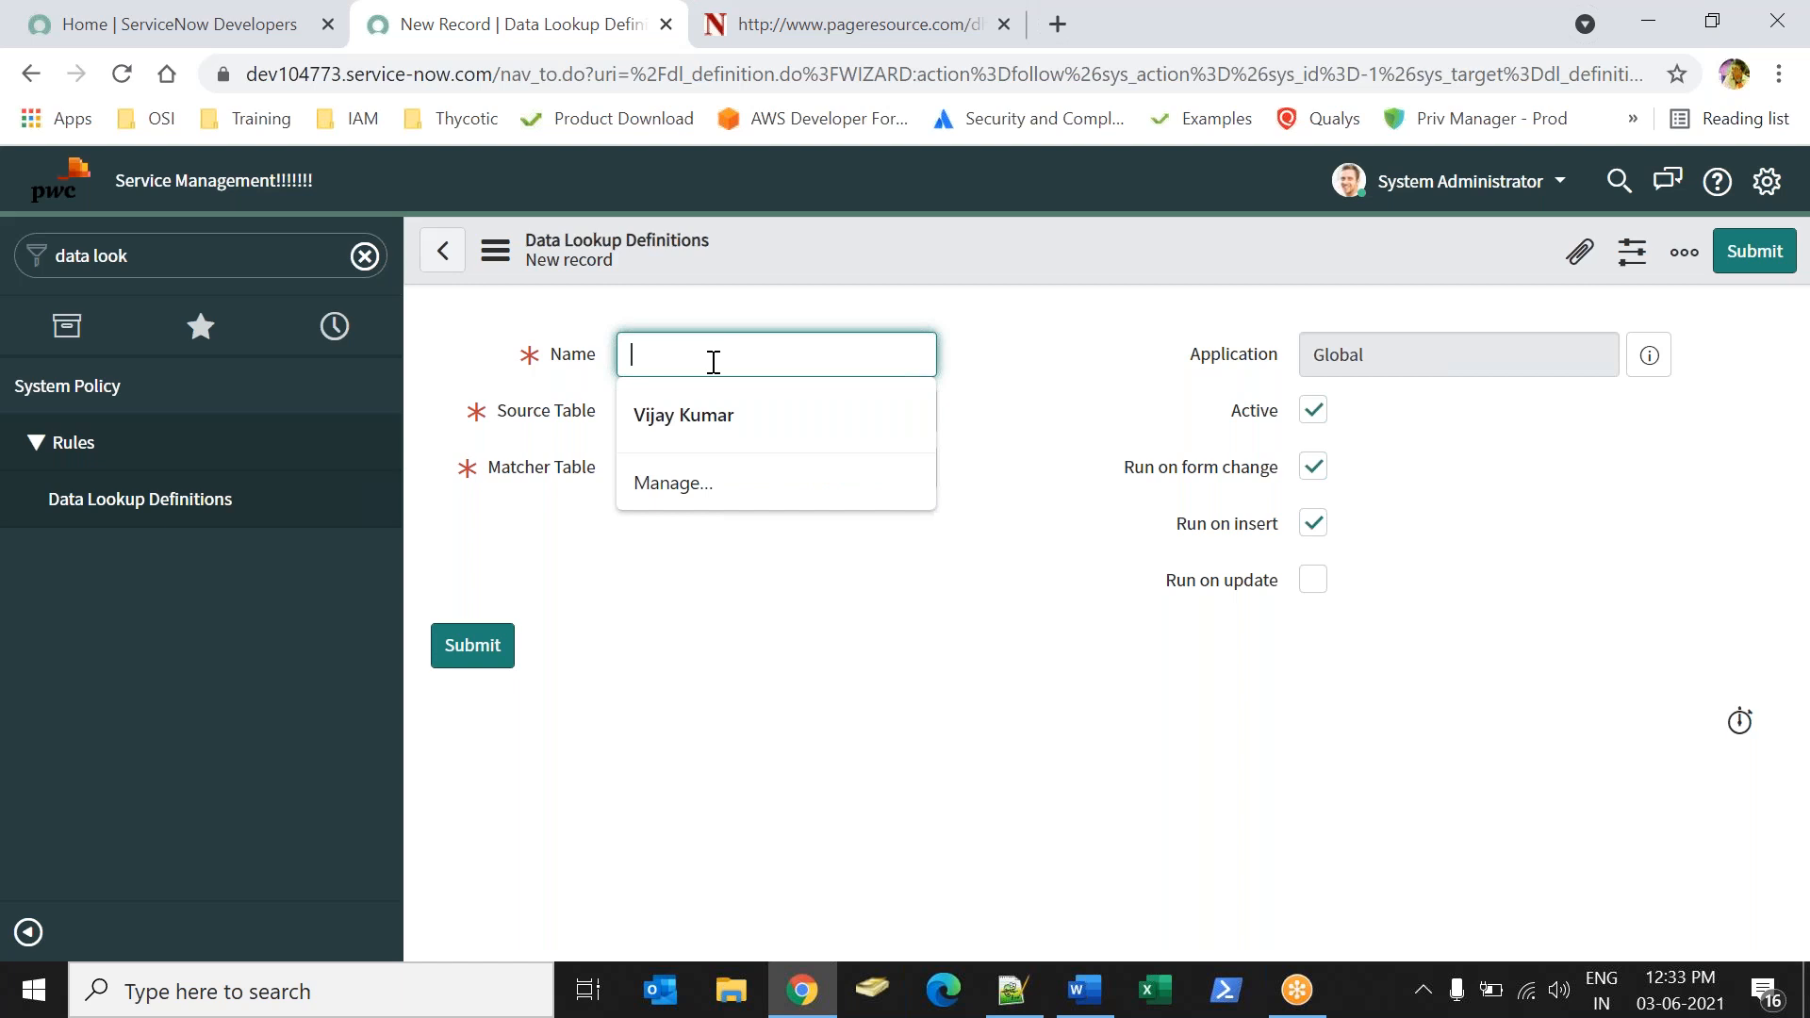
text(Data Lookuo)
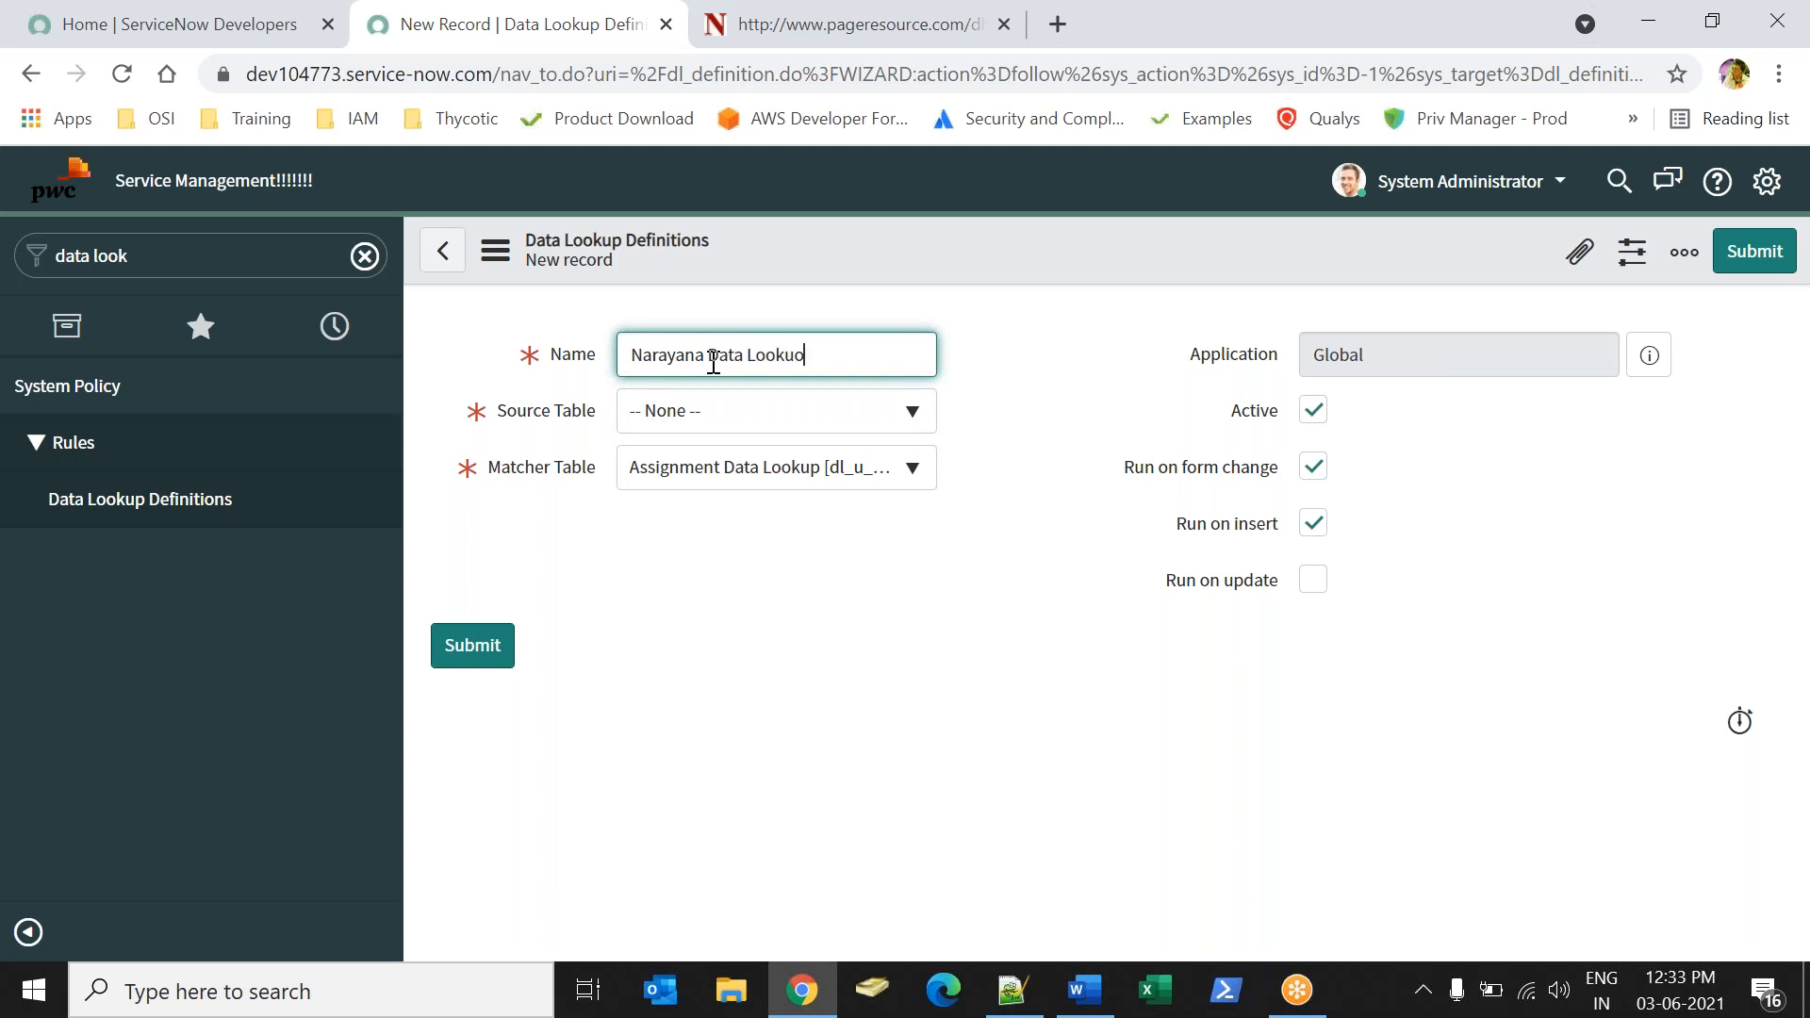
click(691, 610)
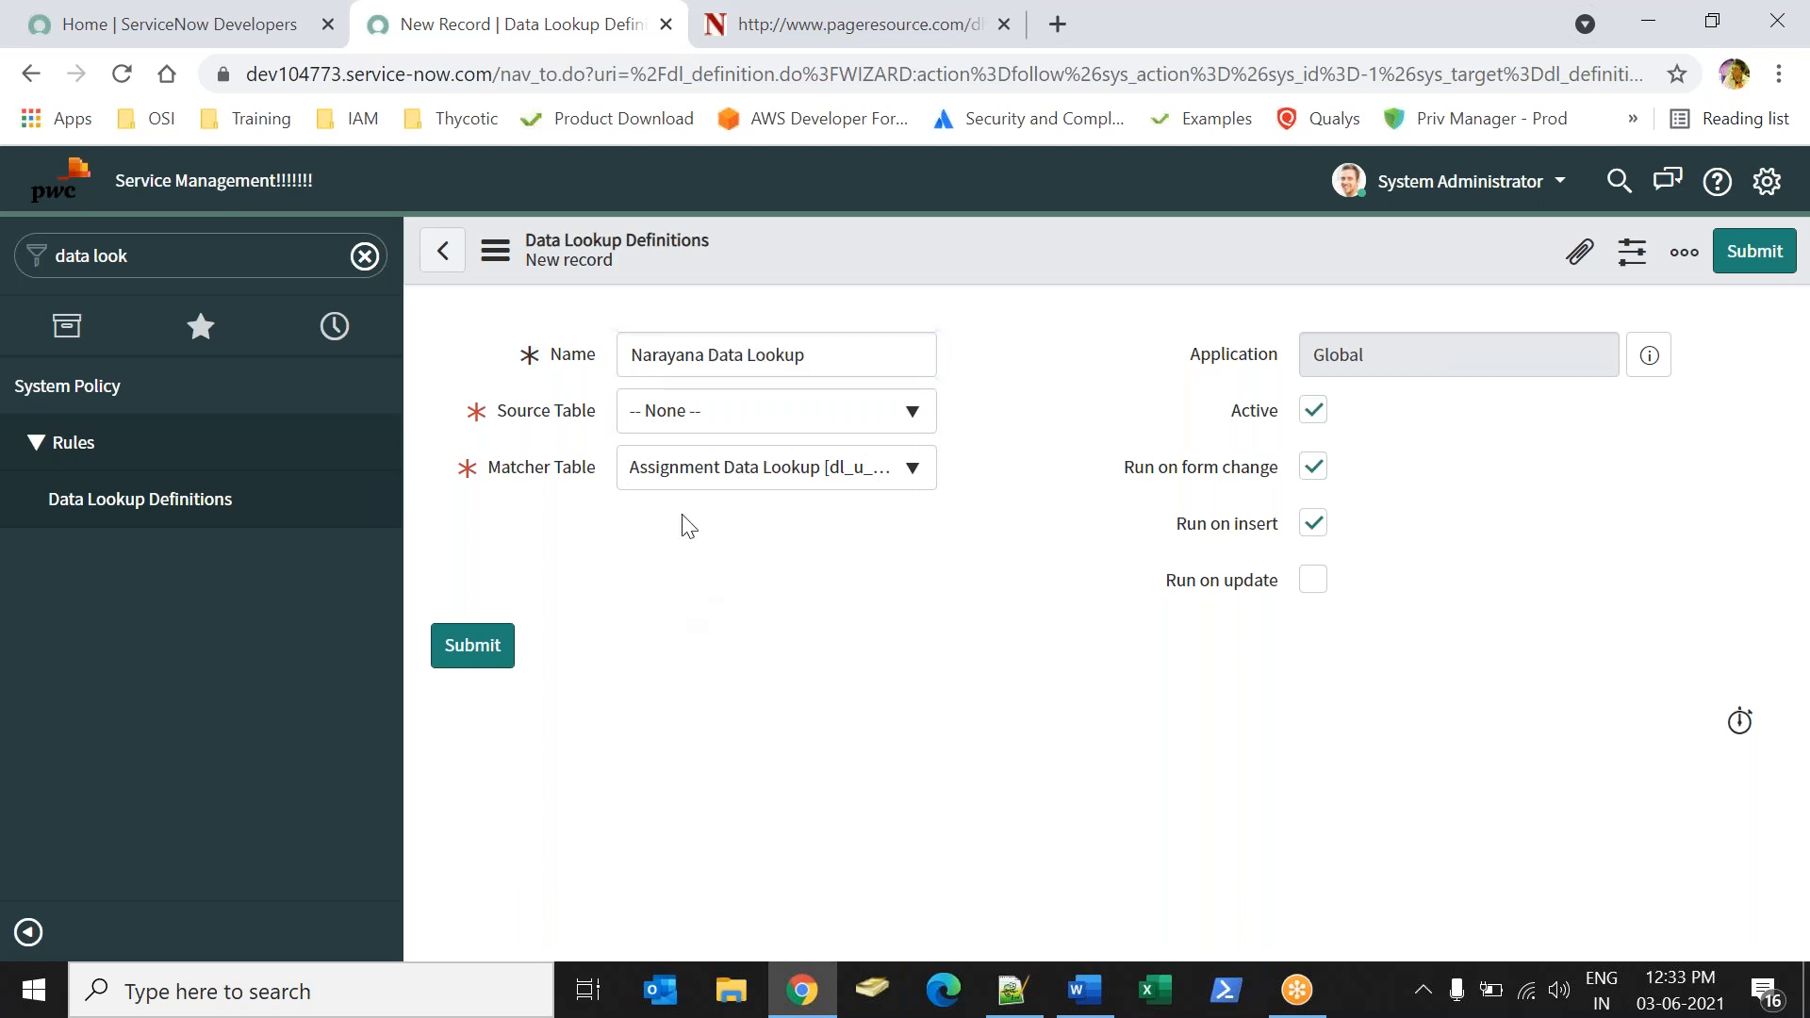
click(698, 436)
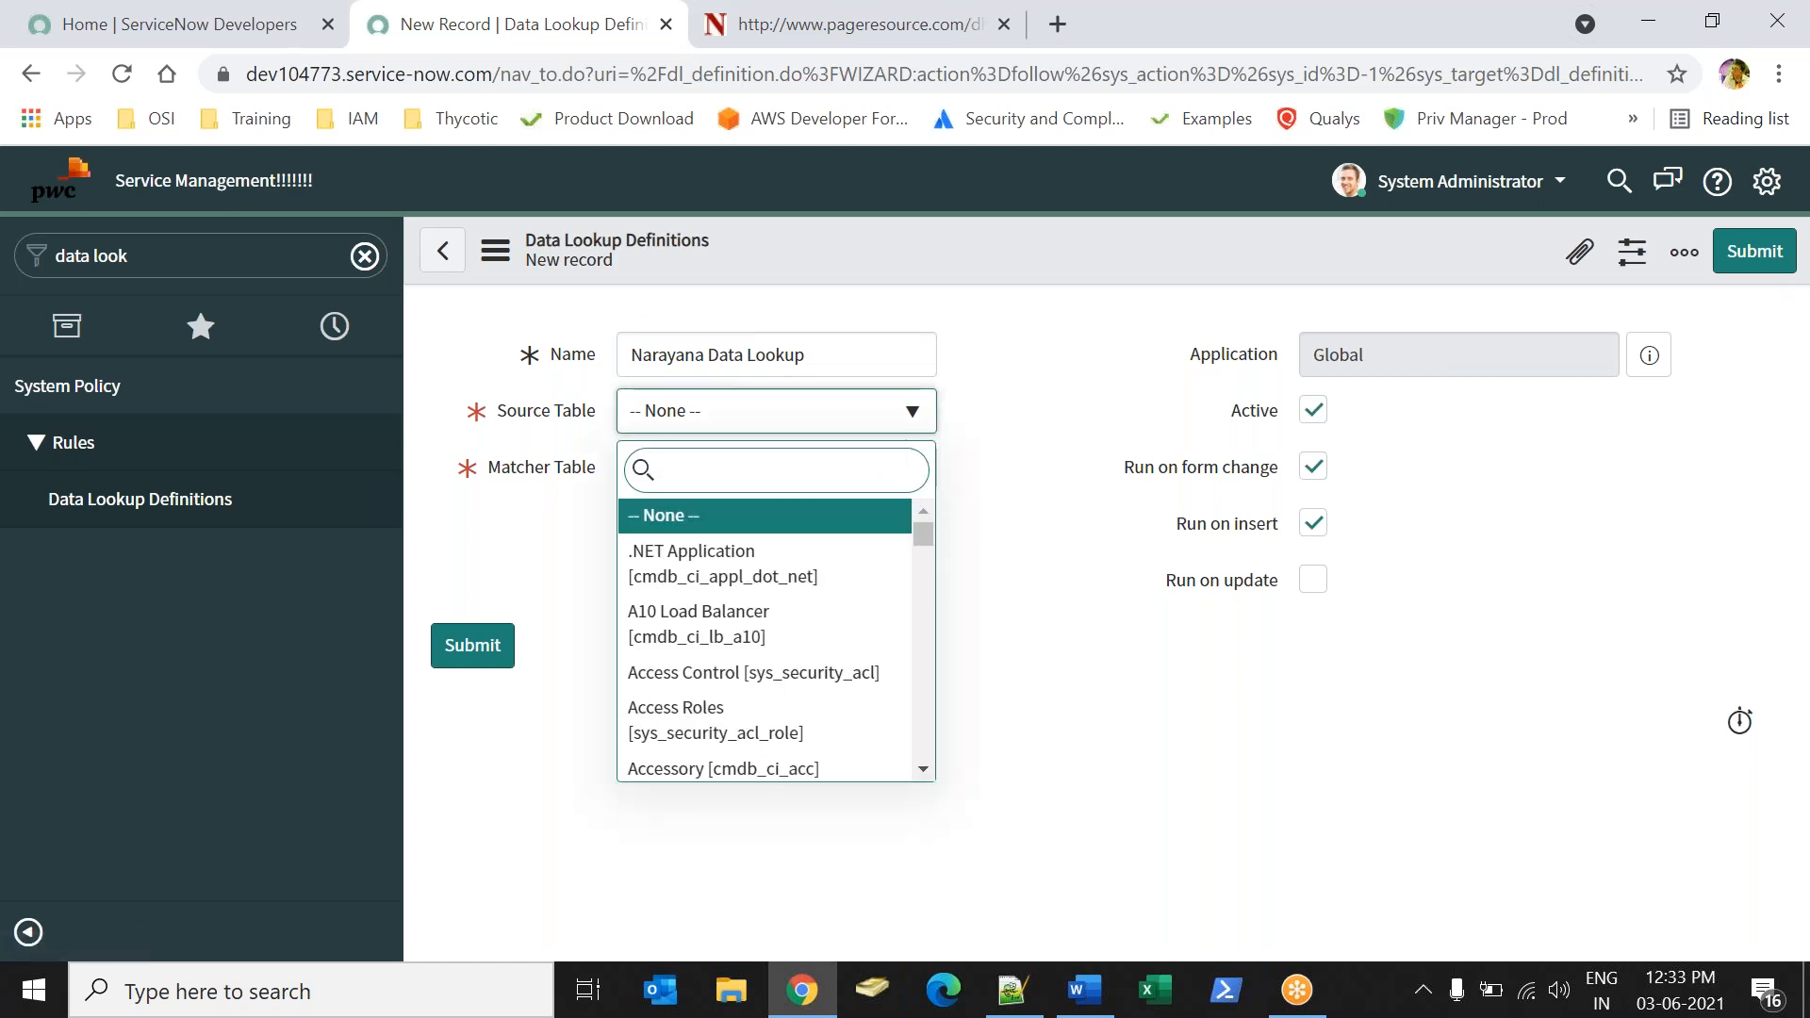
text(studen)
click(719, 576)
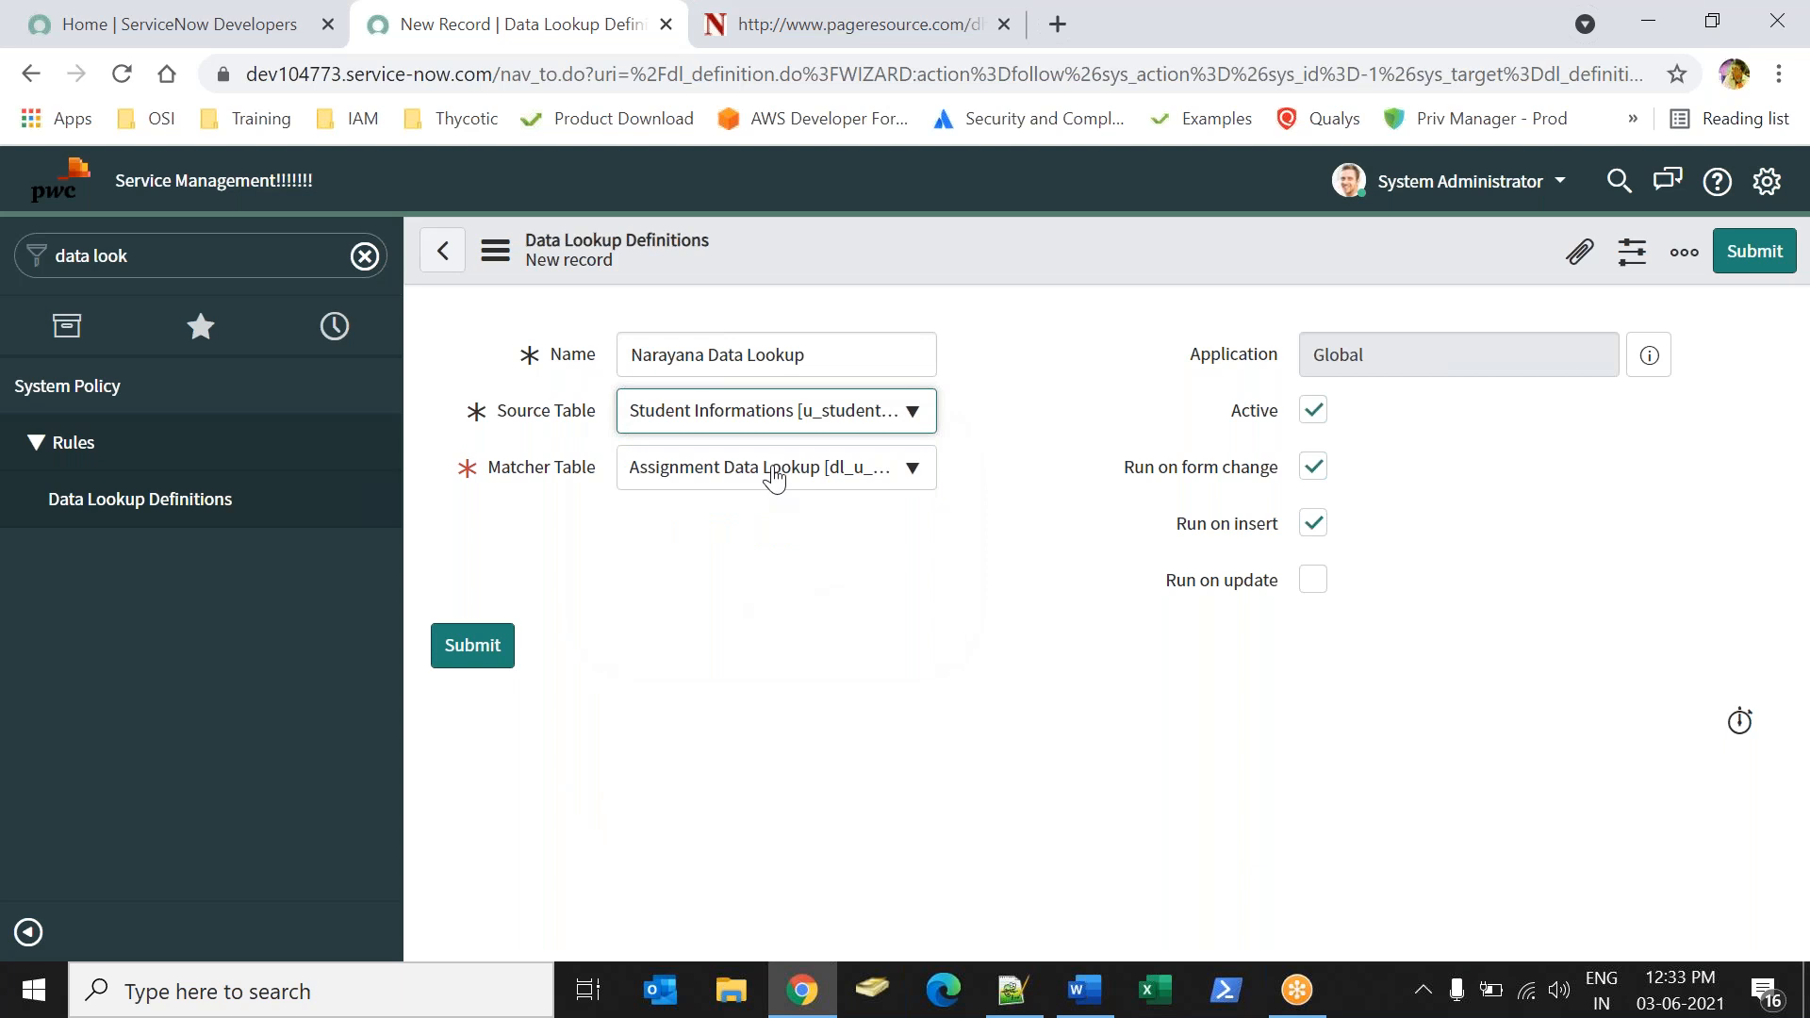
Set the matcher table to MatcherTable [u_matchertable], submit the definition, and reopen the Narayana Data Lookup record.
click(768, 472)
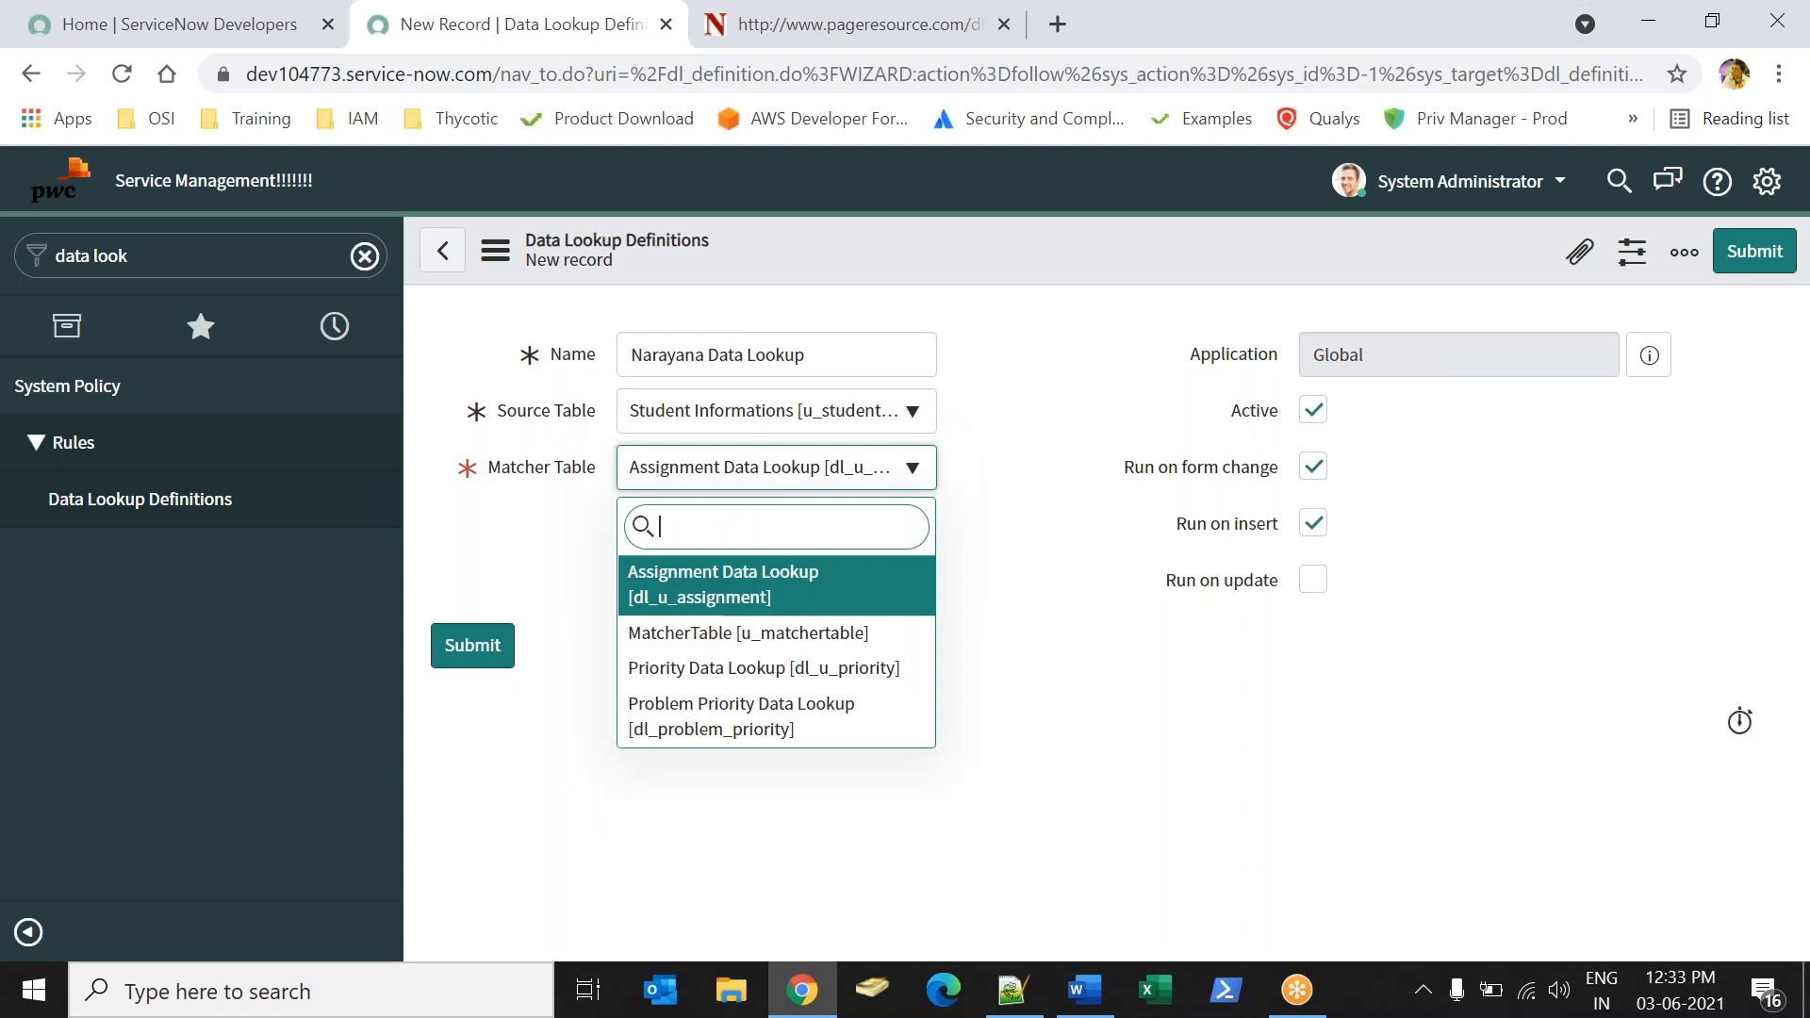
click(742, 651)
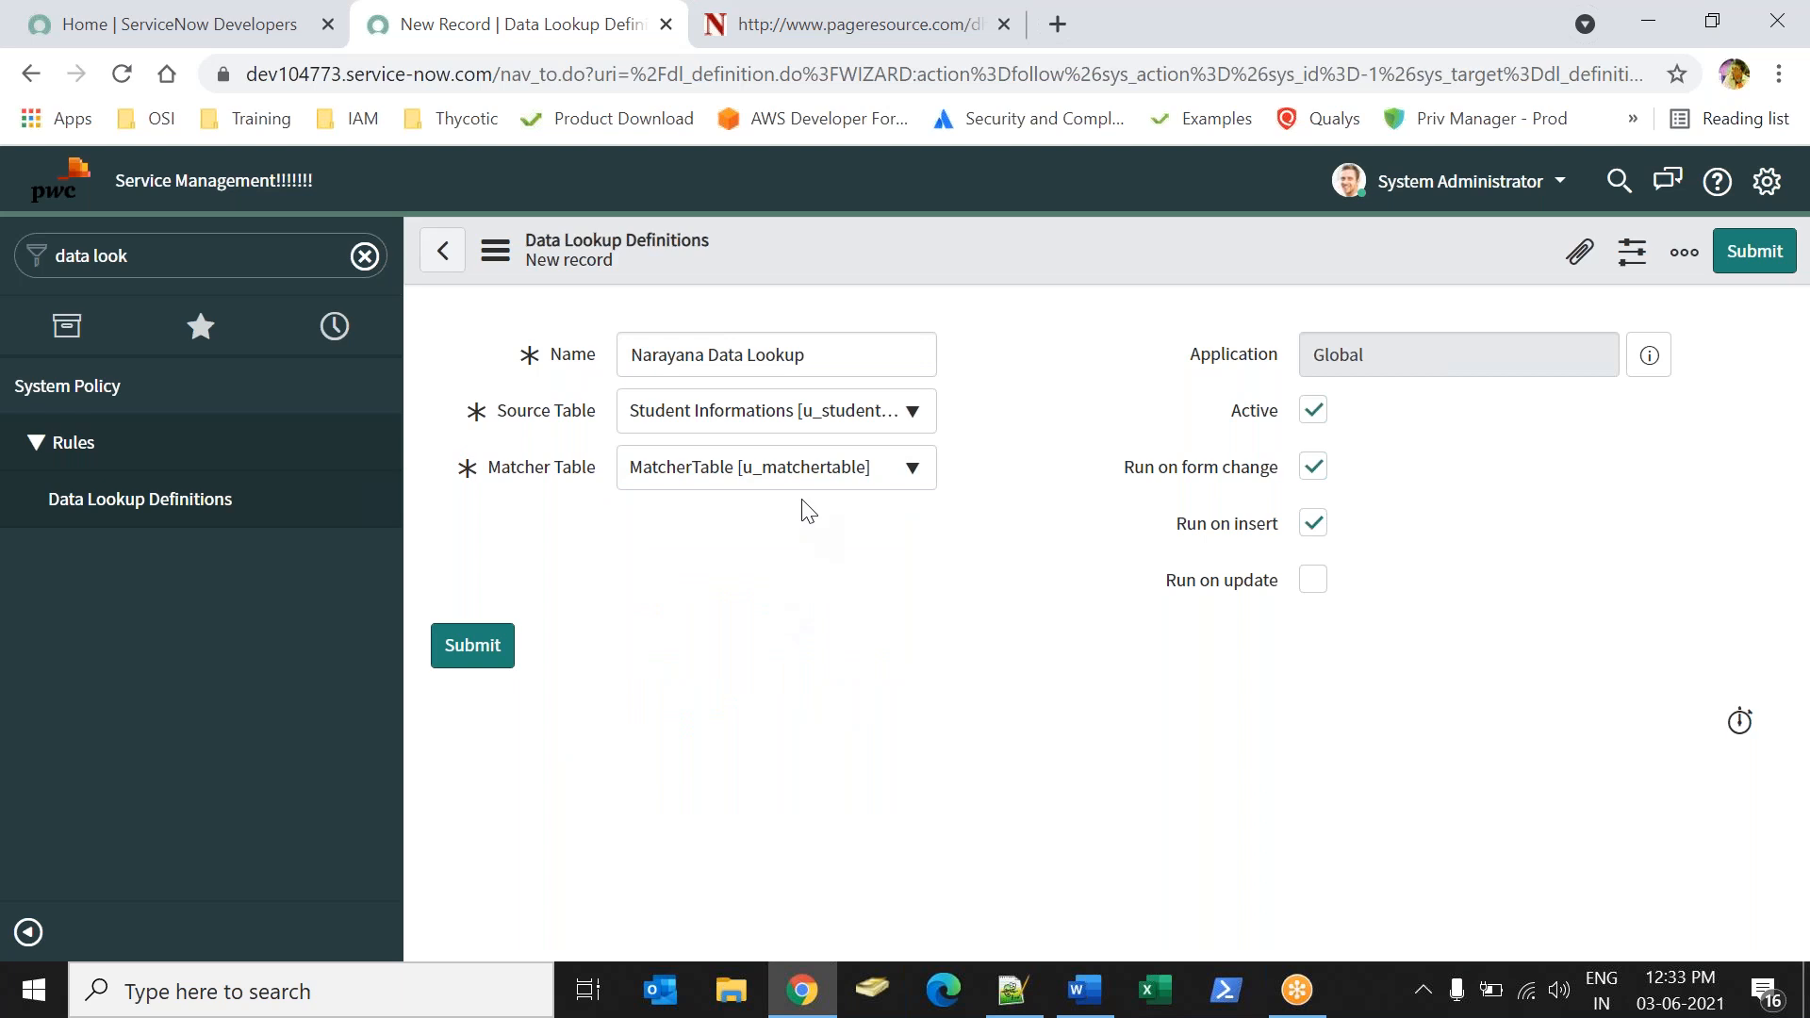
click(787, 479)
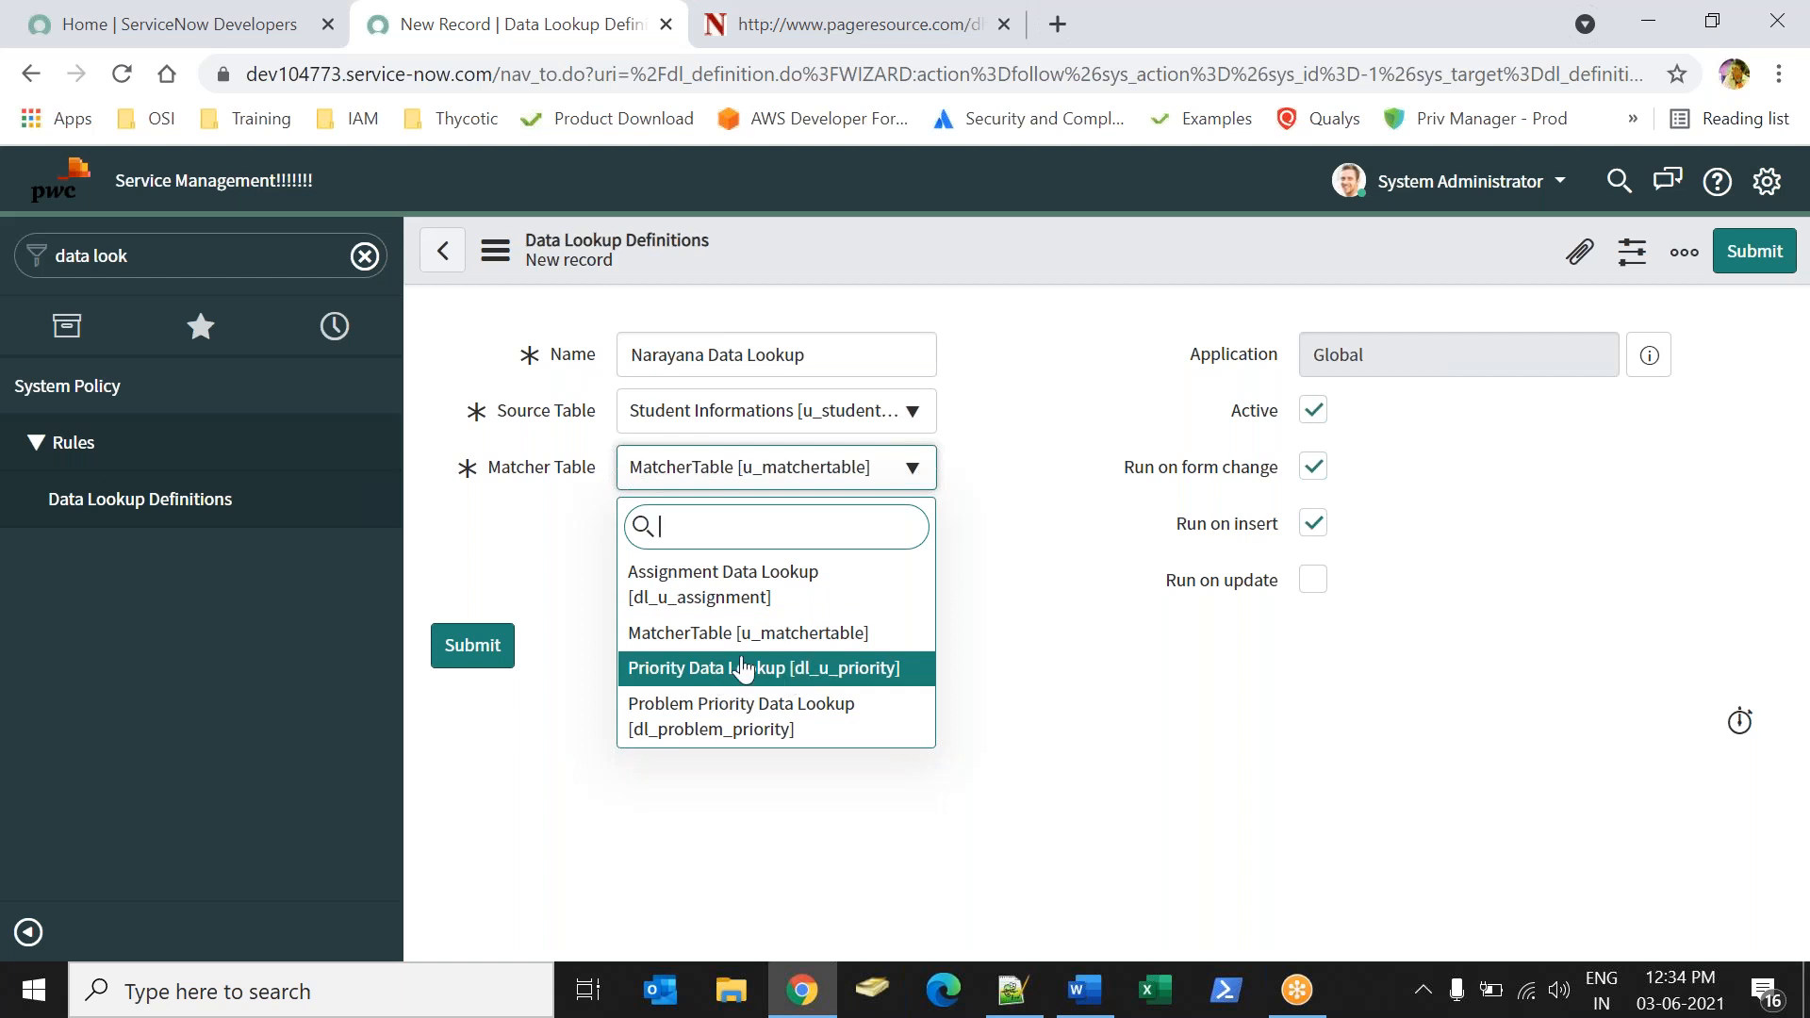
click(882, 636)
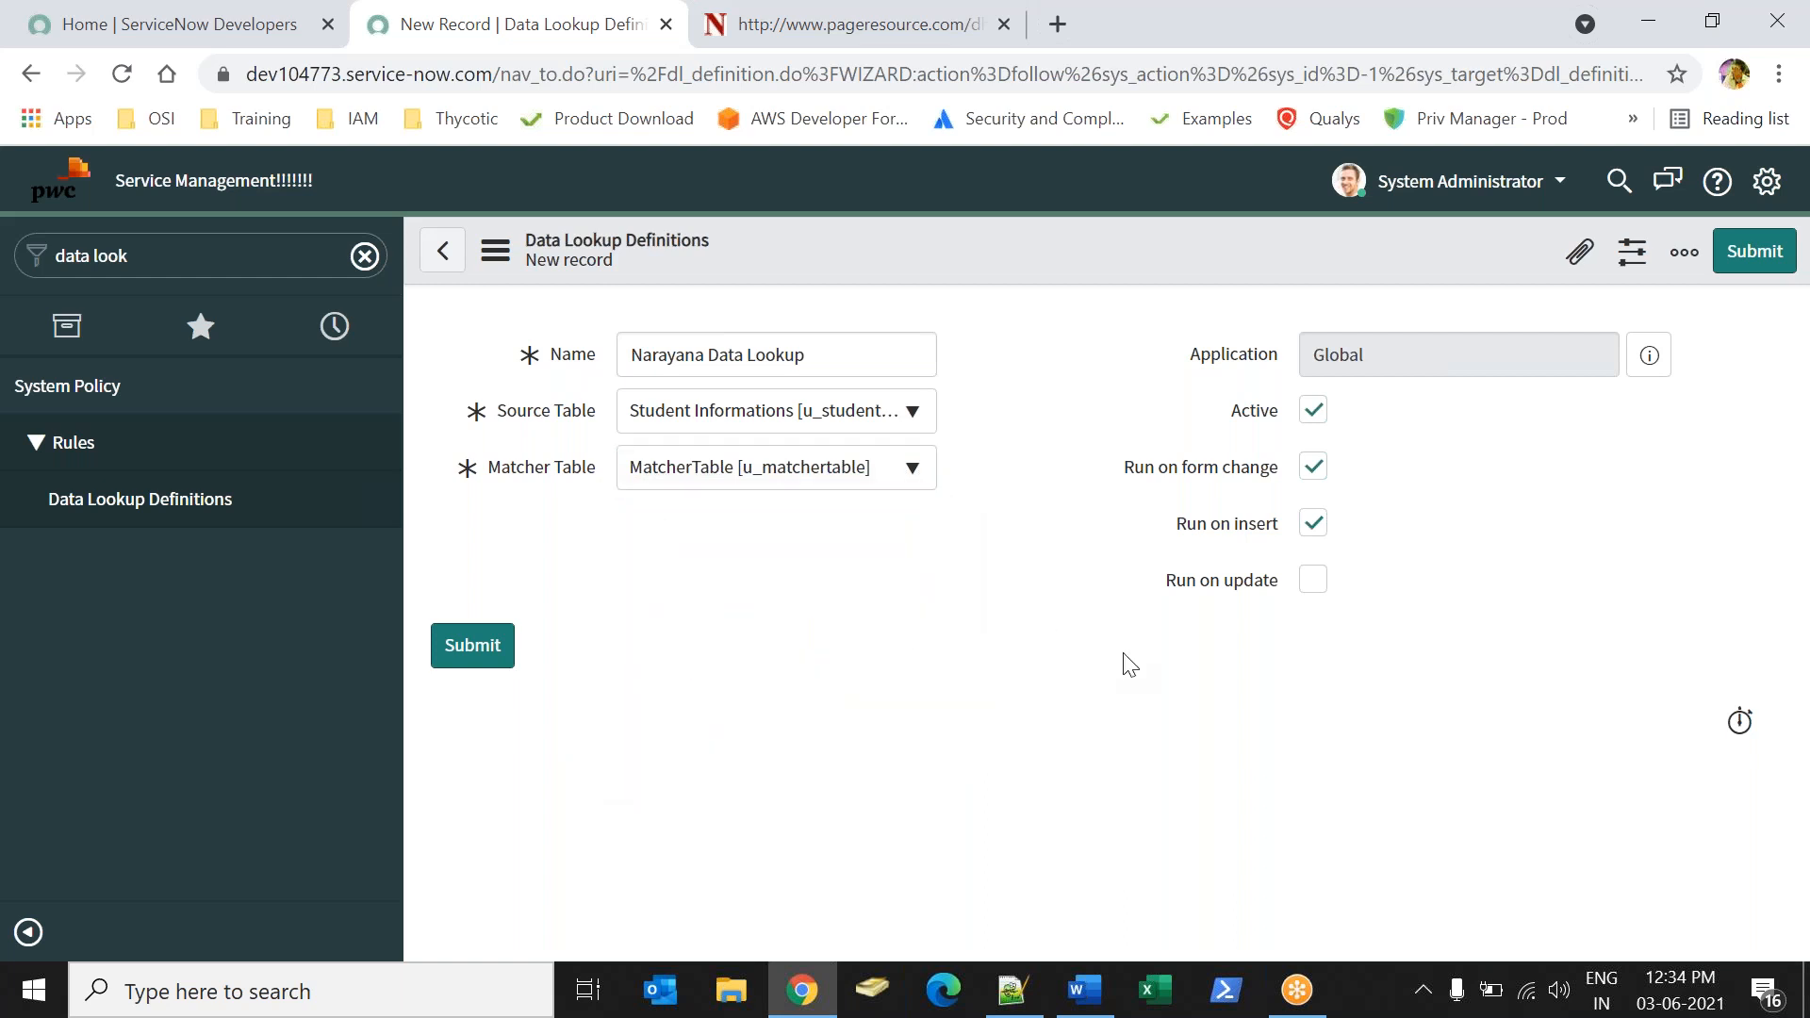
click(1742, 262)
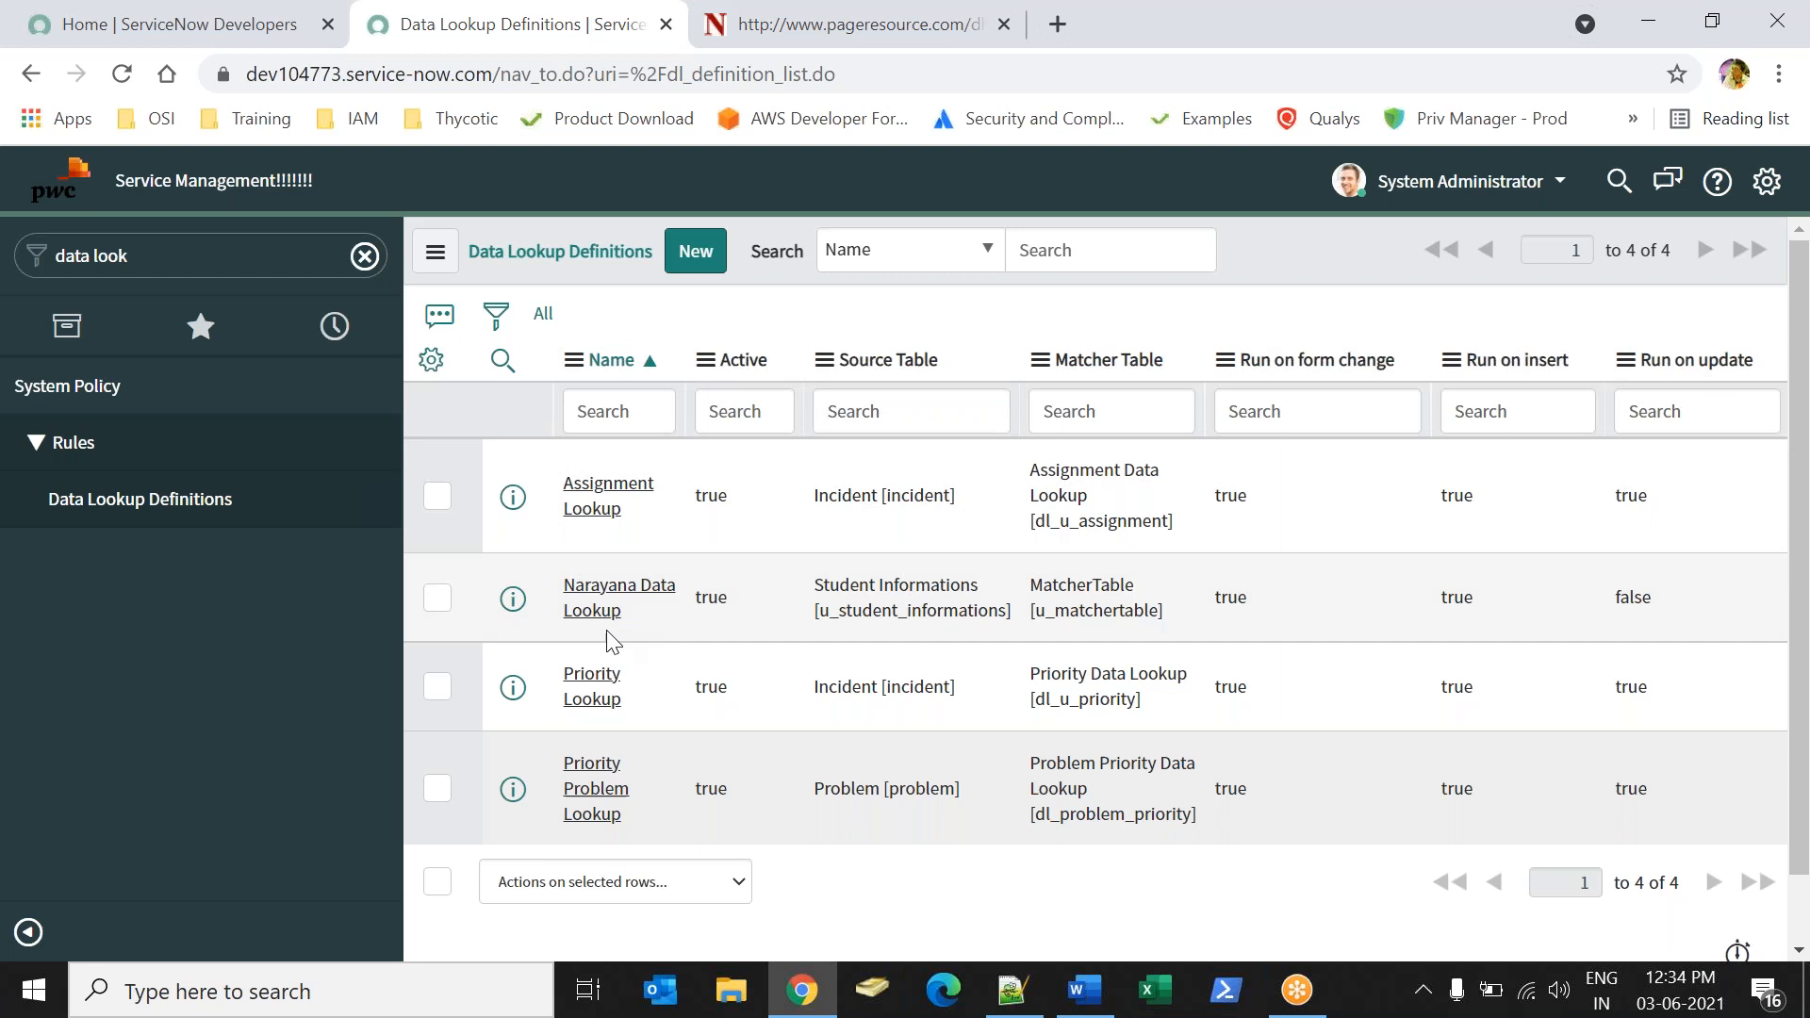
click(615, 587)
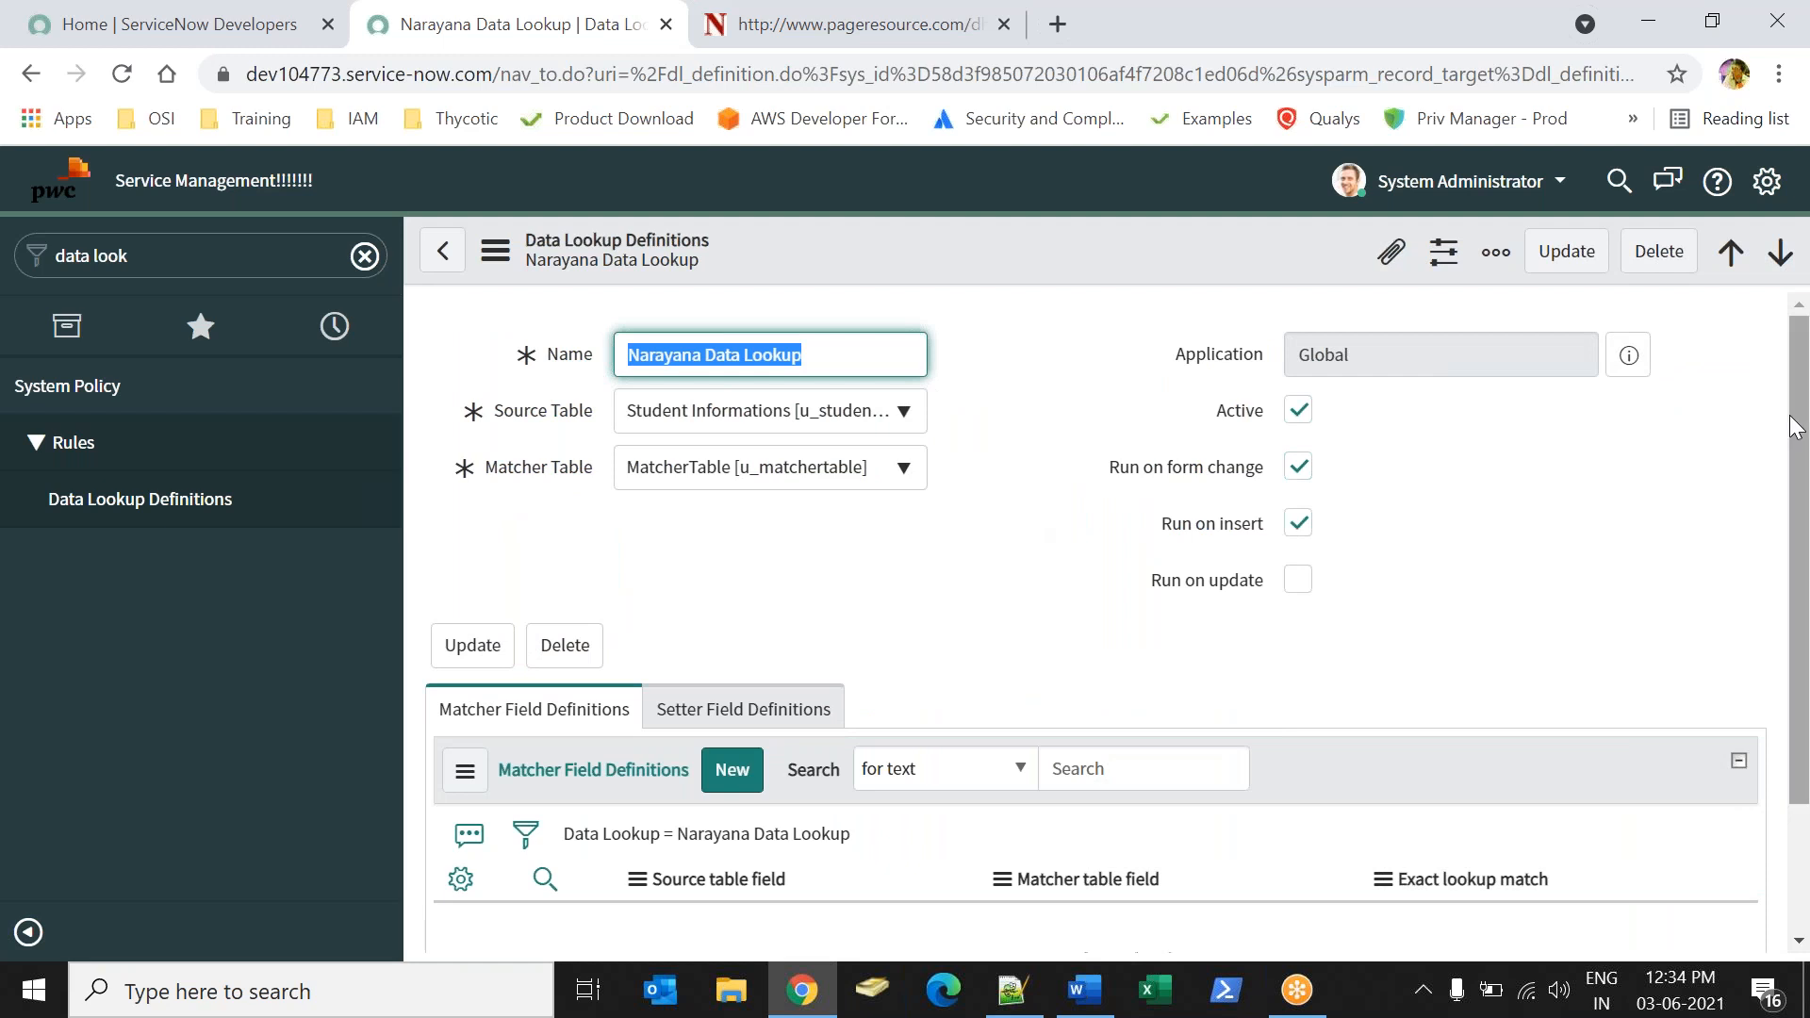
Review the definition's matcher and setter field sections, compare them with the third point of the Word notes, and return to ServiceNow.
scroll(1807, 552, down, 2)
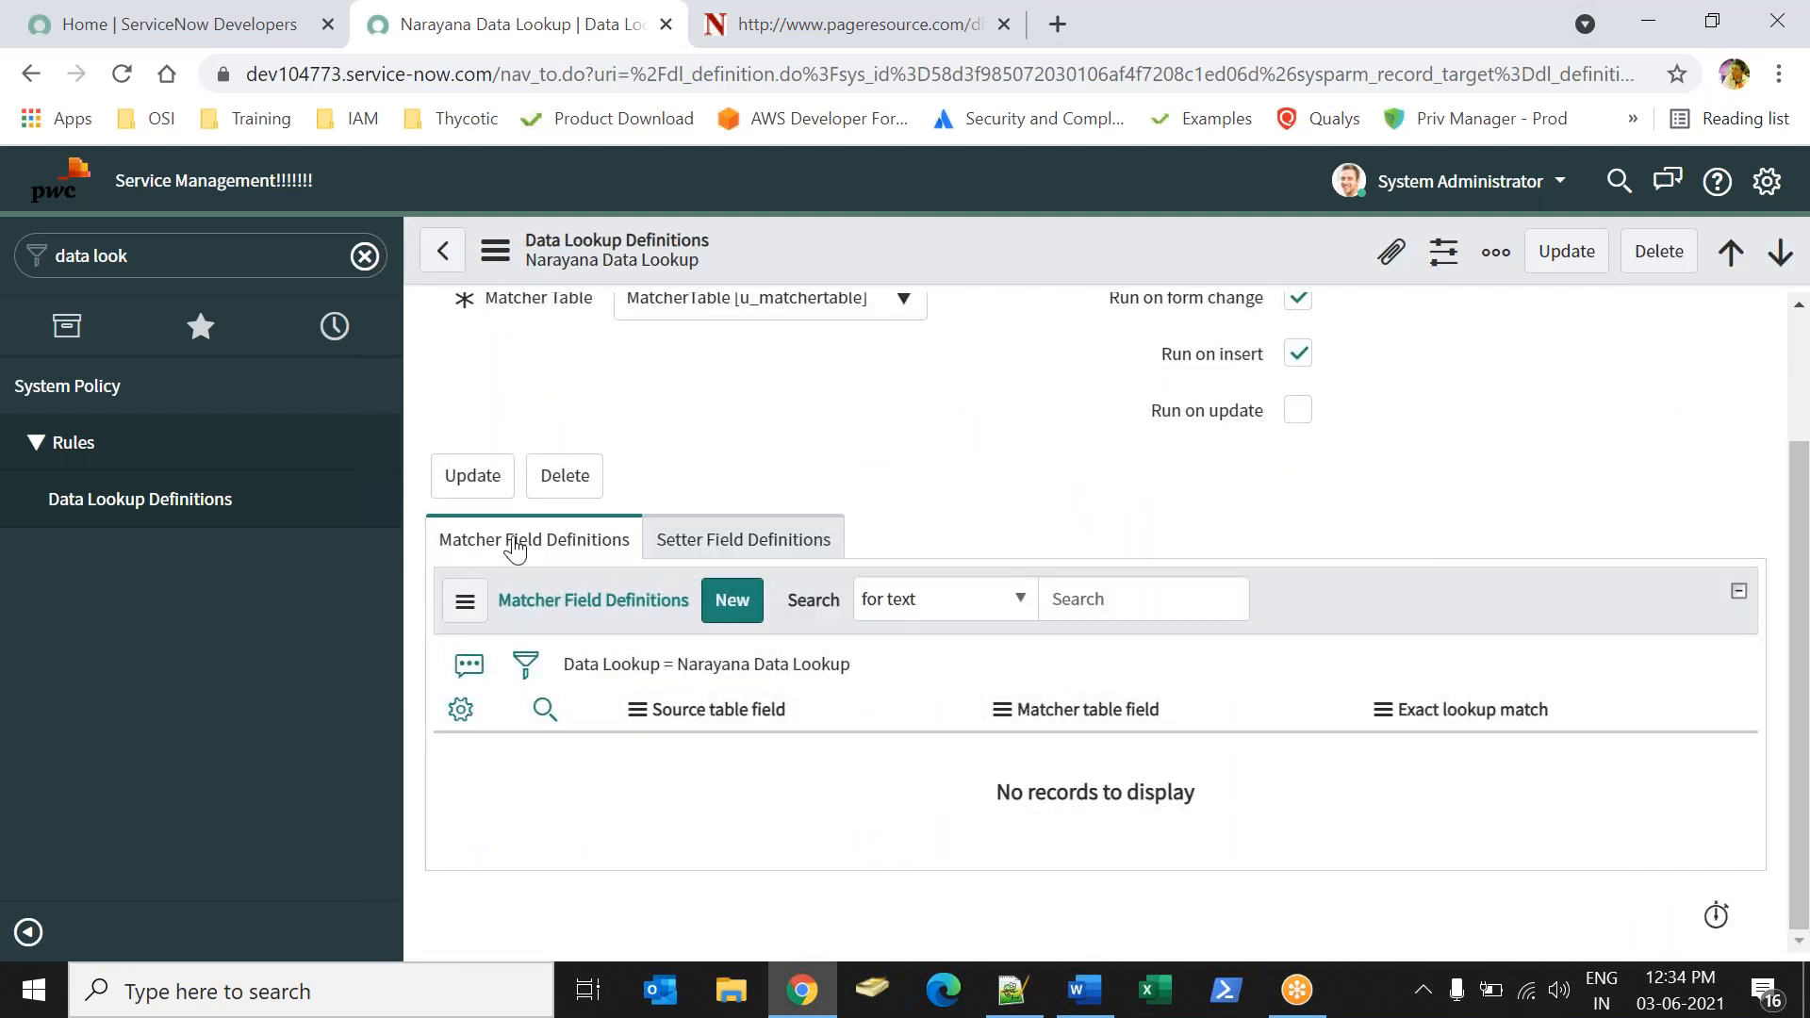
drag(467, 540, 820, 555)
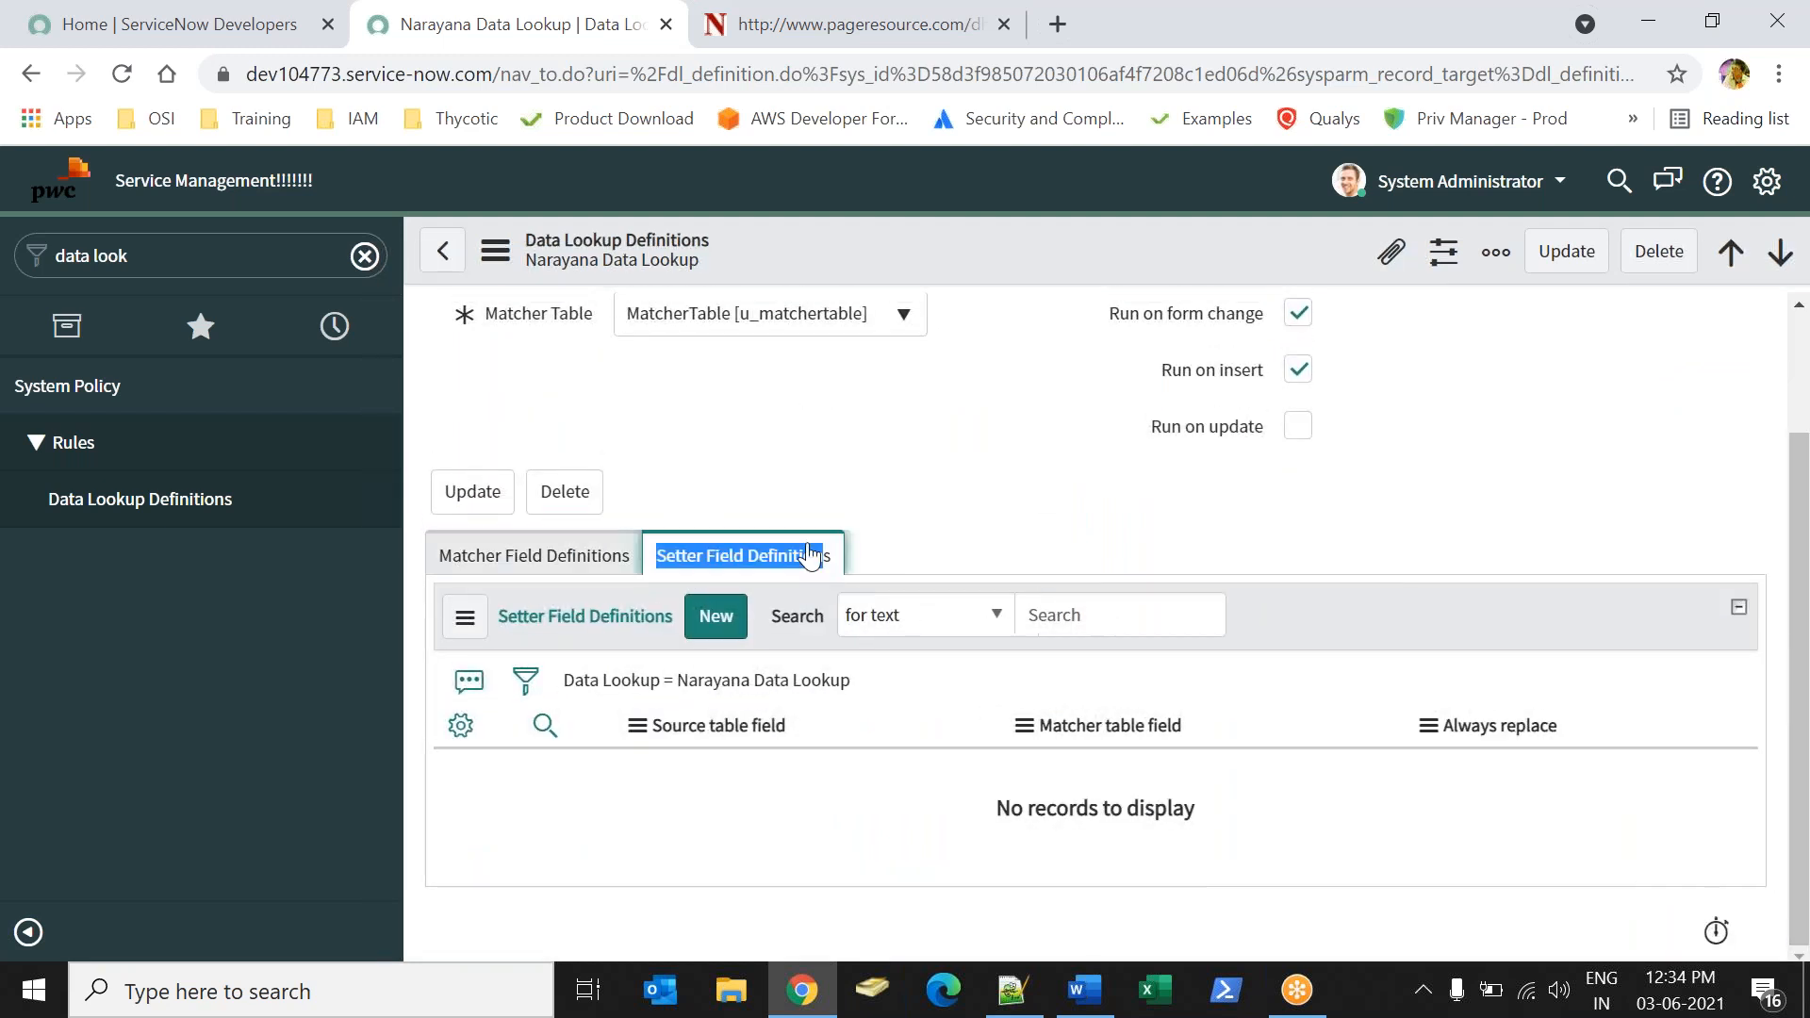
click(1089, 1006)
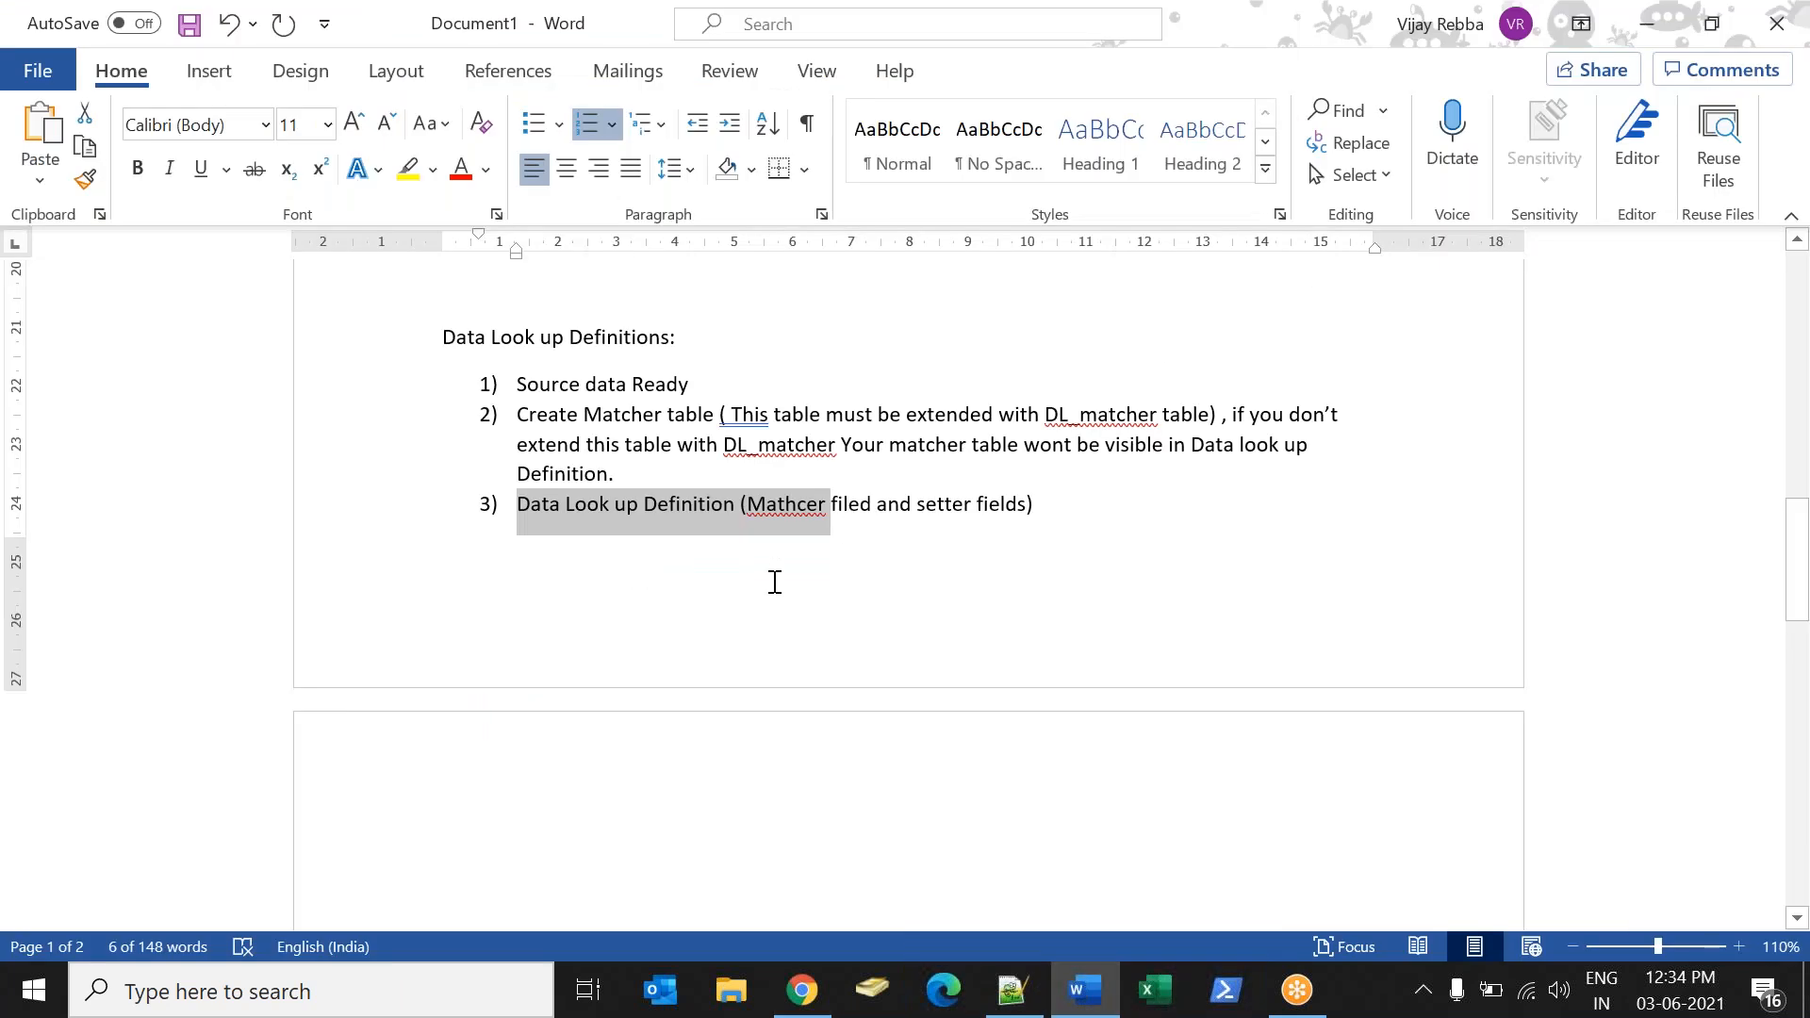
double_click(796, 529)
double_click(951, 519)
click(803, 990)
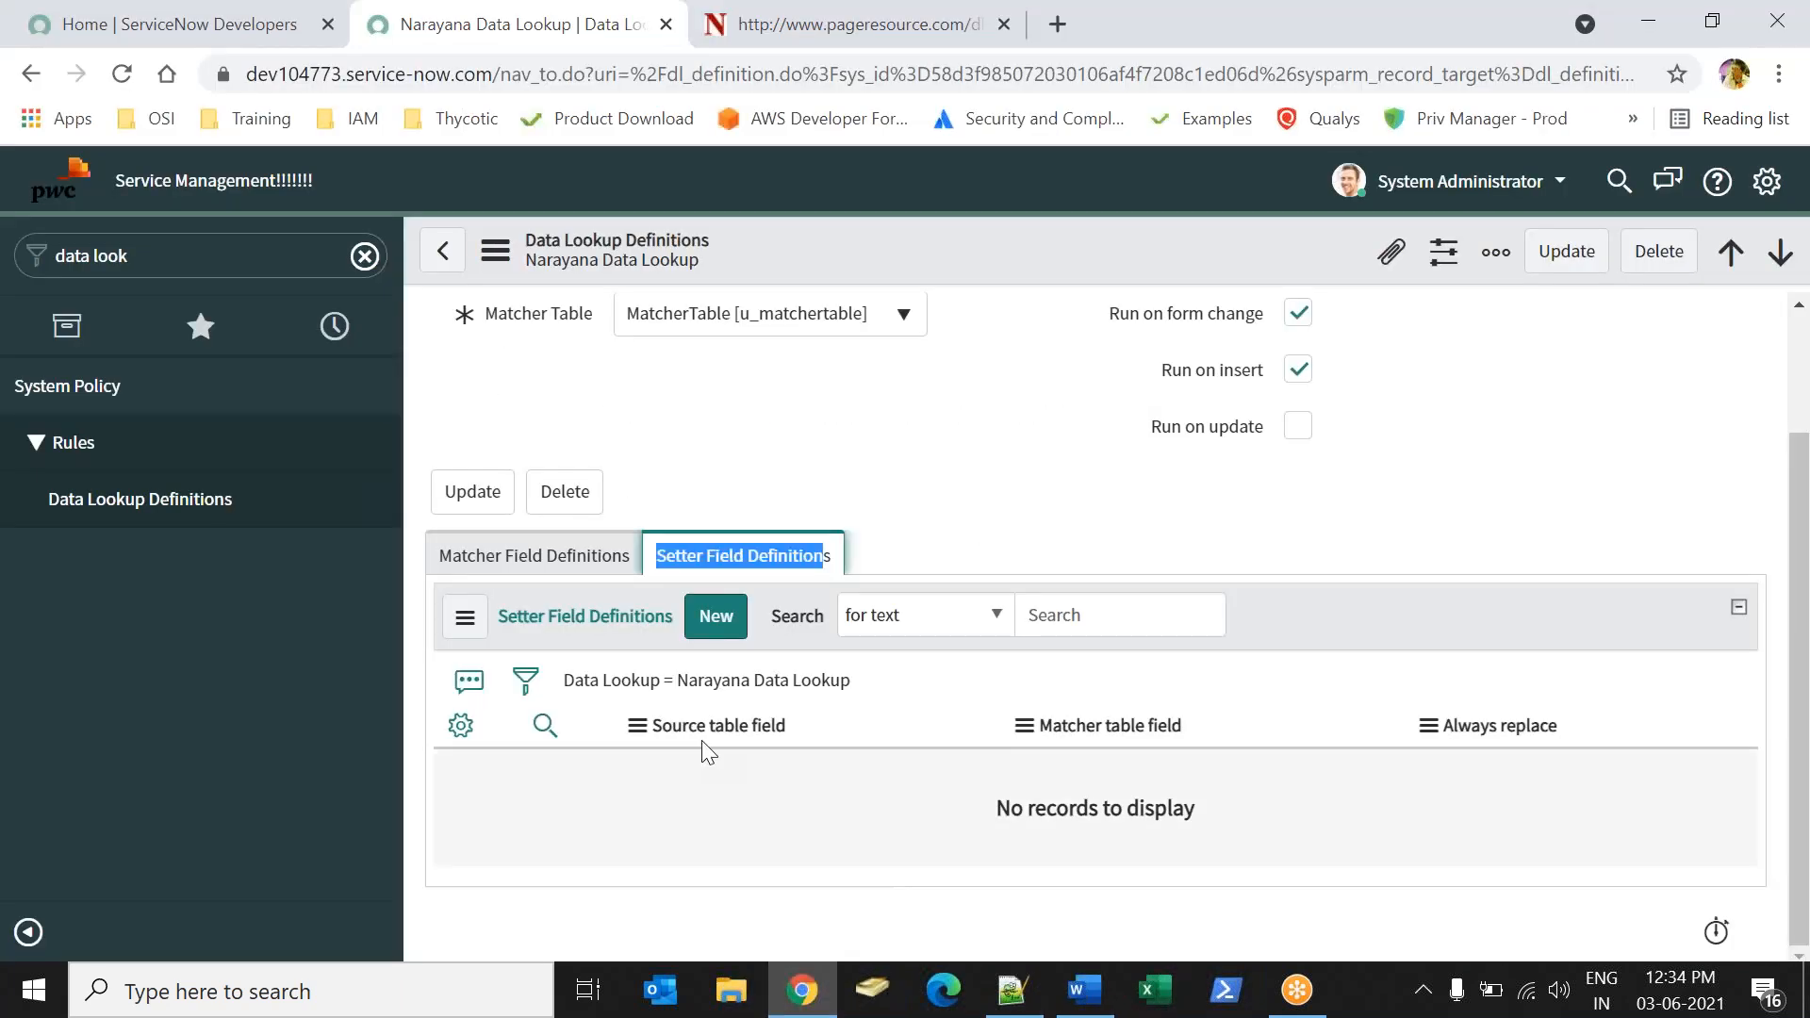
Add a matcher field definition mapping source field Sports to matcher field Sports, with Exact lookup match enabled.
click(585, 559)
click(733, 615)
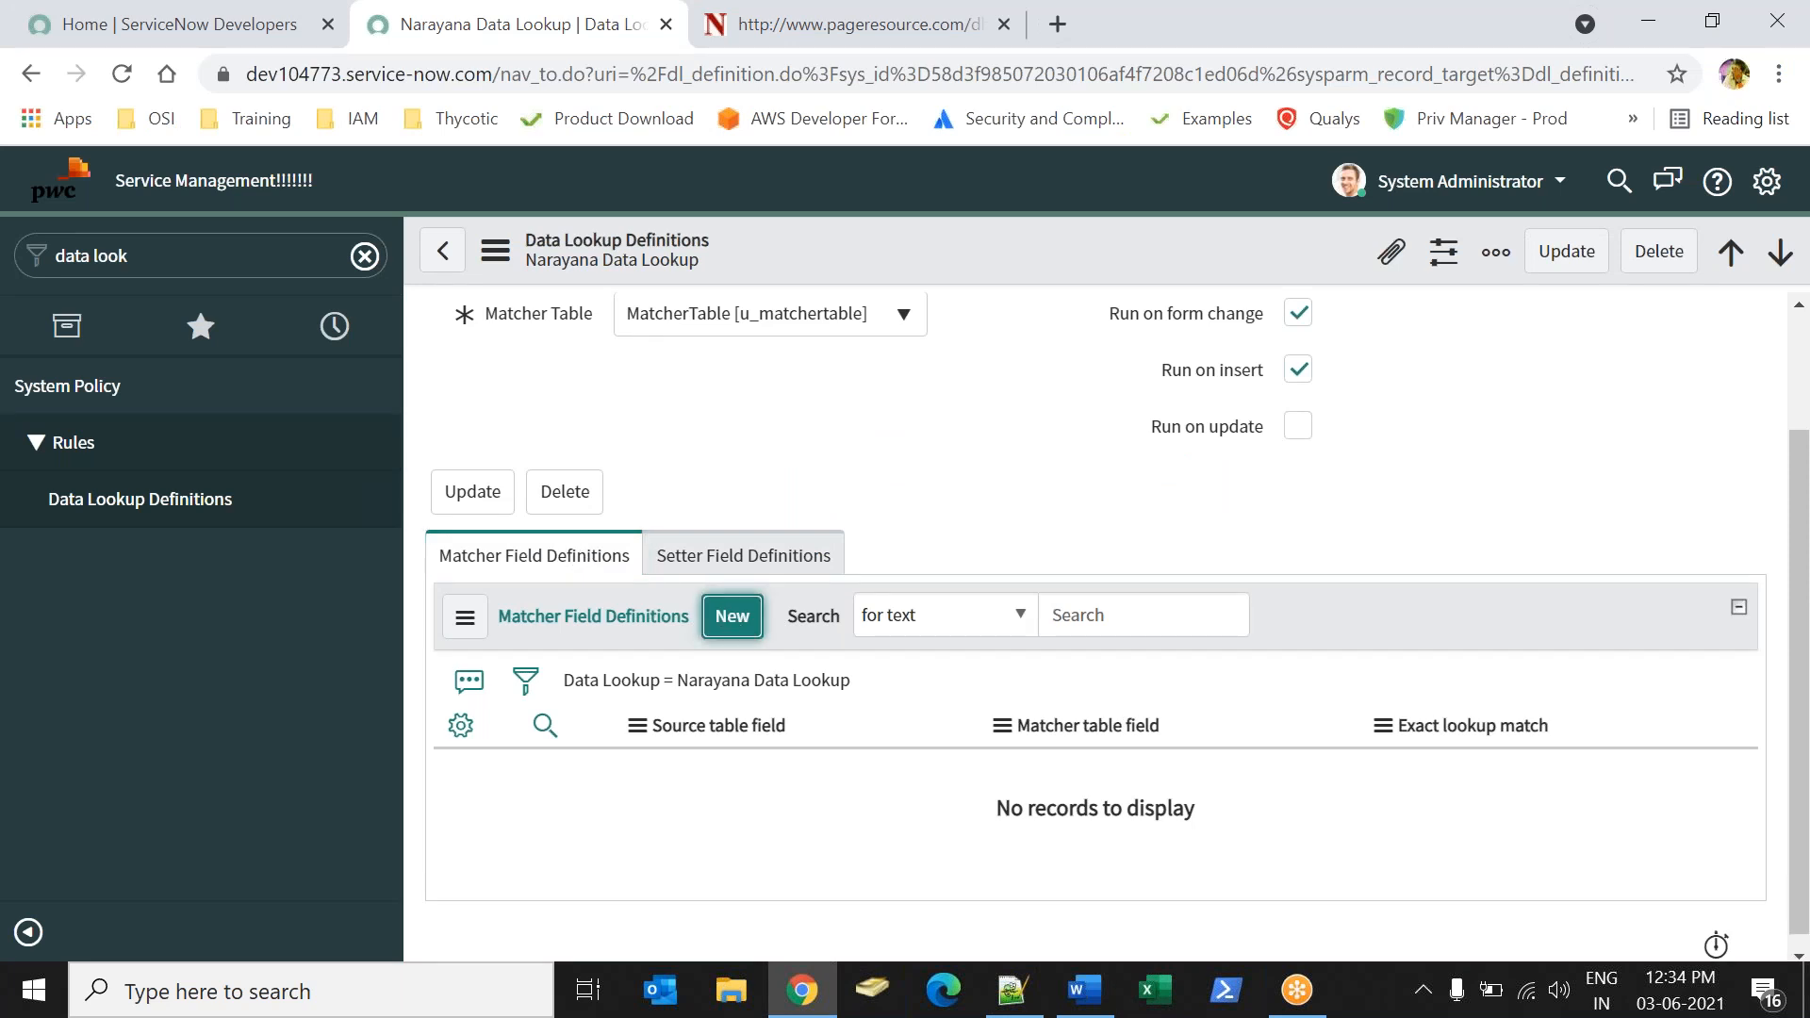
click(754, 413)
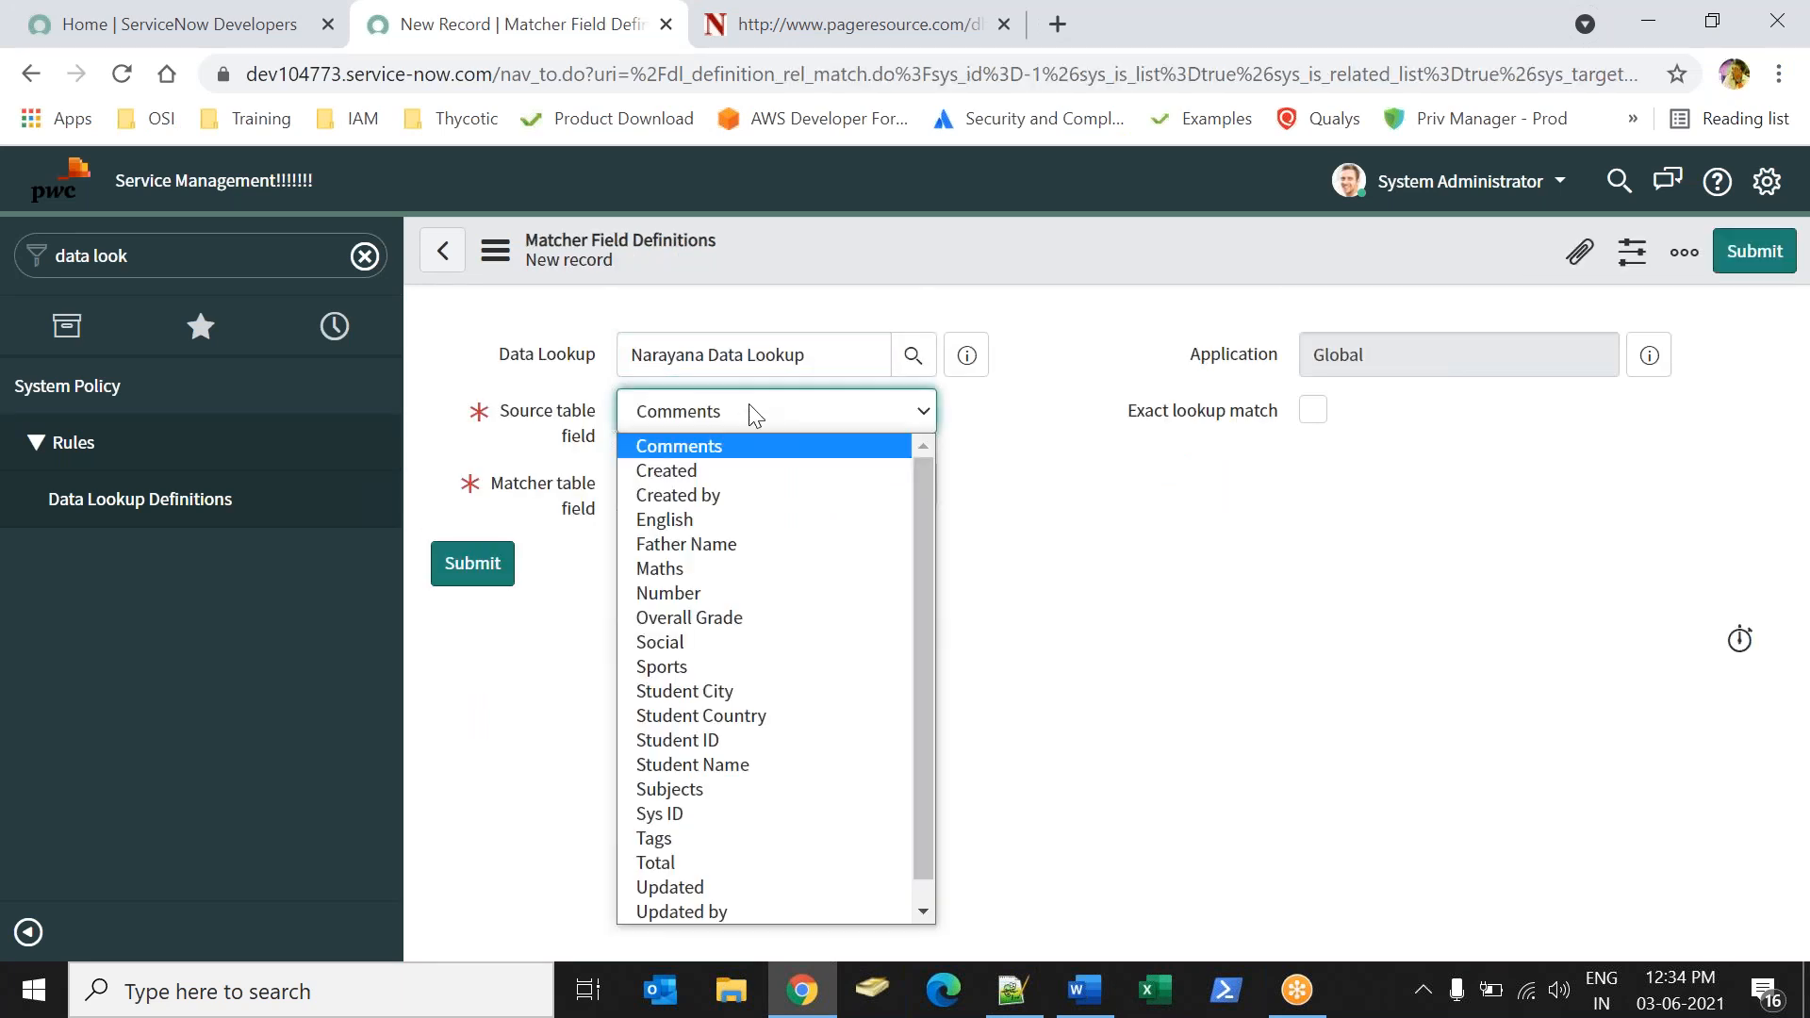
text(sp)
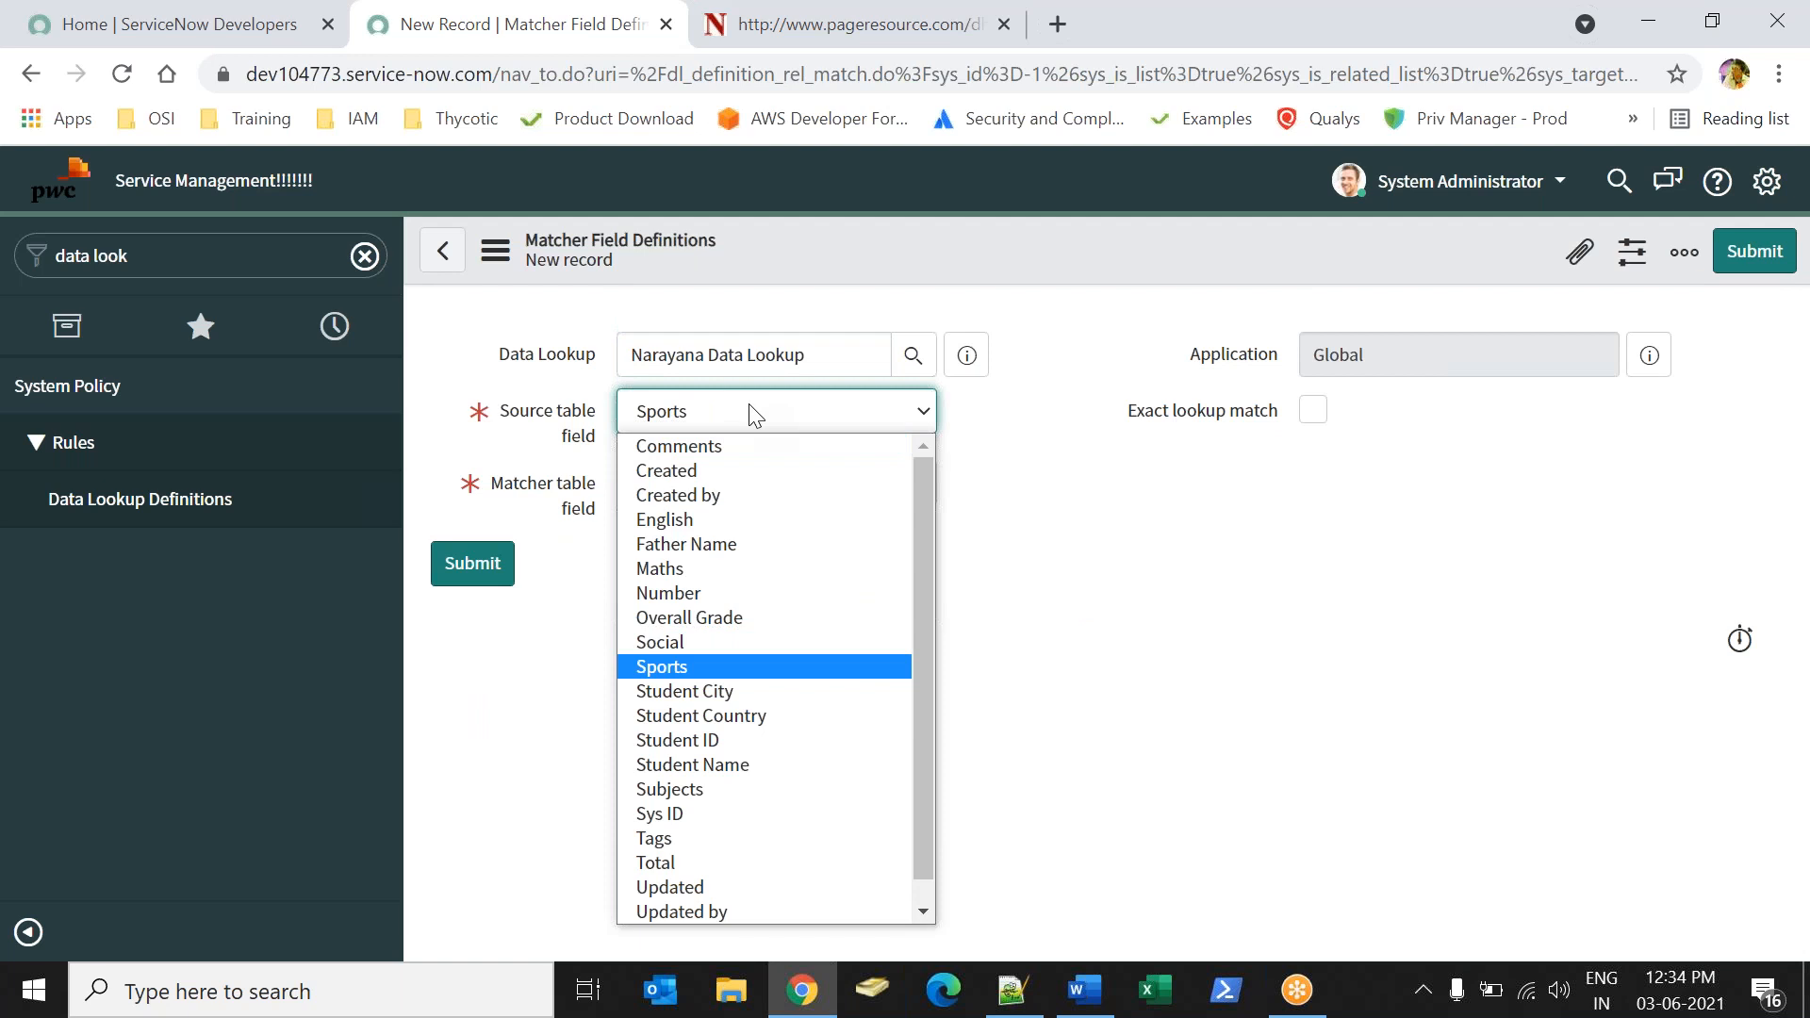
key(Return)
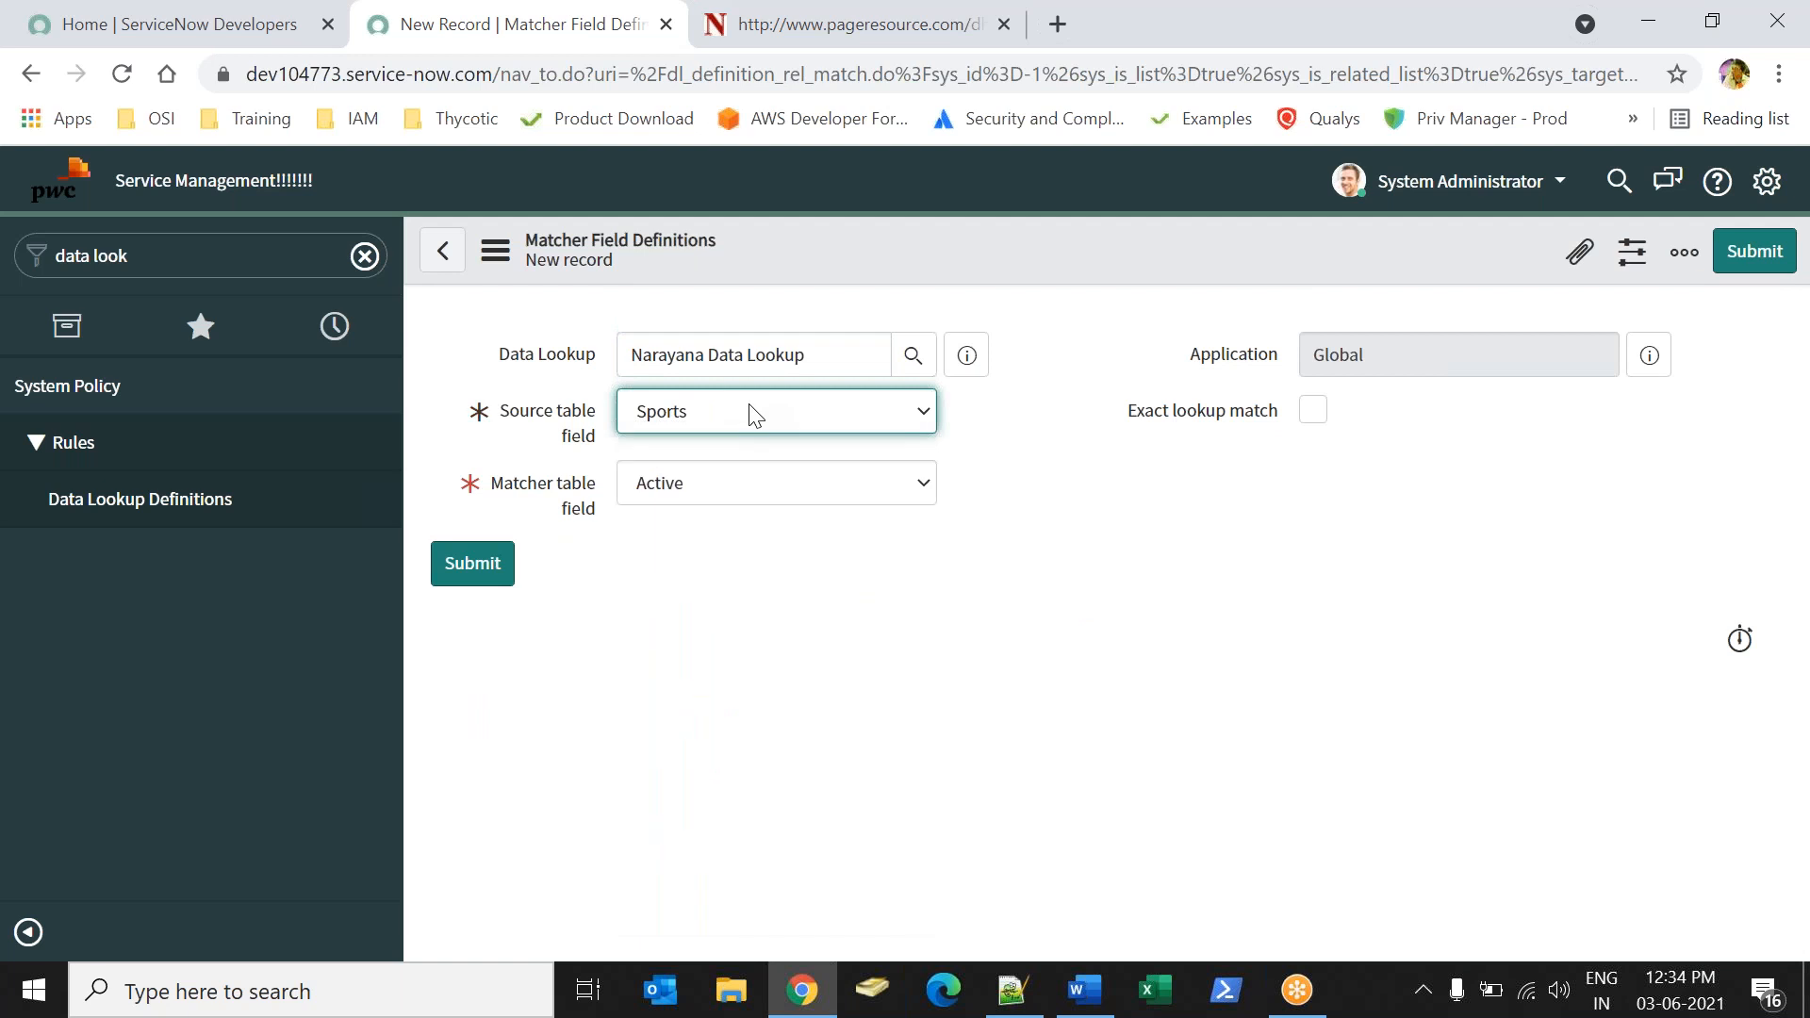
click(740, 498)
text(sp)
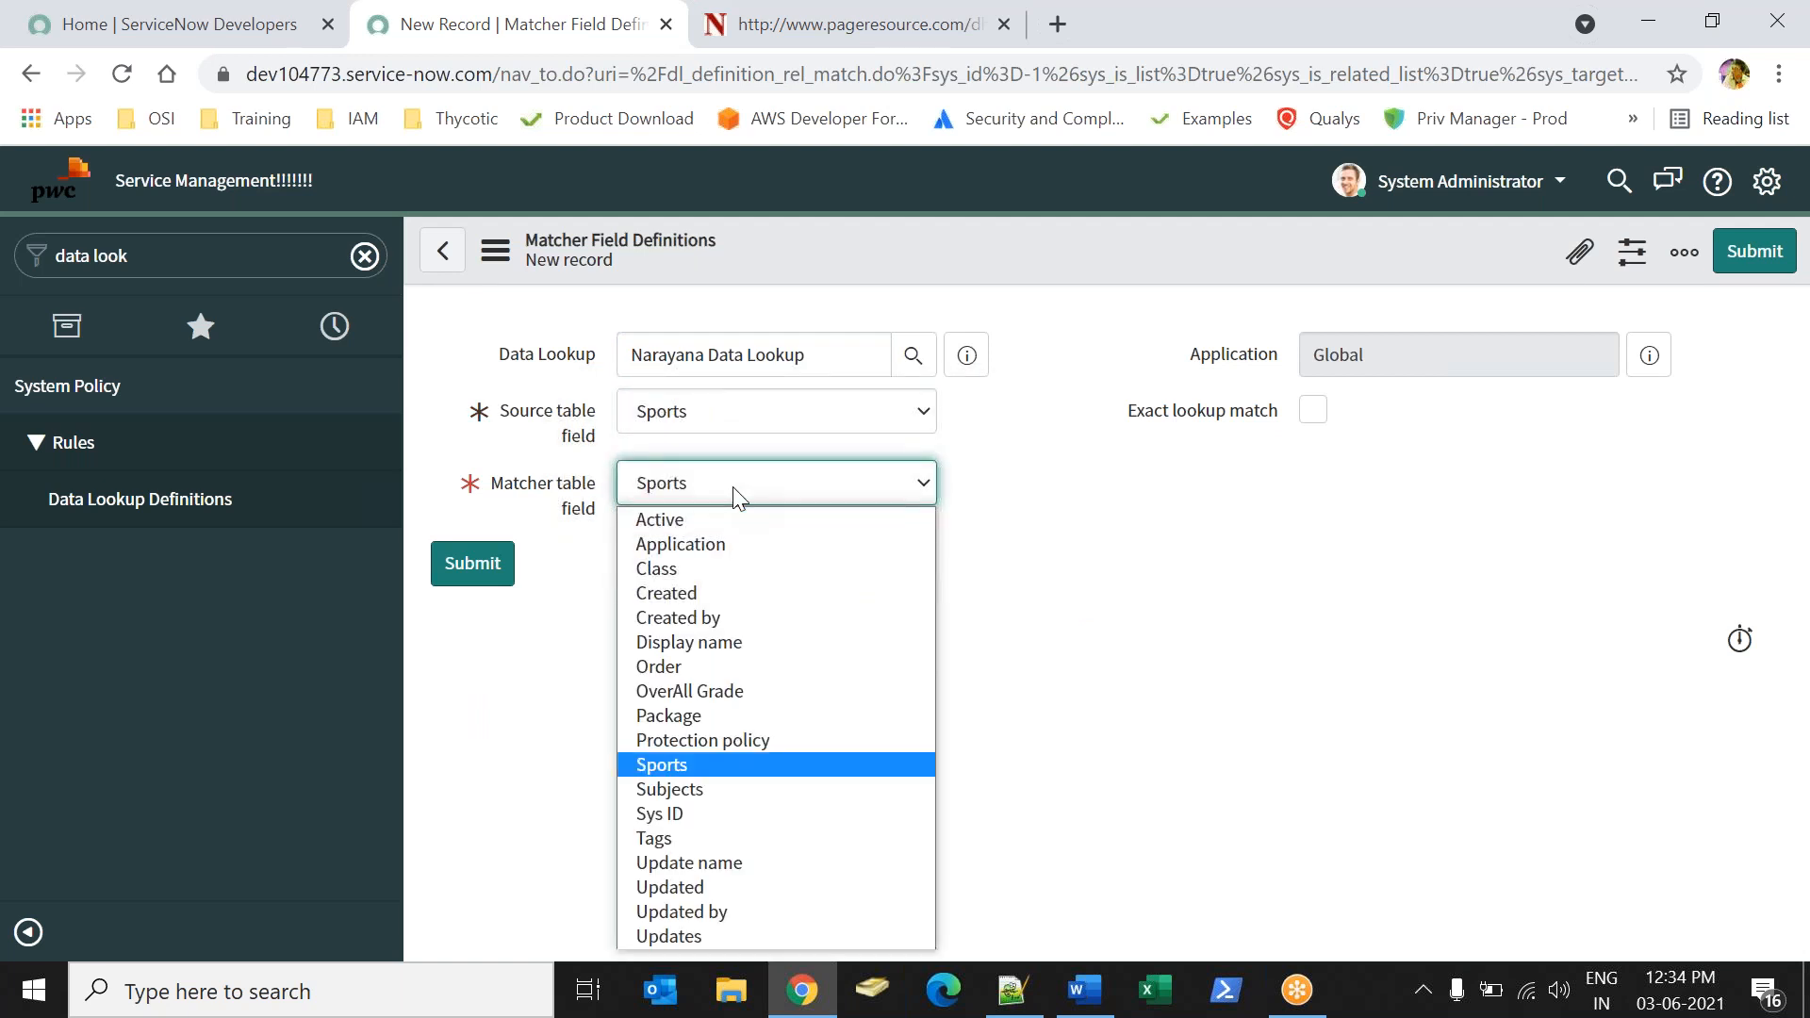
key(Return)
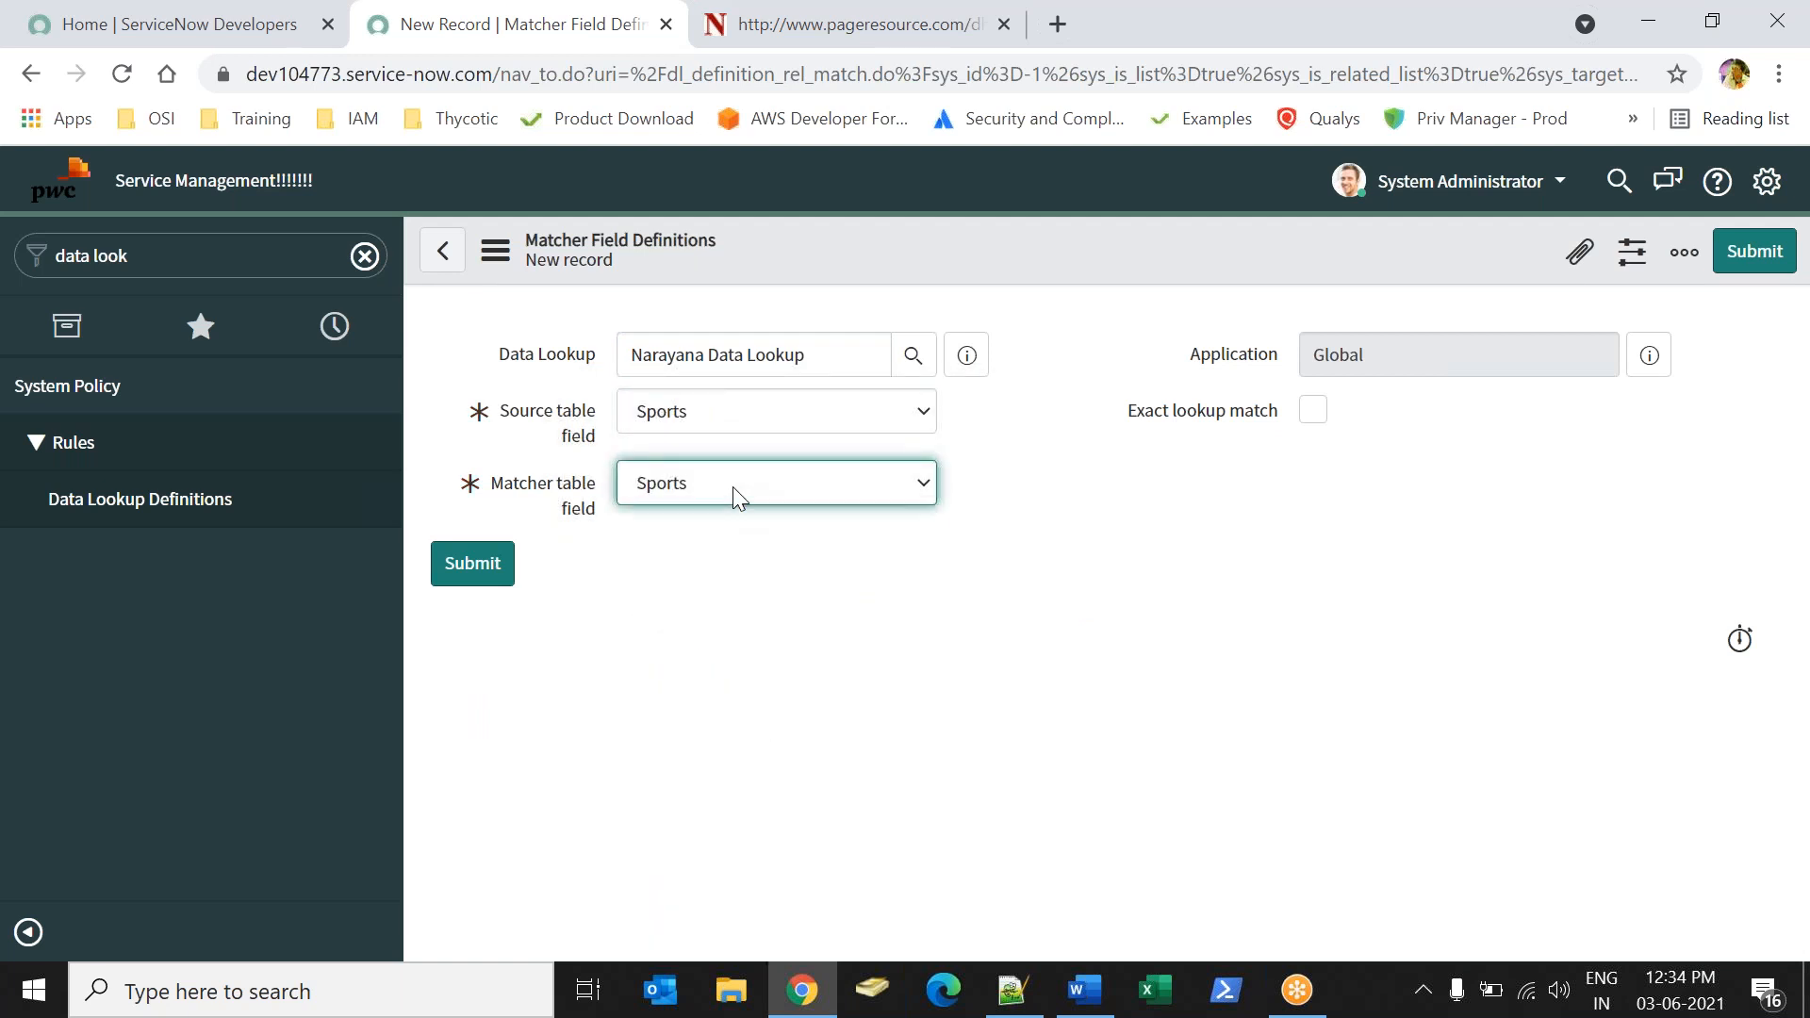
click(1316, 415)
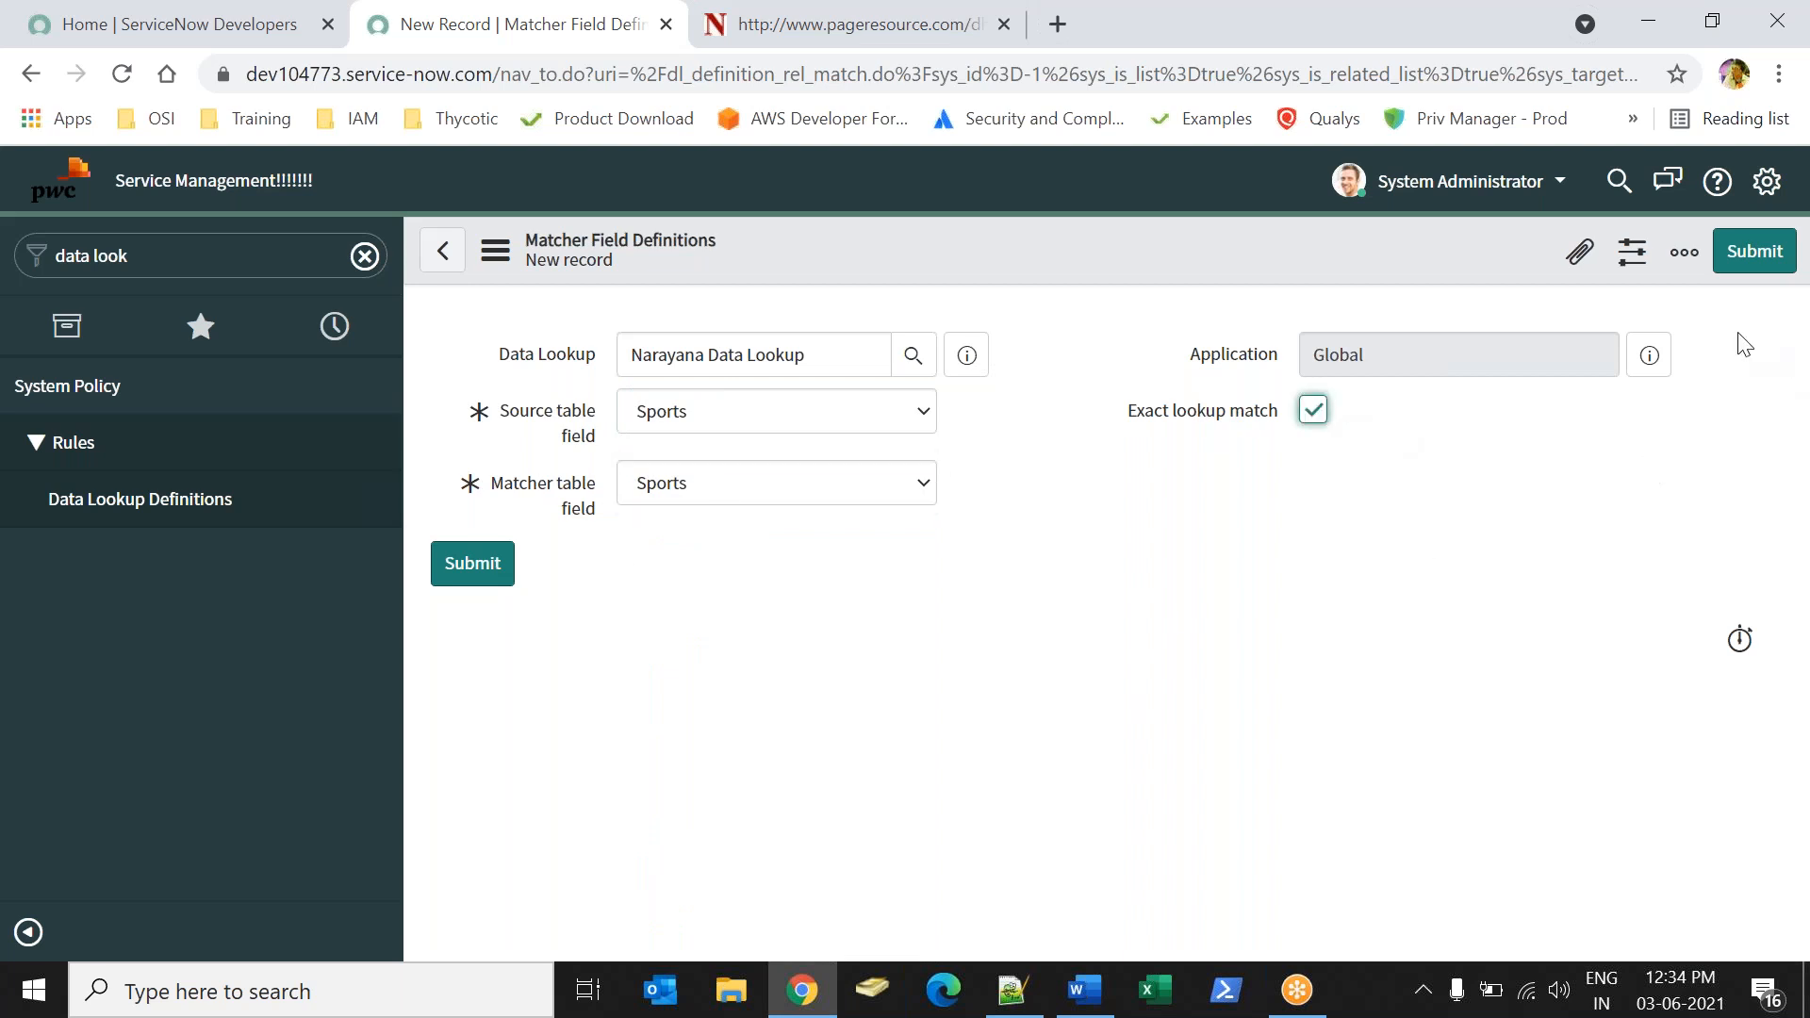
click(1754, 250)
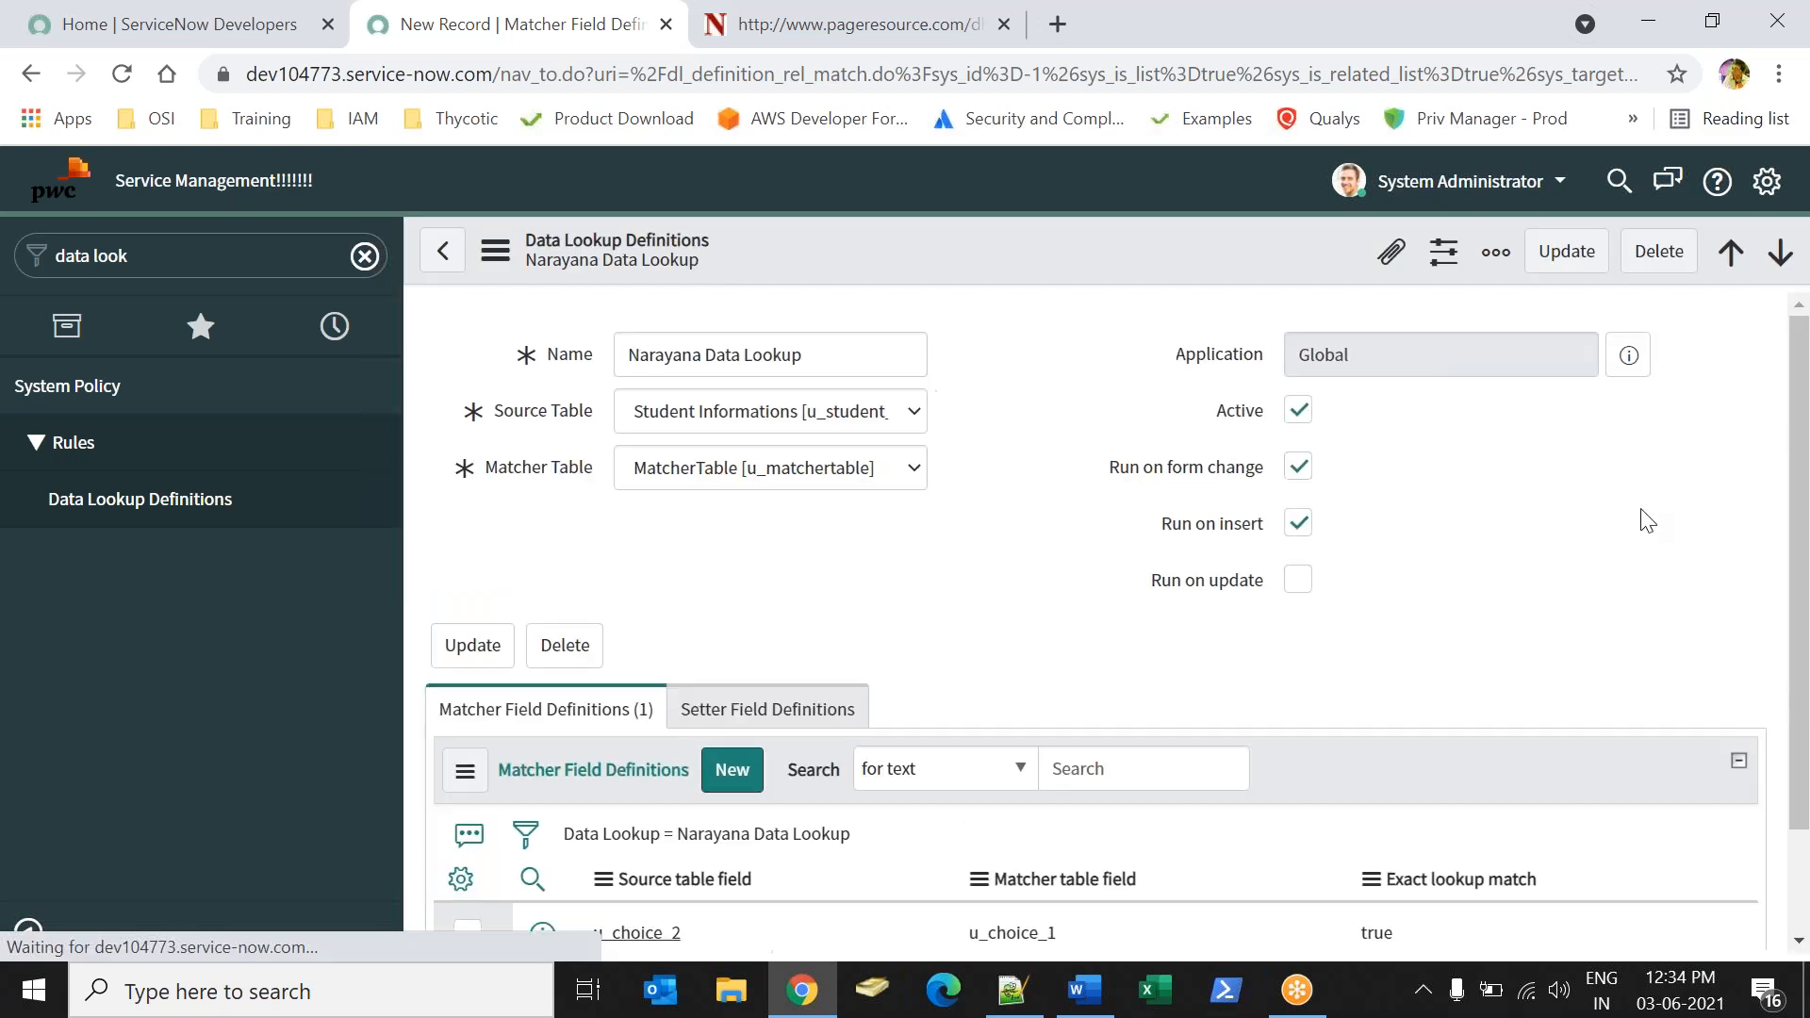
Add a second matcher field definition mapping source field Subjects to matcher field Subjects, with Exact lookup match enabled.
click(732, 575)
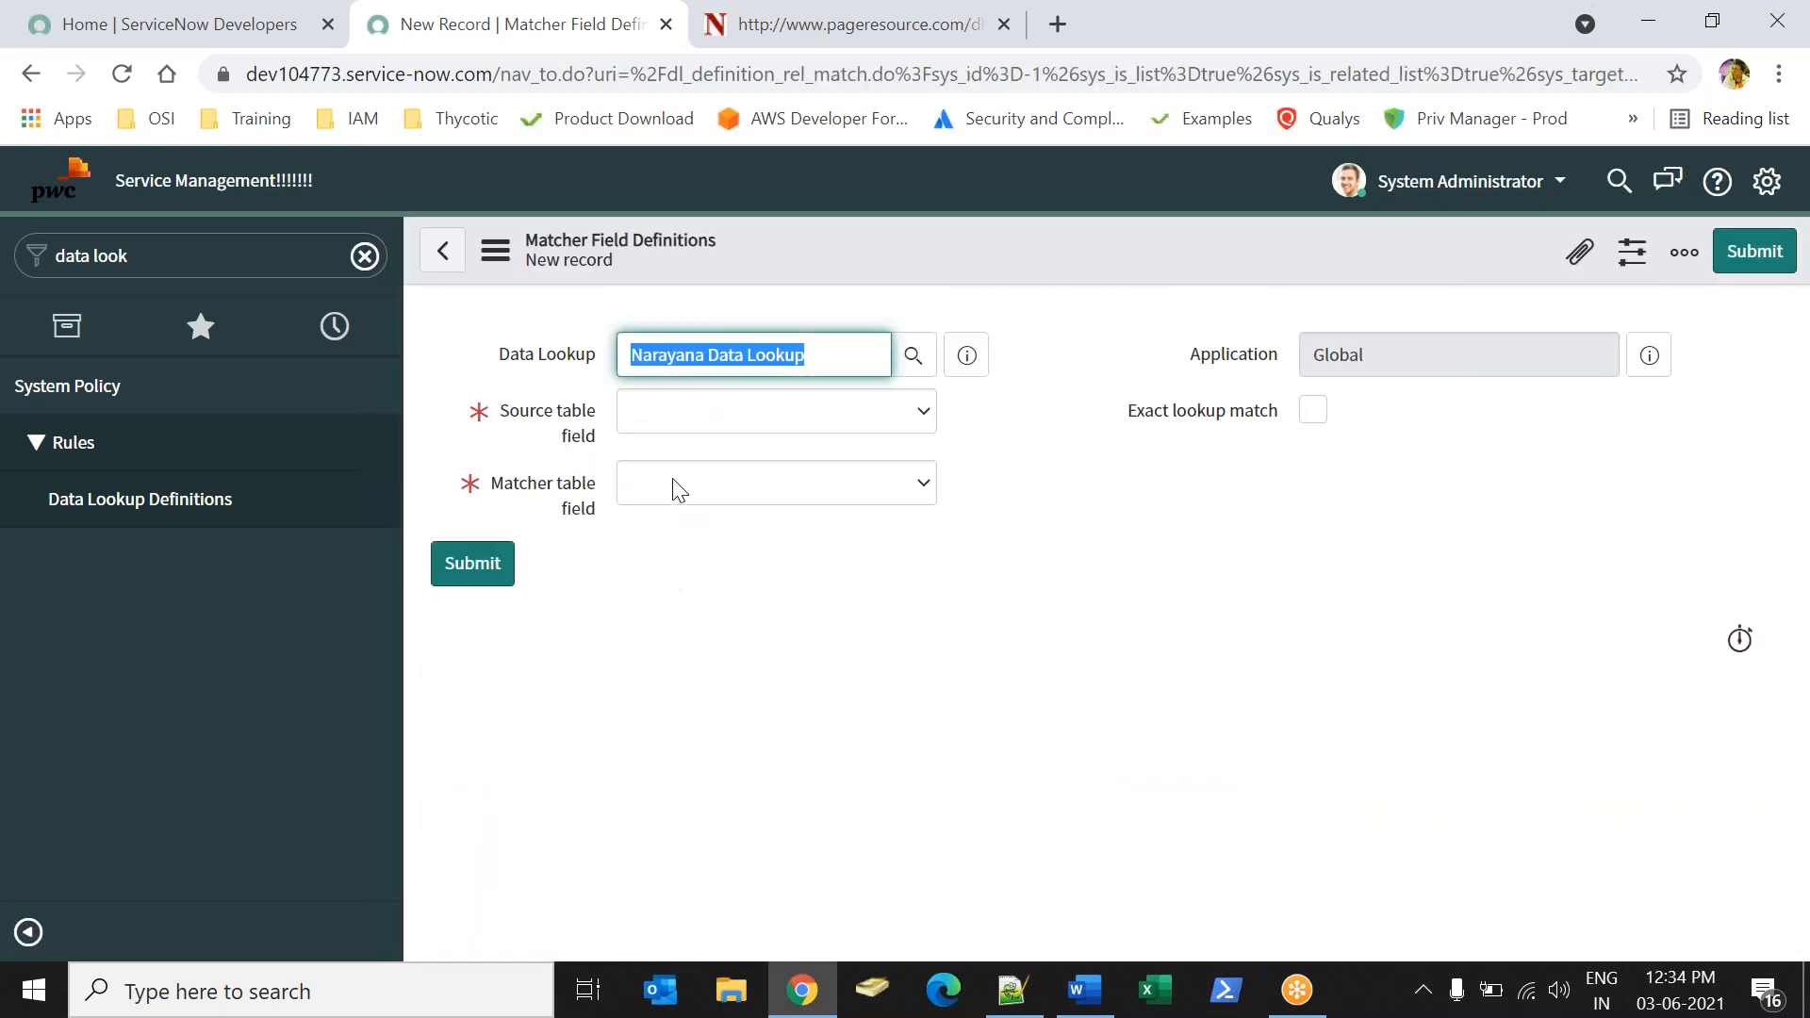
click(668, 415)
text(s)
key(Down)
key(Down)
key(Down)
key(Down)
key(Down)
key(Down)
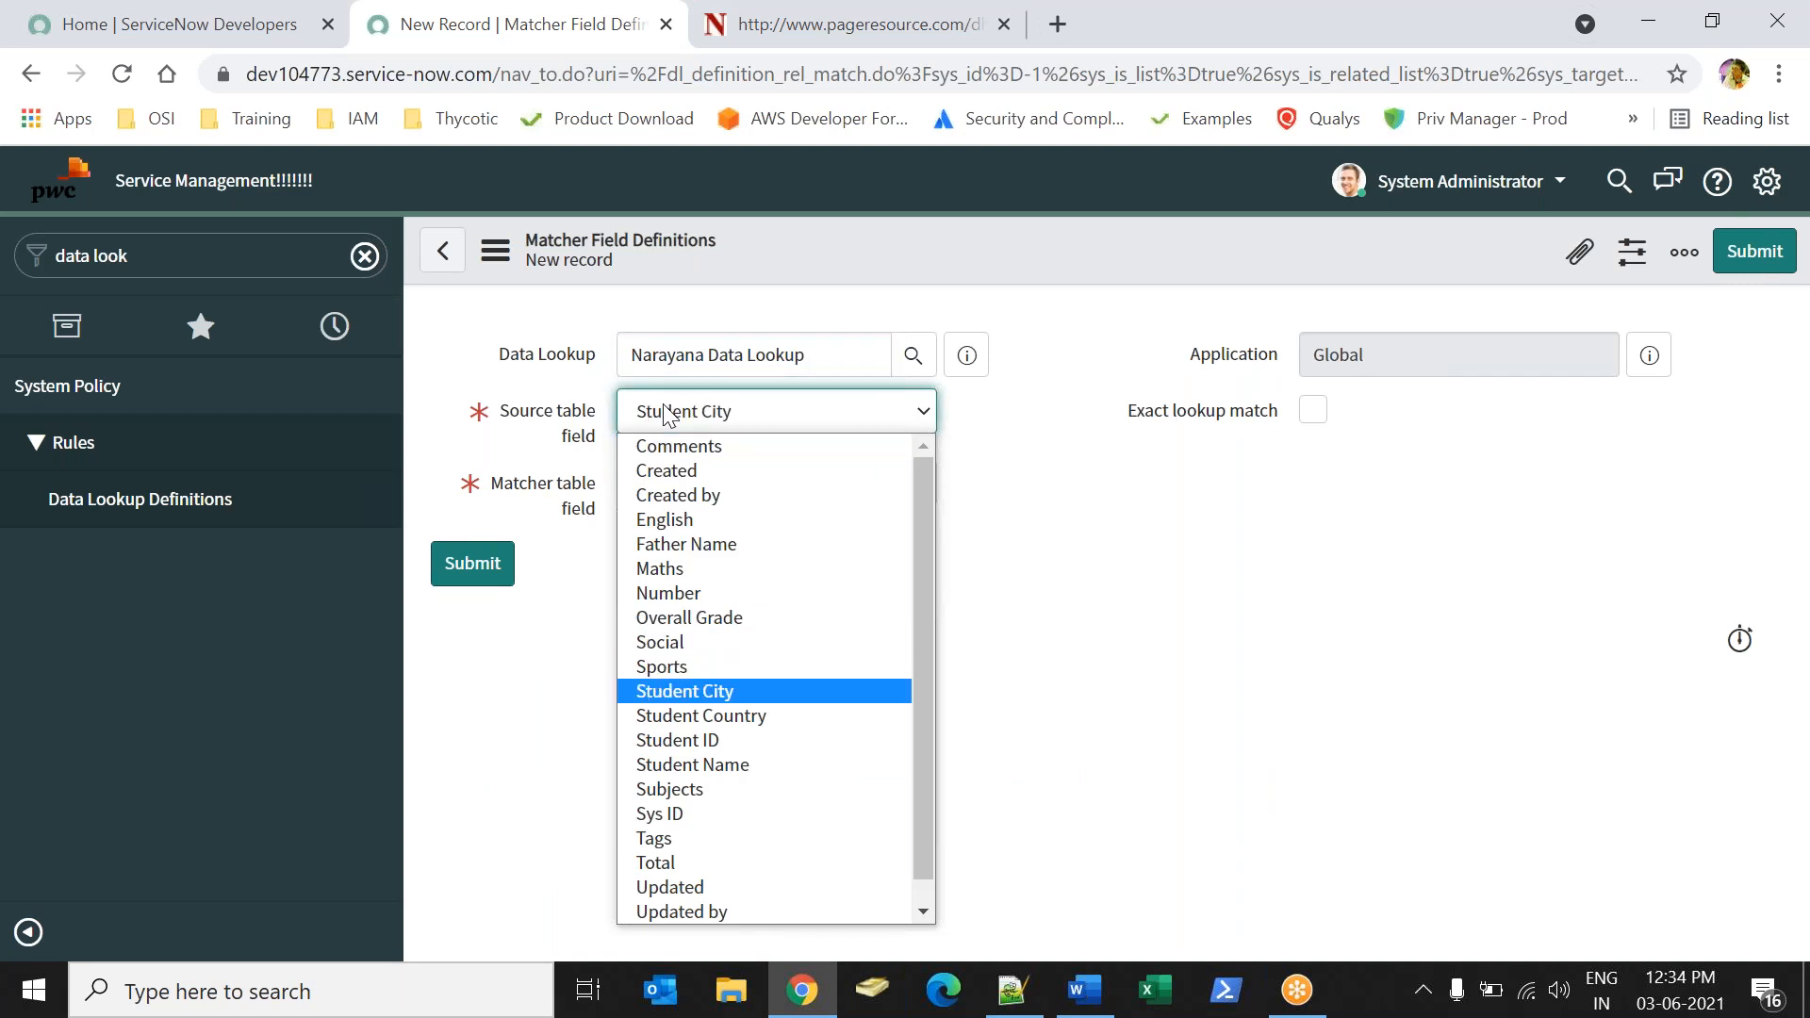
key(Return)
key(Tab)
key(Tab)
text(su)
key(Tab)
key(Tab)
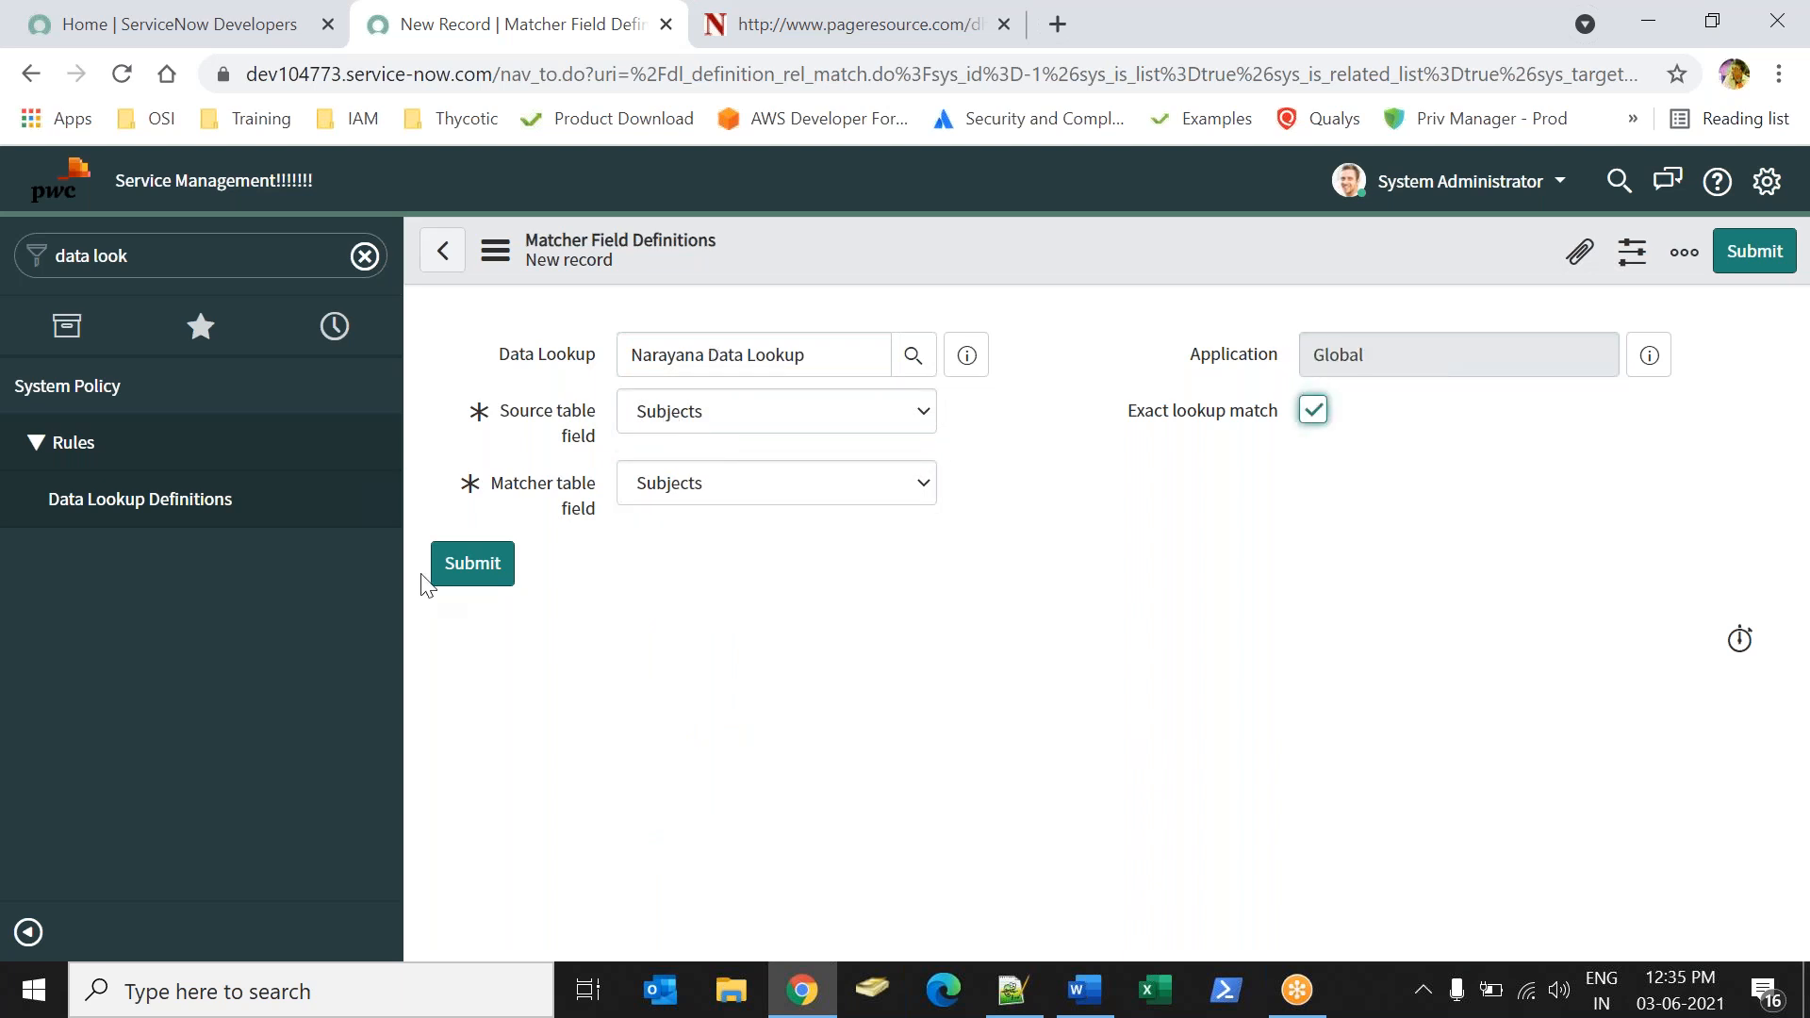
click(493, 566)
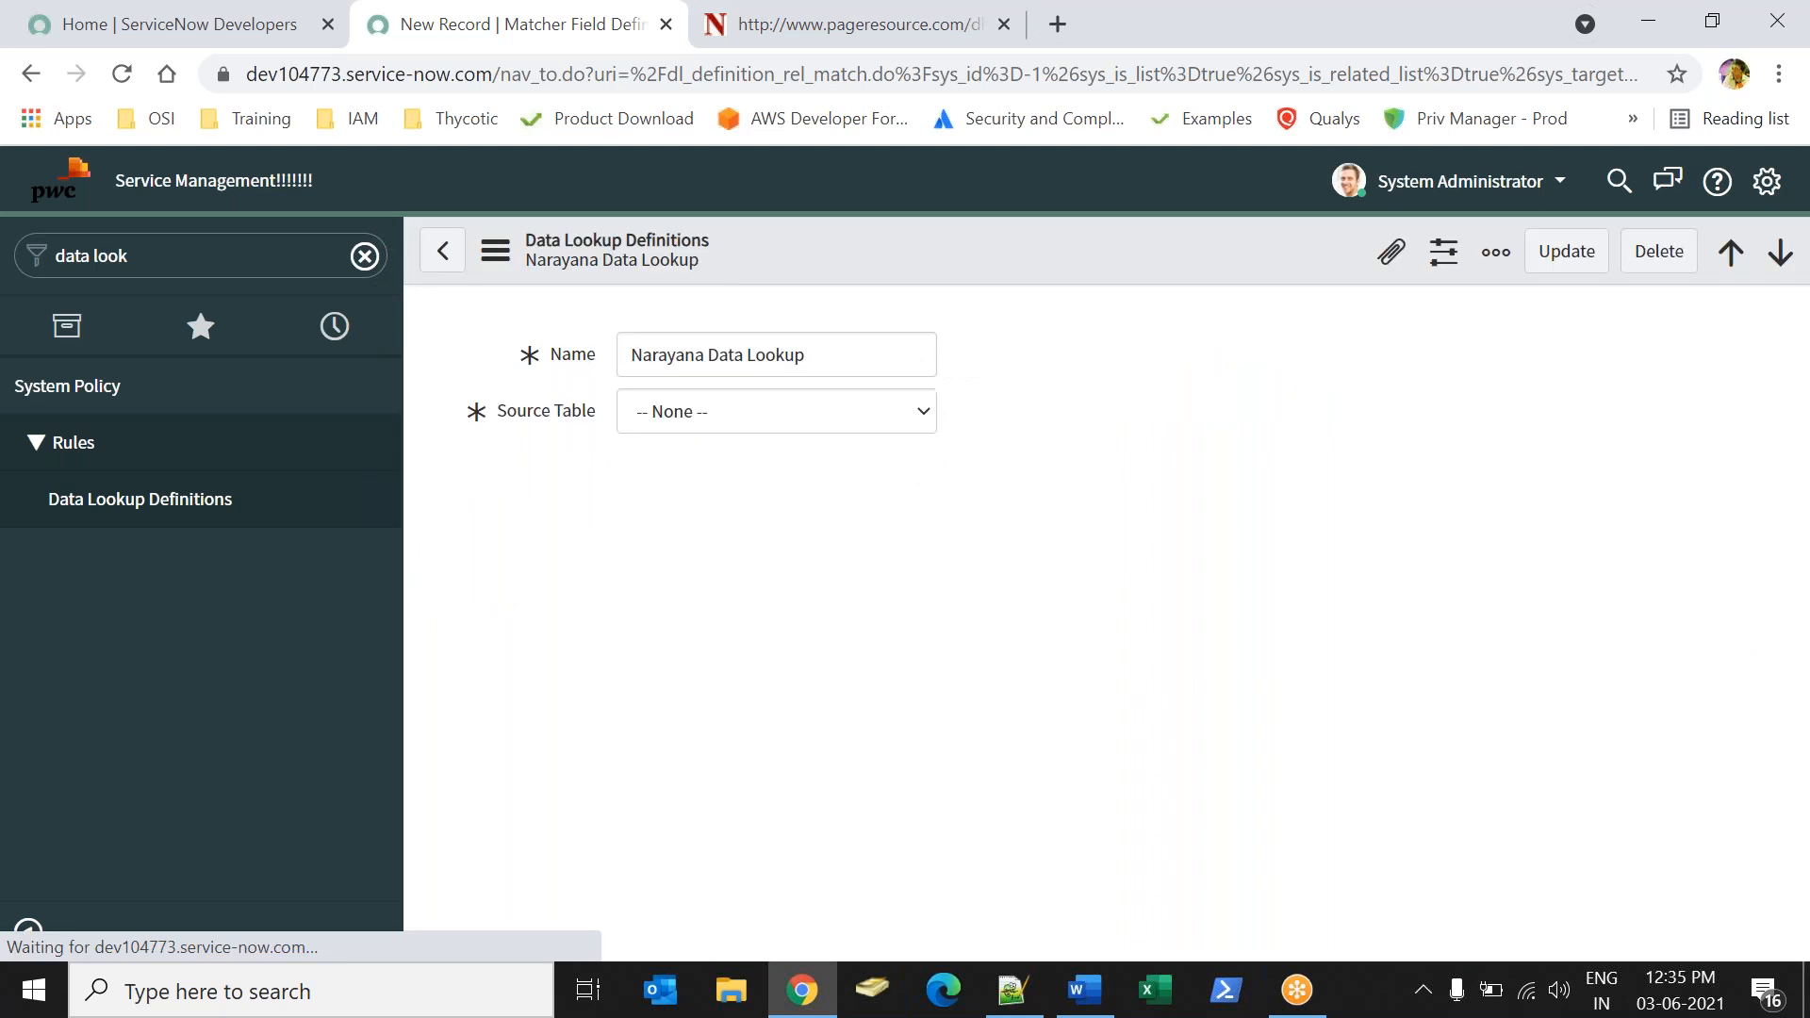
click(876, 563)
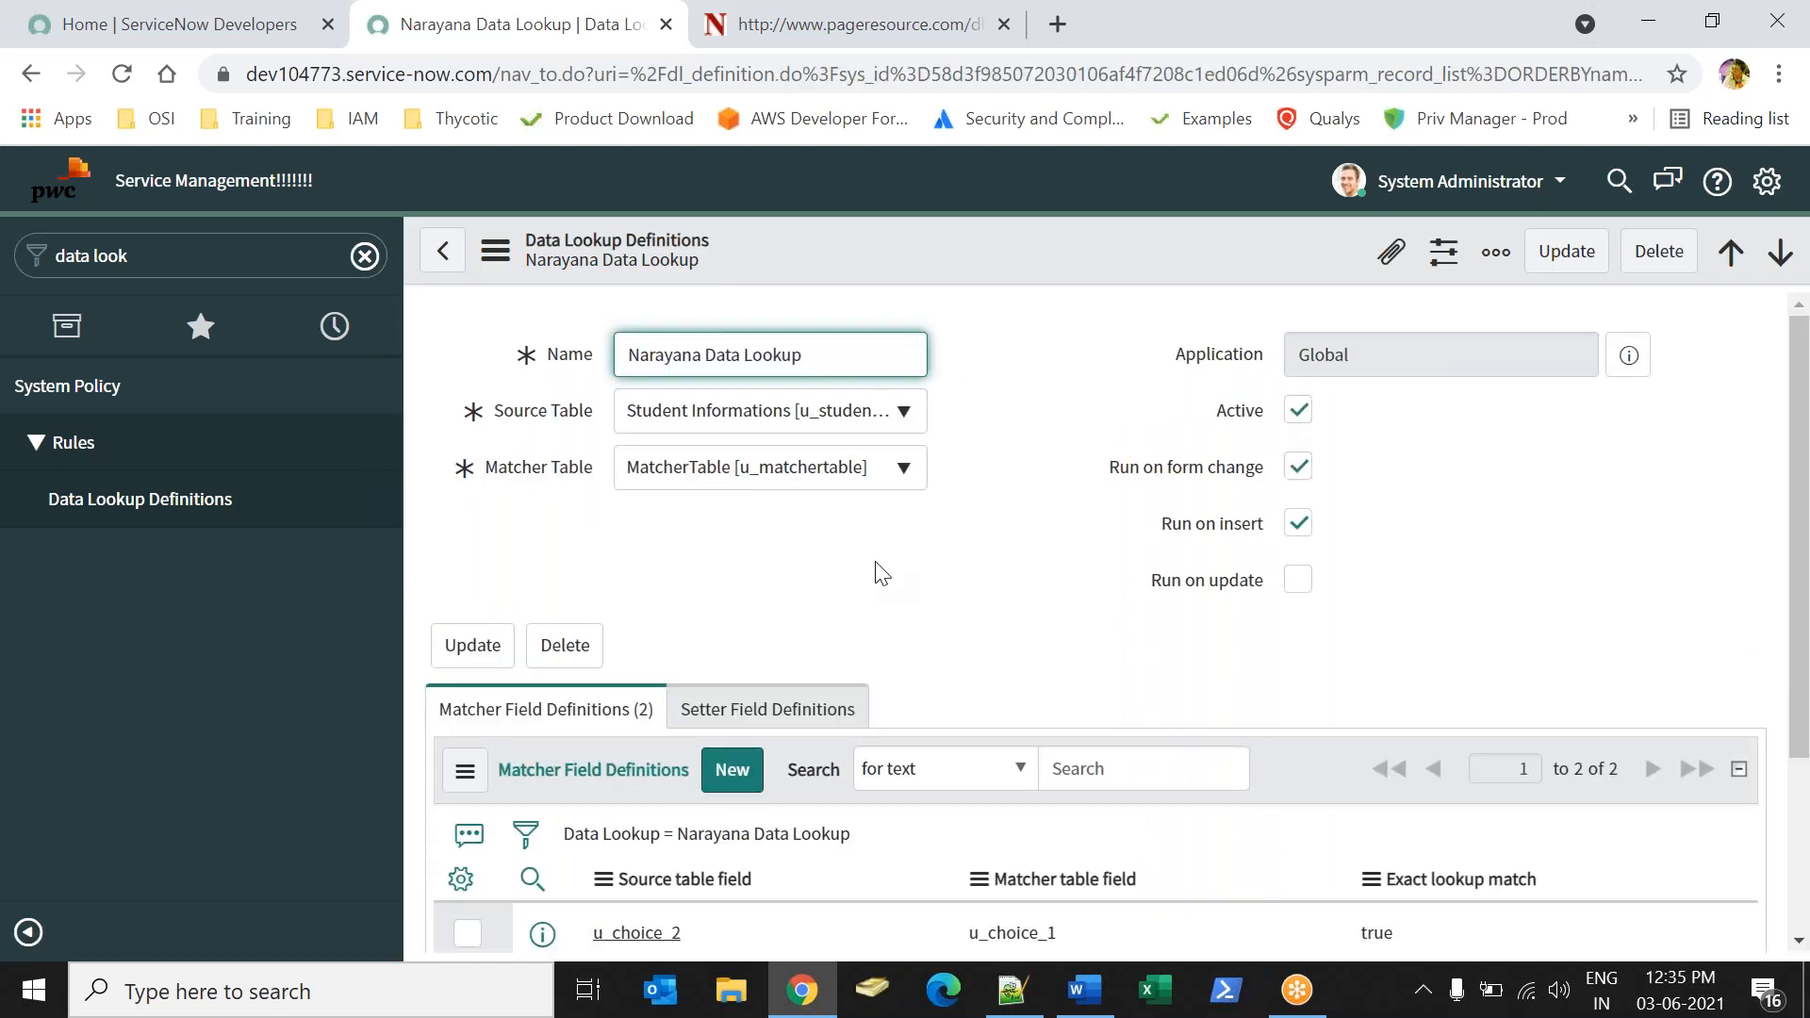
click(792, 702)
click(721, 779)
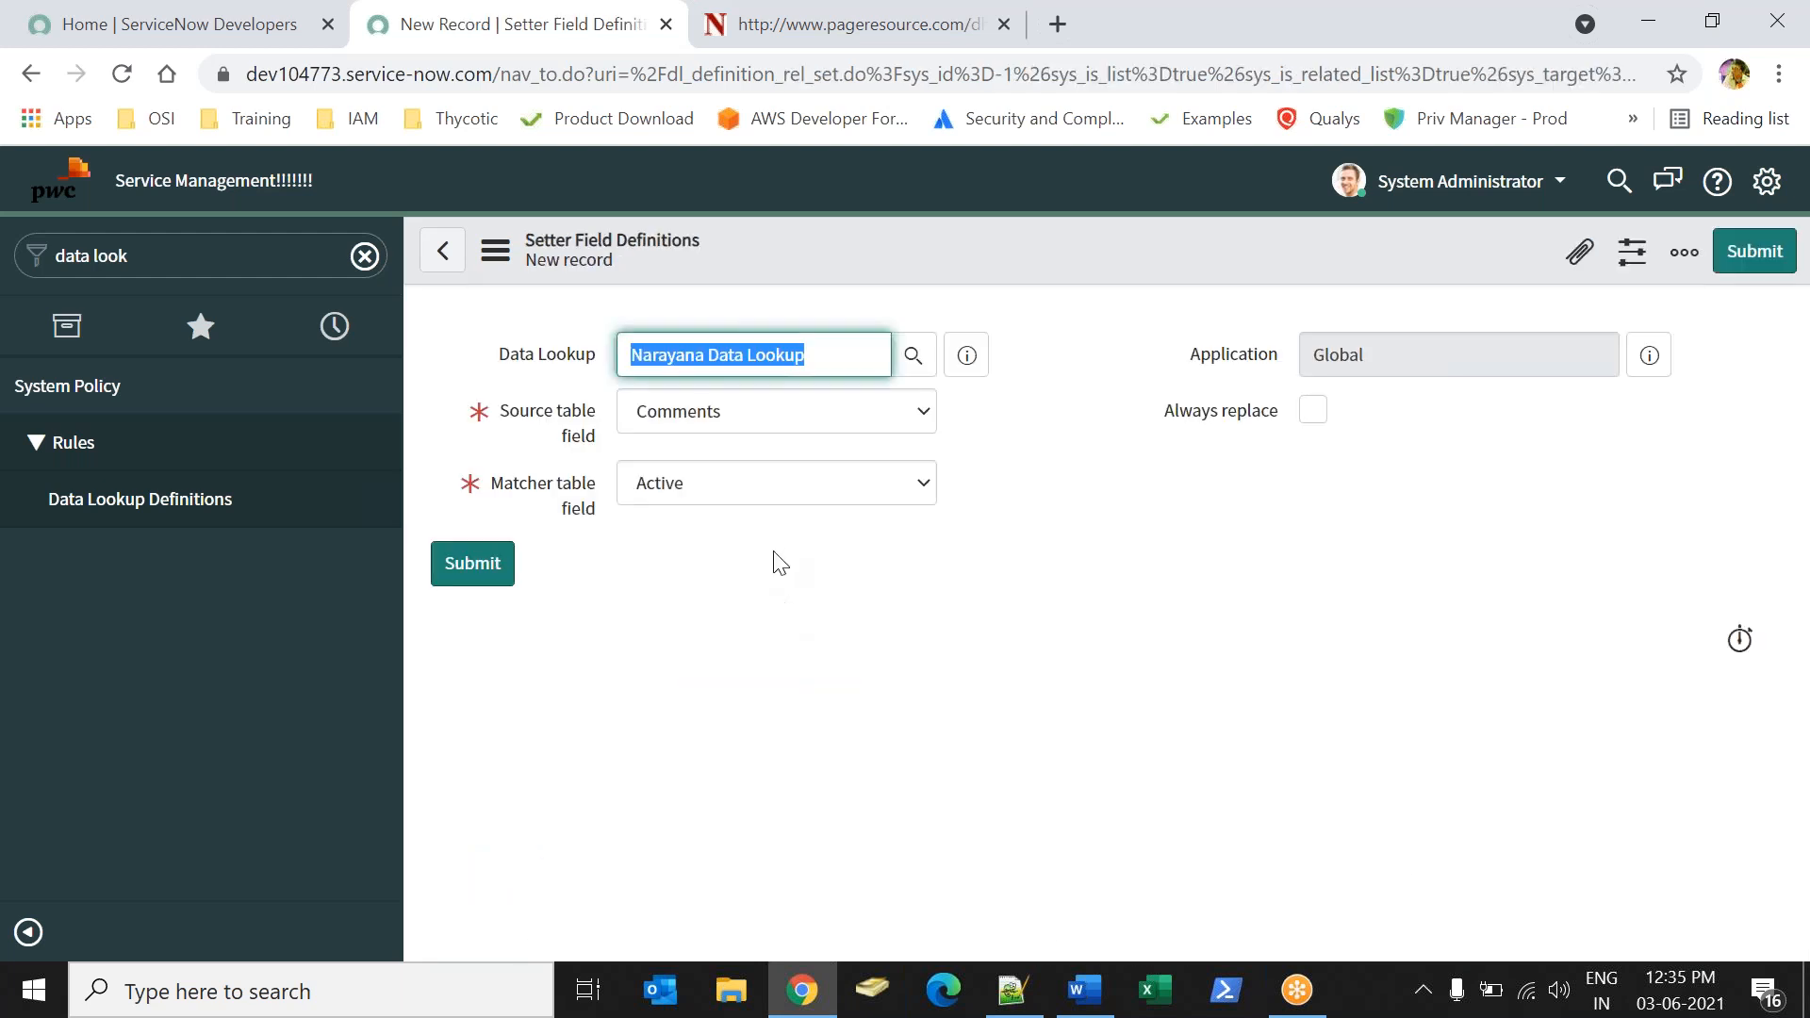
text(ov)
key(BackSpace)
key(BackSpace)
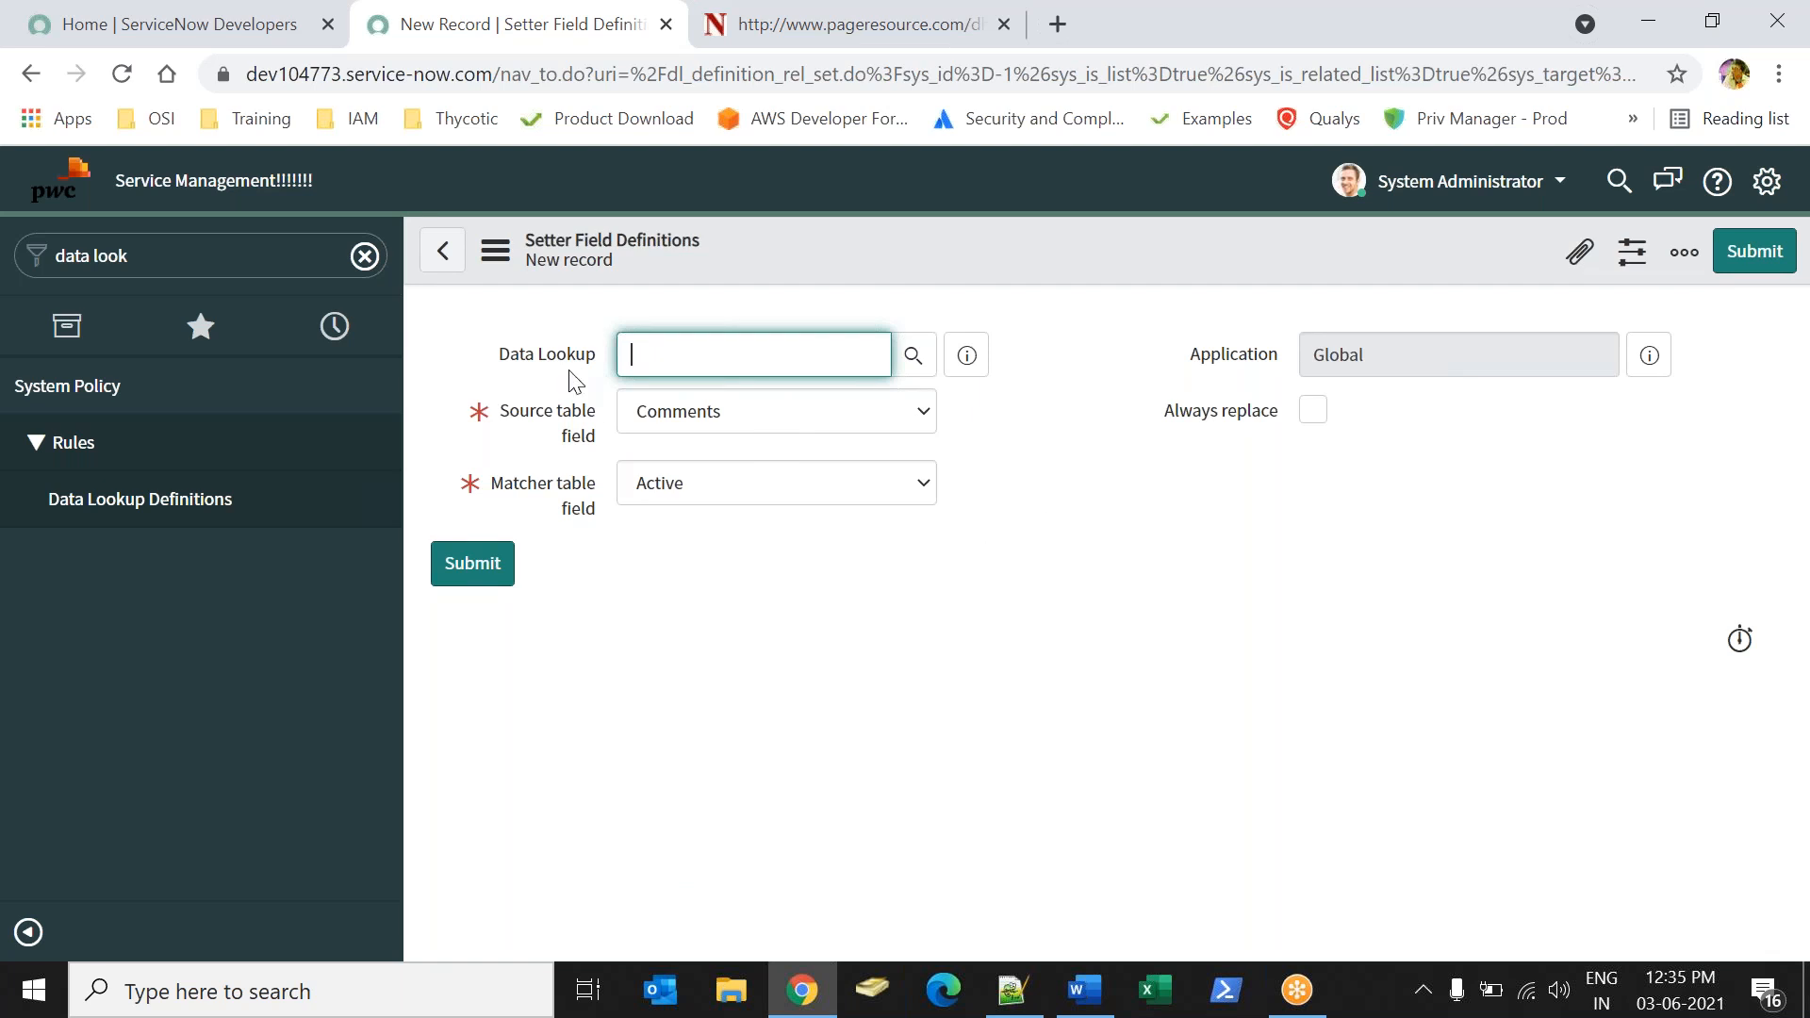
click(143, 502)
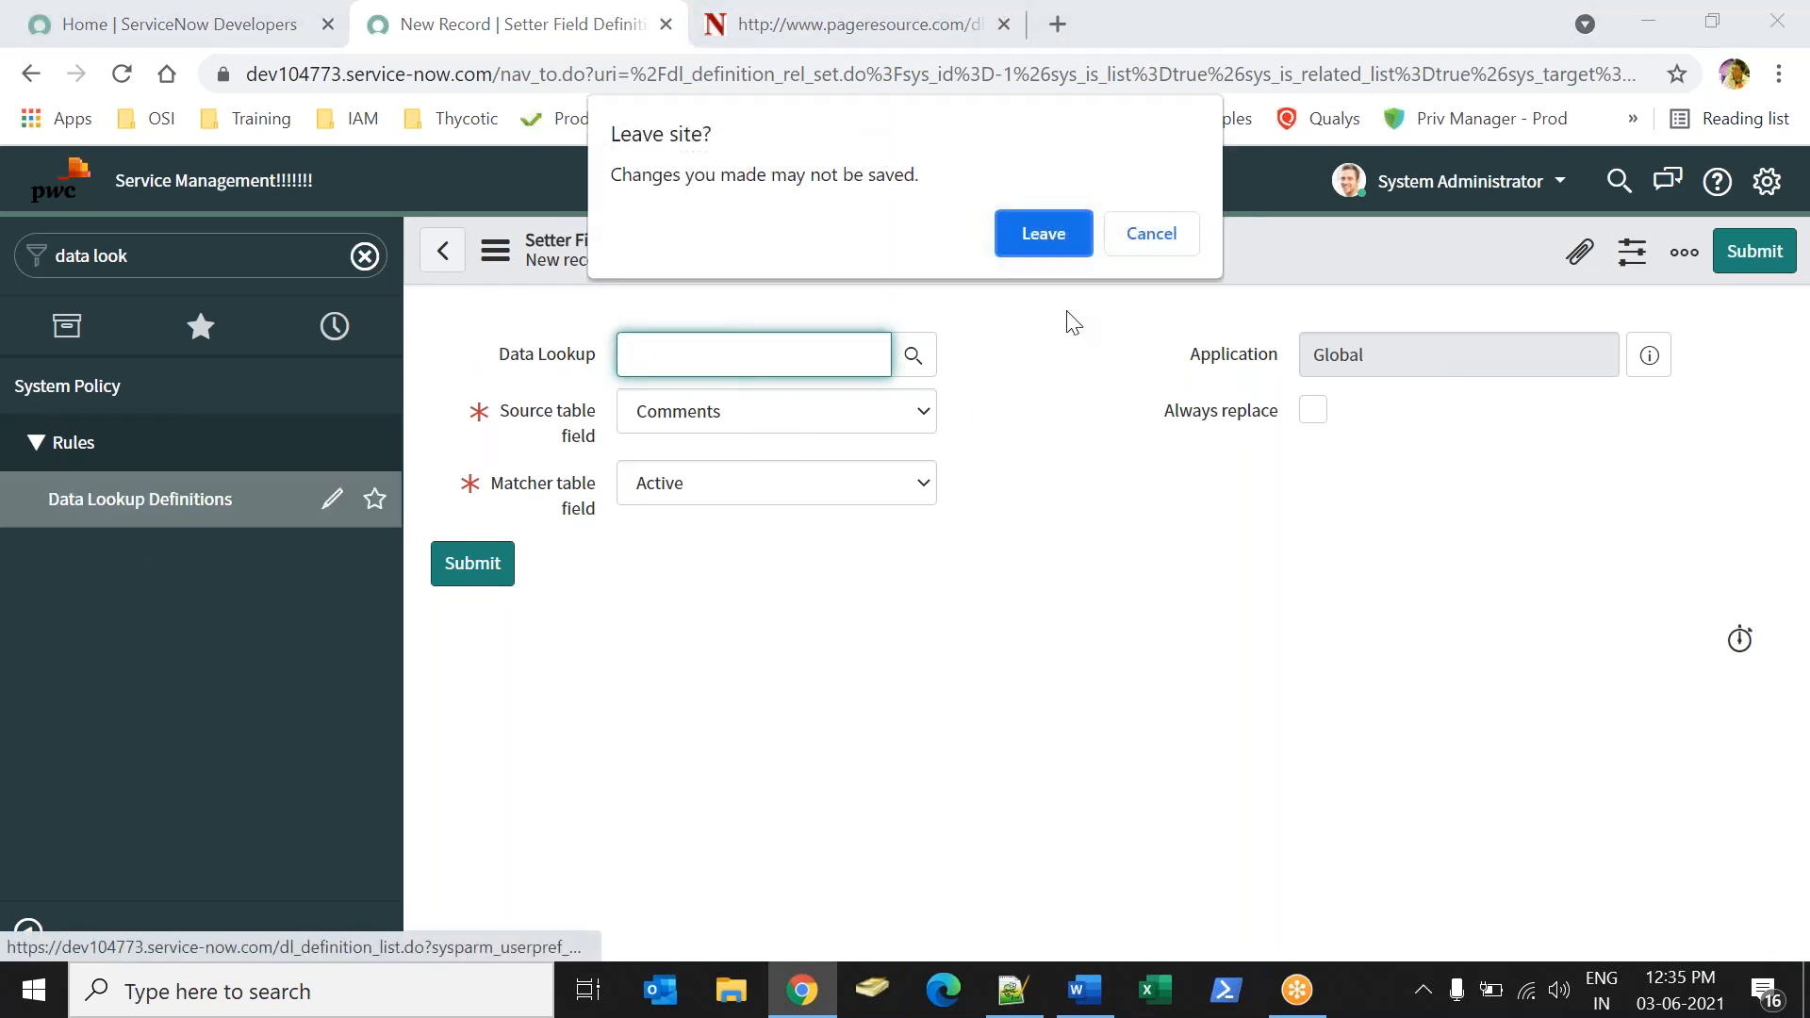
click(1039, 238)
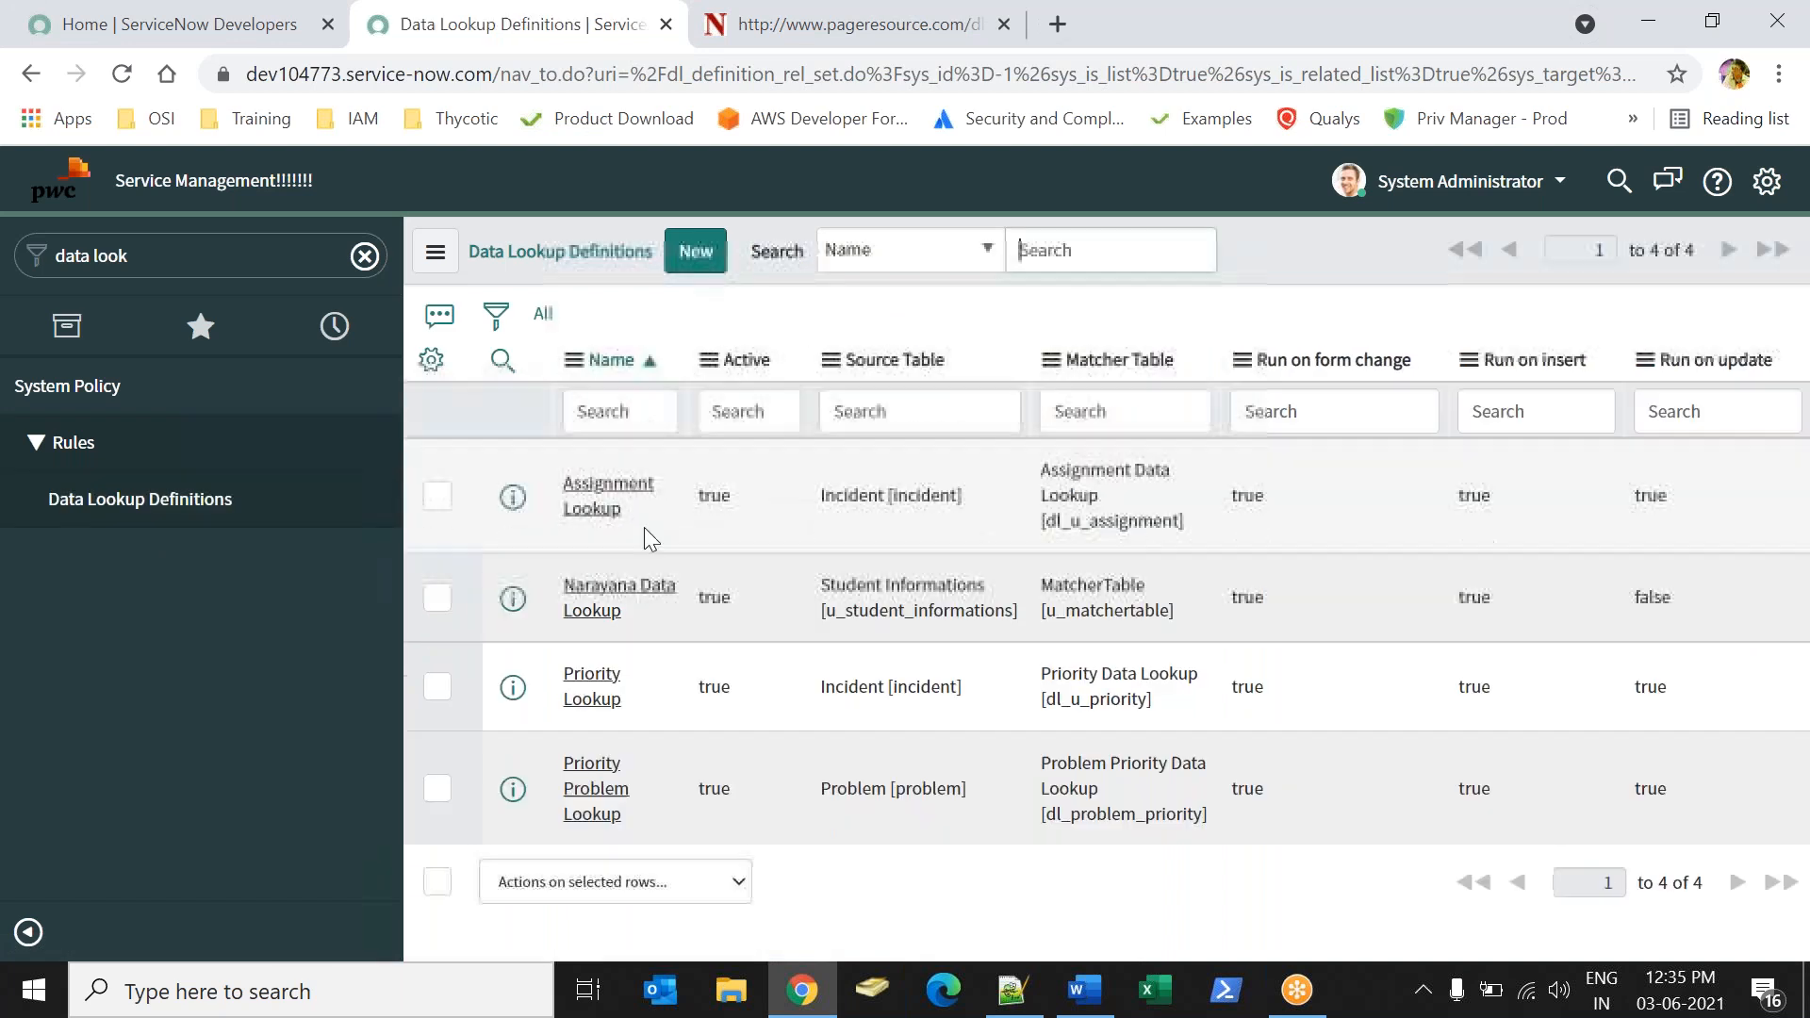
Reopen Narayana Data Lookup, add a setter field definition mapping Overall Grade to OverAll Grade with Always replace enabled, and update the definition.
click(619, 597)
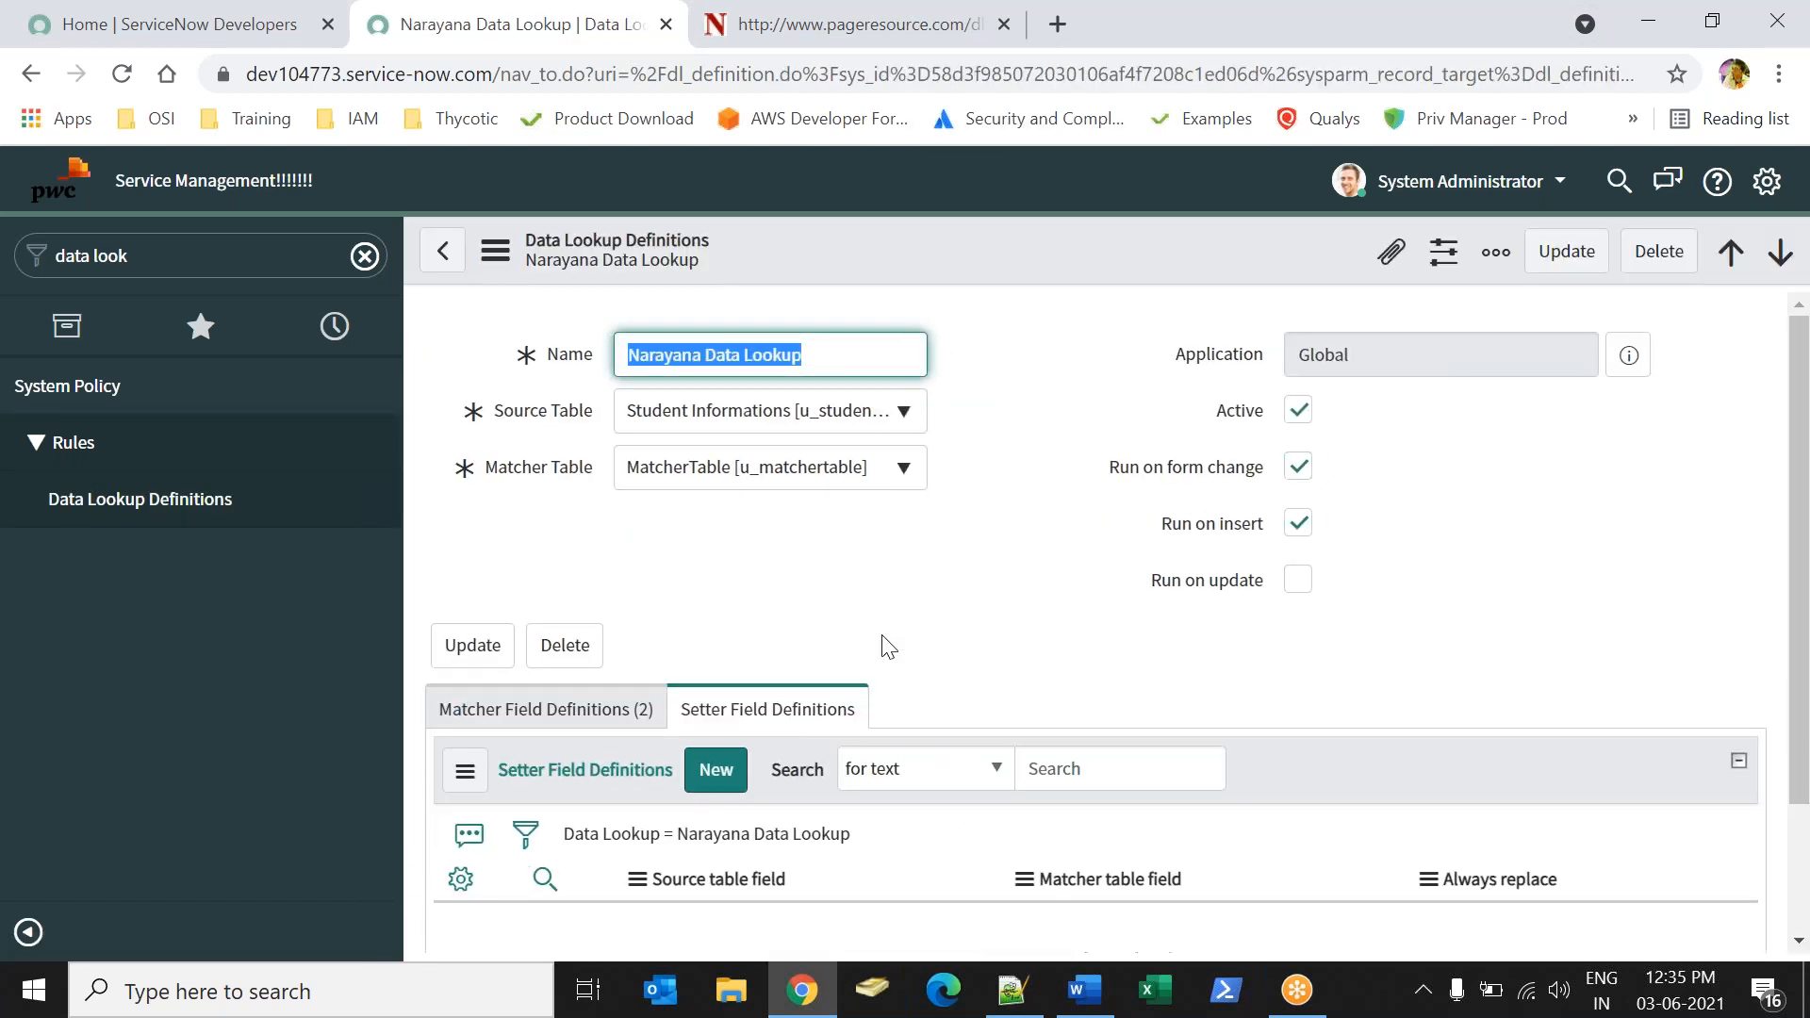
click(1530, 531)
drag(1808, 426, 1809, 551)
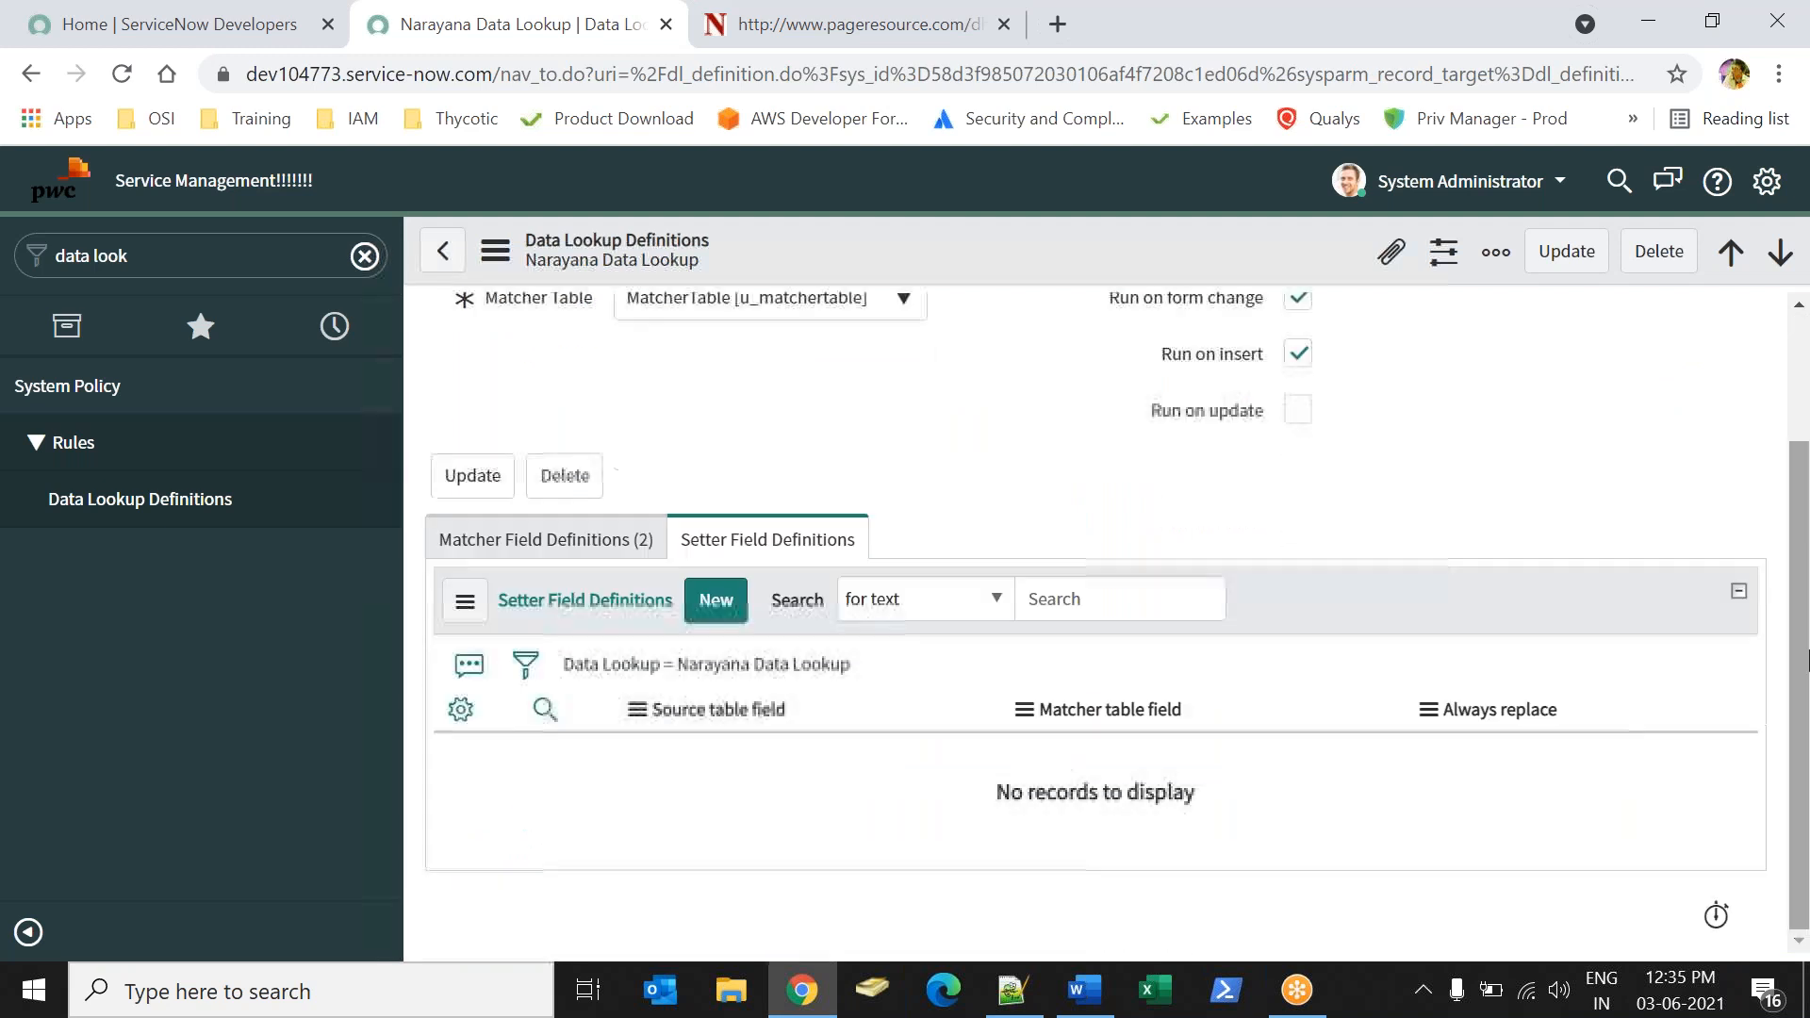
click(716, 604)
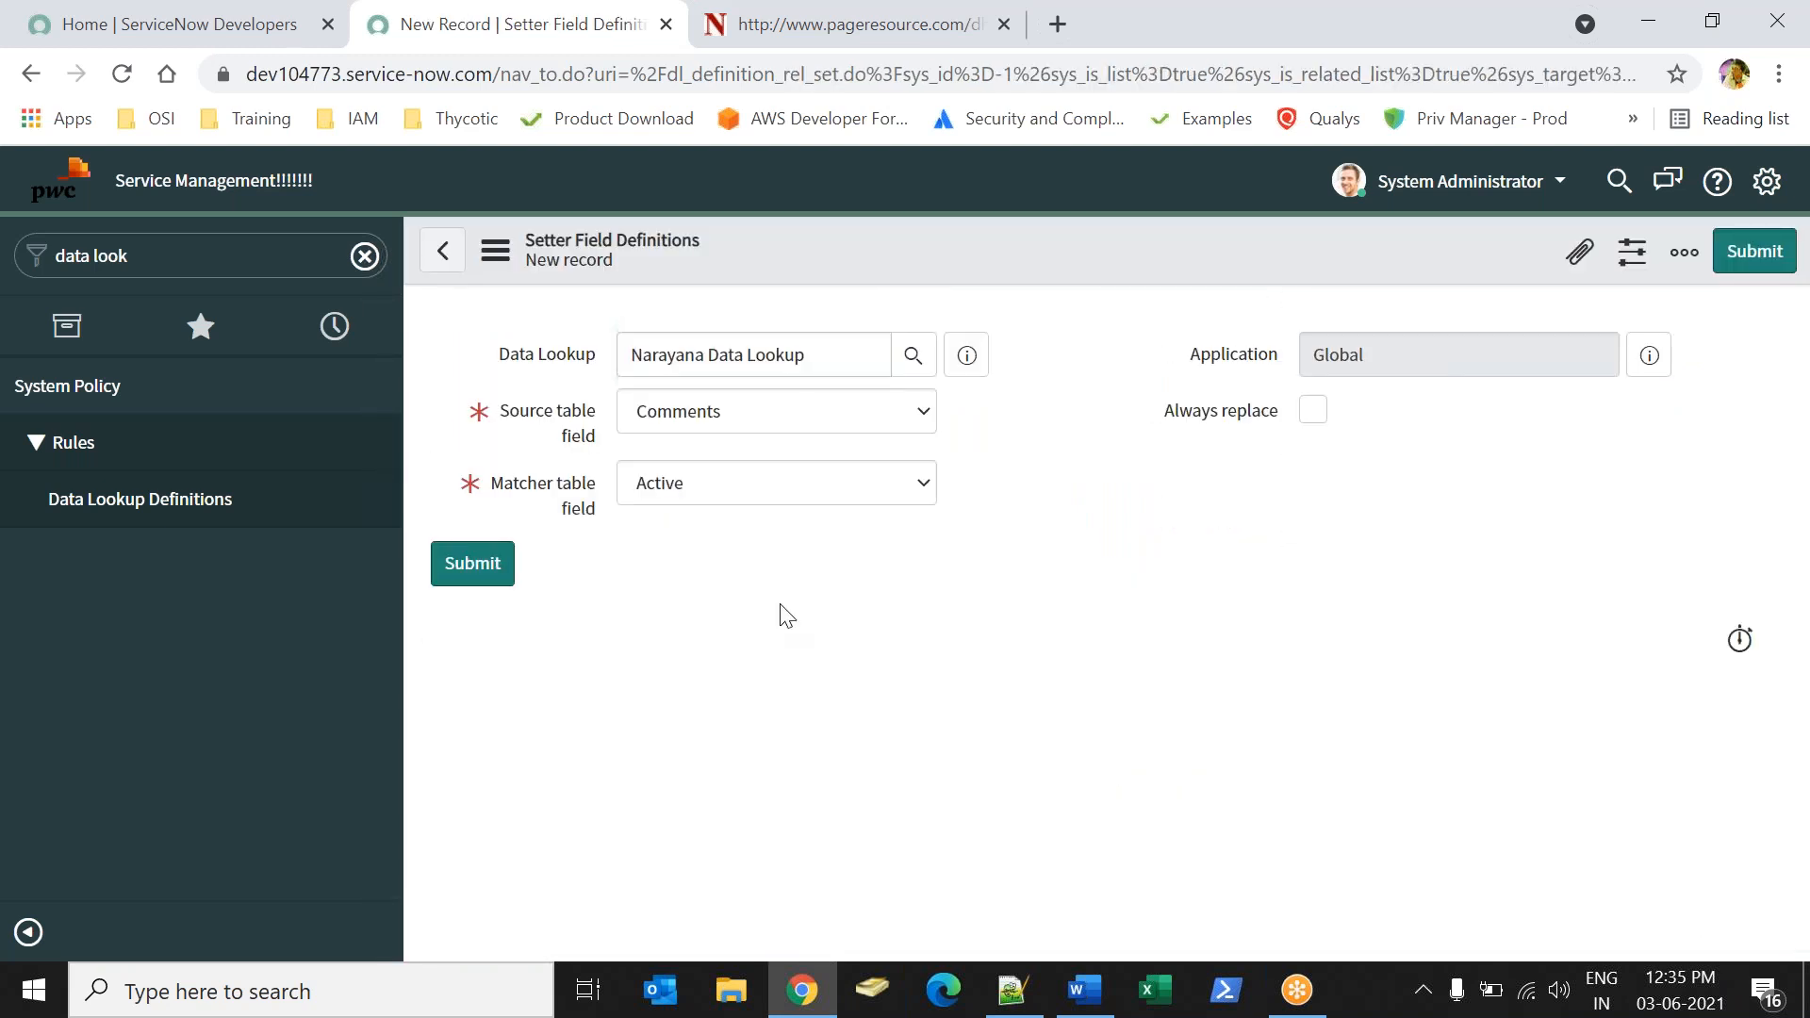
click(736, 423)
key(o)
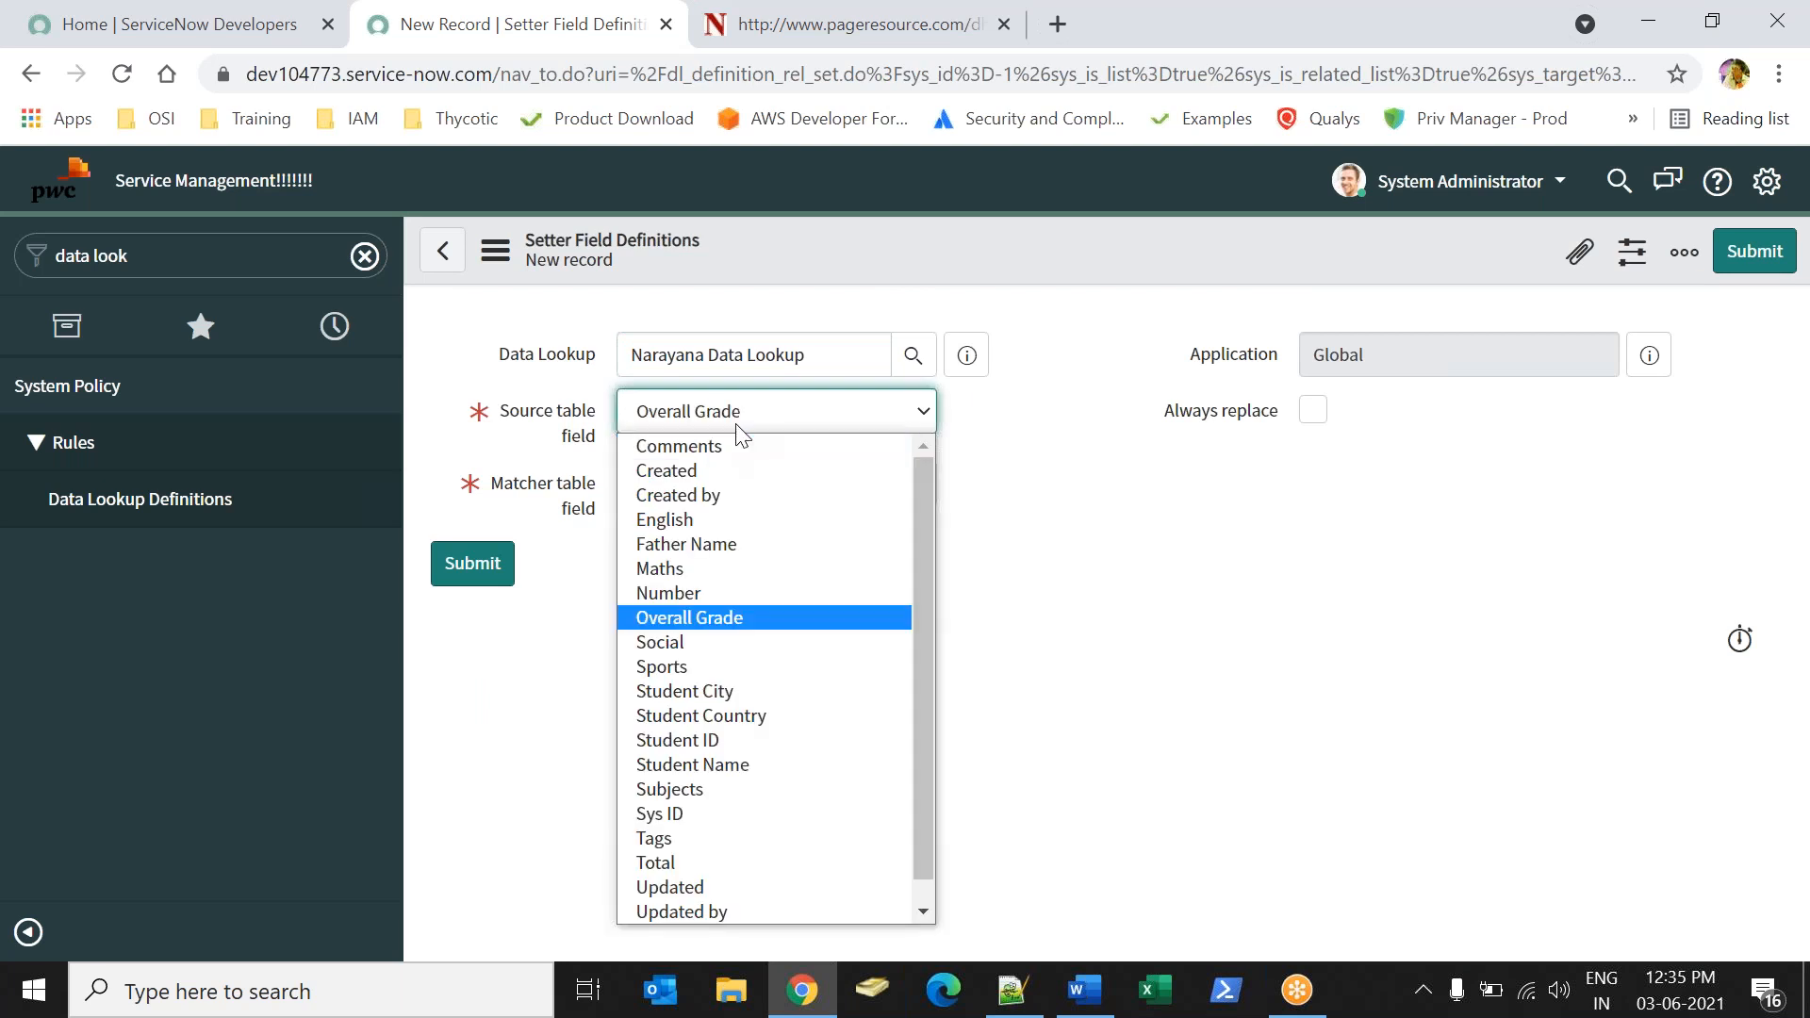
key(Return)
key(Tab)
key(o)
key(Tab)
key(Tab)
key(space)
click(500, 560)
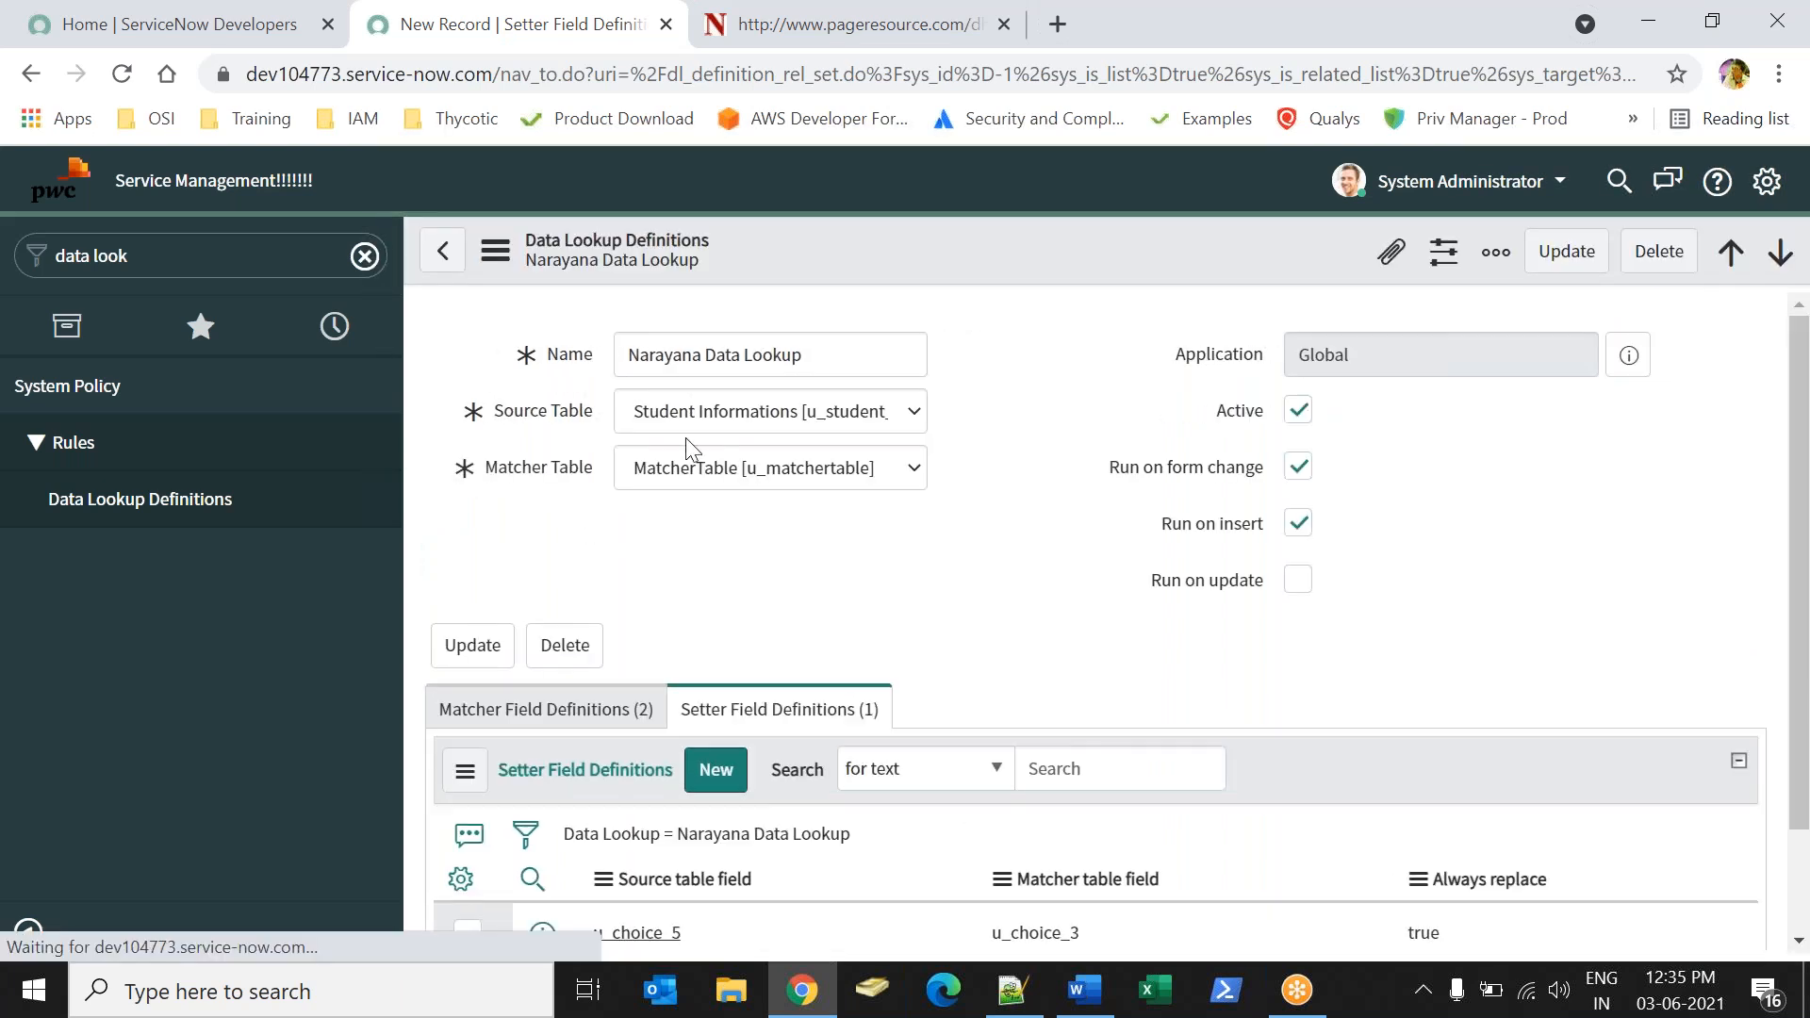
click(1563, 253)
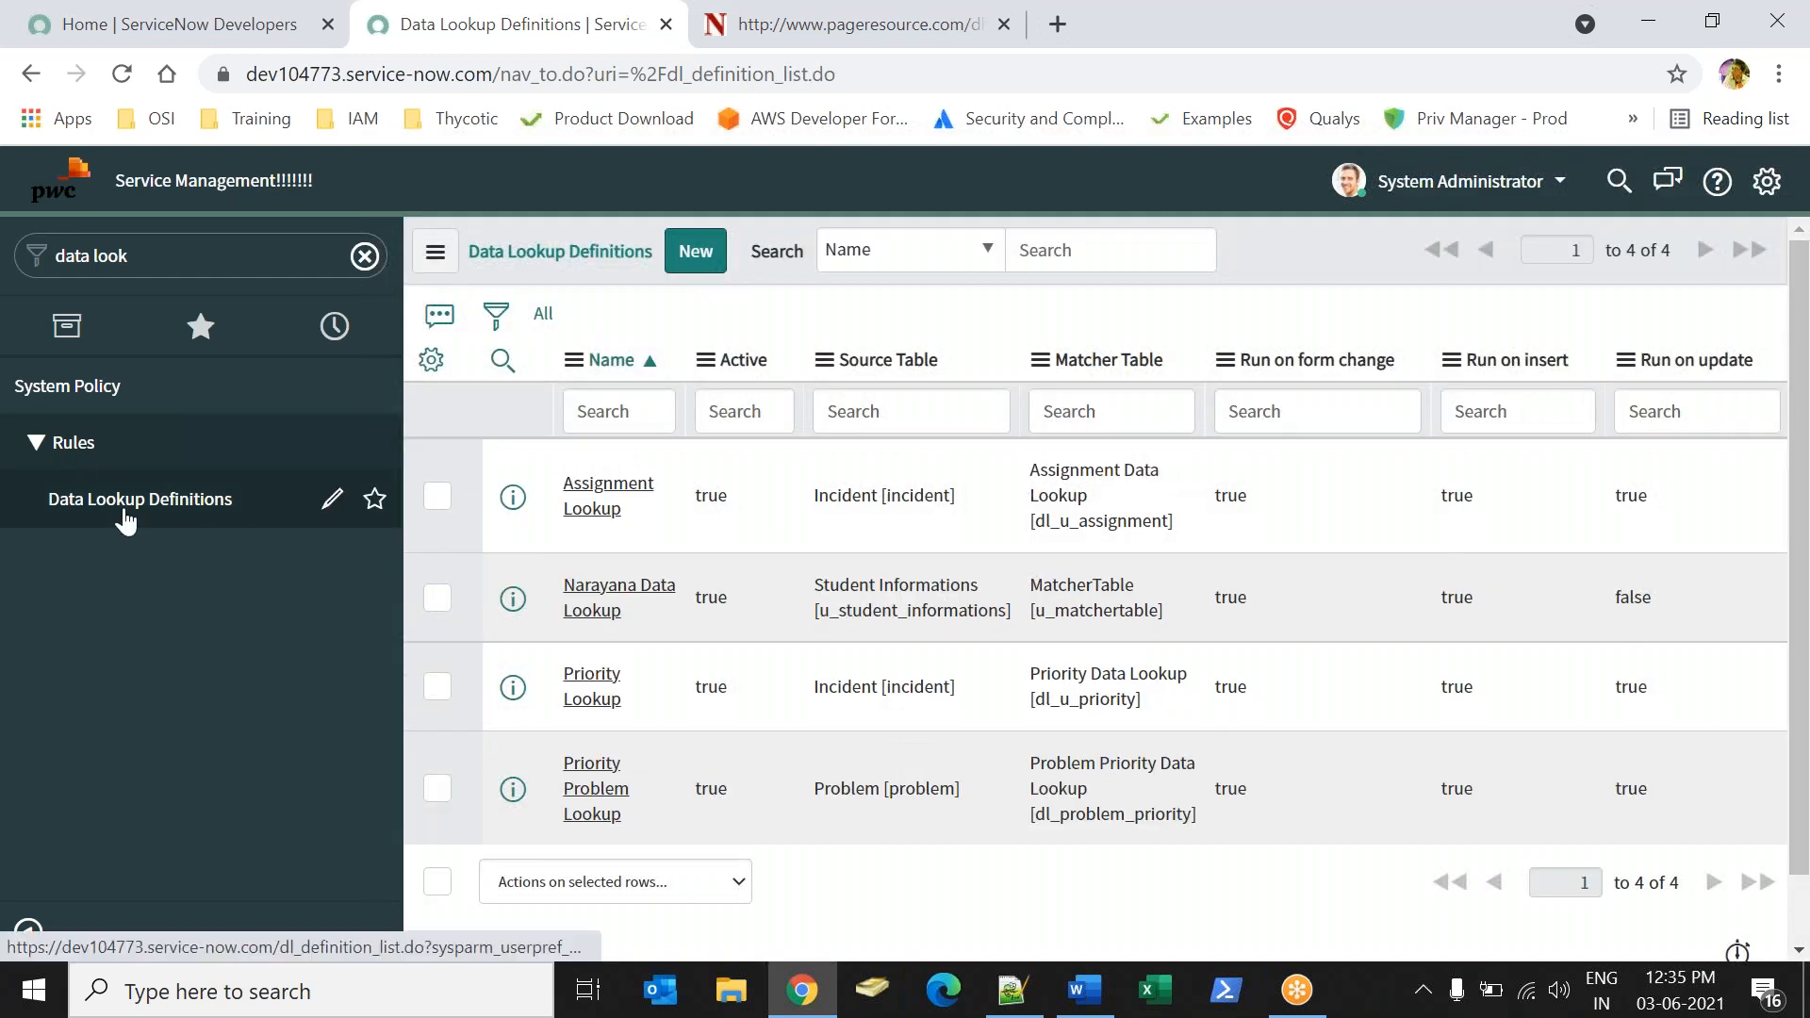
Open the existing Student Informations record and test the lookup with Subjects and Sports both set to Grade A.
click(211, 262)
text(st)
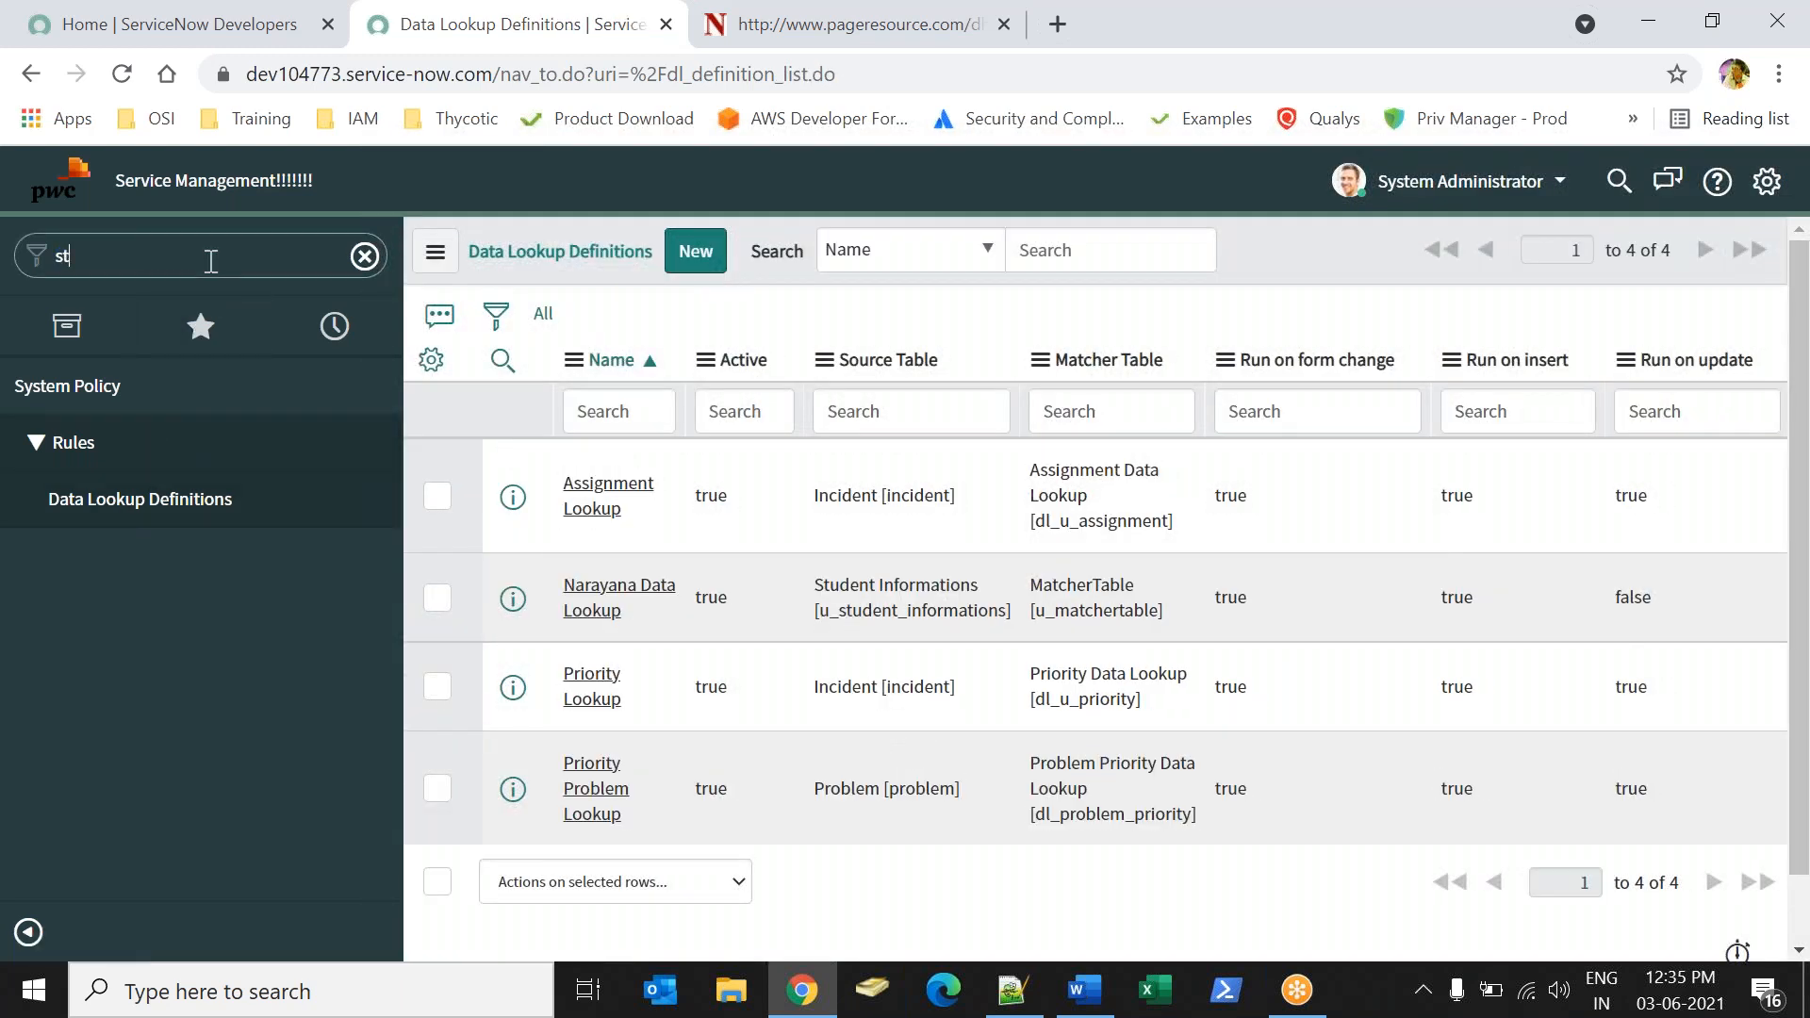
text(uden)
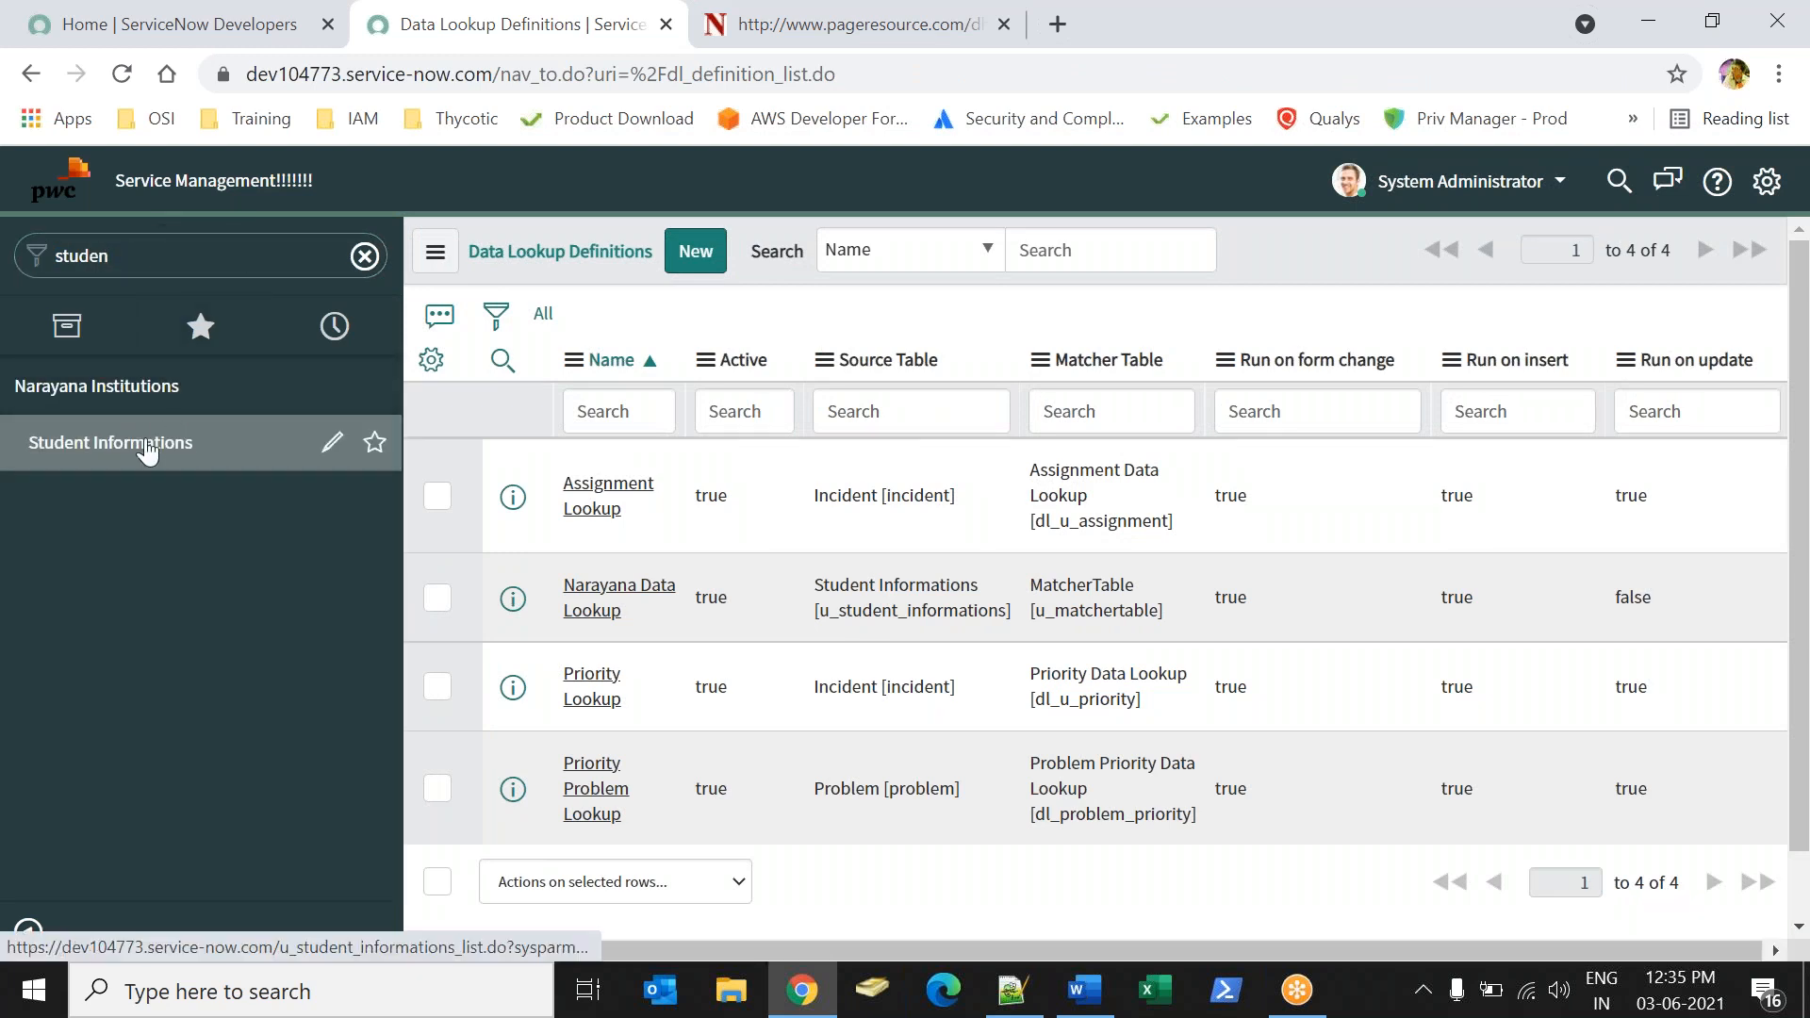
click(160, 445)
click(611, 468)
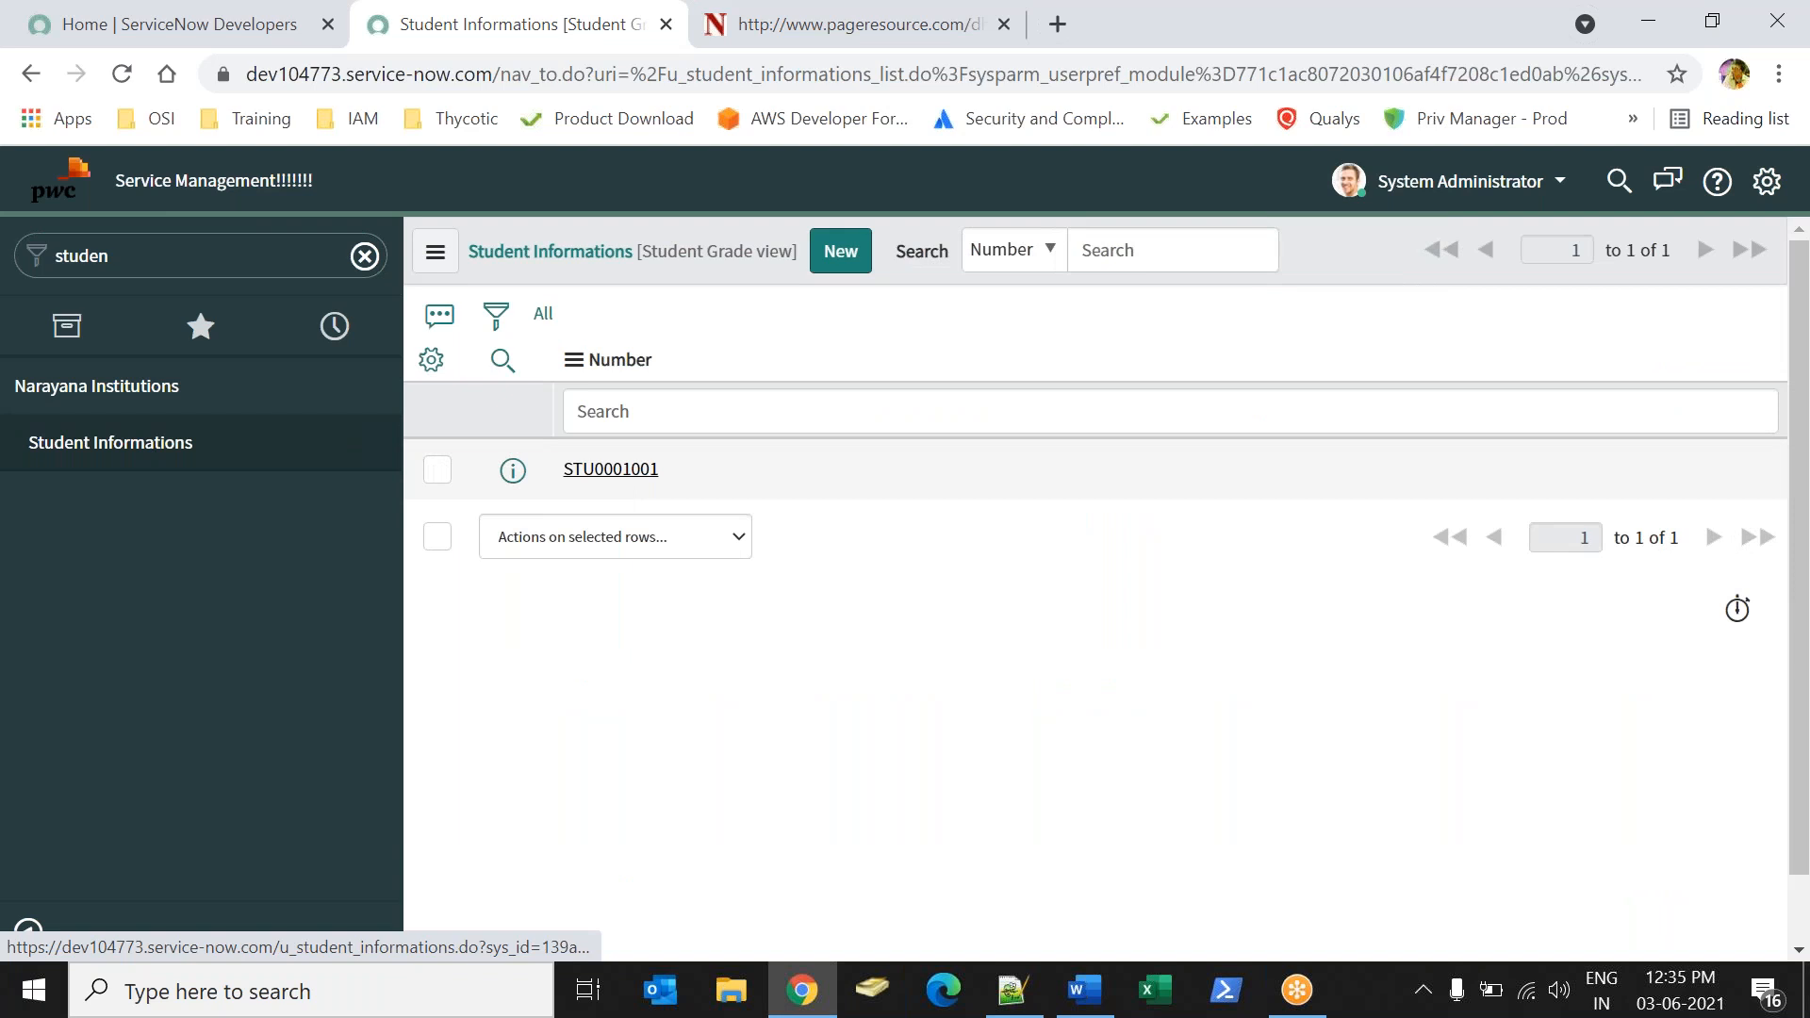
click(830, 710)
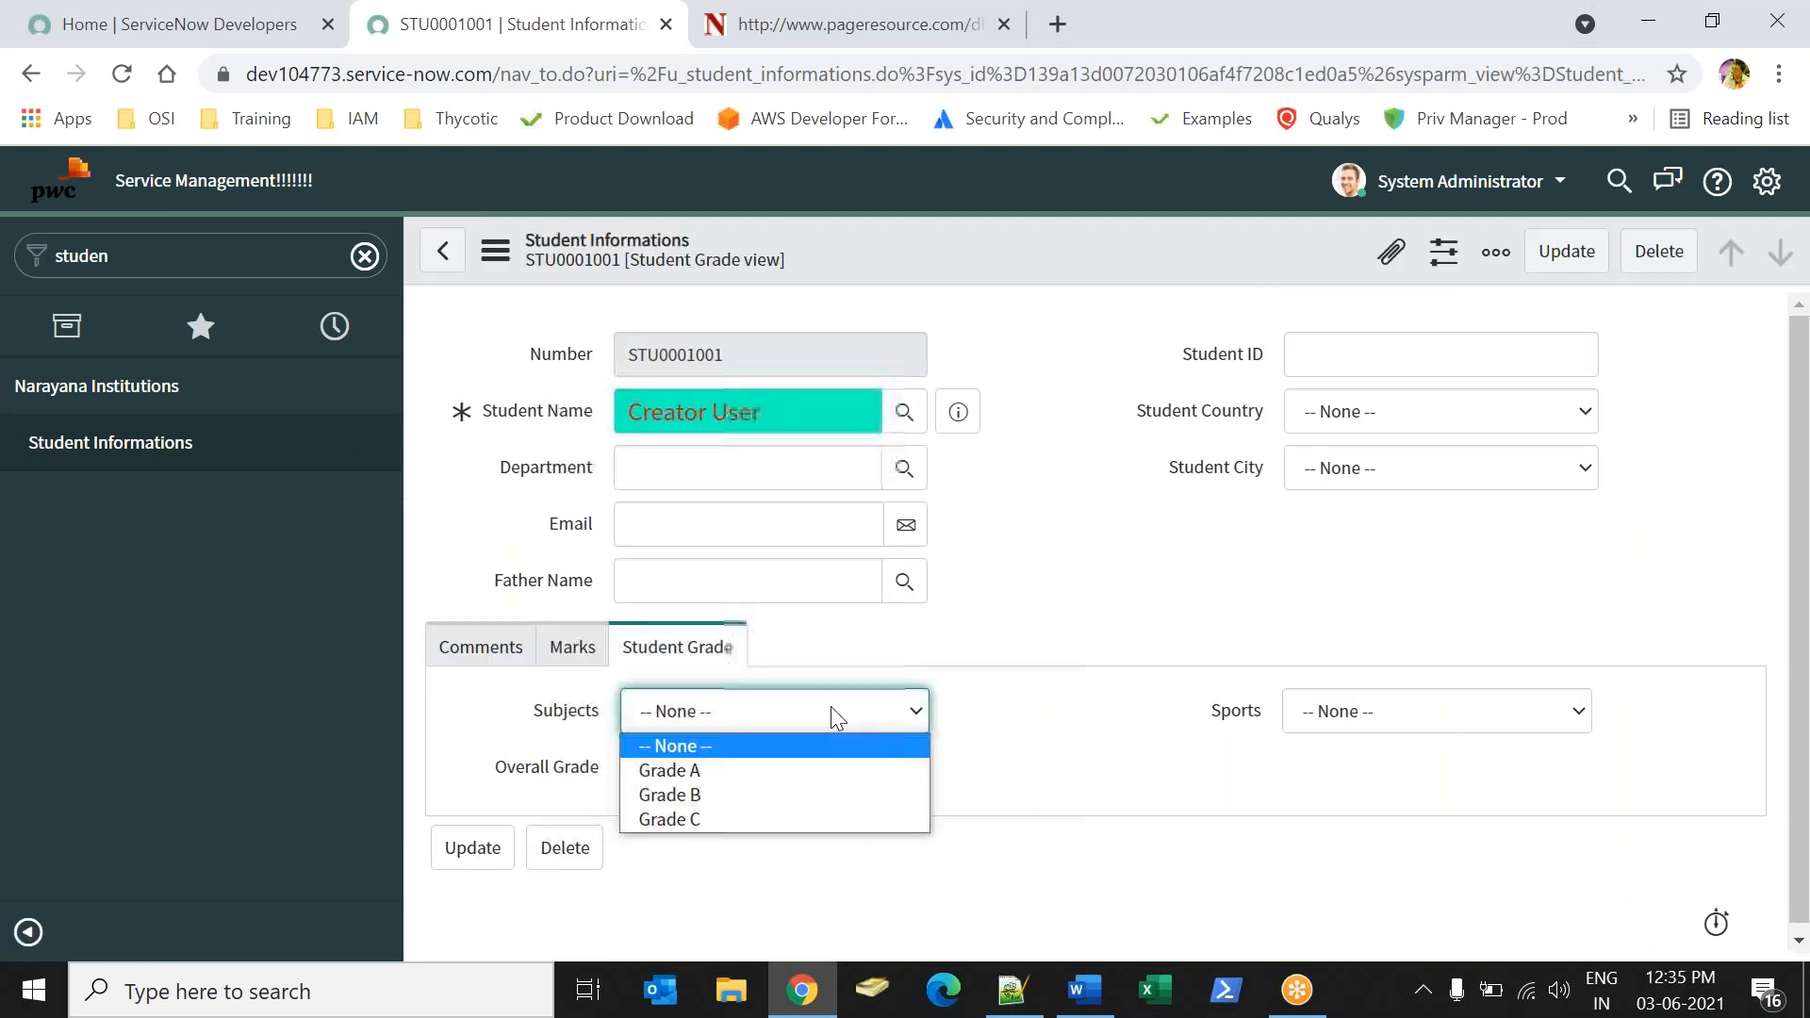
click(745, 775)
click(1294, 726)
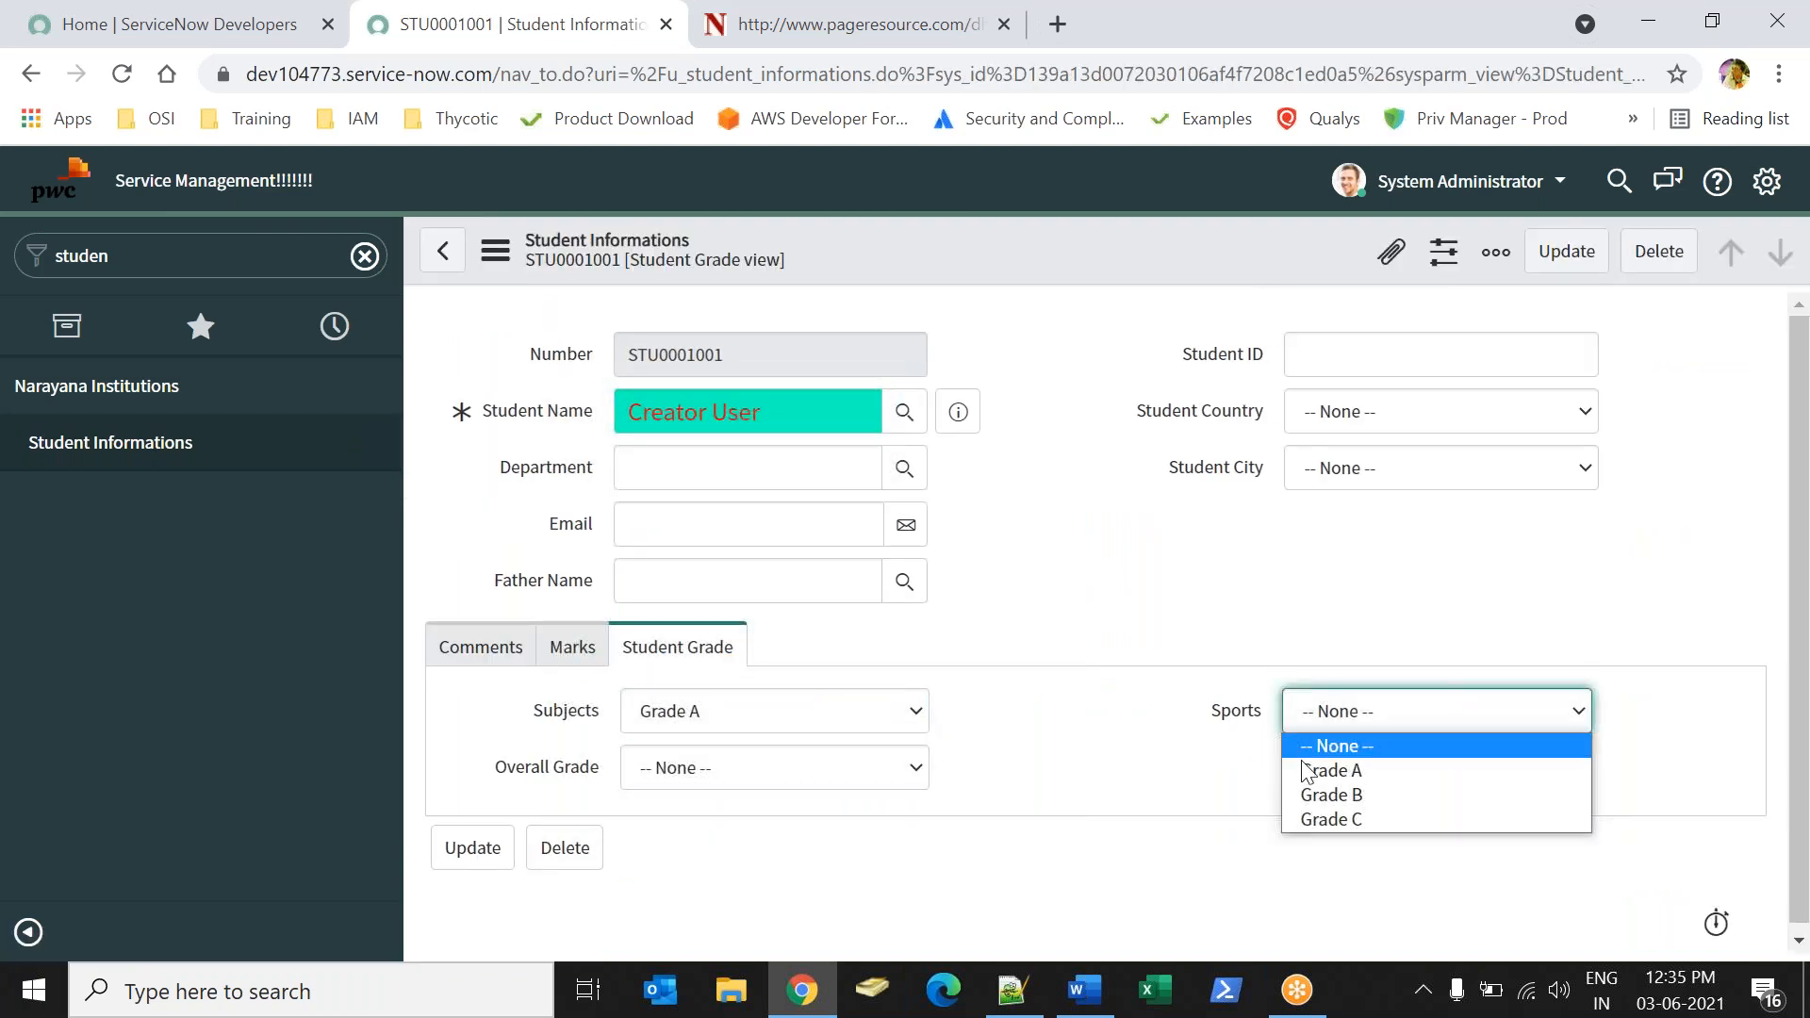
click(1304, 767)
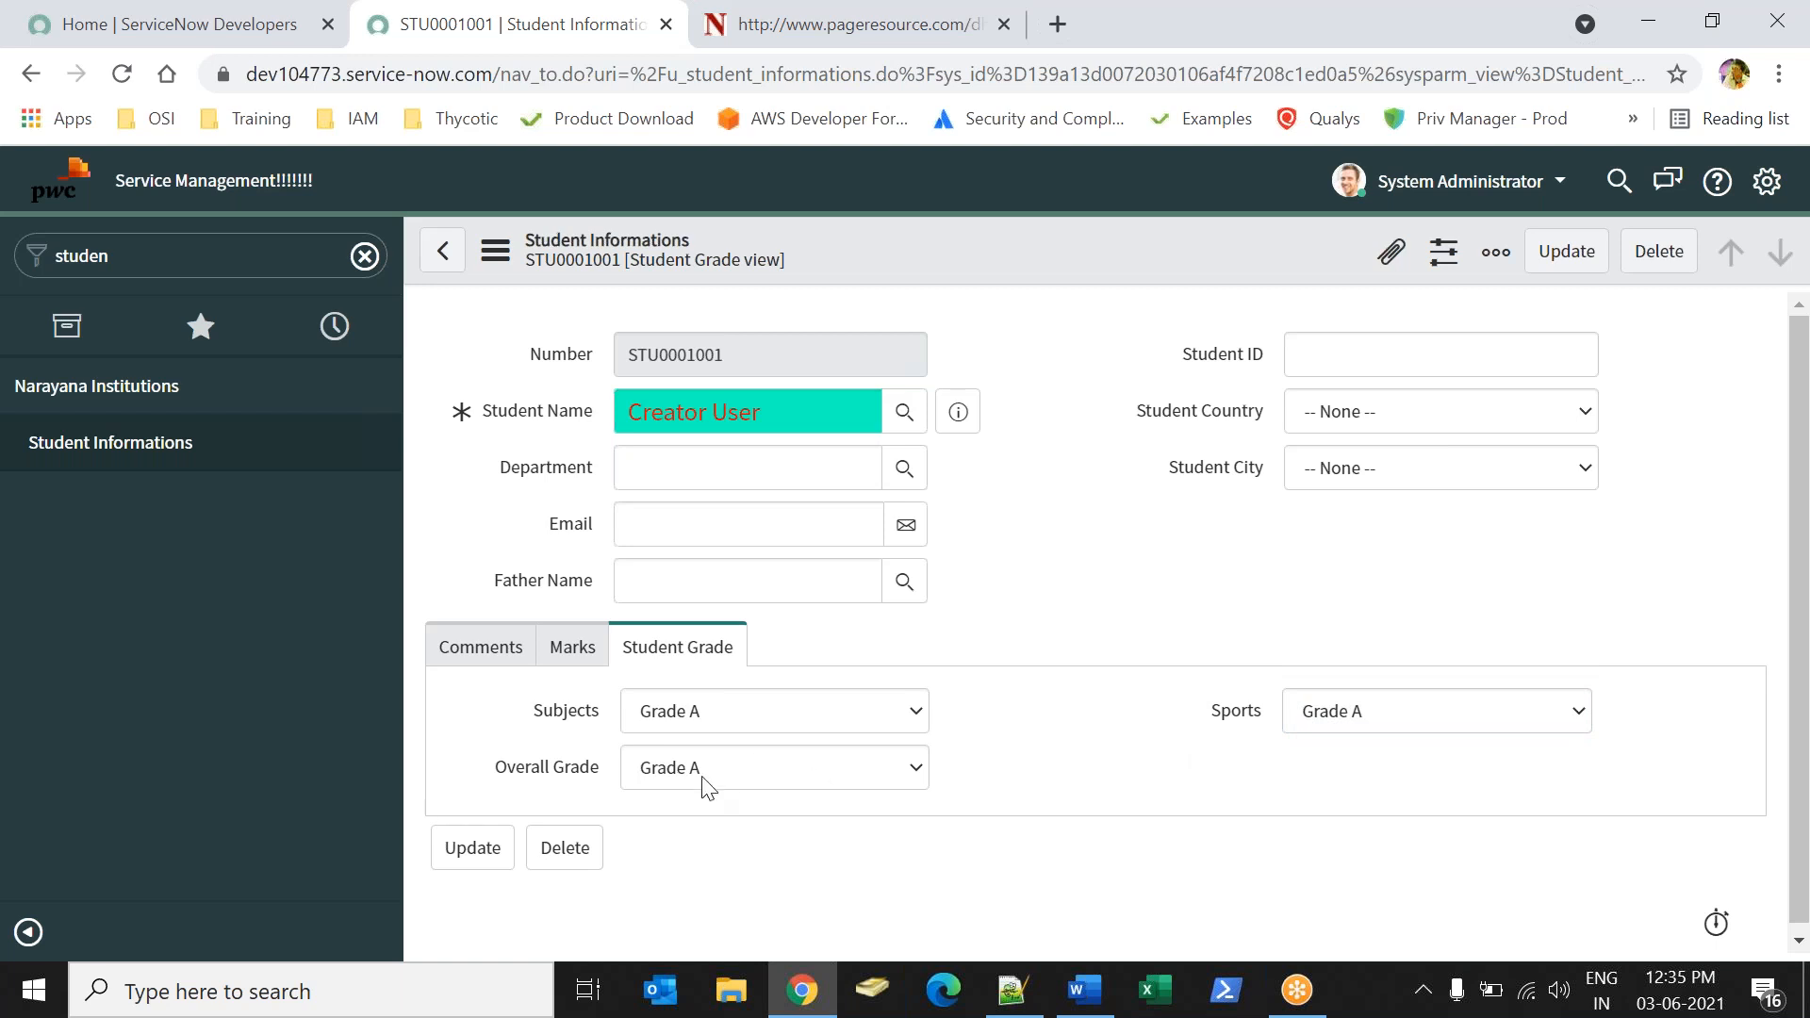
Test the lookup on the student record with Subjects and Sports both set to Grade B.
click(665, 715)
click(685, 794)
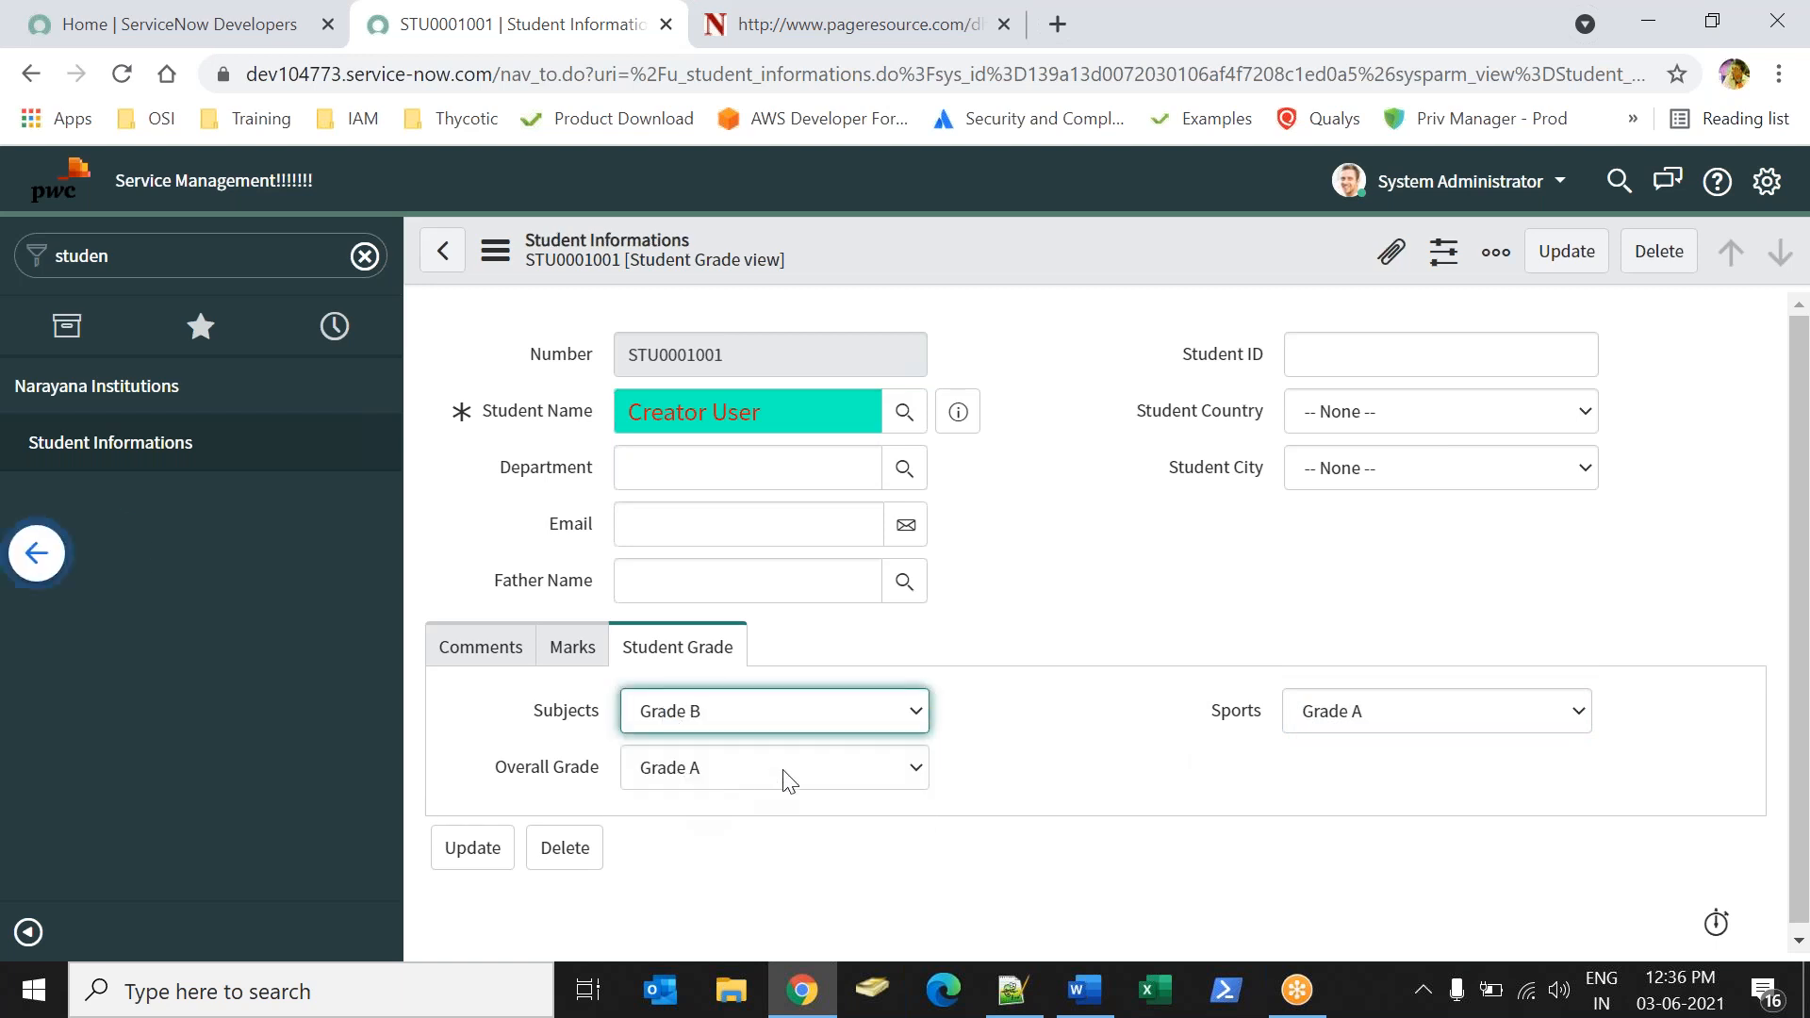
click(1309, 731)
click(1318, 792)
Test the lookup on the student record with Subjects and Sports both set to Grade C.
click(808, 709)
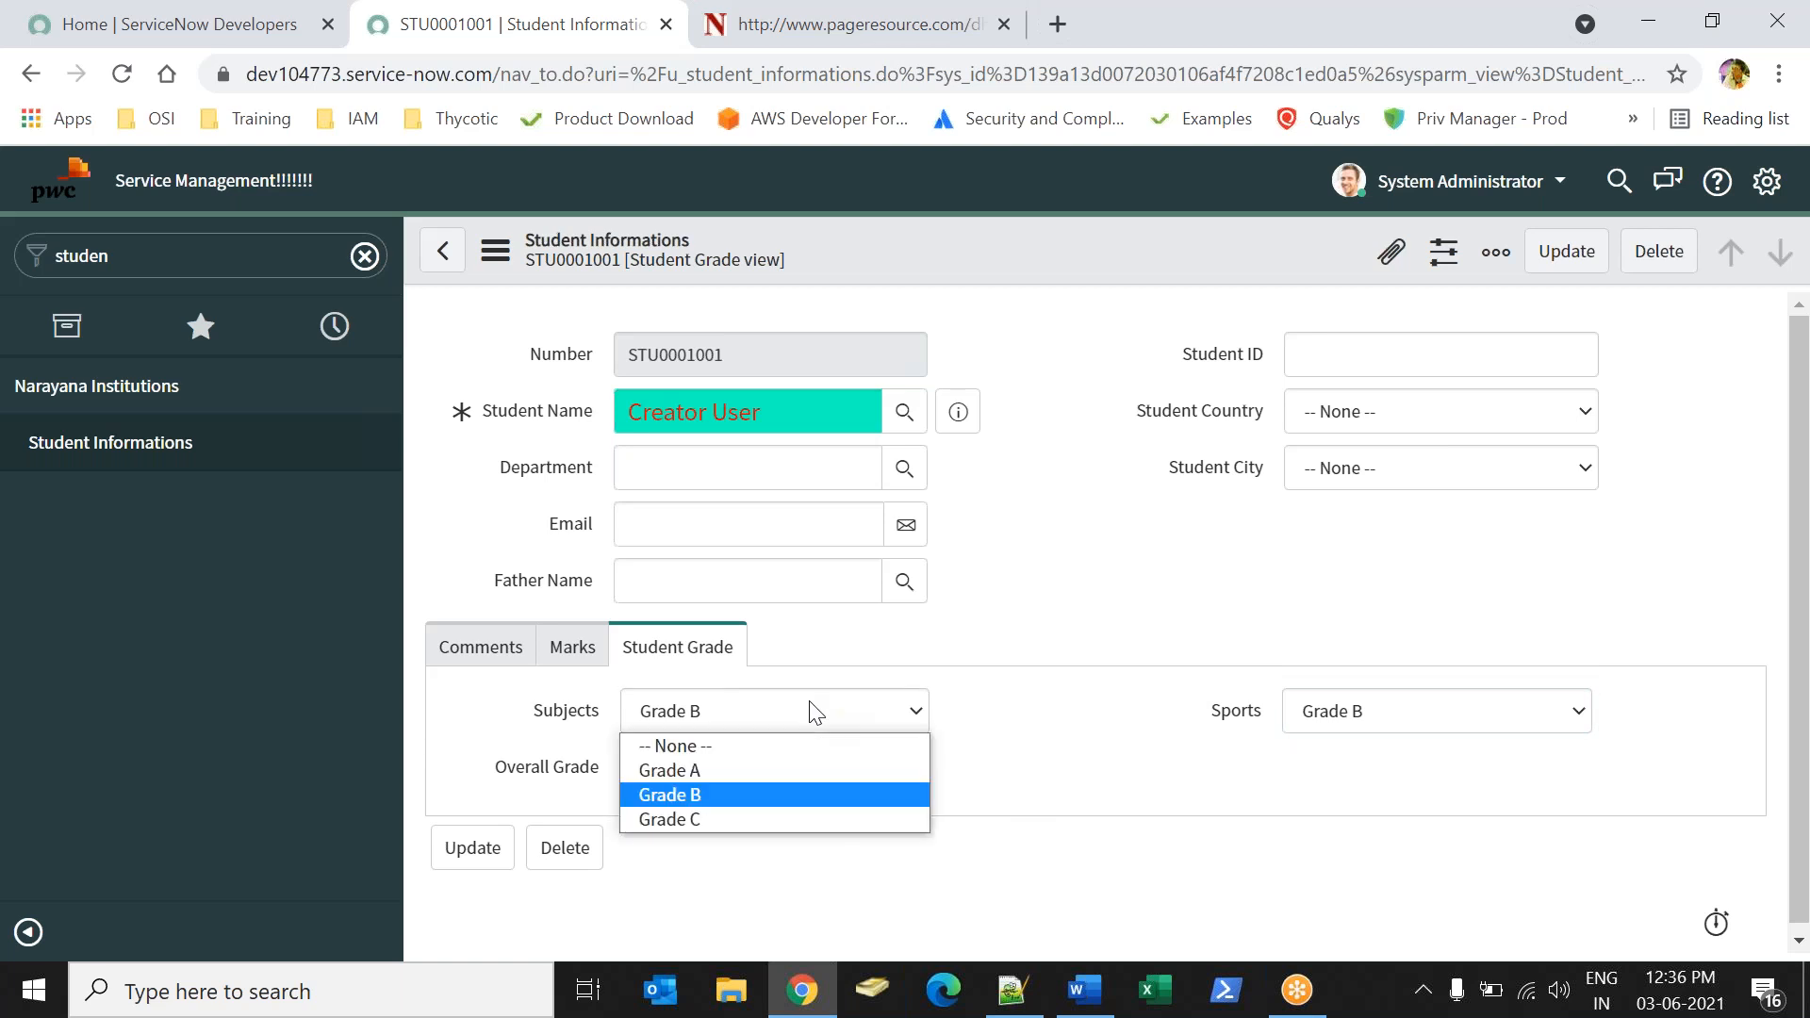
click(709, 813)
click(1509, 726)
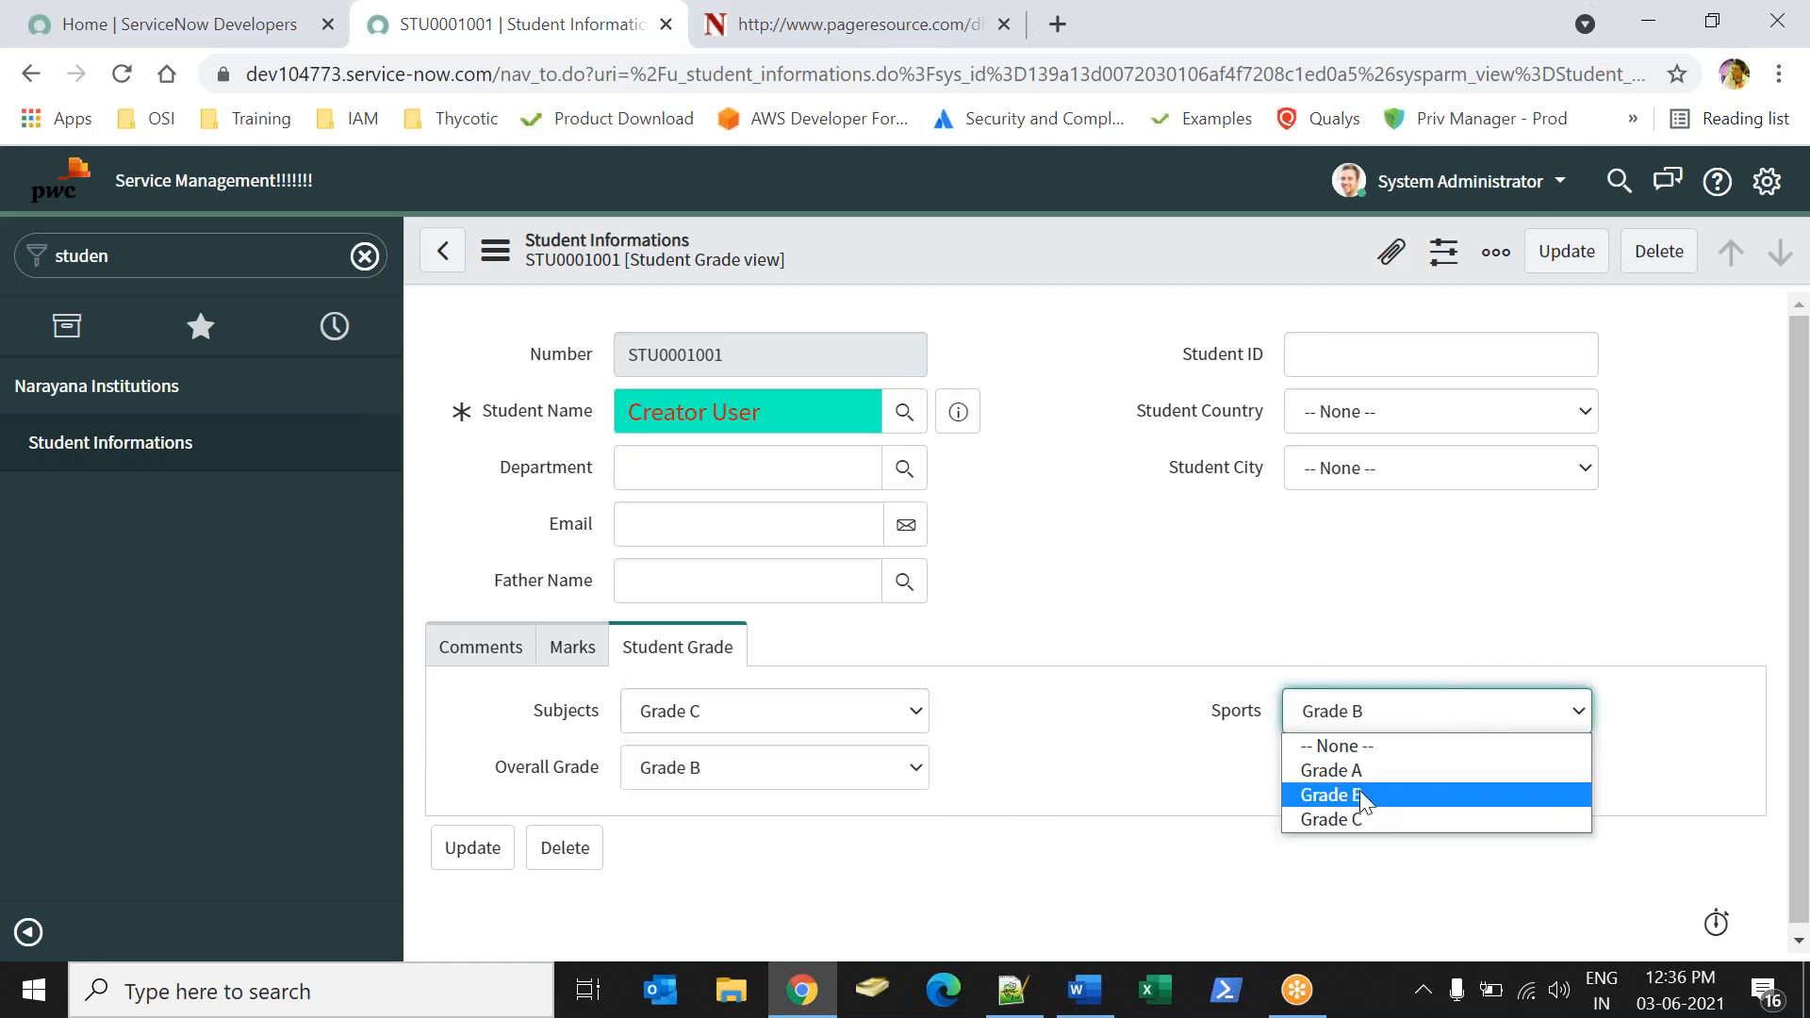
click(1343, 822)
Test the lookup on the student record with Subjects set to Grade A and Sports set to Grade B.
click(832, 726)
click(671, 771)
click(1418, 725)
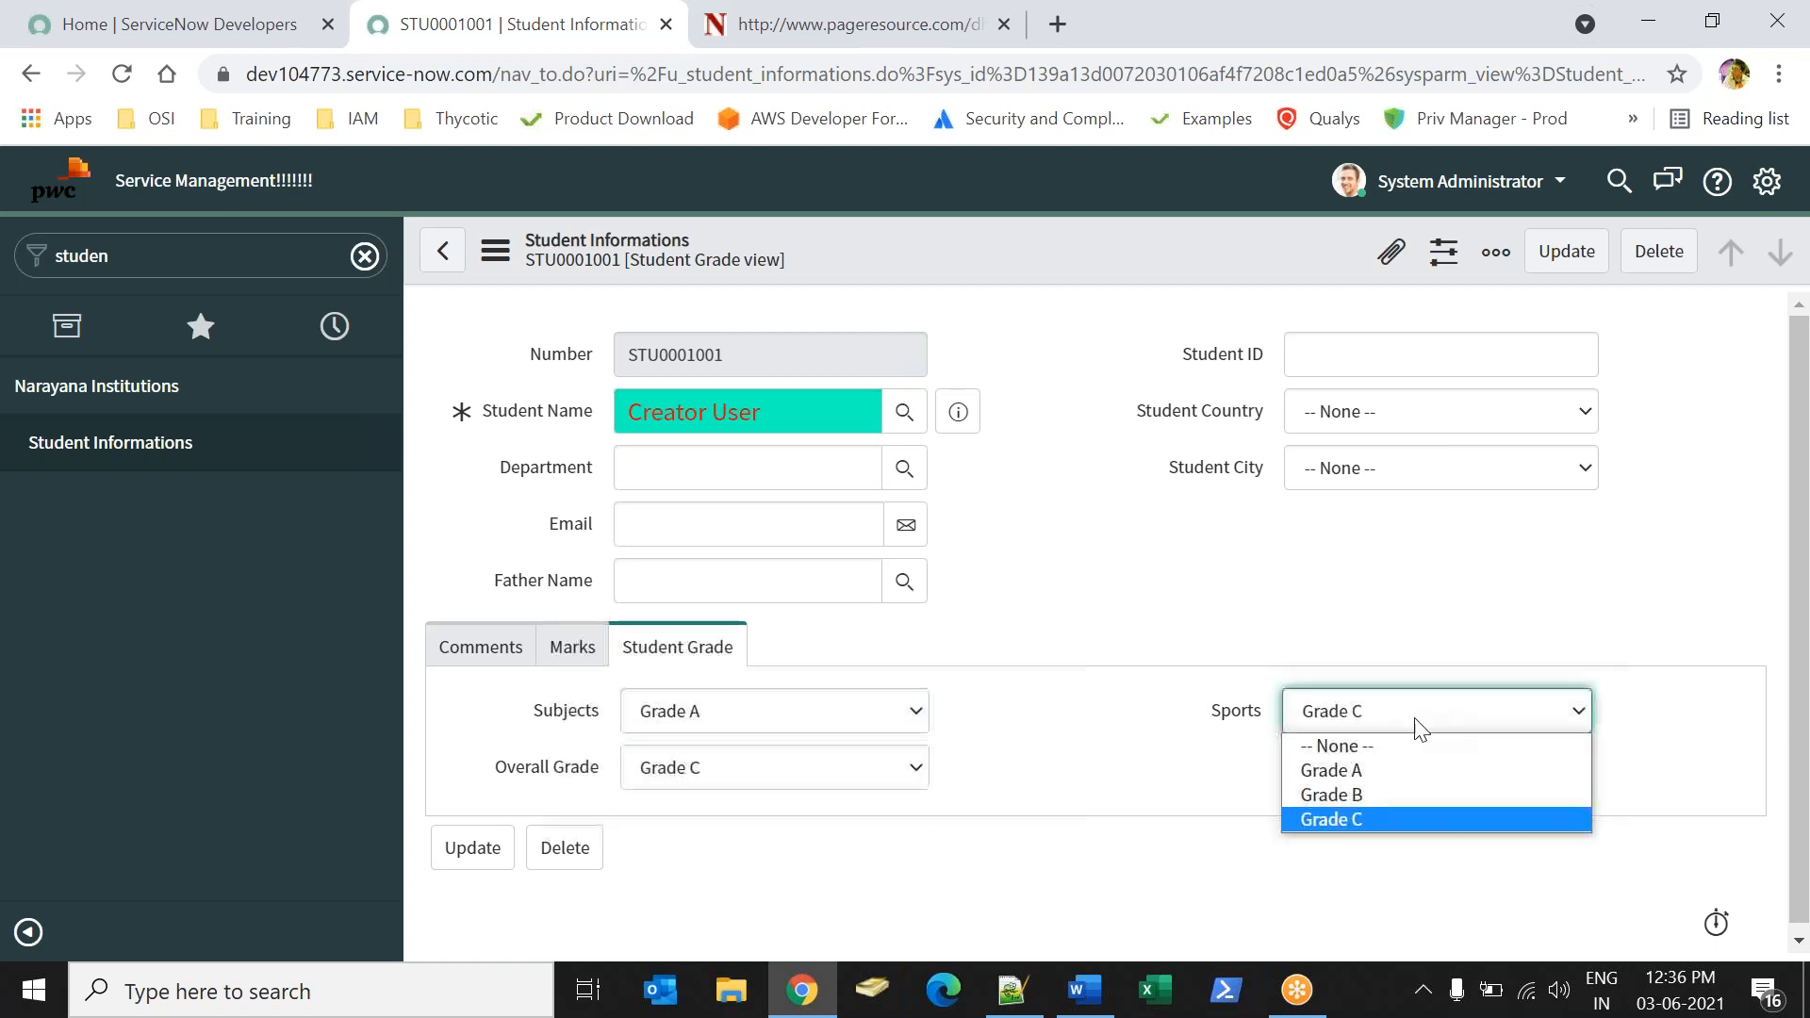
click(1363, 794)
click(1139, 760)
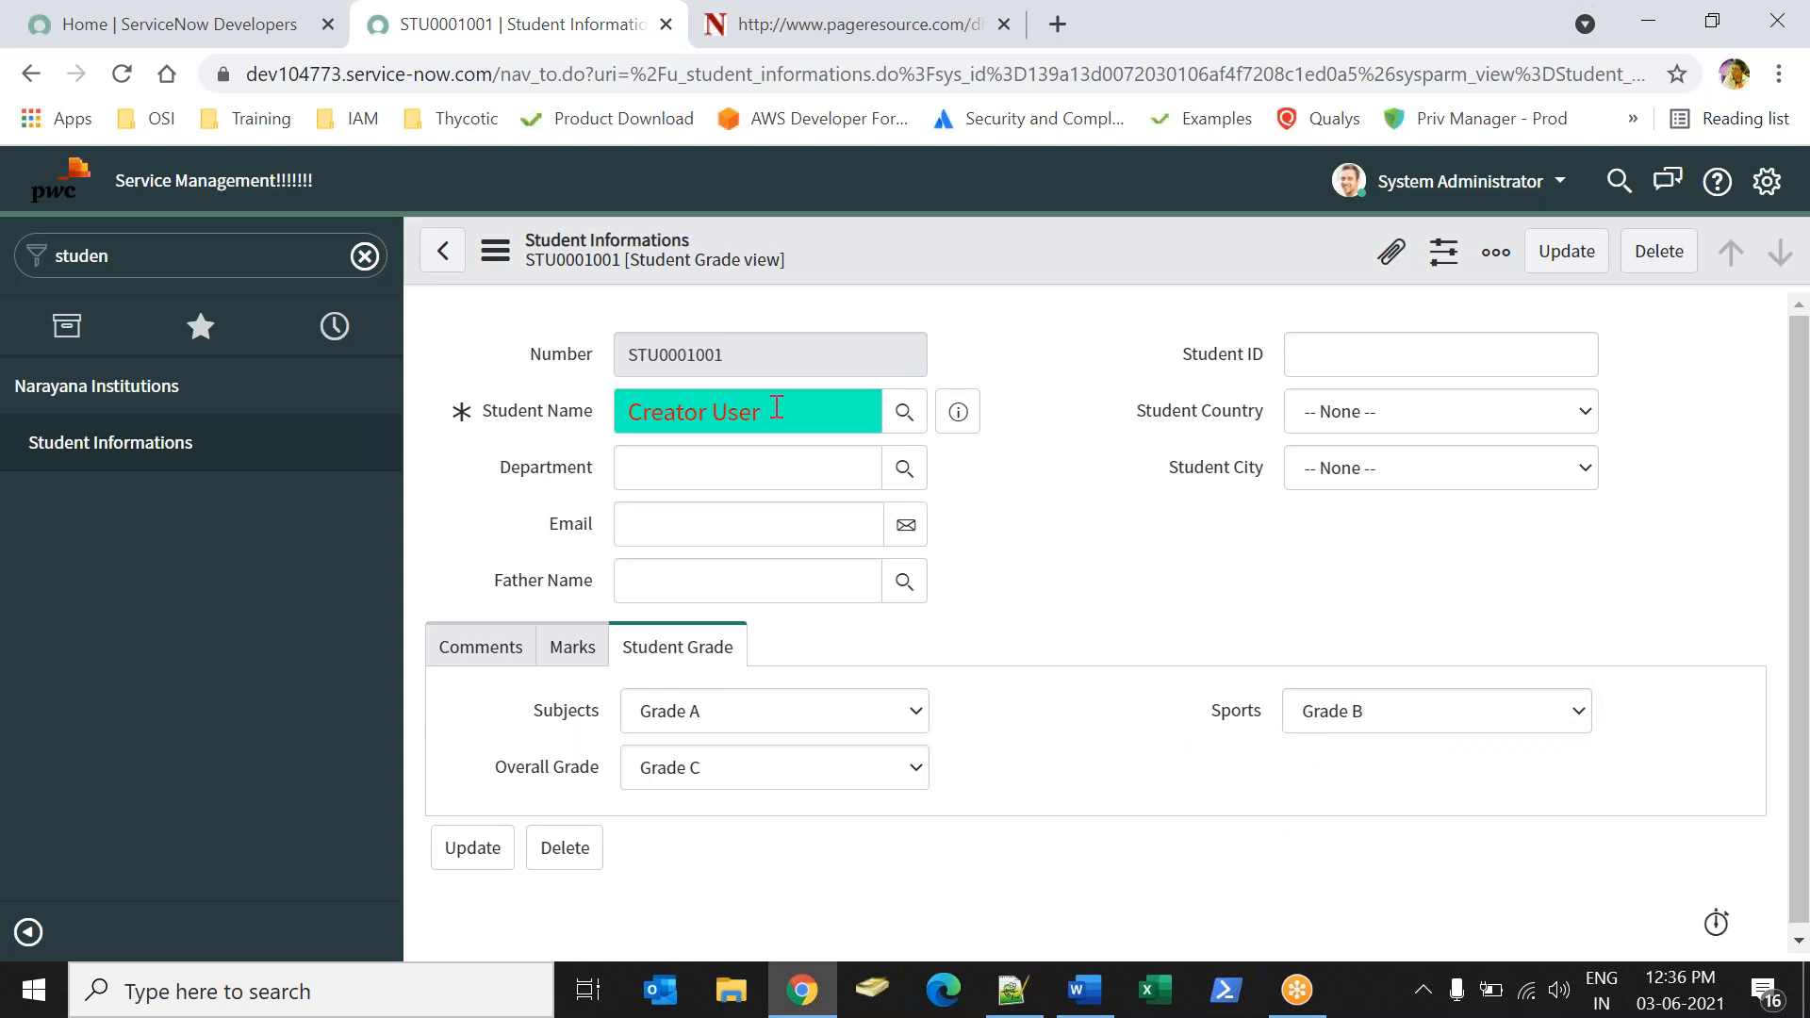
Test the lookup on the student record with Subjects set to Grade B and Sports set to Grade A.
mouse_move(217, 451)
click(797, 716)
click(726, 795)
click(1366, 727)
click(1358, 771)
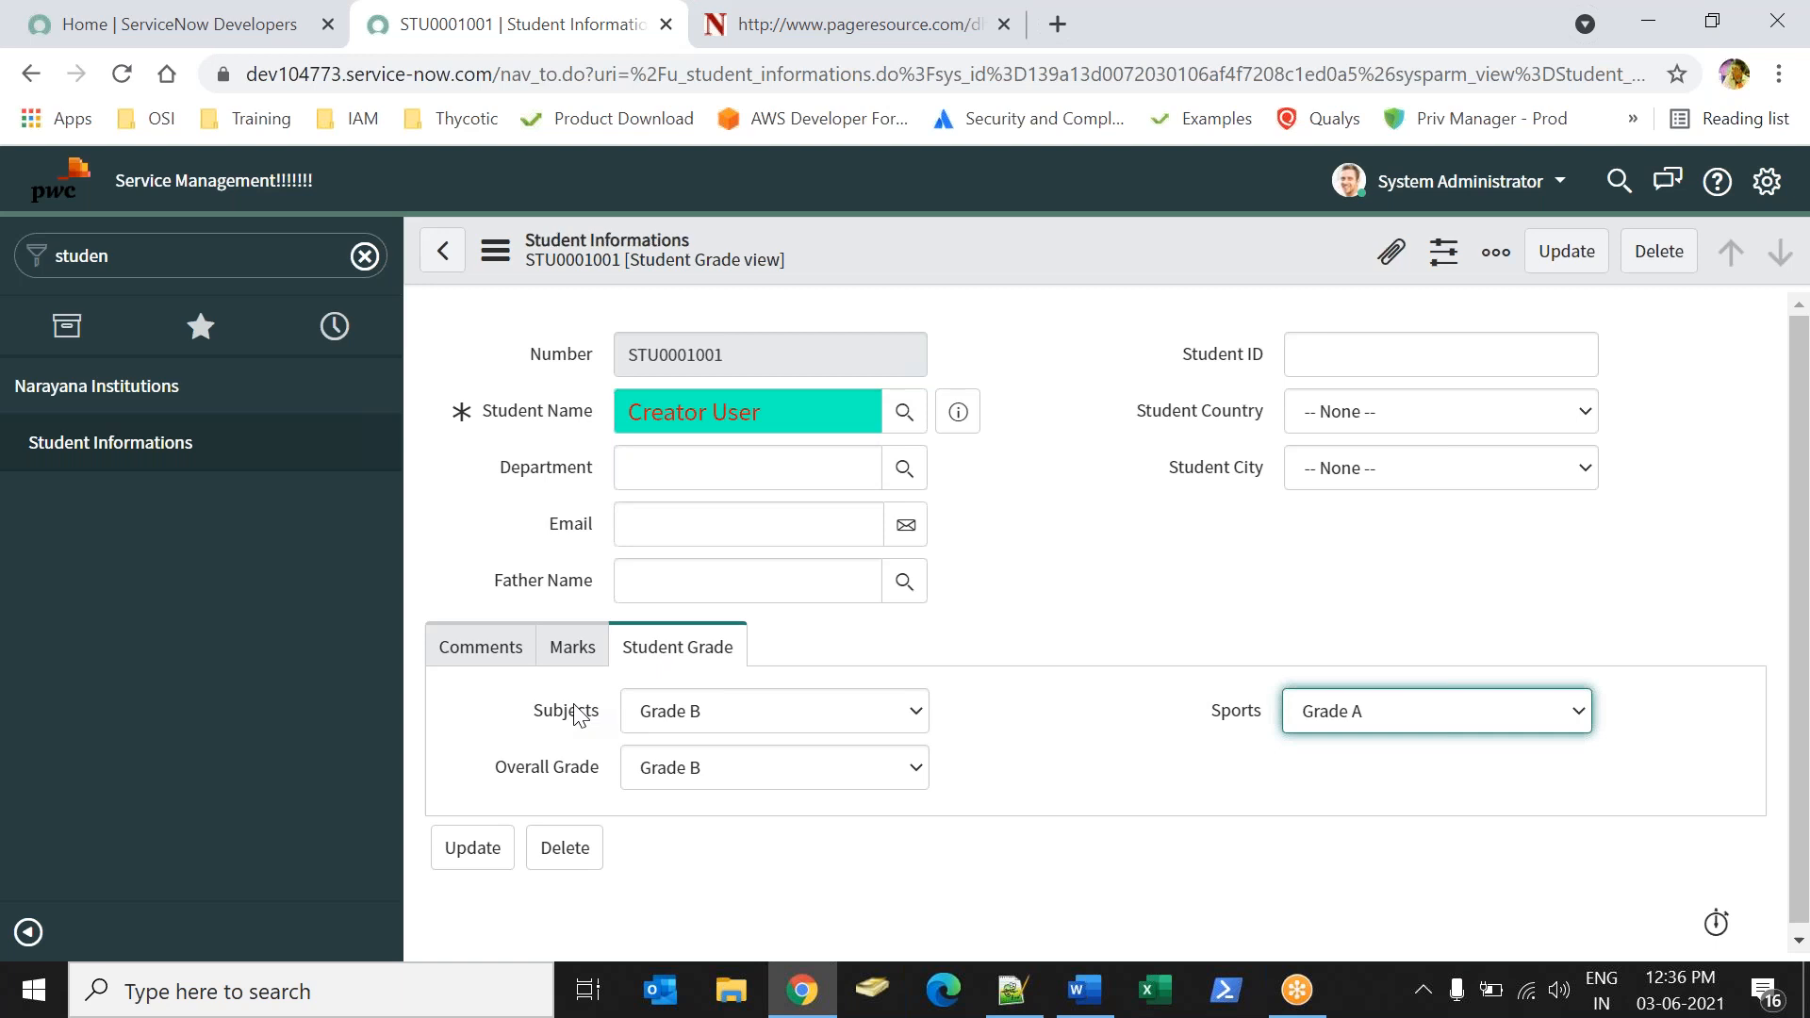
click(1254, 751)
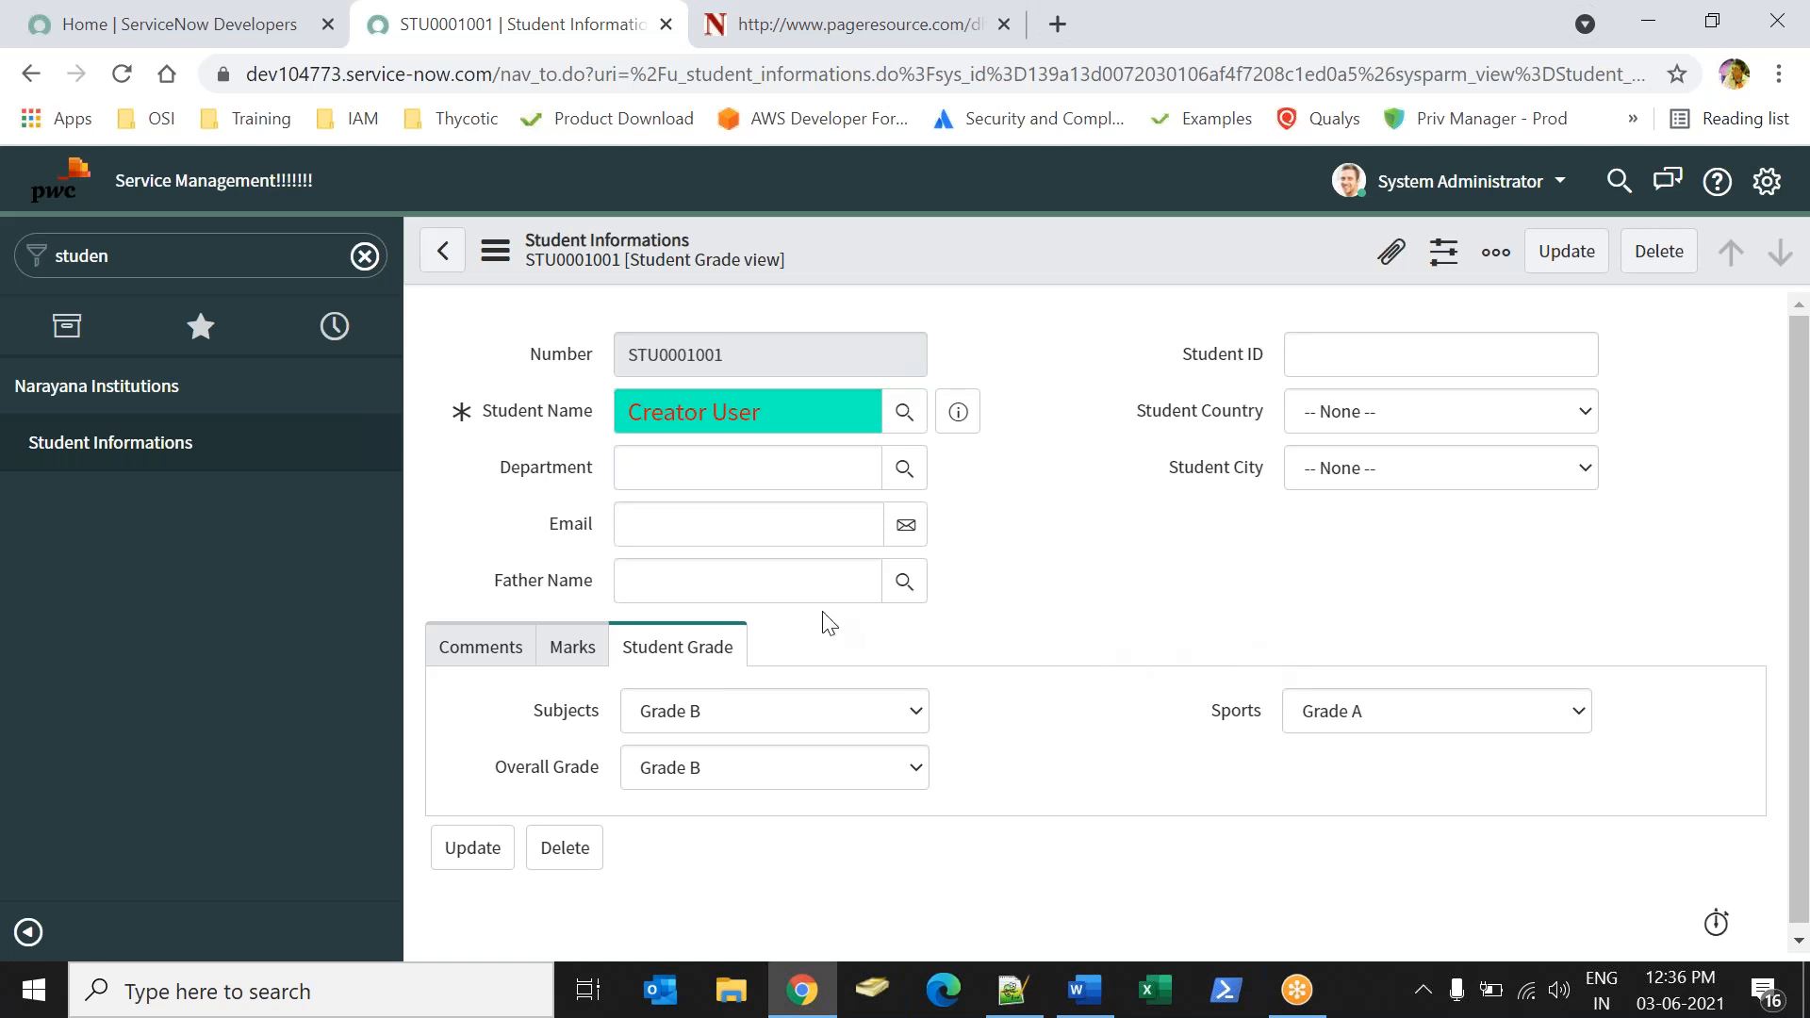
Open the MatcherTable definition from the system tables list and show its form for a new record.
click(231, 268)
text(table)
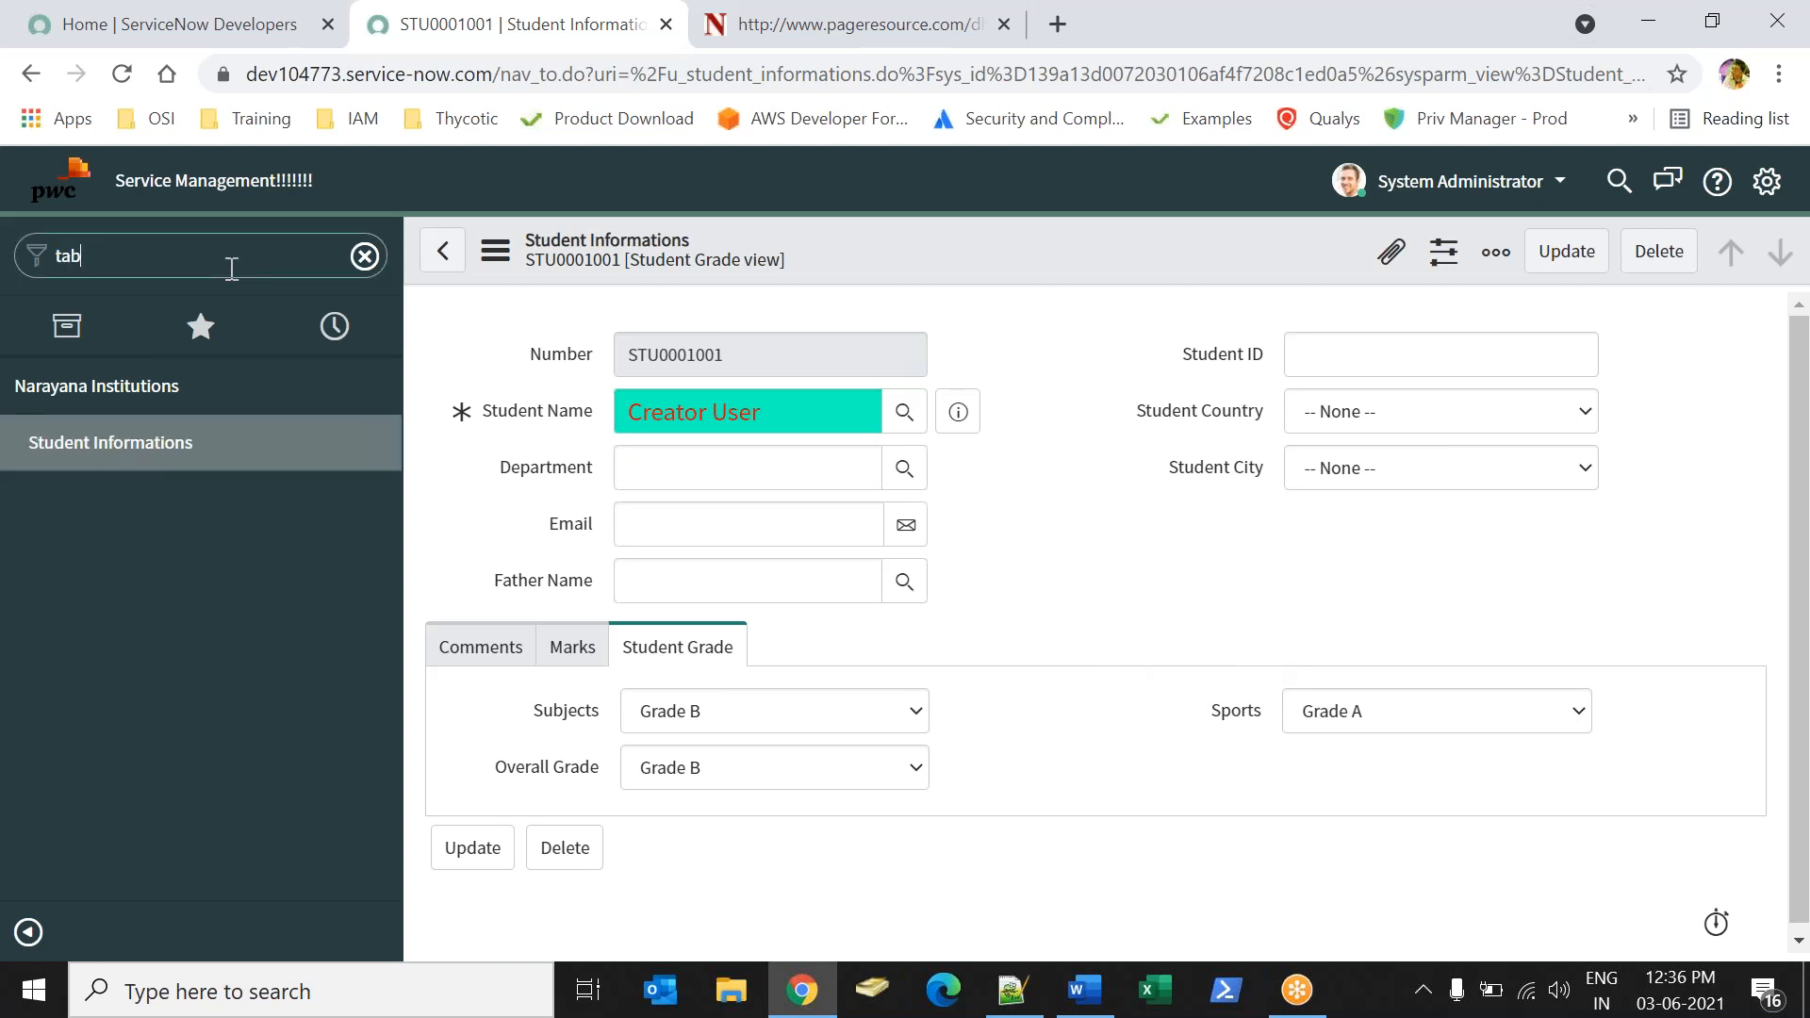
mouse_move(392, 409)
mouse_down()
mouse_move(339, 585)
mouse_move(341, 650)
mouse_up()
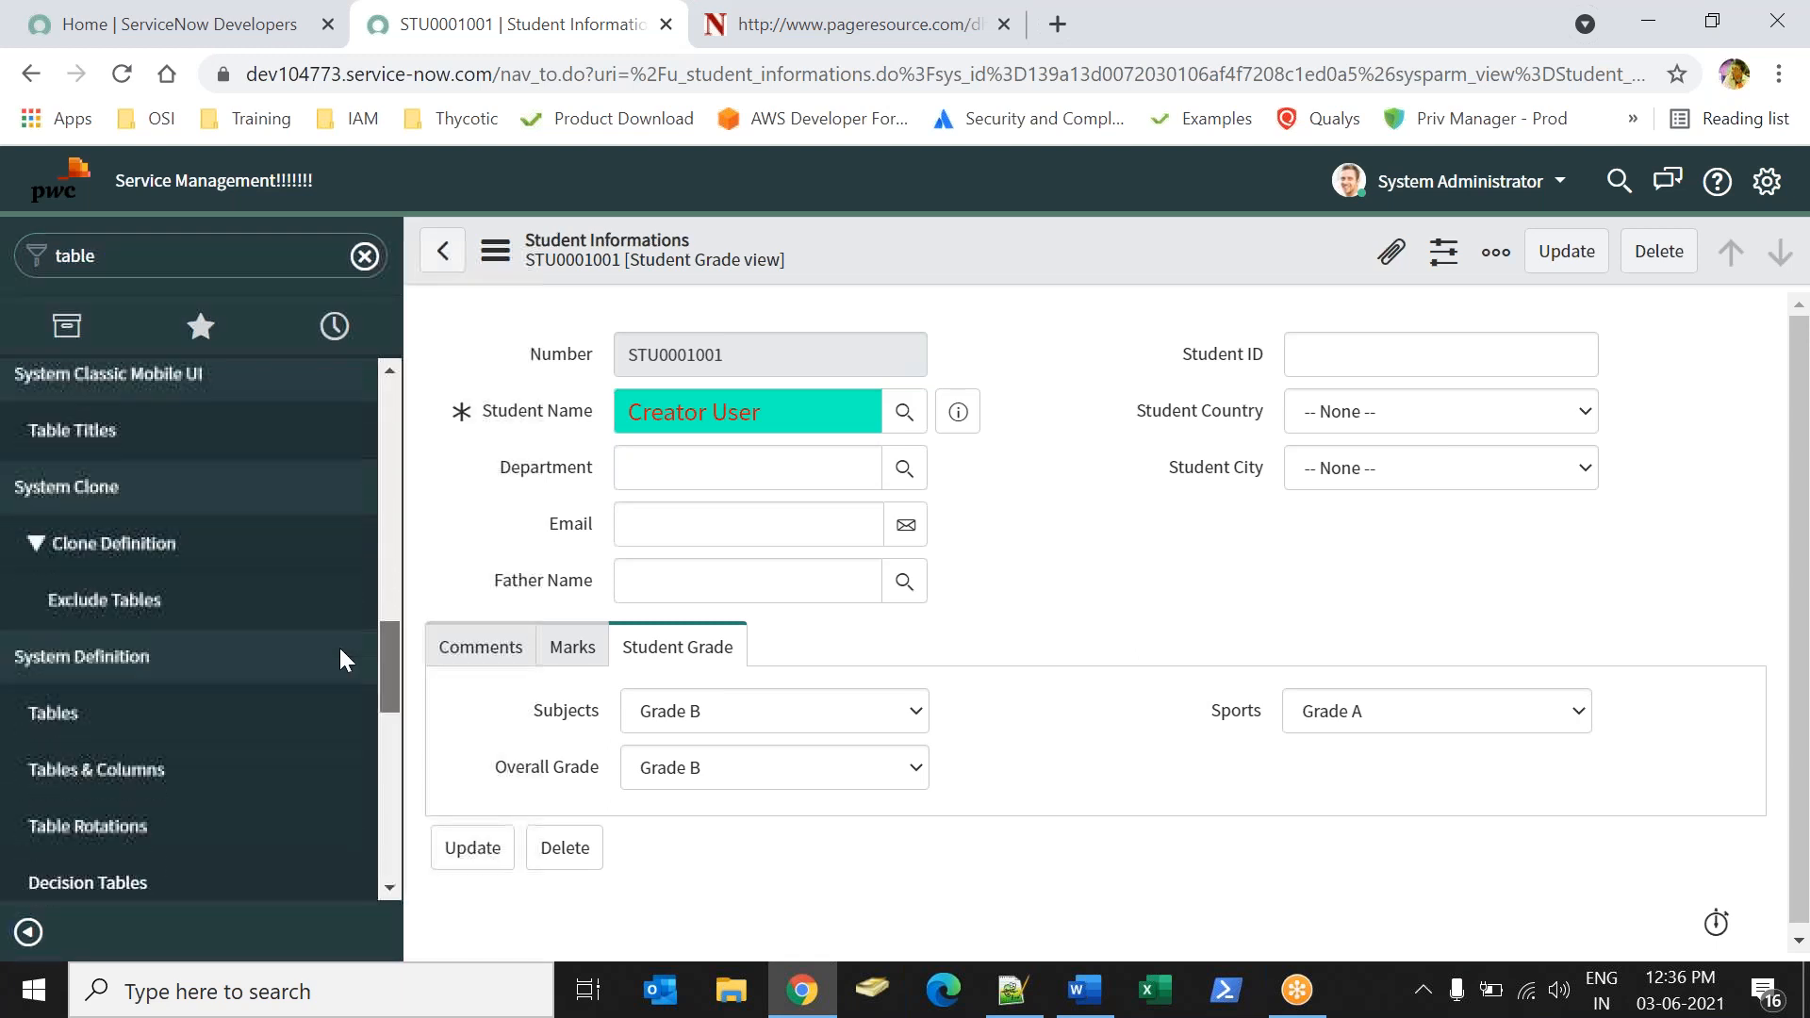
click(203, 713)
click(1039, 234)
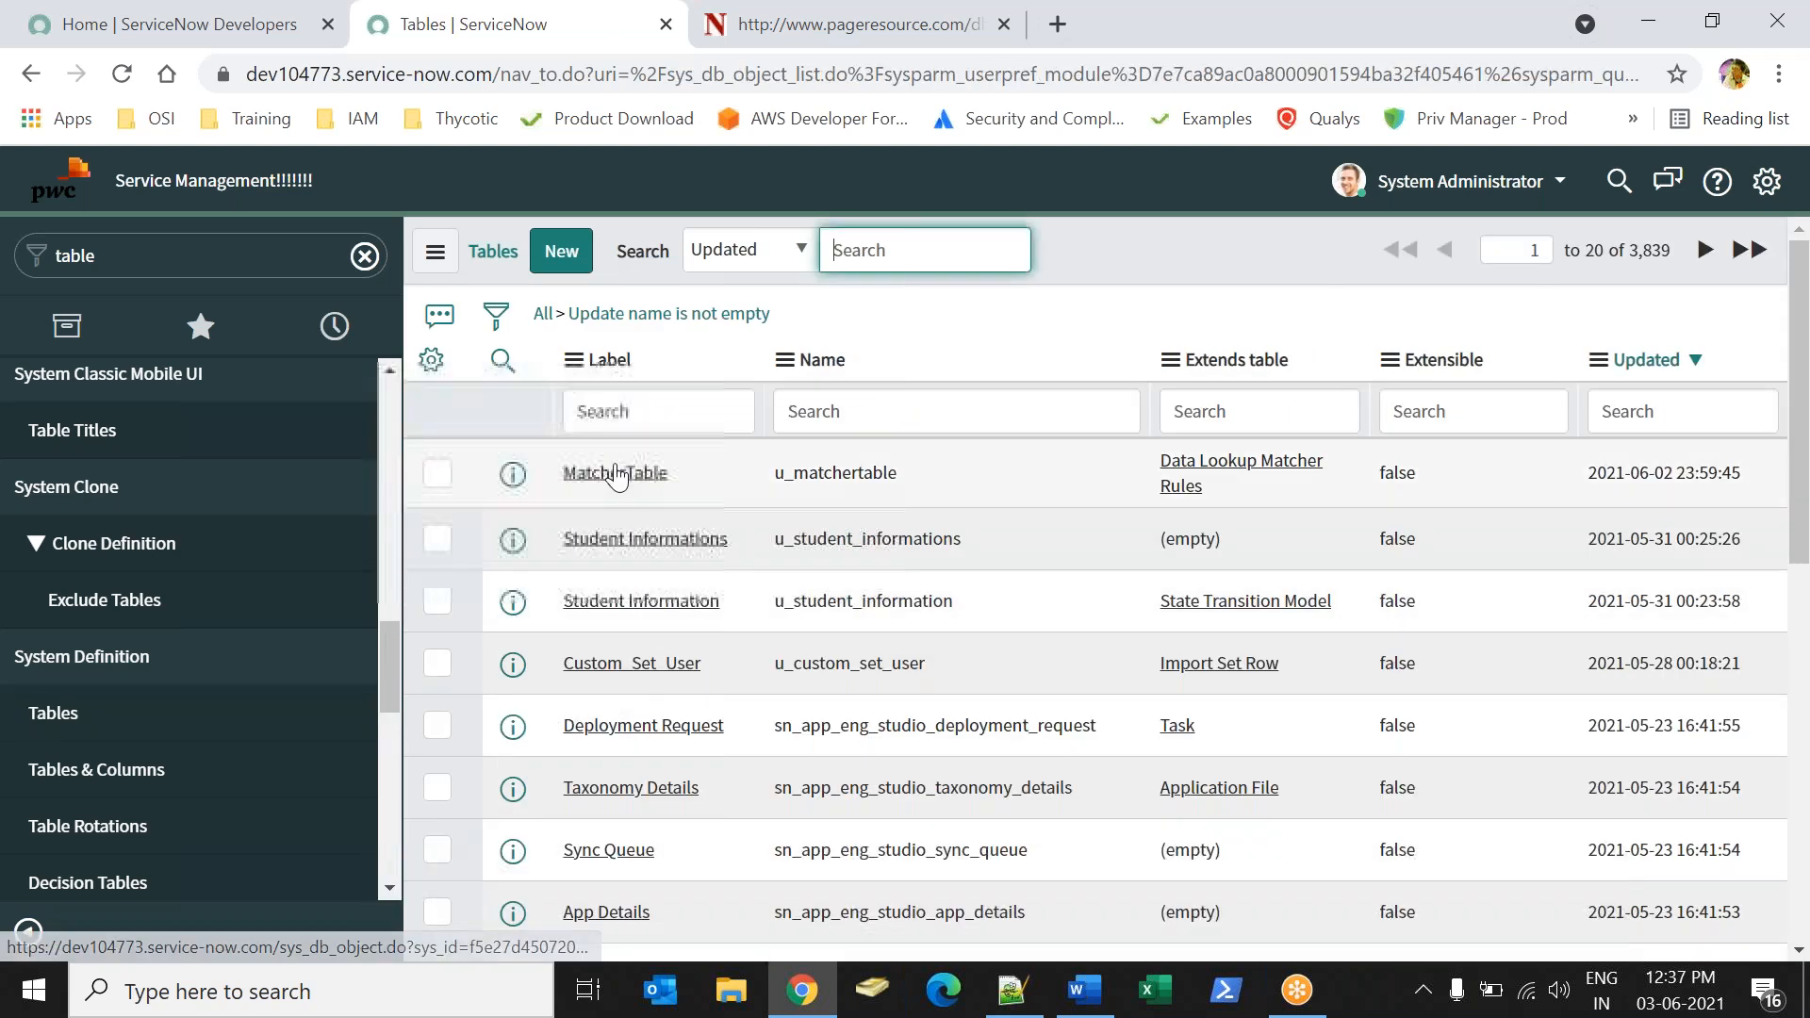
click(615, 472)
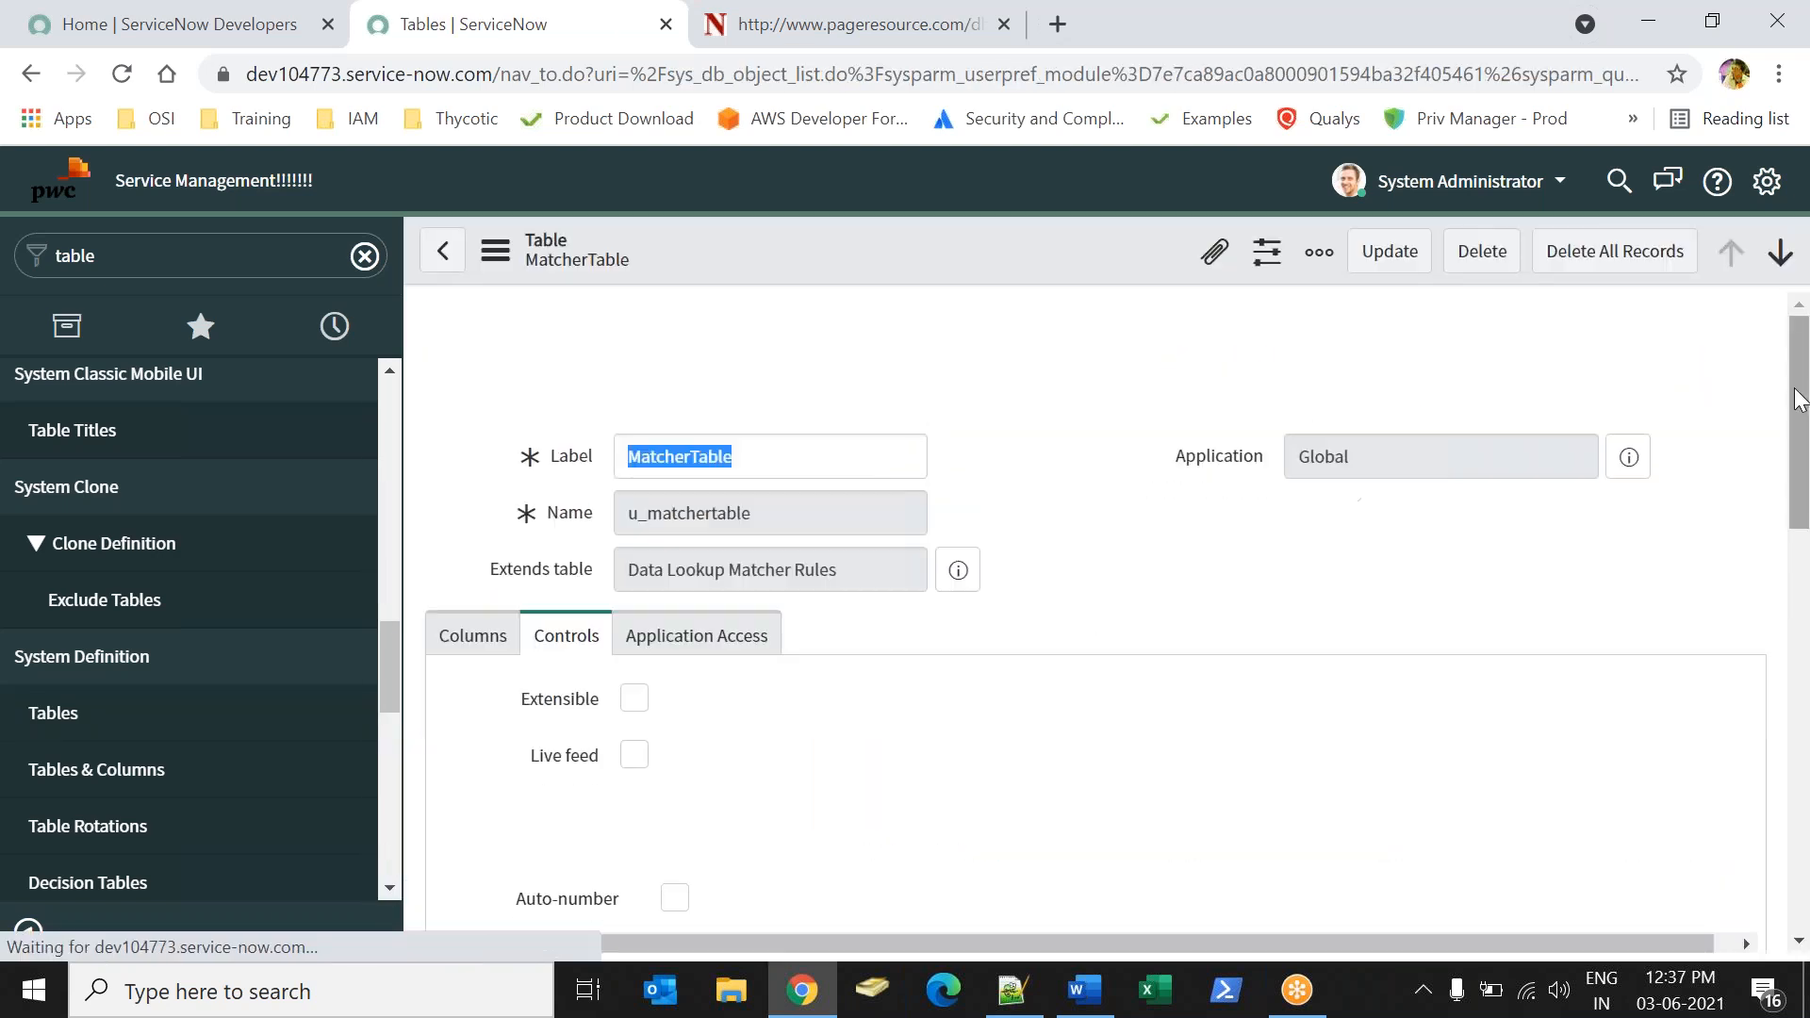
drag(1799, 397, 1798, 638)
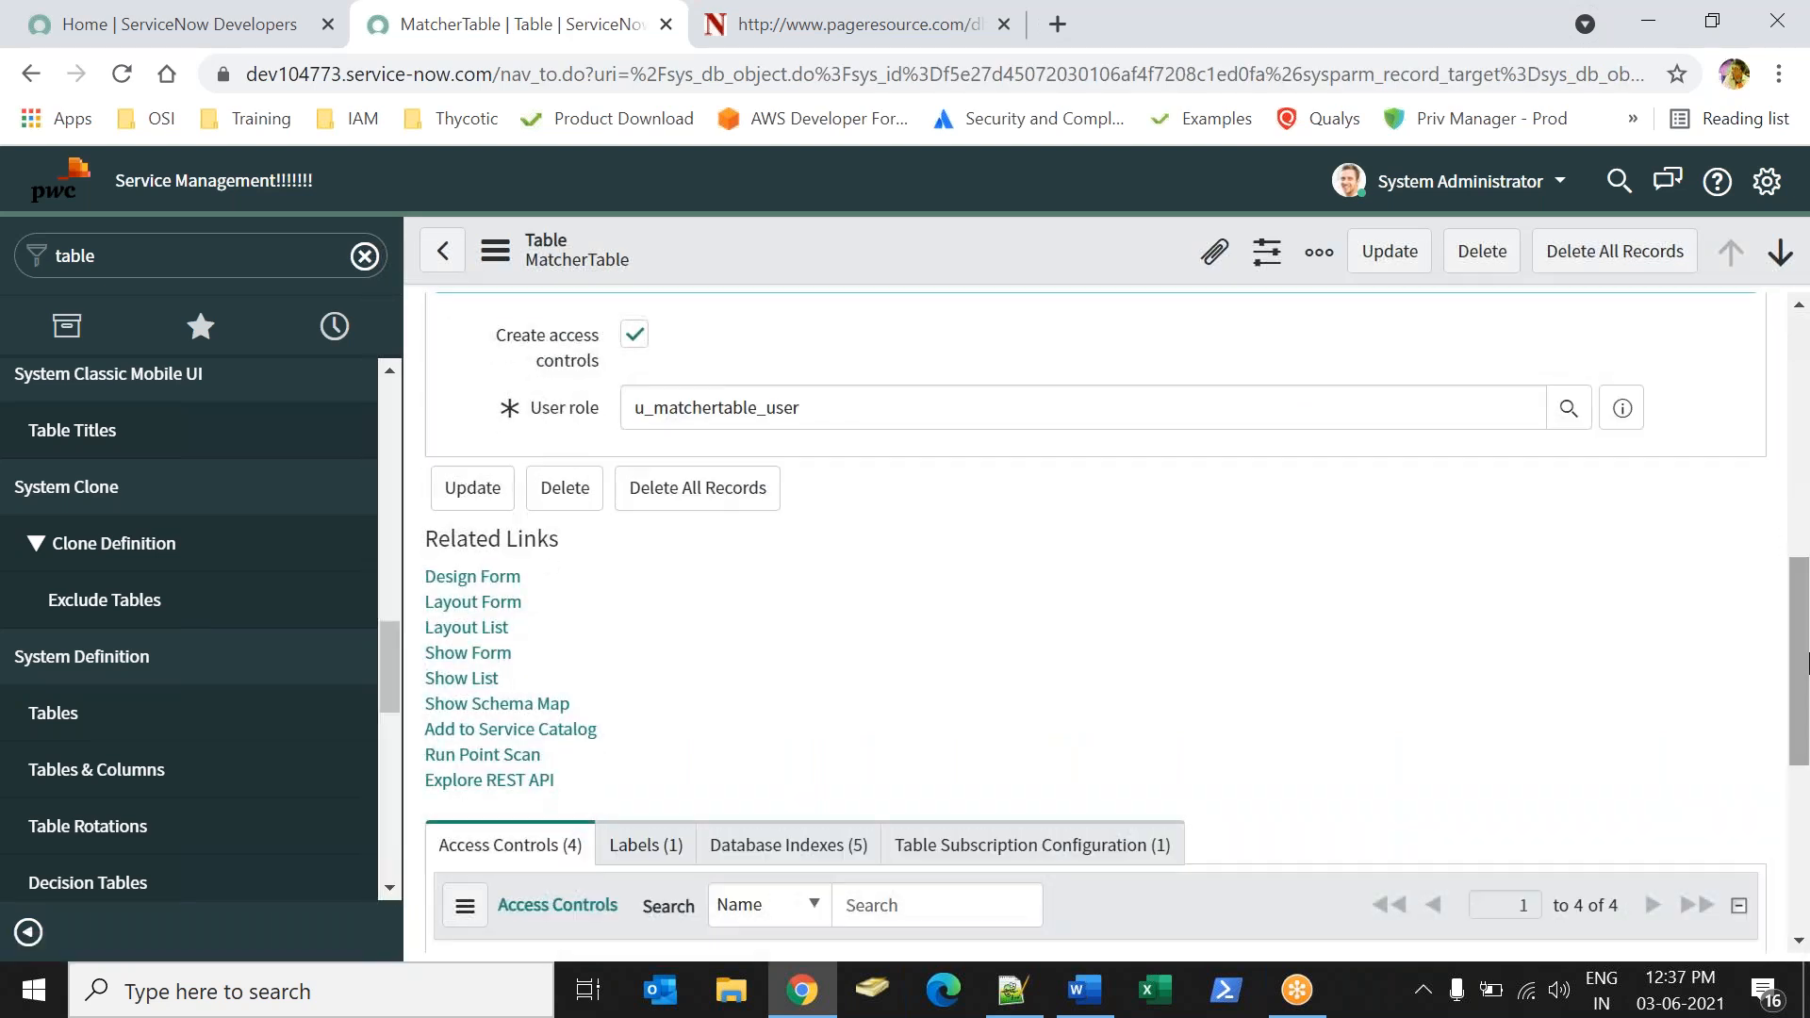
click(467, 652)
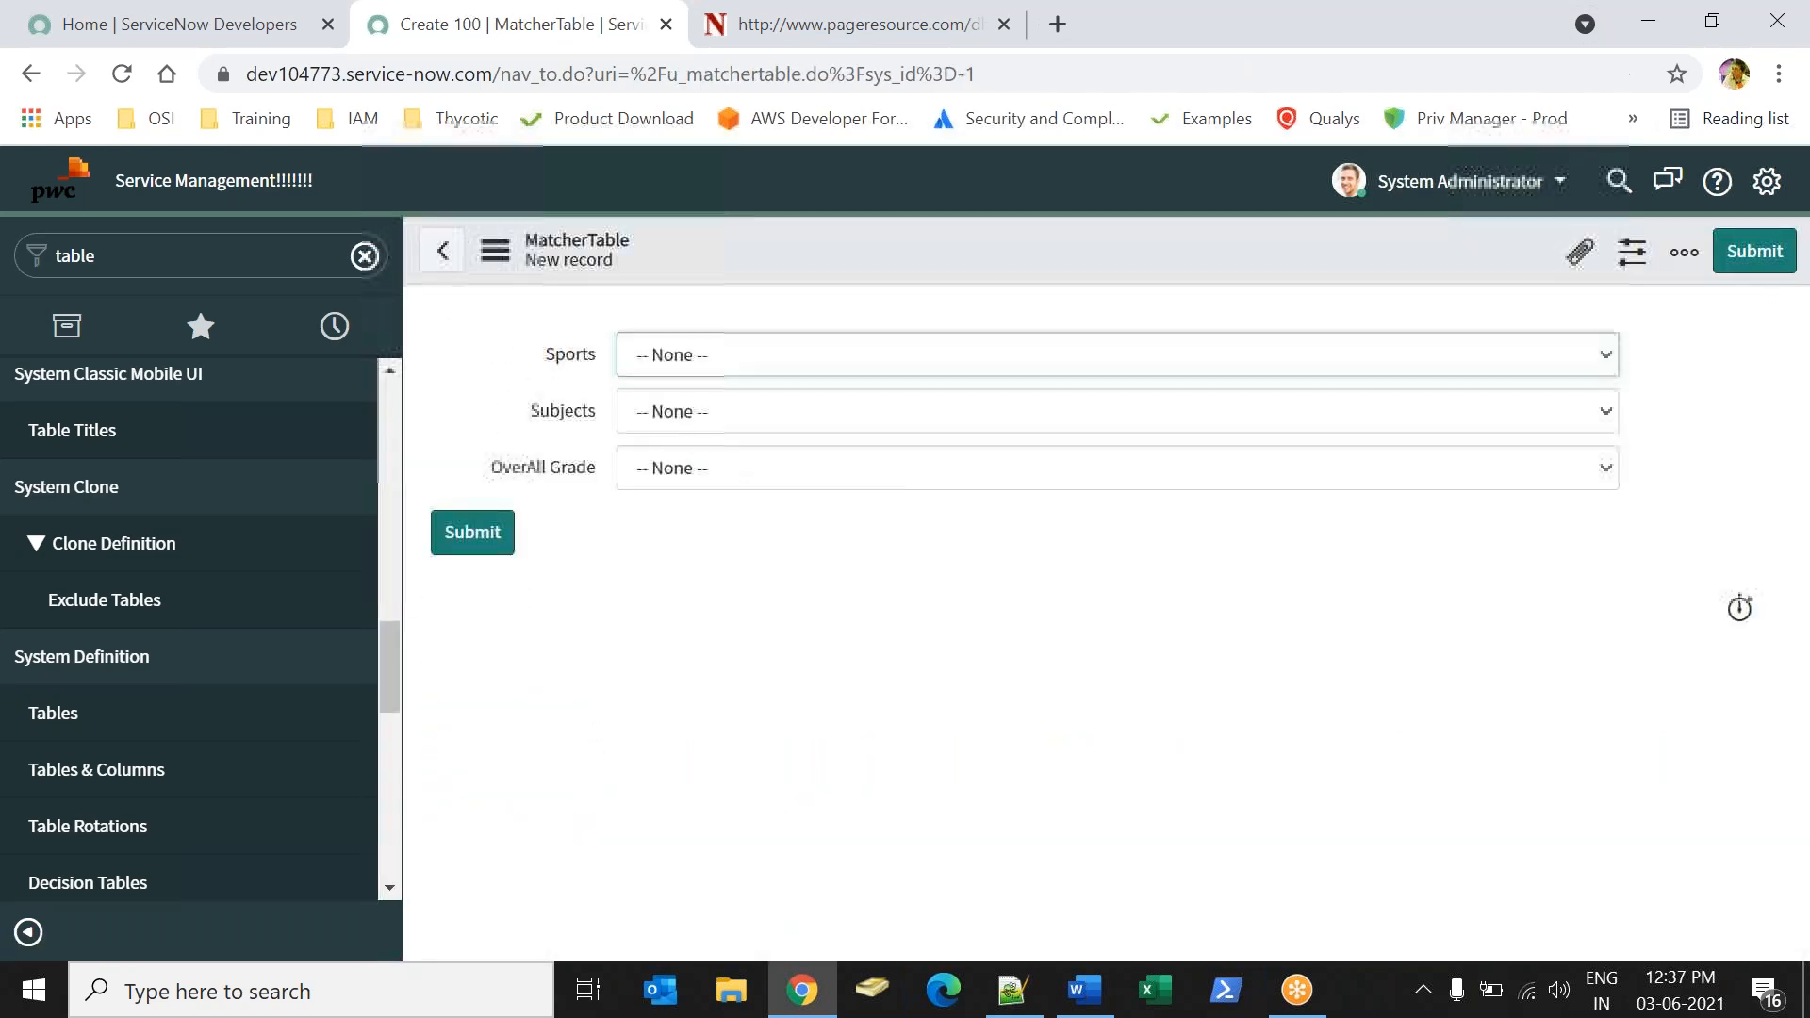
Submit a MatcherTable record with Sports Grade A, Subjects Grade C and OverAll Grade set to Grade B.
click(751, 366)
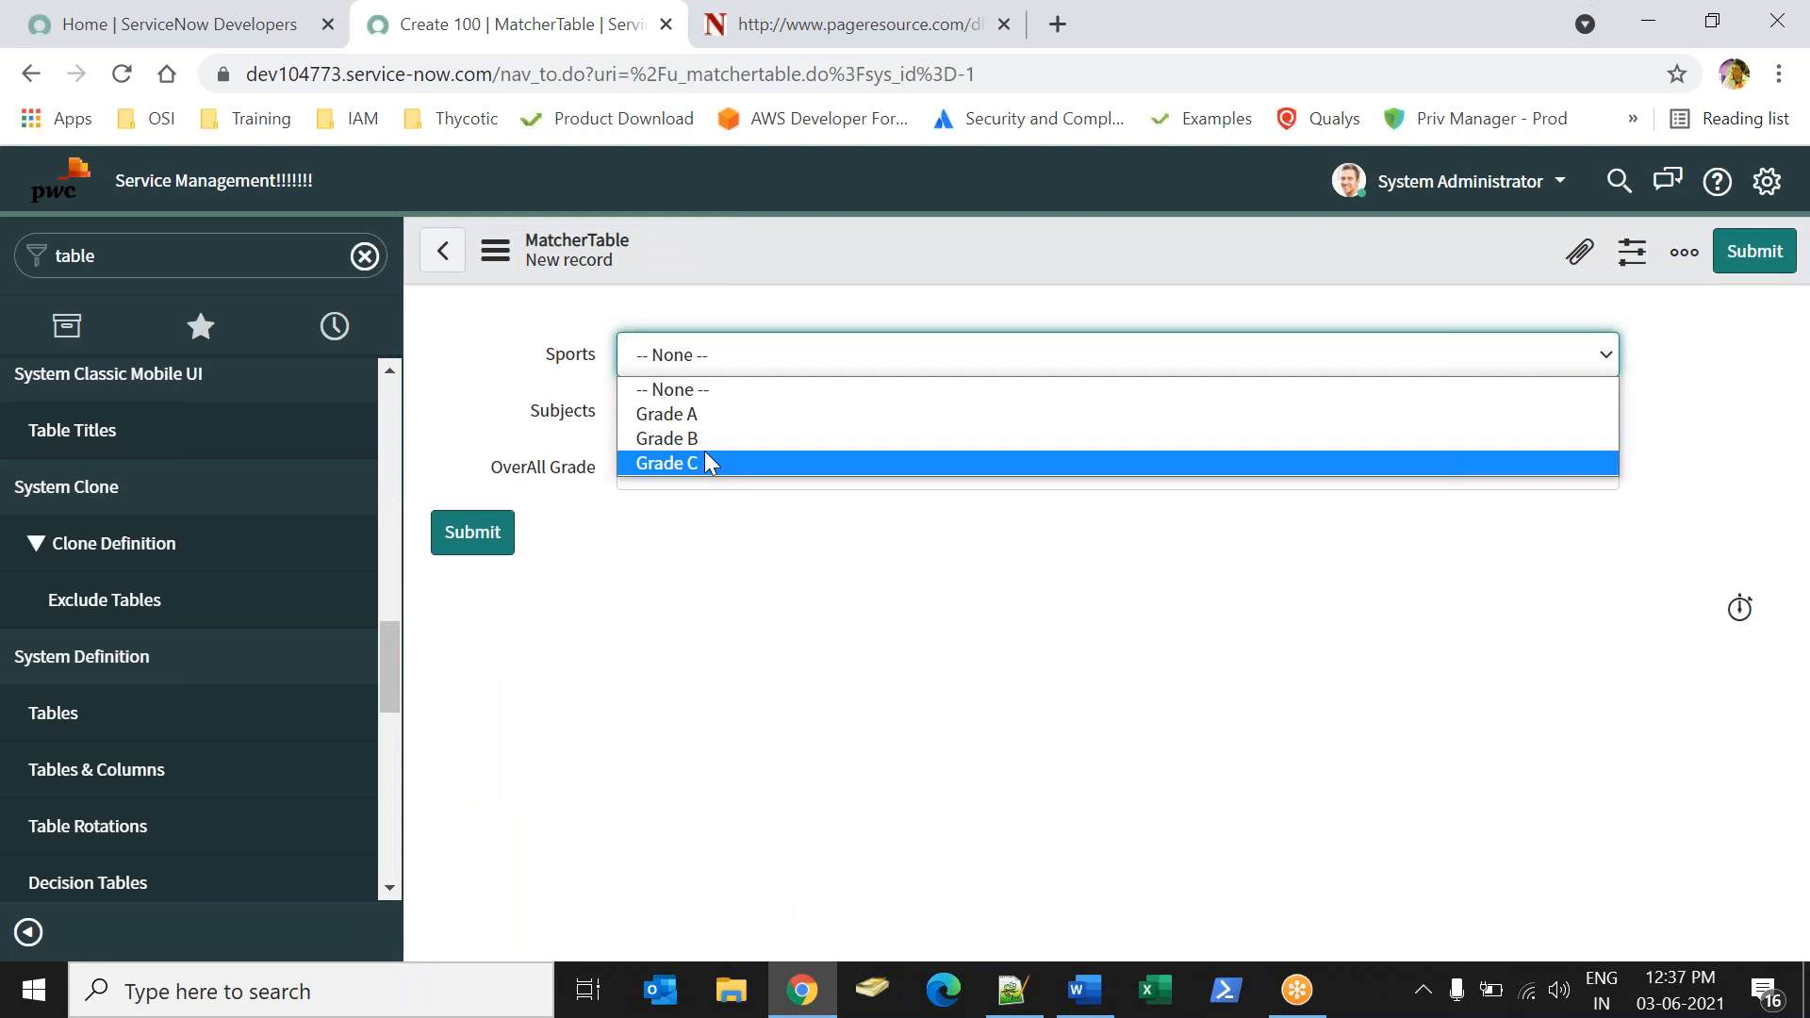
click(690, 412)
key(Tab)
click(683, 419)
click(670, 513)
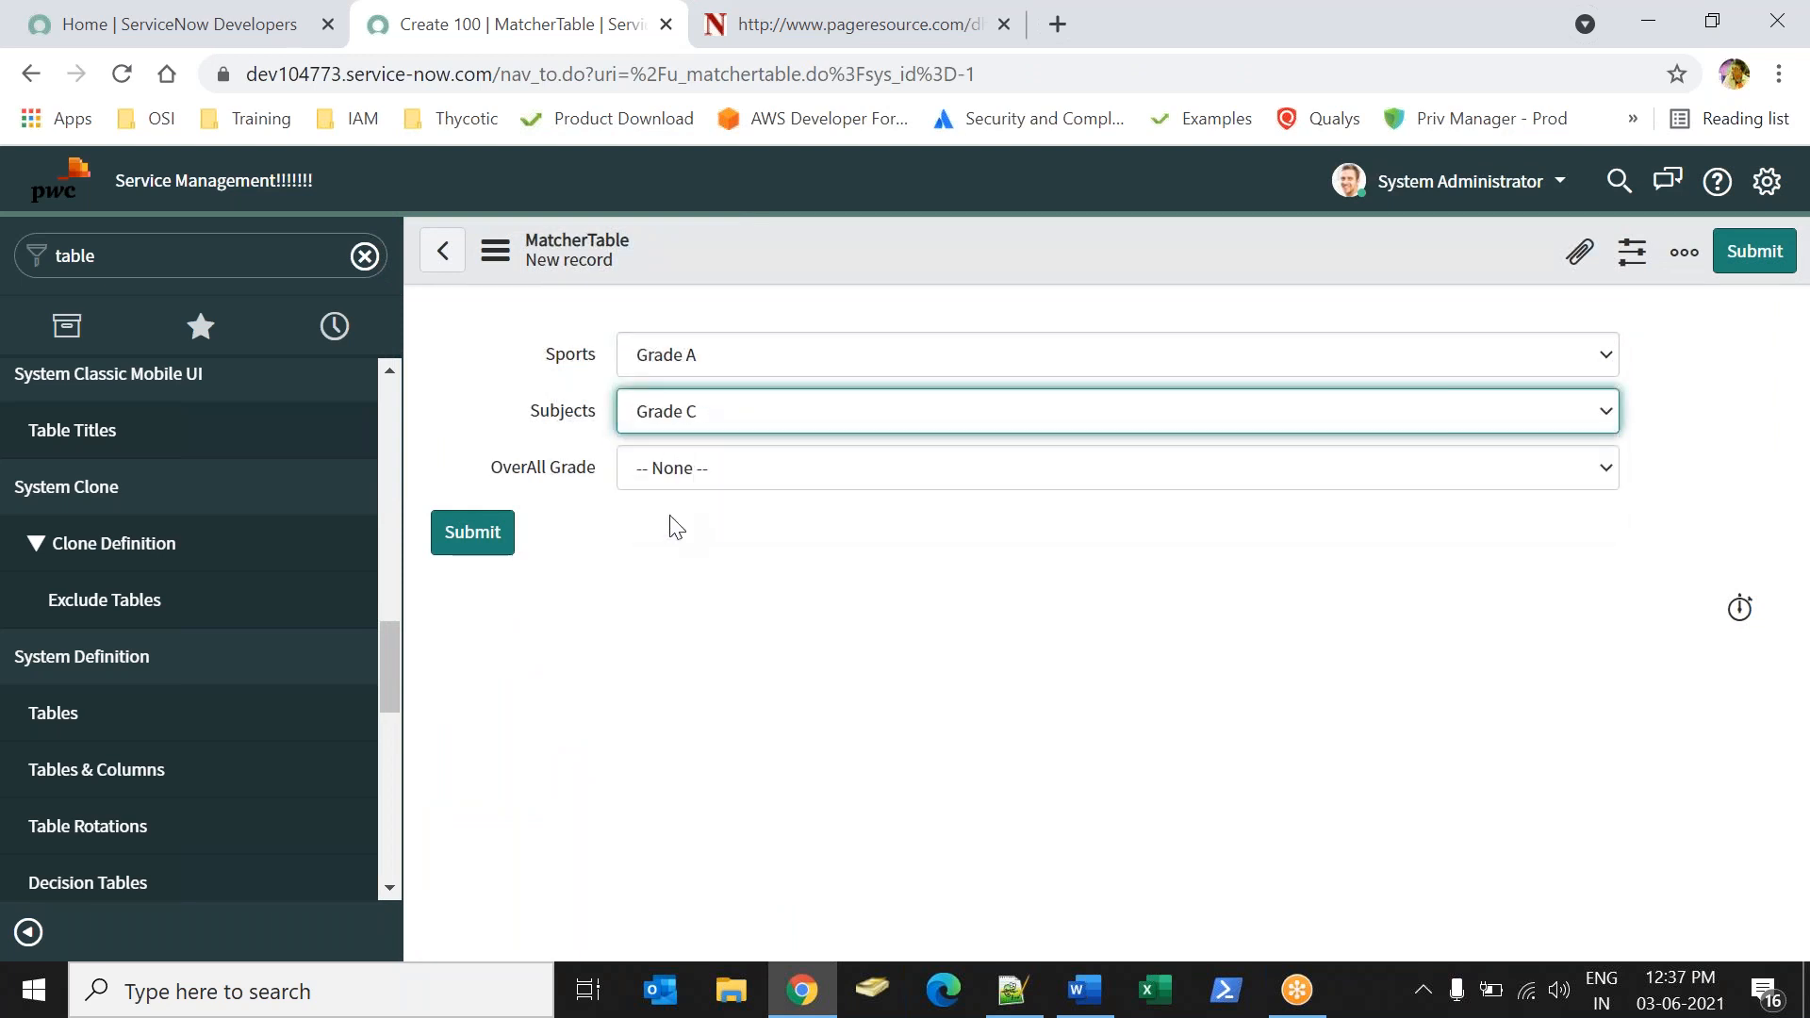
click(707, 473)
click(687, 552)
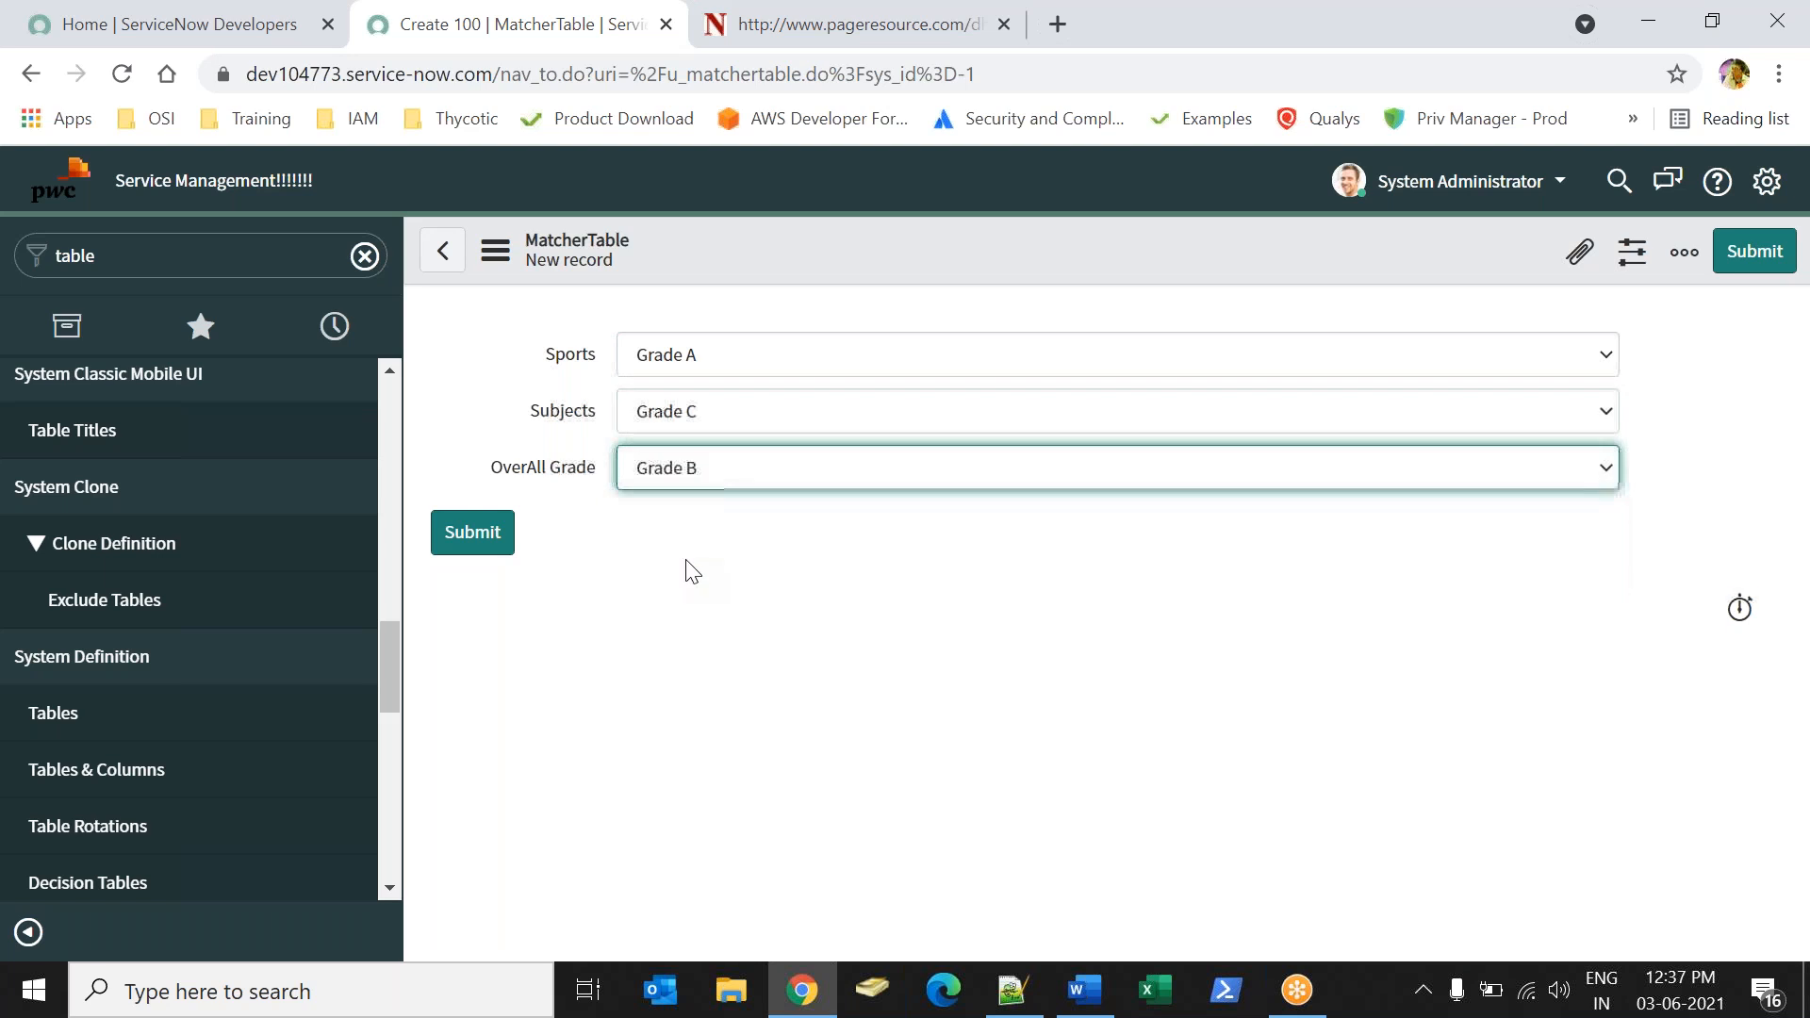
click(472, 536)
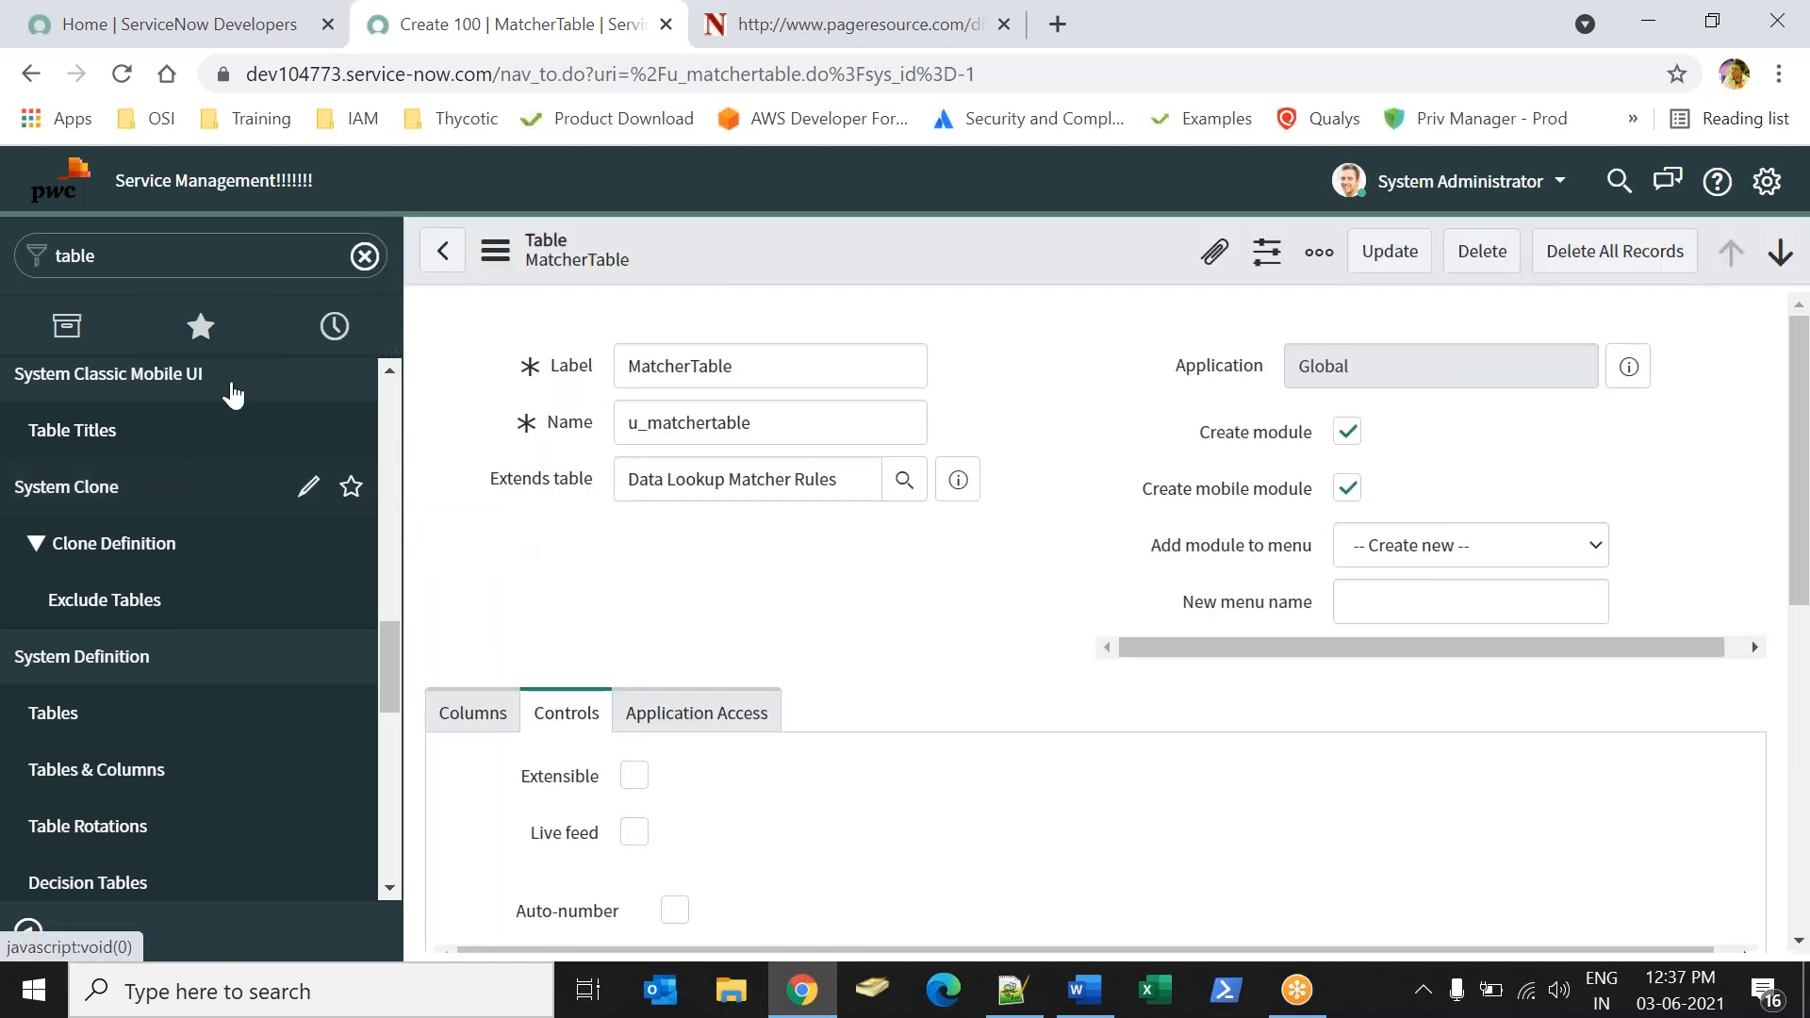
Reopen the existing student record in Student Informations, leaving the MatcherTable definition without saving changes.
click(132, 268)
text(stud)
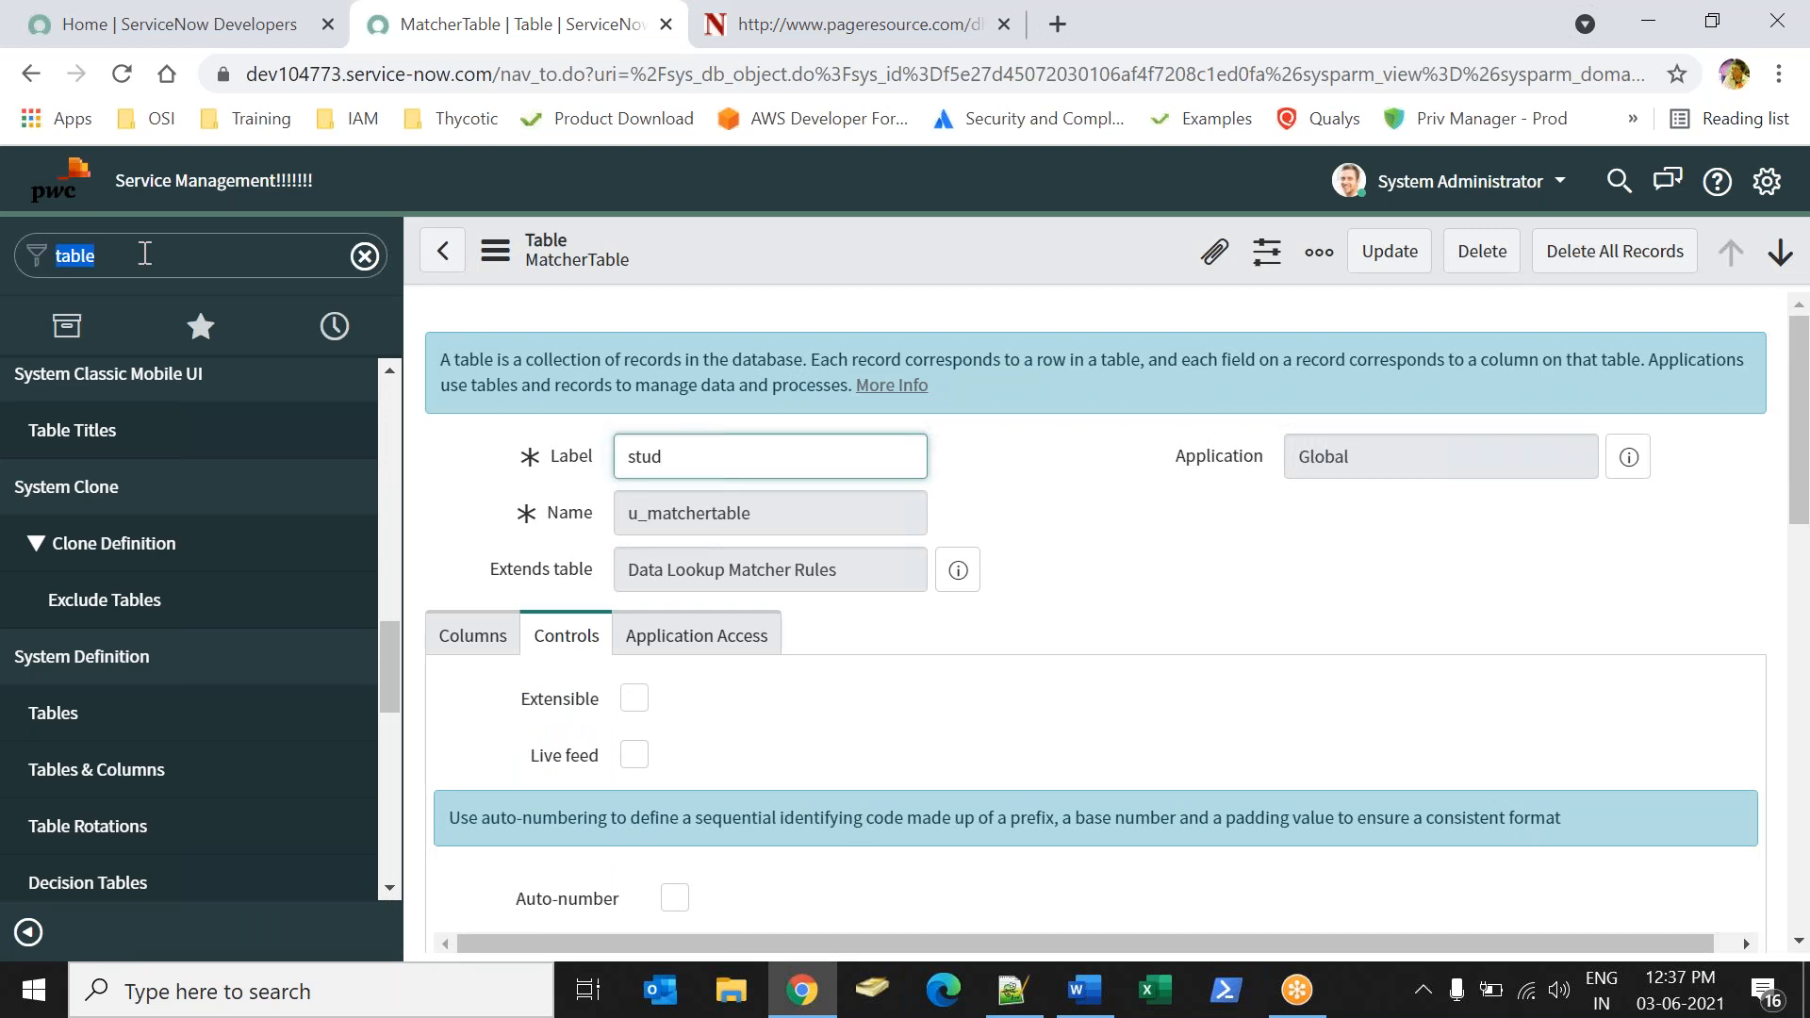
click(144, 254)
text(stud)
key(ctrl+a)
key(BackSpace)
text(st)
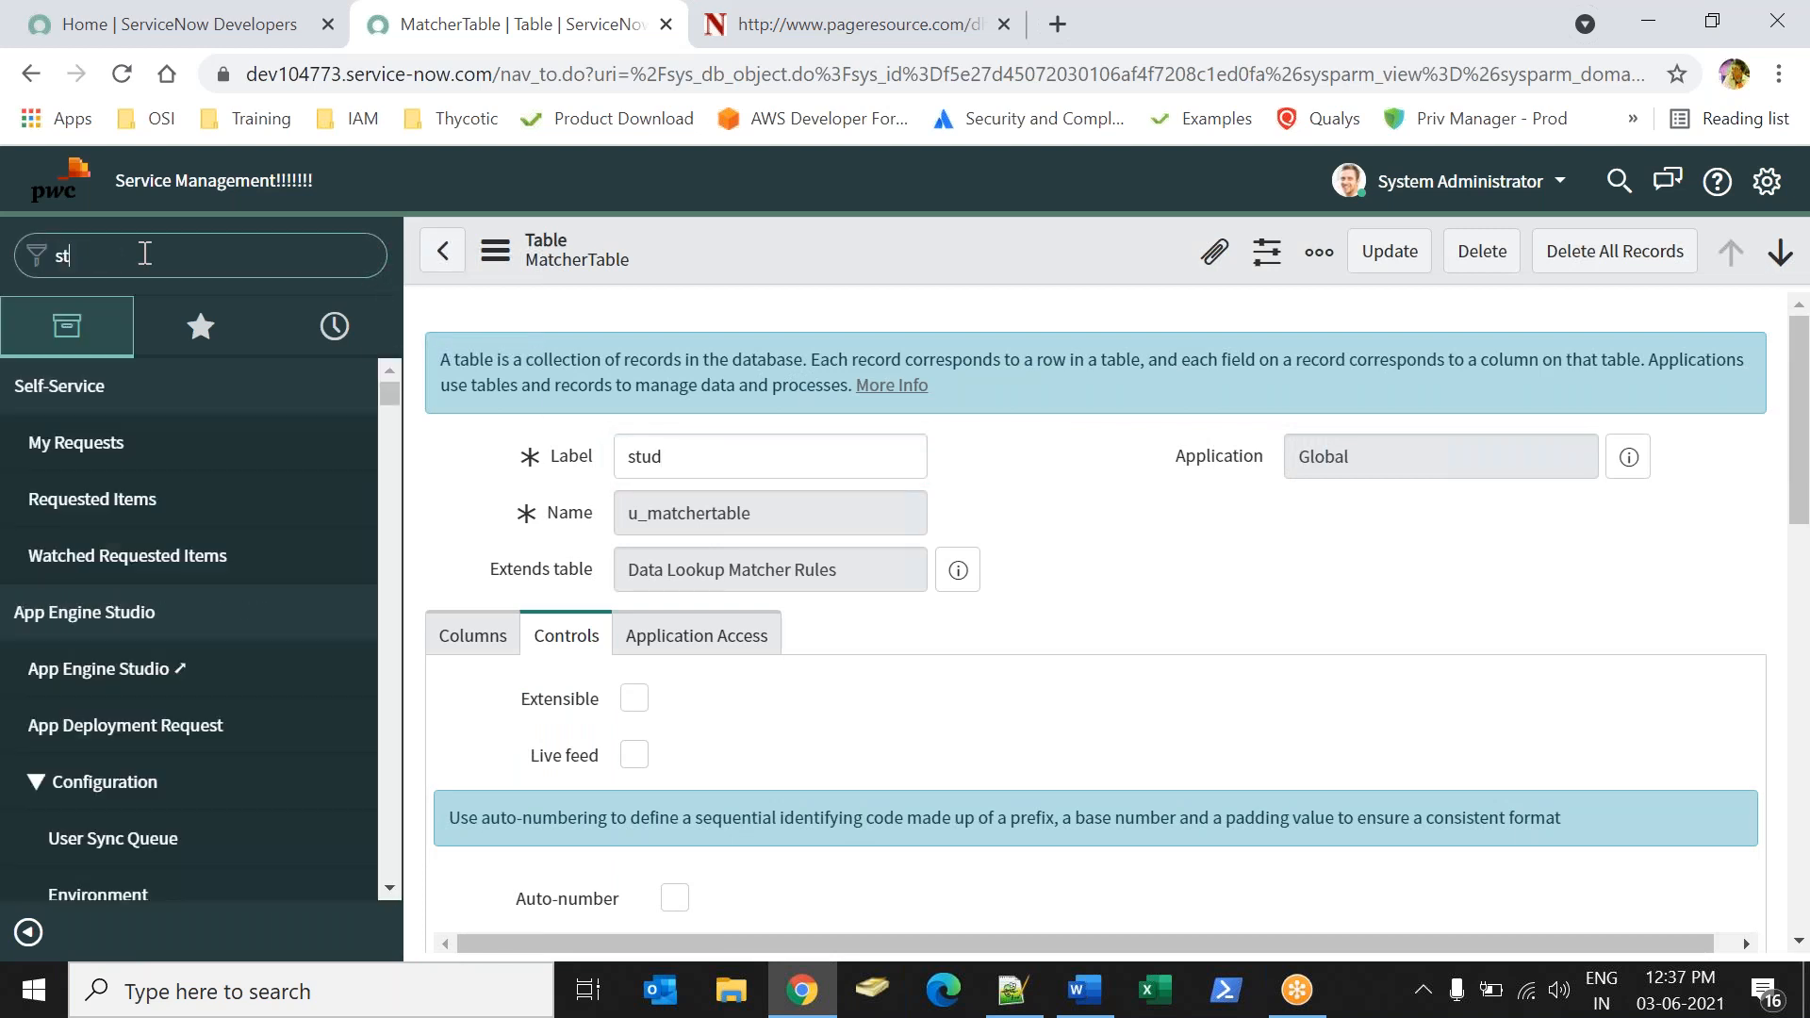
text(uden)
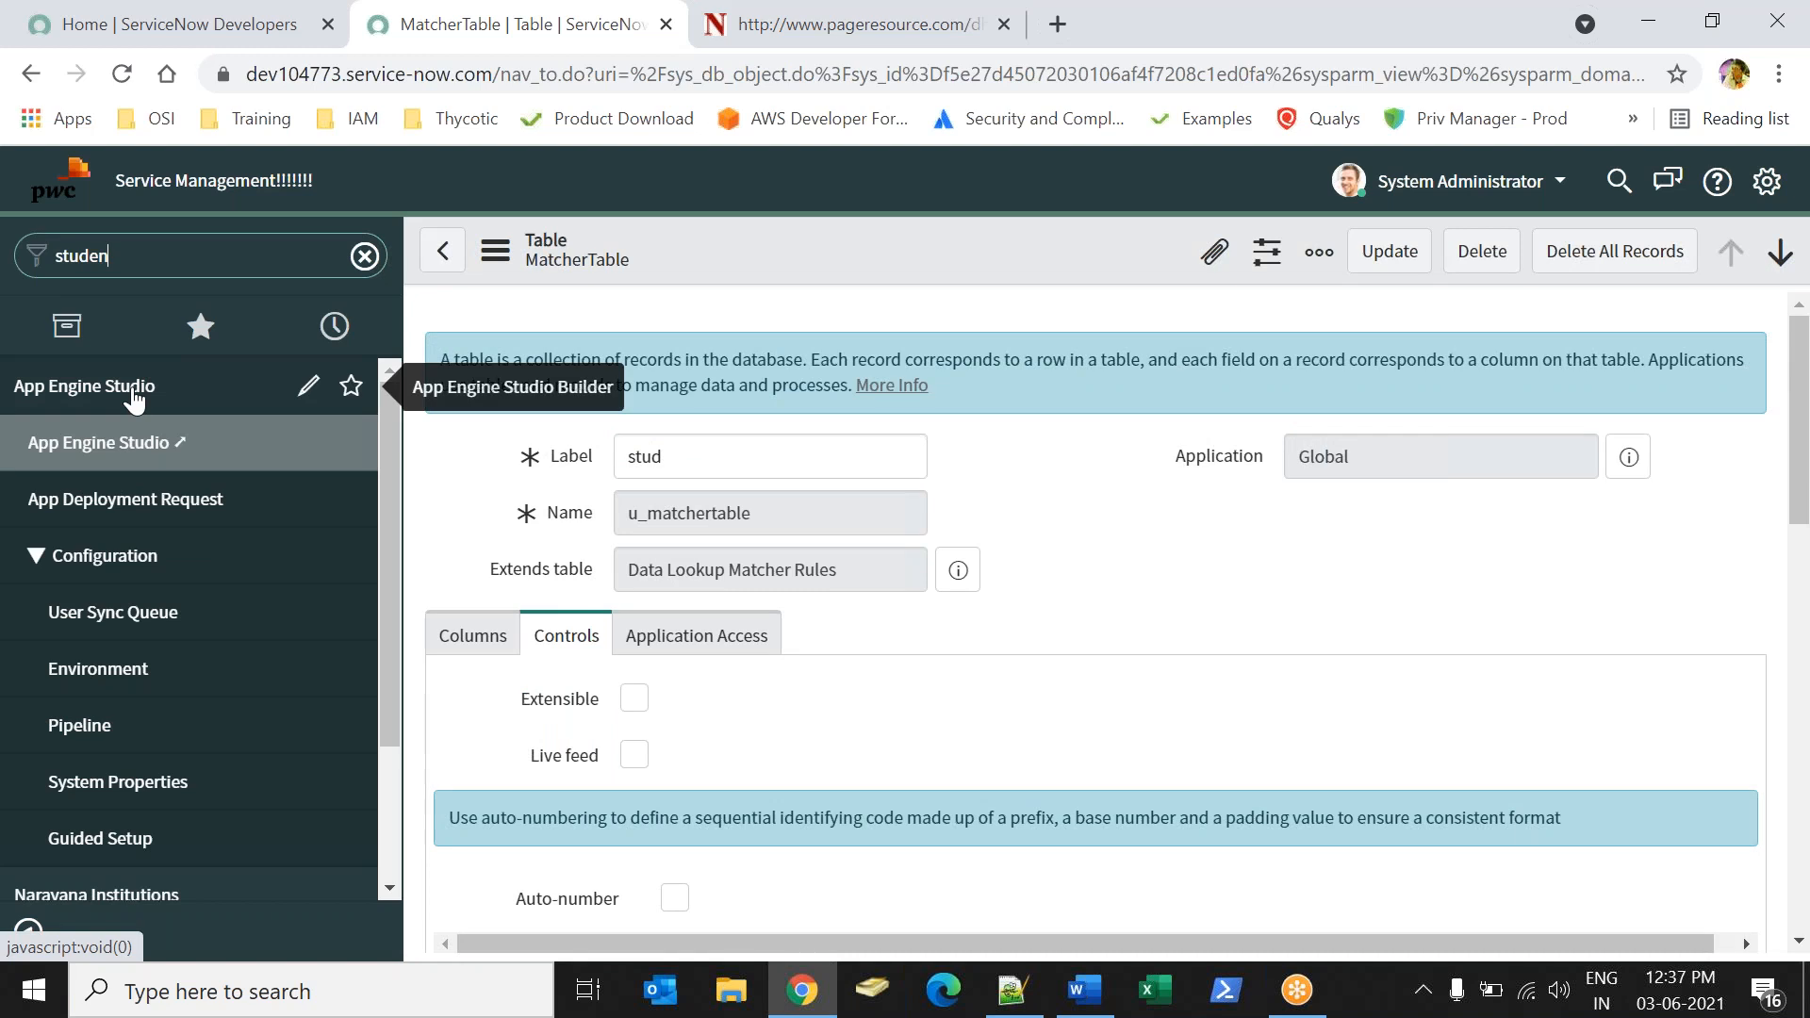
click(110, 442)
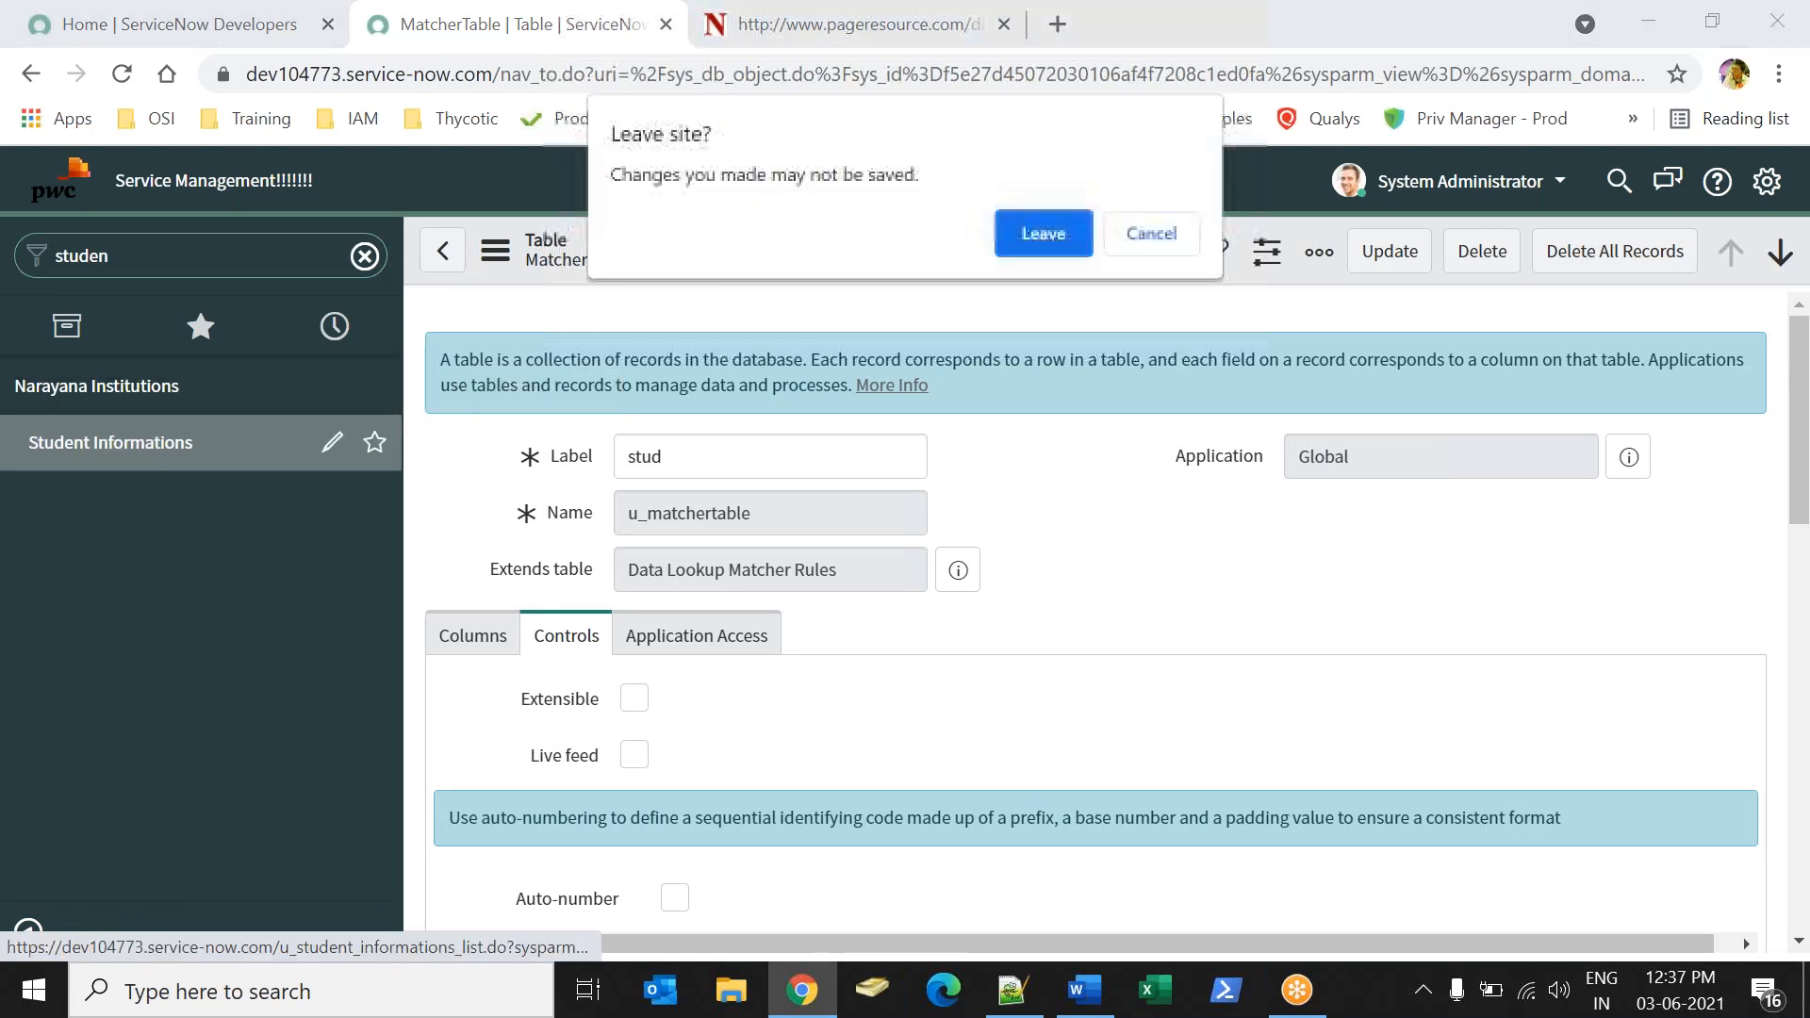
click(1039, 247)
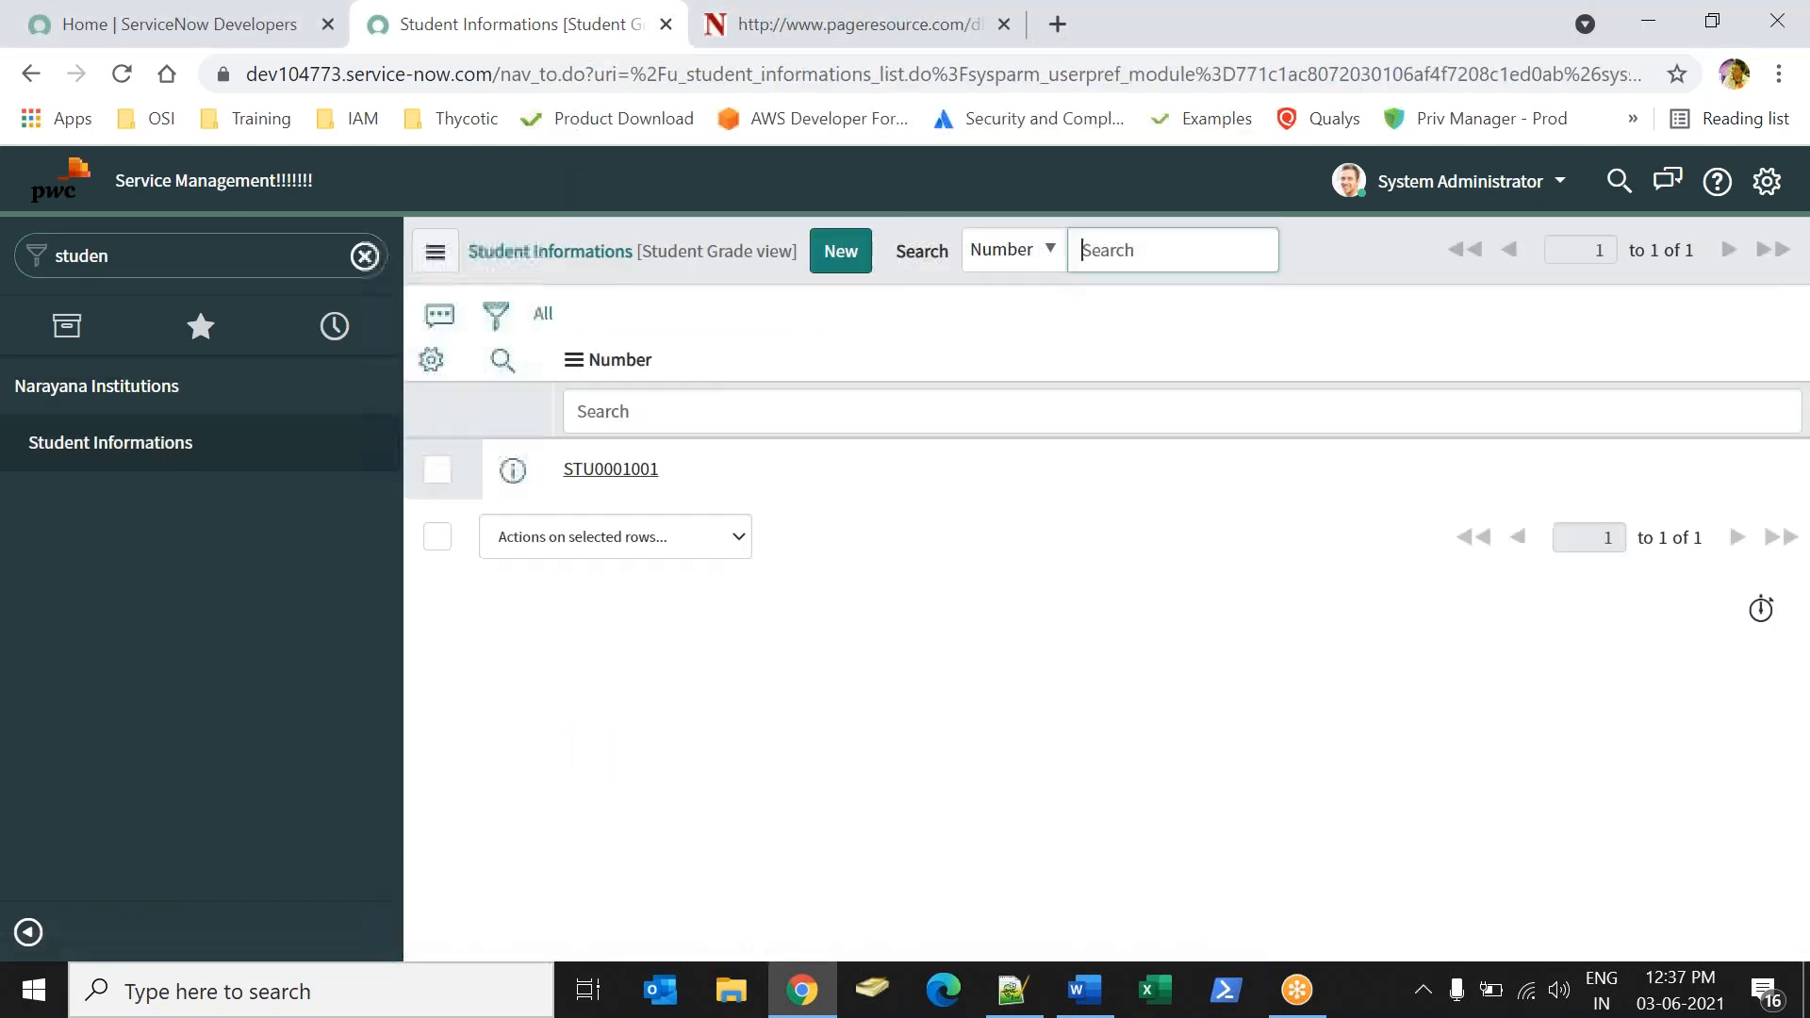
click(614, 472)
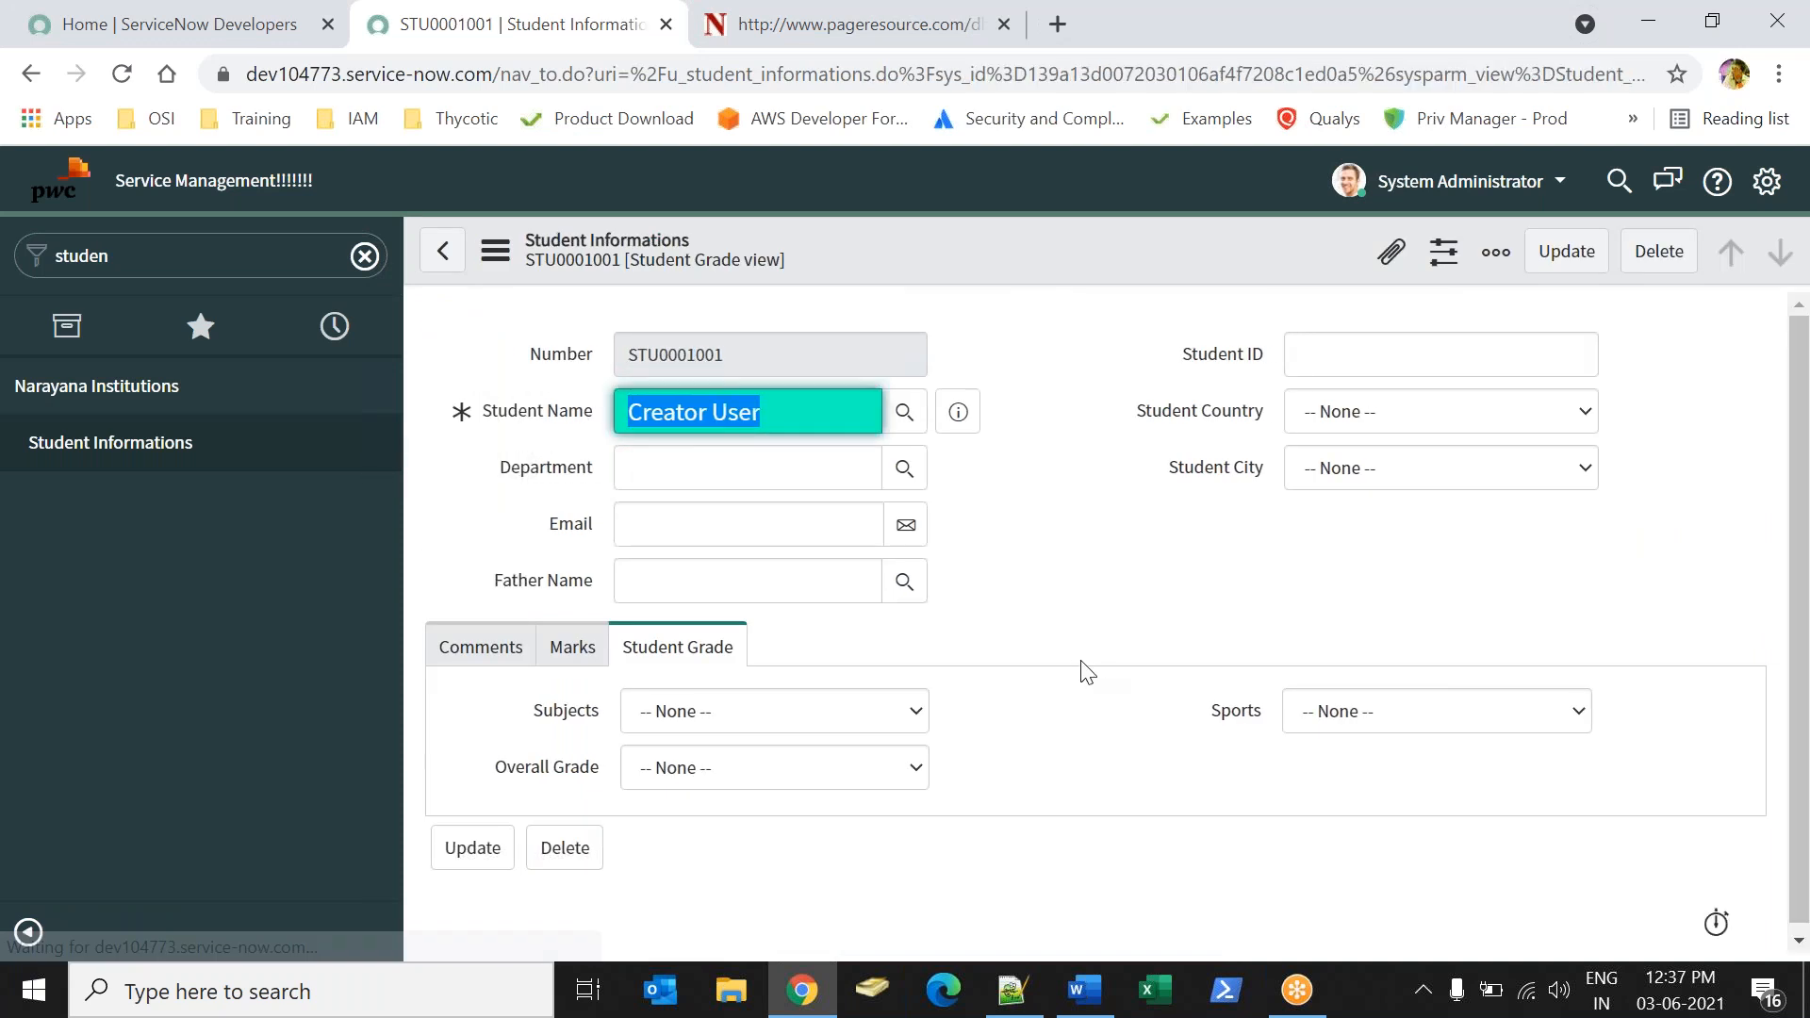
Test the new matcher rule on the student record with Subjects set to Grade C and Sports set to Grade A.
click(770, 724)
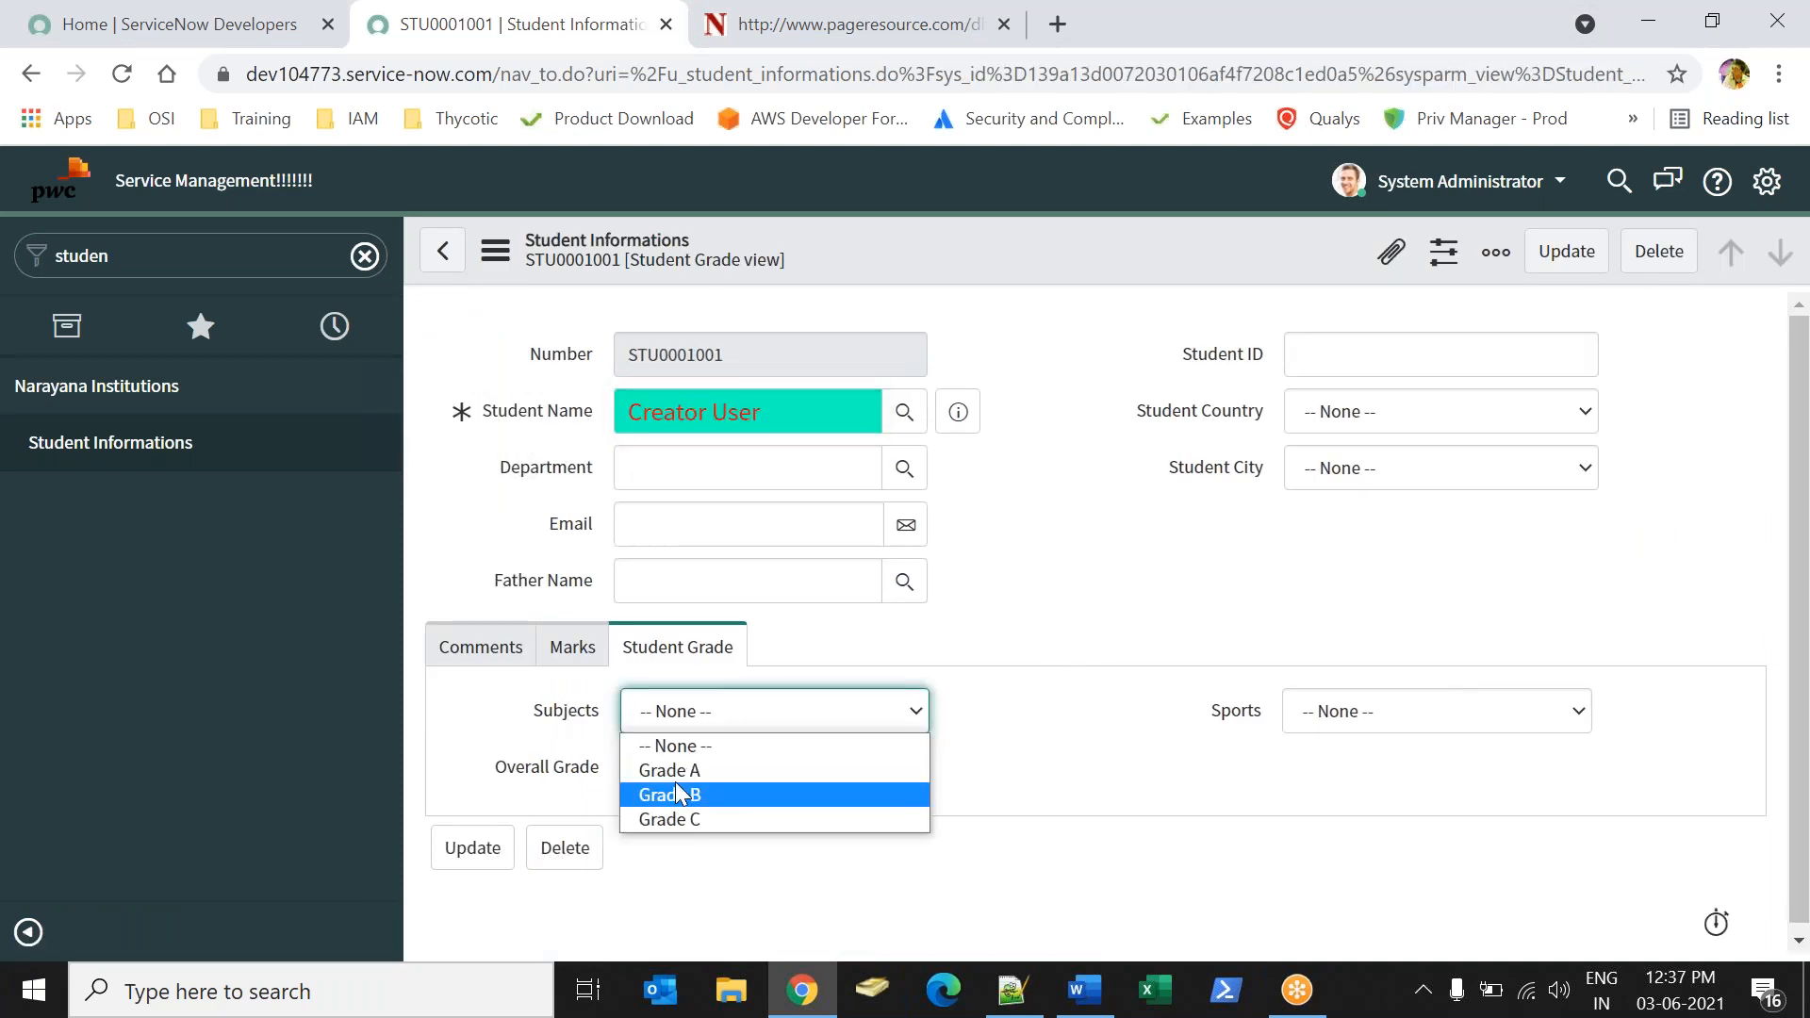
click(674, 820)
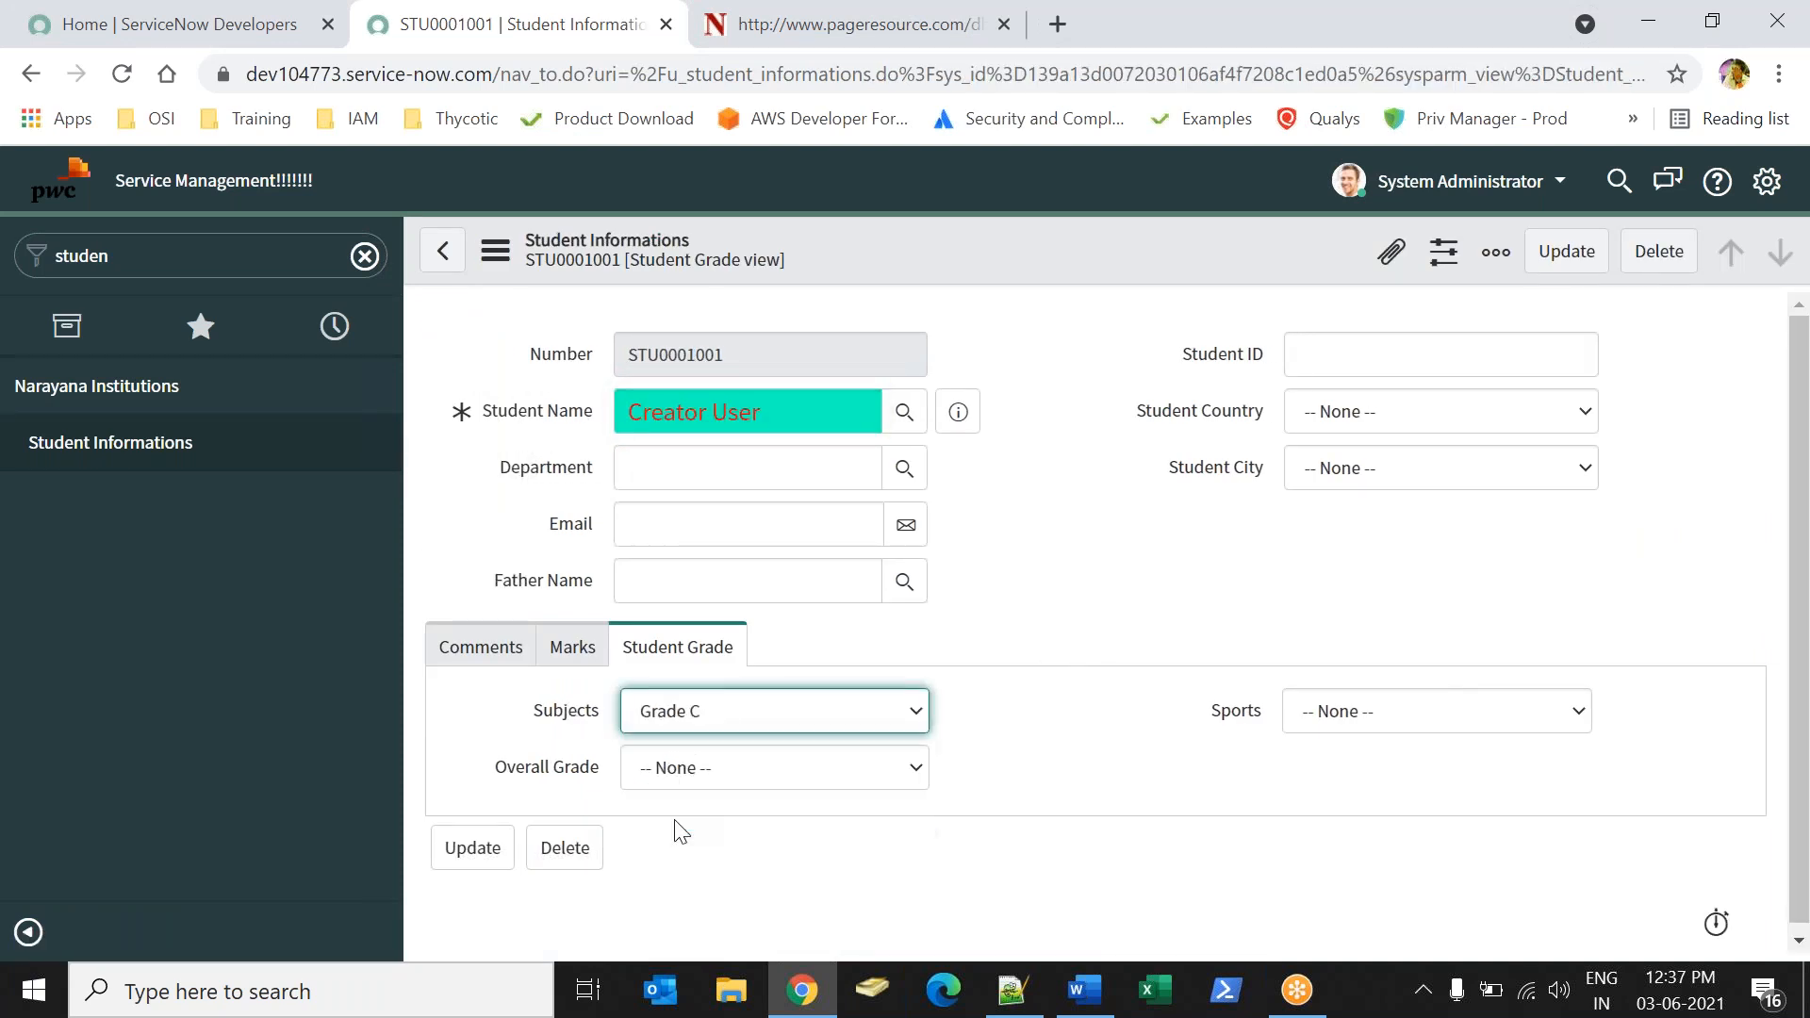
click(1407, 713)
click(1365, 769)
click(1097, 773)
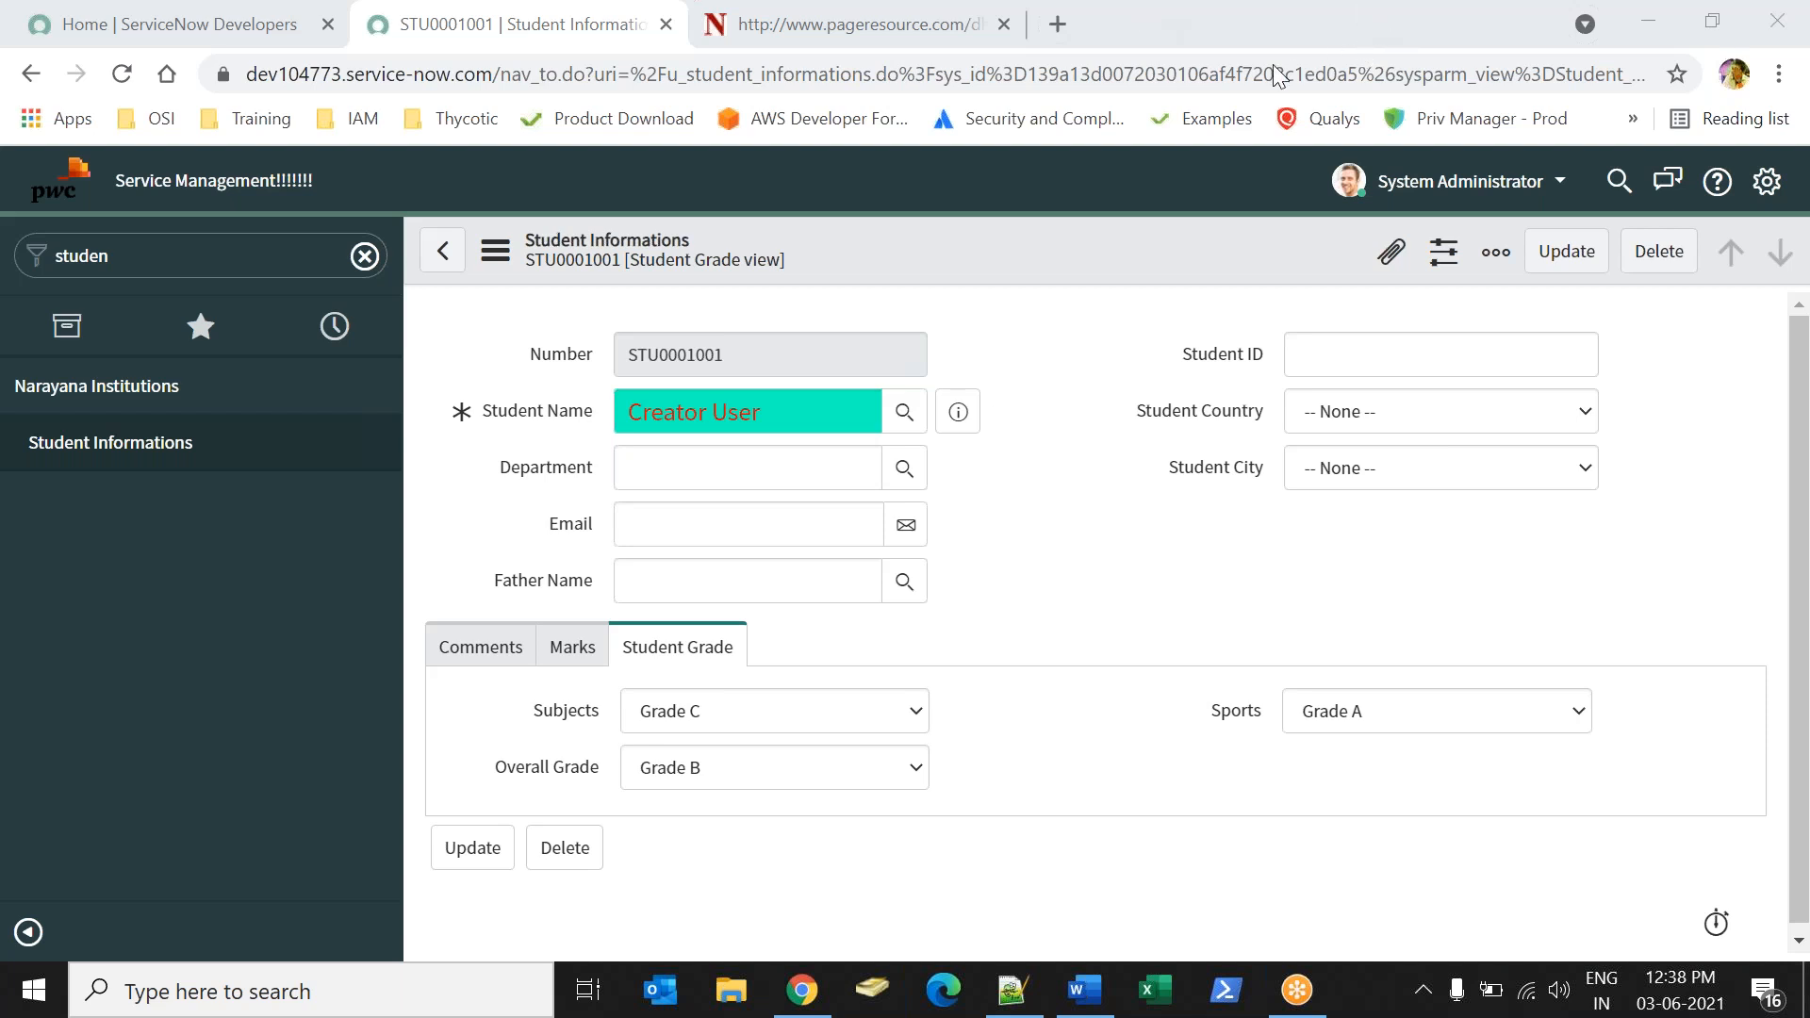
Clear the navigator filter and return to the homepage, leaving the student record without saving changes.
click(365, 255)
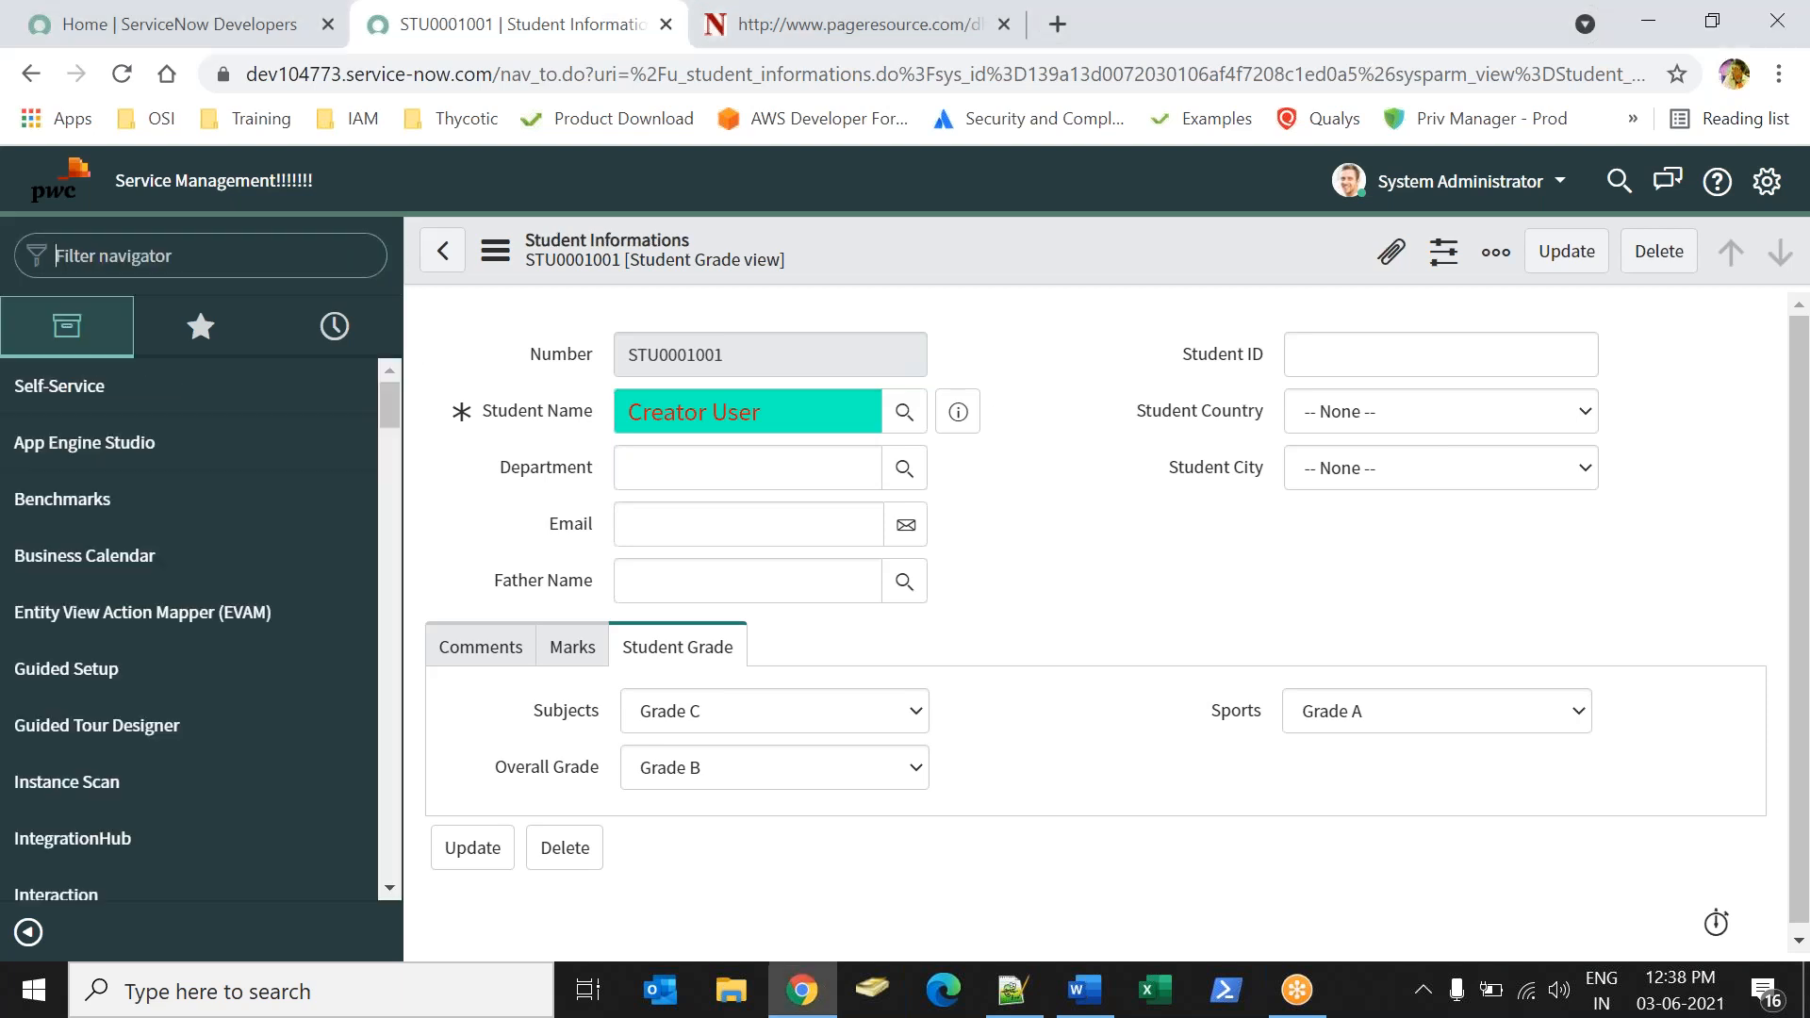
click(52, 203)
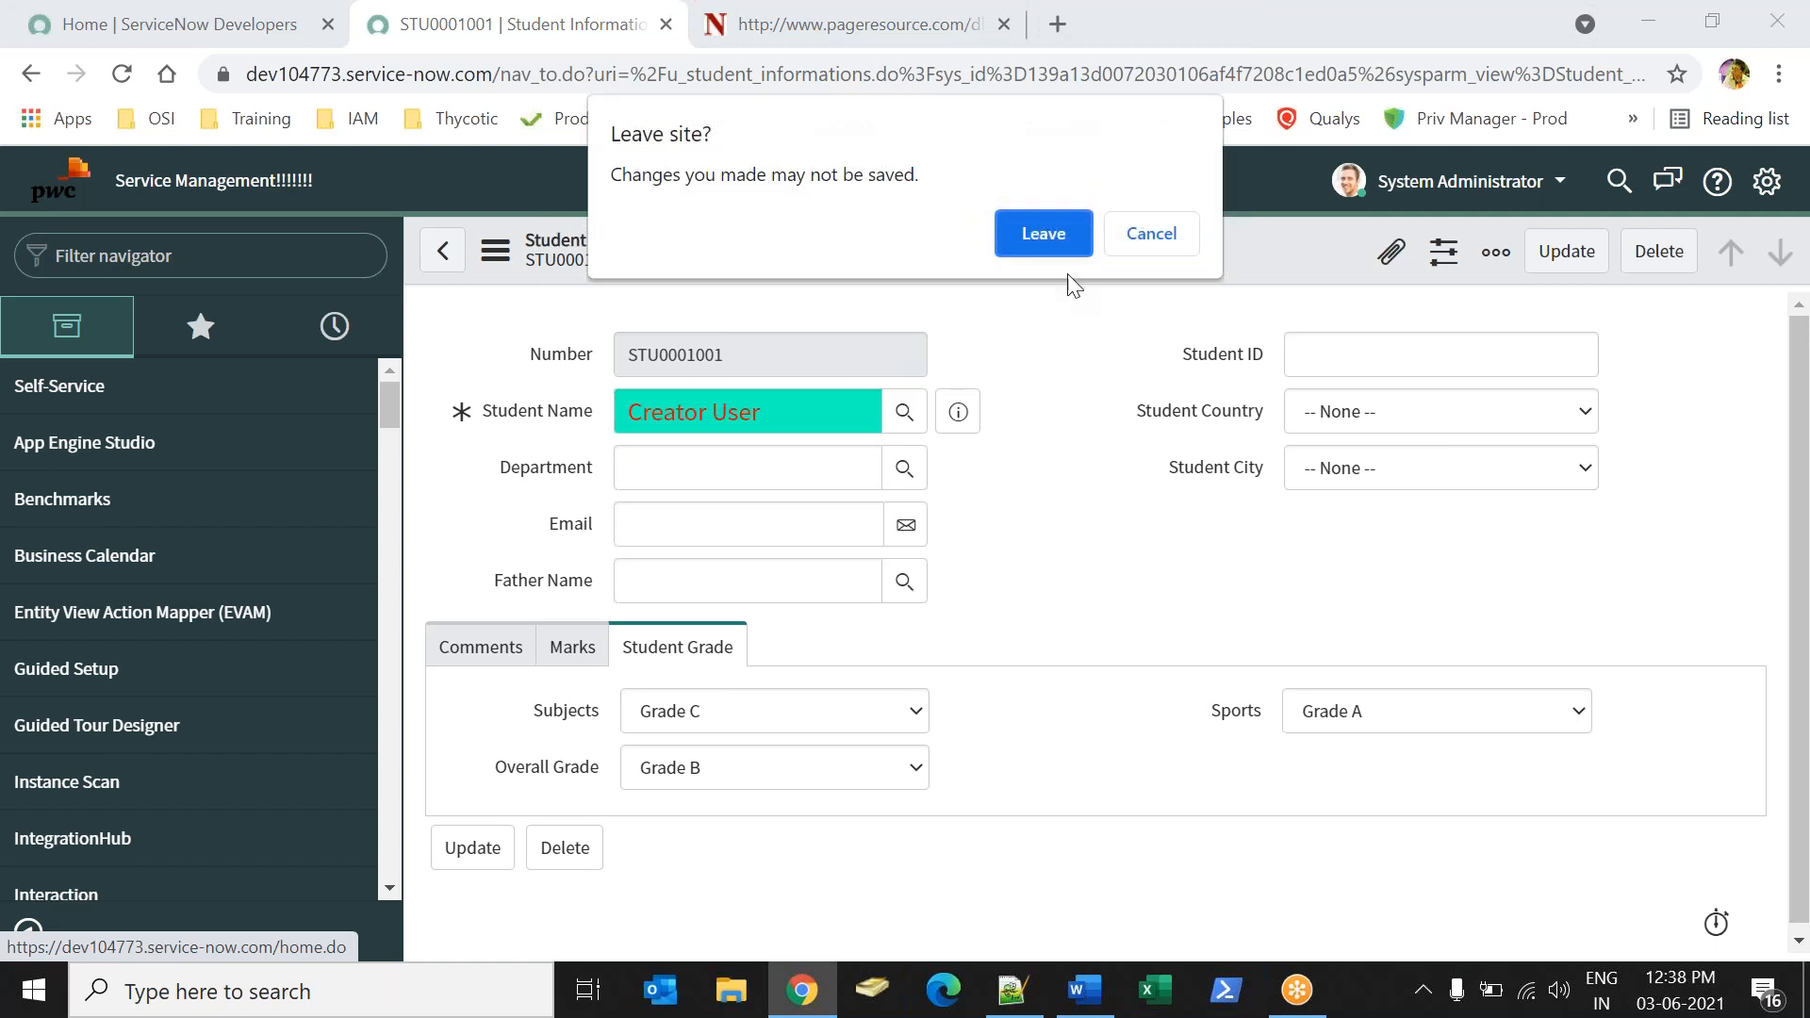
click(1042, 229)
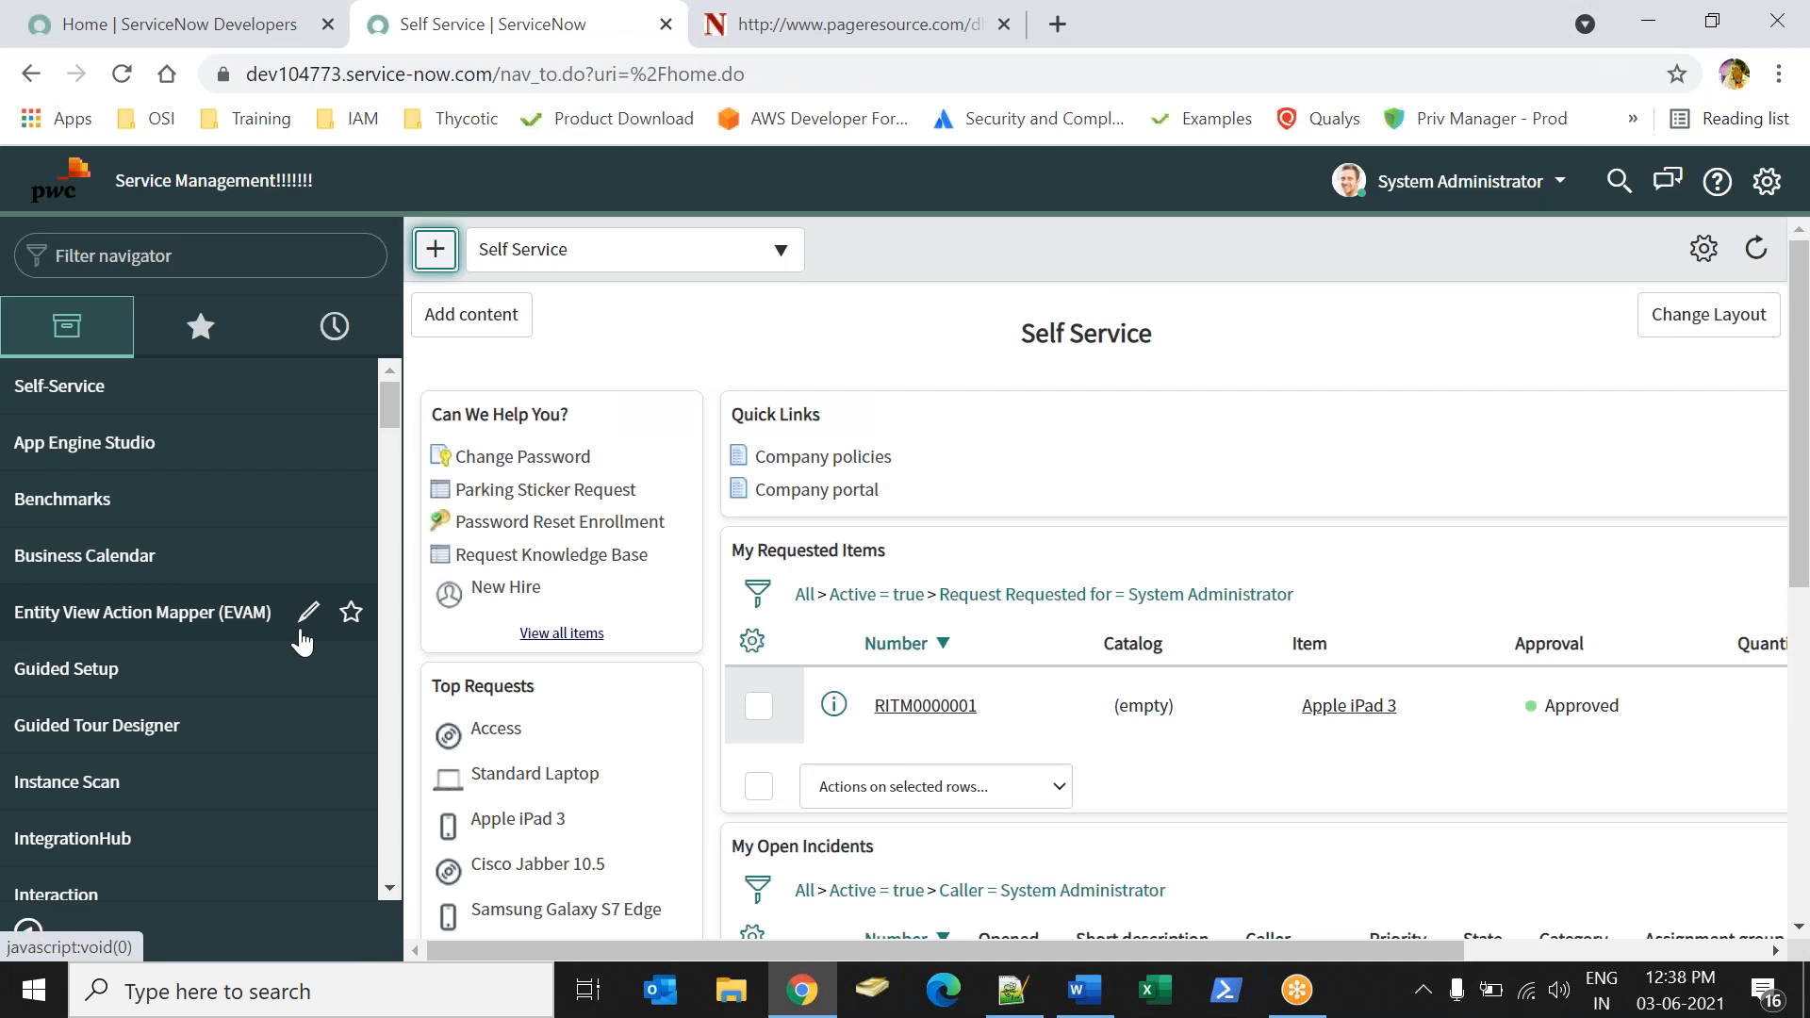
Switch to the Word notes and add blank lines after the Data Look up Definition list to start a new section on page 2.
click(267, 256)
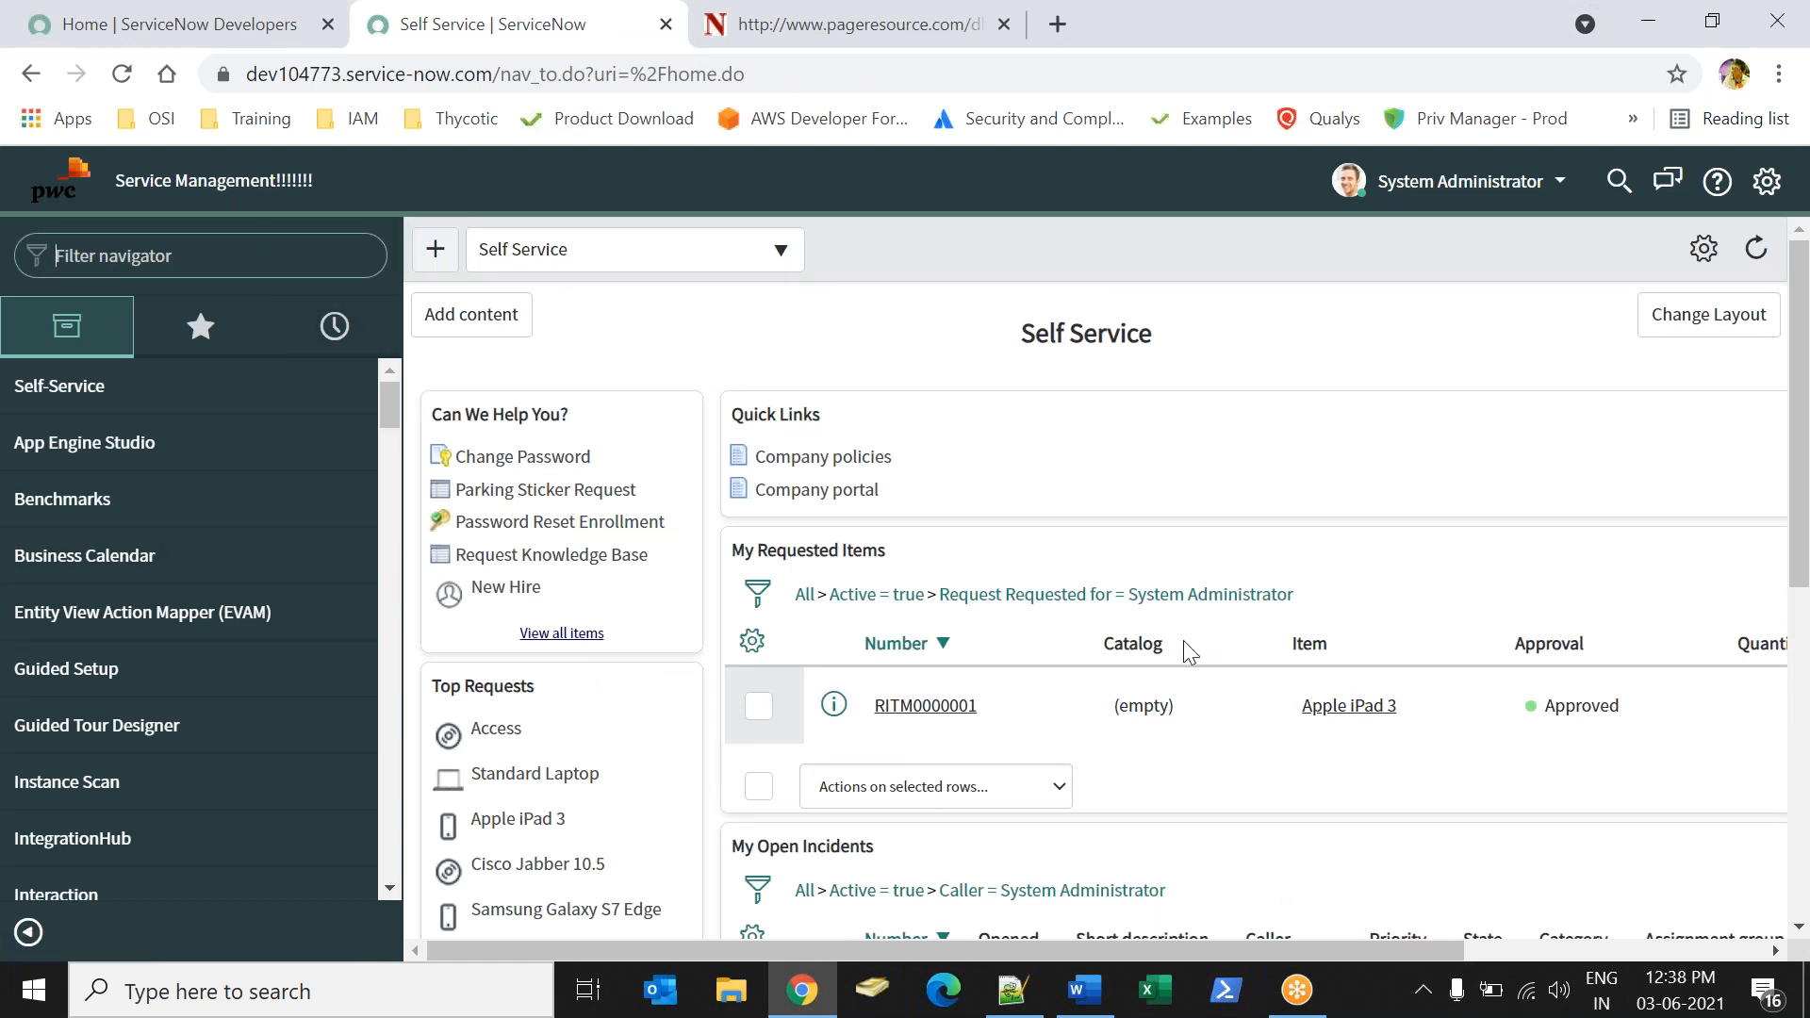
key(alt+Tab)
click(748, 765)
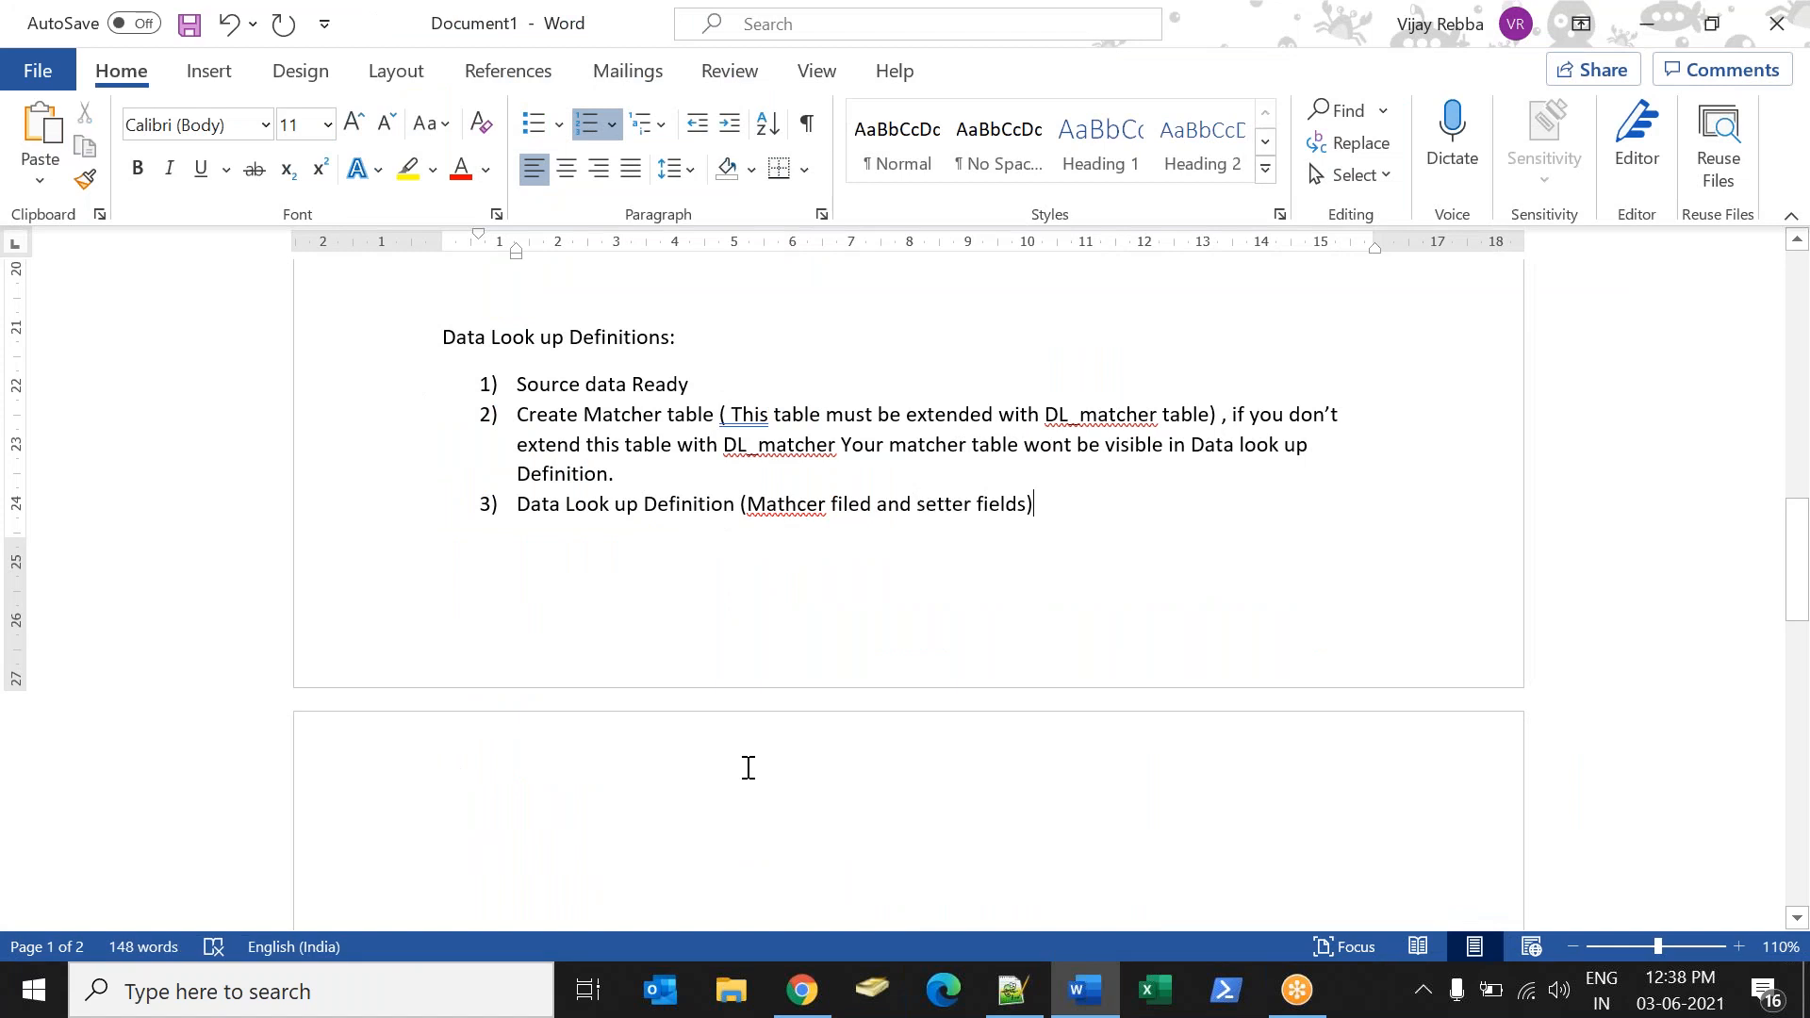
key(Return)
key(Return)
key(Return)
key(Return)
key(Return)
key(Return)
key(Return)
key(Return)
key(Return)
key(Return)
key(Return)
key(Return)
key(Return)
key(Return)
key(Return)
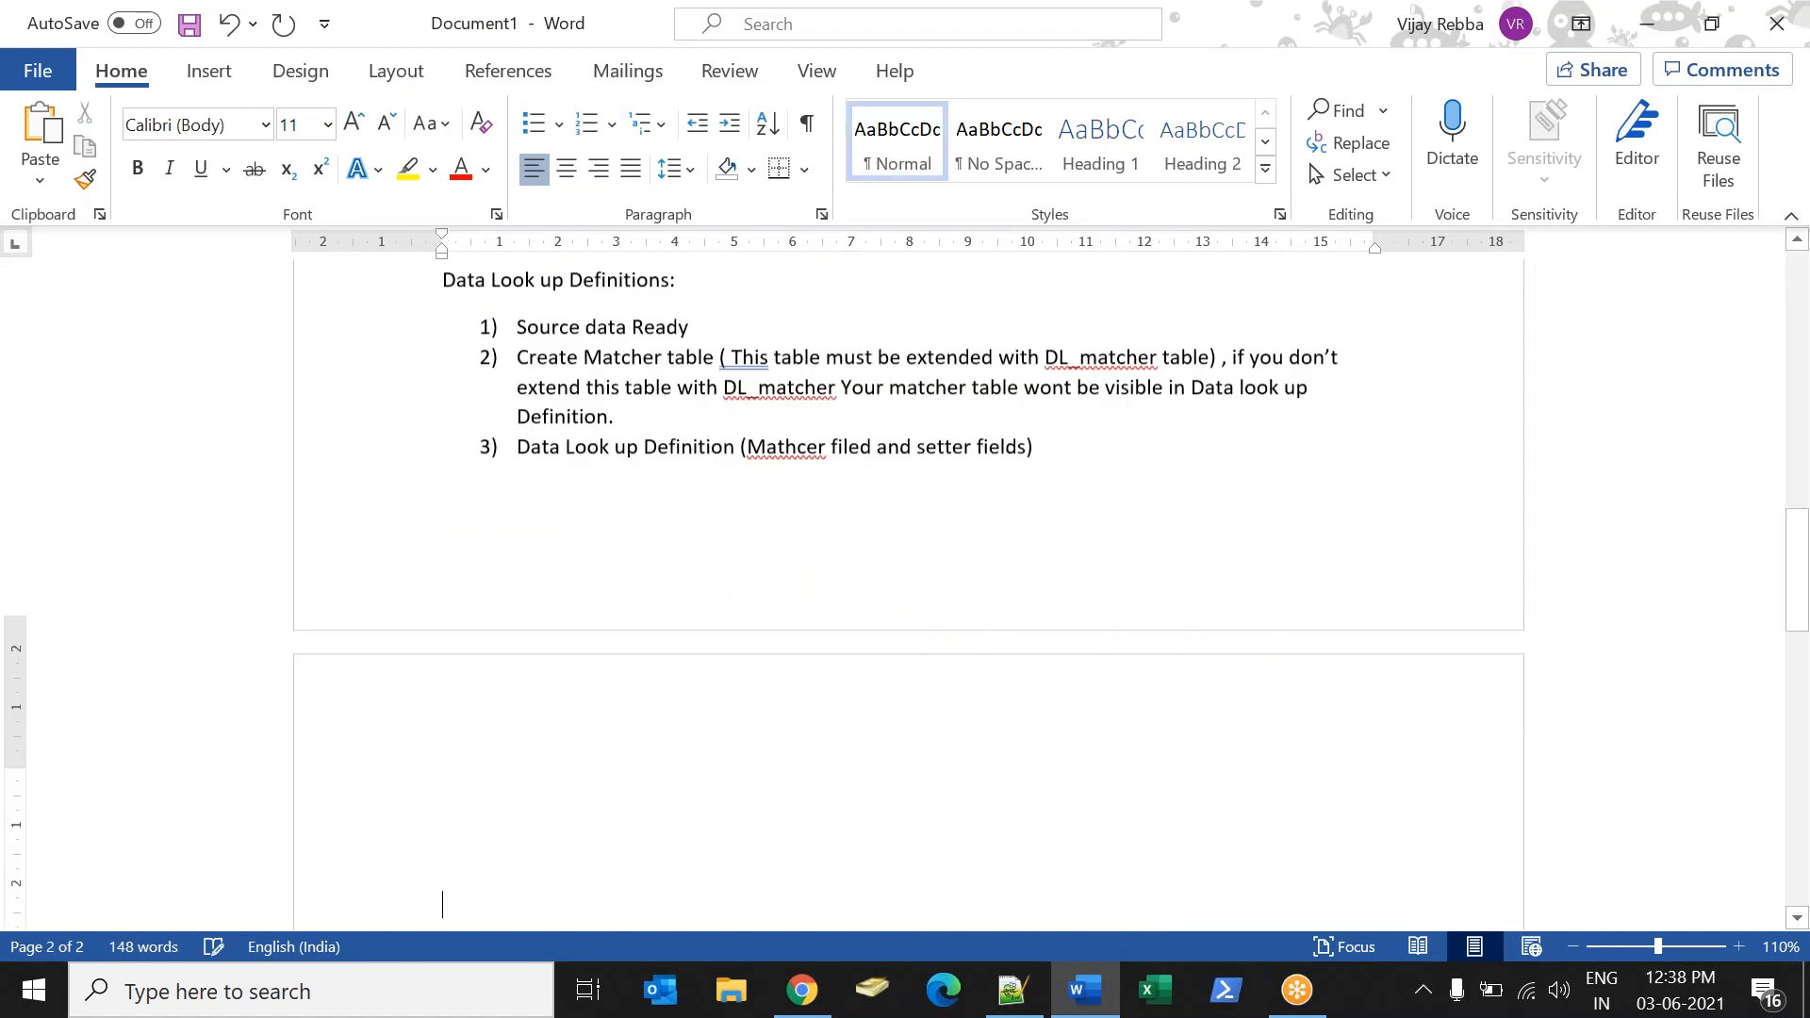
key(Return)
key(Up)
key(Up)
key(Up)
key(Up)
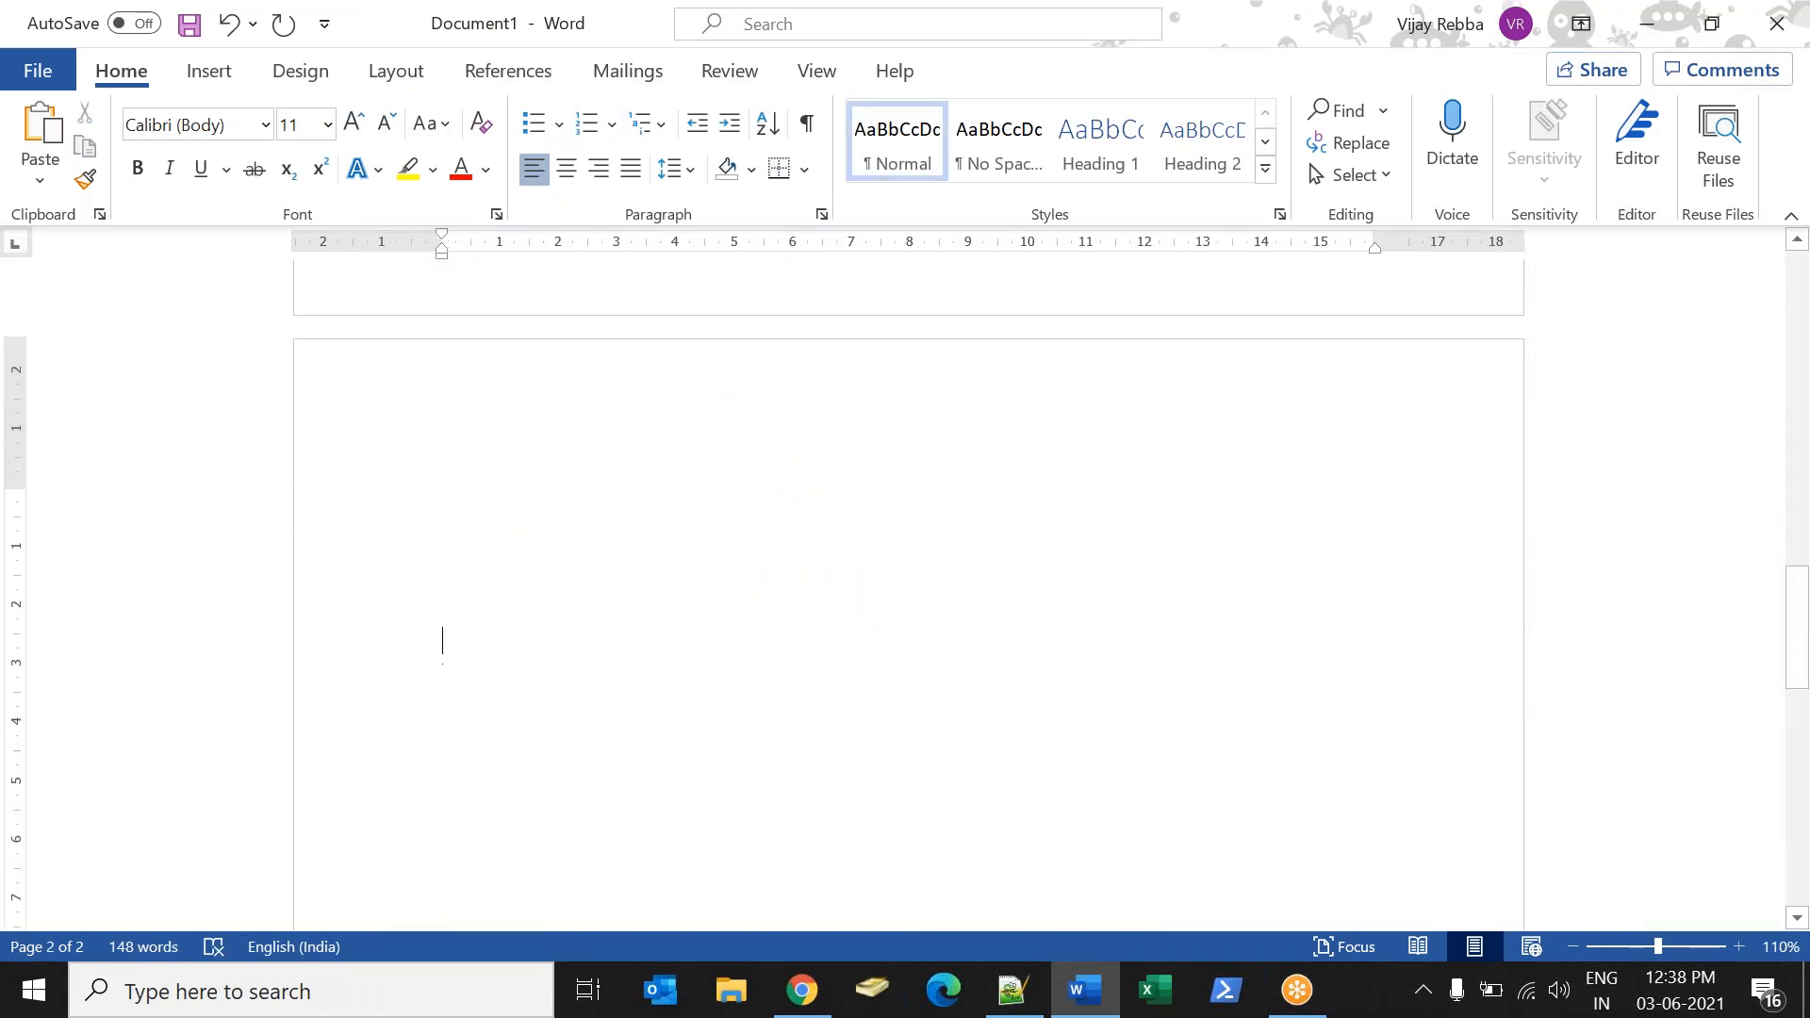
scroll(908, 566, up, 3)
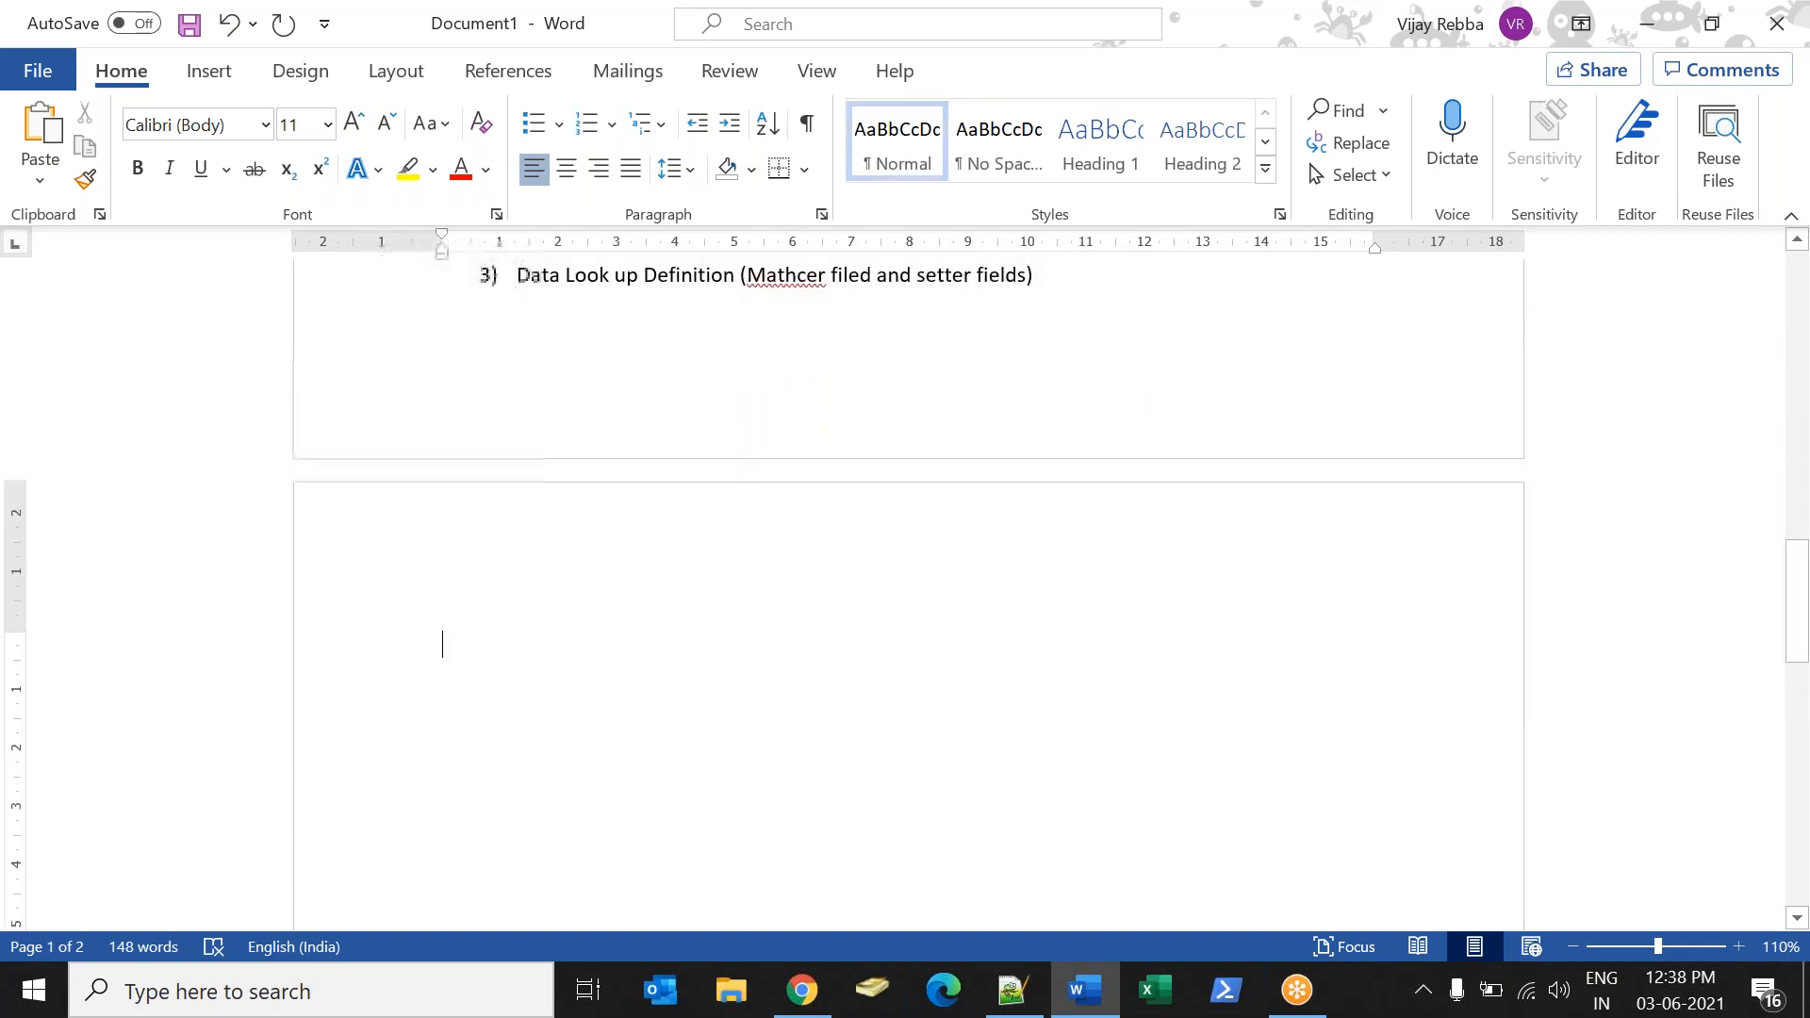
Write the heading "How many instance we will have:" on page 2, removing the space before the colon with the grammar suggestion.
text(How m)
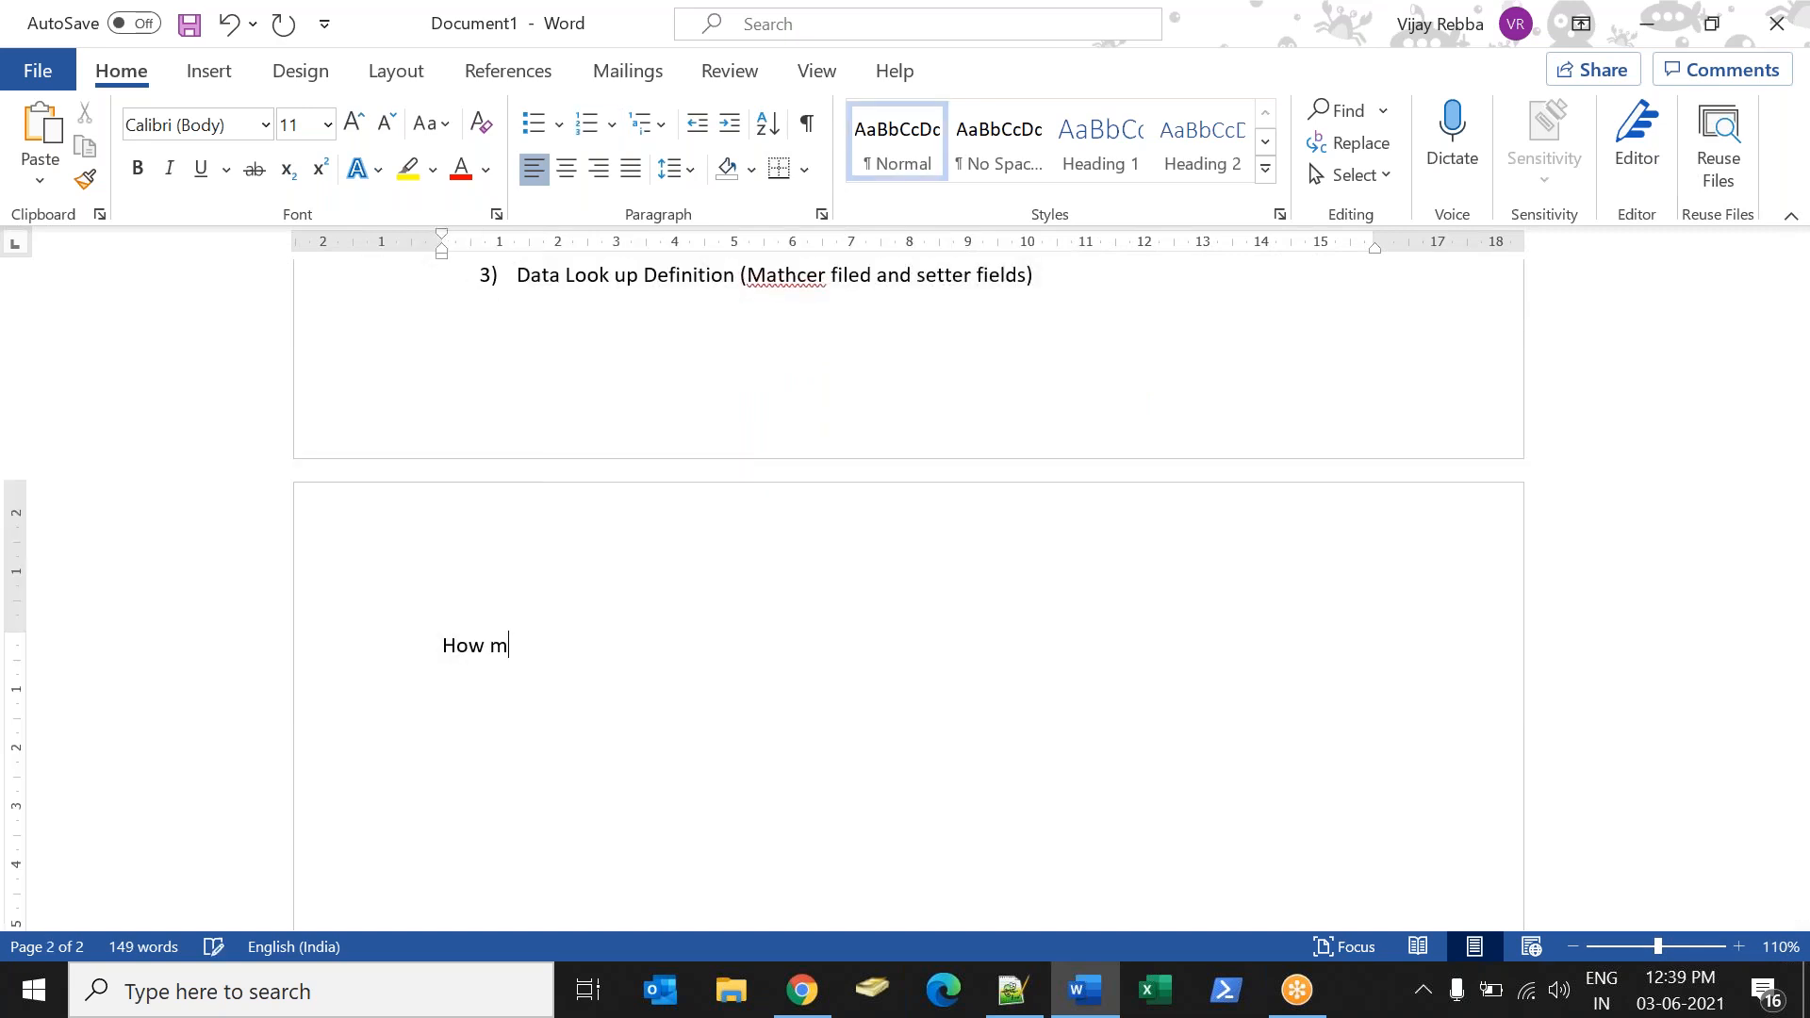
text(any instance we will have :)
key(Return)
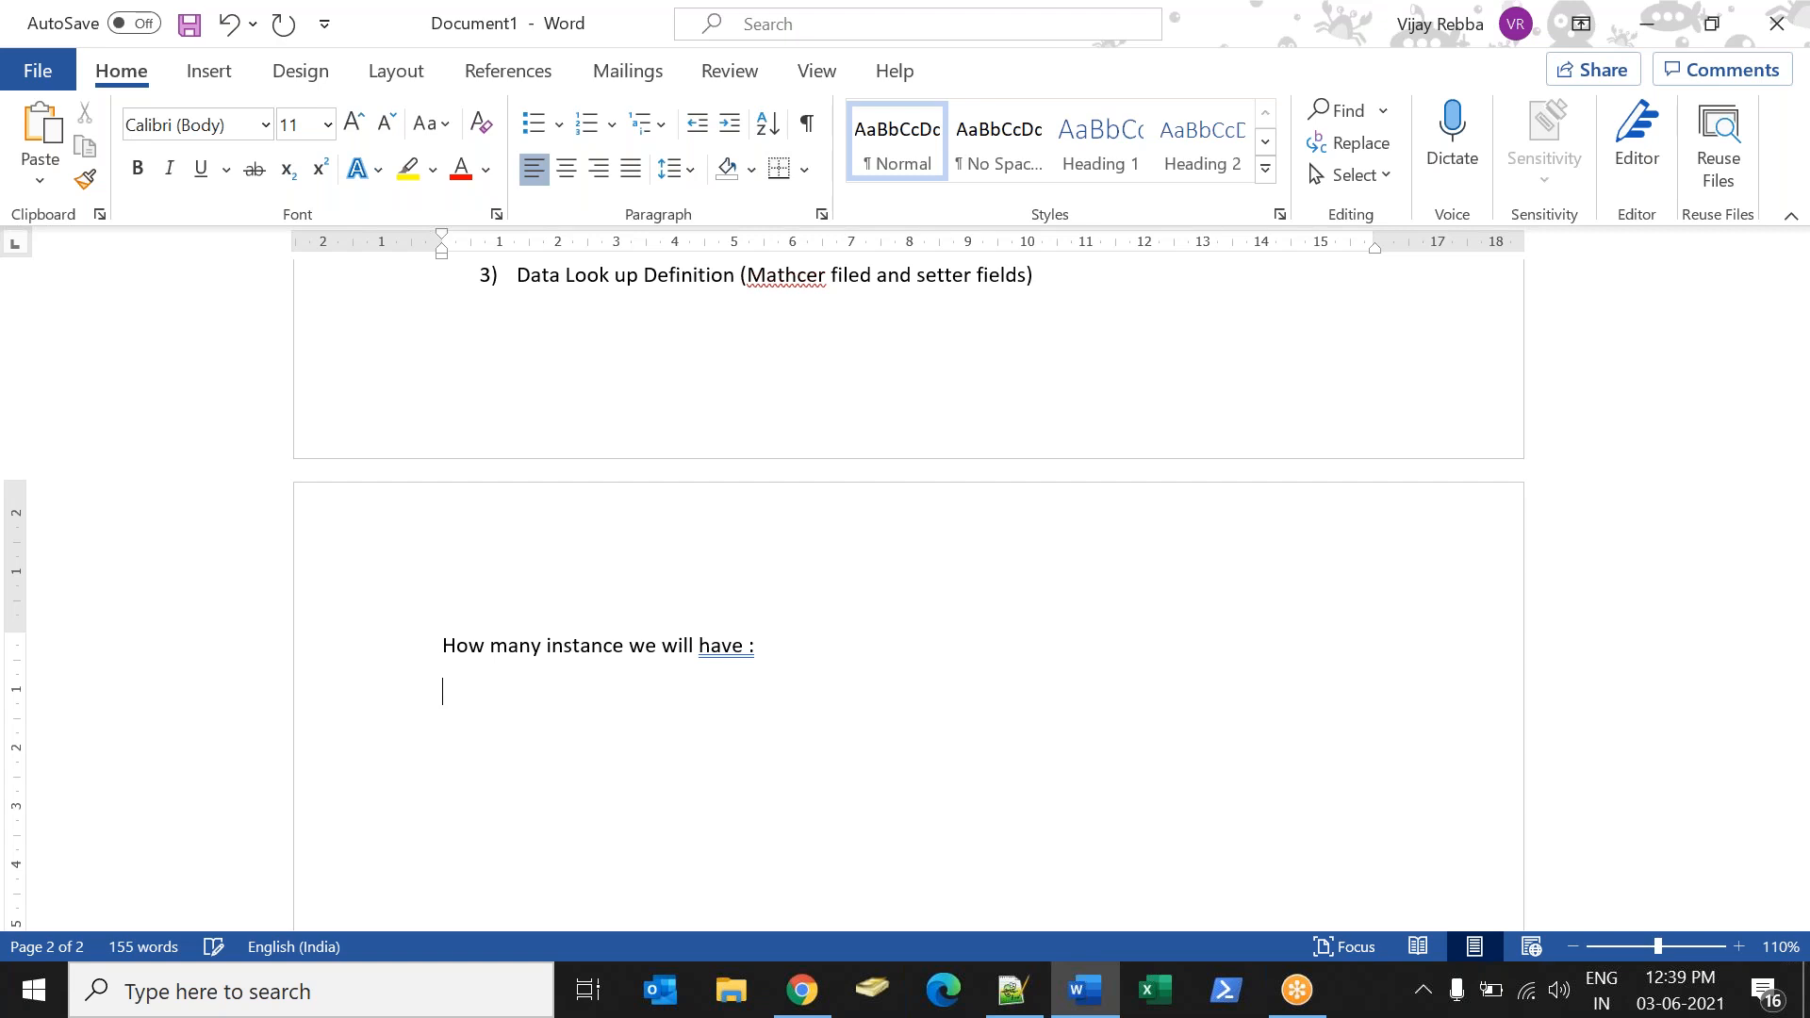
right_click(743, 645)
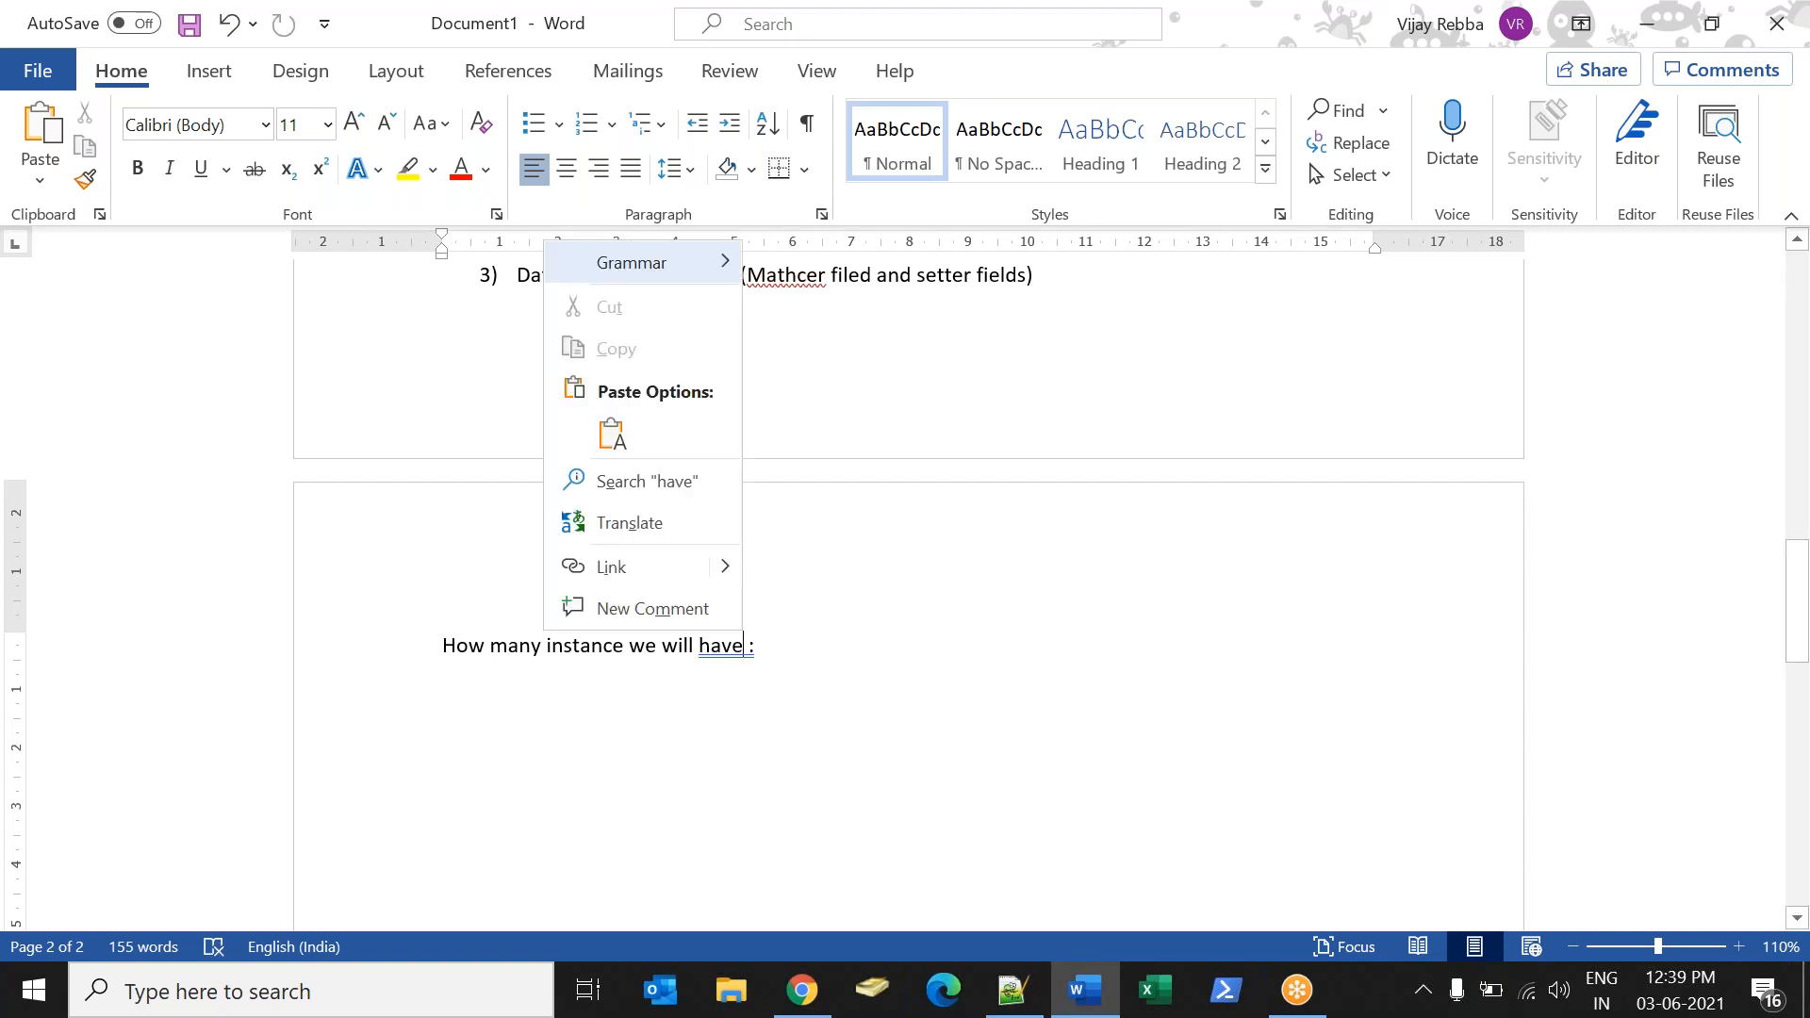
click(845, 295)
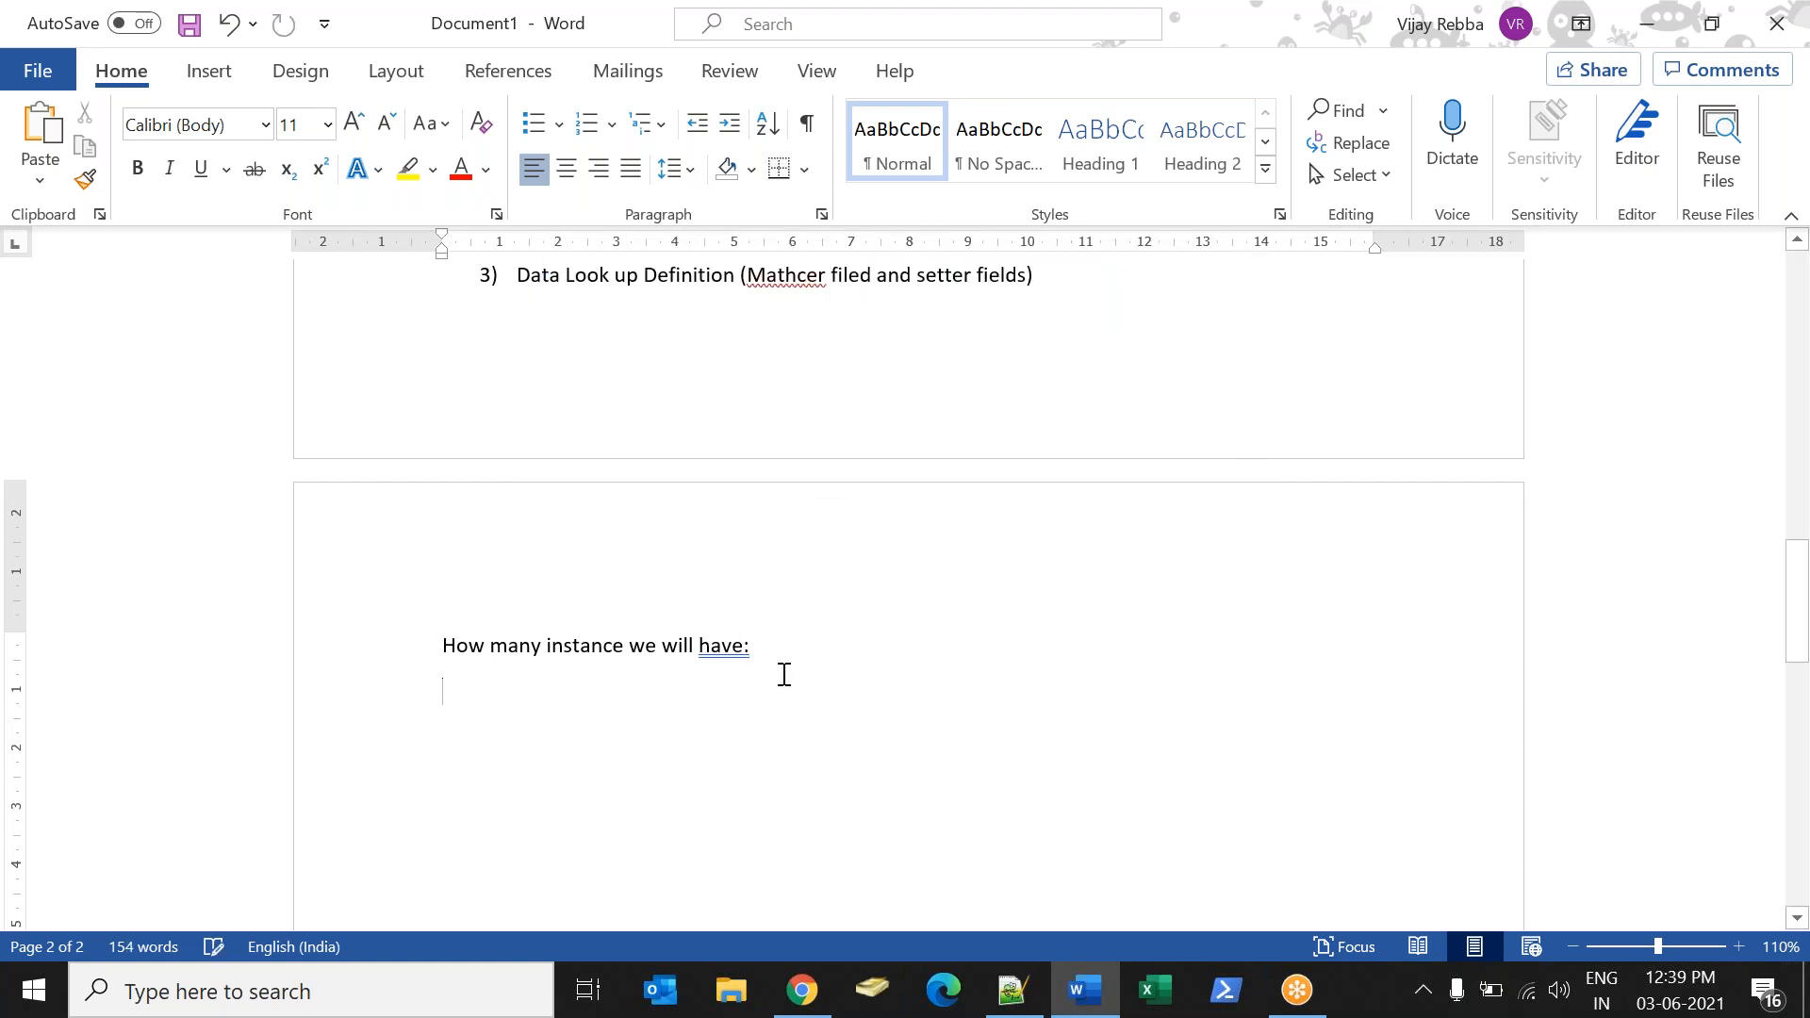
key(Return)
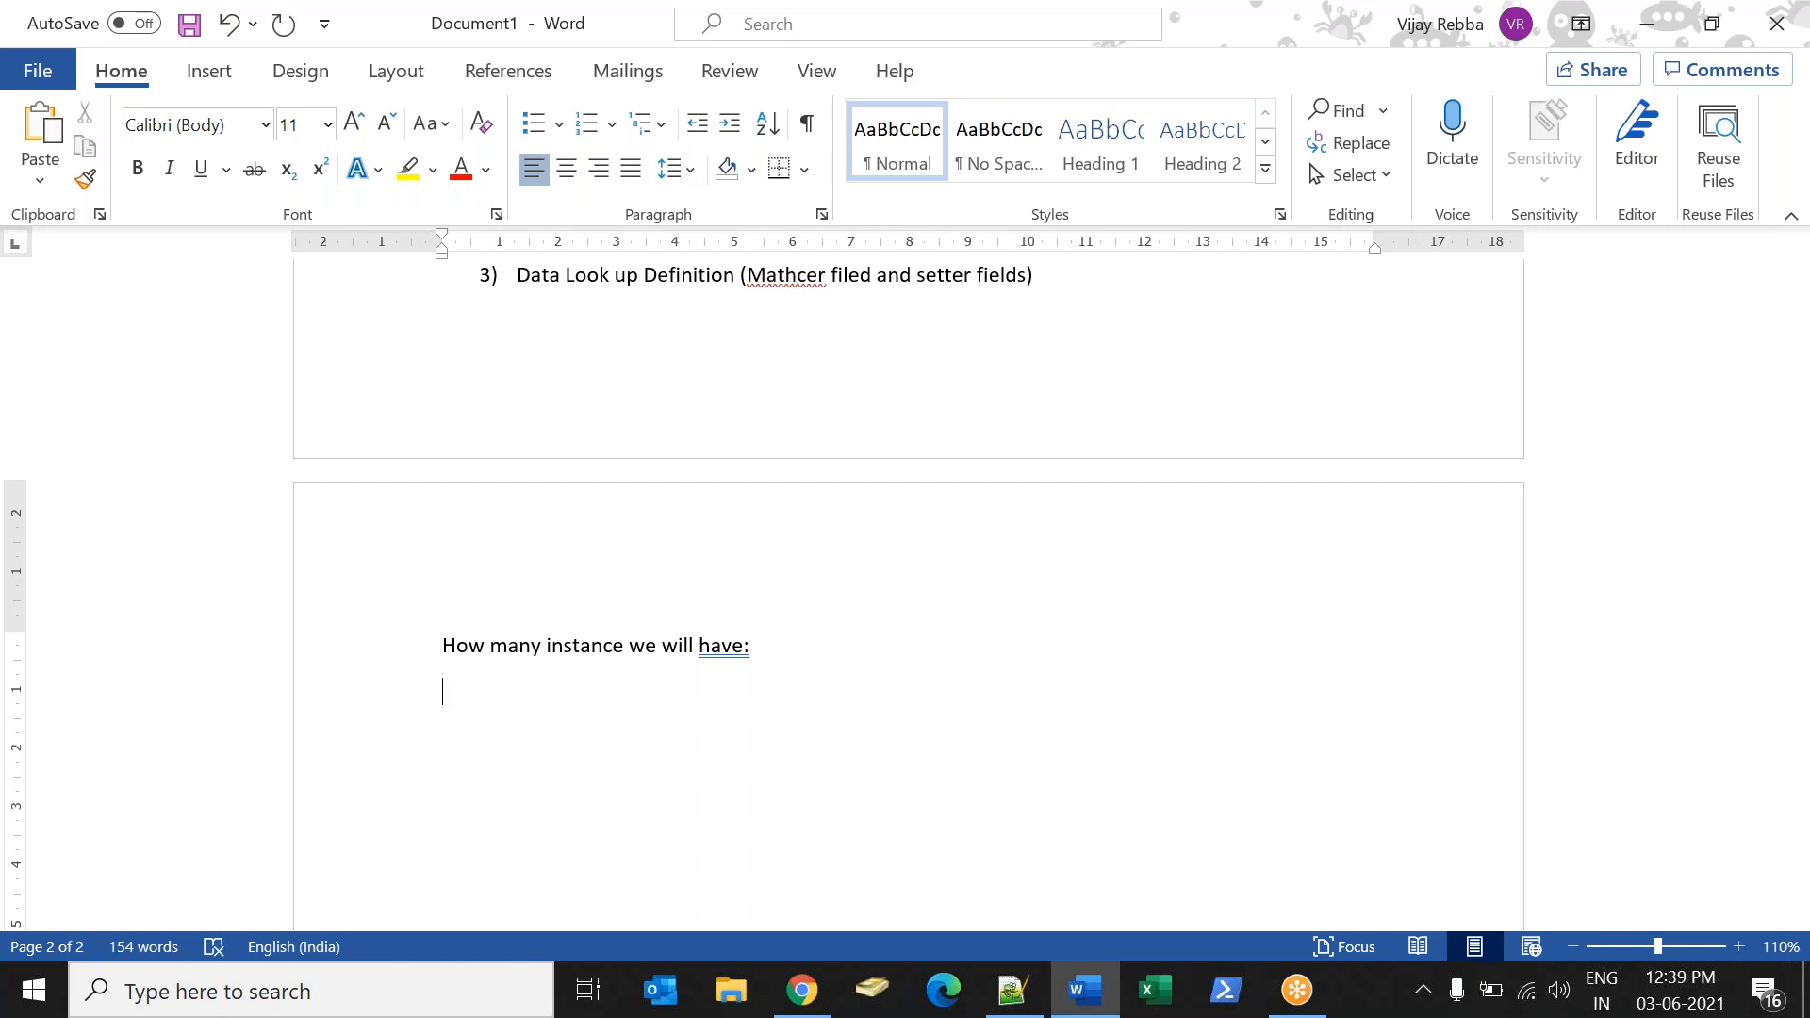
Write "AM I AUDBLE?" below the heading and format it as 72 pt, bold and underlined.
text(AM I AUDBLE?)
key(shift+Left)
key(shift+Left)
key(shift+Left)
key(shift+Left)
key(shift+Left)
key(shift+Left)
key(shift+Left)
key(shift+Left)
key(shift+Left)
key(shift+Left)
key(shift+Left)
key(shift+Left)
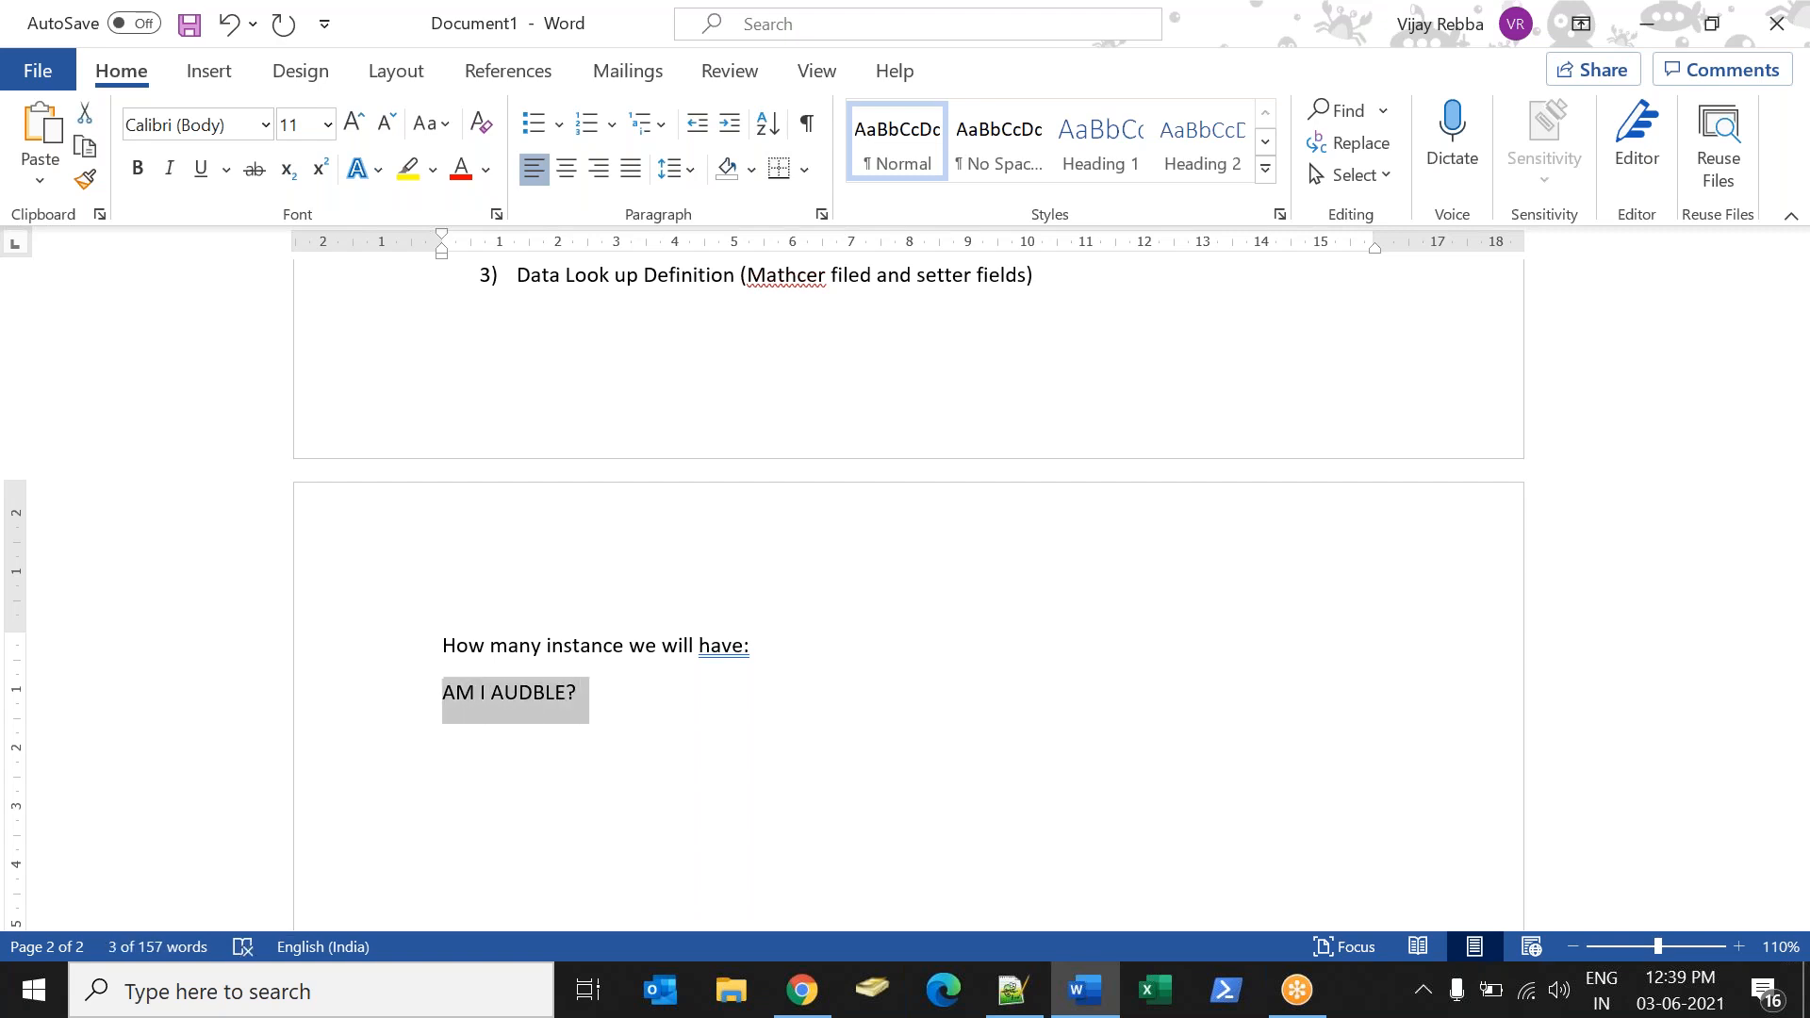
key(ctrl+shift+period)
key(ctrl+shift+period)
key(ctrl+shift+period)
key(ctrl+shift+period)
key(ctrl+shift+period)
key(ctrl+shift+period)
key(ctrl+shift+period)
key(ctrl+shift+period)
key(ctrl+shift+period)
key(ctrl+shift+period)
key(ctrl+shift+period)
key(ctrl+shift+period)
key(ctrl+shift+period)
key(ctrl+shift+period)
key(ctrl+shift+period)
key(ctrl+shift+period)
key(ctrl+shift+period)
key(ctrl+shift+period)
key(ctrl+shift+period)
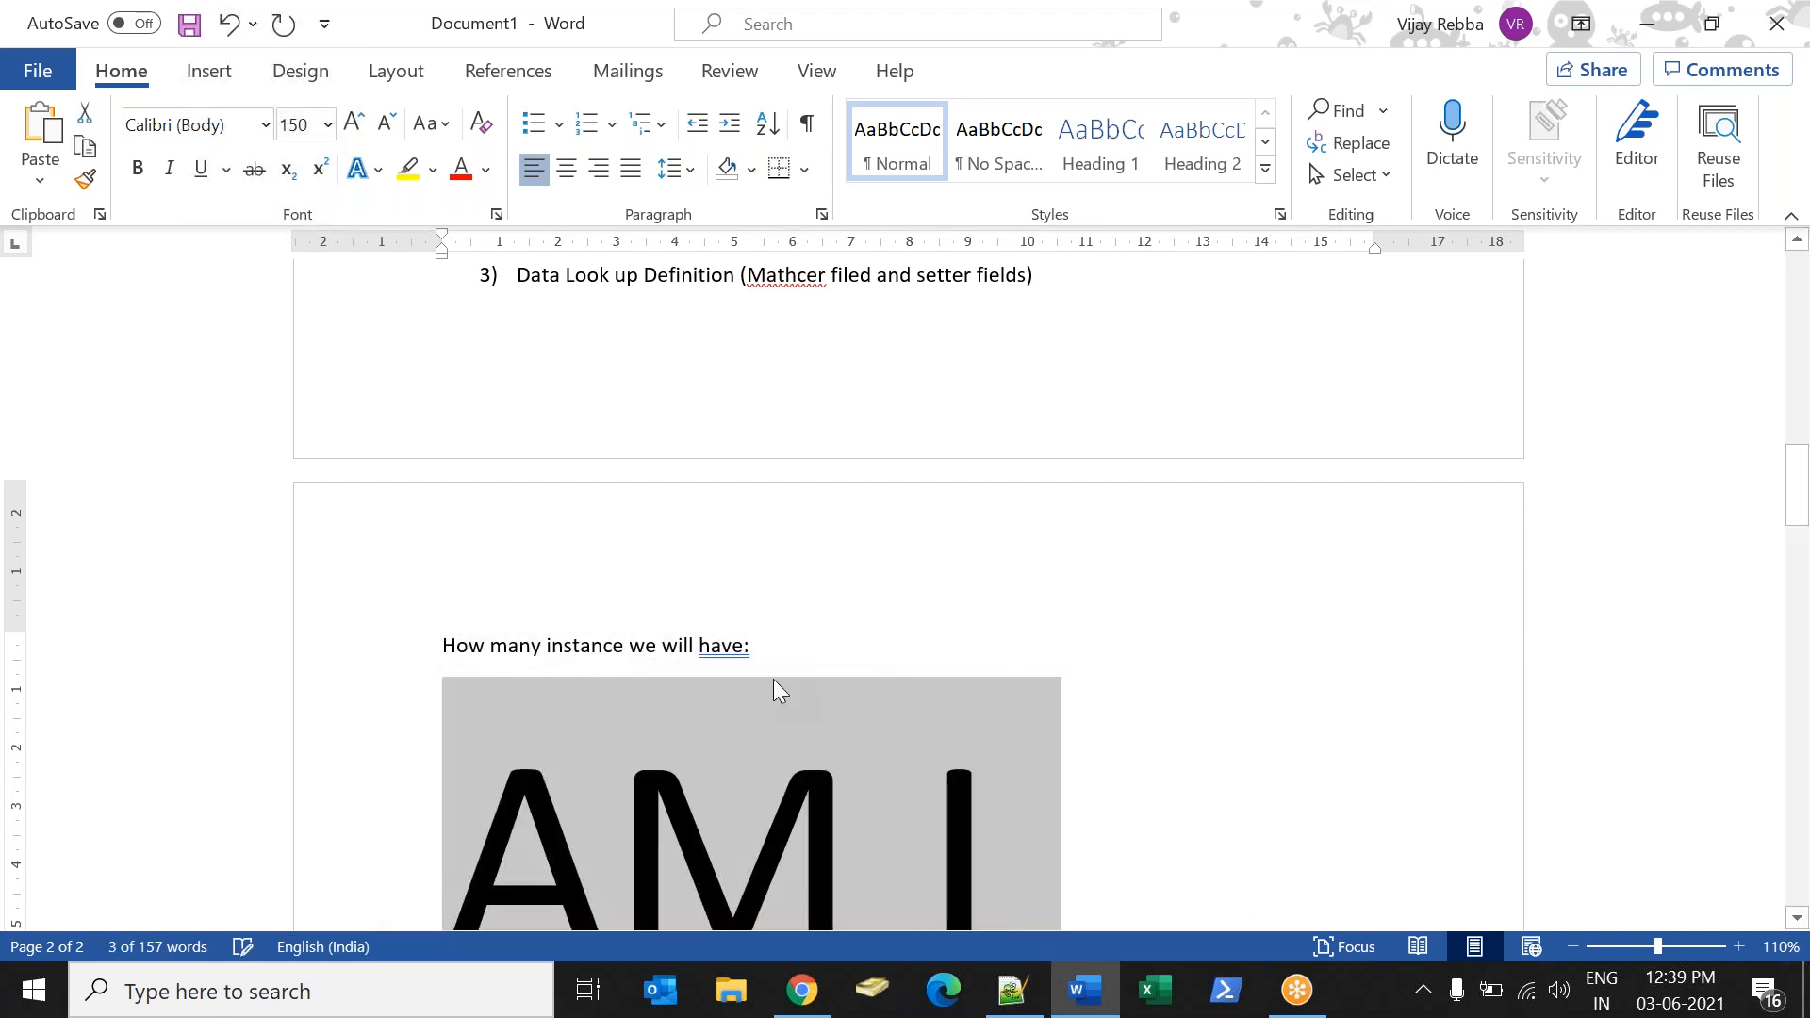
key(ctrl+shift+comma)
key(ctrl+shift+comma)
key(ctrl+shift+comma)
key(ctrl+shift+comma)
key(ctrl+shift+comma)
key(ctrl+shift+comma)
key(ctrl+shift+comma)
key(ctrl+shift+comma)
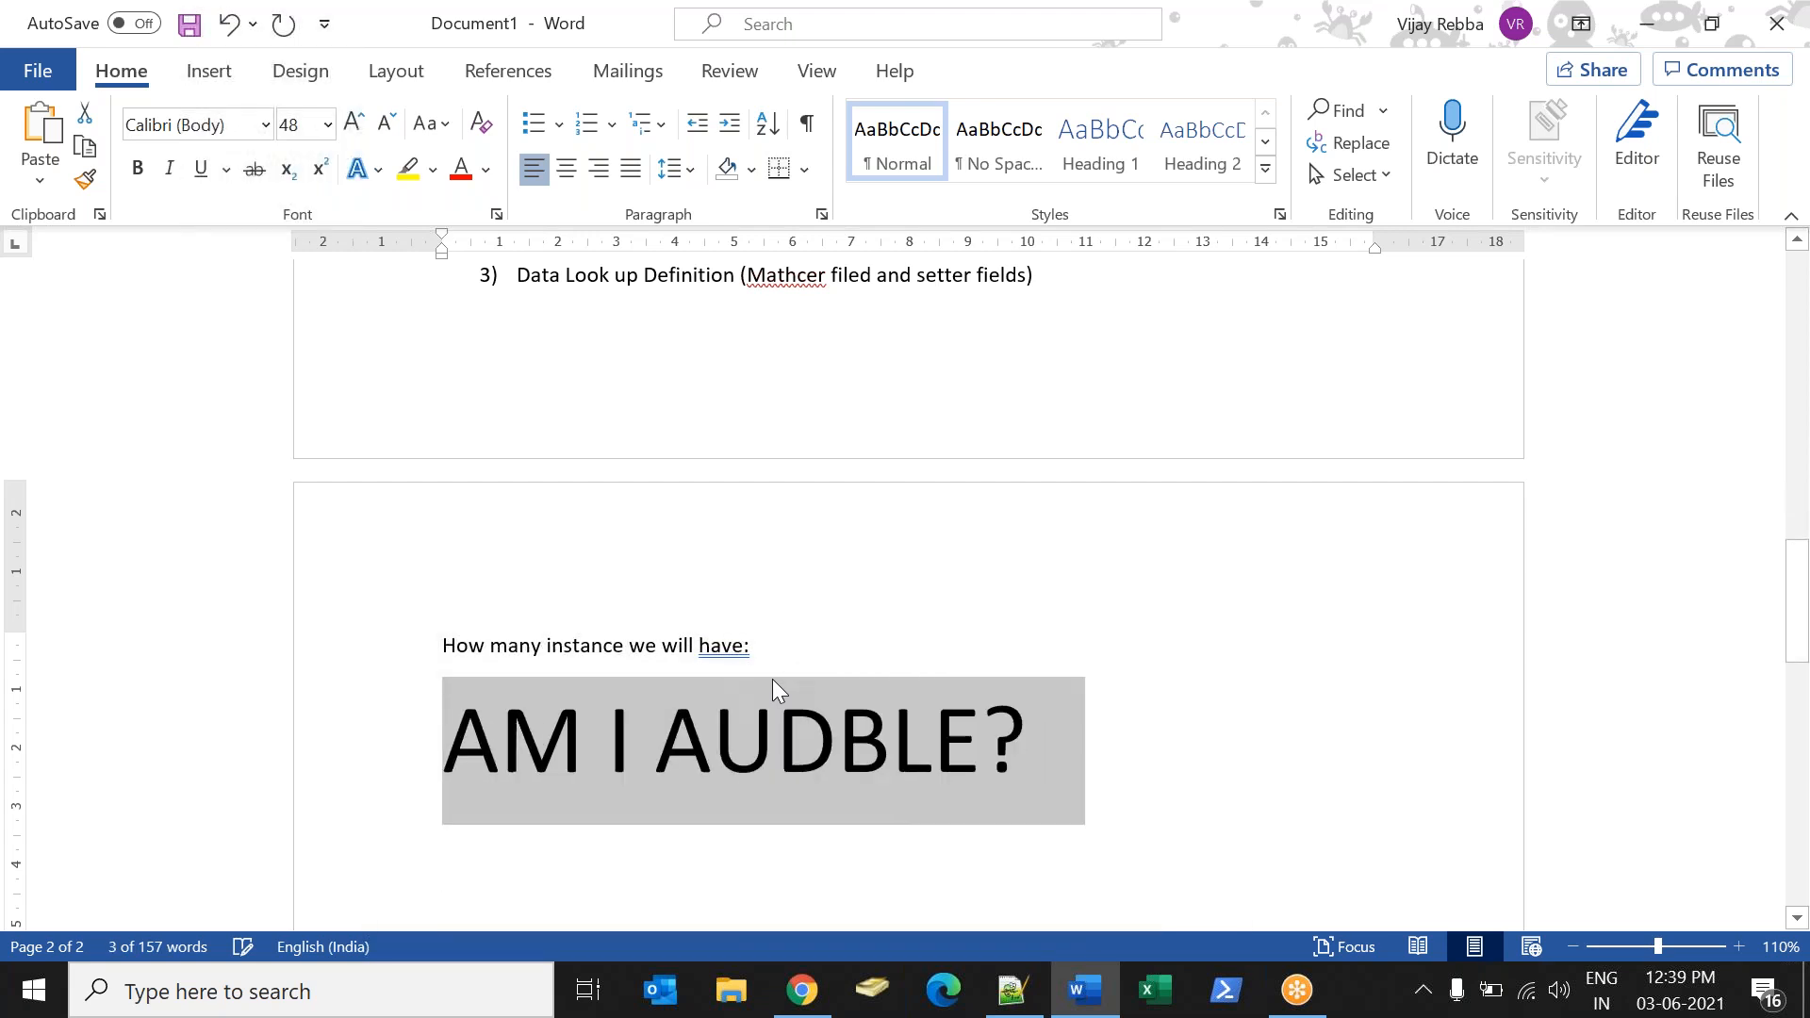
key(ctrl+shift+period)
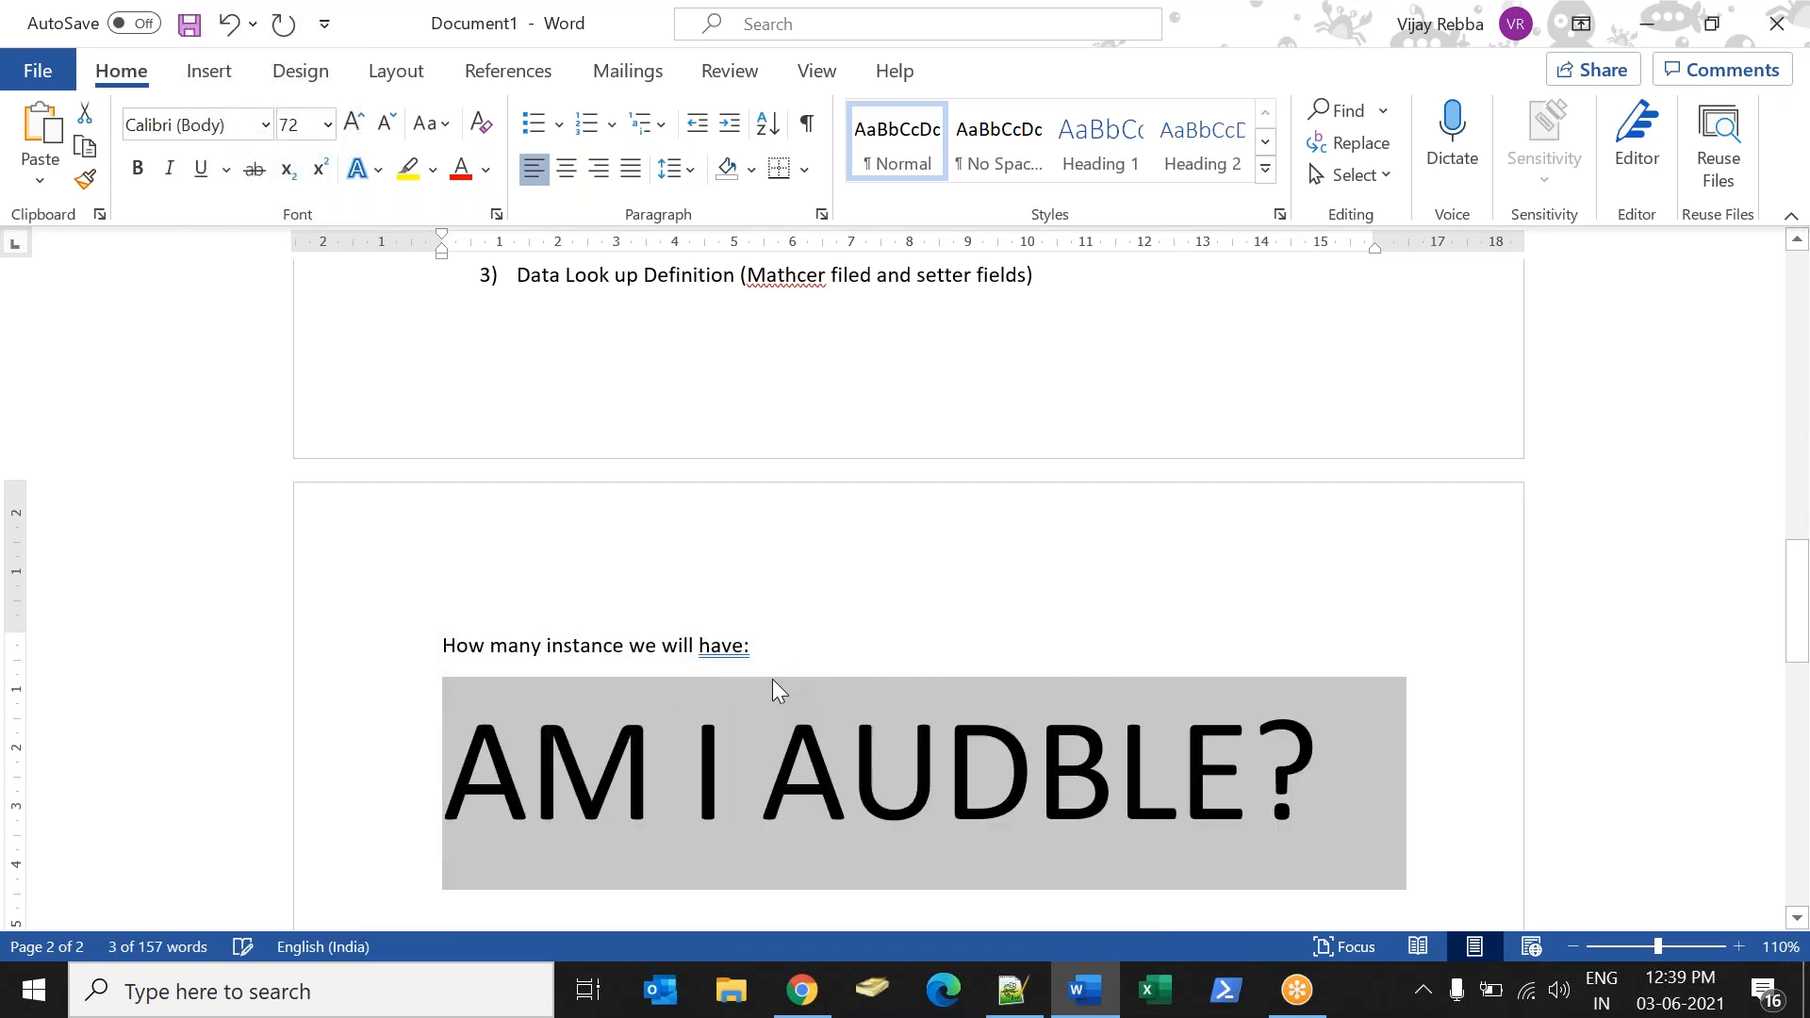
key(ctrl+b)
key(ctrl+u)
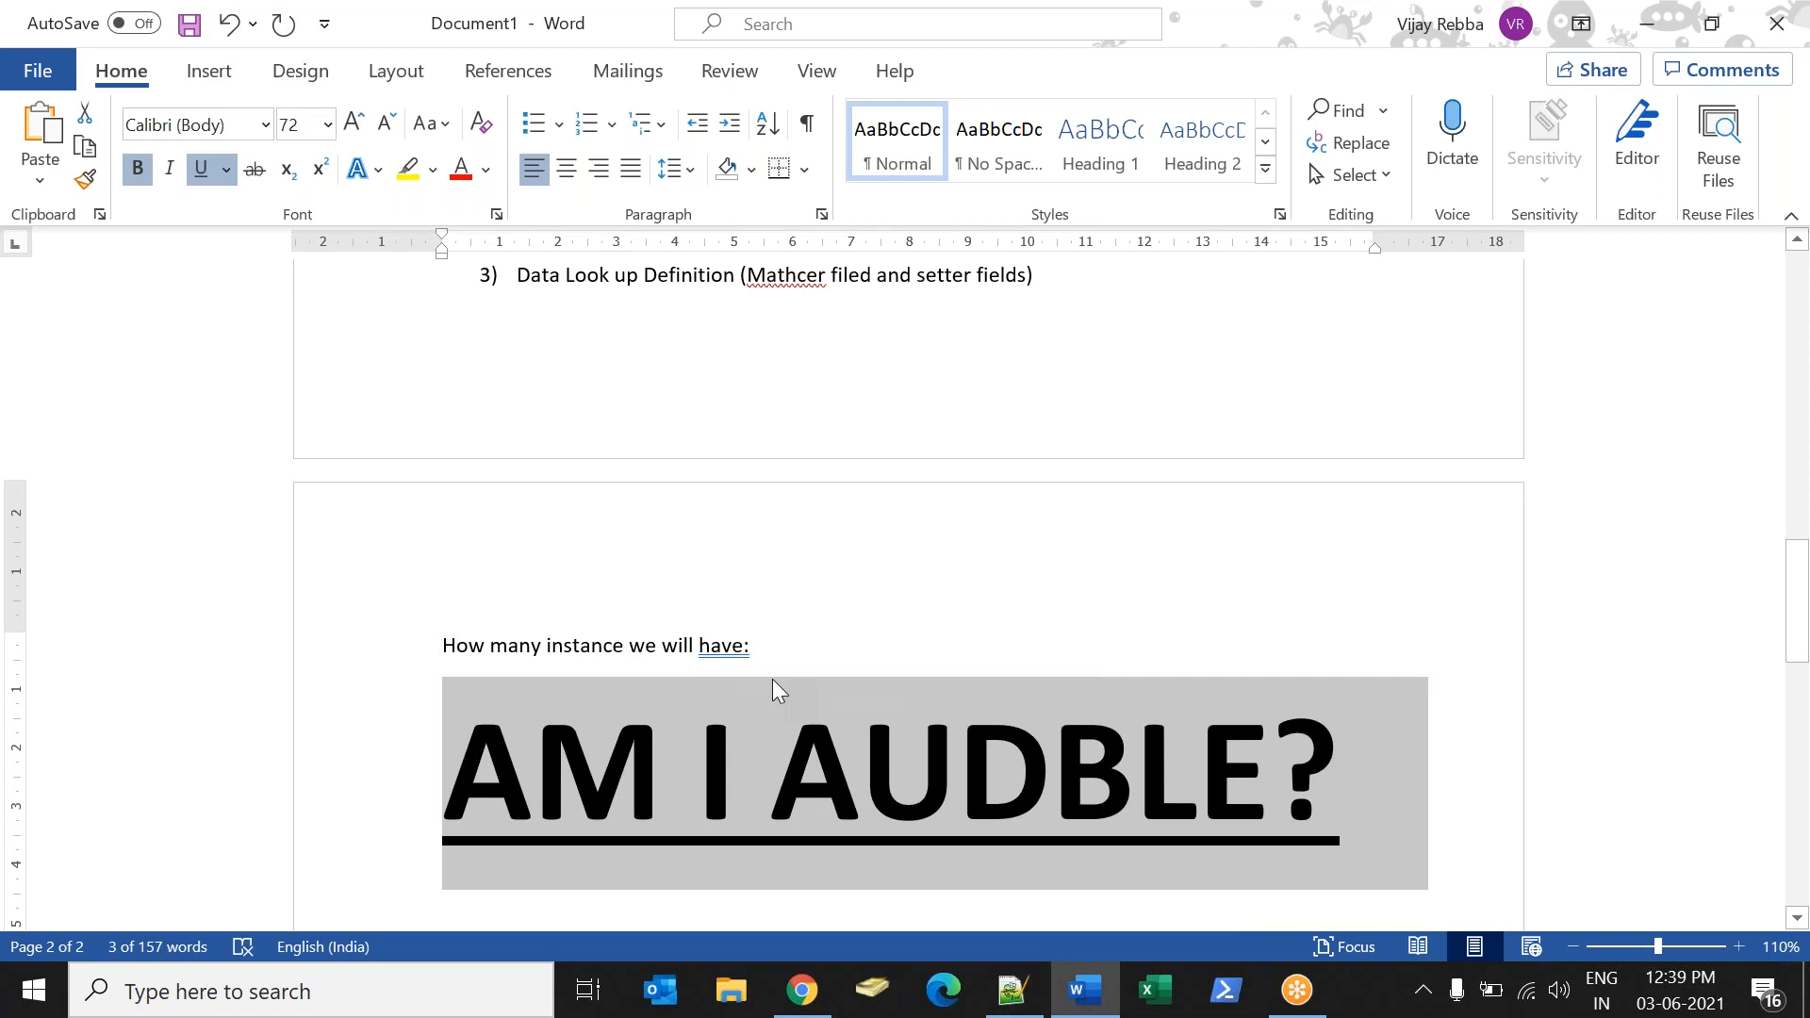
Delete the "AM I AUDBLE?" text and return the empty line below the heading to plain 11 pt formatting.
key(BackSpace)
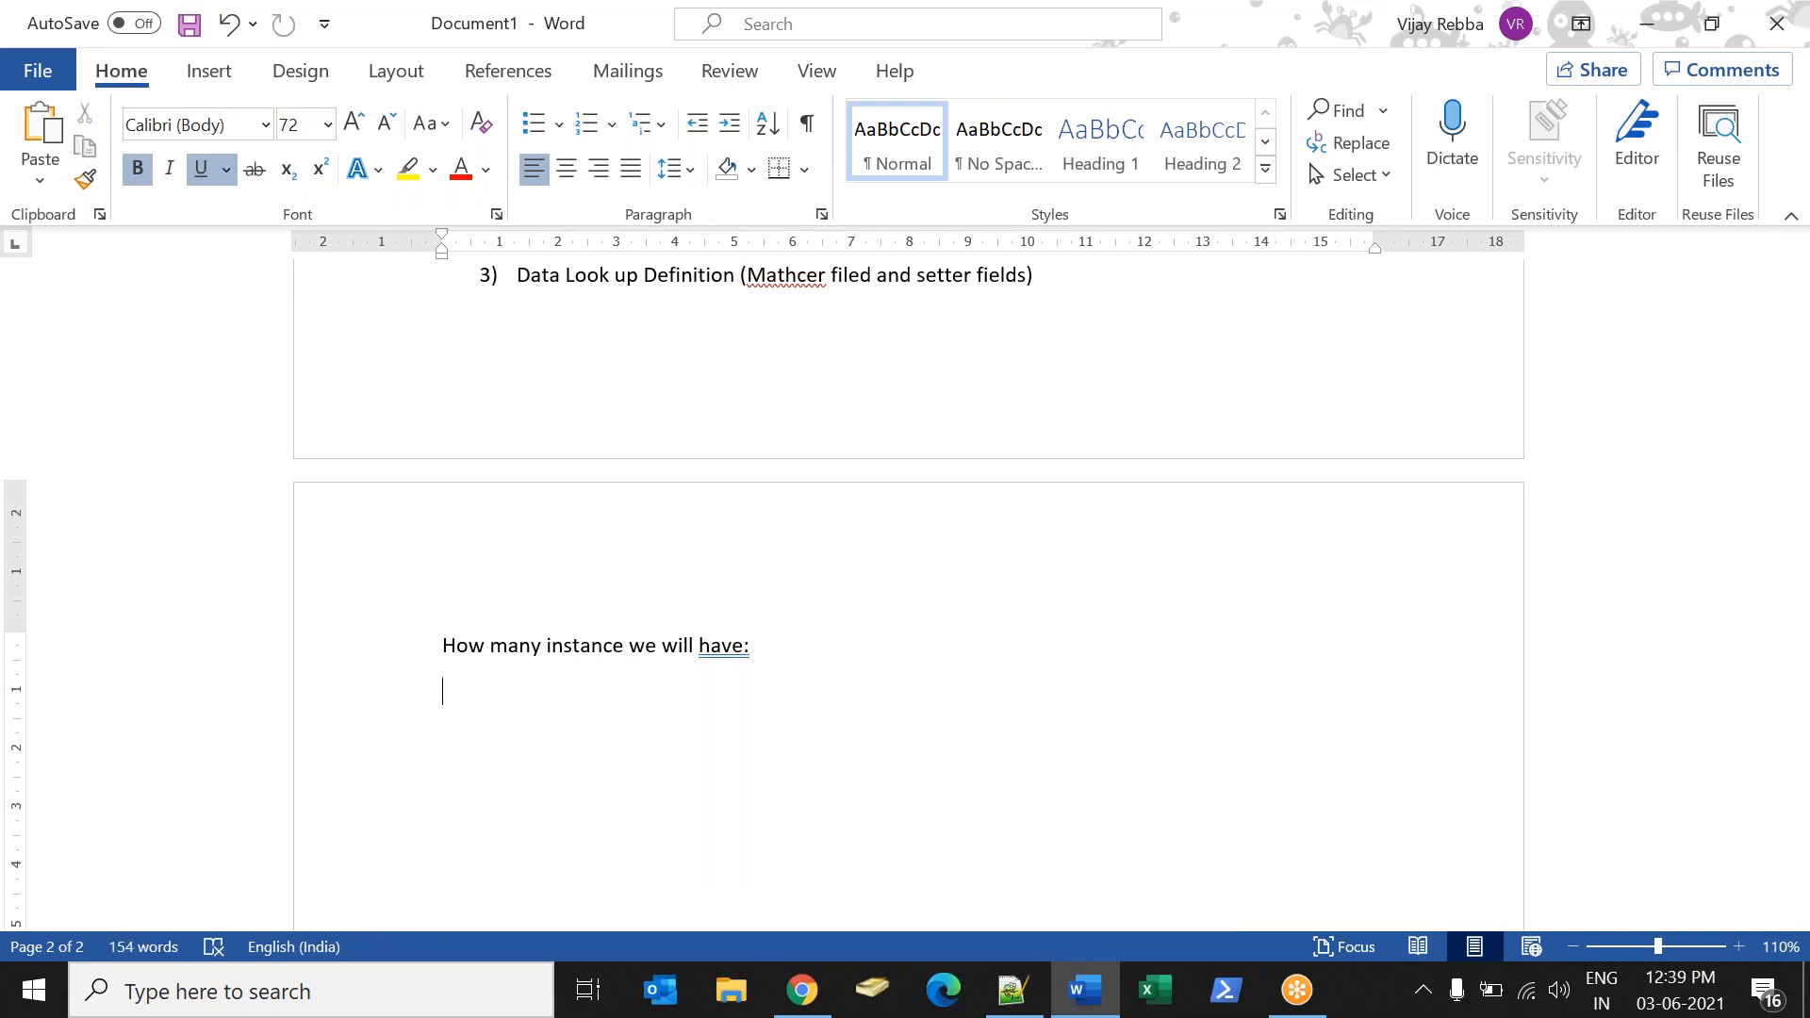
key(ctrl+z)
key(ctrl+z)
double_click(724, 653)
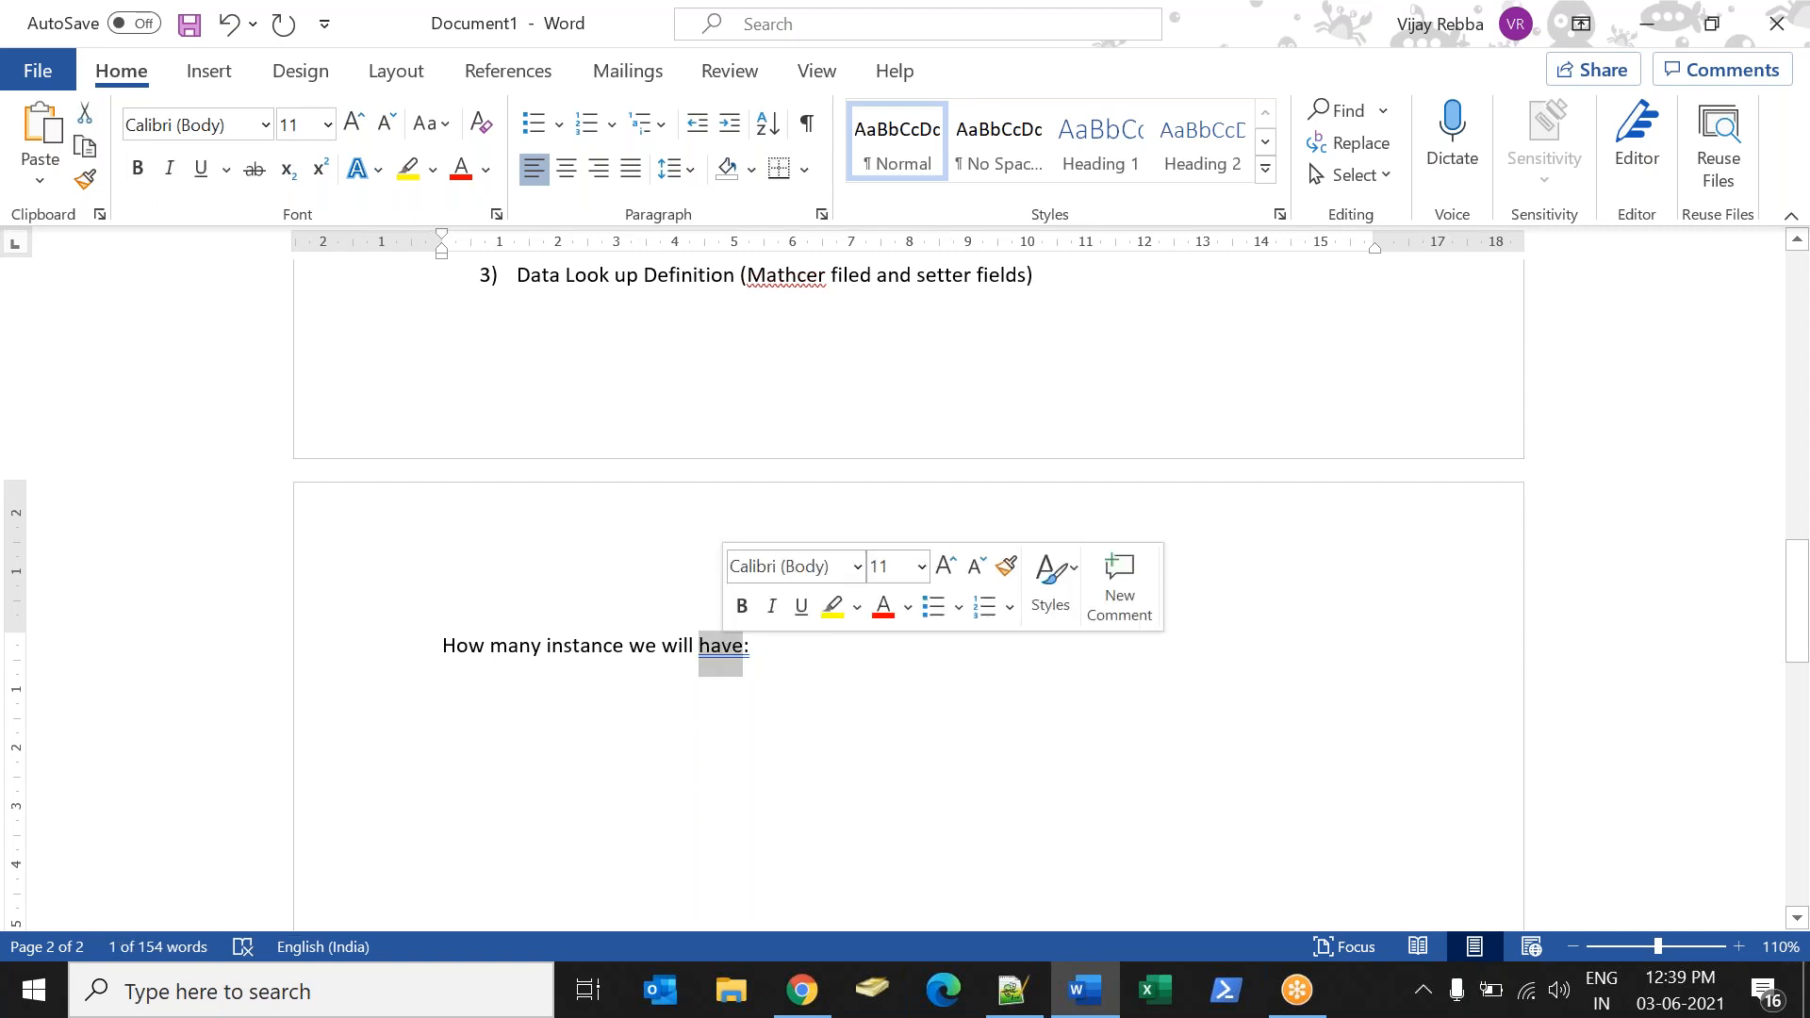
click(767, 660)
key(Down)
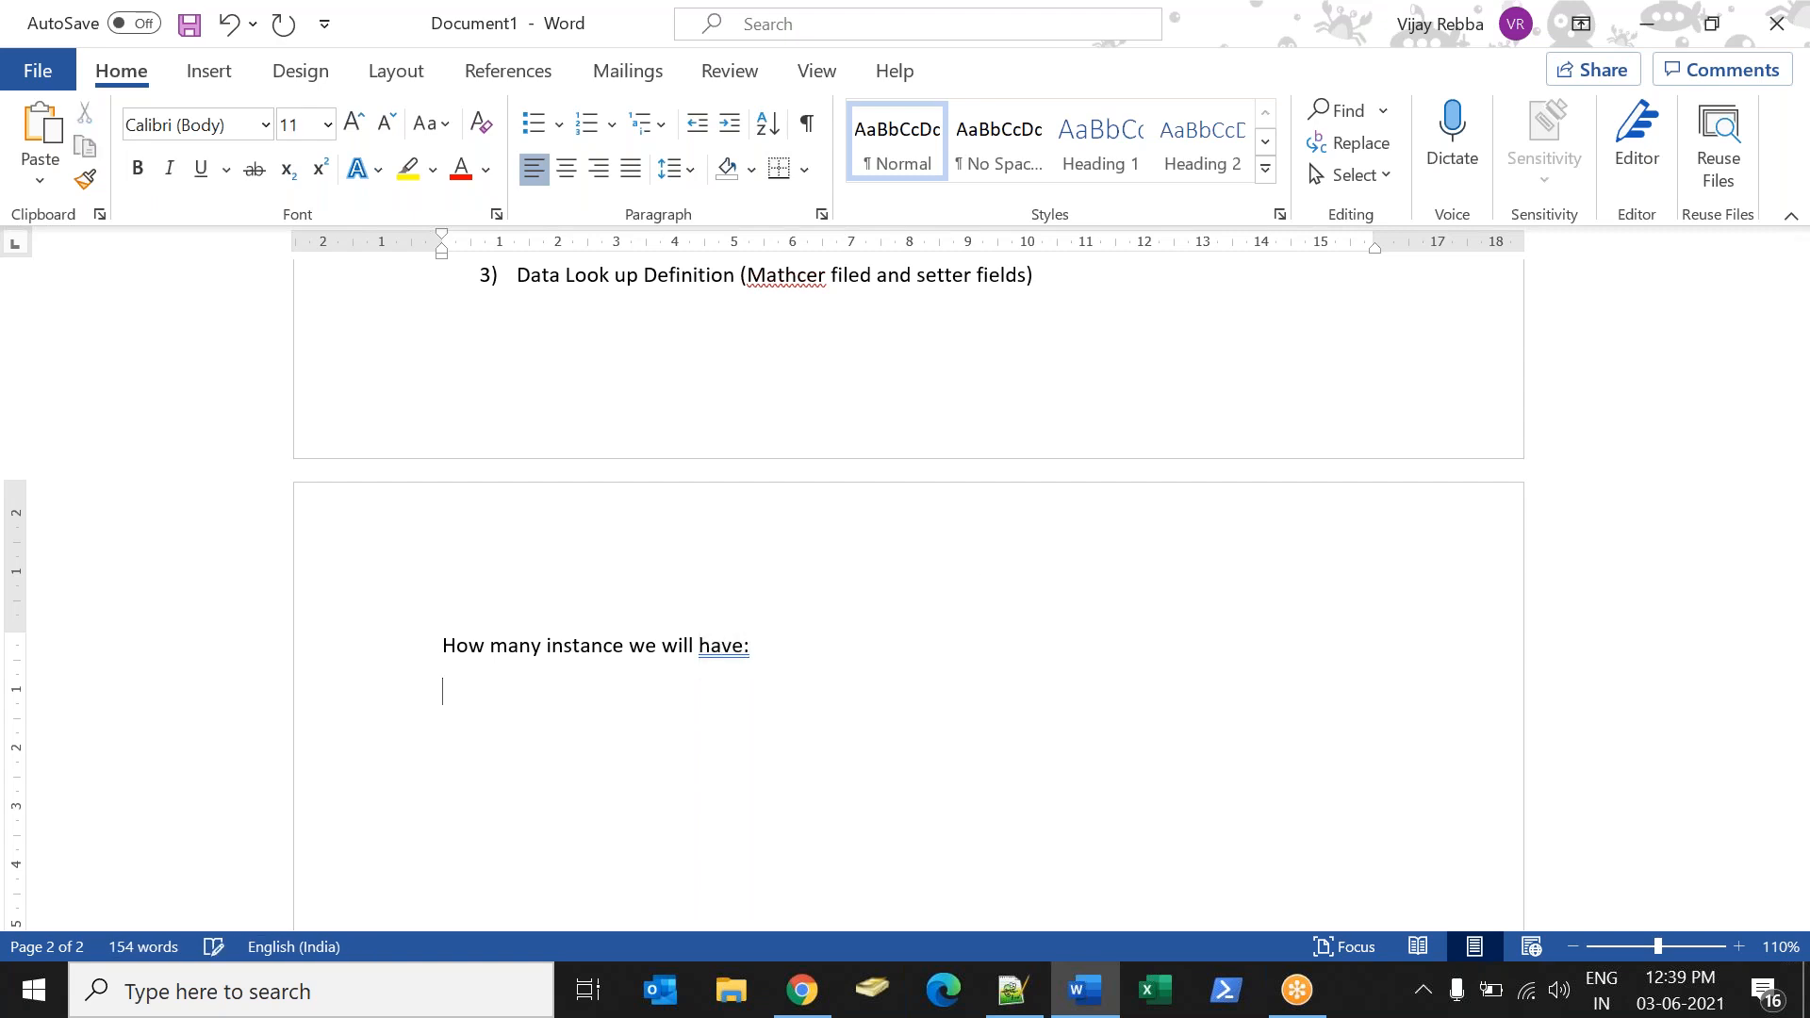
key(Delete)
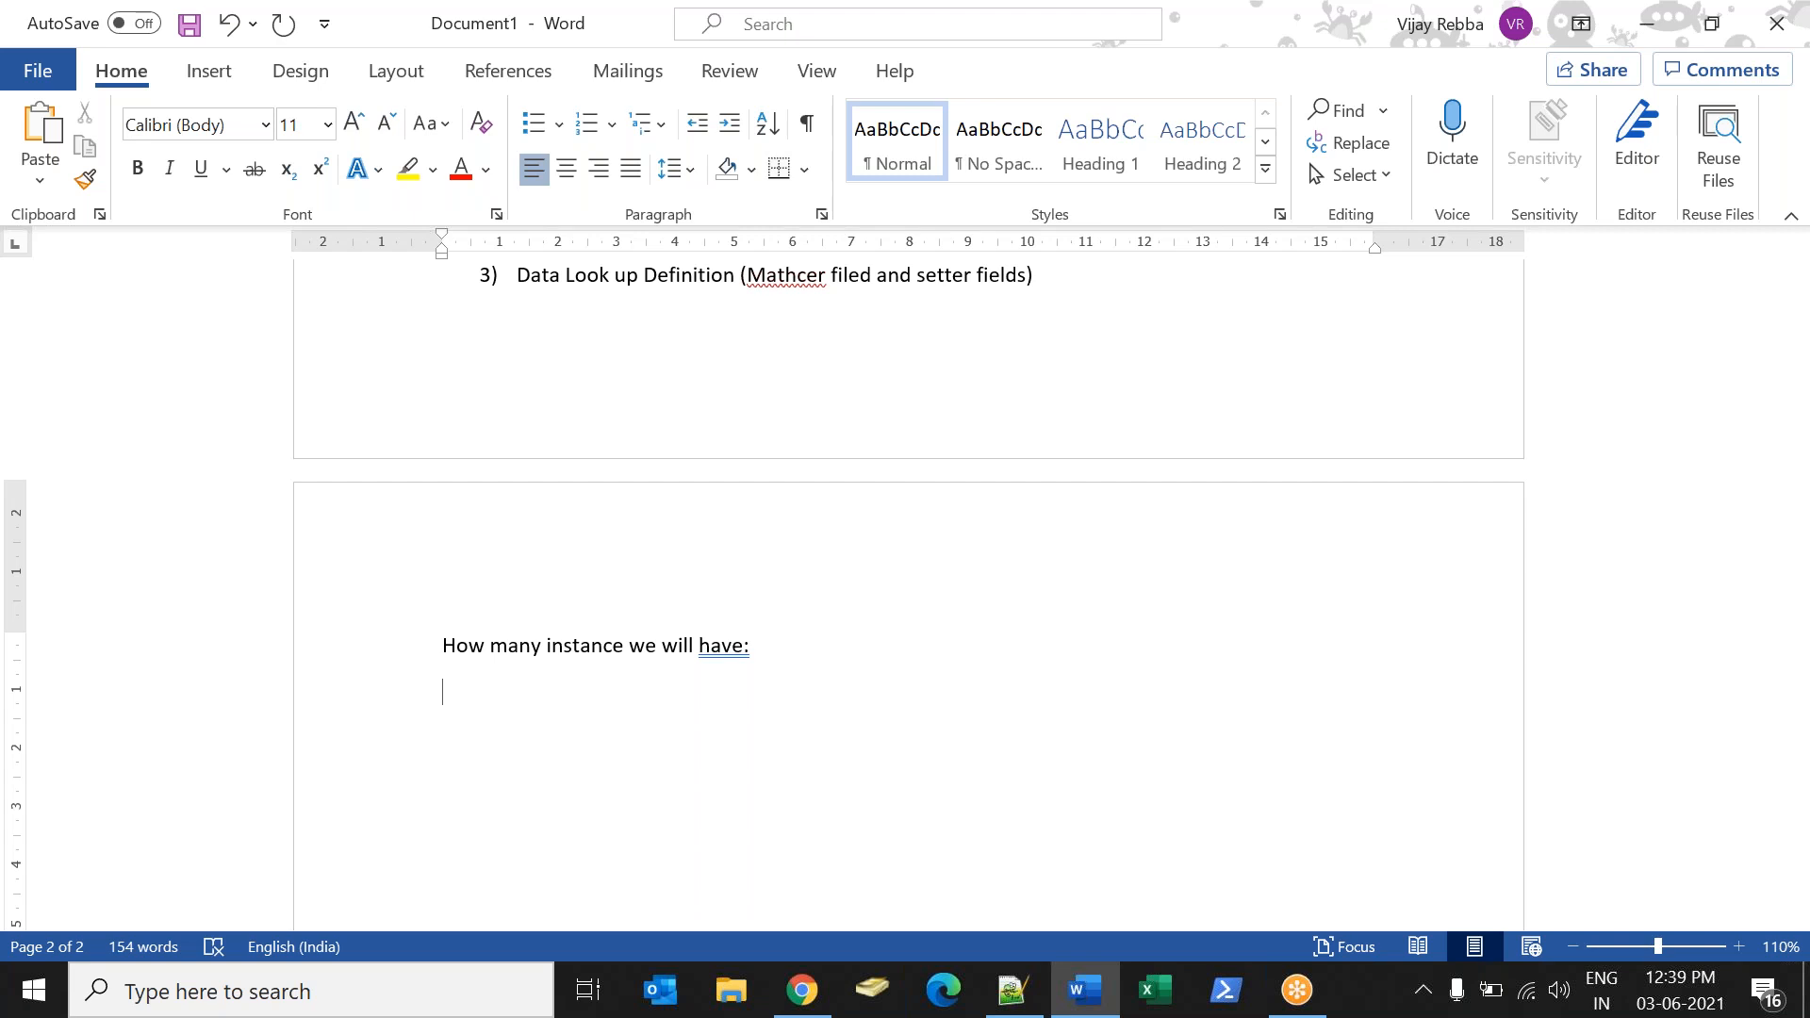
Write "Development Envorniment" on the line below the "How many instance we will have:" heading.
text(Development Envor)
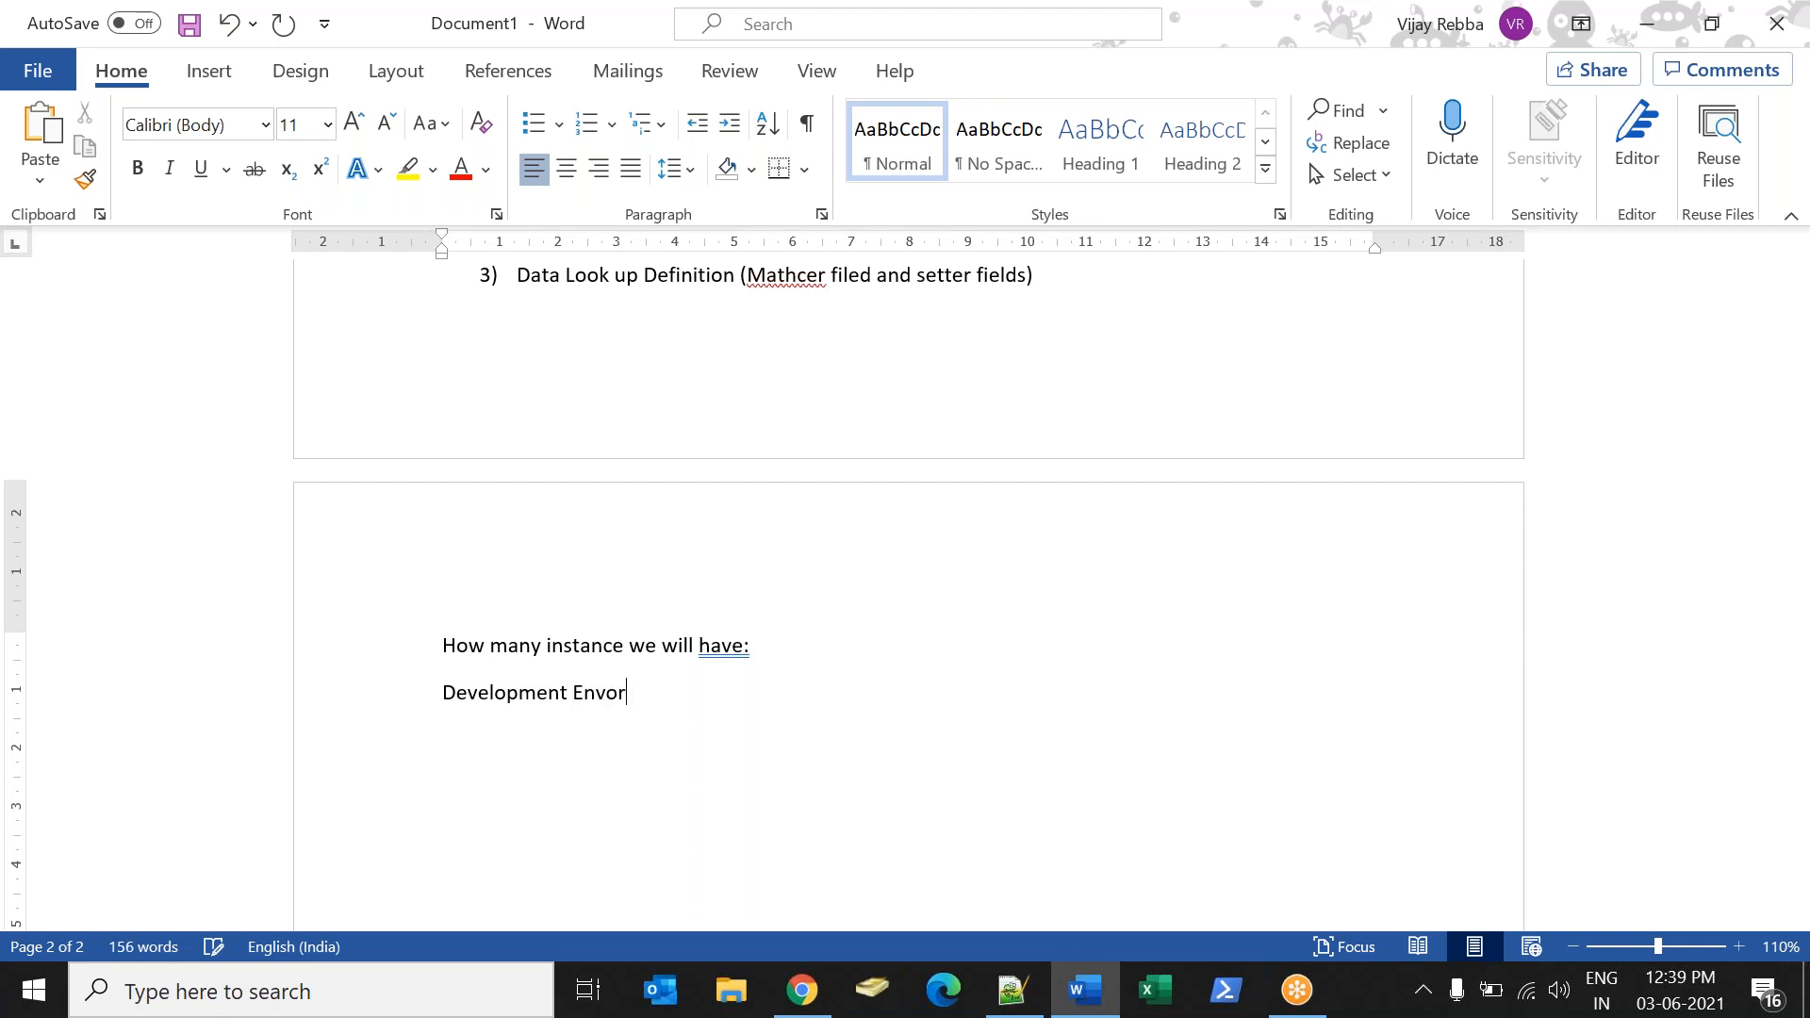
text(niment)
key(Return)
Add "User Acceptance Testing (UAT)" as the second instance under the heading.
text(UAcce)
key(BackSpace)
key(BackSpace)
key(BackSpace)
key(BackSpace)
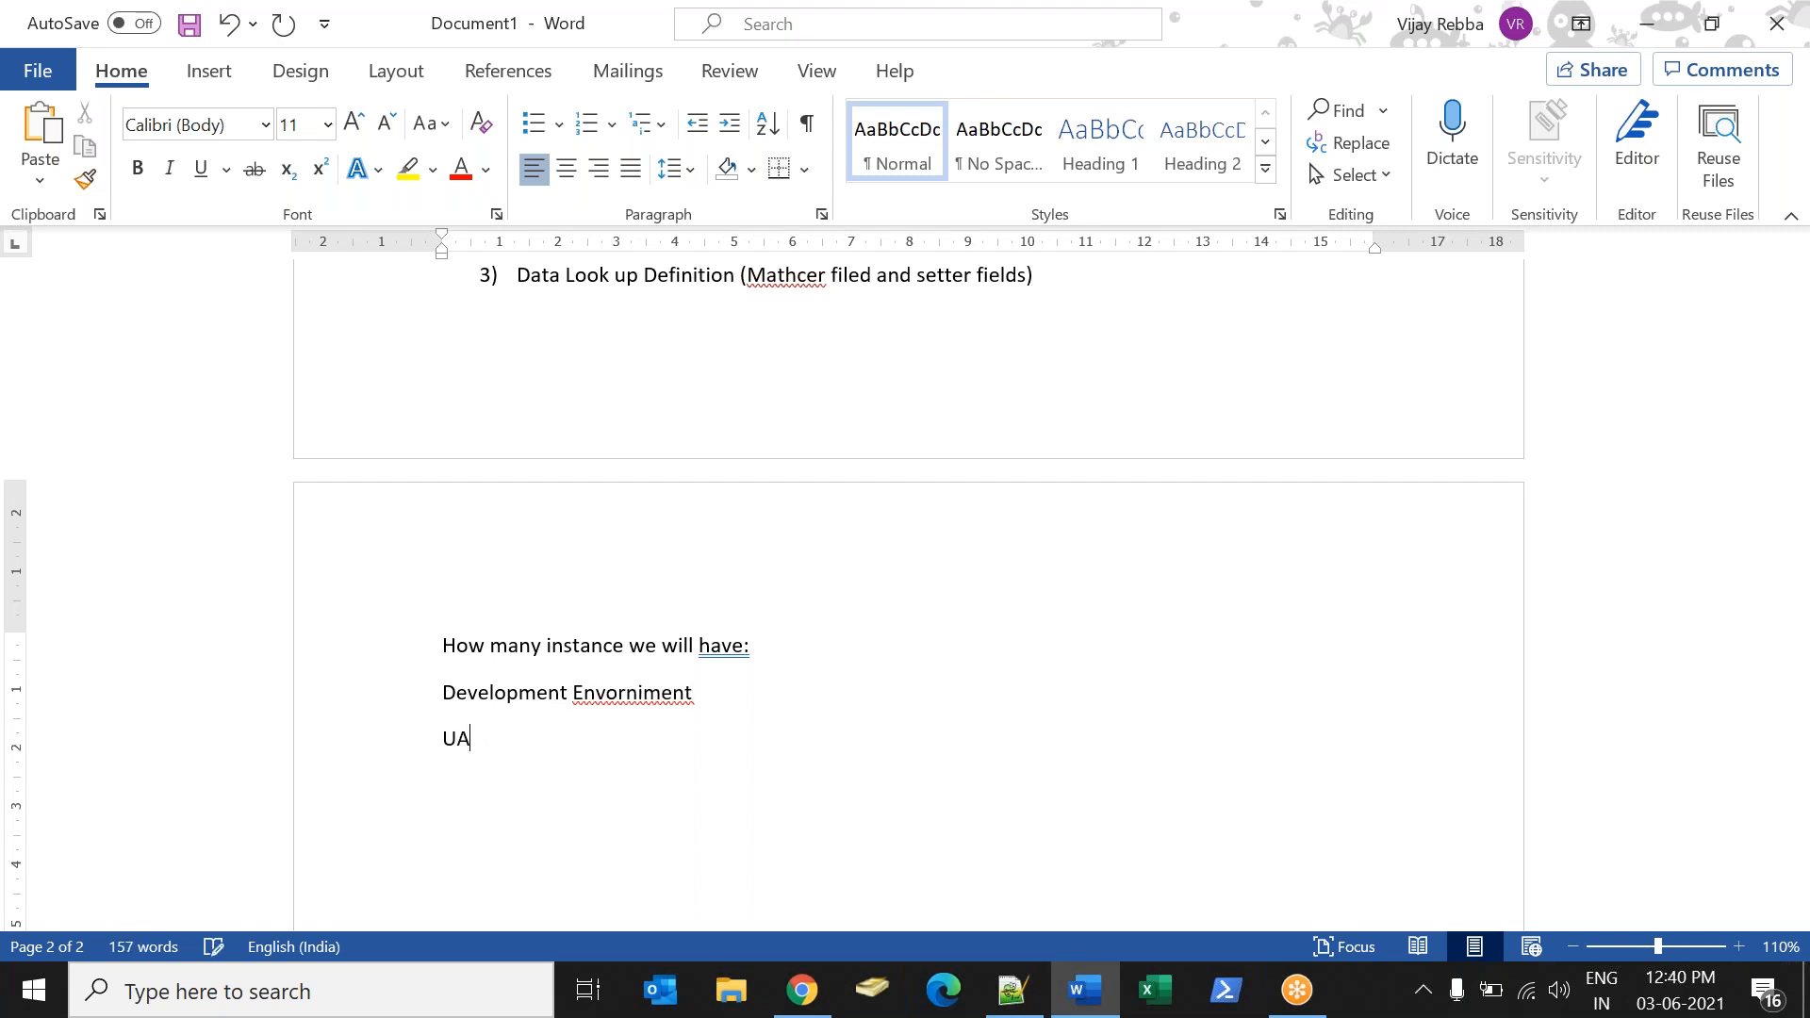
text(ser Acceptance Testing (UAT))
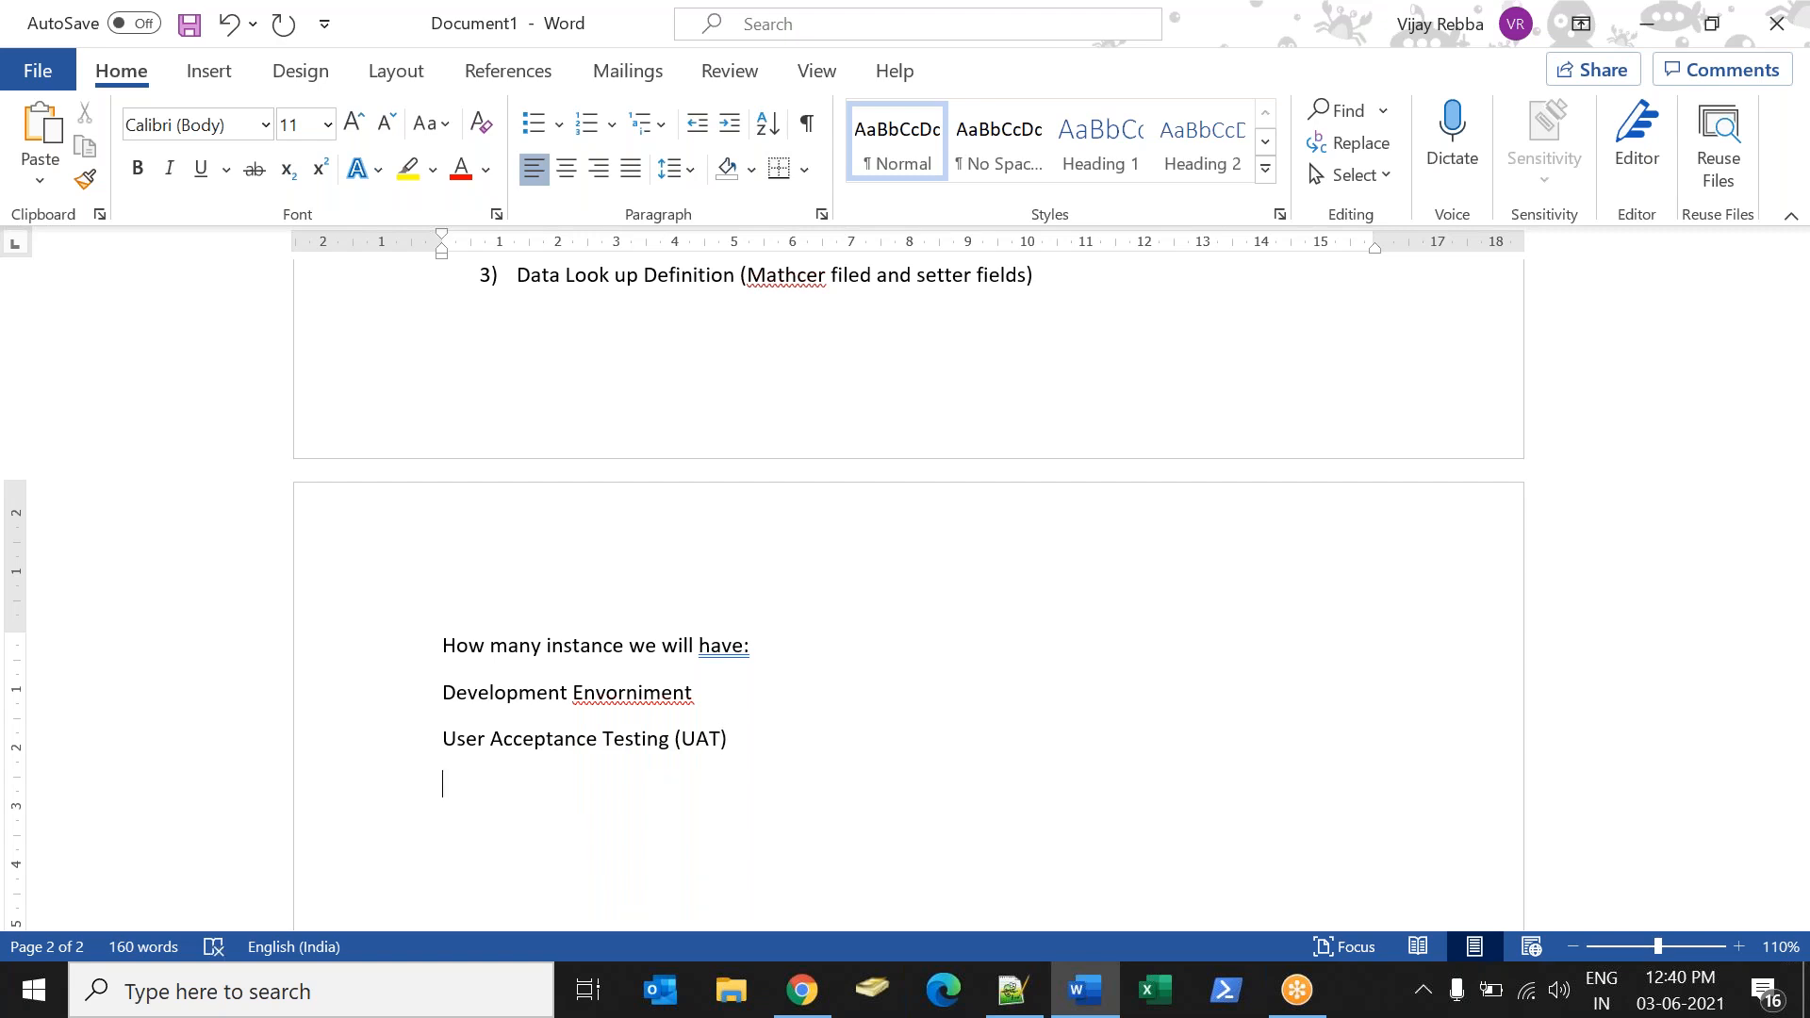
text(Production)
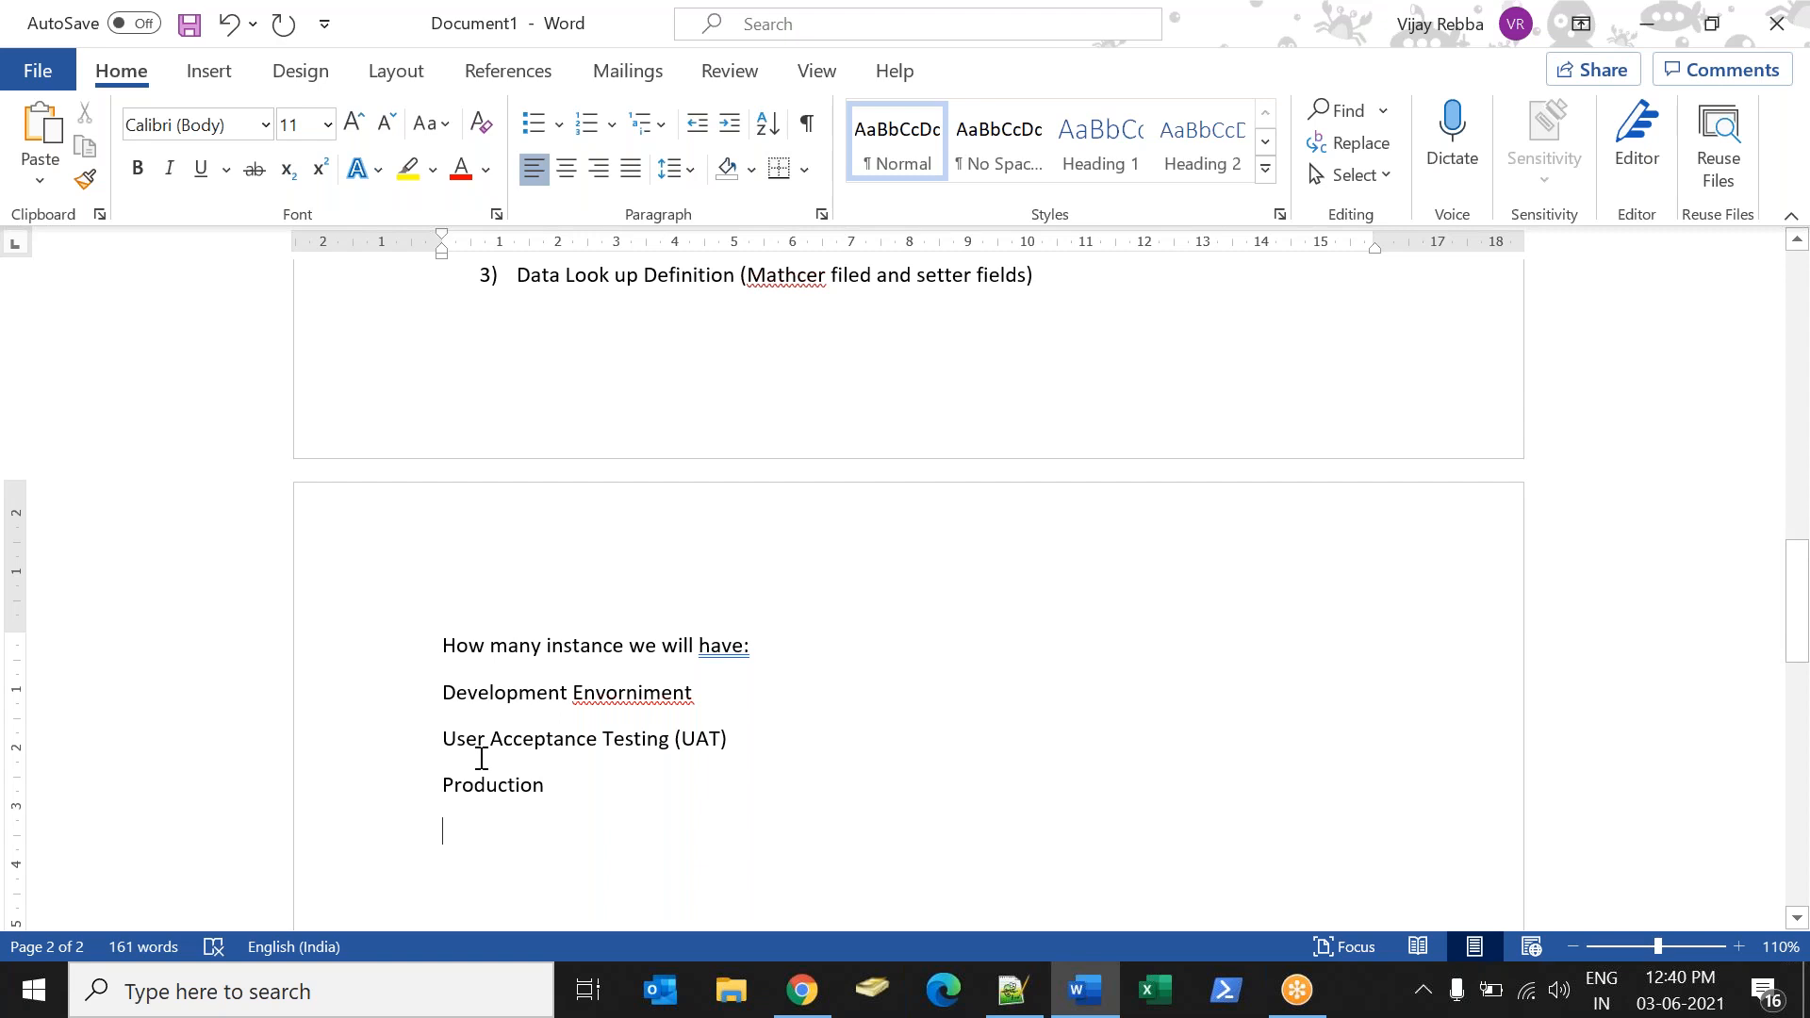
Extend the User Acceptance Testing (UAT) line with the note ": Clone copy of Production".
click(773, 744)
text(: Co)
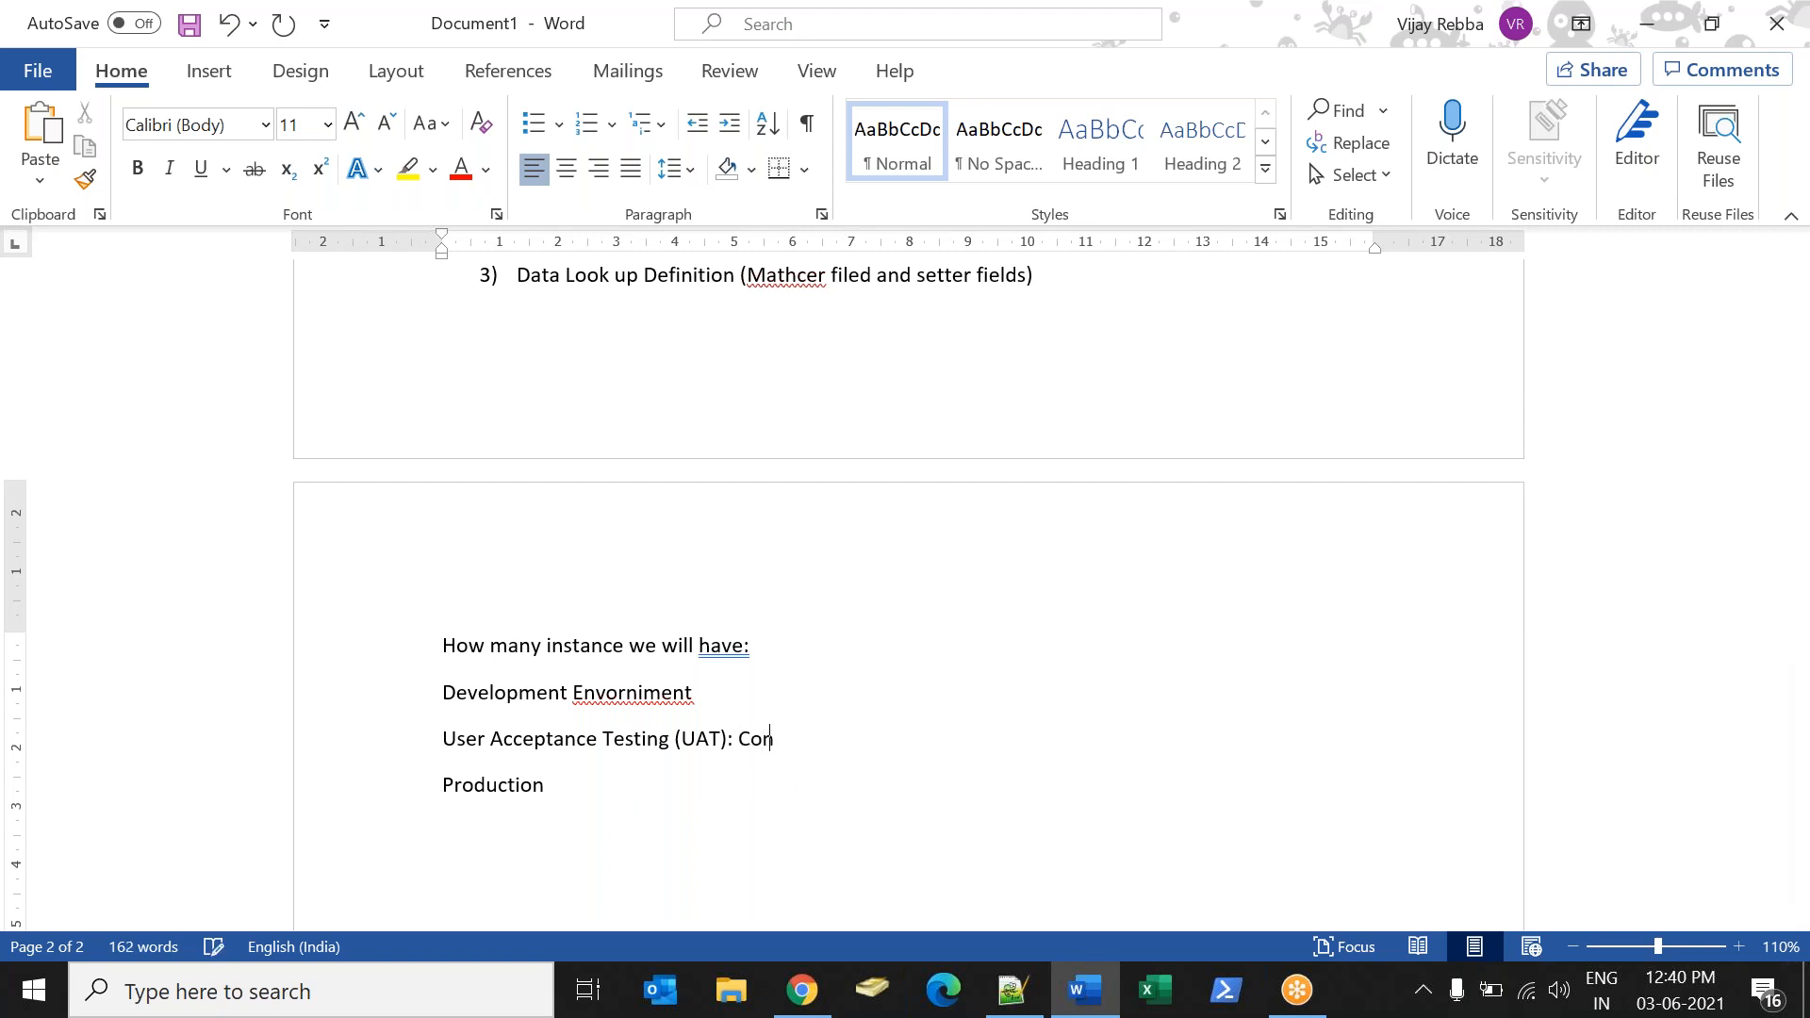
key(BackSpace)
text(lone copy of Production)
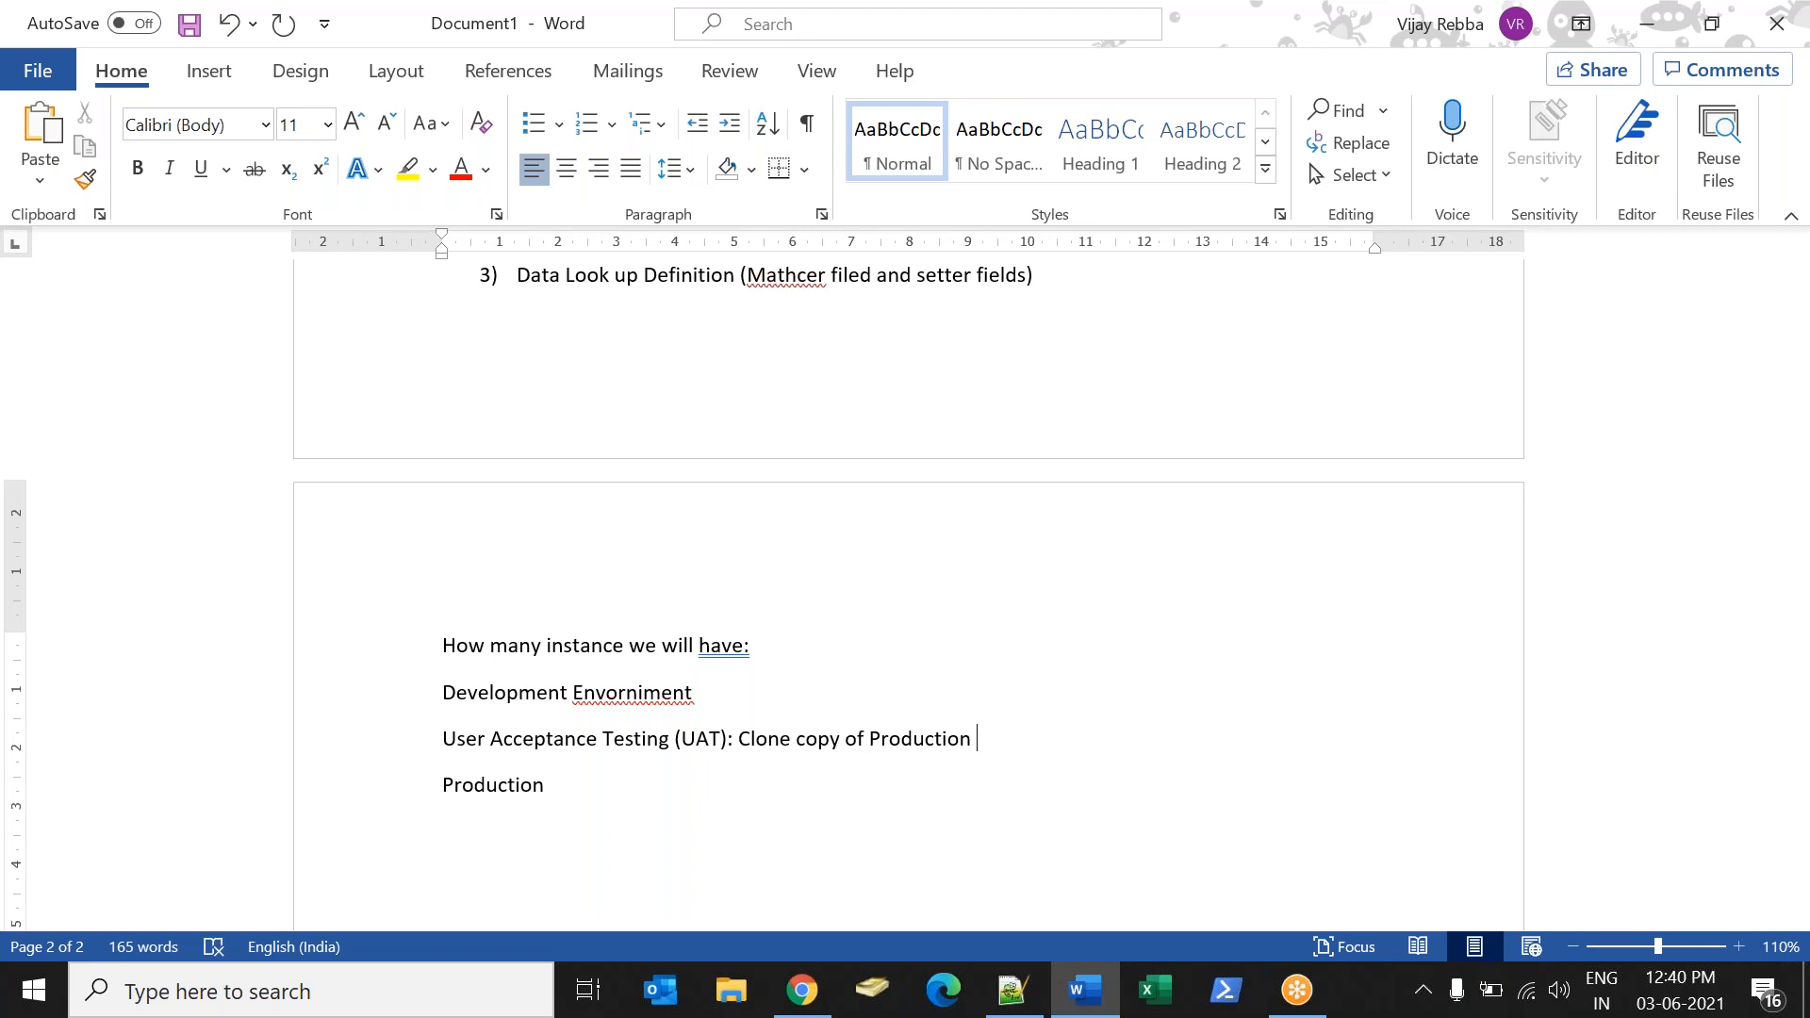
Insert a full-width dotted divider below the Production line using a row of asterisks, and add blank lines after it.
click(418, 765)
click(501, 800)
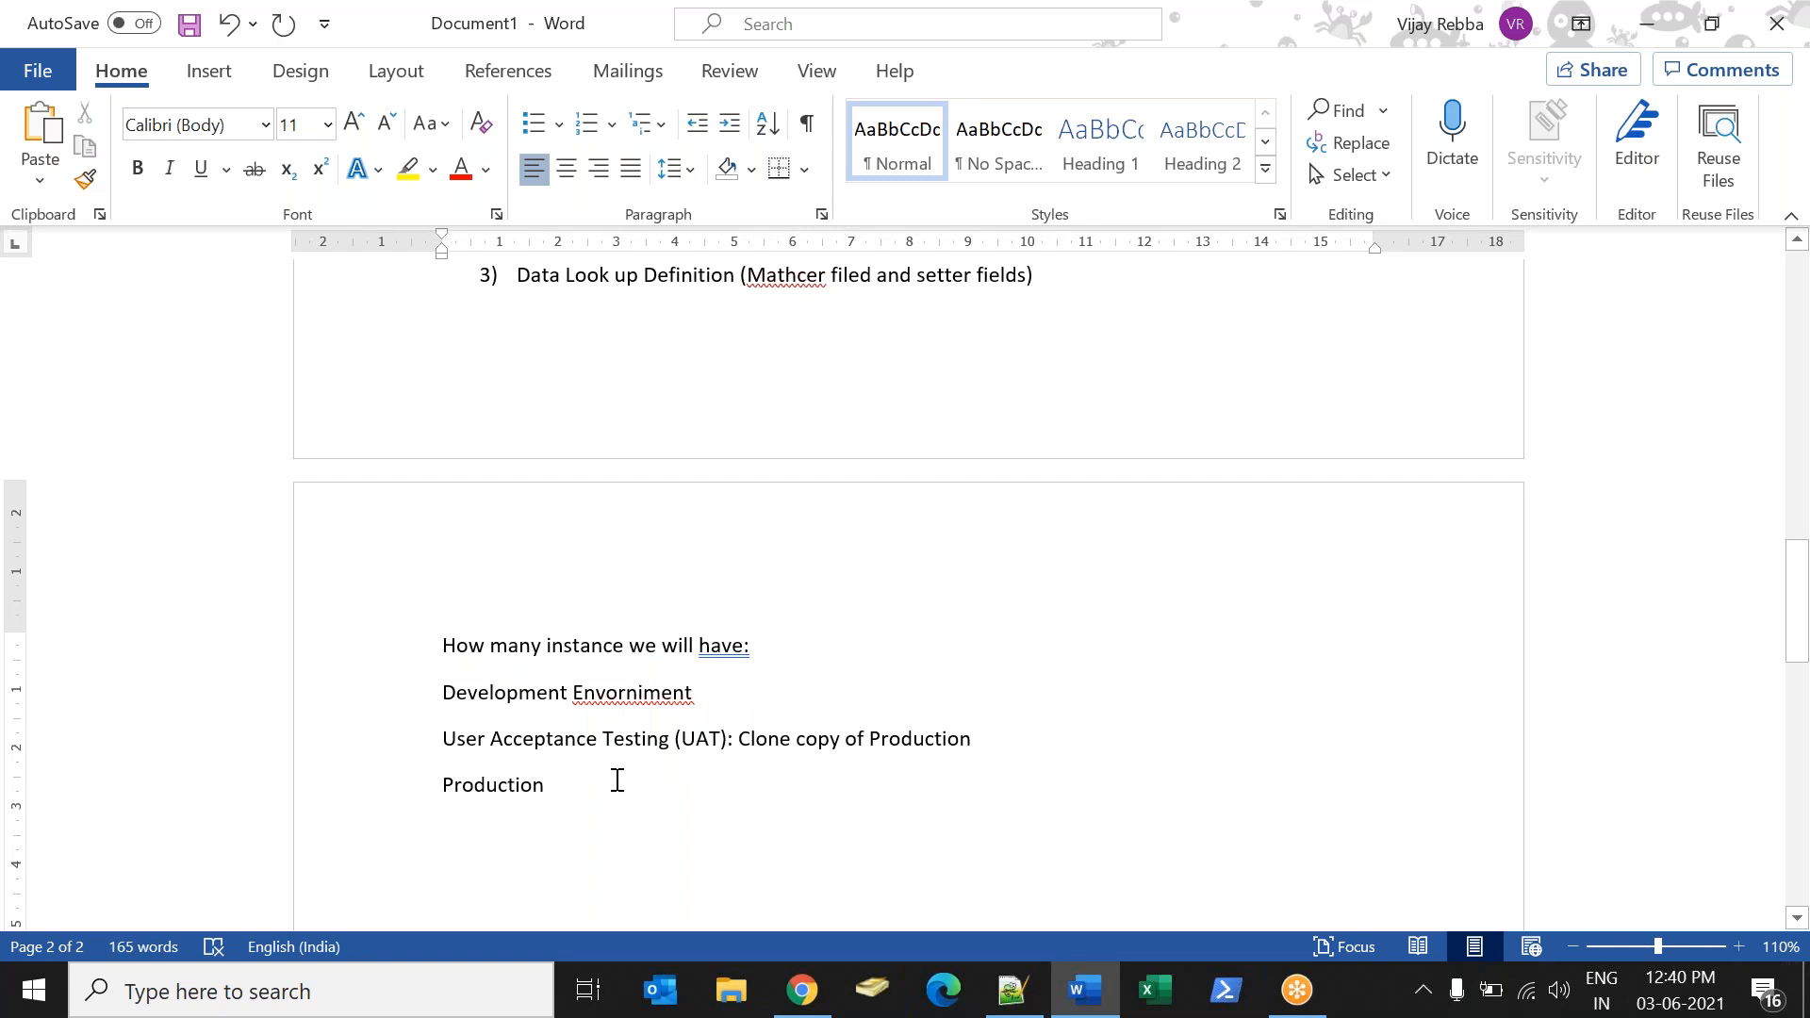
key(Return)
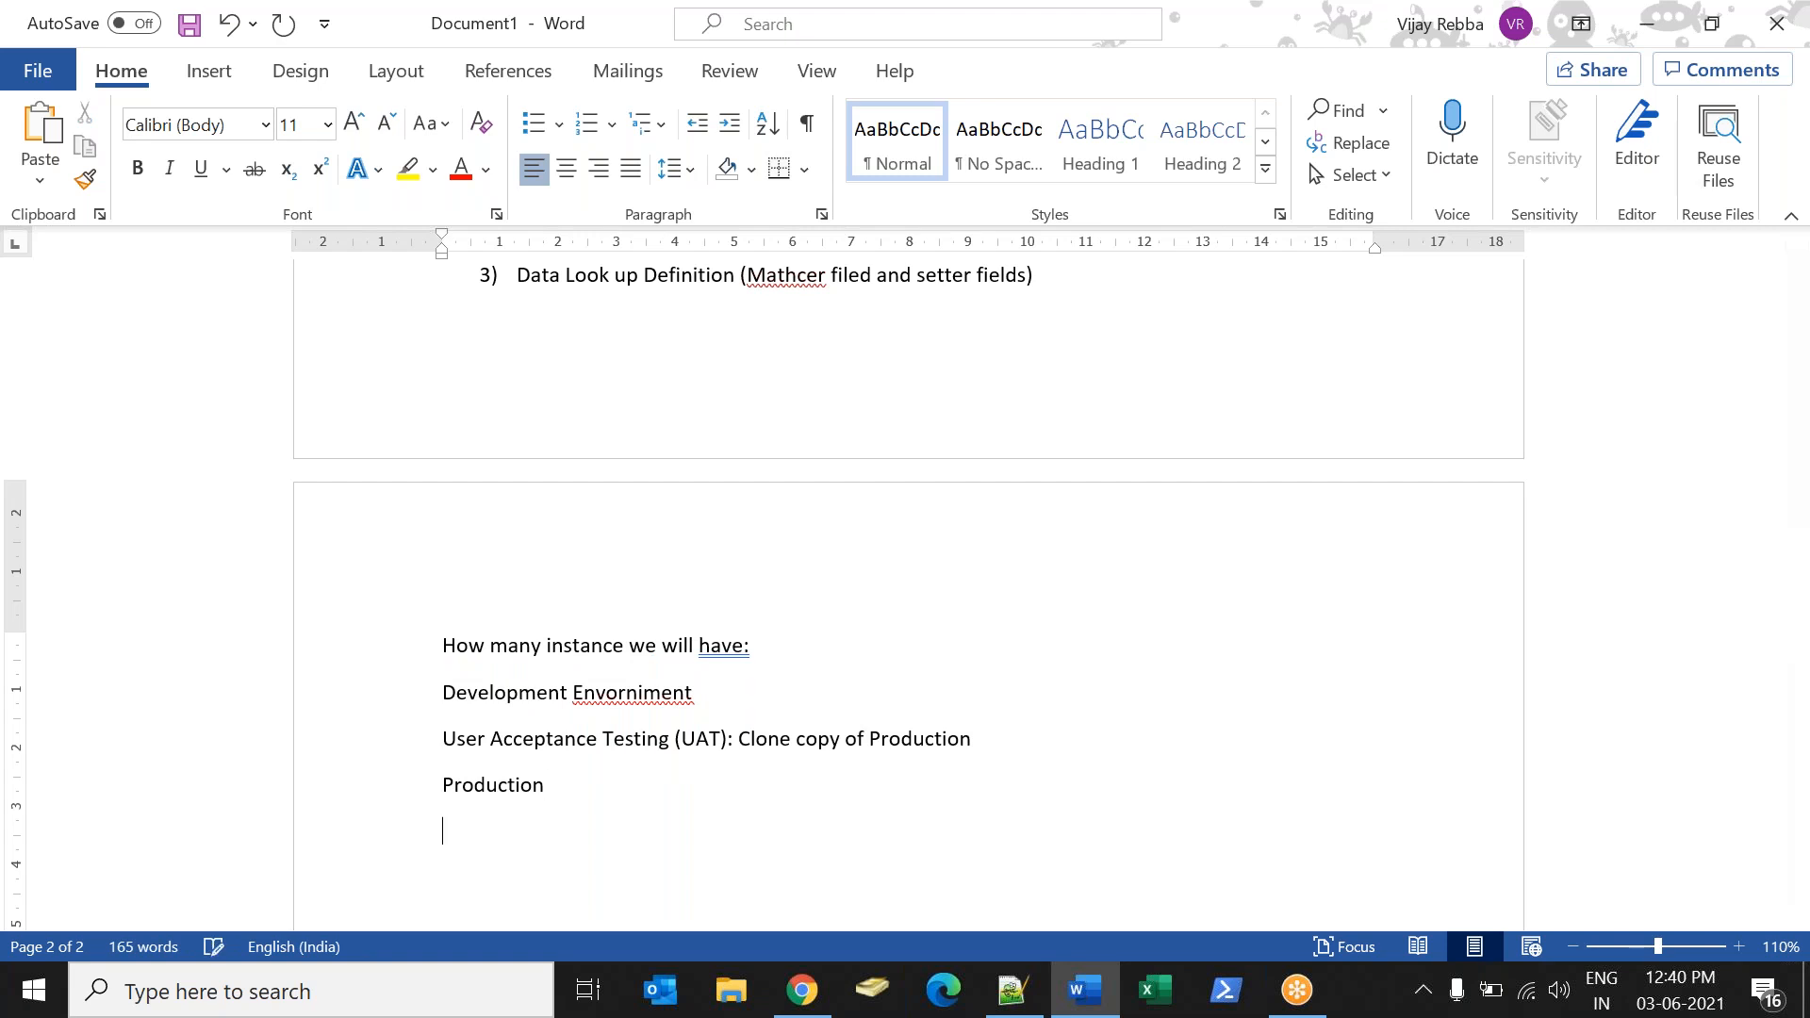
text(***************************)
key(Return)
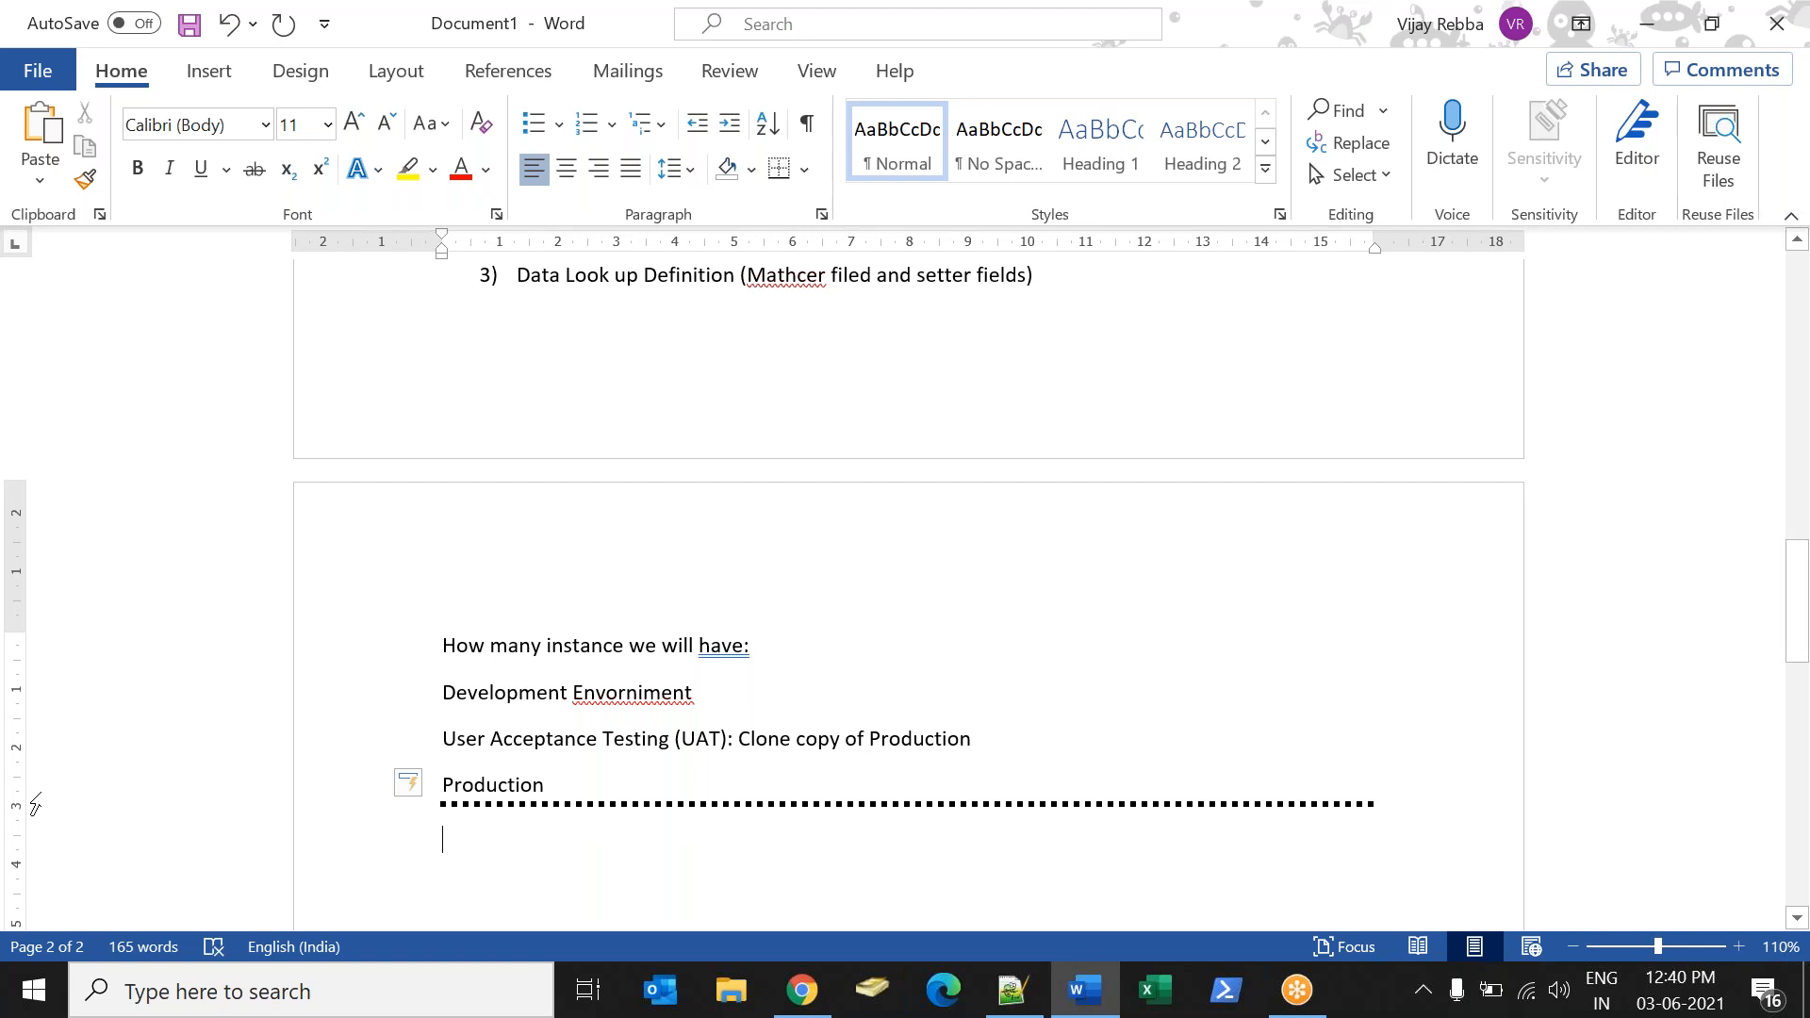
key(Return)
key(Return)
key(Return)
key(Return)
key(Return)
key(Return)
key(Return)
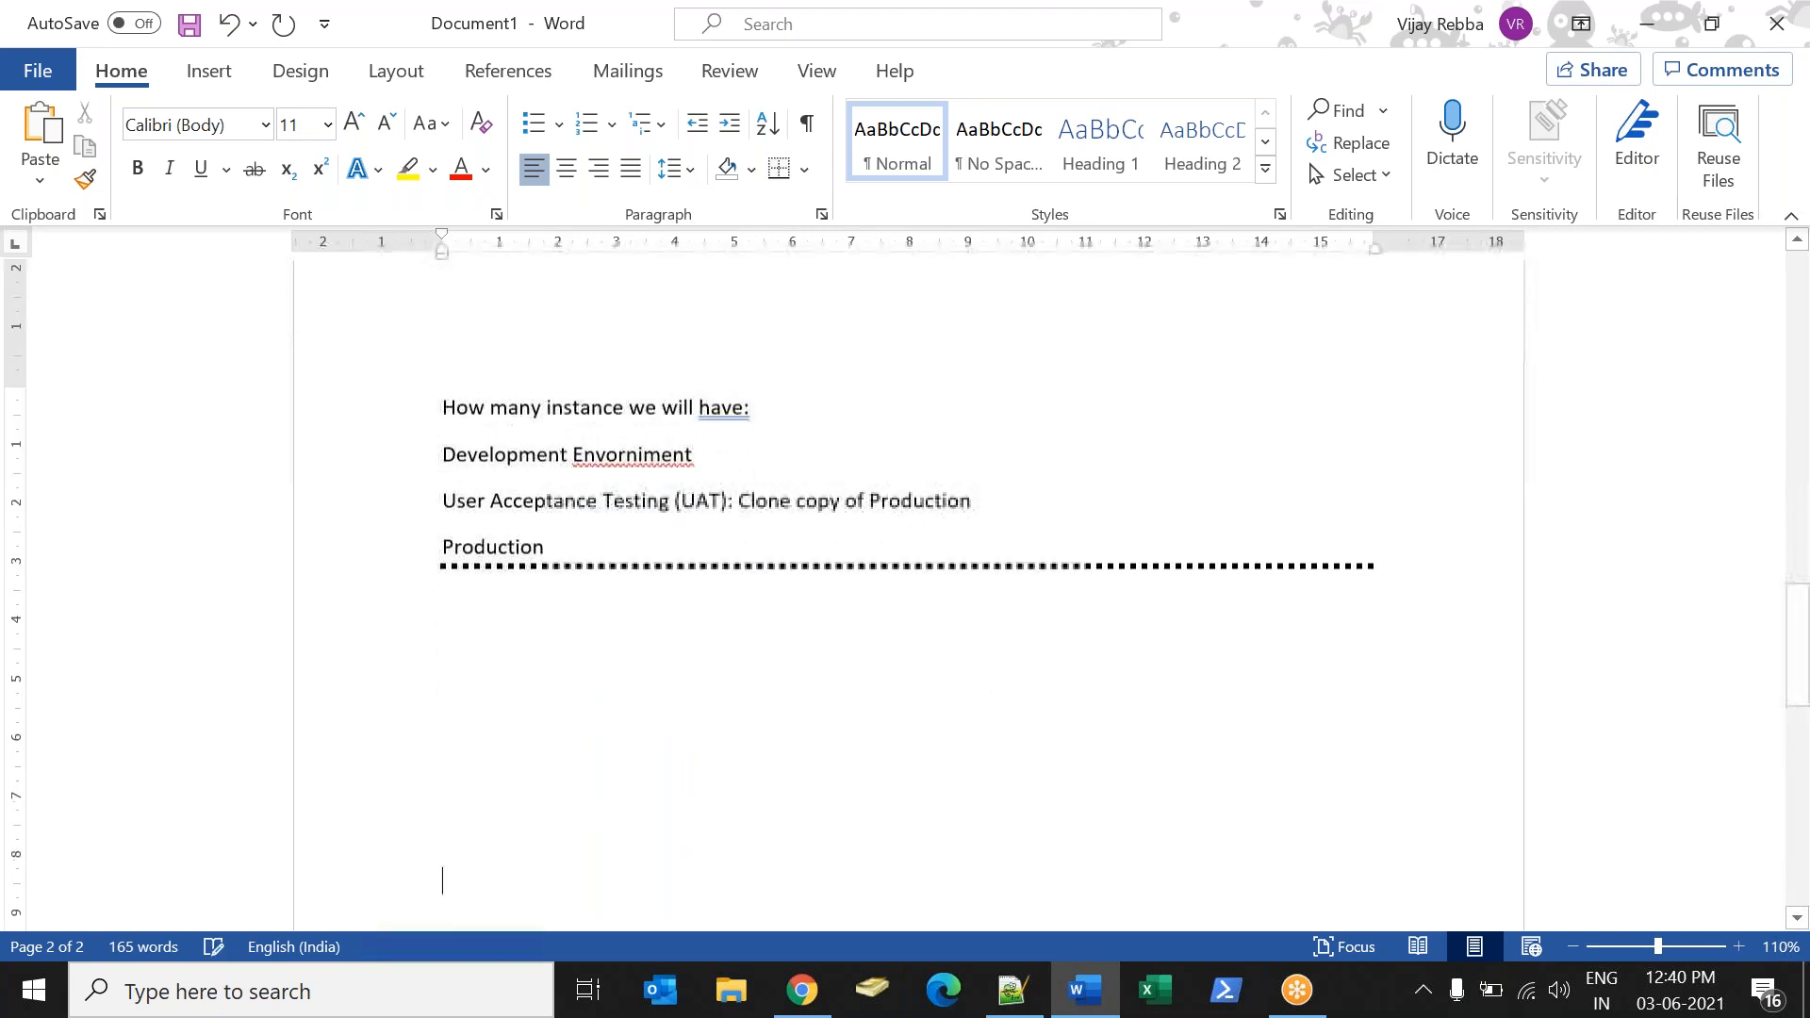
Write the heading "#usecase:" below the dotted divider, leaving an empty line above it.
click(444, 790)
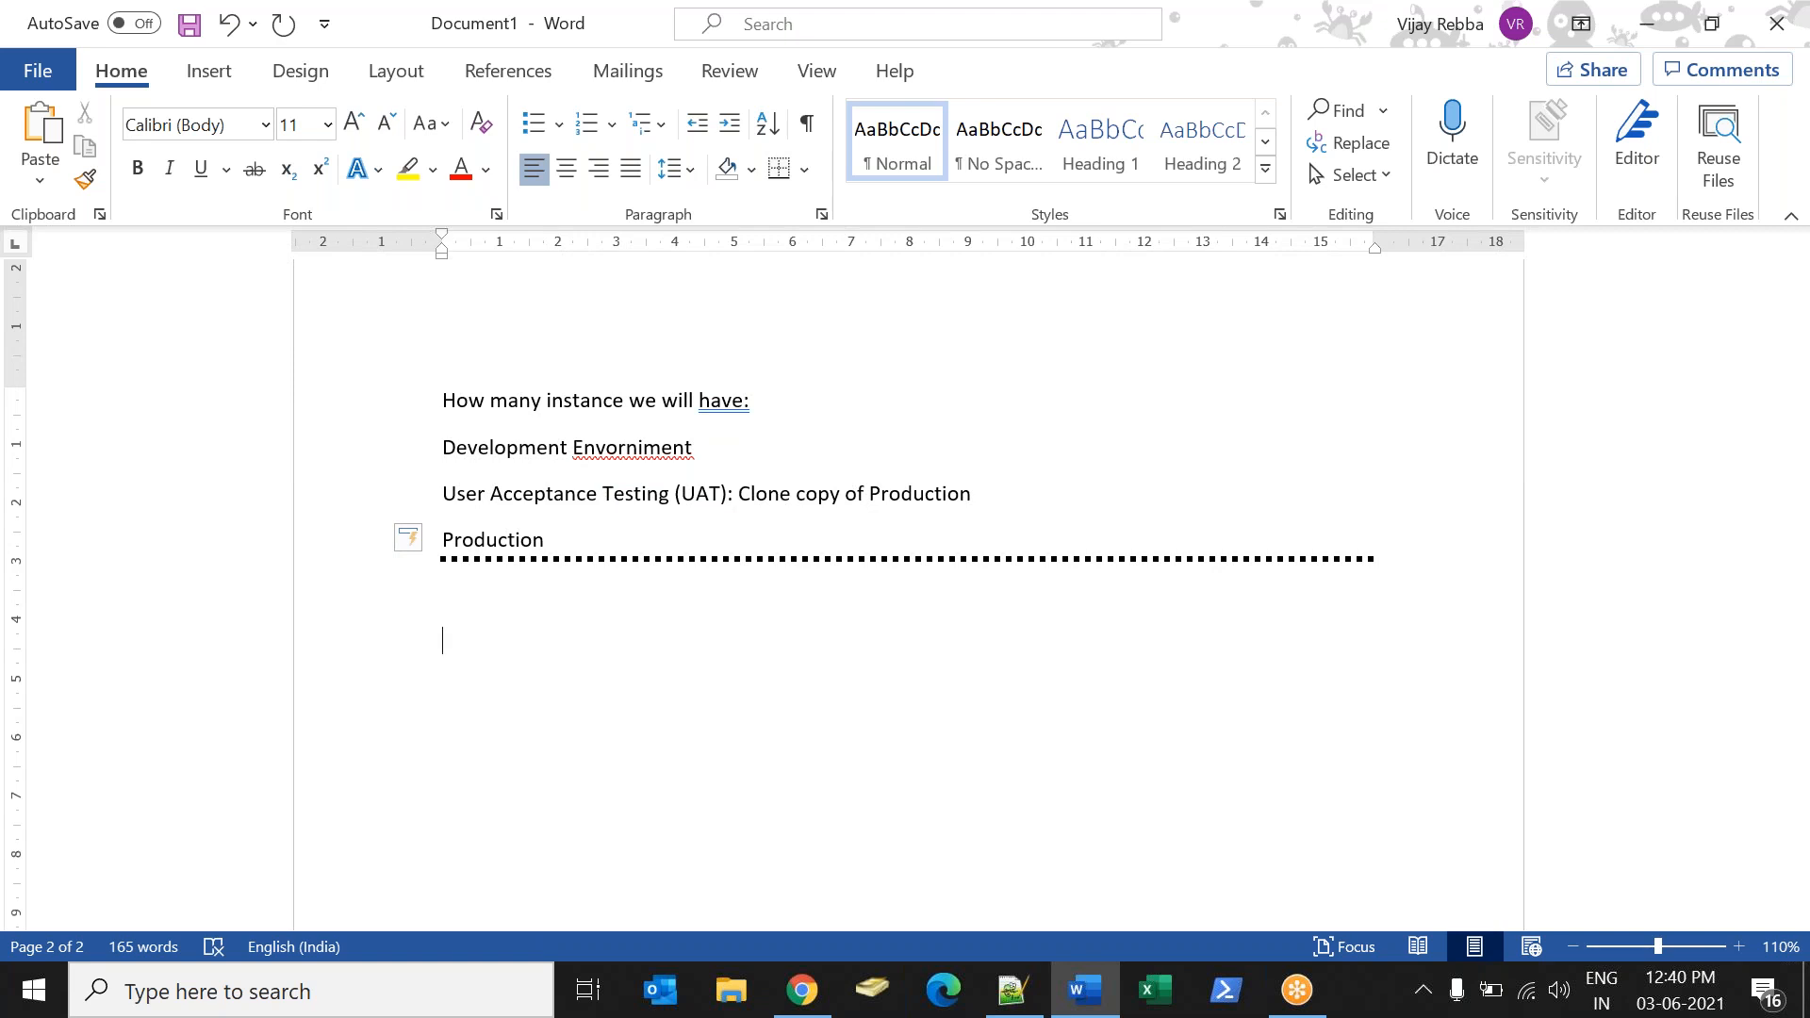
text(#usecase:)
key(Return)
Write "Create a custom Application called Sony and module called Distributors" below the #usecase: heading.
text(C)
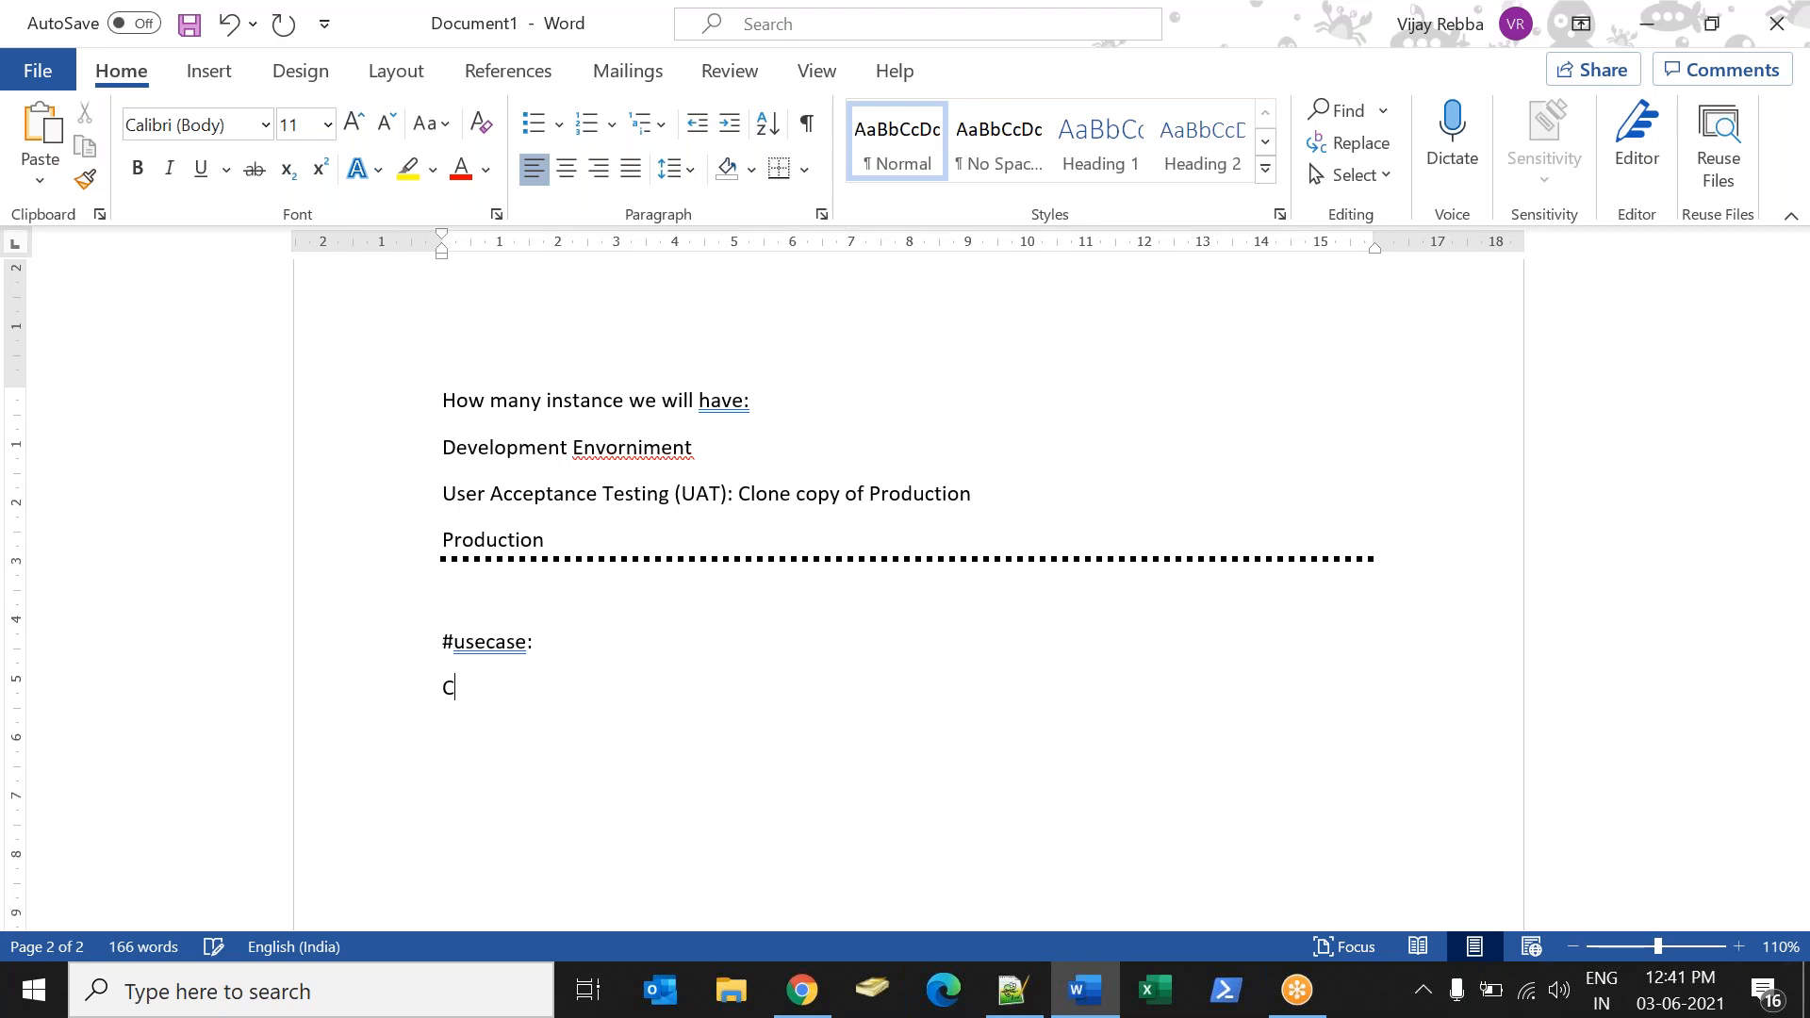
text(reate a custom Applicati)
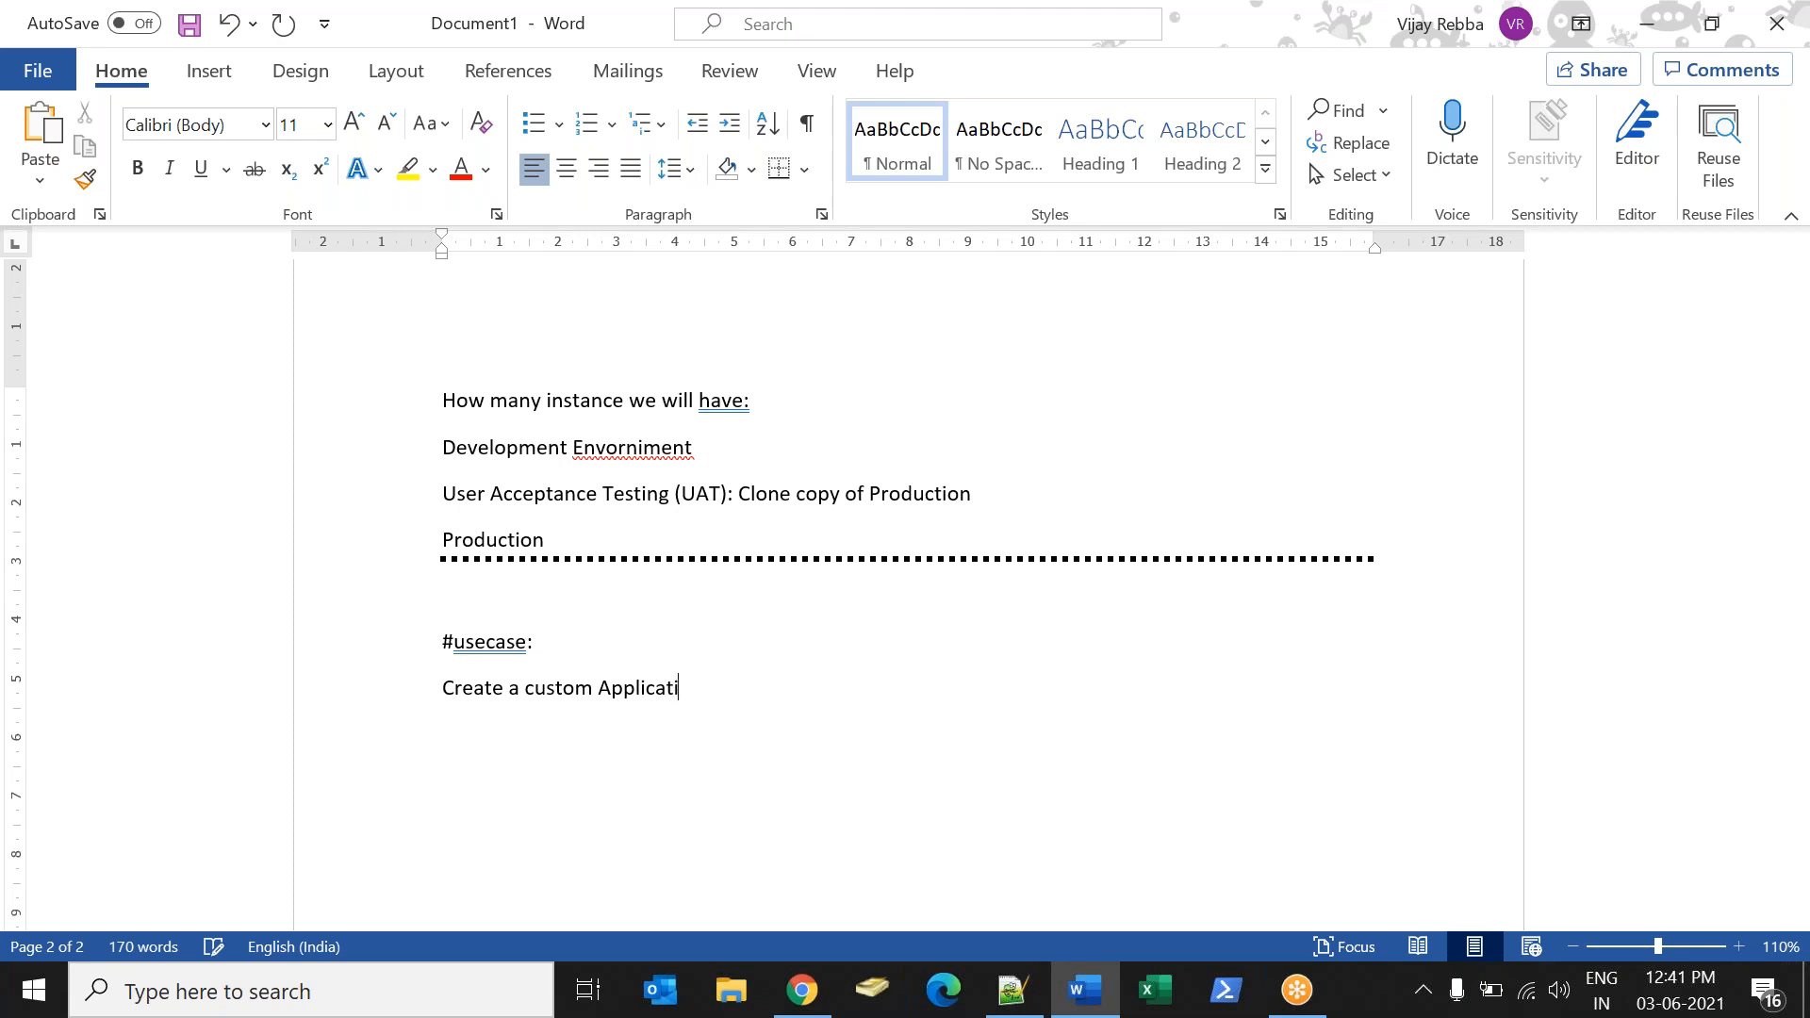
text(o n called Sony and modul)
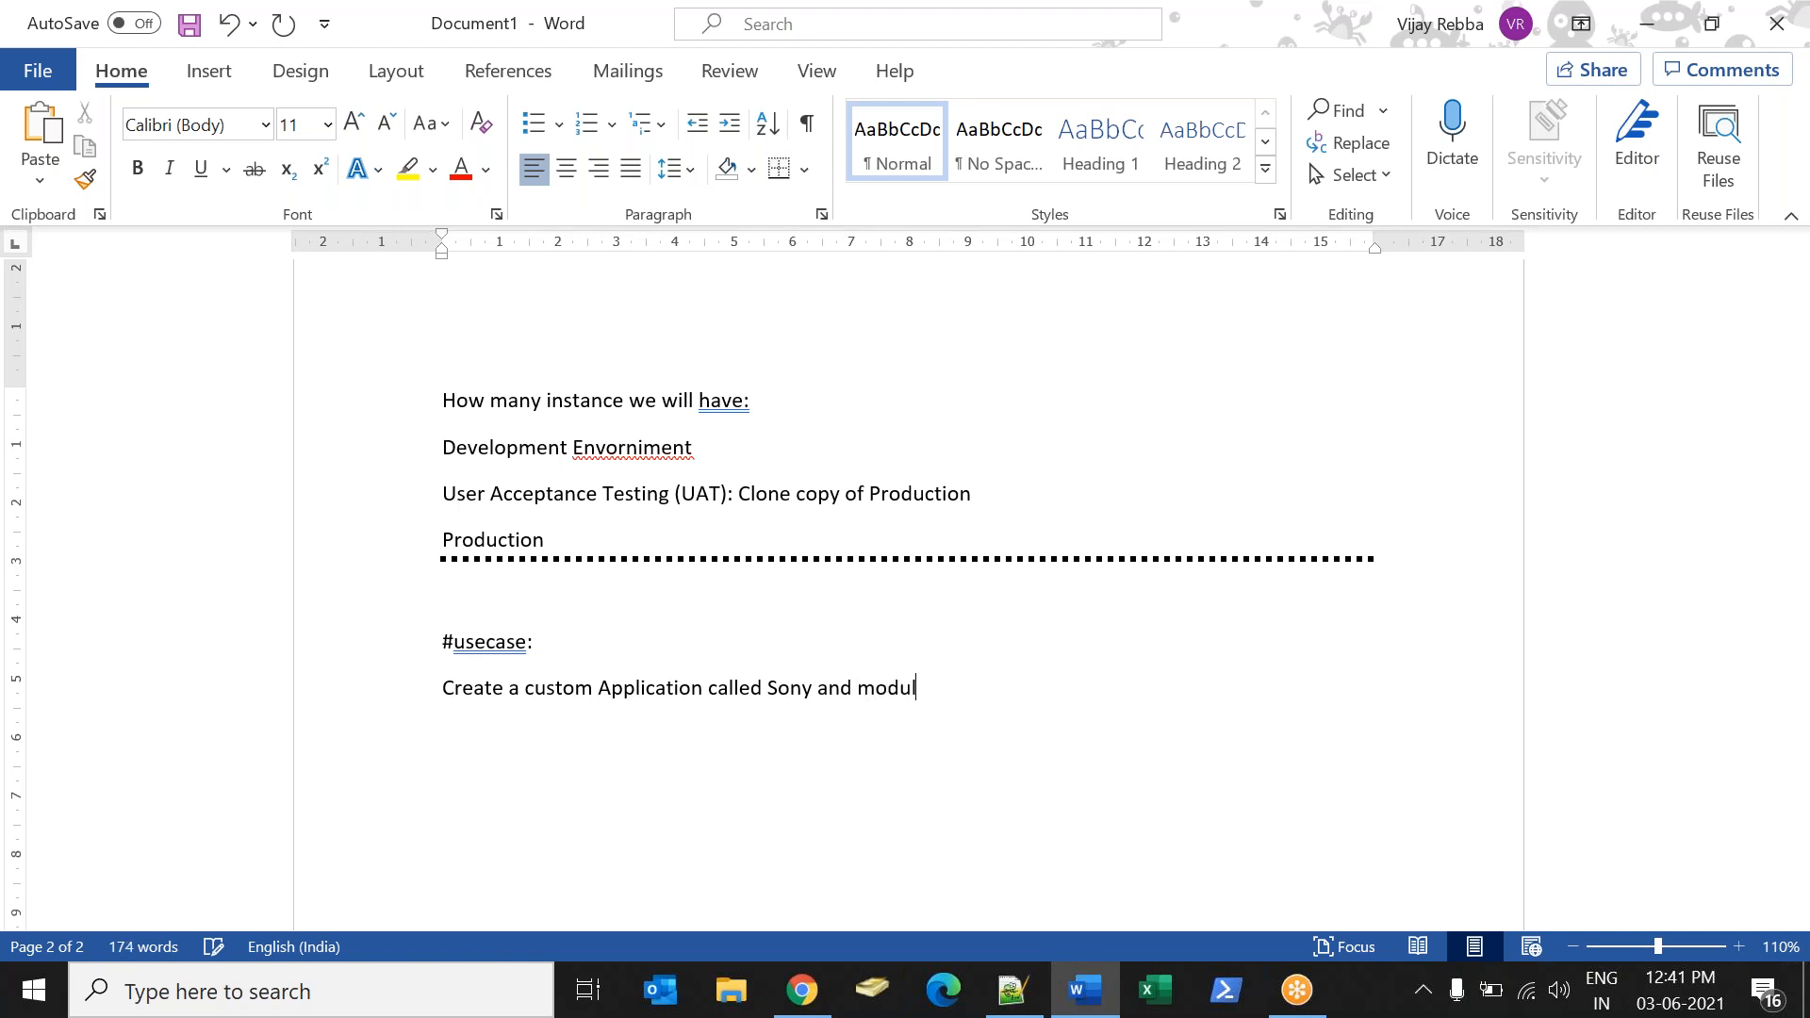
text(e called Distribution)
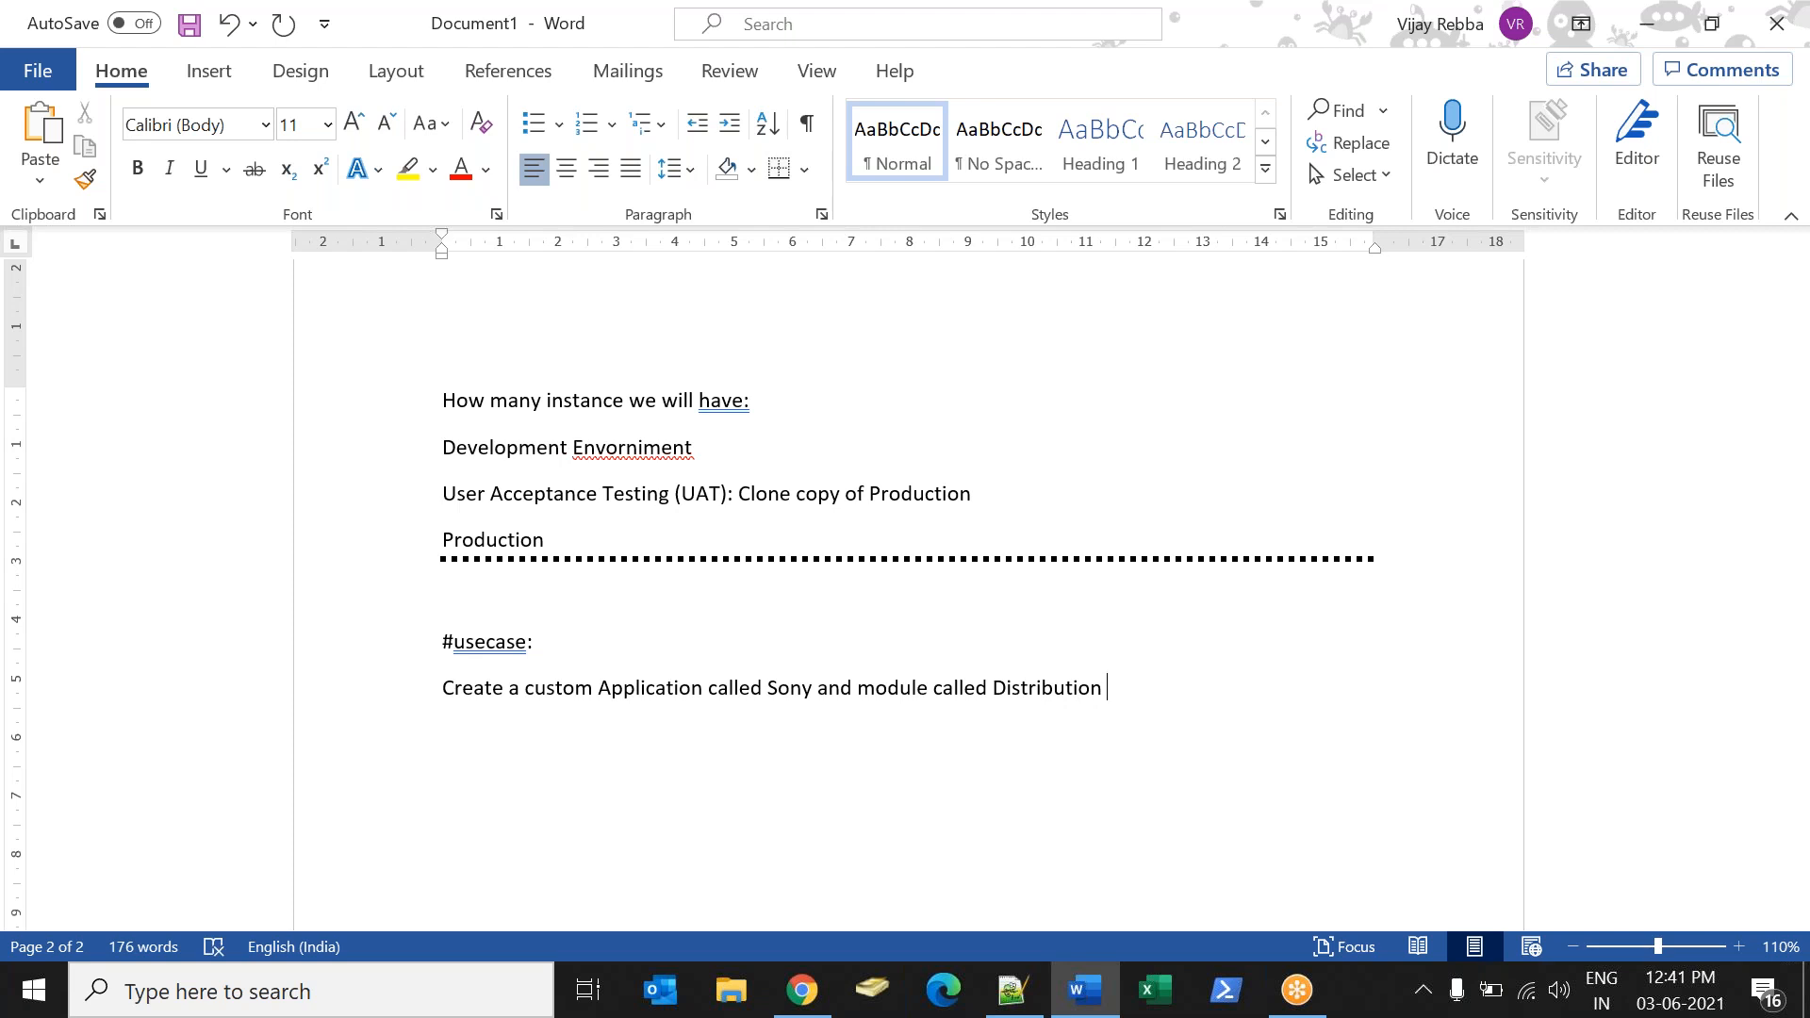
key(BackSpace)
key(BackSpace)
key(BackSpace)
key(BackSpace)
text(o)
Start the field list for the Distributors module with the line "Distributor Name".
key(BackSpace)
text(to)
text(sr)
text(s)
text(Dis)
text(tribution)
key(BackSpace)
key(BackSpace)
text(ors)
key(BackSpace)
key(BackSpace)
key(BackSpace)
key(BackSpace)
text(or Name)
key(Return)
Add "Distributor Location" as the second field of the use case.
text(Distributo)
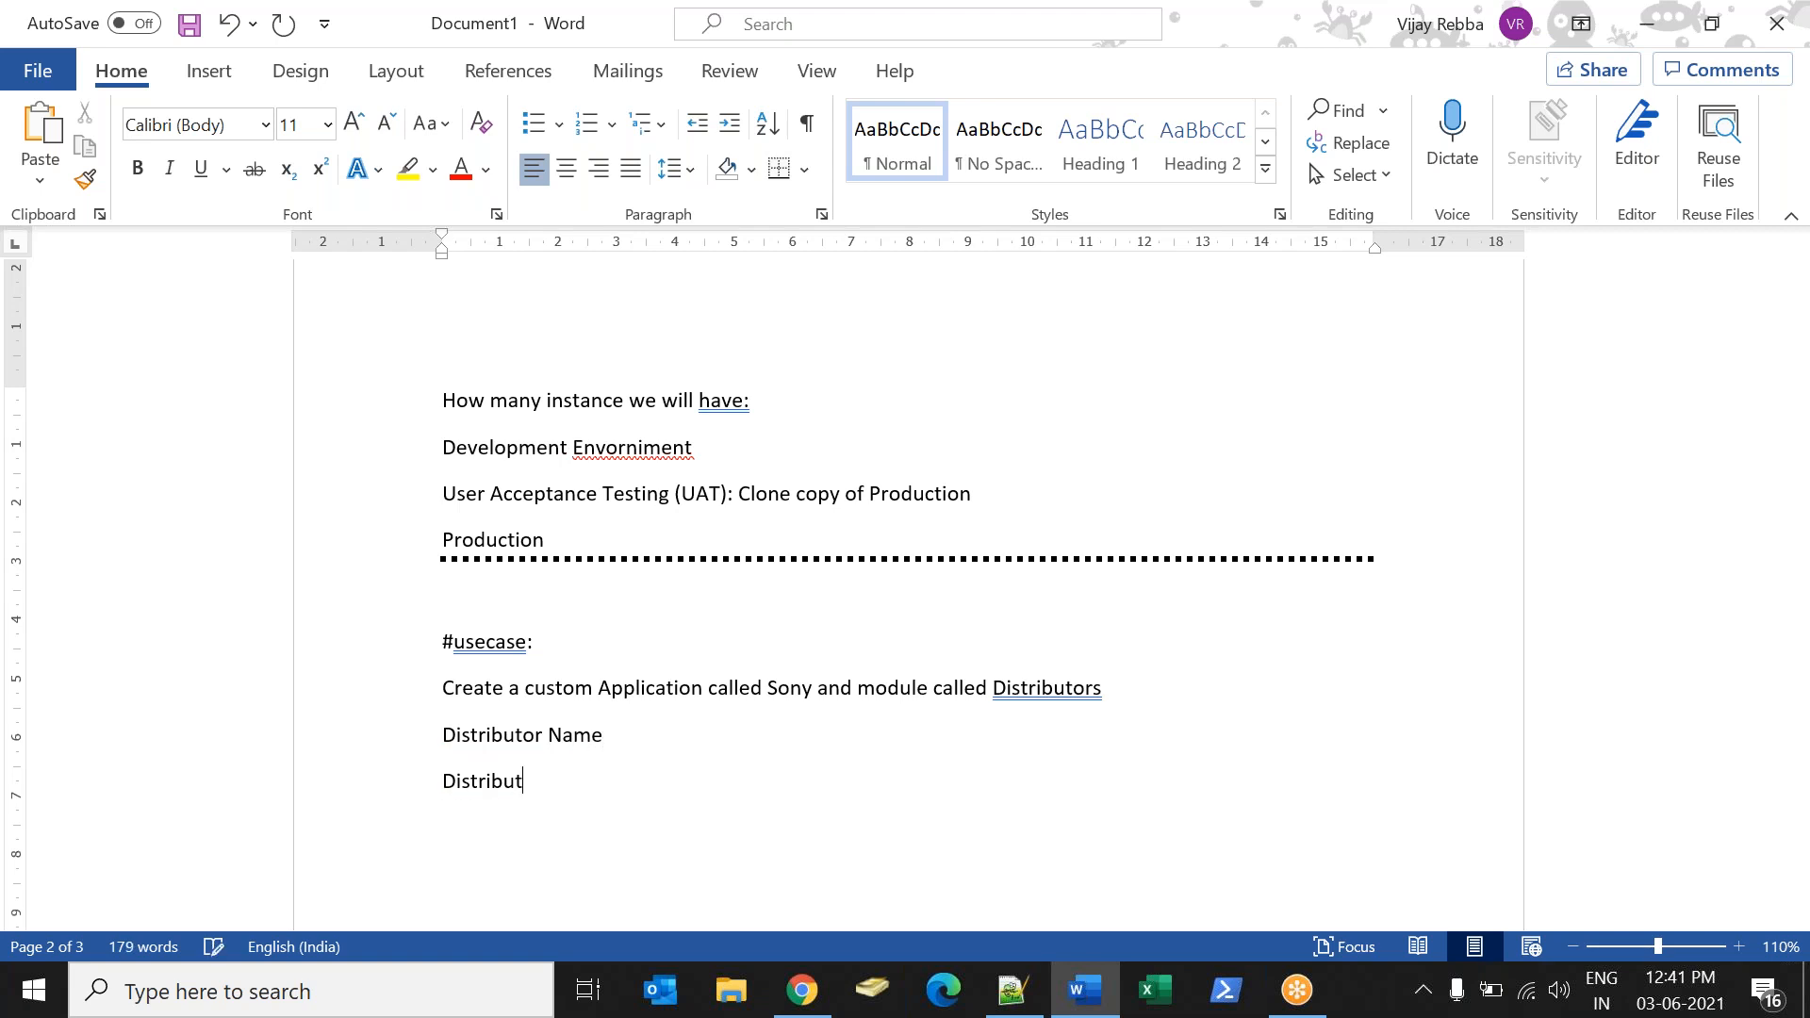
text(r )
text(LocalA)
key(BackSpace)
key(BackSpace)
text(tion)
key(Return)
Add the fields Country, City and comments on separate lines below Distributor Location.
text(City)
key(Return)
key(BackSpace)
key(BackSpace)
key(BackSpace)
key(BackSpace)
text(ounty)
key(BackSpace)
key(BackSpace)
text(try)
key(Return)
text(City)
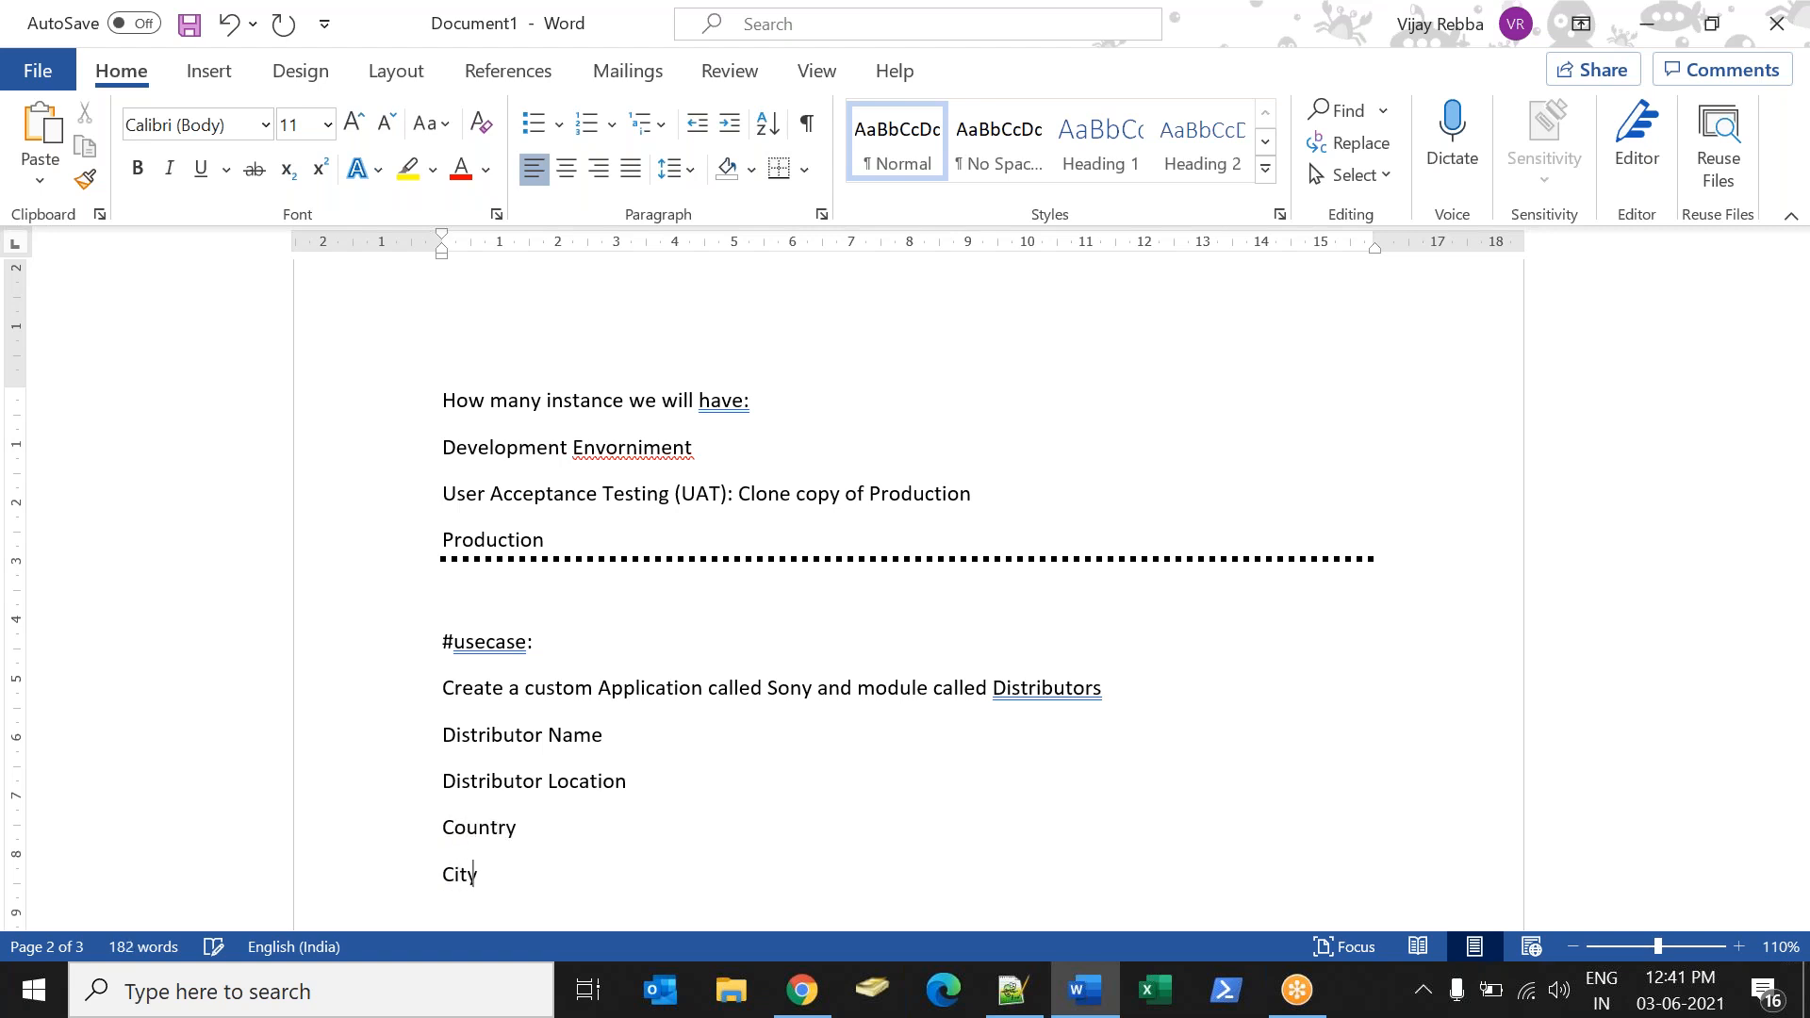
key(Return)
text(comments)
Annotate the Distributor Name field with "(Reference ) Sys_user".
click(627, 751)
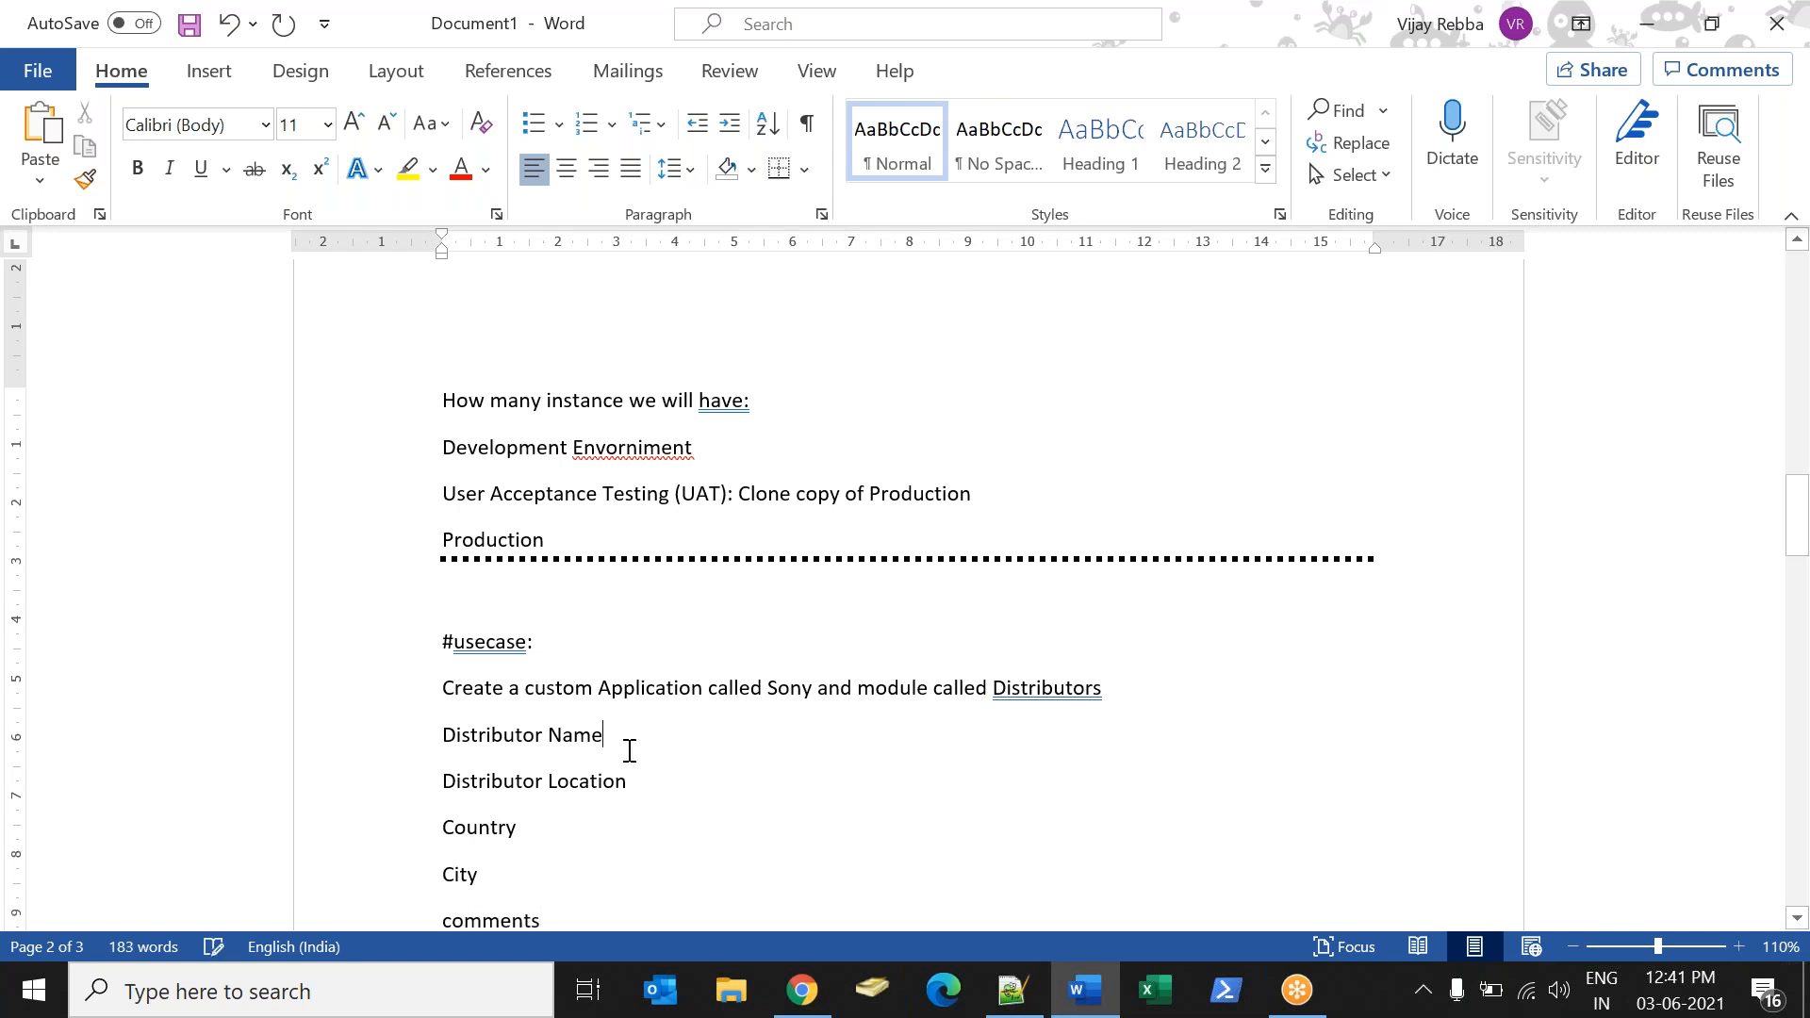
text((Referen)
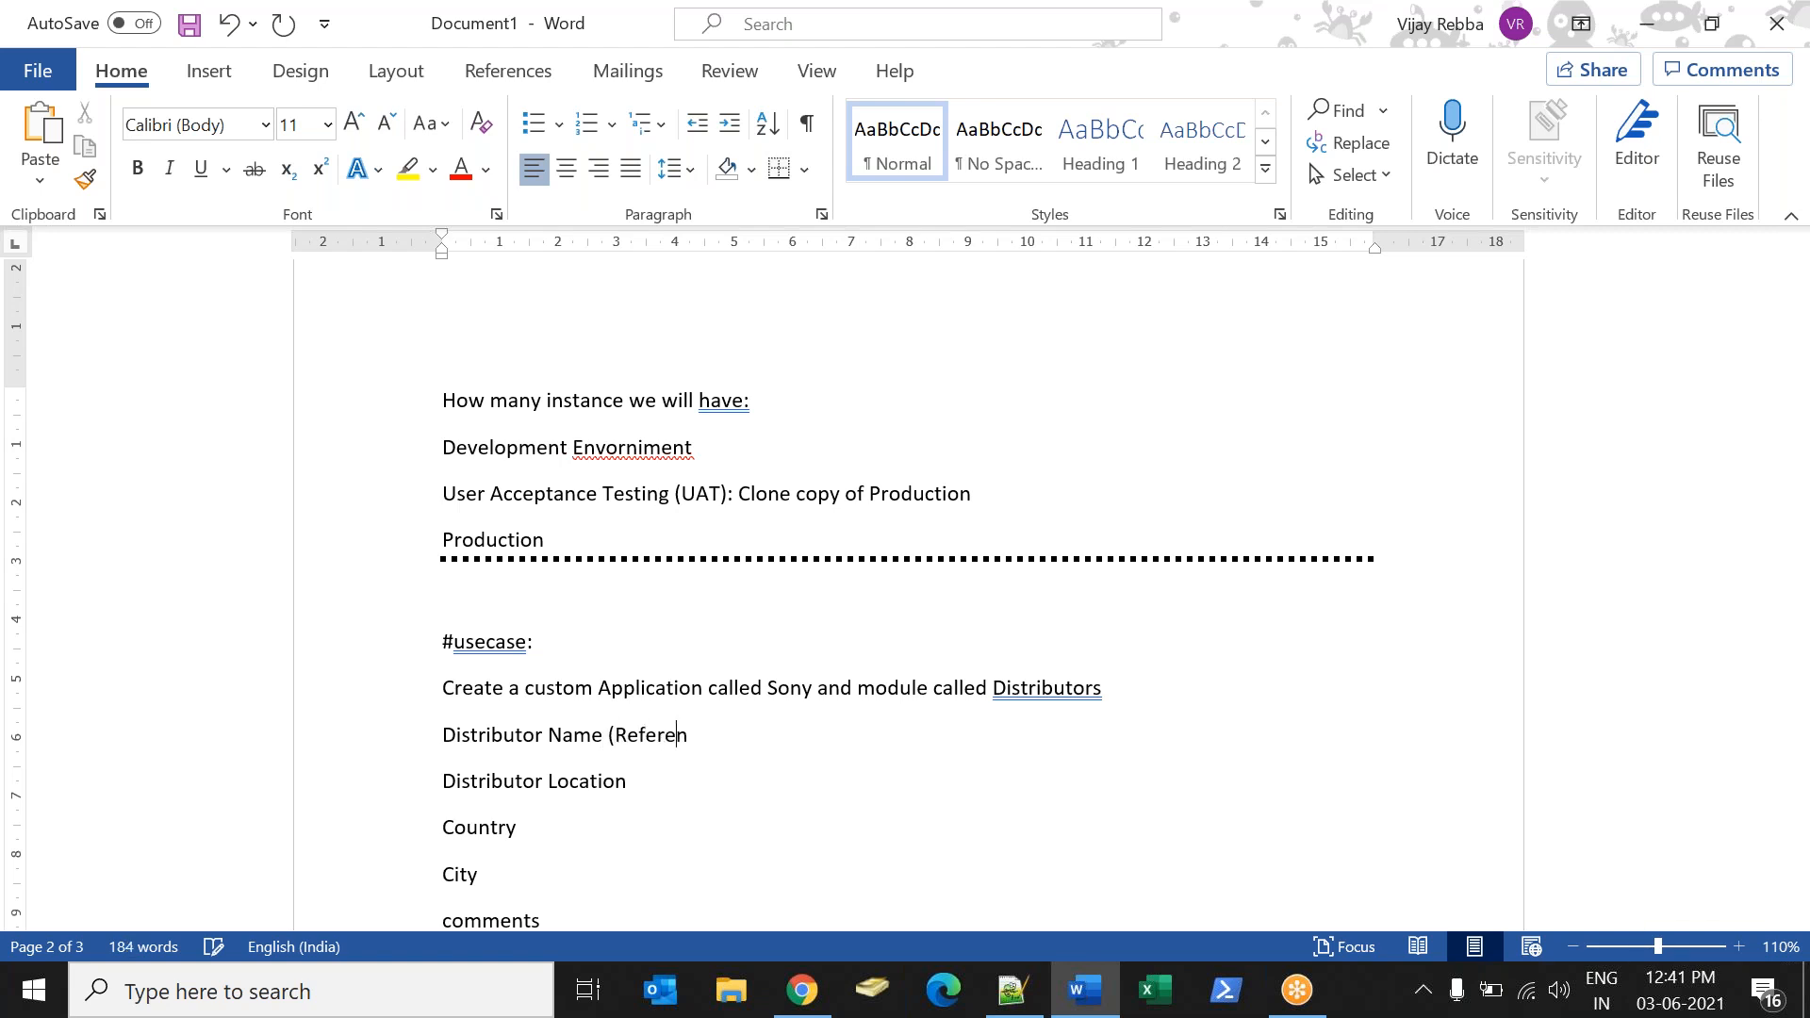
text(ce ) Sys_us)
text(er)
Annotate the Distributor Location field with ": Reference (cmn_location)".
key(Down)
text(: Re)
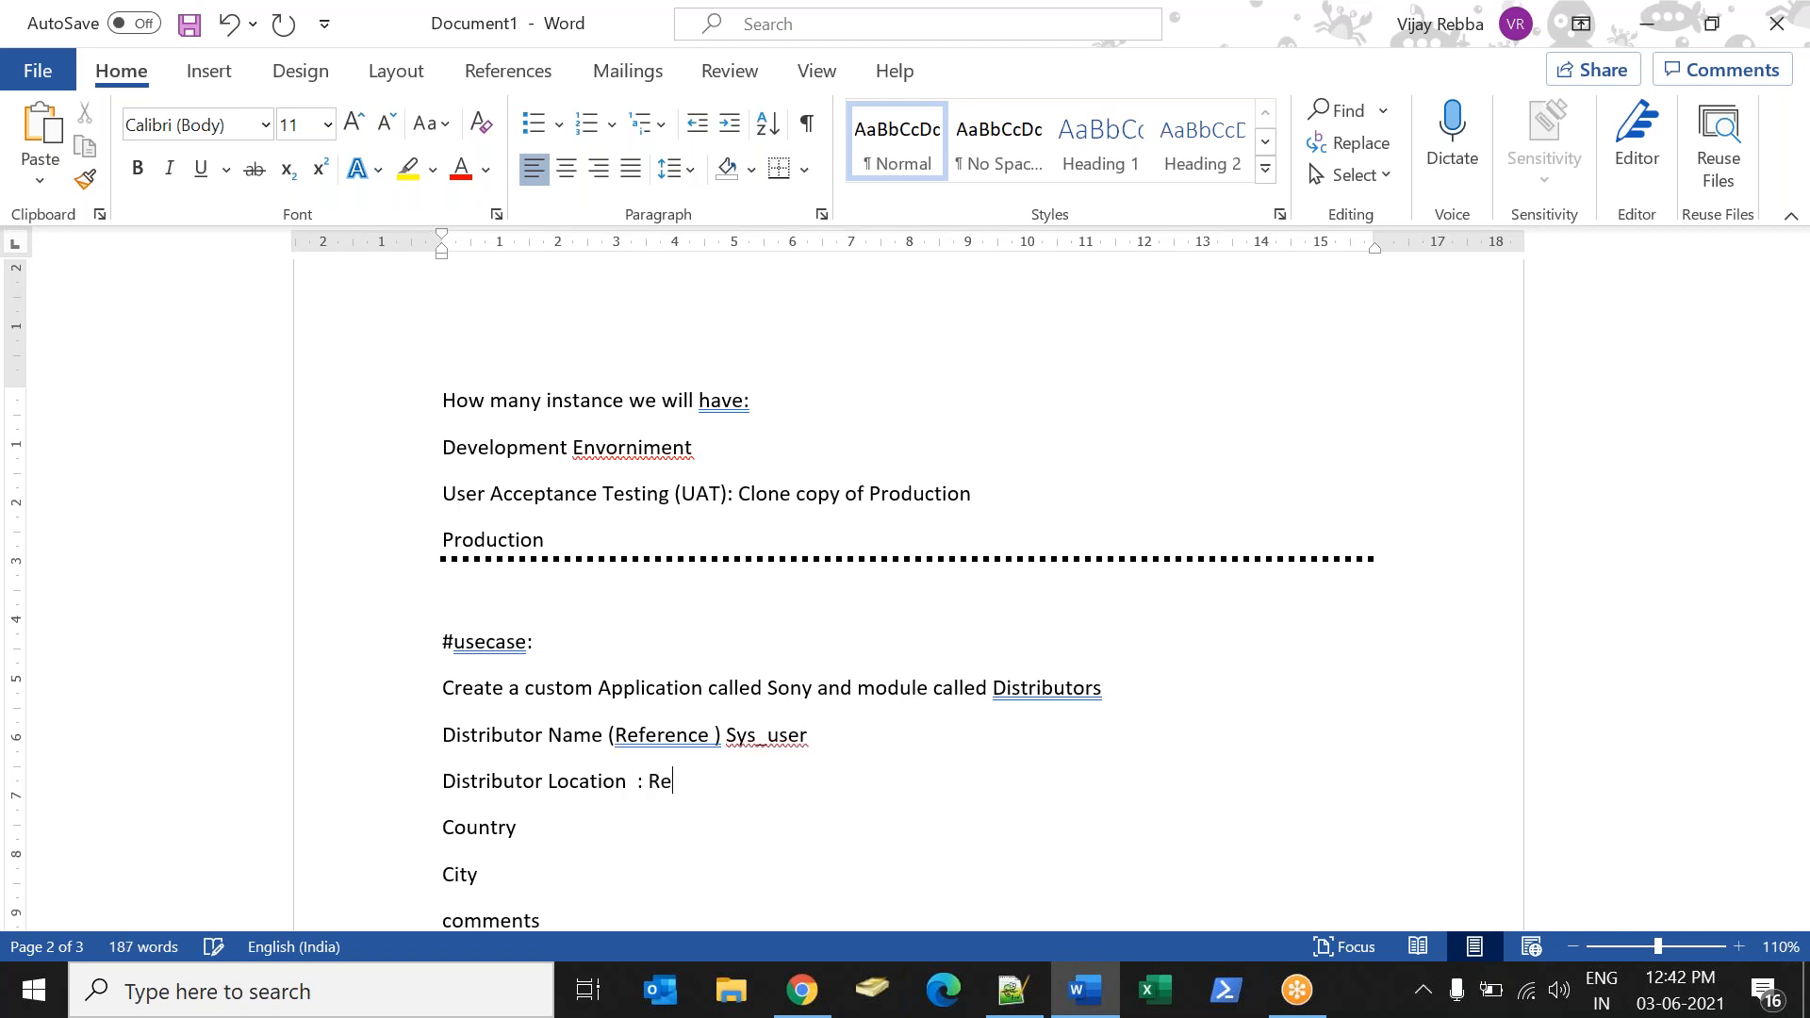
text(ference (cmn_location))
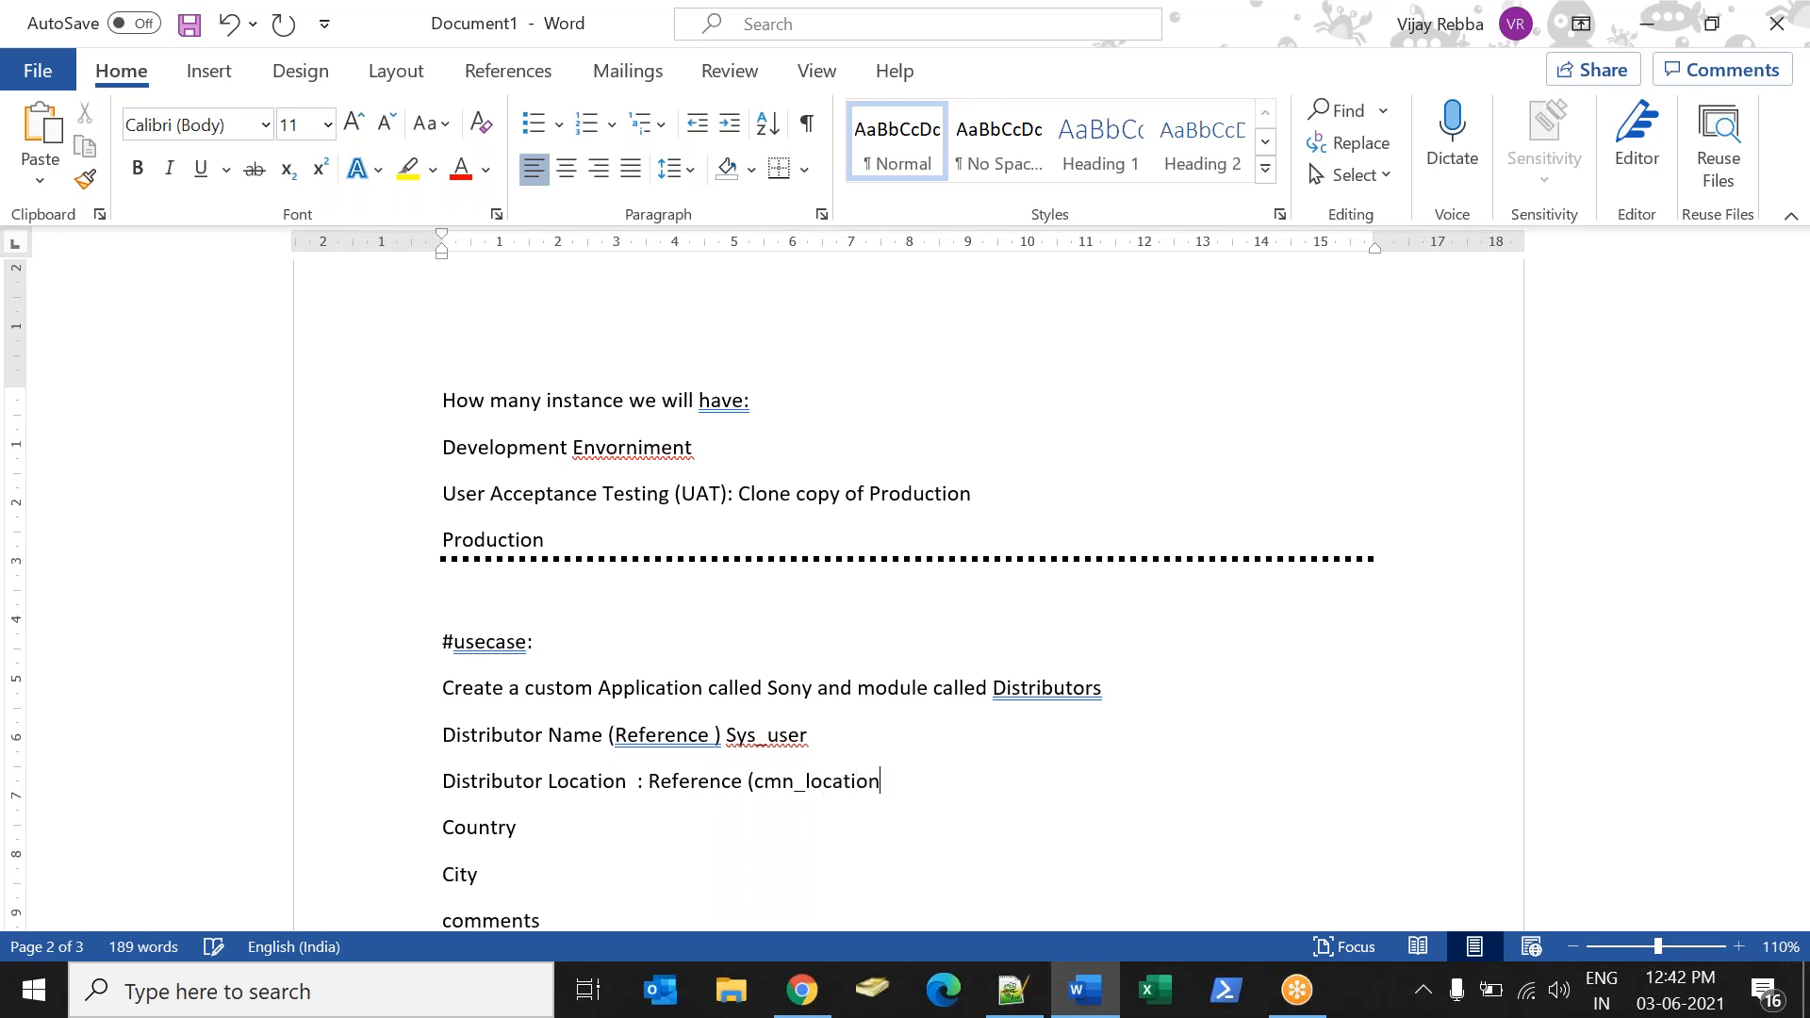
Annotate the Country field with ": Choice (India , USA & UK)".
key(Down)
text(: Chouce)
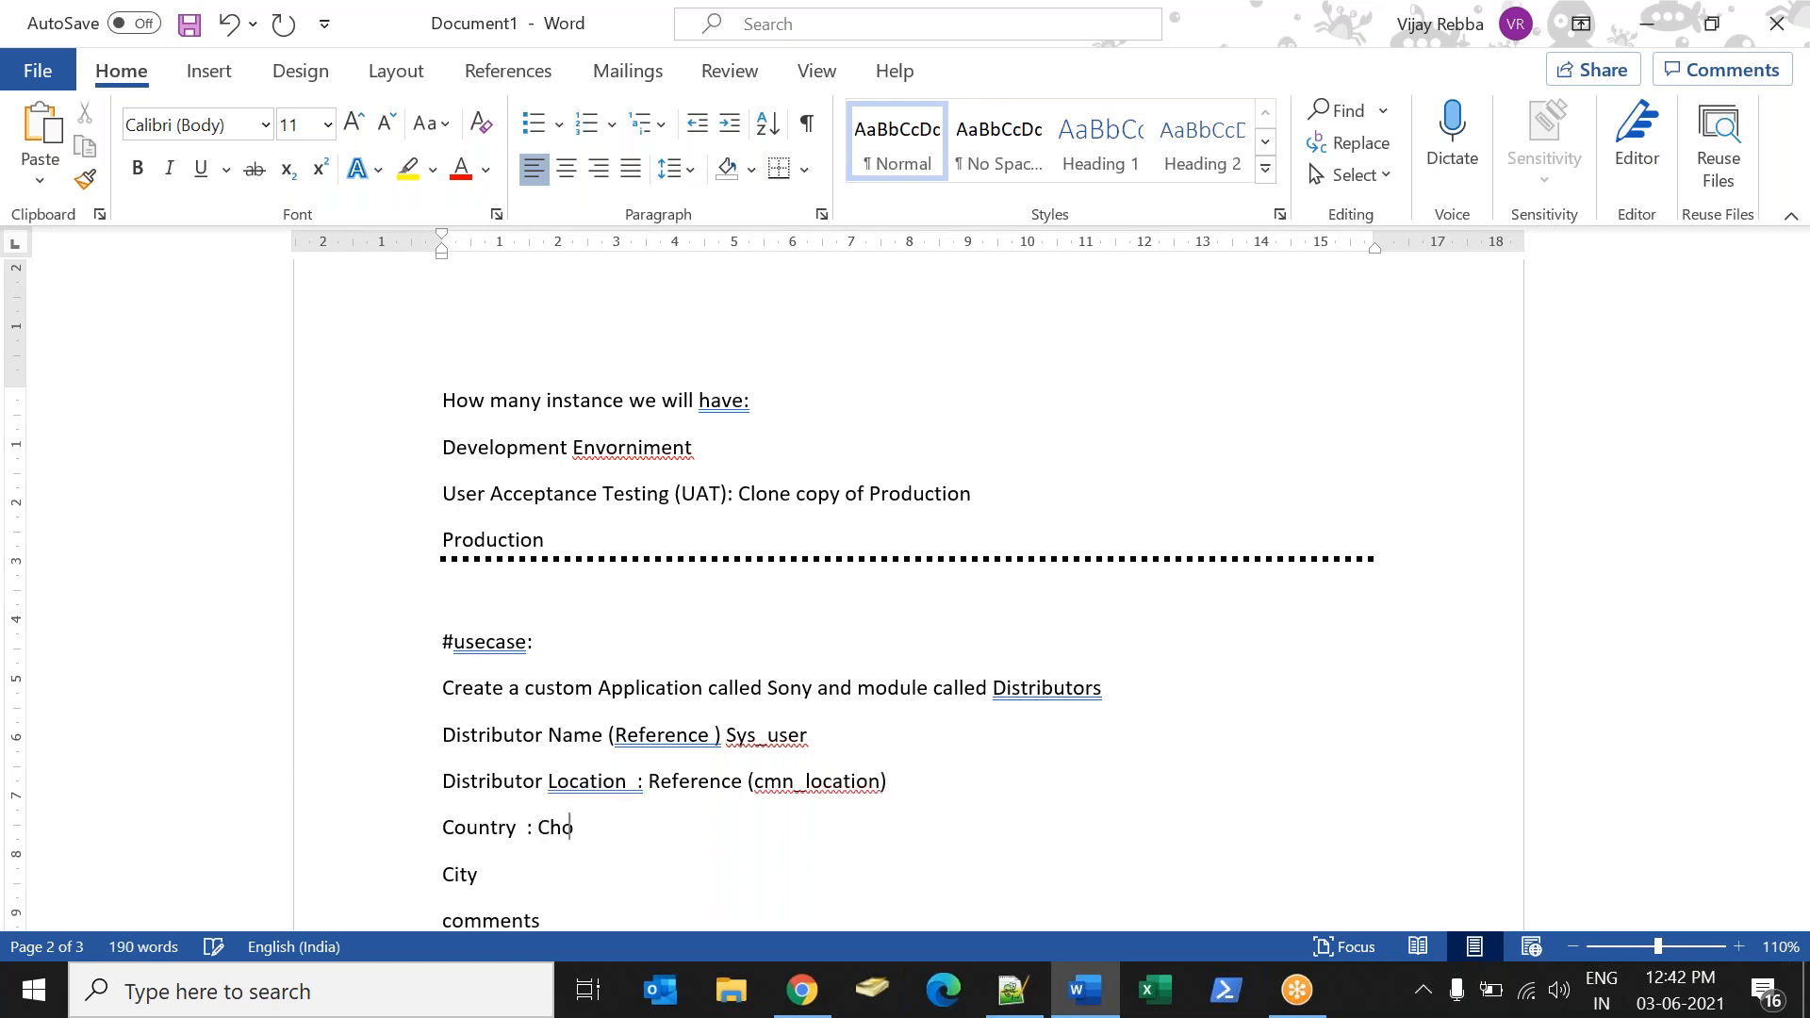
key(BackSpace)
key(BackSpace)
key(BackSpace)
text(ice (Inidan)
key(BackSpace)
key(BackSpace)
key(BackSpace)
key(BackSpace)
text(ida,)
key(BackSpace)
key(BackSpace)
key(BackSpace)
key(BackSpace)
key(BackSpace)
text(dia , USA<)
key(BackSpace)
text(& UK))
Add the example cities "Hyderabad , New Del" after the City field.
click(487, 874)
text(Hydera)
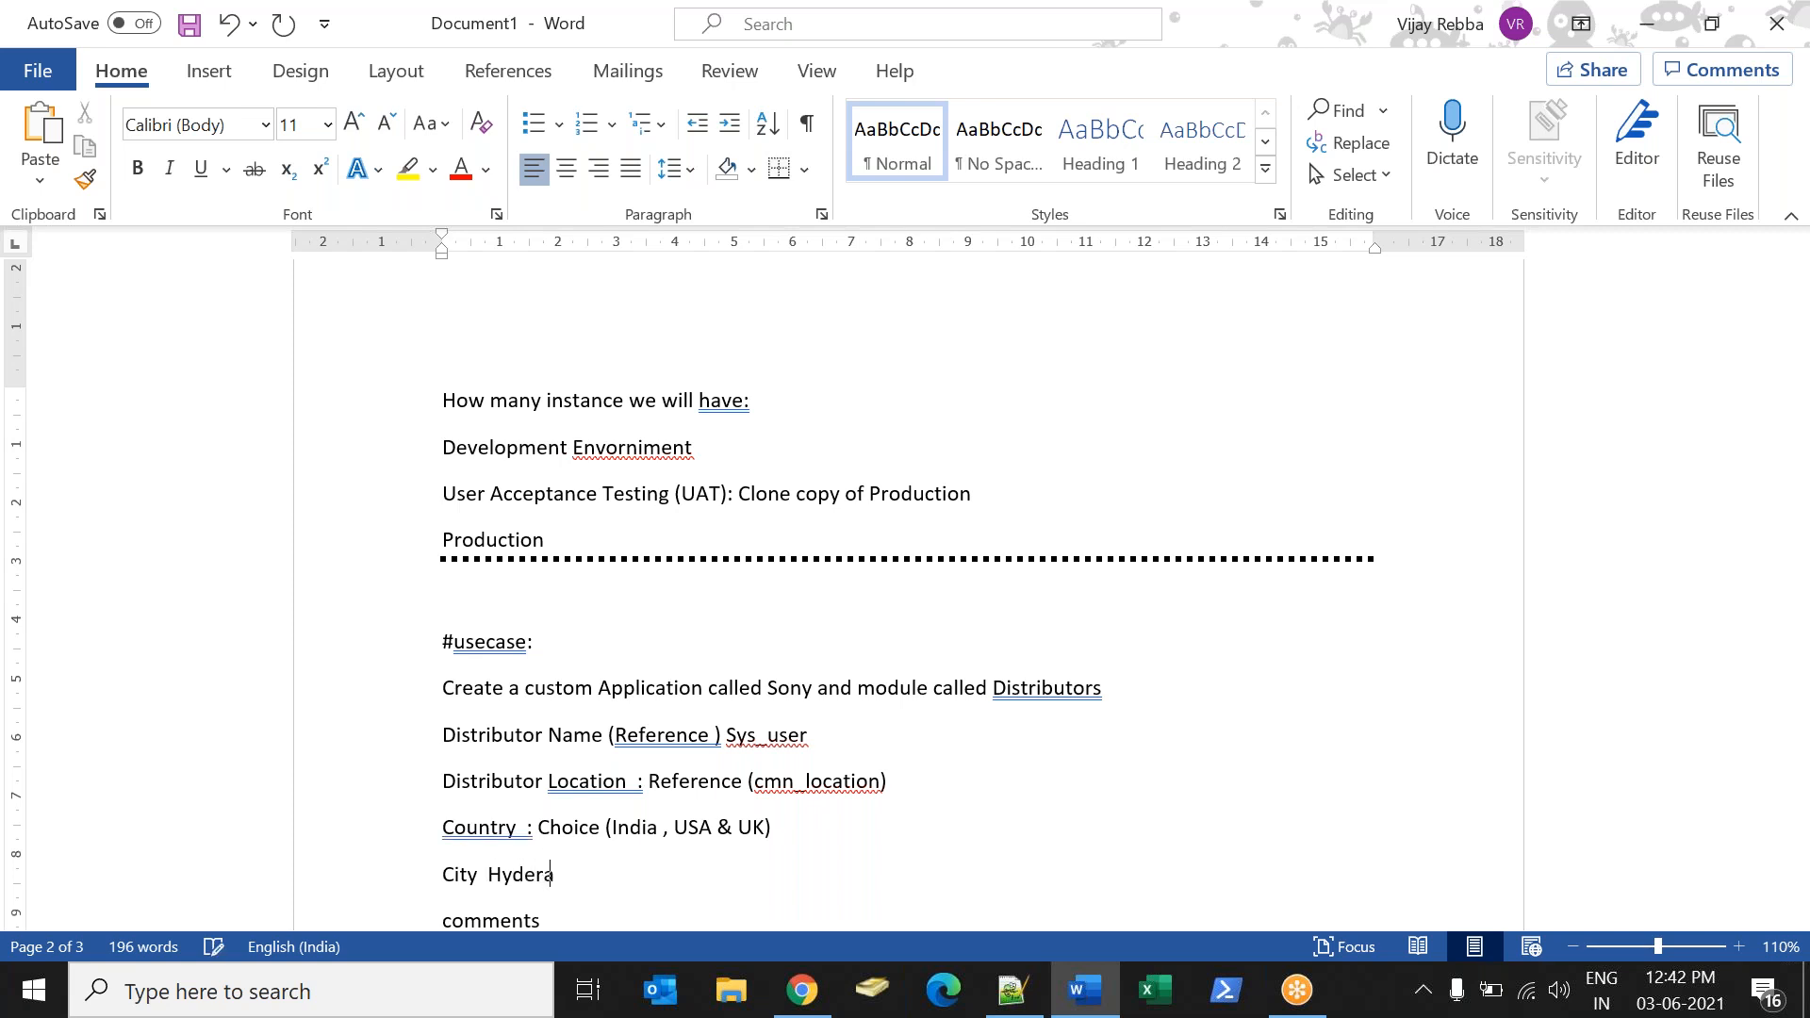
text(bad , New Delihu)
key(BackSpace)
key(BackSpace)
key(BackSpace)
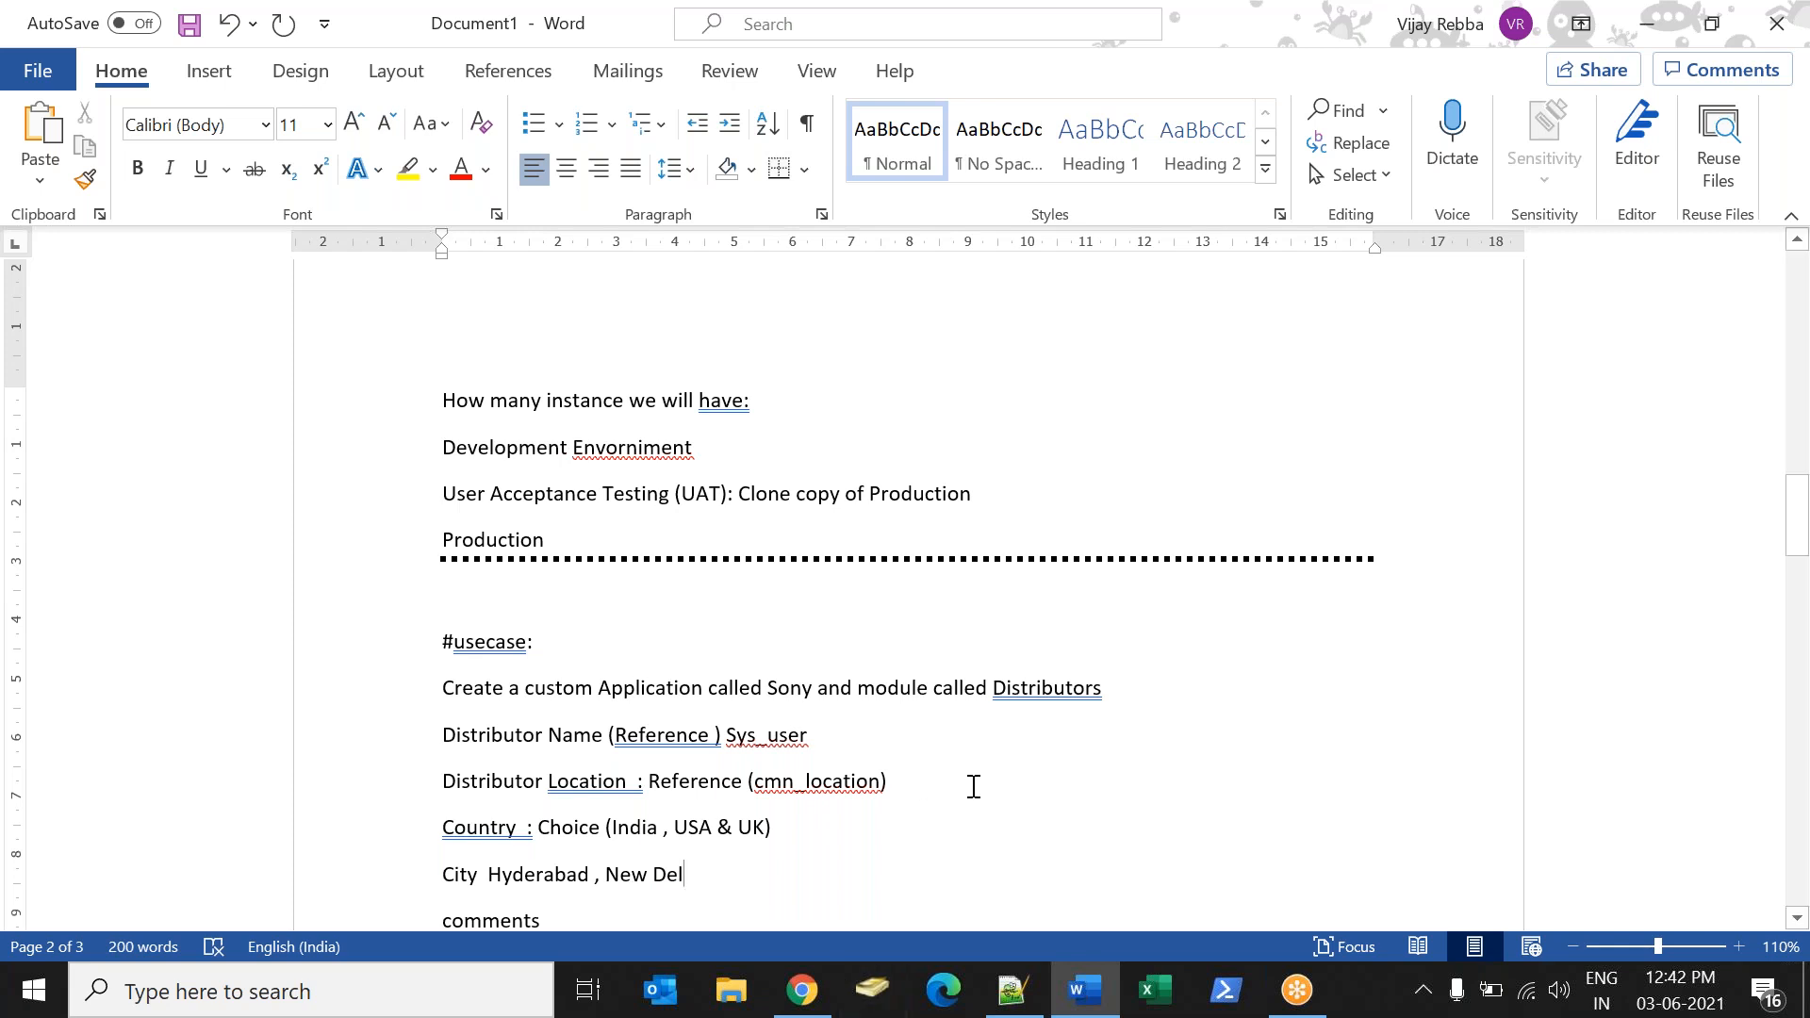
click(806, 1007)
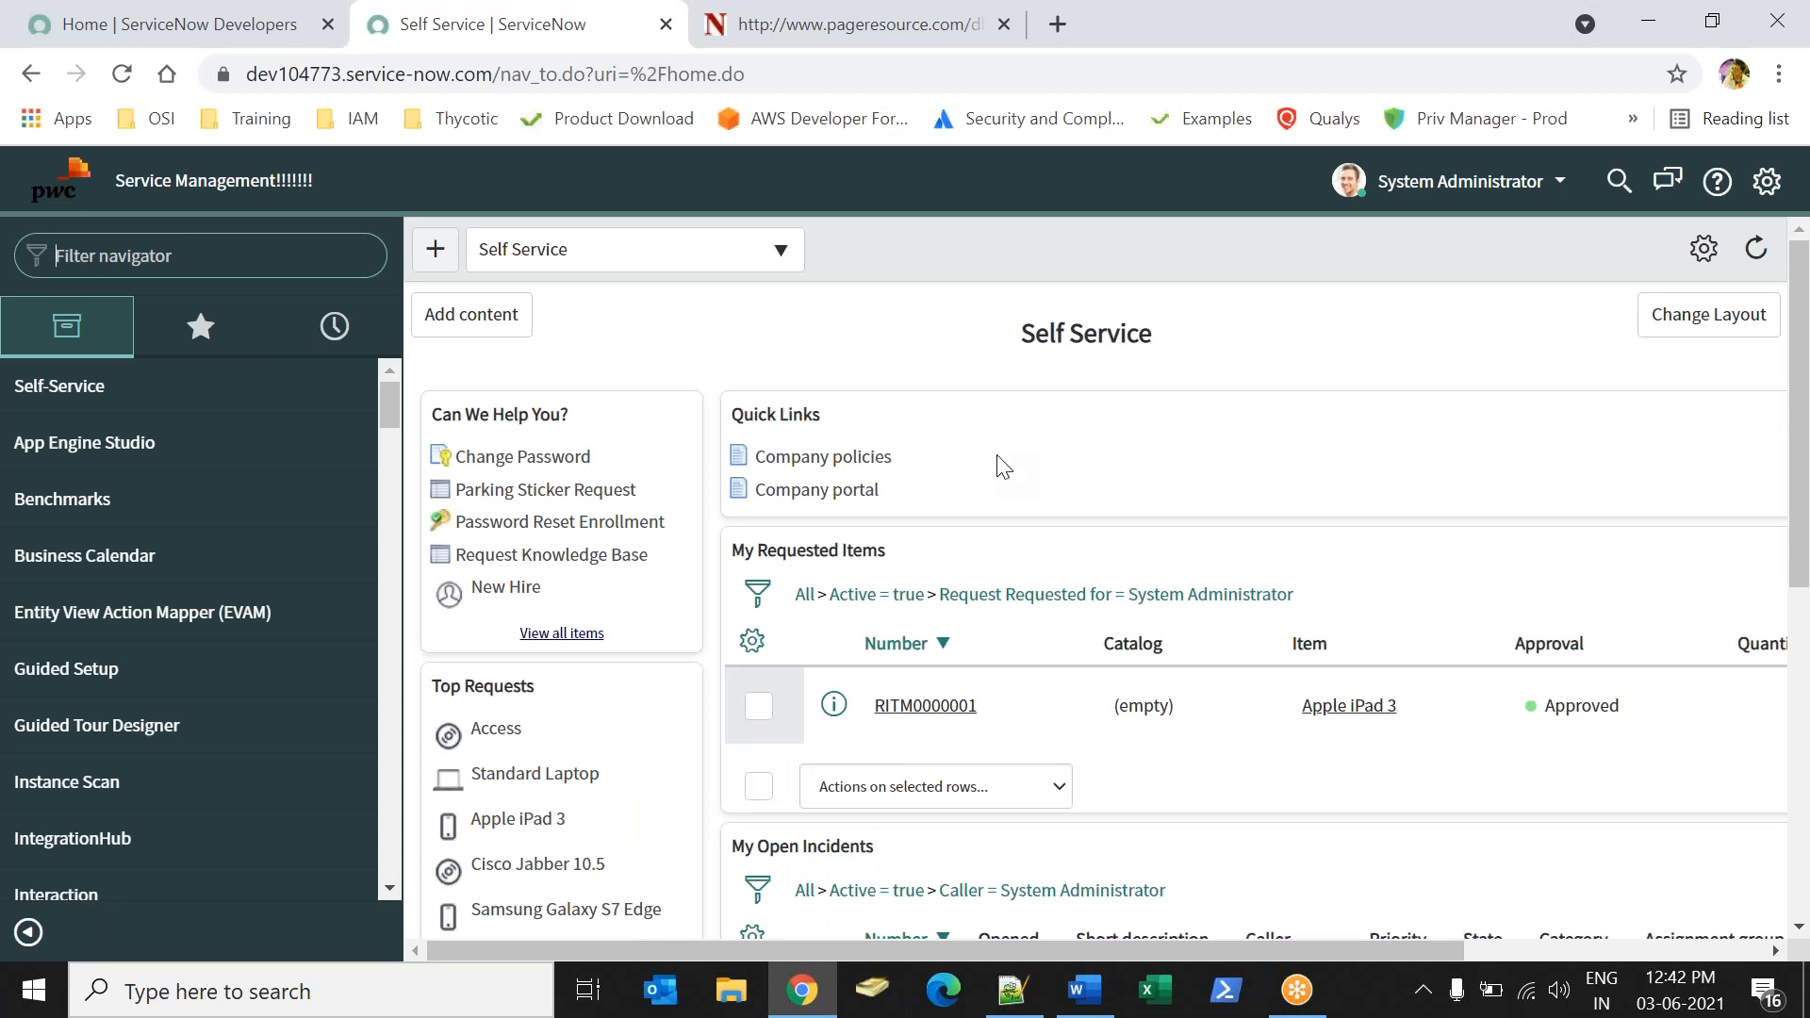
key(alt+Tab)
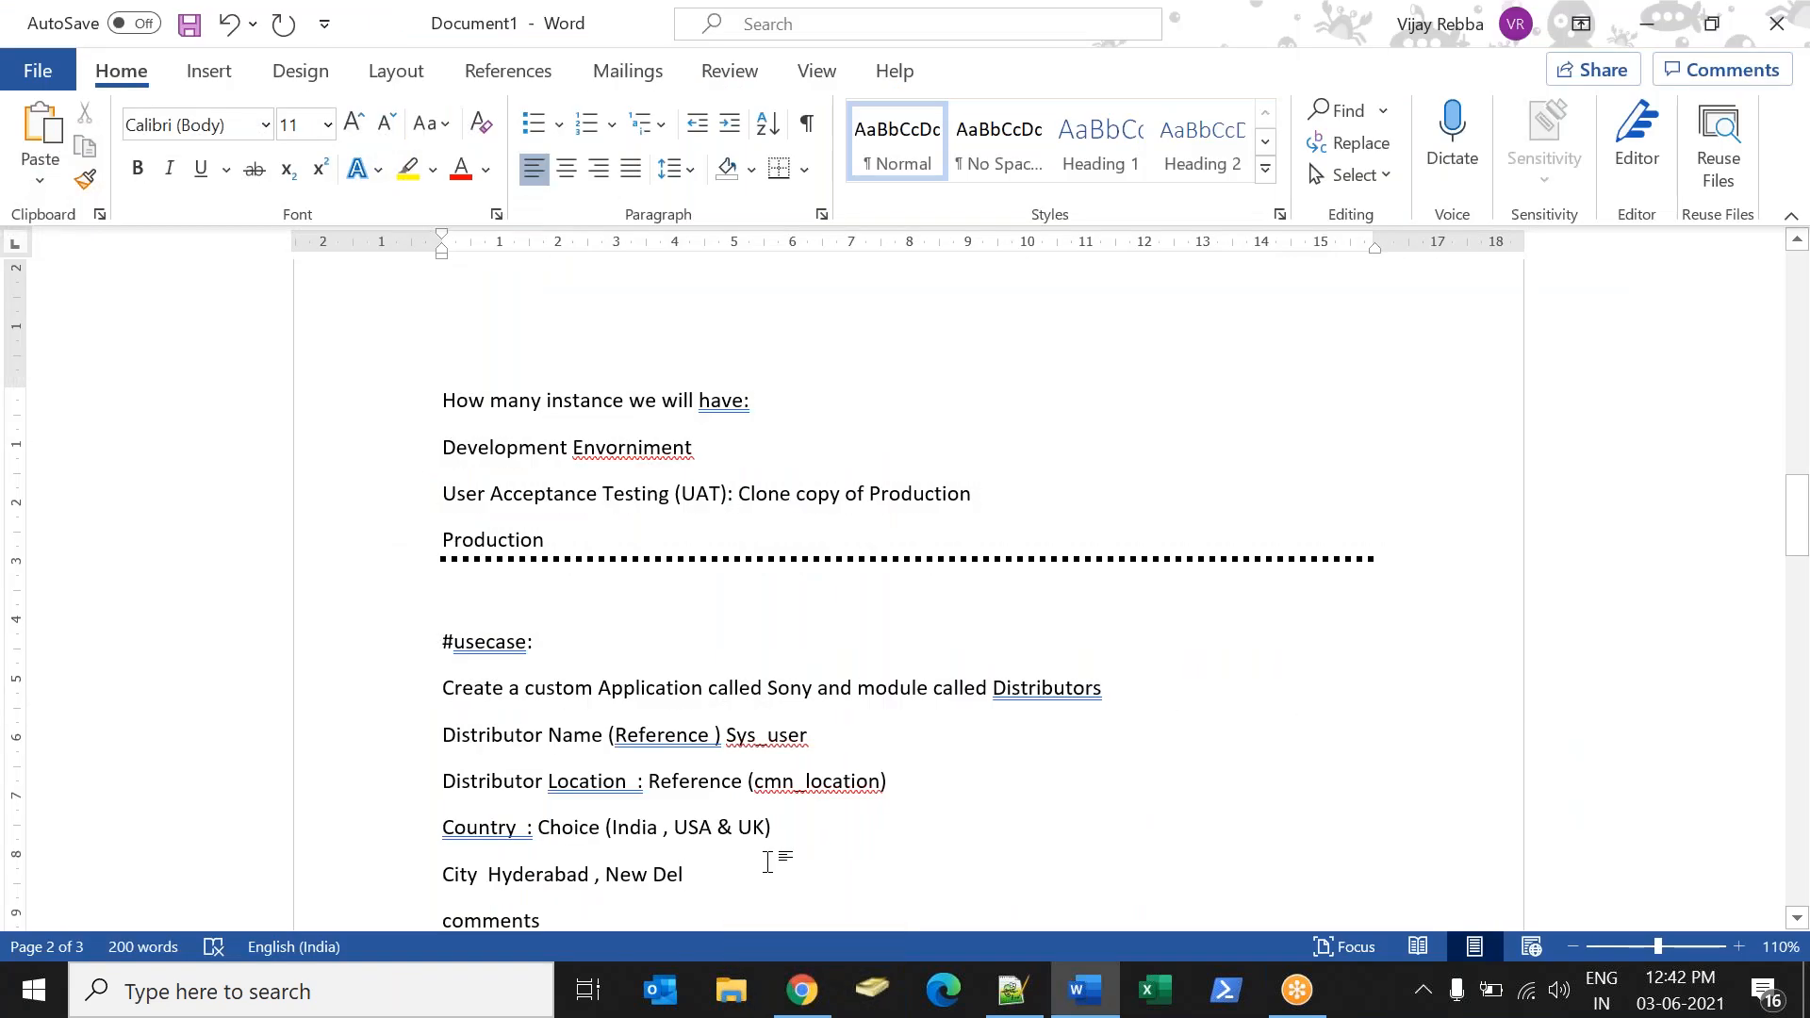
Insert a full-width dotted divider below the Comments line using a row of asterisks.
key(Return)
text(********************)
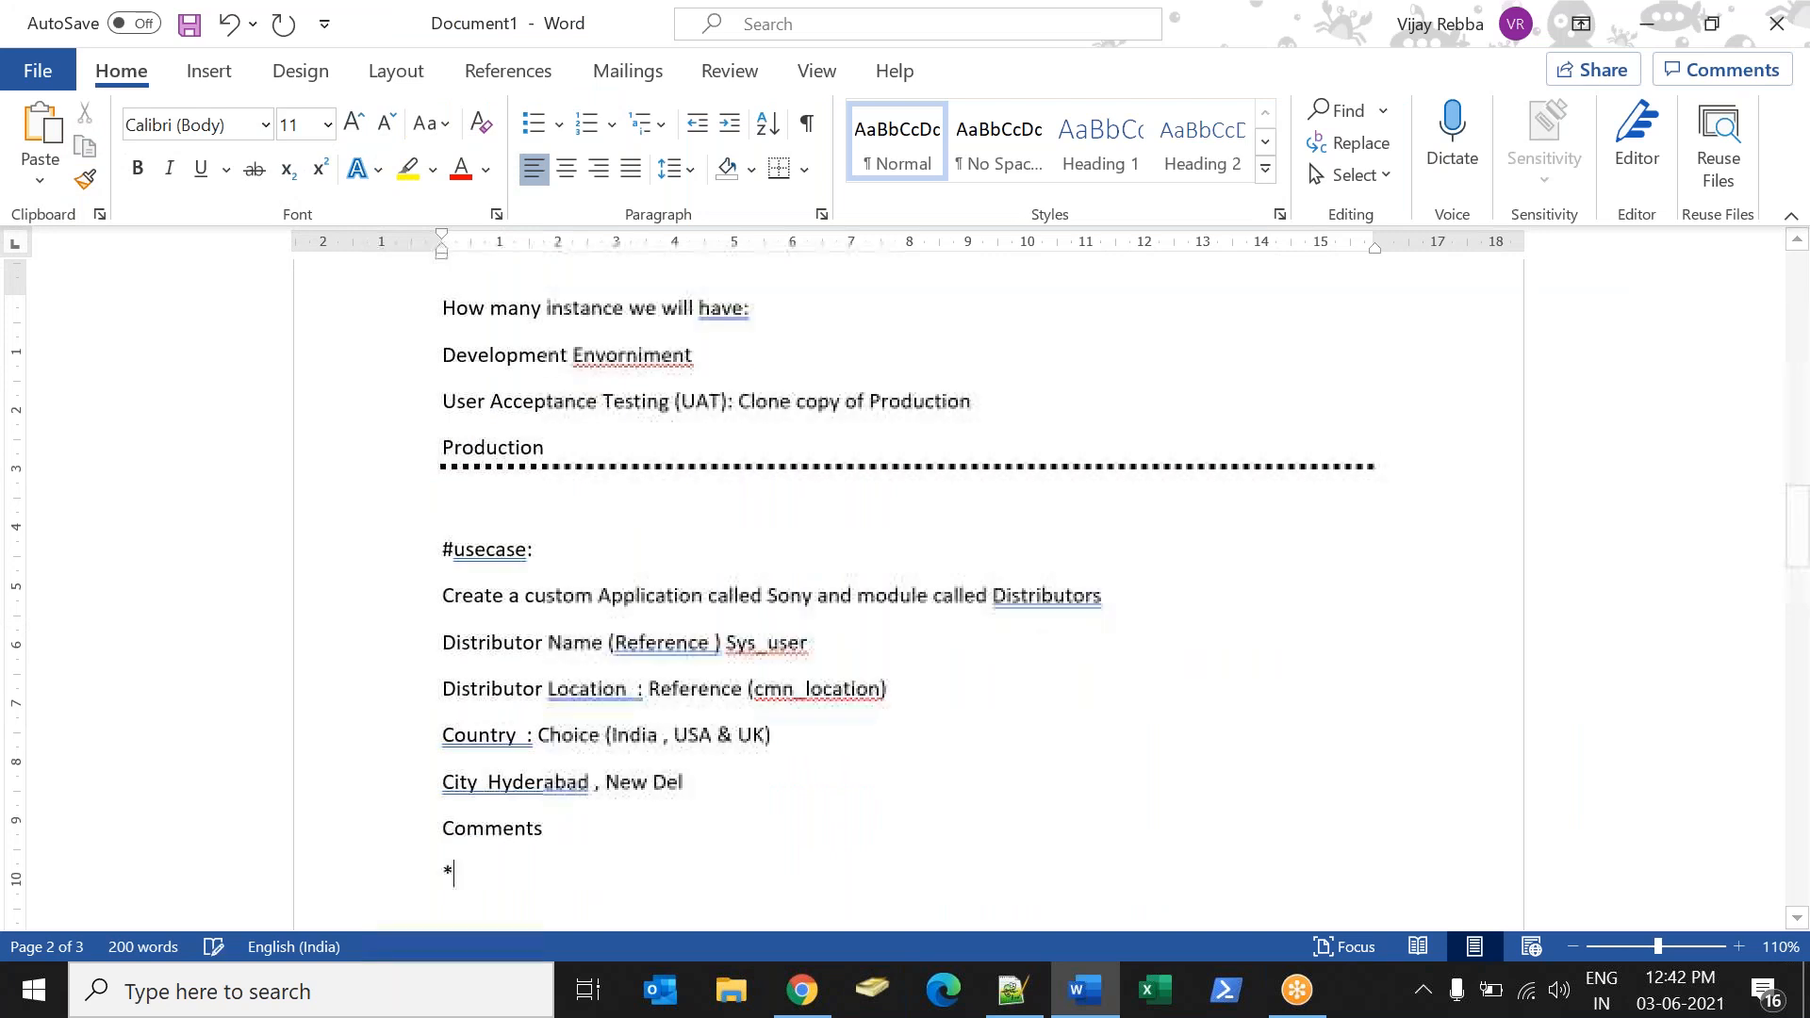
text(**************************************************)
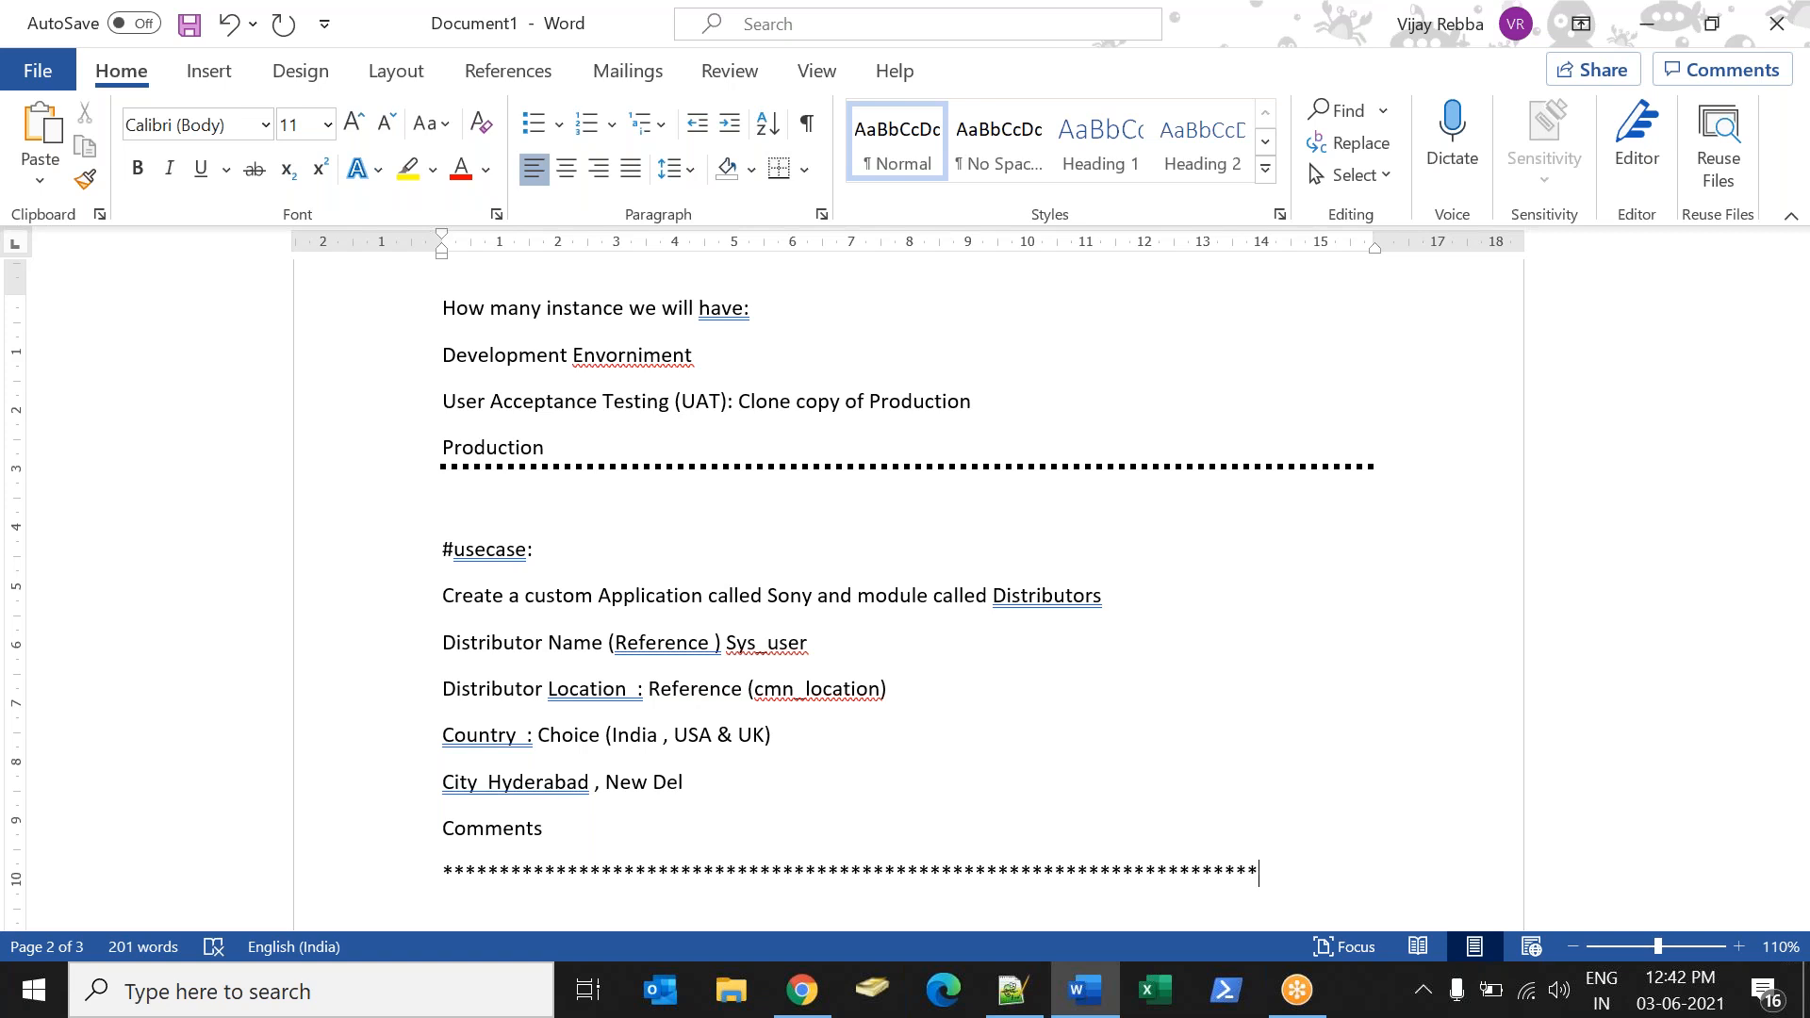
text(**********)
key(Return)
Write "You need to move this project to UAT" below the second divider and add blank lines after it.
text(You need to m)
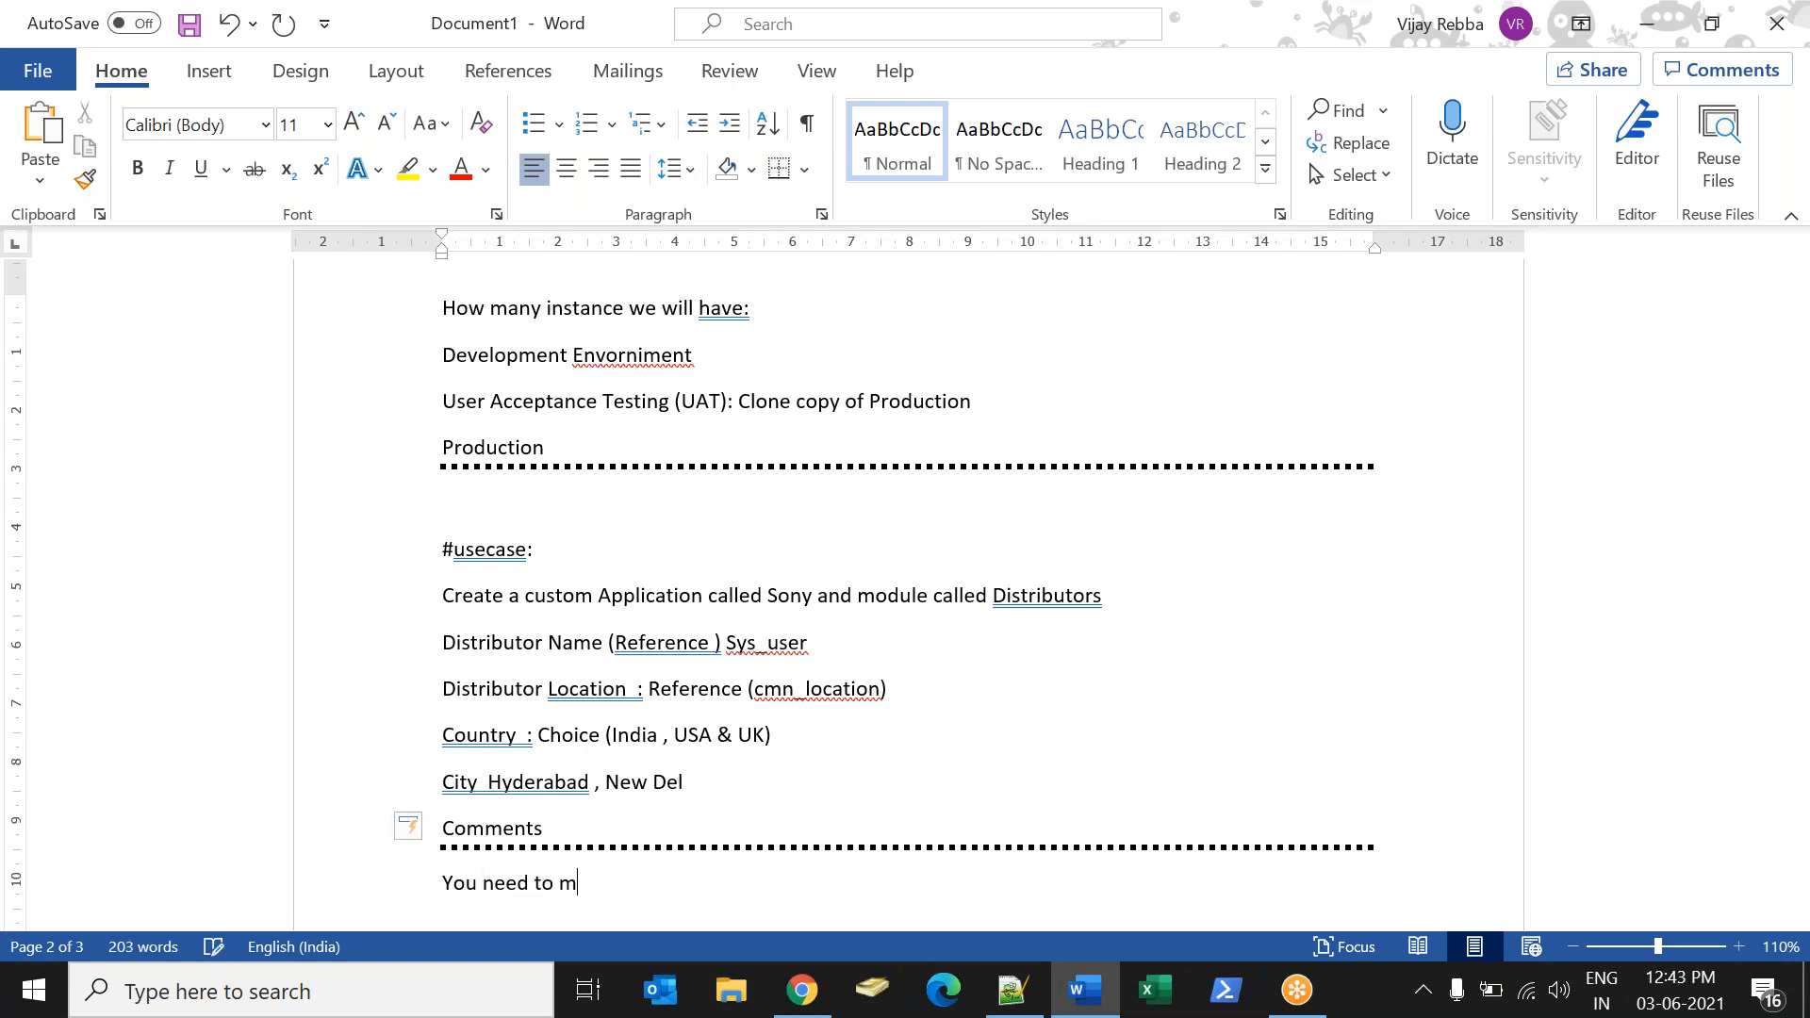
text(ove this project to UAT)
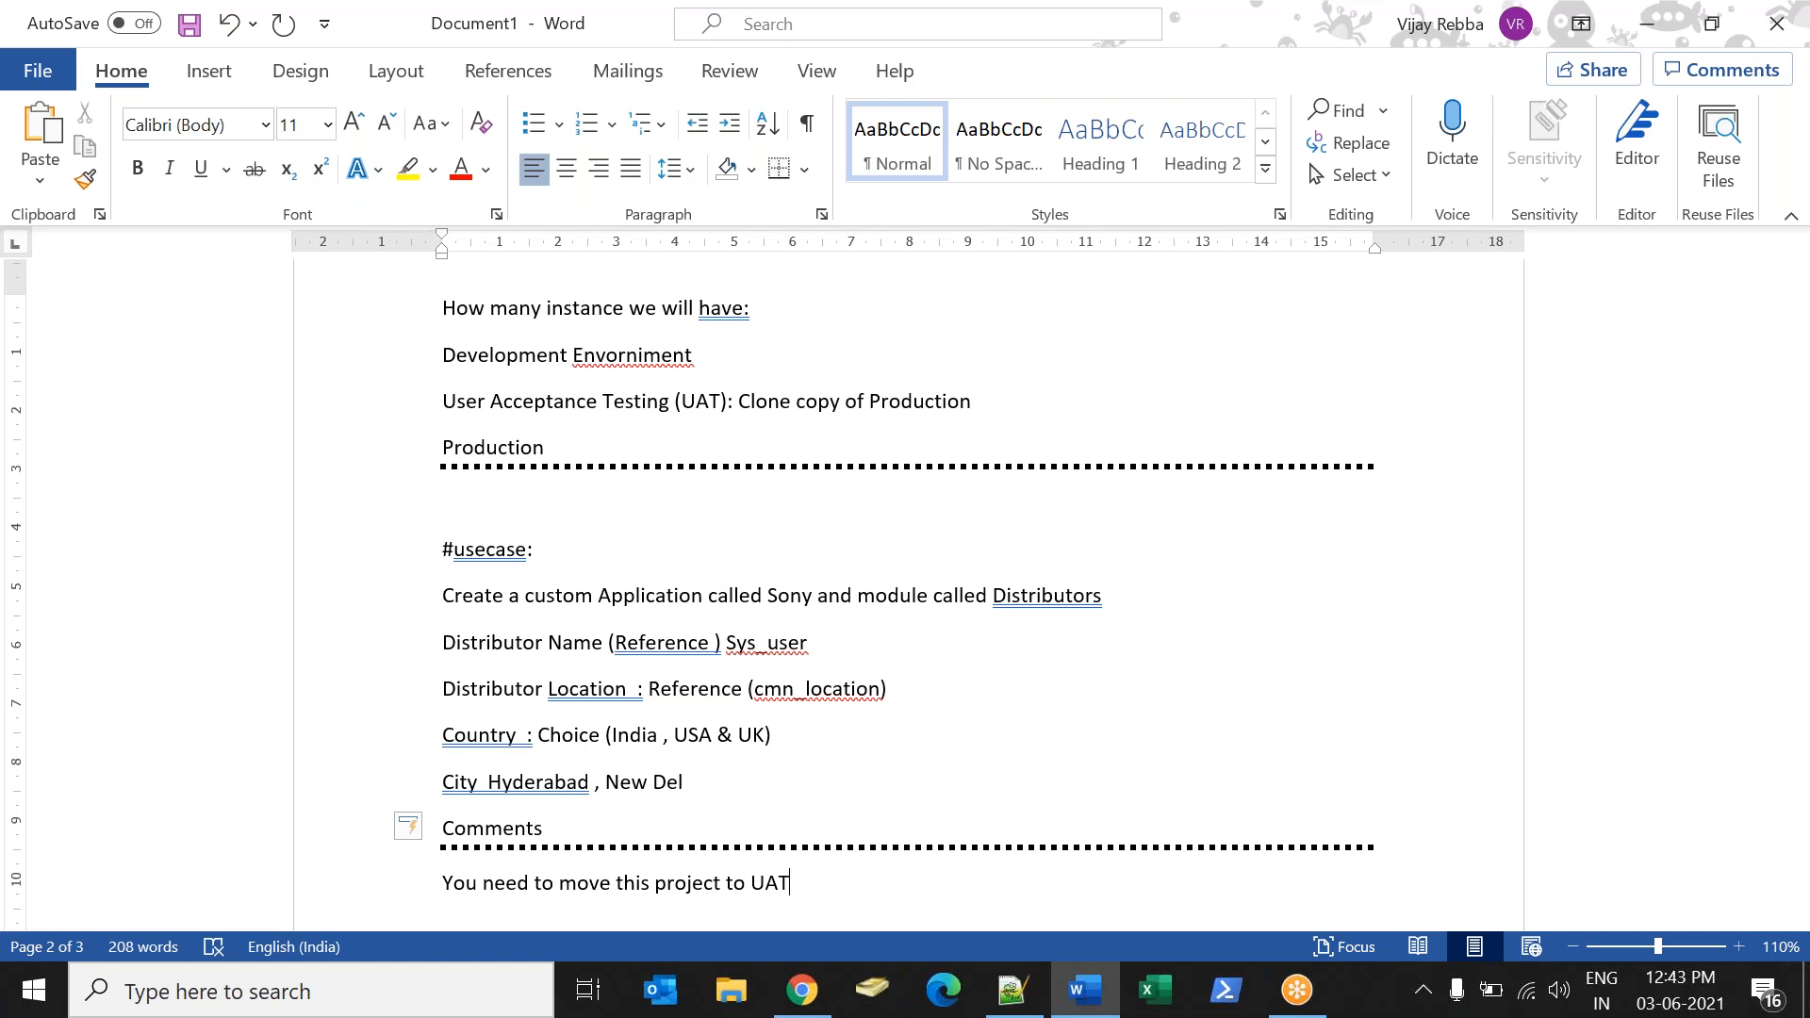
key(Return)
key(Return)
key(Return)
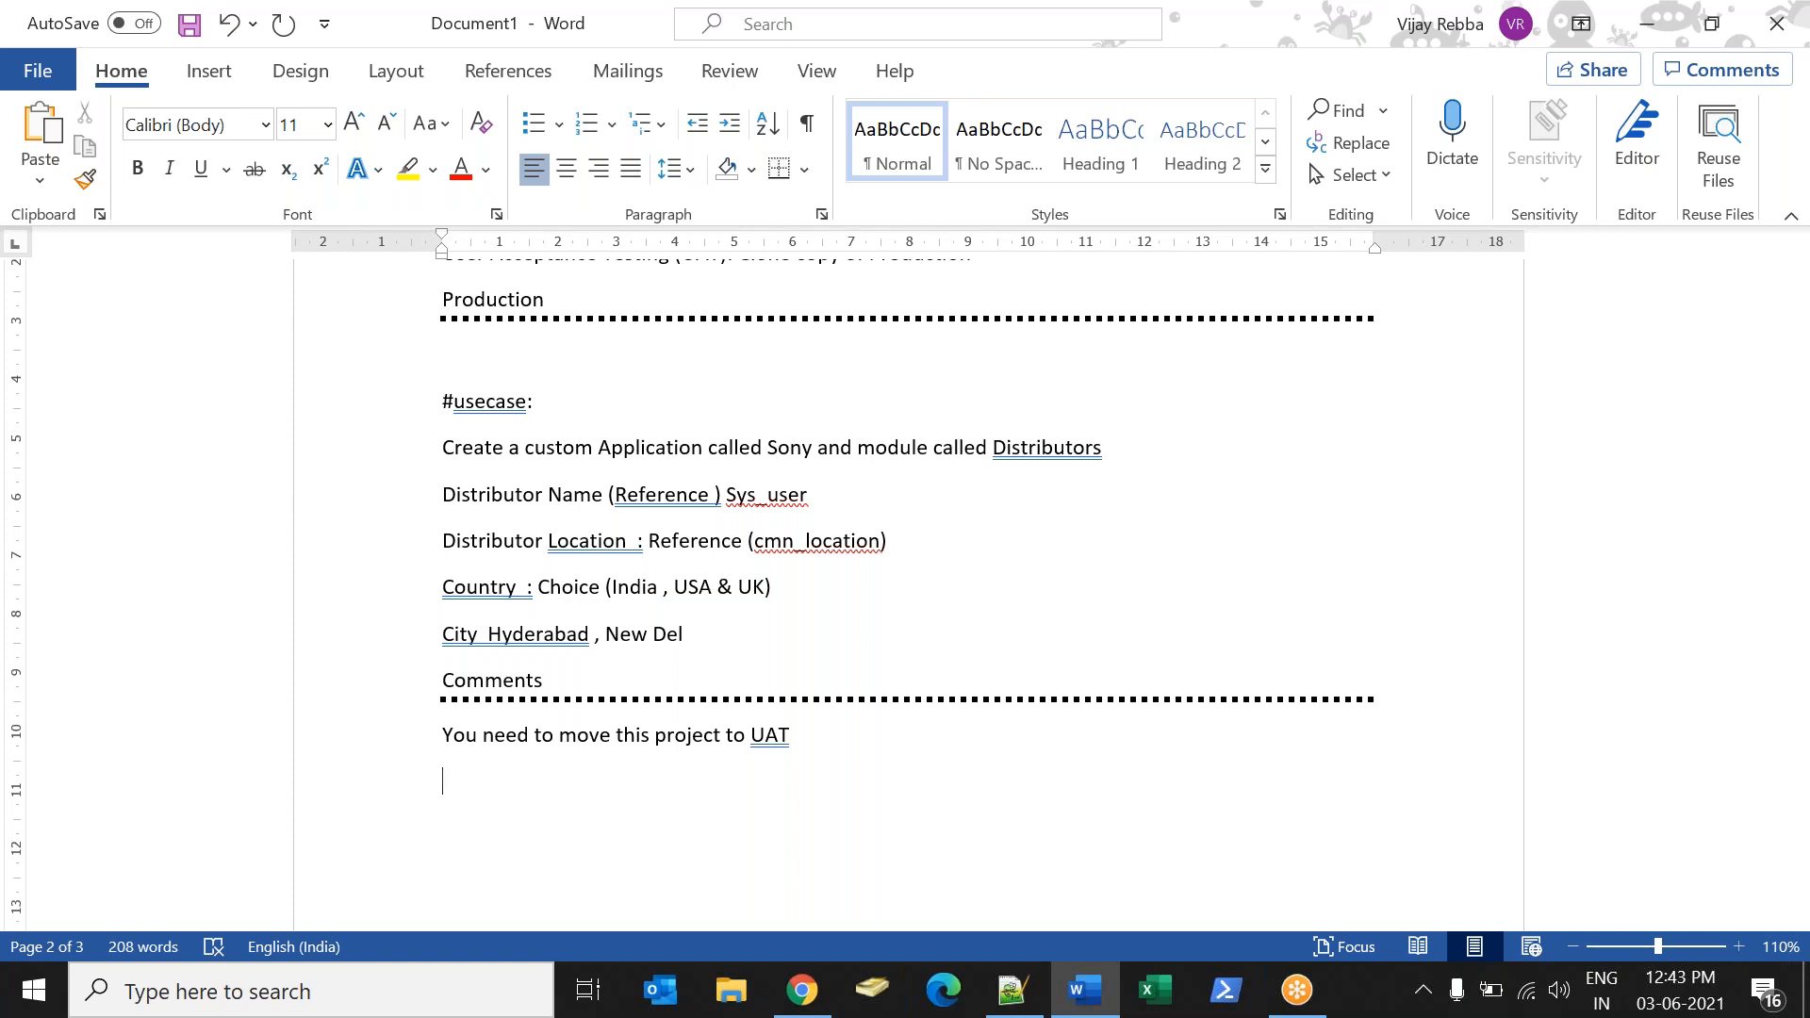
Write the line "You need to create new update set:" below the UAT sentence.
text(You need to create new update set)
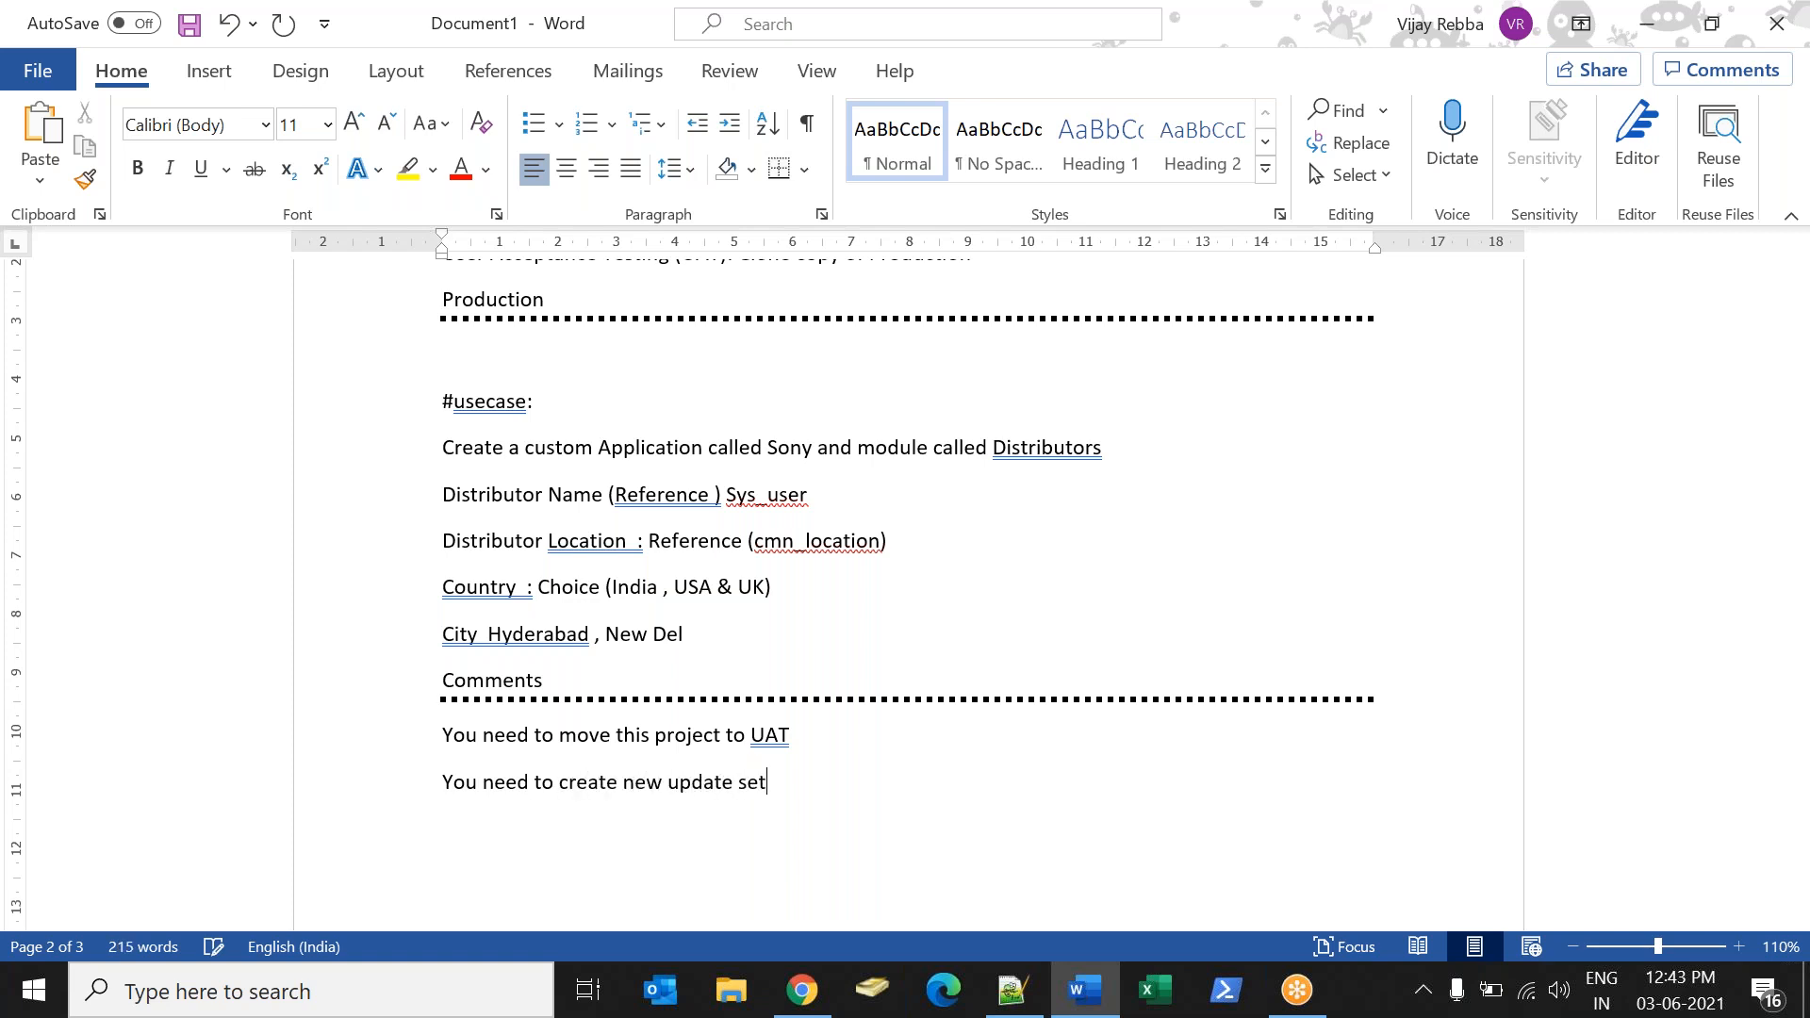
text(:)
text(What is Update )
text(set: )
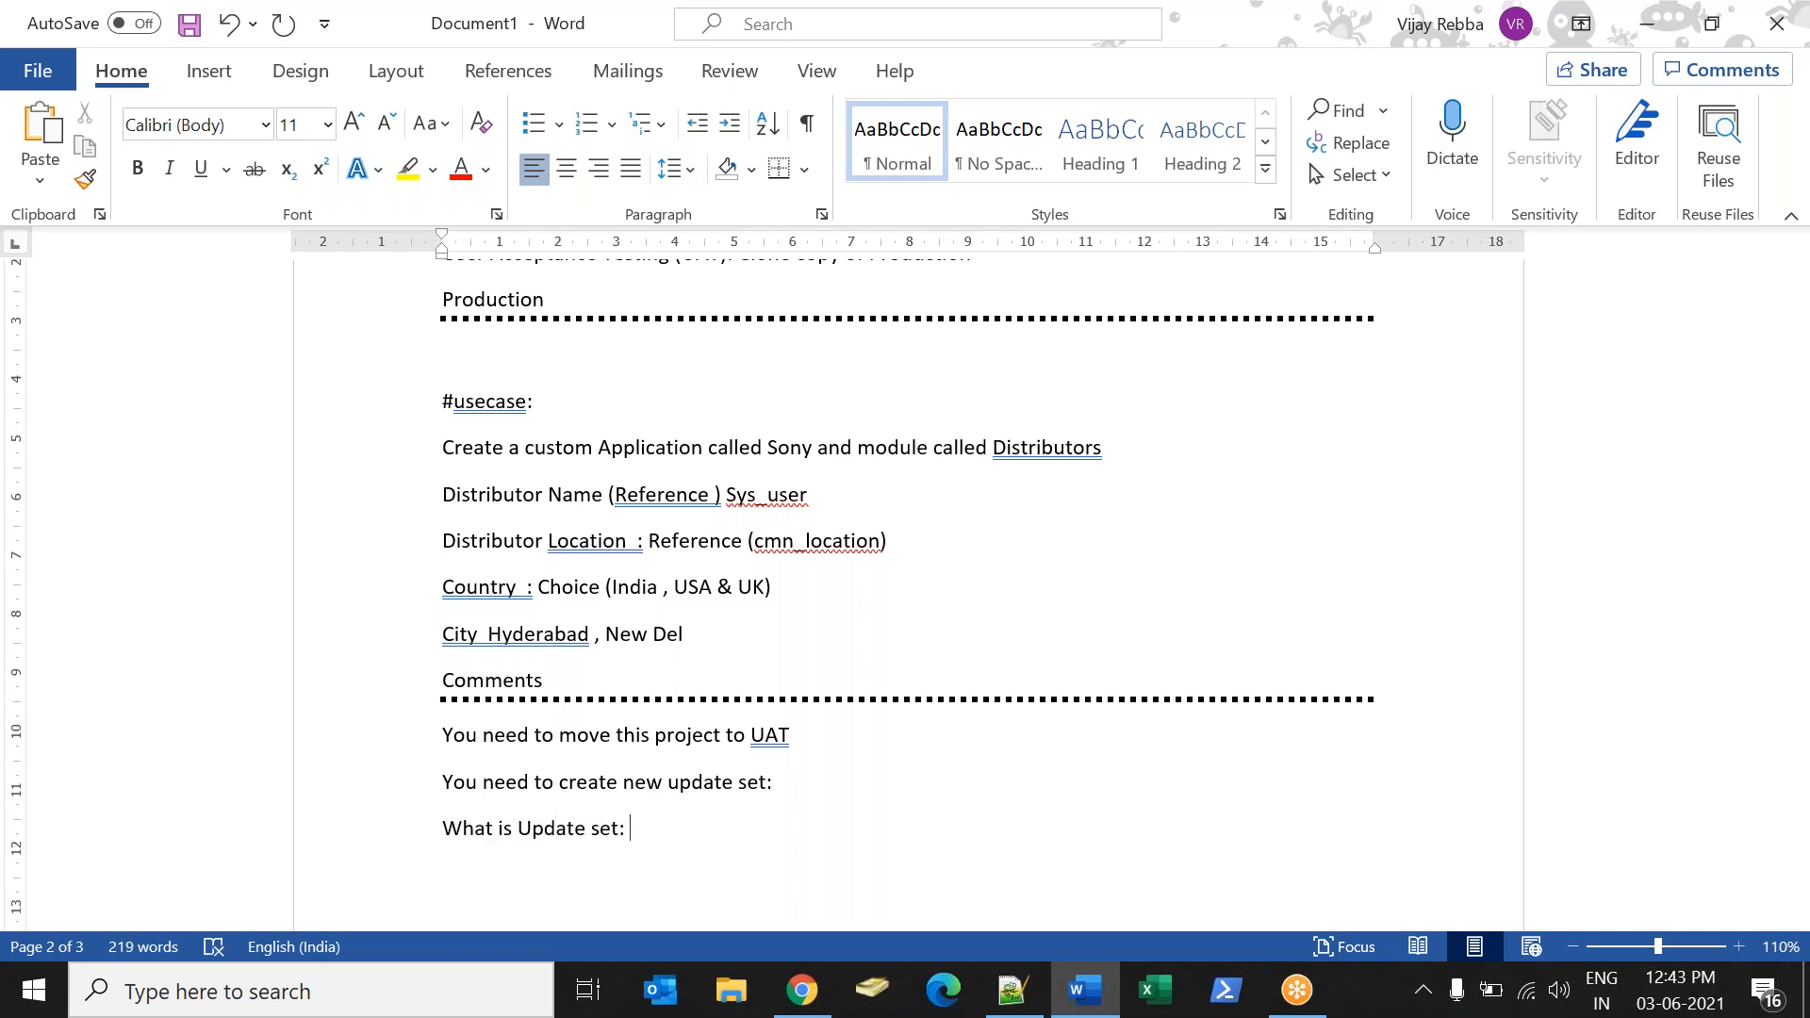
text(Record which )
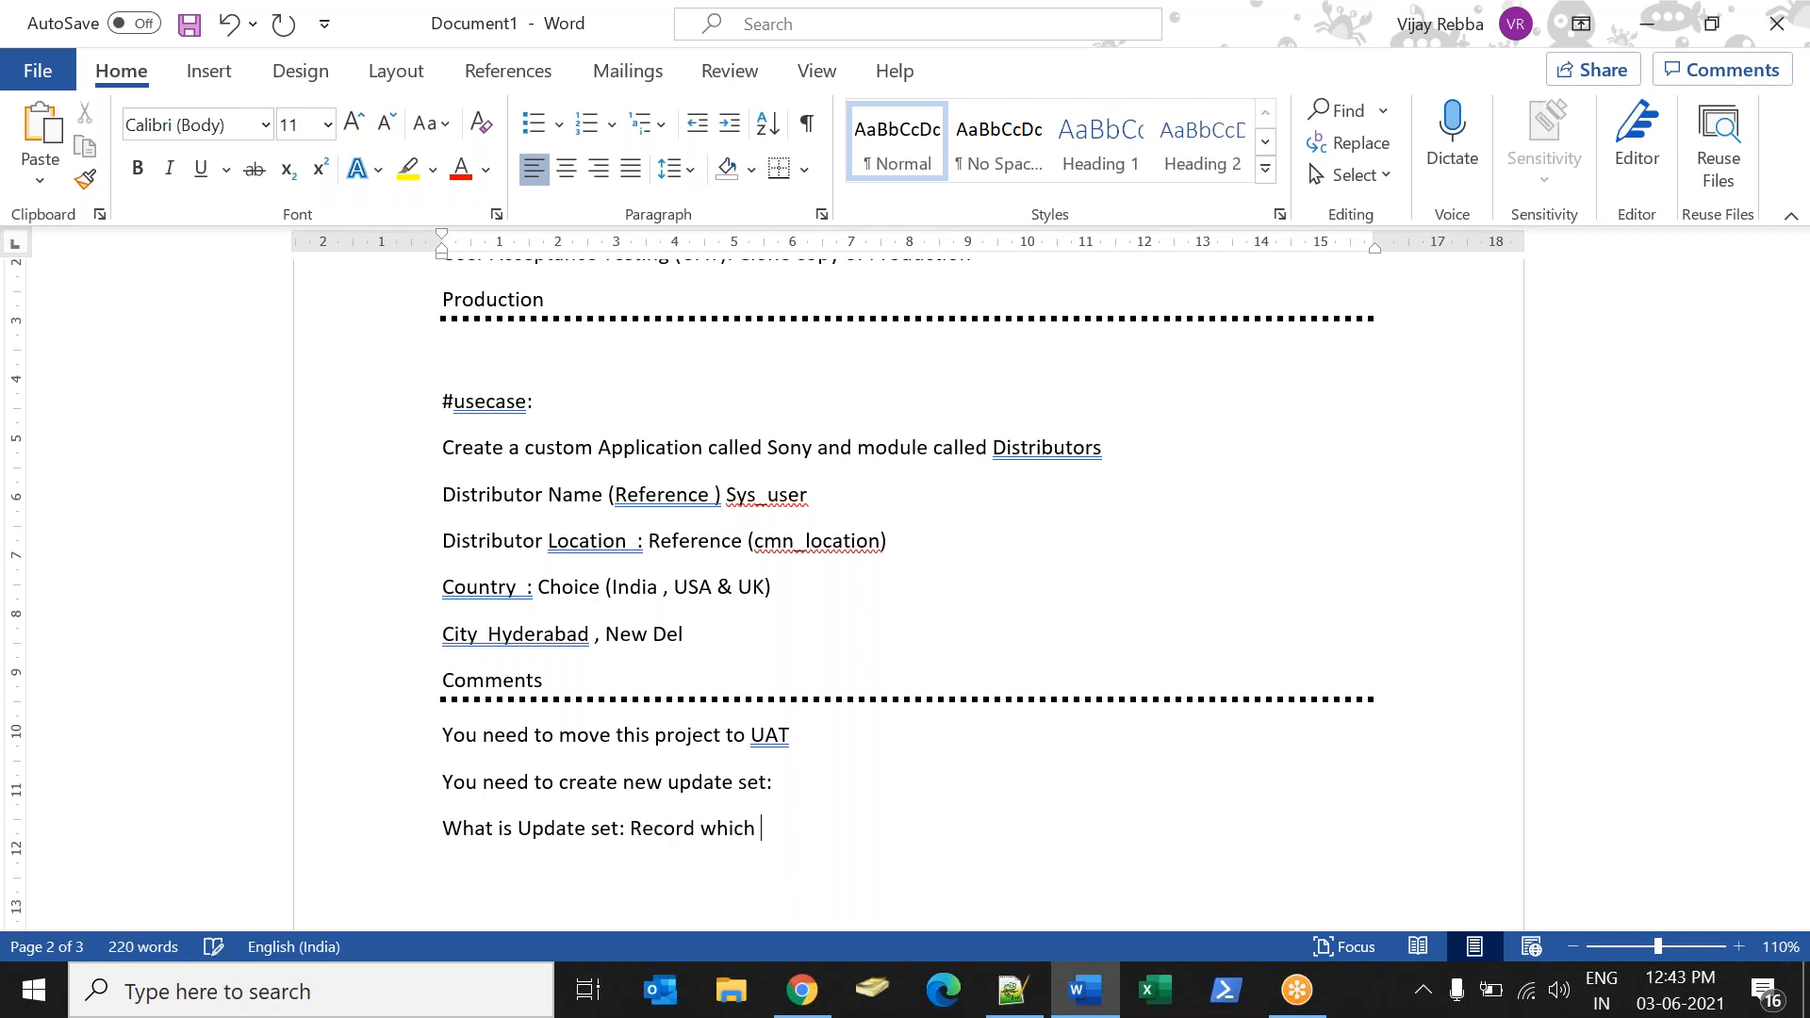
text(records everything you do i)
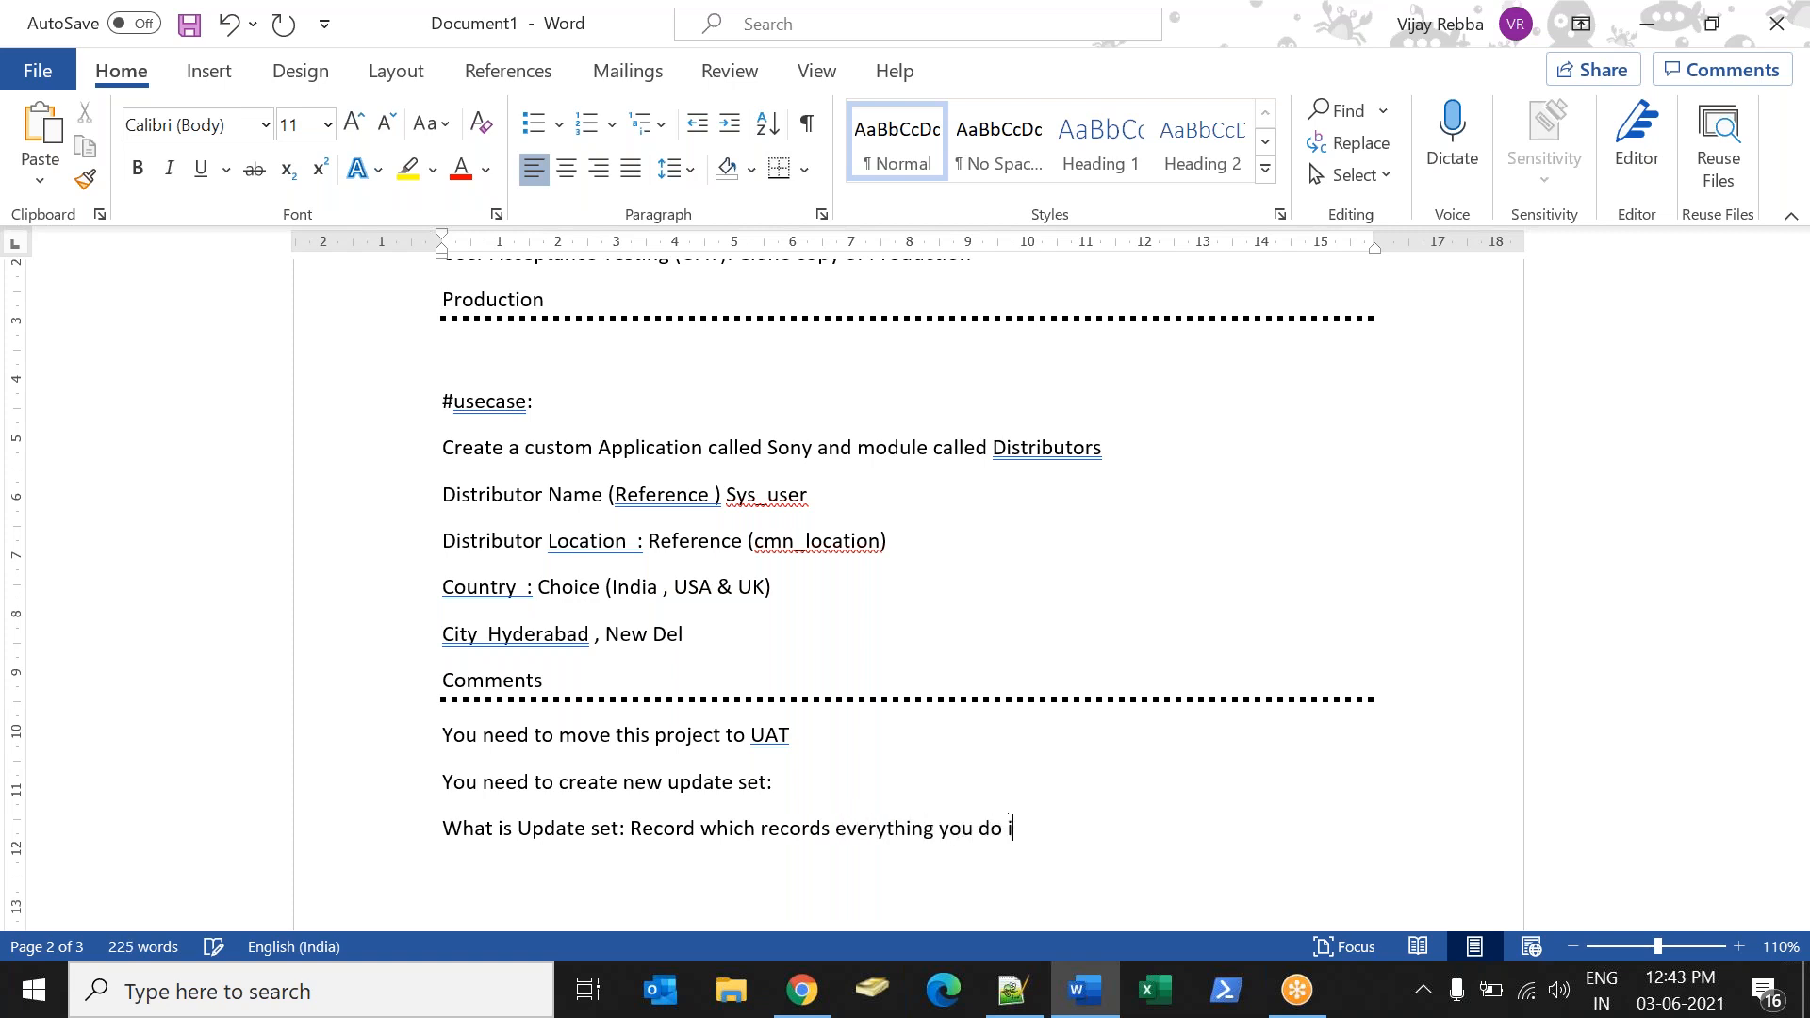
Add the line "What is Update set: Record which records everything you do in the instance when it is inprogress mode.".
text(n the instance when i)
text(t is i)
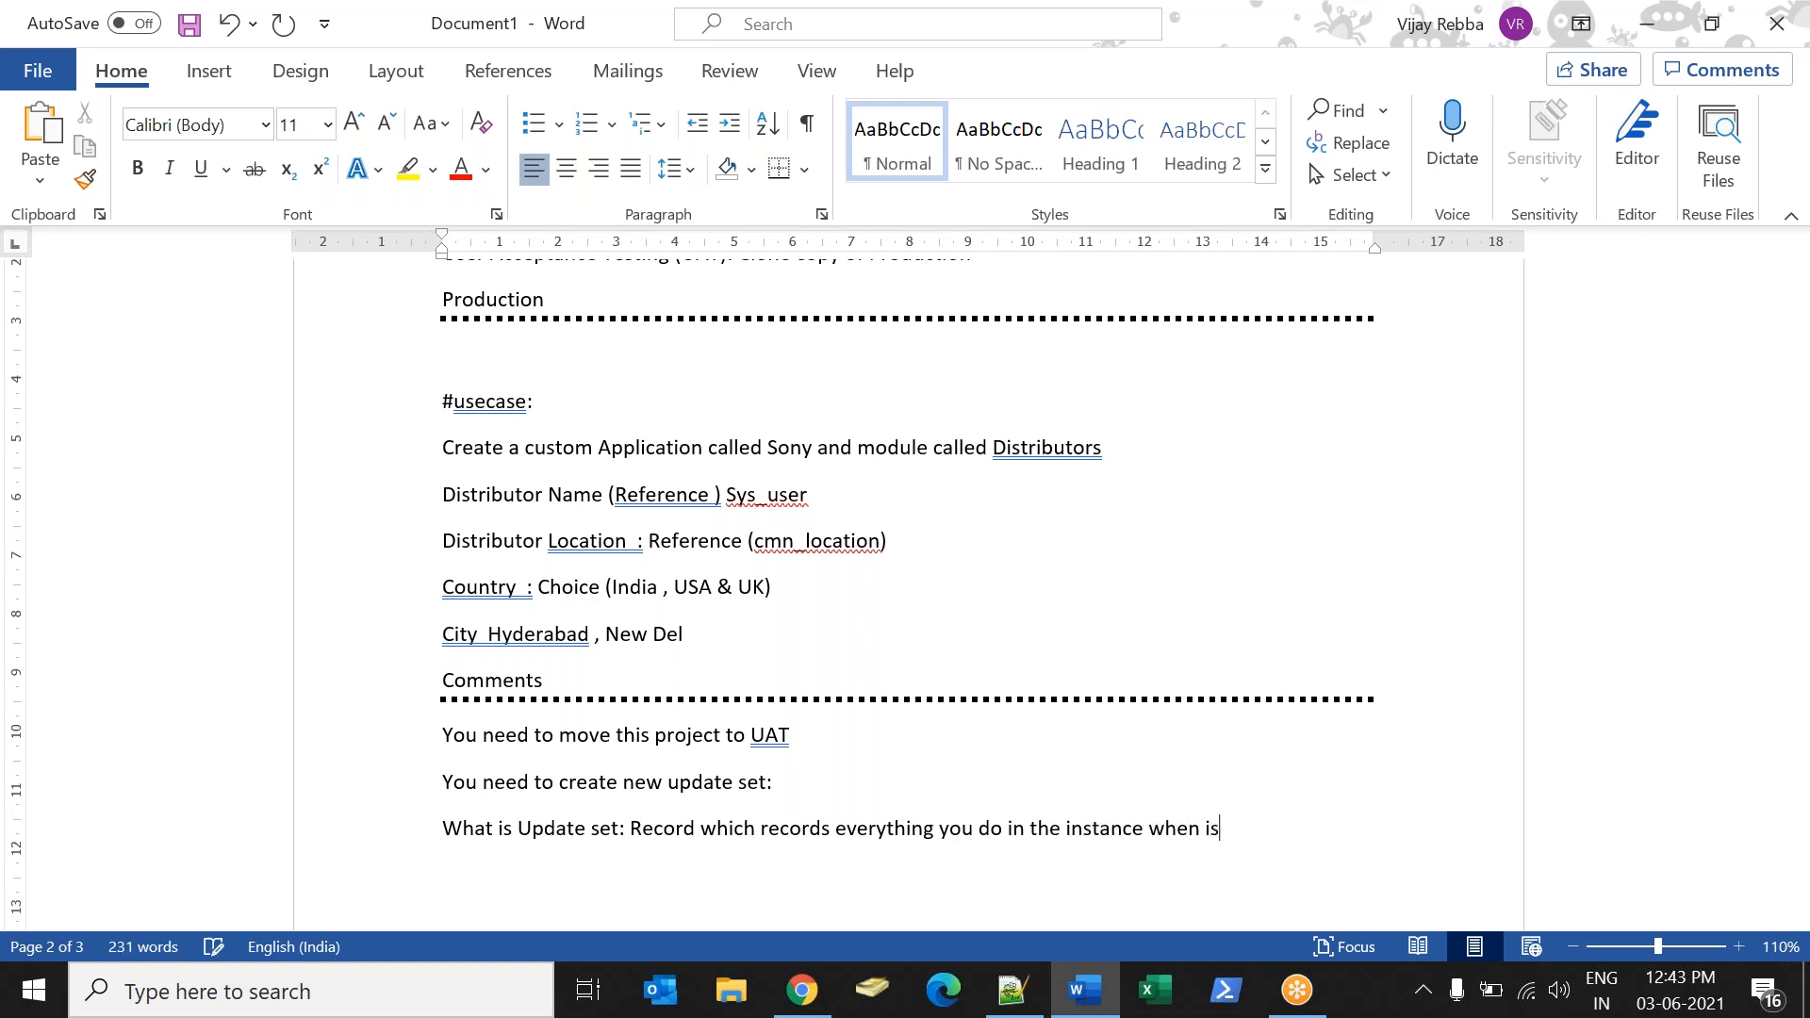
text(nprogress mode )
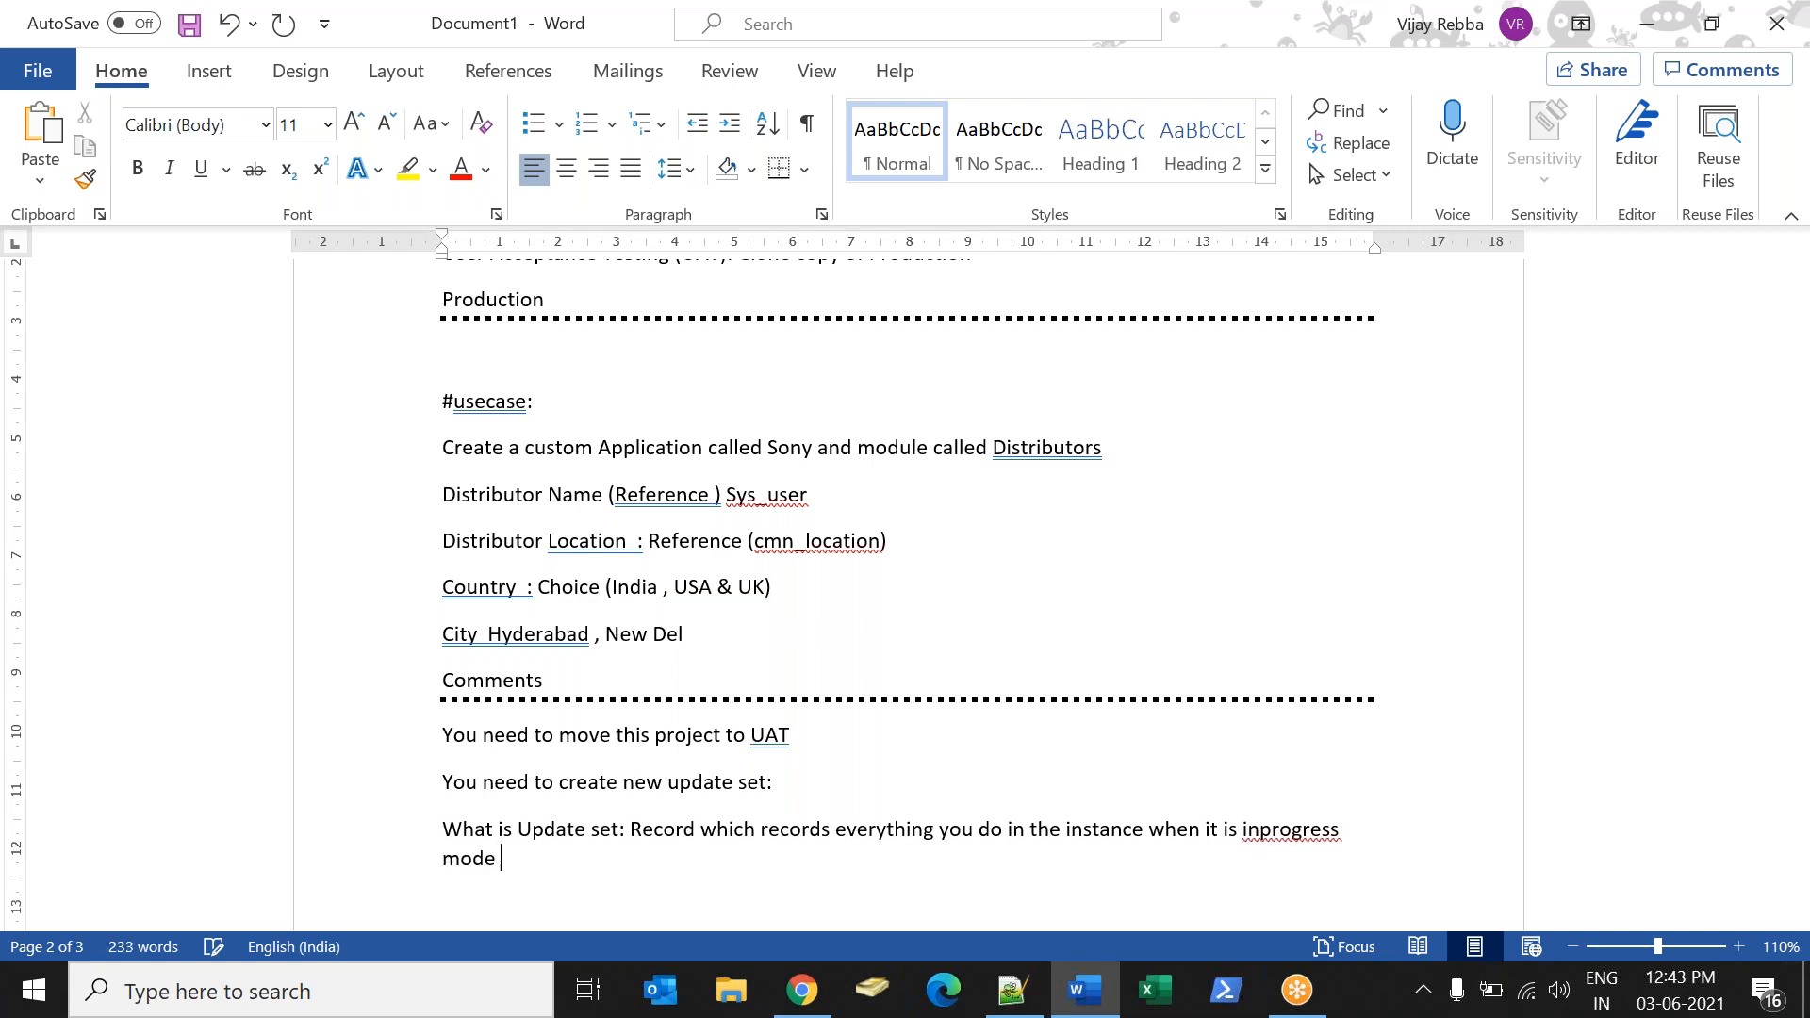
text(. (insters.)
Append "(insters/updated)" to the end of the update set definition.
key(BackSpace)
text(/updated))
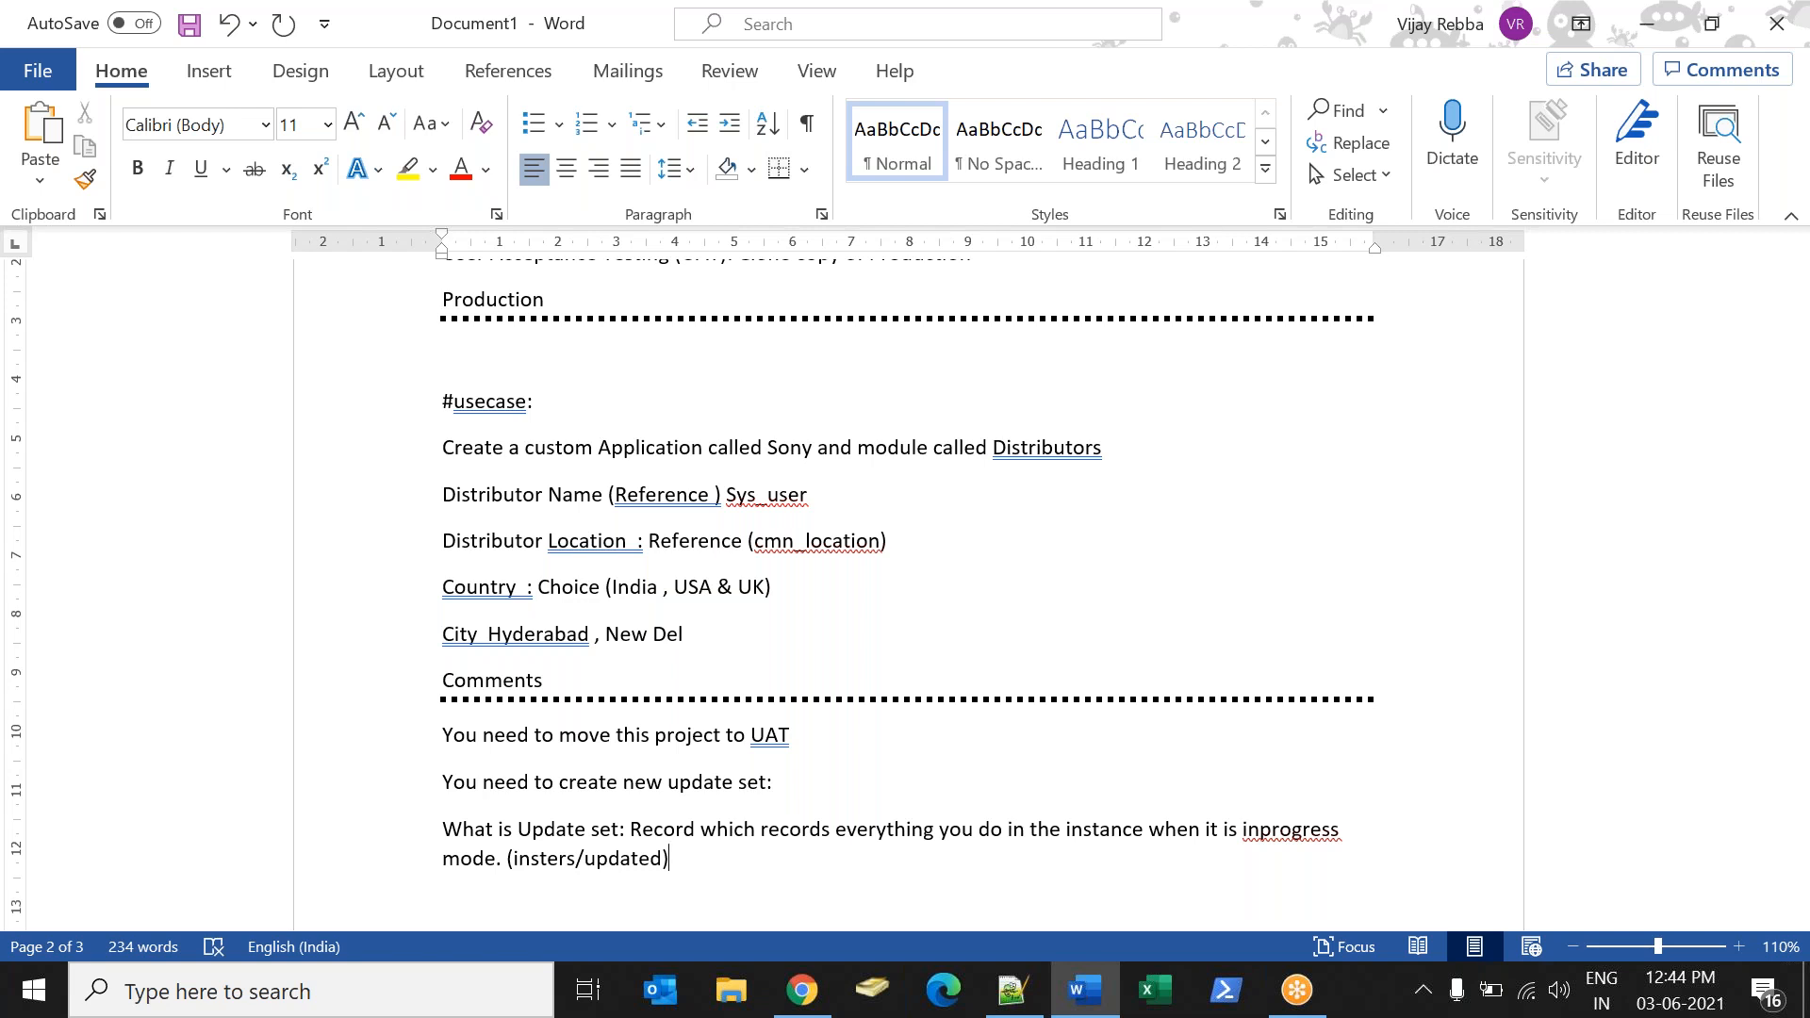
Add a "Default:" line below the update set definition and select the use case block from "#usecase:" through Comments.
key(Return)
text(Default:)
drag(443, 425, 584, 683)
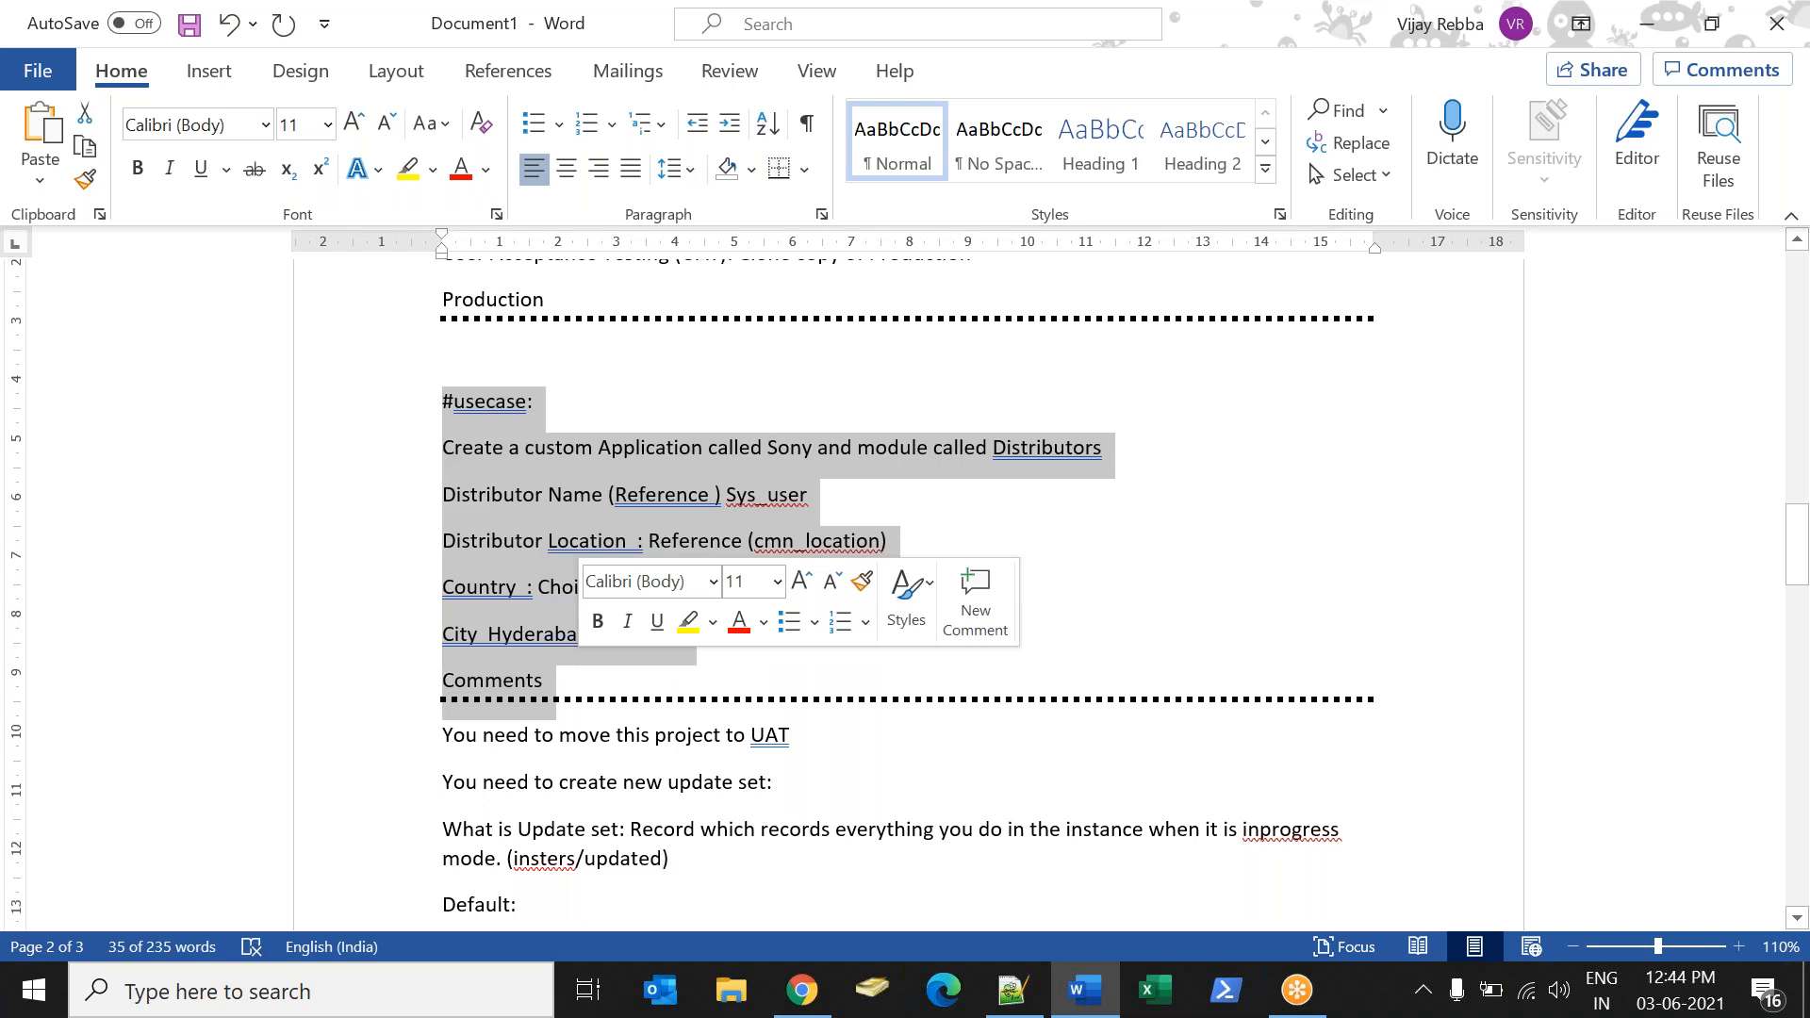
Switch to ServiceNow in Chrome, enable the update set picker in the header through the Developer settings, and view its choices.
key(alt+Tab)
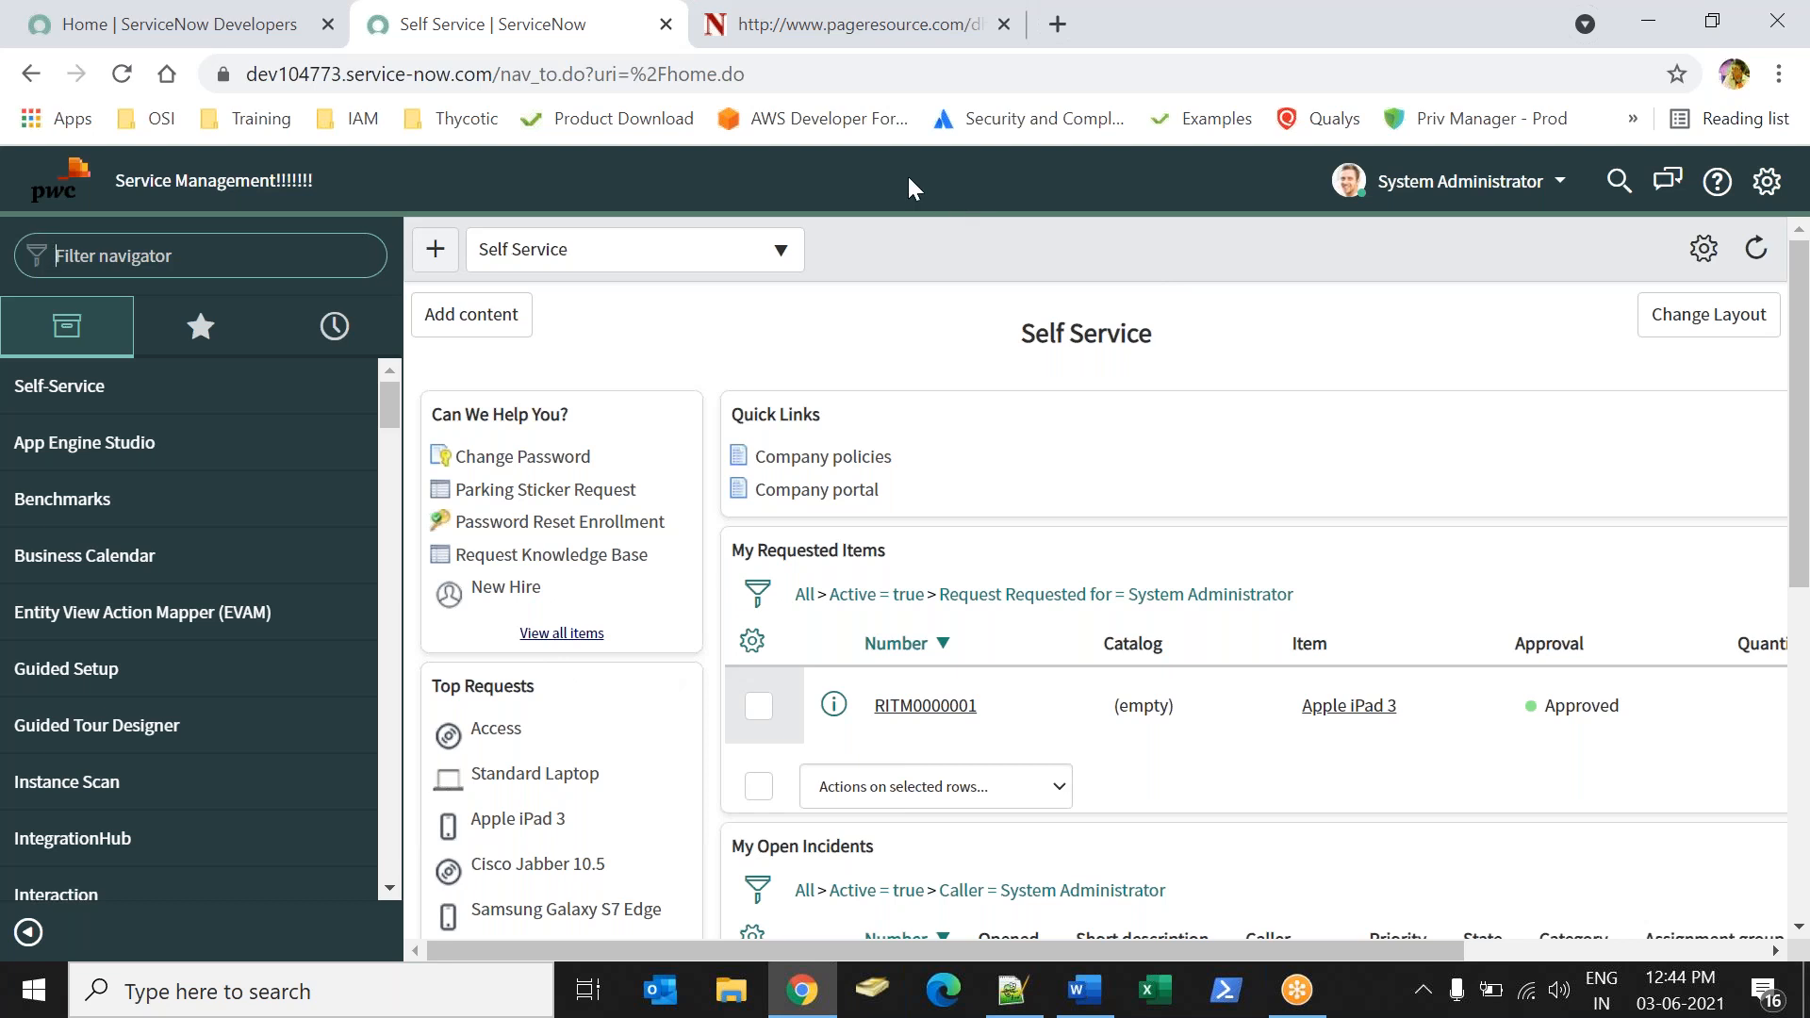
click(250, 253)
click(1778, 190)
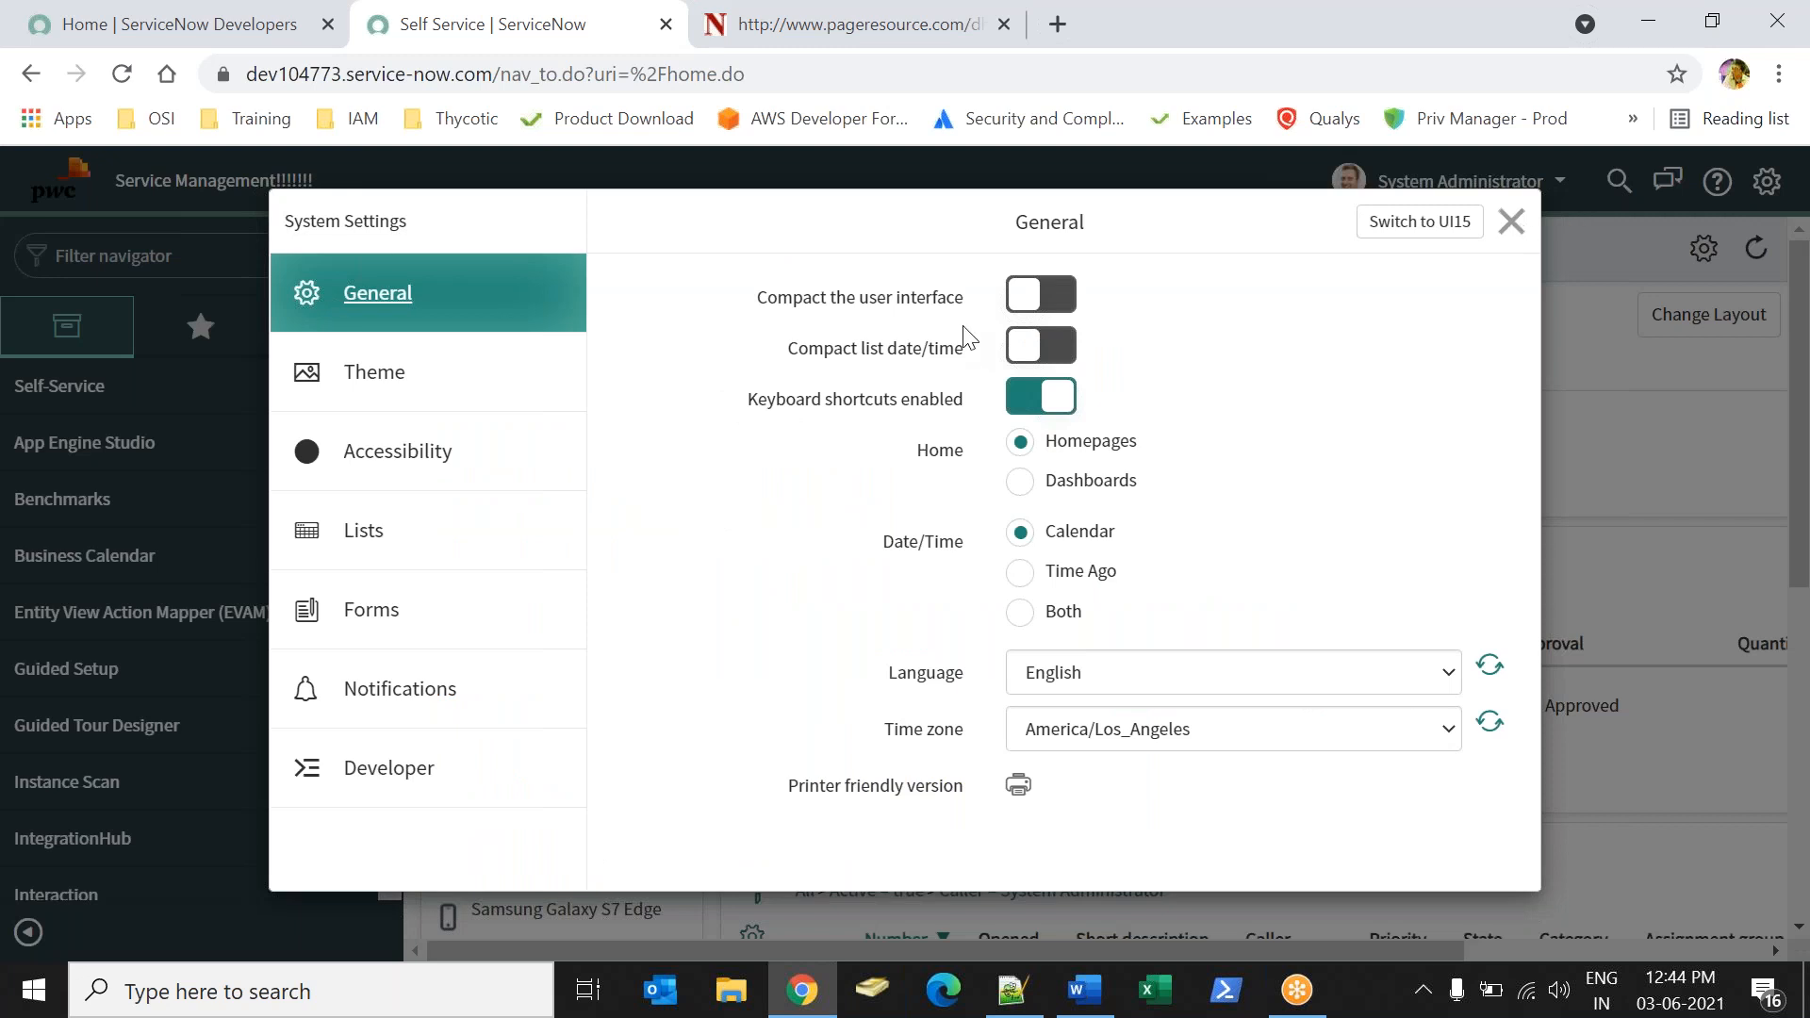
click(457, 778)
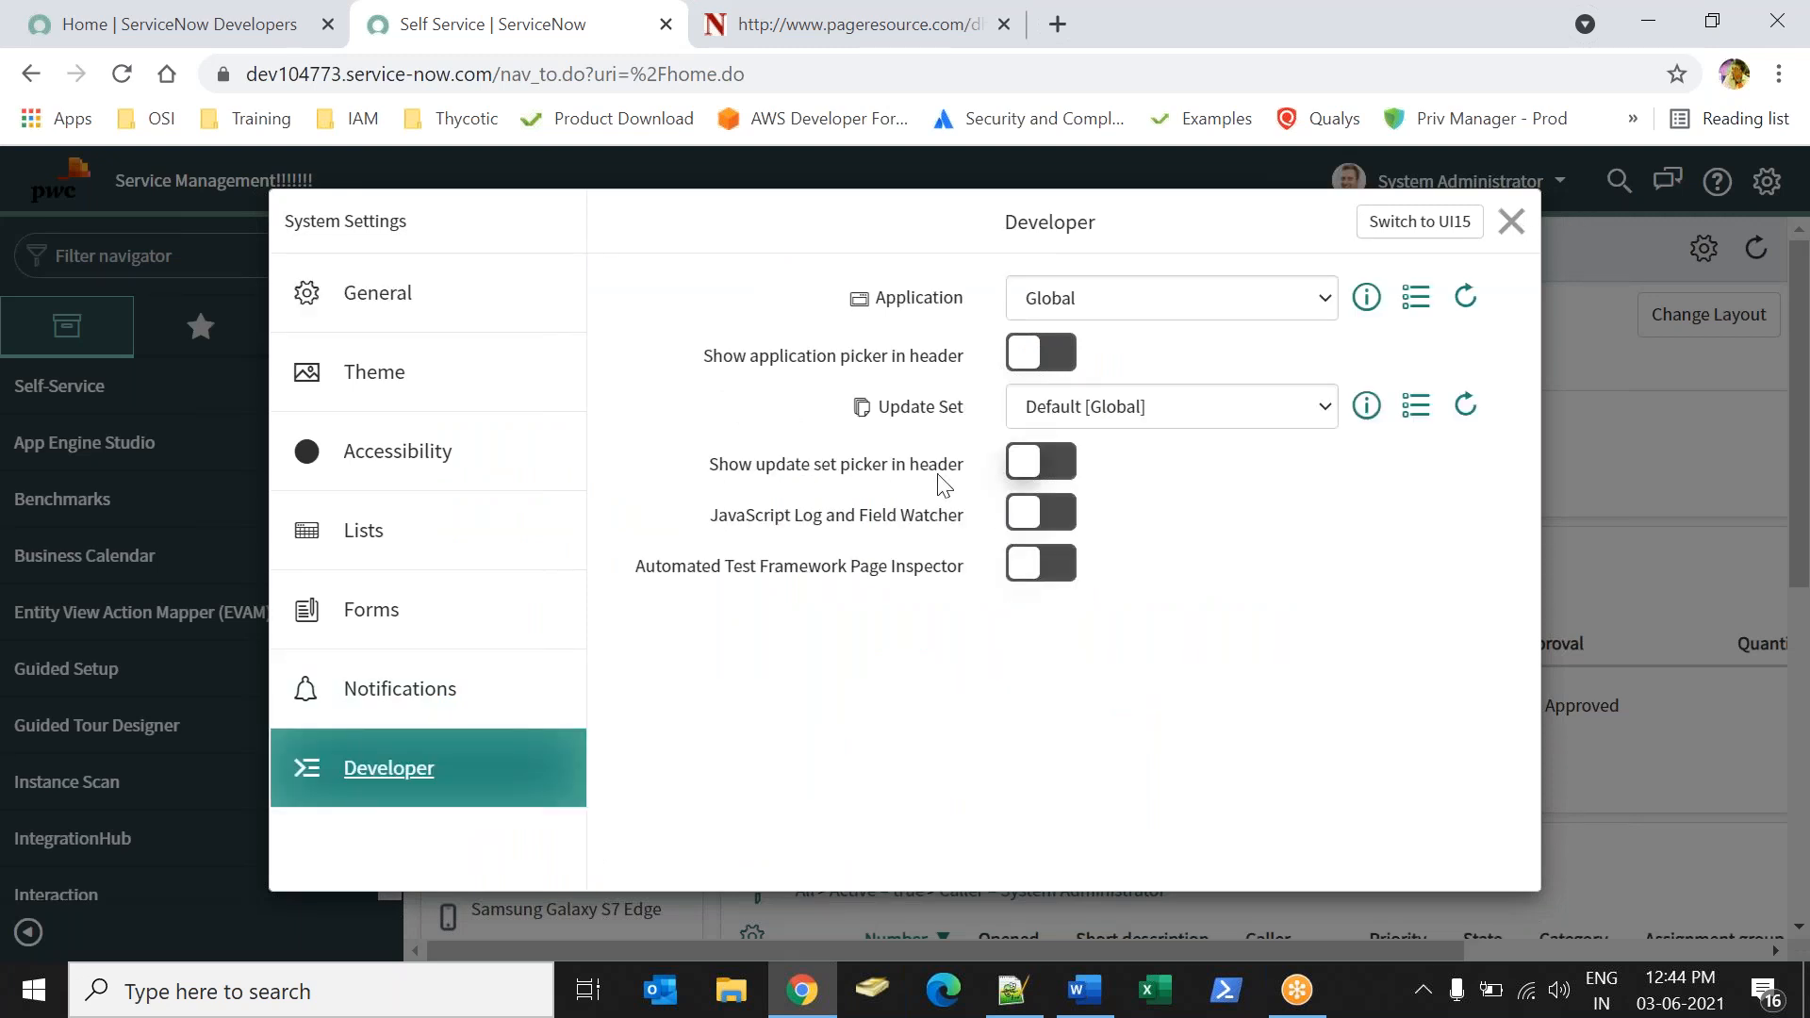
click(1064, 472)
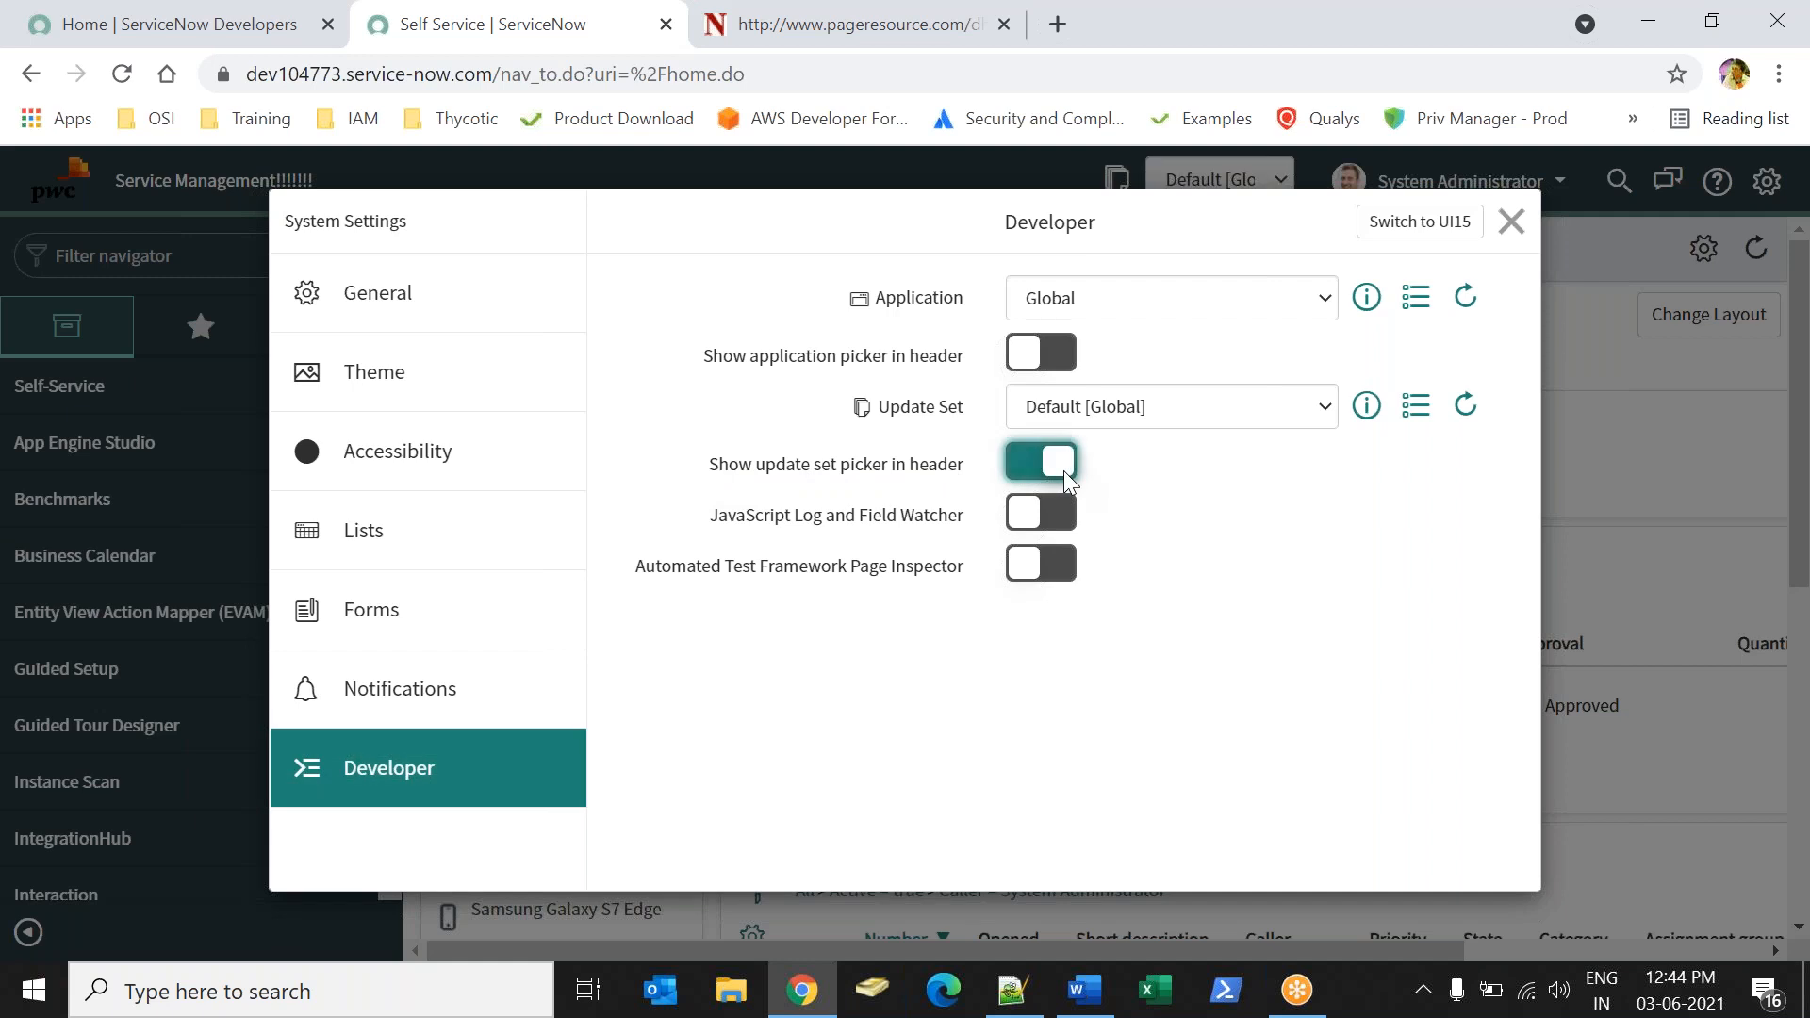
click(1043, 466)
click(1050, 464)
click(1511, 222)
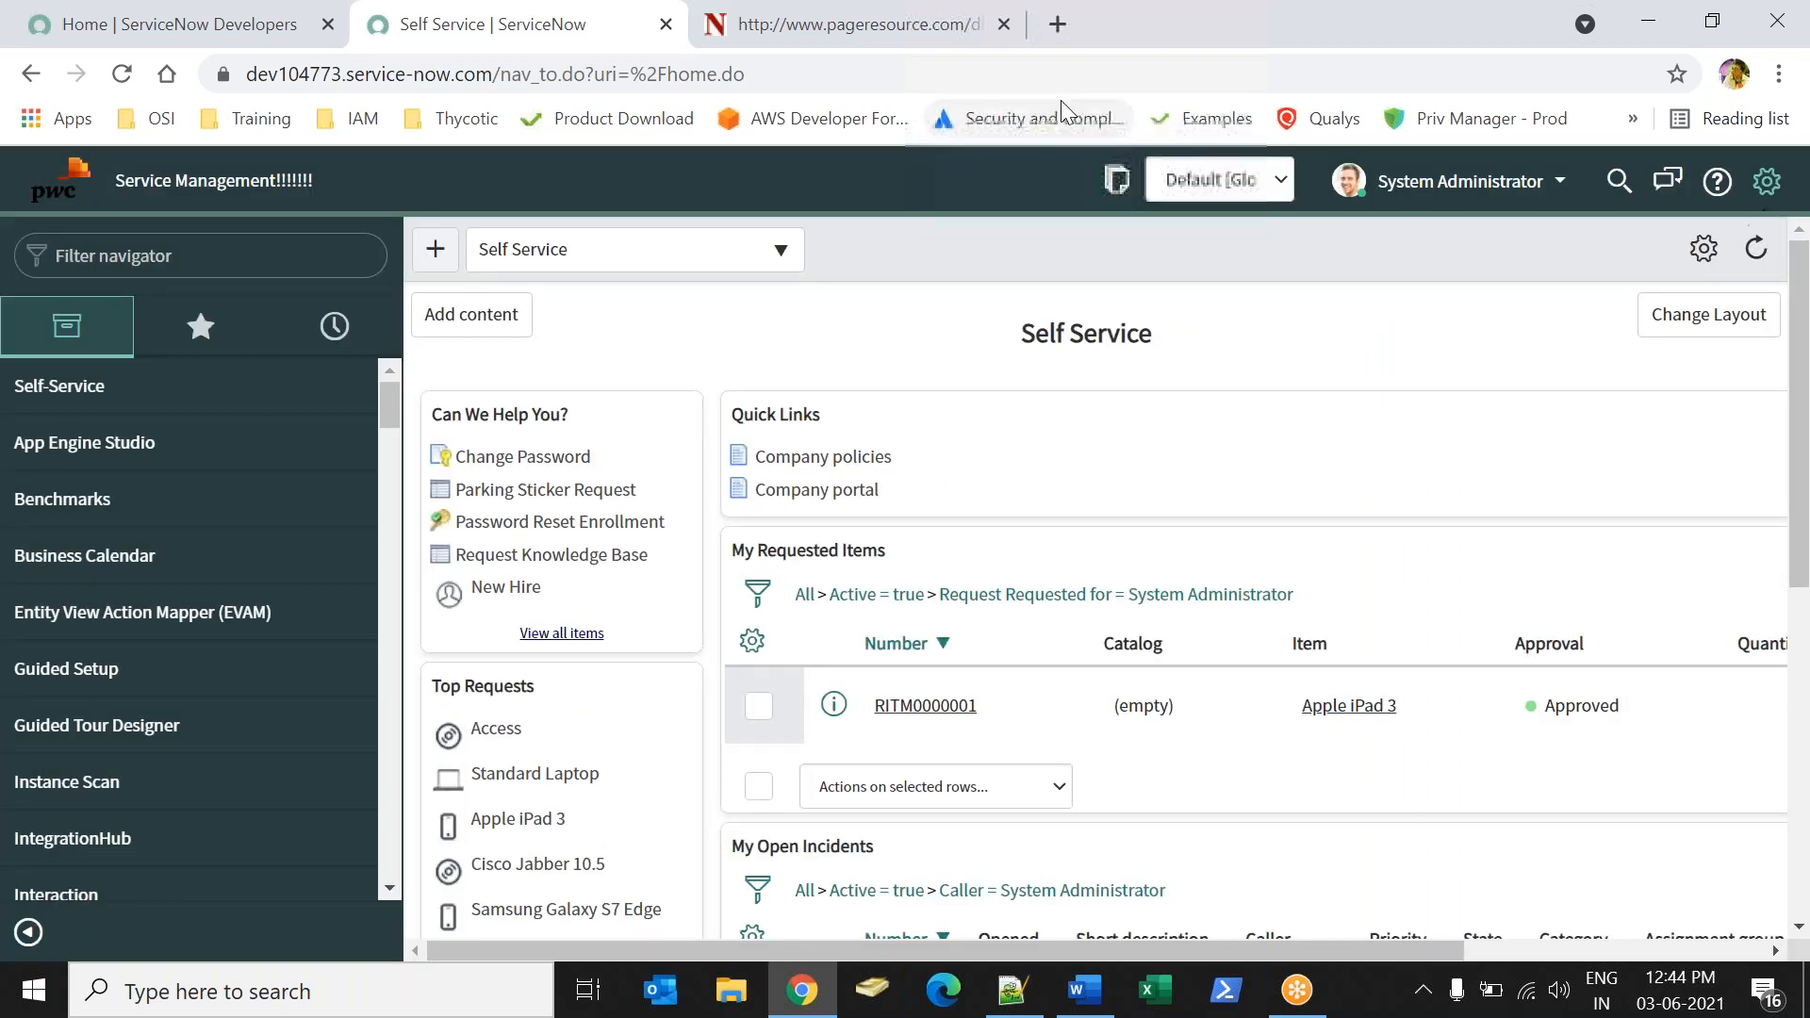
click(1207, 193)
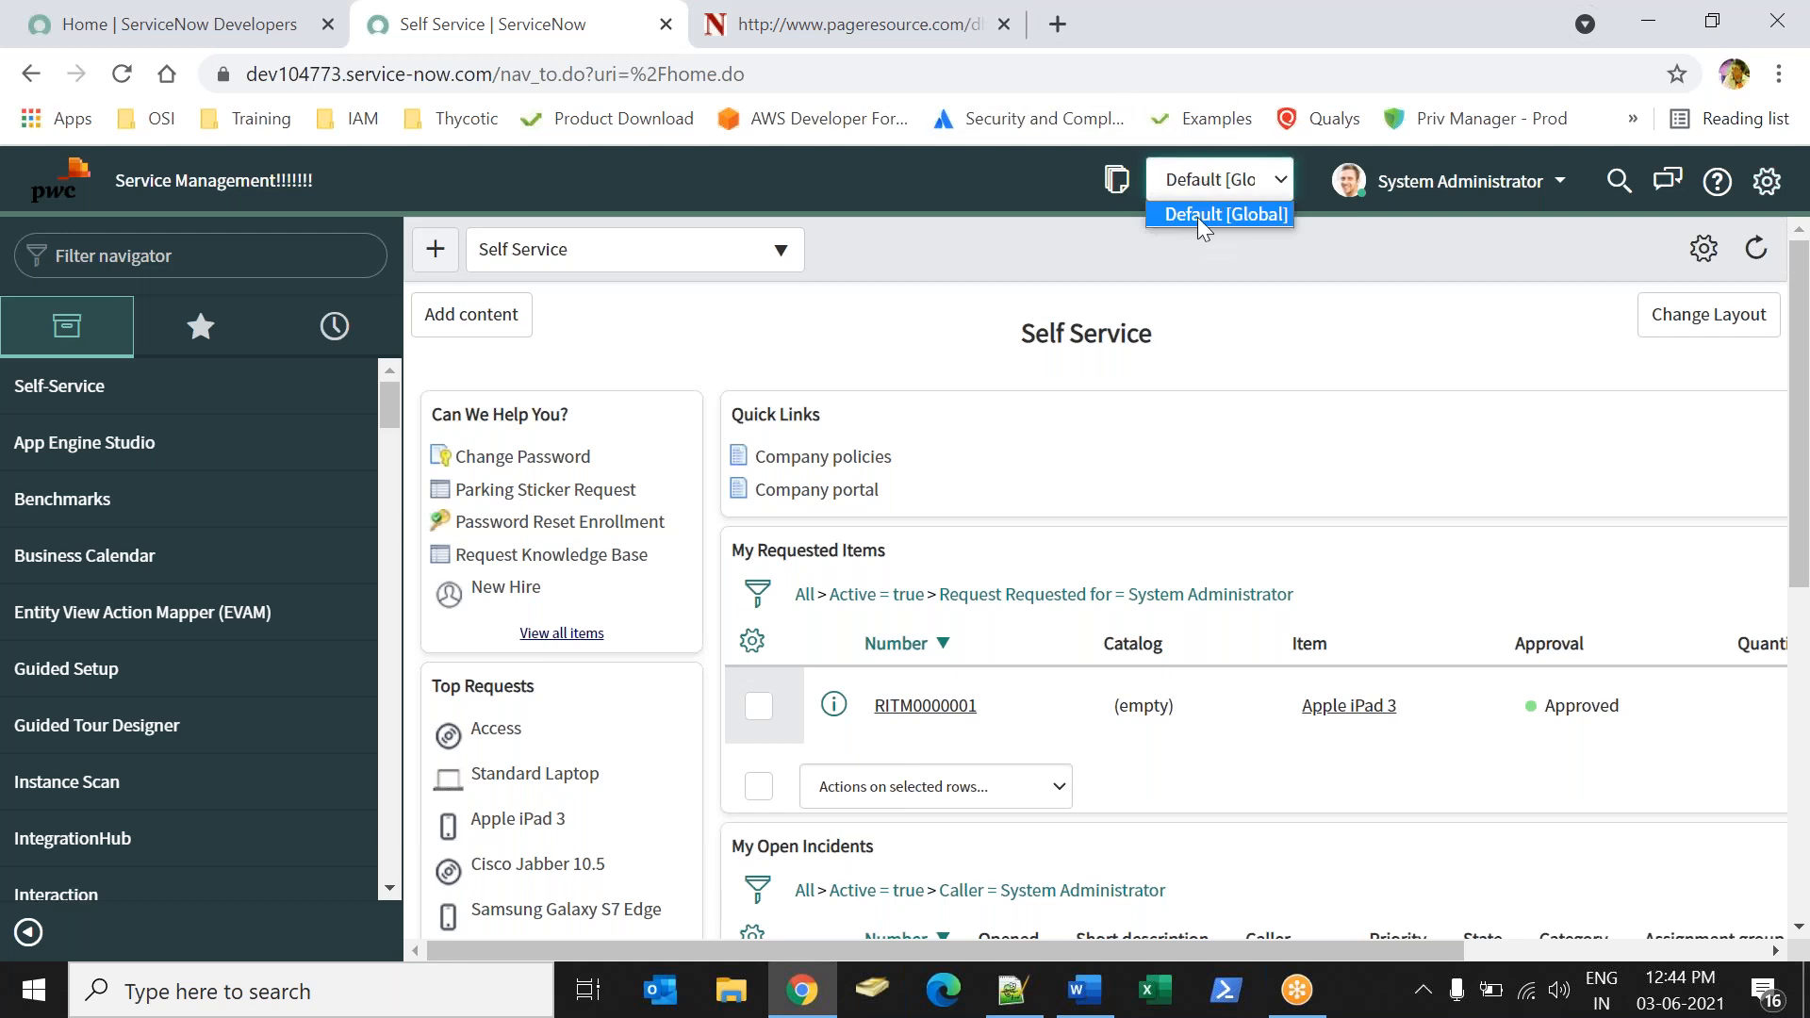
click(952, 190)
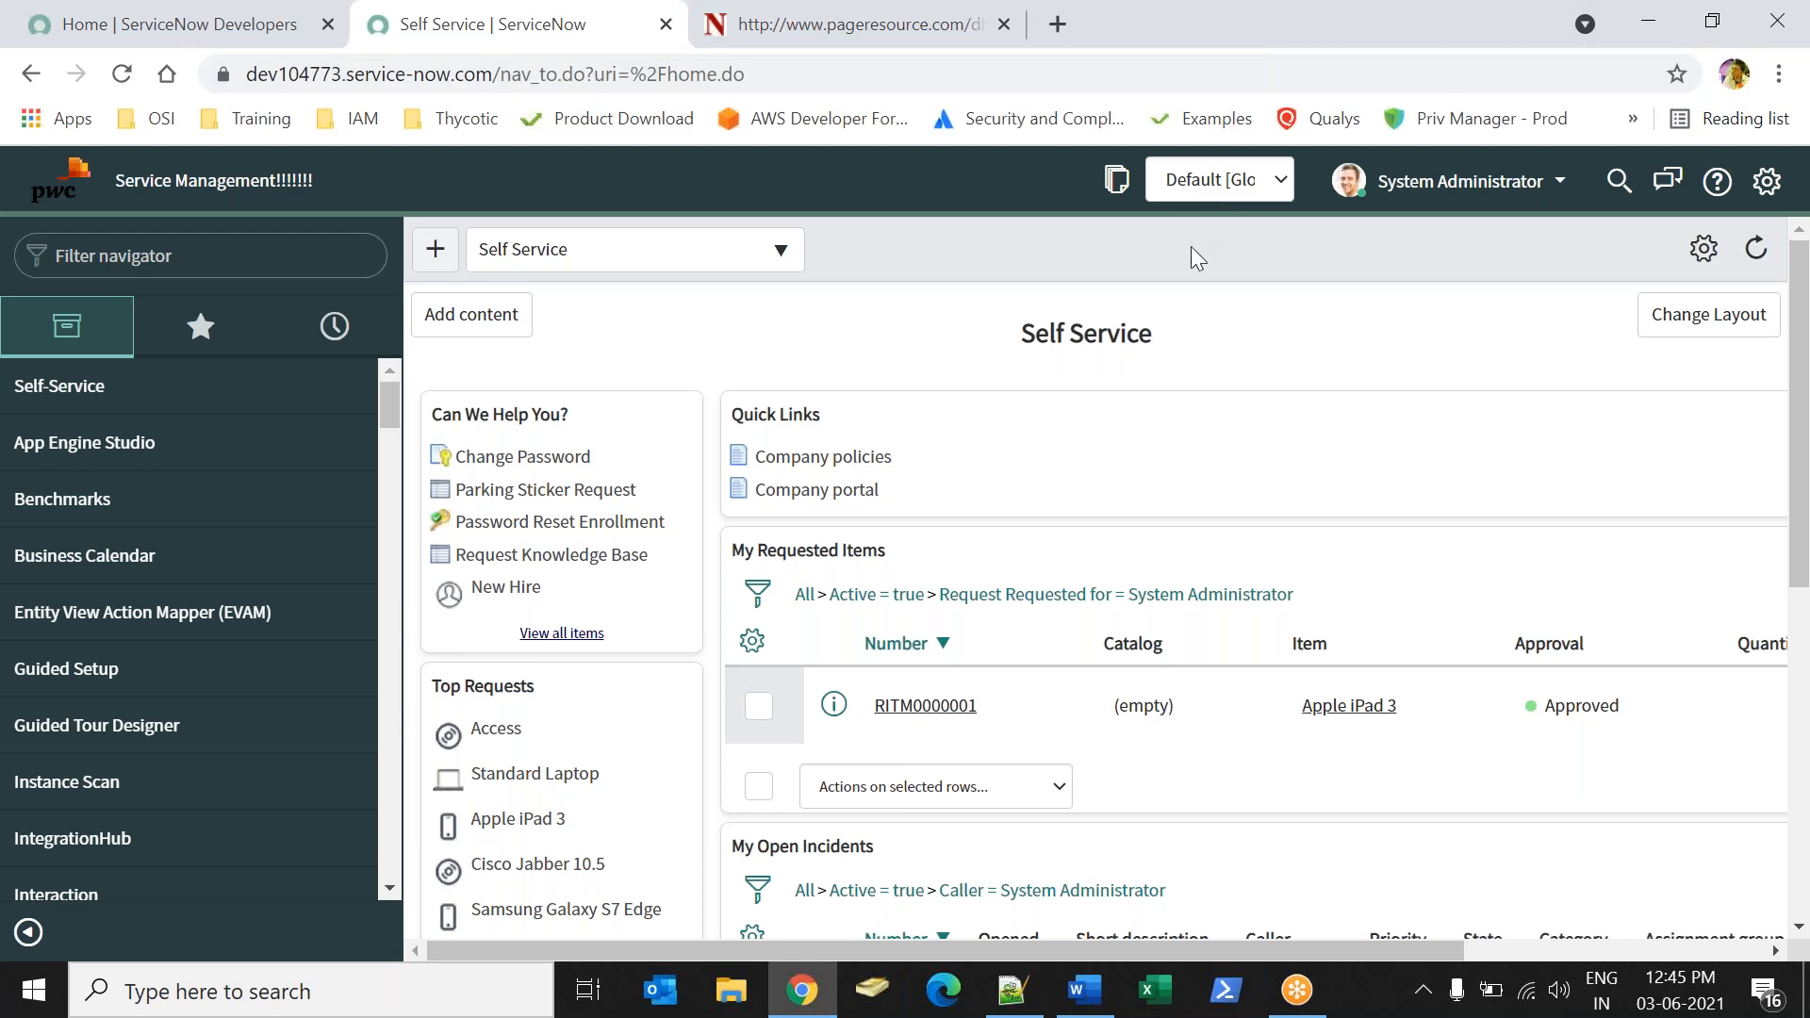
Find Local Update Sets by filtering the navigator for "update se" and open the Default update set of the Global application.
click(241, 271)
text(update se)
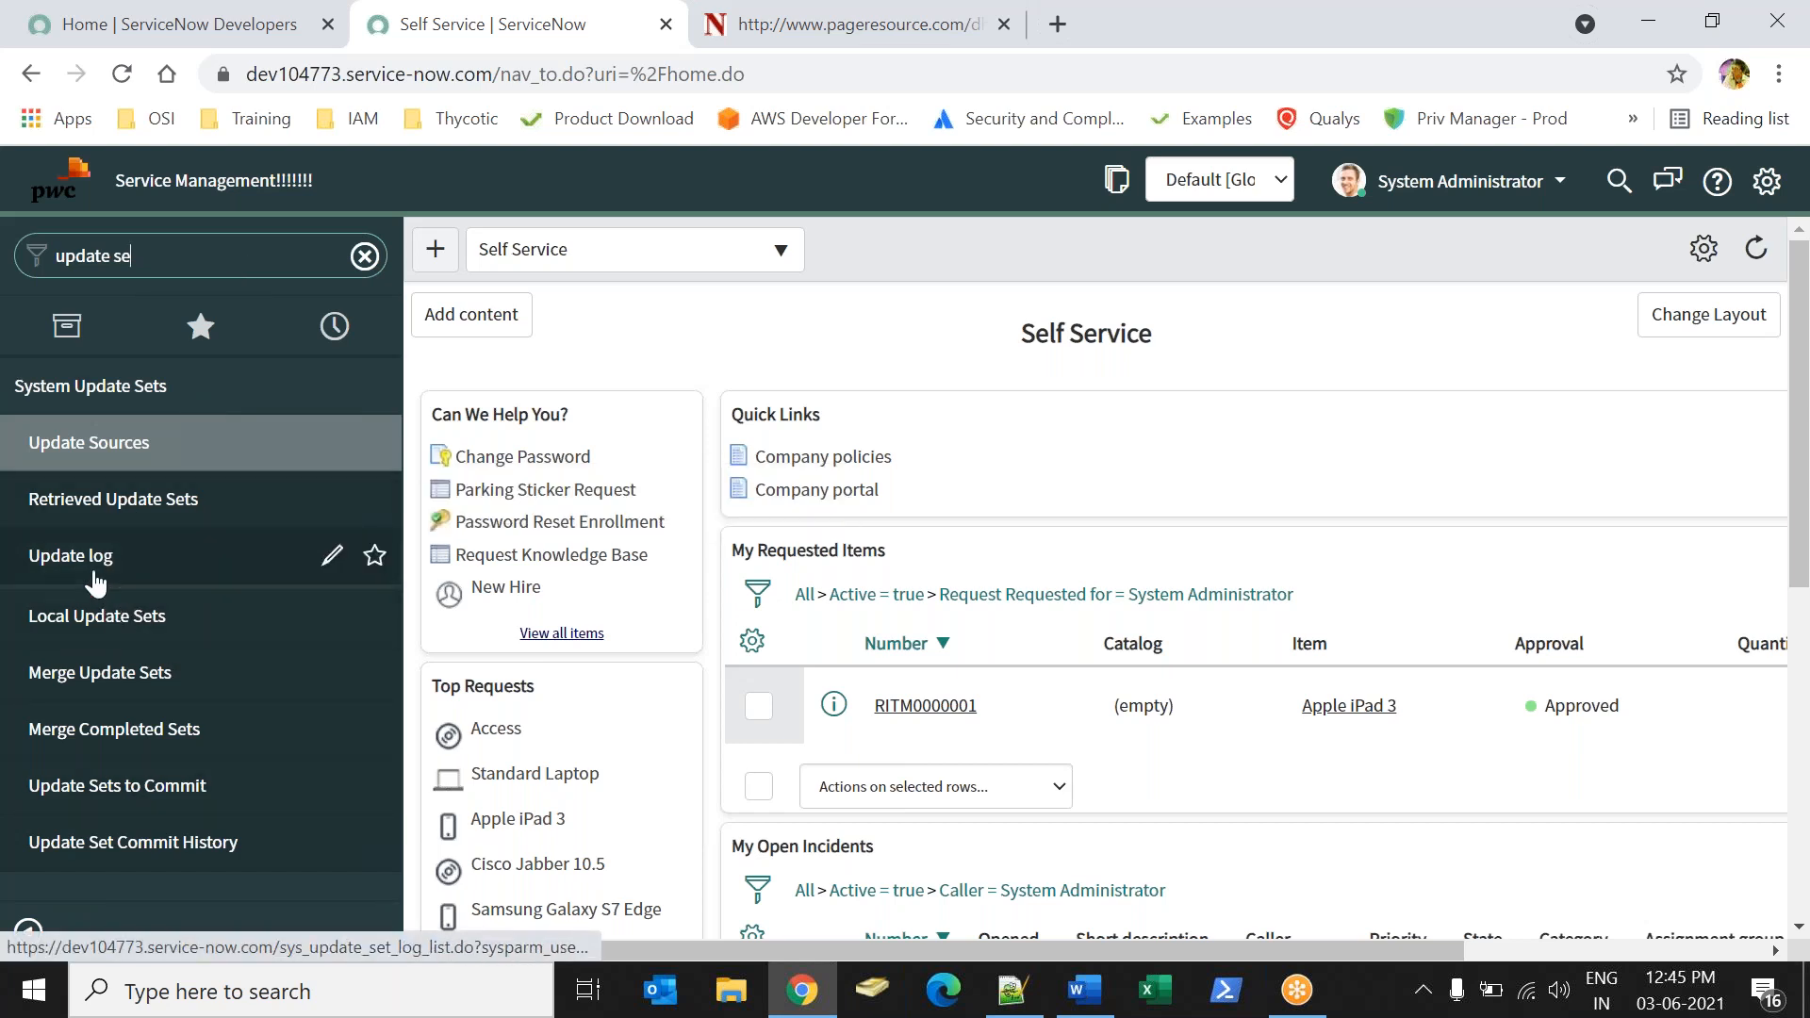
click(102, 622)
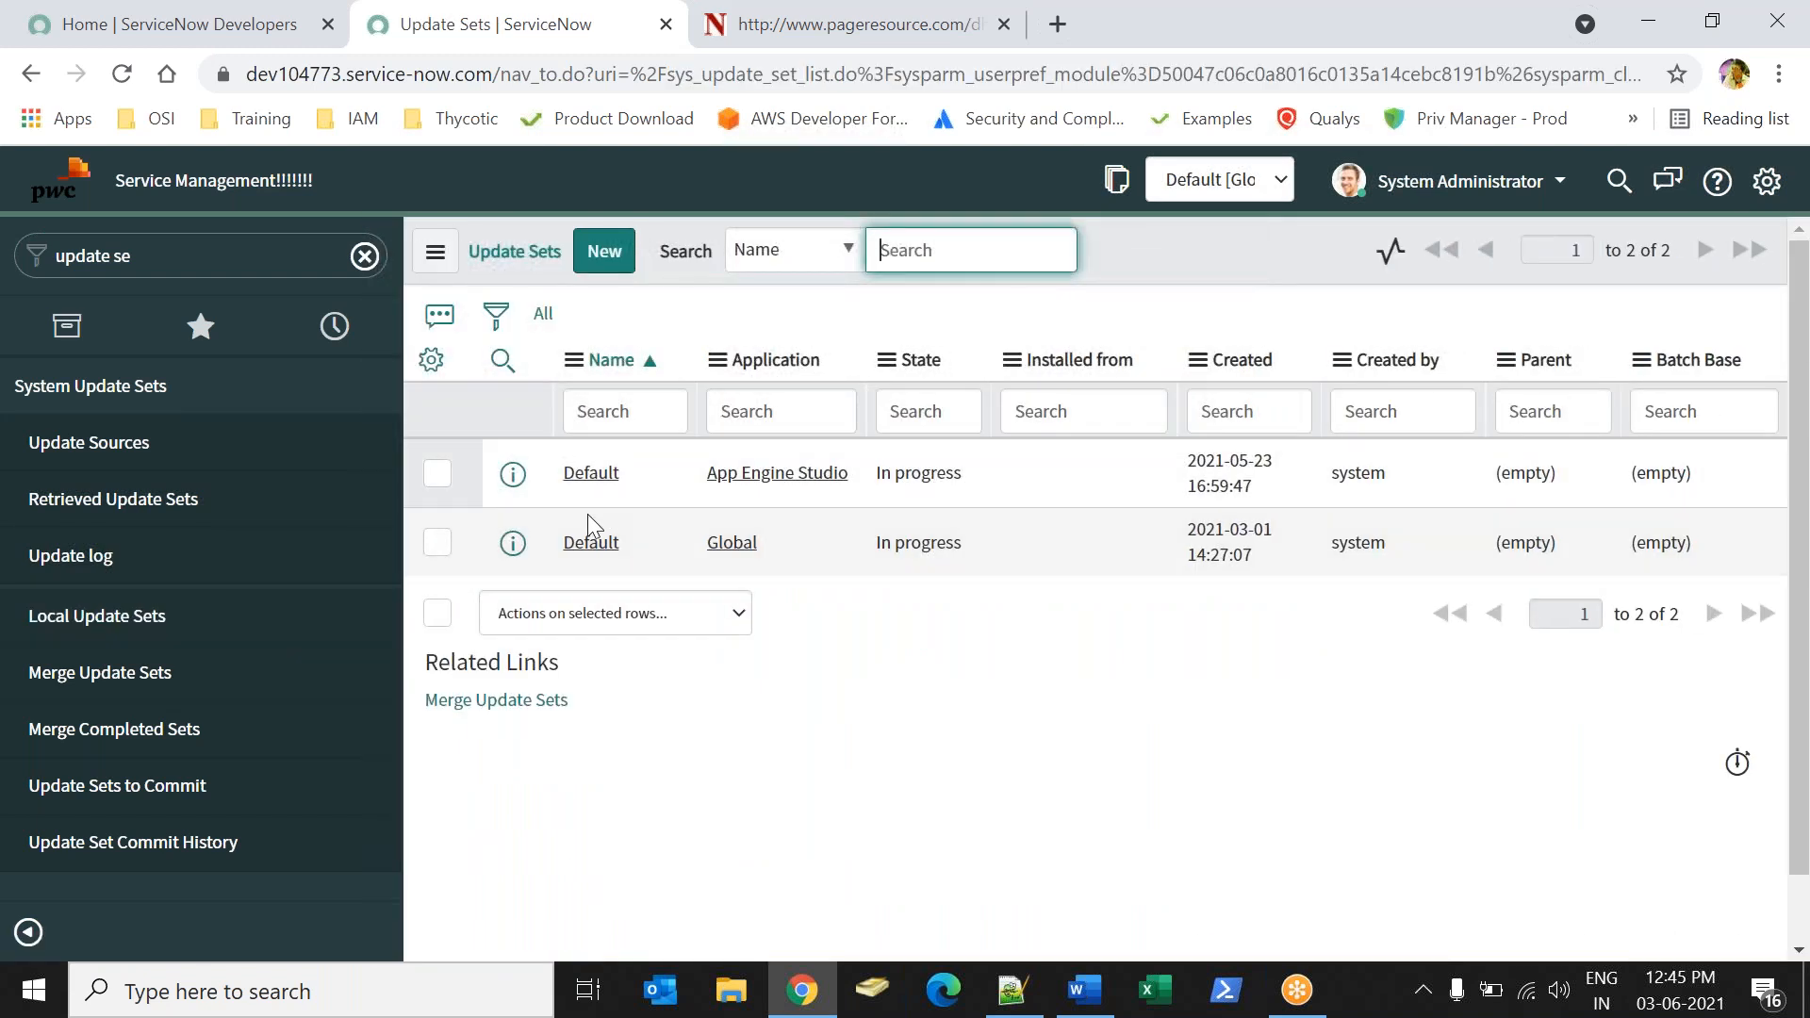
click(600, 546)
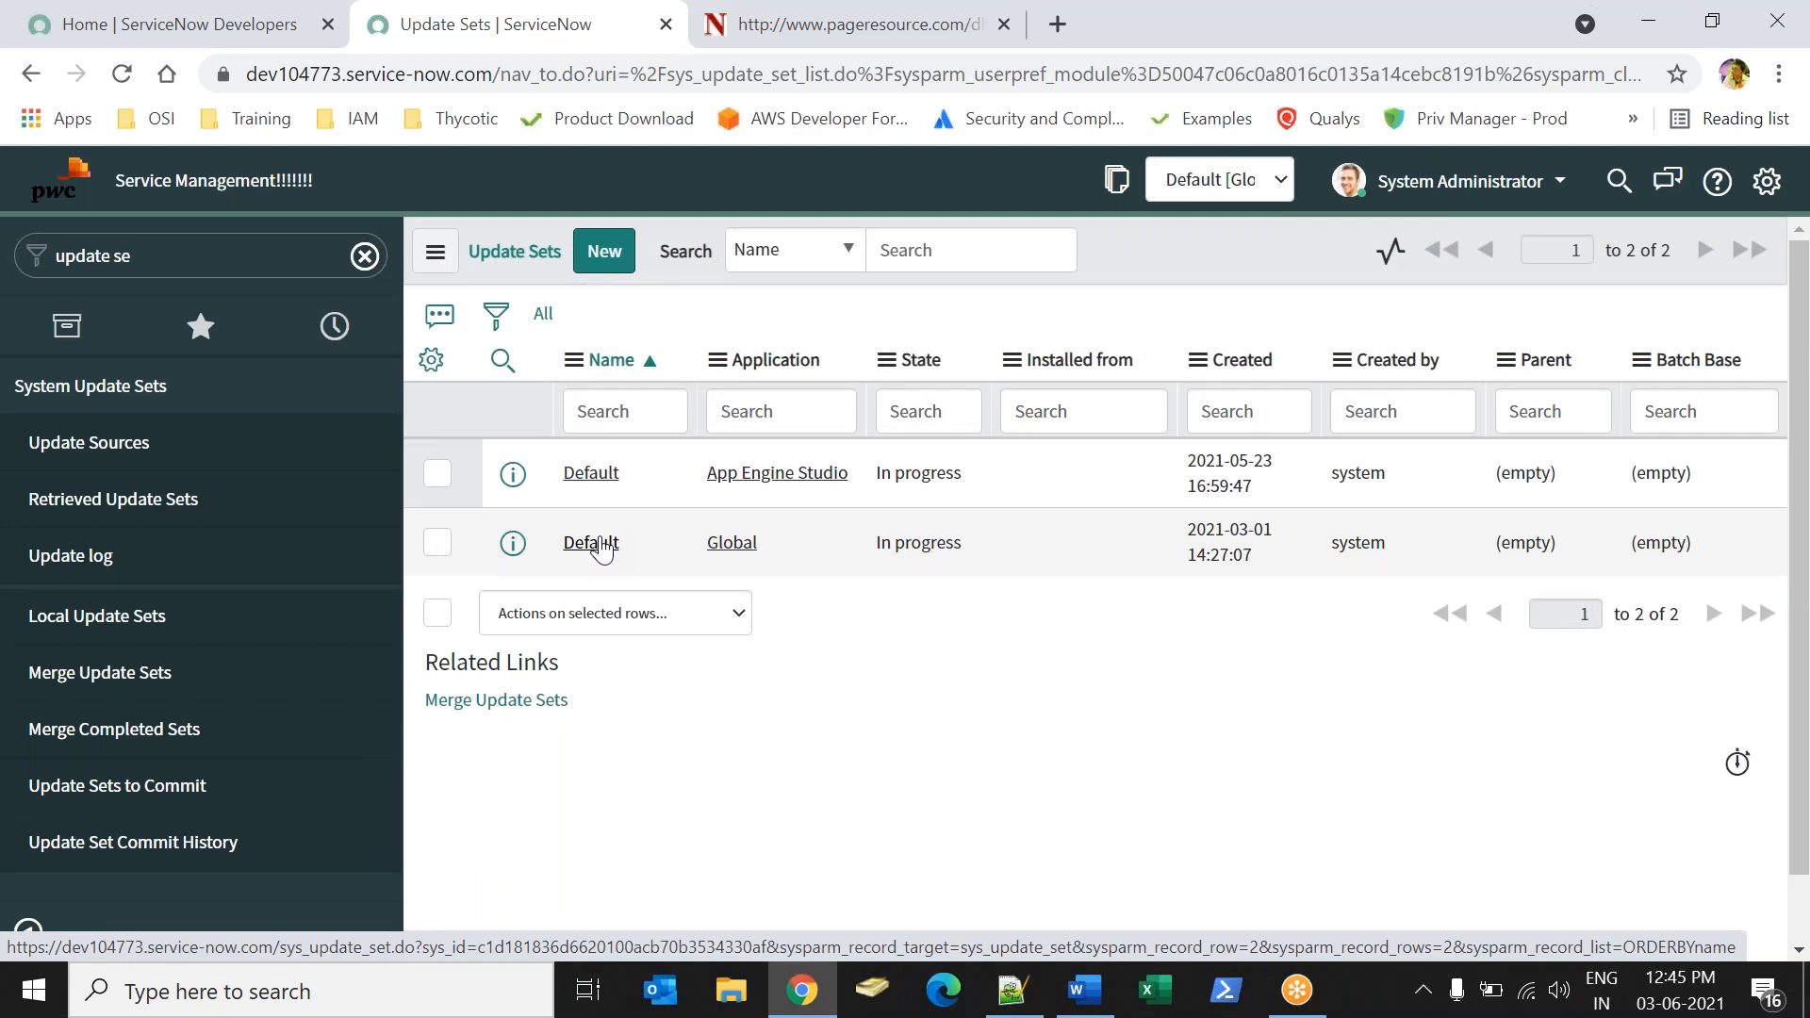
Examine the target names of the customer updates recorded in the Default update set, including the second page of records.
drag(1803, 382, 1802, 544)
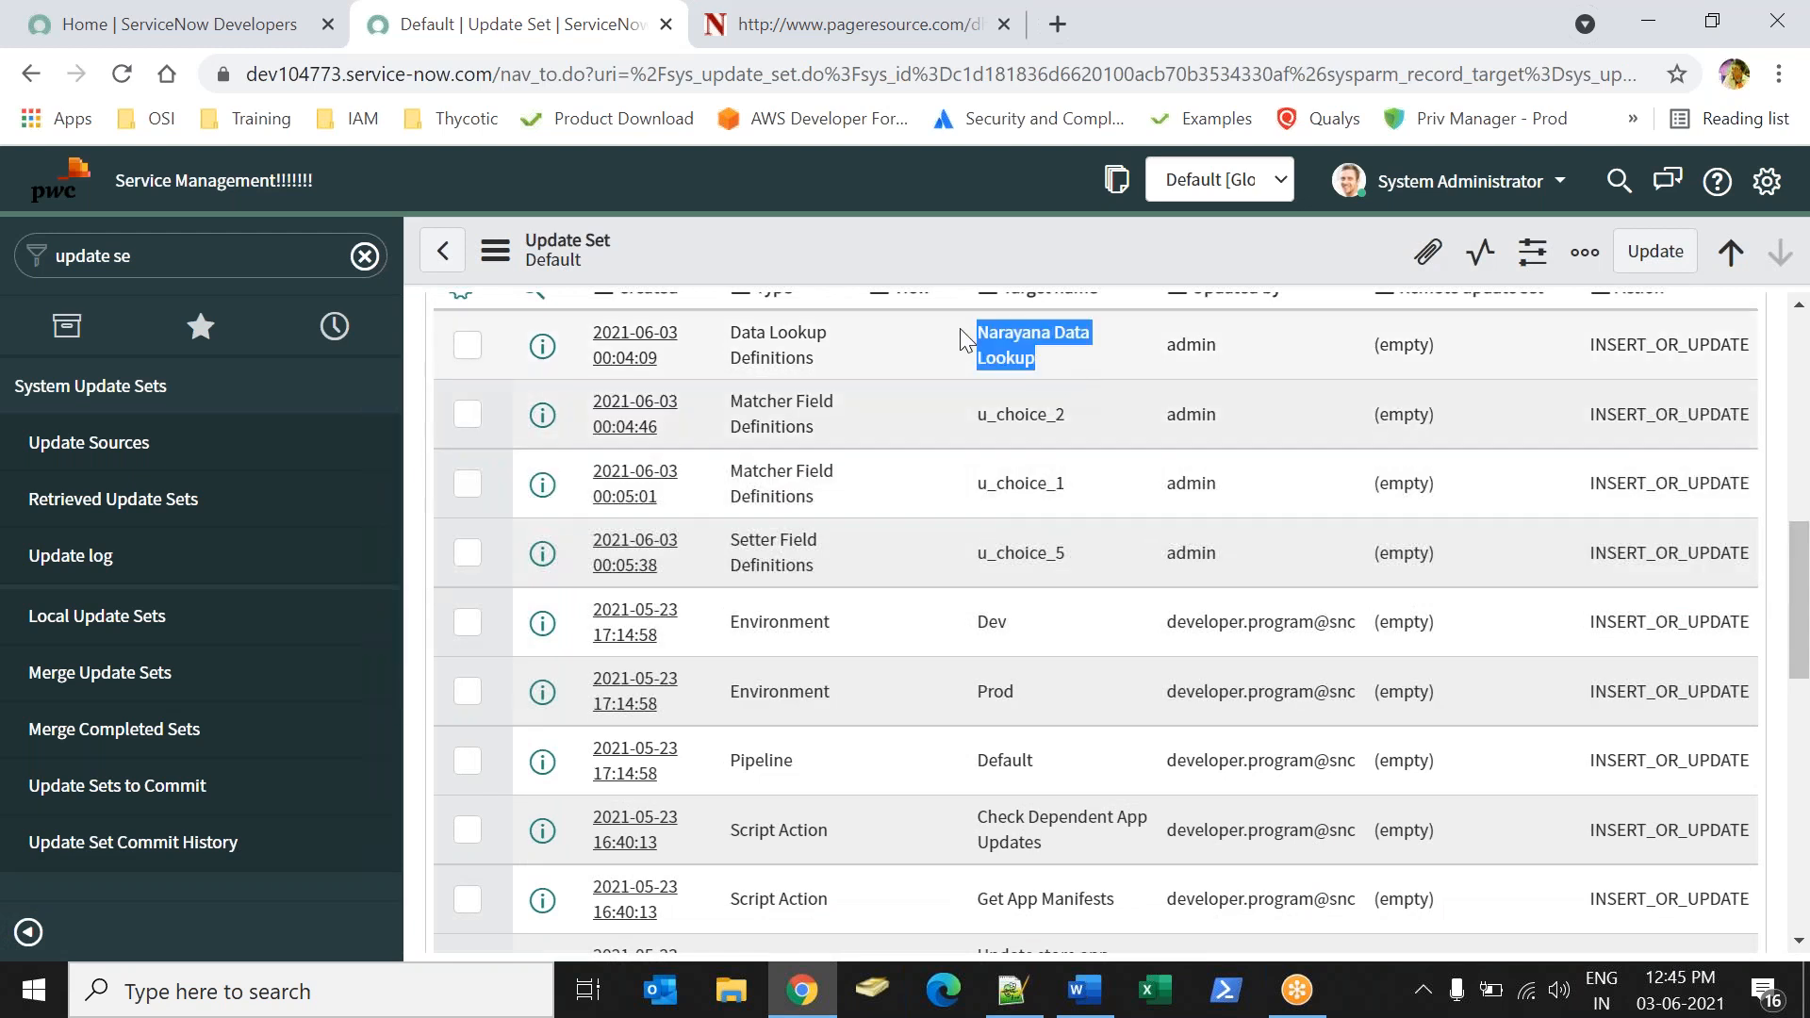
drag(1036, 361, 977, 332)
drag(1071, 418, 976, 414)
drag(1067, 484, 988, 488)
drag(1066, 550, 987, 555)
drag(1806, 582, 1806, 809)
drag(979, 671, 1130, 669)
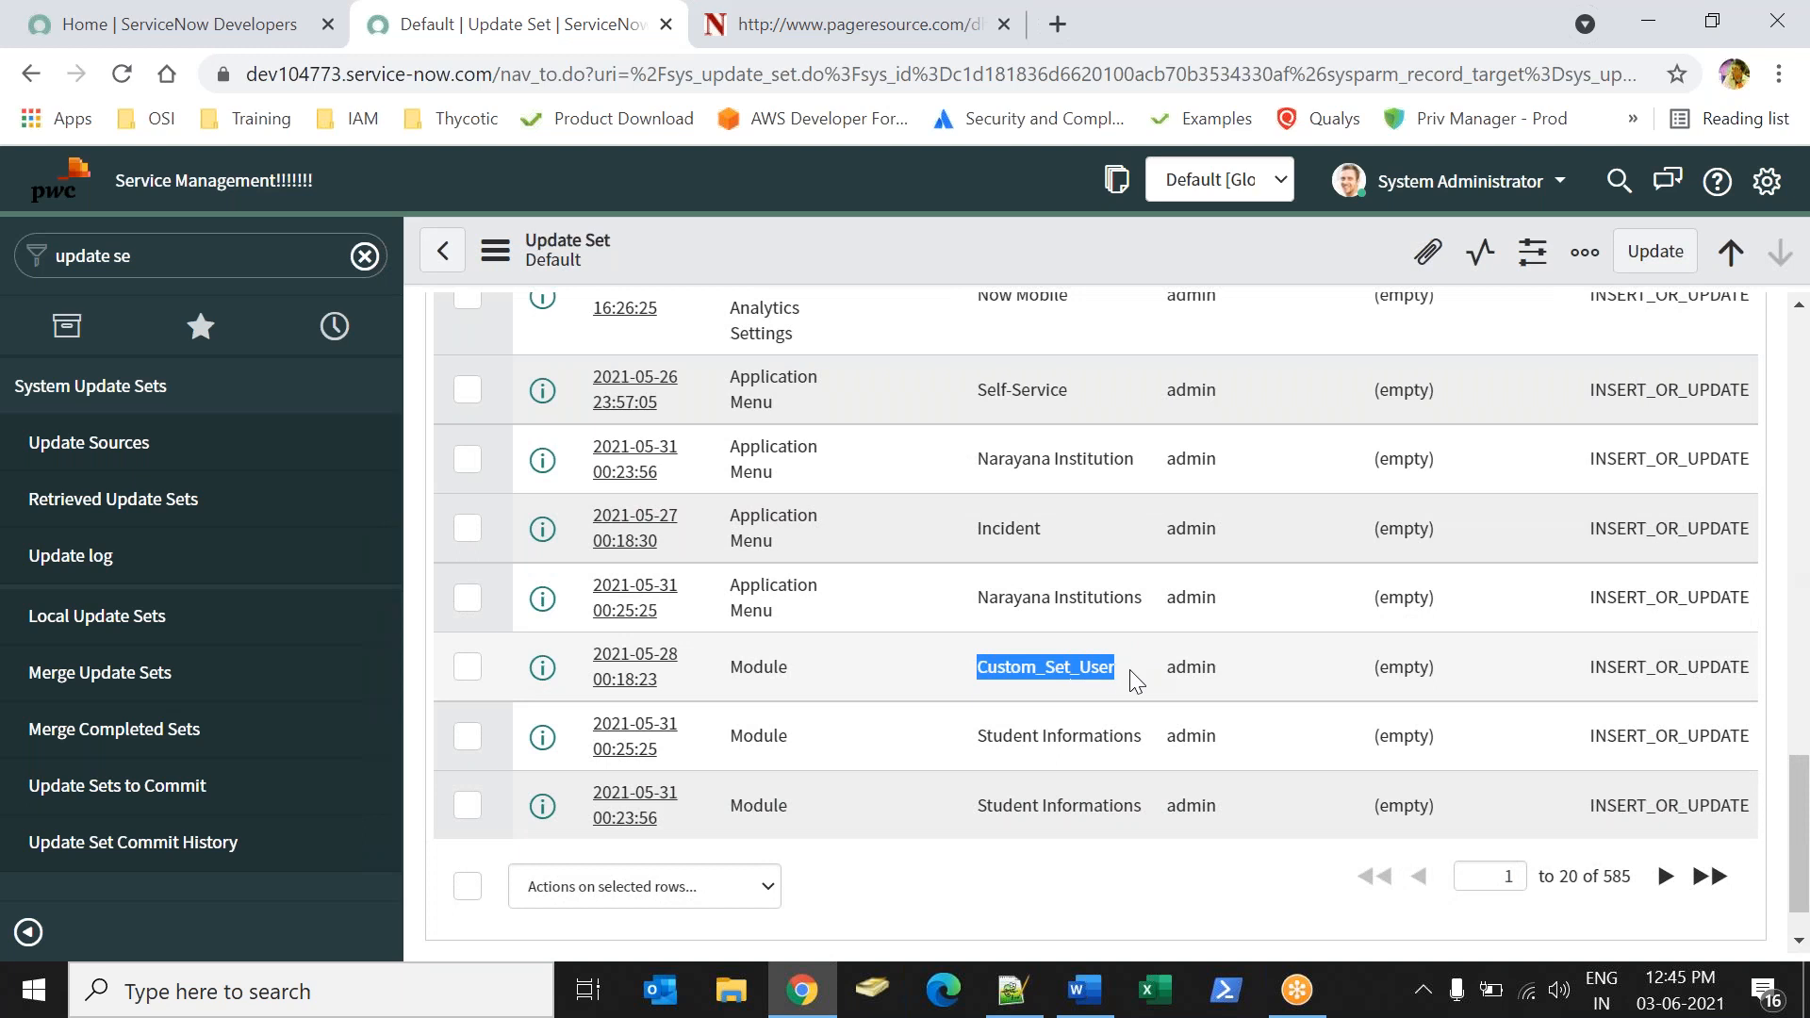
drag(977, 740, 1058, 767)
click(1664, 882)
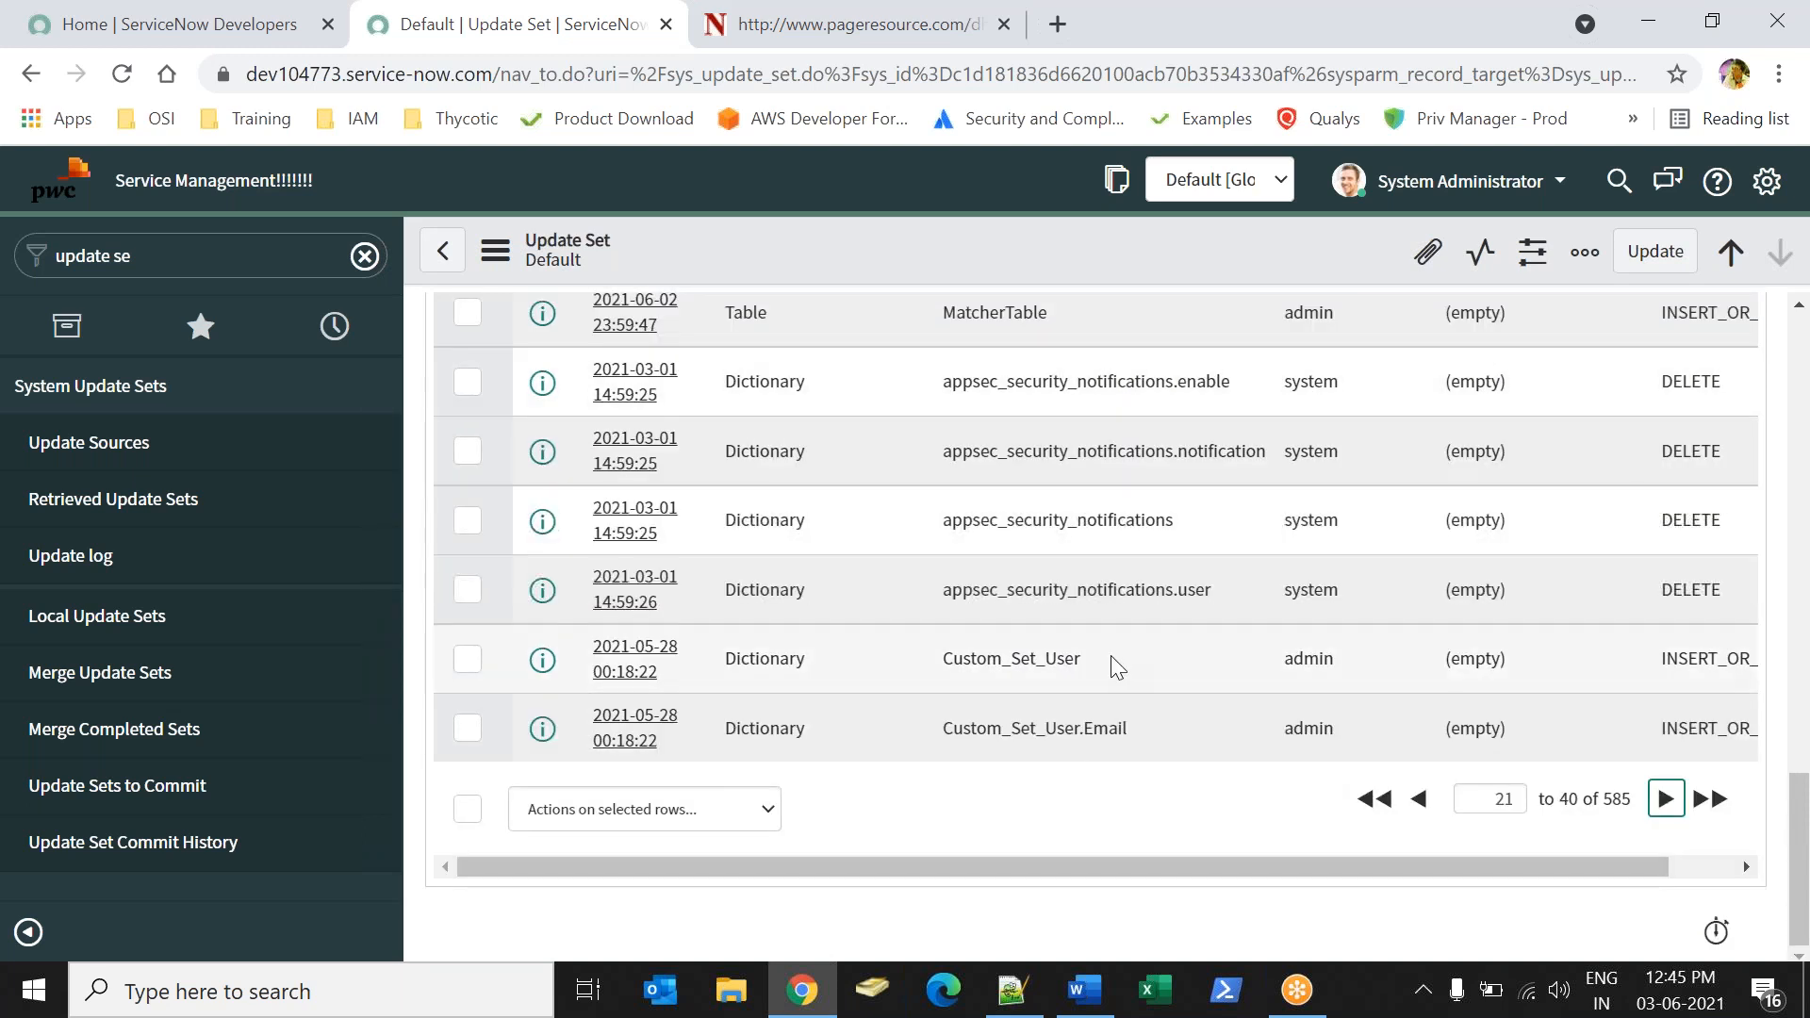
drag(1798, 802, 1702, 250)
Return to the homepage and open the Local Update Sets list by filtering the navigator for "local up".
click(168, 267)
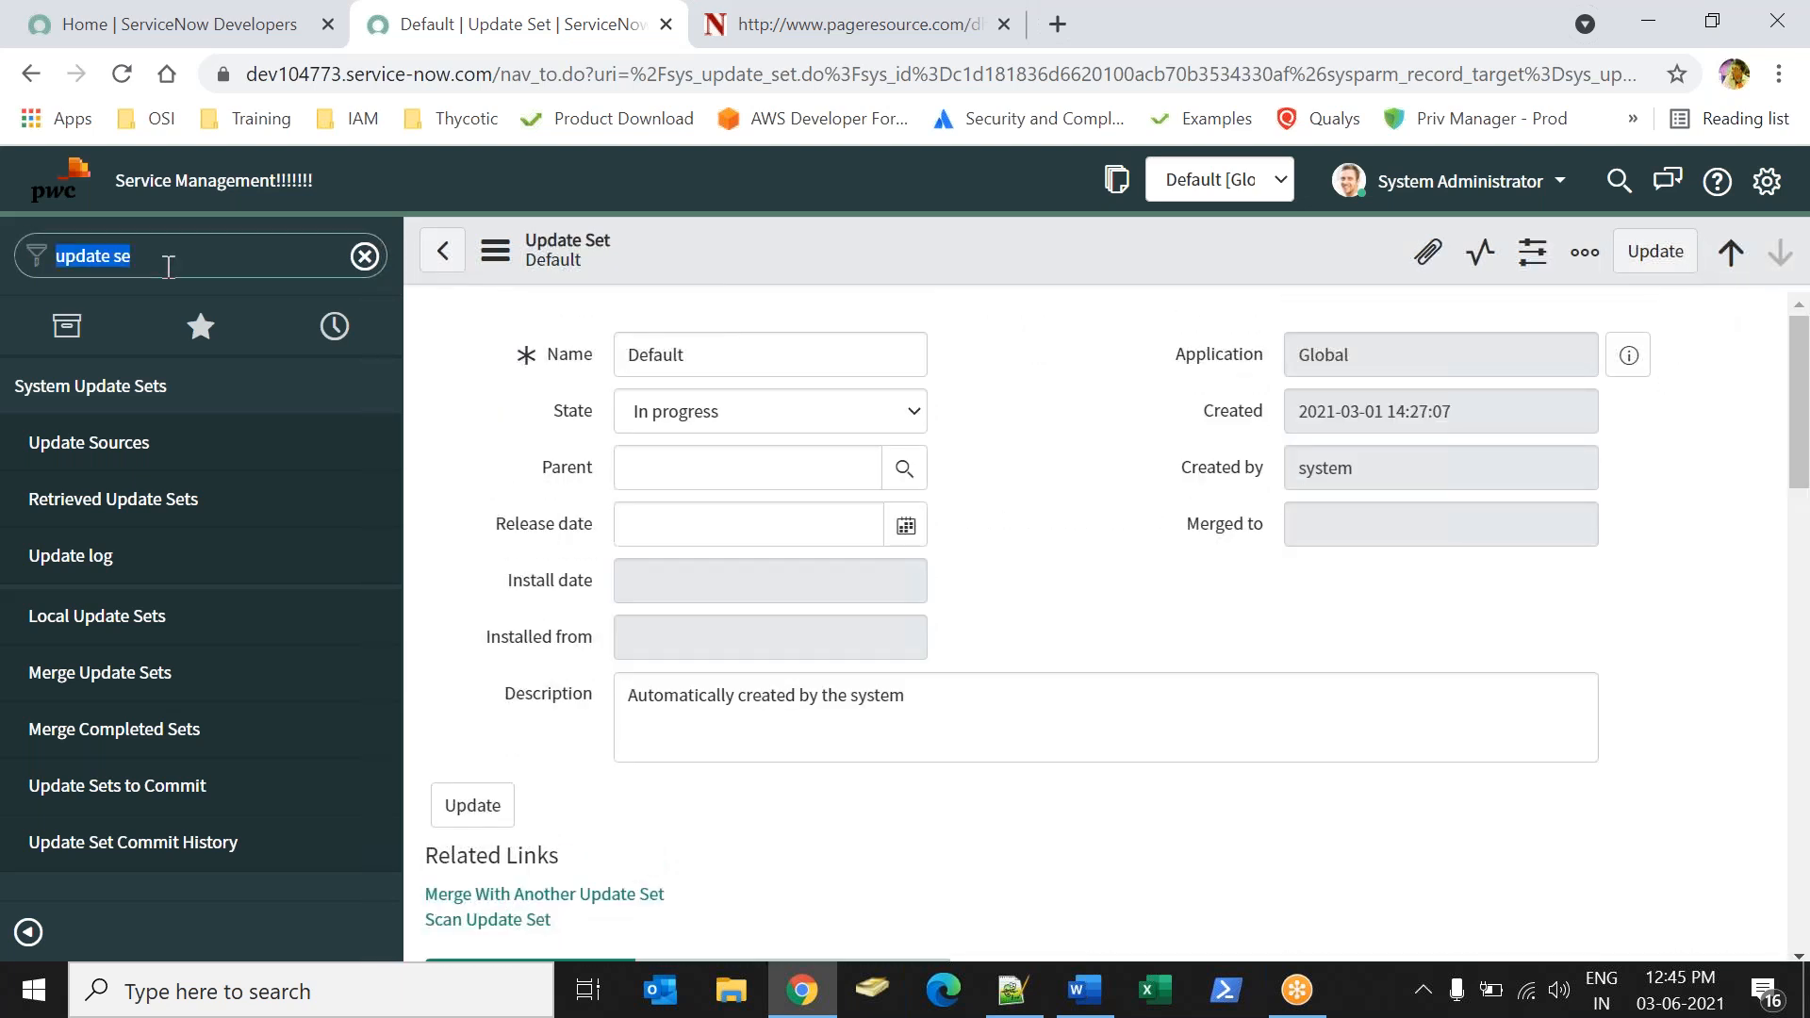
key(BackSpace)
click(889, 347)
click(54, 185)
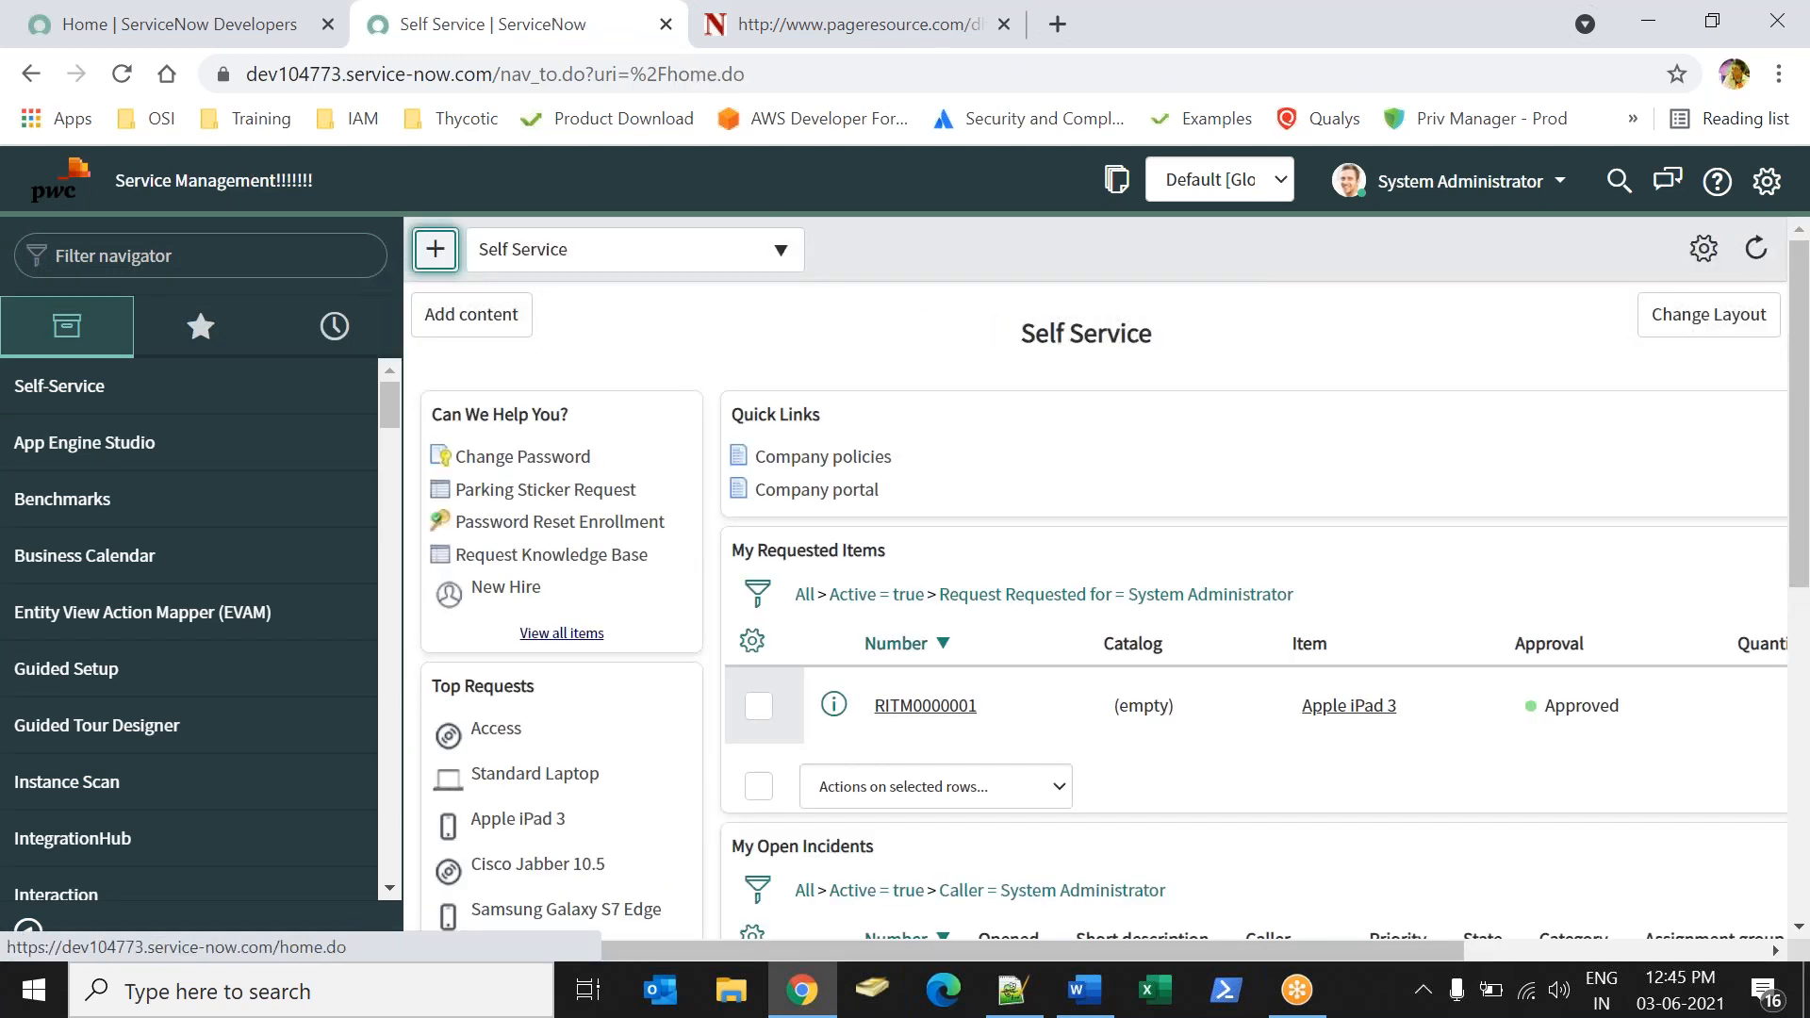
click(100, 253)
text(local up)
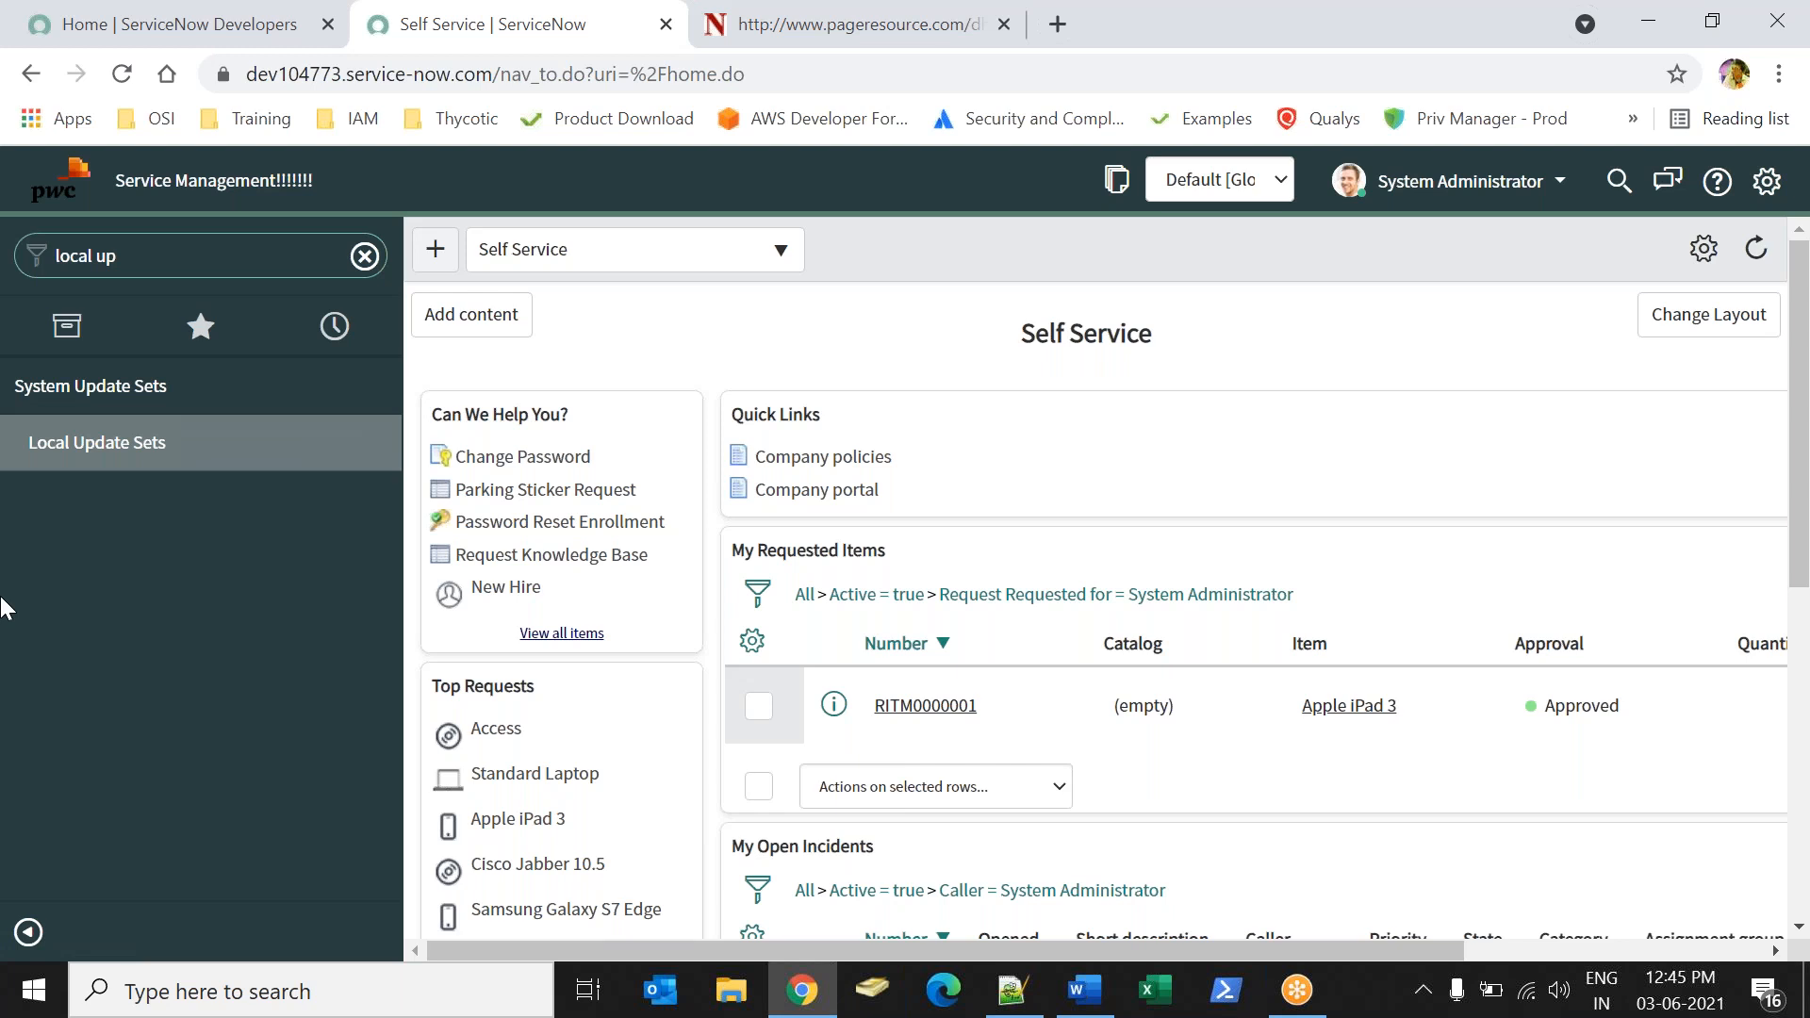
click(99, 445)
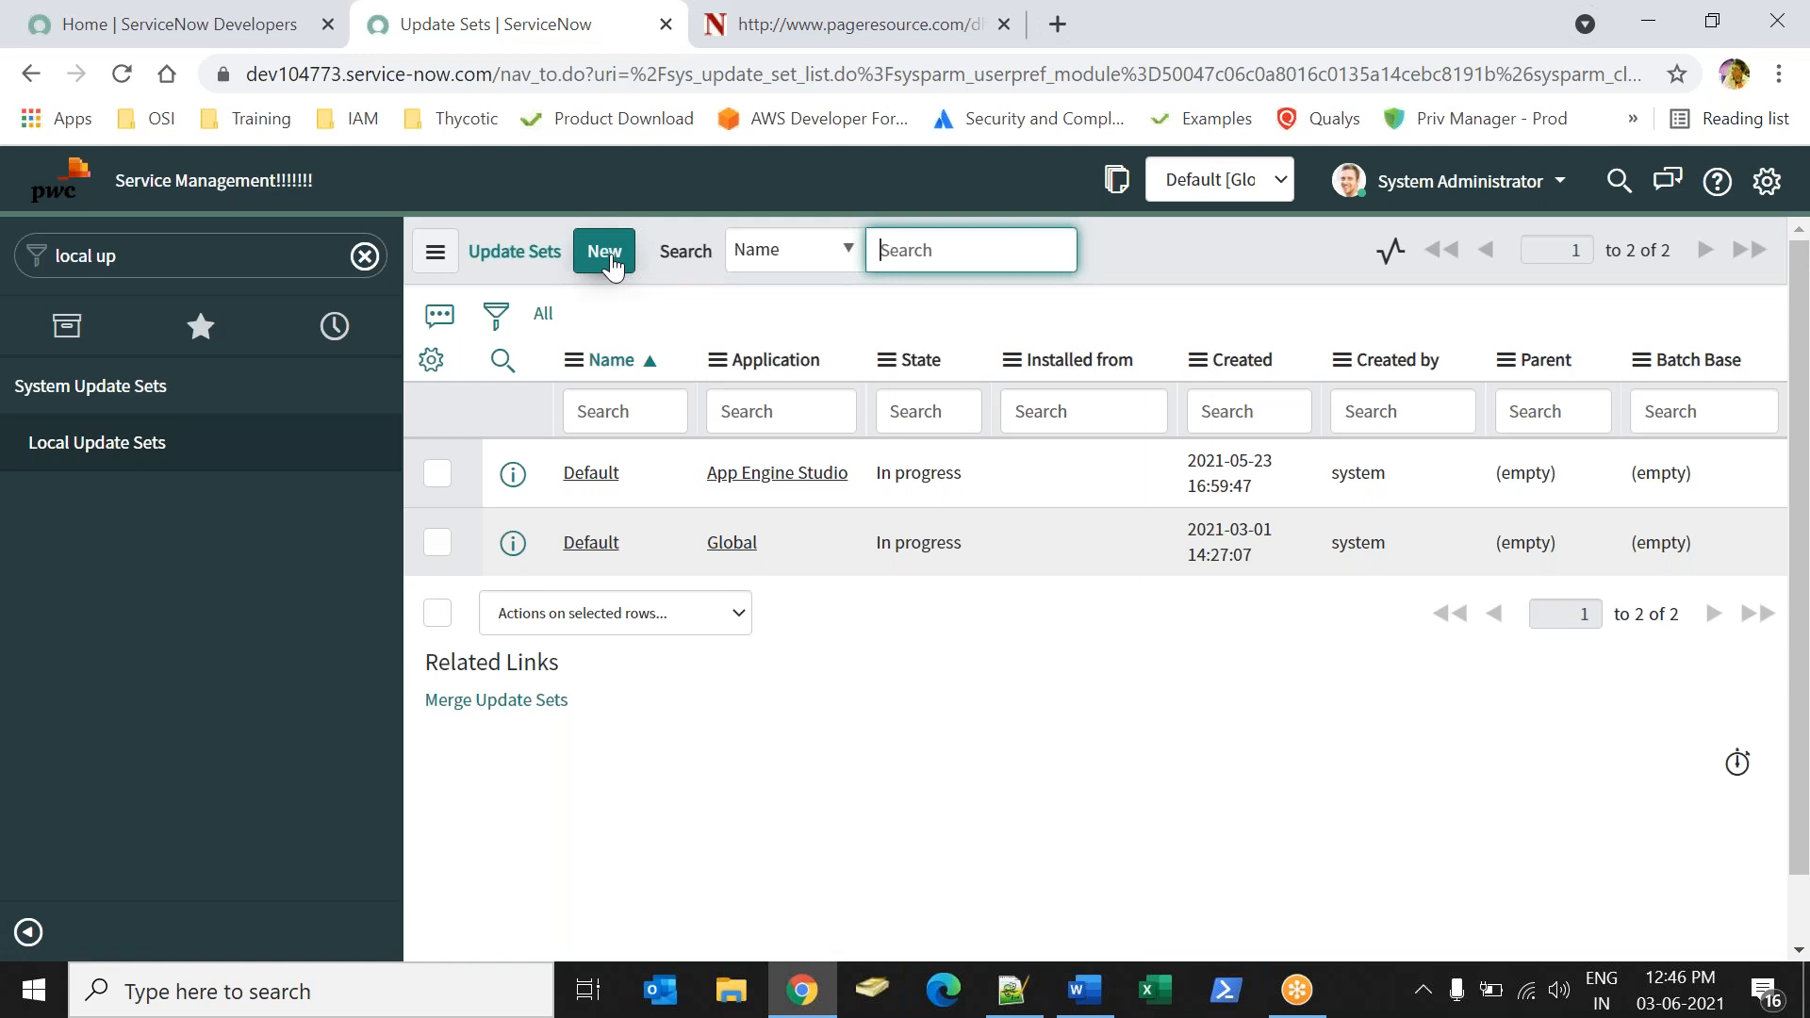
Switch to Word and add "Sys_update_set :Update set table" after a blank line below "Default:".
key(alt+Tab)
click(644, 907)
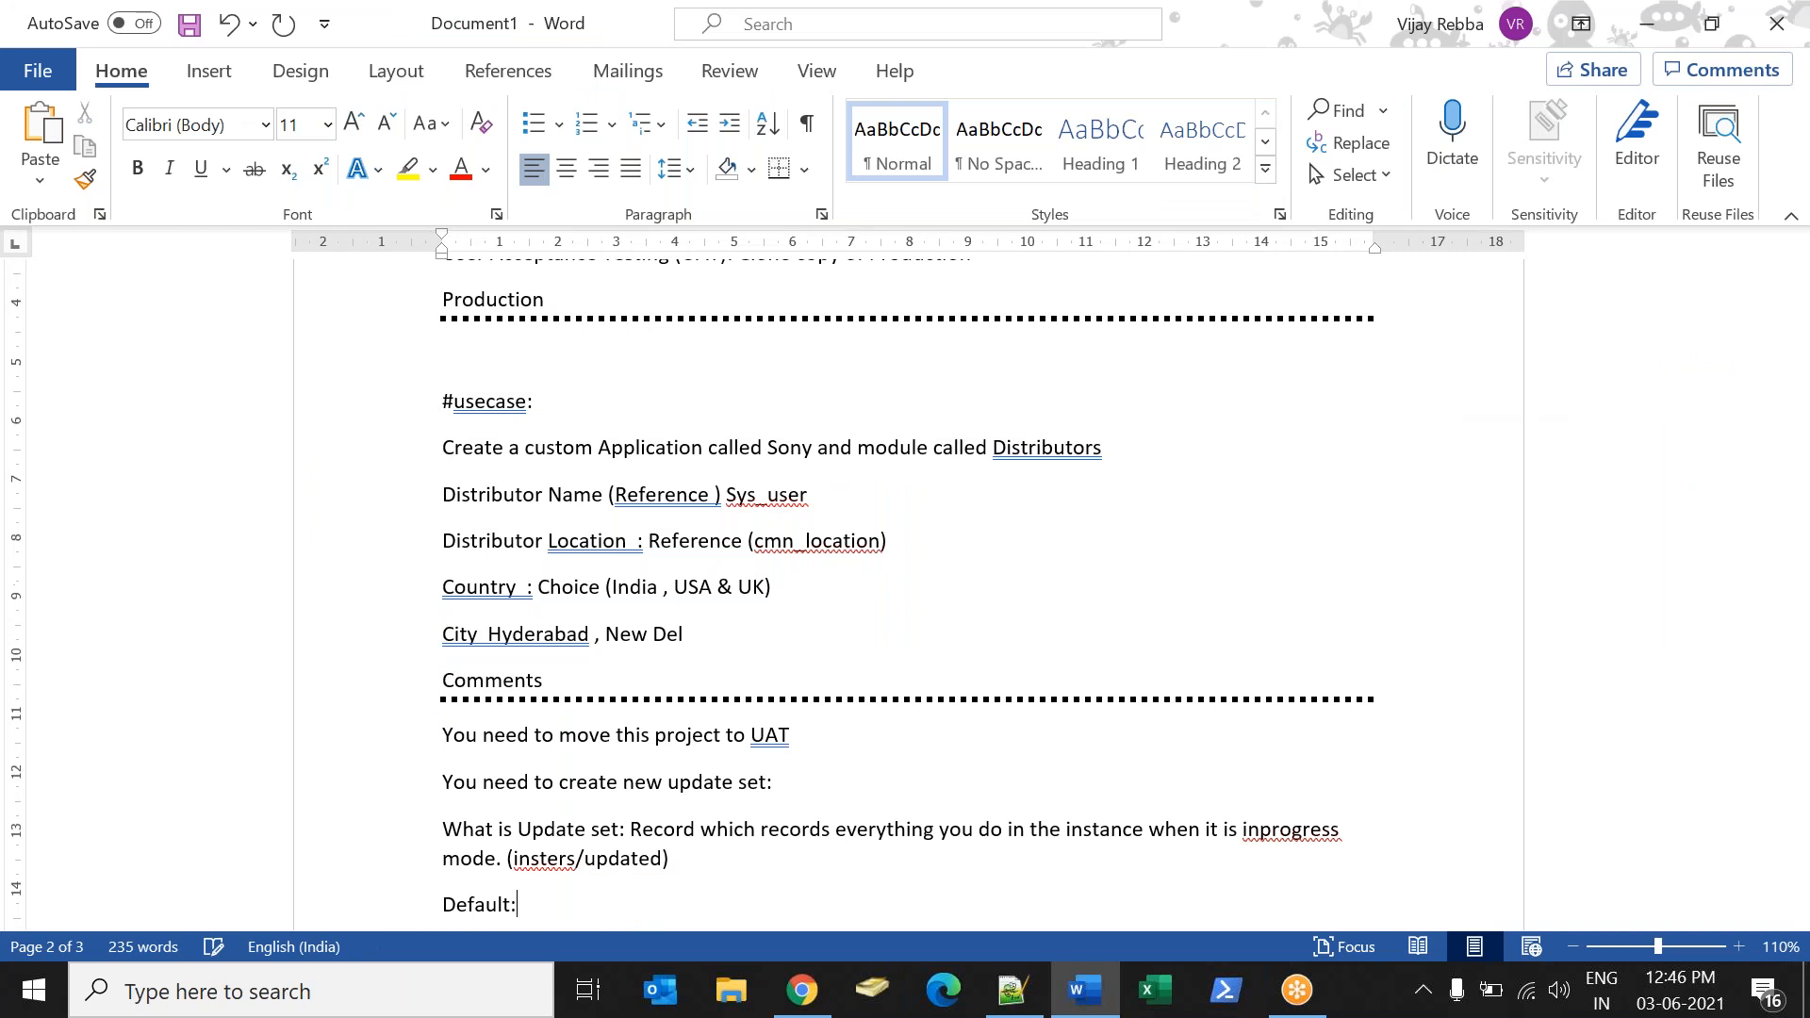
key(Return)
key(Return)
text(Sys_update_set :)
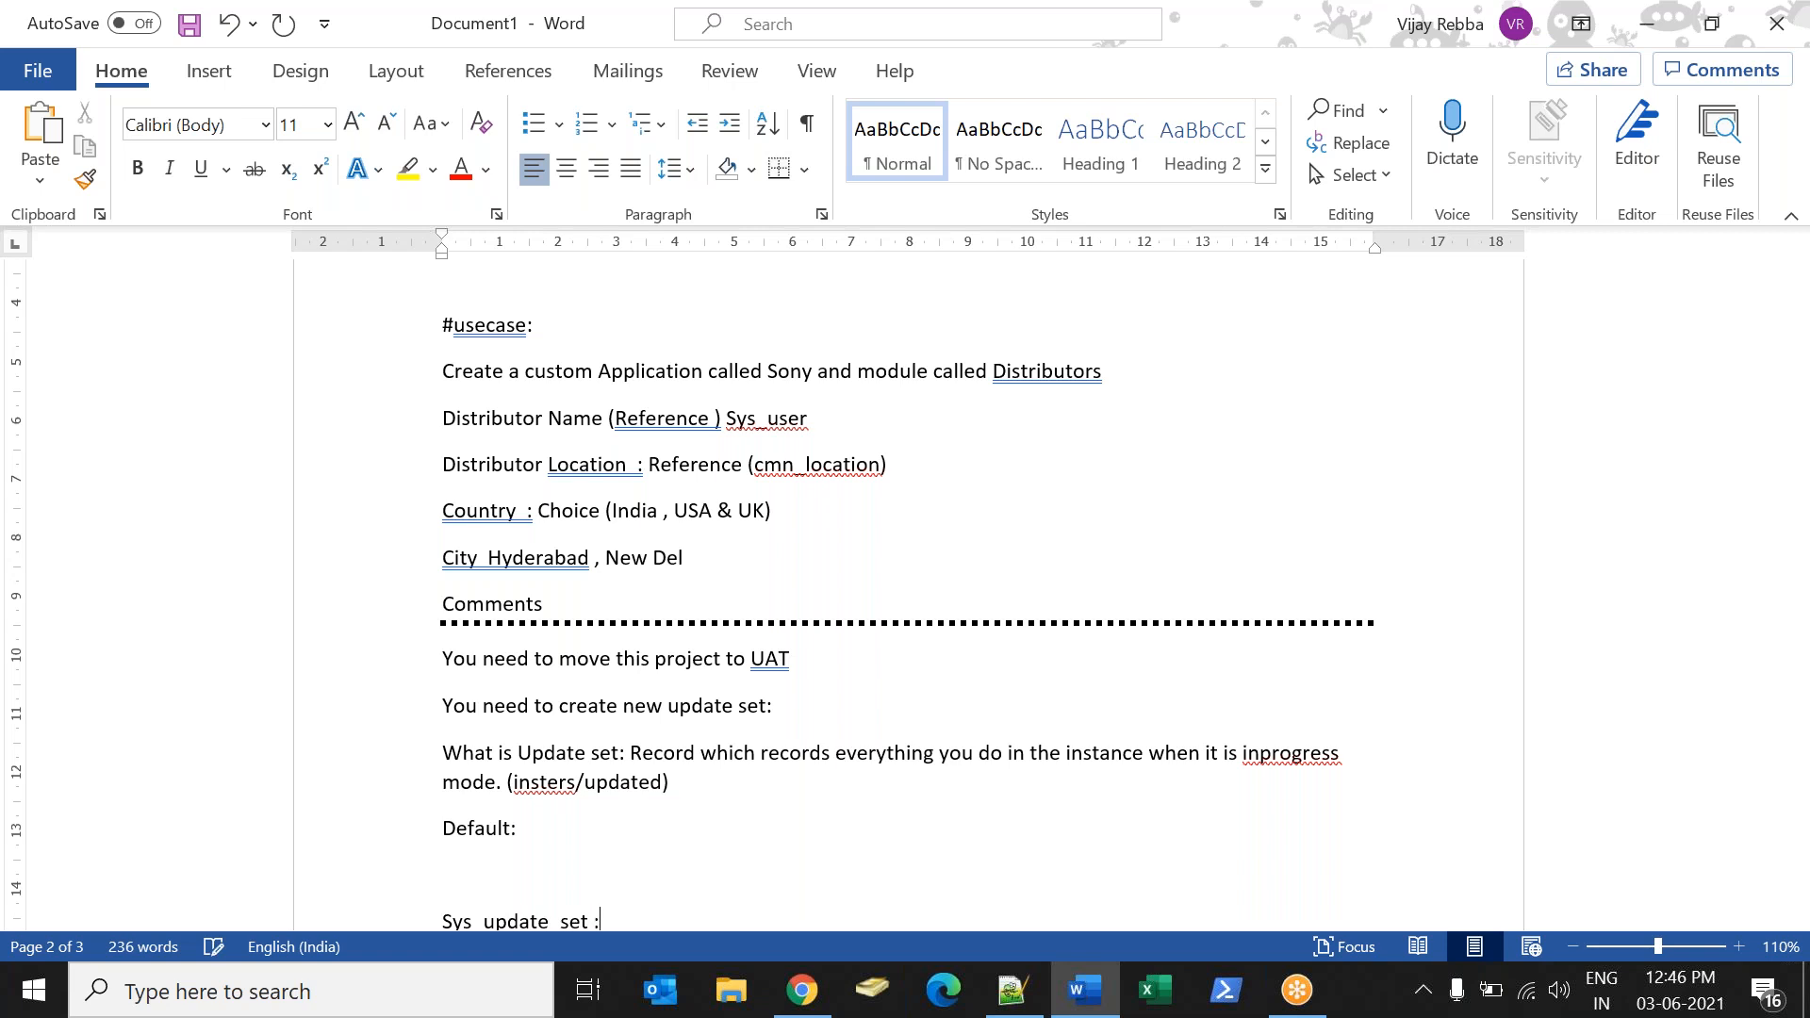
text(Update set table)
scroll(905, 603, down, 1)
Switch to ServiceNow in Chrome and open the Pipeline customer update recorded in the Global Default update set.
click(801, 990)
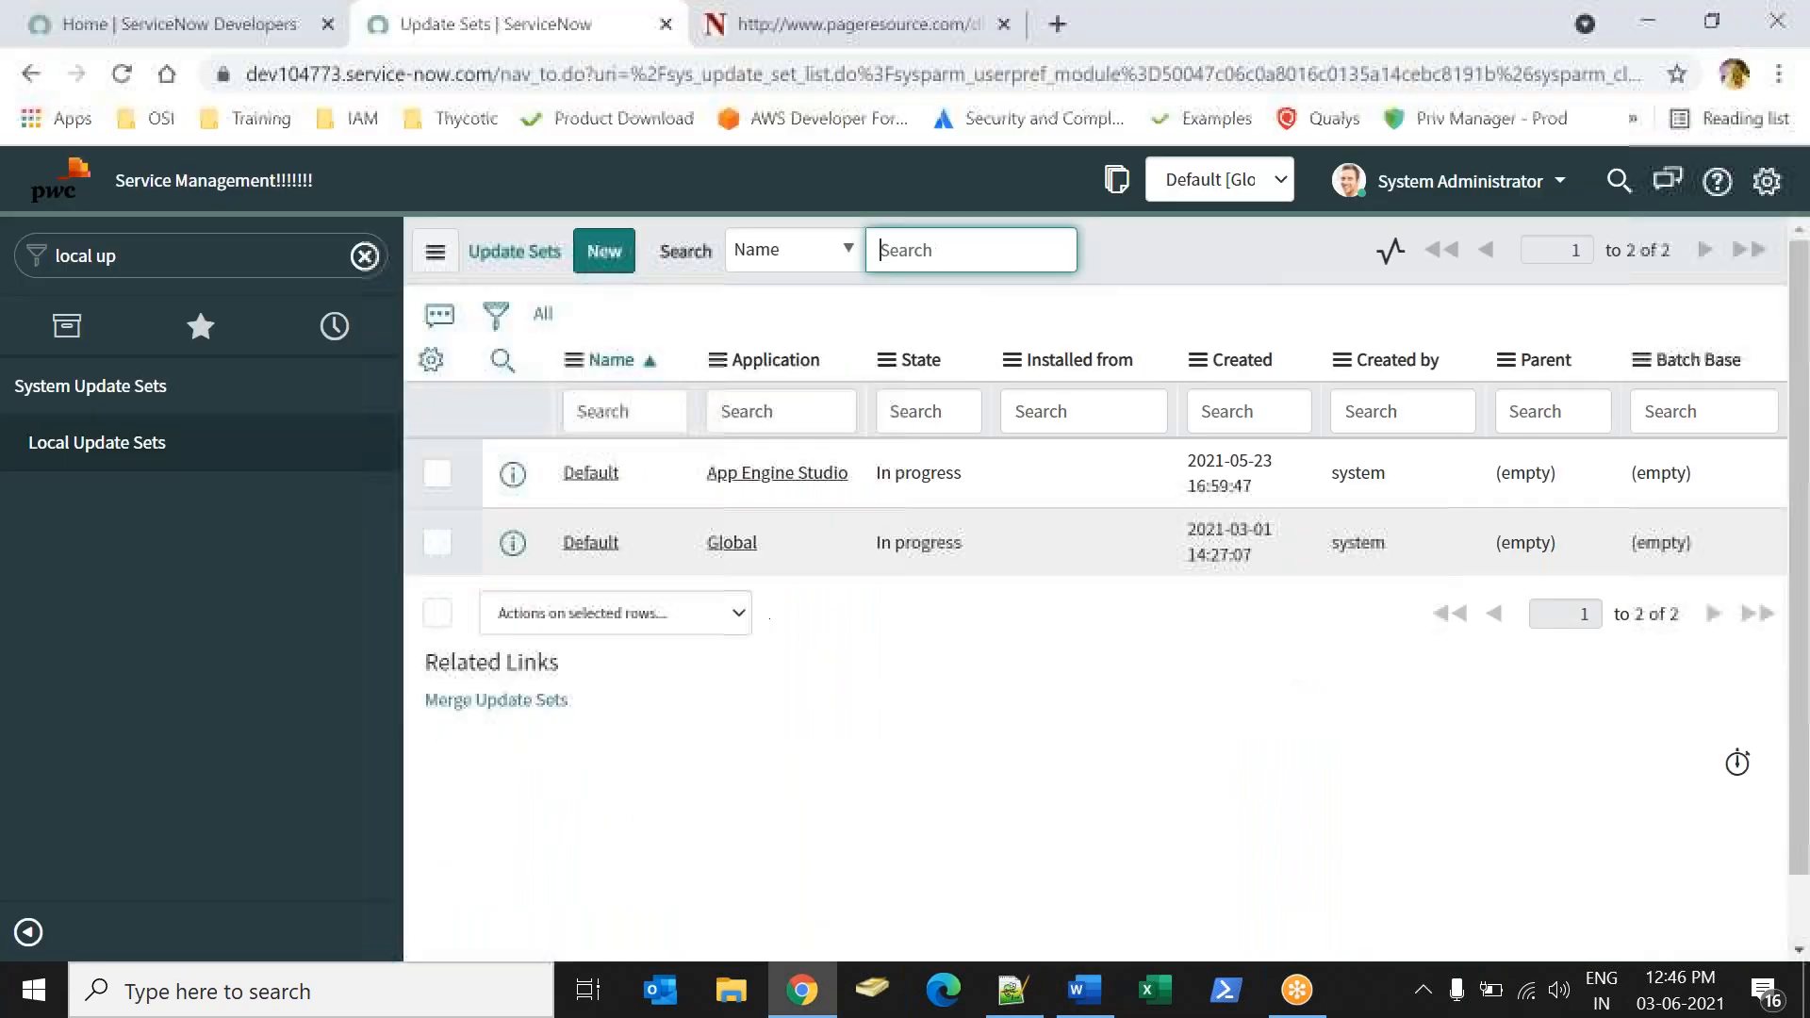
click(588, 541)
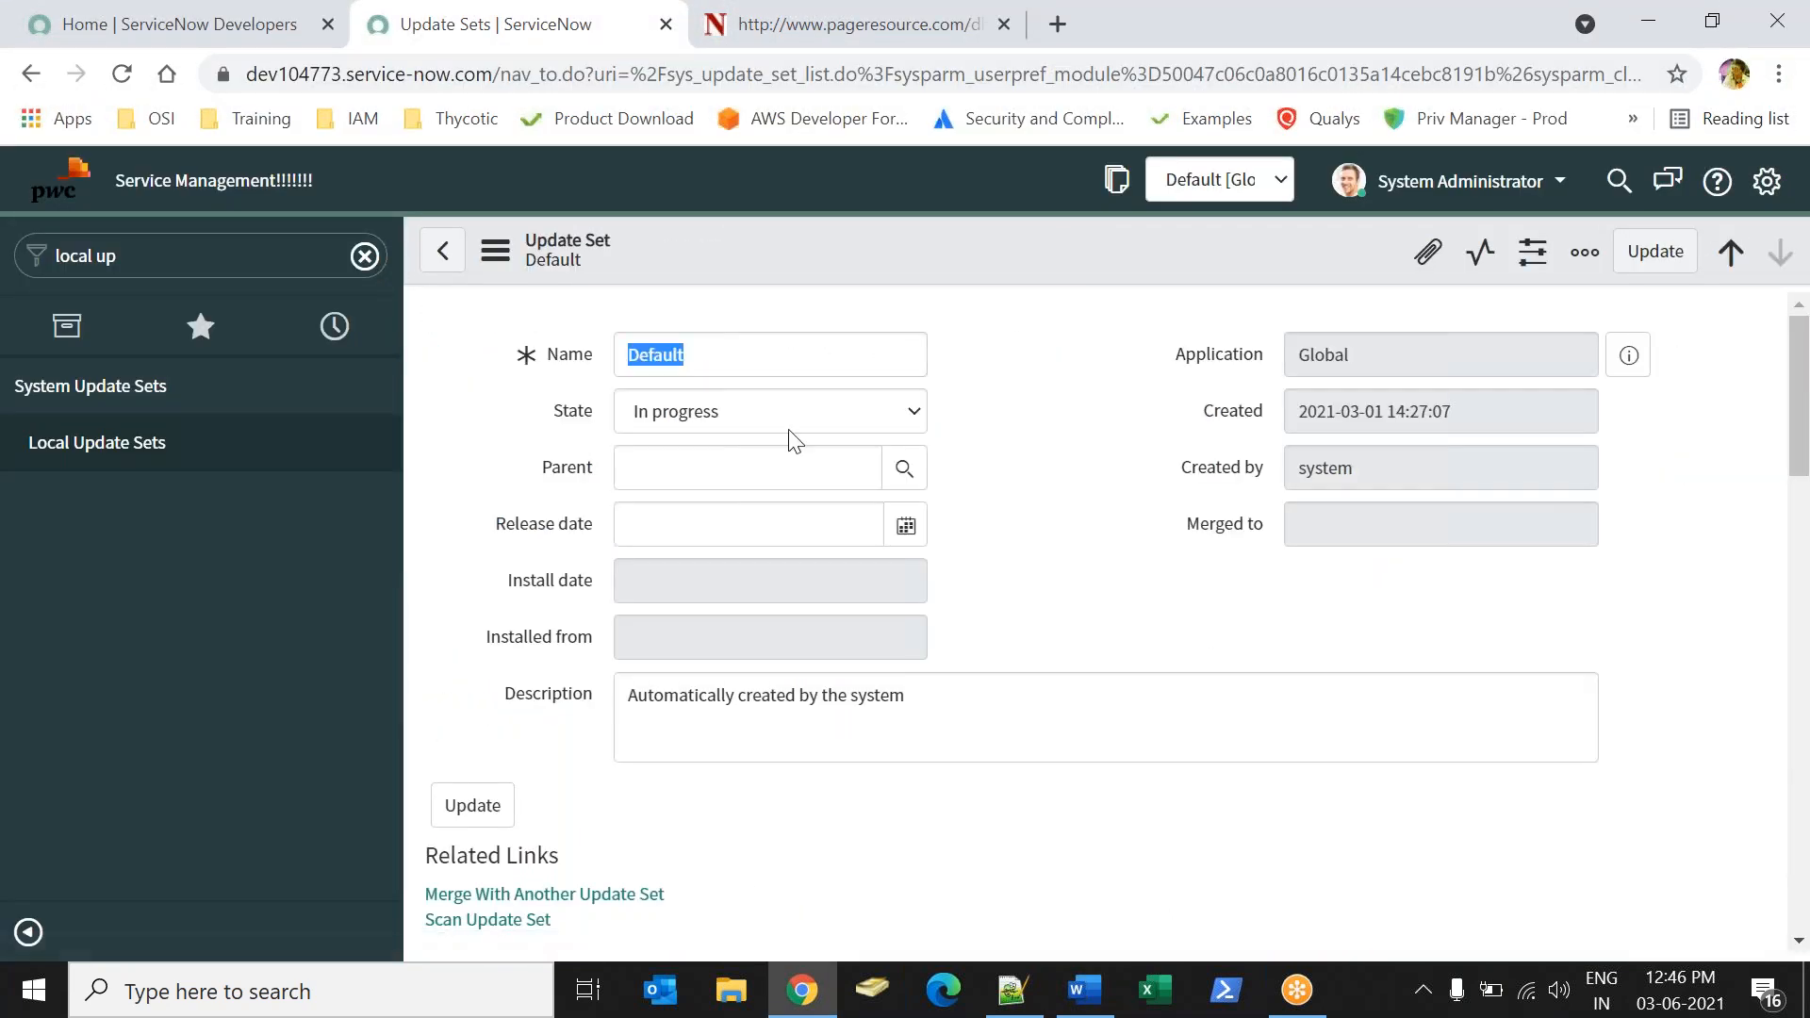
scroll(1801, 447, down, 12)
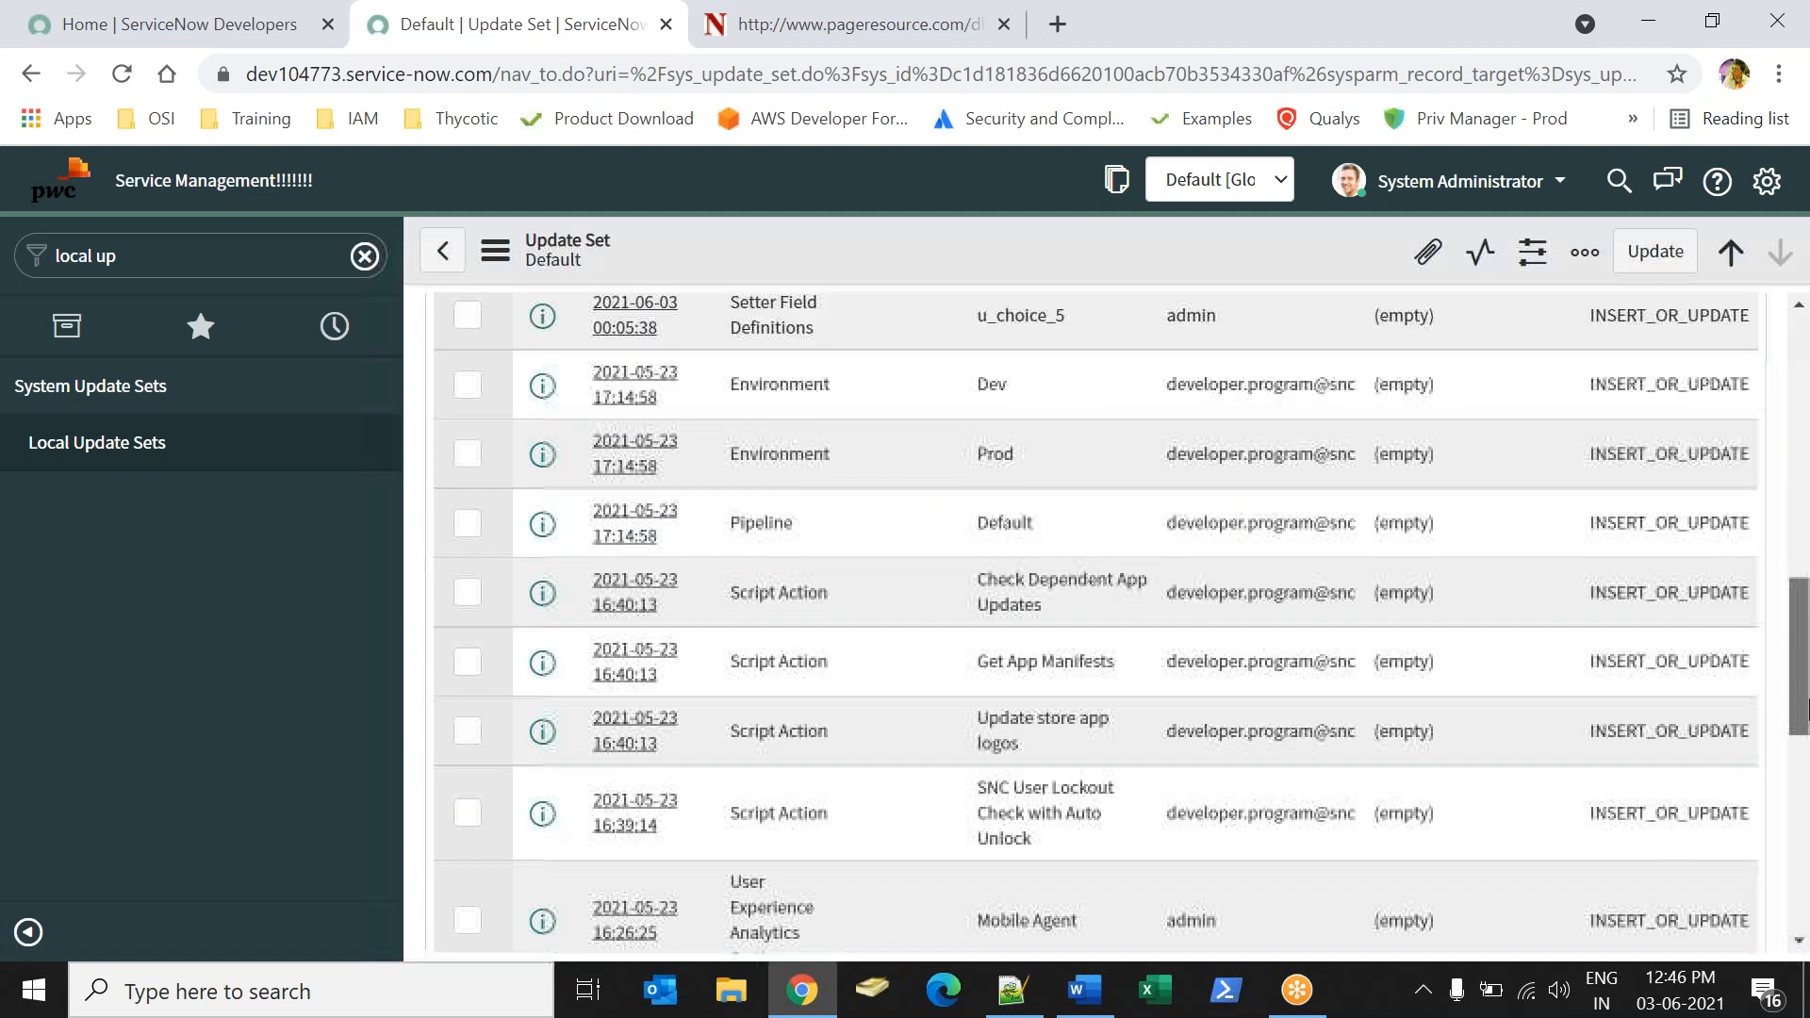
click(641, 517)
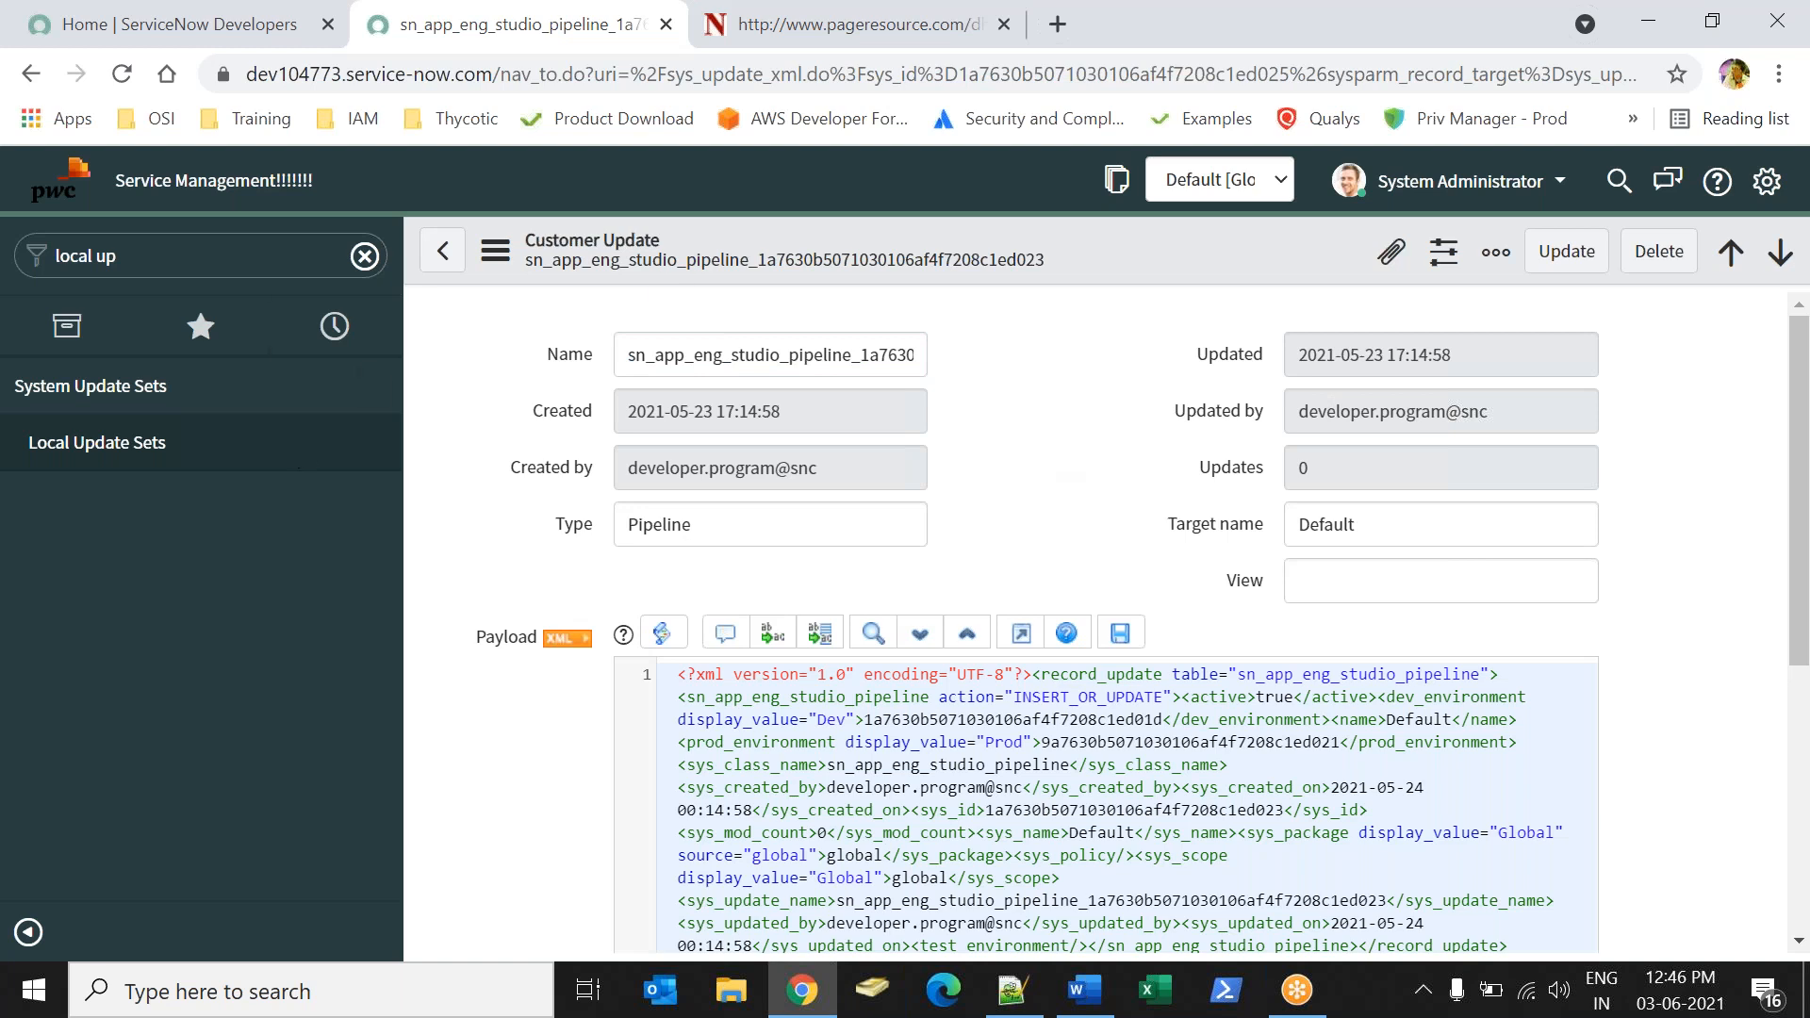
Switch to Word and write "All your update set will be in Sys_update_XML" below the update set table line.
key(alt+Tab)
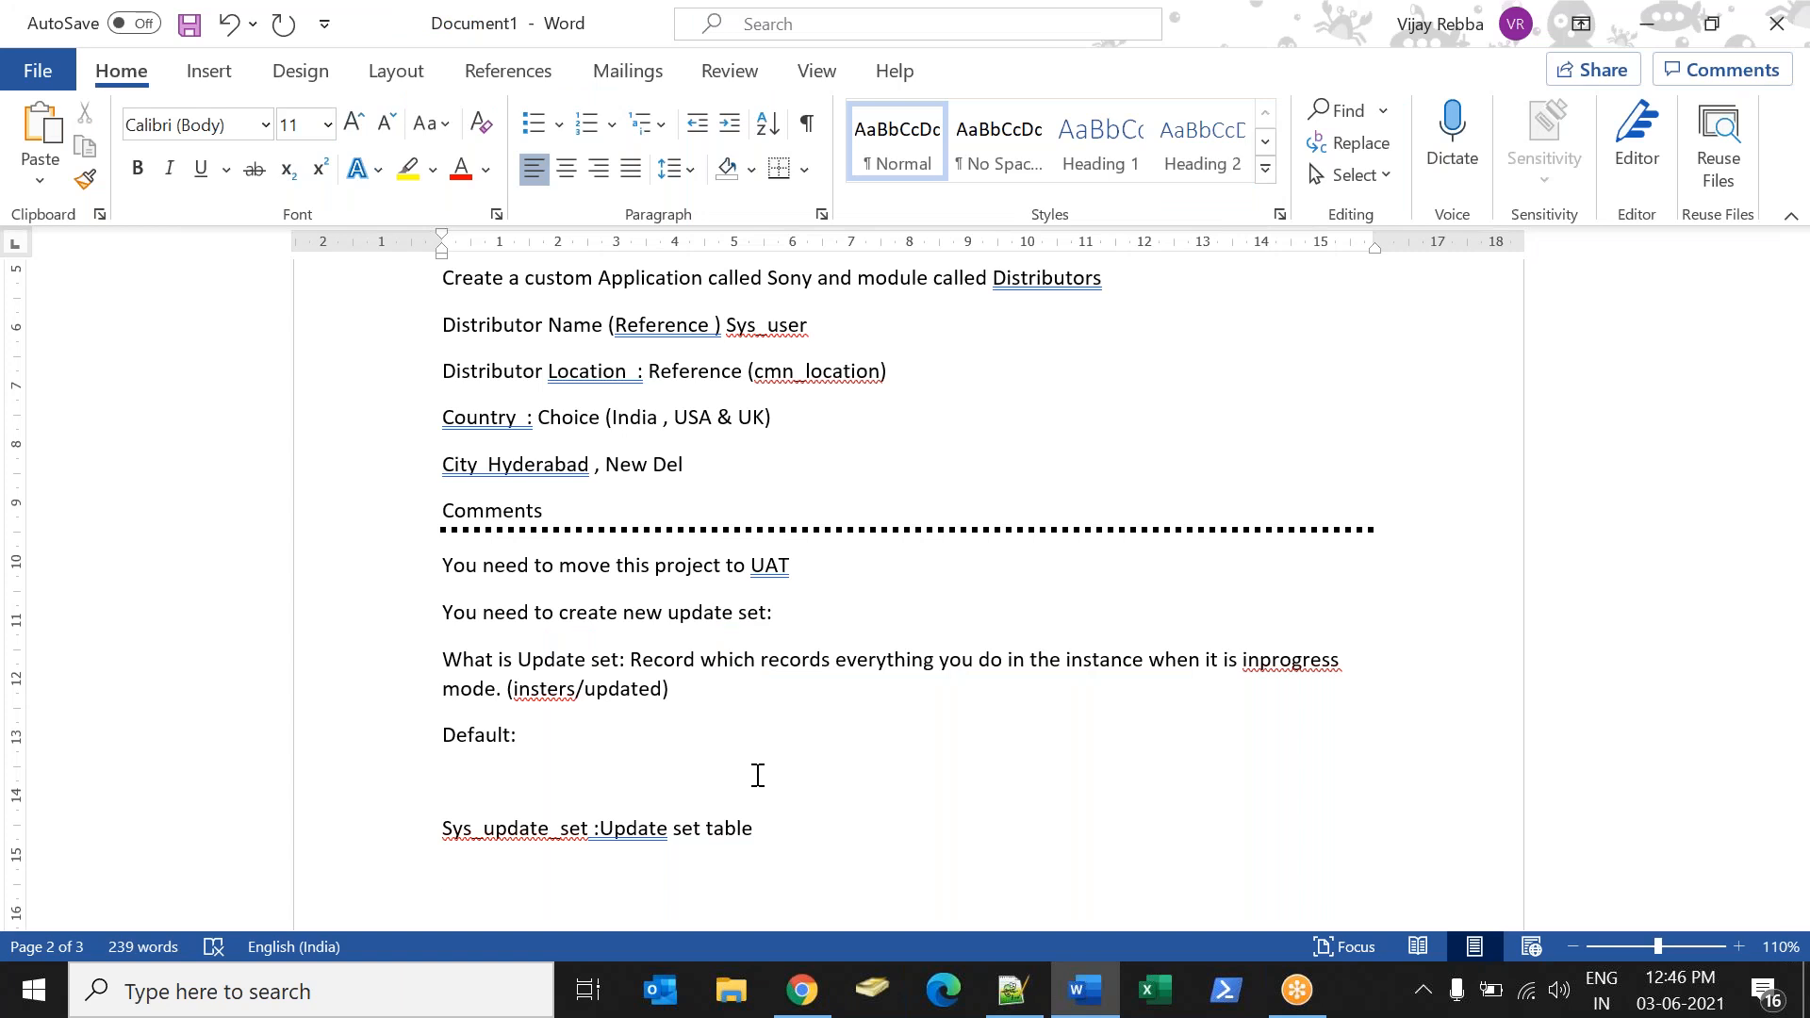
text(All your udat)
key(BackSpace)
text(pdate set will )
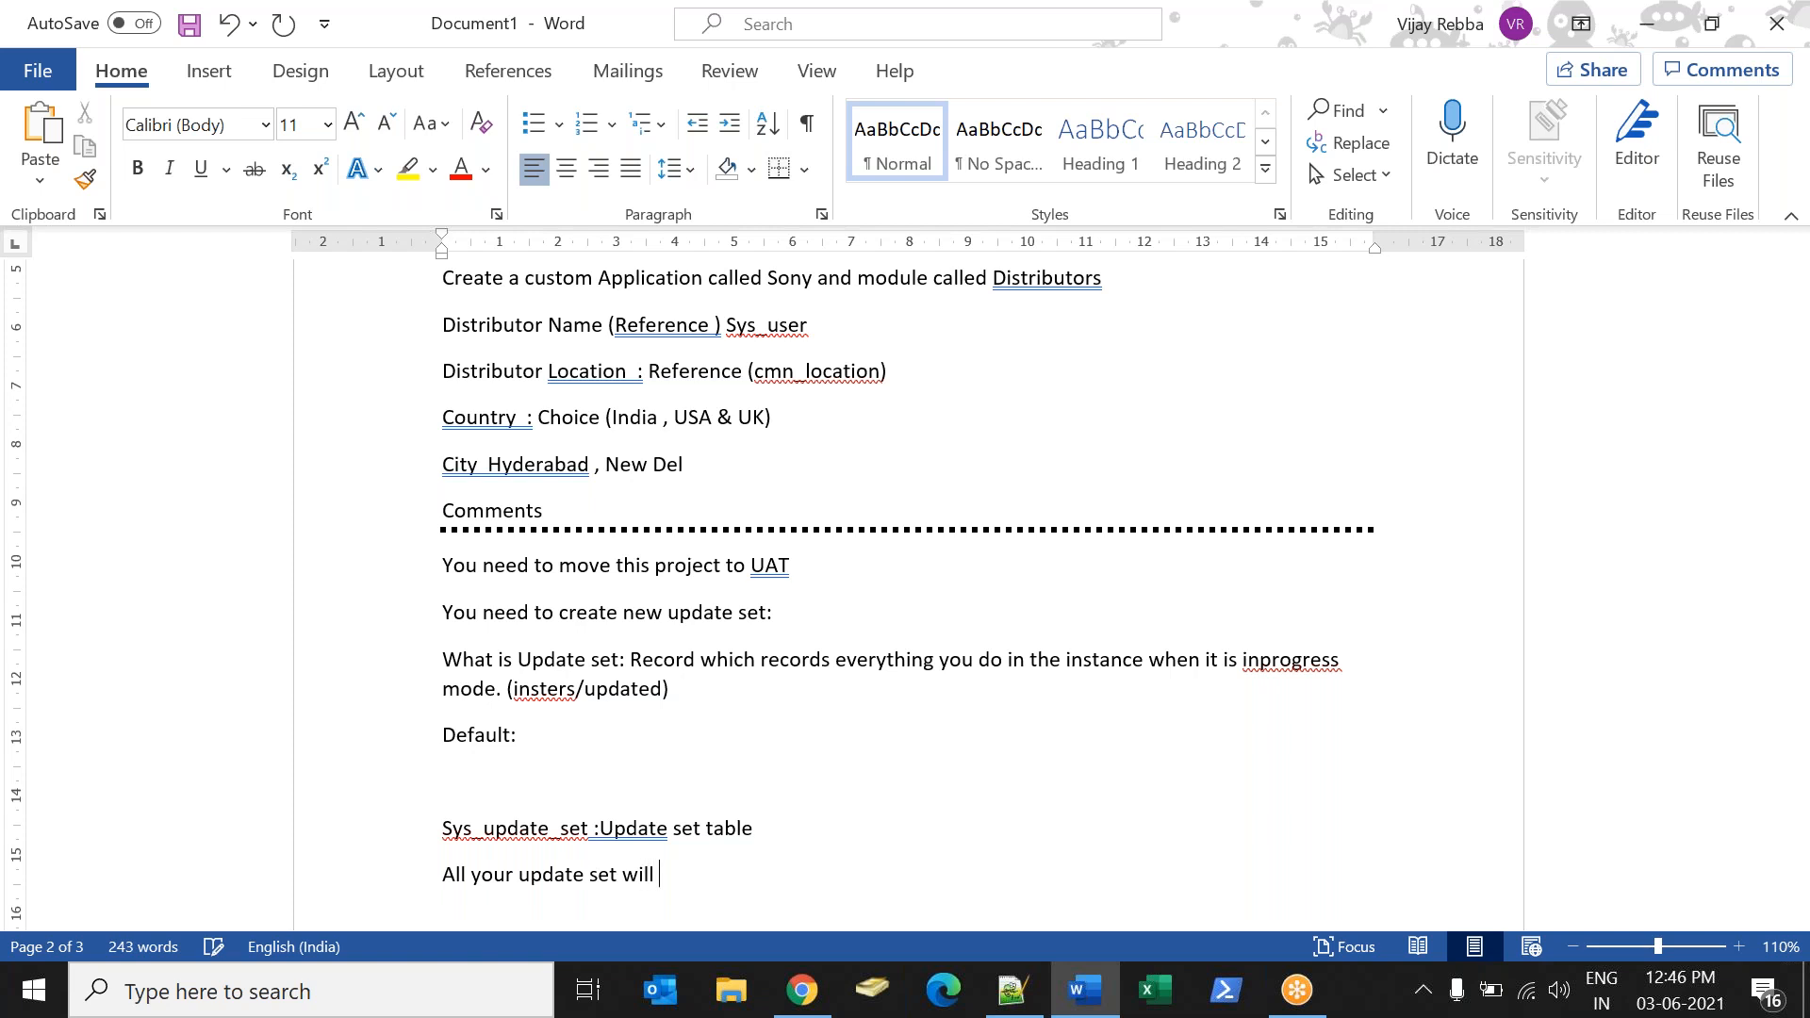
text(be in Sys+update)
key(BackSpace)
key(BackSpace)
key(BackSpace)
key(BackSpace)
key(BackSpace)
key(BackSpace)
text(update_XML)
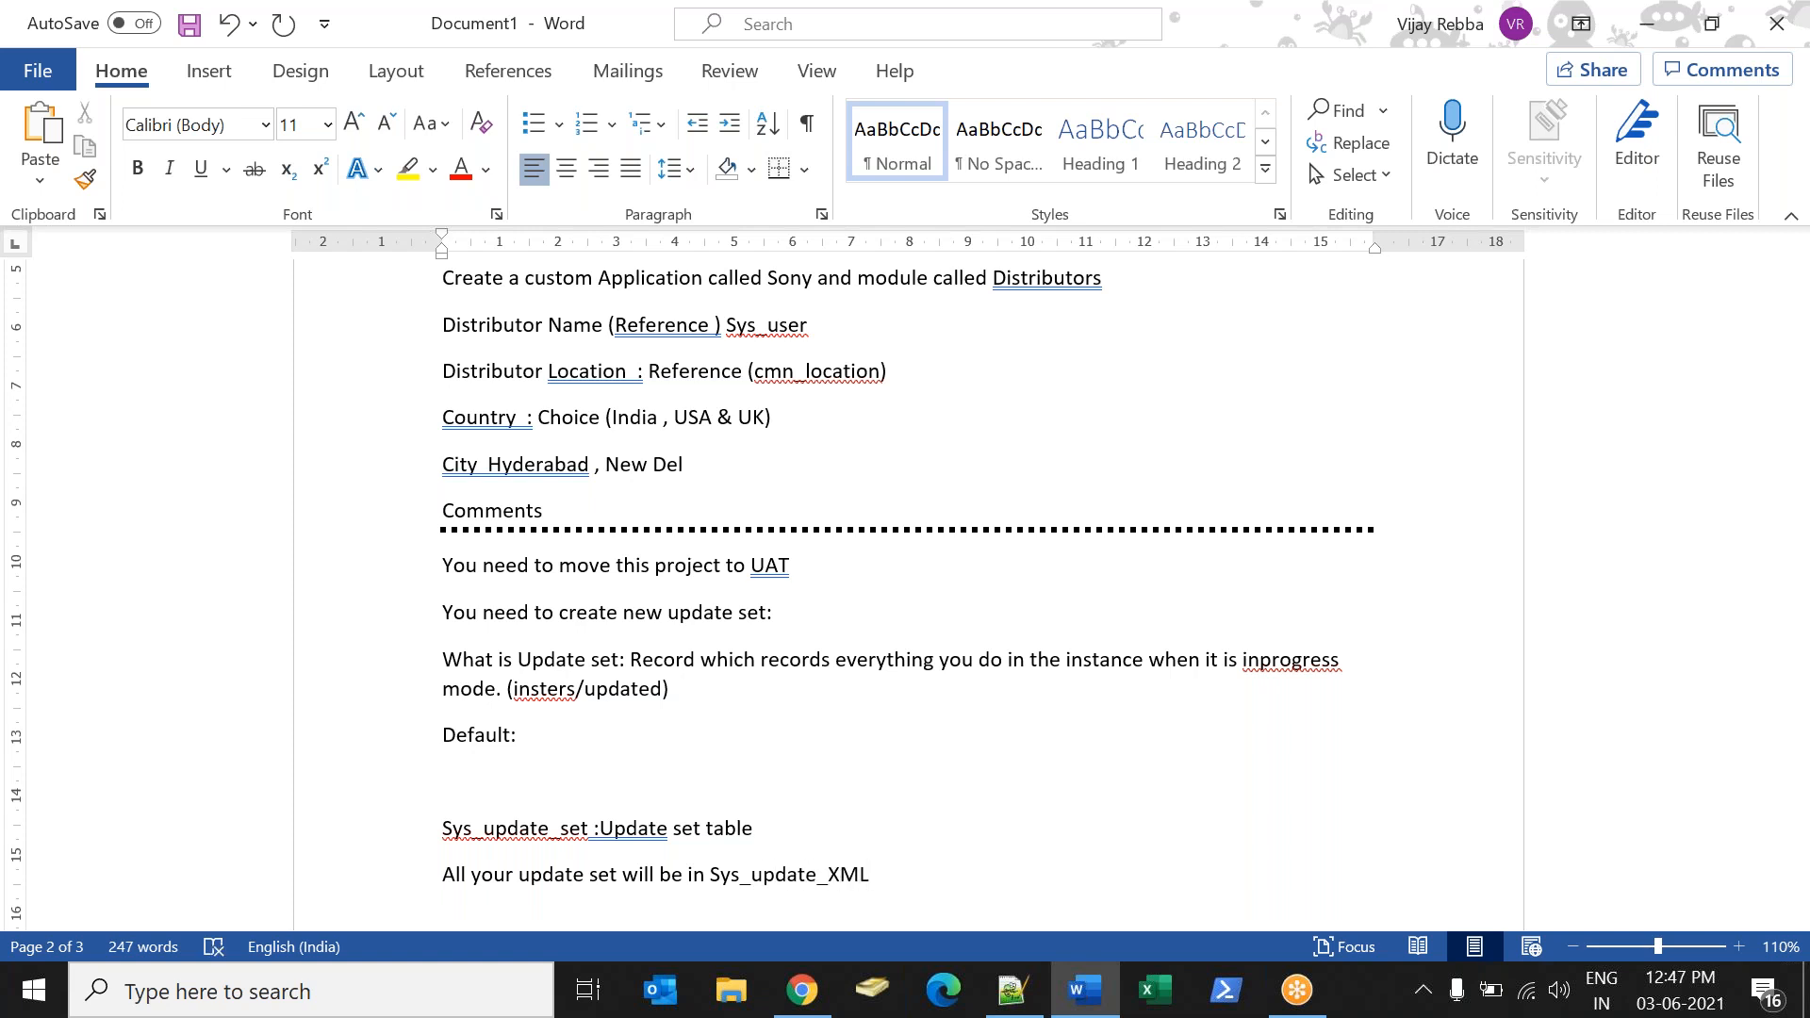
Switch to ServiceNow in Chrome and open the Local Update Sets list.
key(alt+Tab)
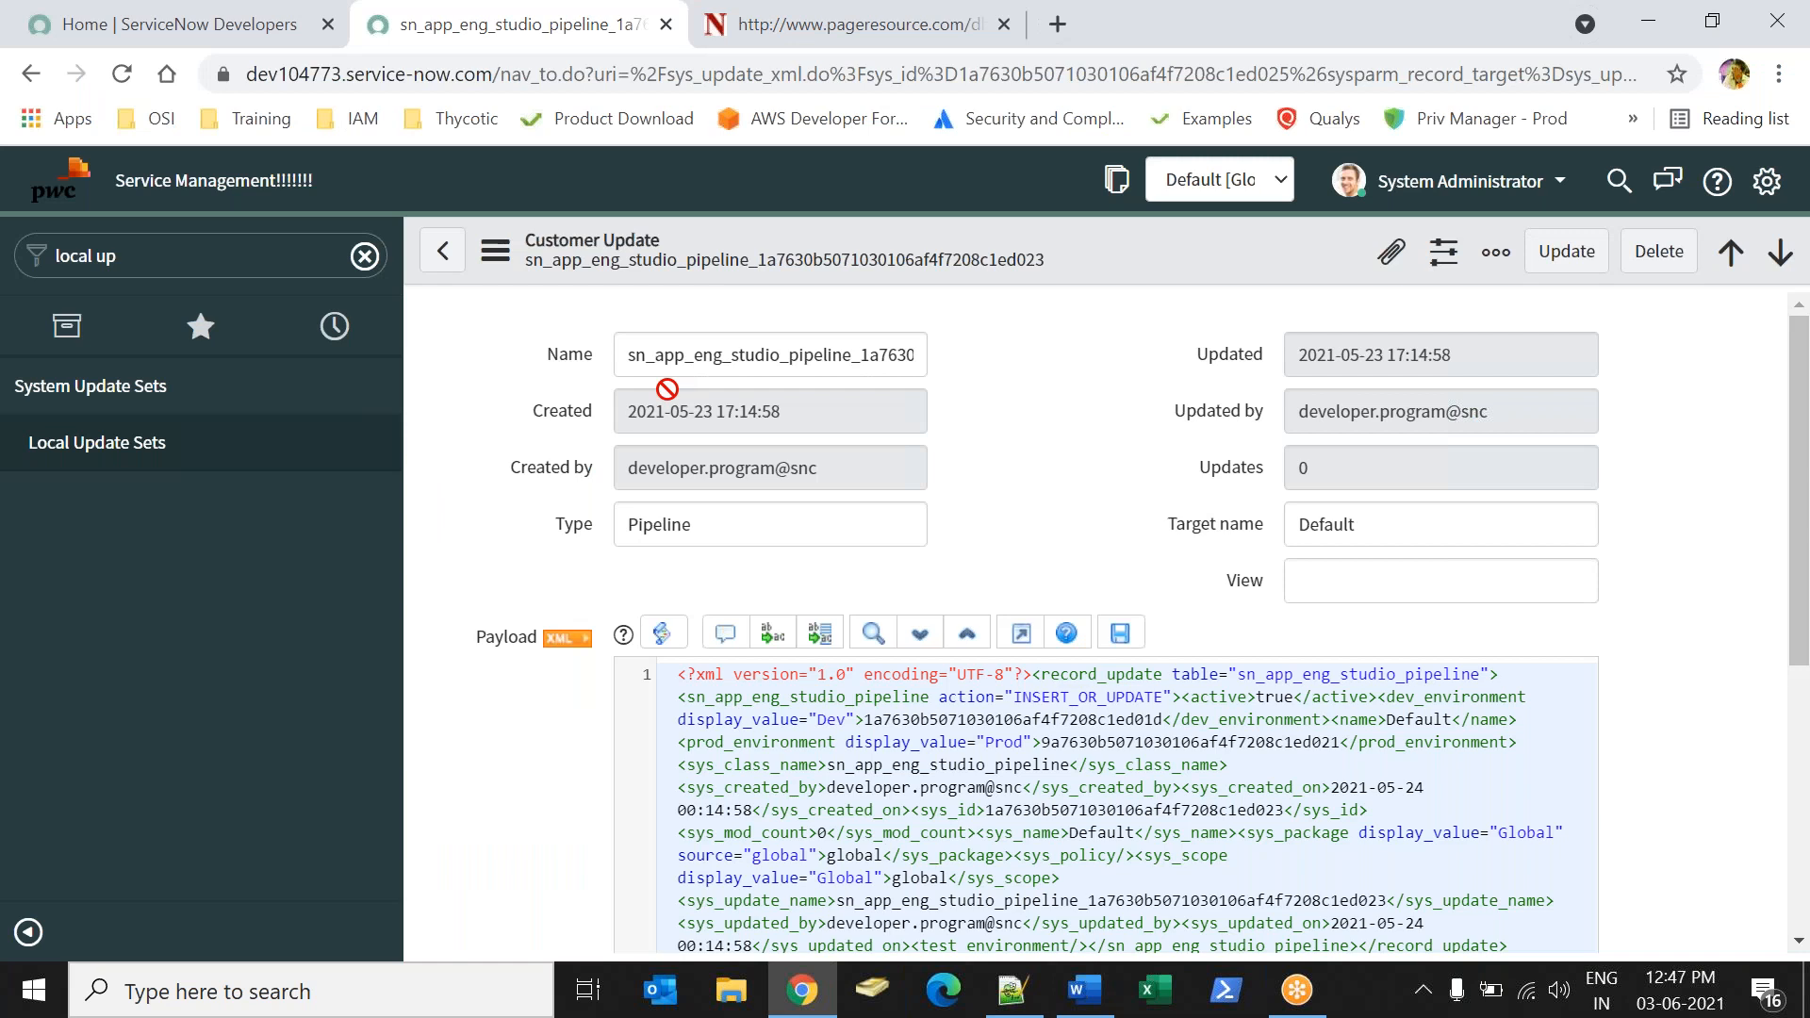
click(97, 455)
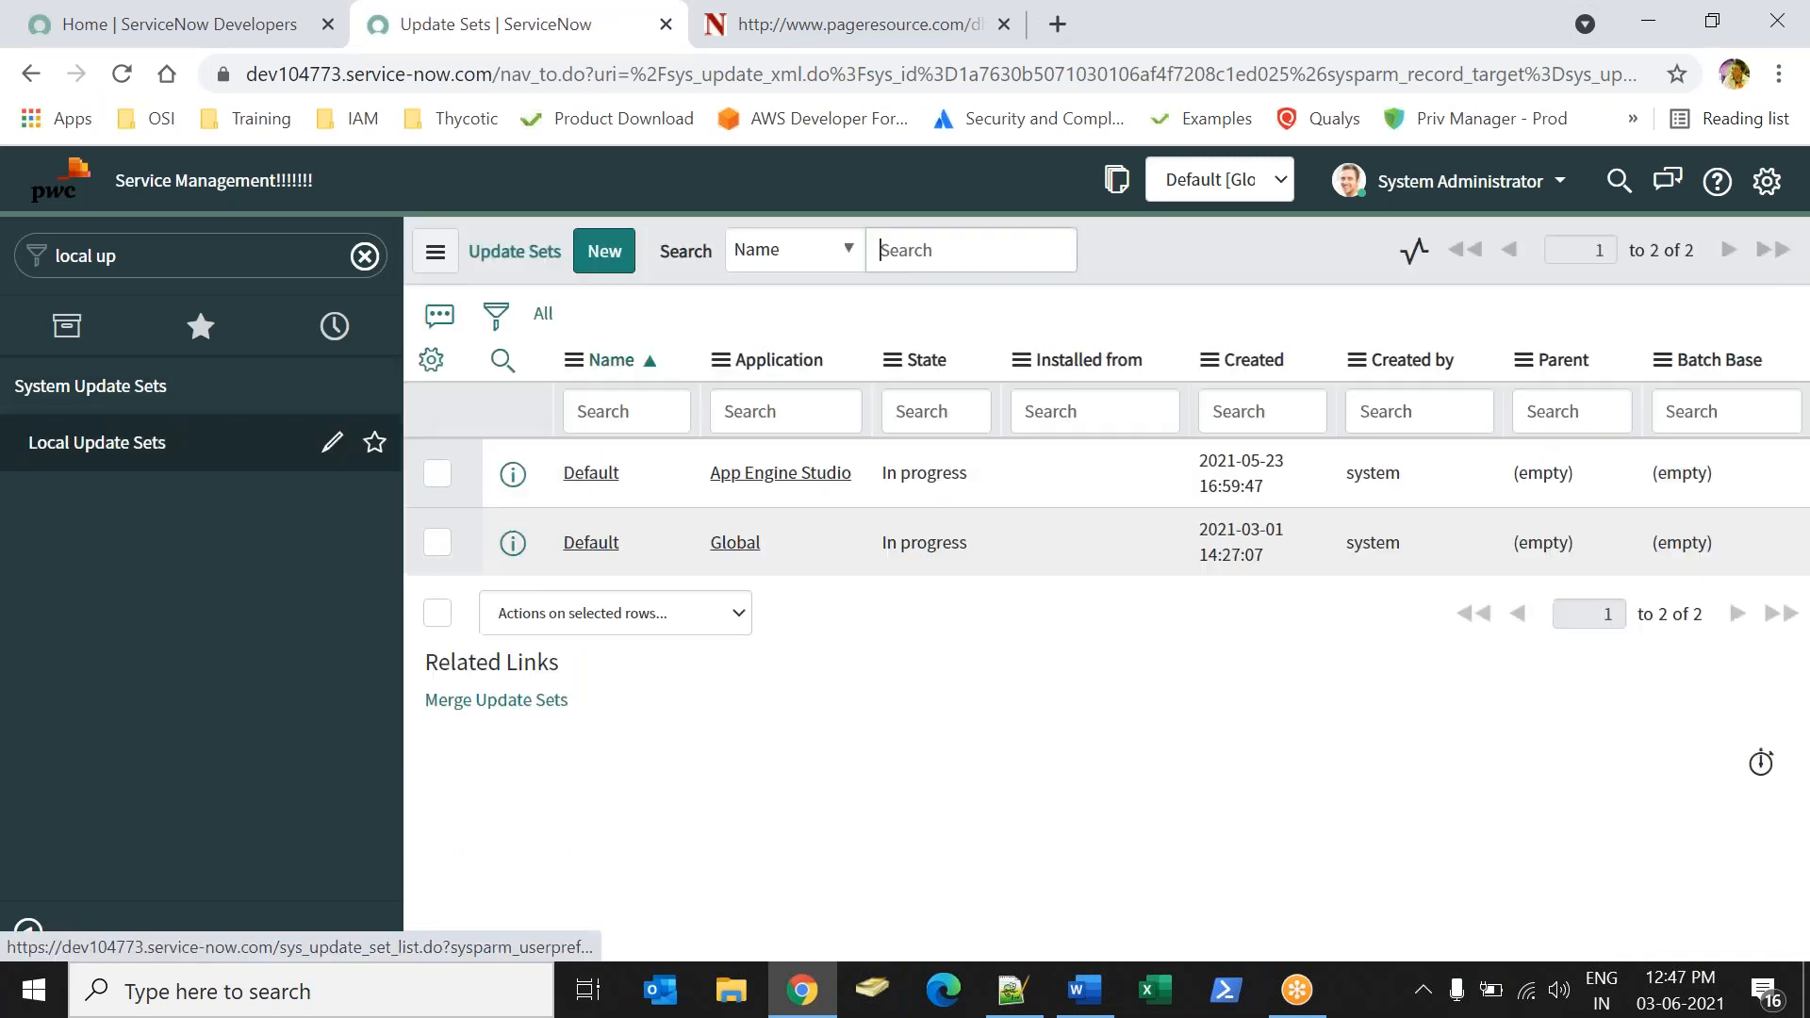
Switch to Word and delete all the text in the notes document.
key(alt+Tab)
key(ctrl+a)
click(1238, 46)
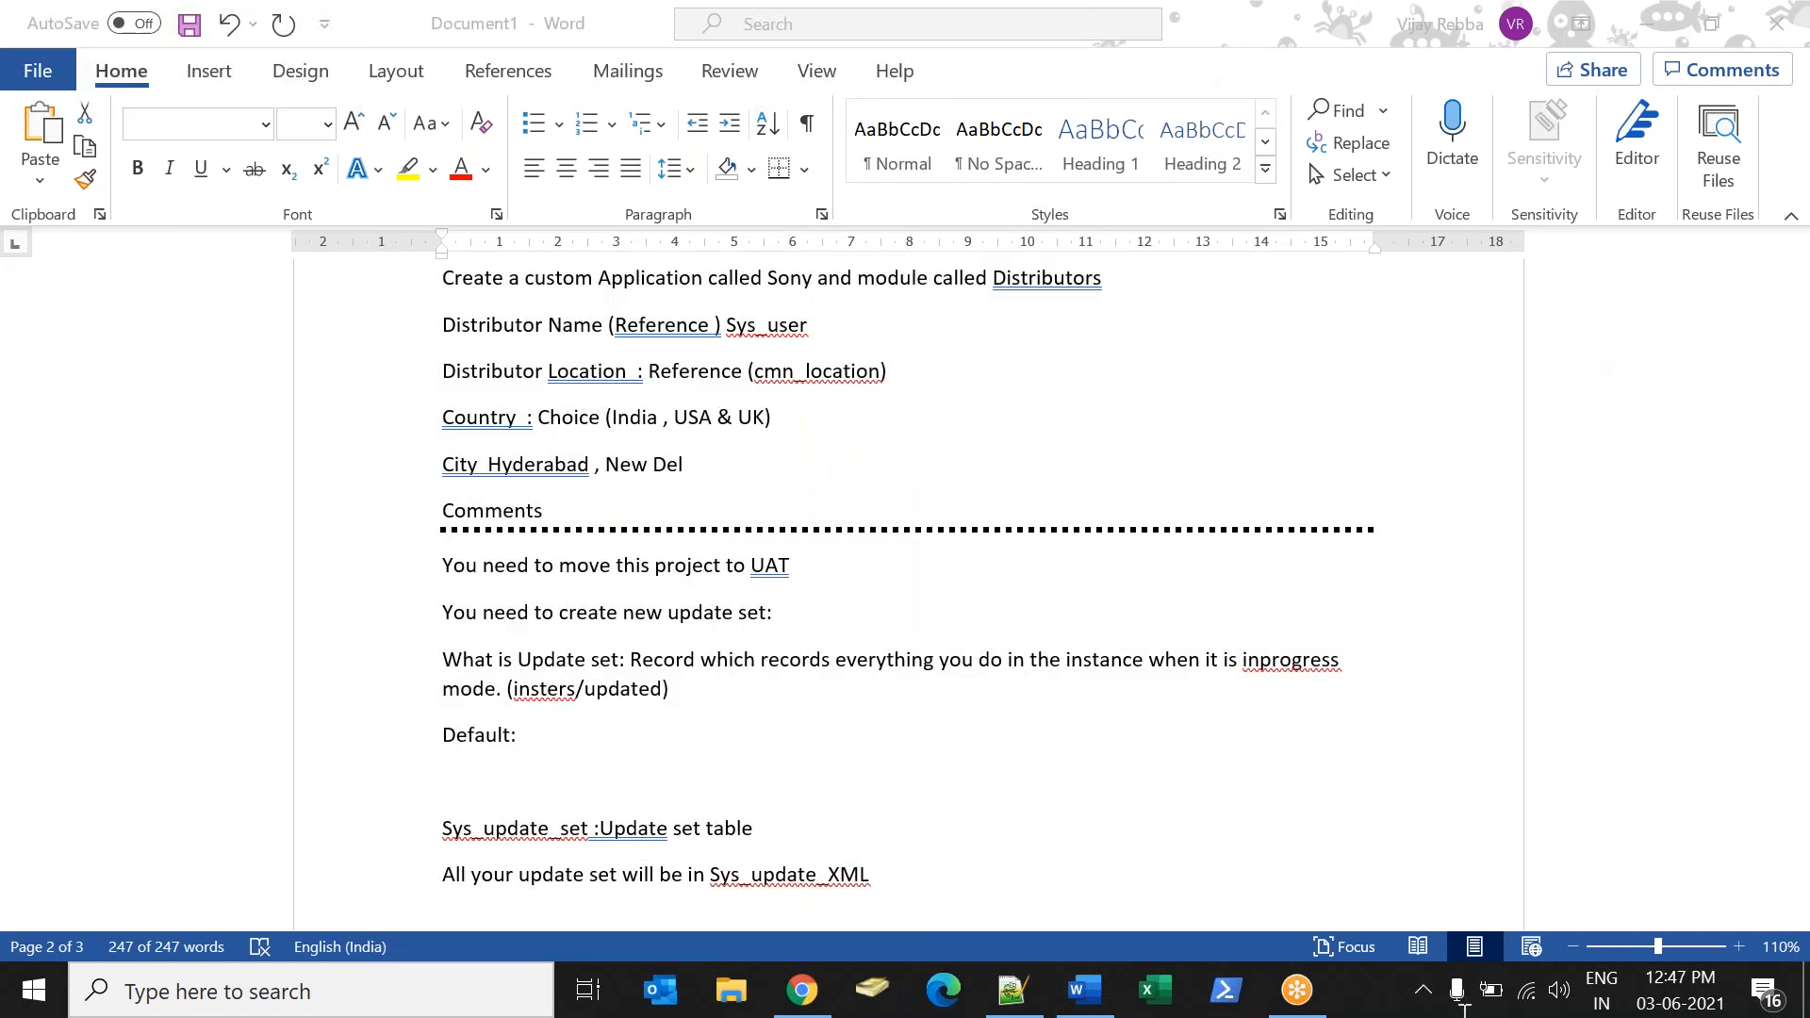
click(848, 546)
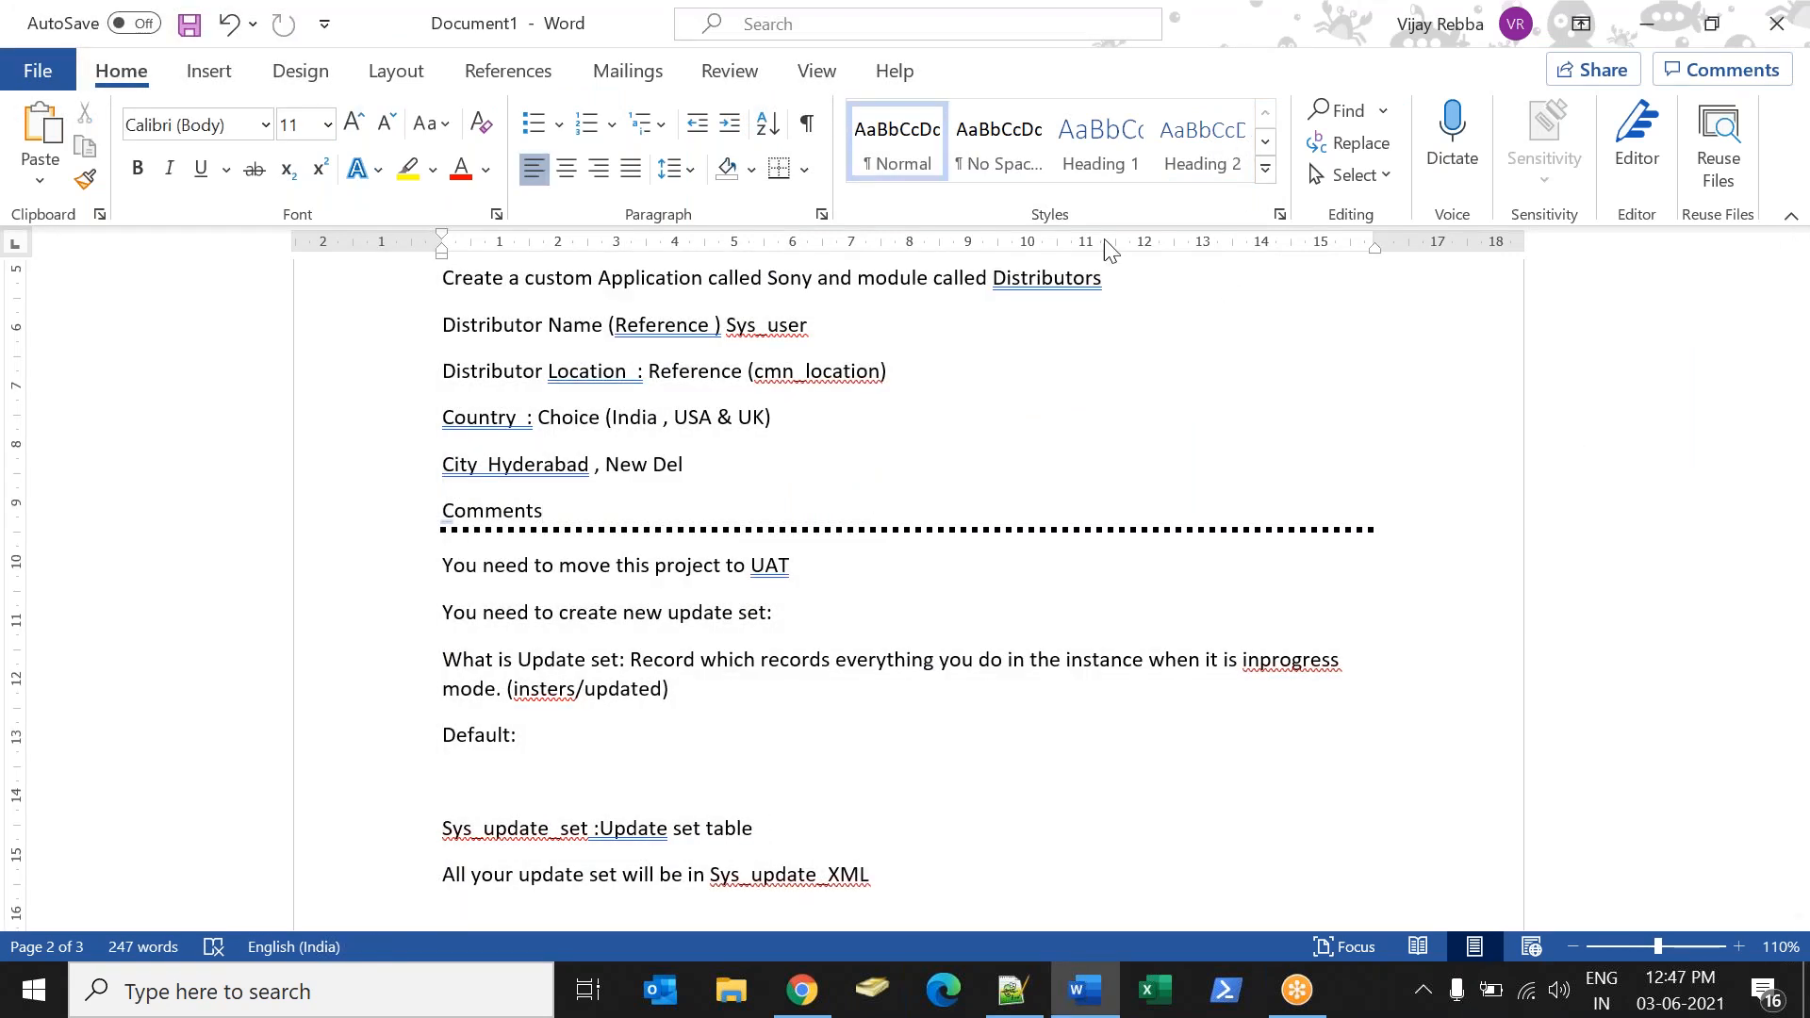
key(ctrl+a)
key(Delete)
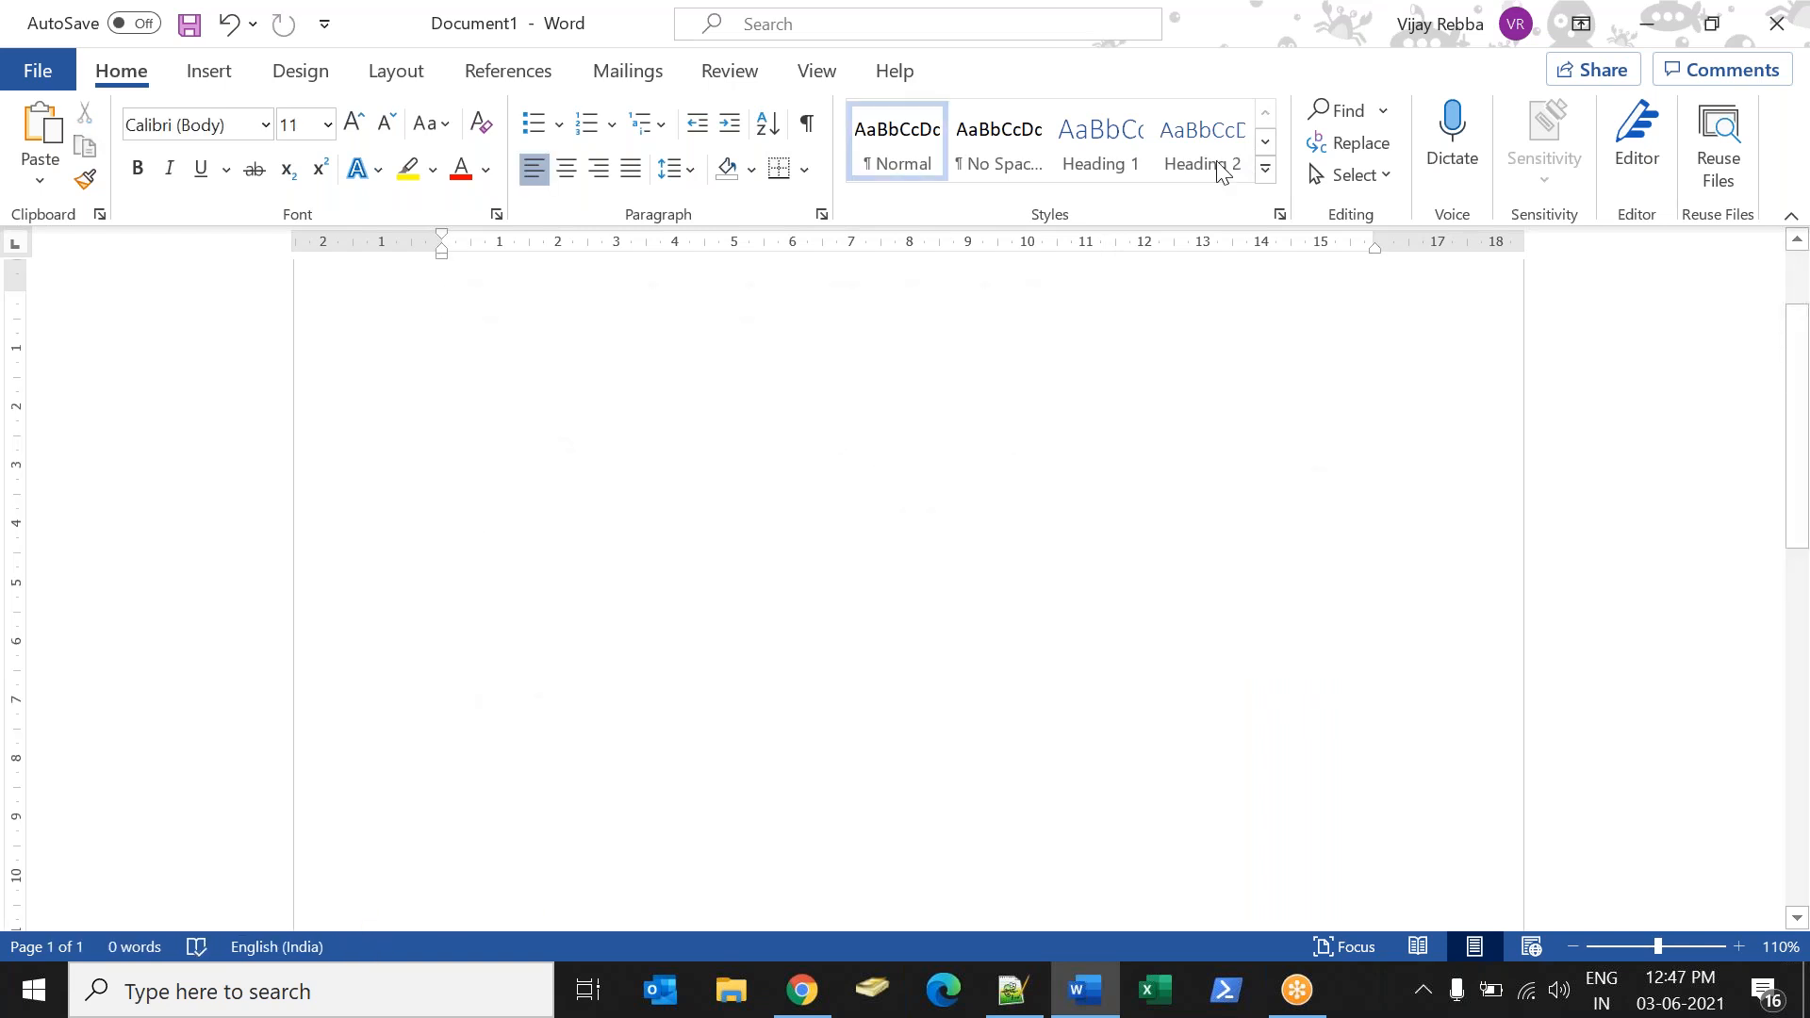
Switch to ServiceNow in Chrome and start a new update set named "Sonly Application" in the In progress state.
key(alt+Tab)
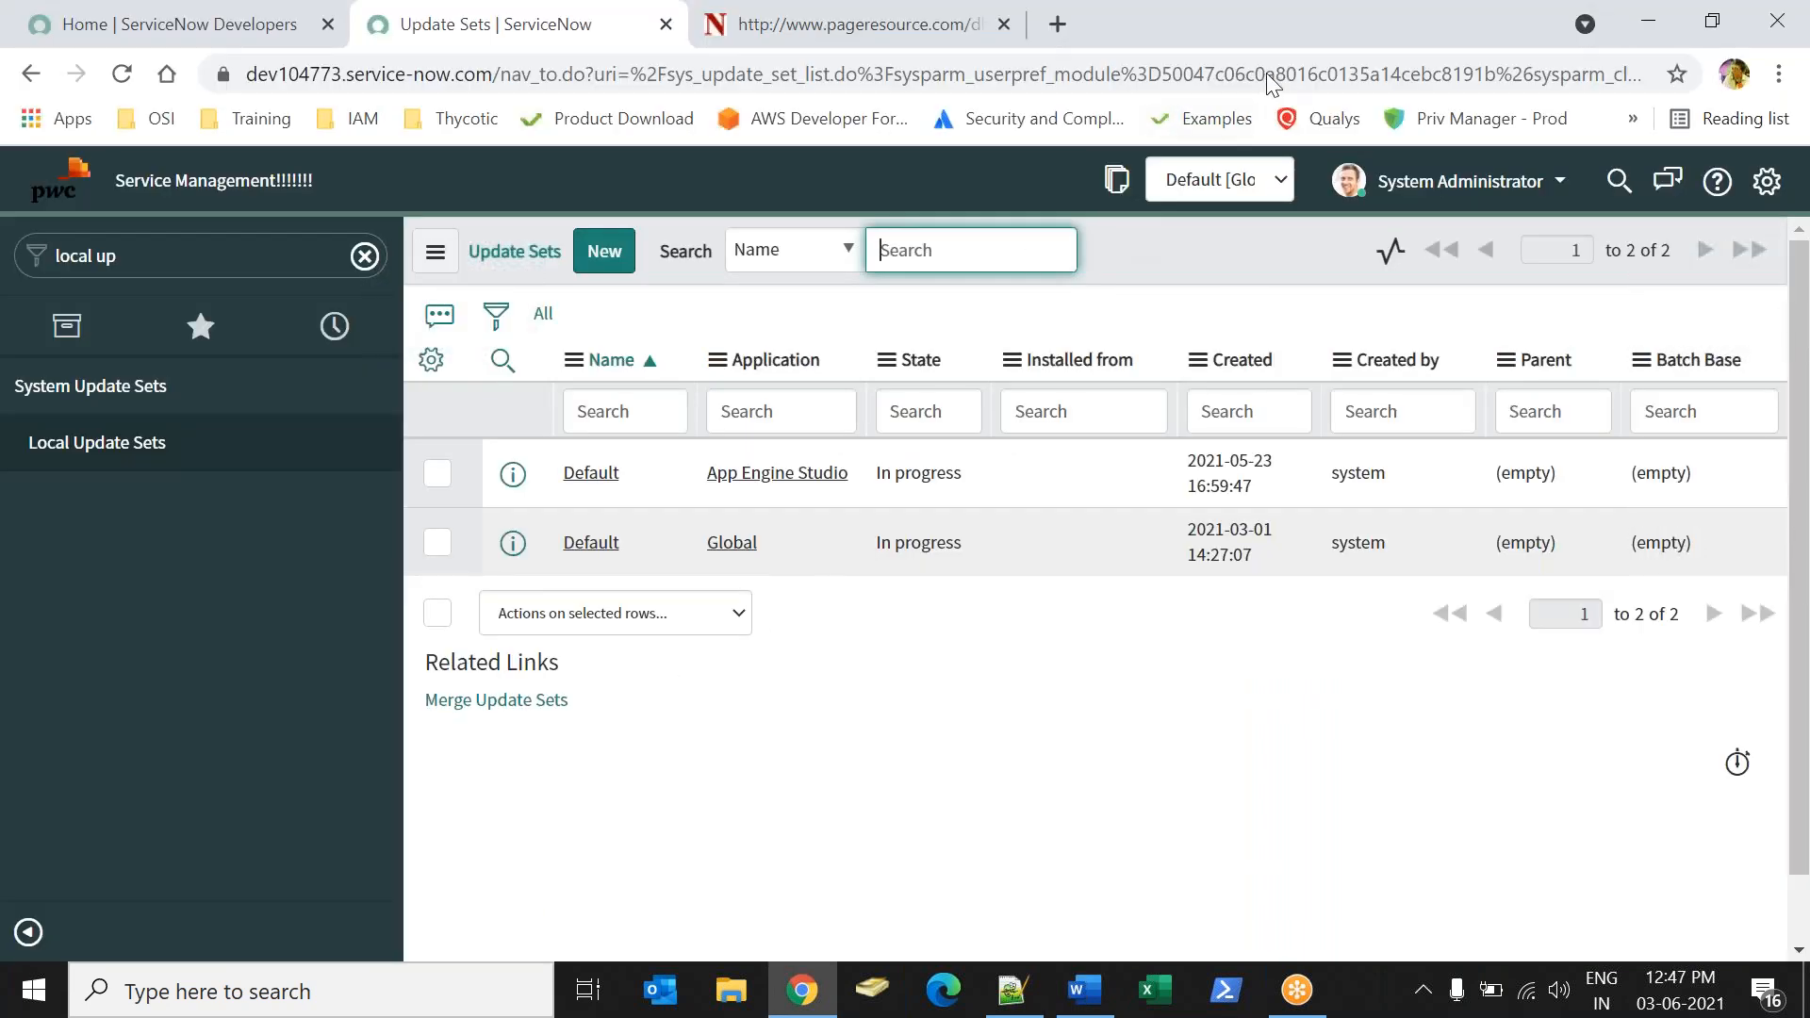
key(alt+Tab)
click(604, 251)
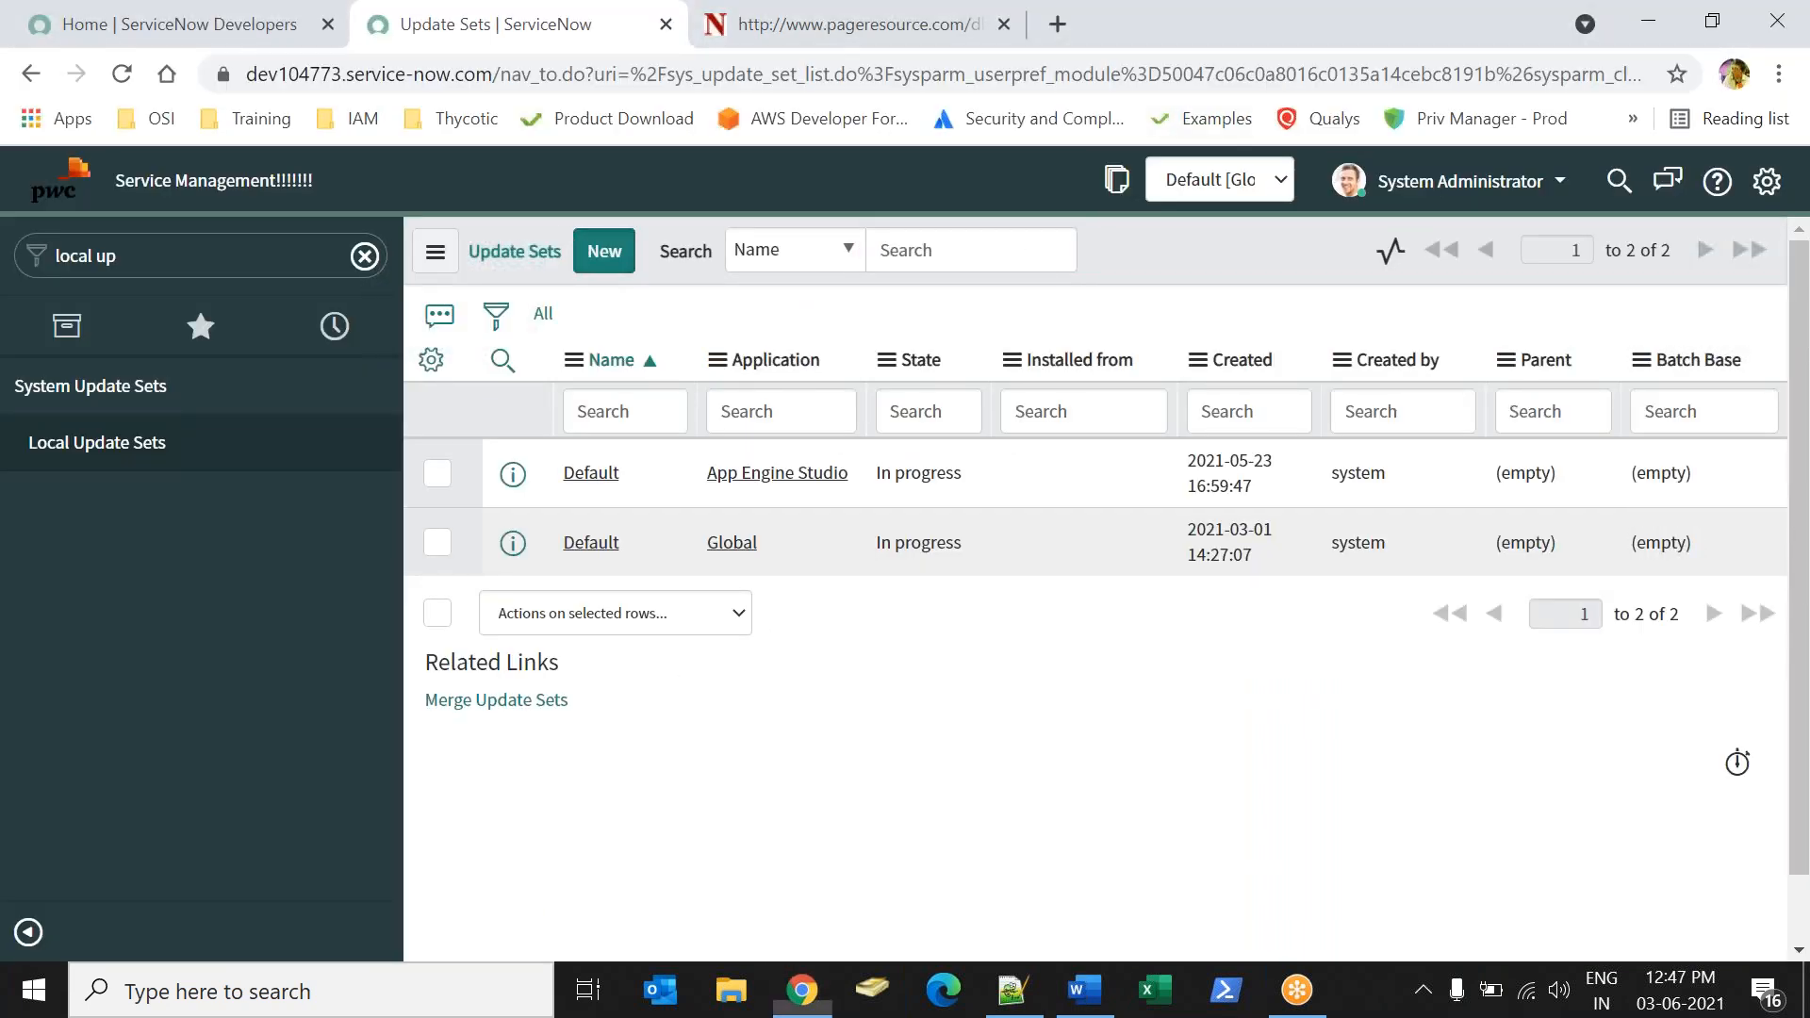
click(1101, 406)
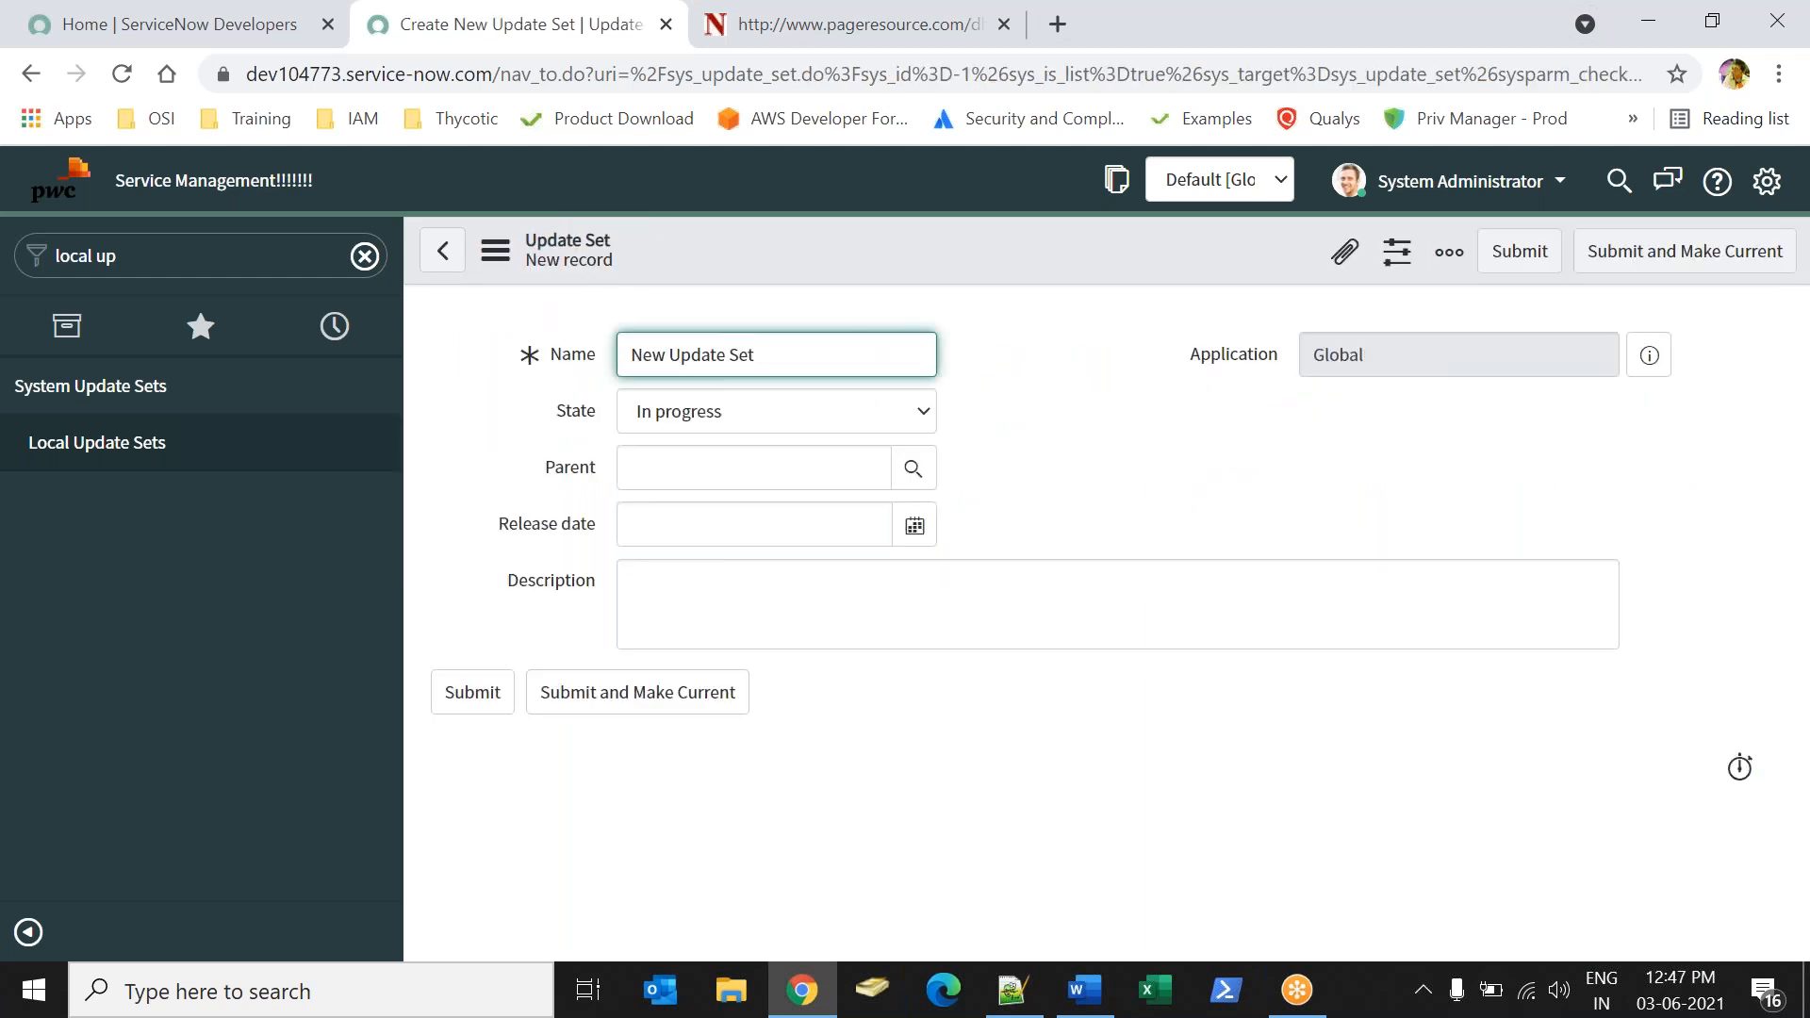
triple_click(862, 364)
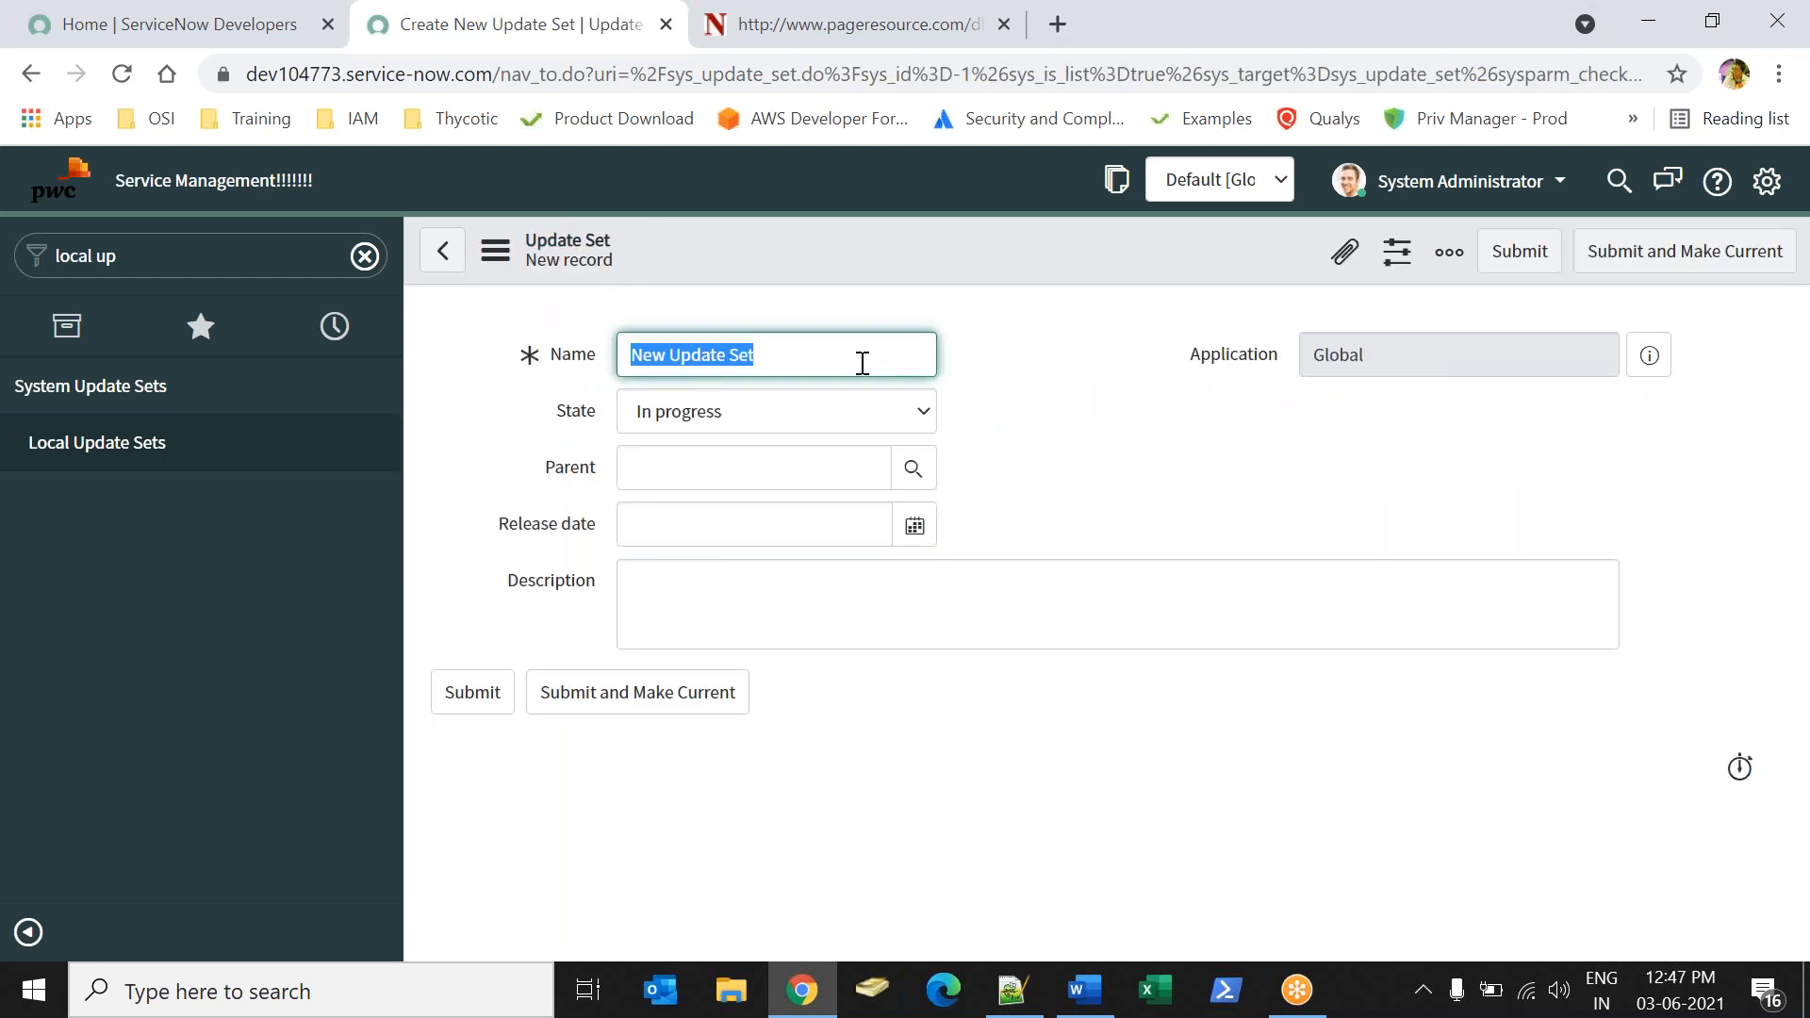
text(Sonly App)
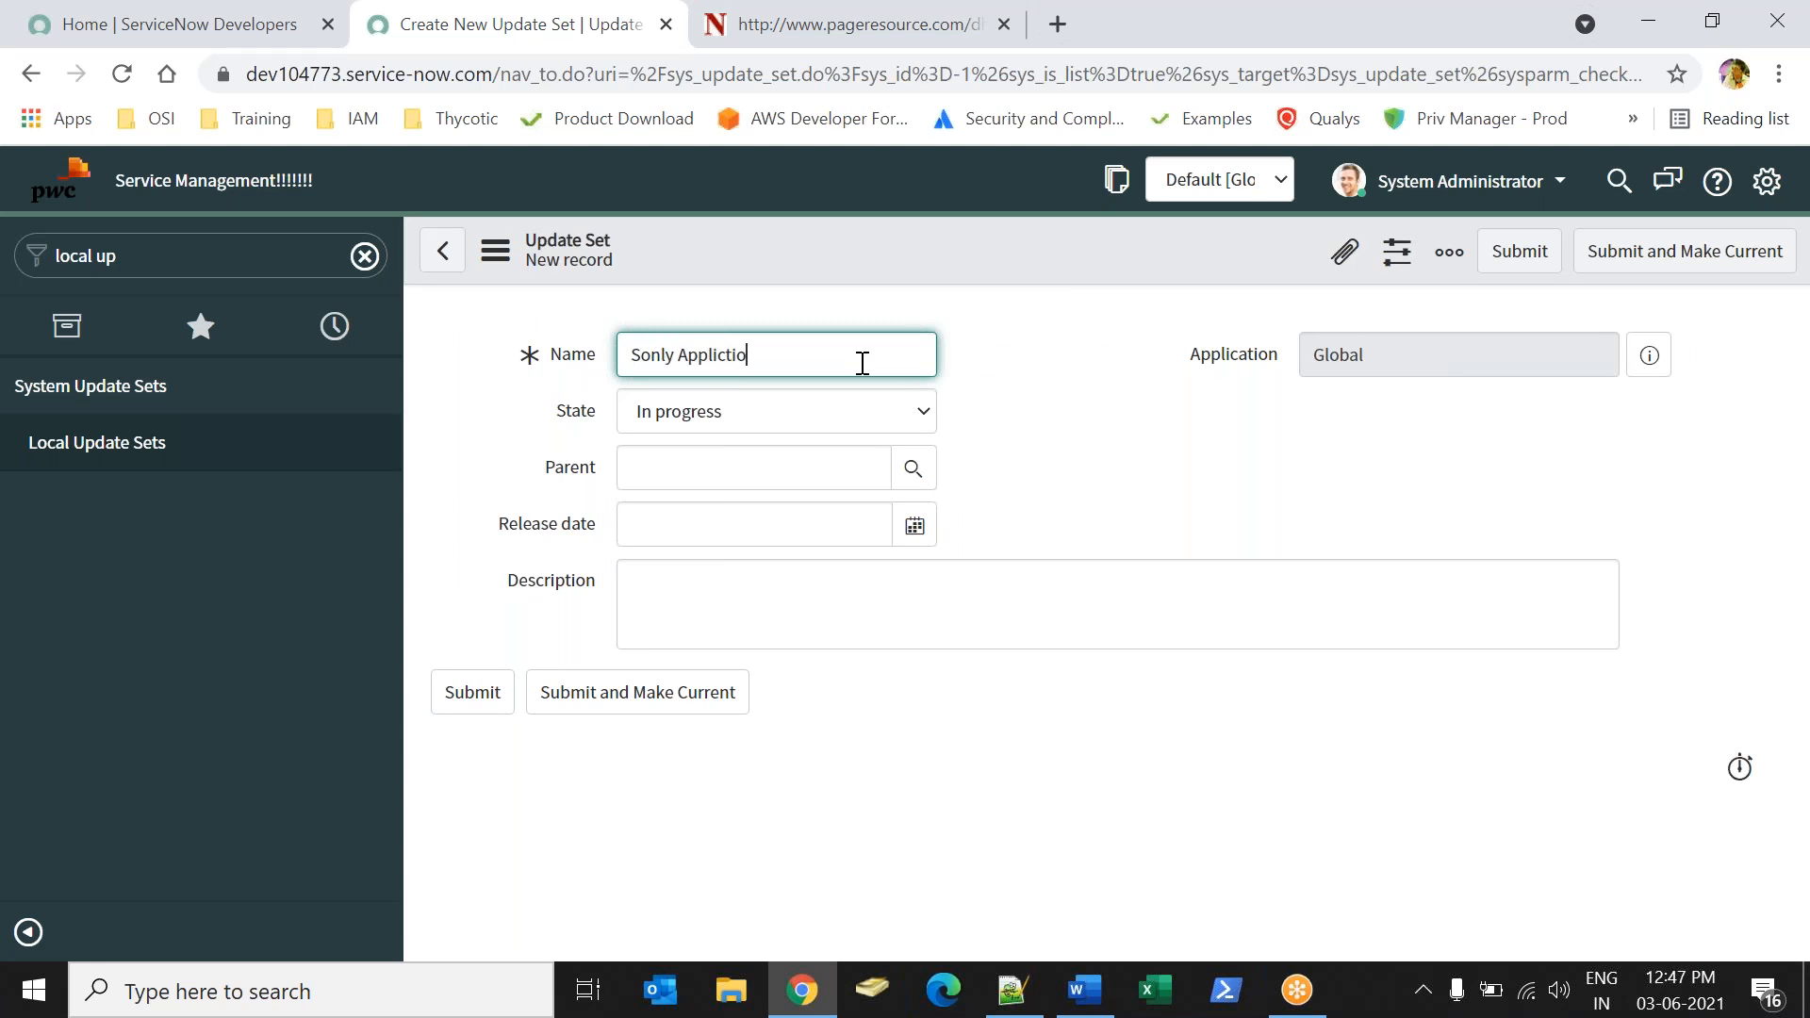
text(lict)
key(BackSpace)
text(ation)
click(1167, 488)
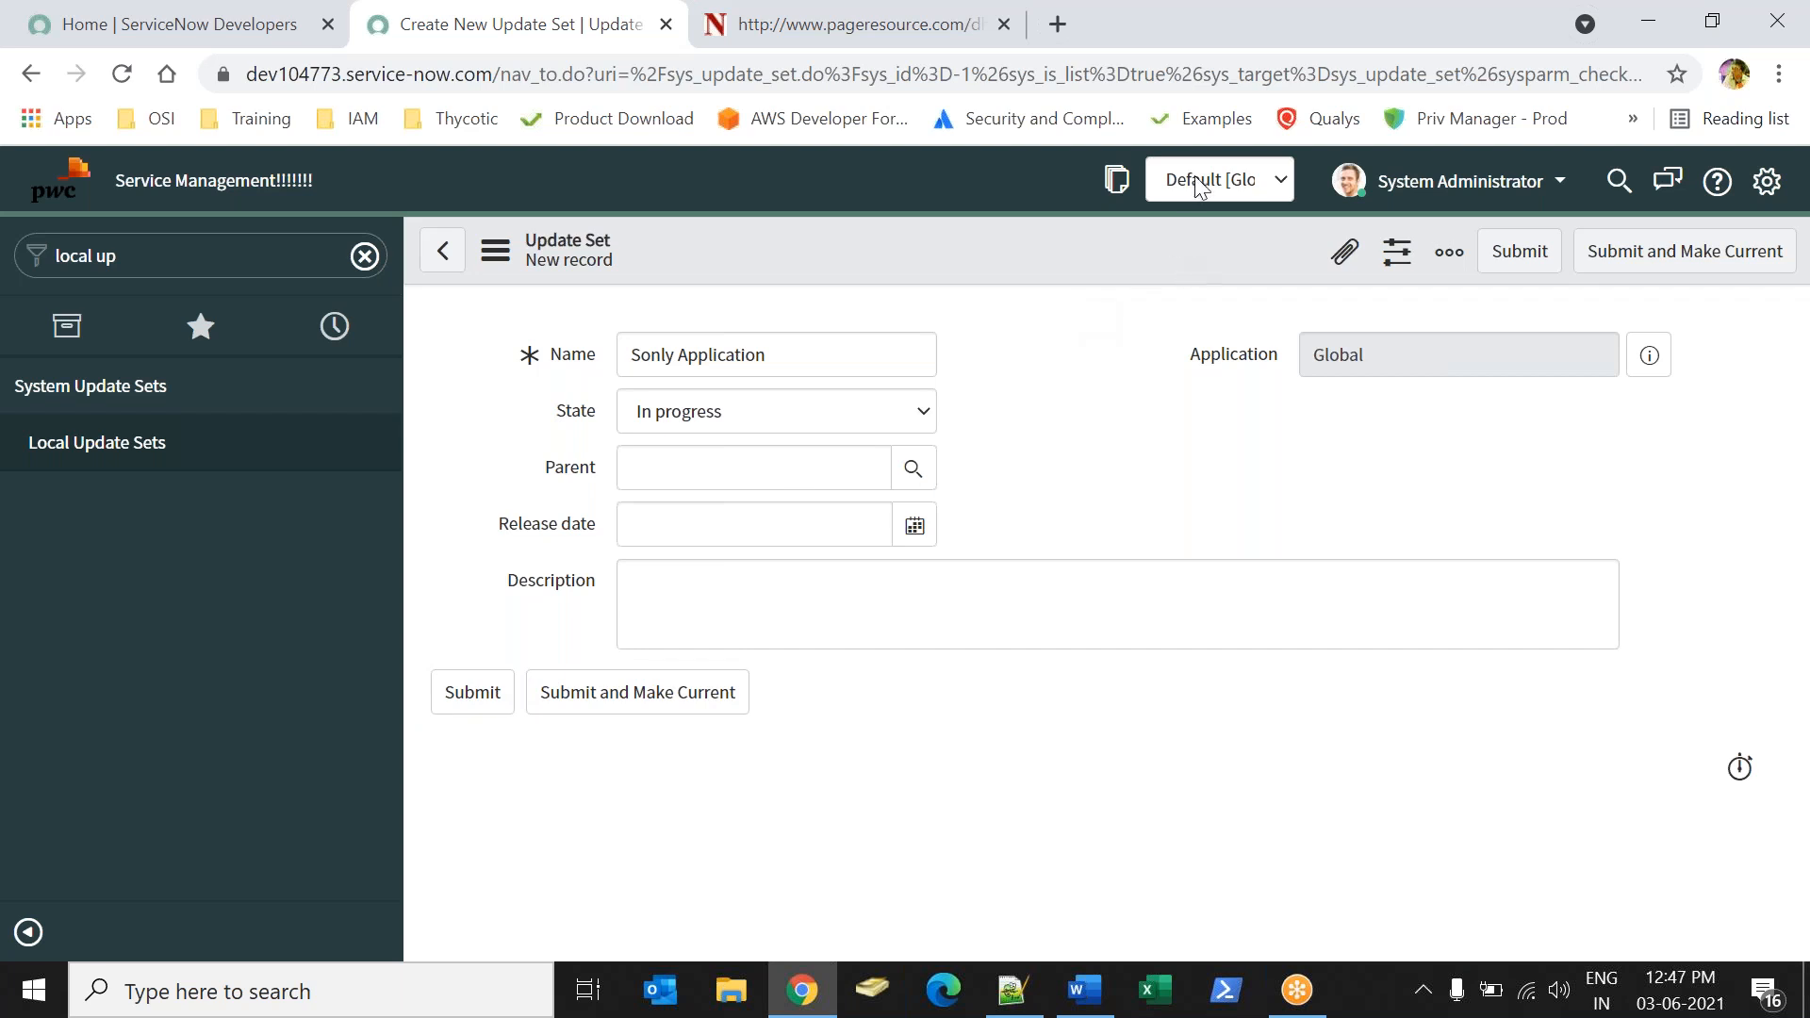
Submit the update set as the current one, dismiss the notification, and clear the navigator filter.
click(659, 695)
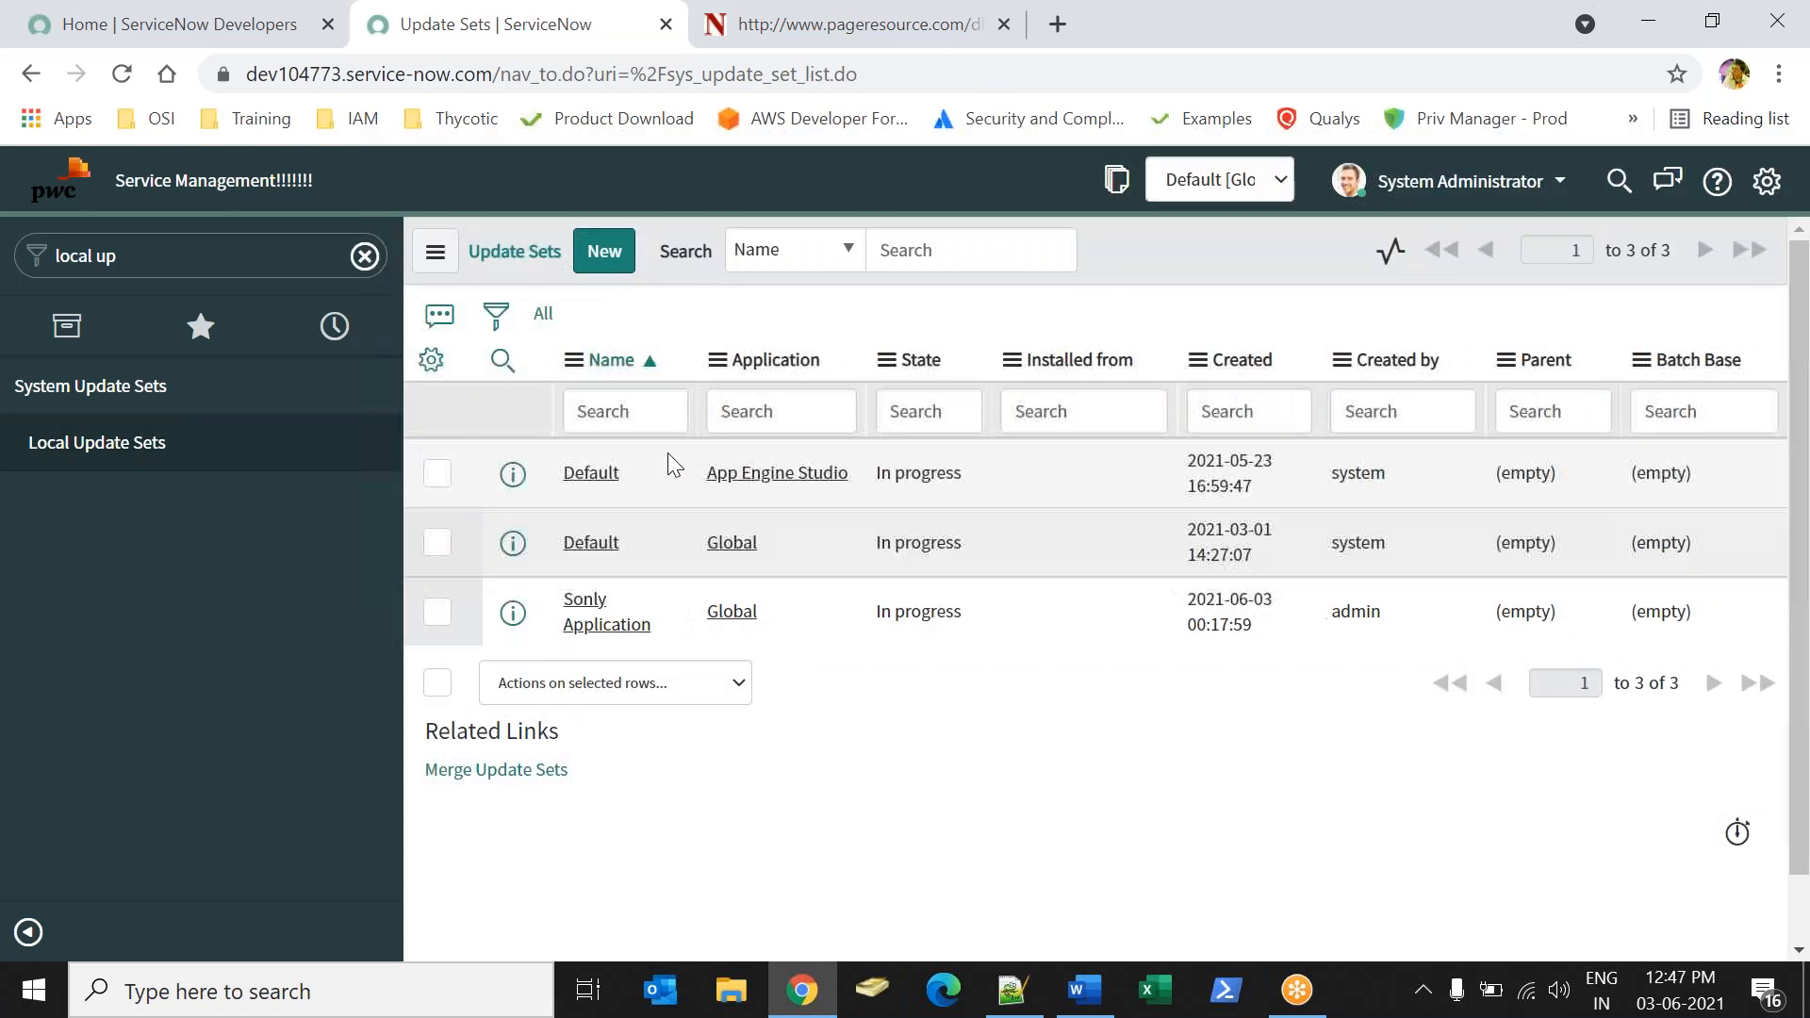
drag(226, 202, 783, 202)
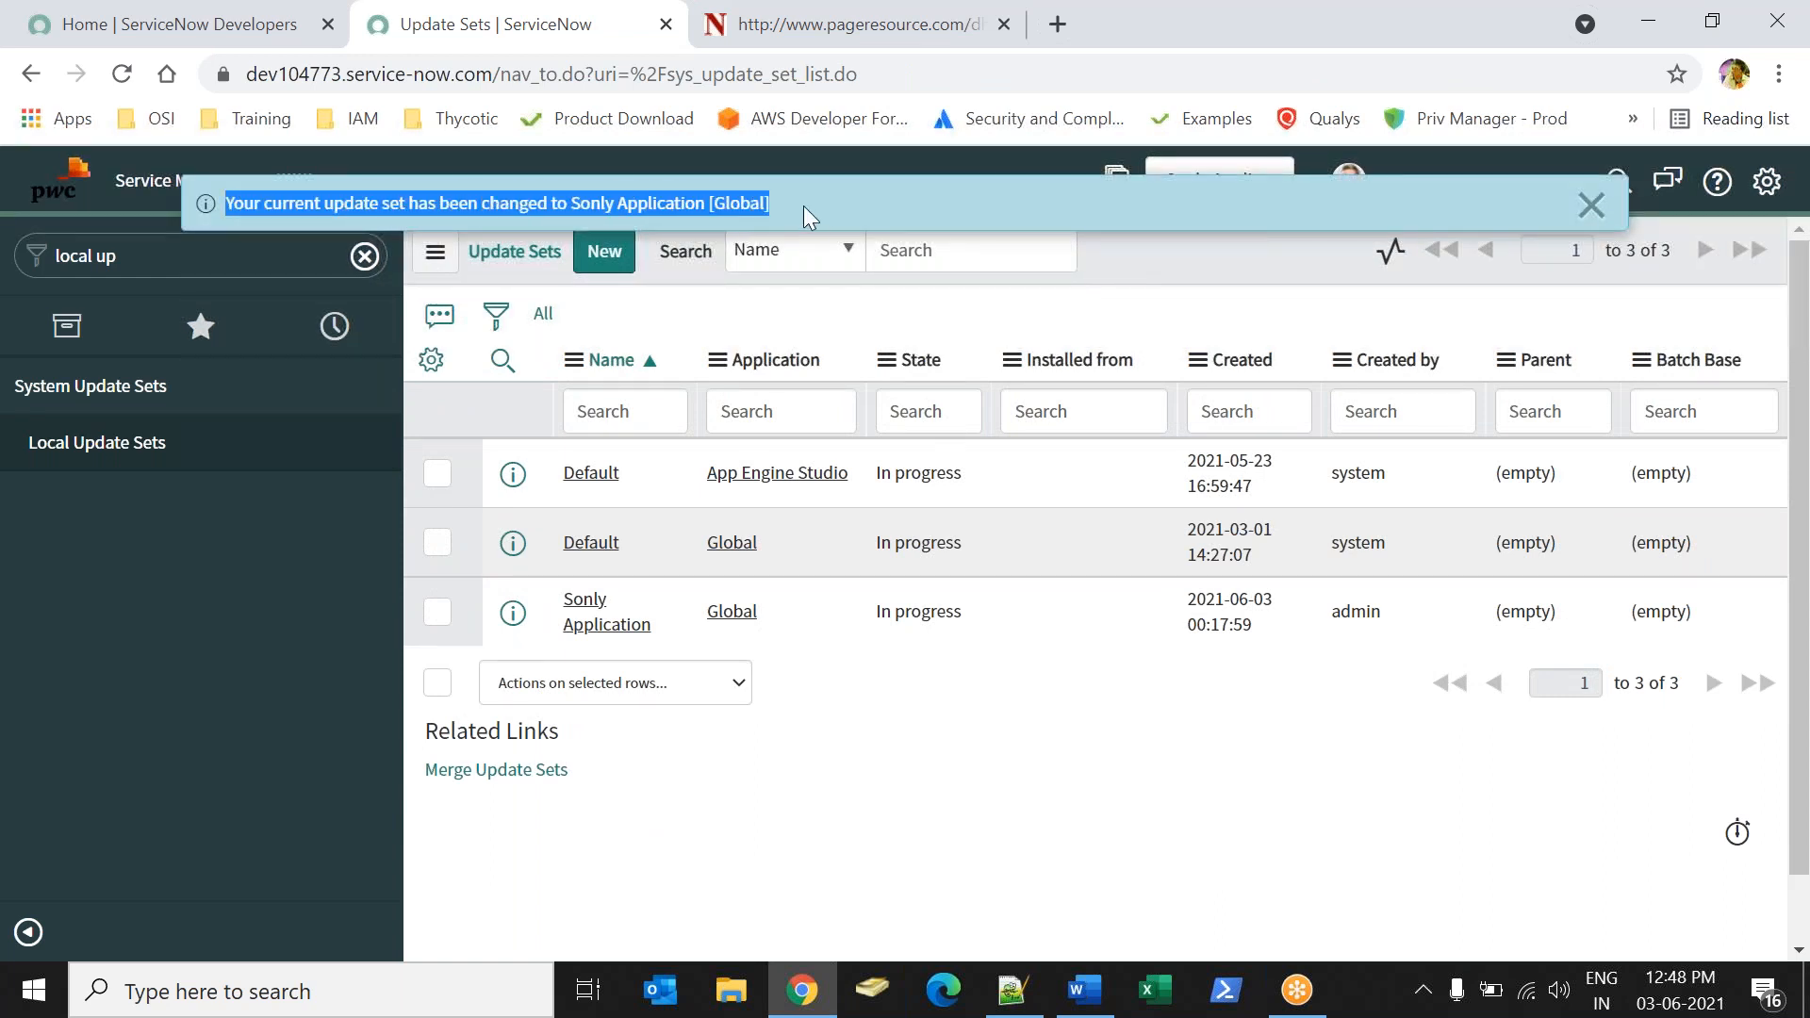
click(1592, 204)
click(345, 255)
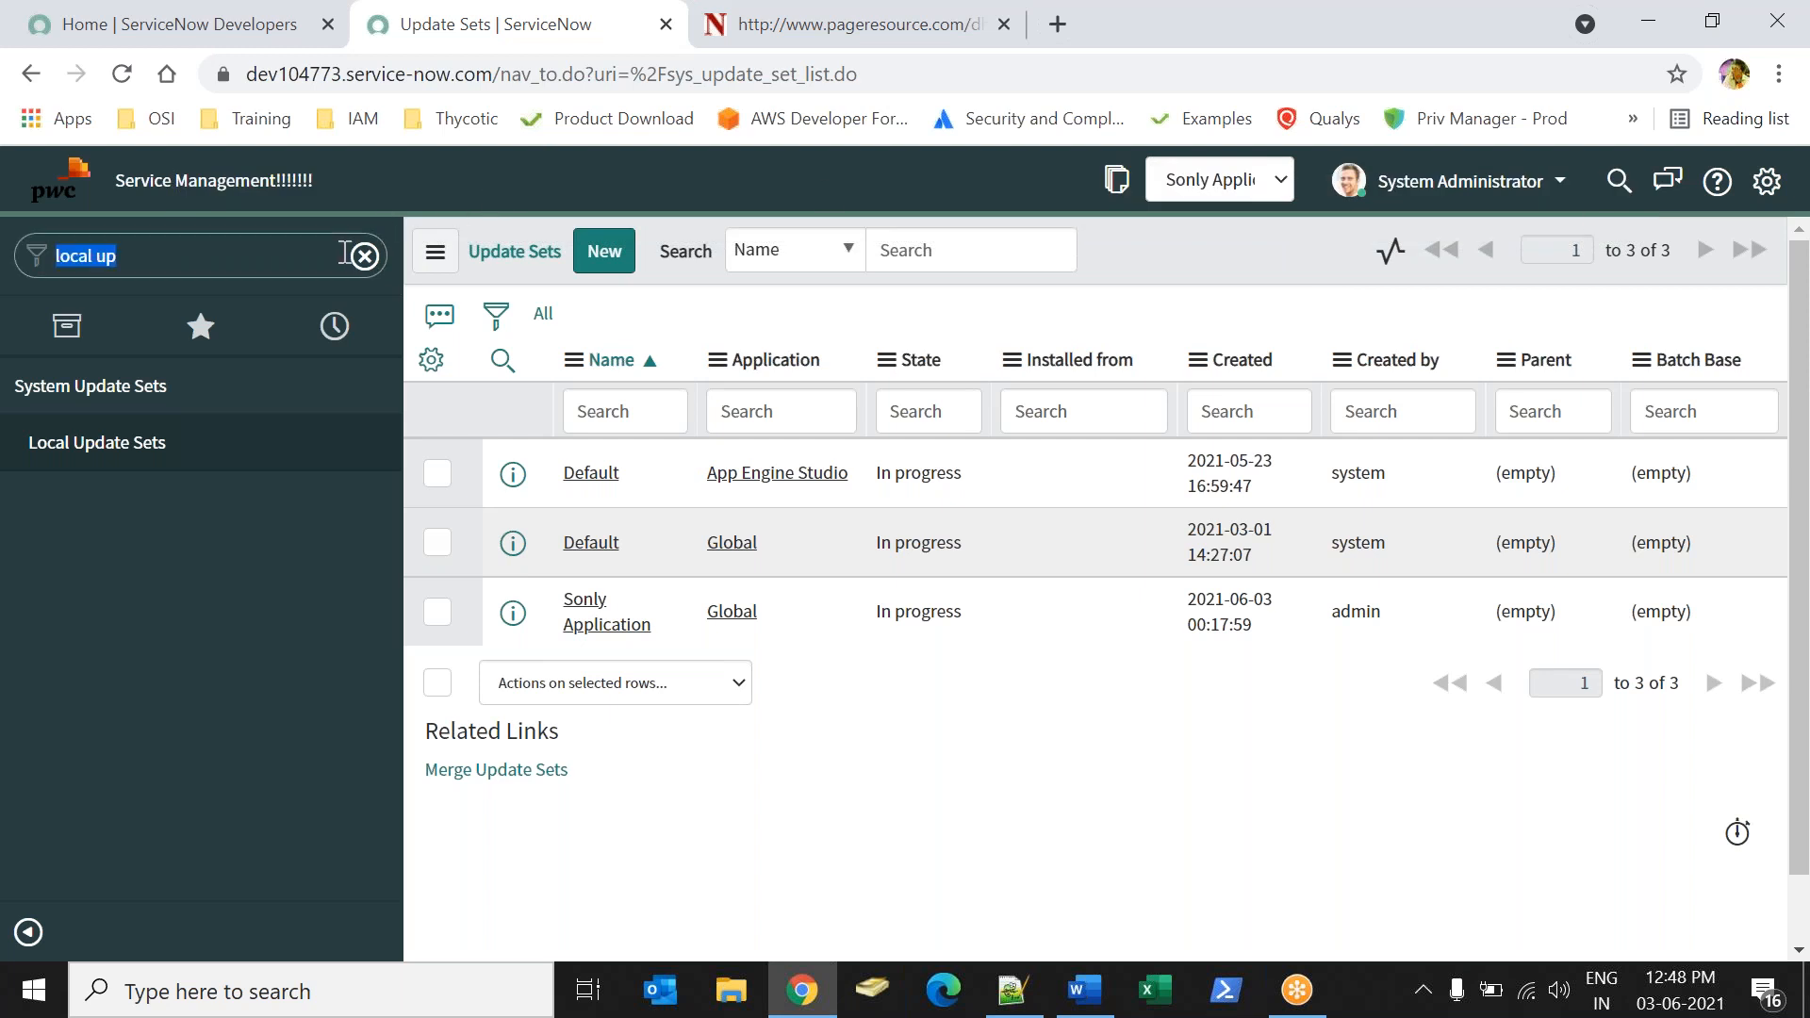
click(364, 256)
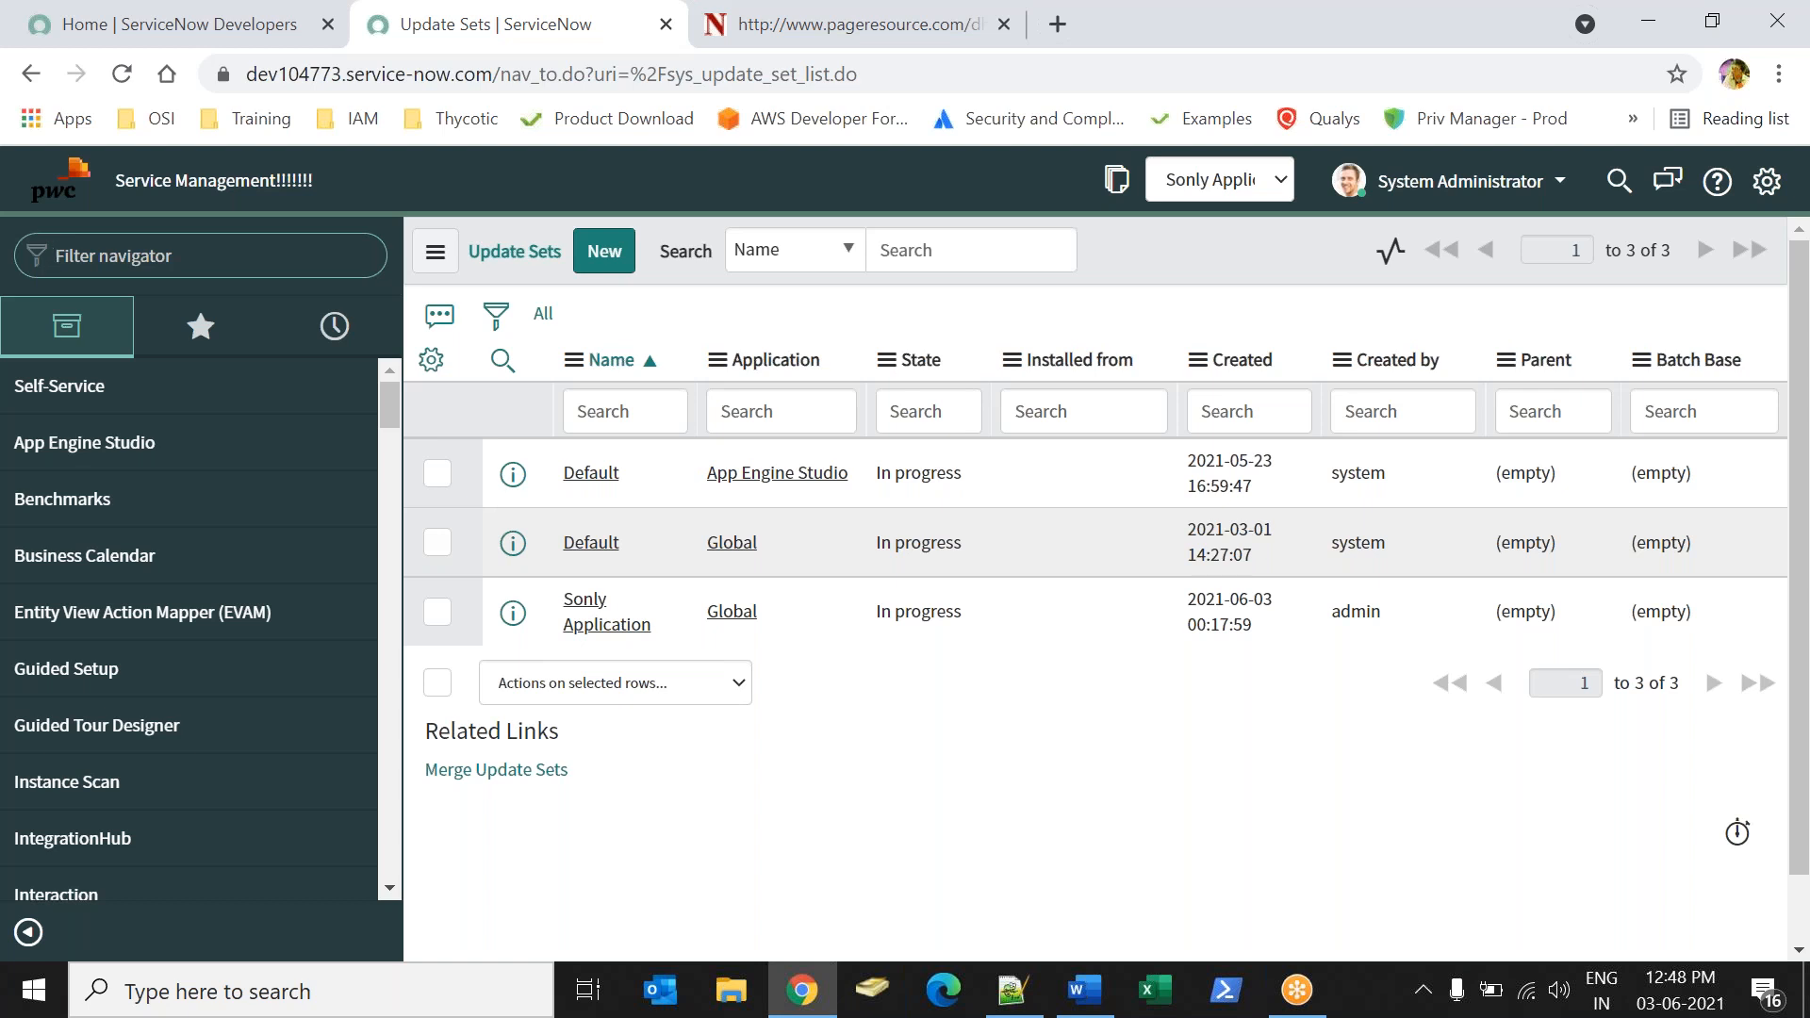
Switch to Word and undo the deletion of the notes.
key(alt+Tab)
key(alt+Tab)
key(alt+Tab)
key(ctrl+z)
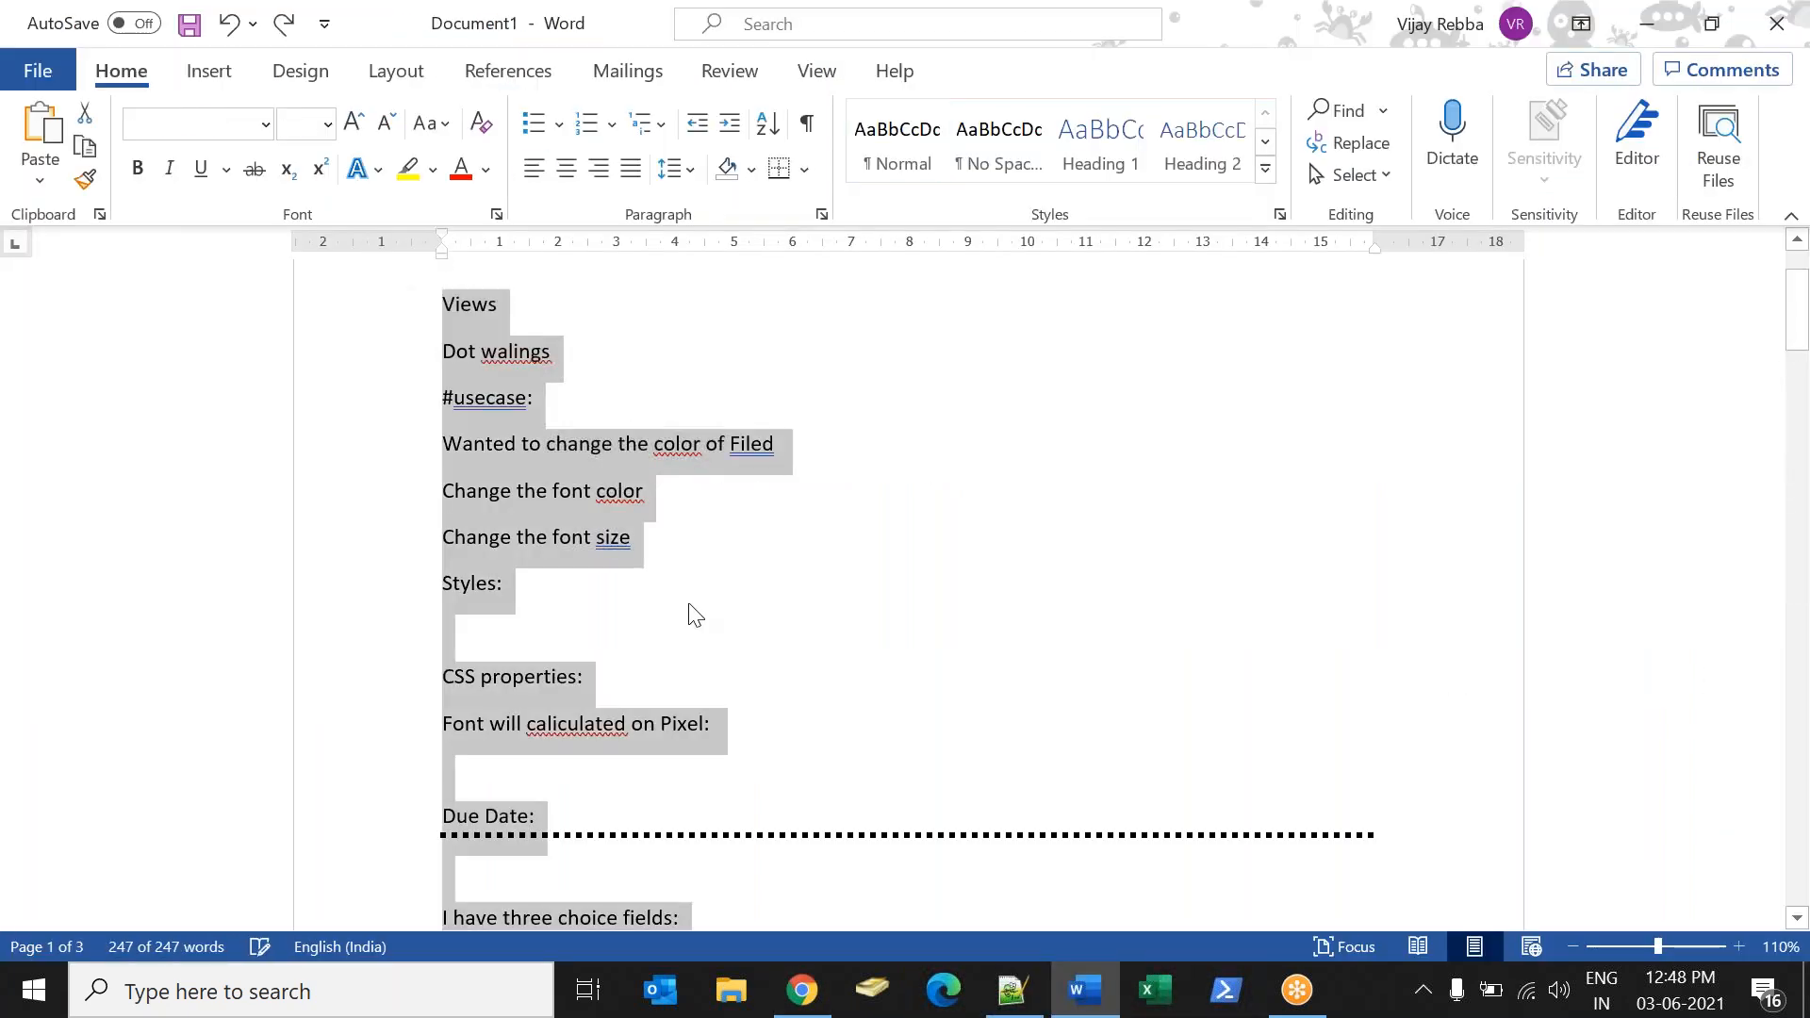
click(687, 614)
Review the Sony use case requirements in the notes, from the custom application line through the Comments field.
drag(1798, 283, 1793, 520)
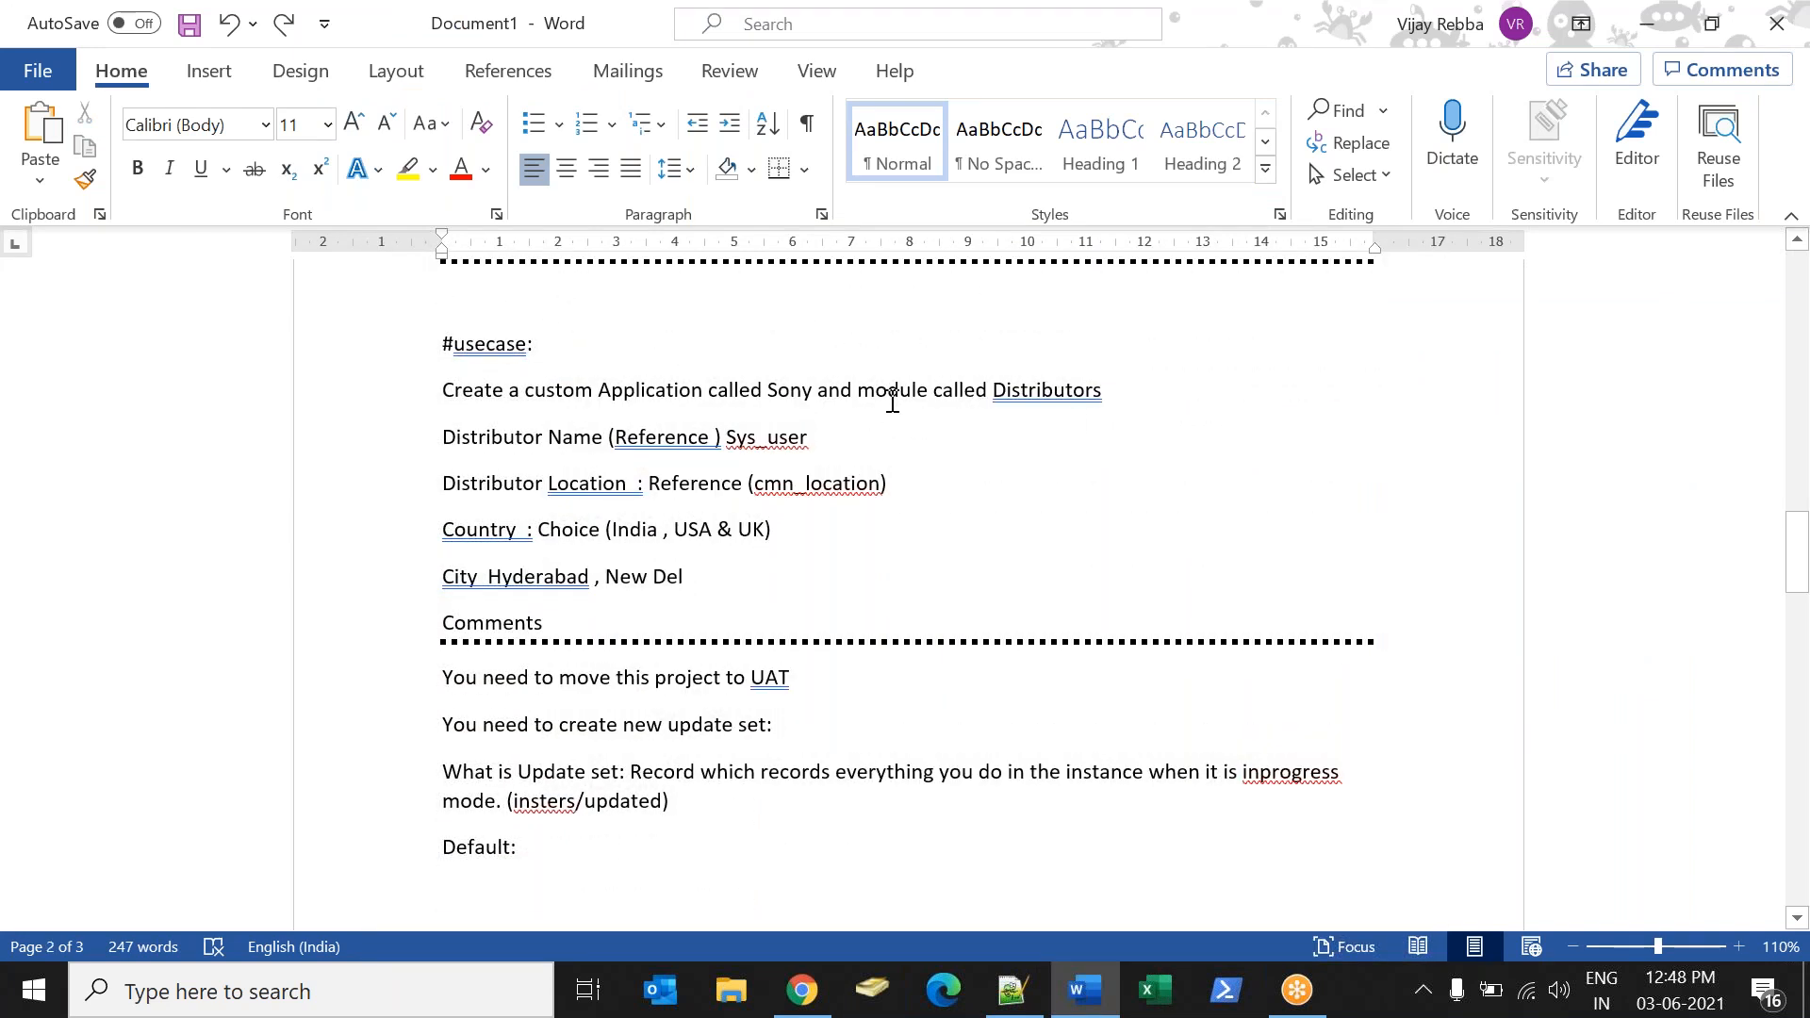
drag(428, 388, 545, 623)
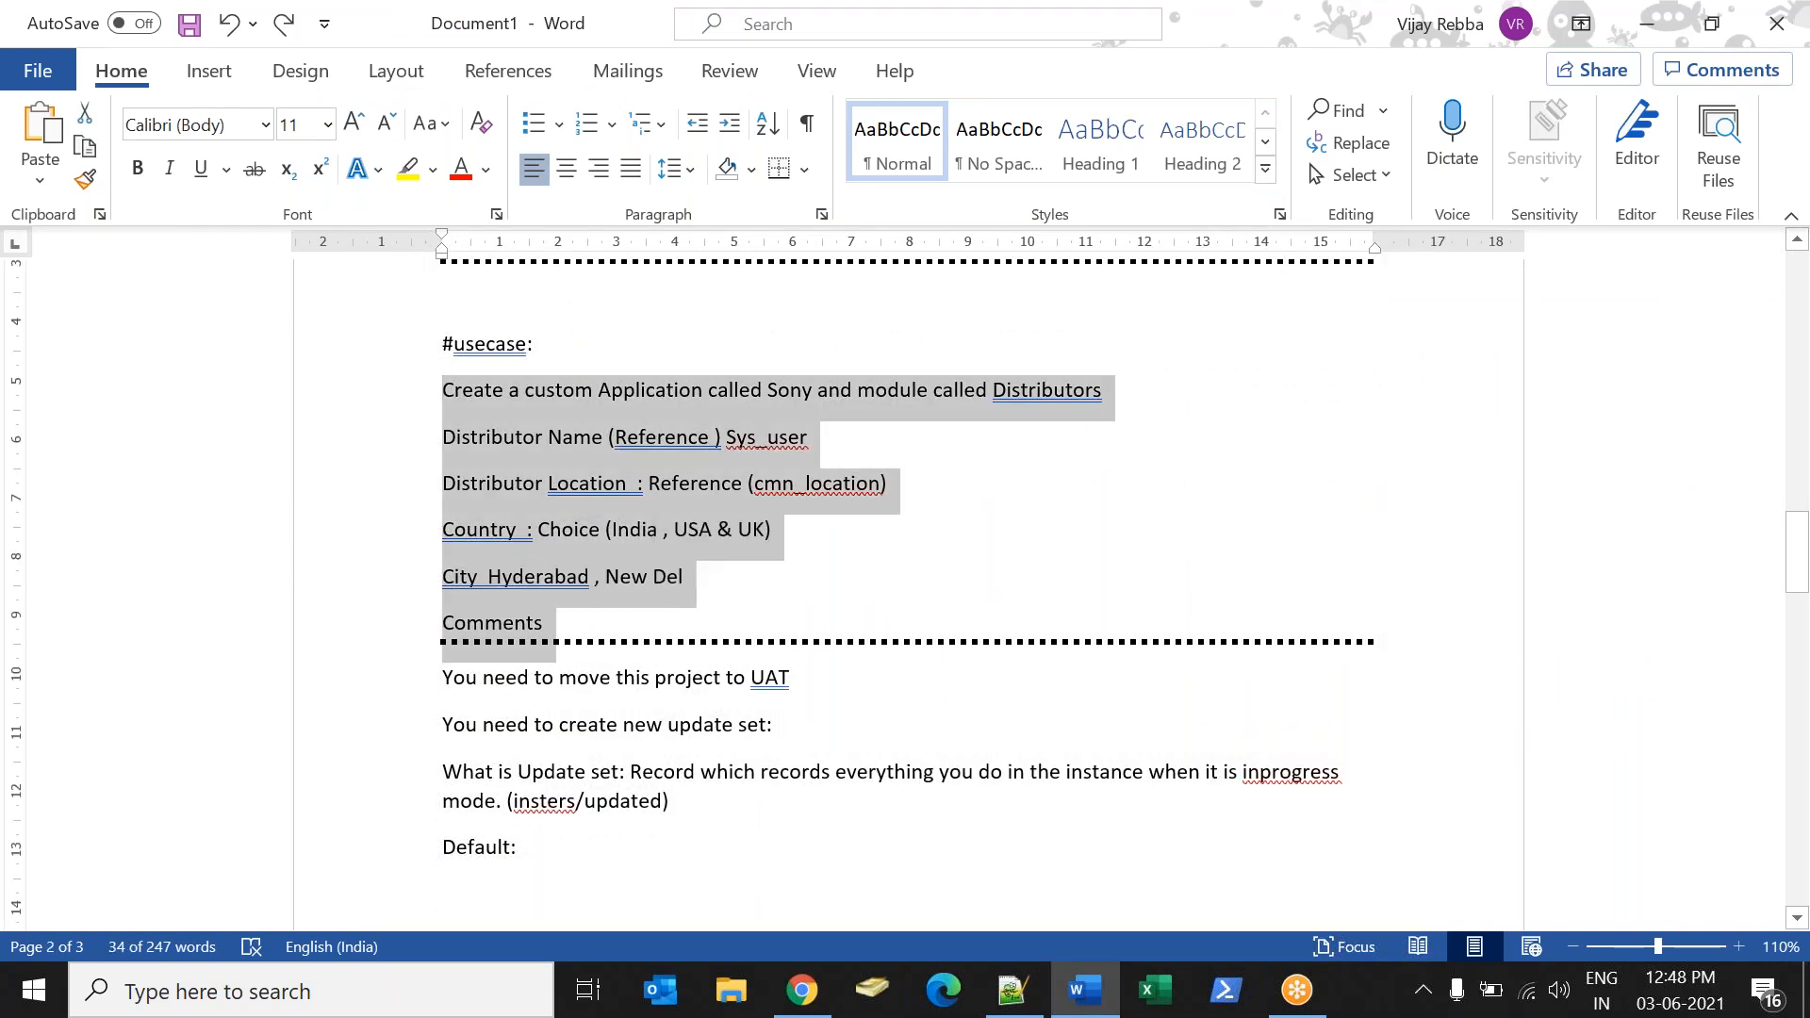
click(543, 623)
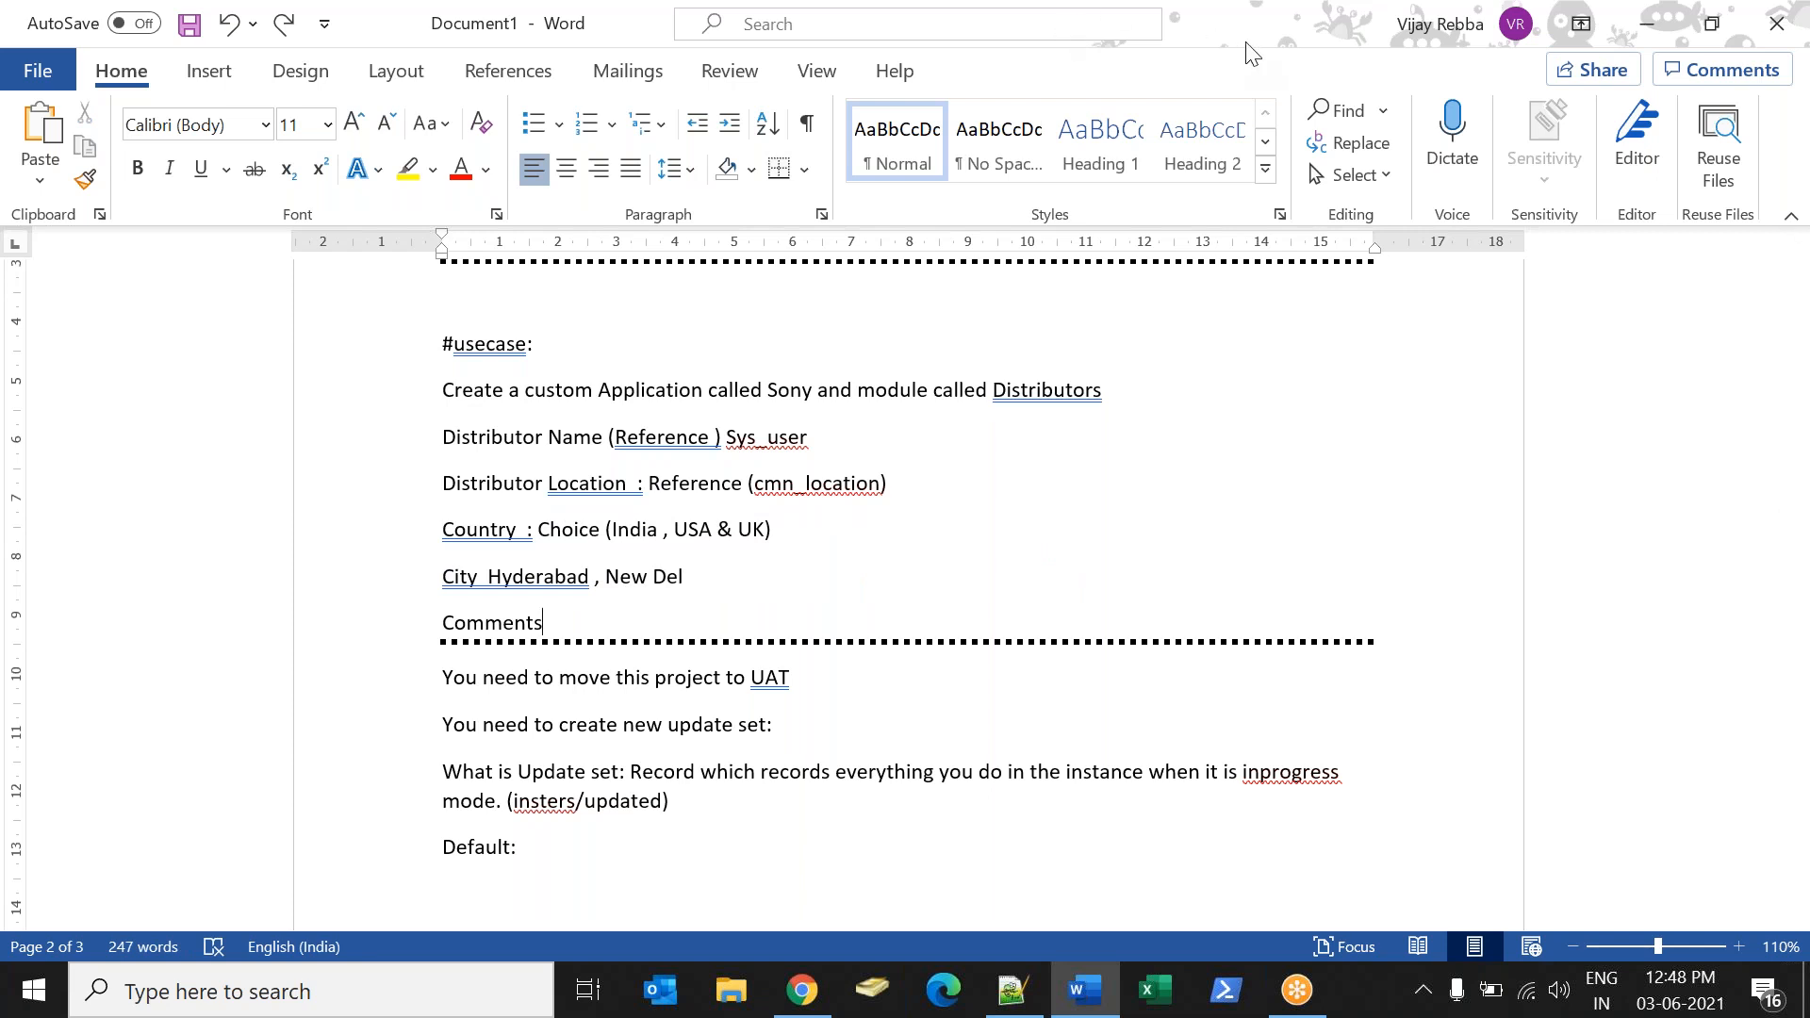
Switch to ServiceNow in Chrome and open the System Definition Tables list by filtering the navigator for "table".
key(alt+Tab)
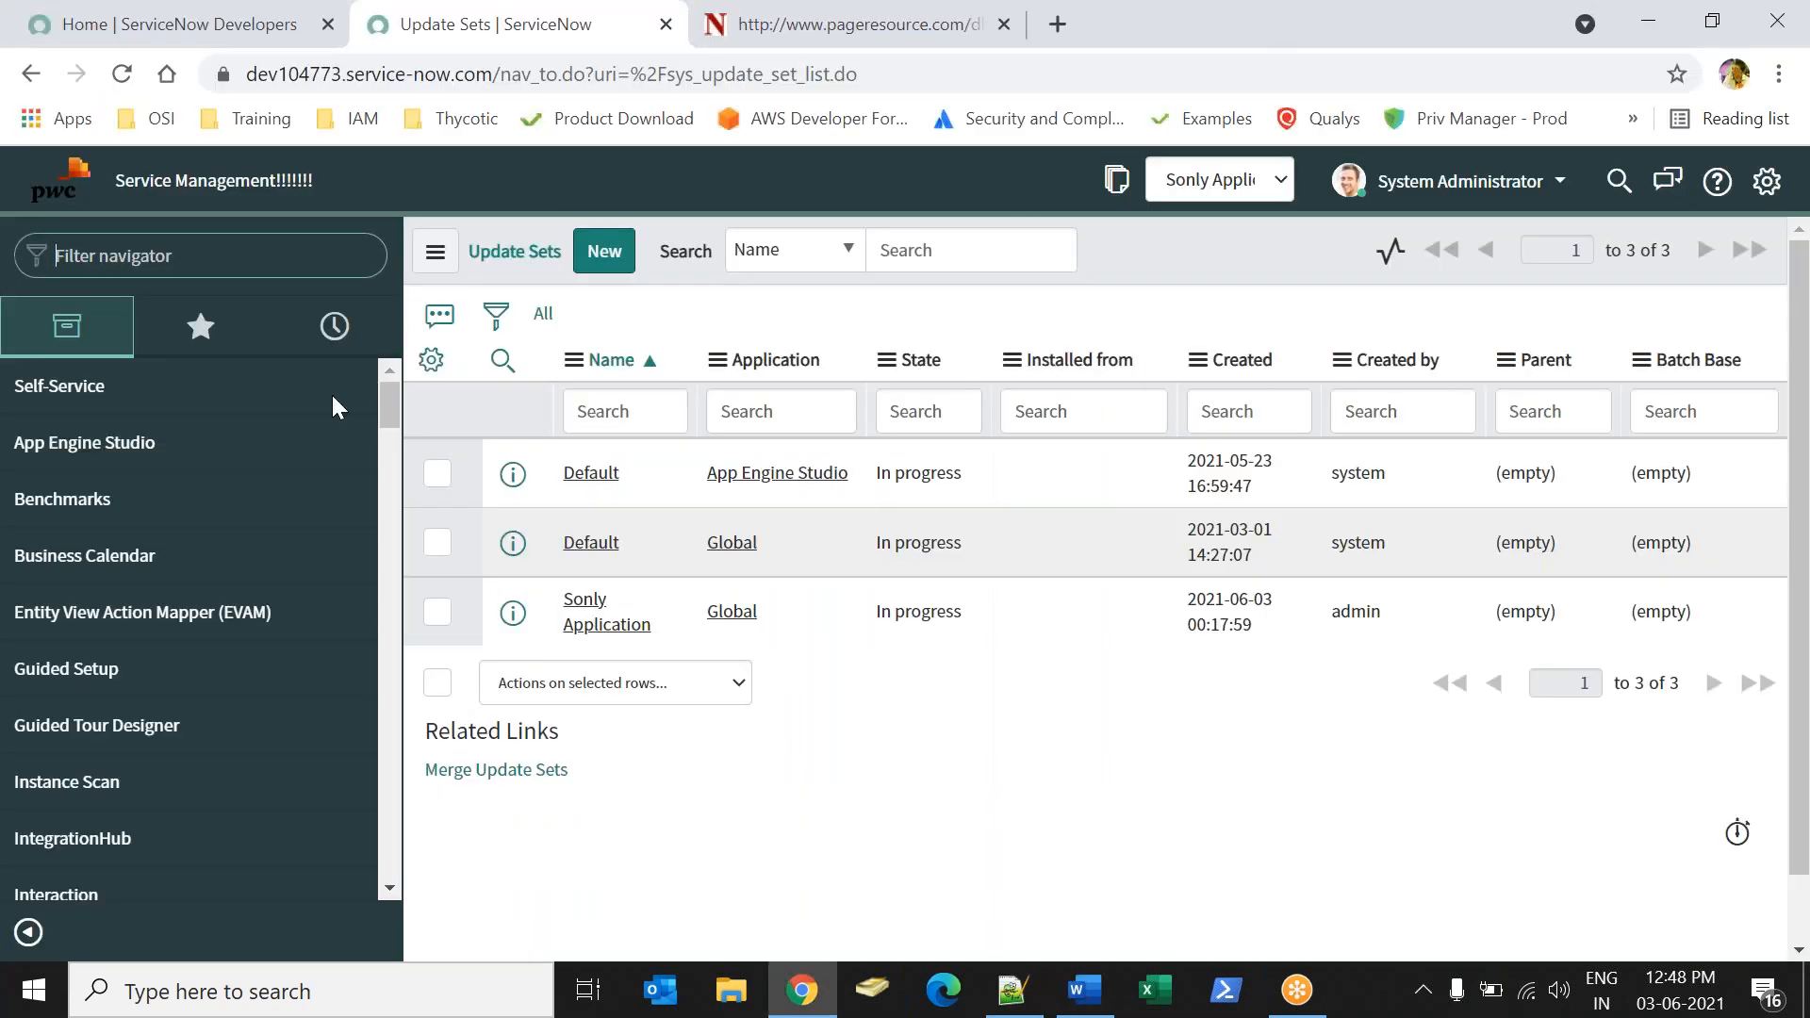
click(133, 250)
text(table)
mouse_move(400, 416)
mouse_down()
mouse_move(374, 626)
mouse_move(389, 670)
mouse_up()
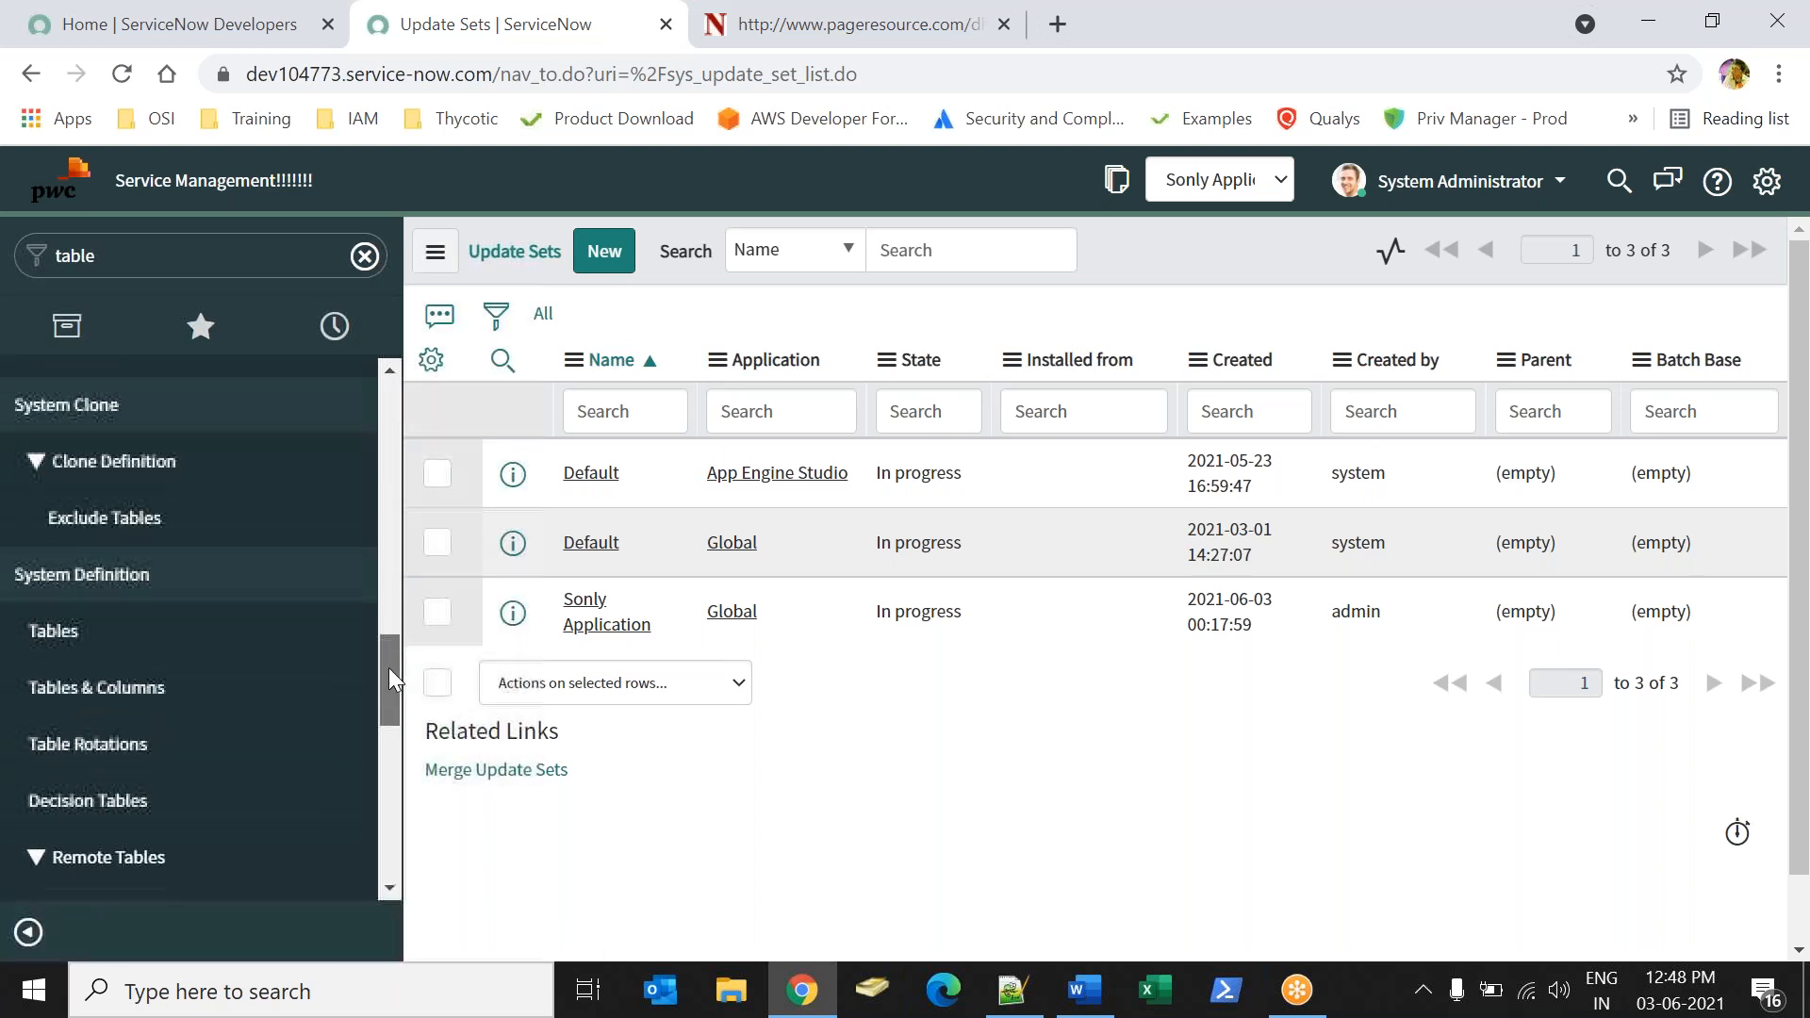
click(106, 635)
Switch to Word and check the custom application and module names in the use case.
key(alt+Tab)
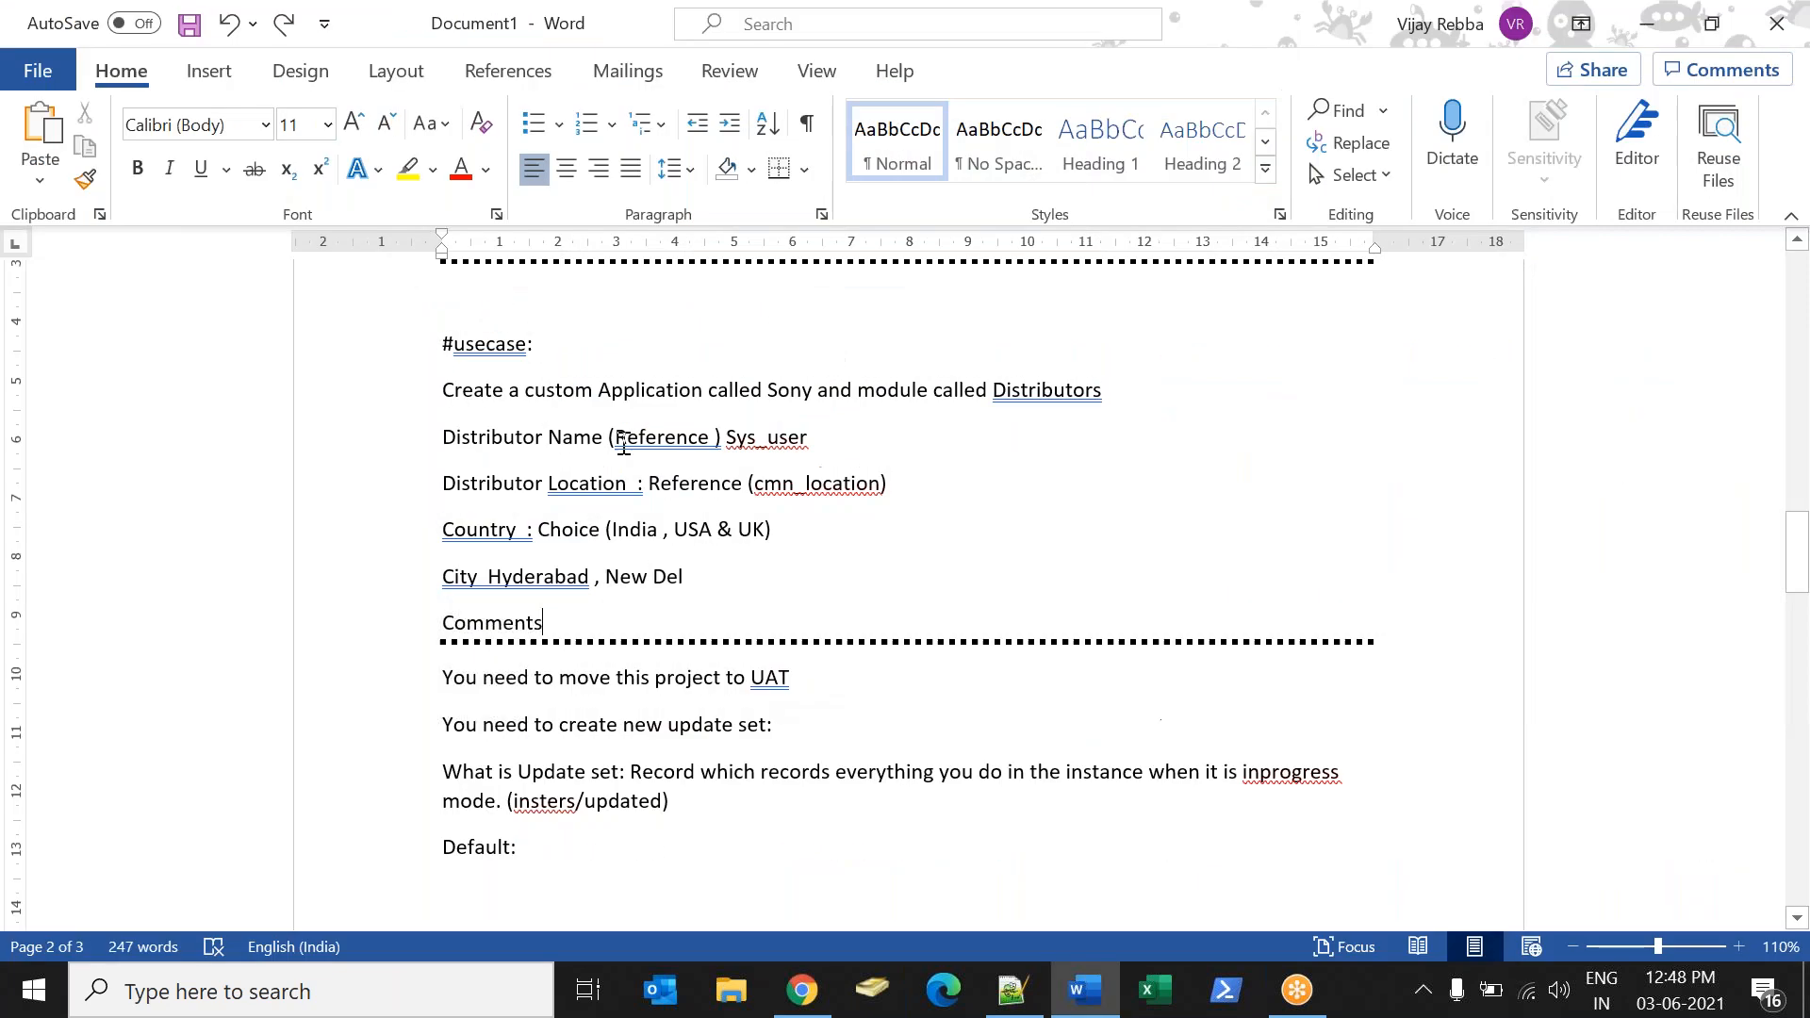
drag(525, 390, 707, 391)
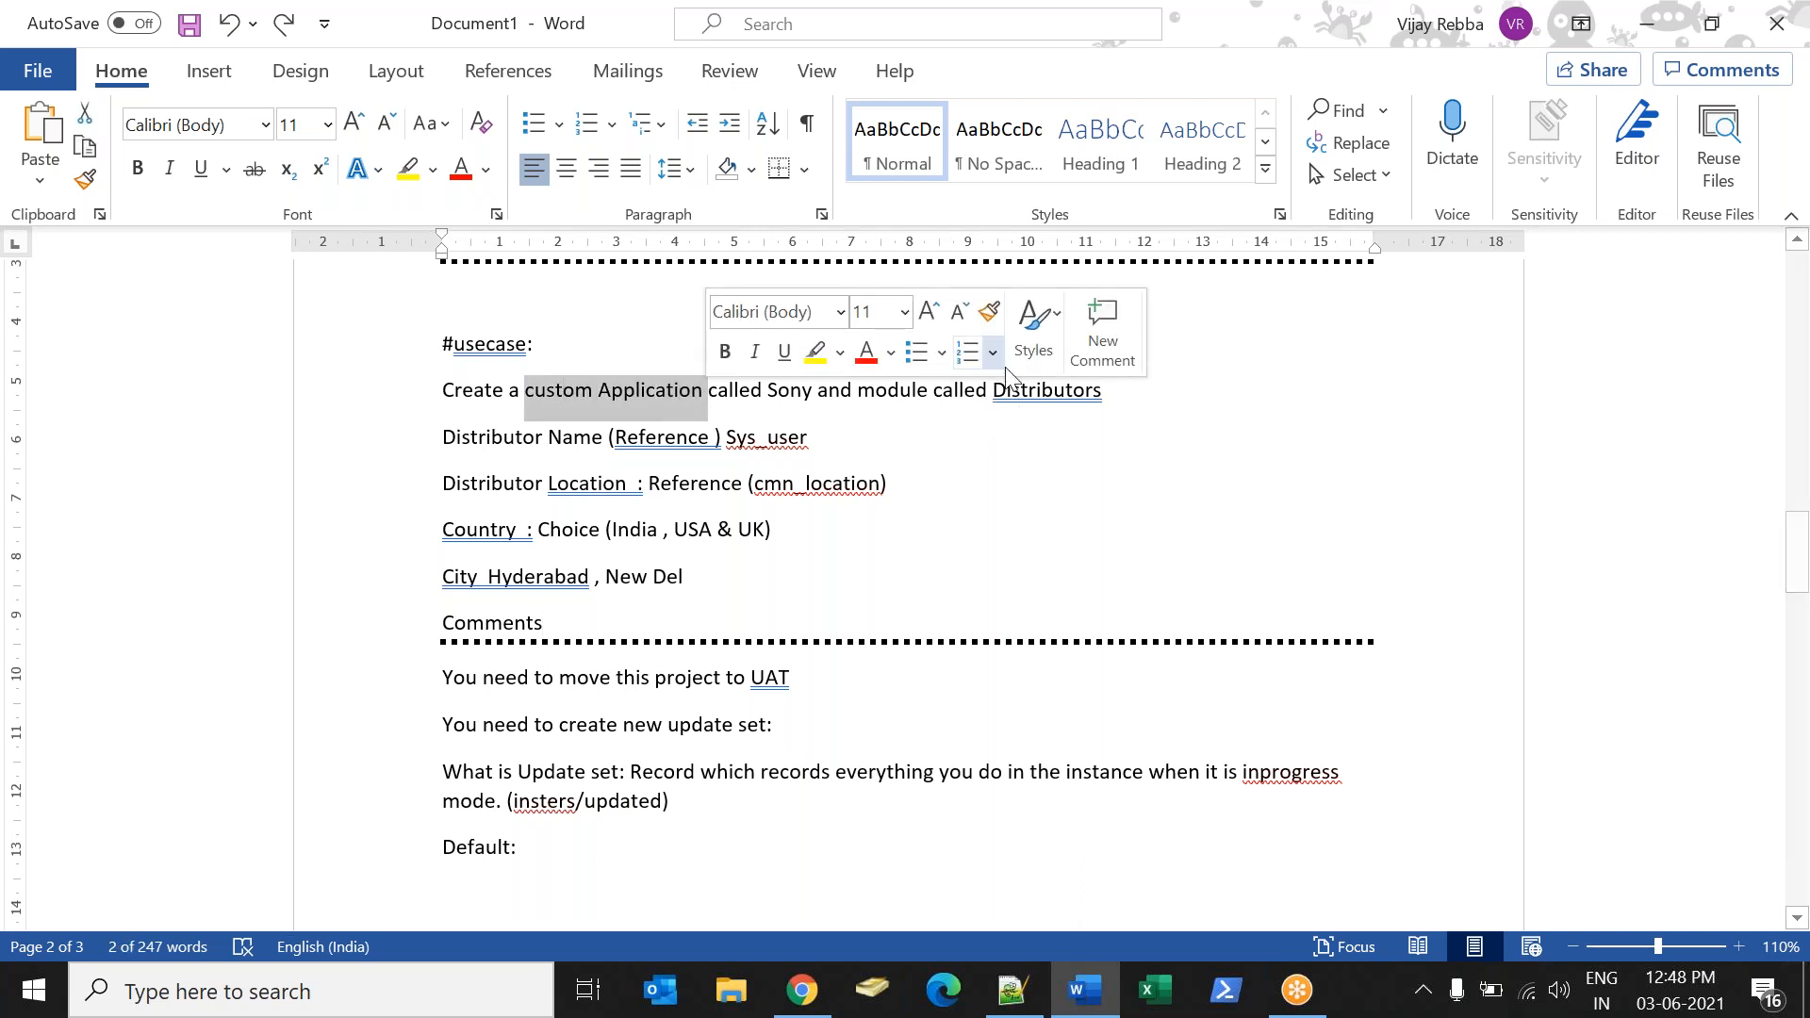
mouse_move(995, 390)
mouse_down()
mouse_move(1122, 399)
mouse_move(993, 391)
mouse_up()
double_click(780, 389)
Switch to ServiceNow in Chrome and start a new table labelled "Distributor" with the new menu name "Sony".
key(alt+Tab)
click(560, 251)
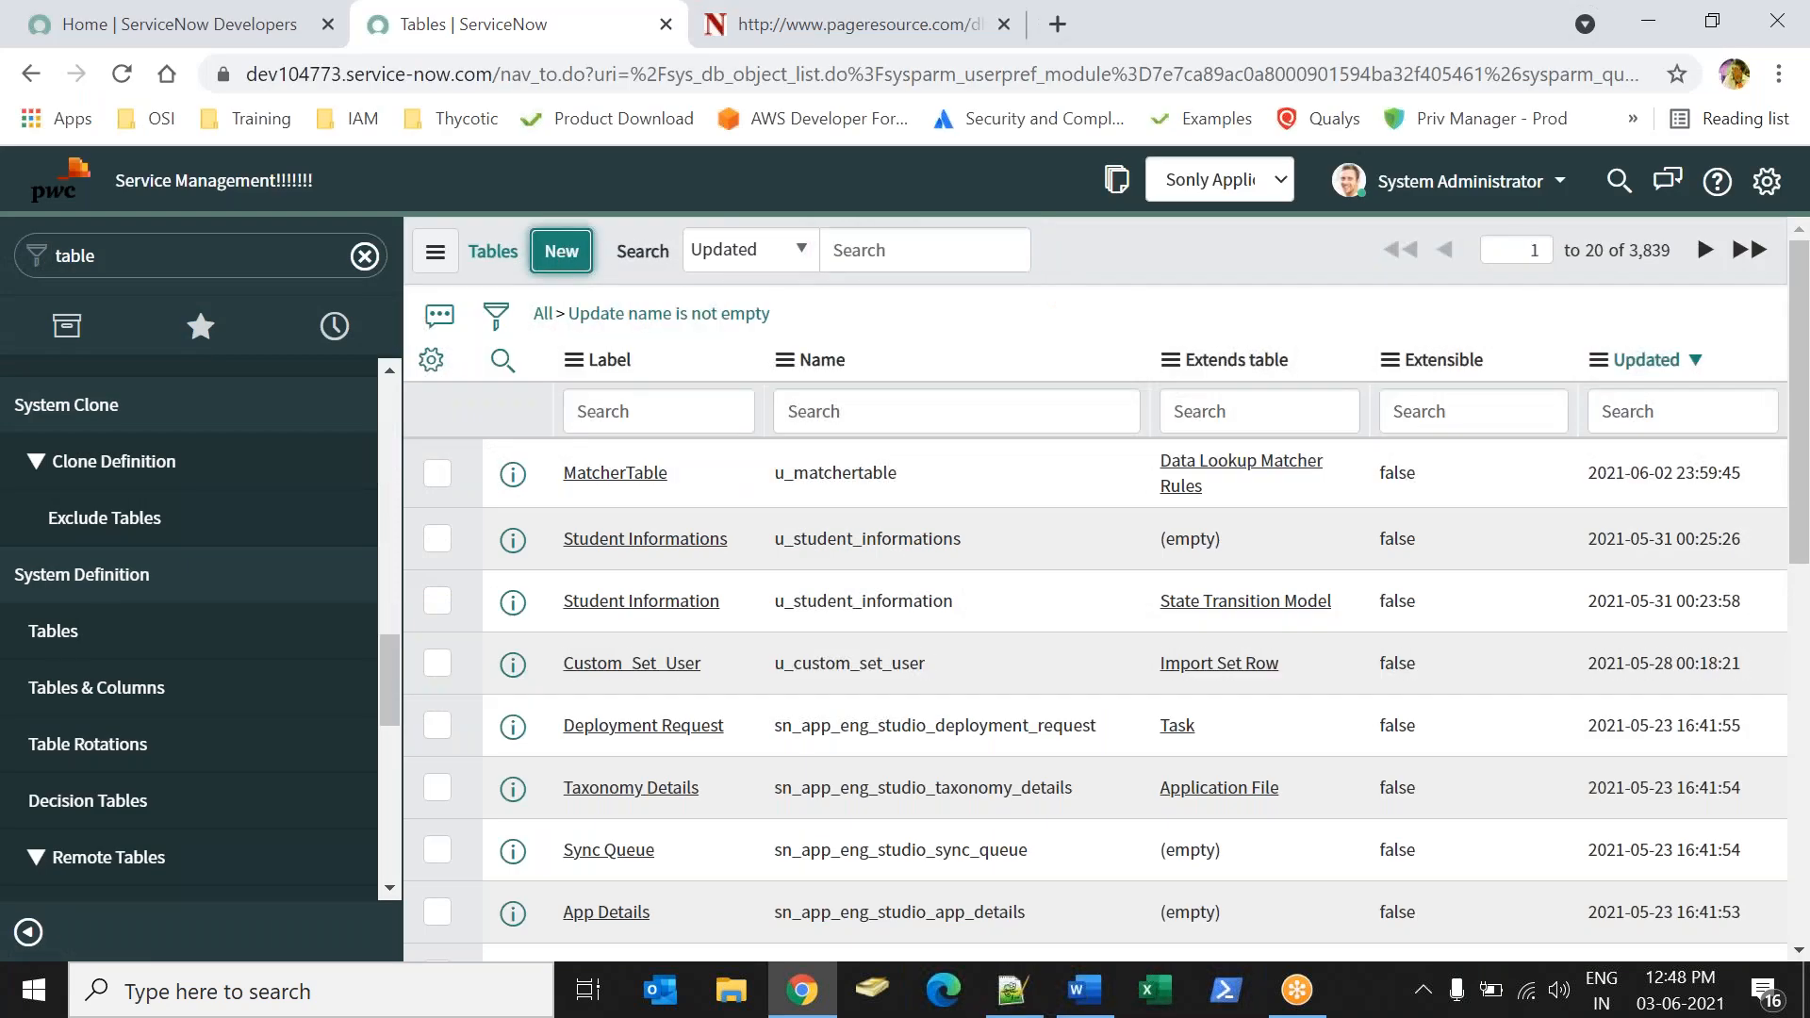
text(S)
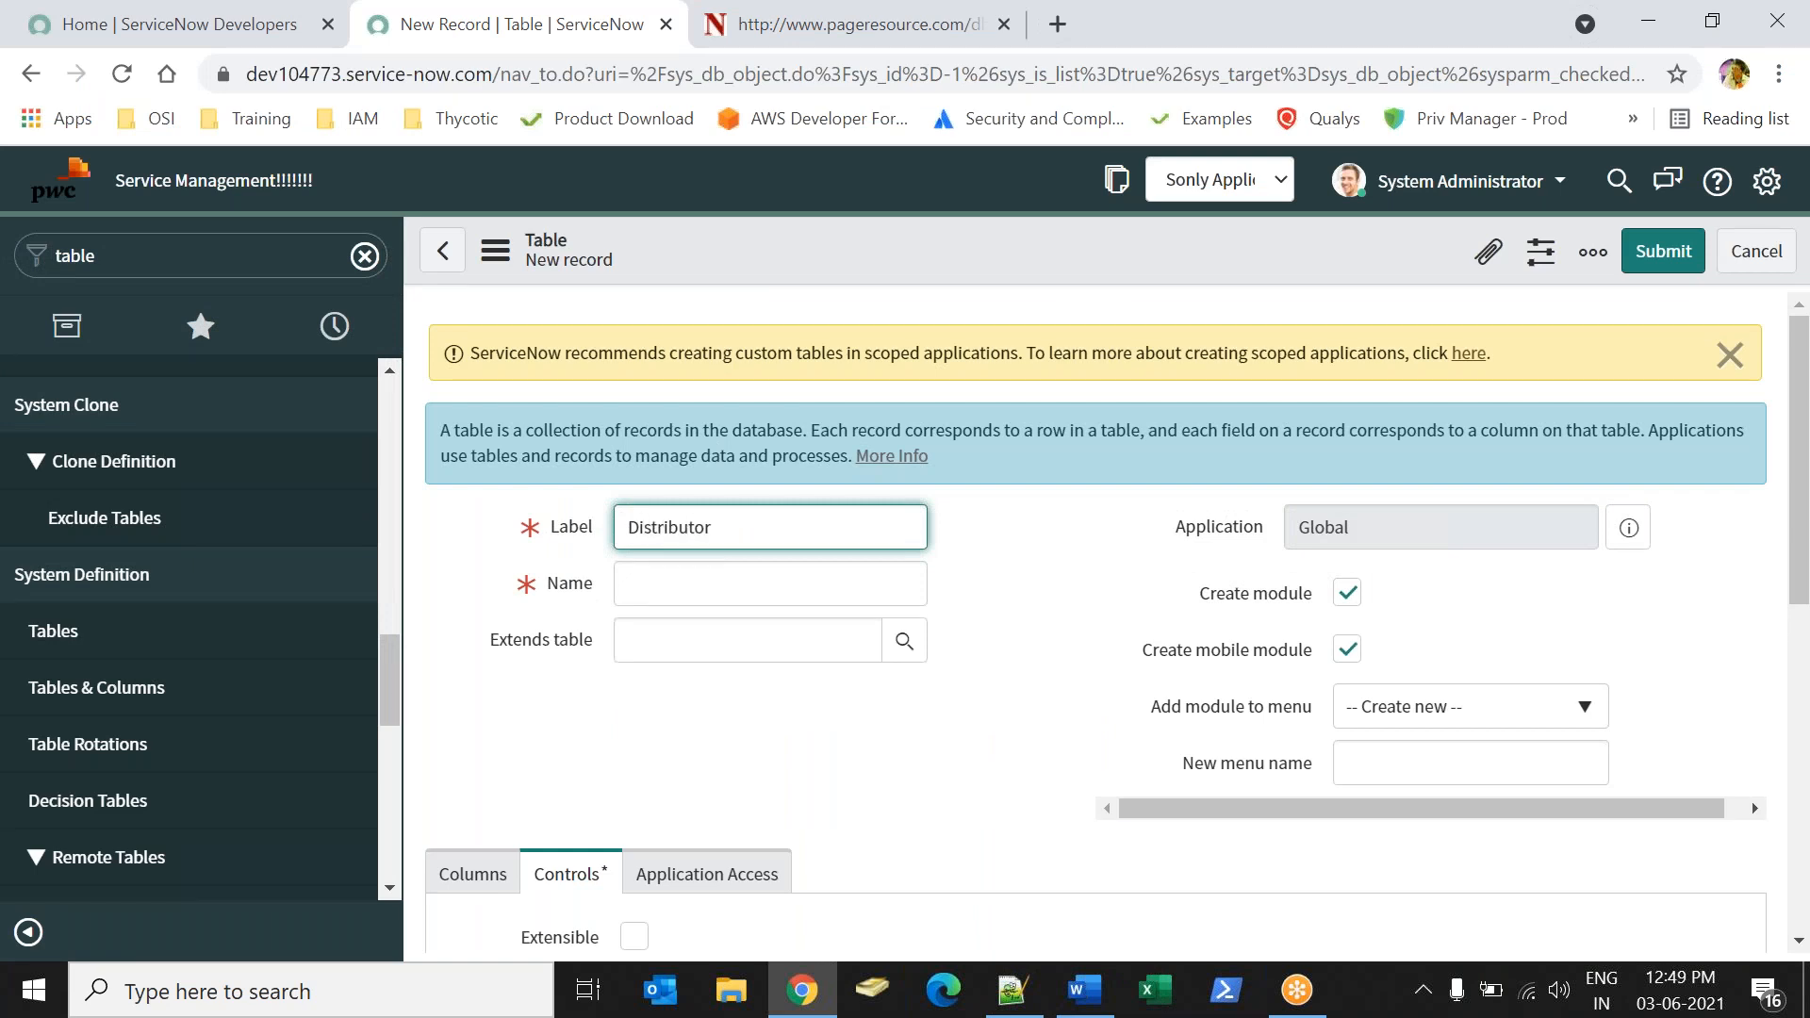
key(Tab)
double_click(1452, 763)
text(Sony)
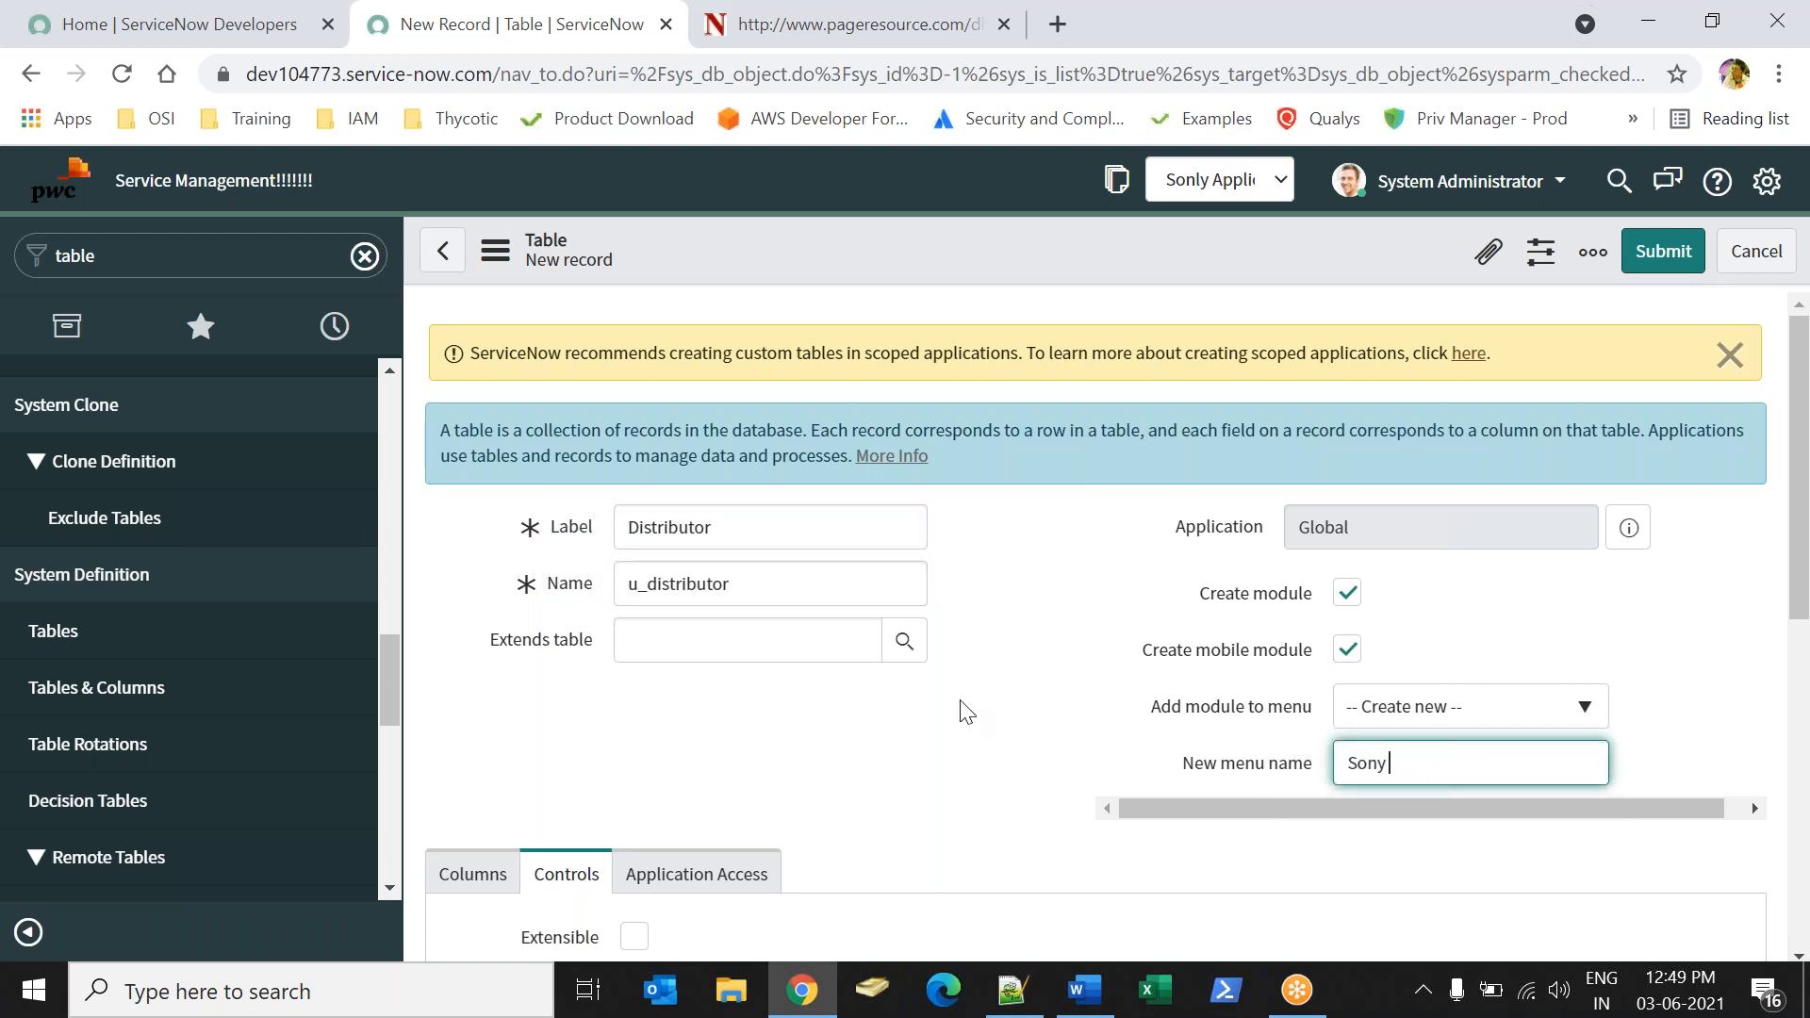
click(1000, 655)
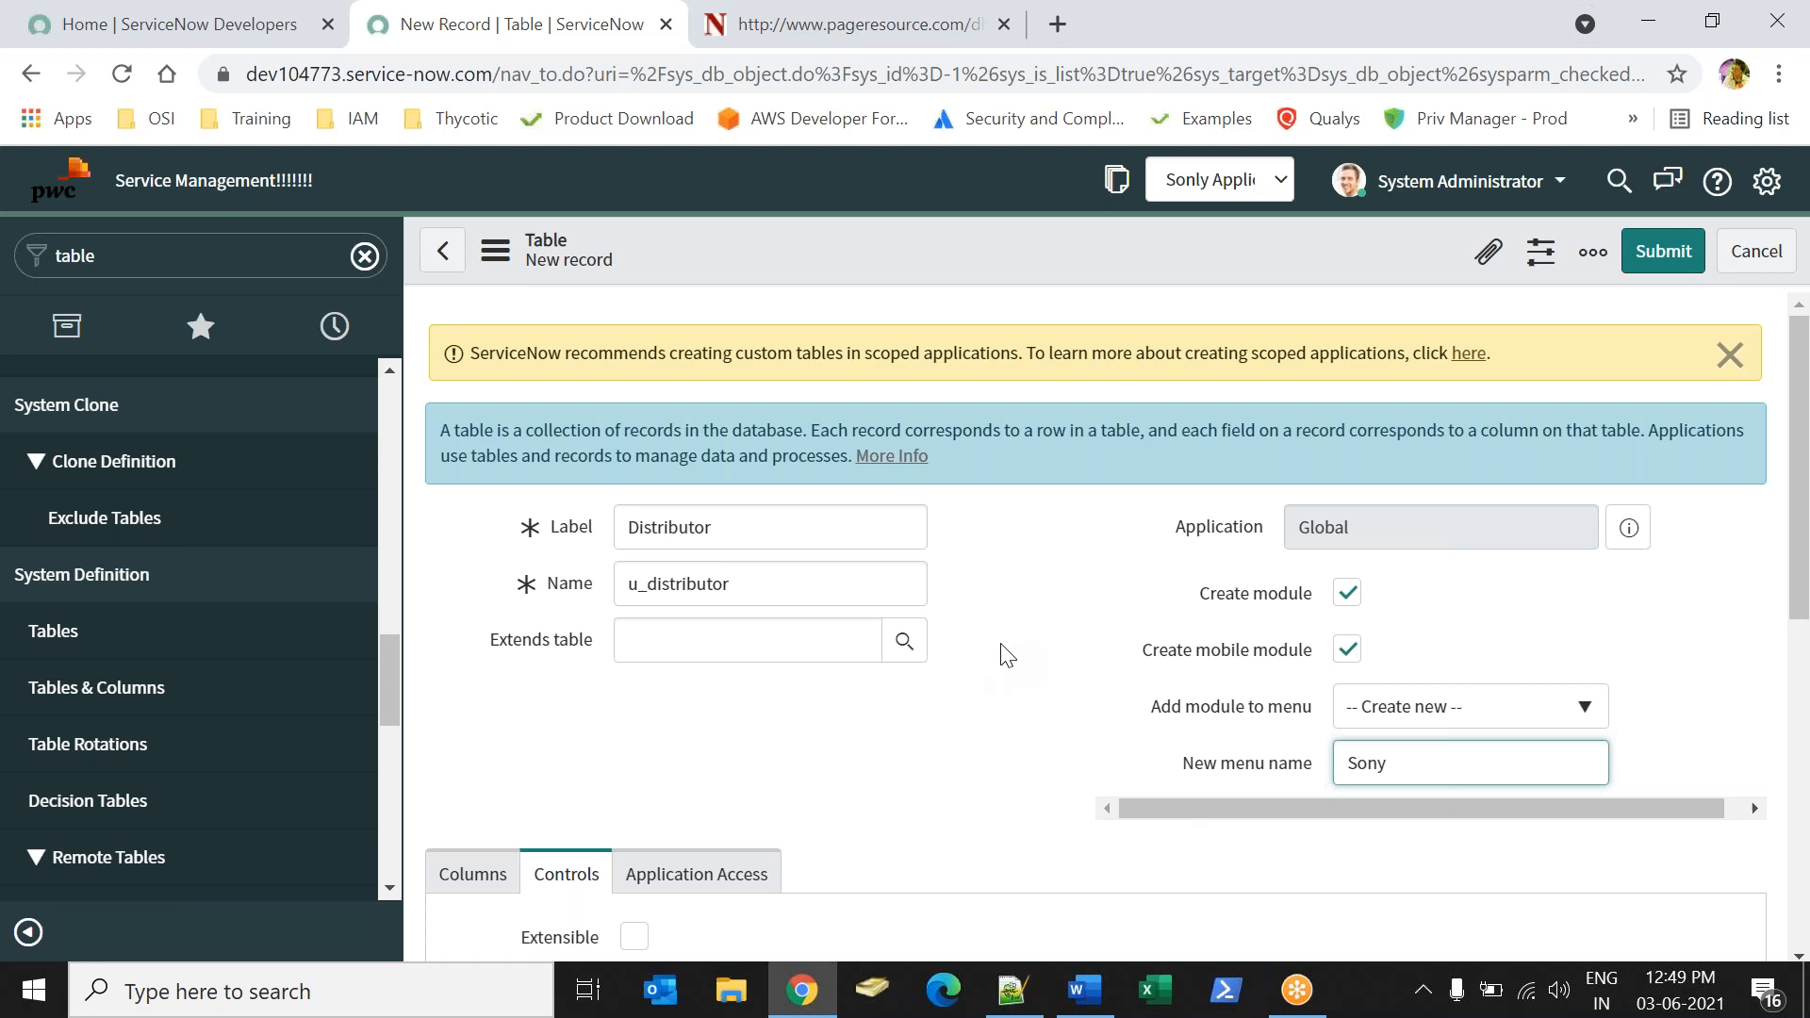
Enable auto-numbering for the Distributor table and save the record.
drag(1808, 386, 1807, 598)
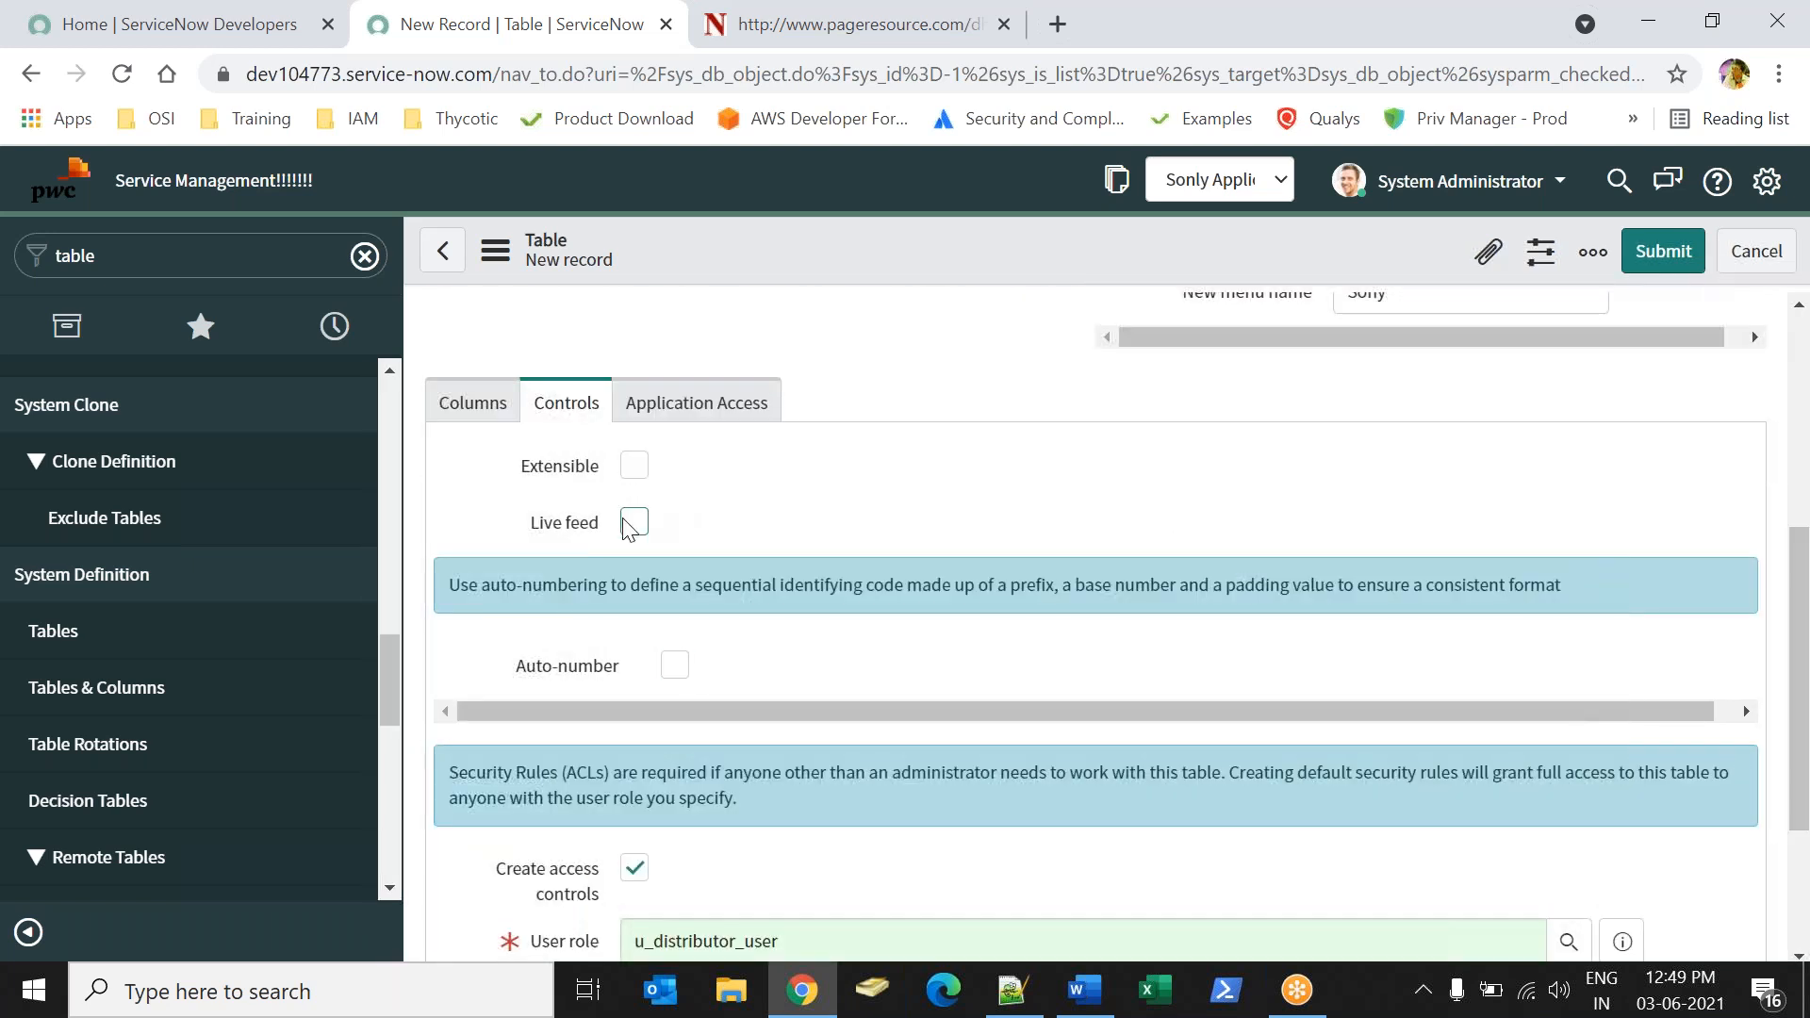
click(675, 666)
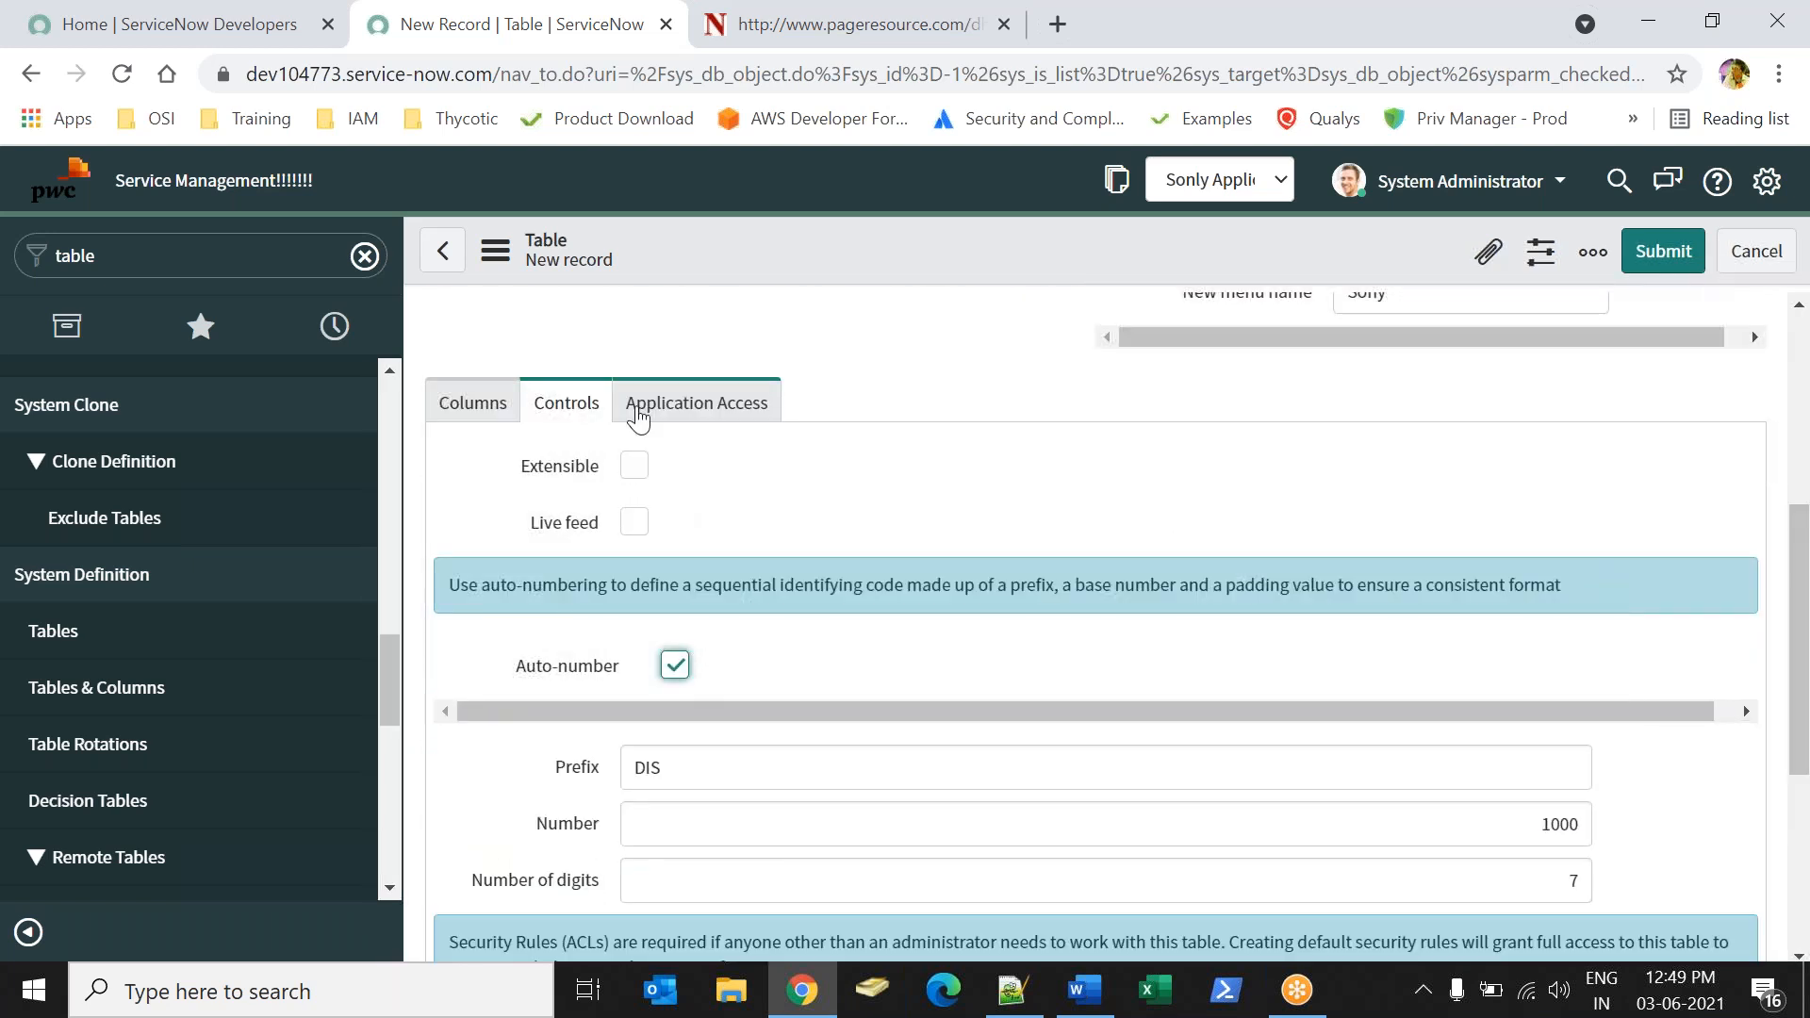
right_click(1093, 227)
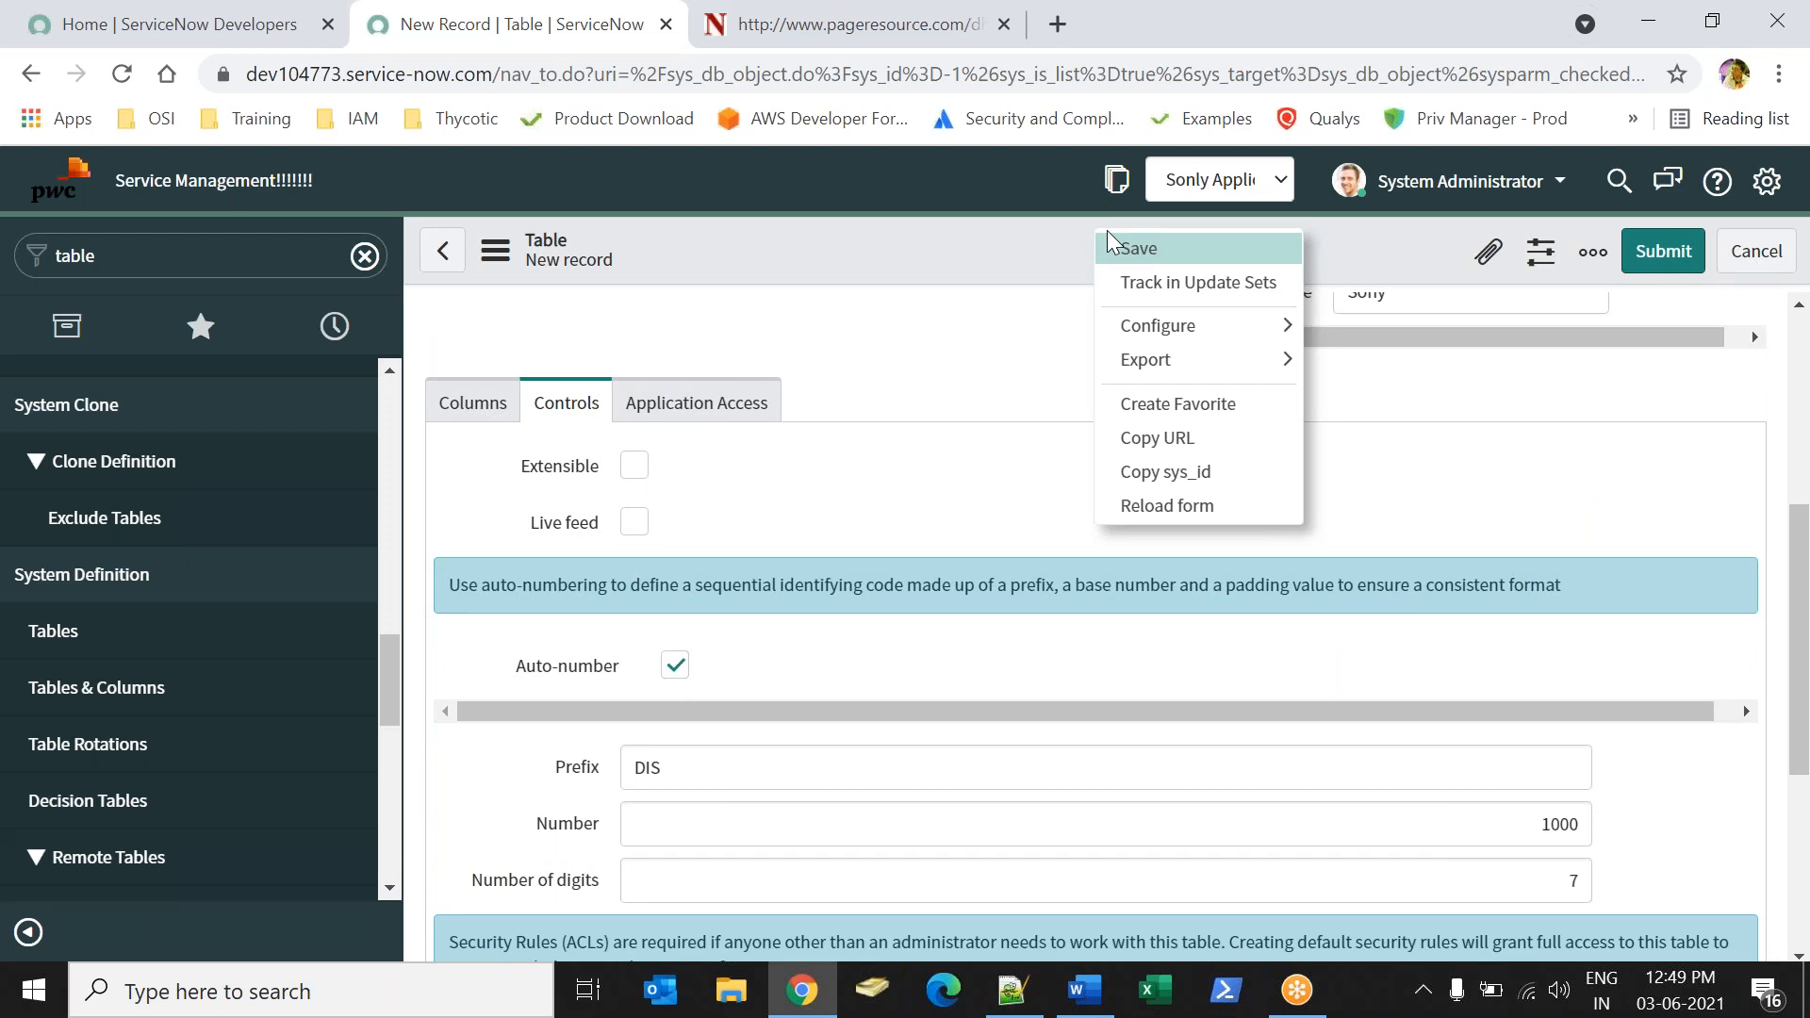
click(1111, 245)
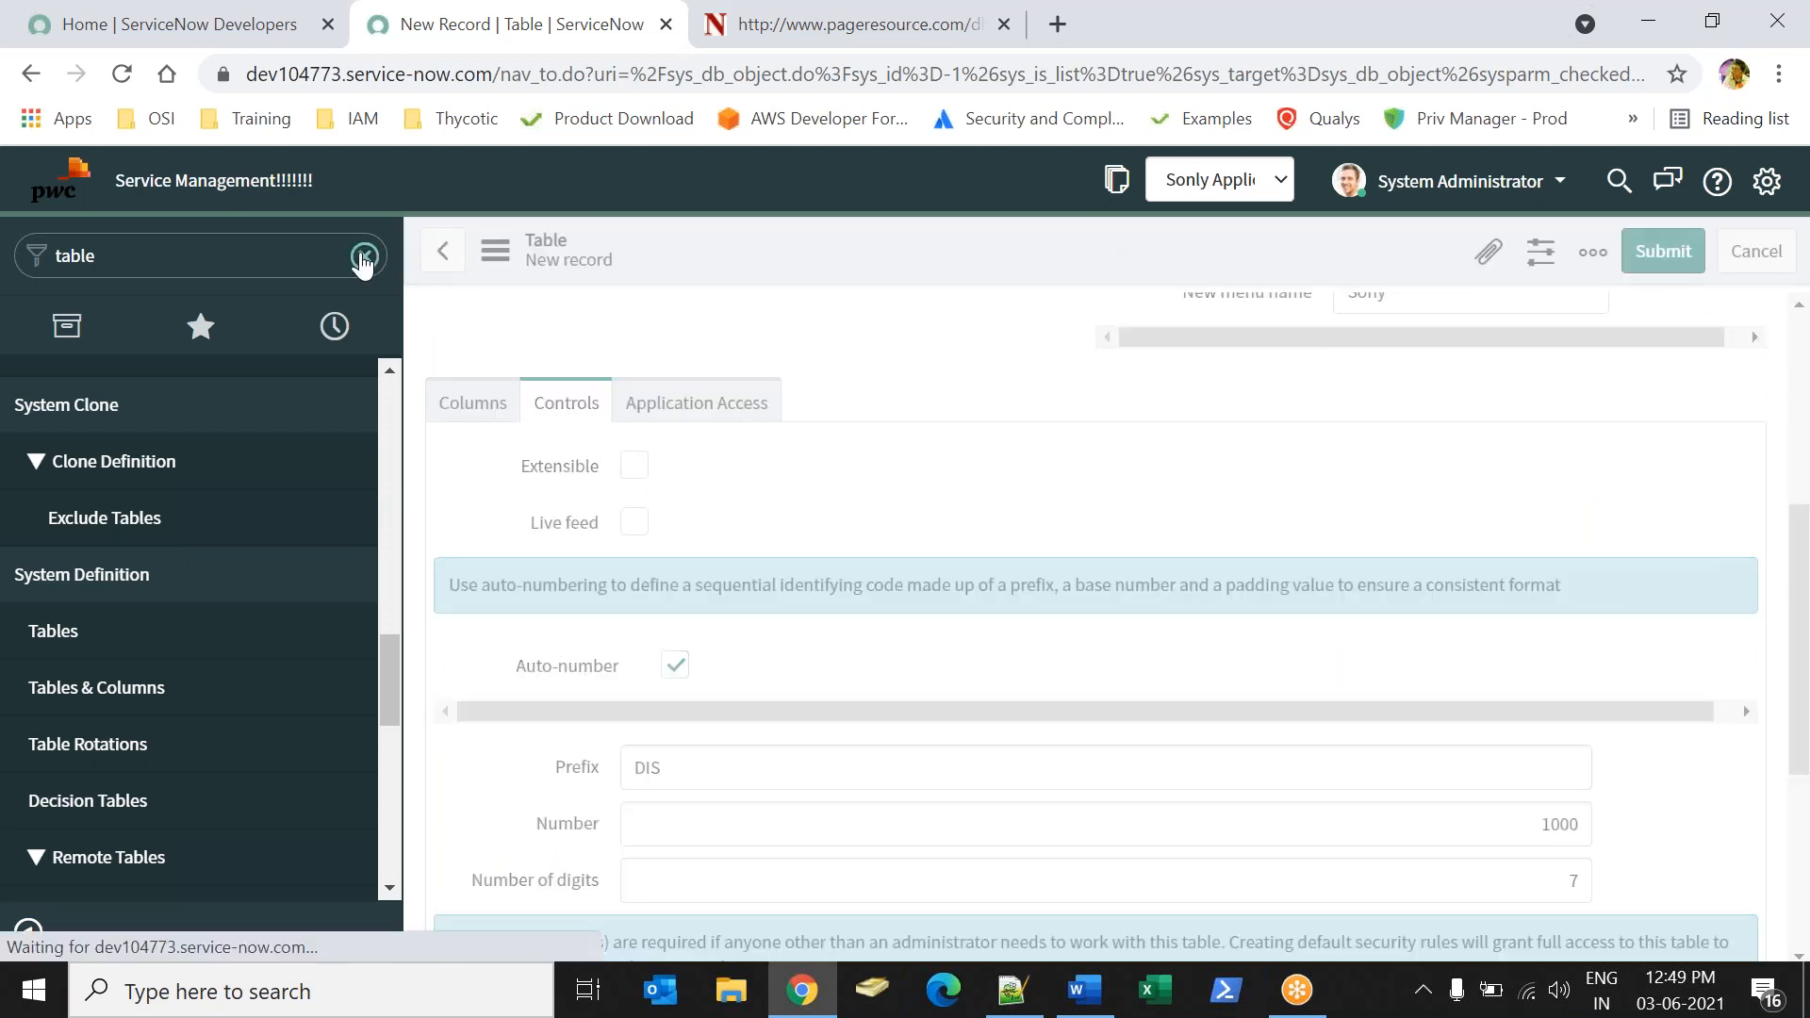
Reload the ServiceNow home page, filter the navigator for "Sony" and start a new record in the Distributors module.
click(365, 255)
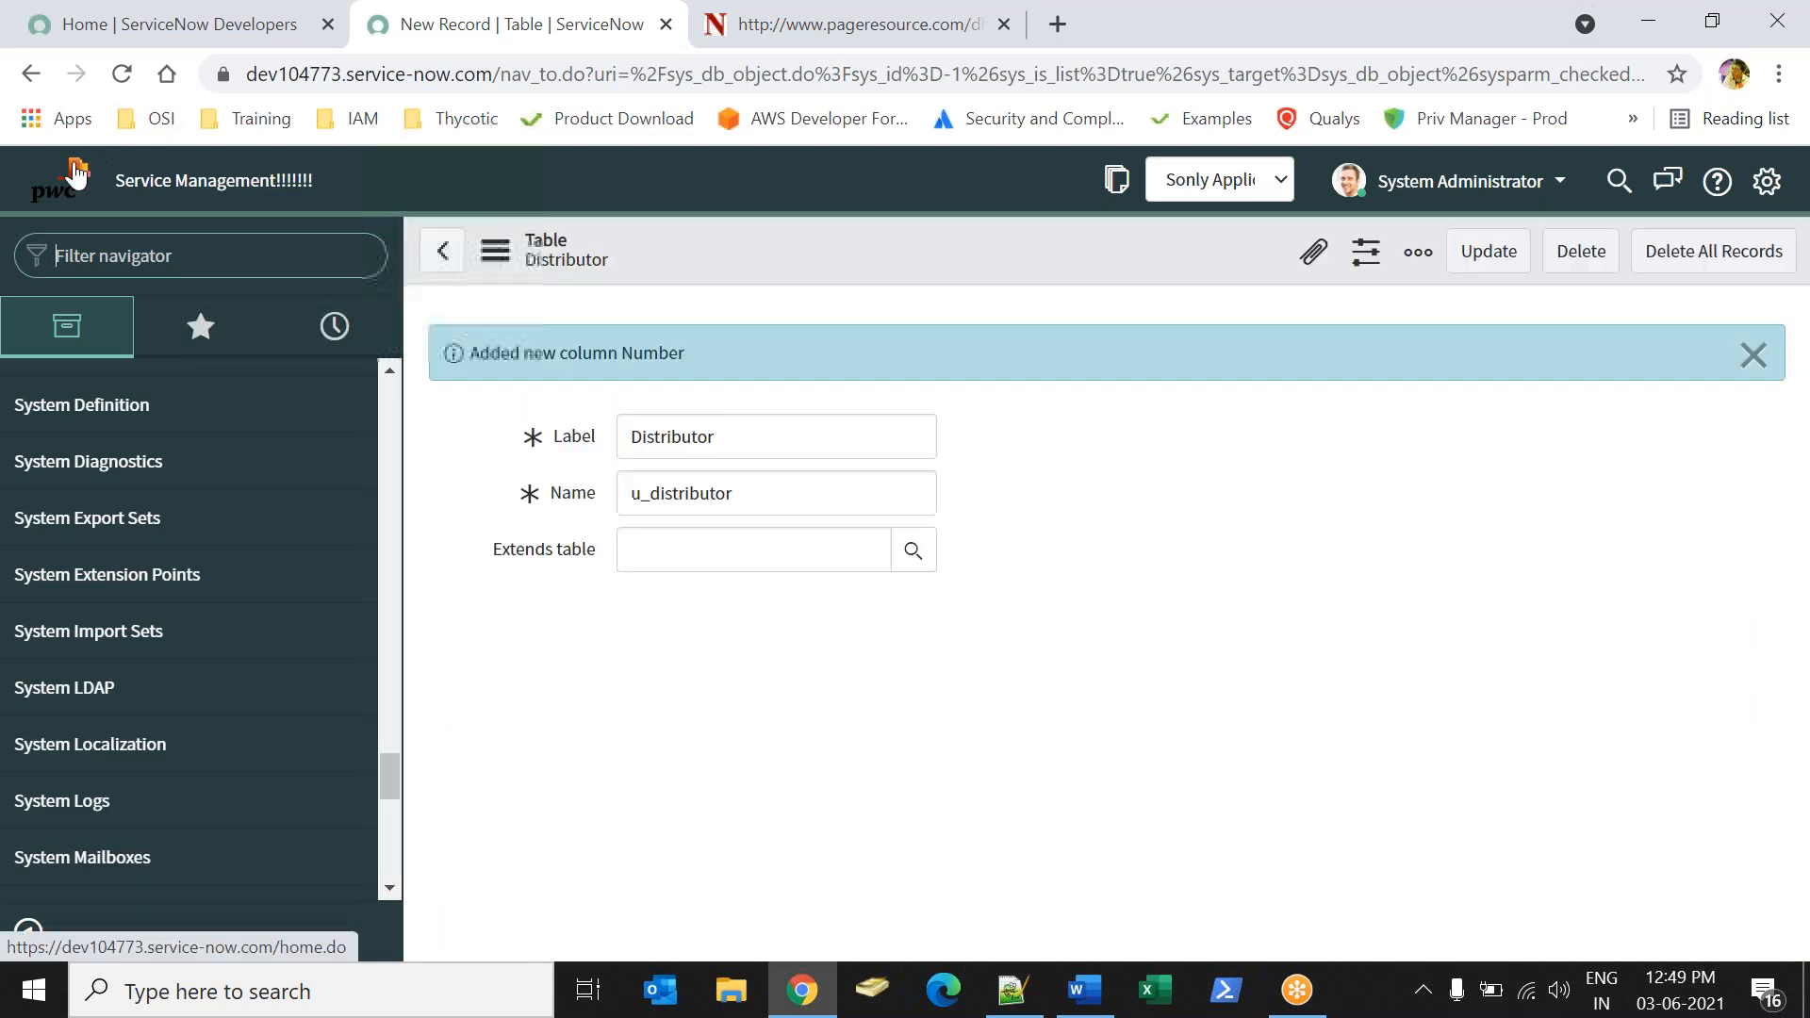
click(76, 172)
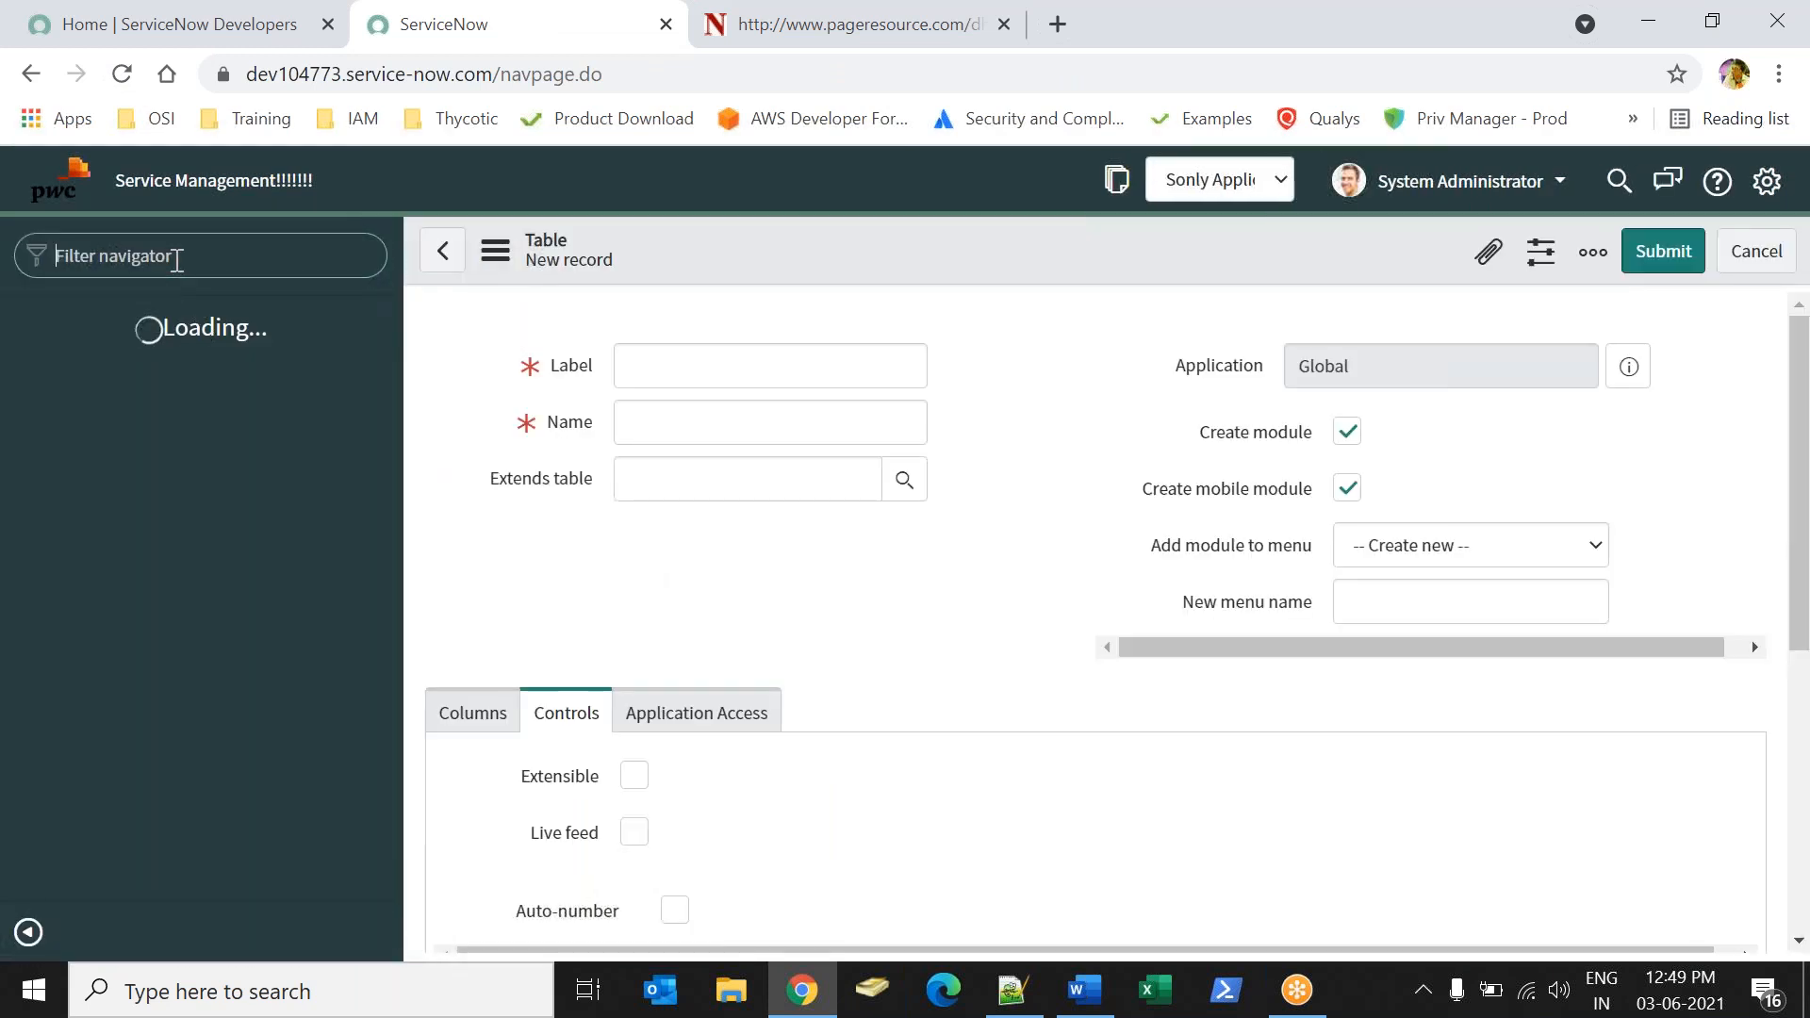
text(Sonly)
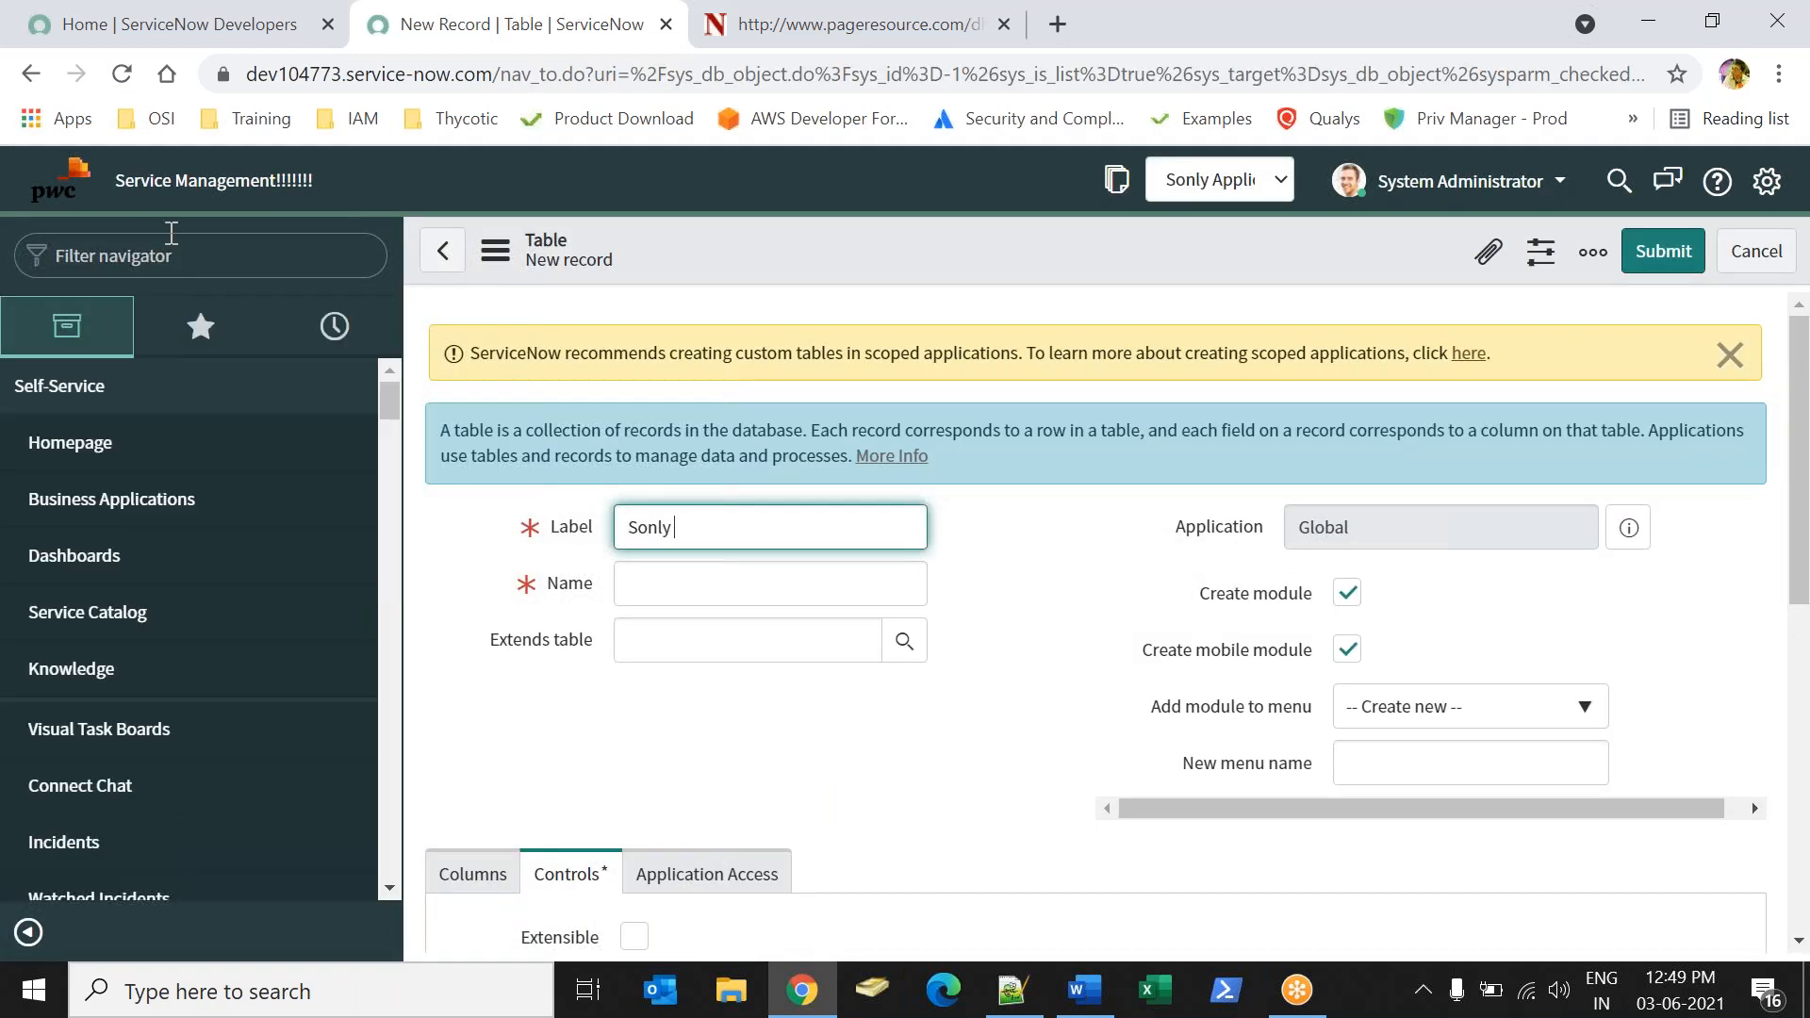
click(146, 247)
text(Sonl)
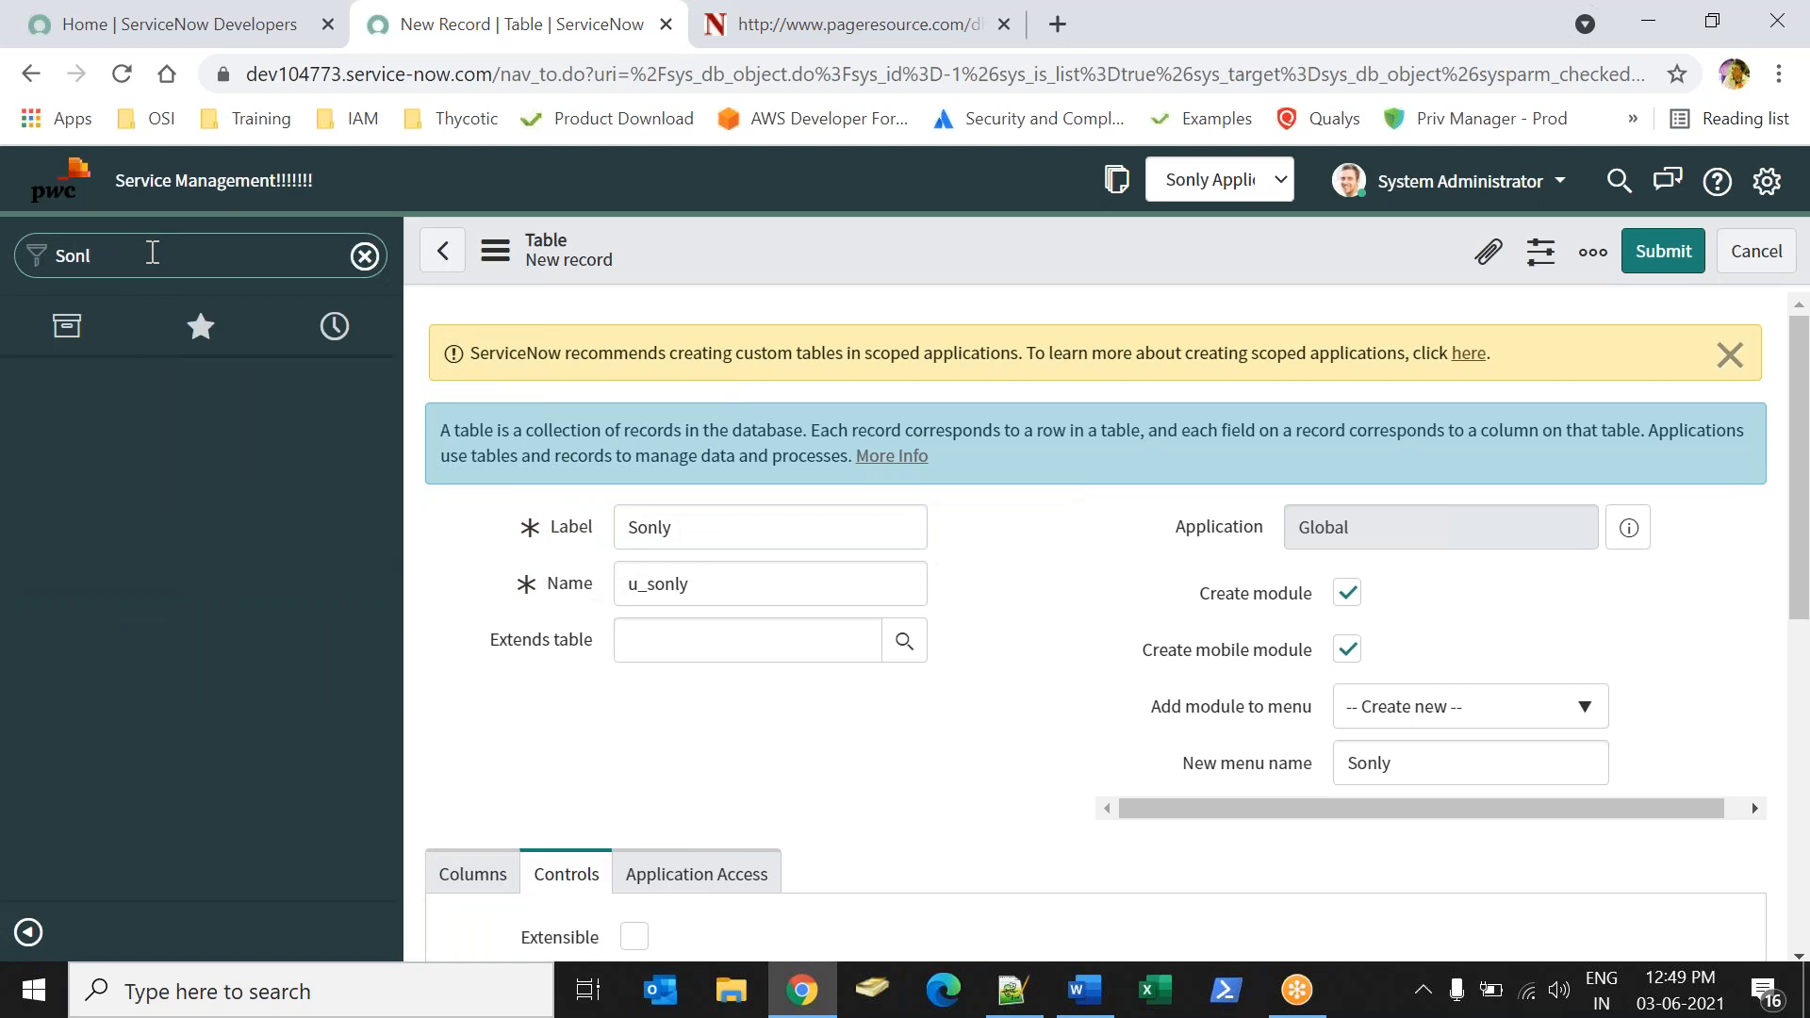
key(BackSpace)
text(y)
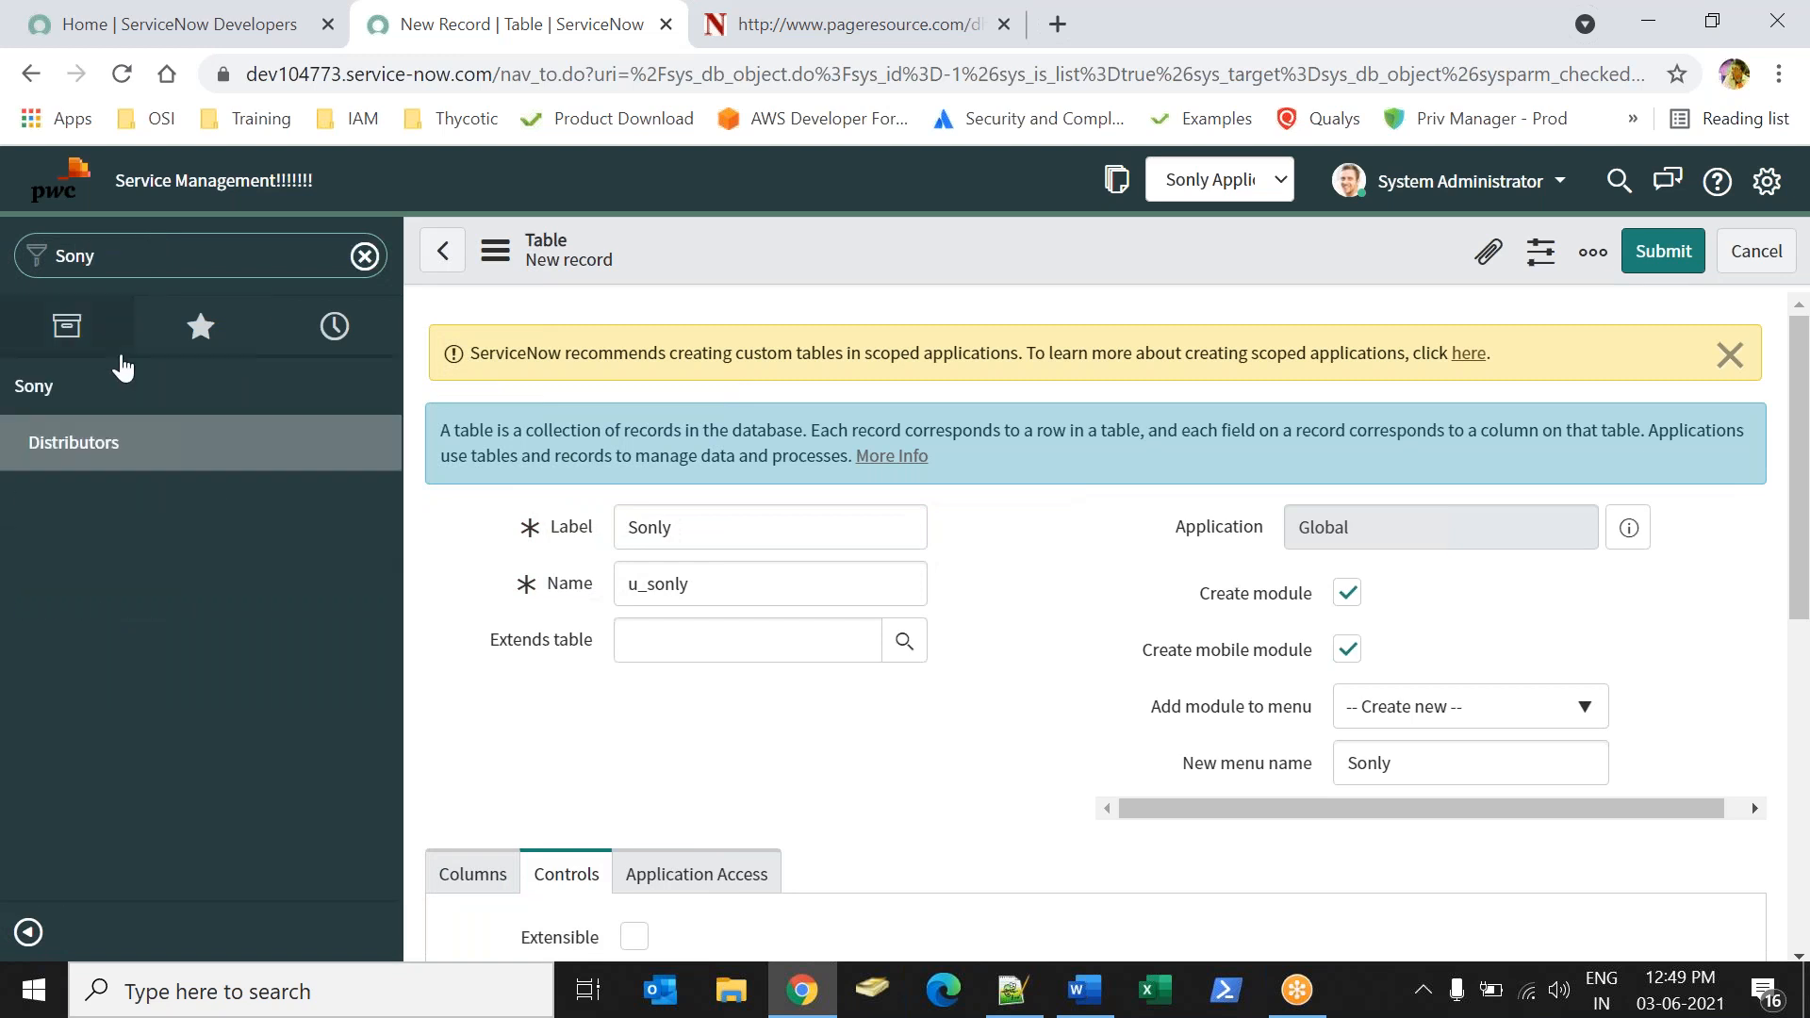
click(95, 445)
click(1056, 249)
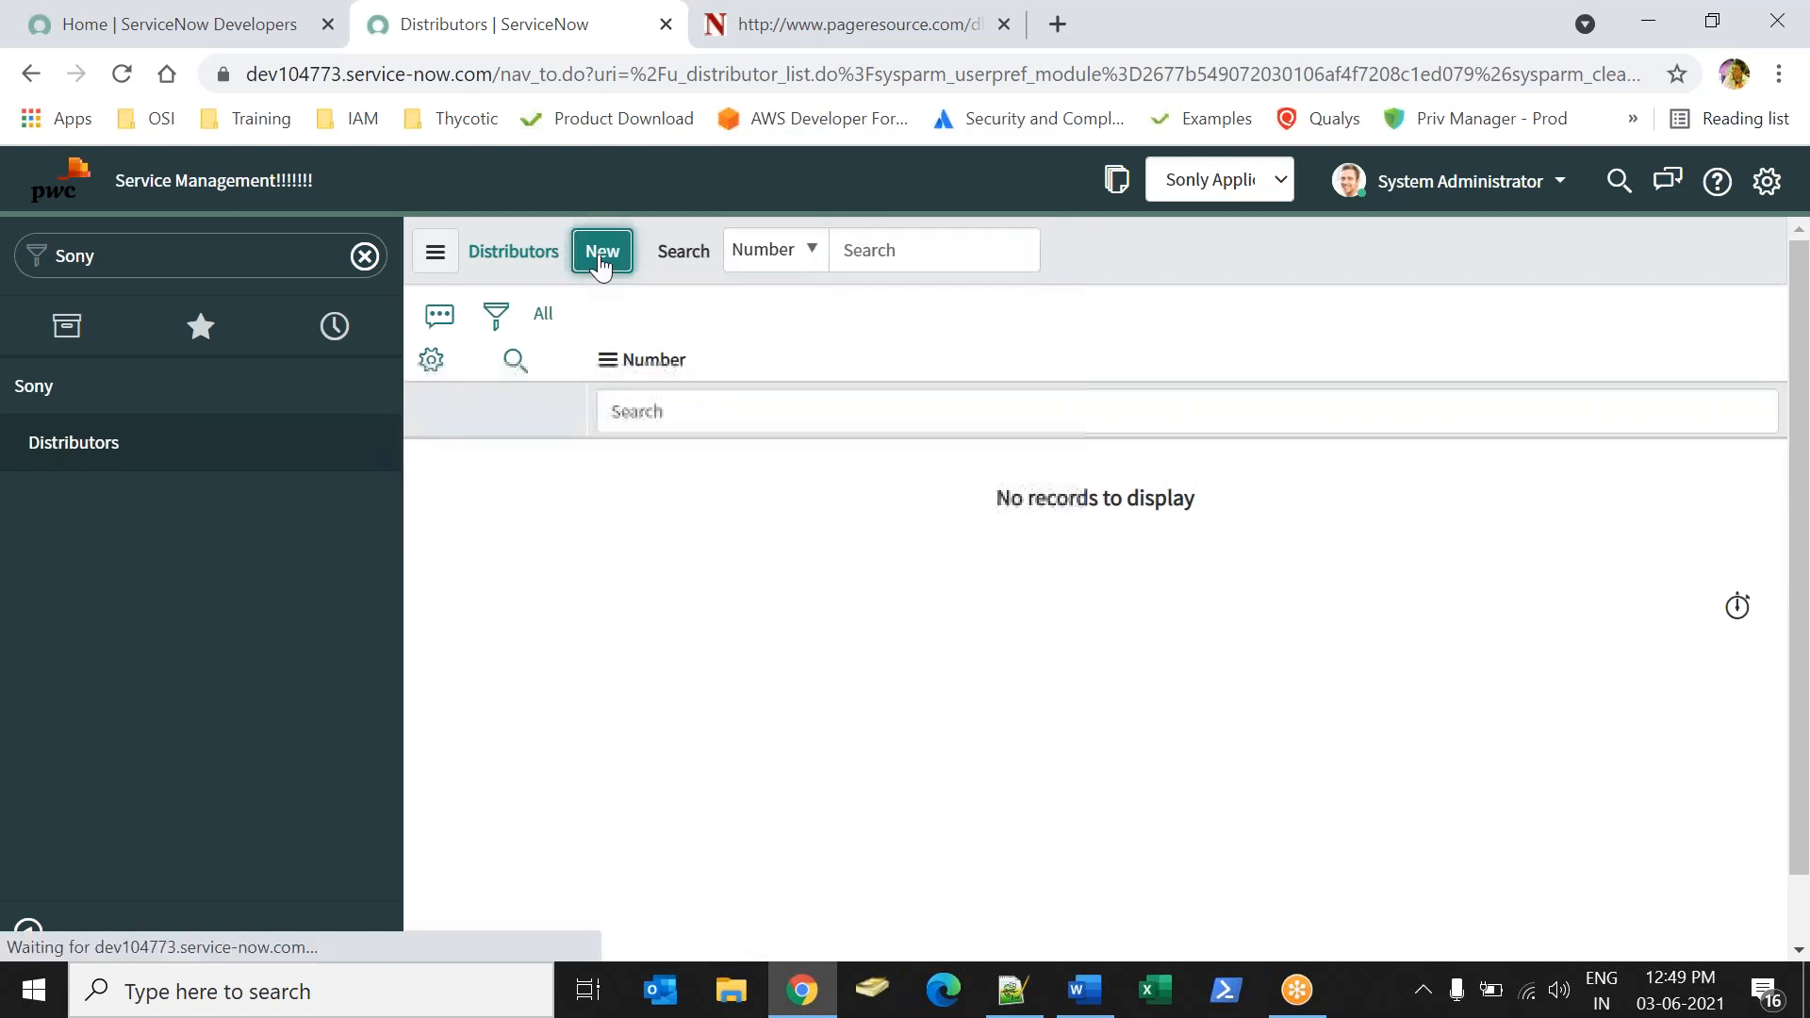
Switch to Word and check the Distributor Name and Distributor Location field definitions in the use case.
key(alt+Tab)
drag(494, 429, 645, 431)
drag(440, 480, 624, 473)
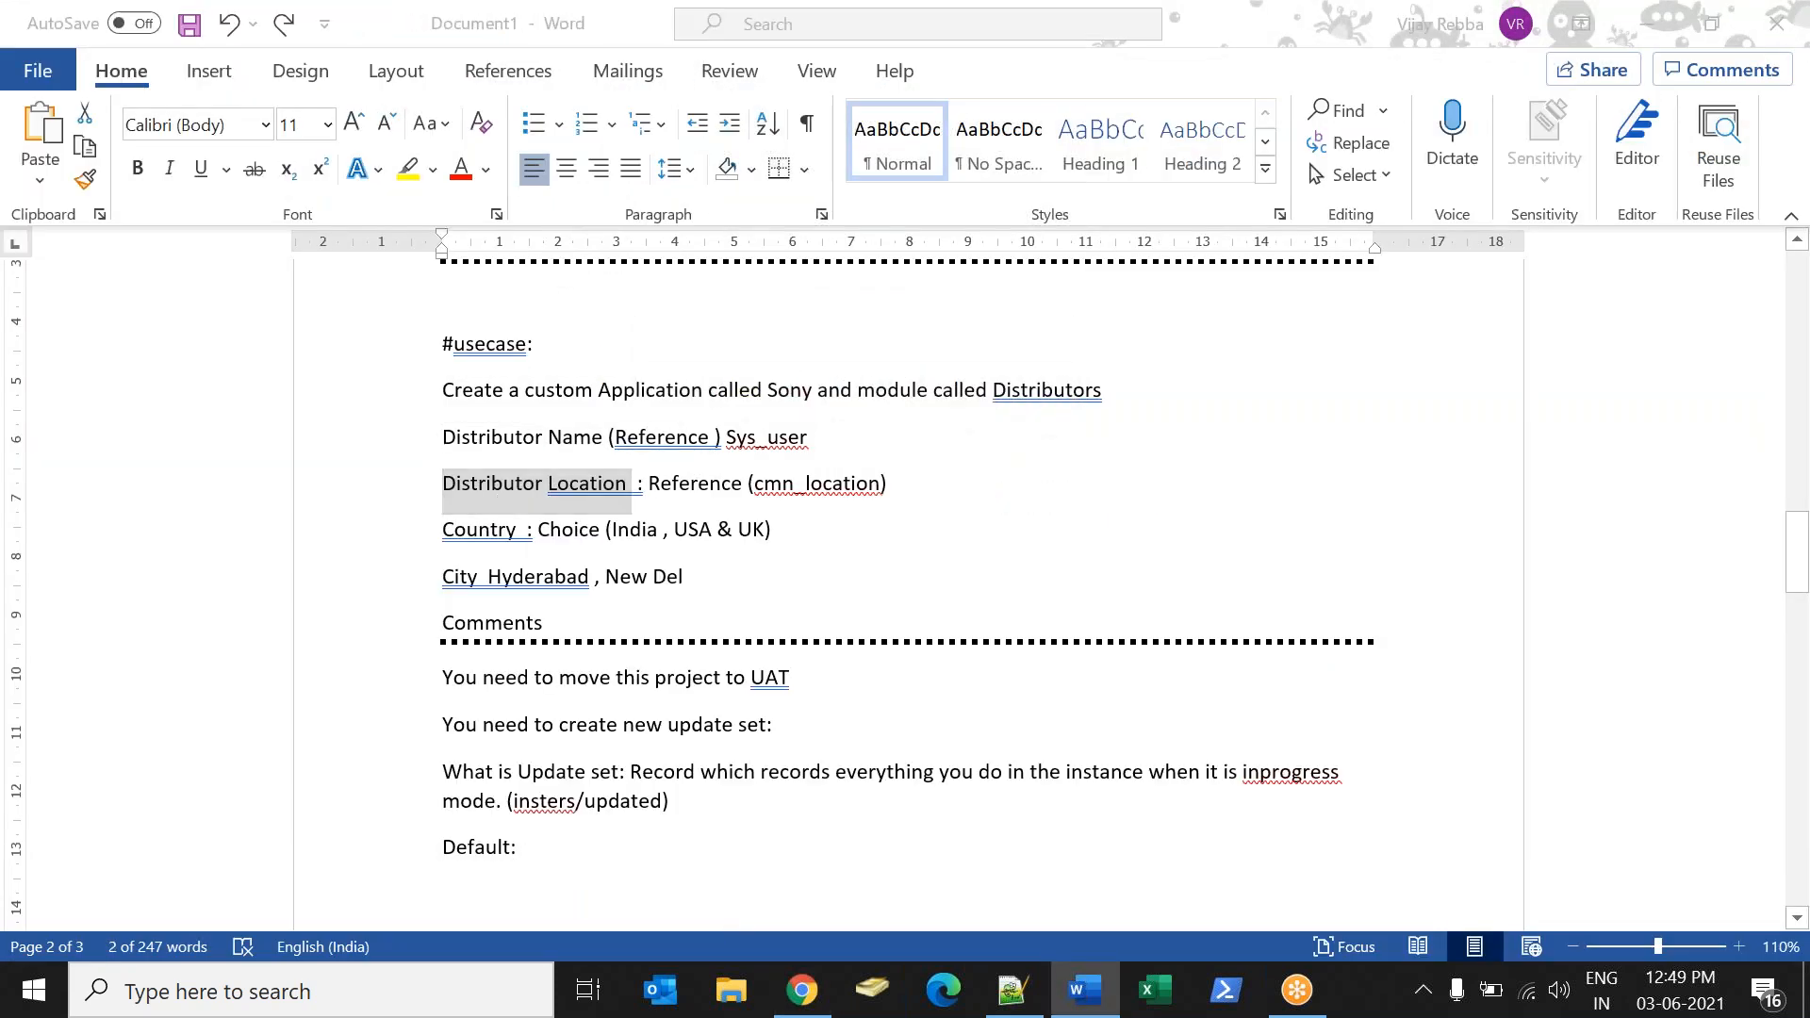
Switch to ServiceNow in Chrome and open Form Design for the Distributor form.
key(alt+Tab)
right_click(856, 202)
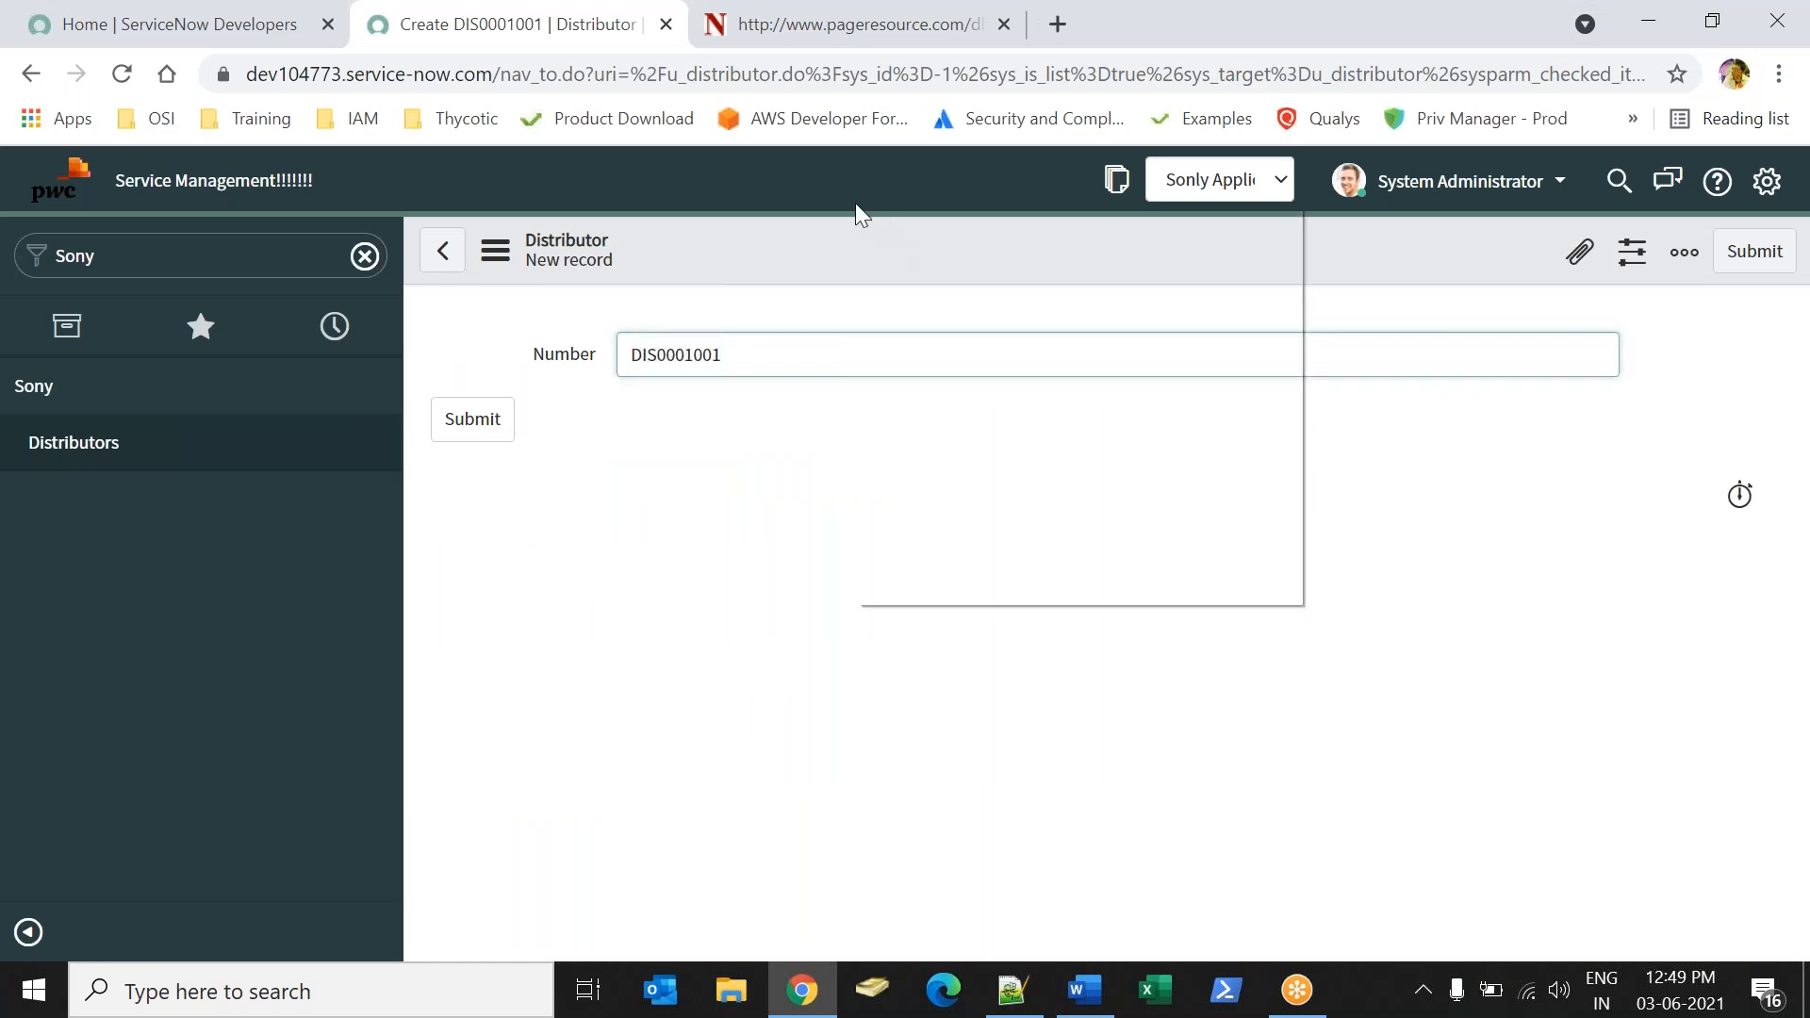
right_click(769, 247)
mouse_move(820, 311)
click(1017, 317)
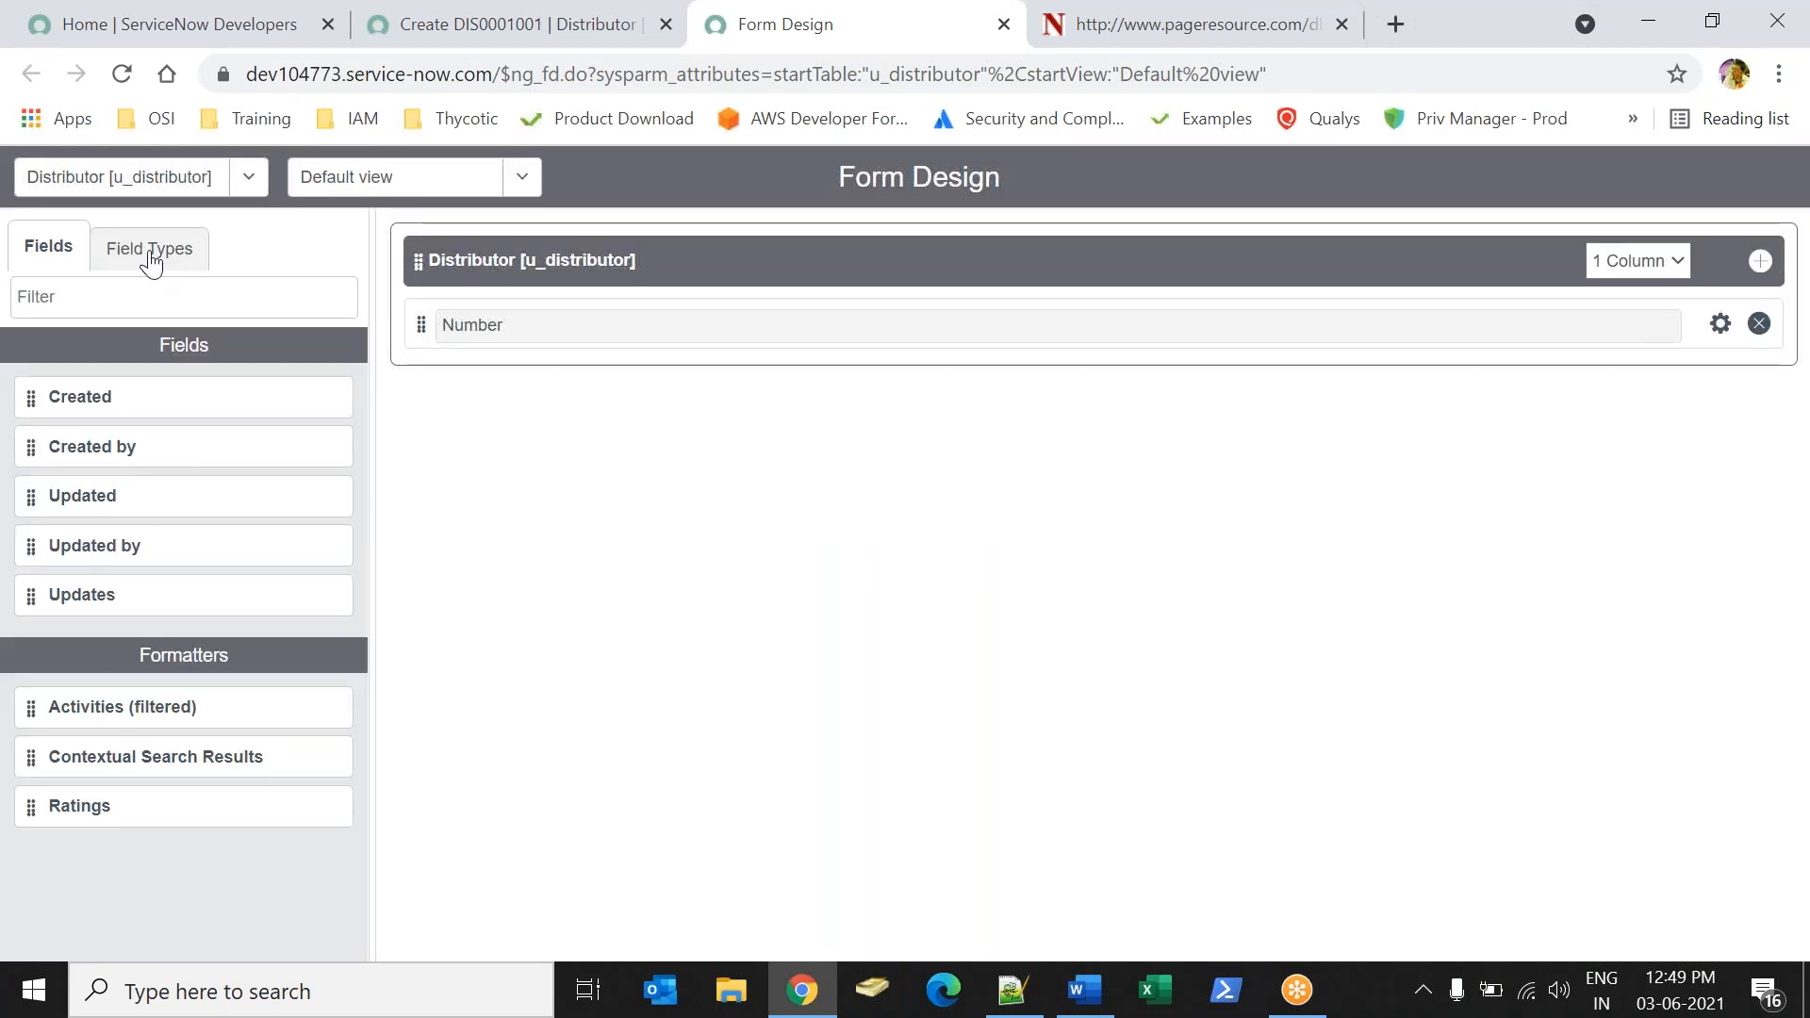
Find the Reference field type with the filter "ref" and add a new Reference field below Number.
click(151, 260)
click(132, 304)
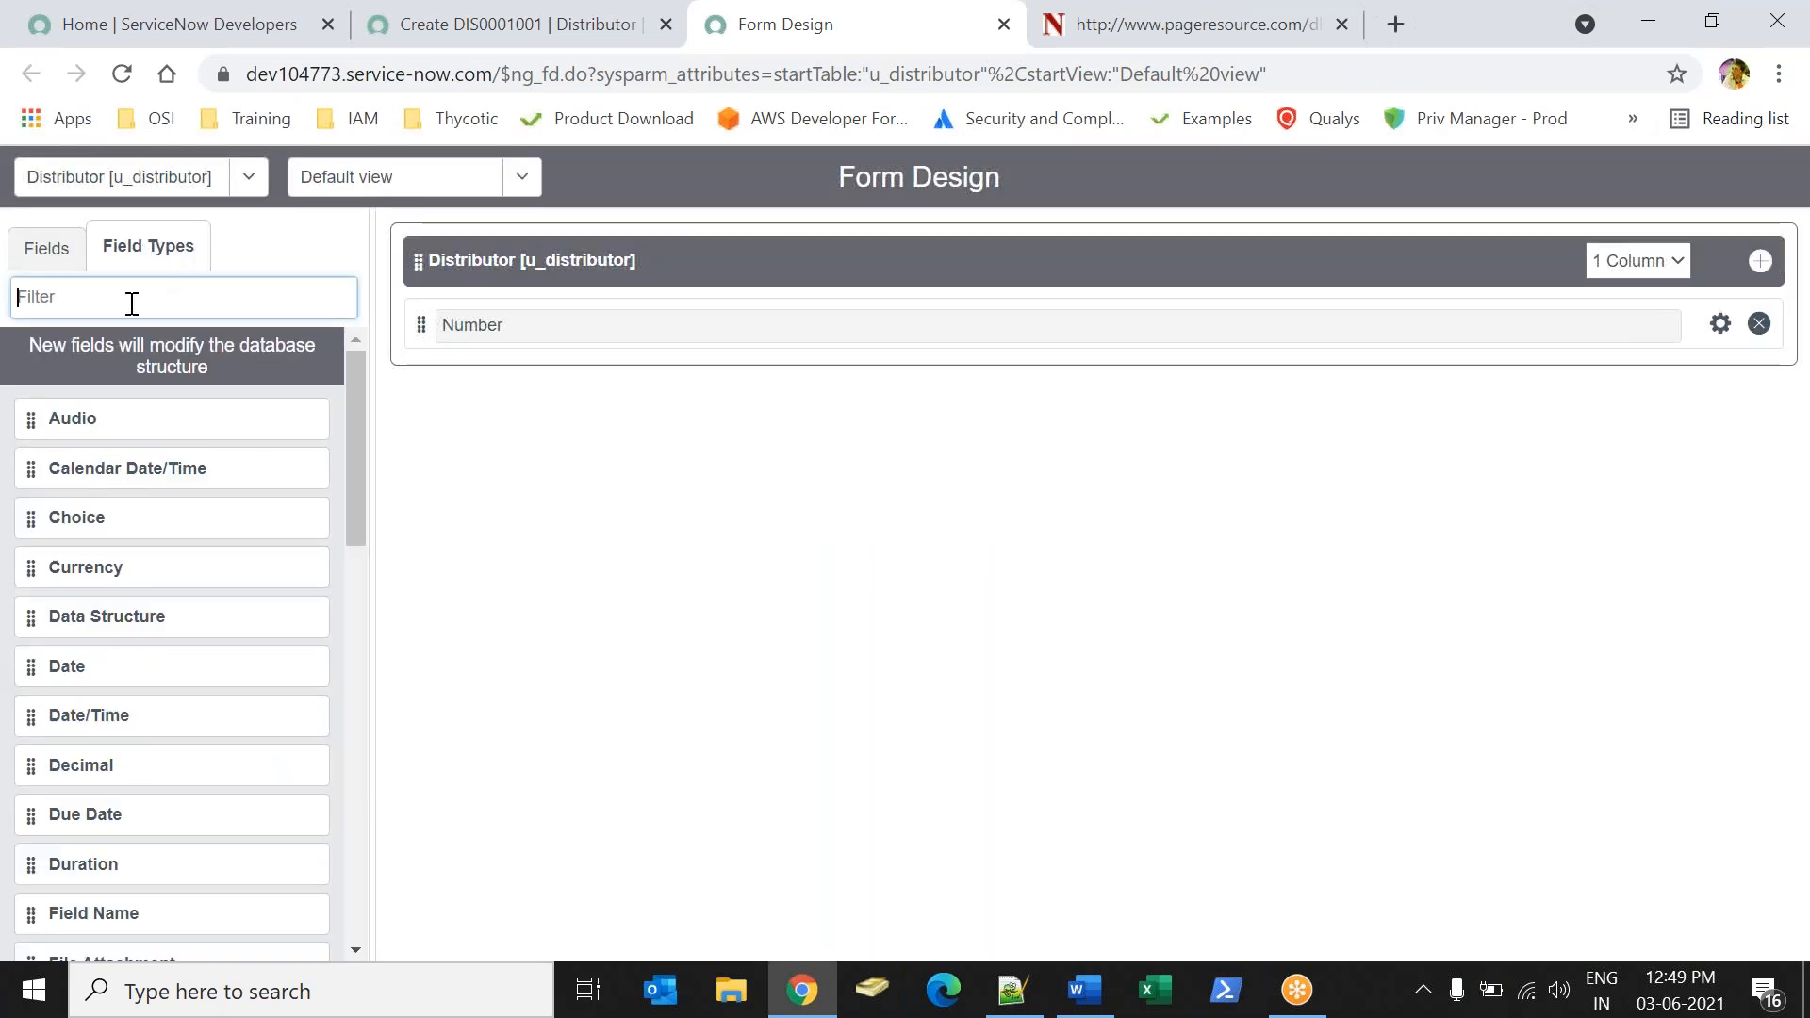
text(ref)
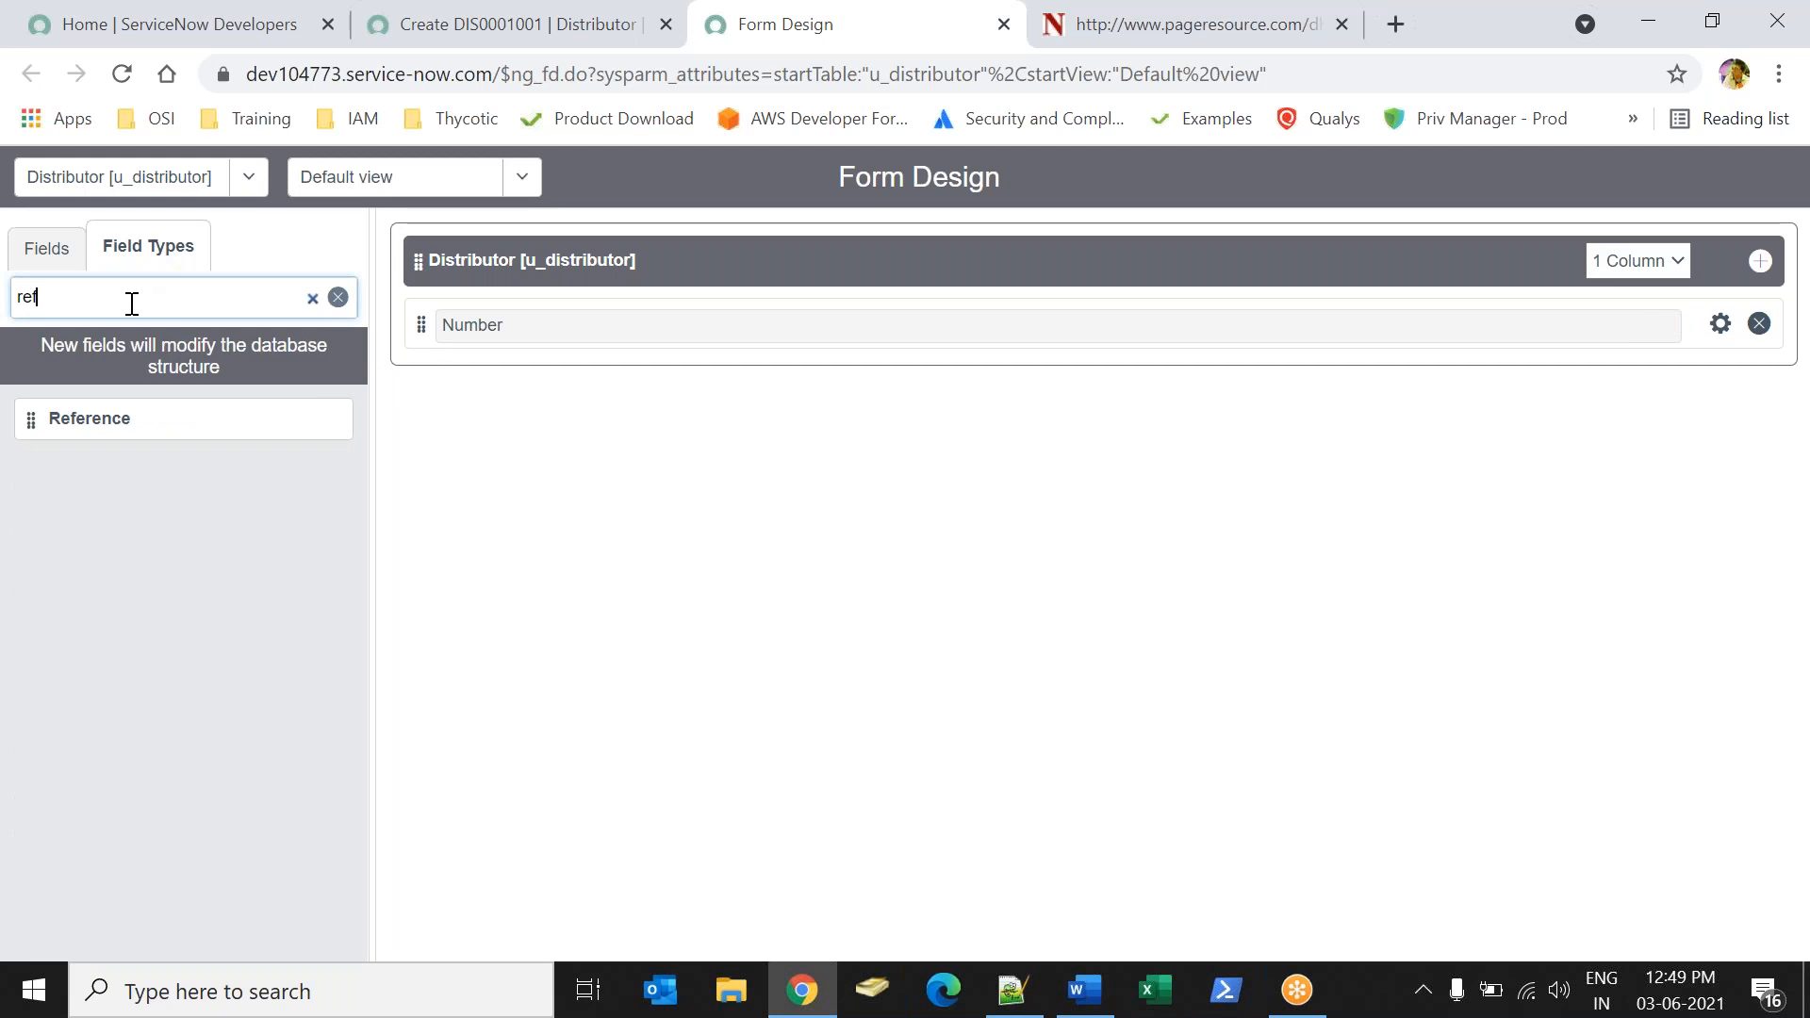
drag(85, 412, 476, 388)
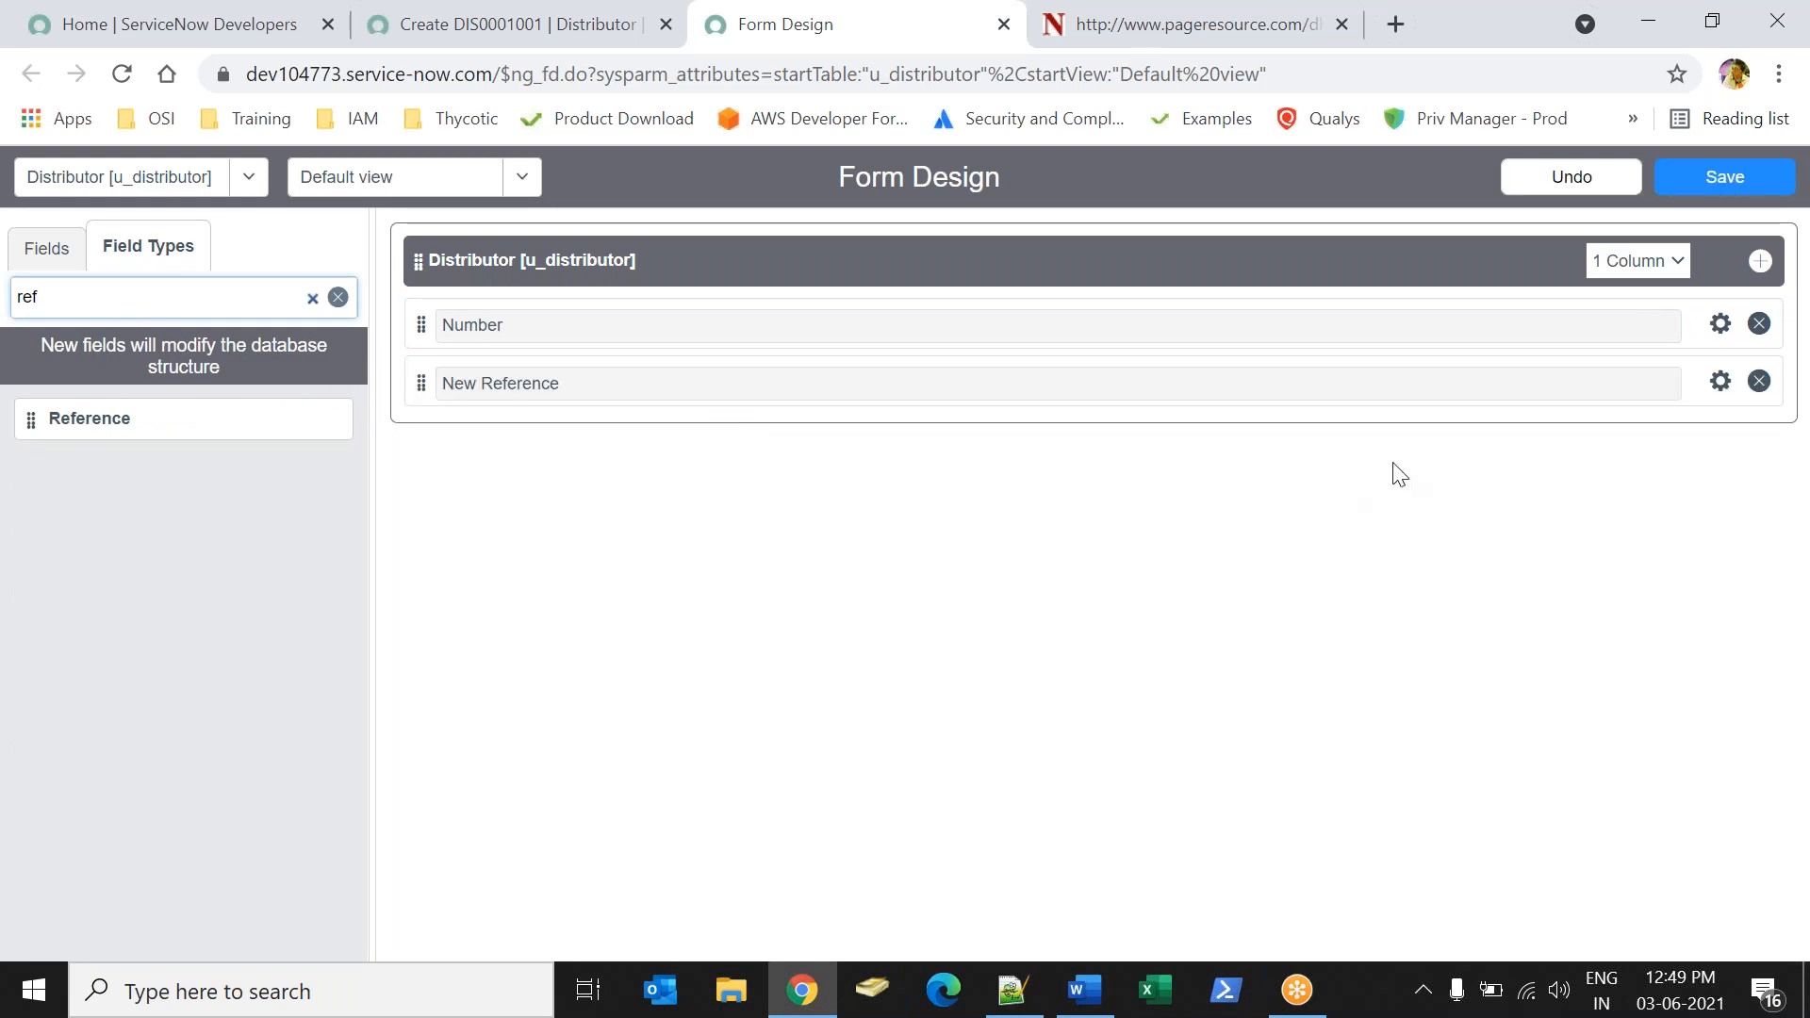
Point the new reference field to the User [sys_user] table and label it "Distributor Name".
click(1721, 381)
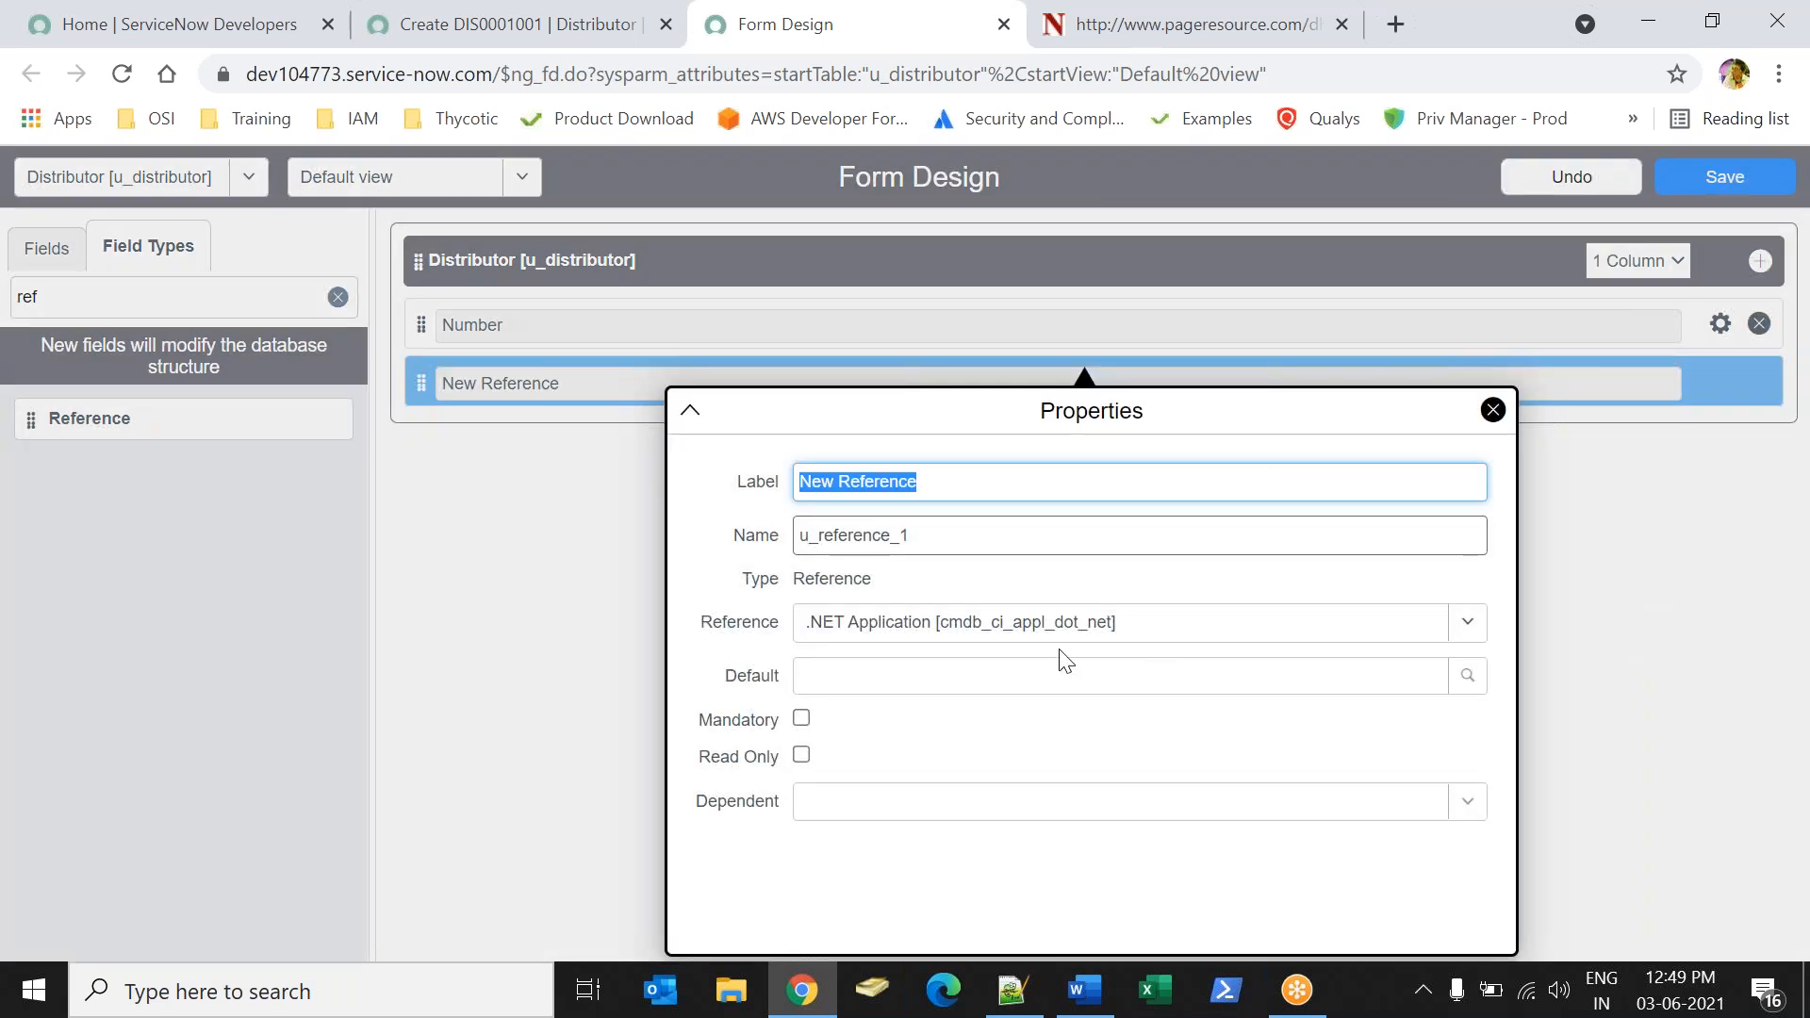
click(988, 624)
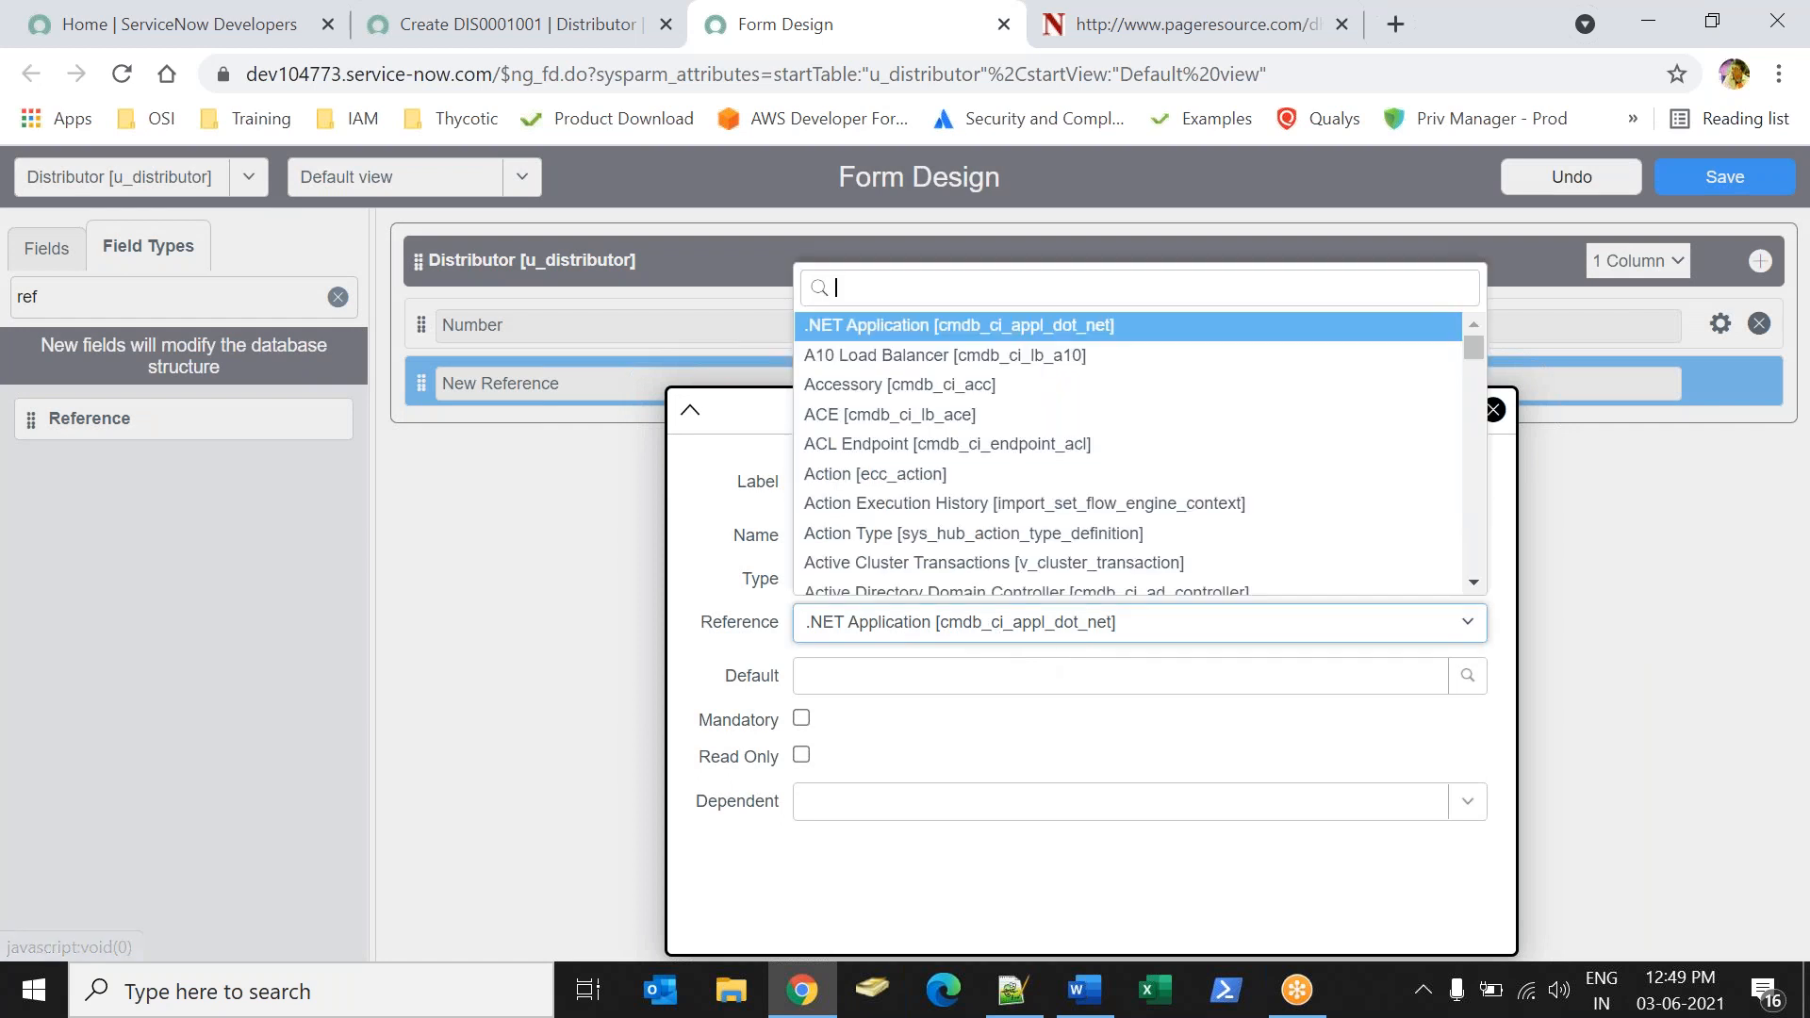
text(sys_user)
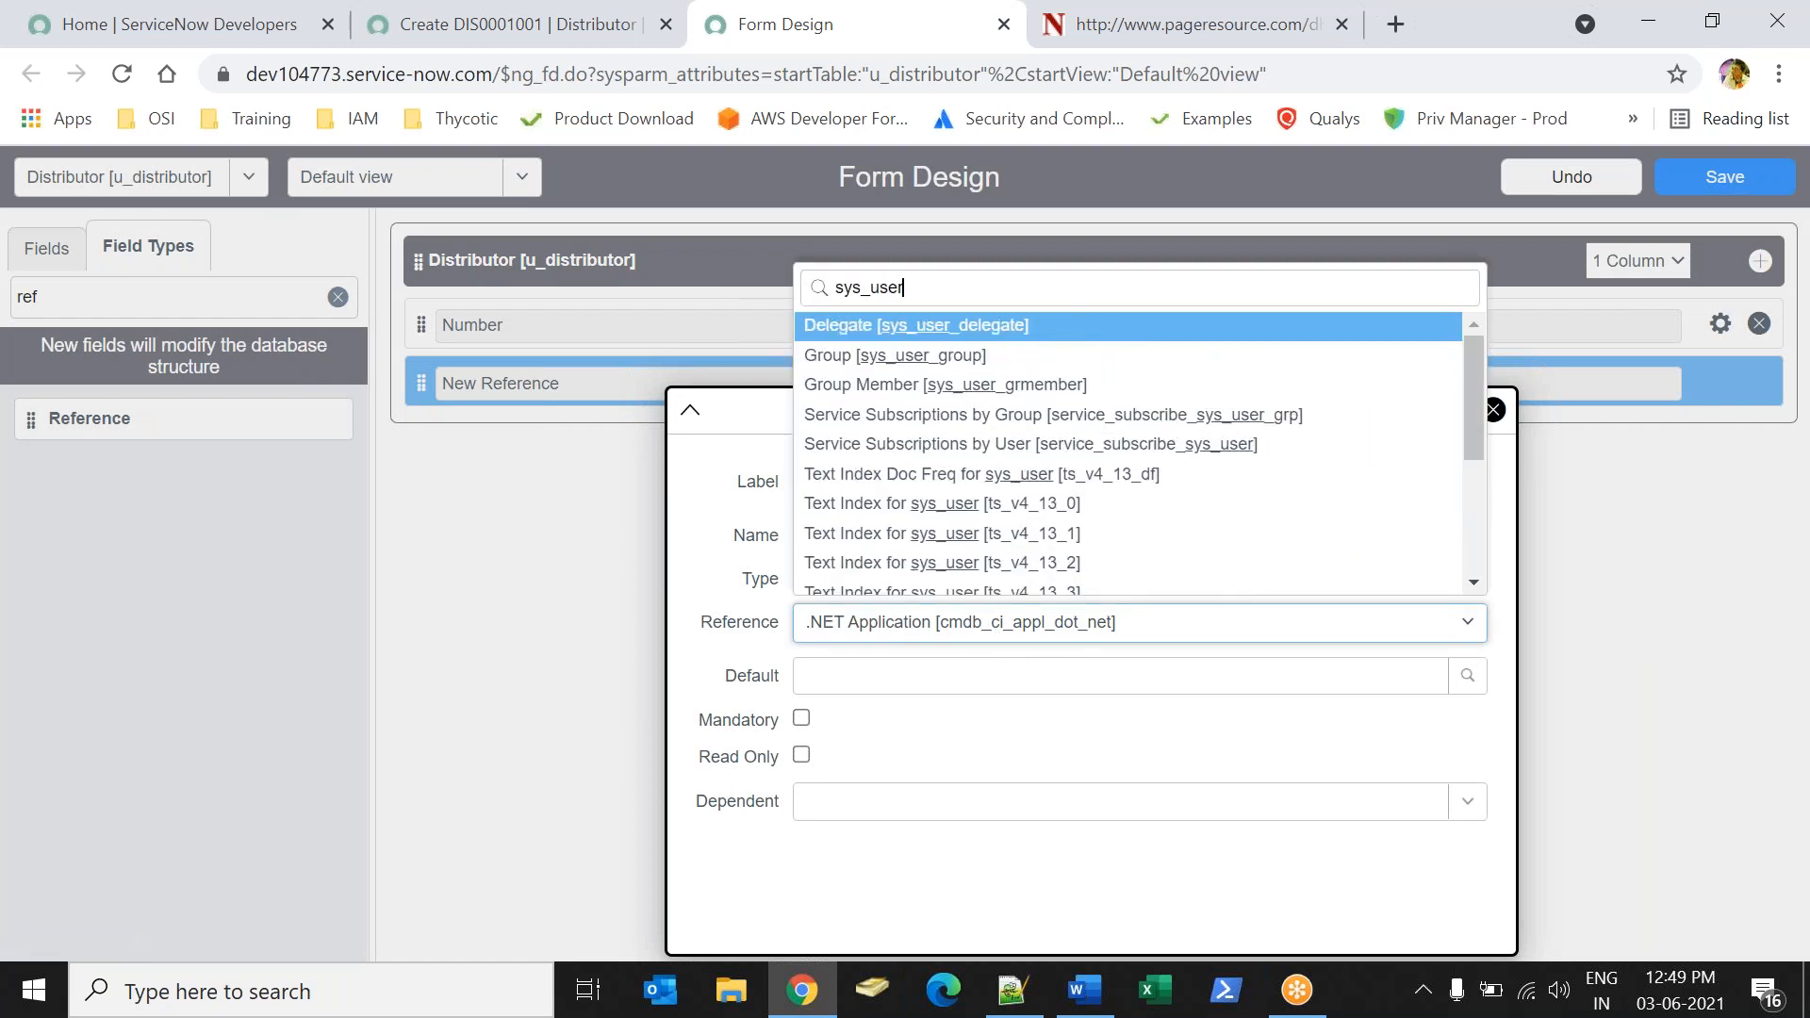
drag(1467, 366, 1478, 506)
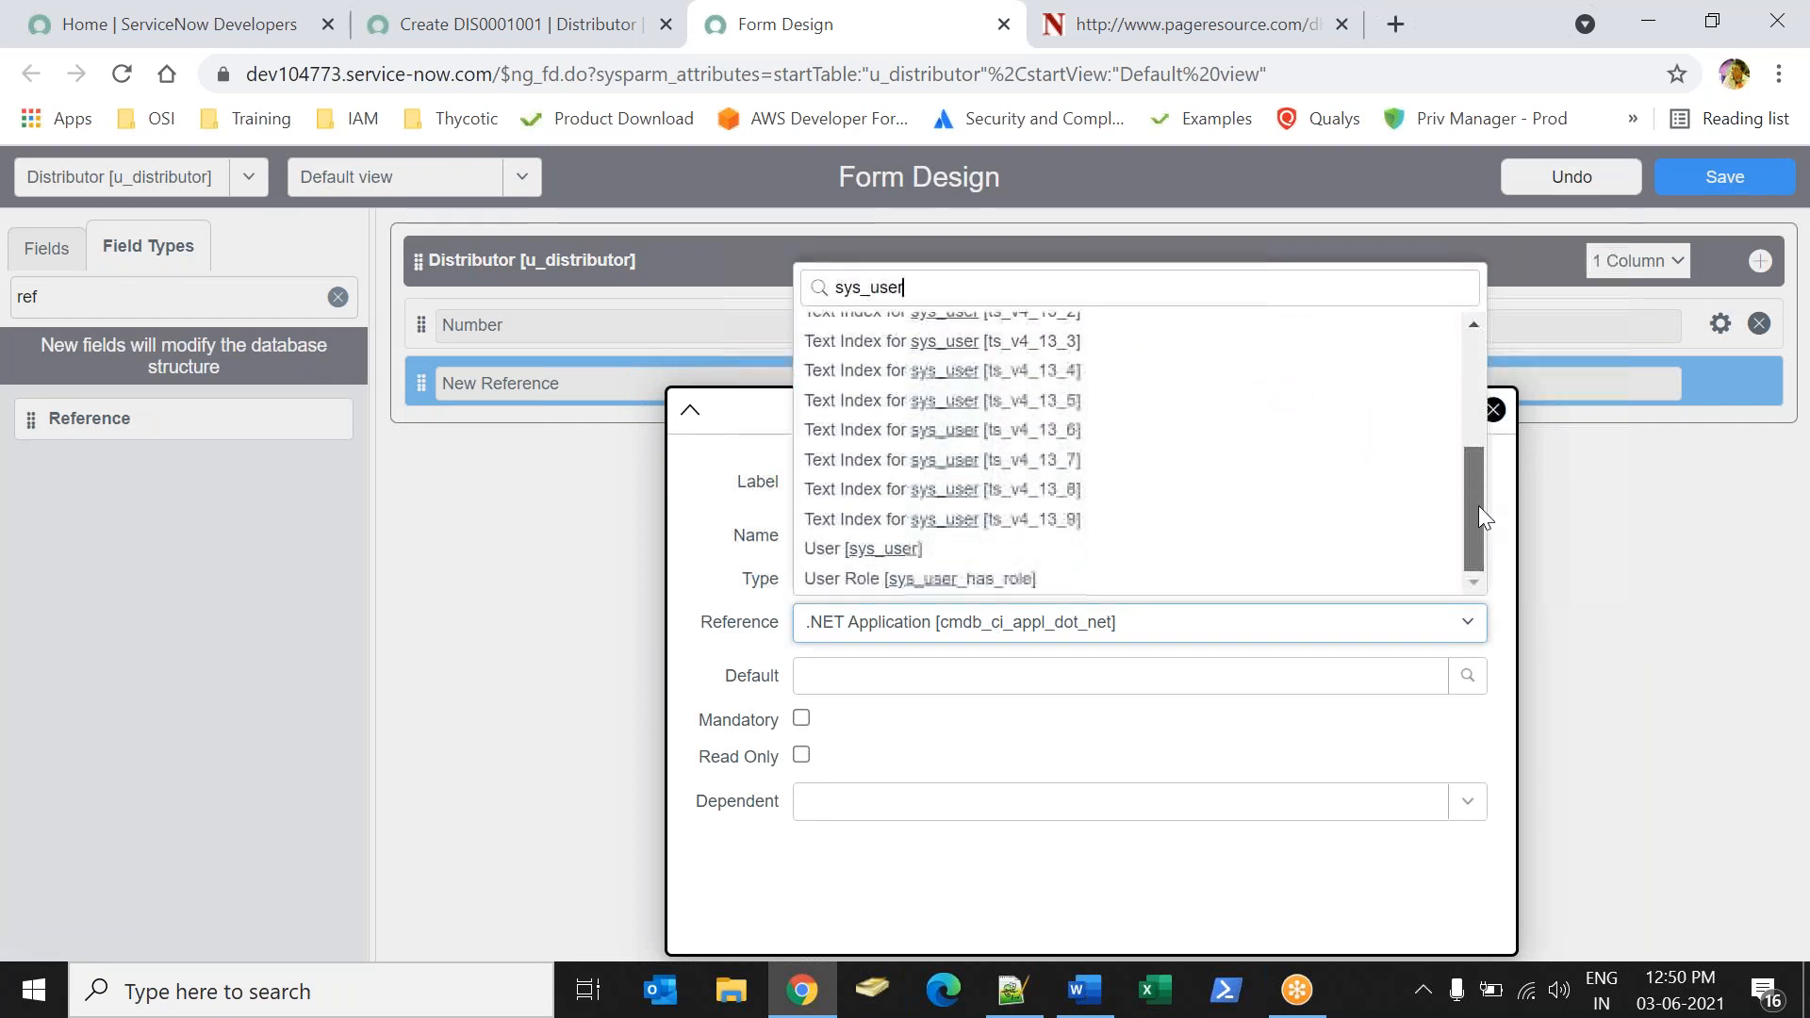
click(929, 542)
triple_click(905, 488)
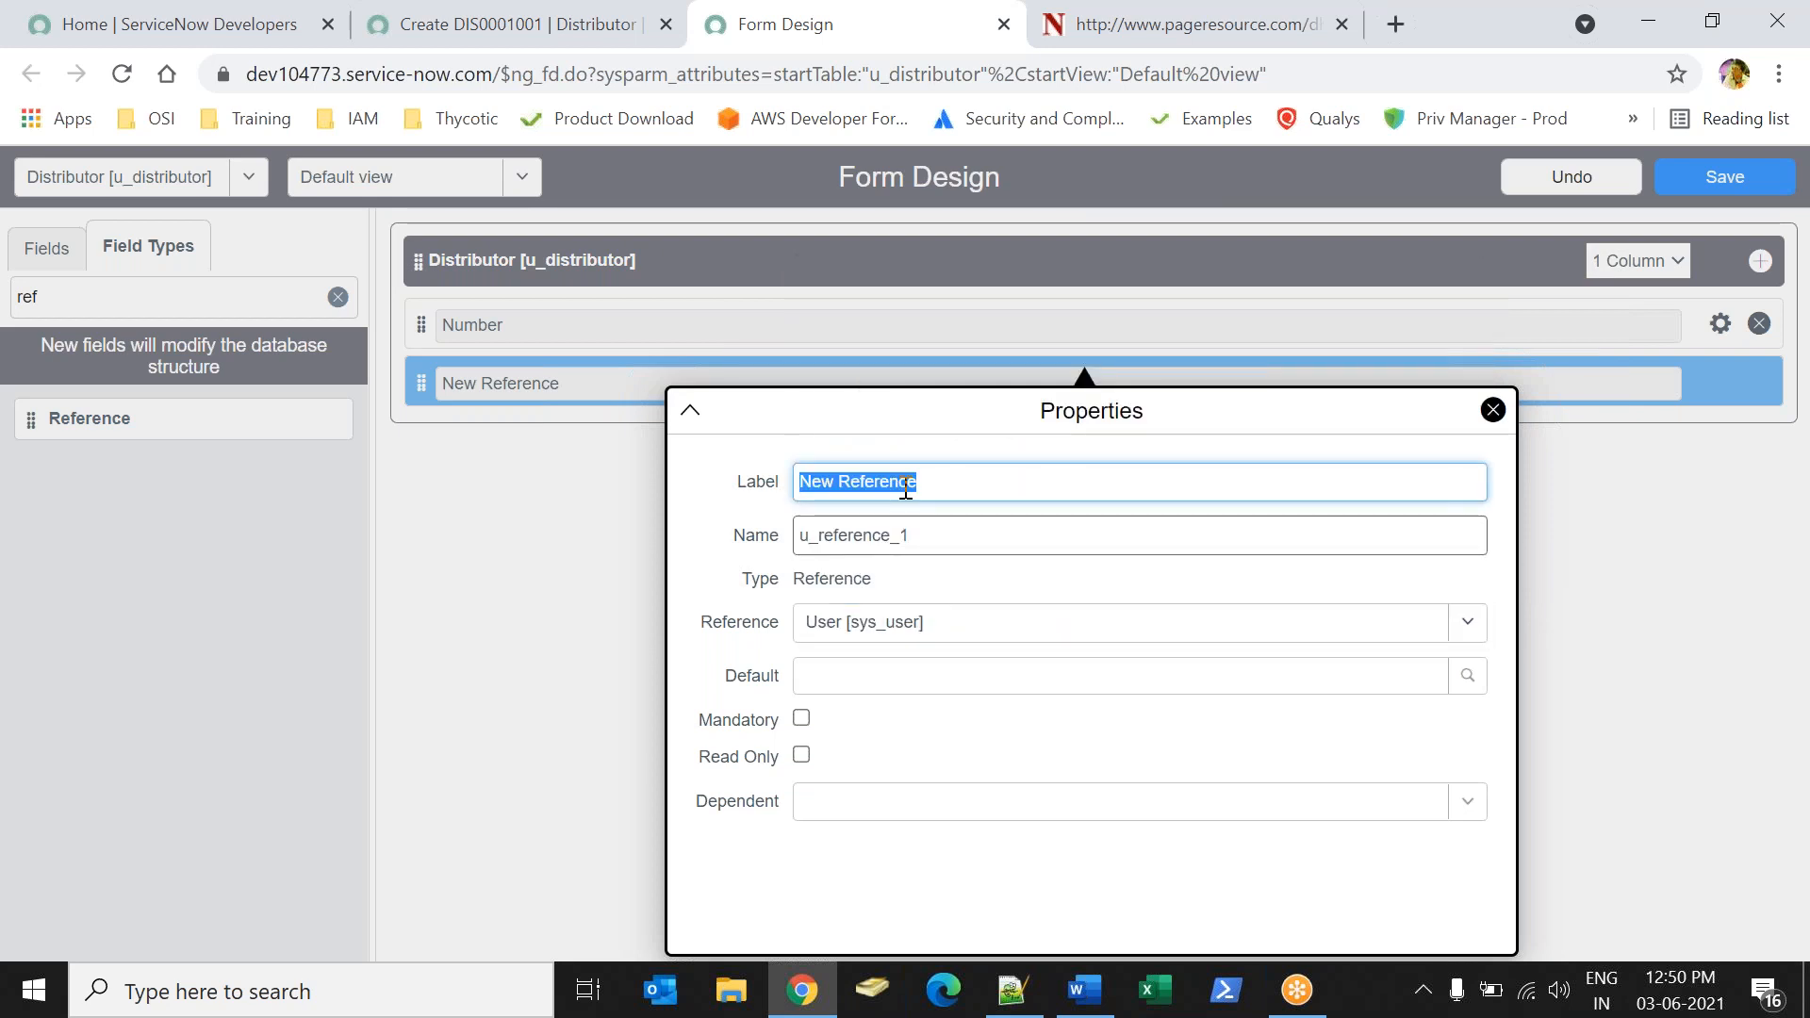
text(Distributor Name)
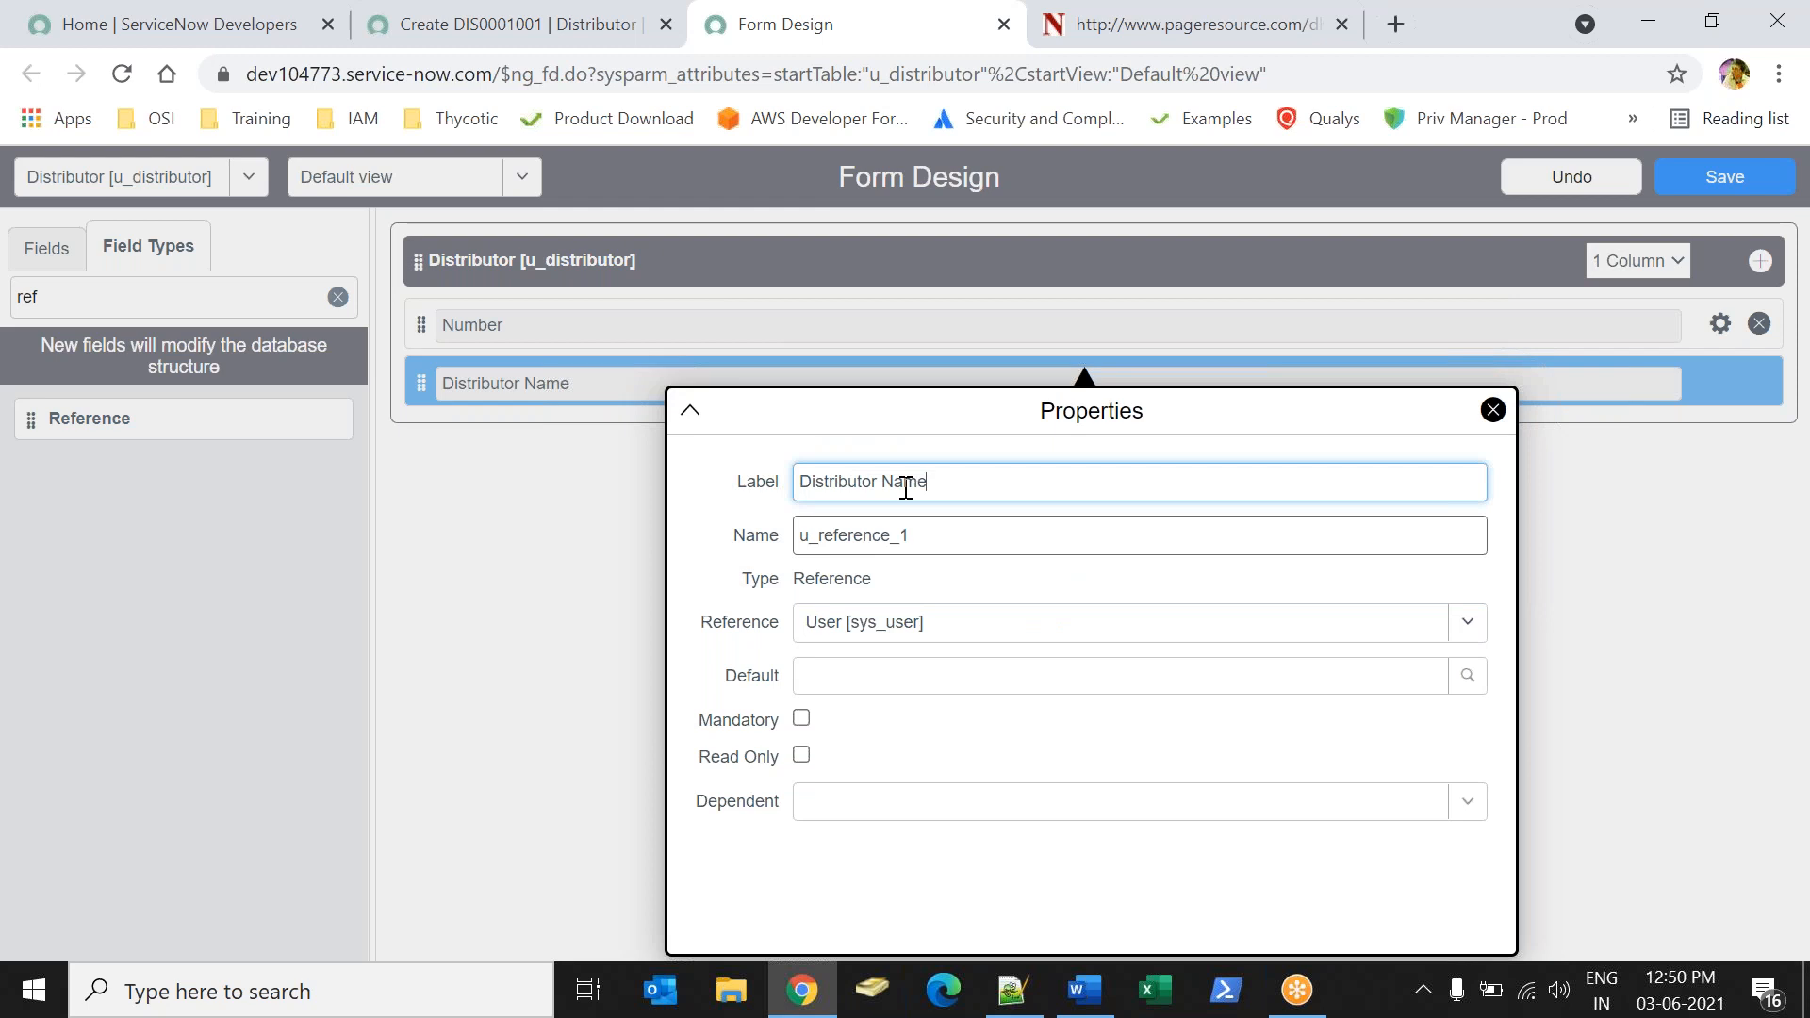
click(1494, 411)
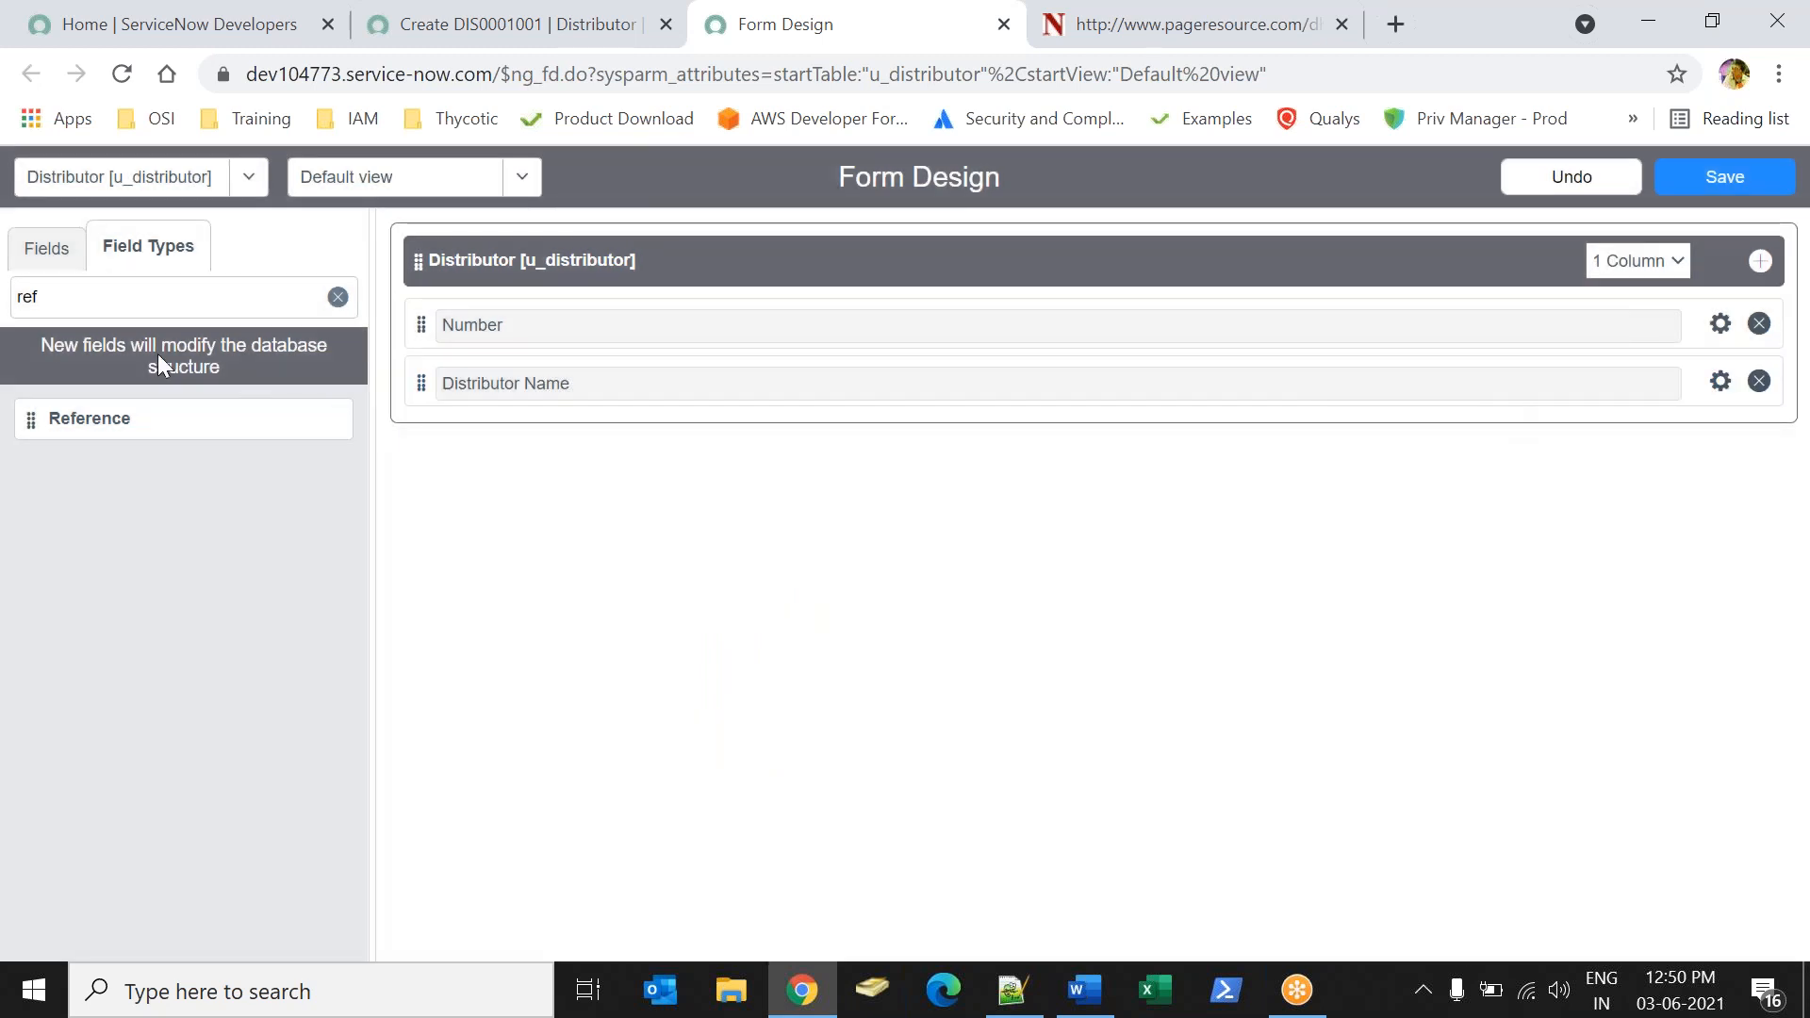
Add a second Reference field below Distributor Name, labelled "Distributor Location" and referencing Location [cmn_location].
drag(129, 404, 595, 438)
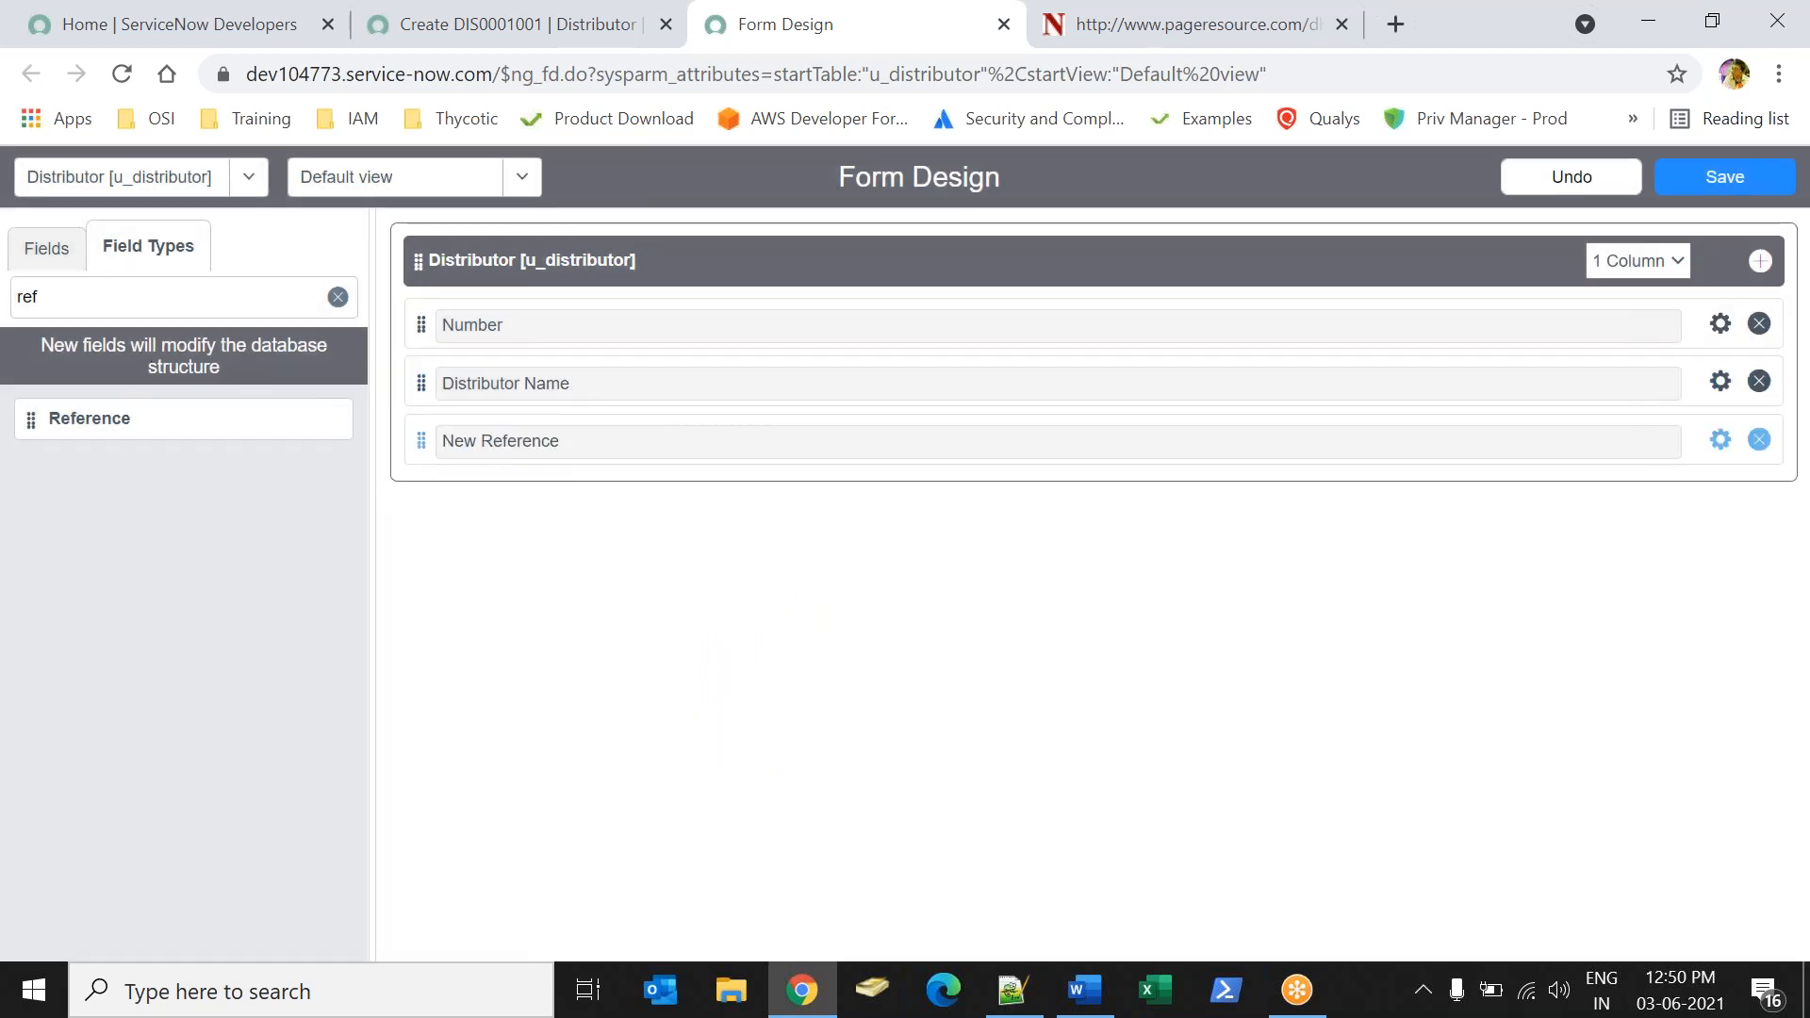
click(1721, 440)
text(Di)
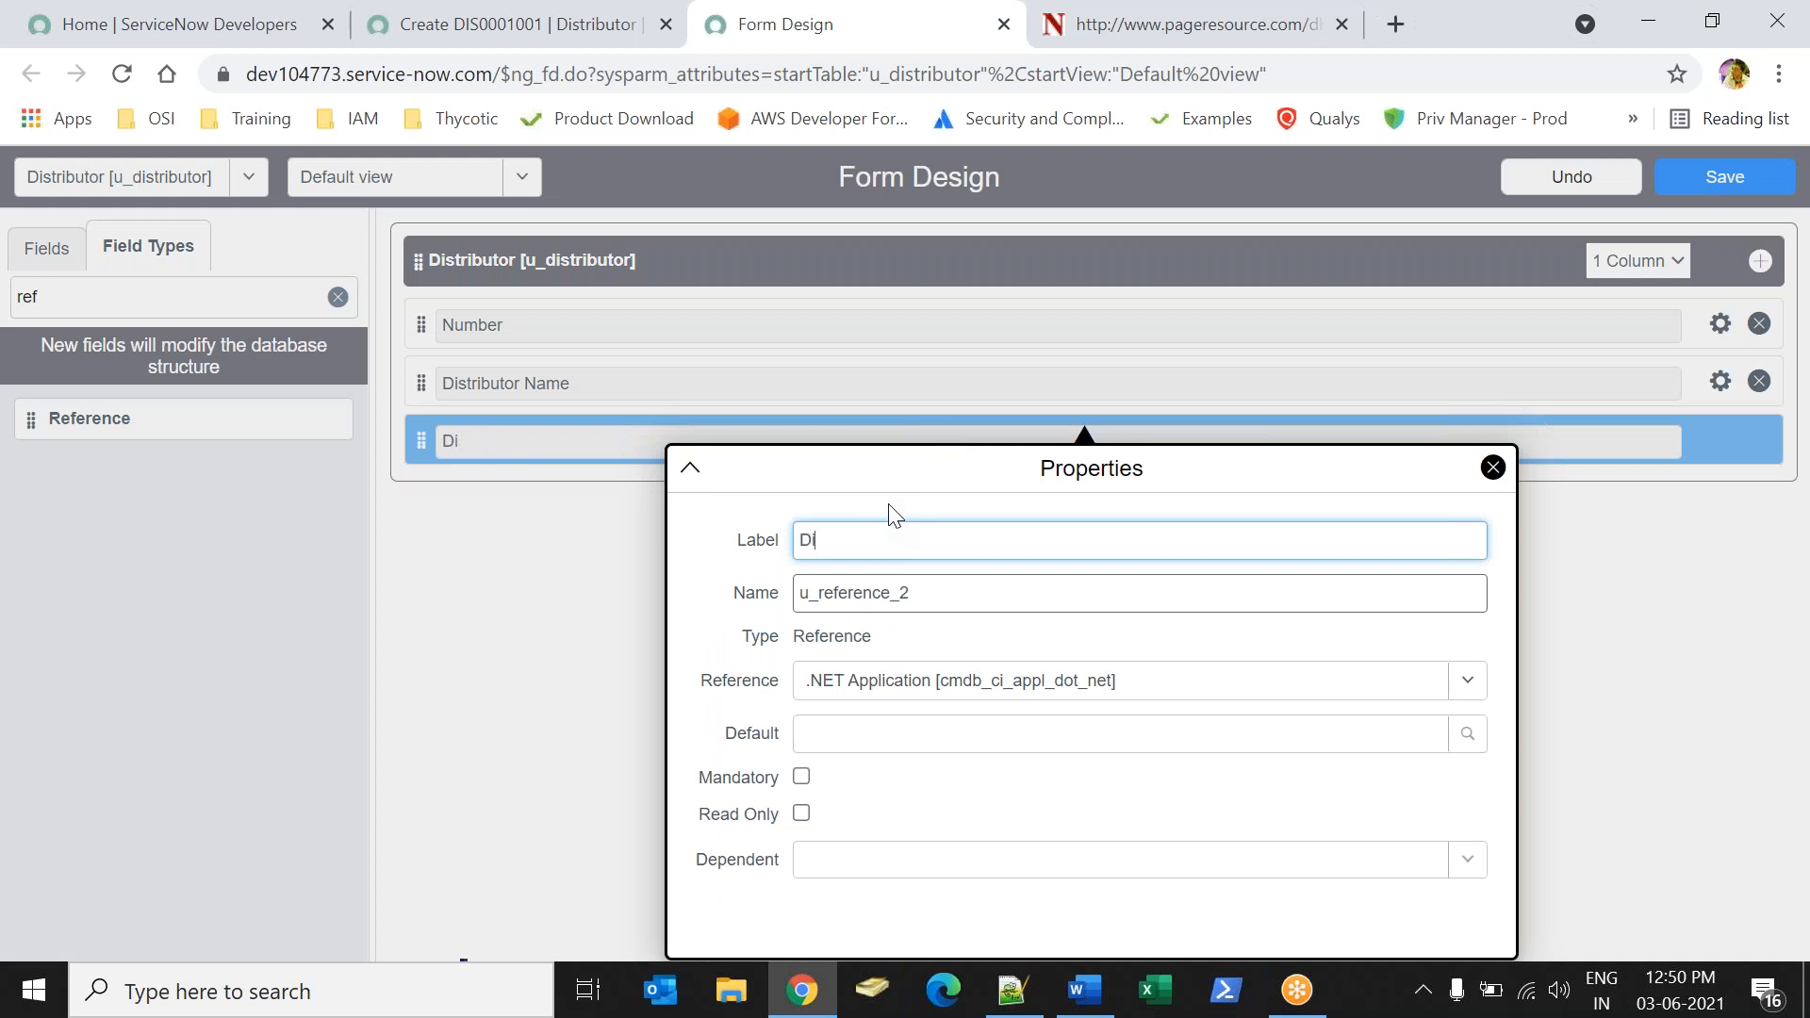
text(stributor Location)
key(Tab)
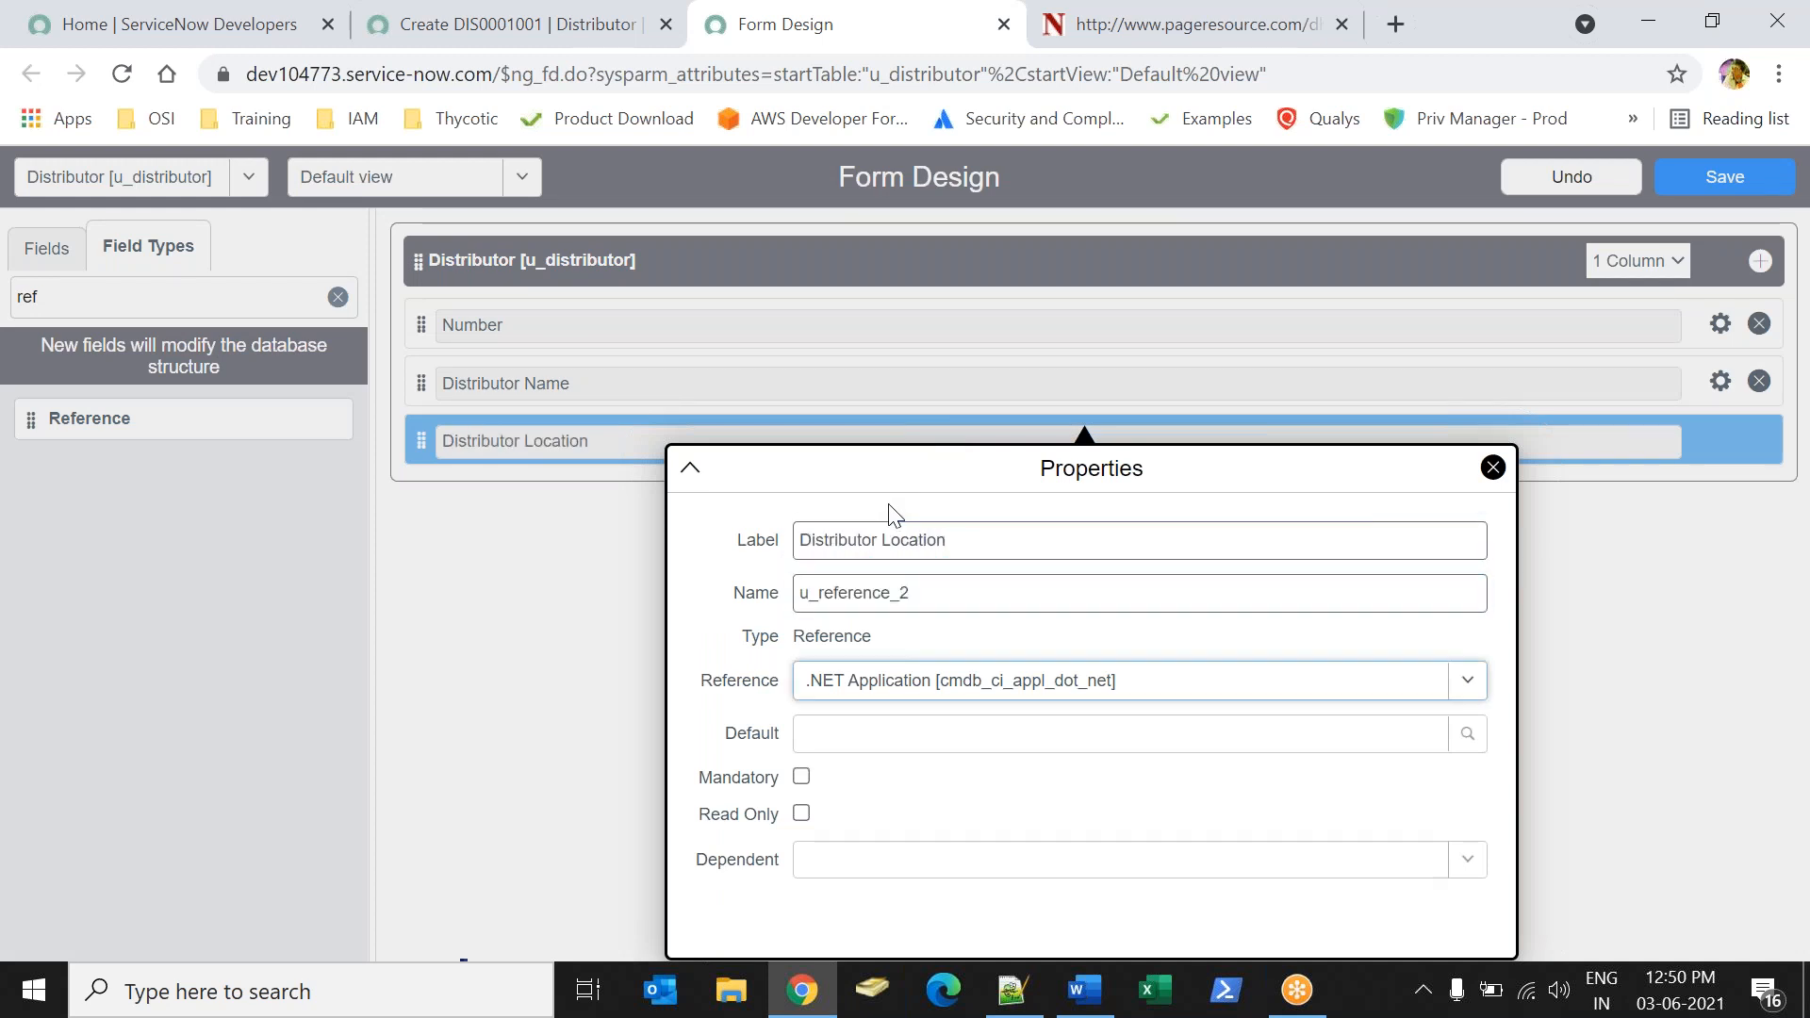
text(c)
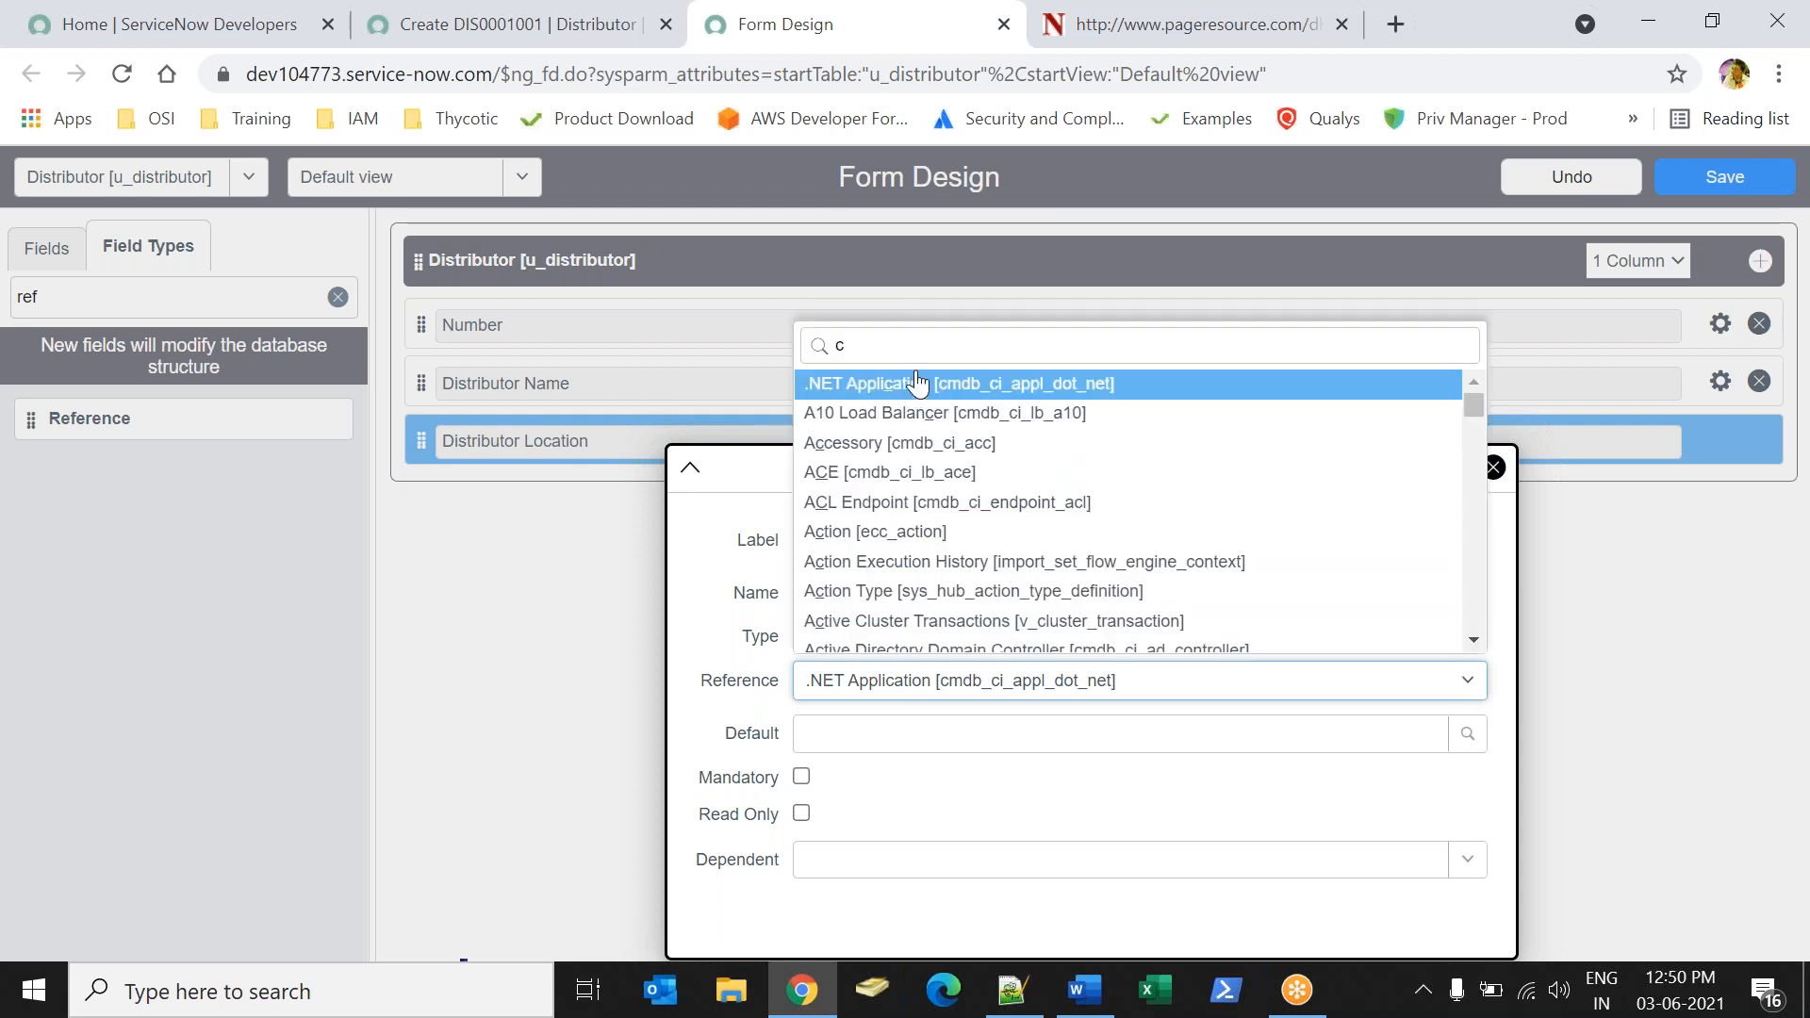
text(mn_)
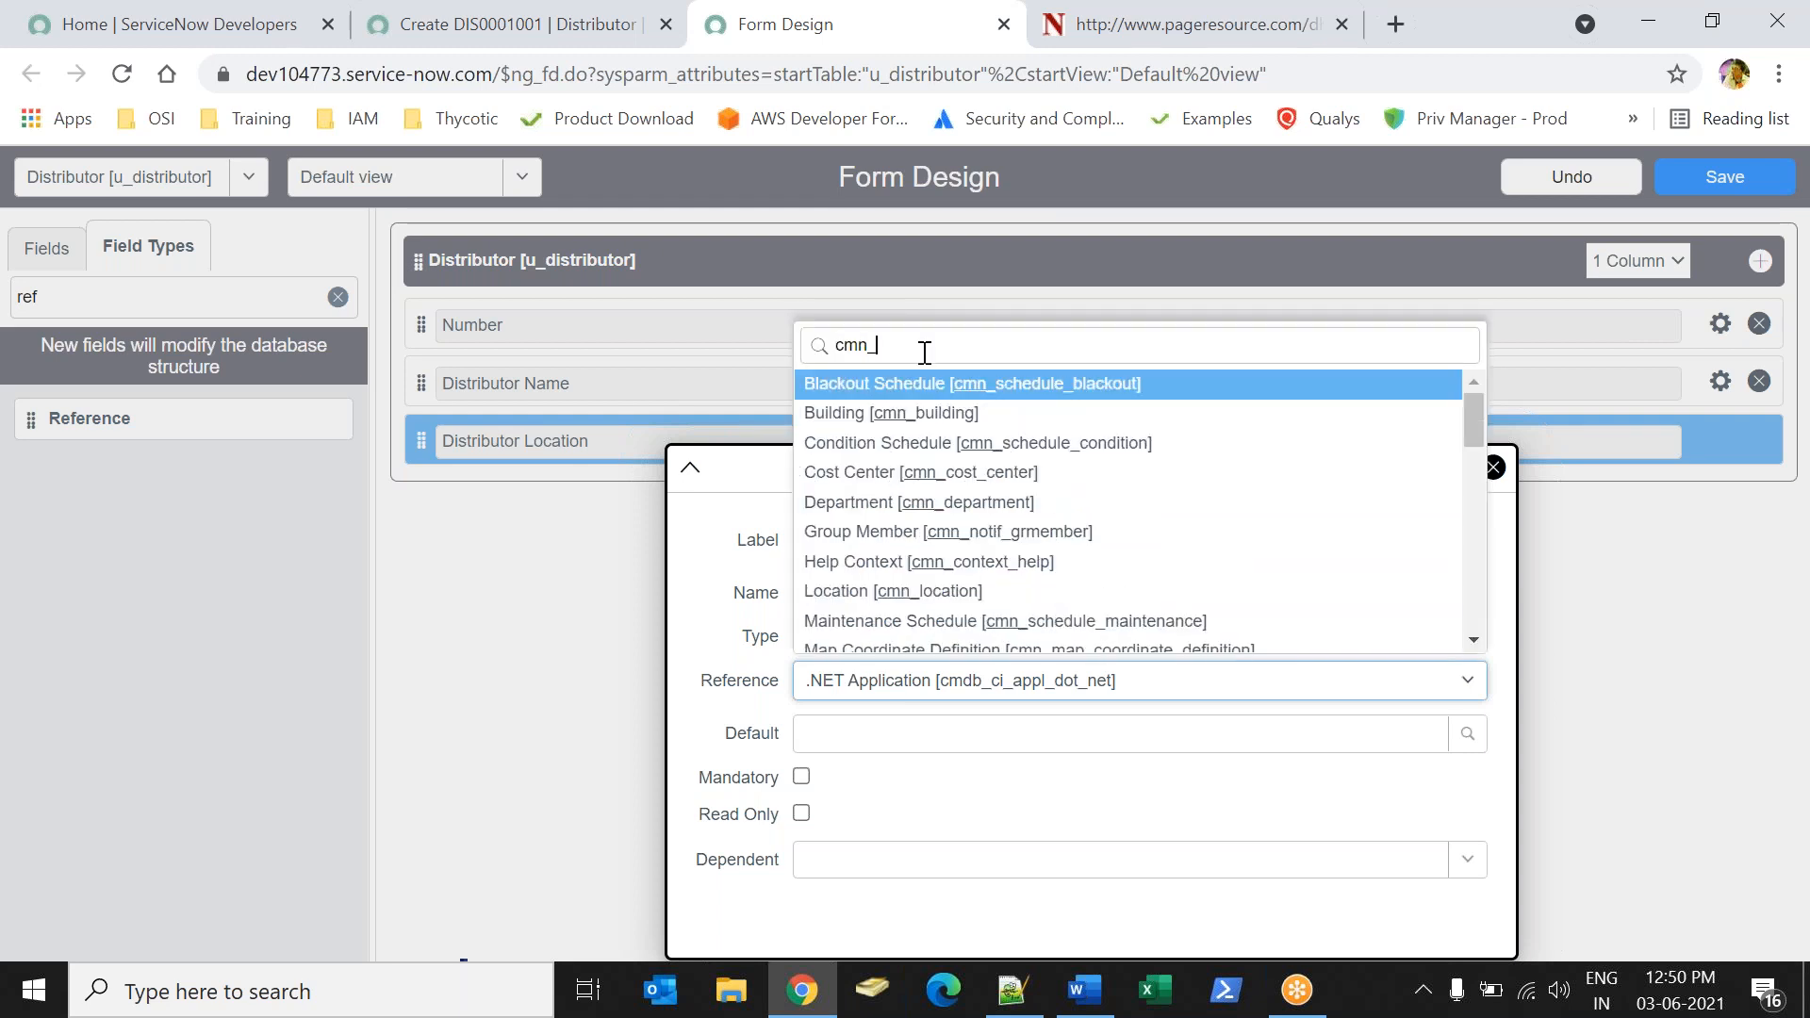
text(loca)
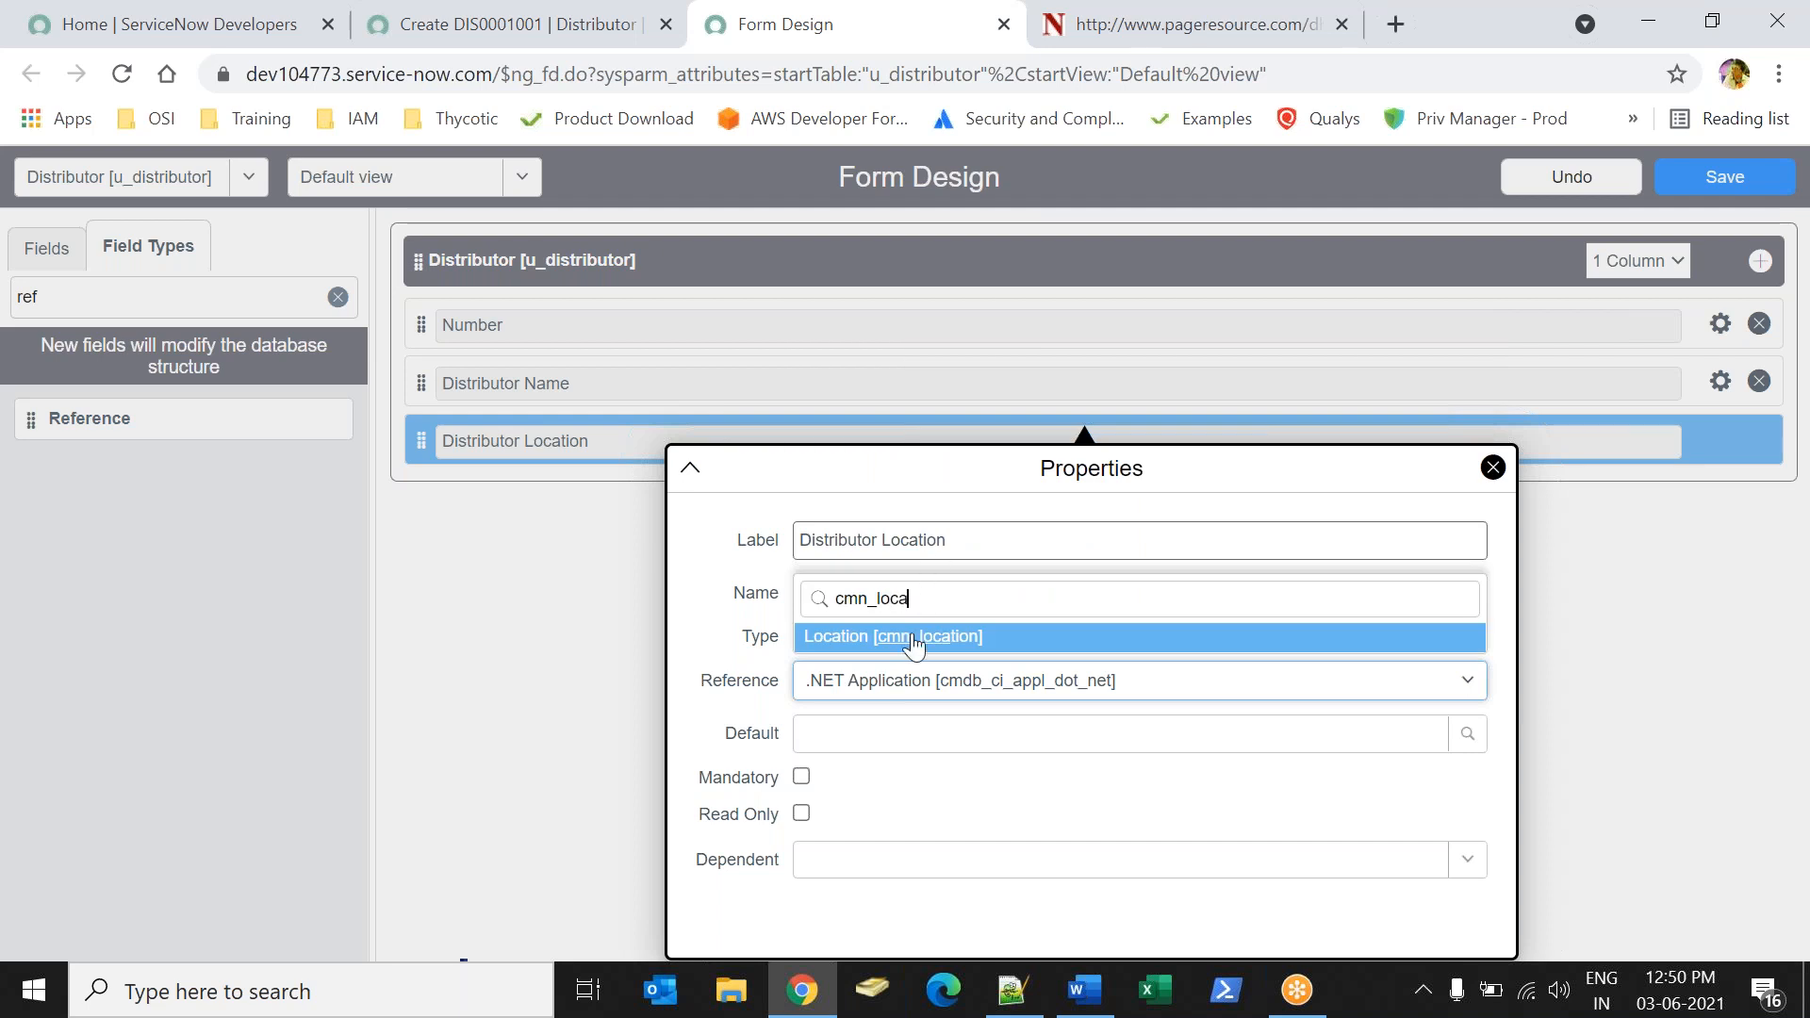
click(913, 639)
click(1493, 468)
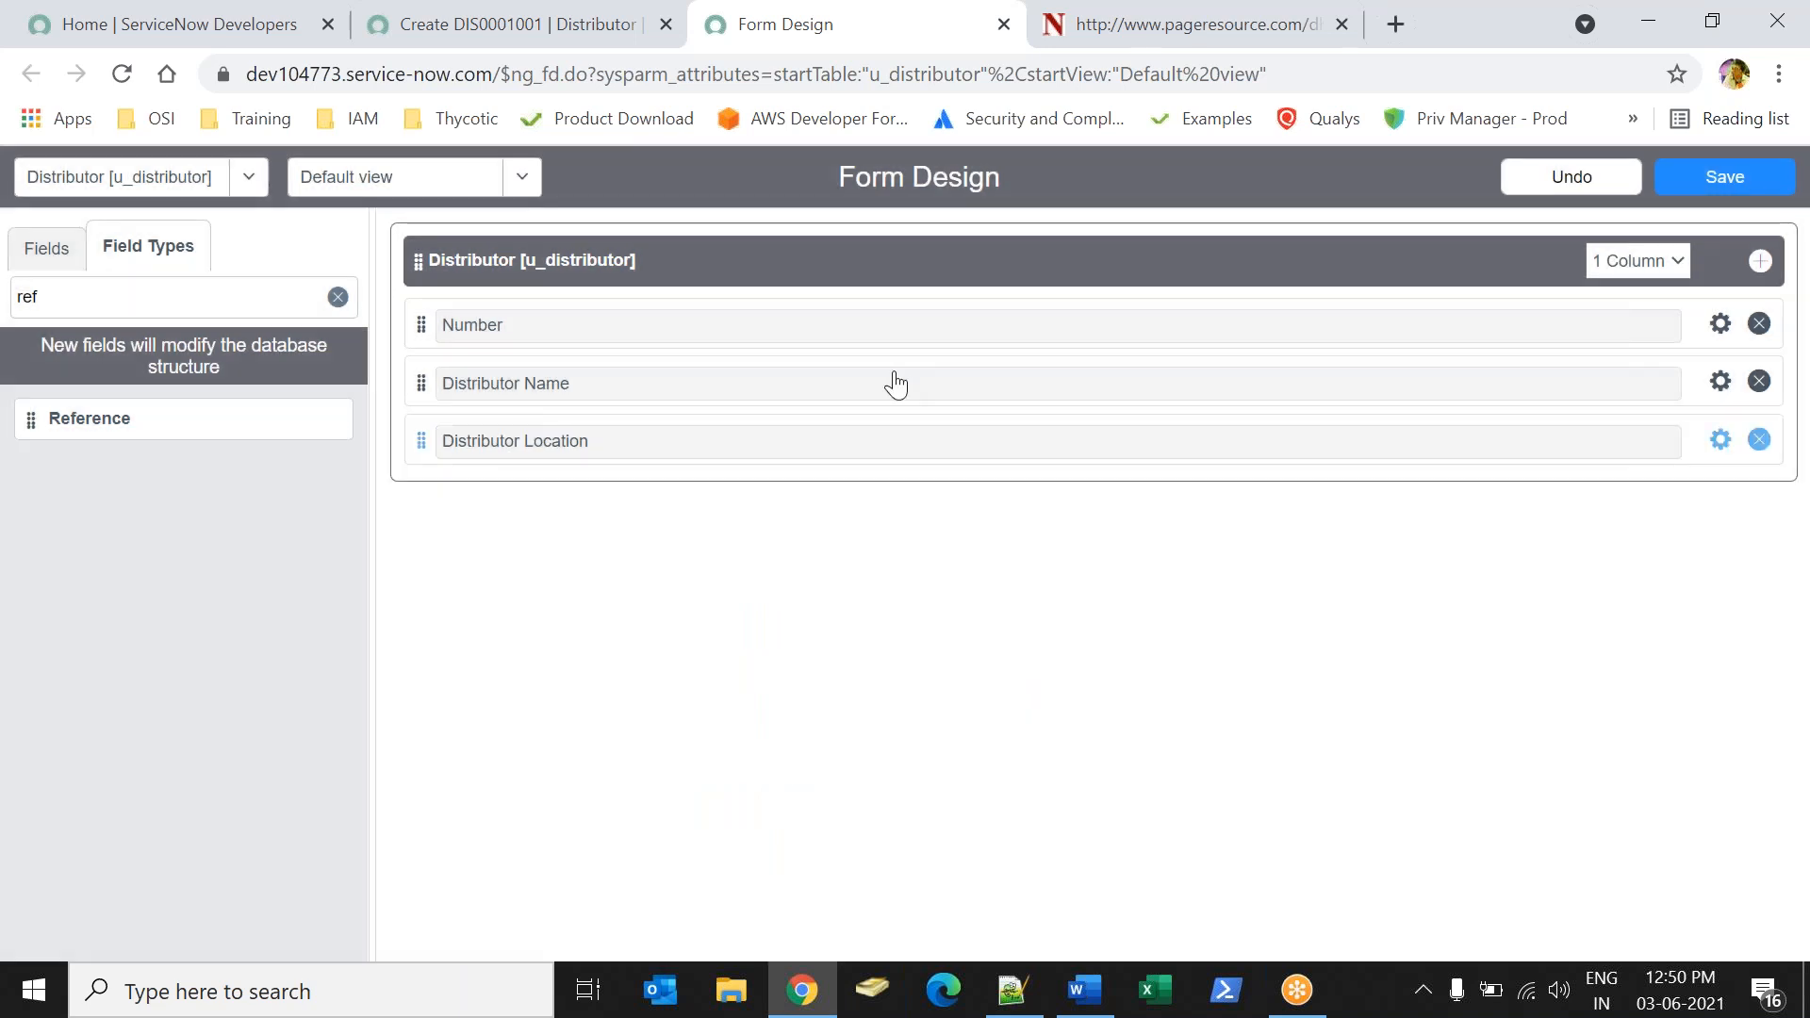
Add a Choice field below Distributor Location and label it "Country".
click(201, 288)
key(BackSpace)
key(BackSpace)
key(BackSpace)
text(choi)
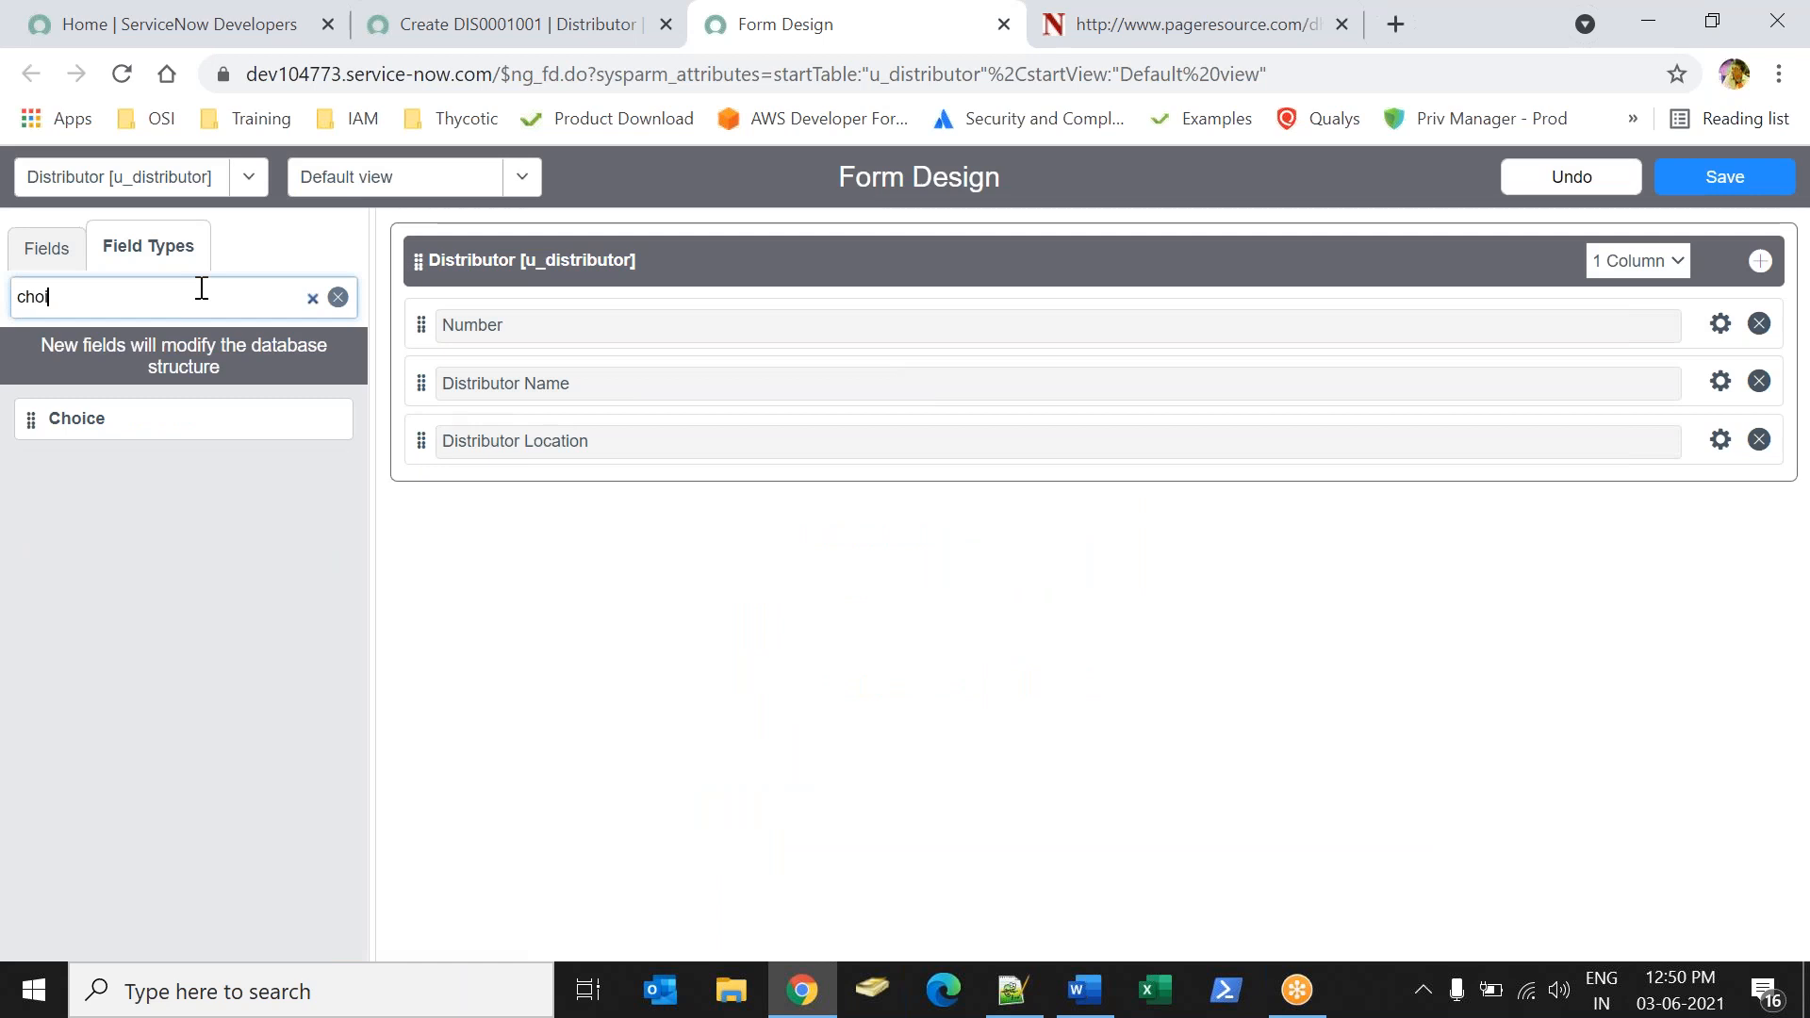
drag(109, 421, 641, 497)
click(1721, 497)
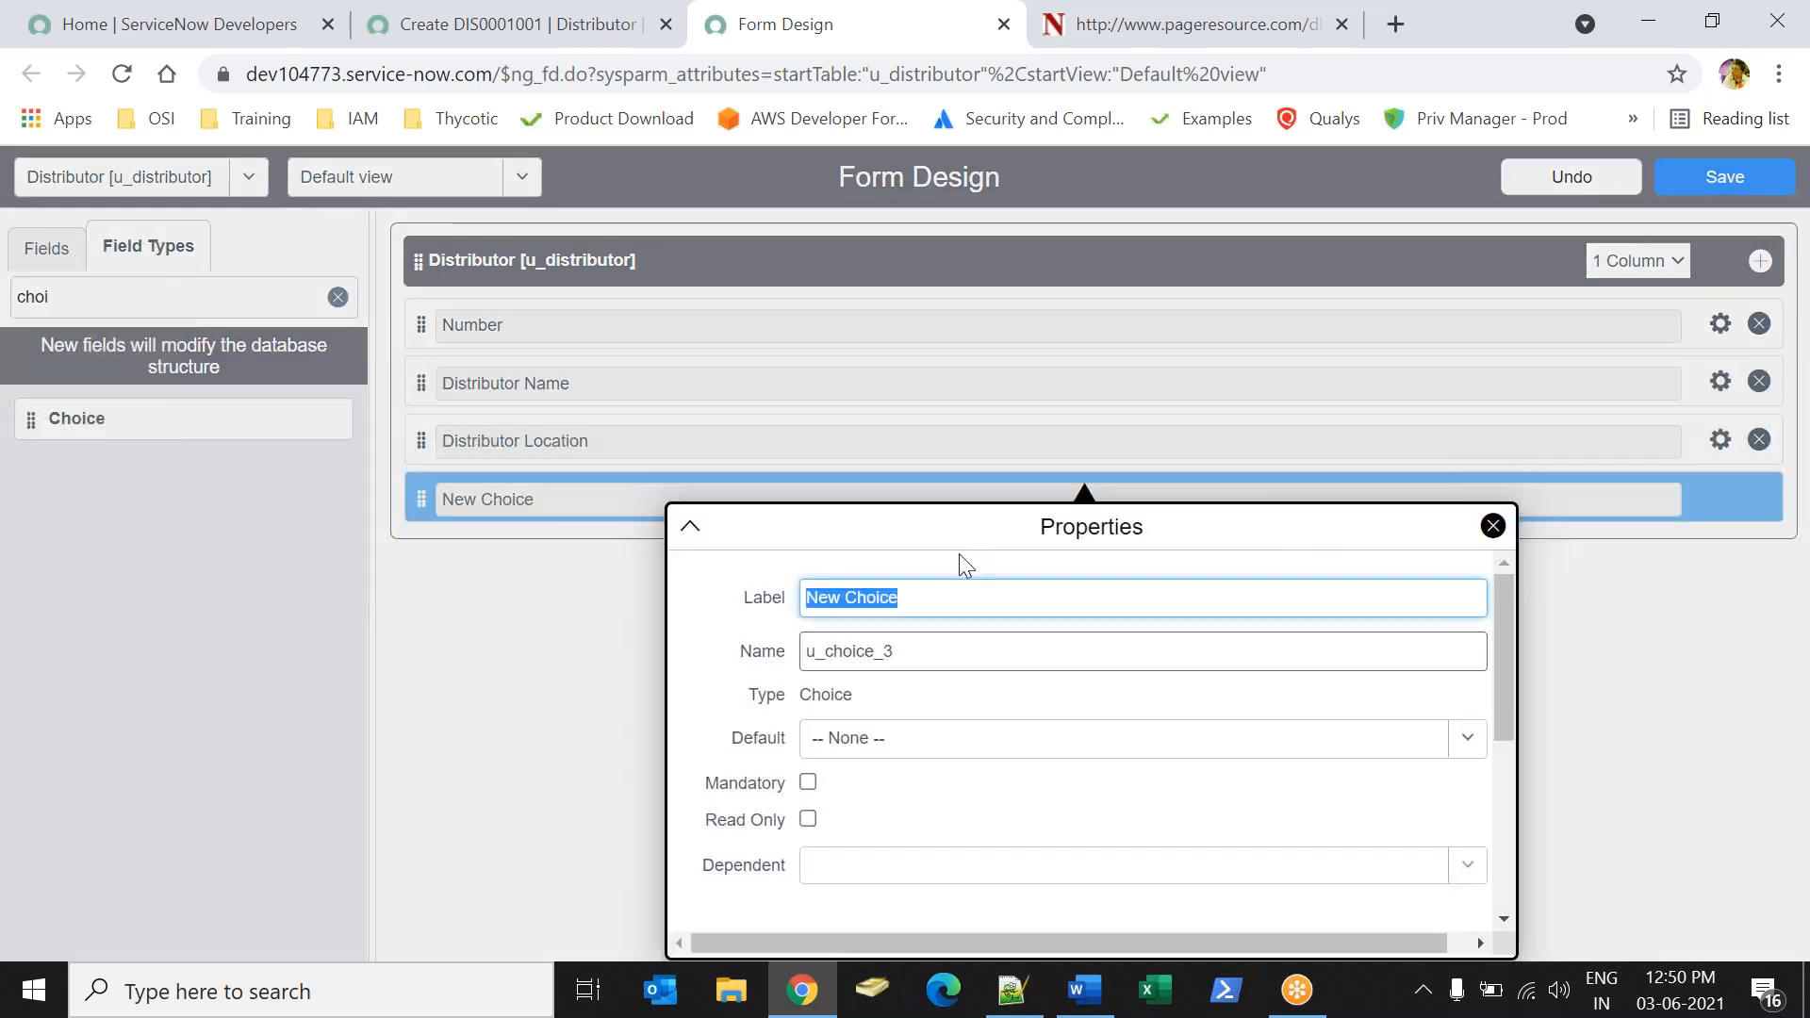
text(Country)
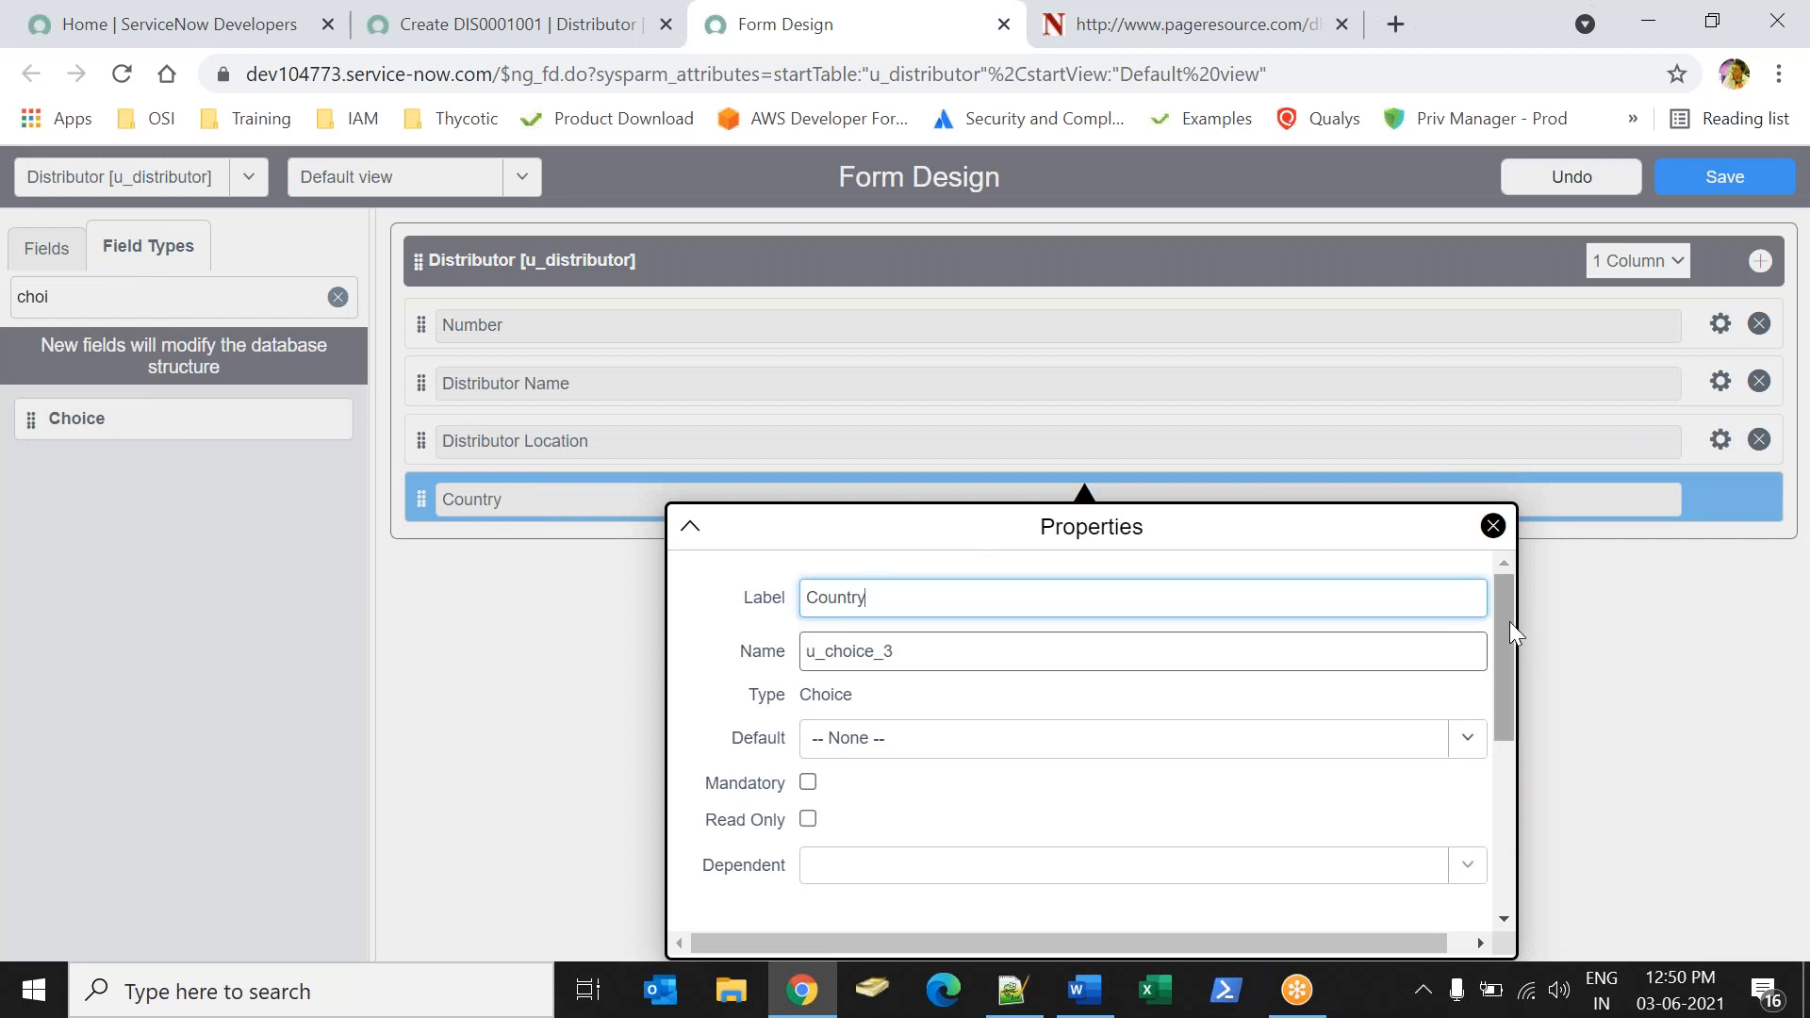
Define the Country choices as India with value 10, USA with value 20 and UK with value 30.
drag(1502, 619, 1501, 761)
click(919, 759)
text(D)
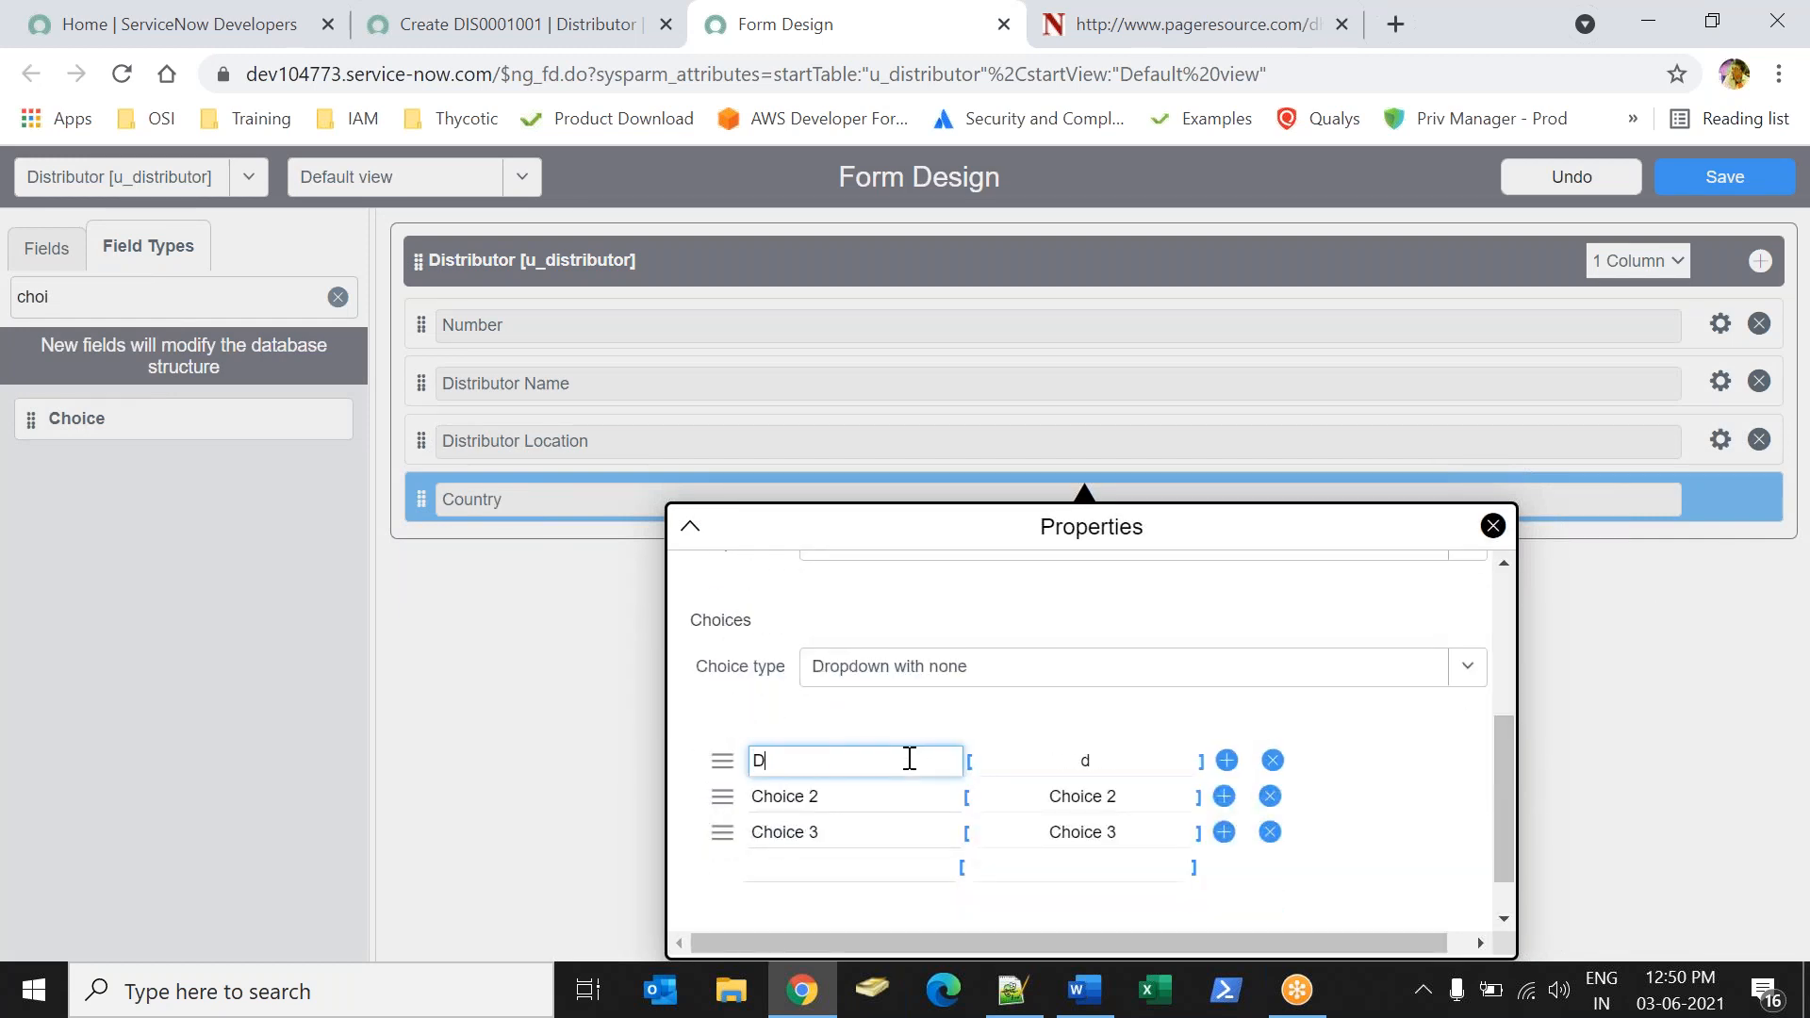
text(ndia)
key(Tab)
text(U)
key(ctrl+a)
text(10)
key(Tab)
key(Tab)
key(Tab)
text(USA)
key(Tab)
text(20)
key(Tab)
key(Tab)
key(Tab)
text(UK)
key(Tab)
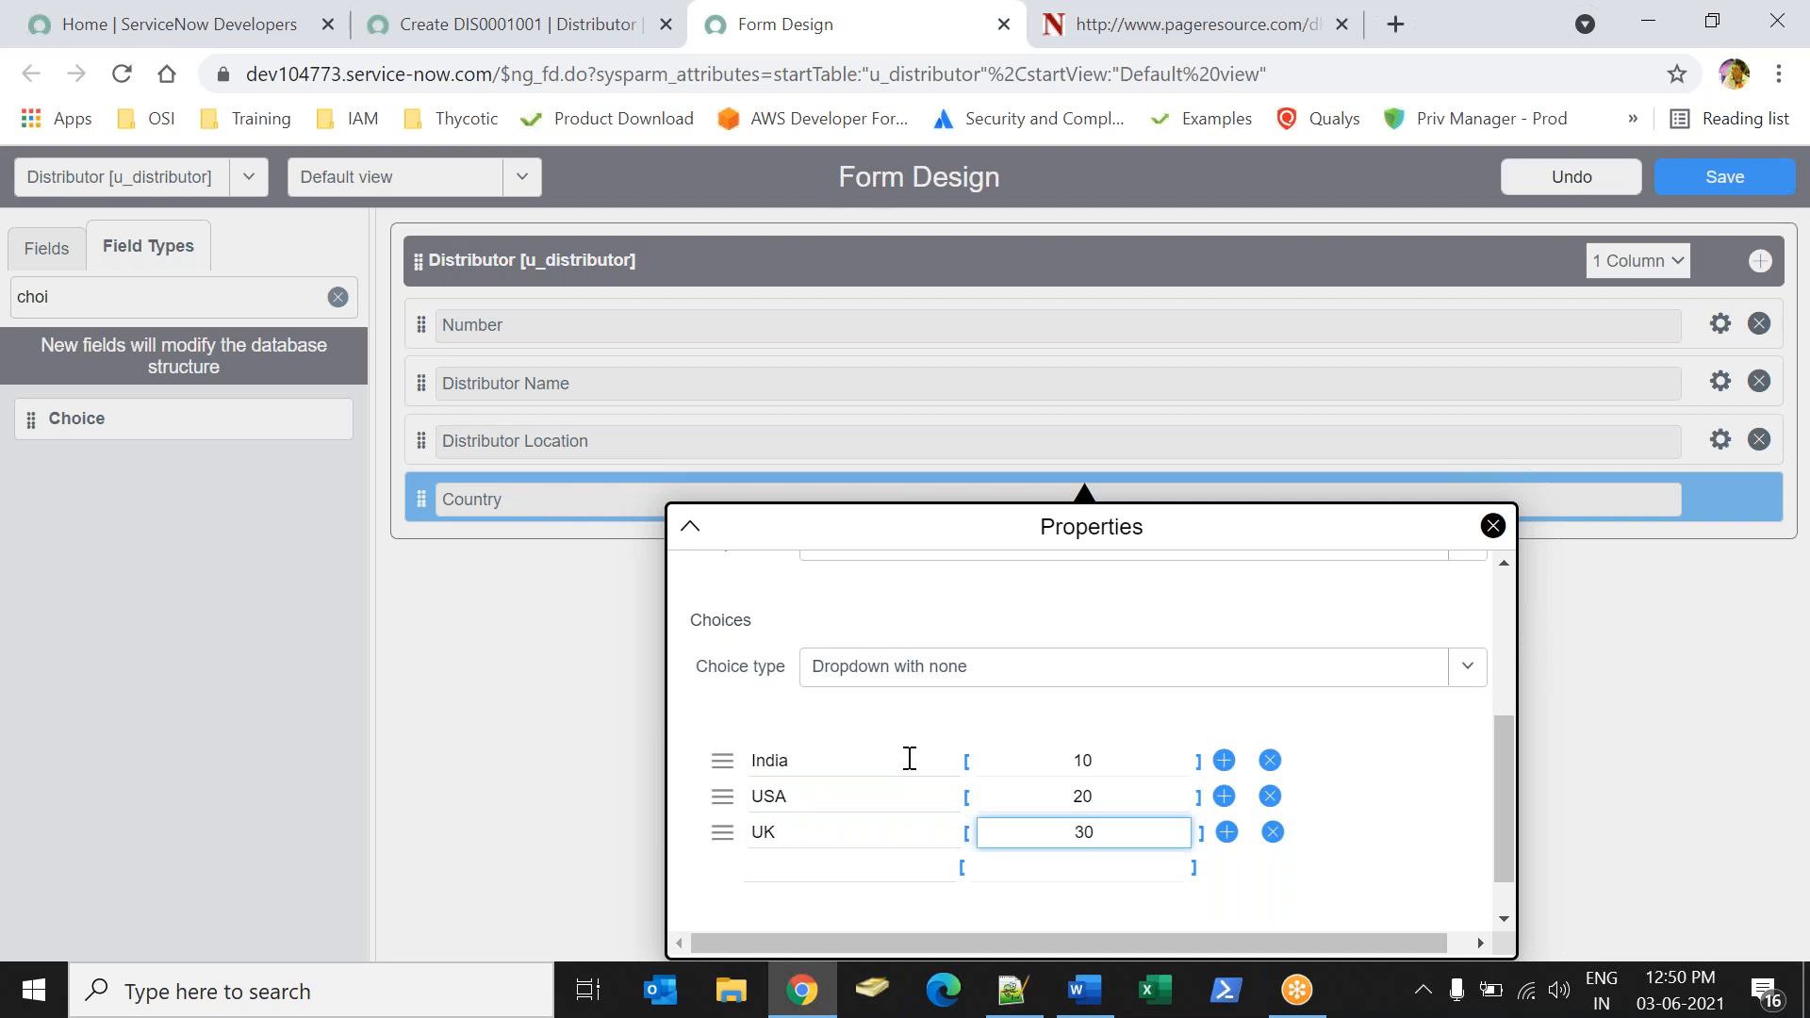
click(1492, 526)
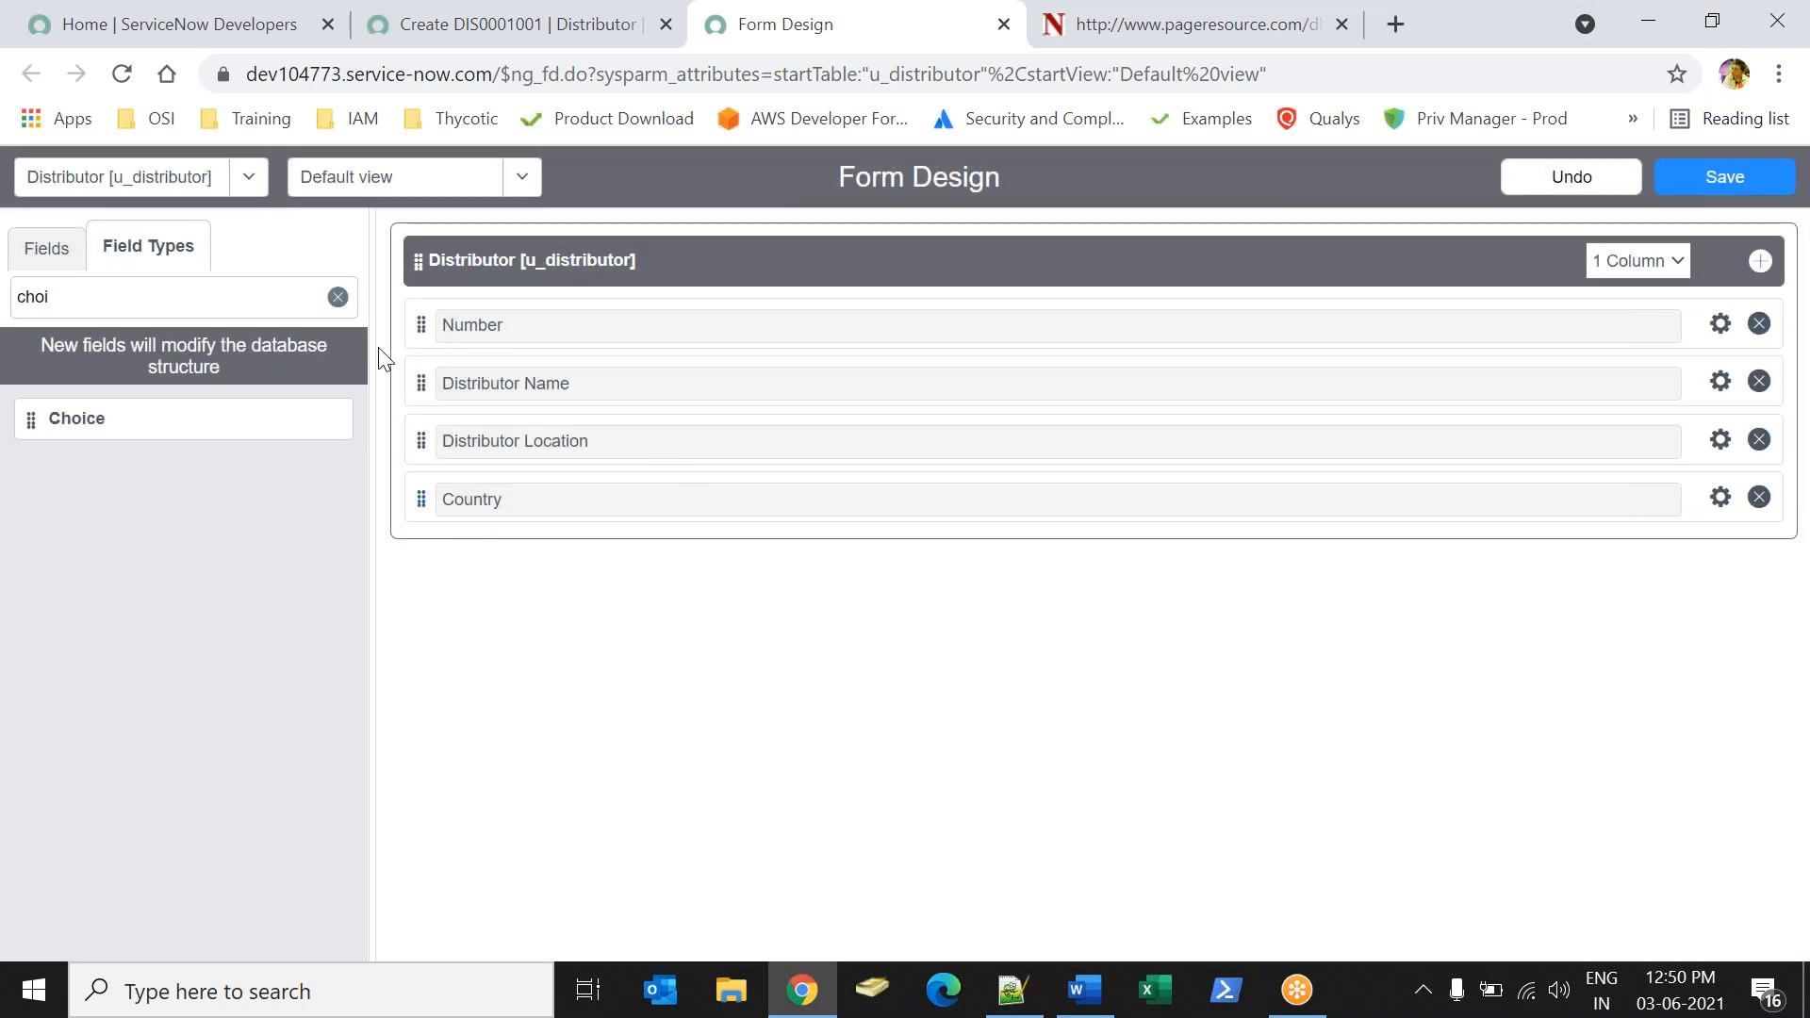
Arrange the Distributor form in two columns with Distributor Location and Country in the second column, and save the design.
click(1657, 261)
click(1605, 312)
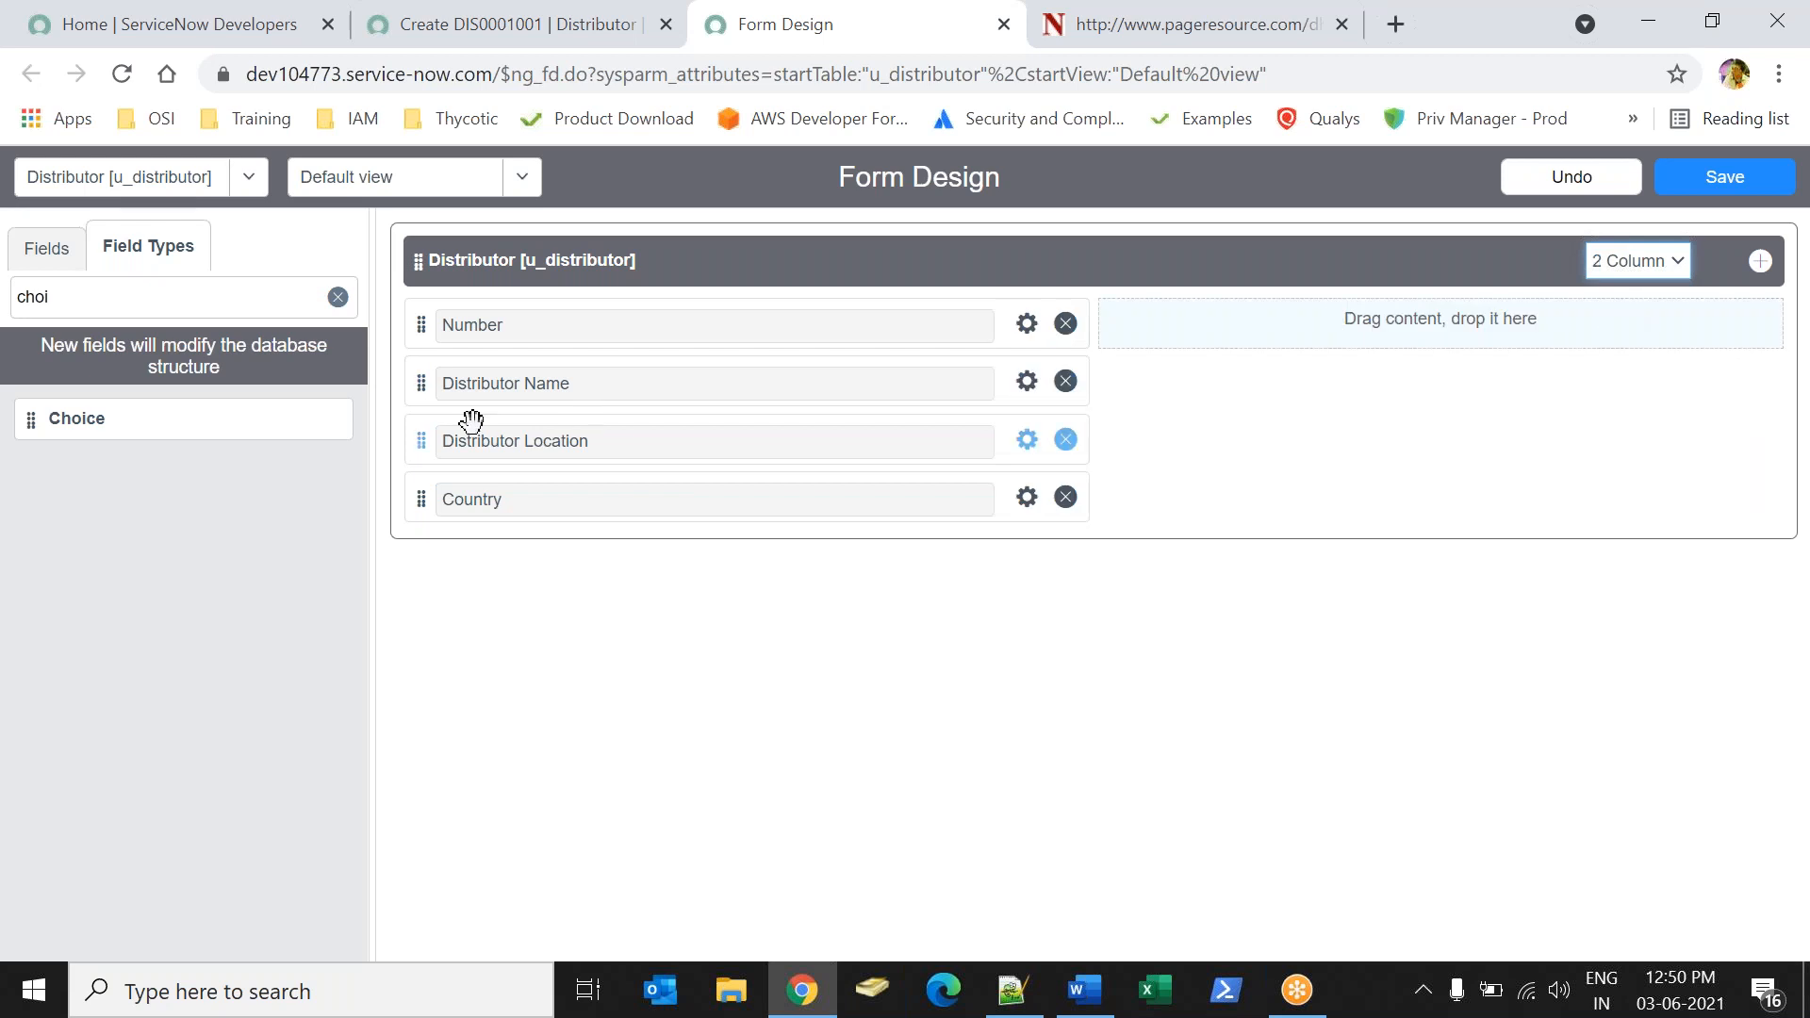
drag(426, 438, 1146, 341)
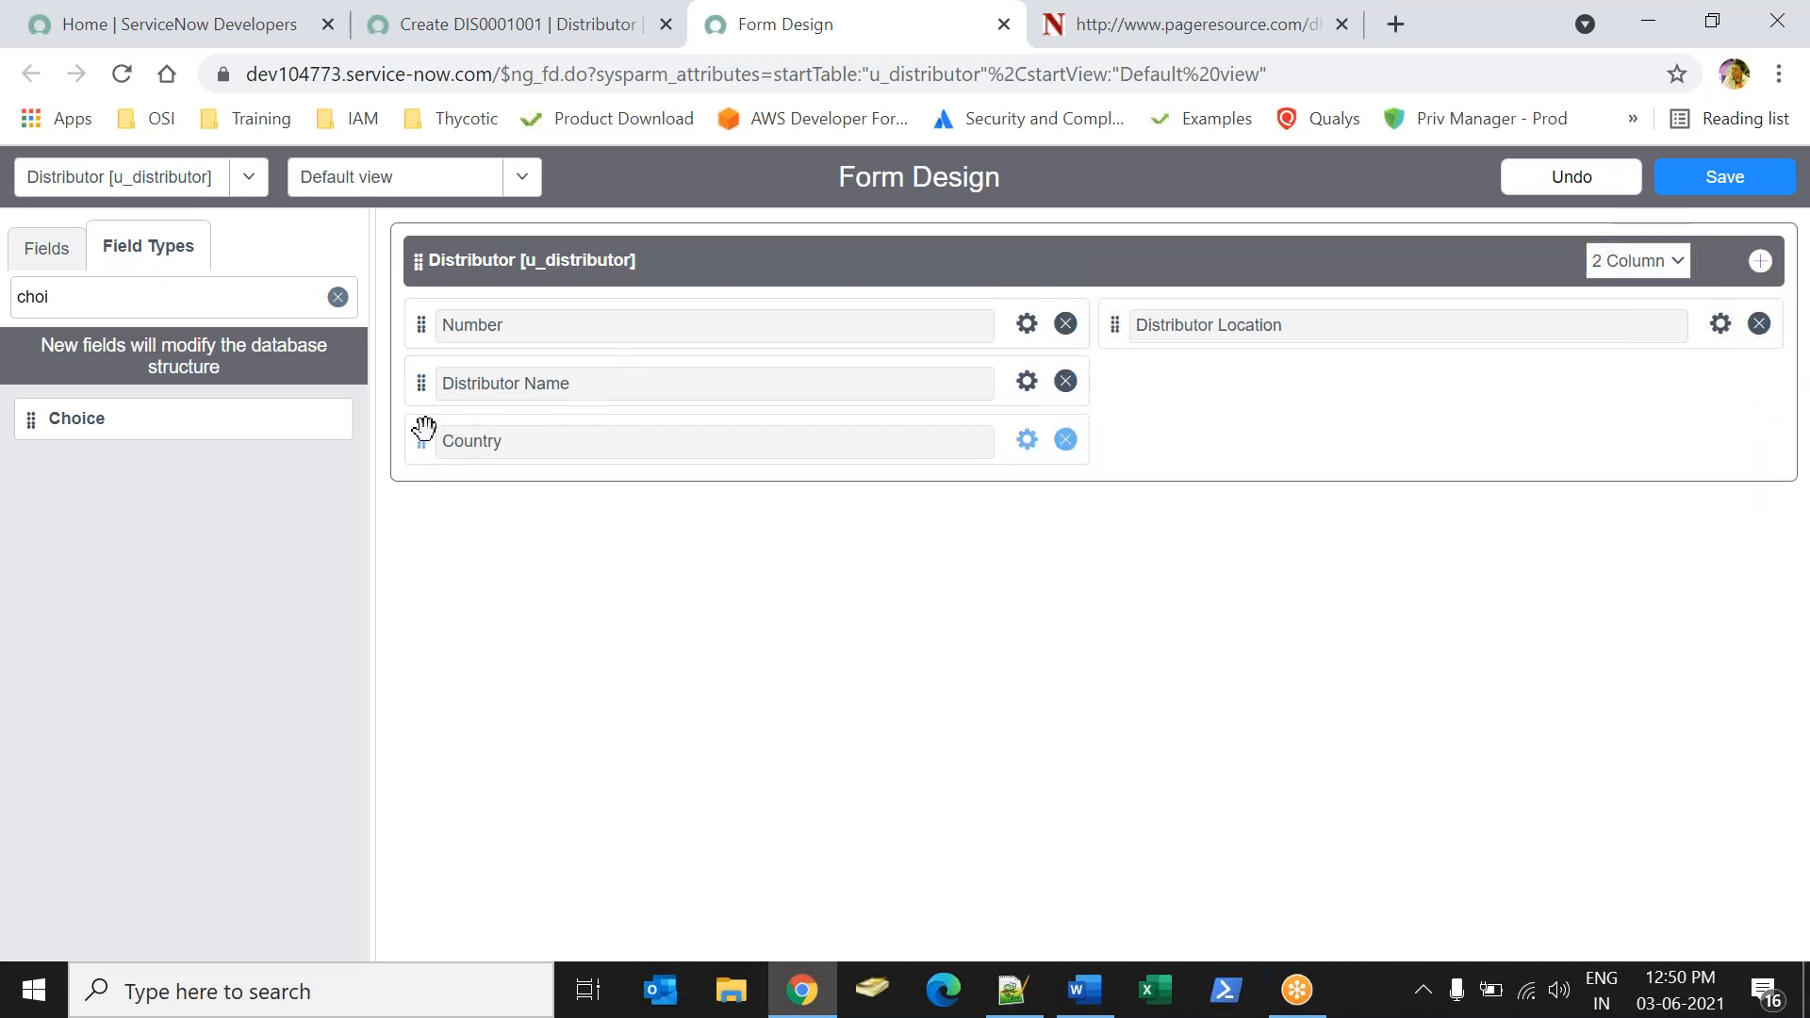
drag(429, 434, 1141, 377)
click(1724, 189)
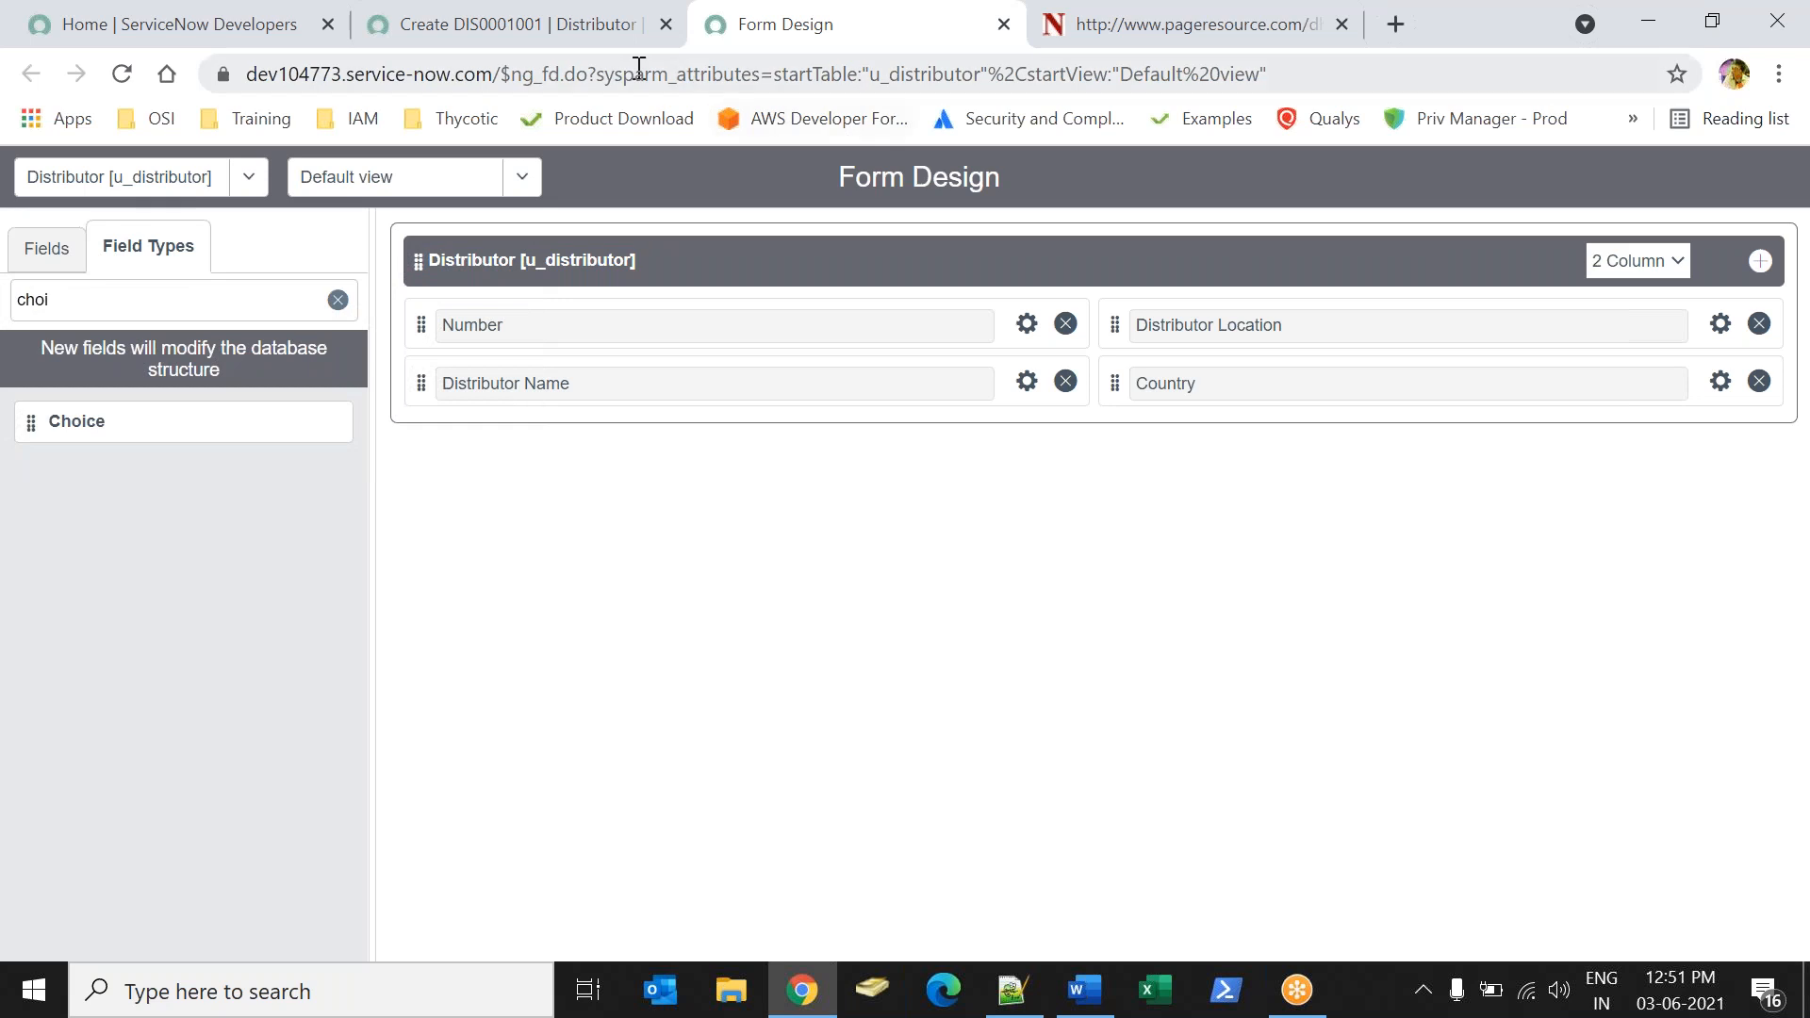
Return to the new Distributor record and reload its form to apply the saved field layout.
click(517, 39)
right_click(770, 256)
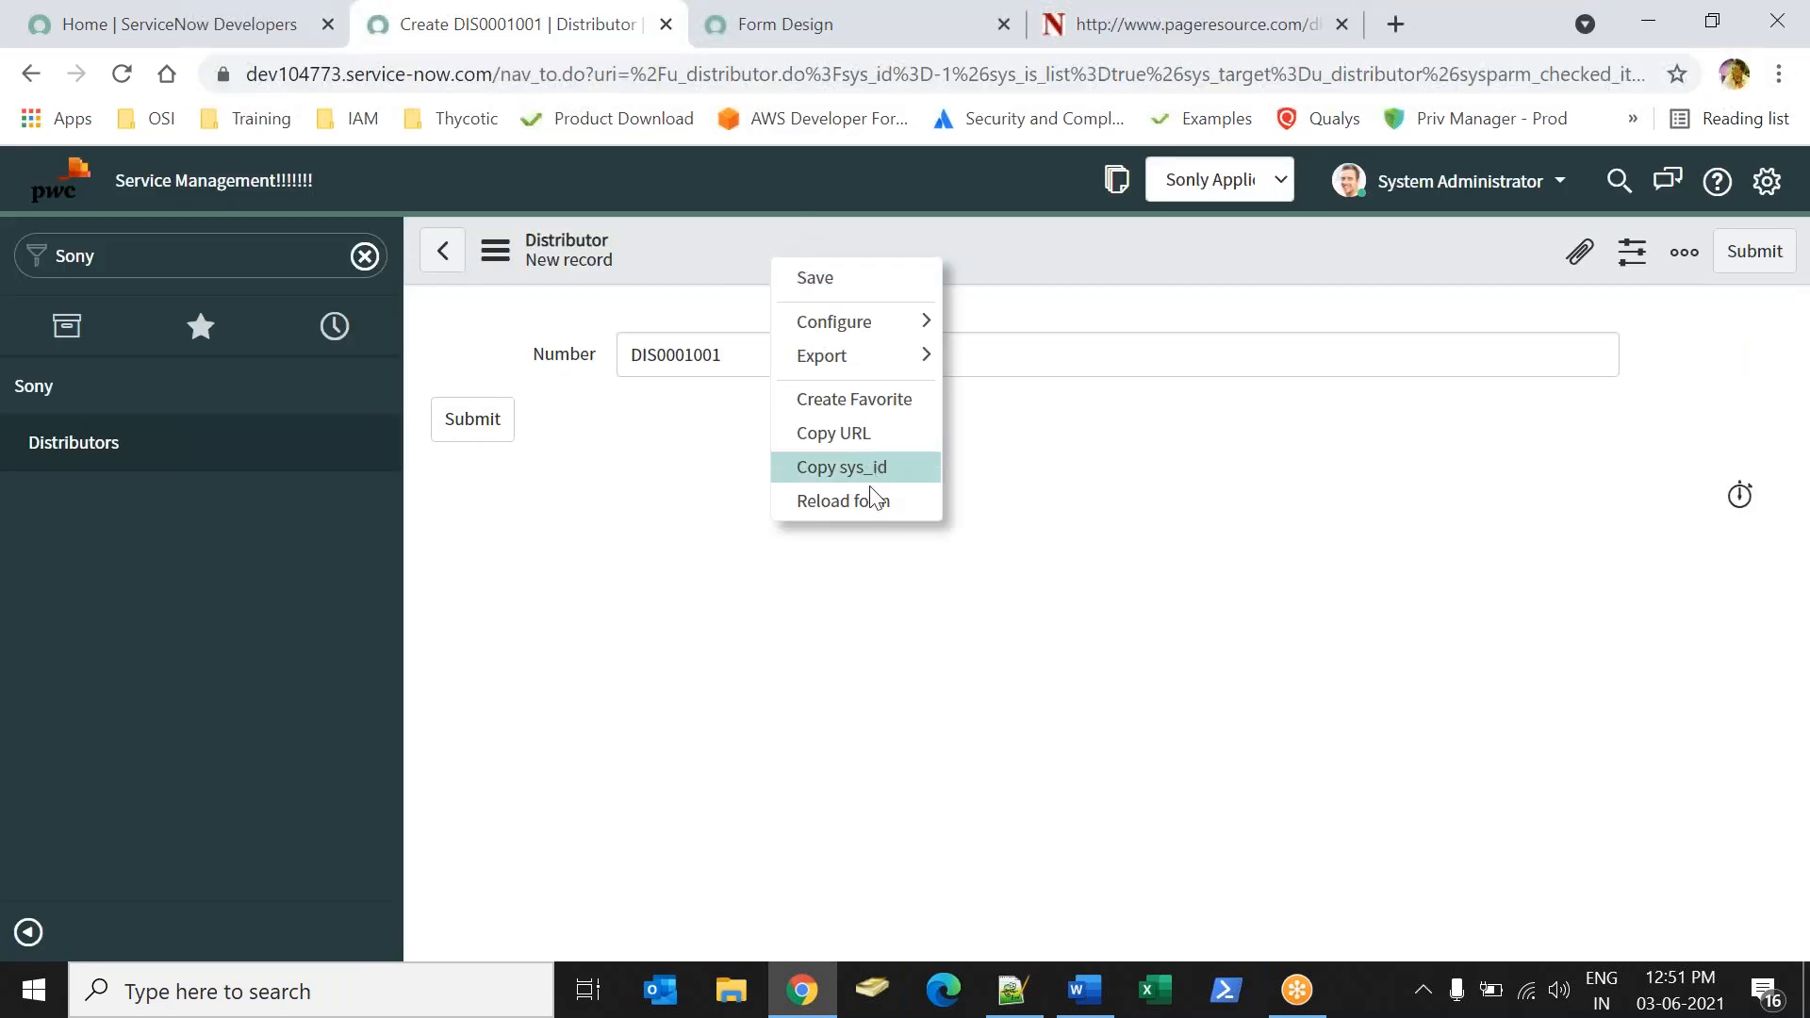
click(872, 509)
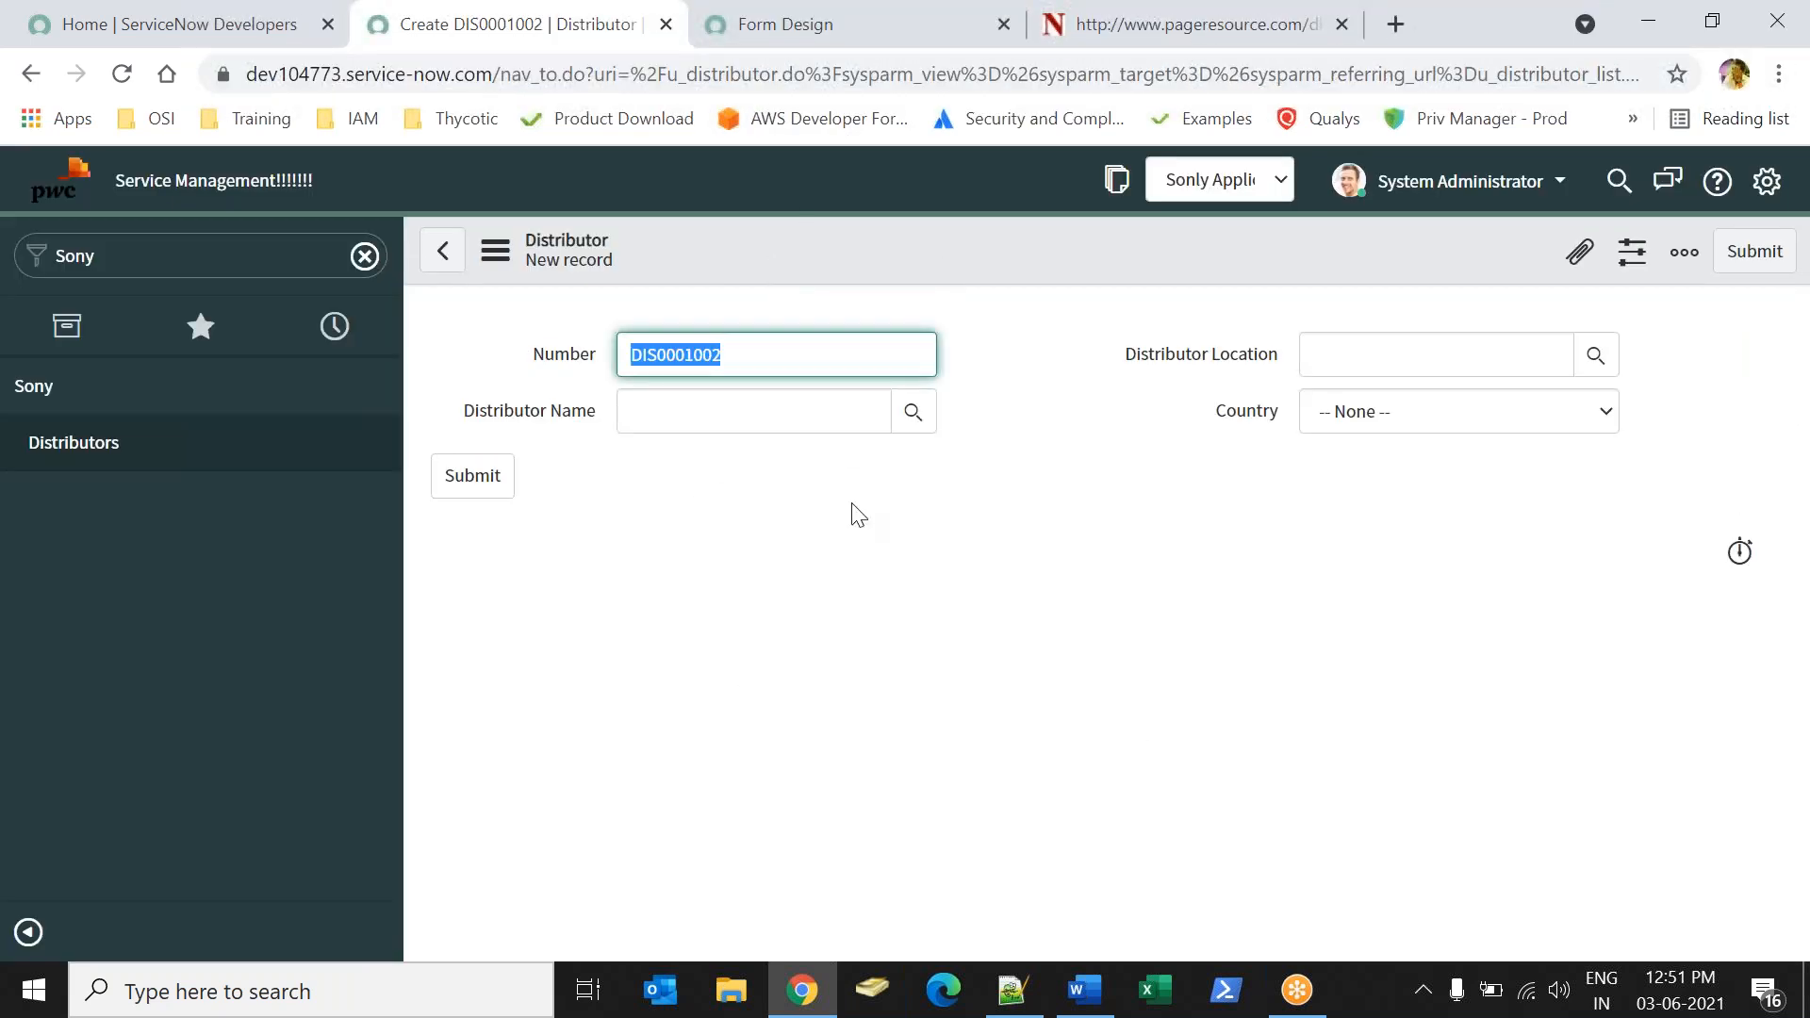
Fill in the Distributor record with a user as Distributor Name, a listed Distributor Location and Country USA, and submit it.
click(913, 415)
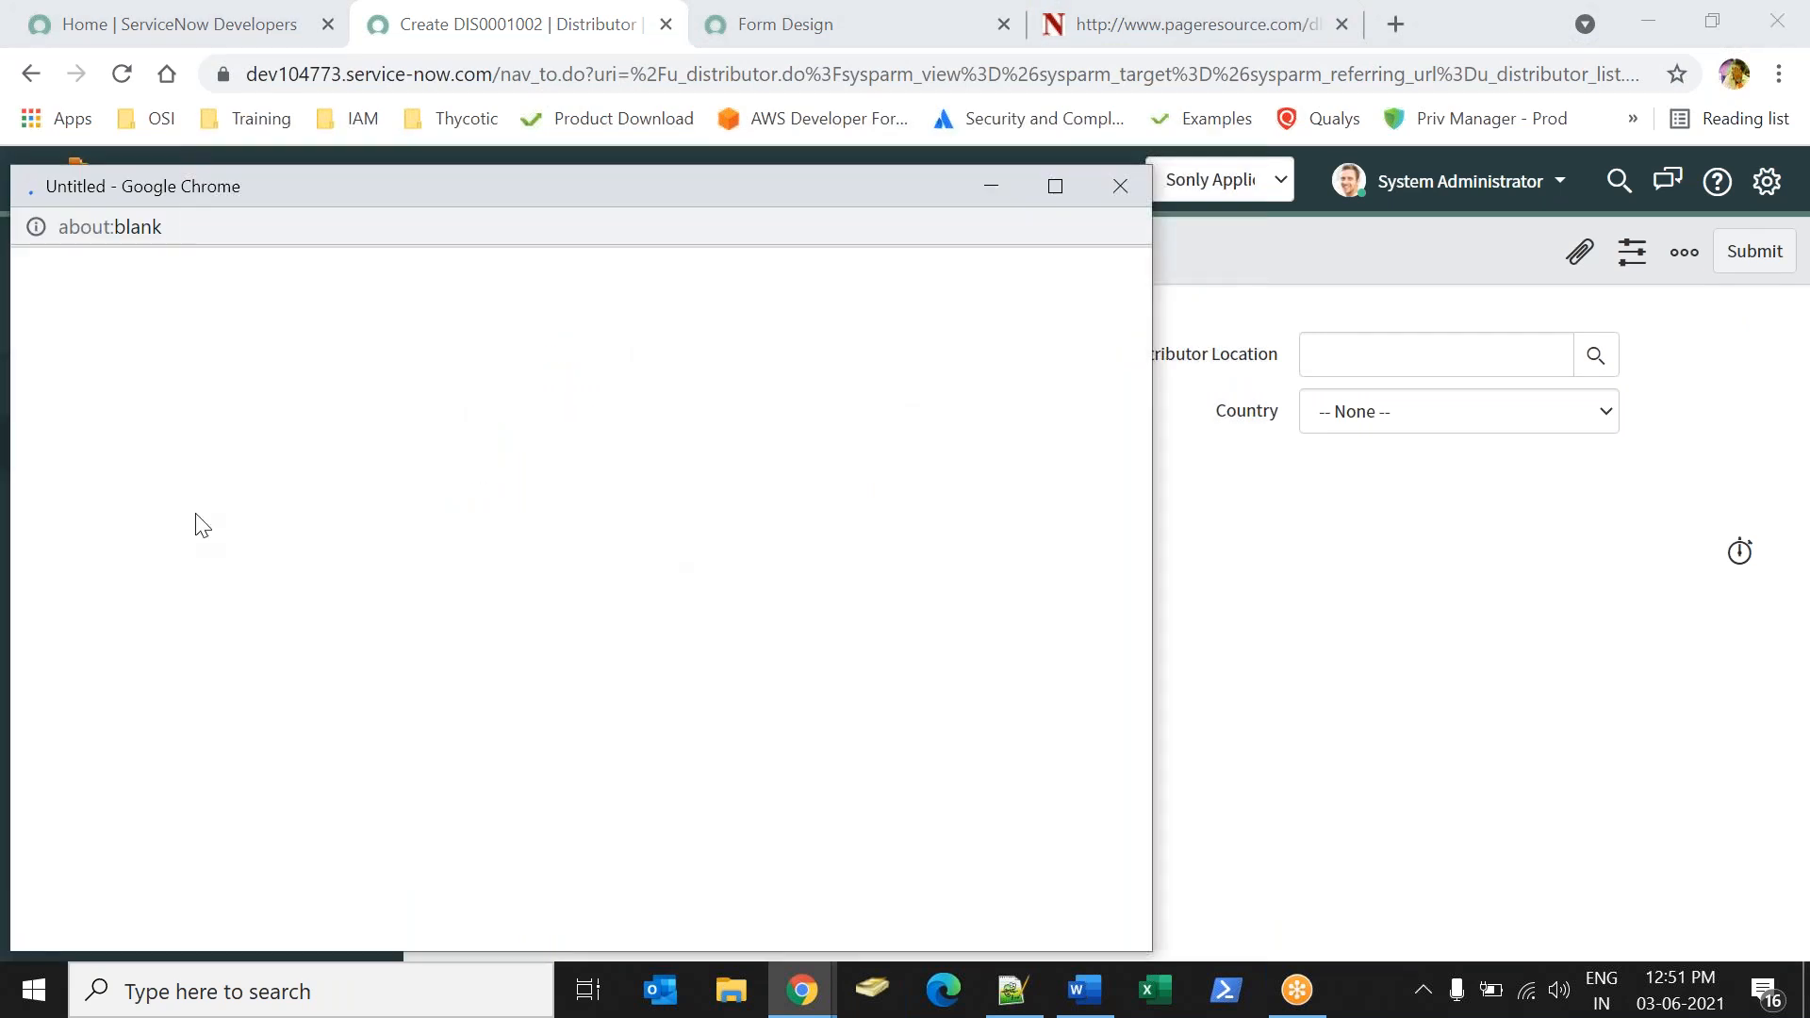
click(179, 870)
click(1442, 357)
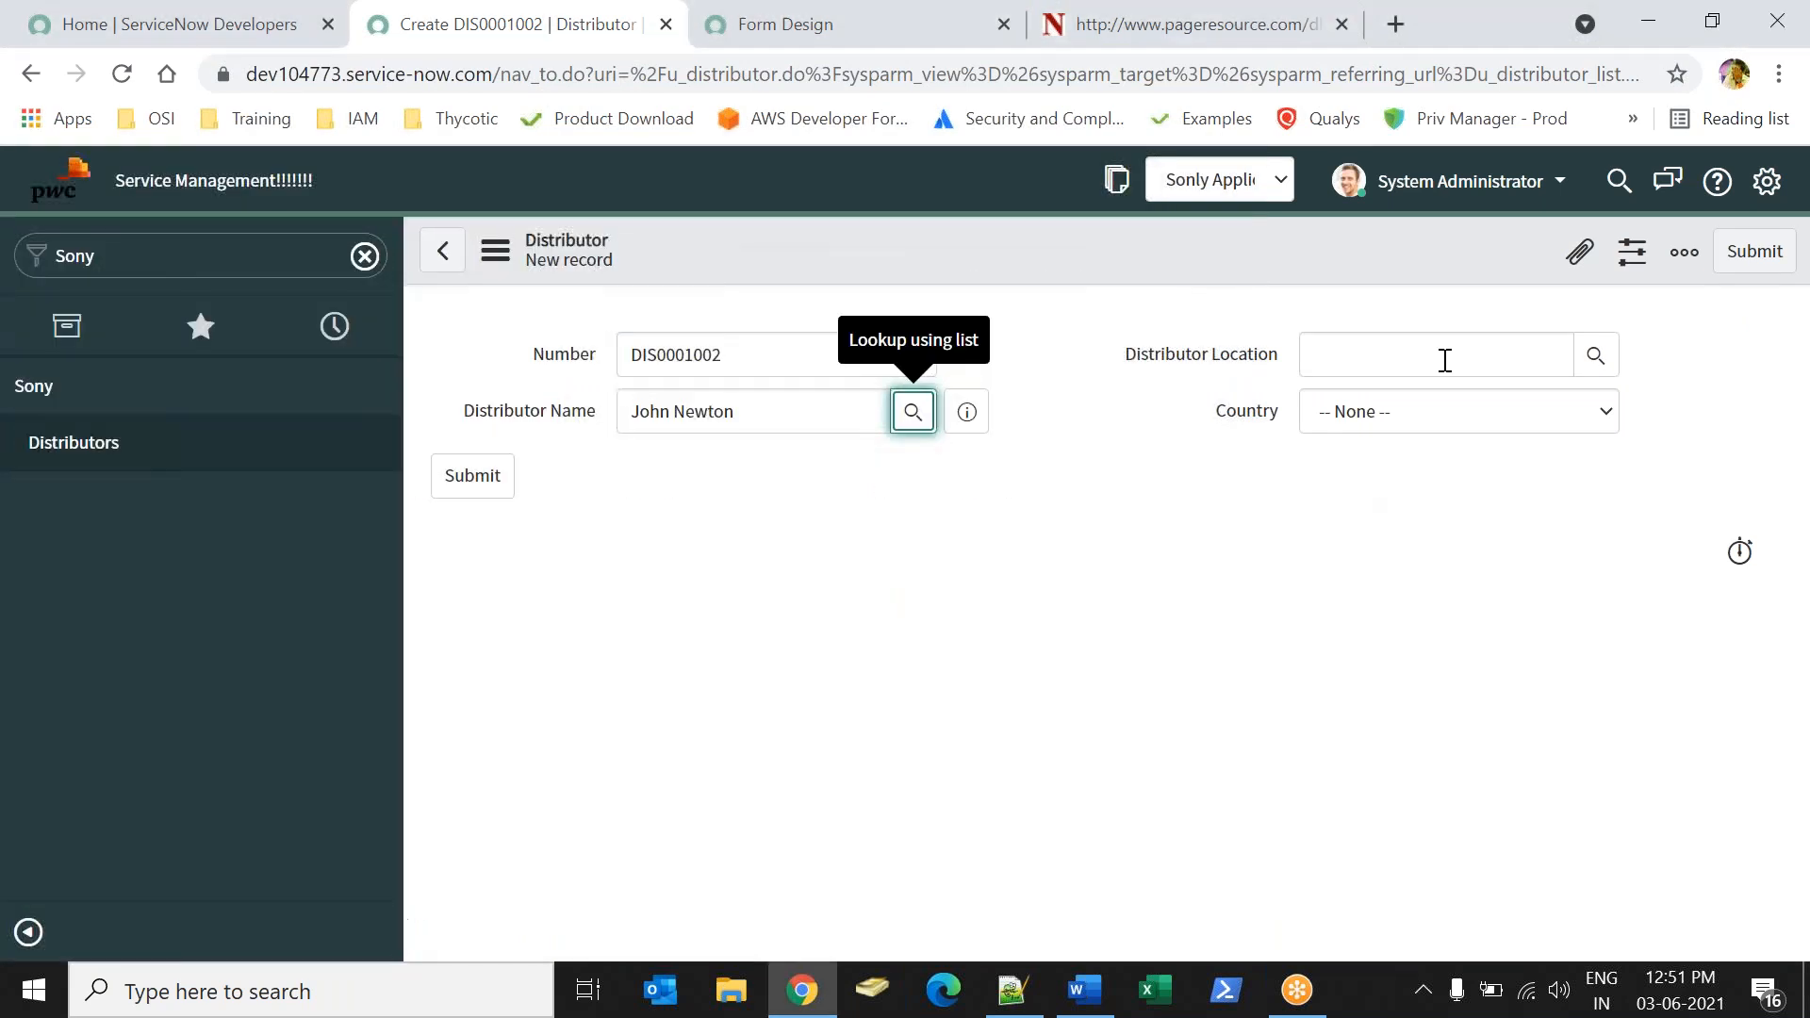
click(1596, 356)
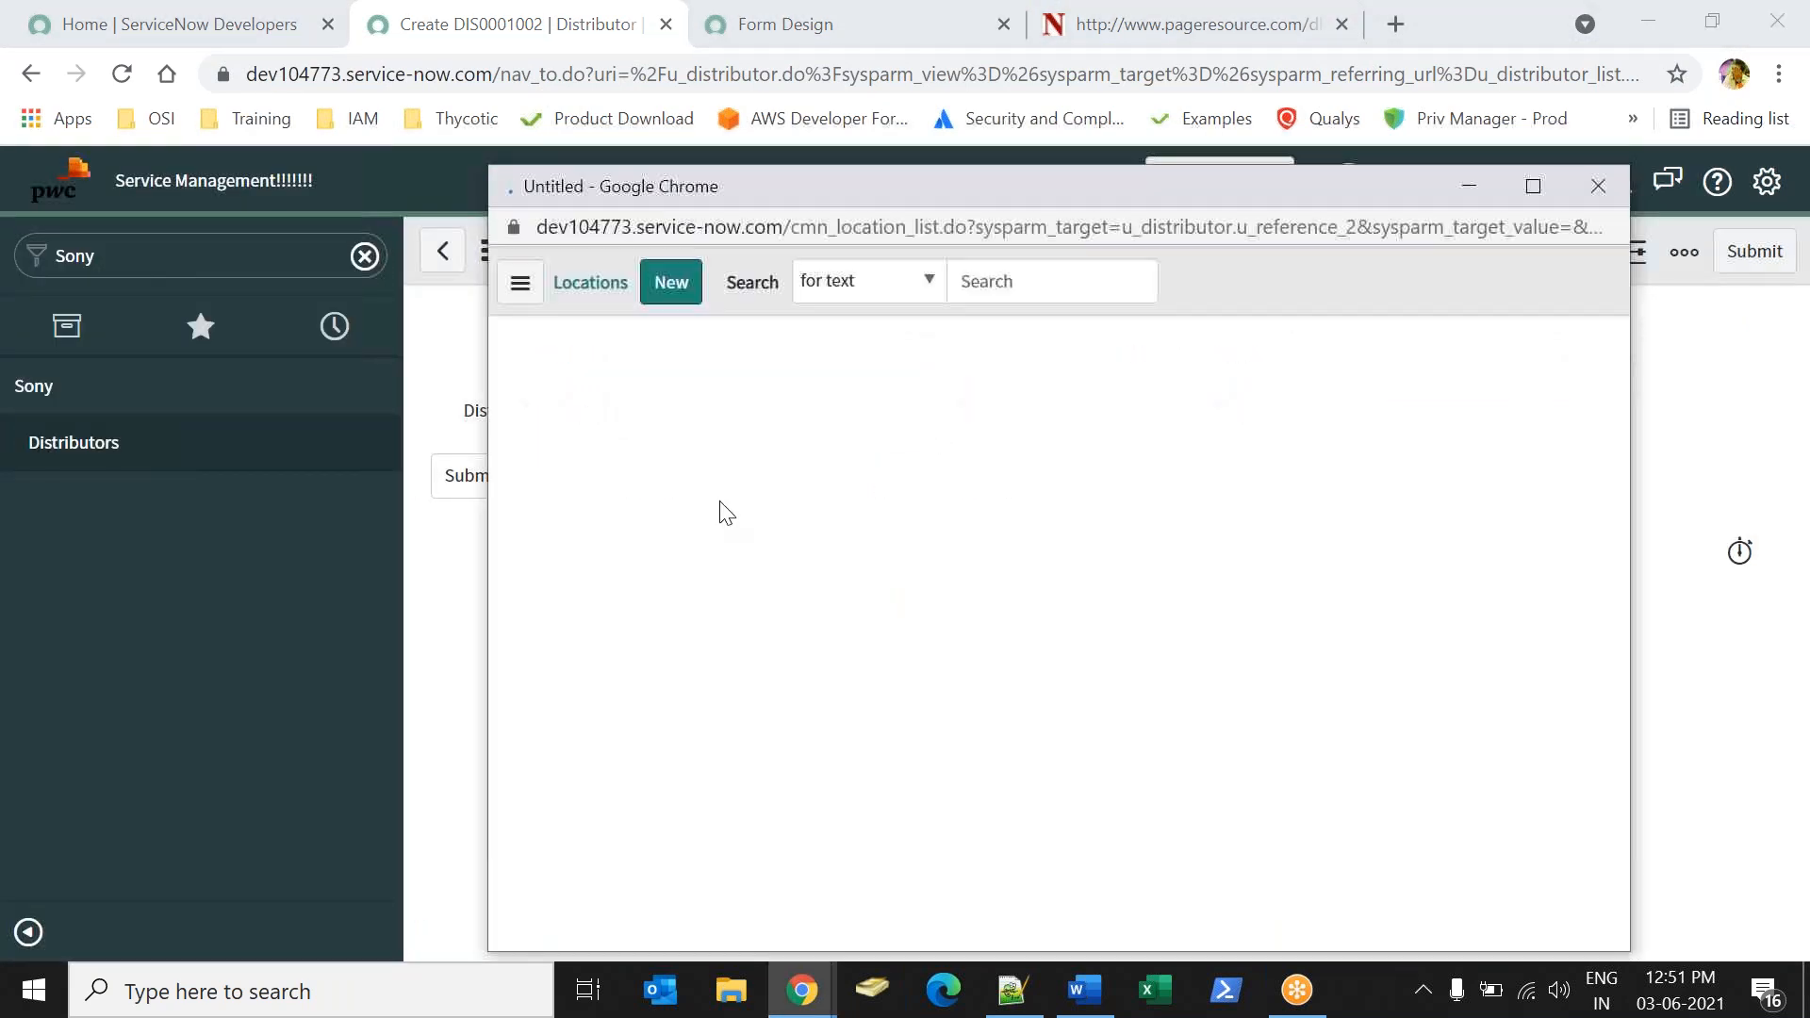
click(613, 559)
click(1378, 412)
click(1367, 494)
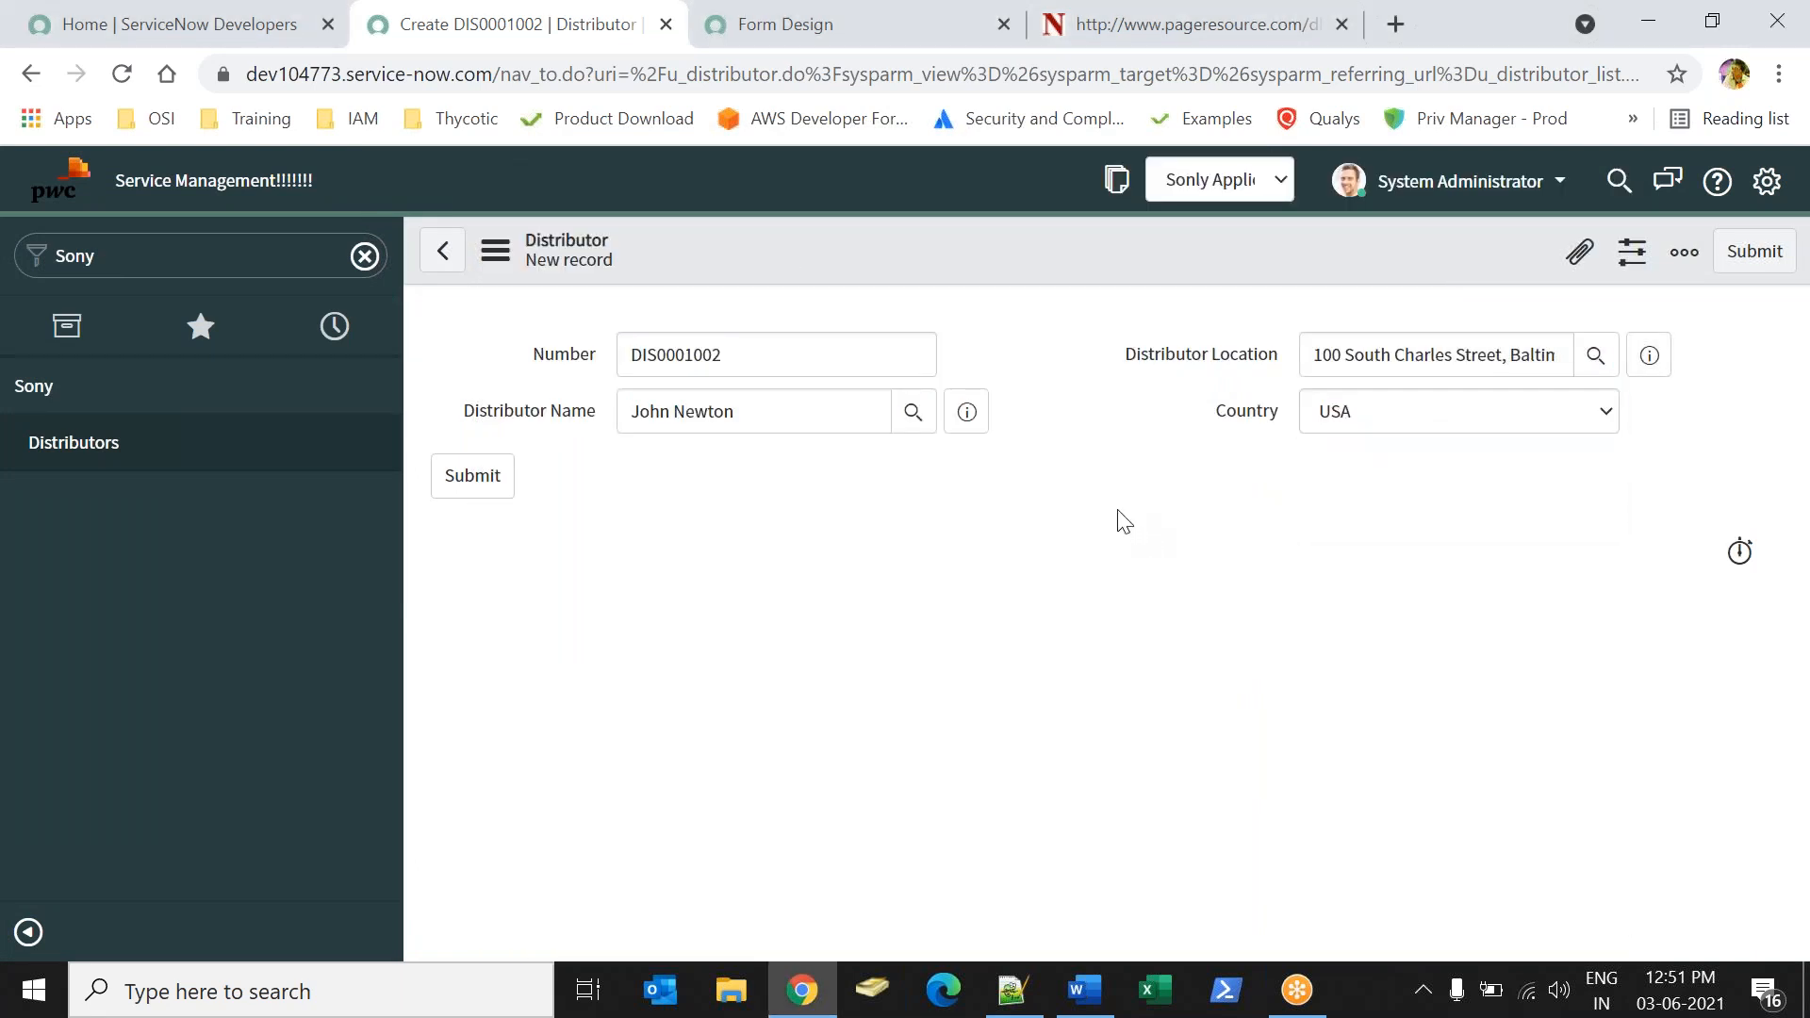
click(473, 475)
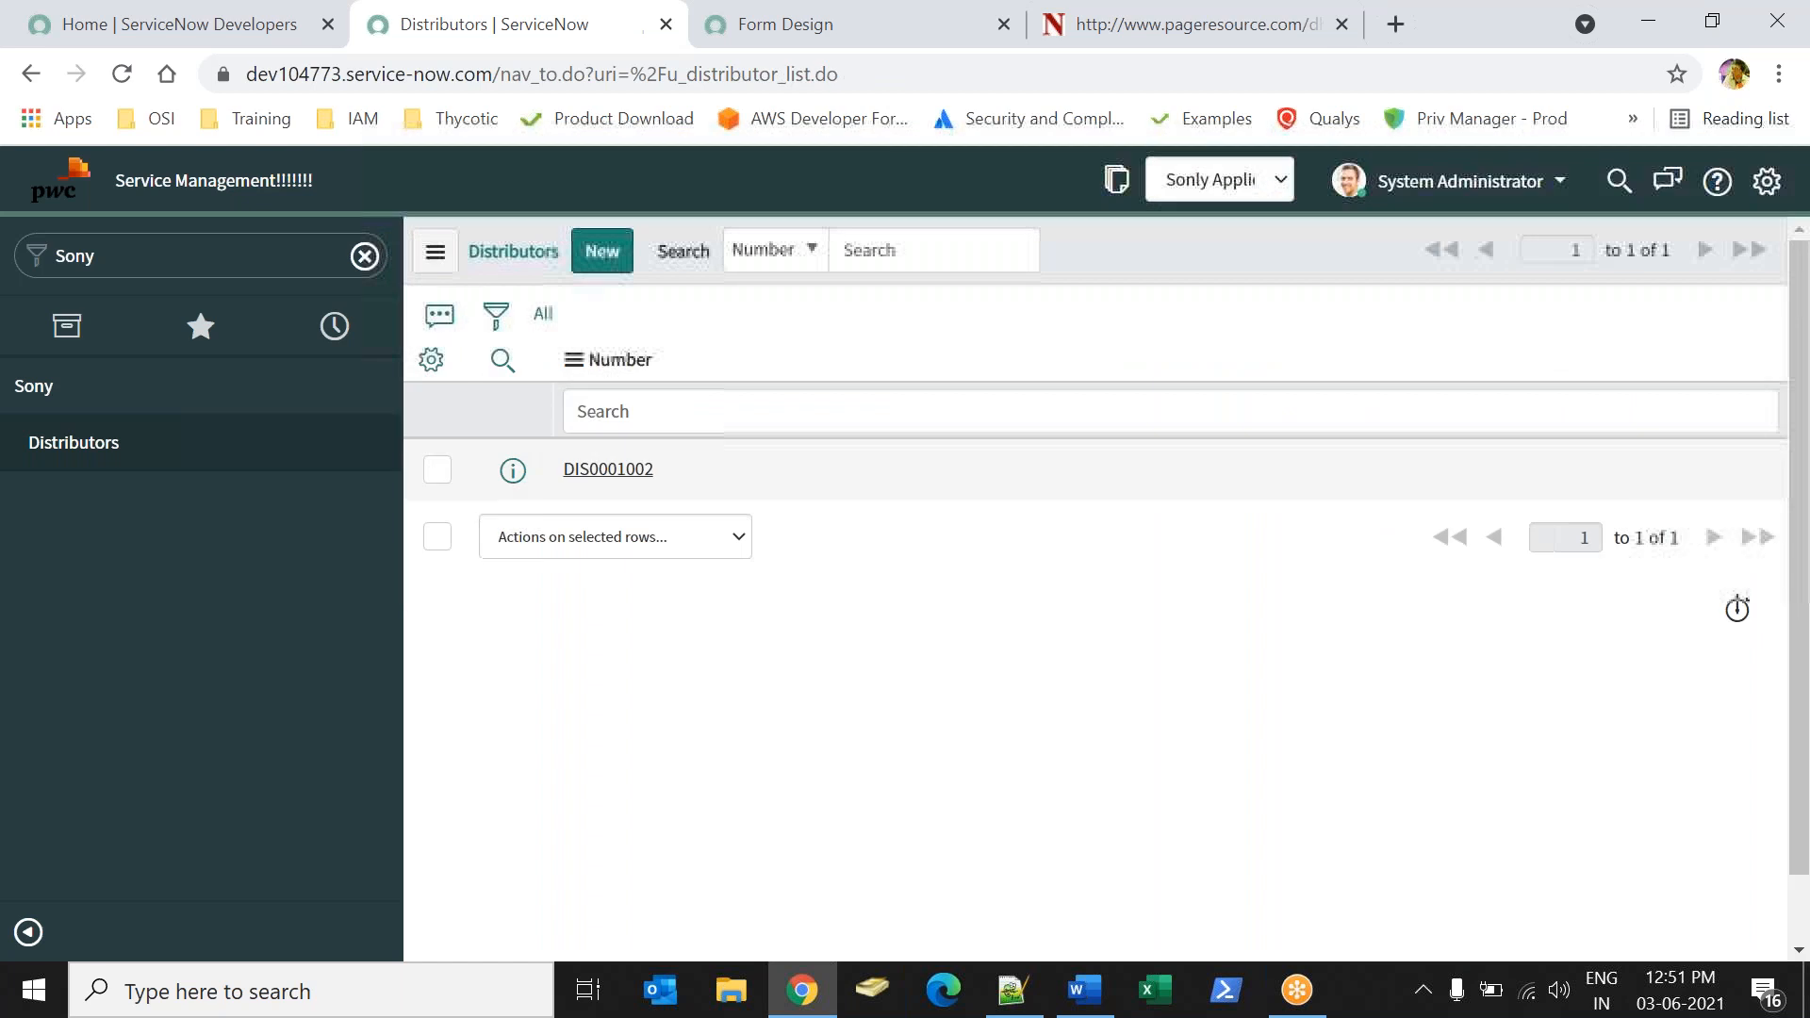
Clear the navigator filter and review the Sony application use case requirements in the Word document.
click(364, 256)
key(alt+Tab)
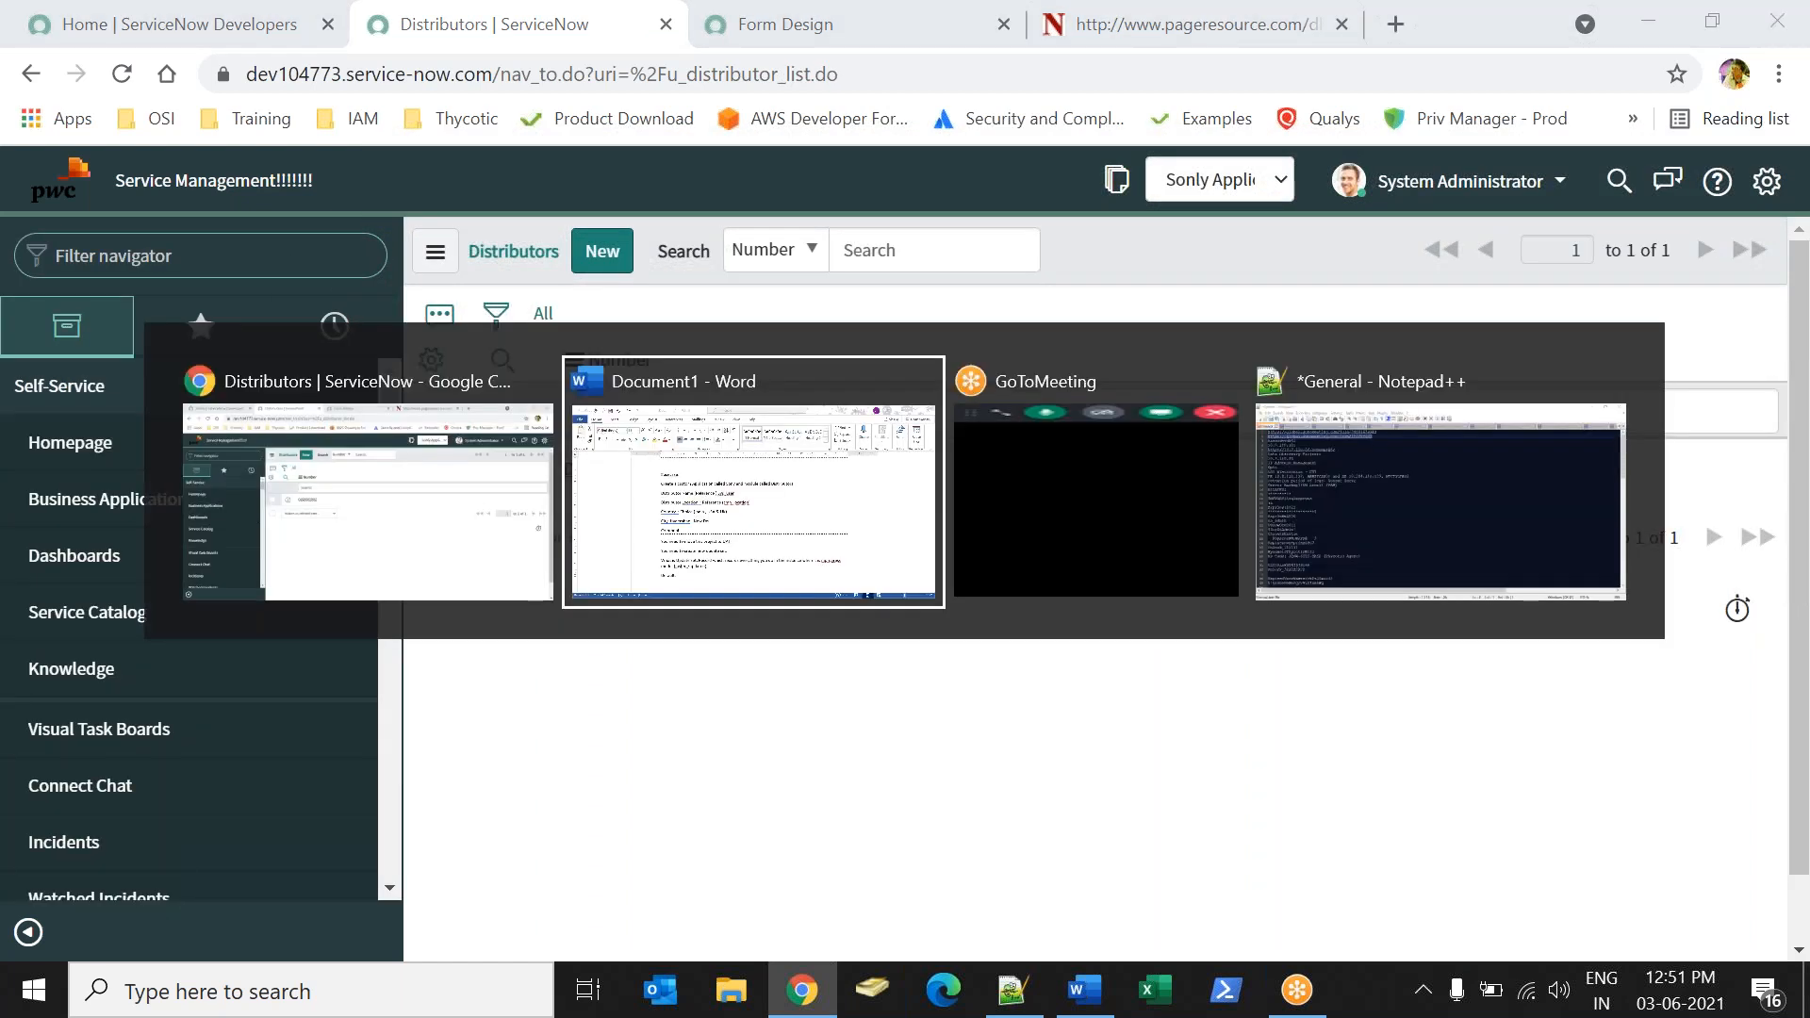
drag(455, 378, 556, 602)
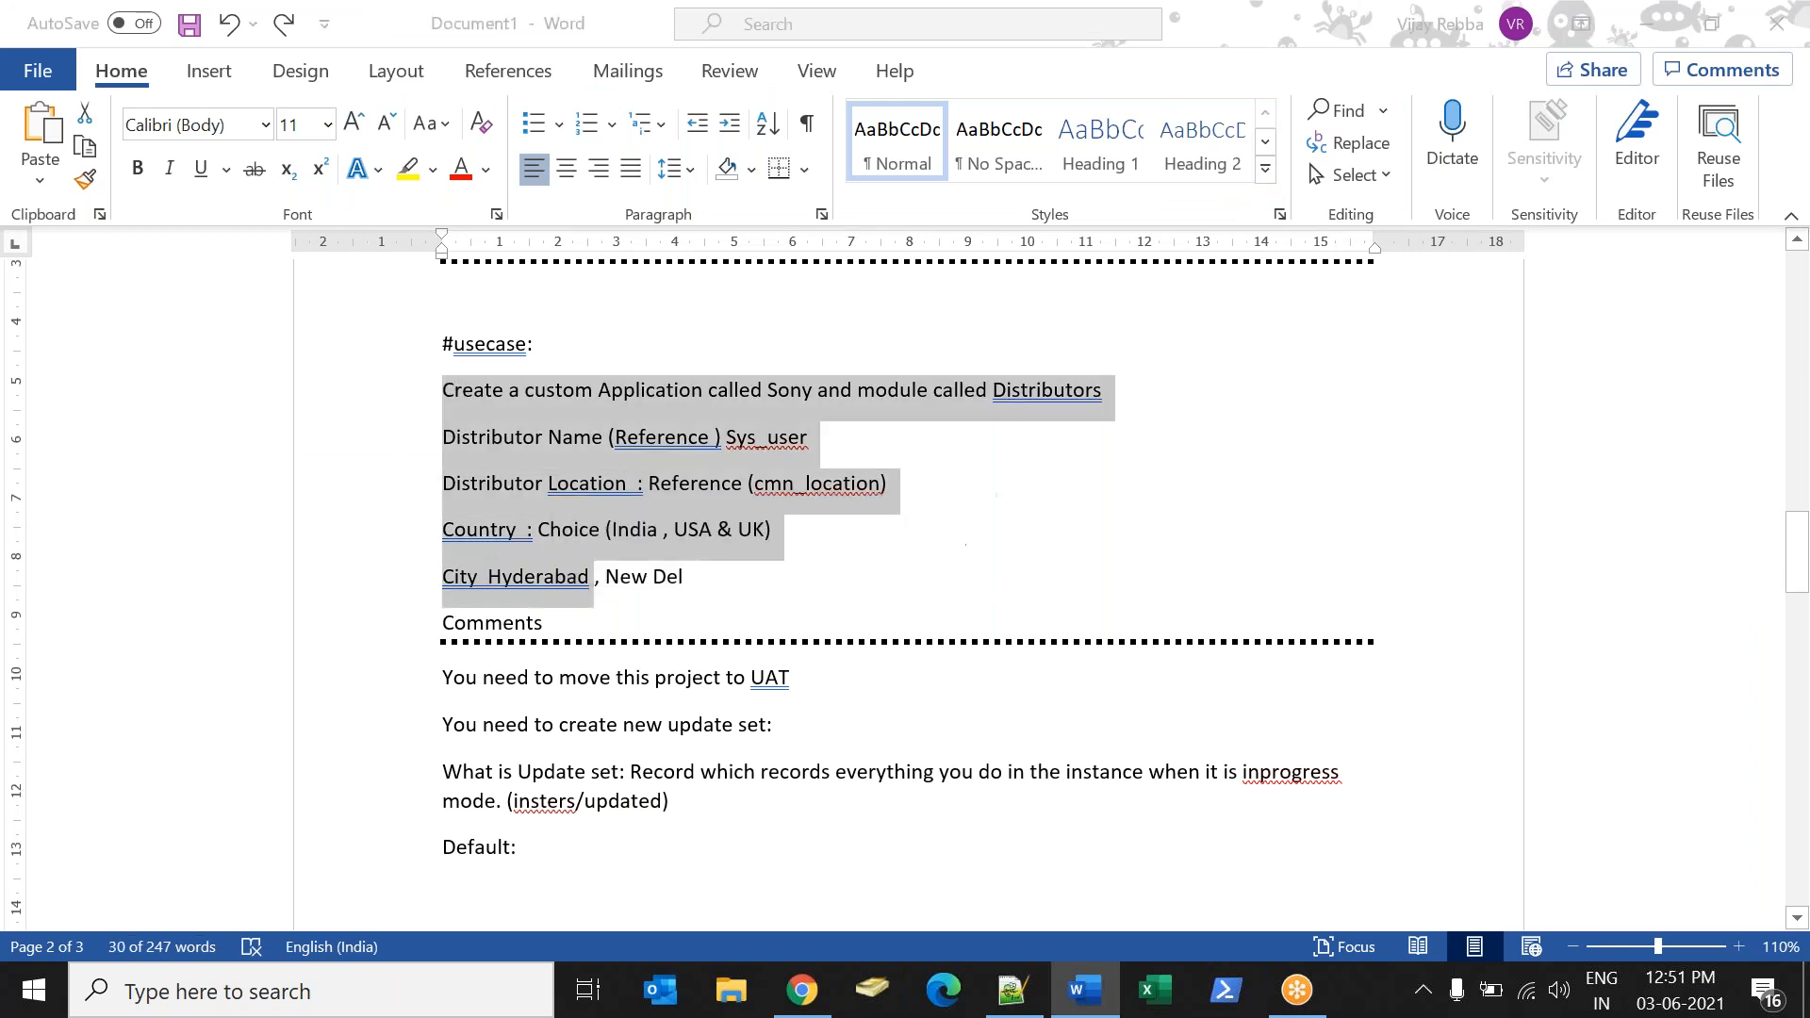
key(alt+Tab)
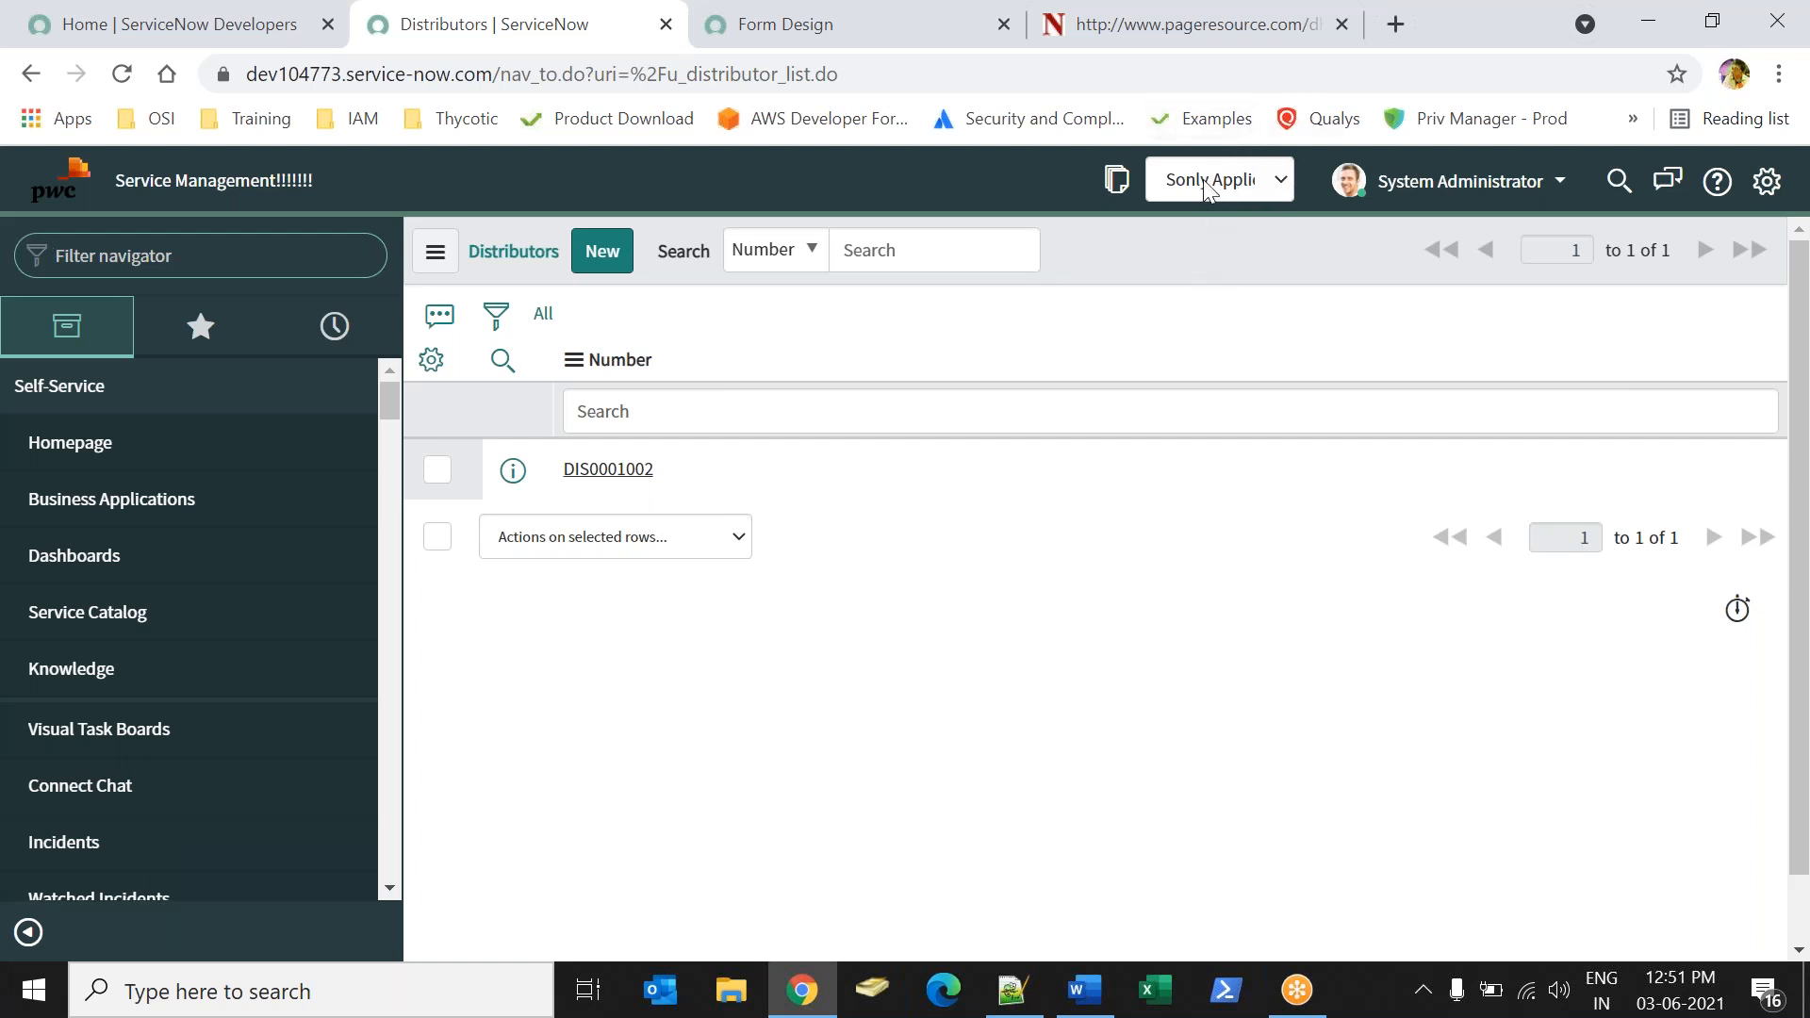
Find Local Update Sets in the navigator and open the Sonly Application update set.
click(253, 257)
text(loca l)
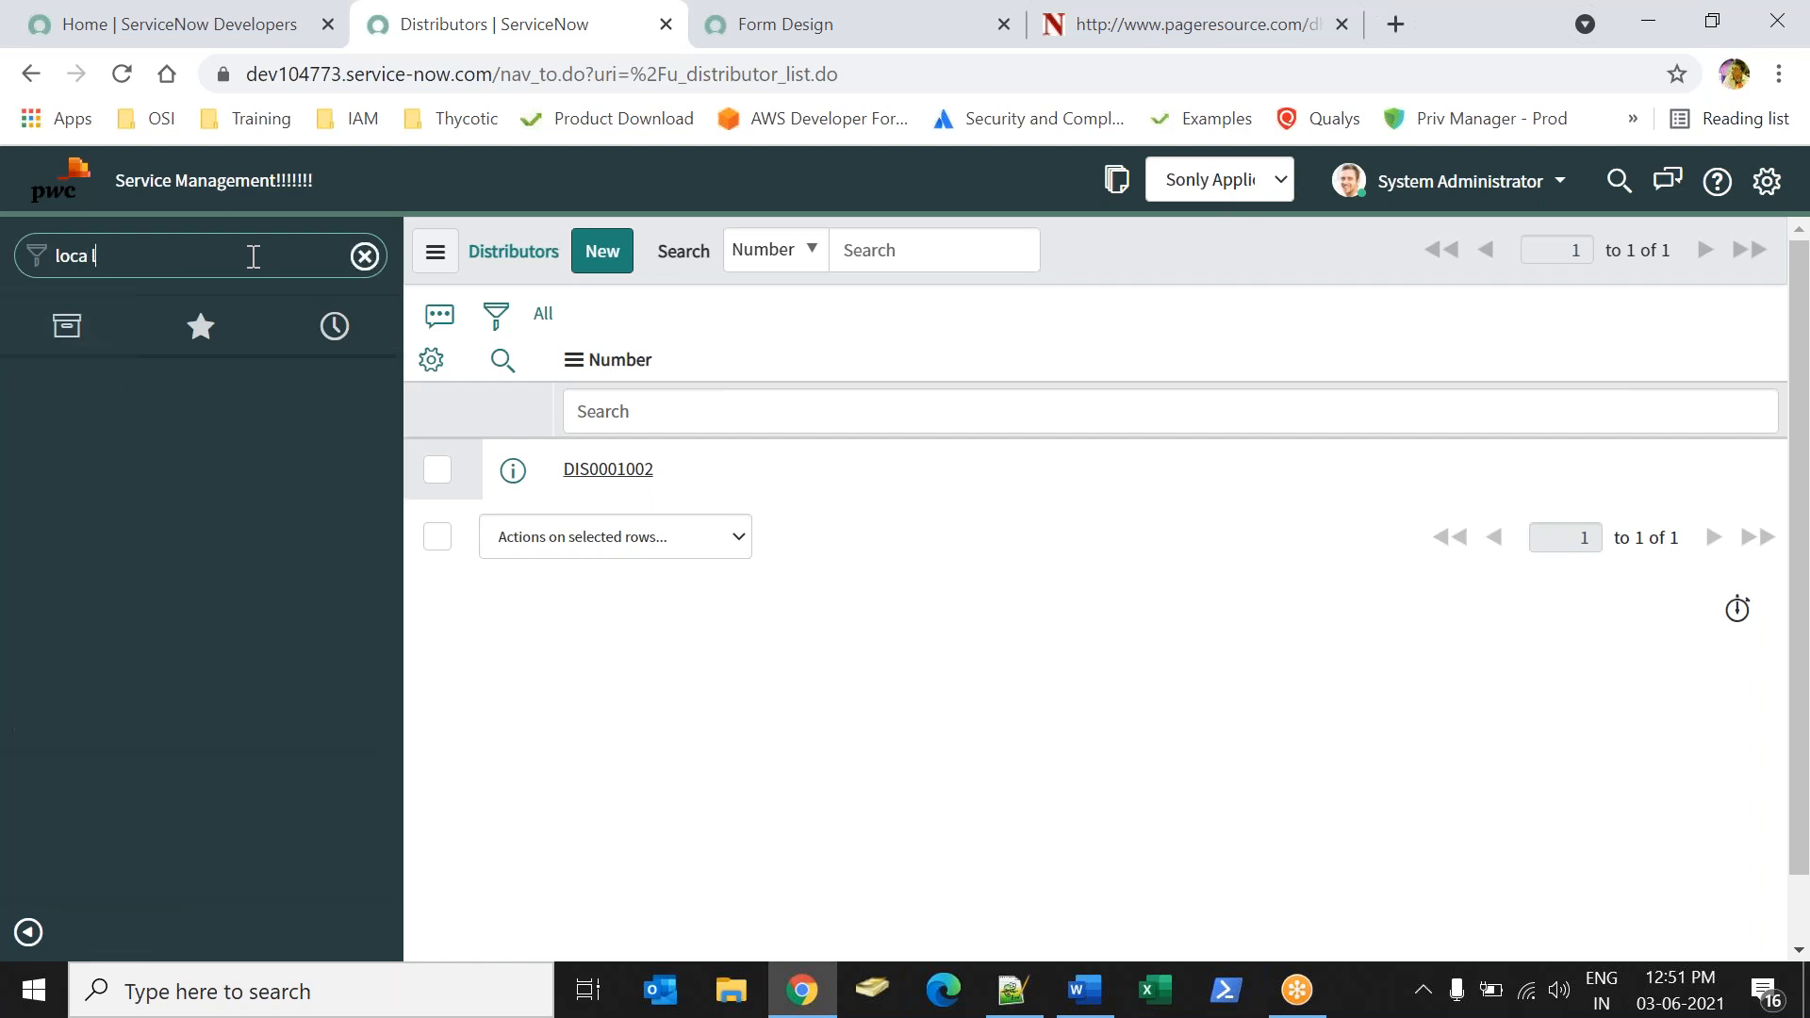
text(l u)
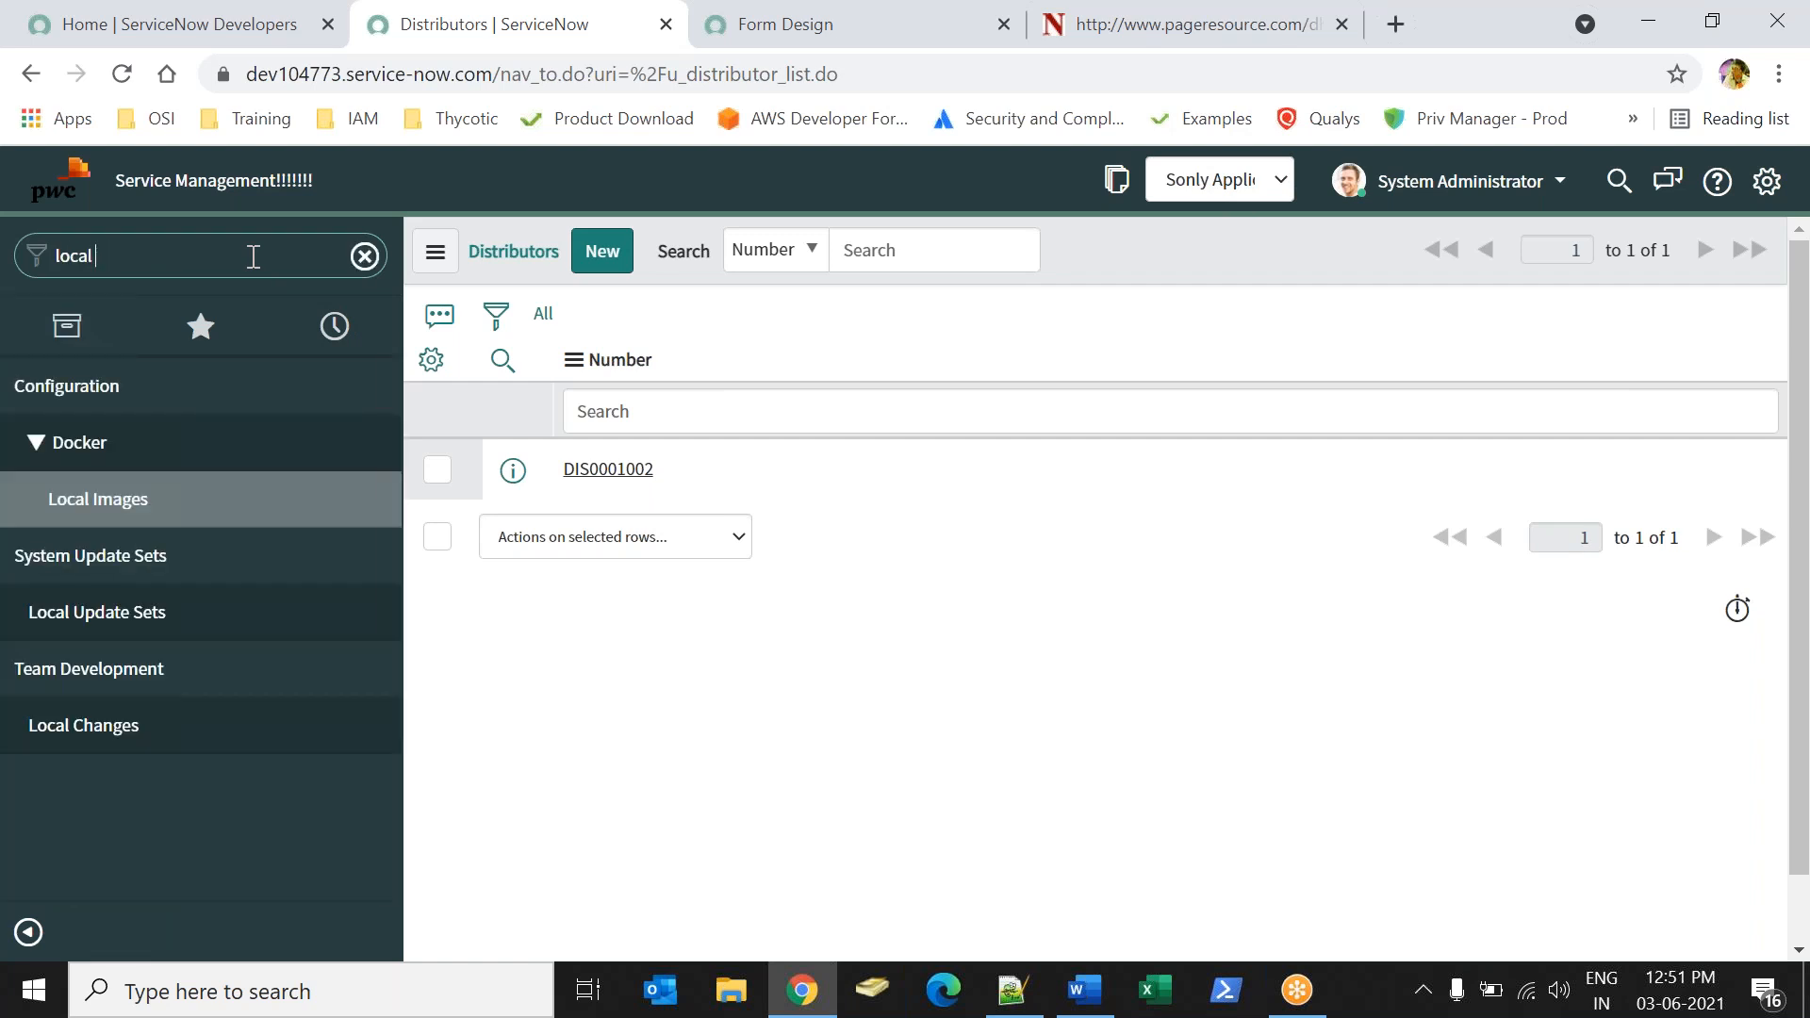
click(112, 462)
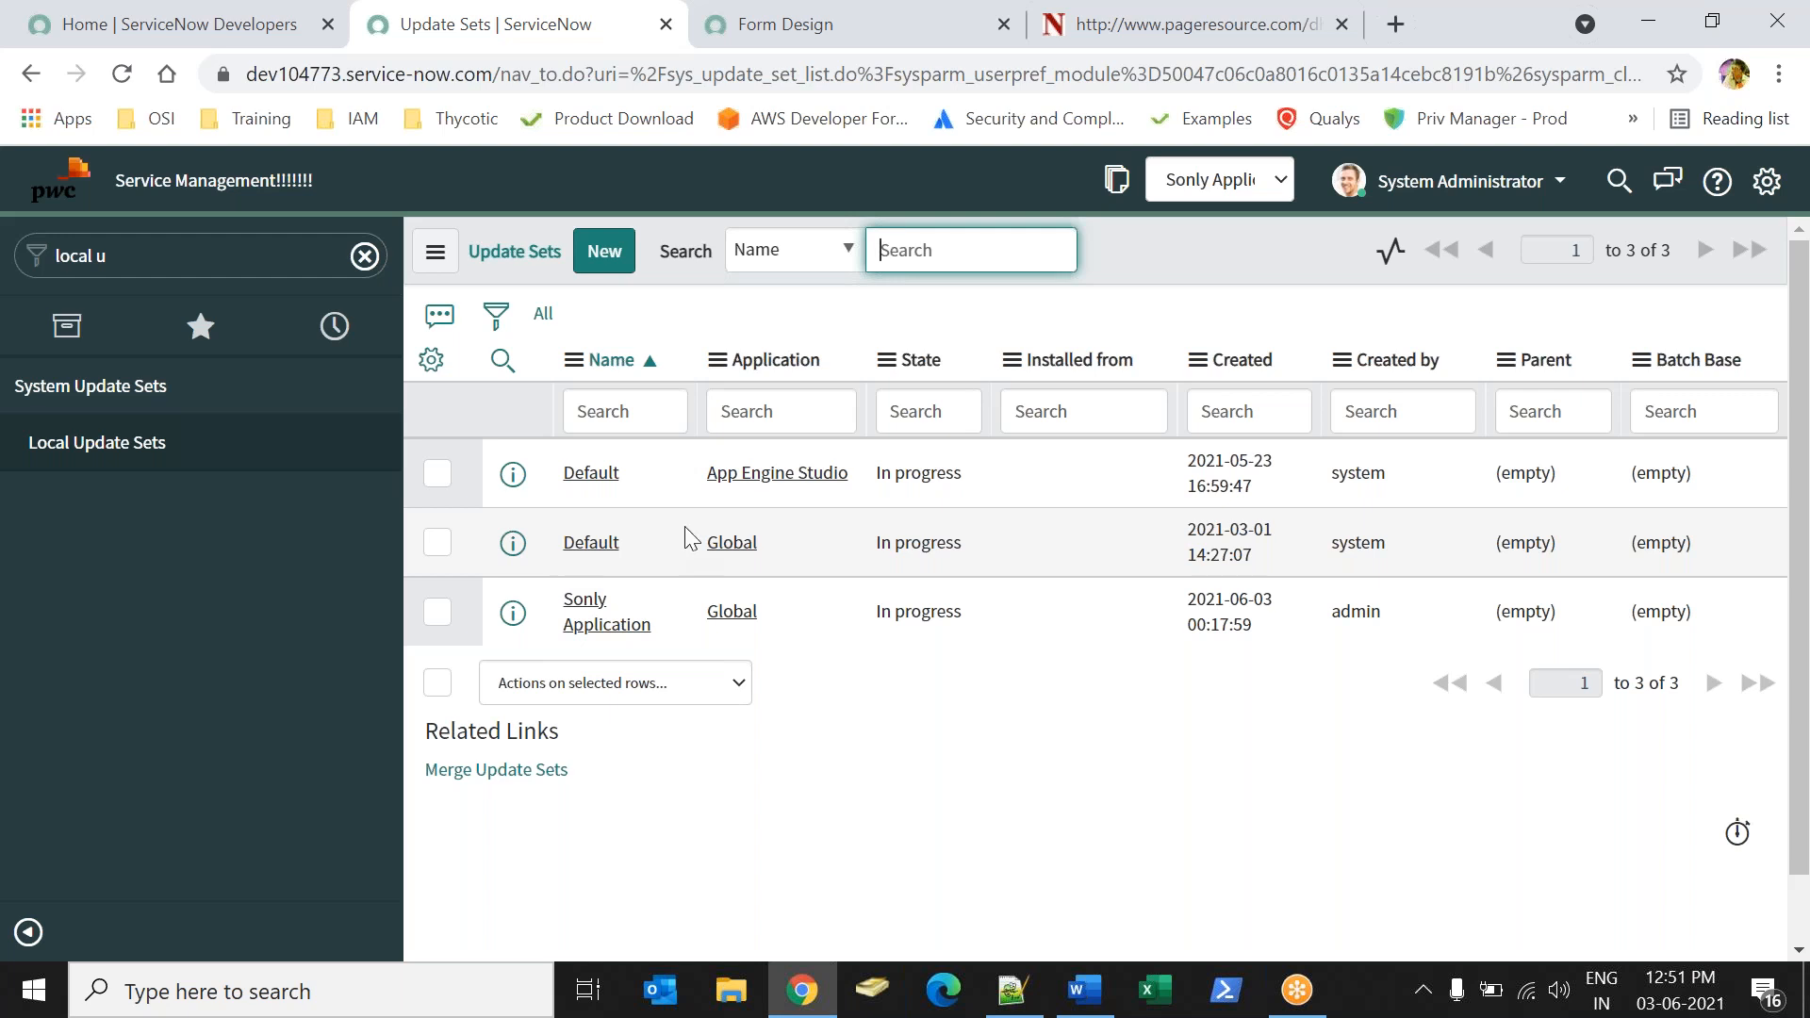
click(578, 611)
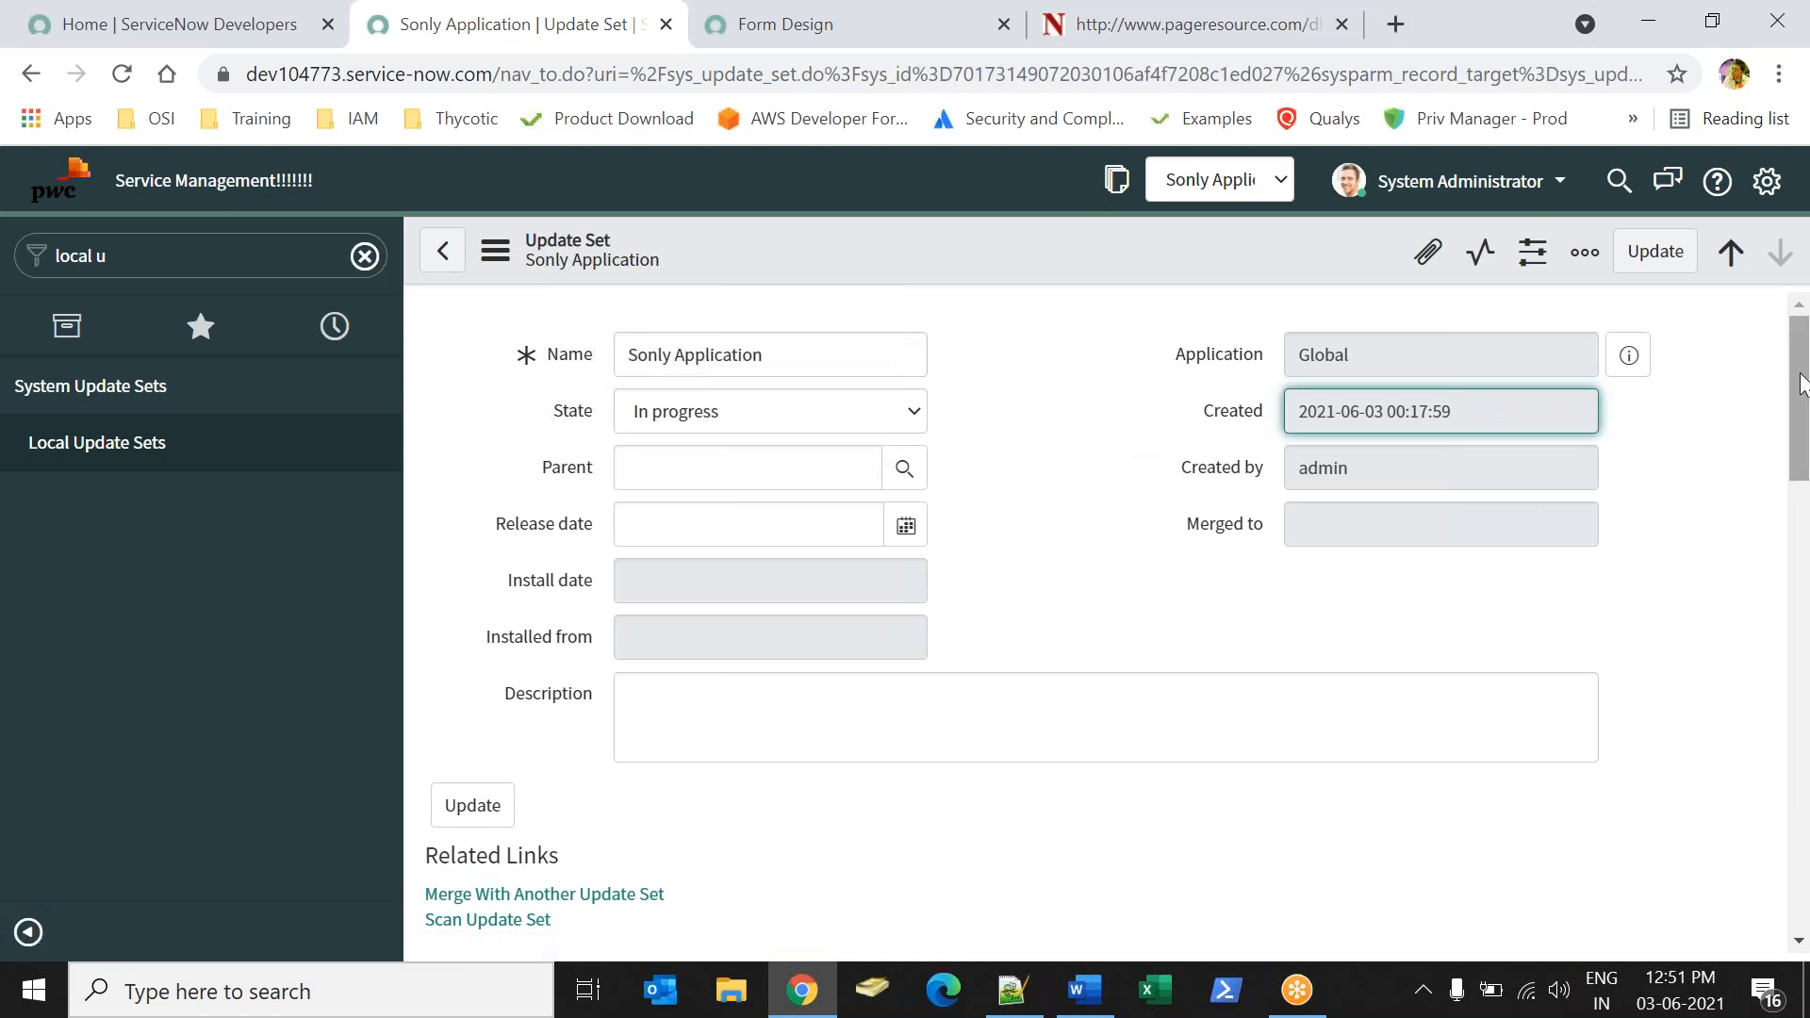
Examine the customer updates captured in the Sonly Application update set, including the menu, module, dictionary and field label entries.
drag(1801, 382, 1808, 596)
drag(958, 373, 991, 411)
click(1045, 577)
drag(1097, 687, 1006, 716)
drag(1132, 821, 1083, 813)
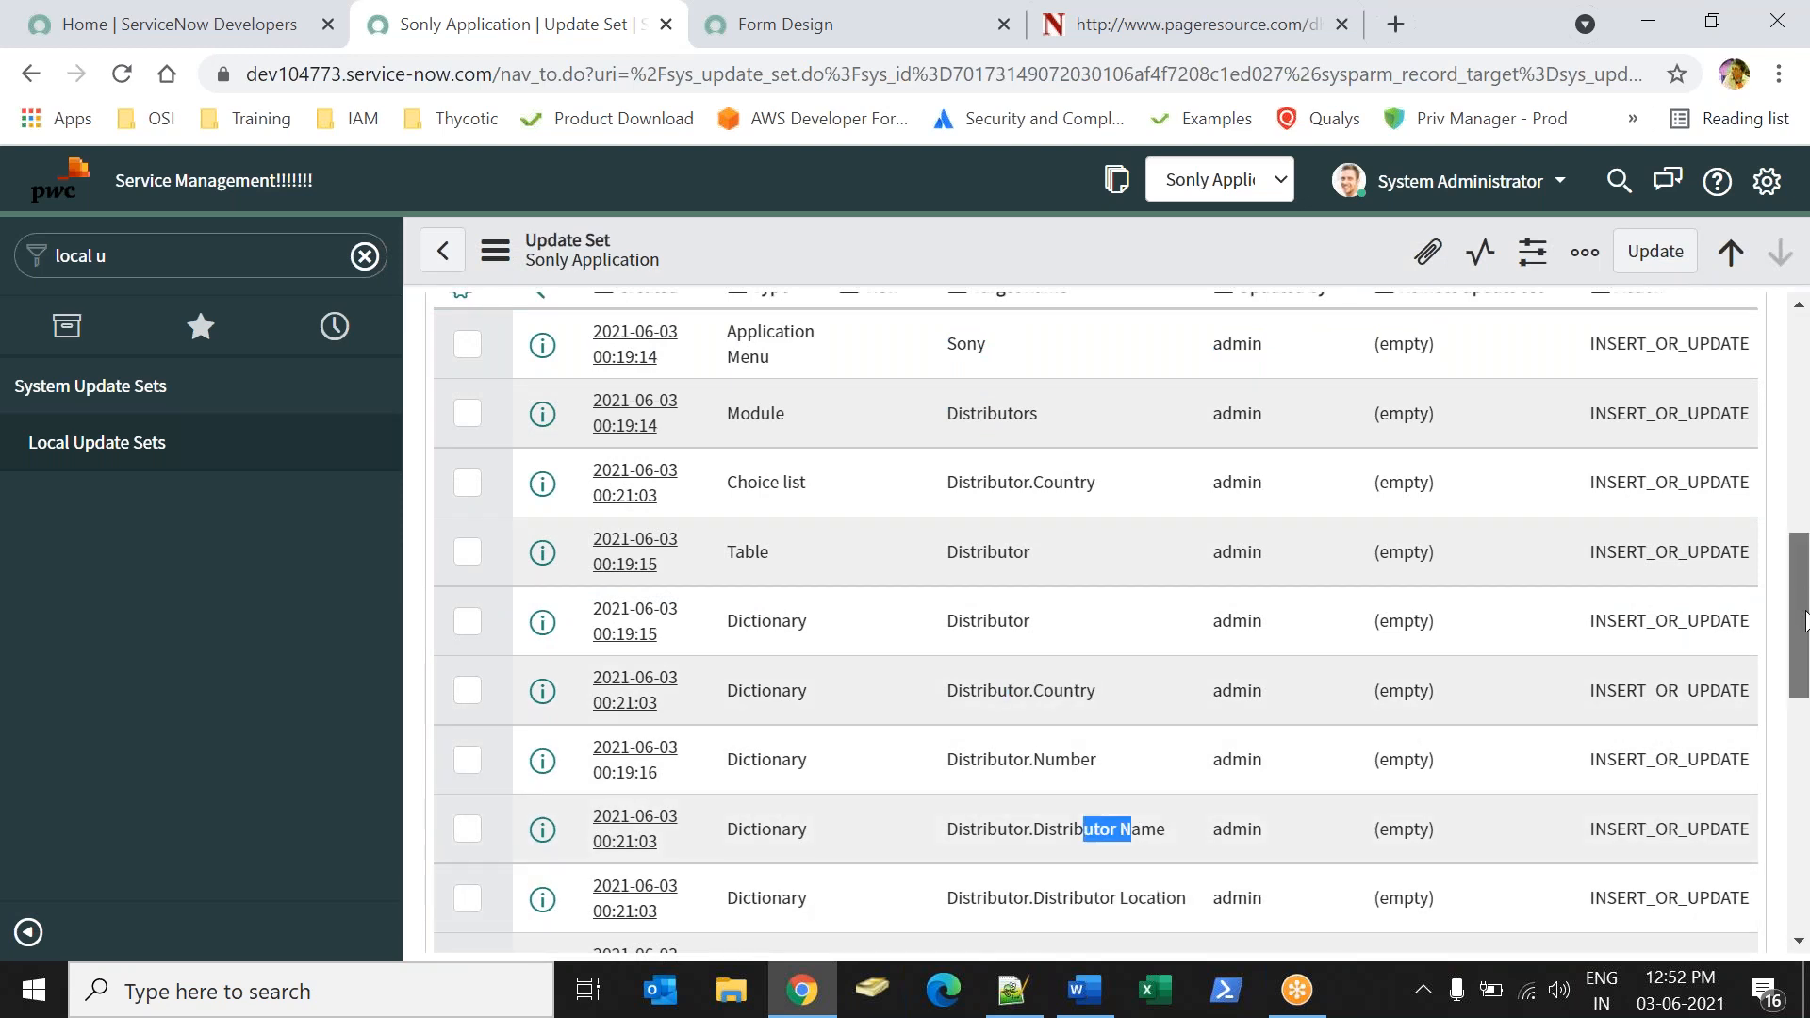
scroll(1806, 599, down, 6)
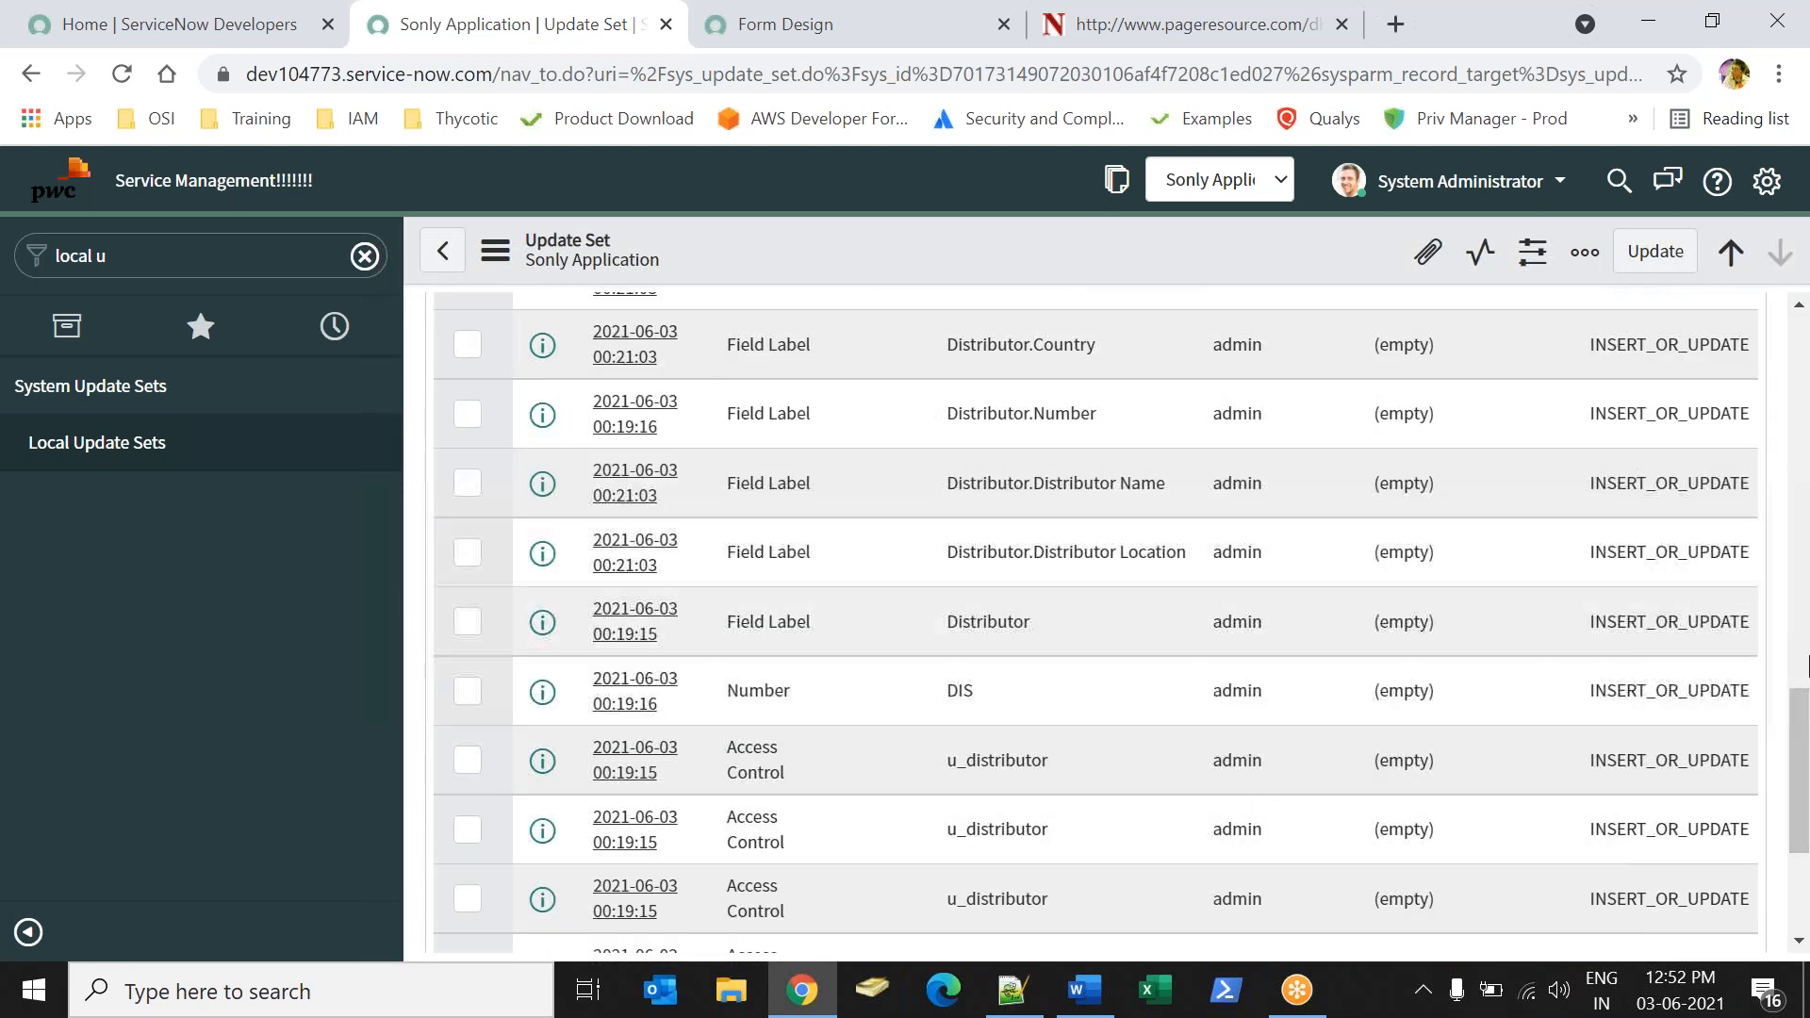
drag(1799, 729, 1797, 357)
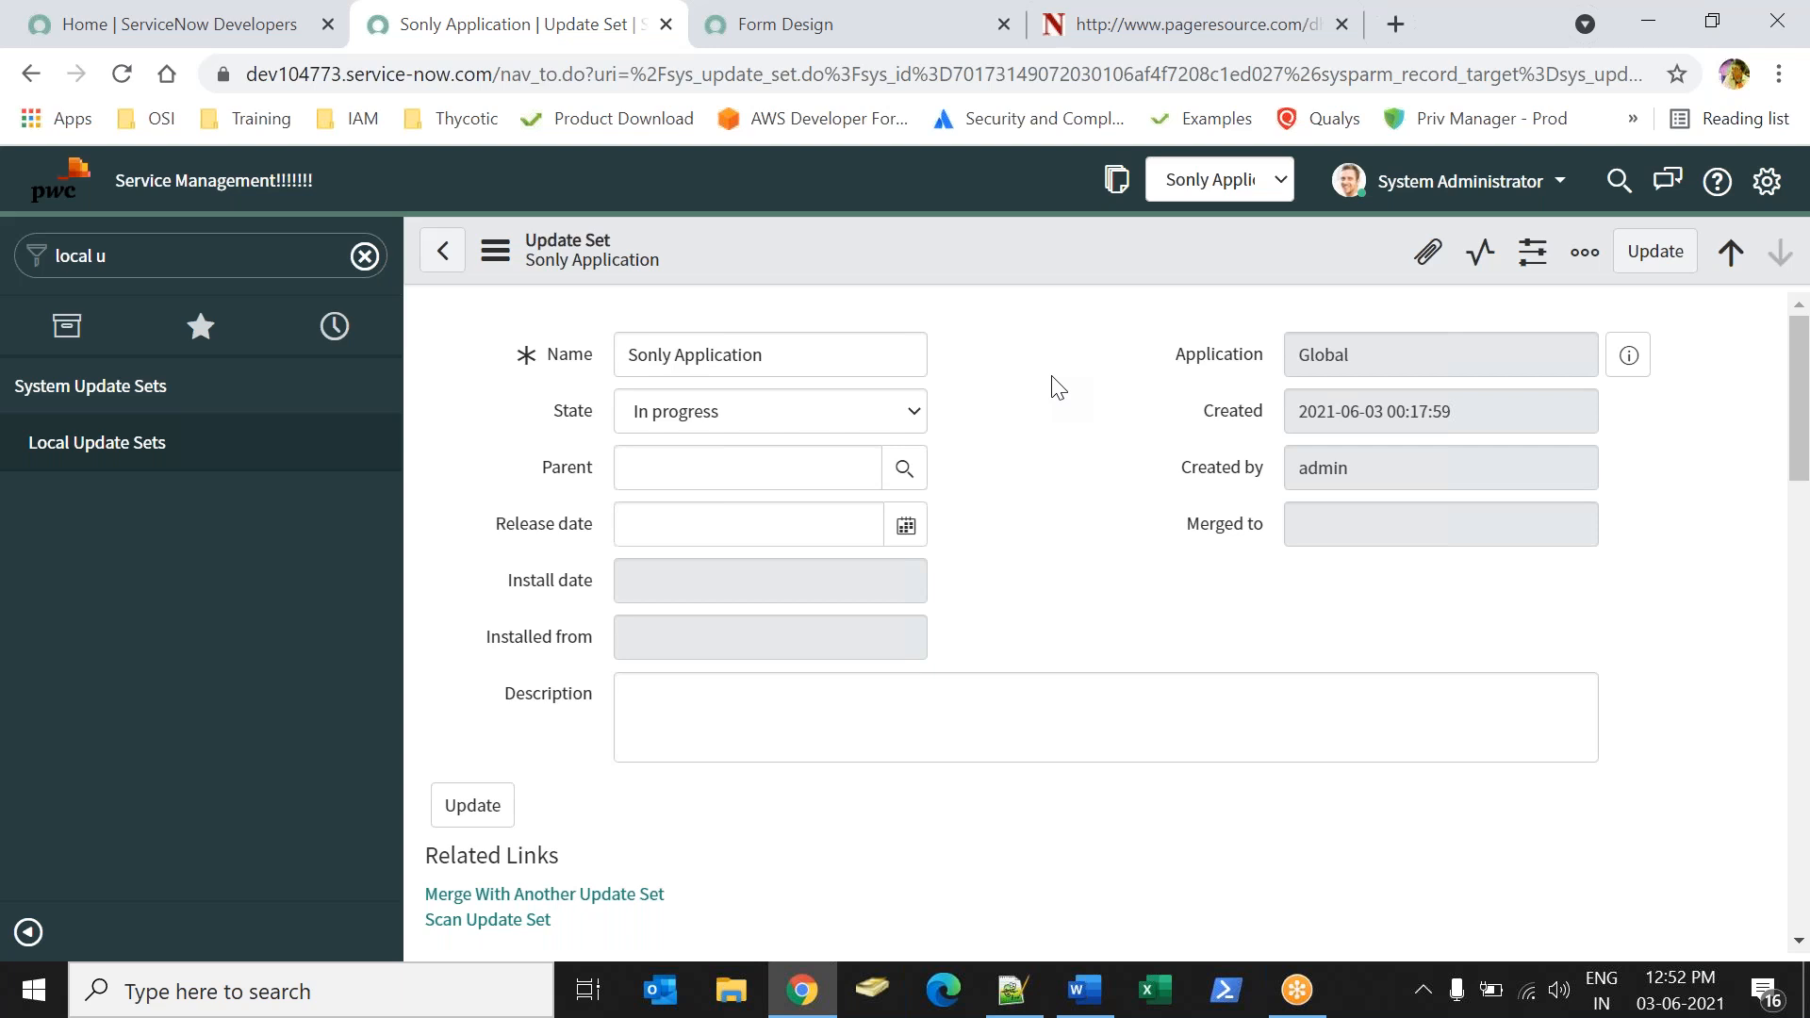
Set the Sonly Application update set's State to Complete and save the record.
click(718, 409)
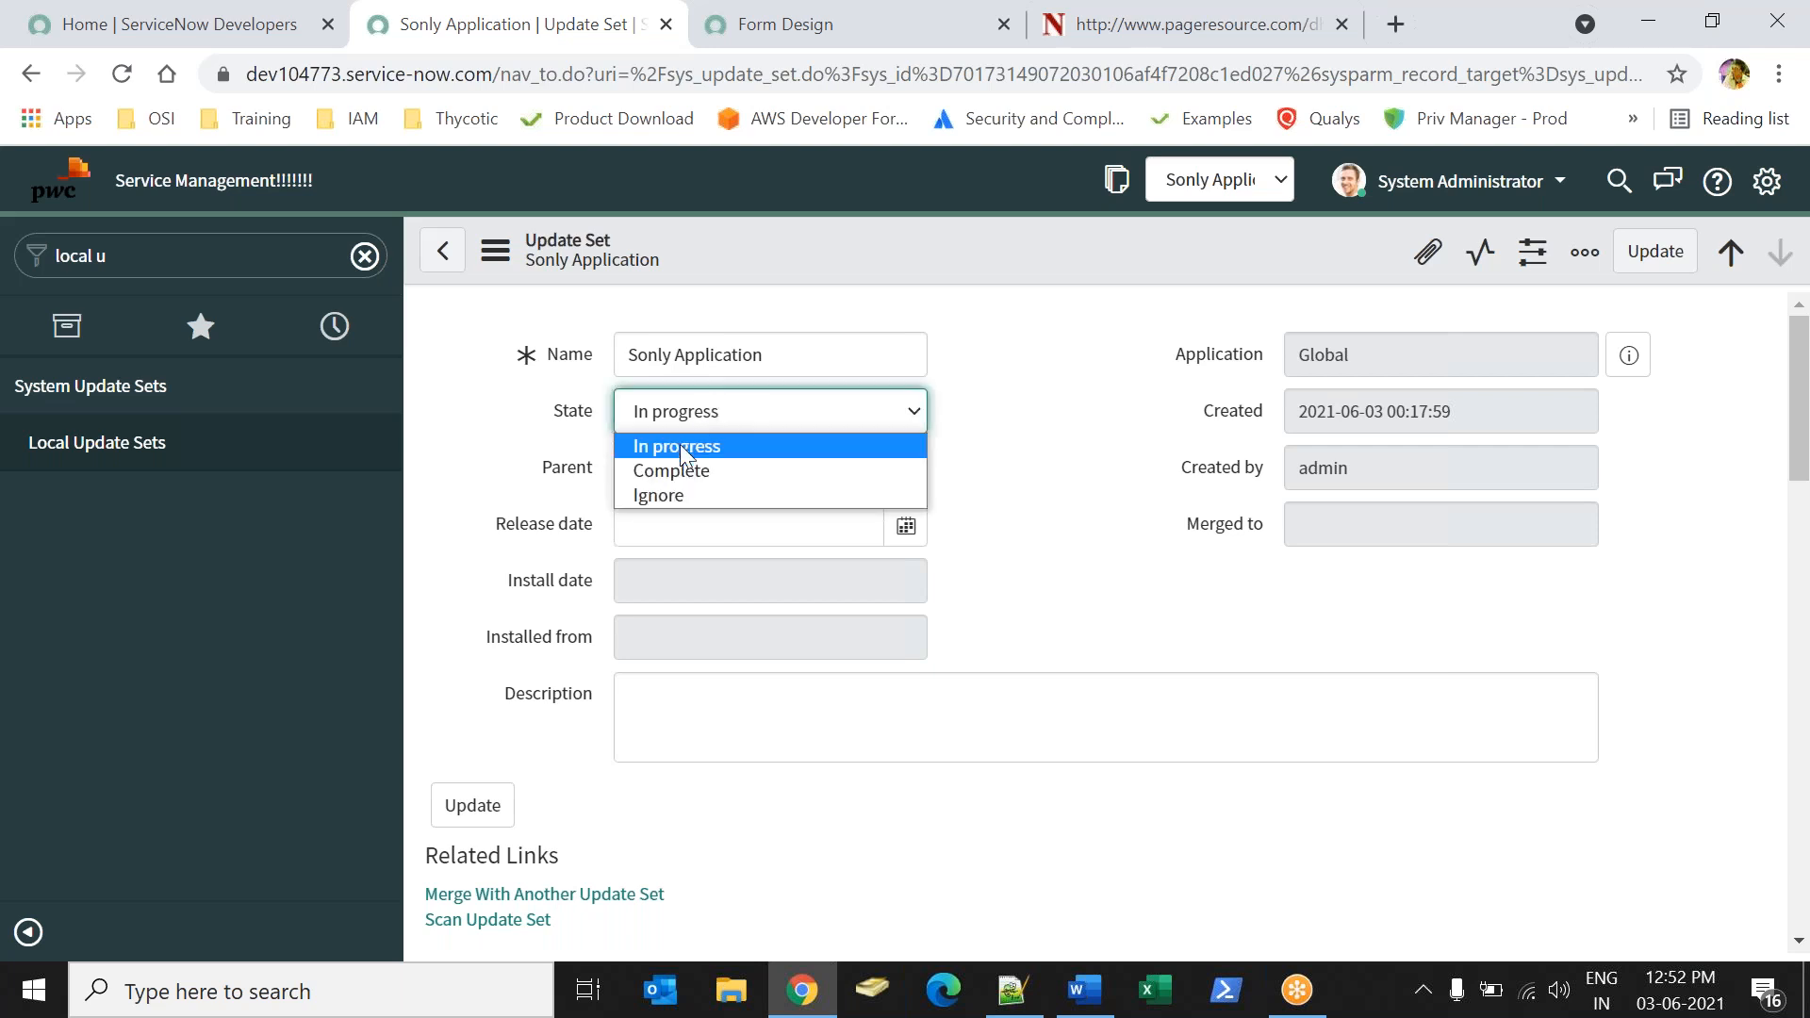
click(663, 471)
click(1053, 490)
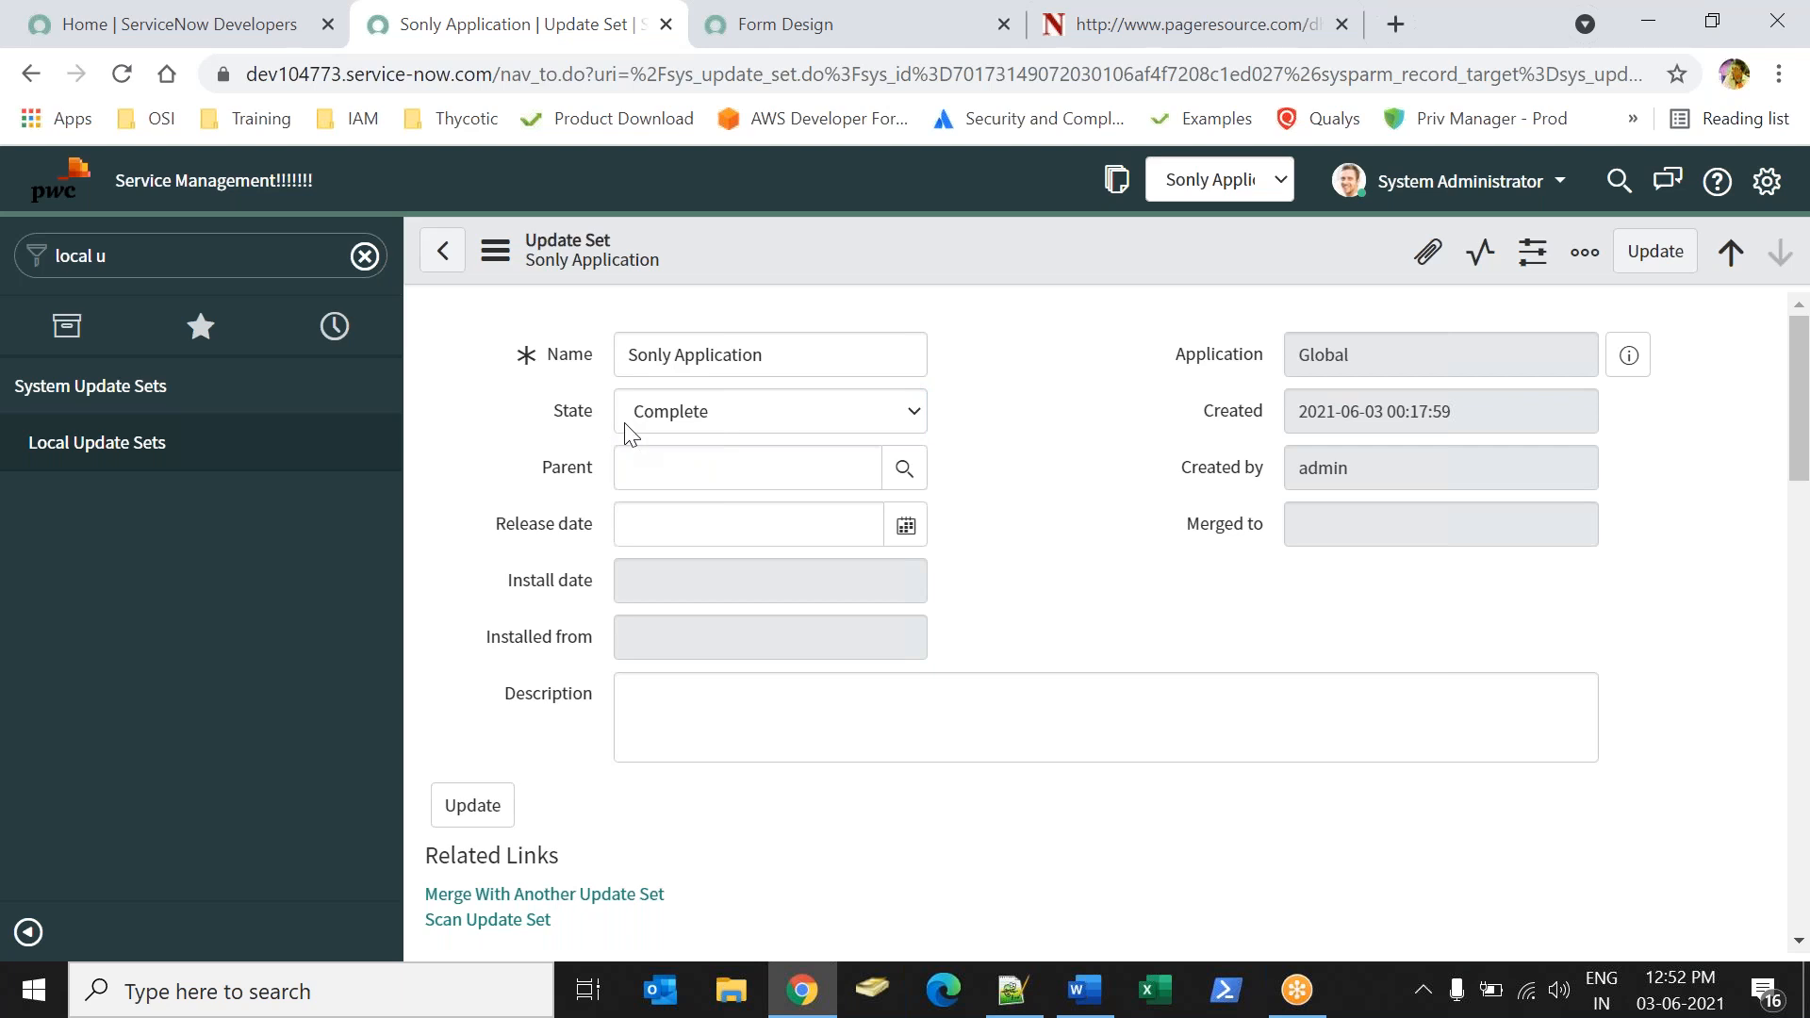
right_click(841, 268)
click(868, 281)
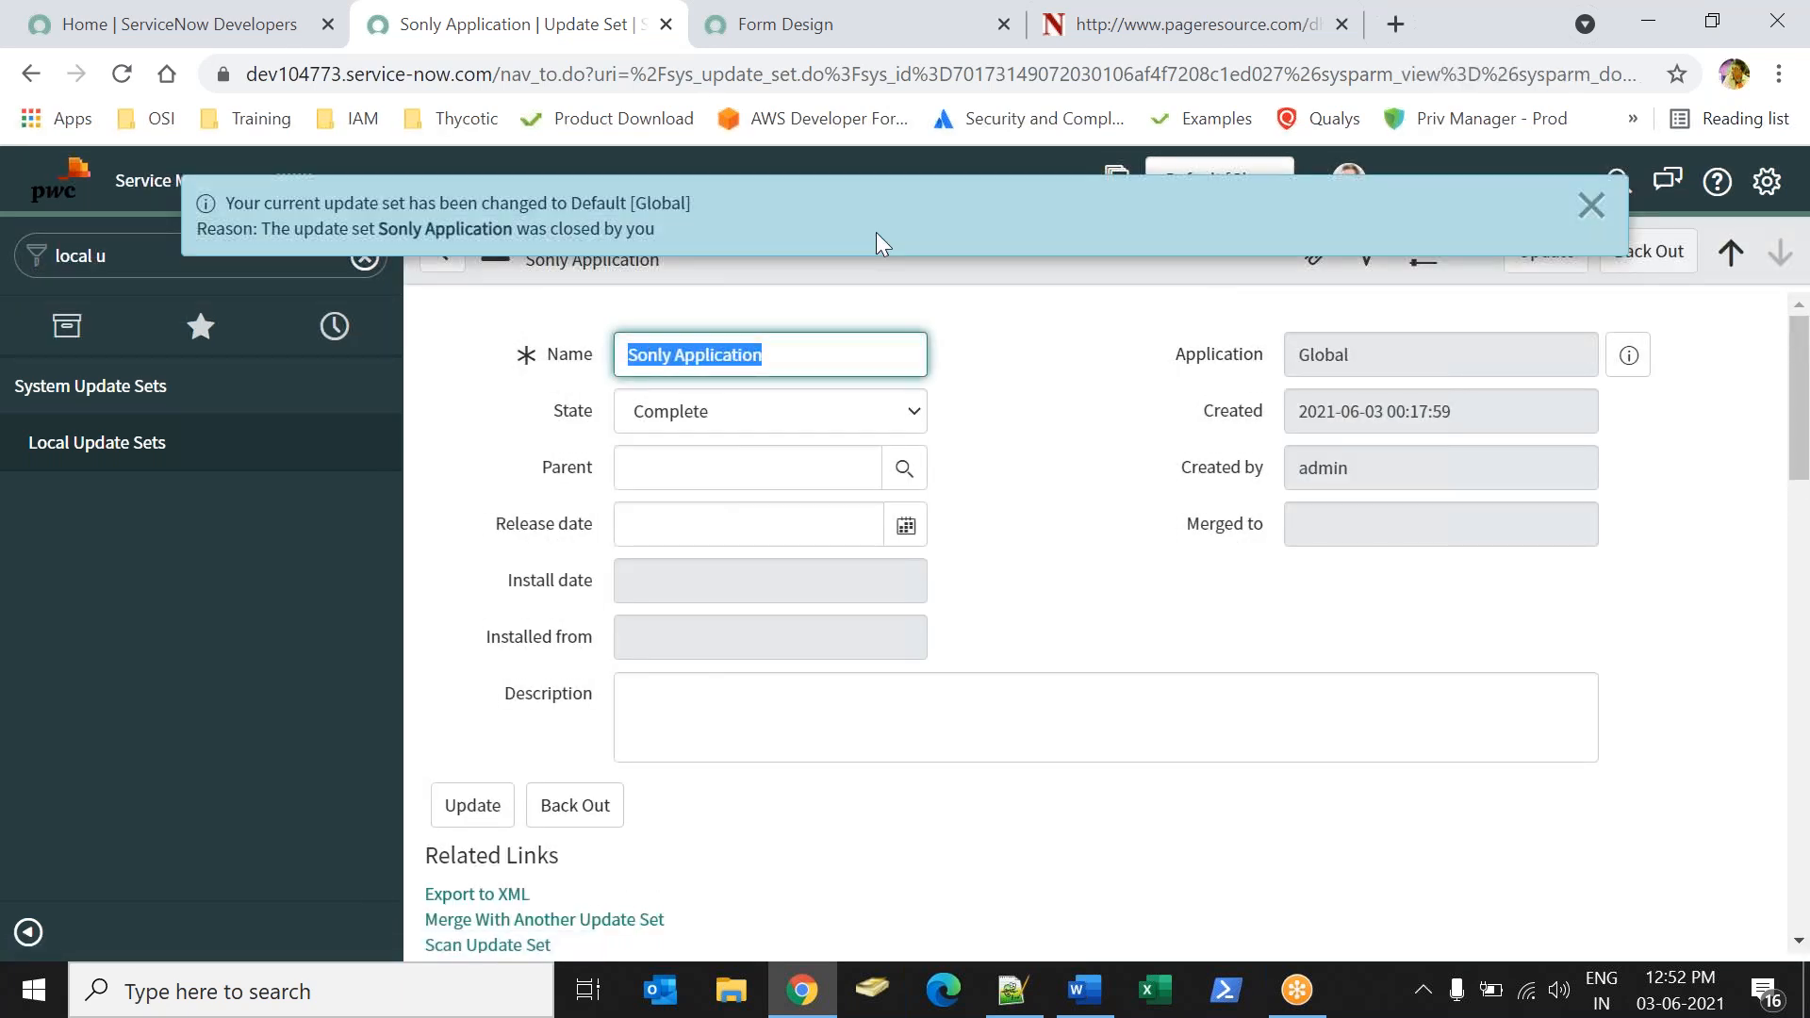
Read the notice about the current update set and dismiss it.
click(278, 208)
drag(278, 208, 618, 229)
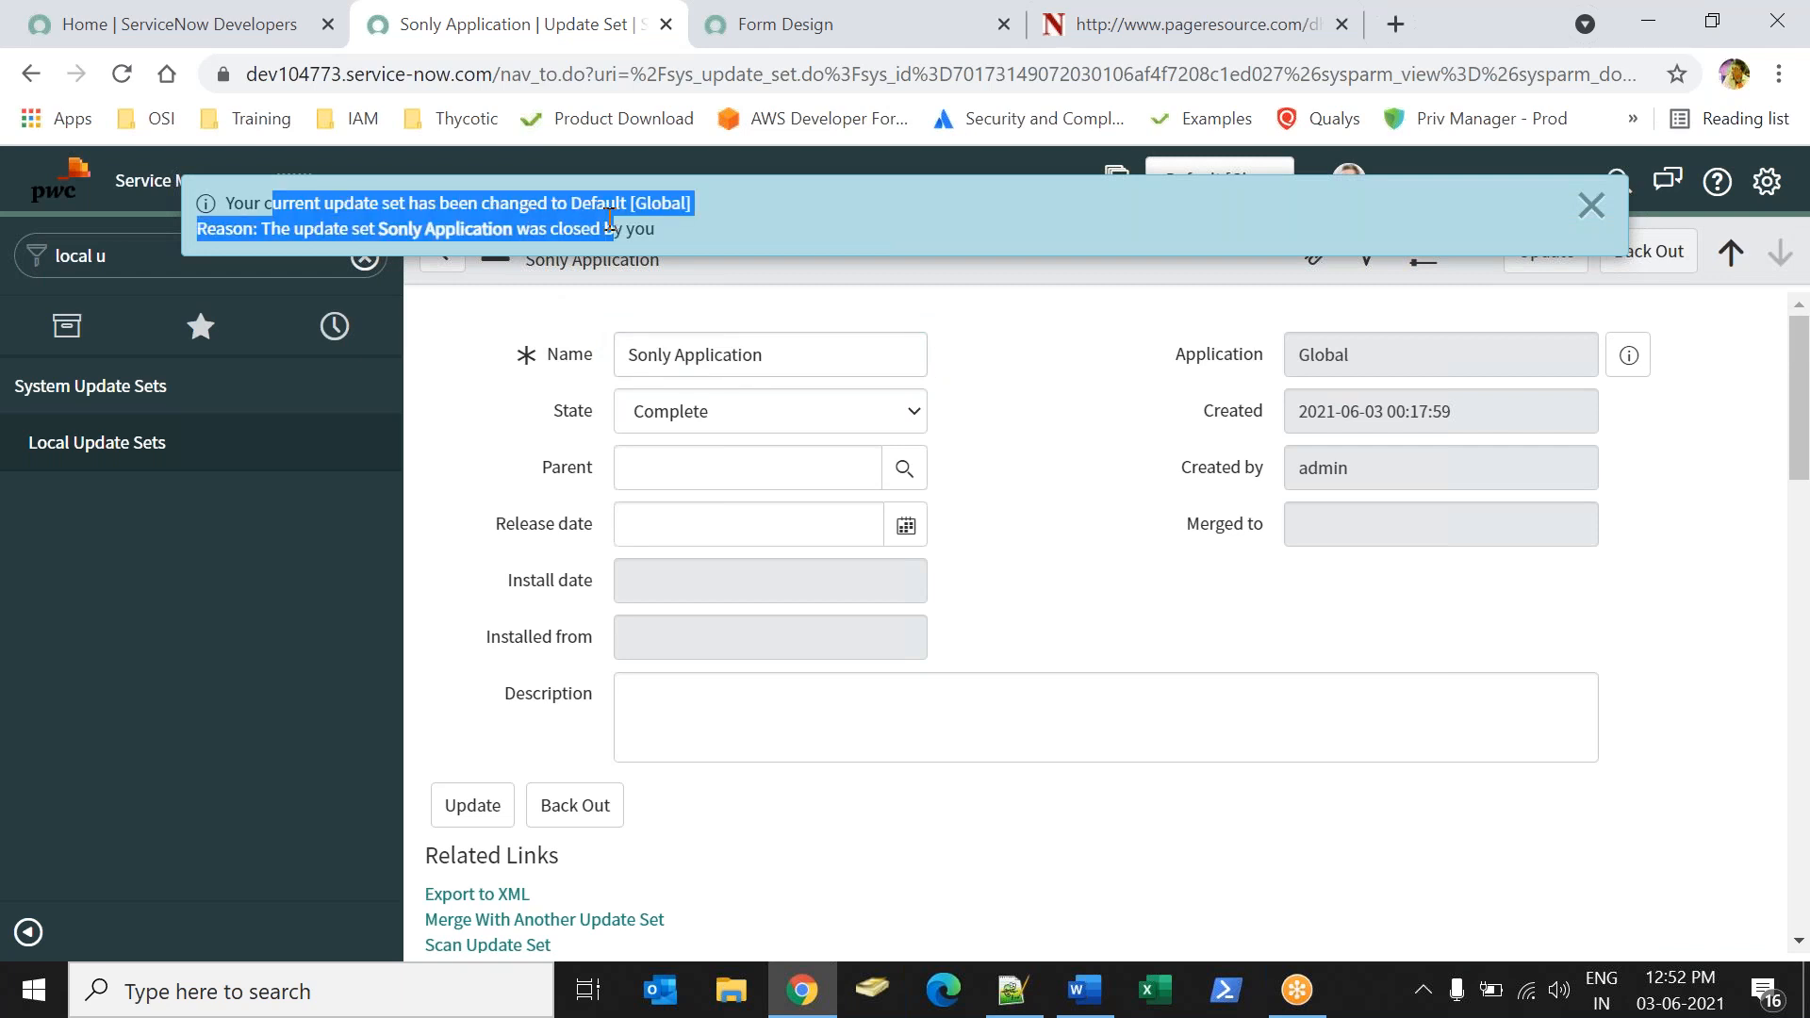
click(443, 203)
drag(311, 201, 651, 204)
drag(264, 229, 633, 222)
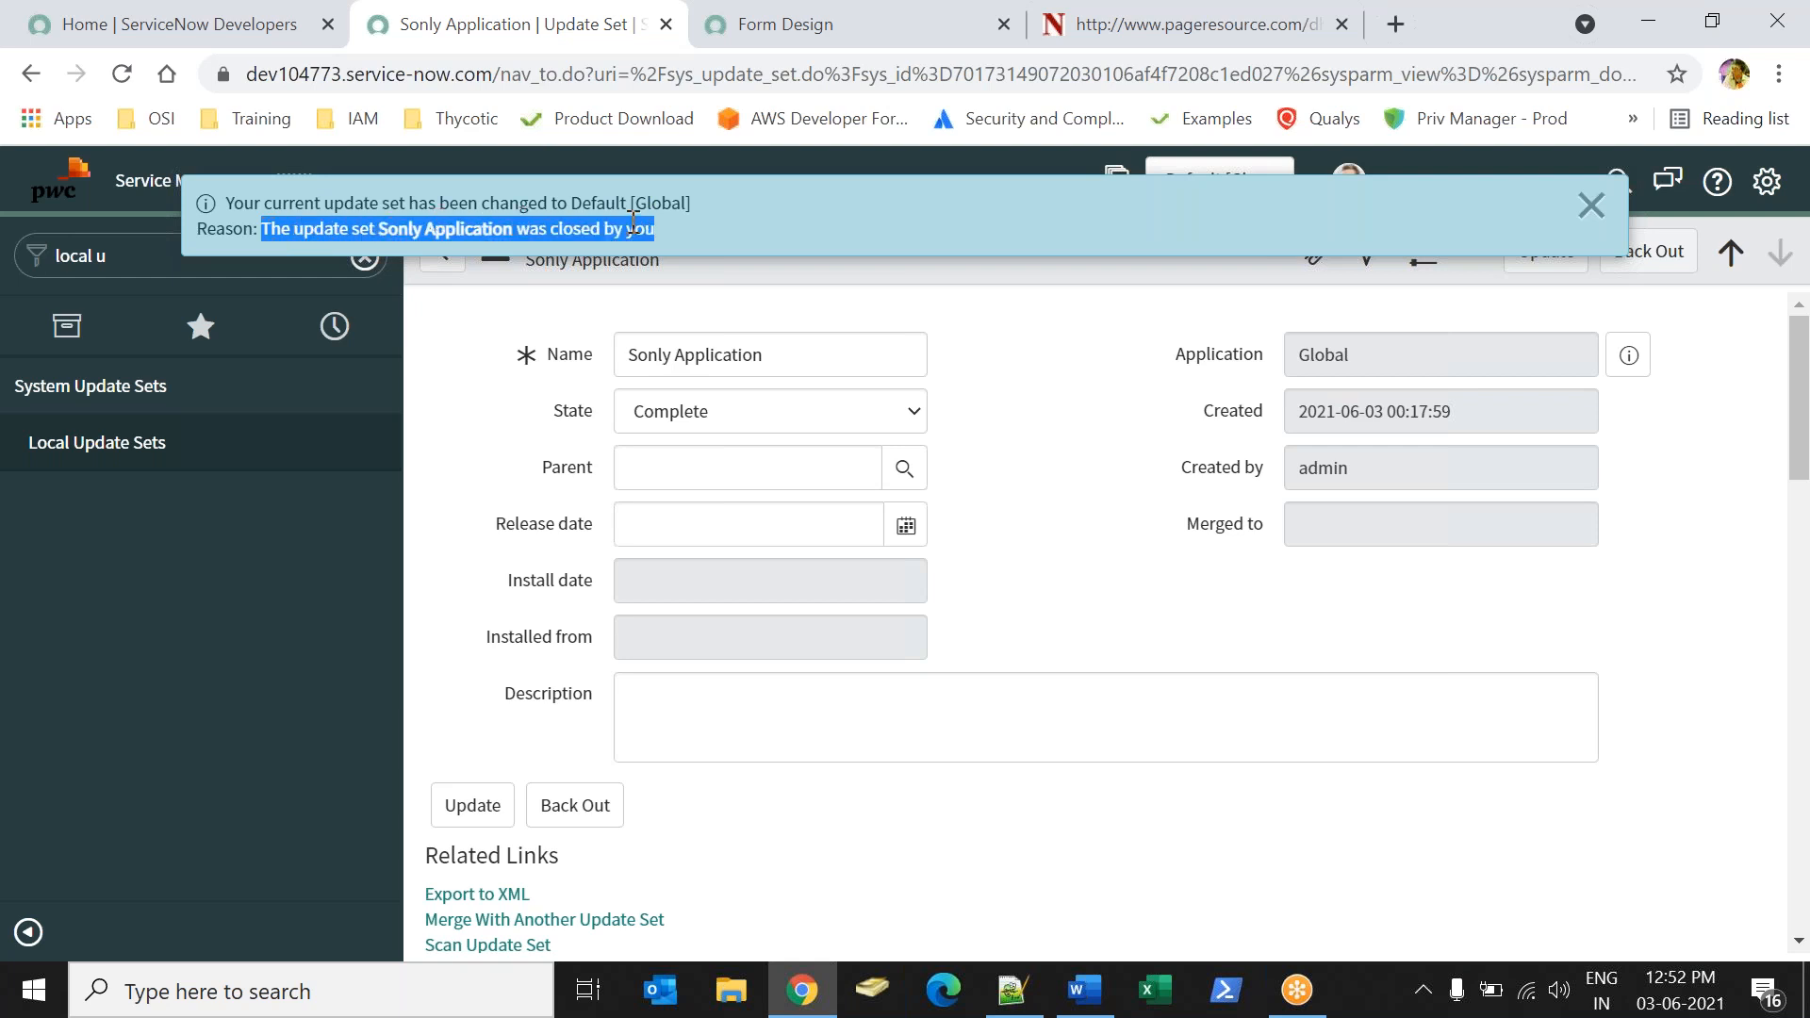
click(1591, 205)
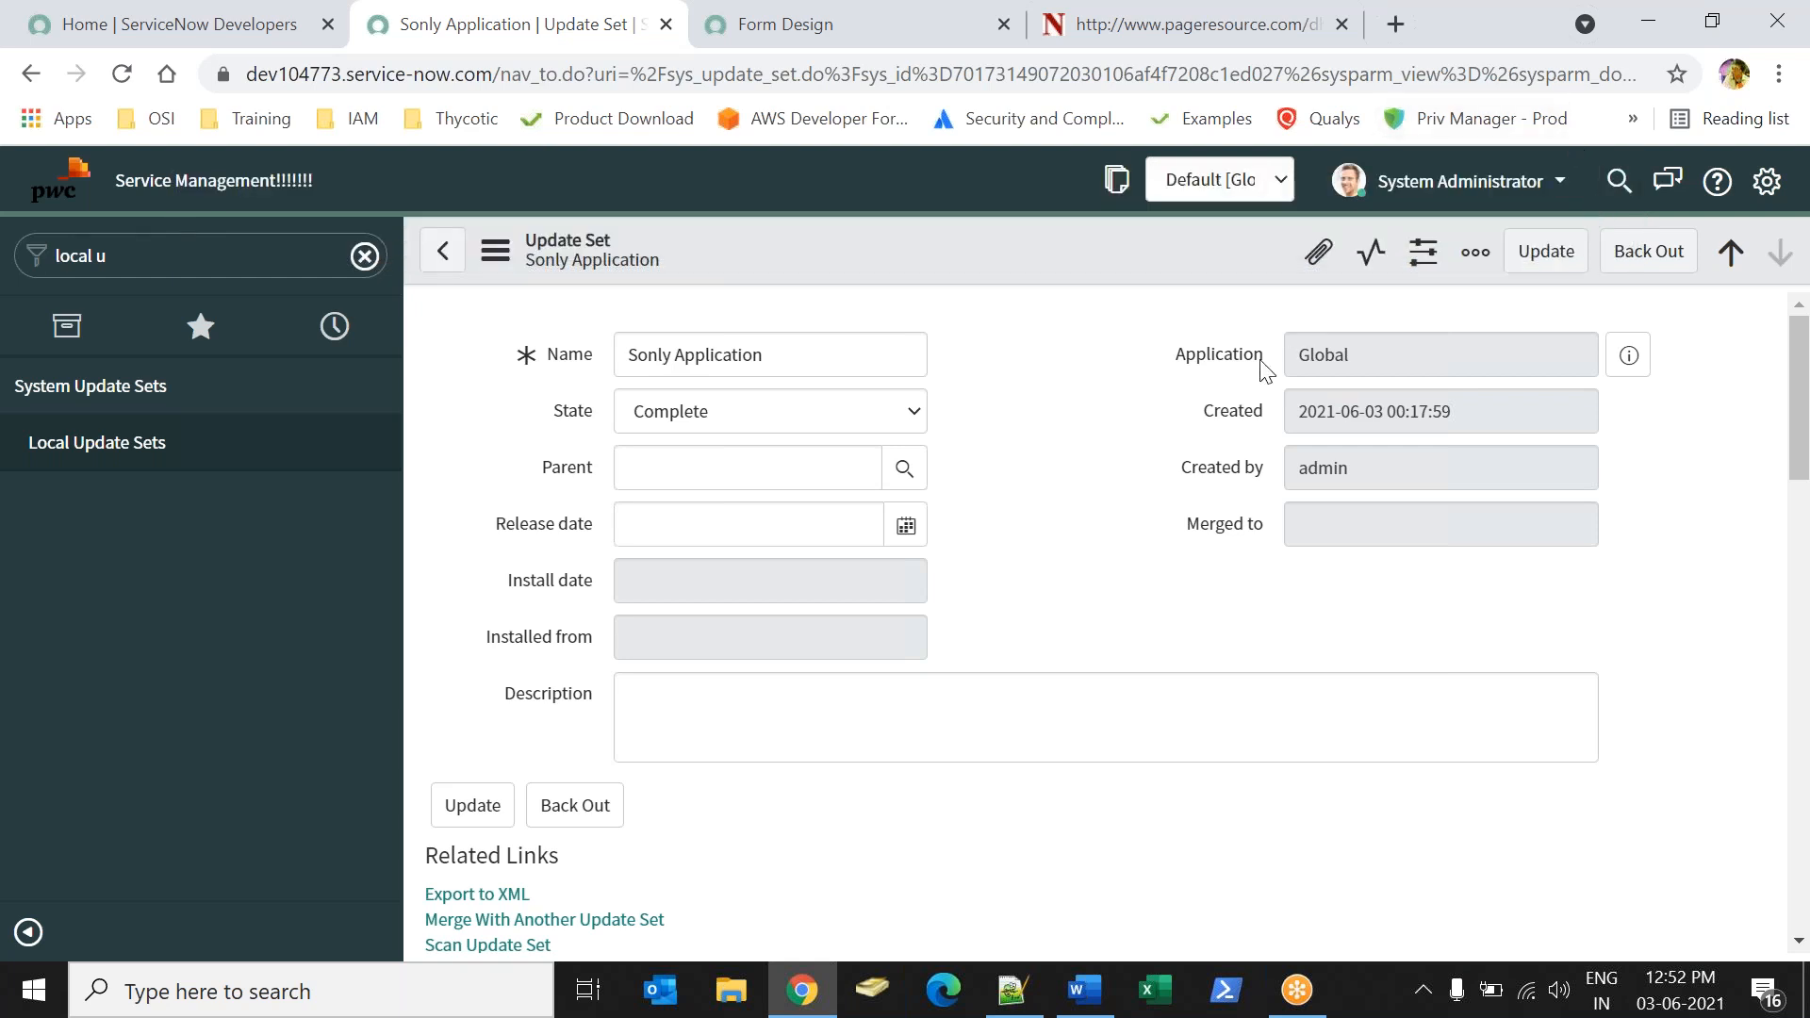
Open a new incognito browser window for the second ServiceNow instance.
key(ctrl+shift+n)
text(dev)
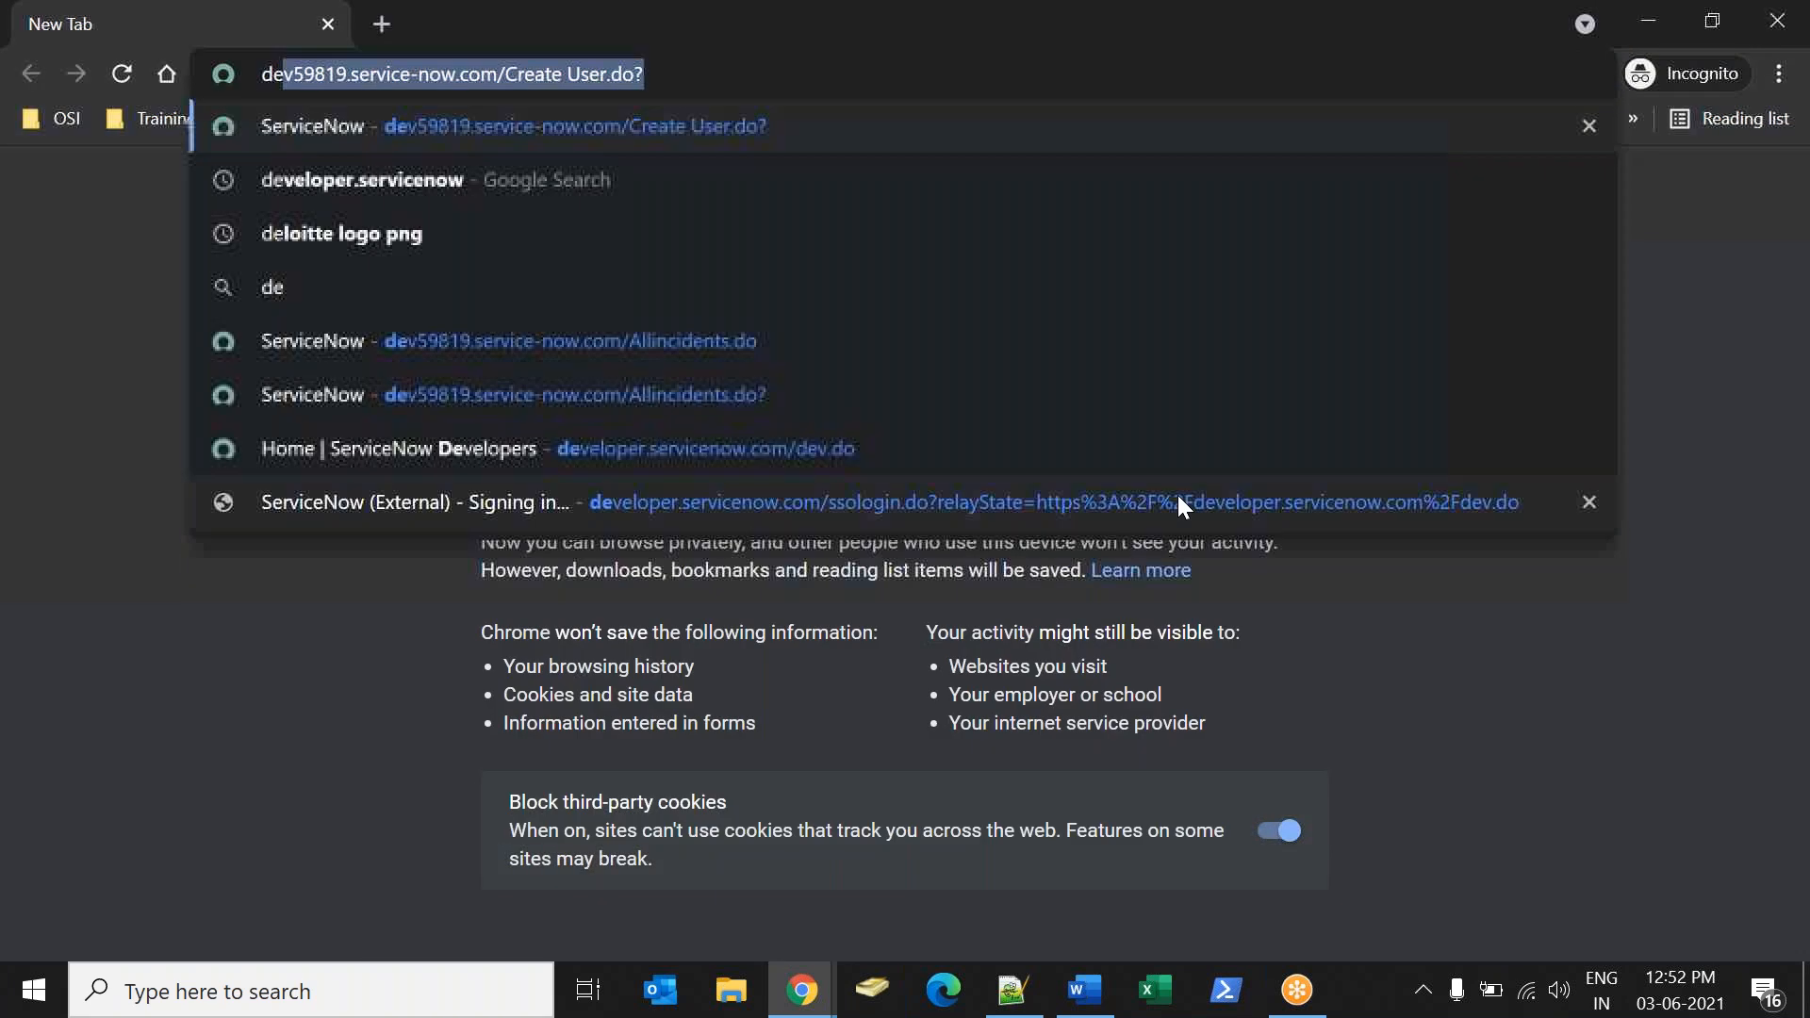
key(Escape)
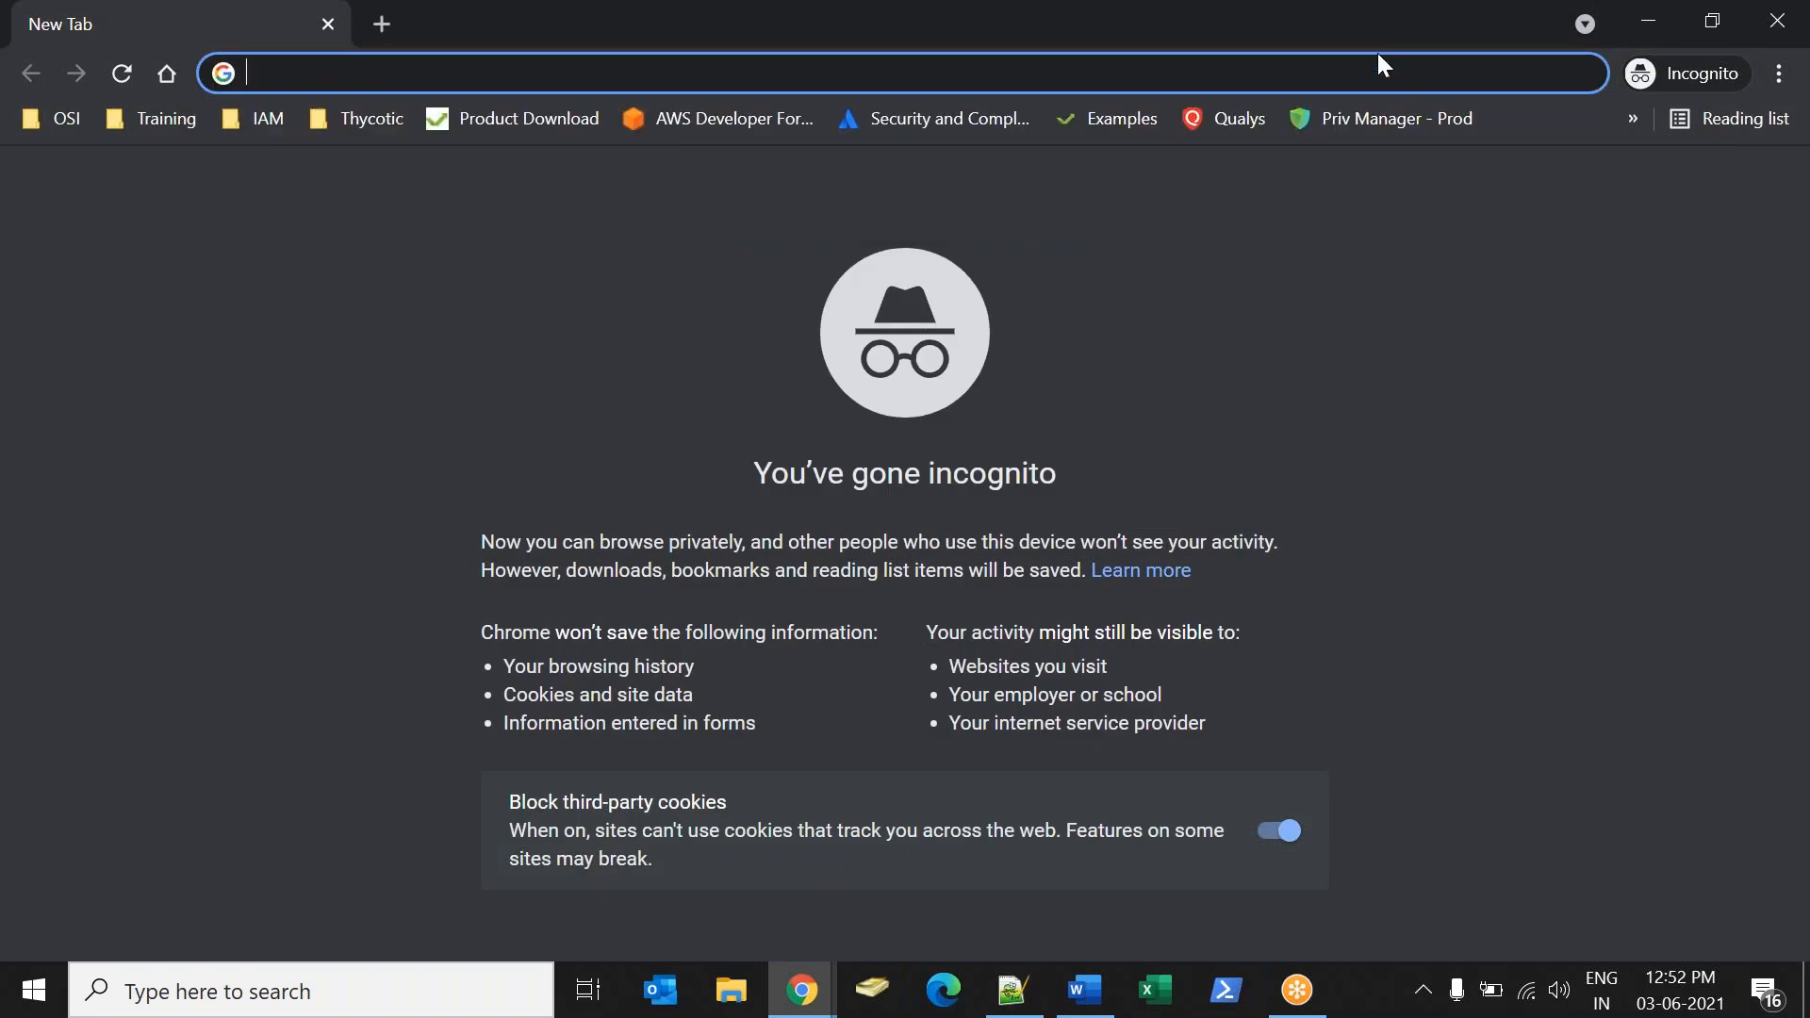
key(alt+Tab)
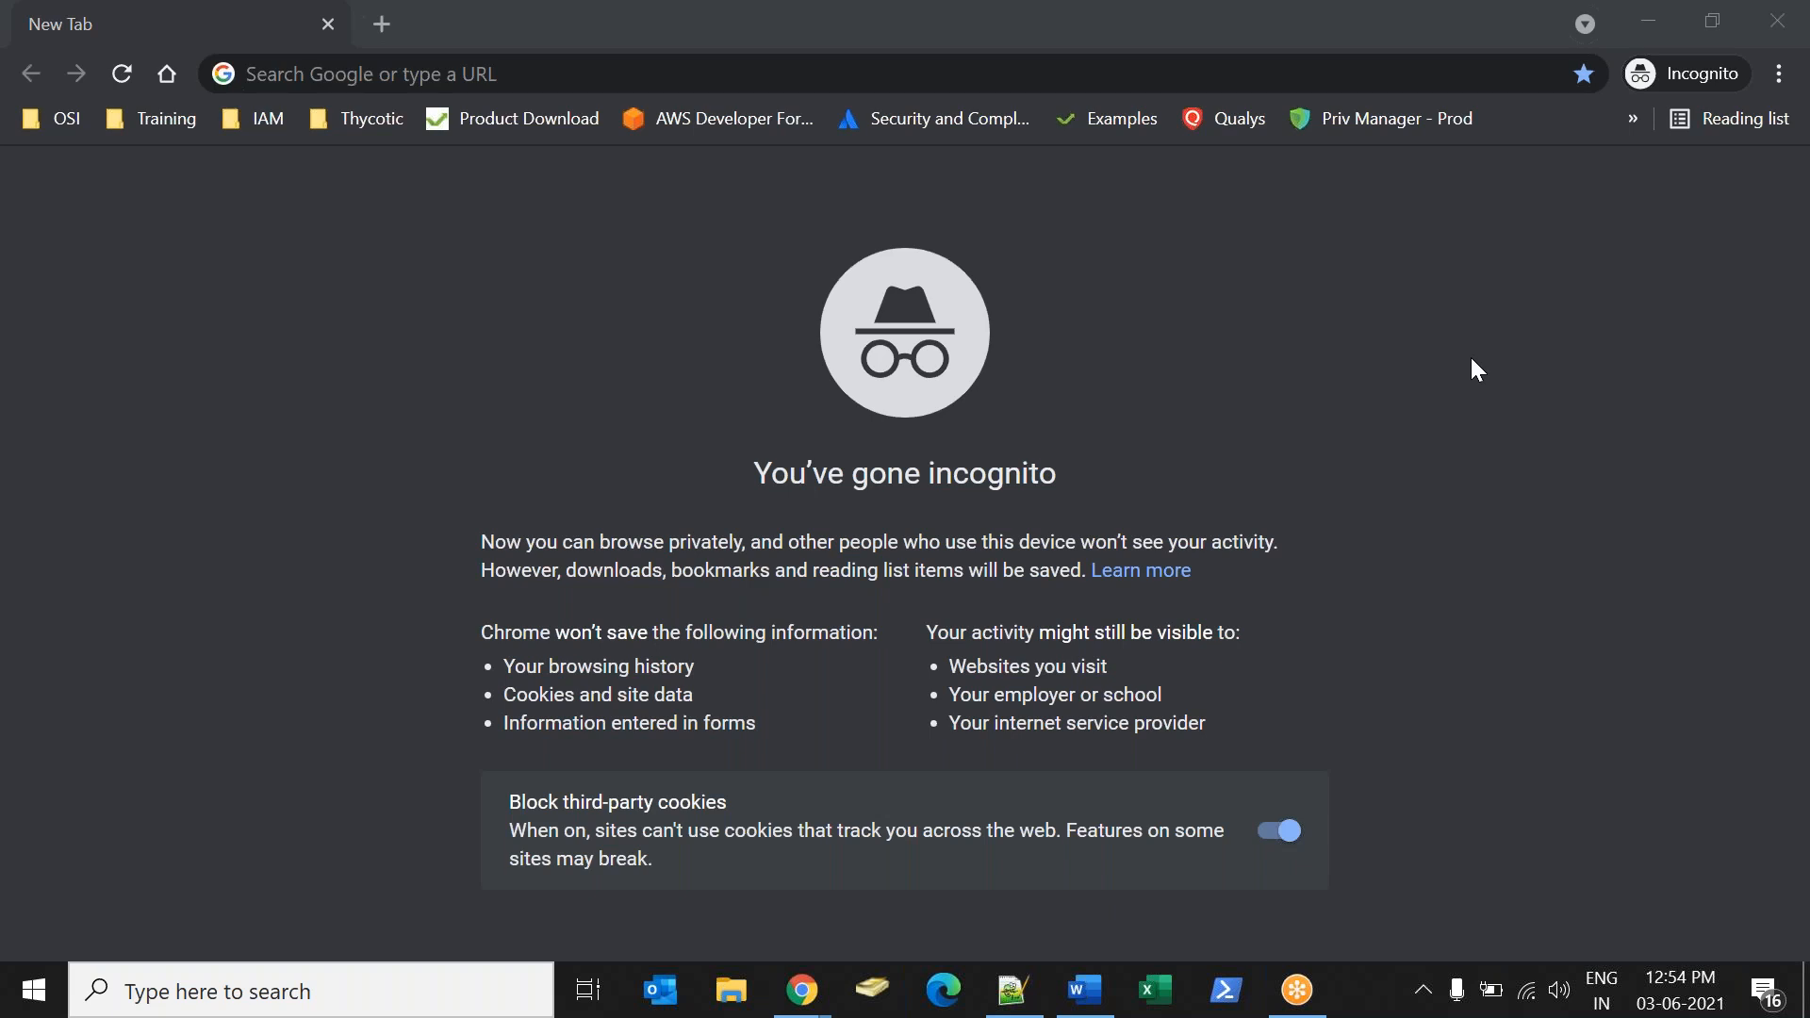
Load the instance dev117357.service-now.com in the incognito window.
click(594, 72)
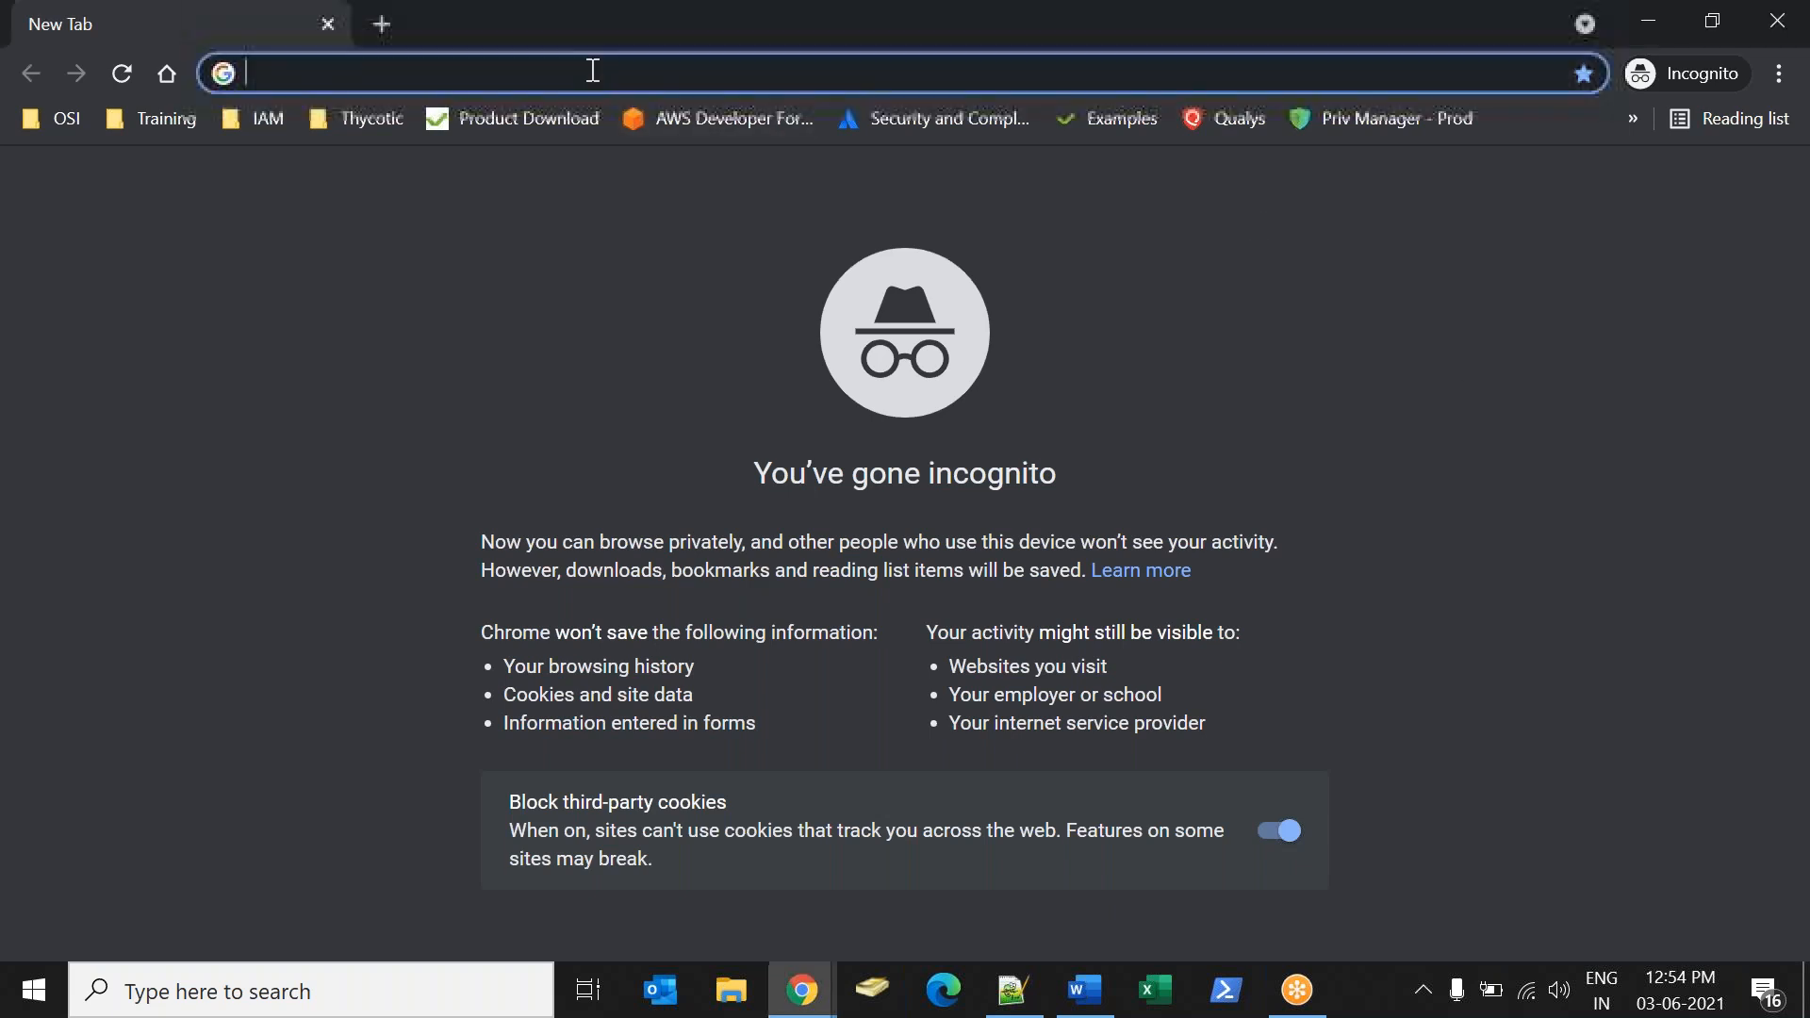
text(dev)
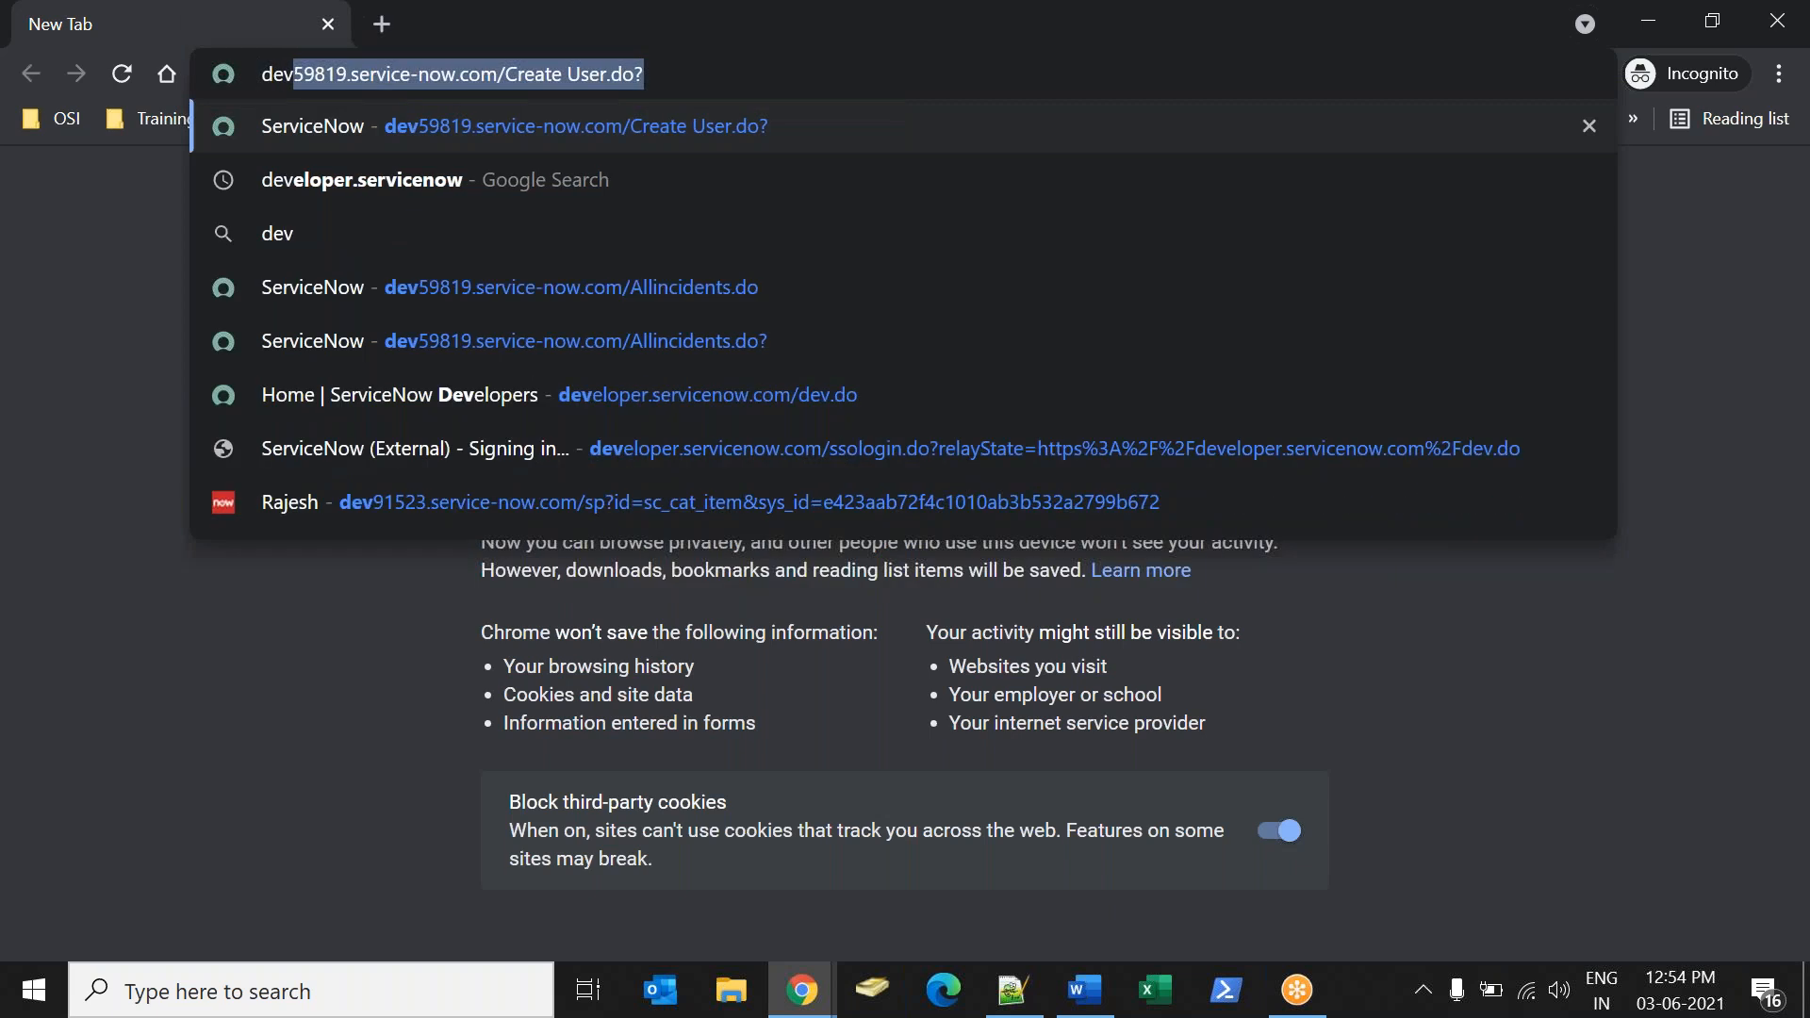
text(117)
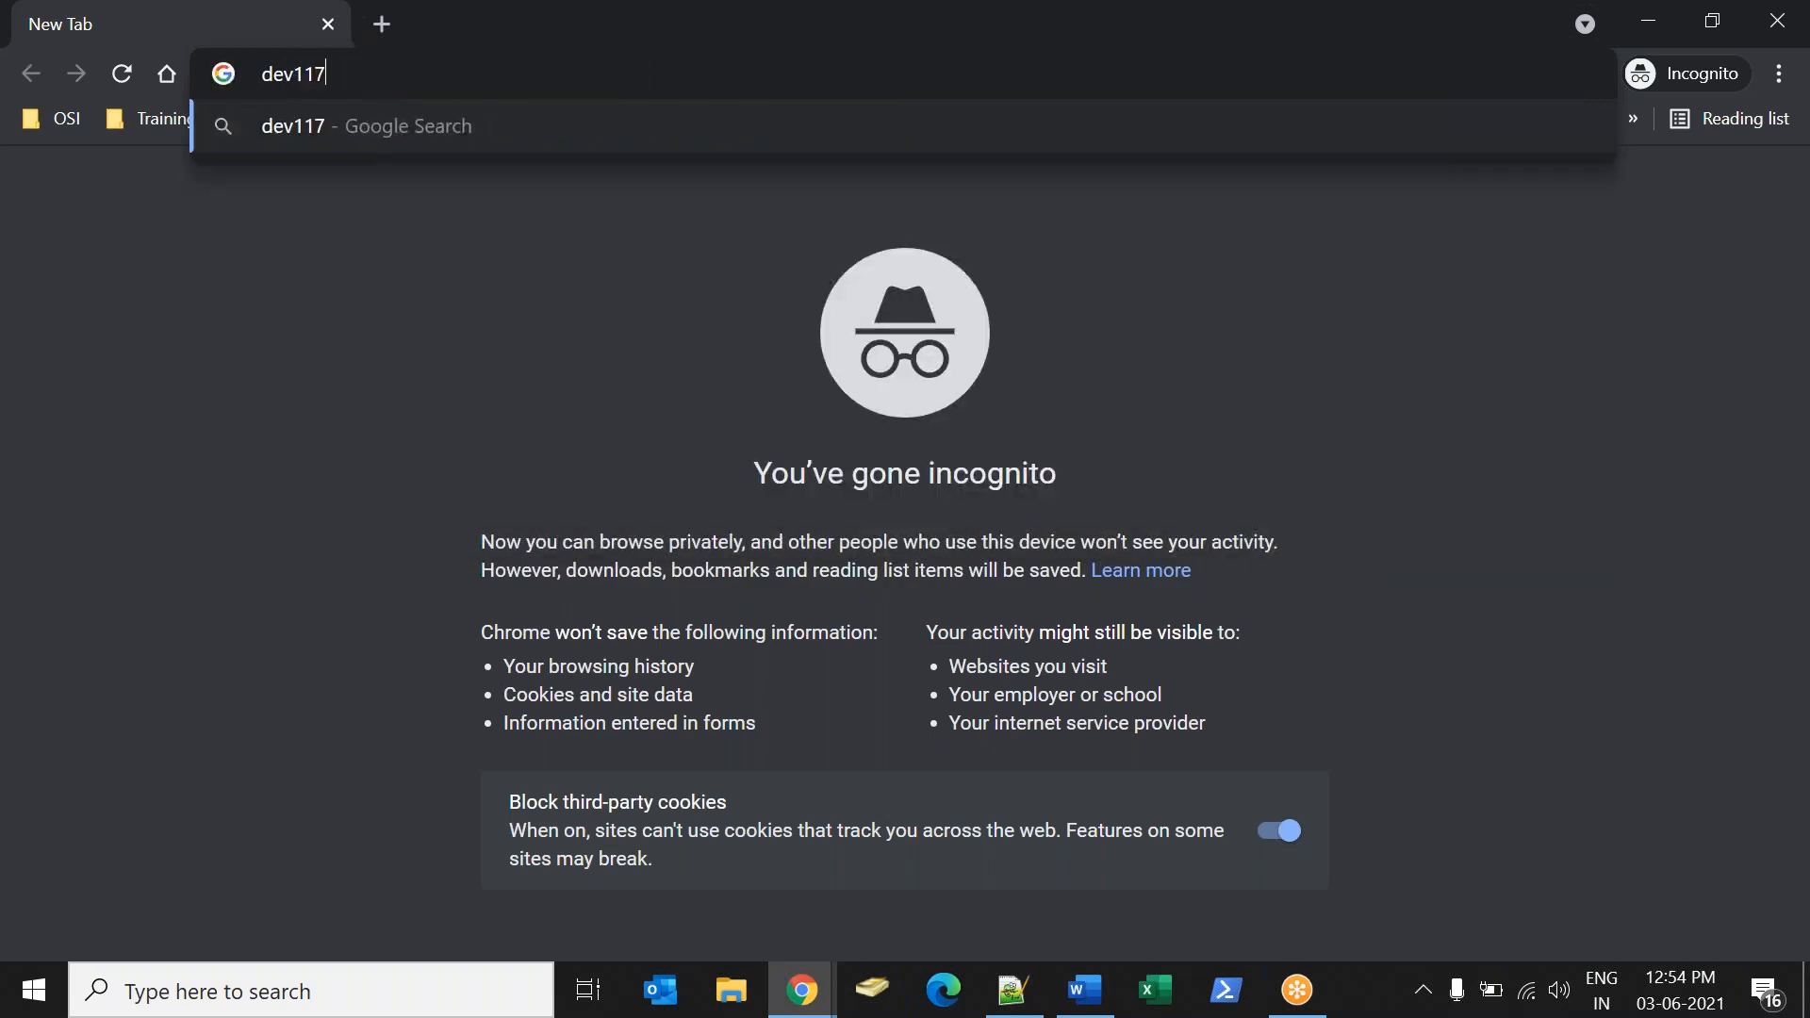
text(357.service)
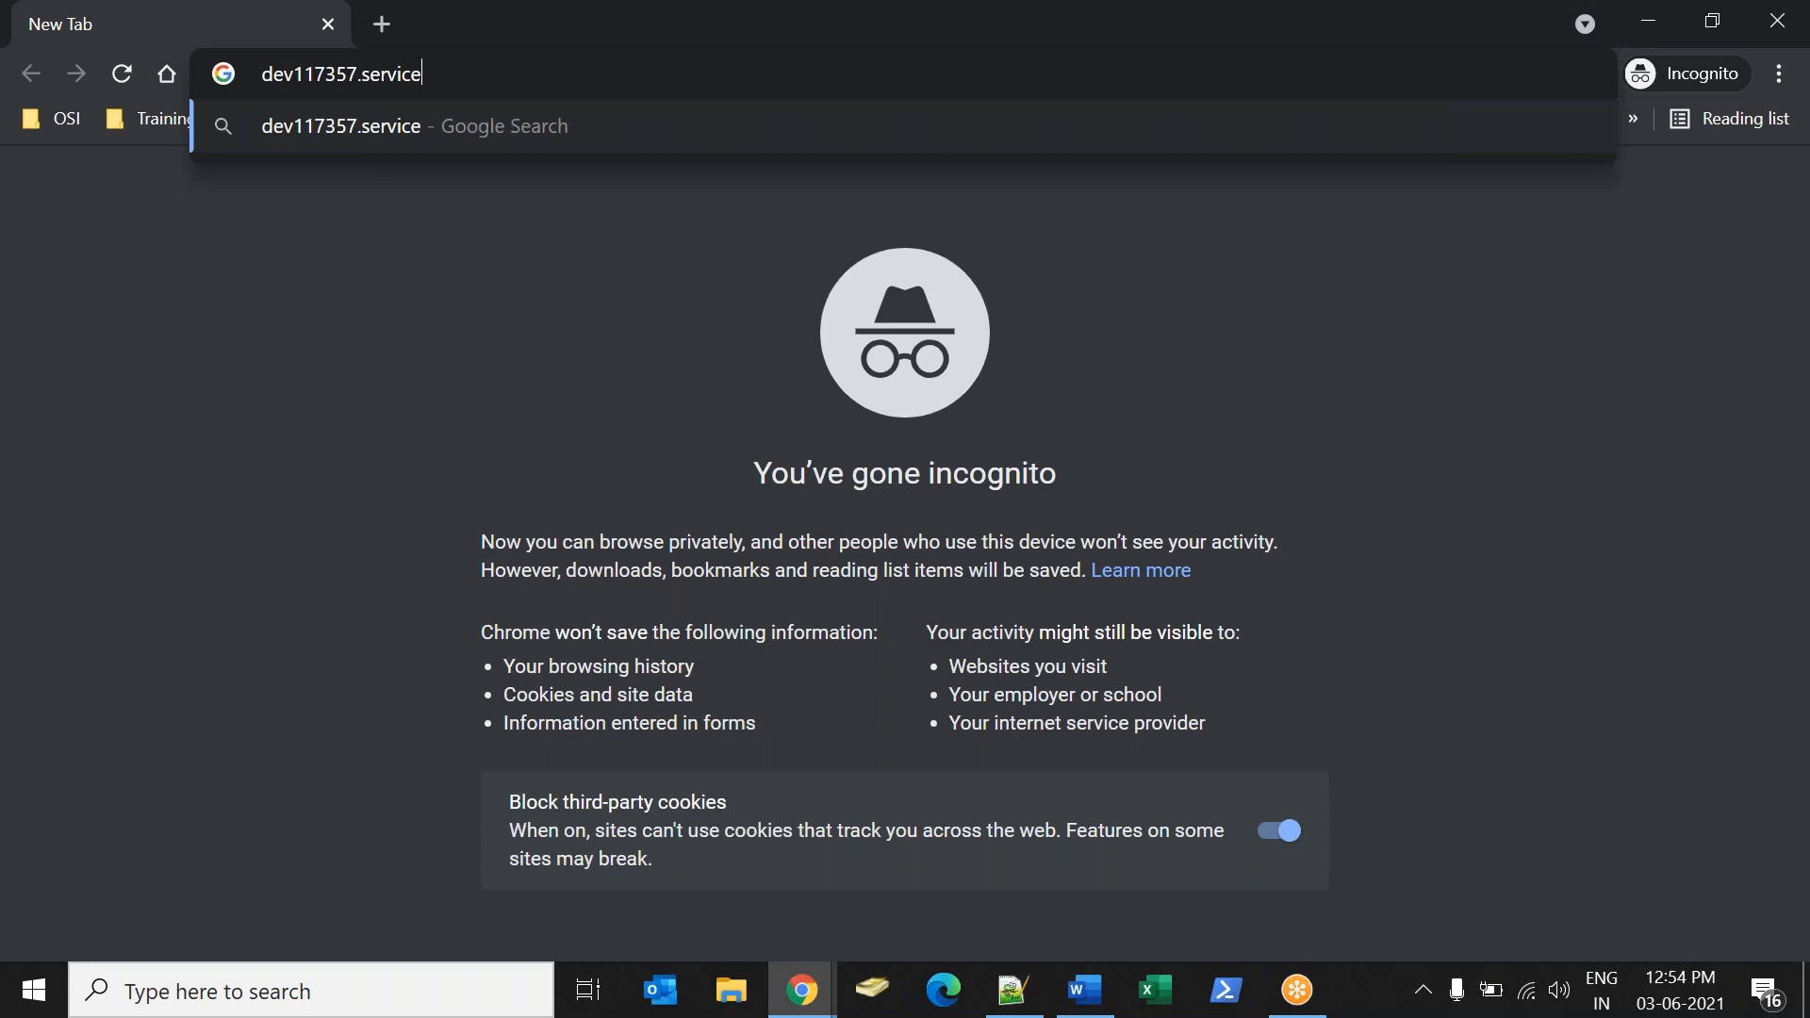
text(-now.com)
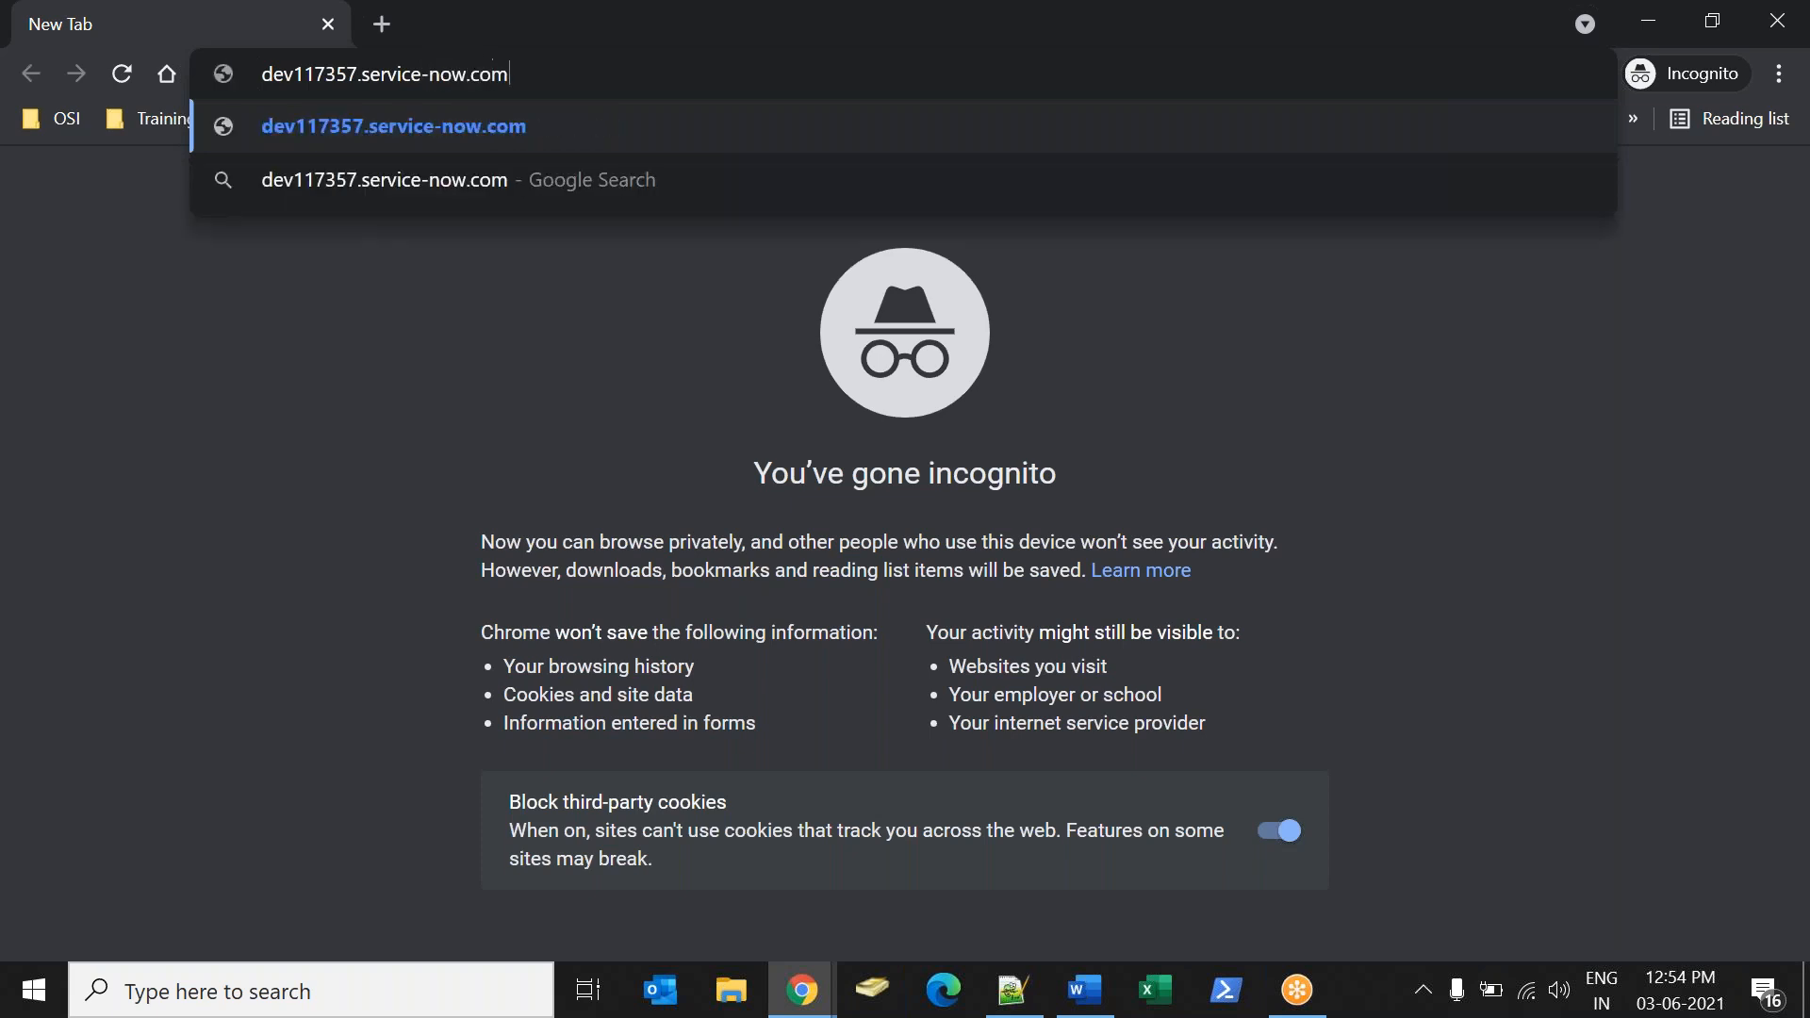
key(Return)
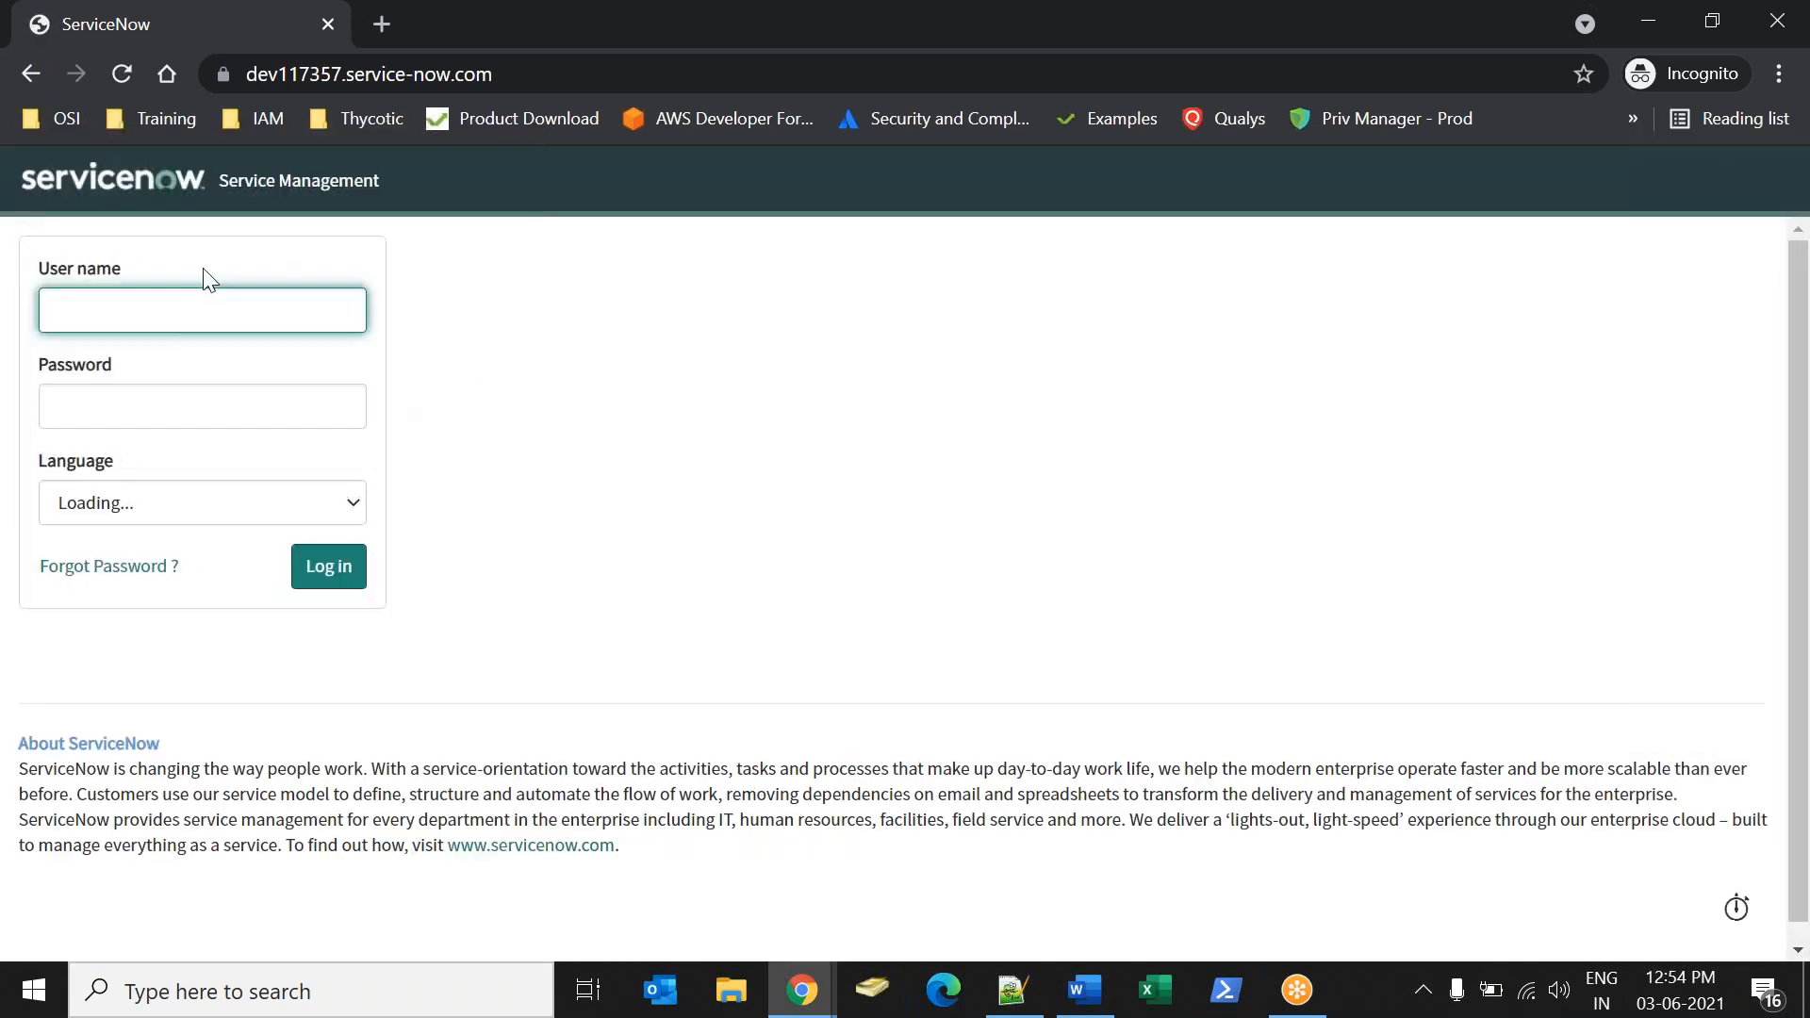
Log in to the second instance as admin with the account password and open the Homepage.
text(admin)
key(Tab)
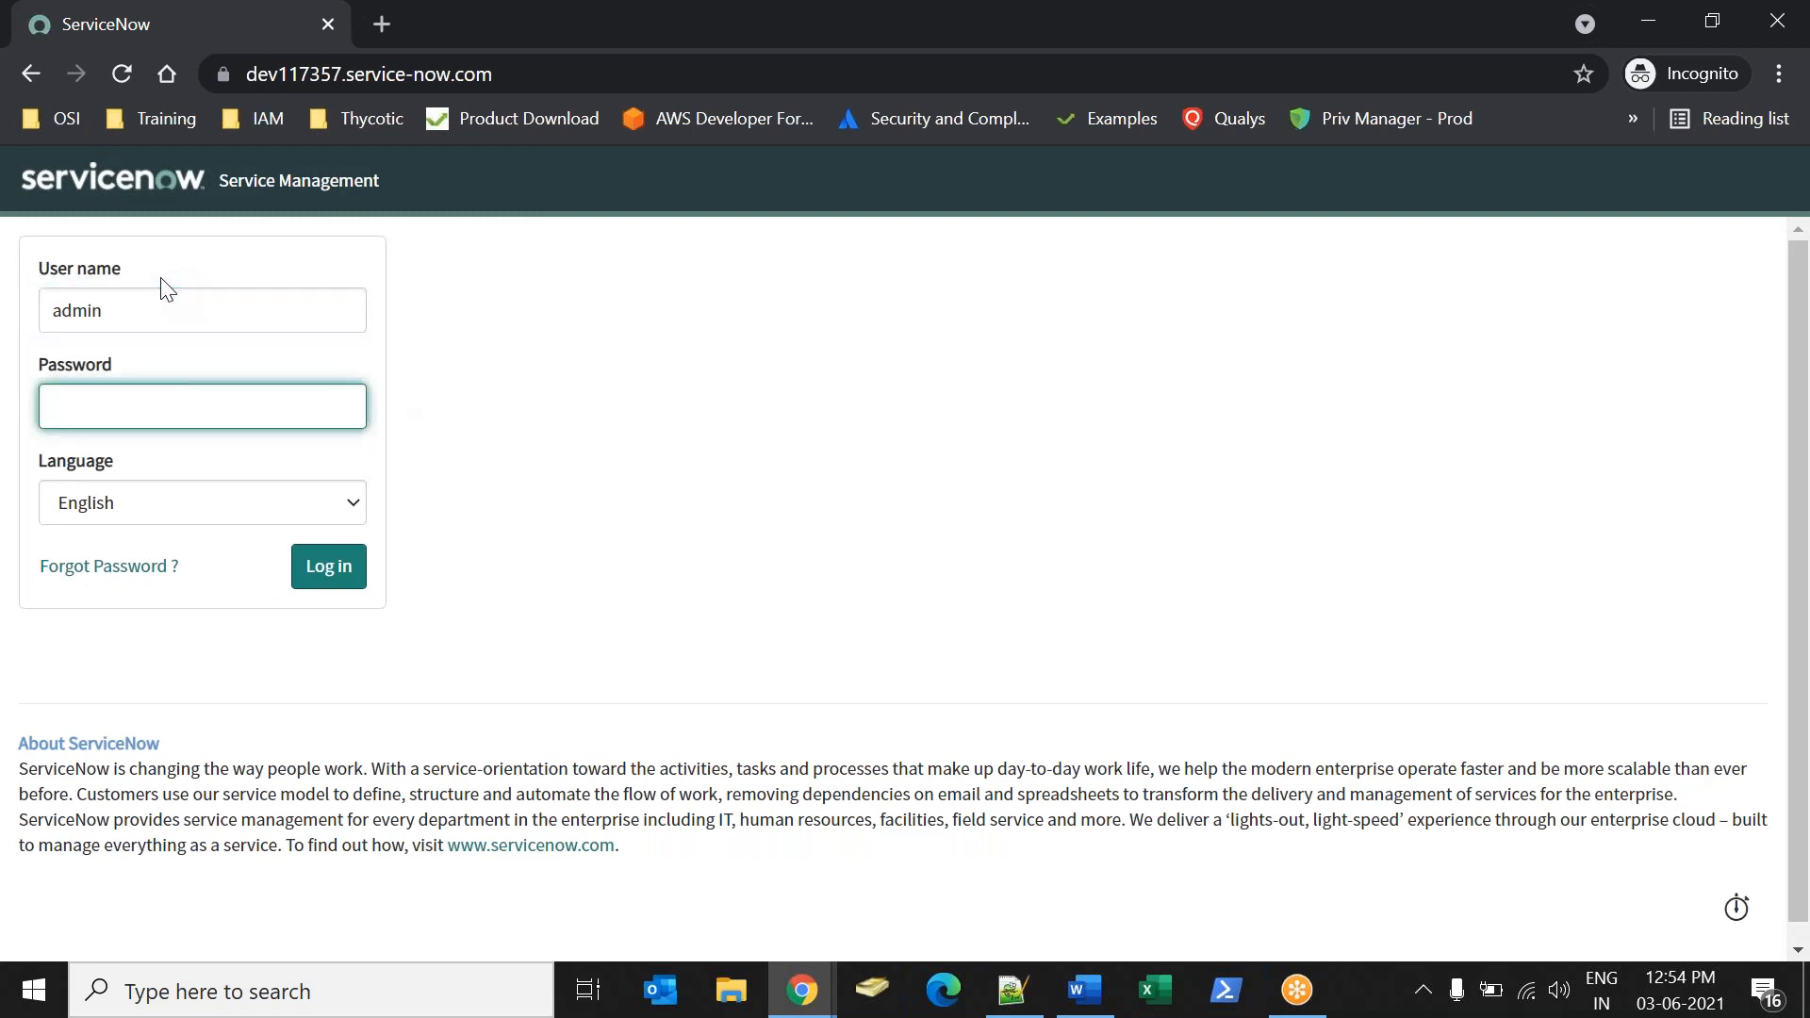
text(••)
click(311, 568)
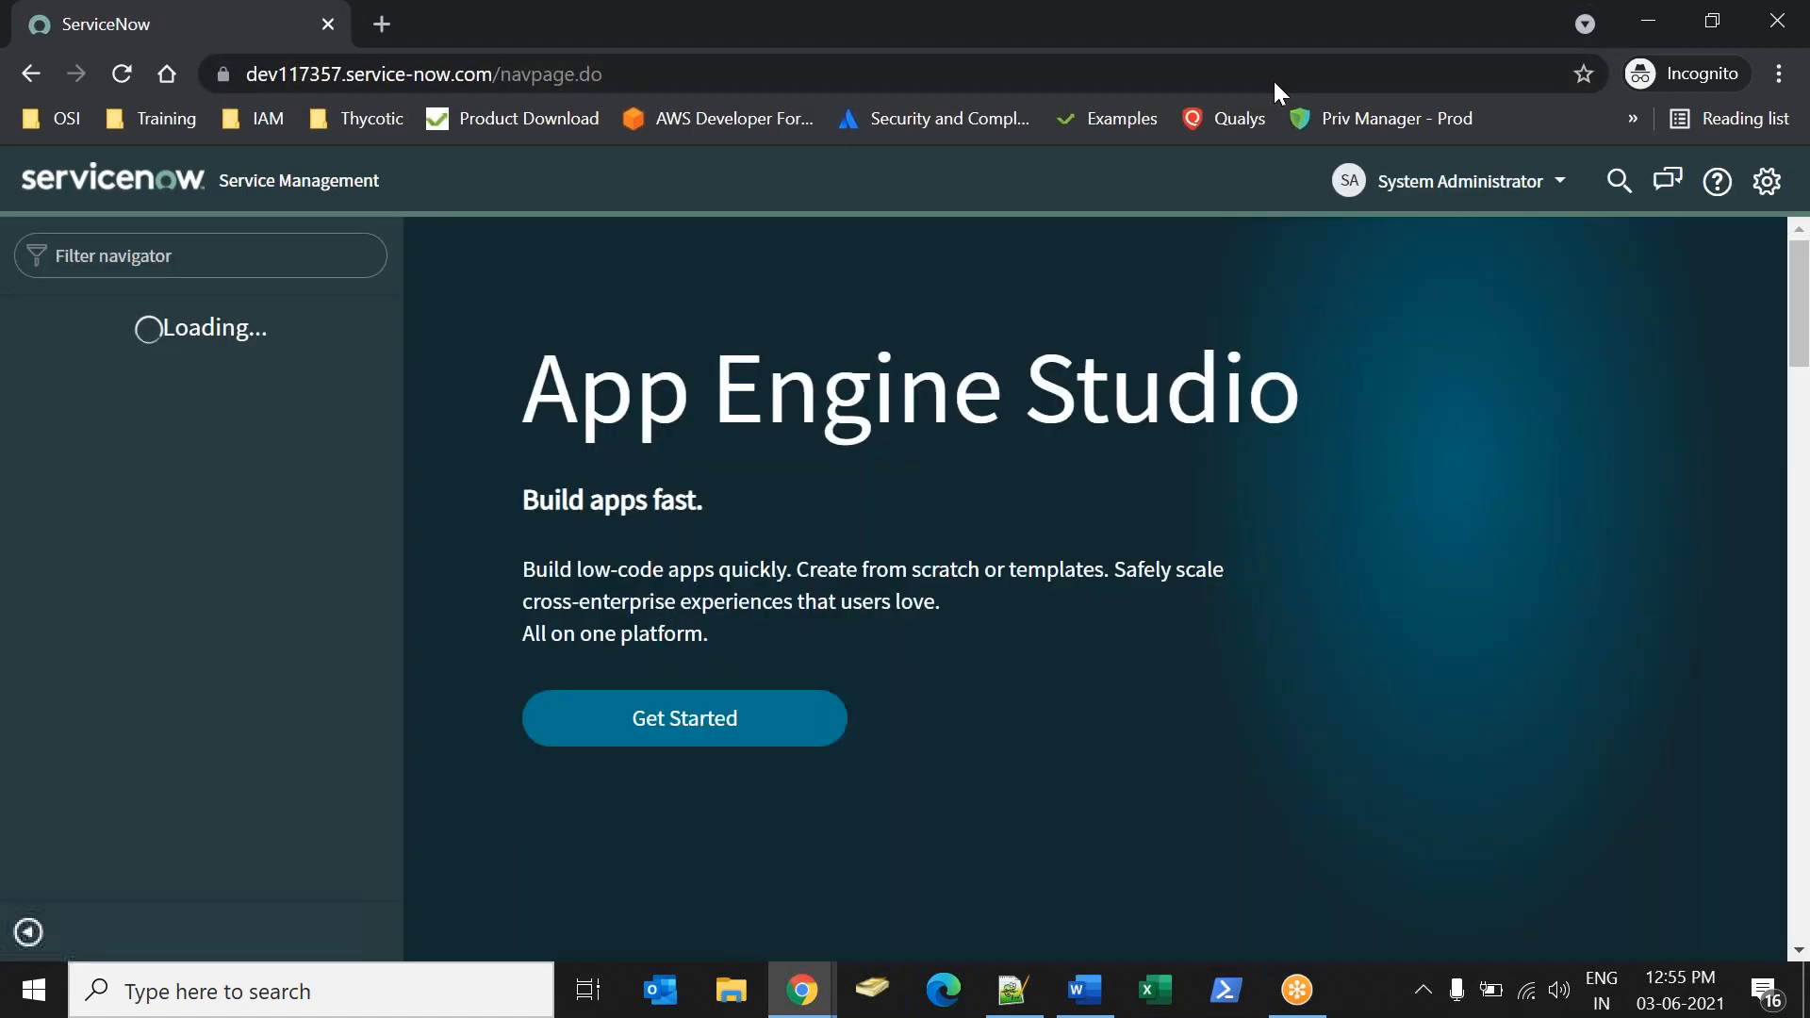
click(121, 450)
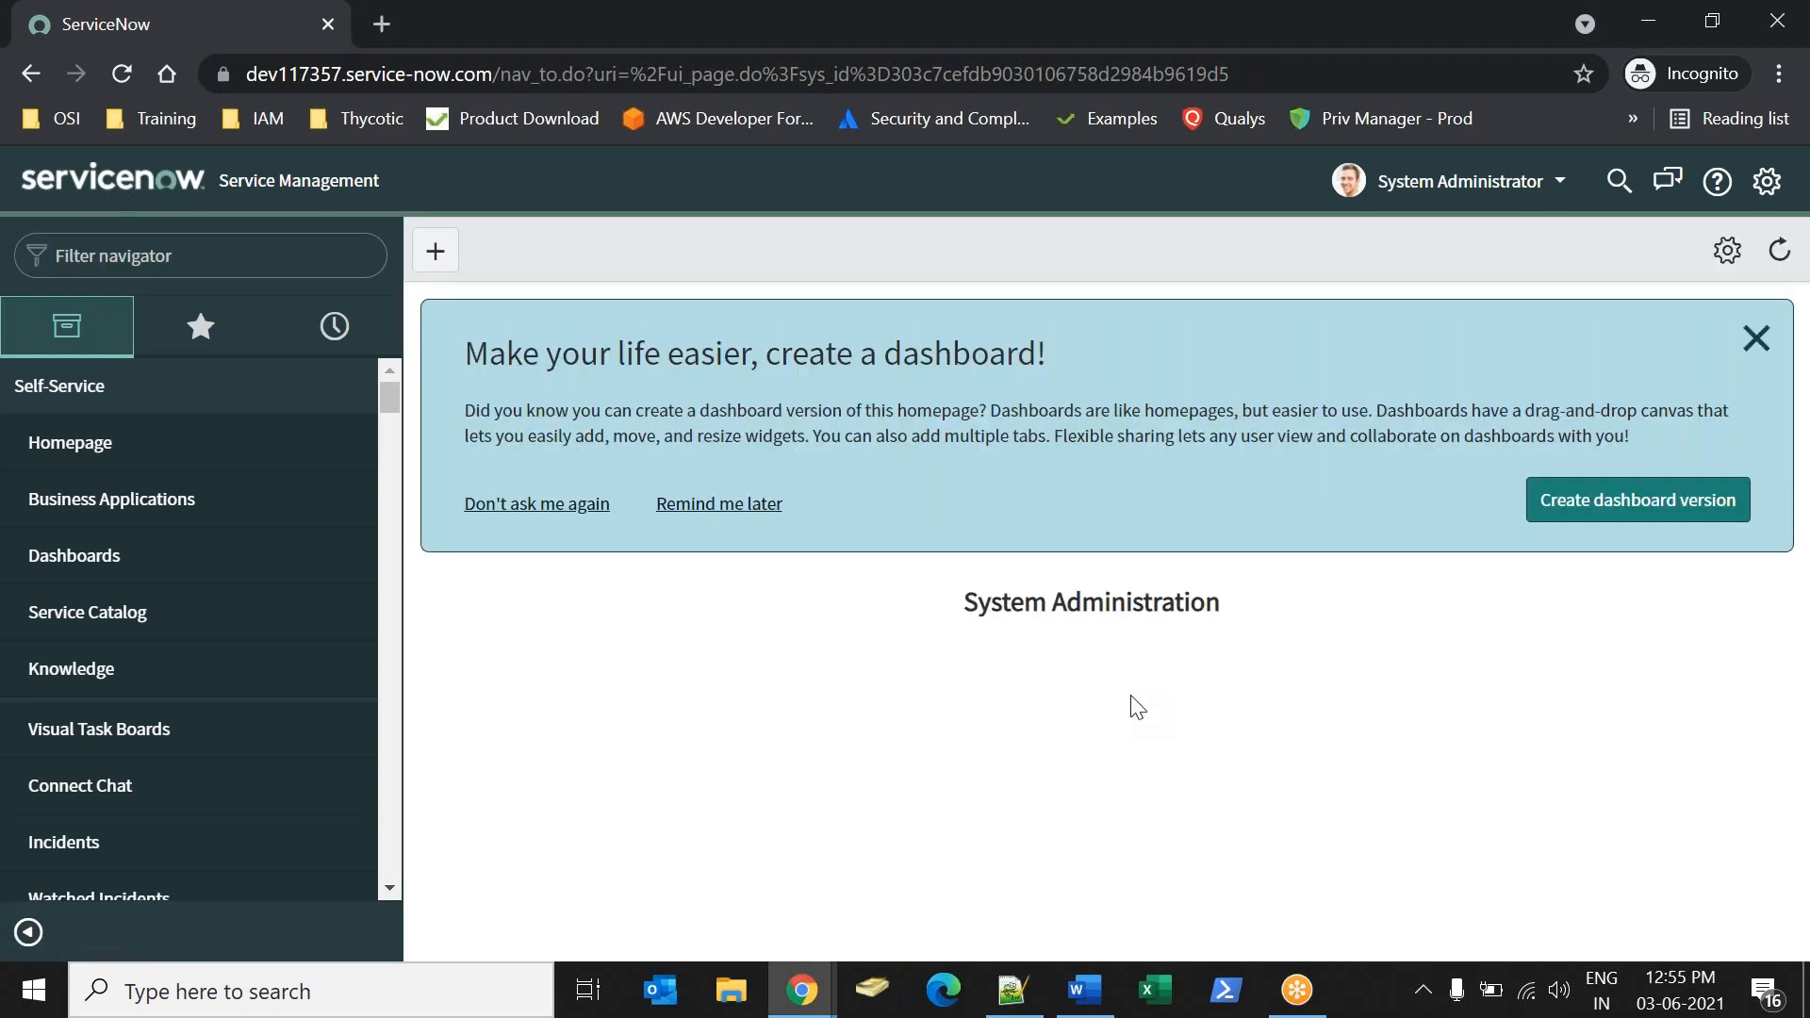
Open Update Sources on the second instance and start a new remote instance record.
click(1755, 337)
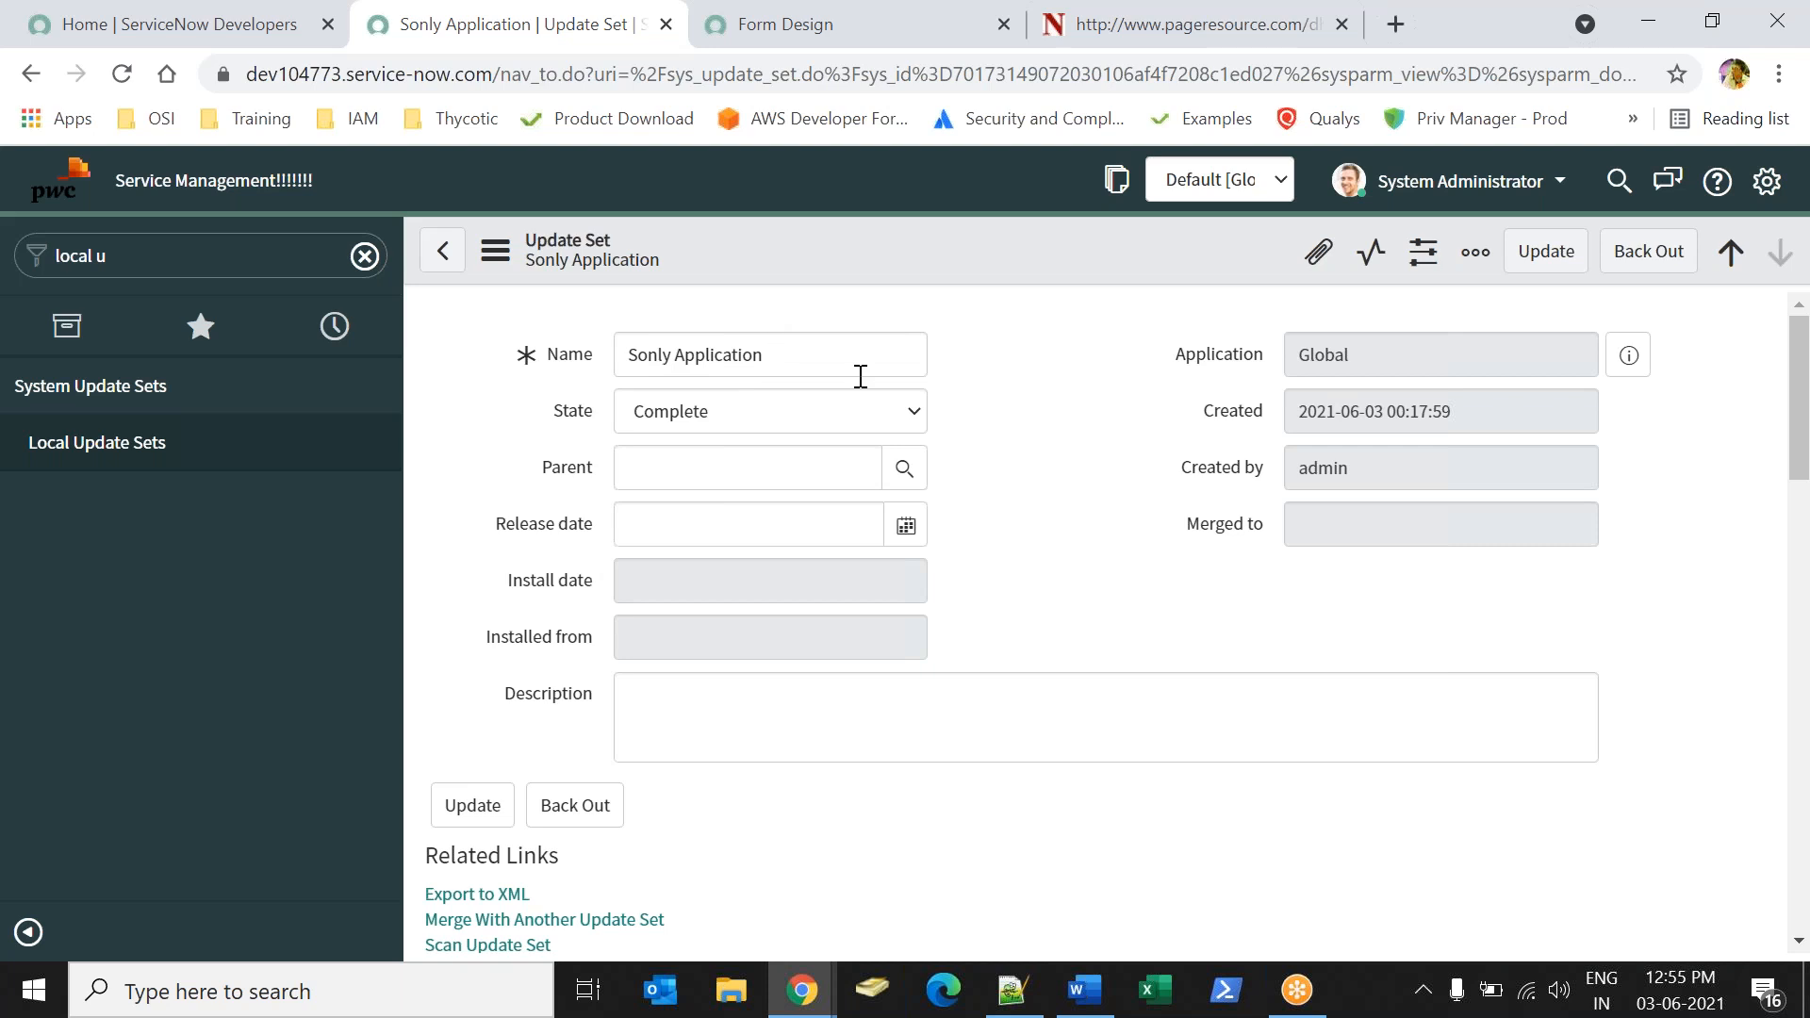
key(alt+Tab)
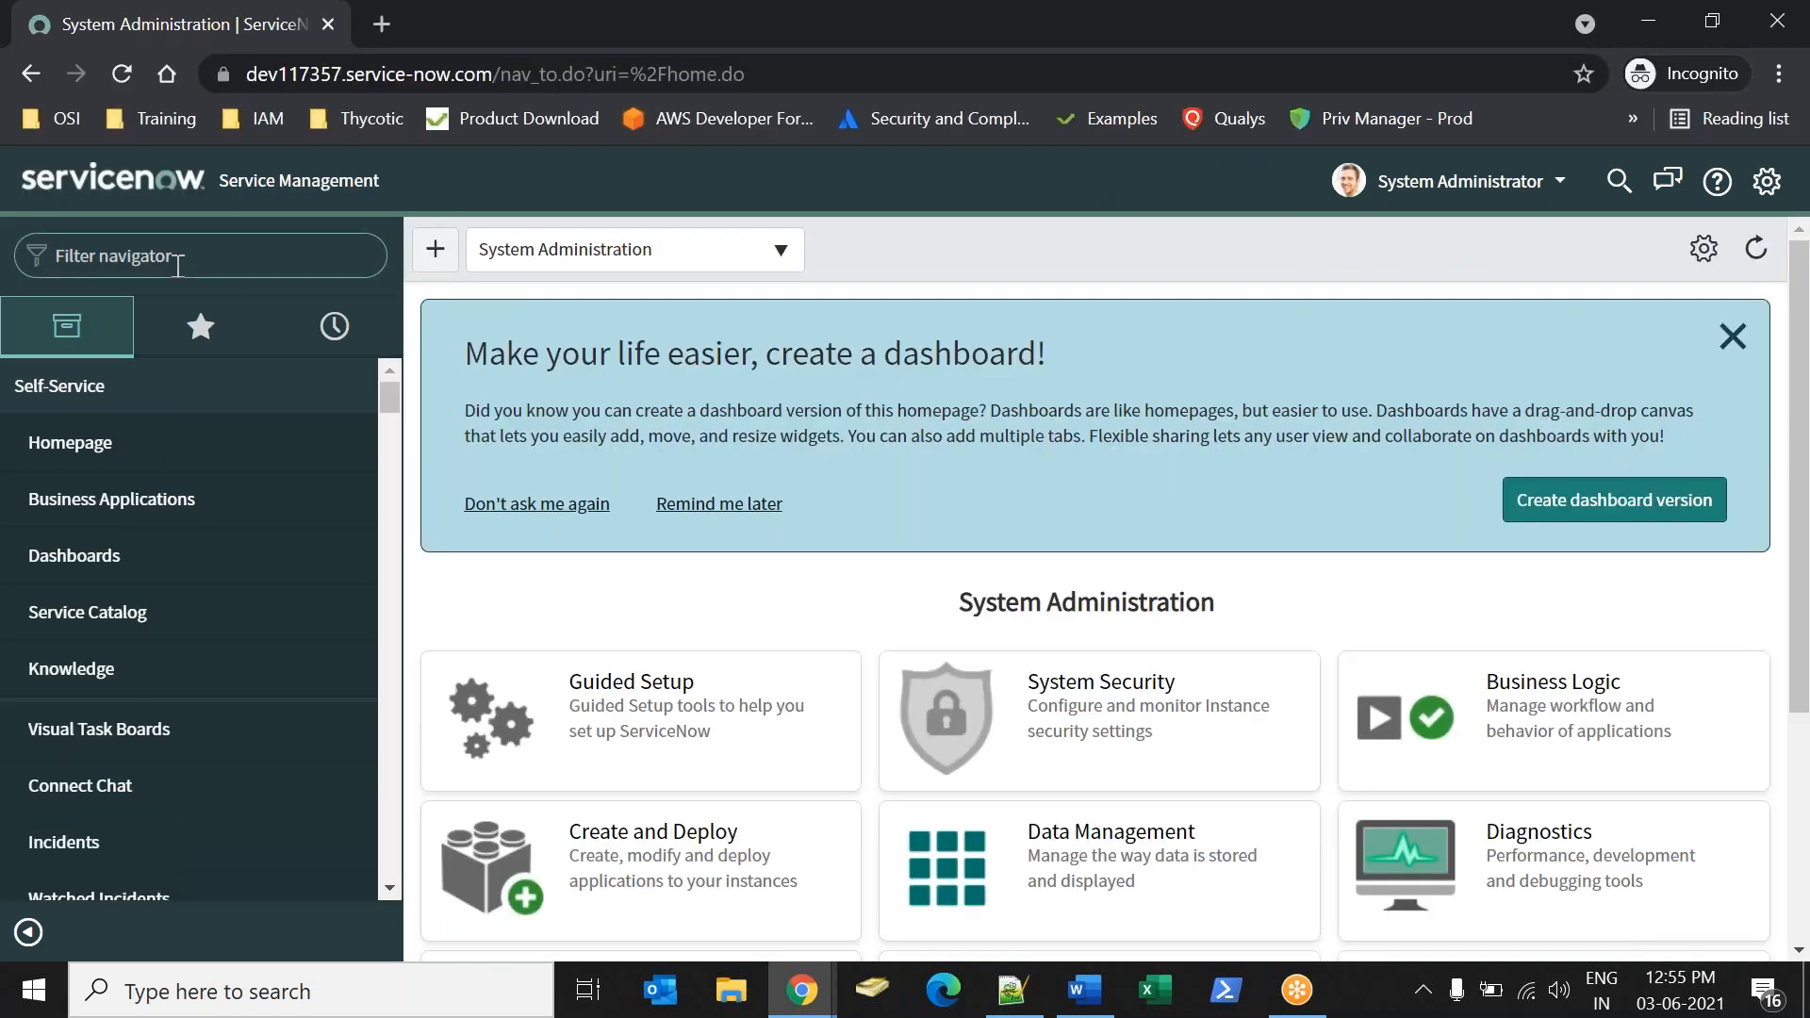
click(178, 256)
text(update)
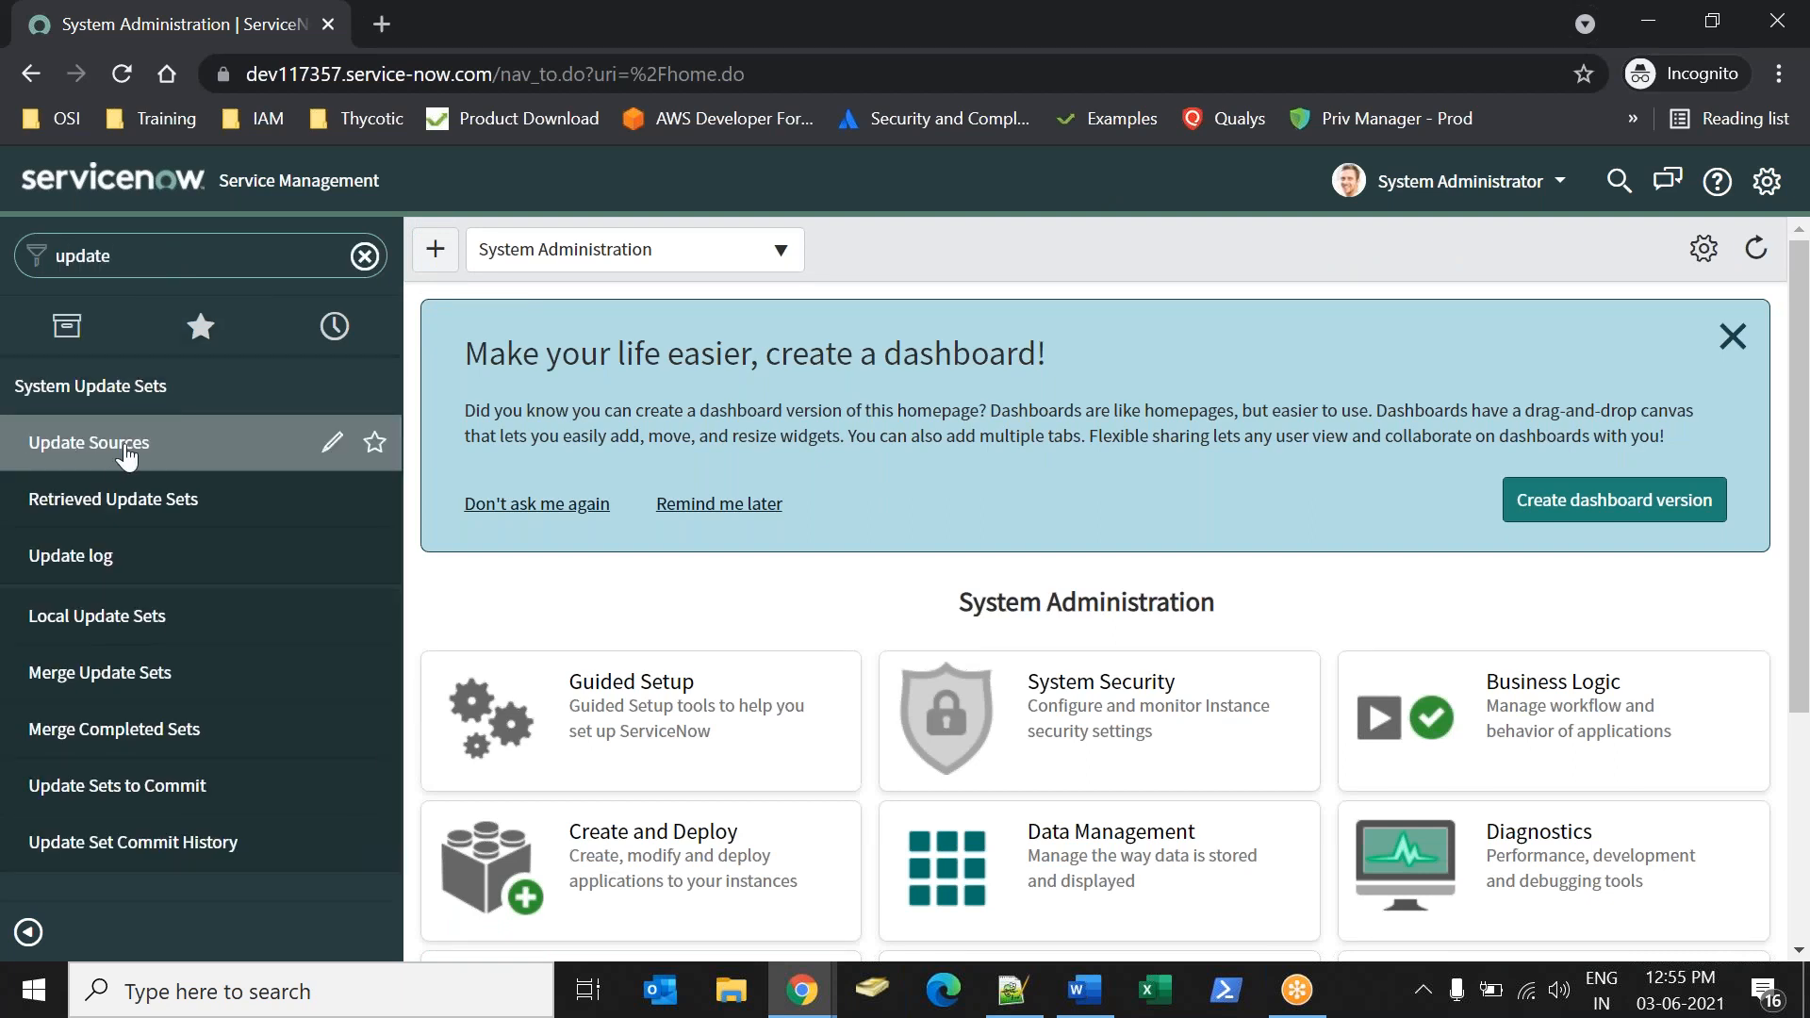
click(128, 457)
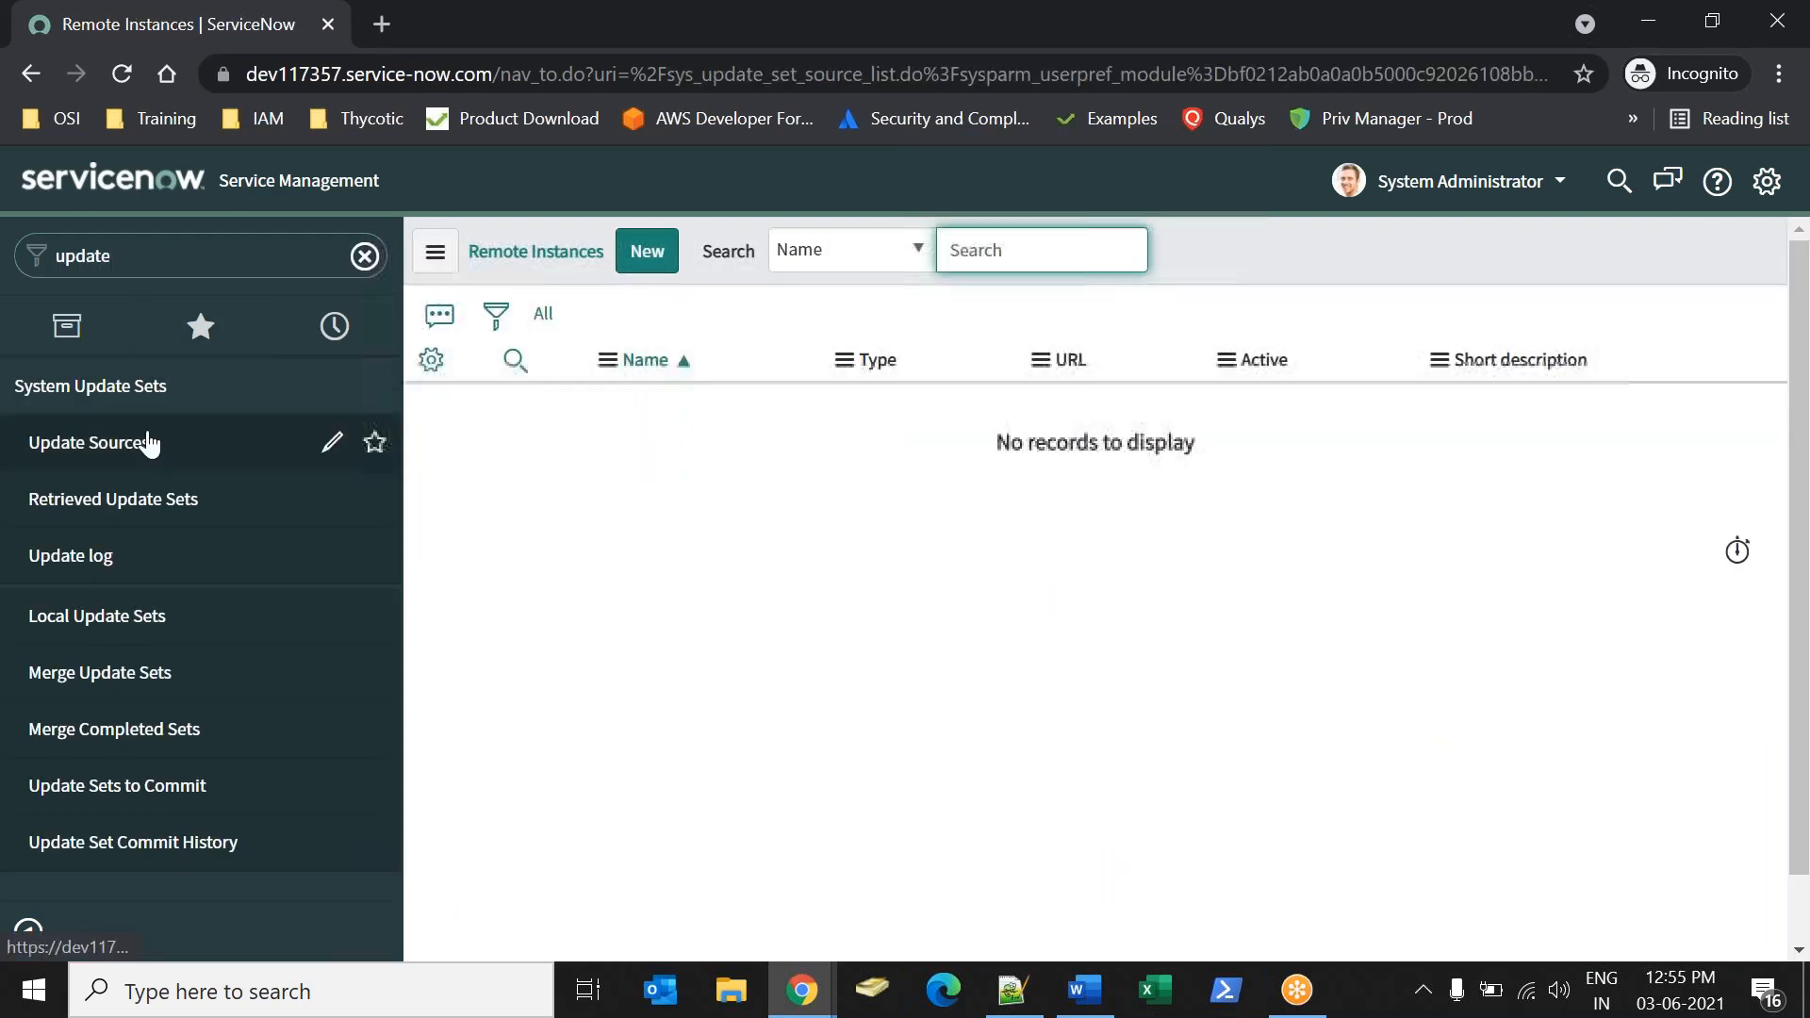
click(641, 264)
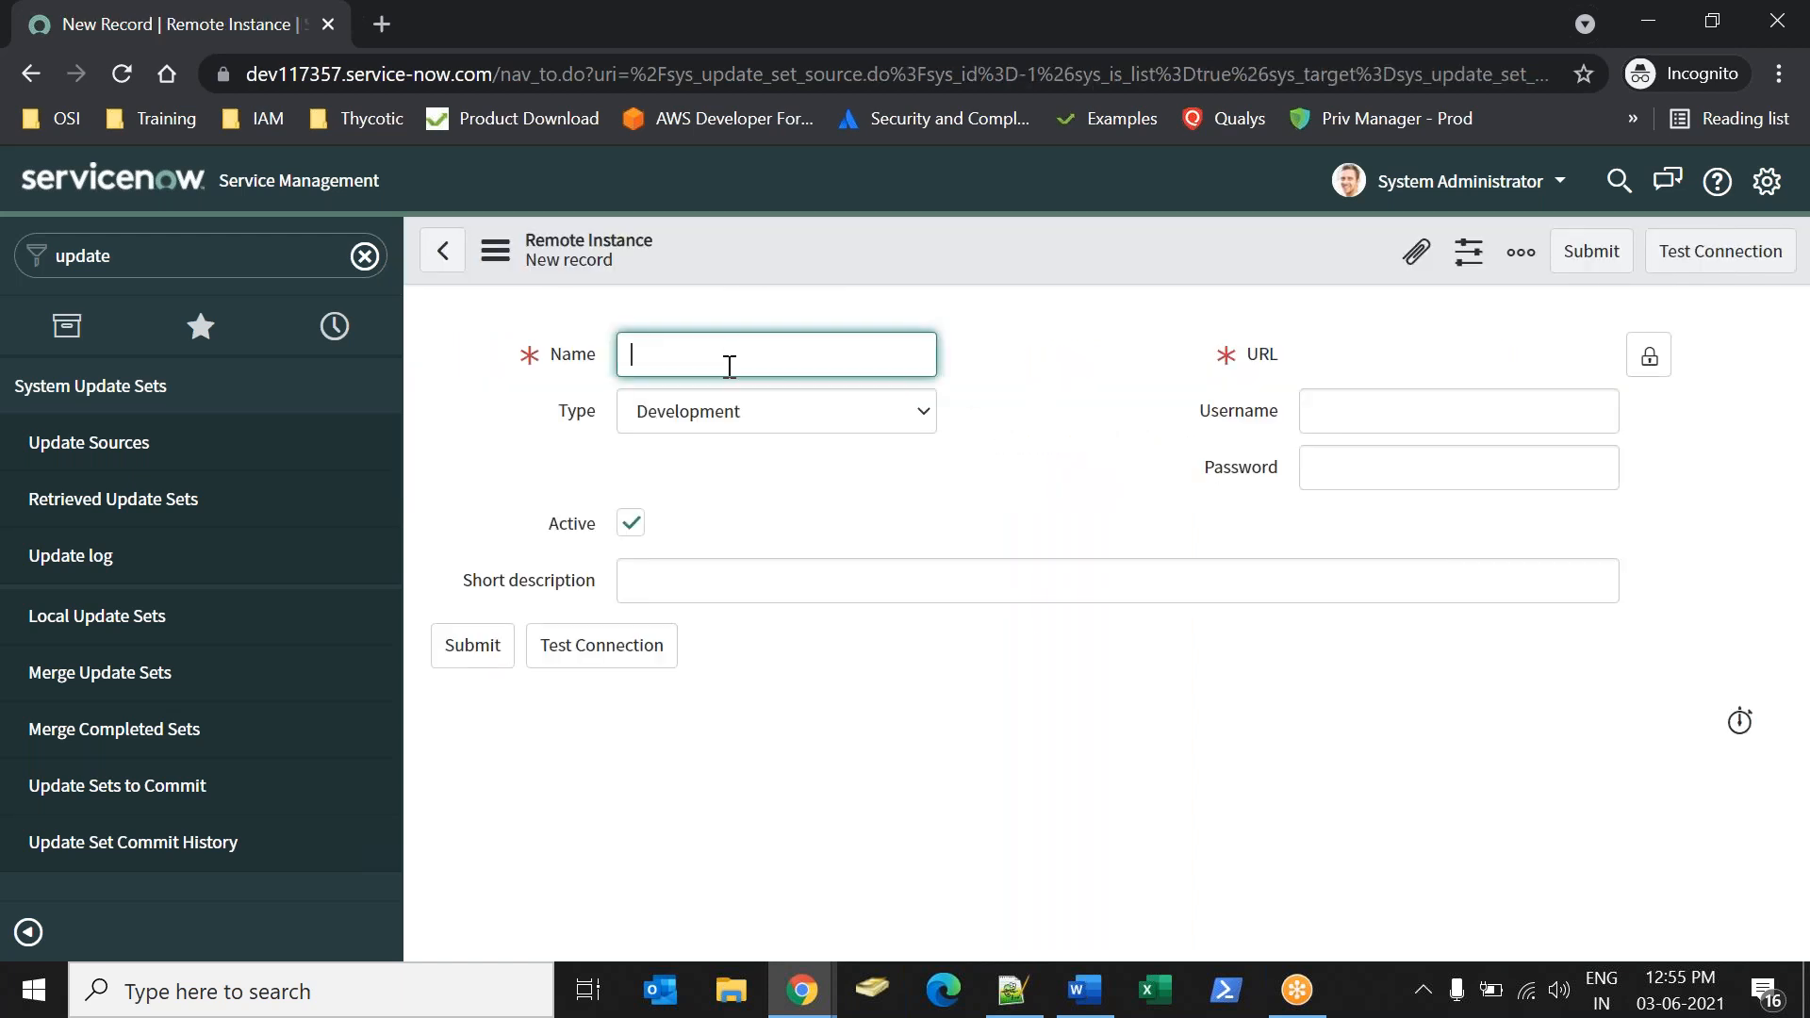
text(Test)
key(Tab)
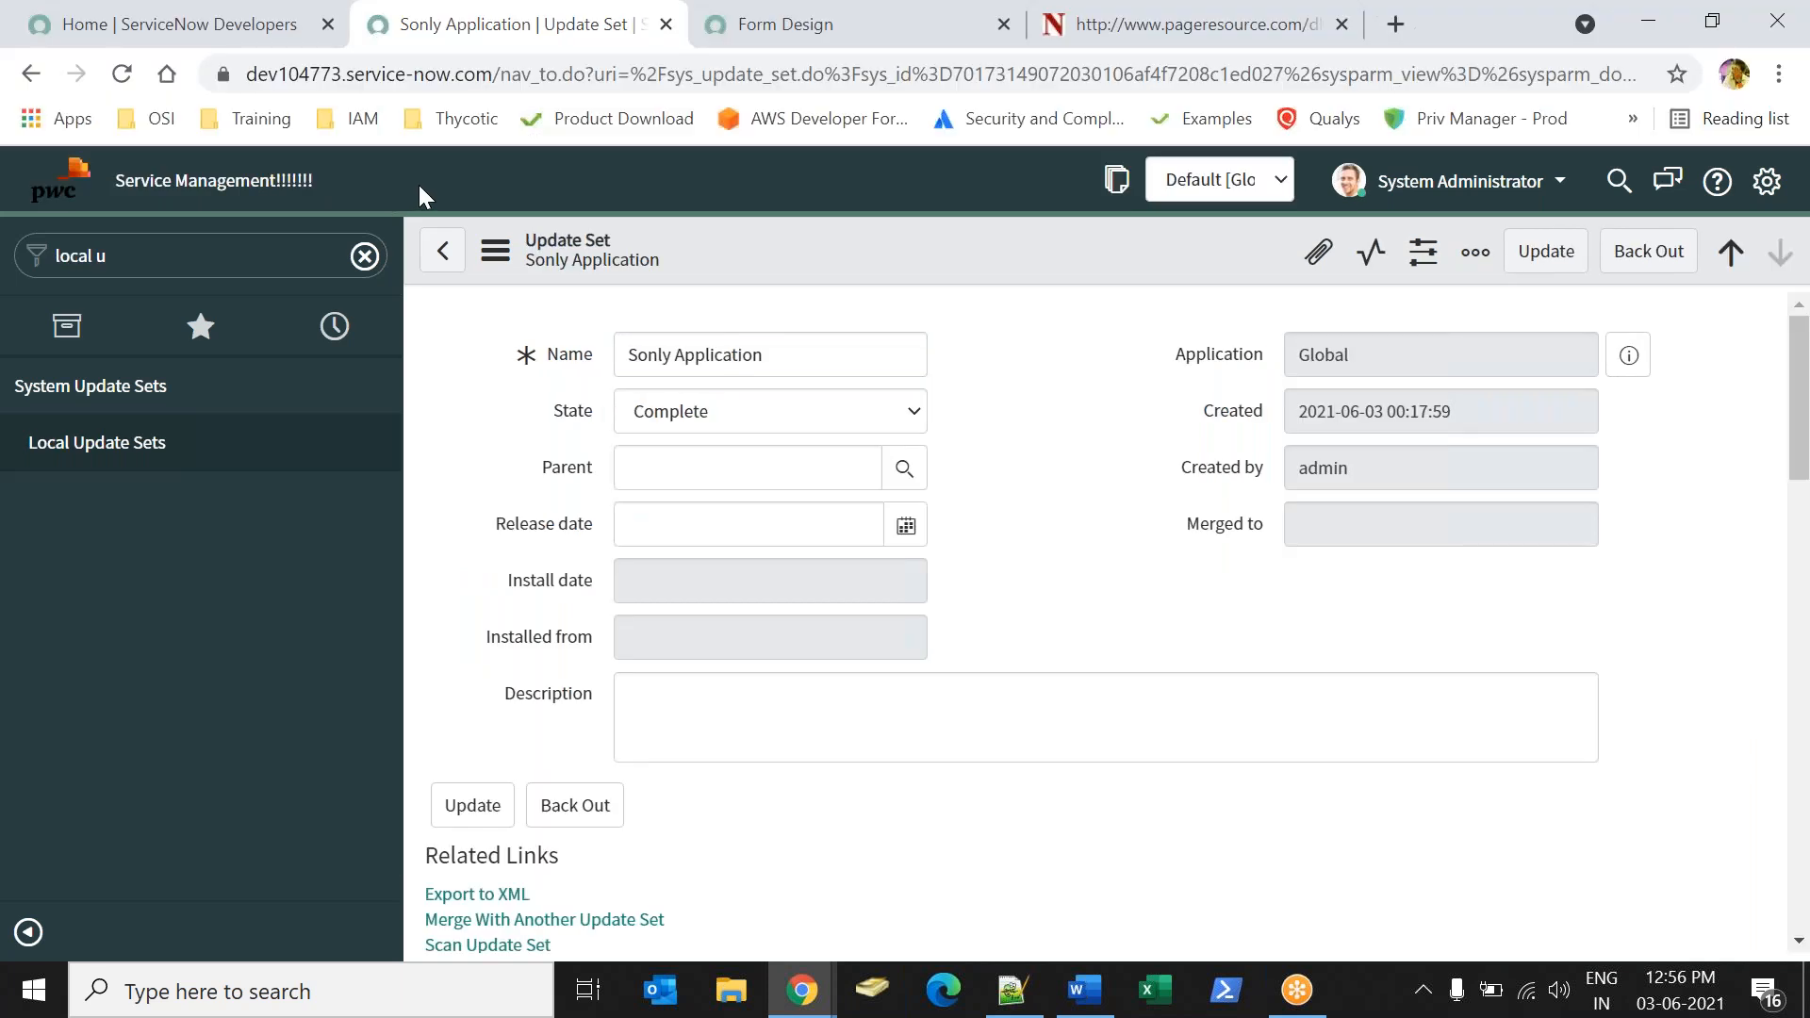
drag(494, 69, 73, 12)
key(ctrl+c)
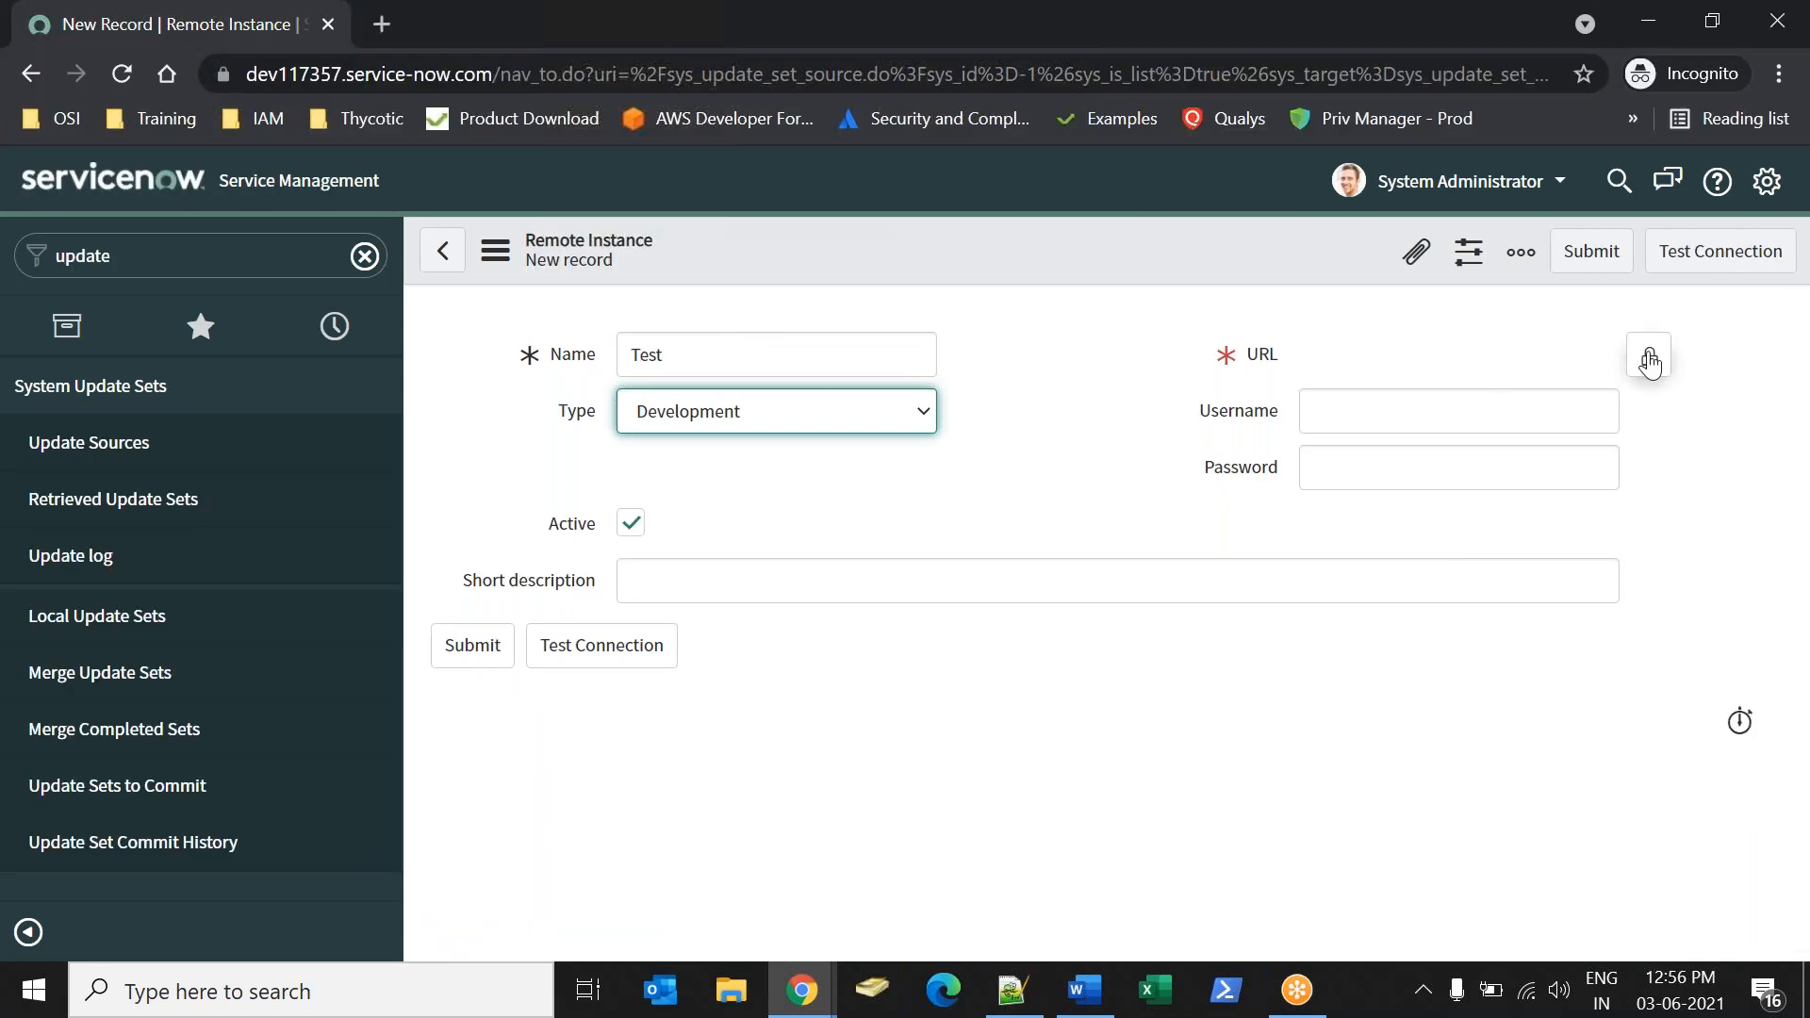
click(1649, 355)
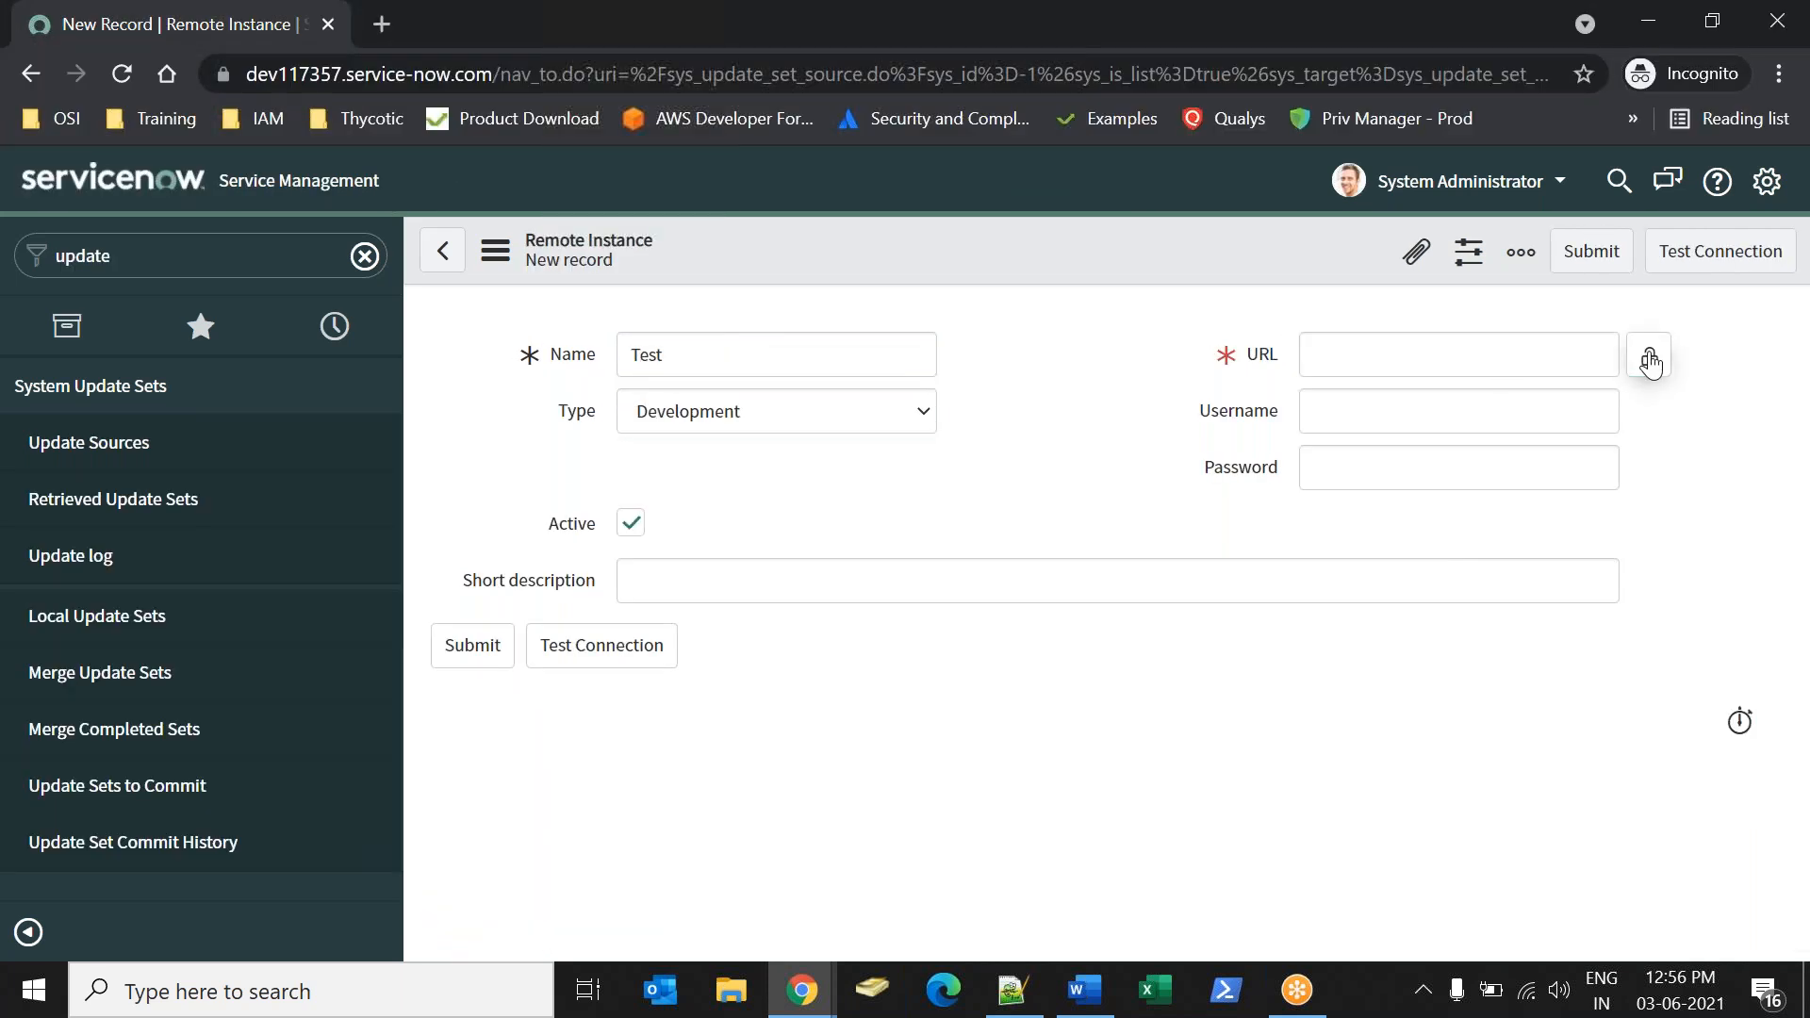
key(ctrl+v)
click(1649, 355)
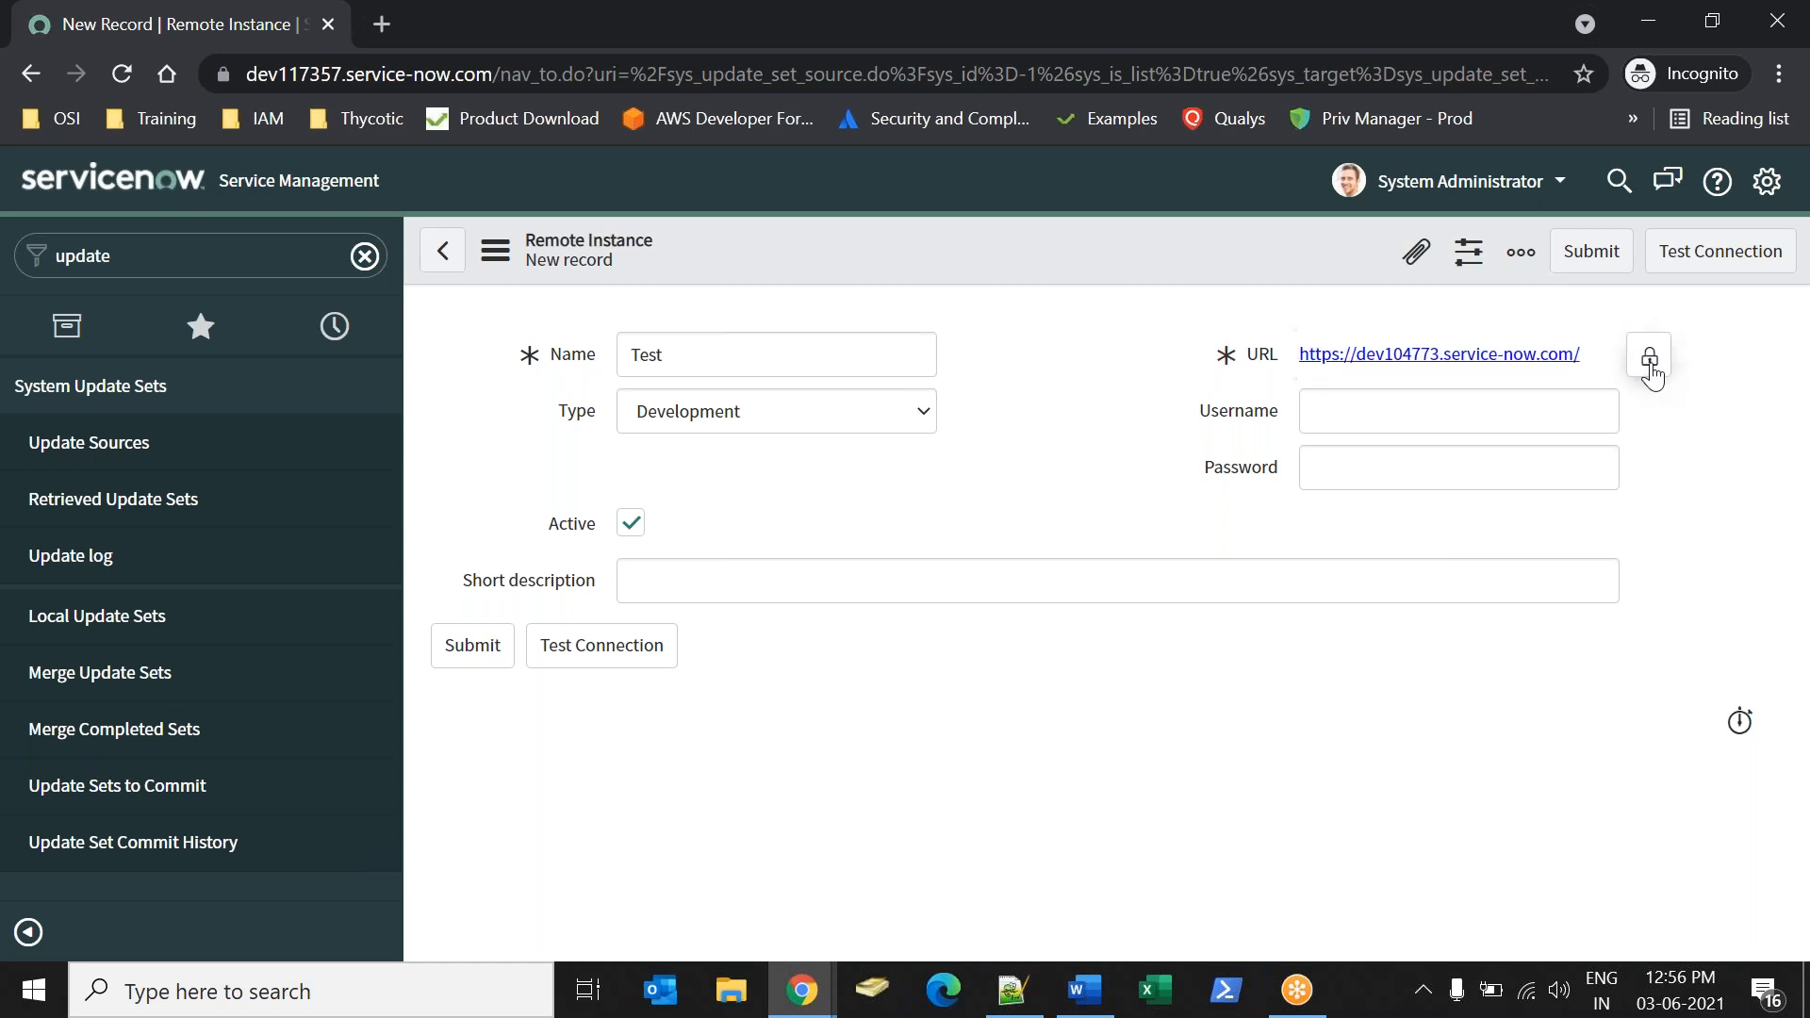
Enter admin as the username with the account password, test the connection, and dismiss the message after reading it.
click(1402, 433)
text(admin)
key(Tab)
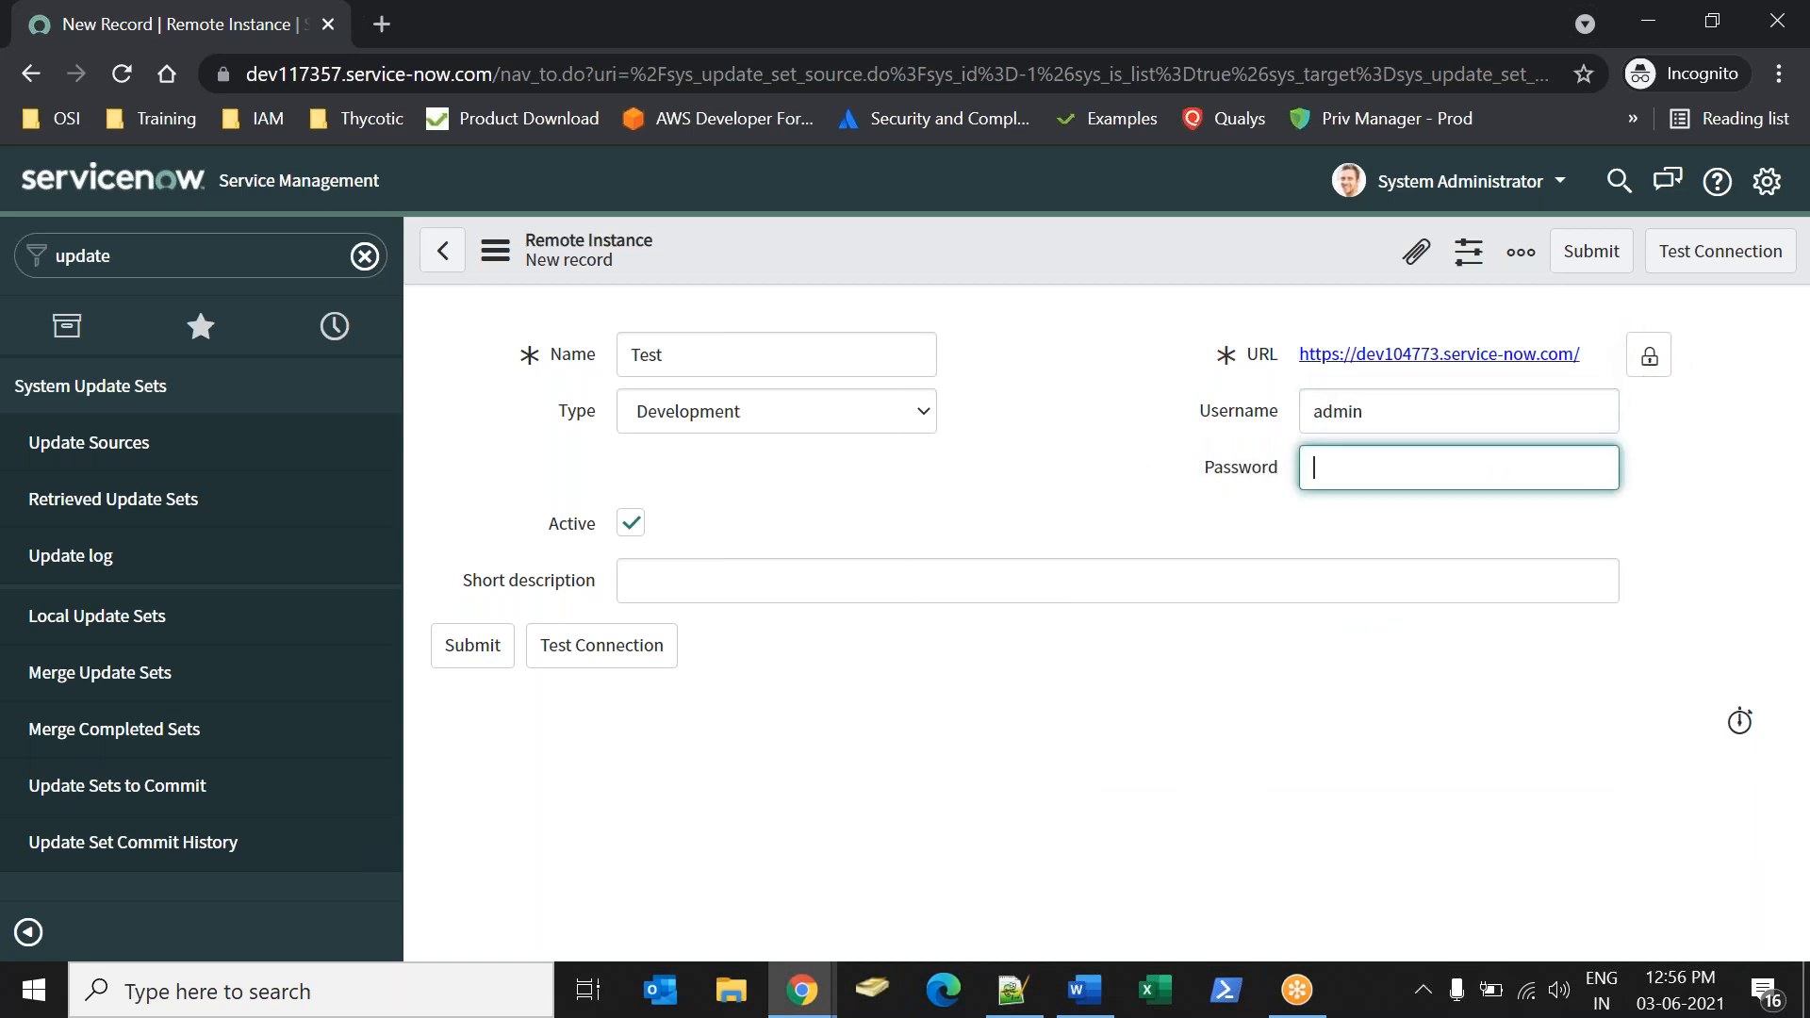
click(1161, 509)
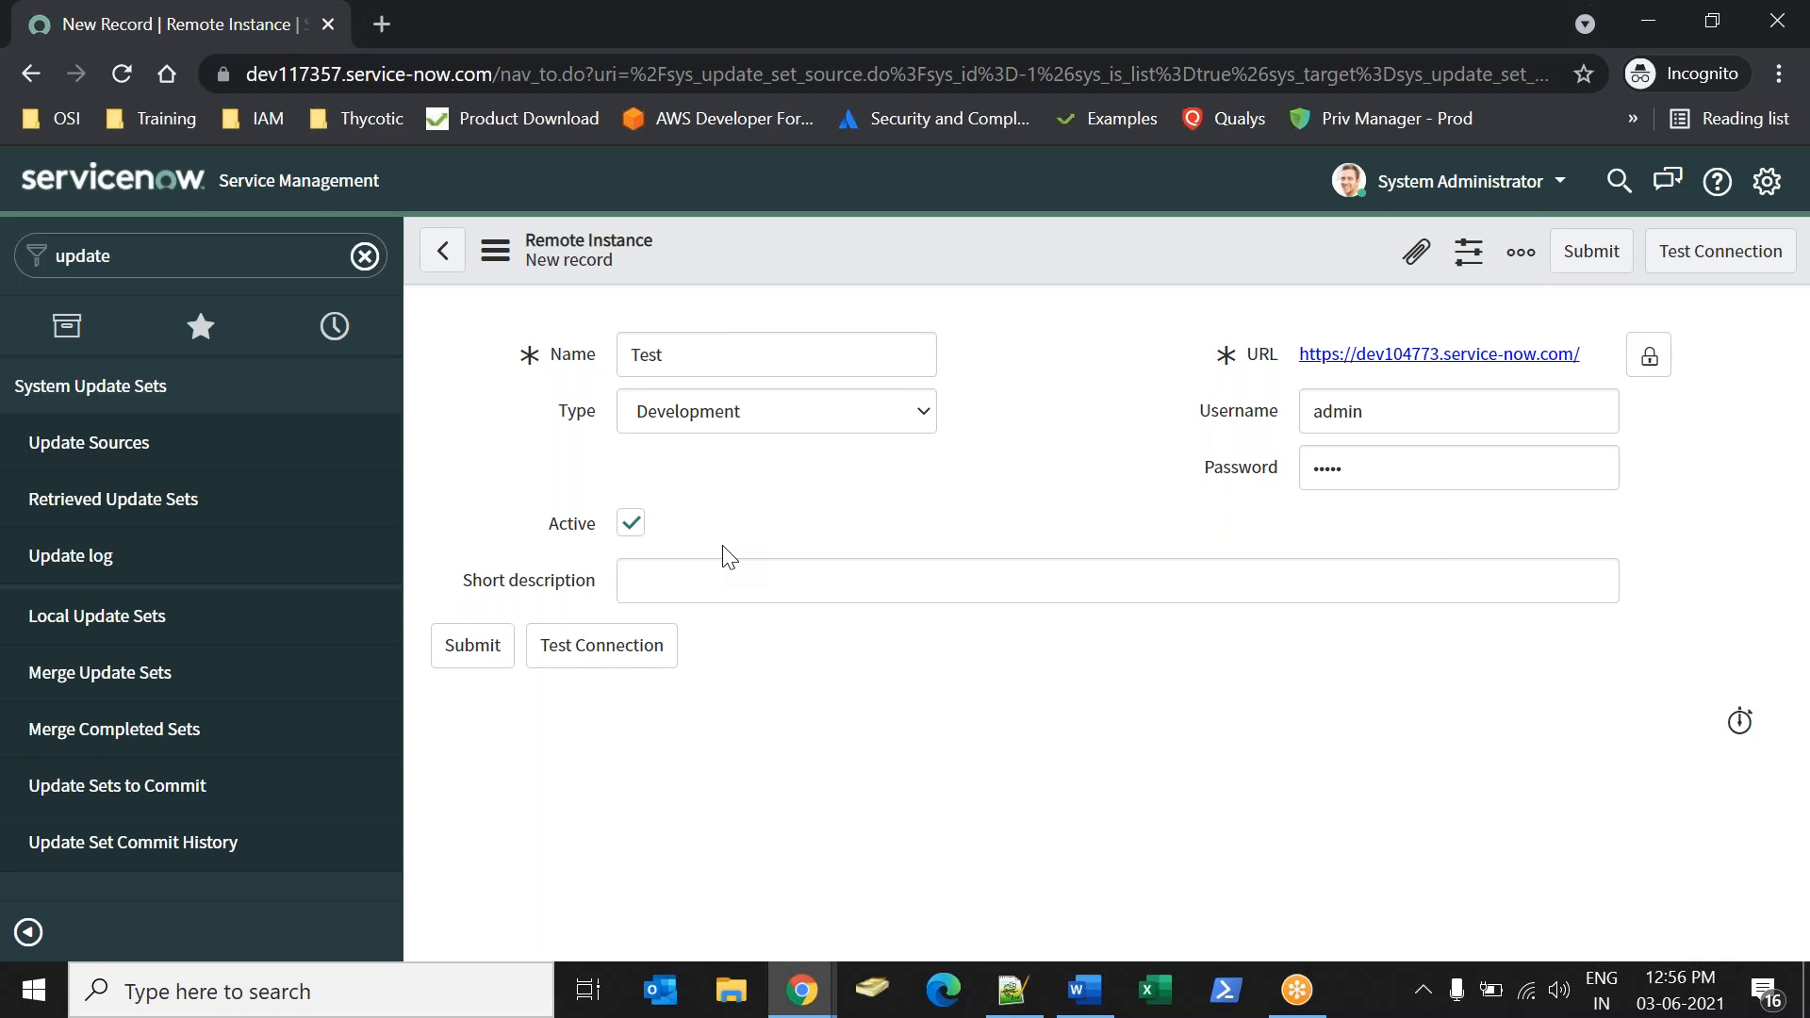
click(624, 657)
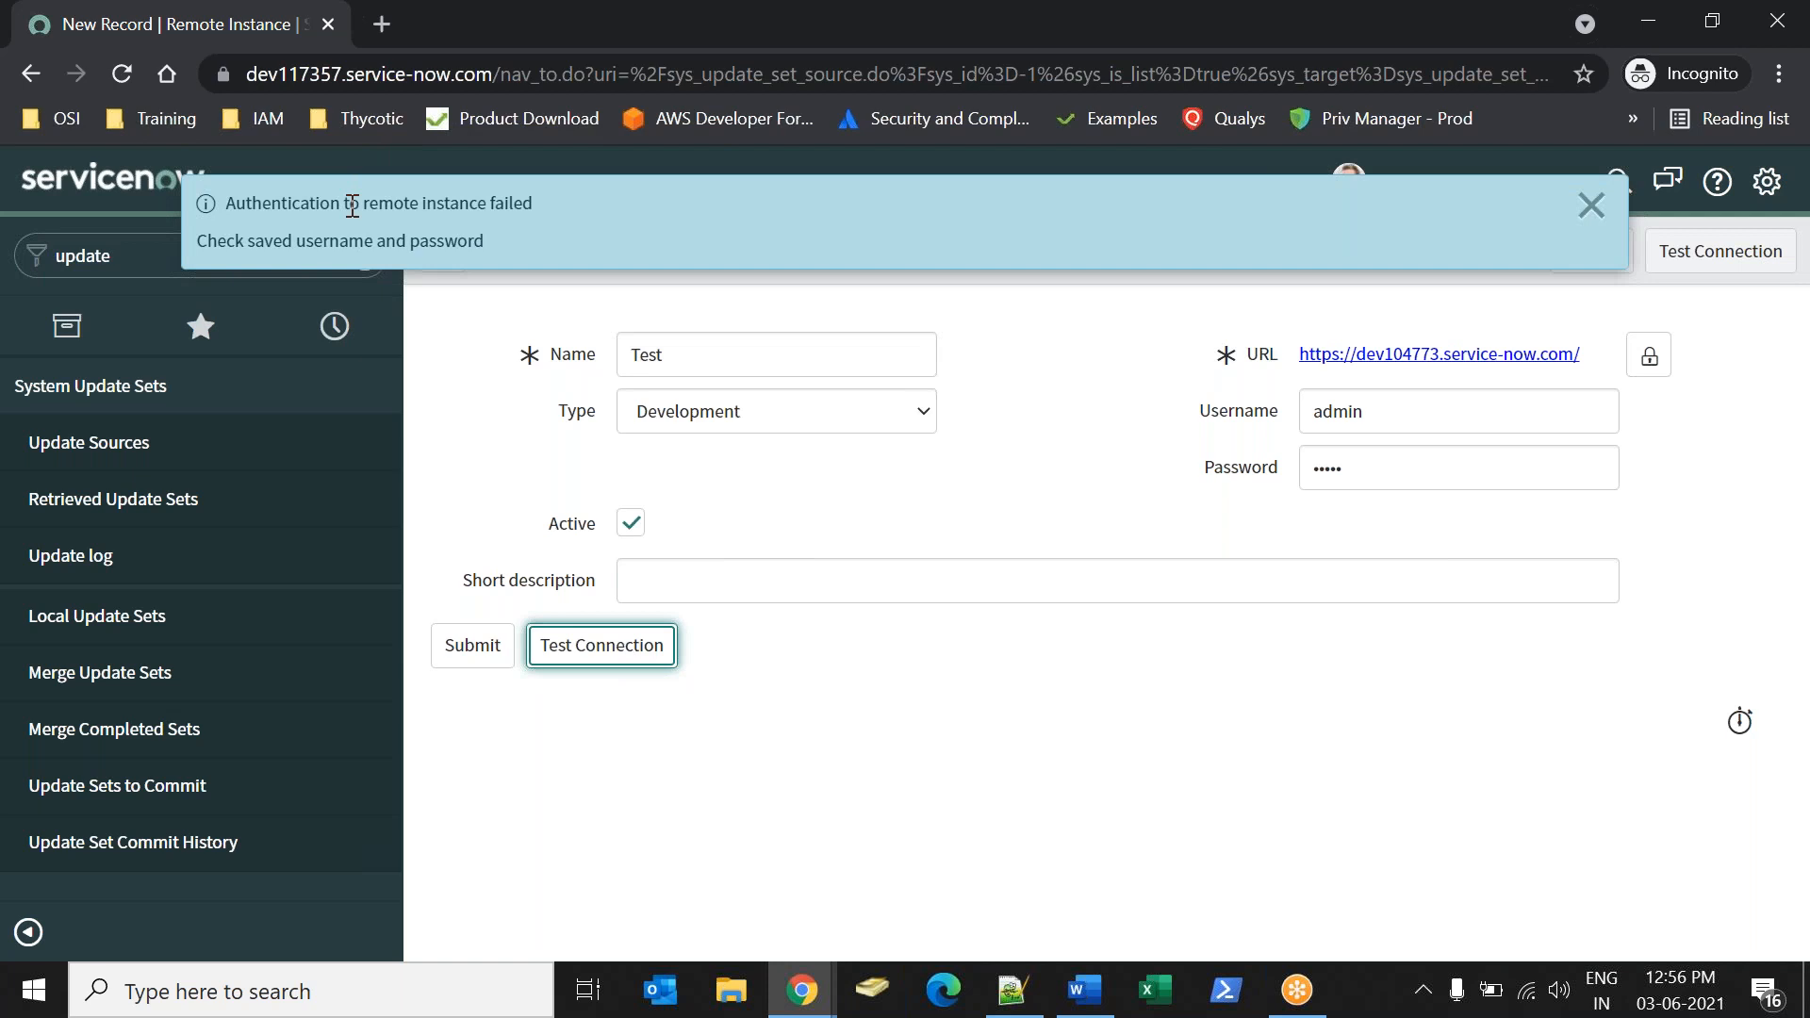
drag(352, 206, 483, 241)
click(575, 222)
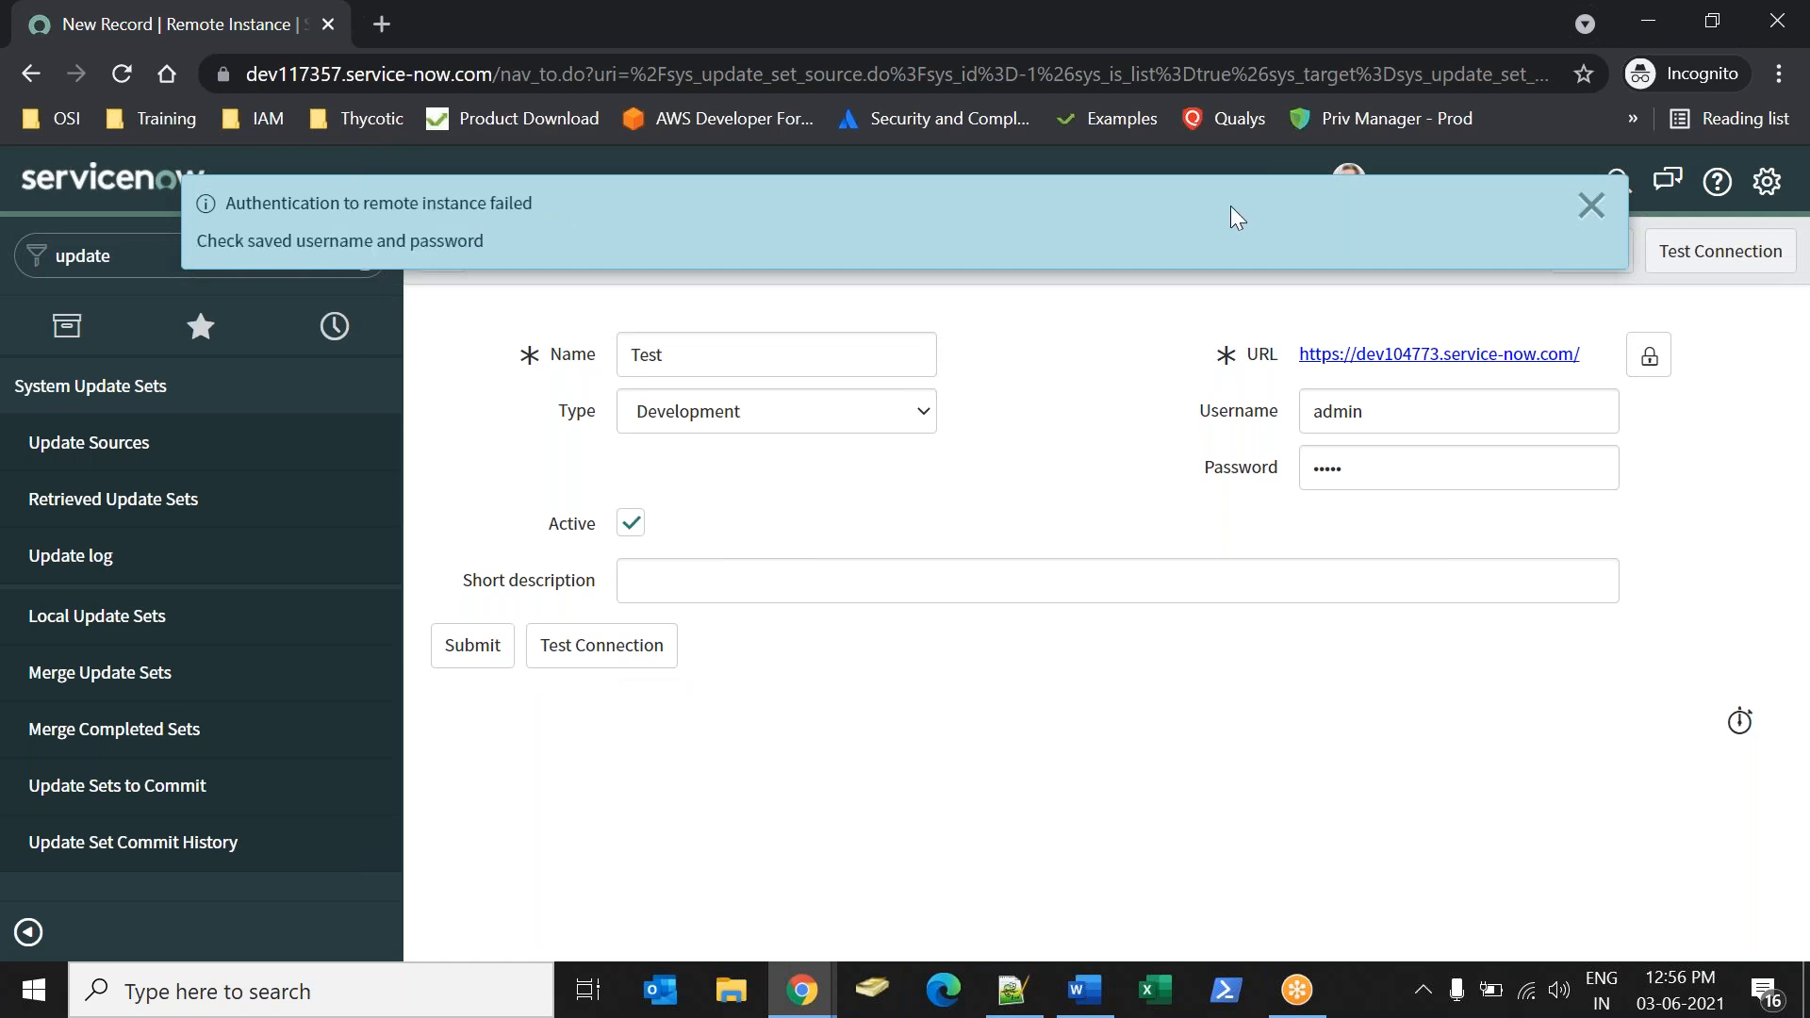
click(1584, 205)
Re-enter the remote instance's password, test the connection again, and dismiss the message.
drag(1400, 467, 1172, 456)
text(a)
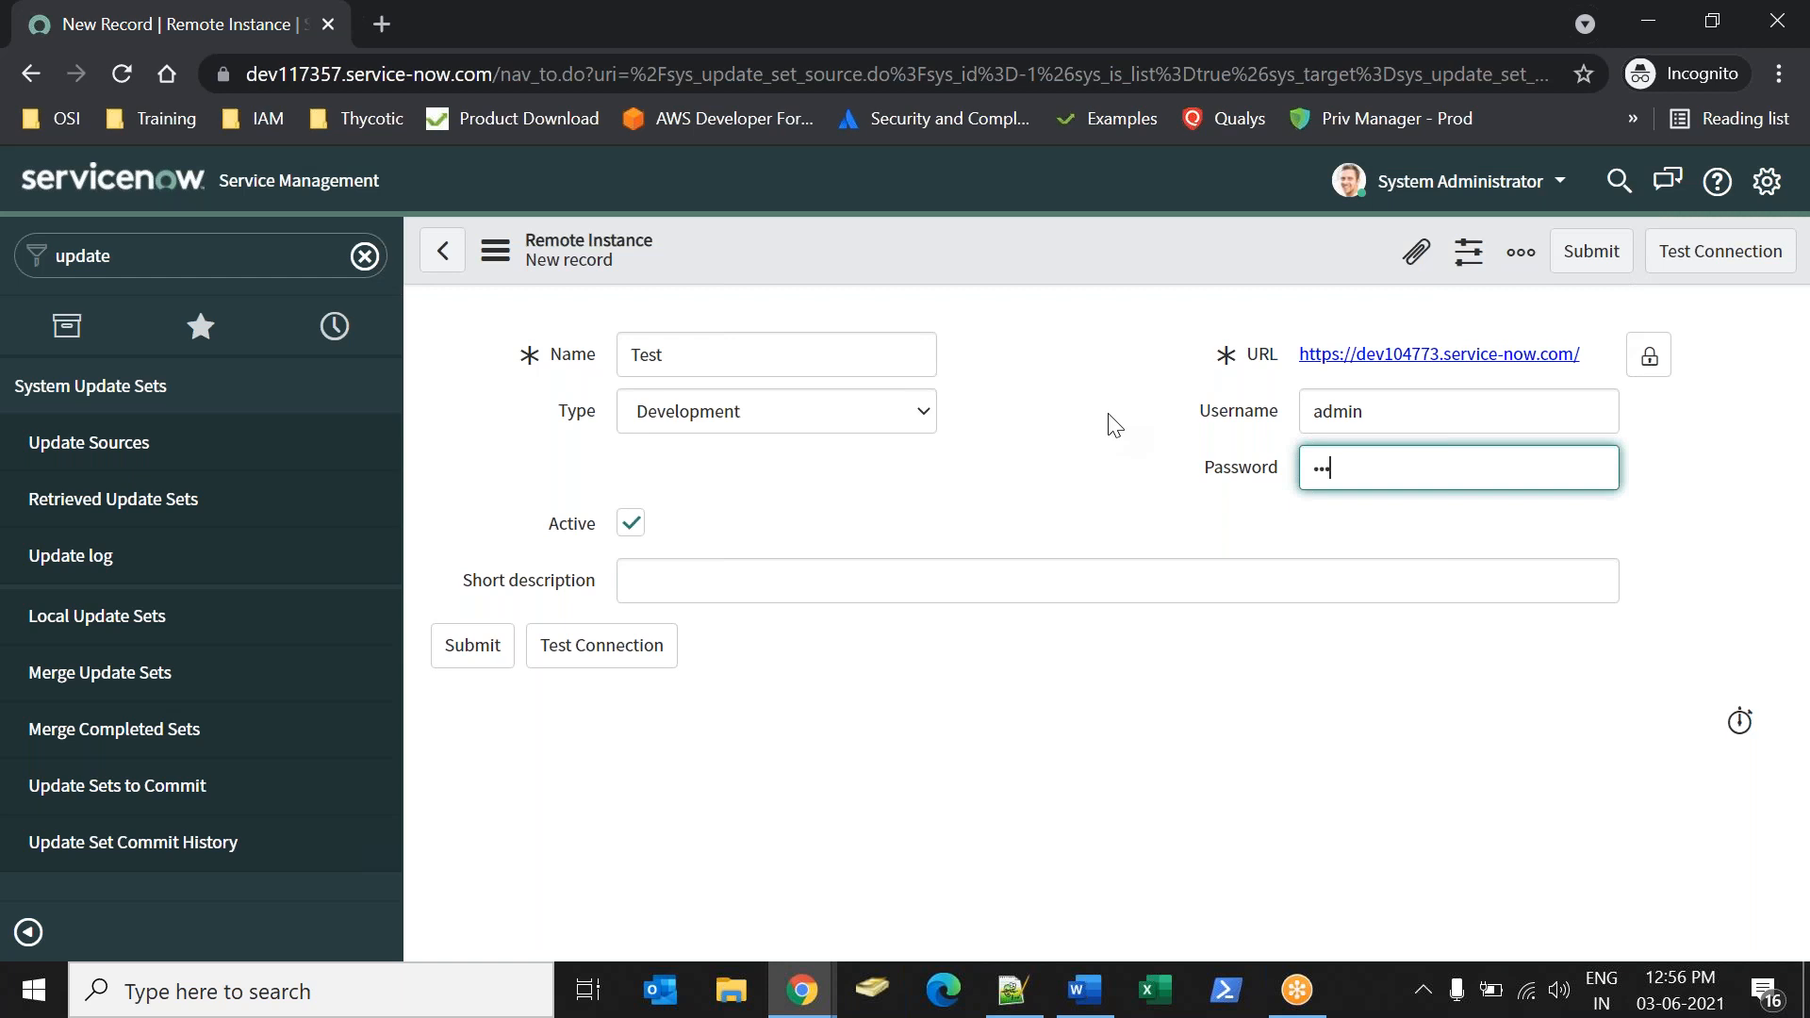
text(dmin)
click(1711, 269)
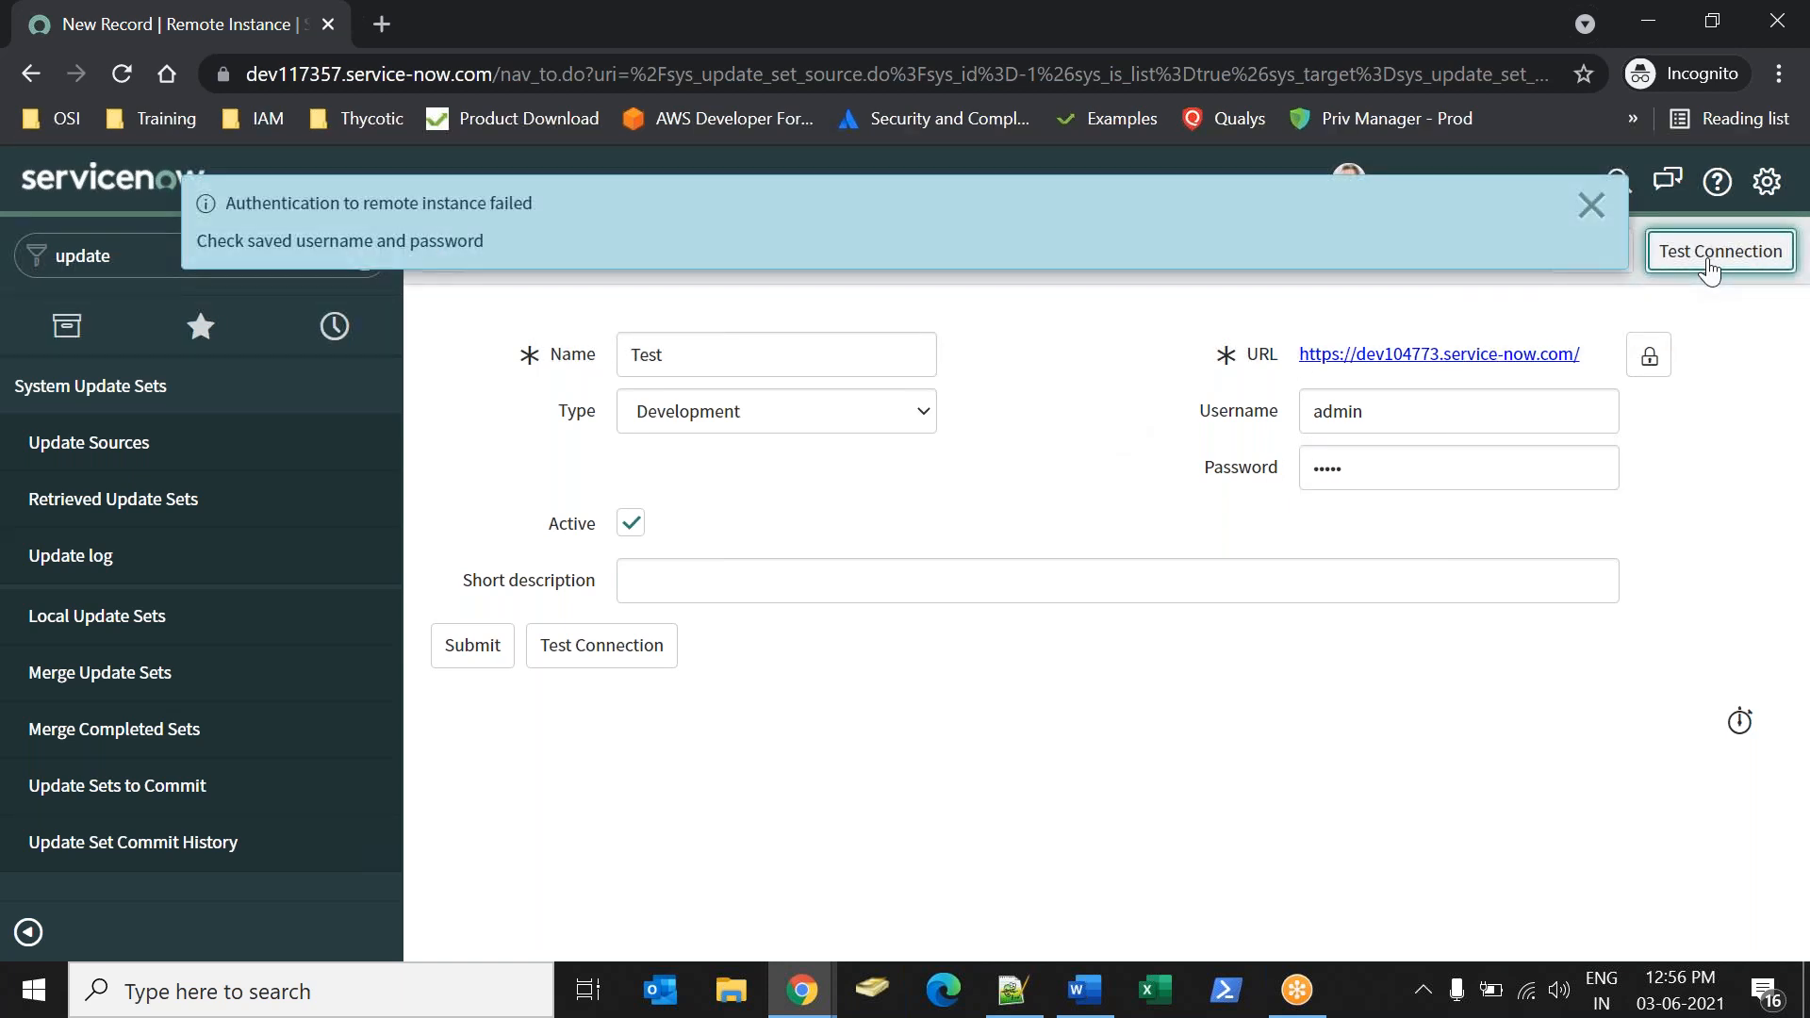
click(1592, 206)
Check the source instance's address, remove the trailing slash from the remote instance's URL, and test the connection.
key(alt+Tab)
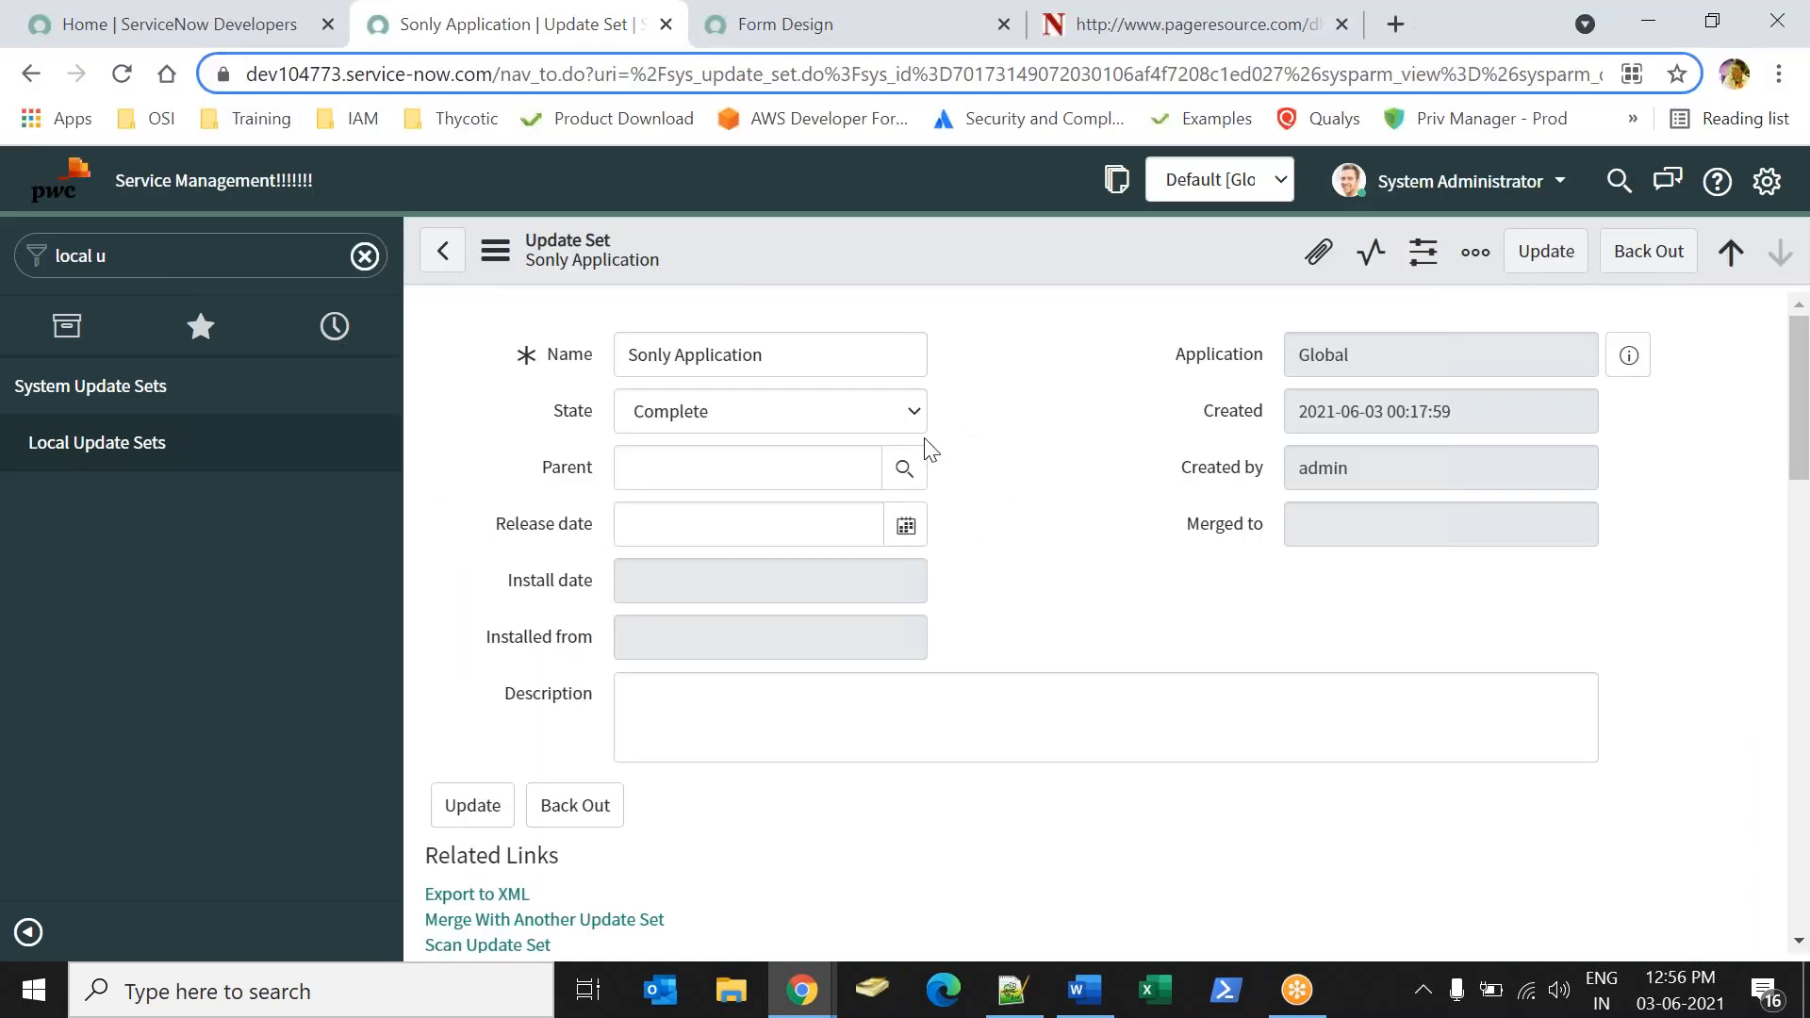
key(alt+Tab)
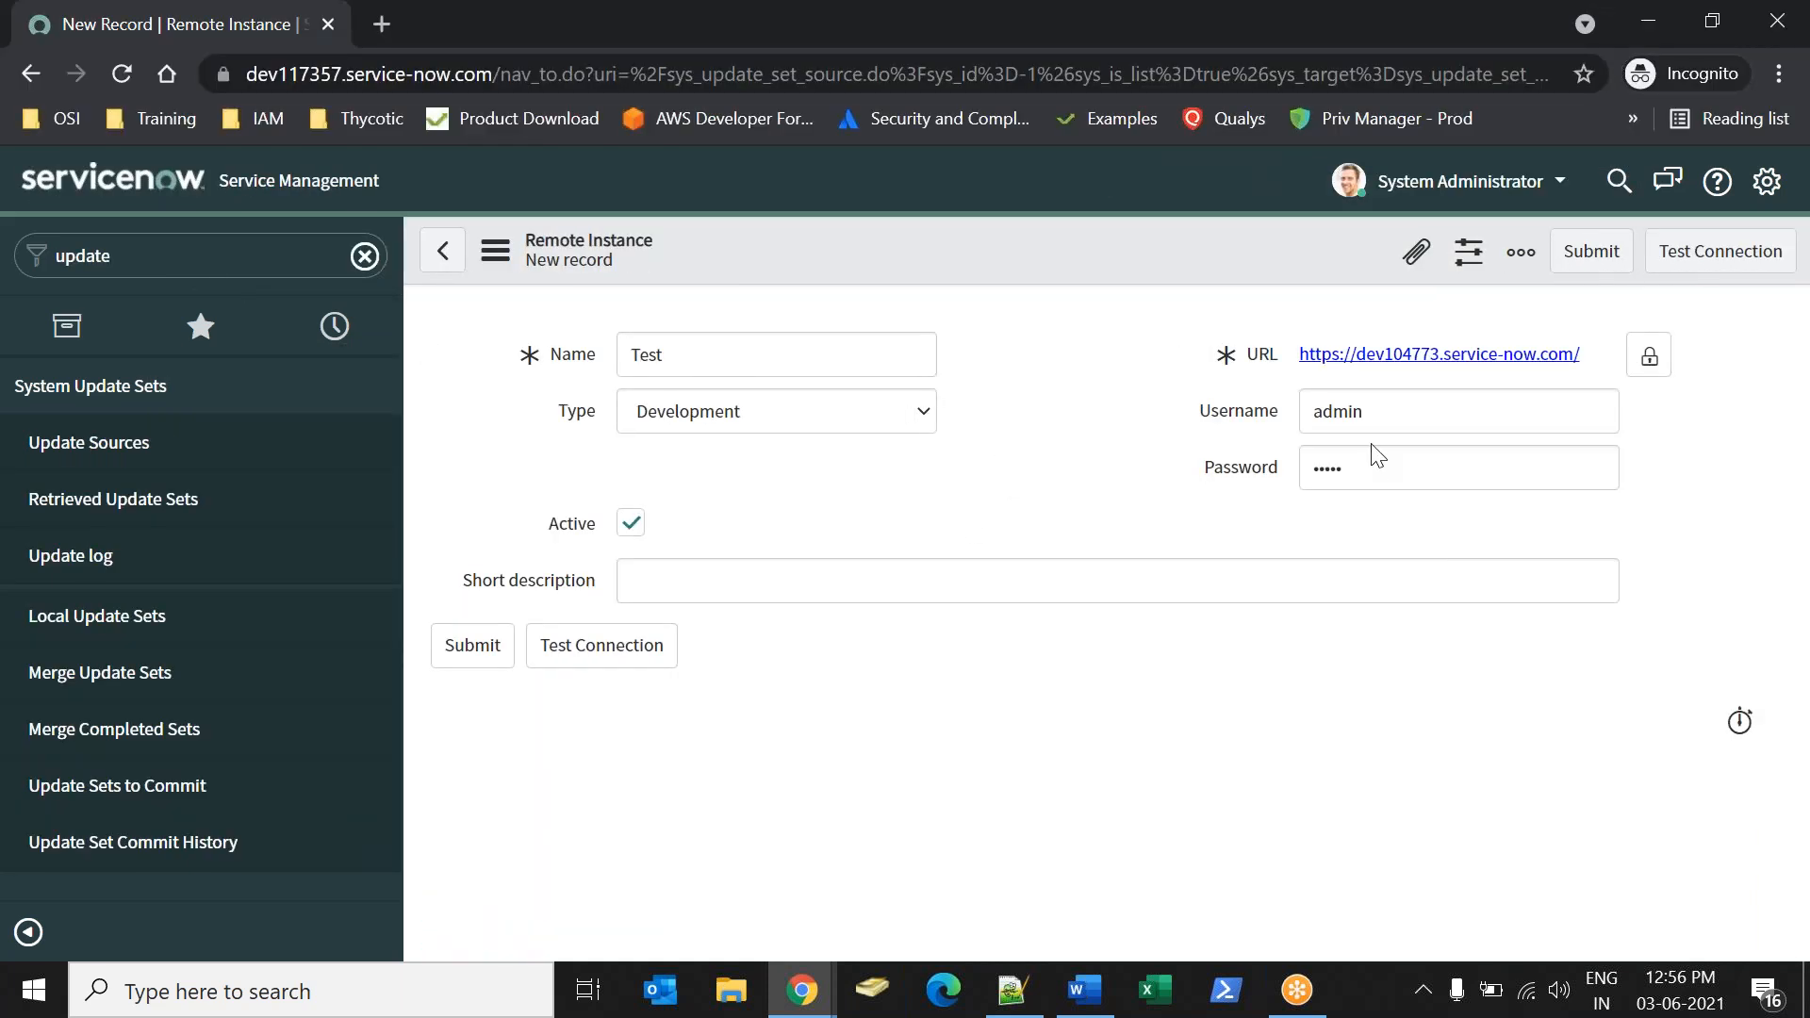
double_click(1386, 424)
key(alt+Tab)
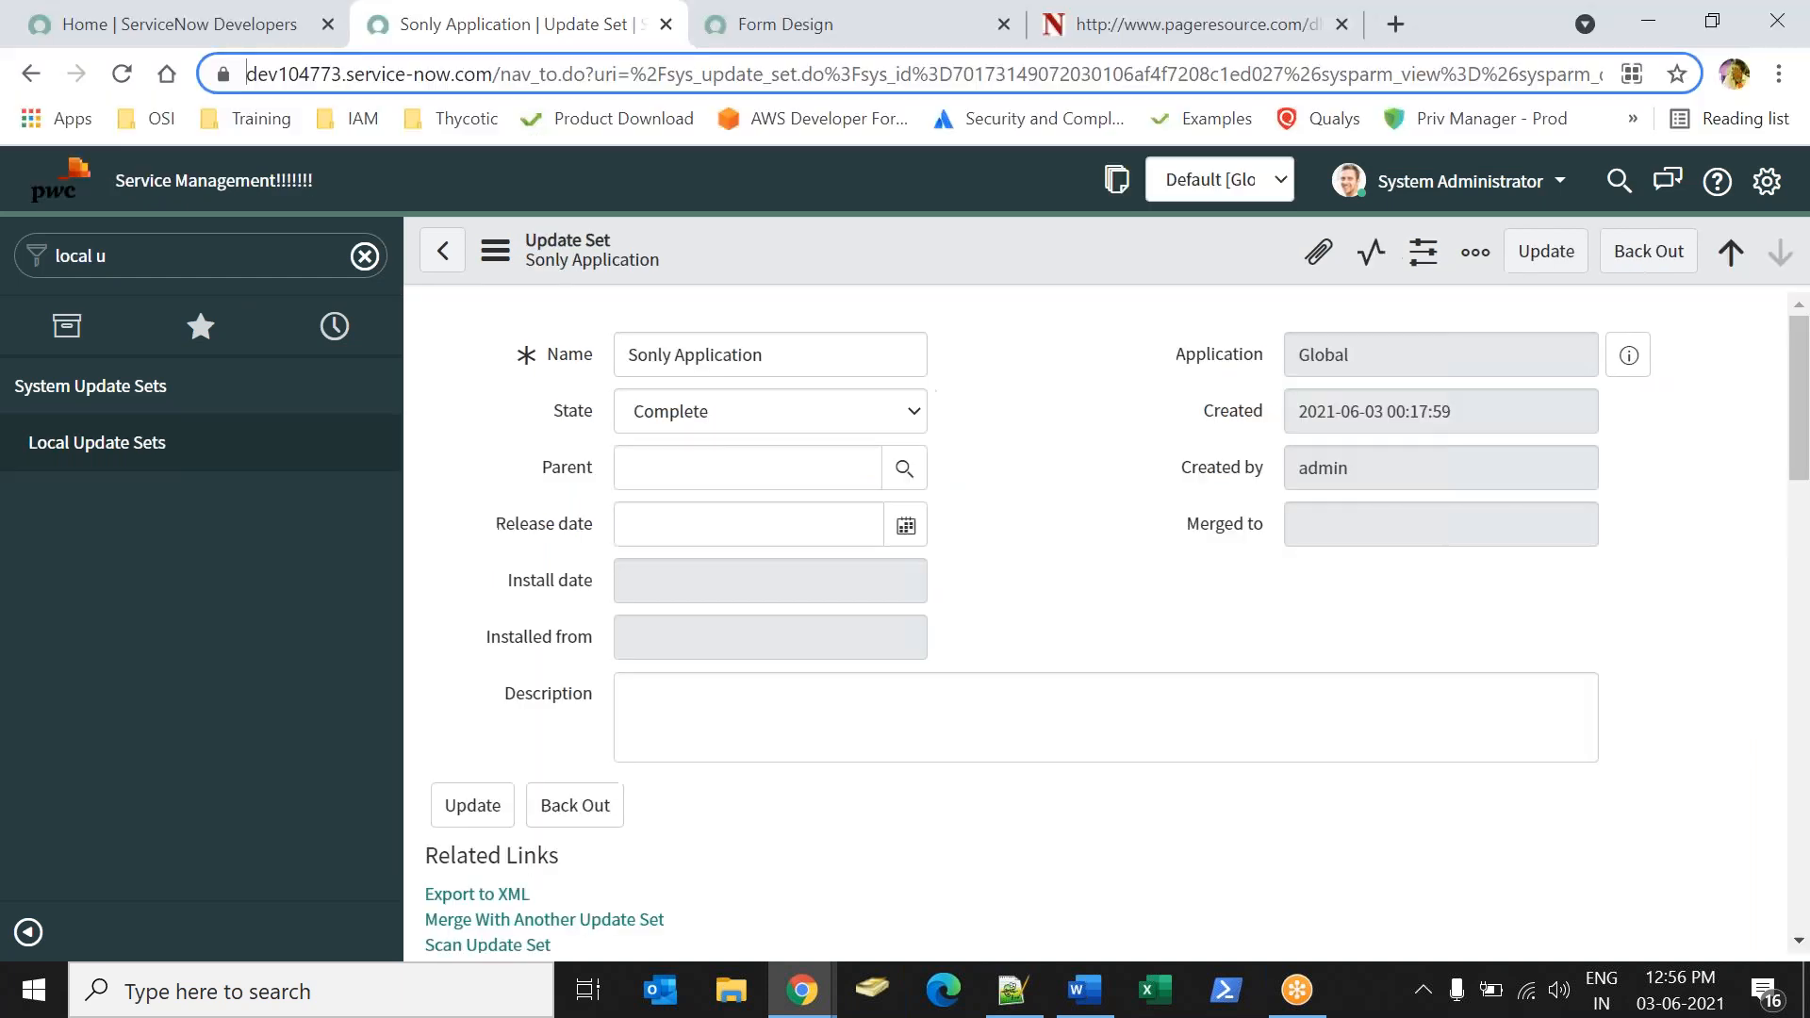
key(alt+Tab)
click(1649, 356)
key(BackSpace)
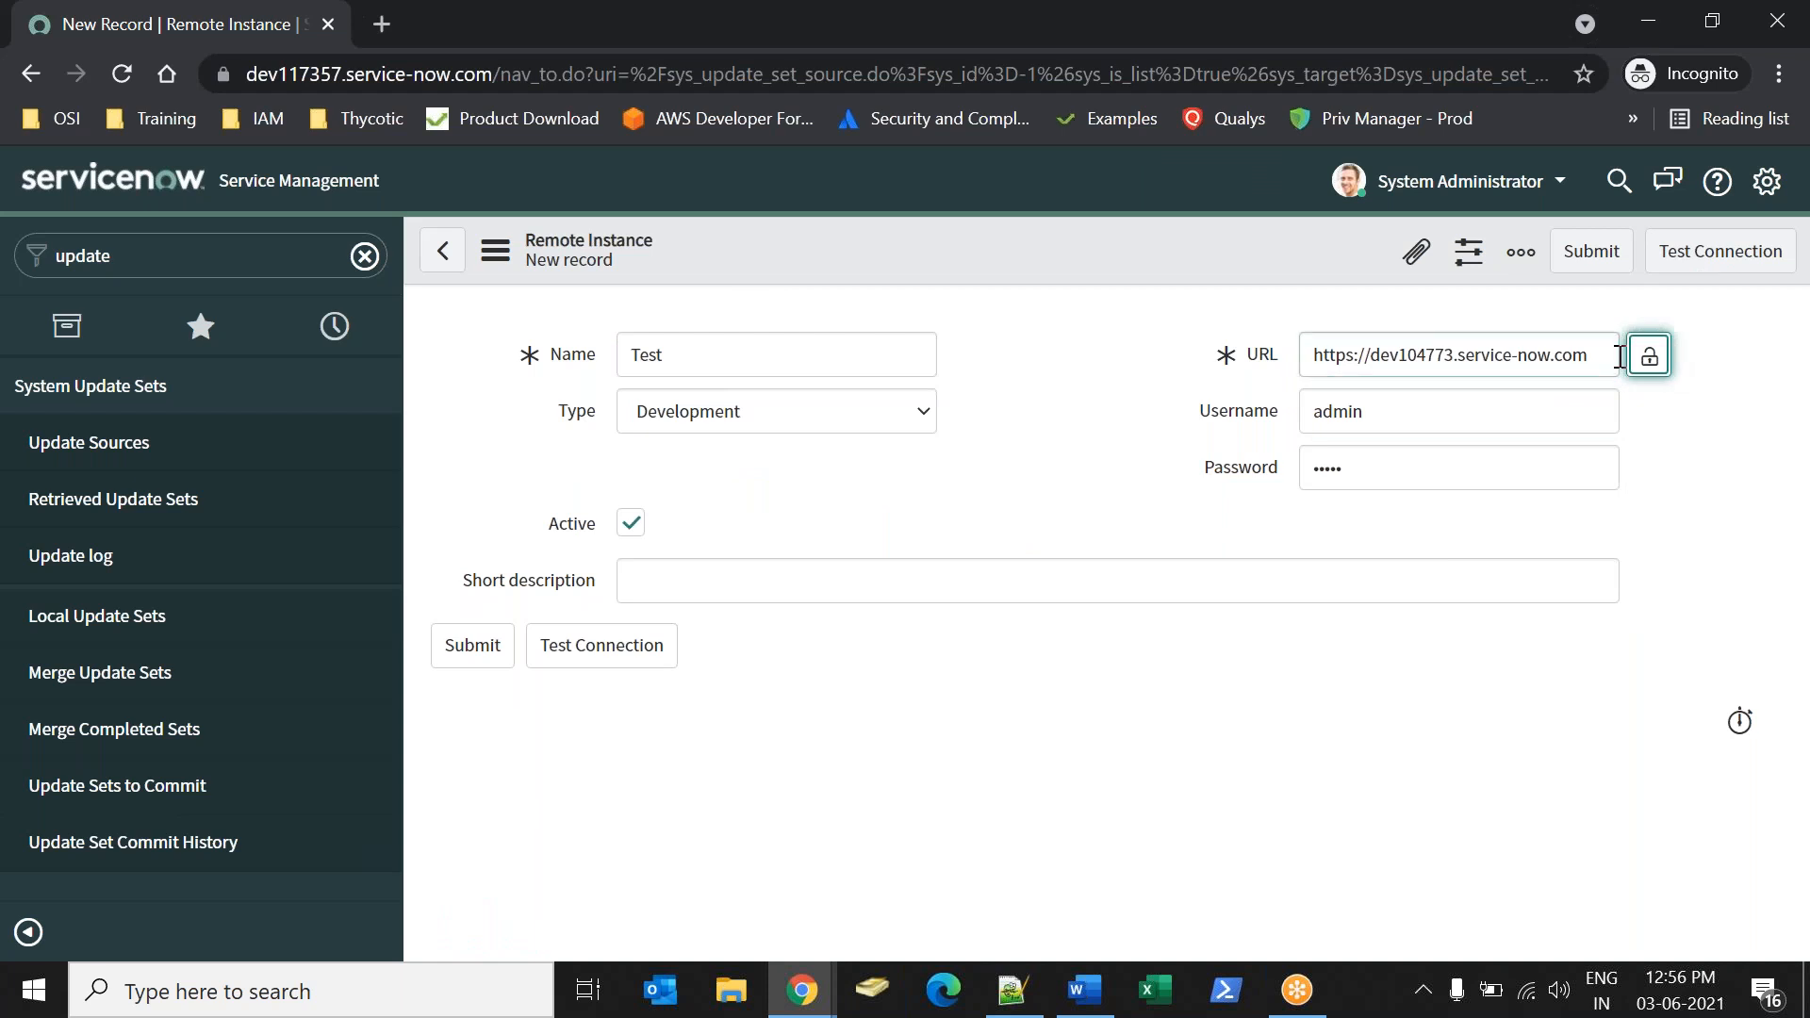
click(1756, 254)
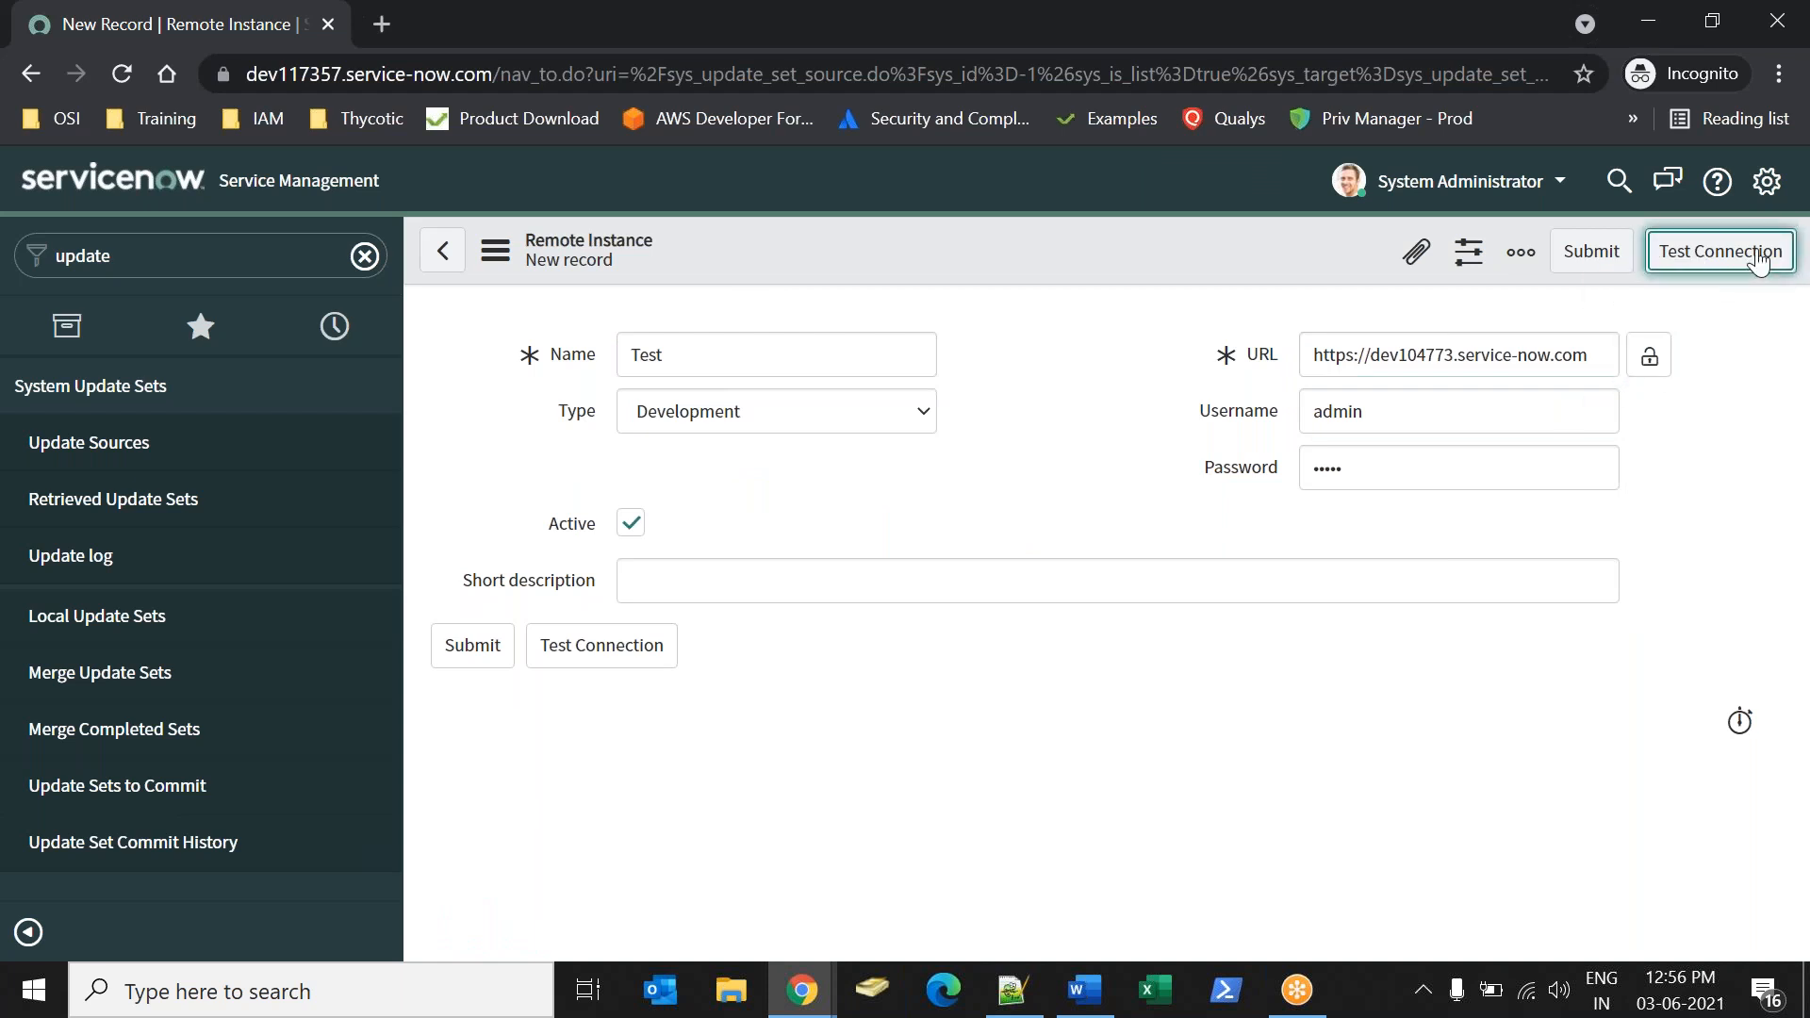
Re-enter admin as the username with a different password, test the connection, and dismiss the message.
double_click(1418, 415)
text(admin)
key(Tab)
text(a)
key(BackSpace)
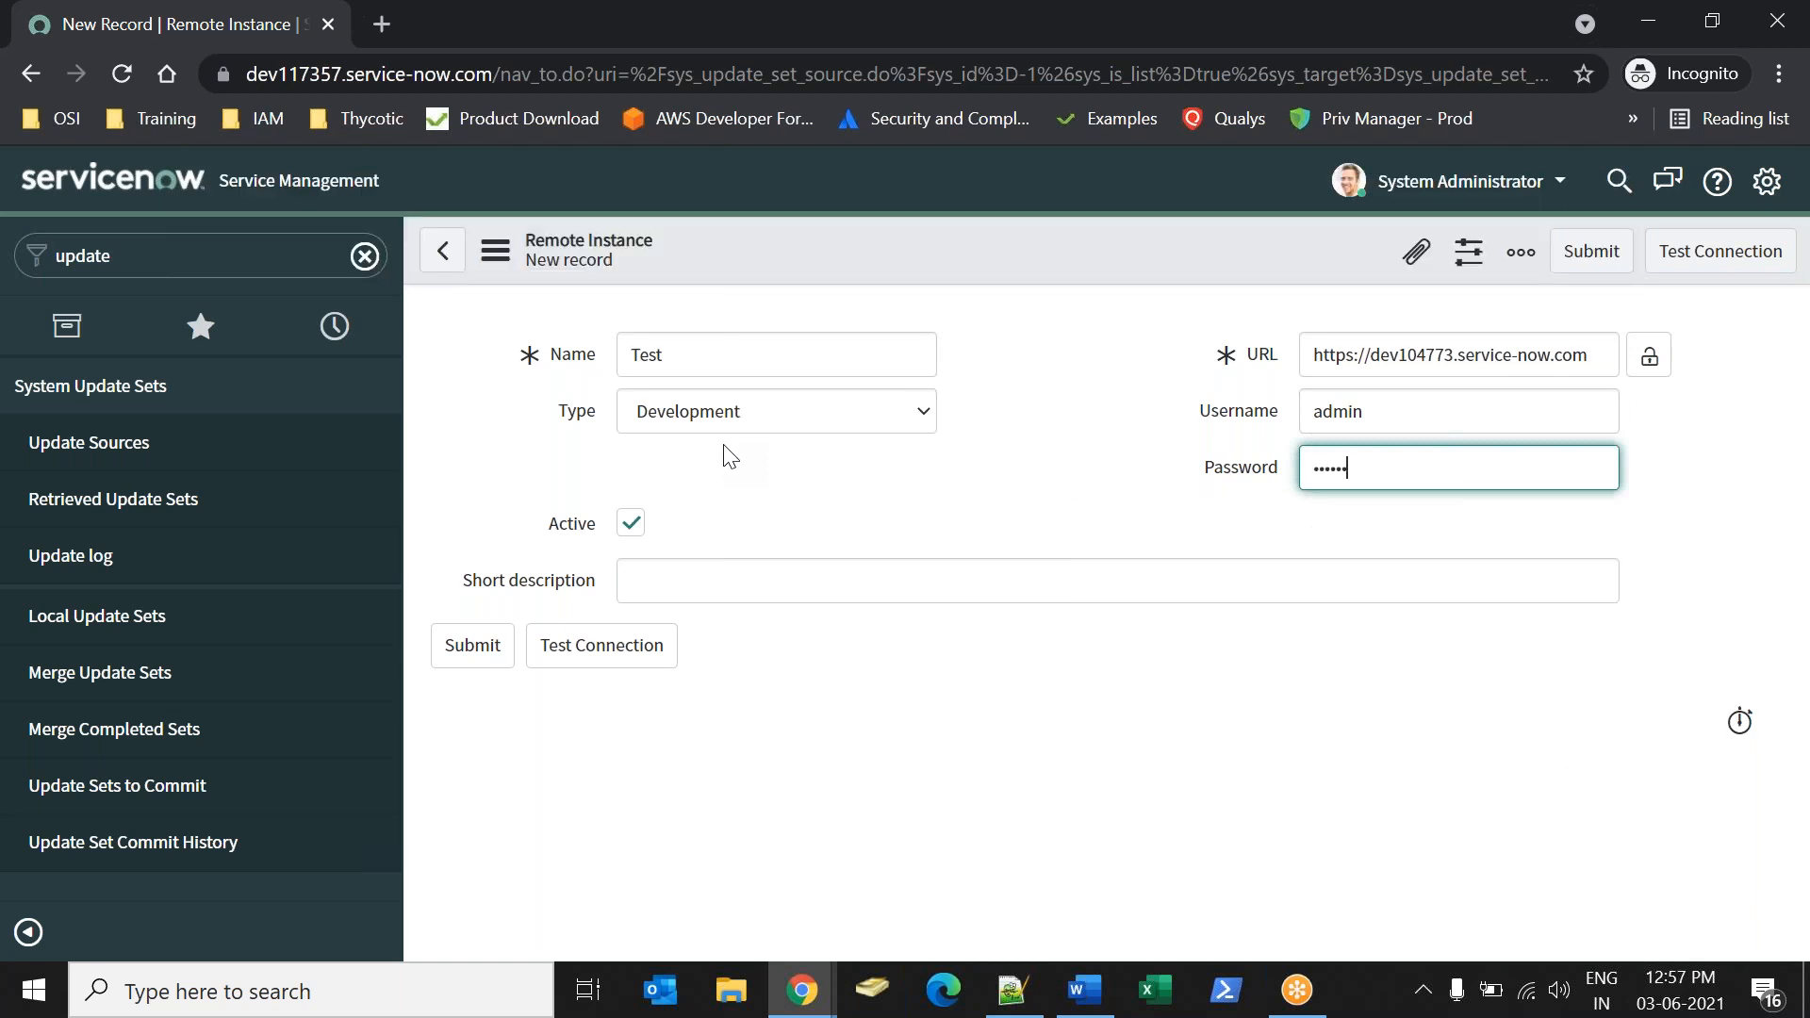
click(1691, 256)
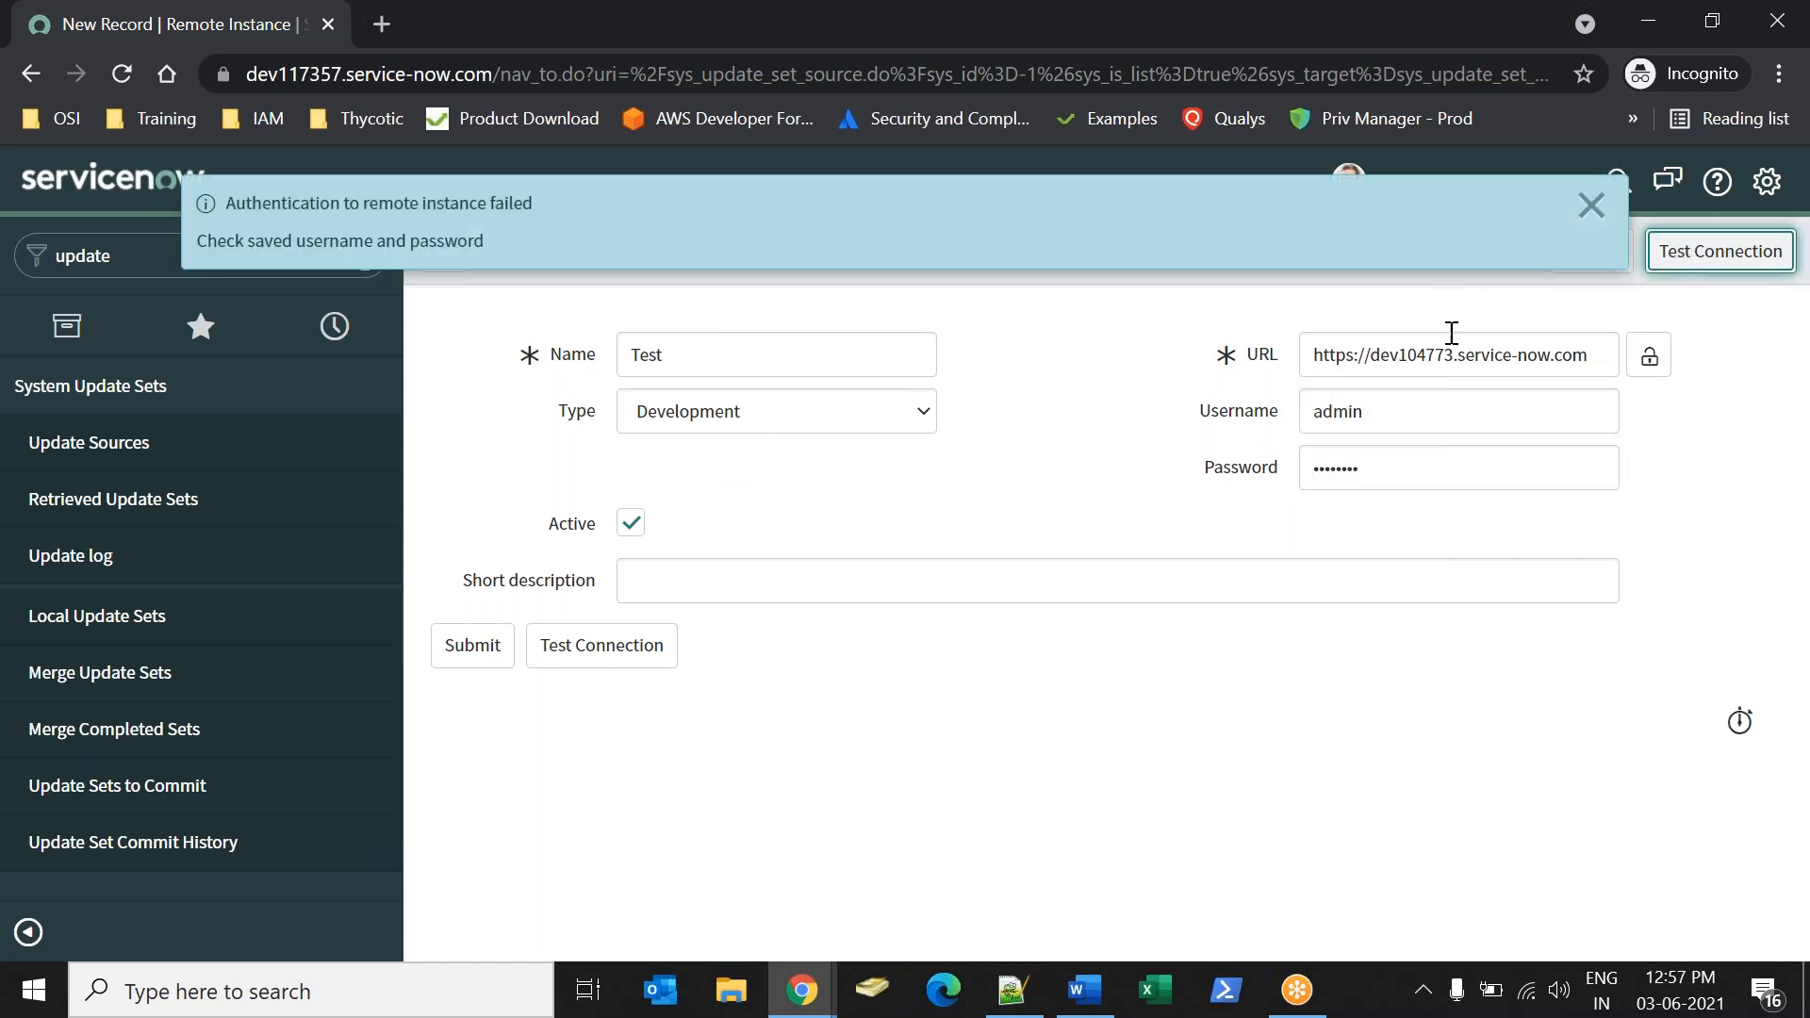
click(1593, 199)
Replace the remote instance's password and run the connection test.
double_click(1422, 460)
text(admin)
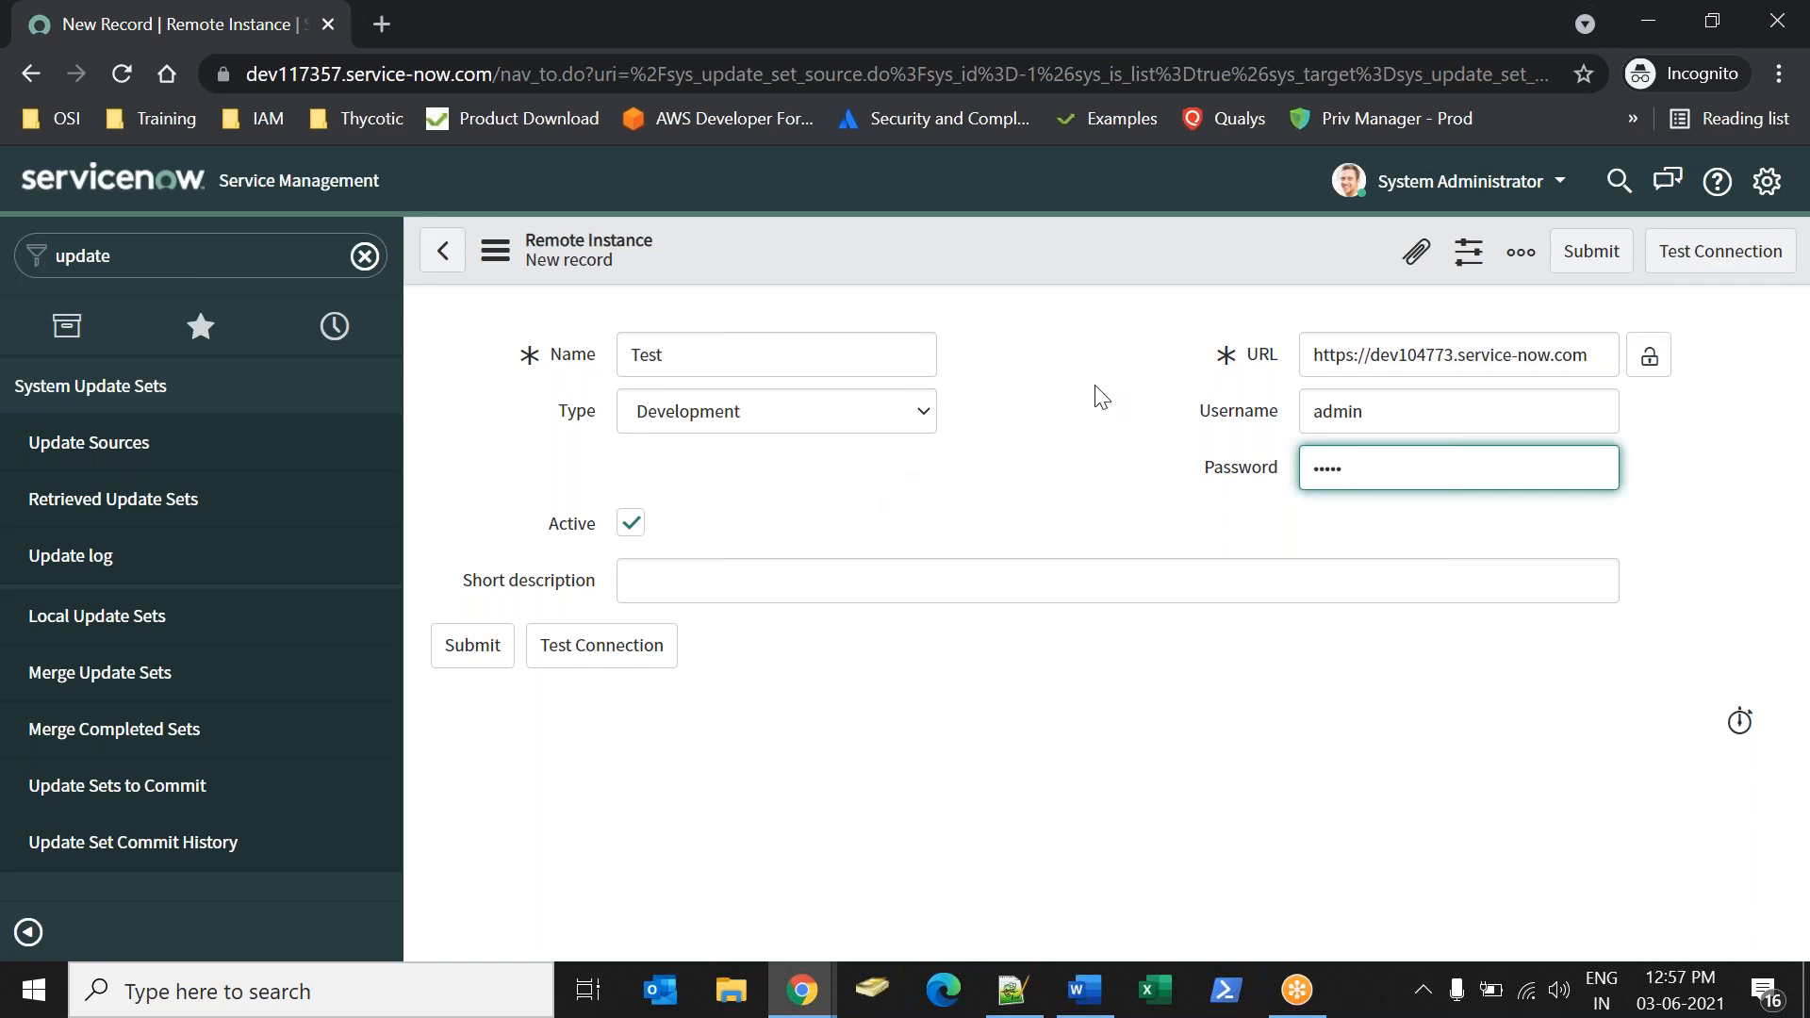
click(1722, 244)
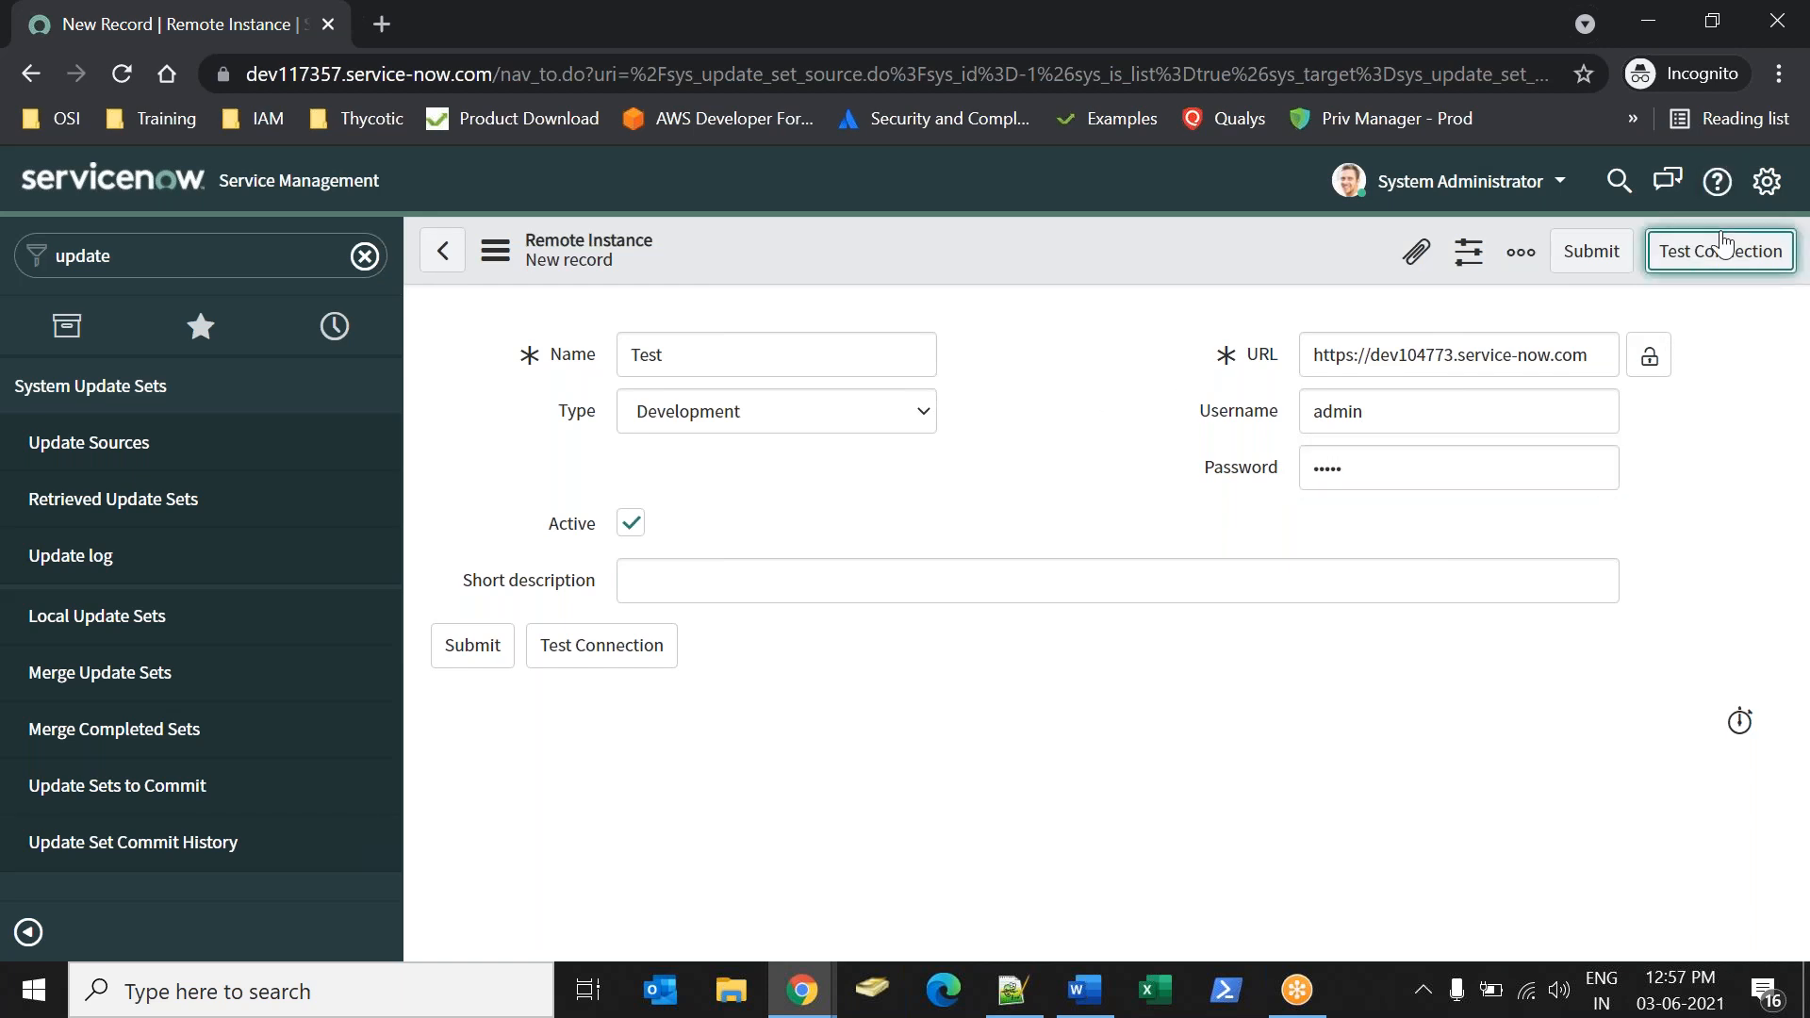
Switch to the dev104773 instance and open the user table list with sys_user.LIST.
key(alt+Tab)
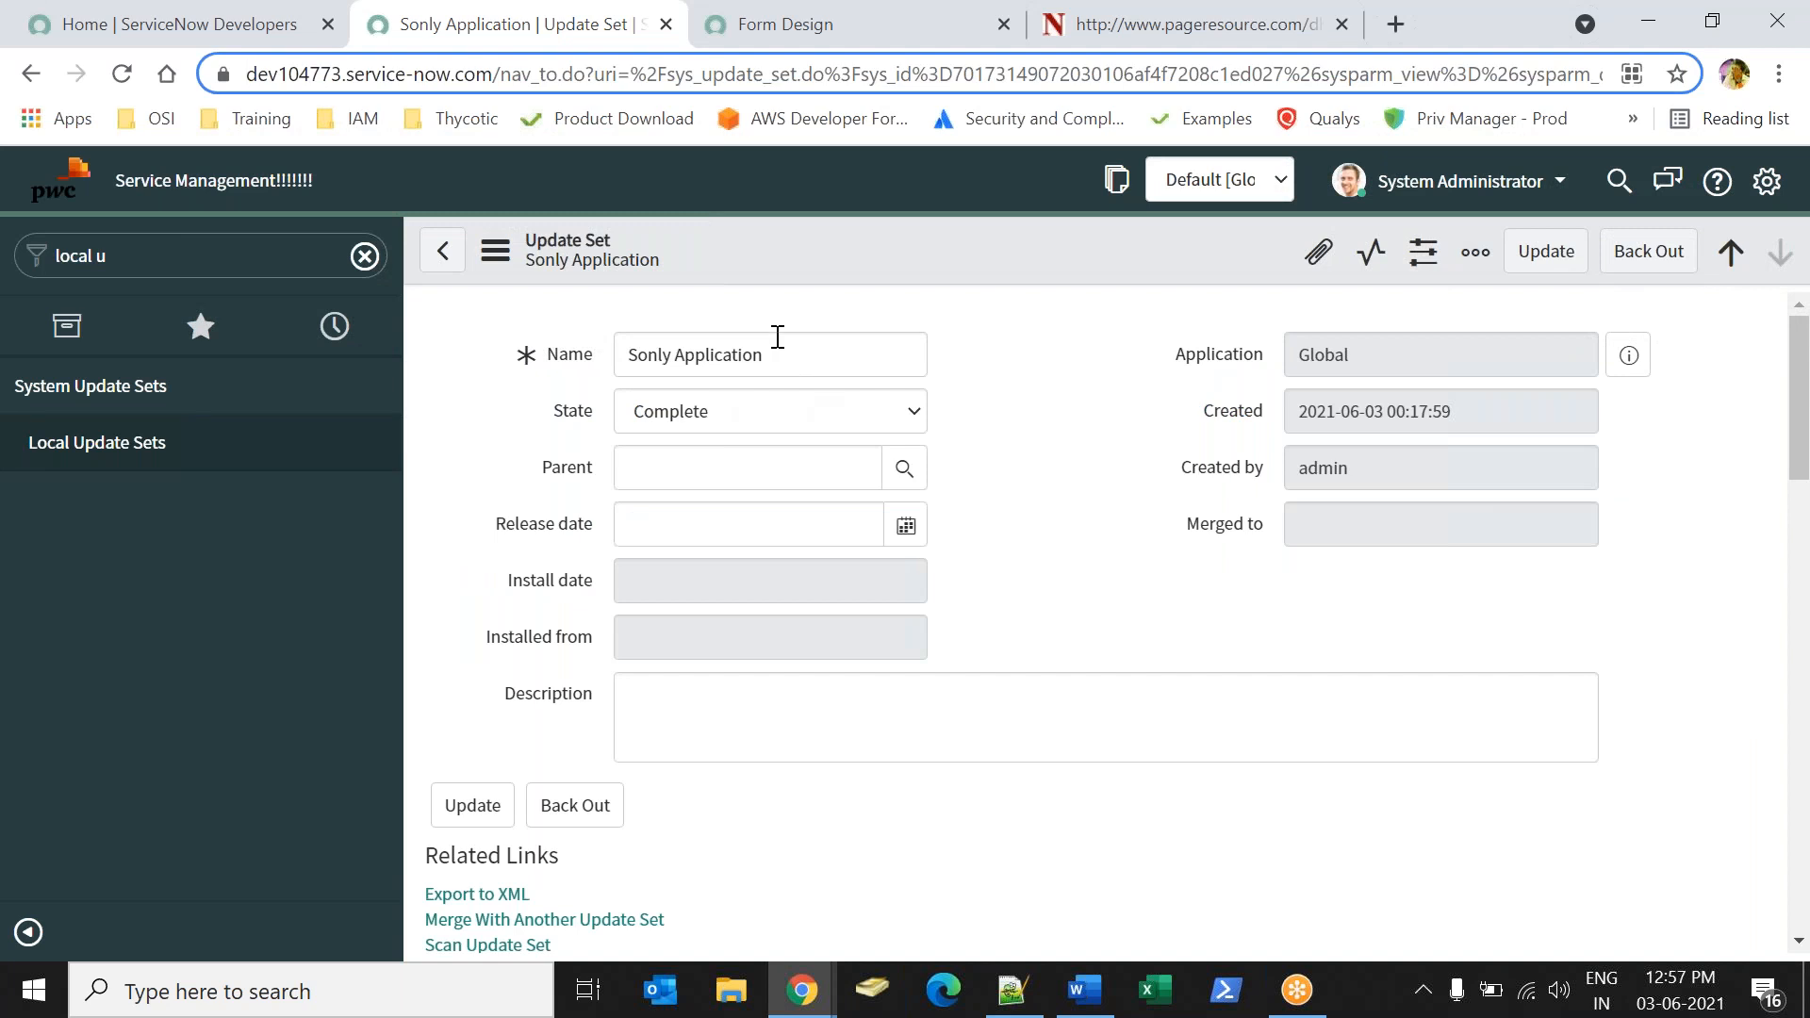
click(162, 237)
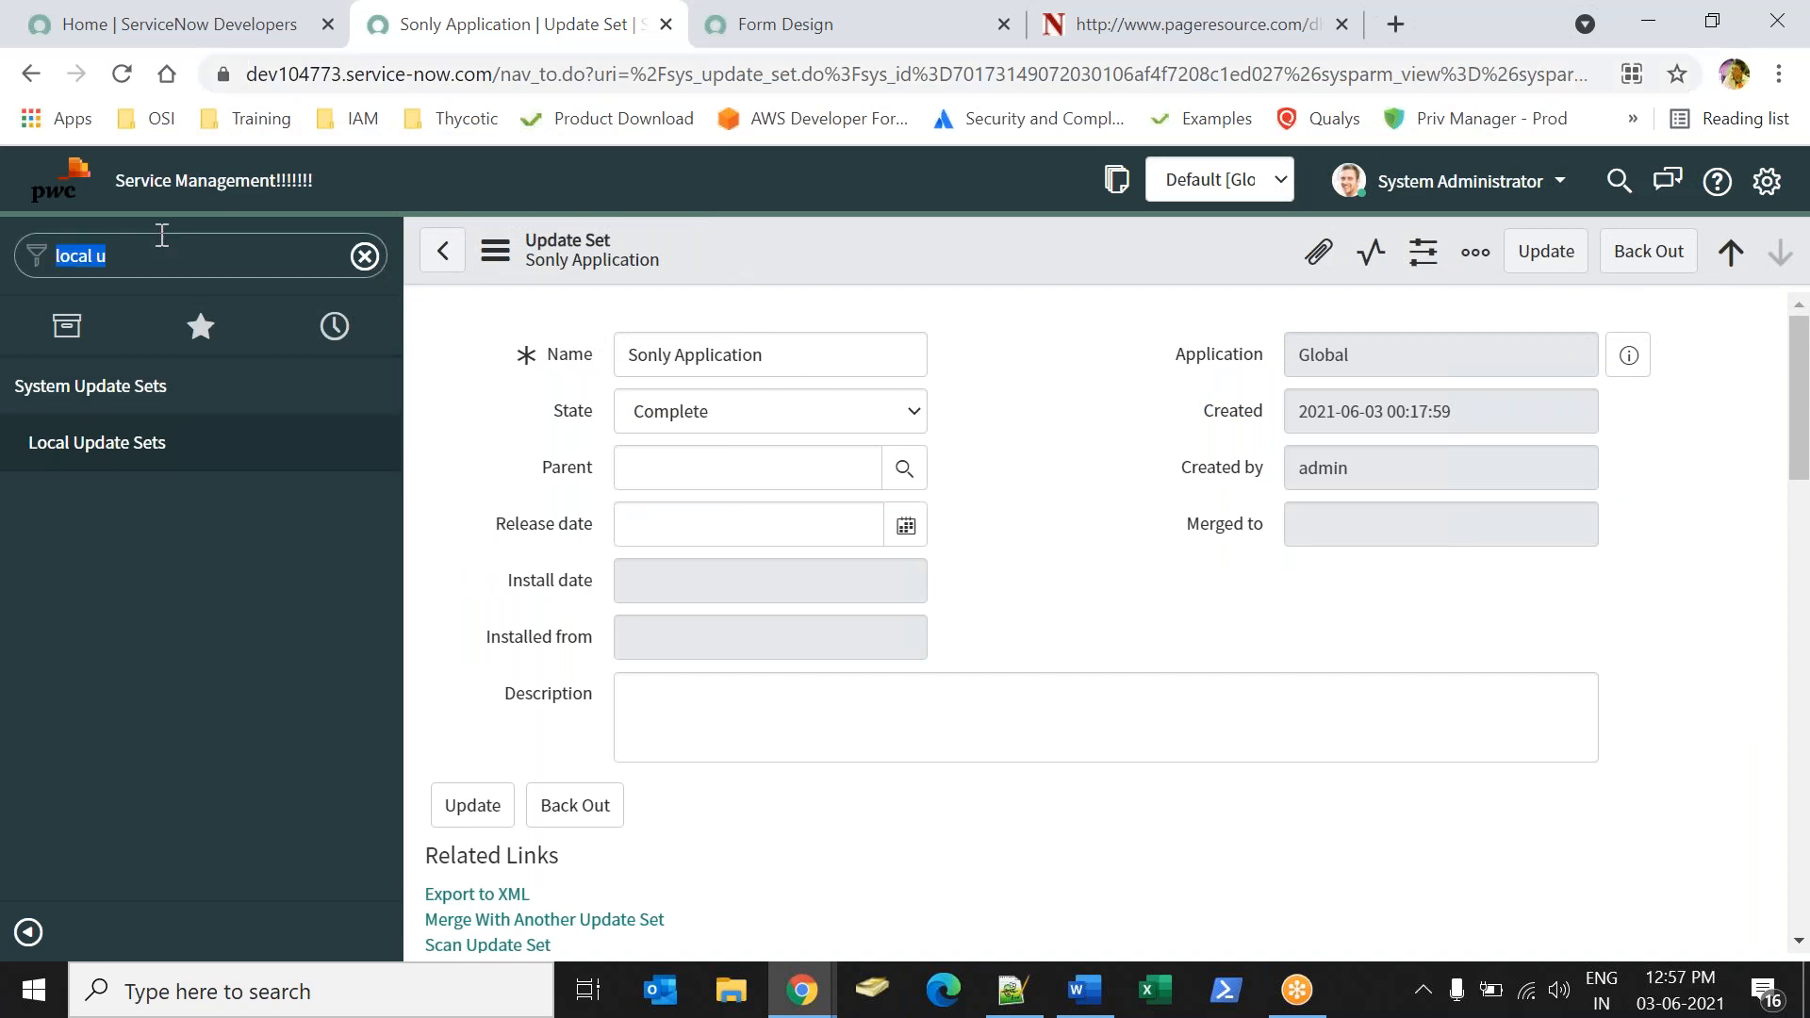
text(sys_user.LIST)
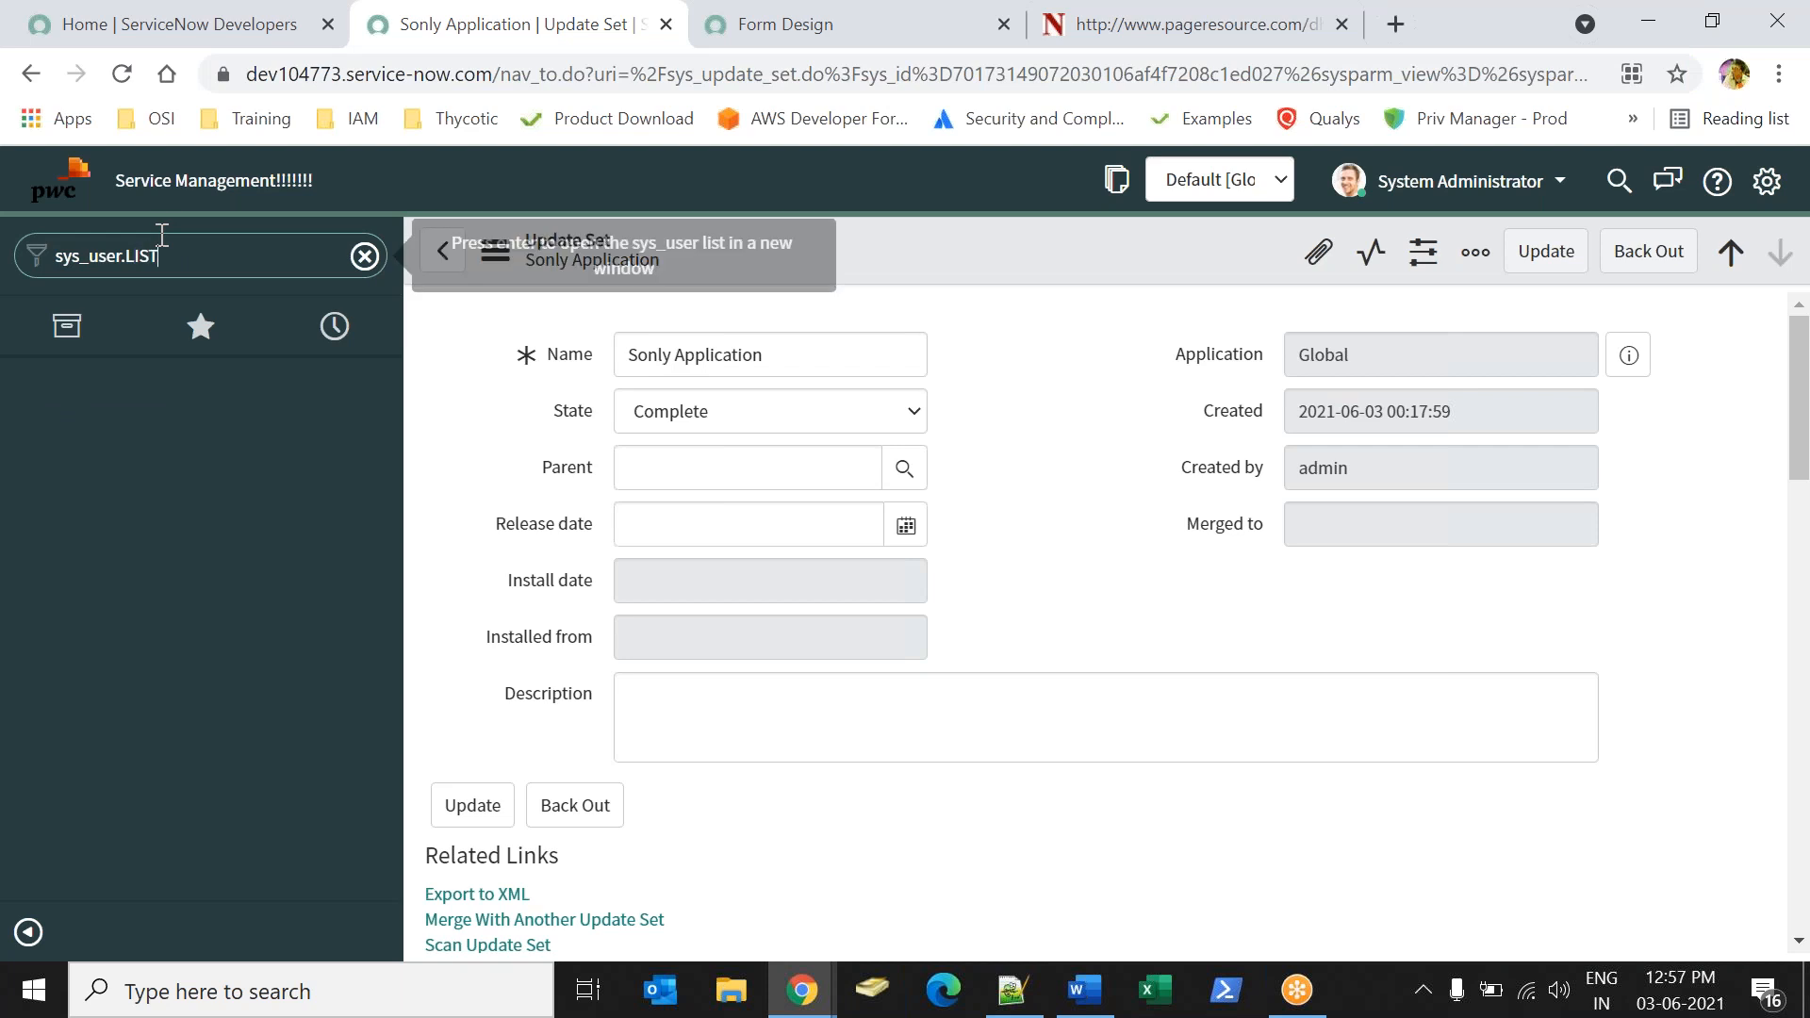
key(Return)
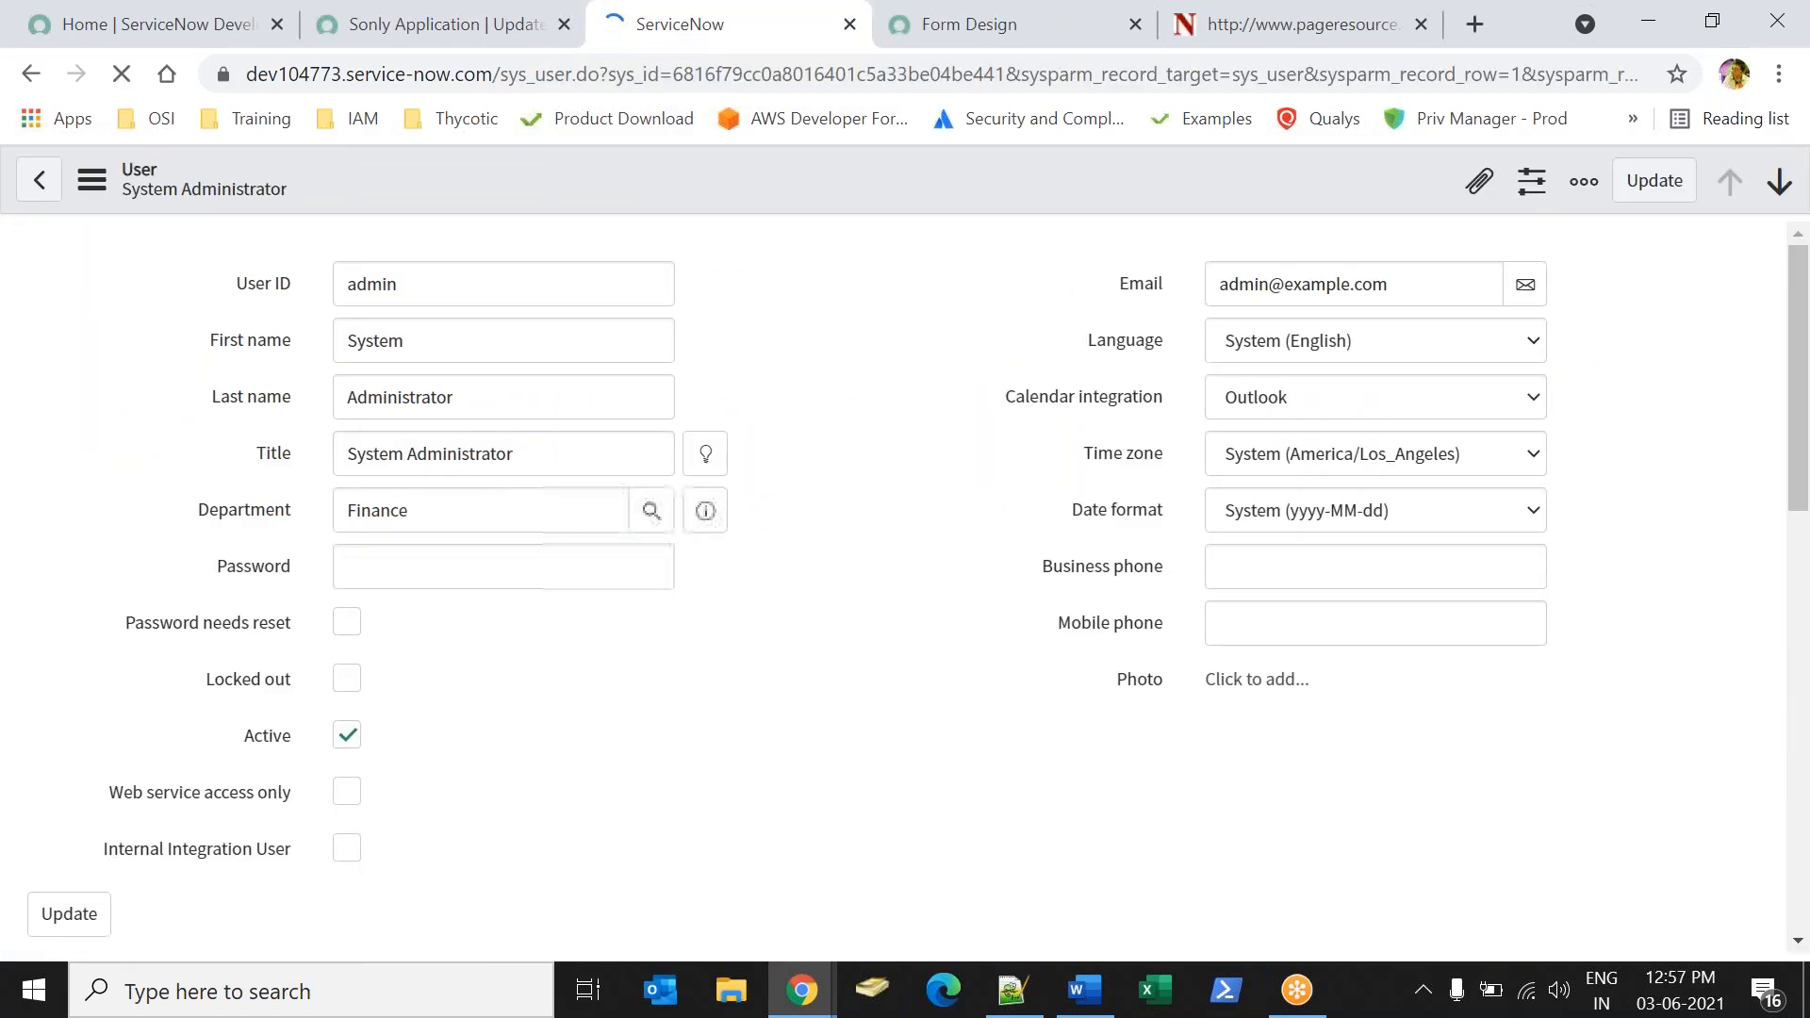
Set a new password on the System Administrator user record and save it.
click(453, 562)
text(•••)
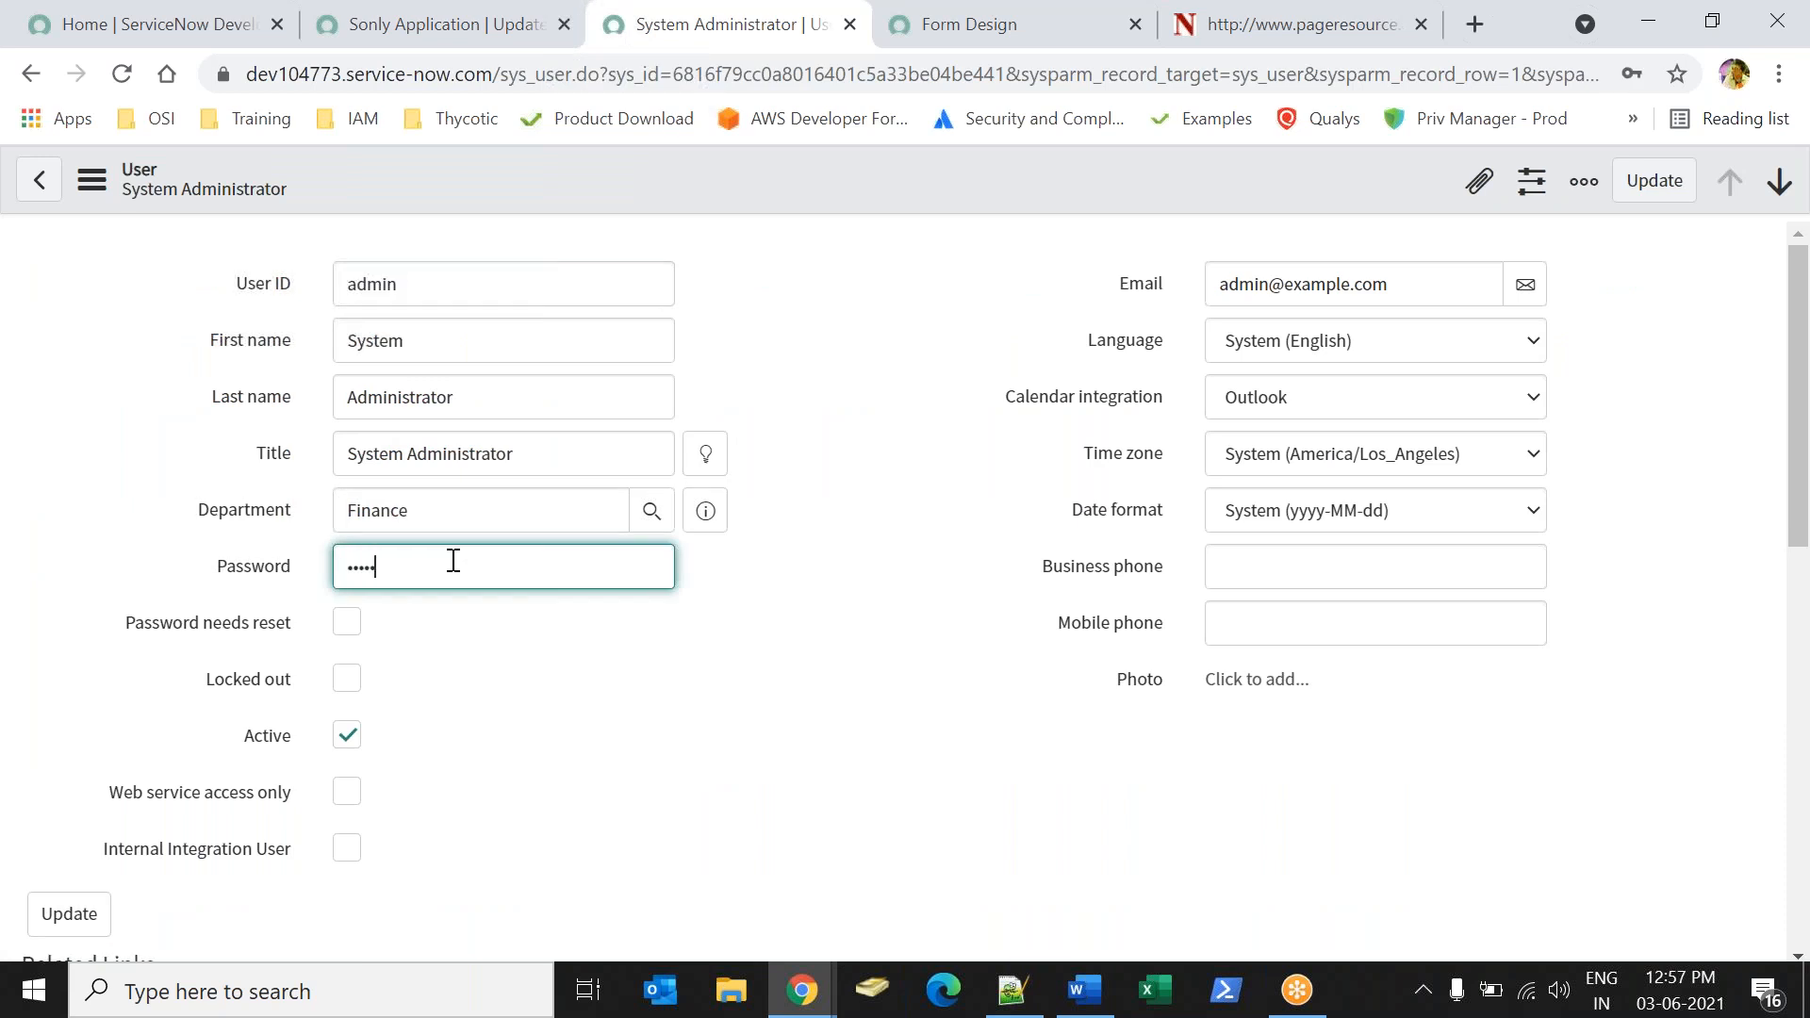
right_click(847, 181)
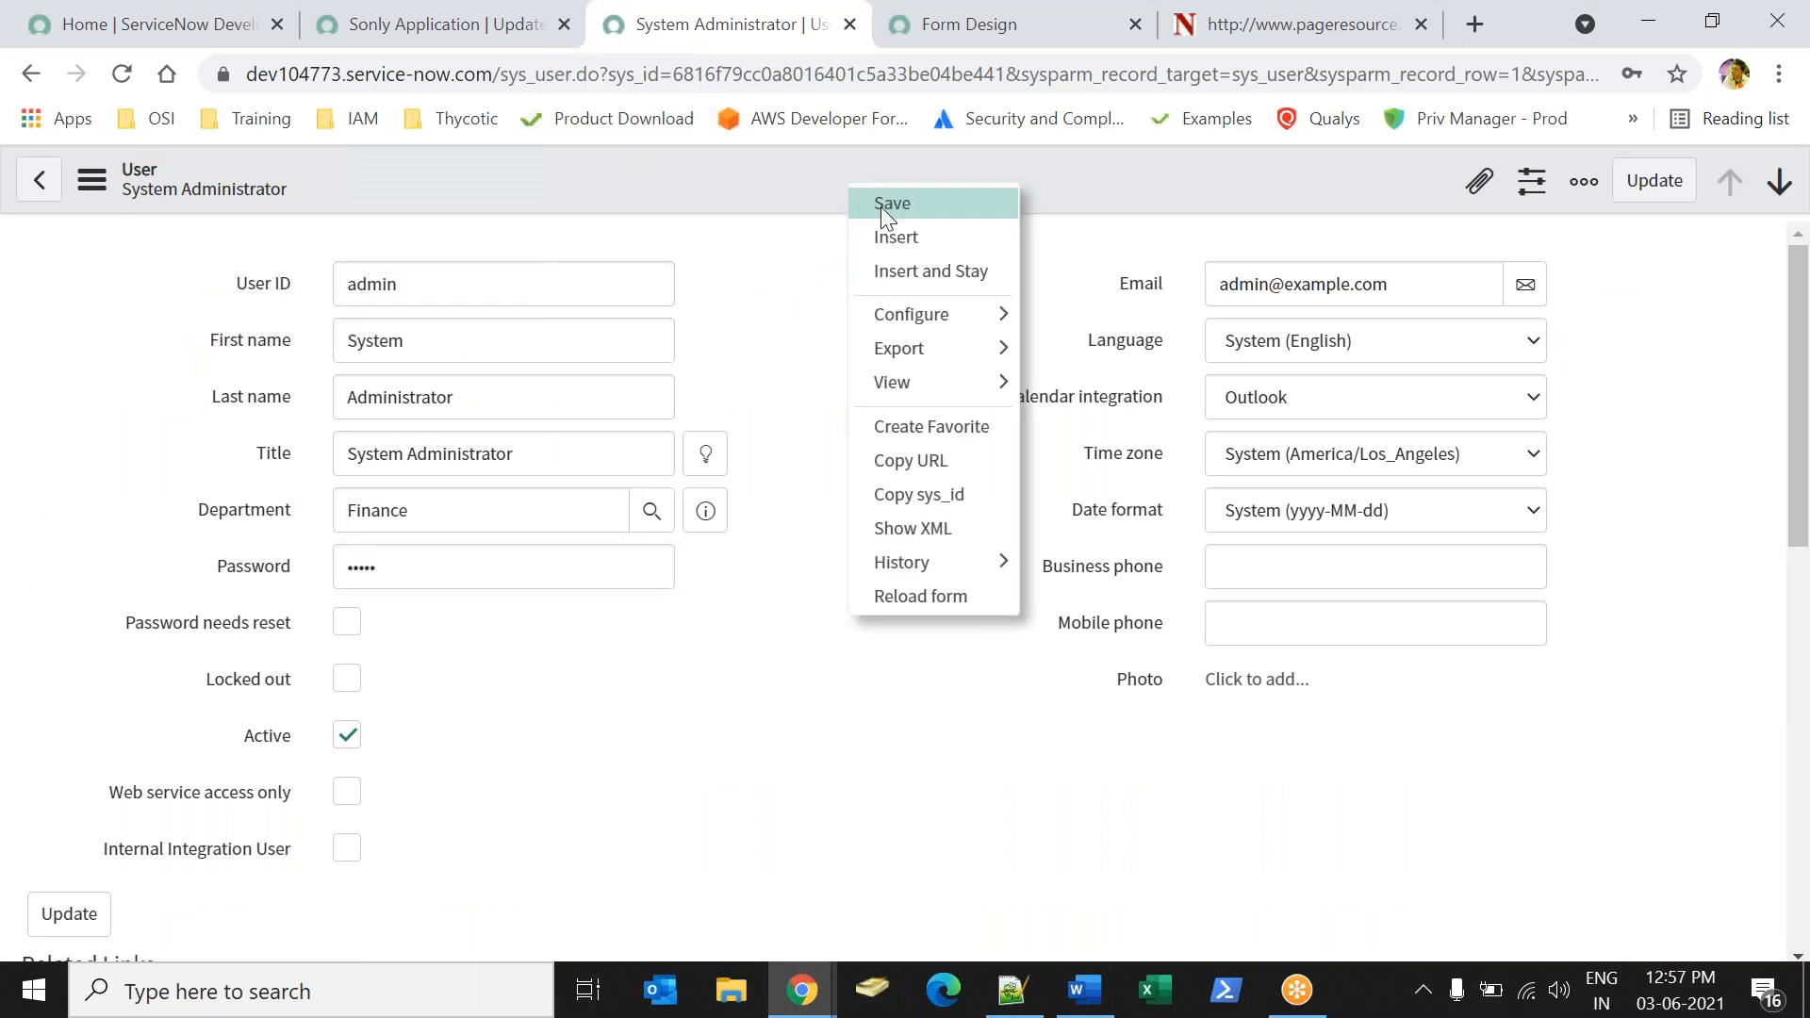
click(881, 204)
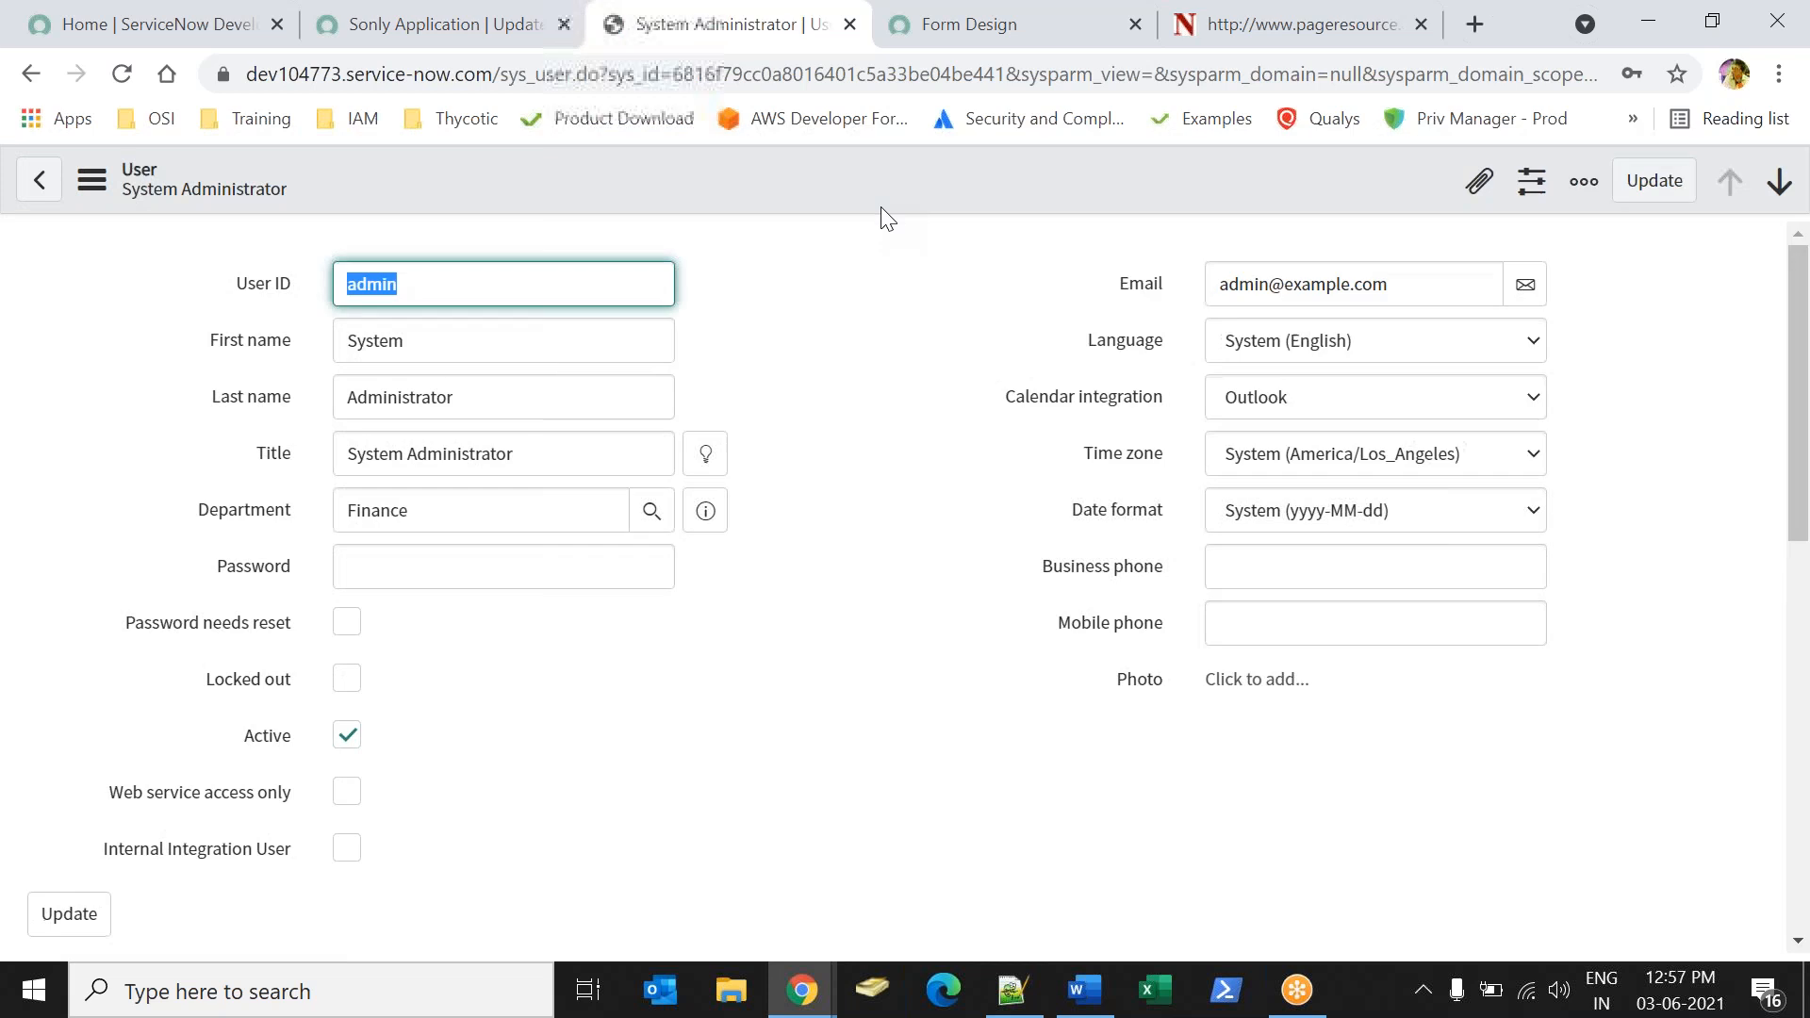
Return to the second instance, test the connection for the Test remote instance, and submit the record.
key(alt+Tab)
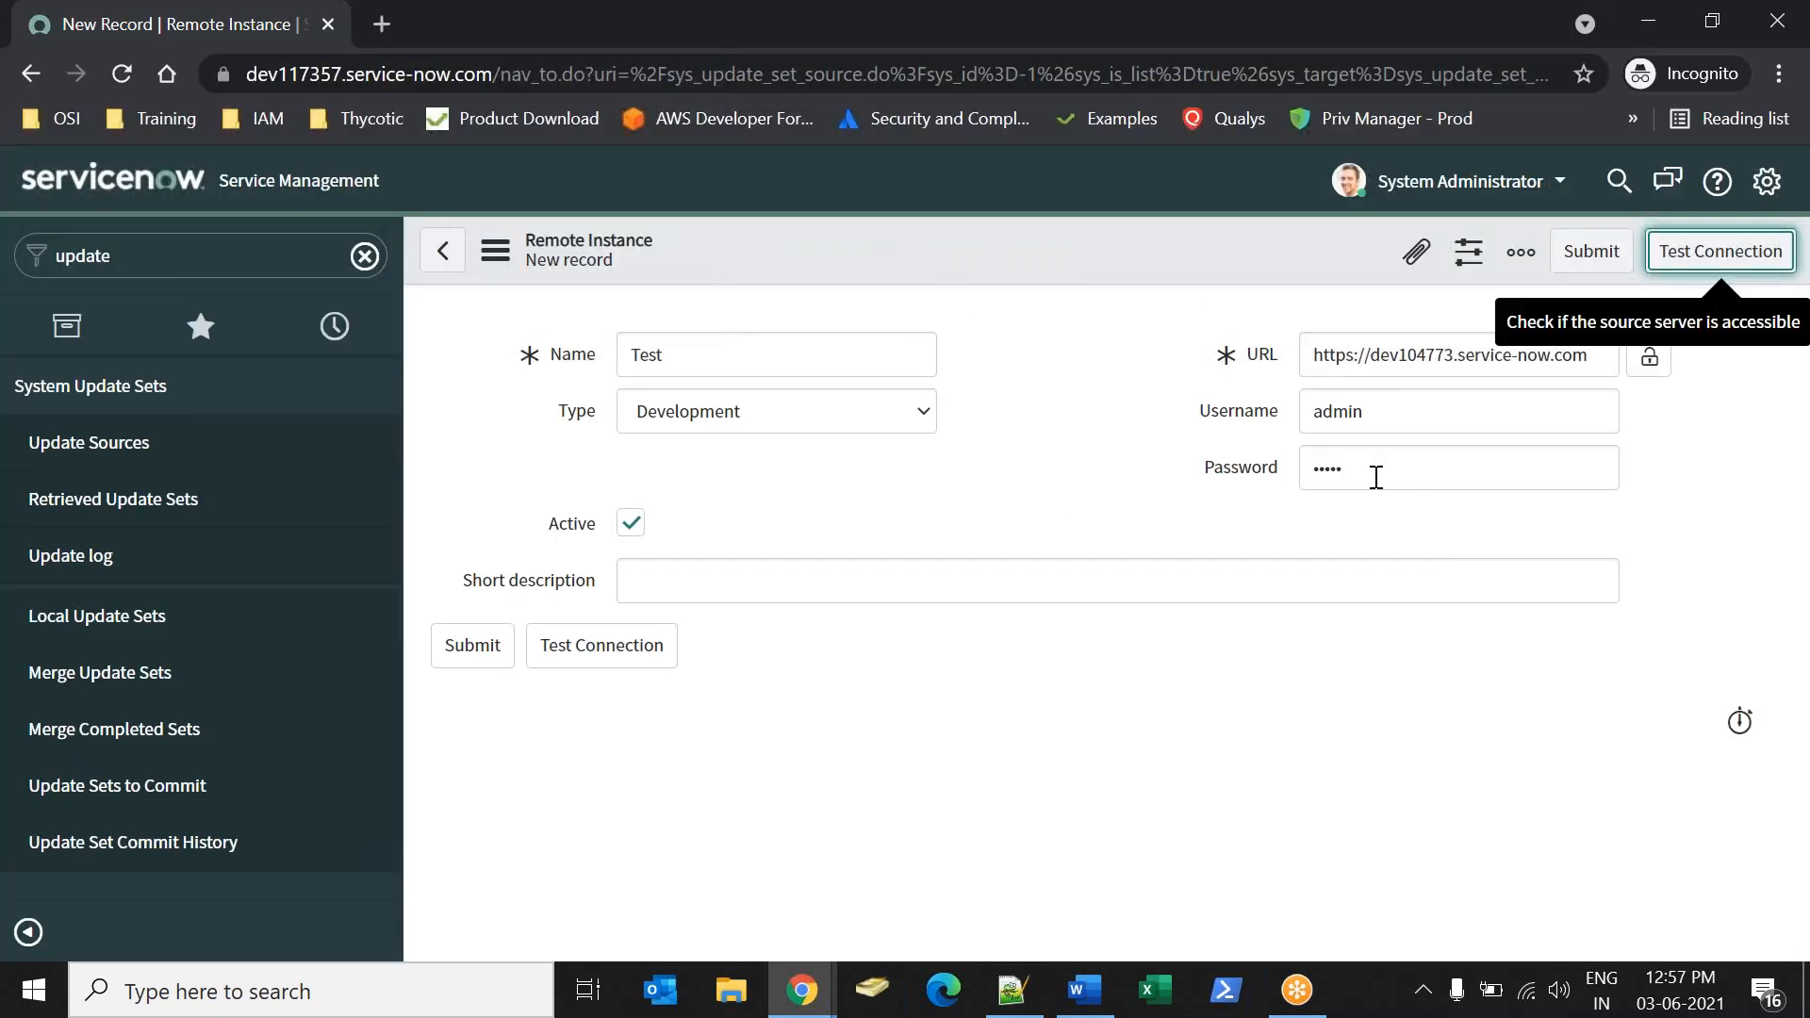
click(1683, 263)
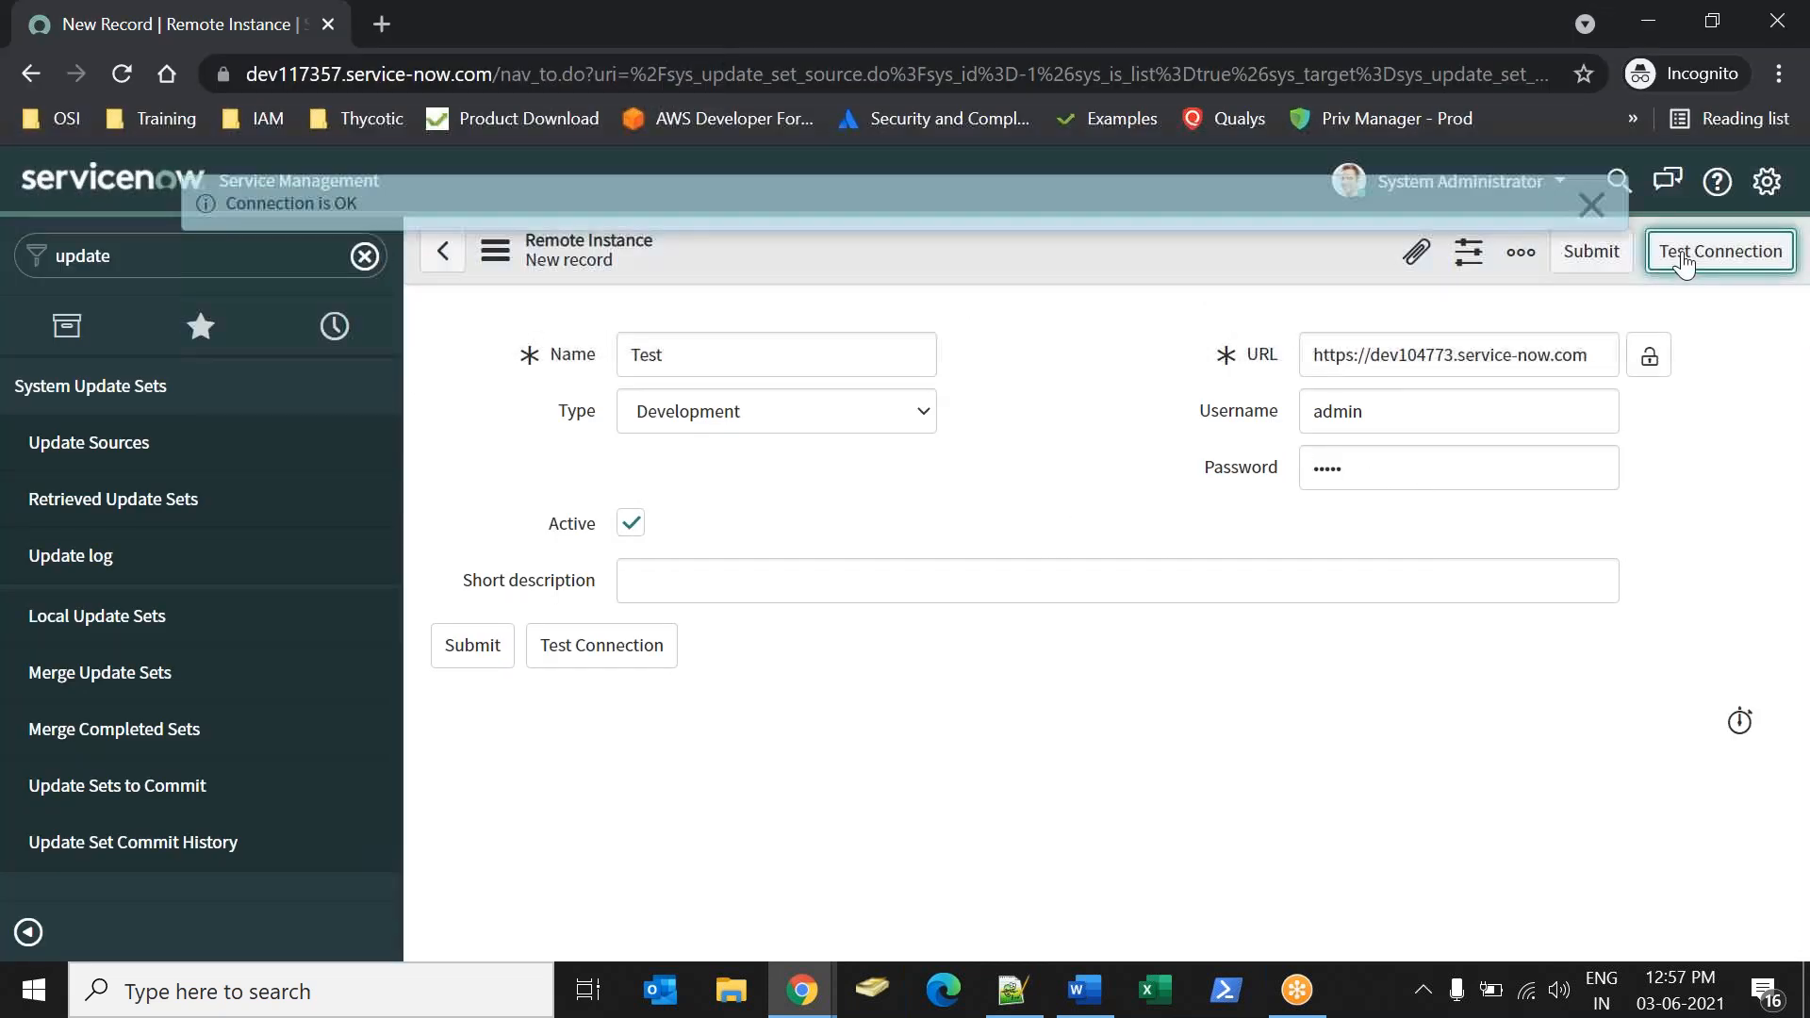
click(1592, 205)
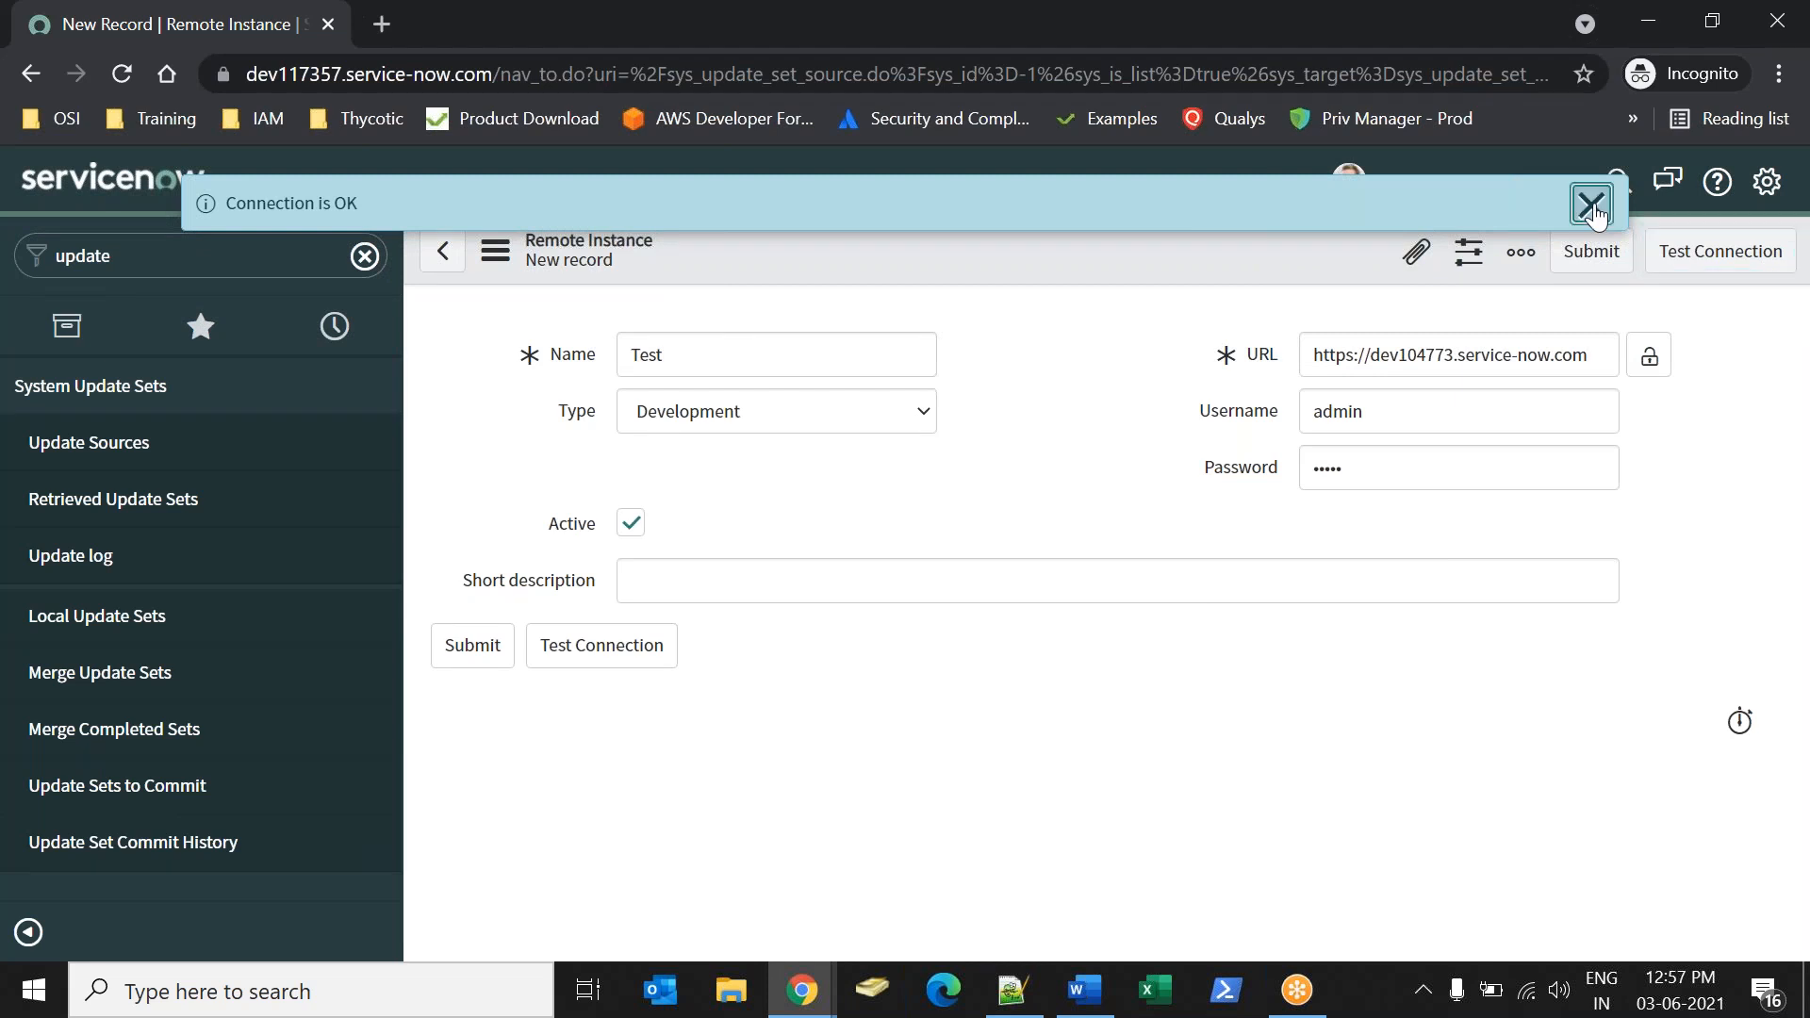
click(473, 645)
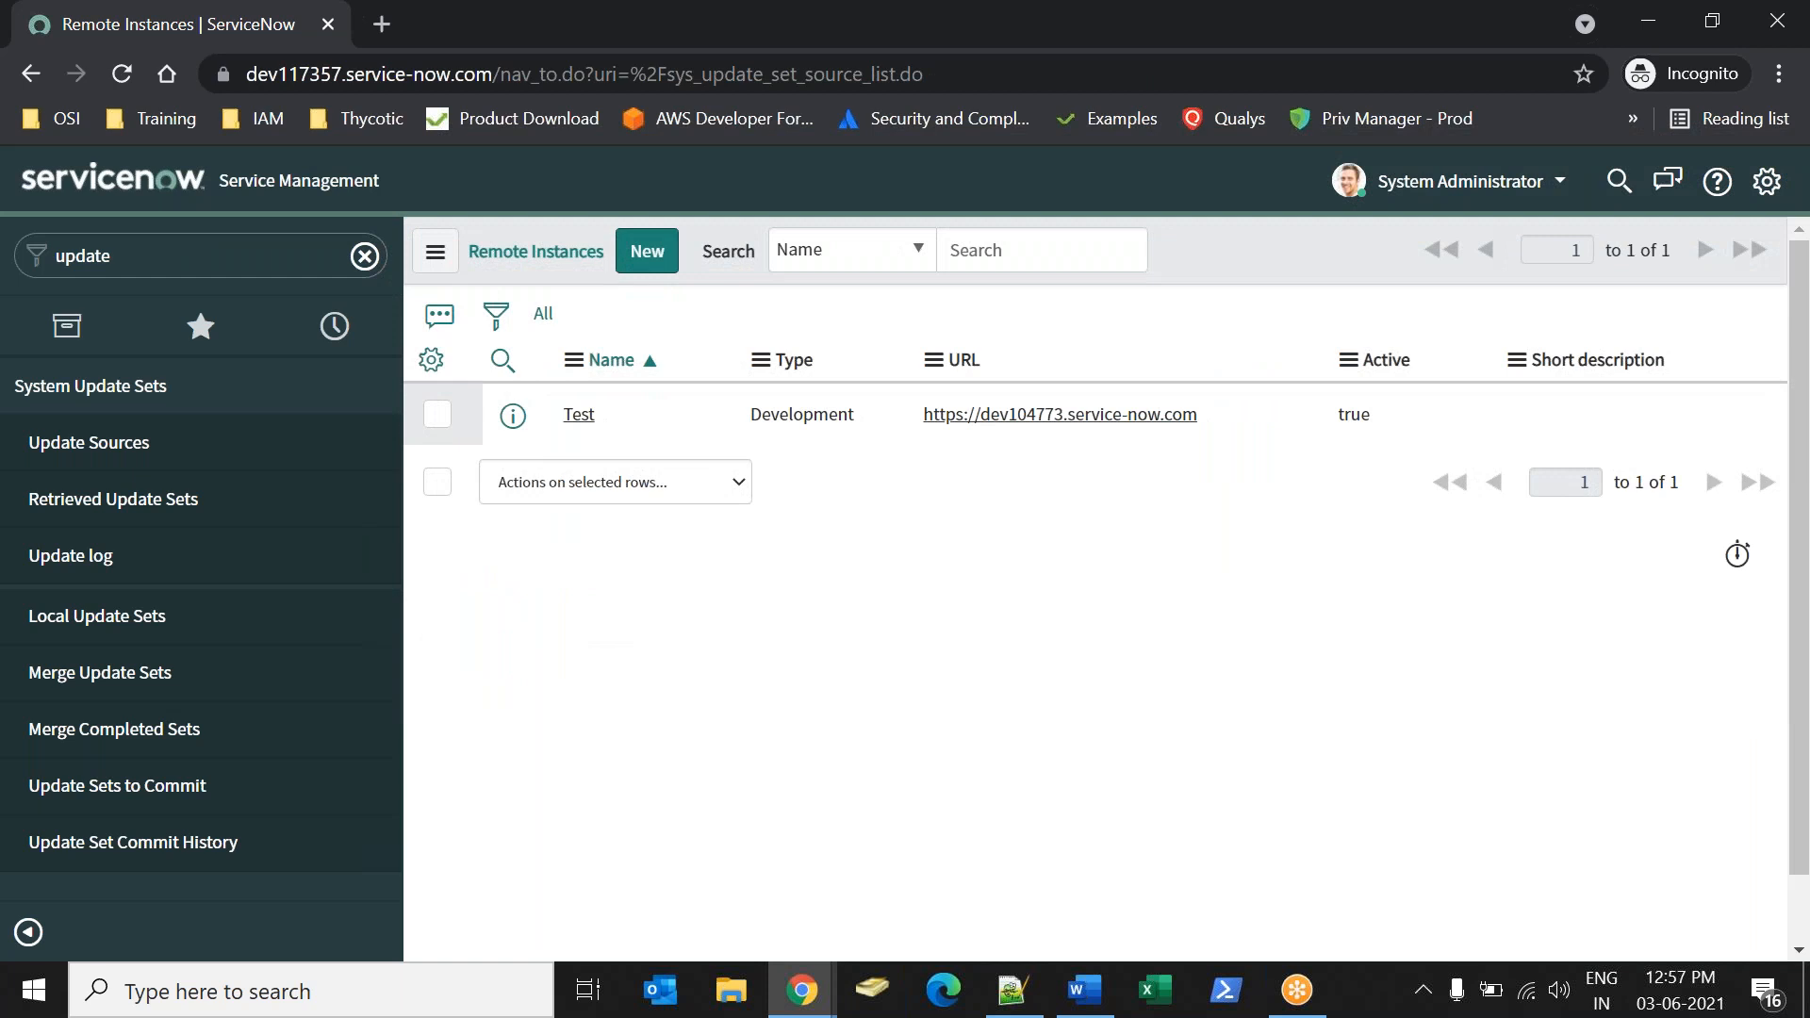
Retrieve the completed update sets from the Test remote instance, checking the Sonly Application update set in the source instance.
click(578, 415)
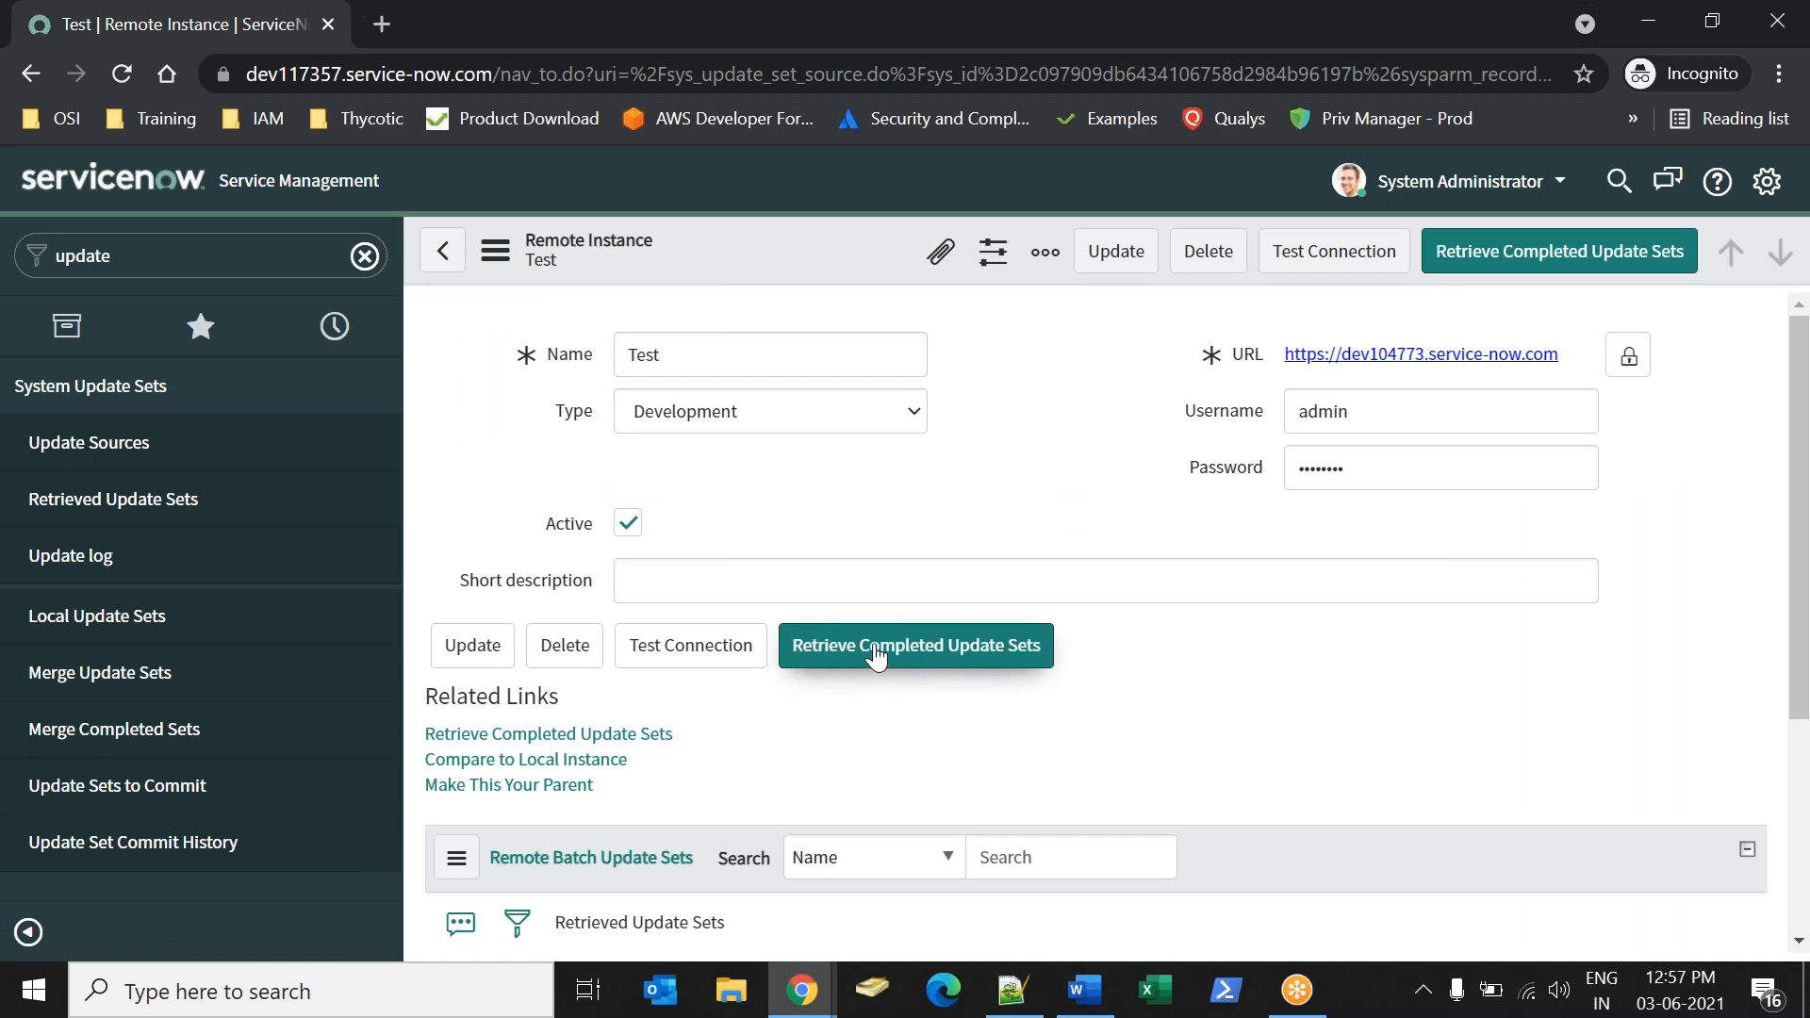
click(905, 648)
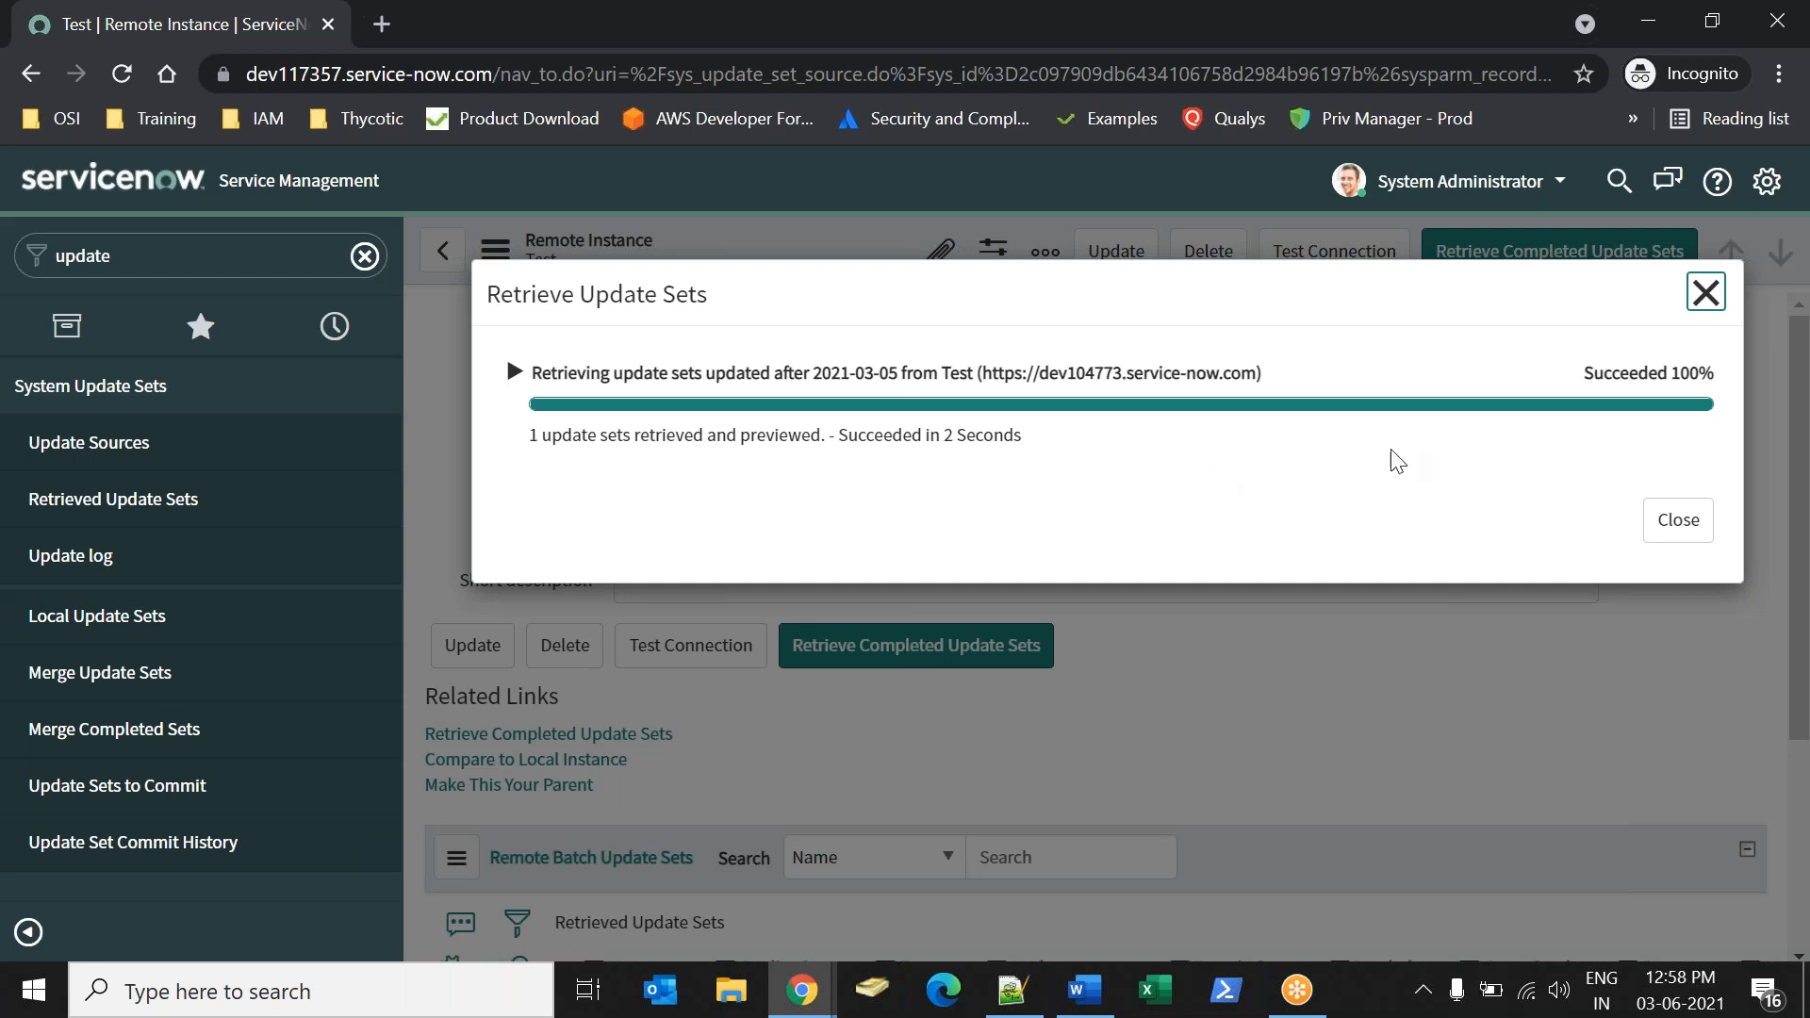
mouse_move(797, 990)
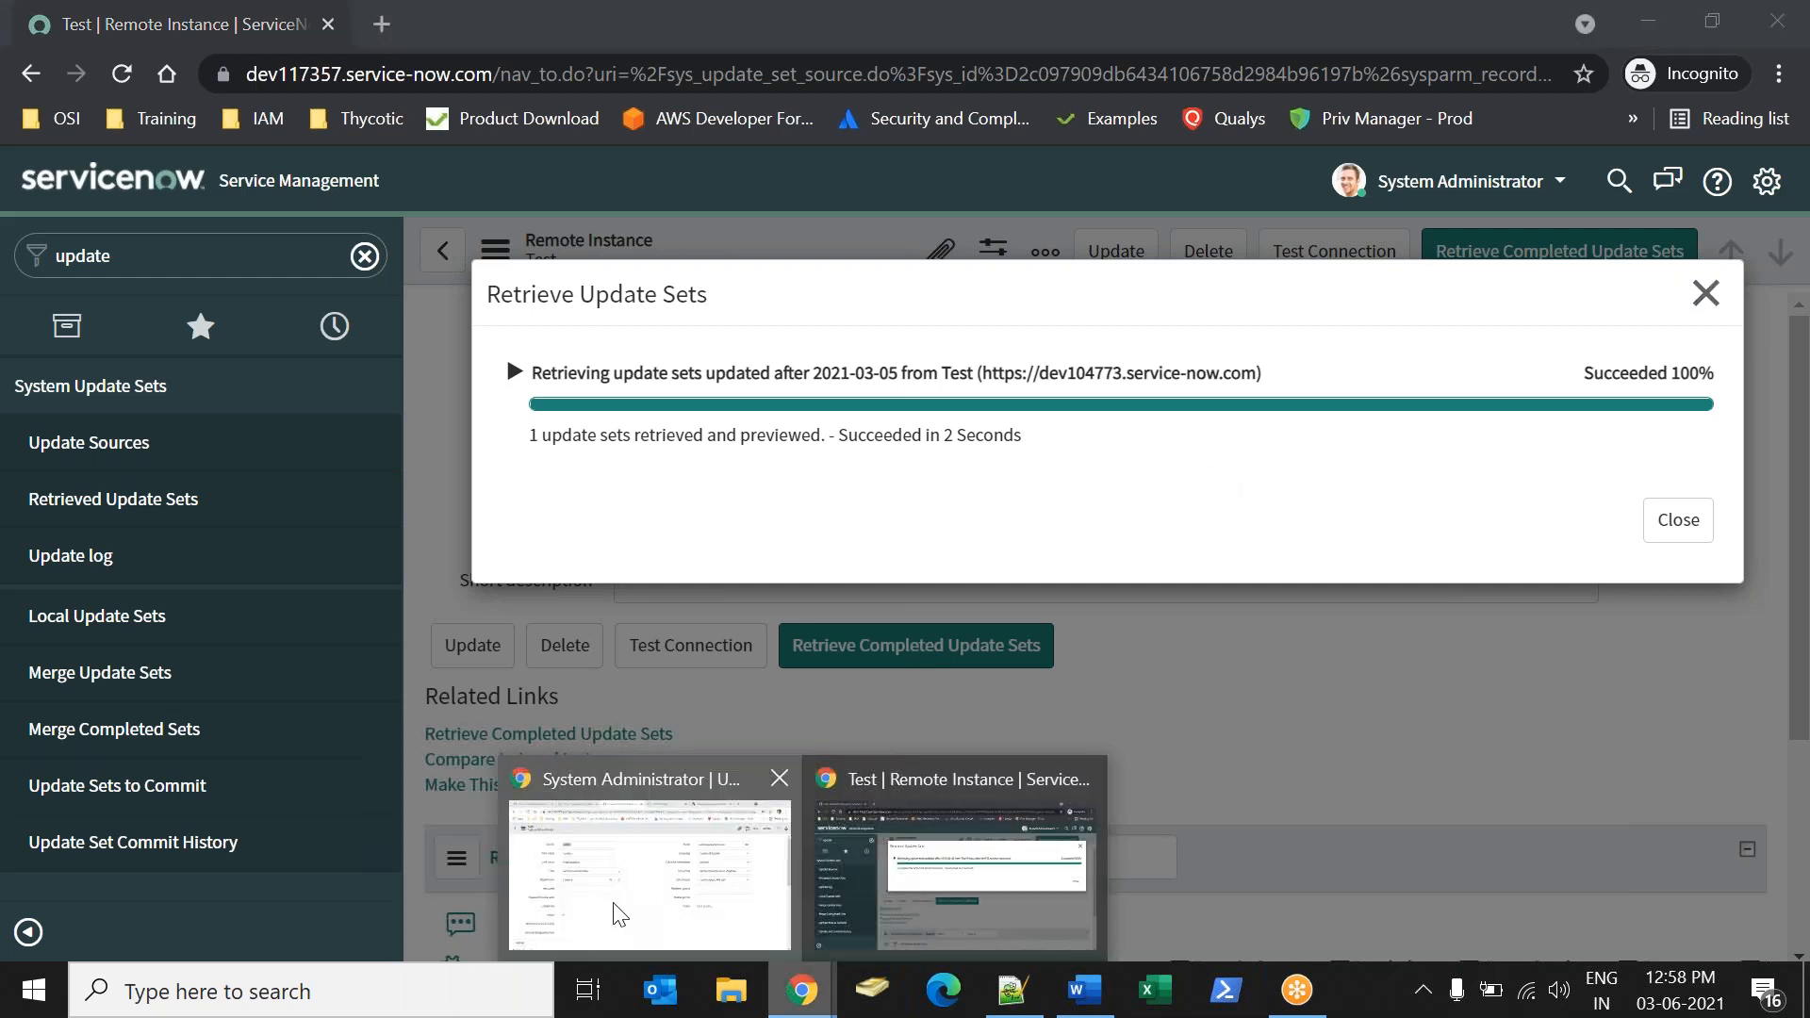
click(650, 849)
click(403, 42)
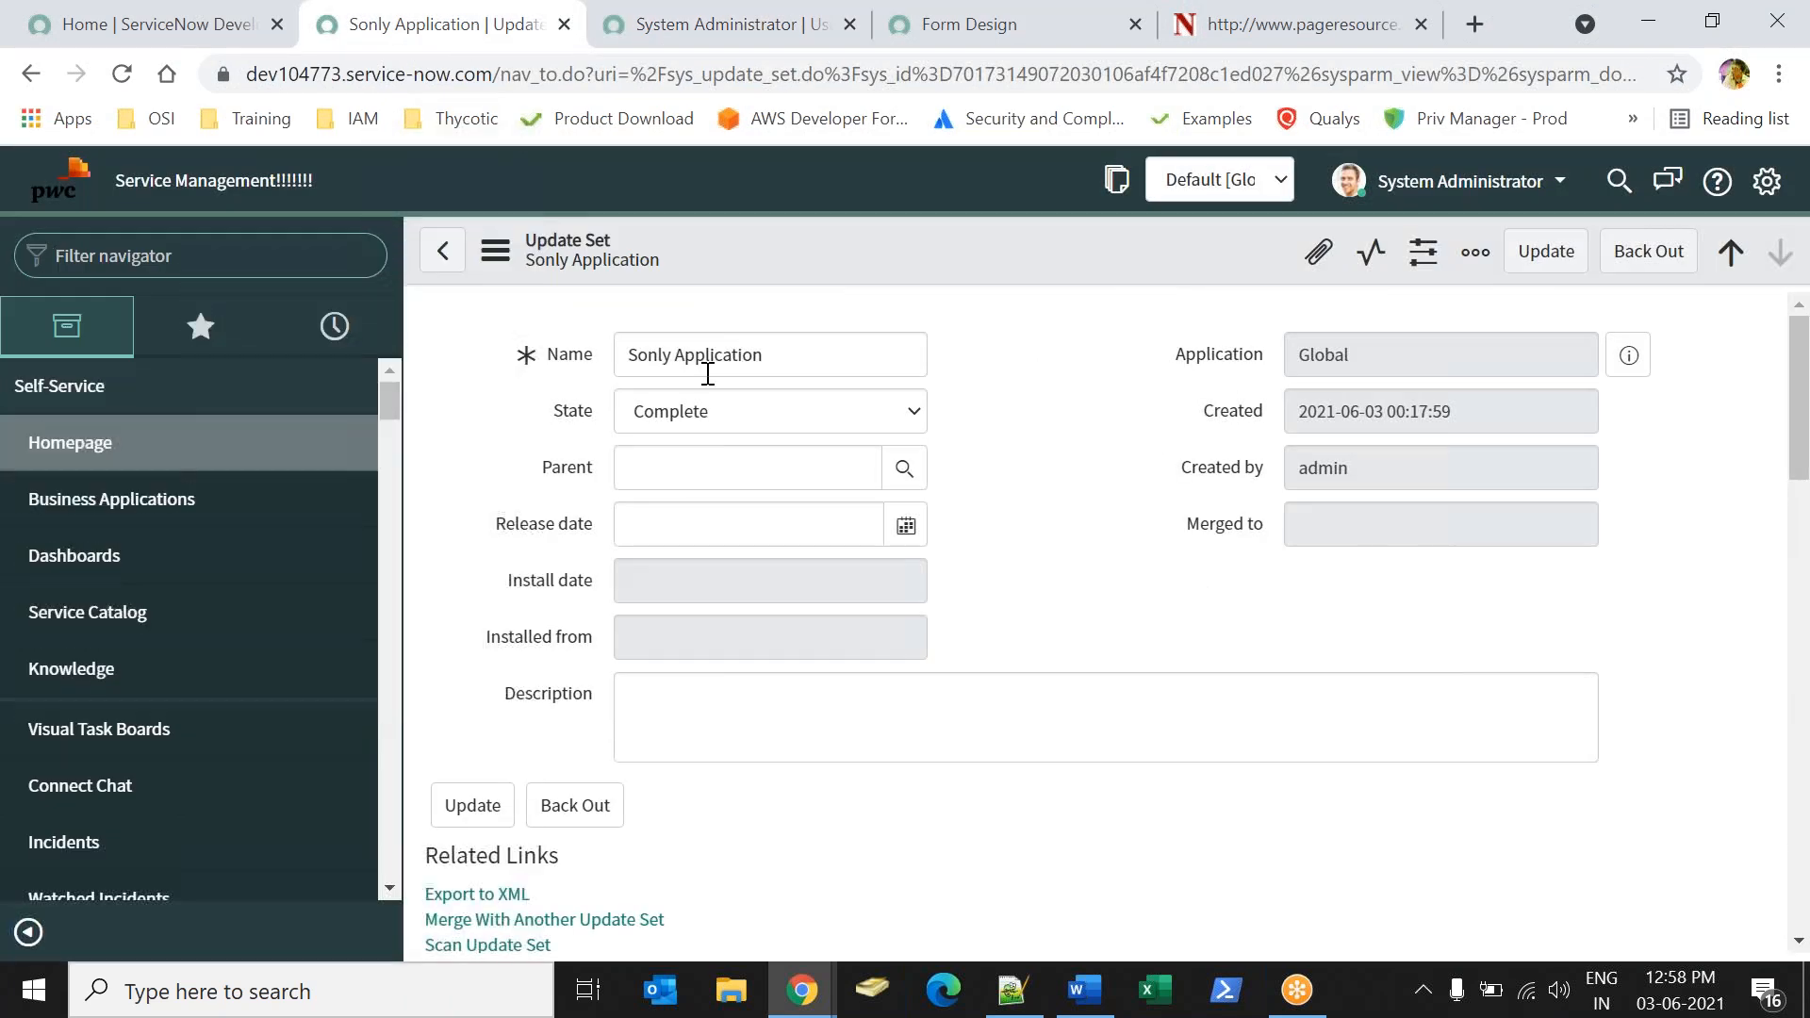
click(817, 1008)
click(1016, 890)
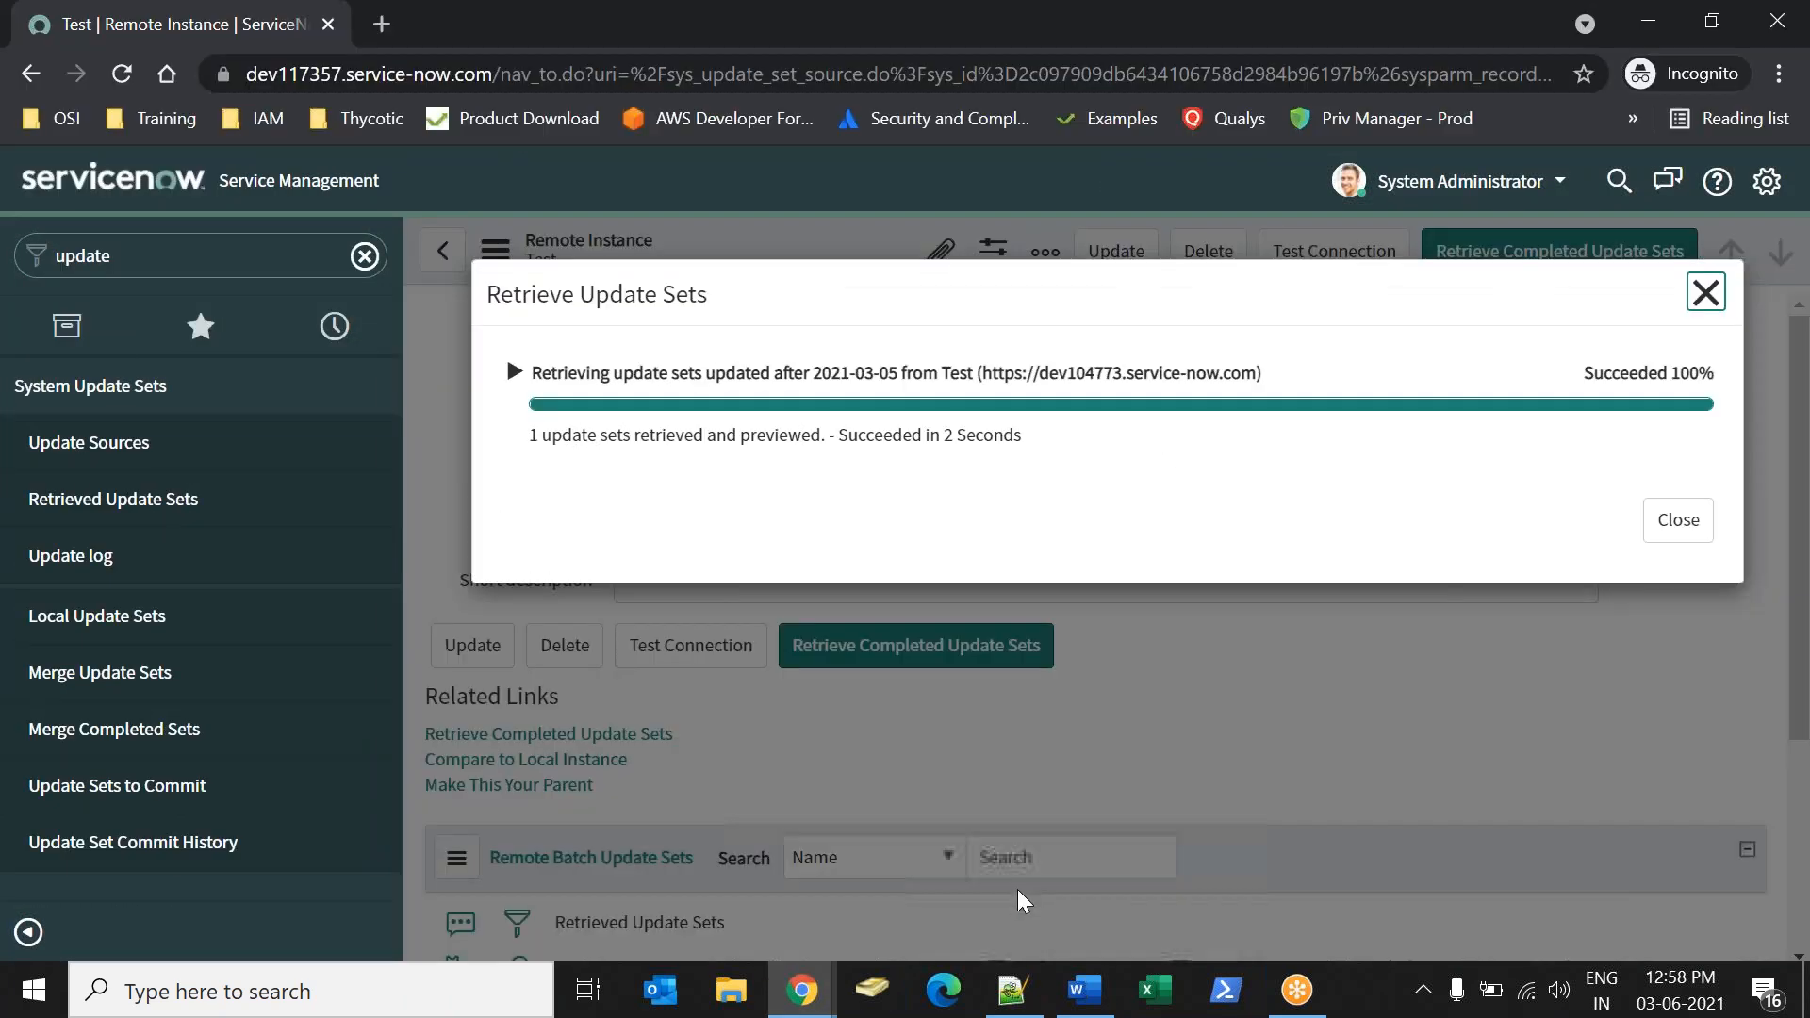
click(1671, 524)
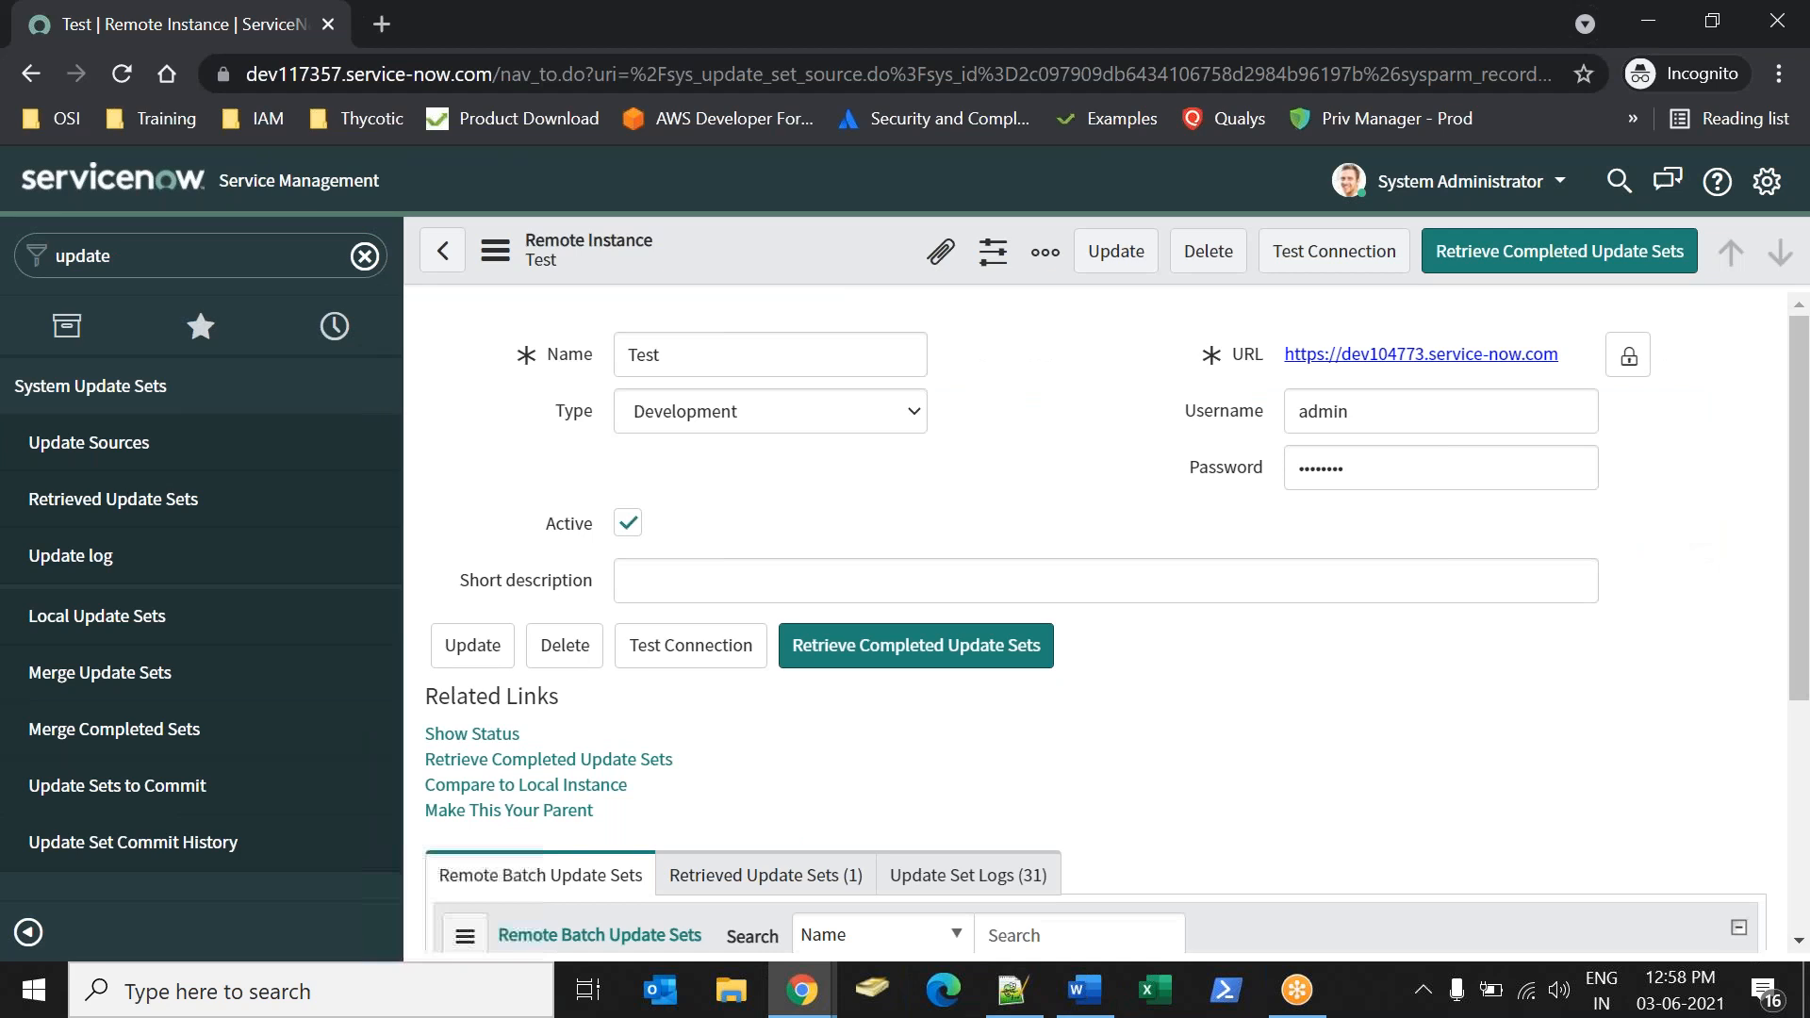
Open the Sonly Application record from the Test remote instance's retrieved update sets.
scroll(817, 468, down, 4)
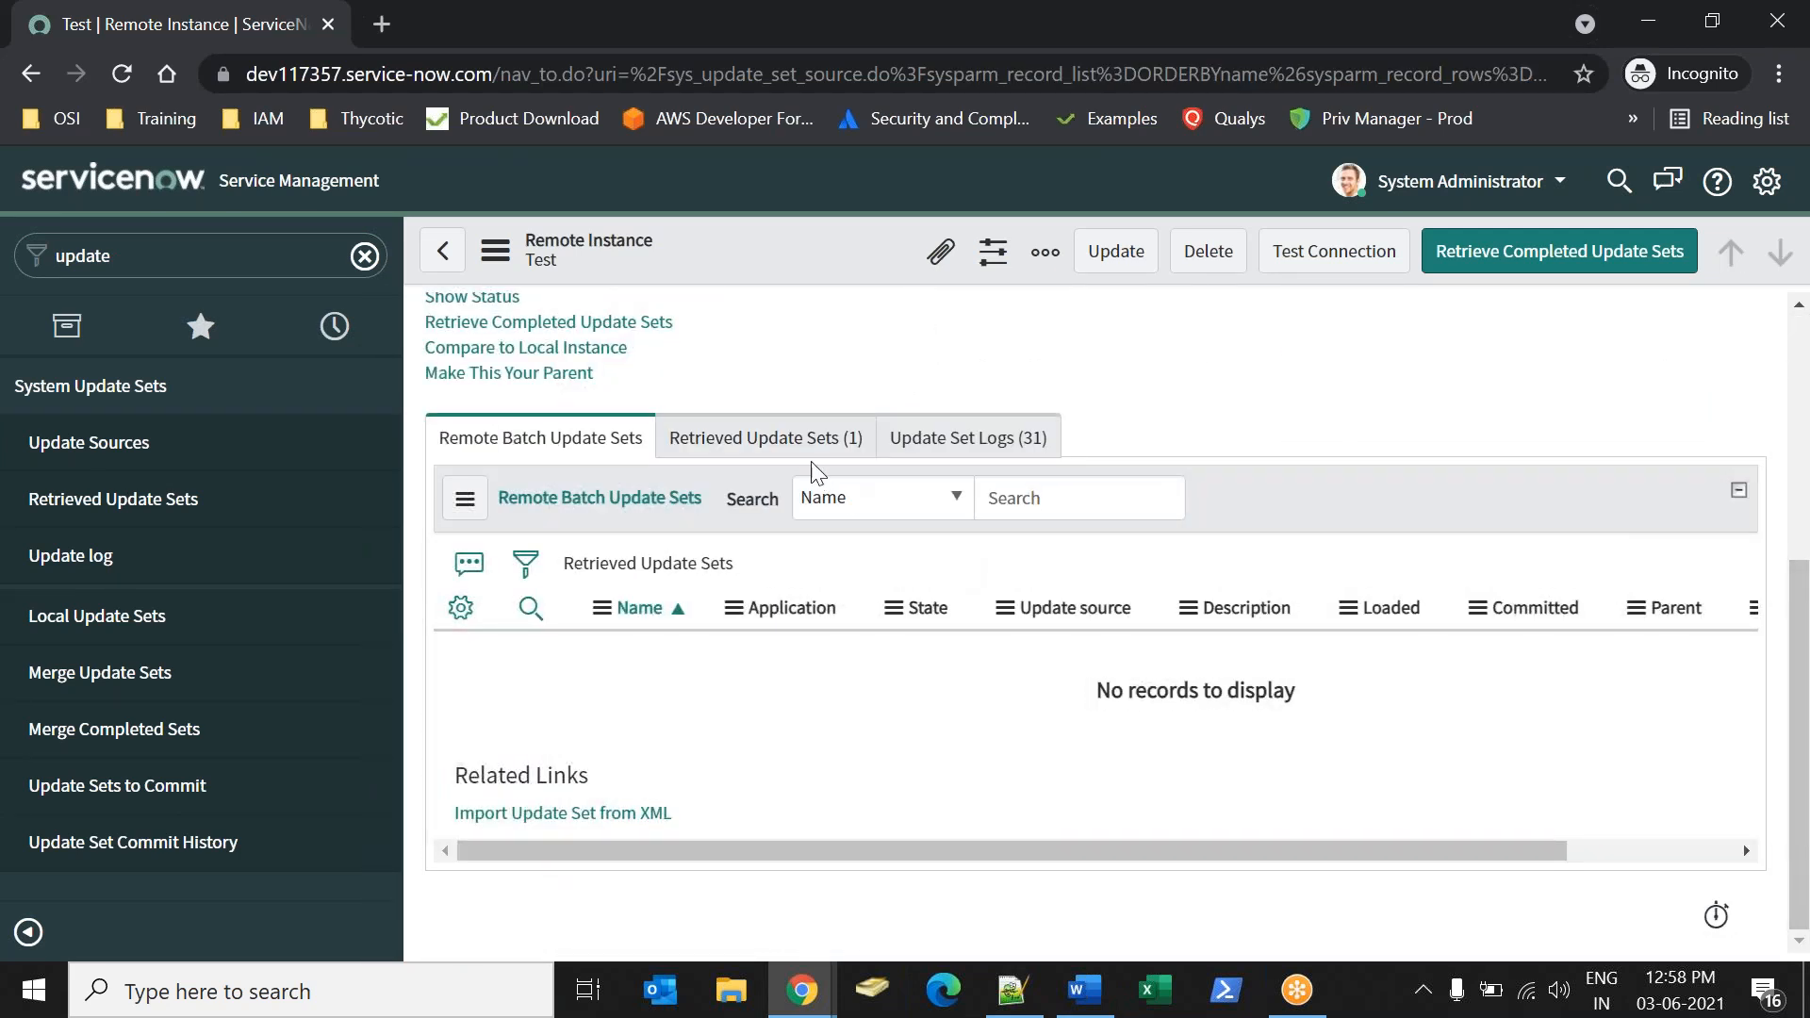
click(769, 439)
drag(728, 679, 587, 685)
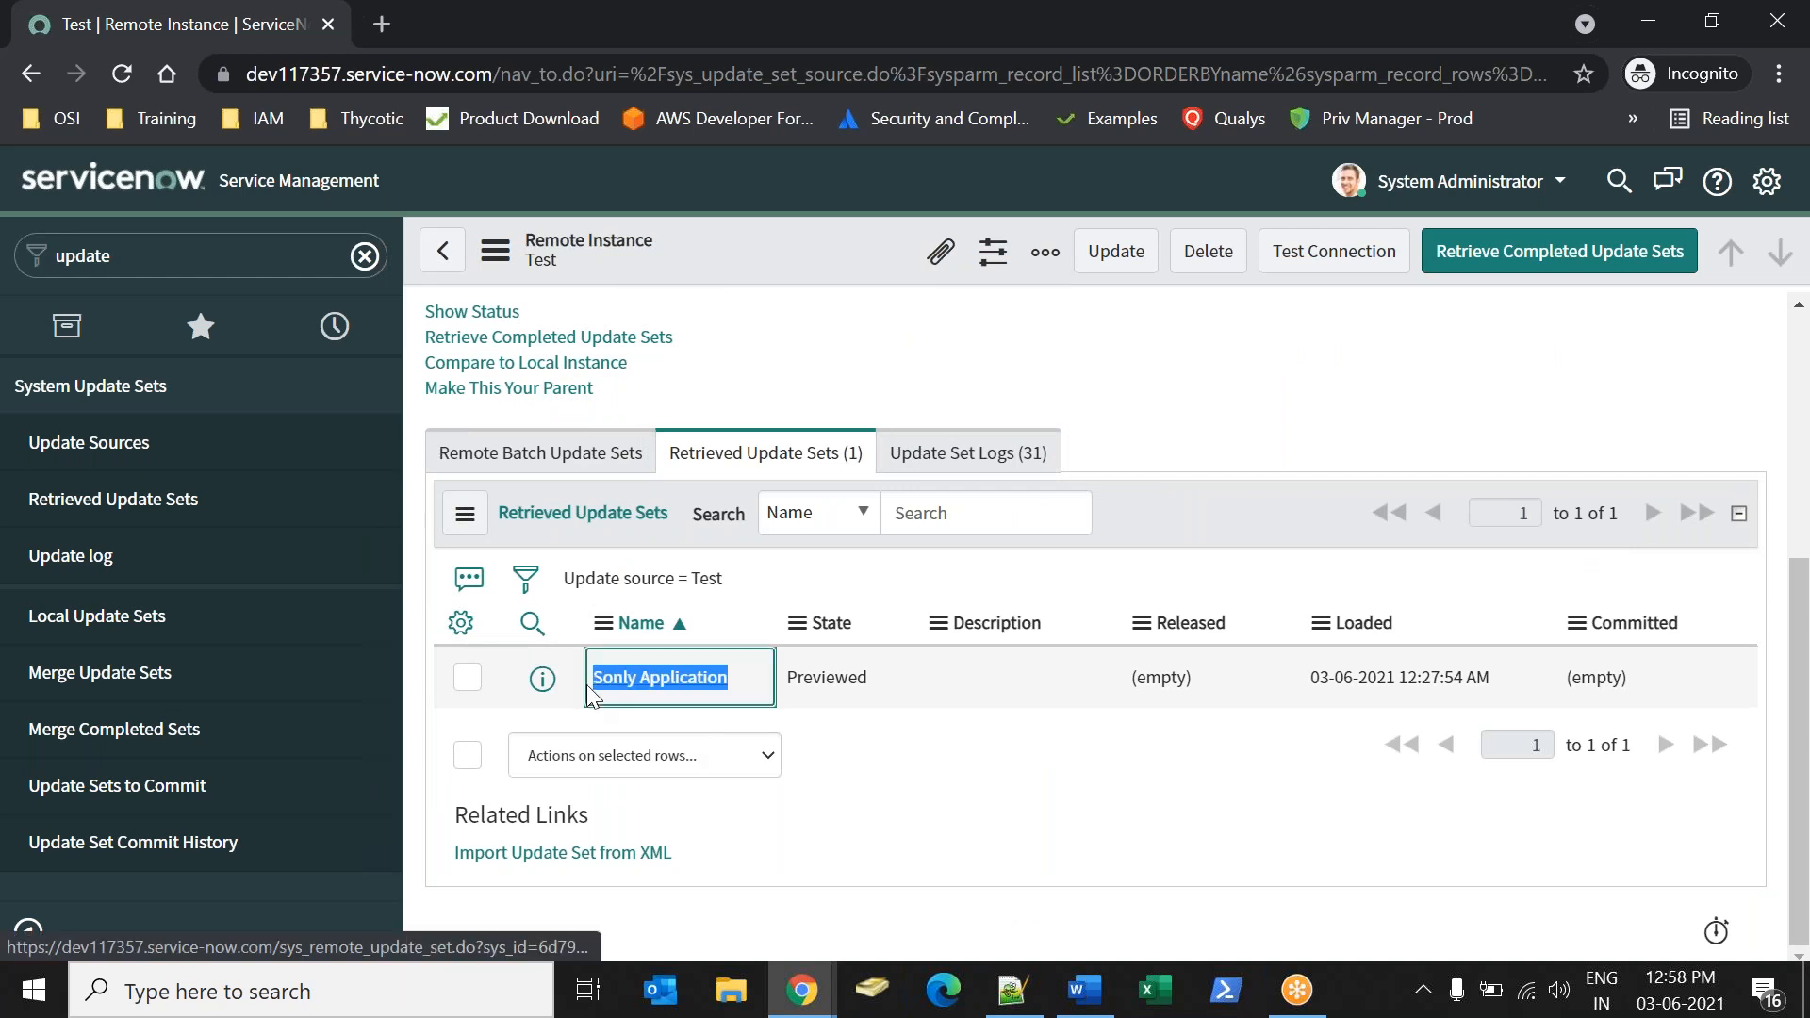
click(663, 679)
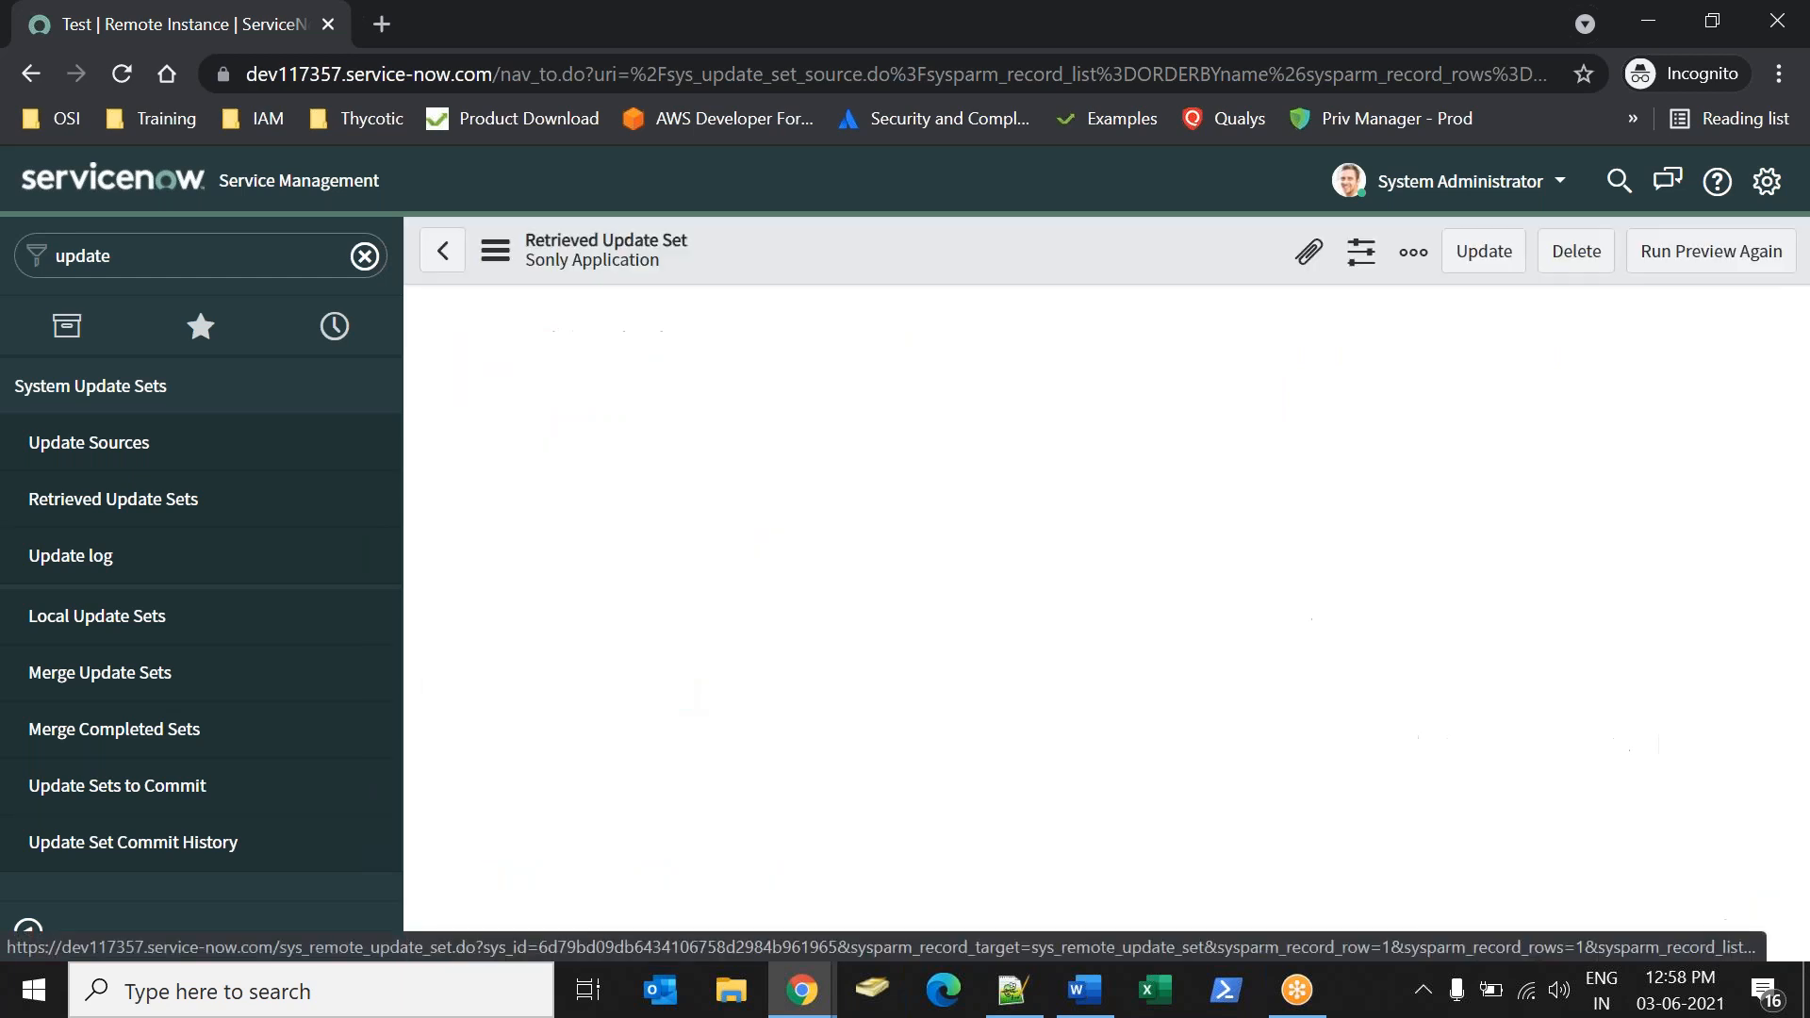
Review the previewed update set's committed, inserted, updated, deleted and collision fields.
drag(1339, 415, 1249, 449)
drag(1349, 486, 1265, 477)
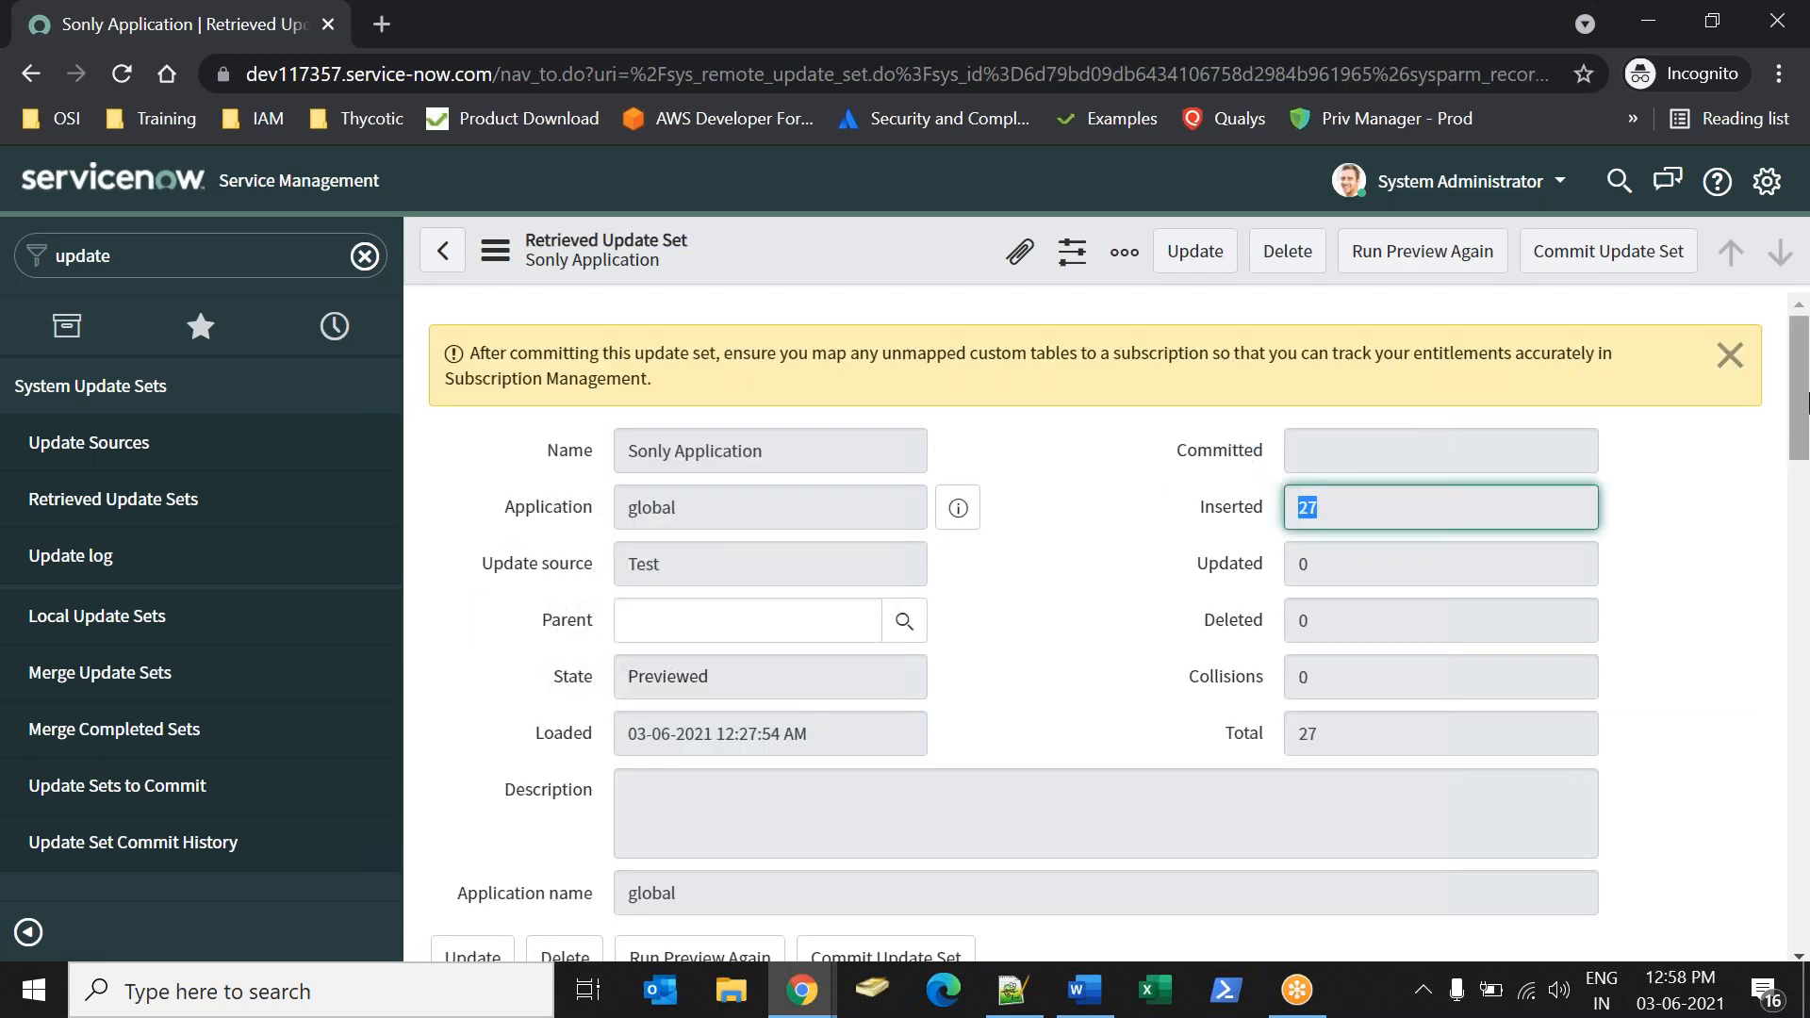
scroll(1266, 516, down, 10)
scroll(1266, 517, up, 3)
drag(1184, 511, 1244, 511)
drag(1331, 601, 1217, 599)
drag(1325, 692, 1281, 693)
drag(1808, 618, 1646, 309)
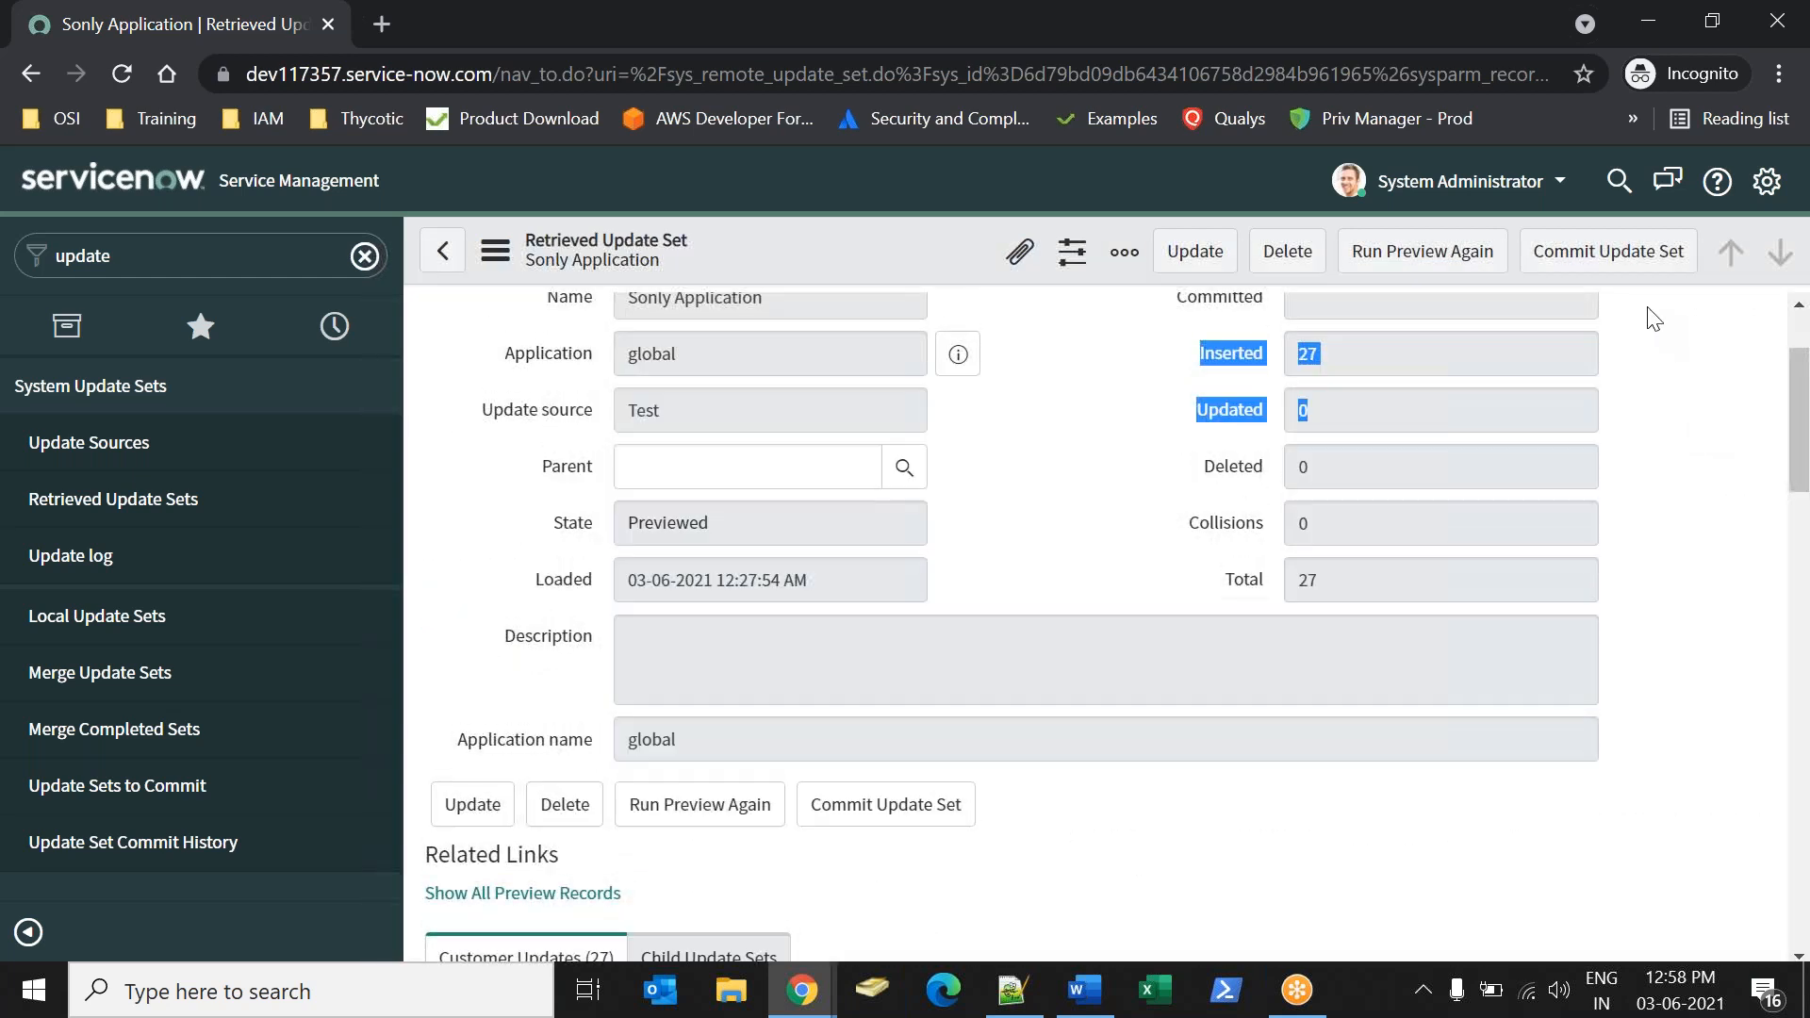
Commit the Sonly Application update set and dismiss the commit progress dialog.
click(1605, 252)
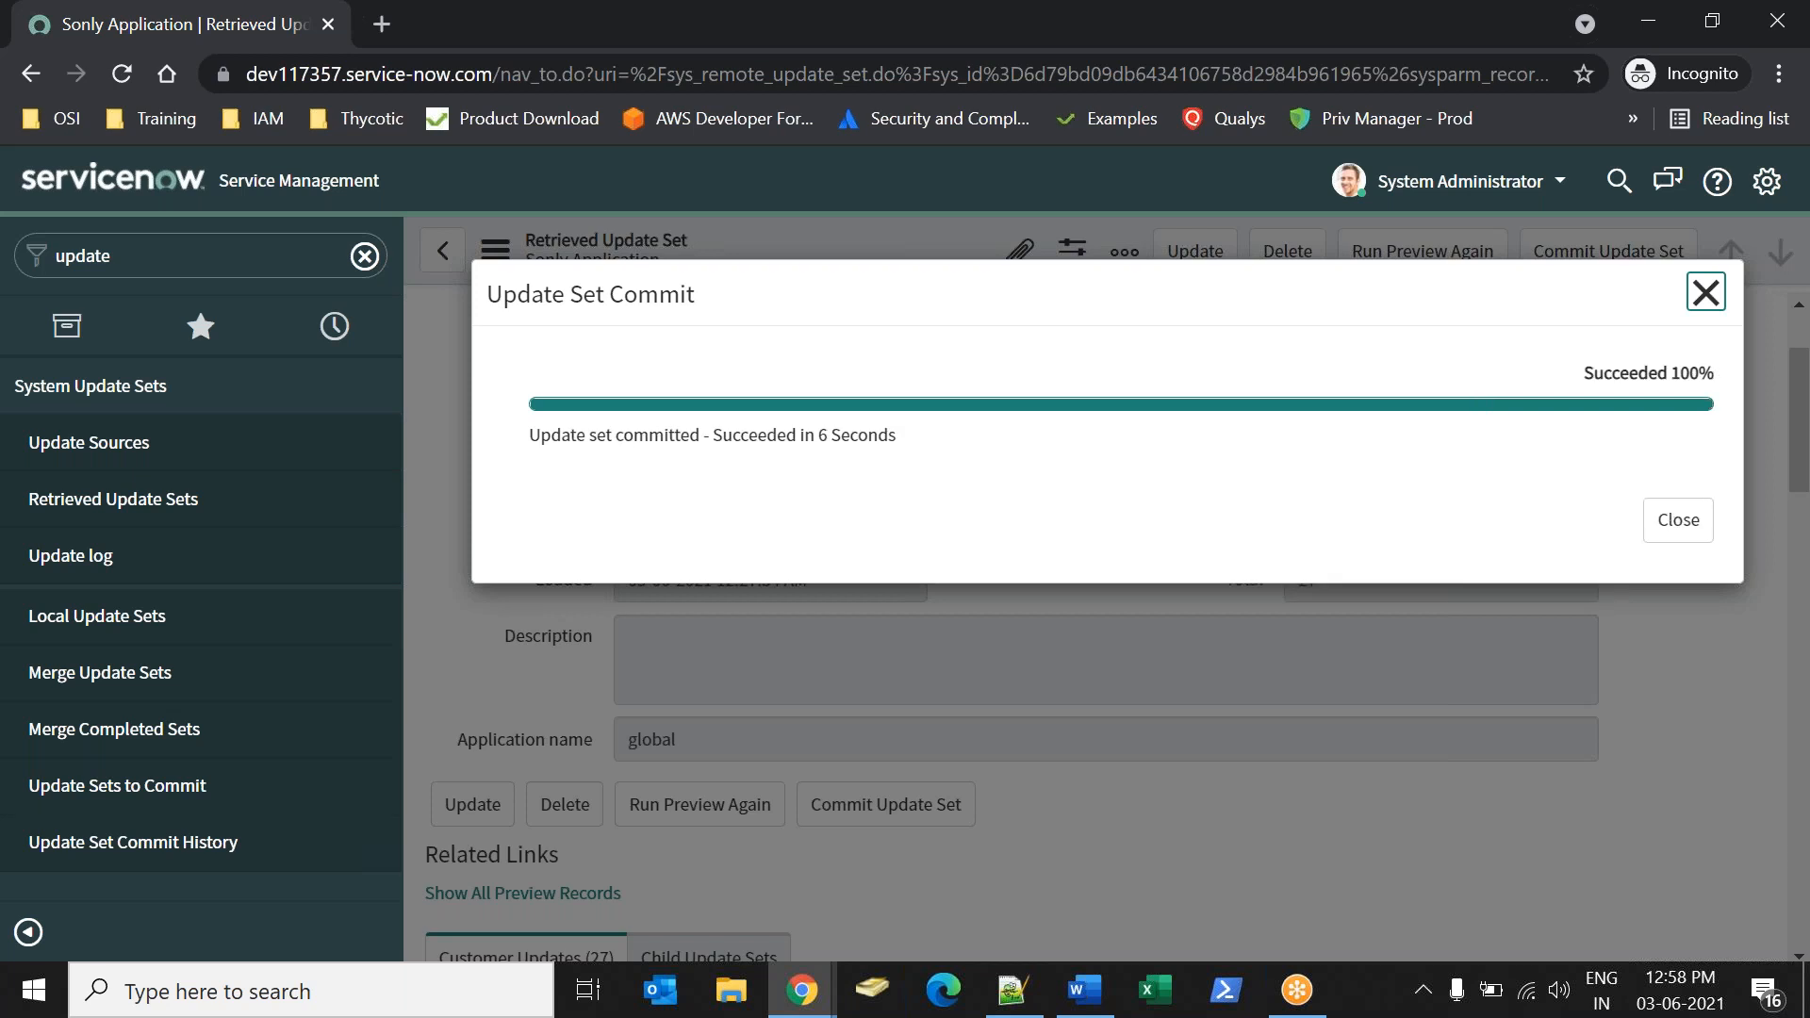
click(1667, 536)
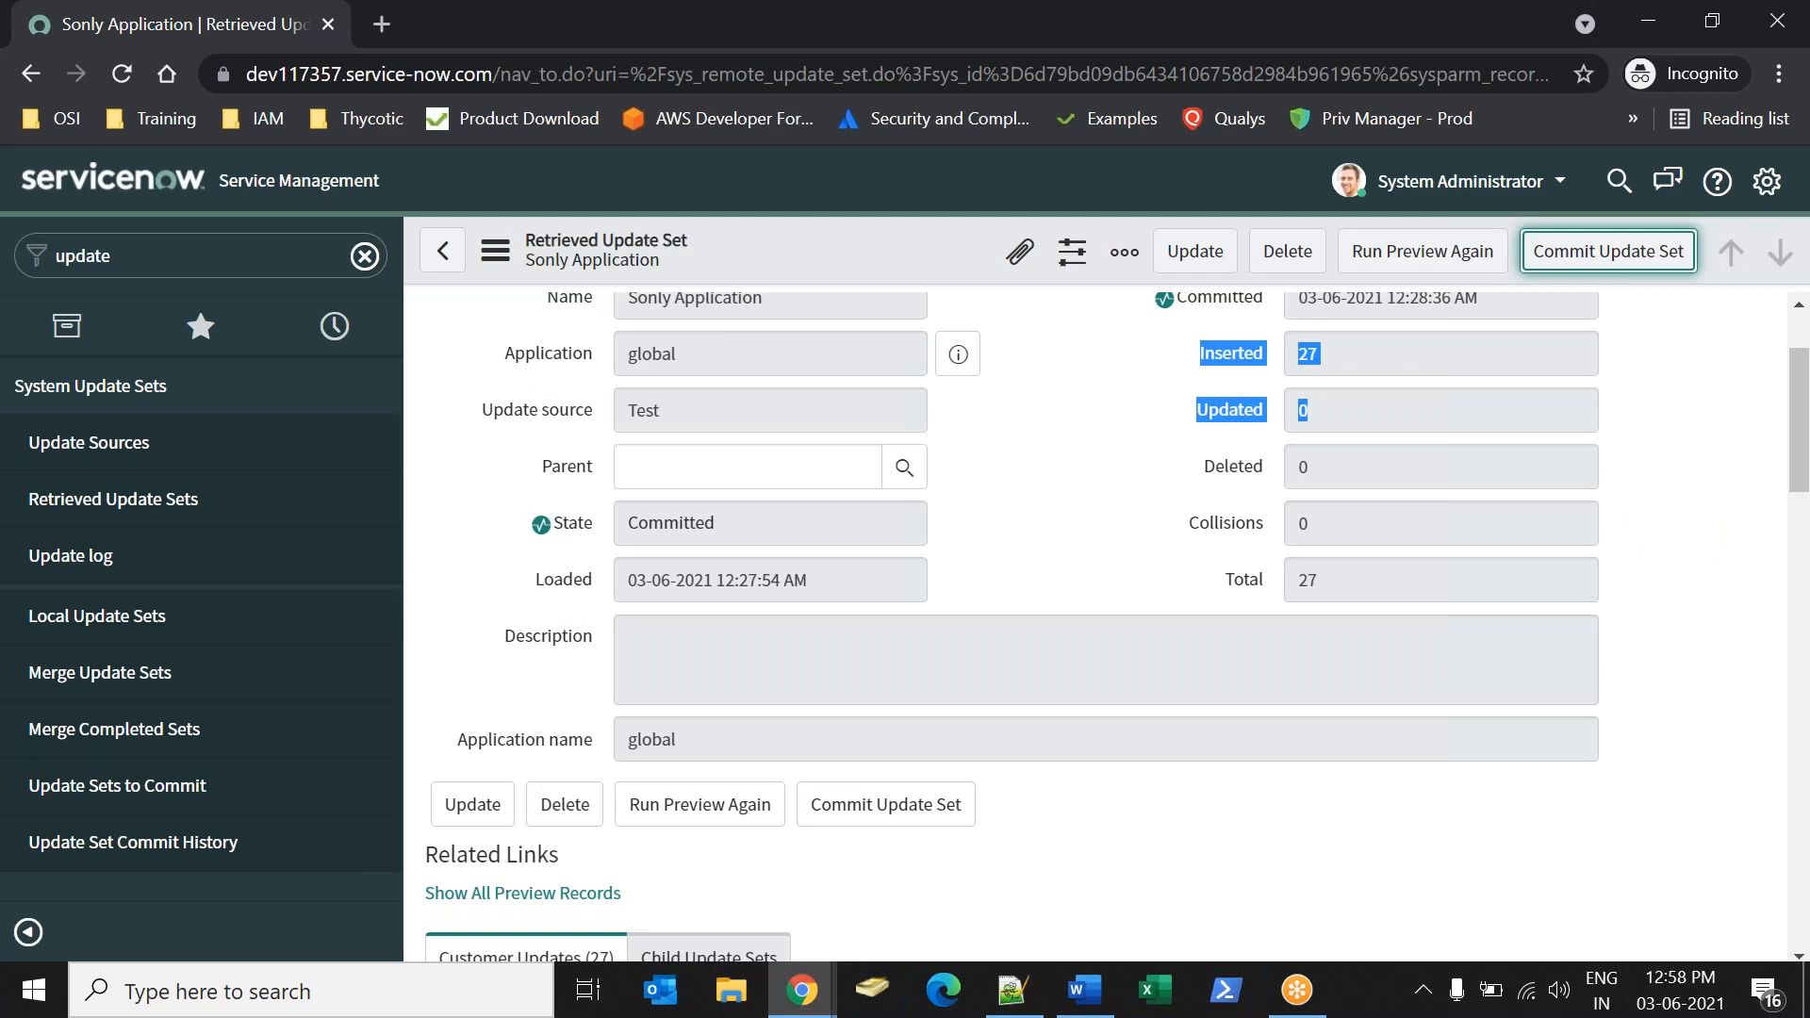
click(1060, 530)
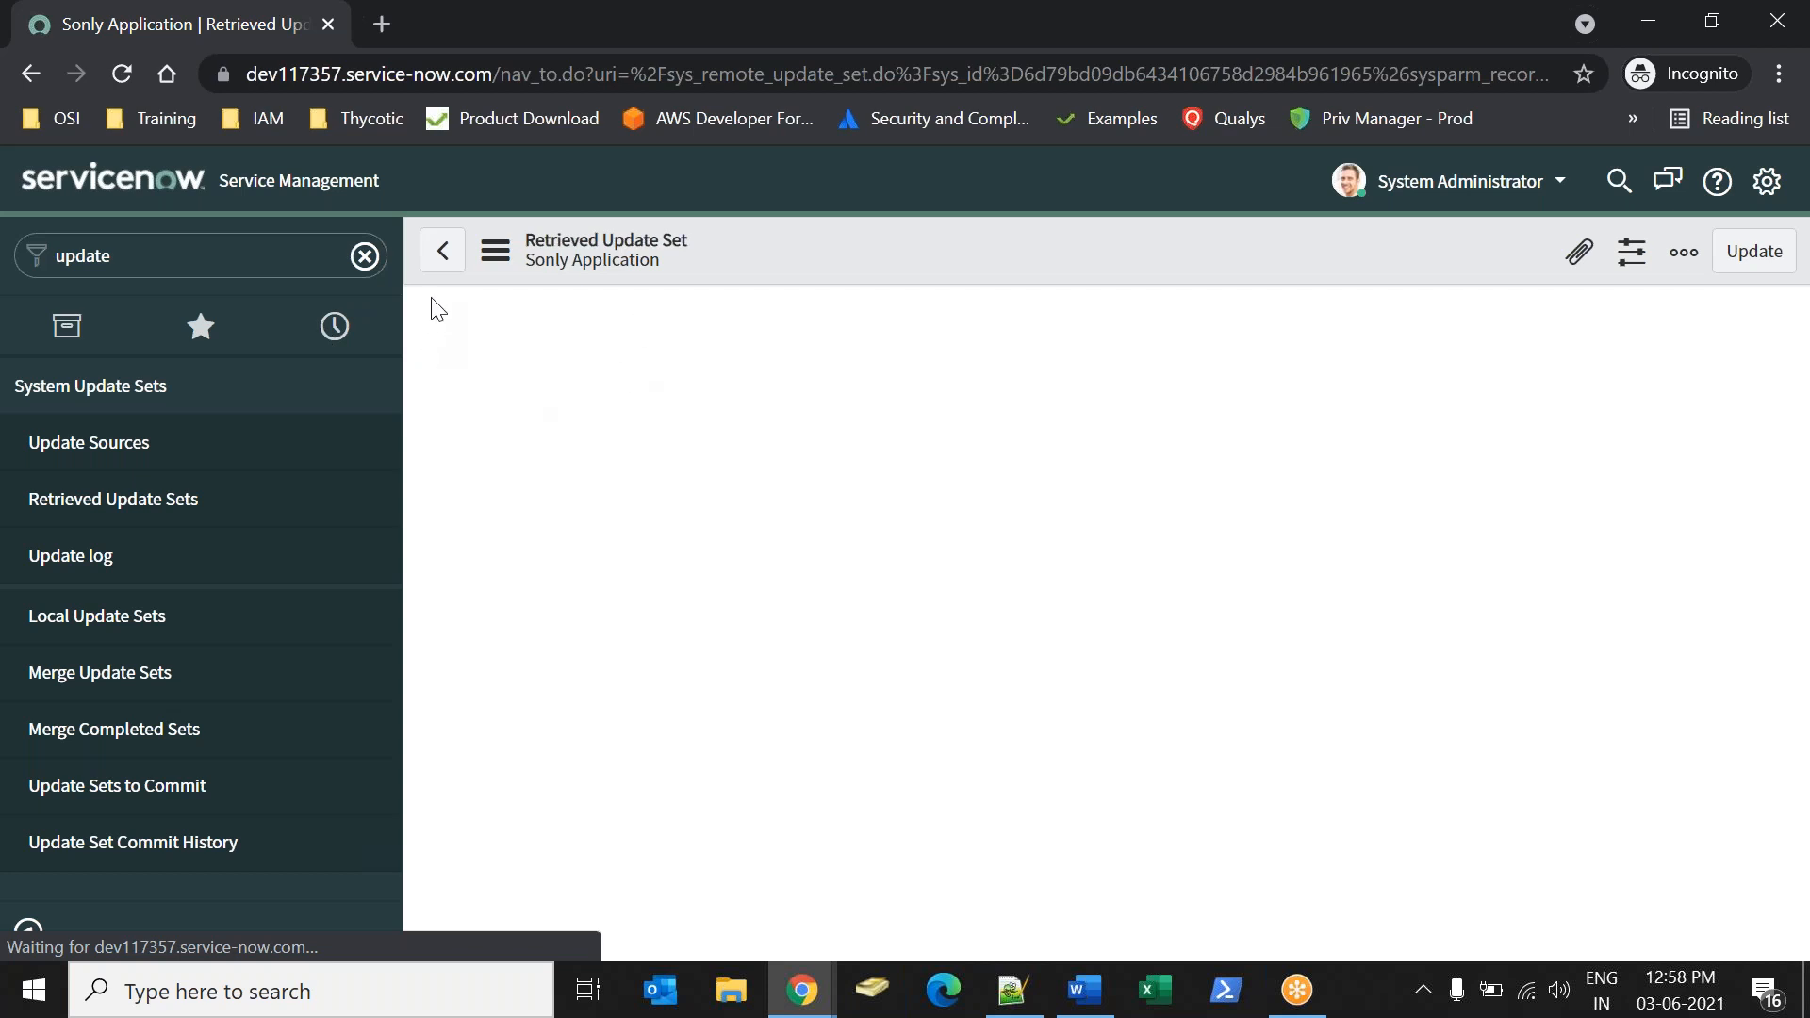
Filter the navigator for "sony" and open the Distributors list of the Sony application.
click(364, 256)
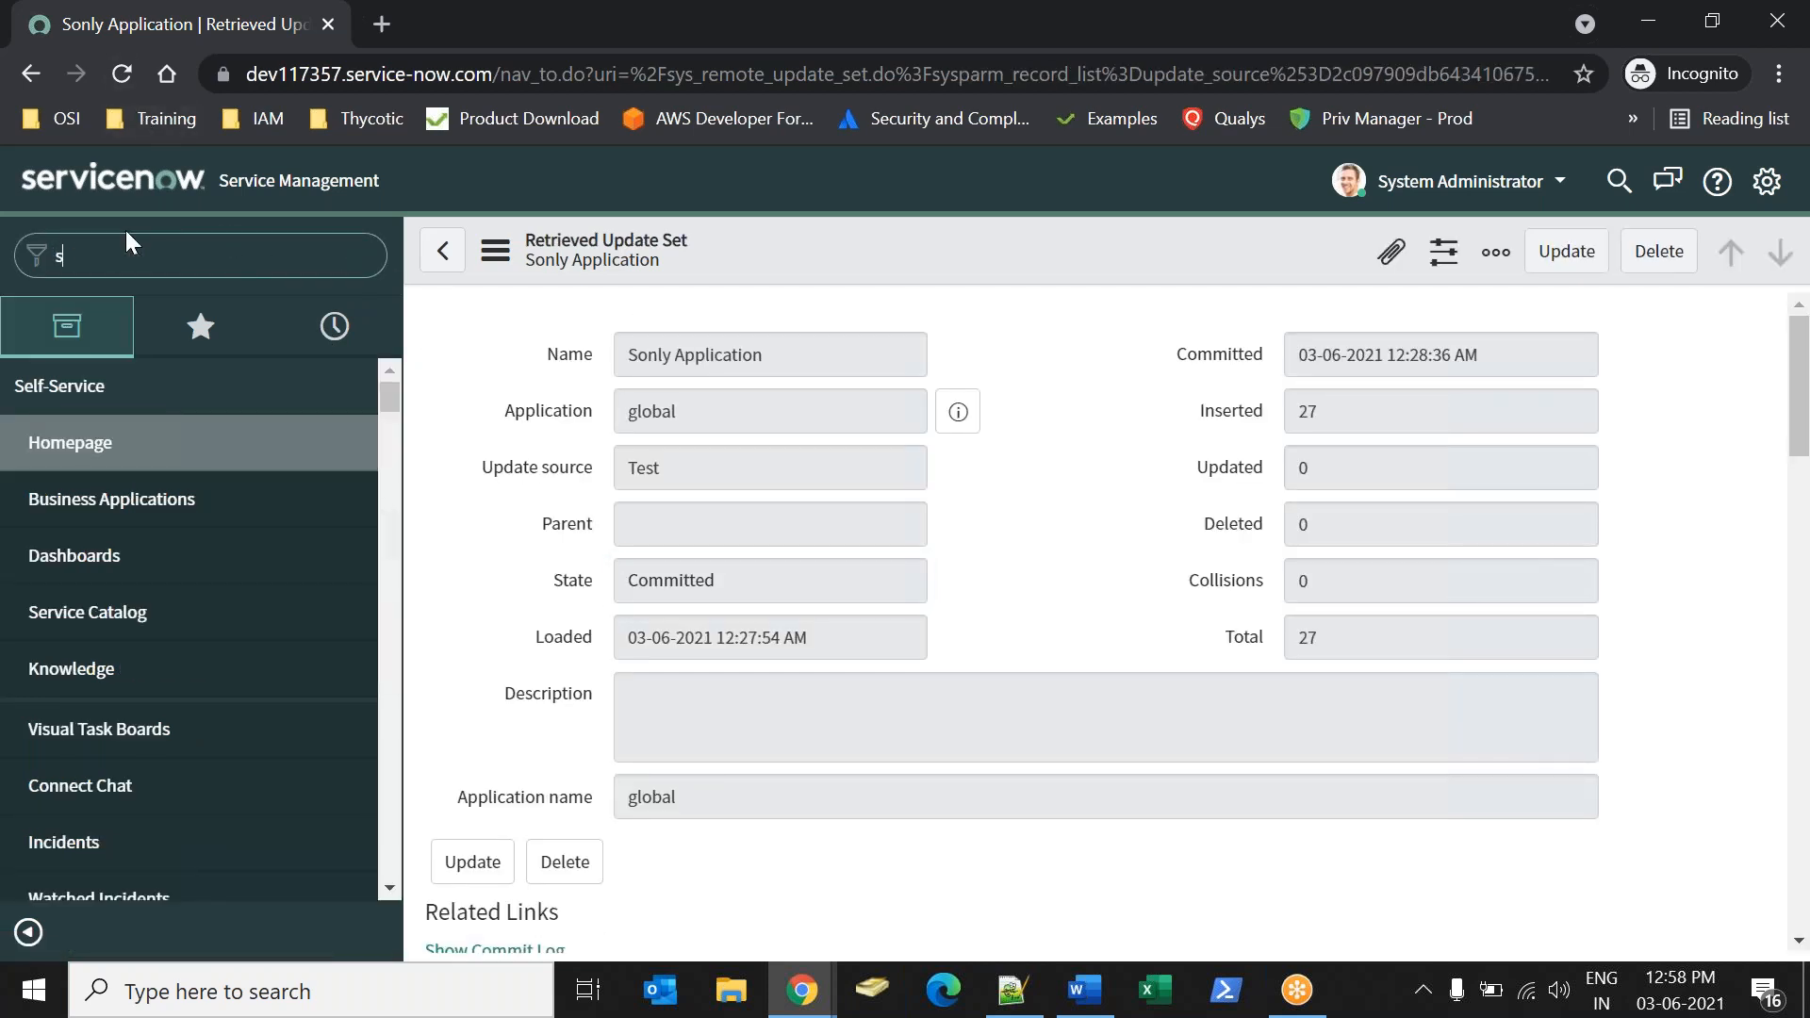
text(sONLY)
key(BackSpace)
key(BackSpace)
key(BackSpace)
key(BackSpace)
key(BackSpace)
text(sony)
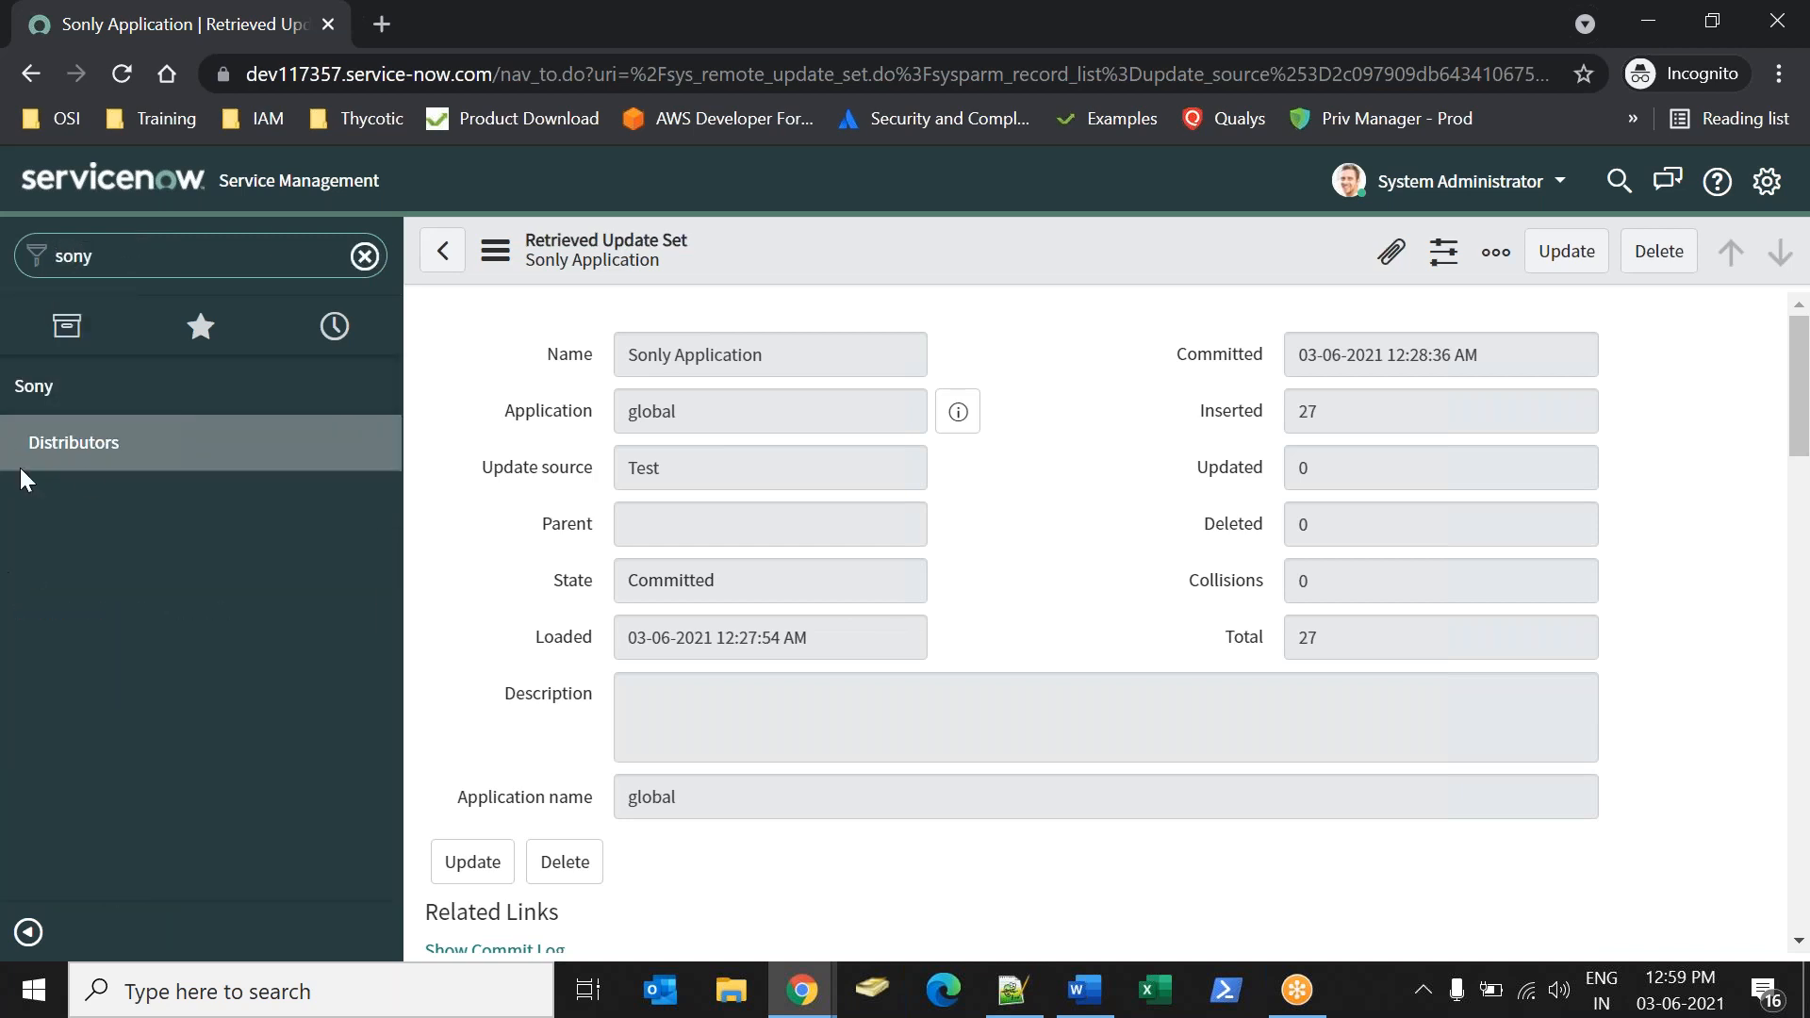
click(47, 466)
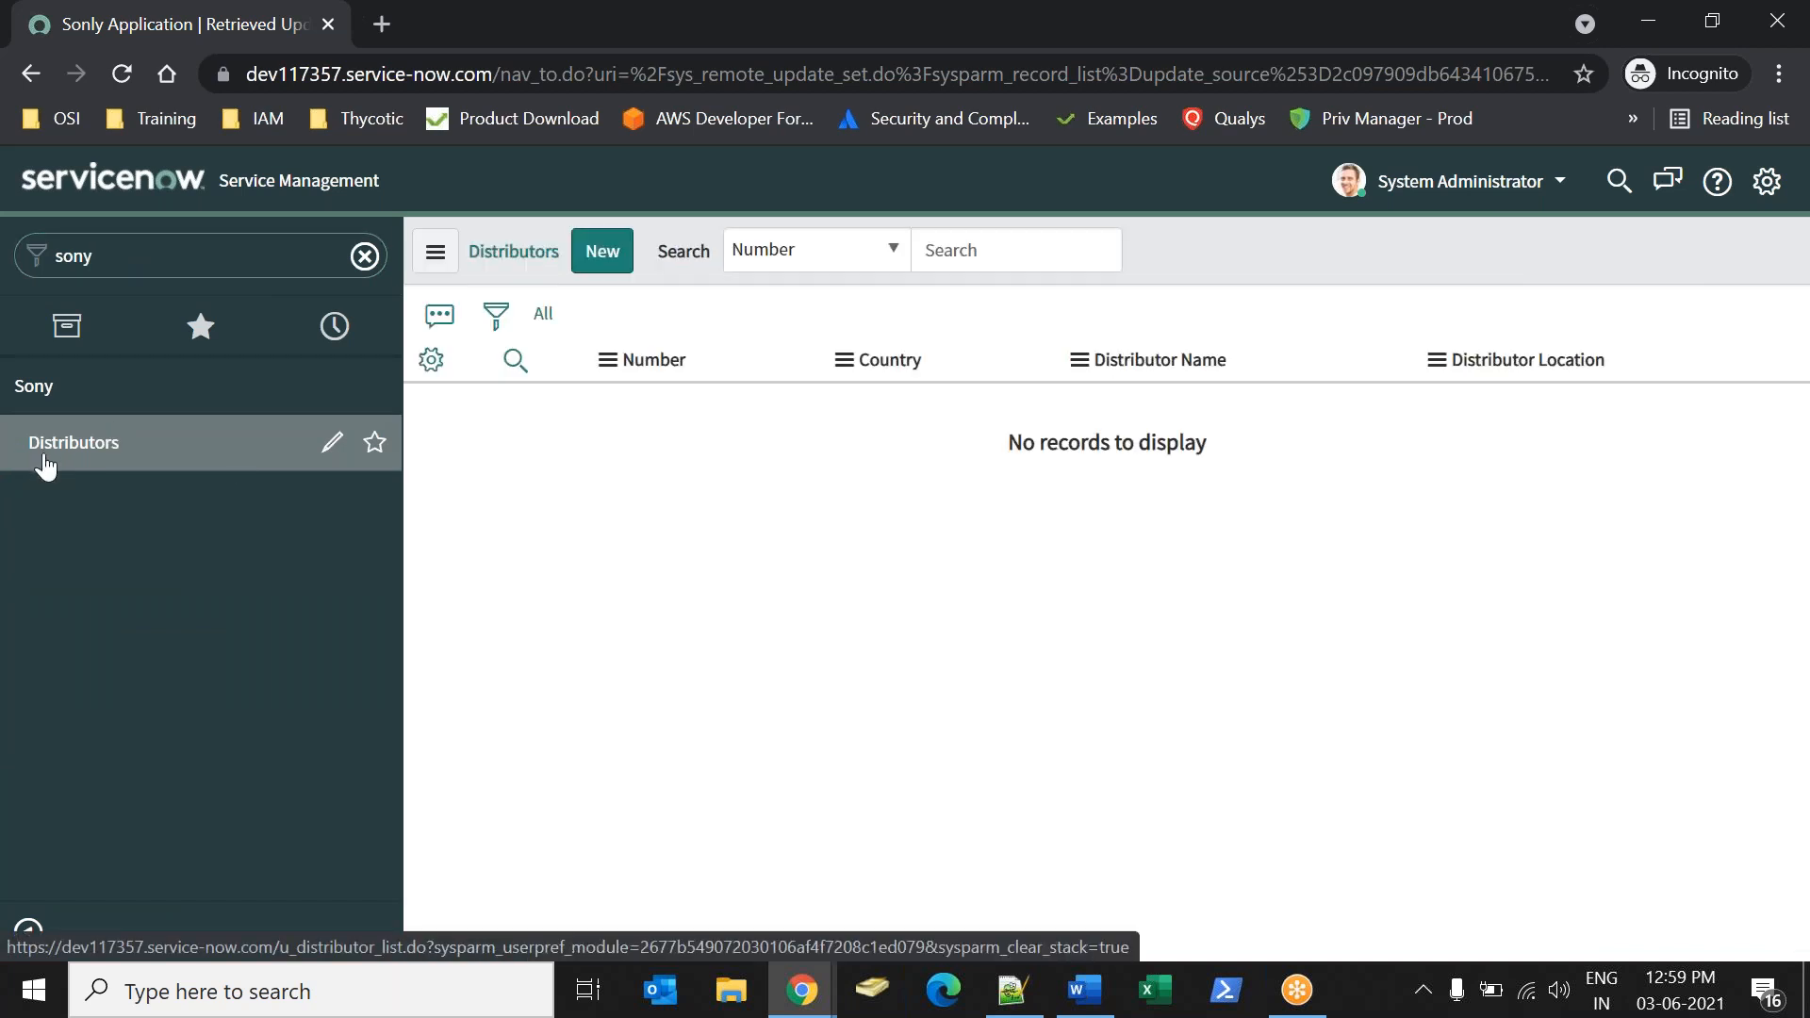
Start a new Distributor record and examine its number, user and location lookups, and country choices.
click(603, 253)
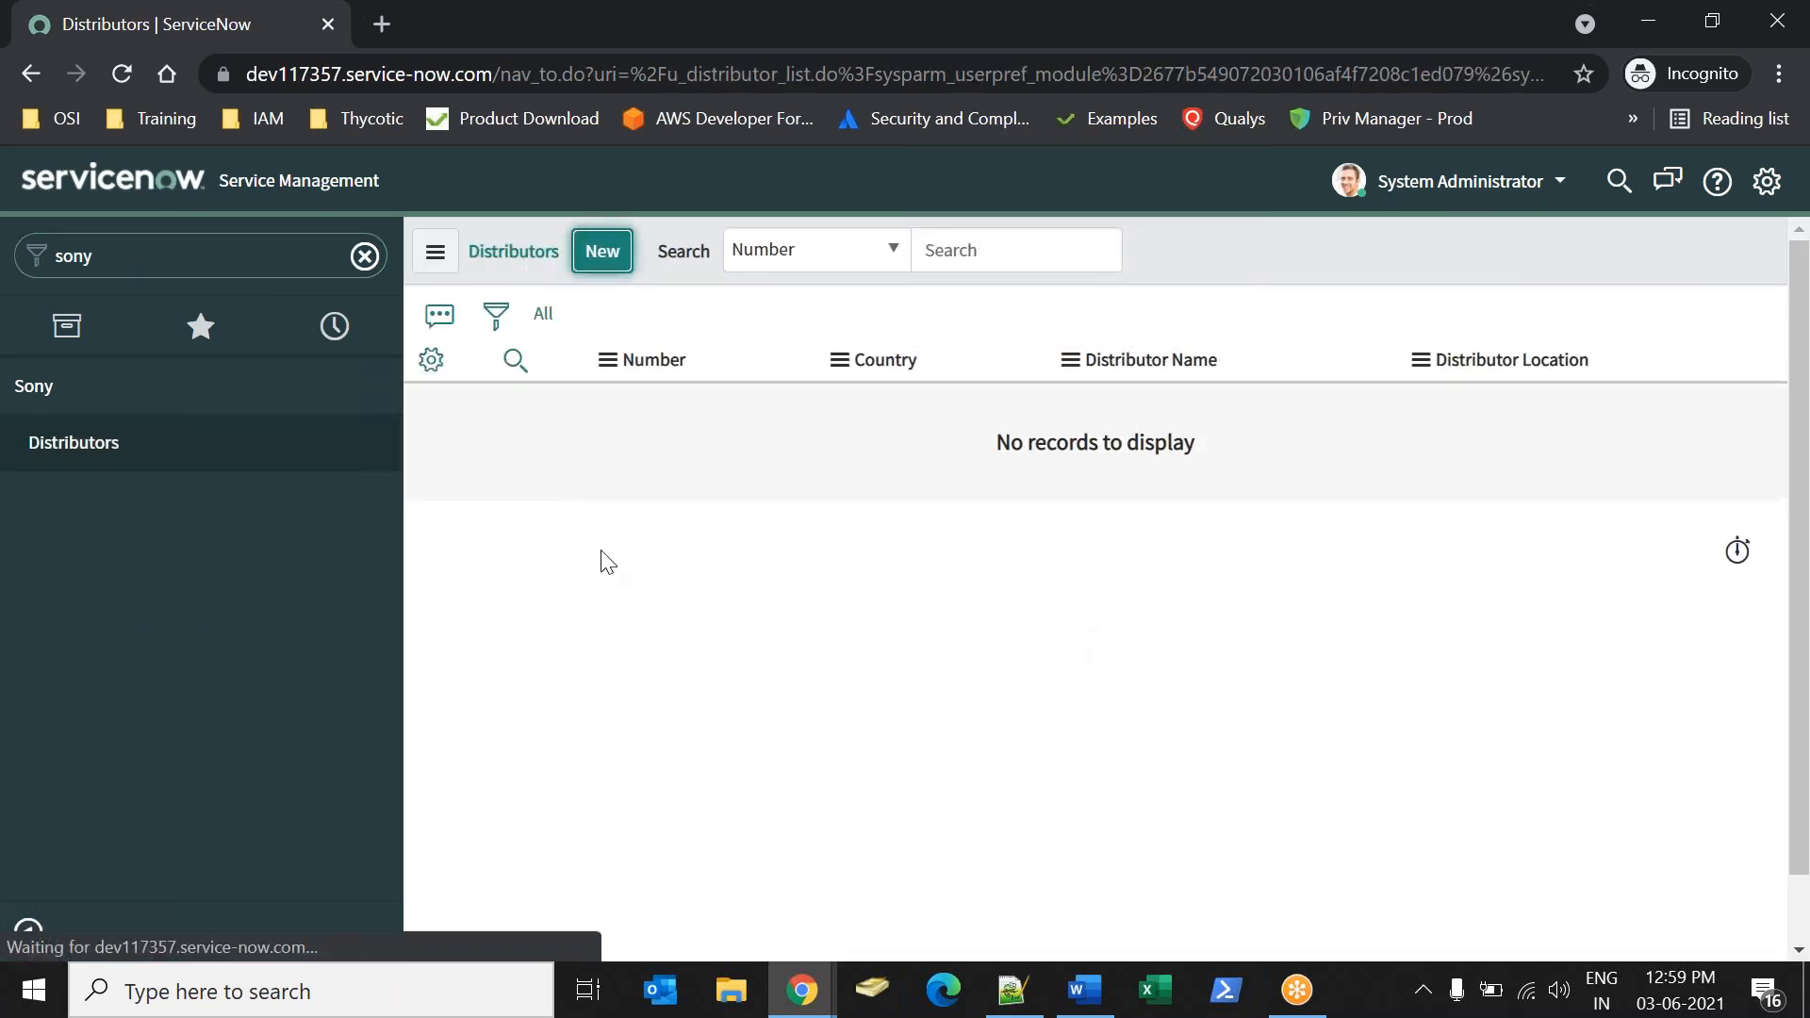
double_click(685, 354)
click(787, 367)
click(914, 417)
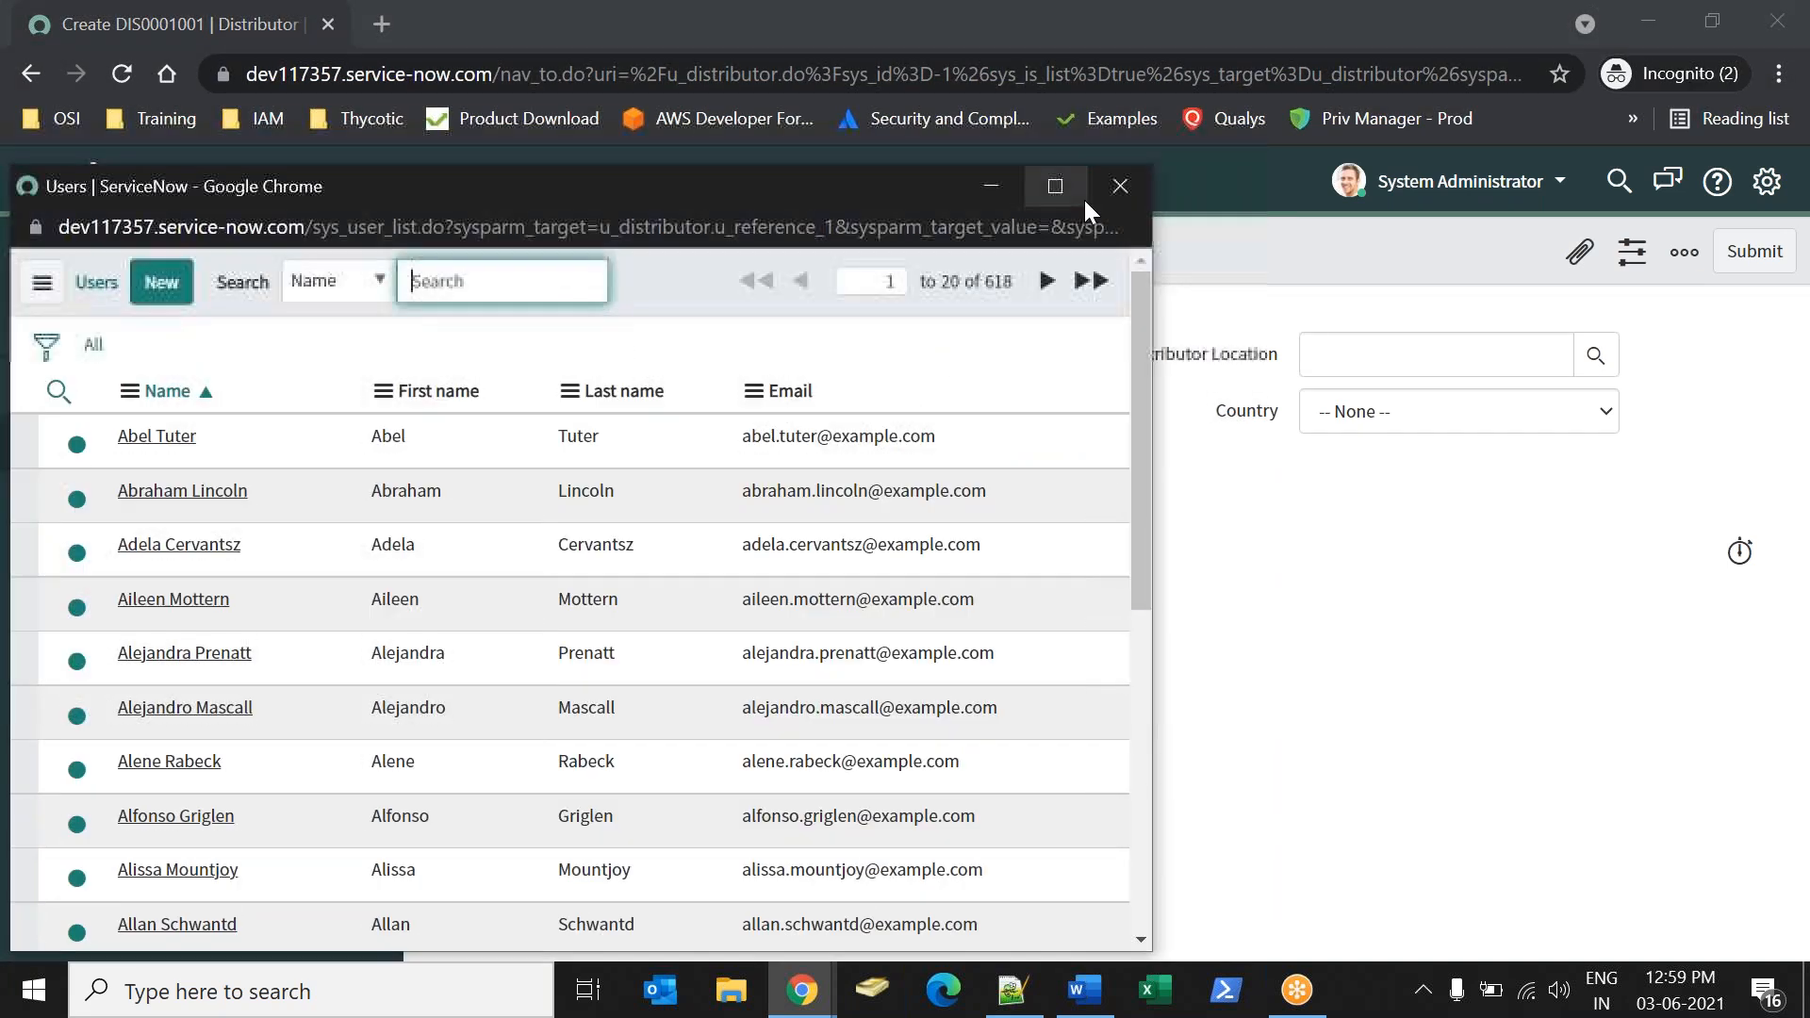
click(1119, 189)
click(1596, 355)
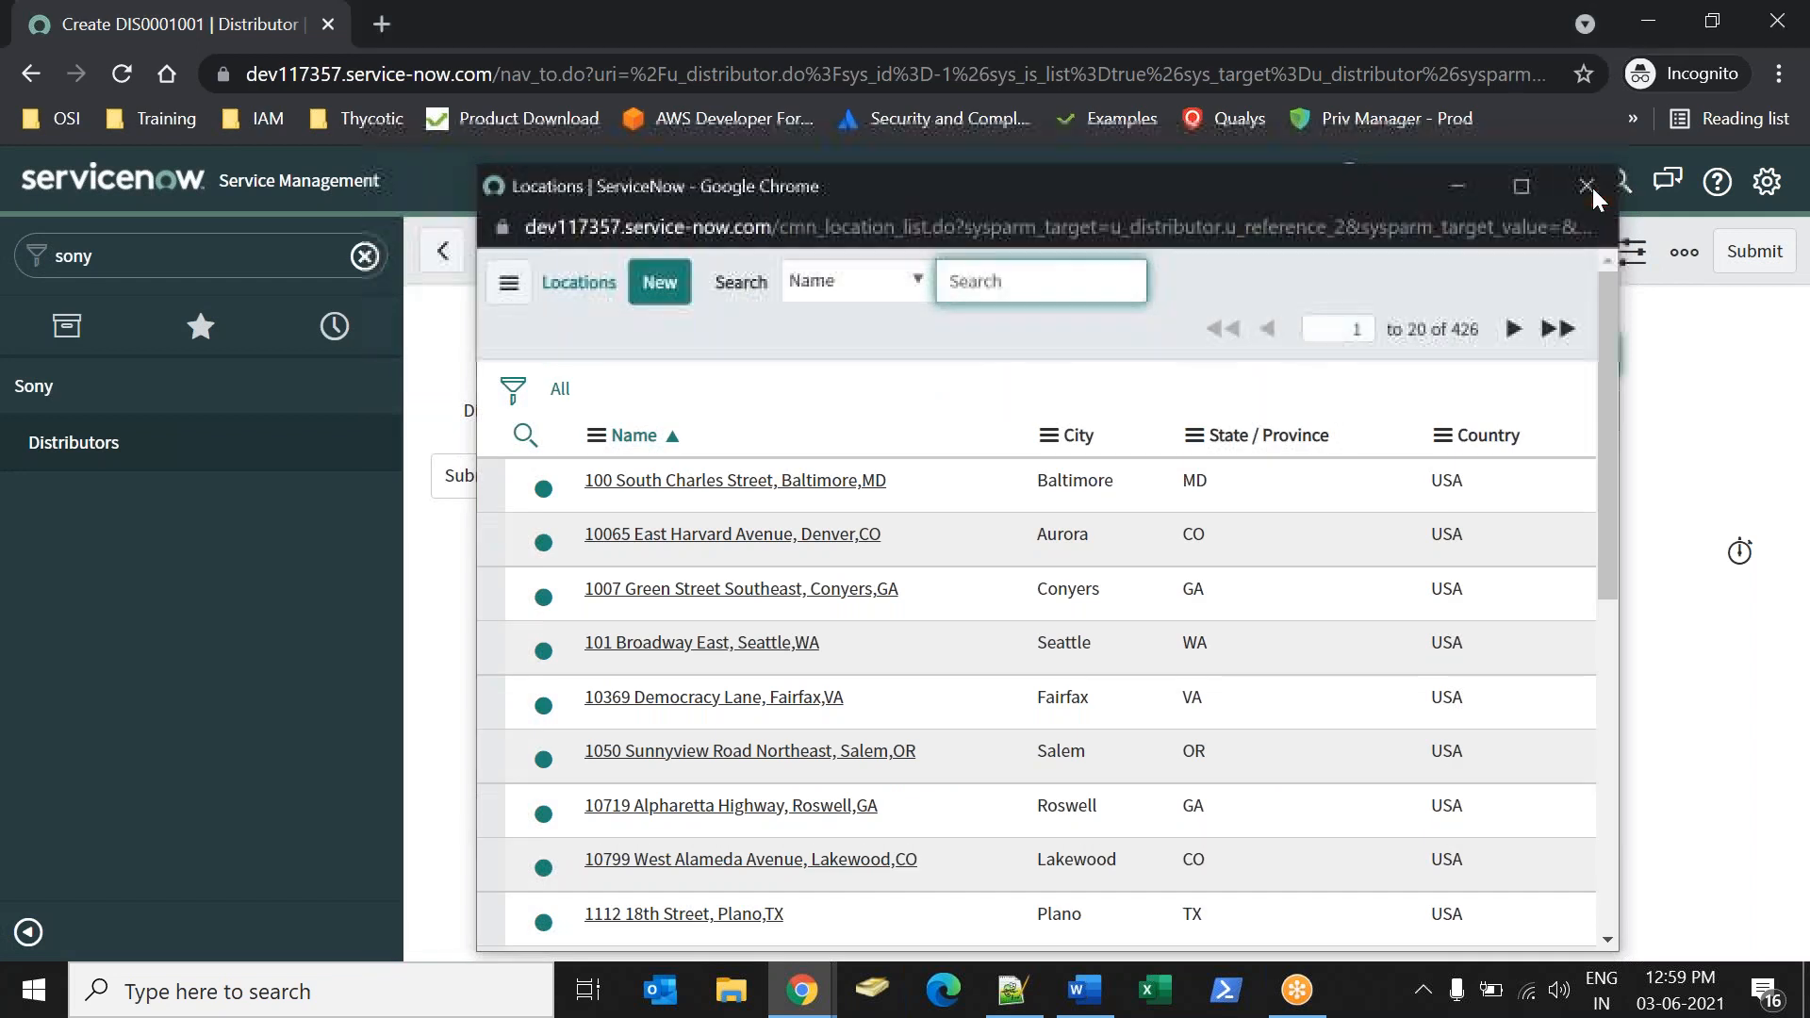
click(1591, 186)
click(1395, 412)
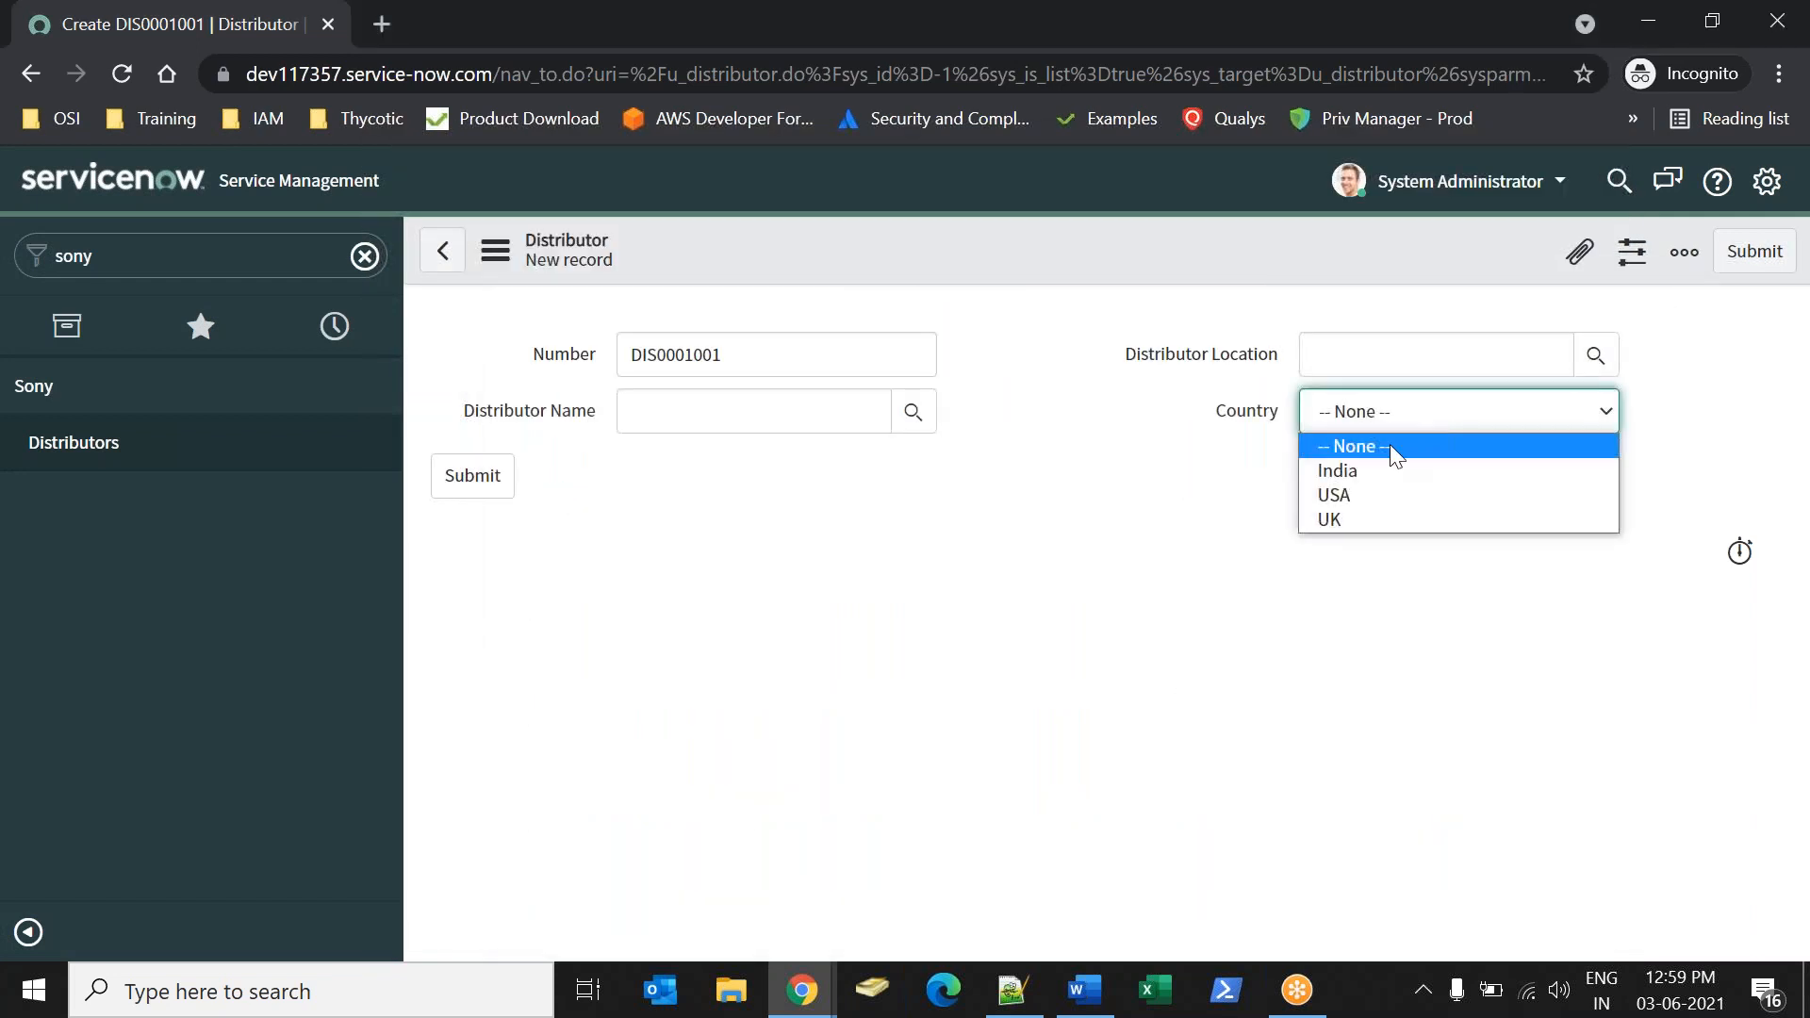
click(1213, 533)
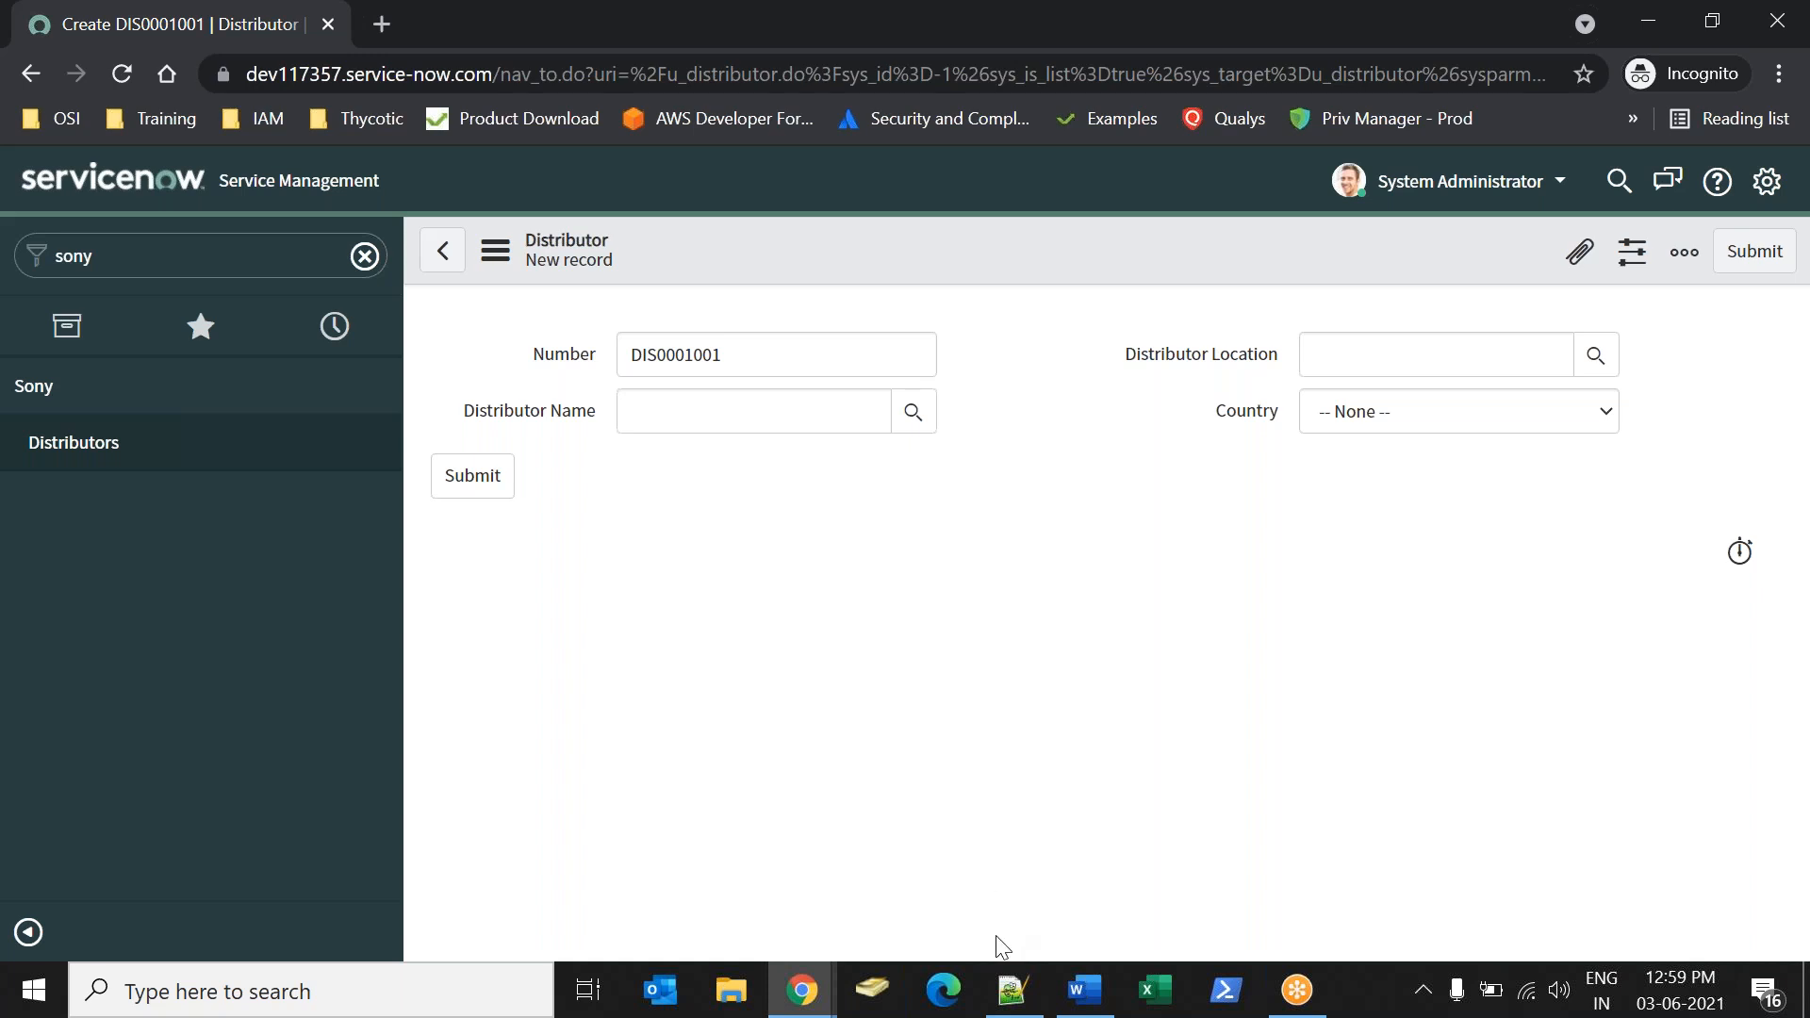
Switch to the Word notes and add the line "Records will not move to update" below the Default entry.
click(1082, 988)
key(Return)
key(Return)
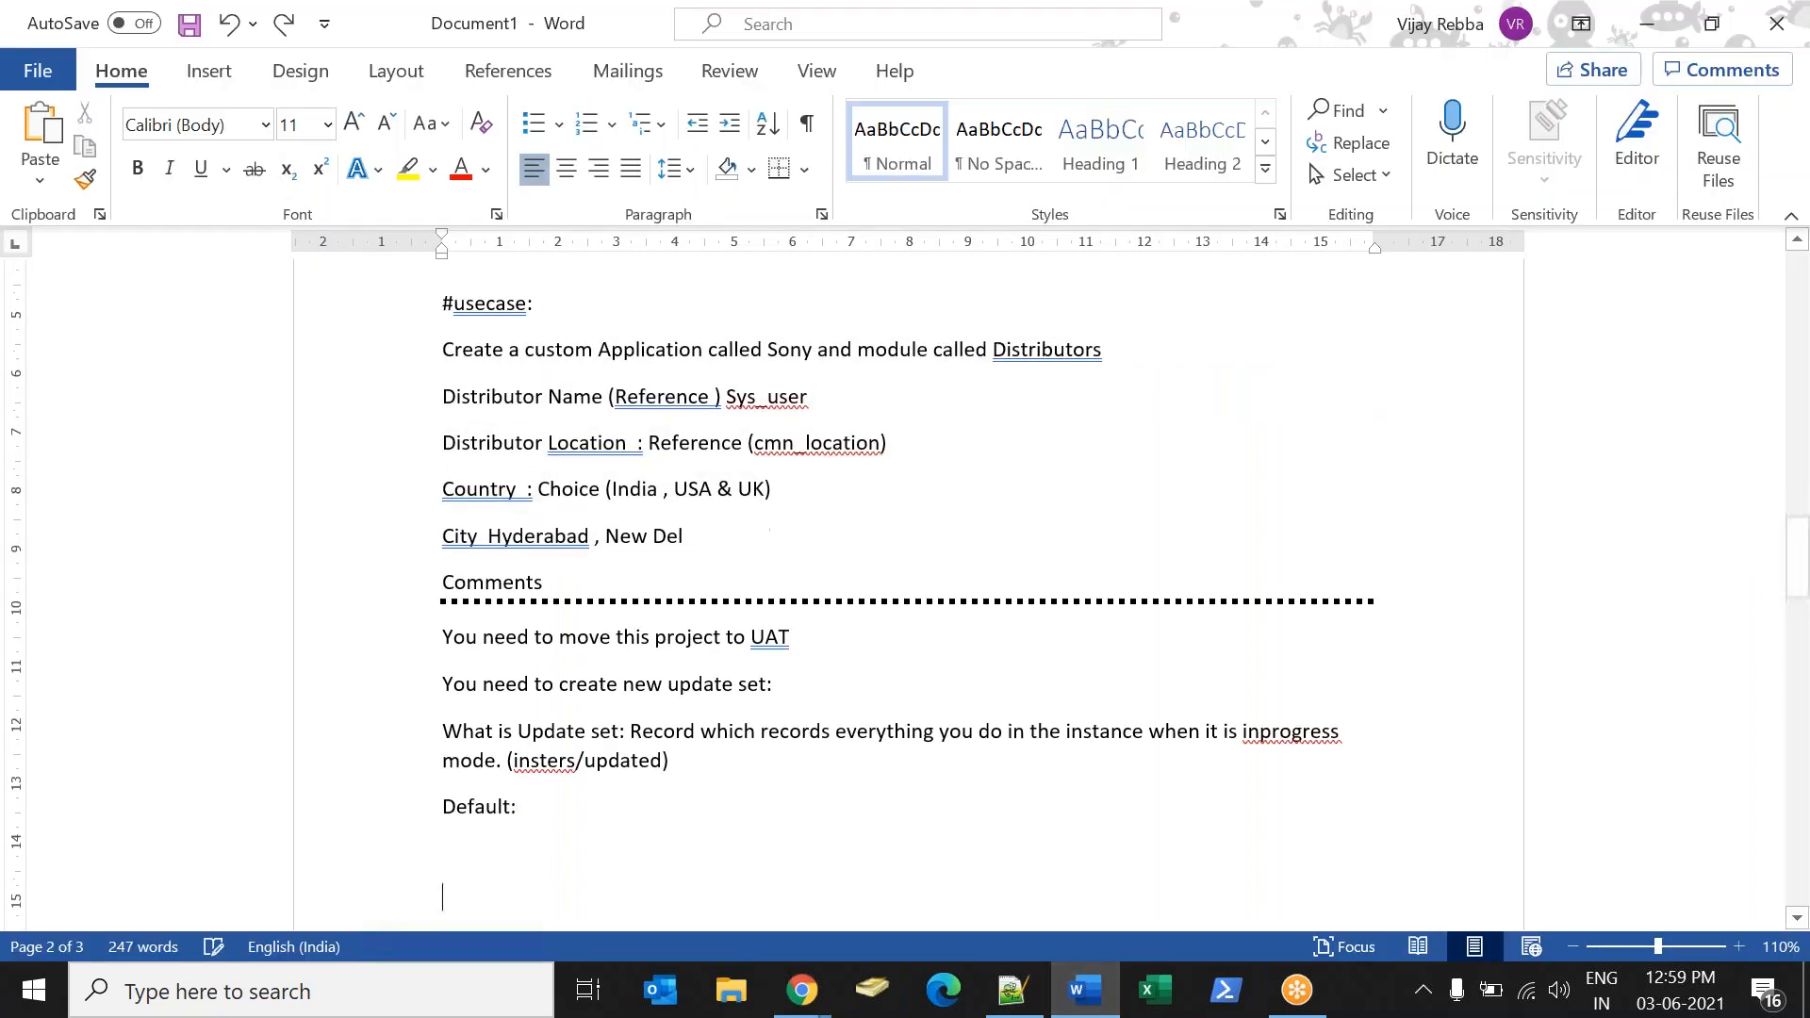
text(Recod wi)
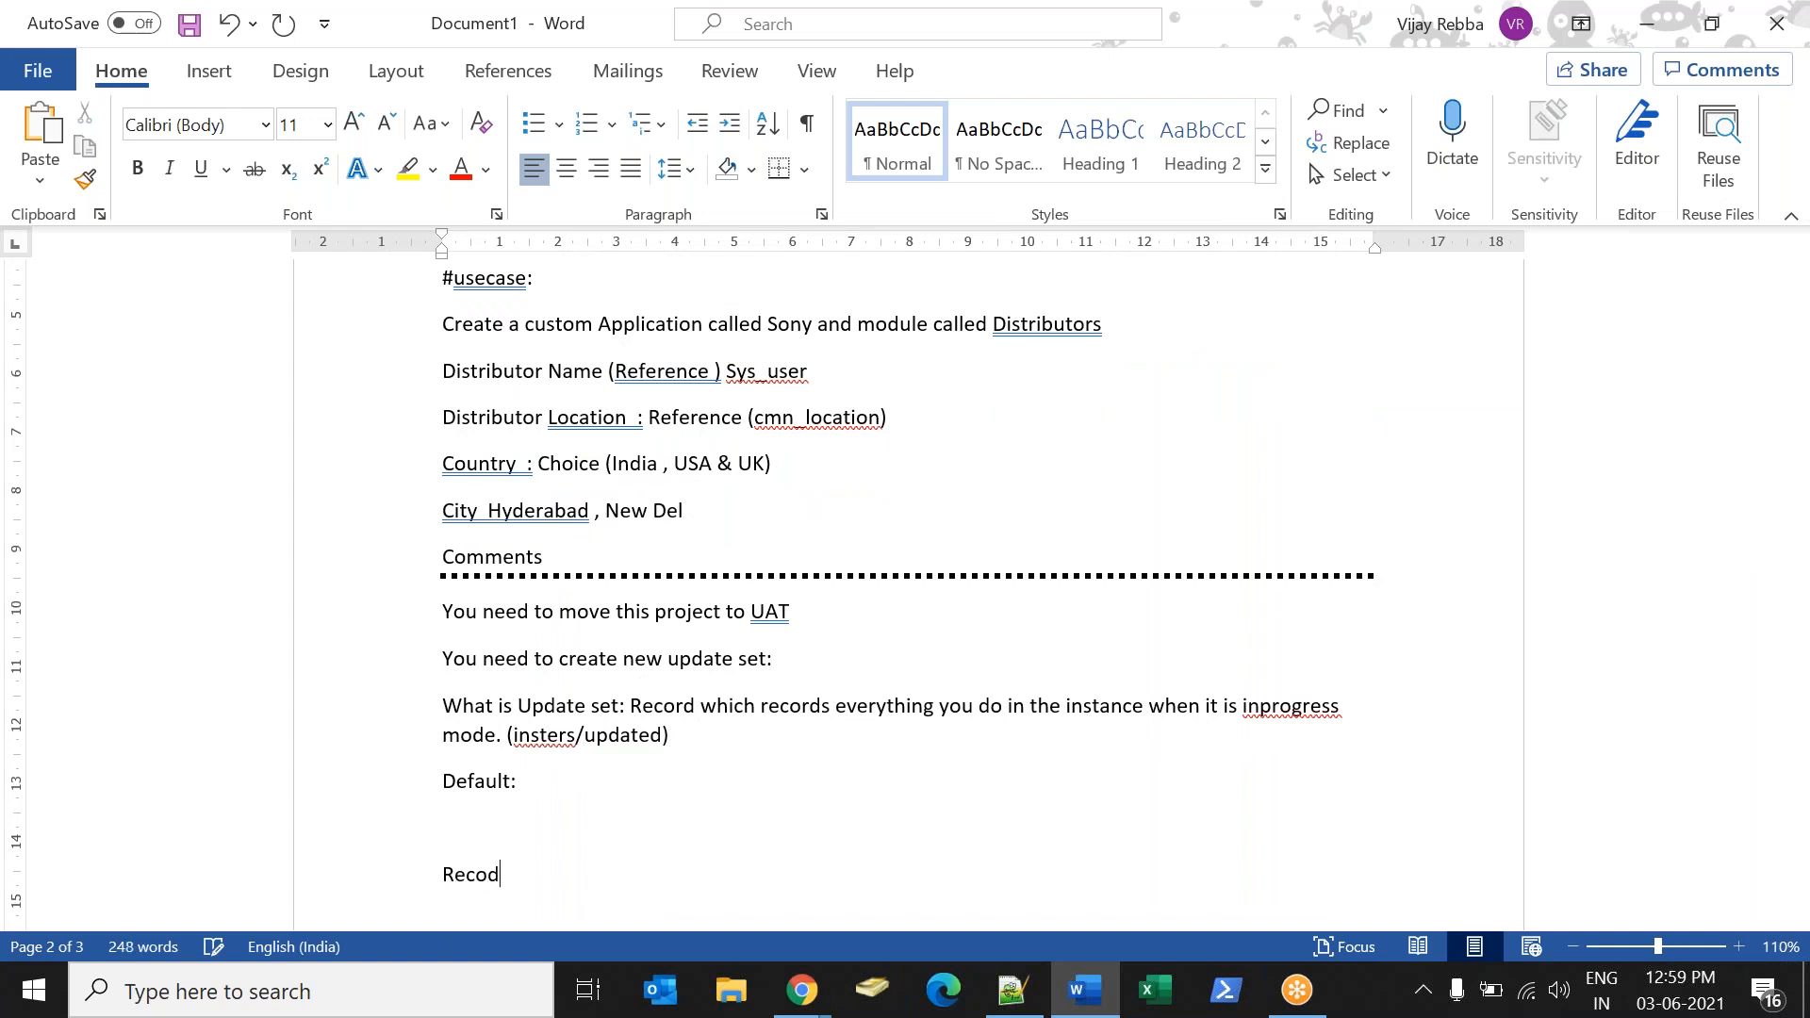
key(BackSpace)
key(BackSpace)
key(BackSpace)
key(BackSpace)
text(rds will not move to update)
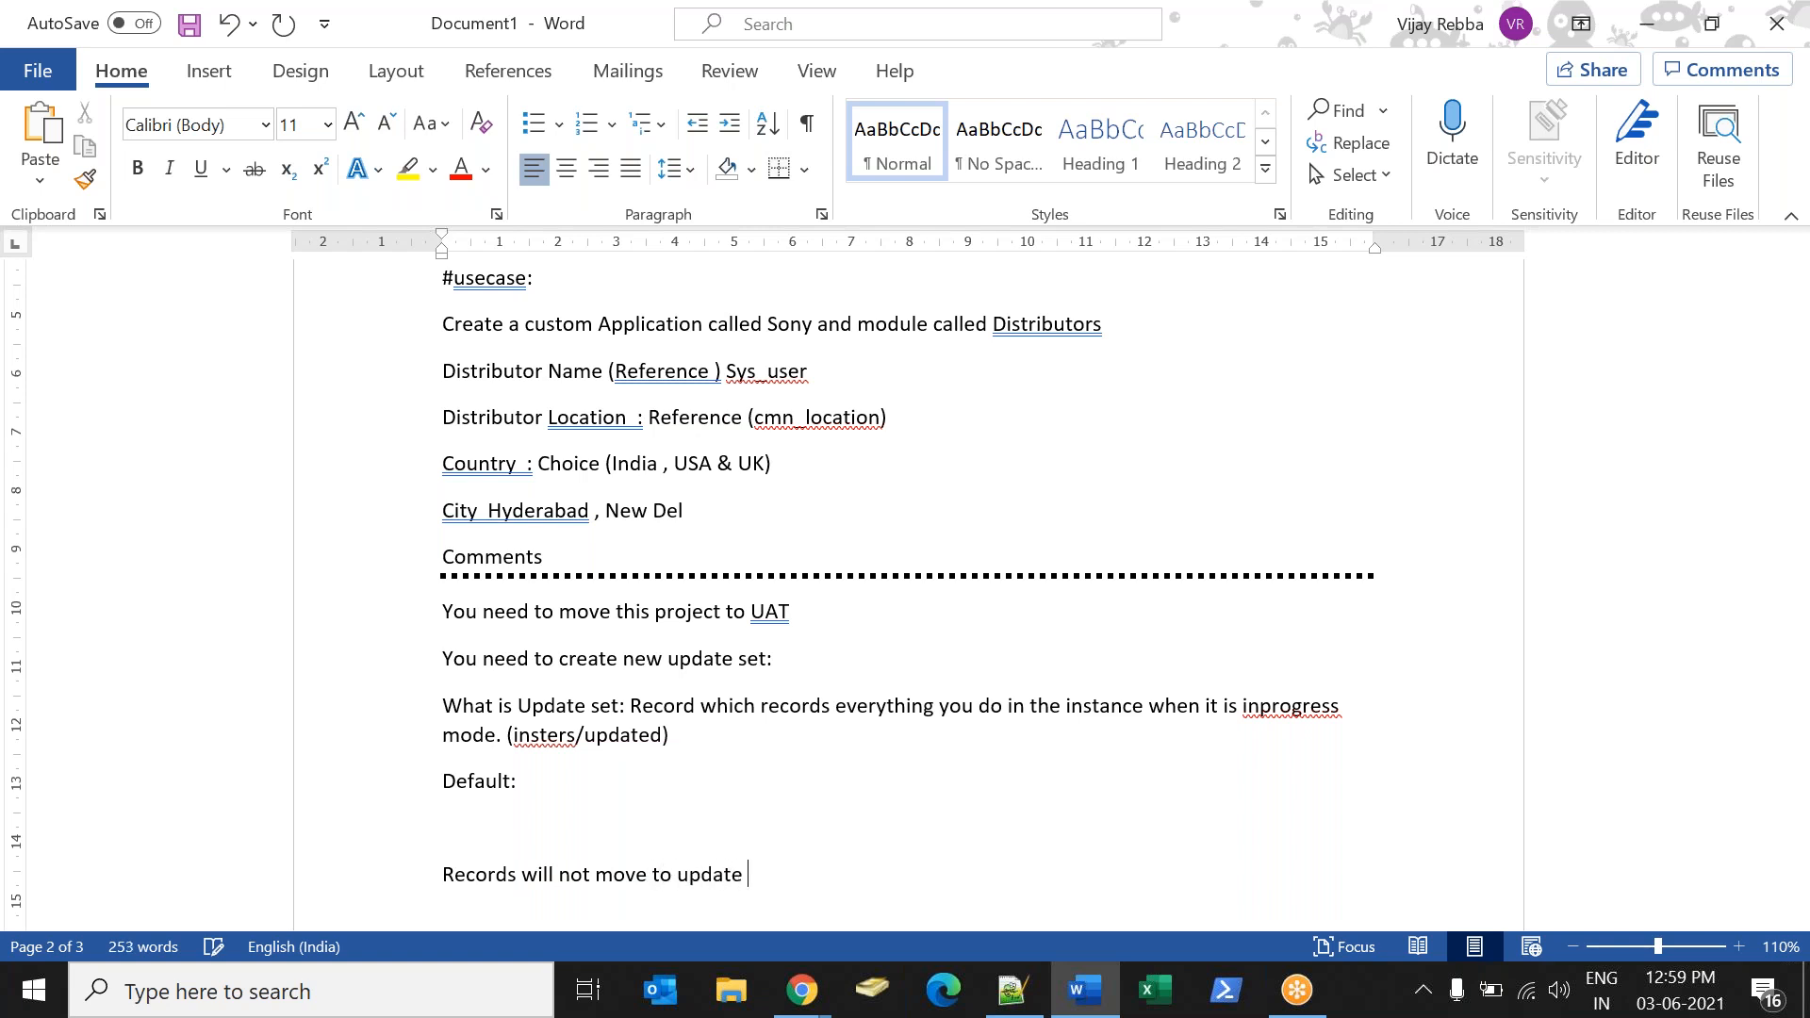
Return to the second ServiceNow instance in Chrome and clear the navigator filter.
key(alt+Tab)
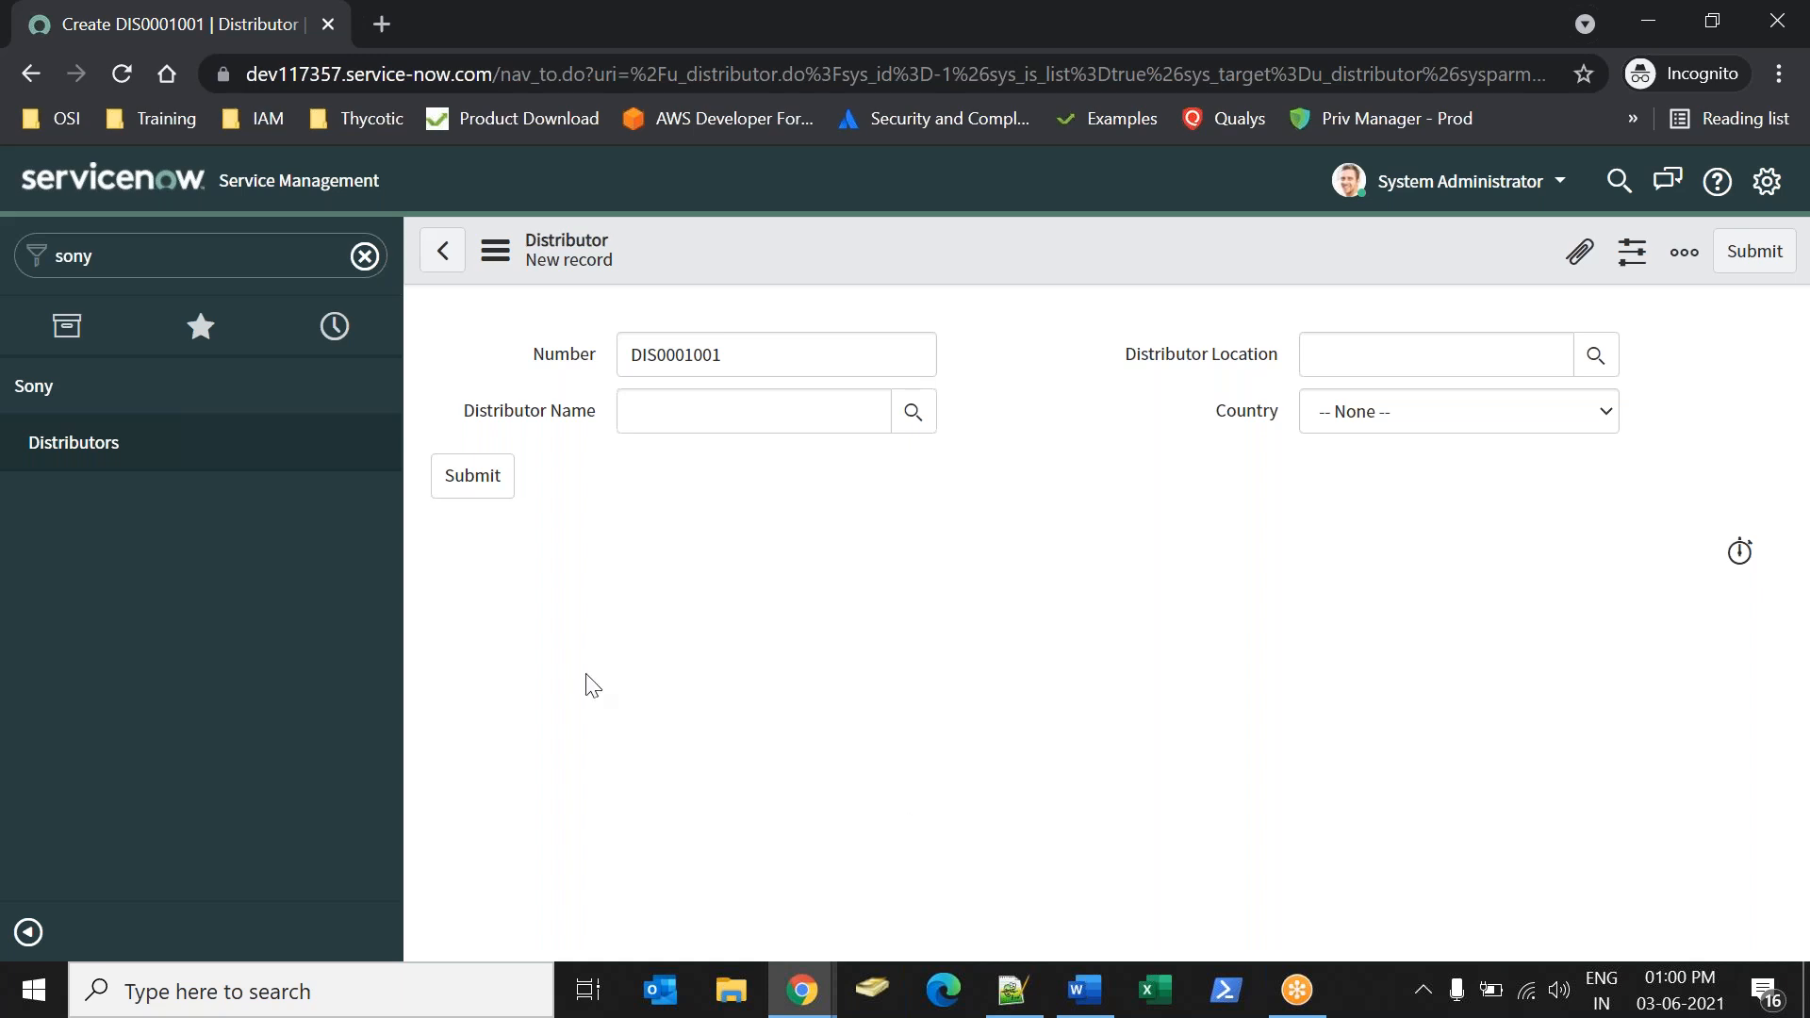
click(365, 255)
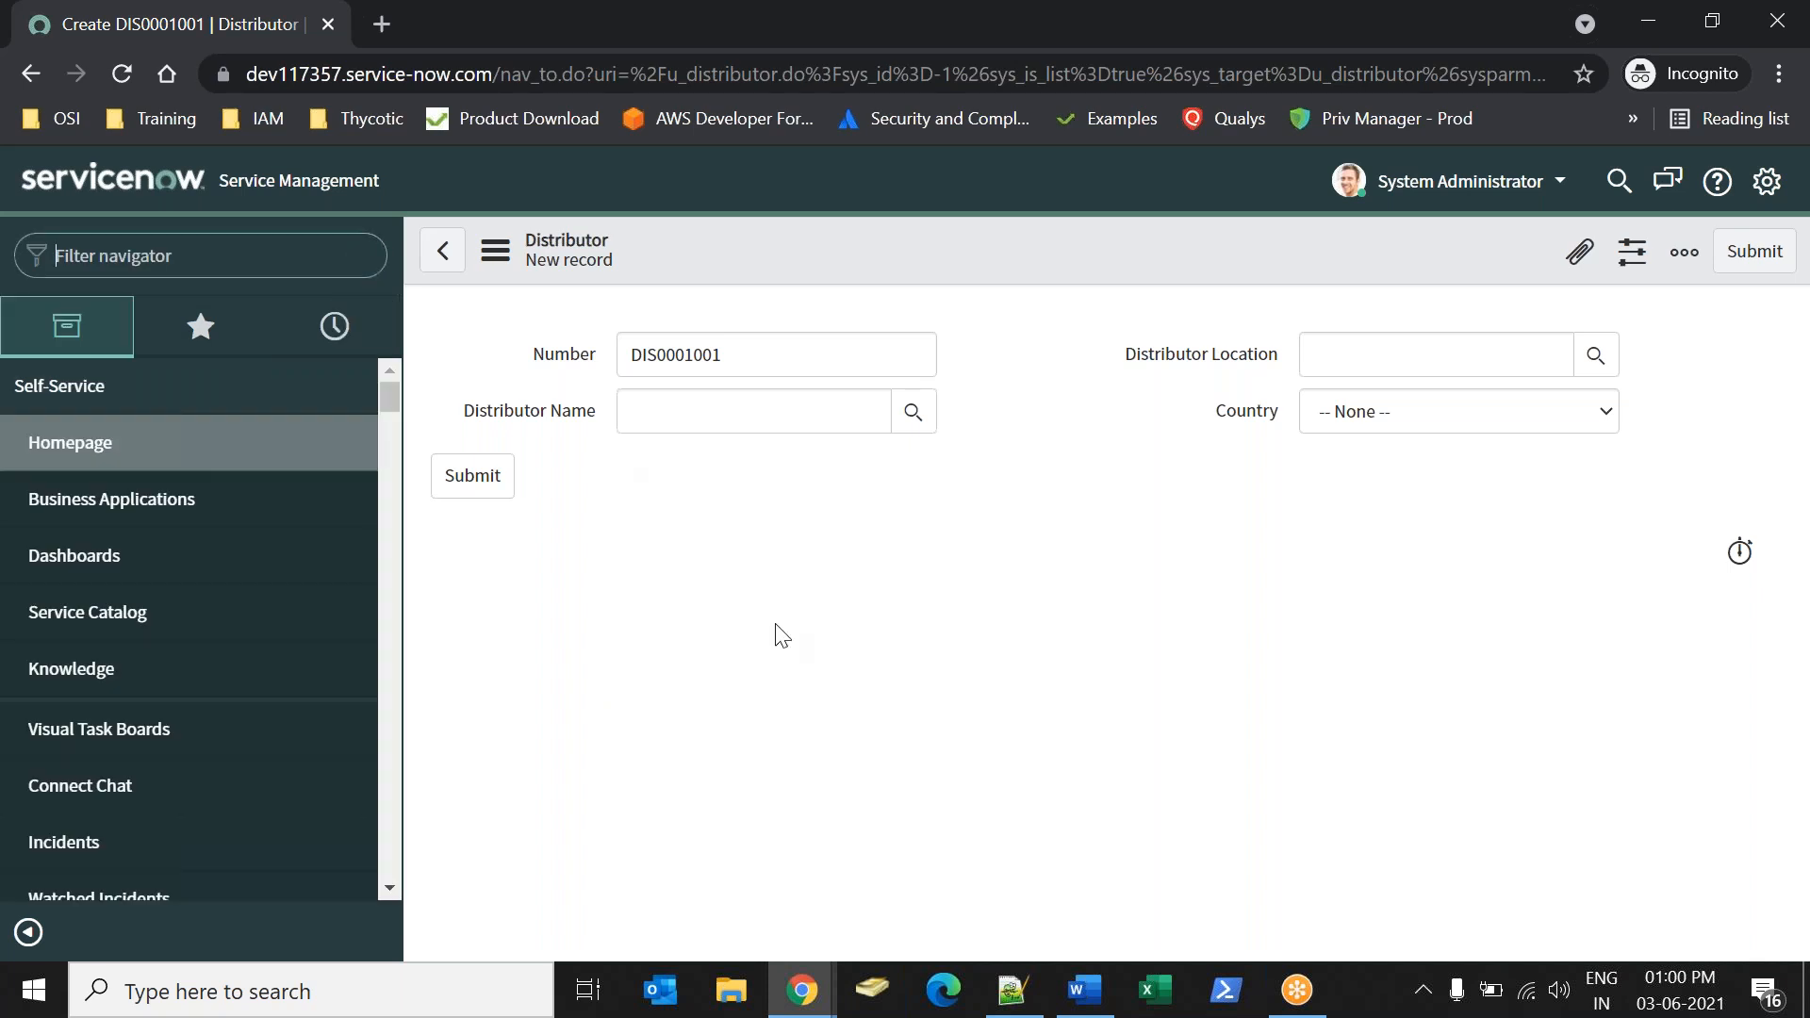